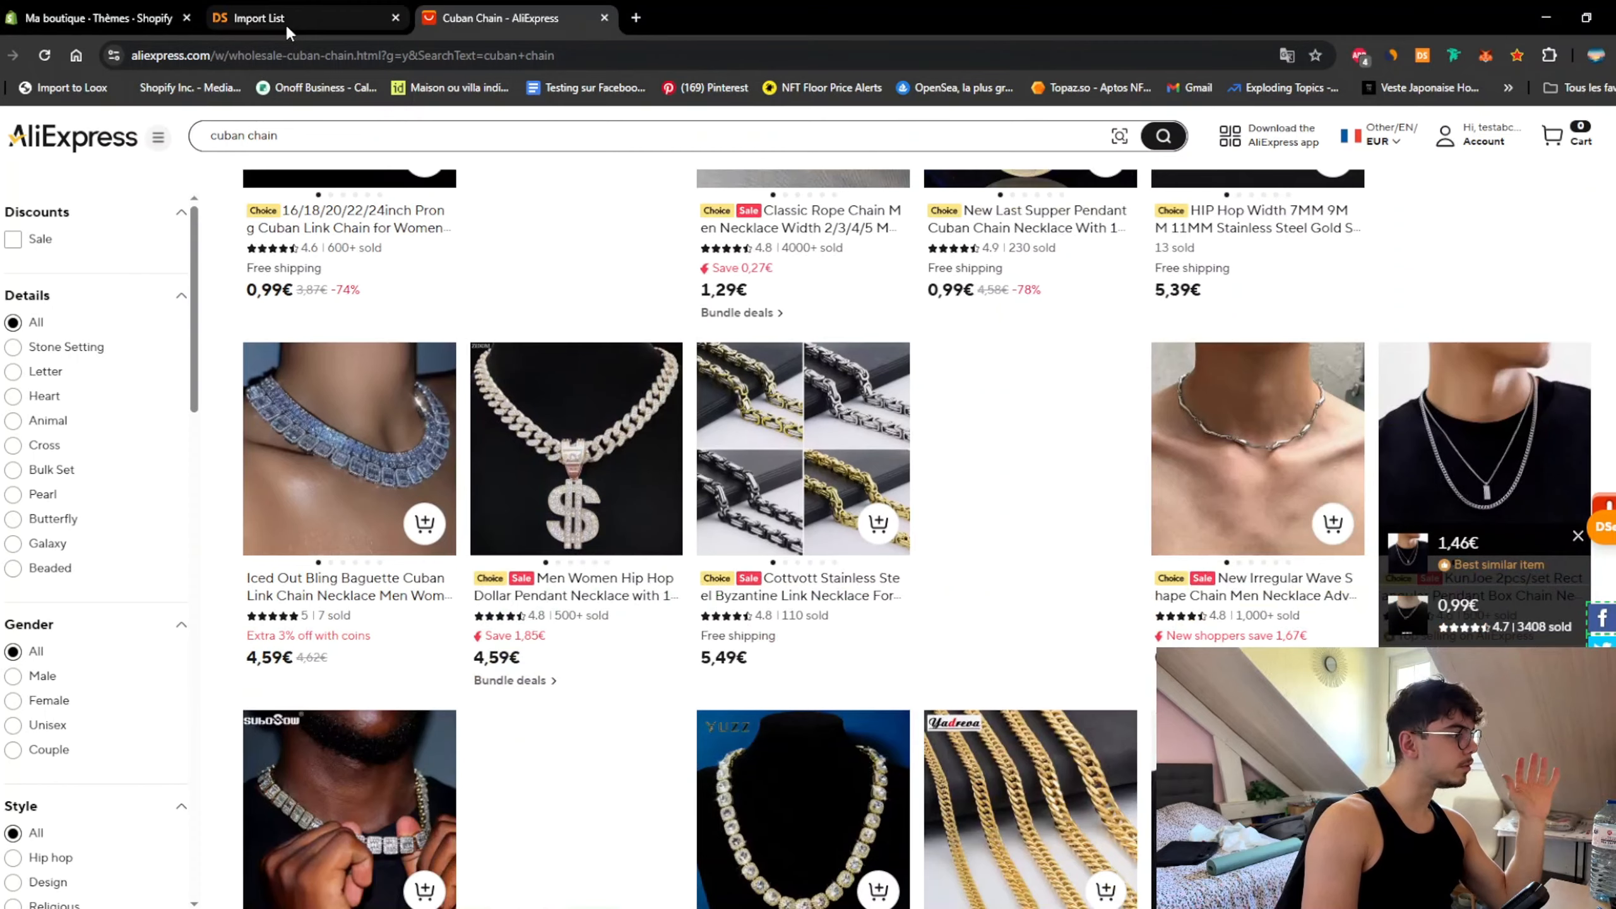
Step: Compare the cuban chain search results with the DSers import list, ending on the three imported necklaces
click(286, 26)
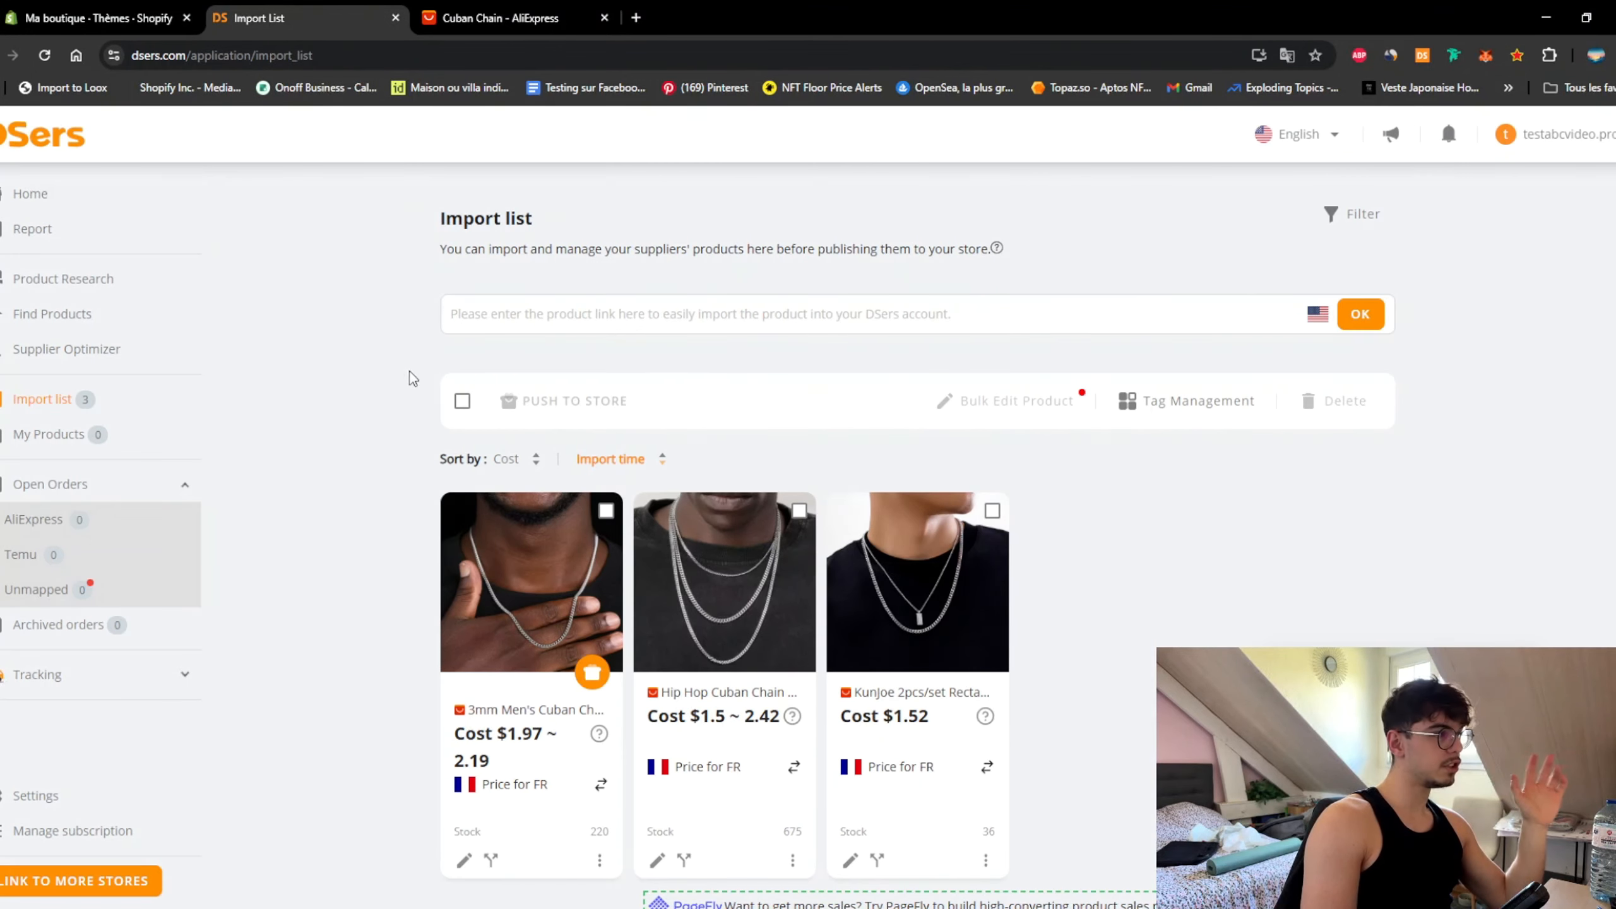
click(532, 21)
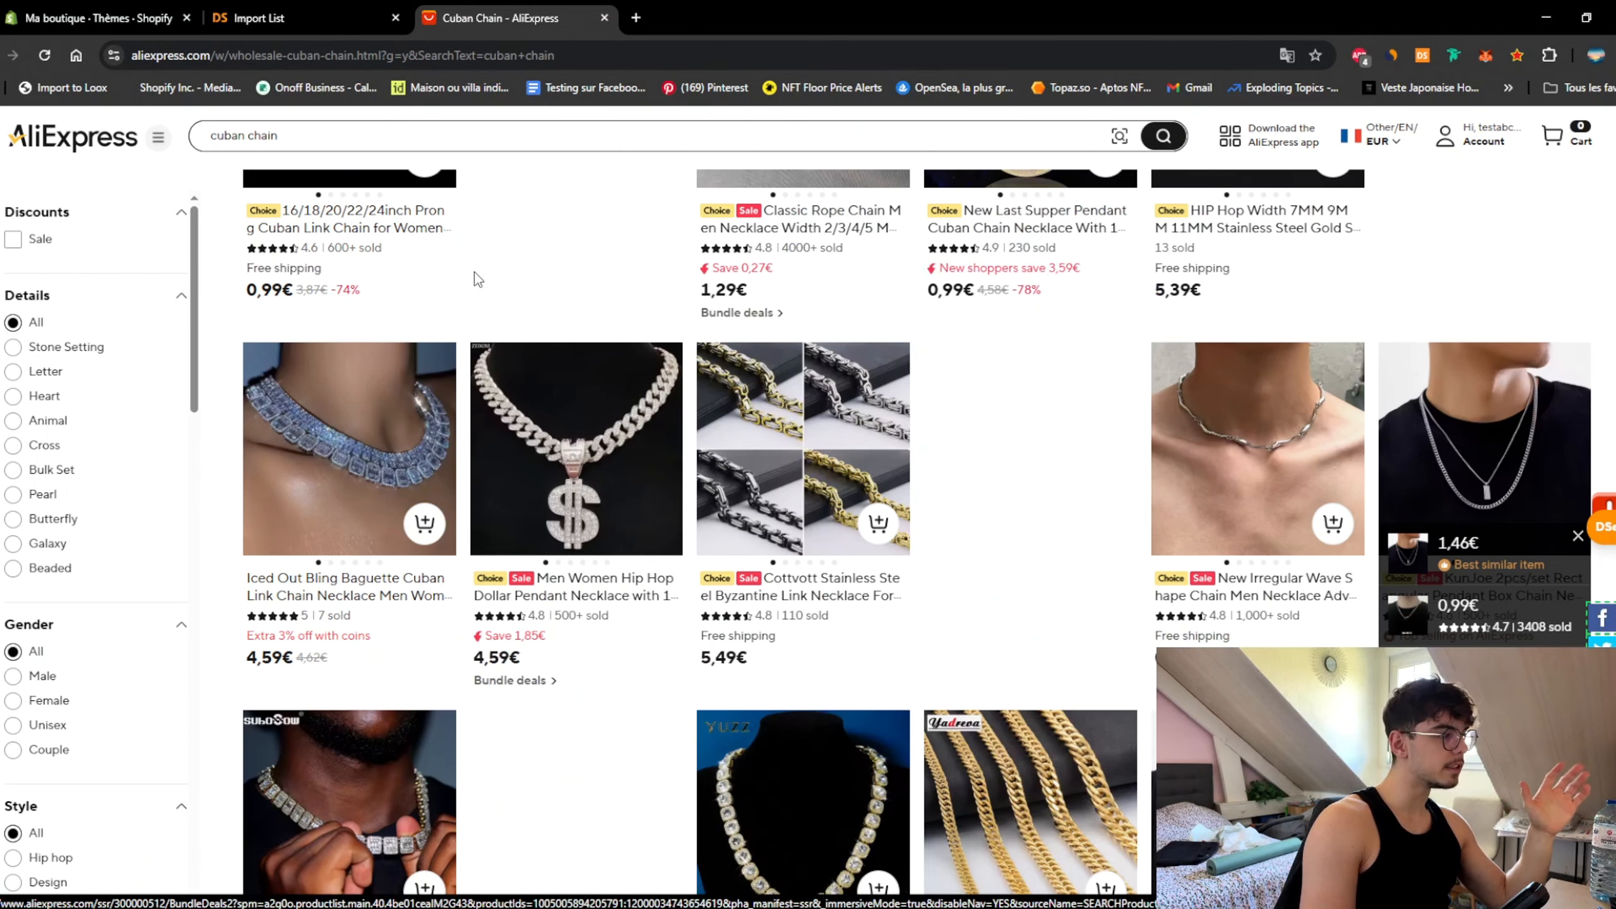
scroll(541, 281, down, 6)
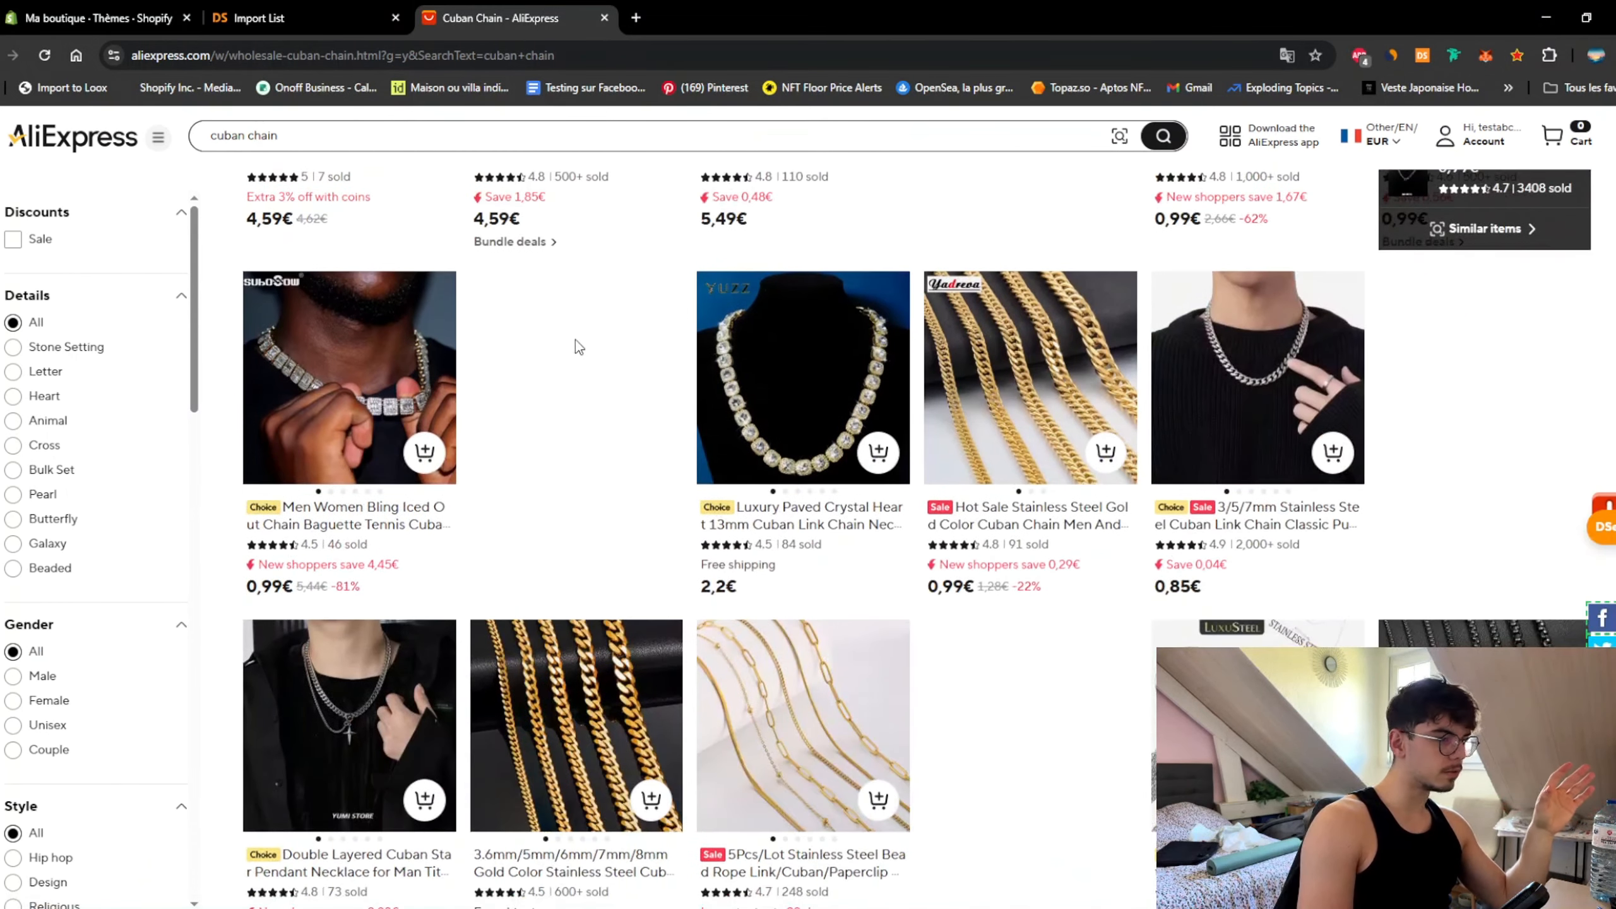
click(299, 18)
scroll(1051, 694, down, 3)
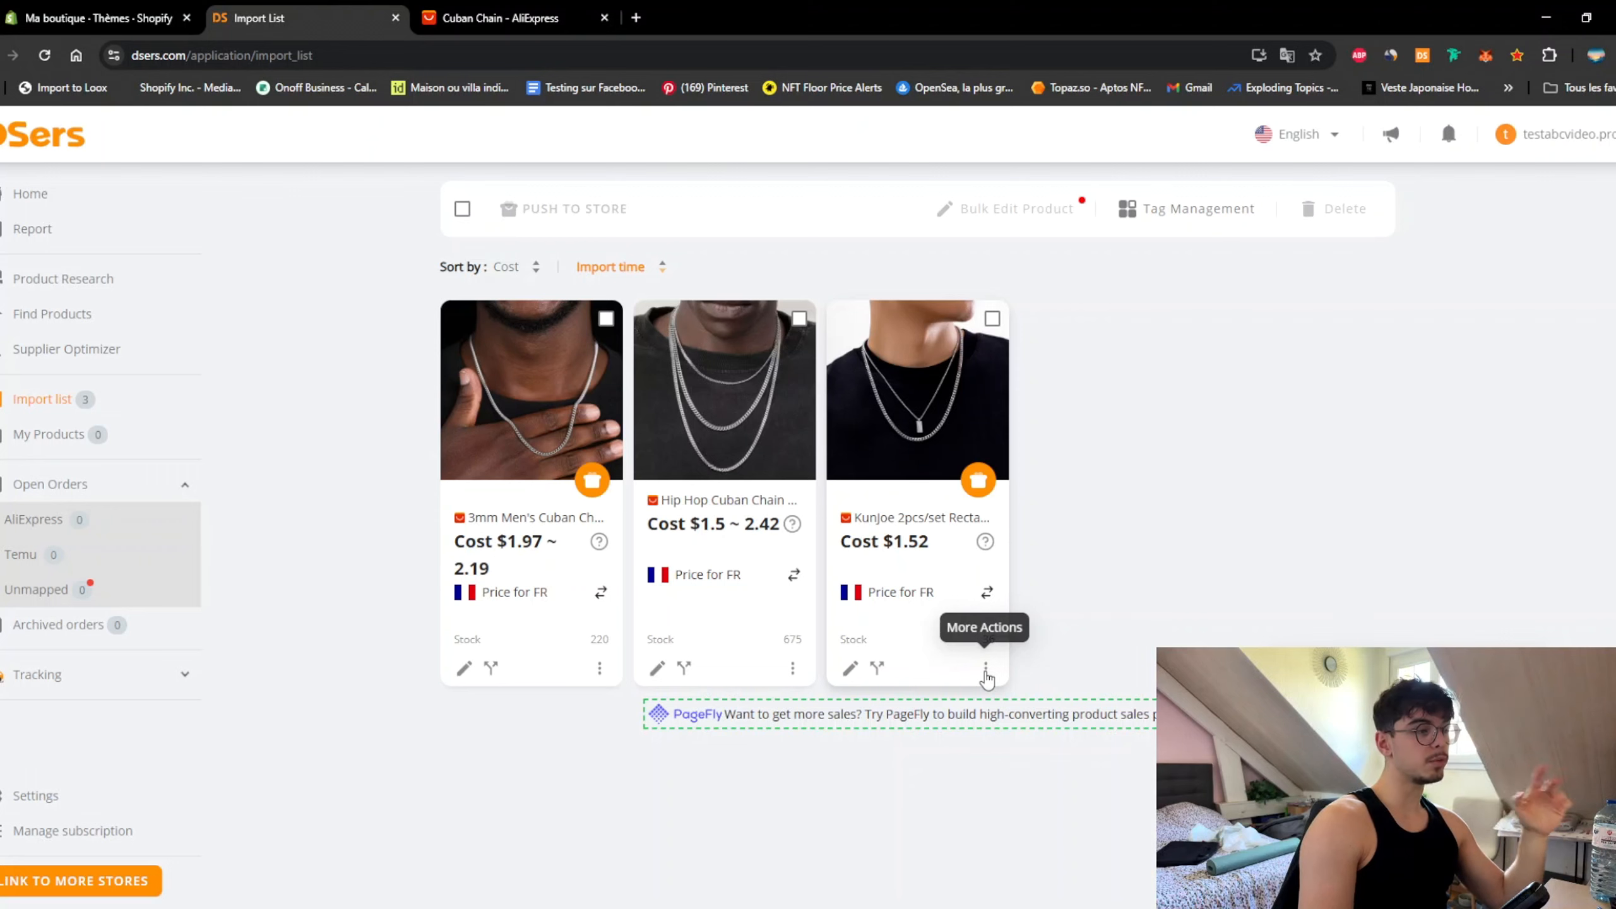
Step: Review the pendant necklace's images in its DSers product details drawer
click(986, 674)
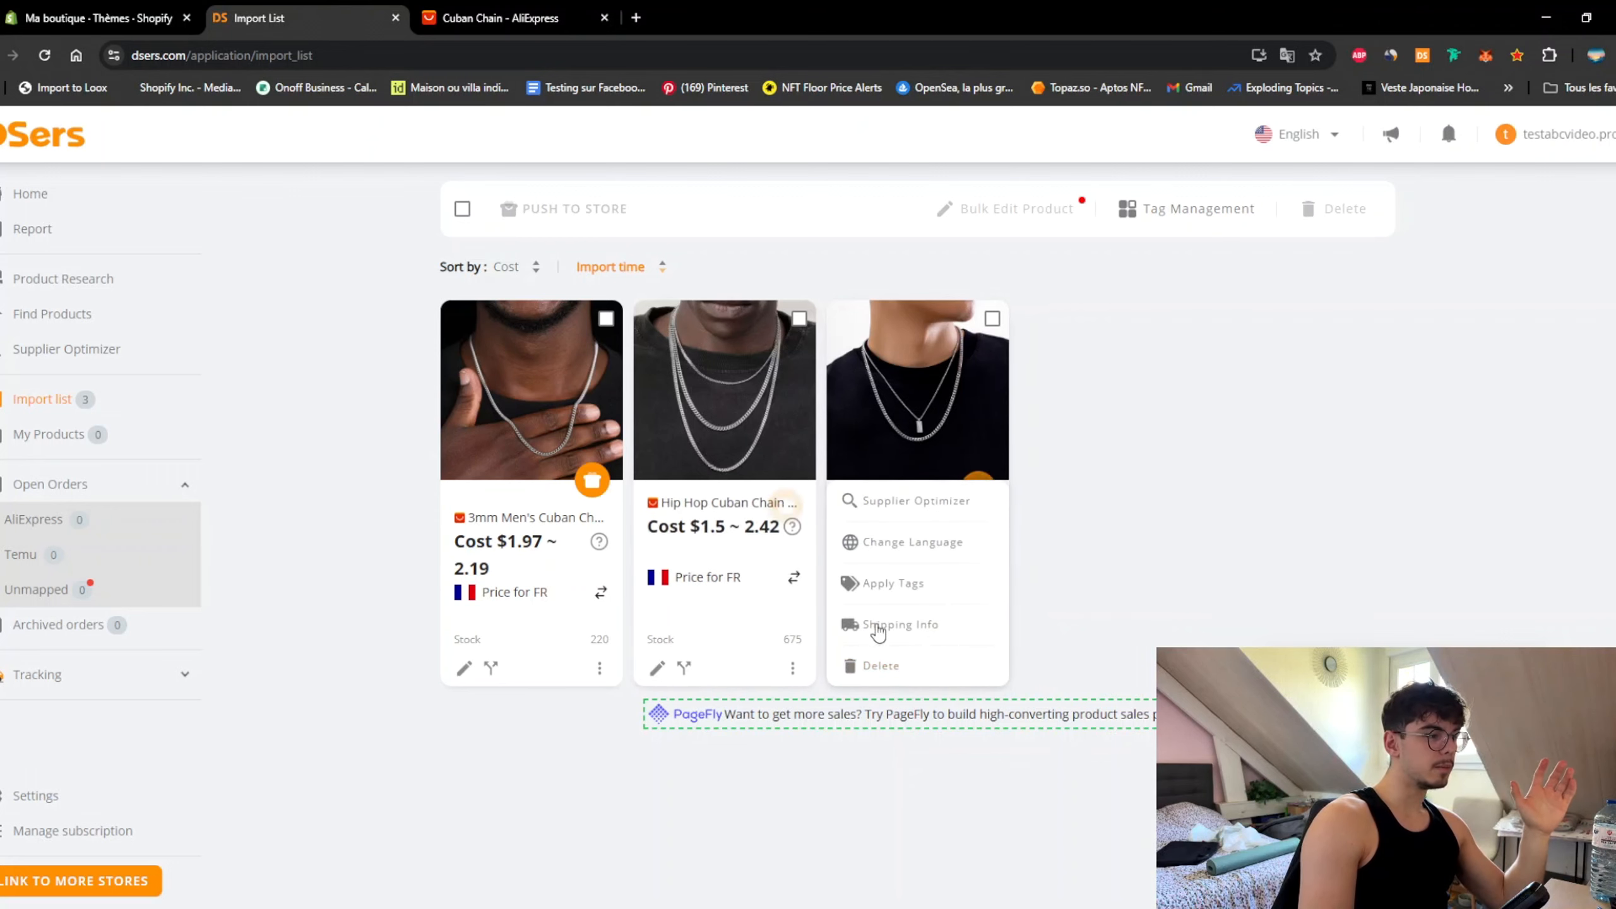
click(909, 634)
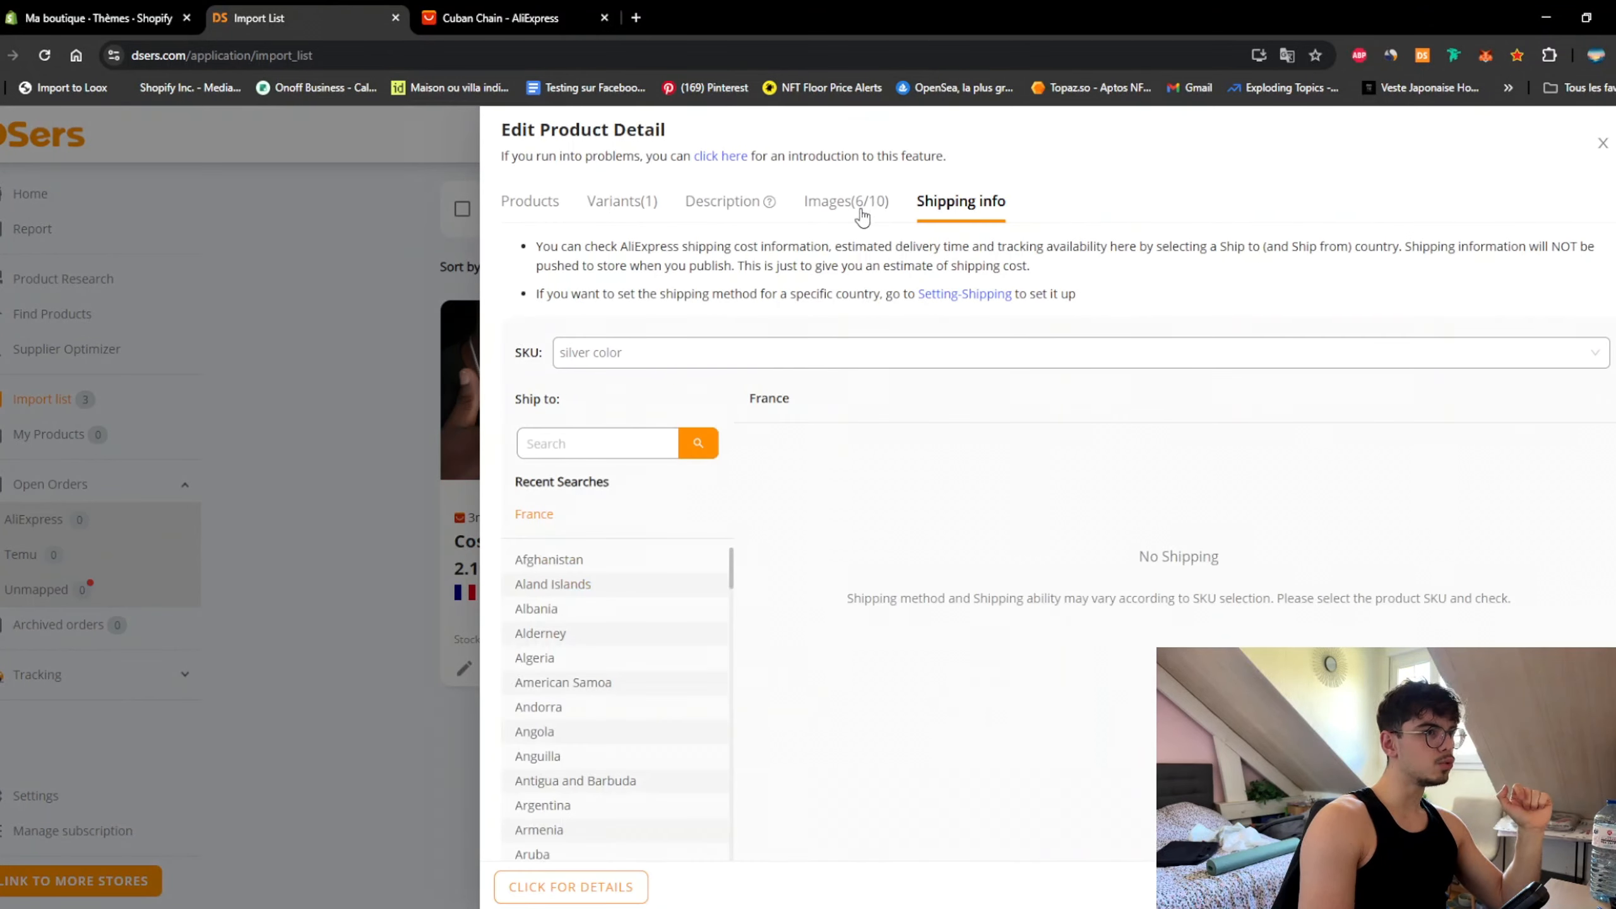
click(861, 214)
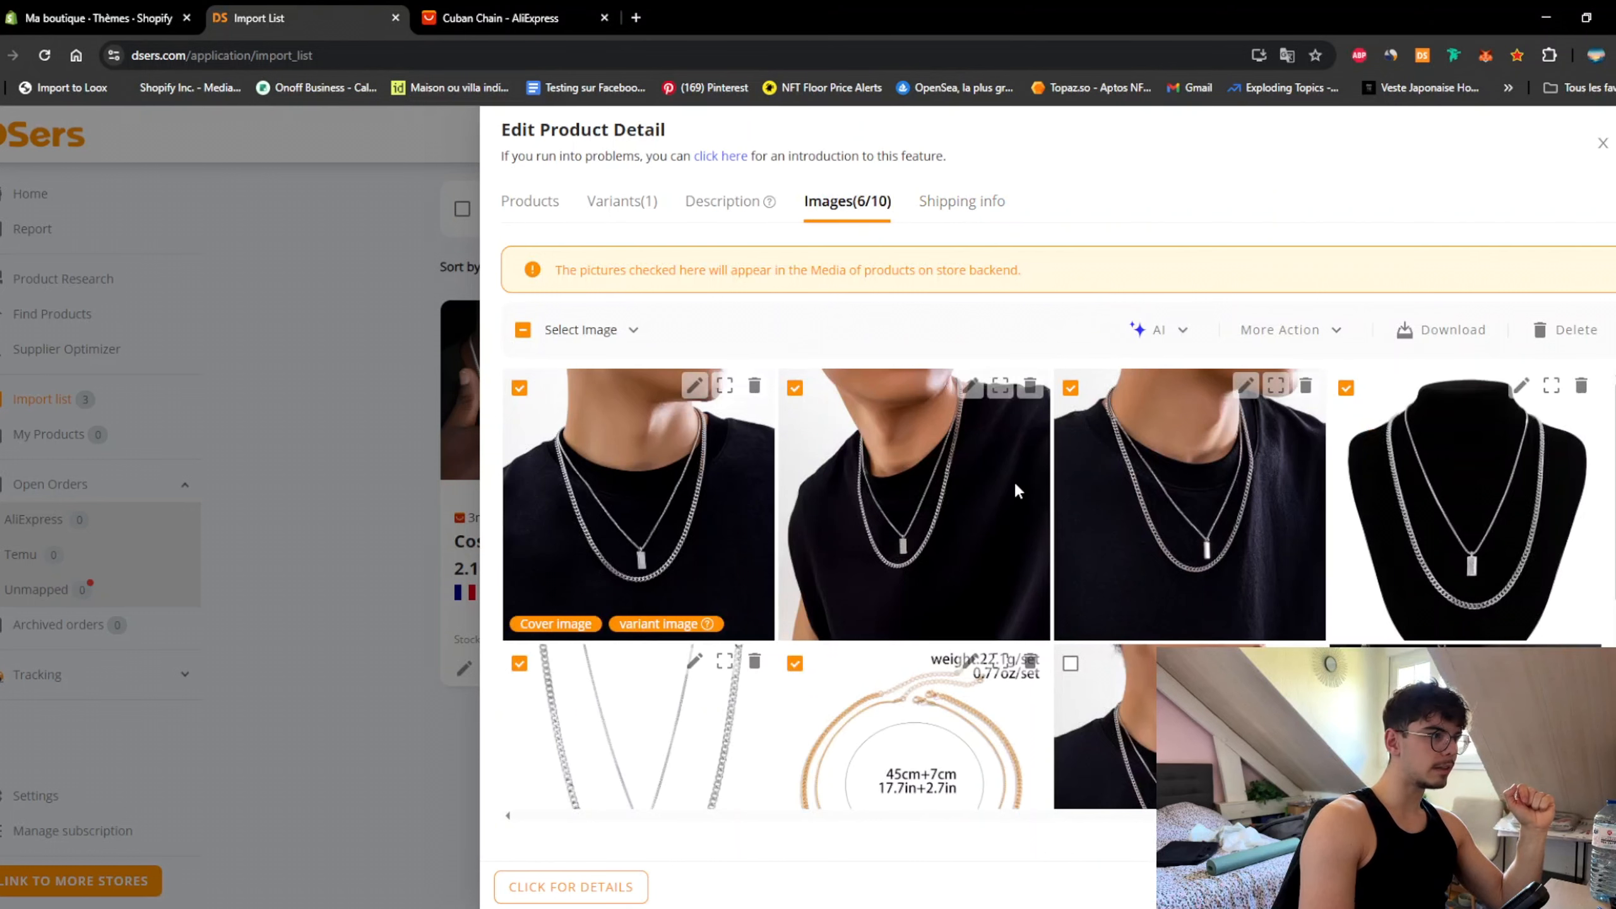
scroll(672, 531, down, 4)
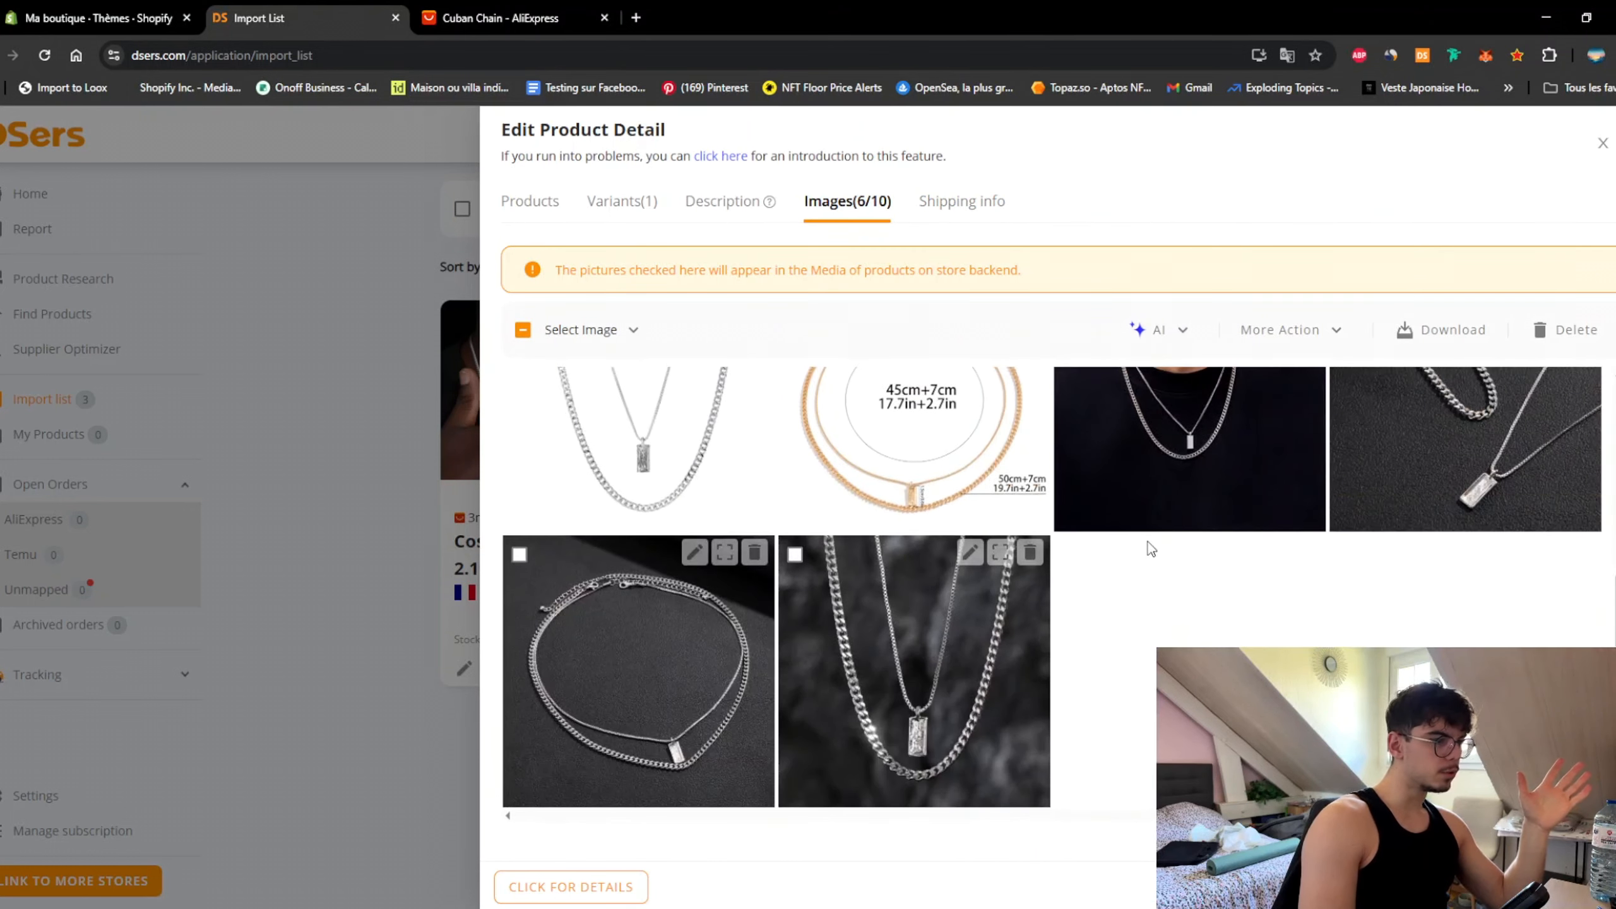
scroll(1147, 549, up, 4)
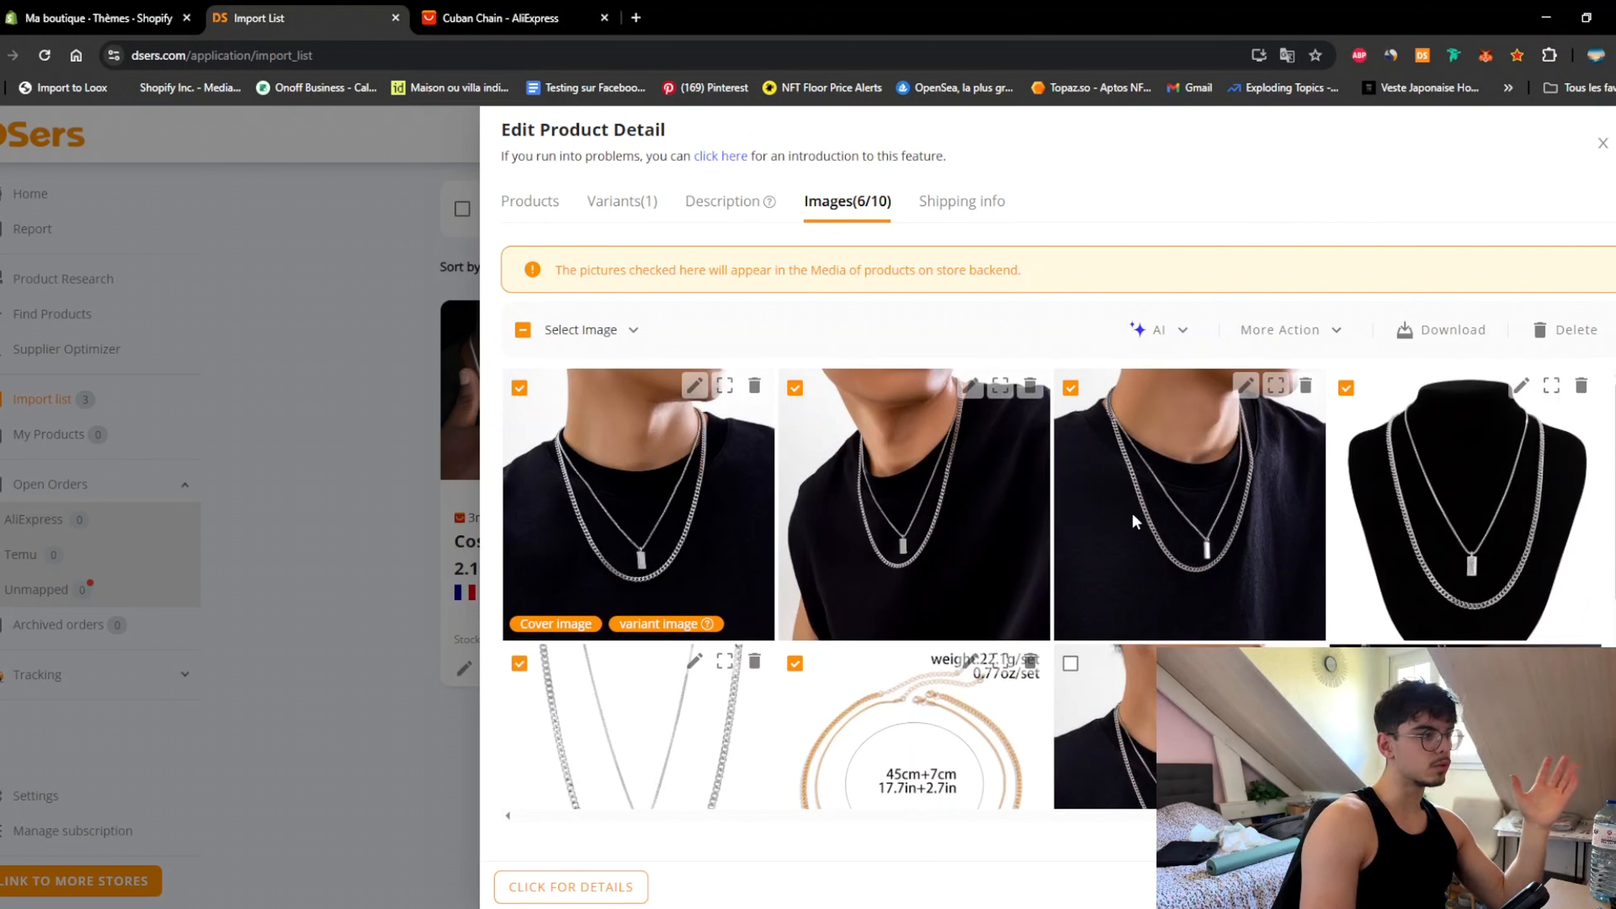
scroll(1132, 513, down, 4)
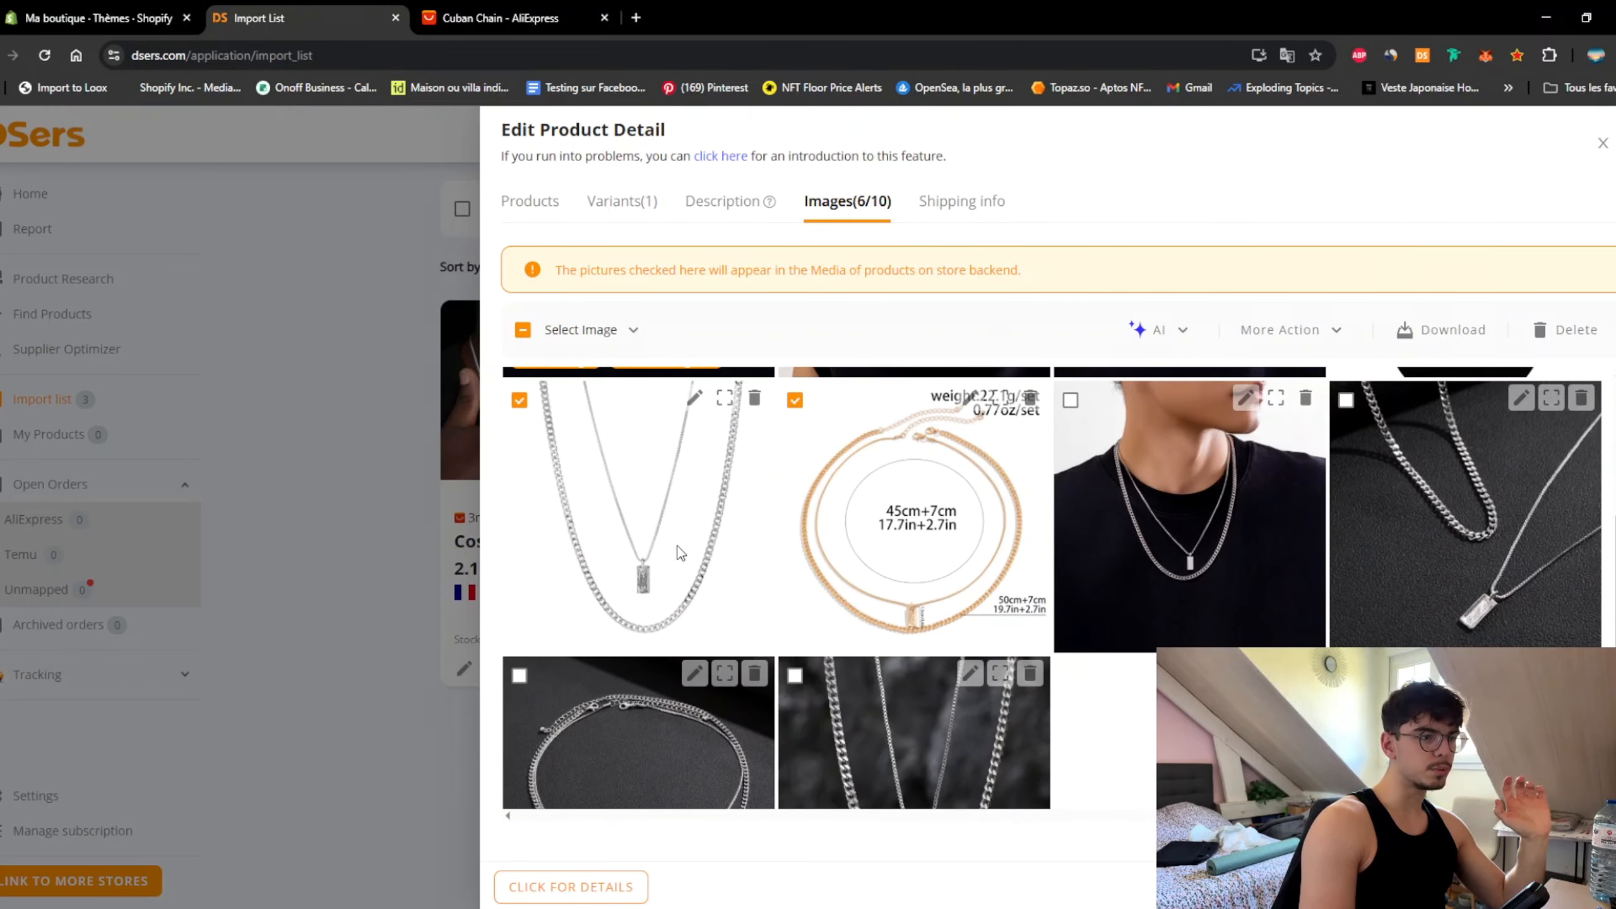
scroll(679, 552, down, 2)
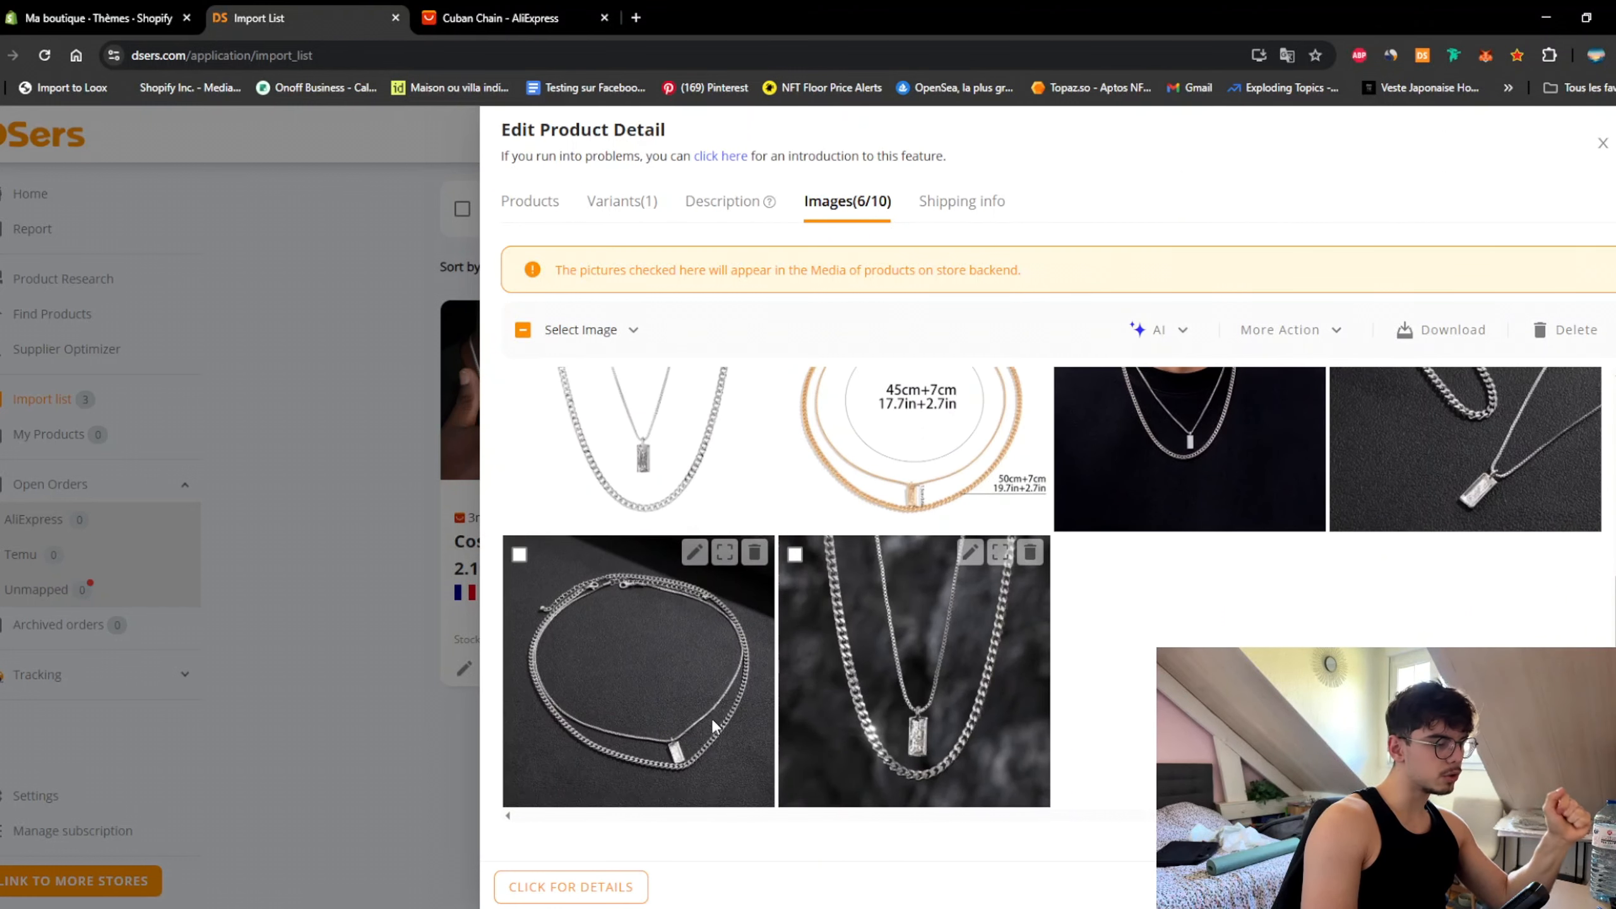
scroll(1054, 589, up, 6)
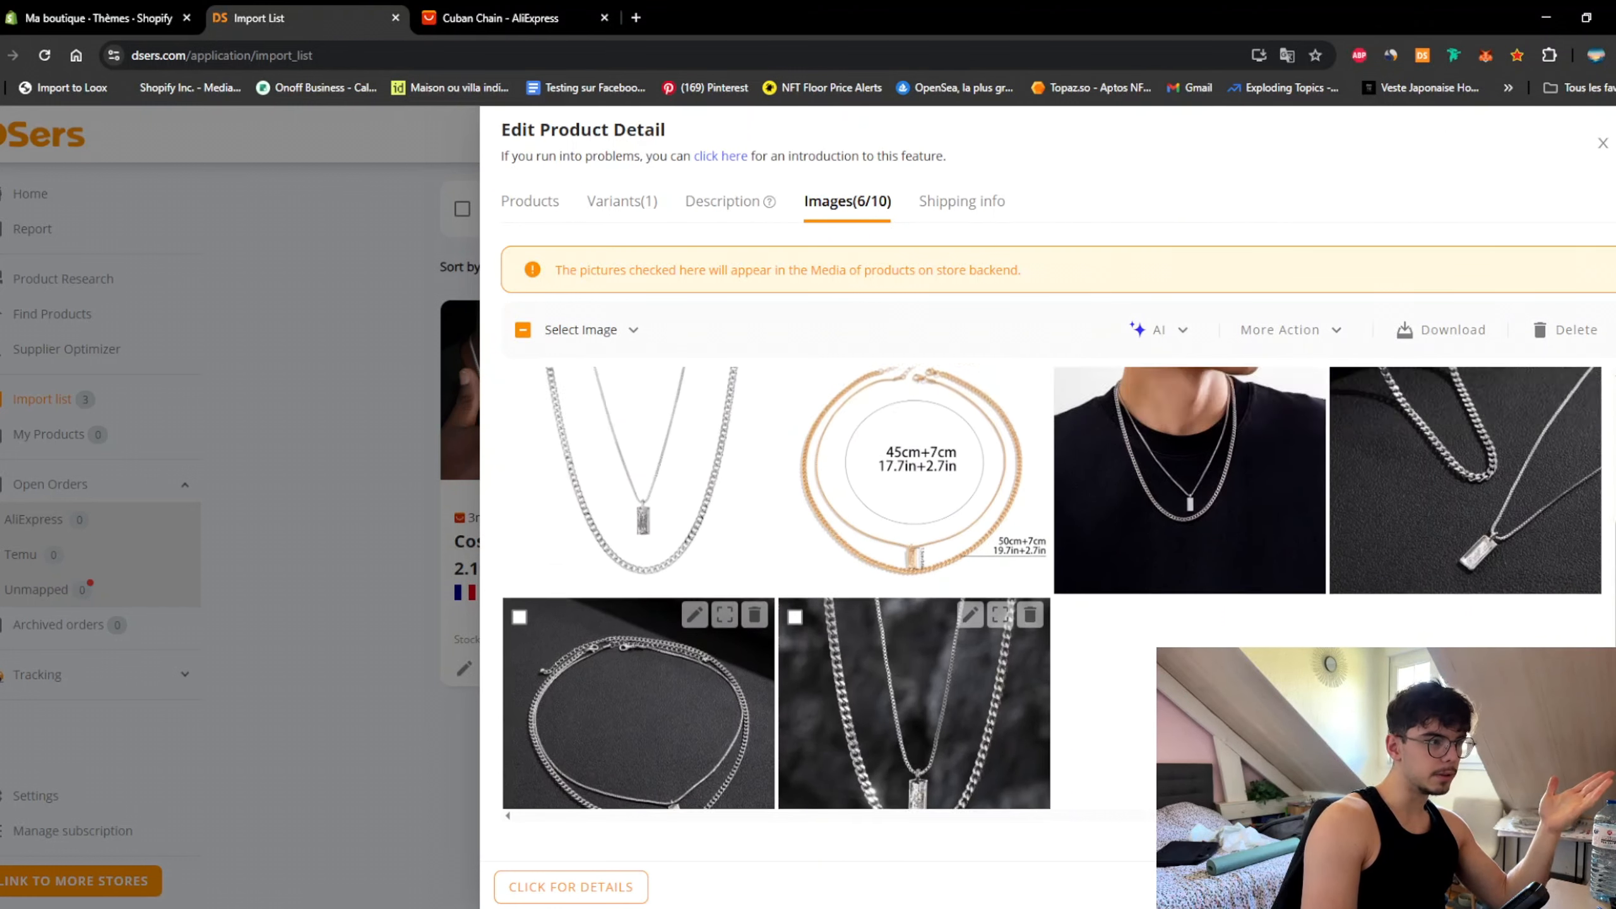
scroll(1054, 589, down, 6)
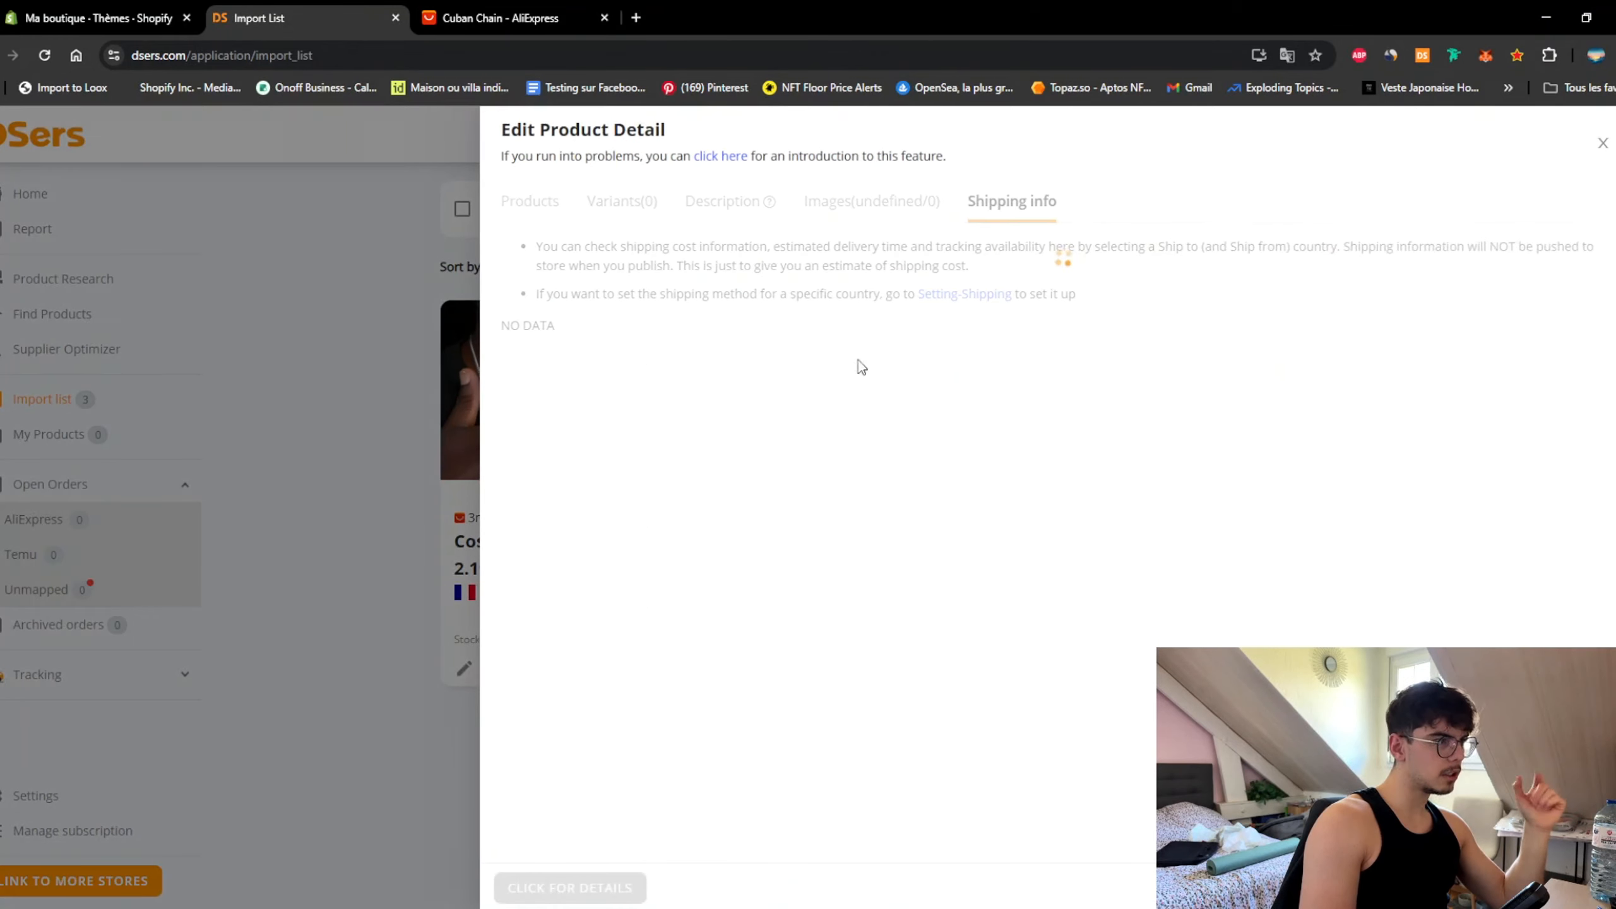
Step: Review the images of the nine-variant hip hop Cuban chain
click(853, 201)
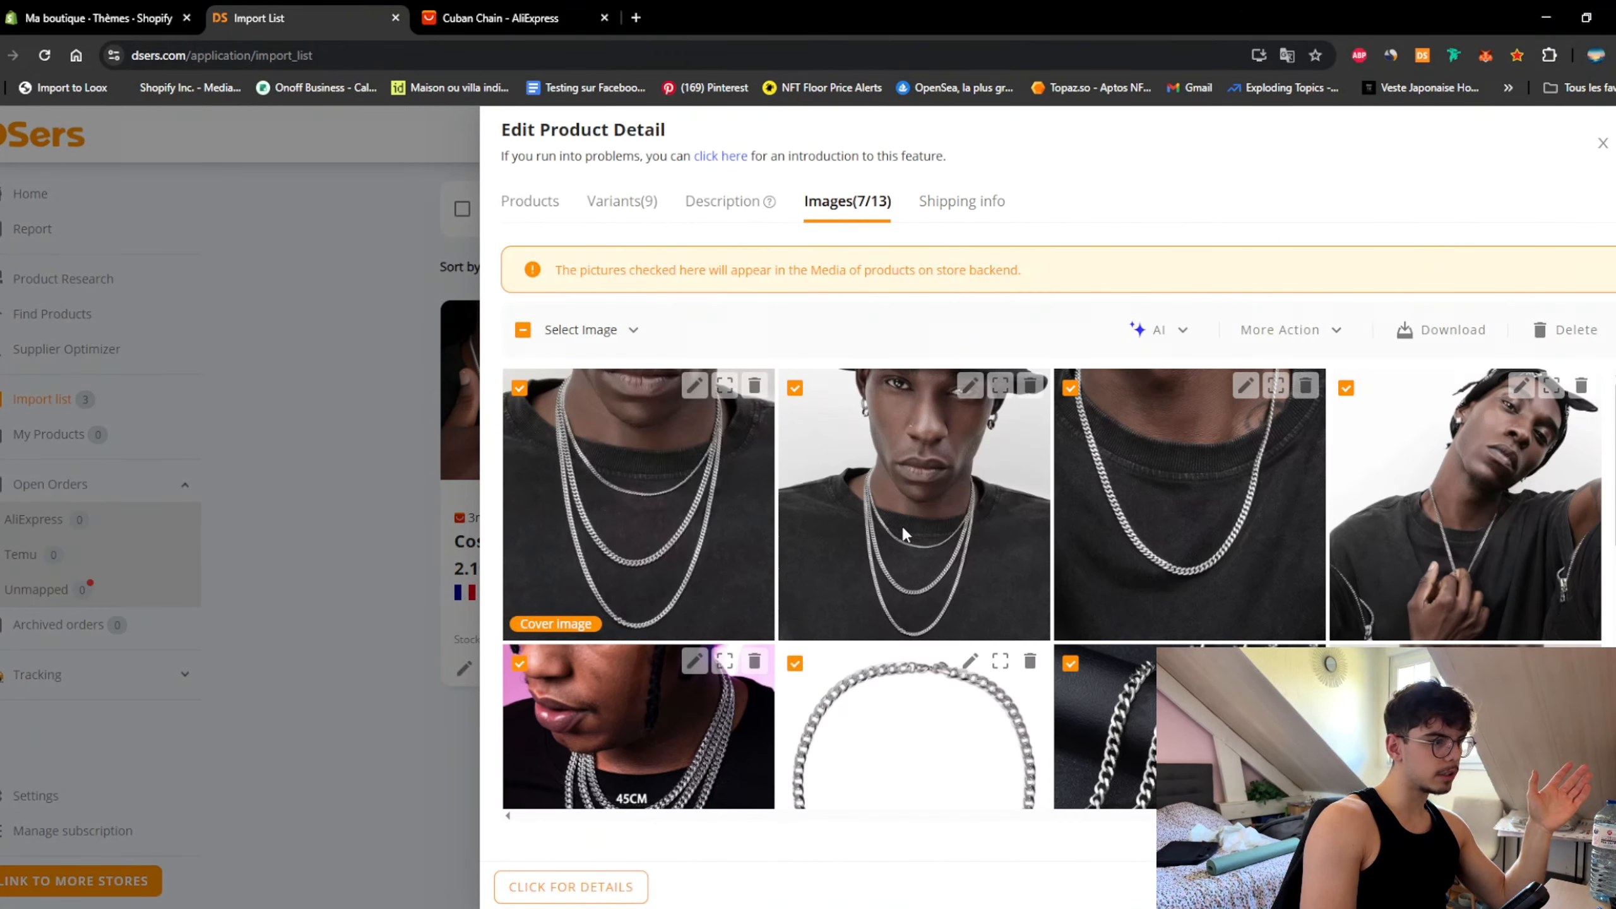
scroll(1019, 524, down, 3)
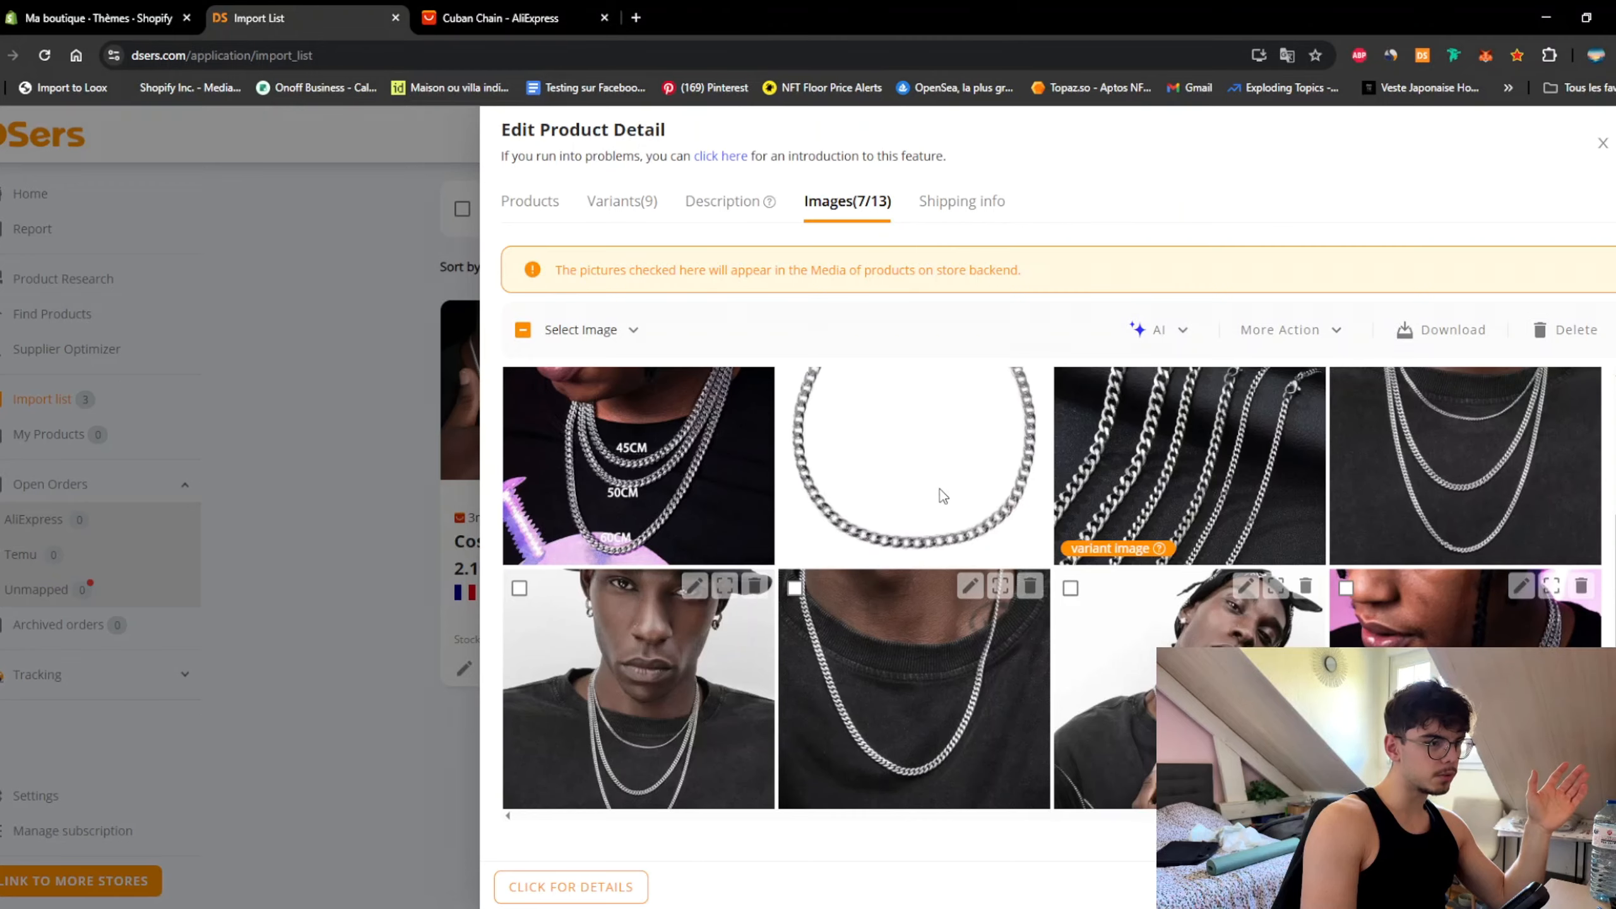
click(938, 488)
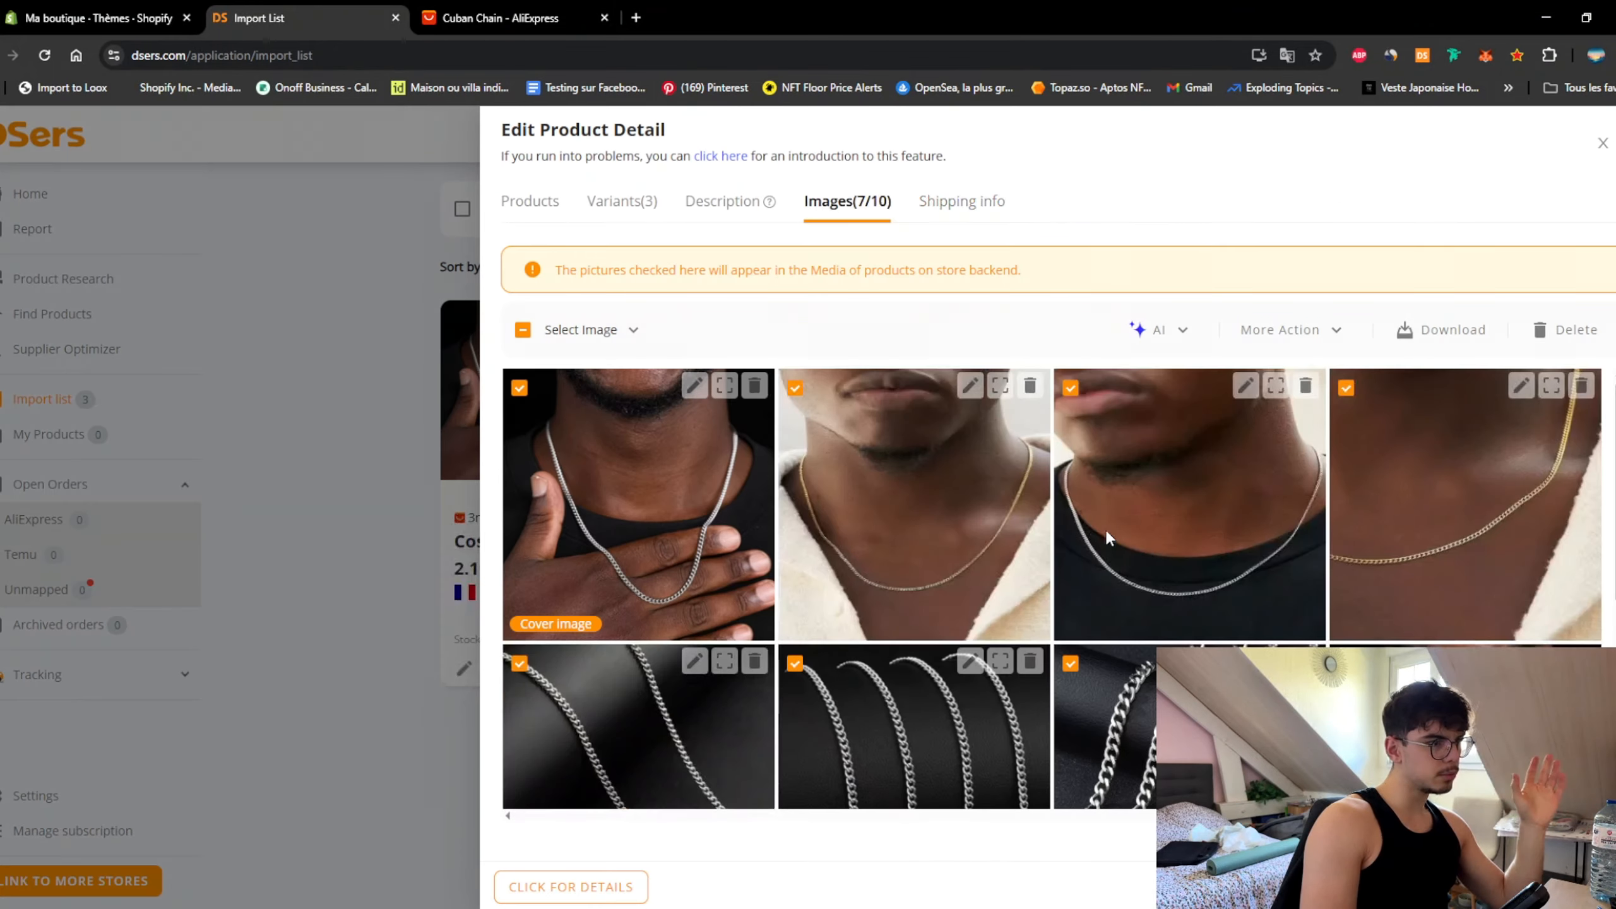
scroll(996, 514, down, 1)
scroll(996, 514, down, 2)
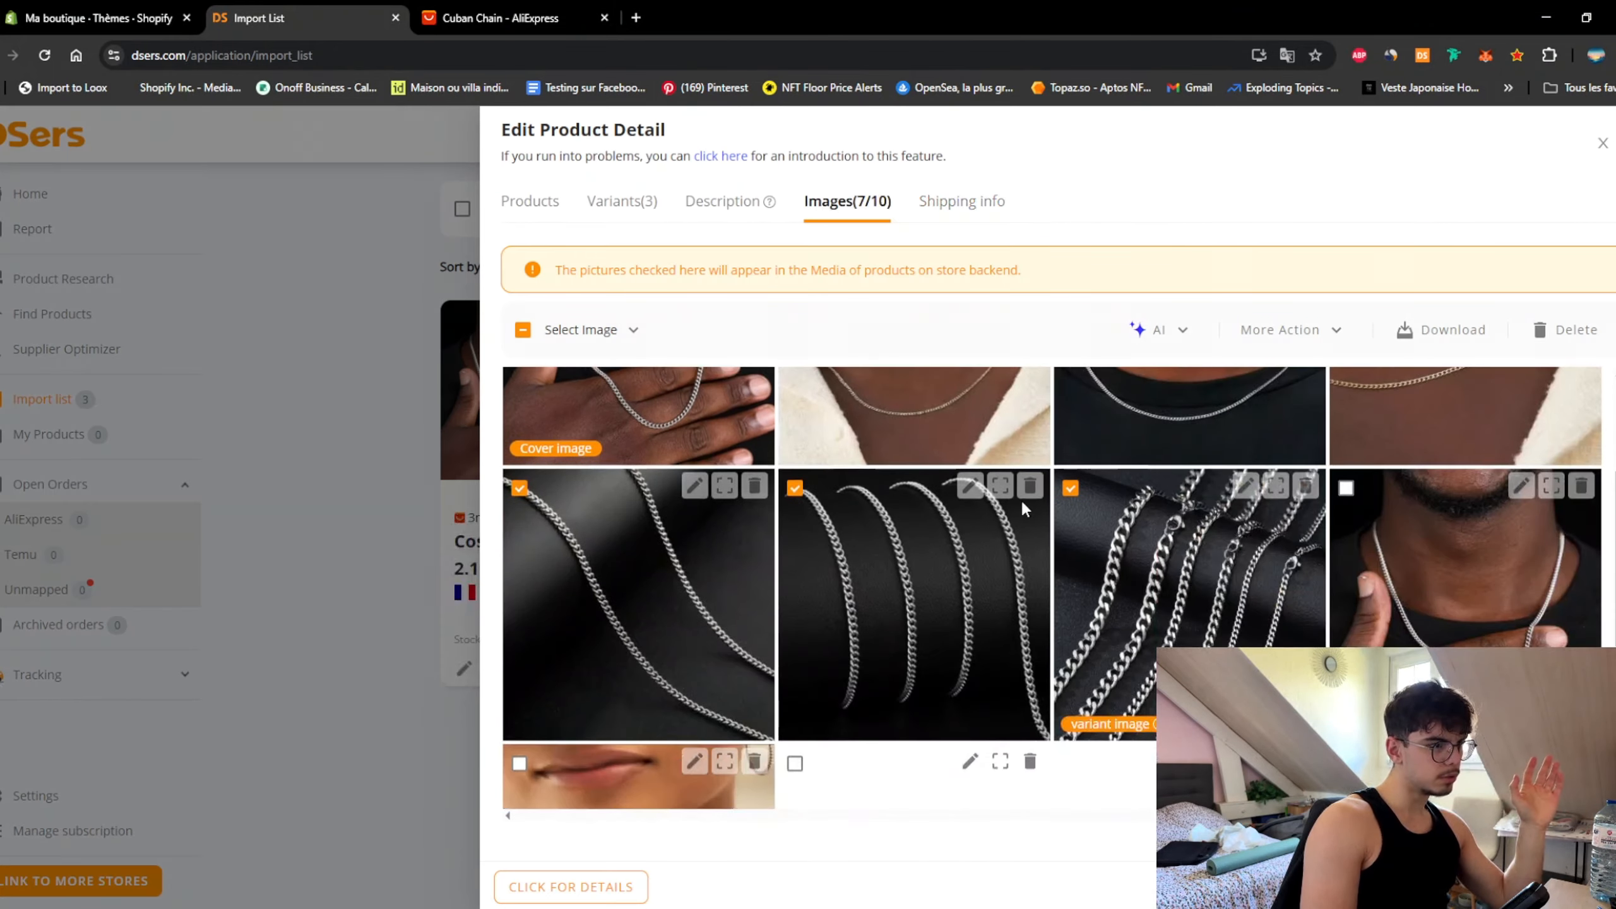
scroll(1021, 499, up, 3)
scroll(793, 527, down, 4)
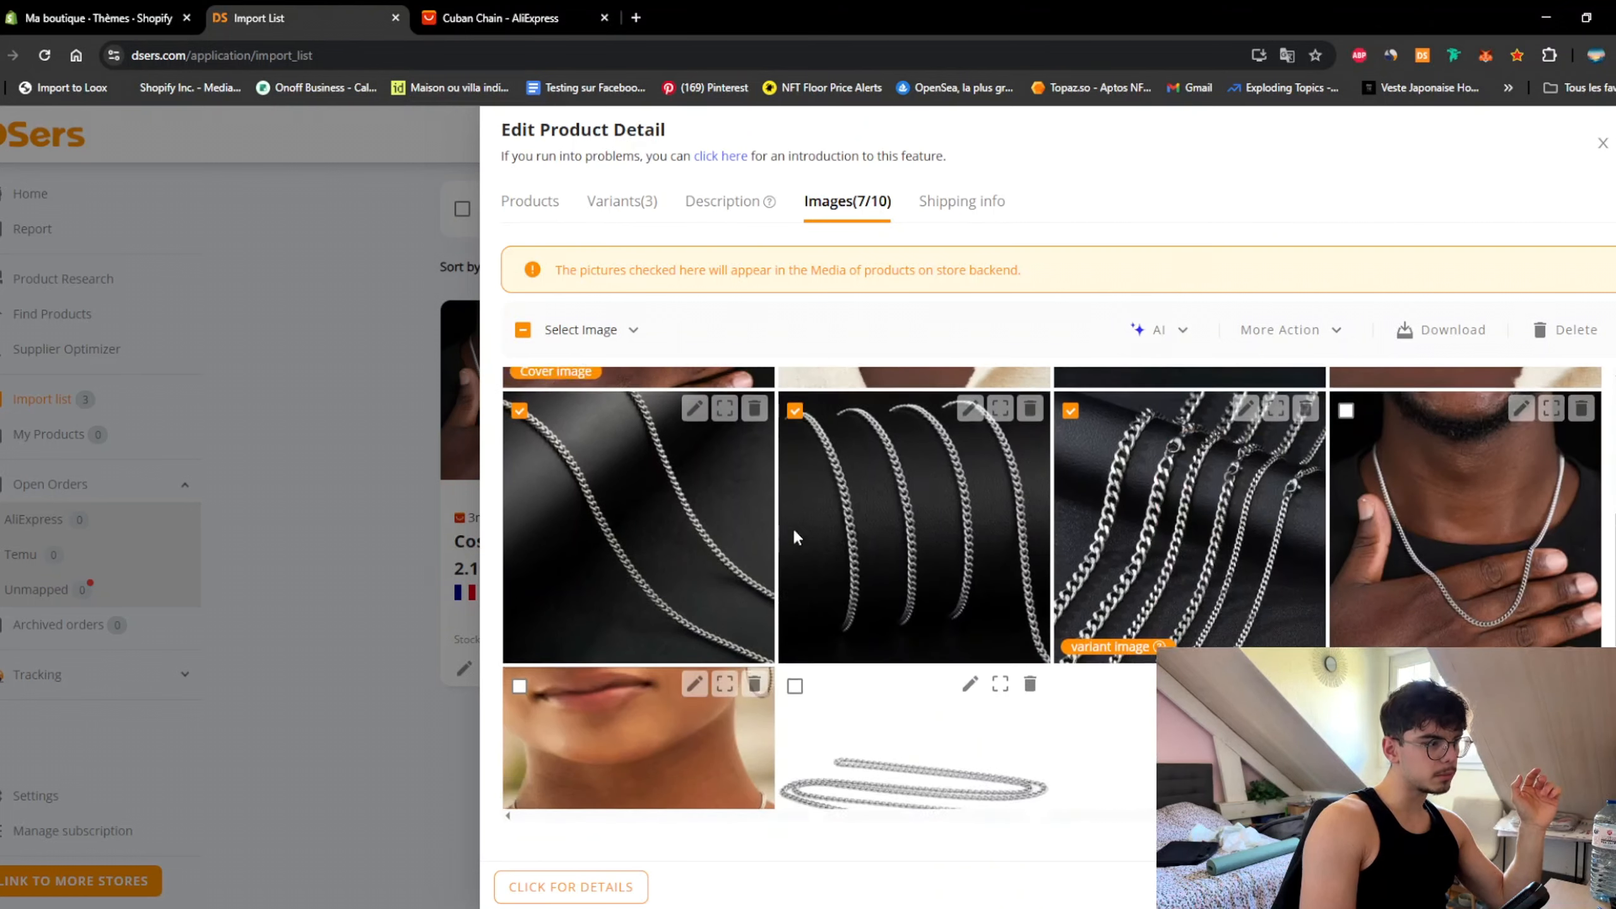
scroll(717, 513, down, 1)
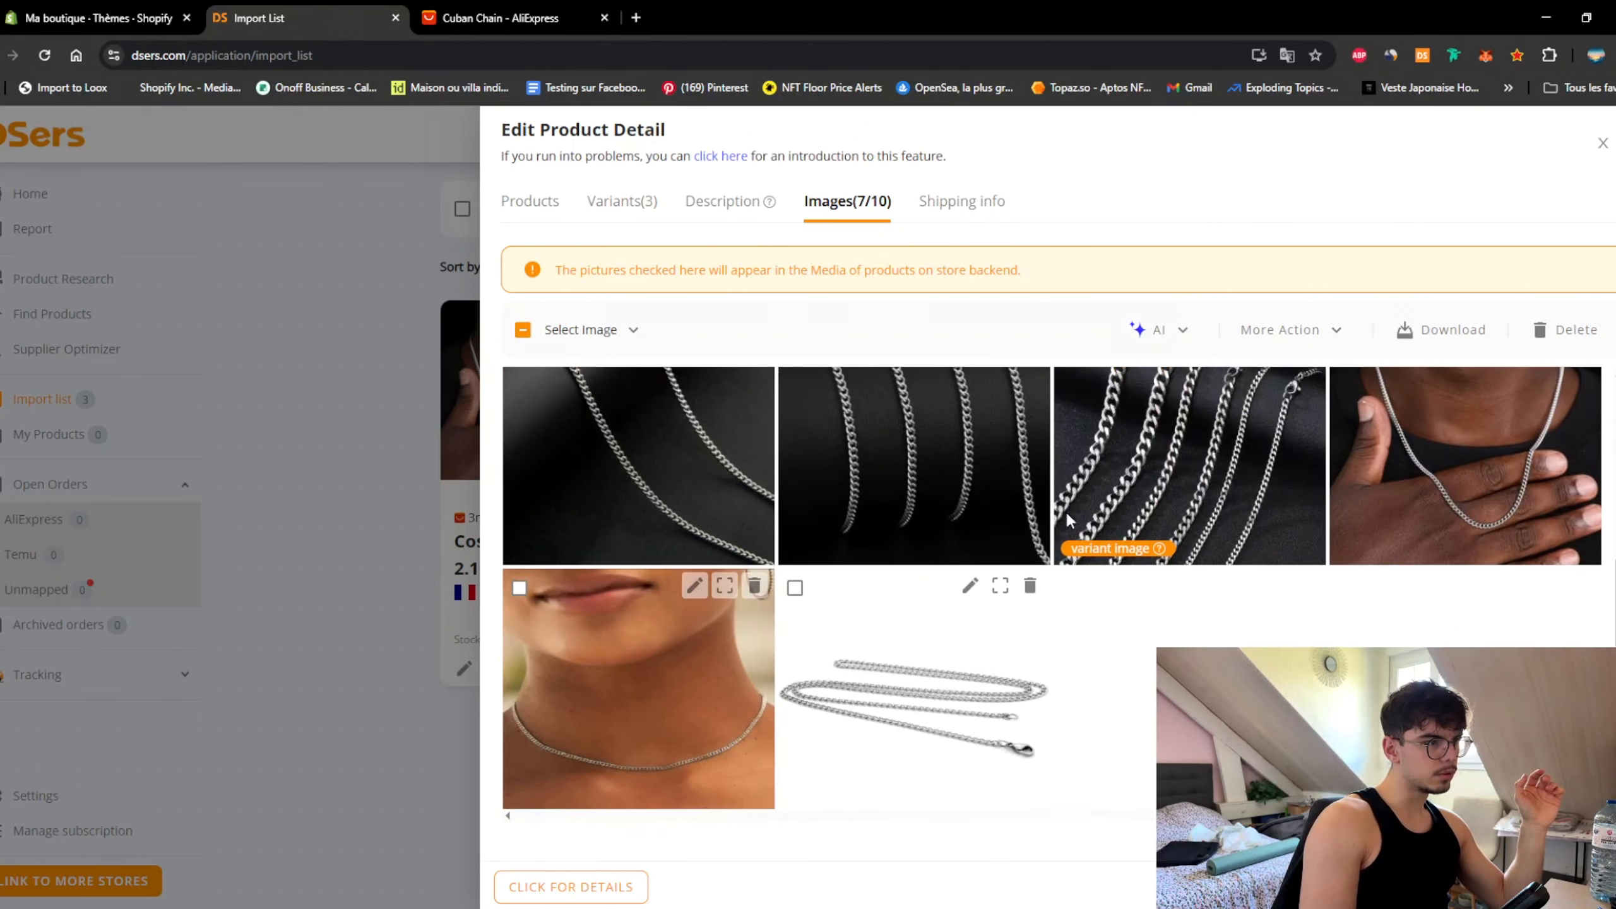
scroll(1066, 511, up, 3)
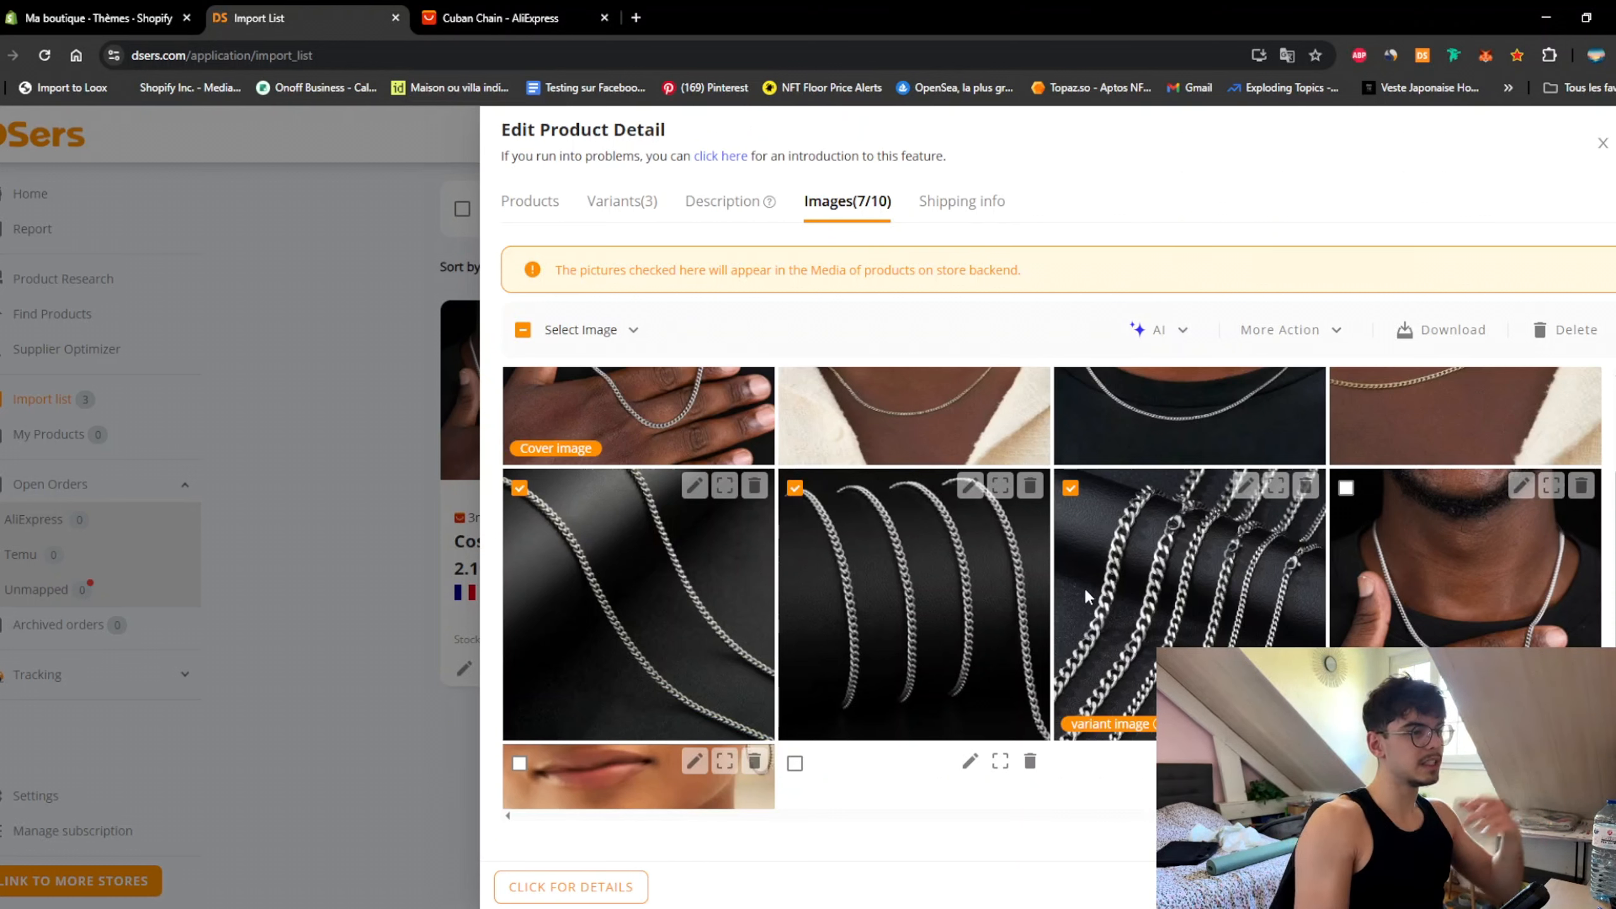
scroll(1084, 584, up, 3)
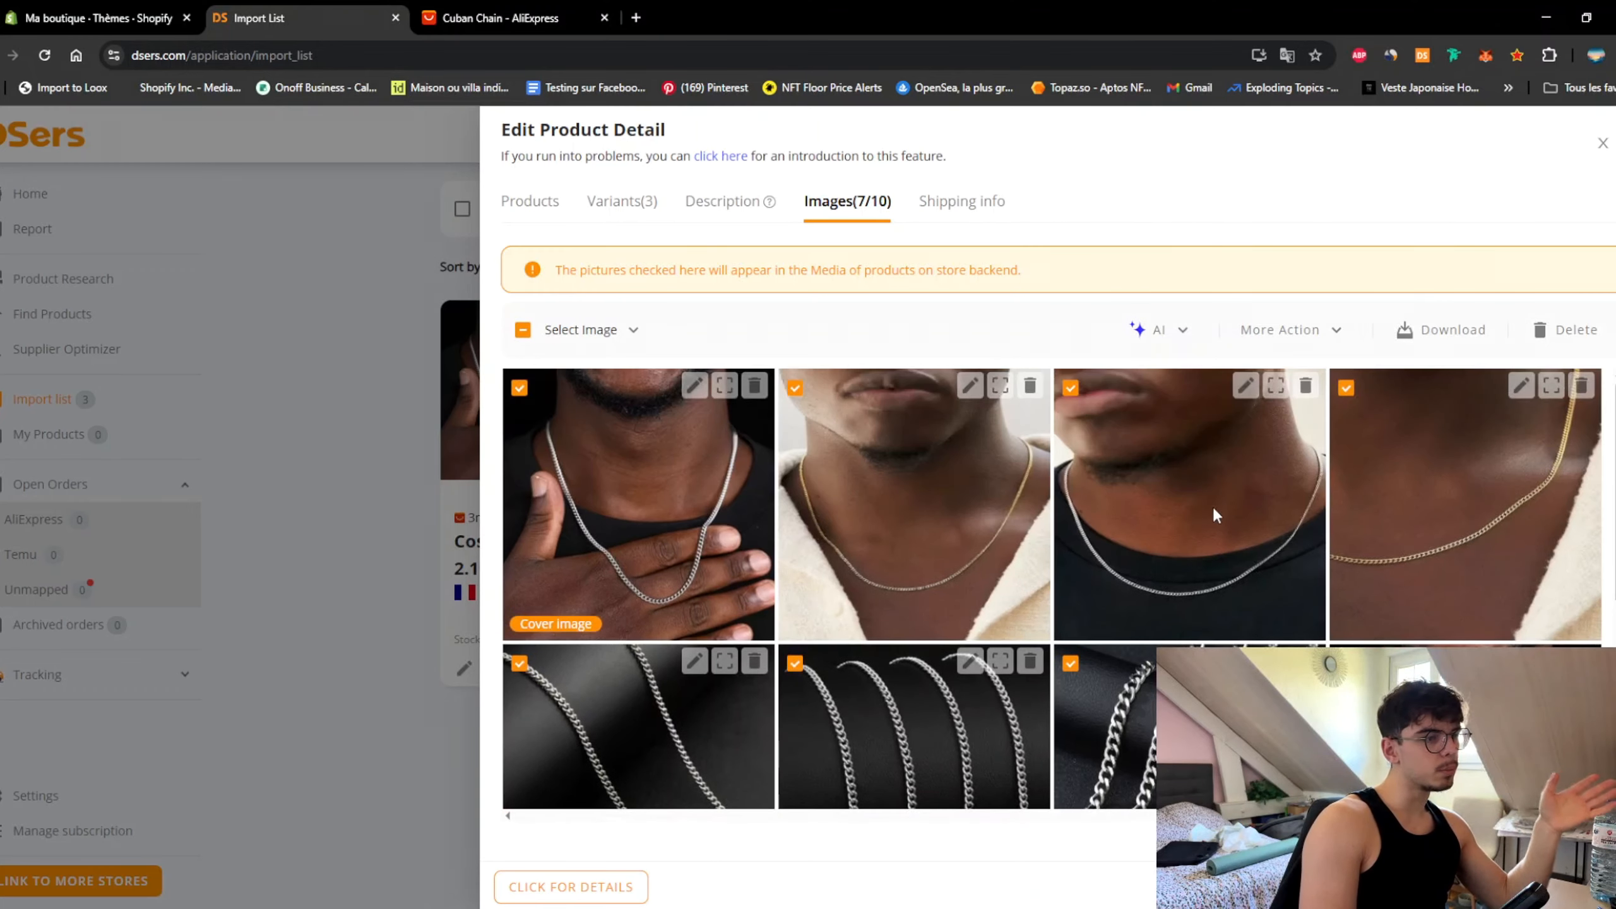
scroll(1210, 507, down, 5)
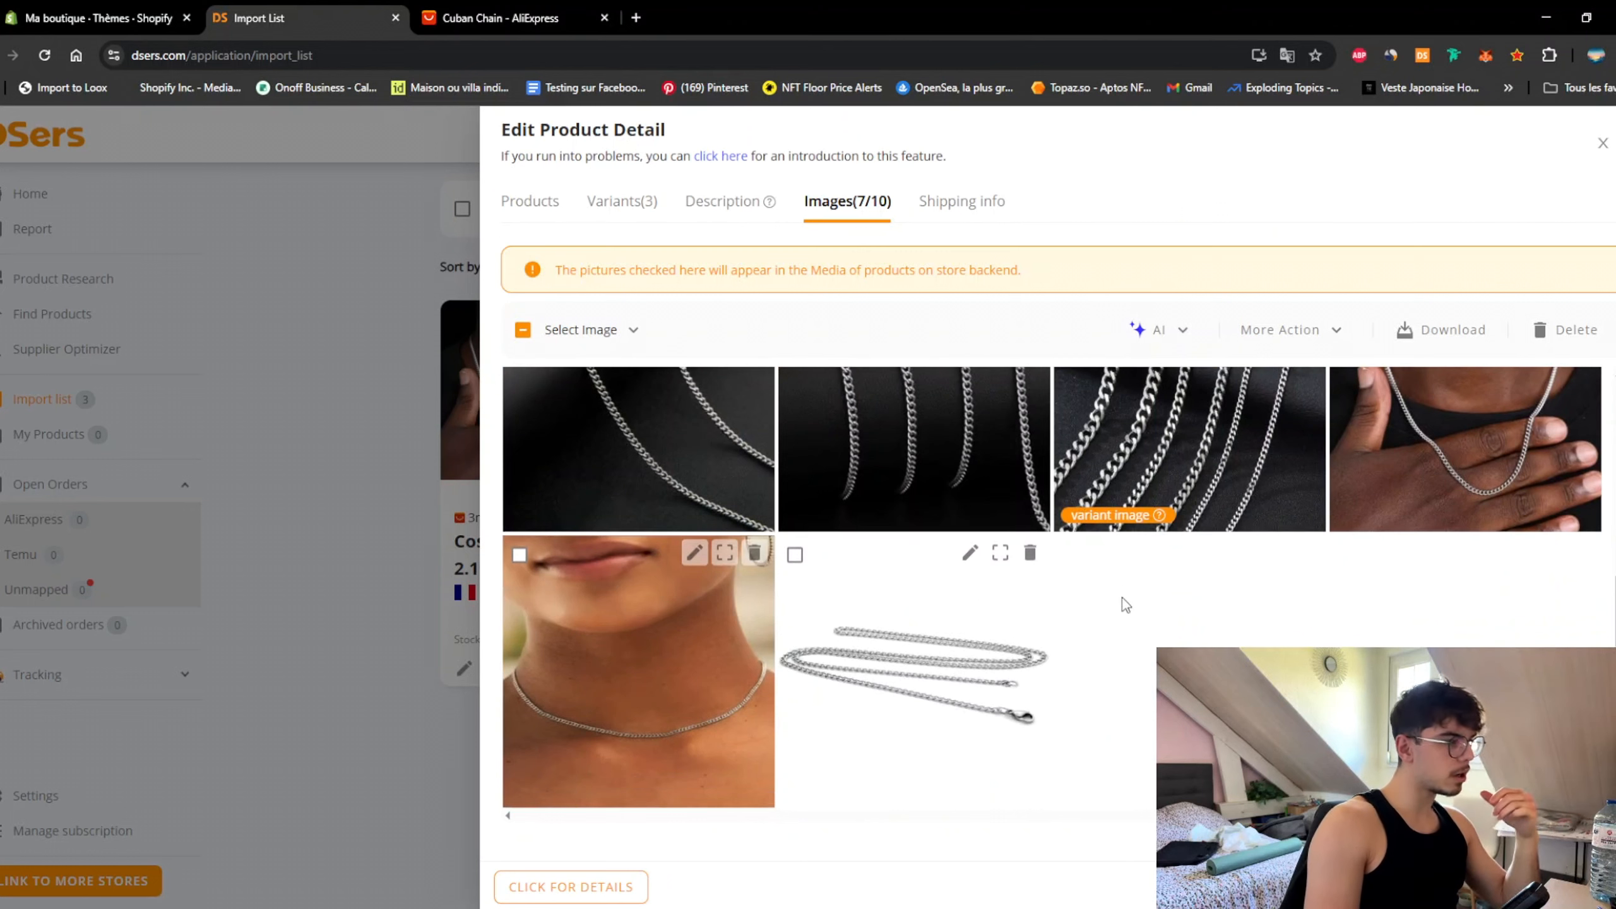
Step: Close the drawer, select the 3mm Men's and hip hop Cuban chains, and push all to the store
click(334, 550)
click(605, 319)
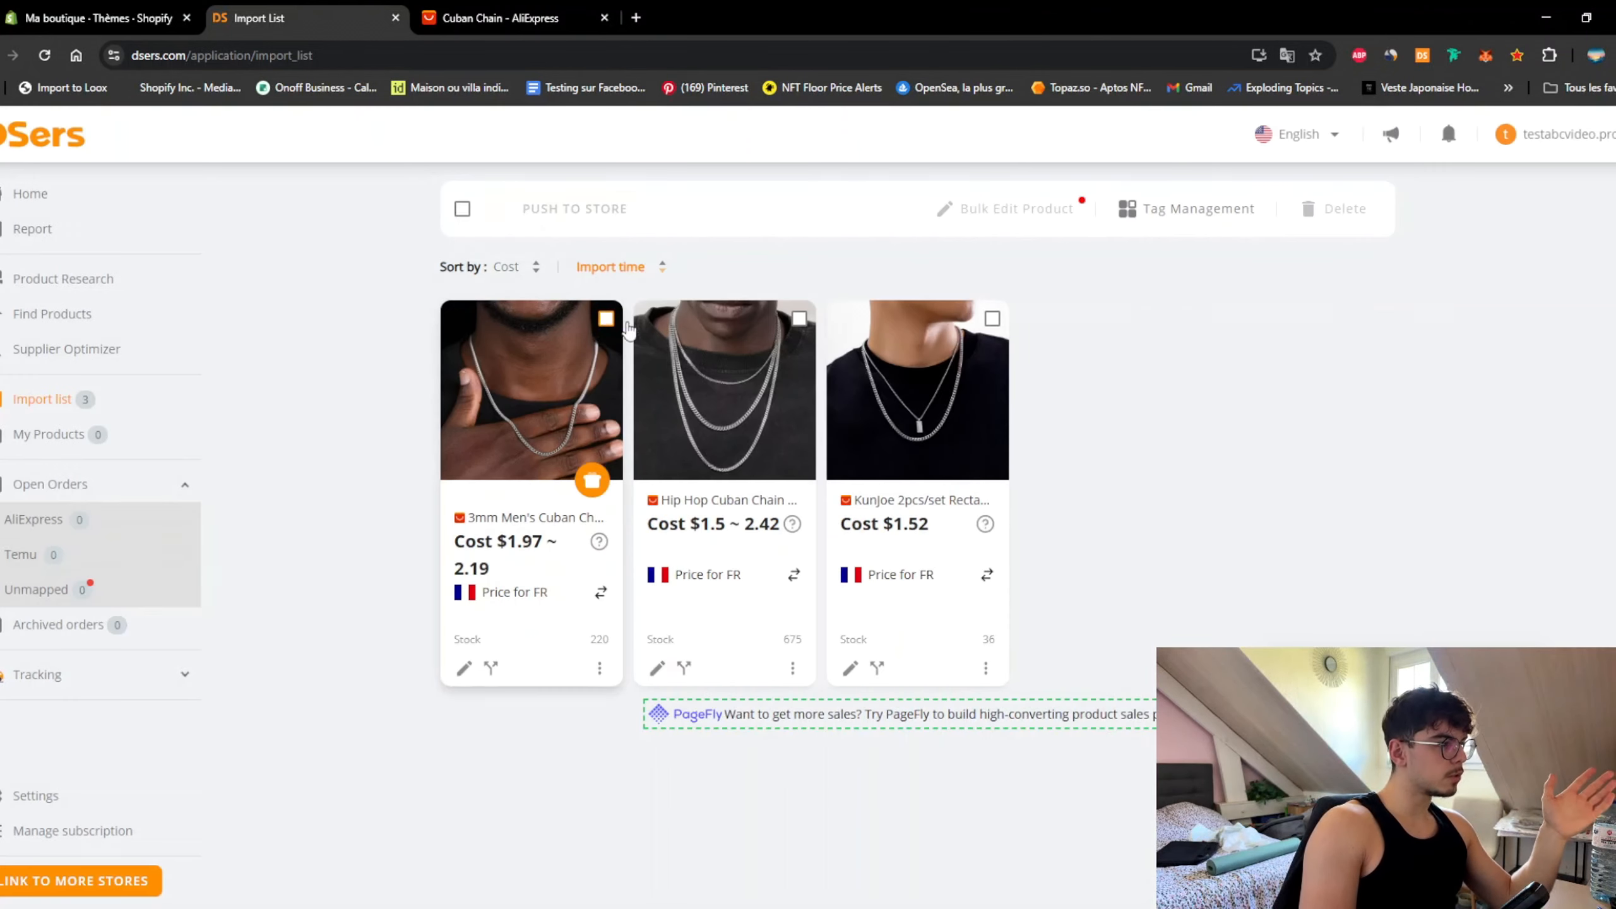
click(799, 319)
scroll(891, 363, up, 3)
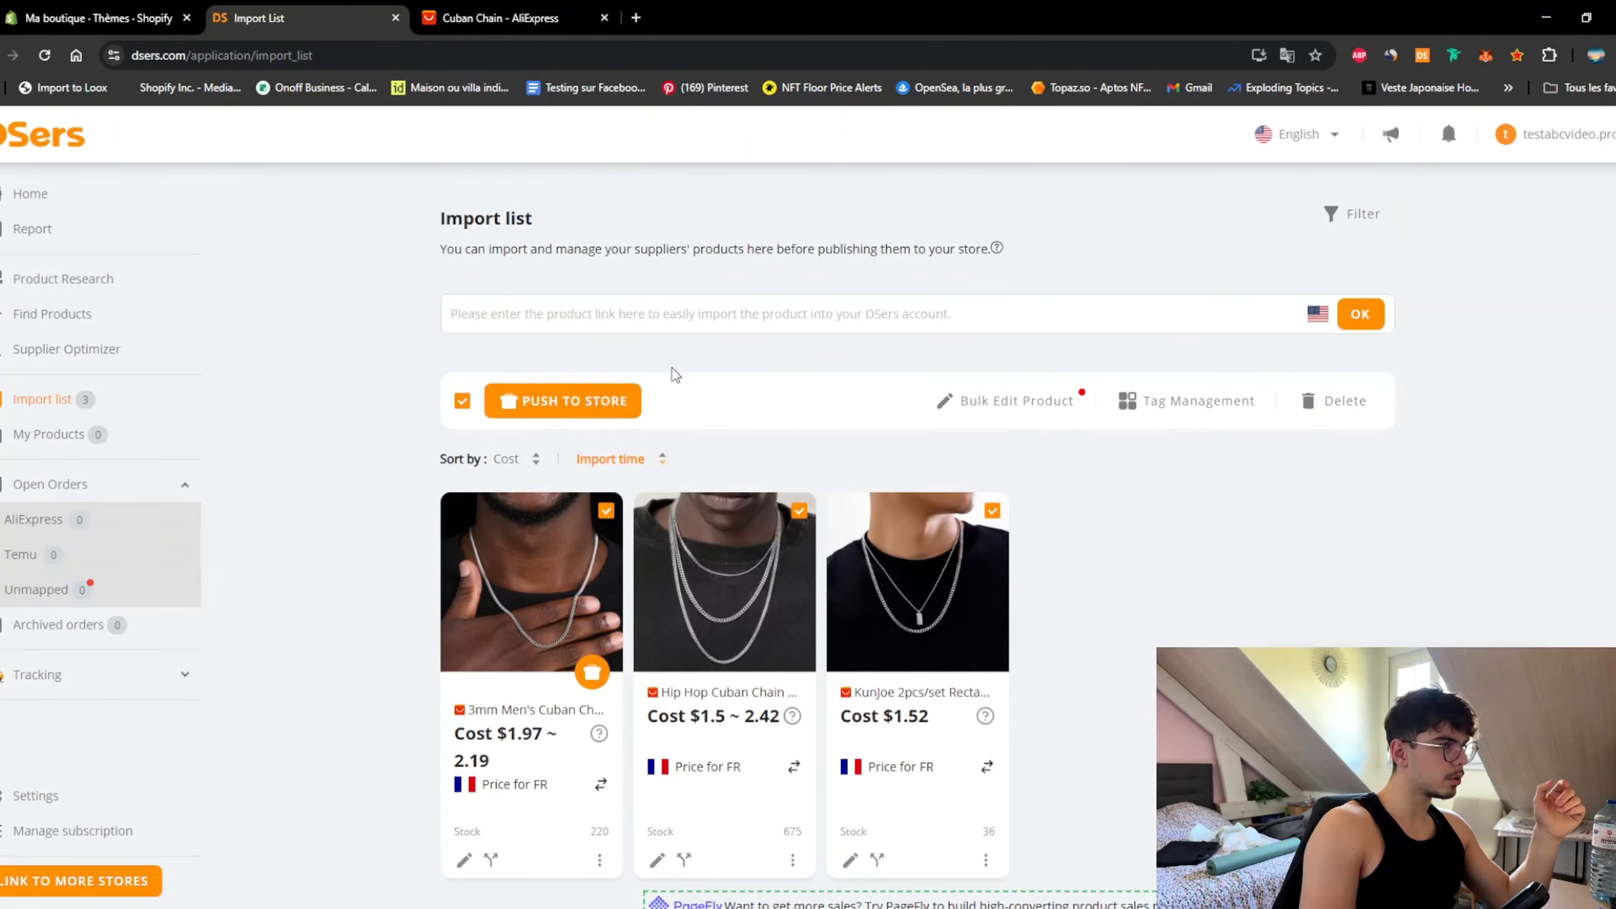
click(554, 401)
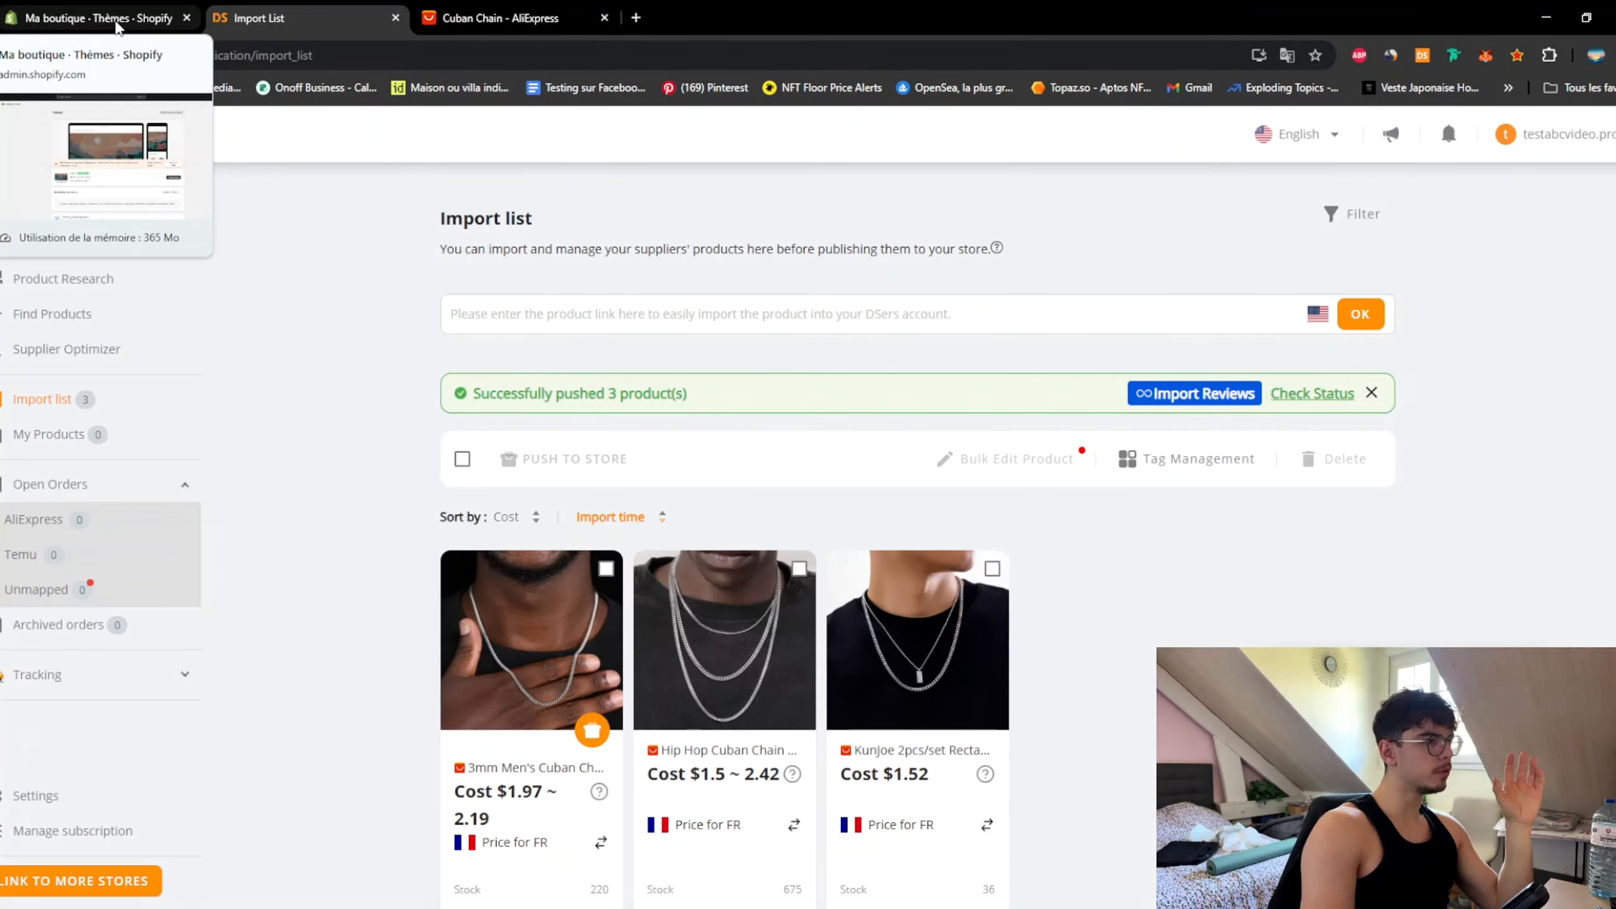
Step: Open the KunJoe rectangular pendant box chain necklace from Shopify's Produits list
click(114, 21)
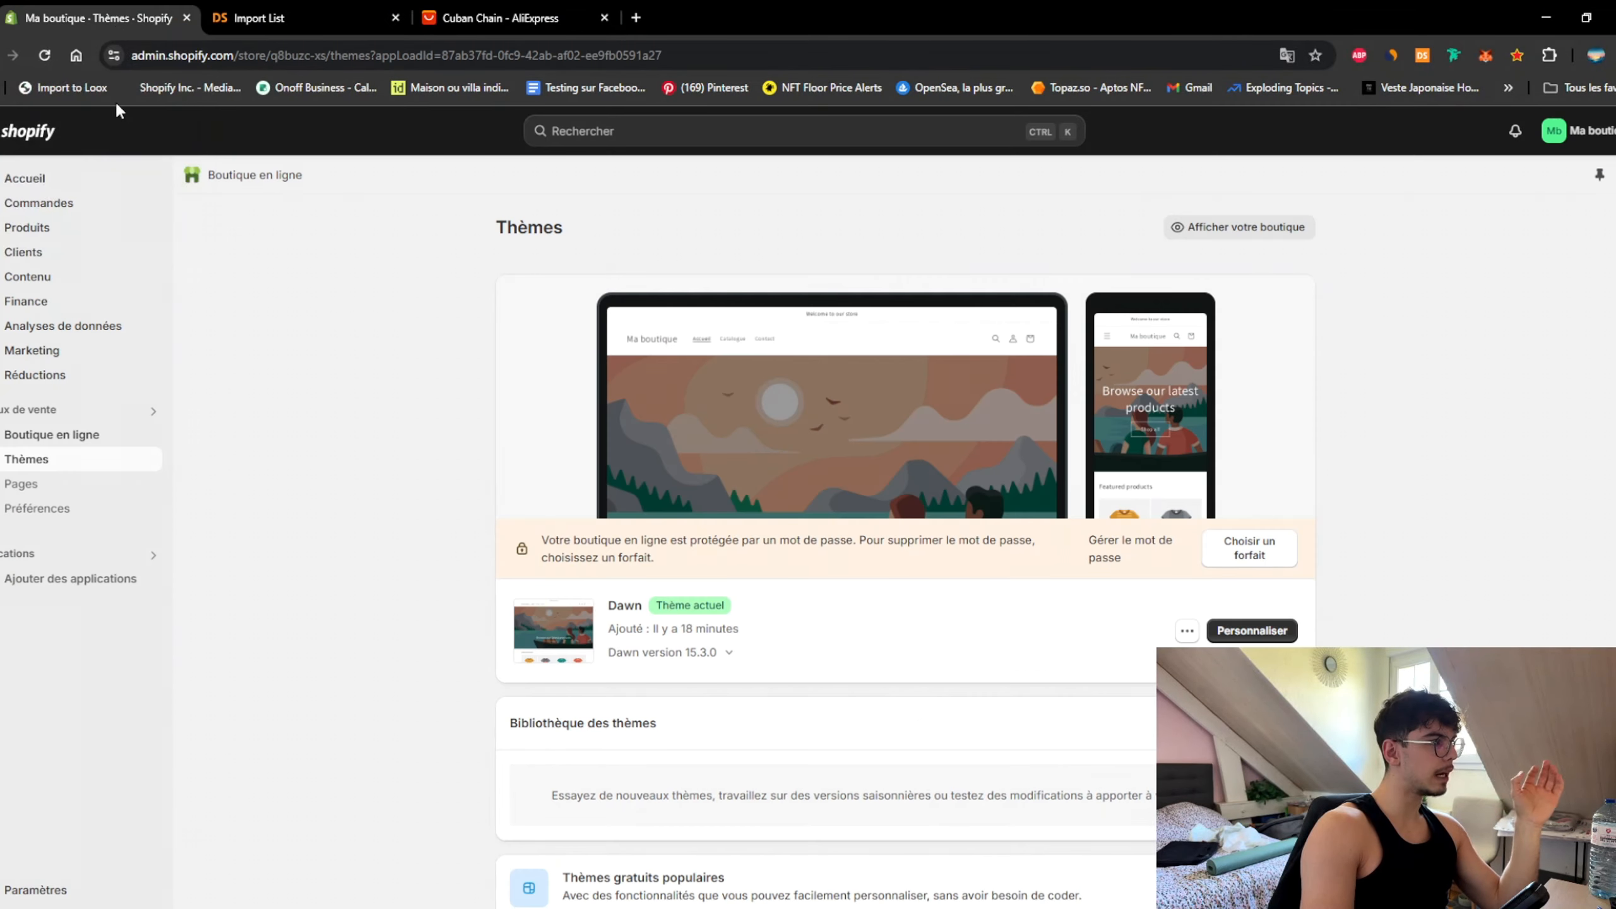
click(58, 234)
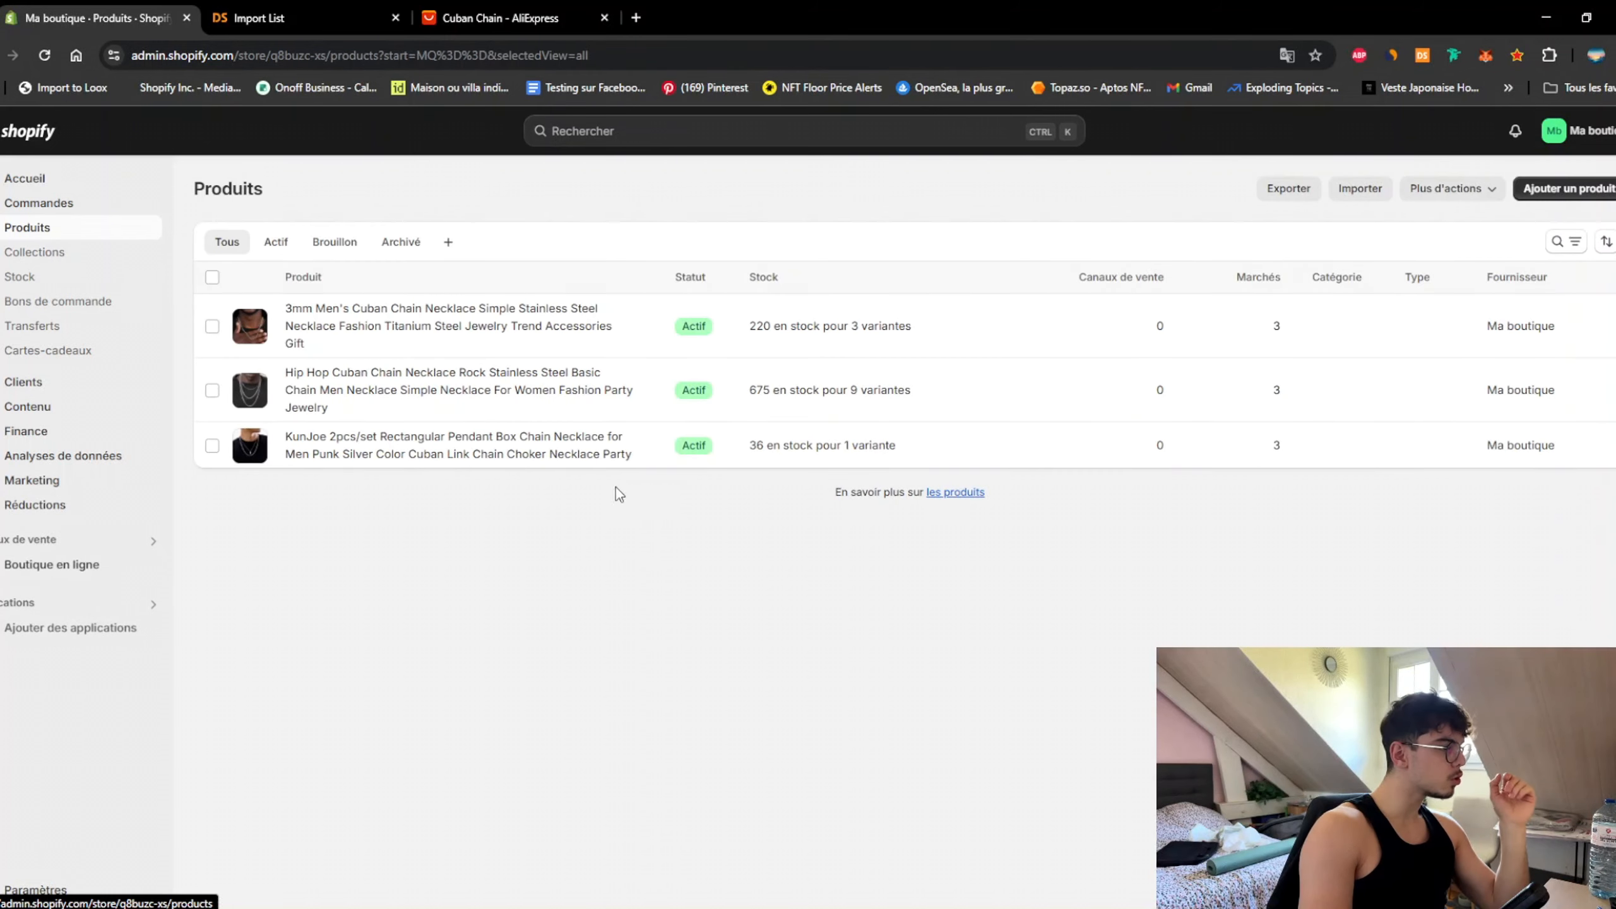
click(565, 450)
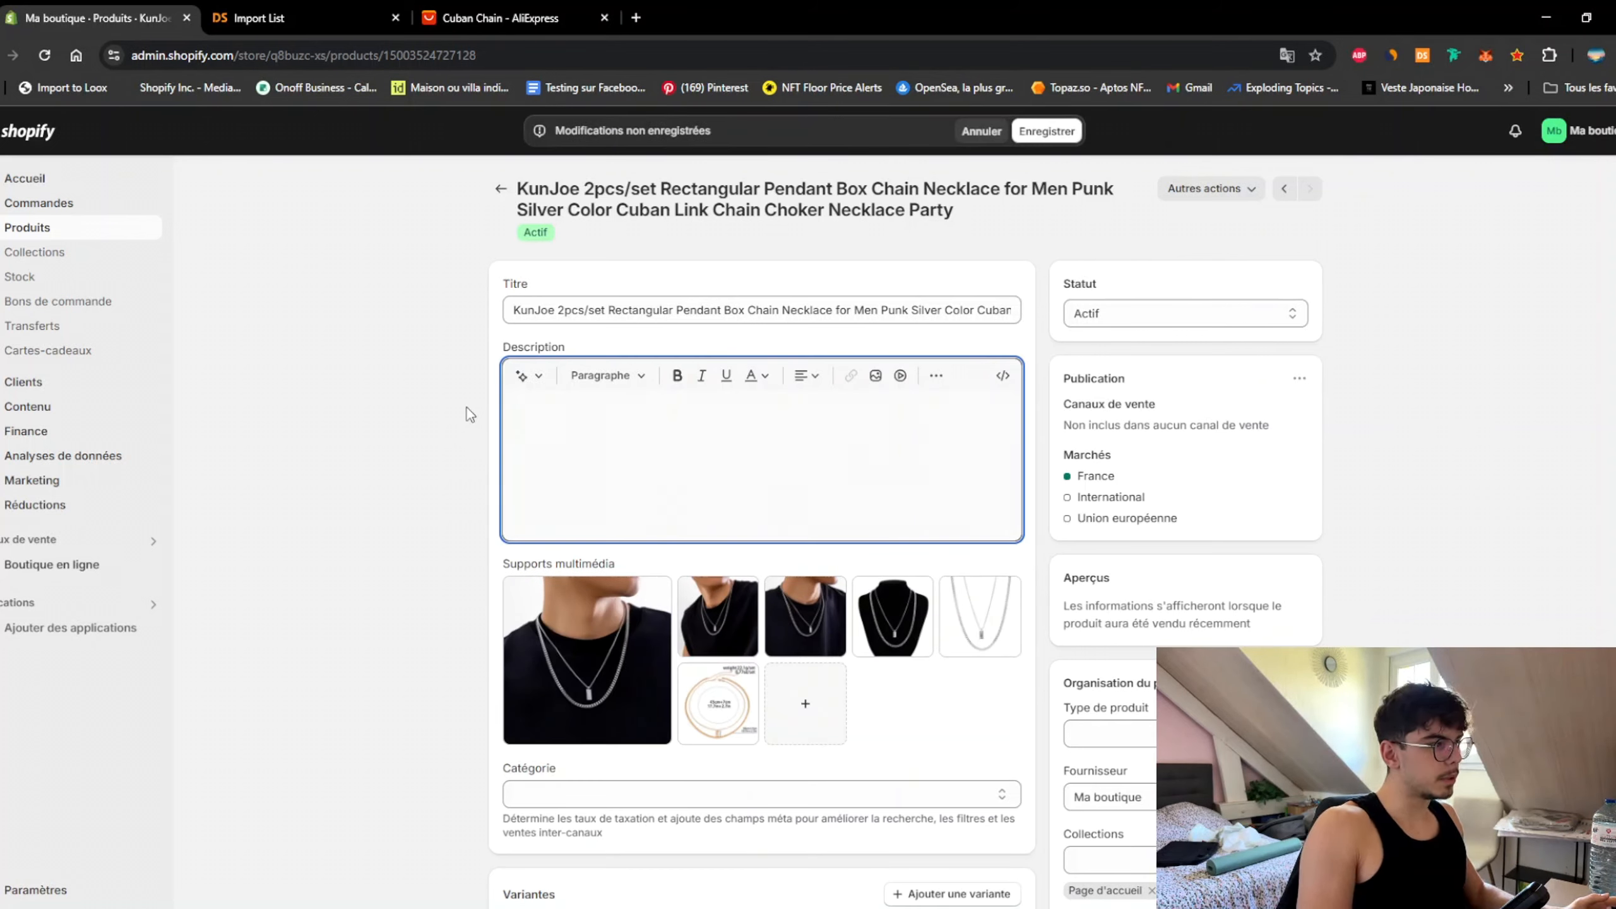
Step: Open the fifth product photo full-size and capture the necklace with a Win+Shift+S screenshot
click(449, 396)
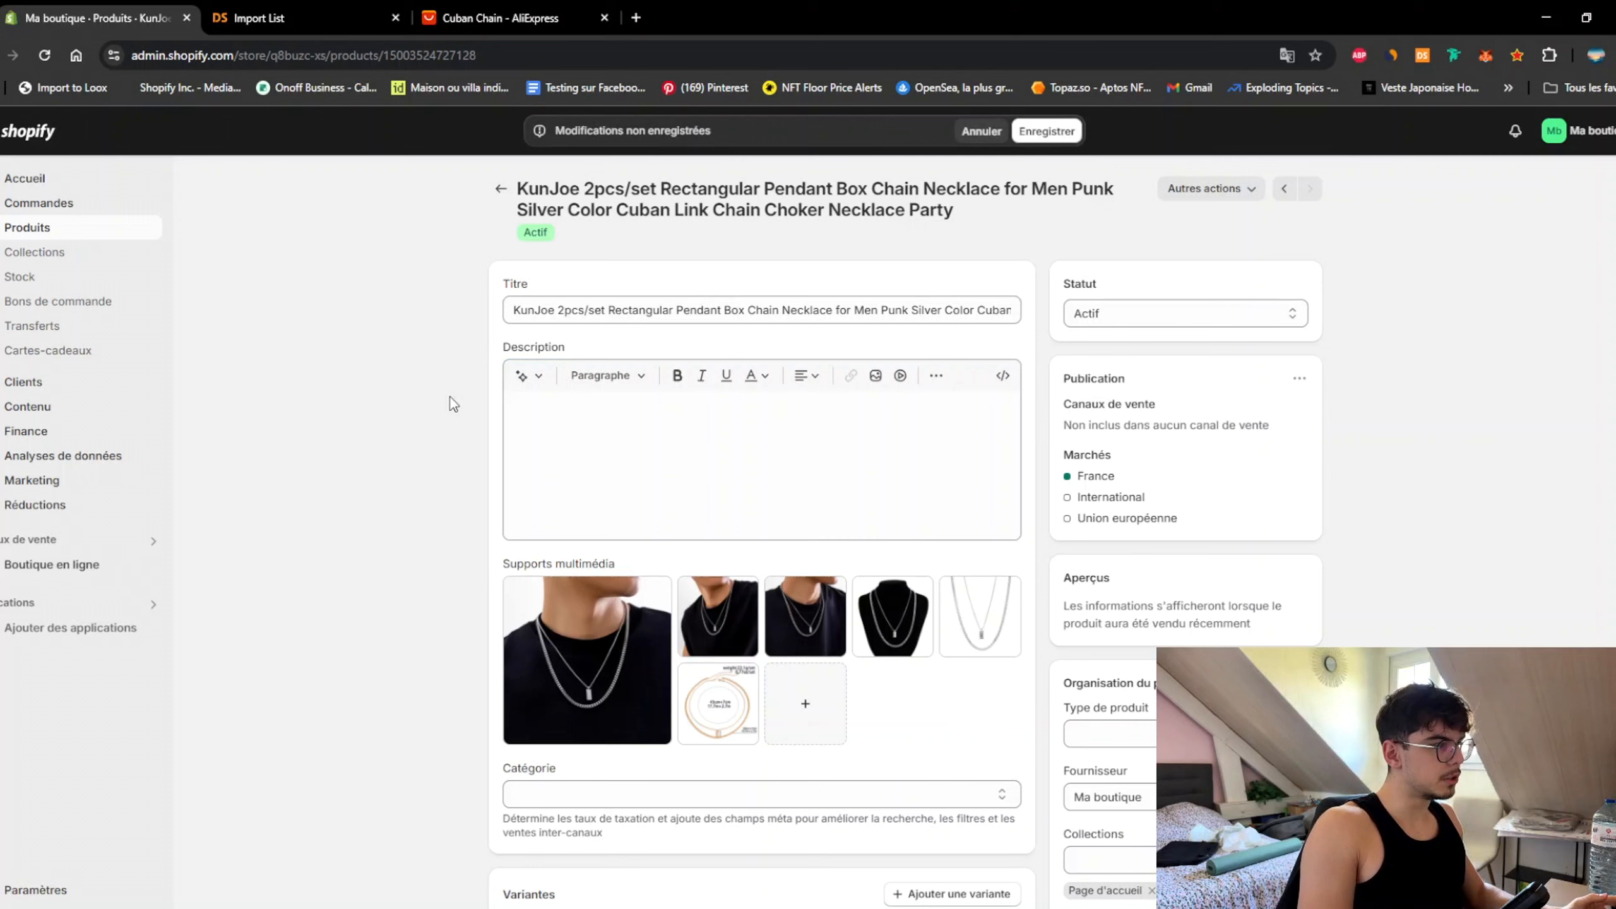
click(620, 312)
key(ctrl+a)
click(989, 624)
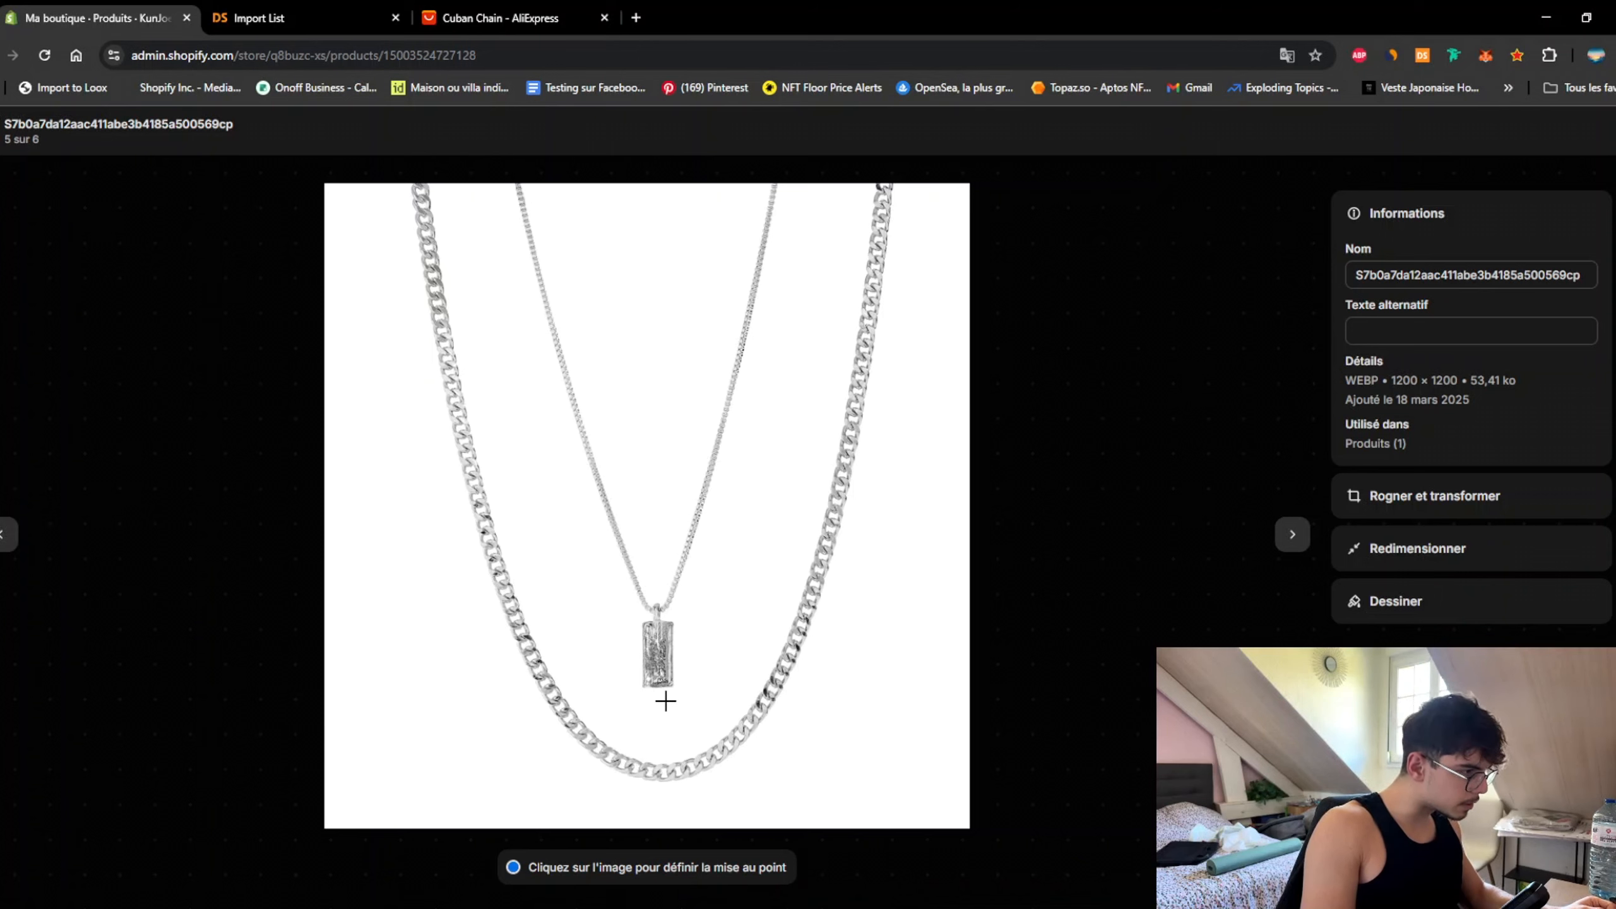
click(13, 131)
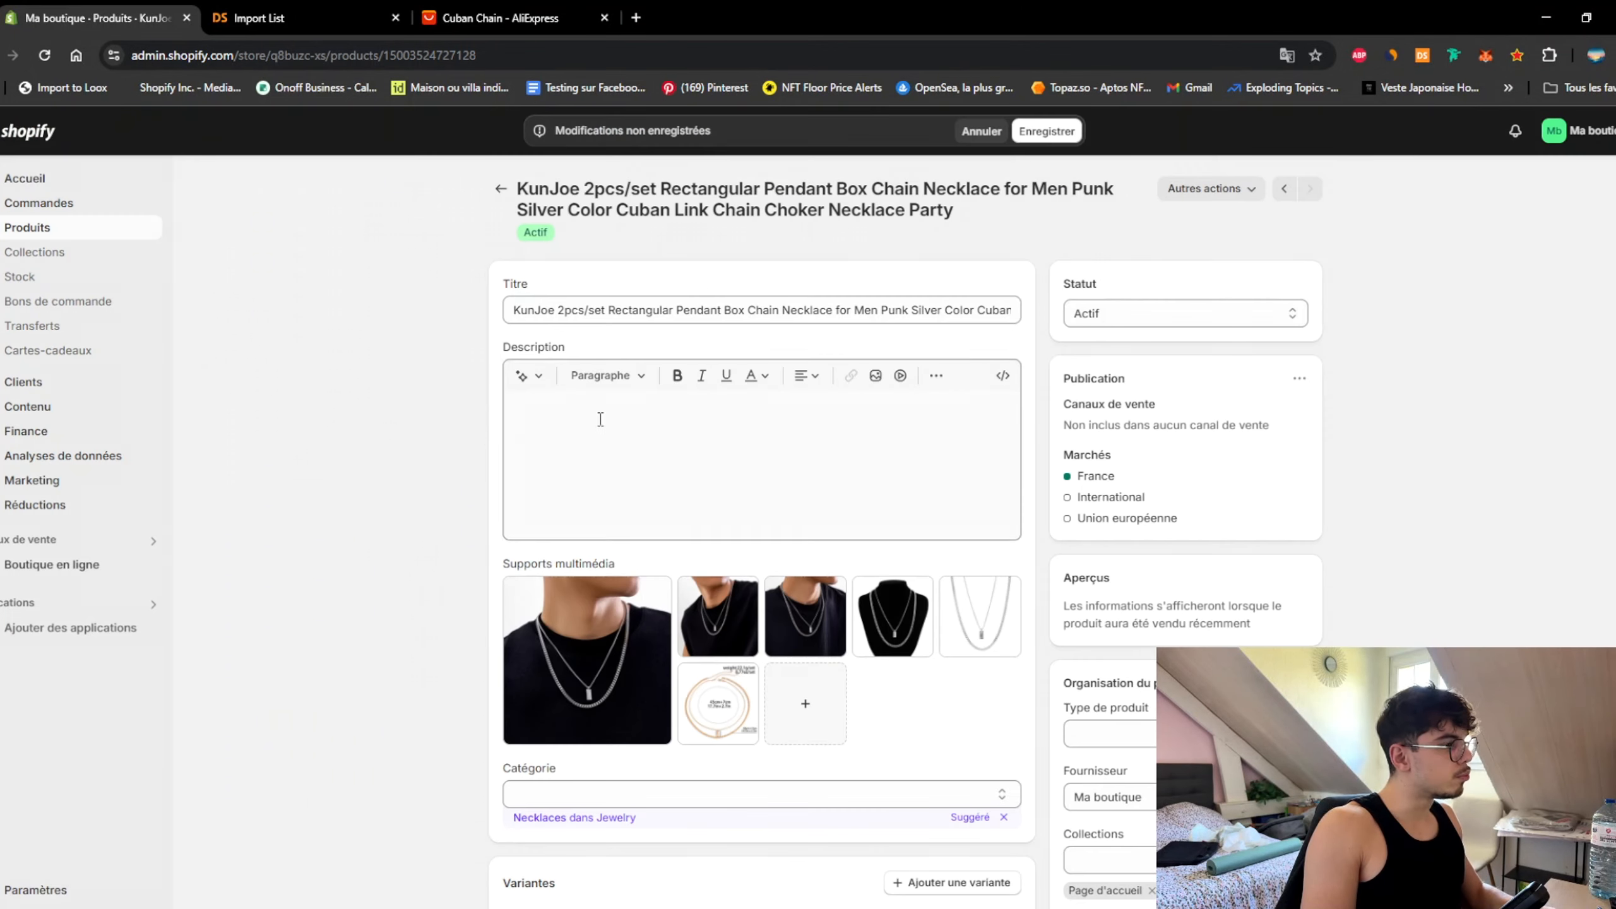
click(976, 655)
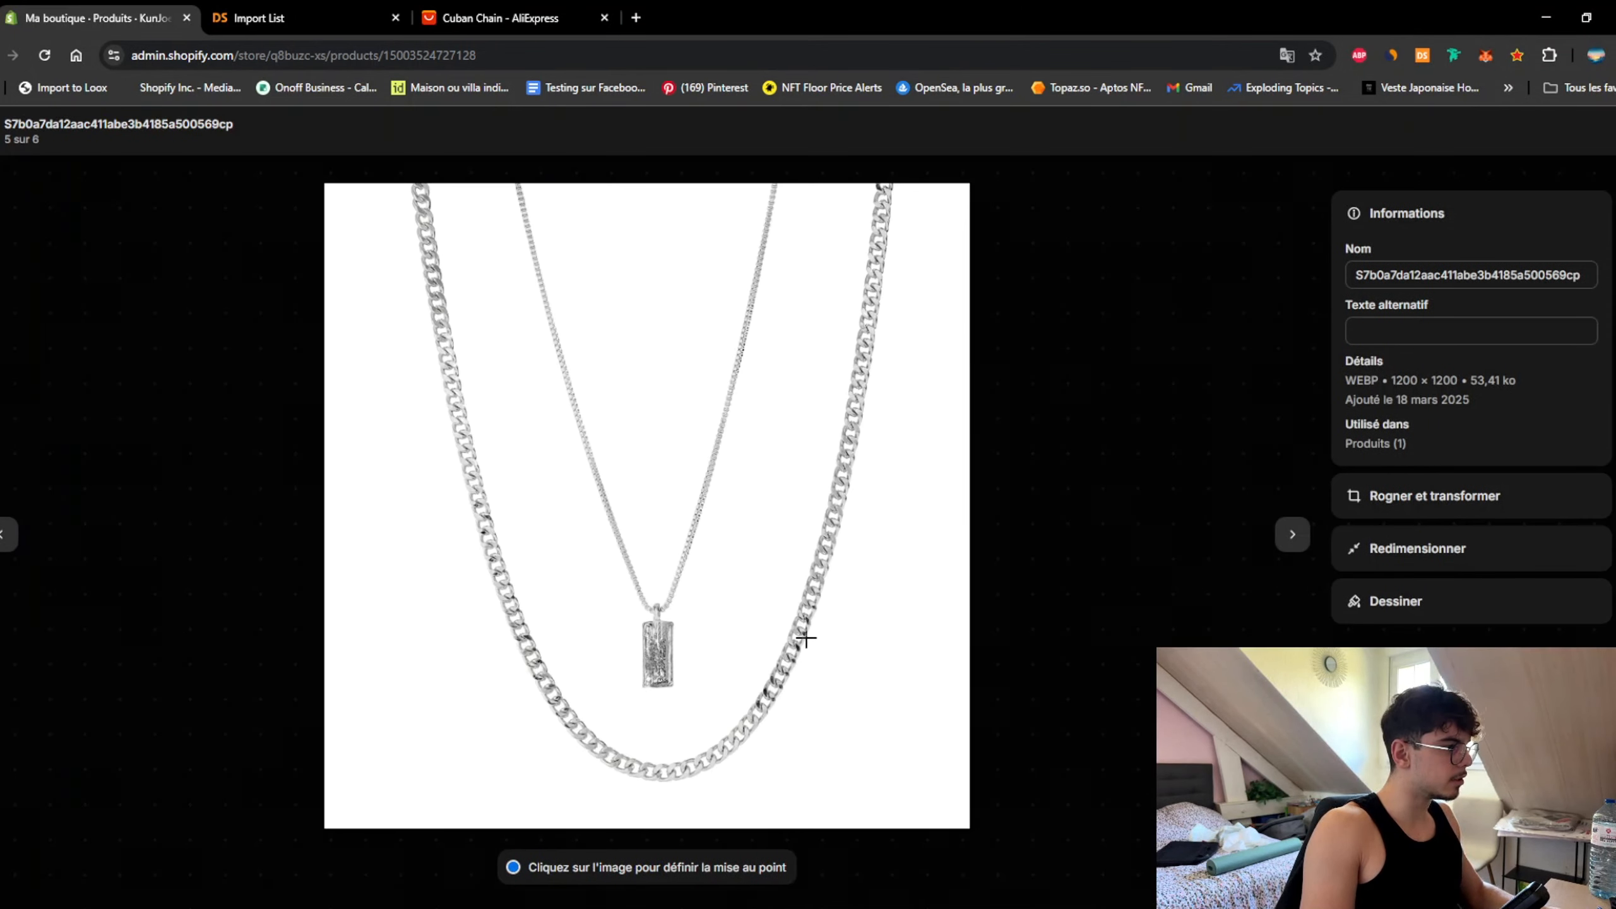
key(super+shift+s)
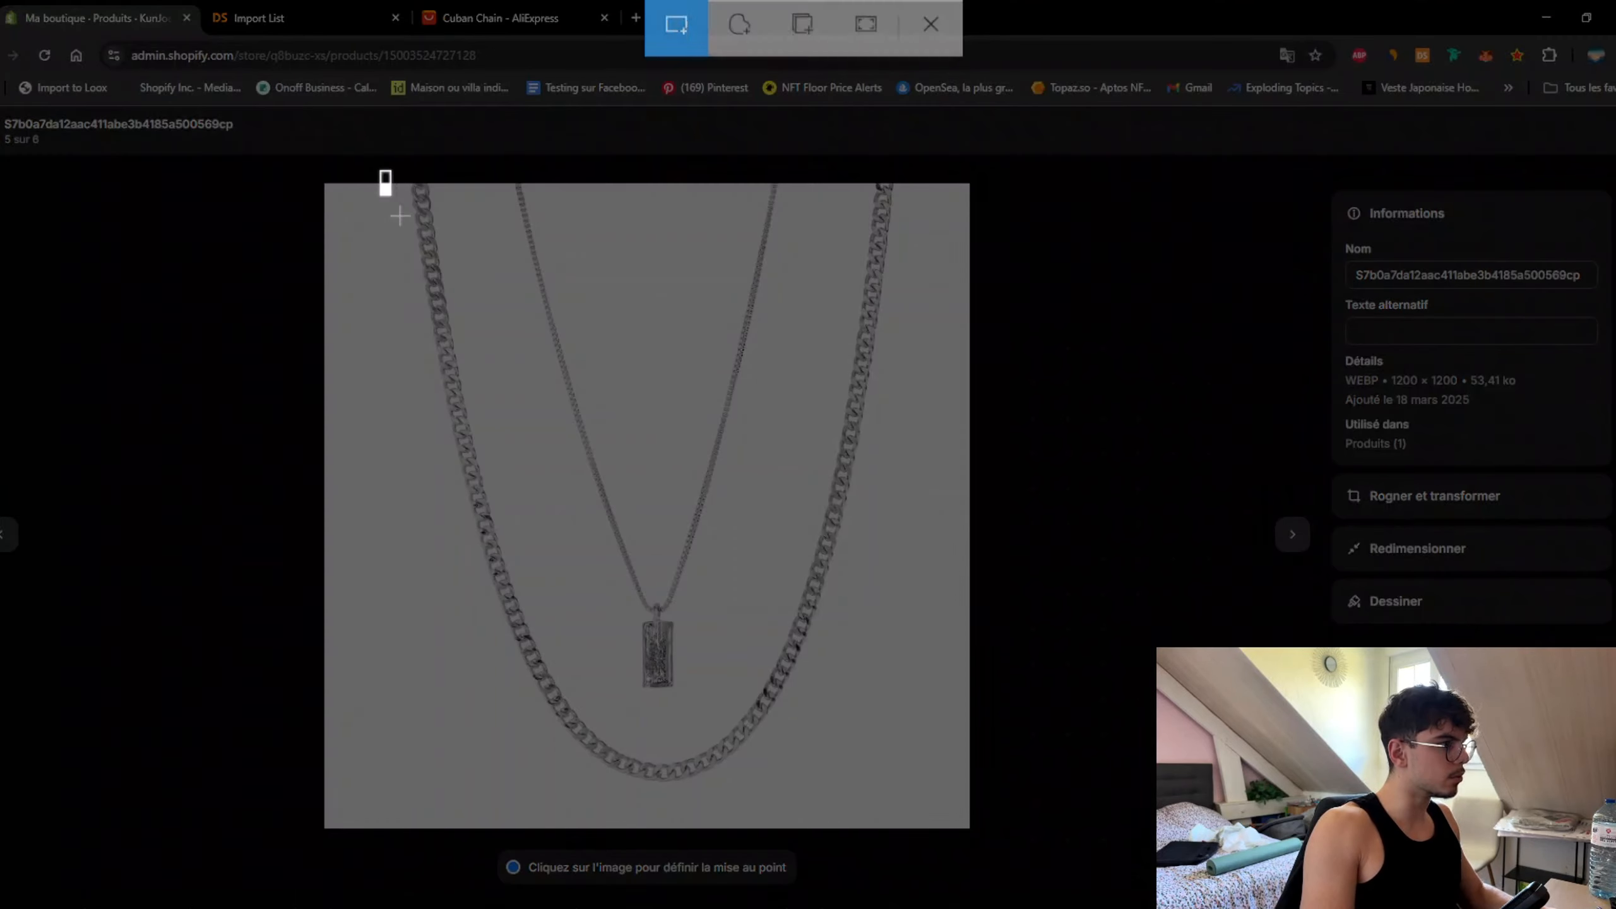
drag(380, 169, 948, 804)
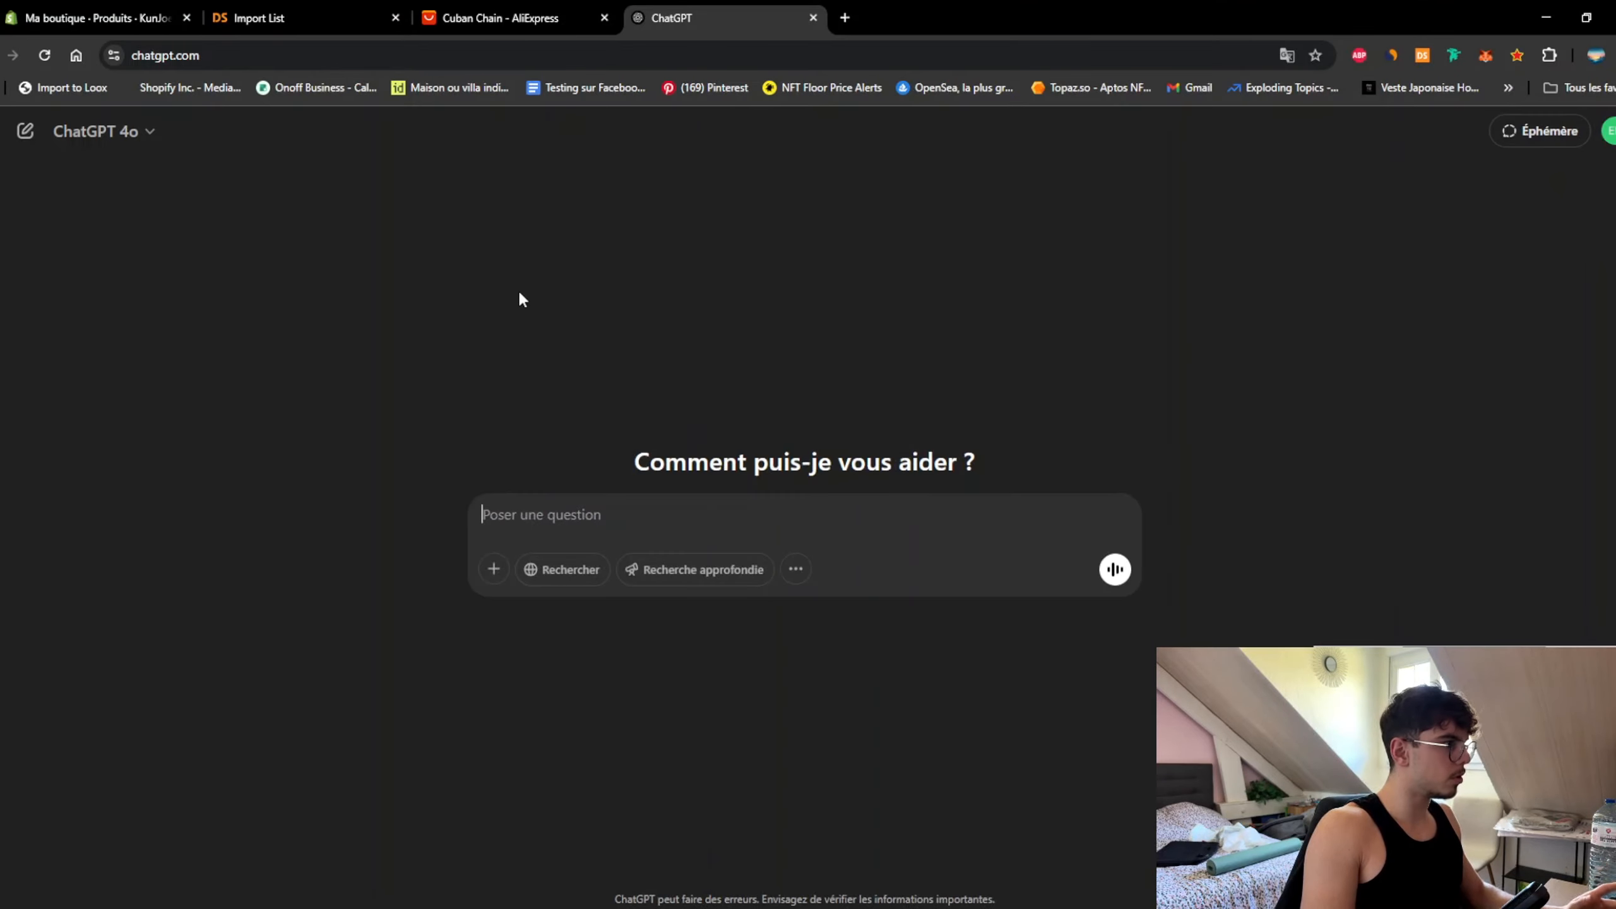
Step: Ask ChatGPT 'Comment appellerais-tu ce produit ?' with the screenshot and select 'Collier Layered Silver – Chaîne & Pendentif'
key(ctrl+v)
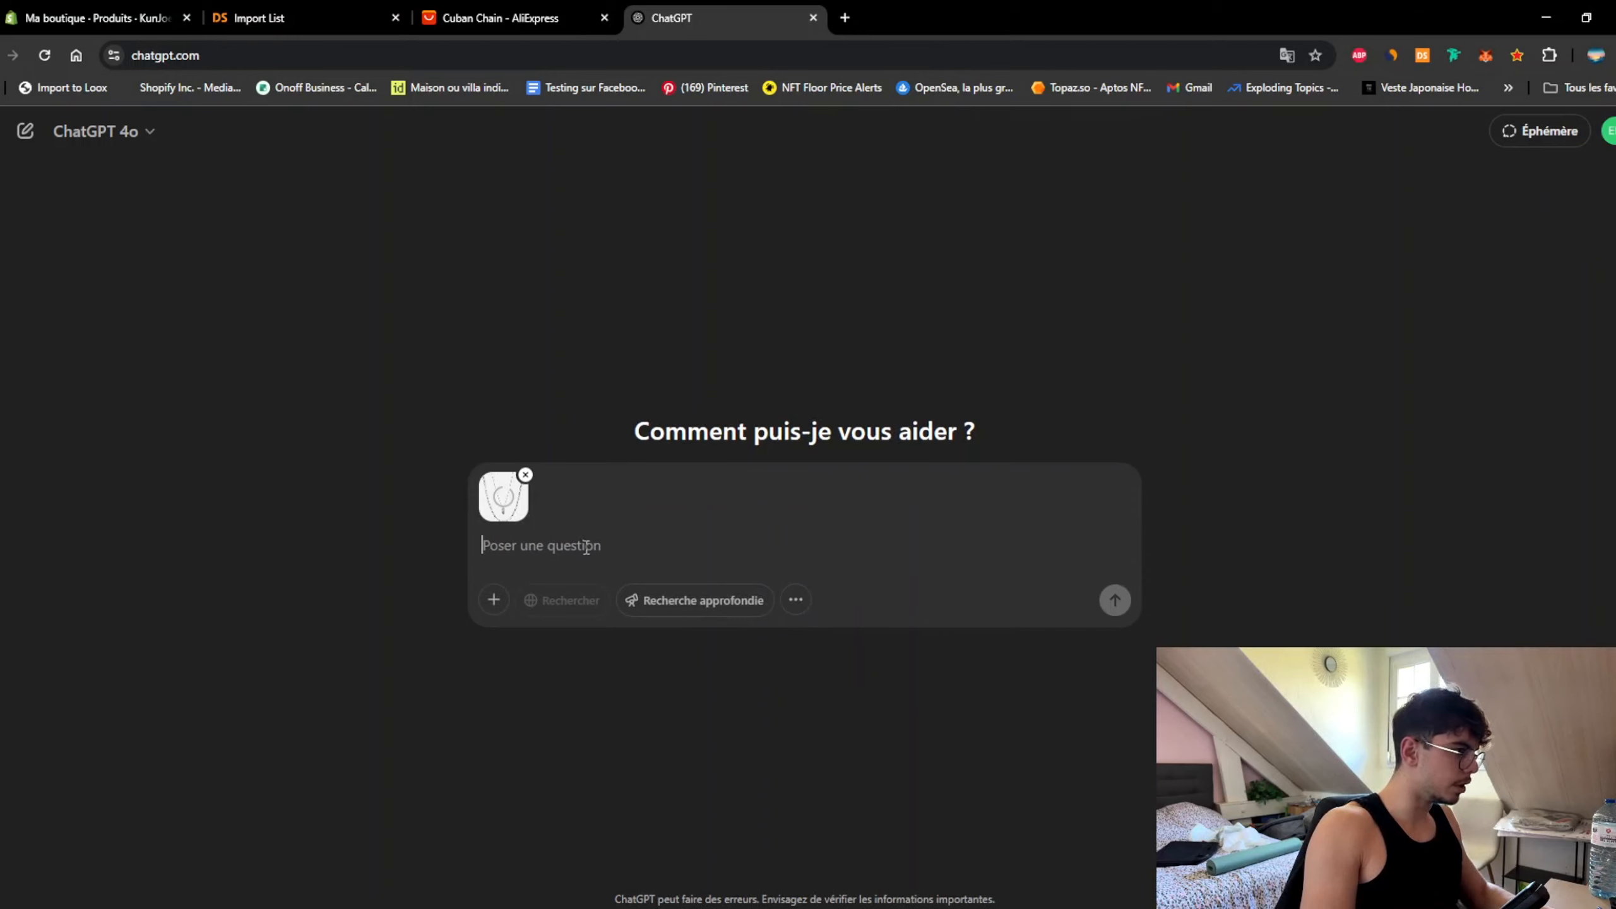
text(Que)
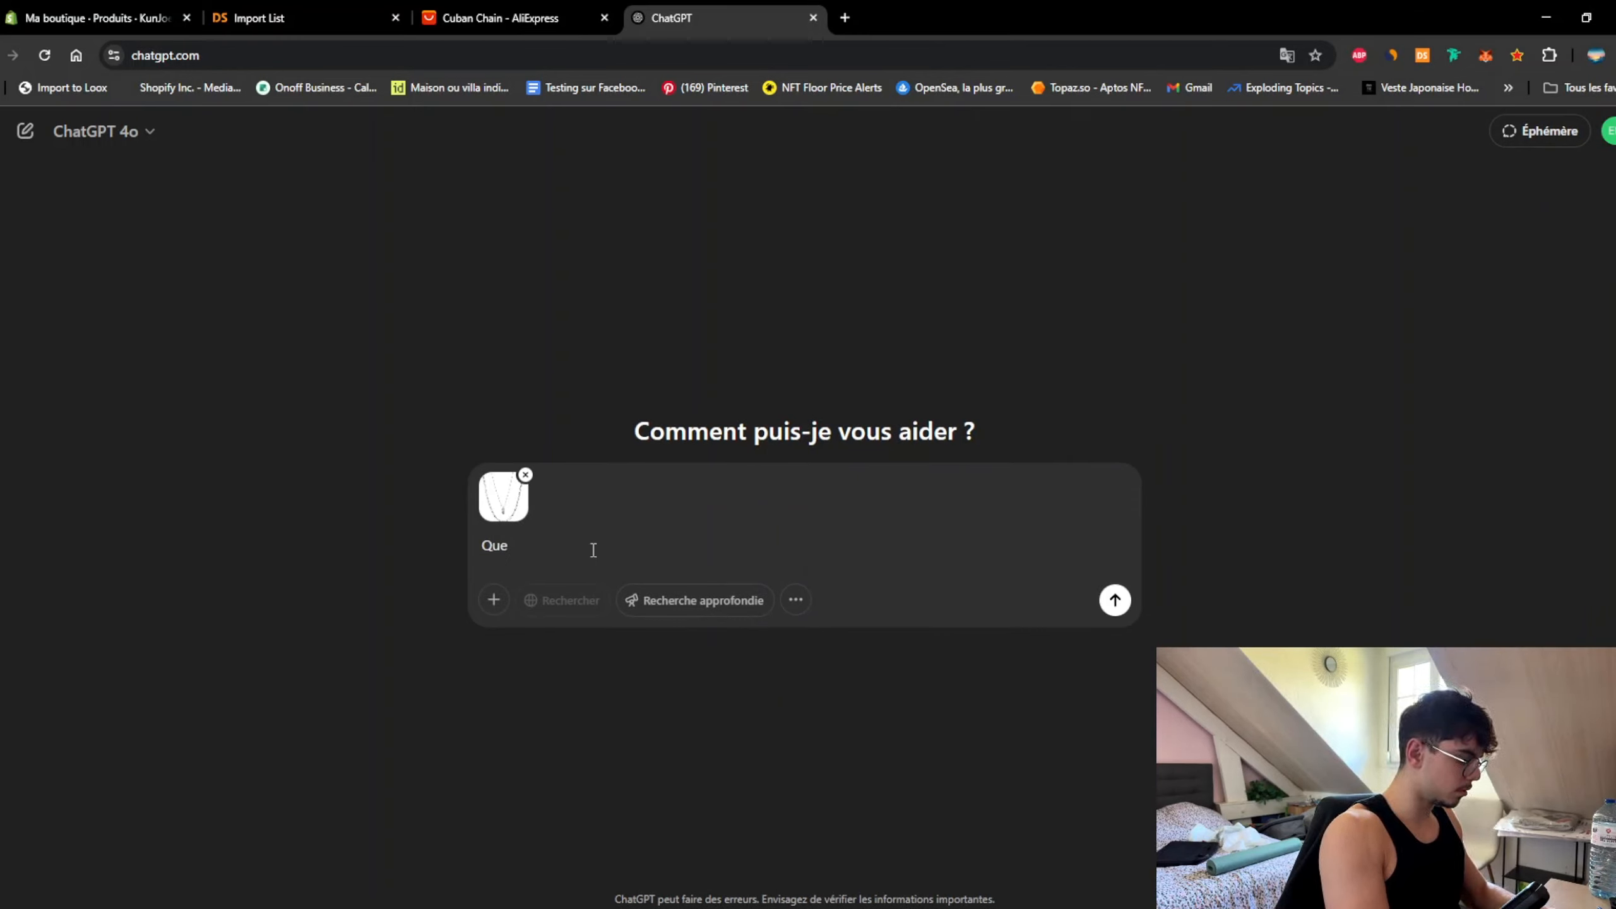
key(BackSpace)
key(BackSpace)
key(BackSpace)
text(Comment a)
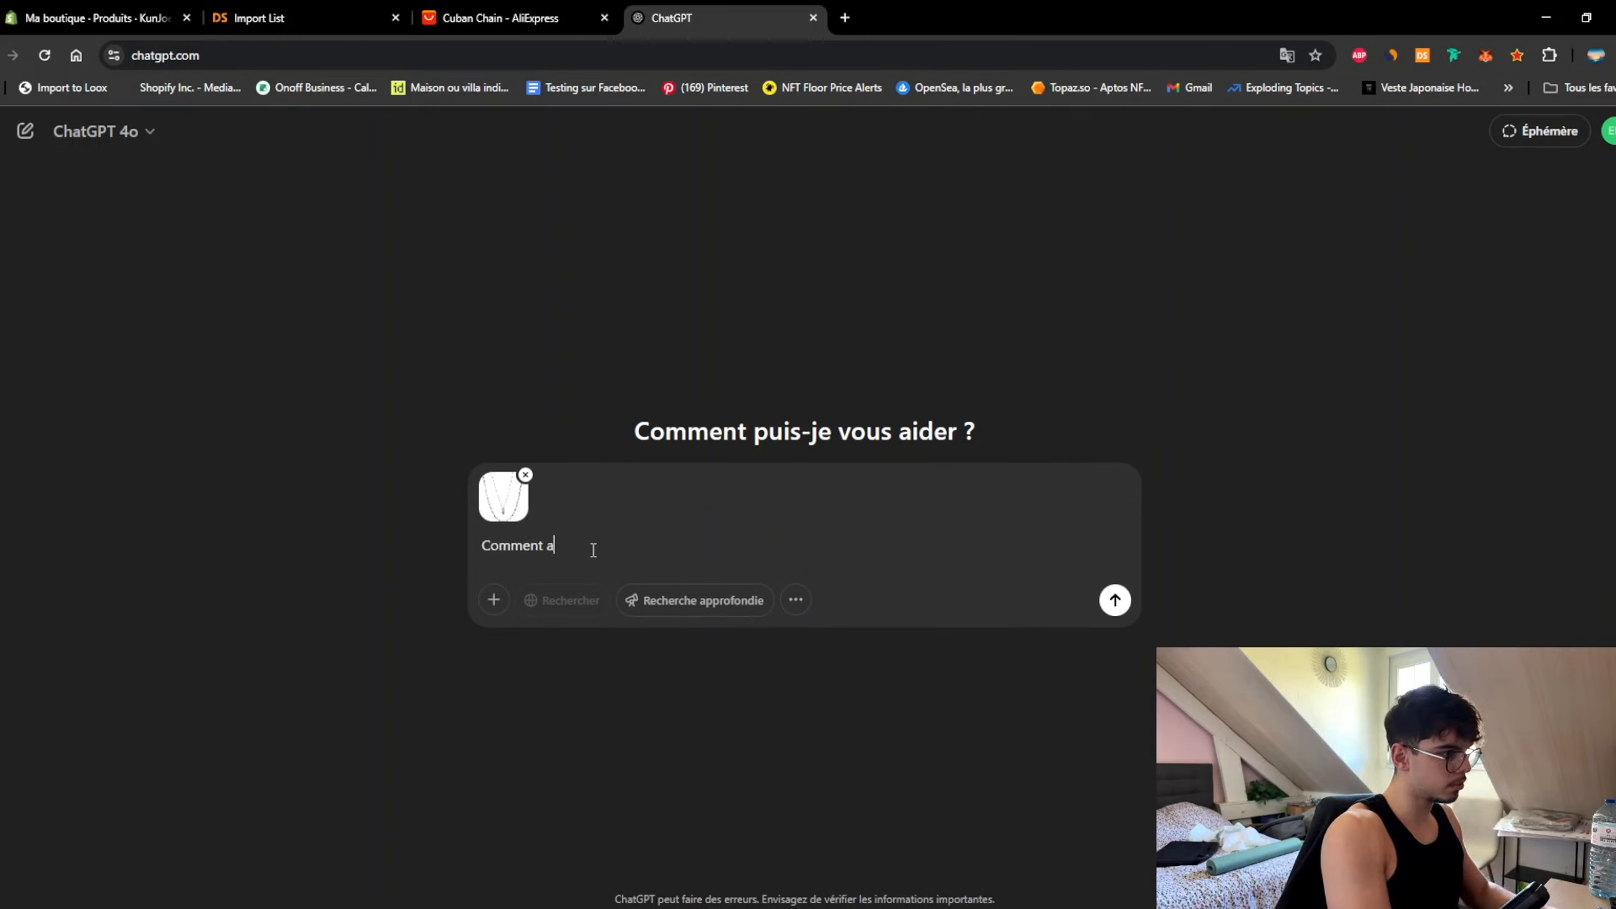
text(ppellerais-)
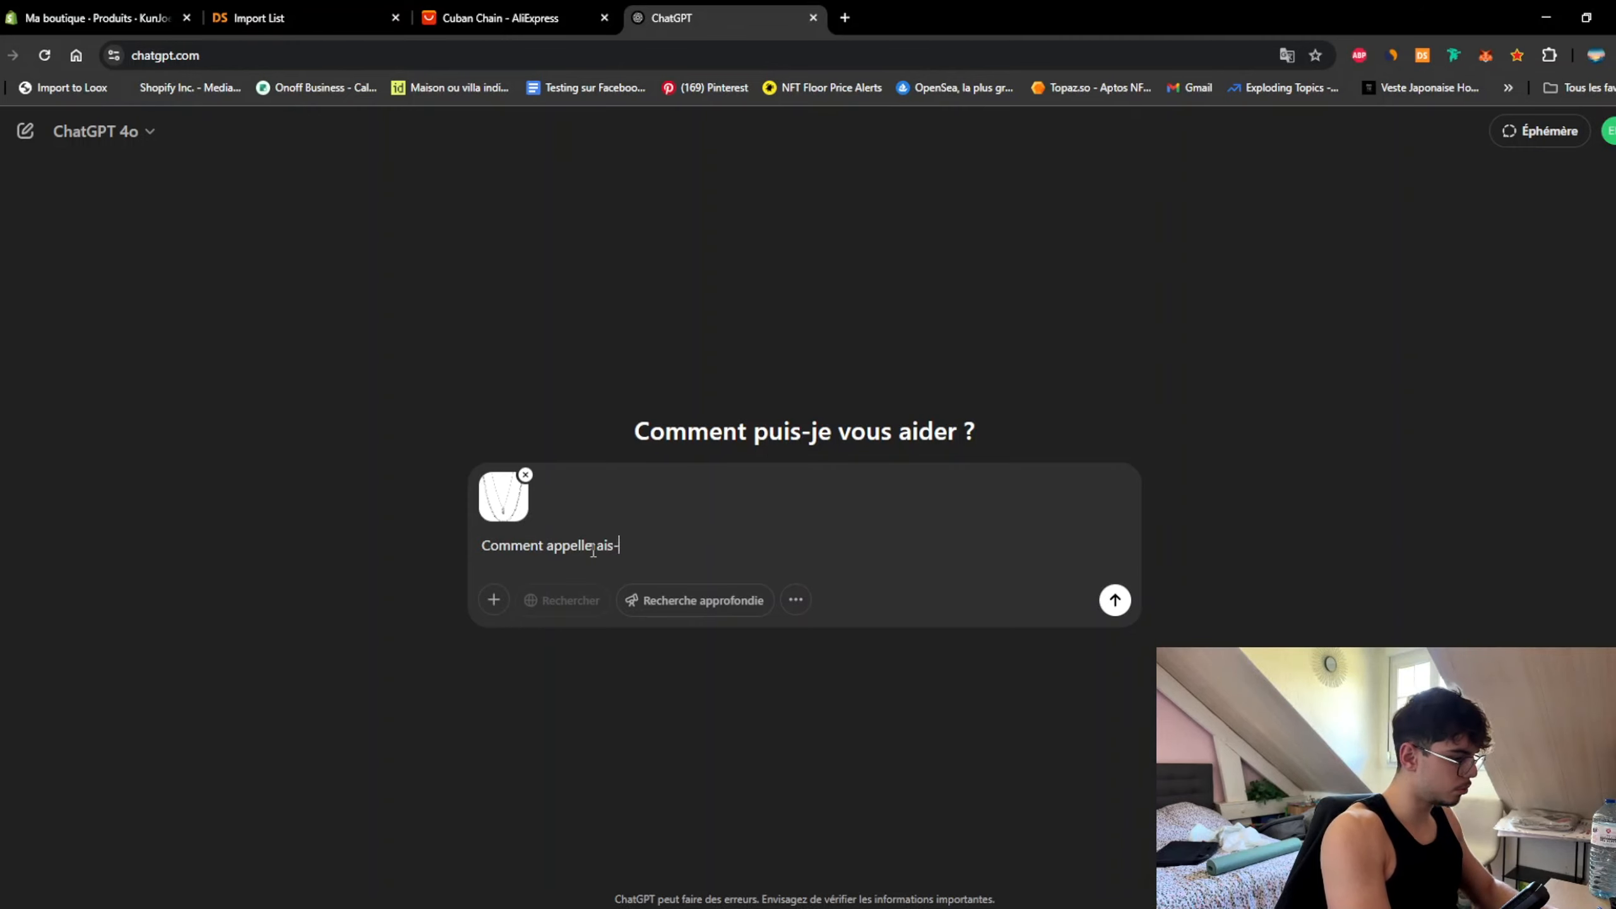
text(tu ce produit ?)
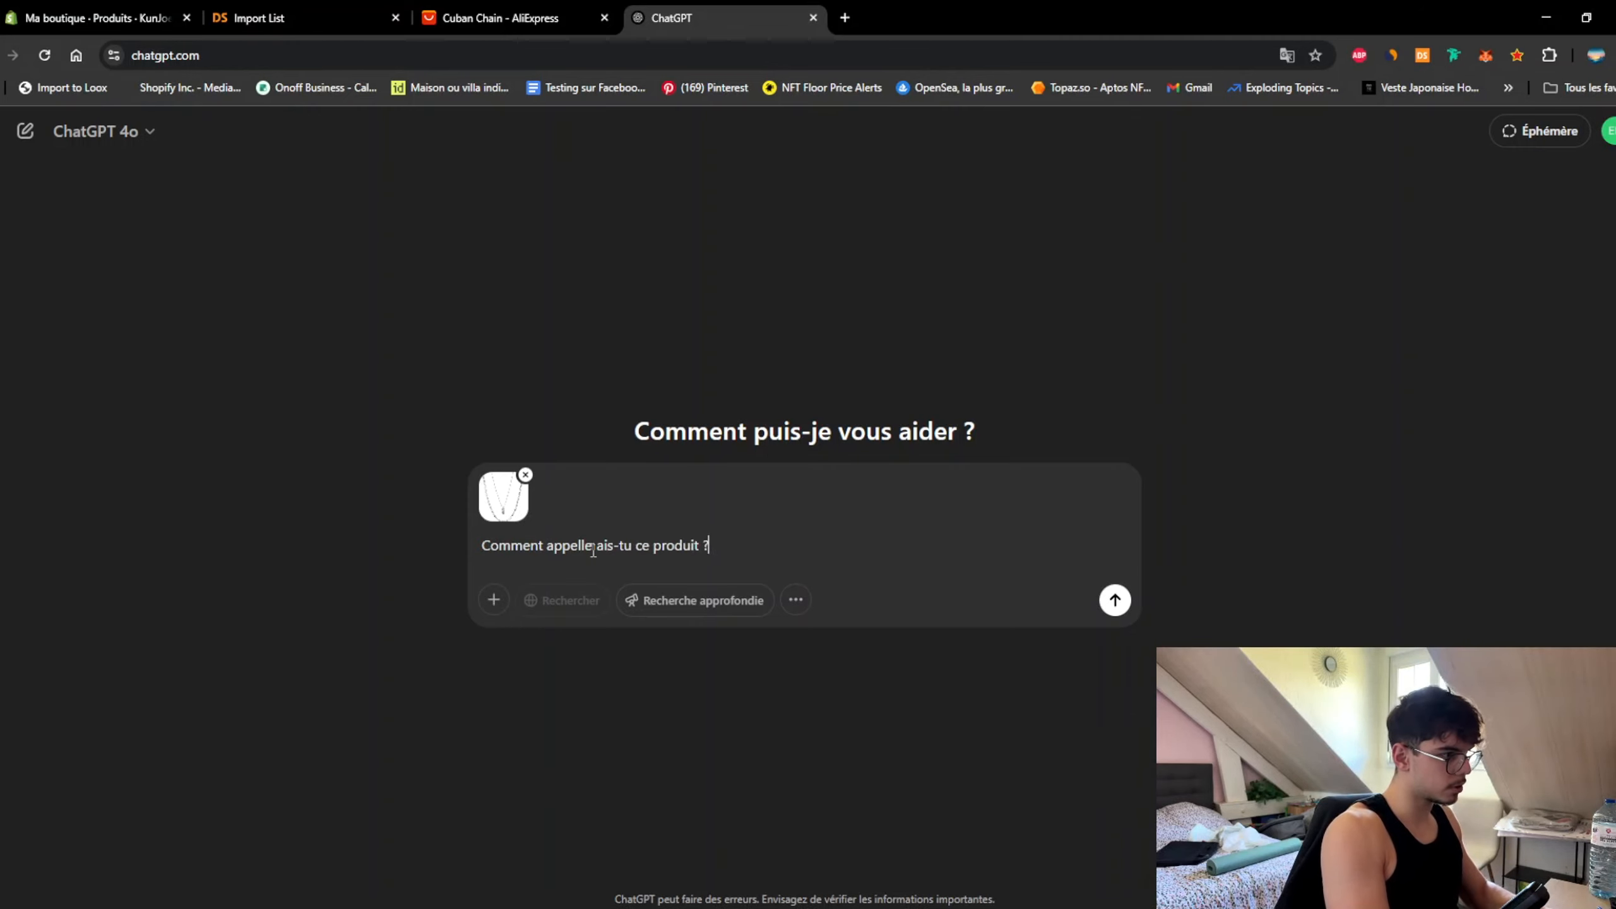
key(Return)
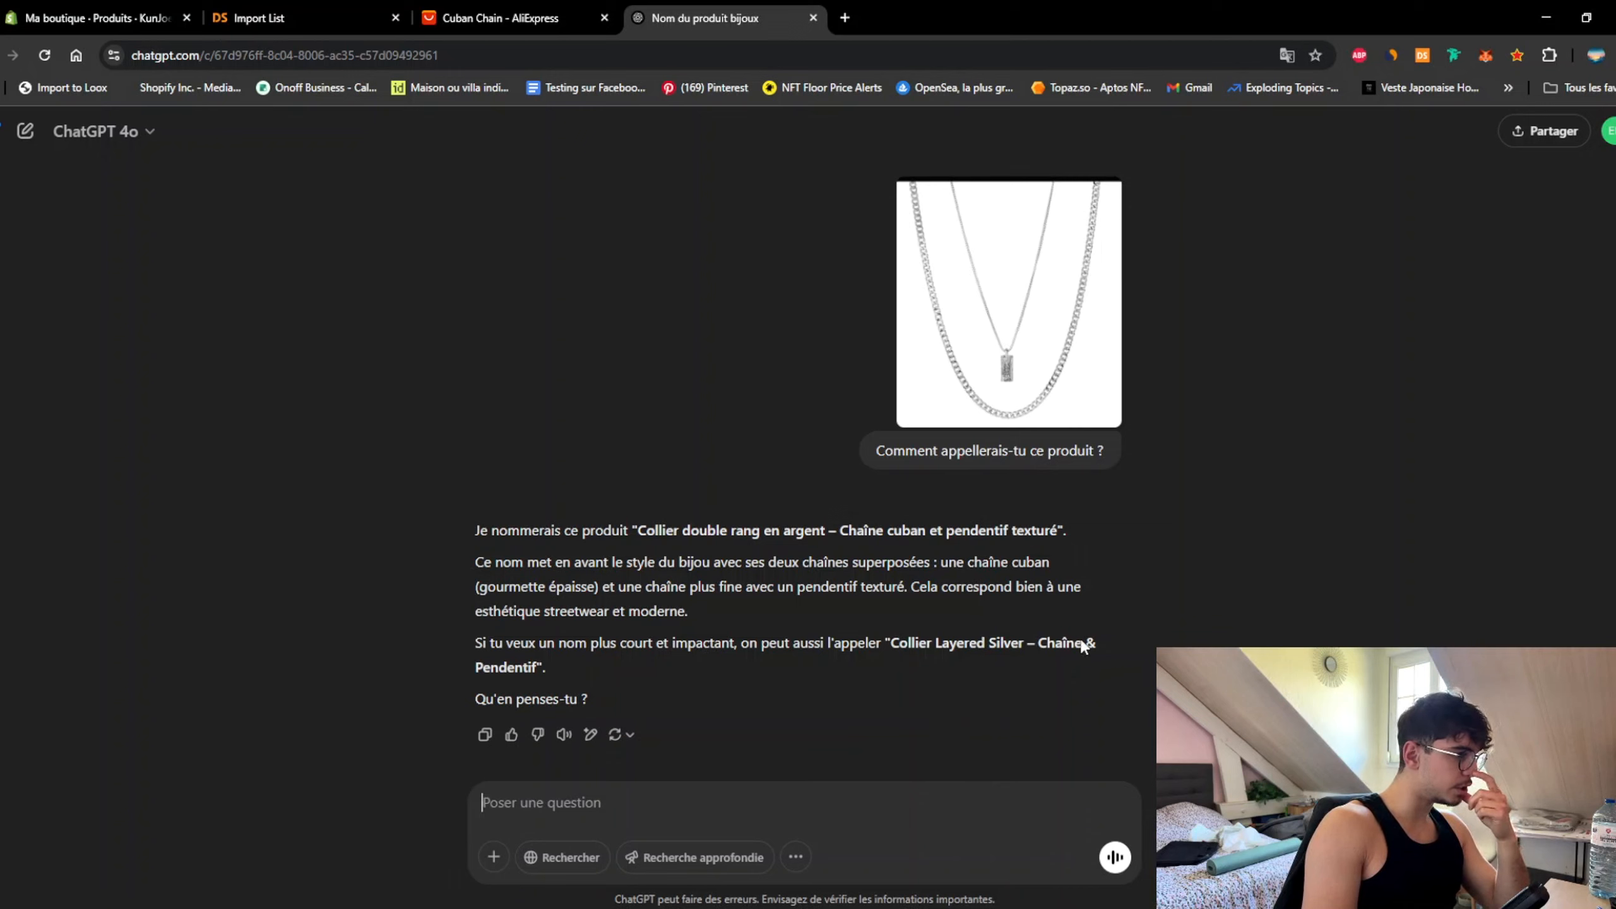
drag(890, 643, 546, 675)
key(ctrl+c)
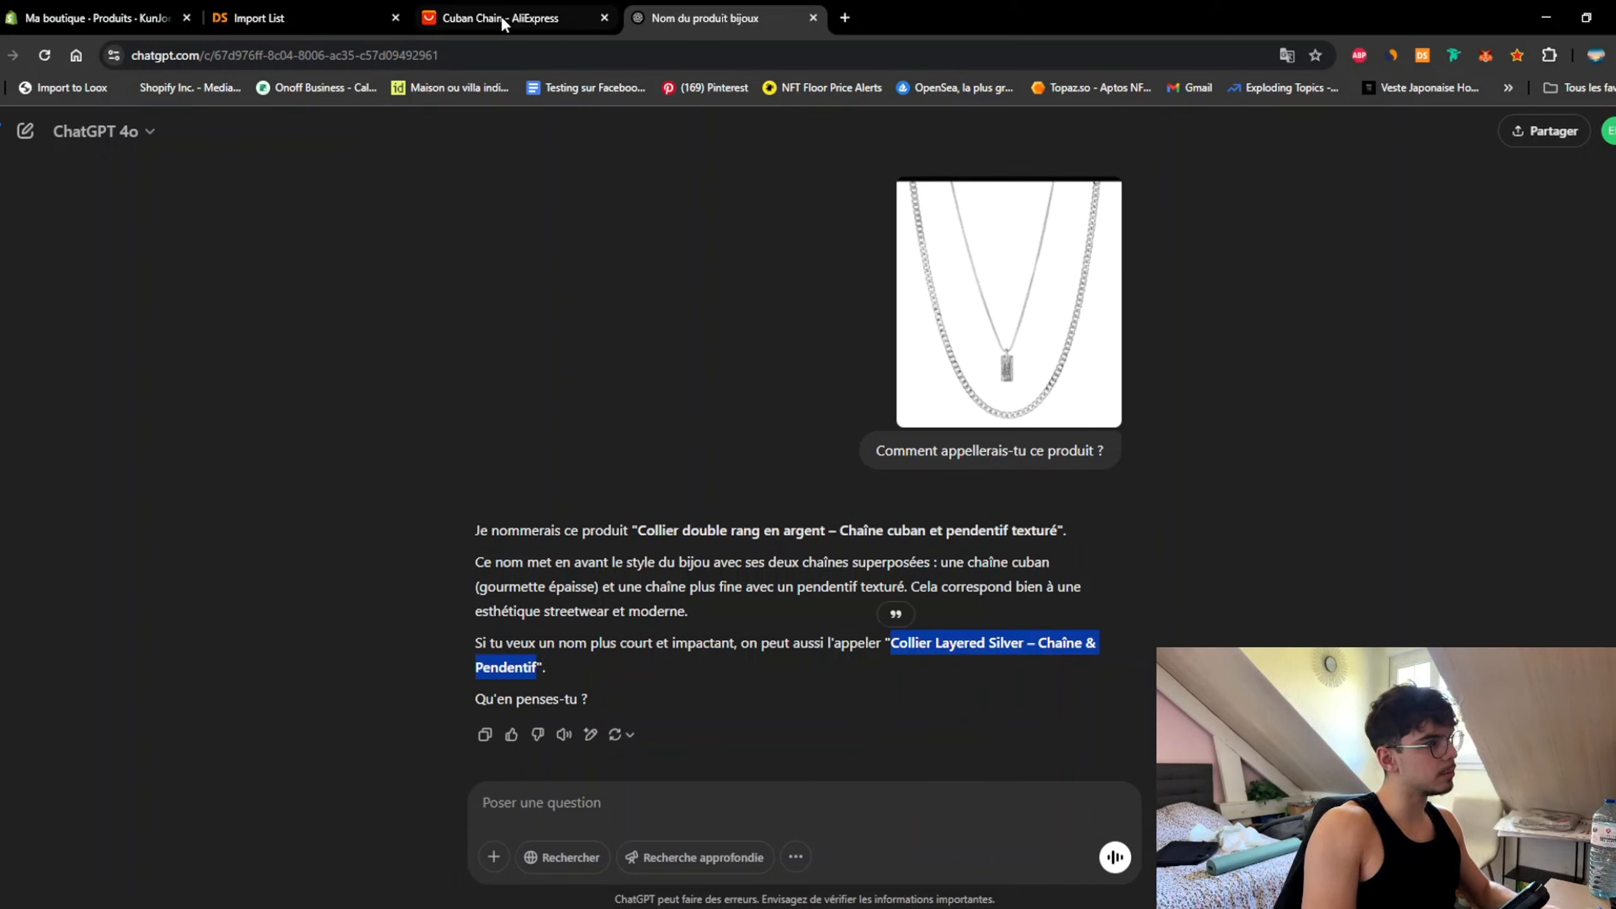
click(78, 24)
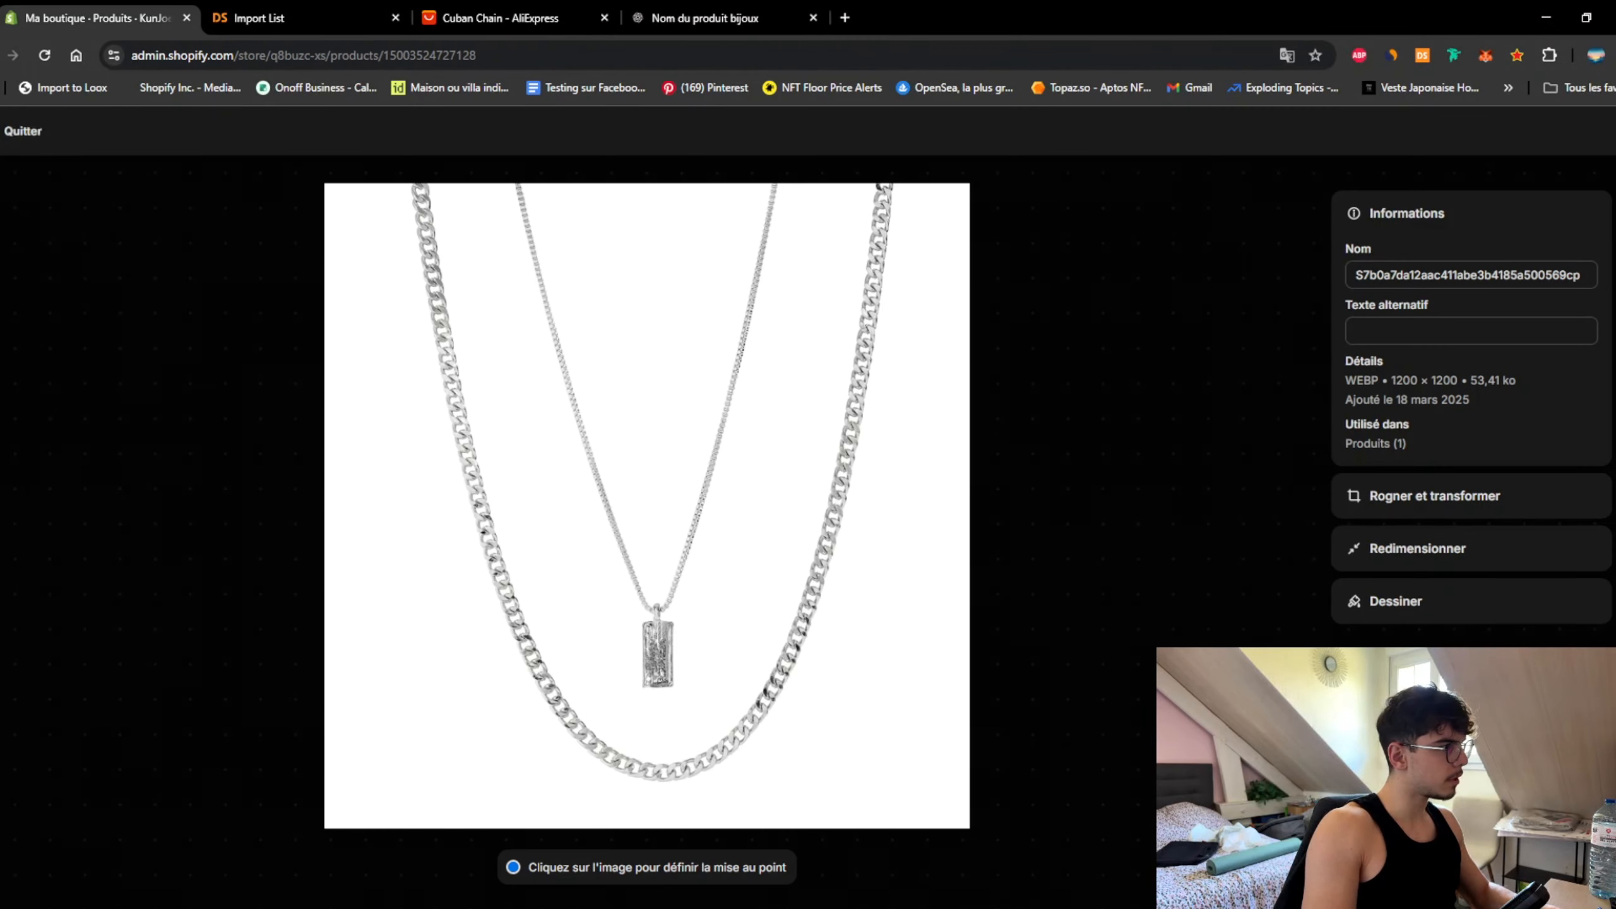
Step: Replace the product title with 'Collier Layered Silver – Chaîne & Pendentif' and open a new browser tab
key(Escape)
triple_click(702, 310)
key(ctrl+v)
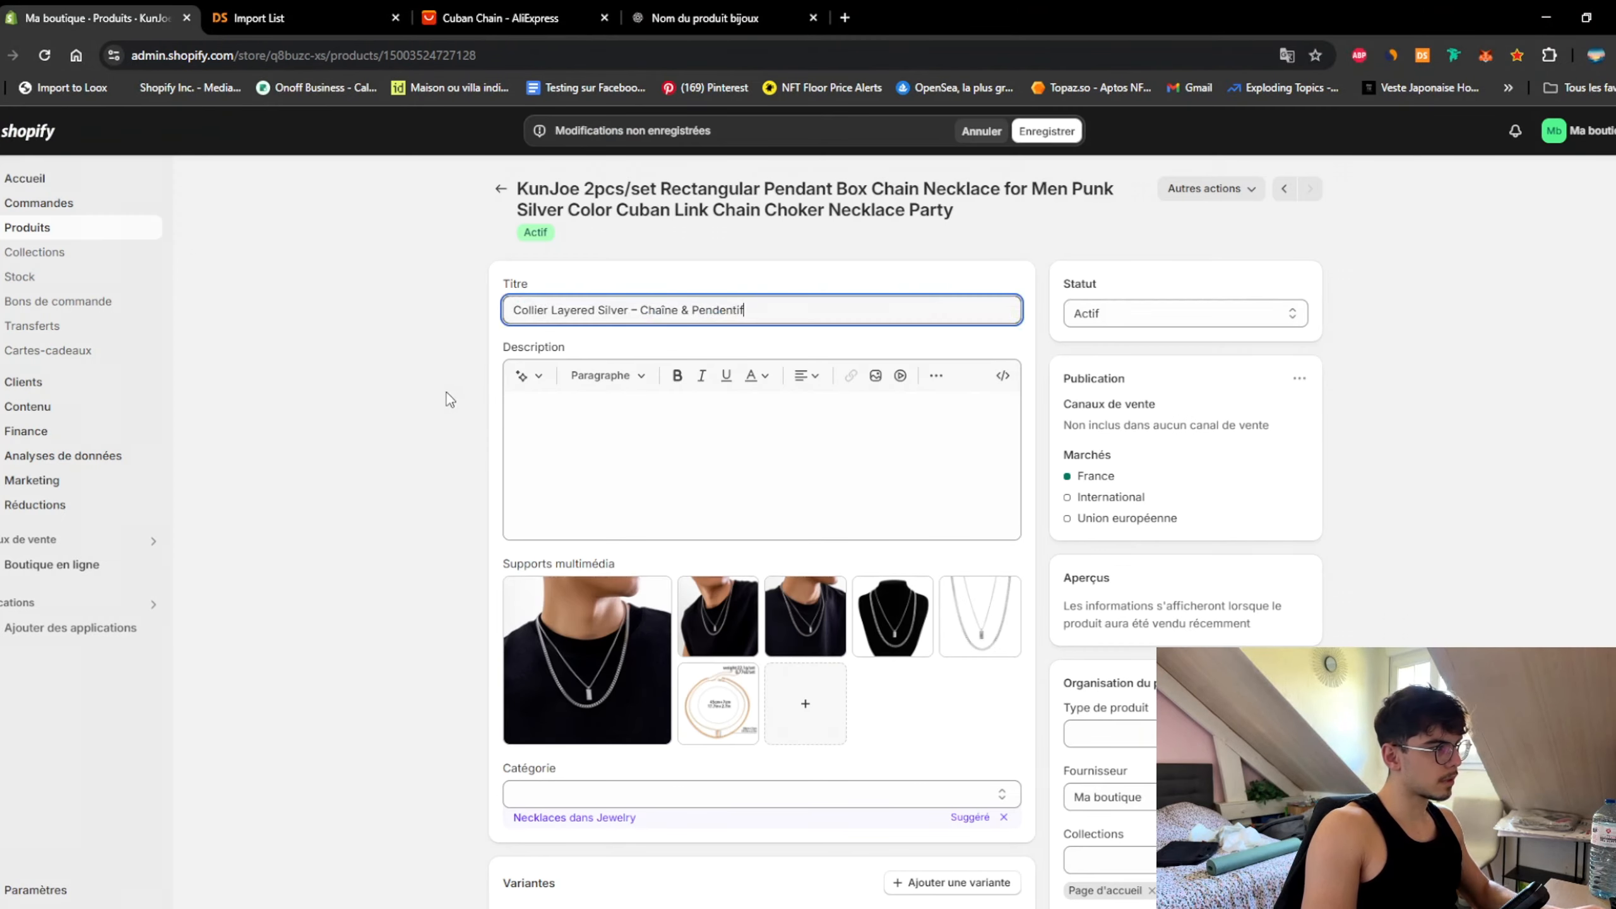
click(447, 392)
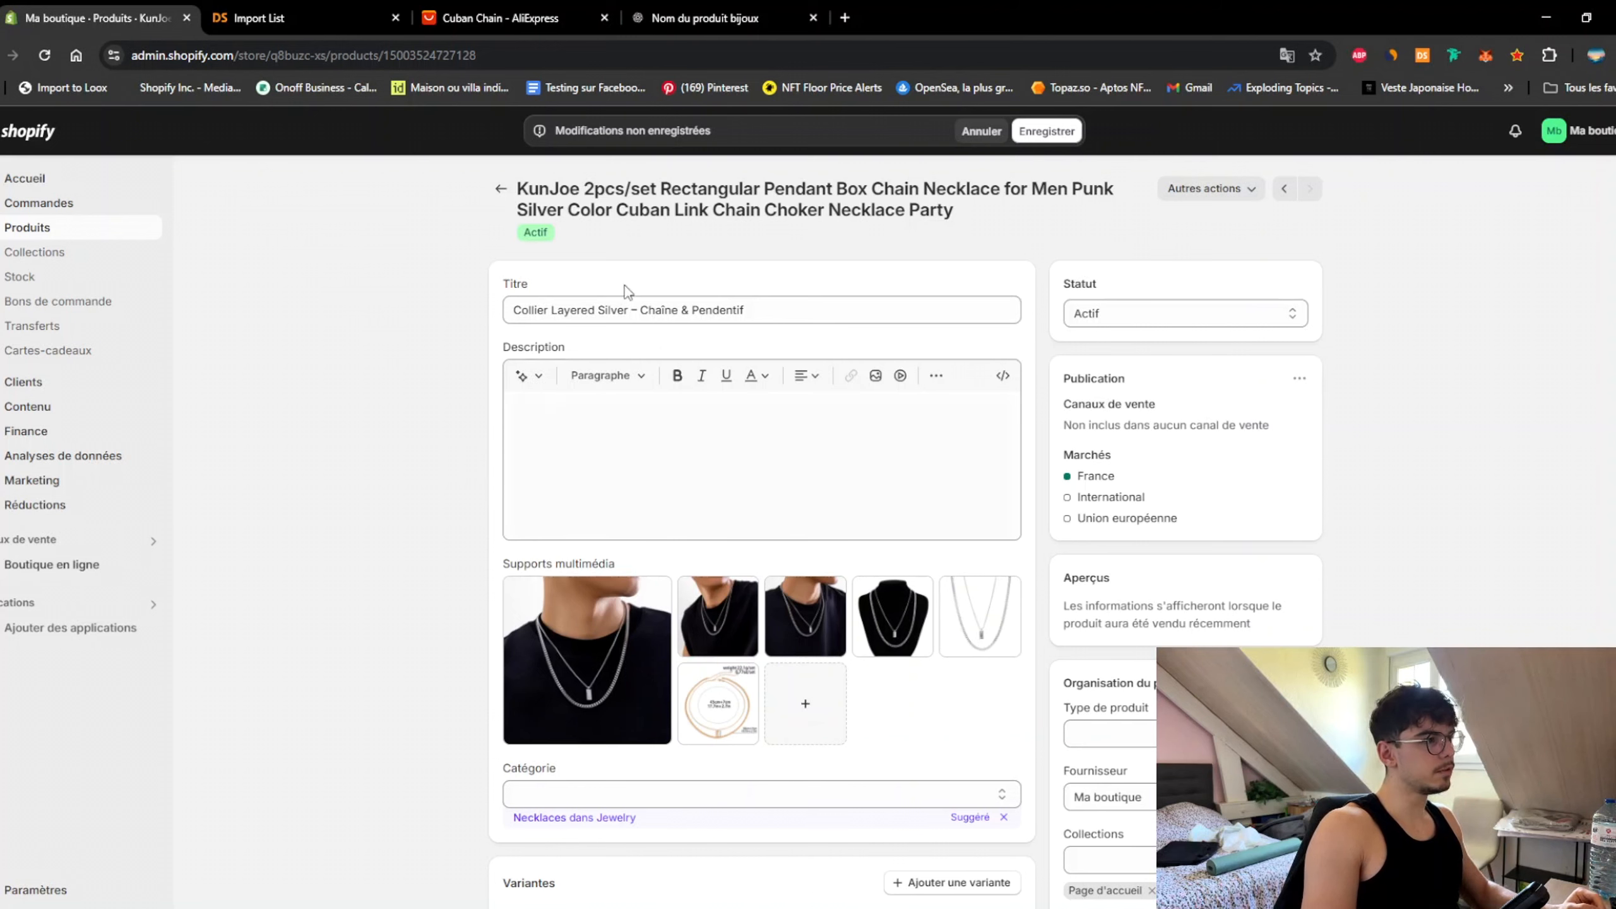
click(845, 18)
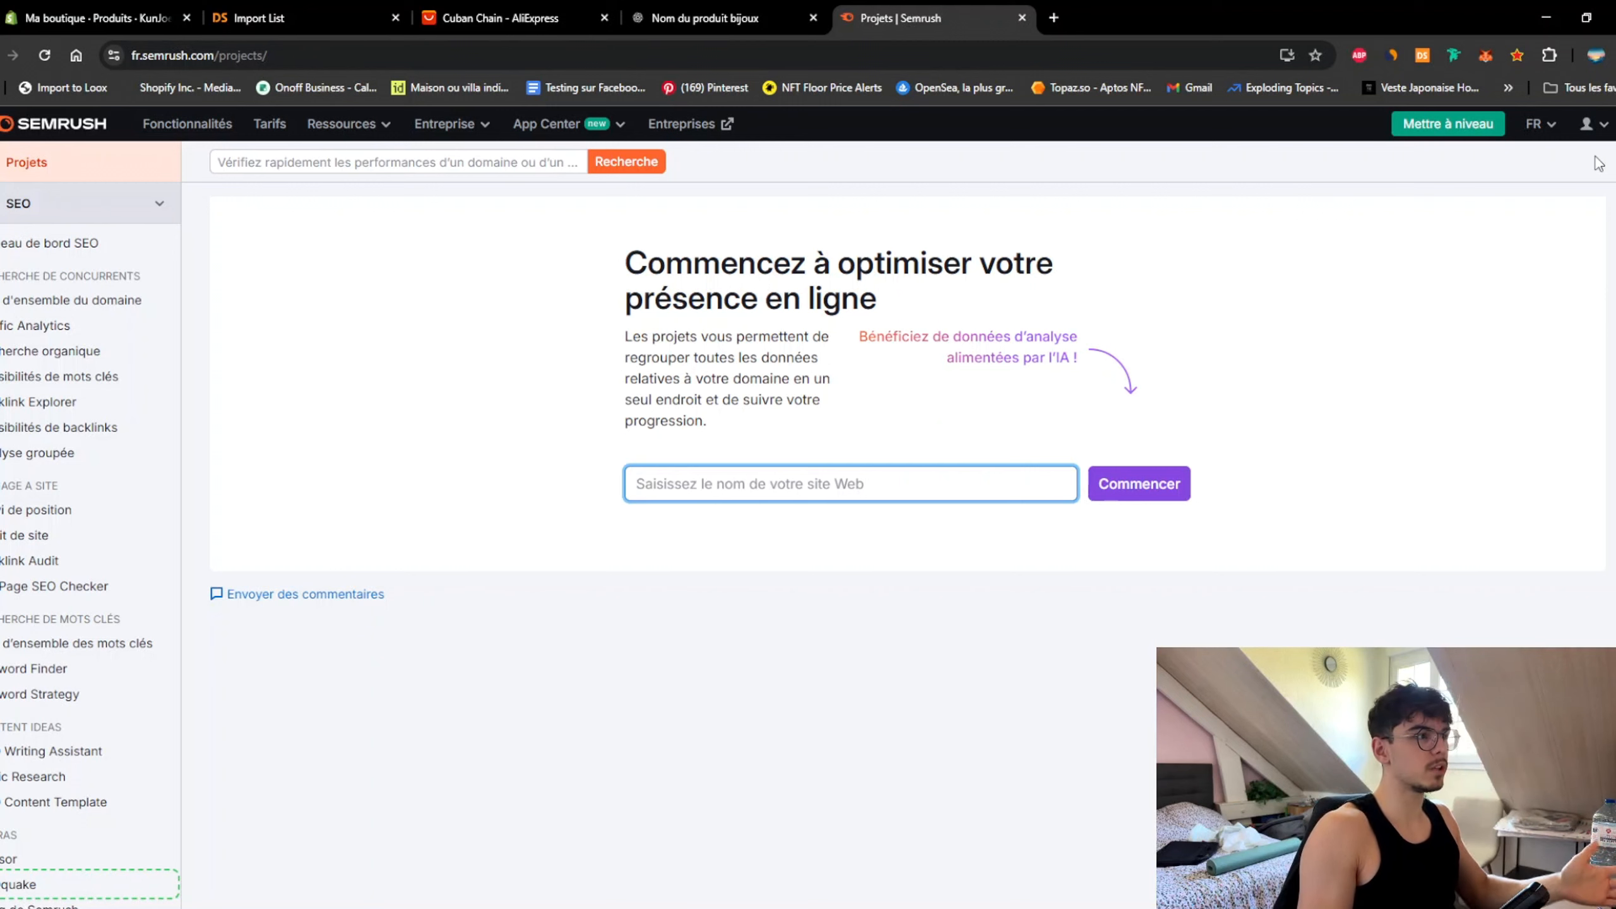
Step: Go to rankerfox.com/my-account and scroll down to the Semrush Pro access options
click(1039, 62)
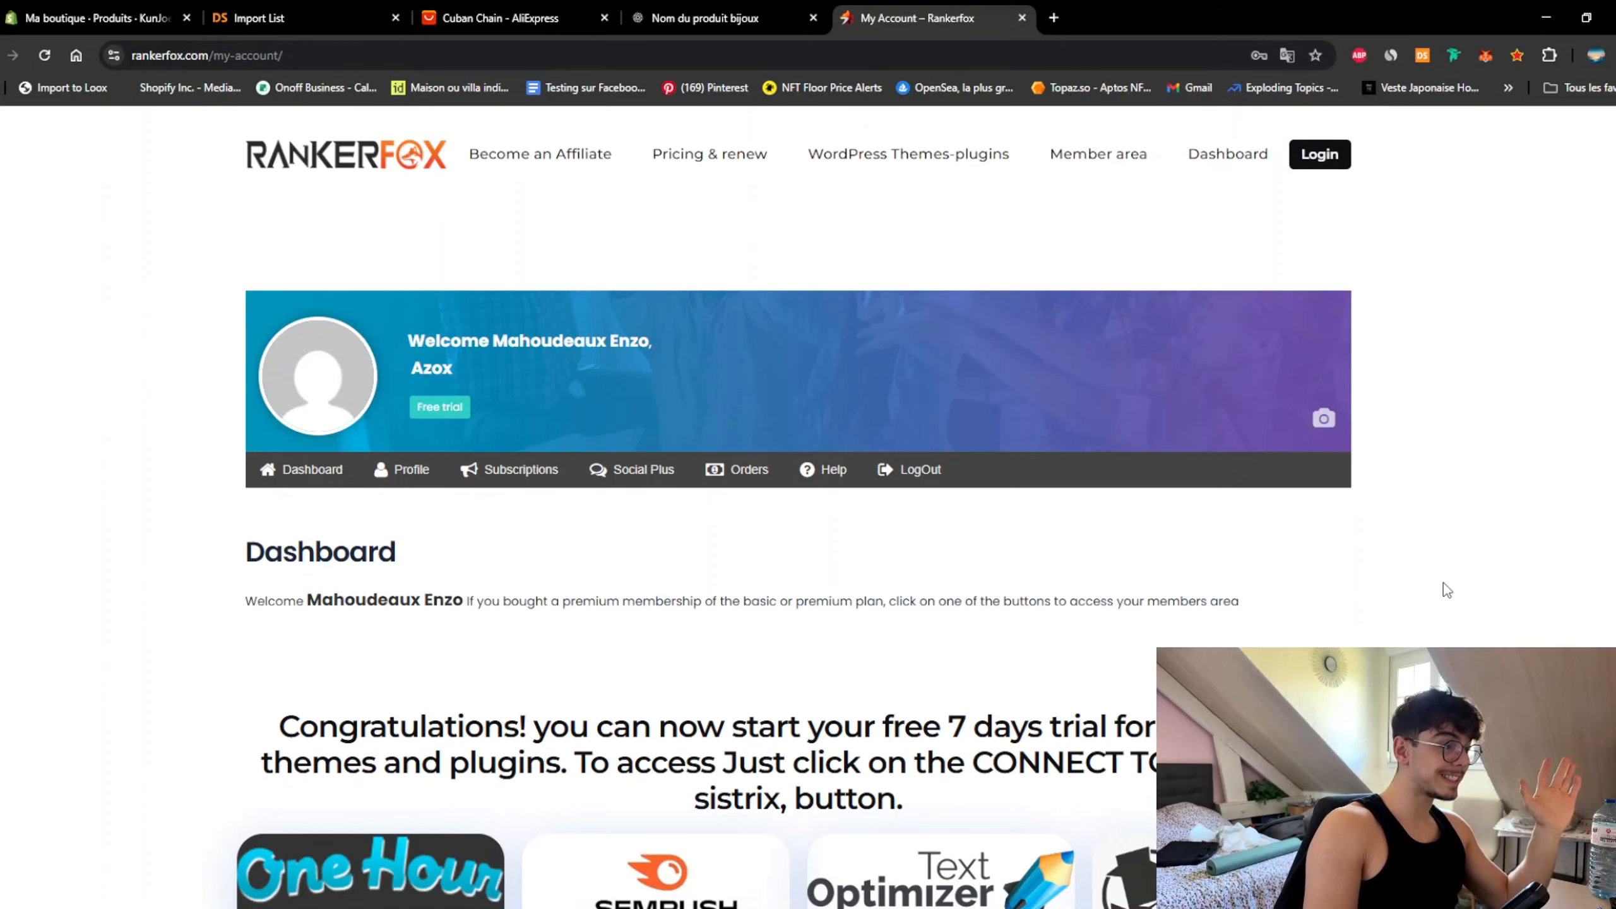
scroll(1443, 584, down, 3)
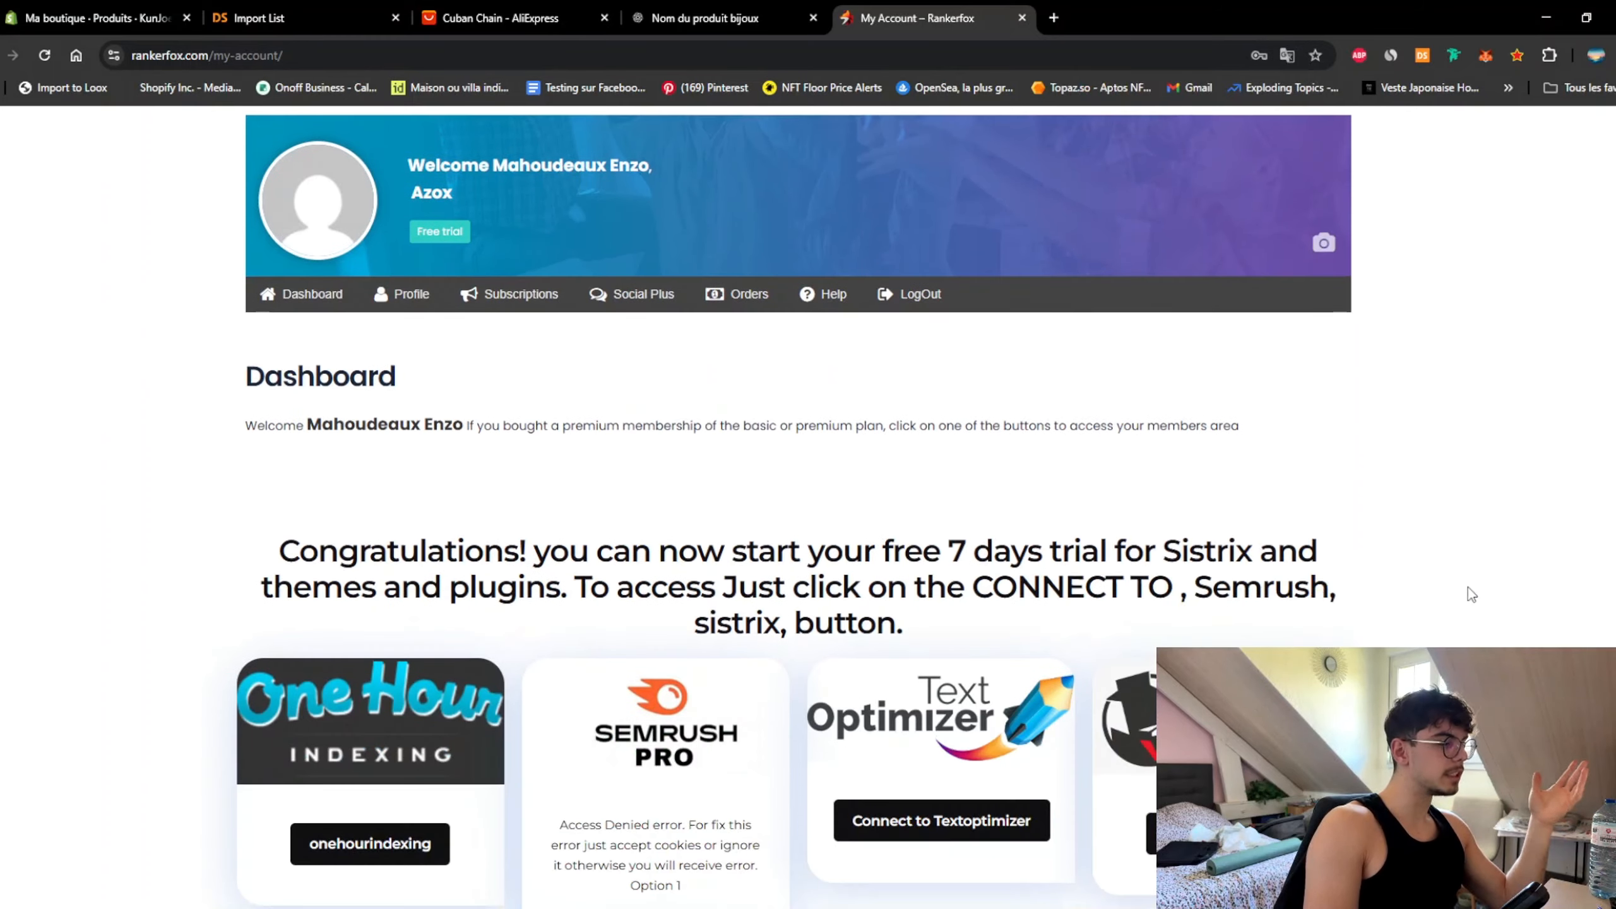
scroll(1472, 594, down, 3)
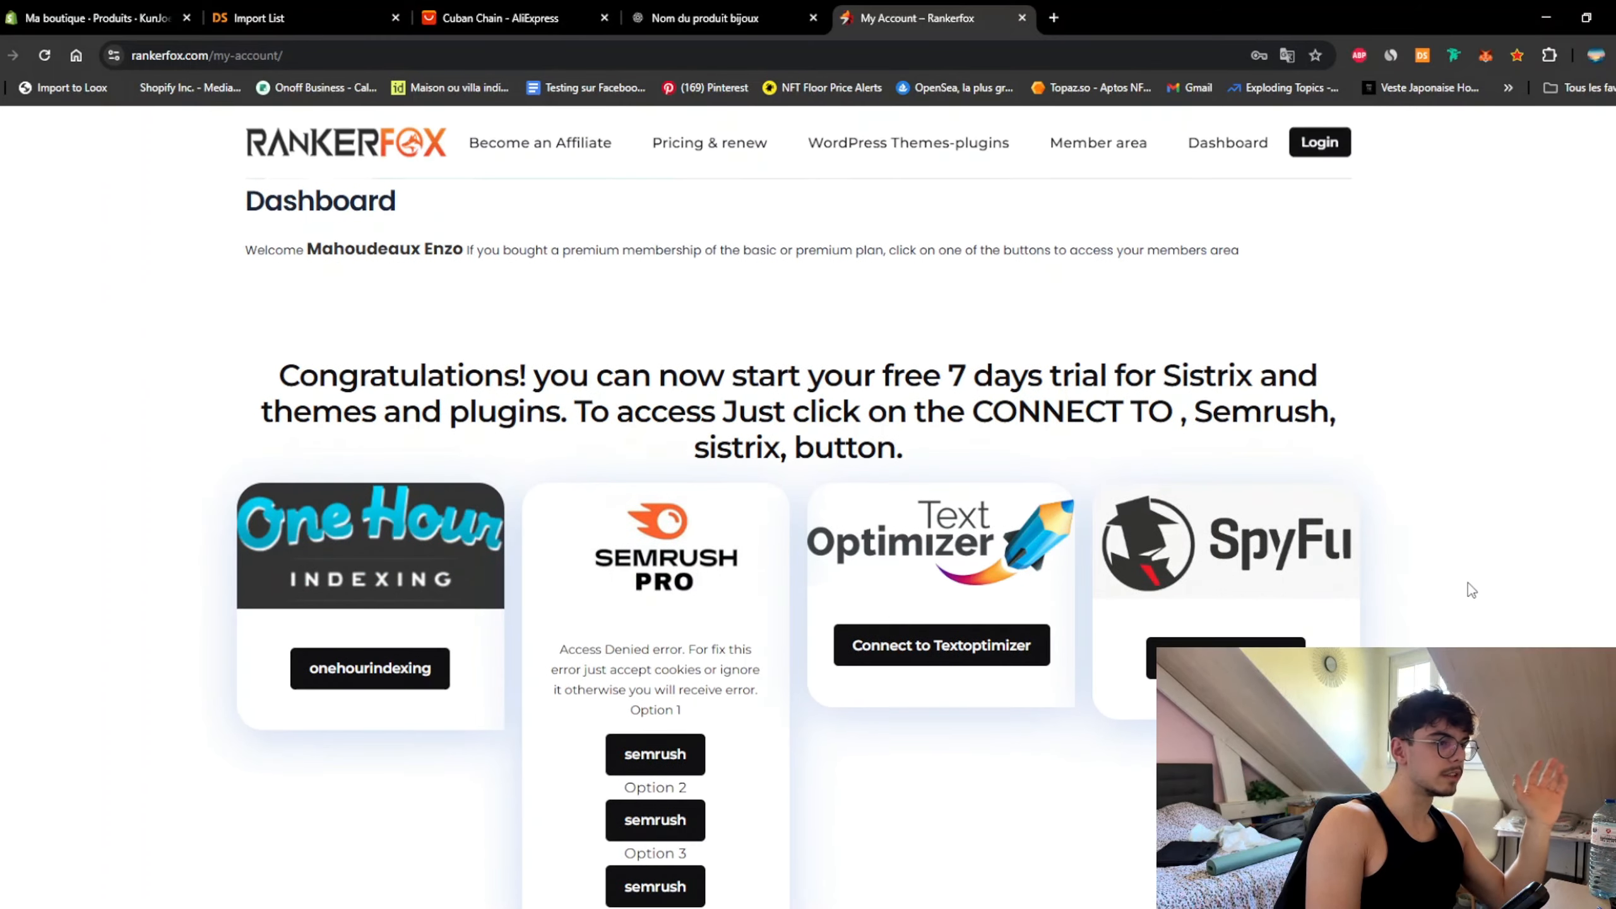
scroll(1471, 590, down, 3)
scroll(1468, 589, up, 1)
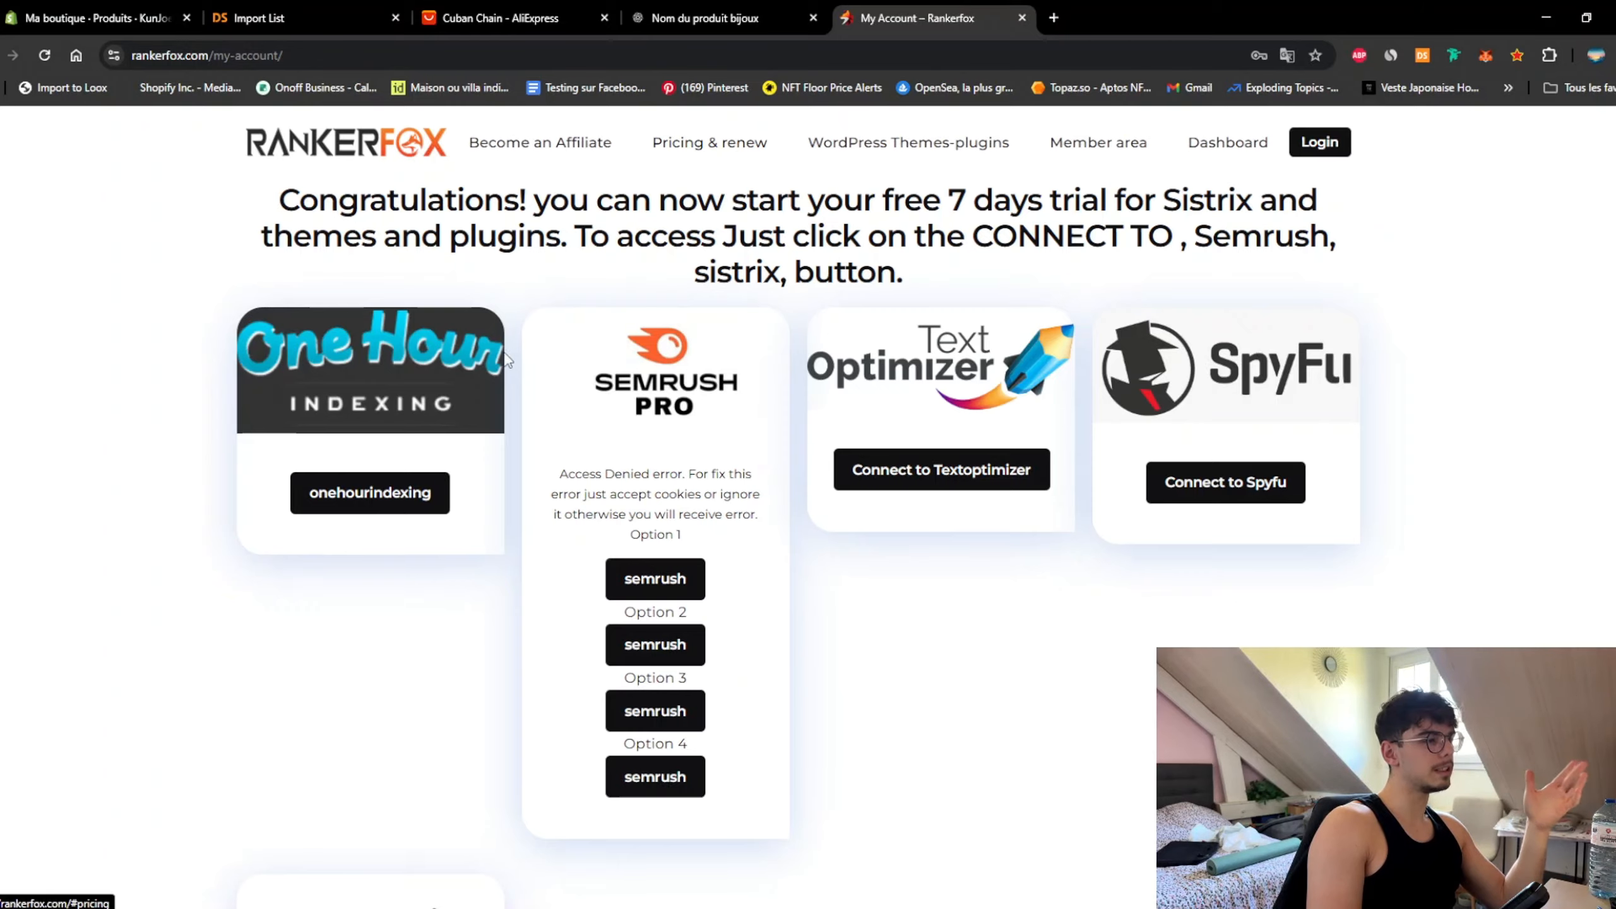
scroll(515, 363, down, 5)
scroll(529, 382, up, 6)
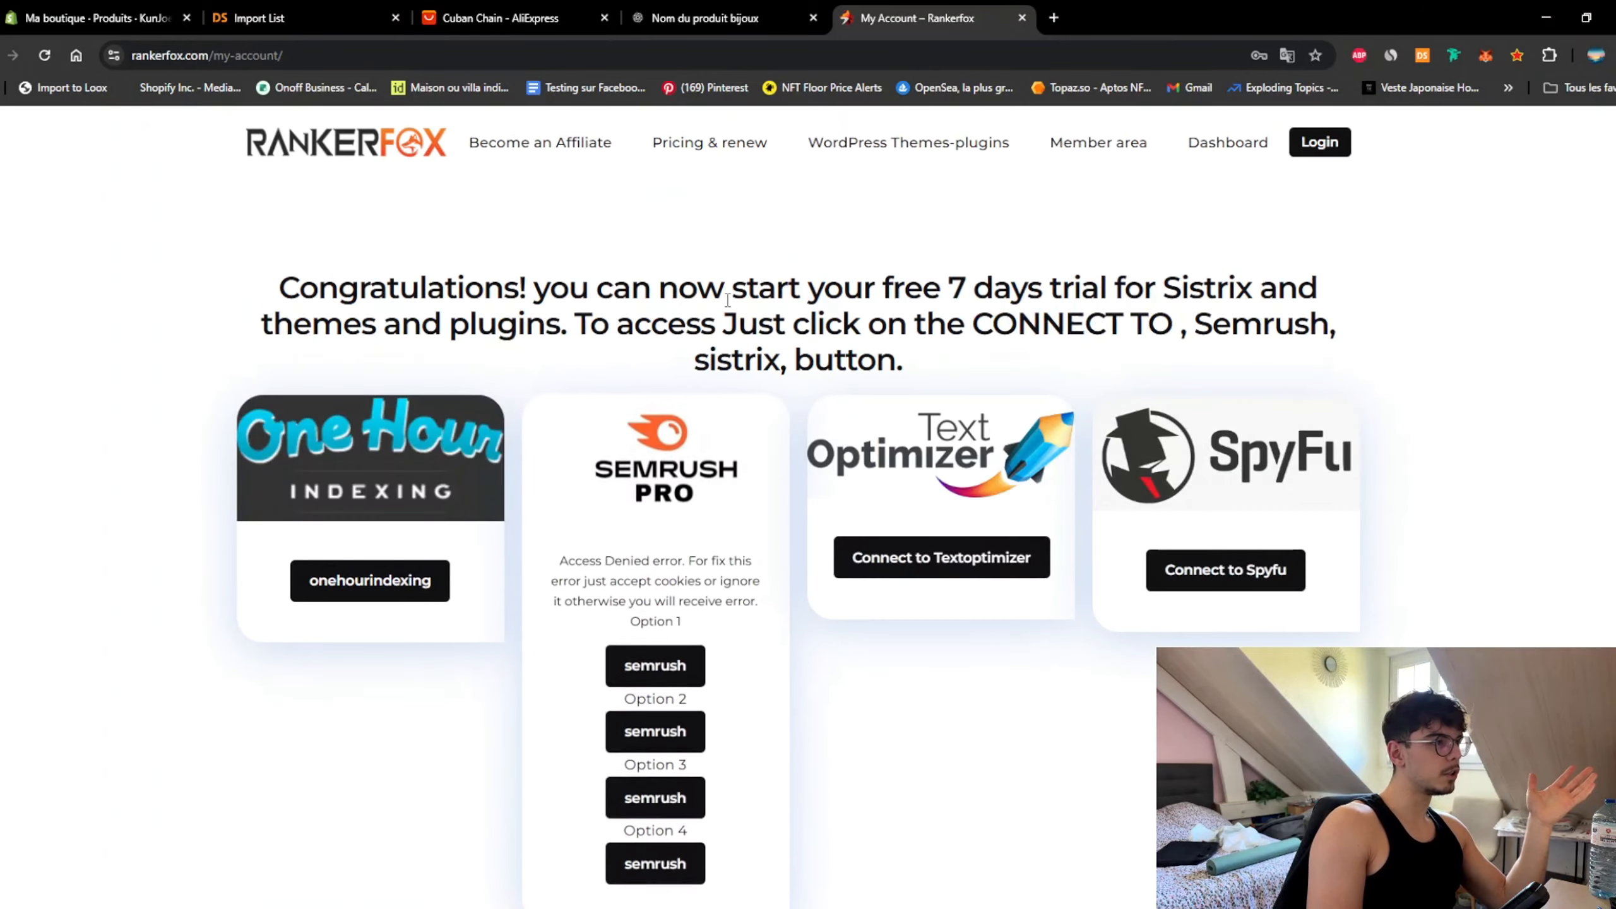
drag(948, 291, 985, 289)
click(985, 290)
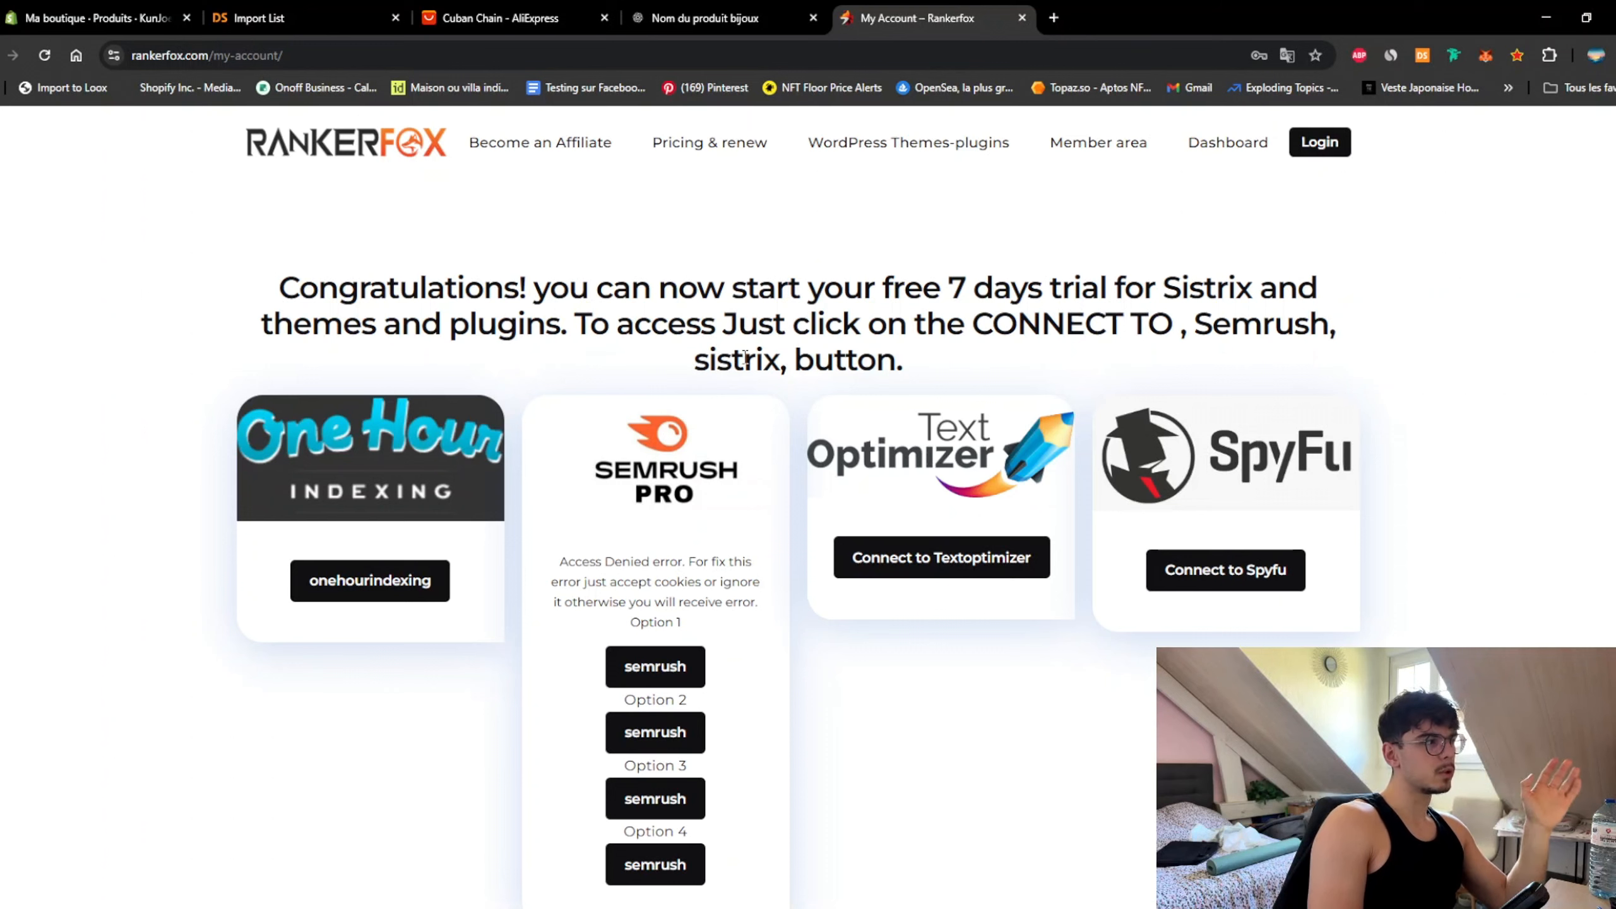
scroll(753, 357, down, 3)
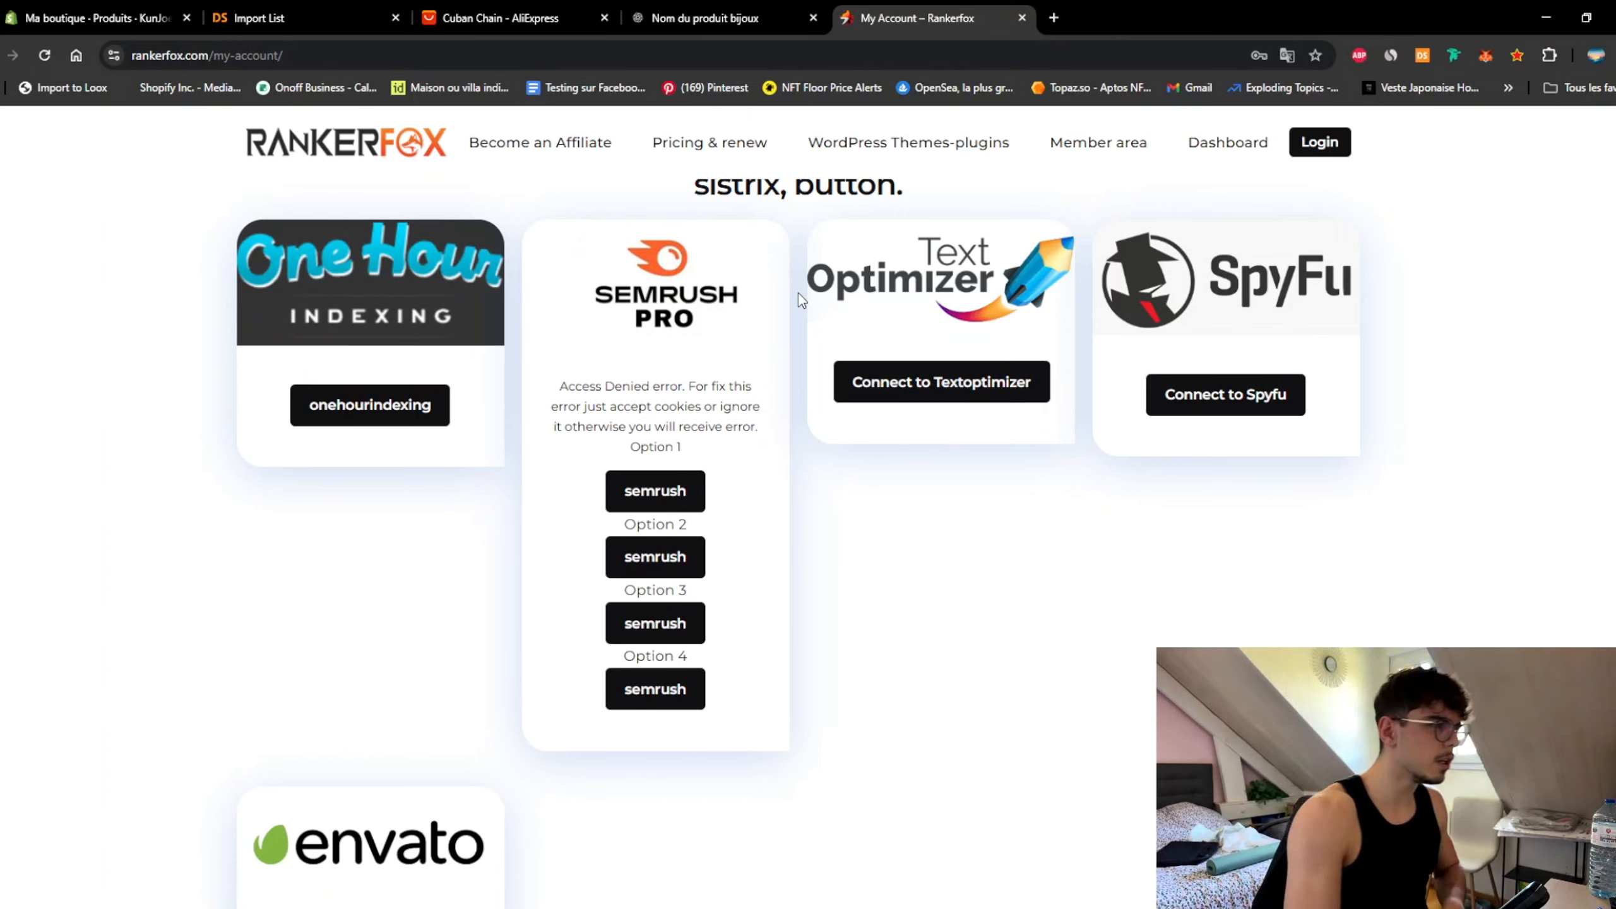
scroll(799, 294, up, 1)
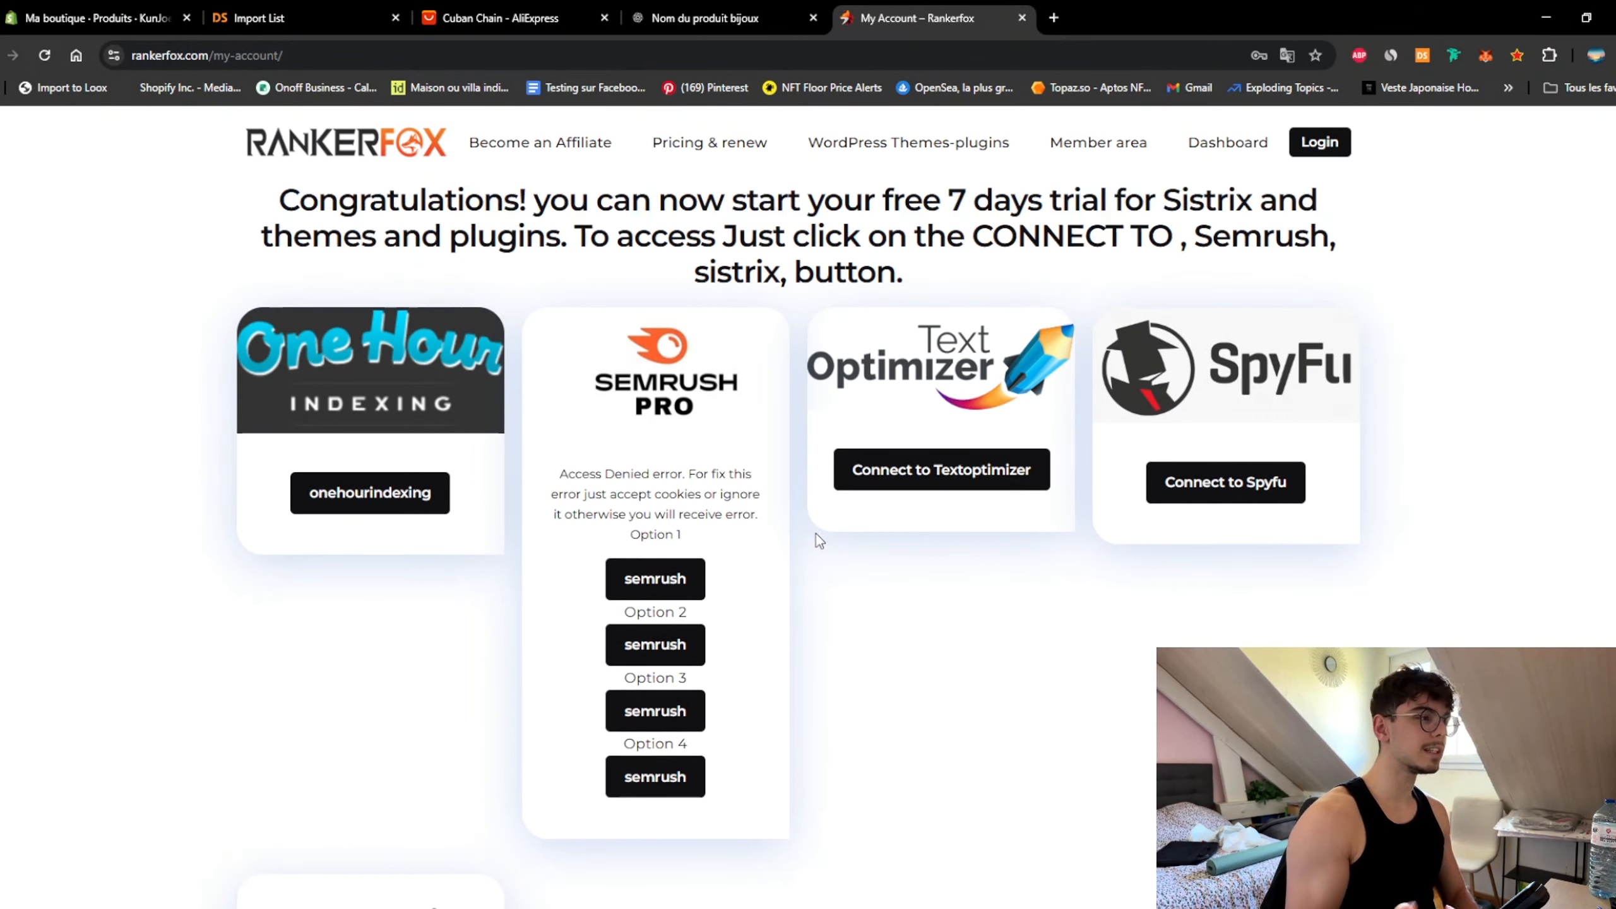
scroll(1448, 351, down, 1)
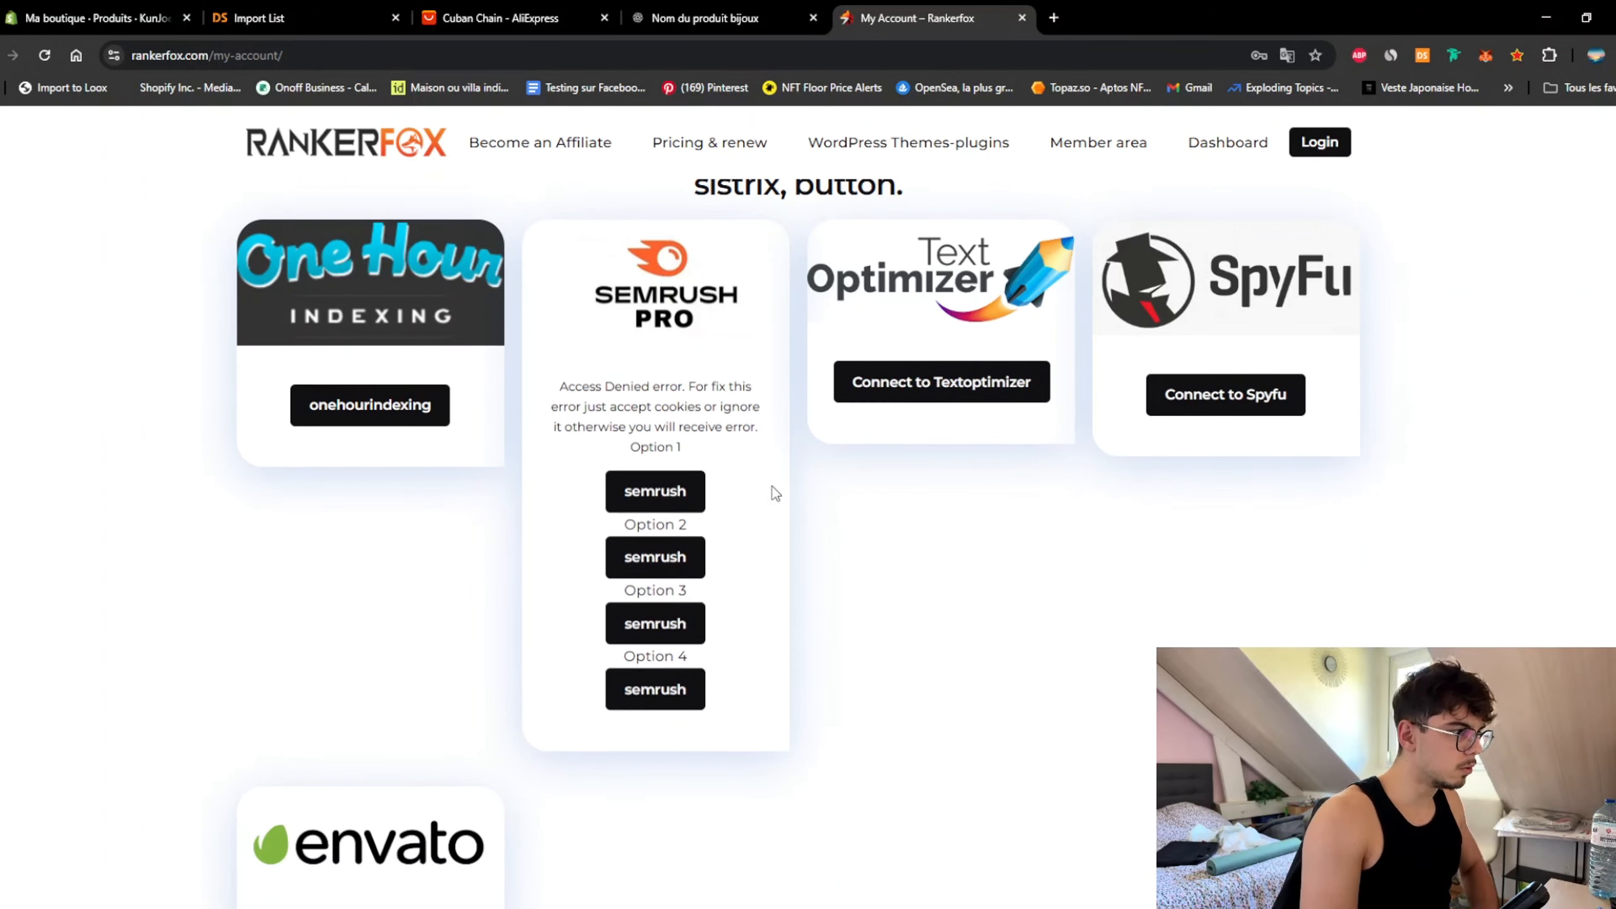
Step: Through the first Semrush option, search 'chaine cuban' in Keyword Magic Tool (France), noting 7,370 total volume
click(654, 472)
text(chain)
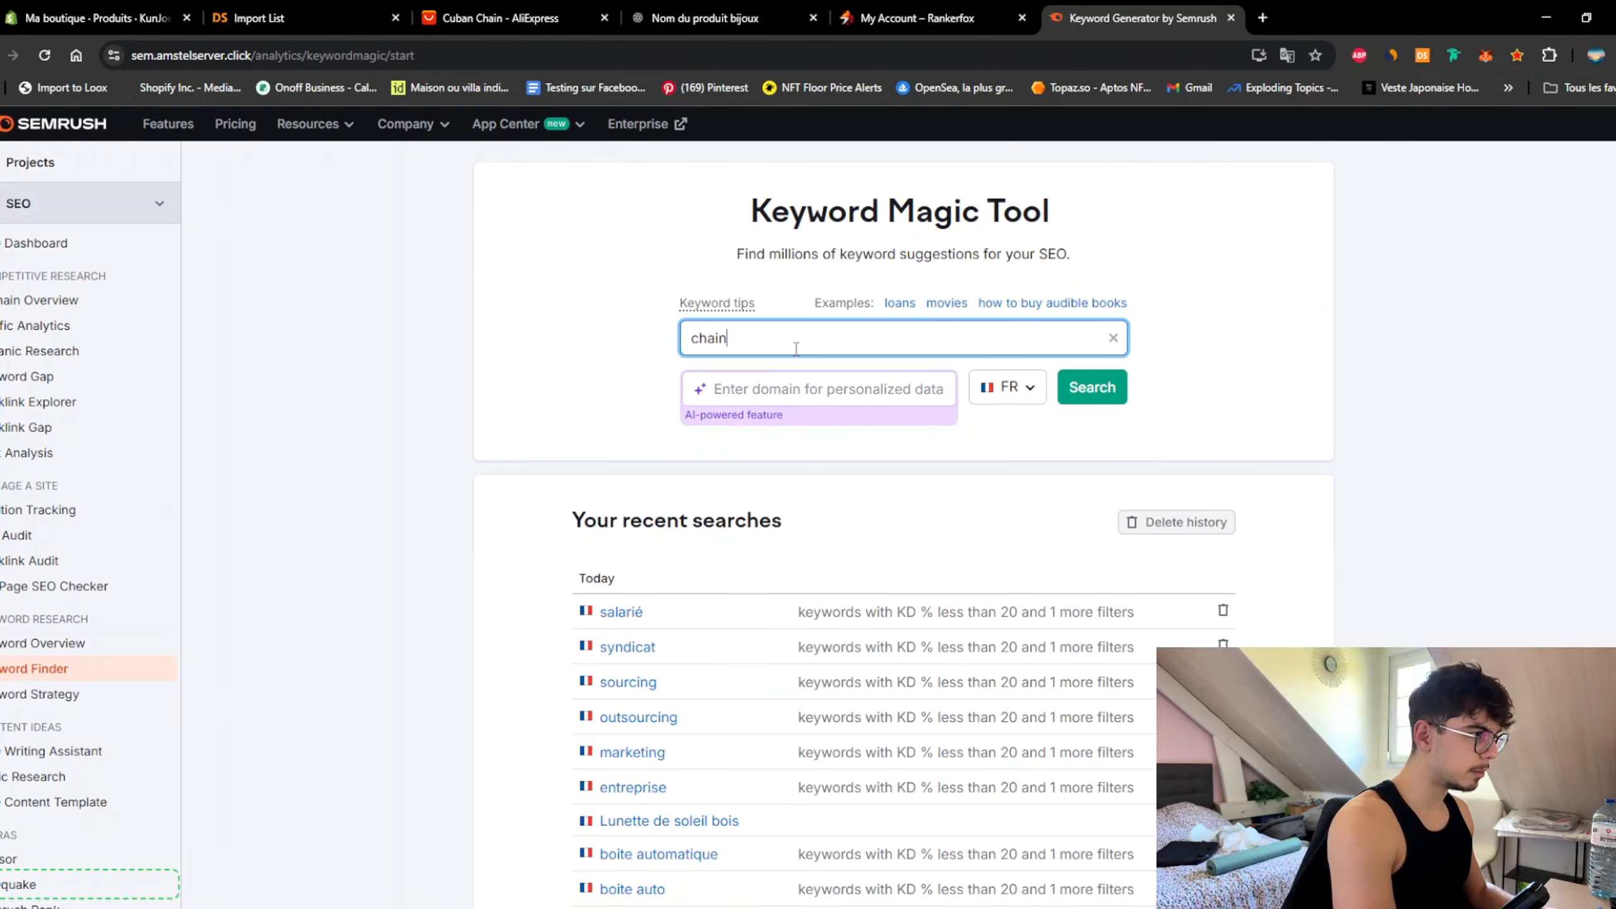
text(e cuban)
key(Return)
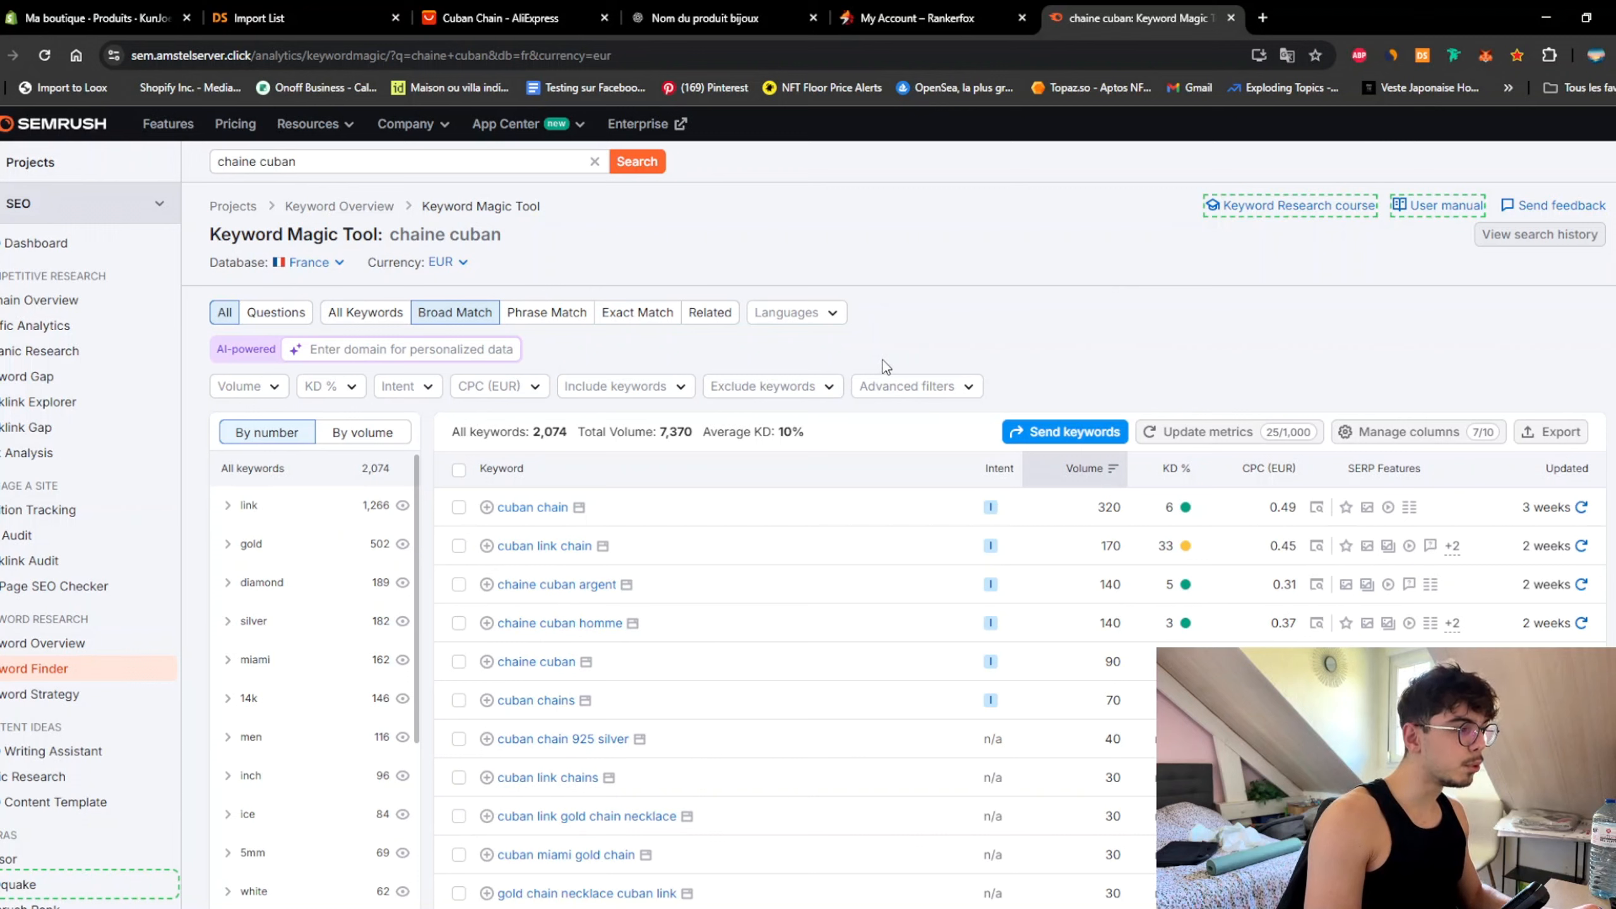
drag(659, 432, 703, 436)
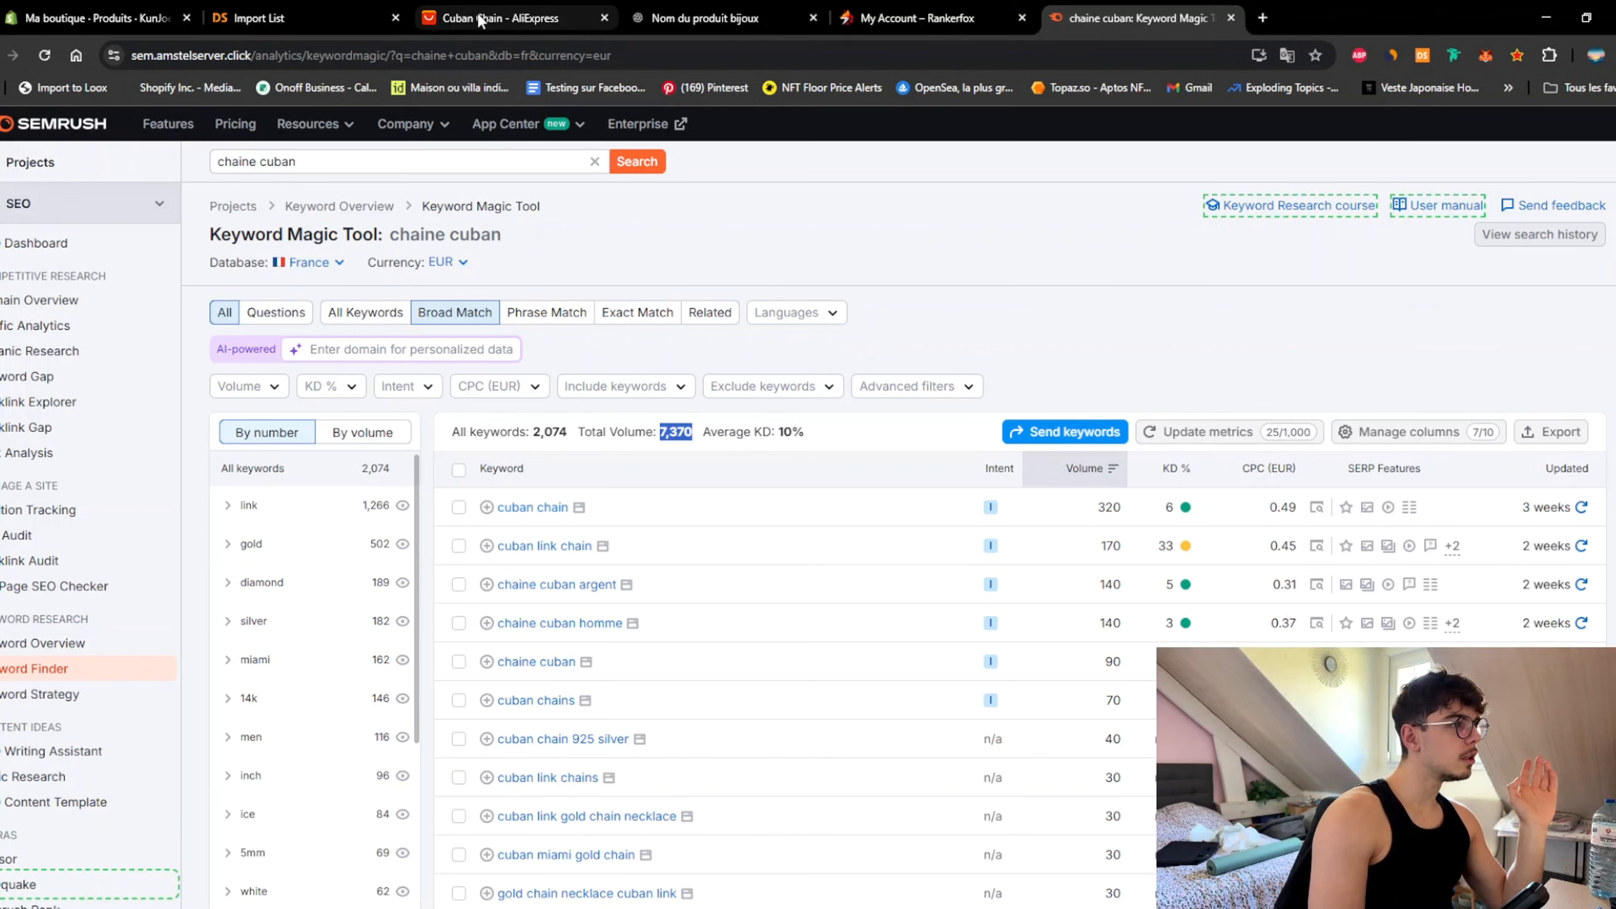
mouse_move(478, 21)
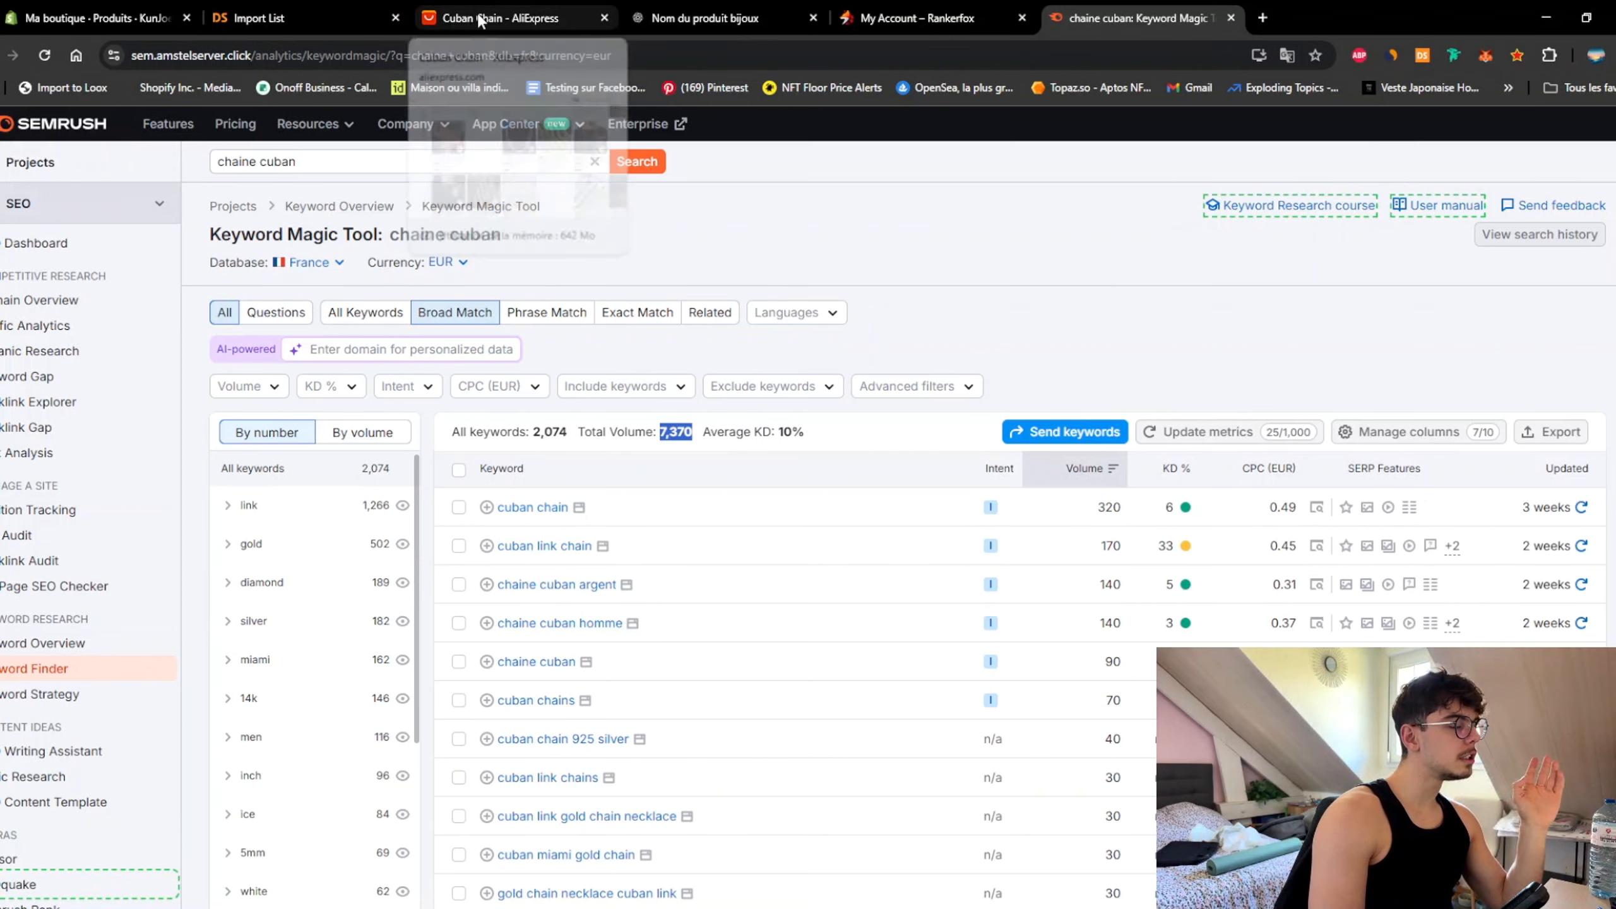
Step: Reopen the fifth necklace photo full-size on the Shopify product page
click(314, 23)
click(60, 26)
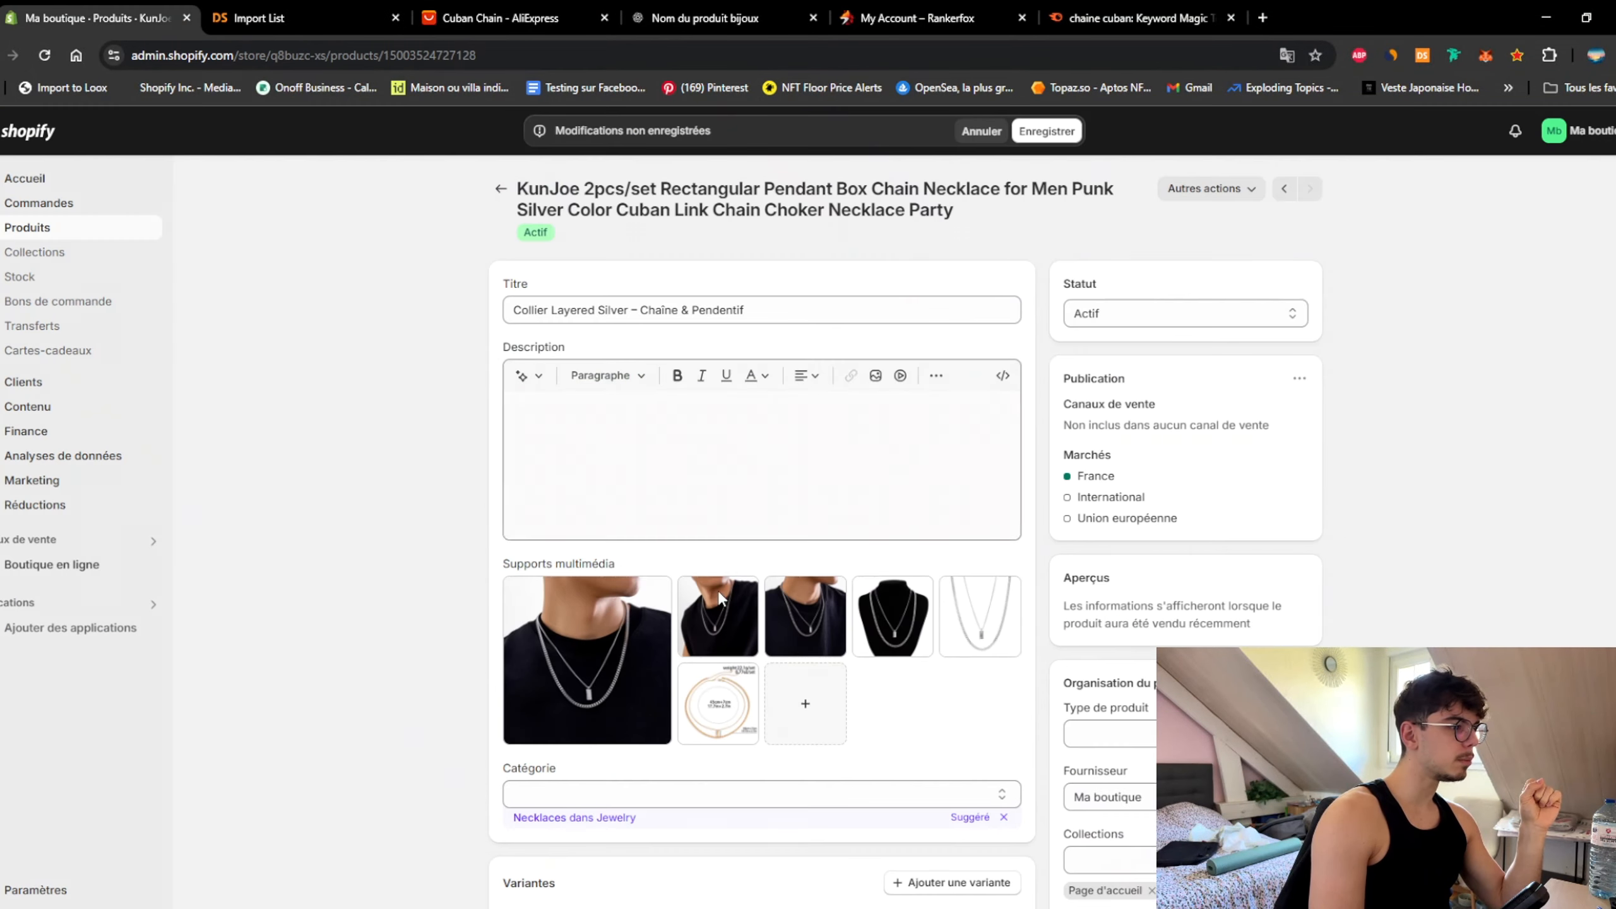
click(980, 616)
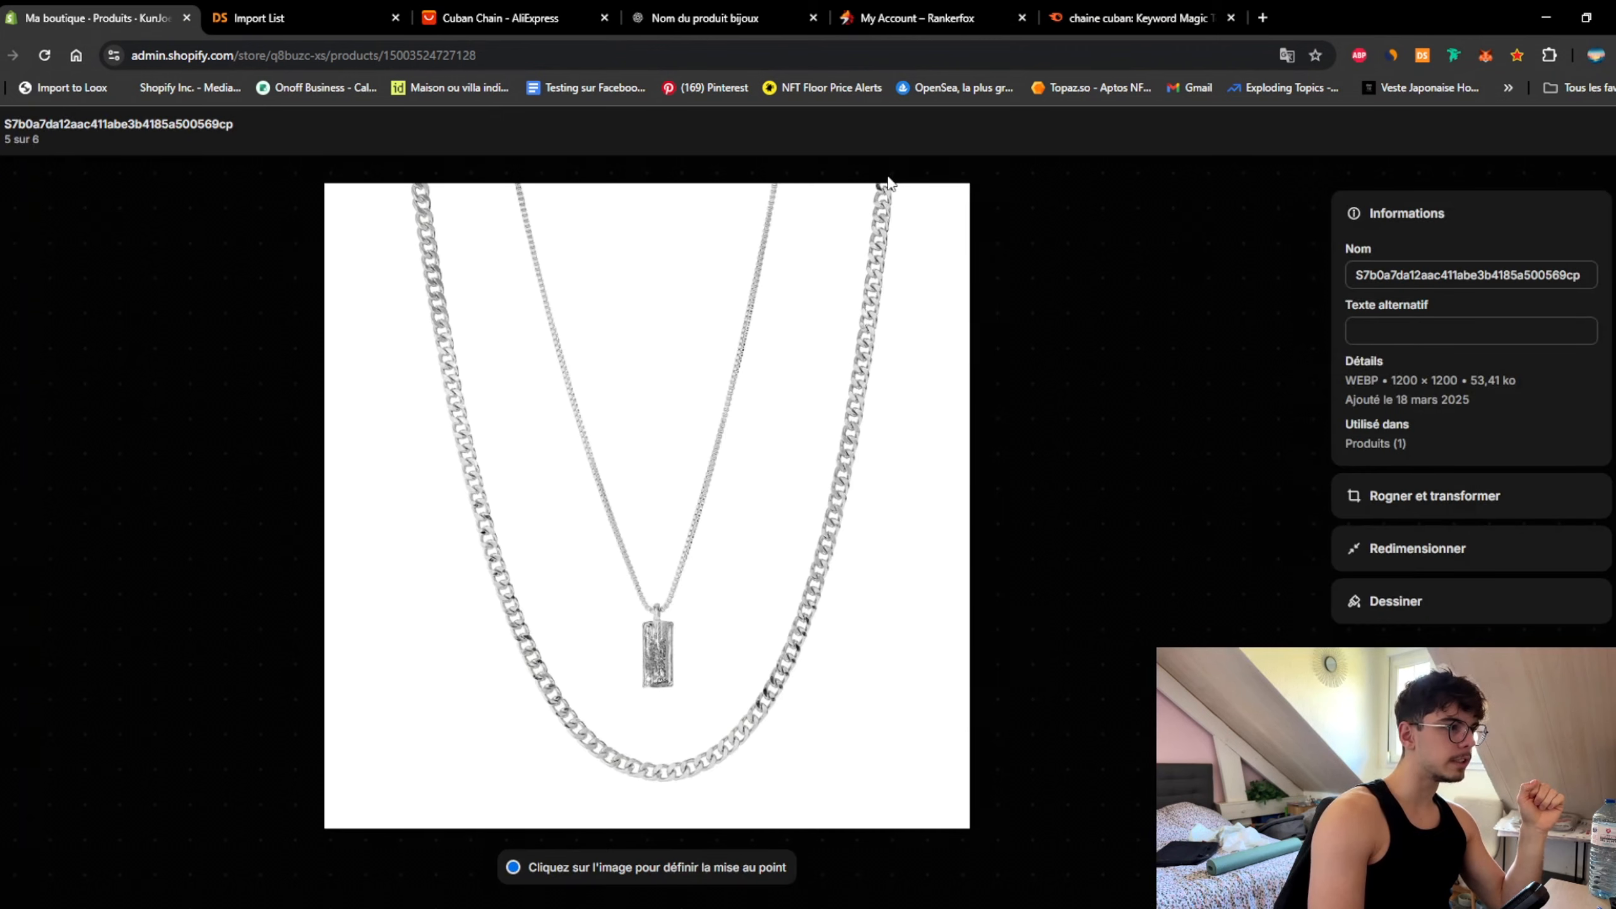
Step: Search 'chaine cuban pendentif' in Keyword Magic Tool, find no data, then revert to 'chaine cuban'
click(1163, 19)
click(346, 160)
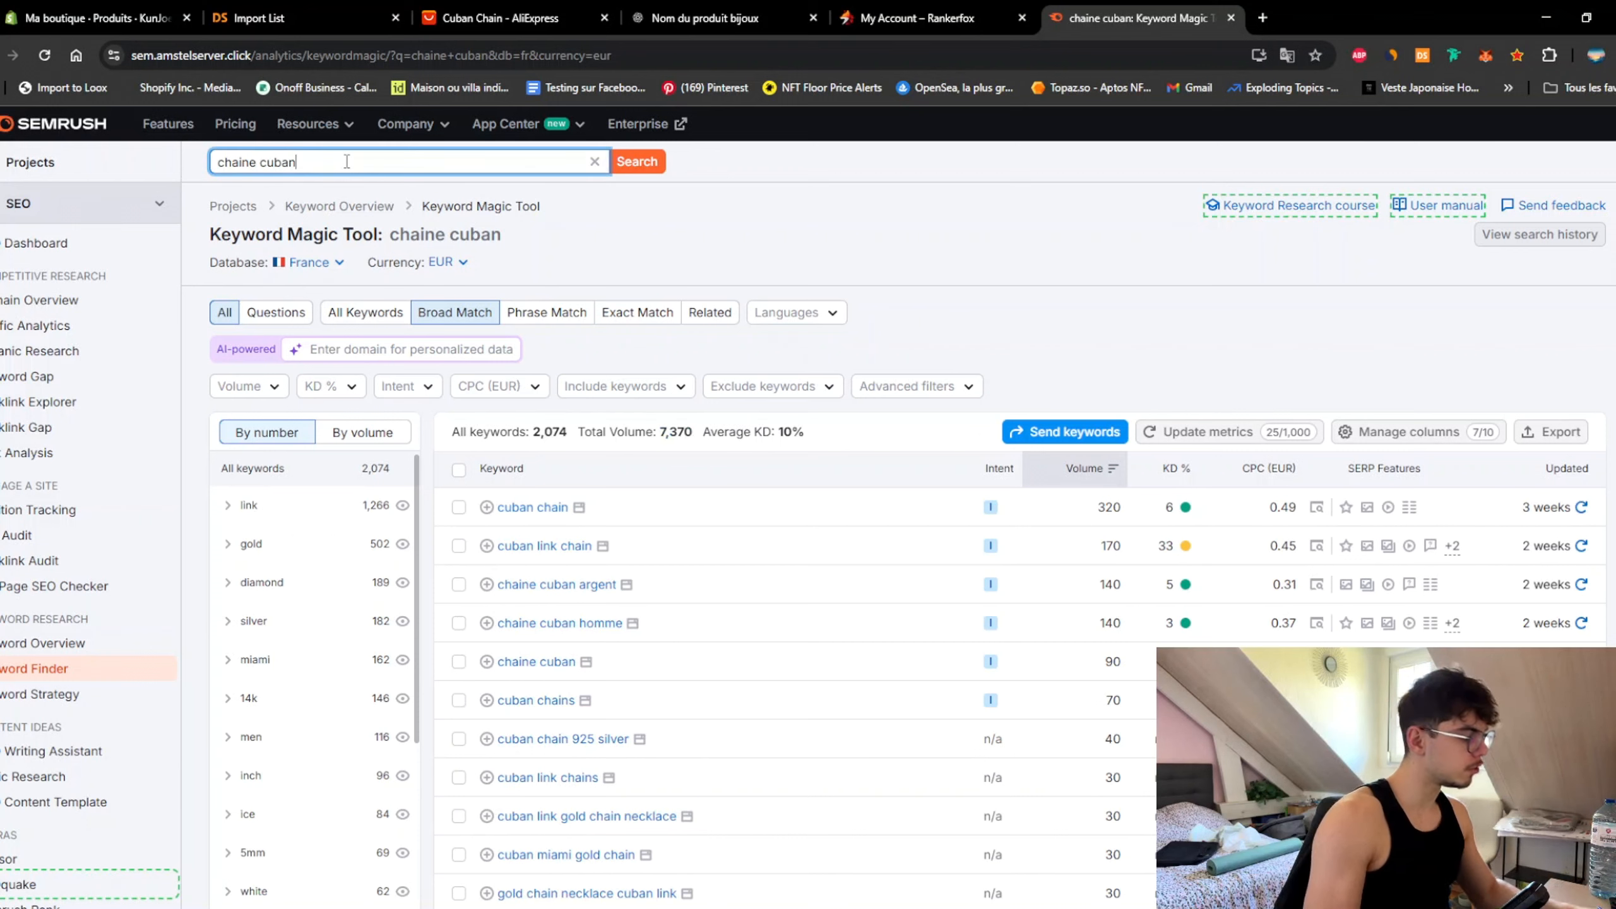
text(pendentif)
key(Return)
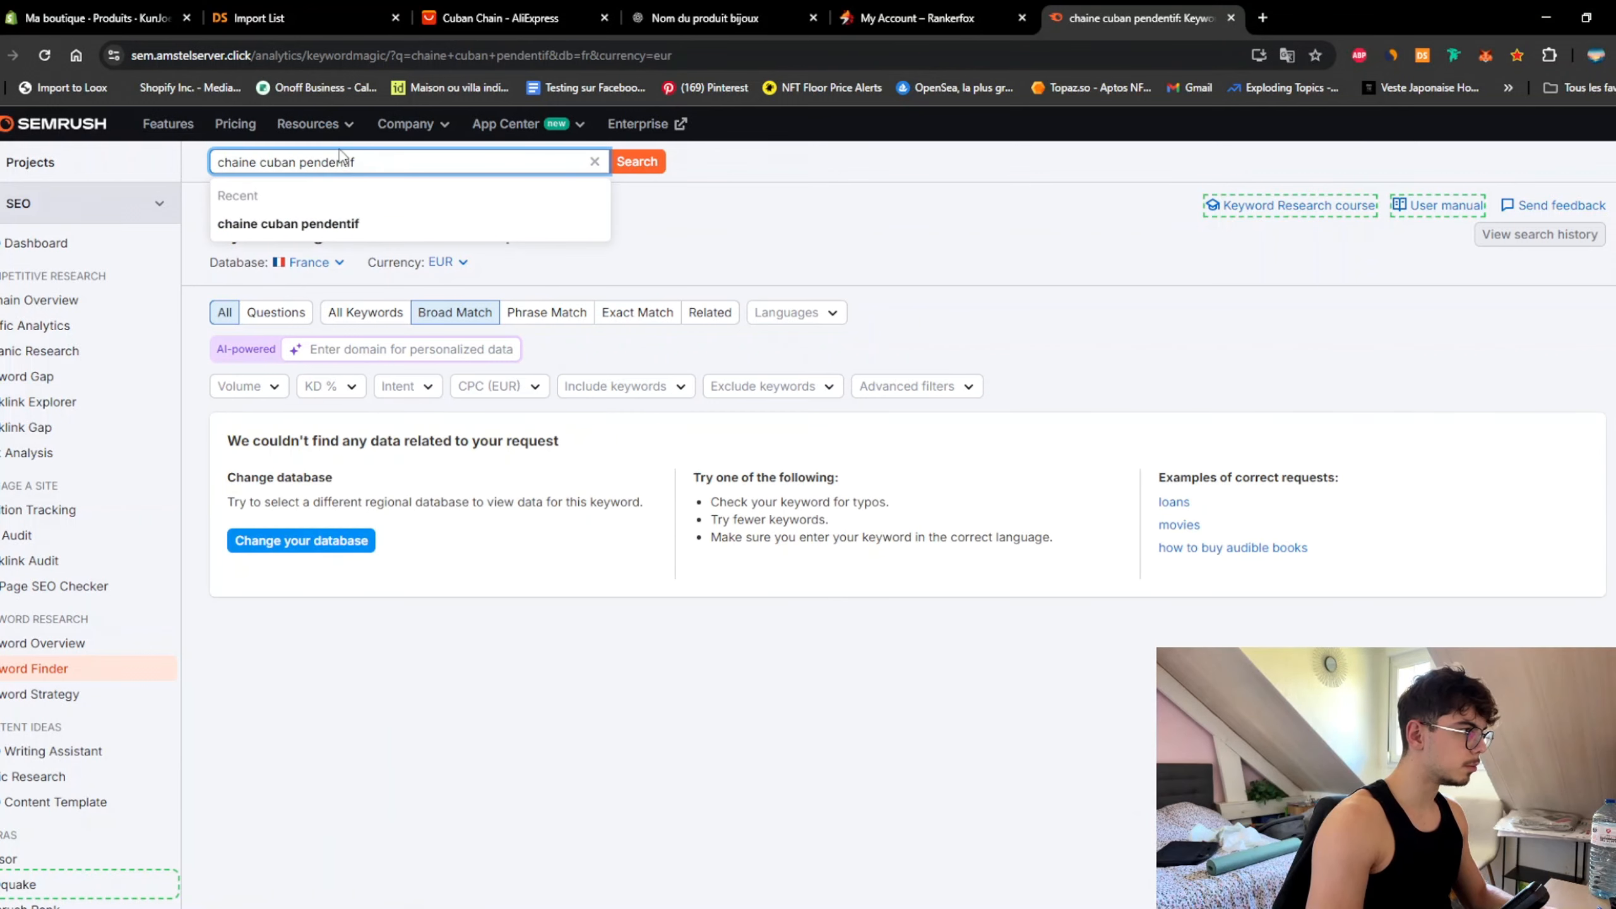
double_click(338, 160)
key(BackSpace)
key(Return)
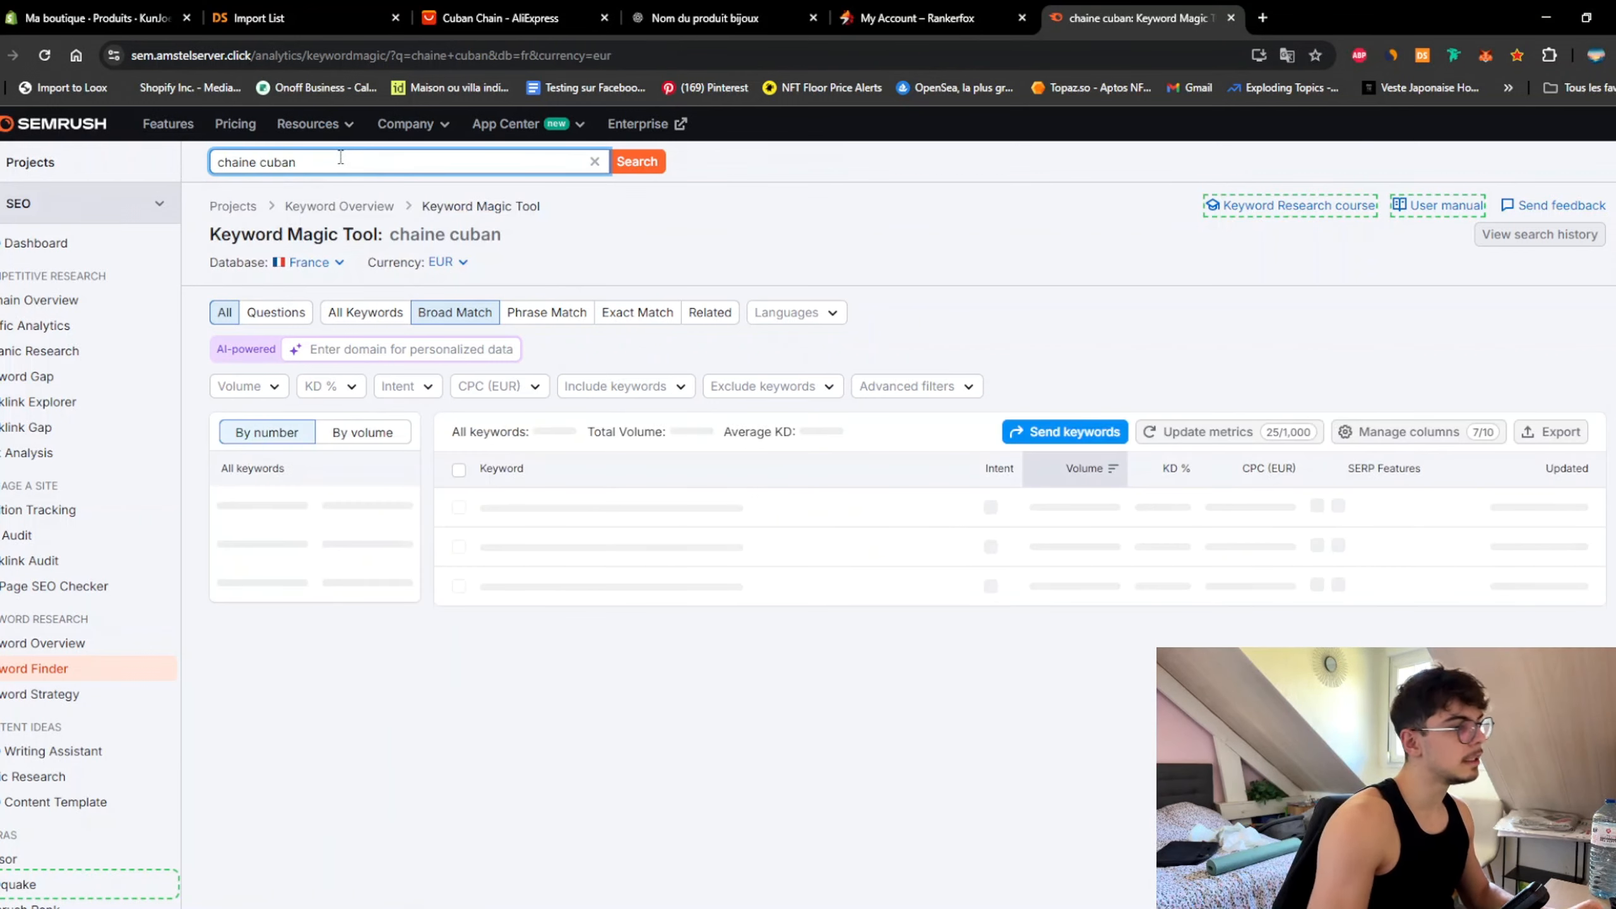
Step: Scroll through the 'chaine cuban' keyword ideas list
scroll(602, 363, down, 8)
scroll(1059, 494, up, 3)
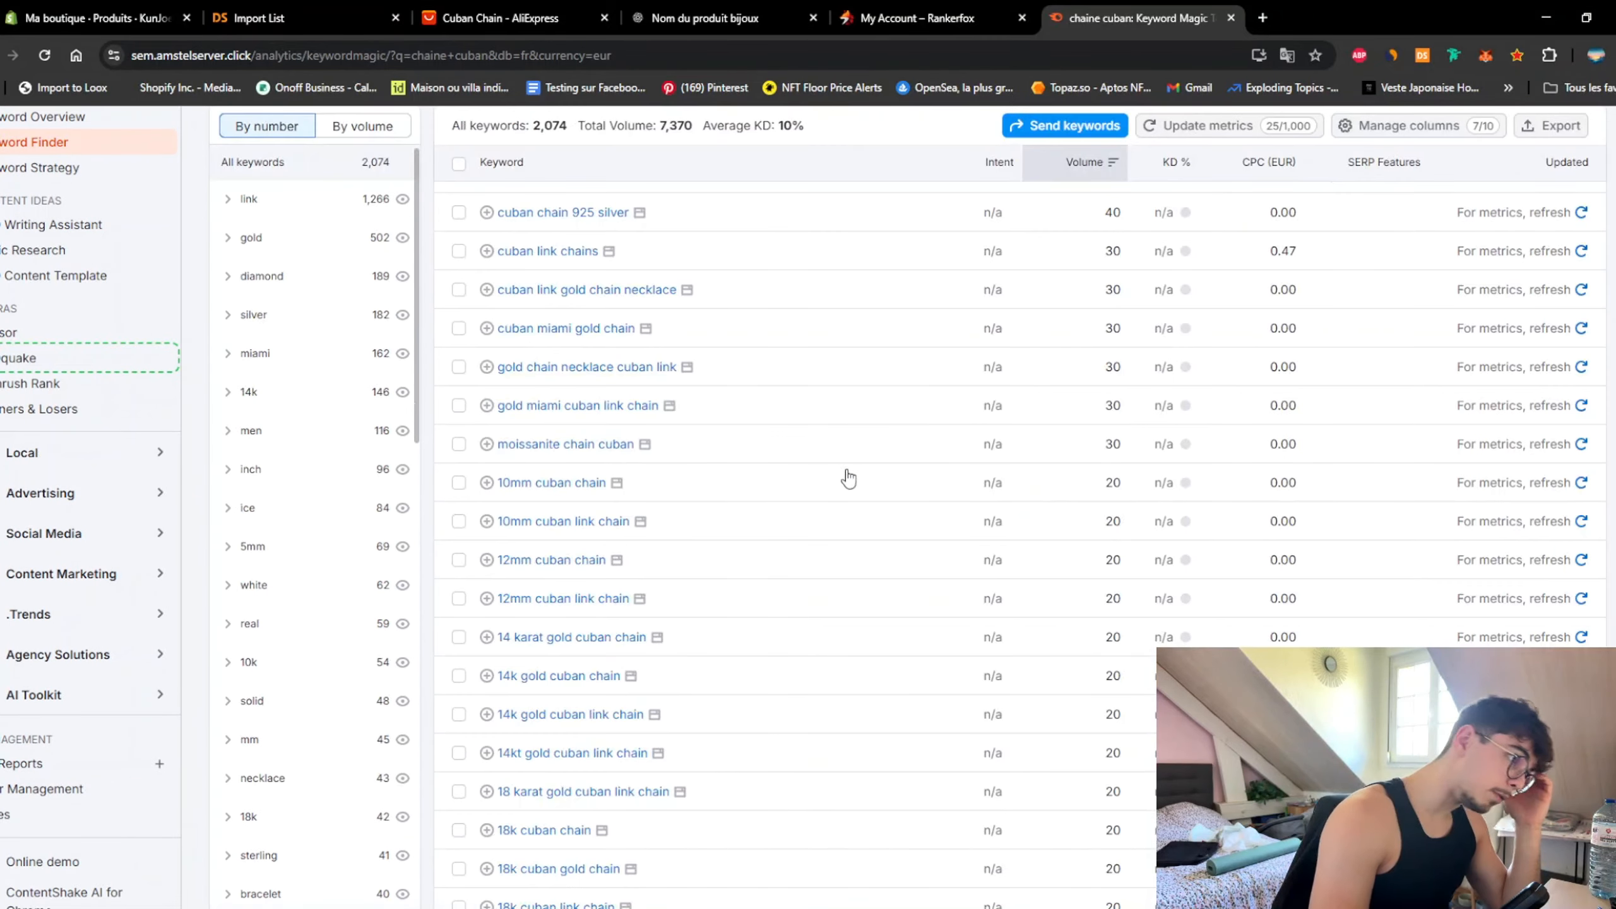
scroll(835, 472, up, 5)
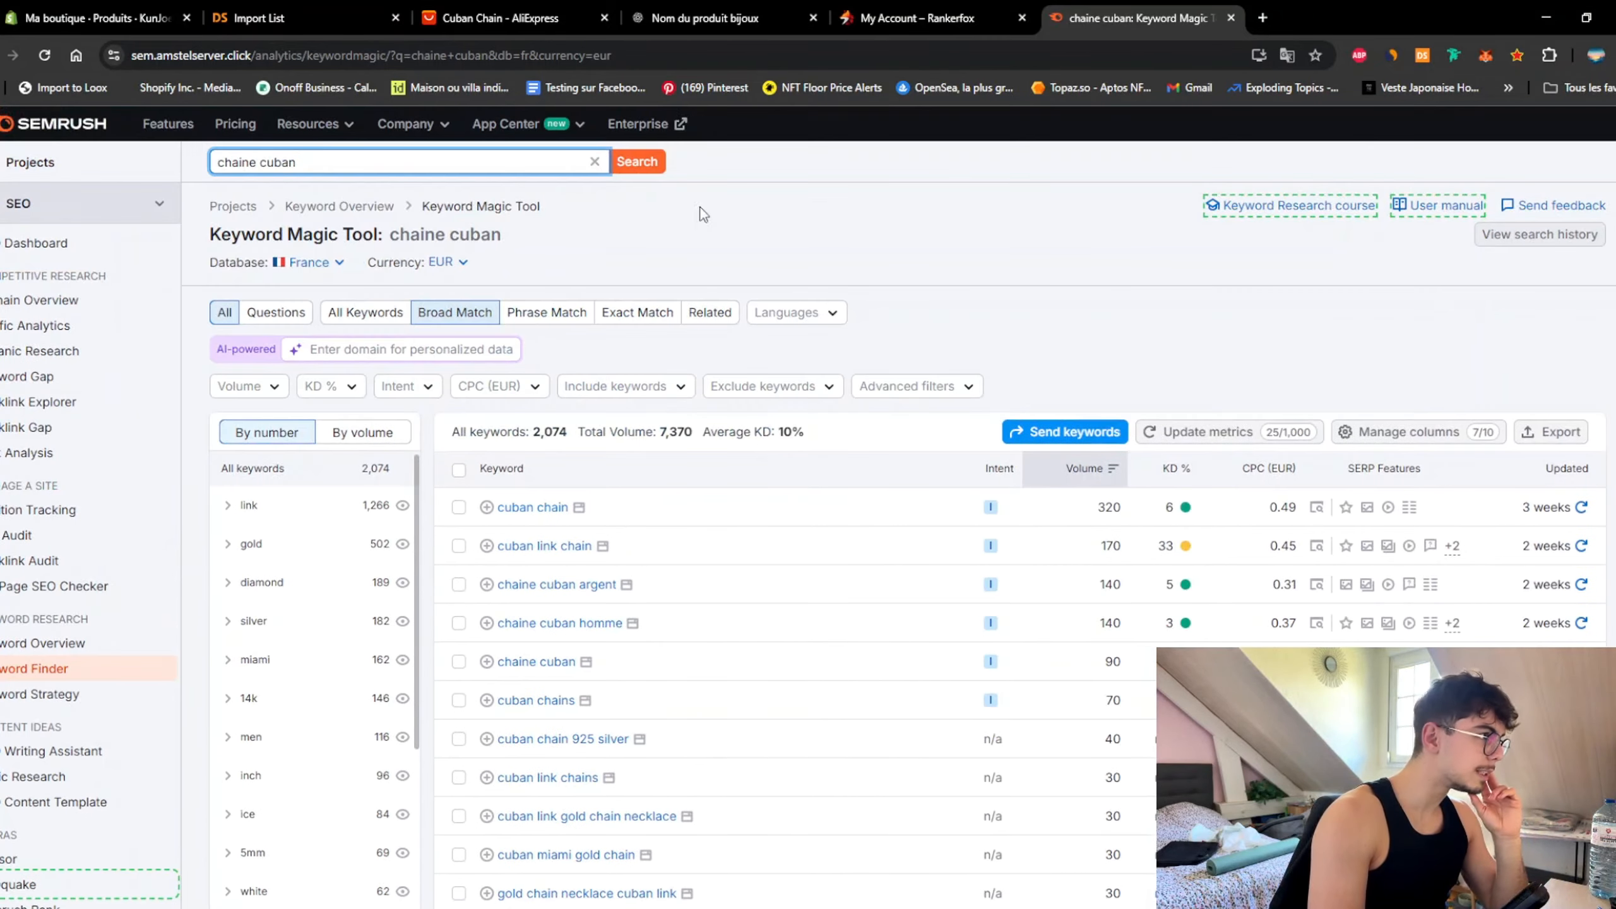
click(95, 18)
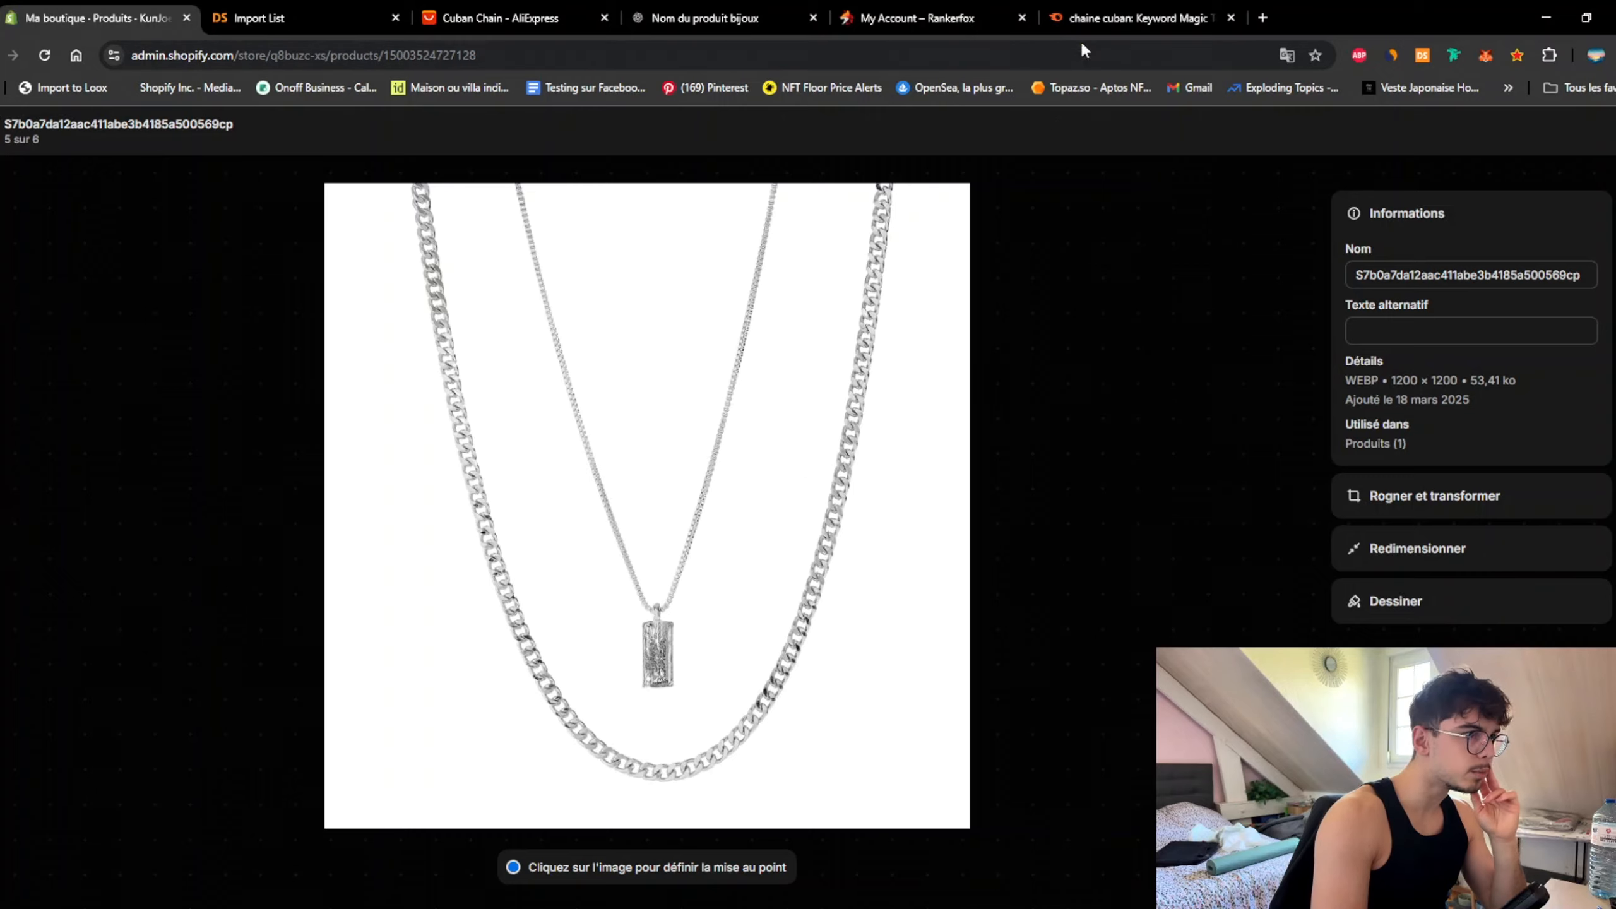
click(1120, 19)
scroll(798, 476, down, 5)
scroll(799, 478, down, 10)
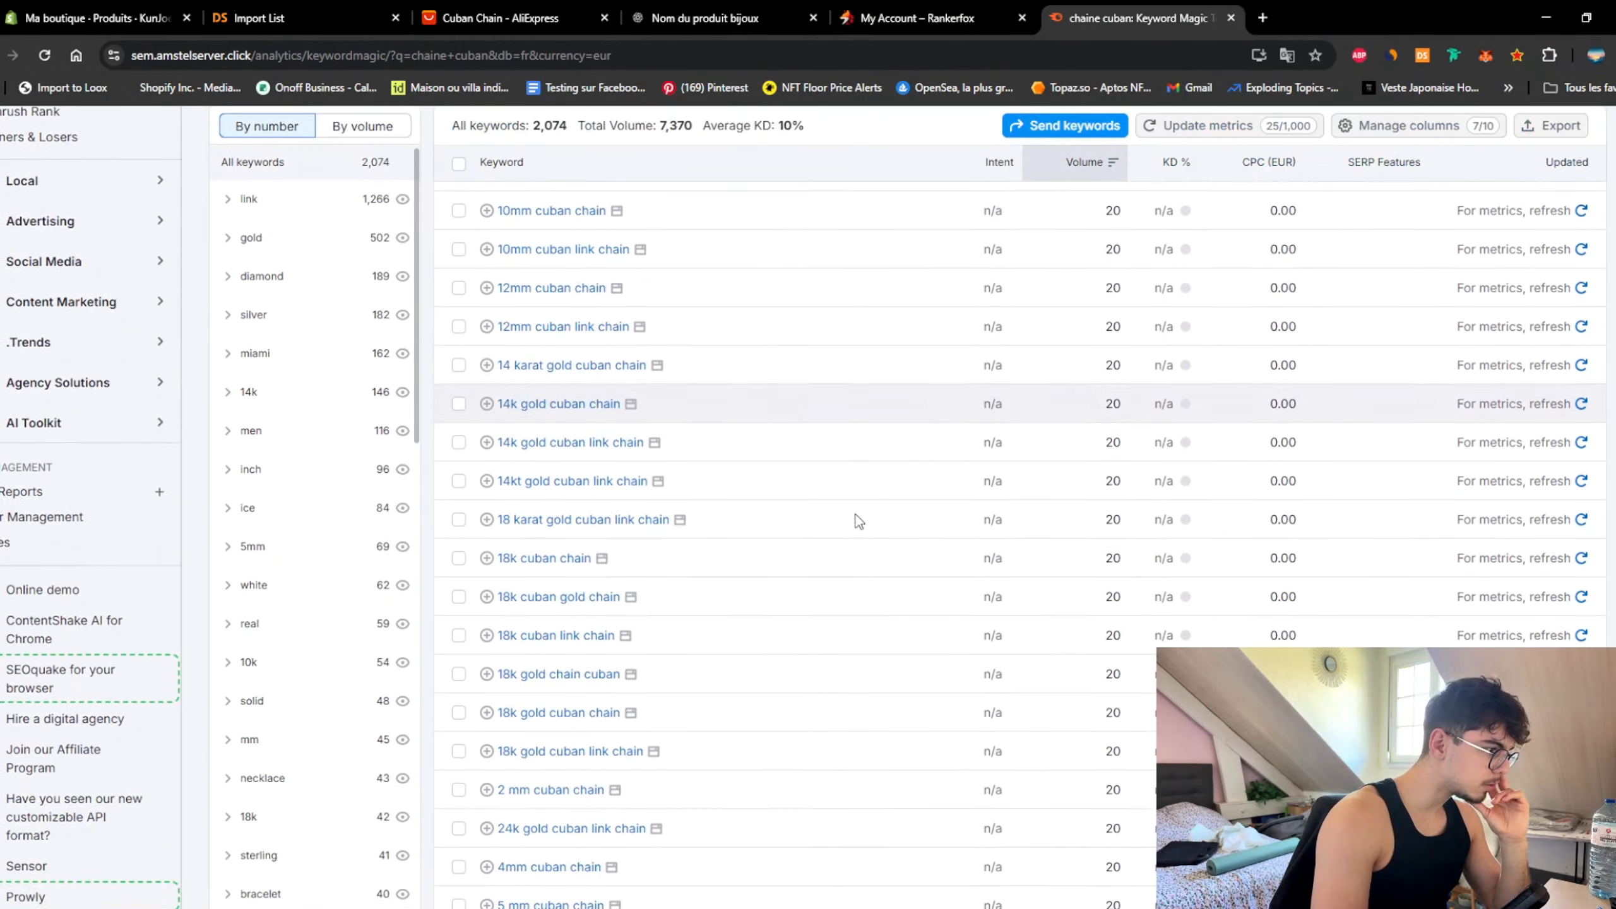
scroll(821, 515, down, 3)
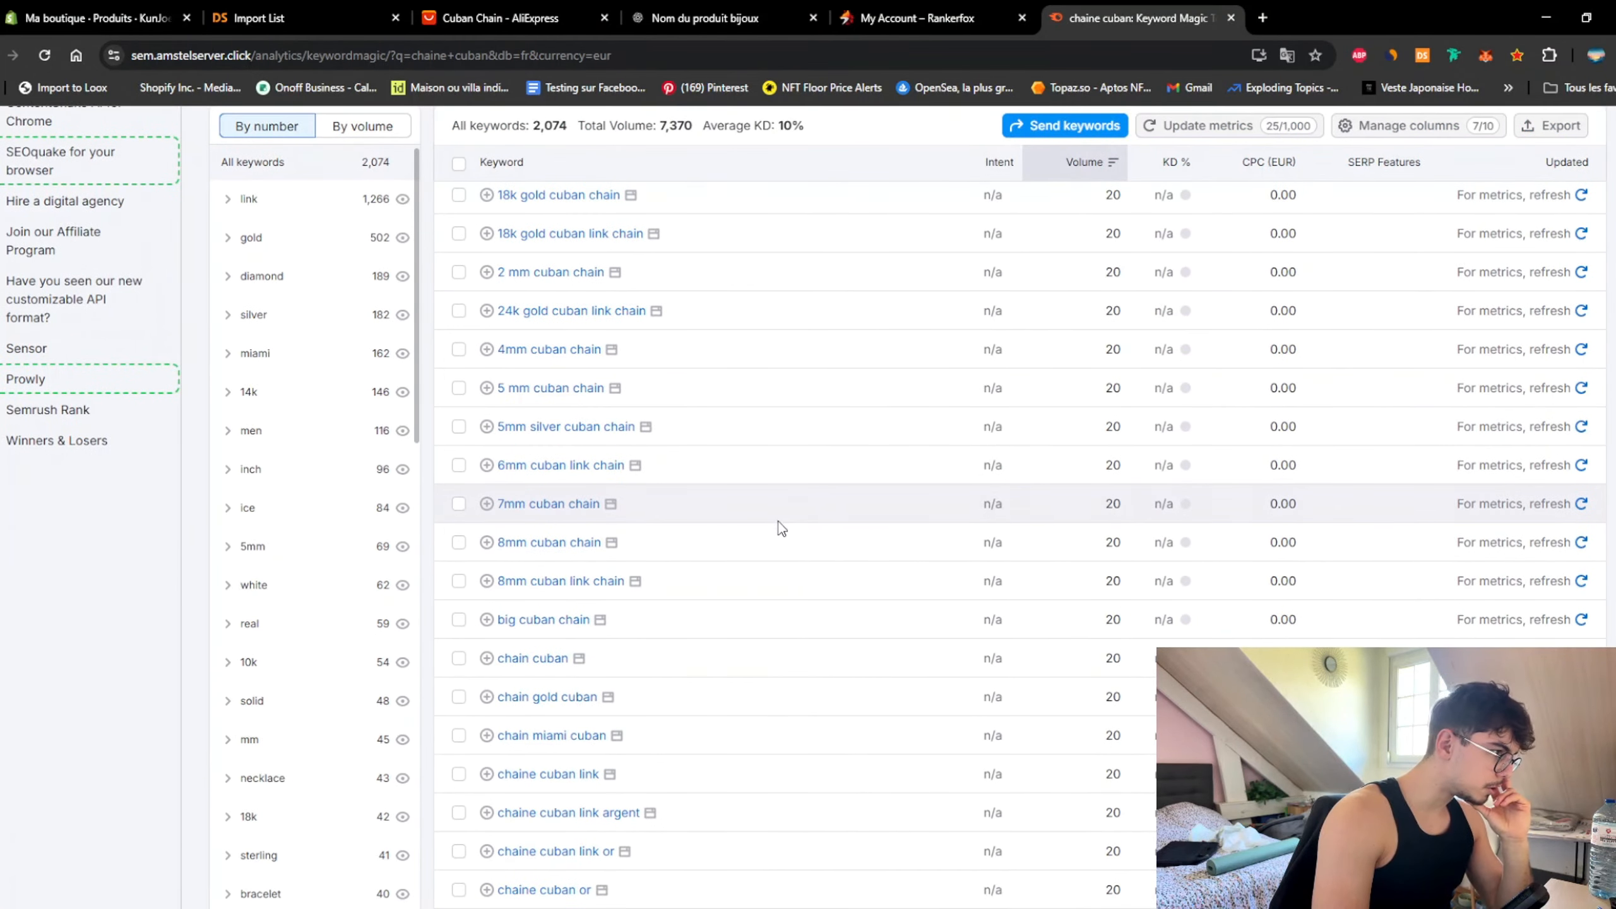
scroll(777, 525, down, 5)
Step: View the sixth product photo's size chart showing 45 cm and 50 cm lengths, then return to Semrush
click(43, 19)
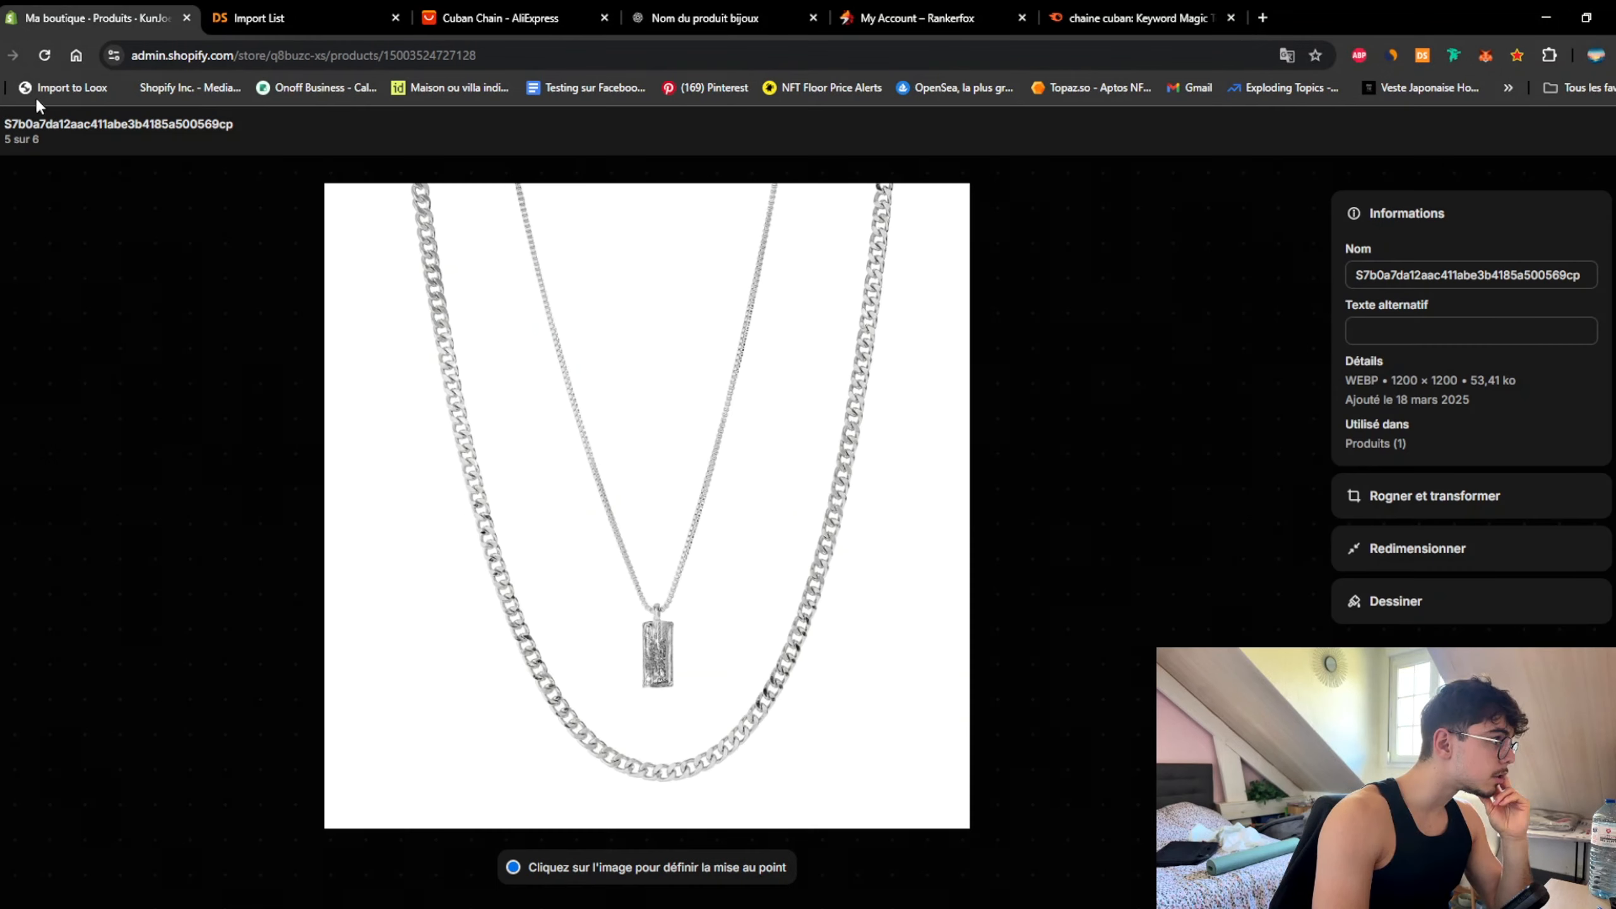
click(26, 125)
scroll(335, 459, down, 5)
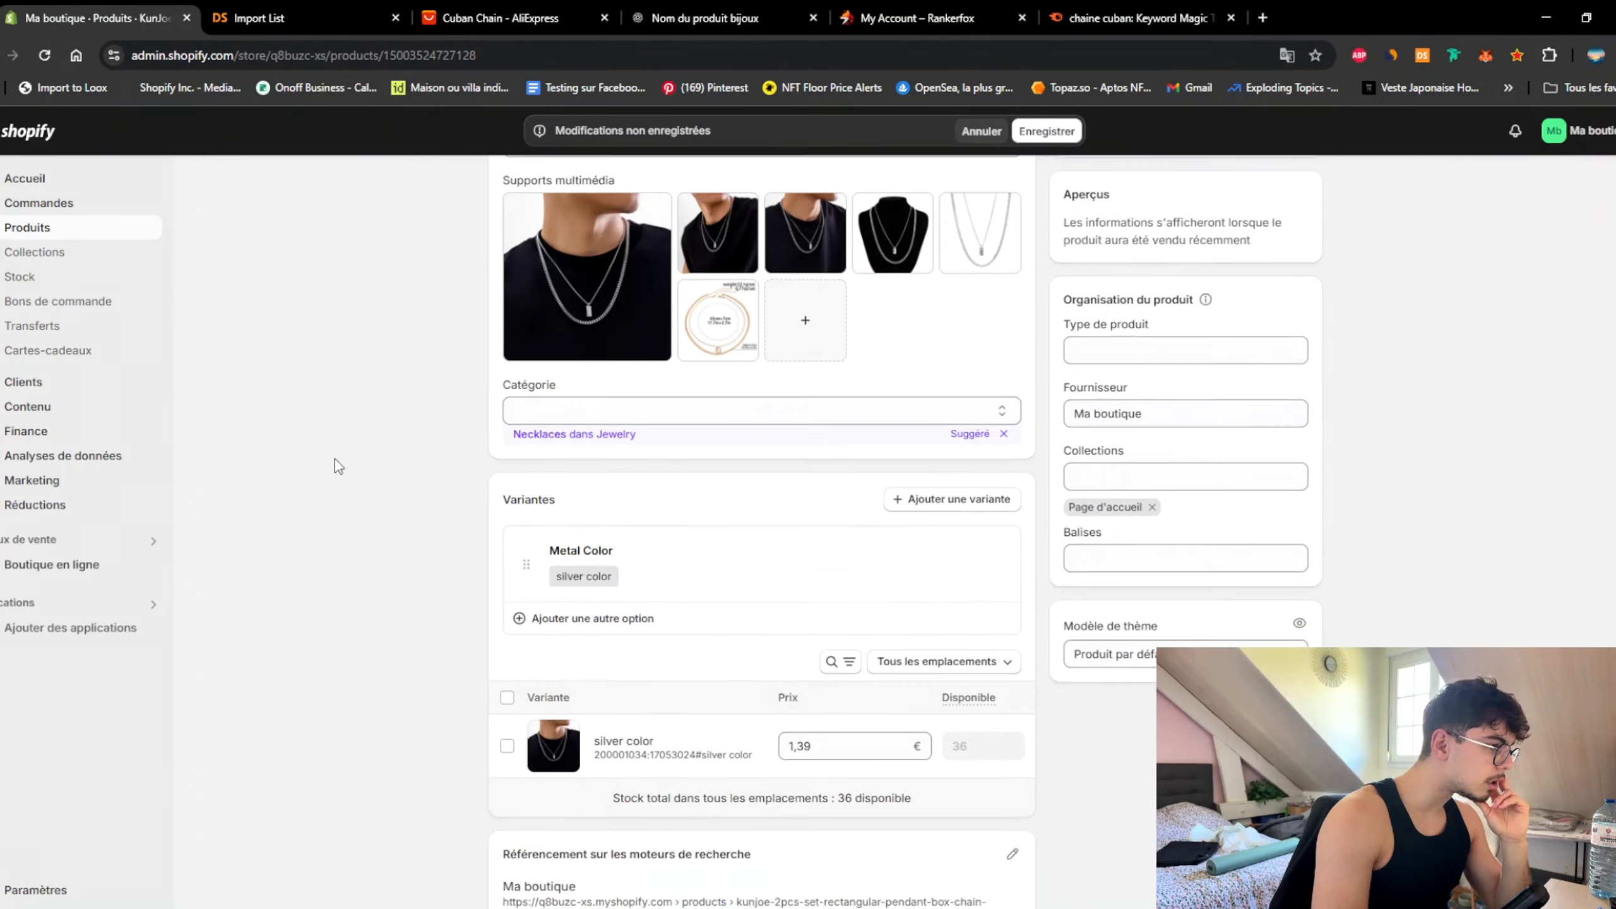
scroll(369, 511, up, 5)
click(722, 711)
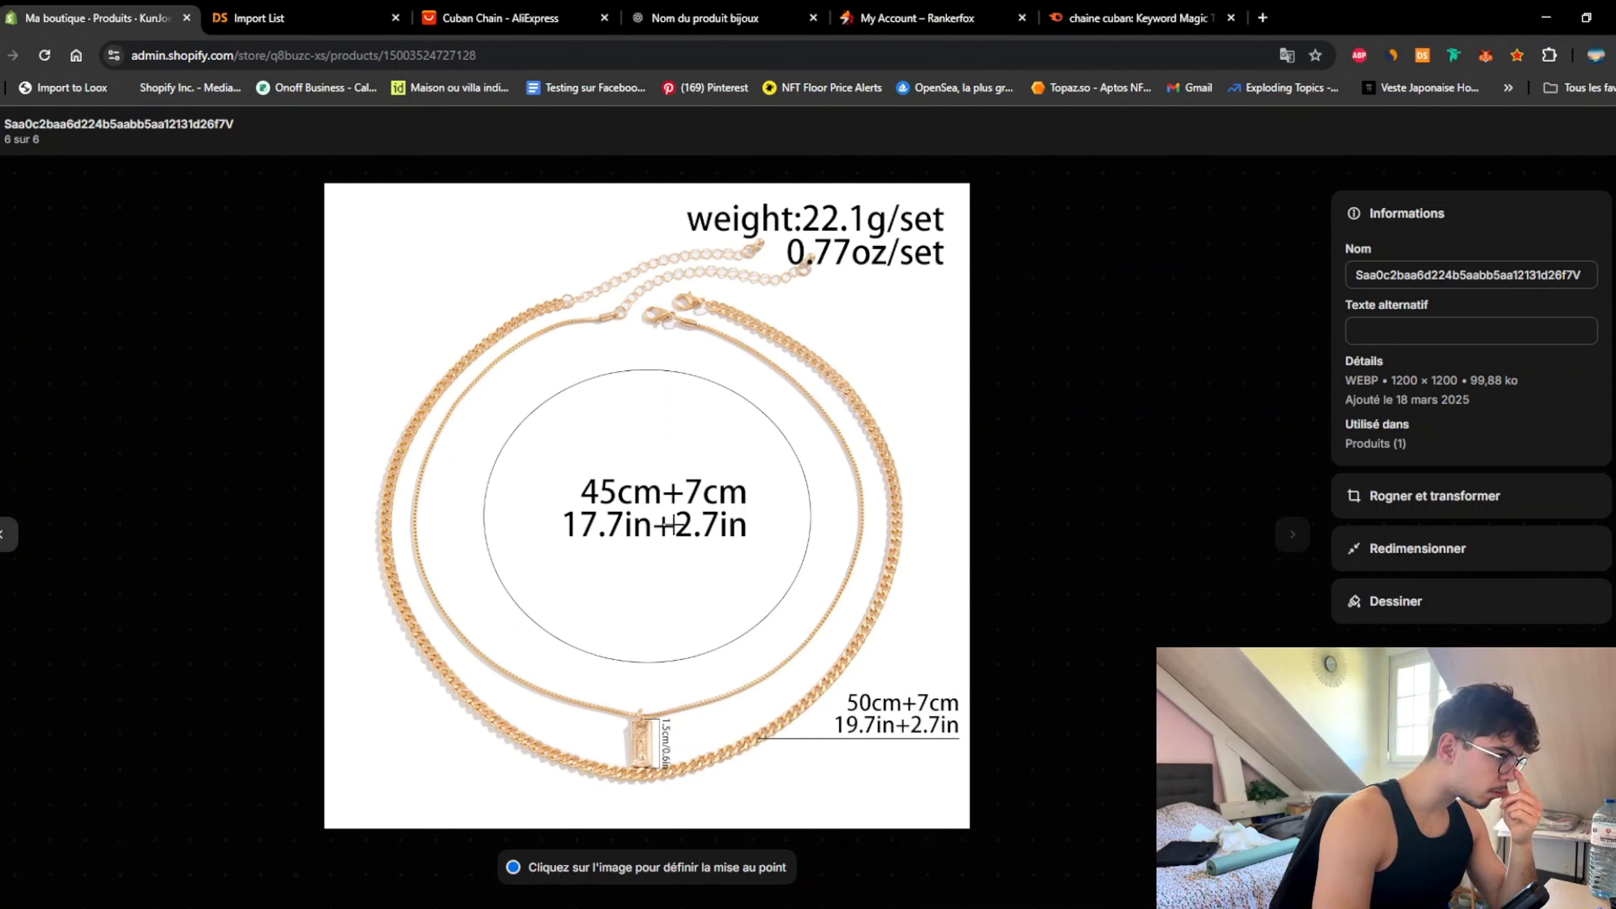
click(25, 131)
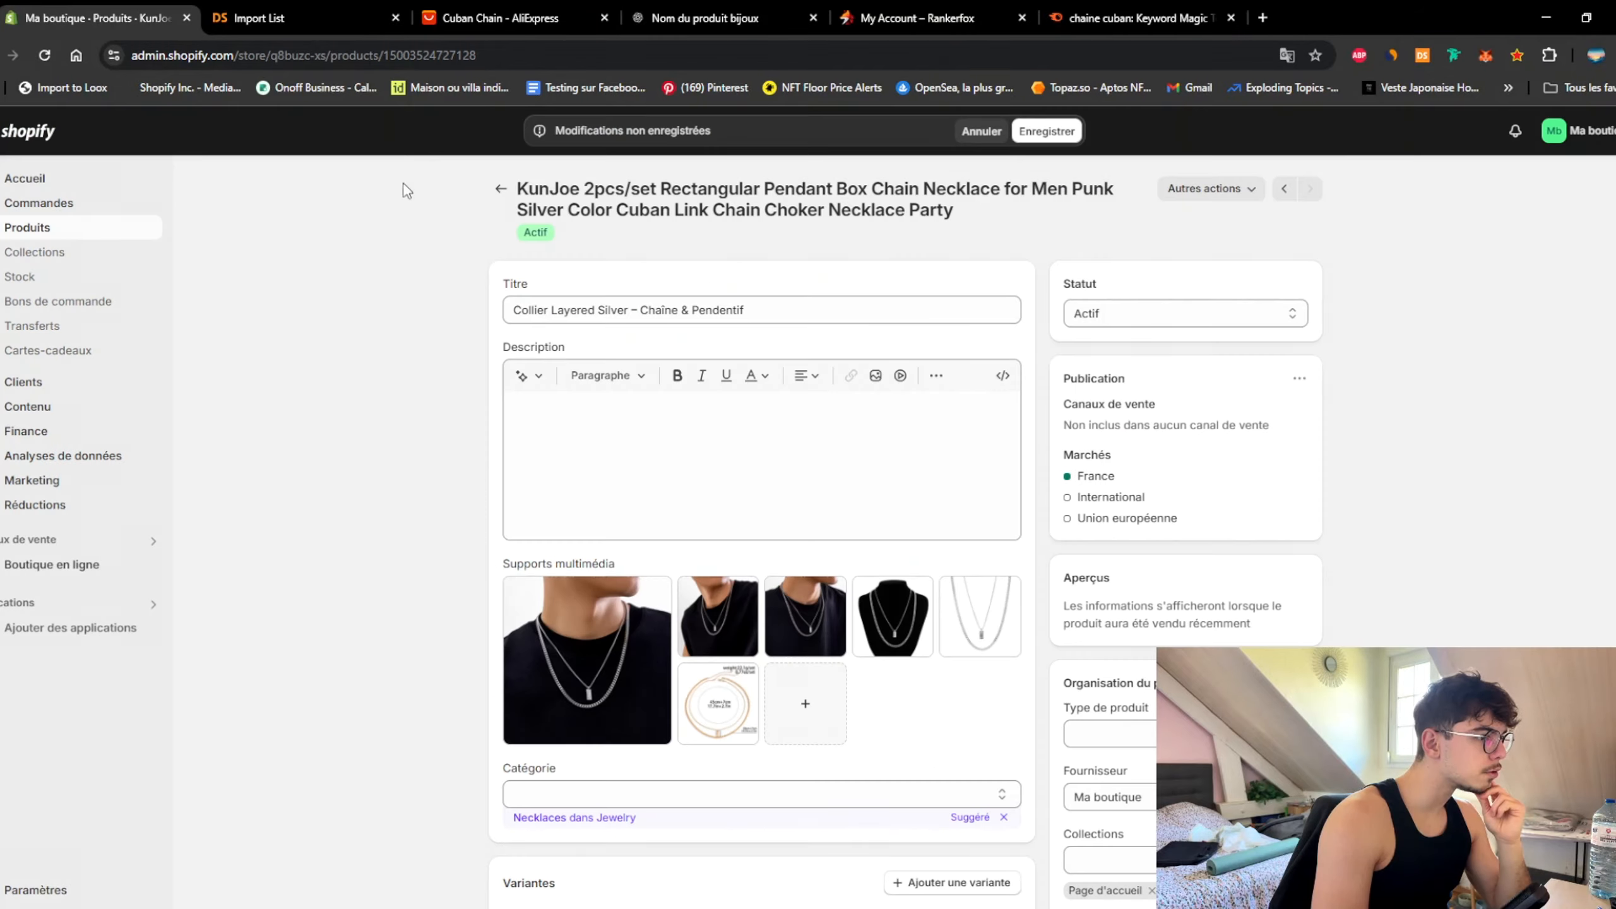
click(1202, 9)
Step: Tick 'cuban chain pendant' in the Semrush 'chaine cuban' keyword results
scroll(725, 529, down, 4)
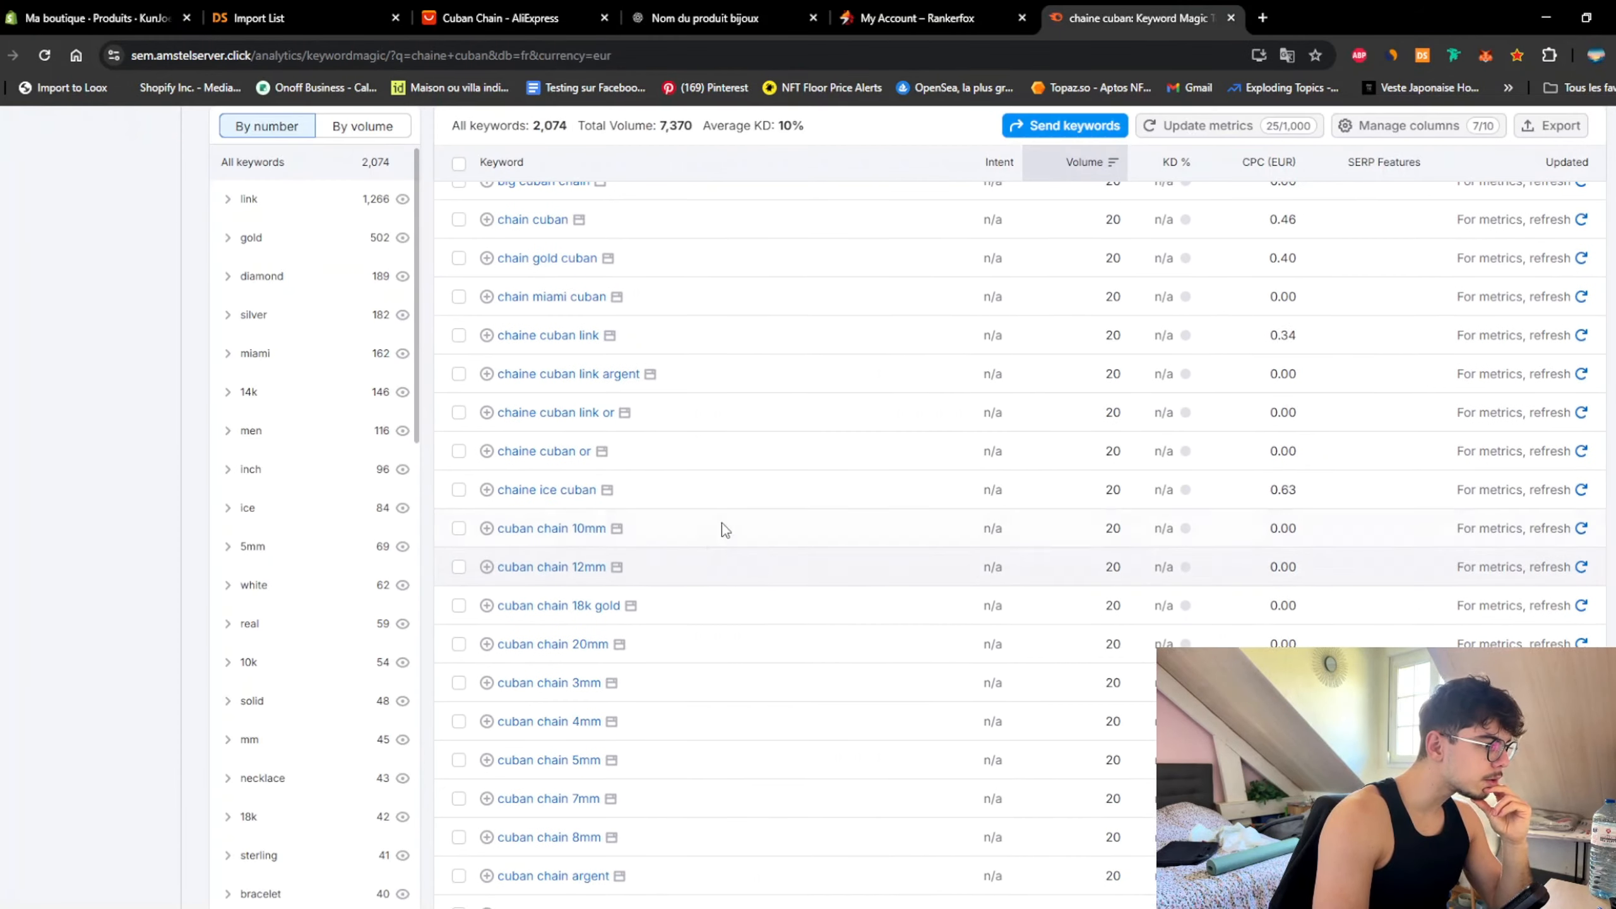
scroll(732, 519, down, 10)
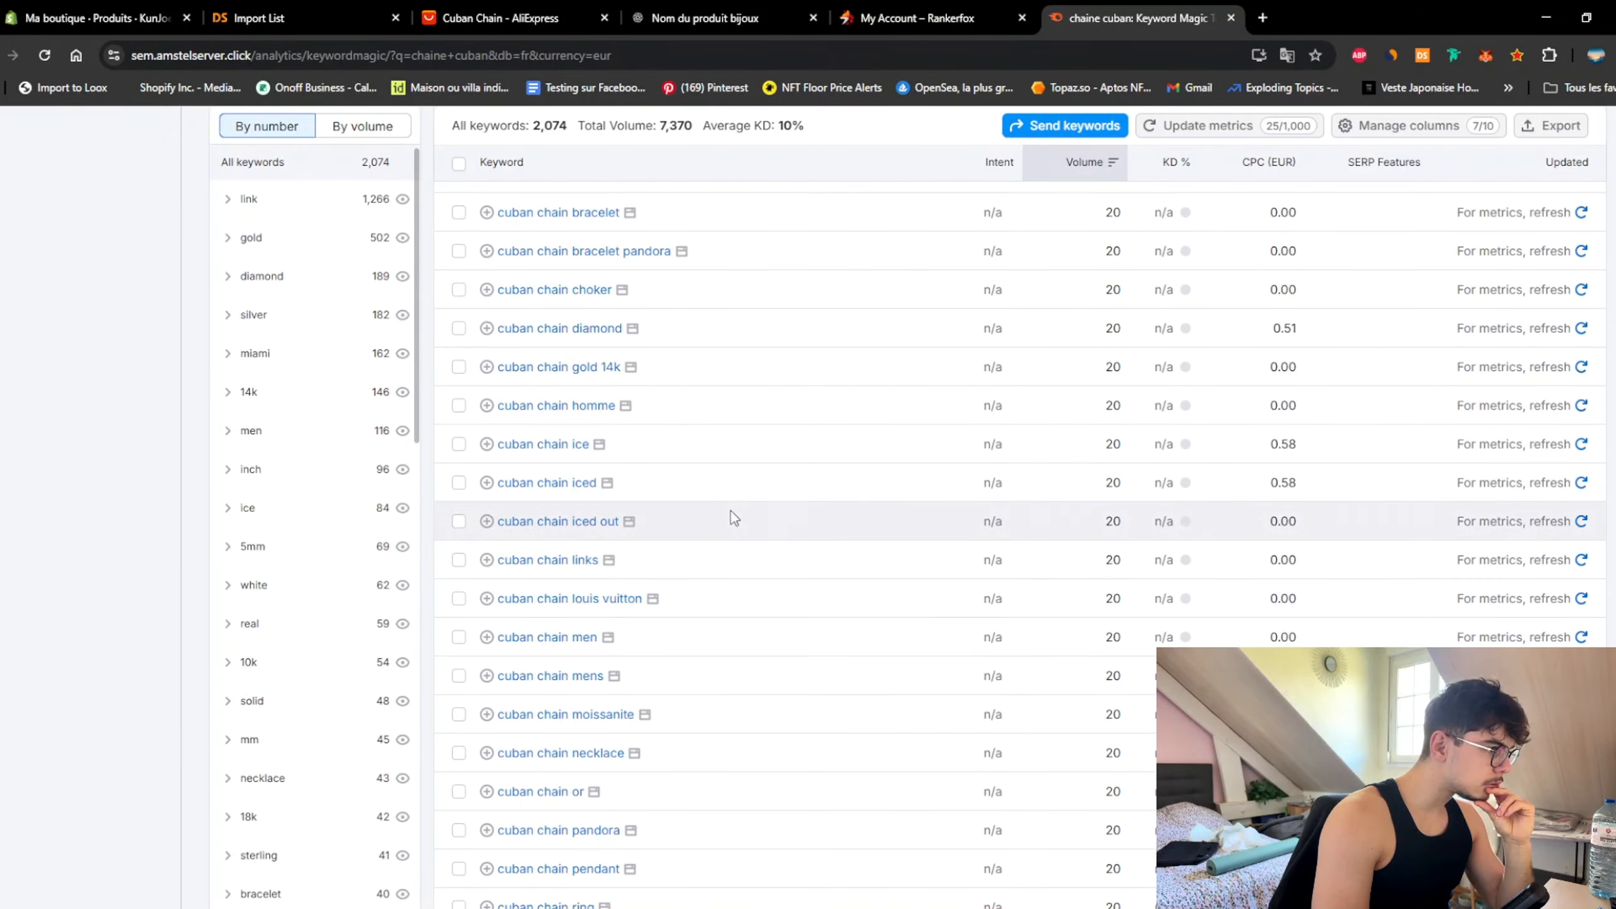
scroll(731, 518, down, 4)
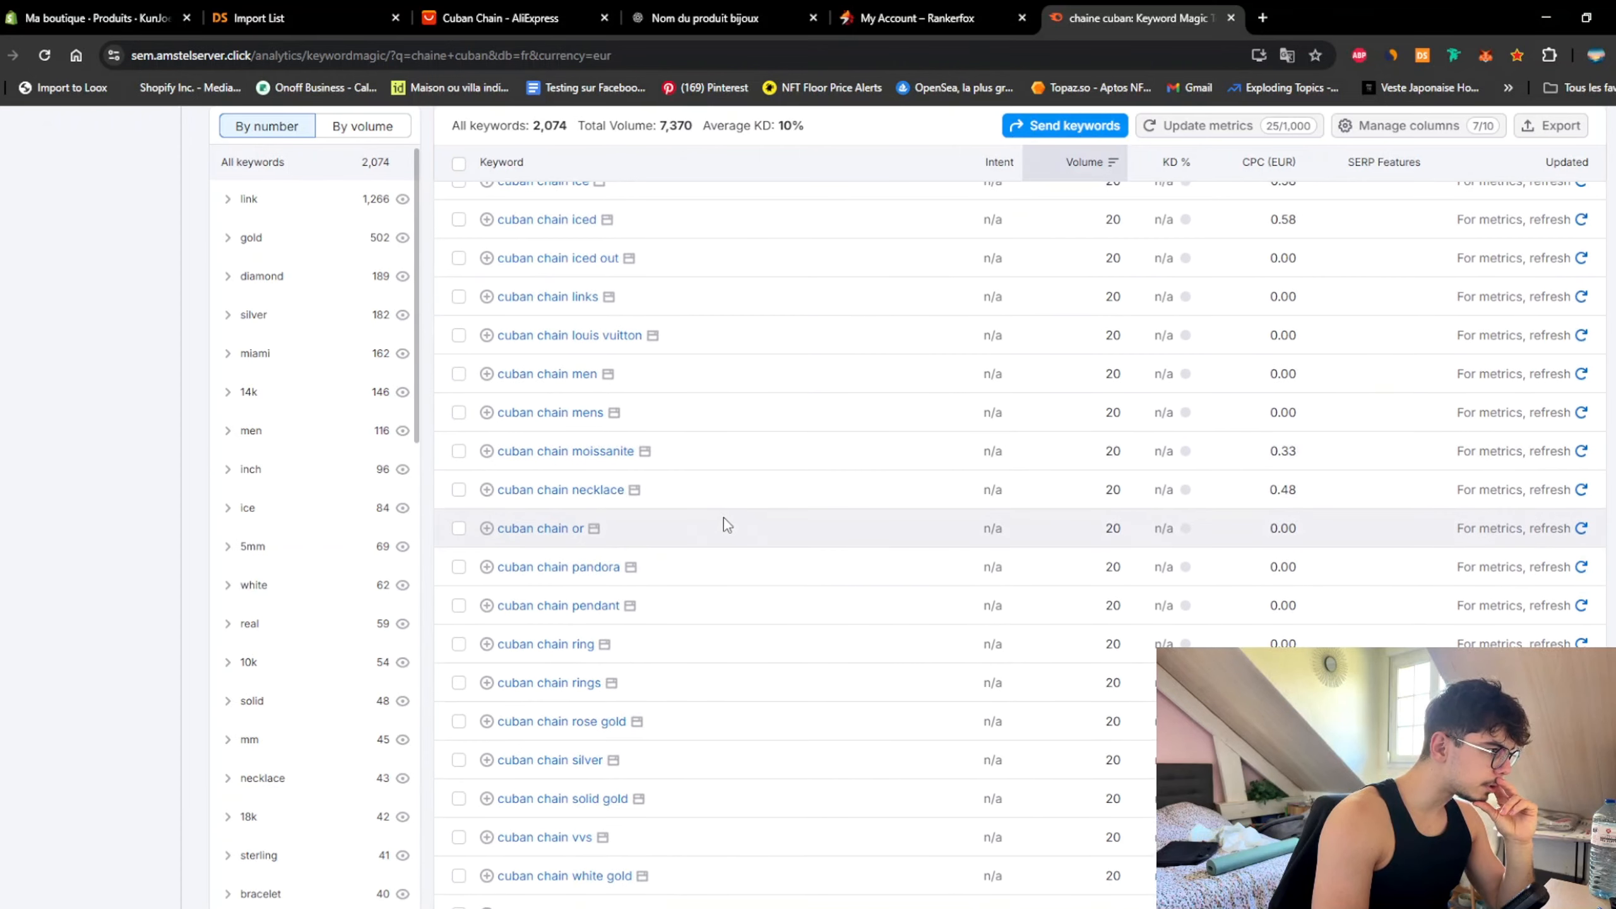
click(457, 606)
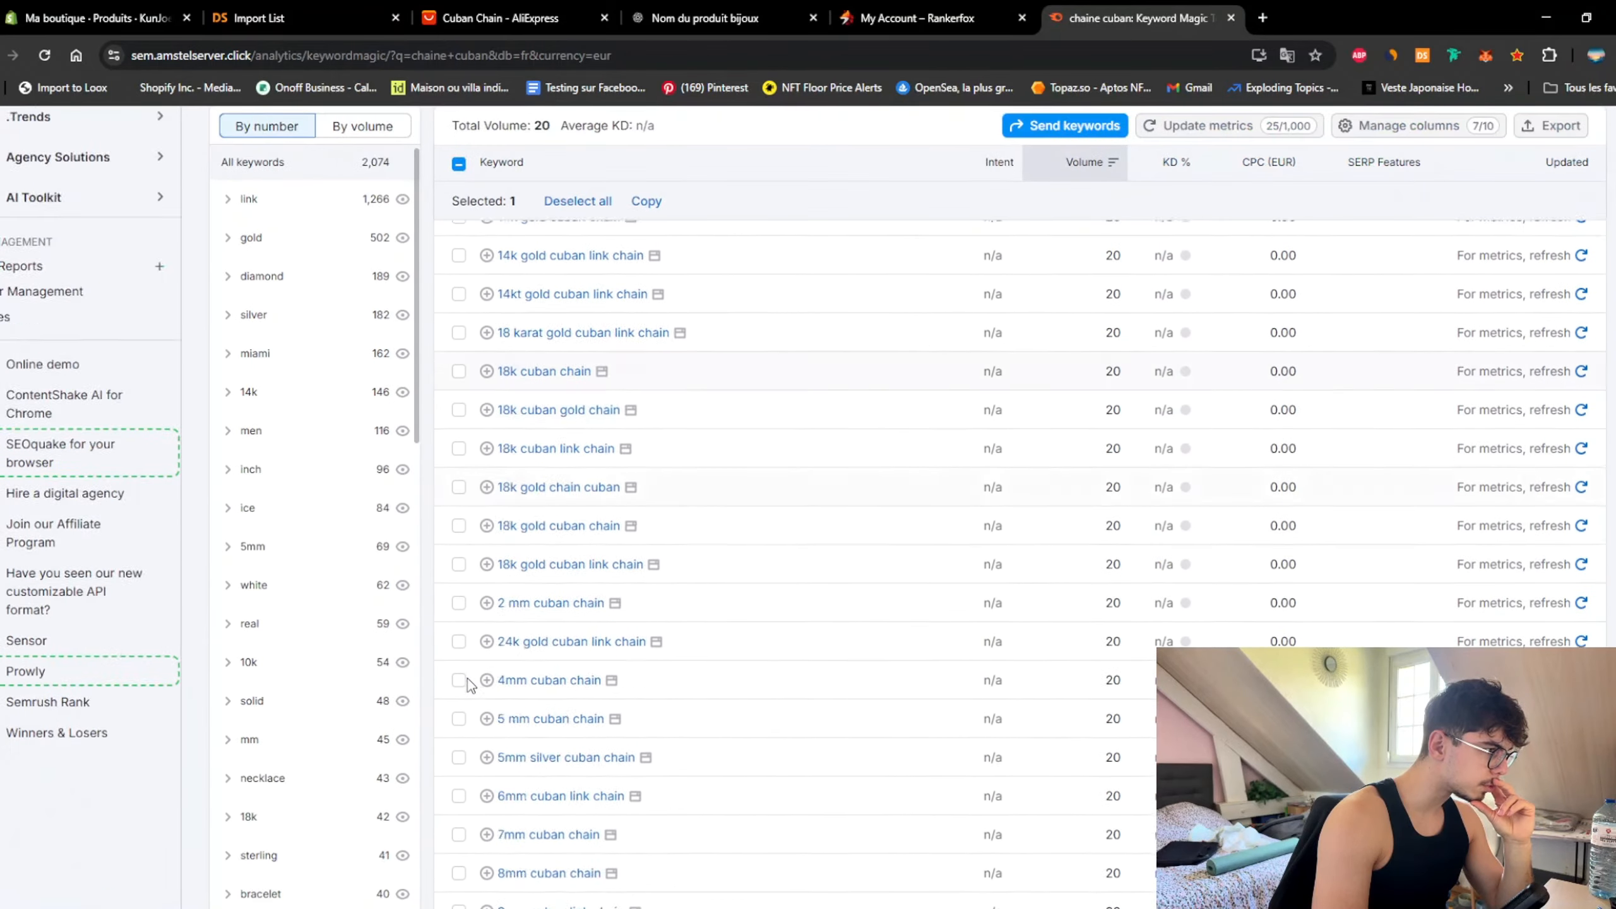
scroll(474, 674, down, 12)
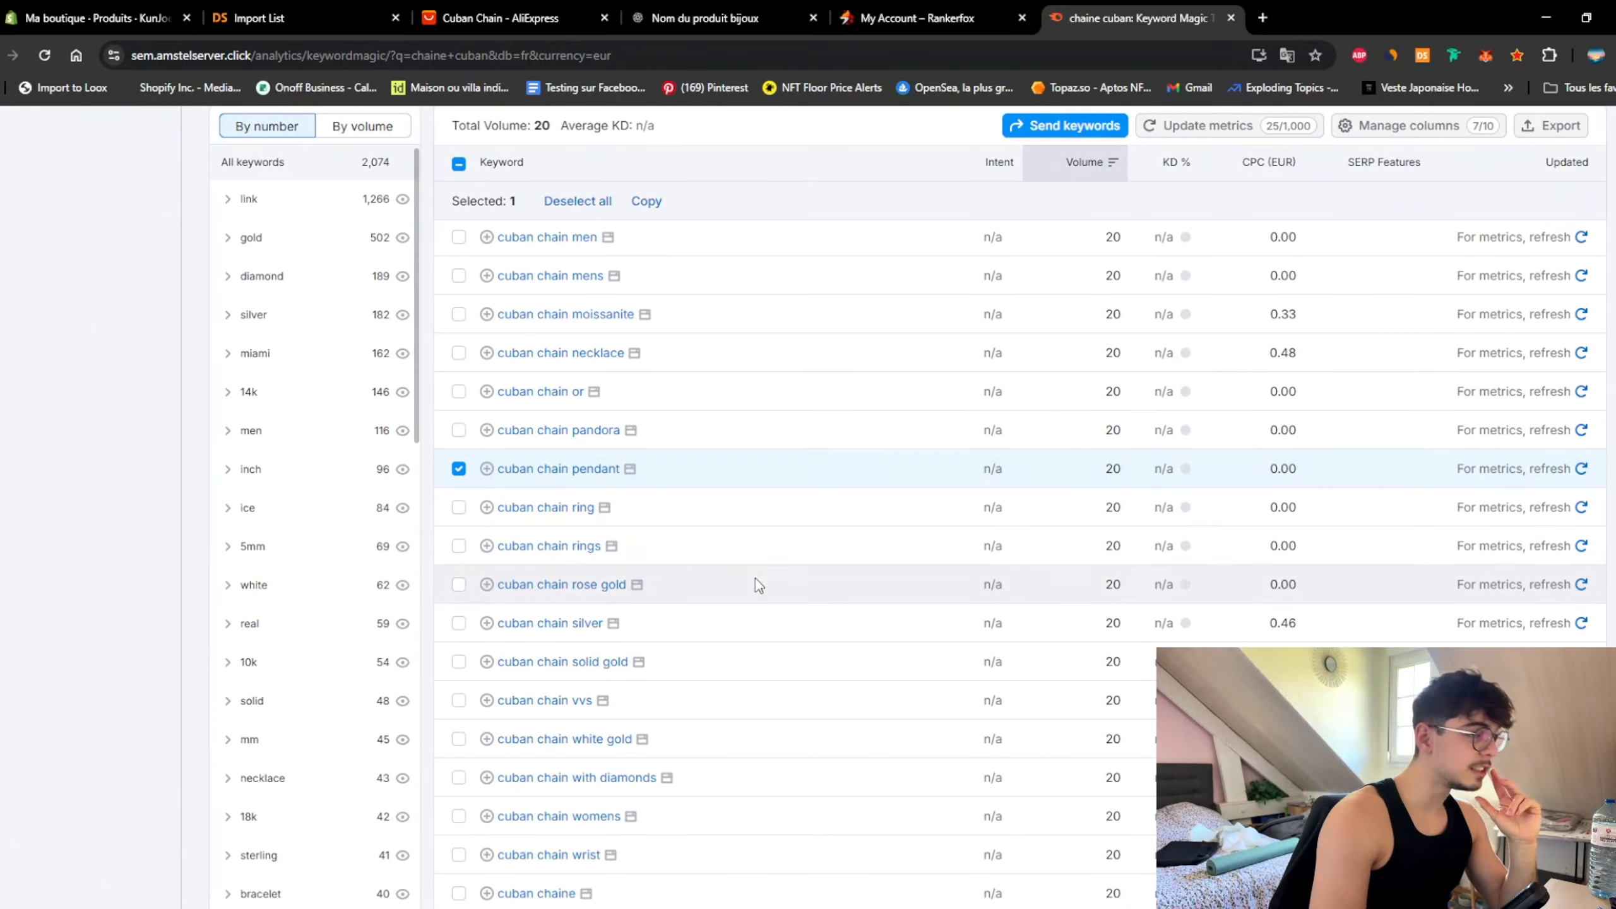
scroll(751, 573, up, 10)
scroll(725, 563, up, 10)
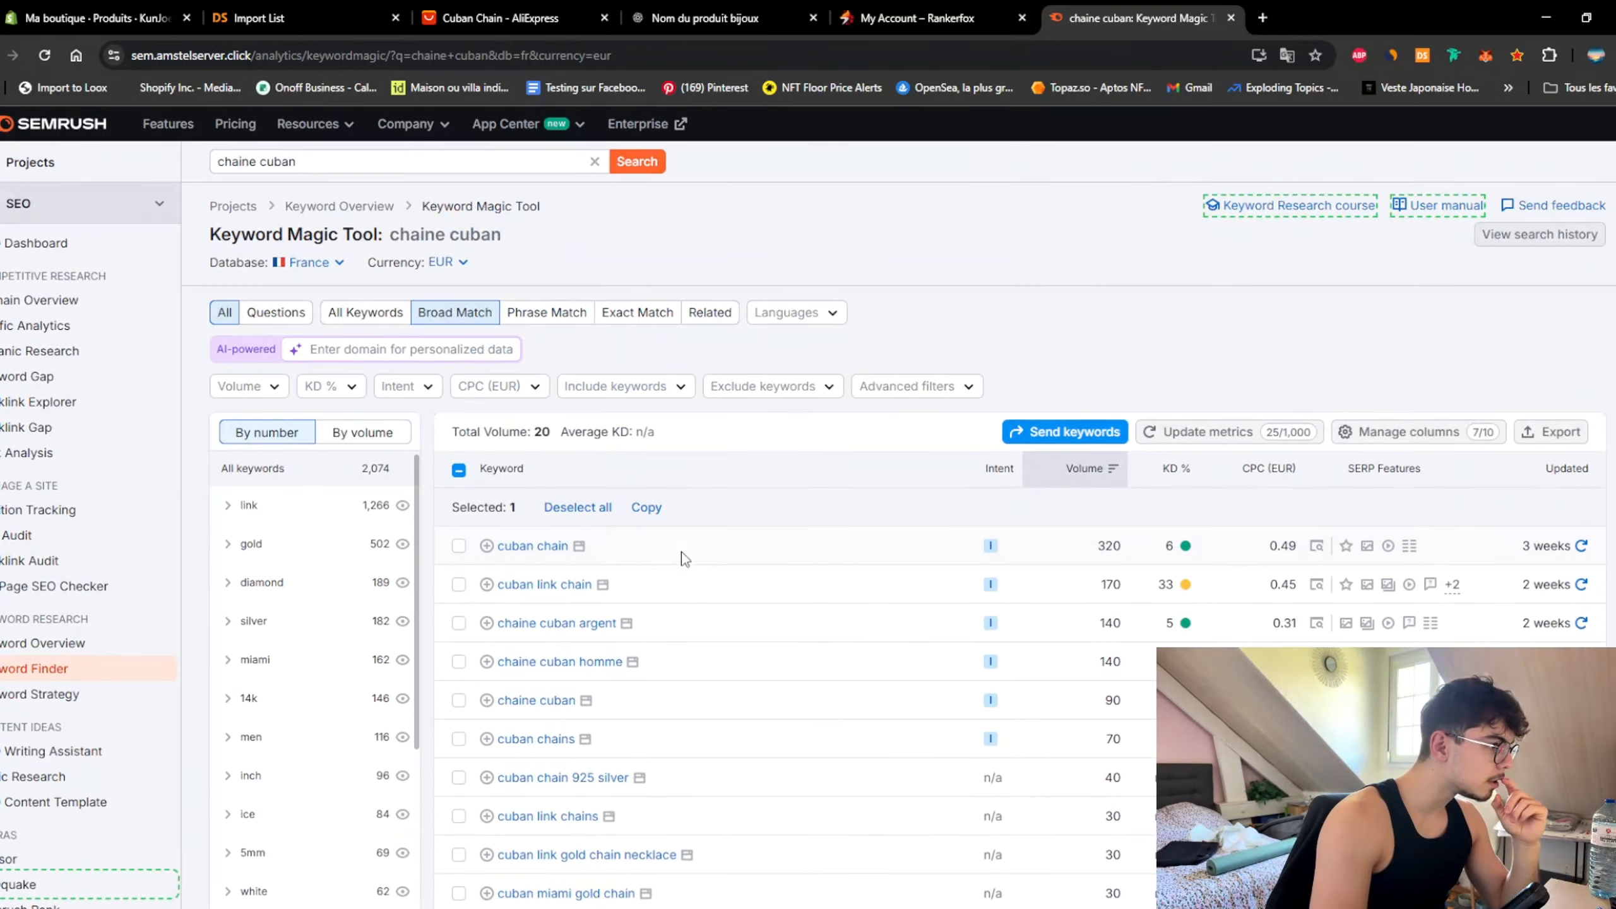
click(314, 159)
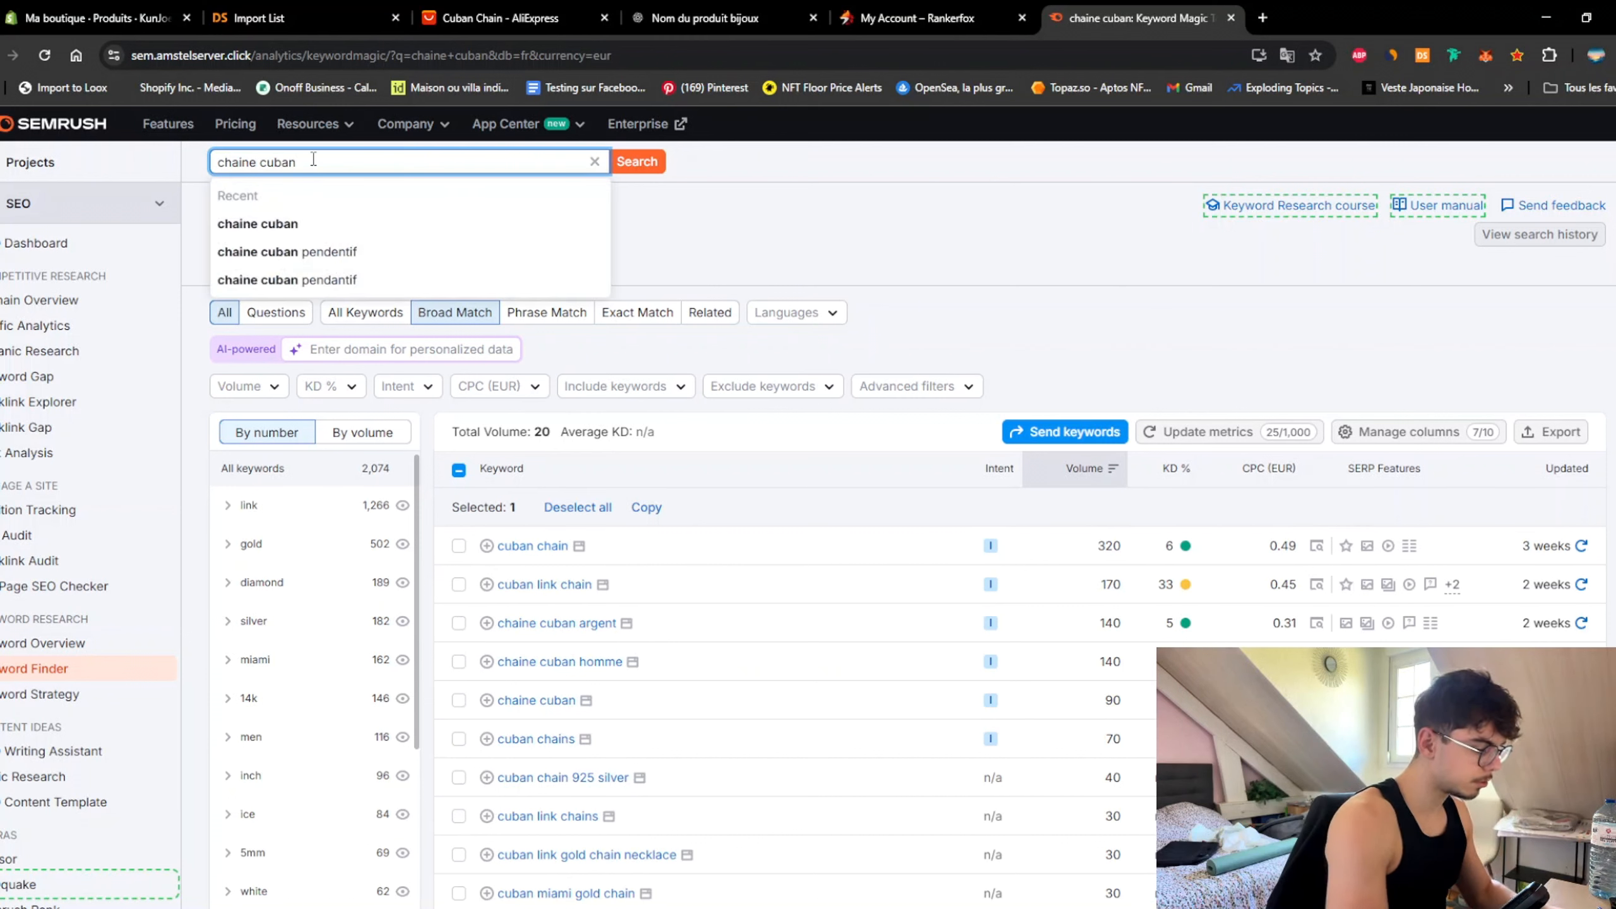
Step: Search keyword ideas for 'chaine cubaine', then switch back to 'chaine cuban'
key(BackSpace)
text(ine)
key(Return)
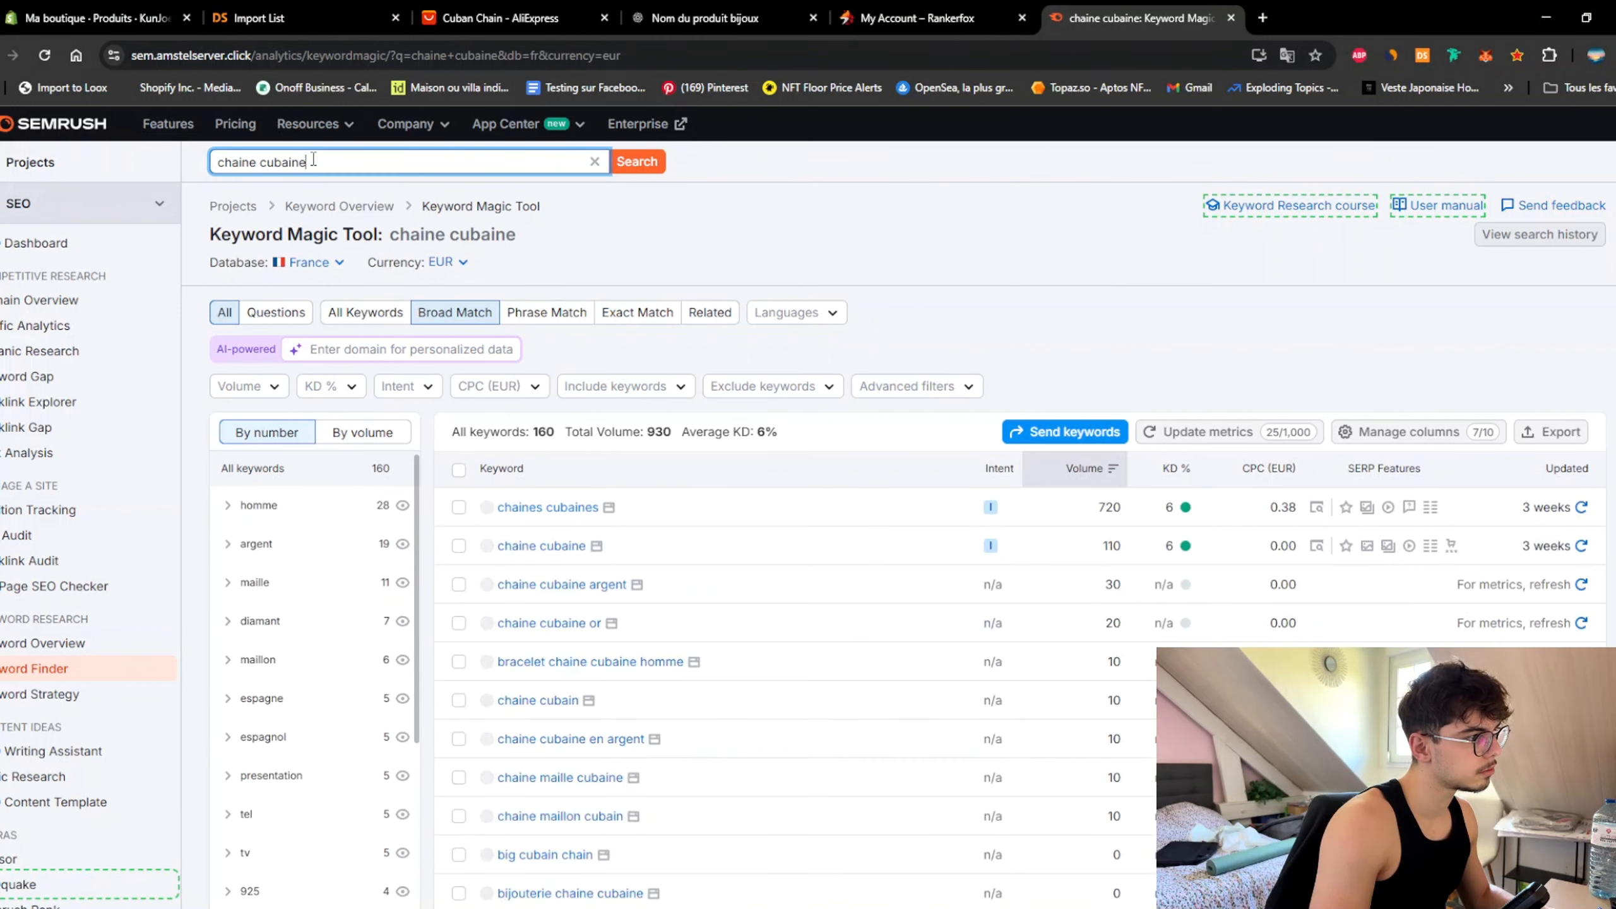
double_click(314, 159)
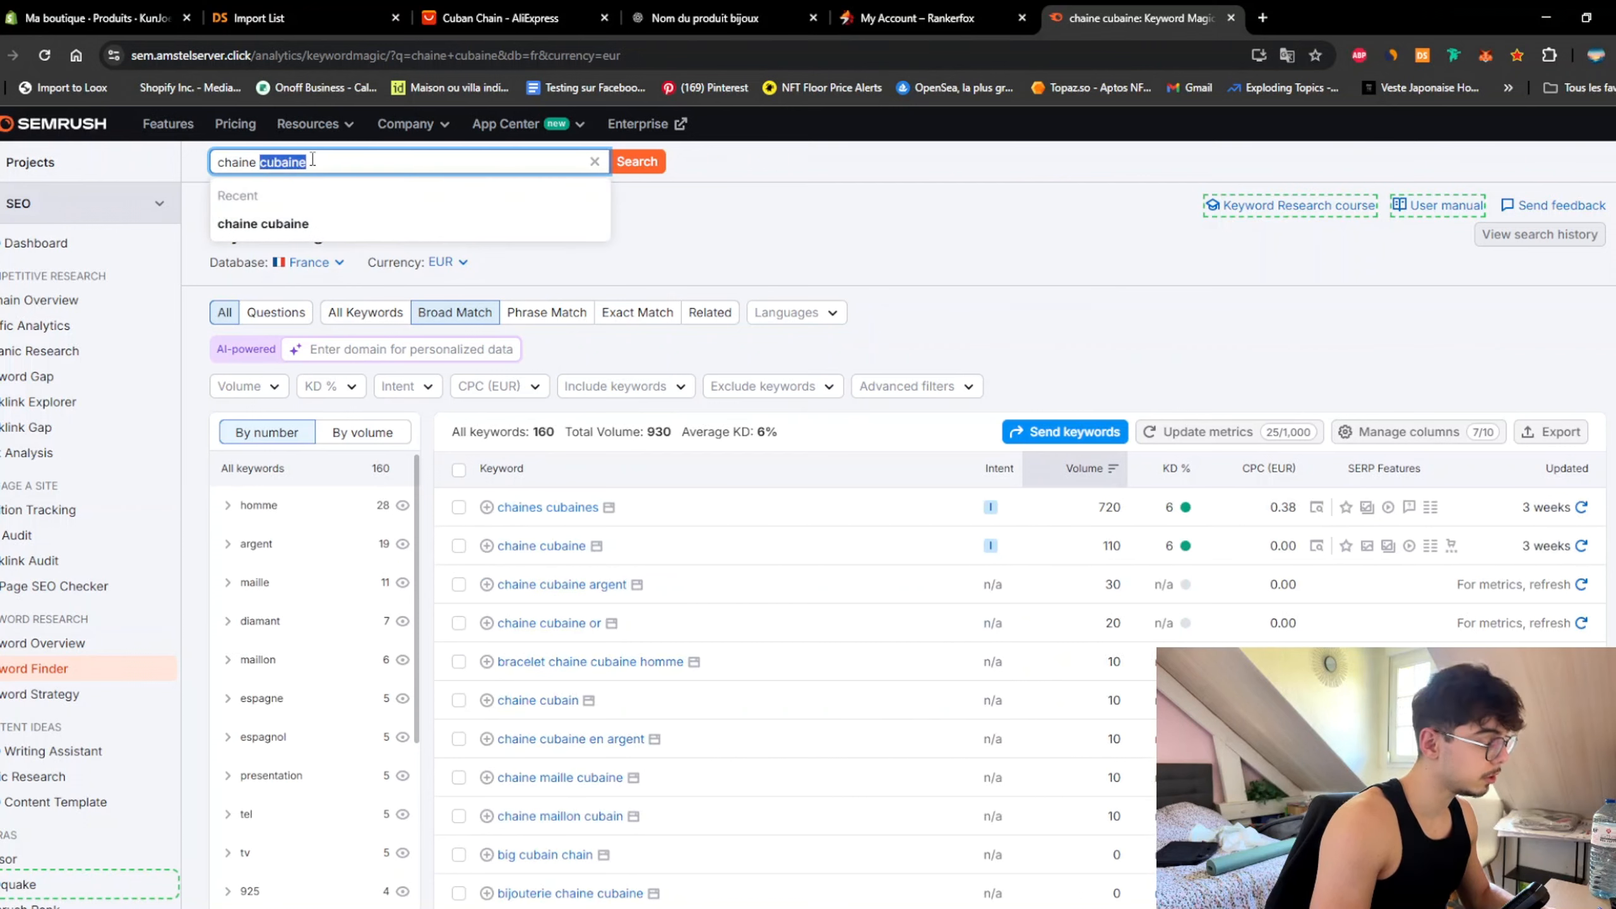
text(cuban)
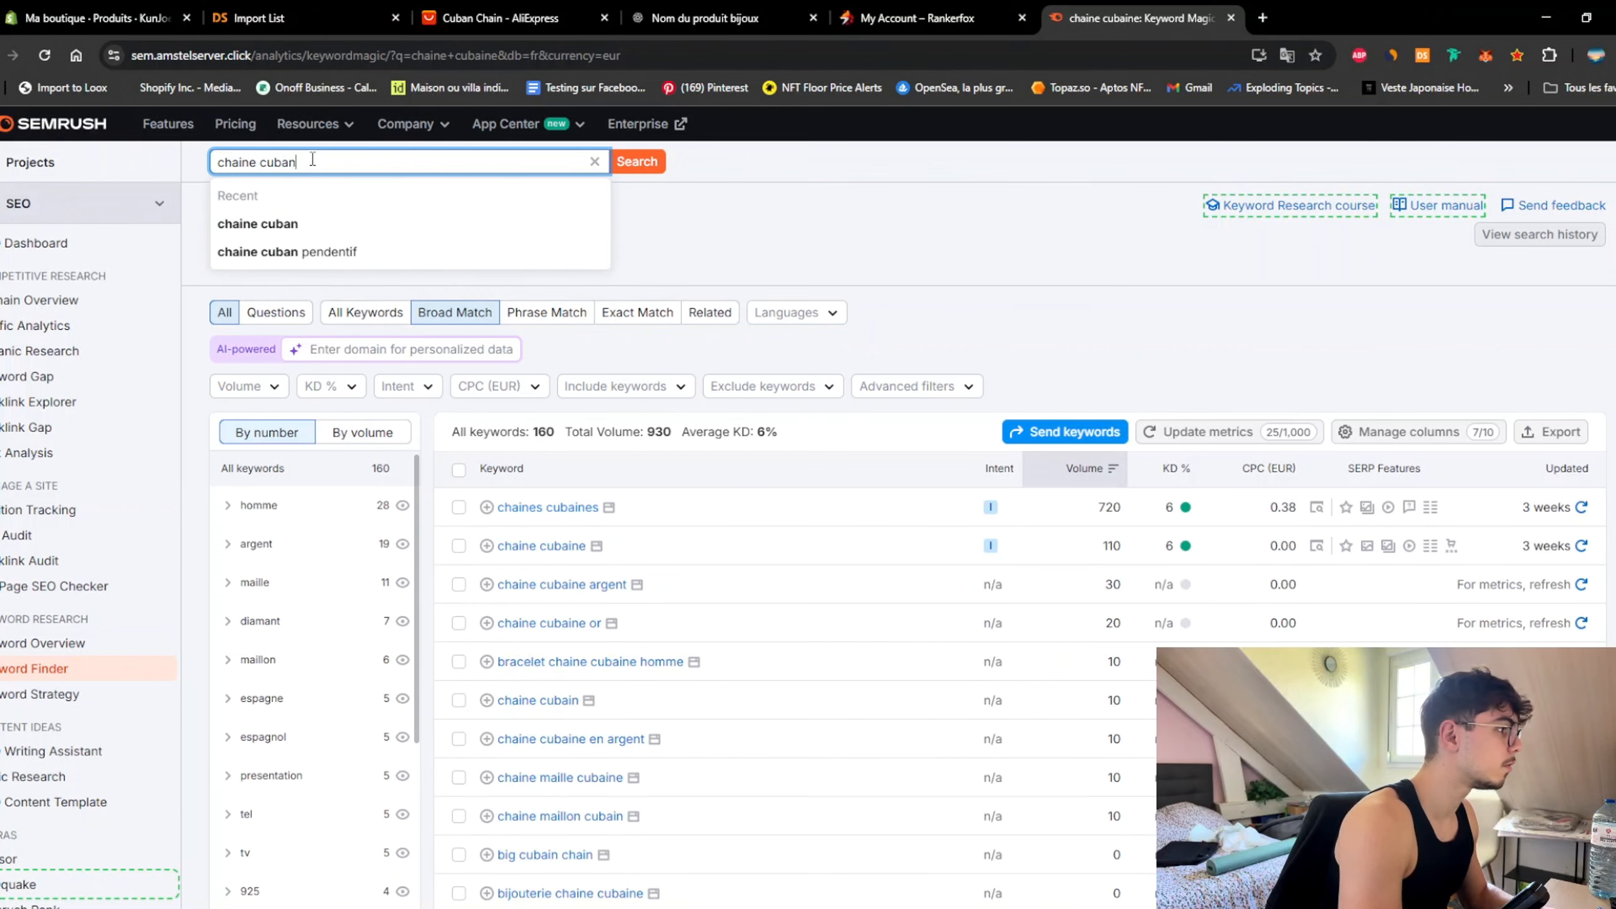
key(Return)
Step: Search 'chaine cuban pendant' and tick the 'cuban chain pendant' keyword
scroll(945, 477, down, 5)
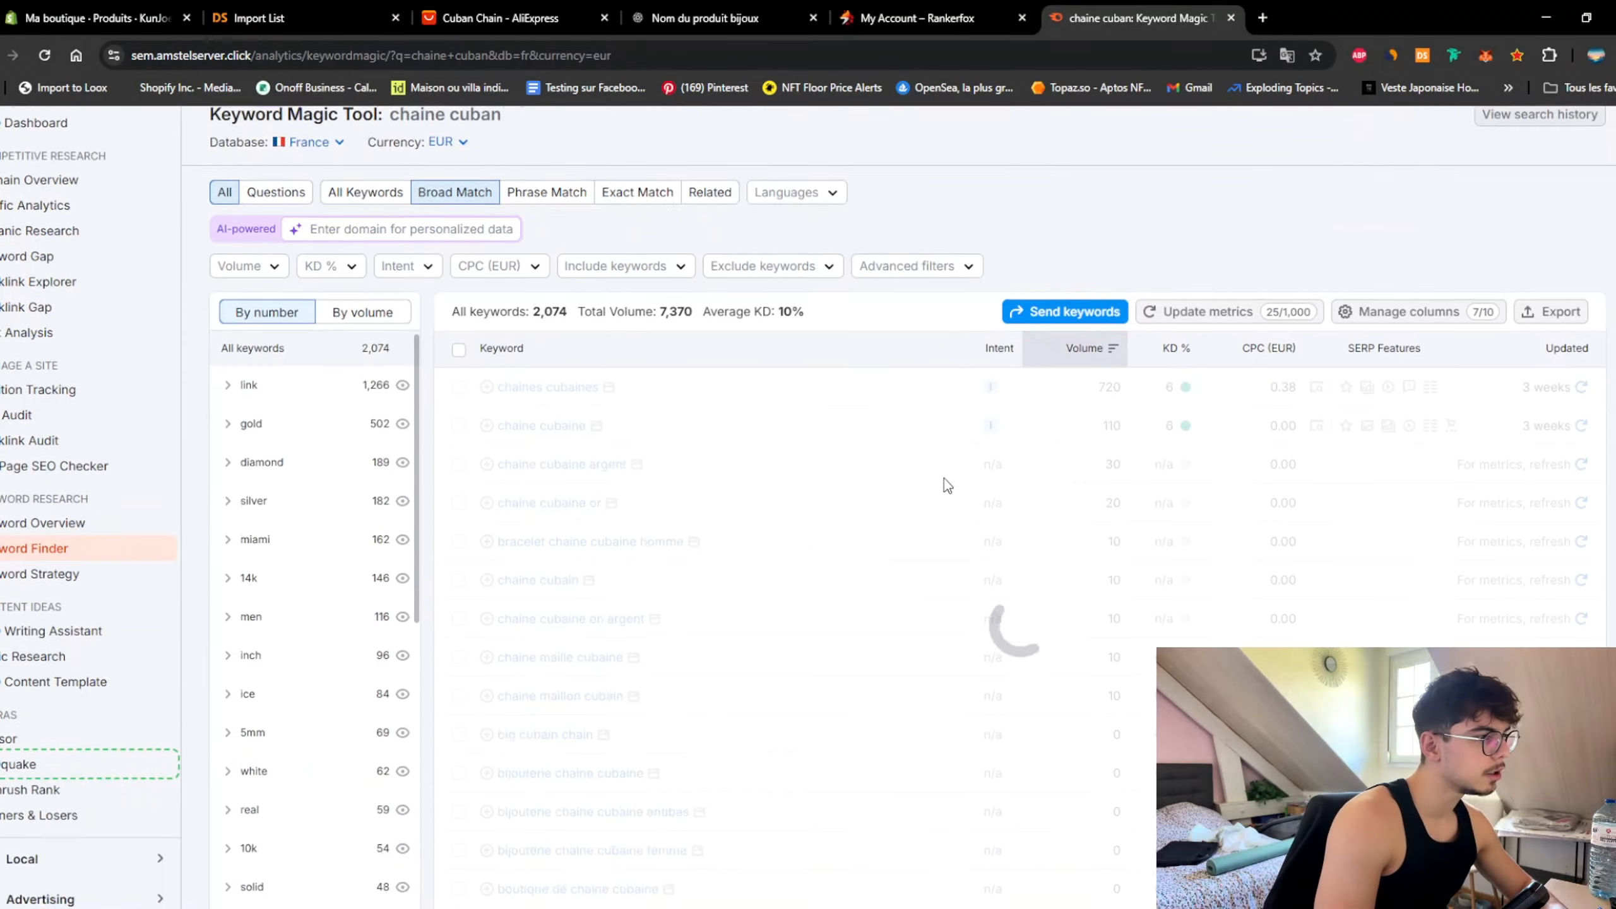
scroll(946, 496, down, 10)
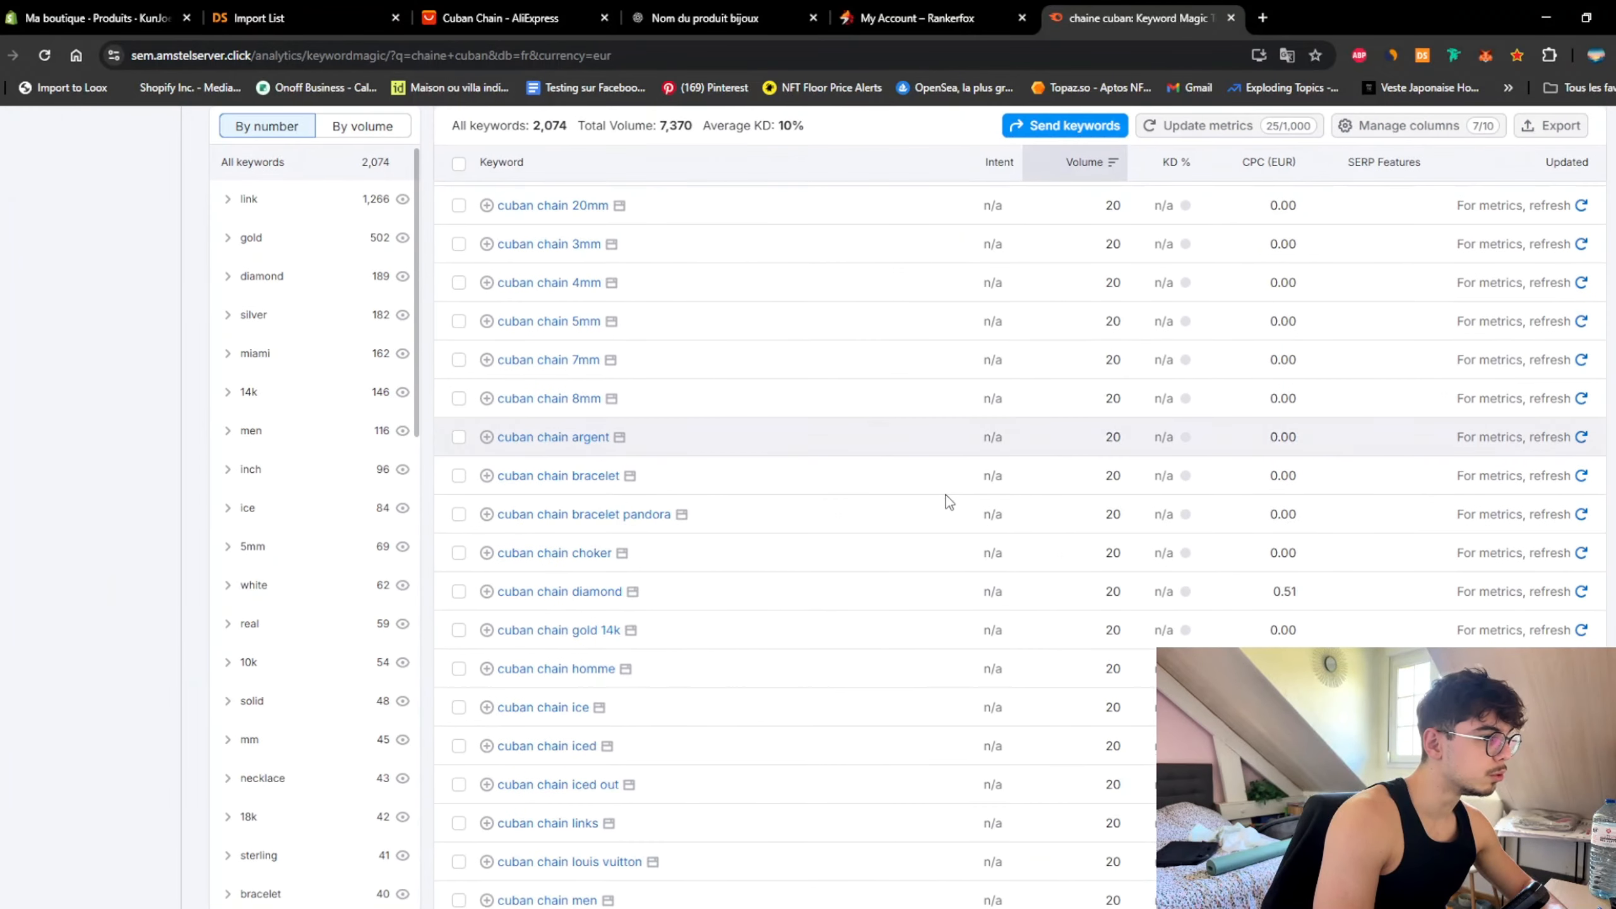
scroll(946, 496, down, 8)
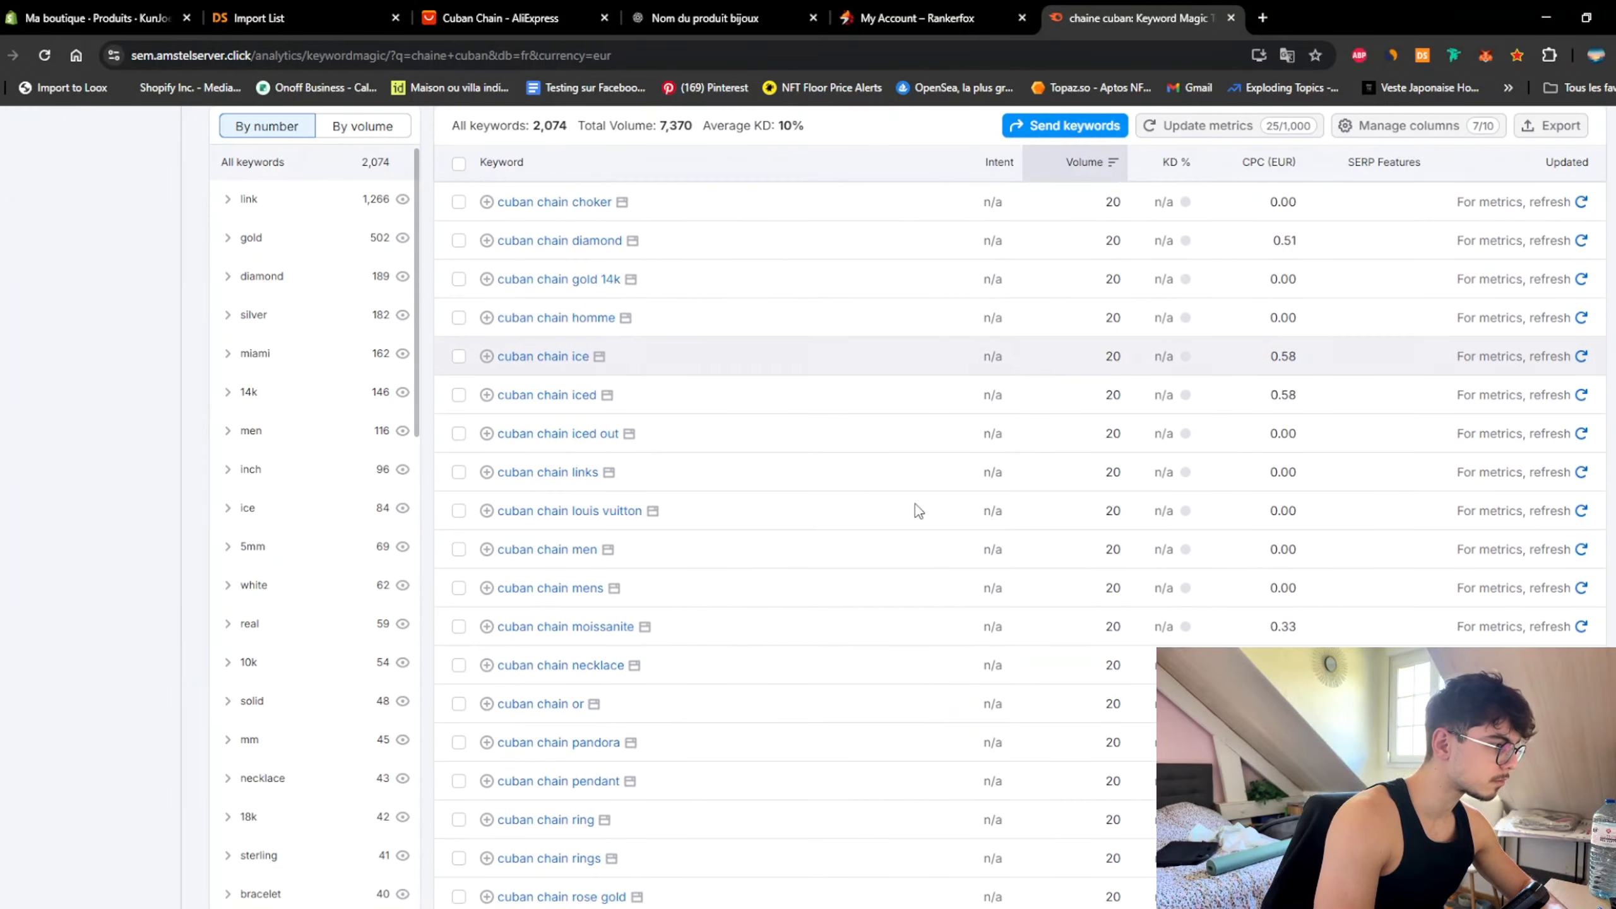
scroll(856, 573, down, 10)
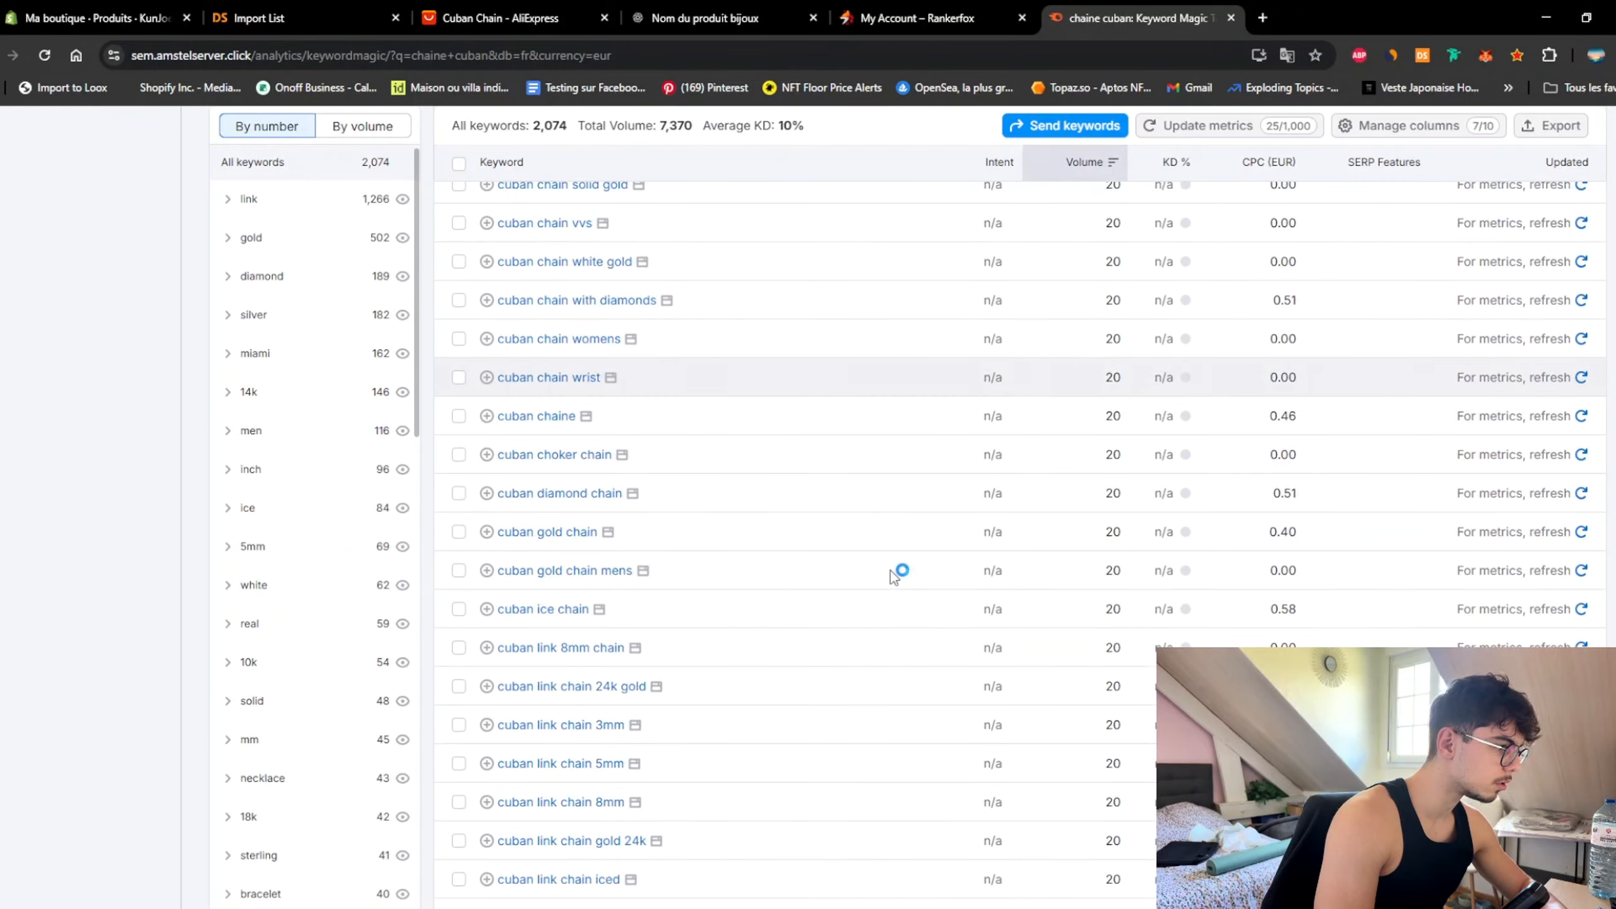
scroll(721, 561, up, 20)
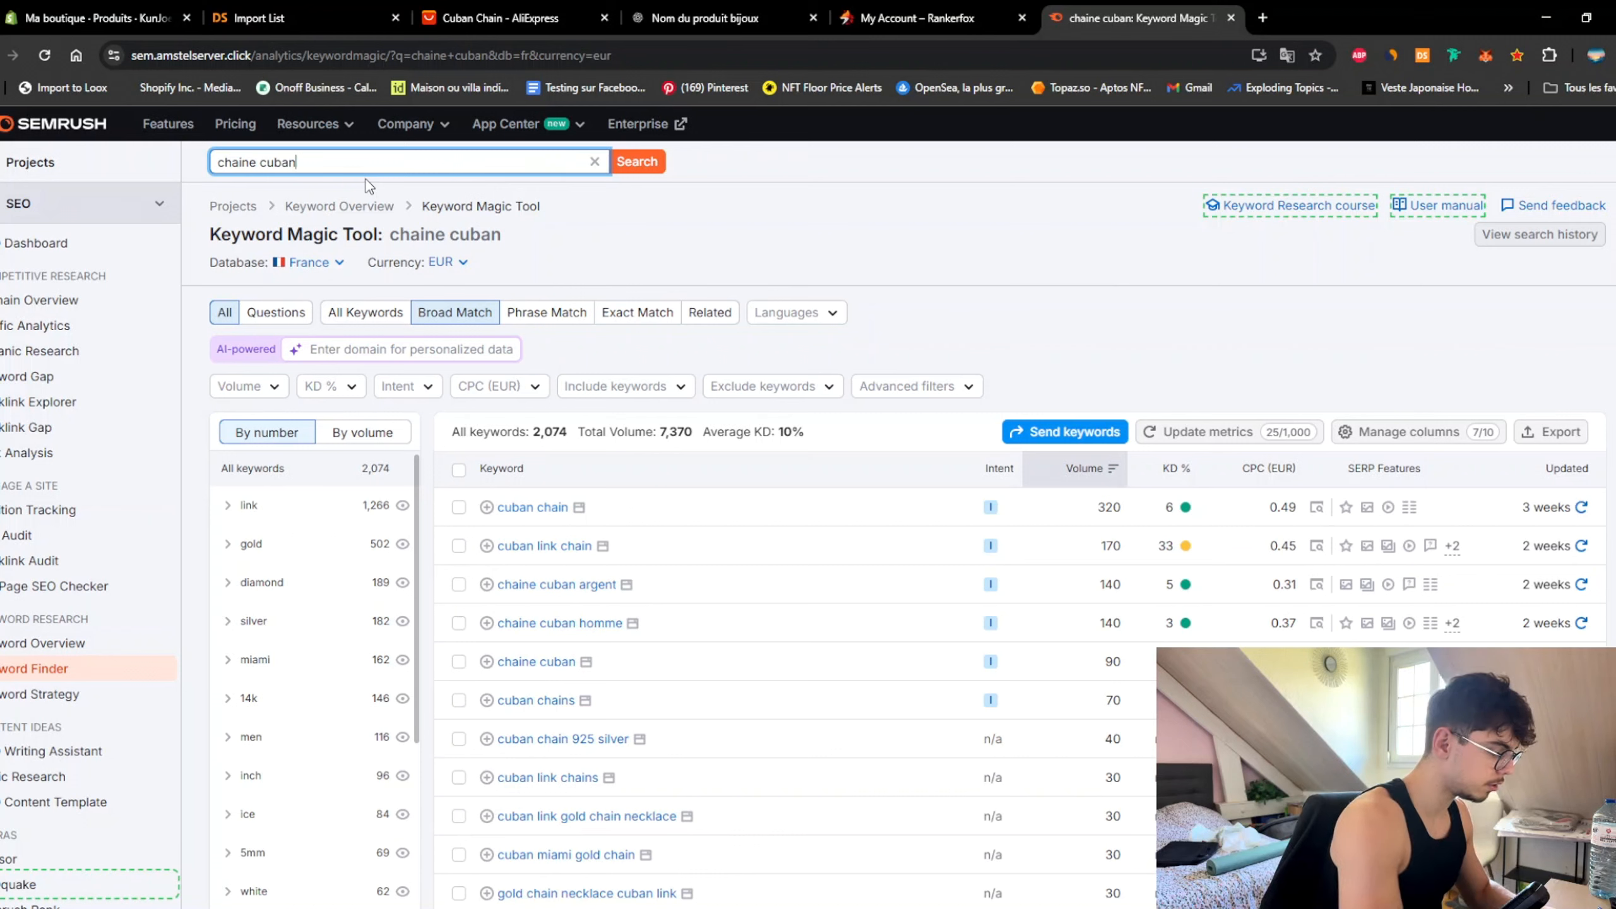
text(pendant)
key(Return)
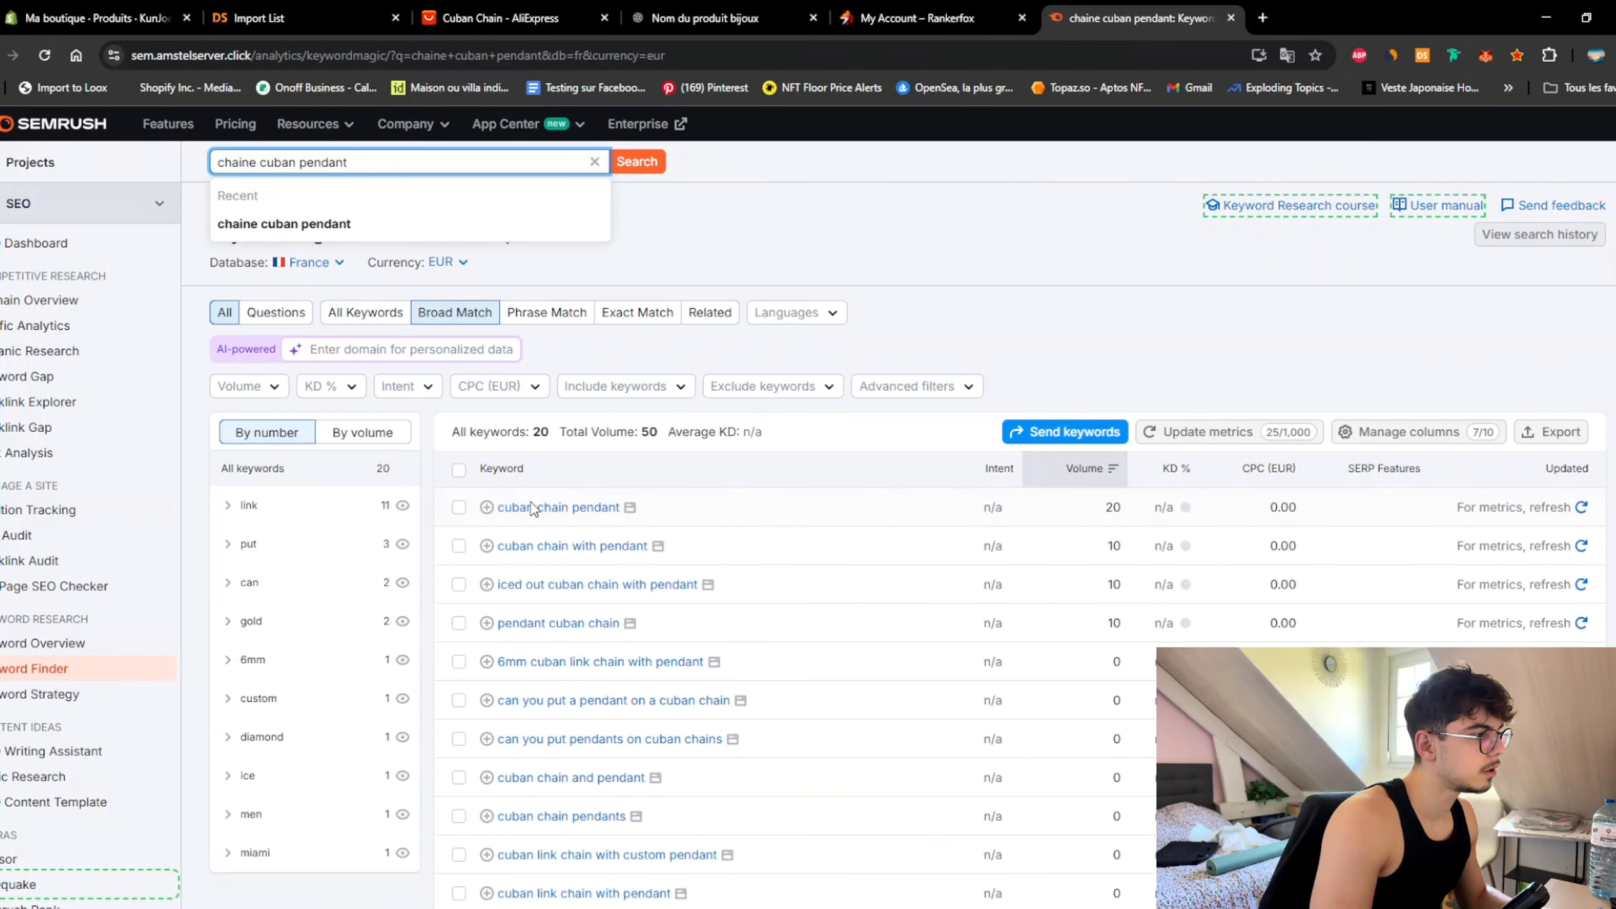
click(459, 508)
Step: Back in Shopify, replace the product's French title with 'Cuban Chain Pendant'
click(130, 22)
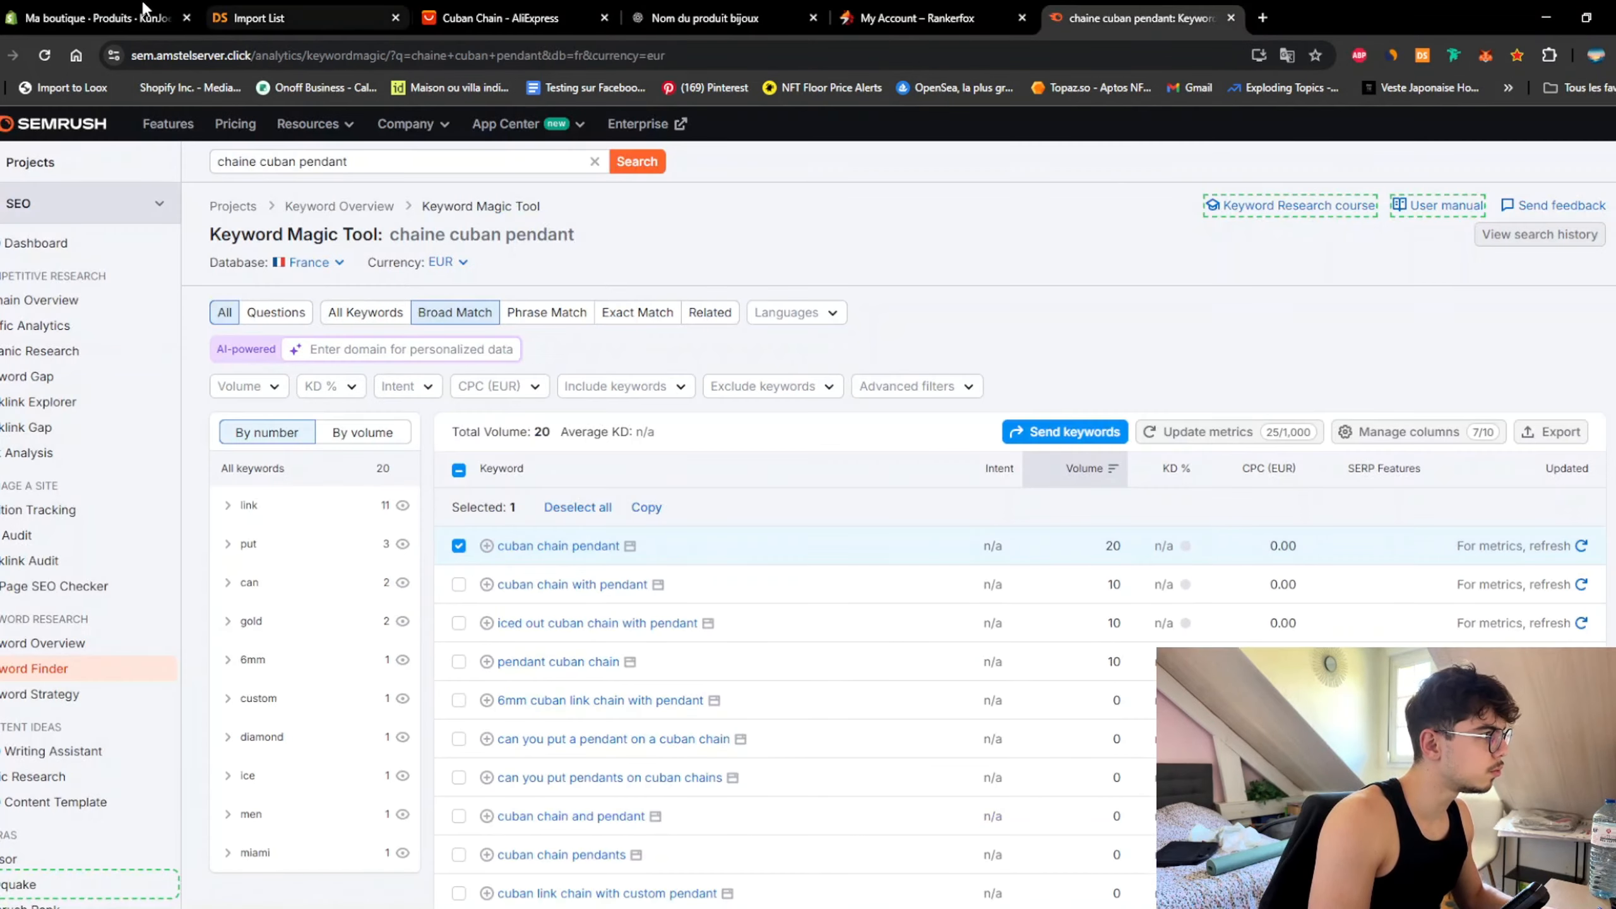
click(143, 12)
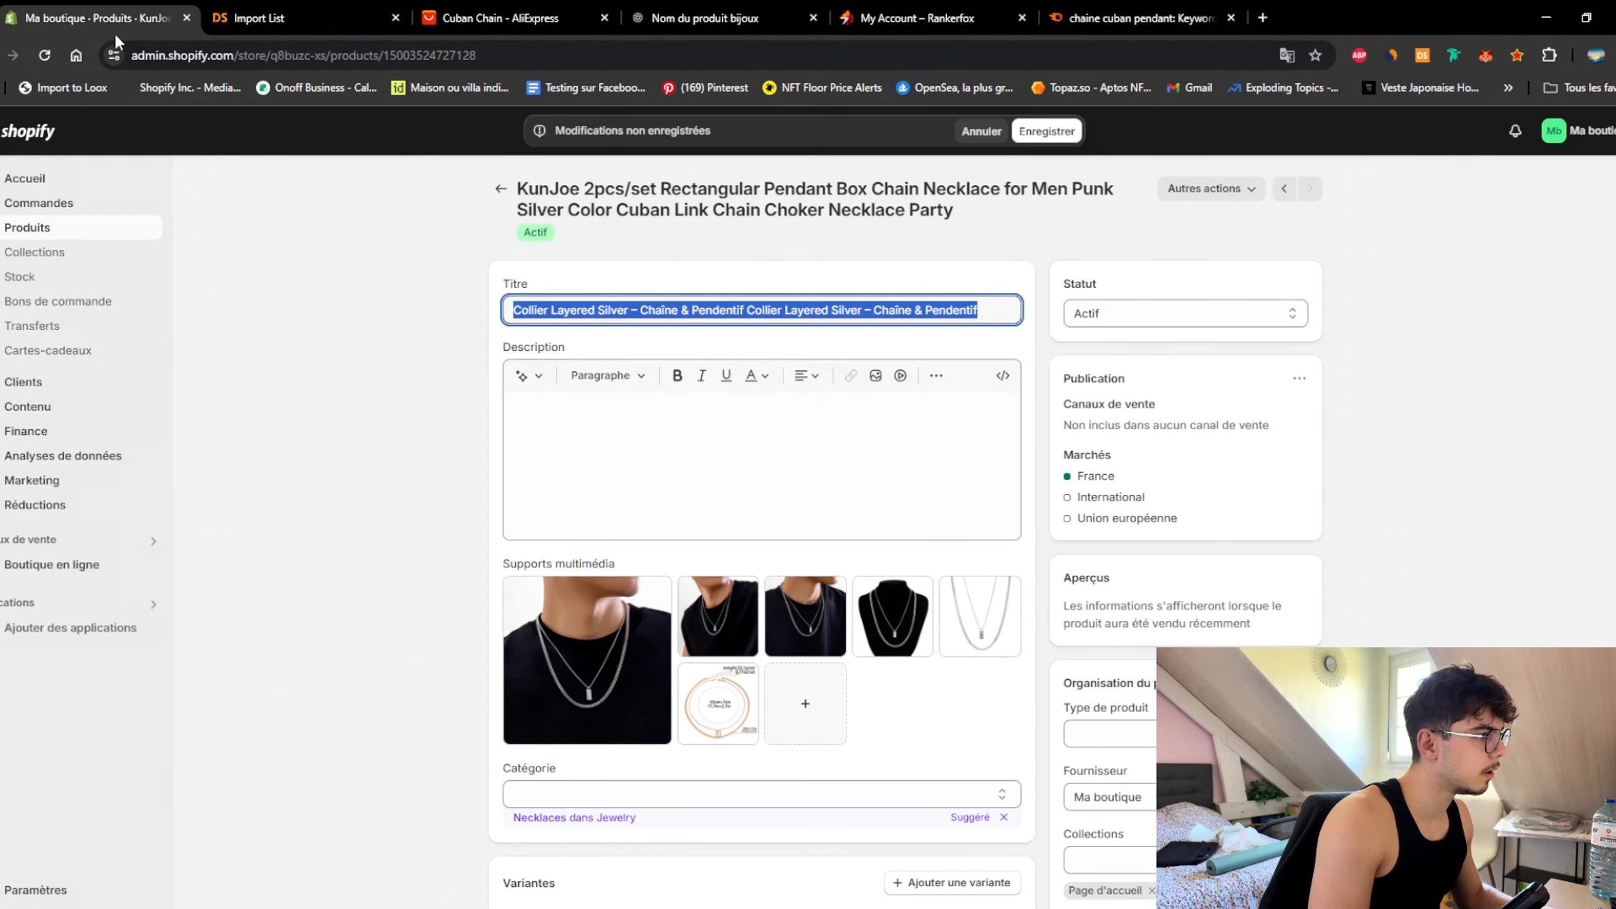
click(1133, 18)
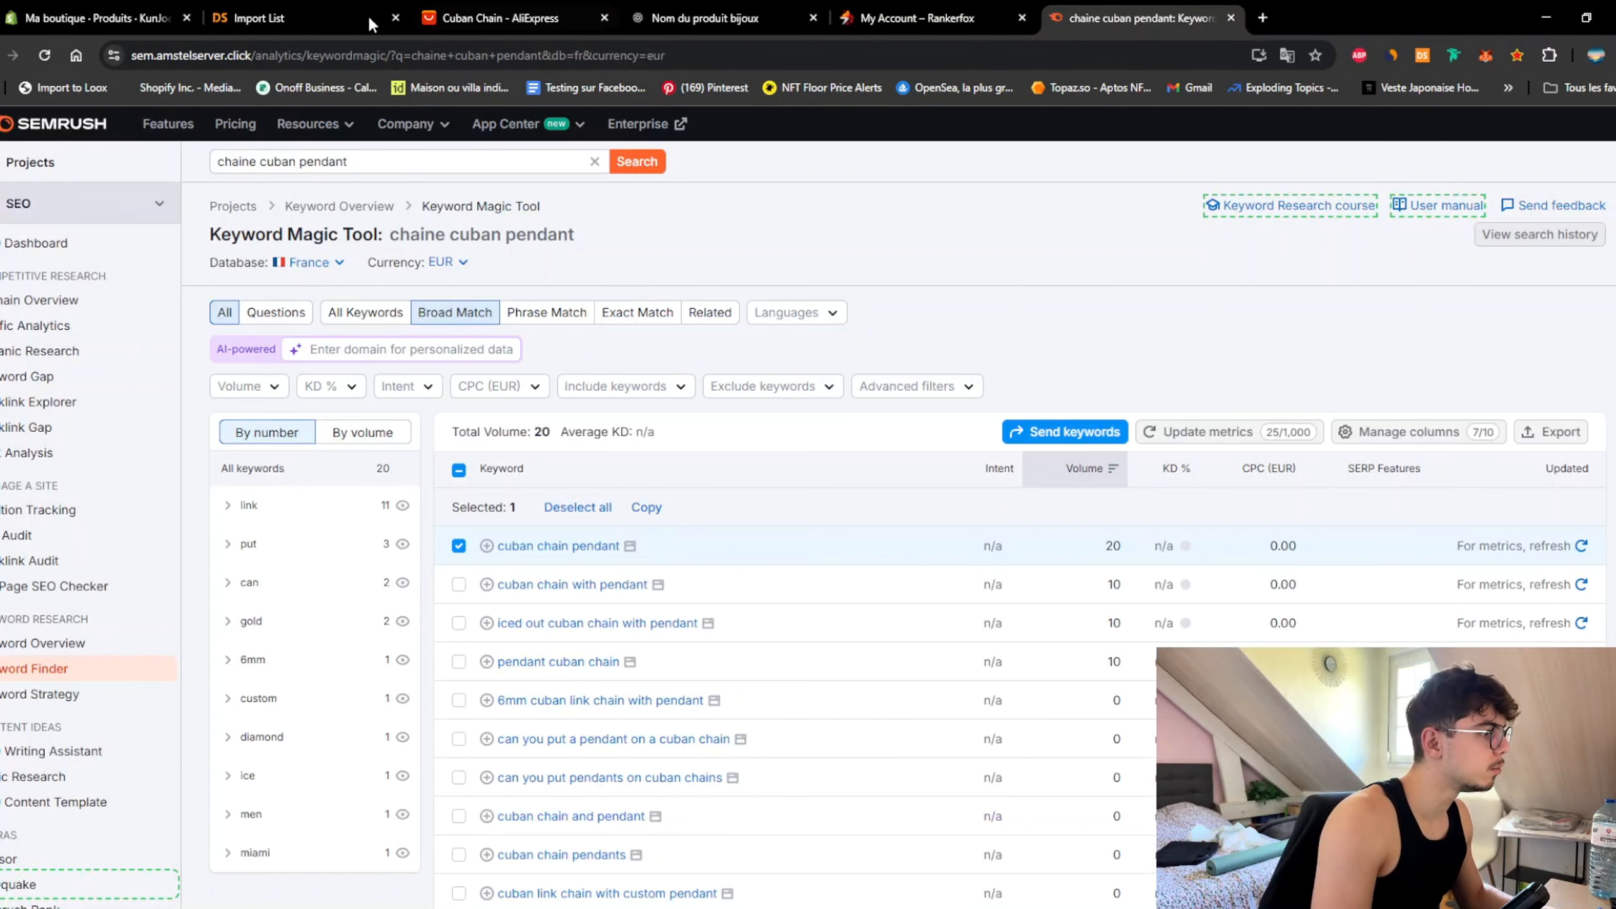
click(131, 17)
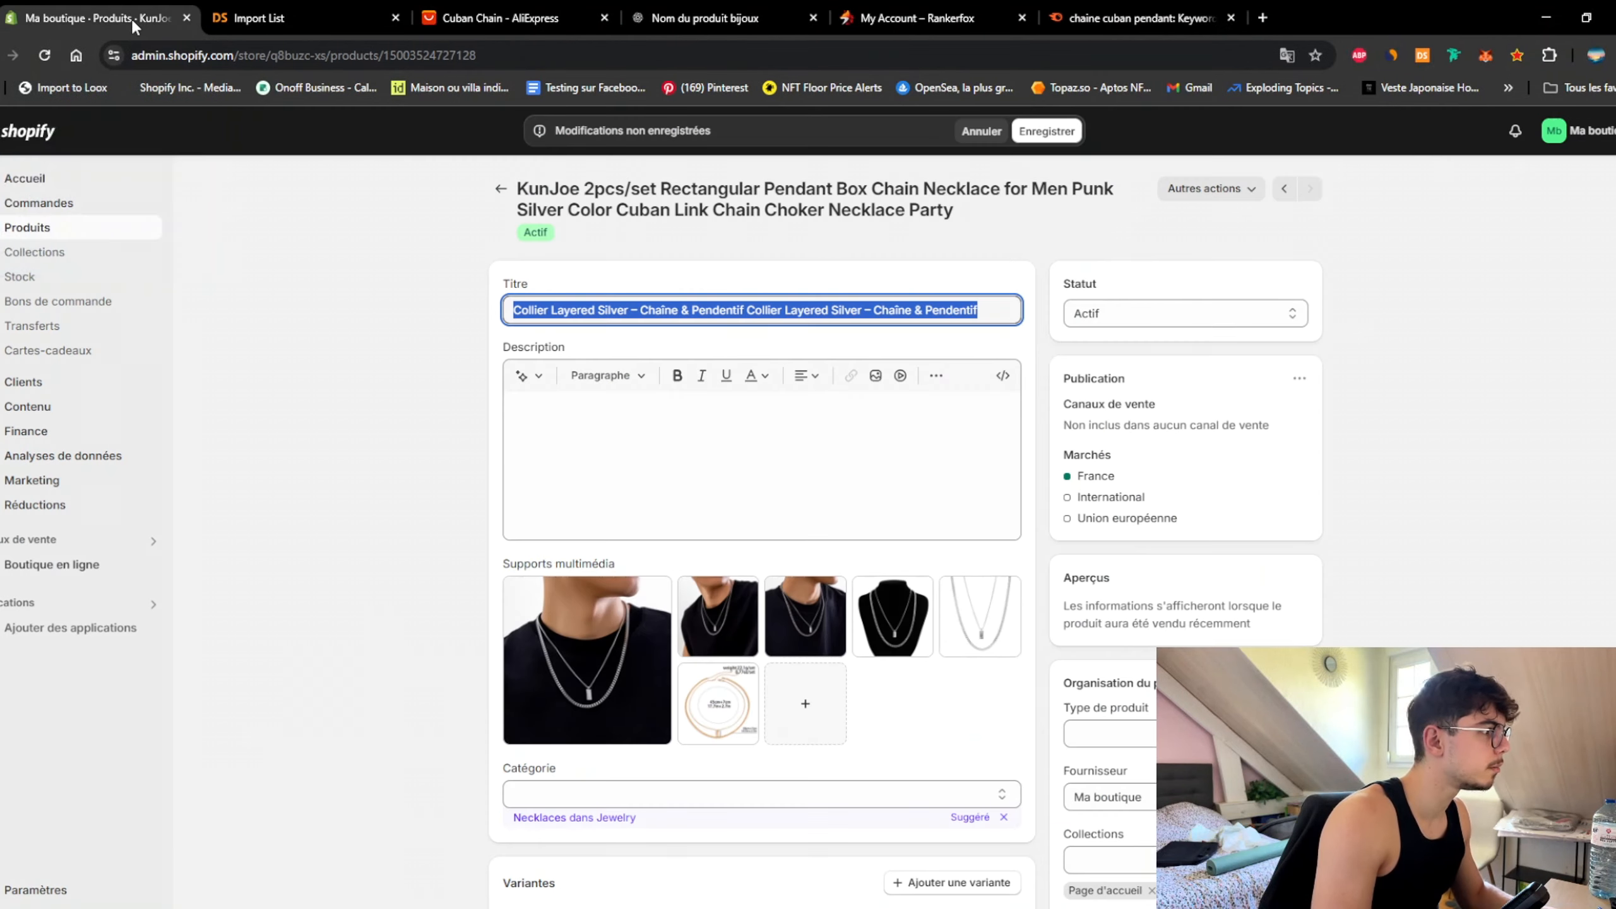
text(Cuban Chain)
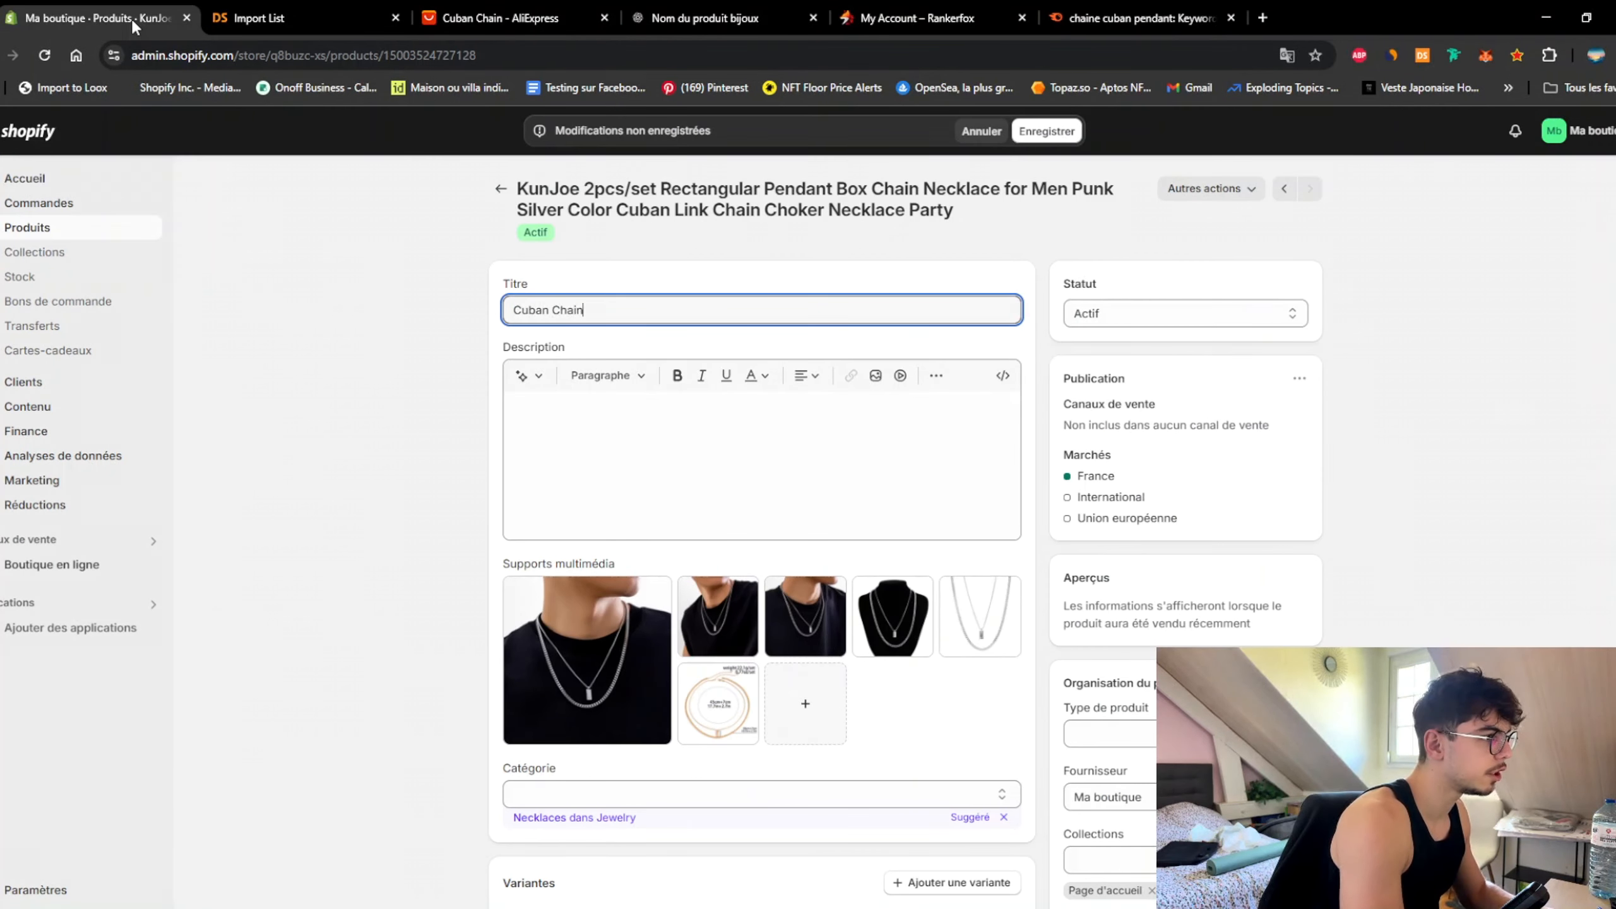
text( Pendant)
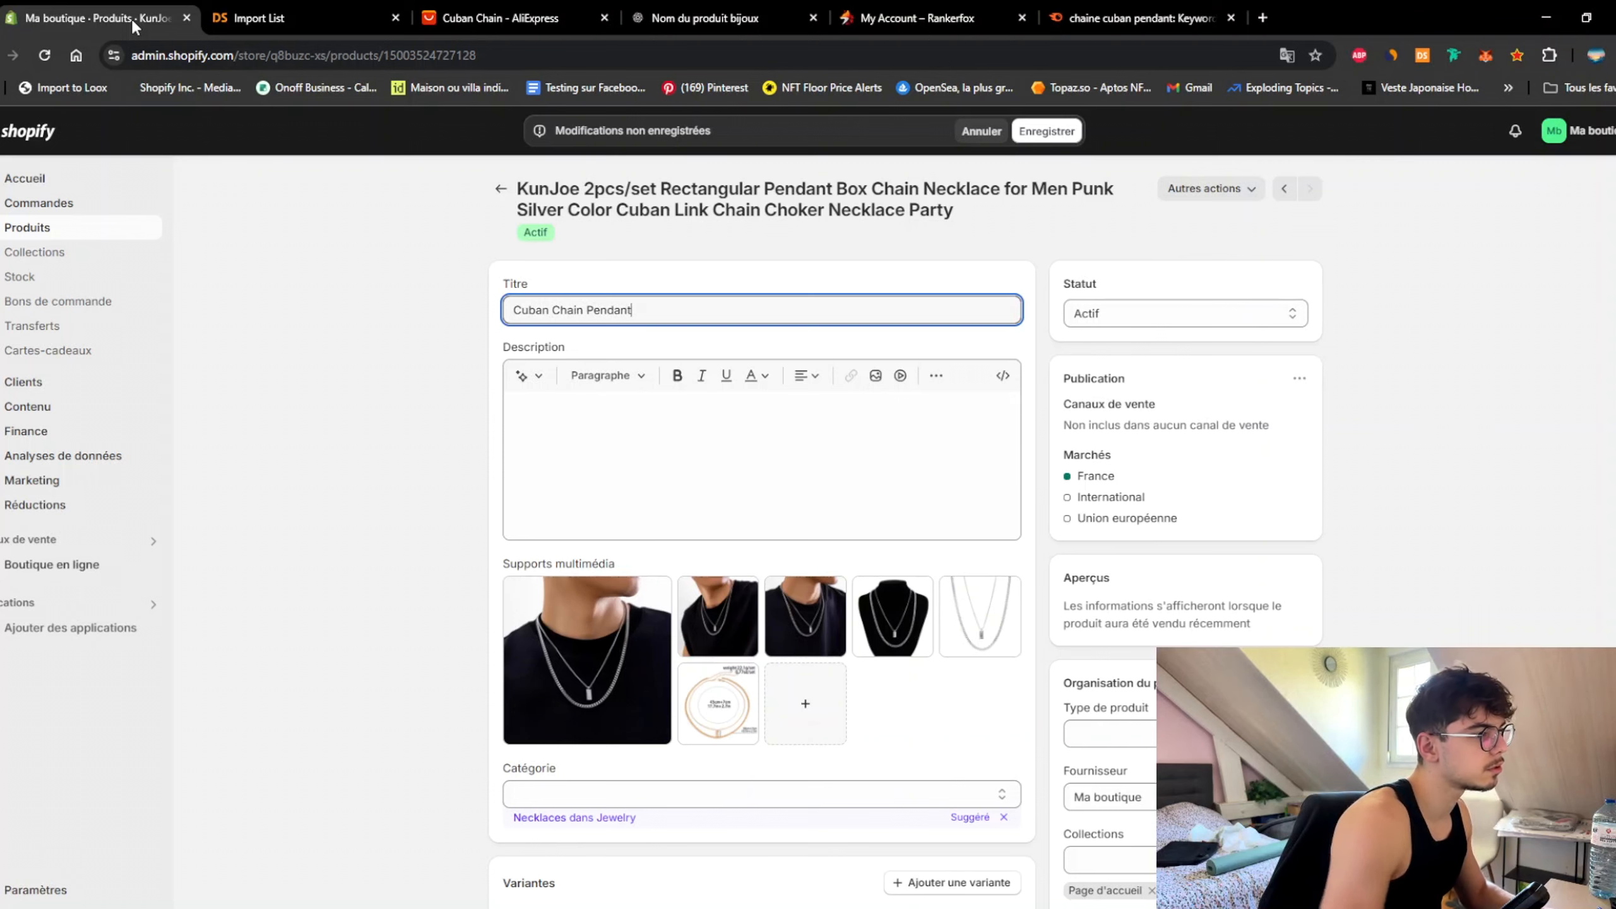
click(335, 319)
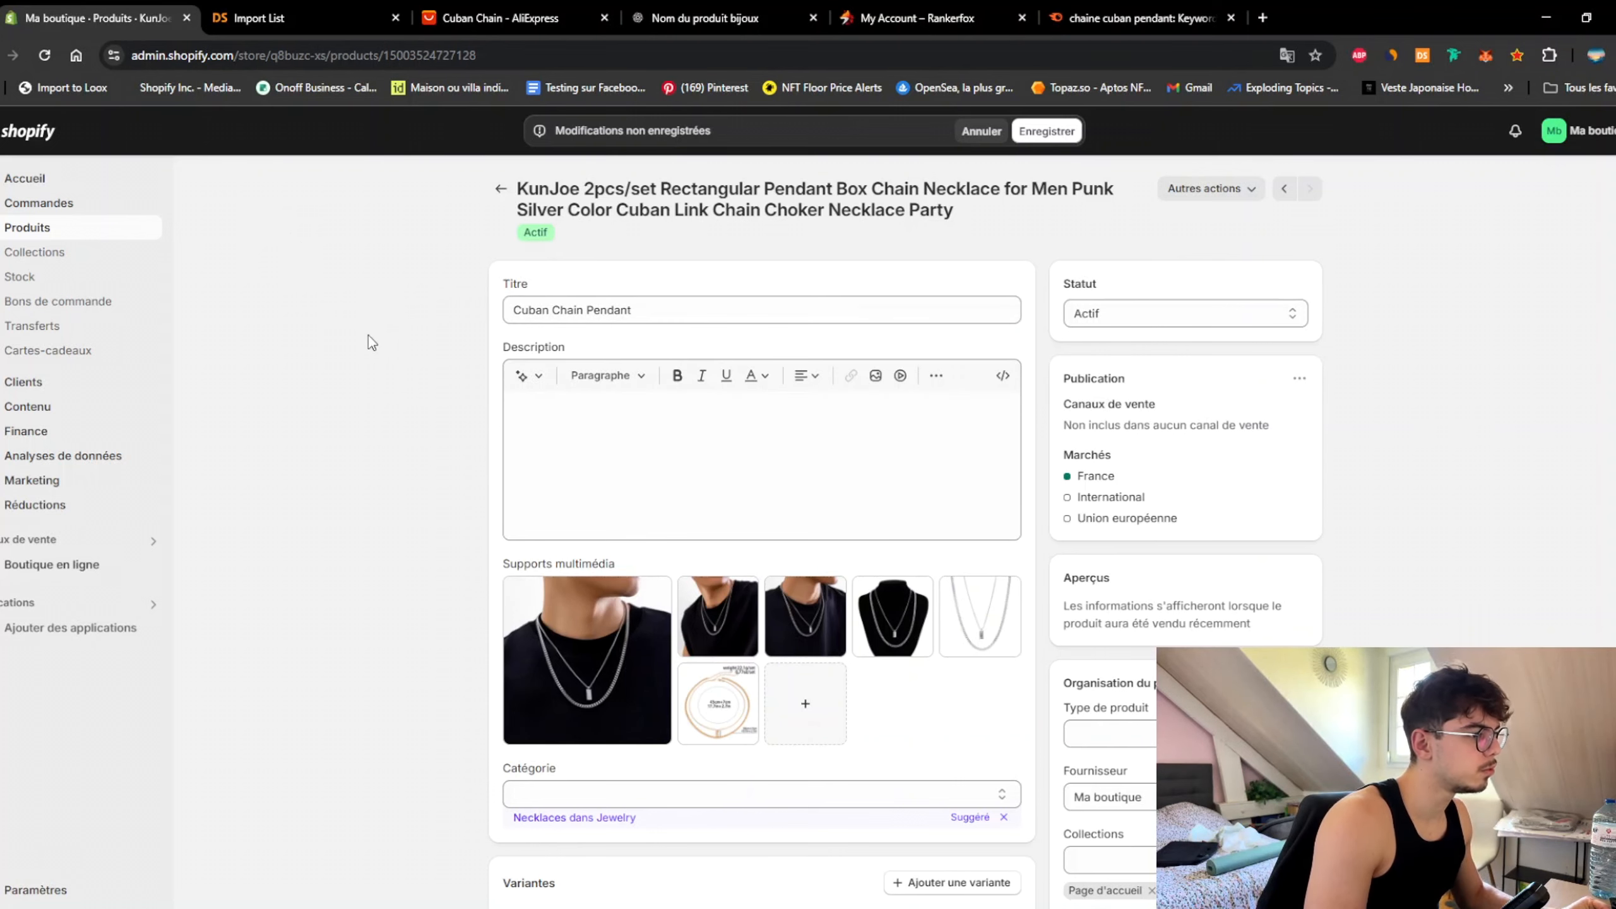
scroll(373, 343, down, 5)
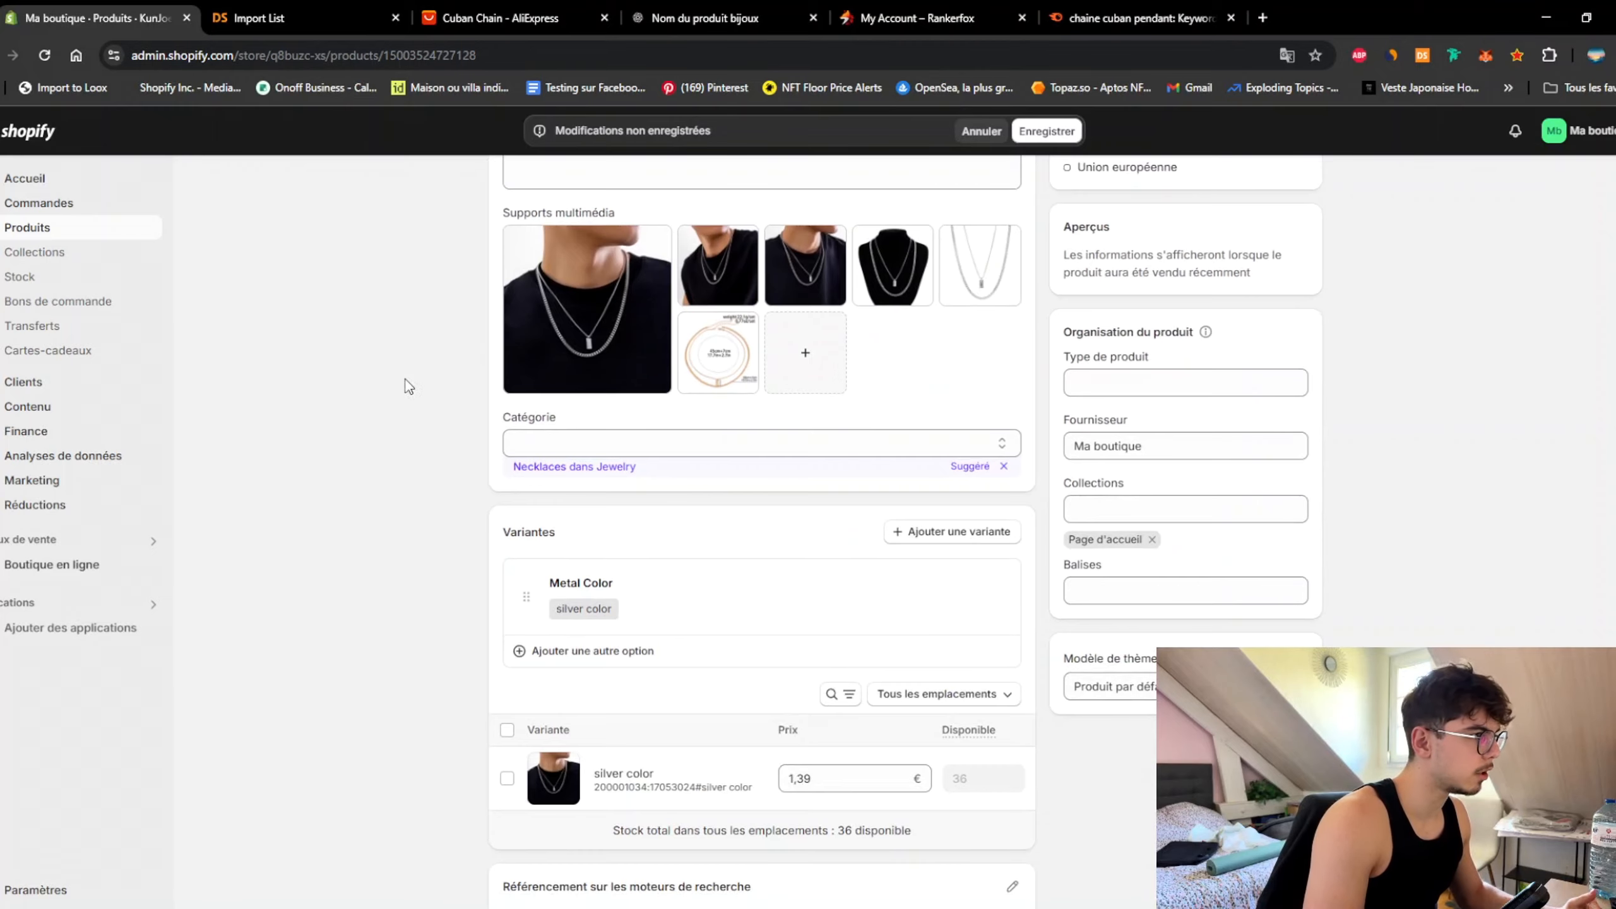
scroll(433, 446, up, 5)
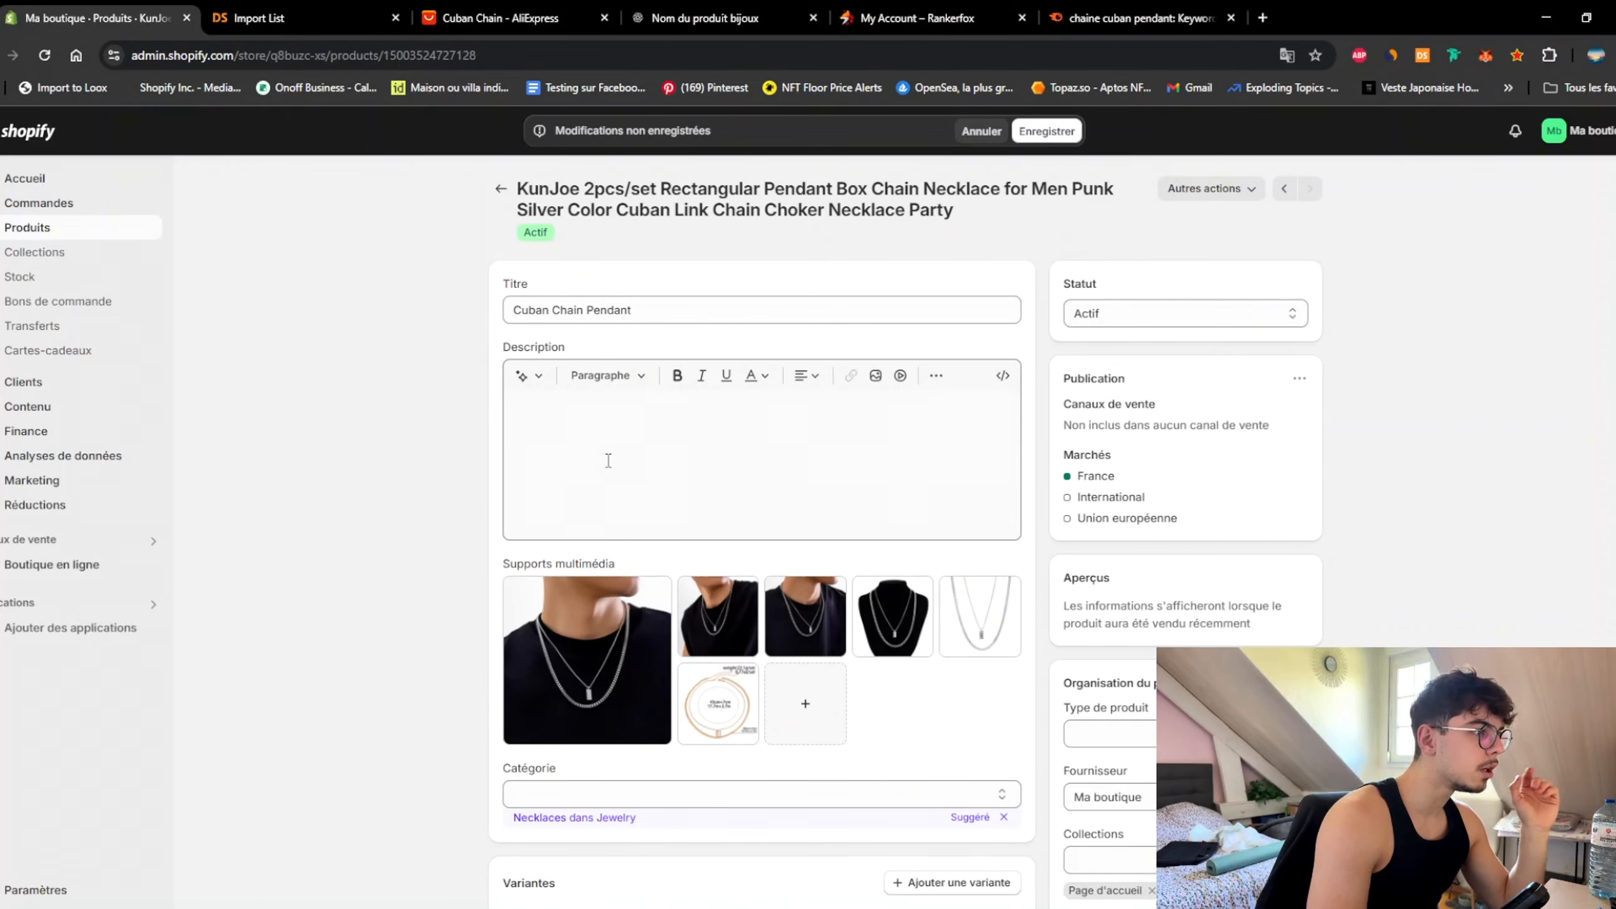
Step: Type 'H2' in the empty description and format it as Titre 2
click(614, 424)
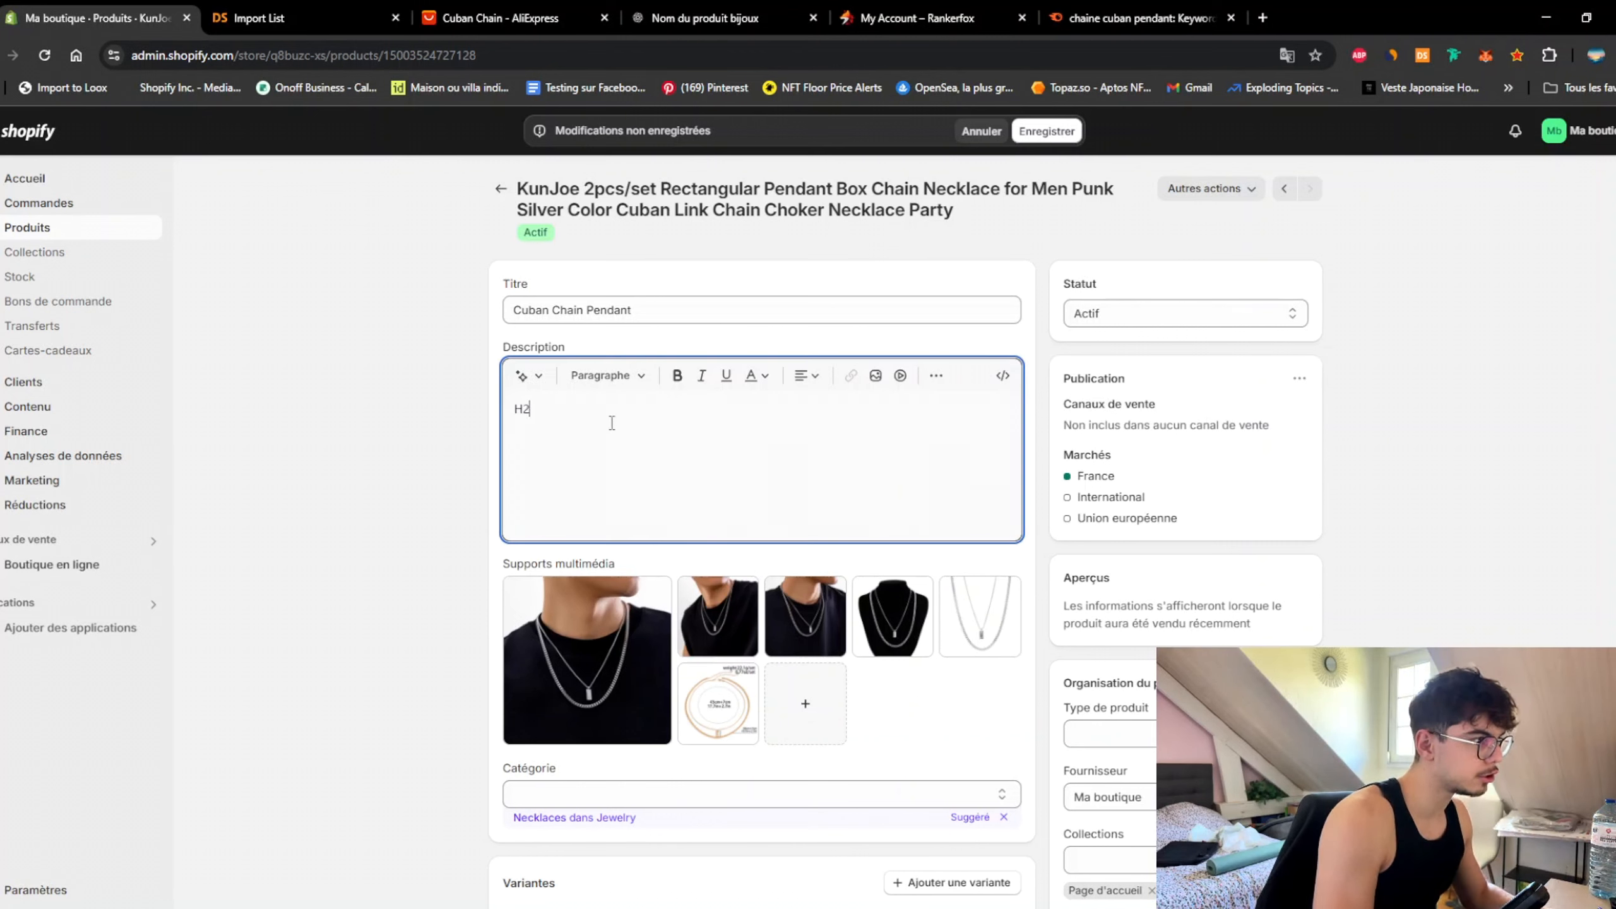
text(H2)
key(ctrl+a)
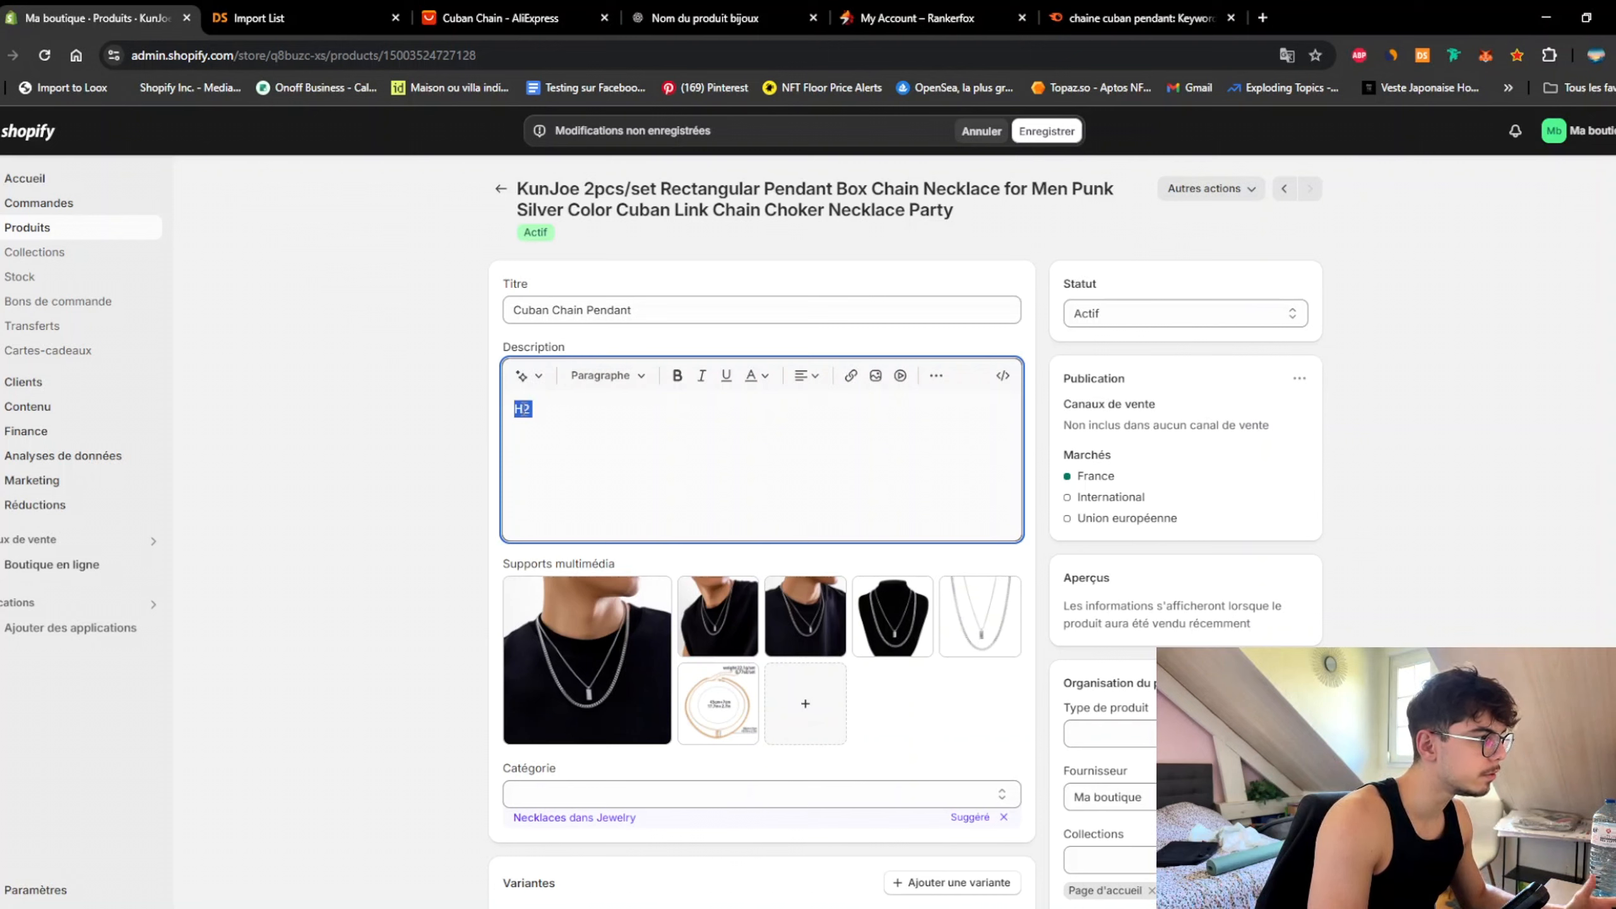
click(642, 382)
click(617, 498)
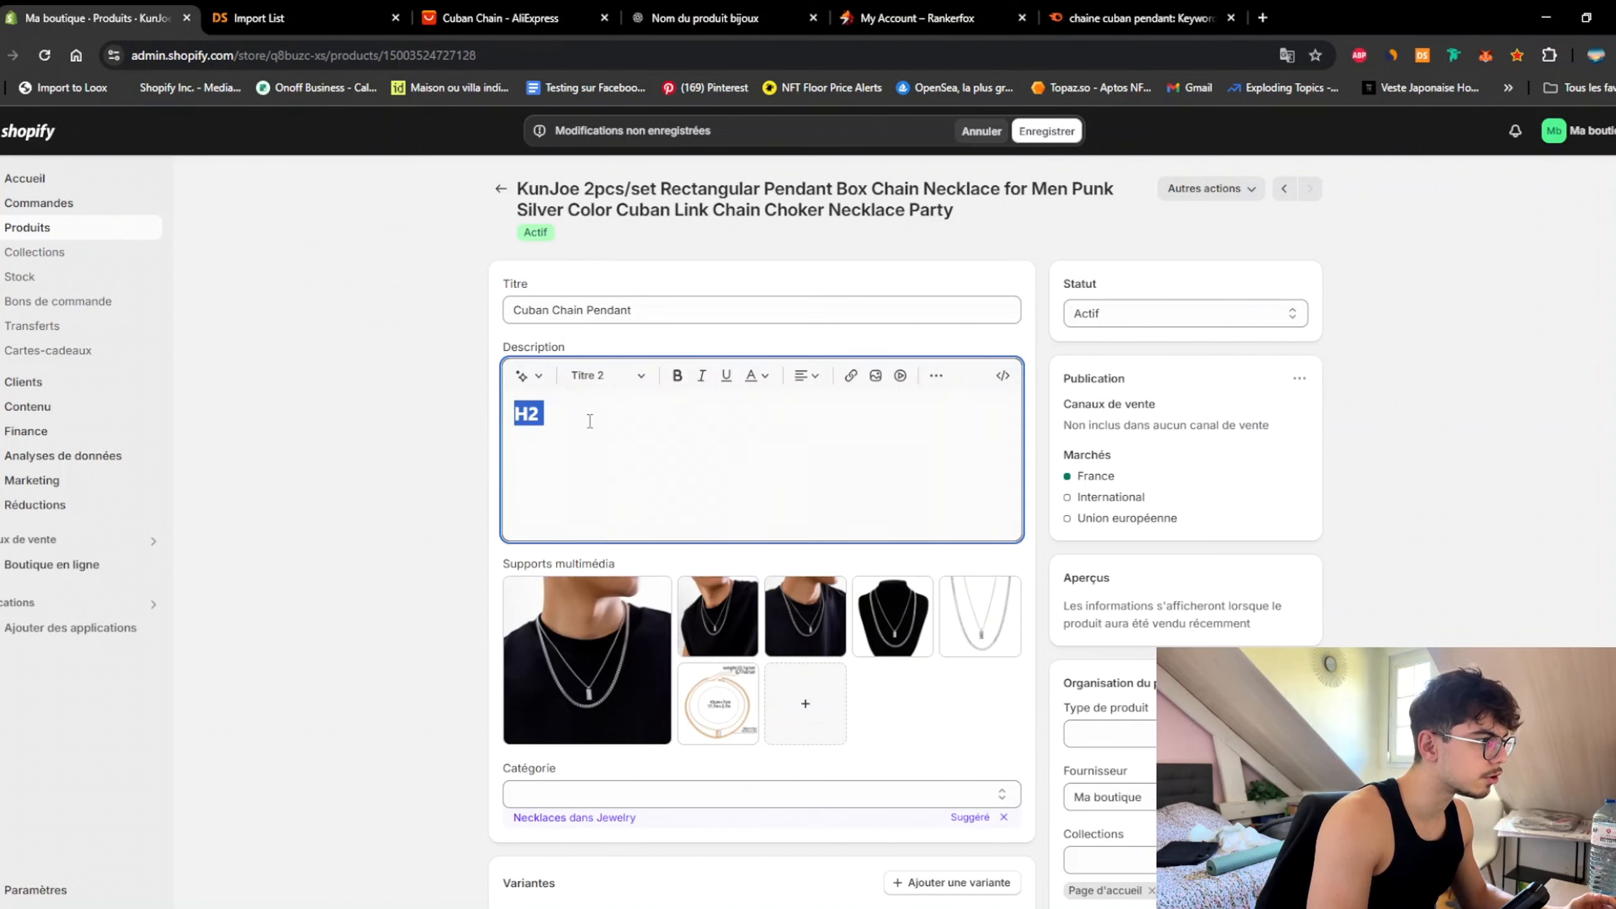
click(568, 454)
key(Return)
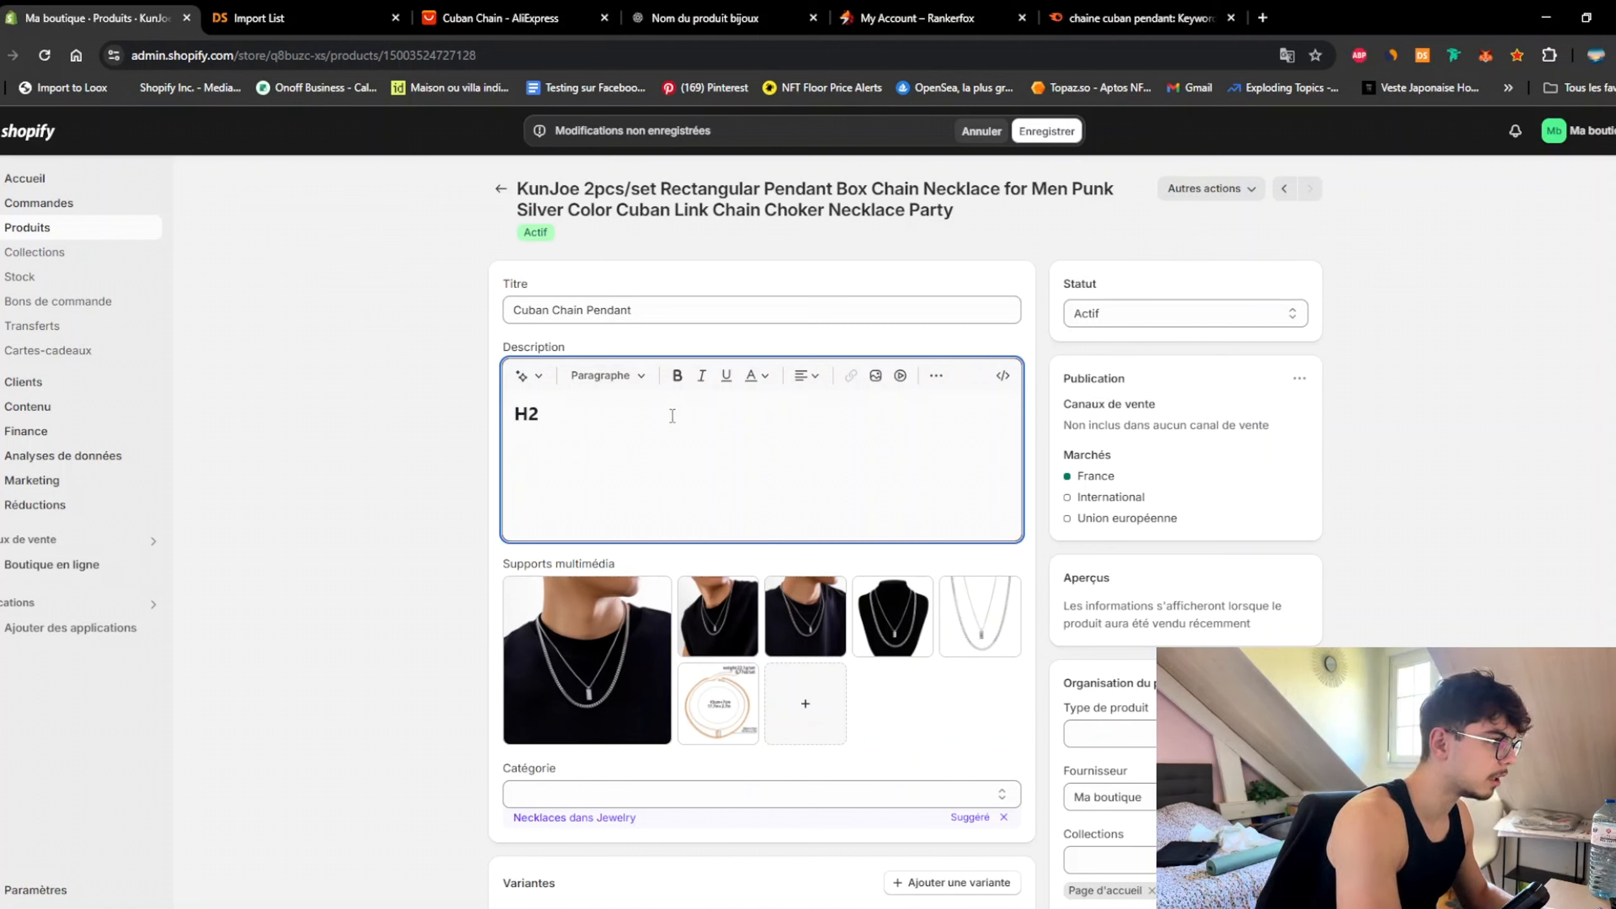
Step: Add a filler paragraph and the line 'Pourquoi porter une chaine cuban ?' below it
text(blalblalla)
key(Return)
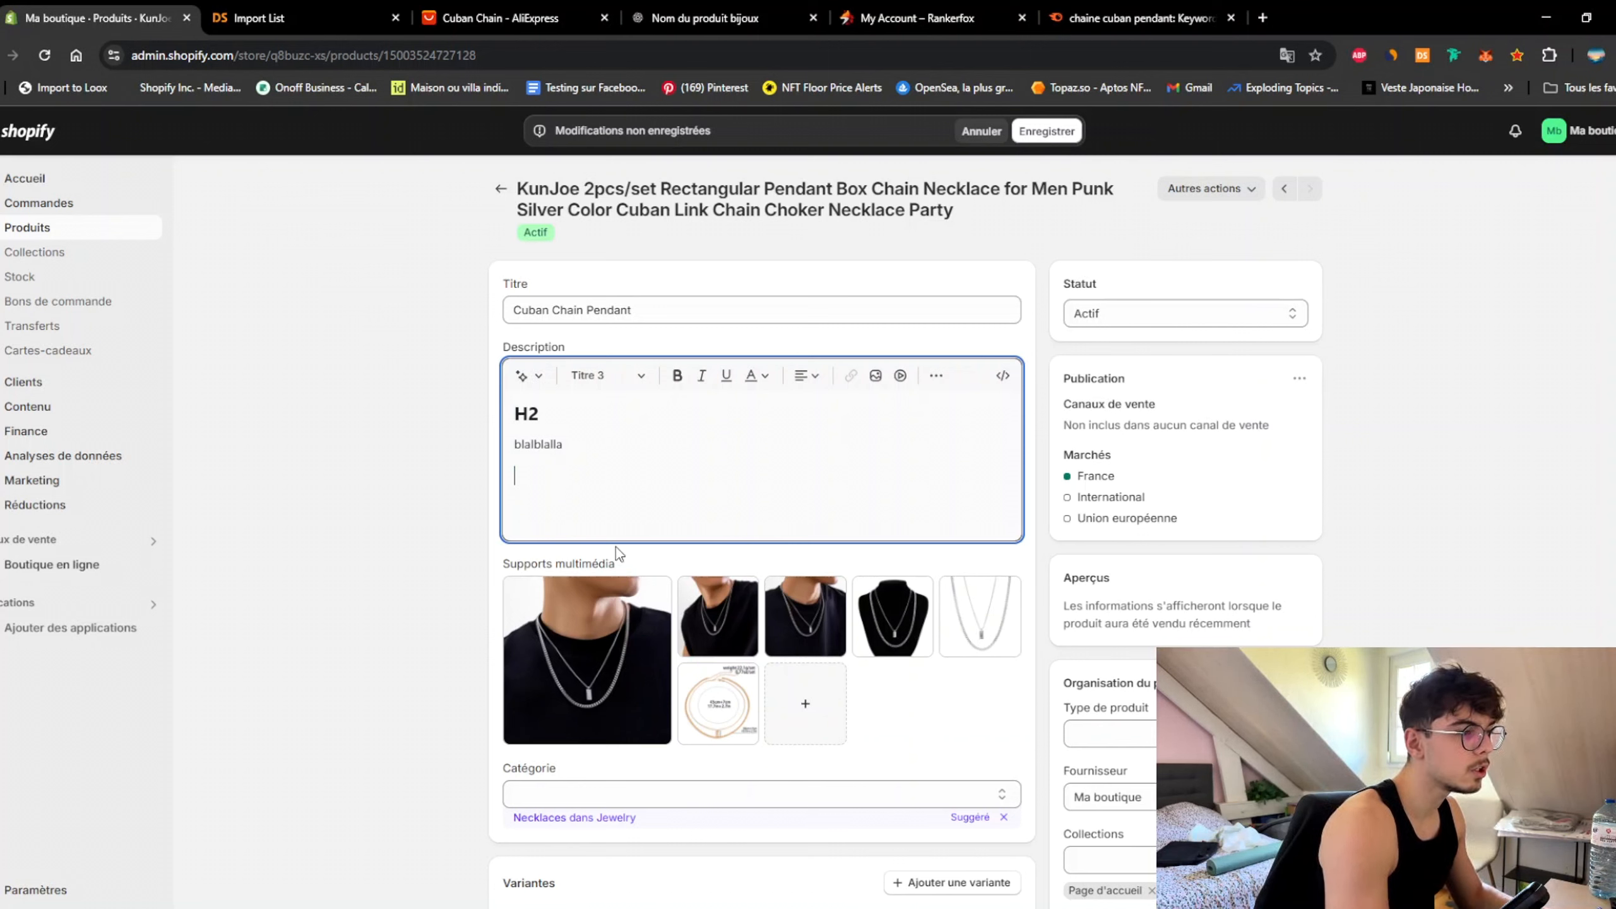
text(carac)
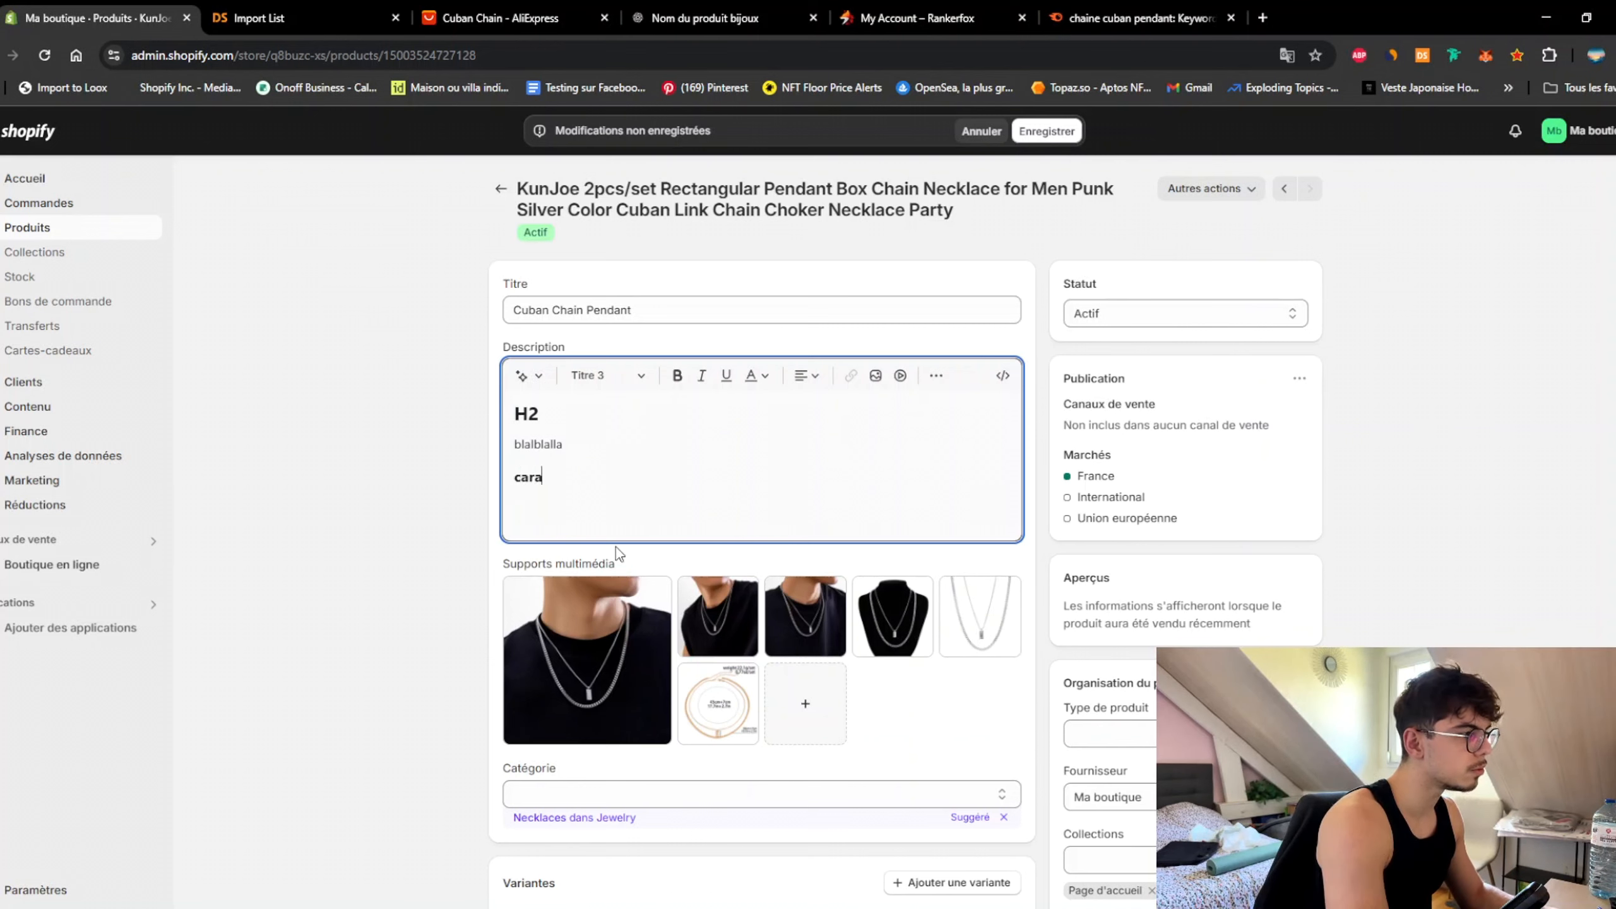
key(BackSpace)
key(BackSpace)
key(BackSpace)
key(BackSpace)
key(BackSpace)
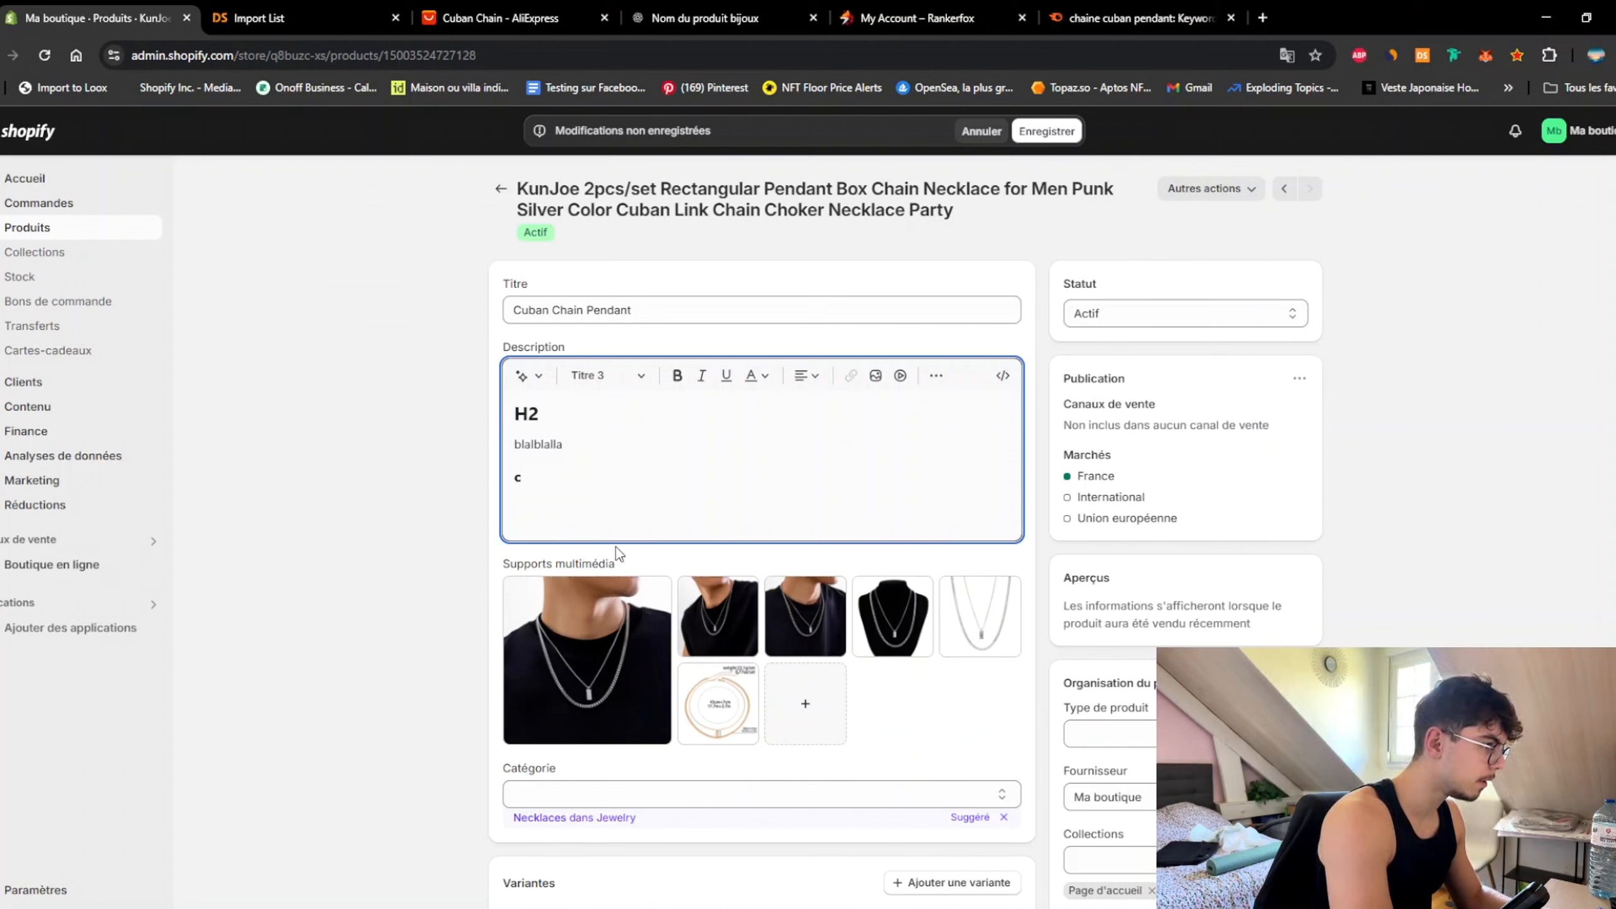
text(Pourquoi p)
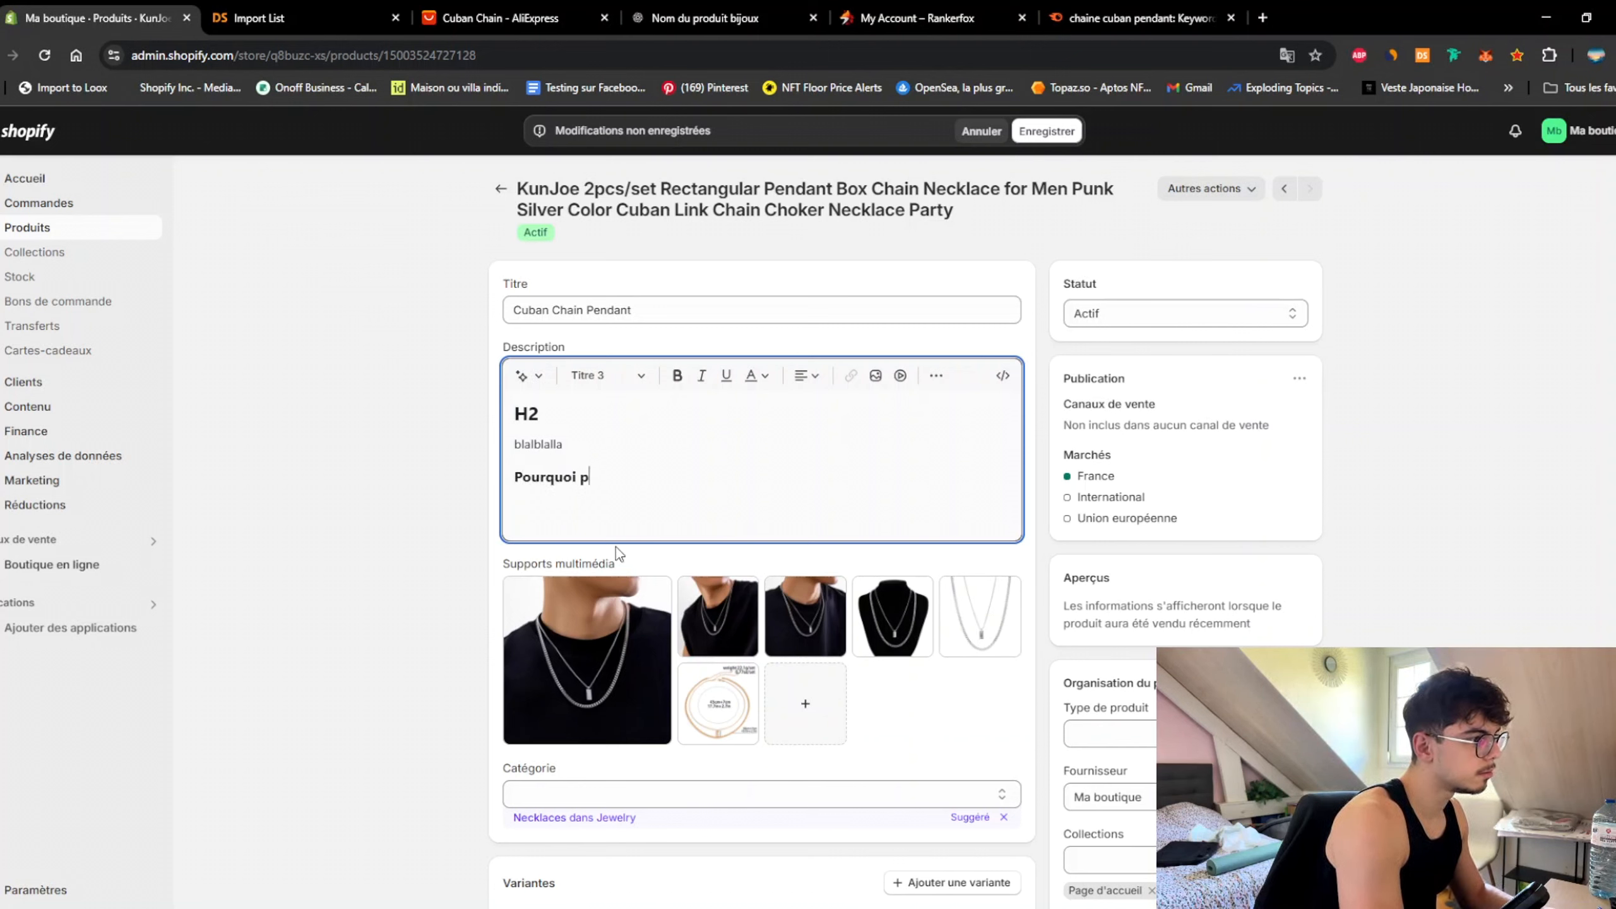
text(orter une chaine cuban ?)
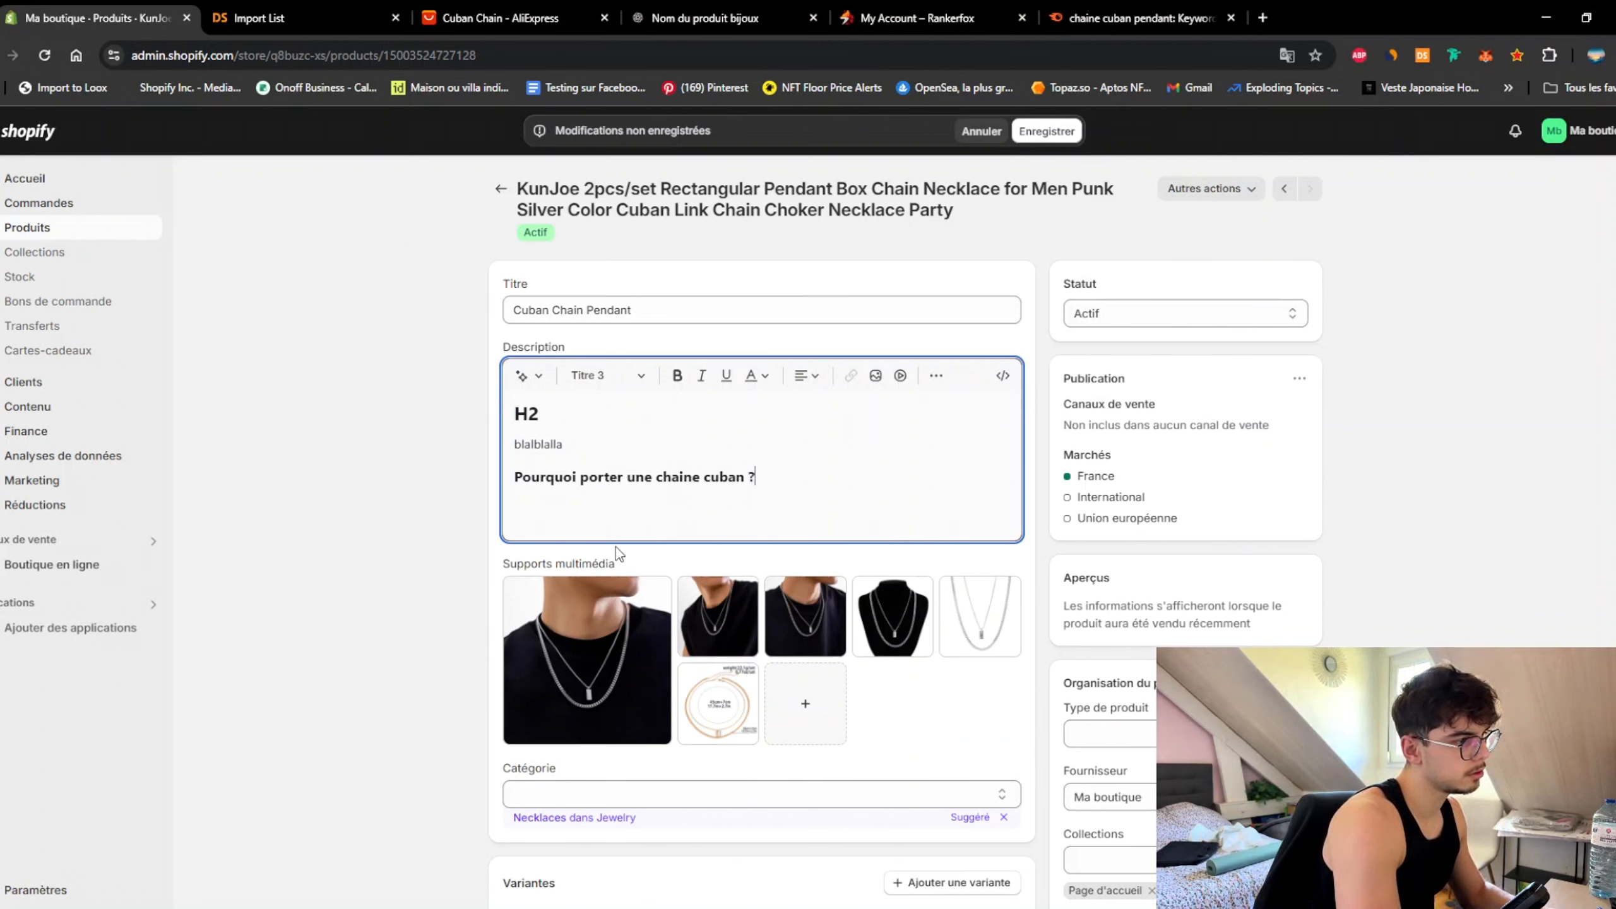
key(Return)
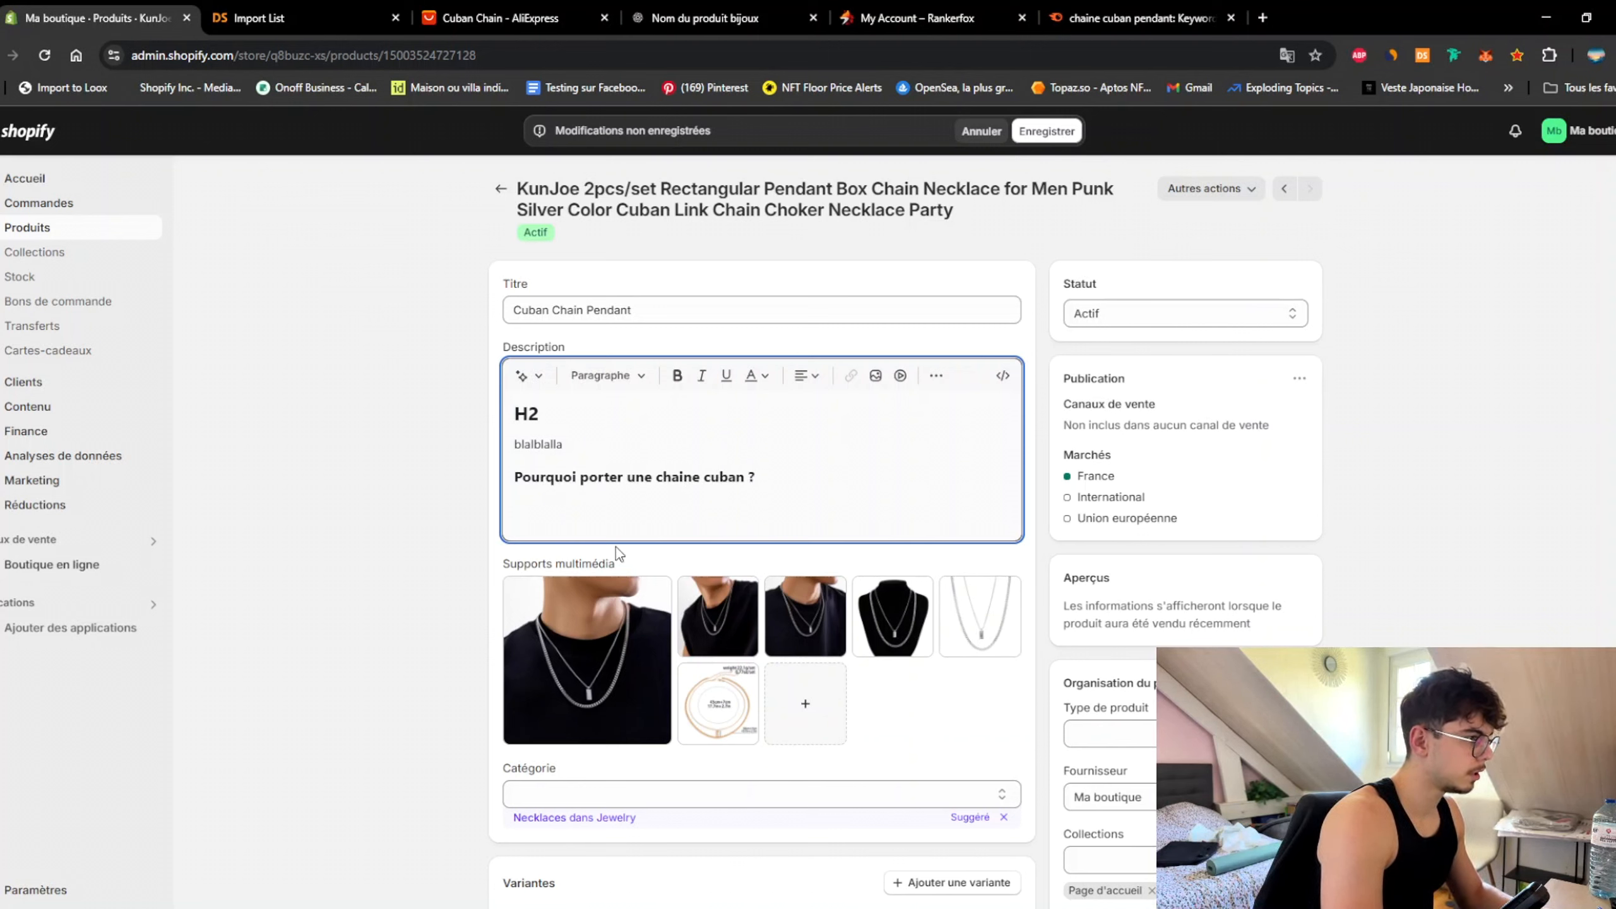
click(936, 376)
Step: Fill a bullet with placeholder text, then add Titre 3 'Offrez-vous dès à présent cette chaîne cuban'
click(861, 407)
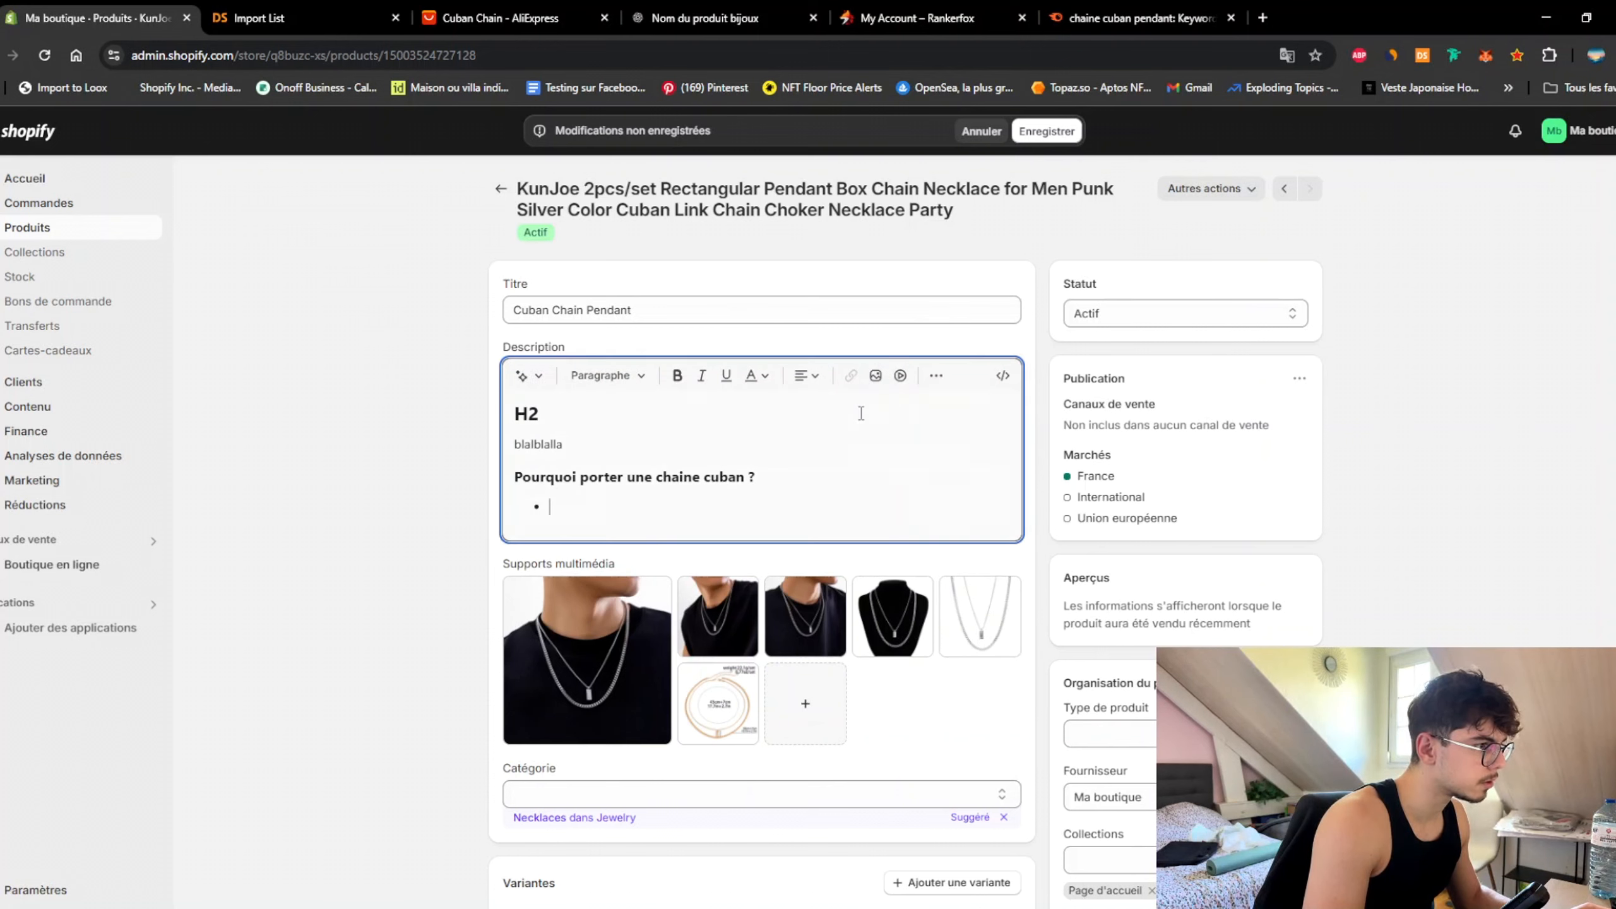
text(b)
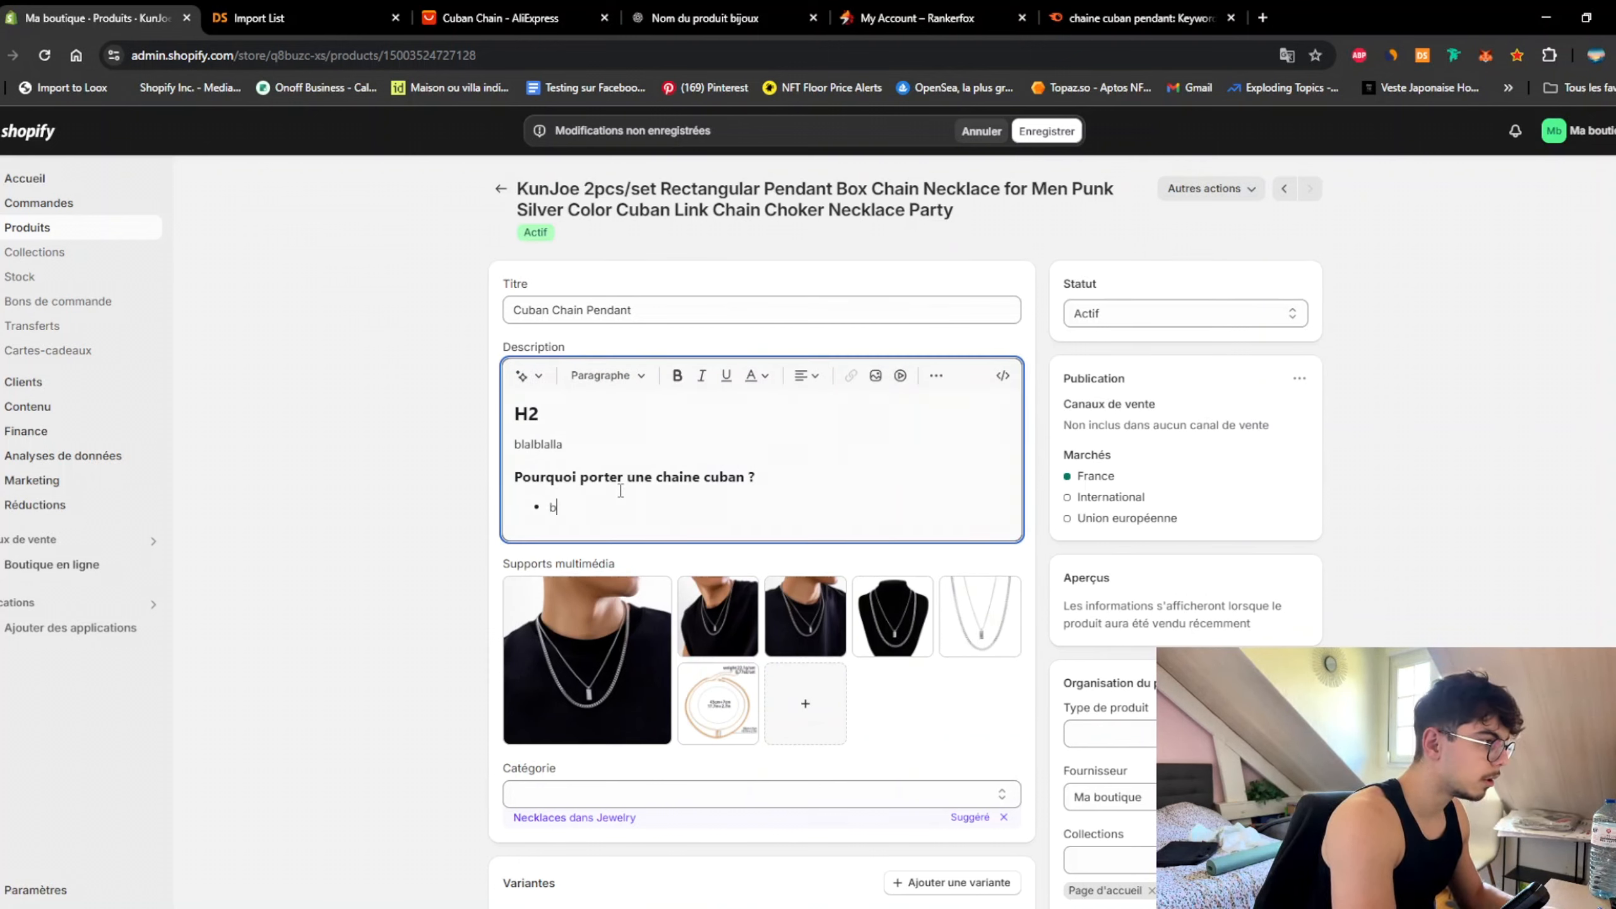
text(lblblb)
key(Return)
key(Return)
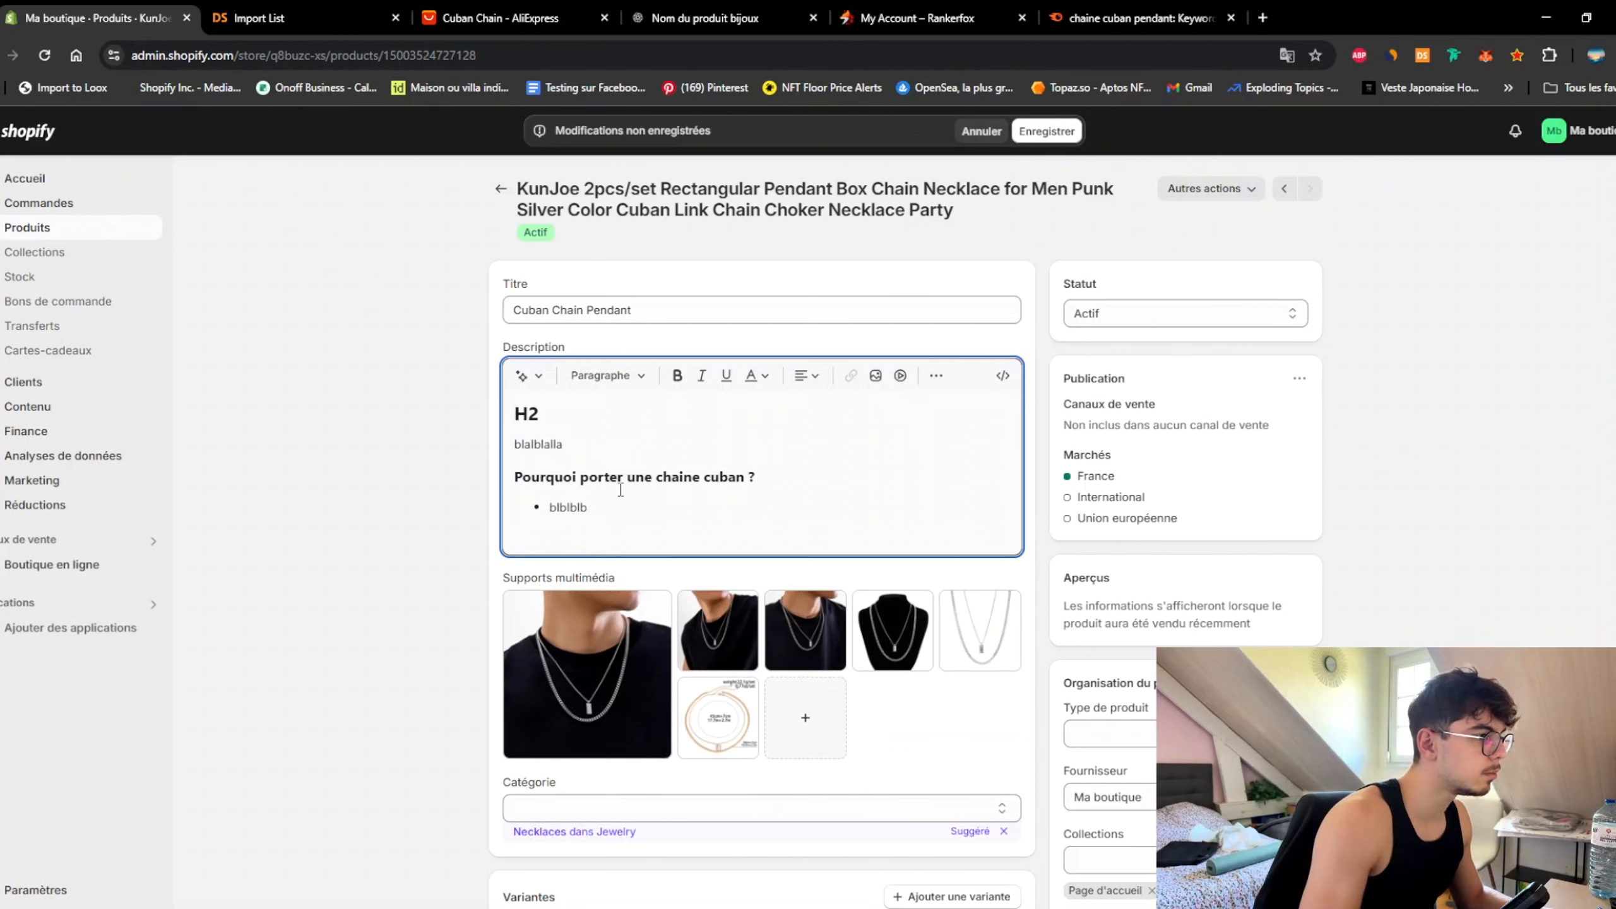
click(608, 375)
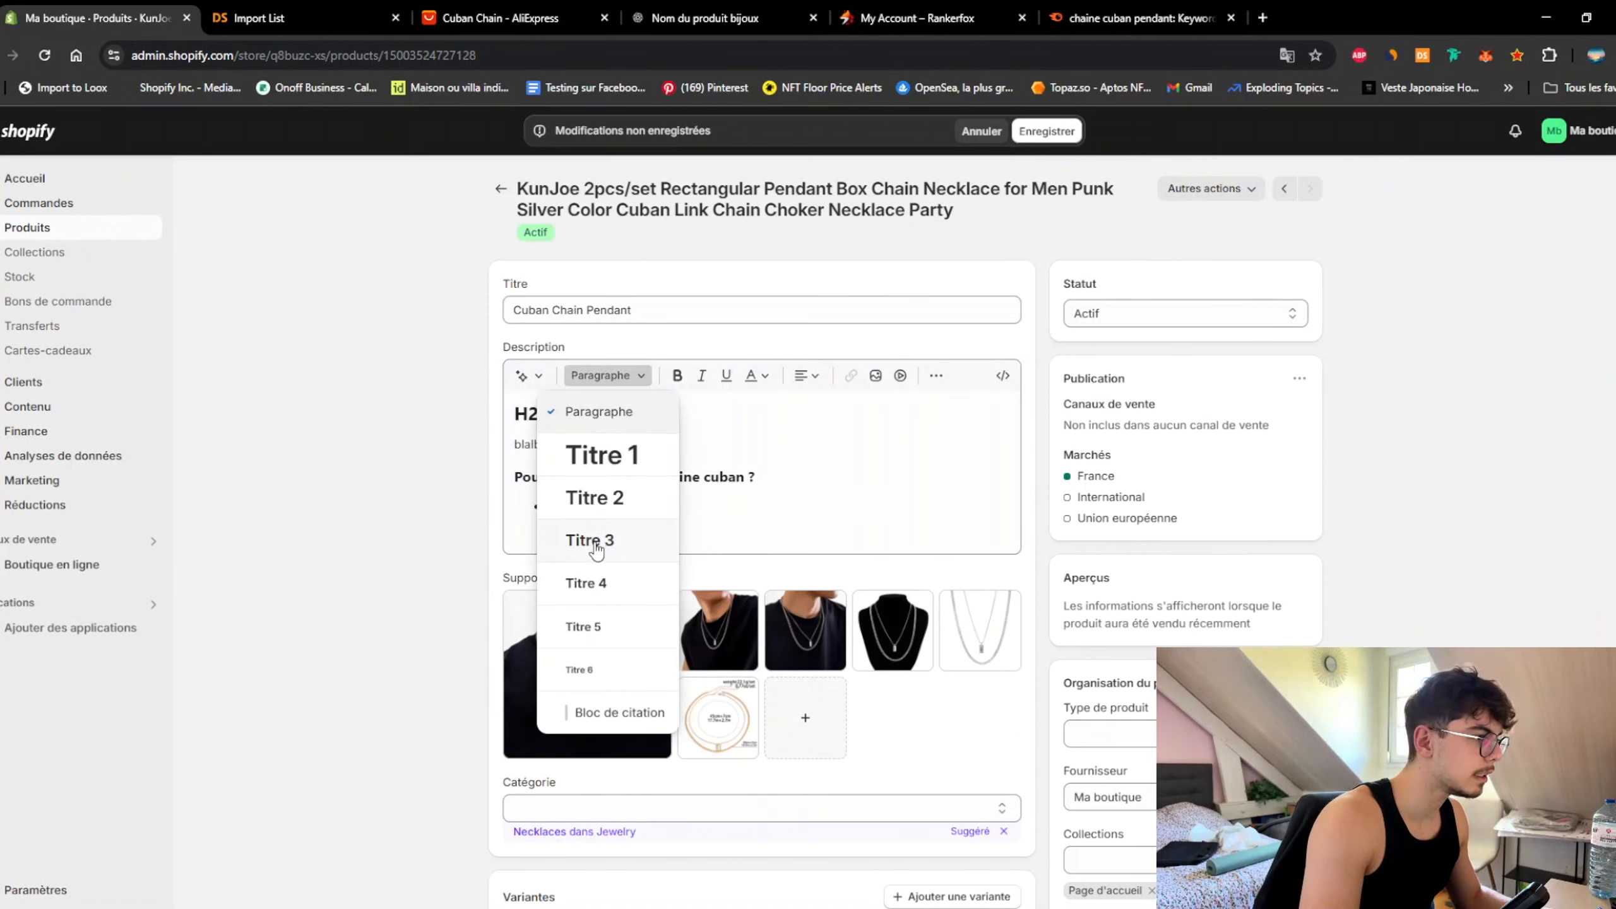
click(602, 536)
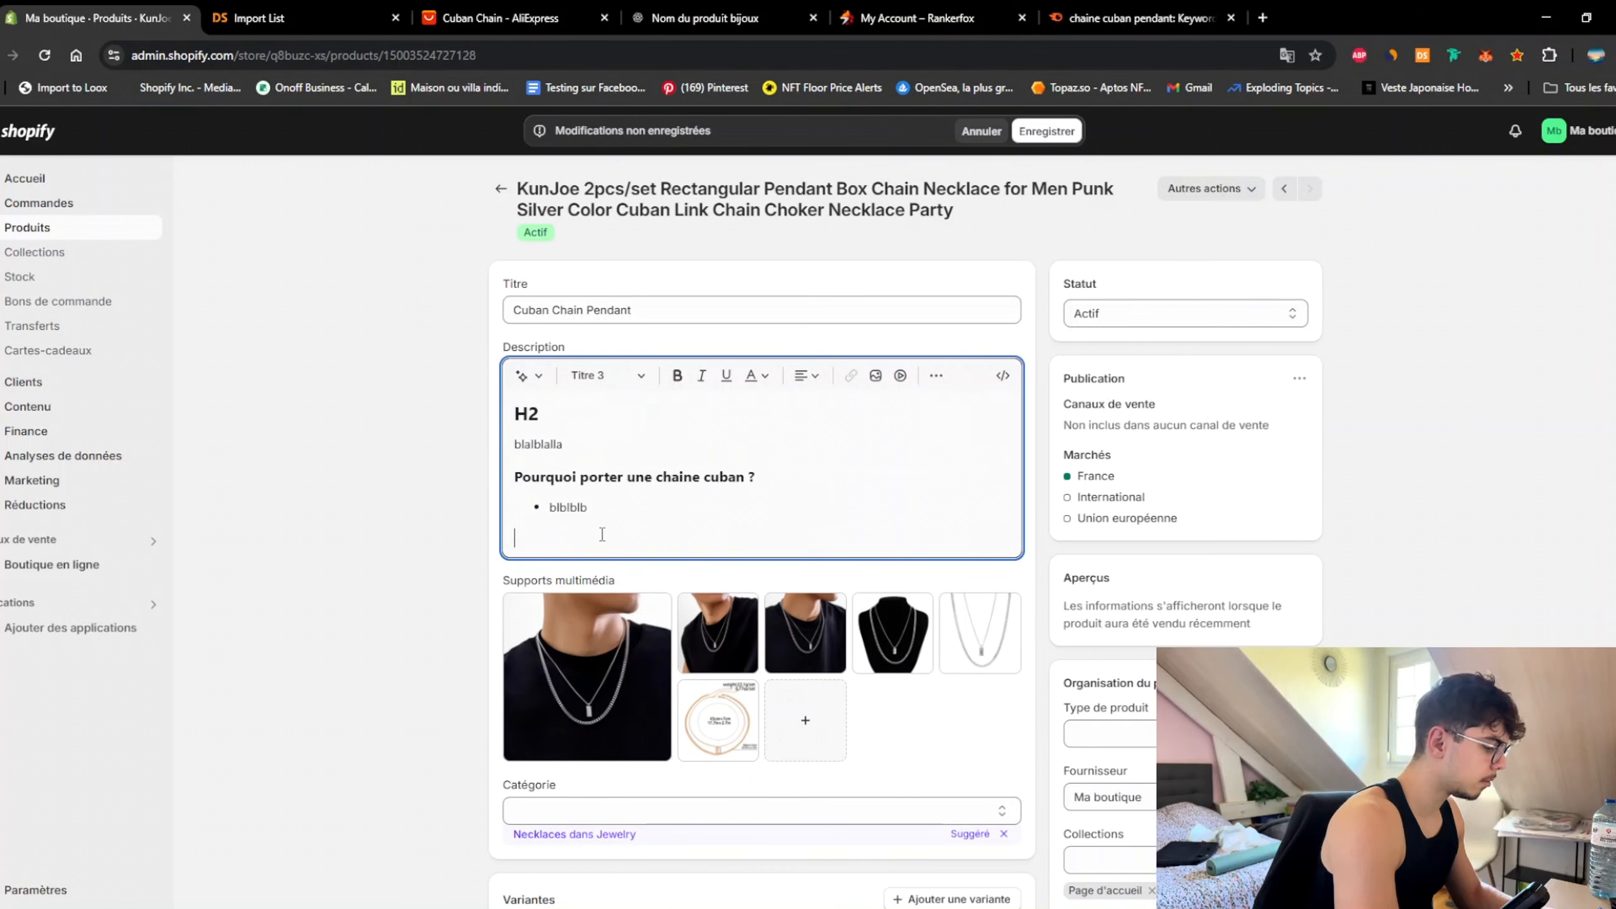
text(Offrez-vous dè)
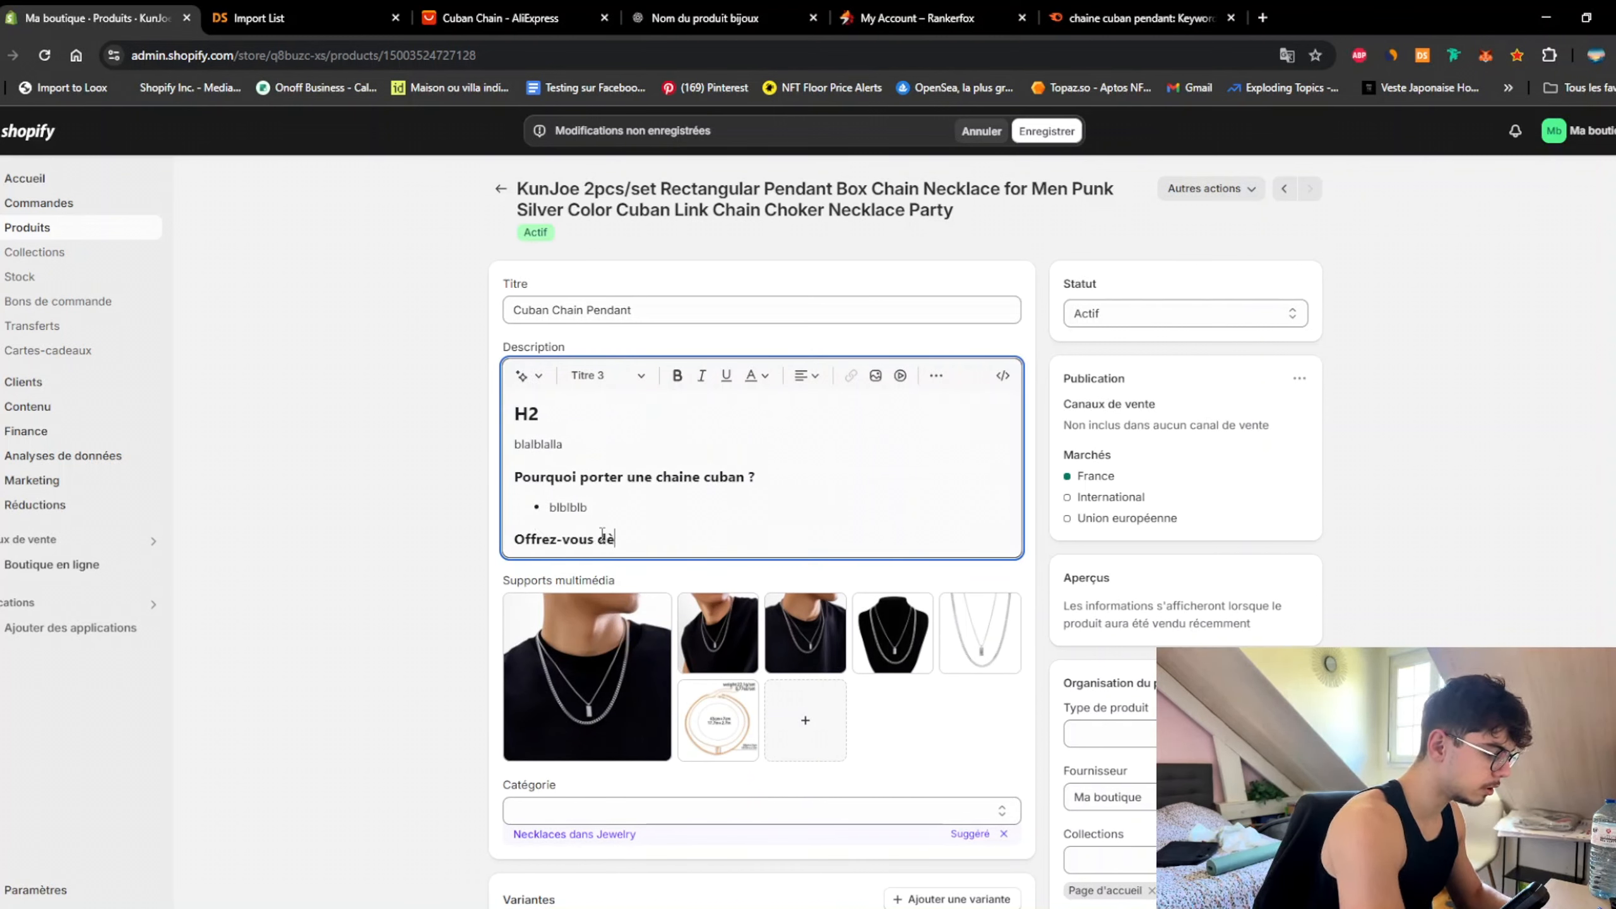
text(s à pré)
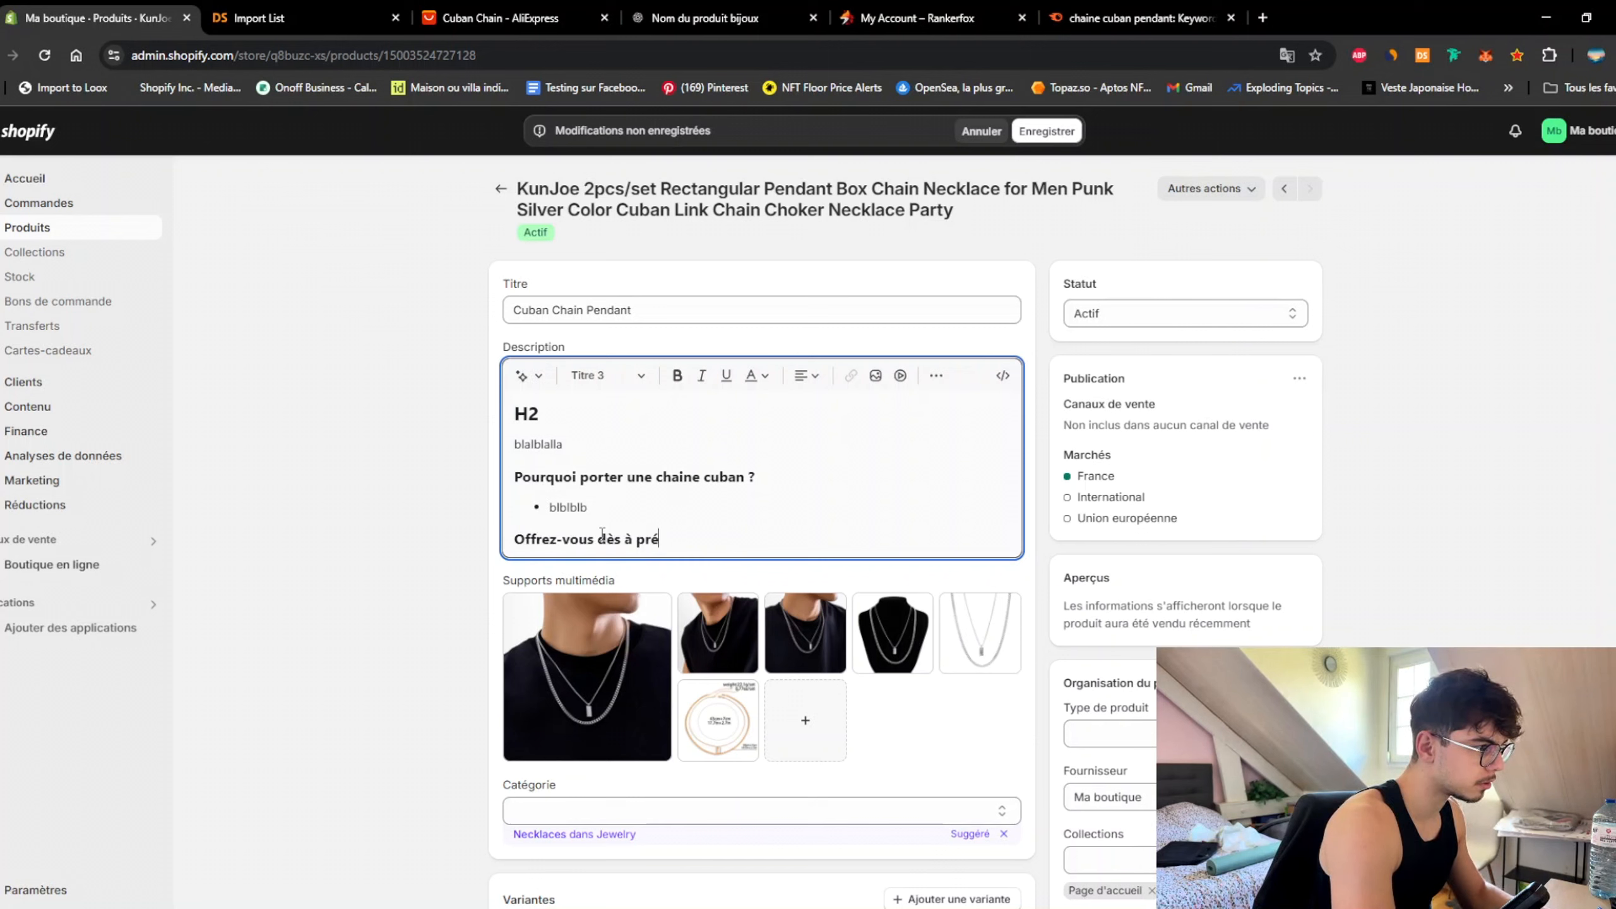
text(sent cette)
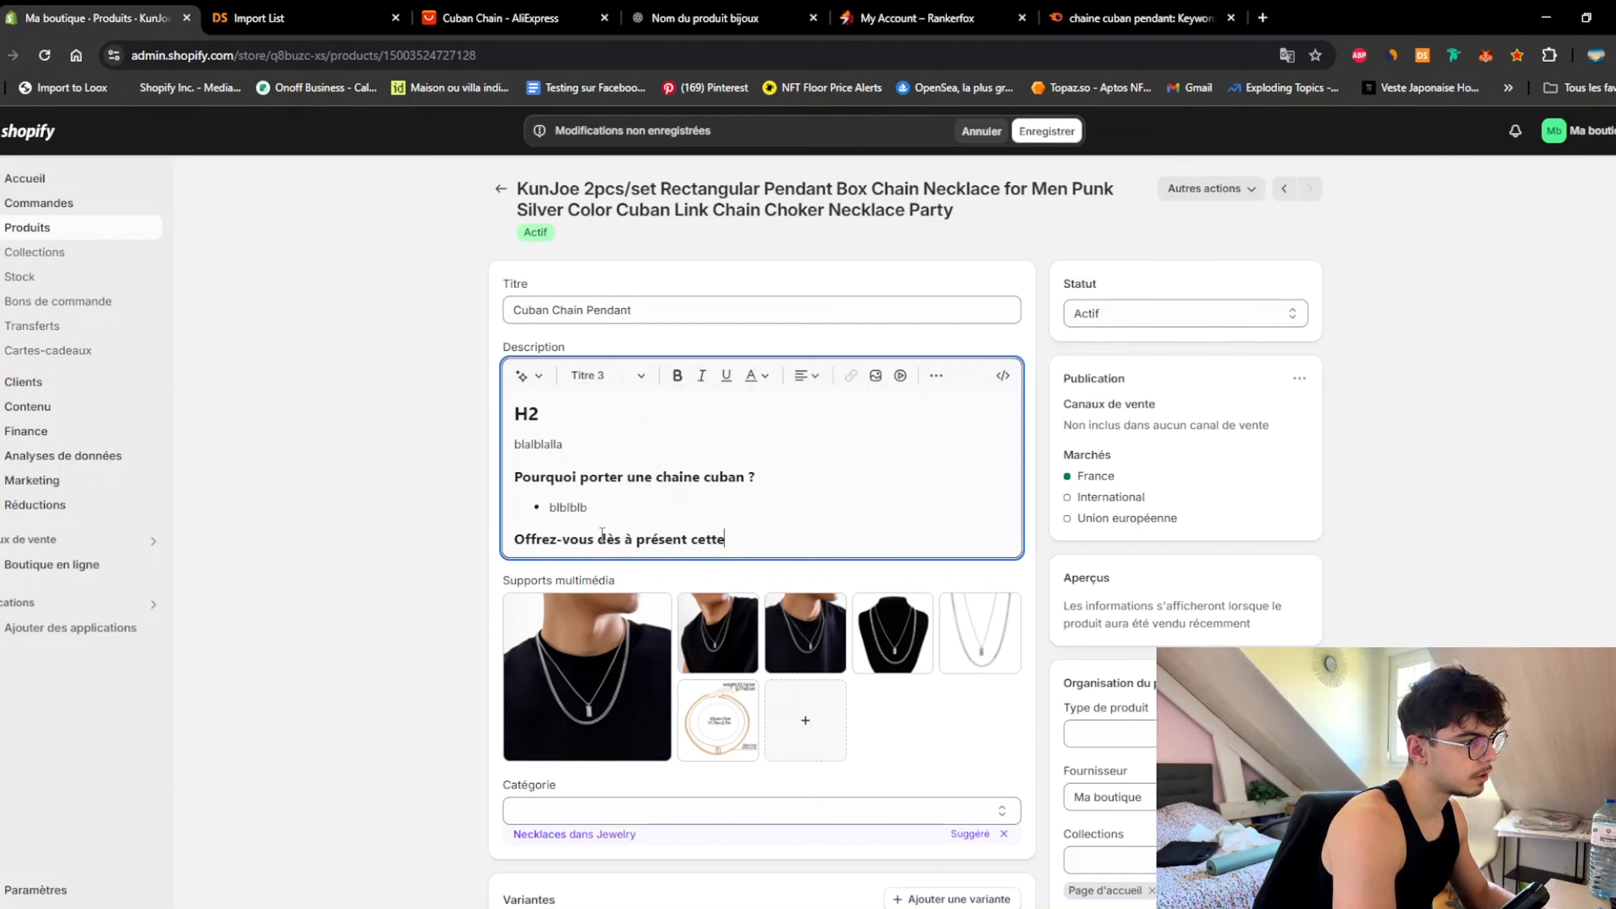
text( chaîne cuban)
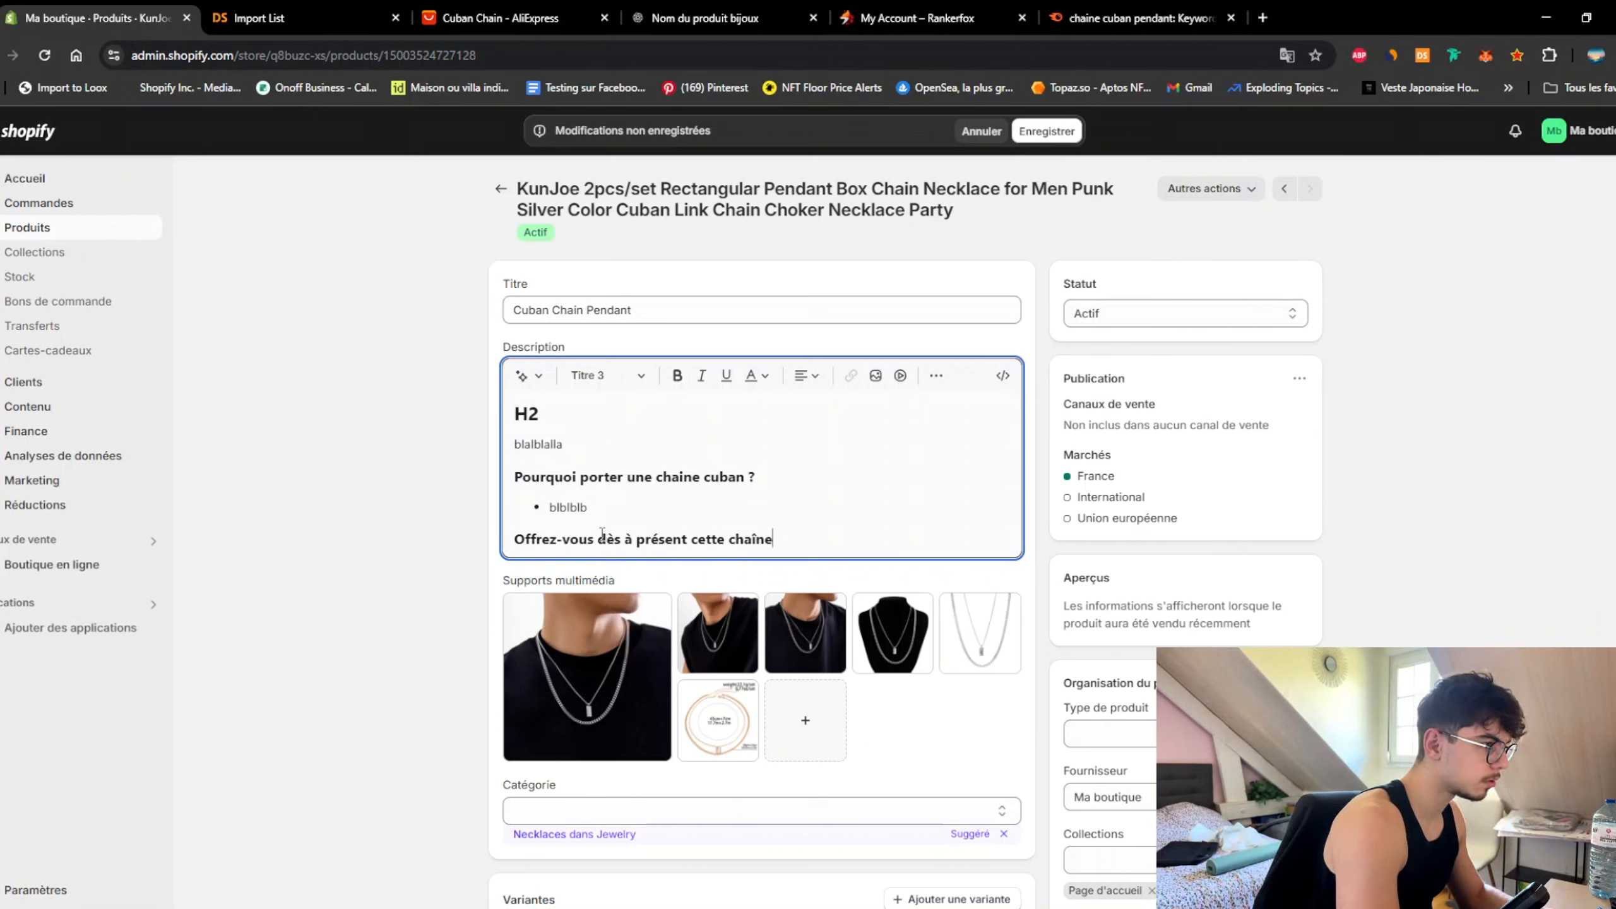
Step: Add a filler paragraph and the line 'Caractéristiques :' below the heading
key(Return)
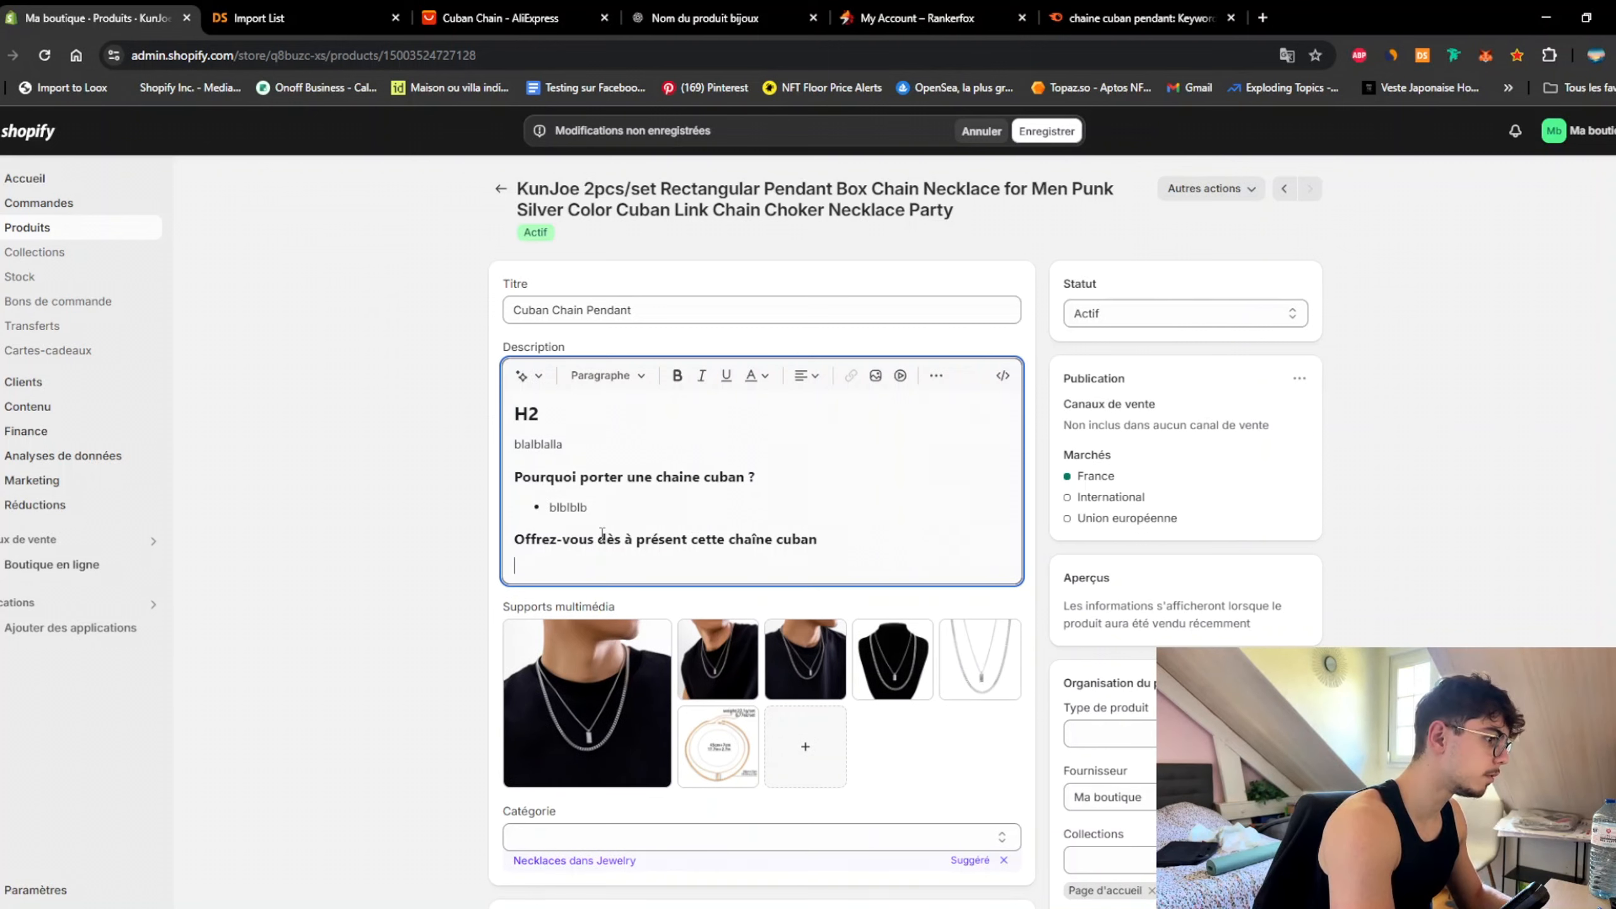
text(dizqjdjqzodij)
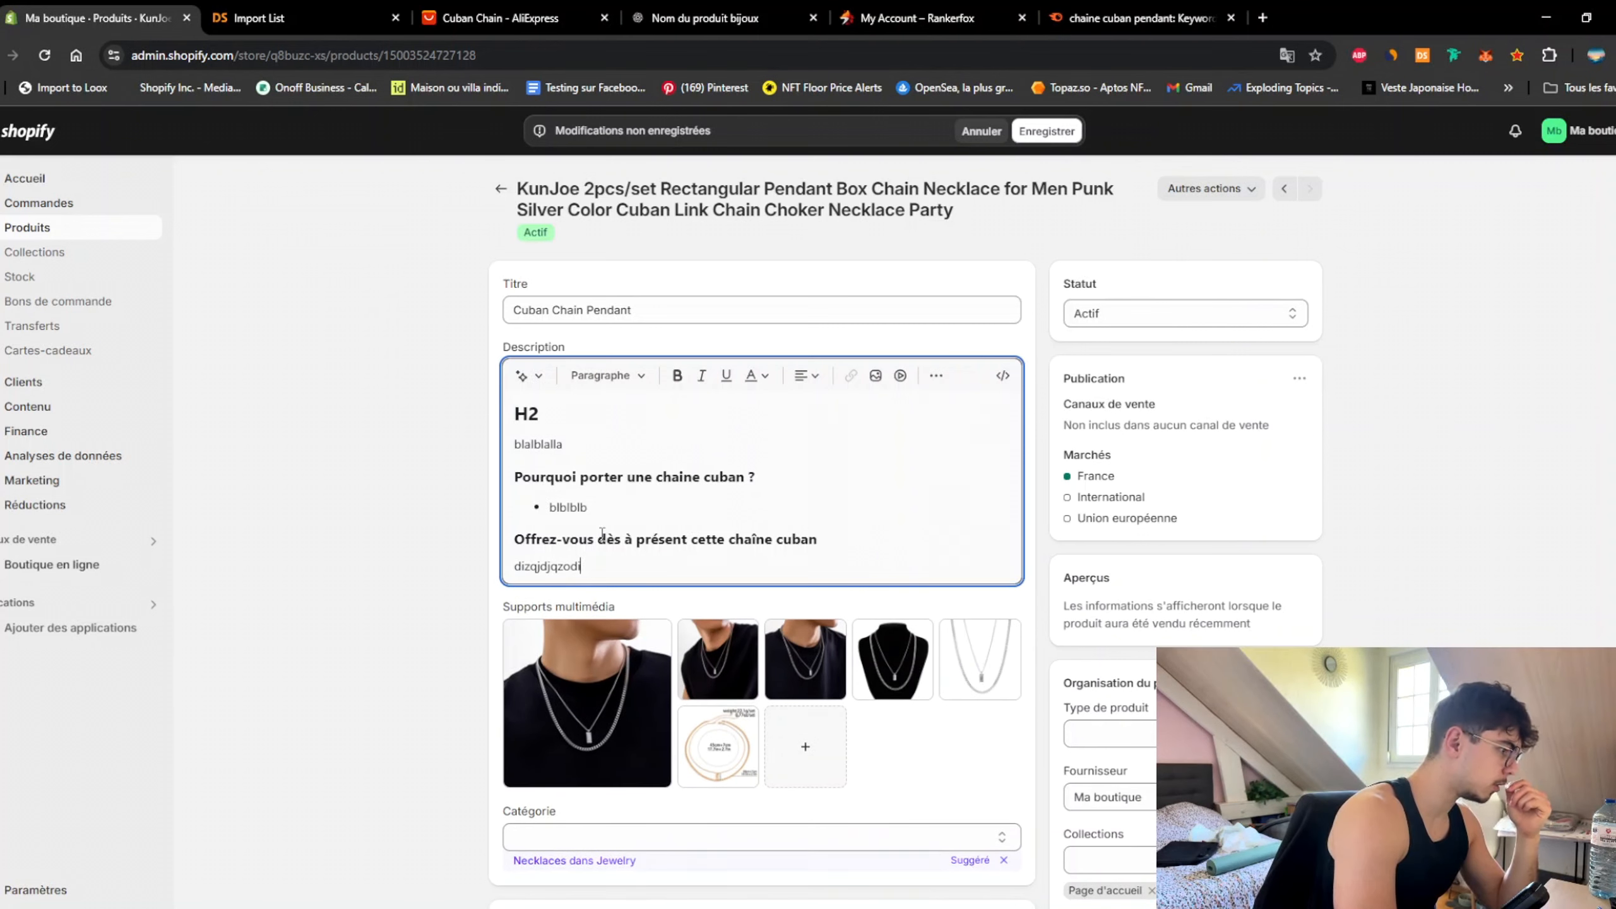
key(BackSpace)
key(Return)
text(Caractéris)
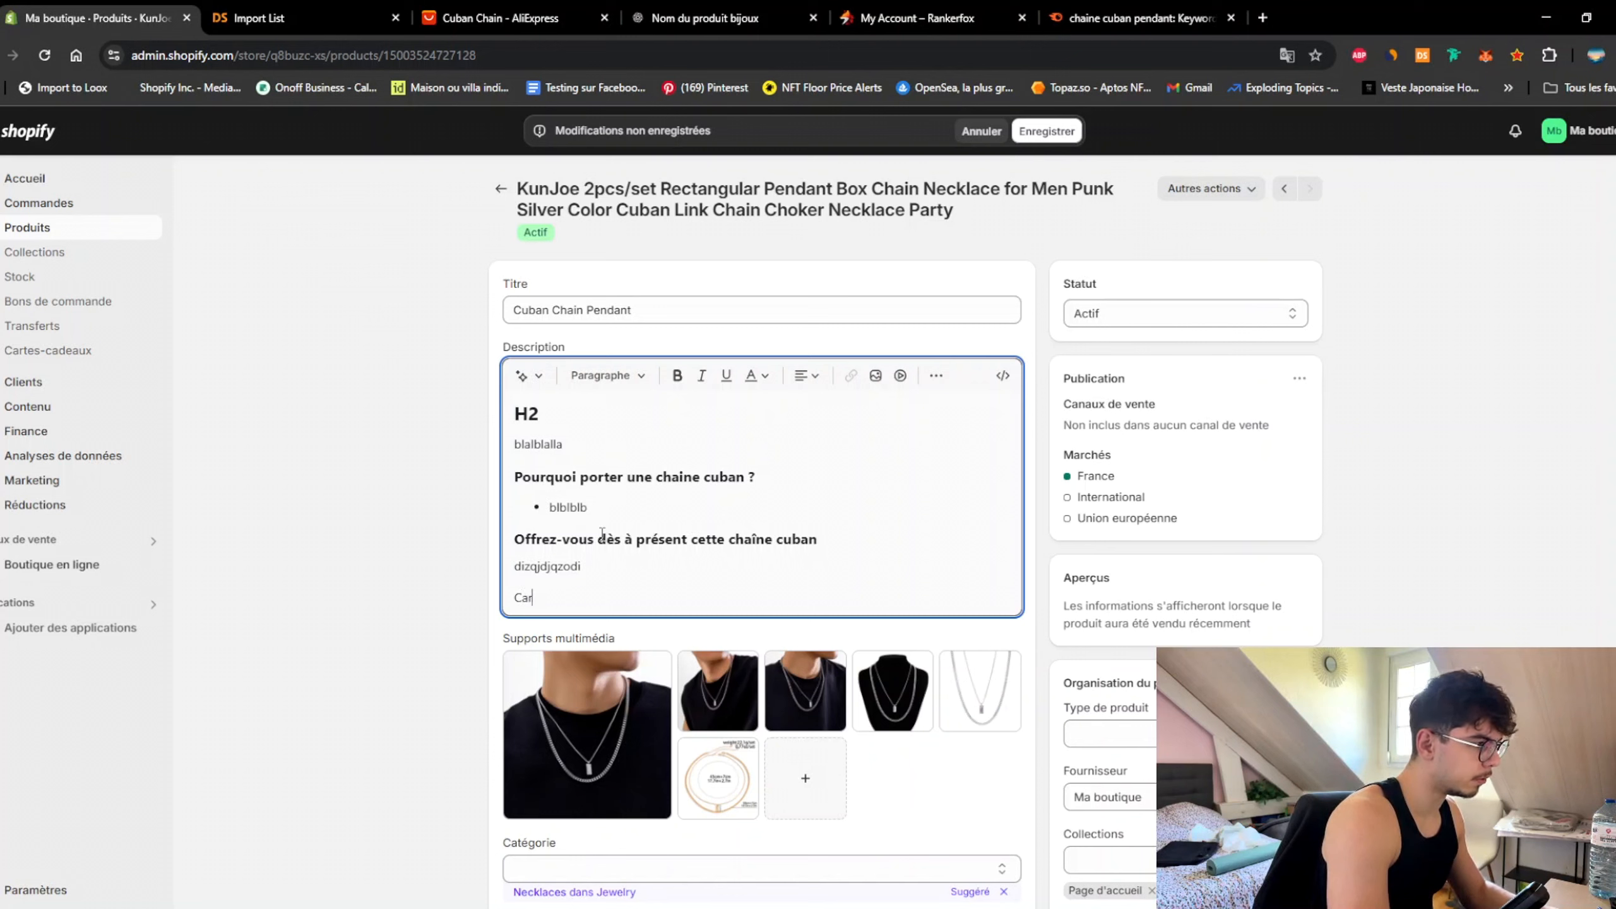
text(tiques :)
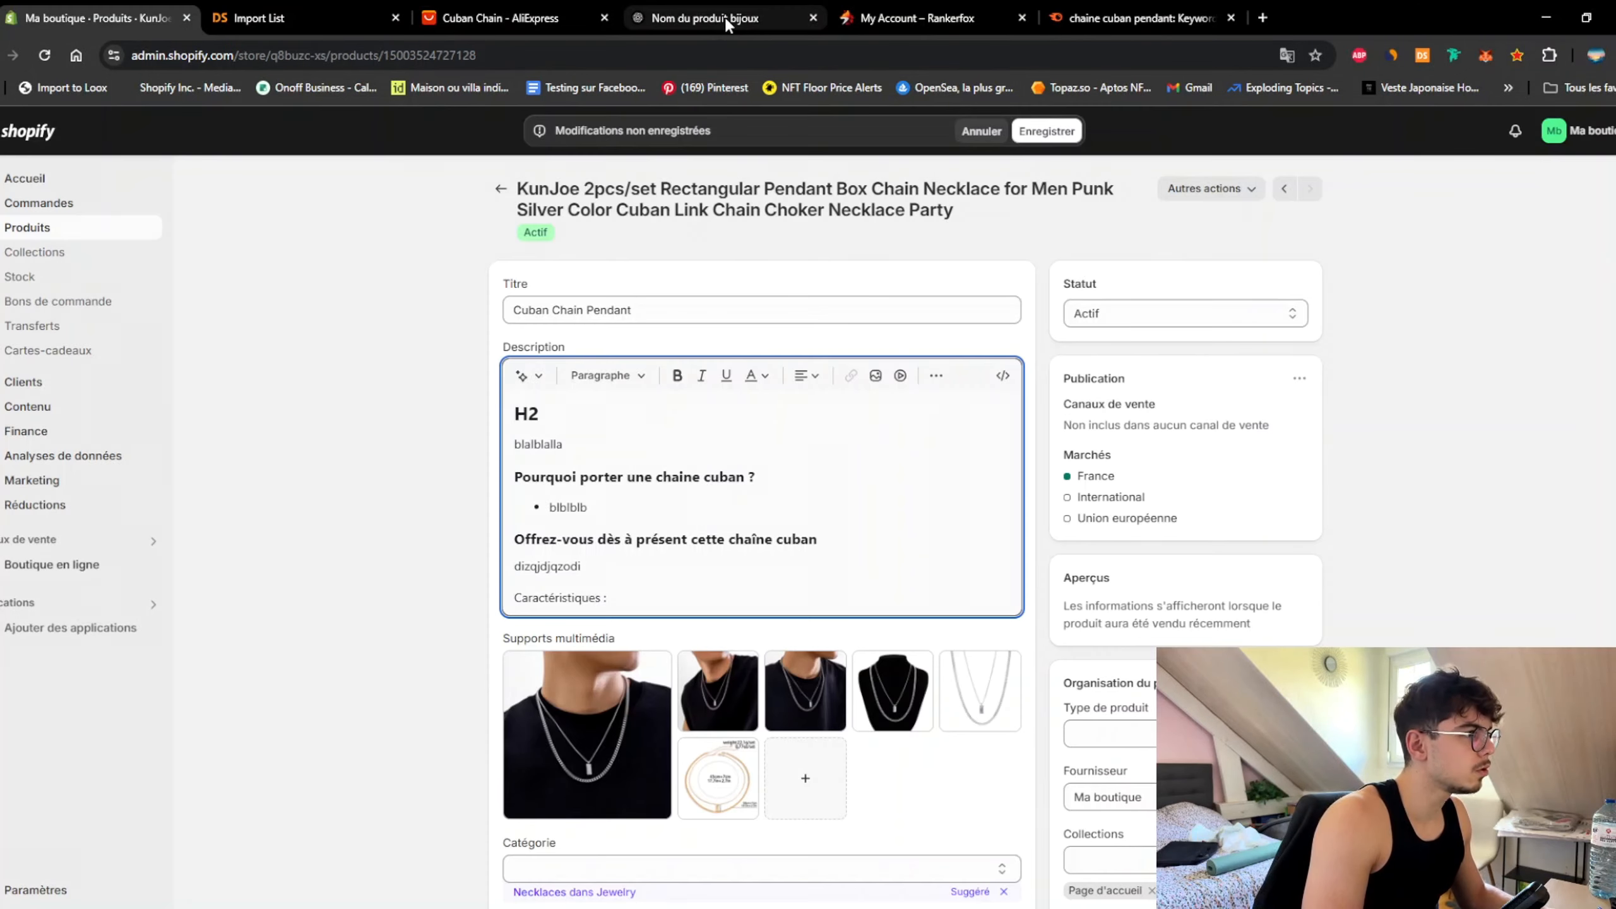
Step: Ask ChatGPT for a Google-SEO product description using the copied title 'Cuban Chain Pendant' as keyword
click(725, 15)
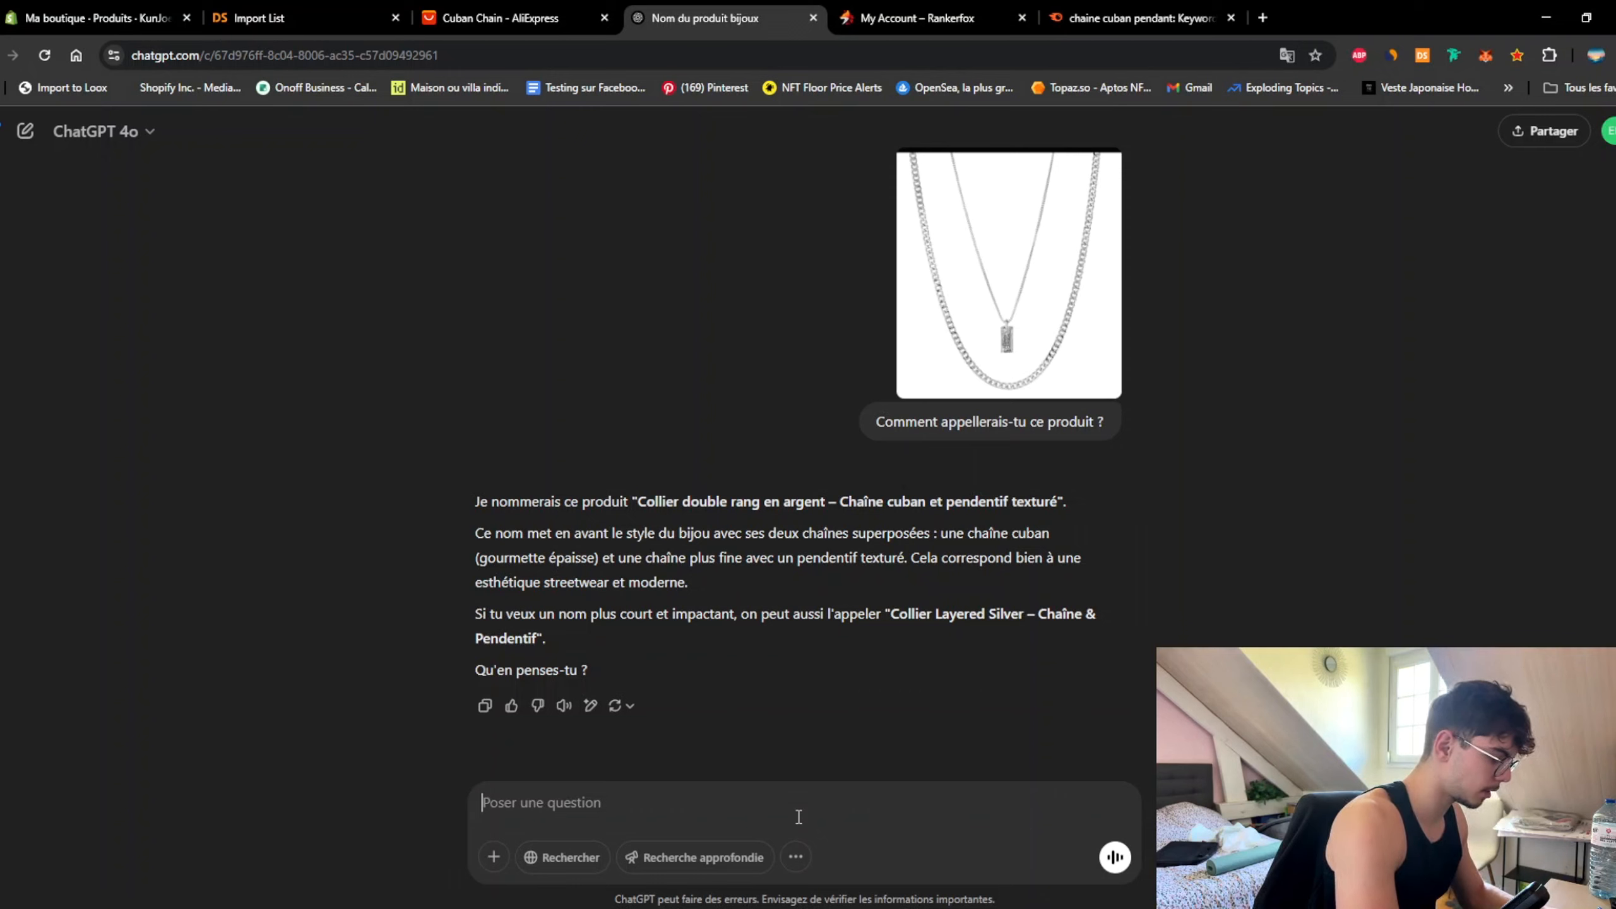
text(Fais une de)
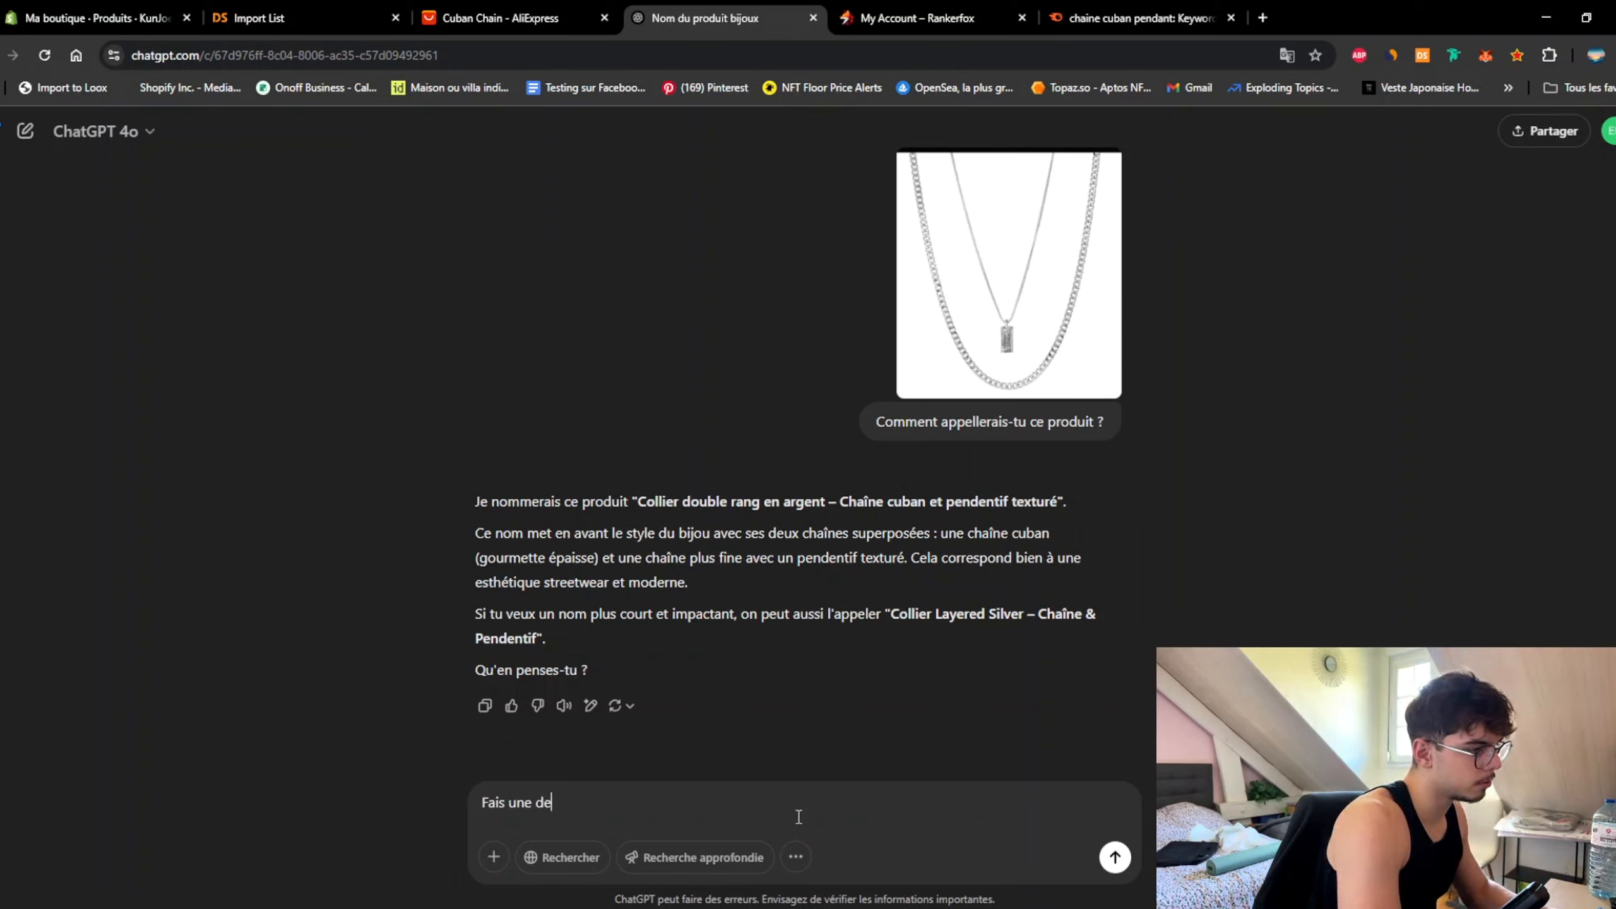
text(scription prod)
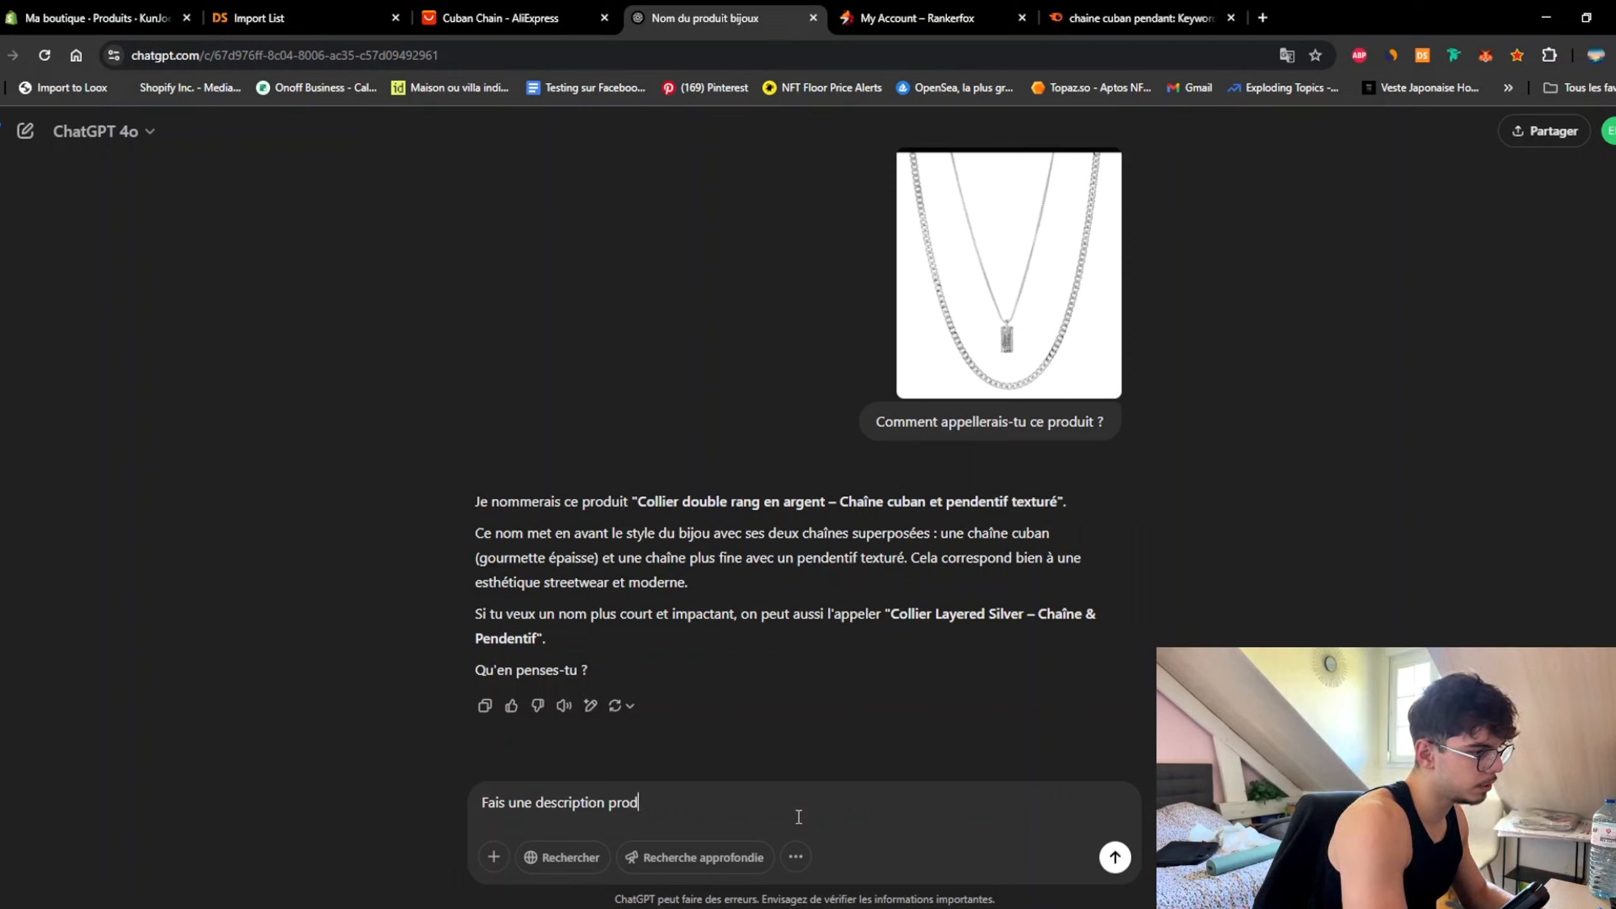
text(uit en ciblant le mot clé ")
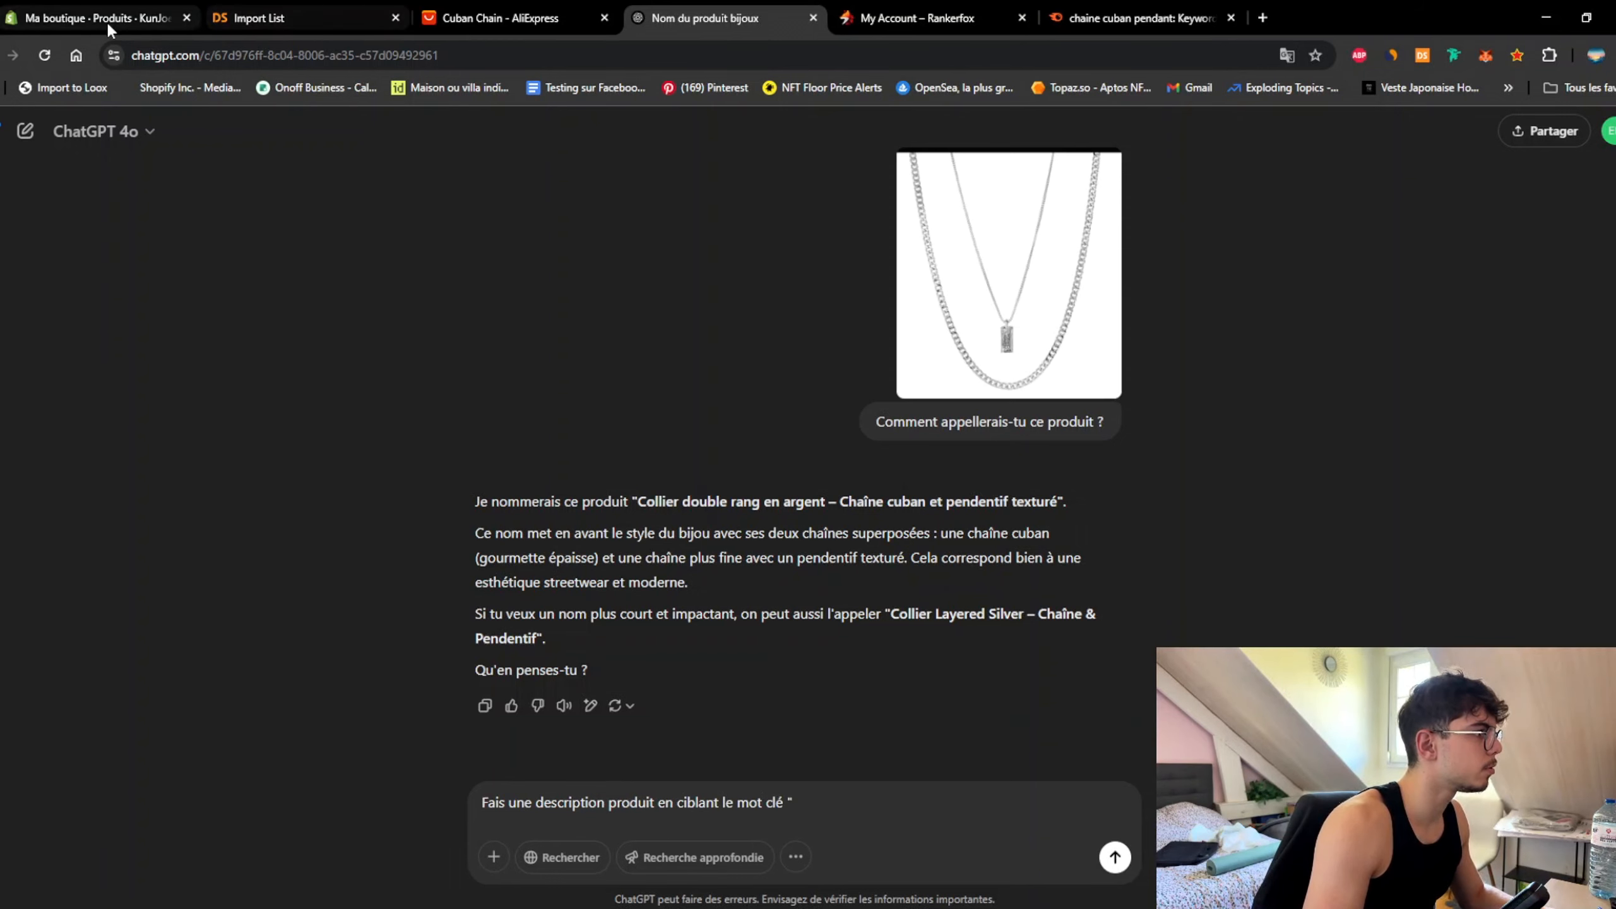
click(106, 20)
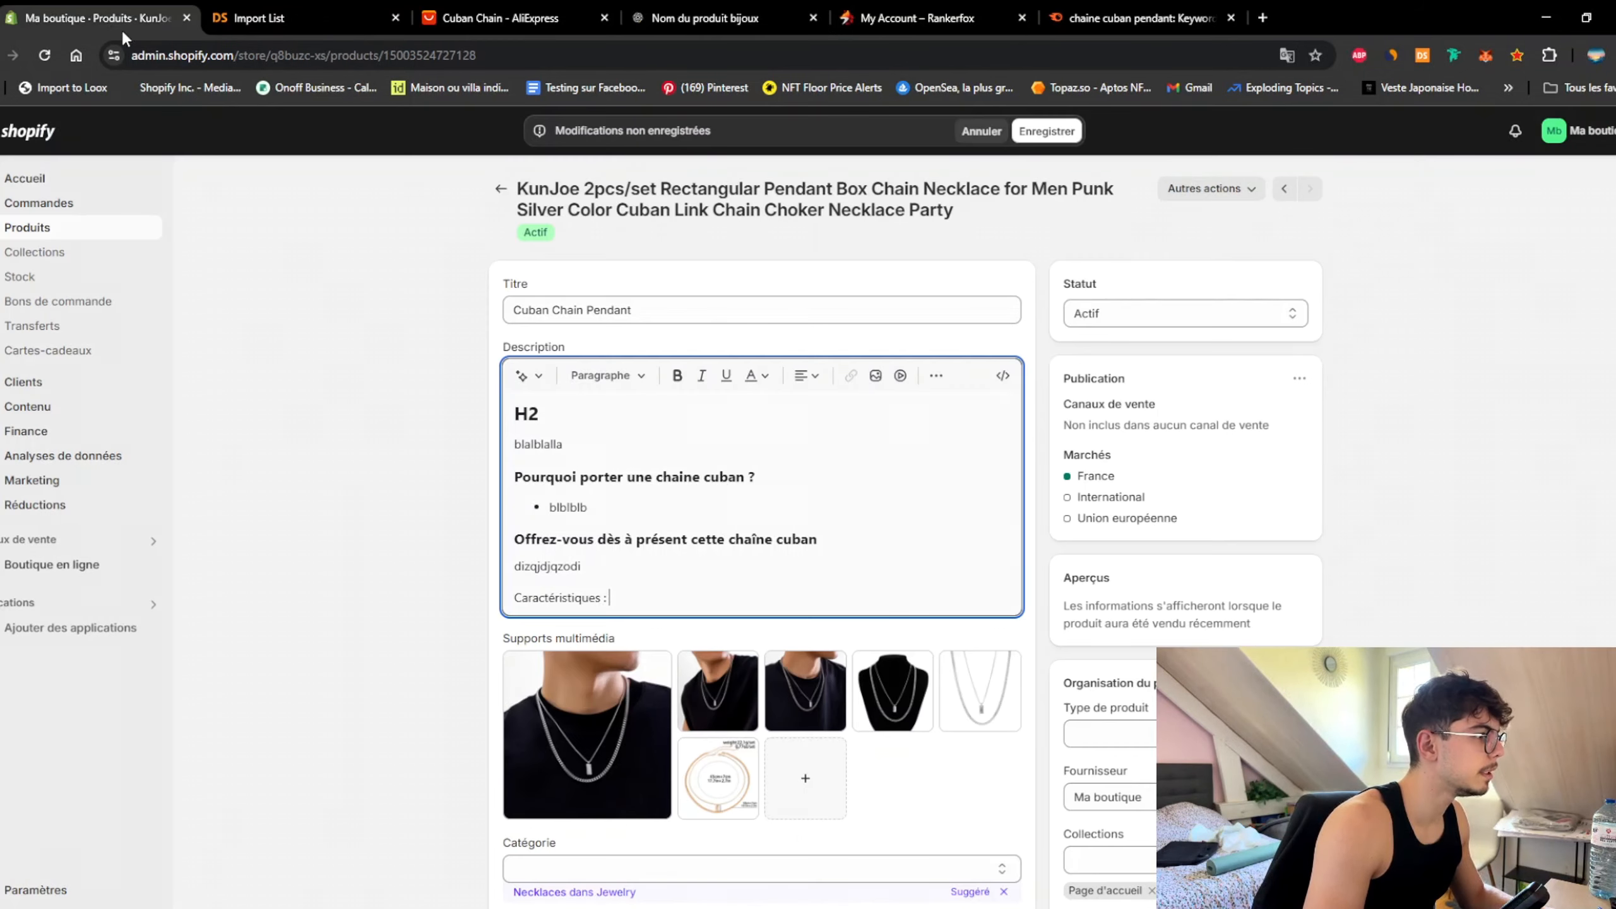
triple_click(676, 308)
key(ctrl+c)
click(705, 18)
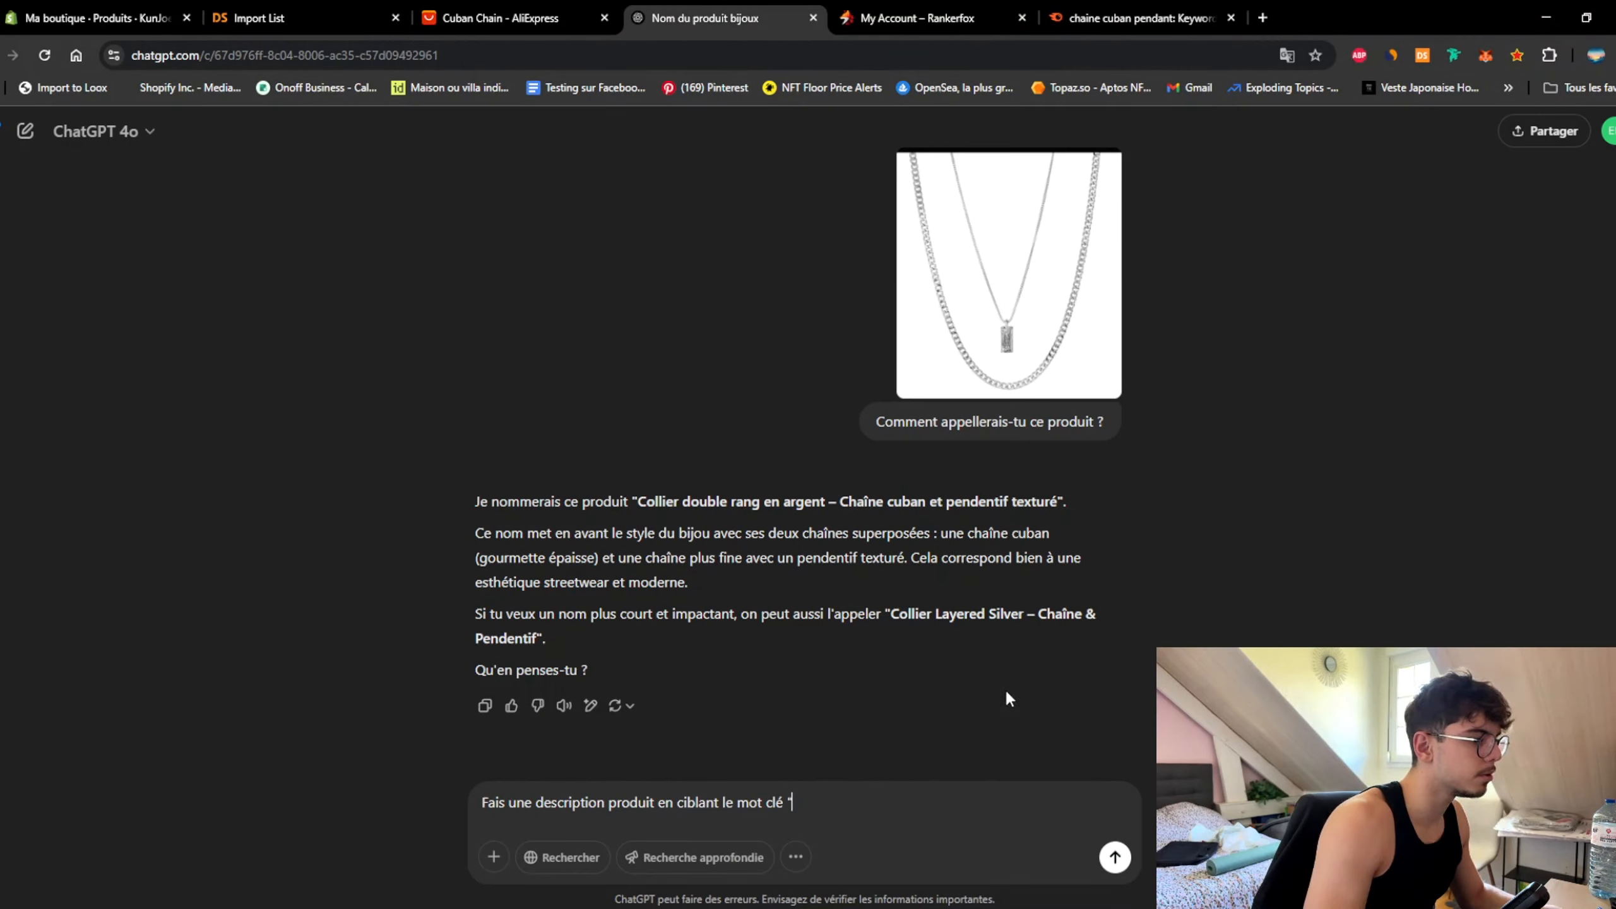
text(clé ")
key(ctrl+v)
text(")
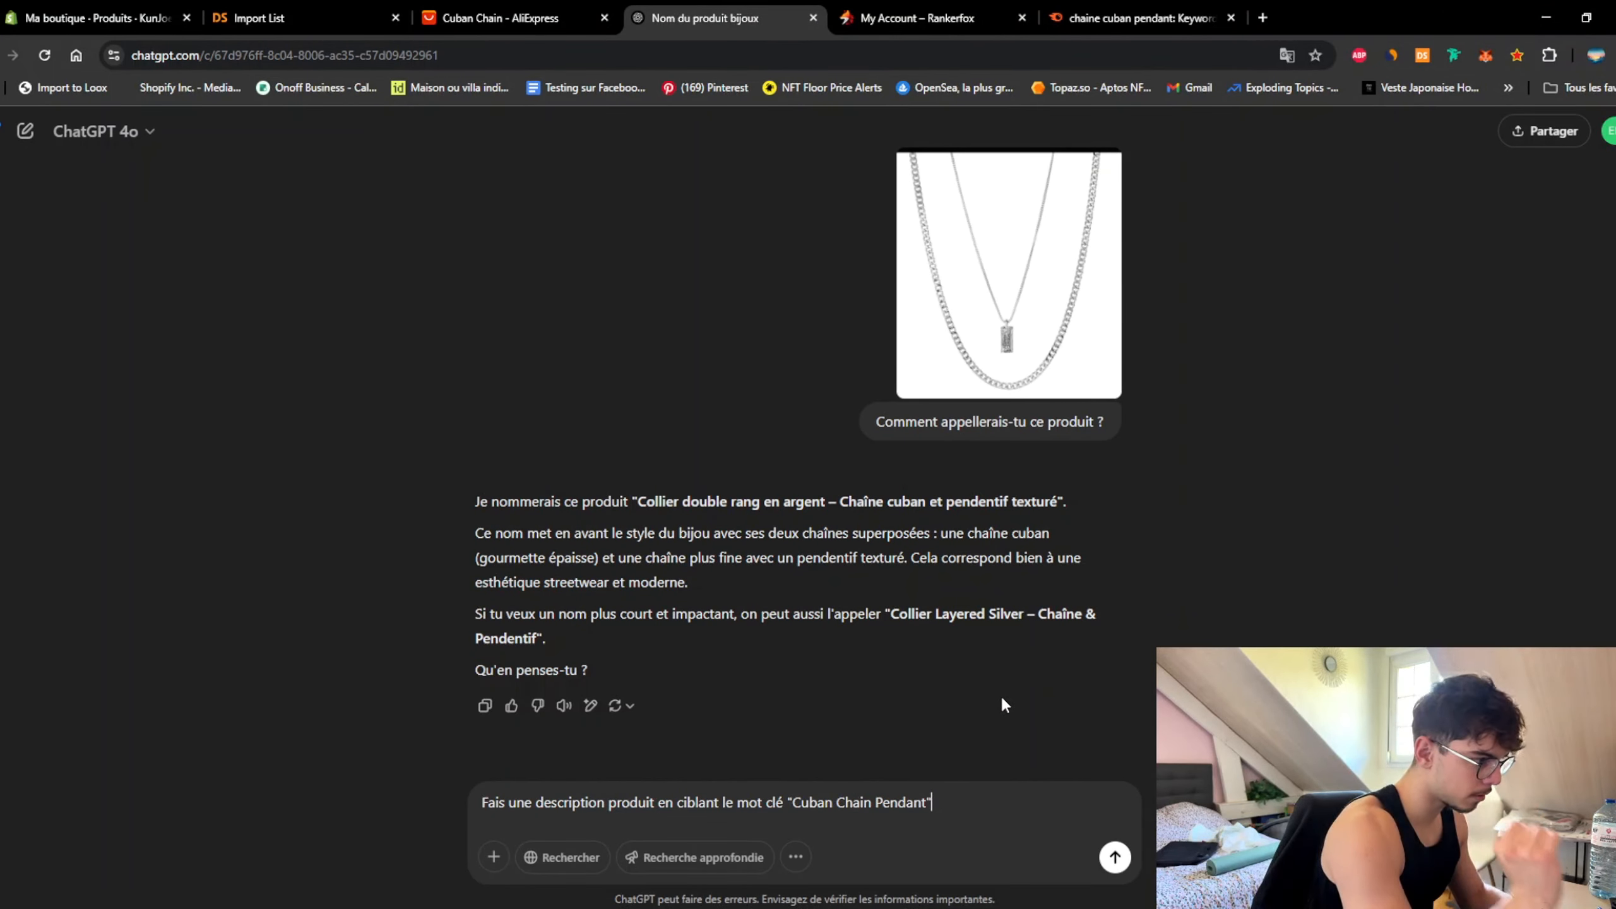
text(. Il faut que)
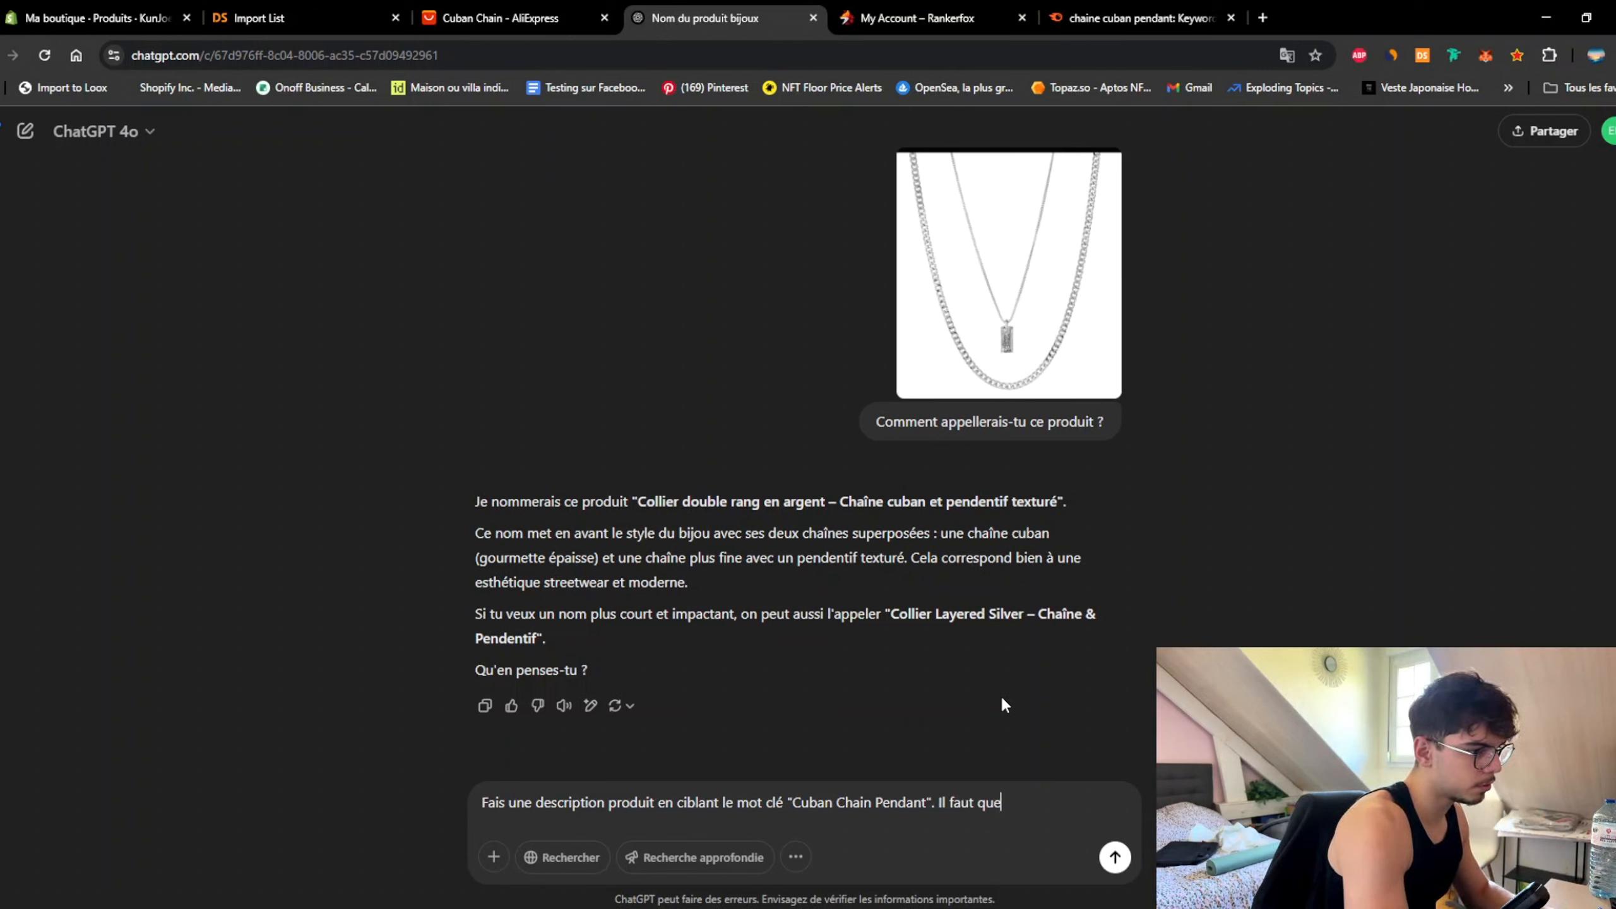
text( cette descripti)
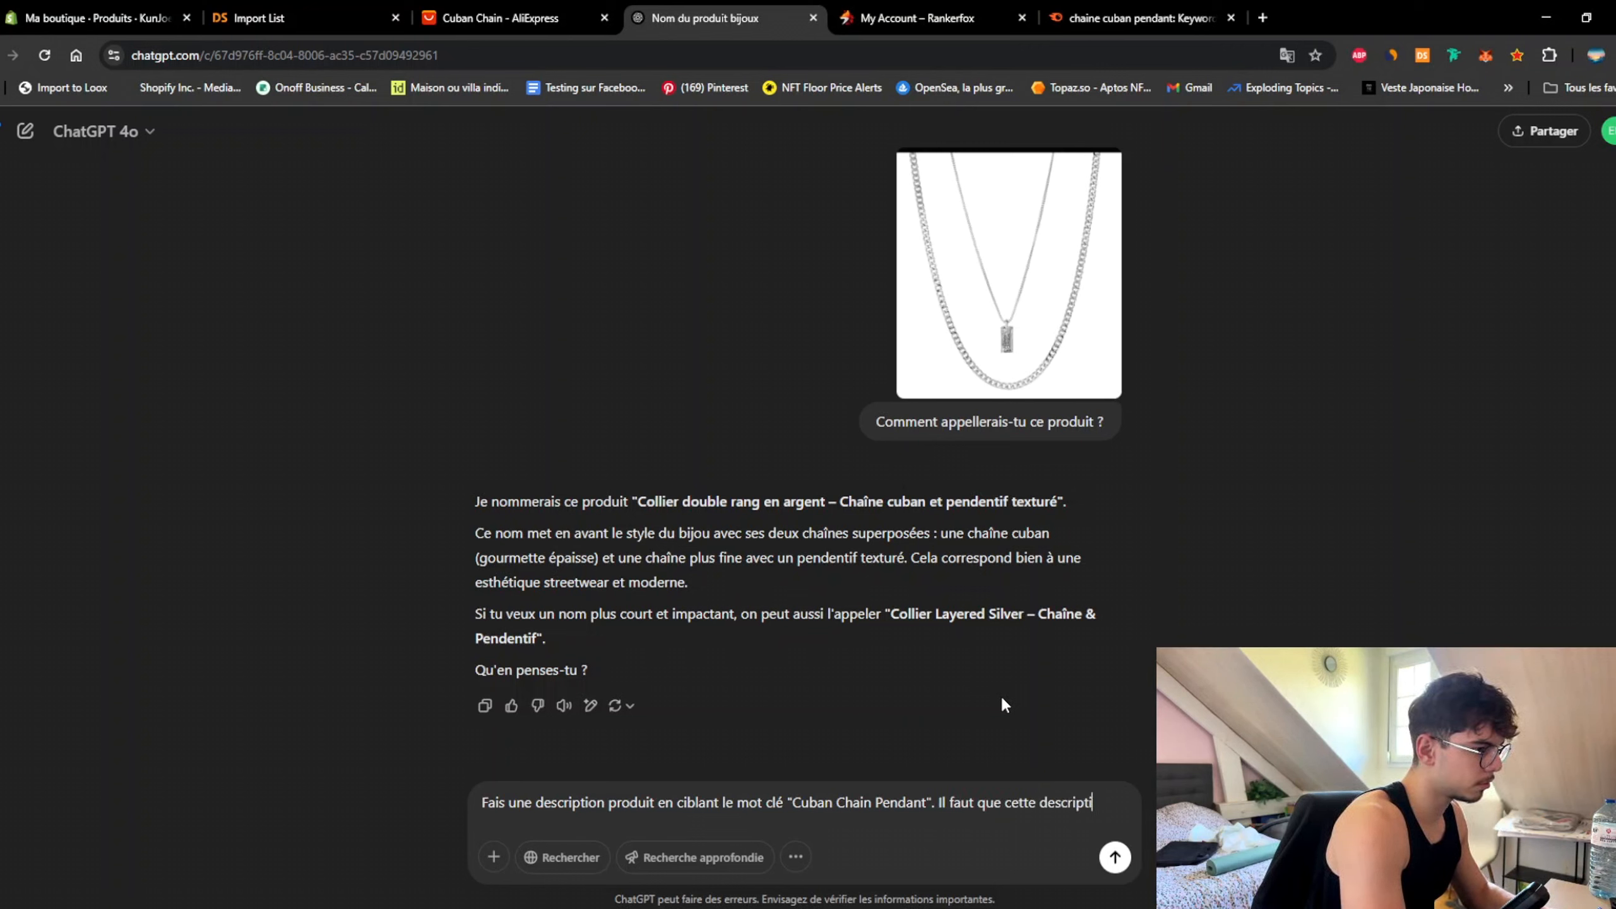
text(on soit optimis)
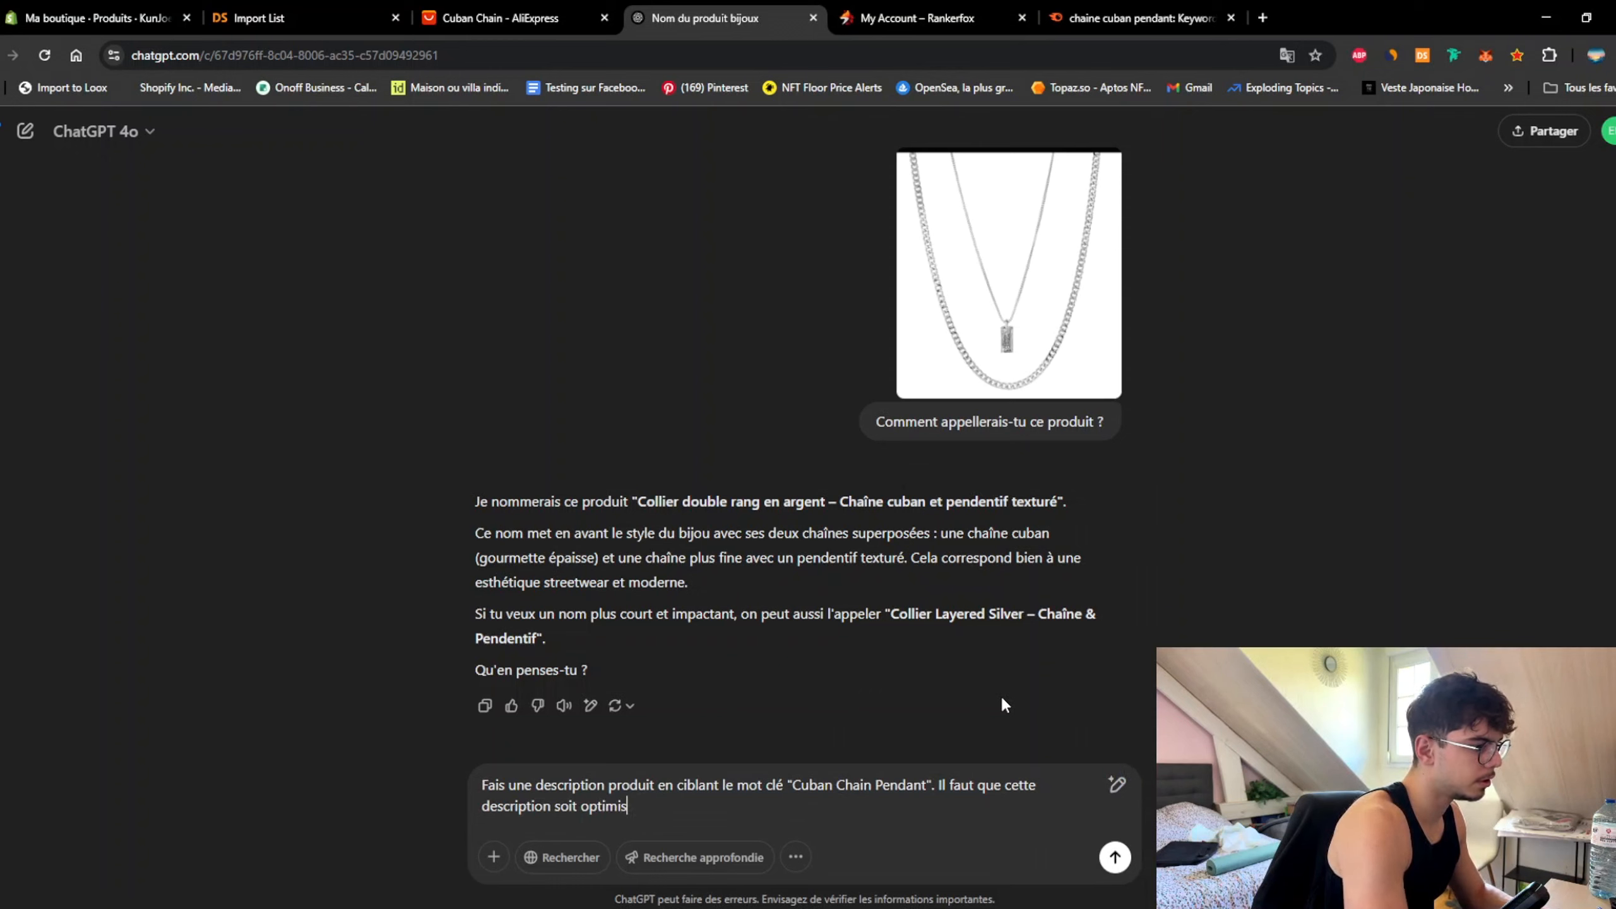
text(é pour )
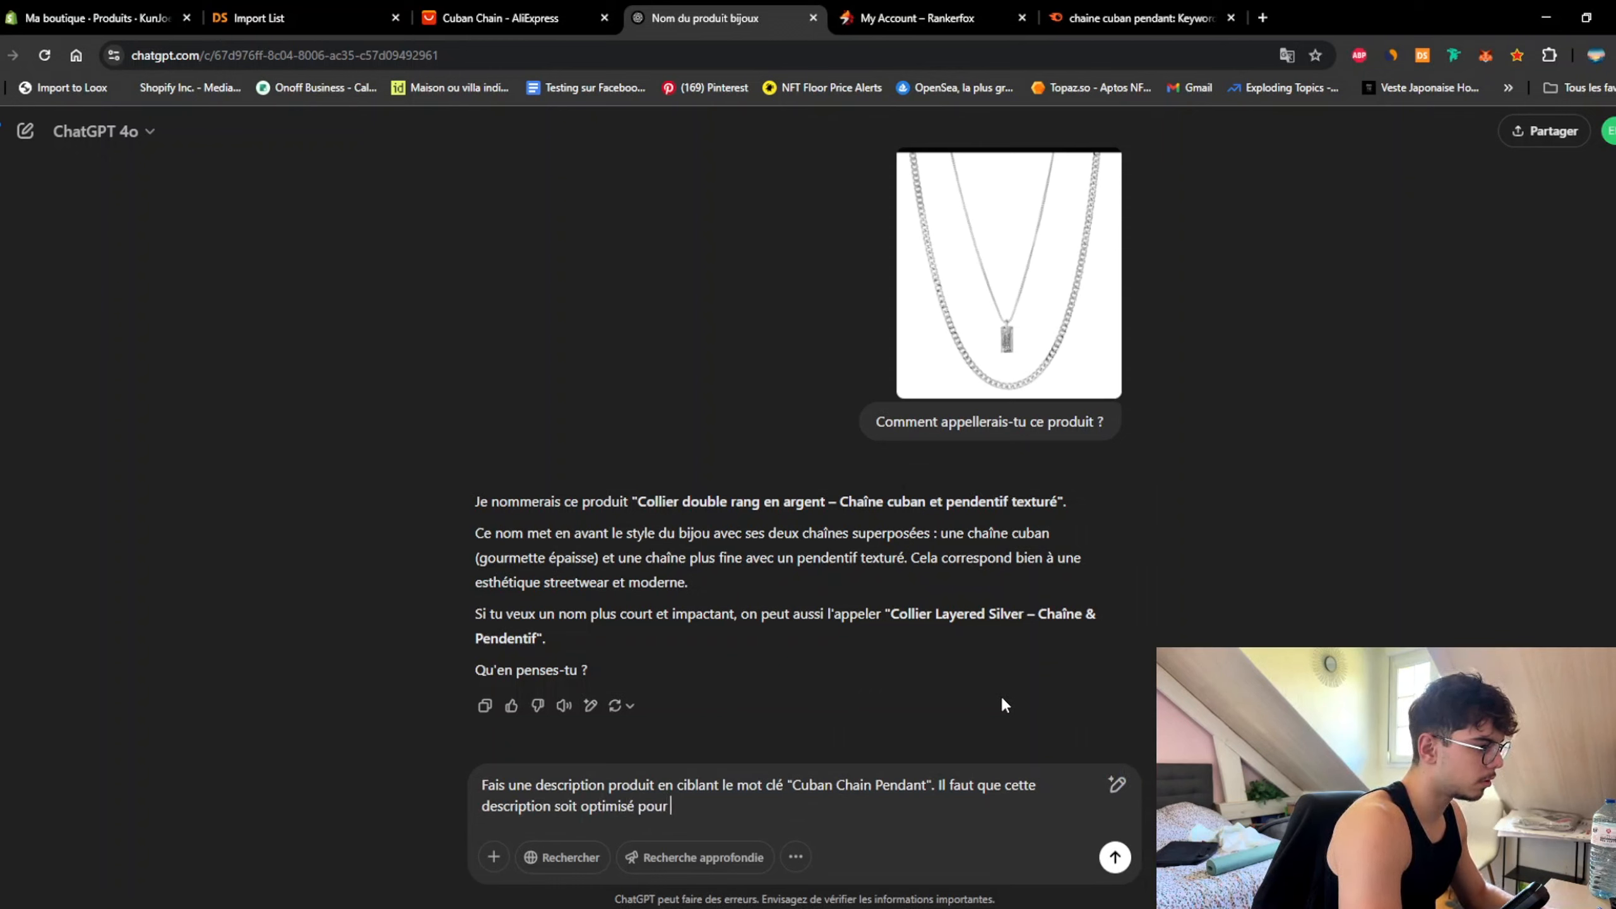
text(le moteur de rec)
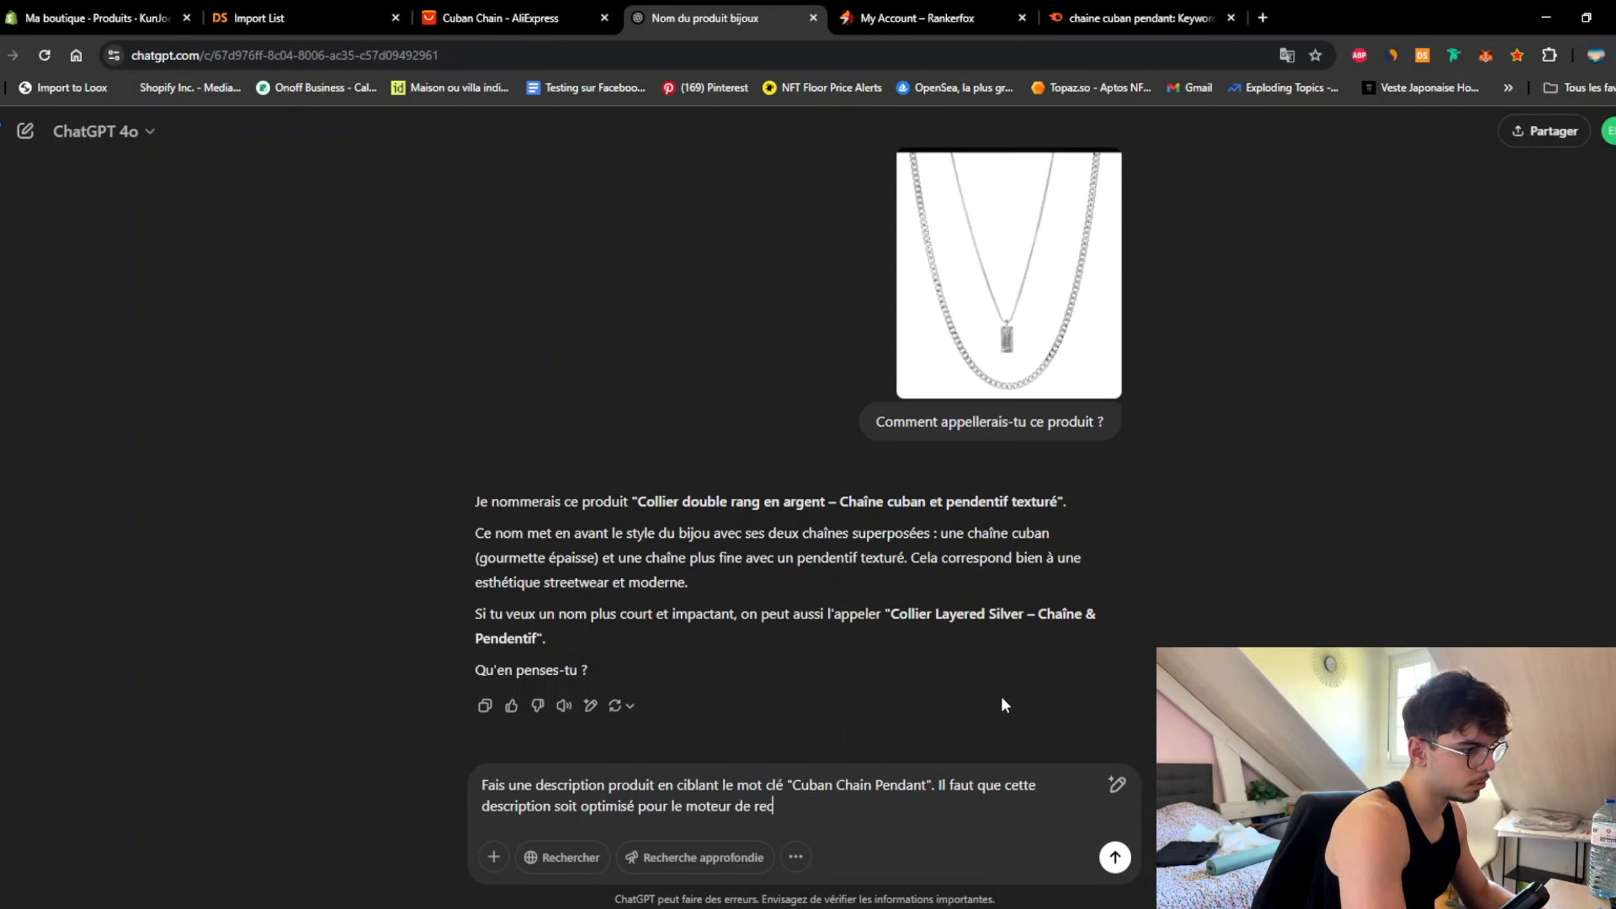
text(herche Go)
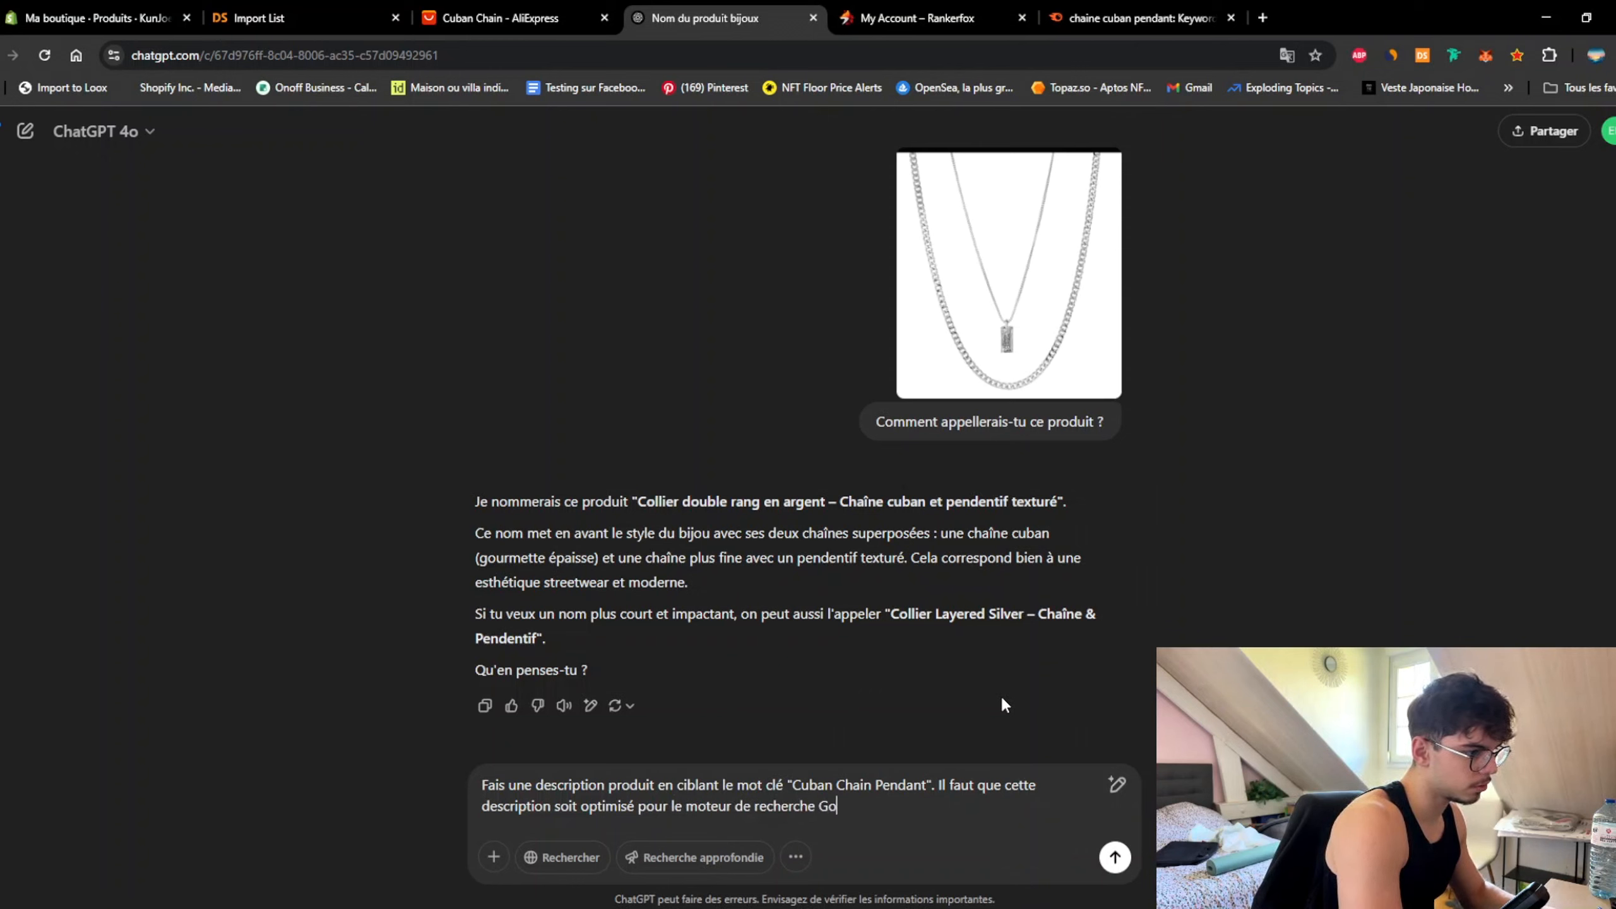
text(ogle (SEO))
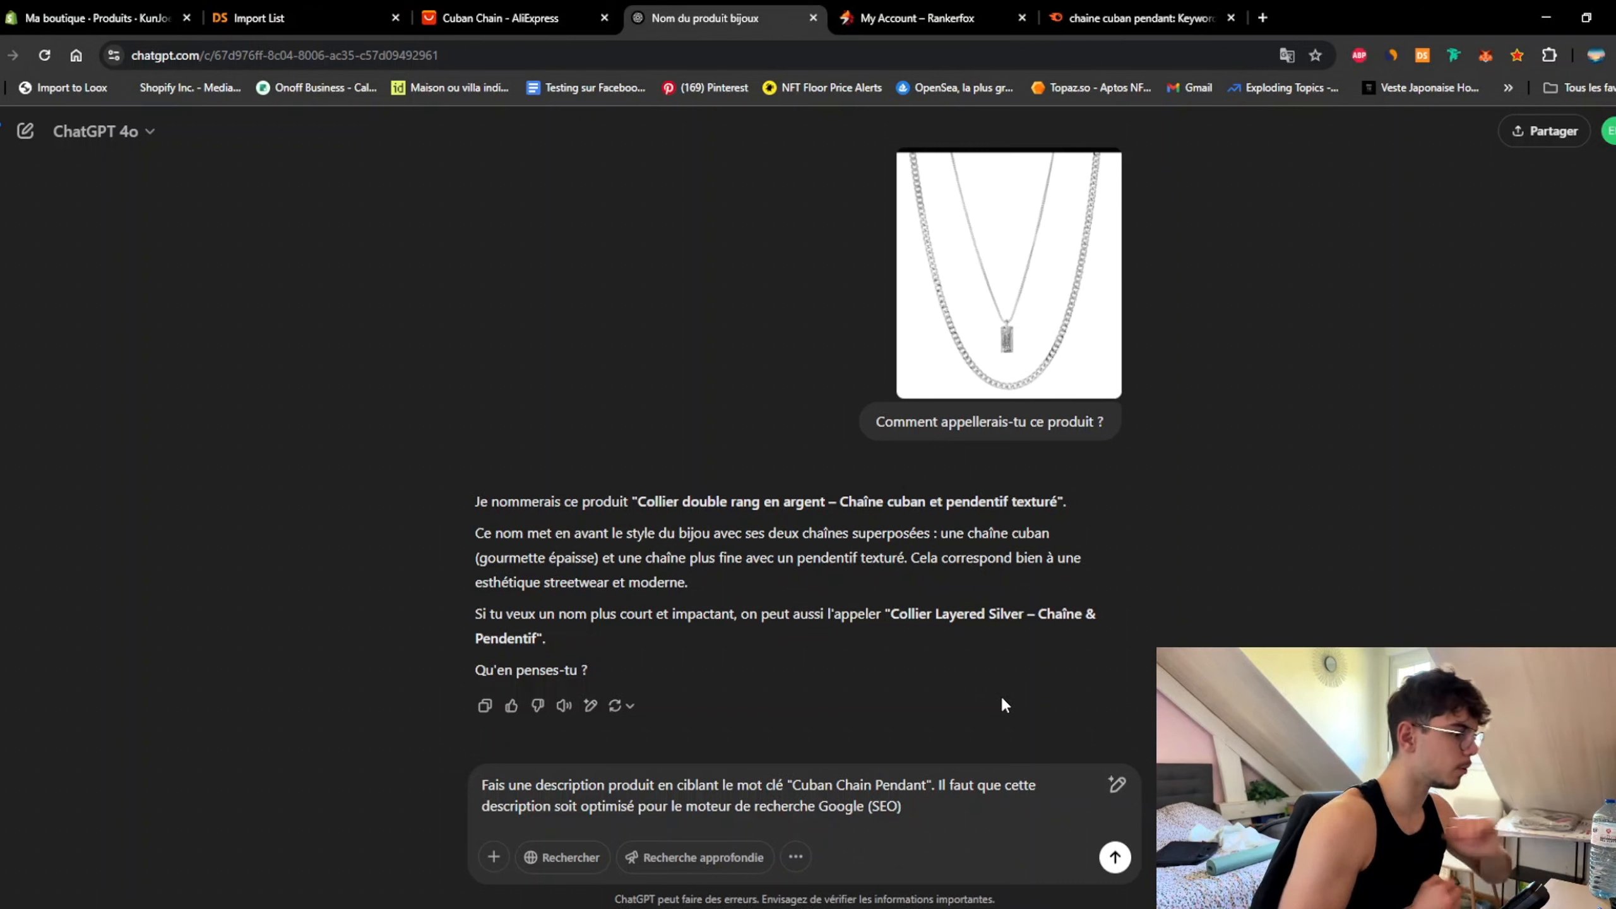
text(.)
key(Return)
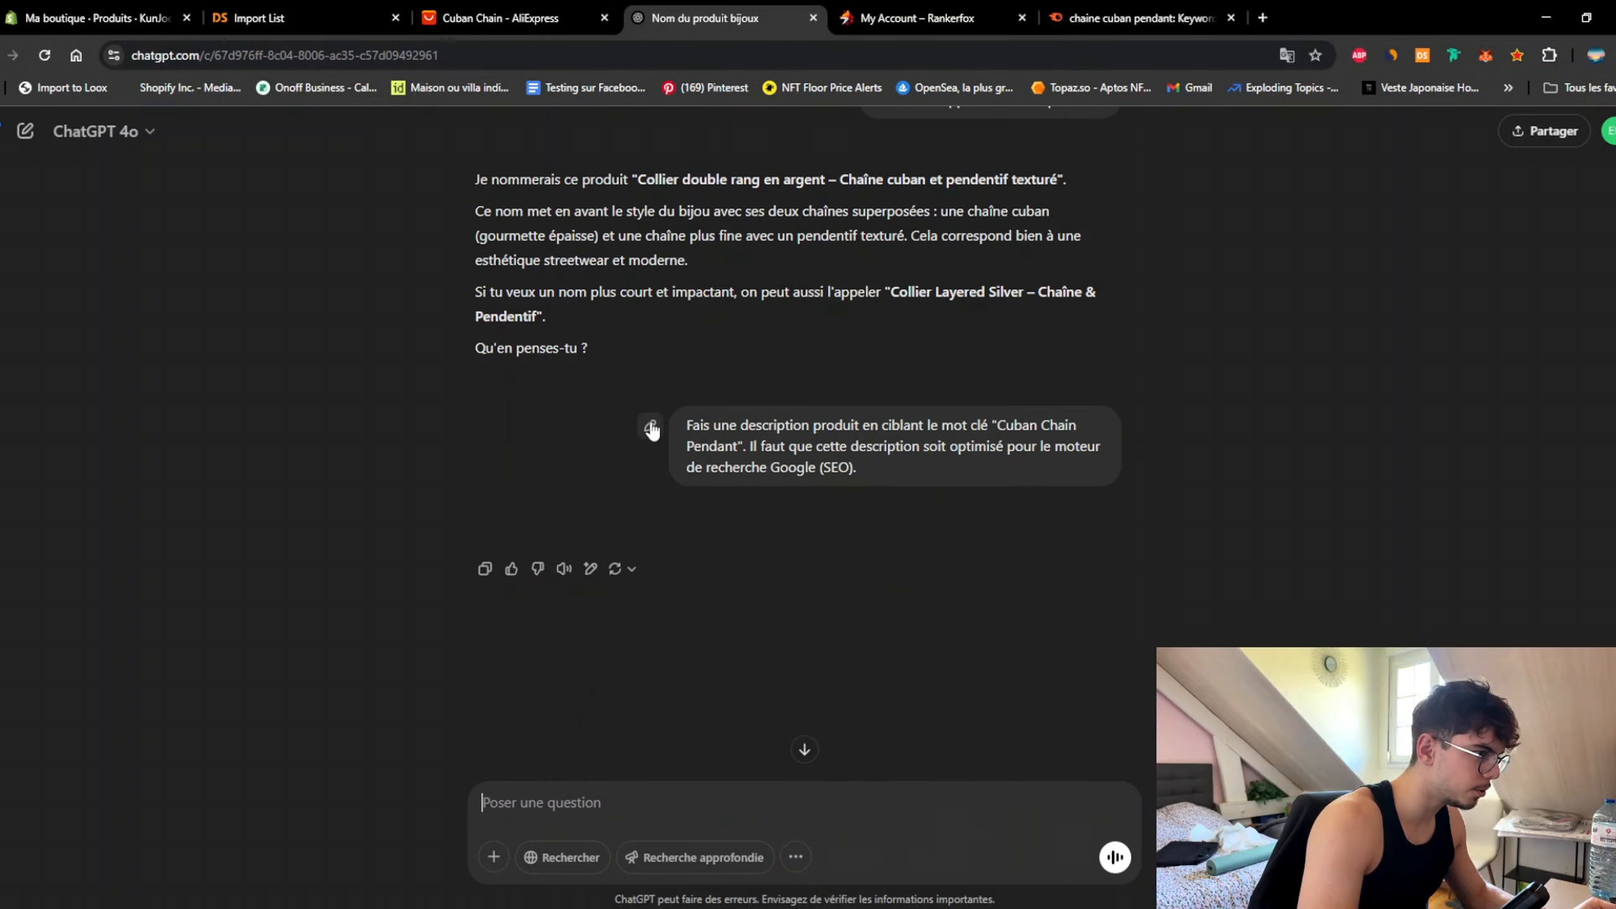
click(650, 428)
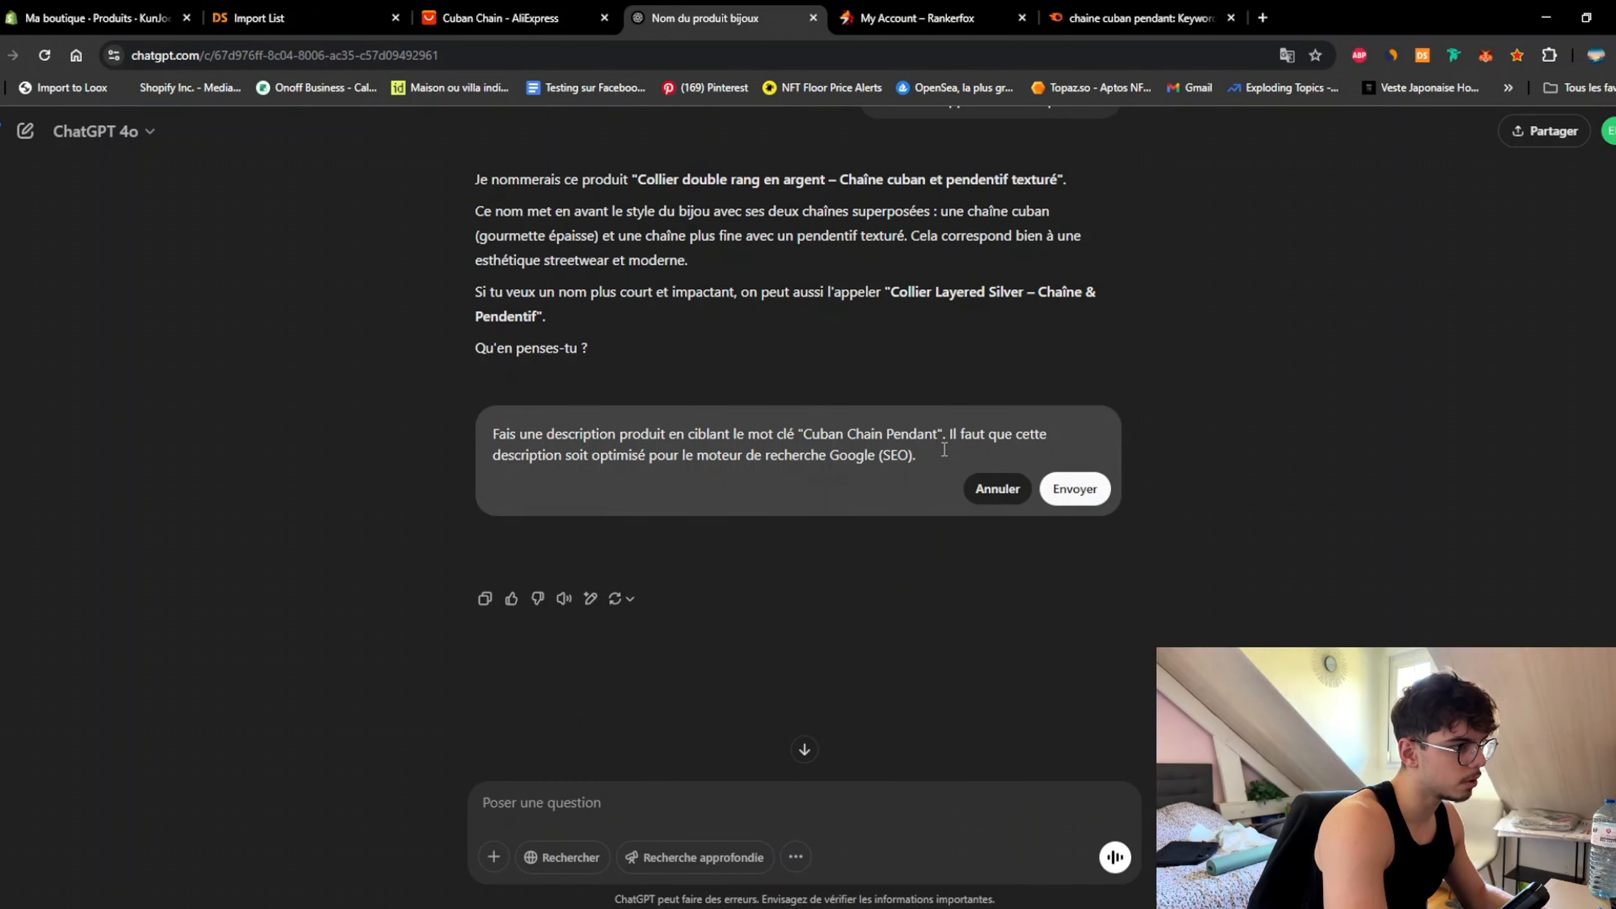
Step: Extend the prompt to require an H2 on the keyword, a product paragraph and a marketing H3
key(shift+Return)
key(shift+Return)
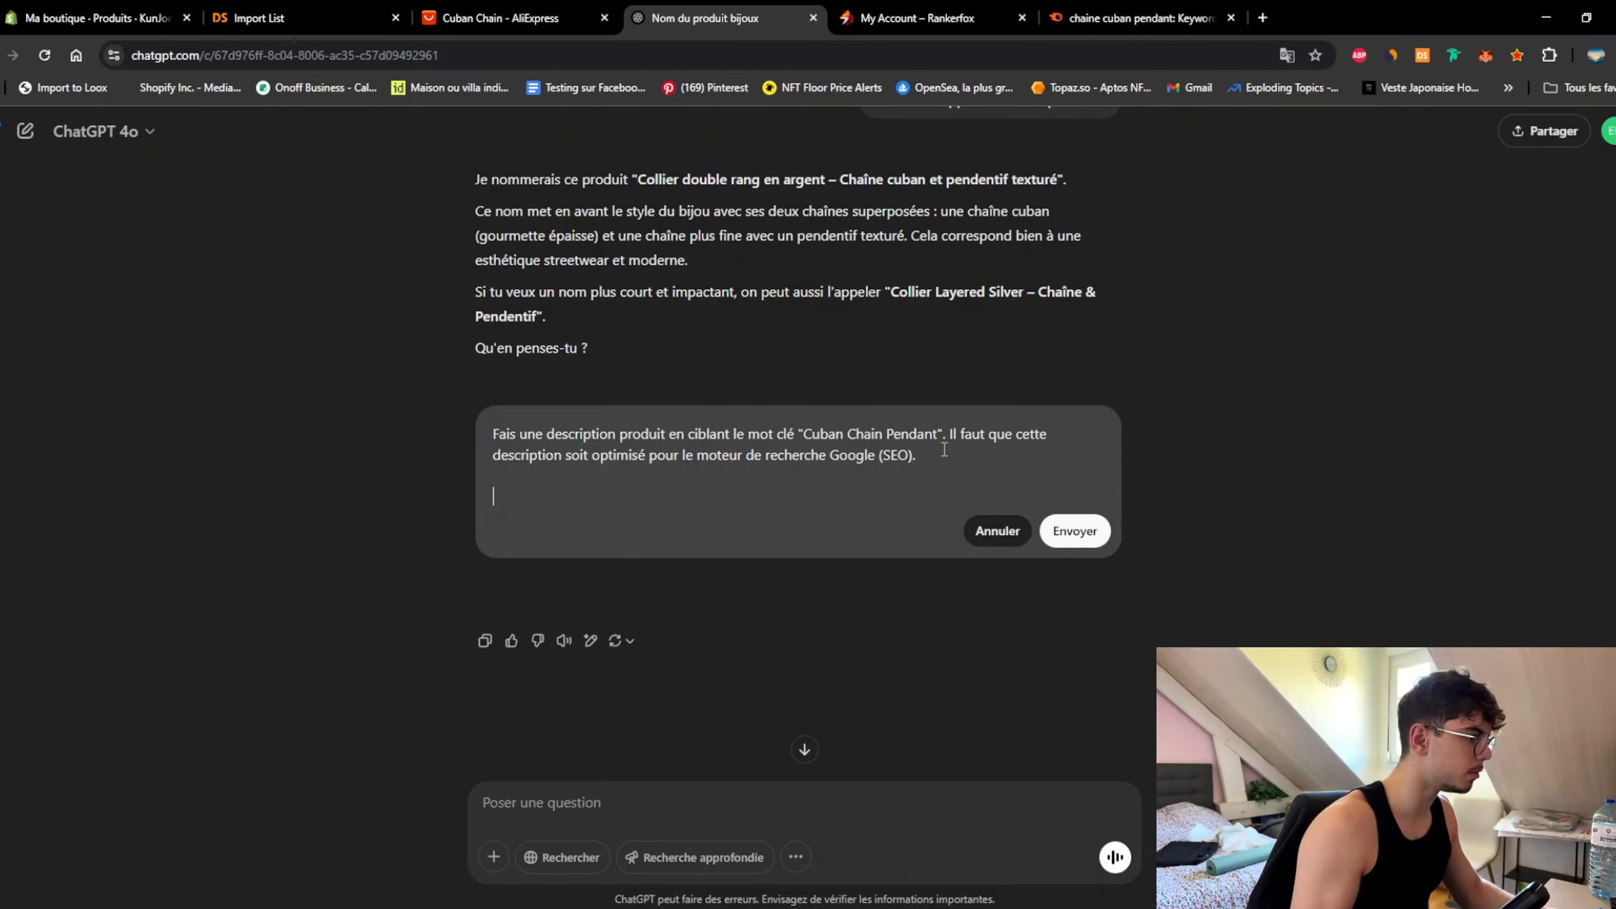
text(Je vo)
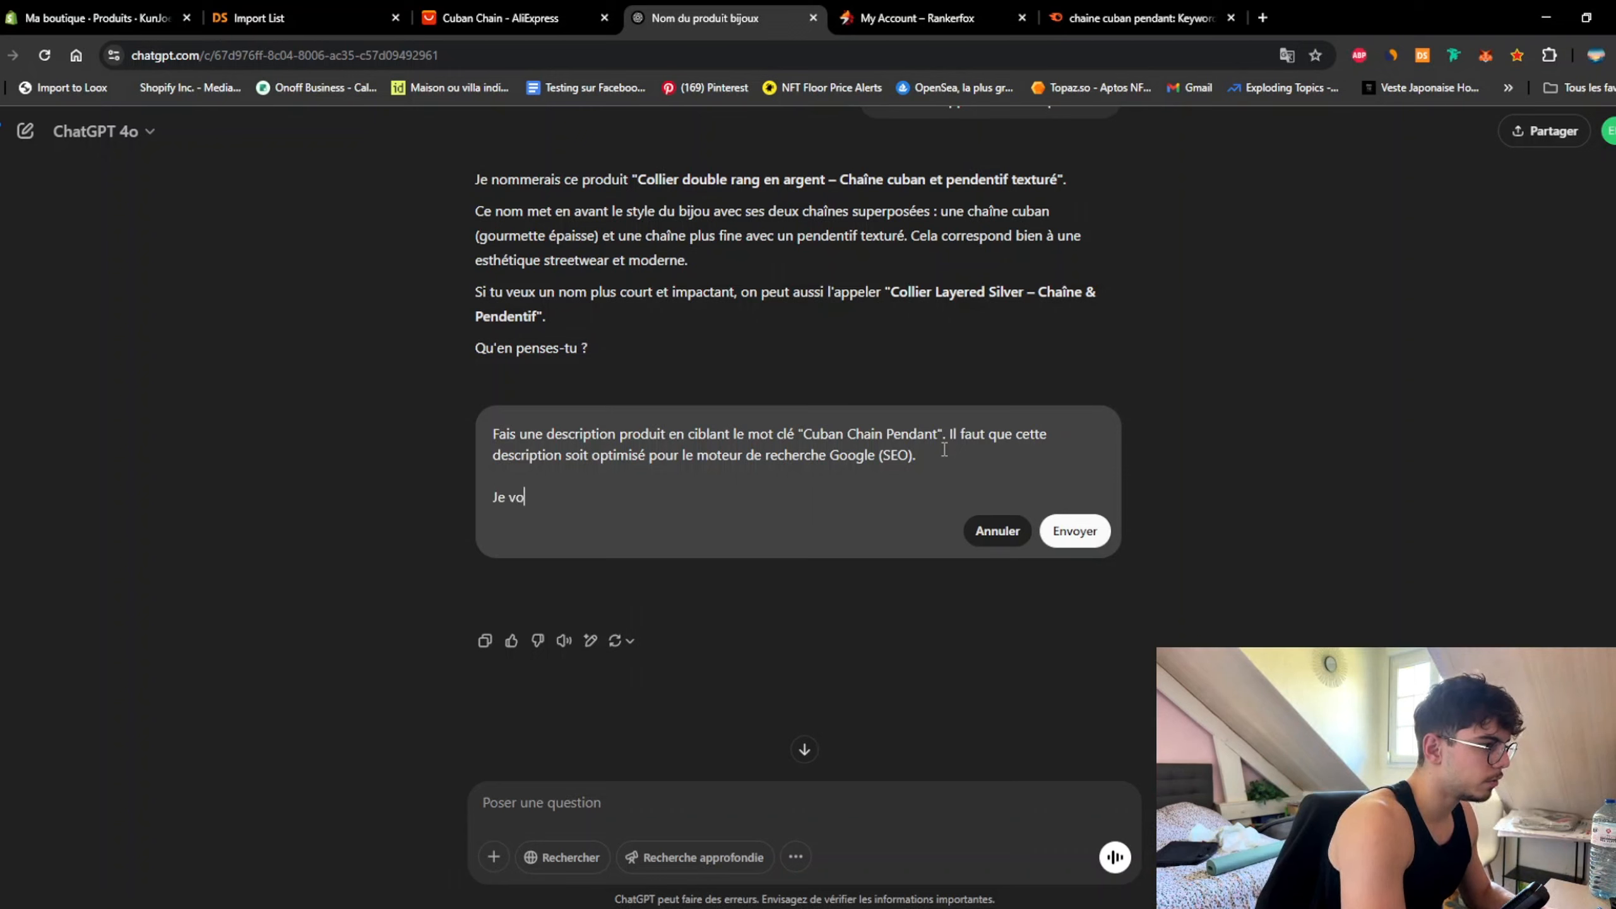
text(udrais un tit)
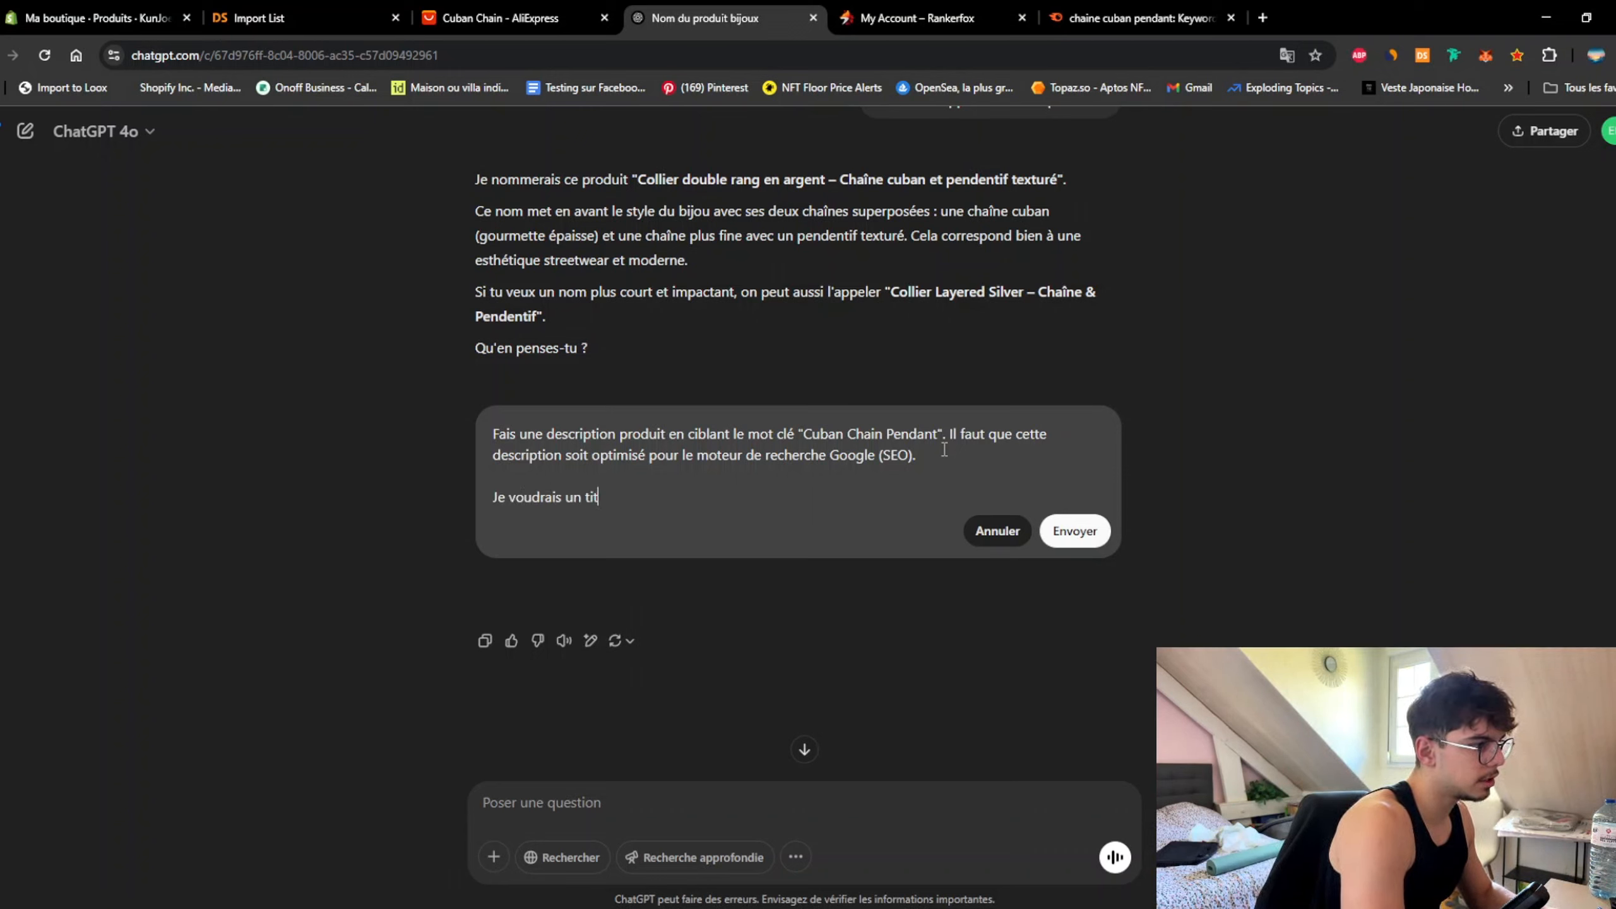
text(re h2 pa)
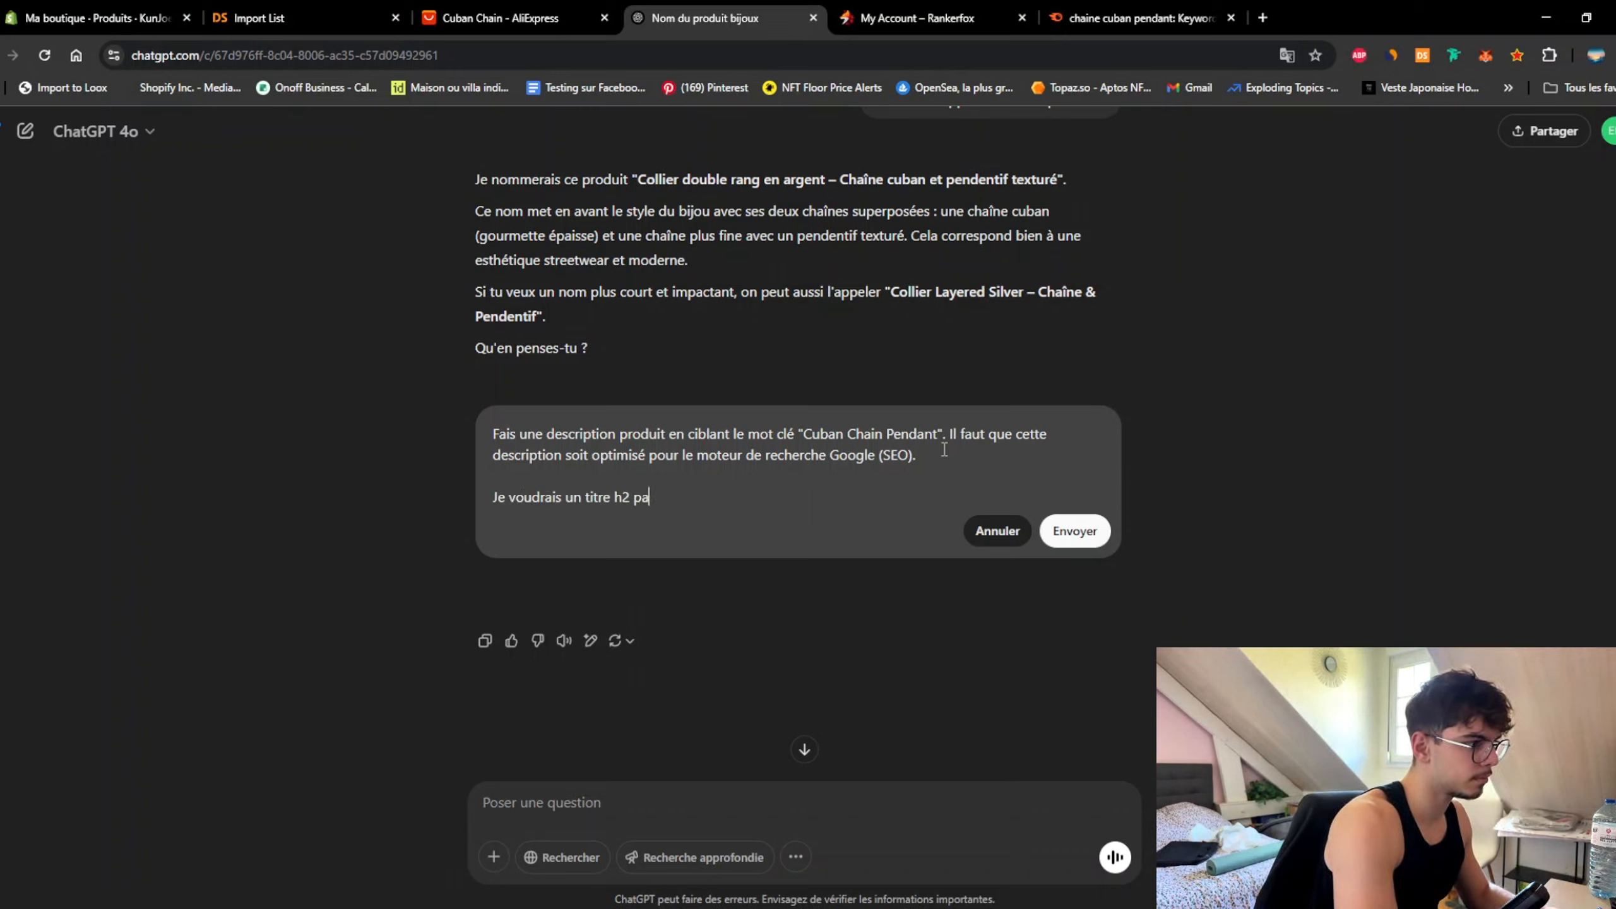
text(r rapport au mot clé)
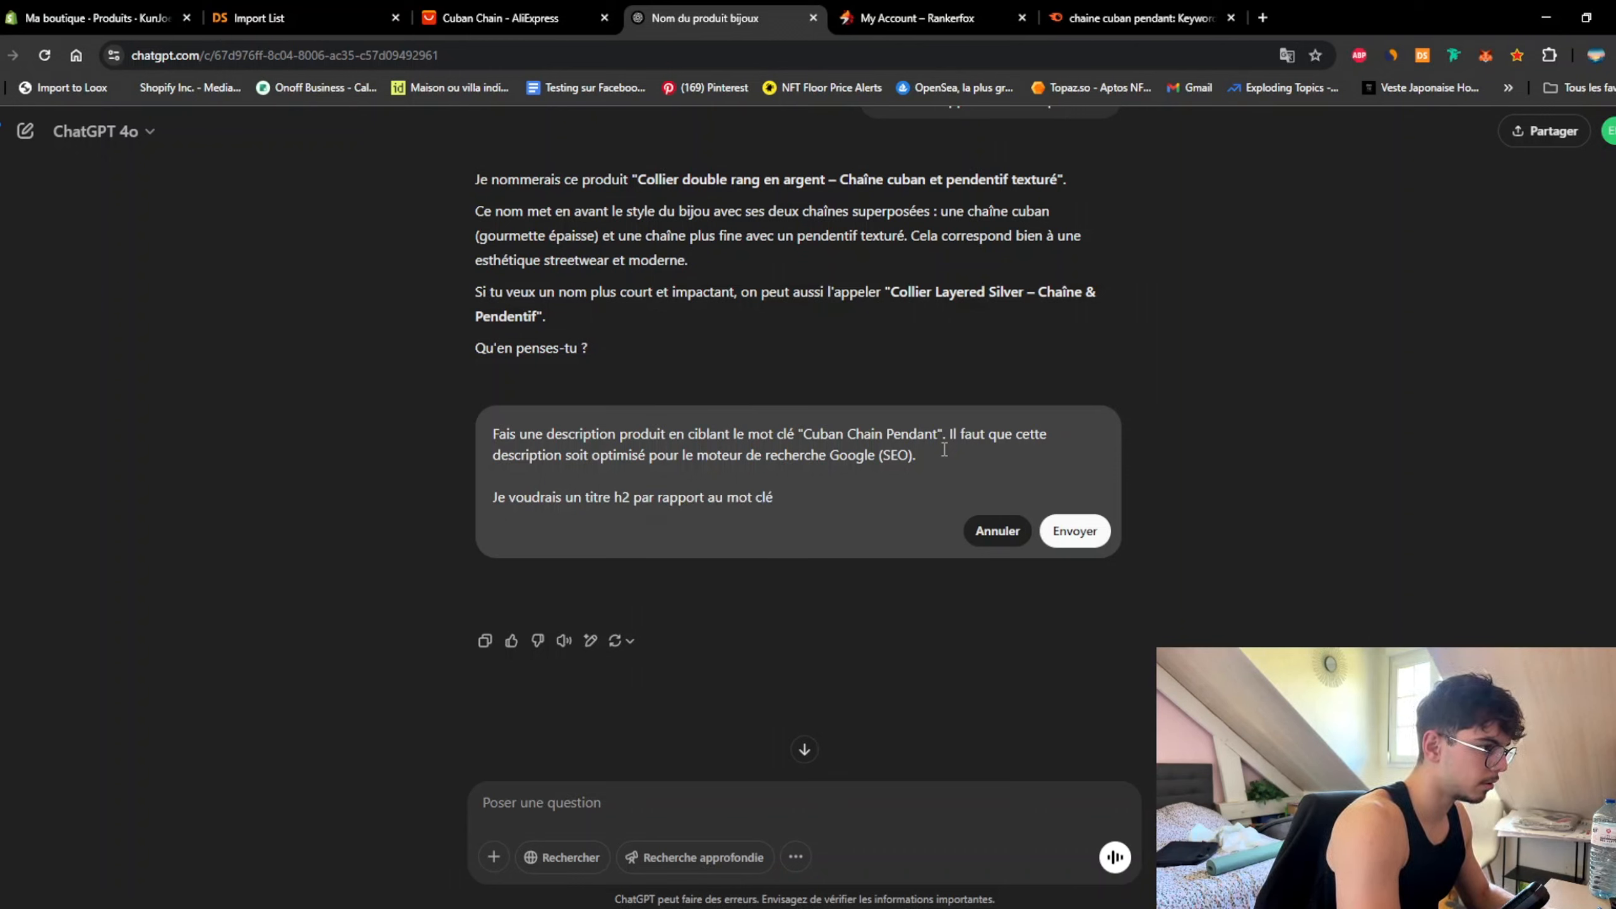
text( du produit)
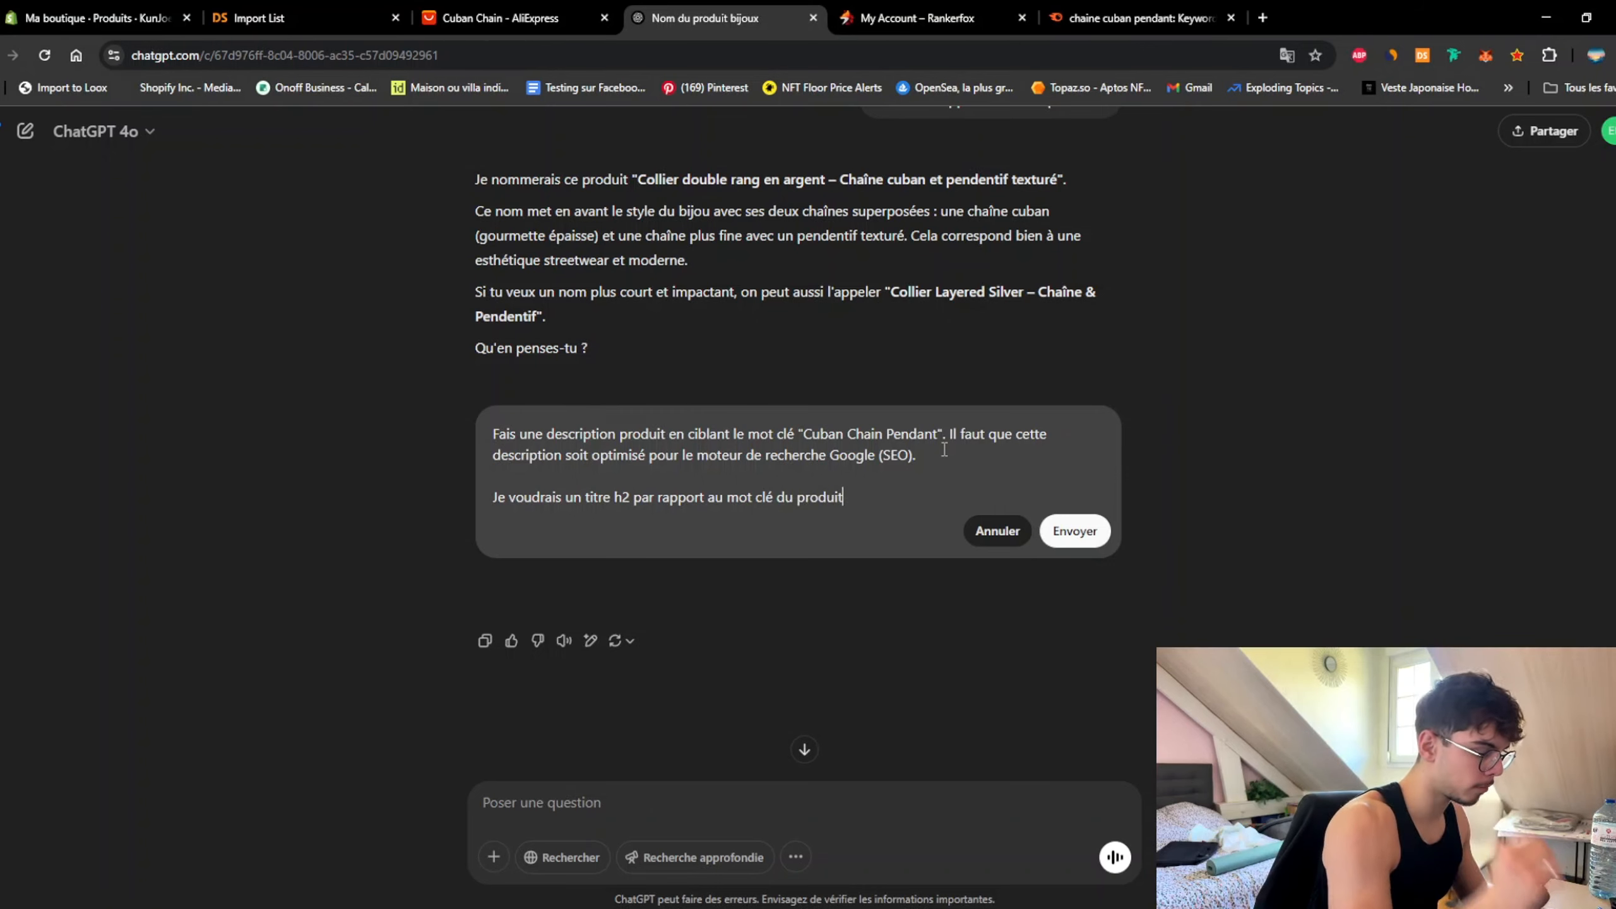
key(shift+Return)
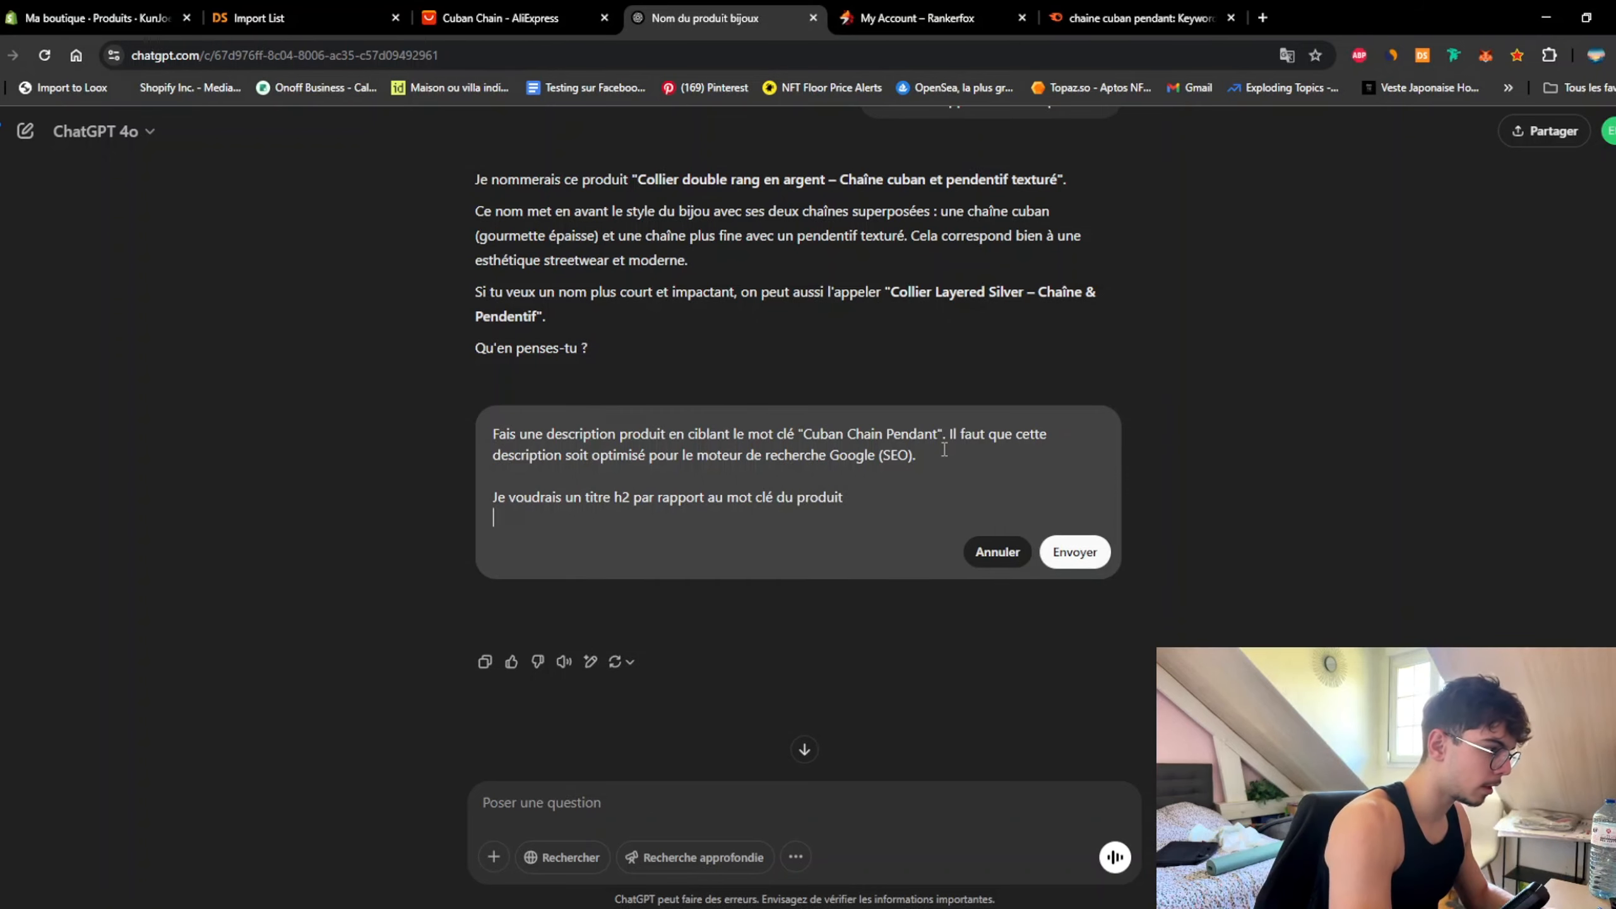
text(un paragra)
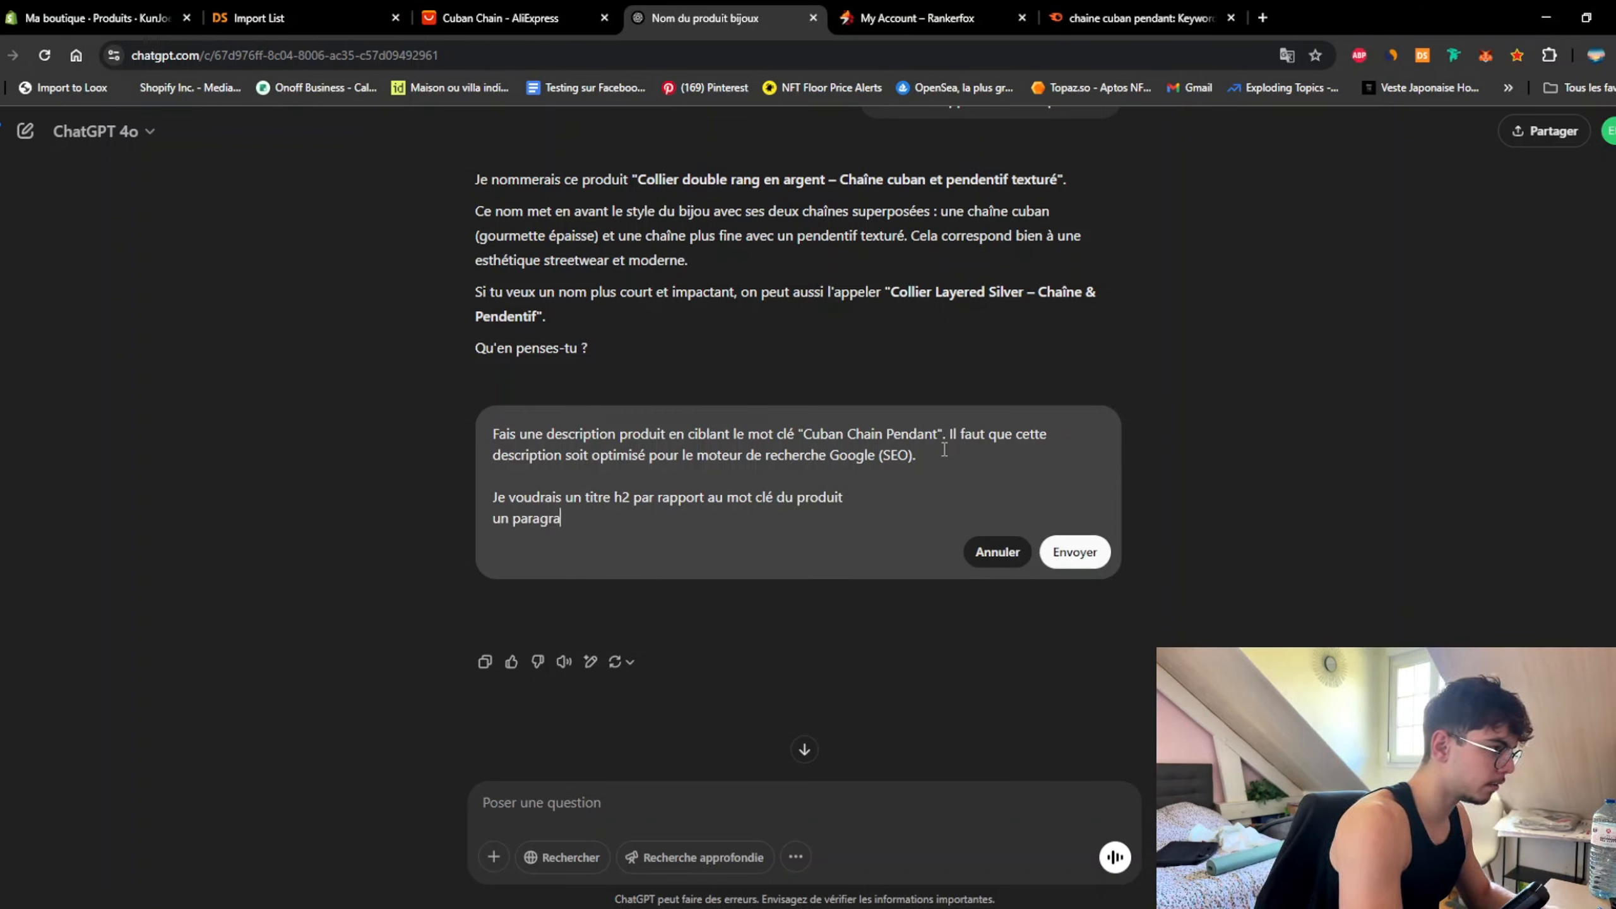
text(phe décriv)
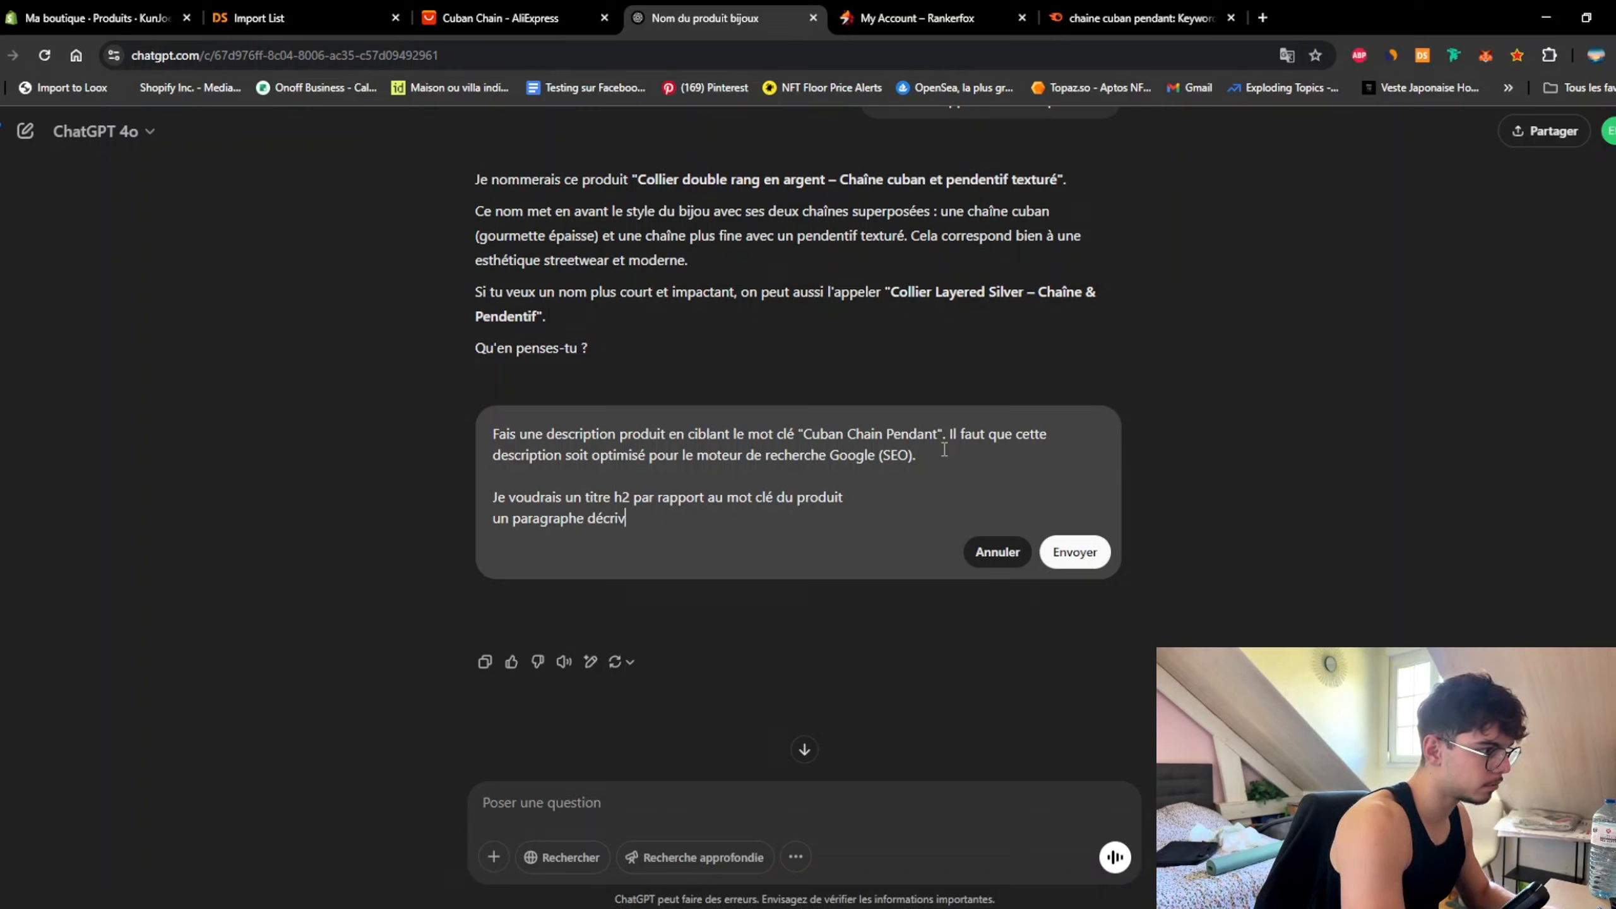
text(ant le produit)
key(shift+Return)
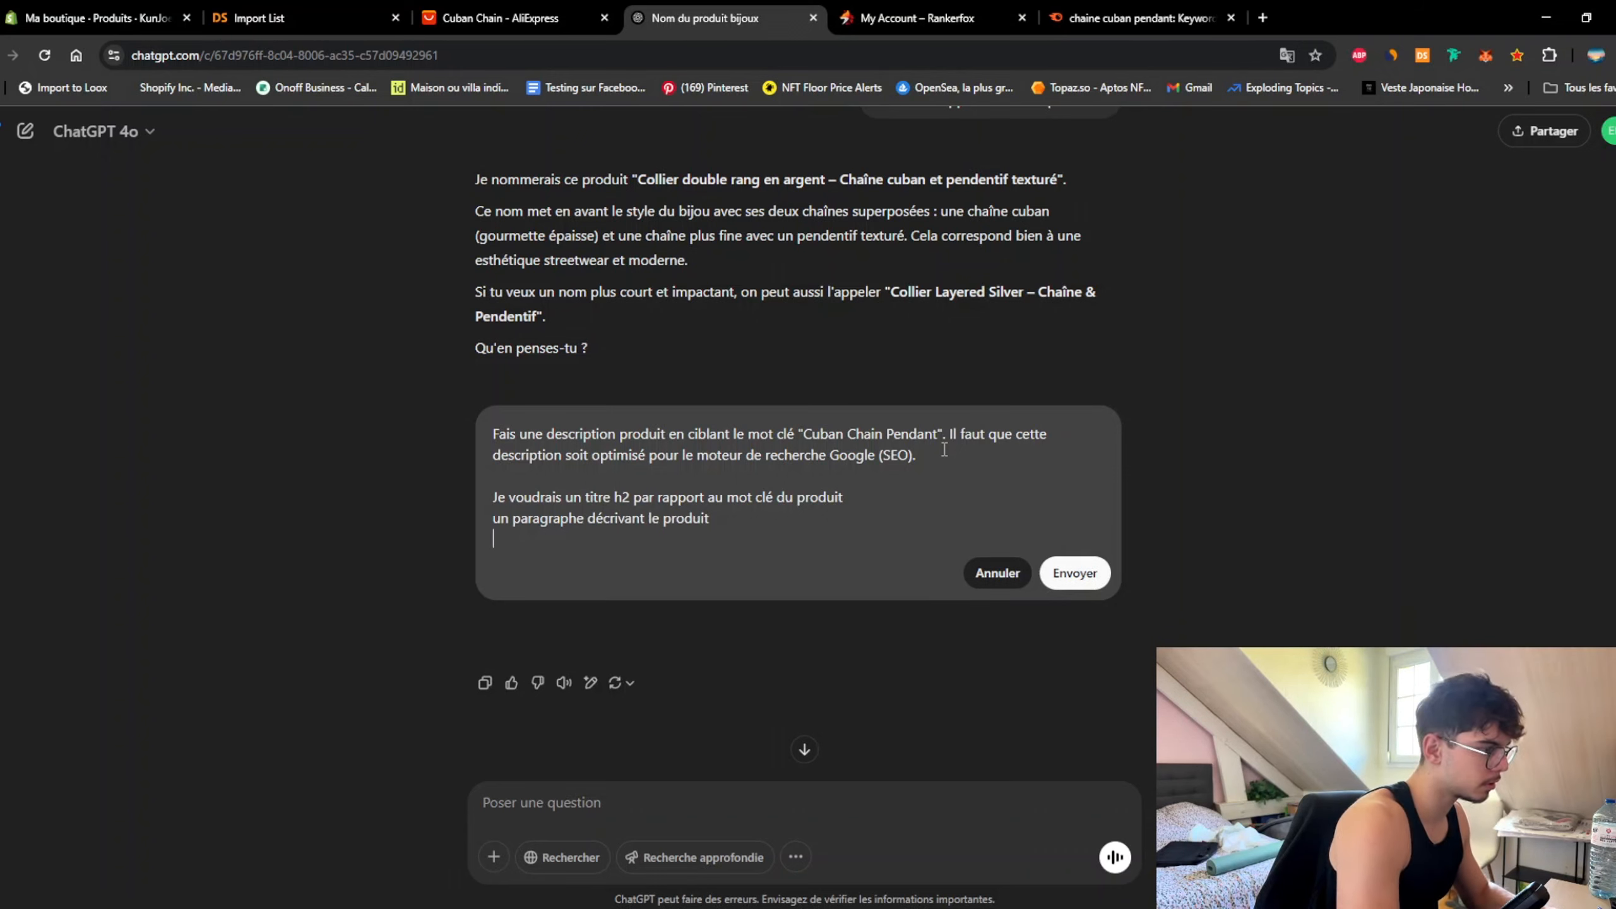
text(Un h 3)
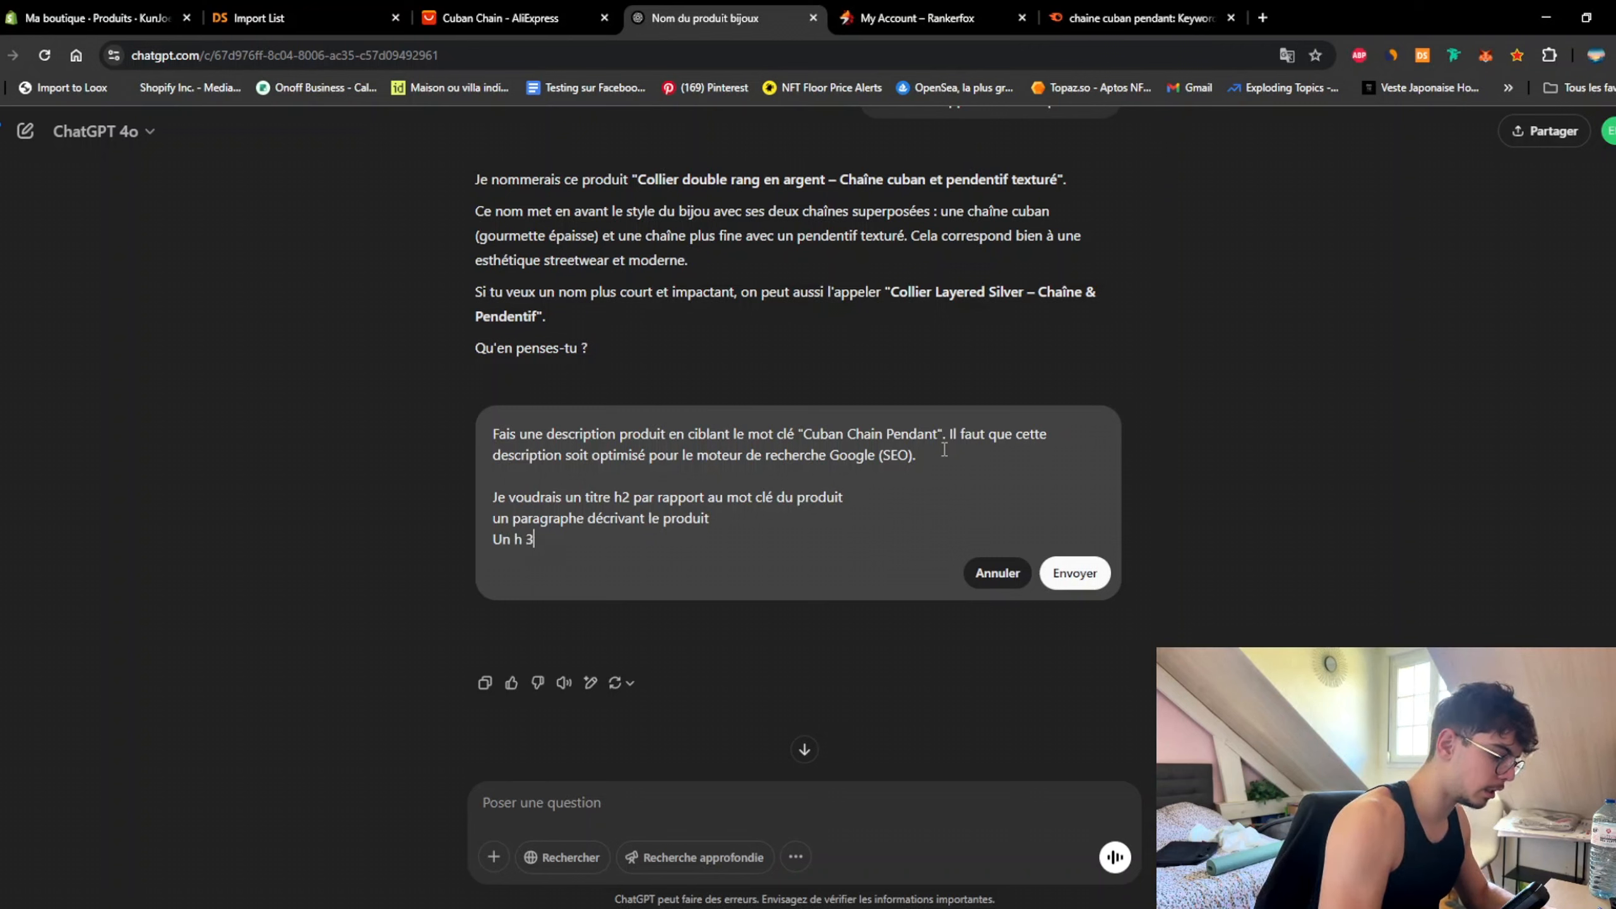
key(BackSpace)
key(BackSpace)
text(3)
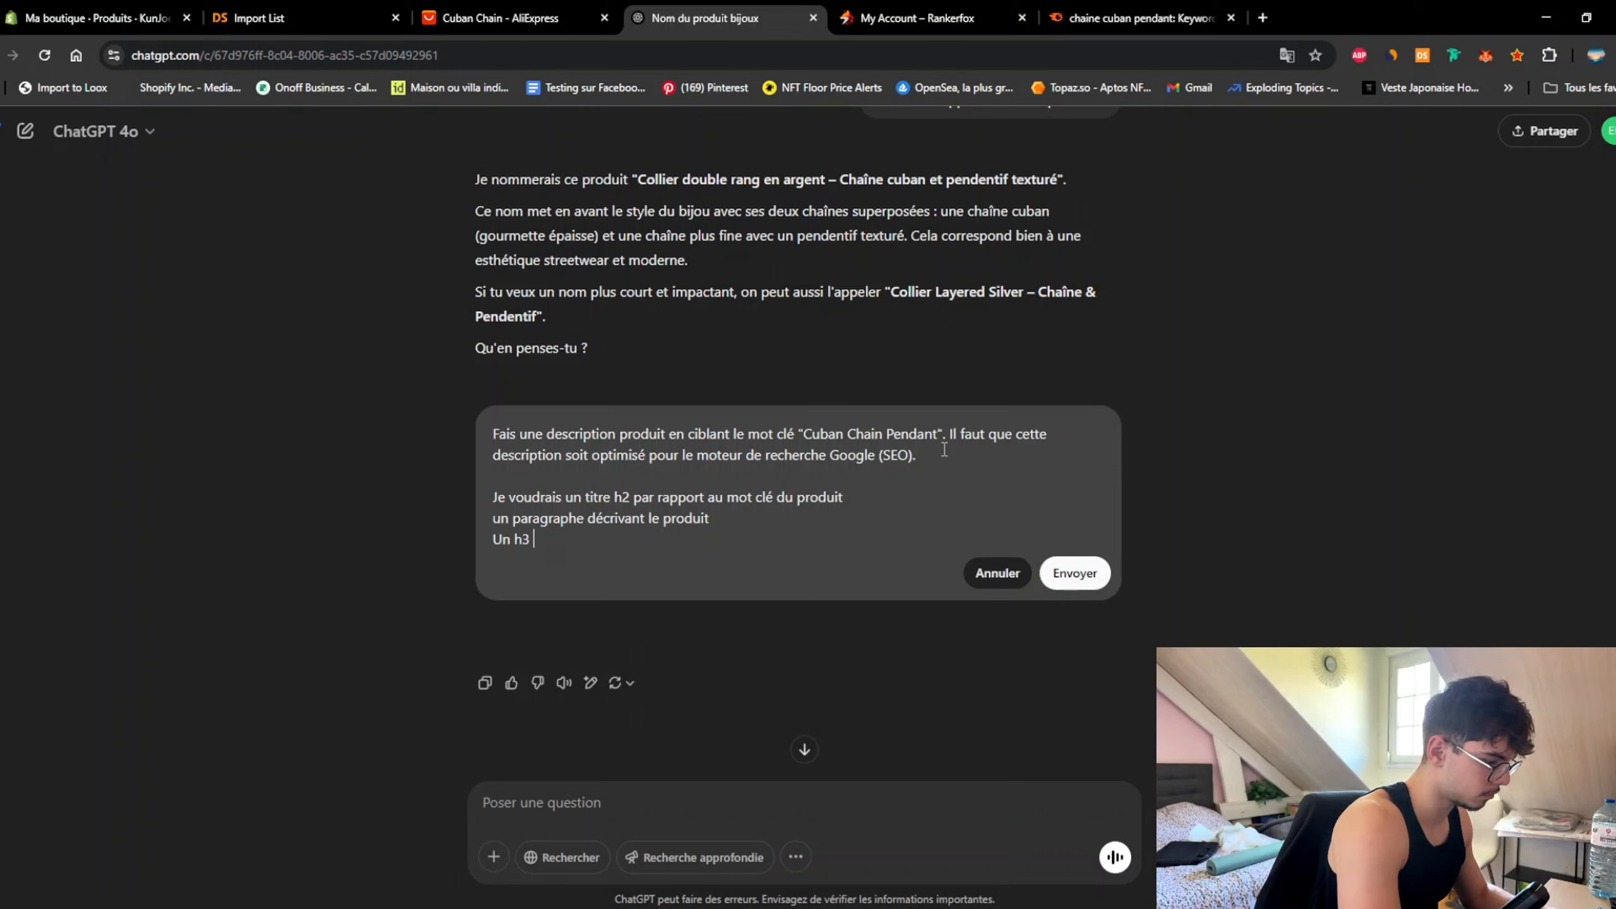
text( énonc)
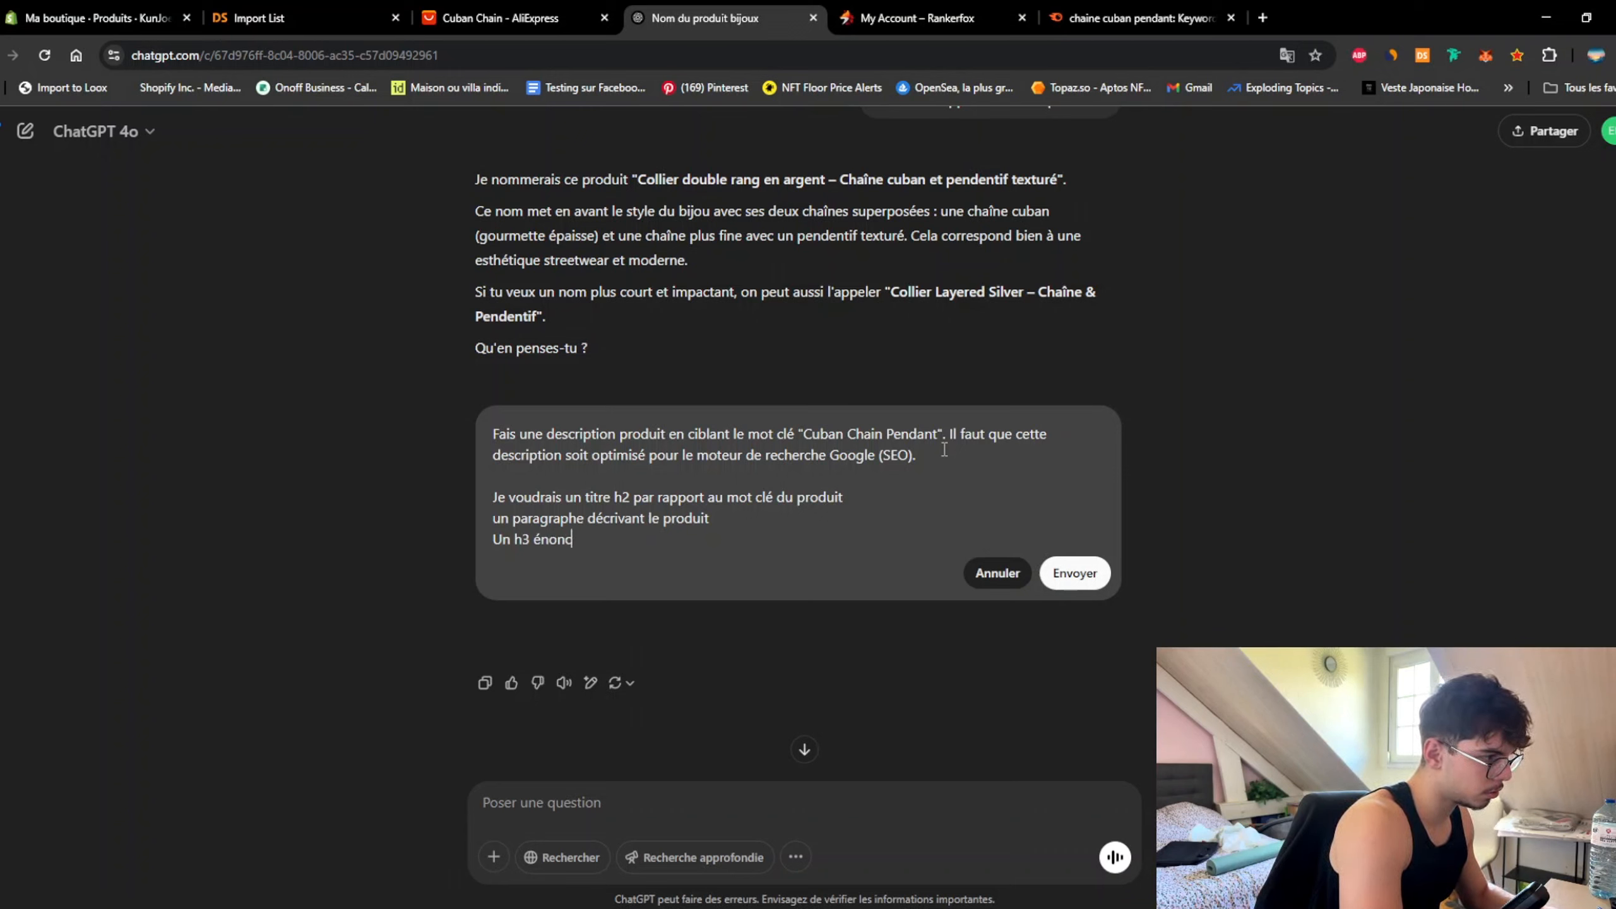
text(ant des argume)
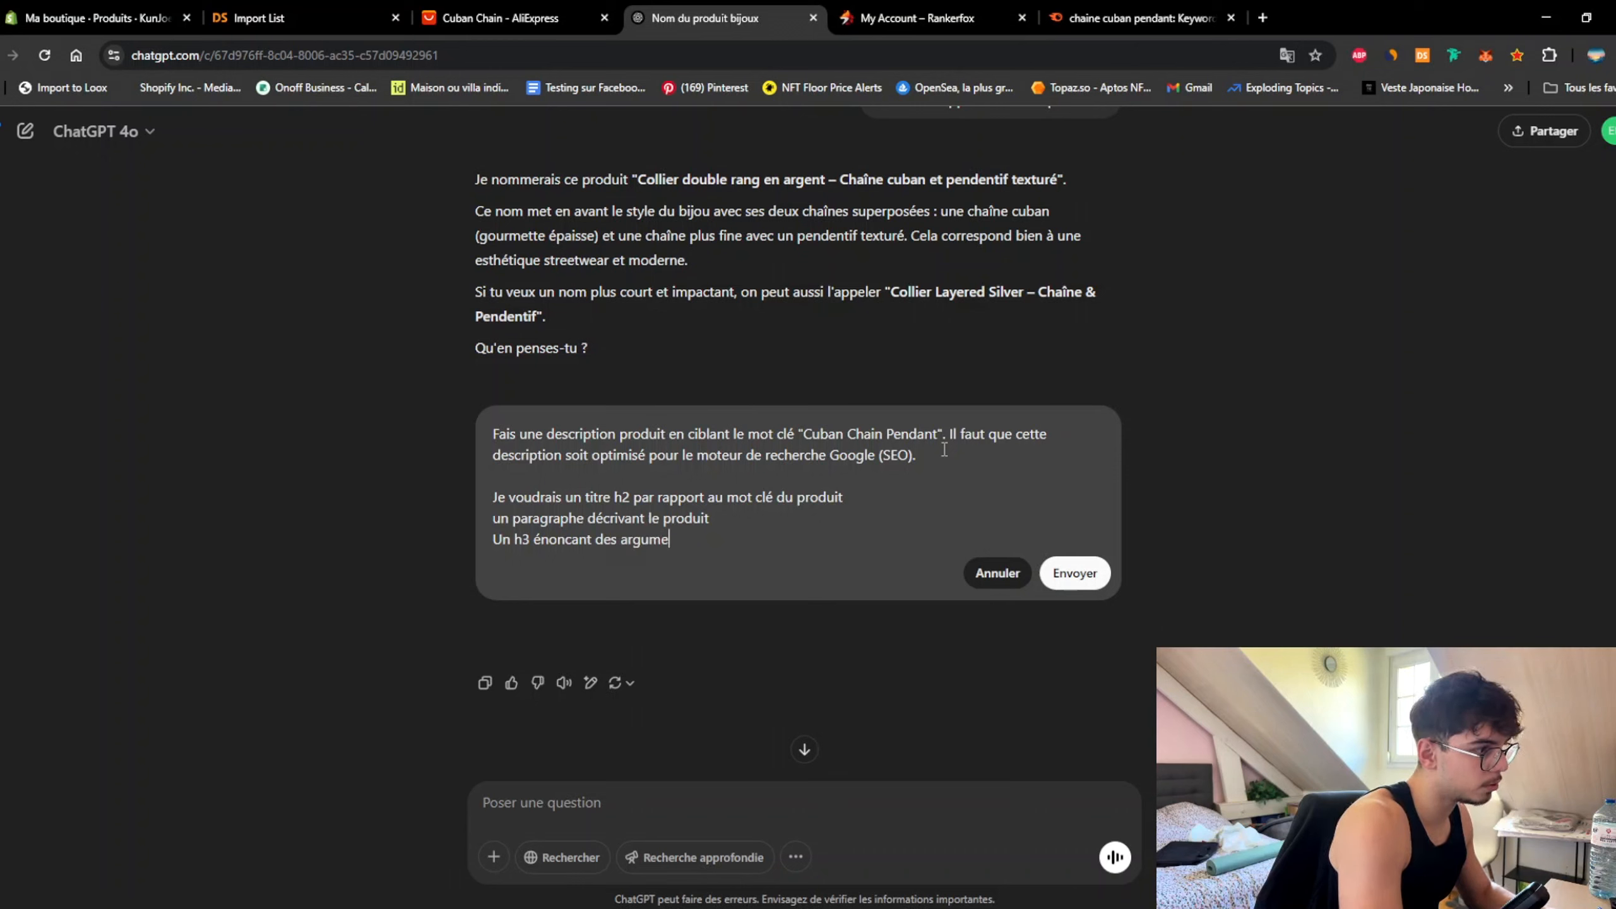
text(nts marketing)
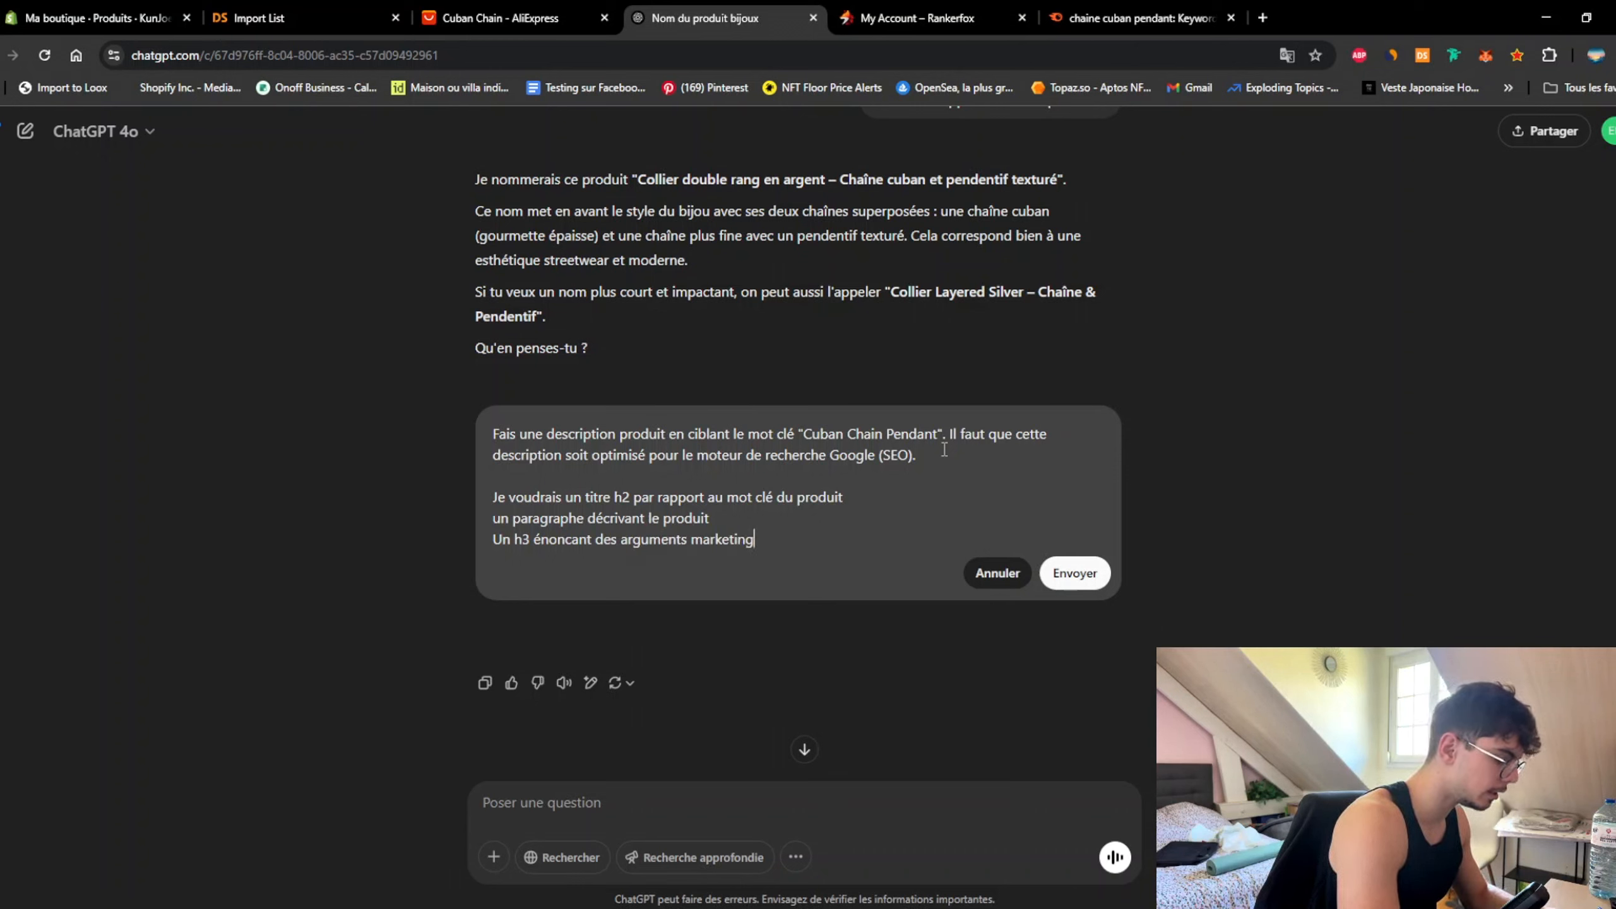
text( pour)
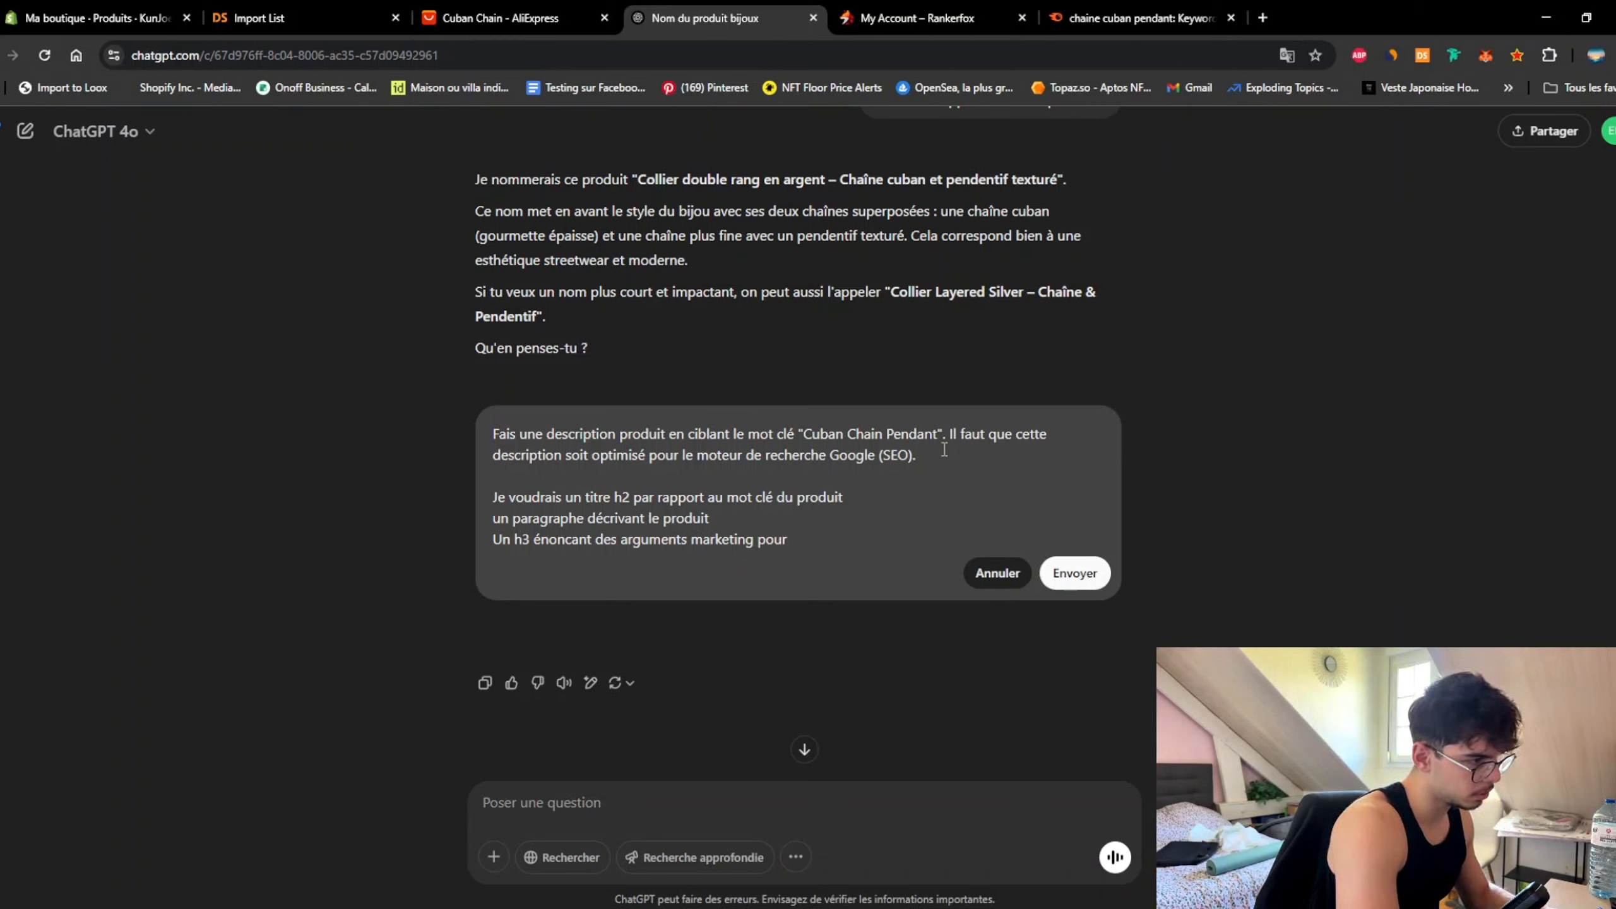
text( le produit)
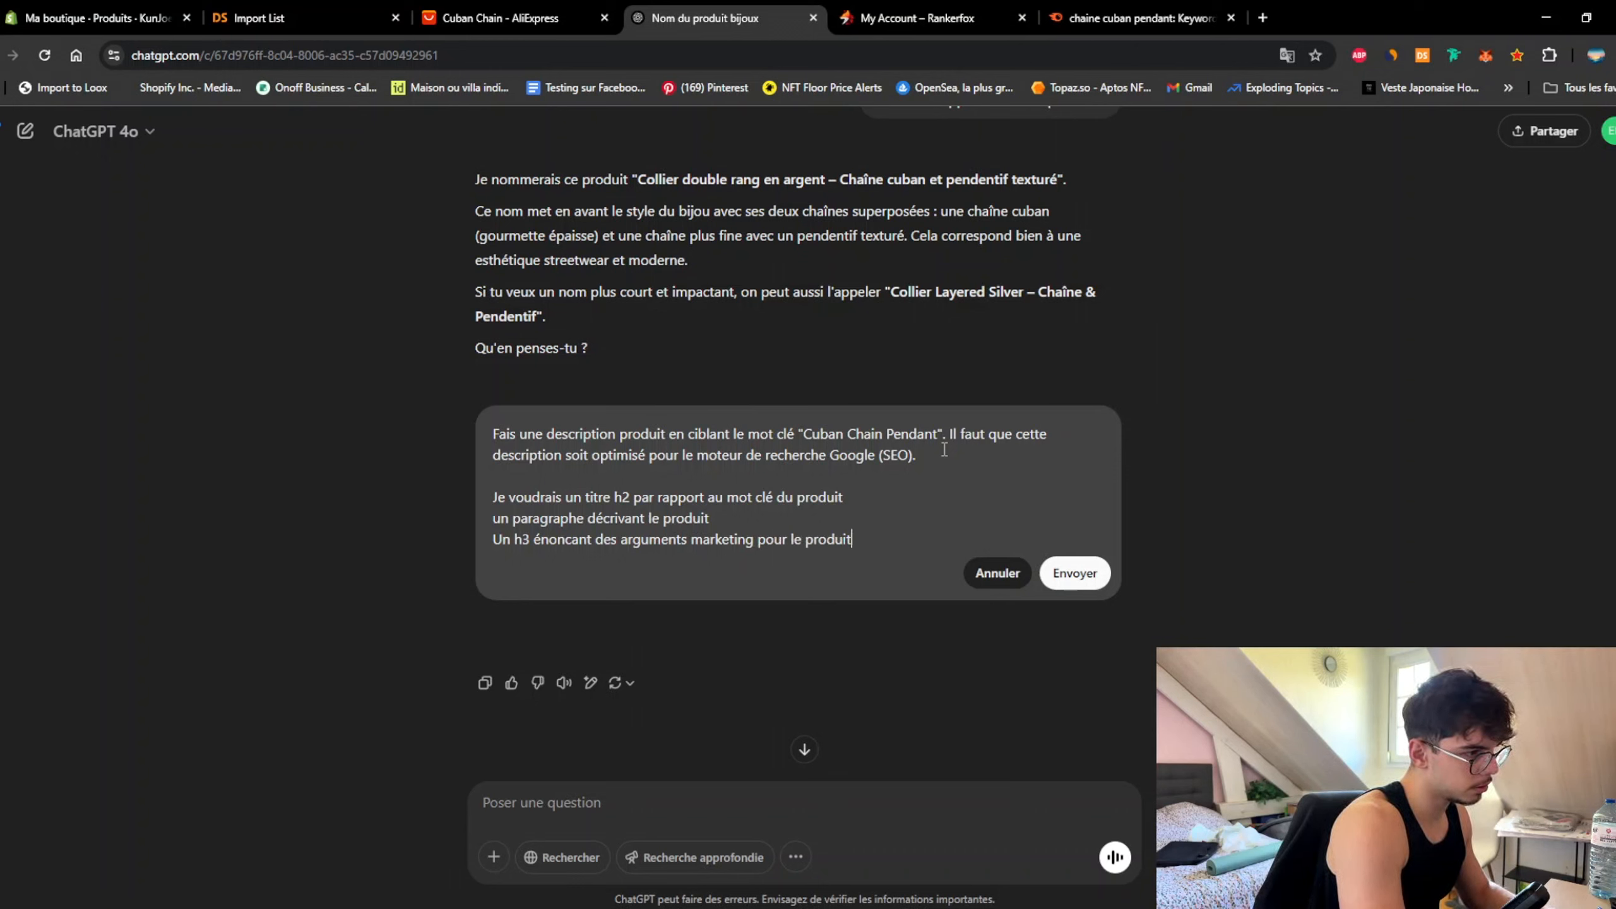
Step: Add requirements for 3 marketing bullets, a buying H3 and a closing paragraph, then send
key(shift+Return)
text(mett)
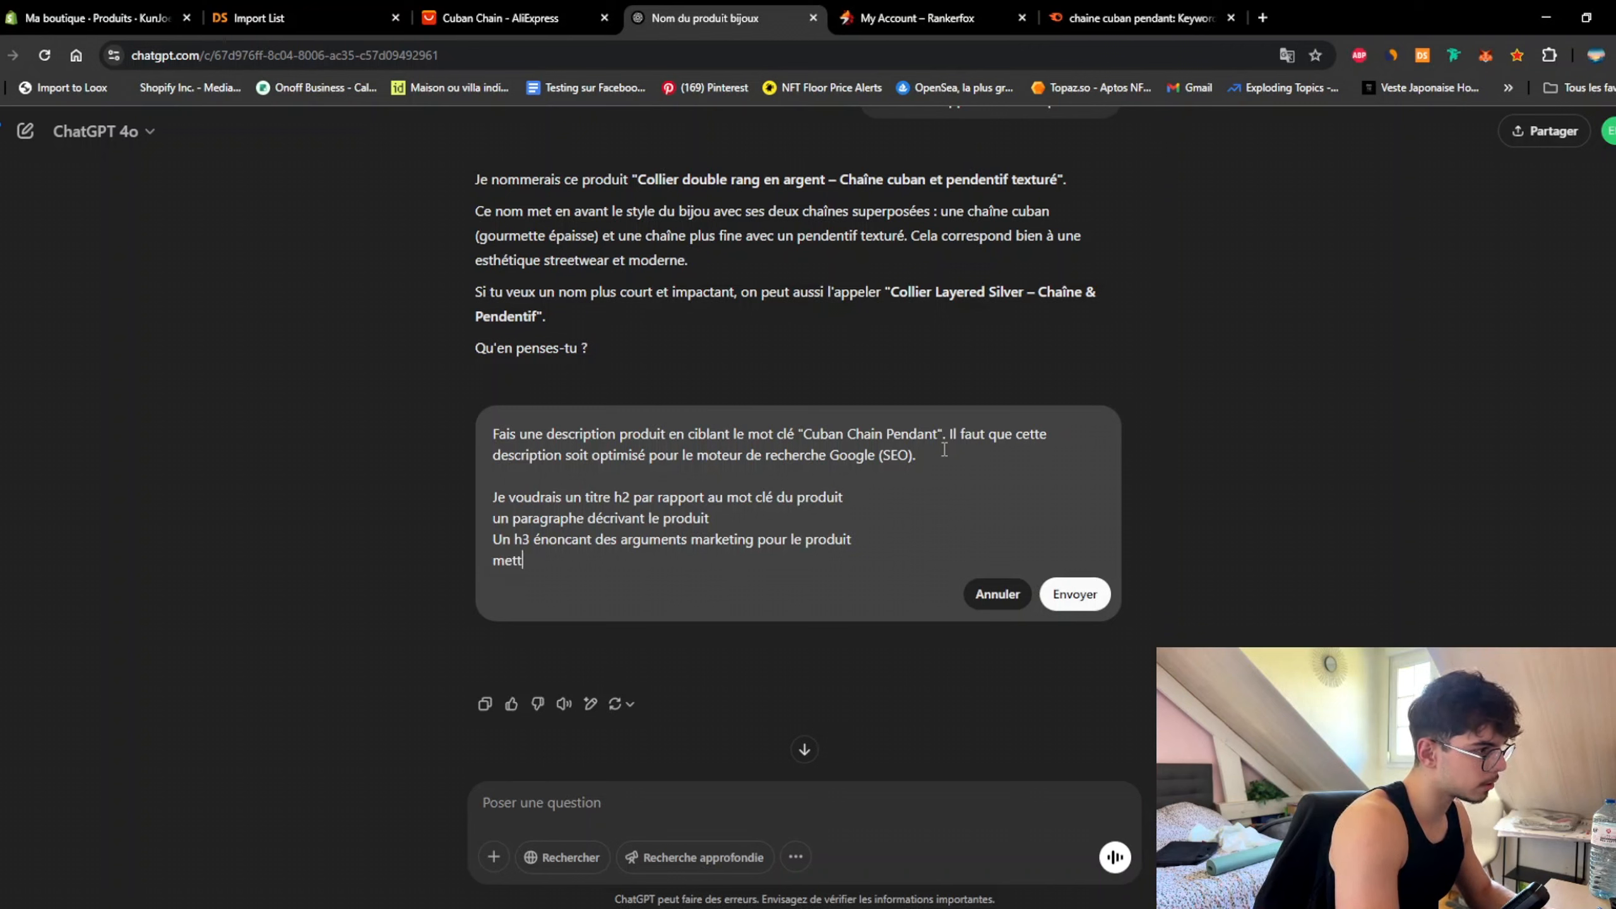
text(re des élém)
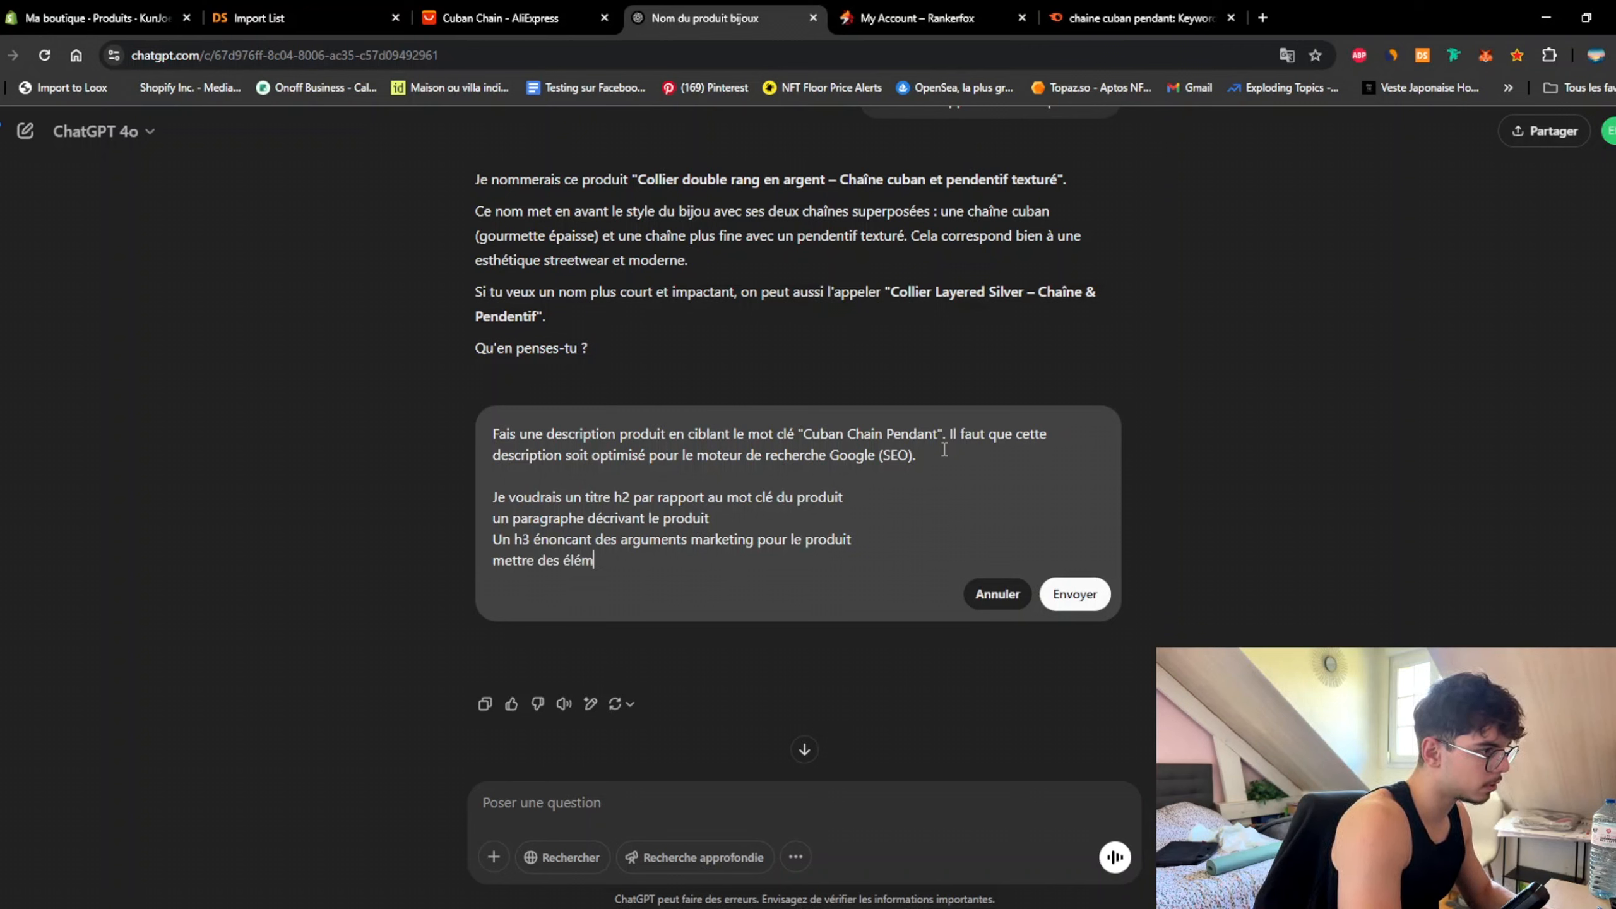
text(ents marketing so)
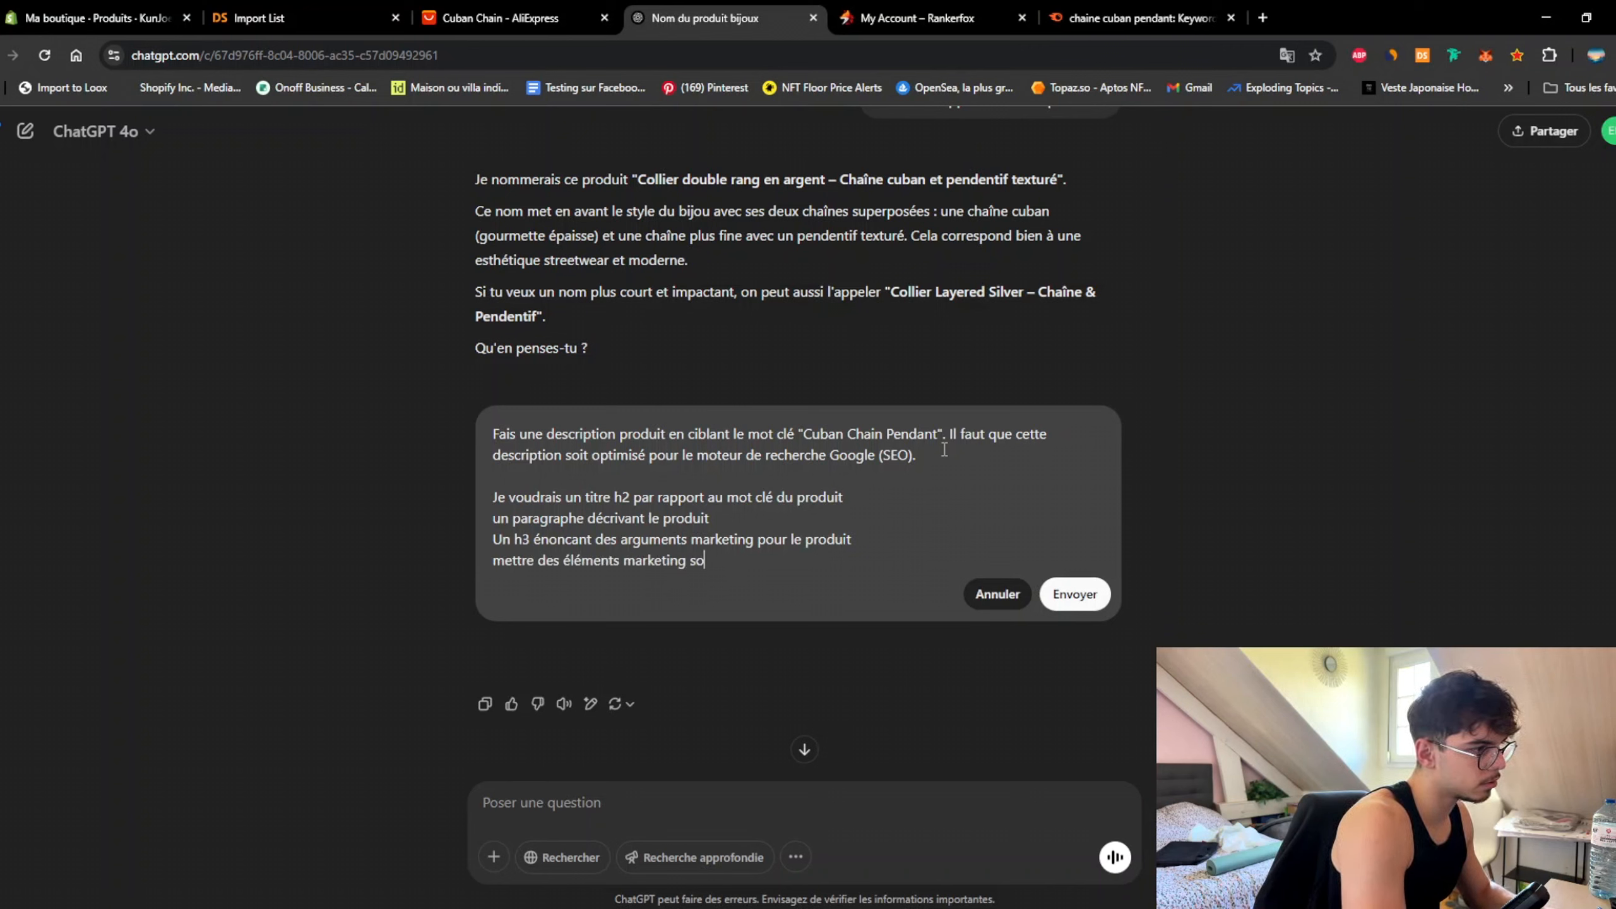
text(us un )
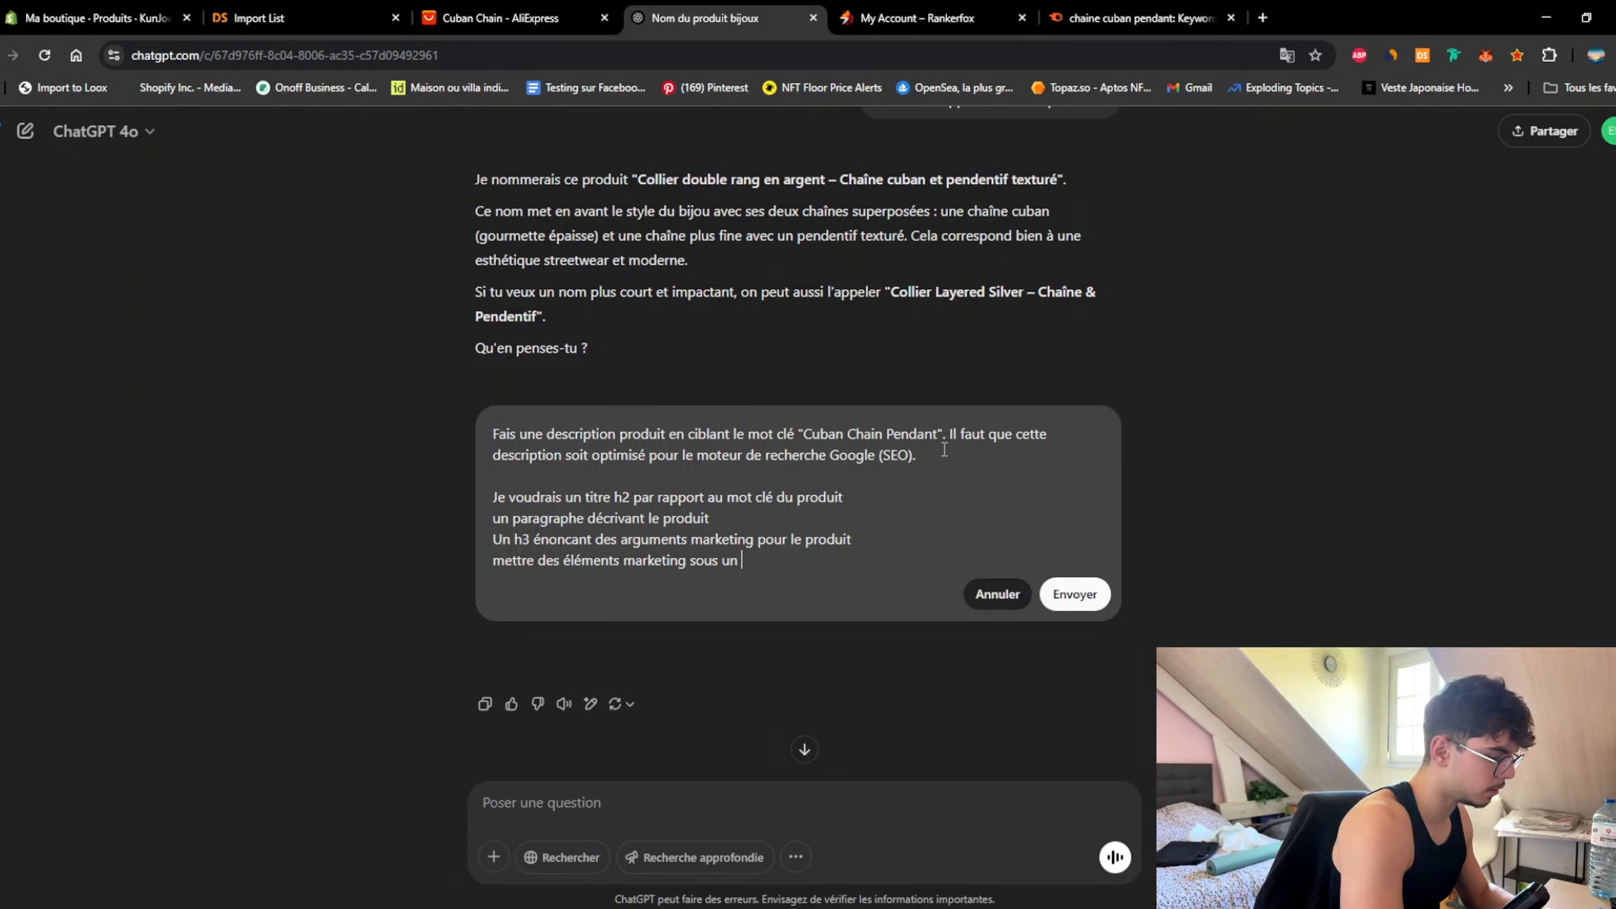
text(format de liste à )
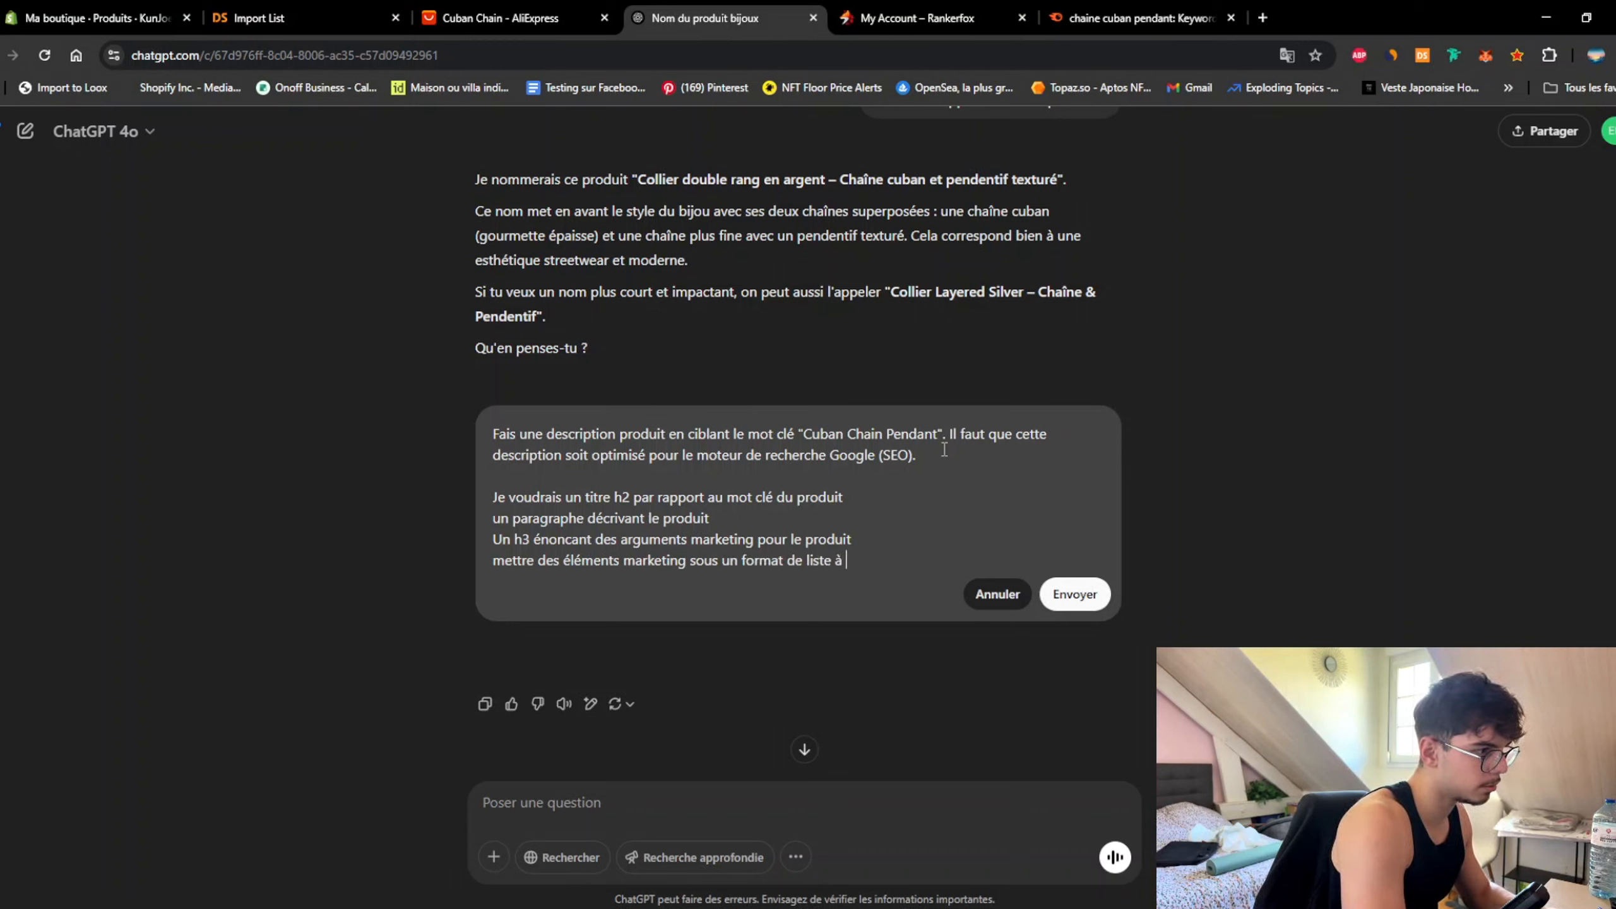
text(puce ()
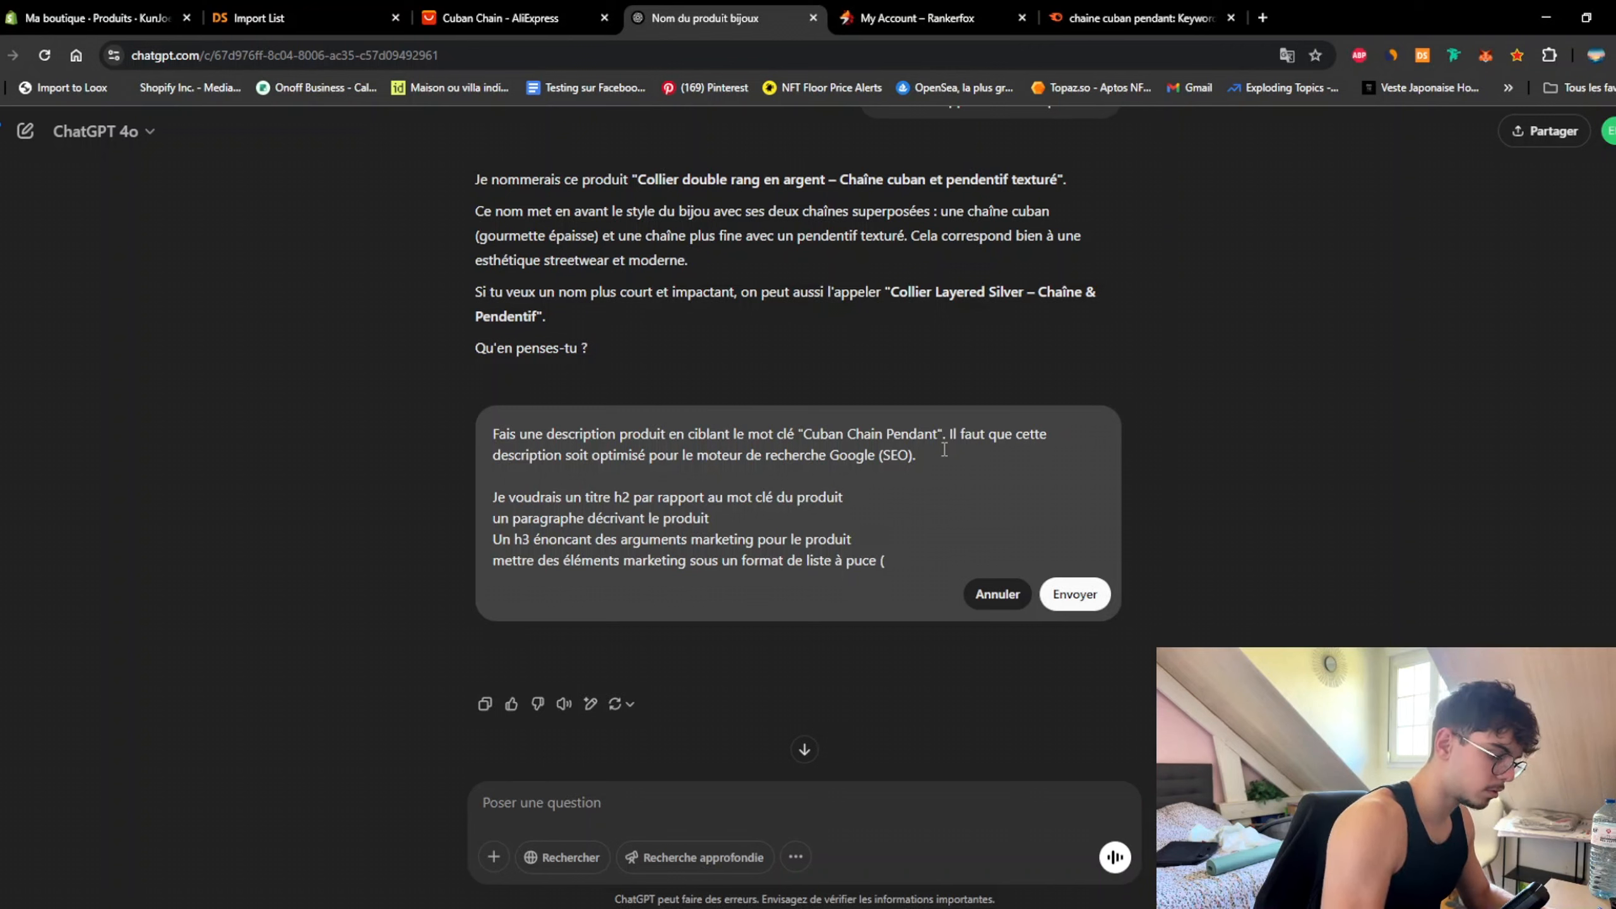
text(3 bullets poi)
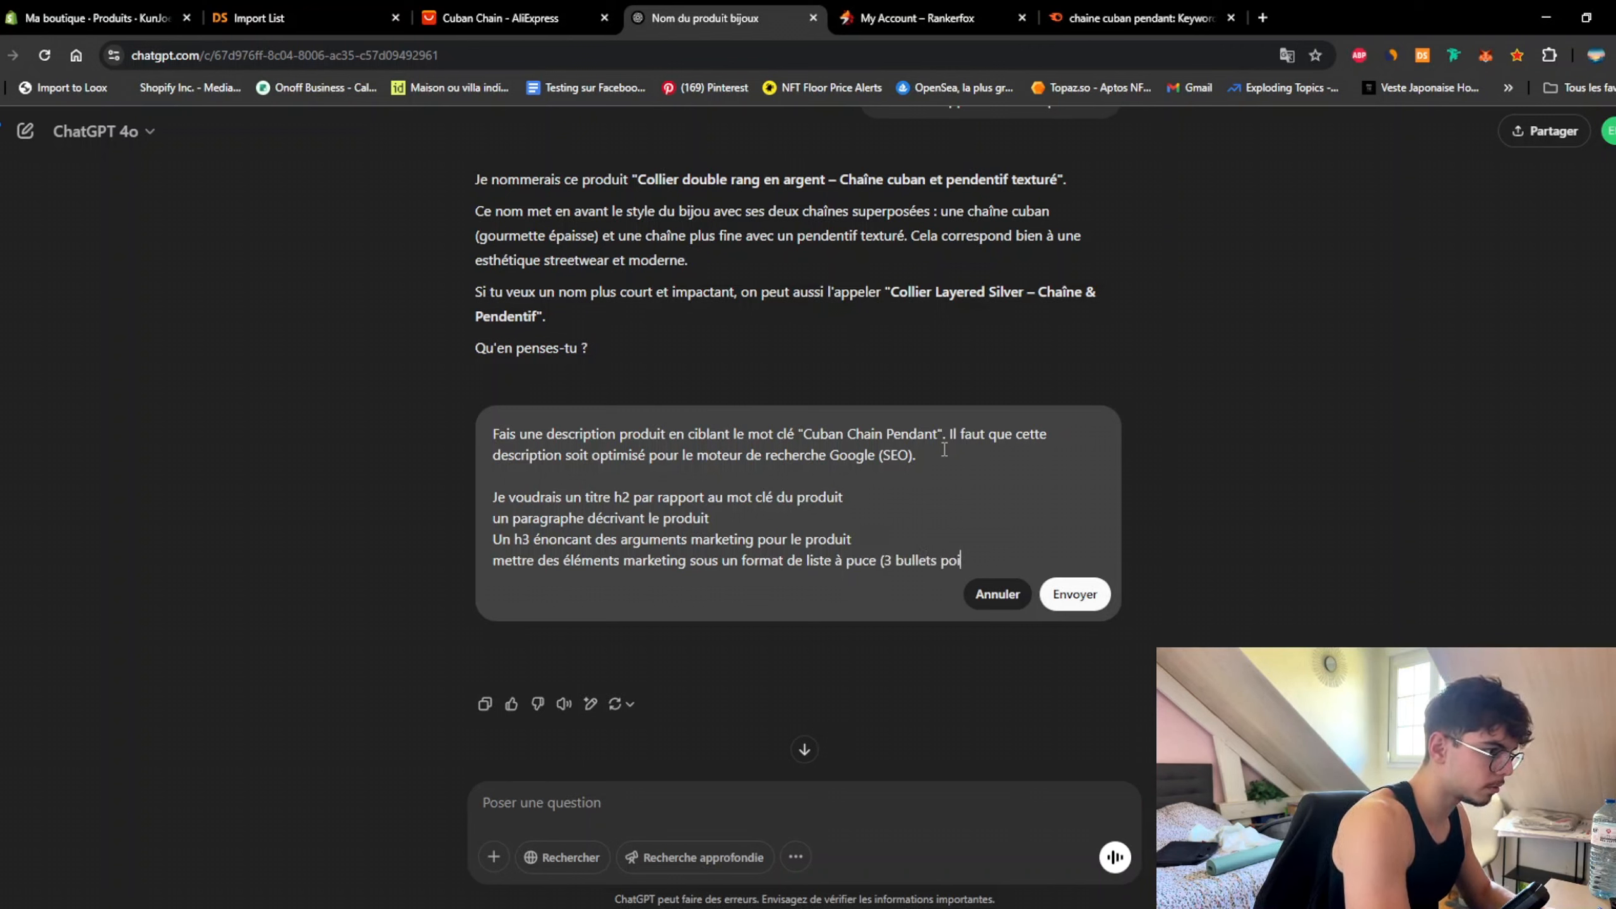
text(nts maximum)
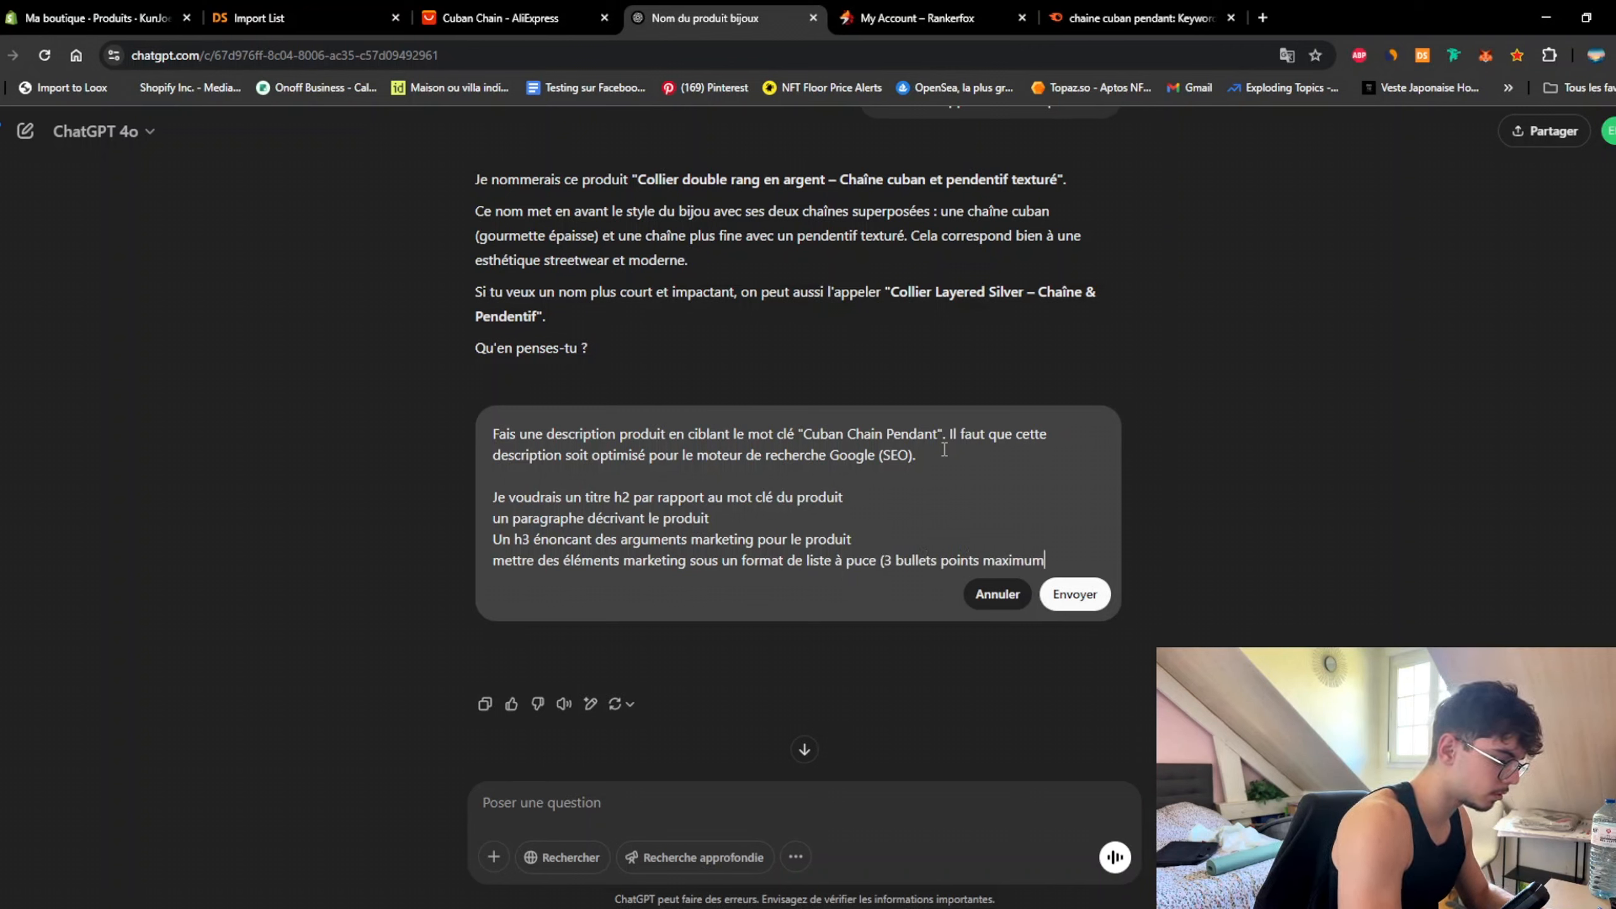
text())
key(Return)
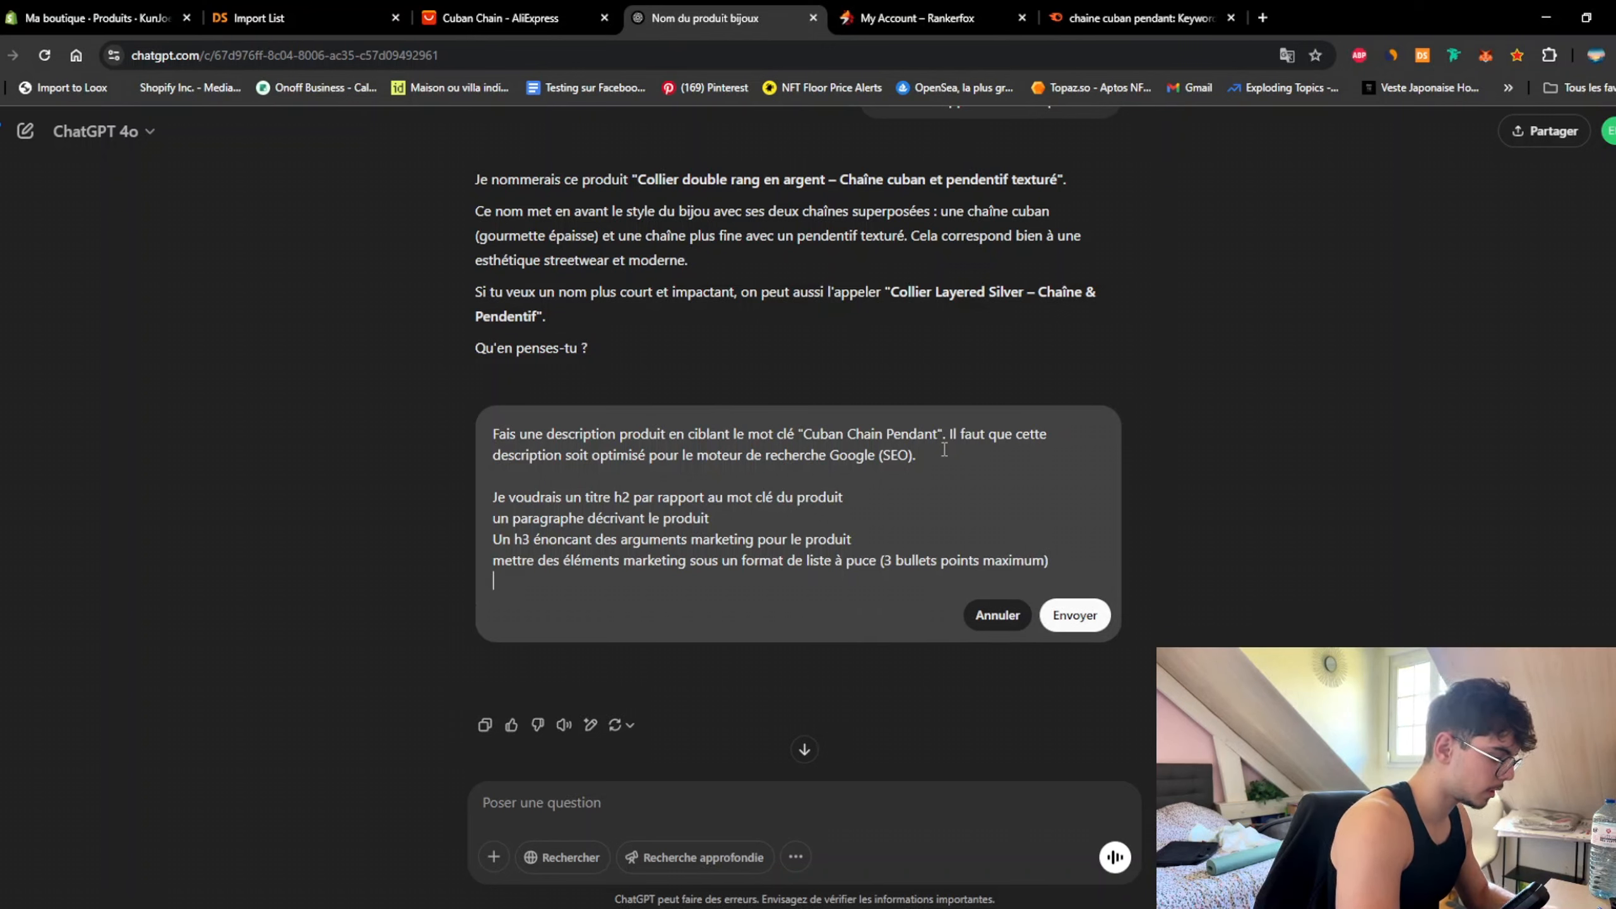
text(H3 incitan)
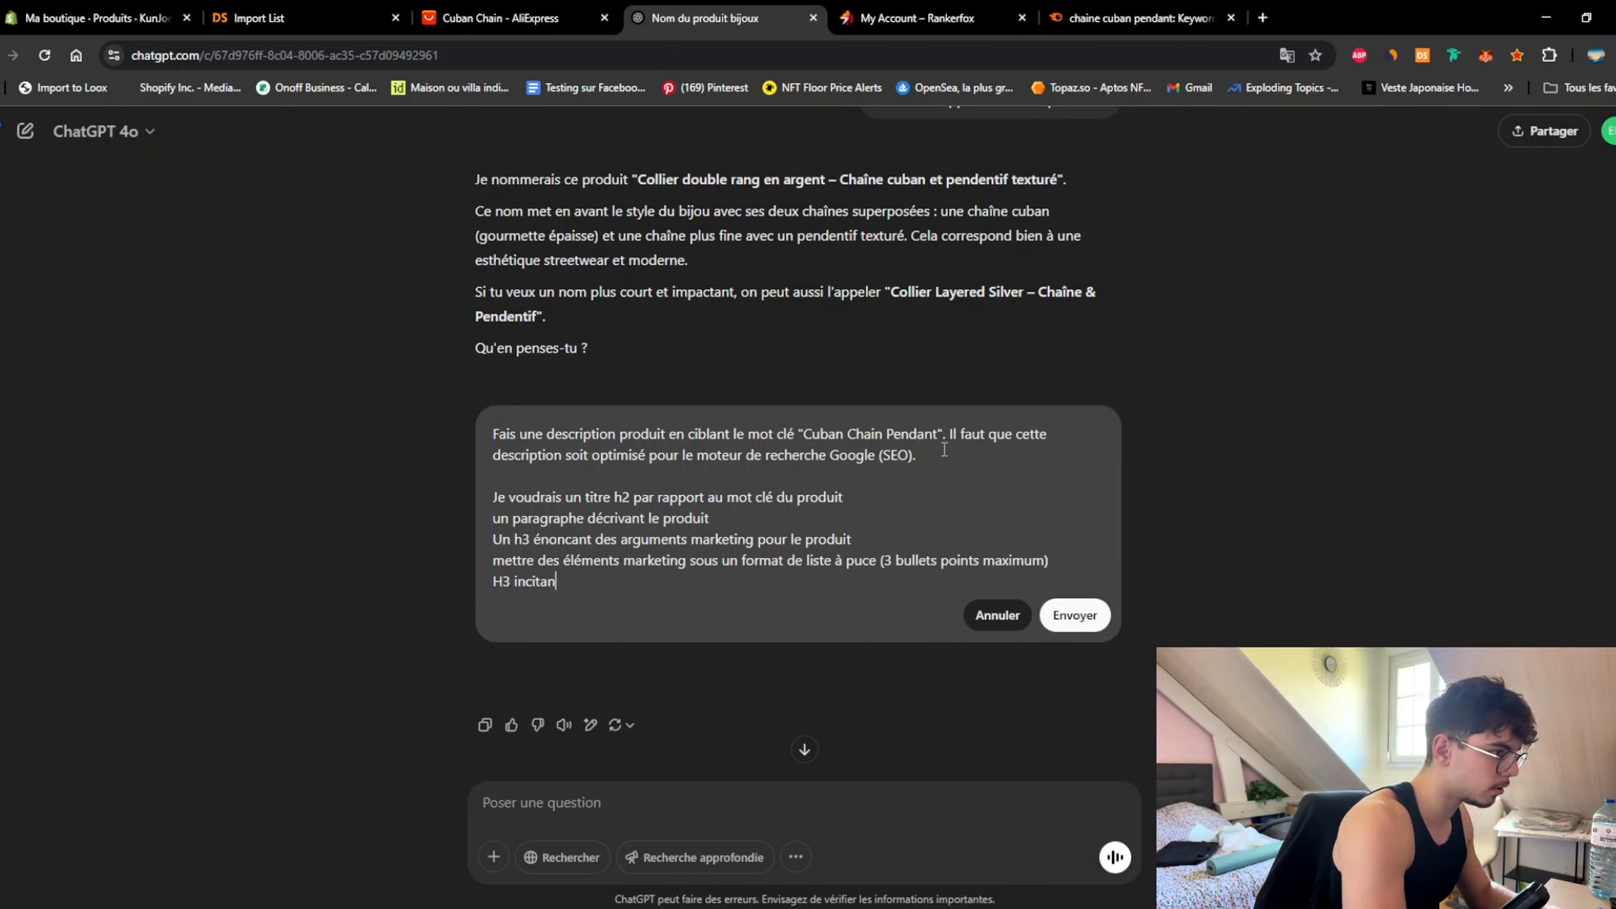
text(t )
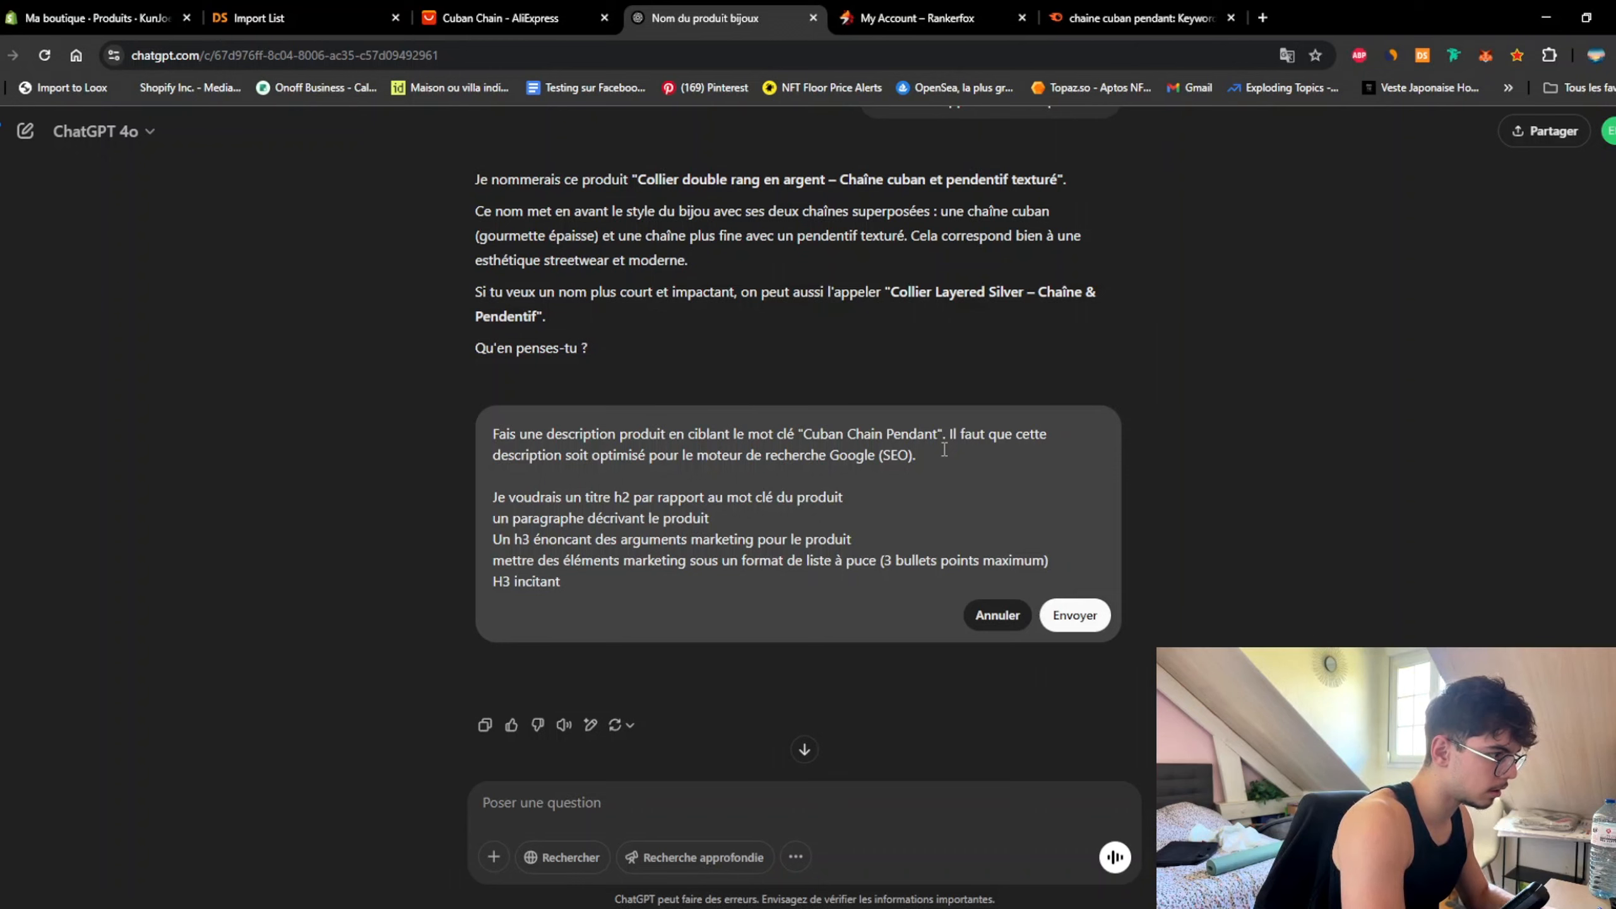
text(à l'achat)
key(Return)
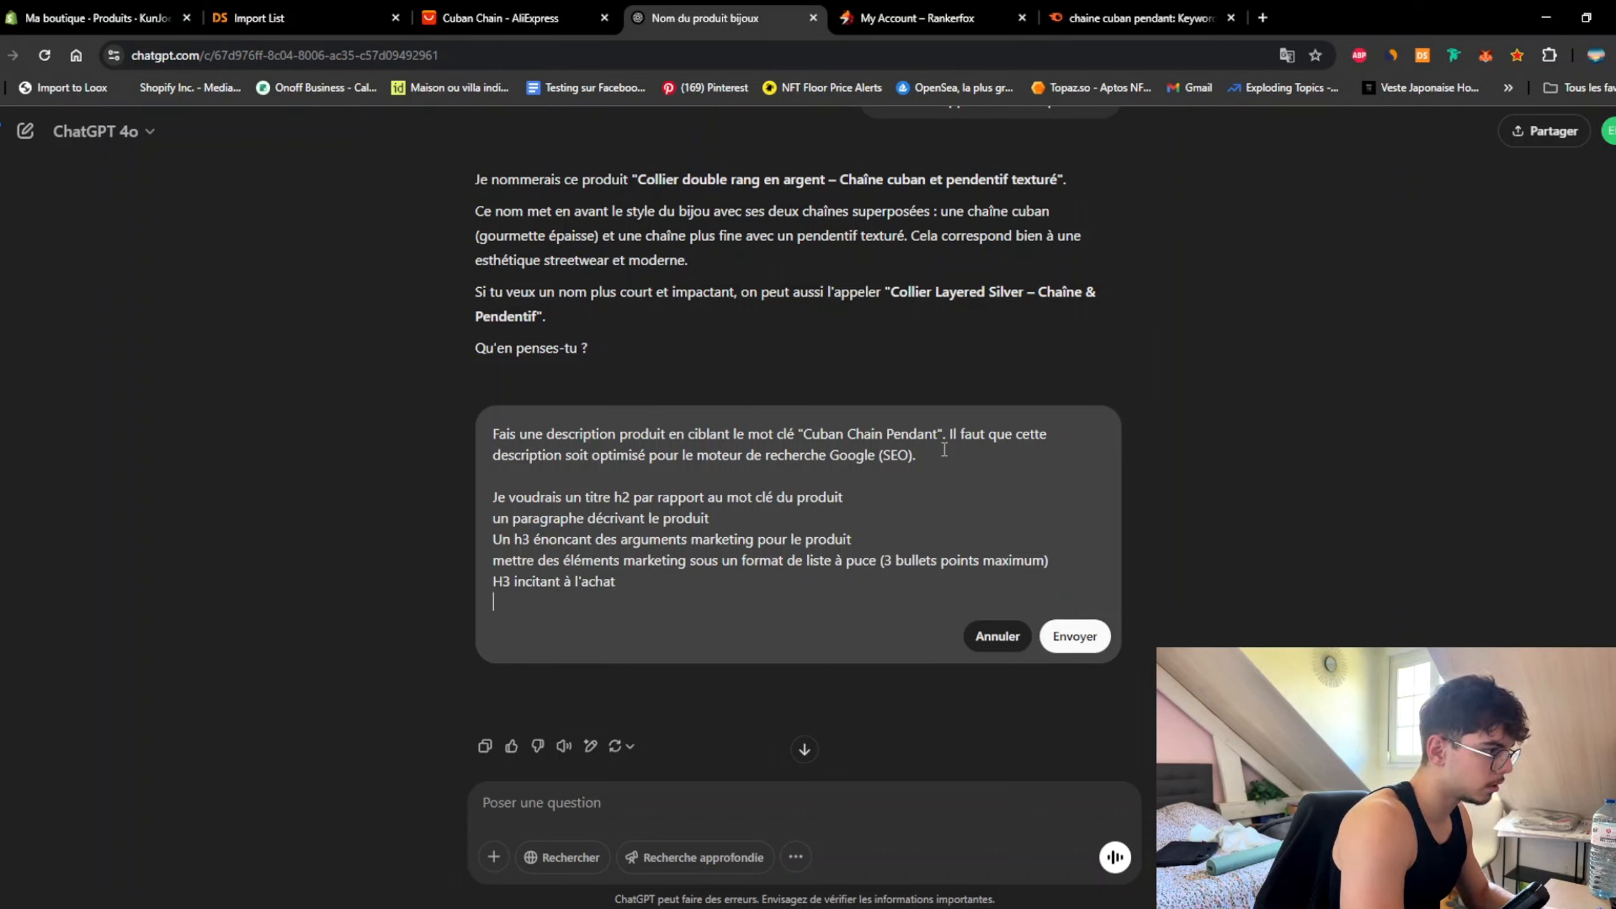
text(Parag)
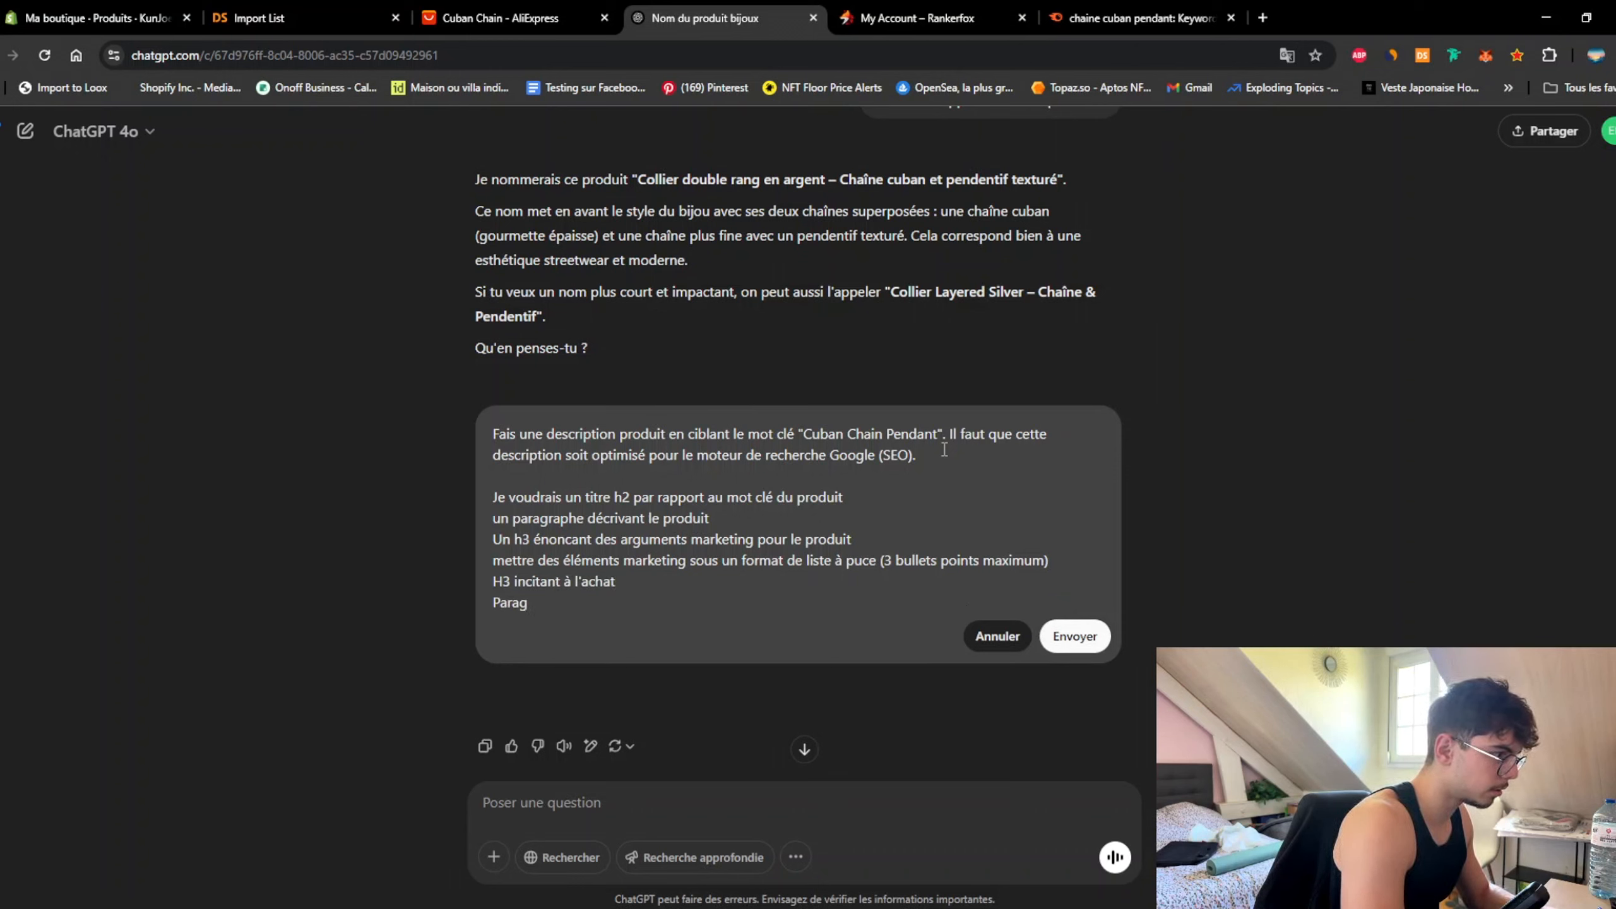
text(raphe de fin)
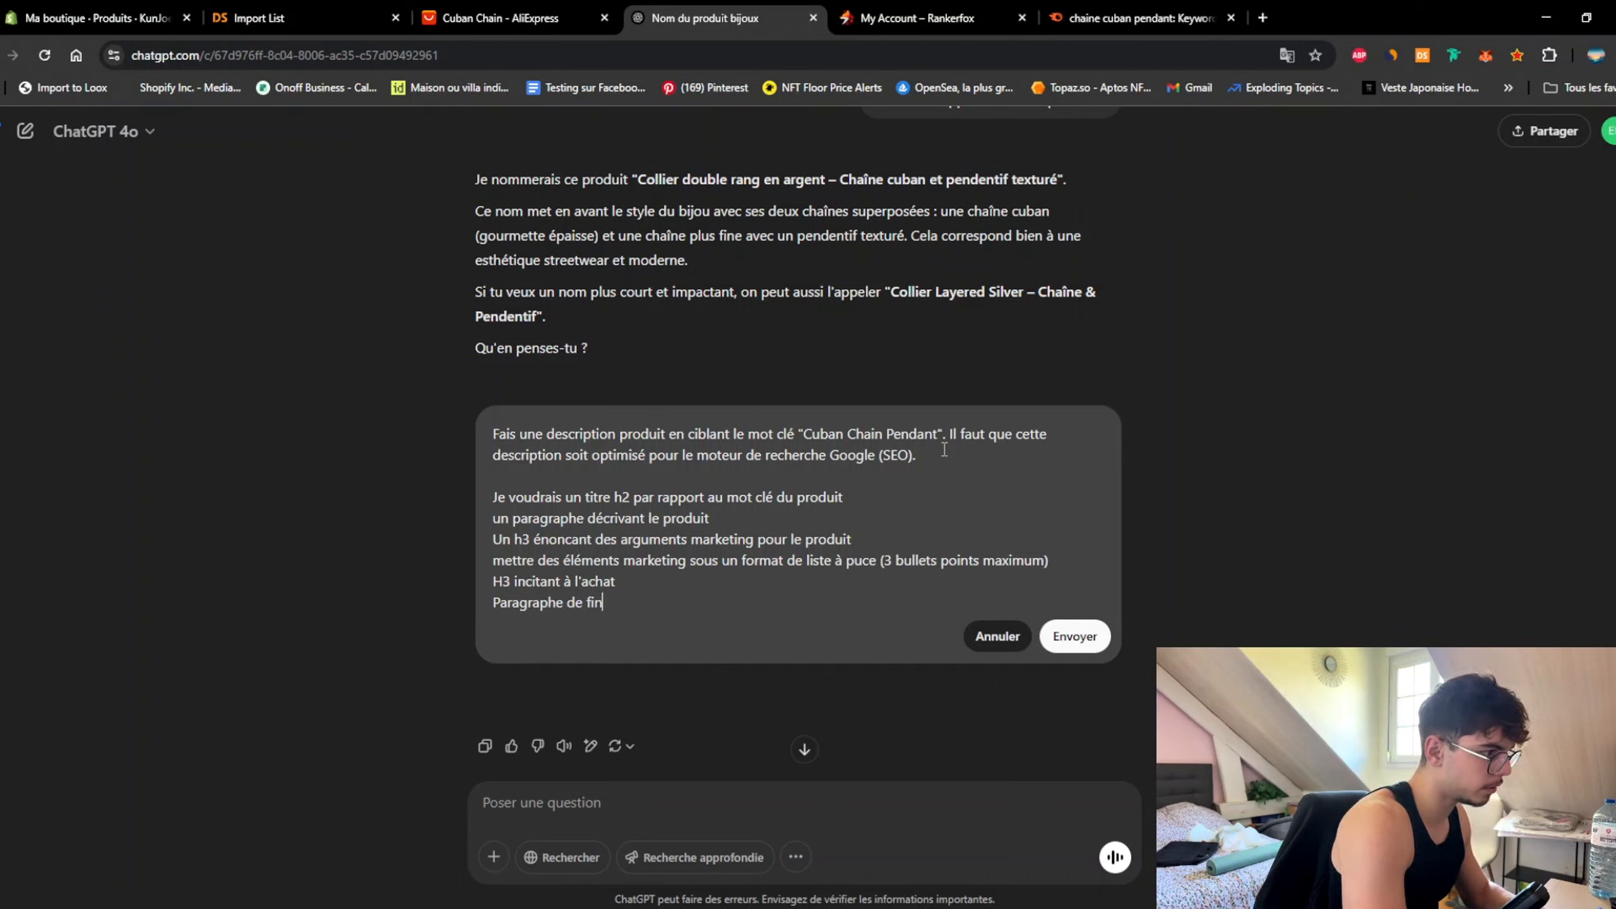
text( pour i)
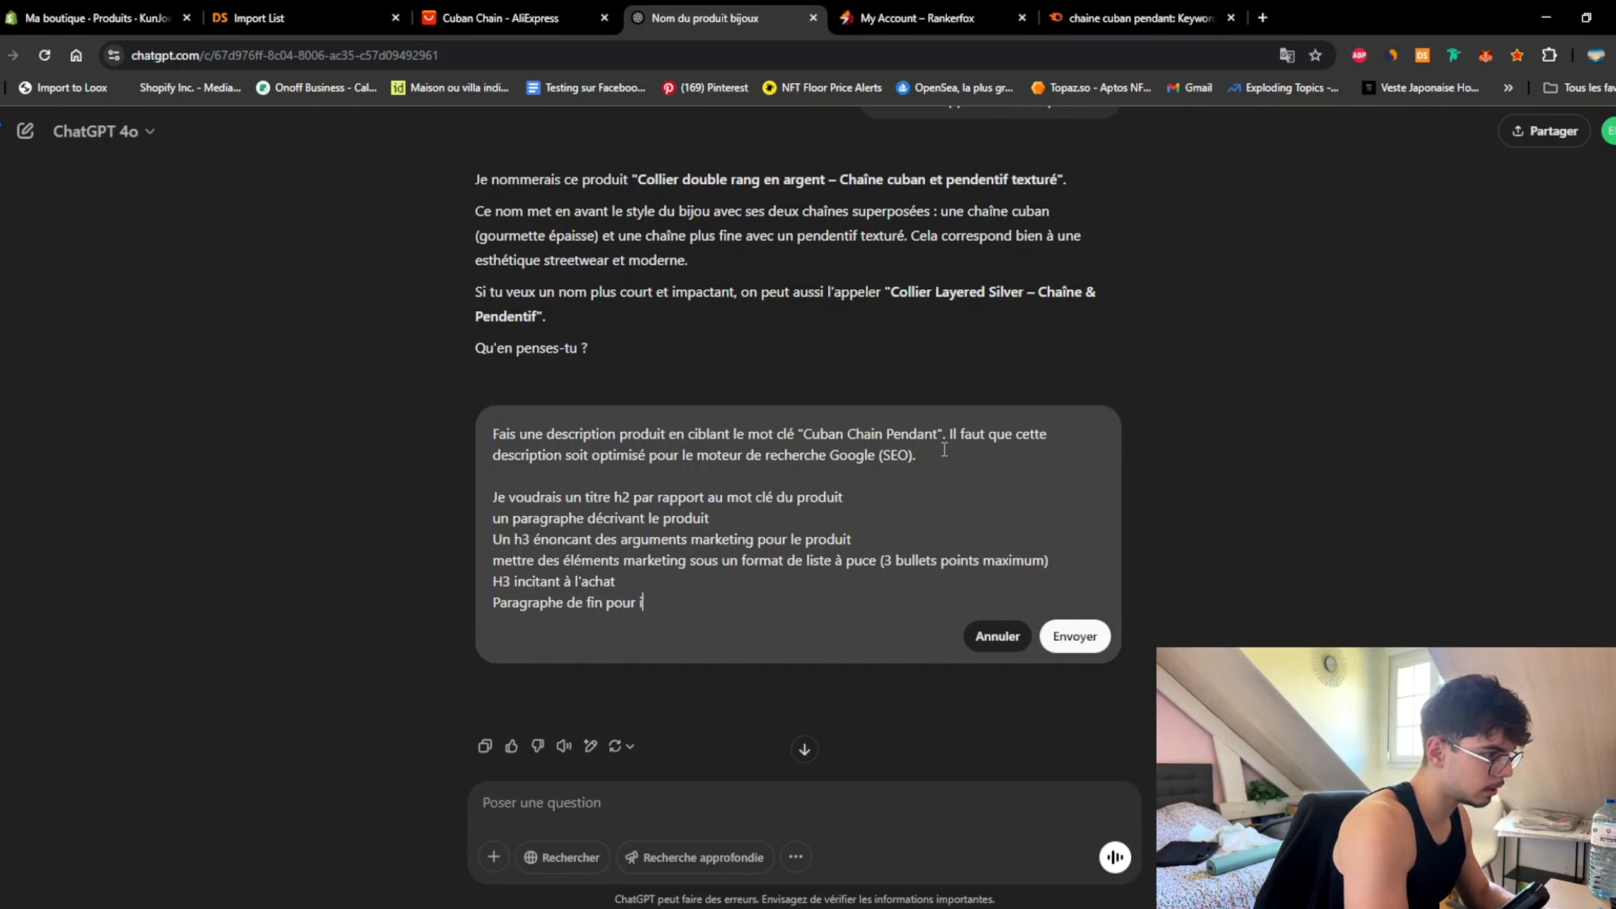
text(nciter à l'a)
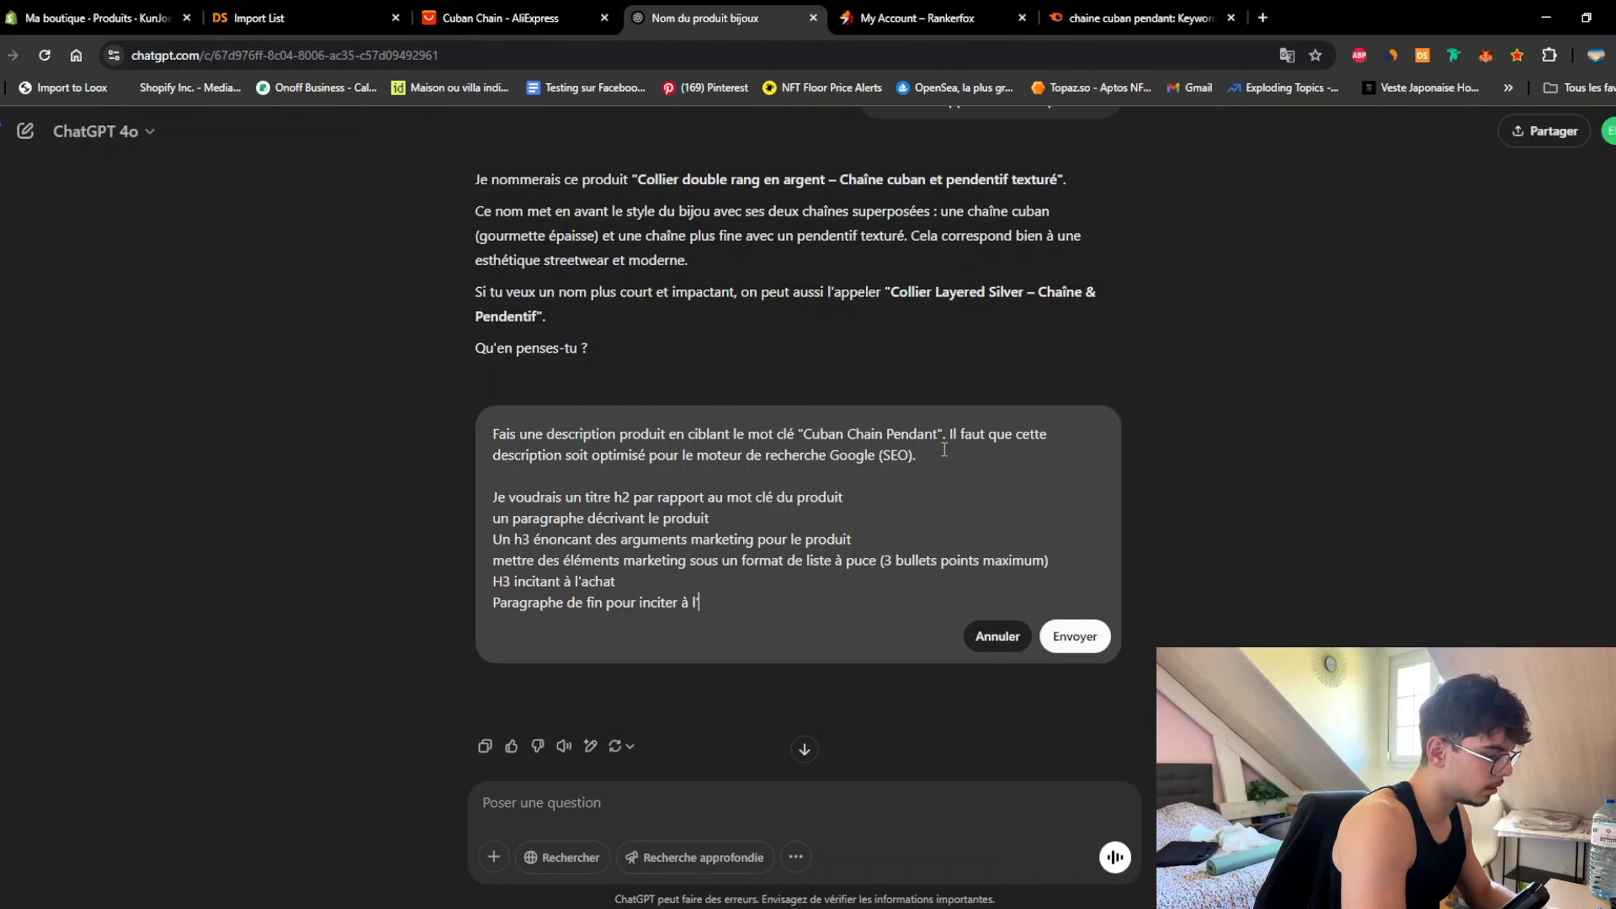
text(cha)
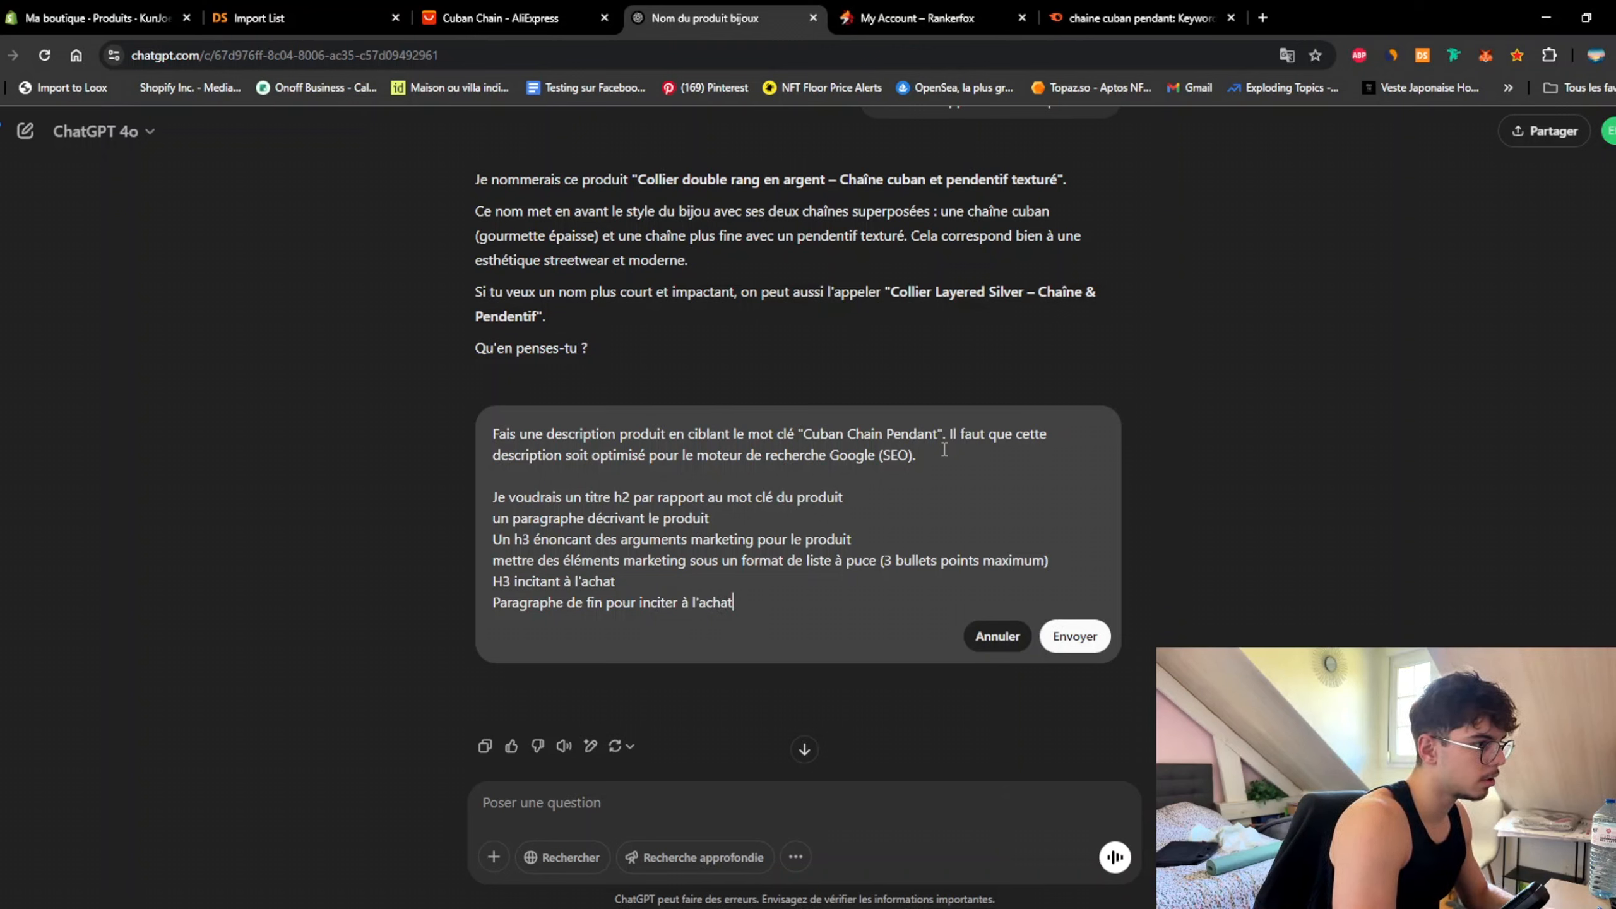
text(t)
key(shift+Return)
key(BackSpace)
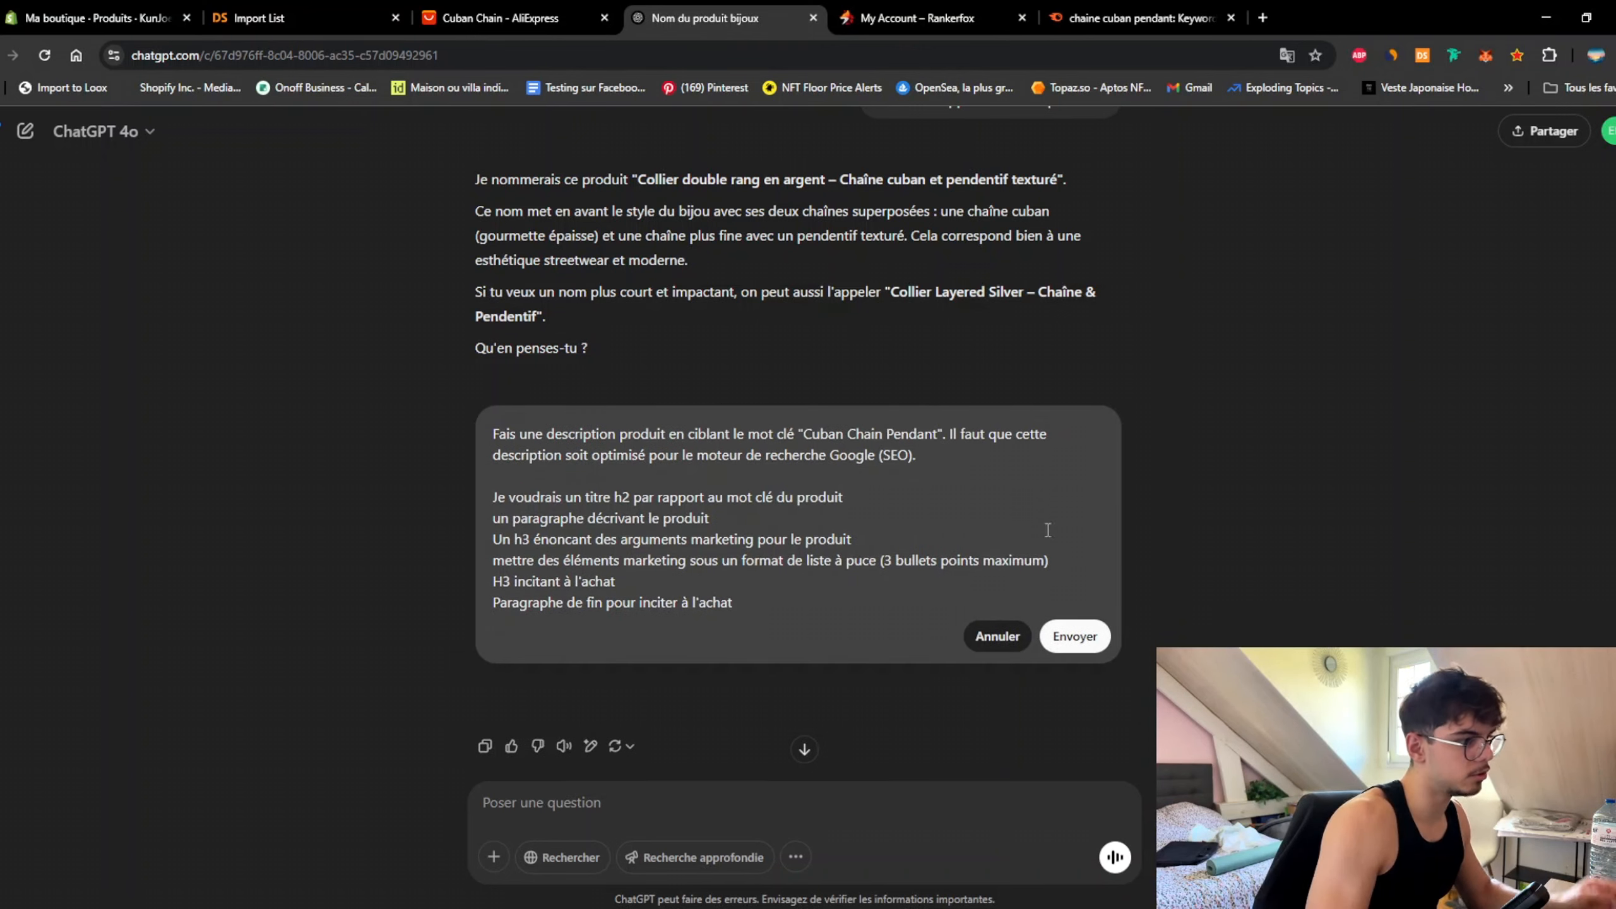
click(1075, 637)
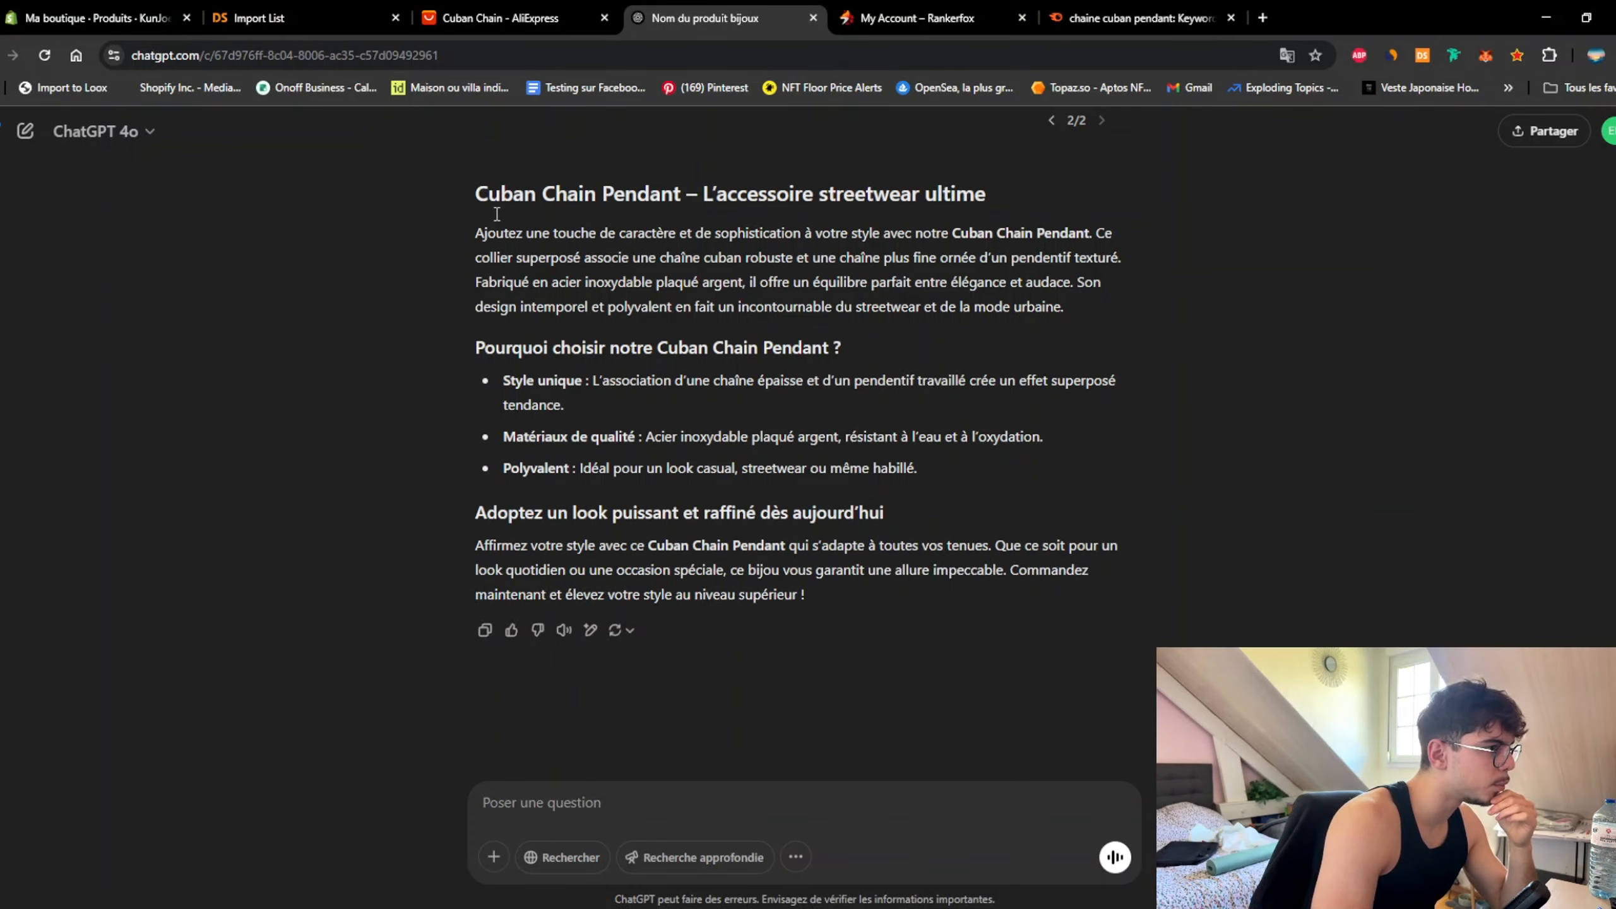
Step: Select ChatGPT's full generated description and highlight the existing Shopify description to replace it
drag(489, 193, 652, 409)
drag(474, 194, 839, 605)
key(ctrl+c)
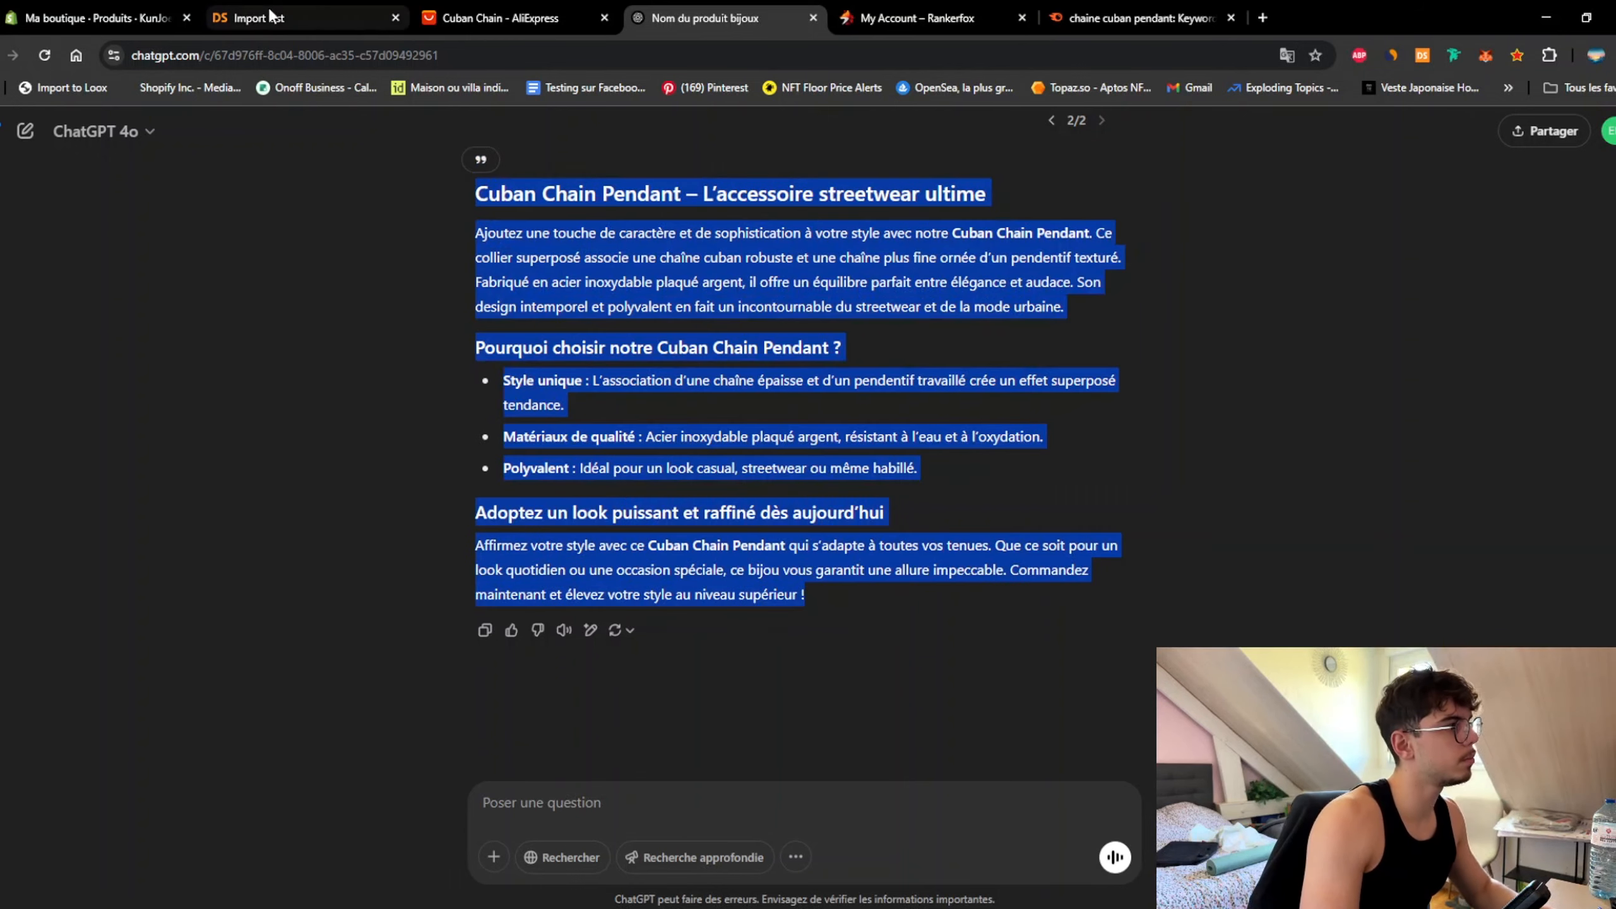
click(95, 17)
click(682, 555)
key(ctrl+a)
Step: Paste the ChatGPT text as the description and split 'Ce collier' and 'Son design' into separate paragraphs
key(ctrl+v)
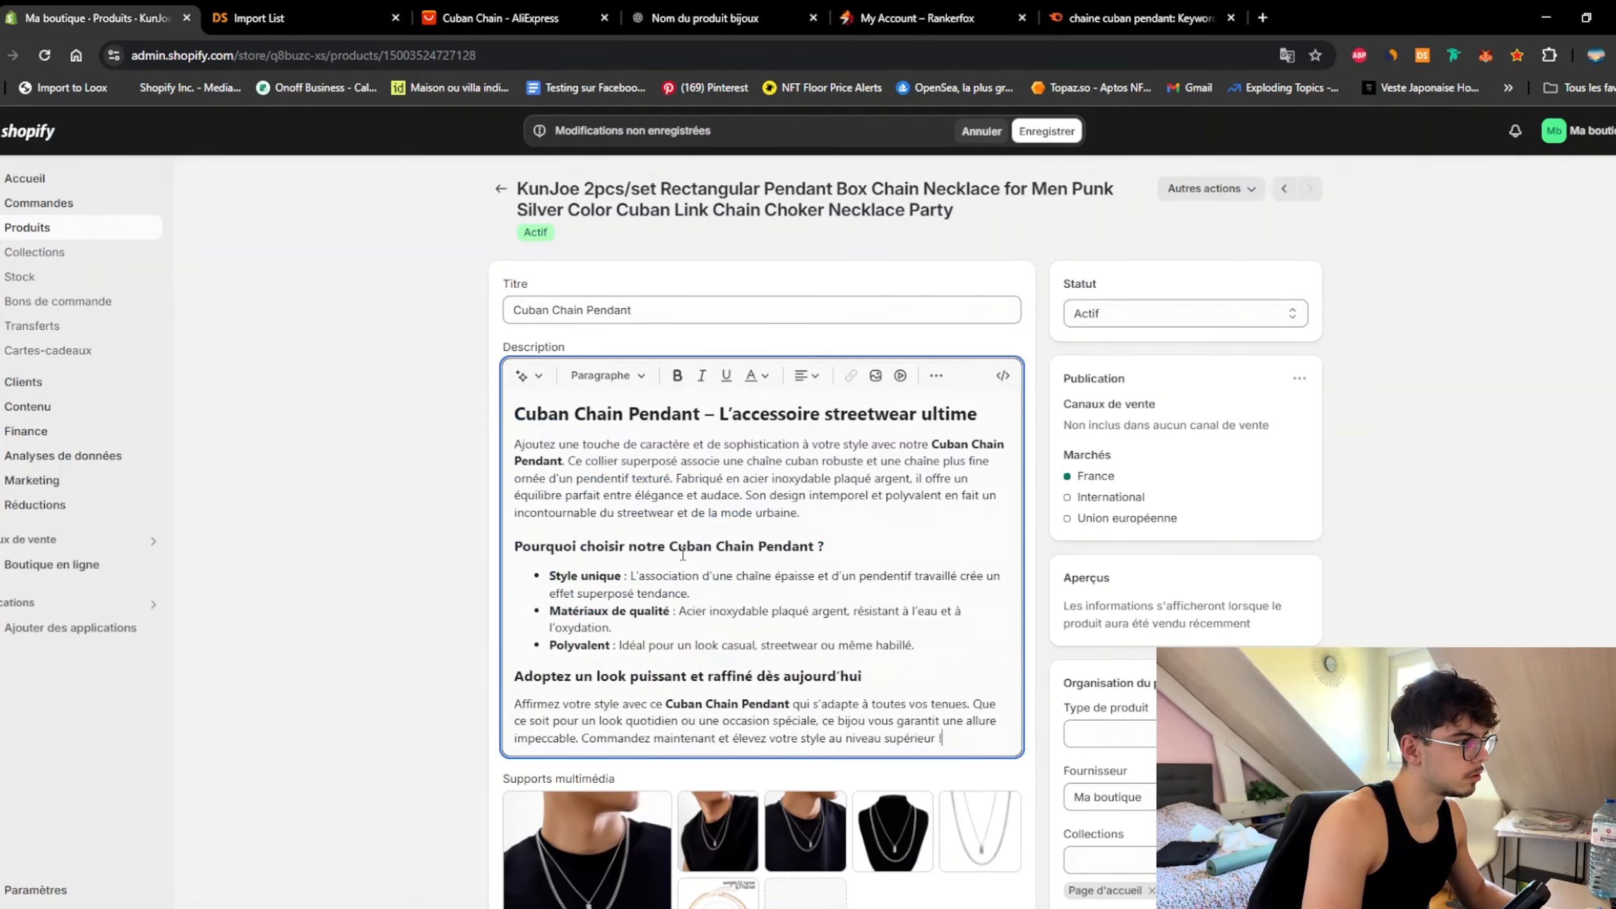
click(622, 542)
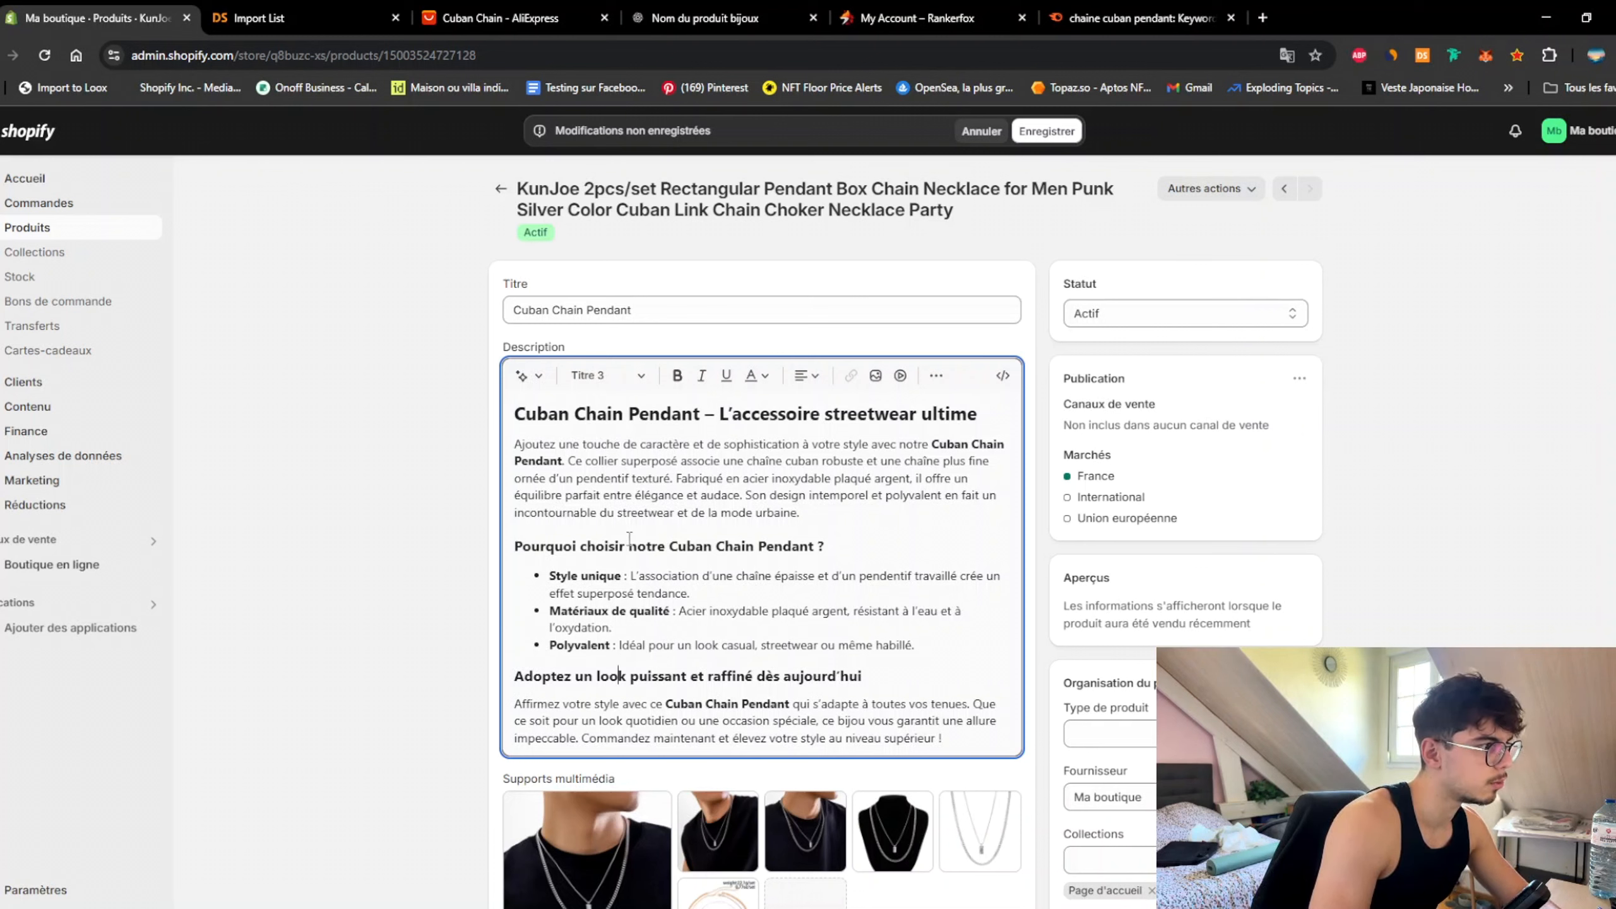
click(566, 461)
key(Return)
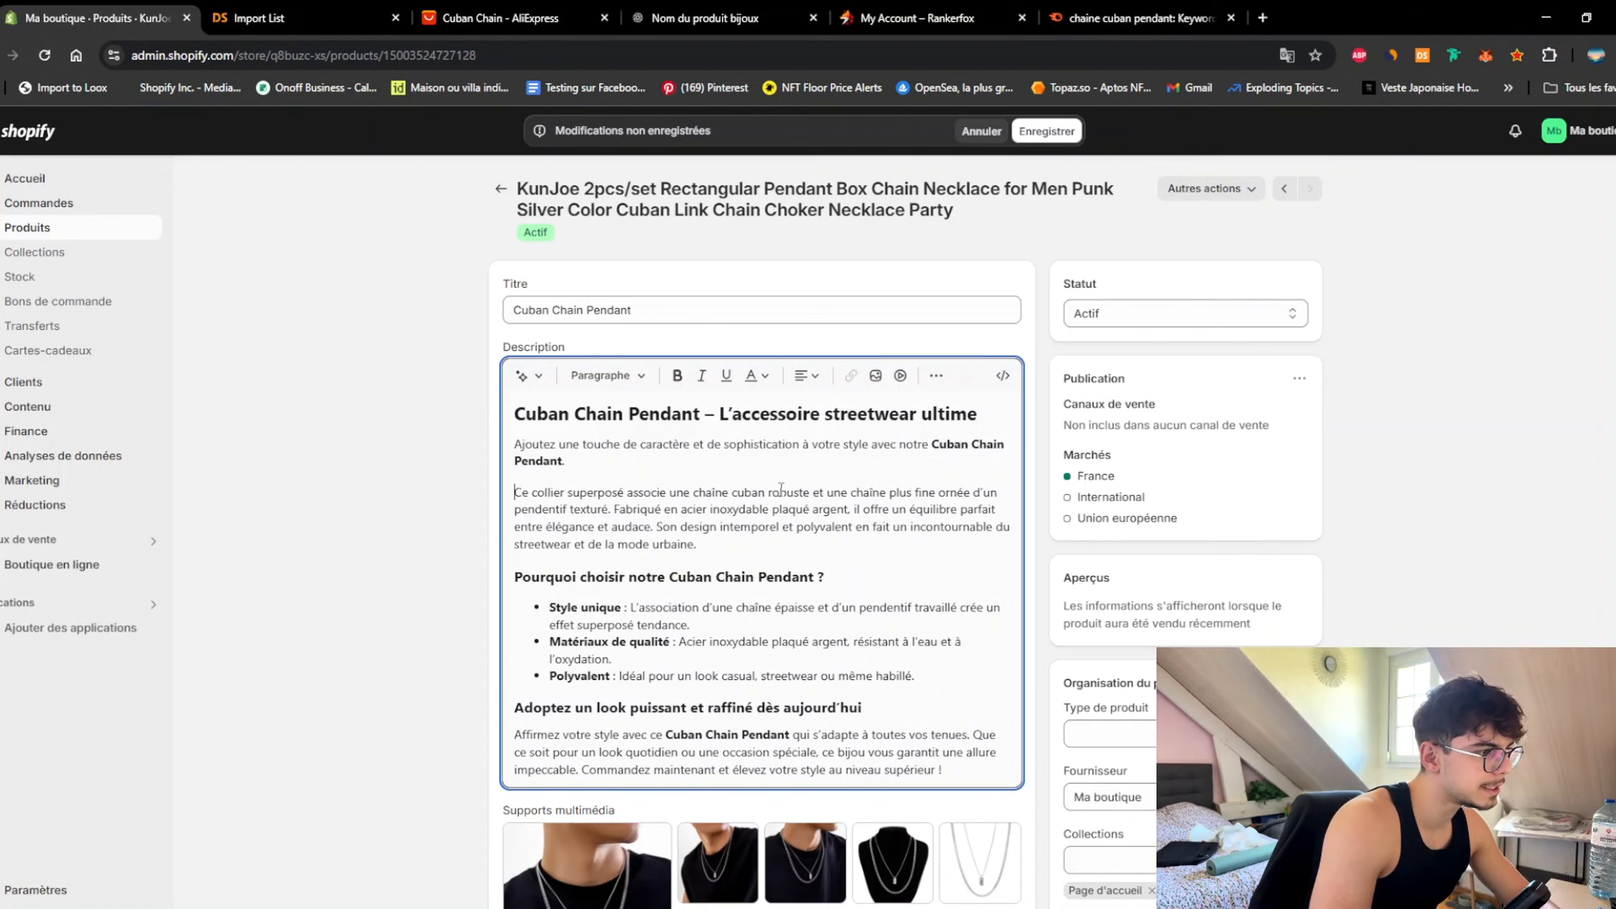
click(615, 509)
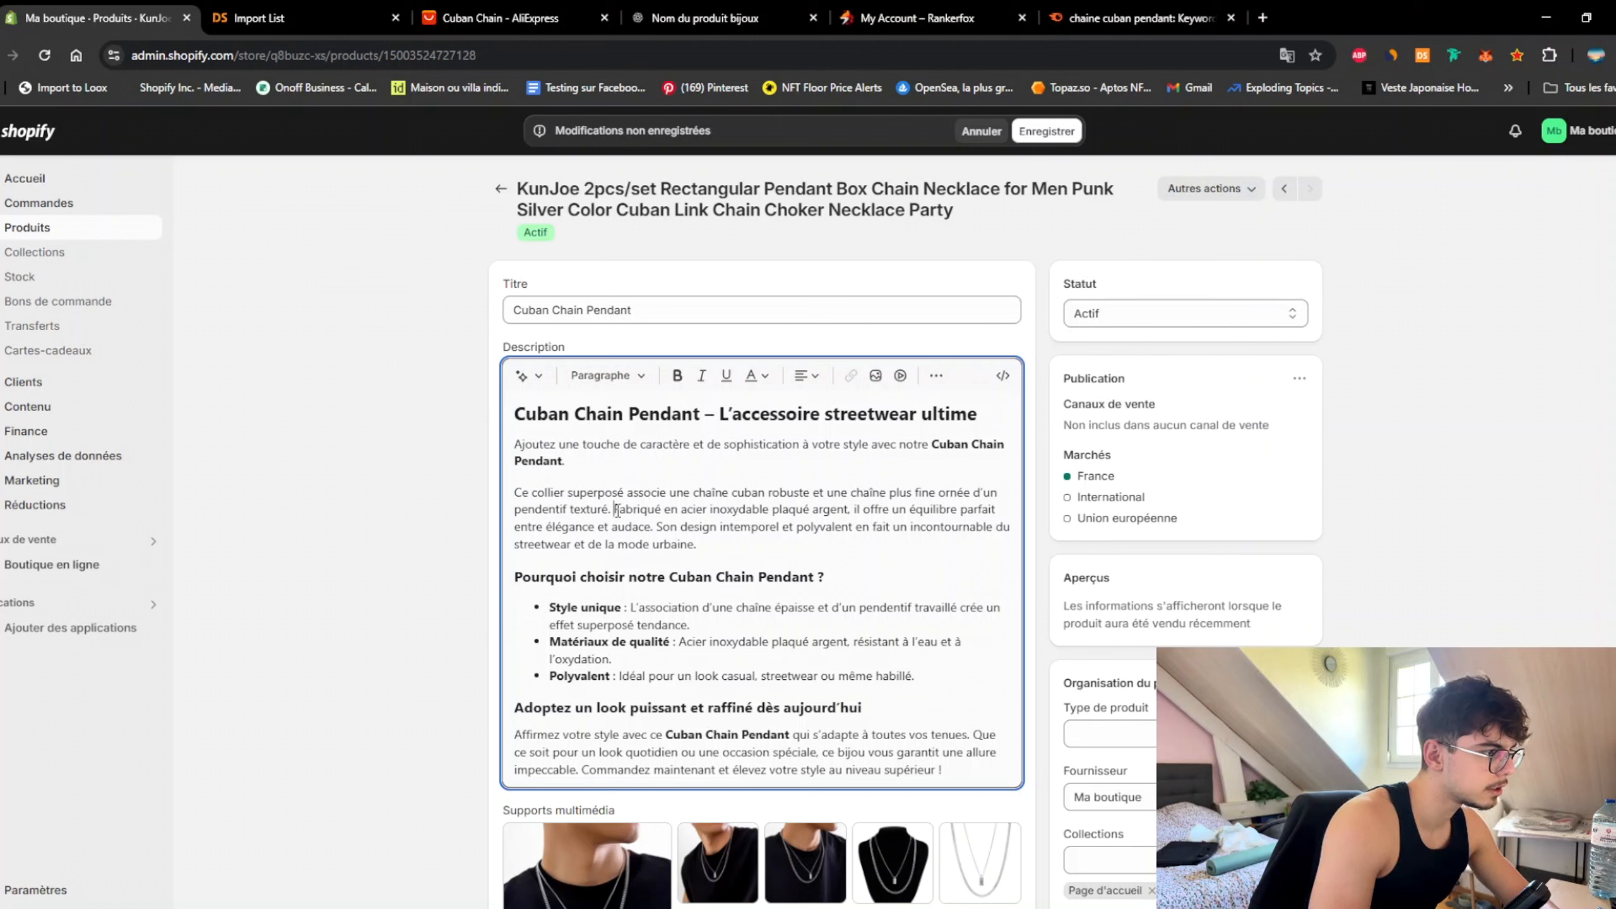
click(658, 526)
key(Return)
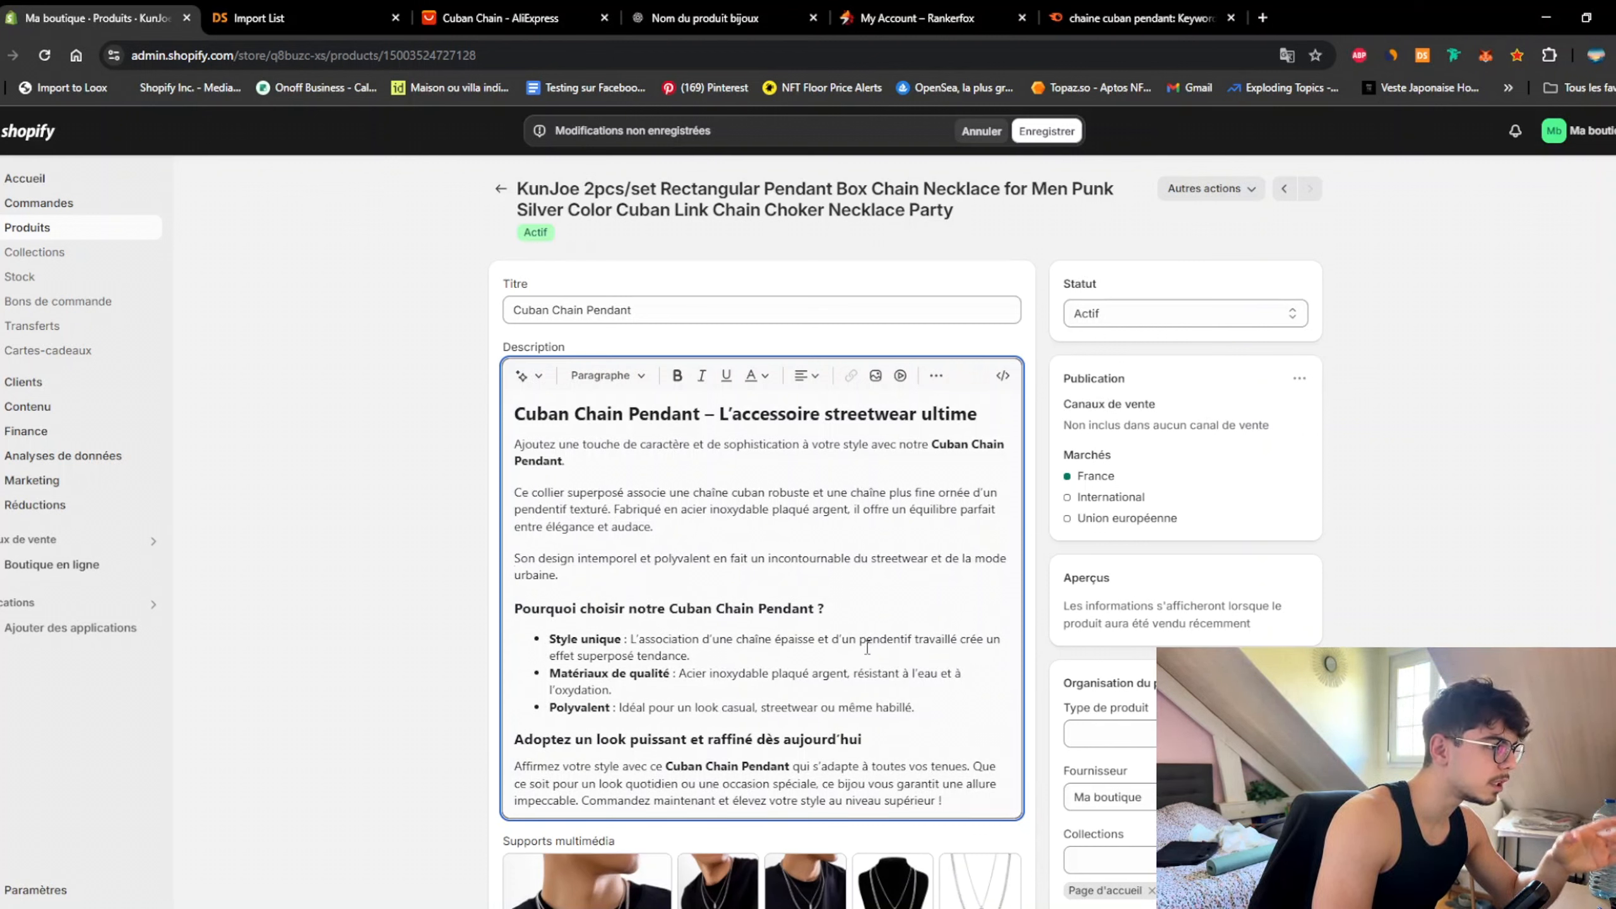
scroll(816, 621, down, 3)
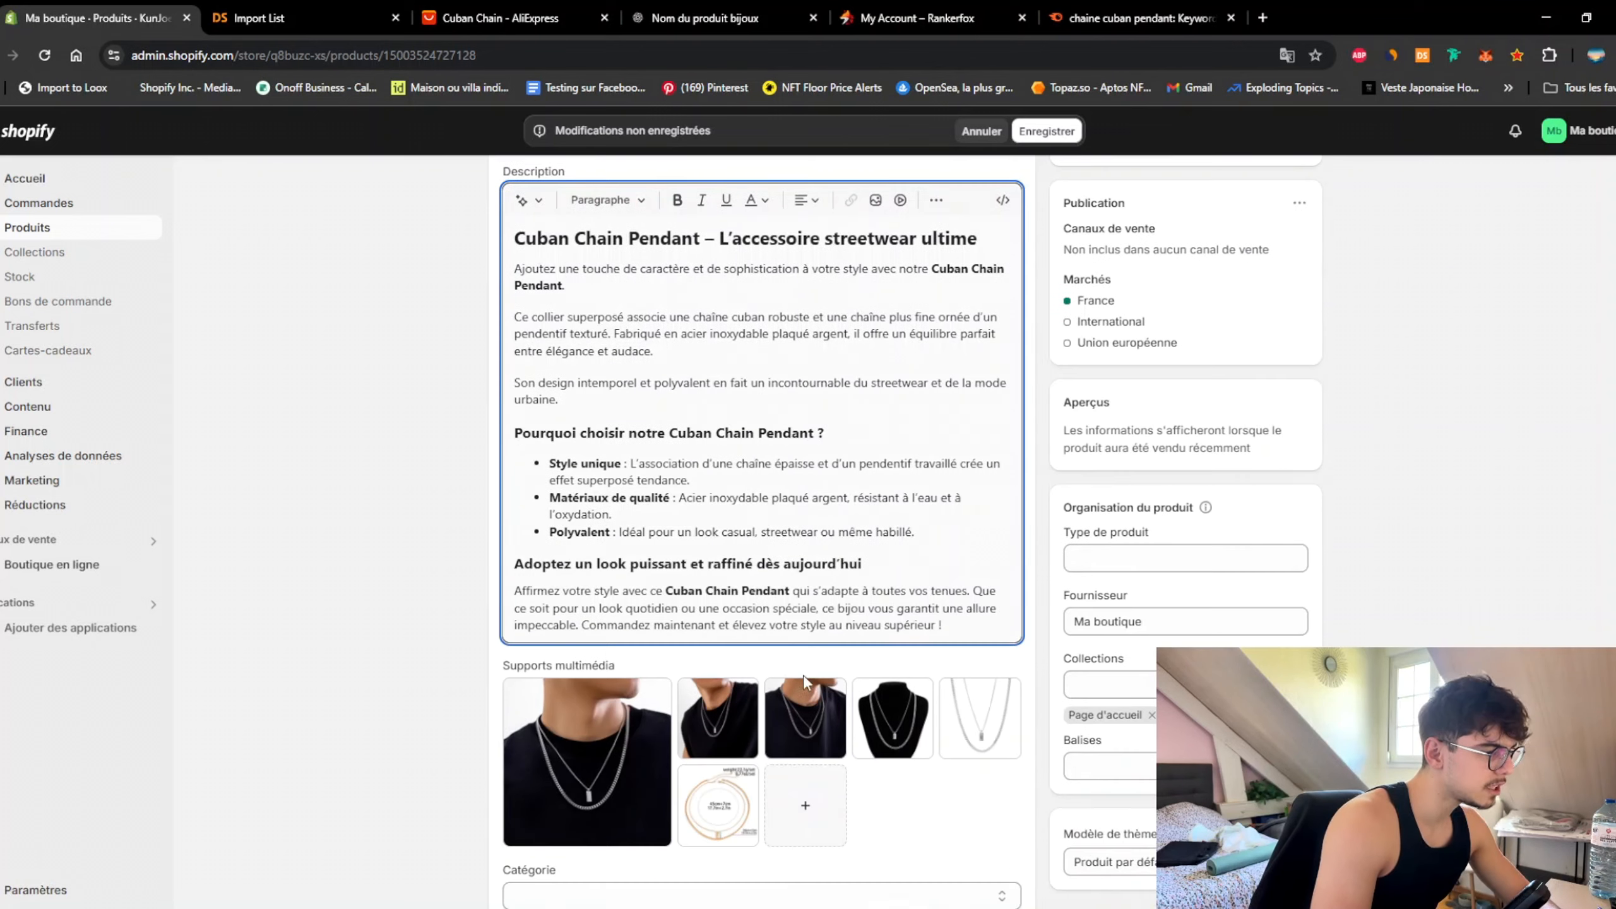
scroll(397, 642, up, 3)
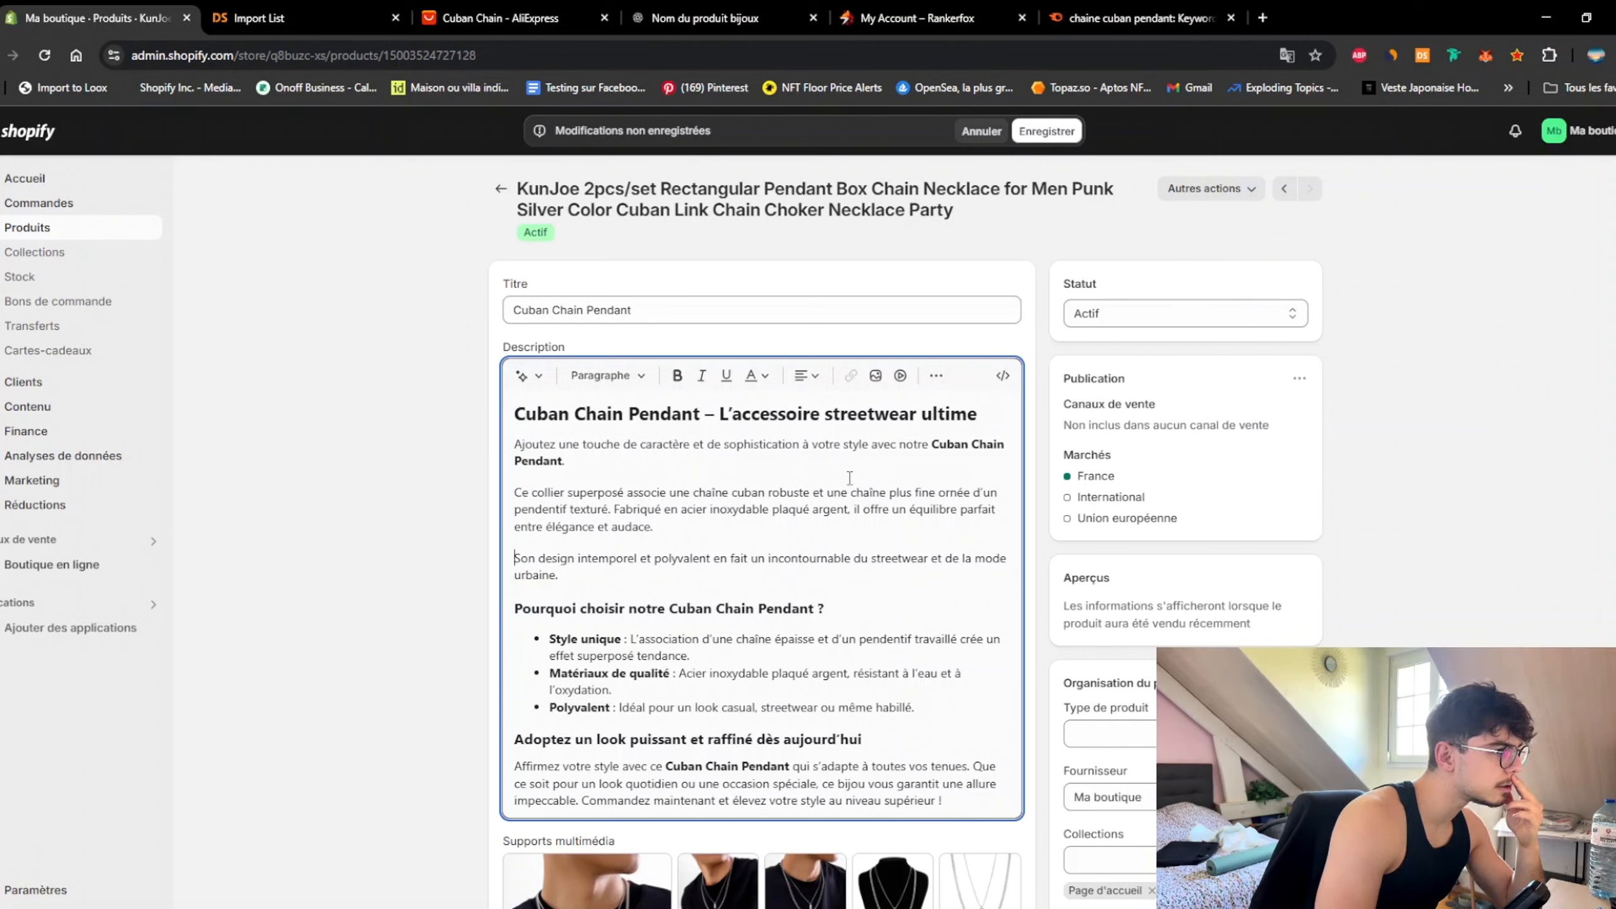
click(622, 461)
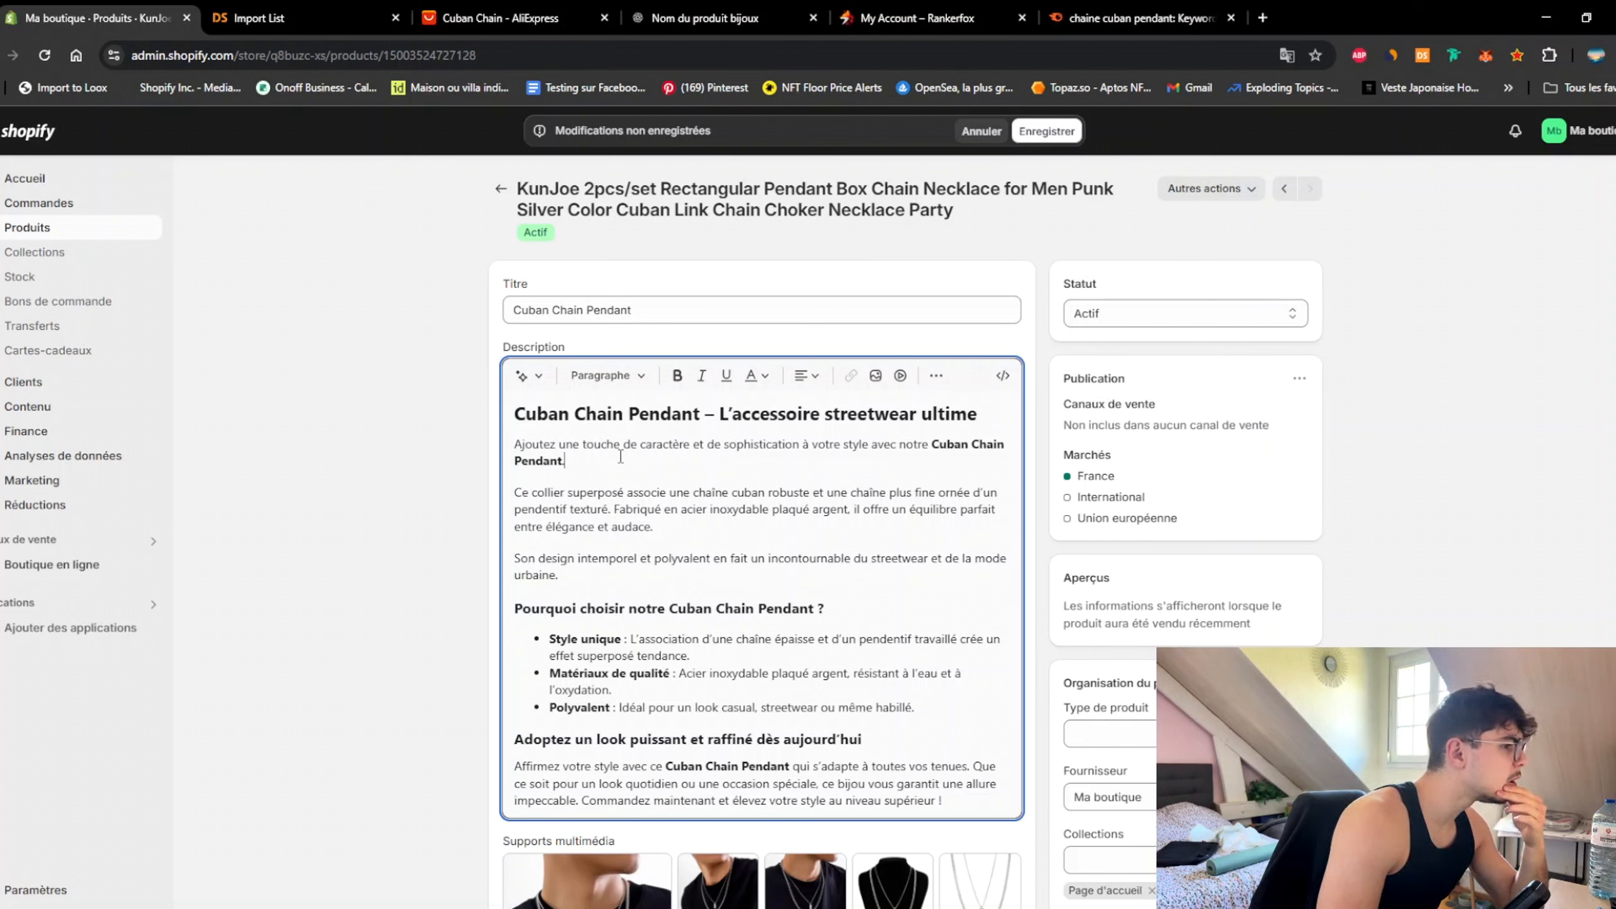
Step: Delete 'et audace' from the end of the opening paragraph
double_click(700, 447)
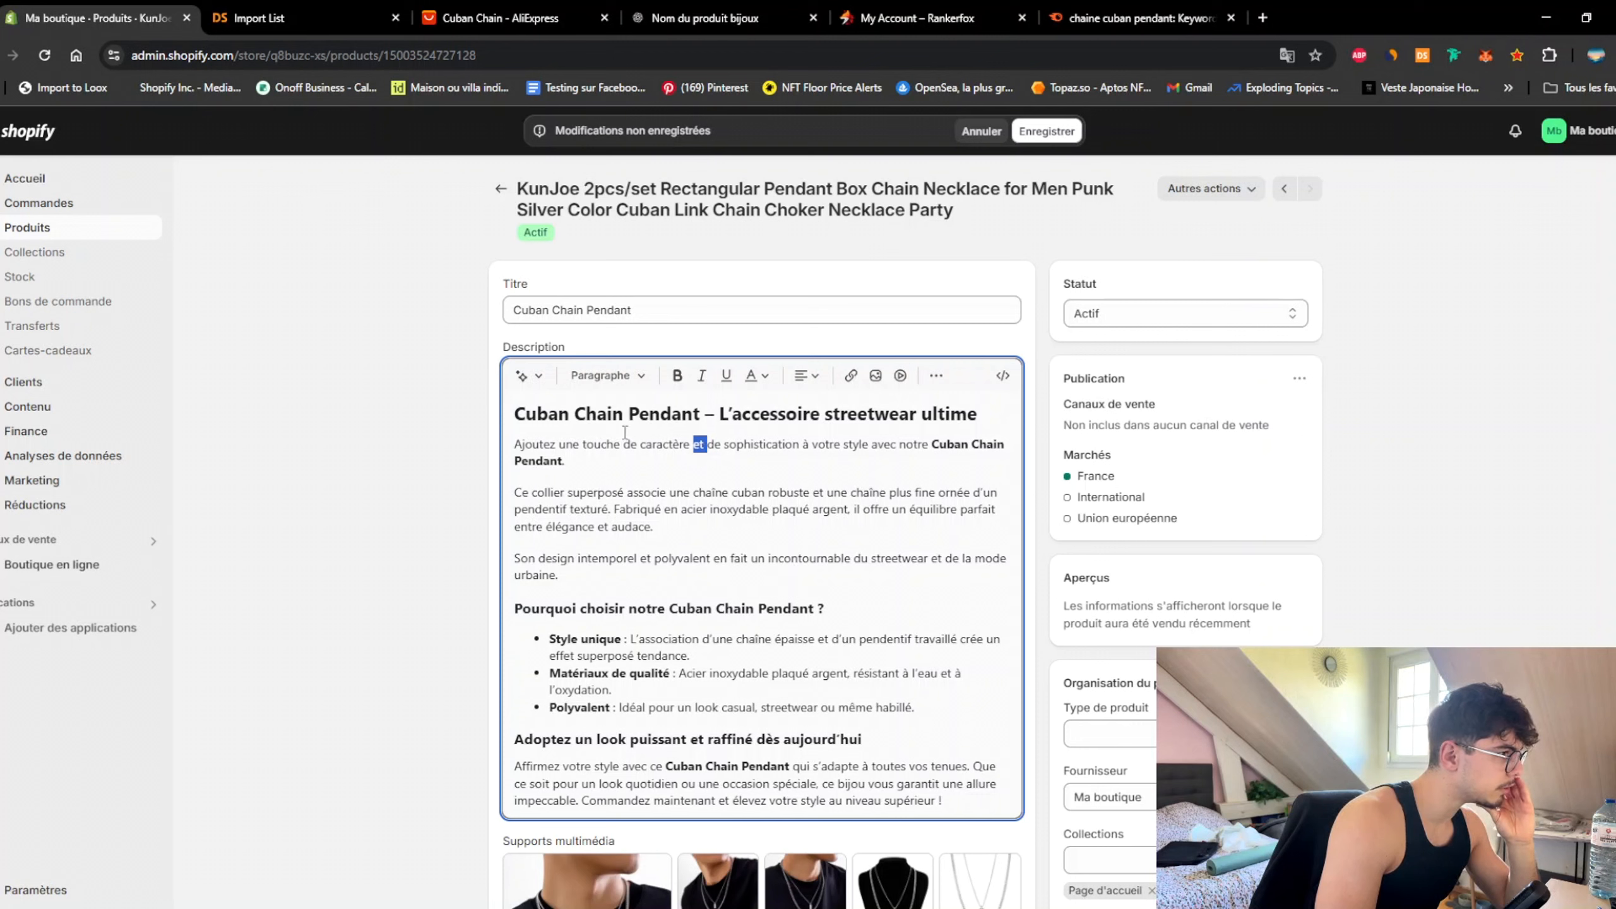
click(673, 456)
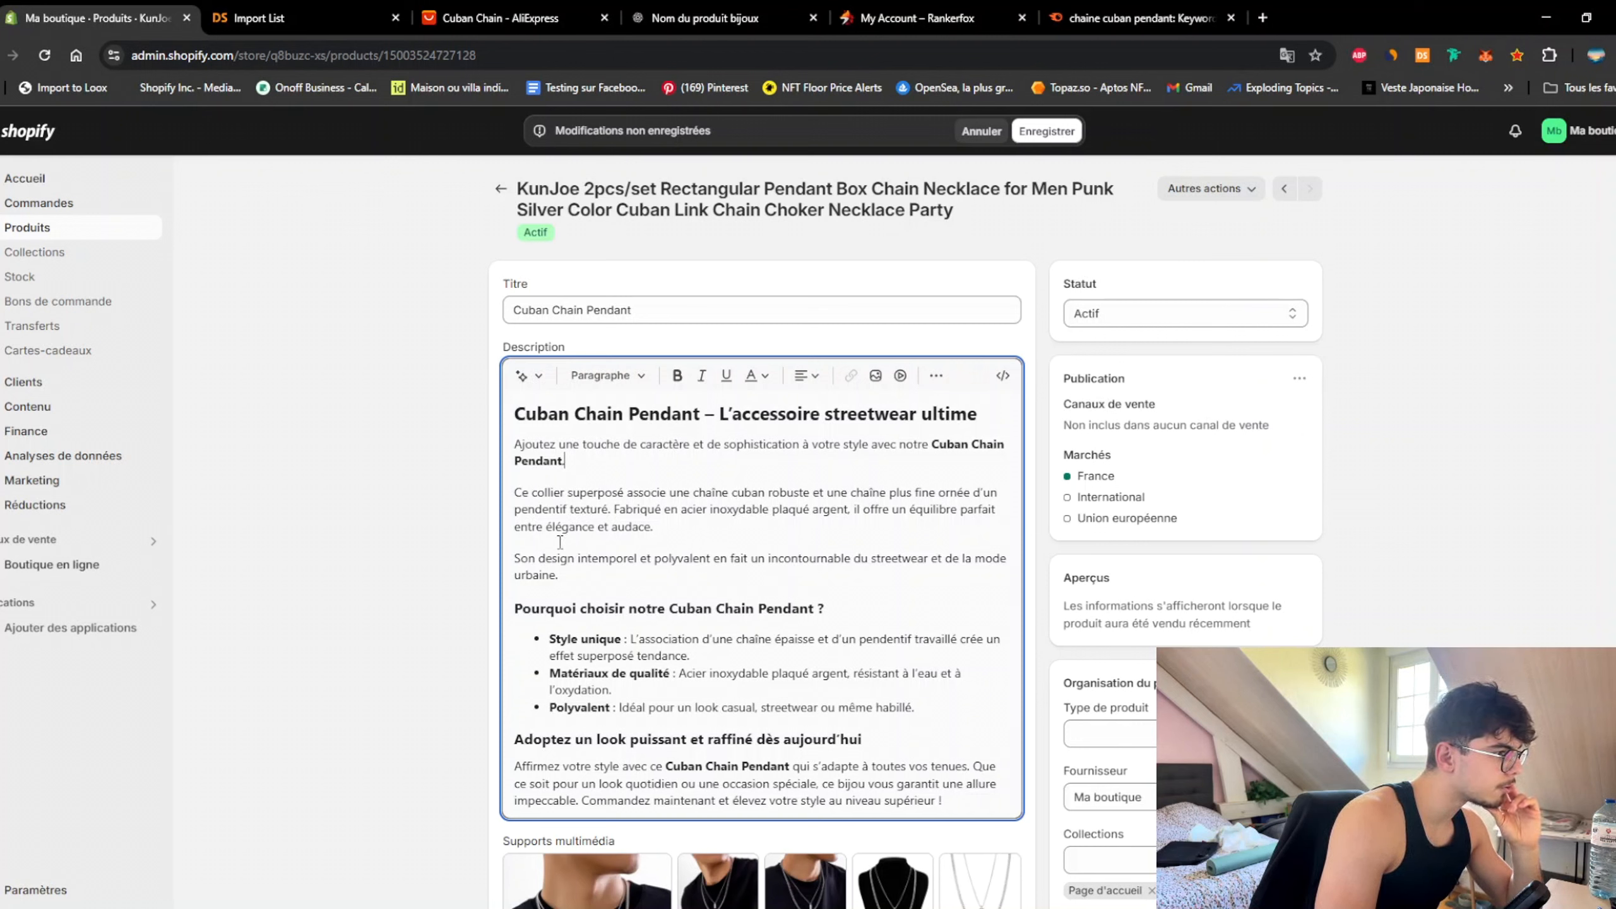
drag(687, 529, 591, 527)
key(BackSpace)
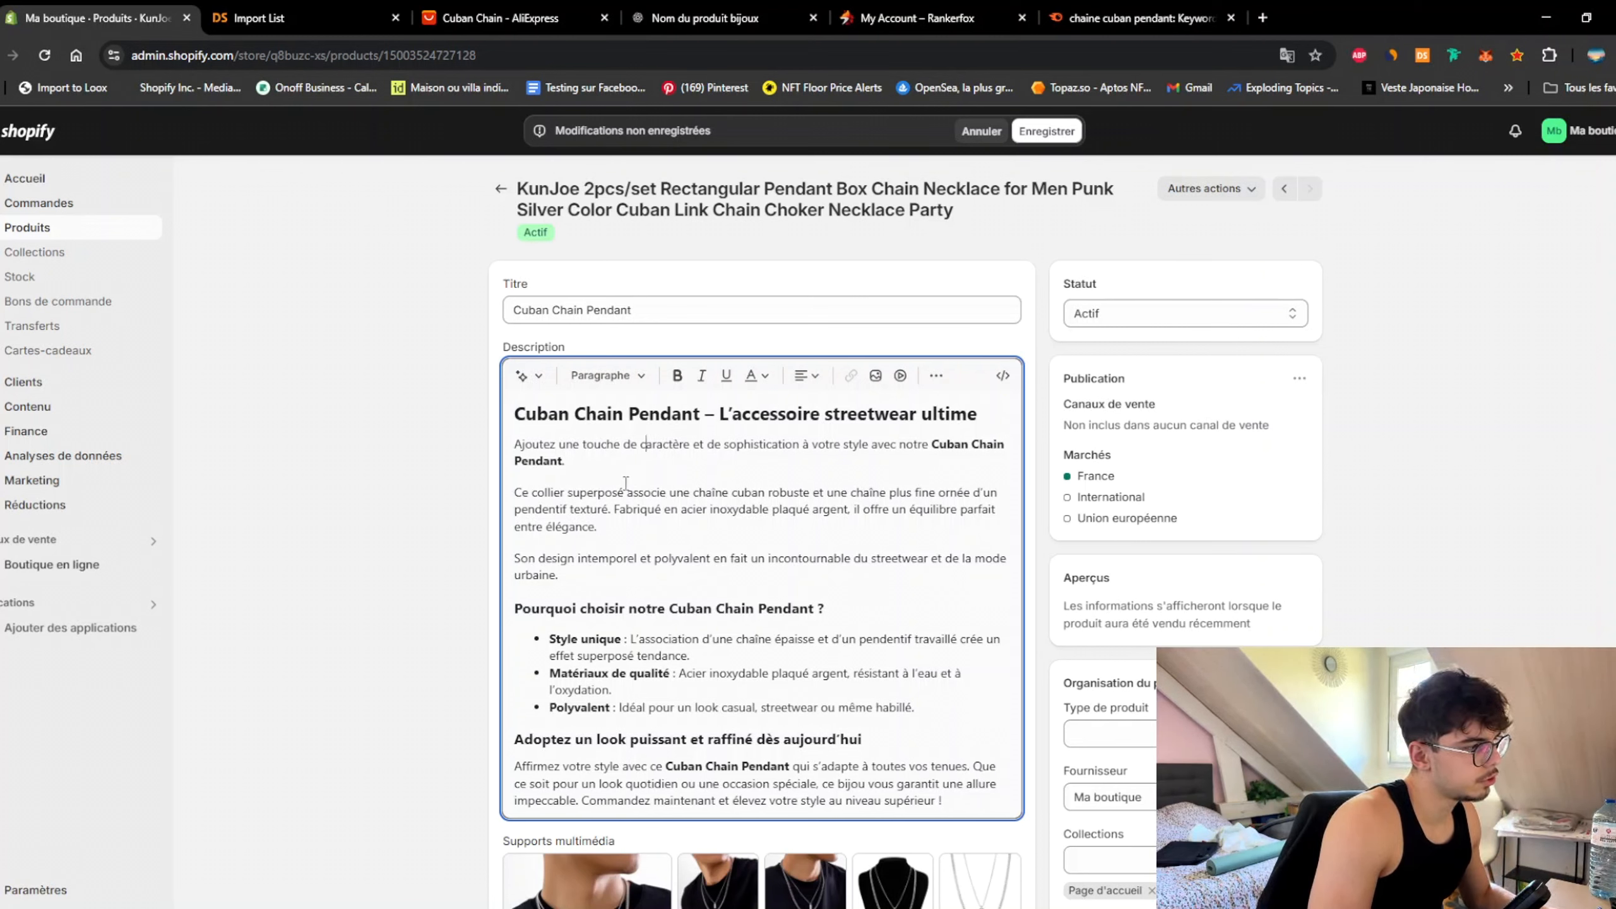
Step: Replace 'de caractère et de sophistication' with 'urbain'
click(642, 444)
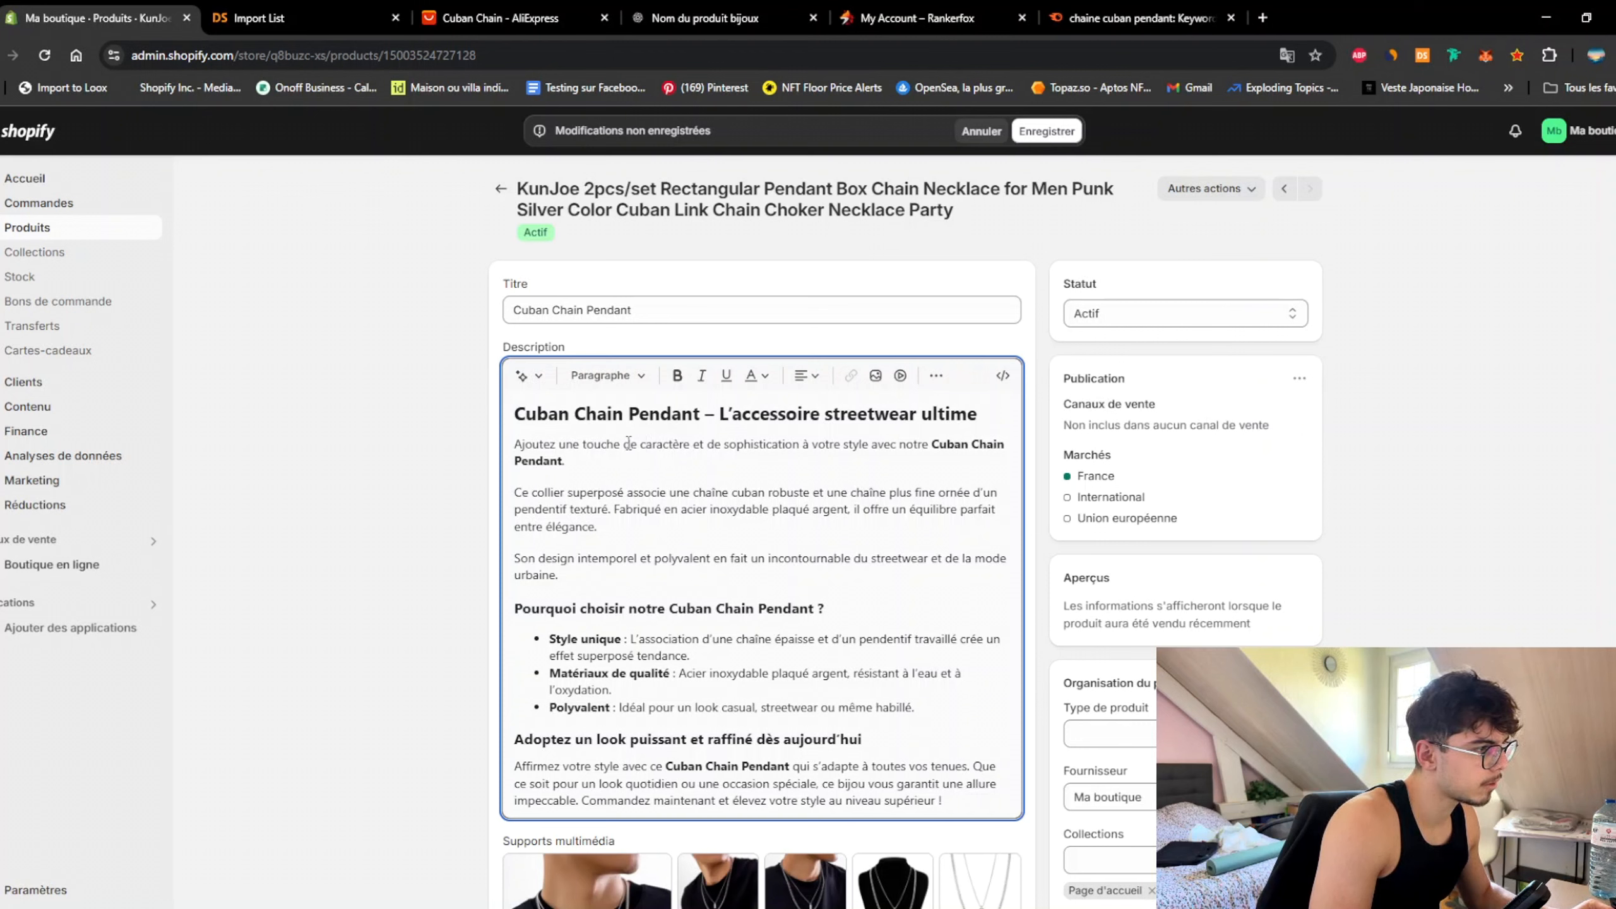
drag(627, 444, 801, 444)
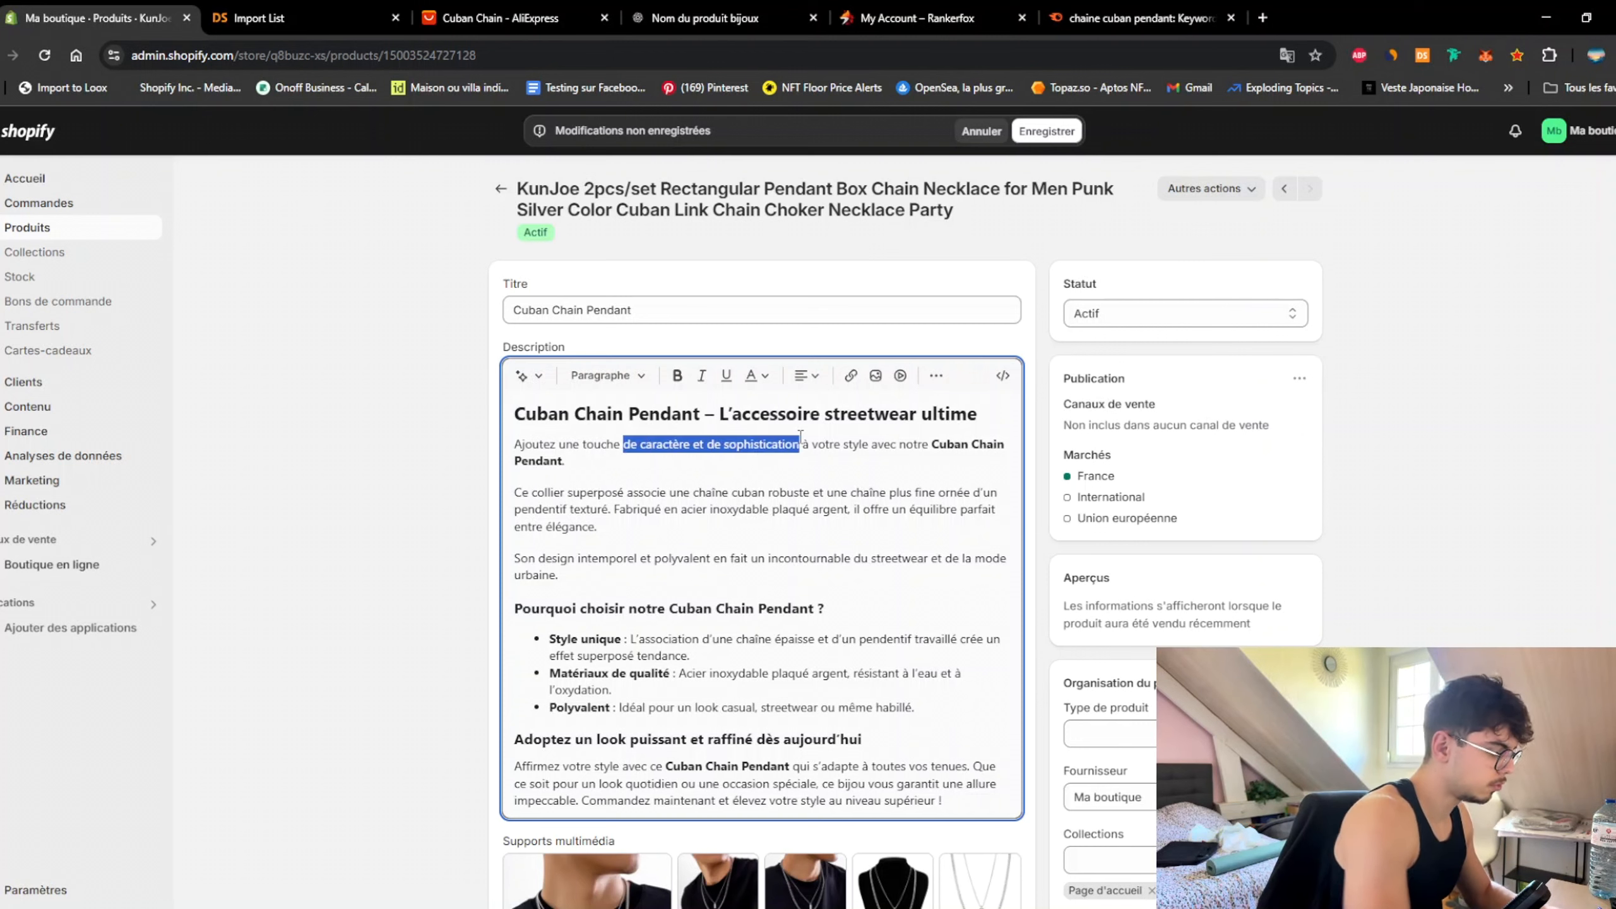
text(urbain)
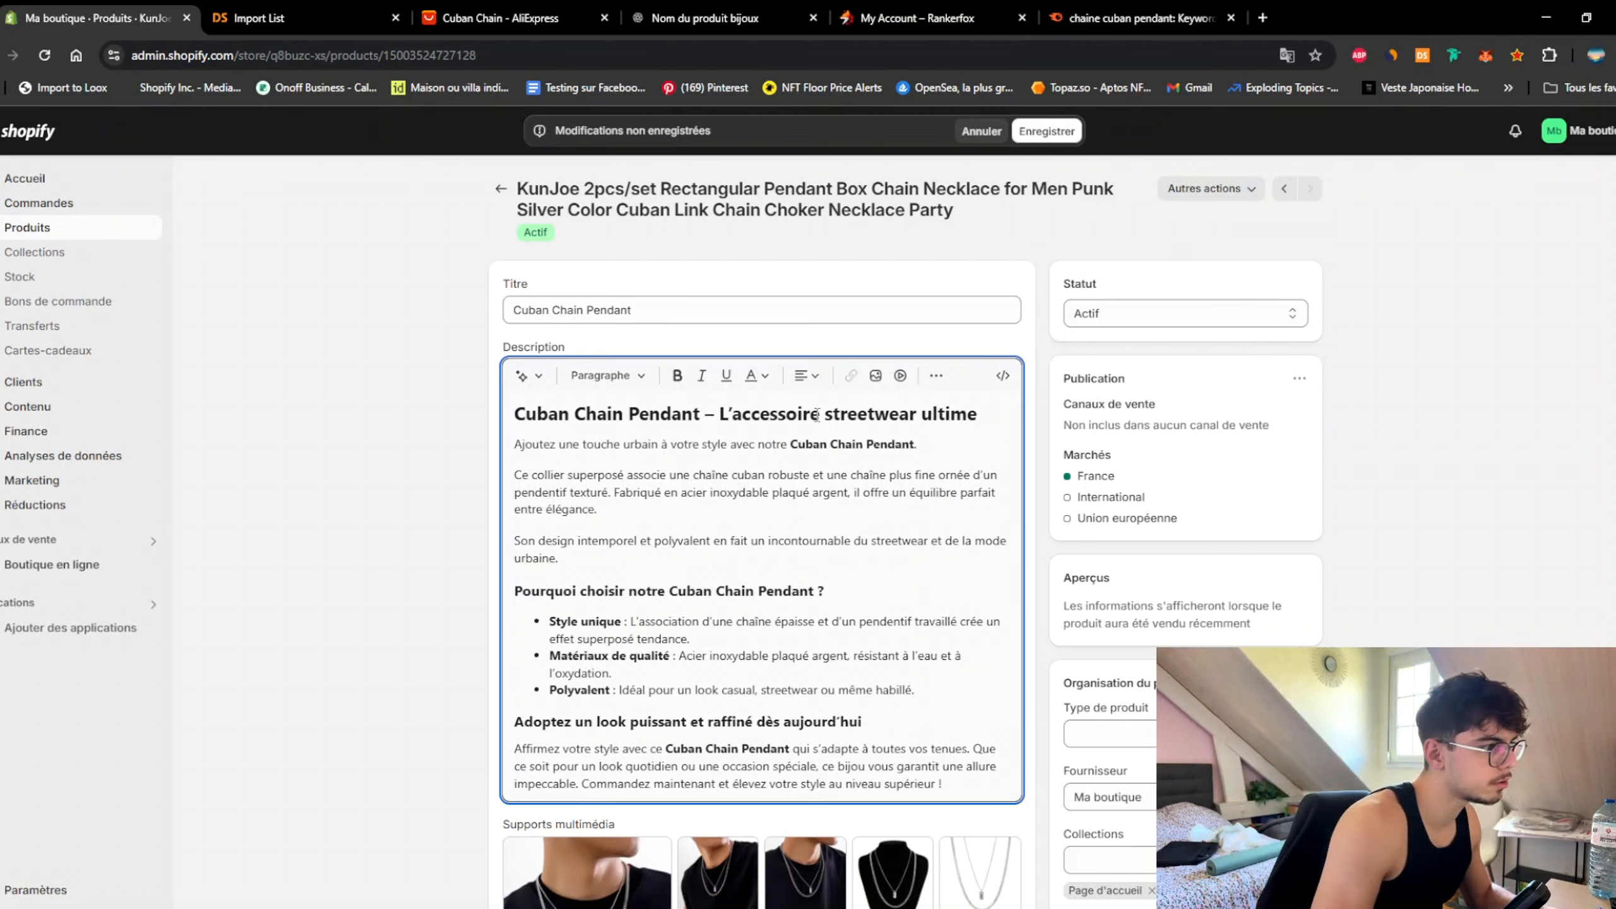
Step: Extend the first sentence with ', un collier 2 en 1 alliant un pendantif et une chaine cubaine.'
click(936, 444)
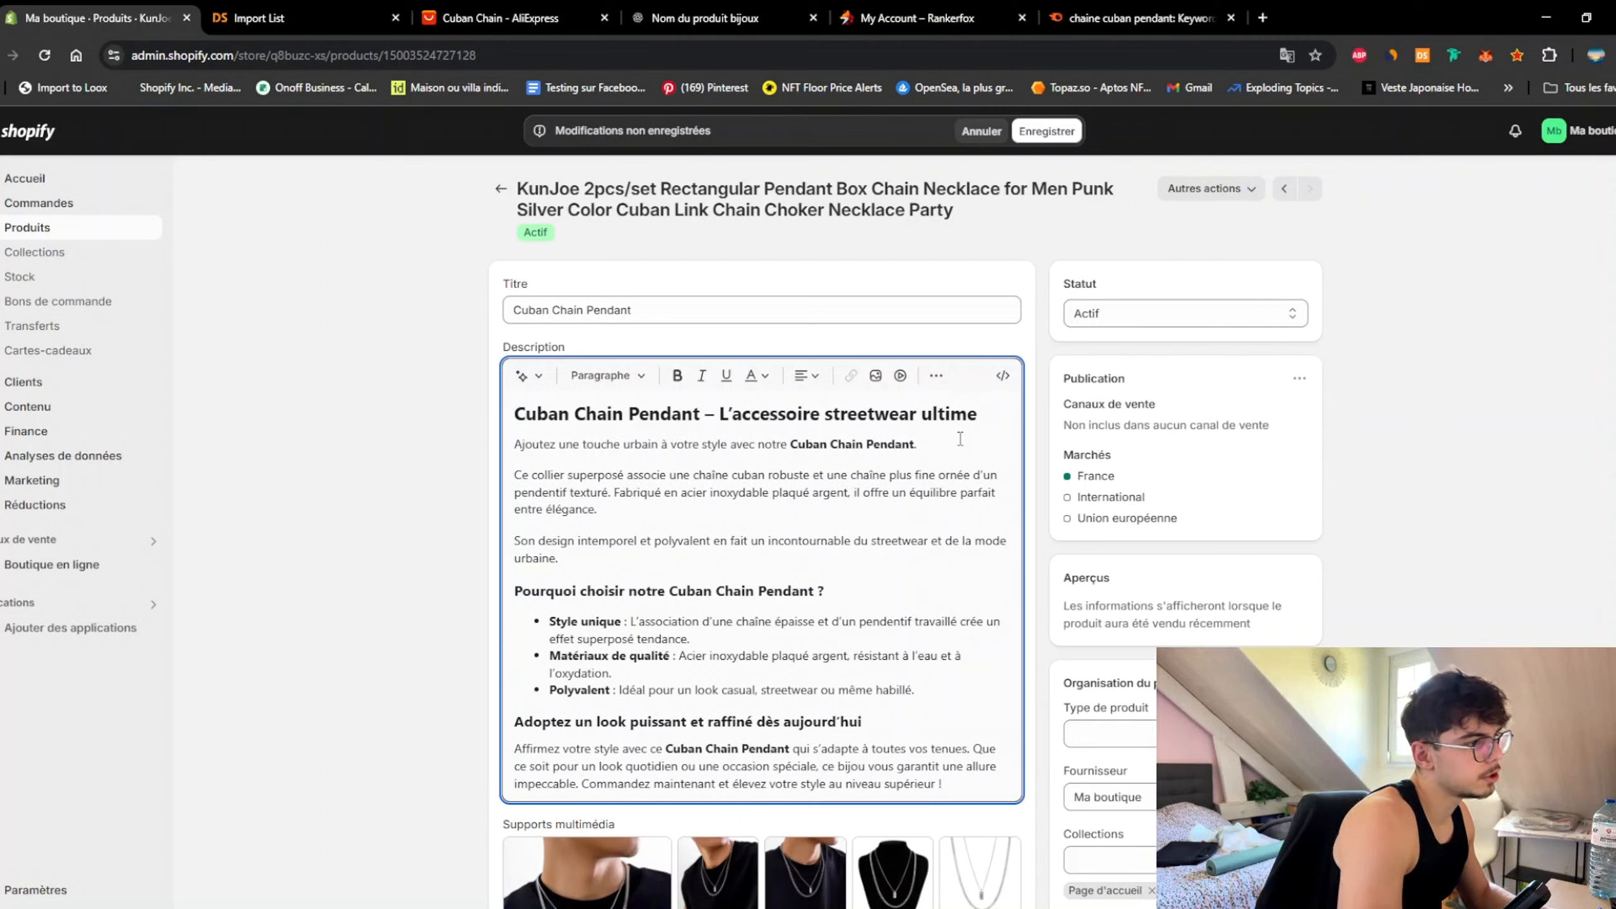
key(BackSpace)
text(, u)
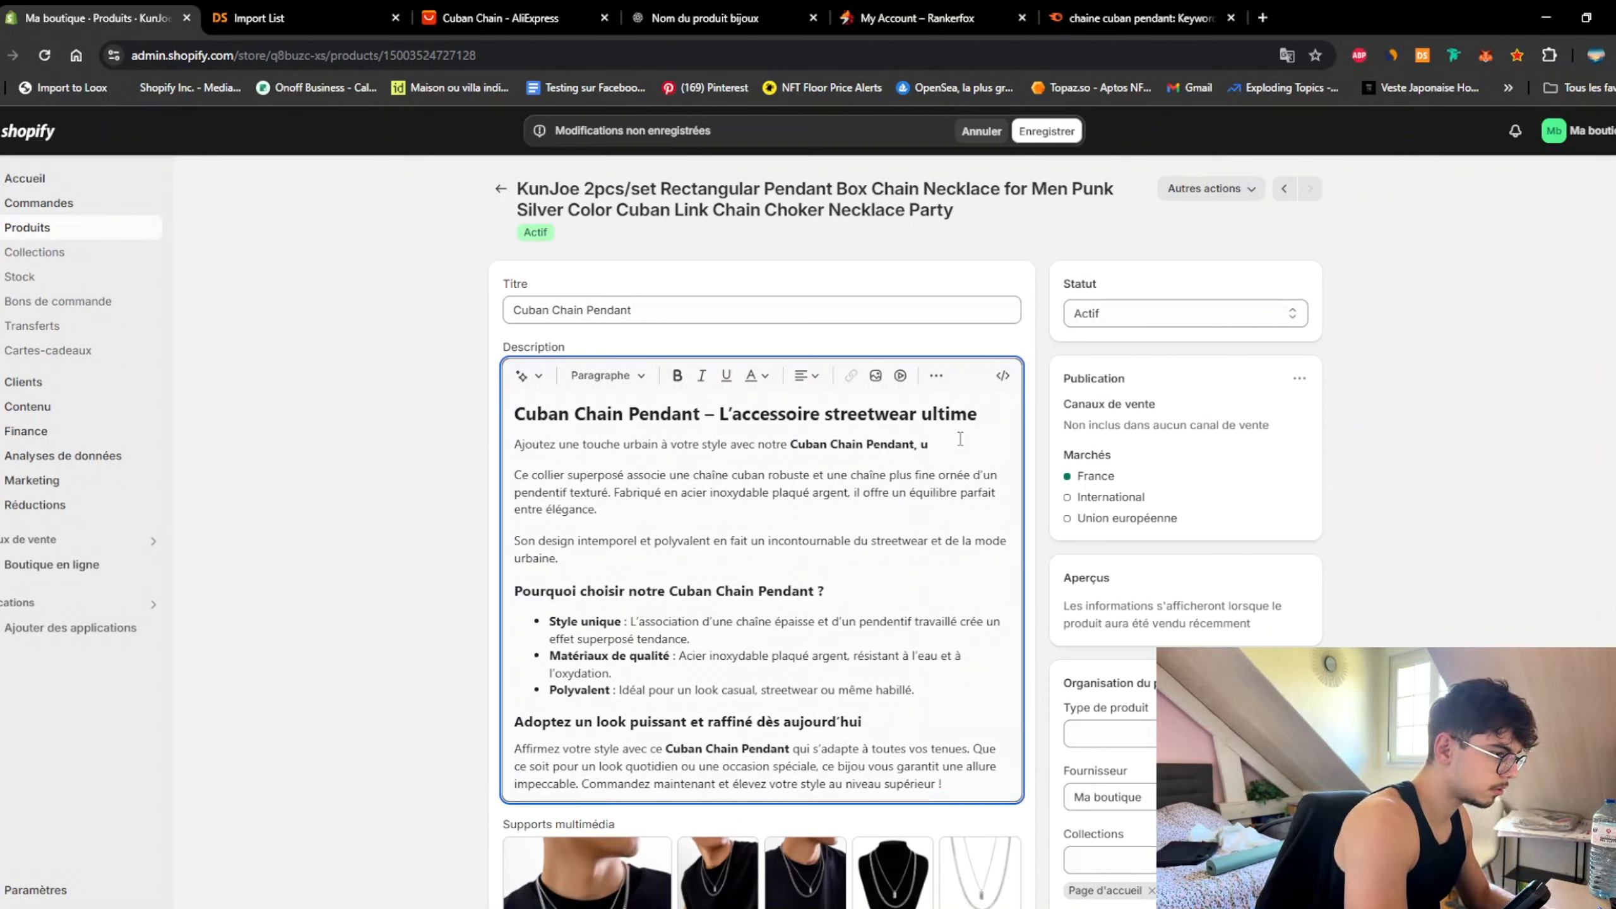
text(n coll)
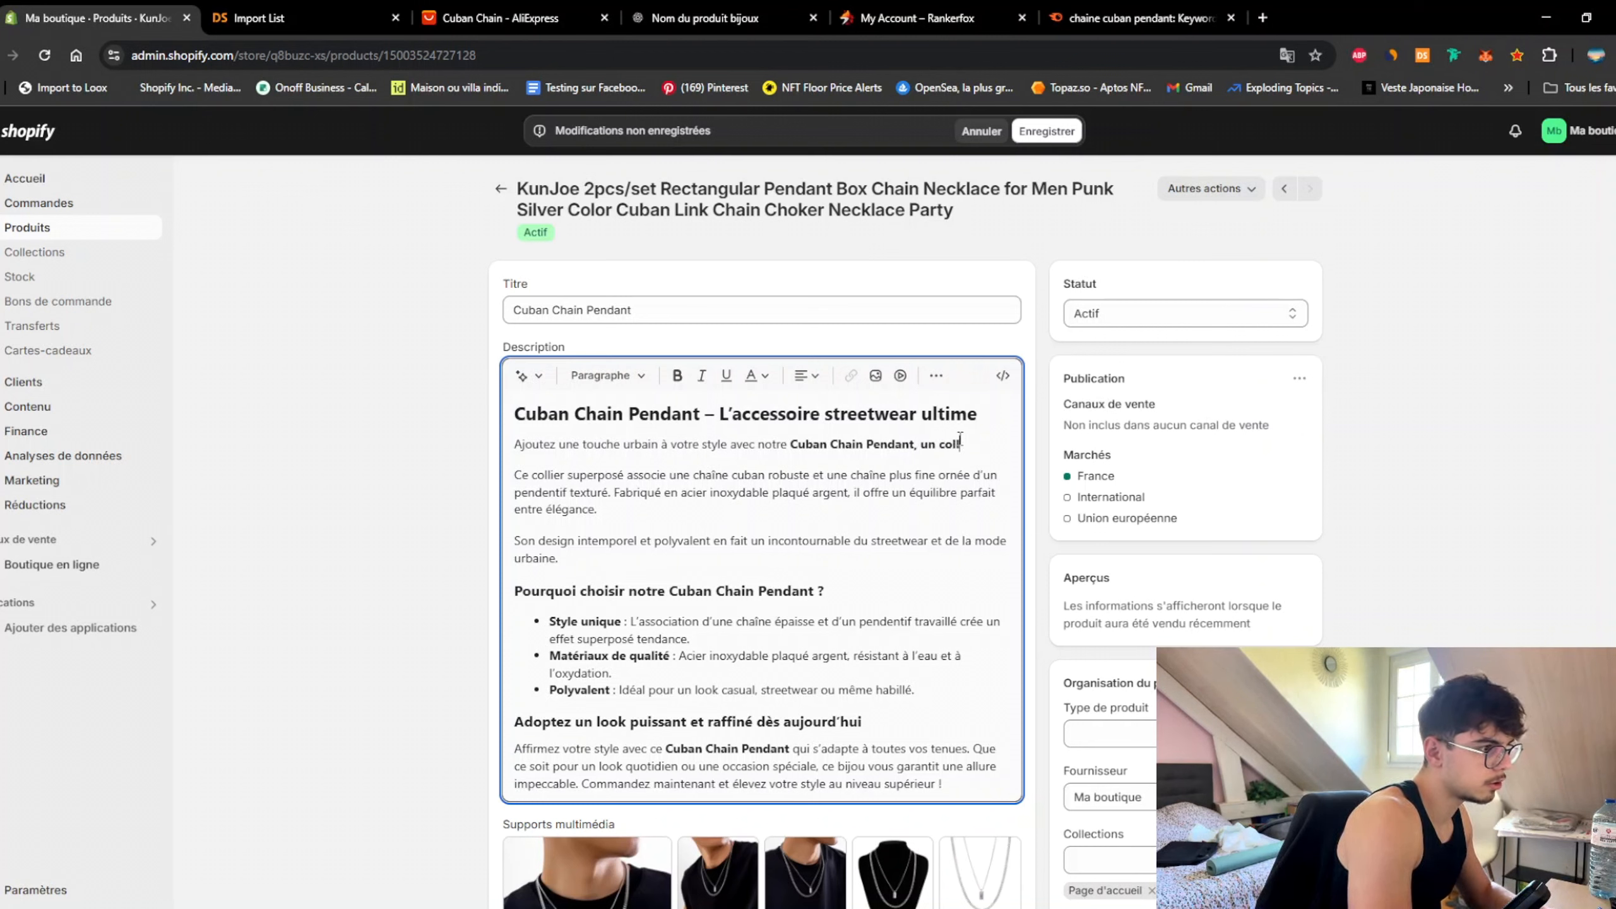
text(ier alliant)
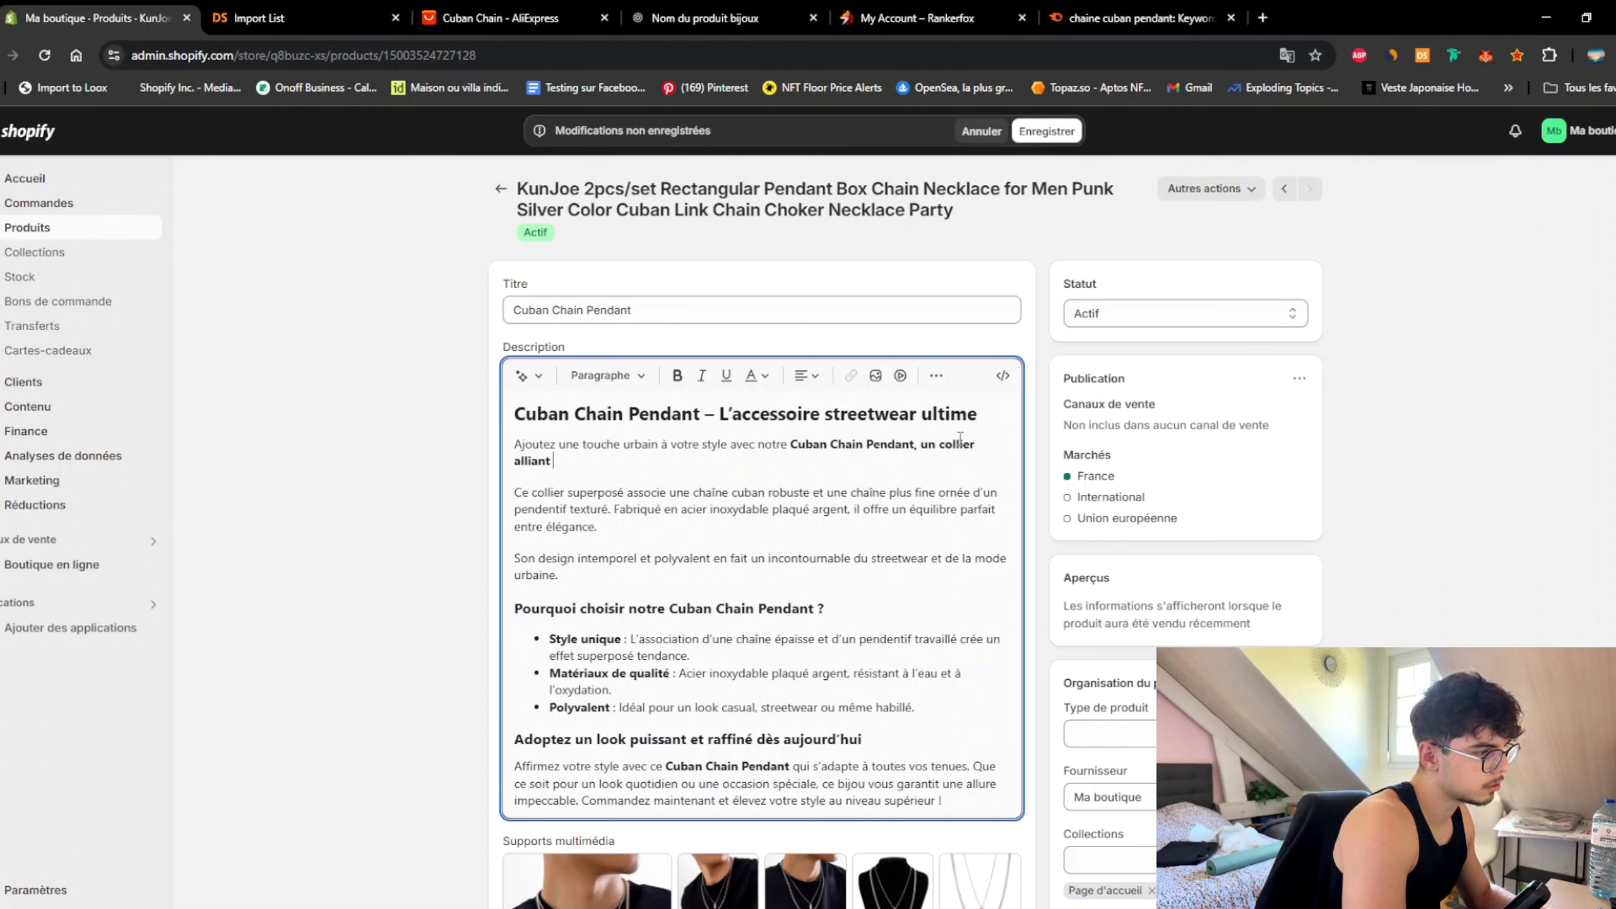
key(ctrl+BackSpace)
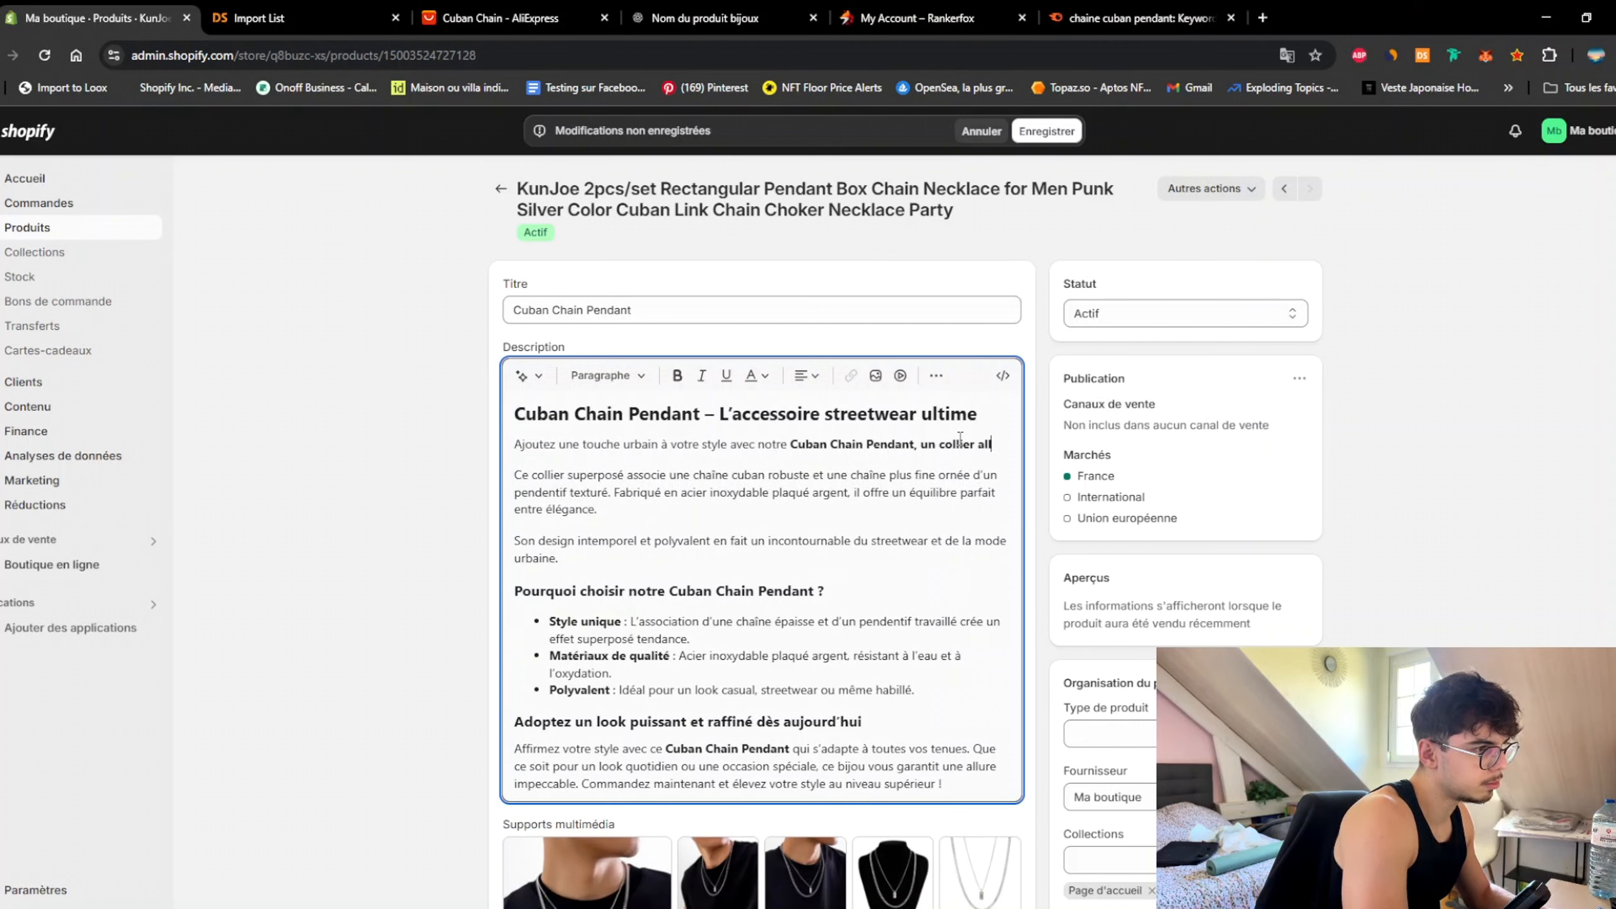
text(2 en 1 )
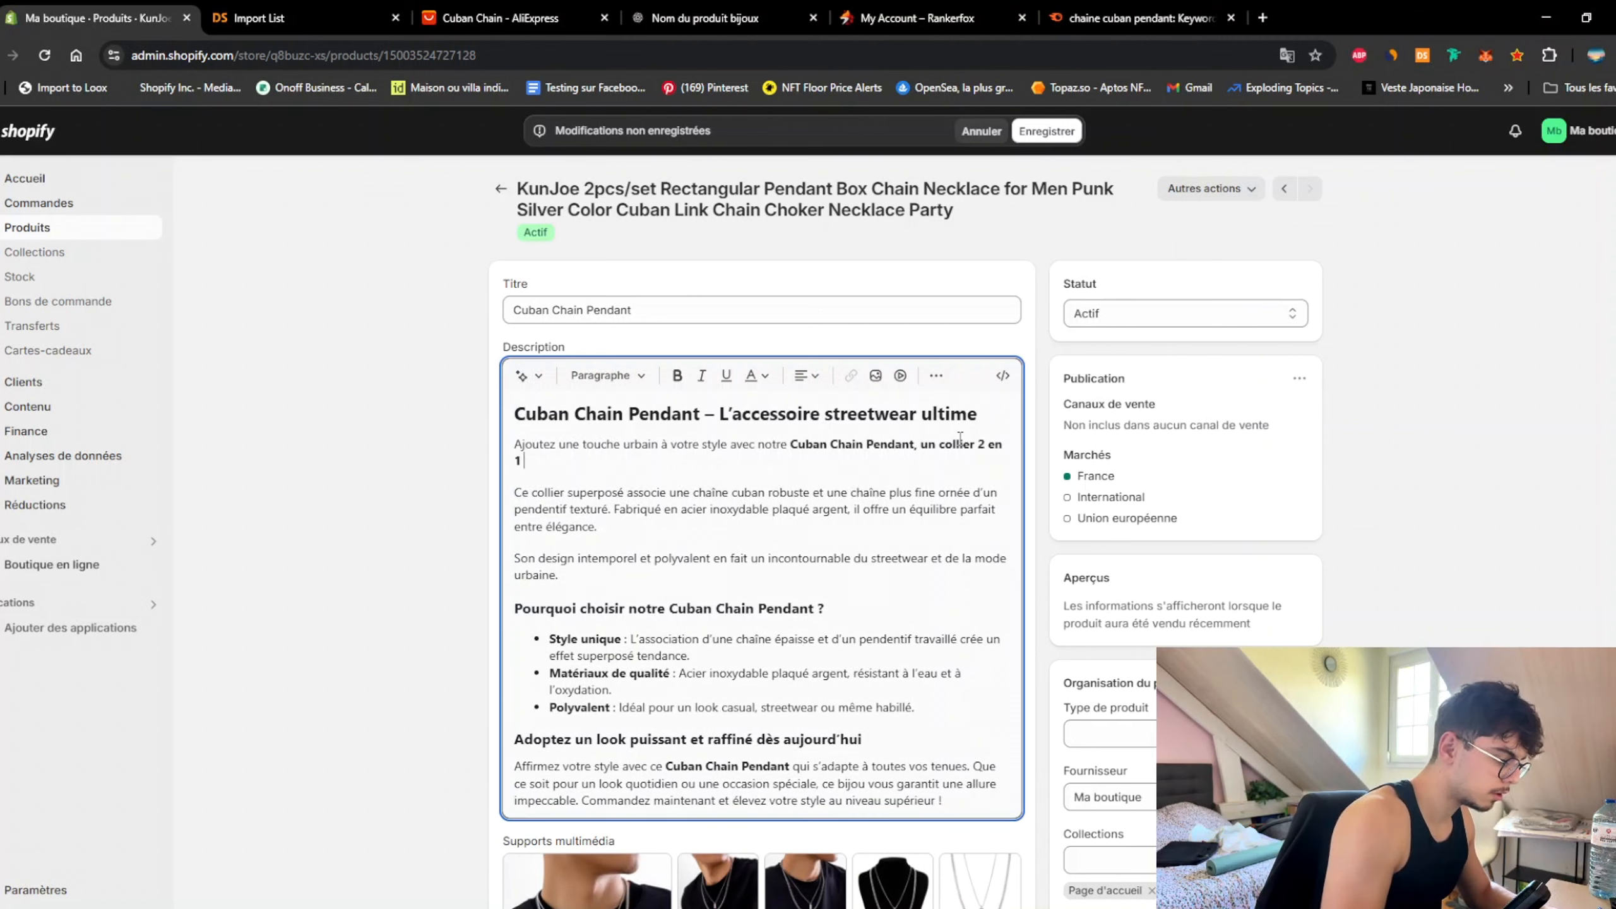
text(alliant un pend)
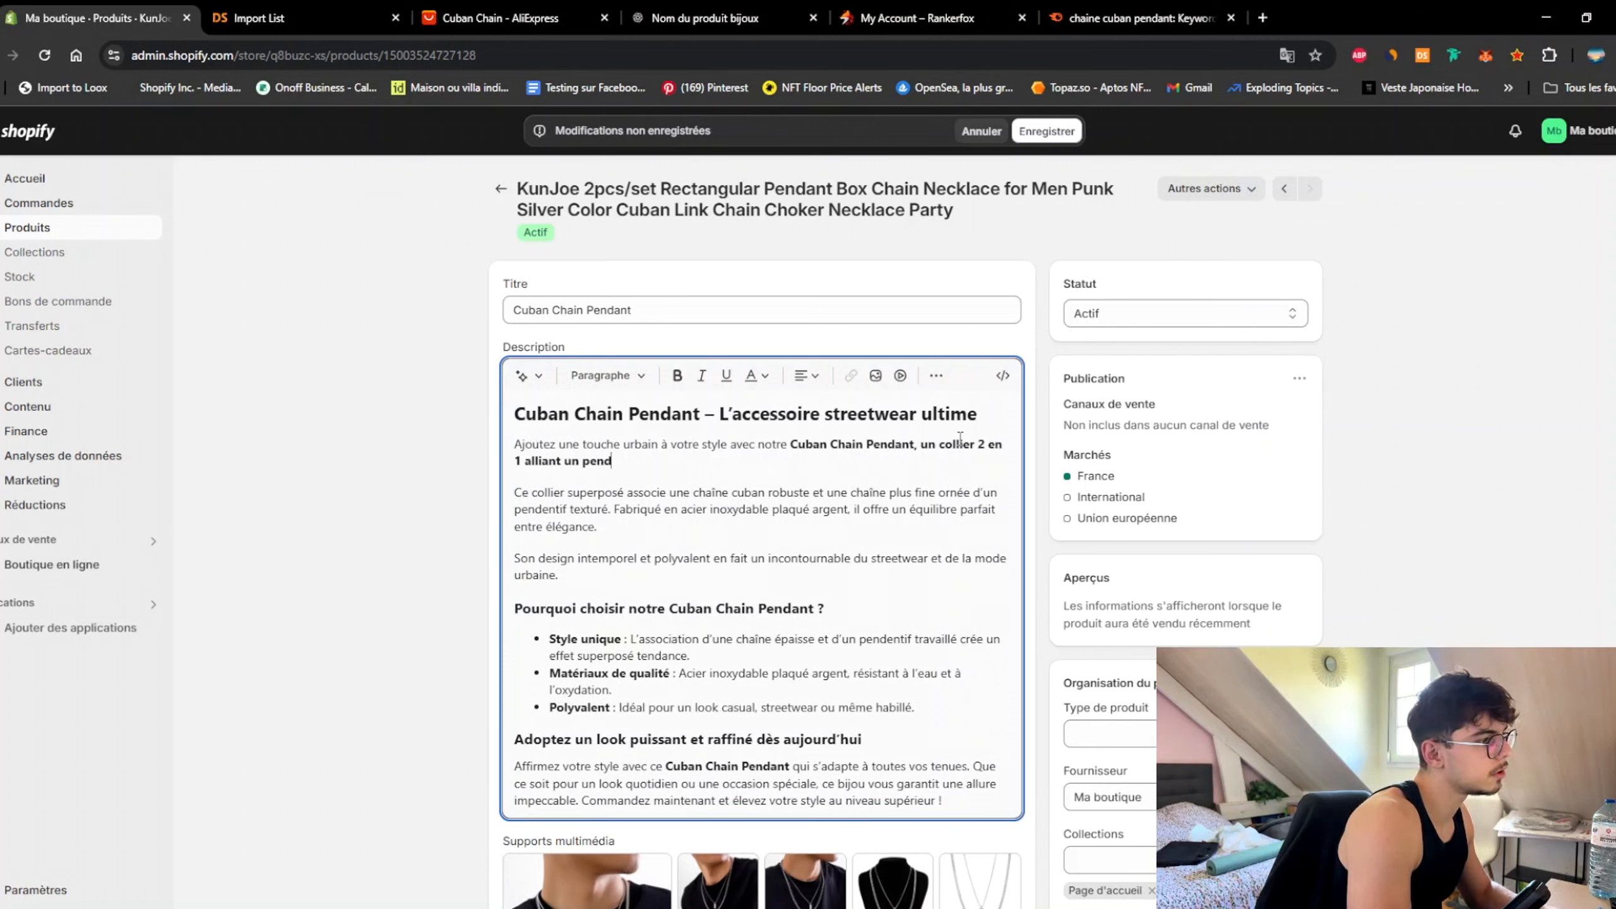
text(antif et une chai)
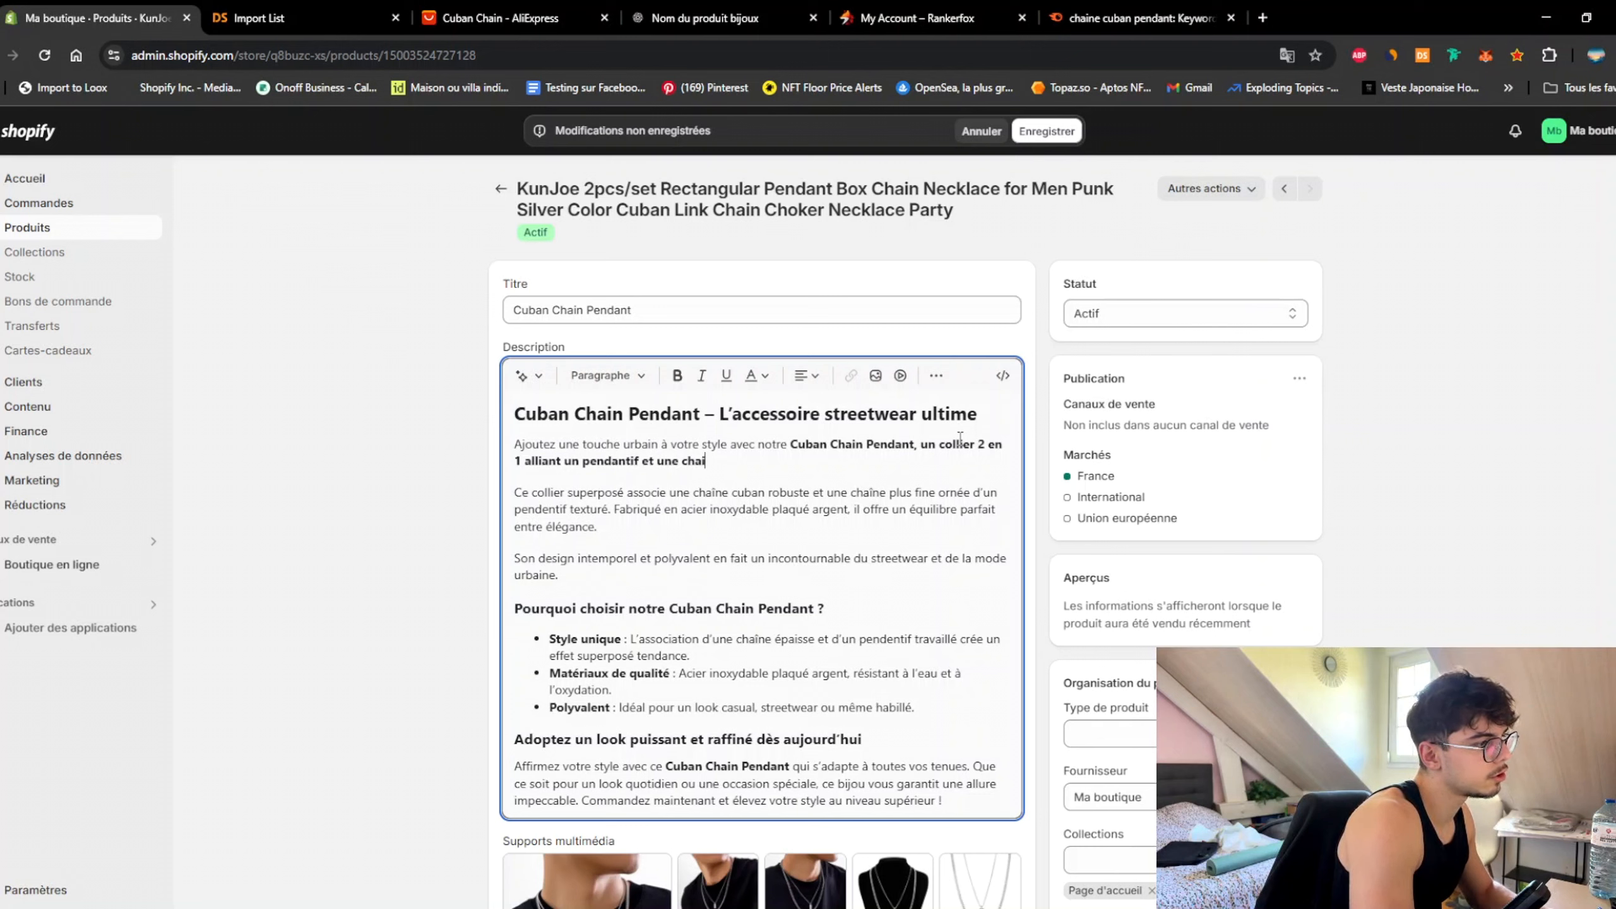
text(ne cubaine.)
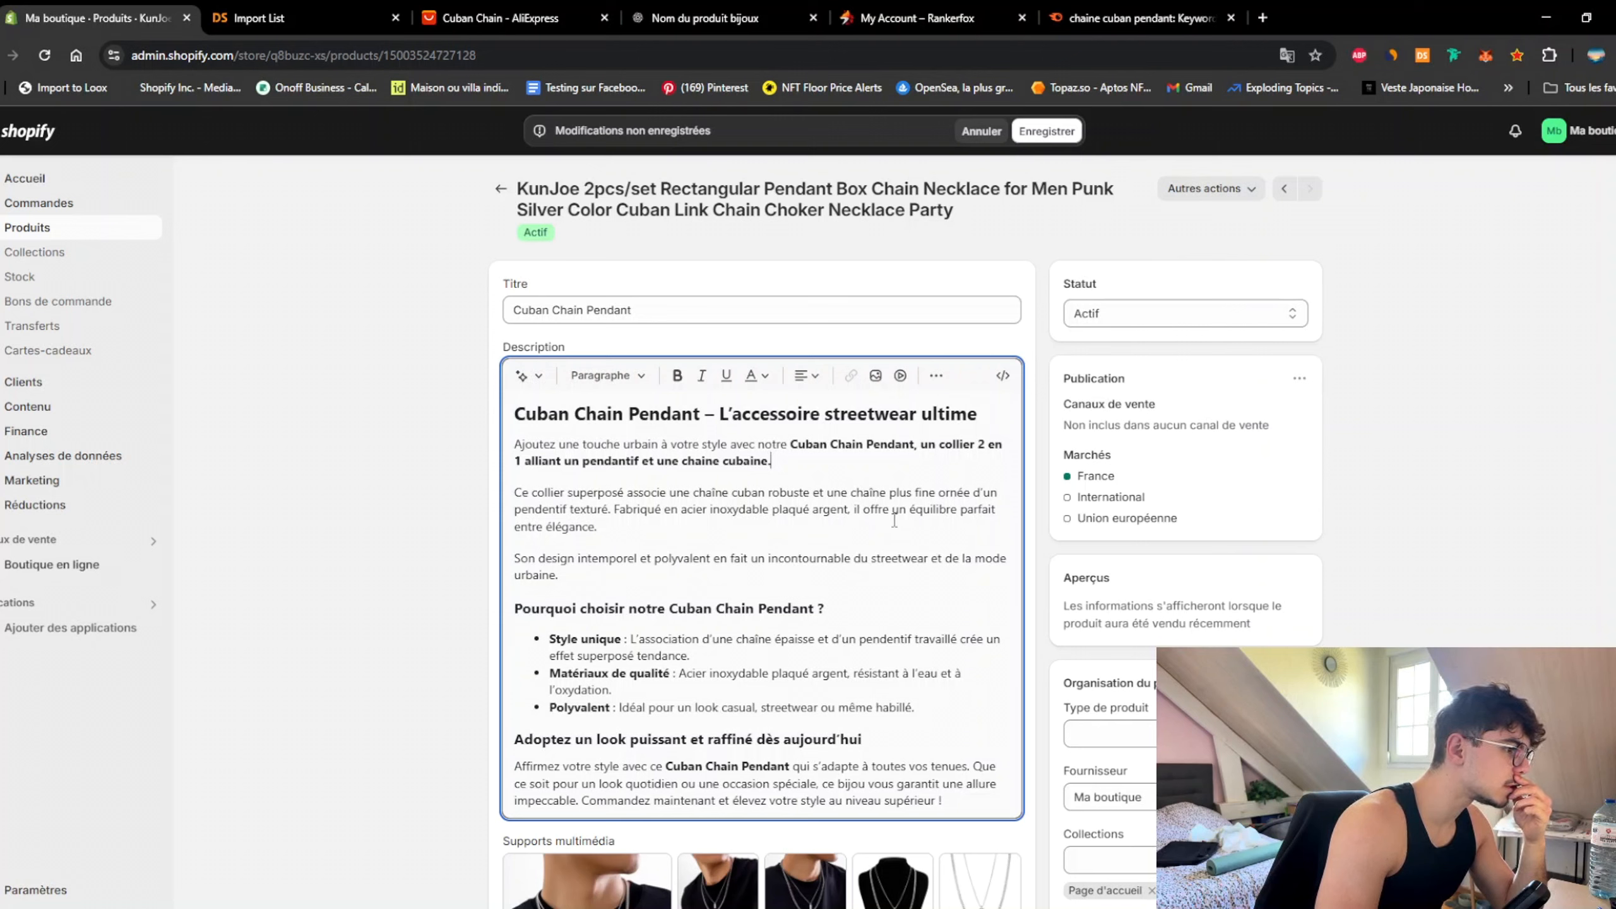
Step: Replace 'équilibre parfait entre élégance.' with 'une élégance sans précédant pour un style streetwear.'
drag(911, 509, 921, 523)
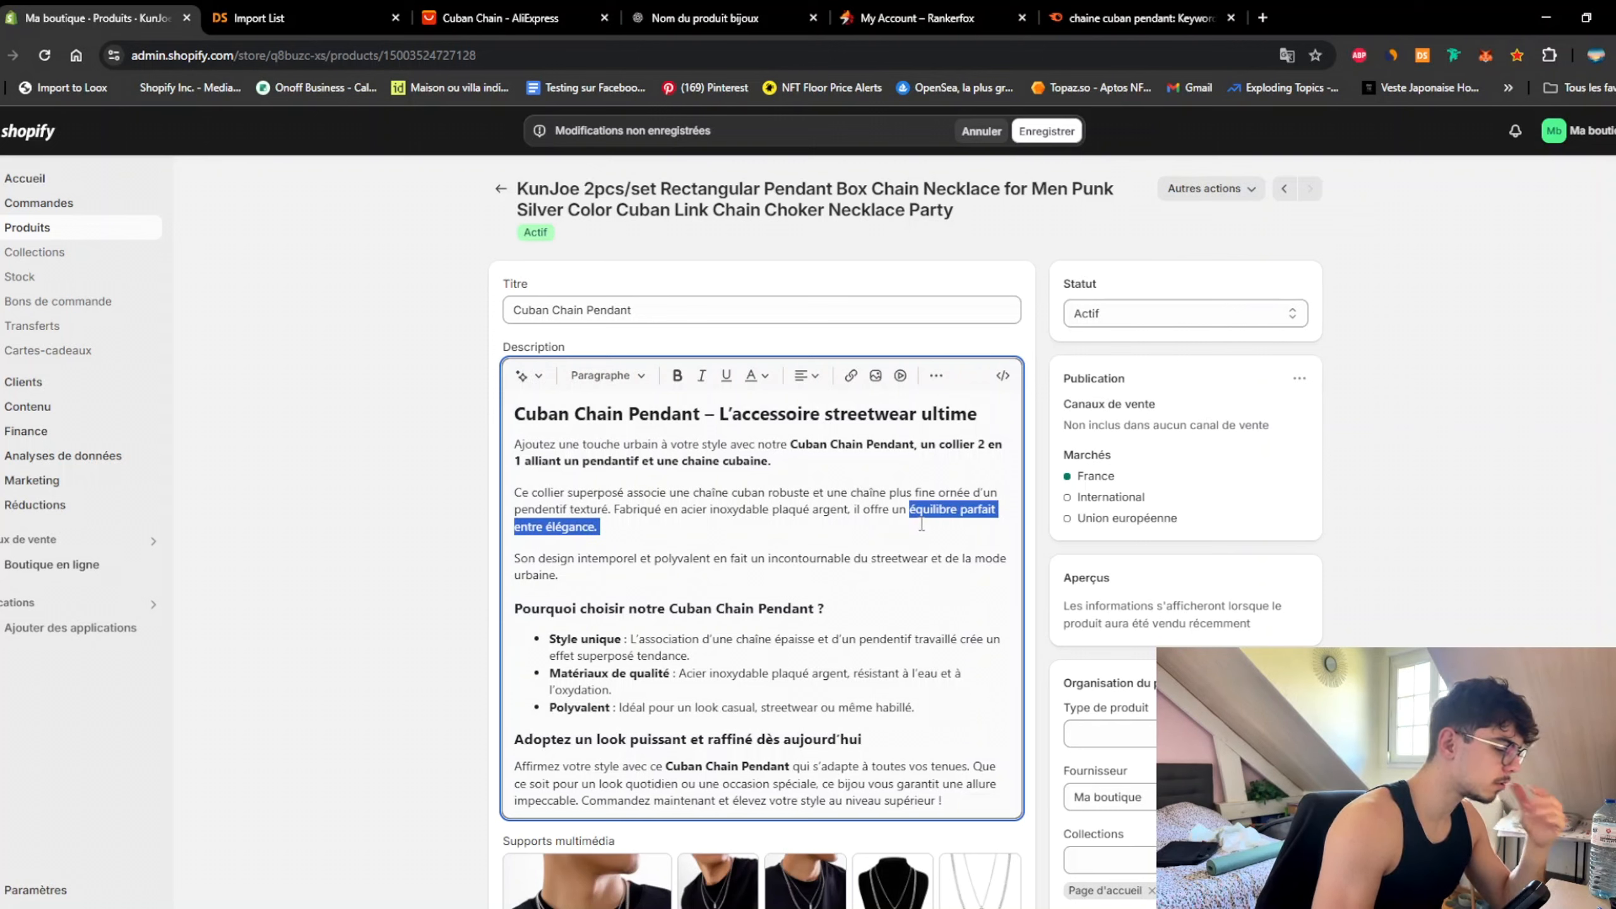
key(BackSpace)
key(BackSpace)
text(e )
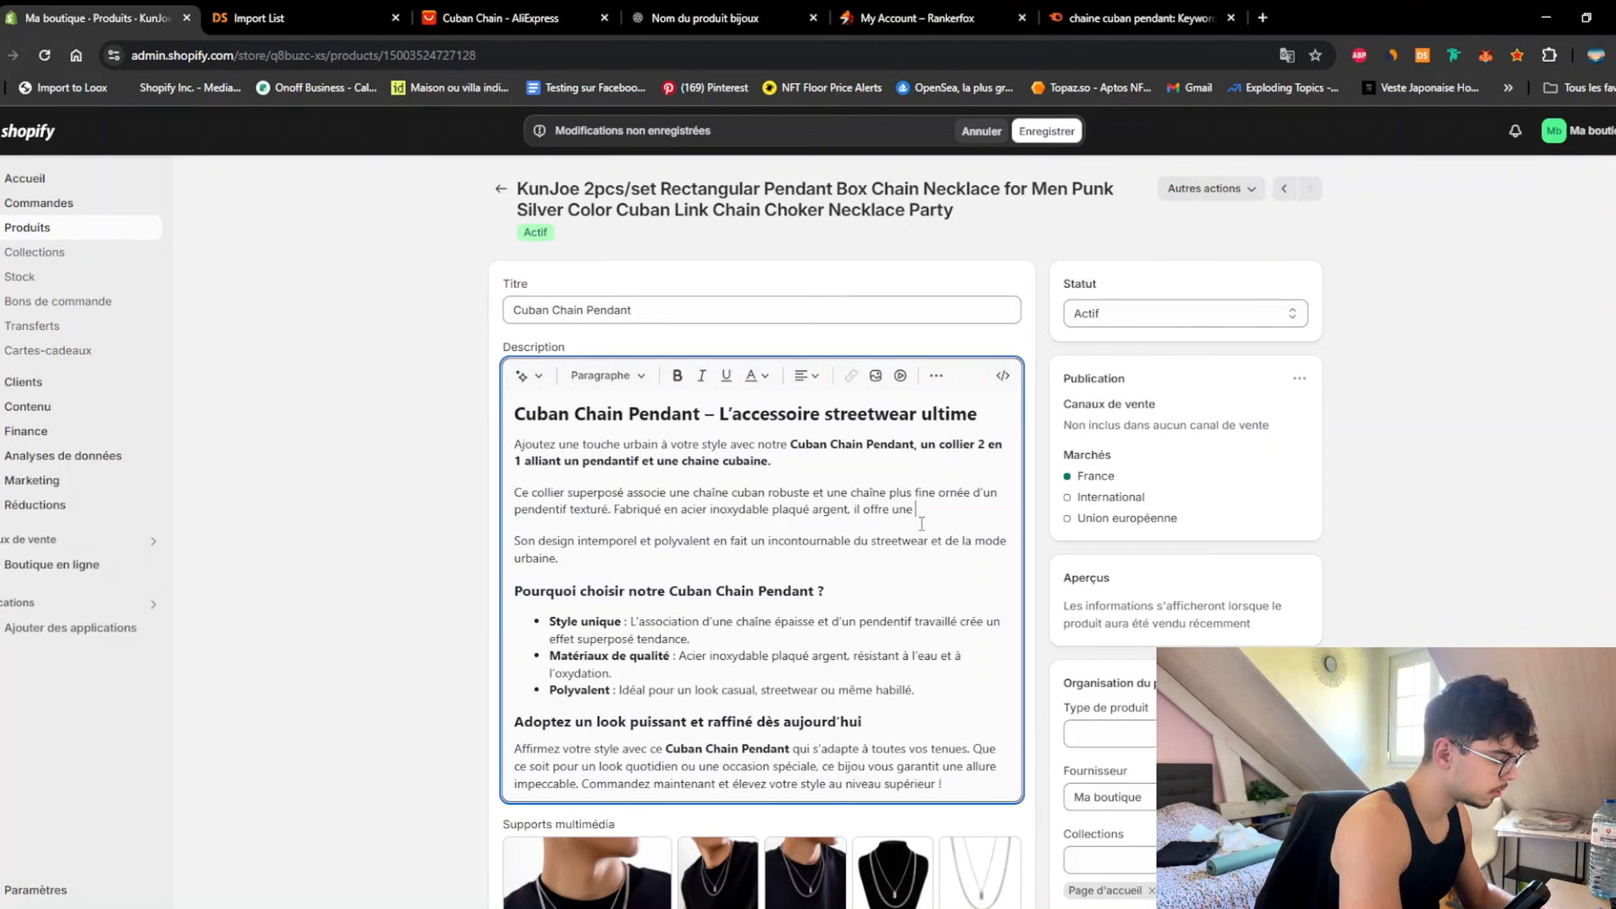
text(élégance sans )
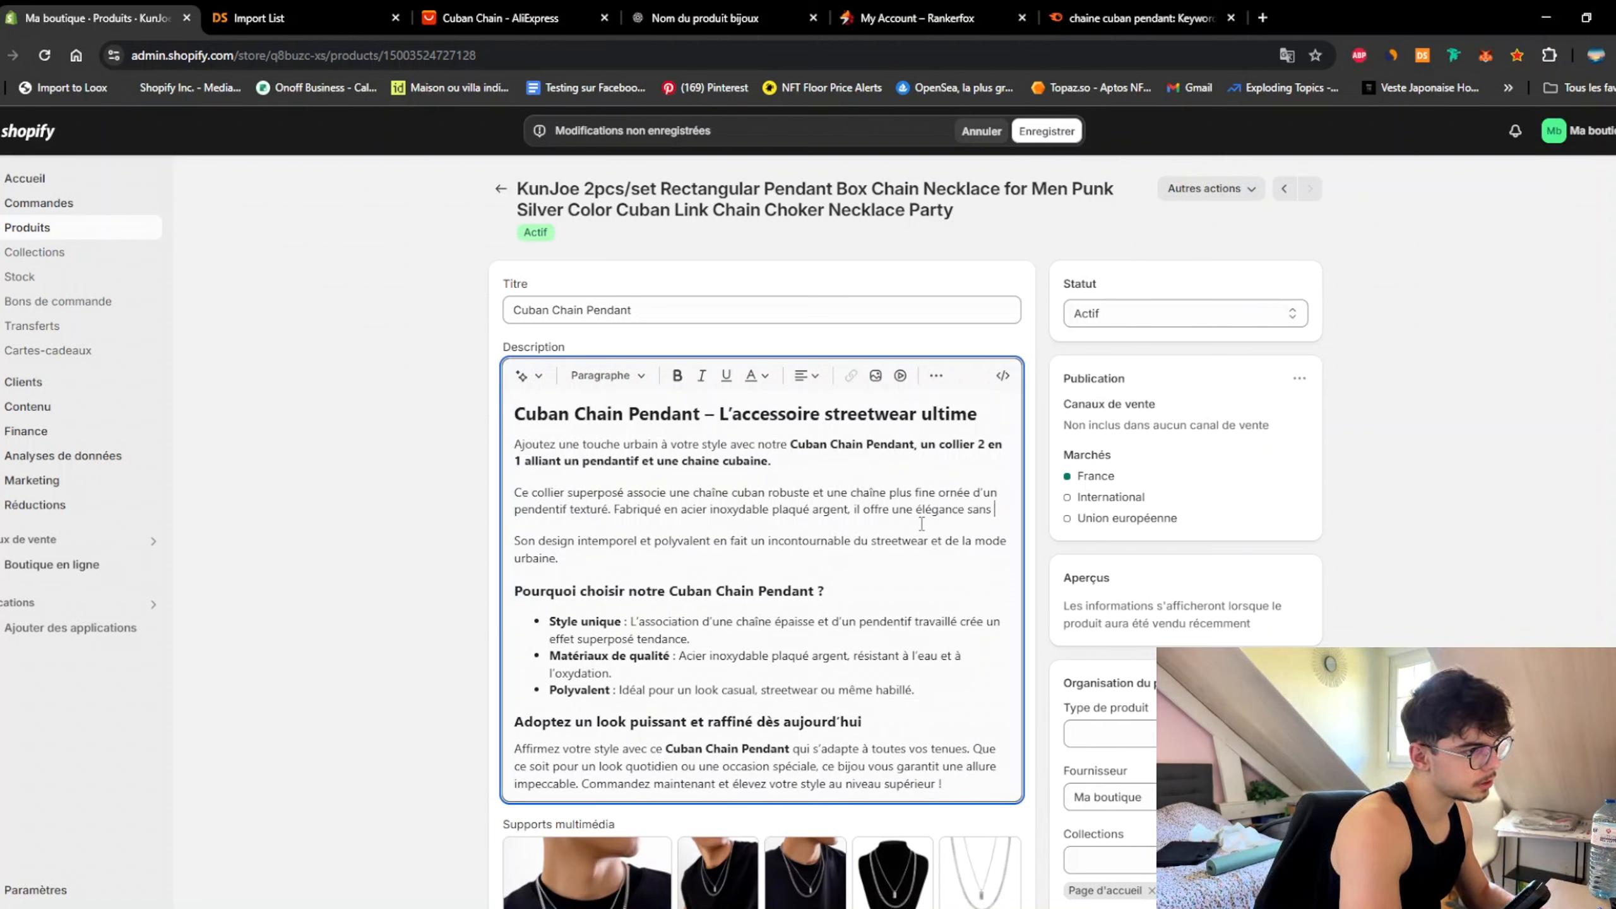
text(précédant p)
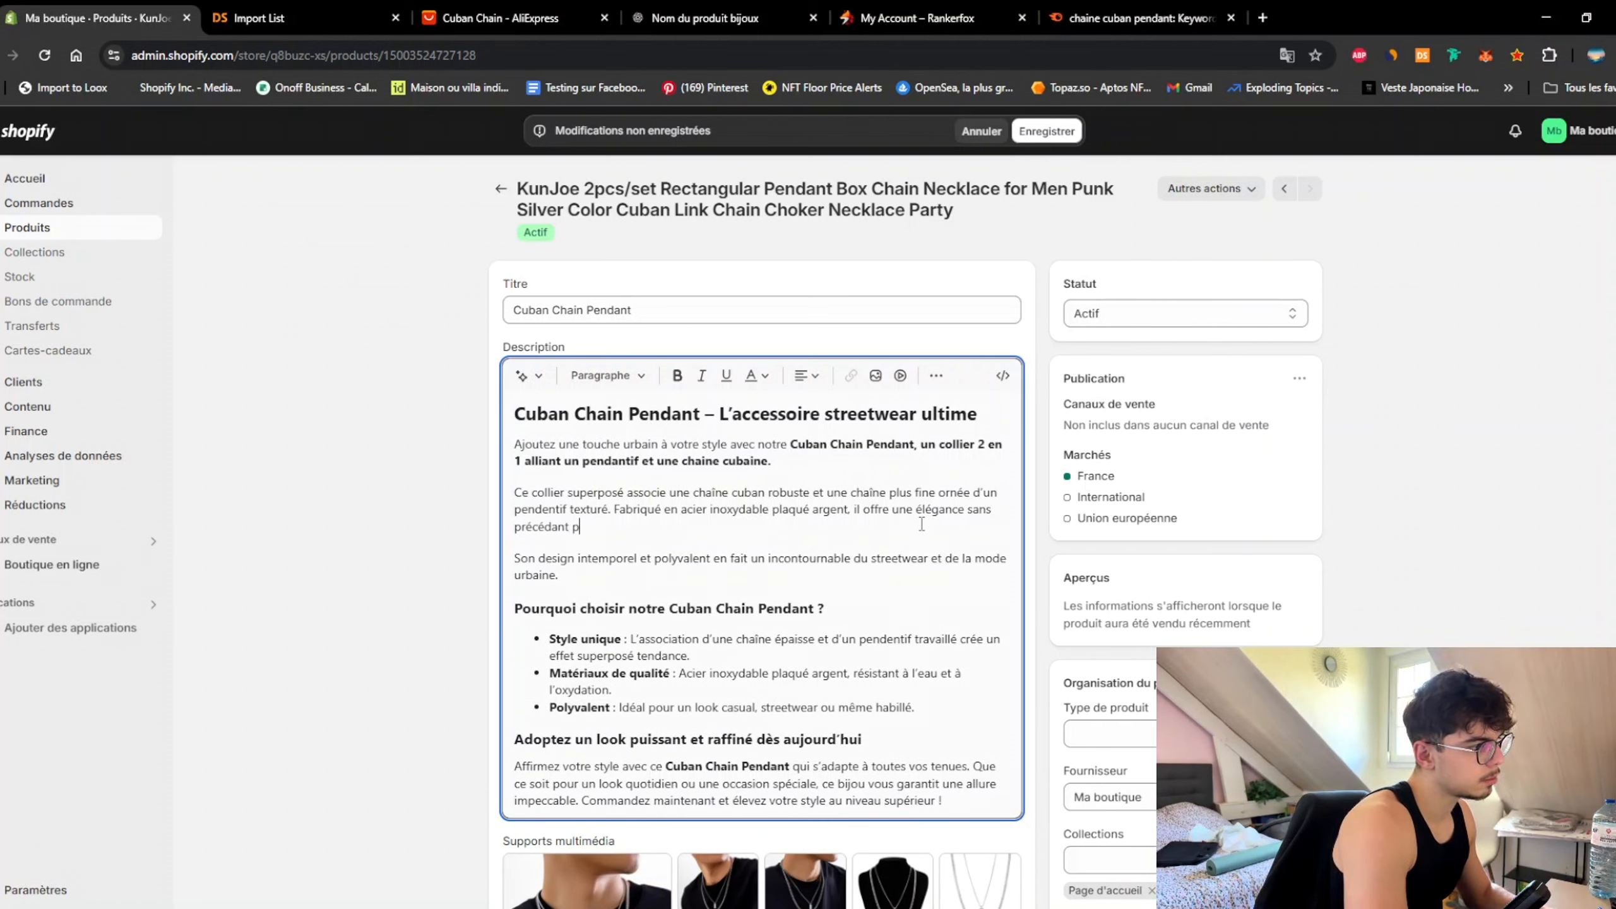
text(our un style st)
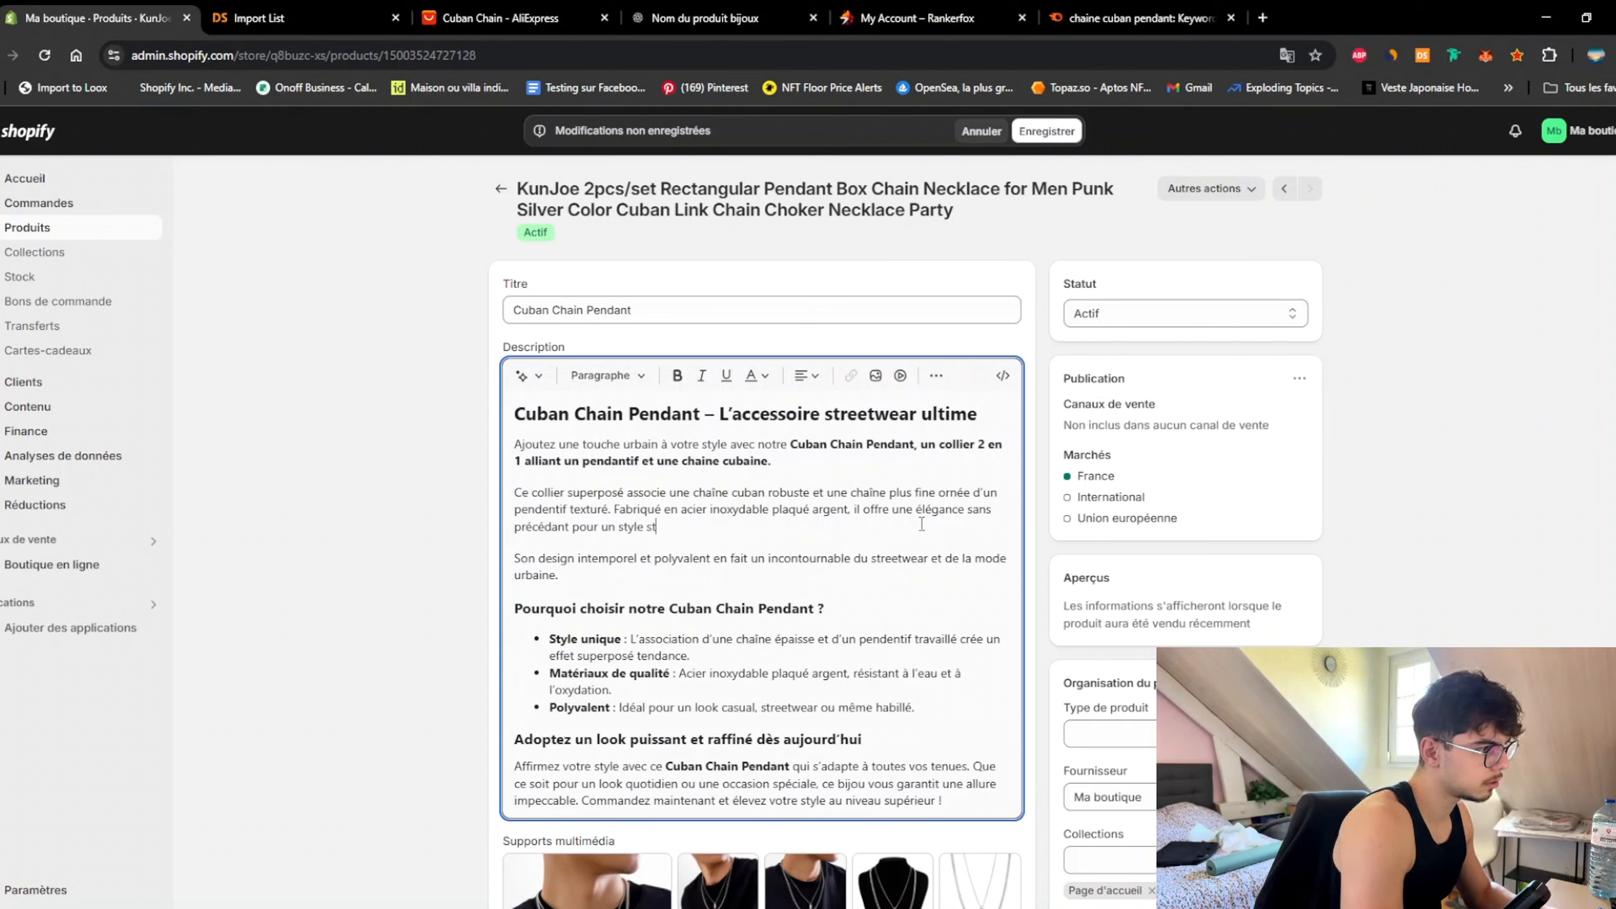
text(reetwear.)
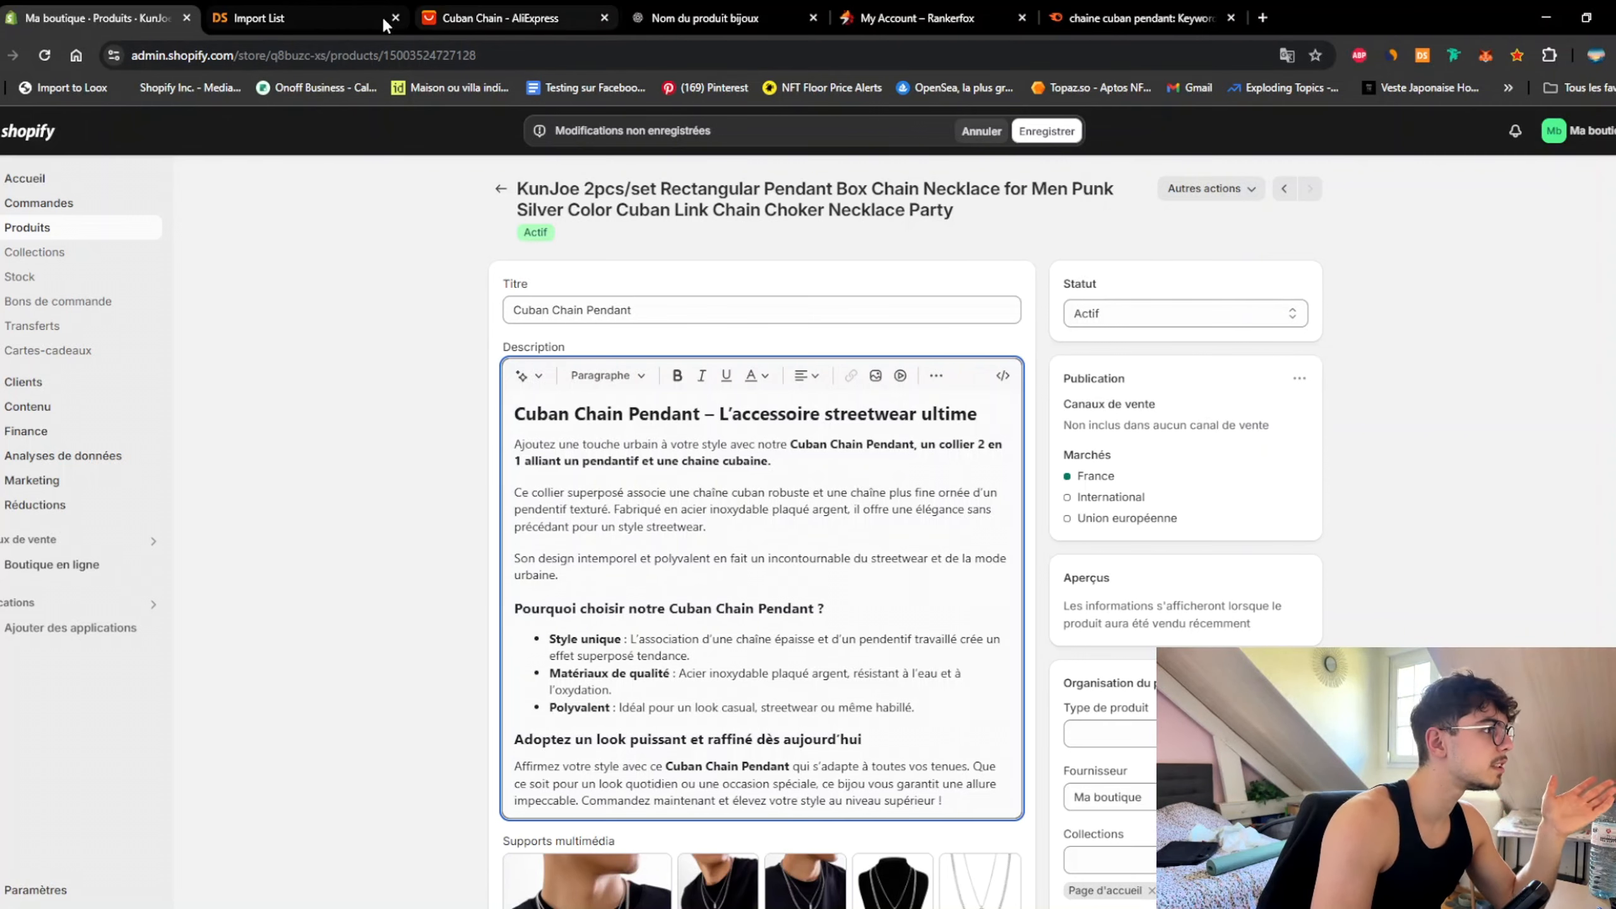
click(479, 18)
click(309, 20)
scroll(886, 548, down, 4)
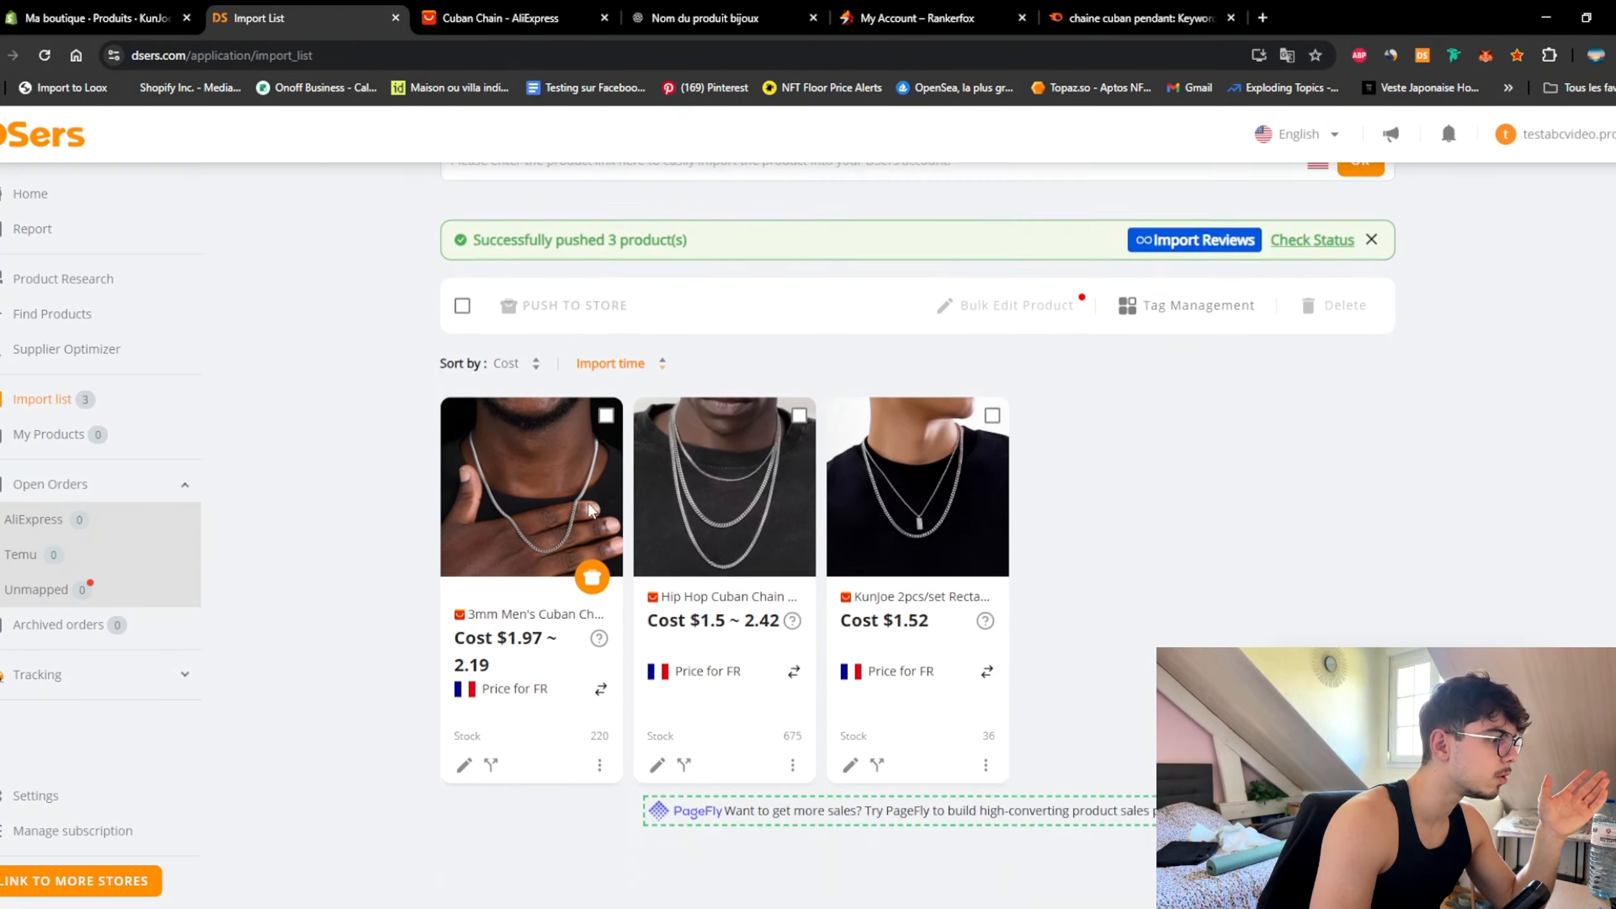
click(909, 517)
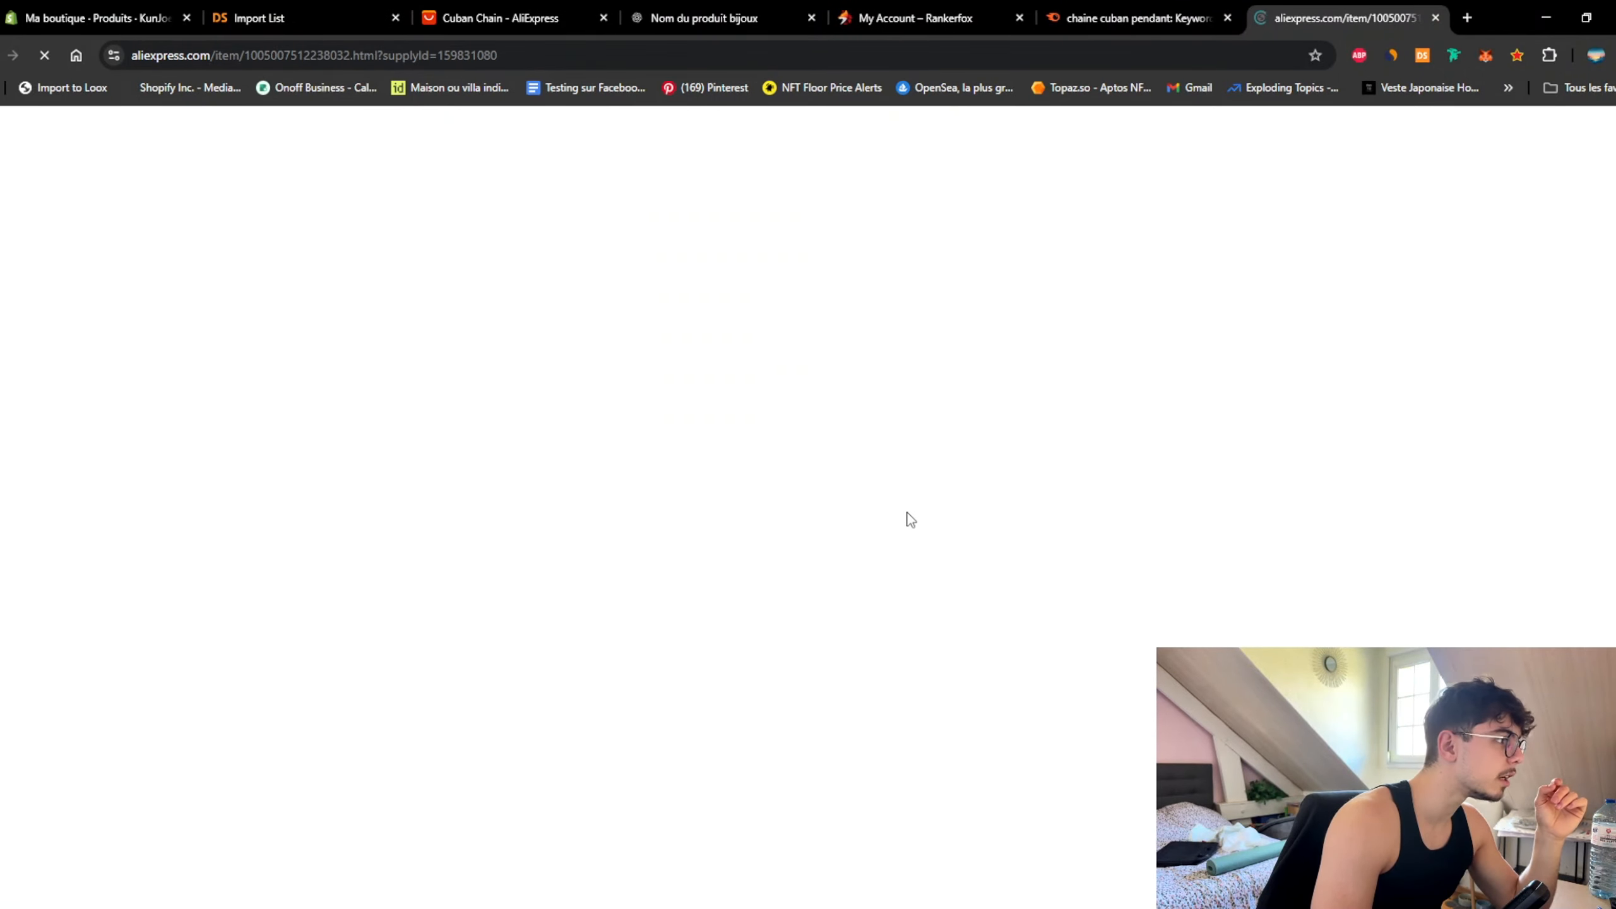
key(ctrl+w)
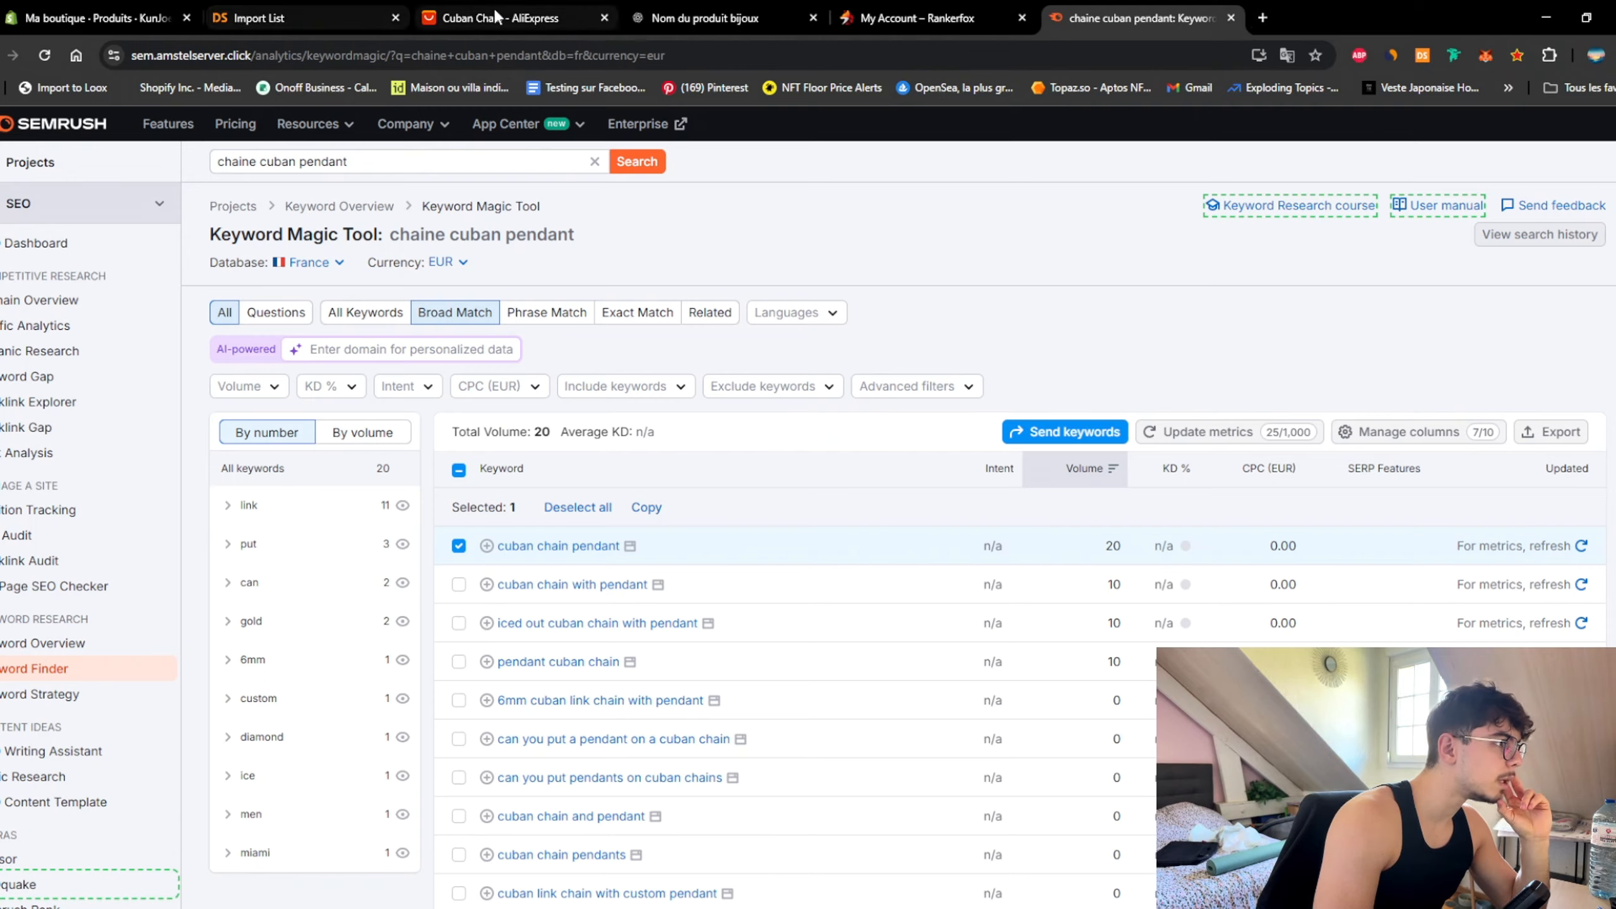
click(425, 19)
click(311, 20)
Step: Delete 'plaqué argent' from the materials sentence in the second paragraph
click(96, 17)
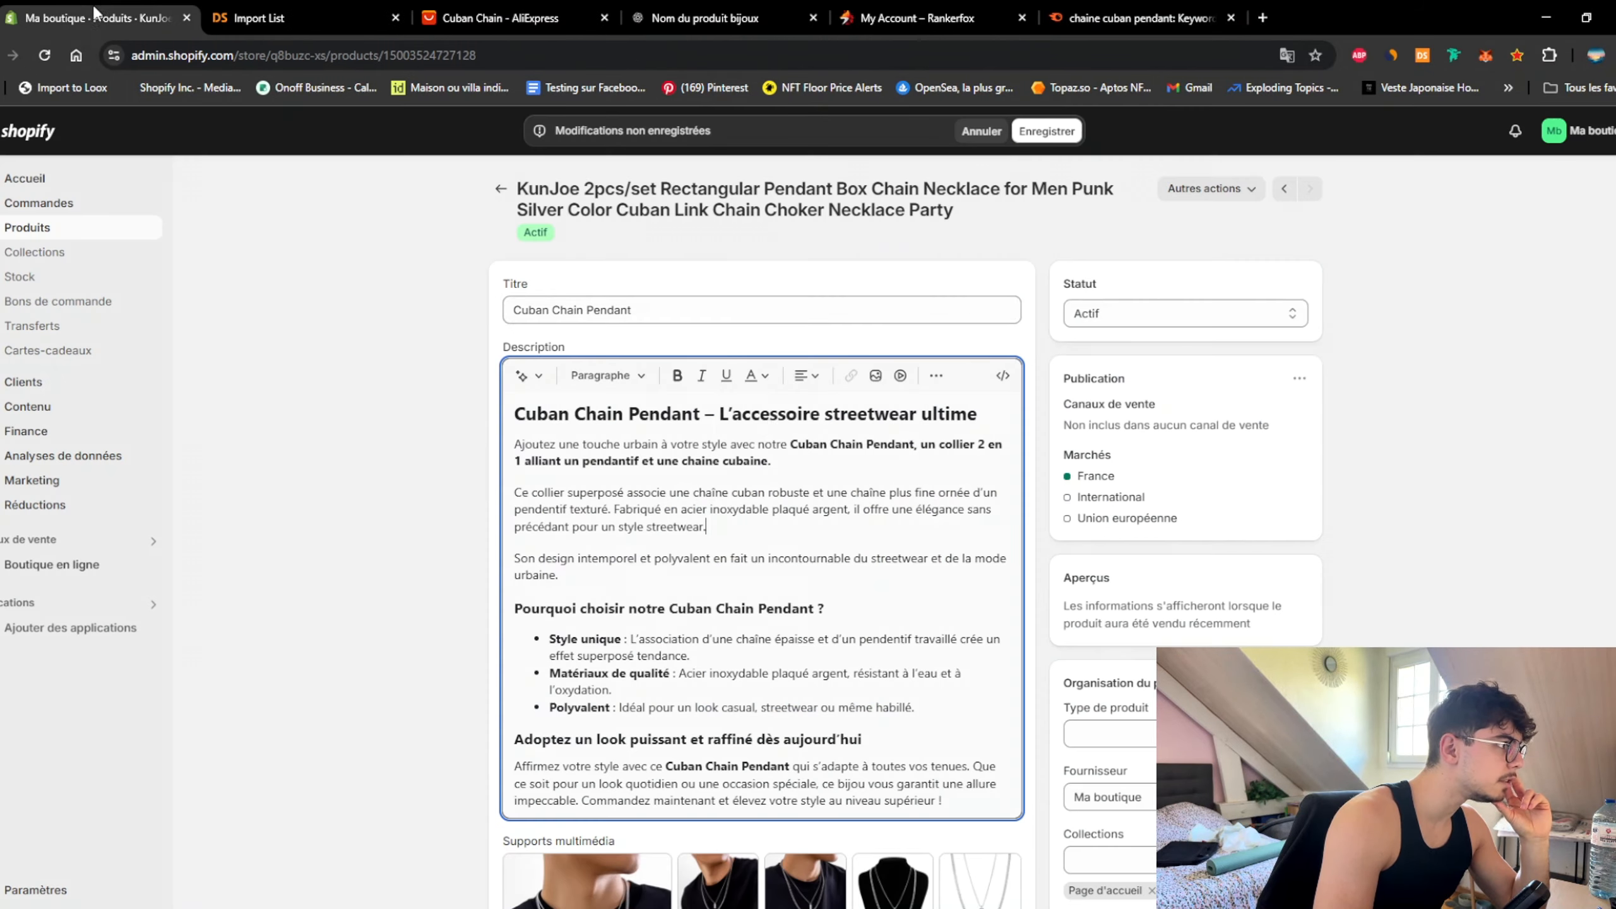
drag(772, 510, 847, 510)
key(BackSpace)
key(BackSpace)
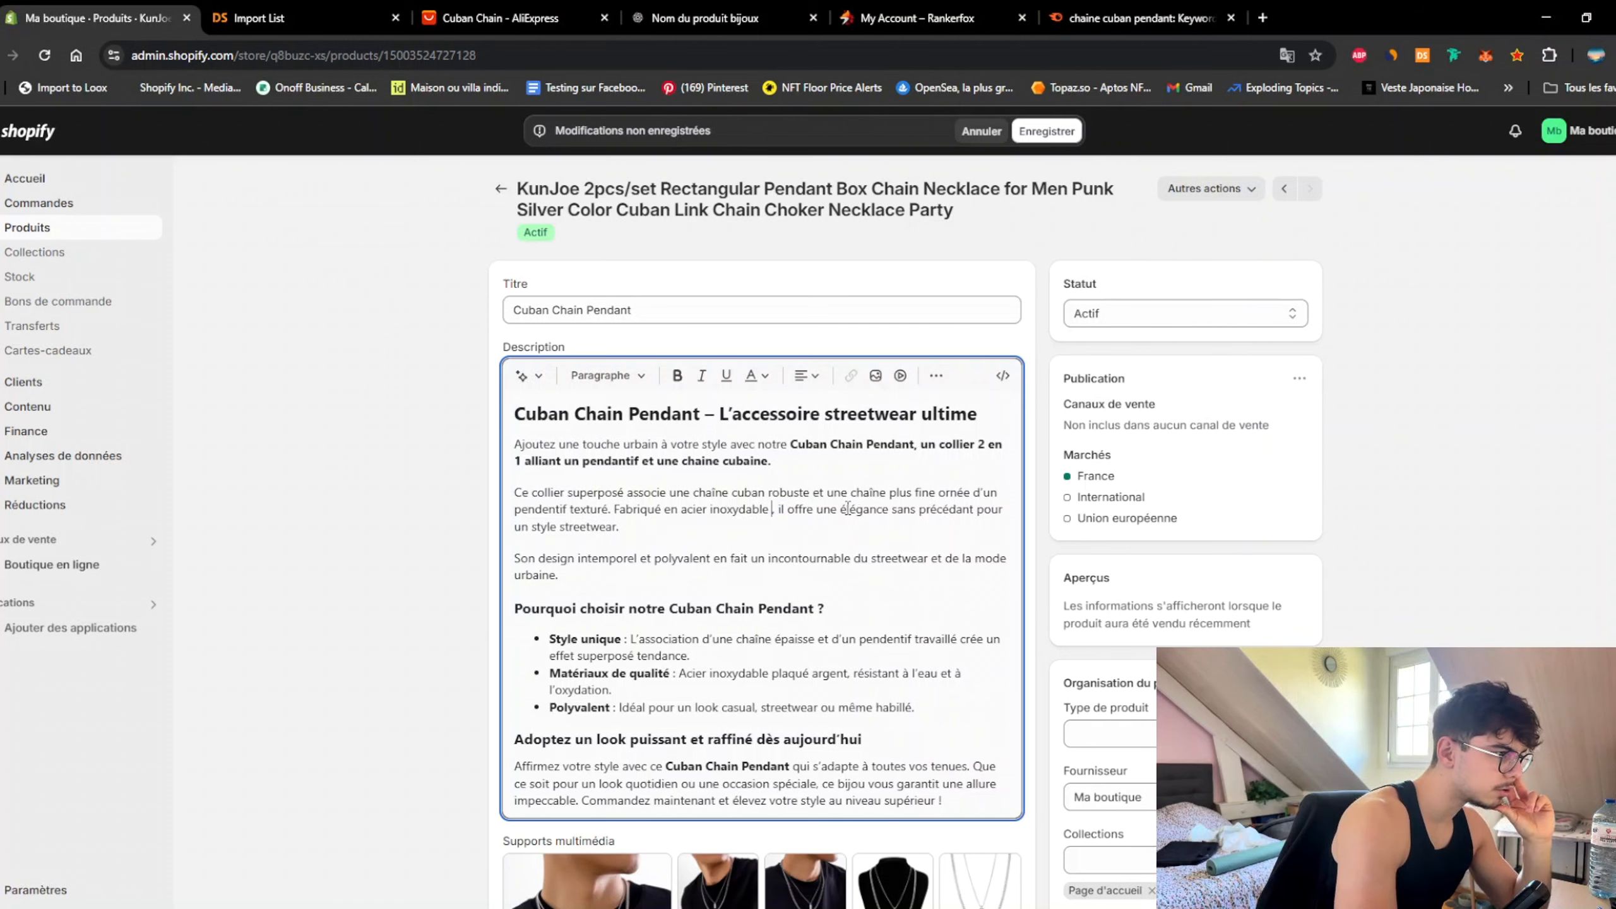
Step: Rework the third paragraph's connectors: 'et' before polyvalent and 'ainsi que' after streetwear
double_click(646, 560)
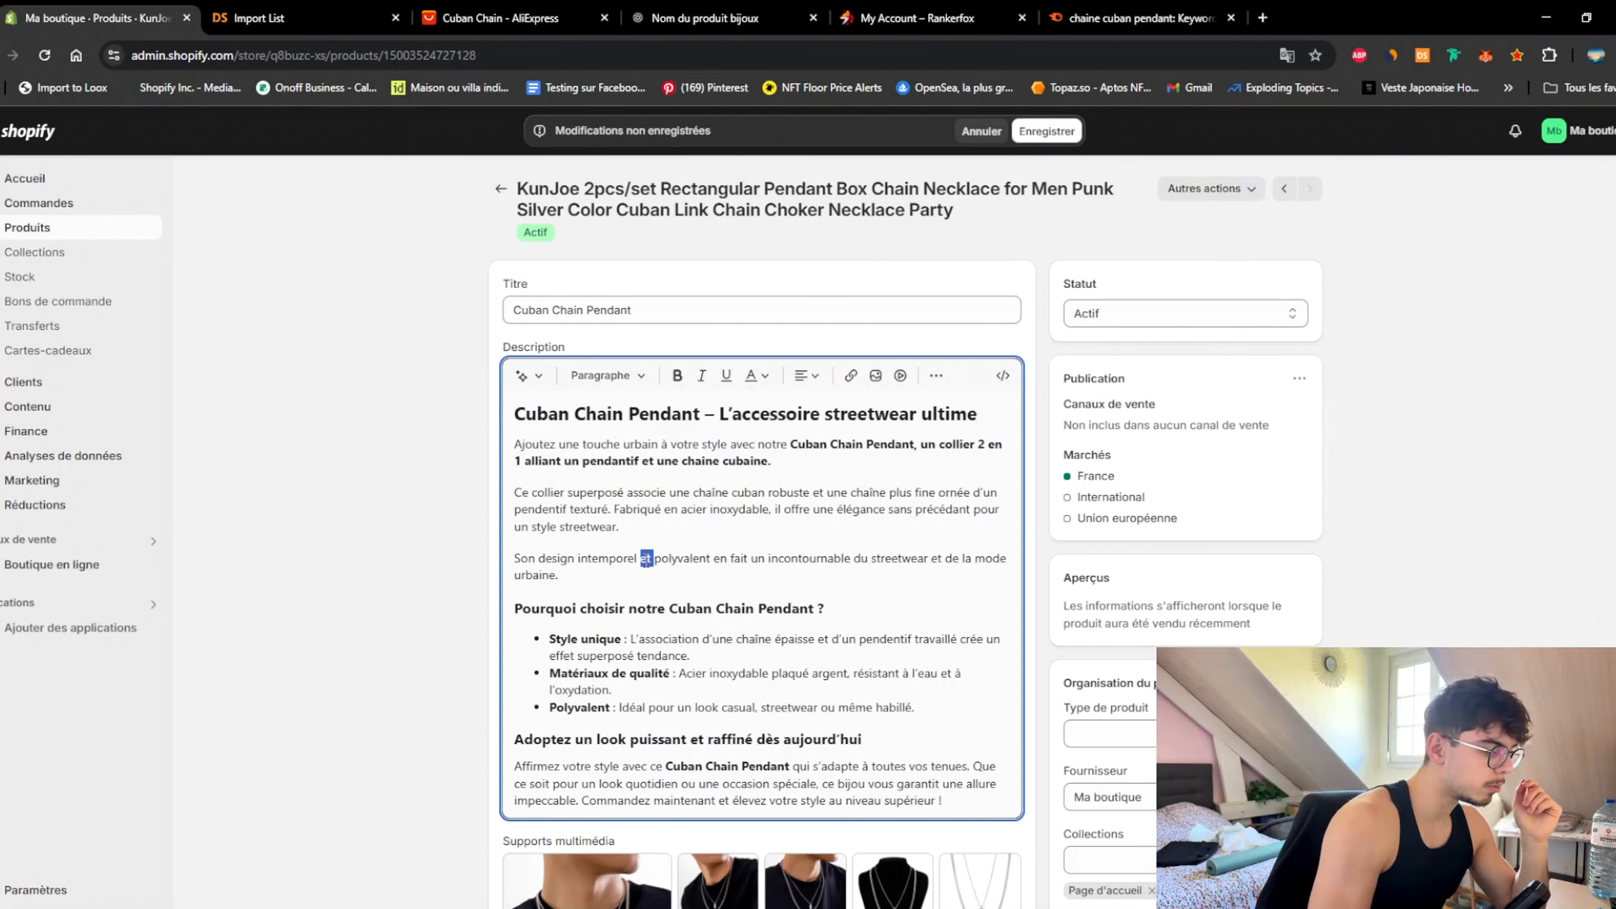
key(BackSpace)
key(BackSpace)
text(, mais aussi)
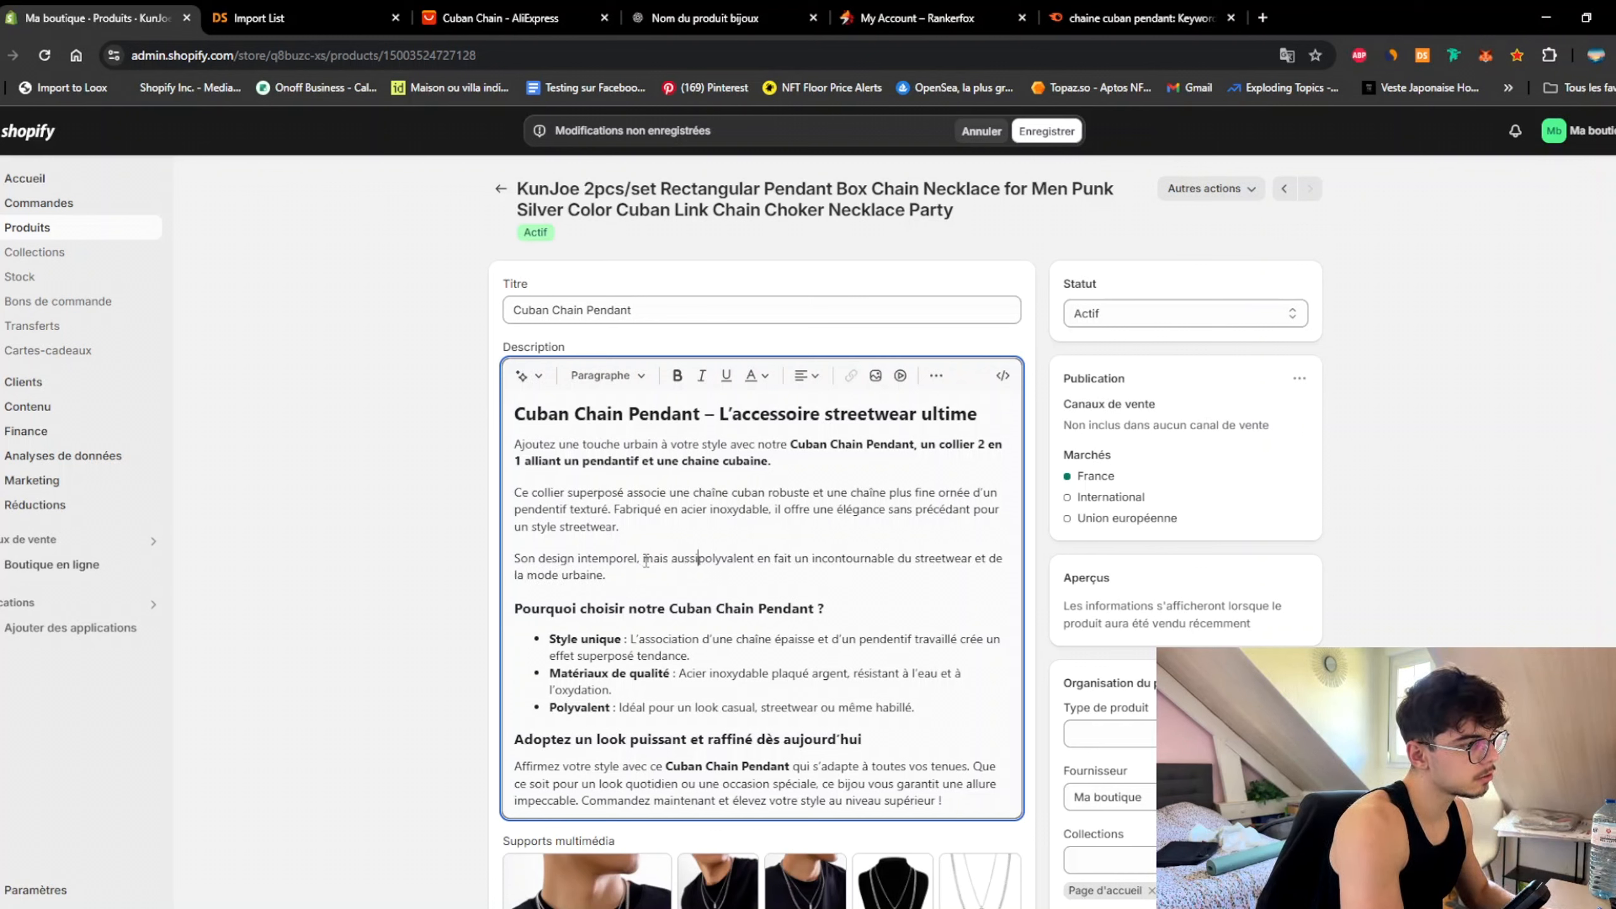
key(BackSpace)
key(BackSpace)
key(BackSpace)
key(BackSpace)
key(BackSpace)
key(BackSpace)
key(BackSpace)
key(BackSpace)
key(BackSpace)
key(BackSpace)
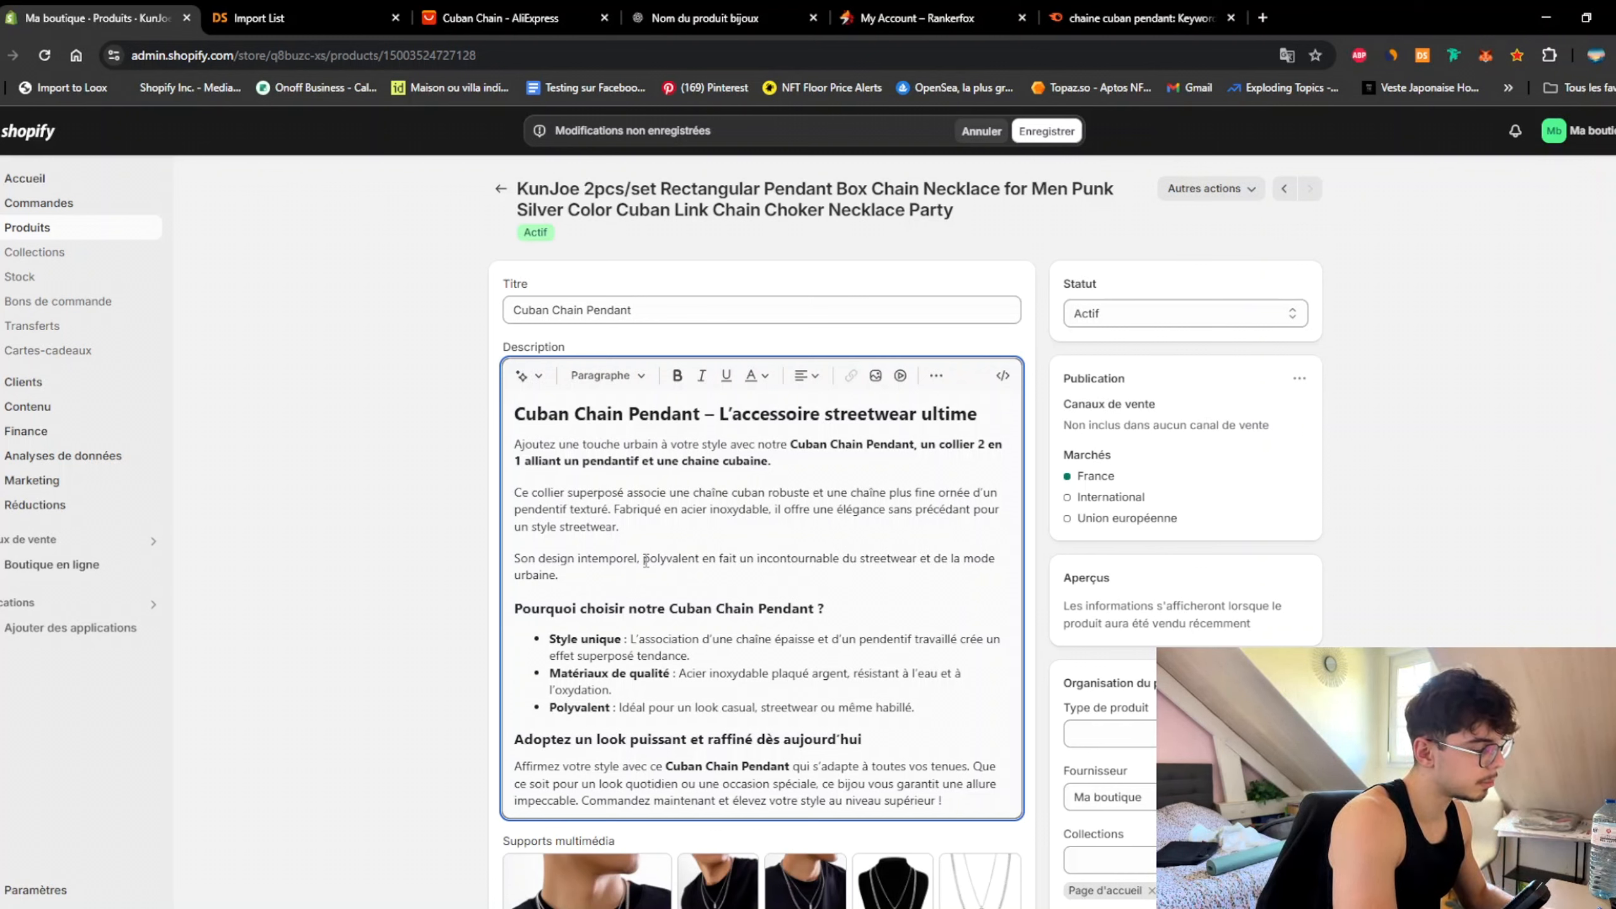
key(BackSpace)
key(BackSpace)
text(et)
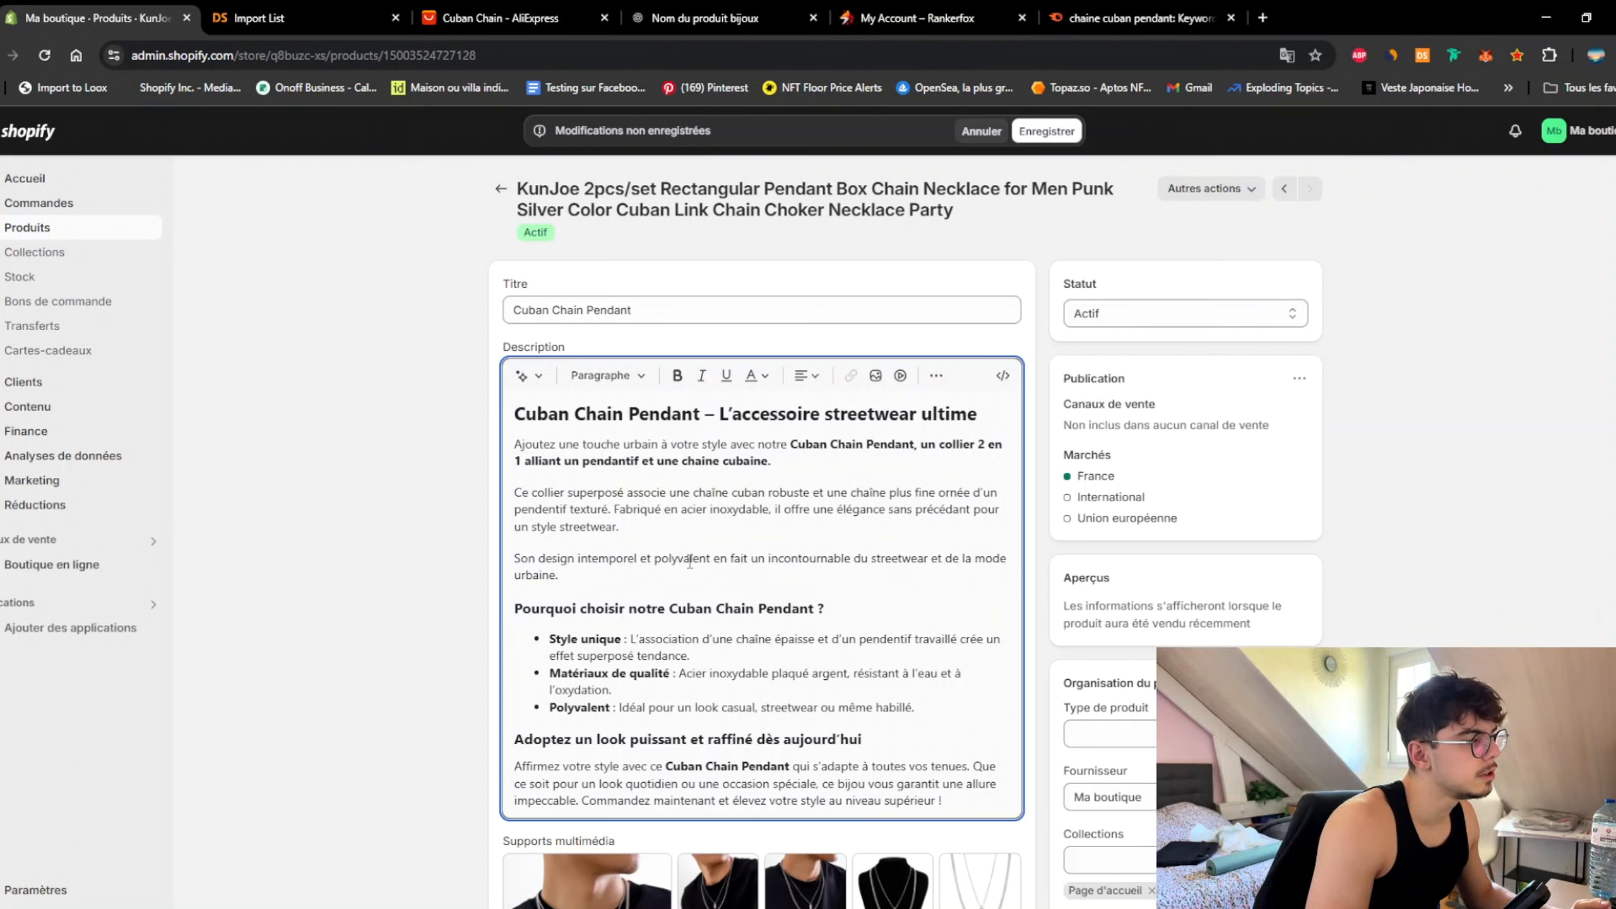
double_click(940, 559)
text(a)
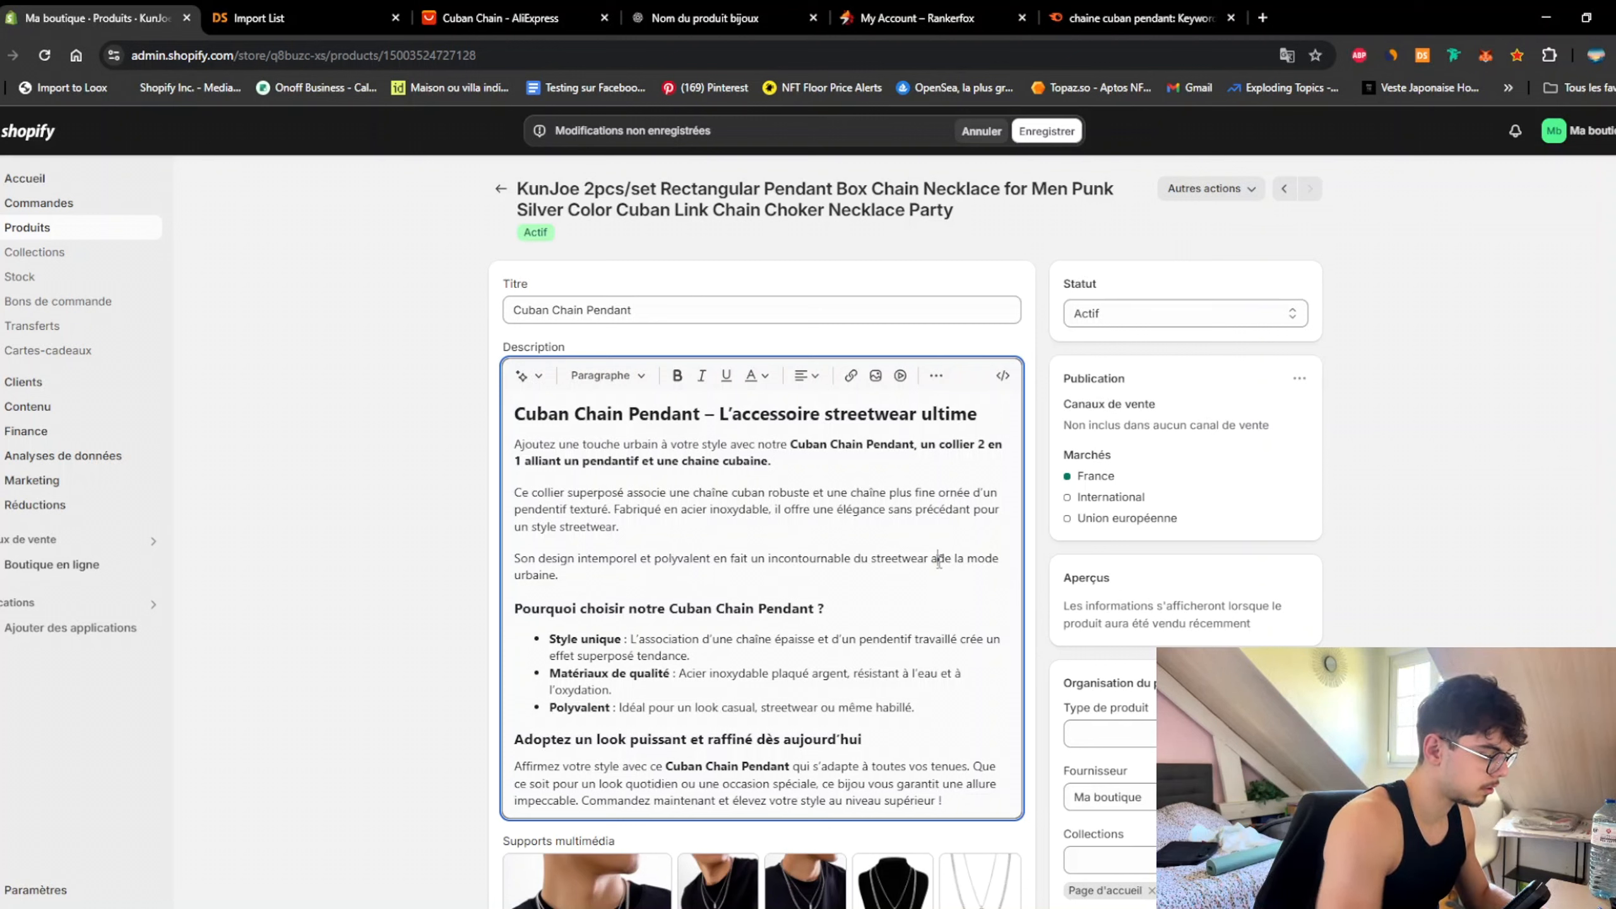
text(insi que)
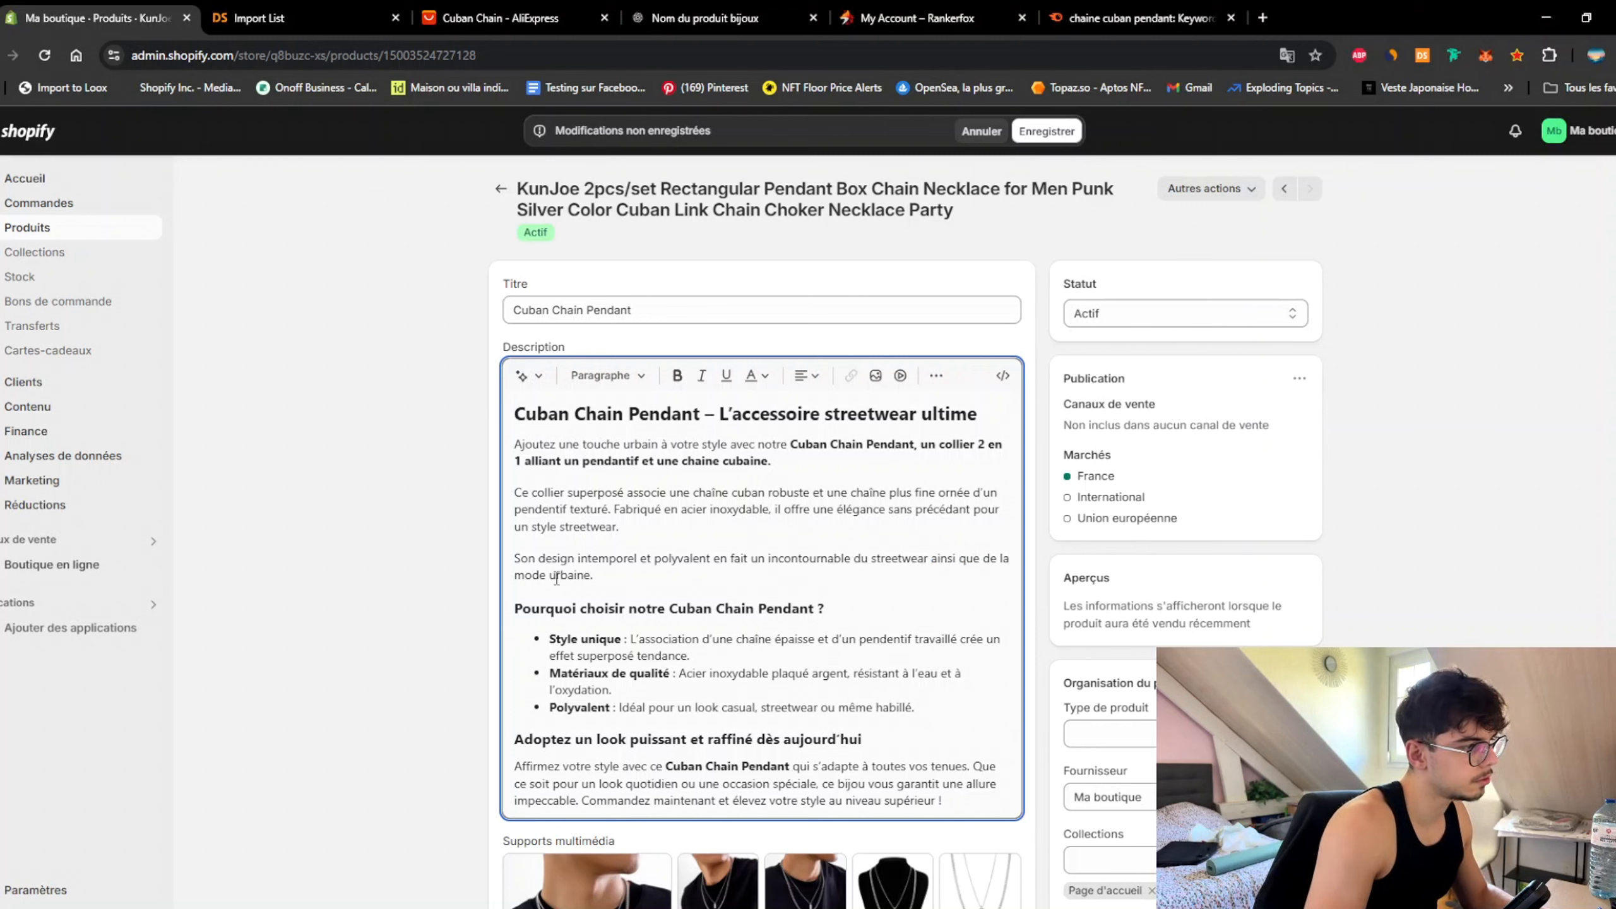
Step: After 'mode urbaine.', add 'Le cuban chain pendant est le bijou parfait… style vestimentaire moderne qui se veut urbain.'
click(625, 573)
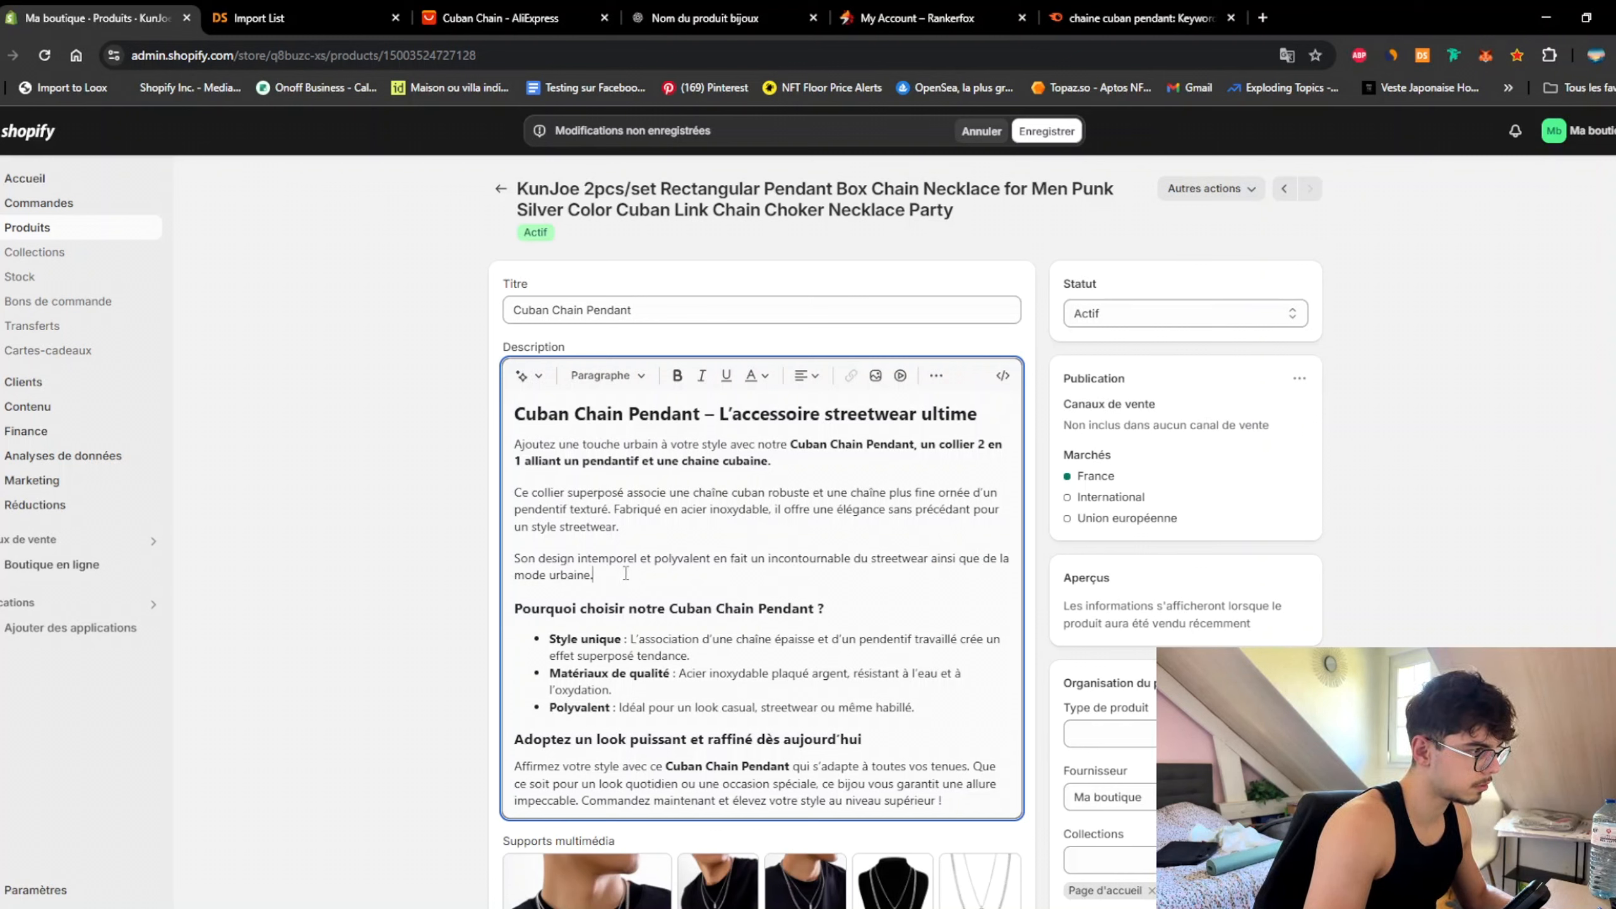
text(Ce)
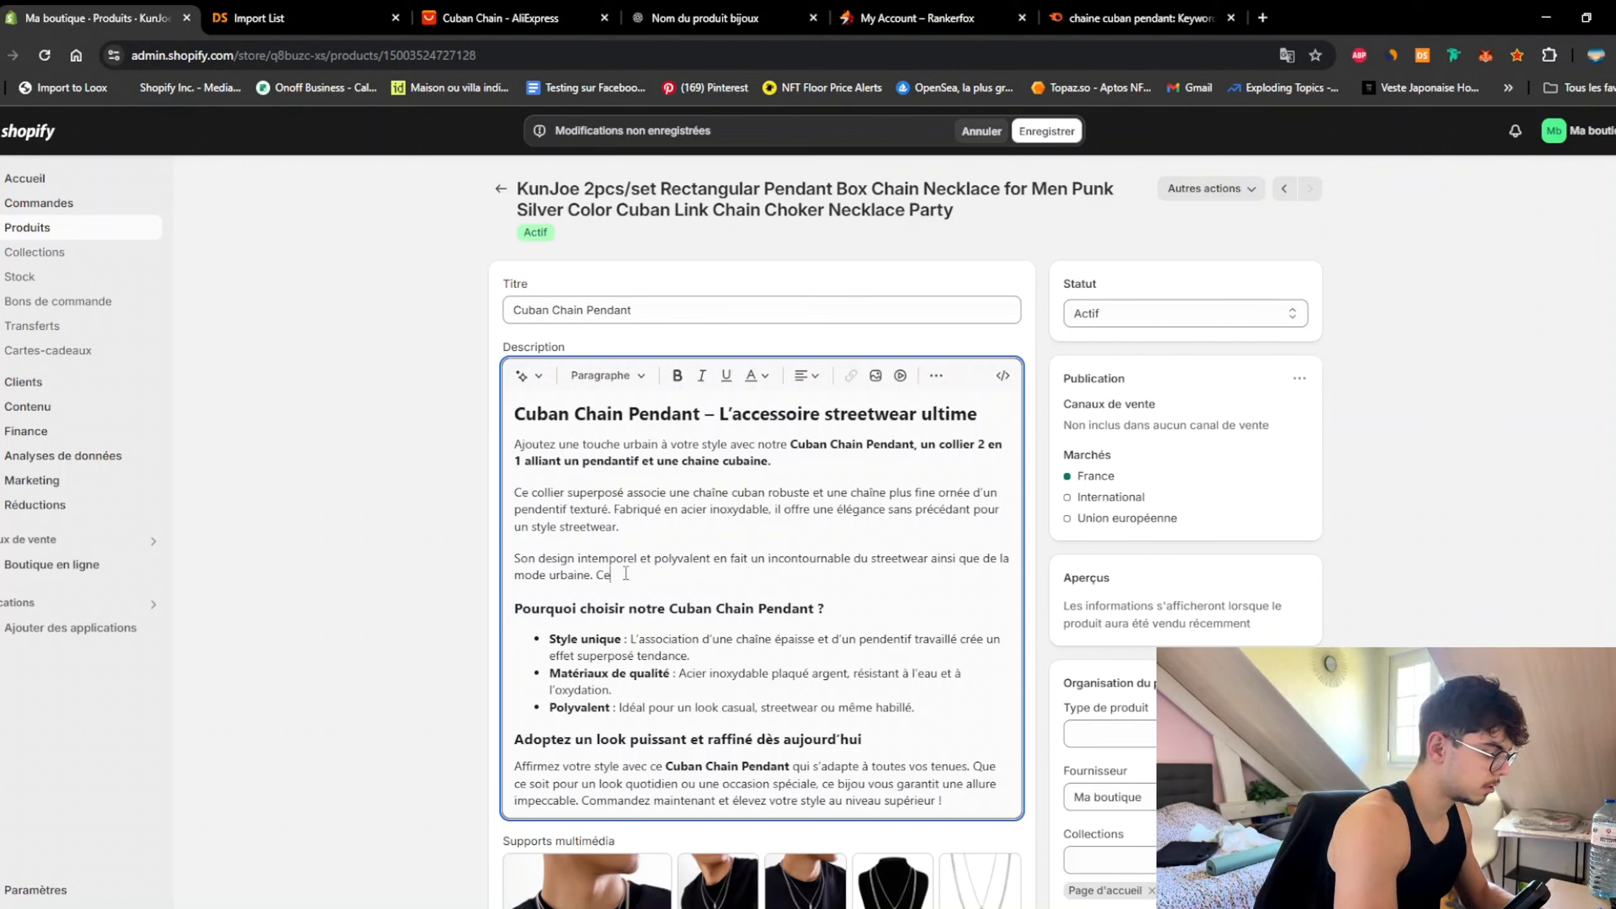
key(BackSpace)
key(BackSpace)
text(Le cu)
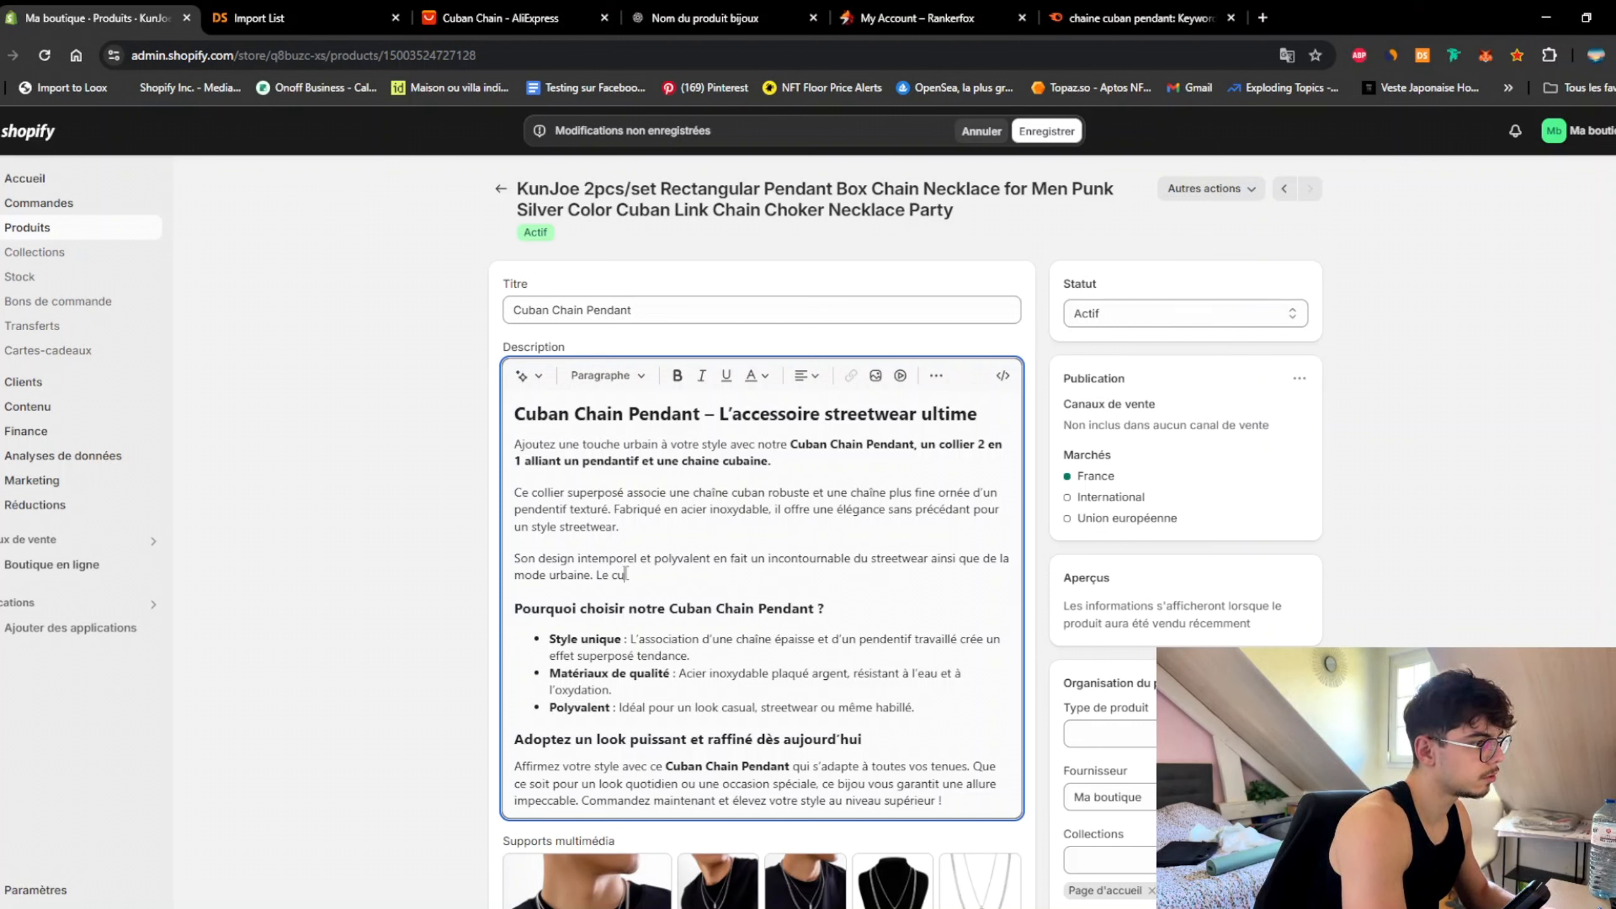
text(ban chain pendant)
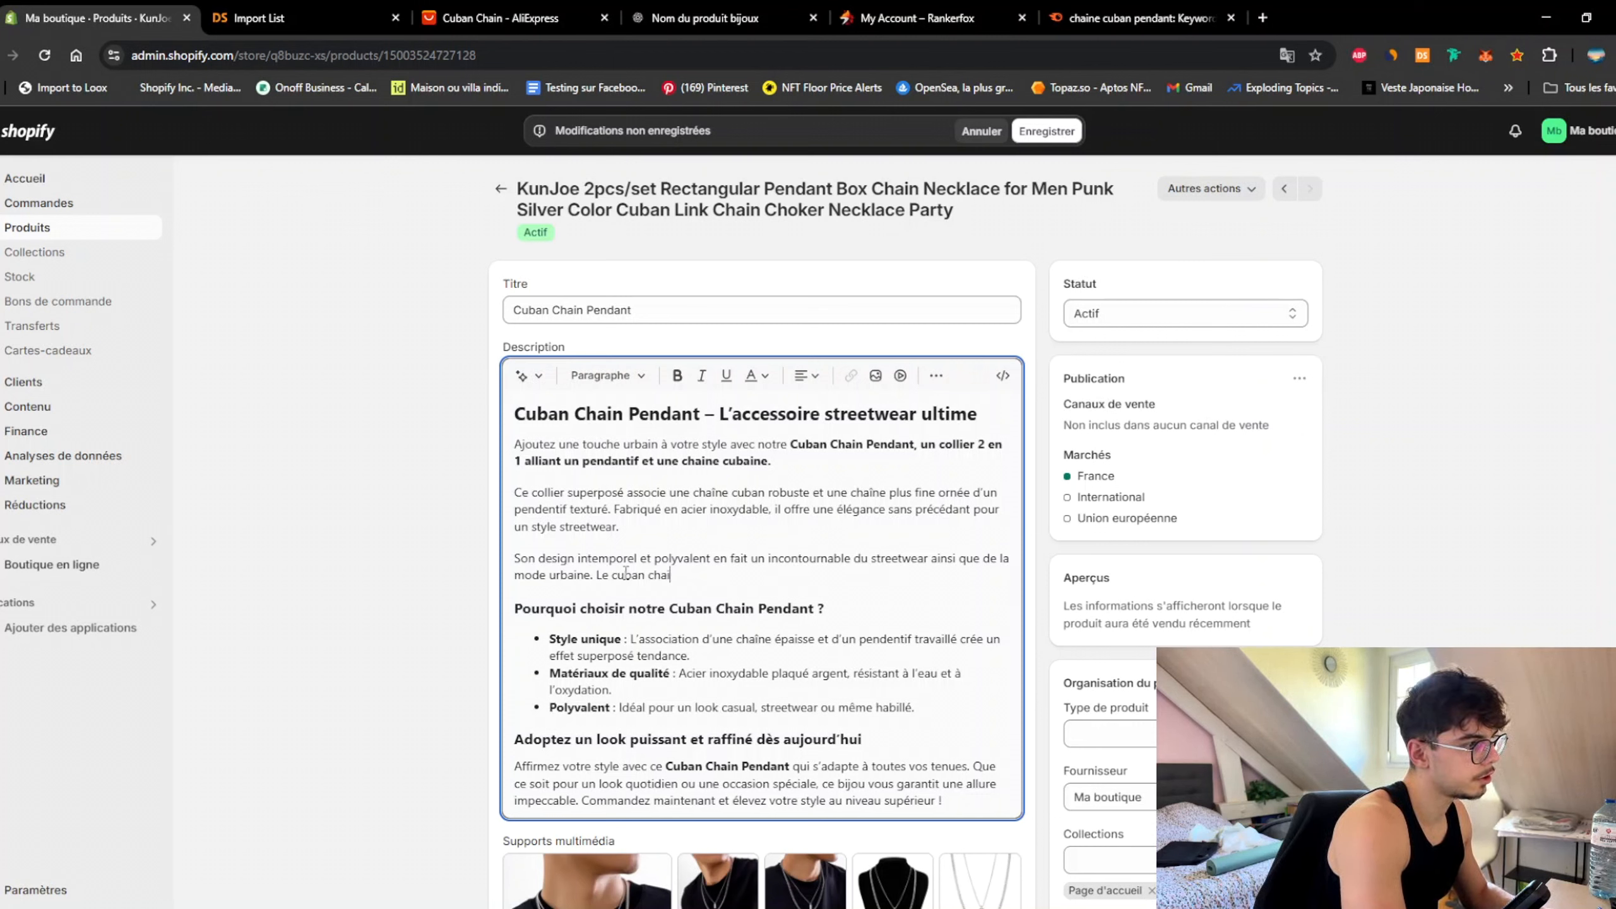
text(le bijou)
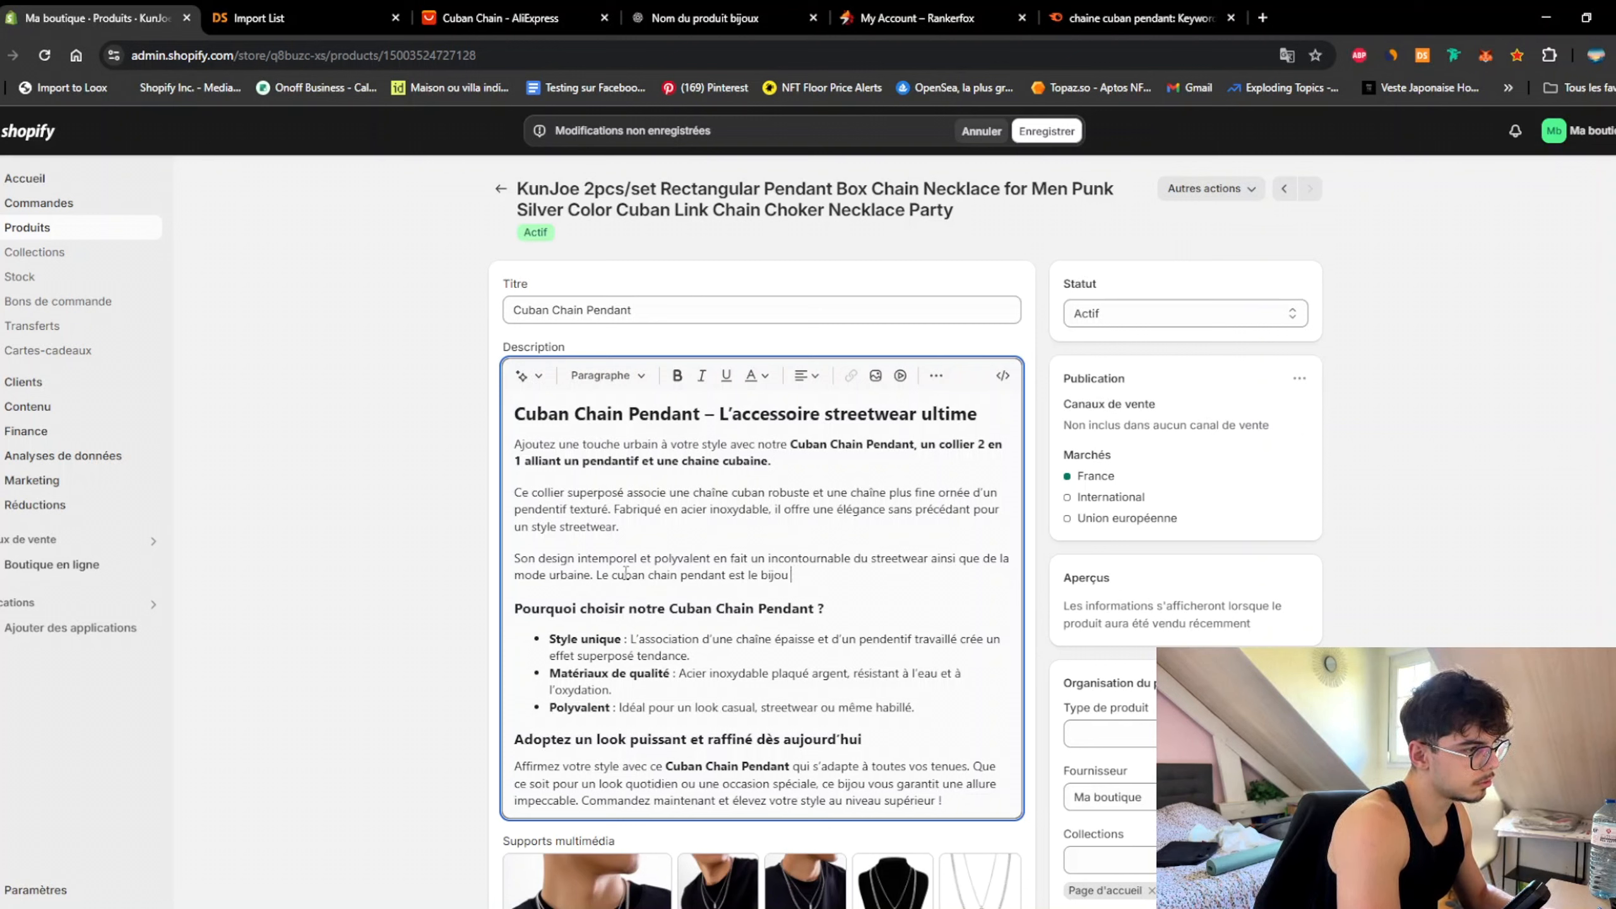
text(x parfait)
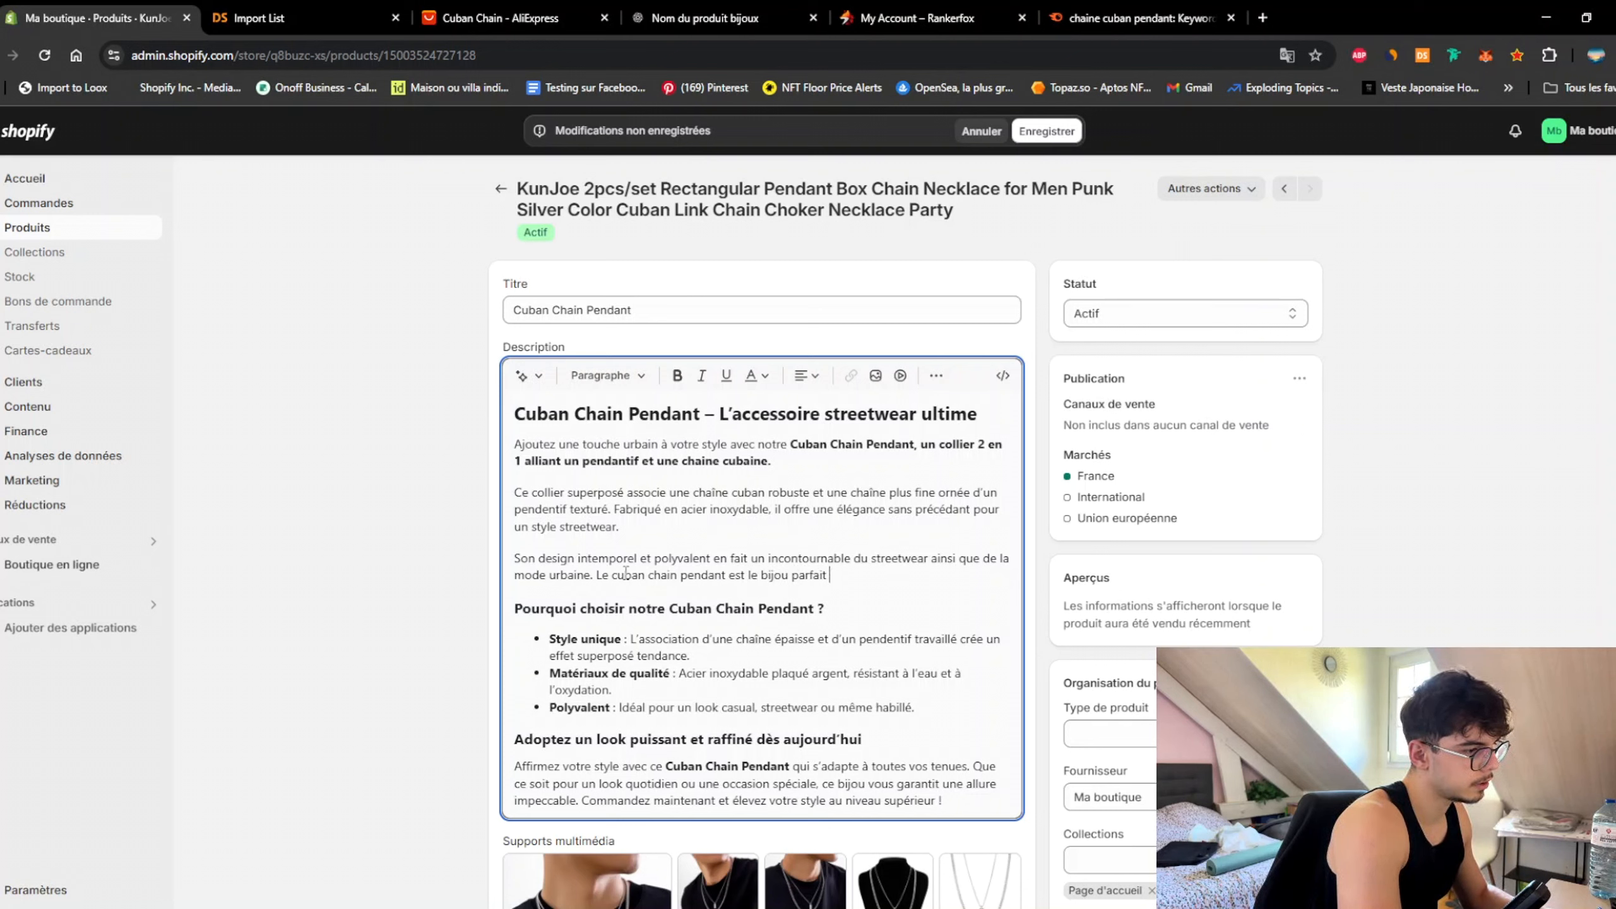
text( pour tous les)
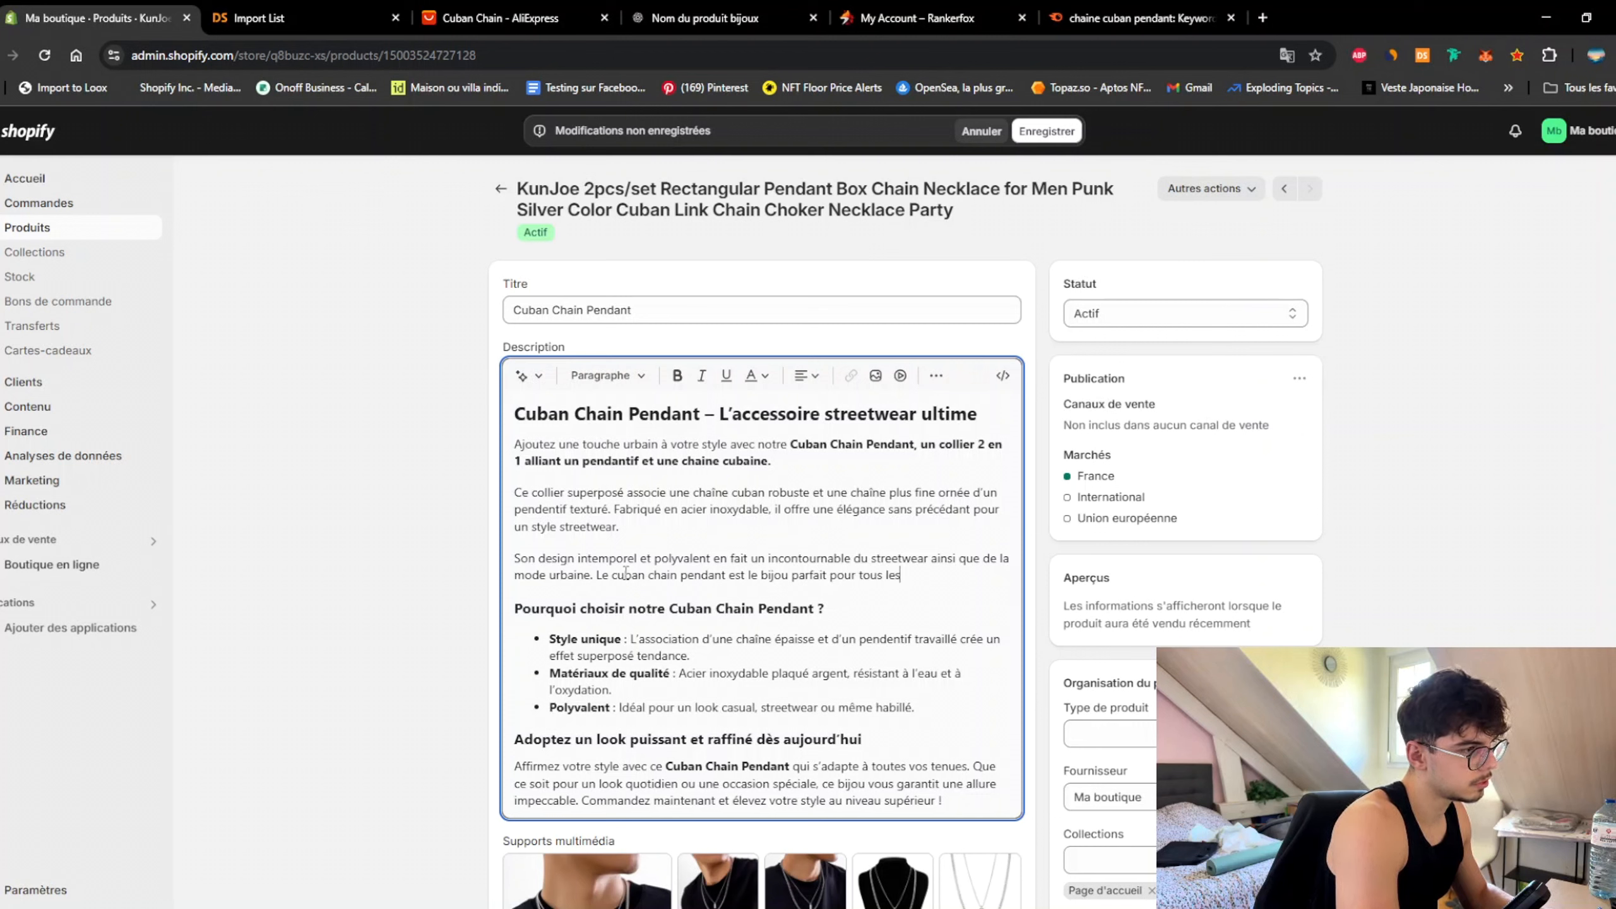
text( amour)
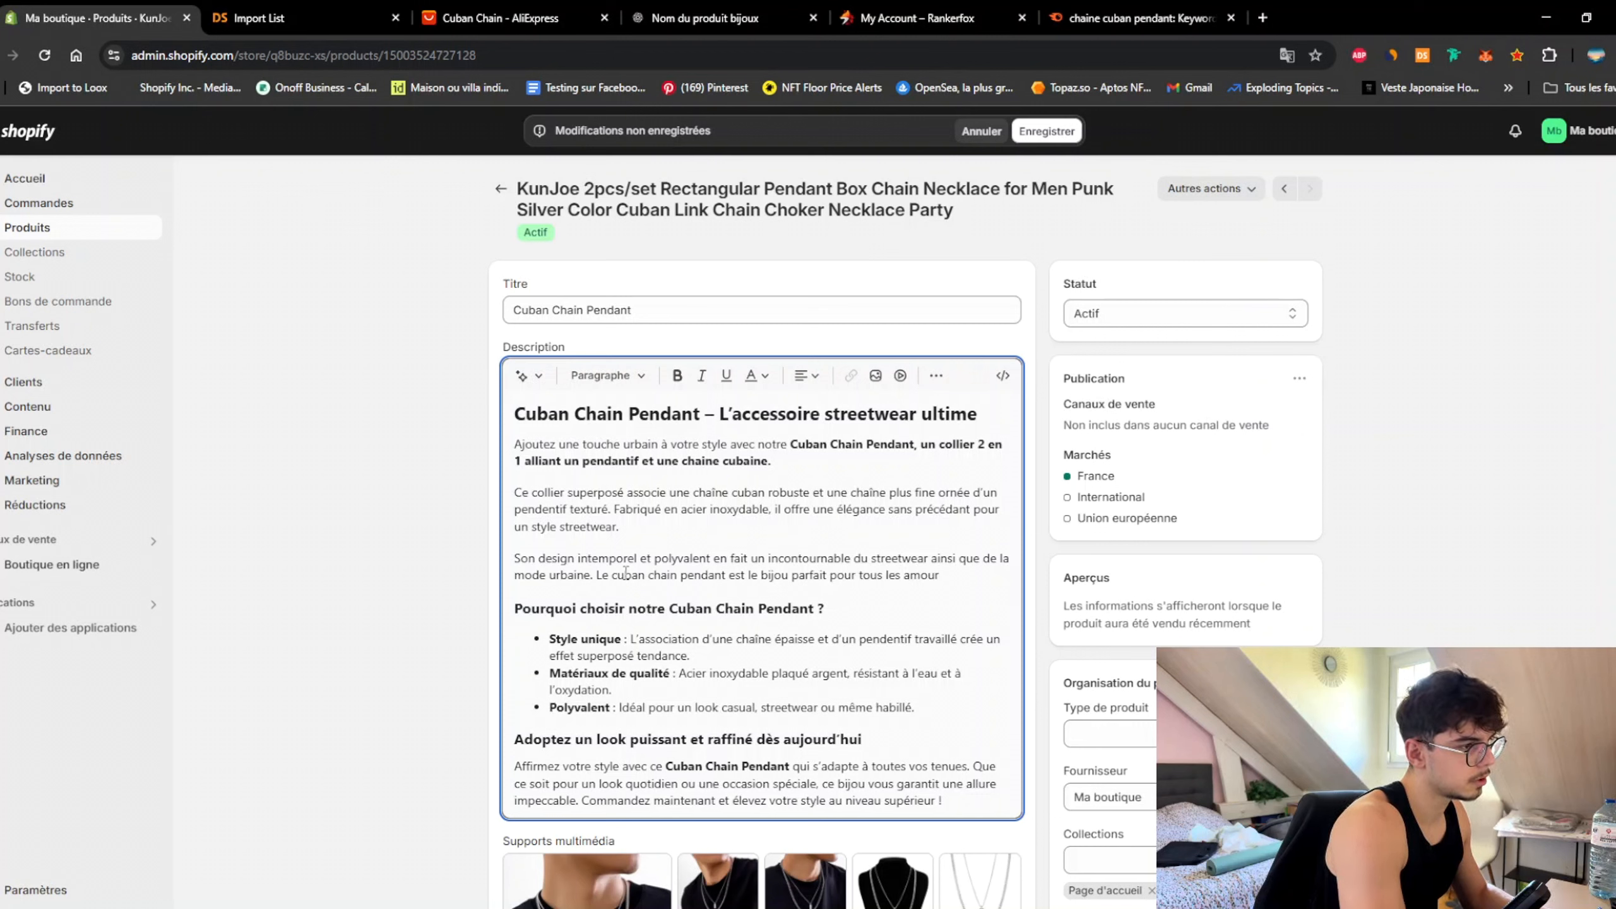
text(éeux d'un s)
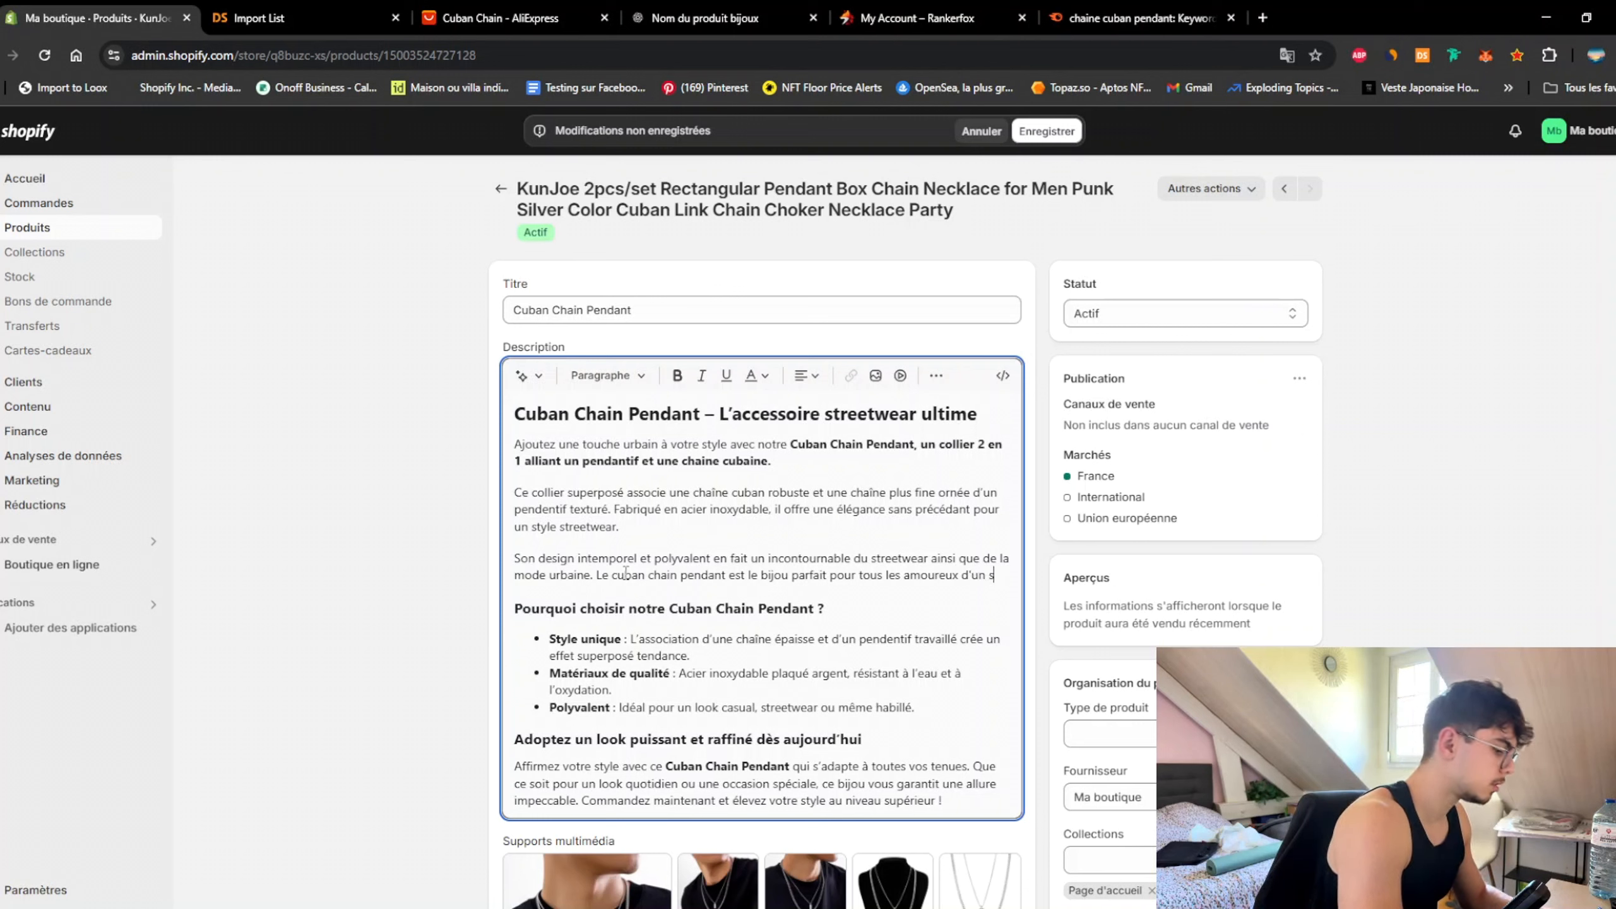
text(tykle)
key(BackSpace)
text(le)
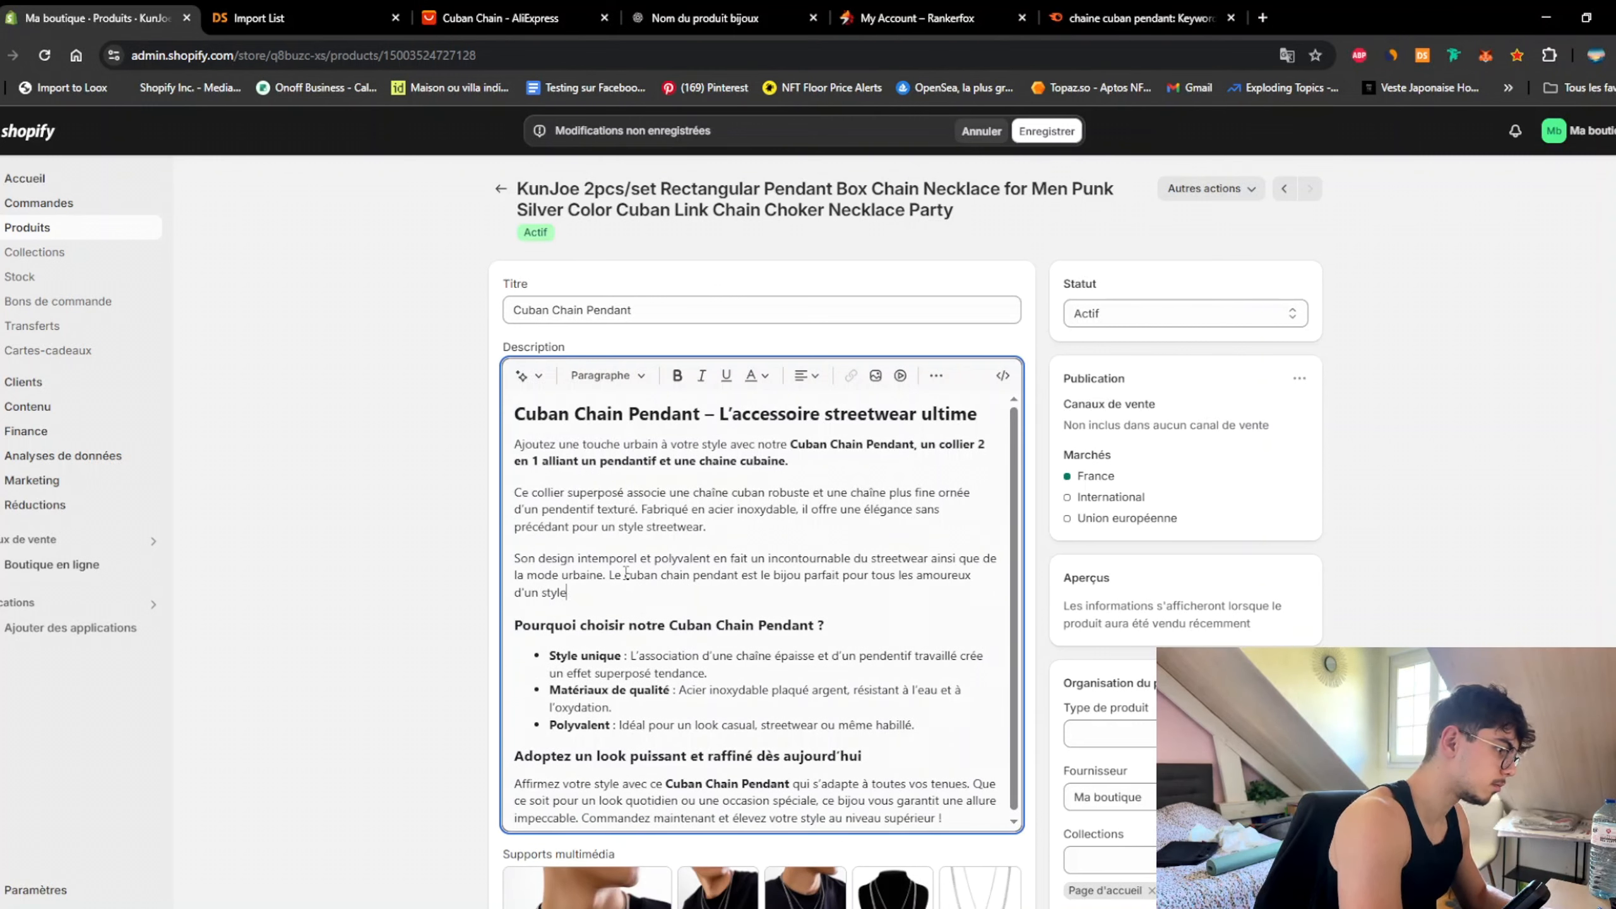
text( vestimentaire m)
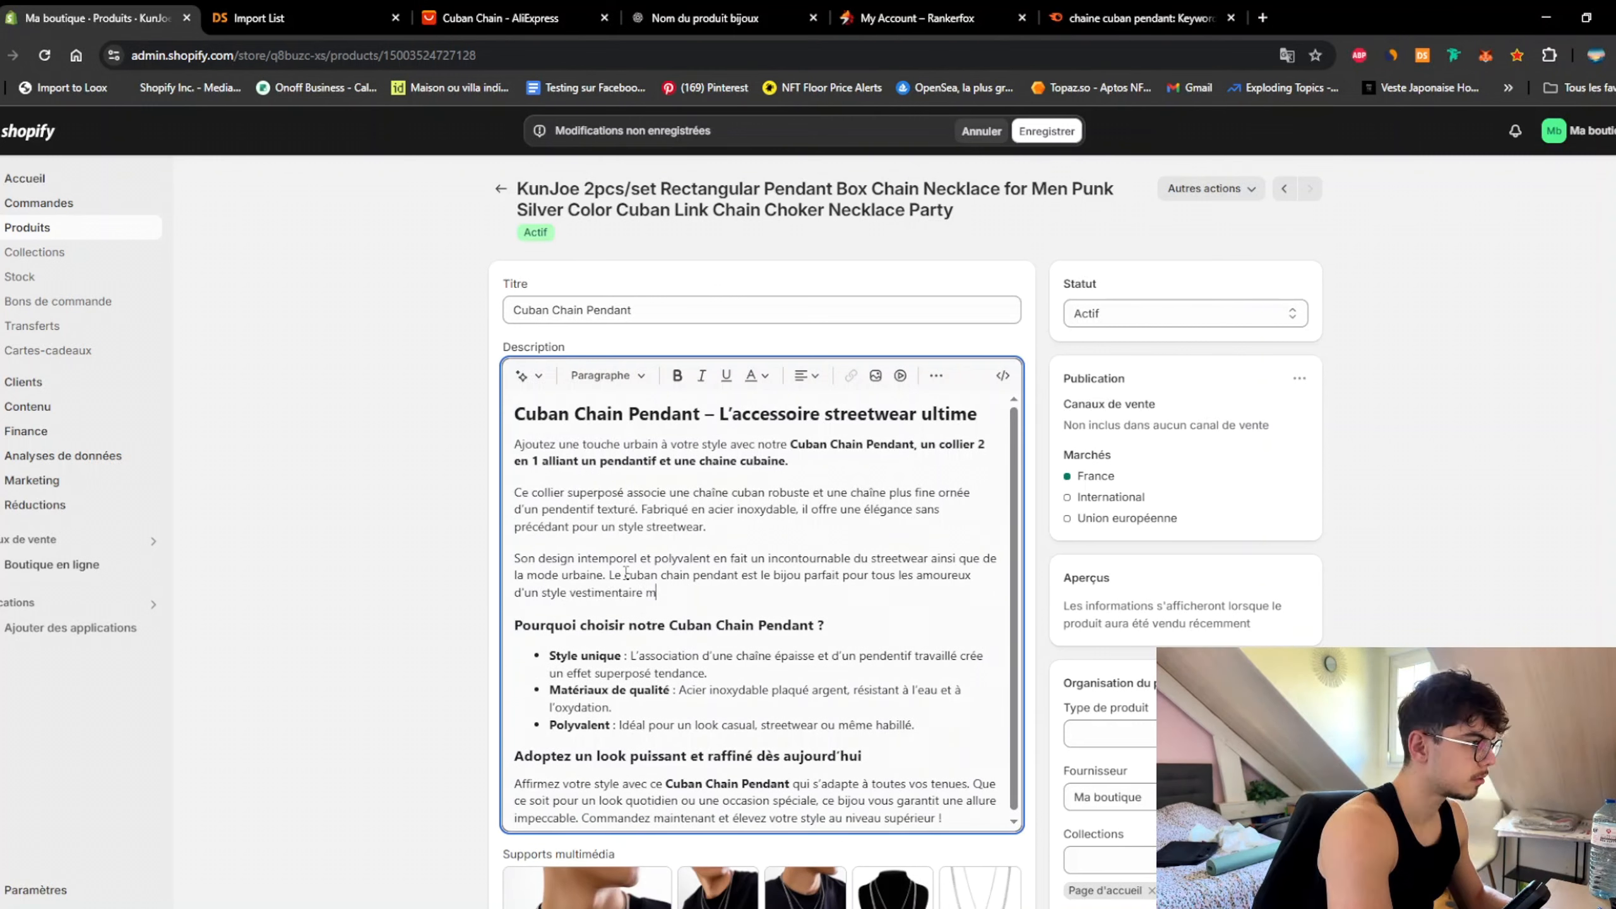
text(oderne)
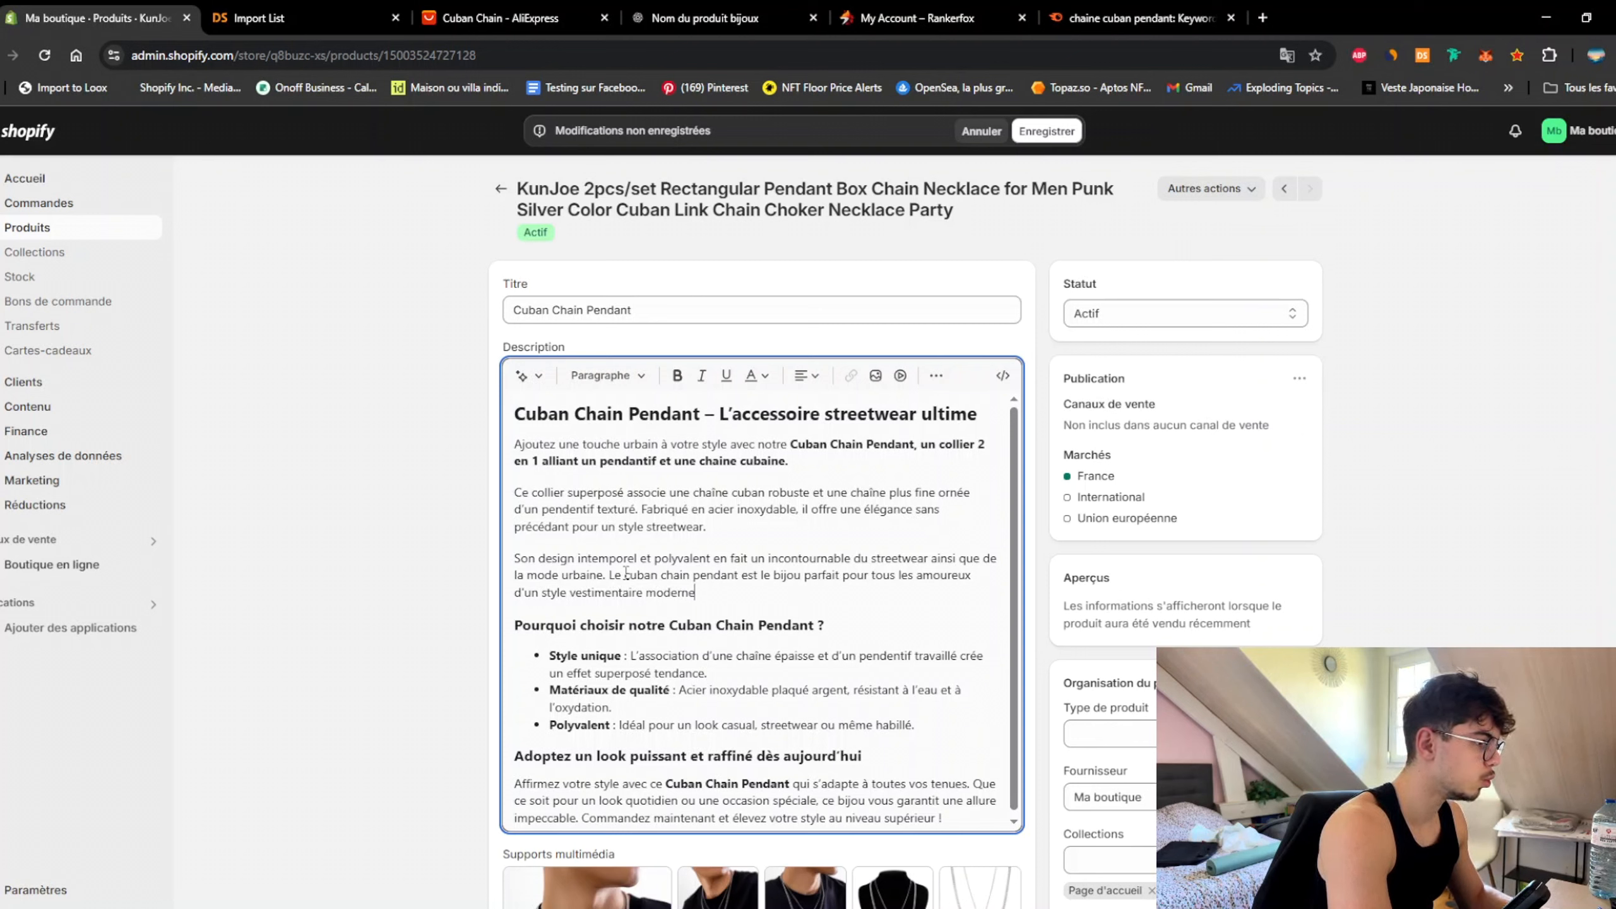
text( qui se veut)
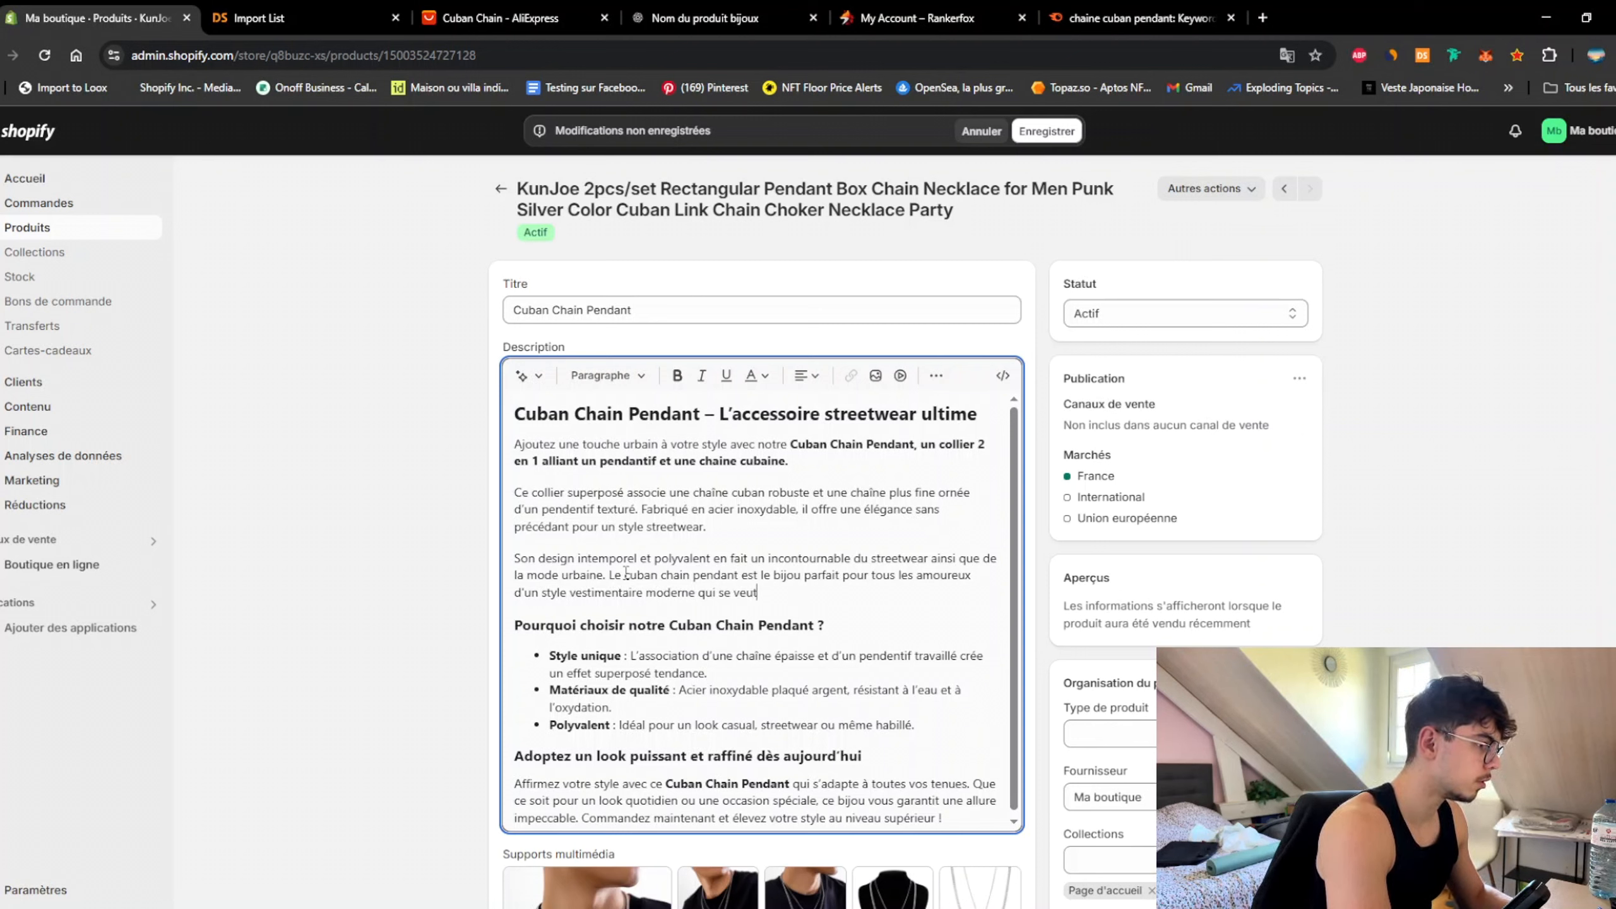
text( urba)
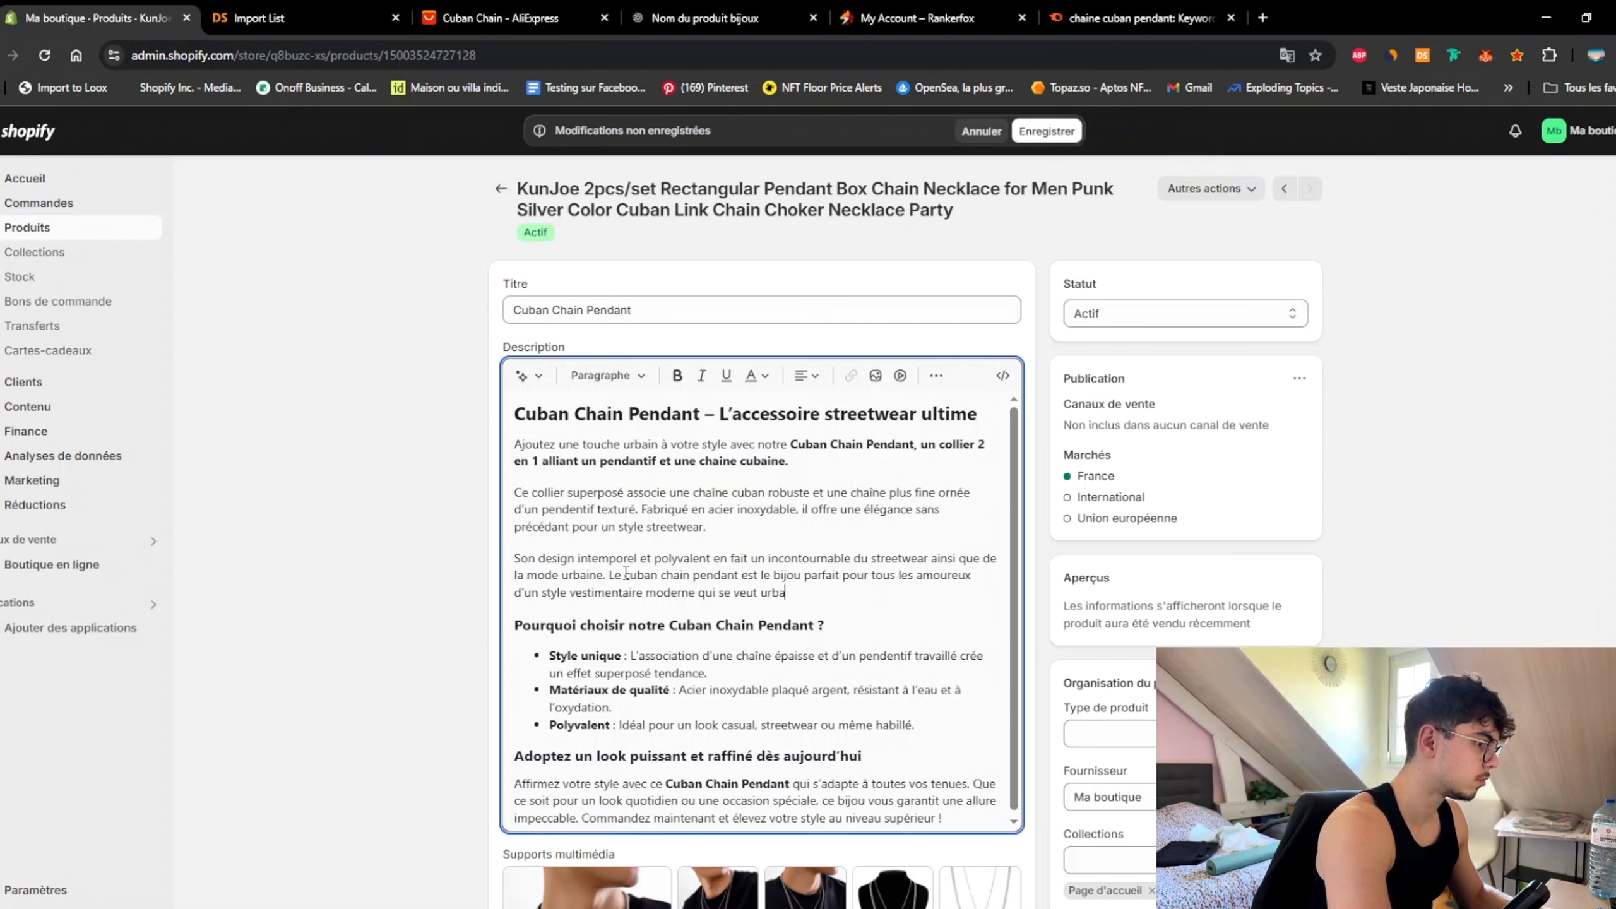
text(in.)
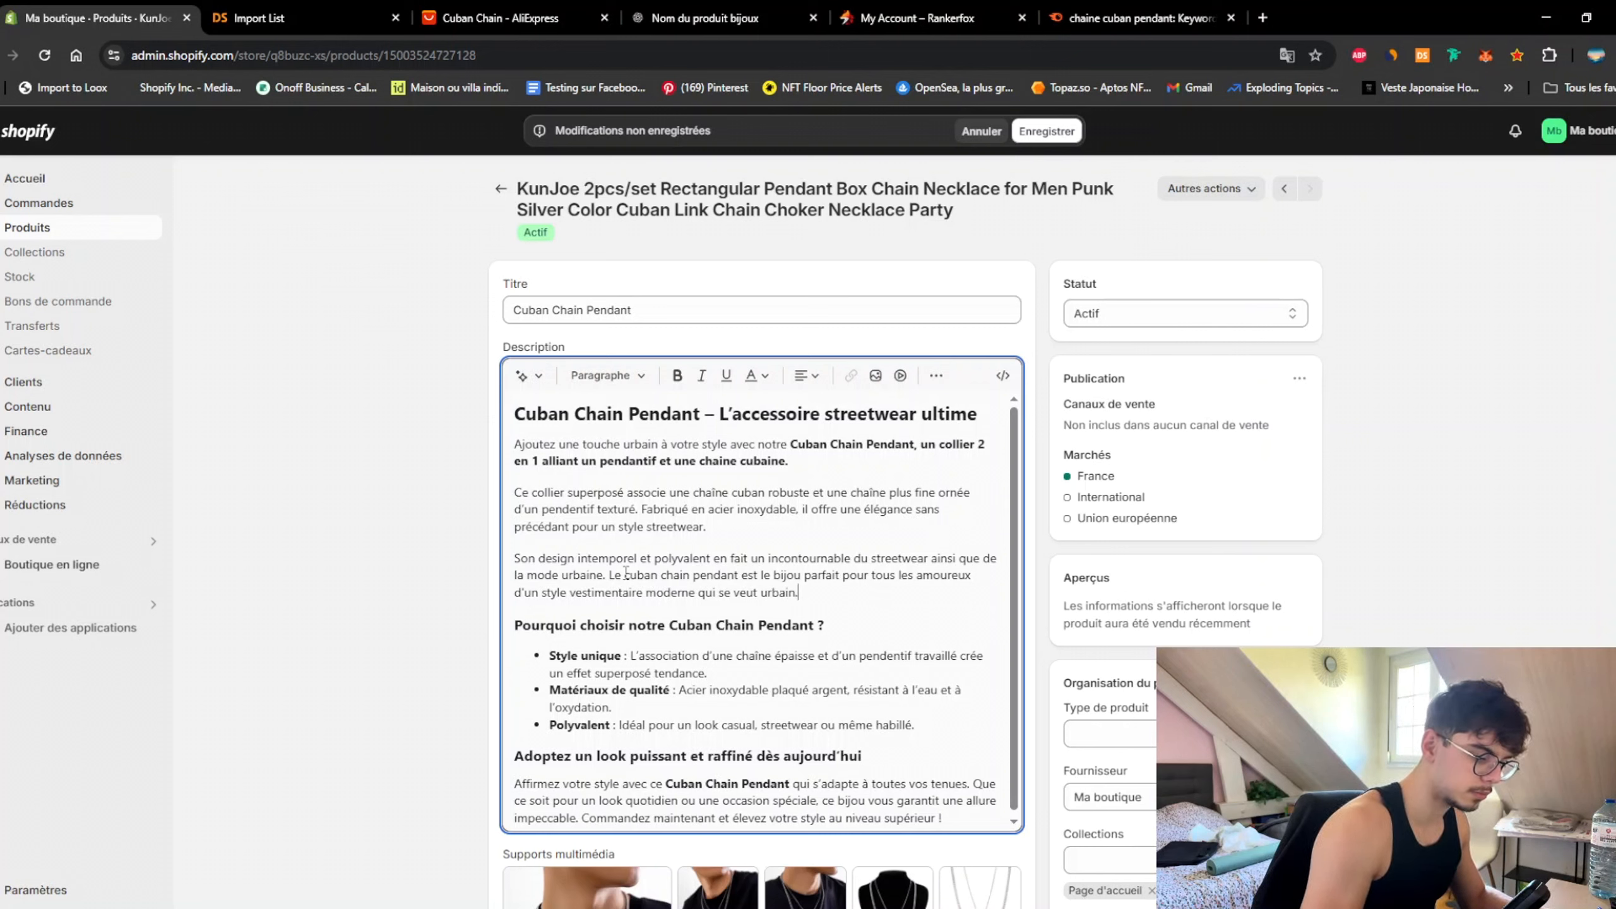
Step: Cut 'ainsi que de la mode urbaine' and the bullet's 'plaqué argent', then select the closing sentences
drag(929, 560, 607, 575)
key(BackSpace)
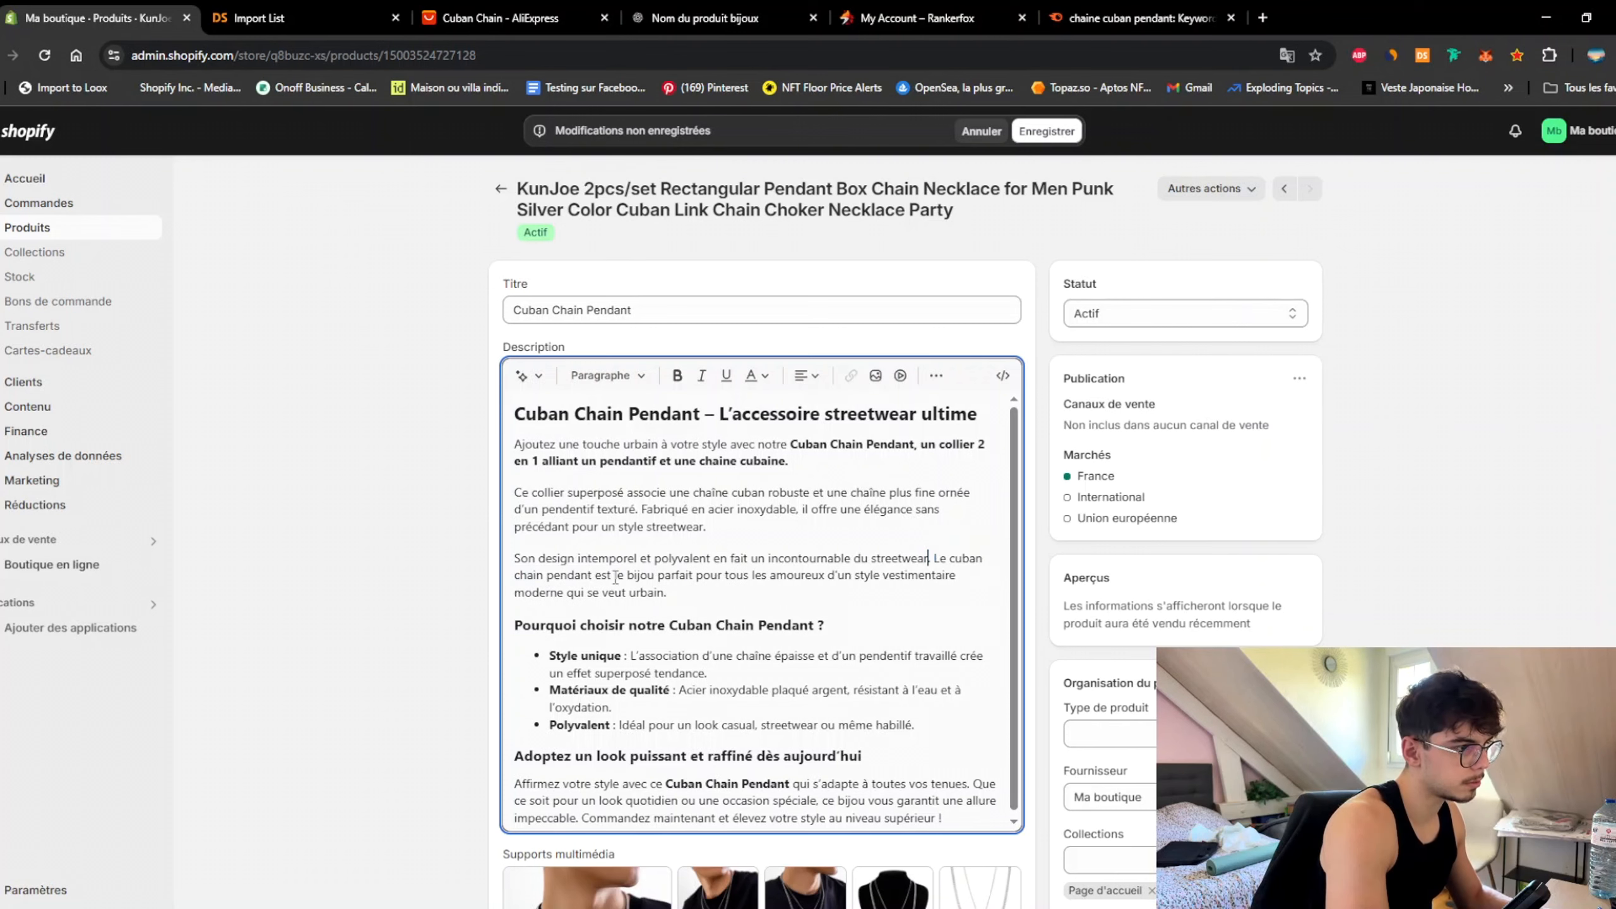
scroll(635, 538, down, 3)
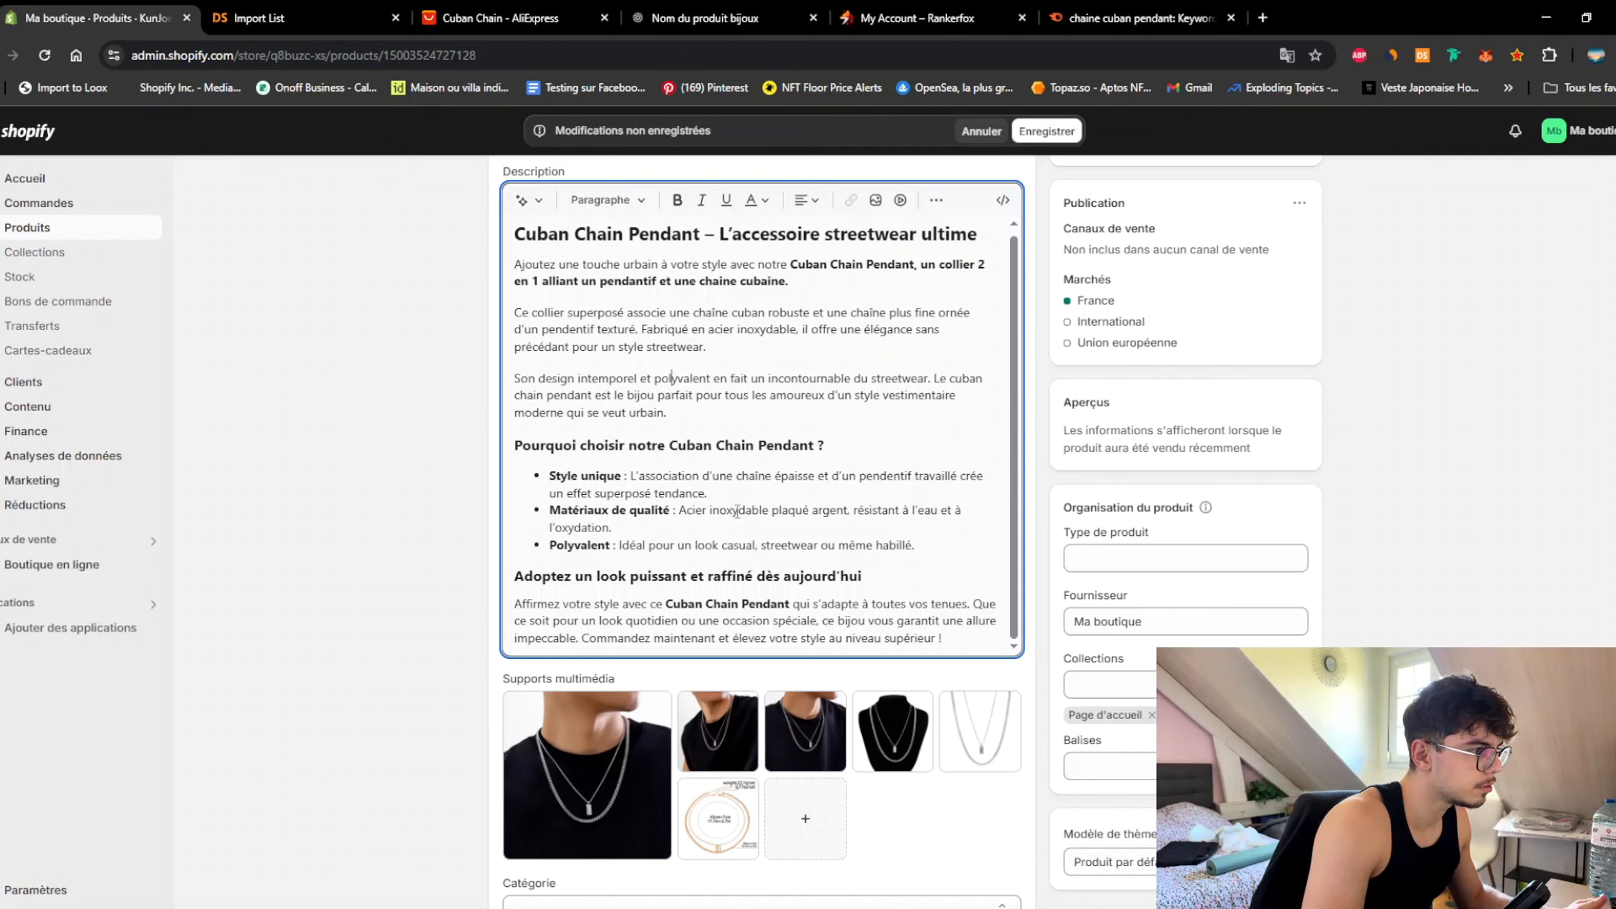
drag(772, 510, 849, 510)
key(BackSpace)
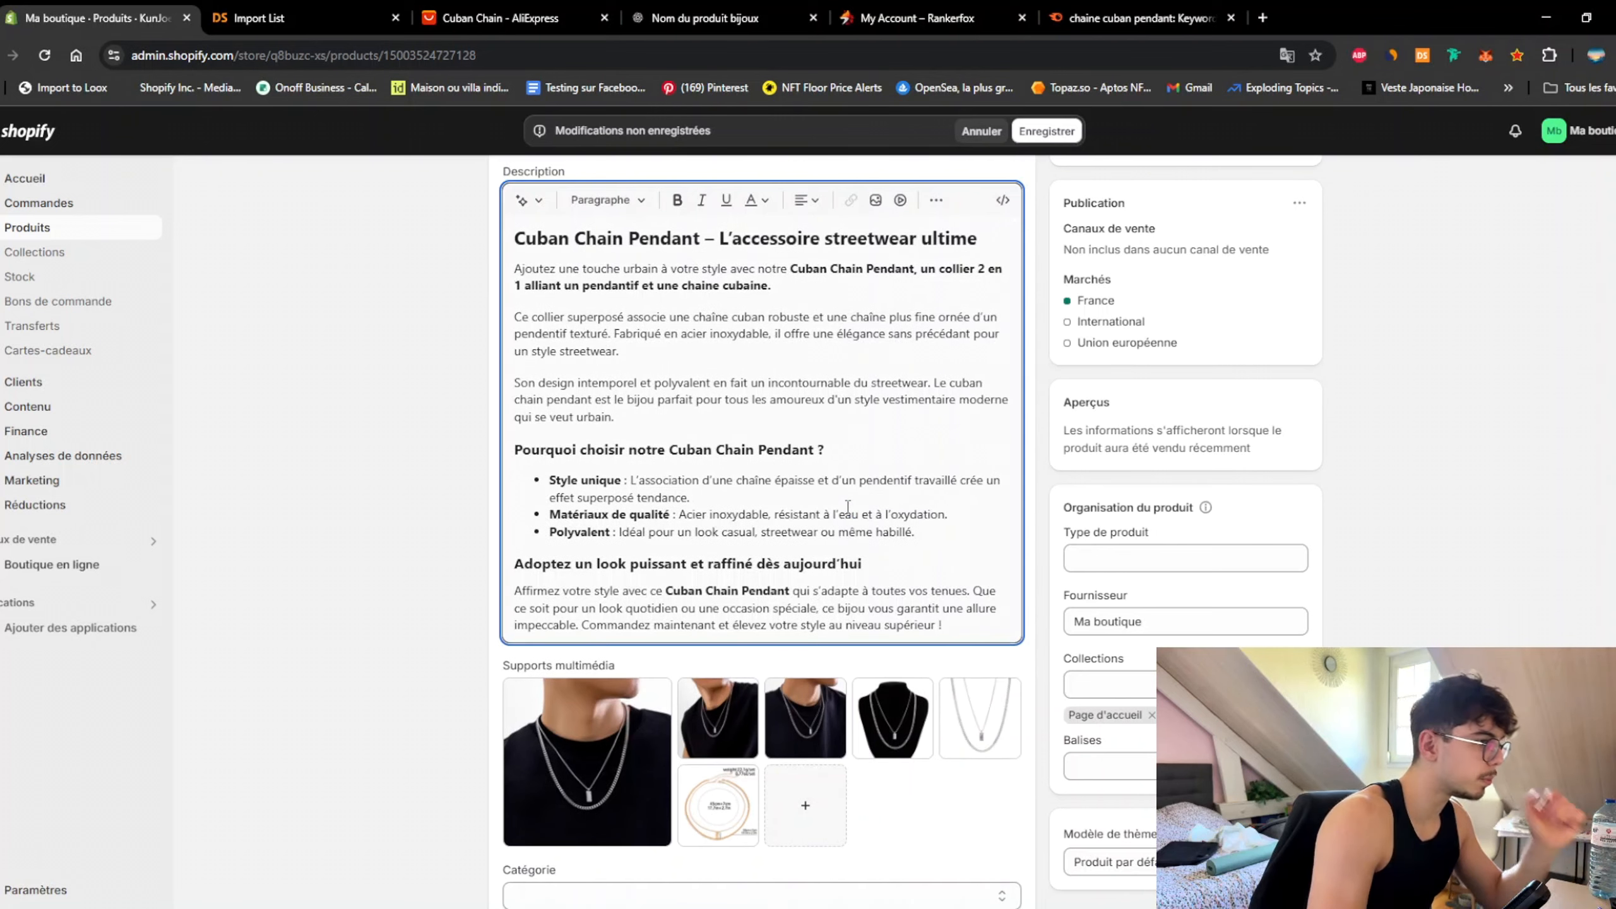
drag(974, 591, 982, 627)
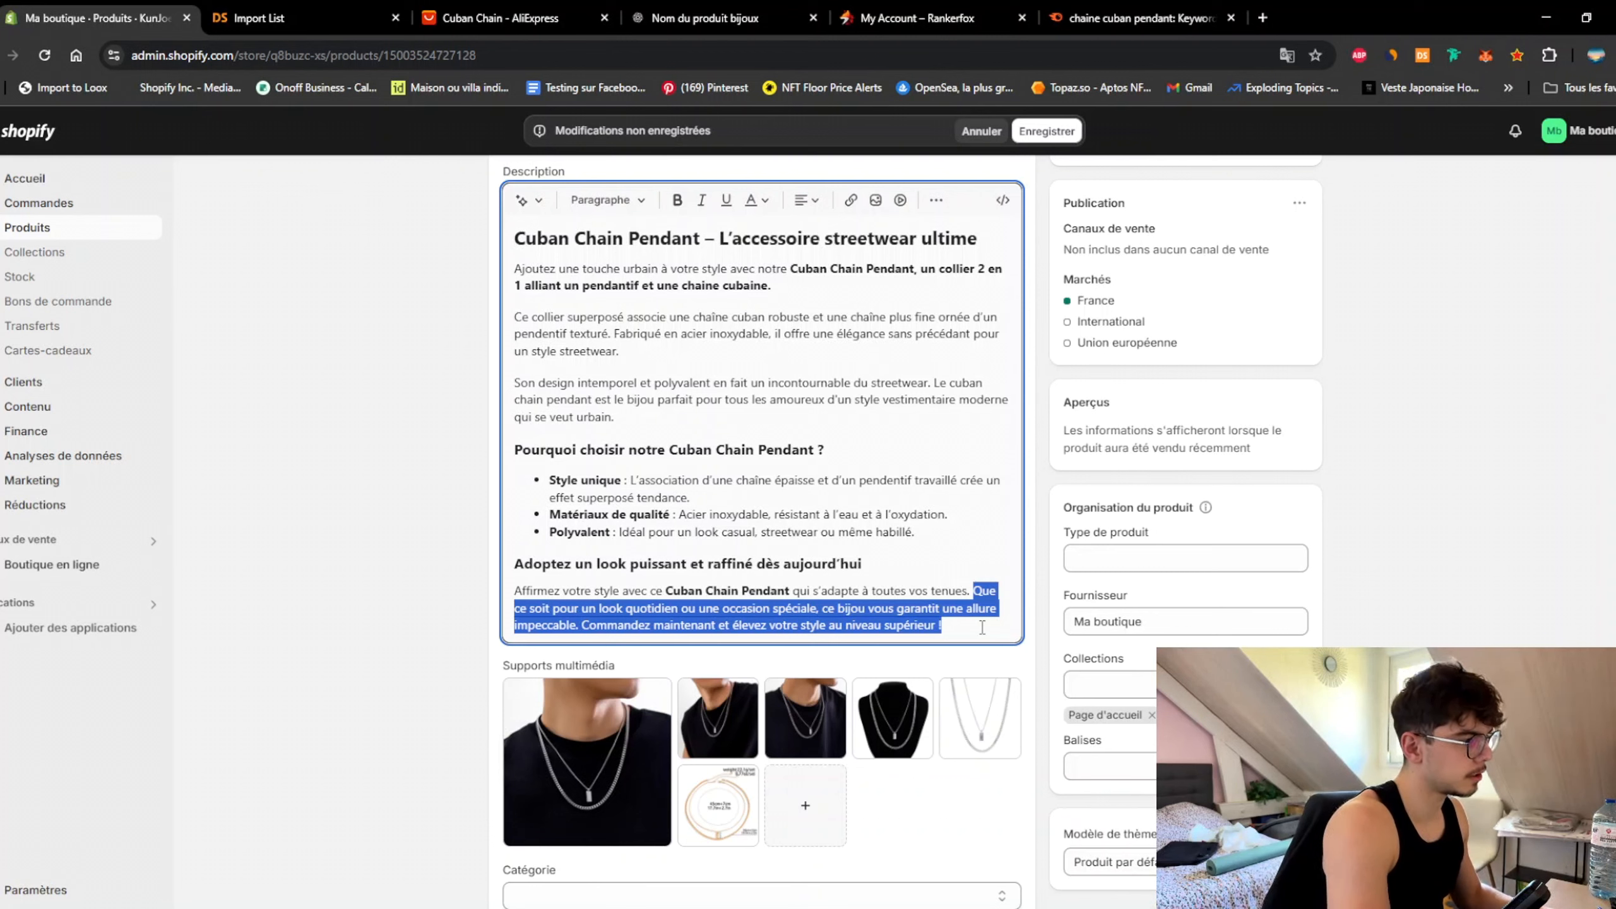
Step: Write 'Ce collier s'associera aussi bien avec une tenue streetwear qu'avec une tenue plus travaillé.' and start a new line
text(Ce collier s')
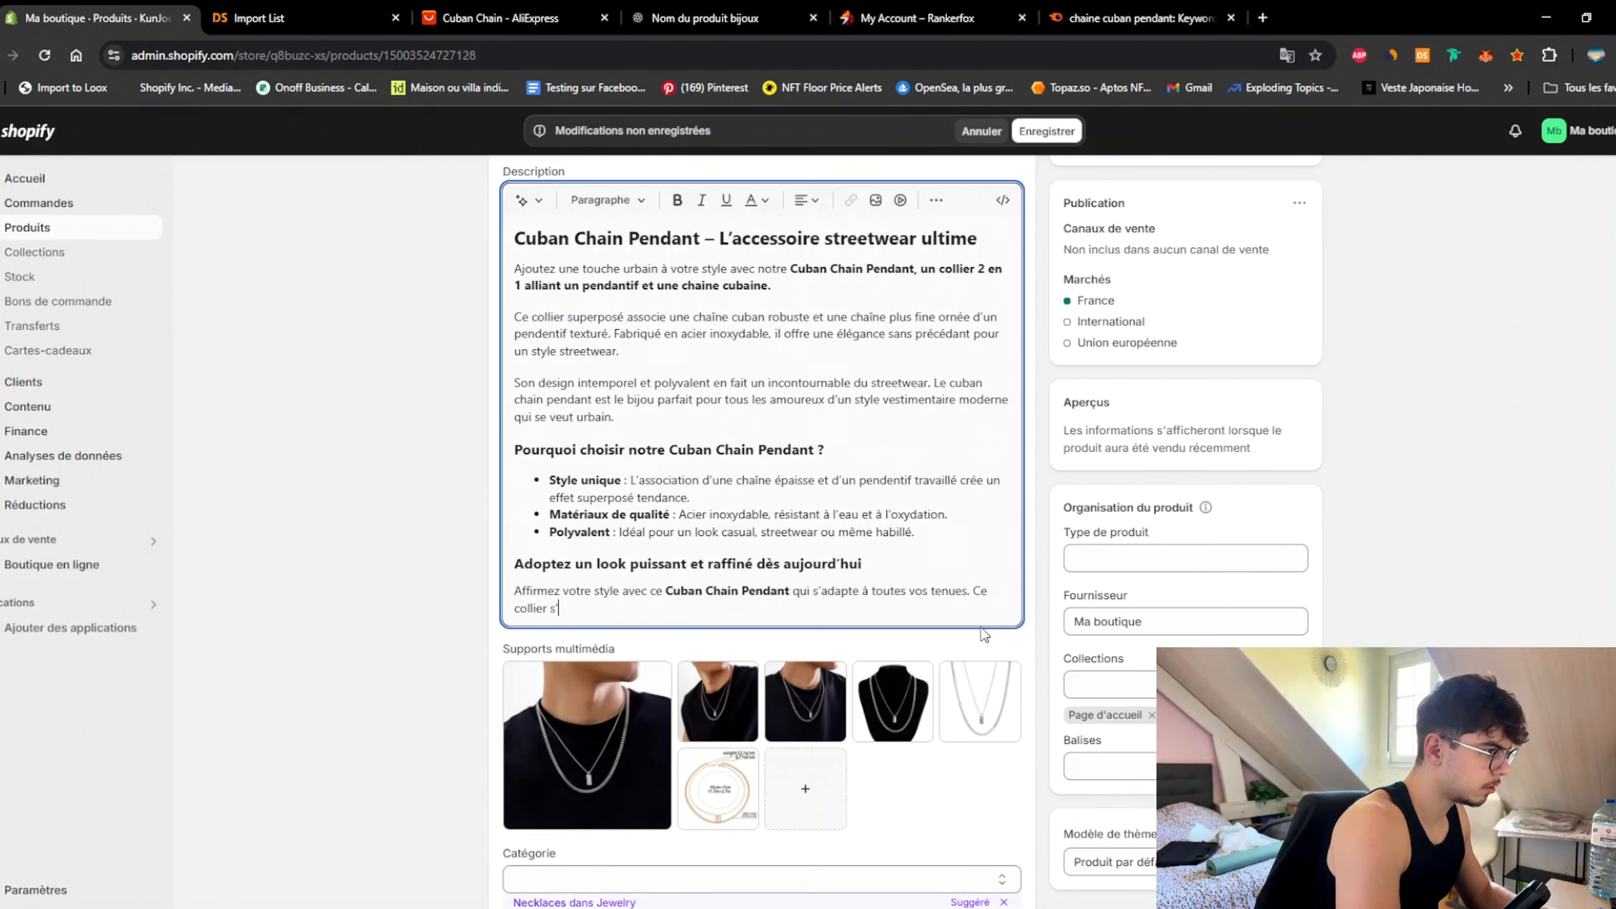
text(assoc)
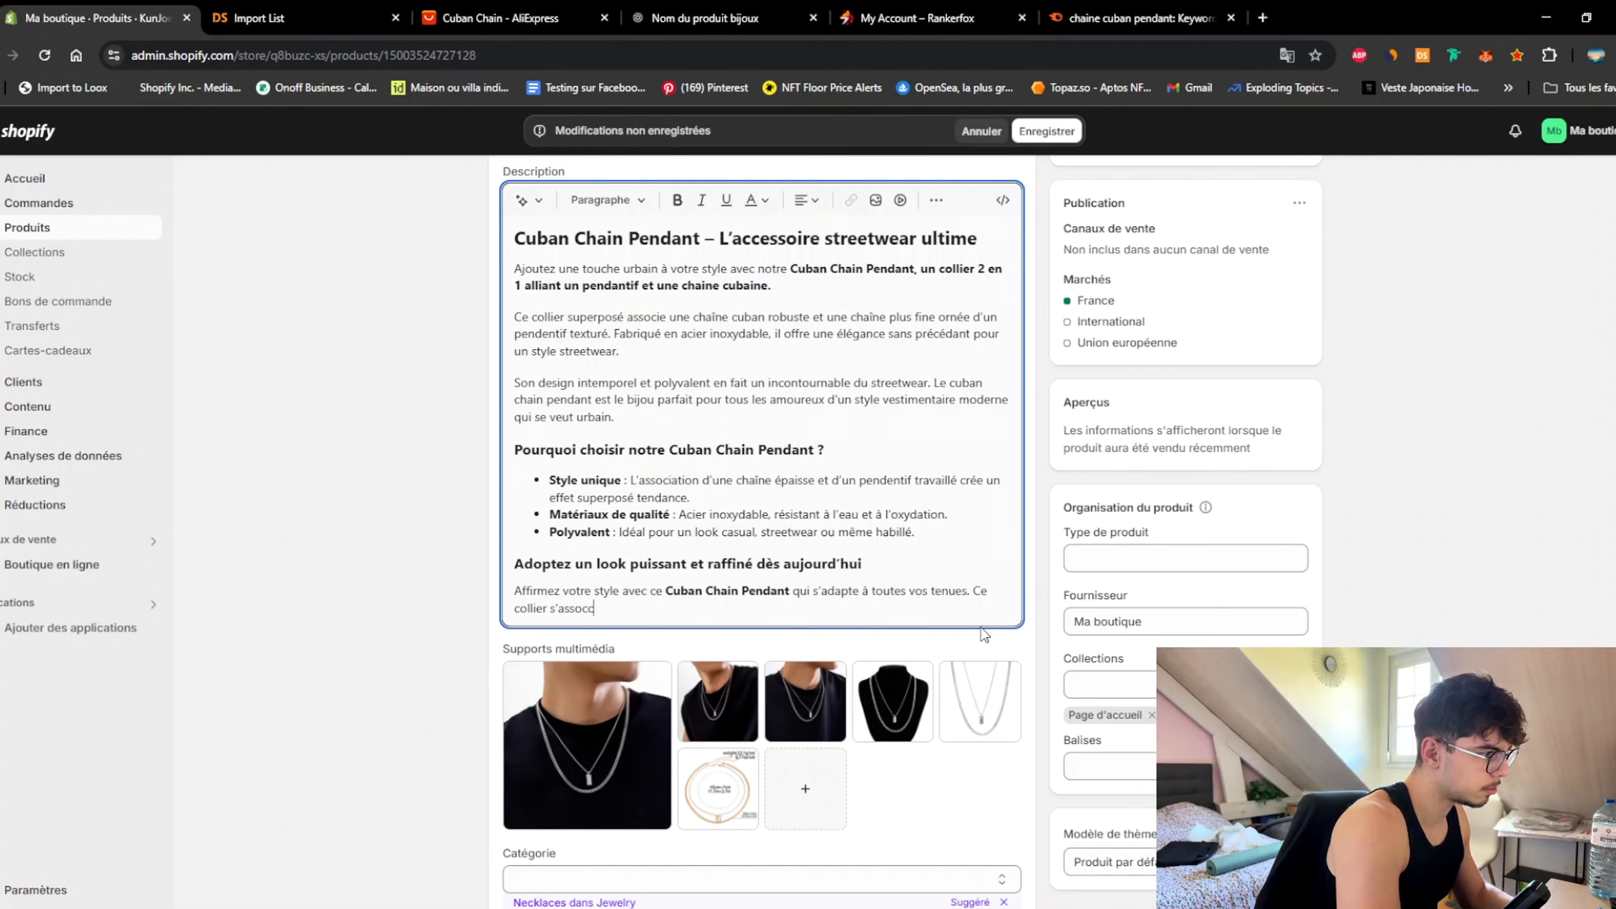
text(ierre)
key(BackSpace)
key(BackSpace)
text(a)
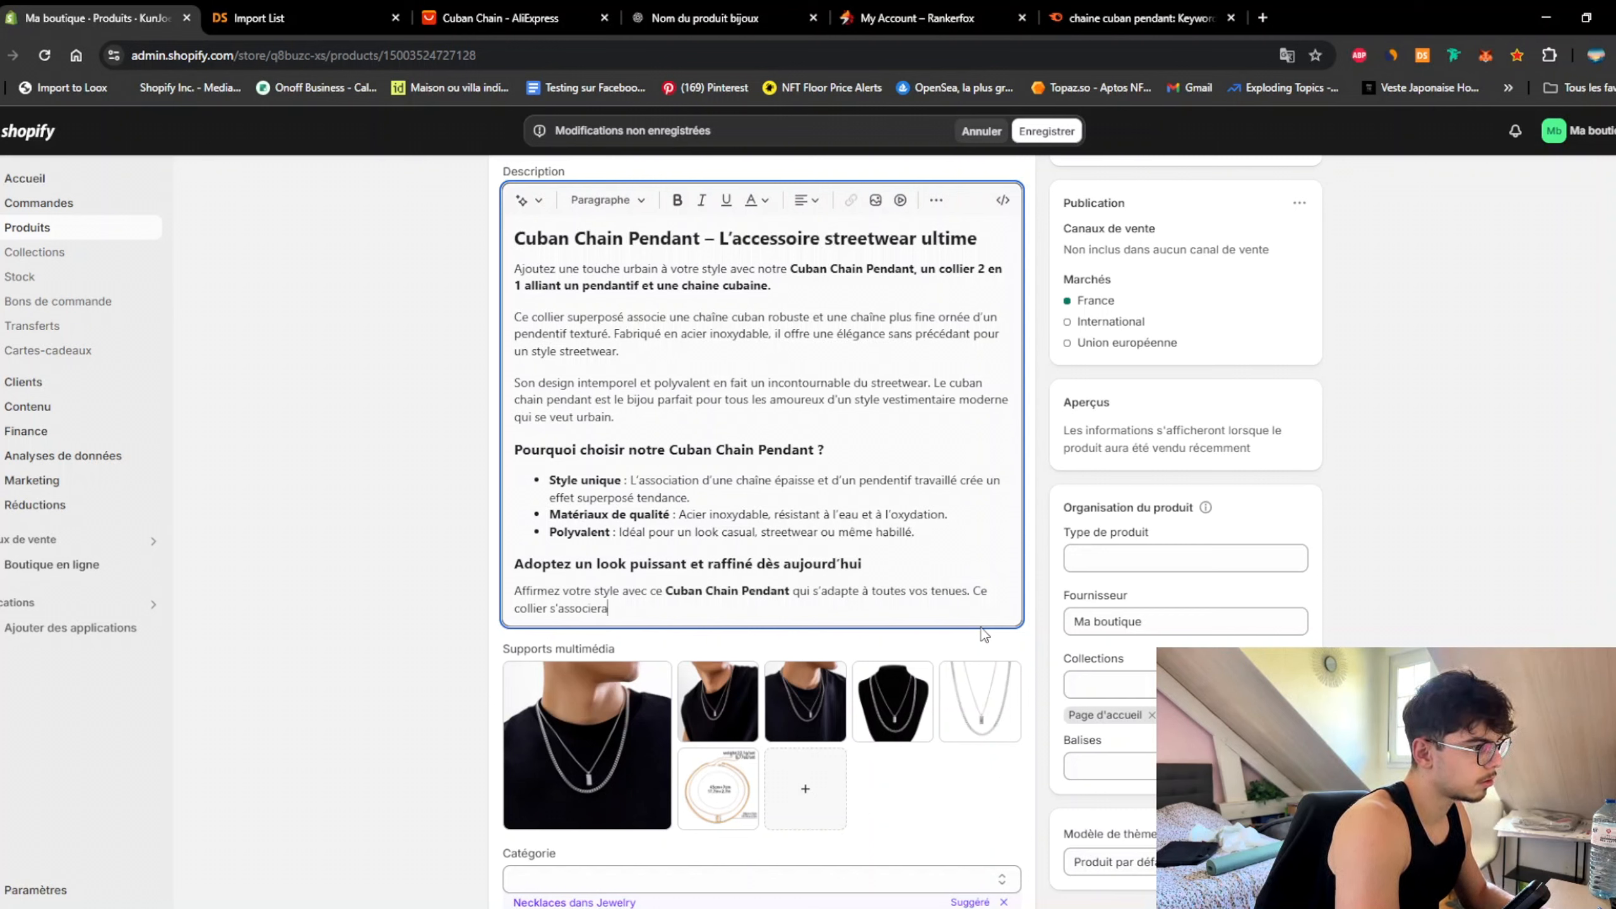
text( aussi biena vec)
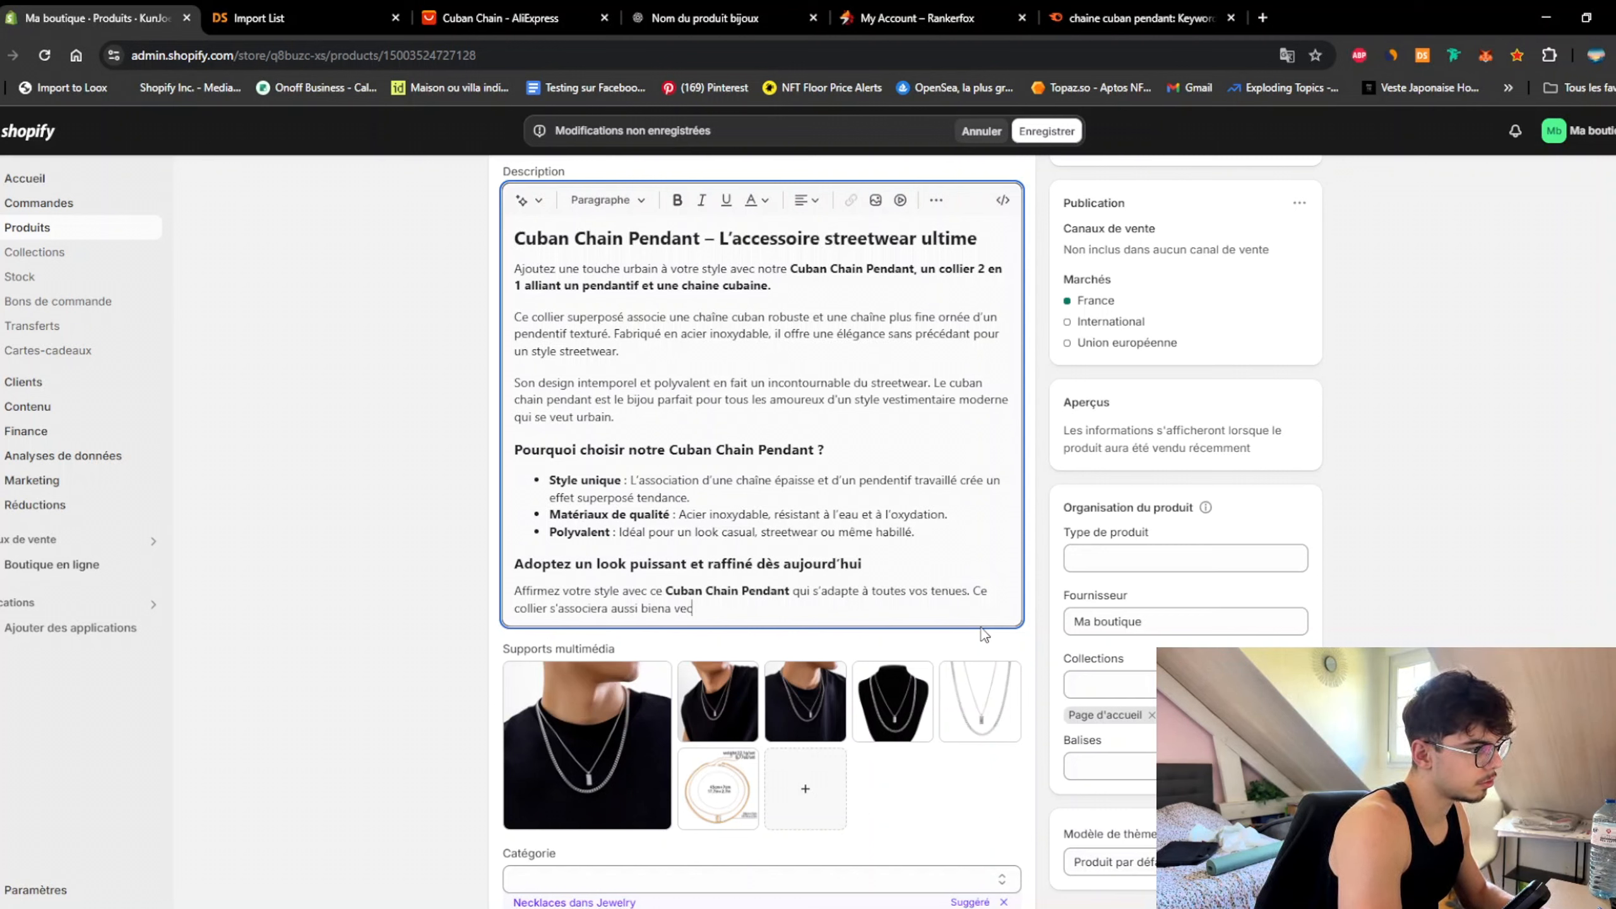
key(BackSpace)
key(BackSpace)
key(BackSpace)
key(BackSpace)
key(BackSpace)
key(BackSpace)
text(n ave)
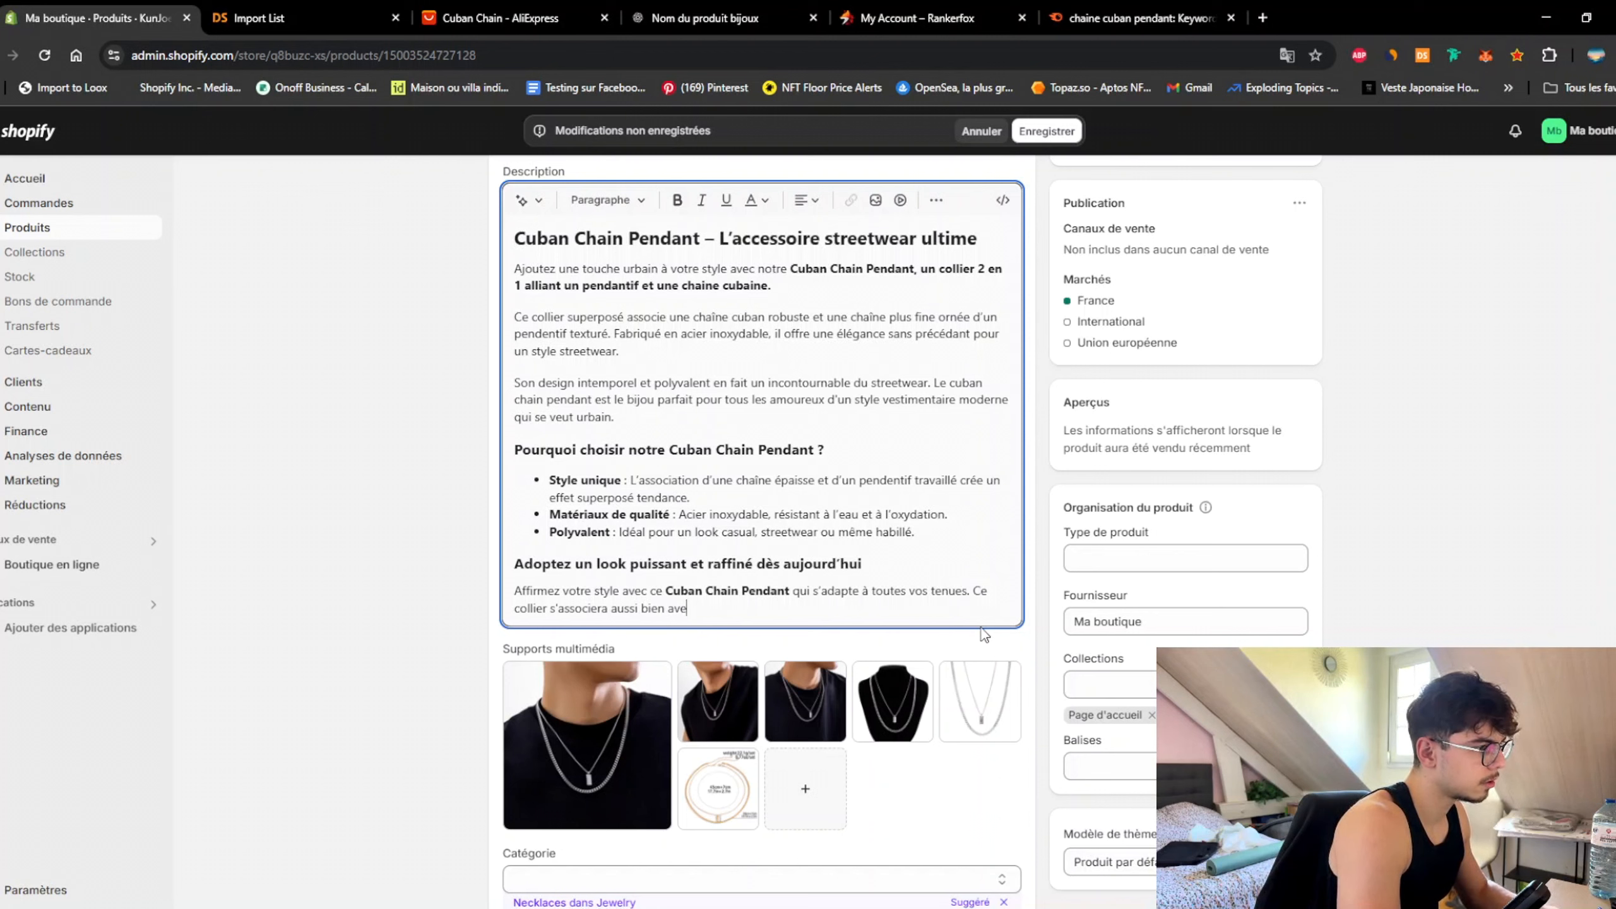
text(c une tenue)
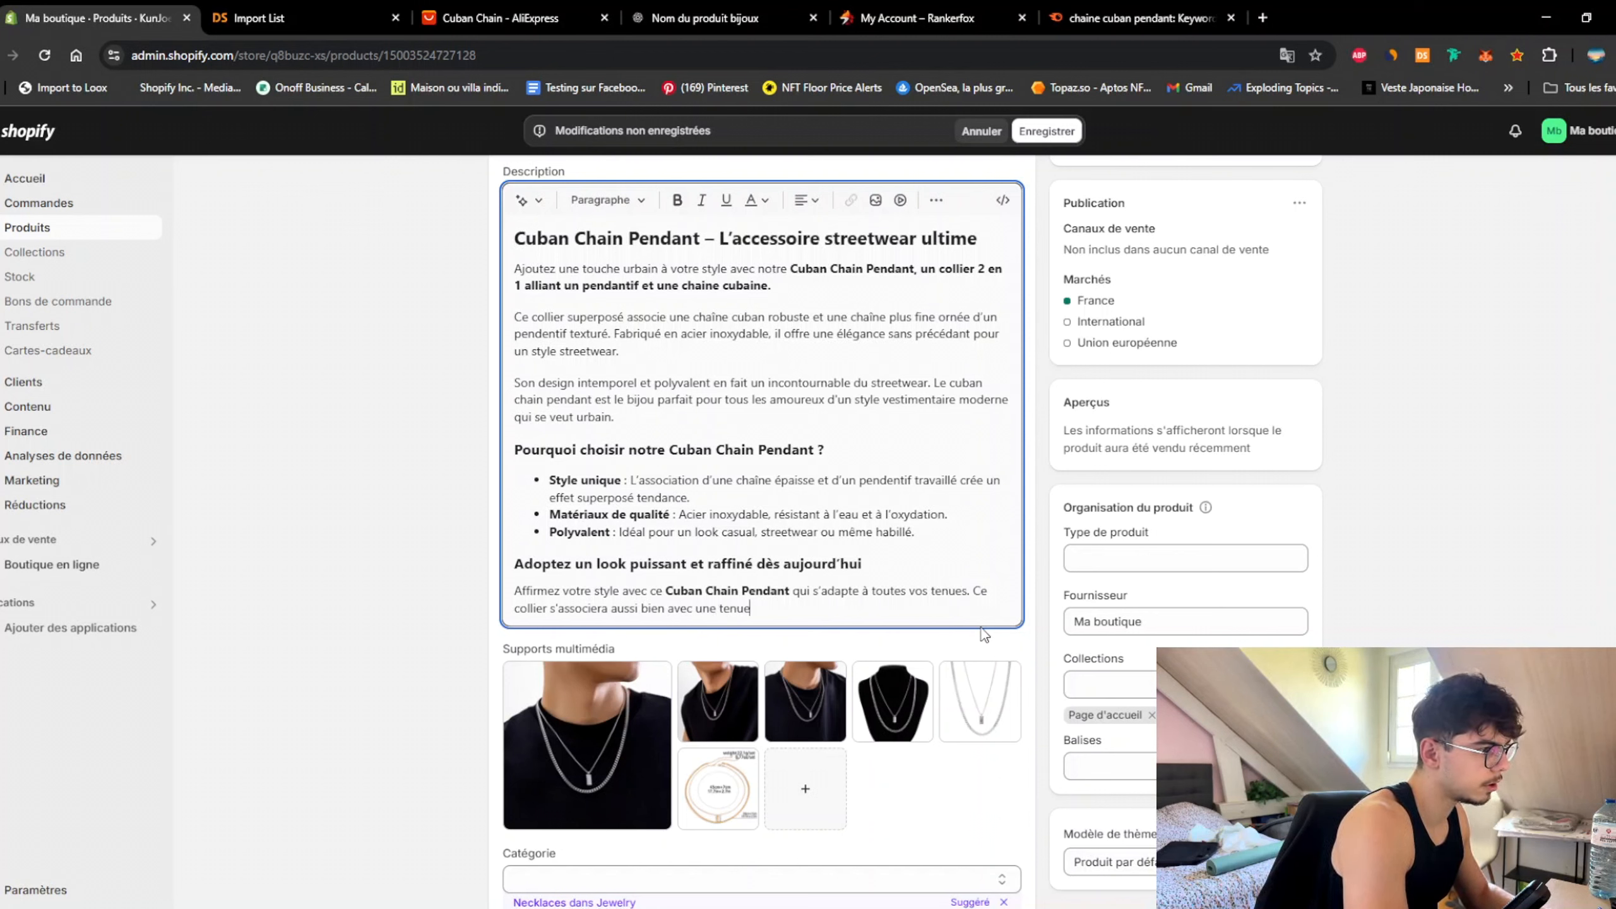
text( streetwear)
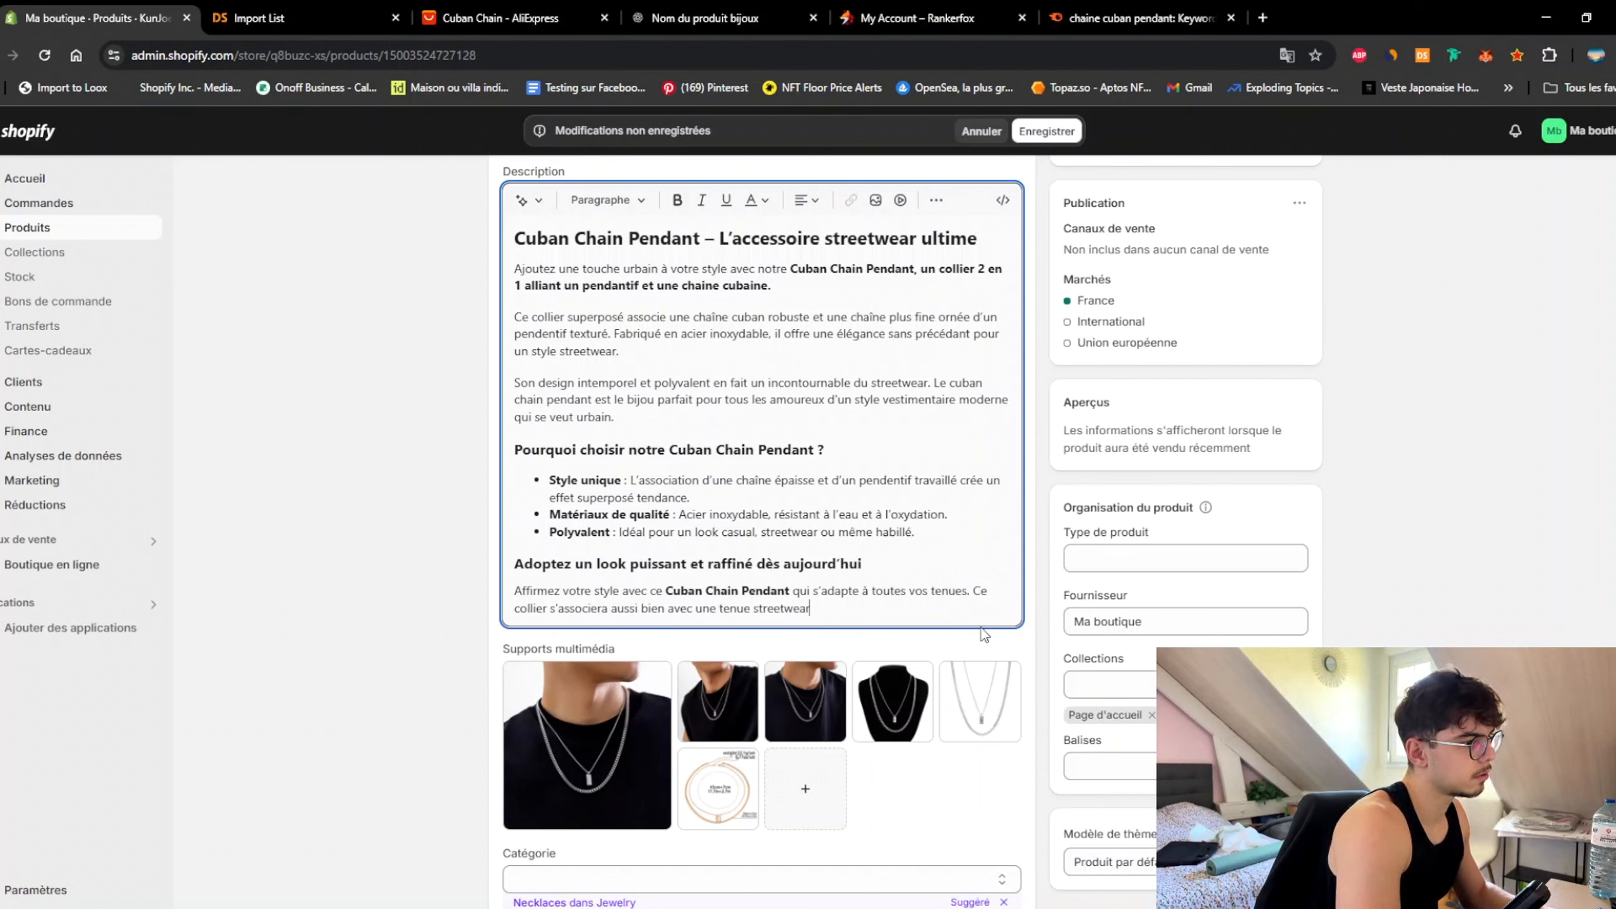
text( qu'avec u)
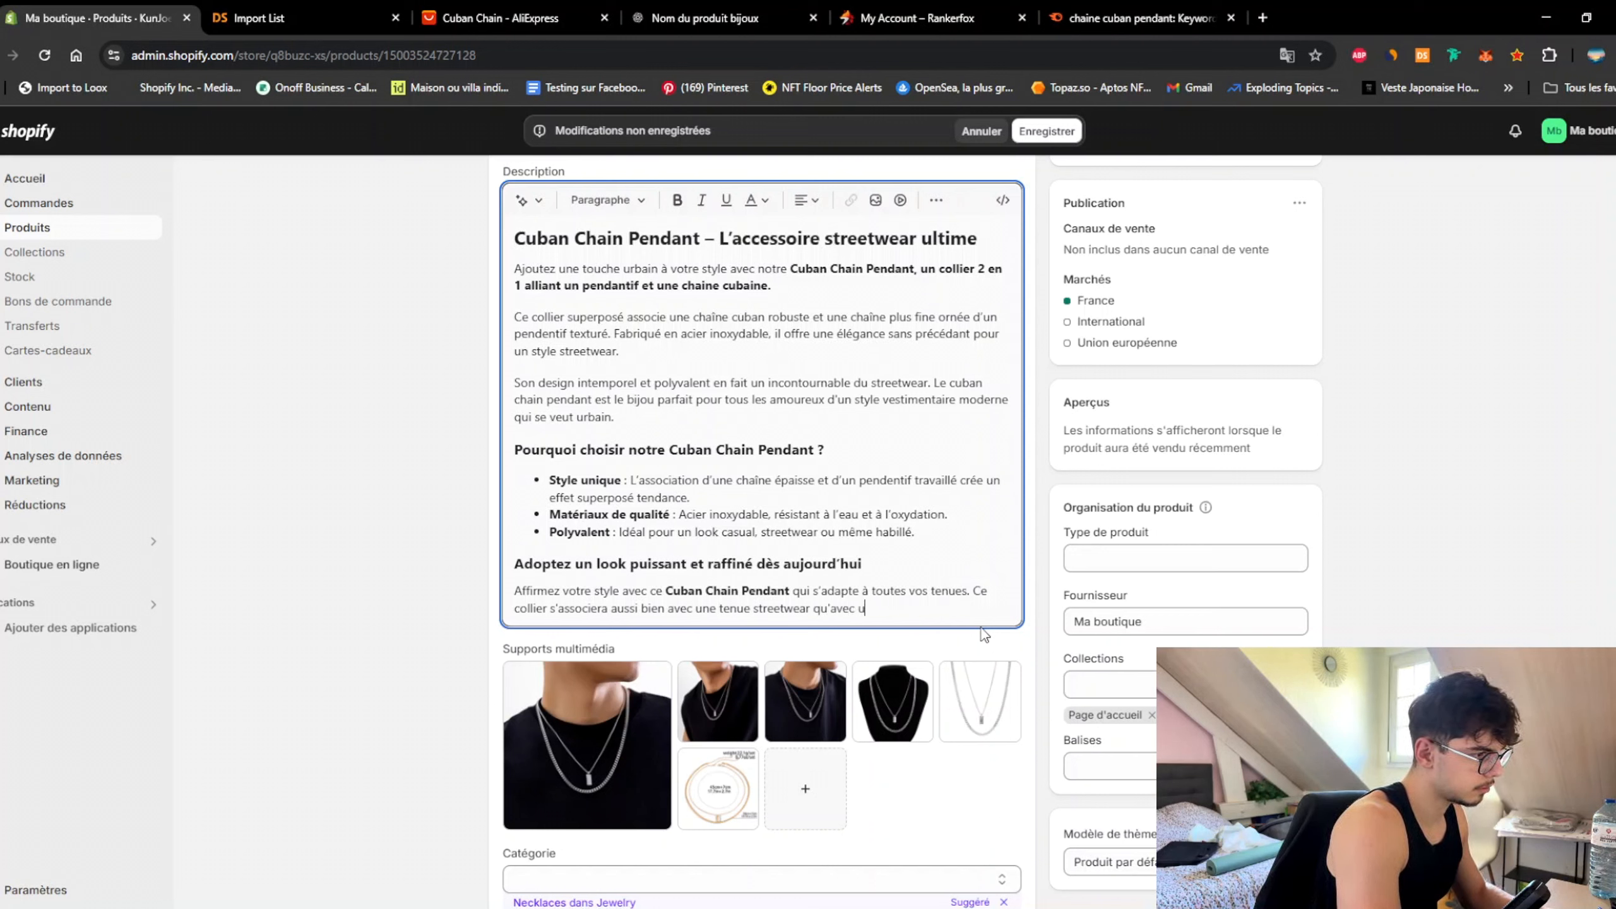
text(ne tenue plus )
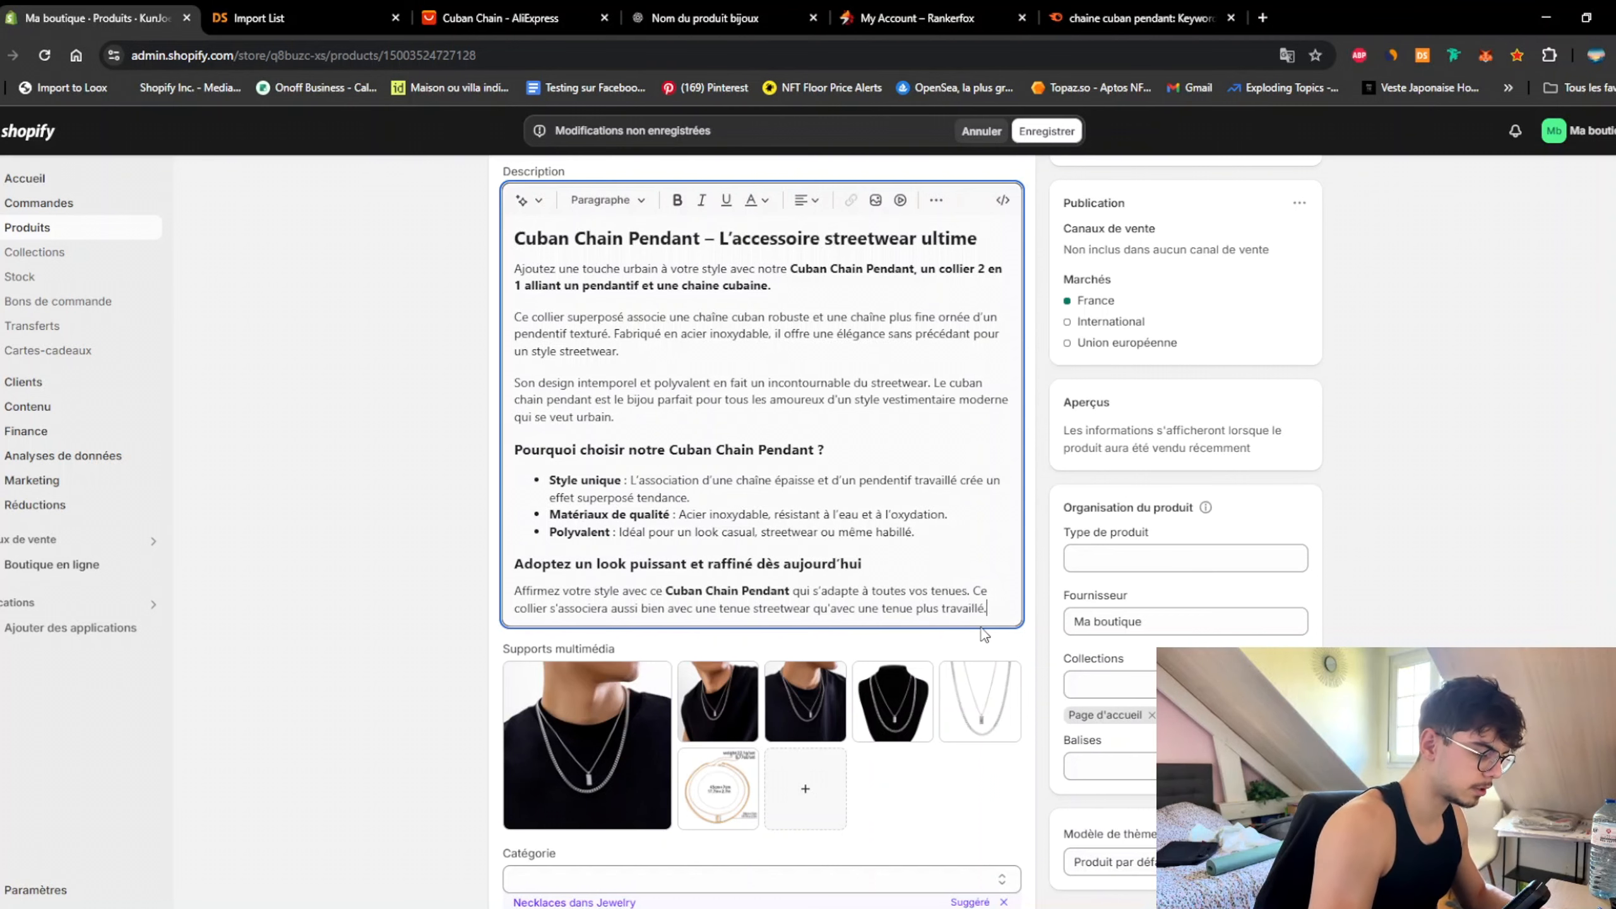
text(travaillé.)
key(Return)
Step: Begin the closing line 'Optez pour la cuban chain pendant', correcting the article and typos
text(Optez pour le)
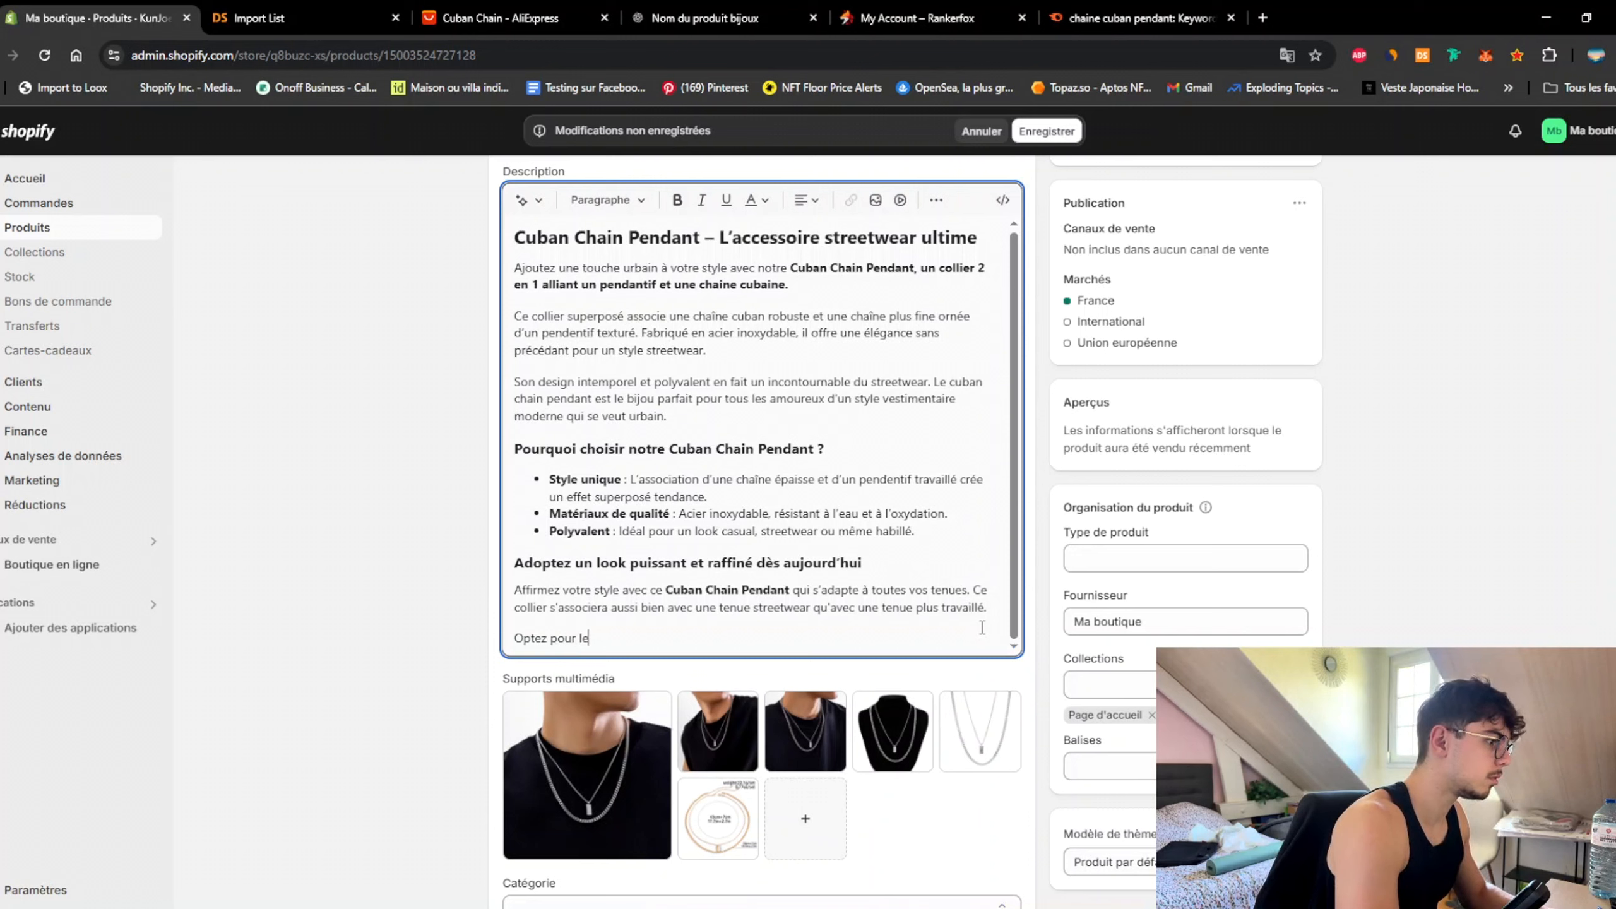
key(BackSpace)
text(a c)
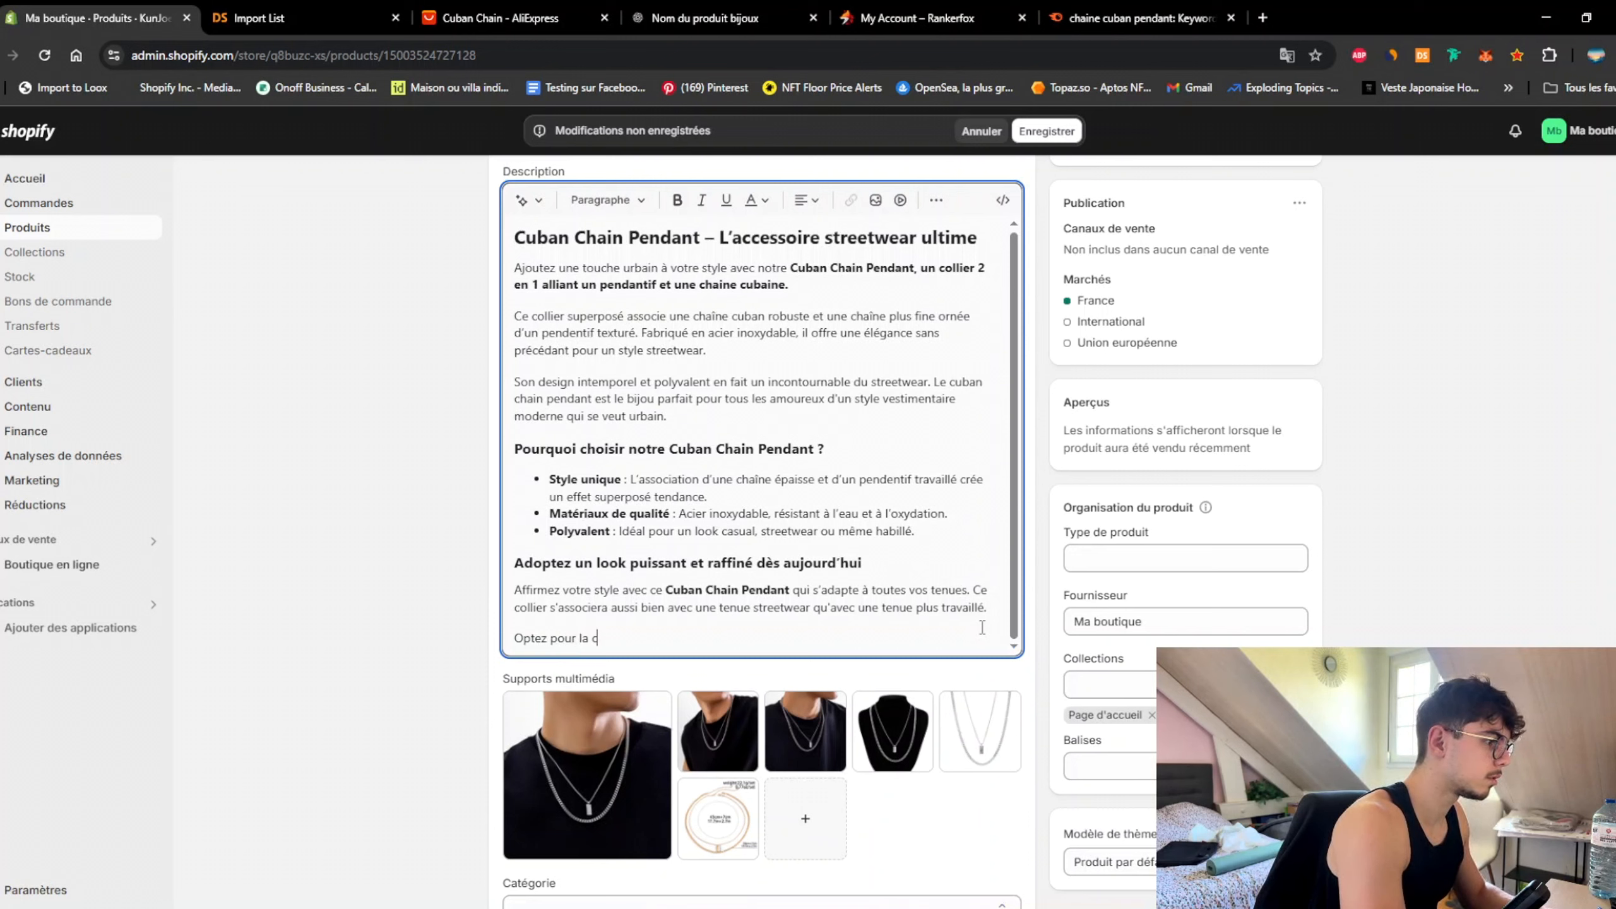
text(uban)
key(BackSpace)
key(BackSpace)
key(BackSpace)
key(BackSpace)
key(BackSpace)
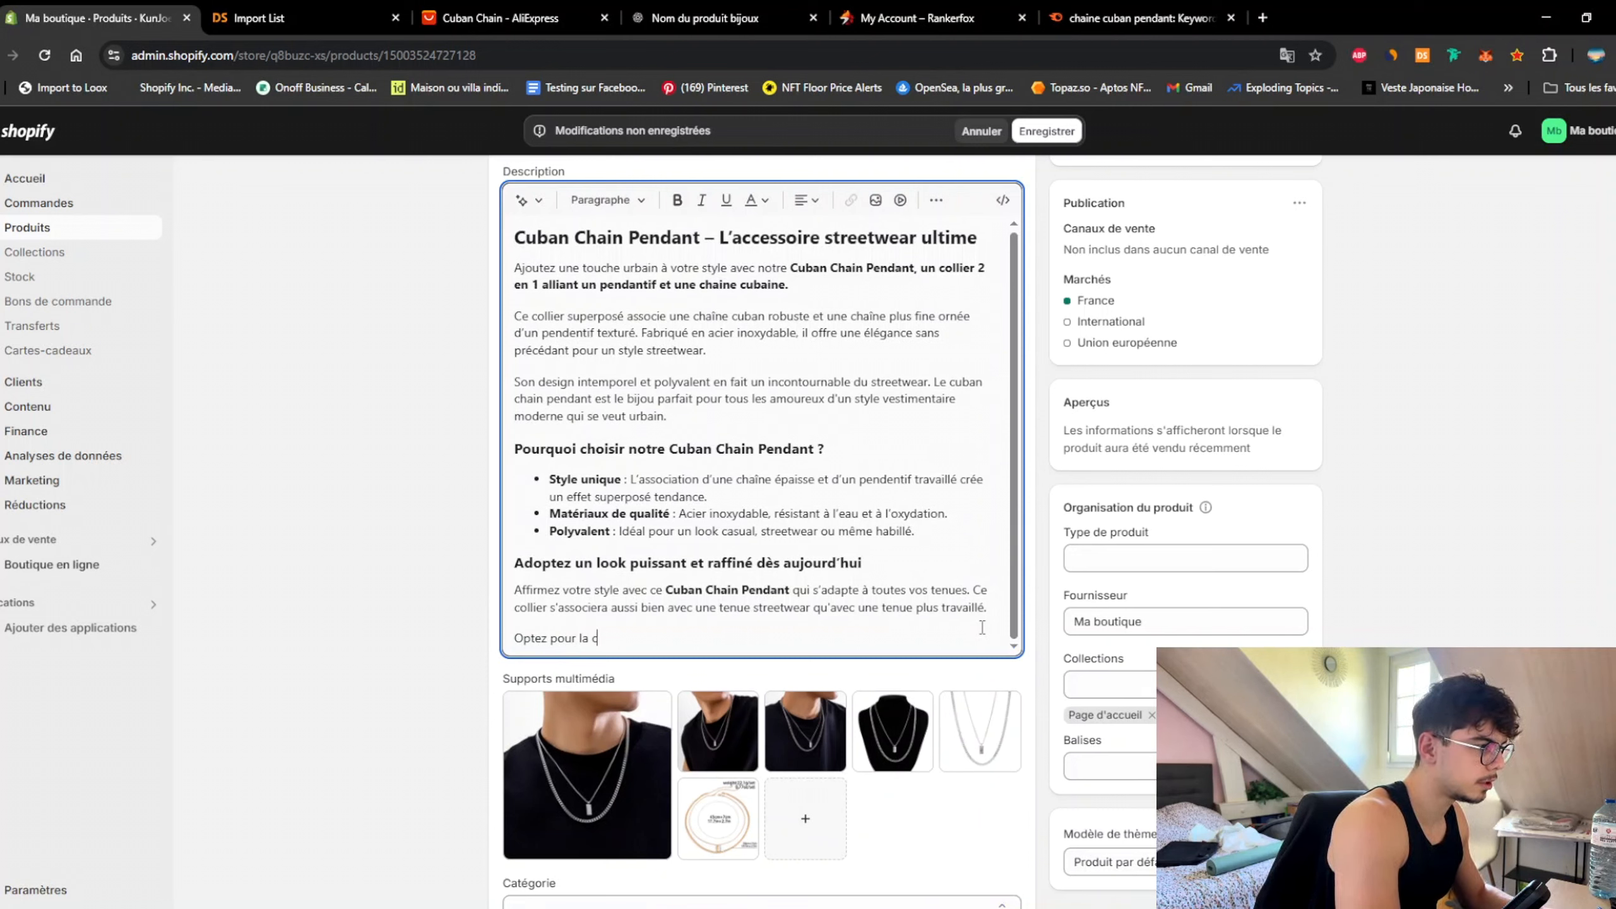
key(BackSpace)
key(BackSpace)
key(BackSpace)
key(BackSpace)
key(BackSpace)
key(BackSpace)
key(BackSpace)
key(BackSpace)
key(BackSpace)
key(BackSpace)
key(BackSpace)
key(BackSpace)
key(BackSpace)
key(BackSpace)
text(Opt)
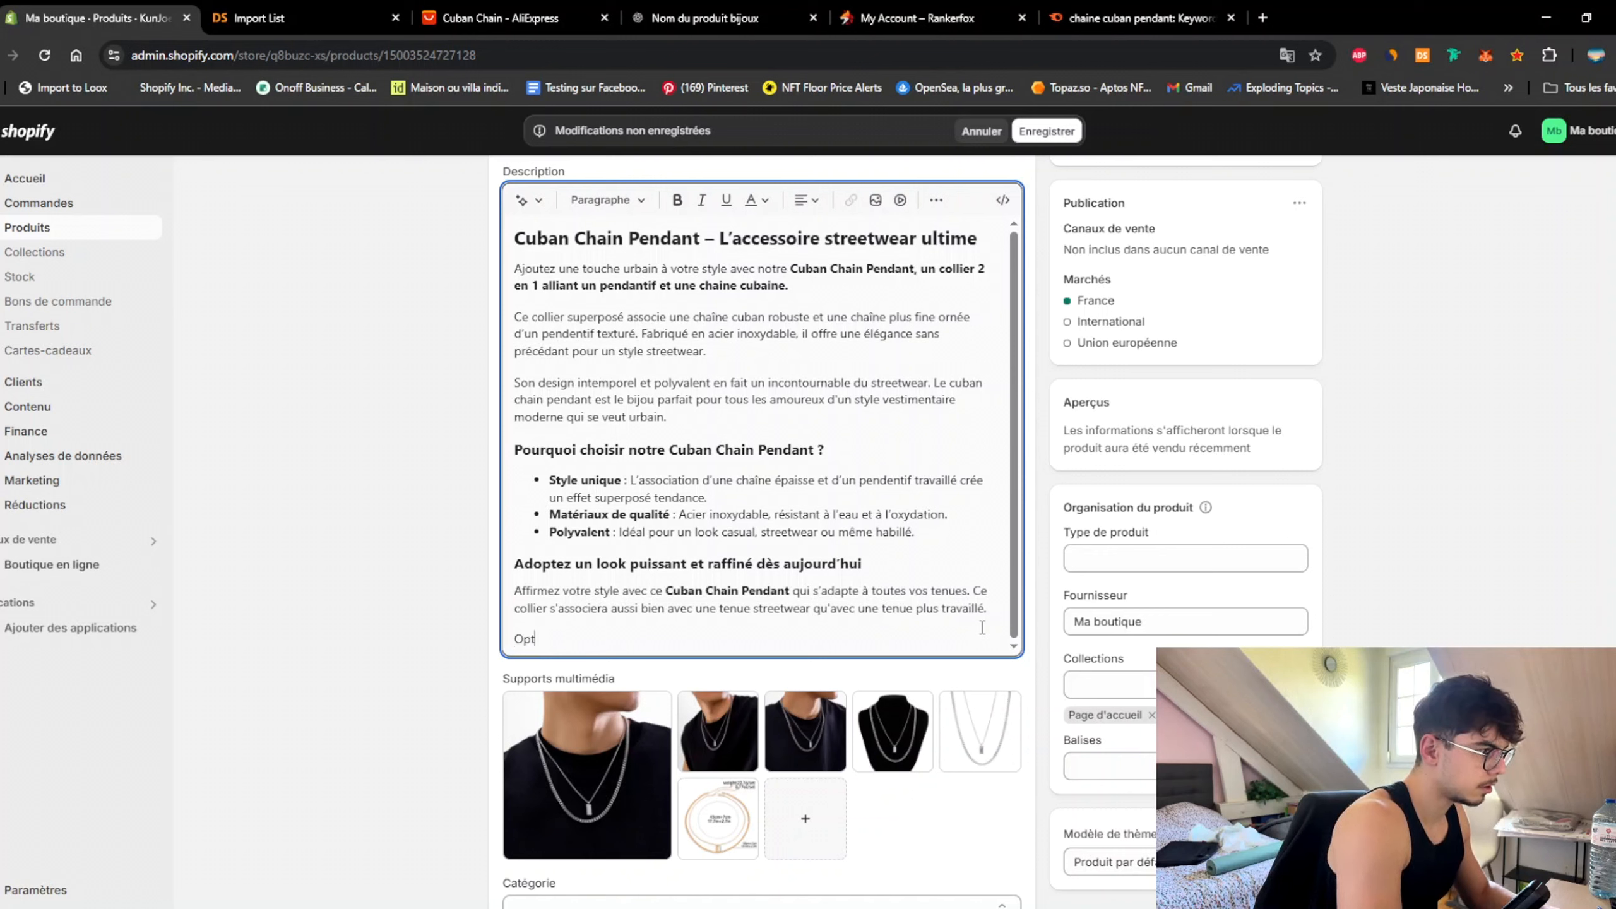
text(ez pour la cuba)
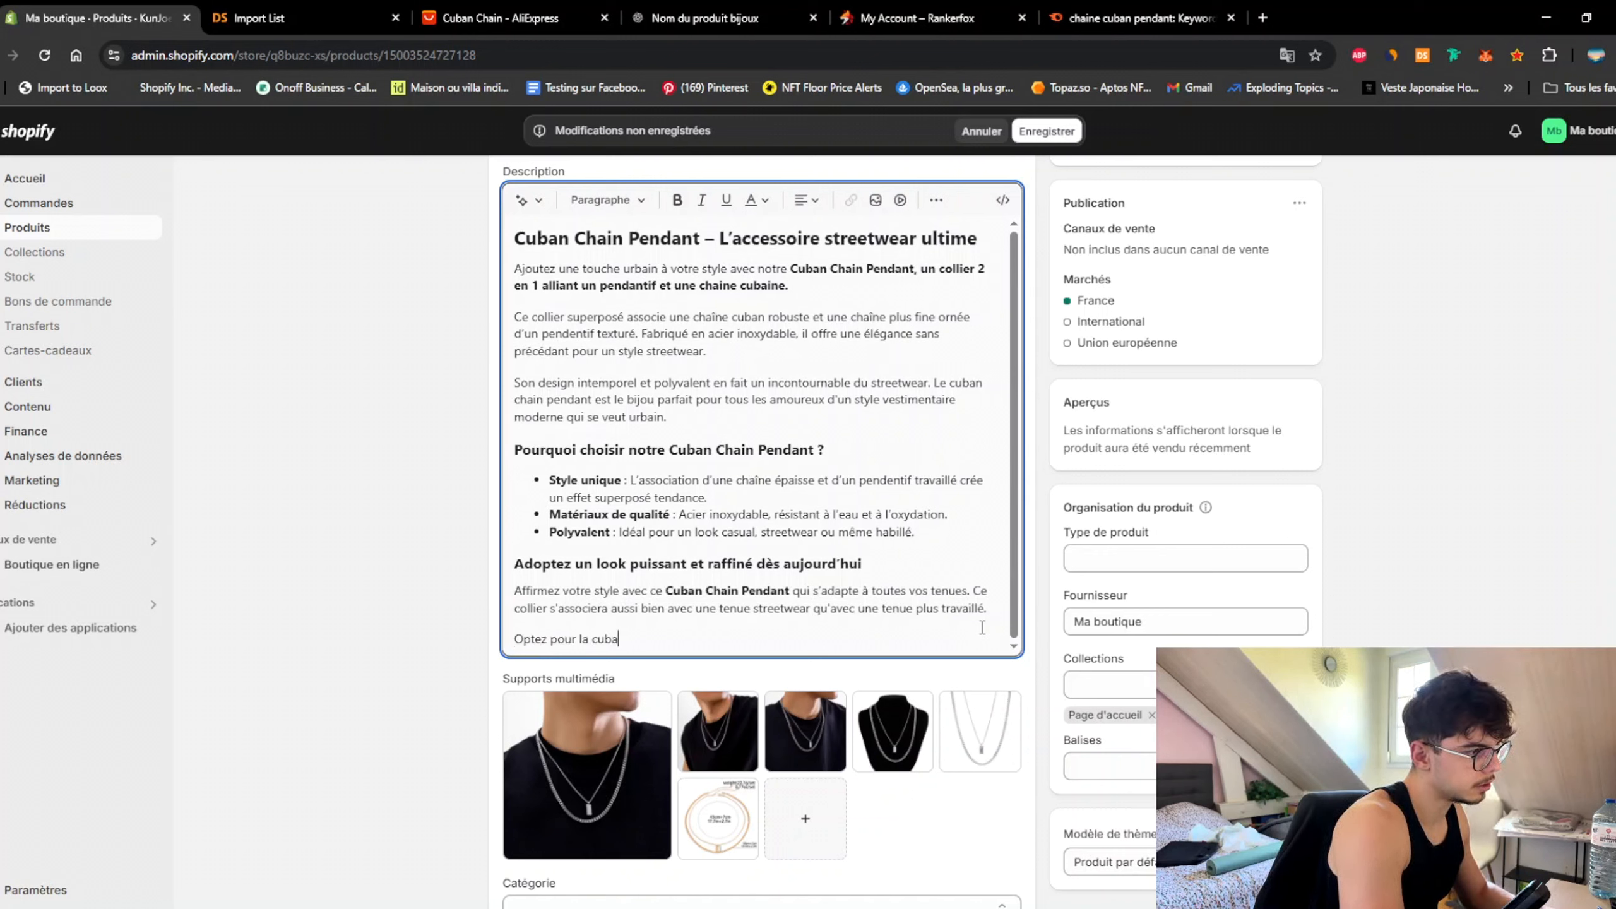
text(in chain )
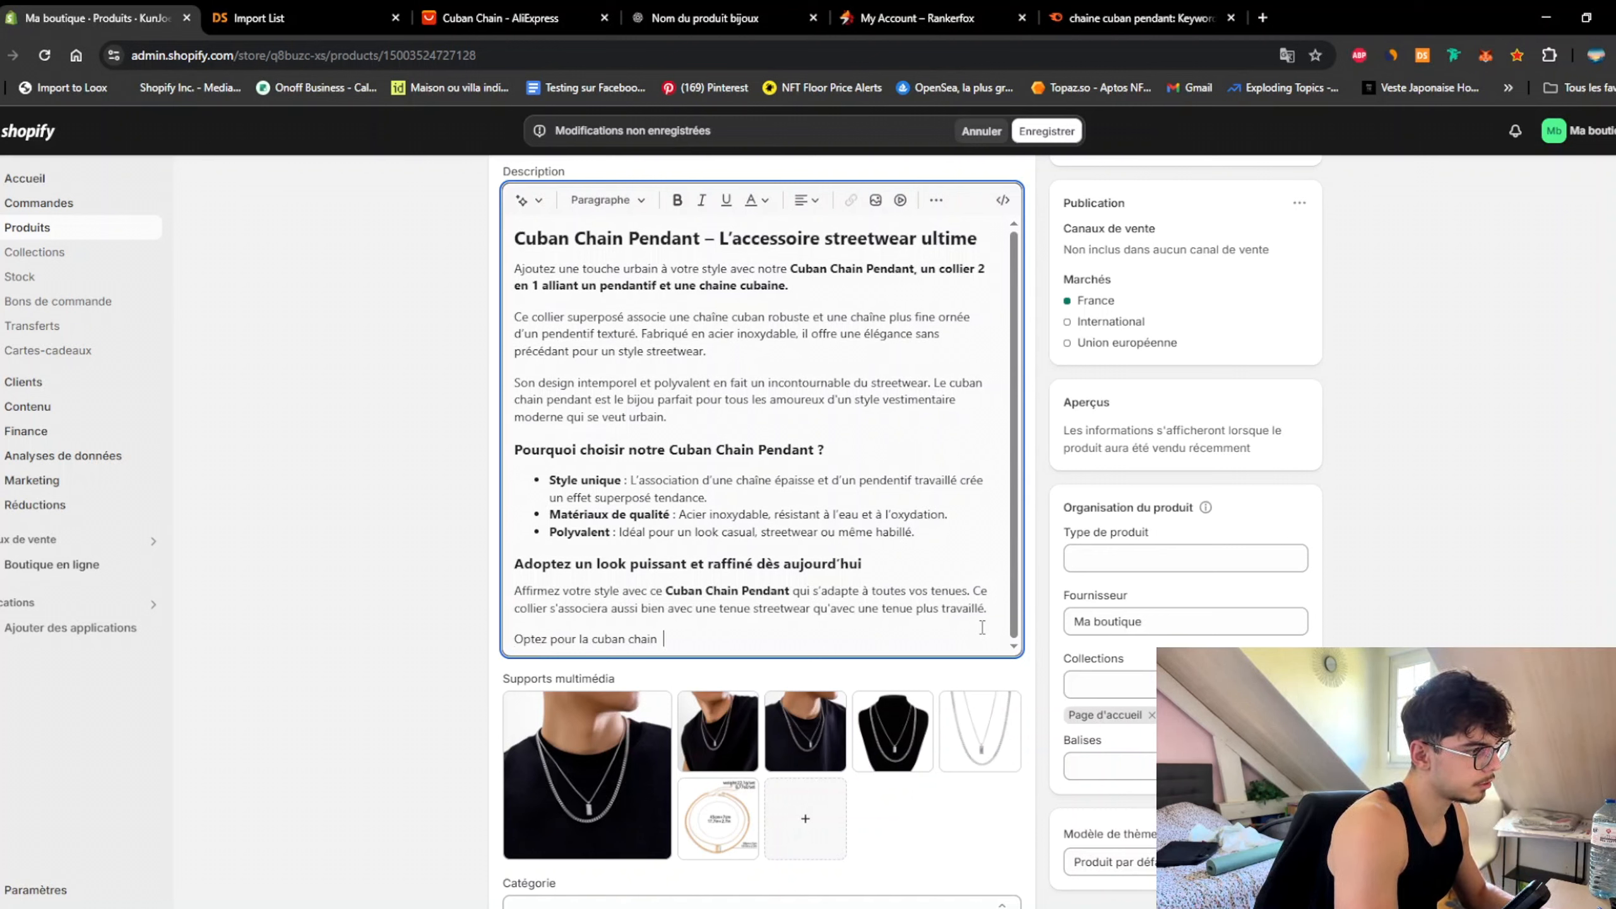
text(pendant)
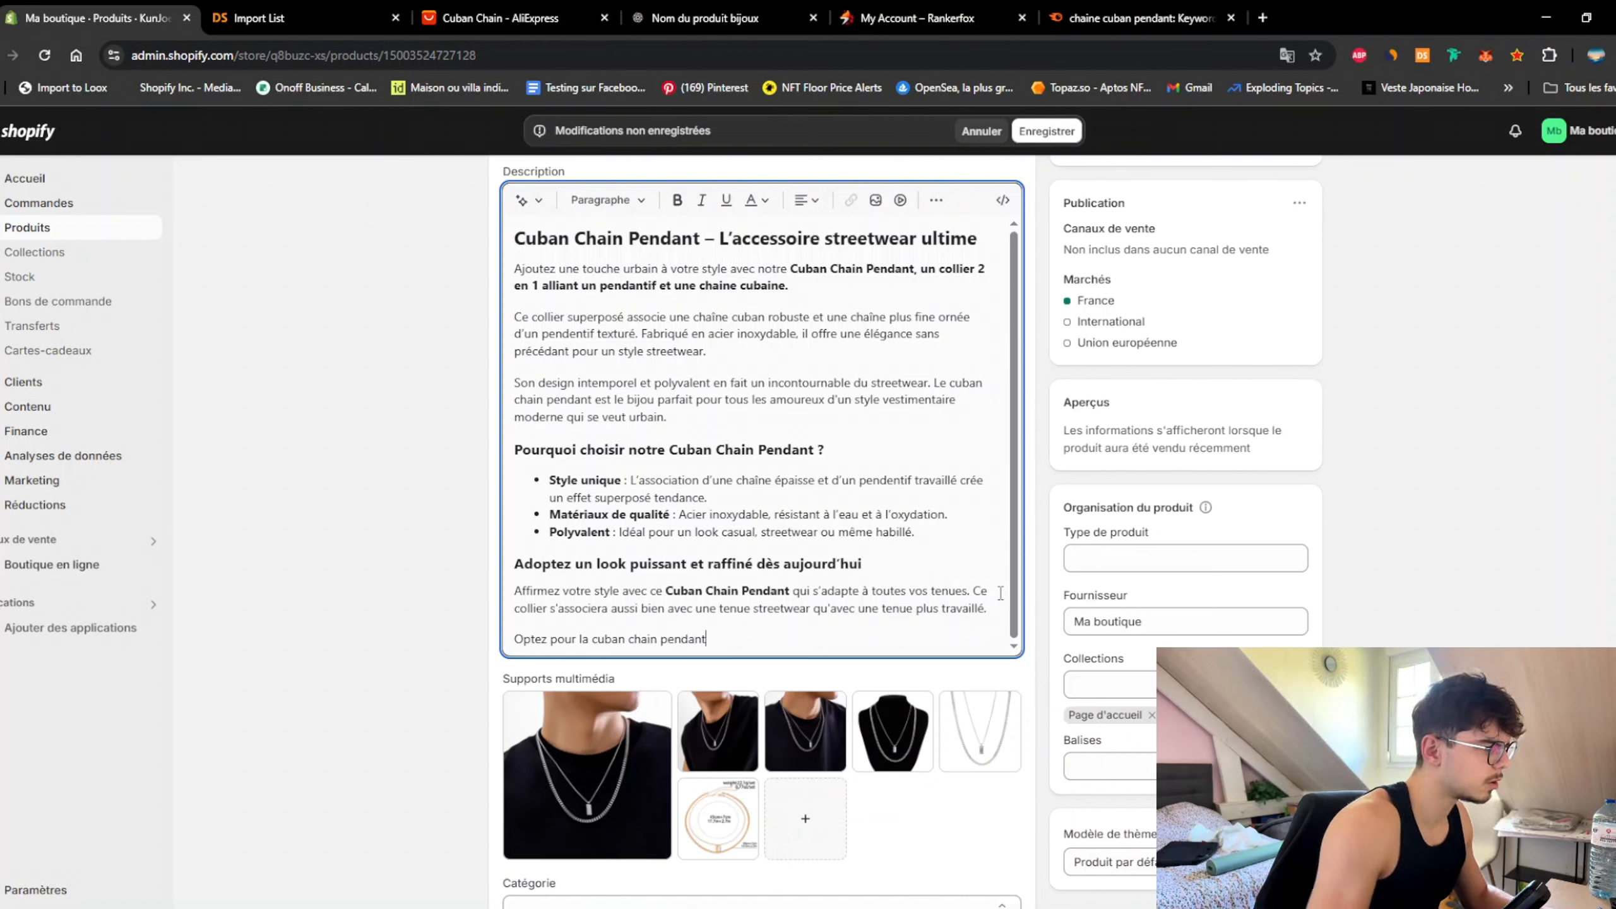
click(586, 639)
key(BackSpace)
text(e)
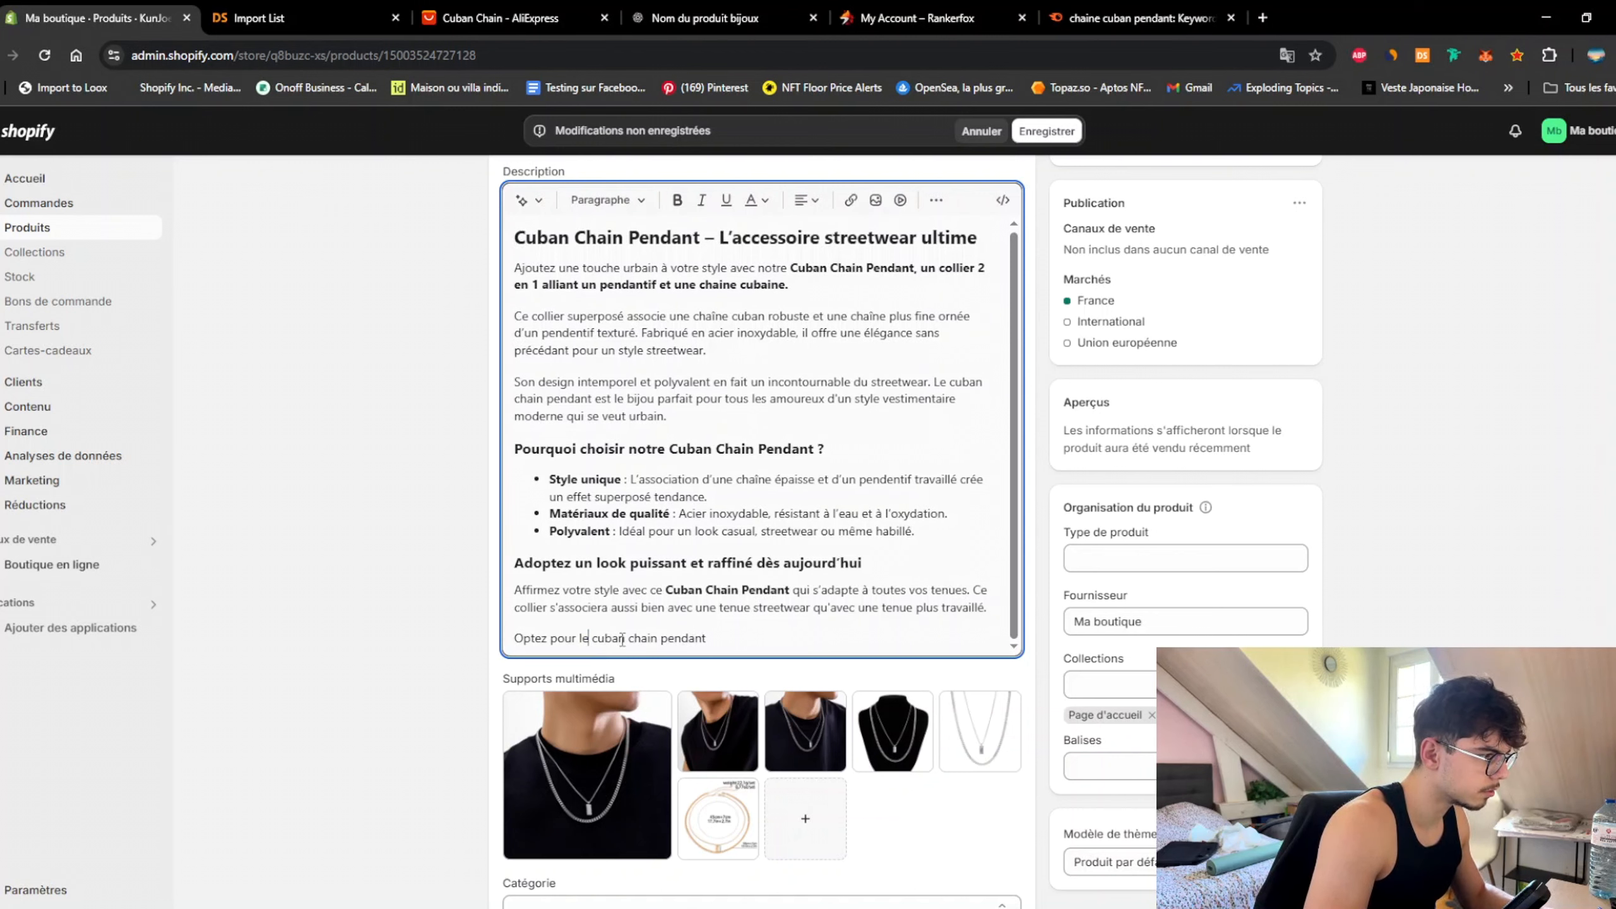
click(768, 634)
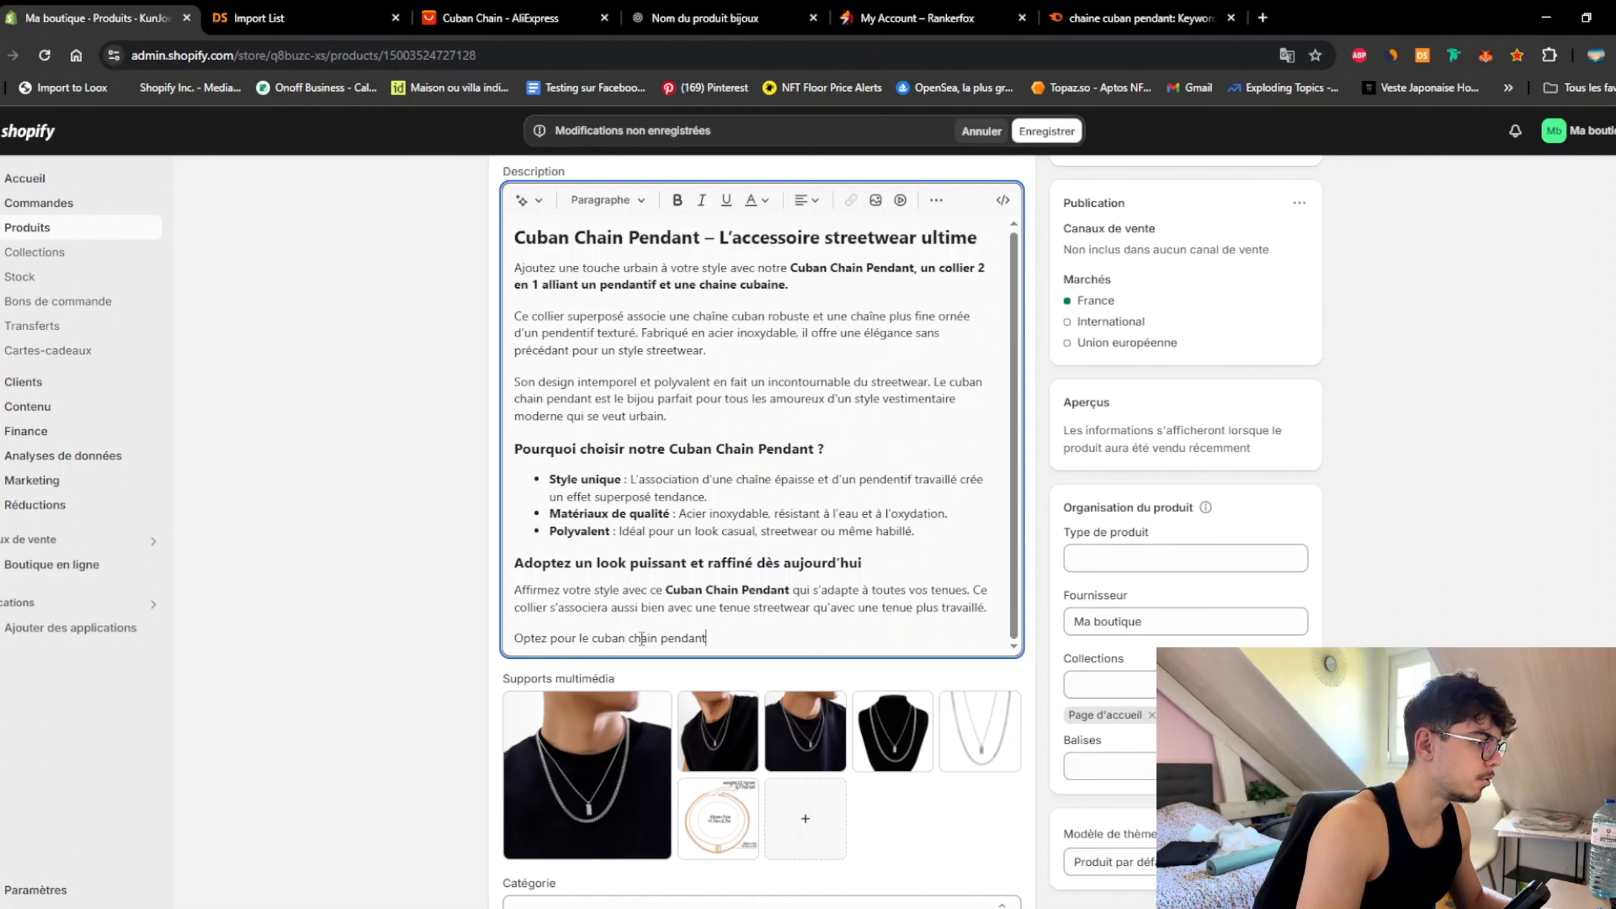
click(584, 637)
text(a)
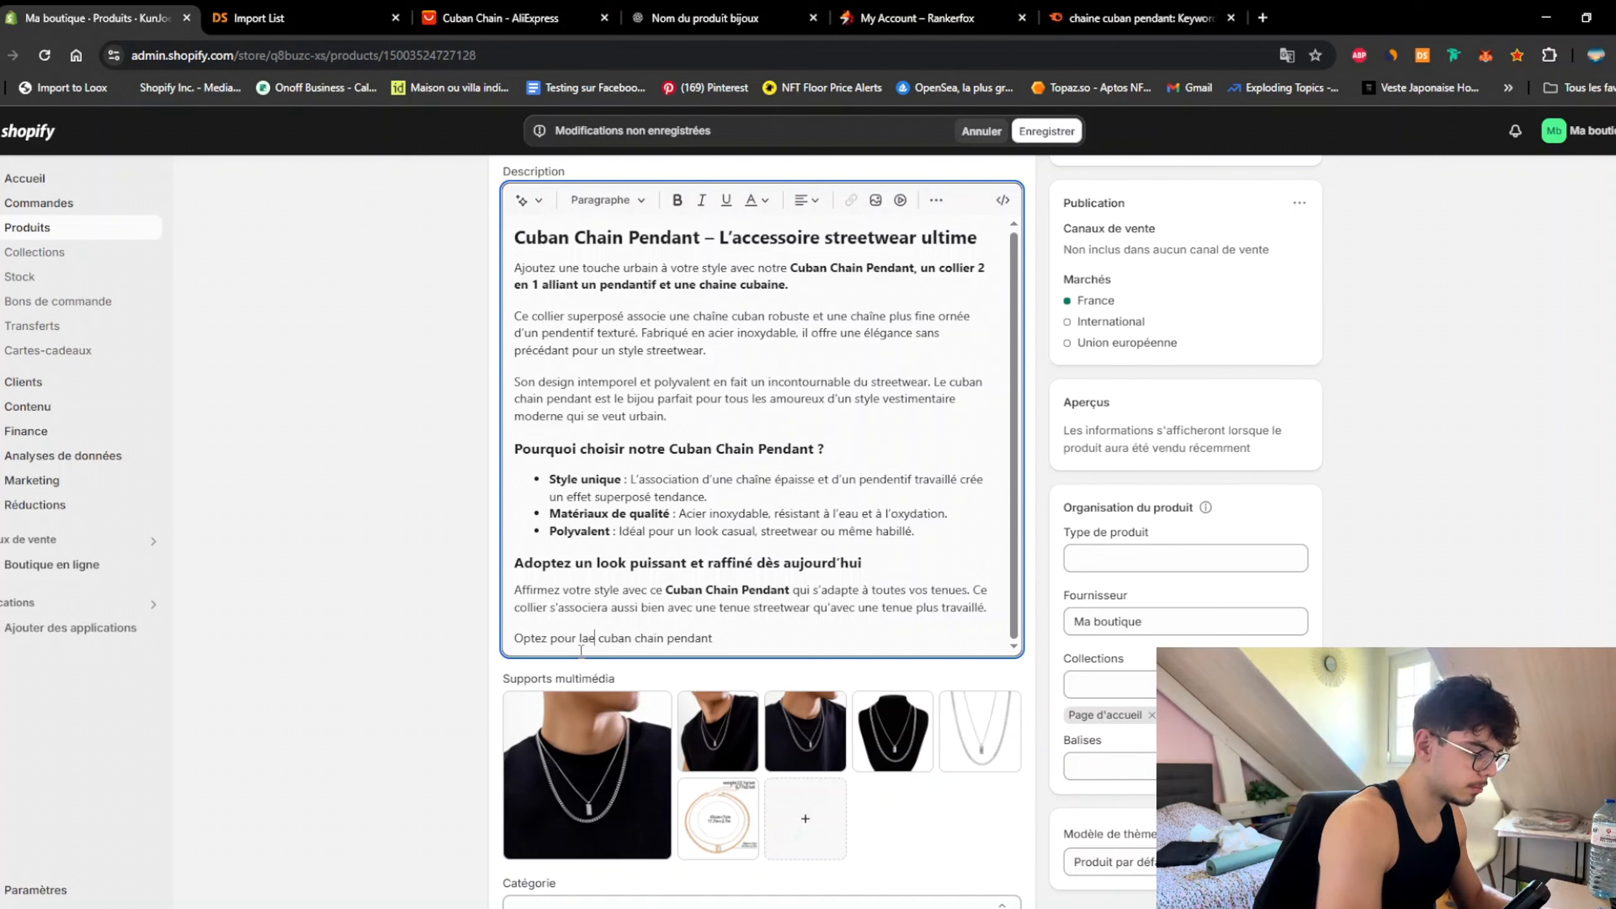
key(BackSpace)
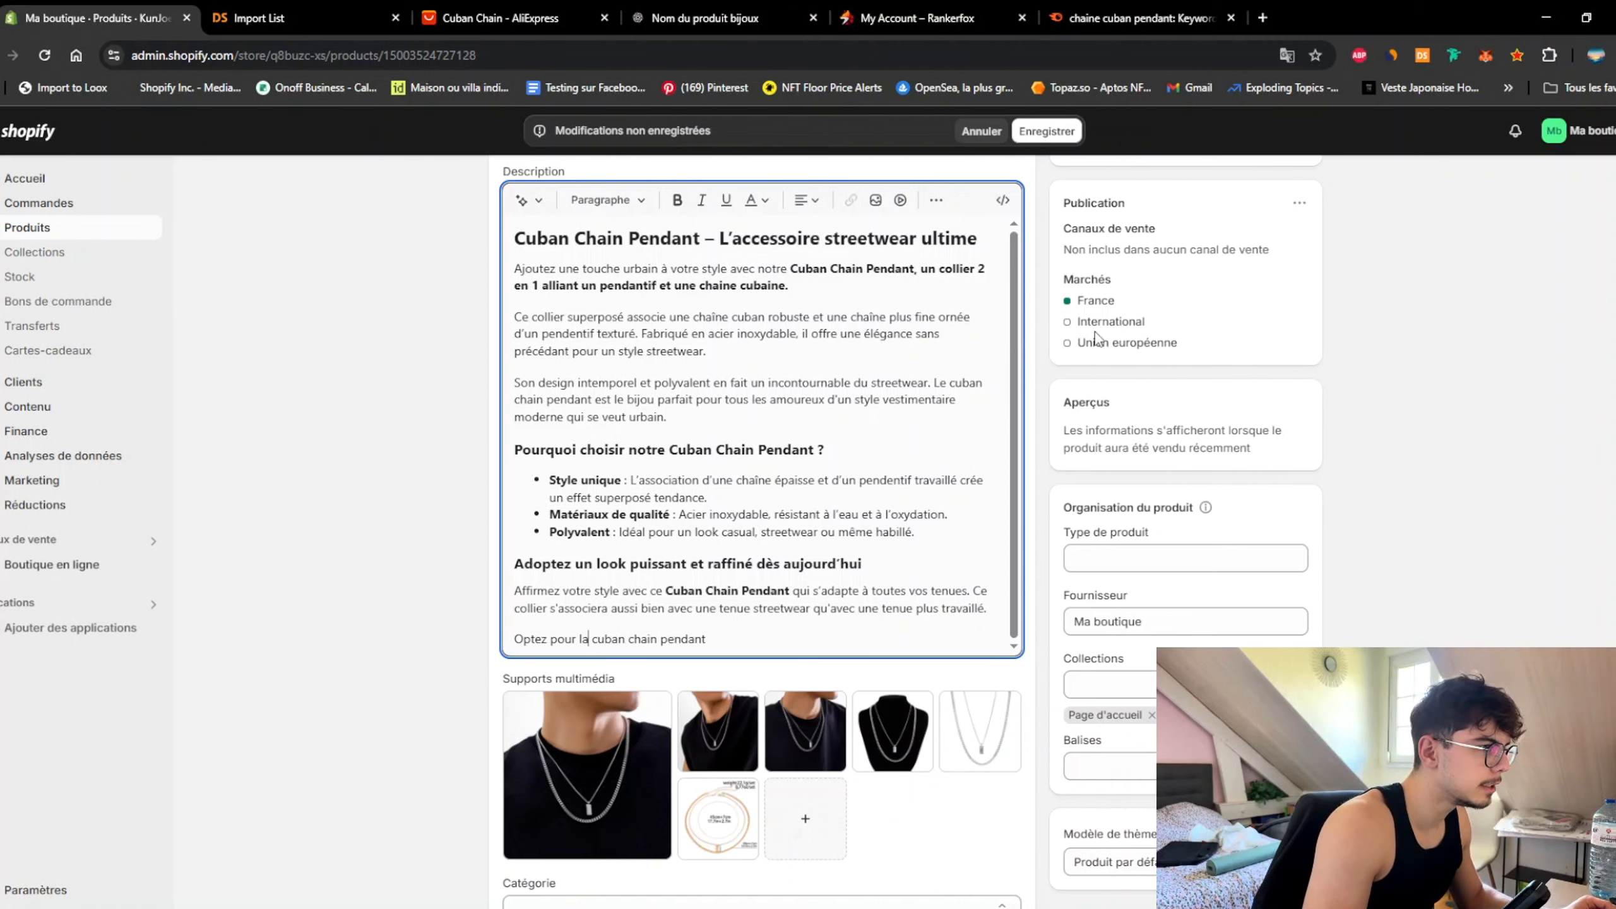
Step: Change 'Le cuban' to 'La cuban' above and continue with 'afin d'offrir à votre cou une touche de streetwear'
drag(948, 383, 940, 382)
text(a)
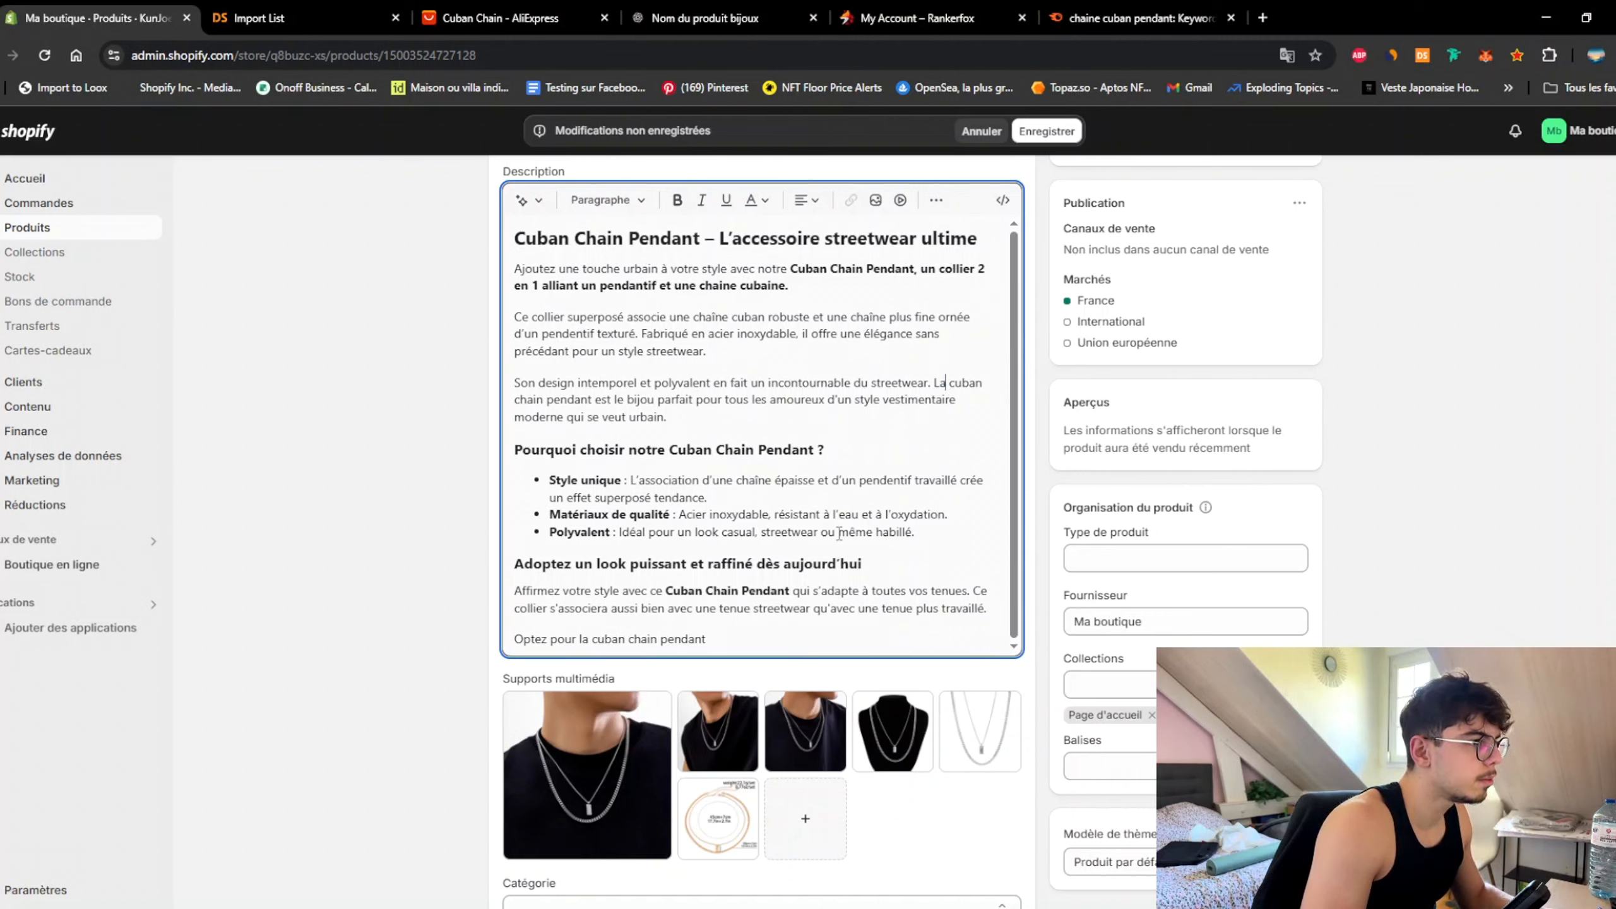
click(743, 639)
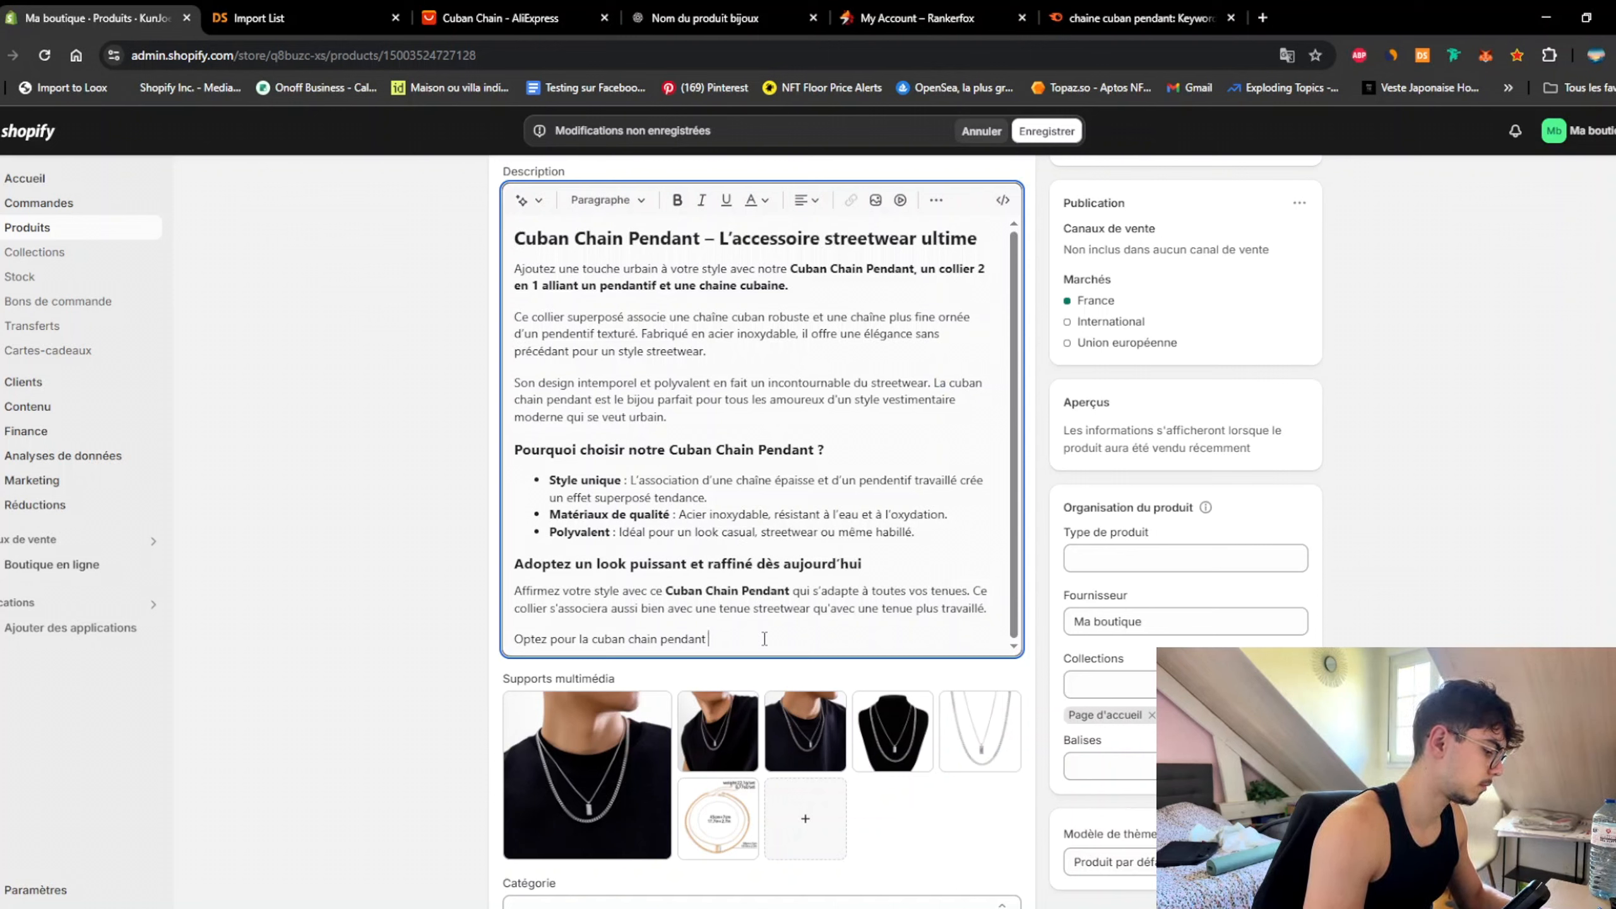
text(afin)
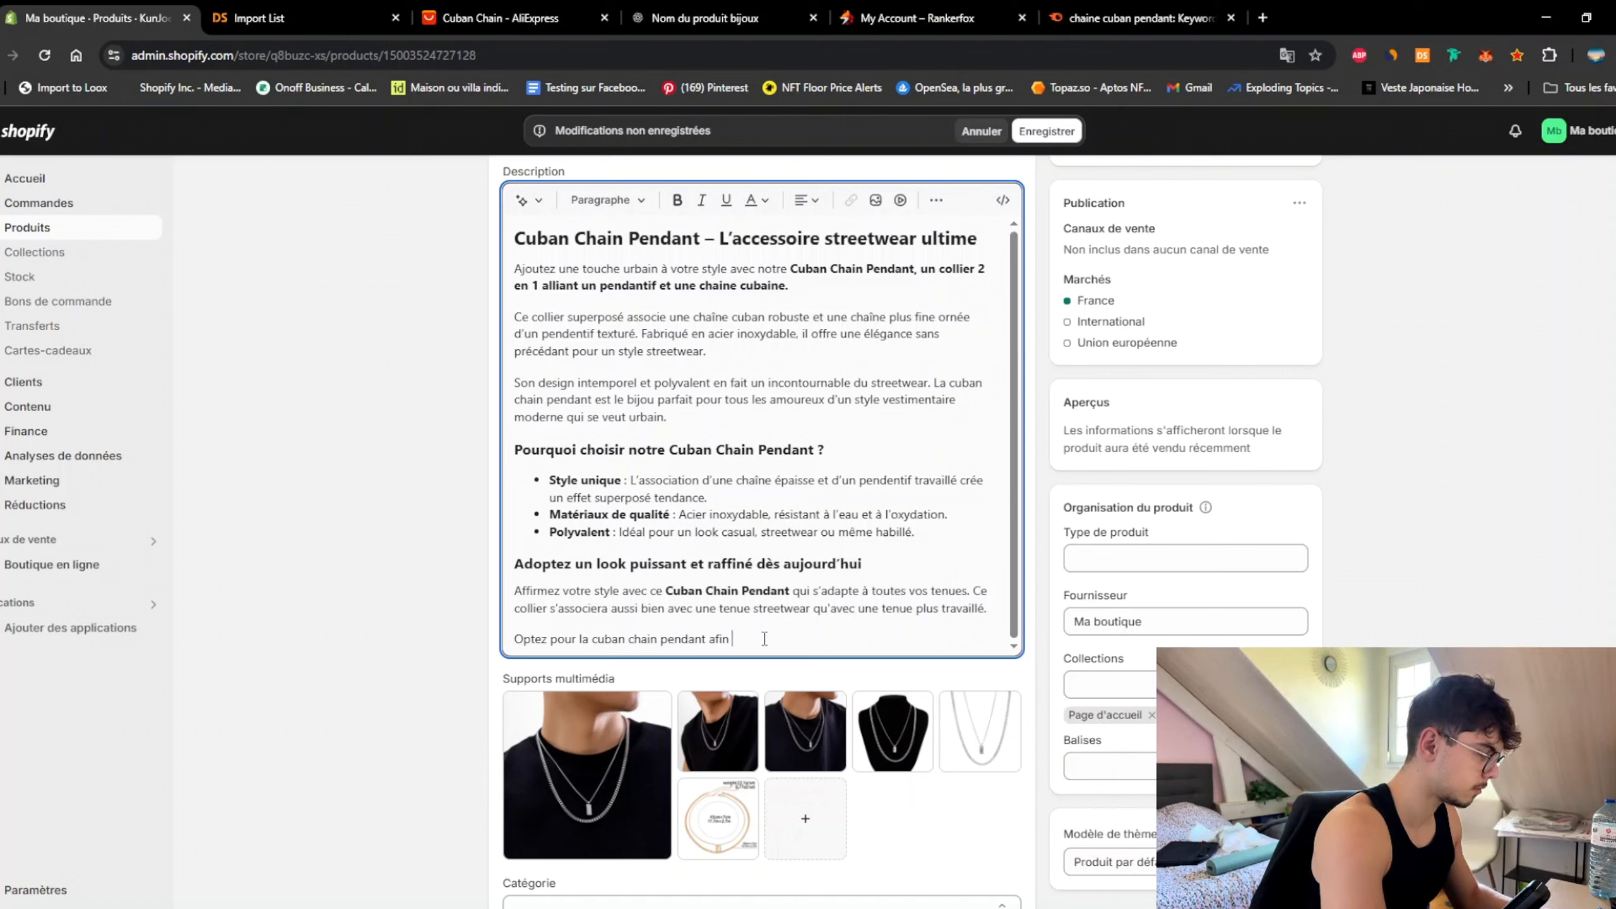
text( d'offrir à )
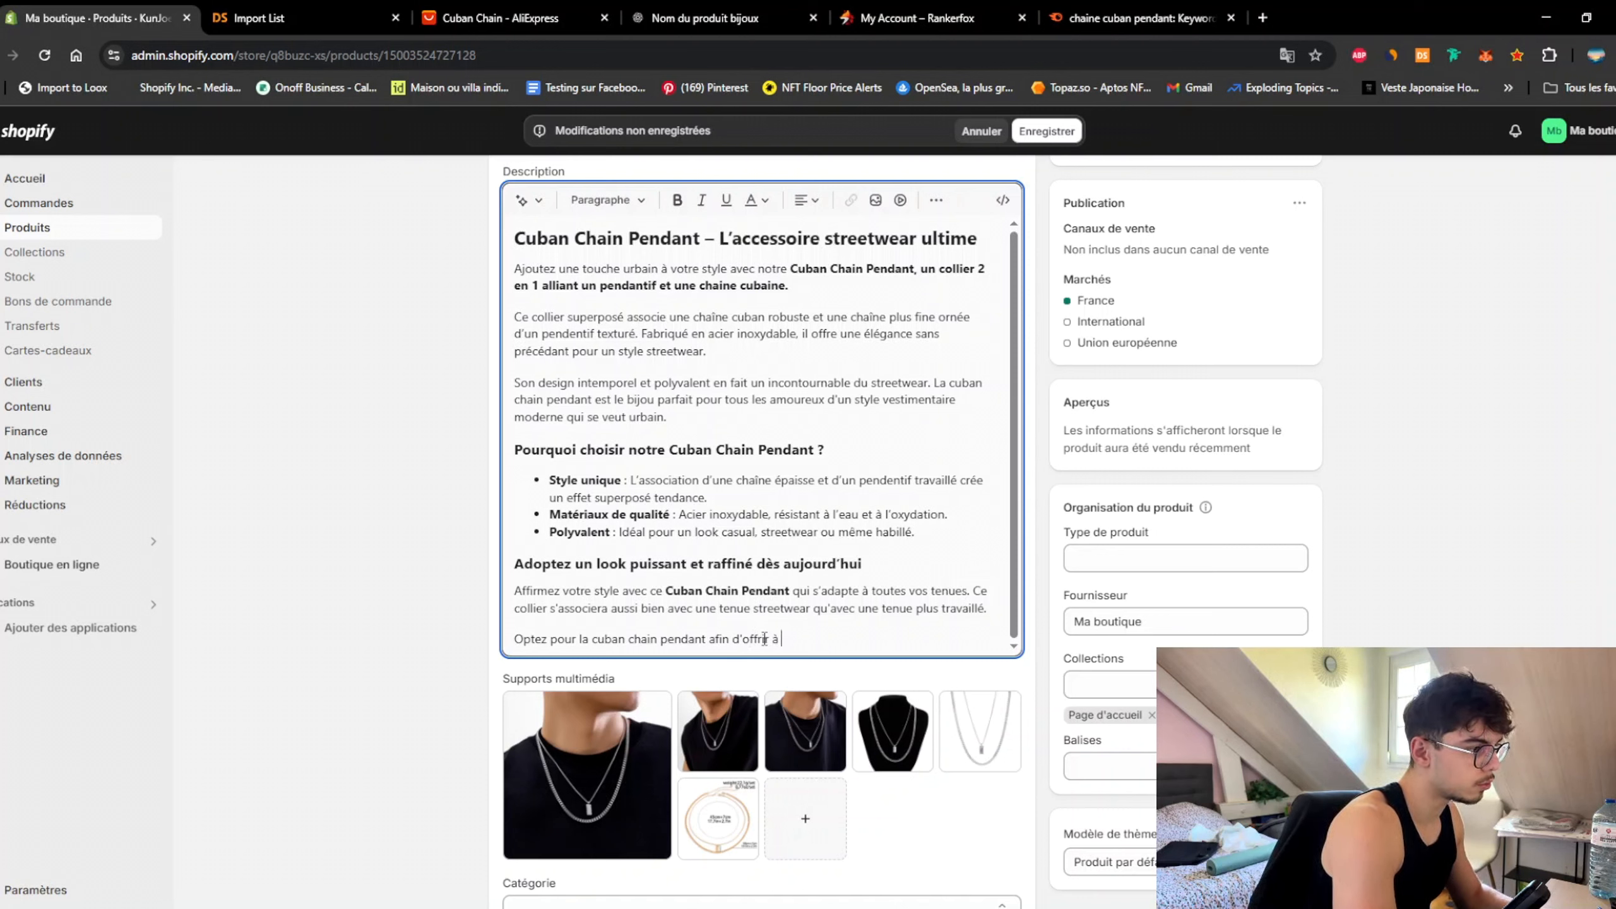
text(votre cou )
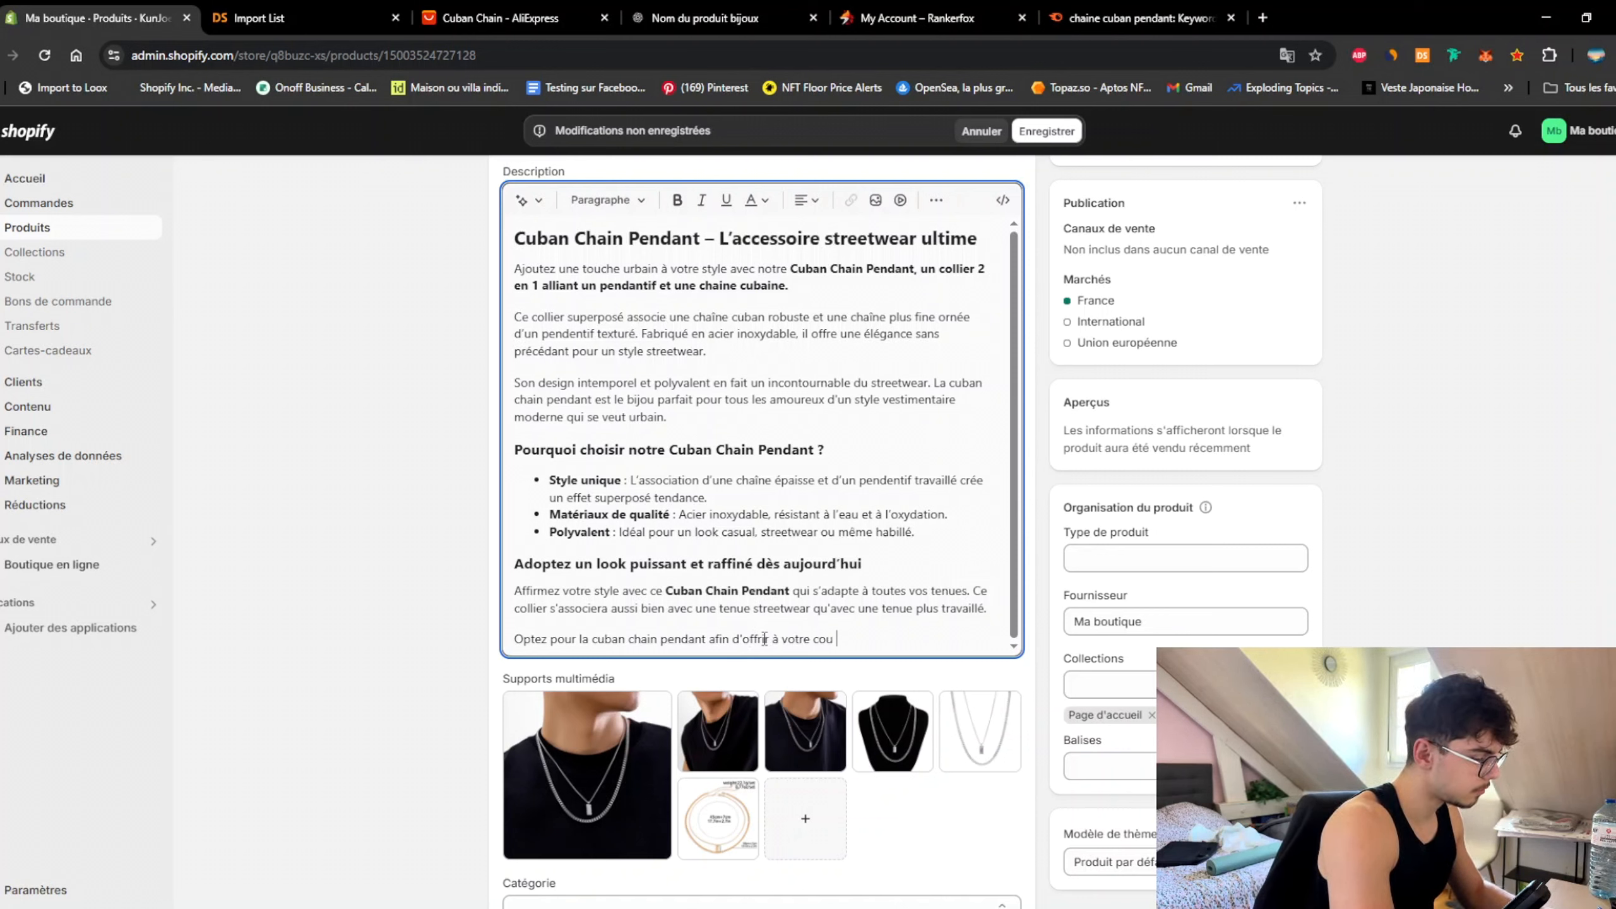
text(une tou)
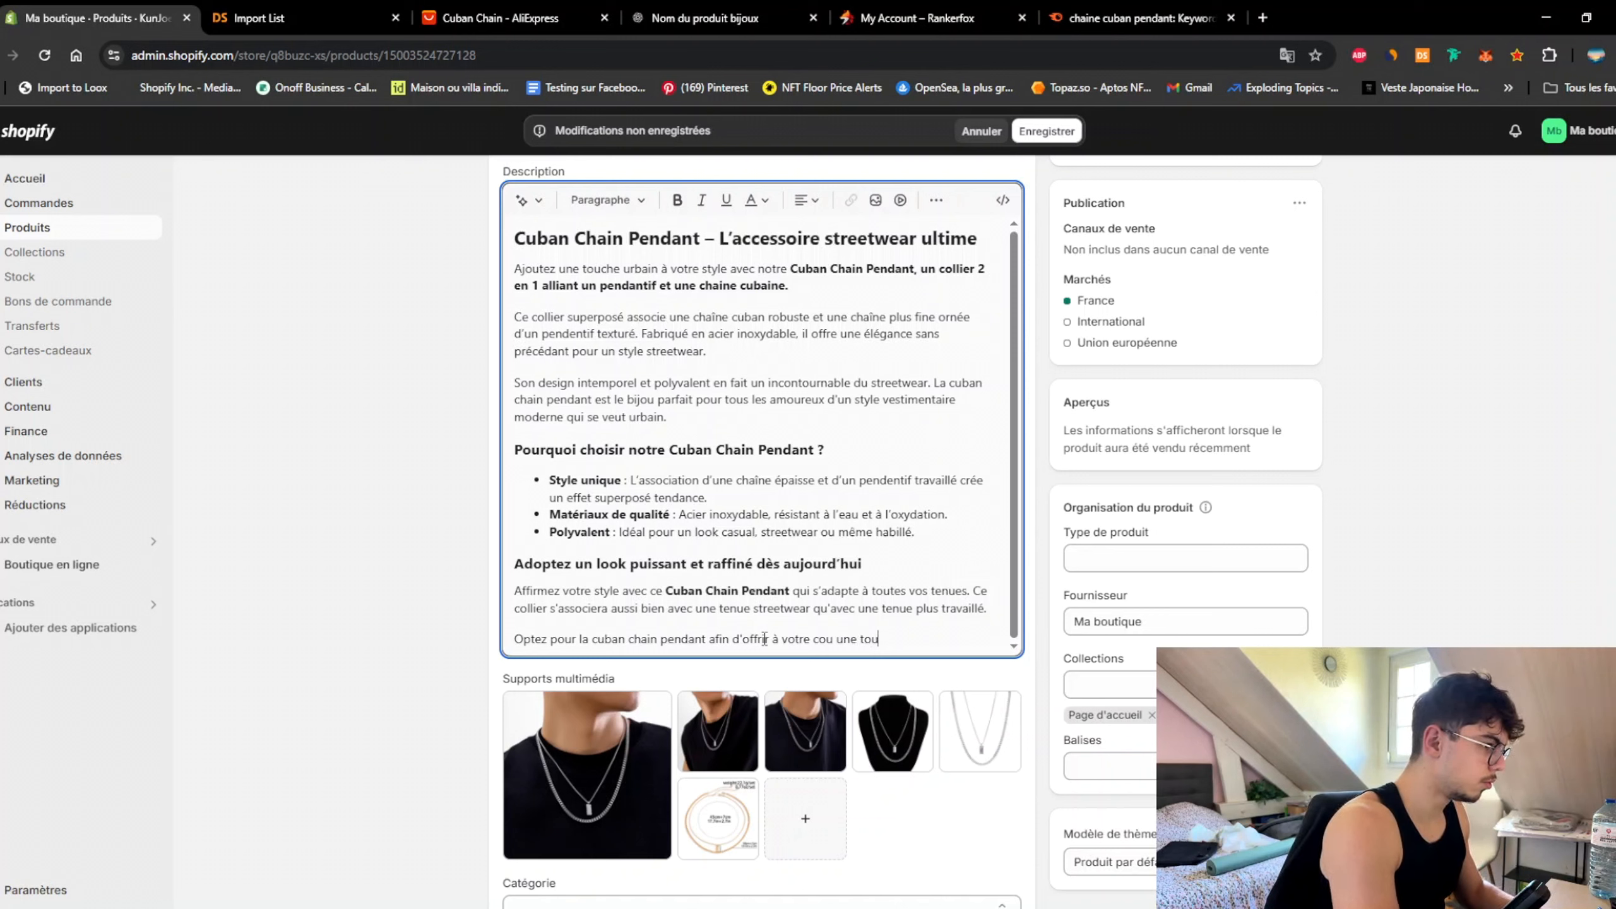
text(che de streetwear !)
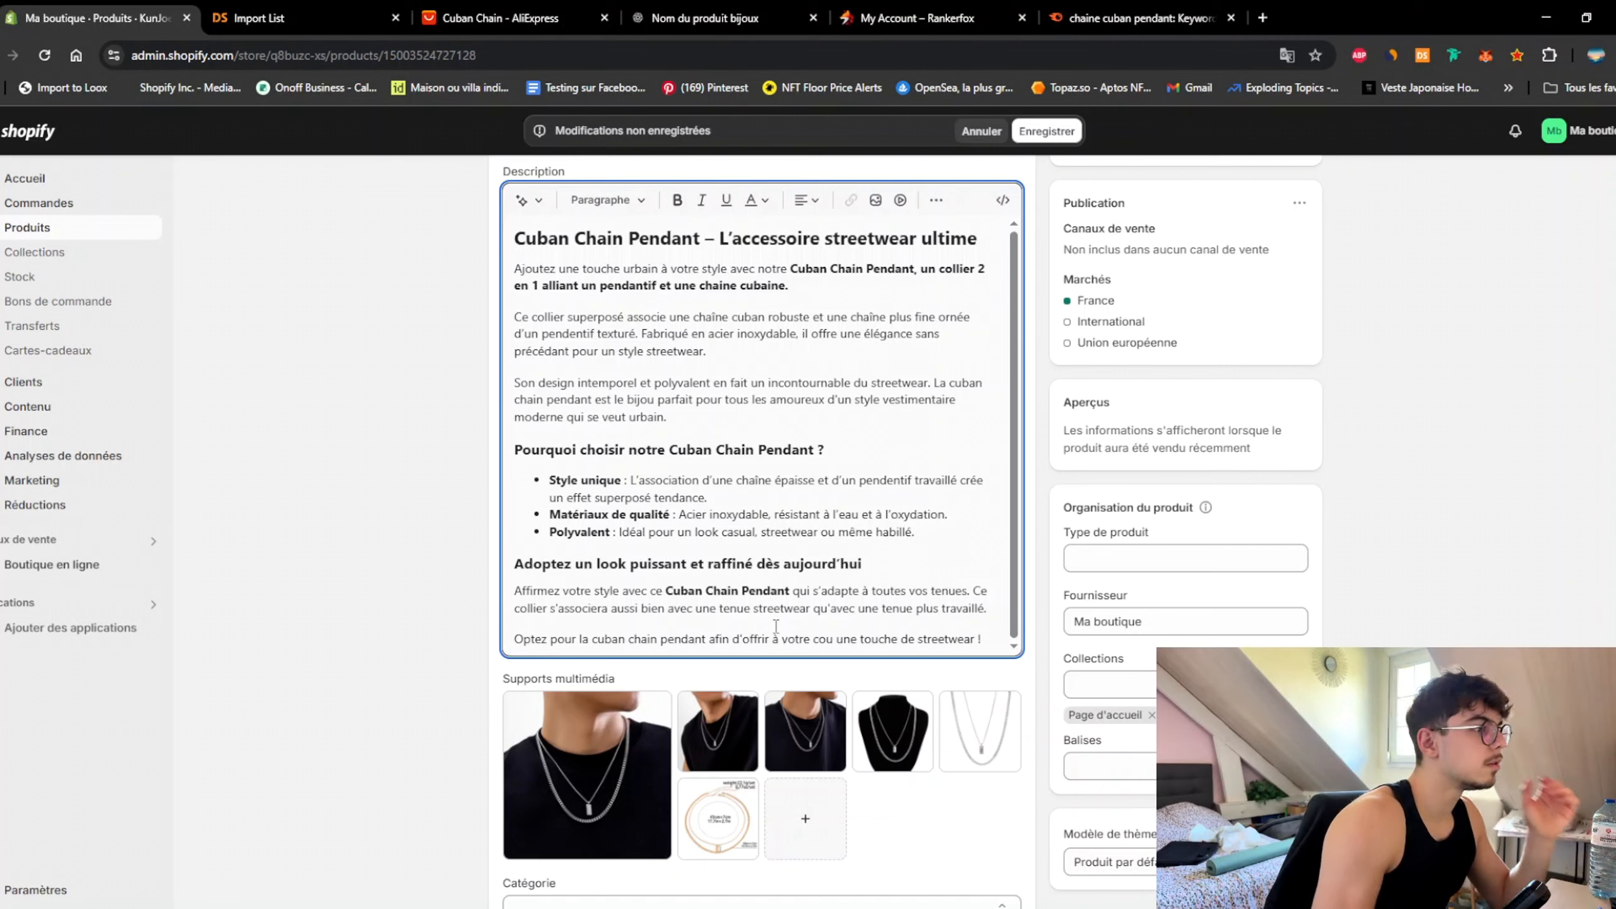
Step: Remove bold from the first paragraph's phrase, leaving 'Cuban Chain Pendant' there unbolded
drag(793, 271, 790, 286)
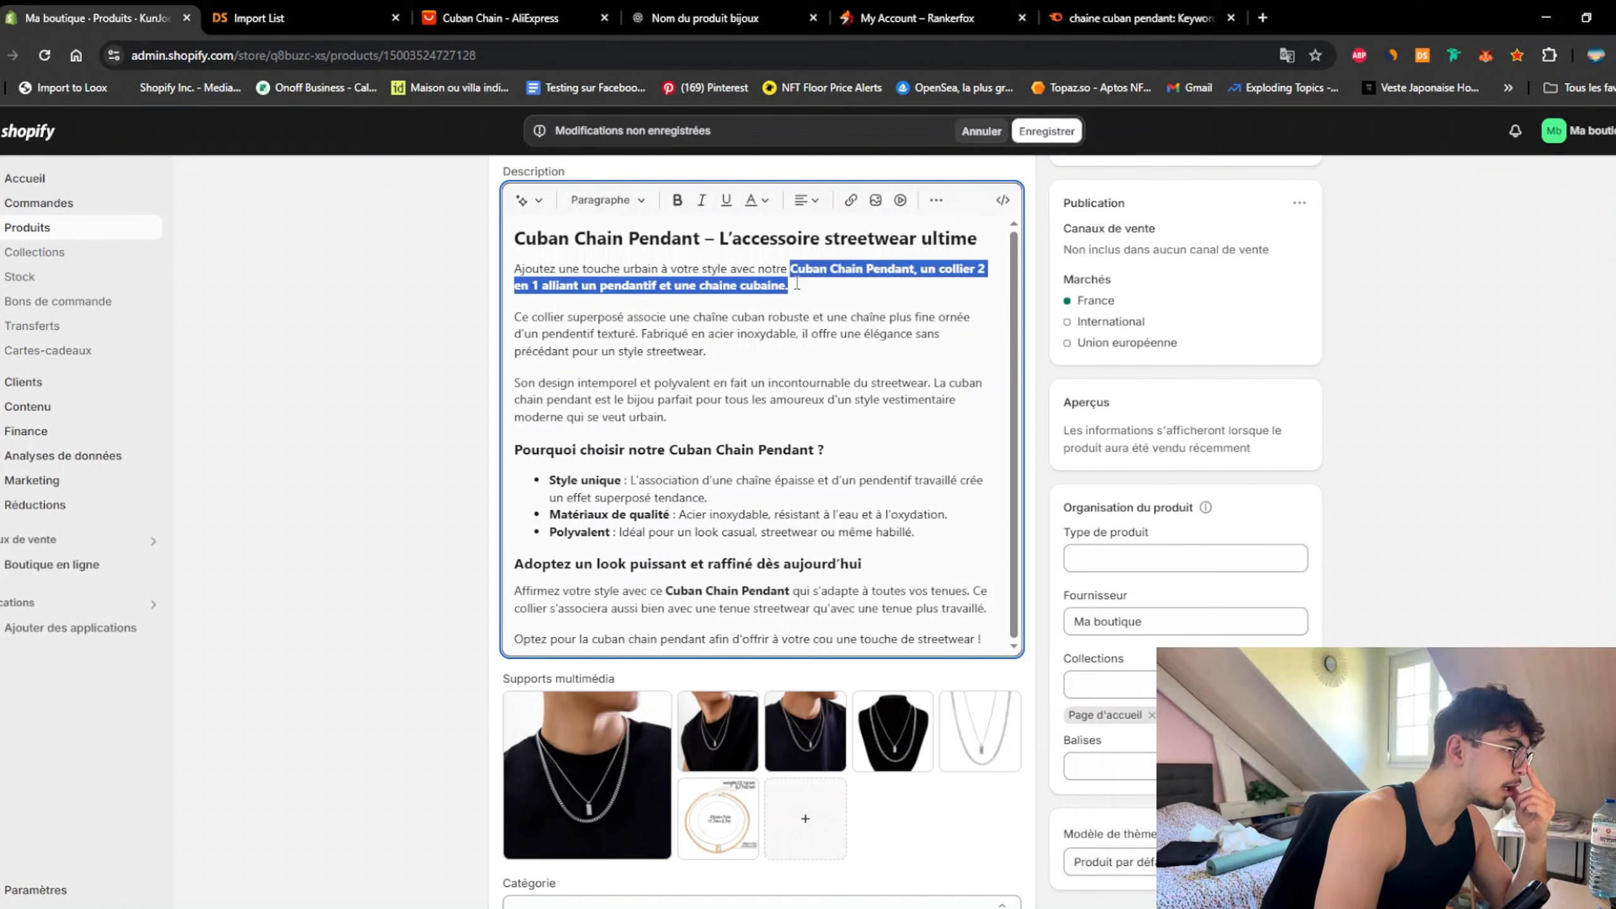
click(677, 200)
click(743, 334)
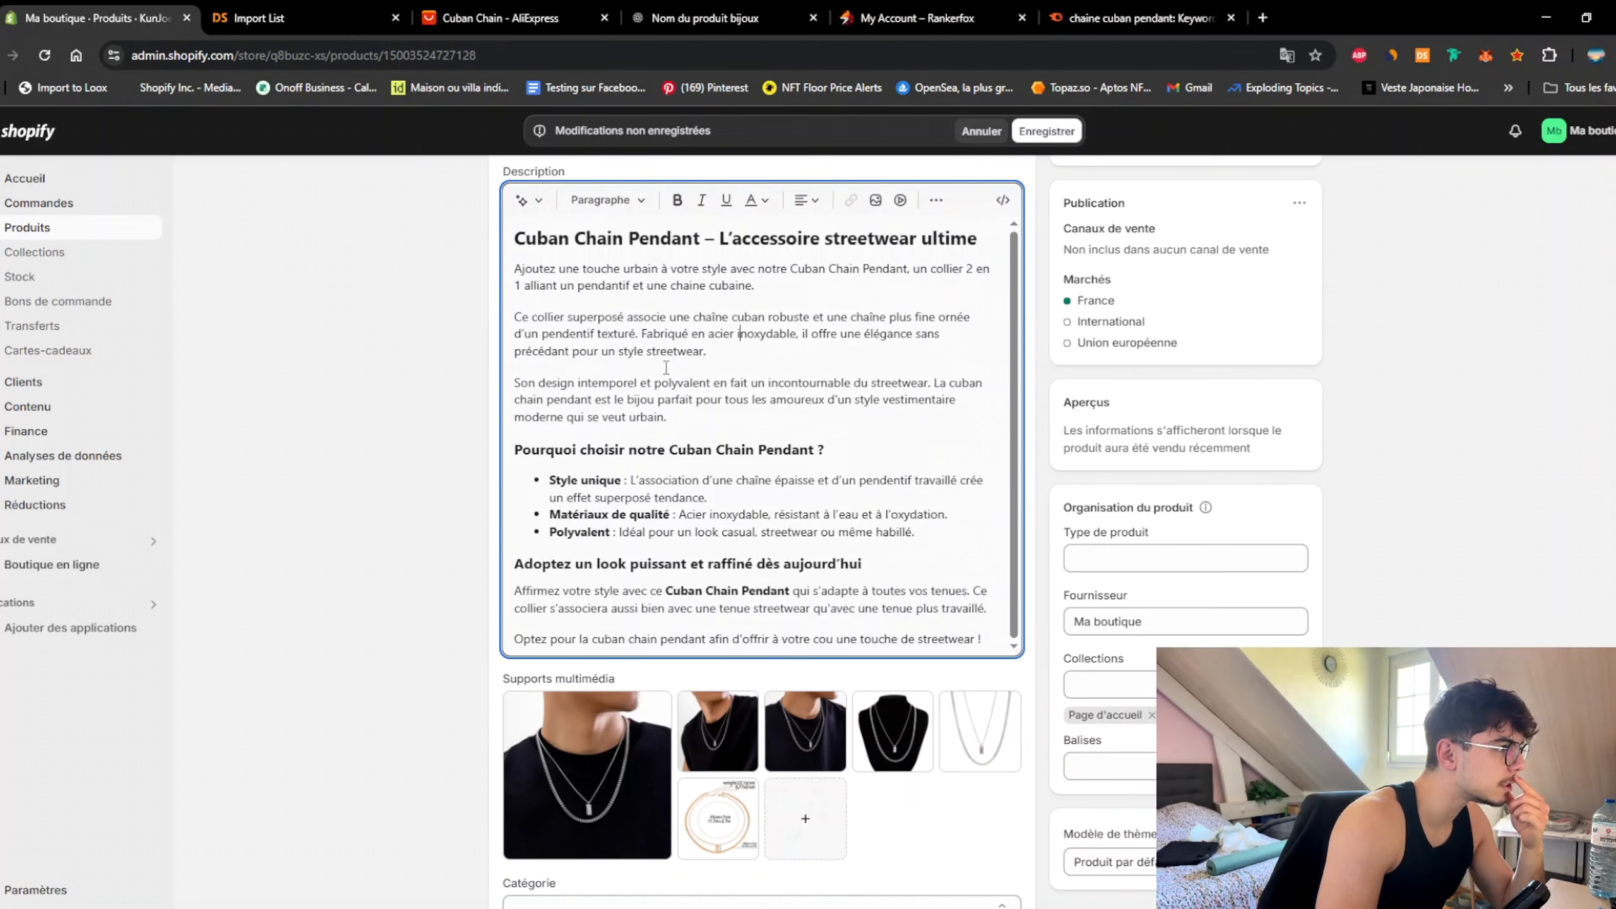
scroll(805, 287, up, 3)
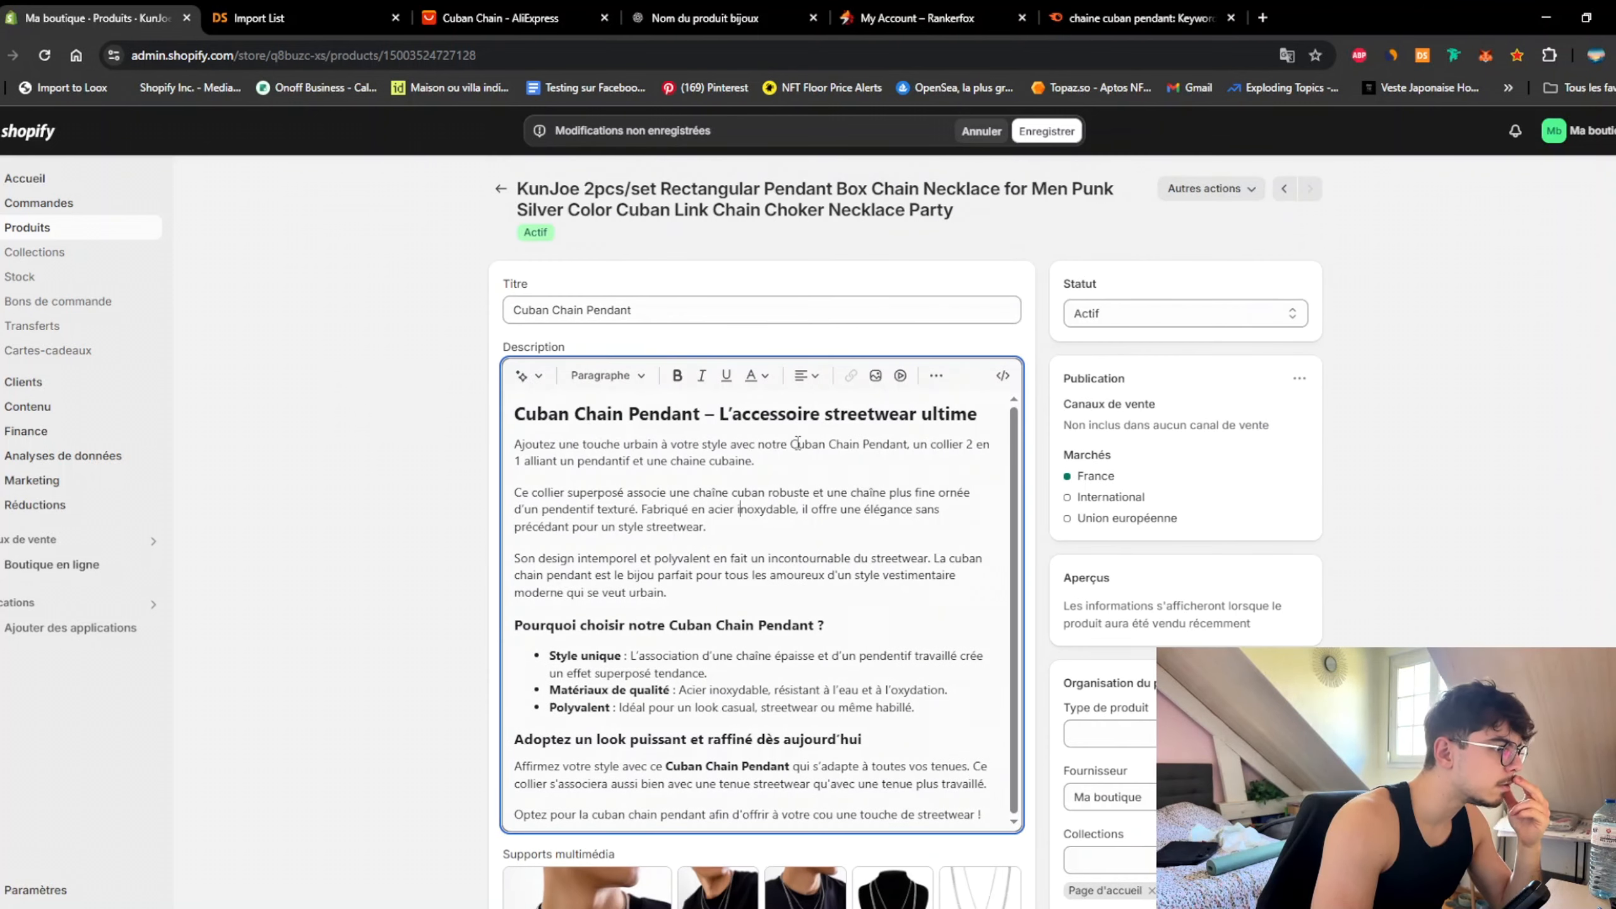
drag(789, 443, 908, 444)
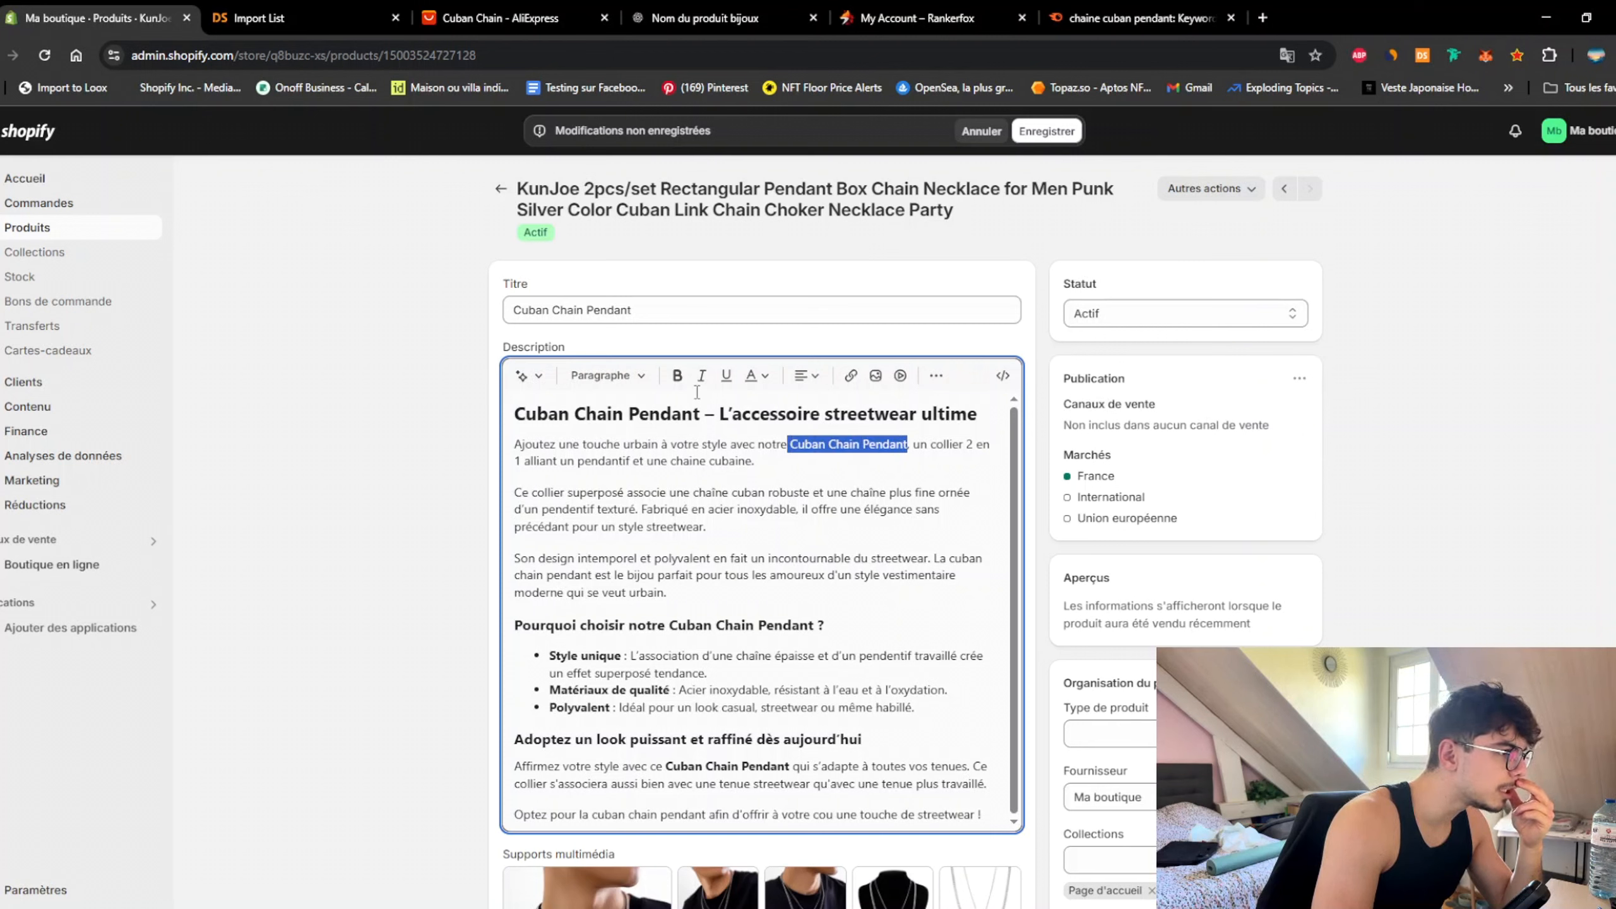
click(678, 376)
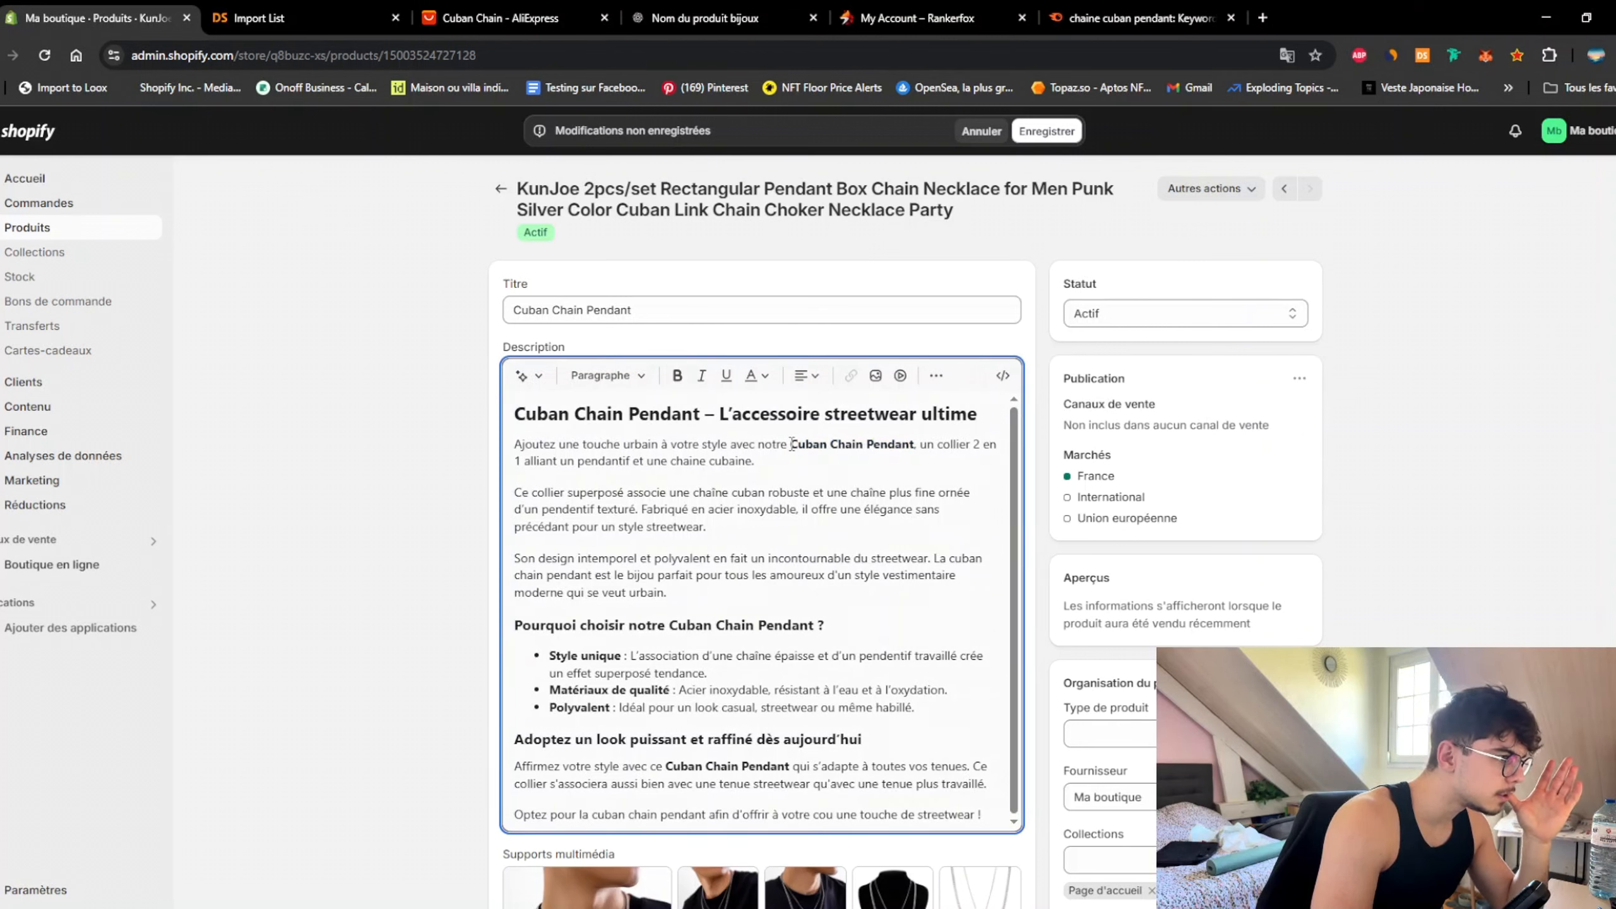
drag(789, 444, 917, 442)
click(676, 377)
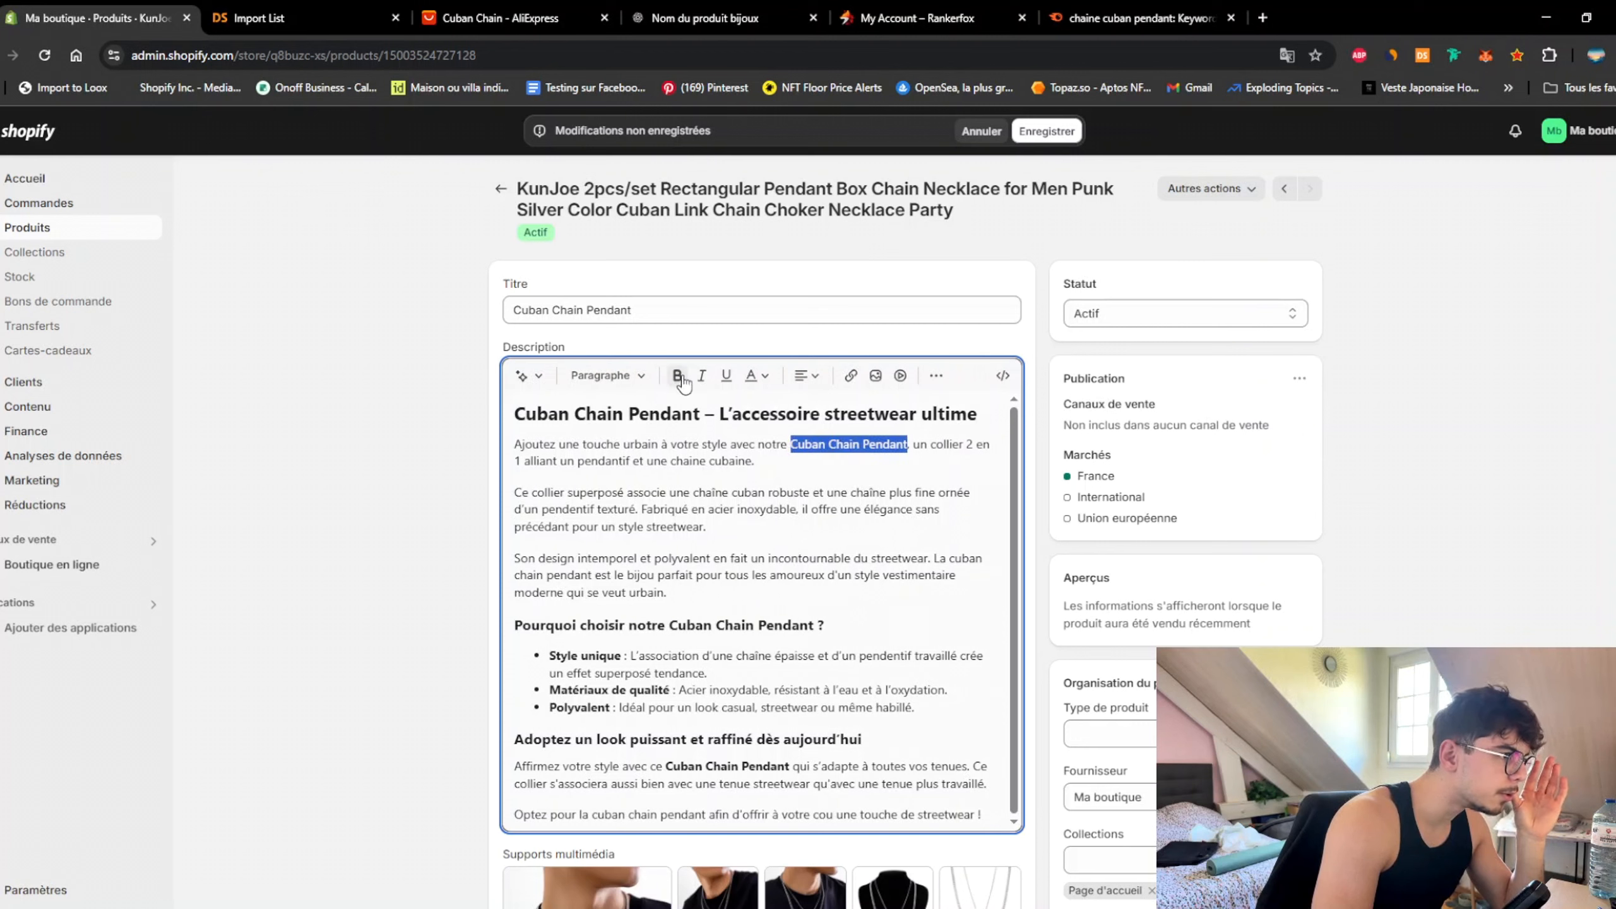
click(804, 492)
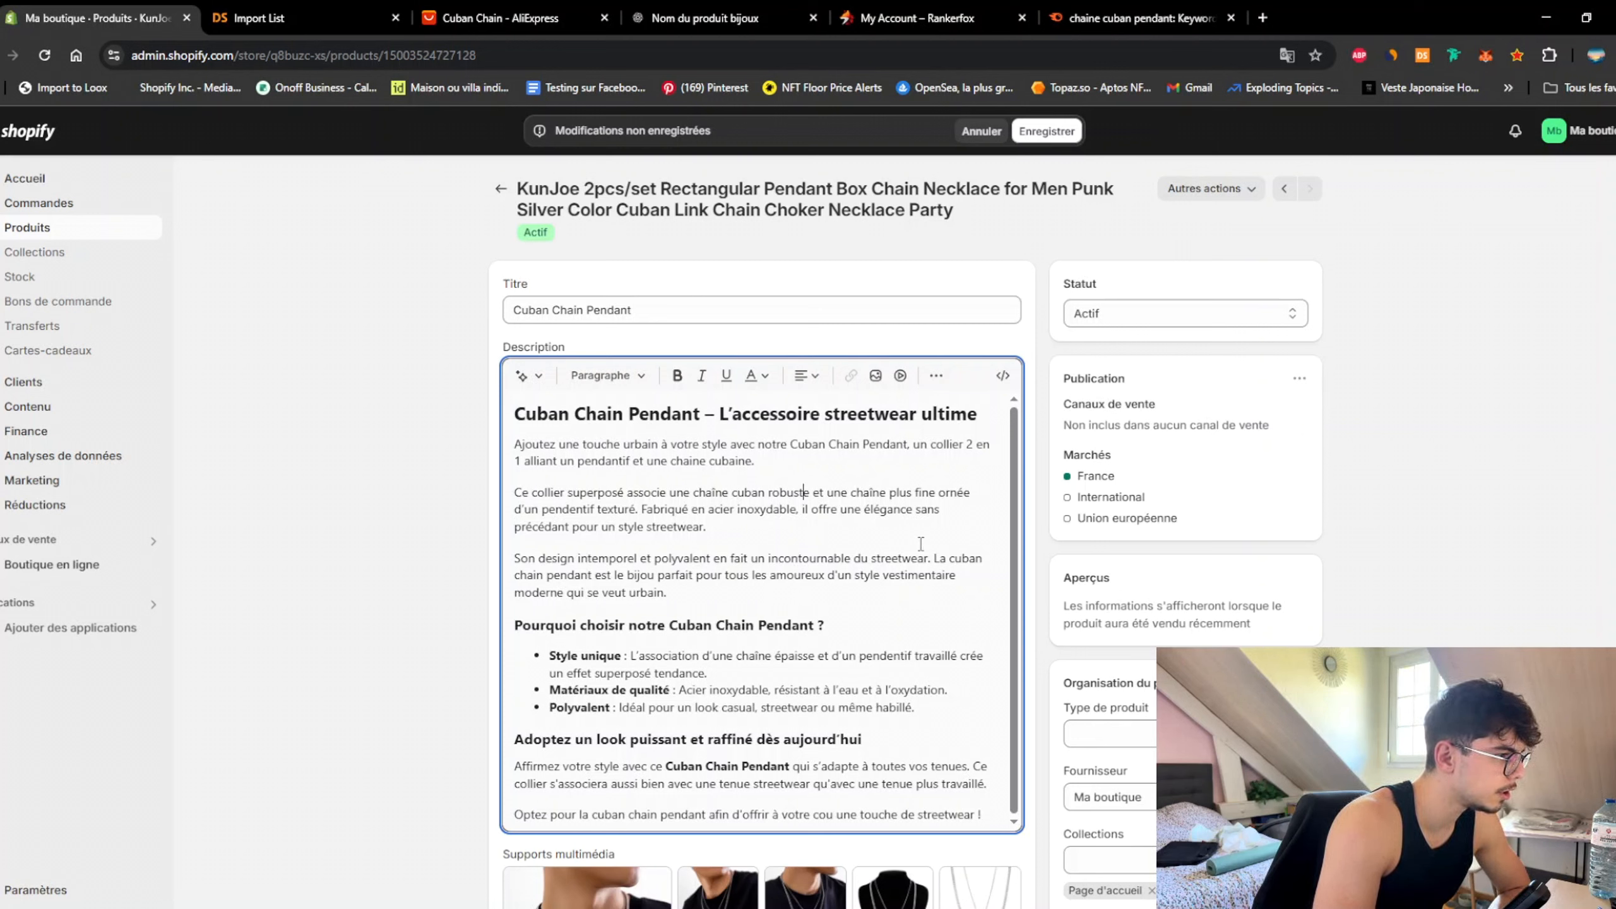
Step: Bold 'La cuban chain pendant est le bijou parfait' in the third paragraph
drag(935, 558, 694, 576)
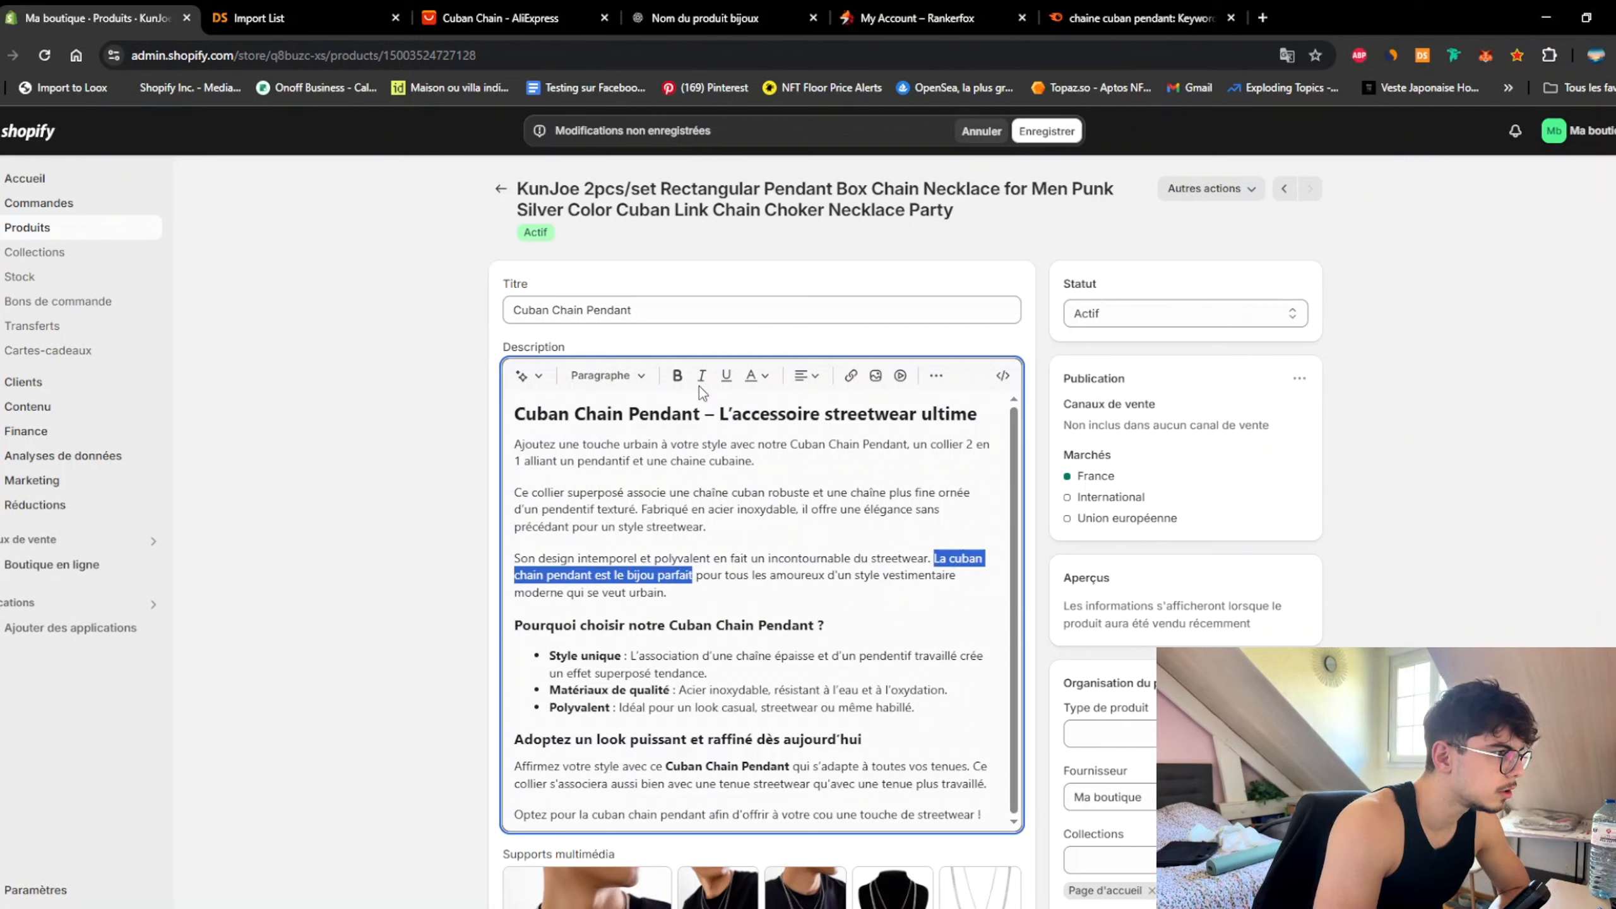
click(677, 376)
click(851, 560)
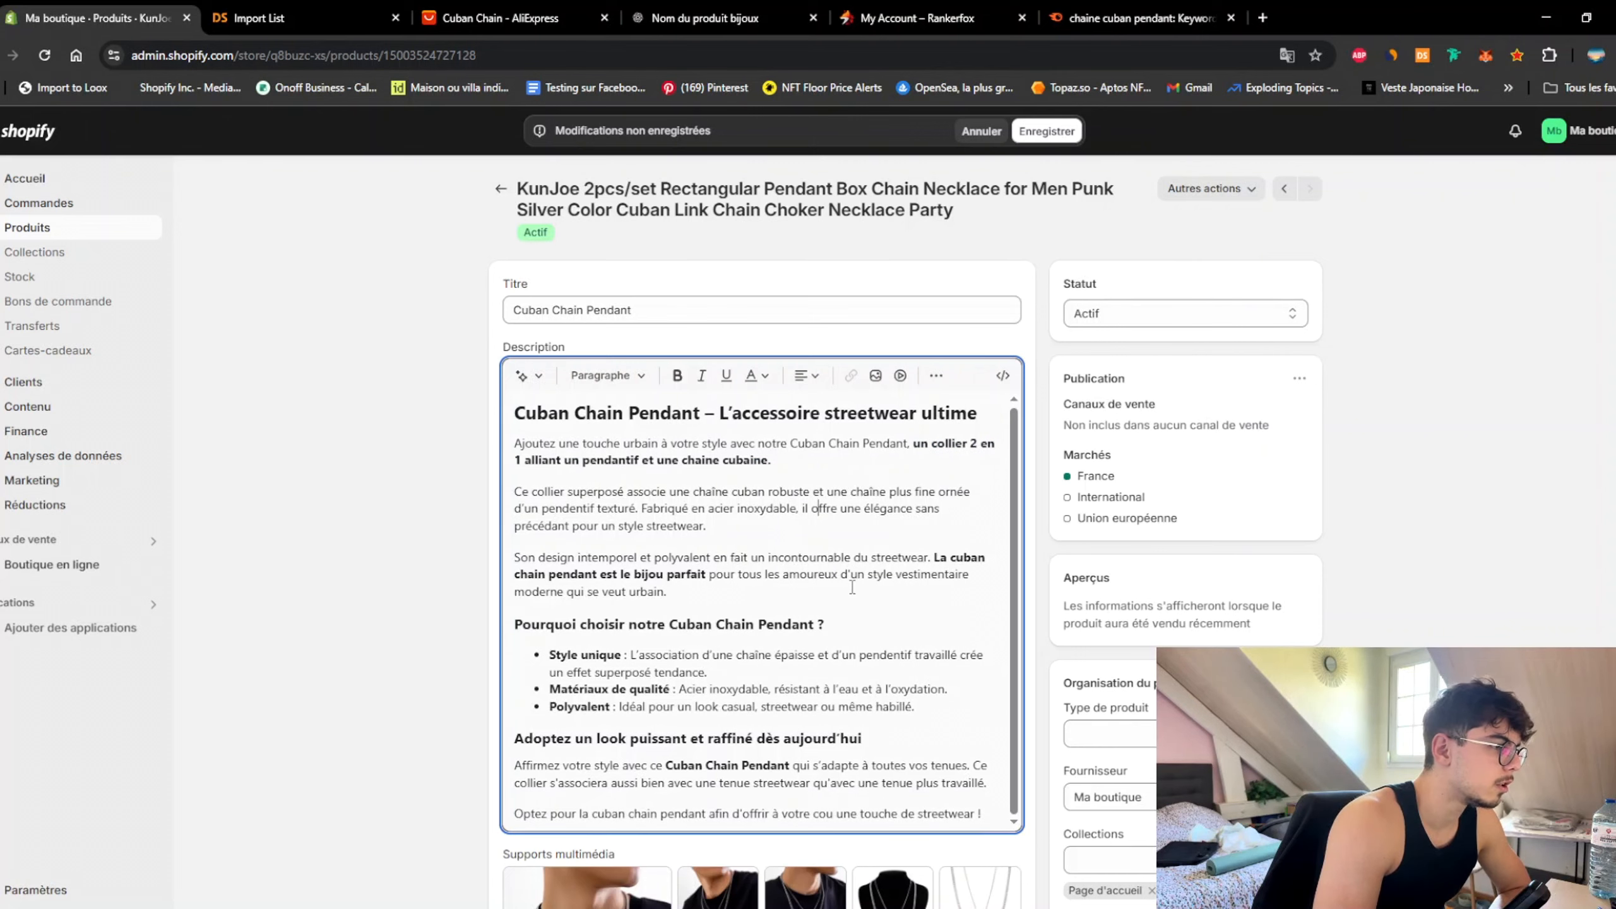
scroll(852, 586, down, 6)
scroll(764, 587, up, 3)
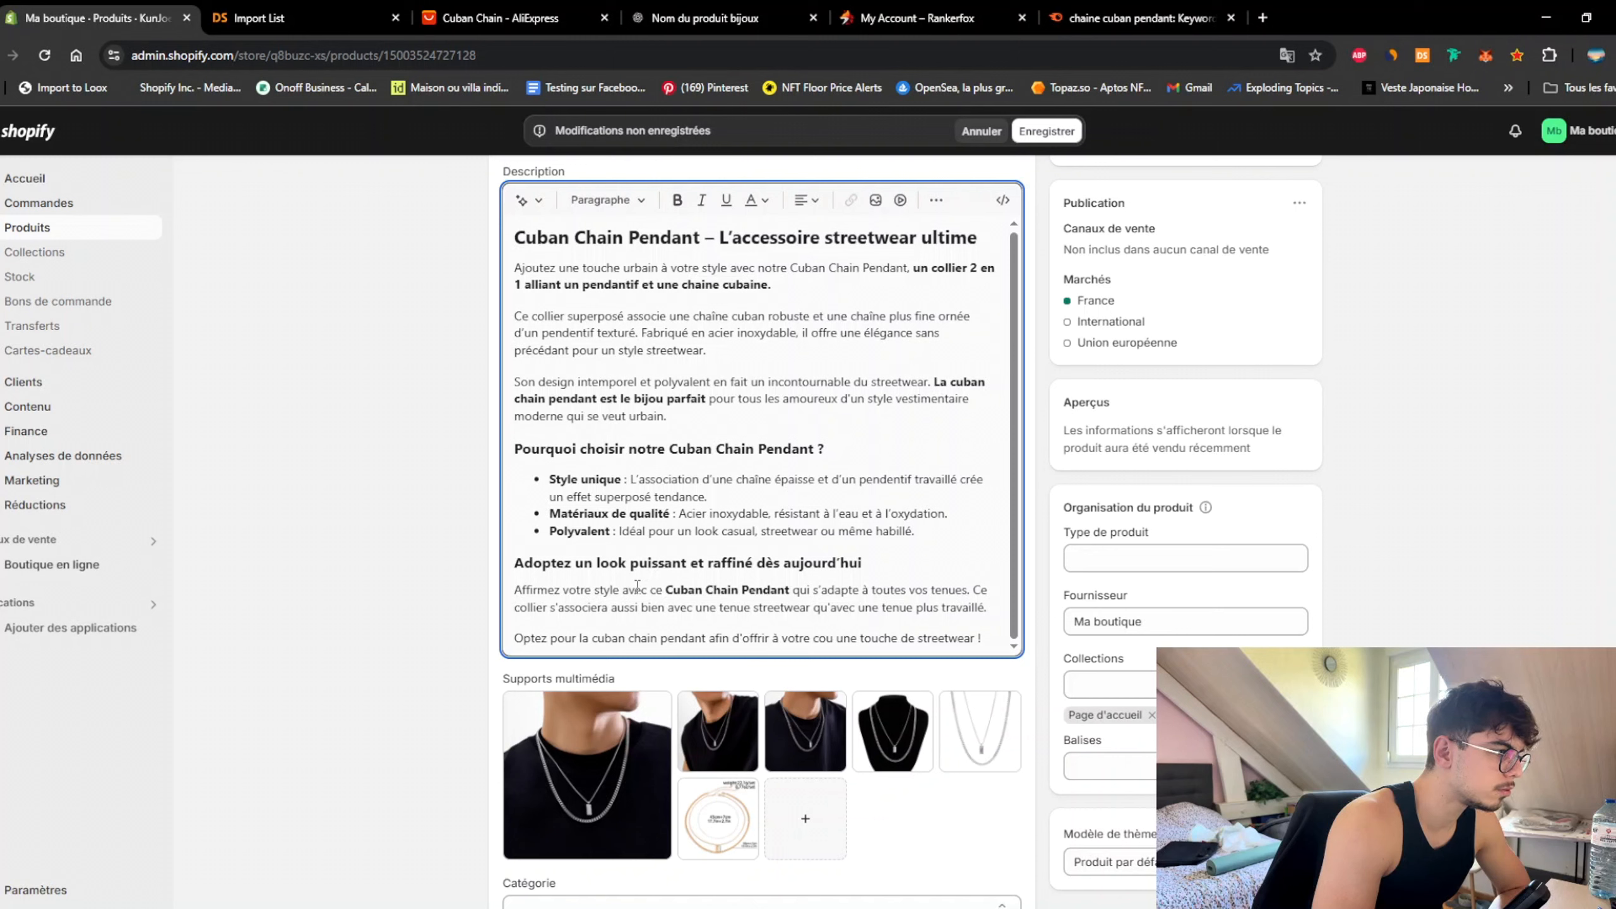
Step: Bold 'ce Cuban Chain Pendant qui s'adapte à toutes vos tenues' in the last paragraph
drag(651, 590, 967, 589)
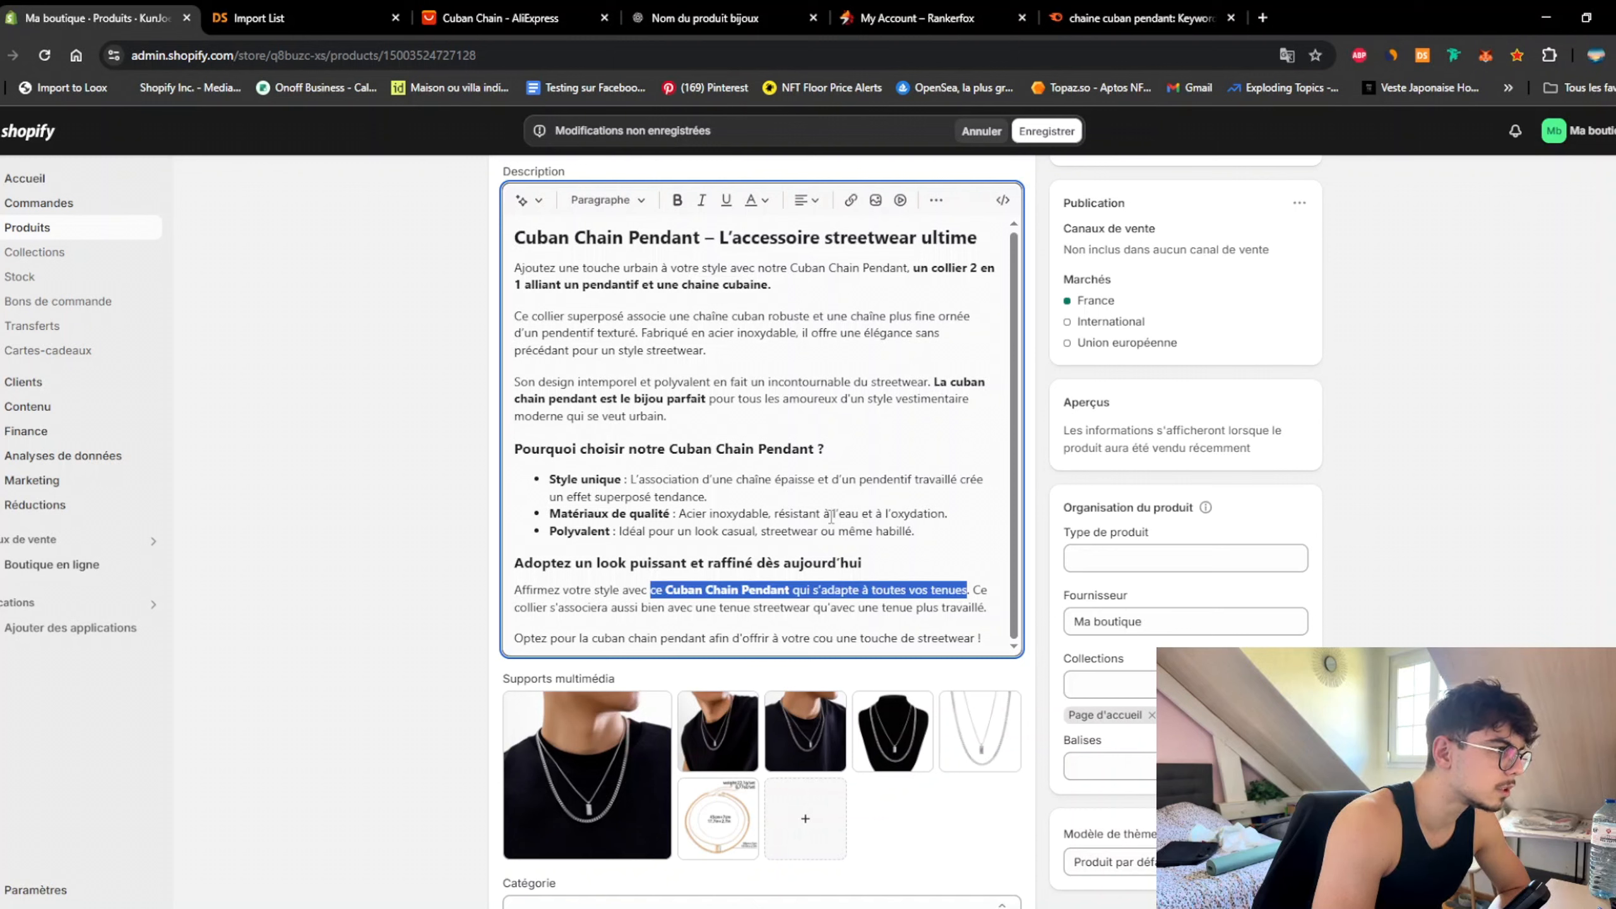
click(677, 200)
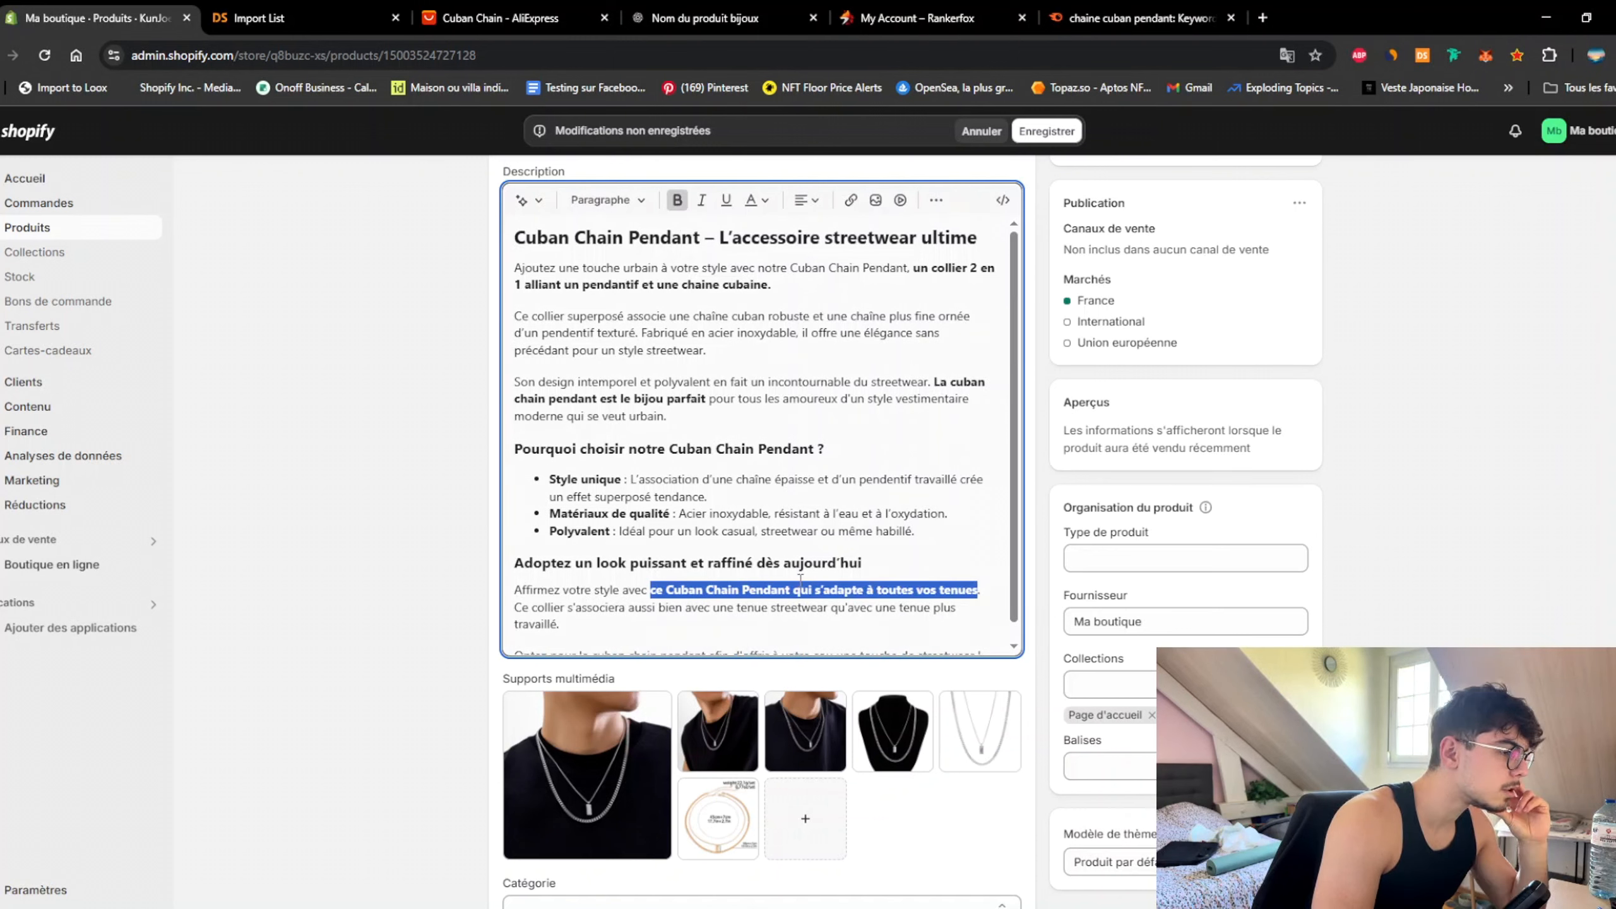
click(893, 555)
scroll(306, 624, down, 1)
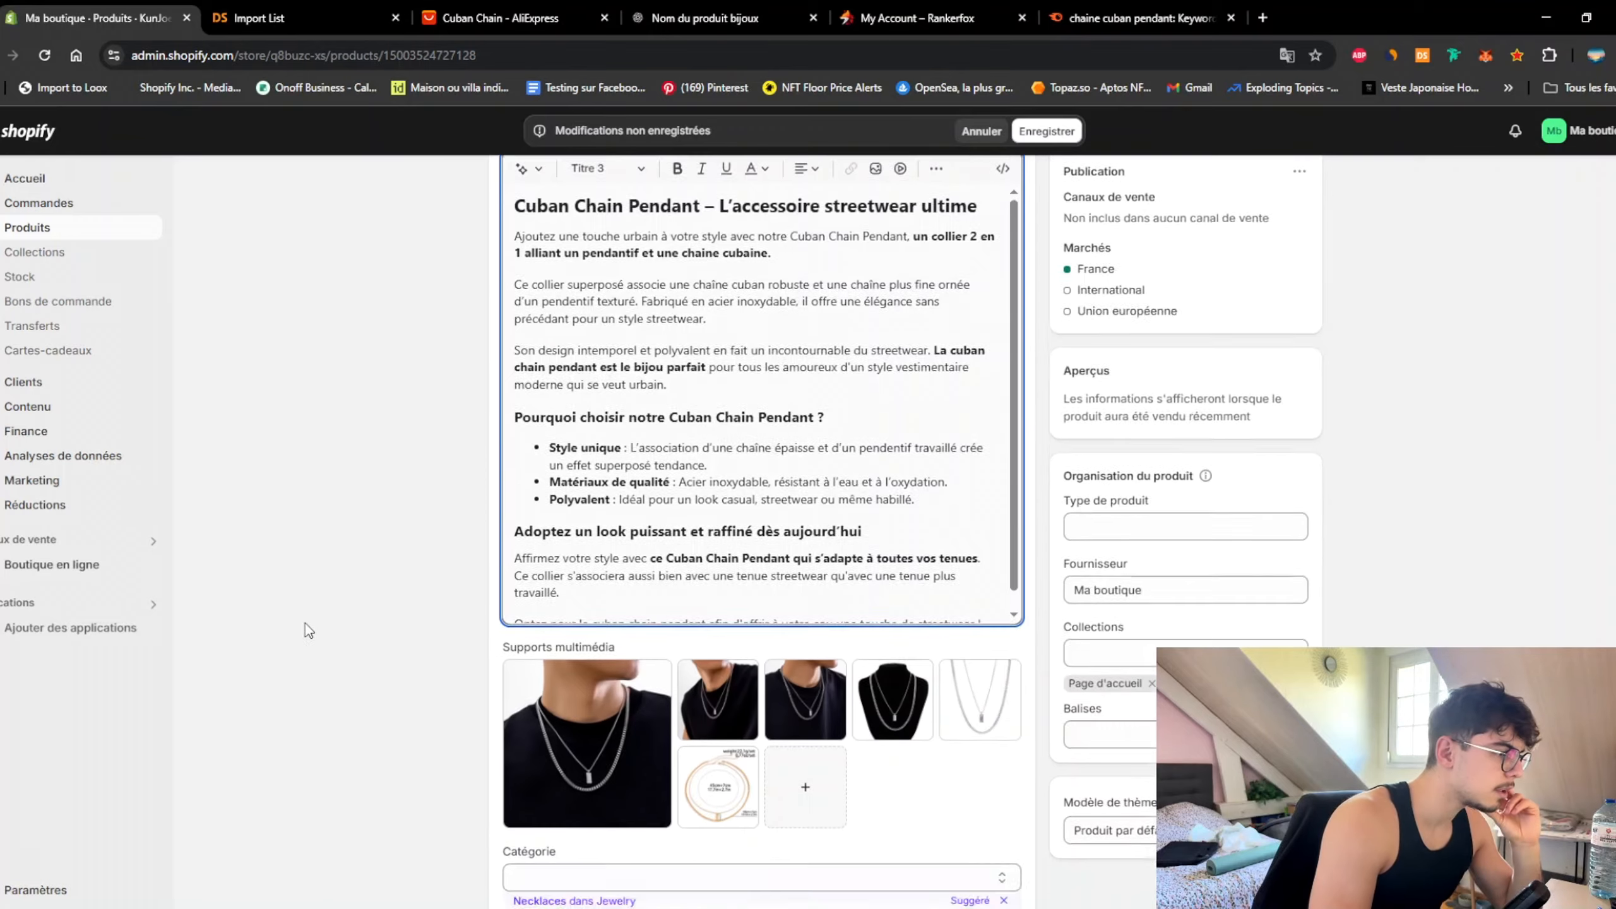
scroll(337, 635, up, 5)
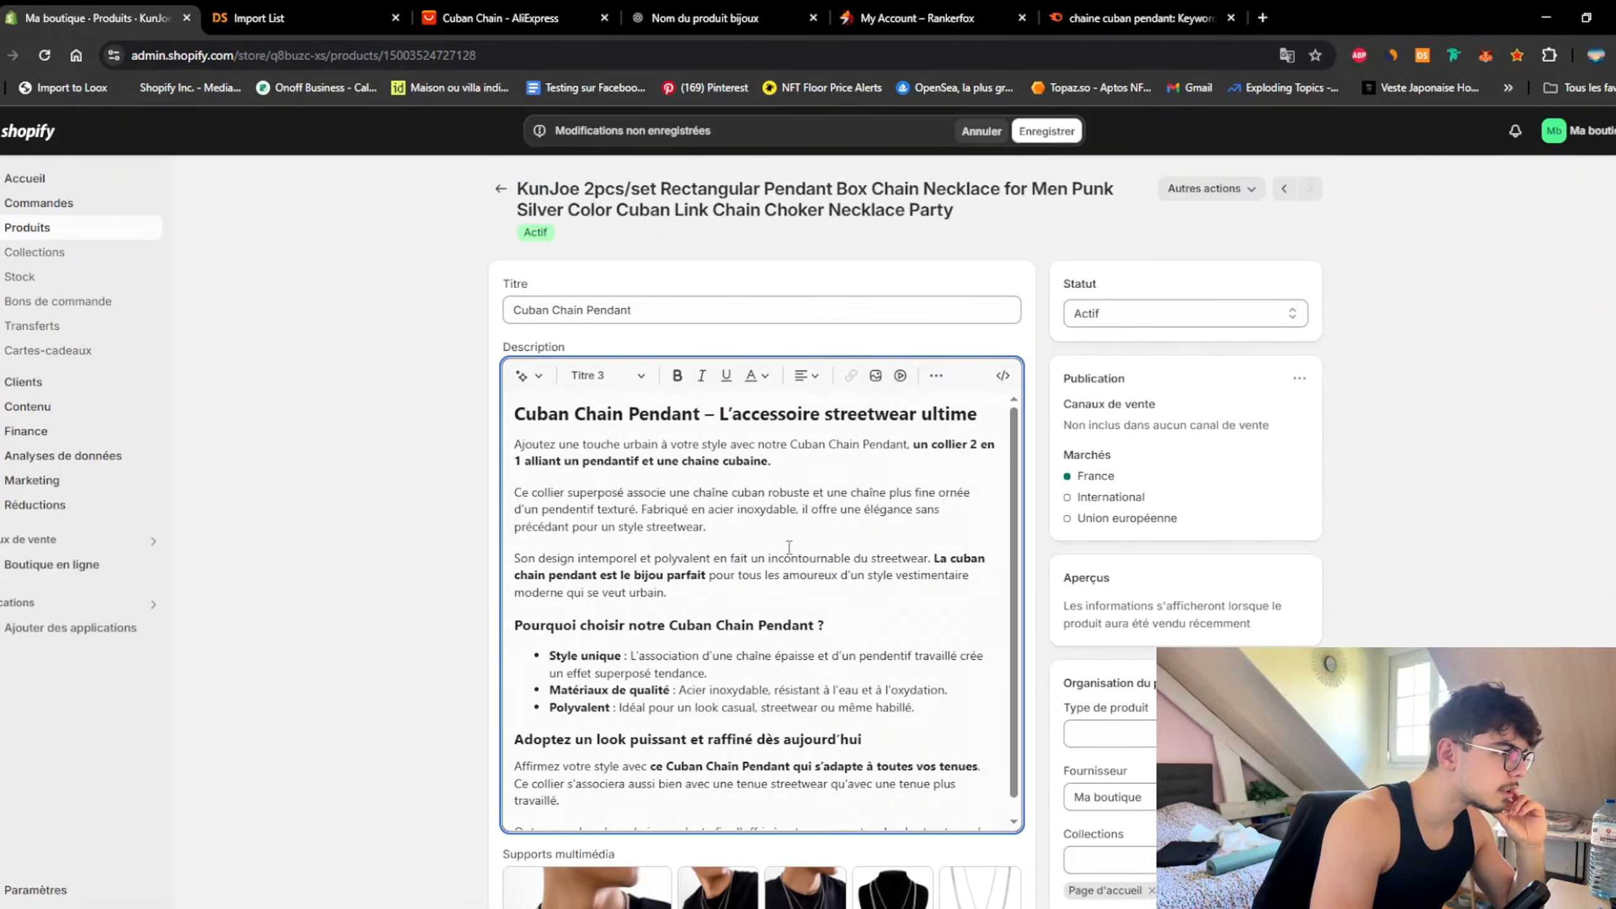
scroll(789, 546, down, 1)
click(823, 535)
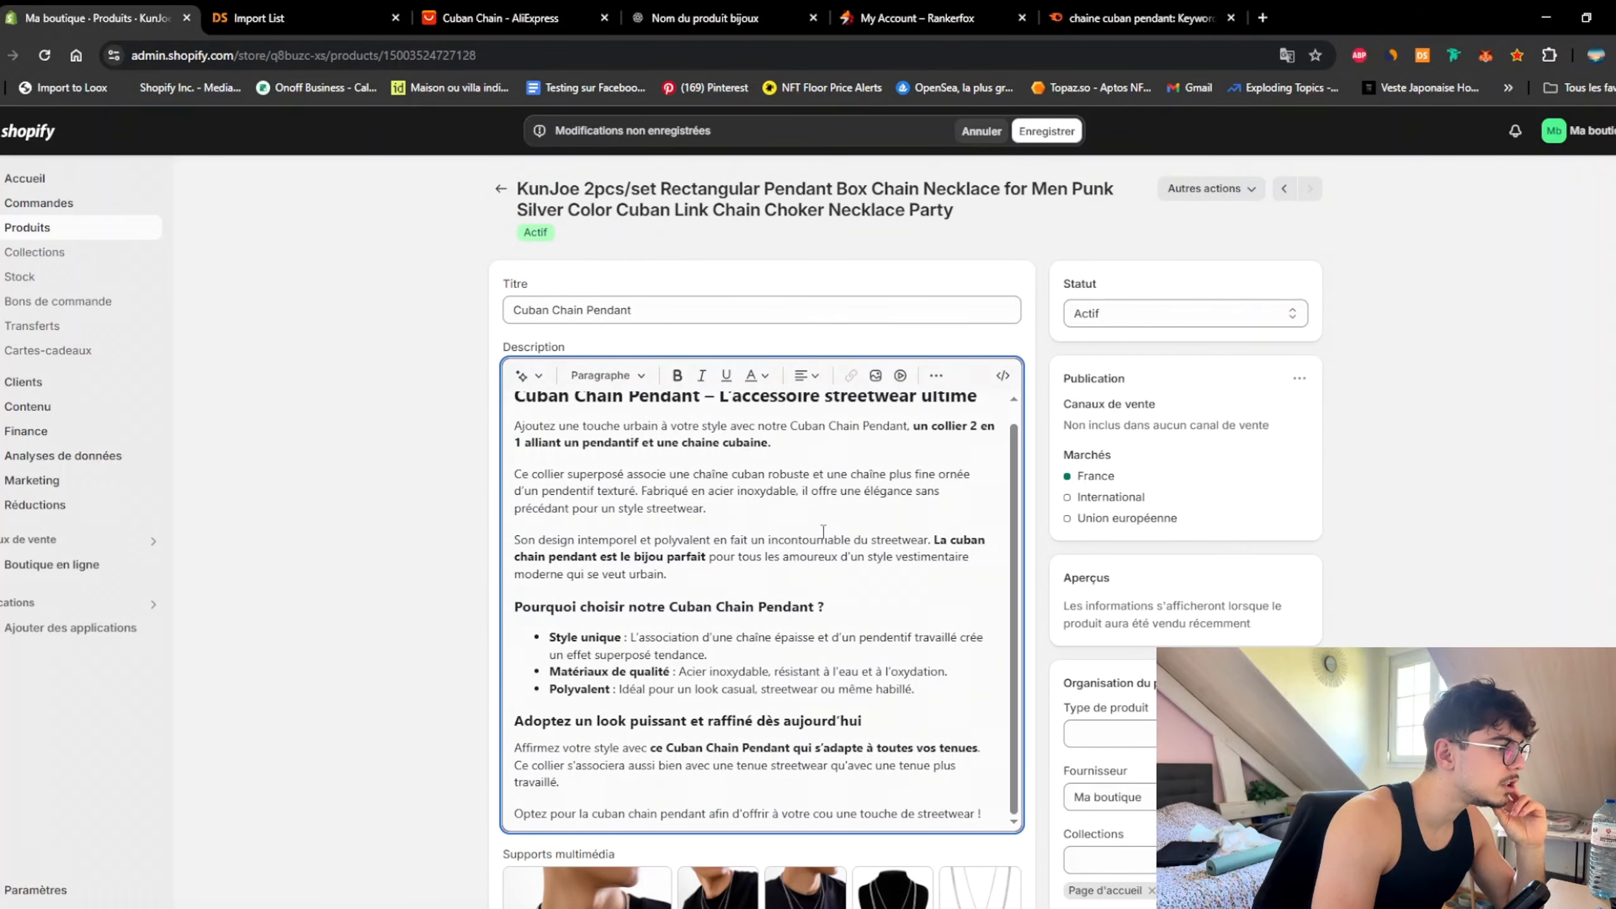
scroll(823, 533, down, 10)
Step: Rename the Metal Color option to Couleur with the value Argent
click(649, 383)
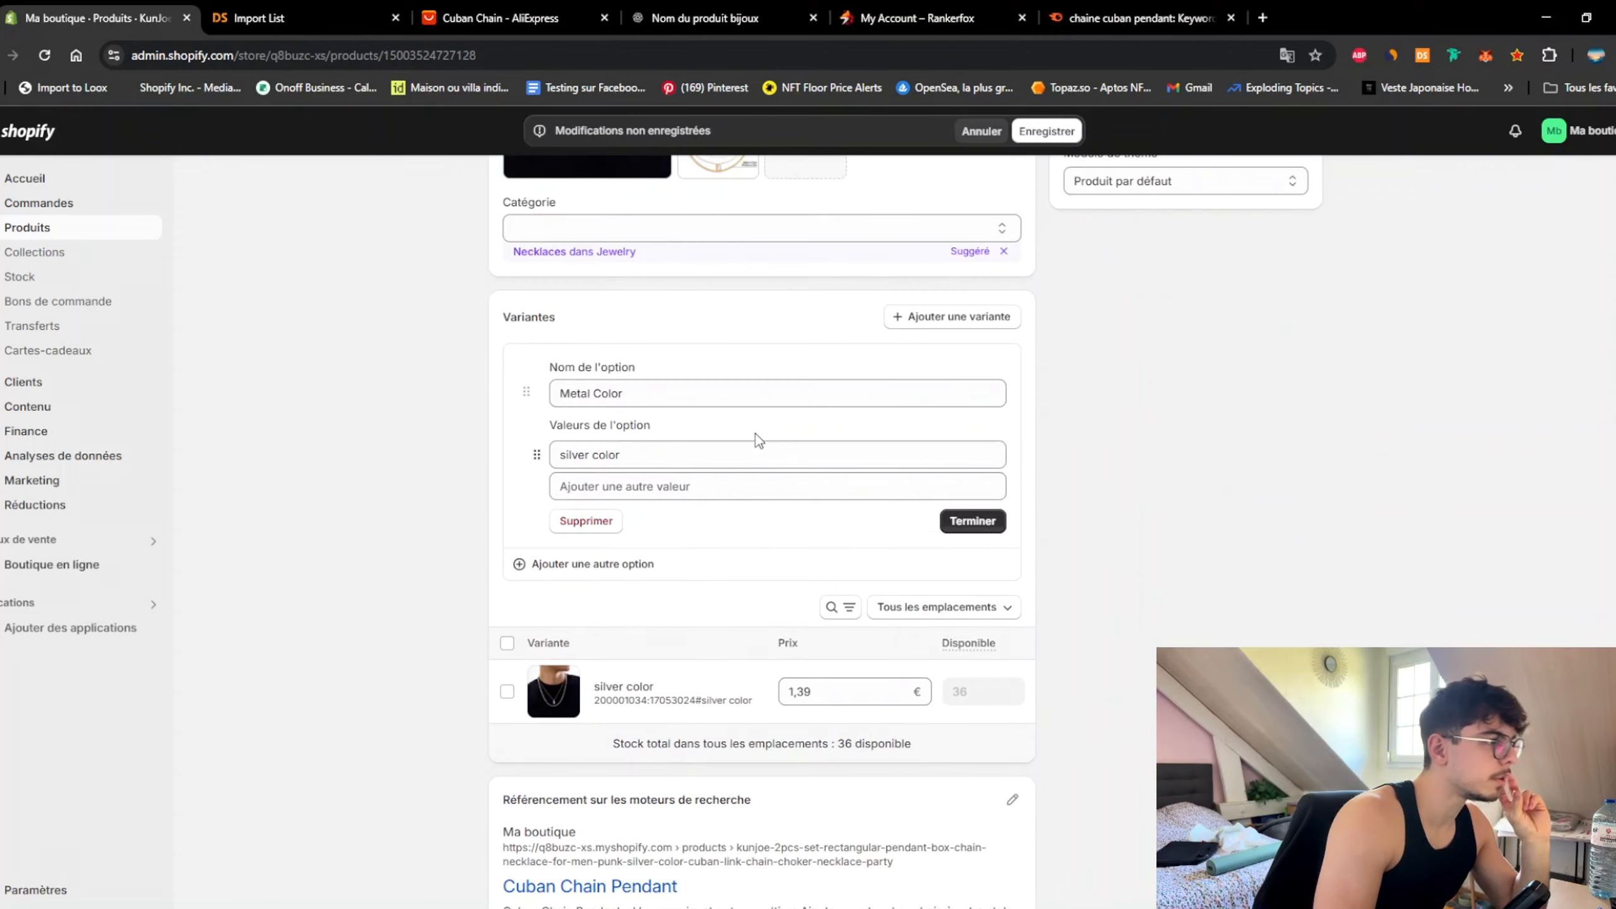
click(694, 380)
key(ctrl+a)
text(Co)
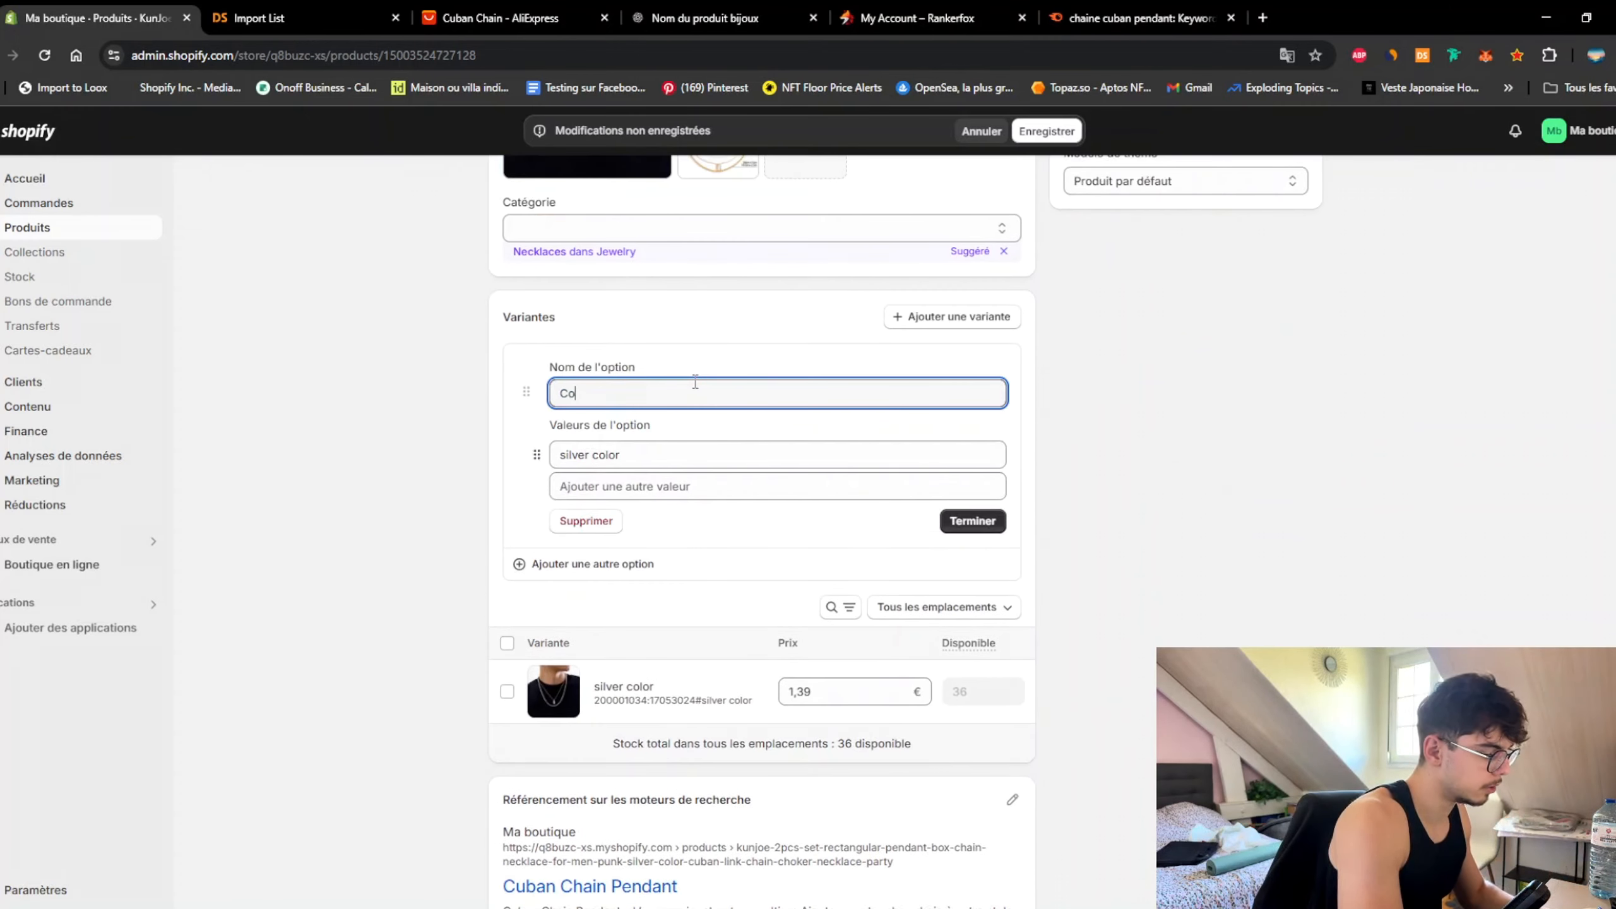
text(ulueeur)
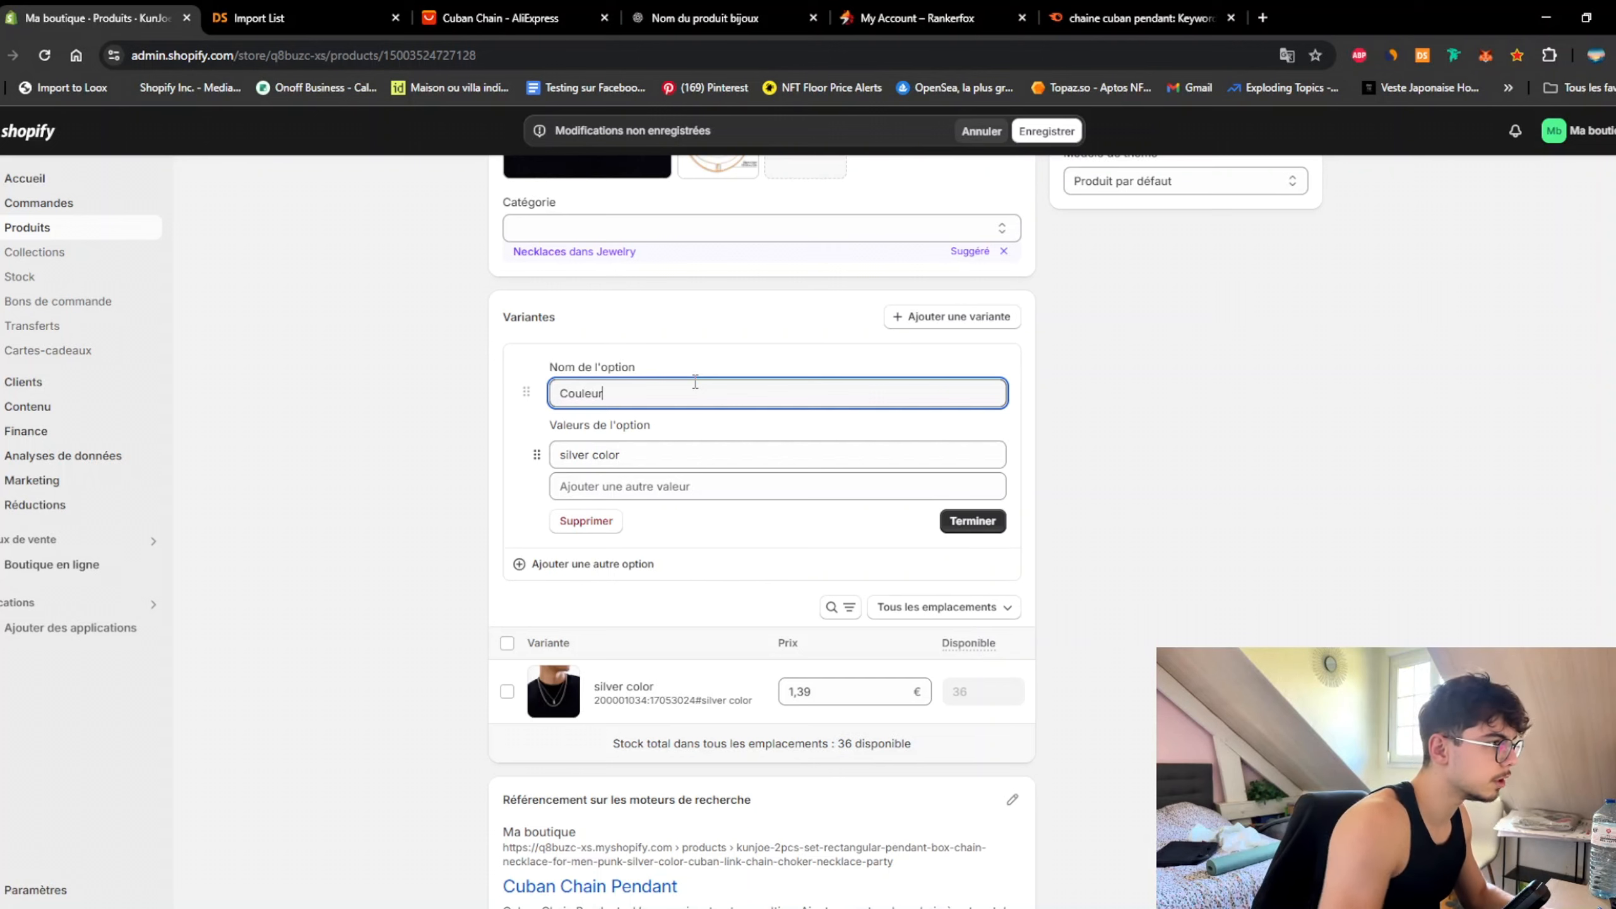
key(Tab)
text(Argent)
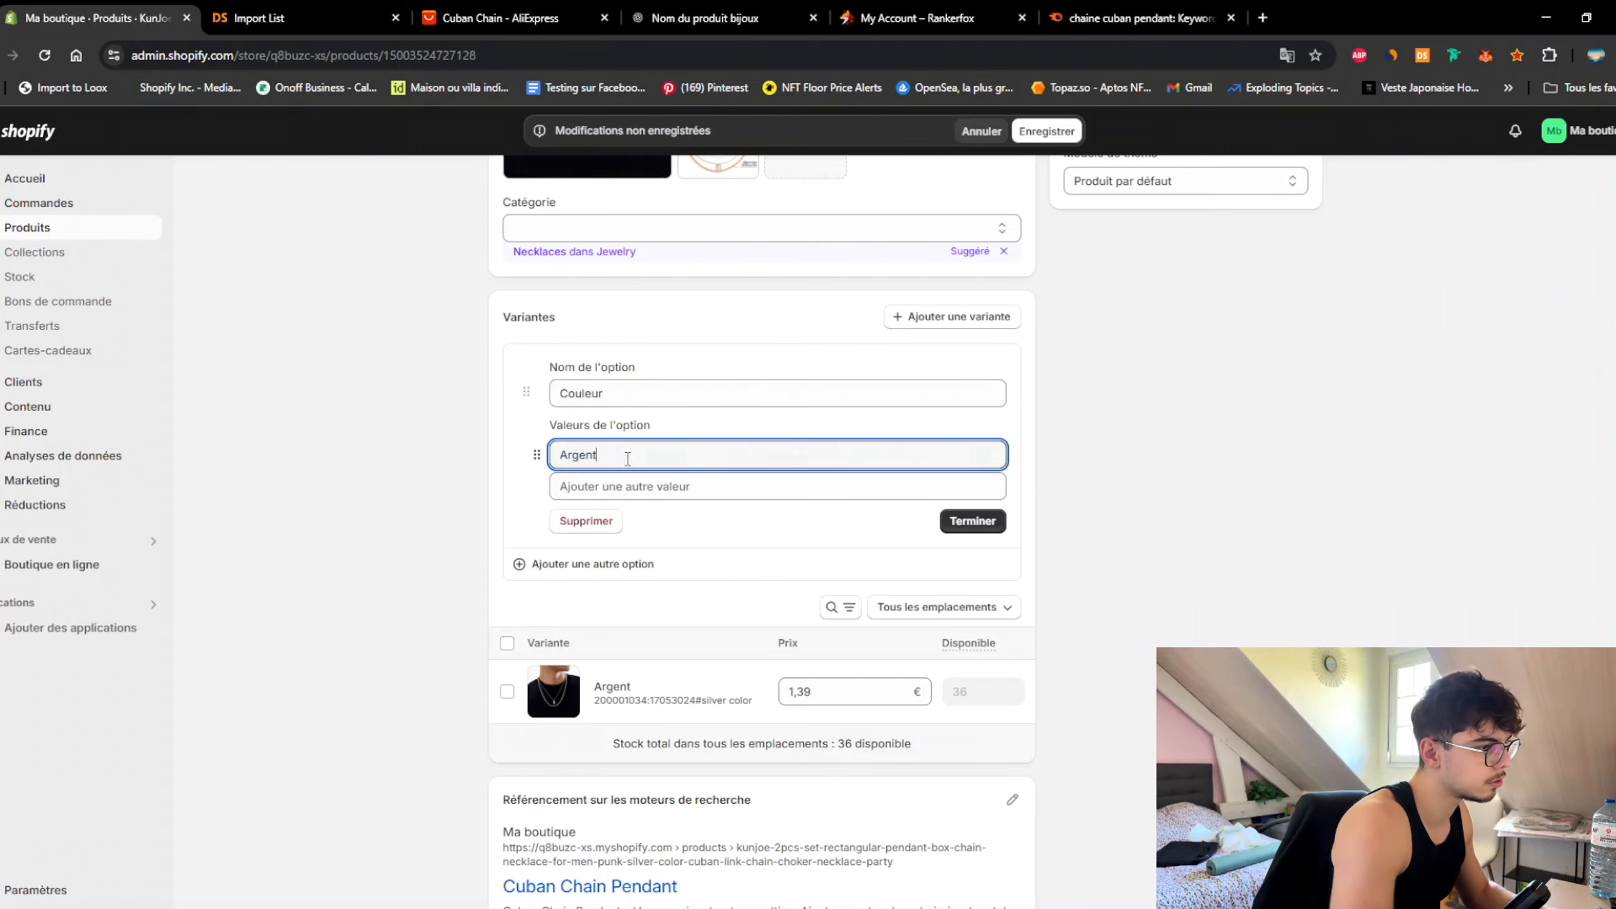
click(972, 521)
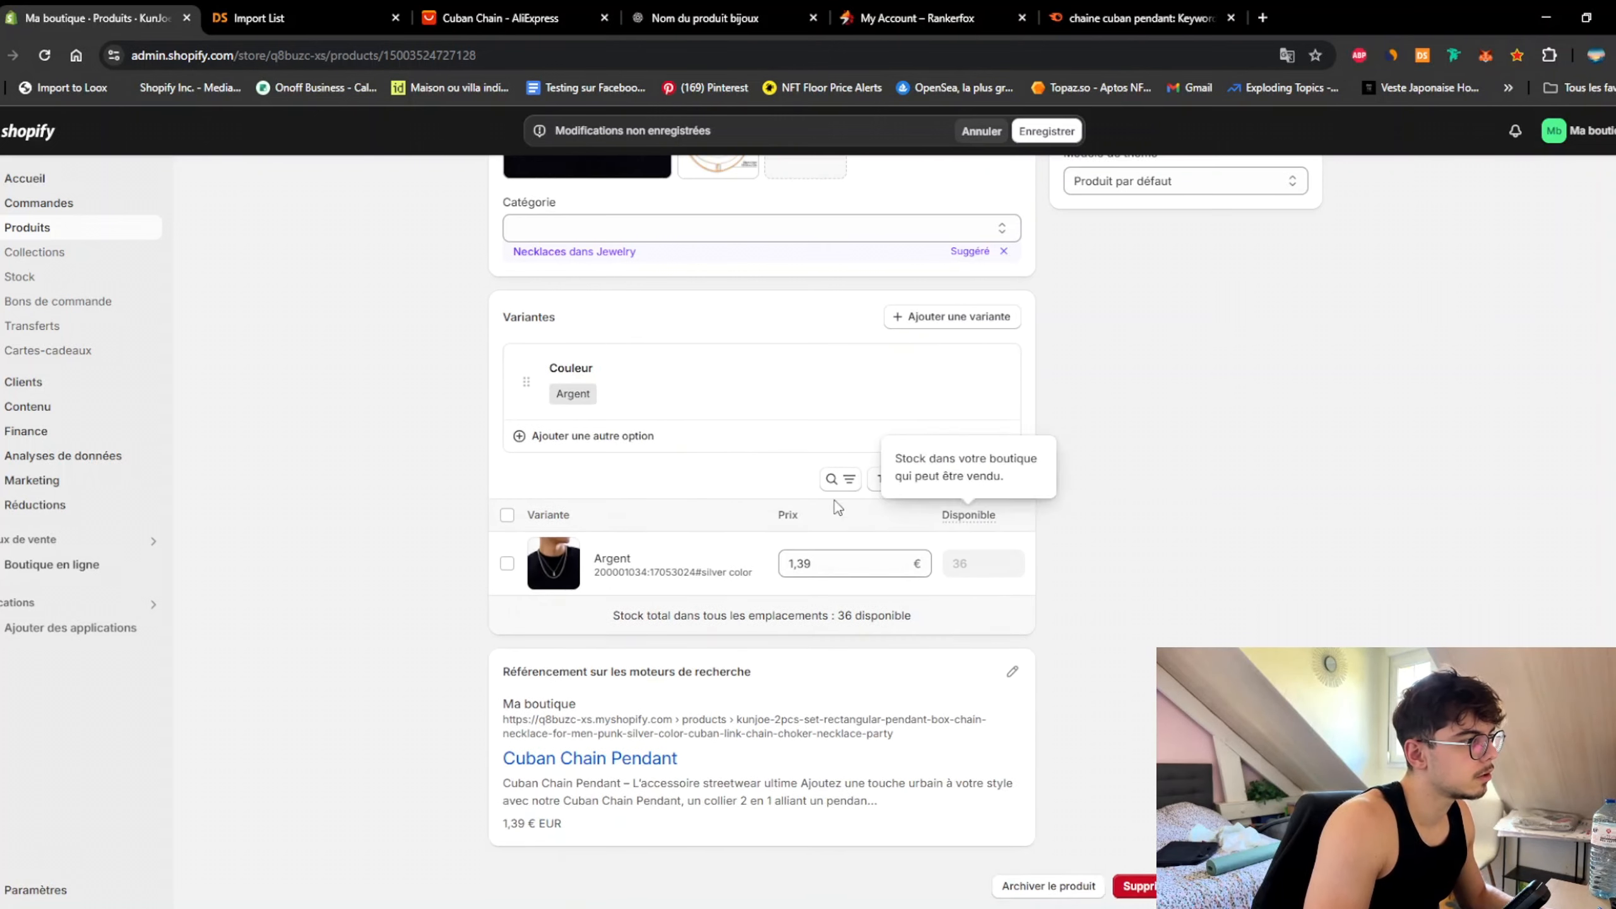
Step: Add a second option, Taille, with the value '45 - 50 cm'
click(597, 436)
text(Taille)
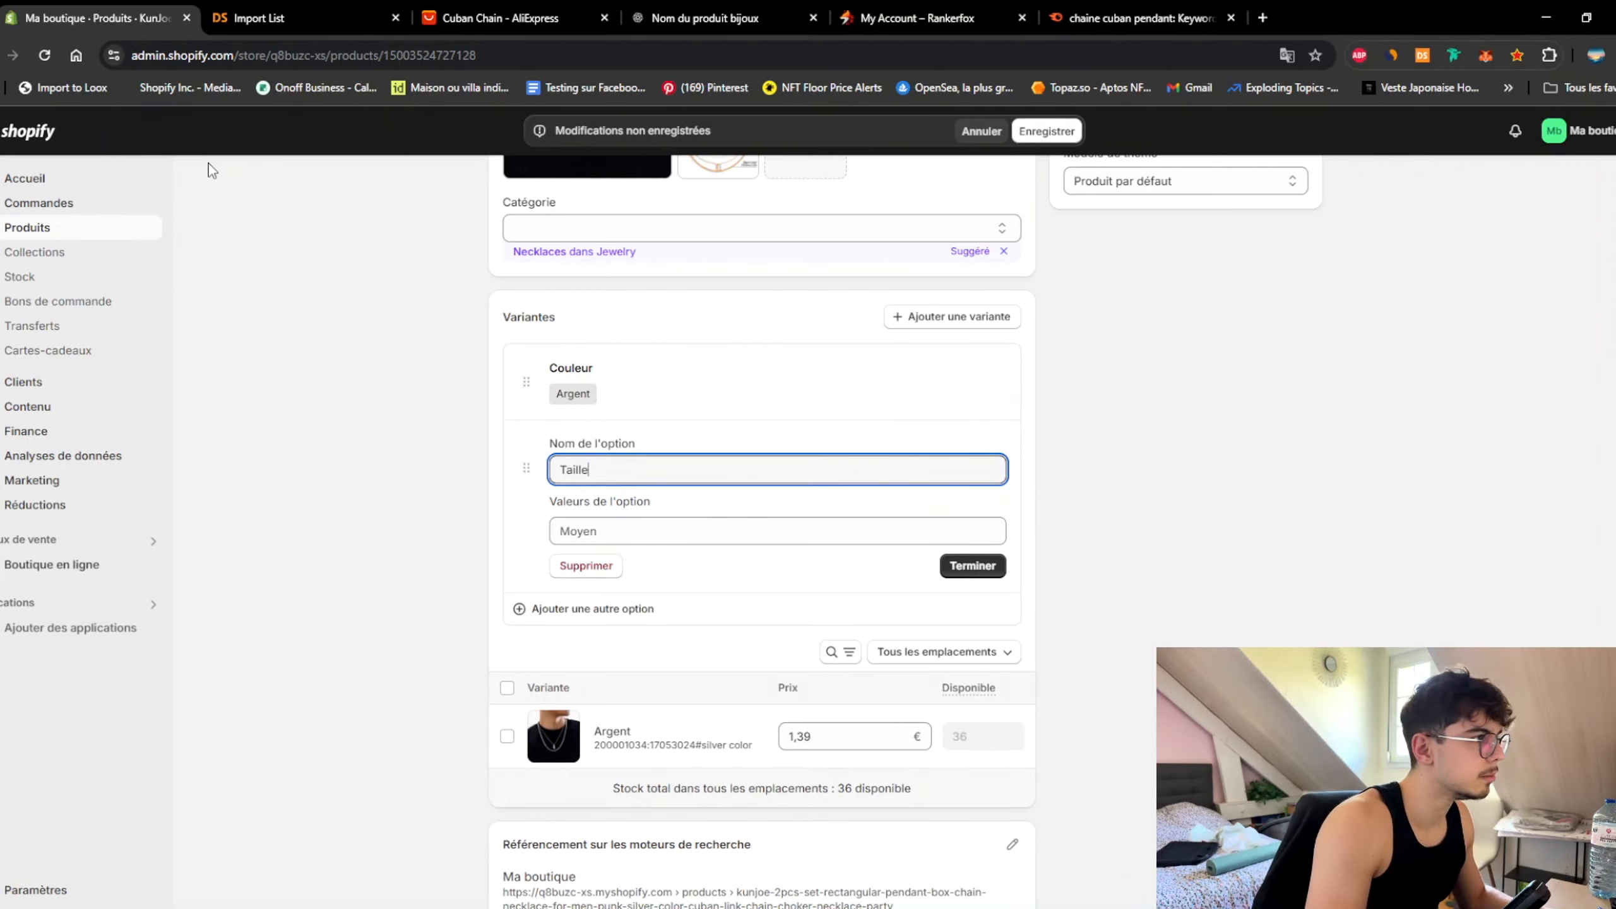
scroll(490, 614, up, 6)
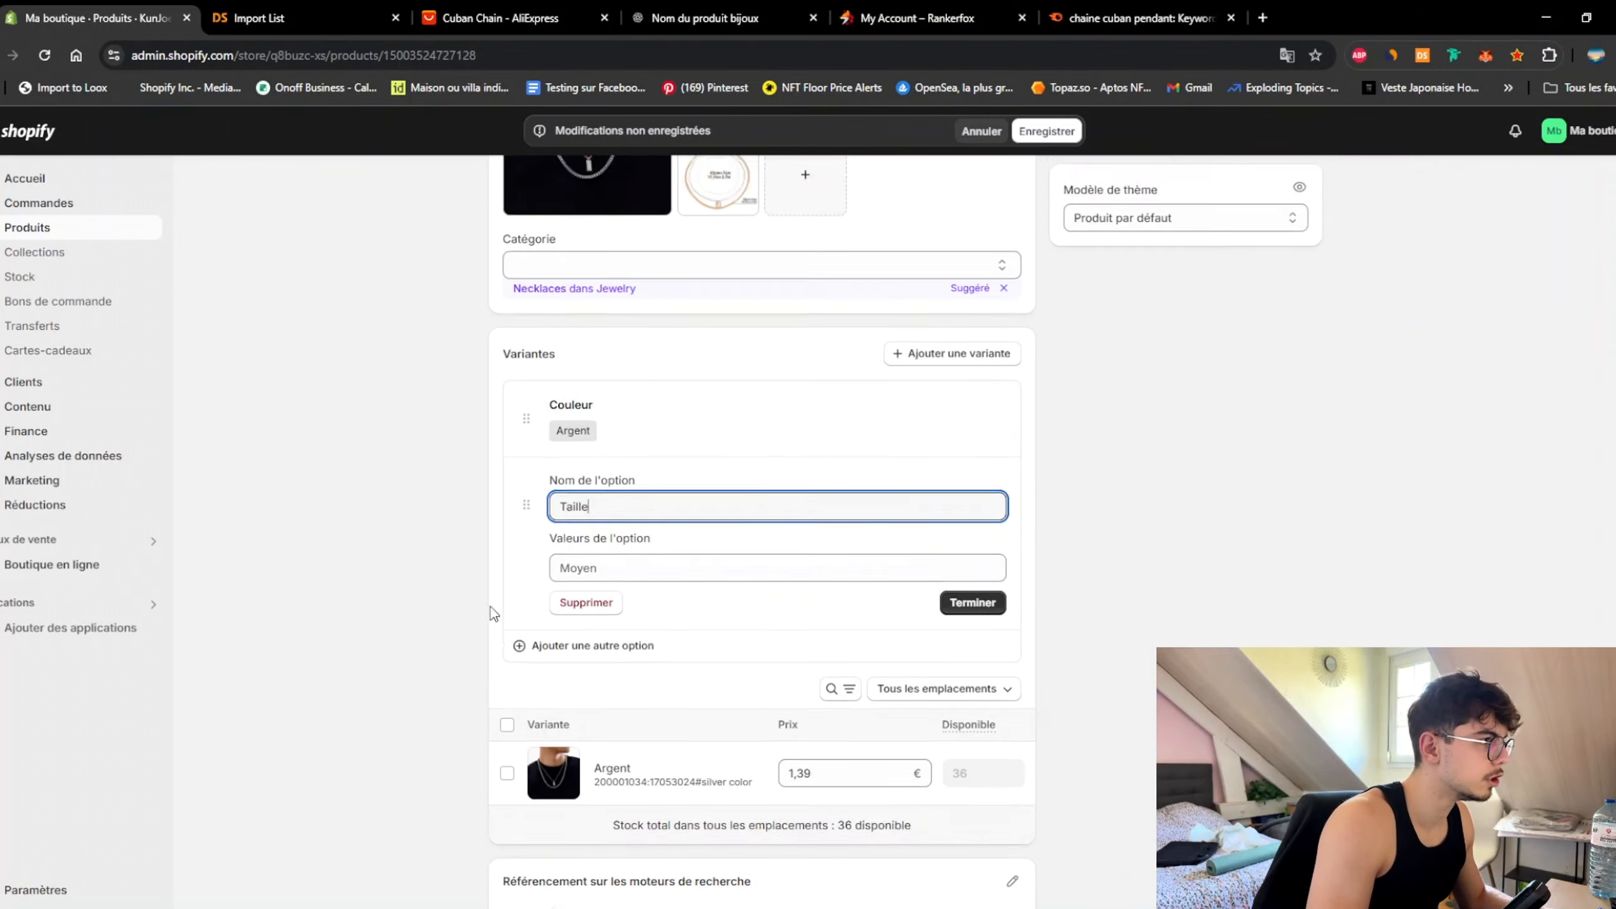
click(726, 620)
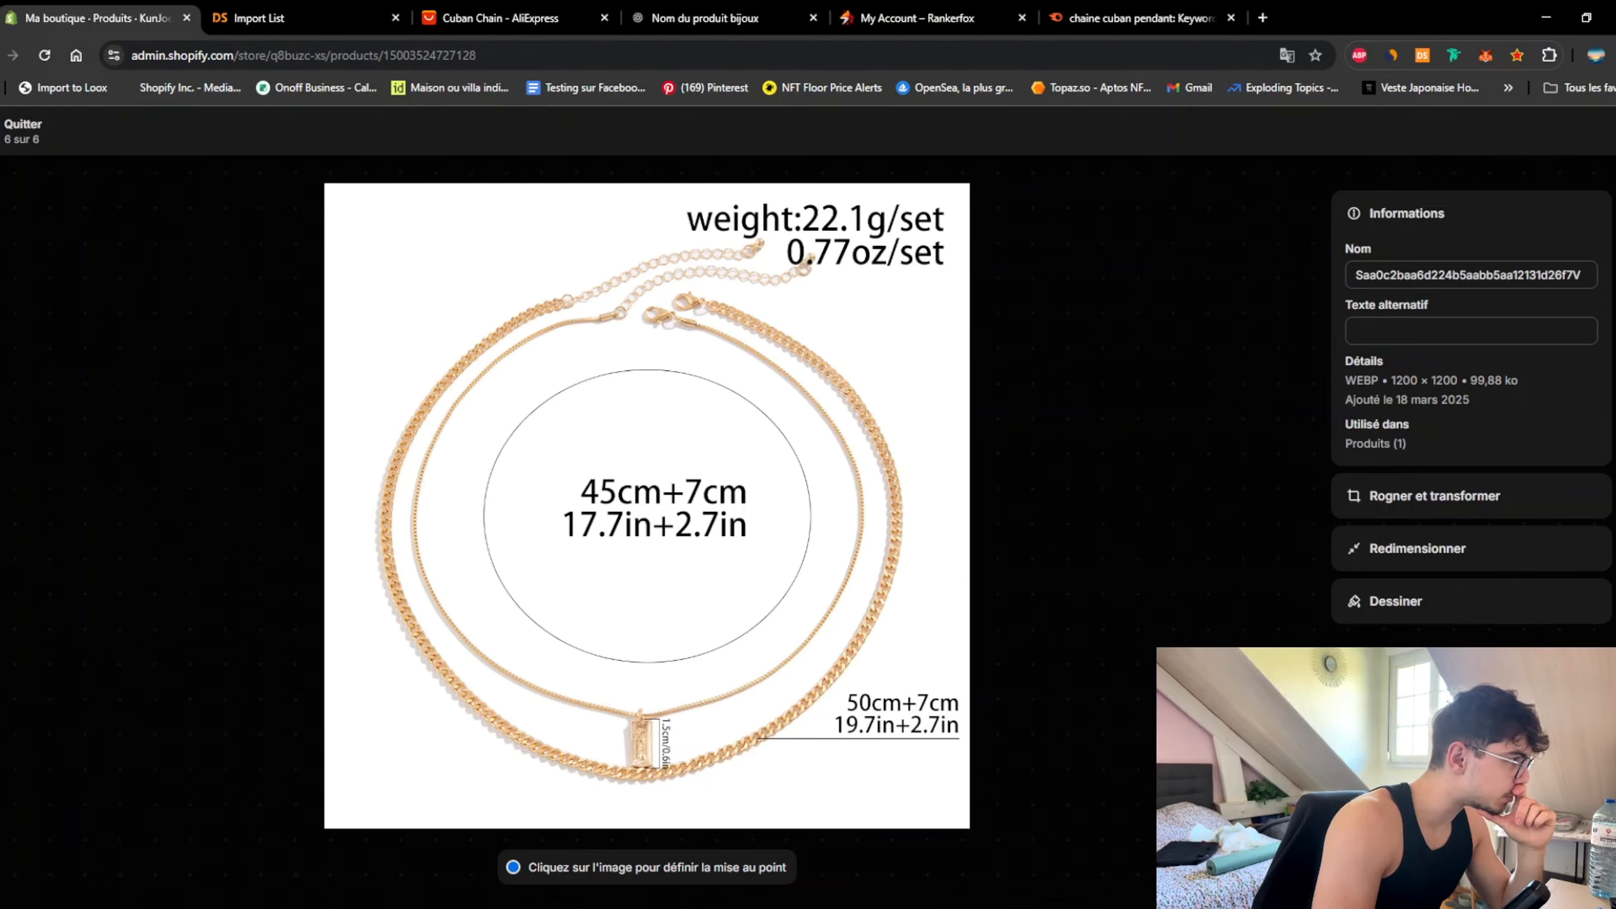
click(23, 130)
scroll(331, 613, down, 8)
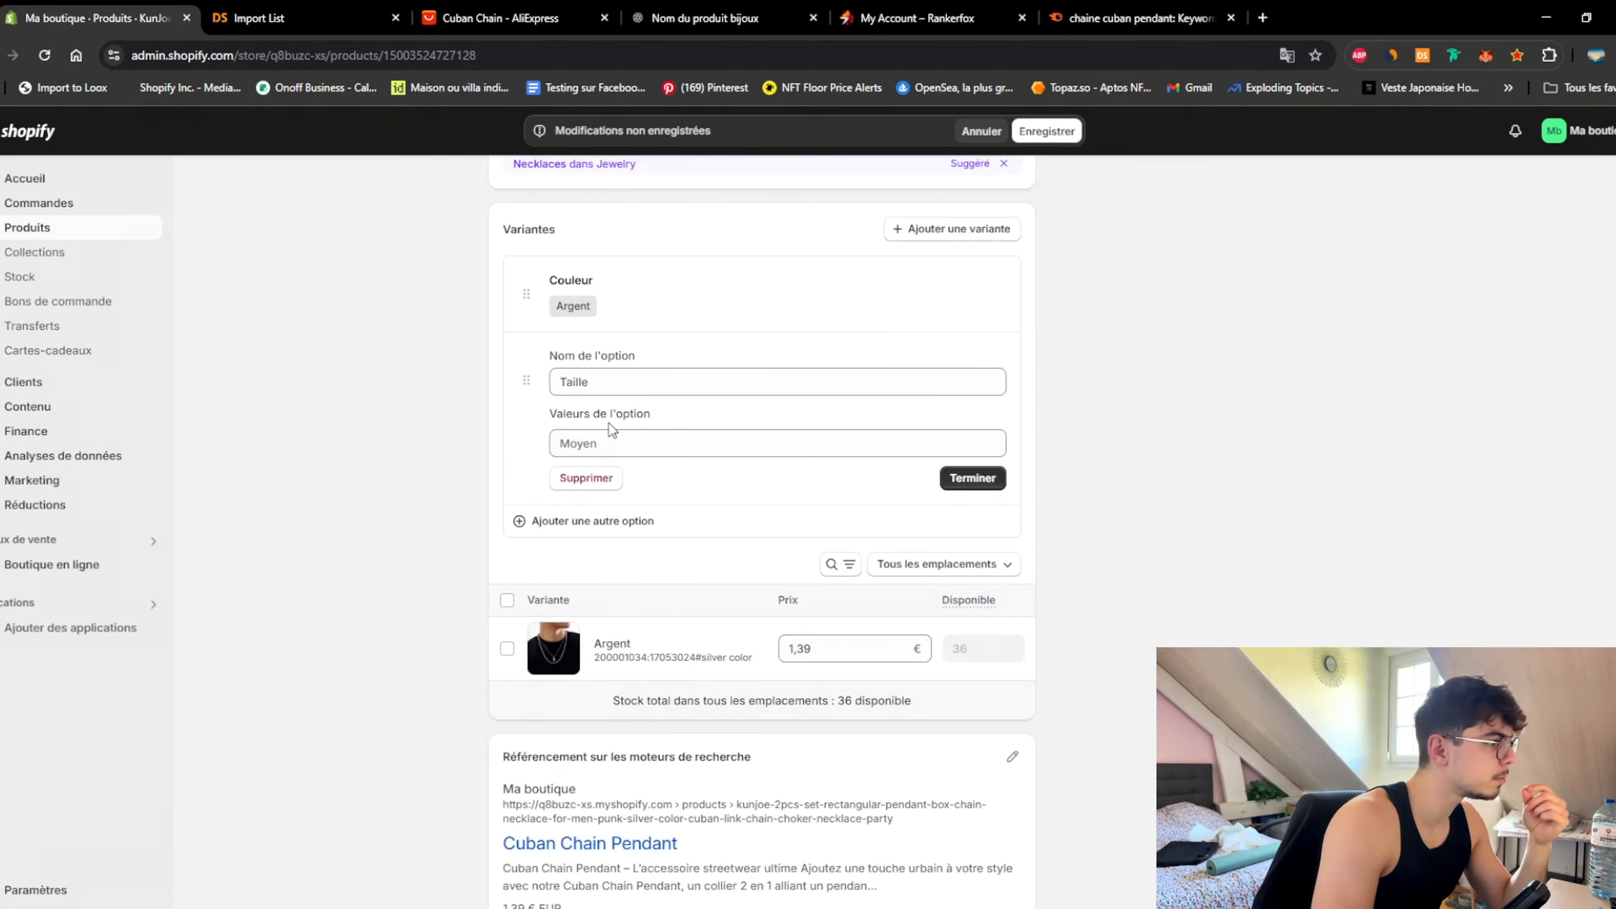
click(606, 442)
text(45 - 5)
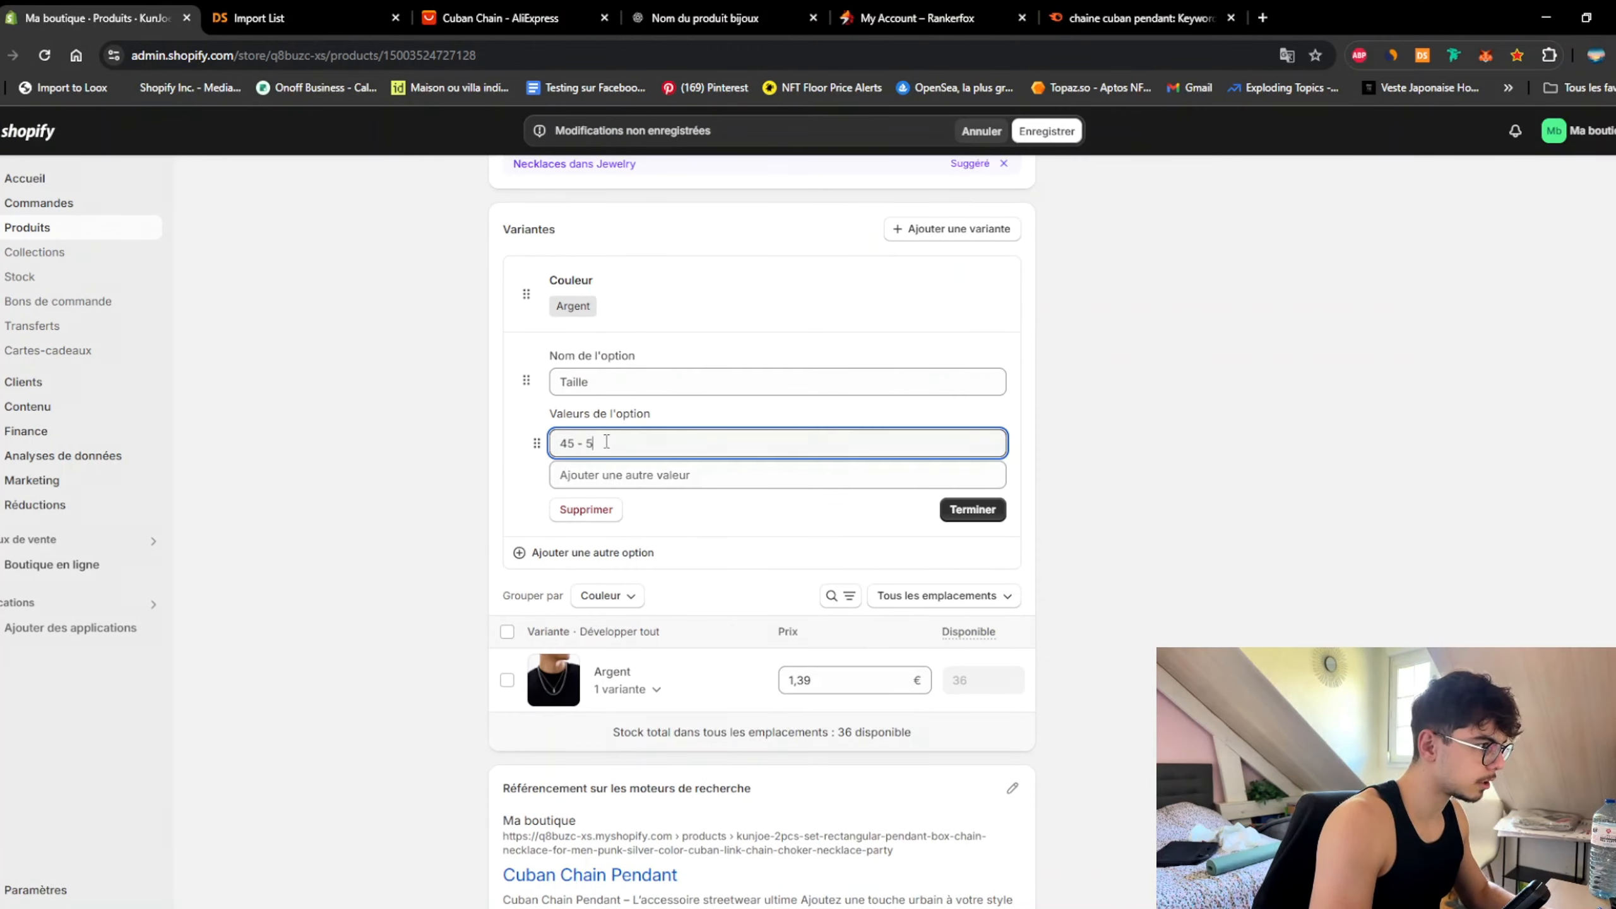
text(0 cm)
click(972, 510)
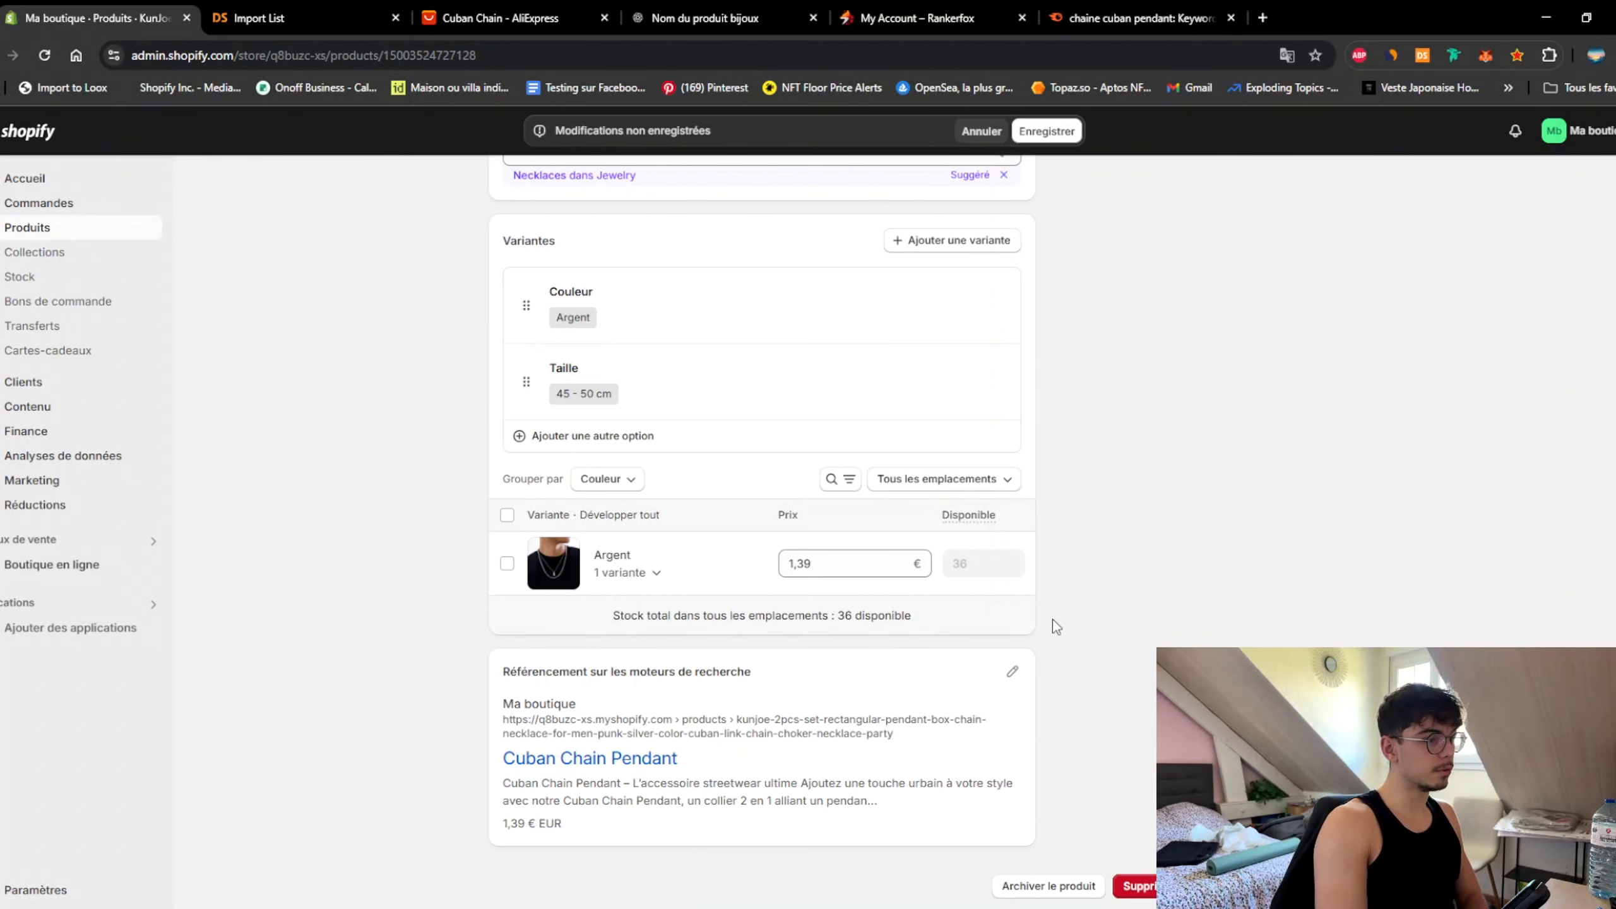
Step: Change the Argent variant's price from 1,39 to 29,99 €
scroll(1053, 619, up, 15)
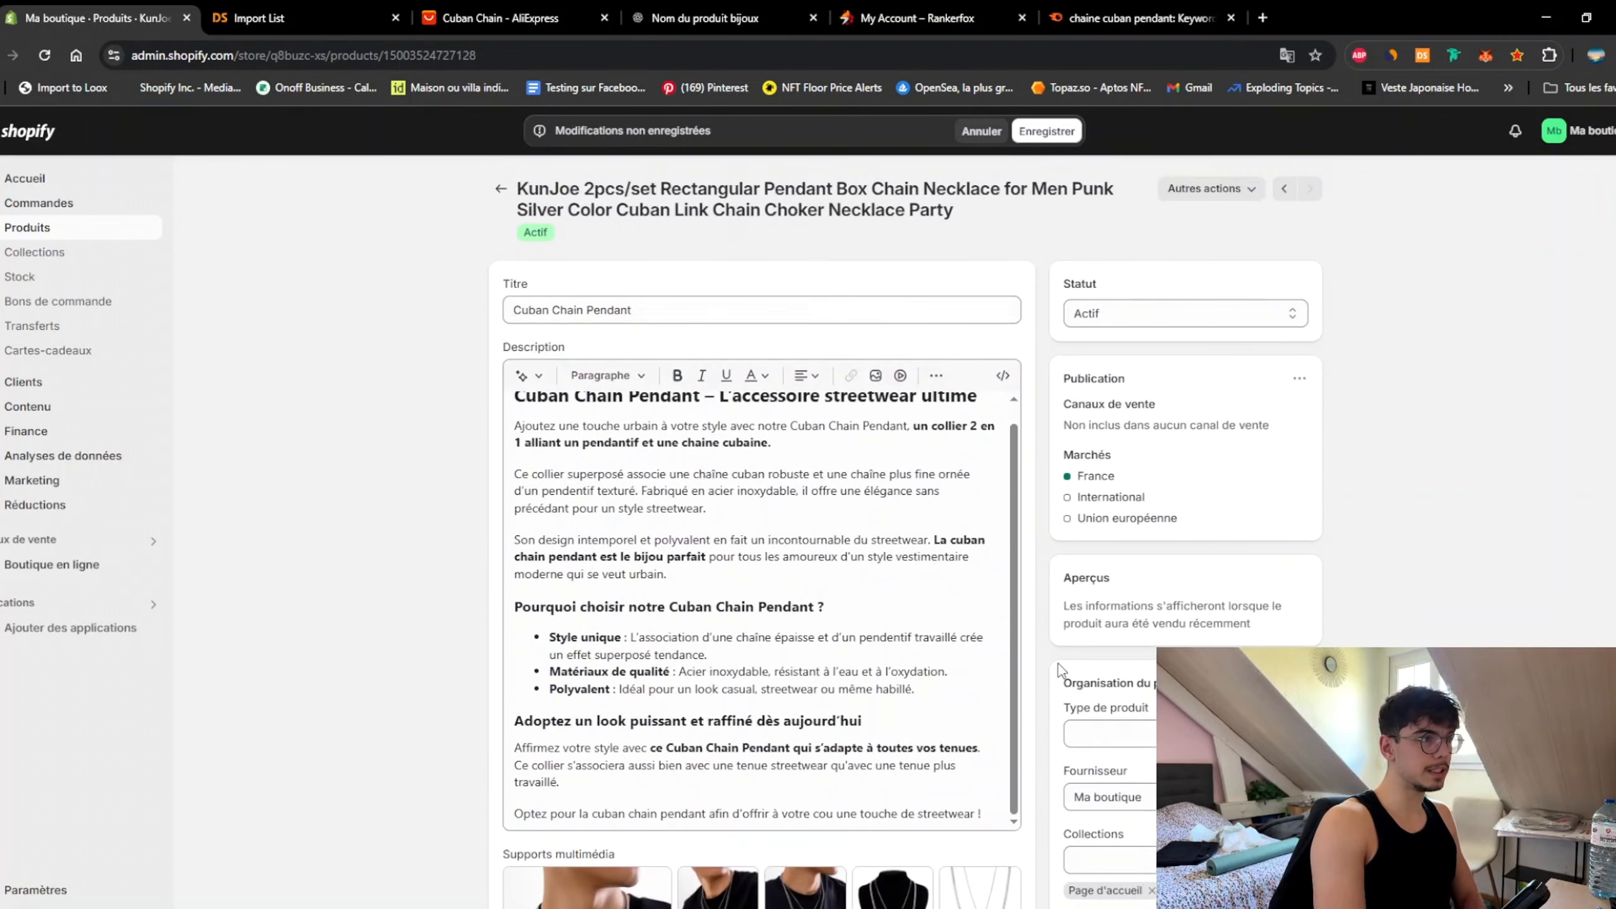
scroll(1082, 649, down, 12)
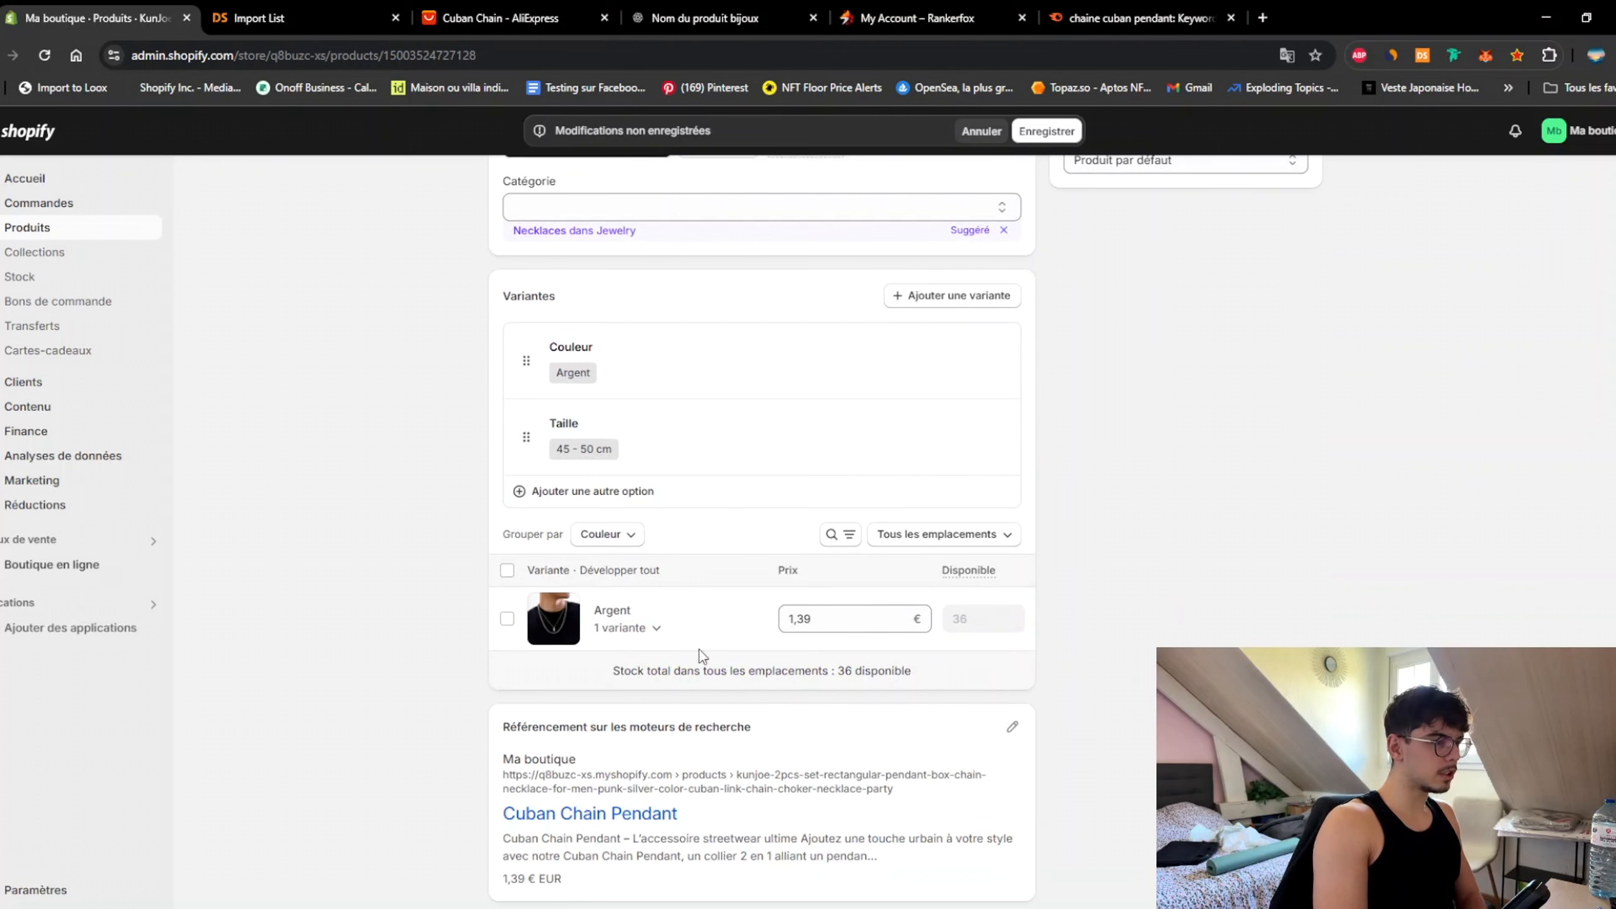
click(840, 619)
scroll(853, 621, up, 8)
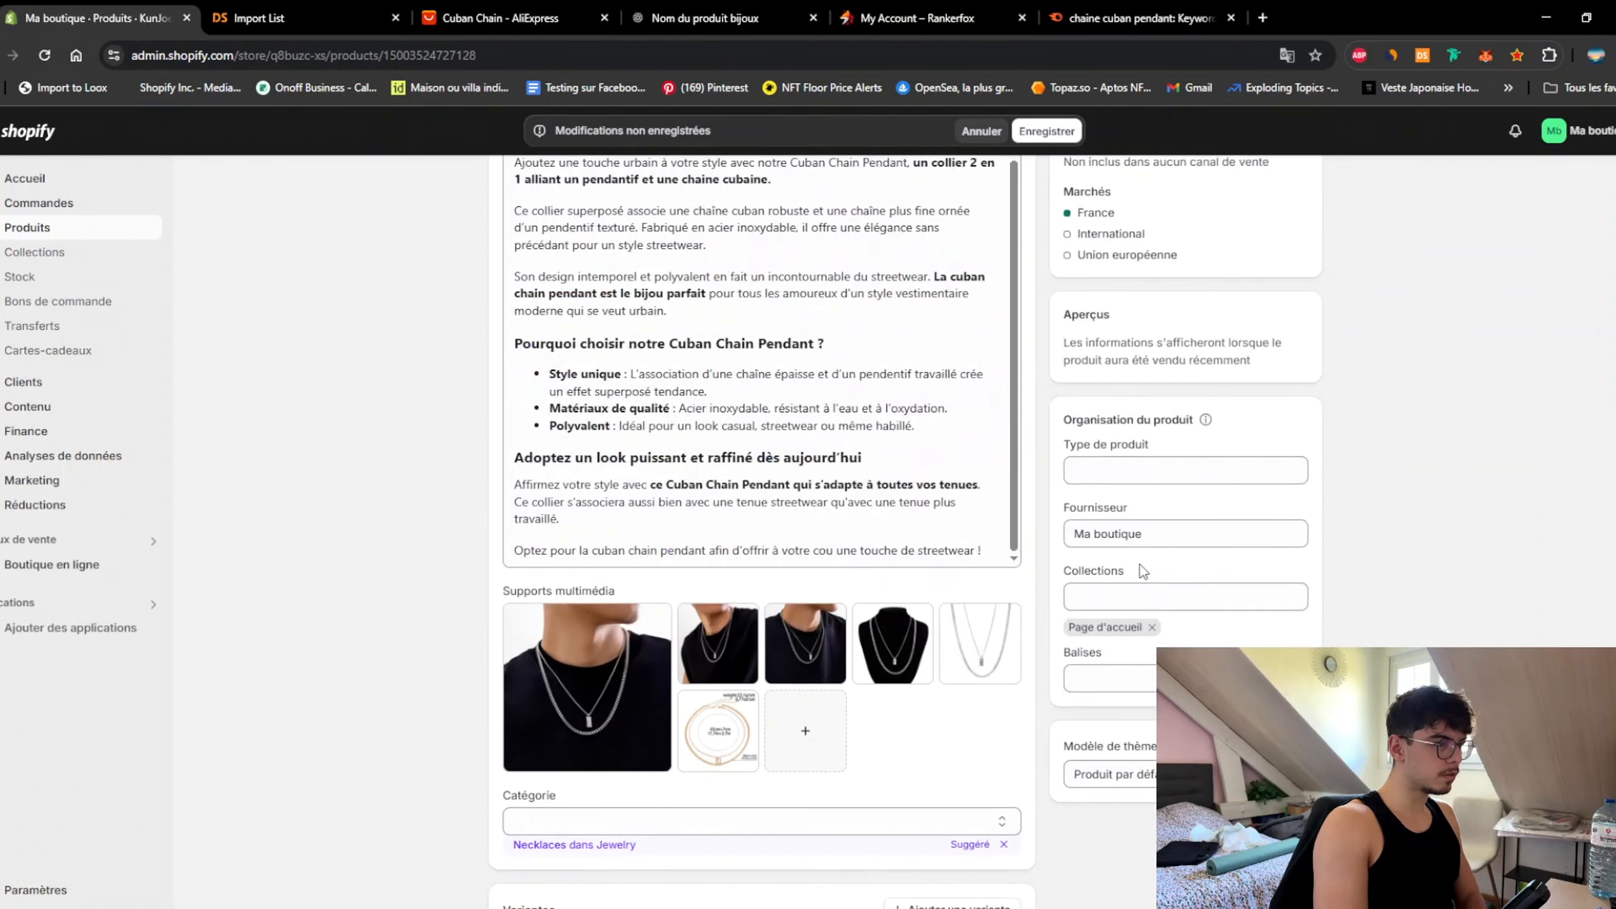
click(992, 630)
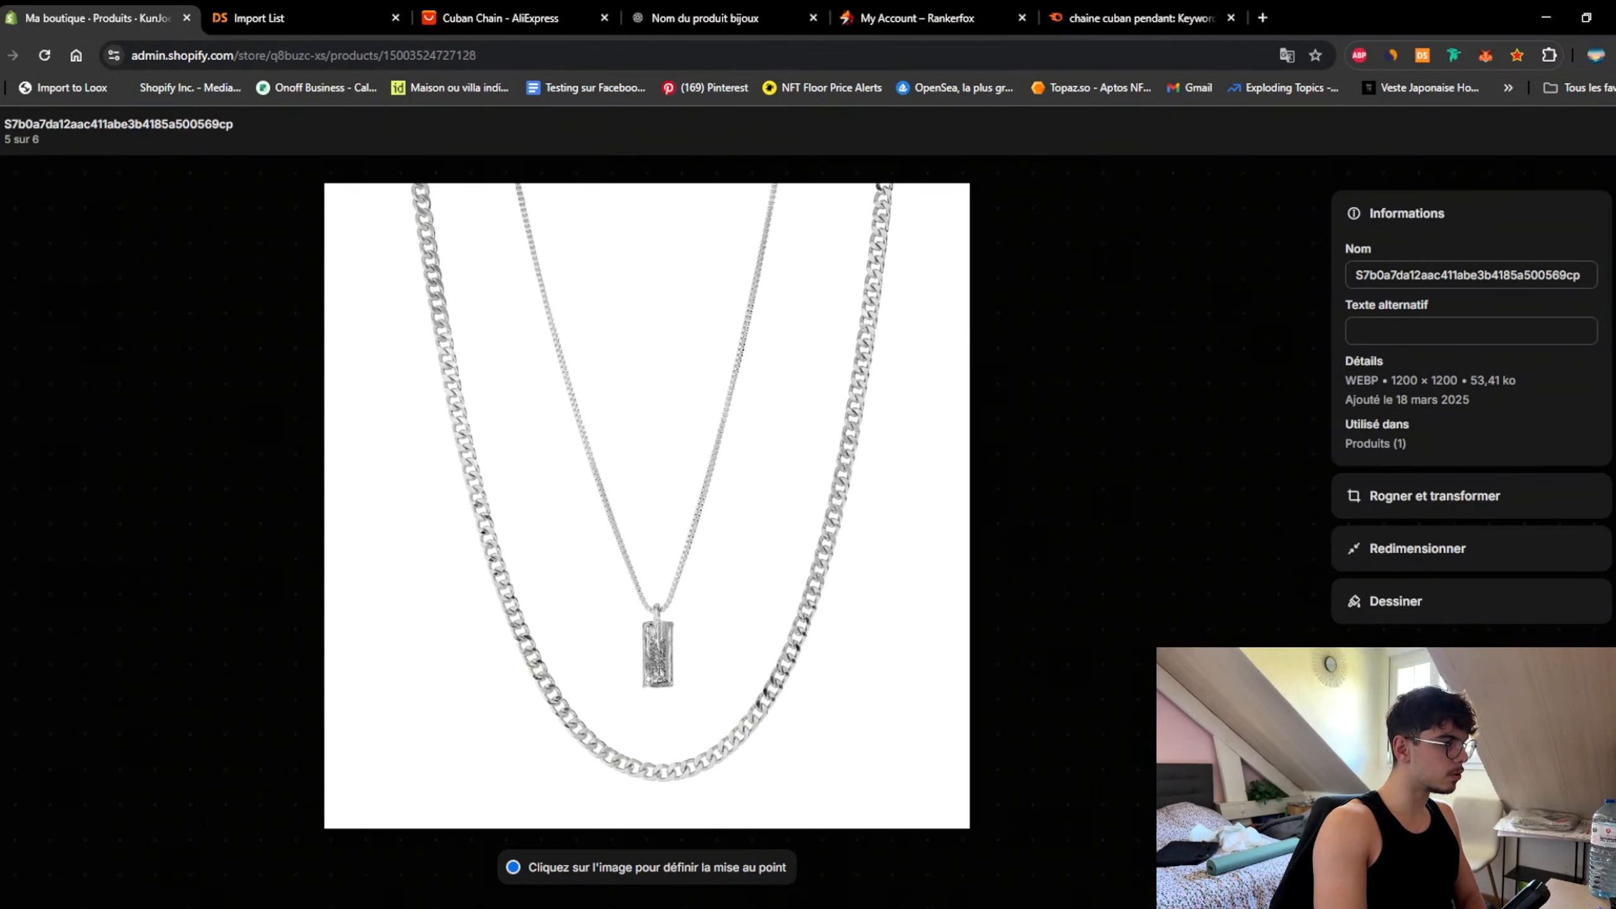
key(Escape)
scroll(700, 601, down, 8)
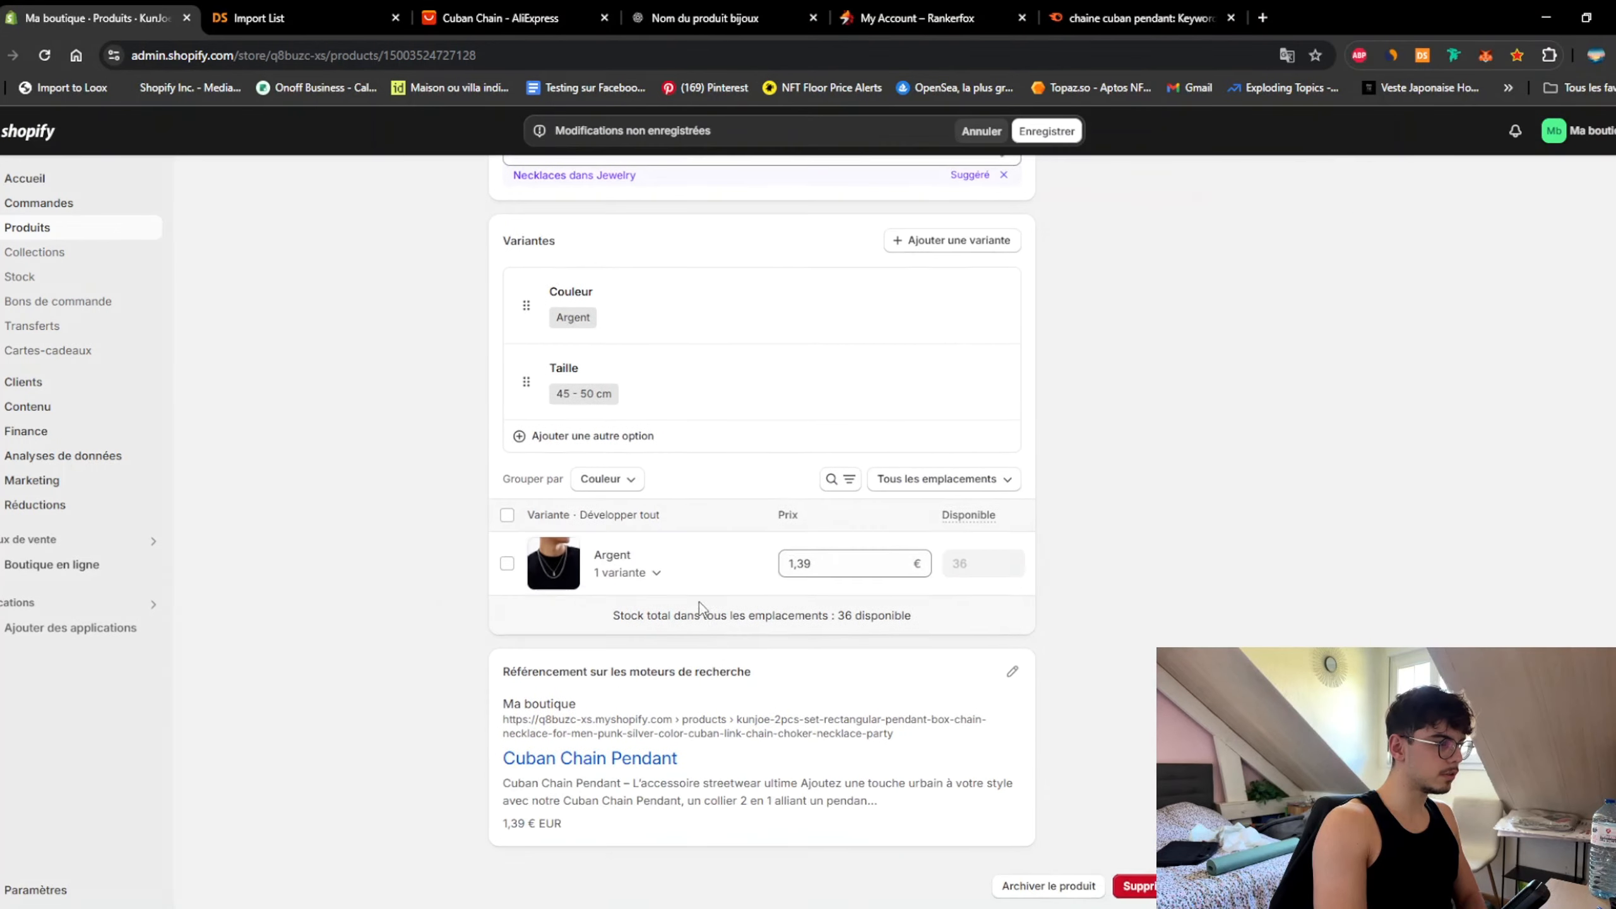
click(843, 562)
text(29,99)
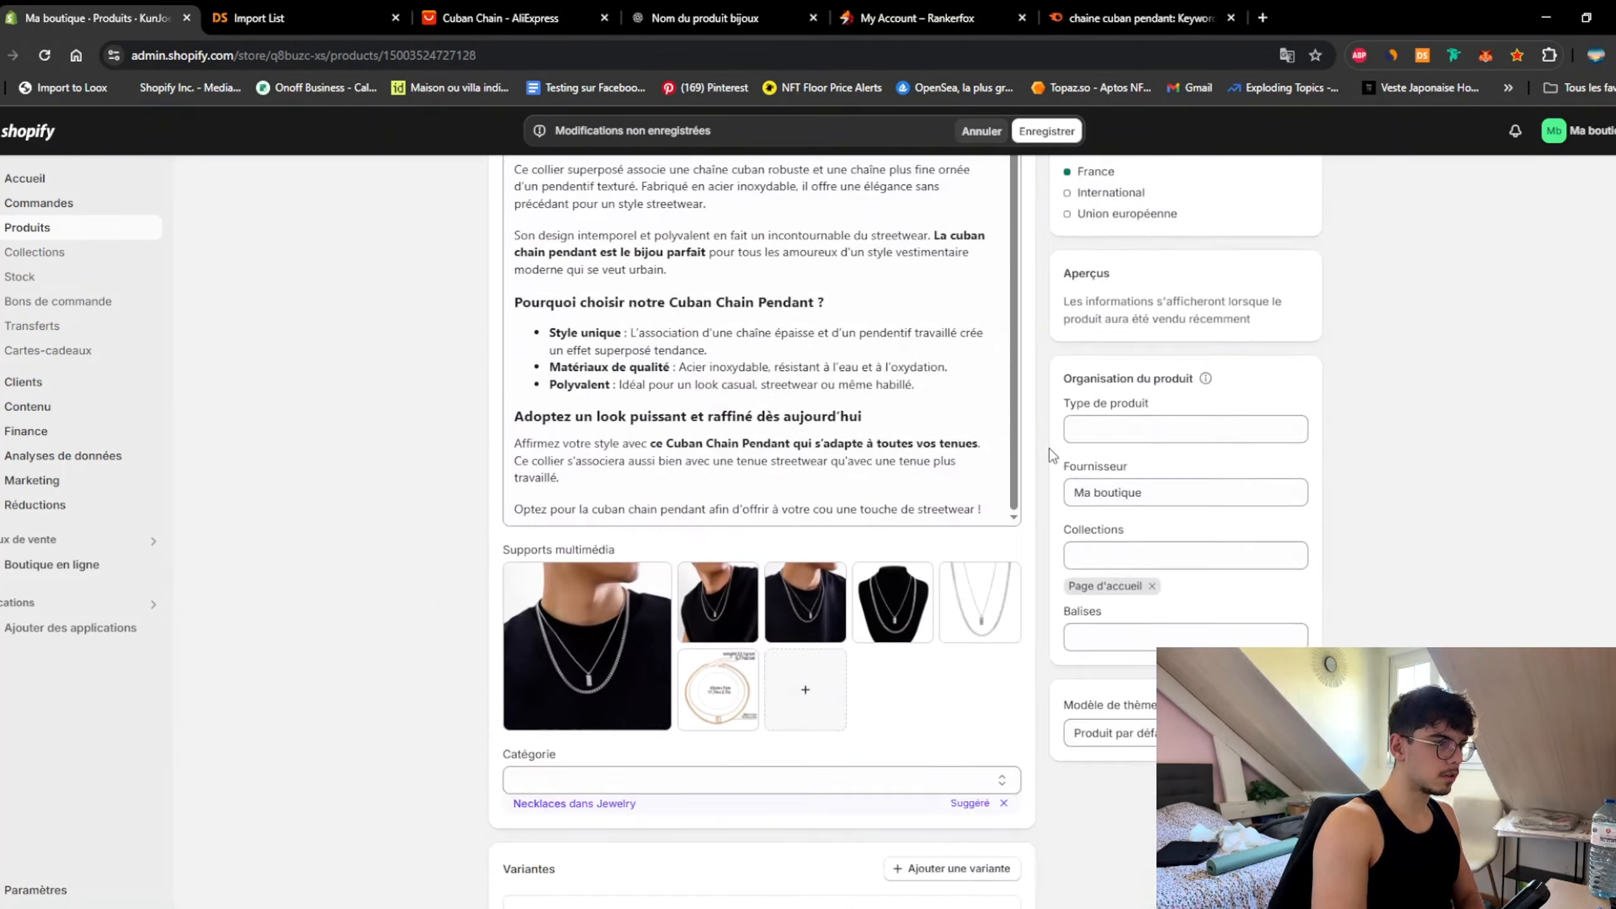
Step: Save the product with Enregistrer
scroll(1049, 448, down, 8)
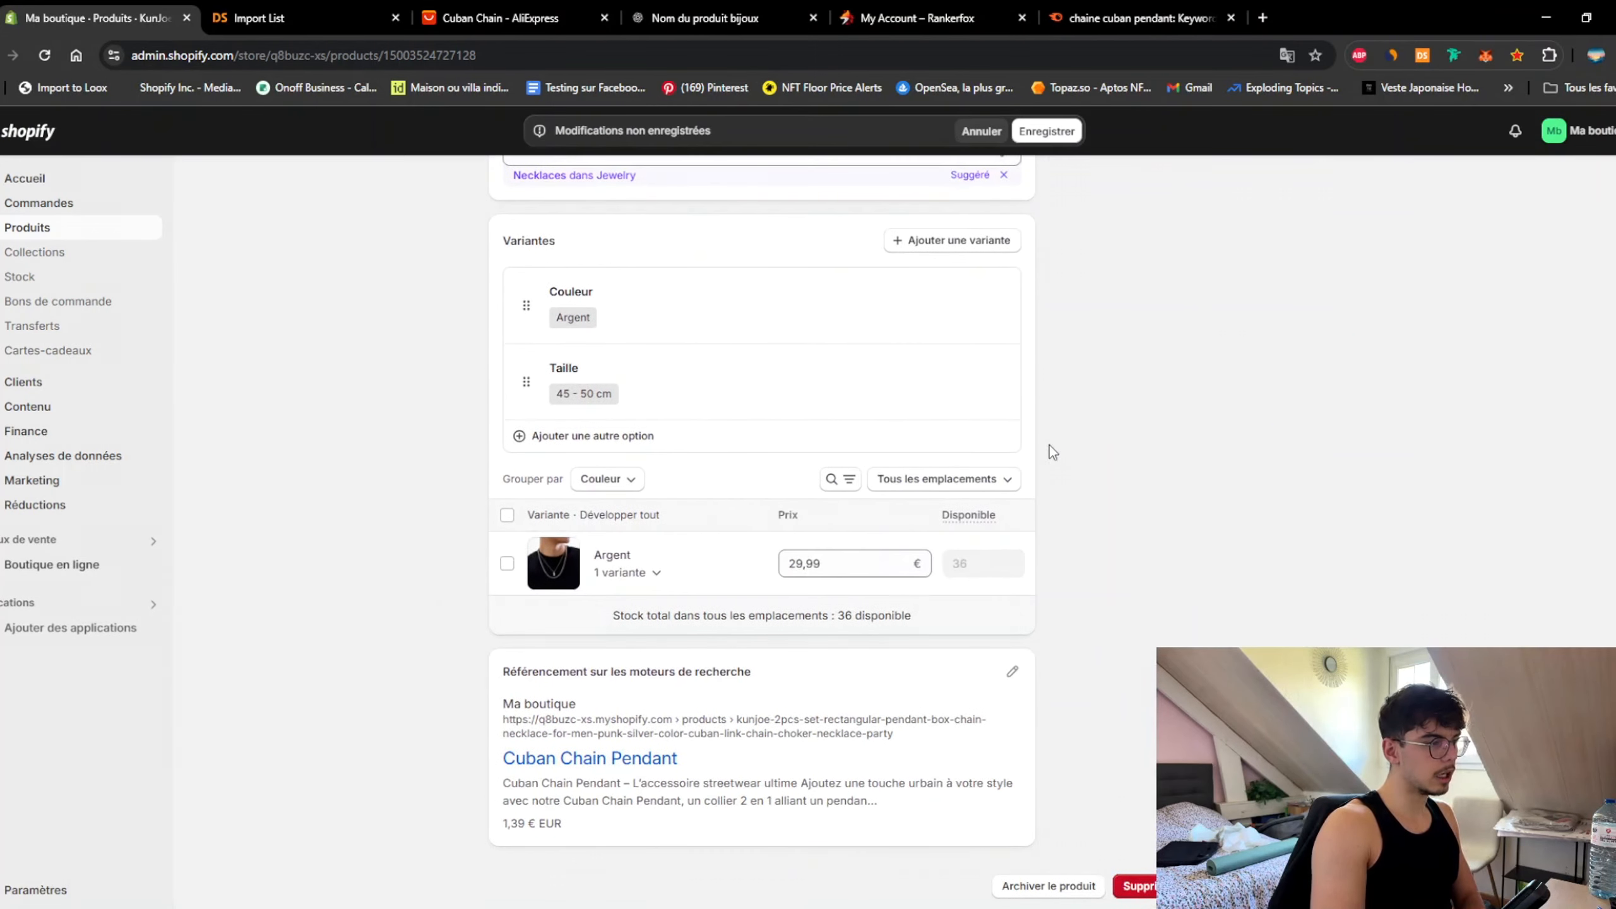
scroll(1049, 445, up, 10)
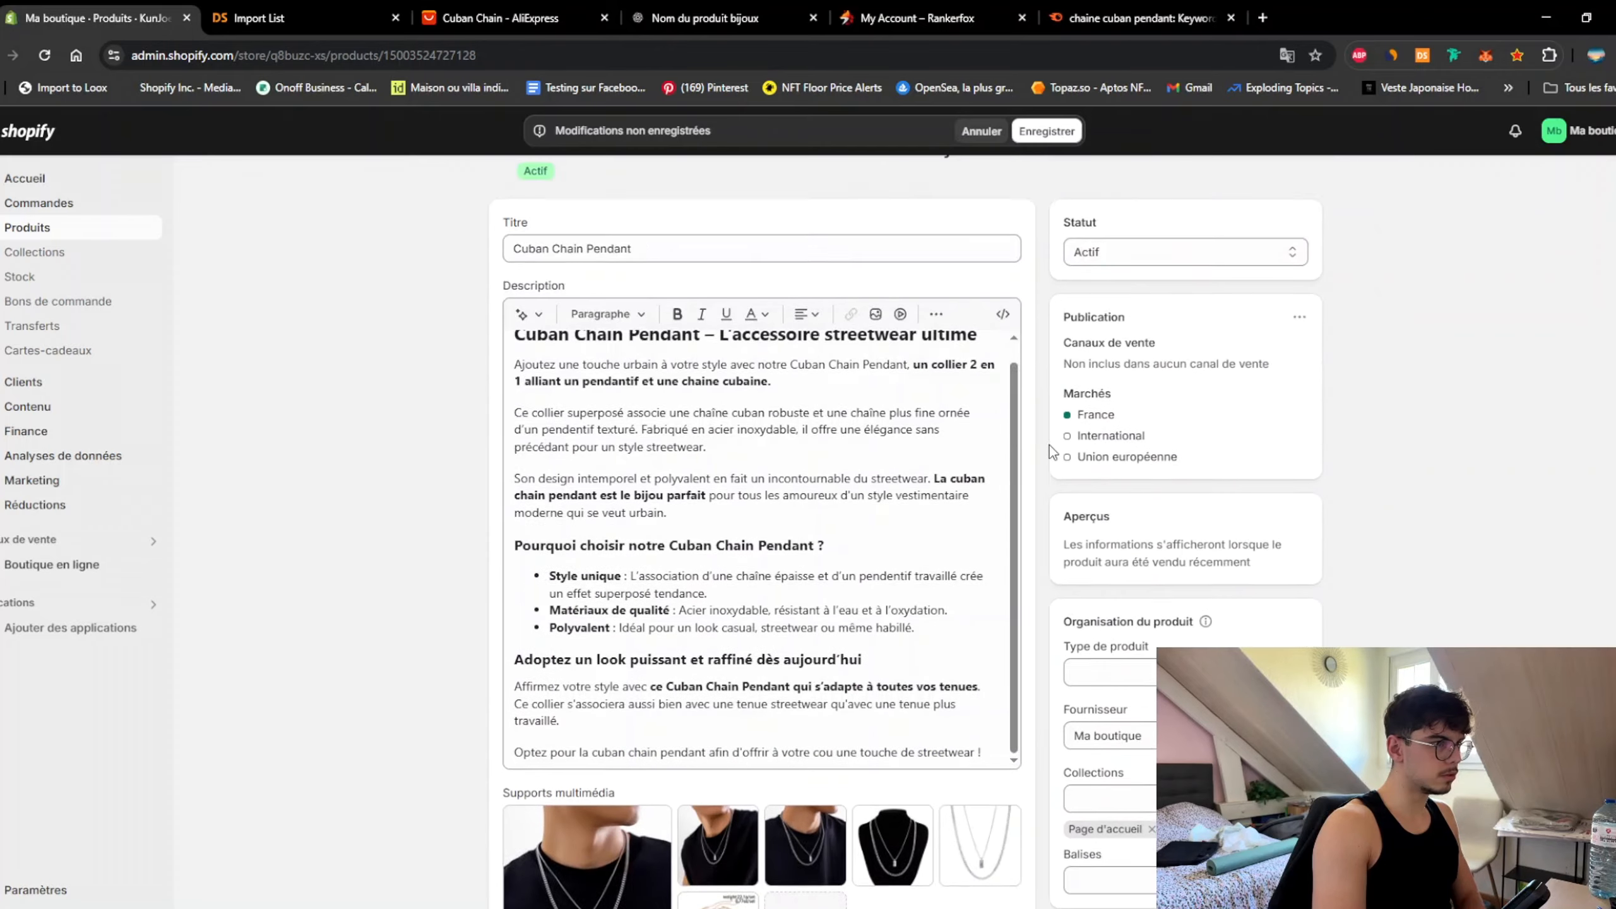
click(1047, 132)
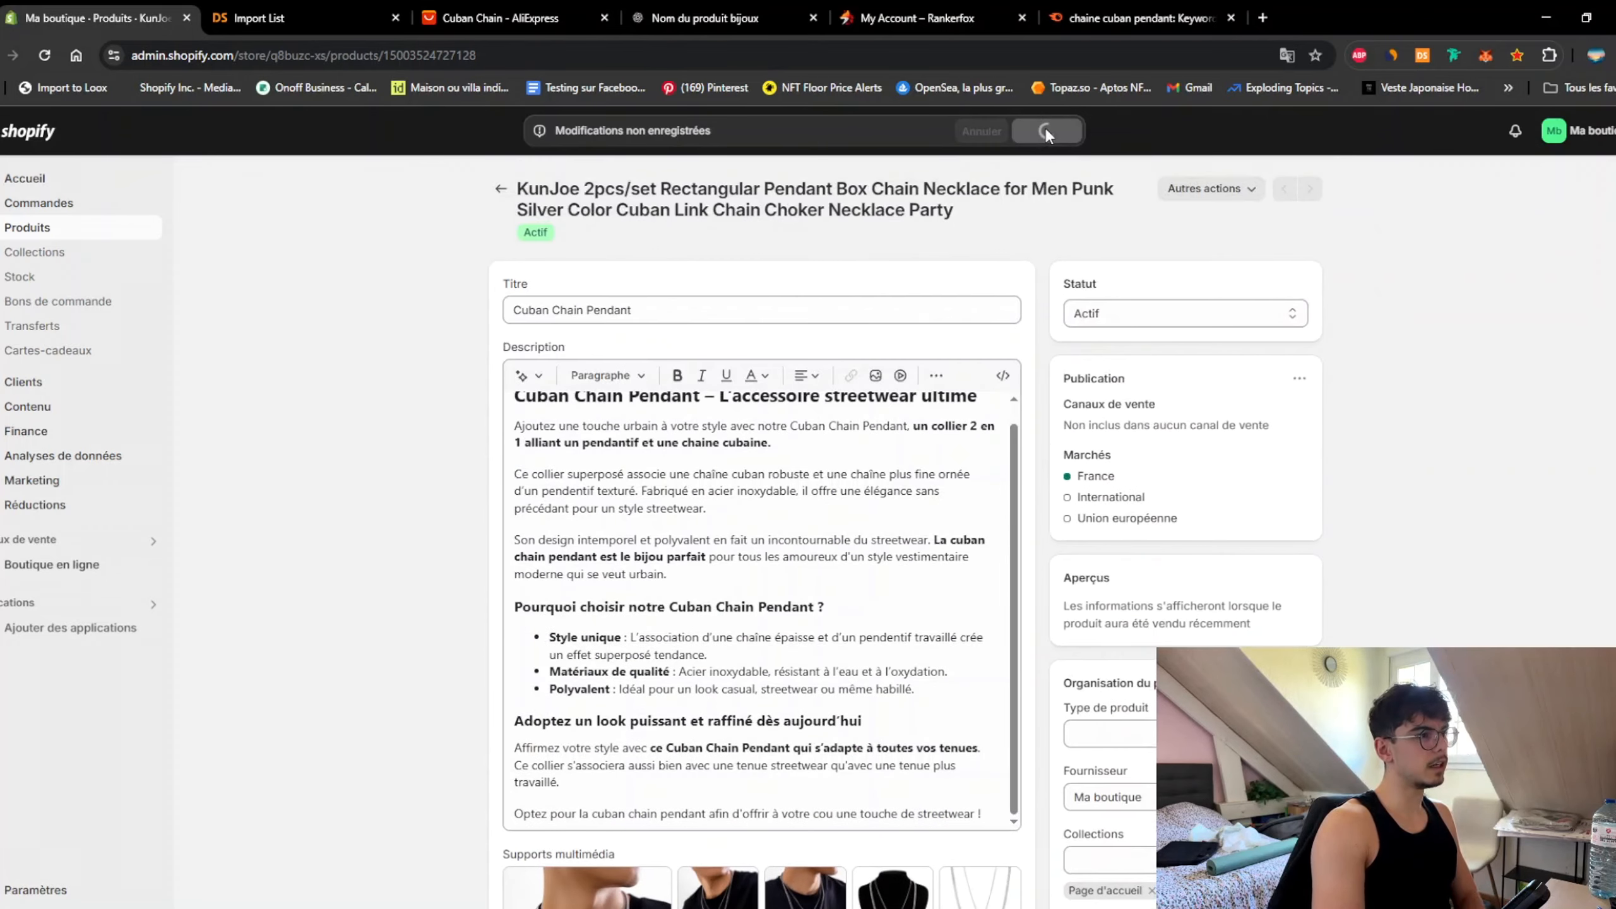
scroll(449, 526, down, 10)
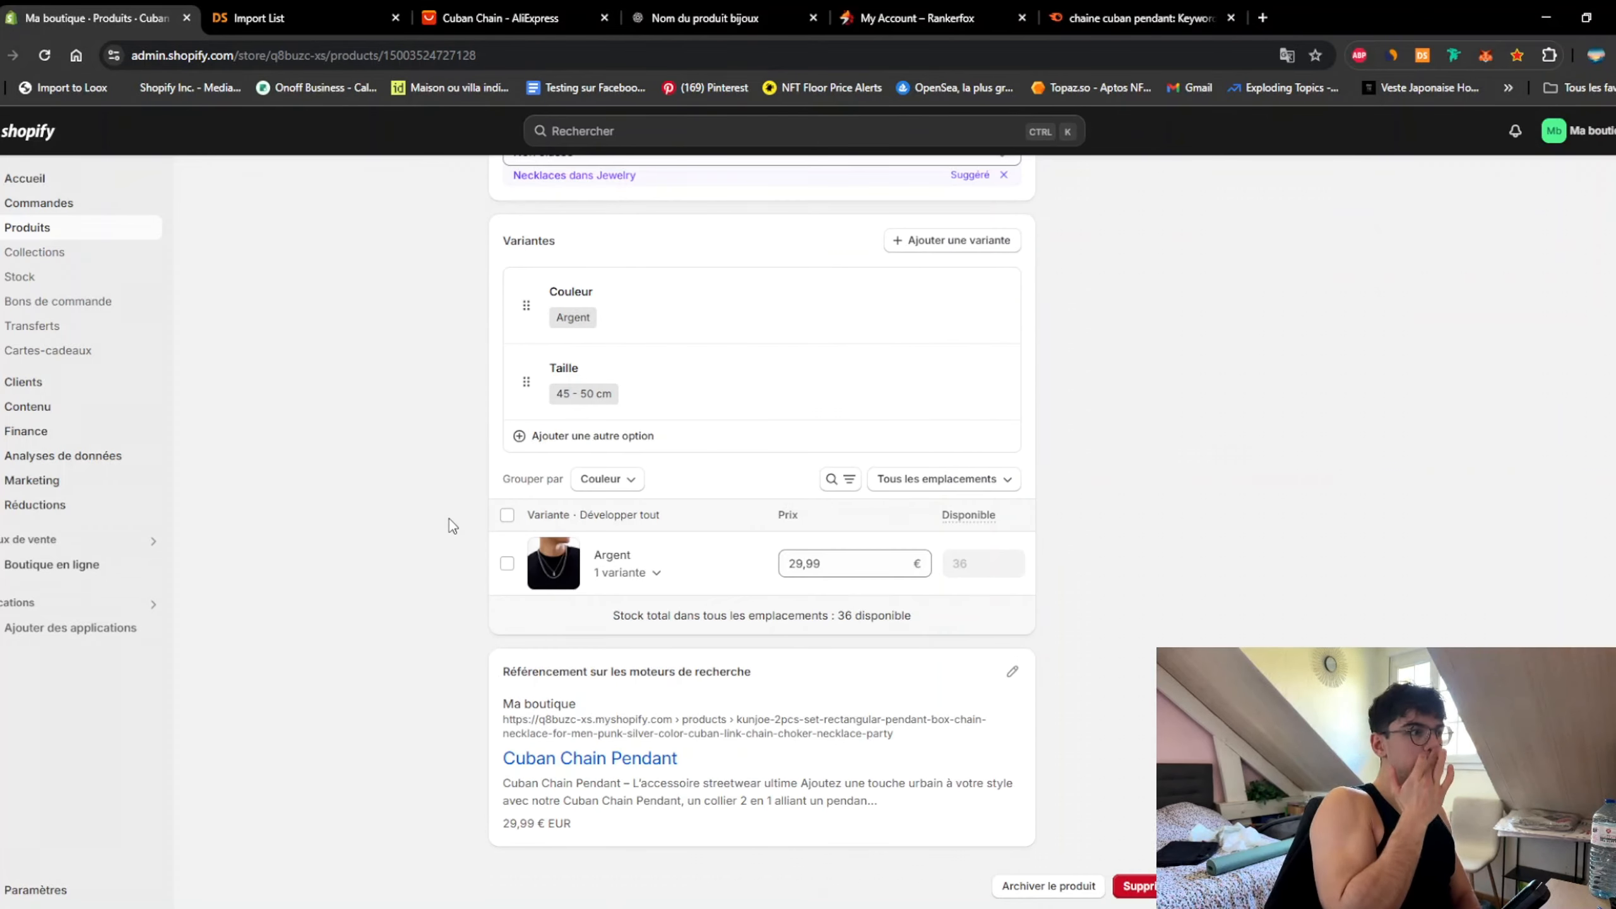
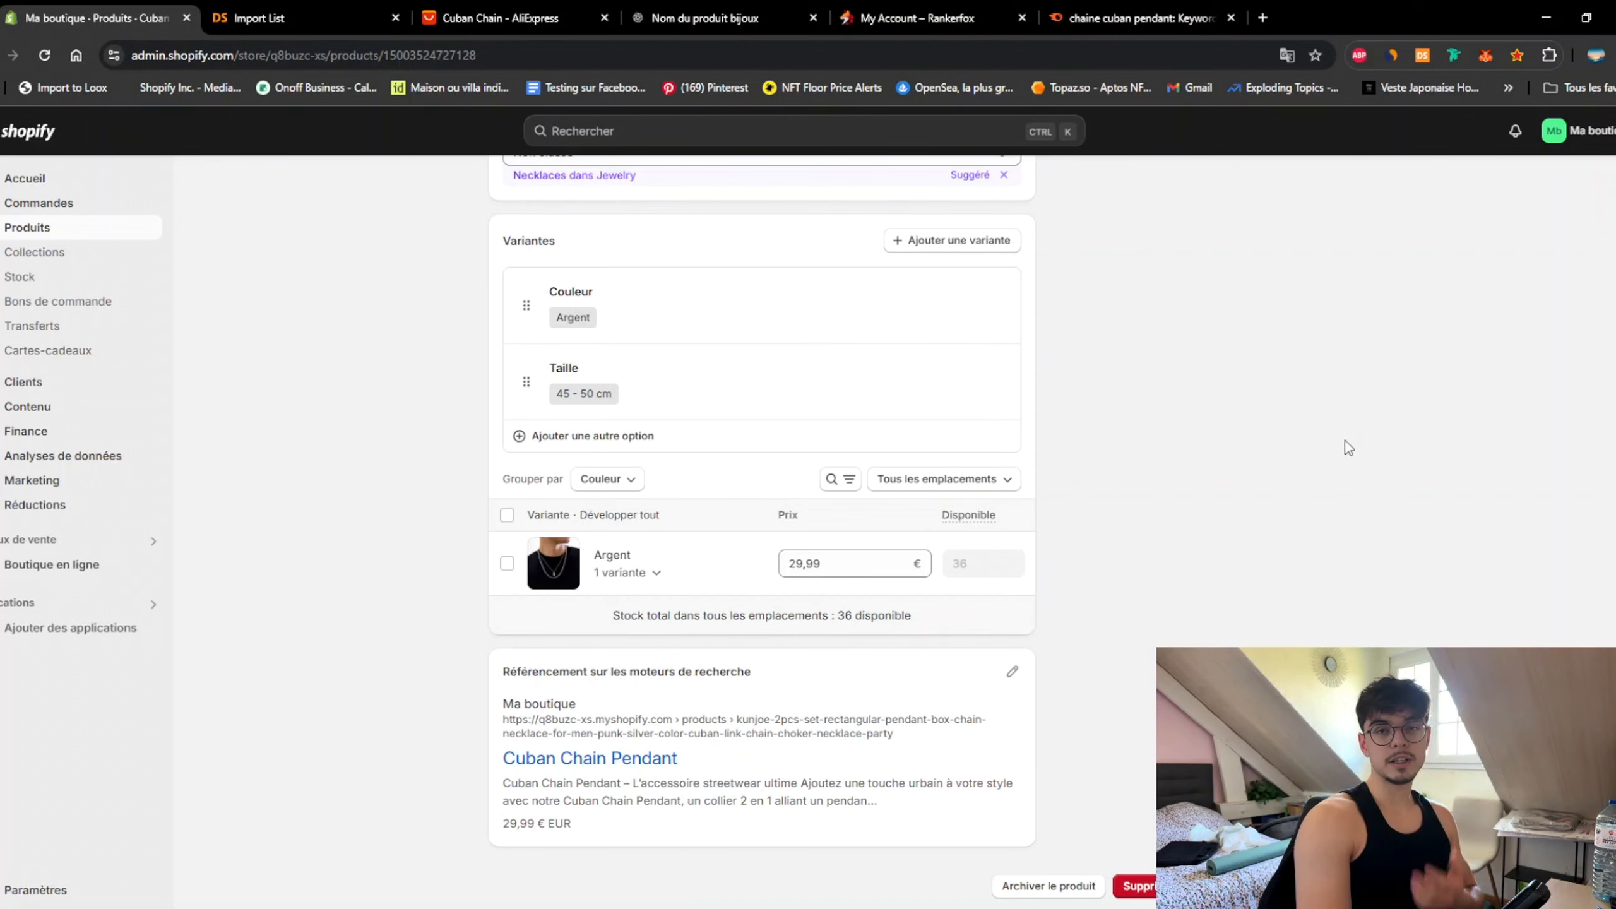
Step: Replace the long AliExpress-style URL handle with cuban-chain-pendant in the search listing and save
click(481, 15)
click(57, 19)
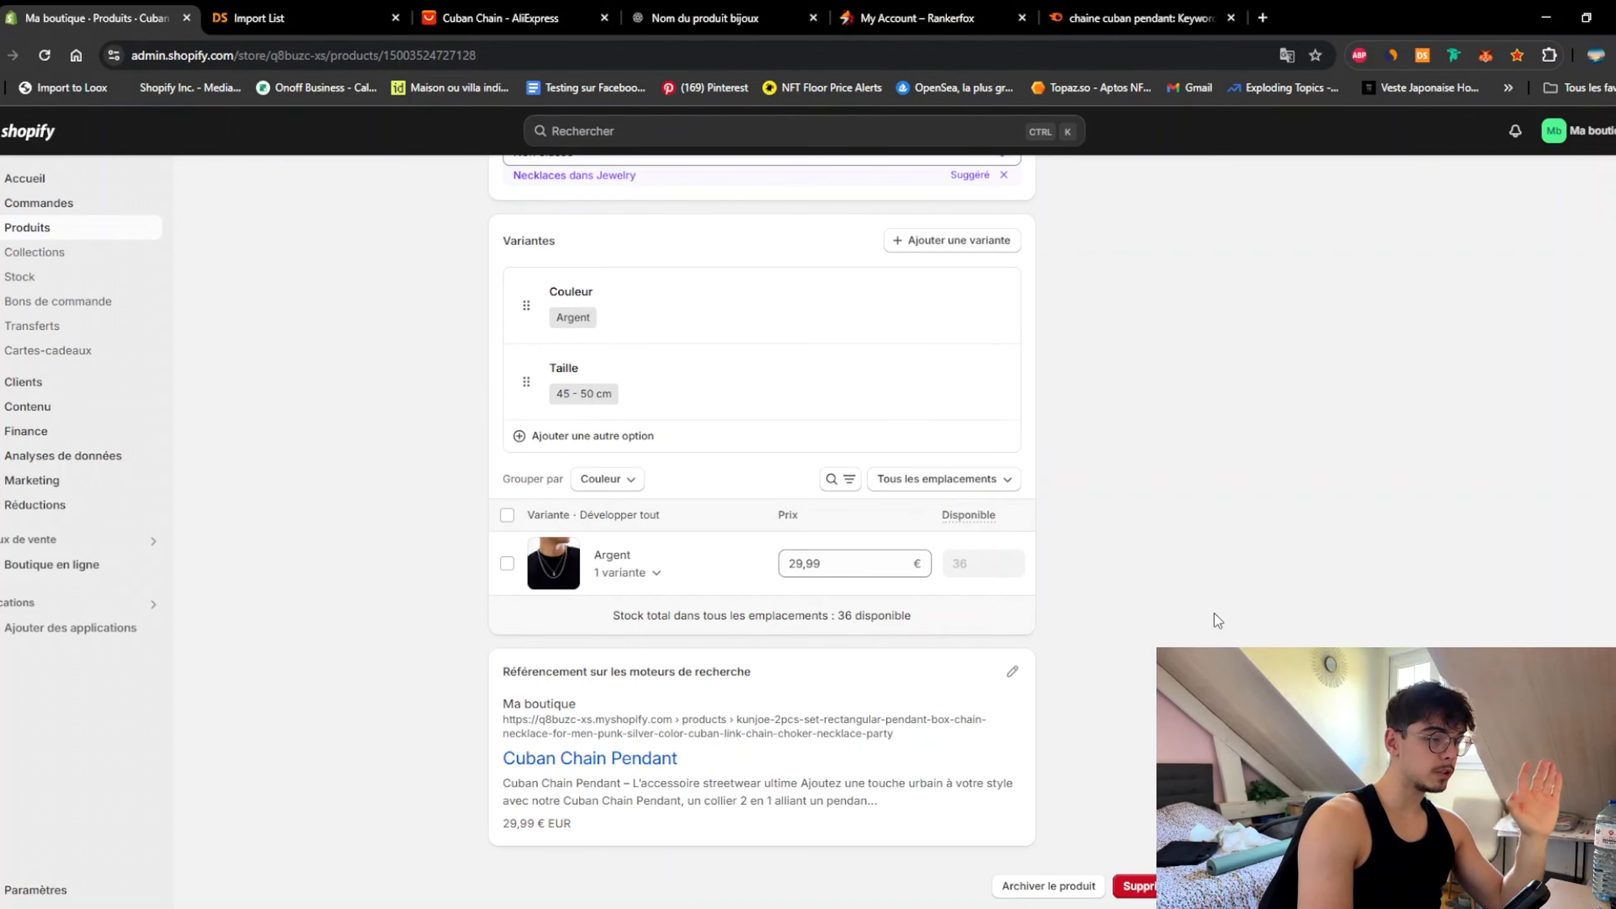
click(1012, 671)
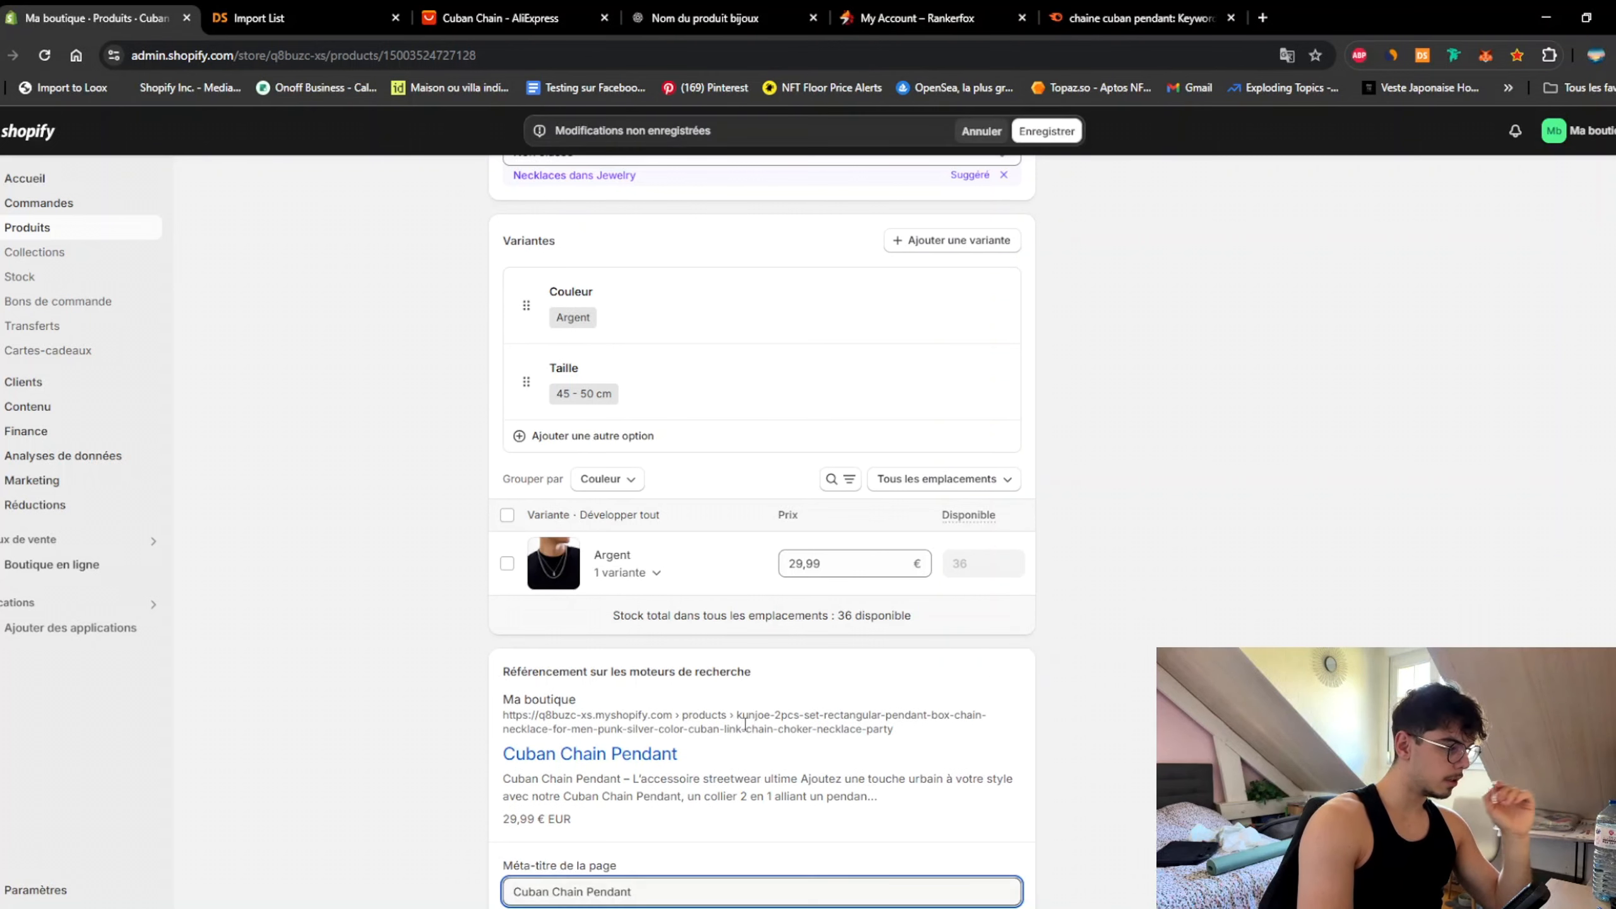
scroll(774, 728, down, 5)
click(845, 787)
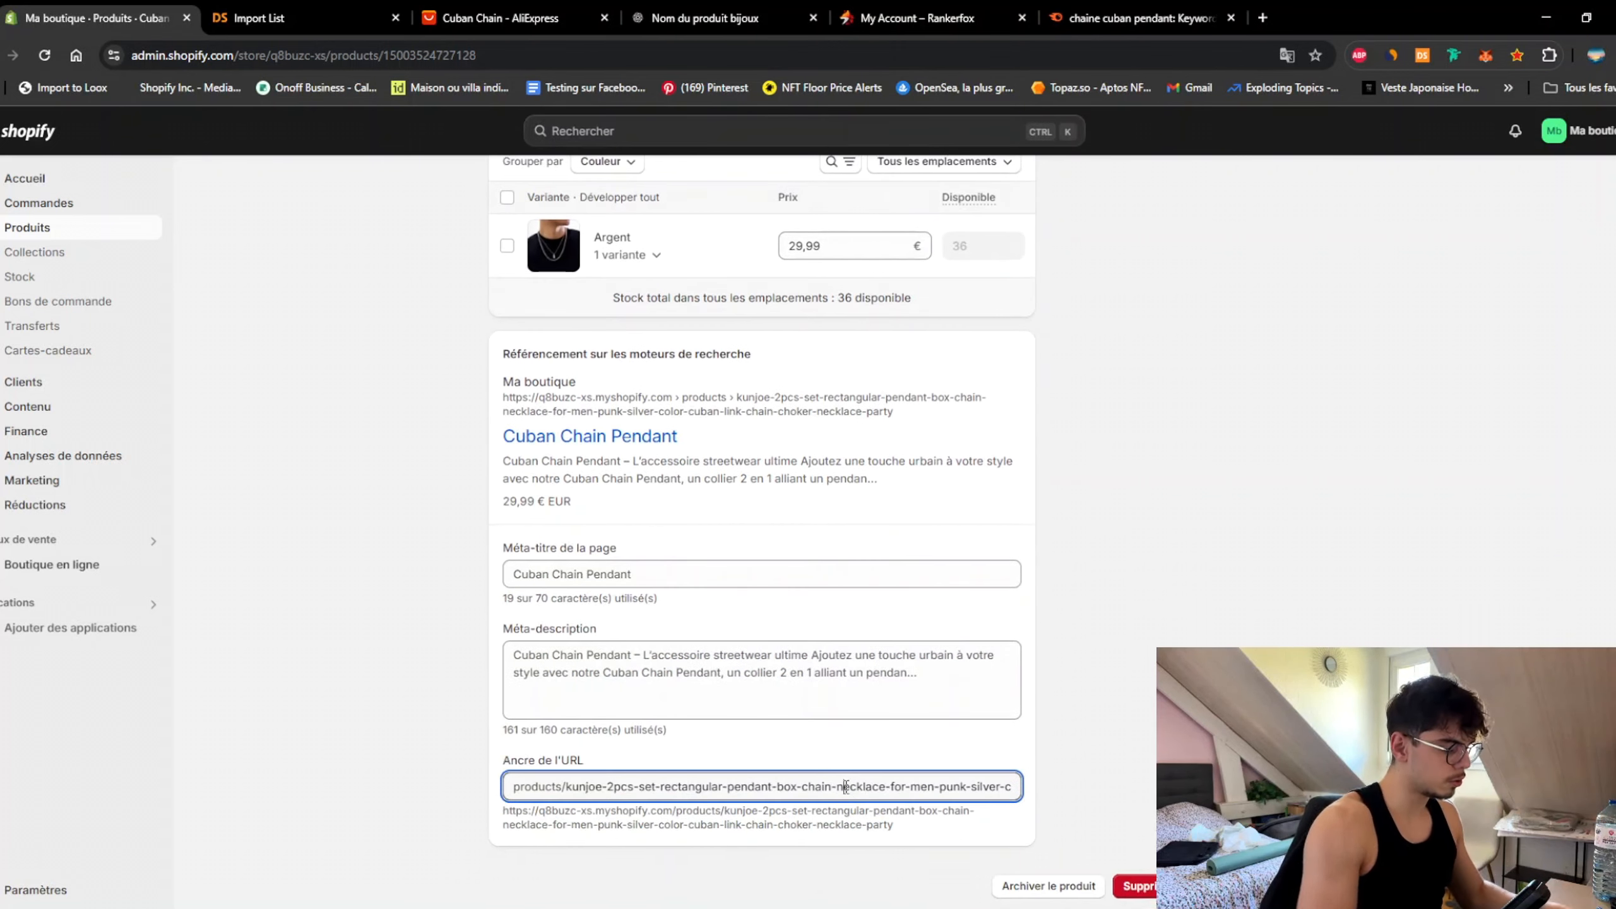
triple_click(659, 782)
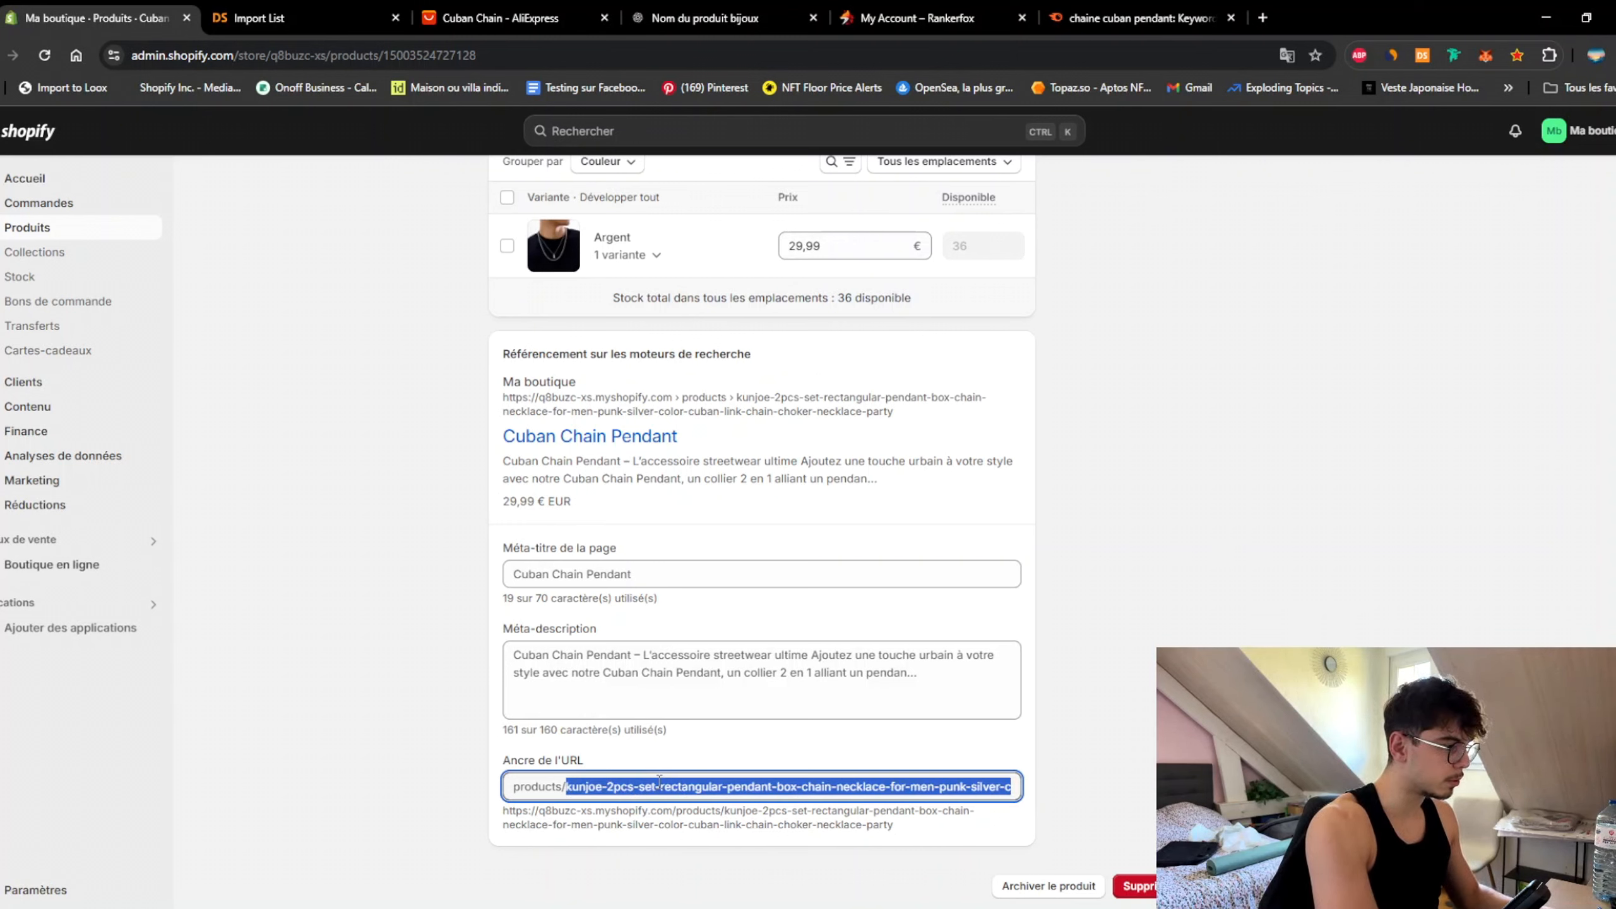
text(cuban-chain-pendant)
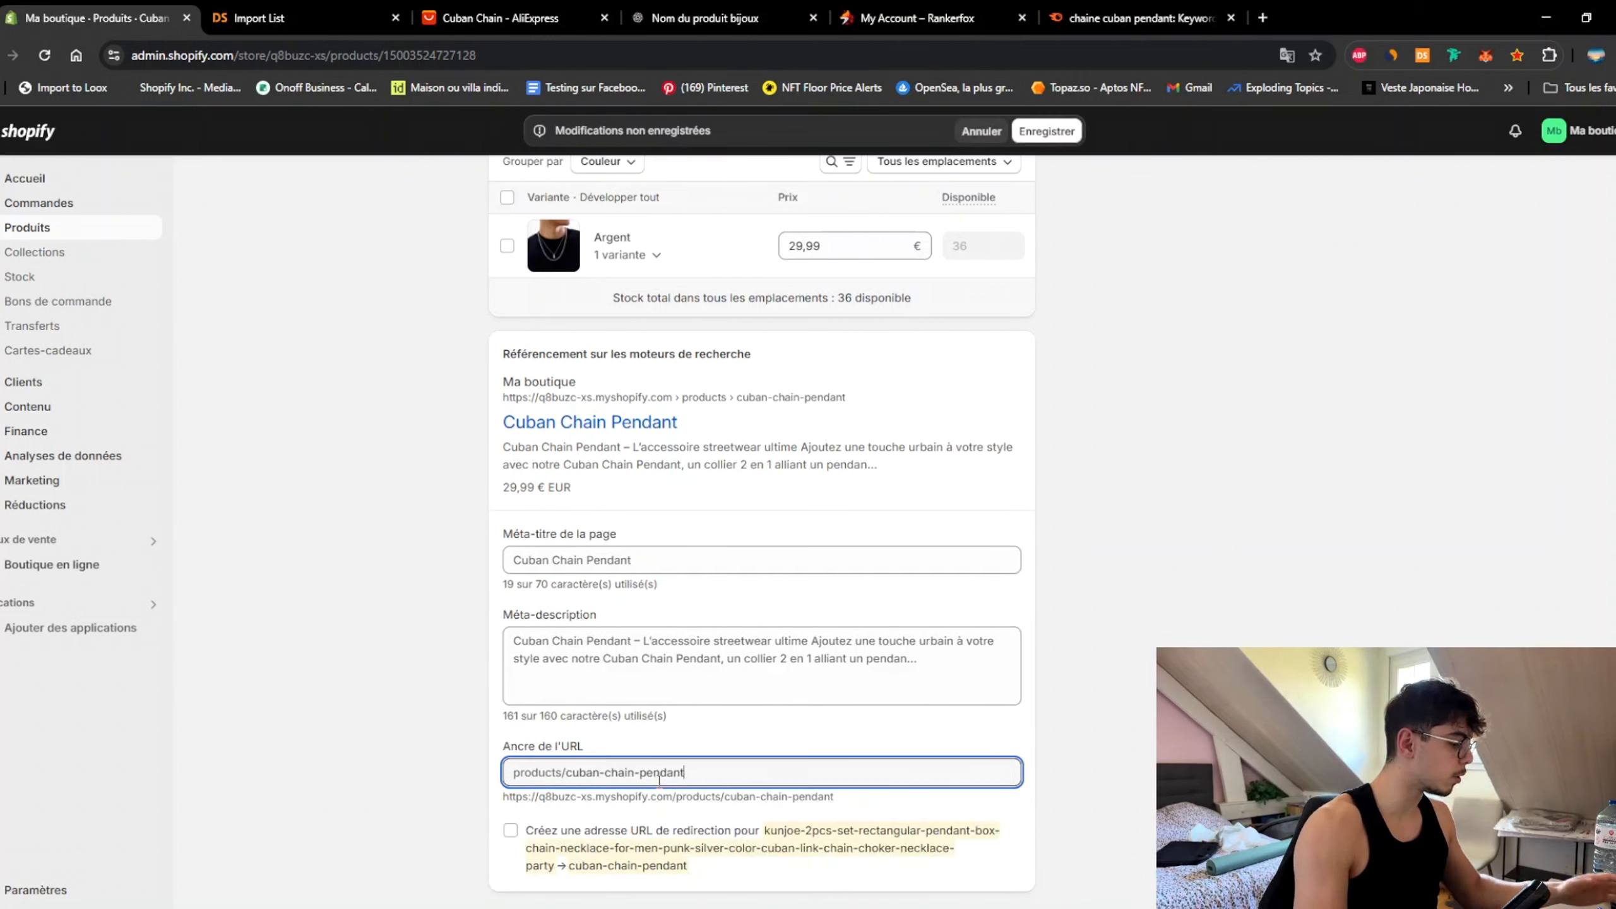
key(ctrl+s)
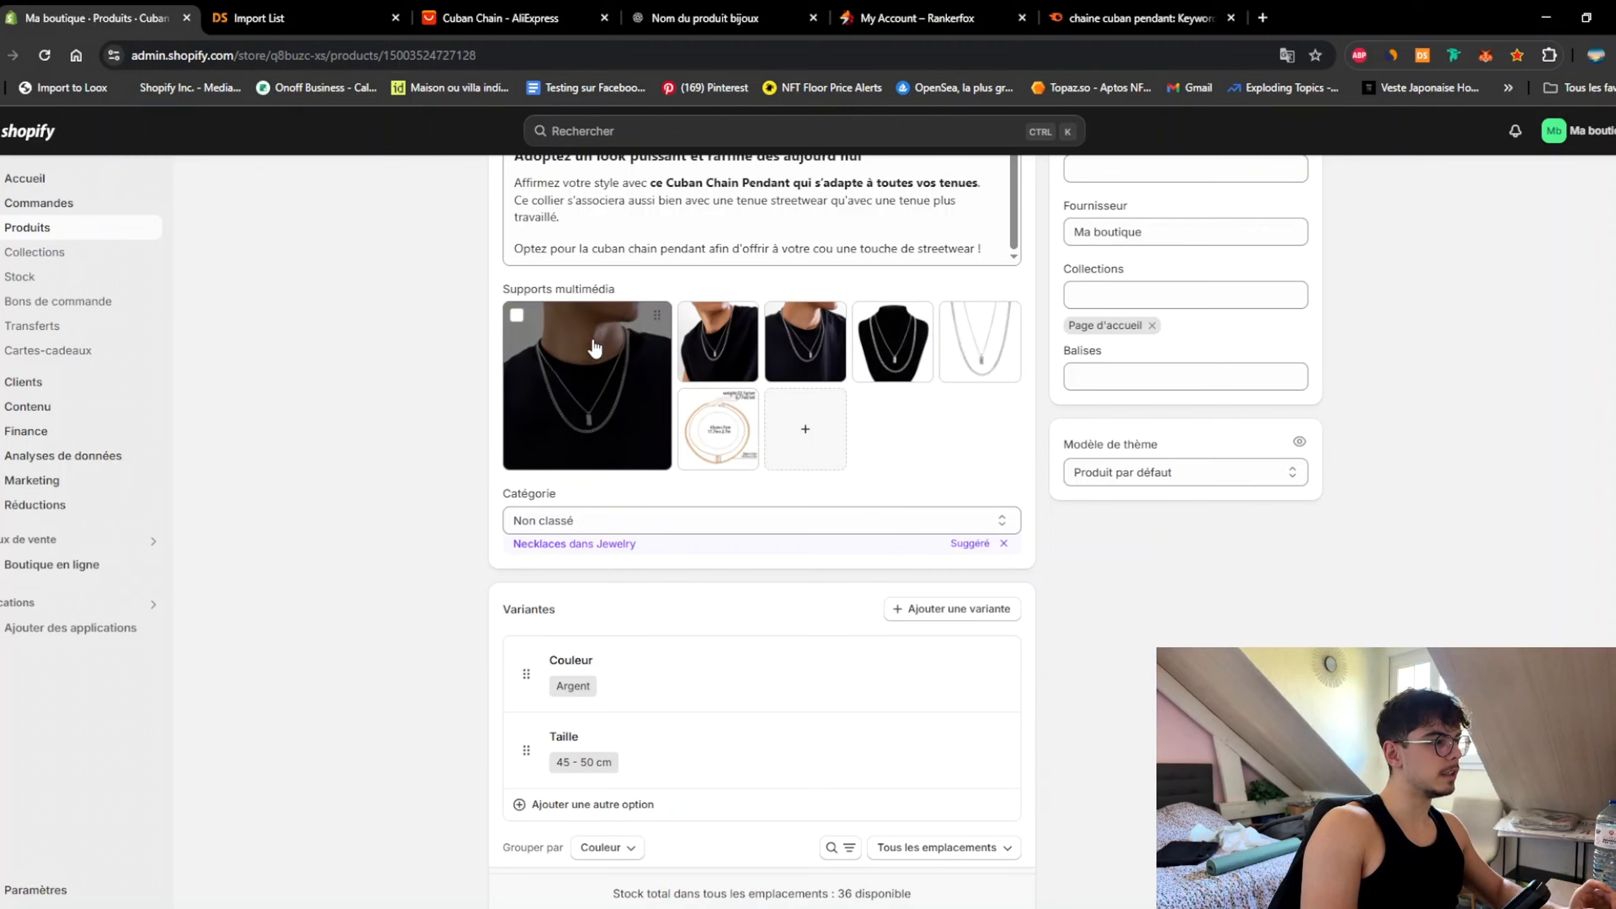
Step: Browse the pendant's media photos and download the mannequin and chain-only images
scroll(891, 712, up, 4)
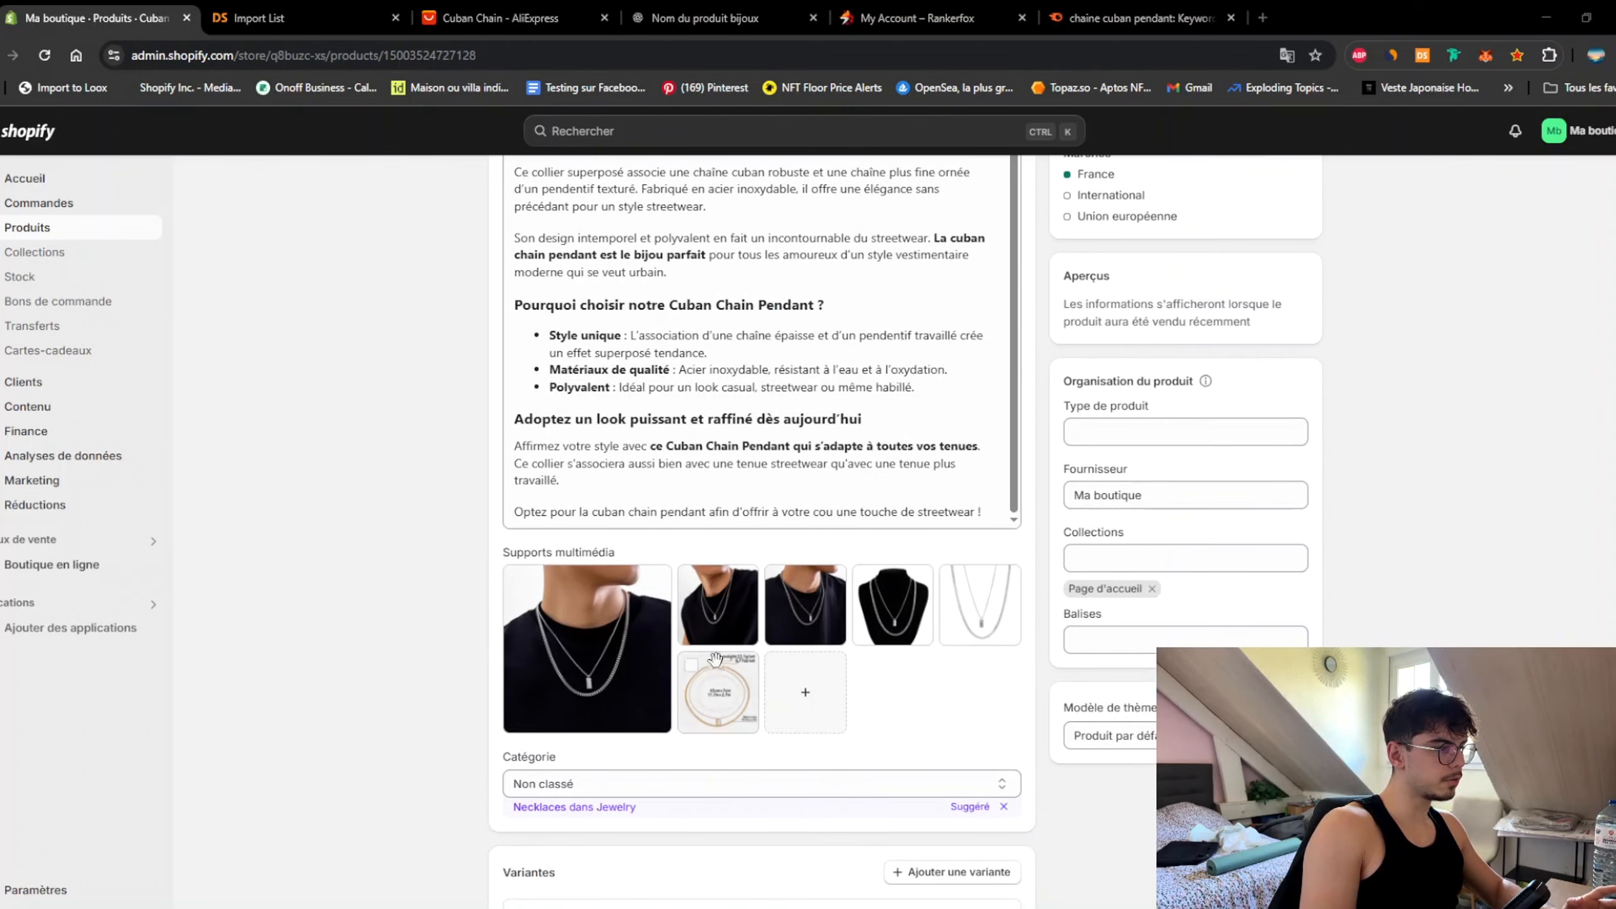
click(556, 633)
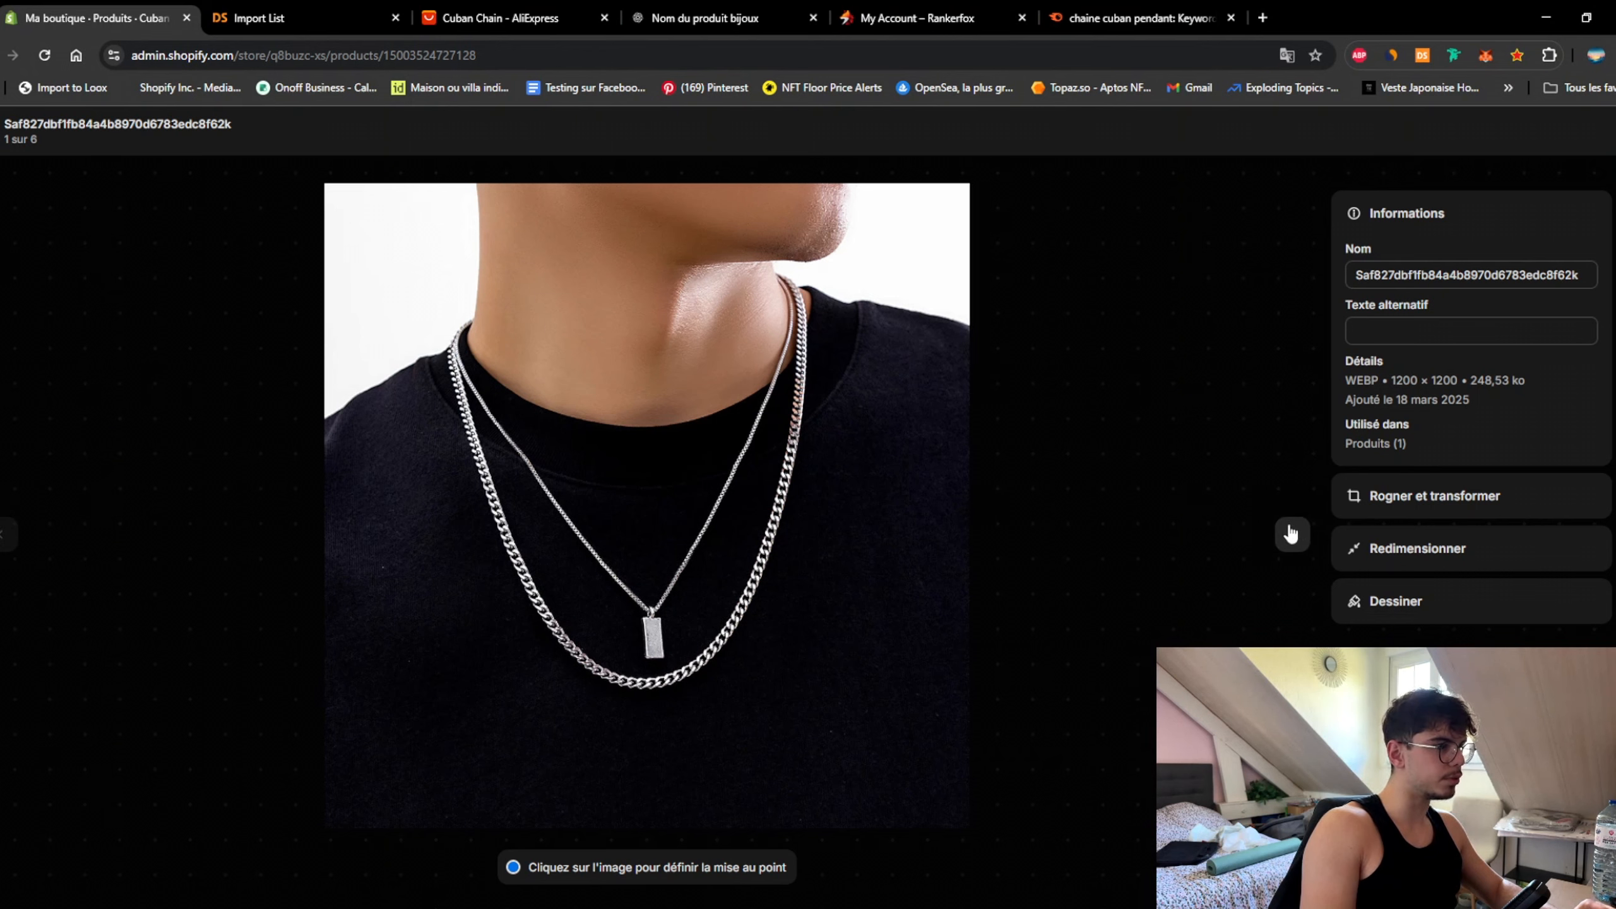
click(1291, 533)
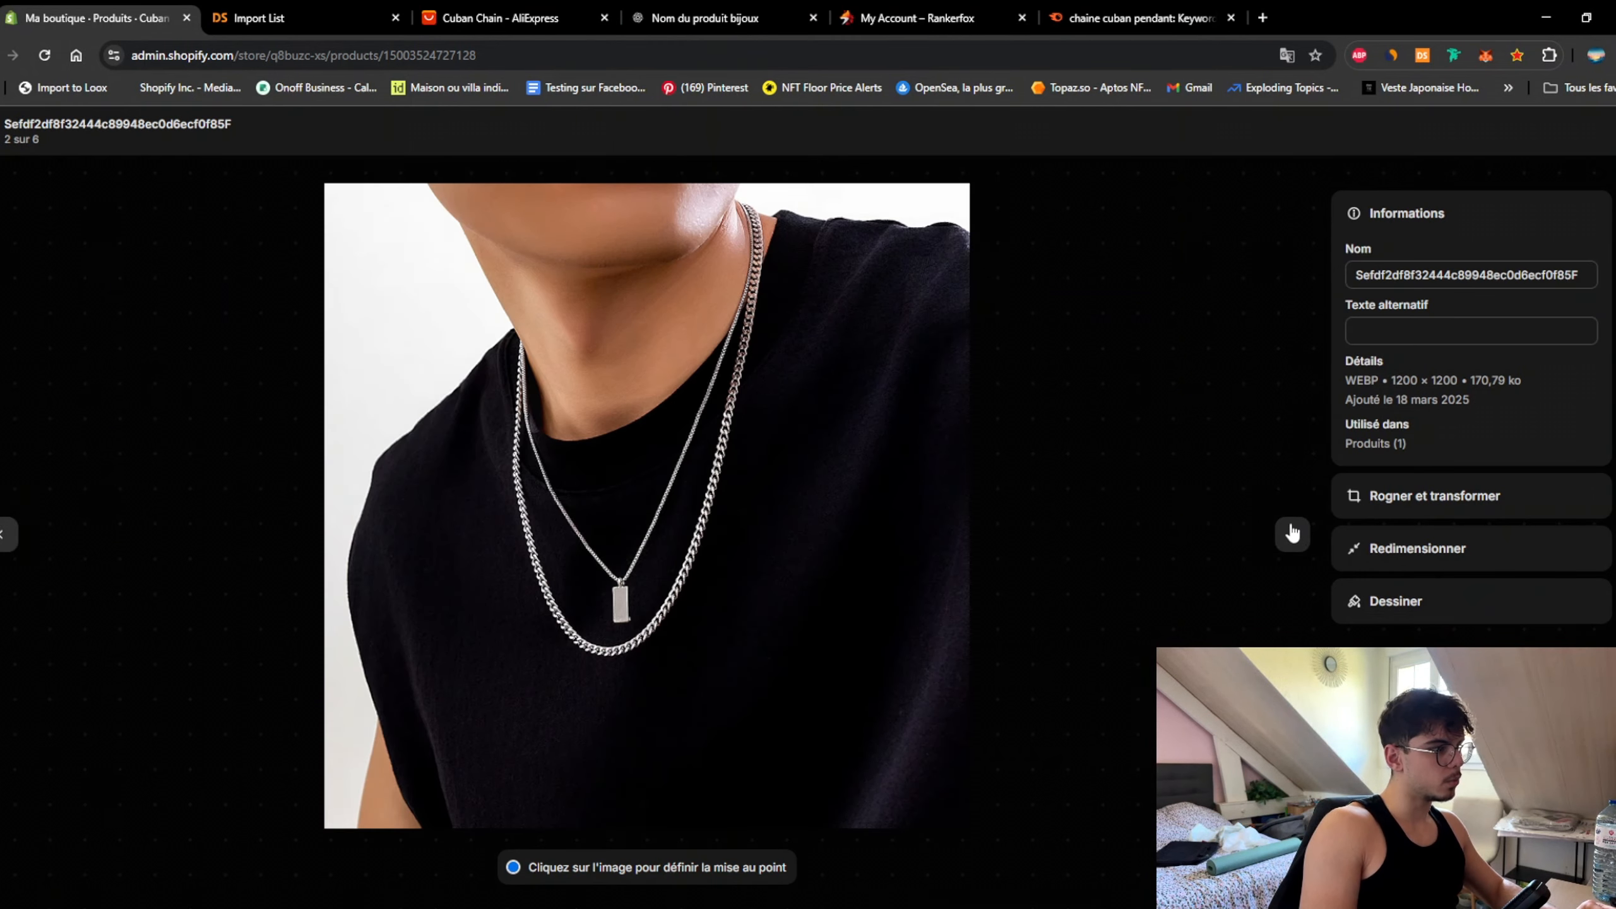
click(1292, 533)
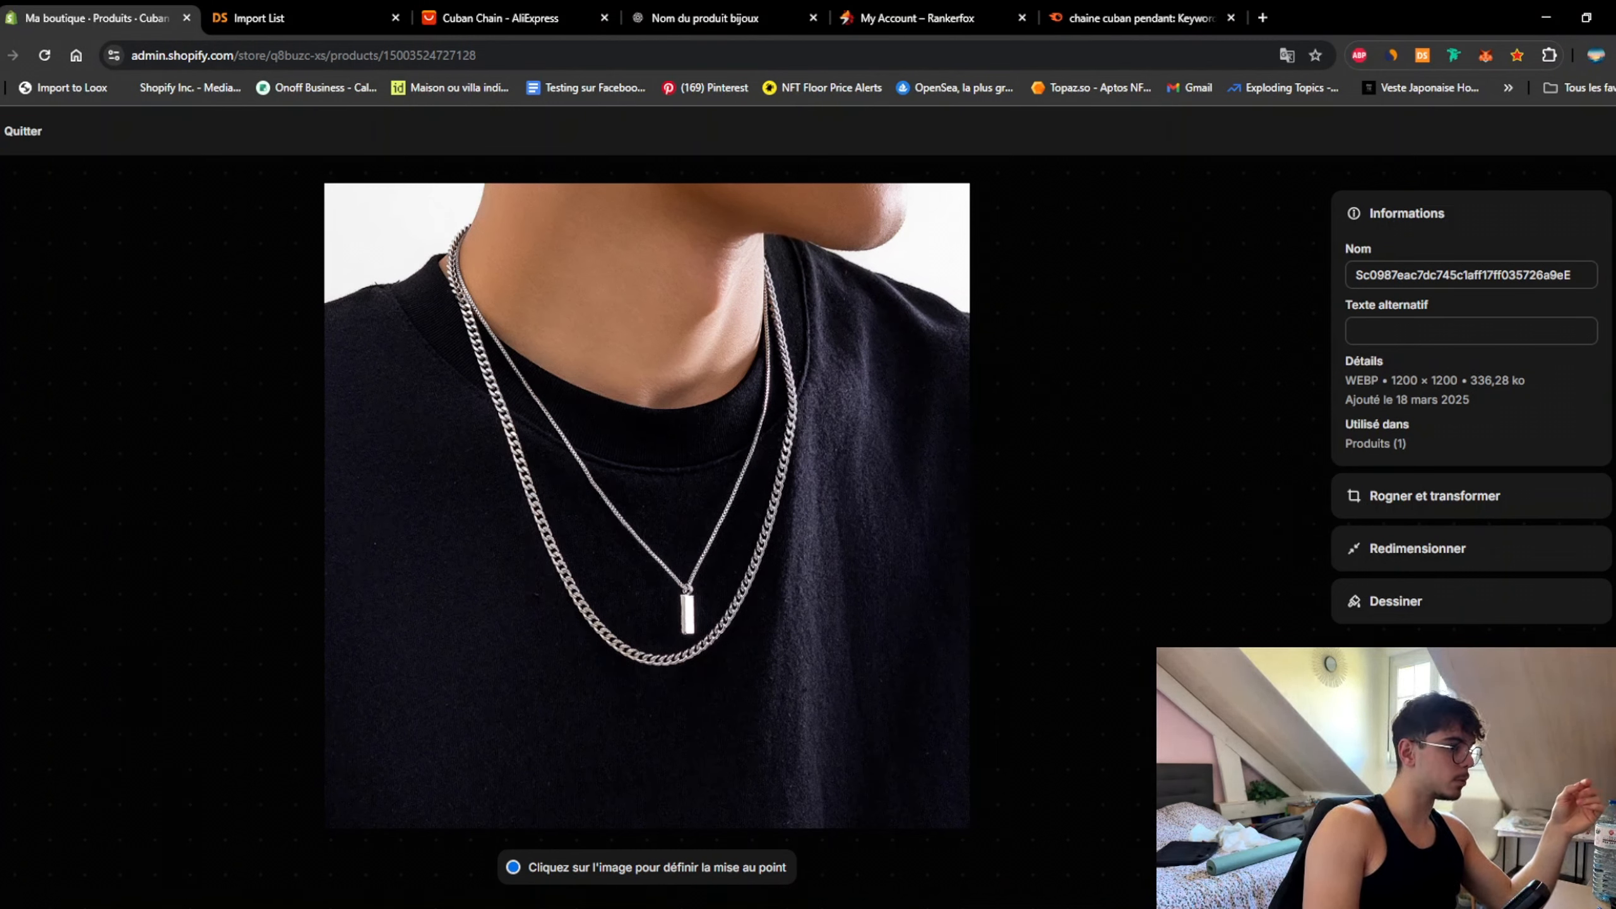
click(22, 131)
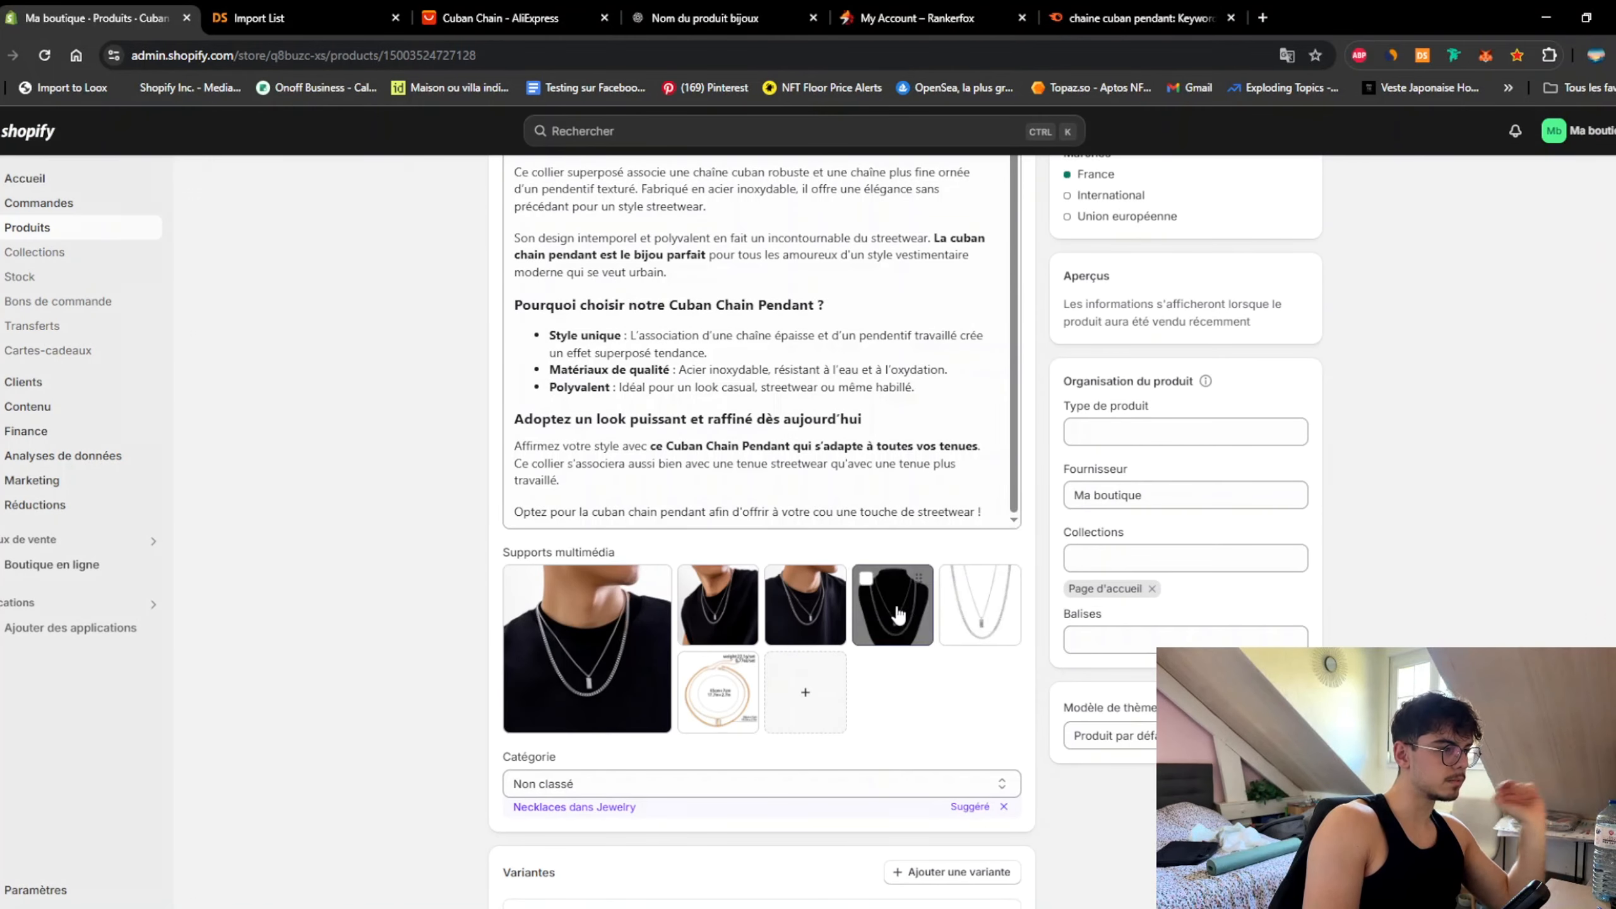
click(889, 636)
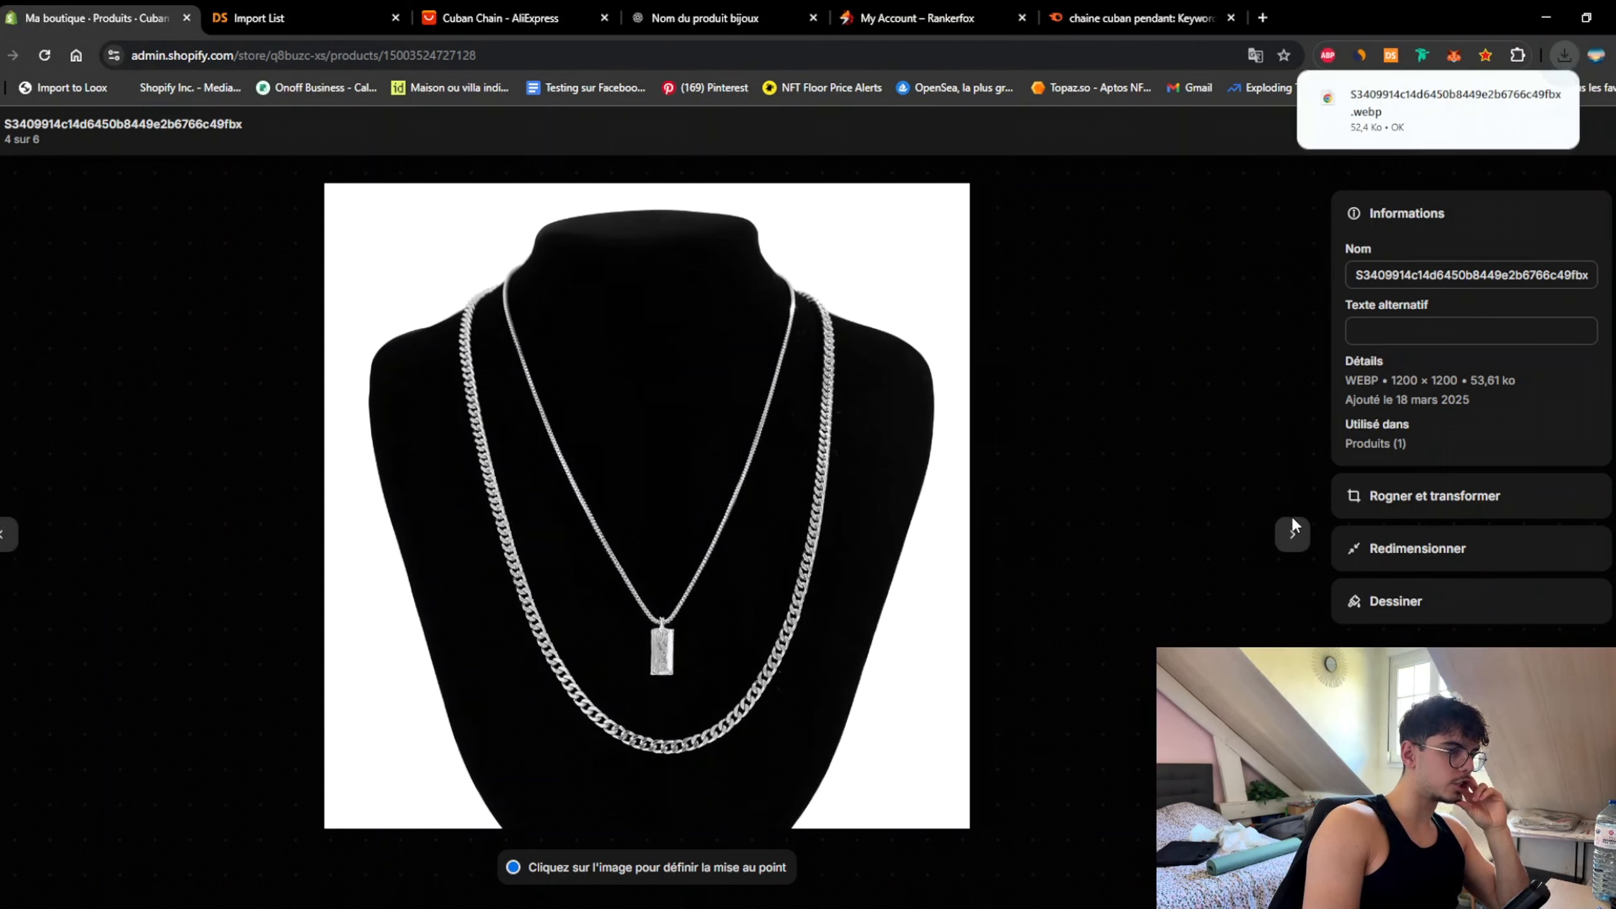
click(1296, 536)
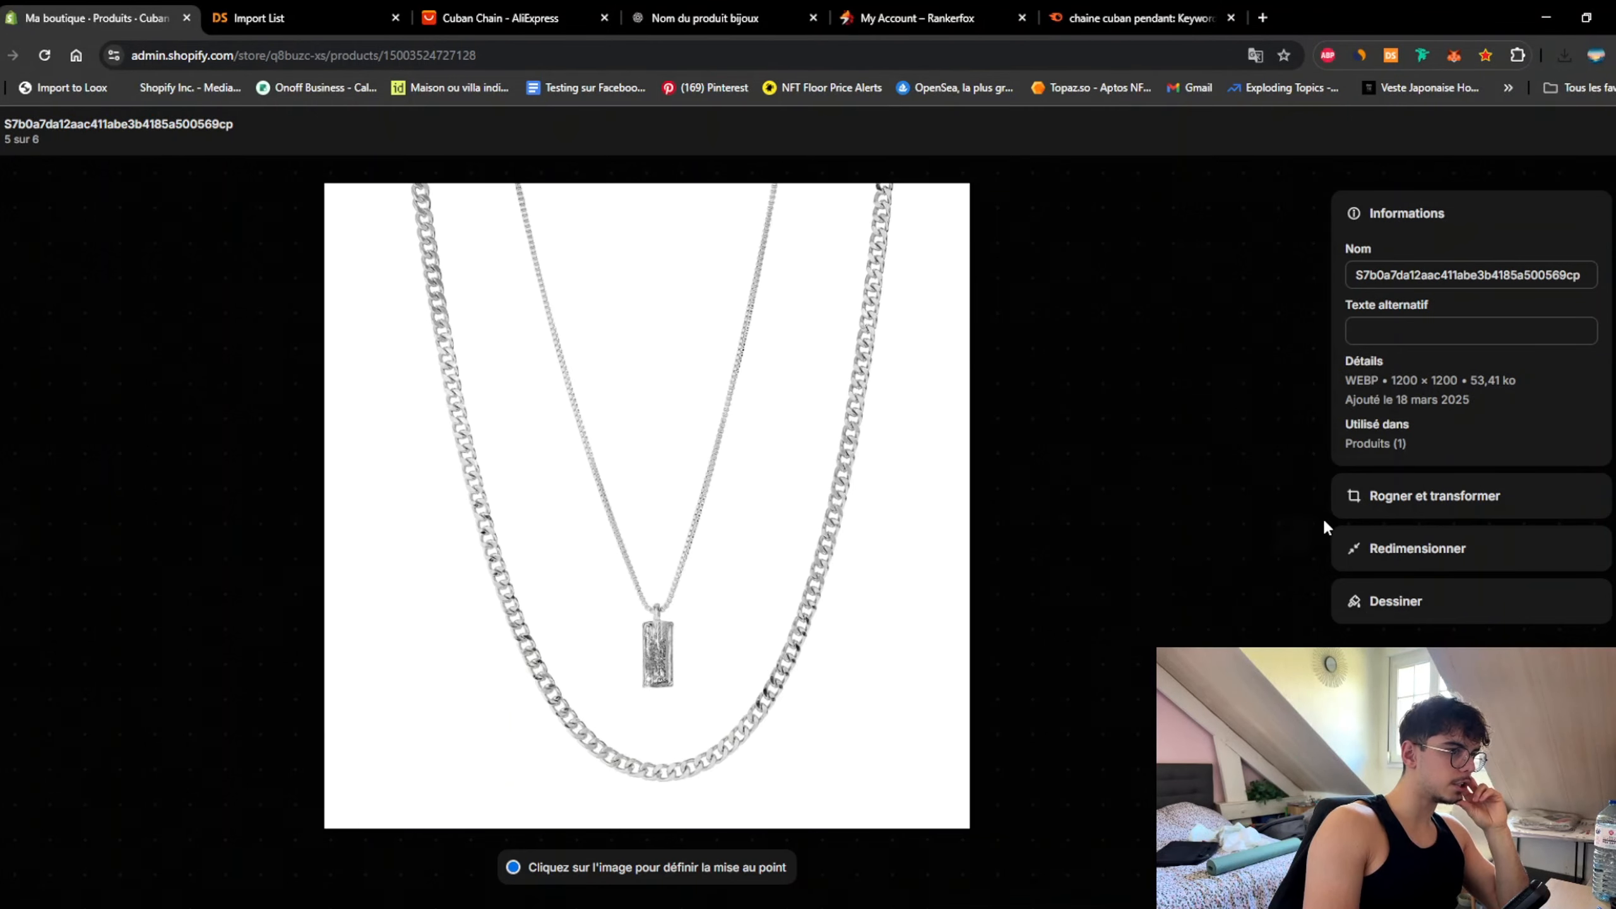
key(ctrl+Tab)
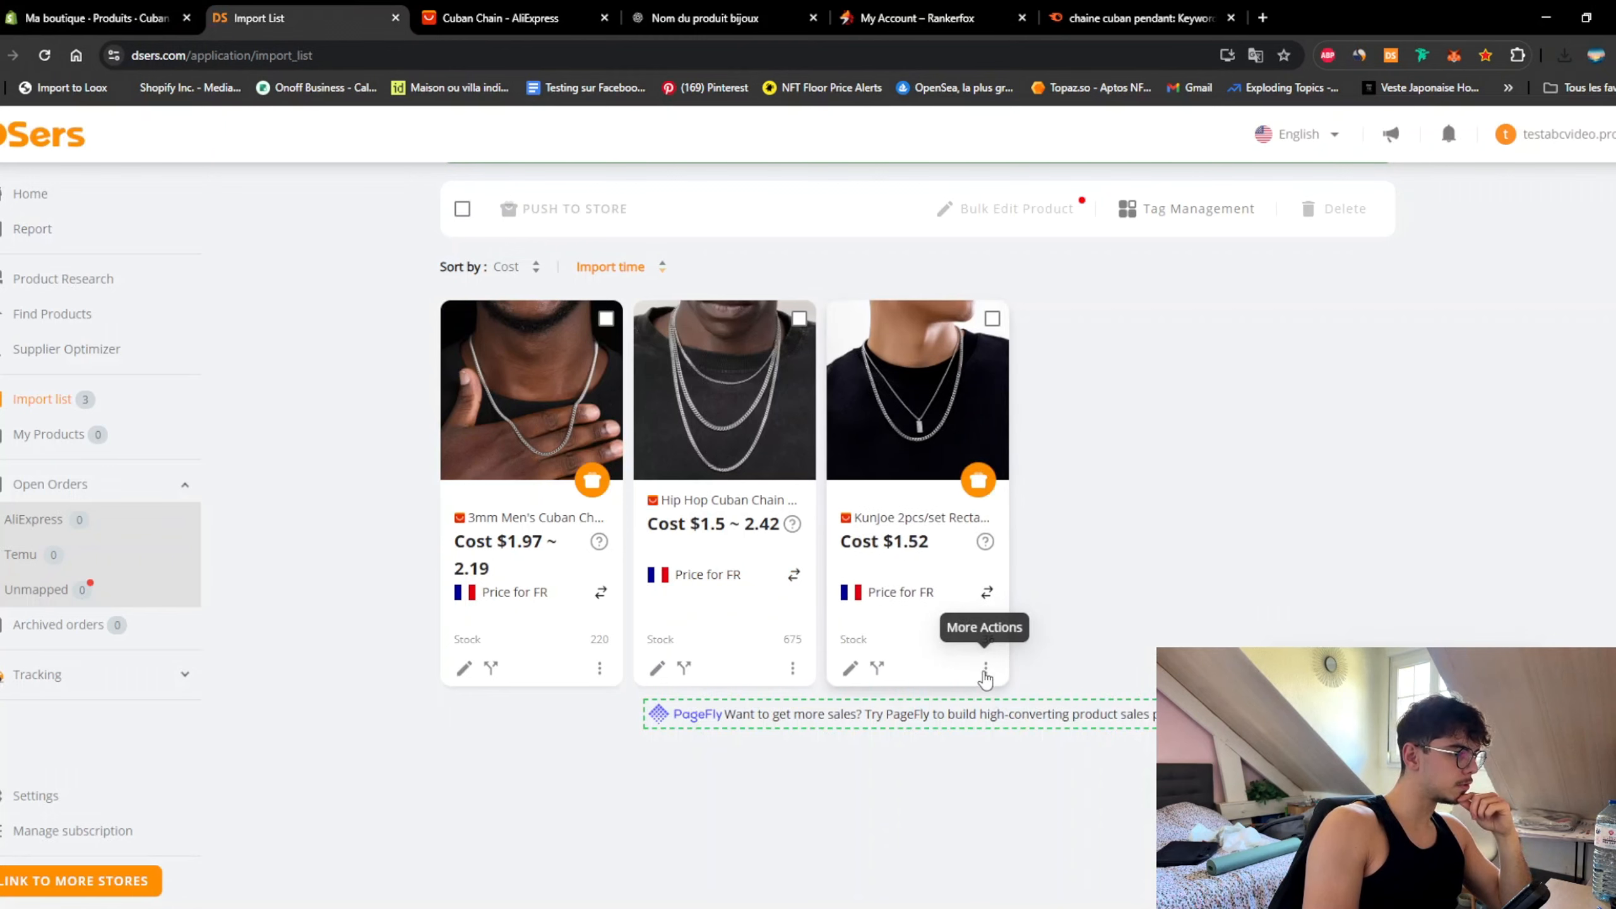
Step: Open the Kunjoe pendant's product detail editor on its supplier Images
click(985, 670)
click(894, 625)
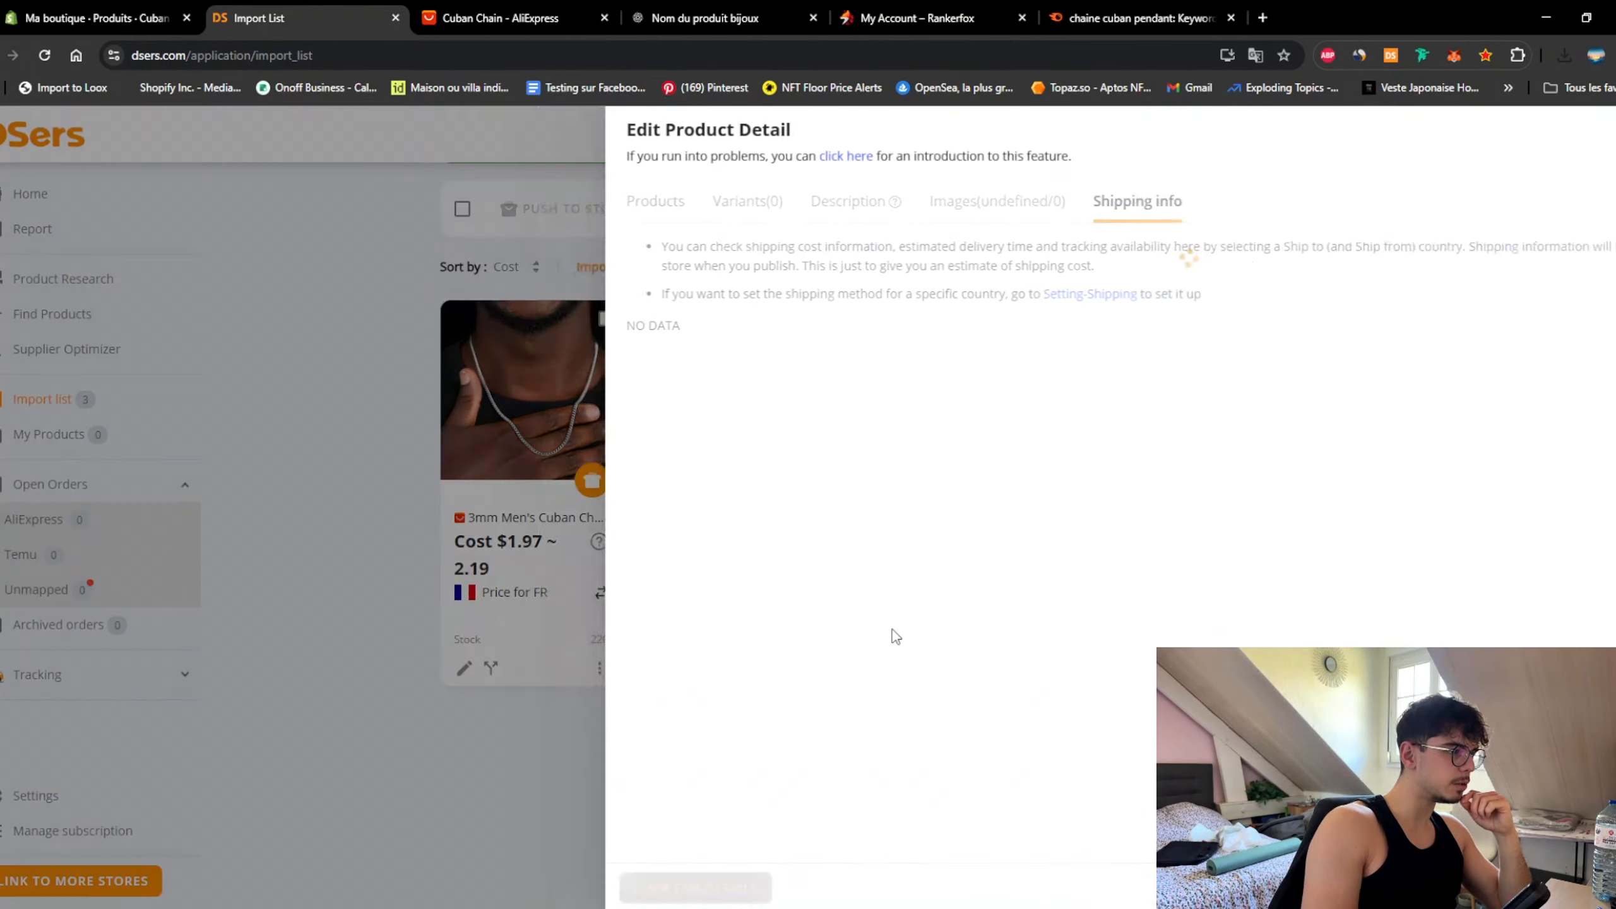
click(847, 203)
scroll(1279, 561, down, 3)
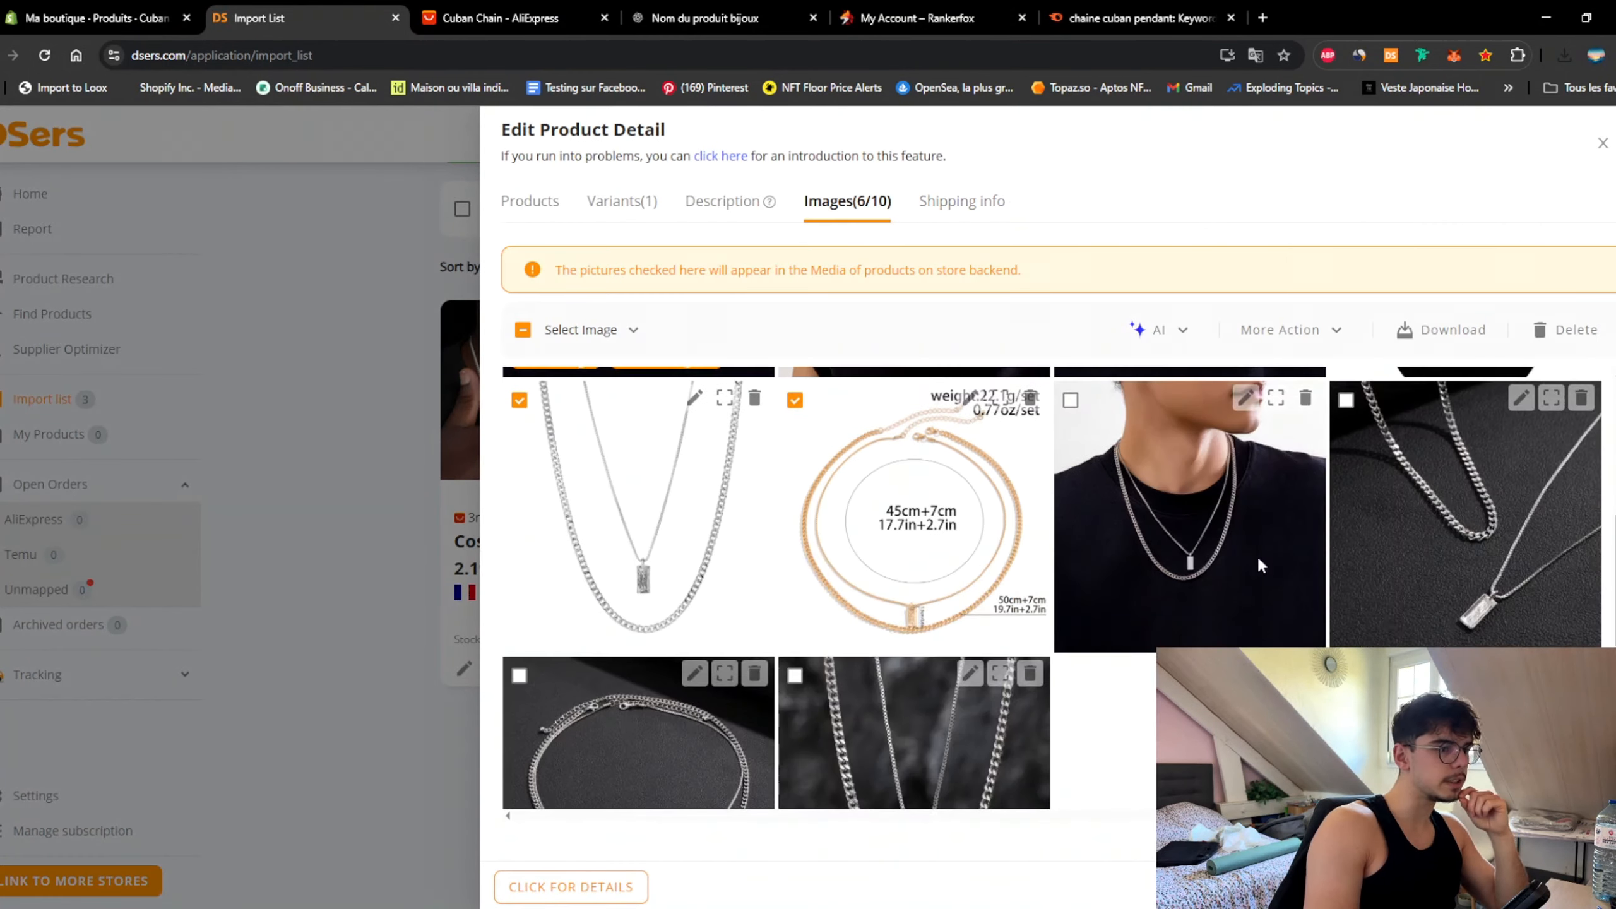
scroll(1203, 623, up, 3)
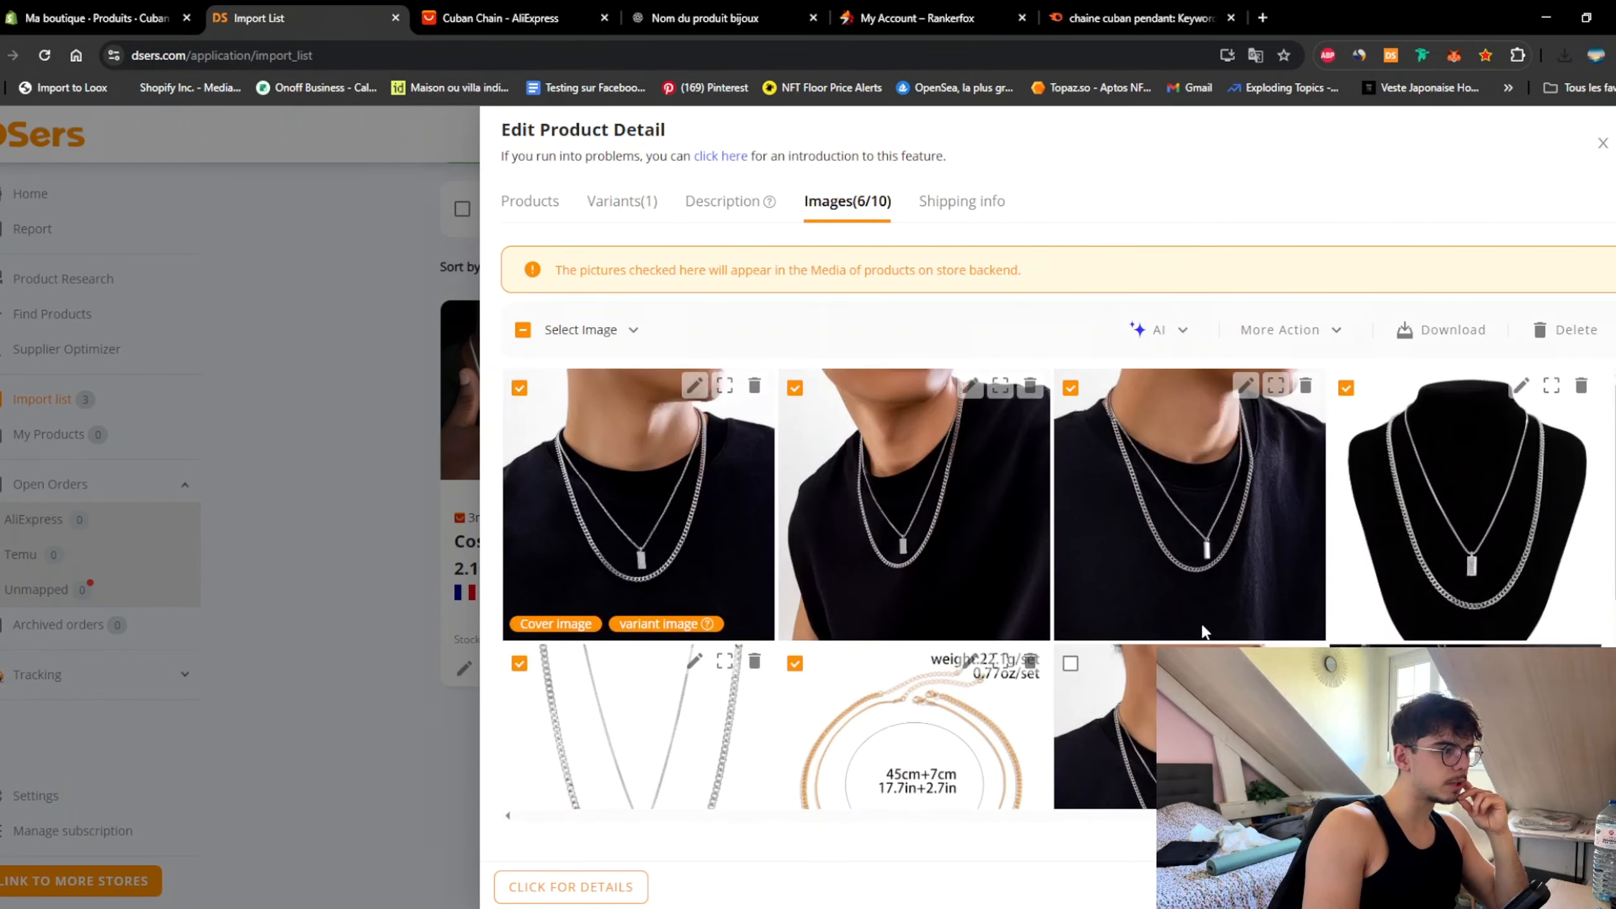
scroll(1218, 629, down, 4)
Step: Save two of the supplier chain photos to the computer as JPG files
right_click(615, 699)
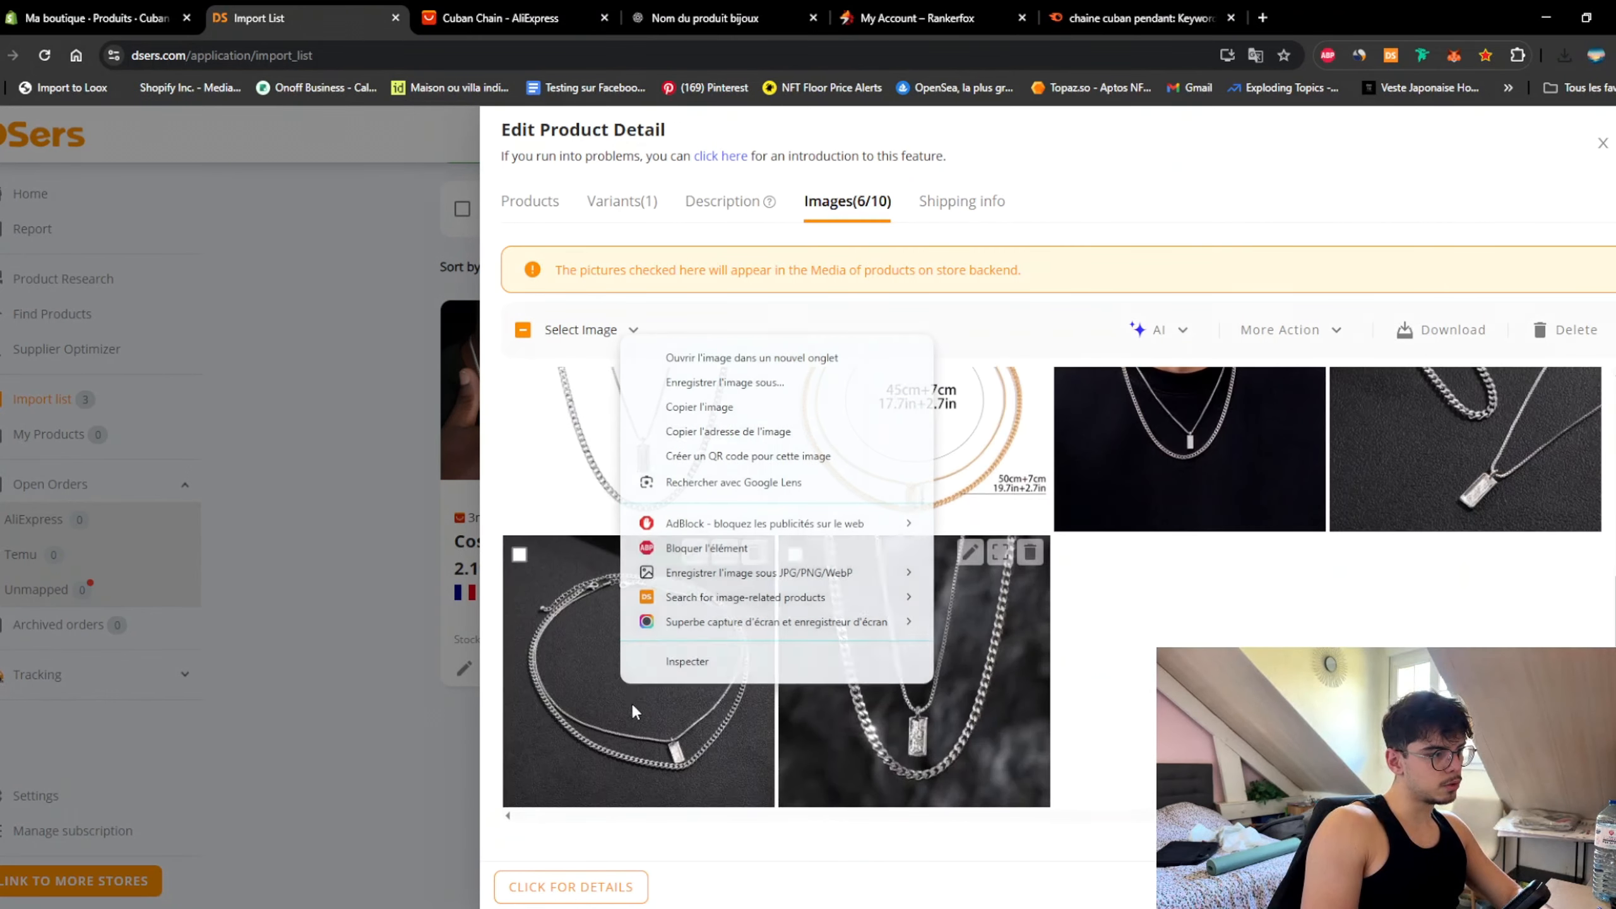
mouse_move(891, 567)
click(1026, 593)
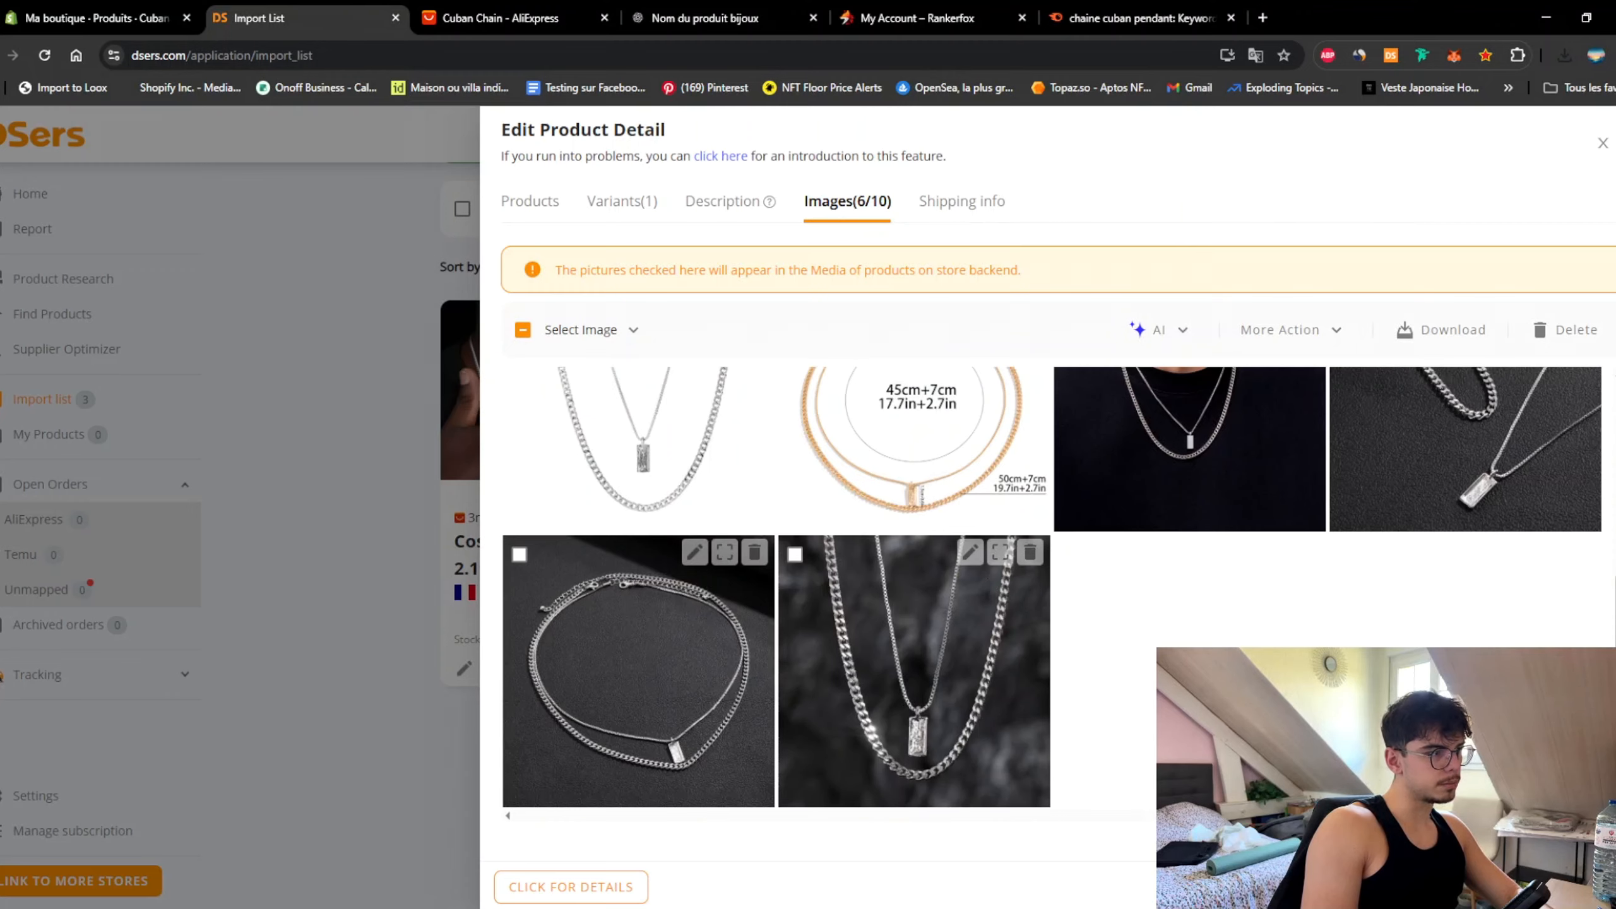
key(Return)
scroll(1050, 589, up, 3)
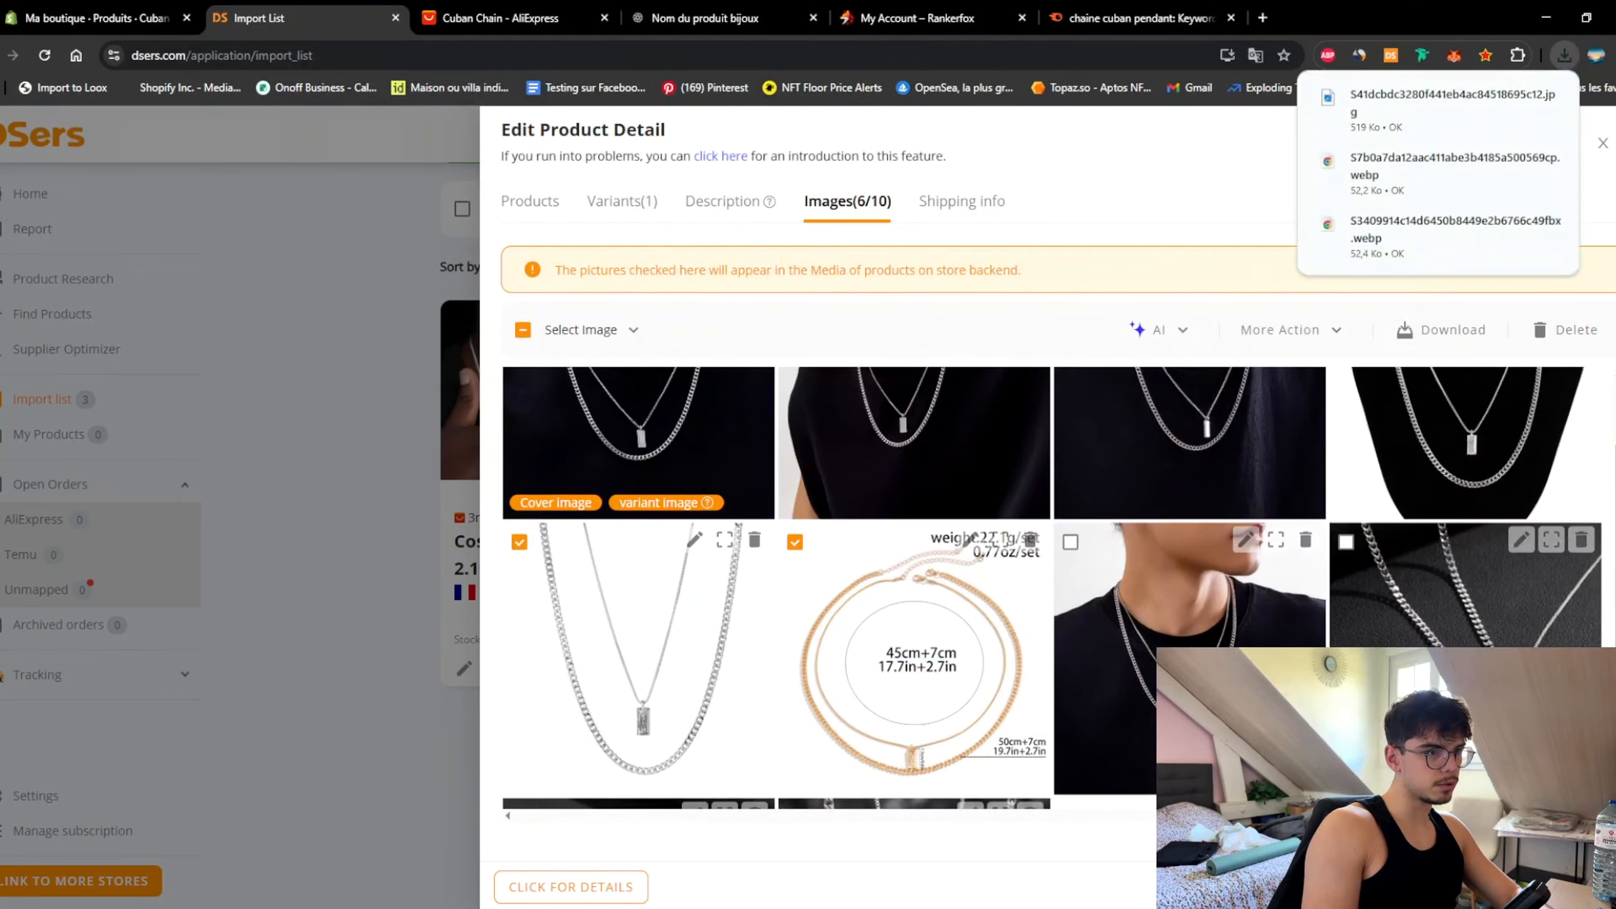
right_click(1064, 666)
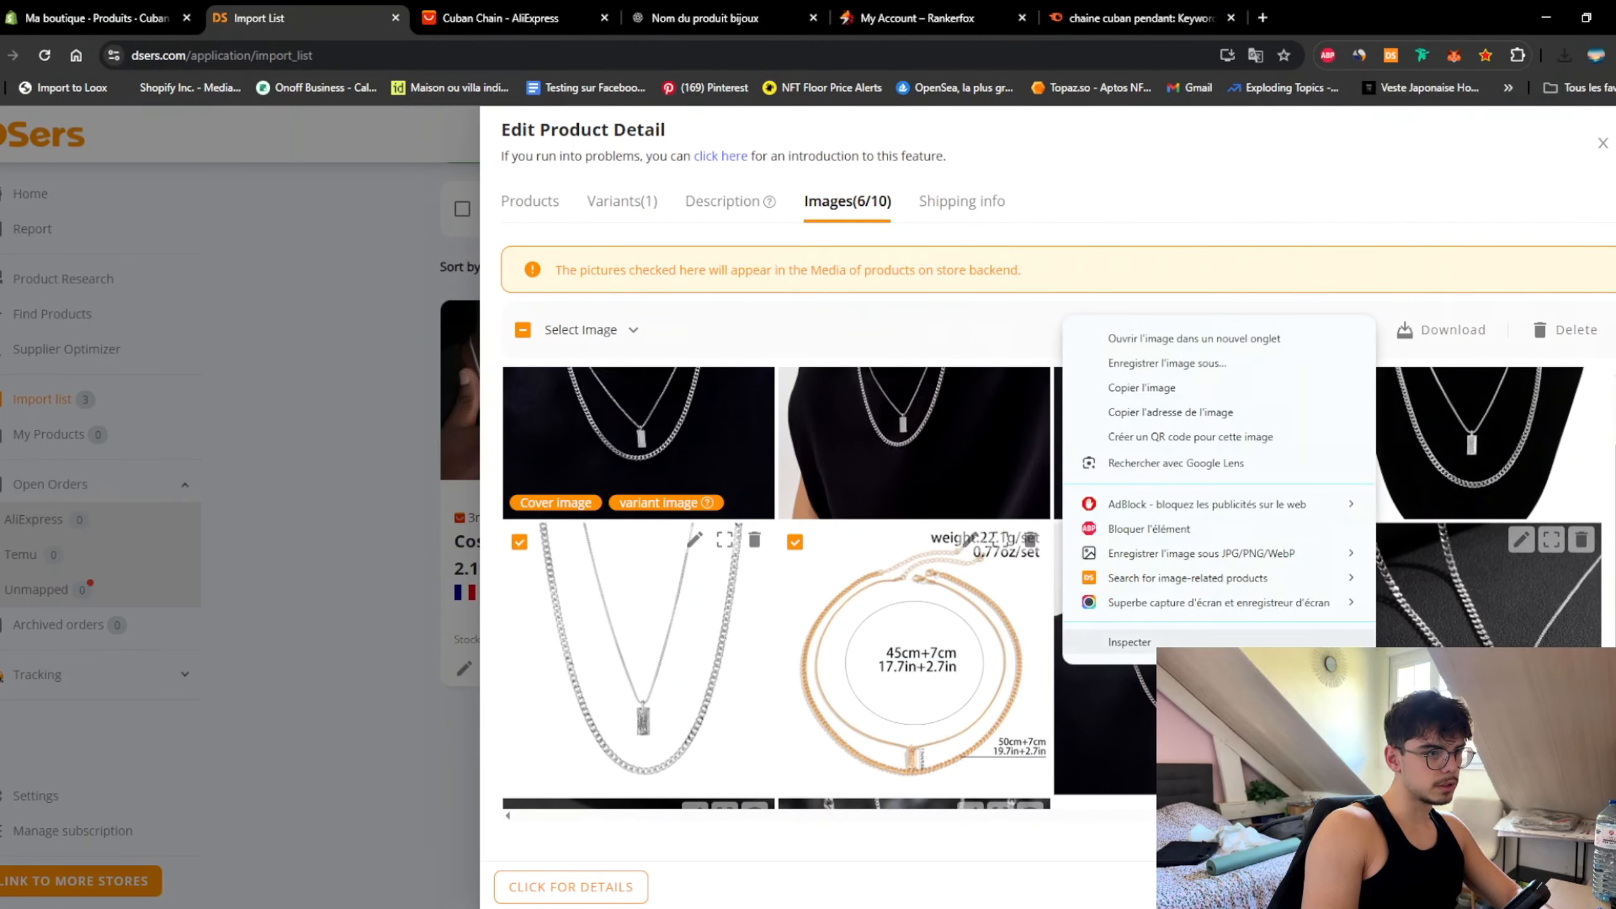
mouse_move(1196, 553)
click(1483, 577)
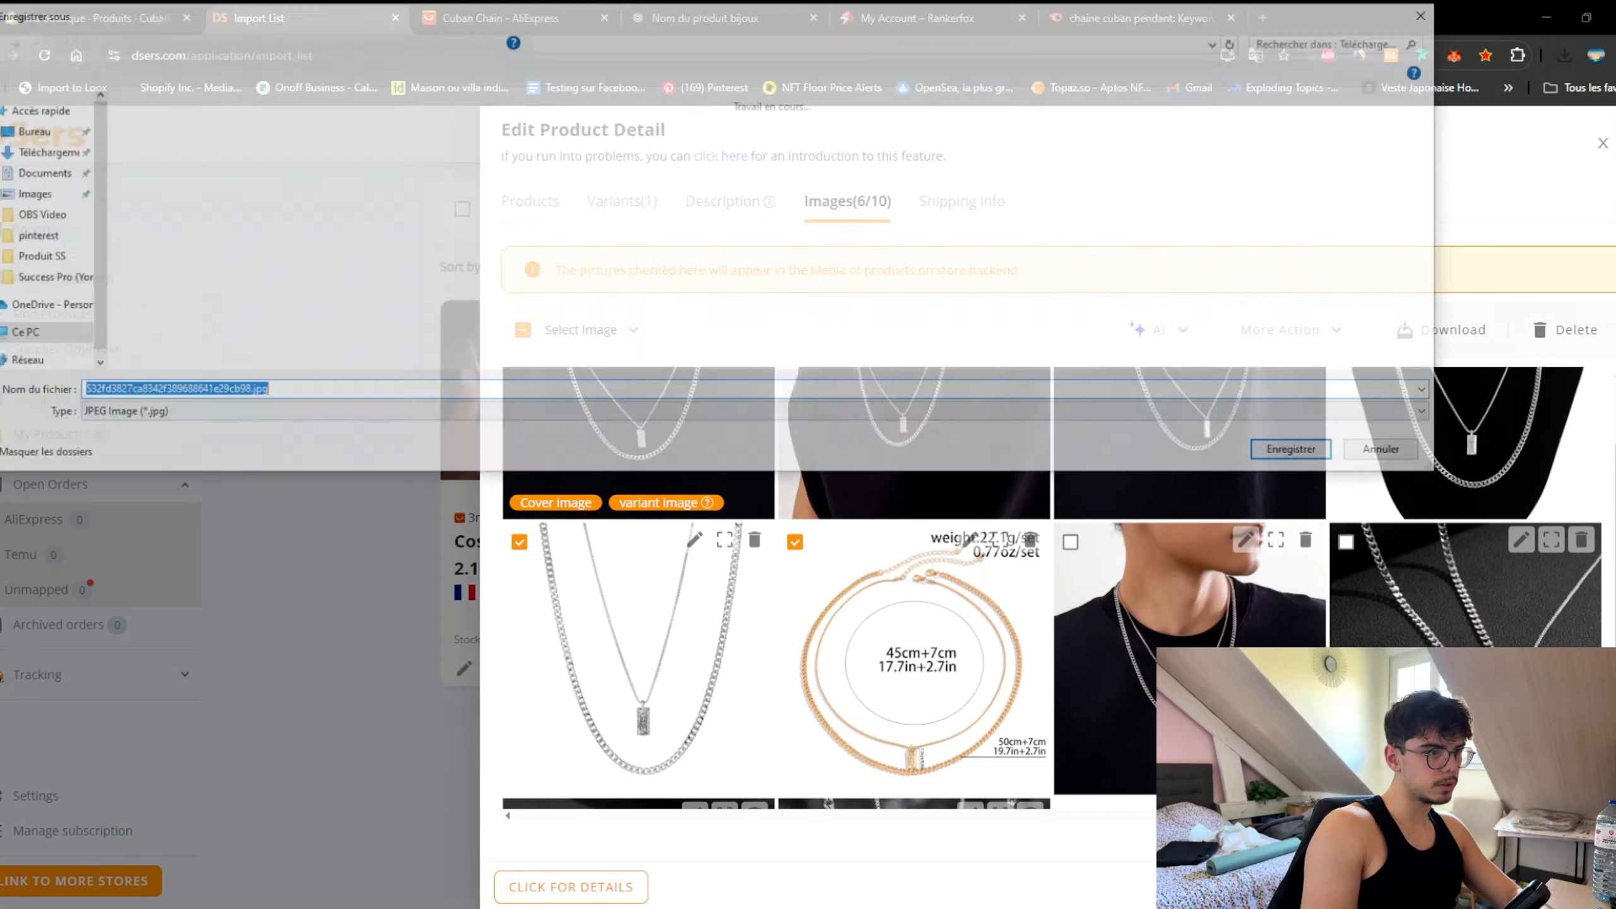
key(Return)
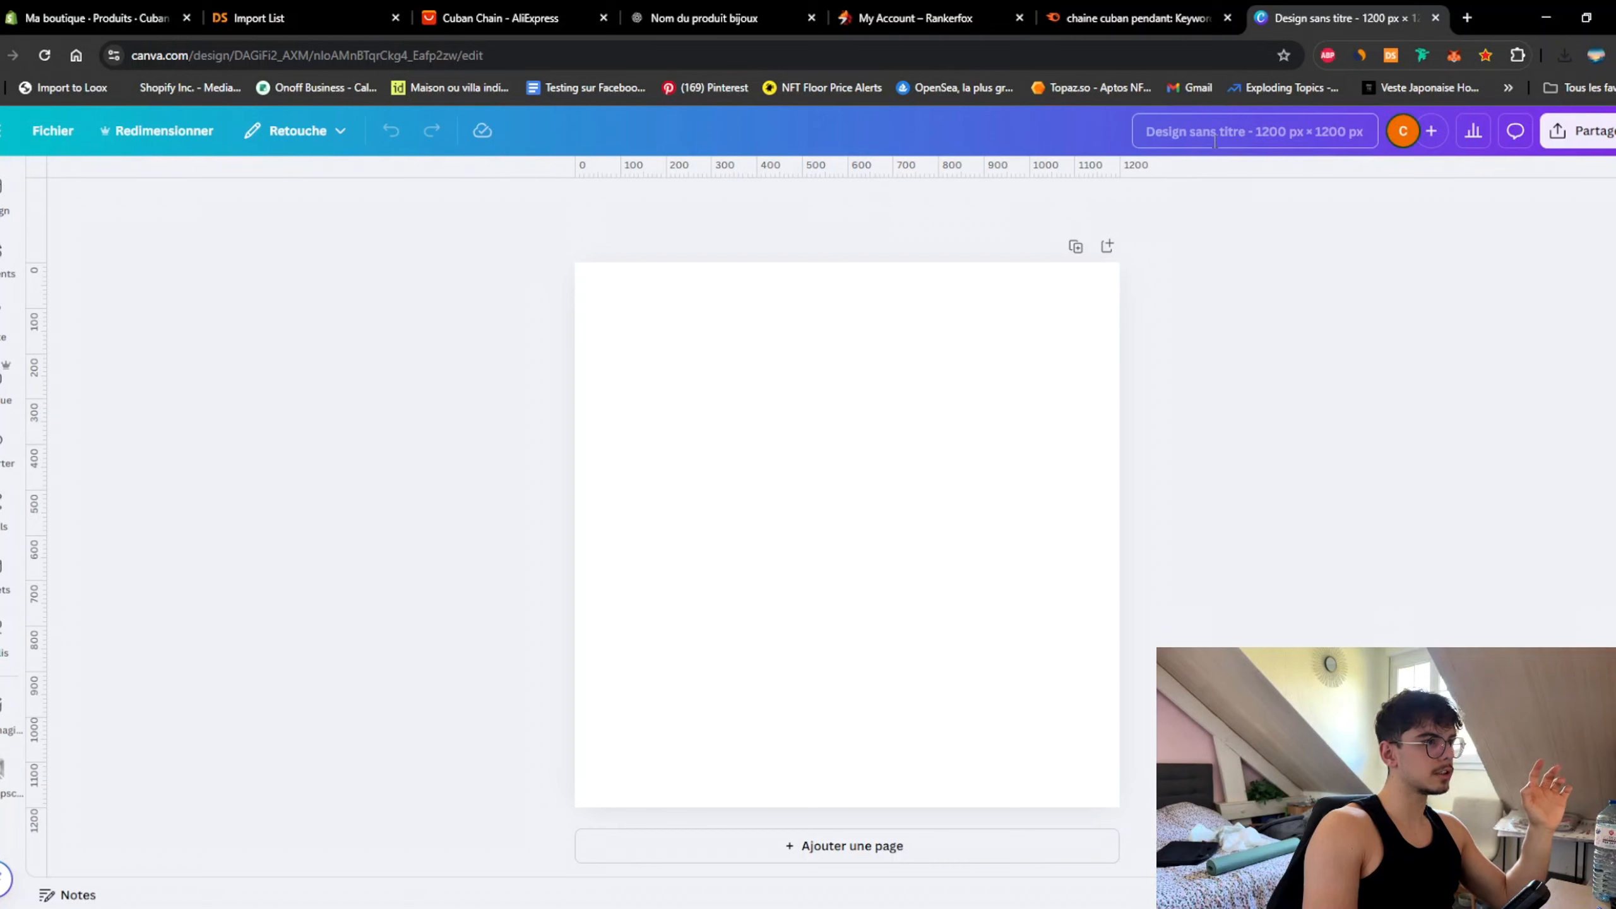
Step: Name the Canva design 'Cuban Chain Pendant' from the copied Shopify title and show the uploaded photos
click(60, 17)
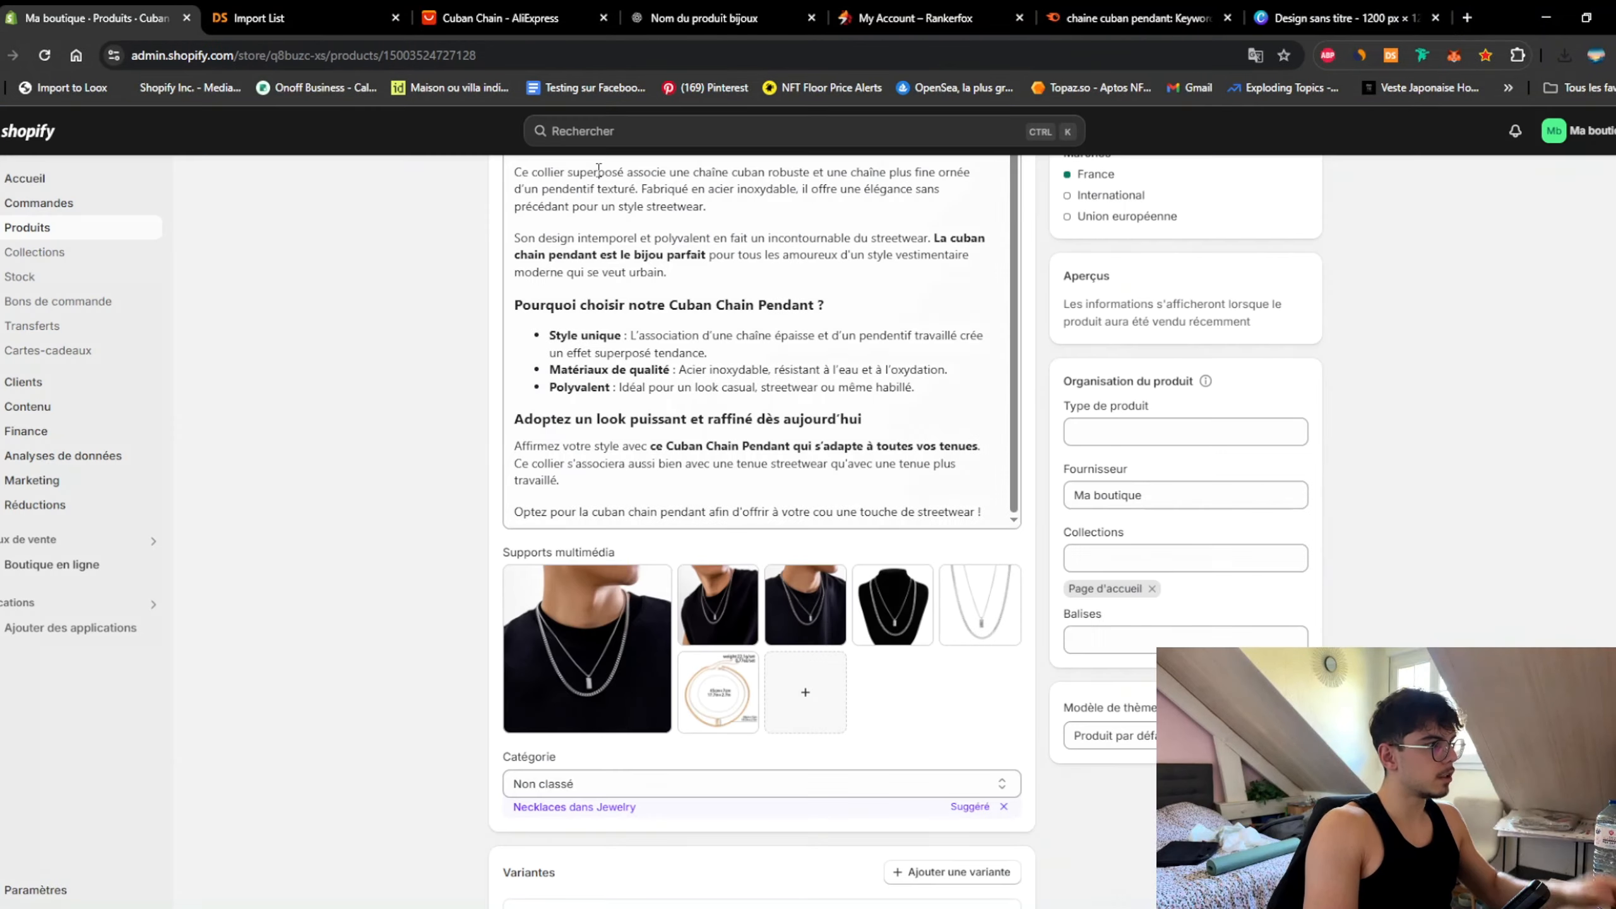
scroll(598, 168, up, 4)
click(711, 270)
key(ctrl+a)
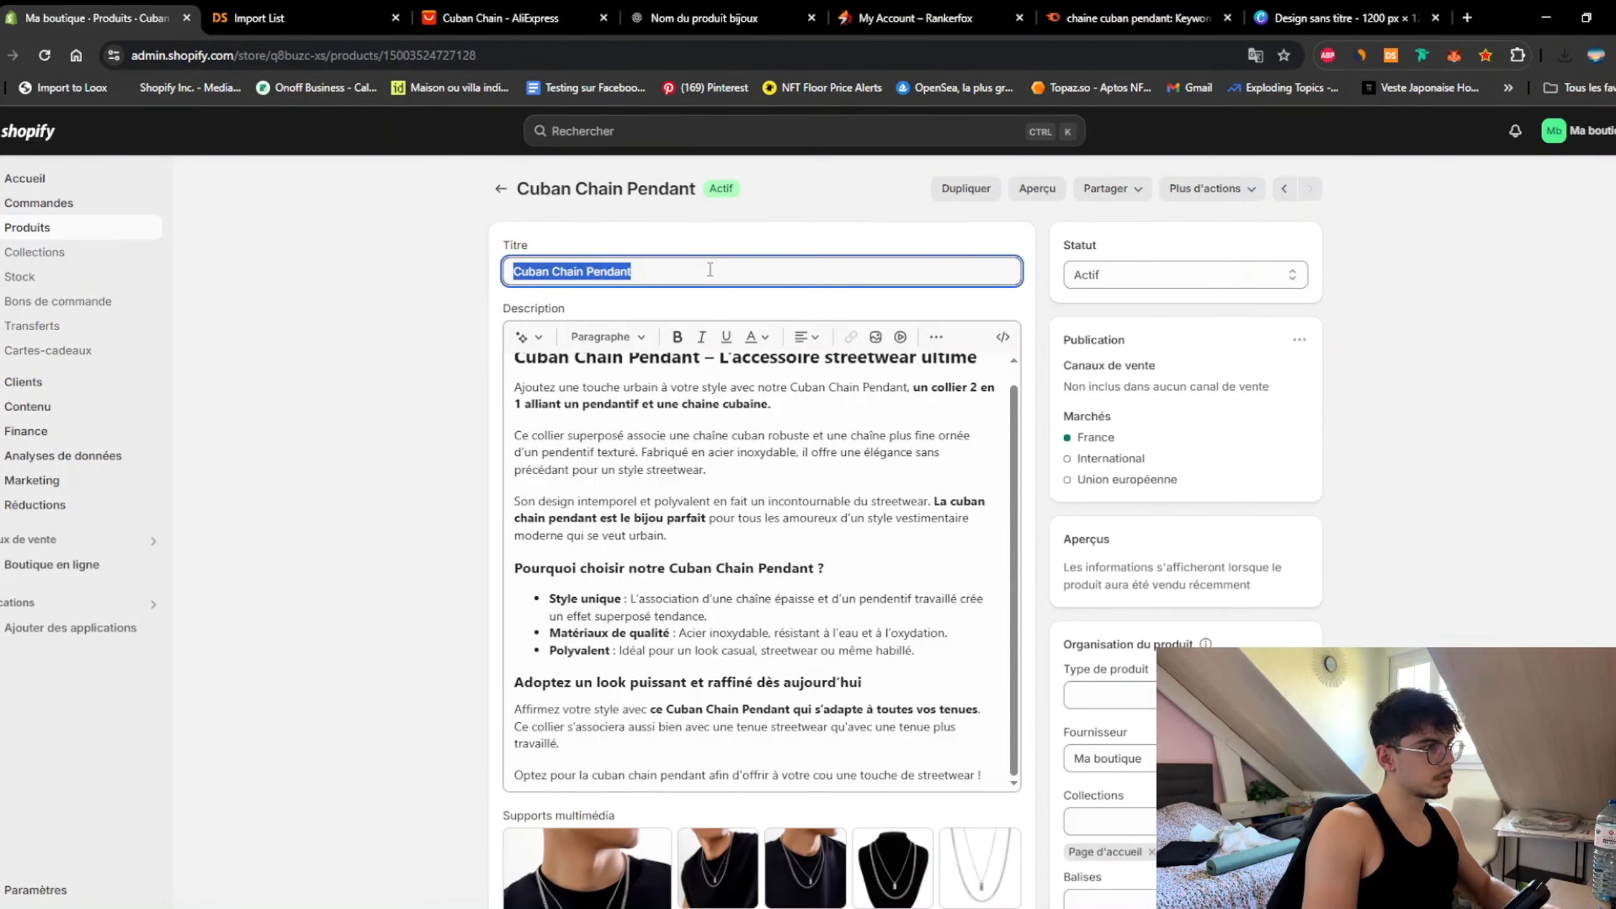
key(ctrl+c)
click(1257, 19)
click(1285, 131)
key(ctrl+v)
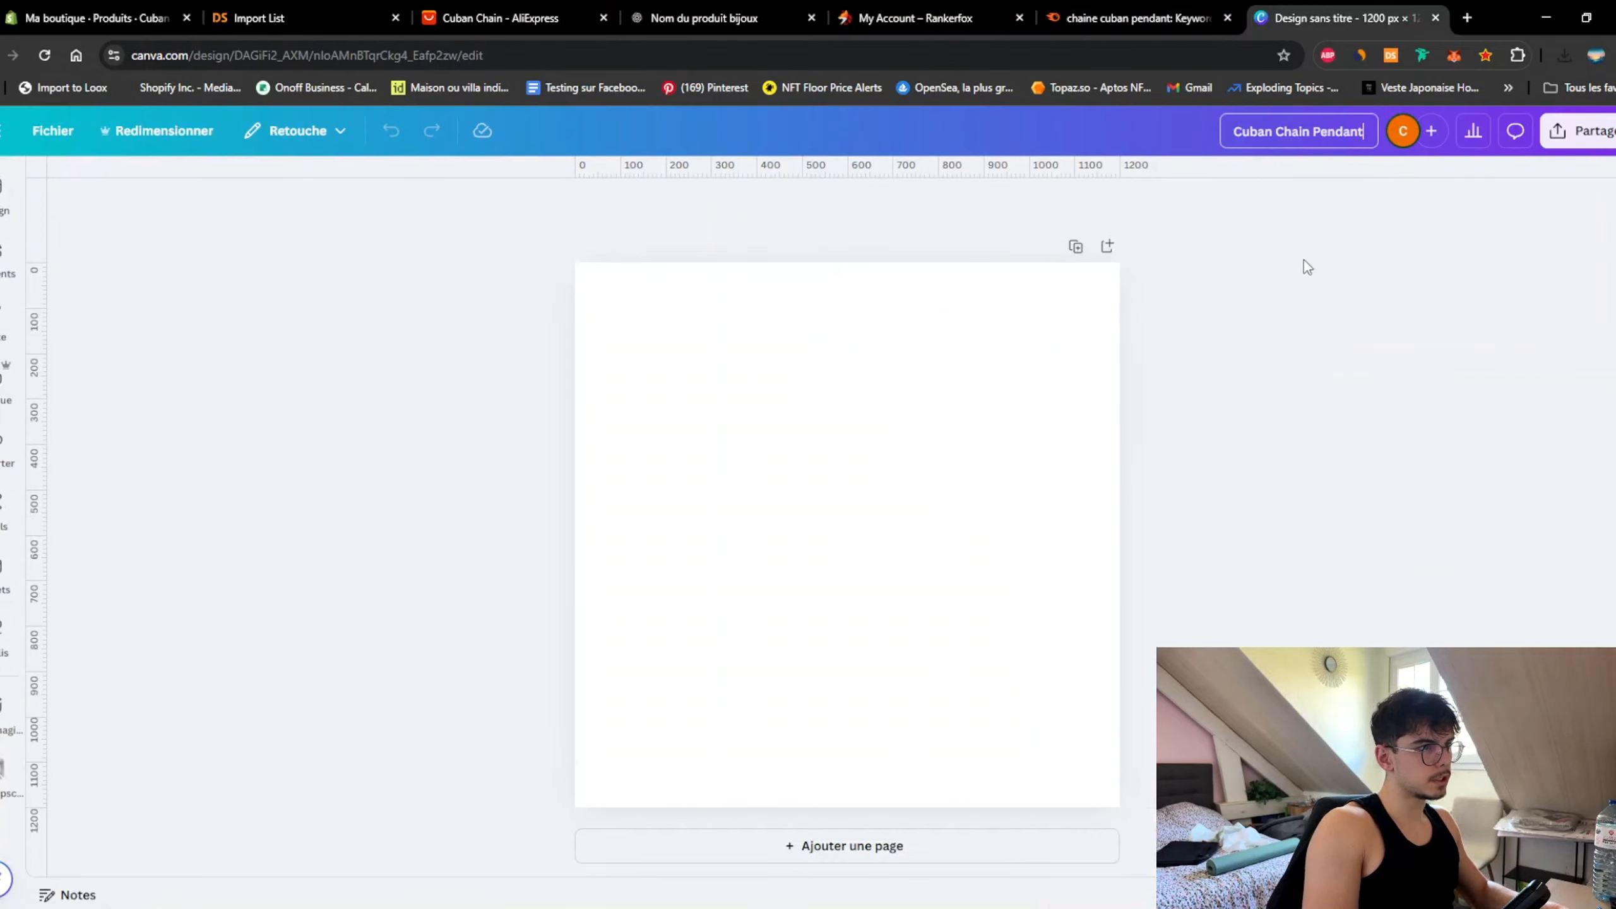
key(Return)
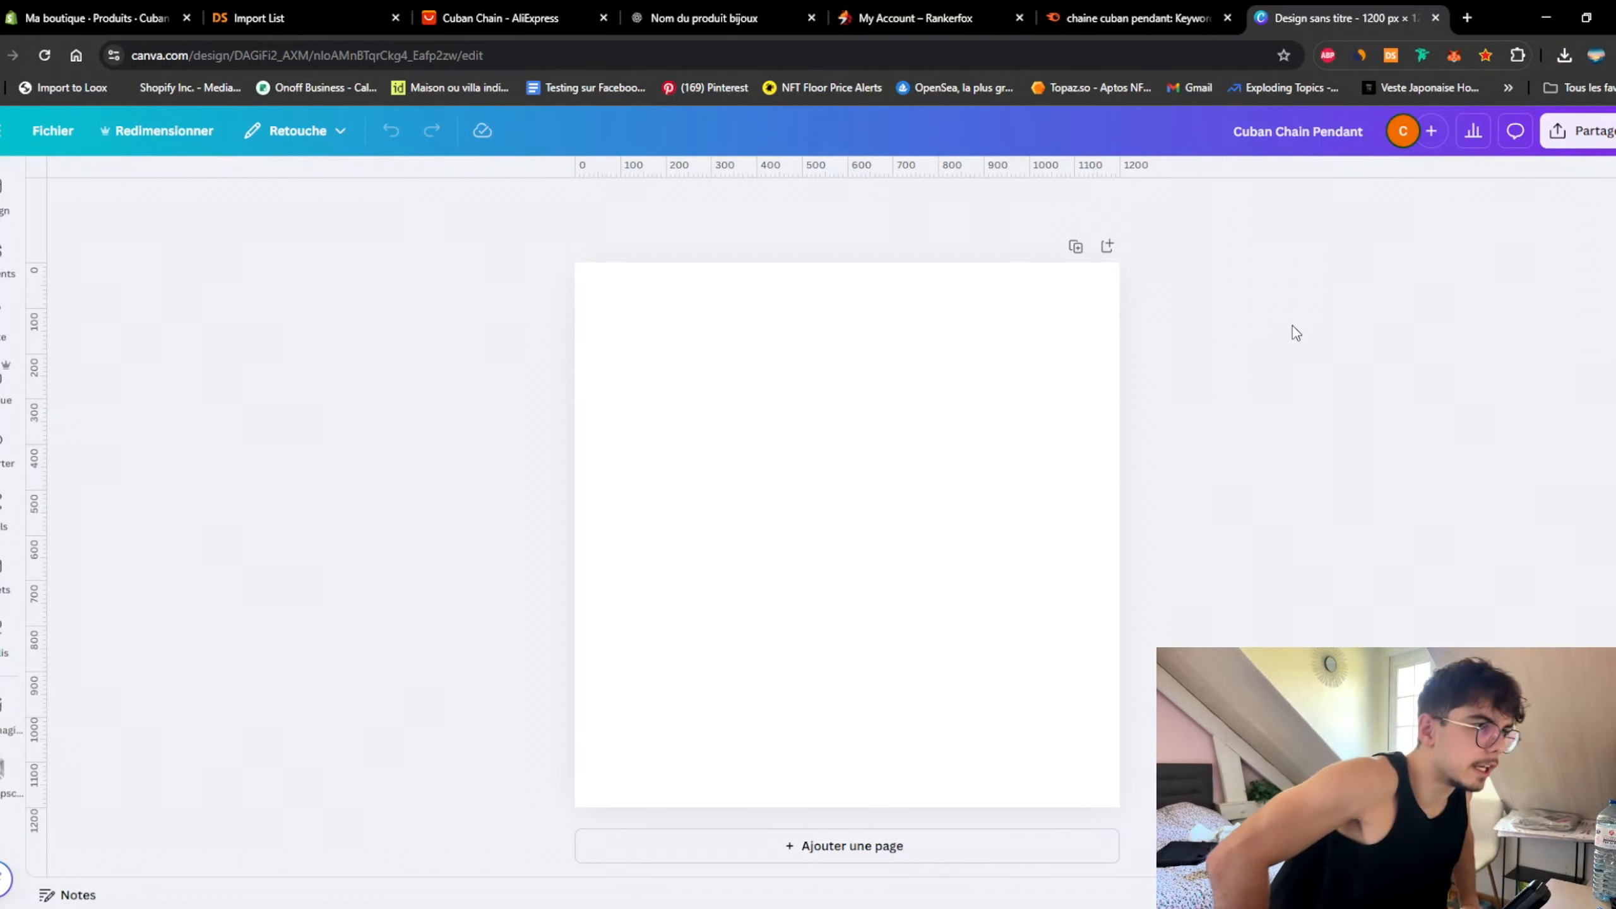
click(5, 449)
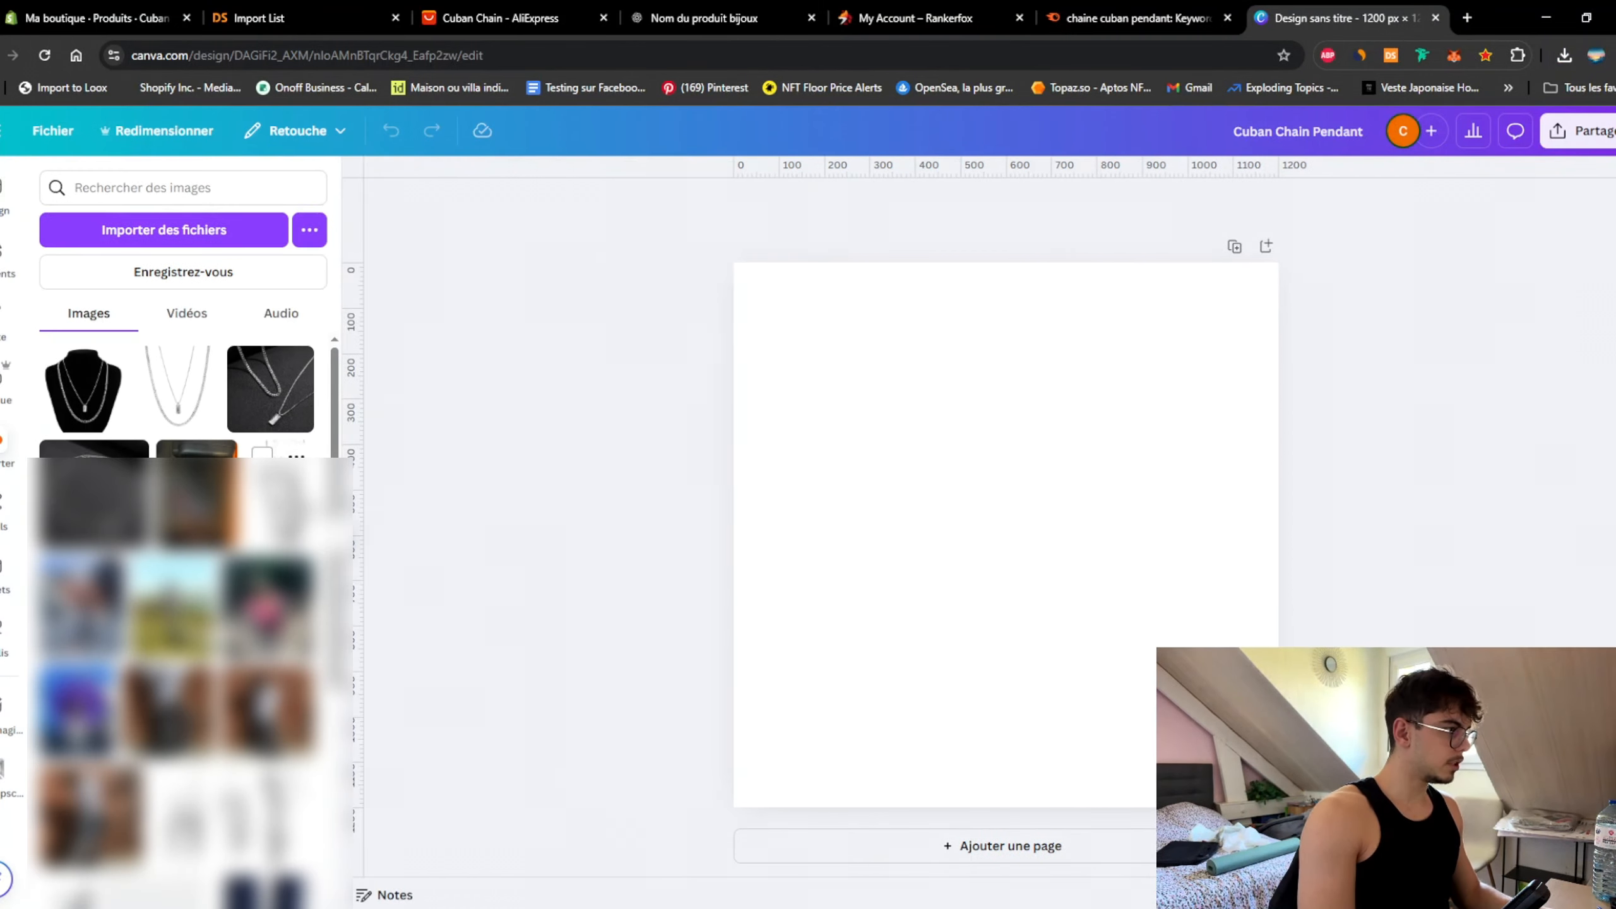
Step: Place the chain-only photo on the page and remove its white background
click(186, 400)
click(470, 397)
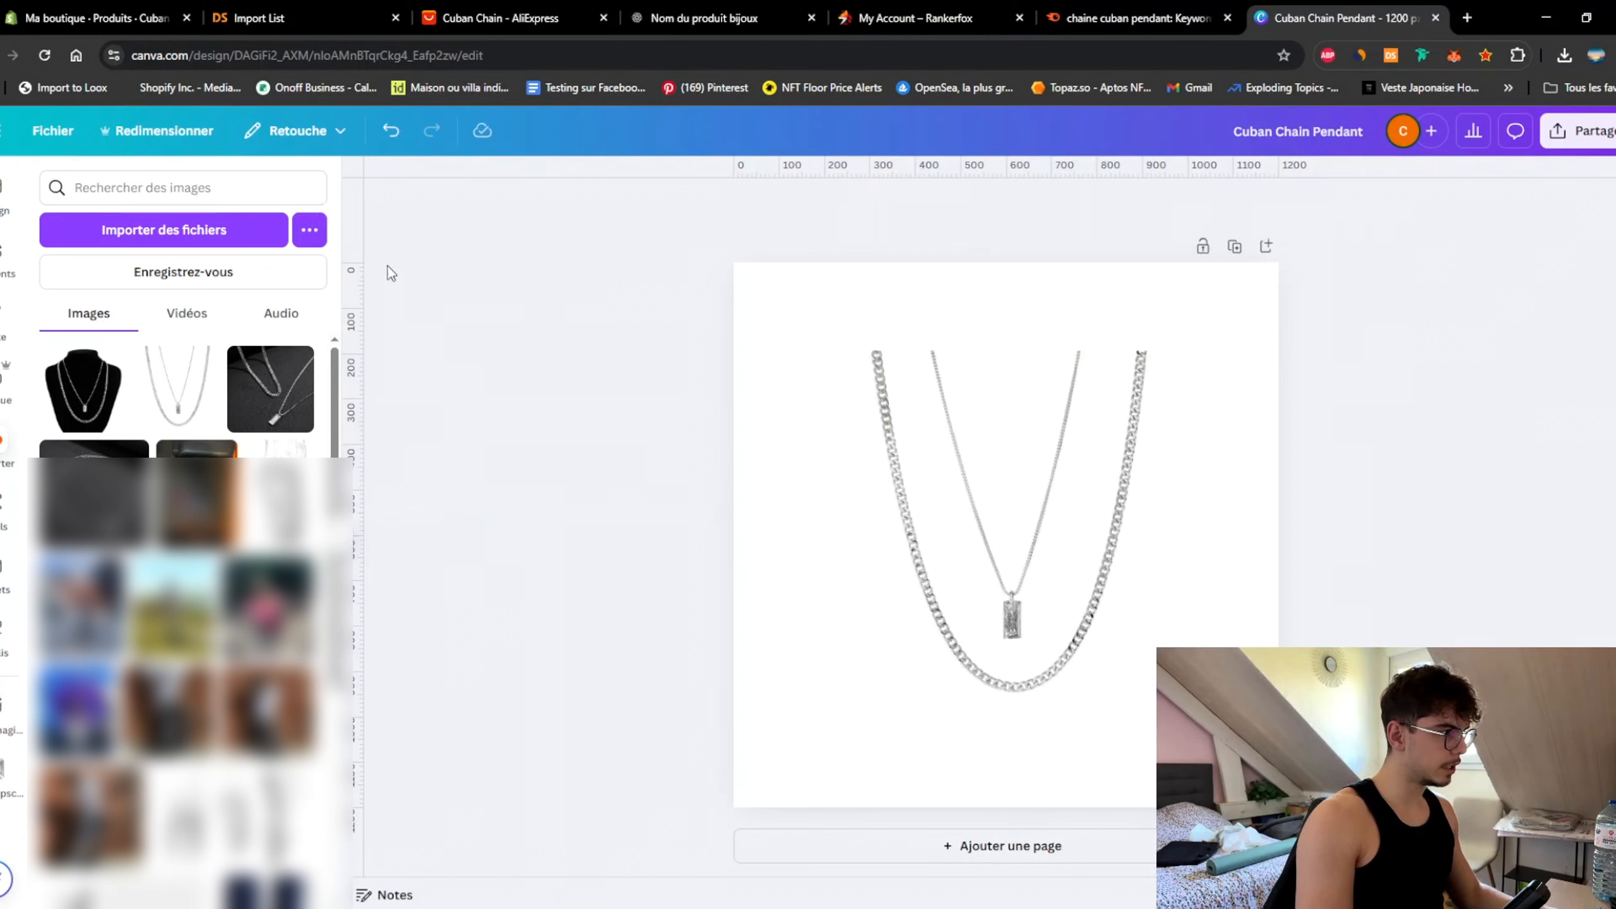
click(767, 554)
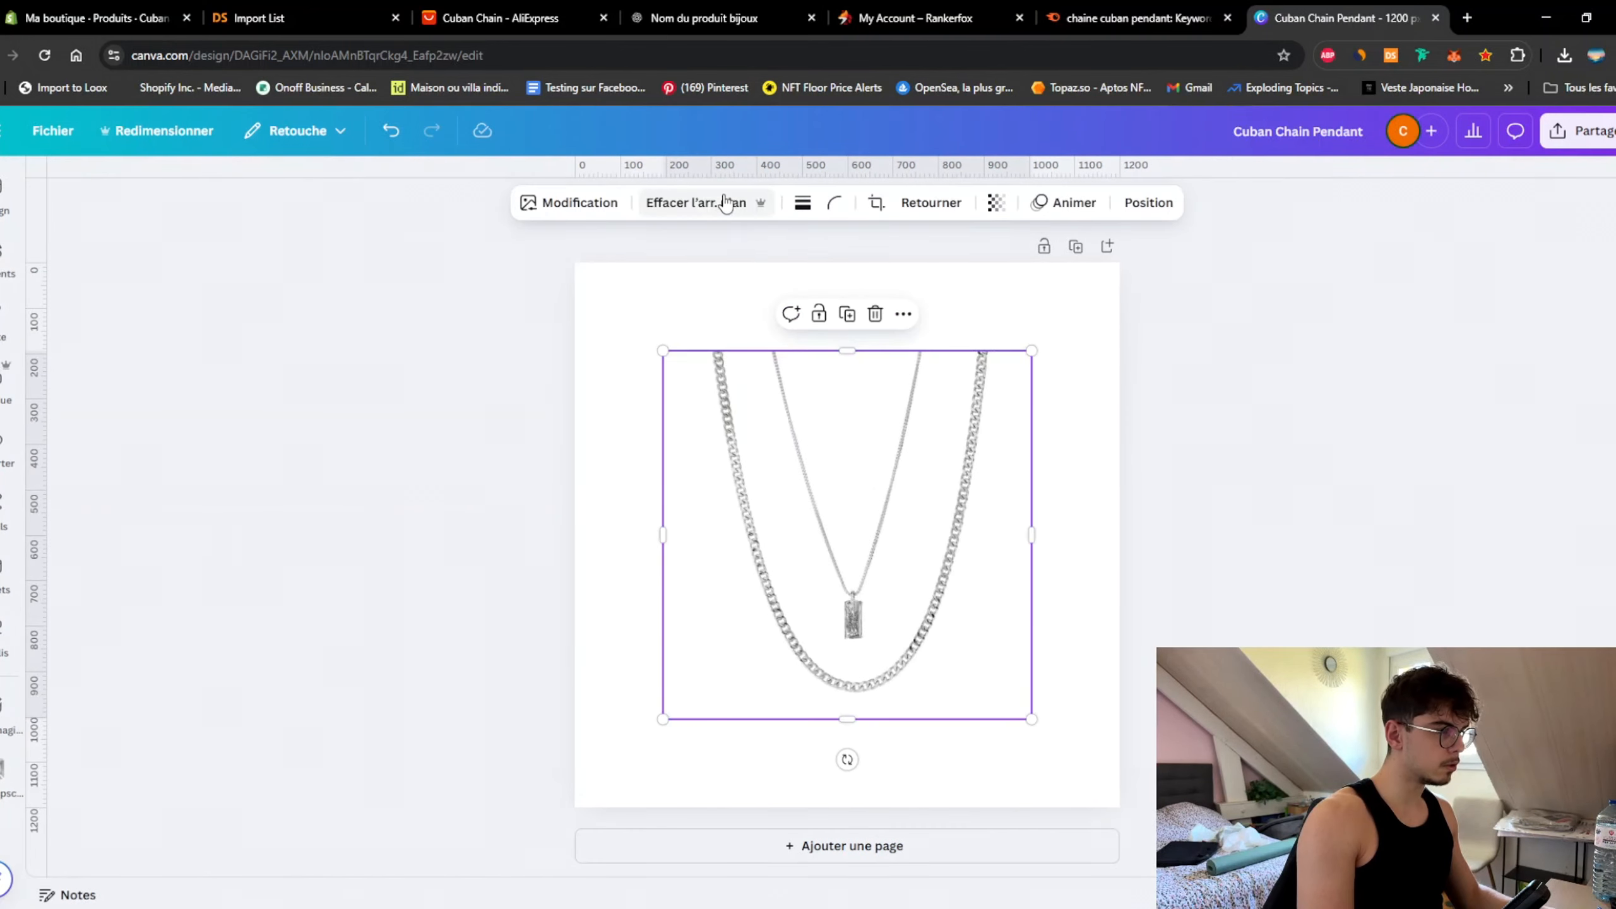
click(725, 203)
click(939, 267)
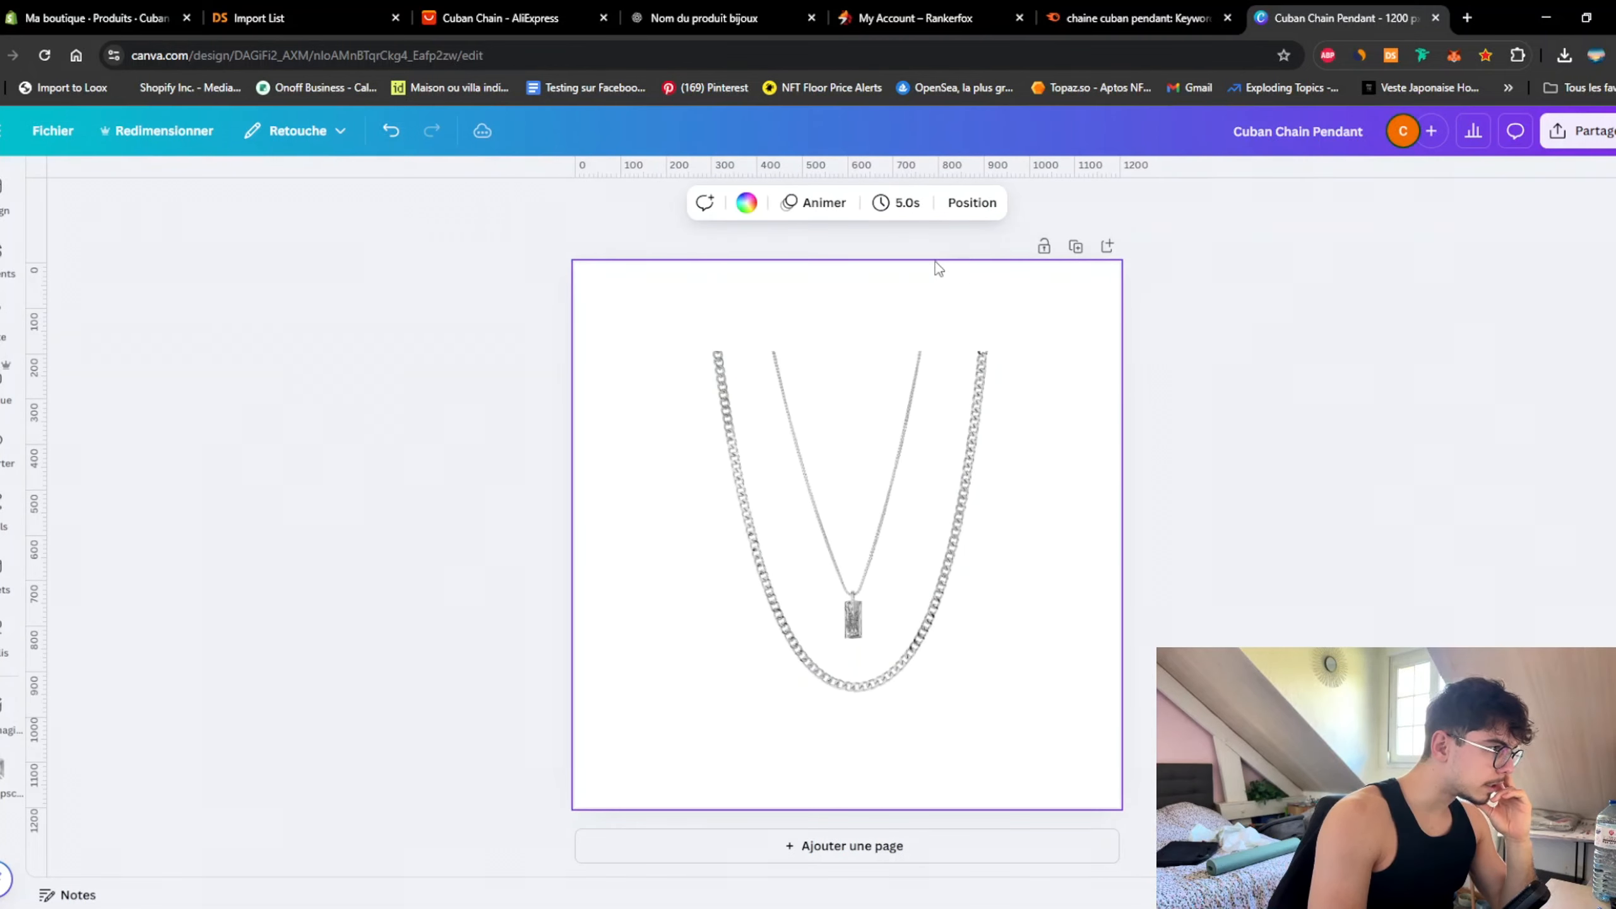
Step: Set the page background to an almost-white light grey, about #F4F4F4
click(746, 202)
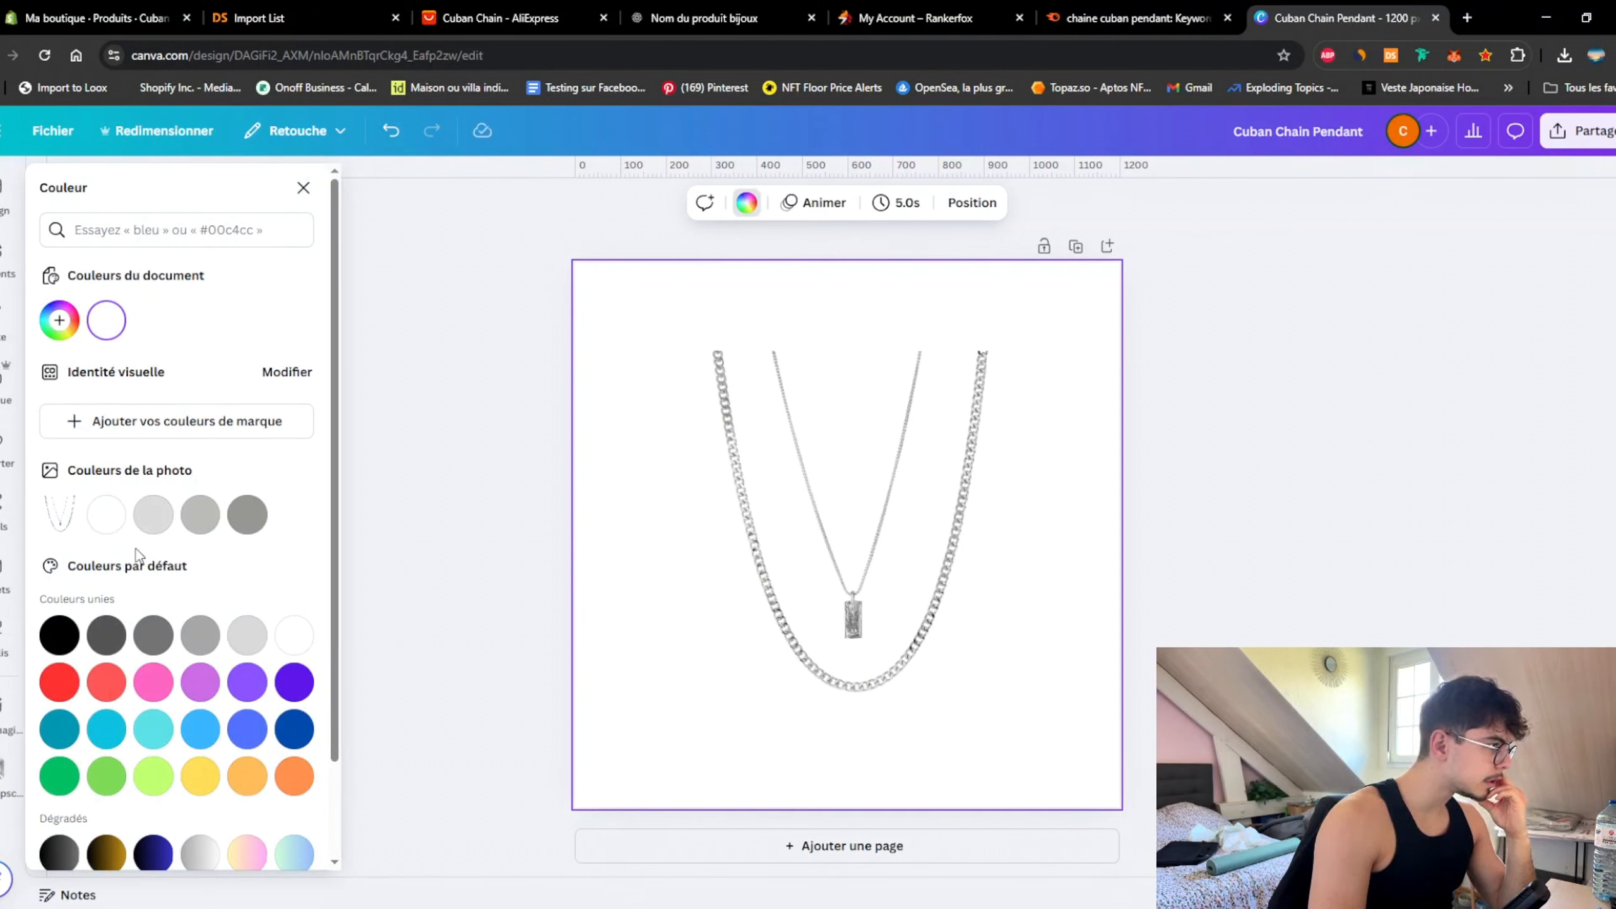
click(154, 518)
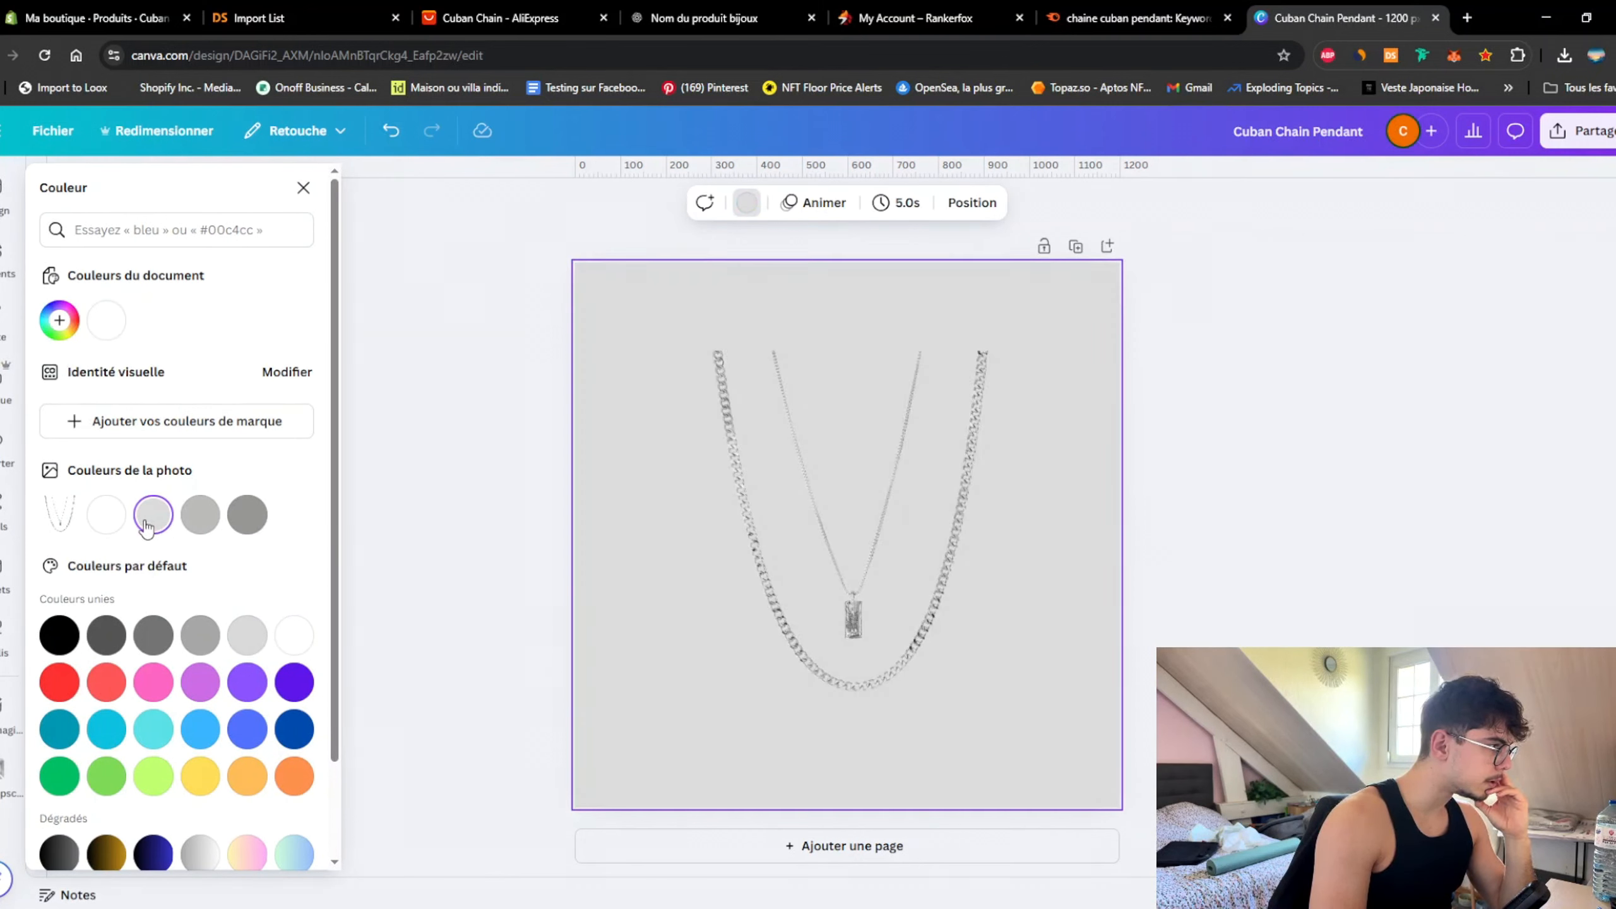
click(255, 645)
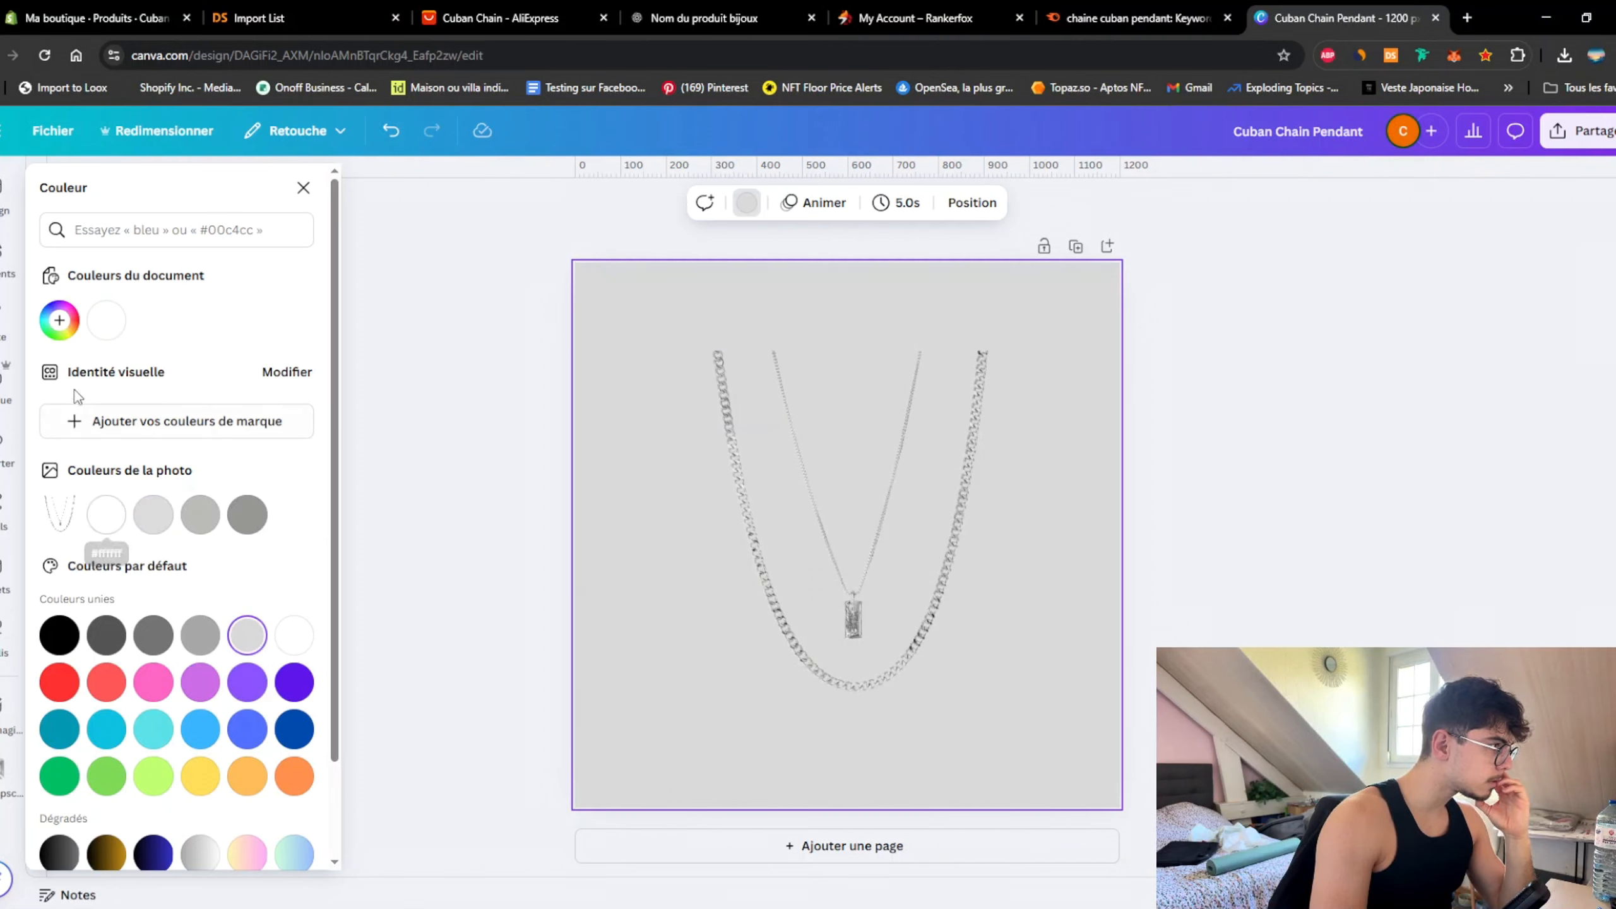
click(59, 319)
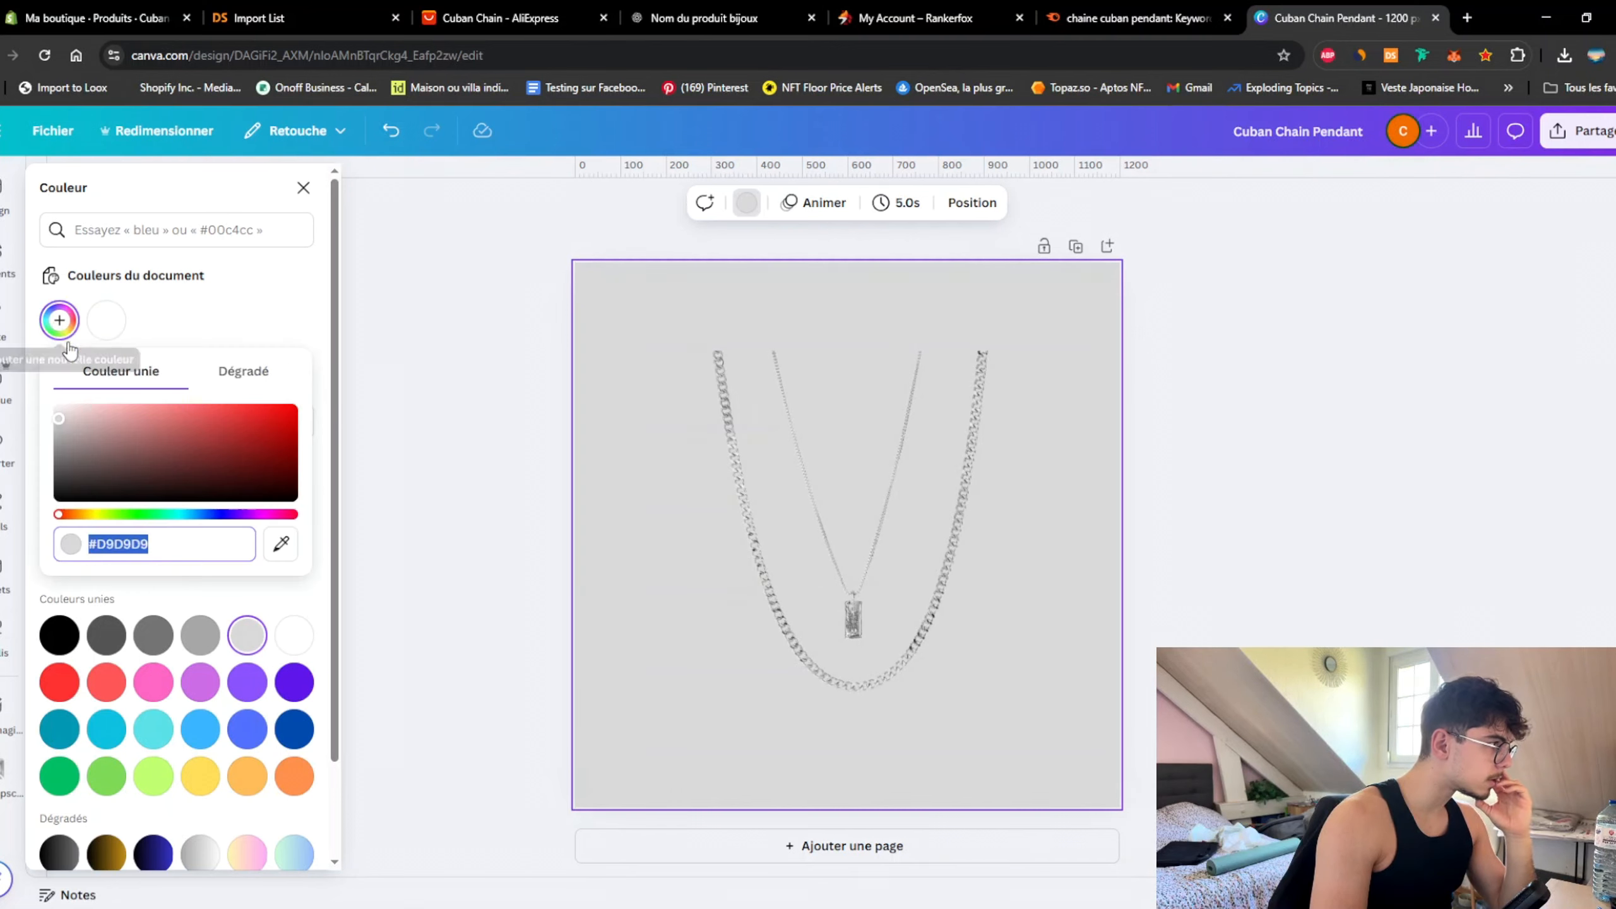
click(61, 413)
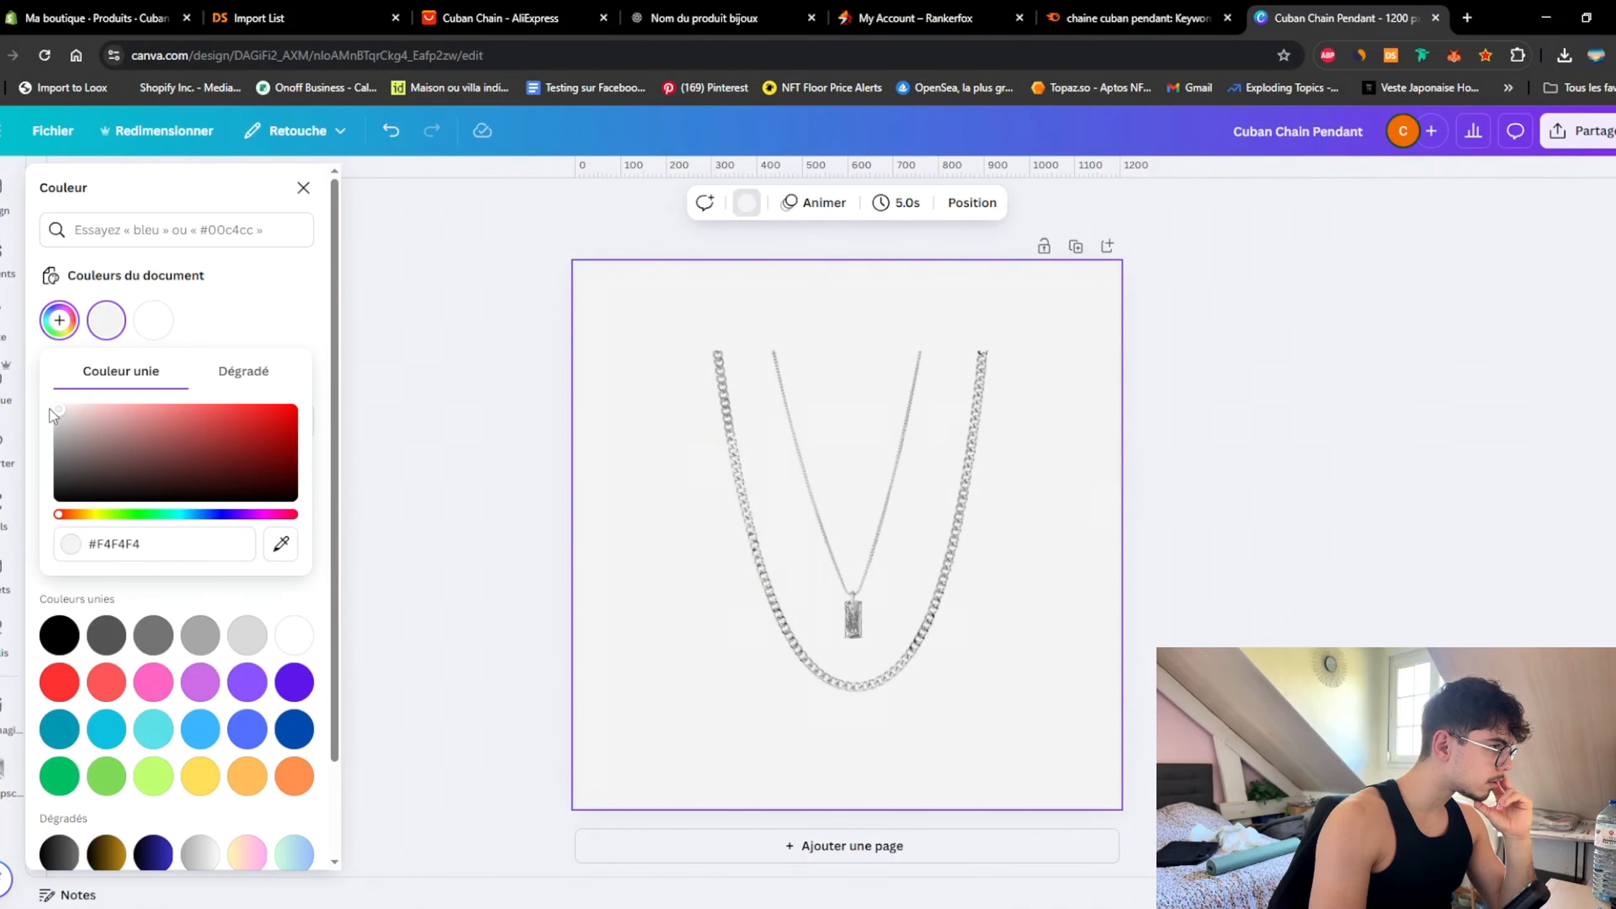
drag(49, 410, 49, 408)
click(461, 346)
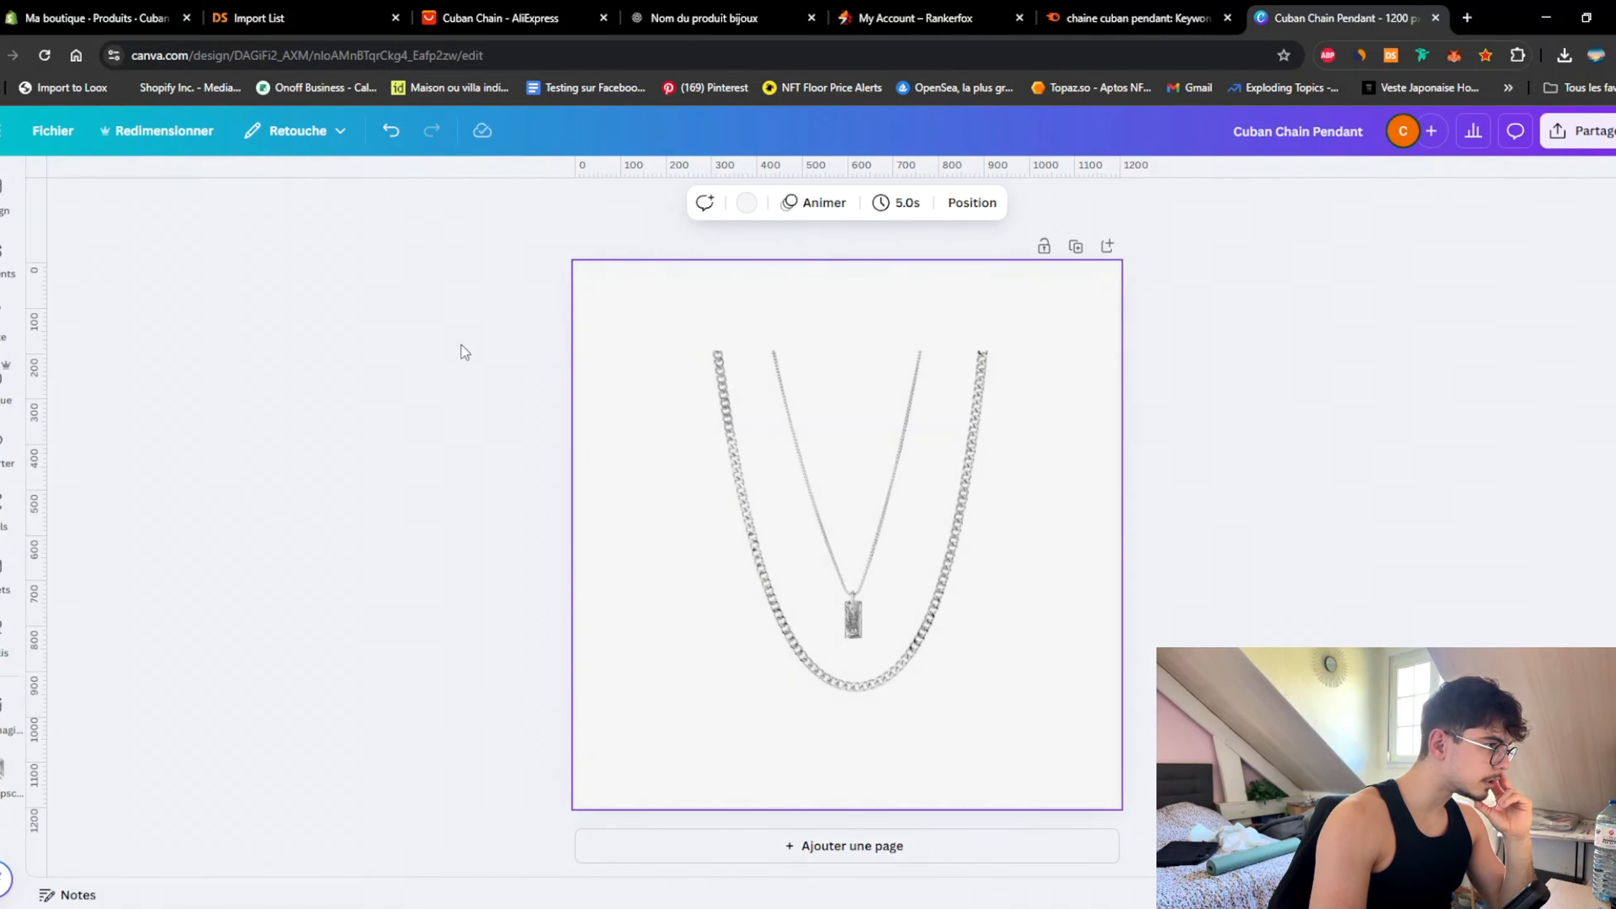
Step: Enlarge the chain photo so it fills the 1200 × 1200 page
click(891, 507)
drag(1032, 352, 1129, 280)
drag(662, 262, 523, 238)
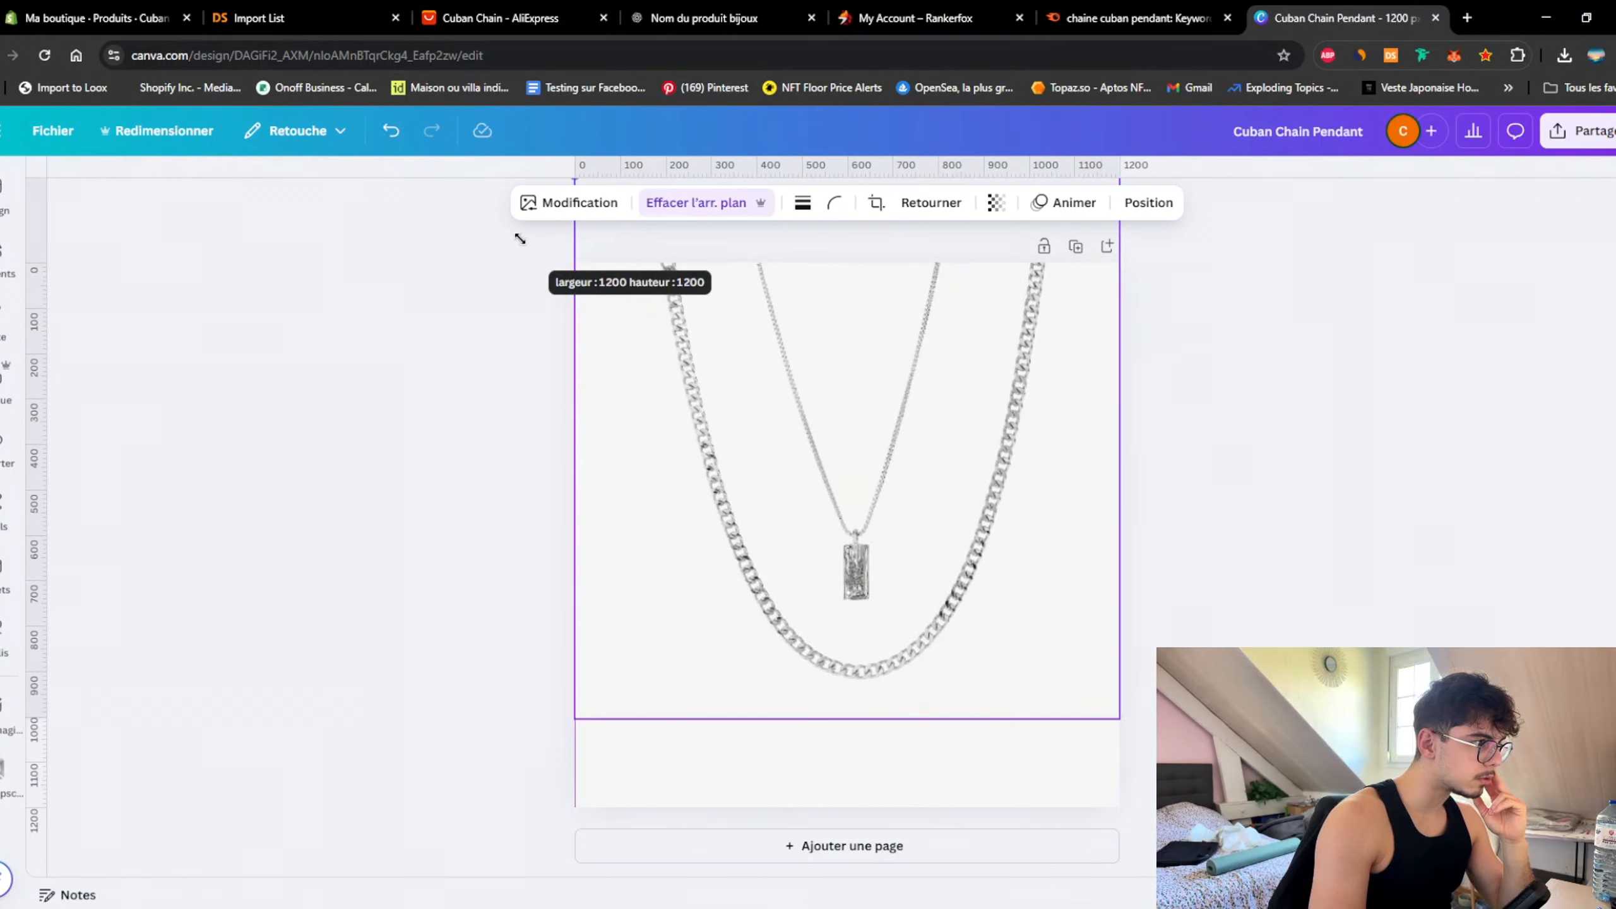
drag(1007, 487, 989, 569)
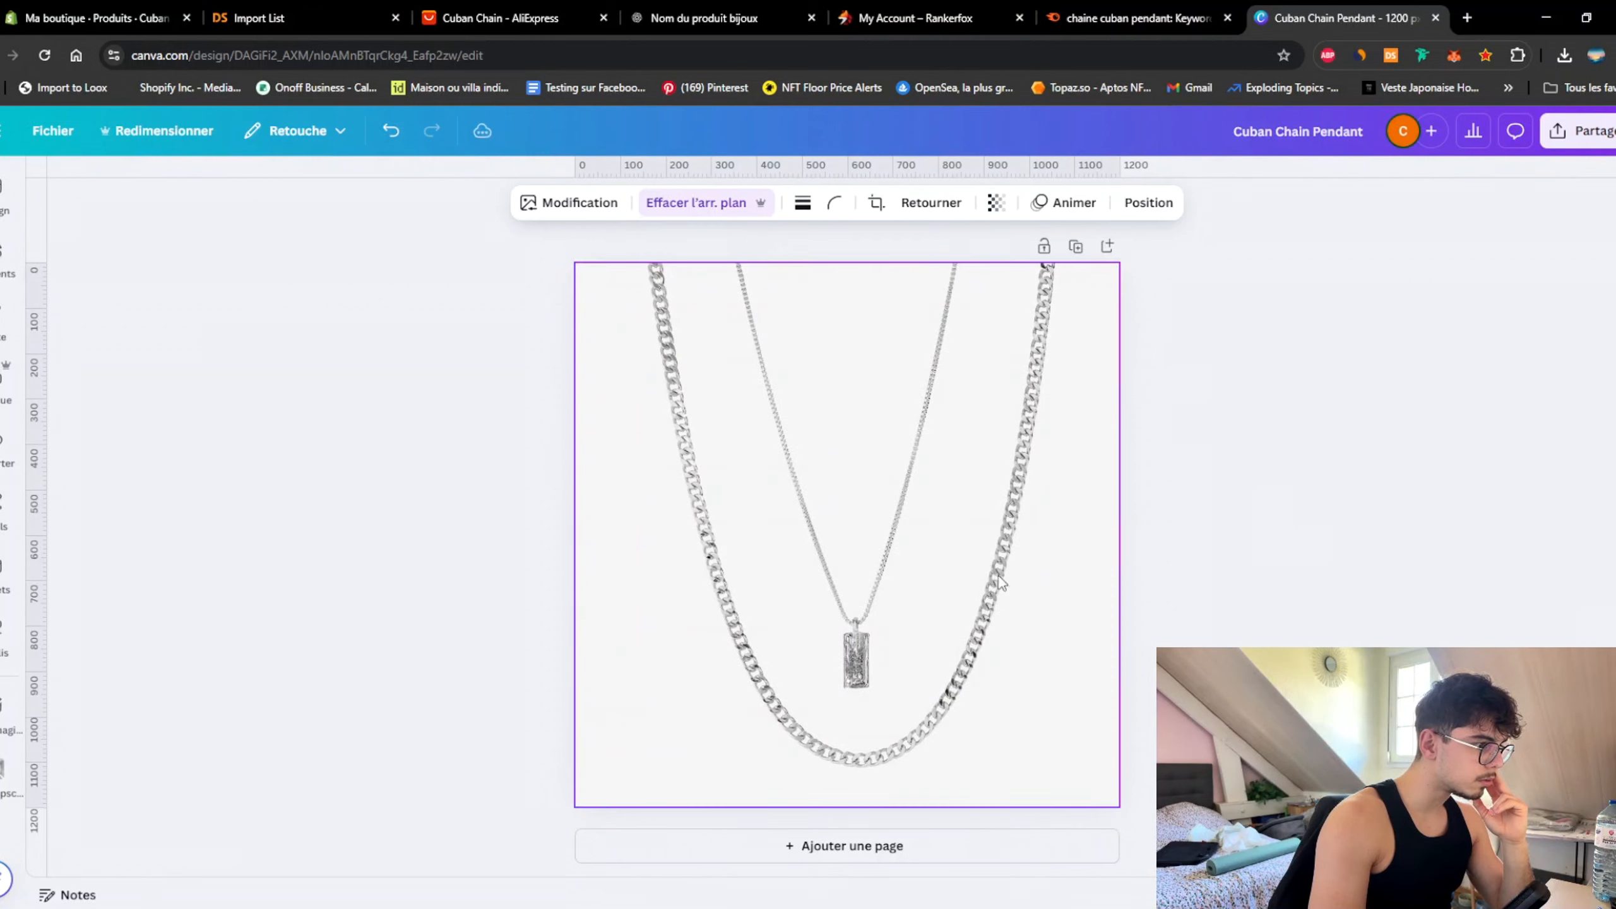
click(1289, 531)
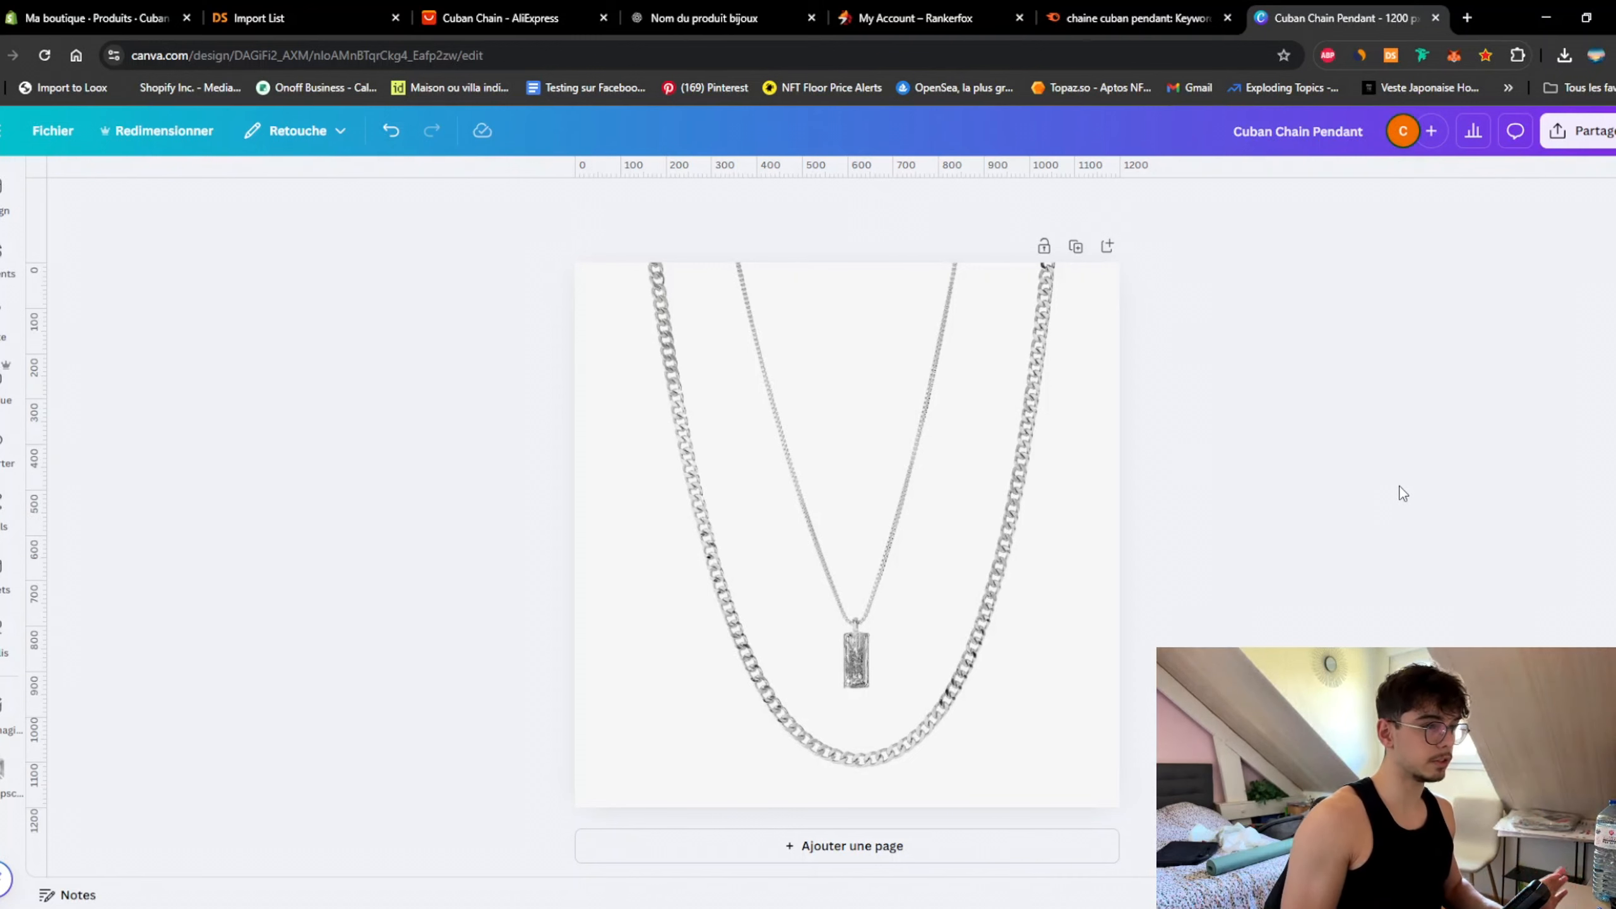
Step: Add a drop shadow to the chains with angle 48, blur 36, distance 48, intensity 24
click(926, 578)
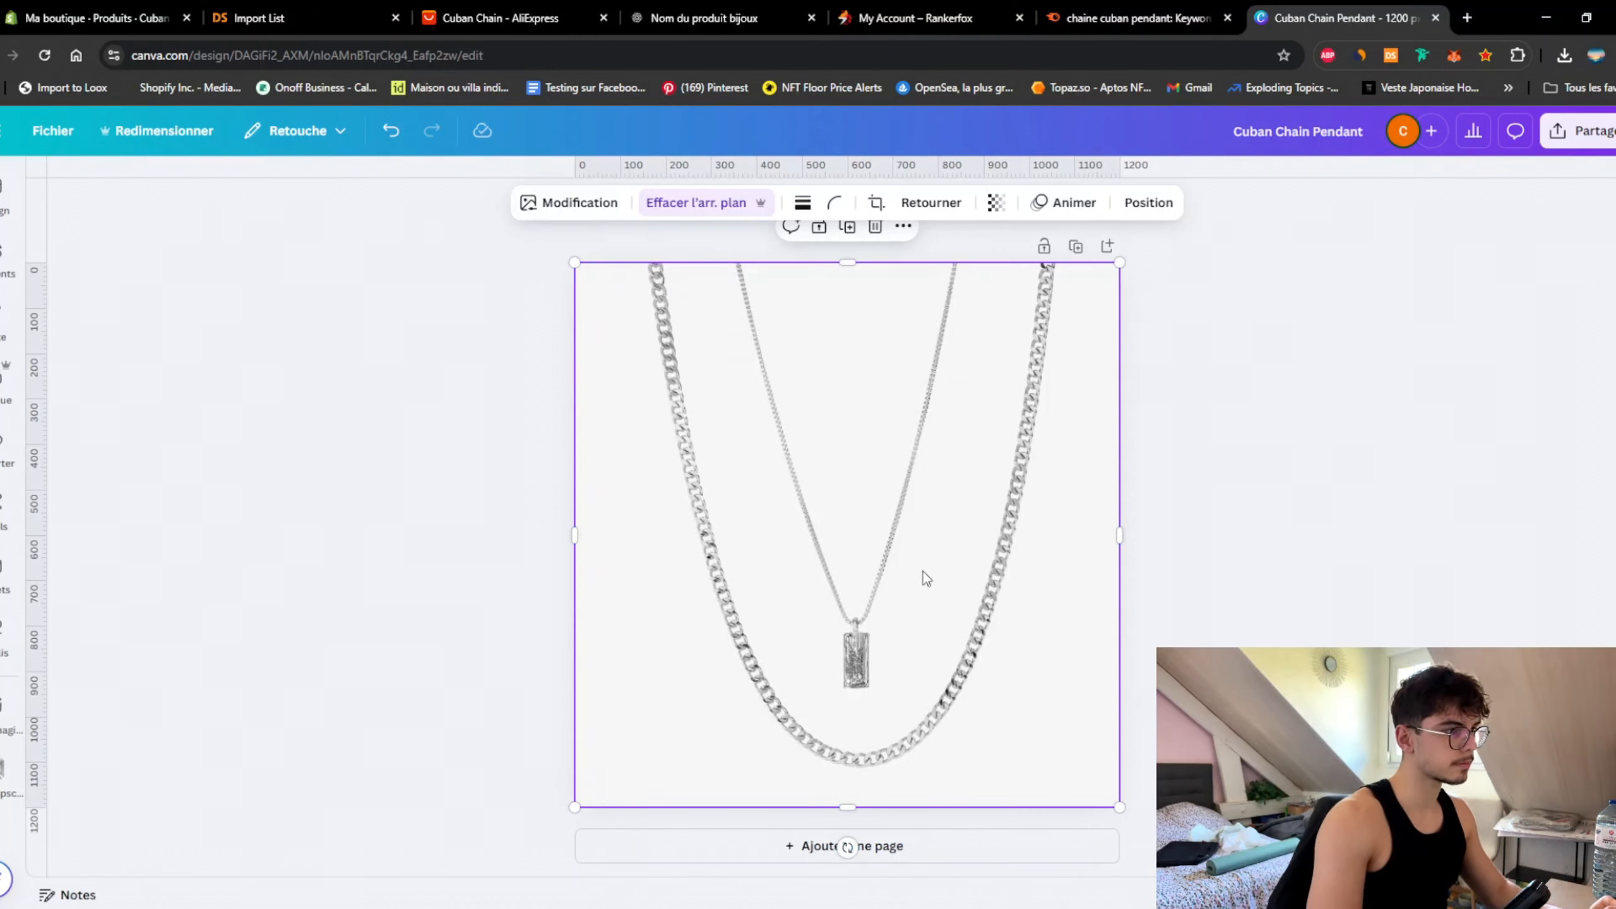
click(561, 210)
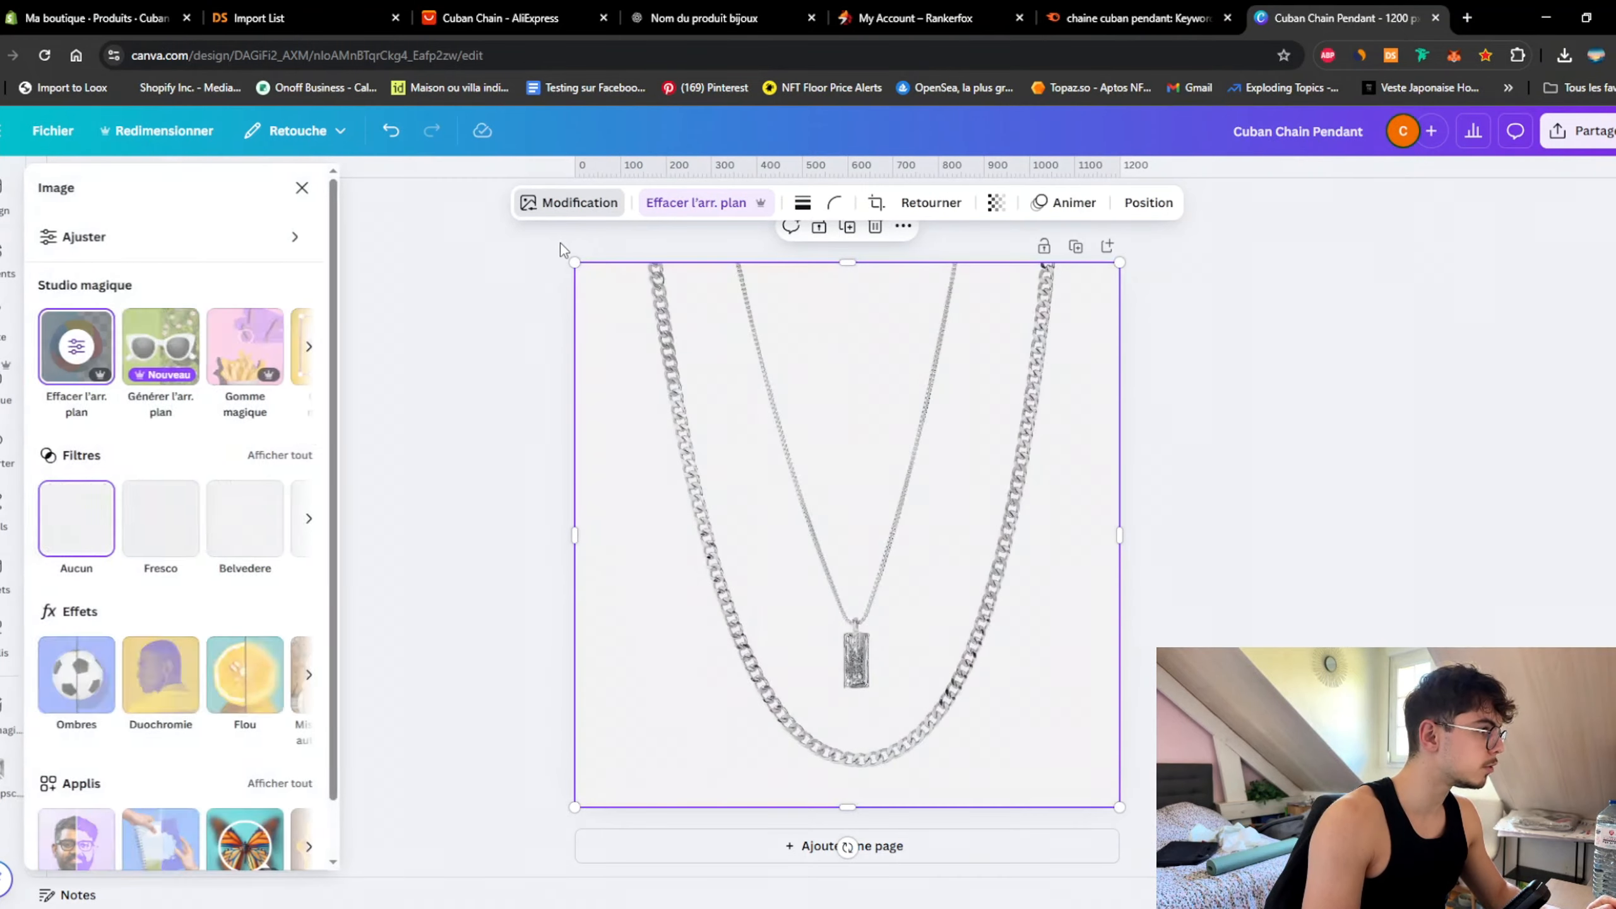
click(78, 613)
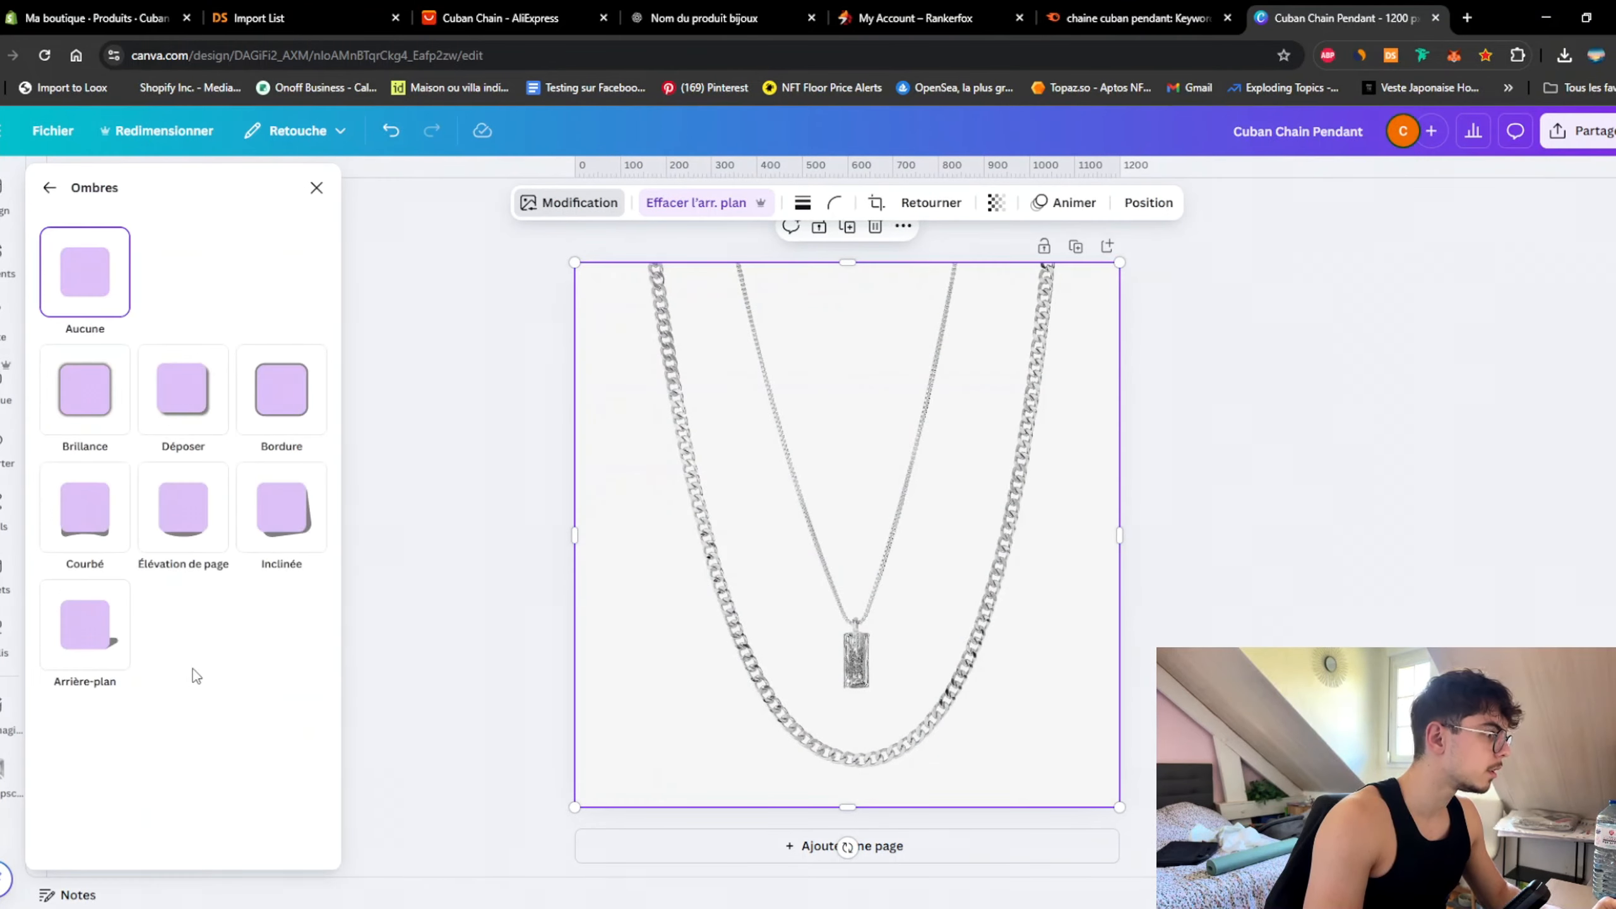
click(181, 433)
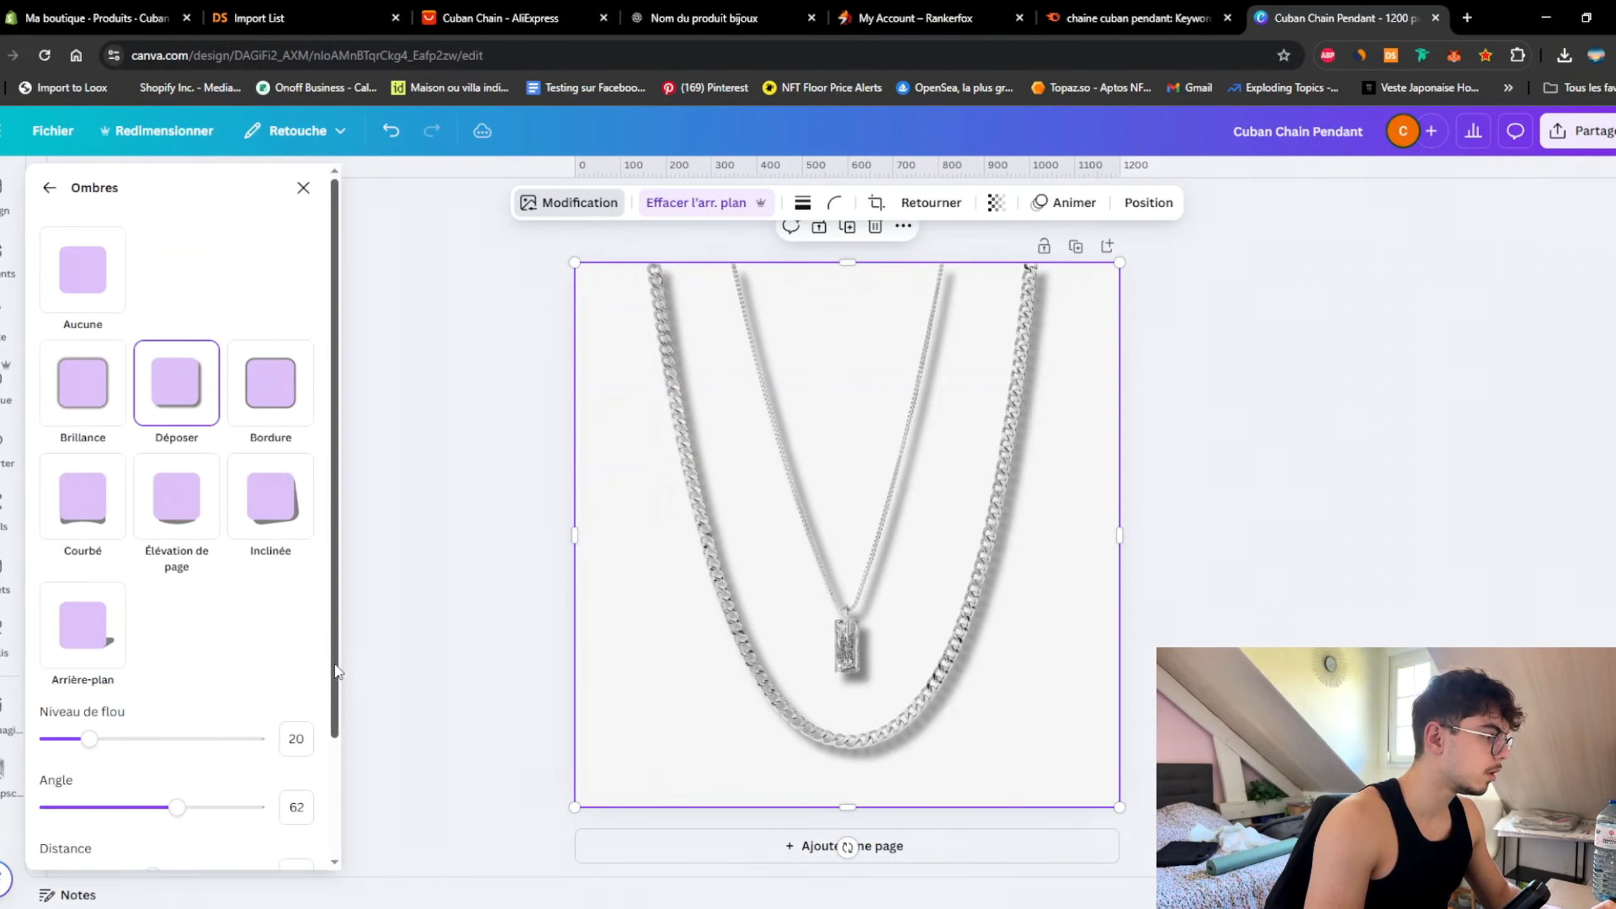
scroll(255, 640, down, 3)
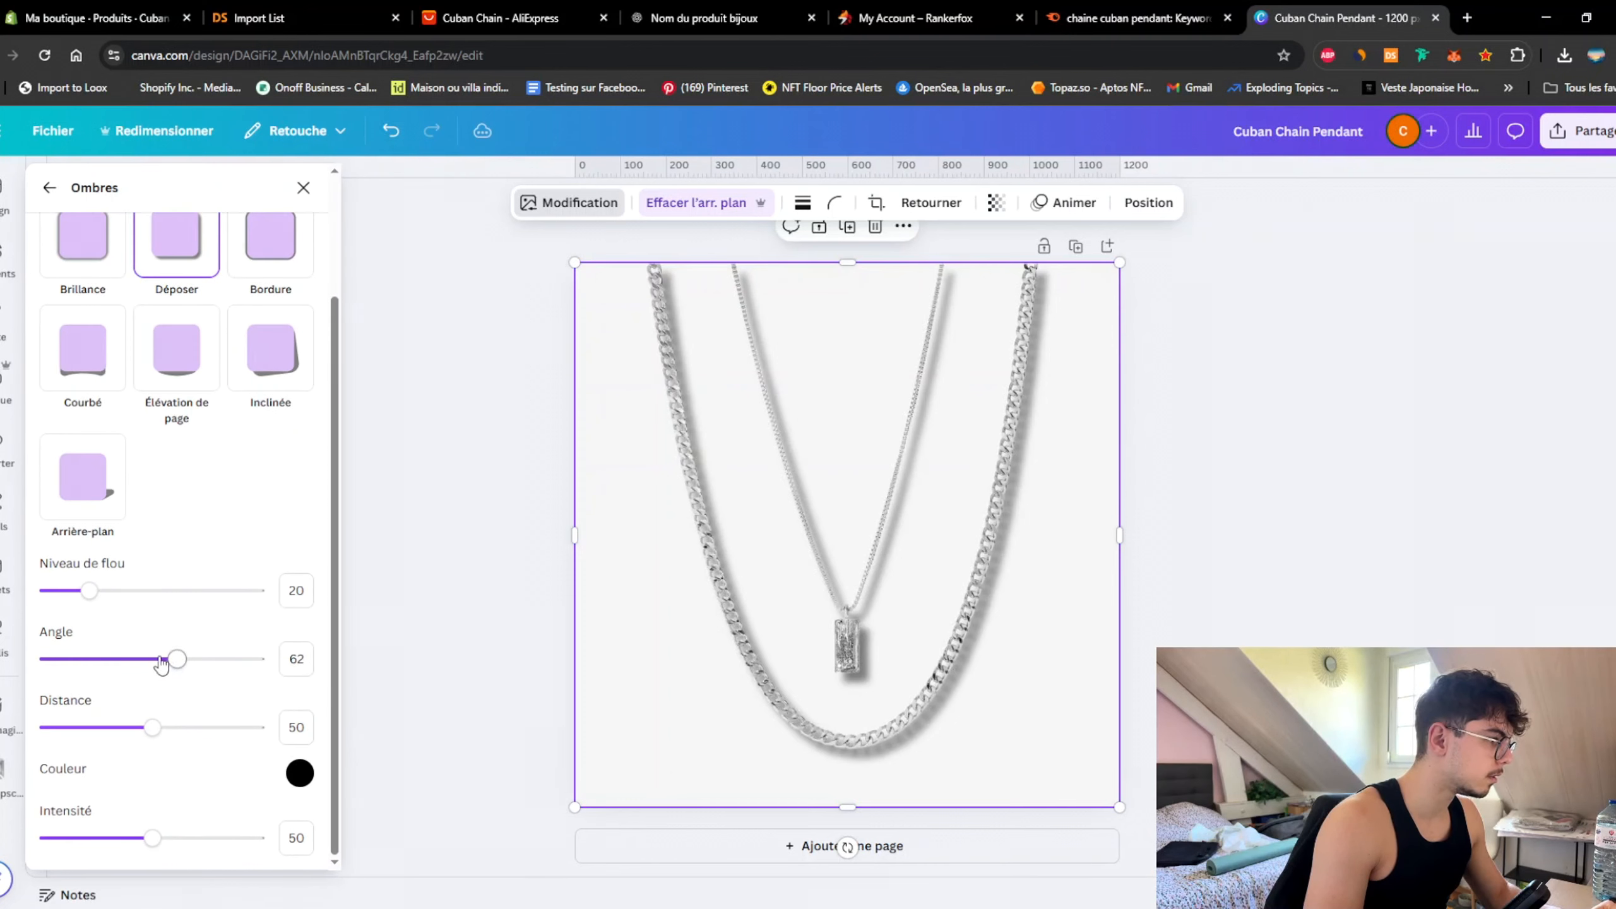
drag(161, 662, 150, 661)
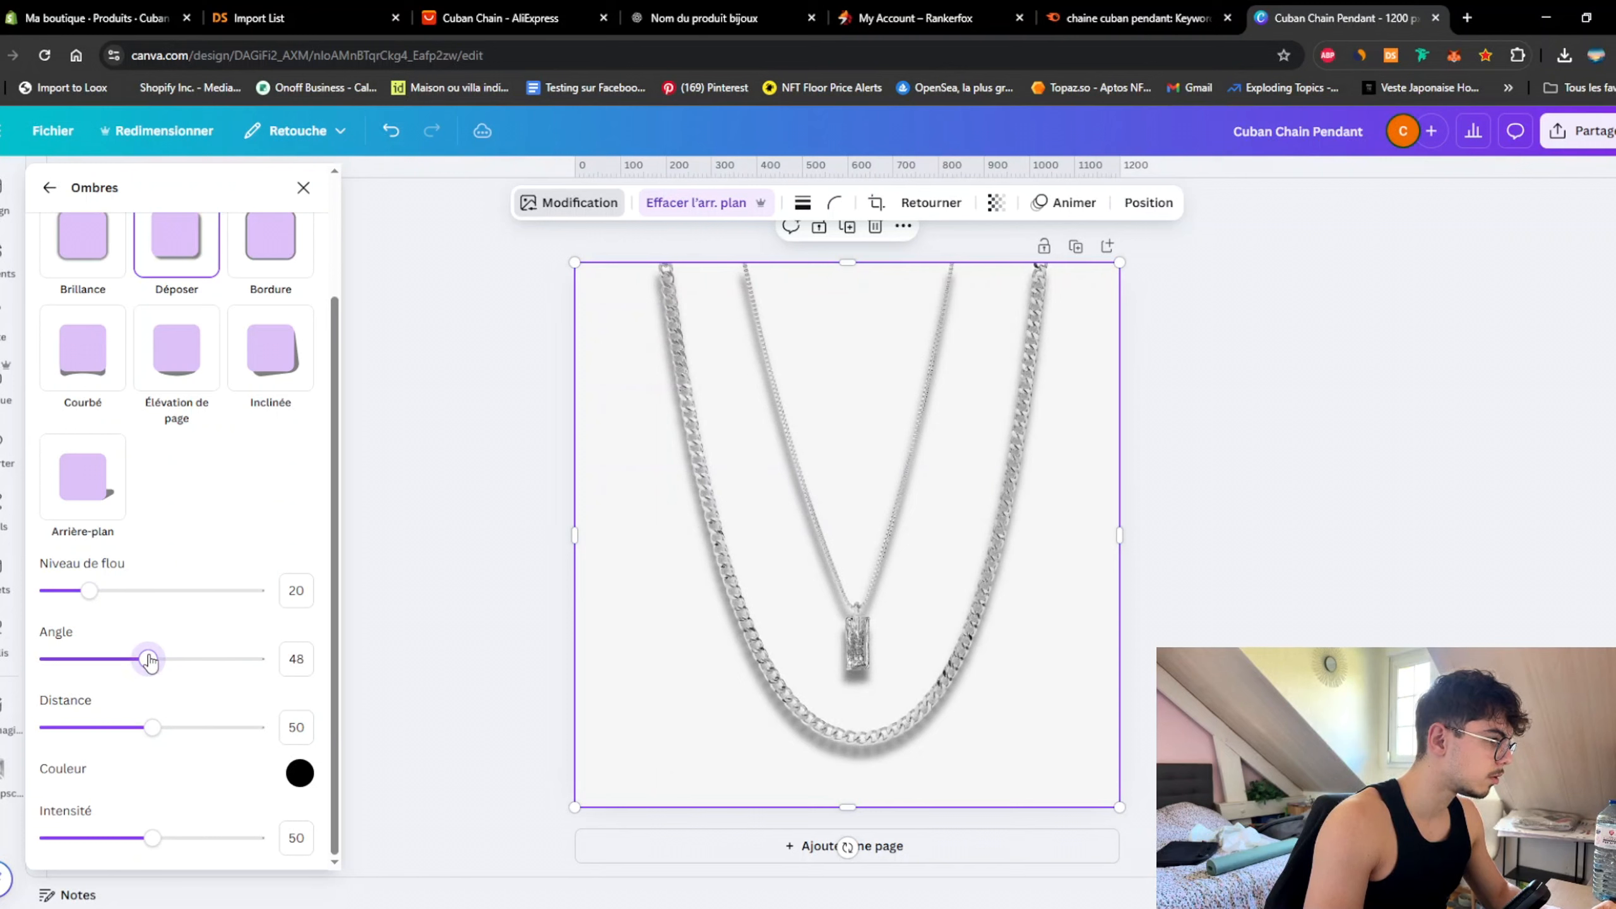
drag(89, 592, 123, 608)
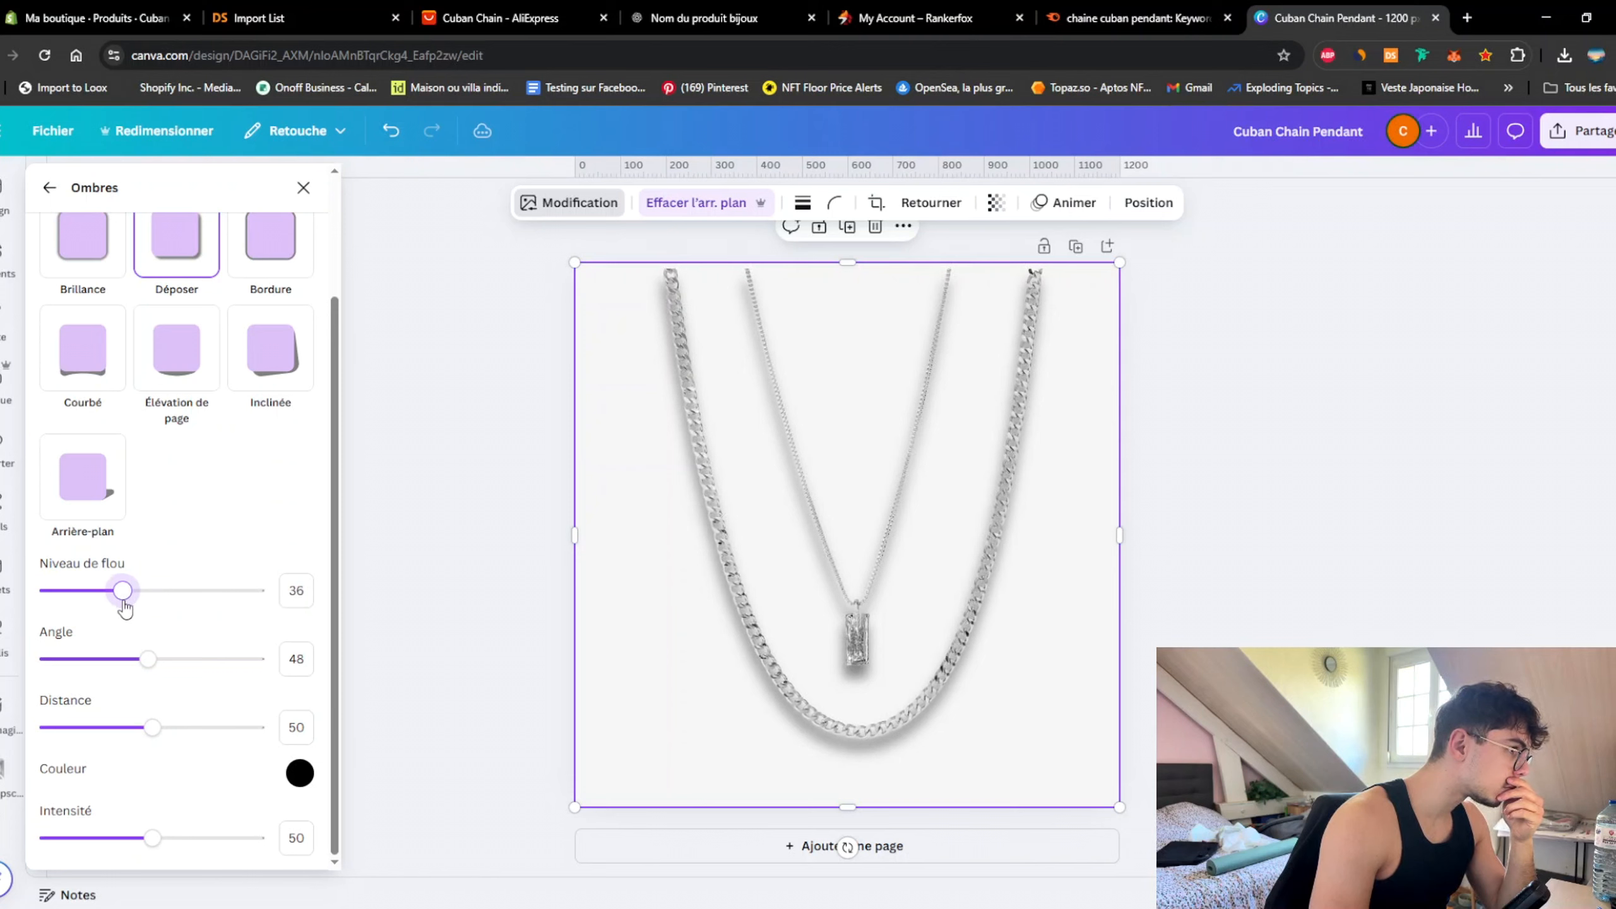
mouse_move(151, 728)
mouse_down()
mouse_move(86, 725)
mouse_move(287, 725)
mouse_move(130, 726)
mouse_move(246, 723)
mouse_move(149, 716)
mouse_up()
drag(151, 841, 96, 841)
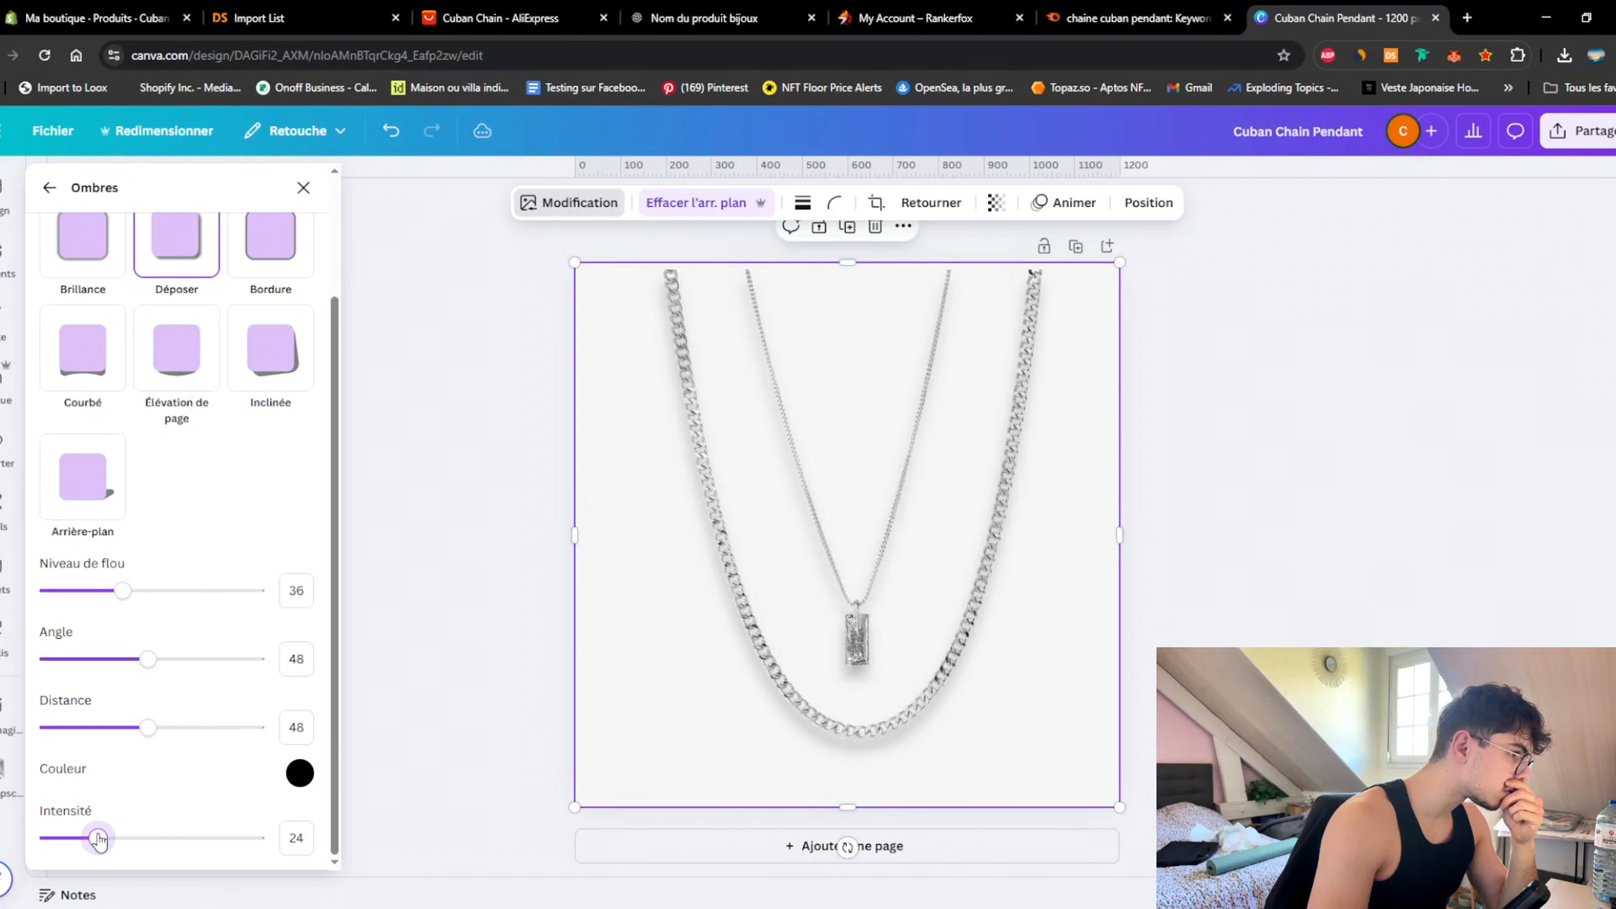
click(564, 480)
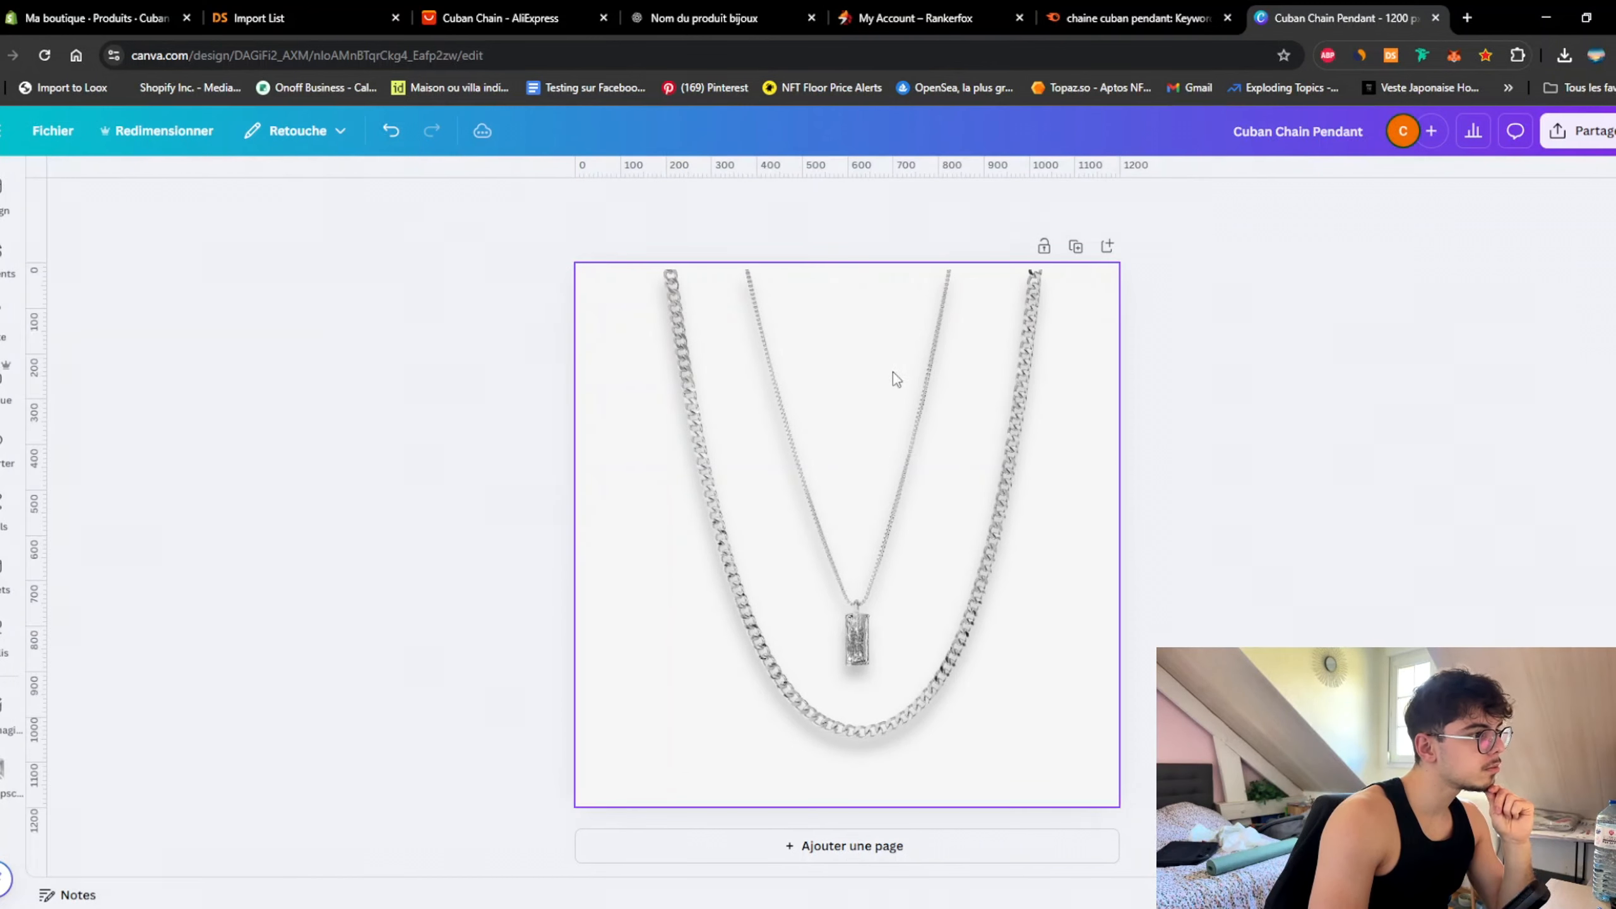
Step: Enlarge the chain photo slightly and recentre it on the page
click(893, 371)
drag(572, 260, 556, 242)
drag(893, 483, 901, 489)
click(1360, 468)
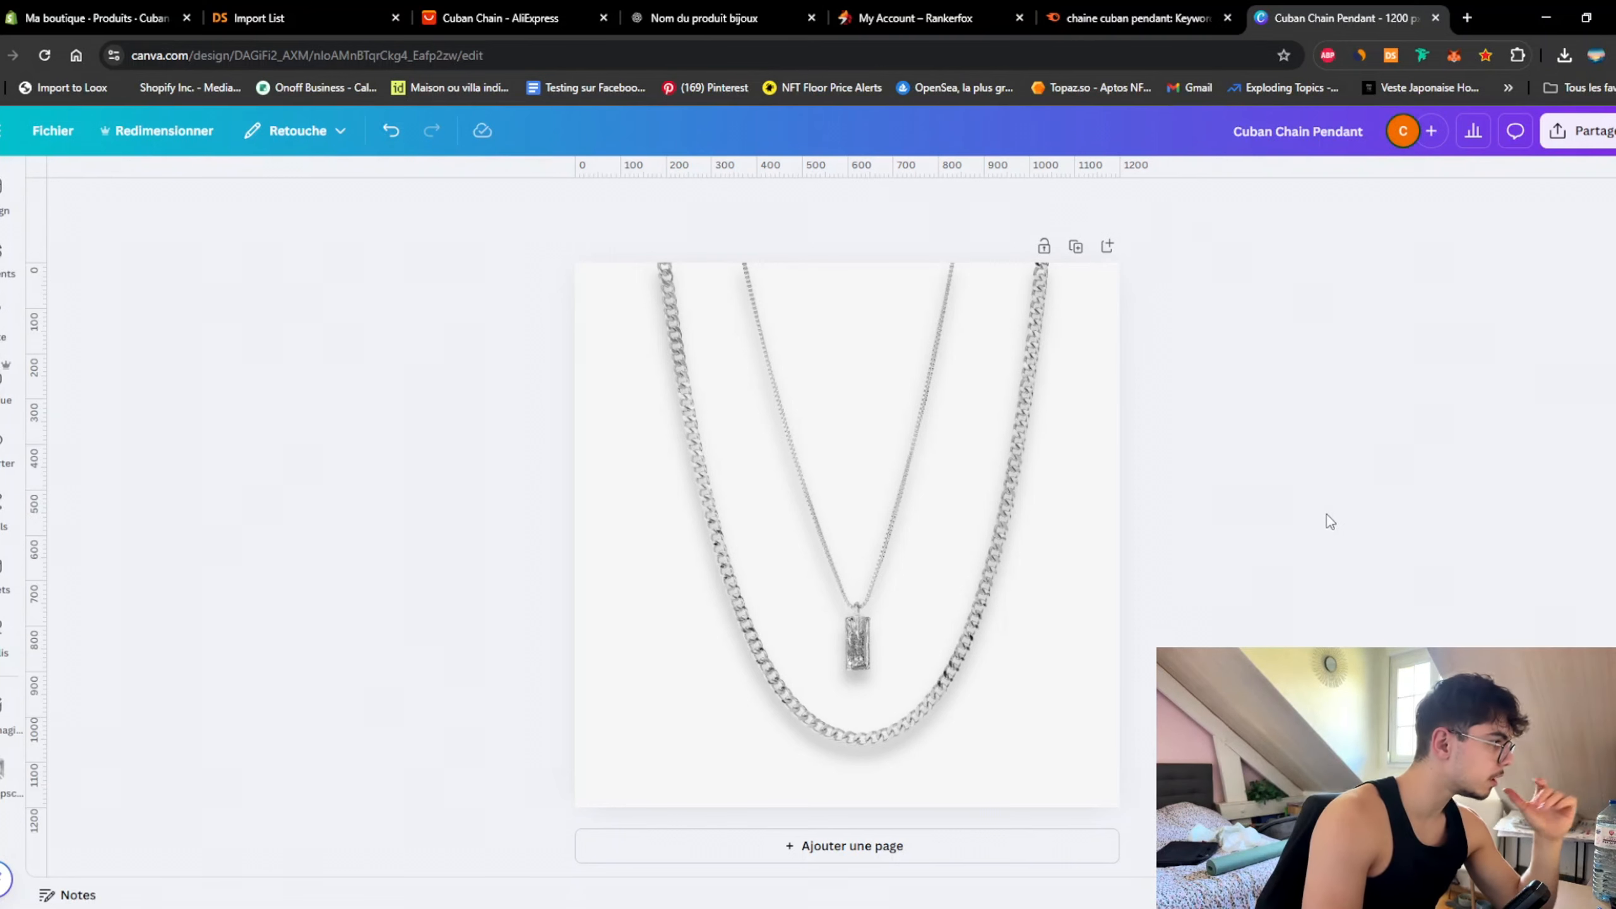
Step: Add page 2 with the dark chain photo, background removed, enlarged to fill the page
click(849, 847)
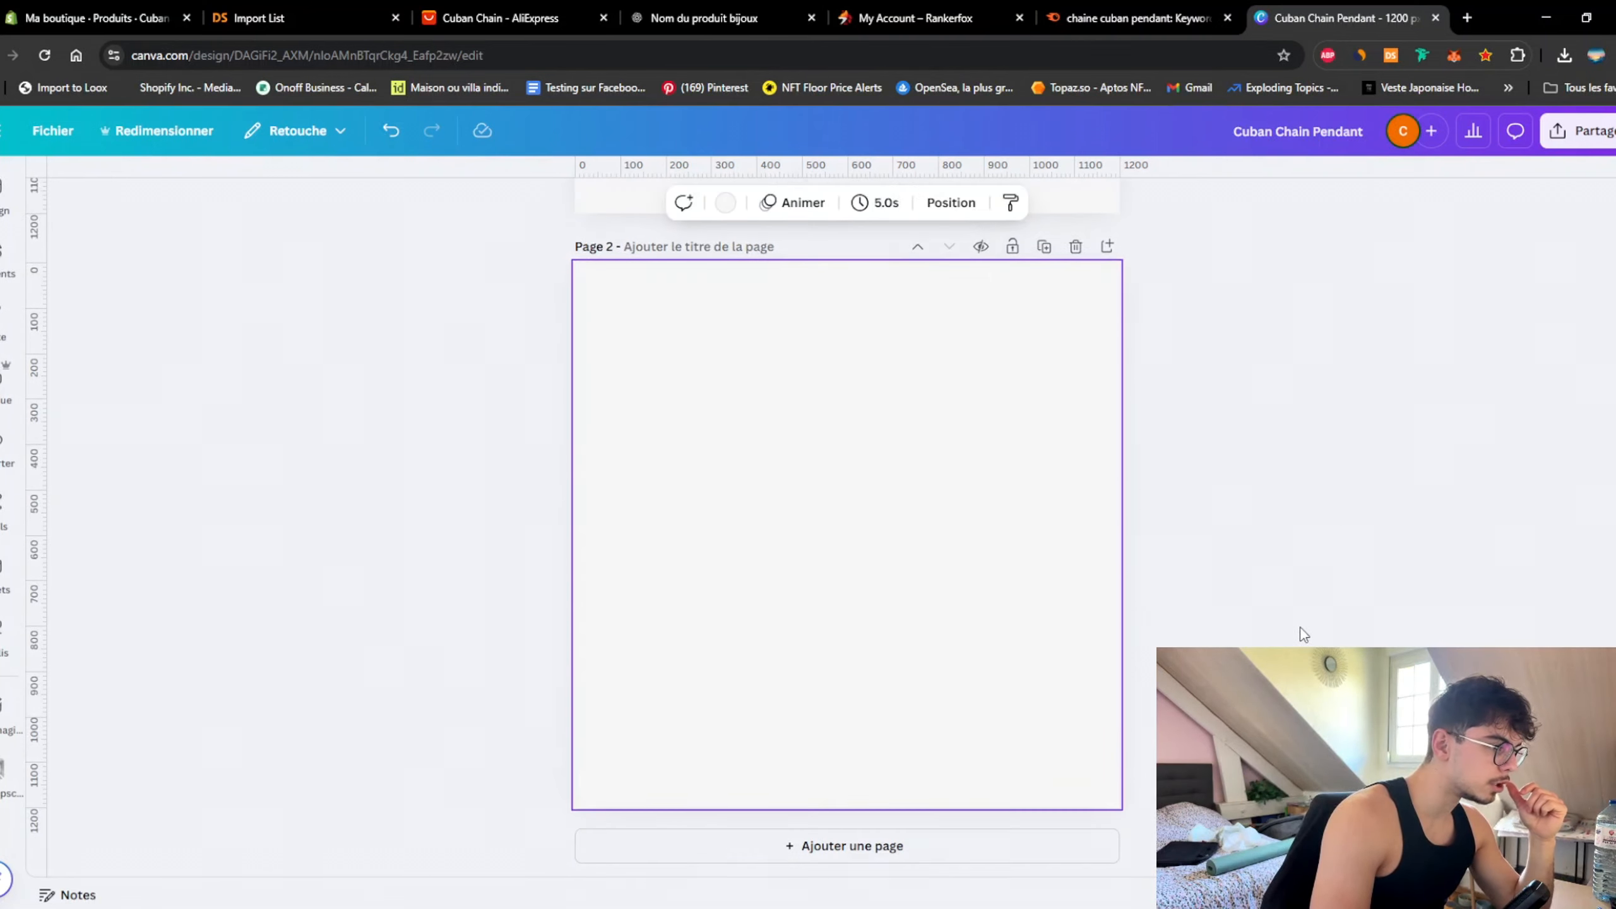
click(7, 444)
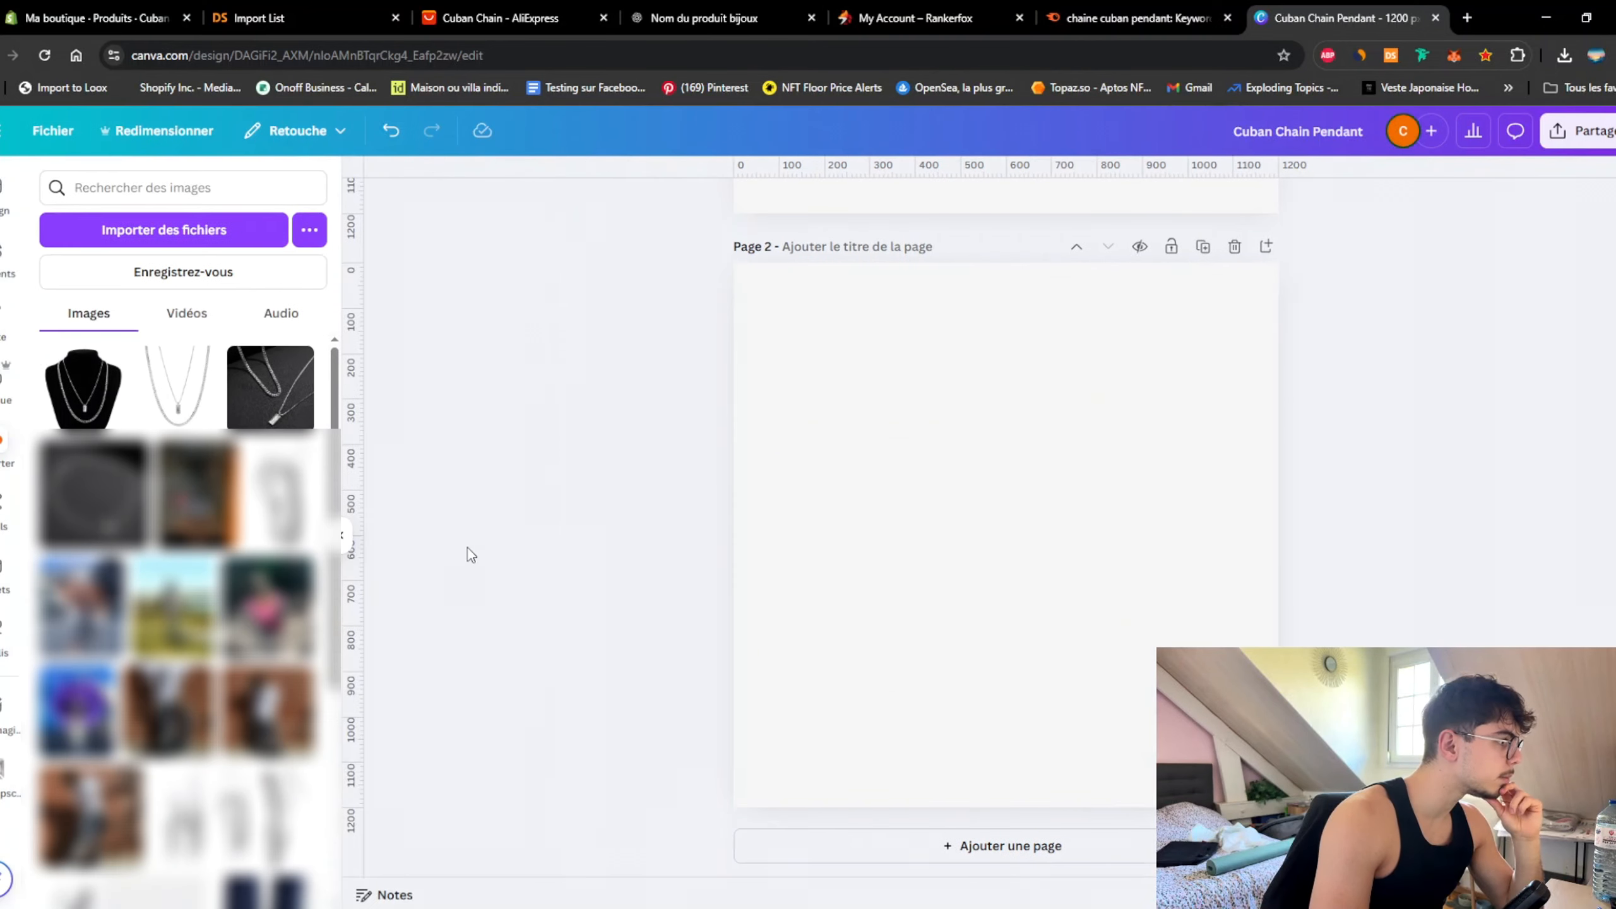
click(270, 419)
click(576, 493)
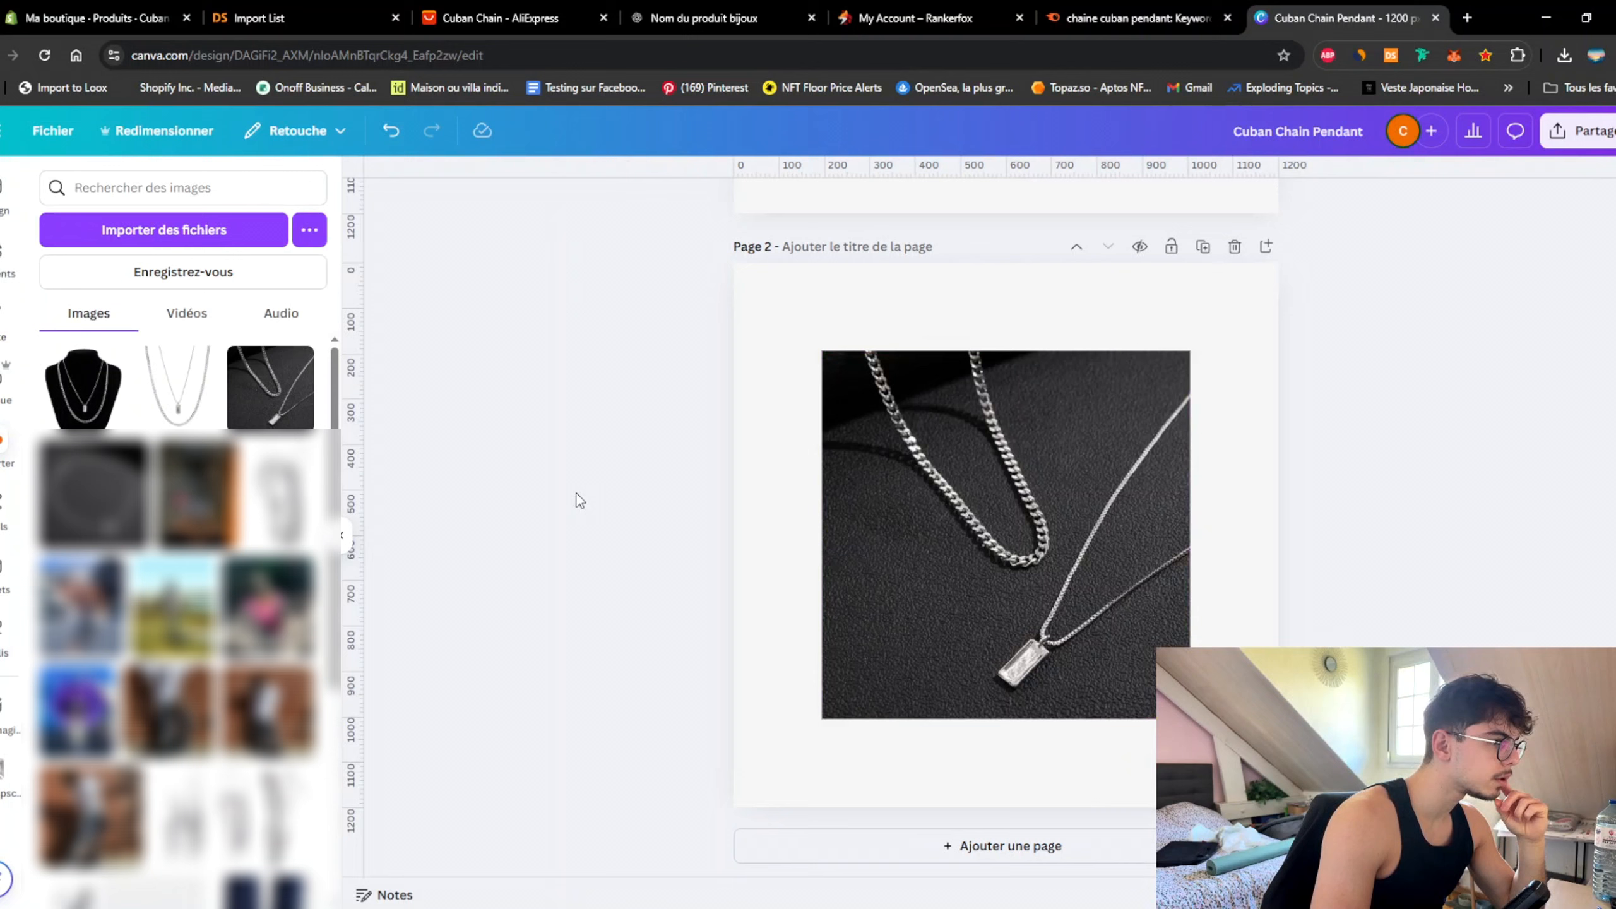
click(1096, 552)
click(342, 538)
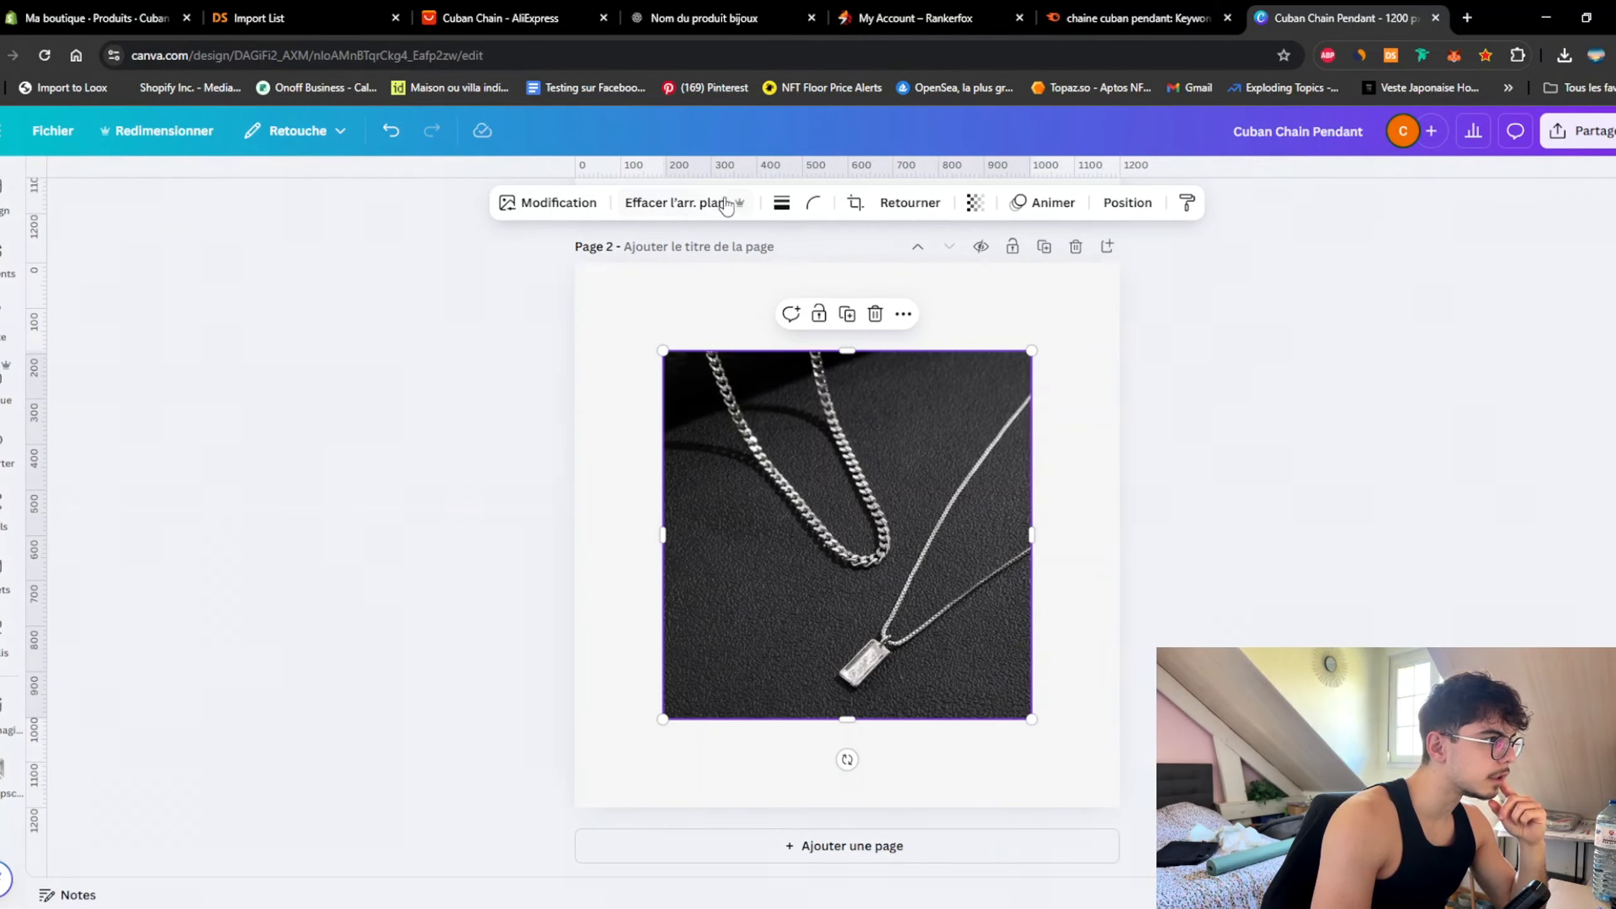
click(726, 204)
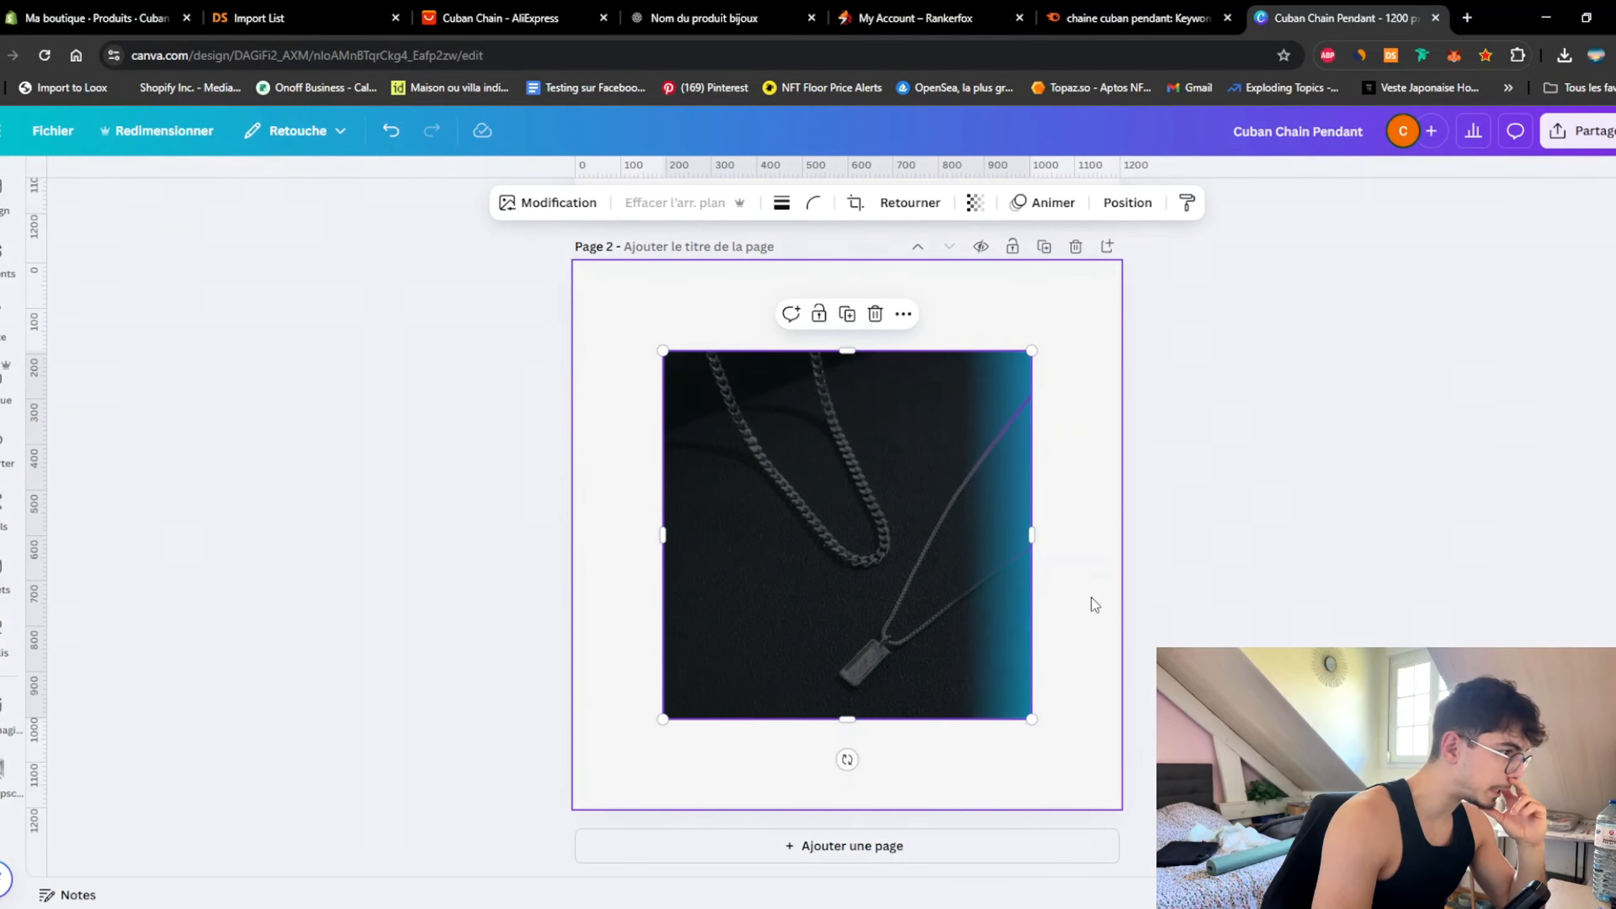
click(1268, 513)
click(1001, 380)
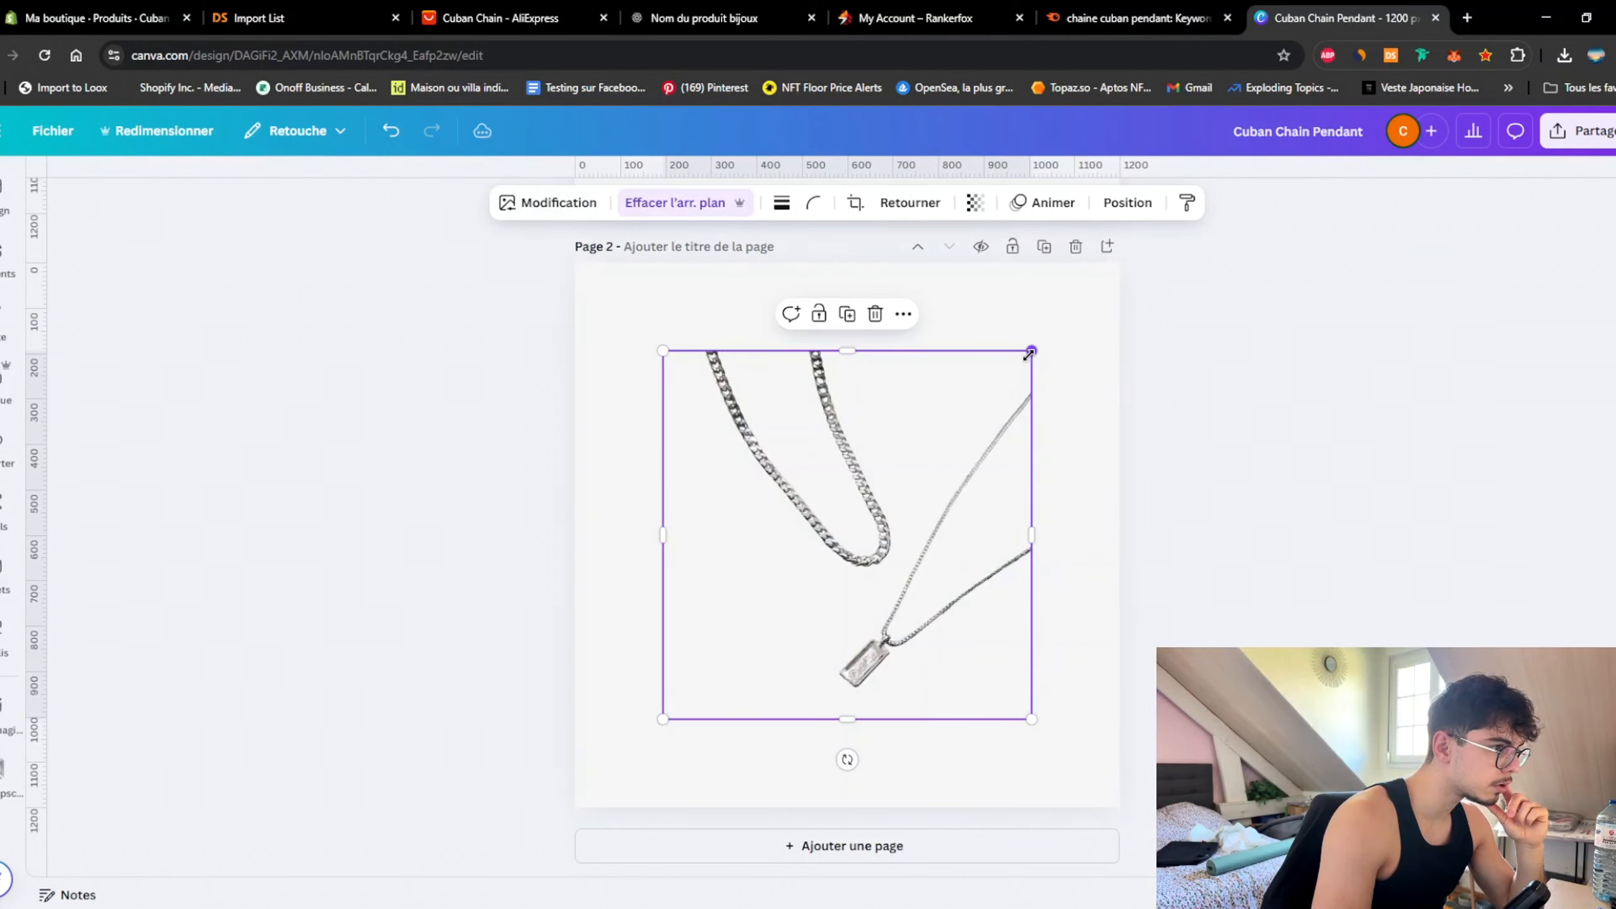
drag(1030, 352, 1122, 266)
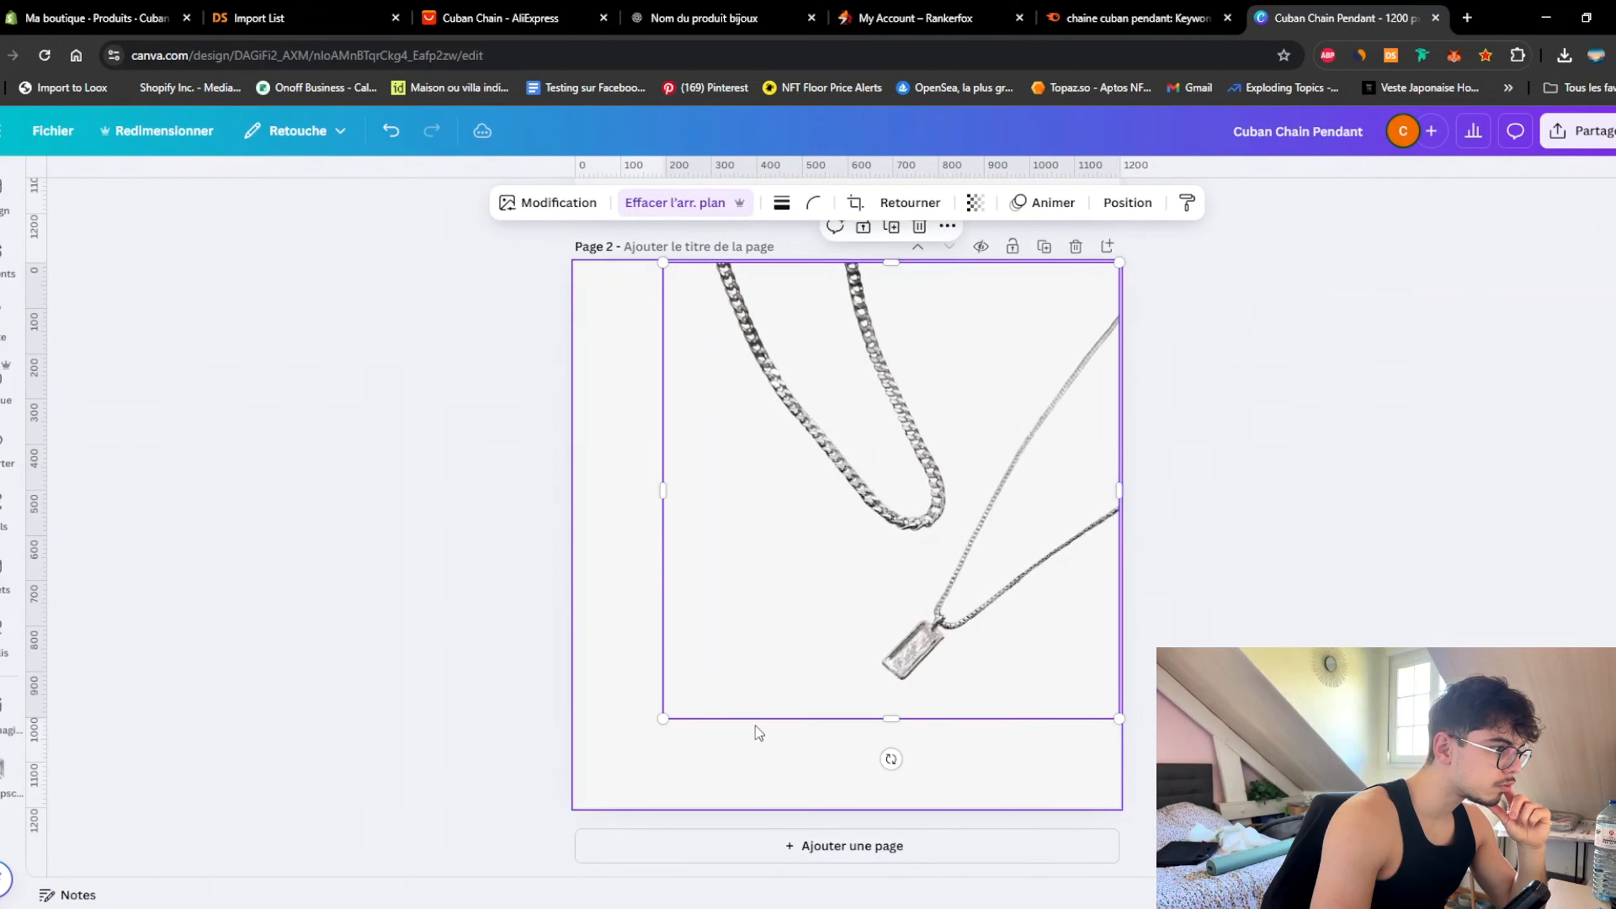
drag(662, 719, 554, 780)
click(484, 740)
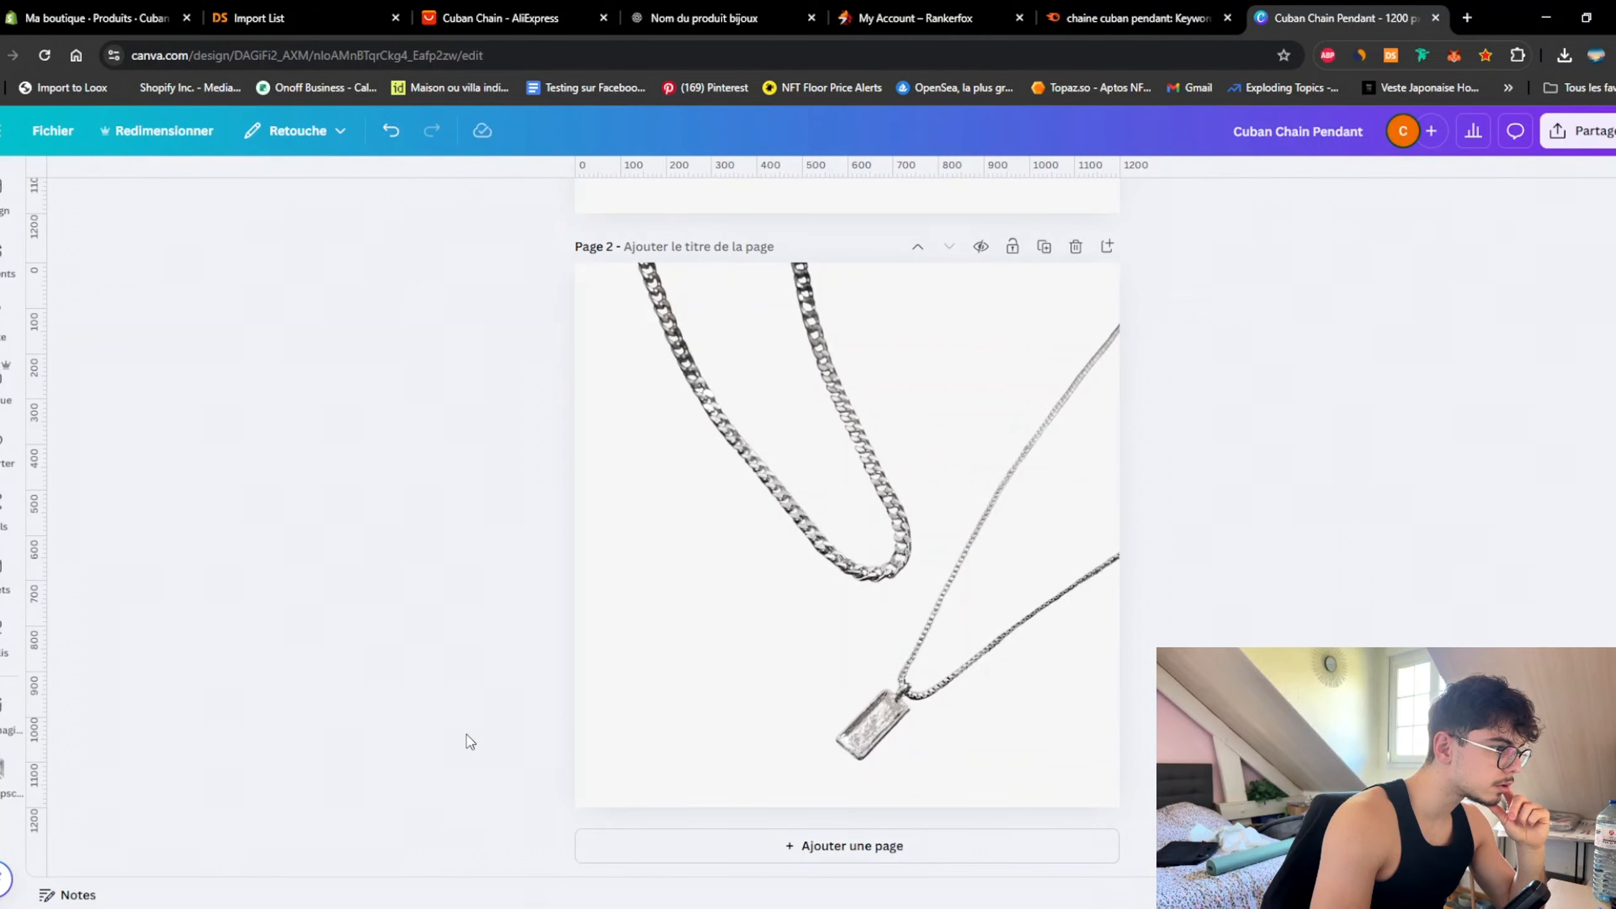
Step: Paste a copy of the page 1 chain photo onto page 2, then delete the pasted images
scroll(467, 736, up, 5)
click(1019, 573)
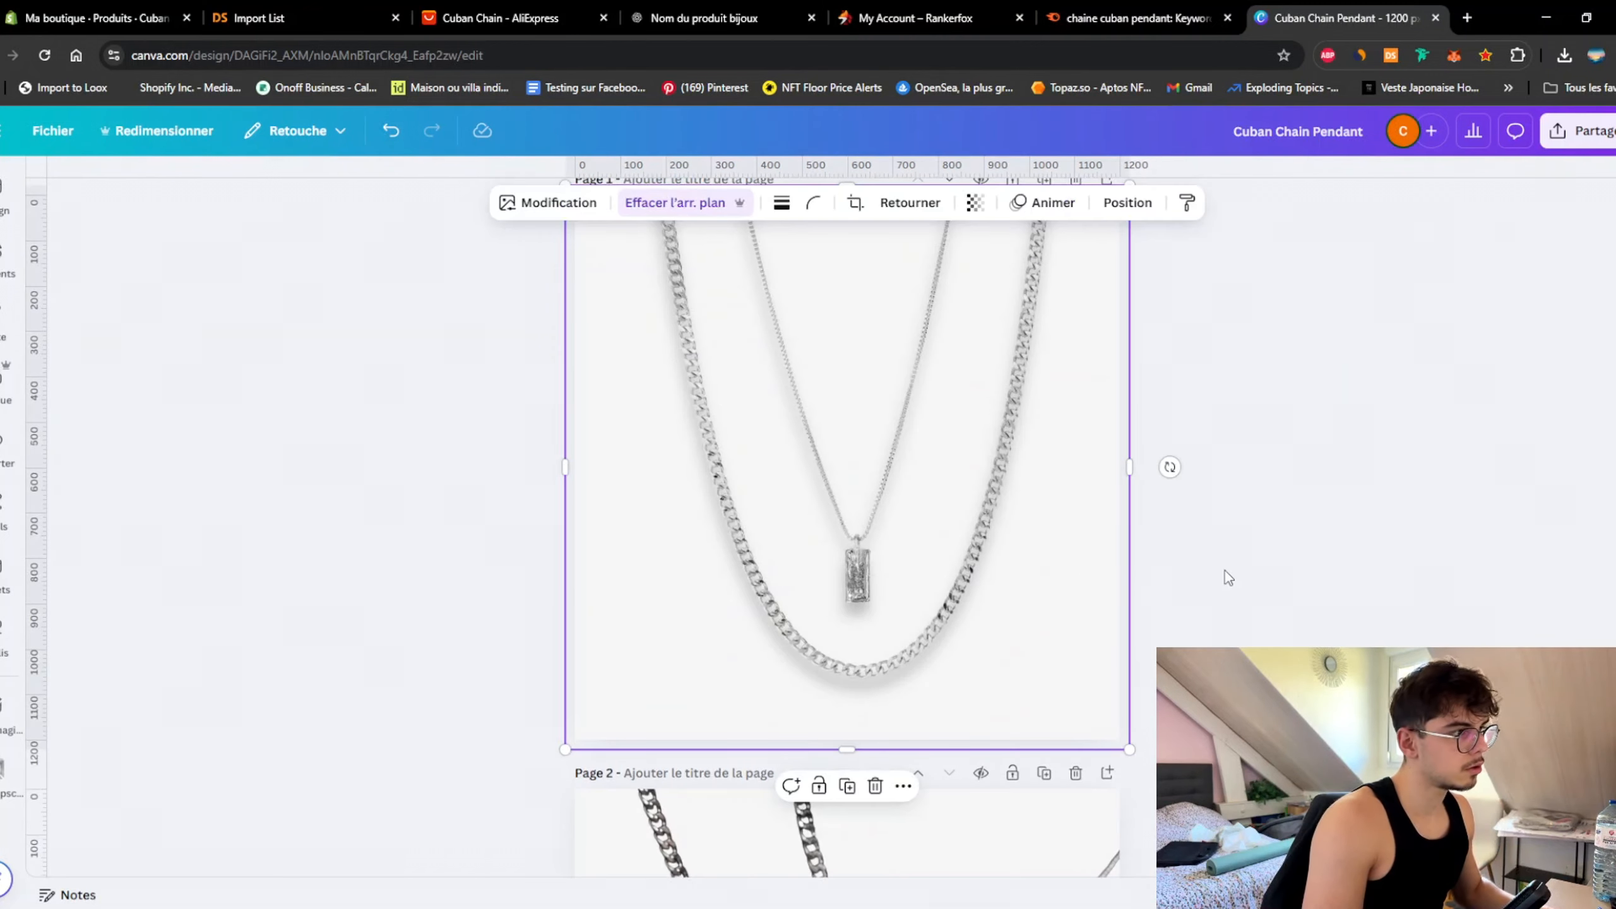
key(ctrl+v)
drag(997, 601, 1009, 736)
scroll(1012, 745, down, 7)
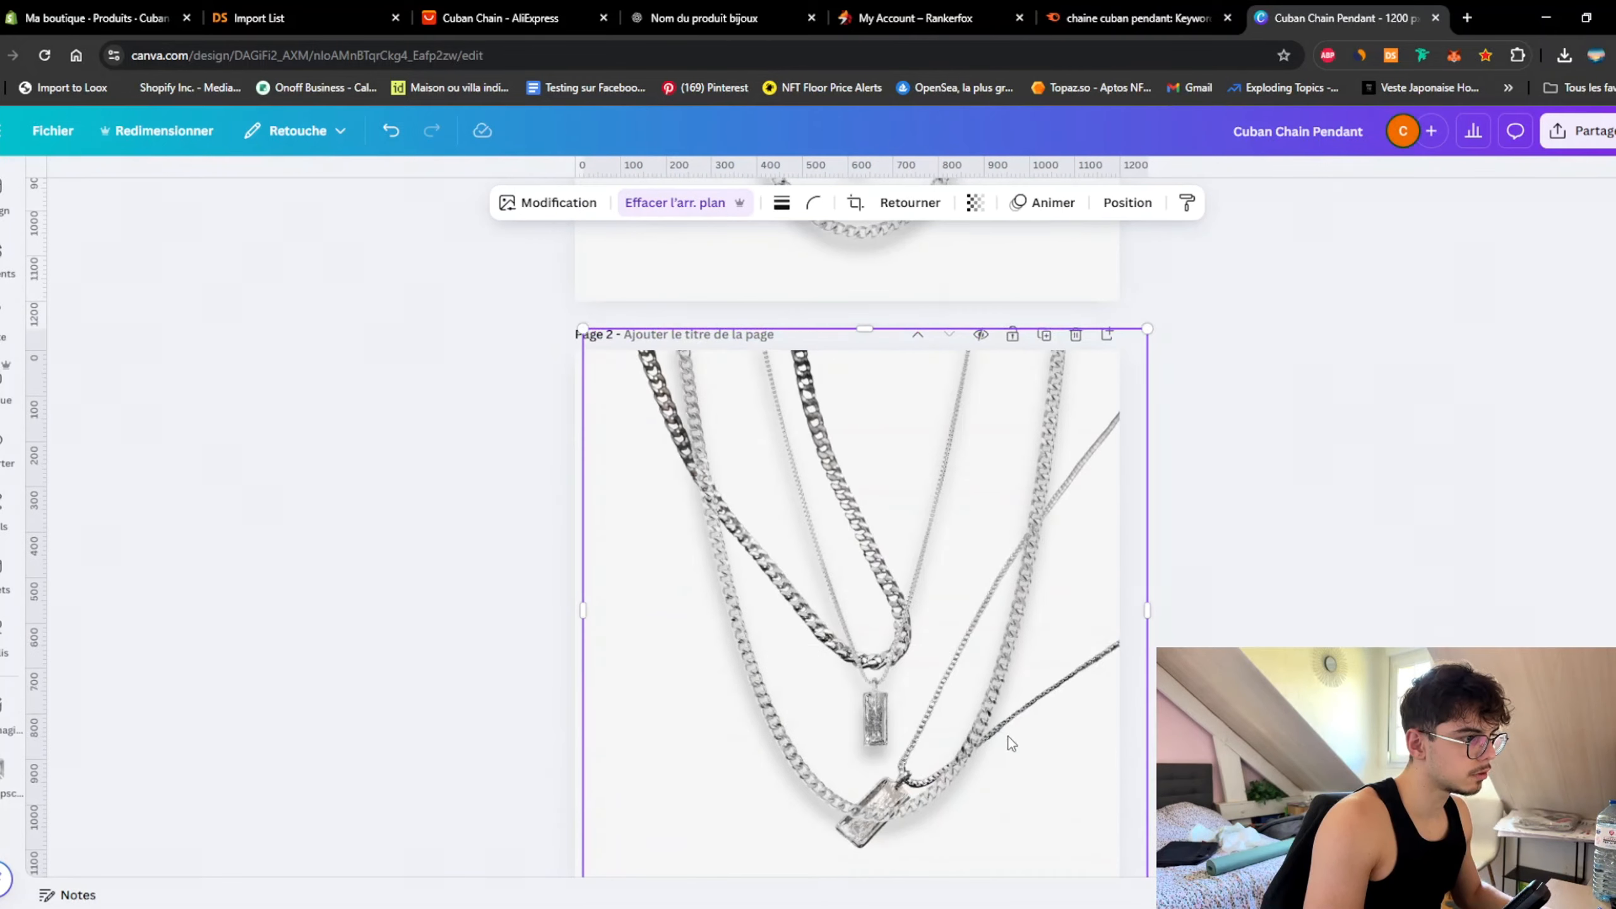
drag(944, 635, 935, 657)
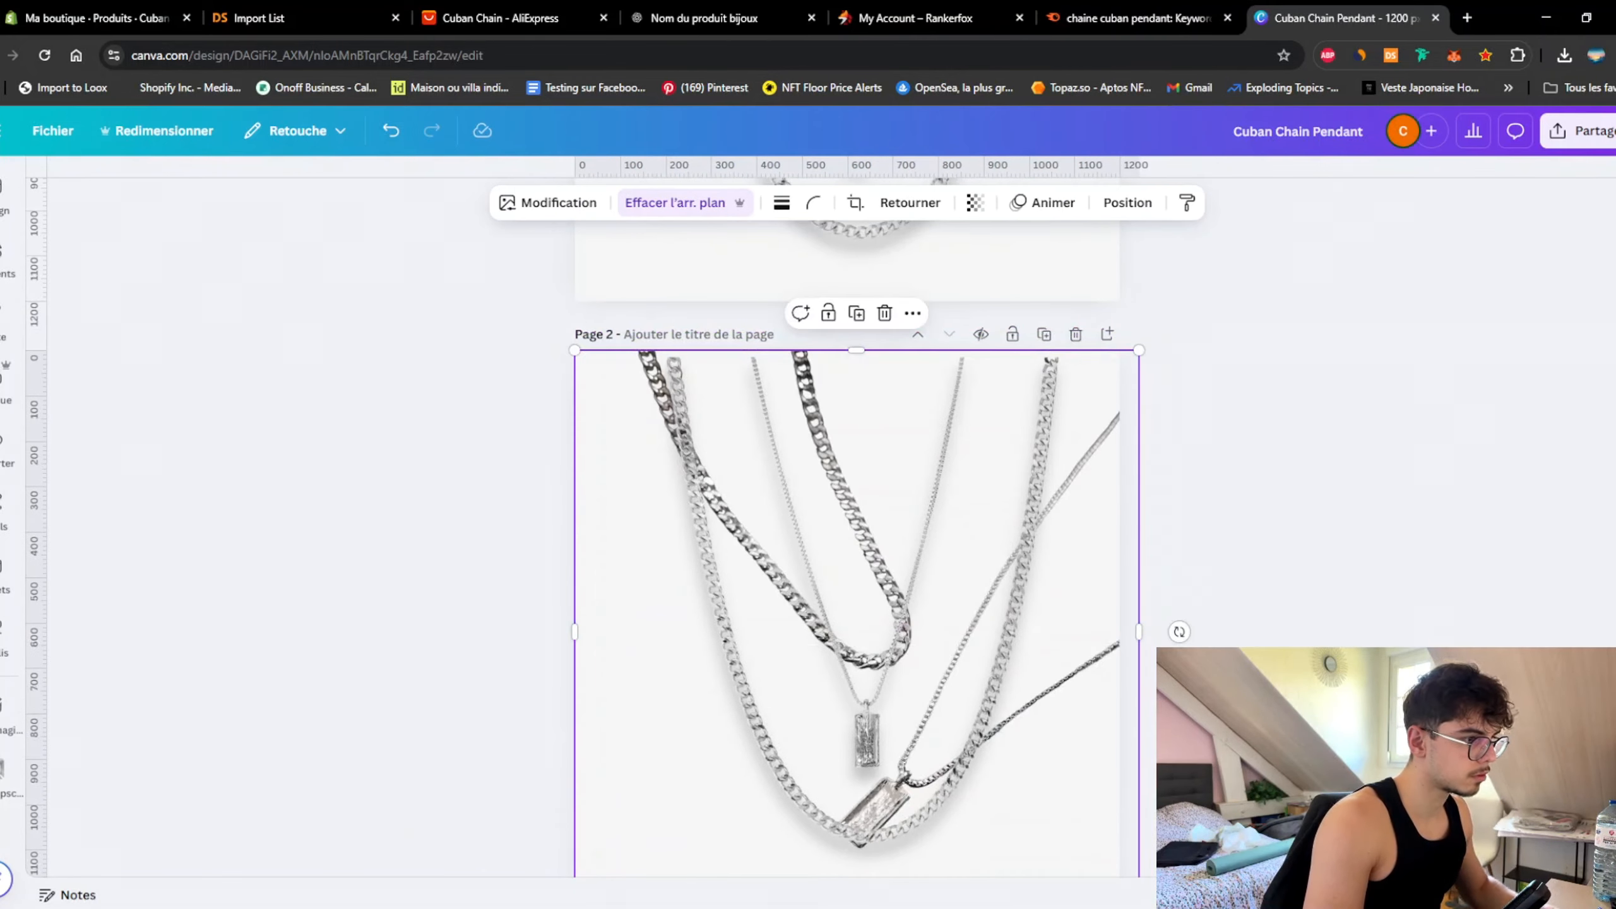
scroll(886, 650, down, 2)
key(Delete)
key(Delete)
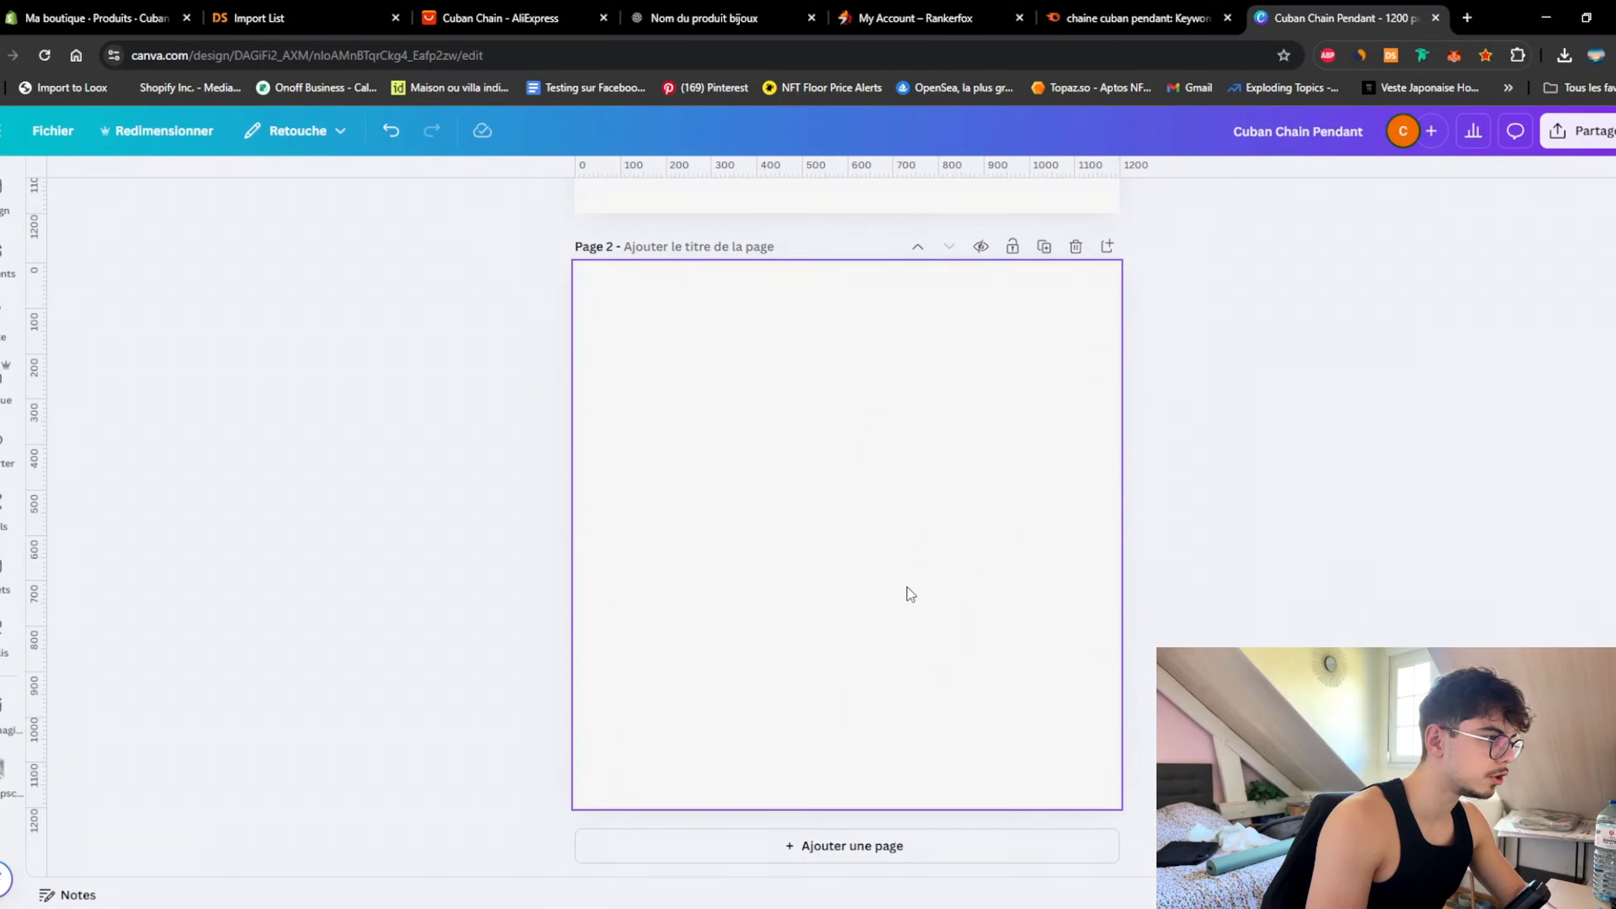
Step: Place the pendant photo on page 2 and the dark chain close-up on page 3
scroll(985, 647, up, 8)
click(892, 567)
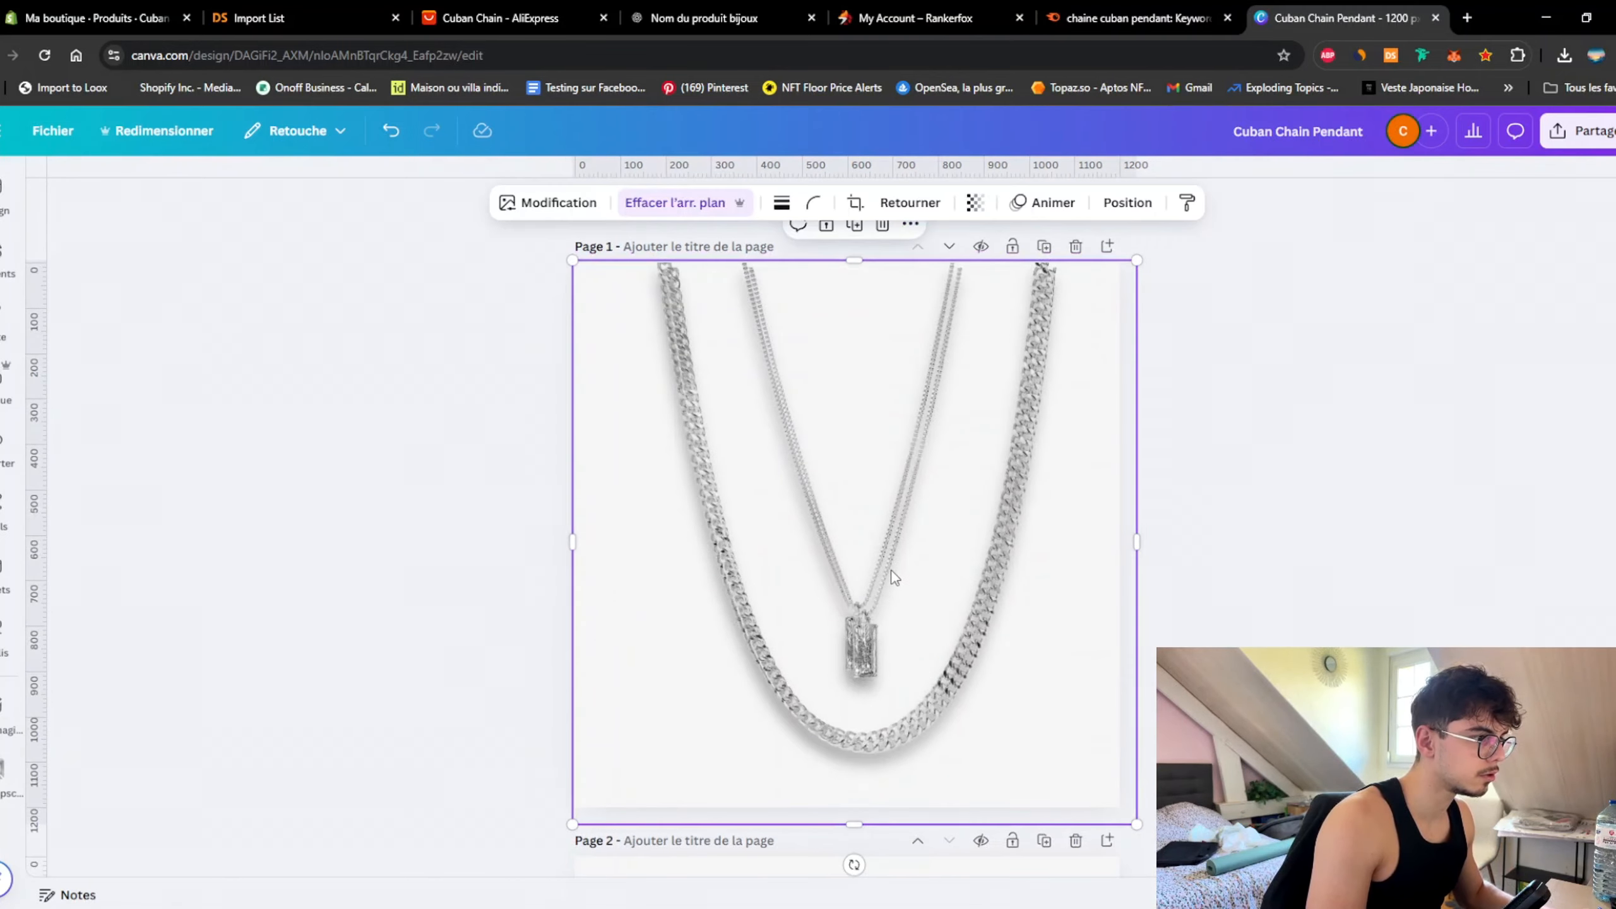
mouse_move(893, 573)
mouse_down()
mouse_move(861, 800)
mouse_move(888, 563)
mouse_up()
click(1229, 514)
click(6, 449)
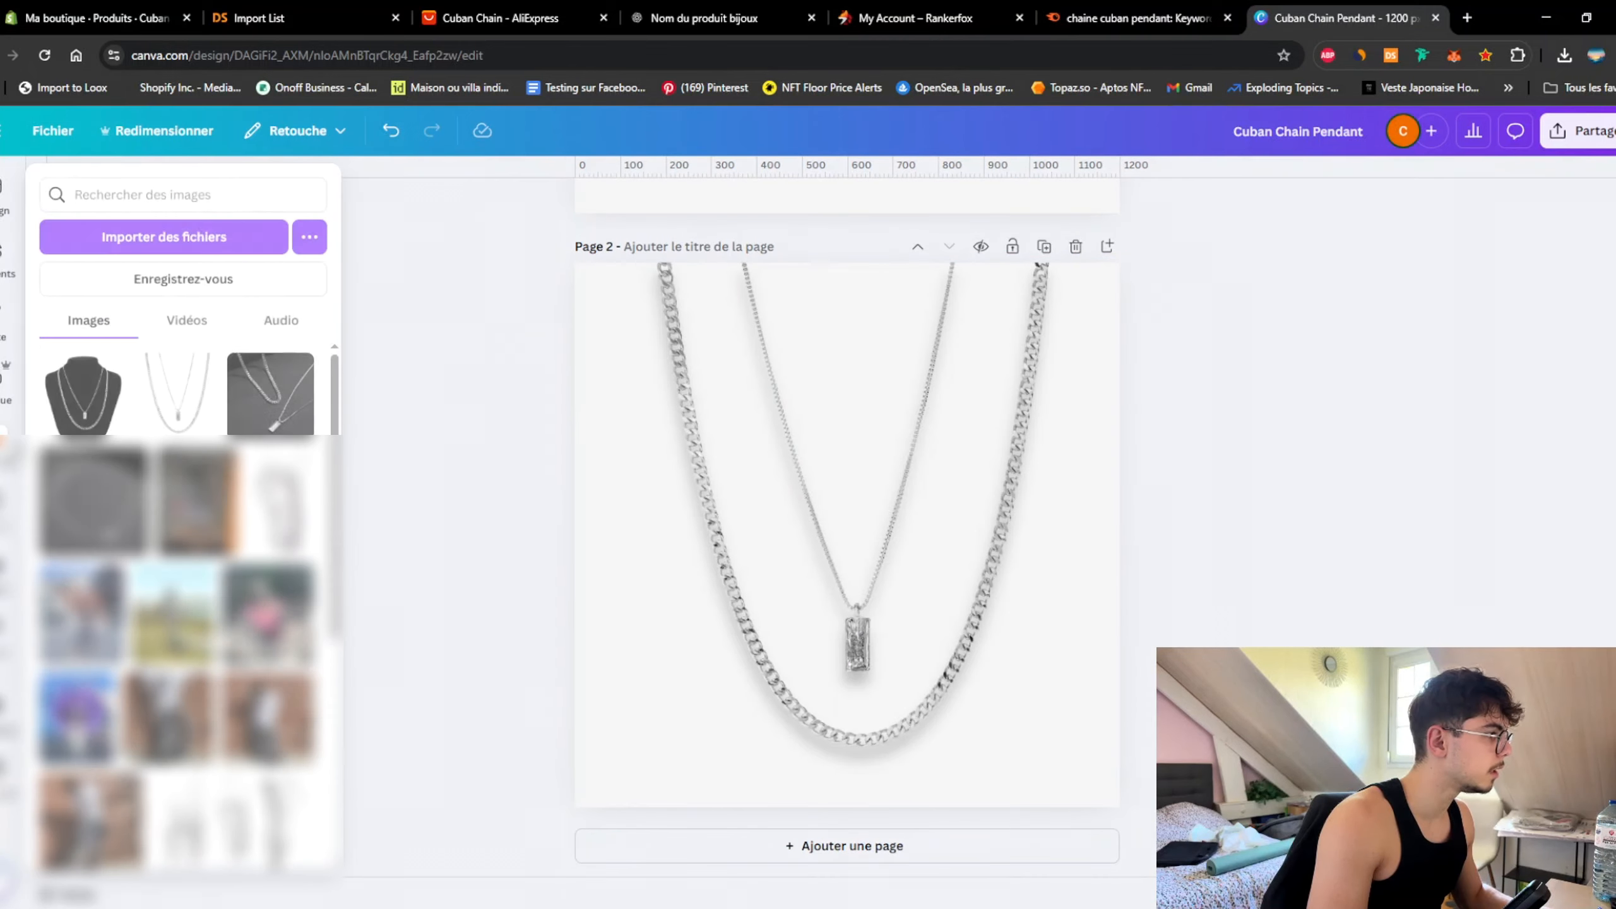
drag(270, 389, 1542, 595)
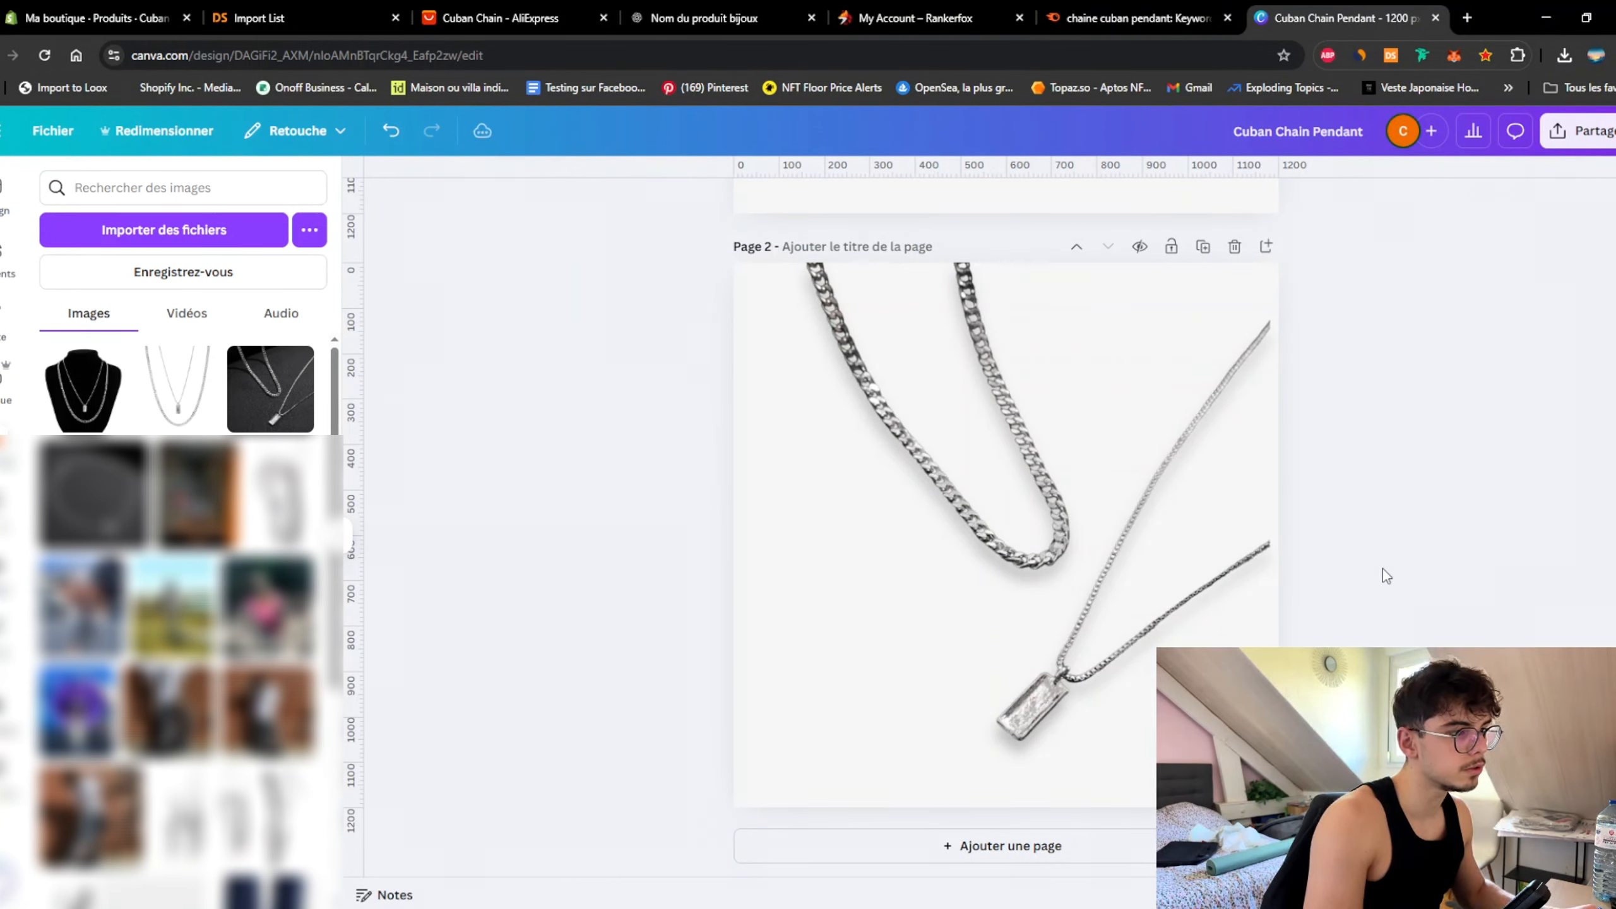
drag(1213, 354, 1101, 476)
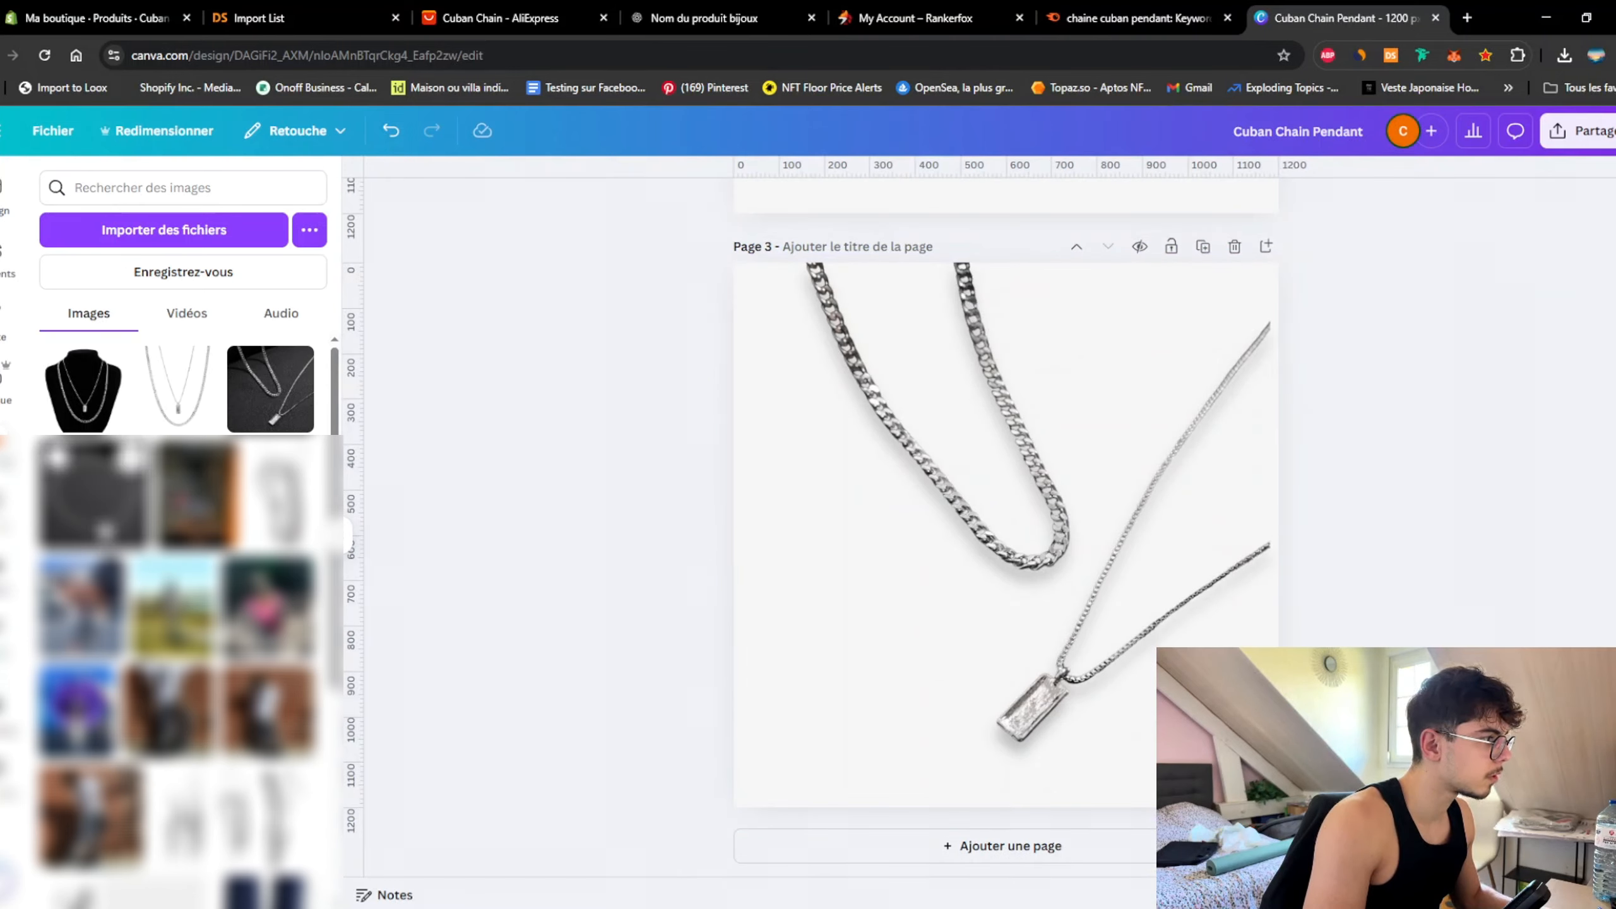
Step: Drop the coiled chain photo onto page 3 and lower its shadow angle from 48 to 24
drag(92, 494, 999, 433)
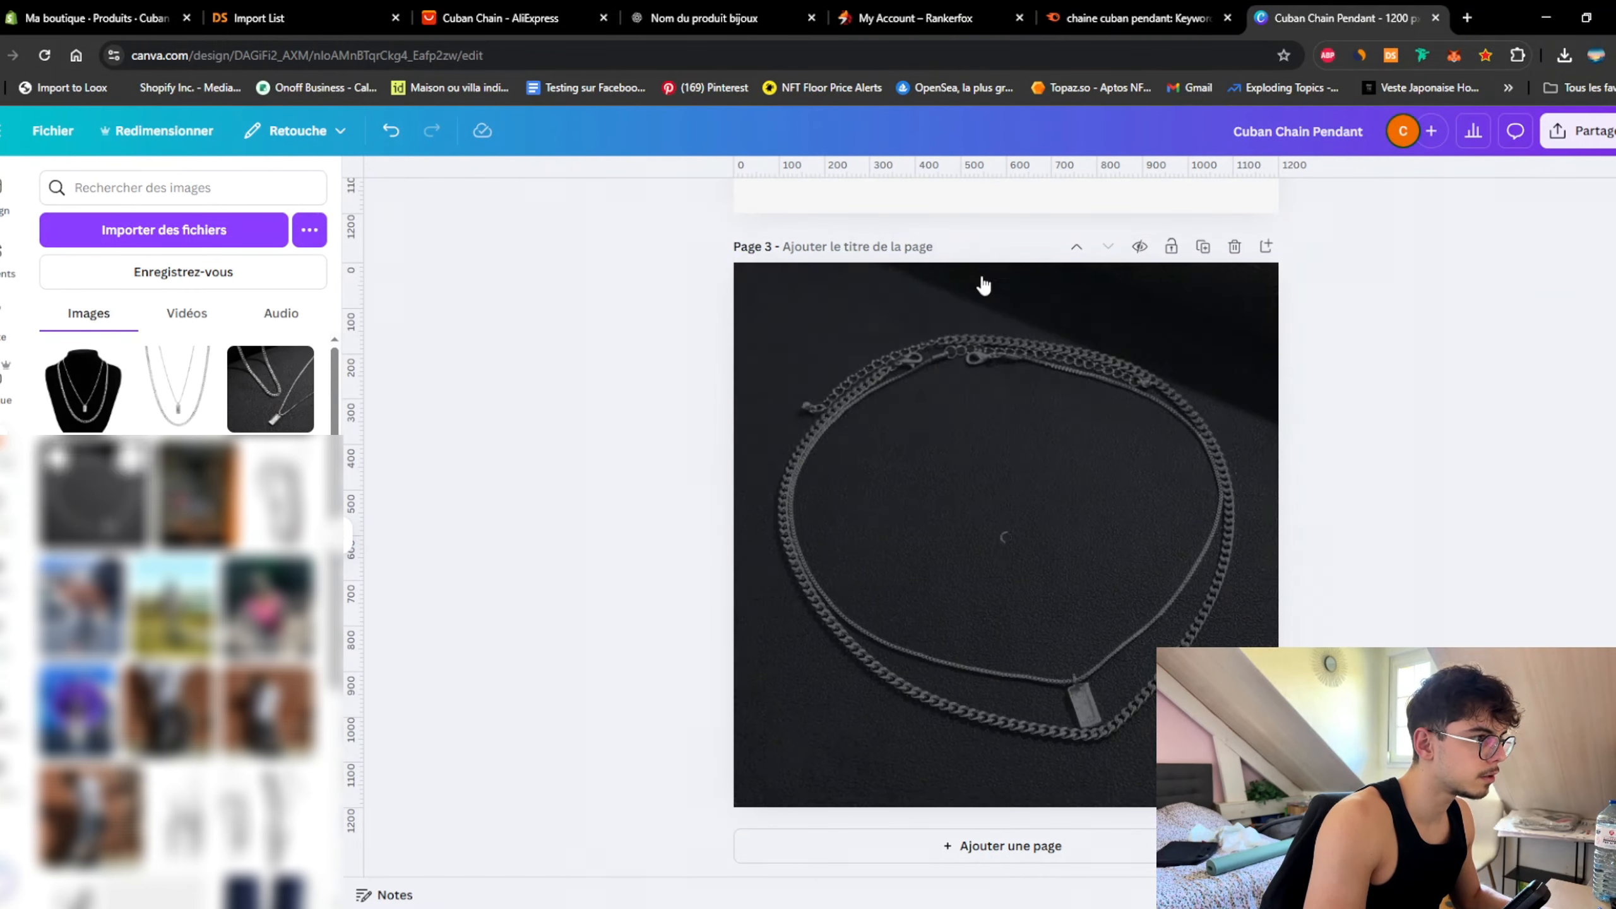
click(350, 541)
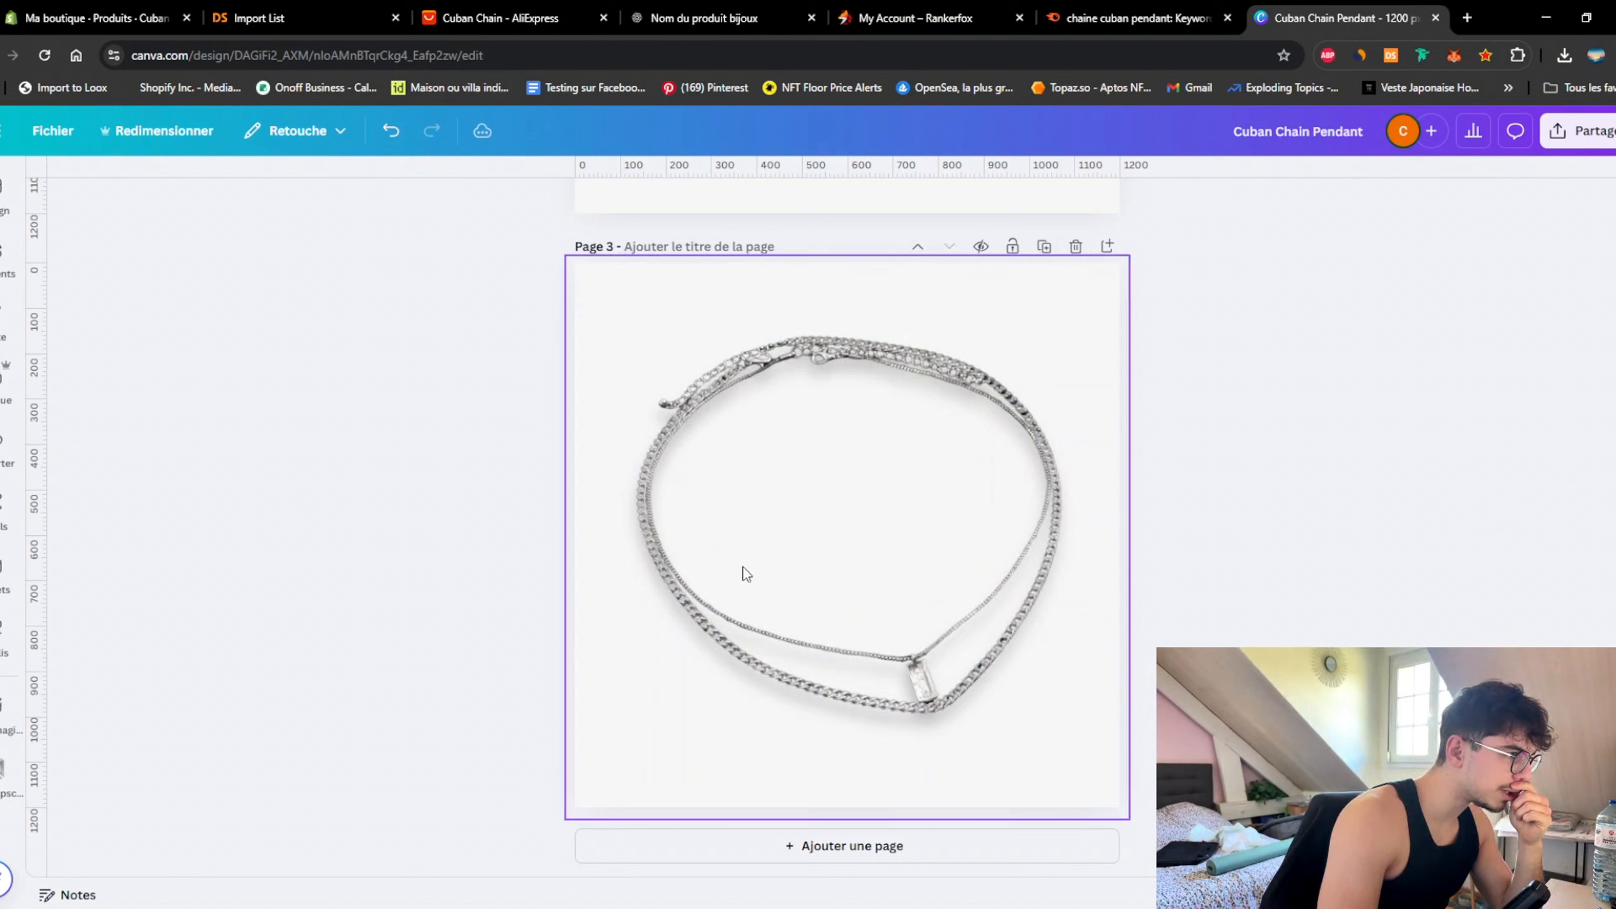
click(886, 546)
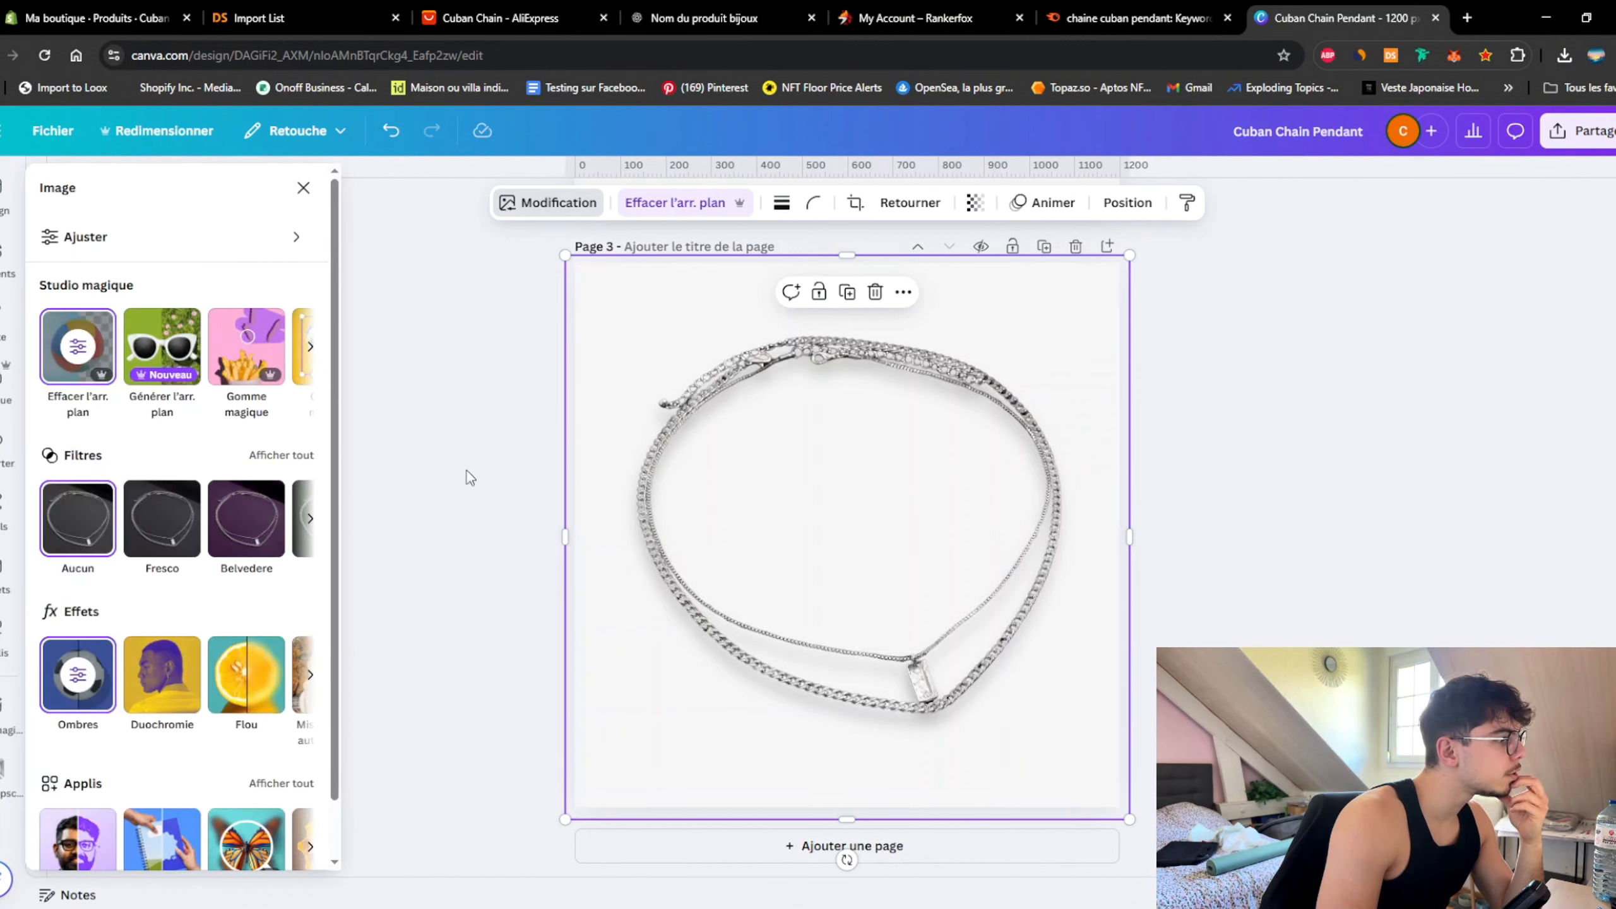
scroll(219, 627, down, 1)
click(89, 642)
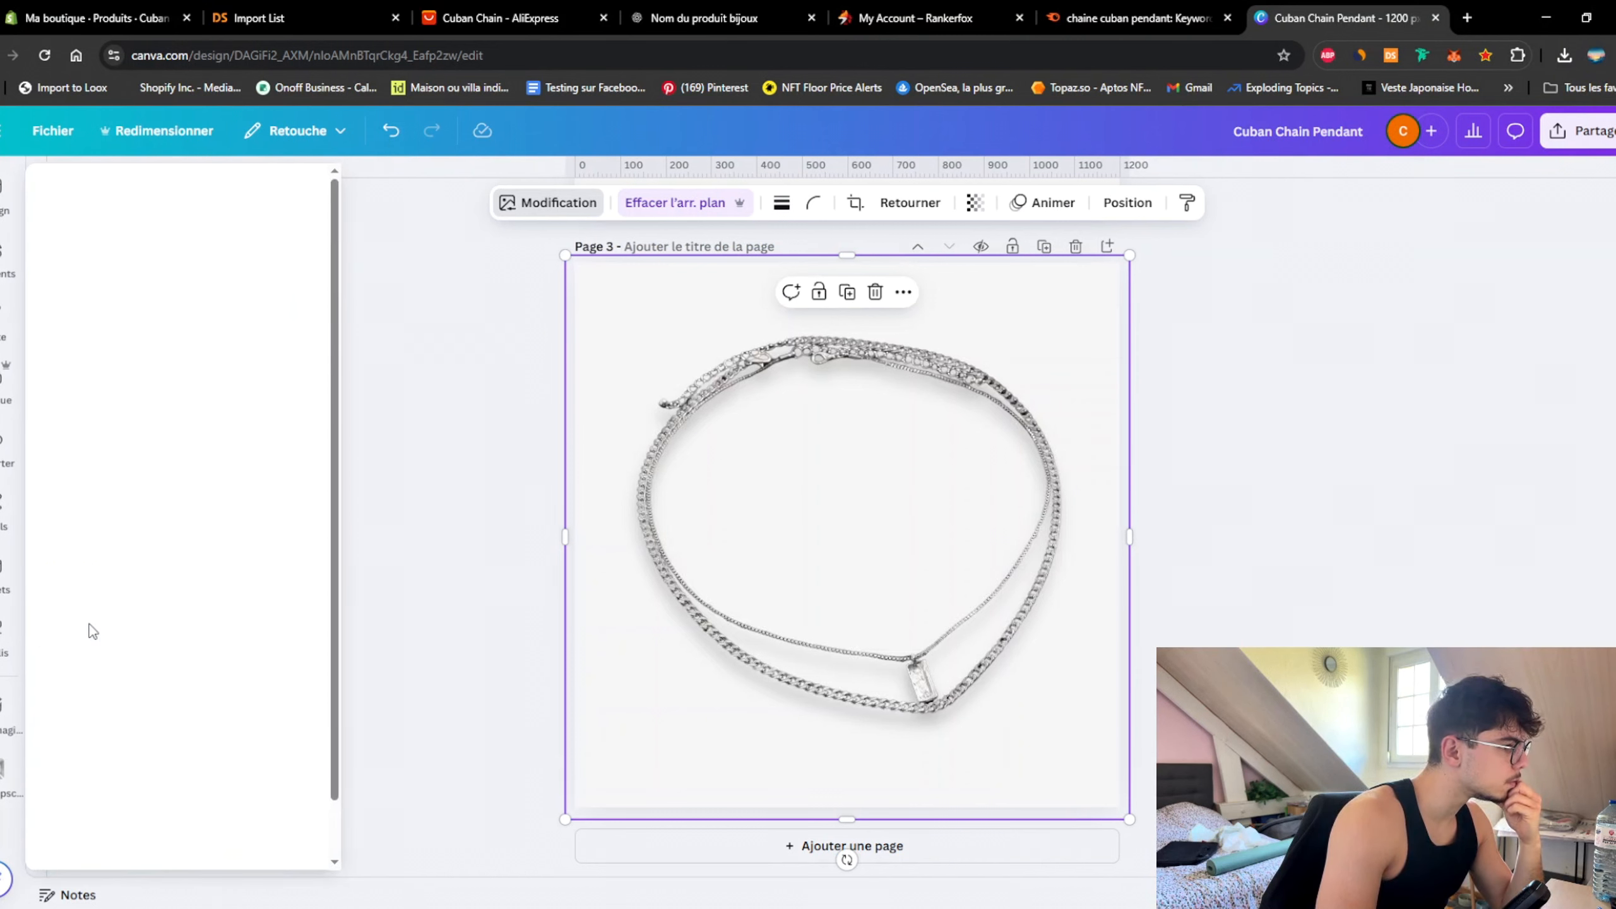
scroll(149, 645, down, 2)
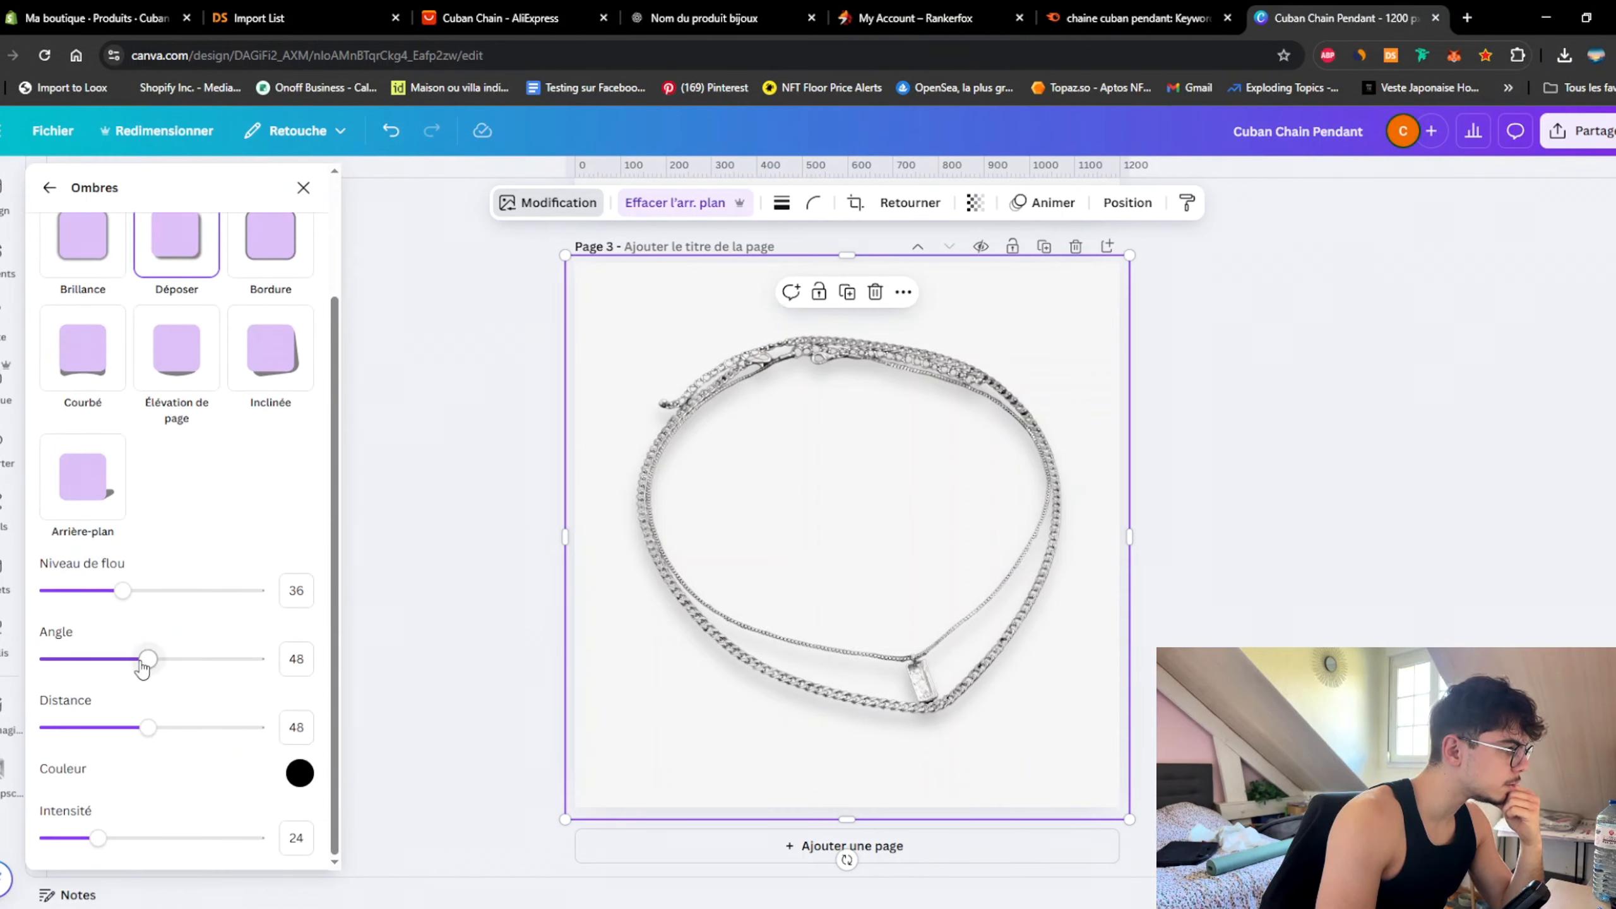
drag(143, 667, 98, 666)
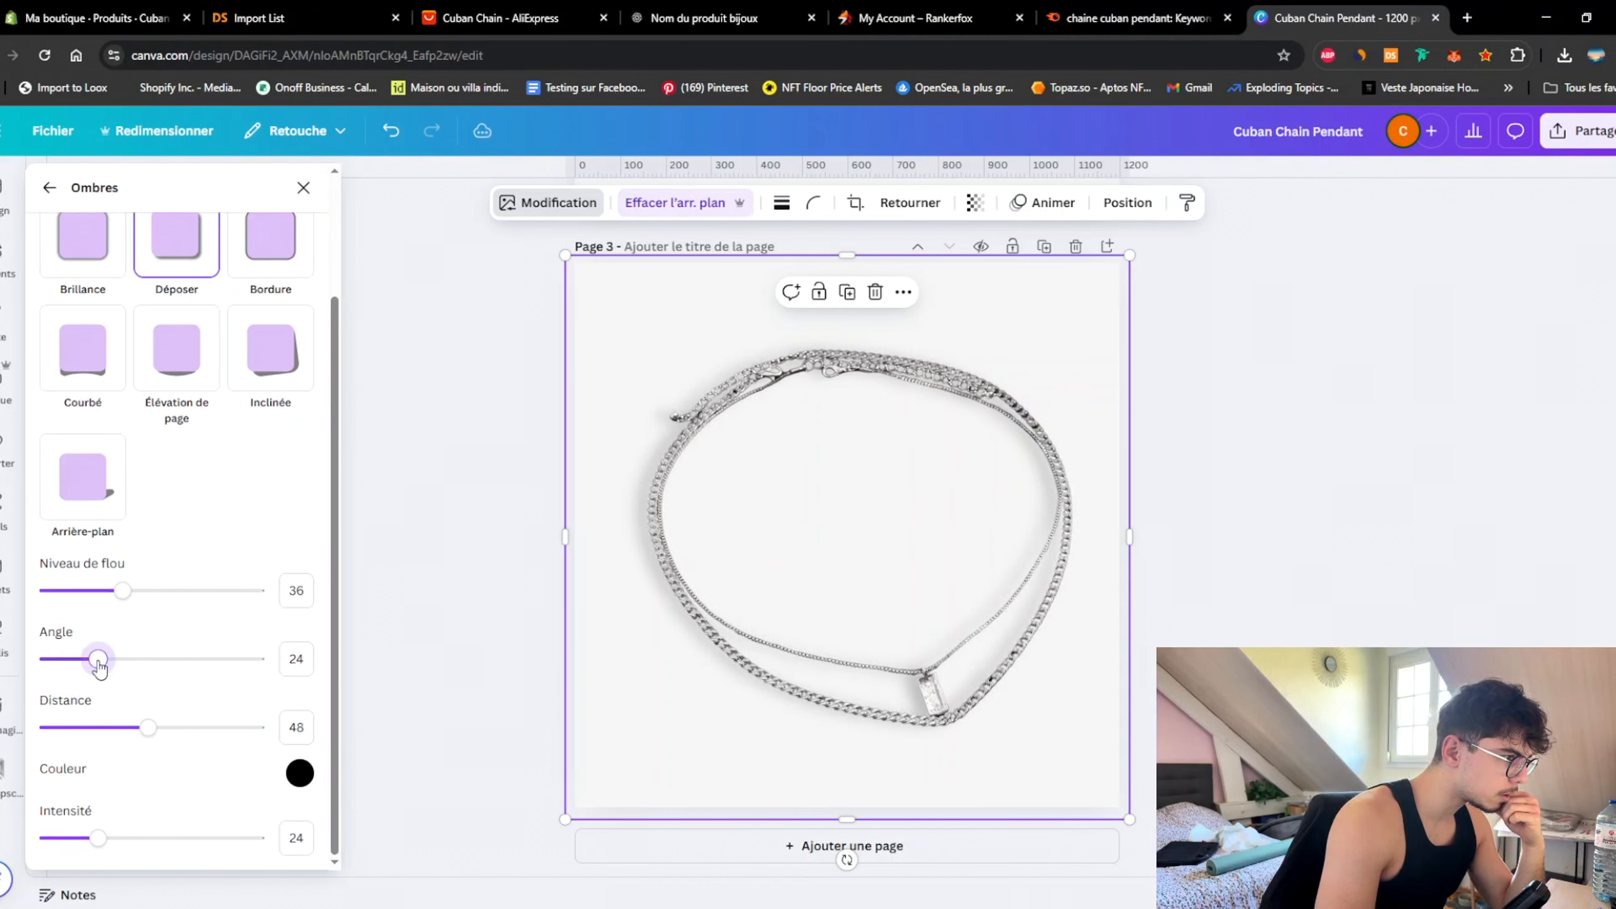
click(1356, 476)
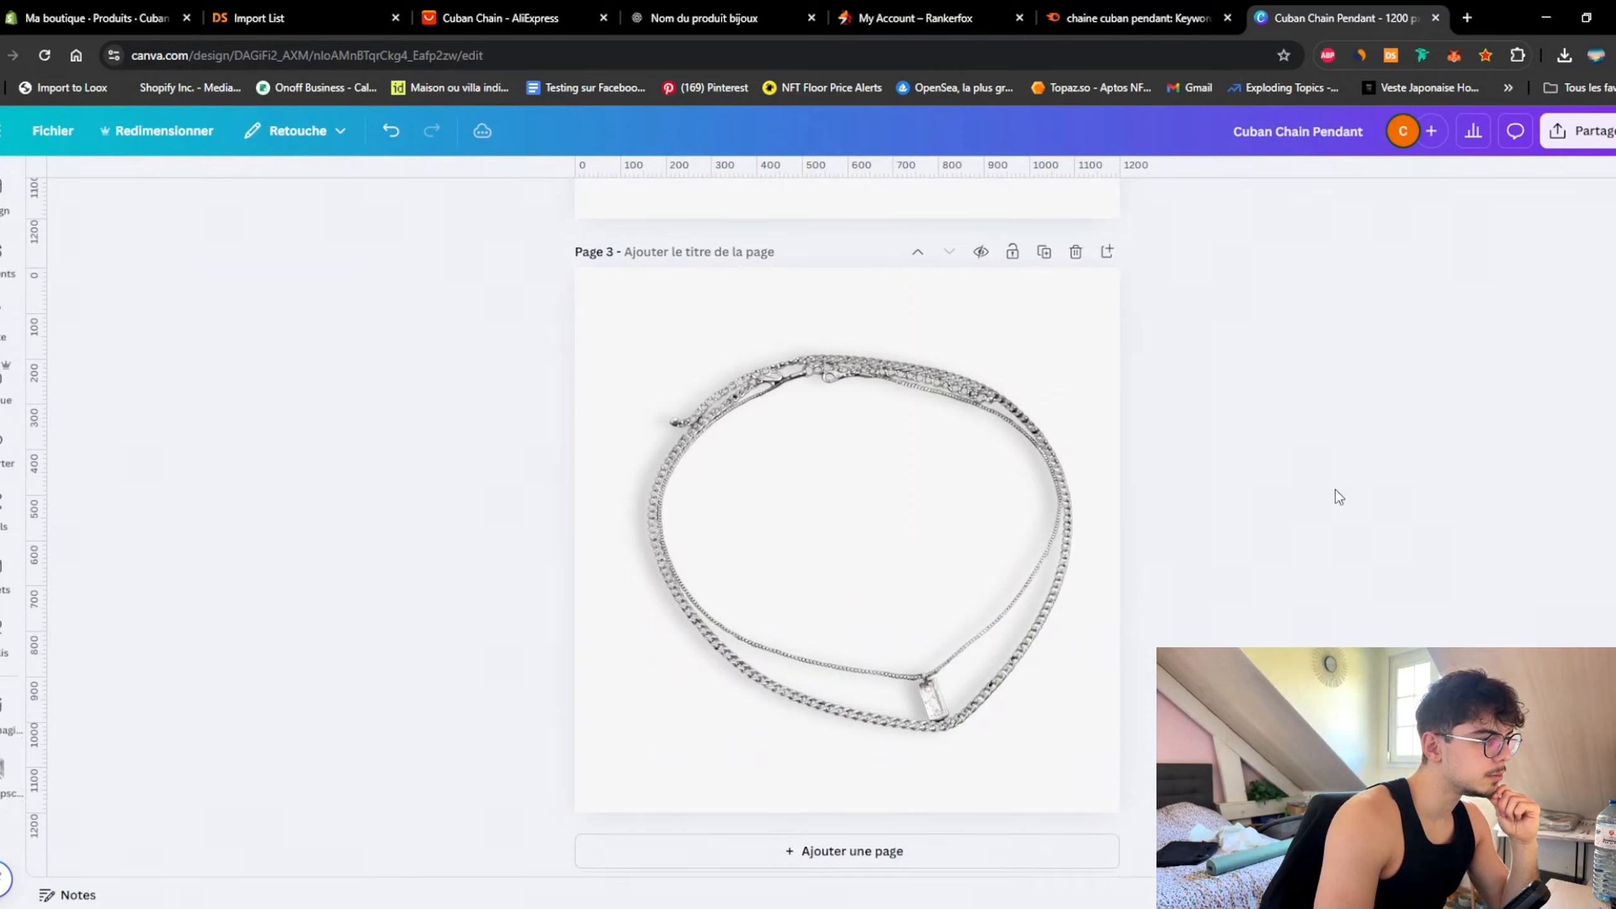
Step: Nudge the coiled chain photo onto the centre of page 3
scroll(1336, 497, up, 3)
scroll(1331, 500, down, 2)
click(968, 633)
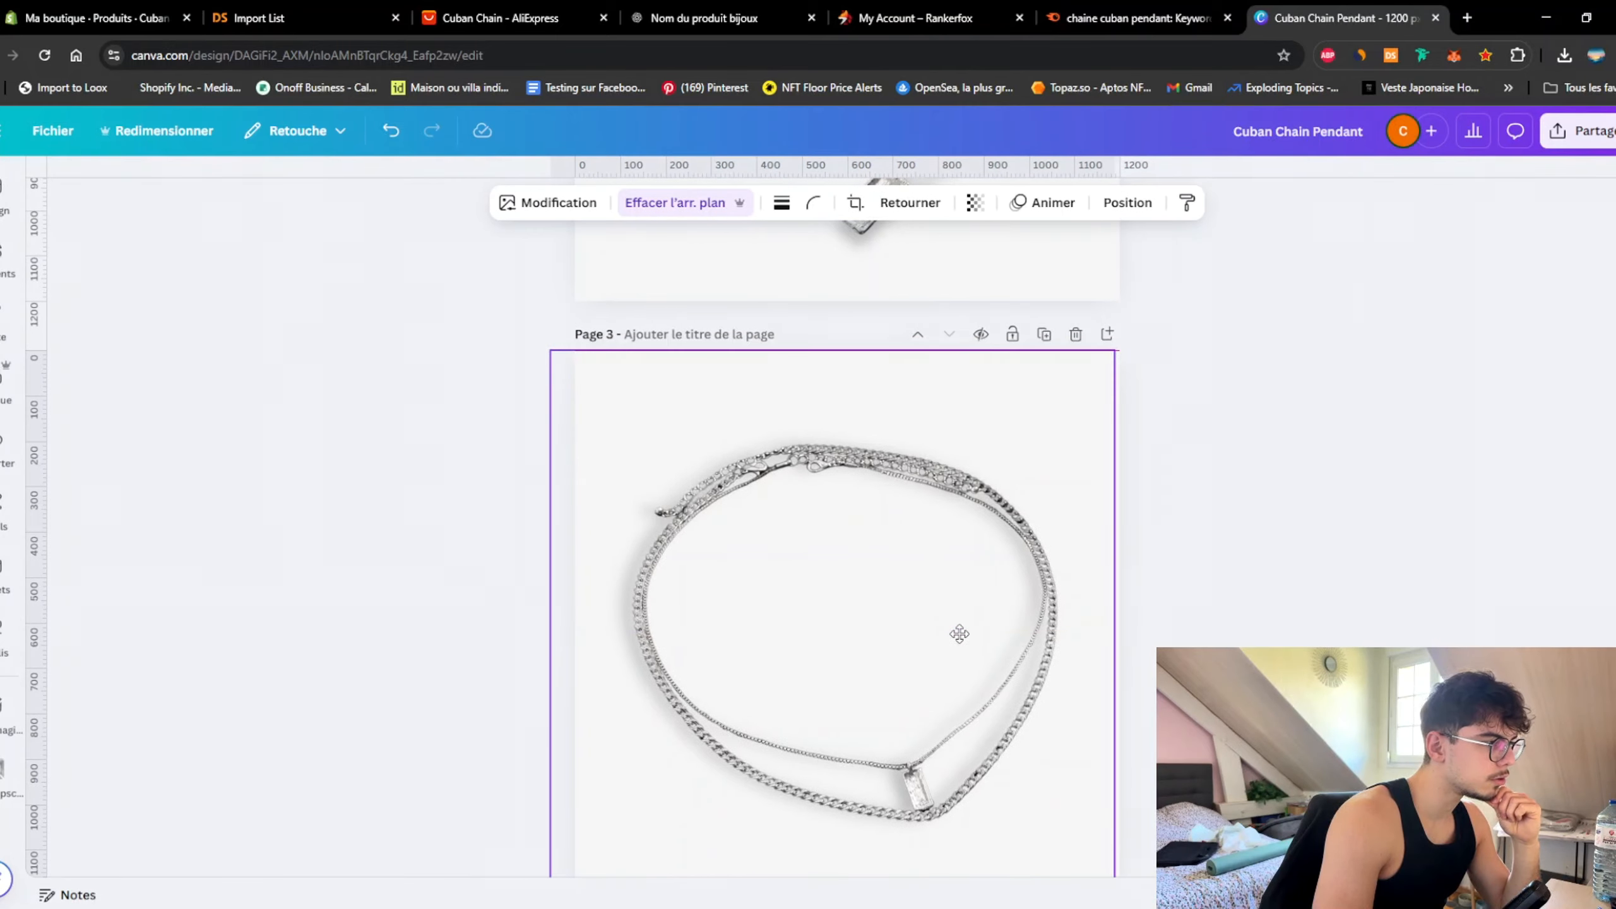
drag(967, 633, 969, 630)
click(1474, 557)
scroll(1417, 534, down, 2)
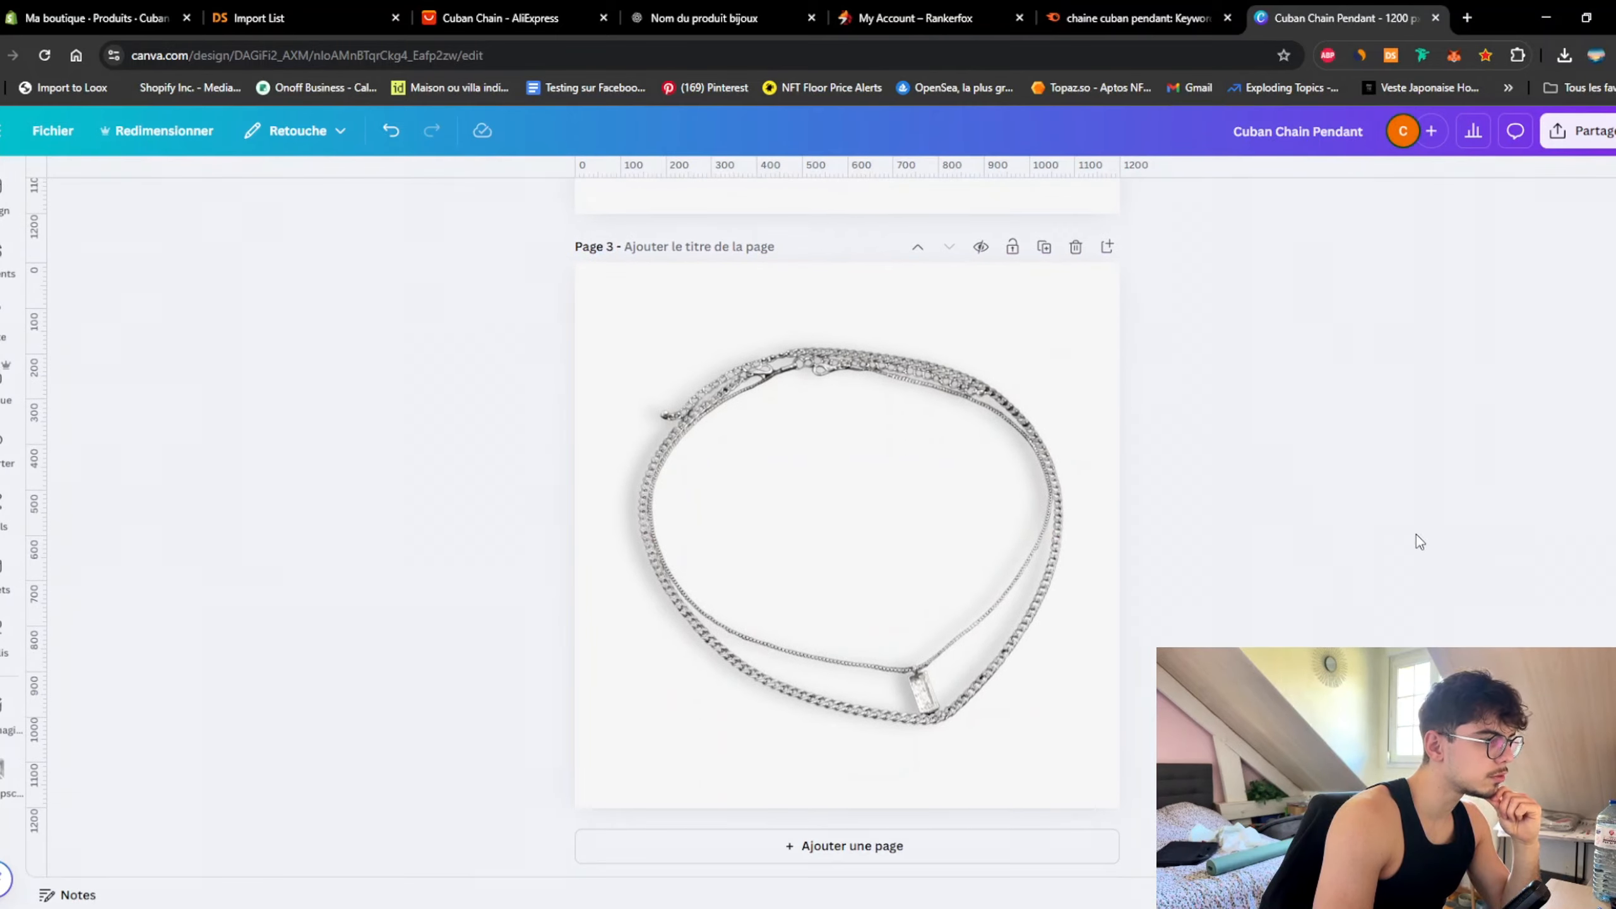
scroll(1413, 534, up, 15)
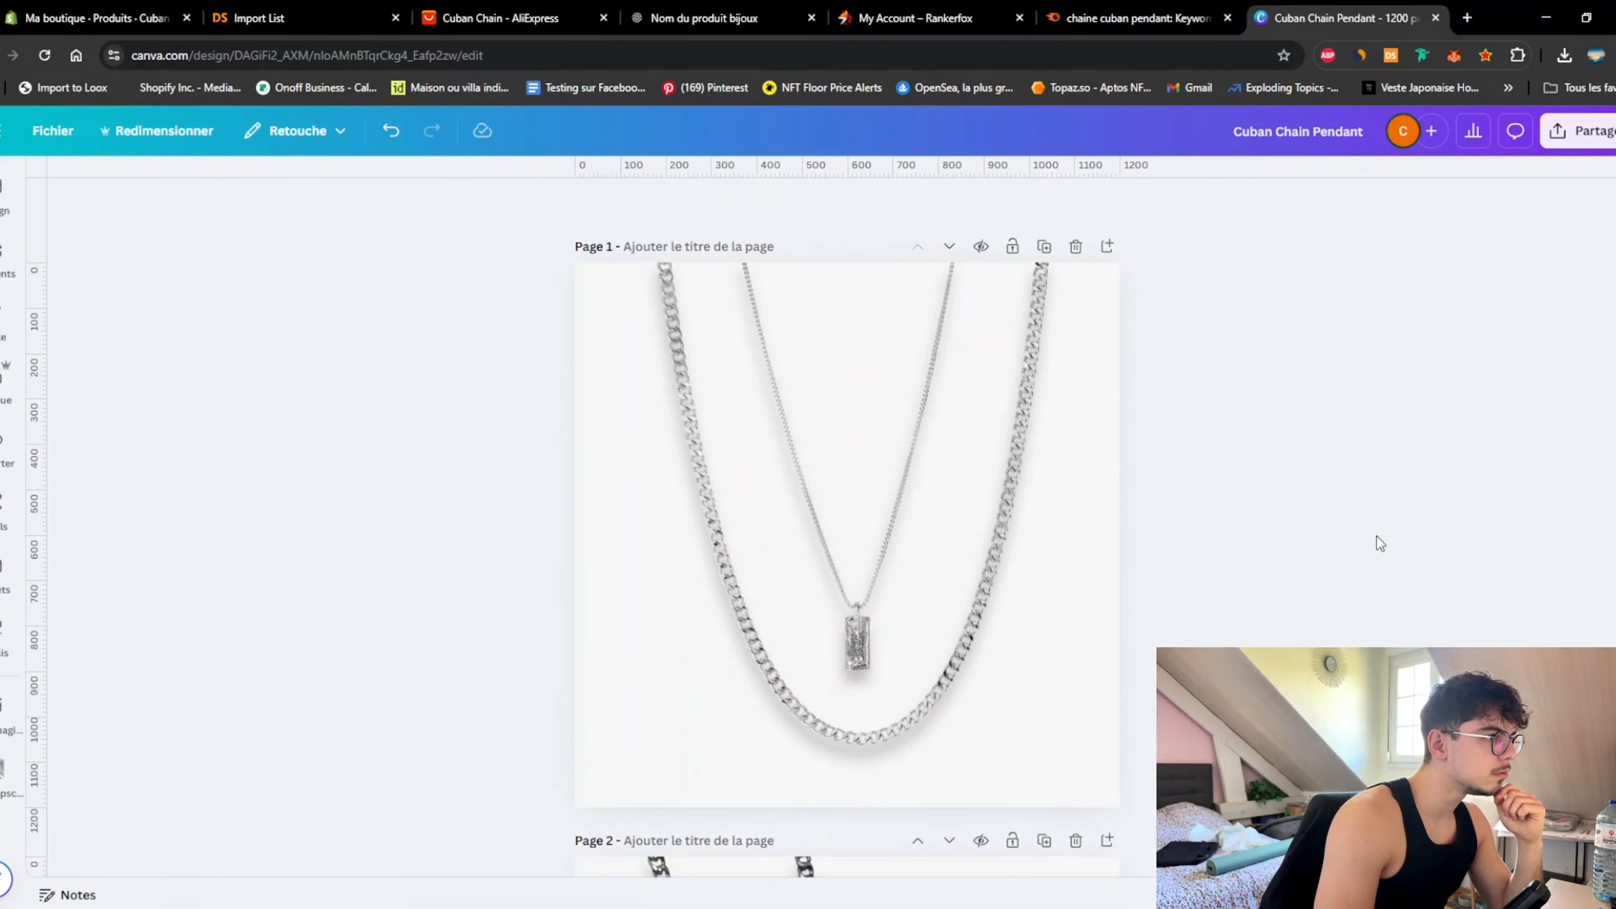
scroll(1371, 533, down, 10)
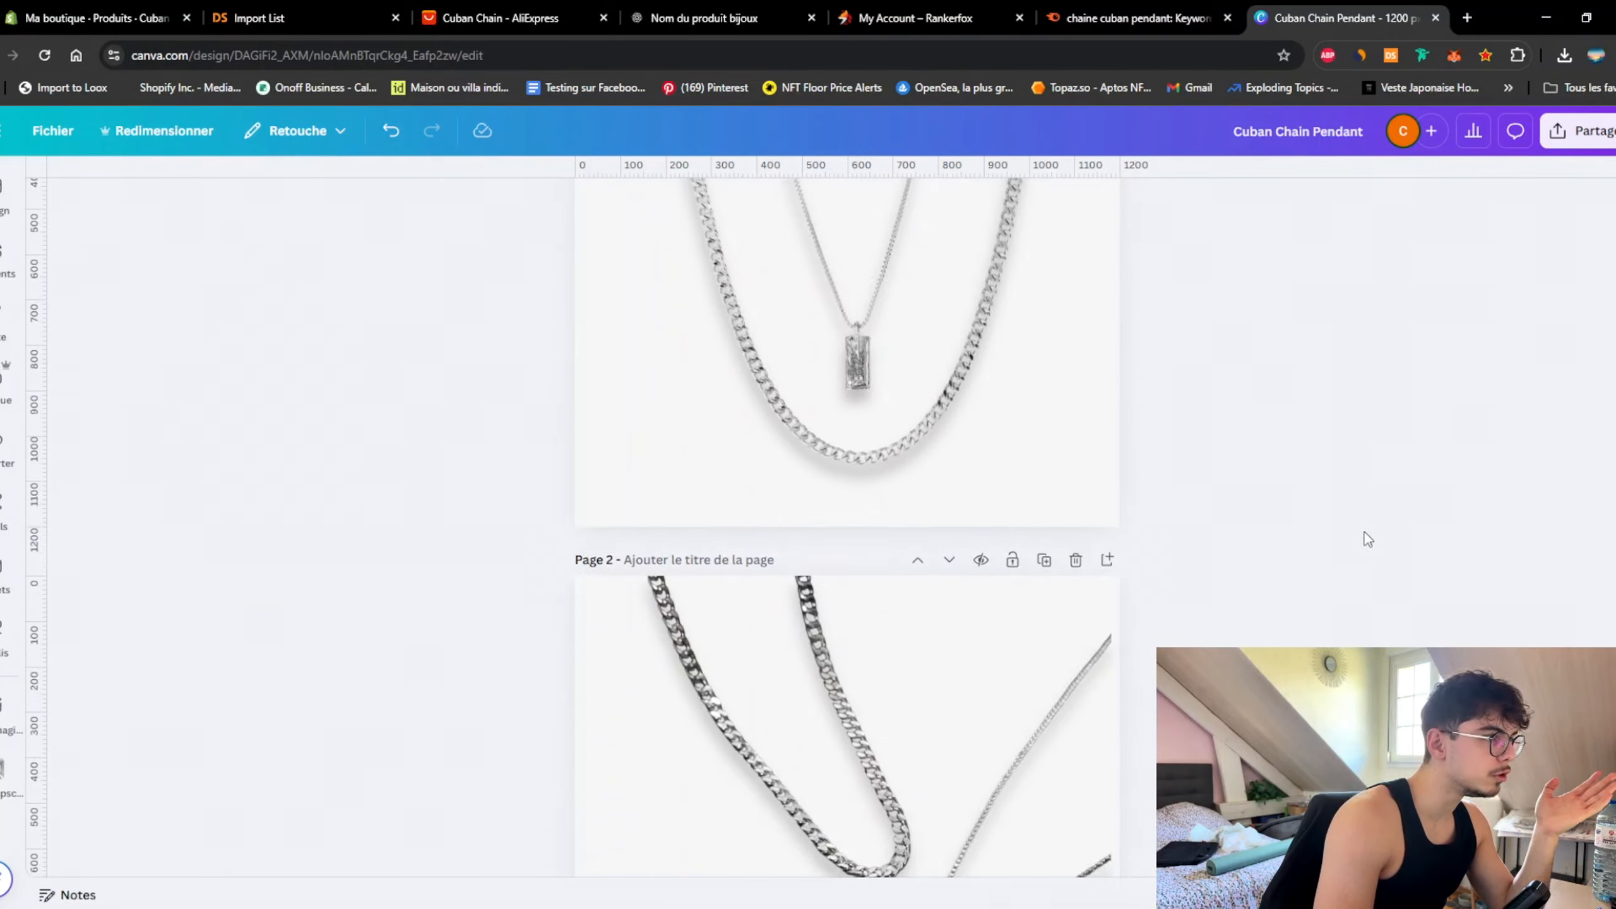
scroll(1364, 531, down, 7)
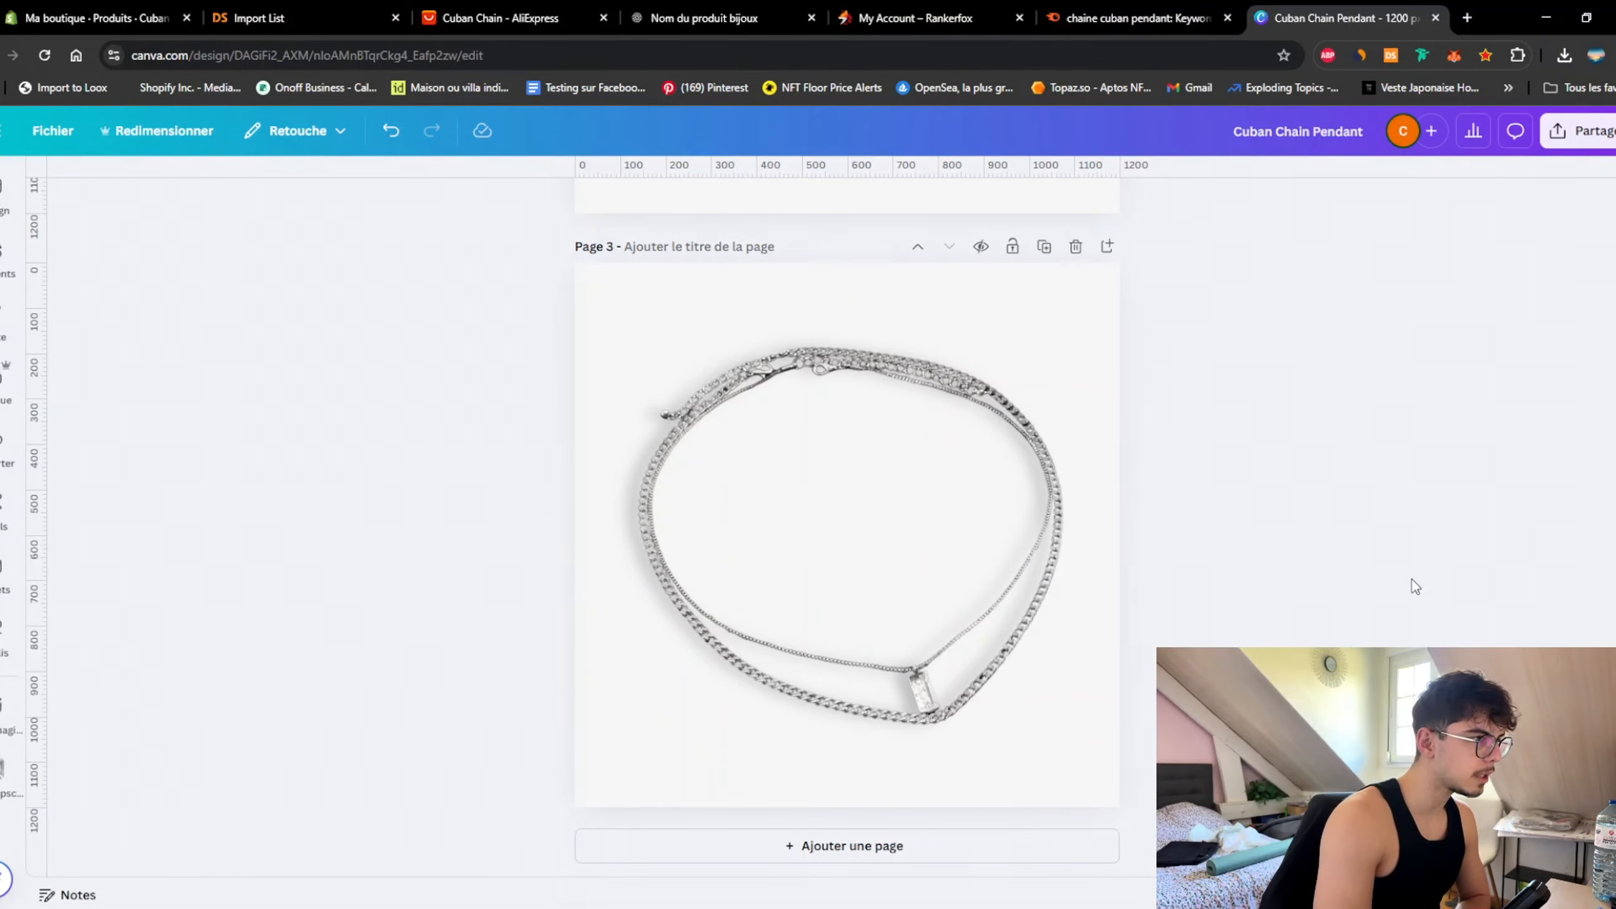
scroll(1230, 585, up, 7)
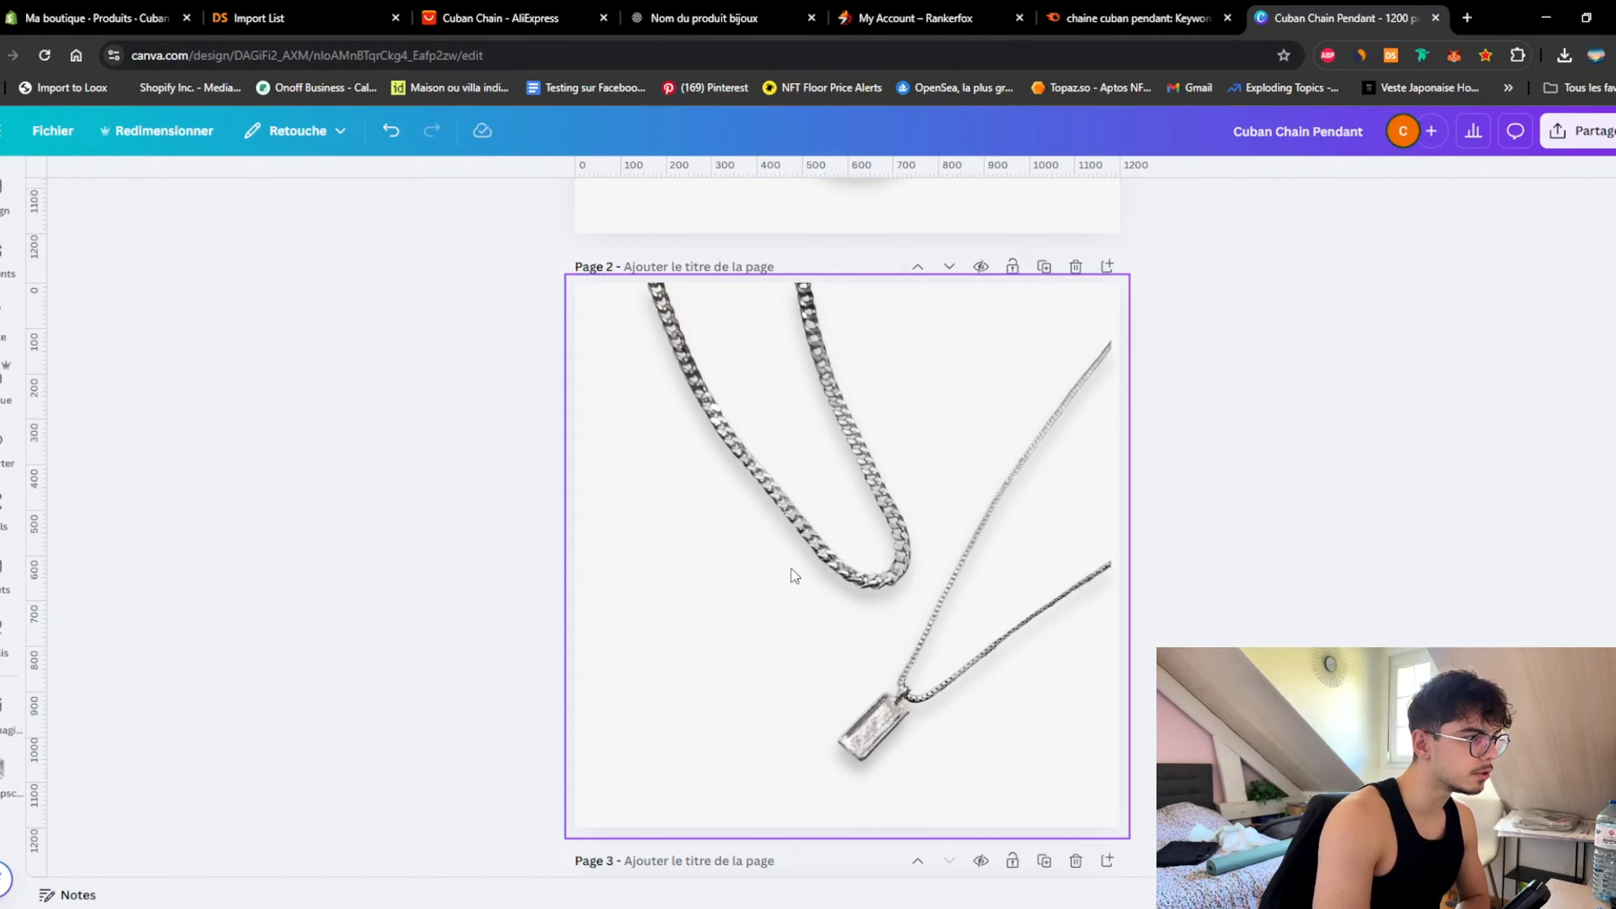
click(829, 528)
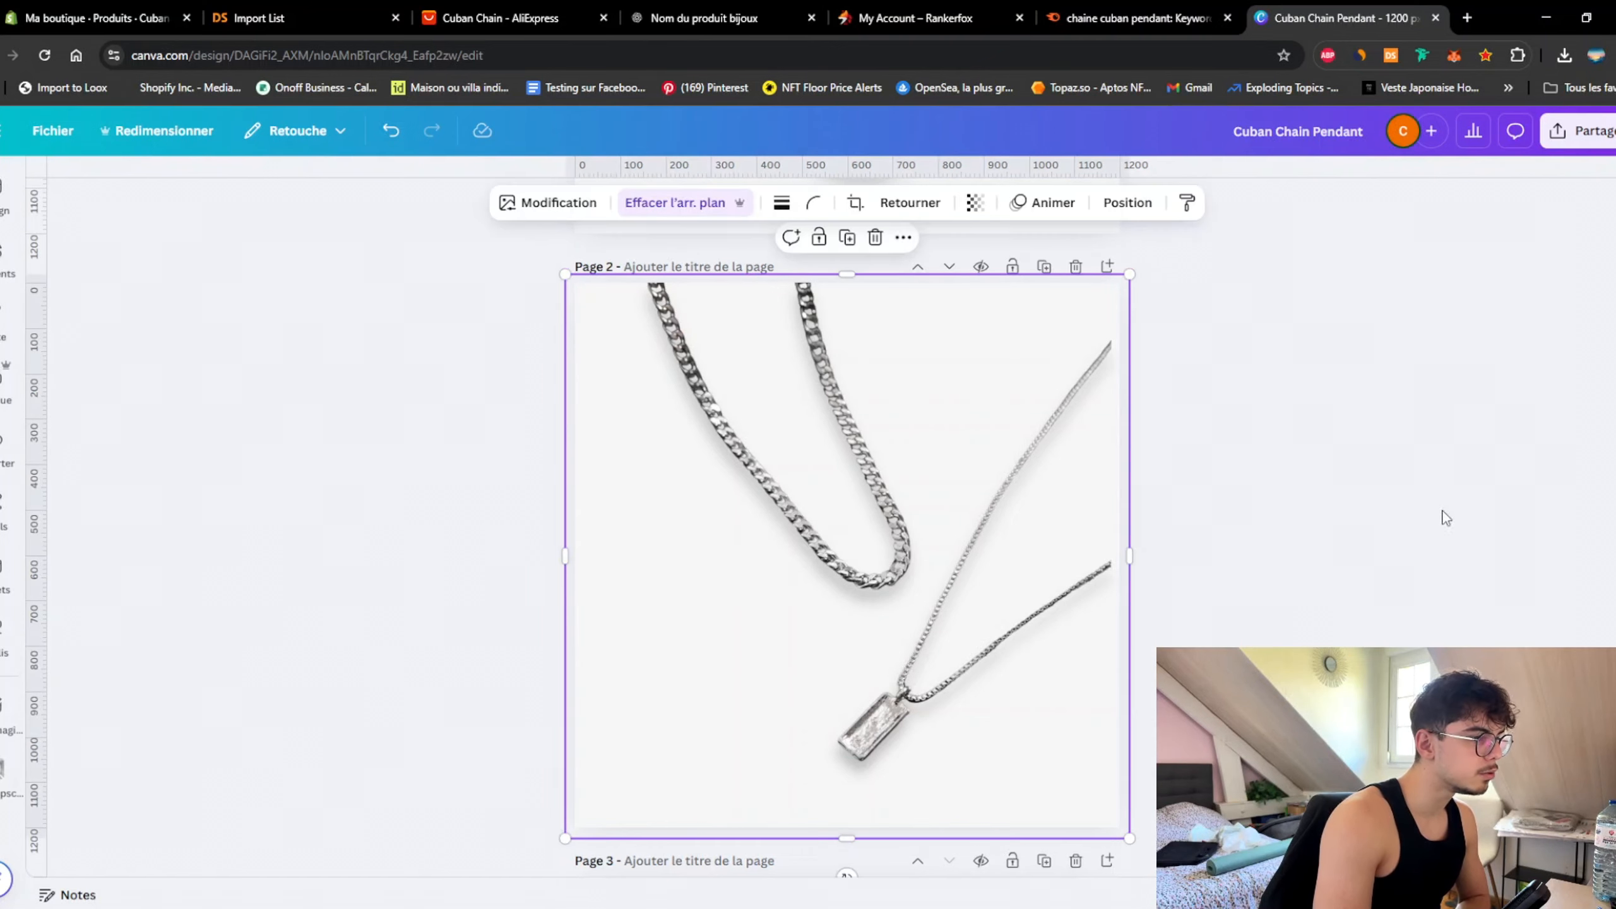
click(1288, 531)
scroll(1276, 535, up, 5)
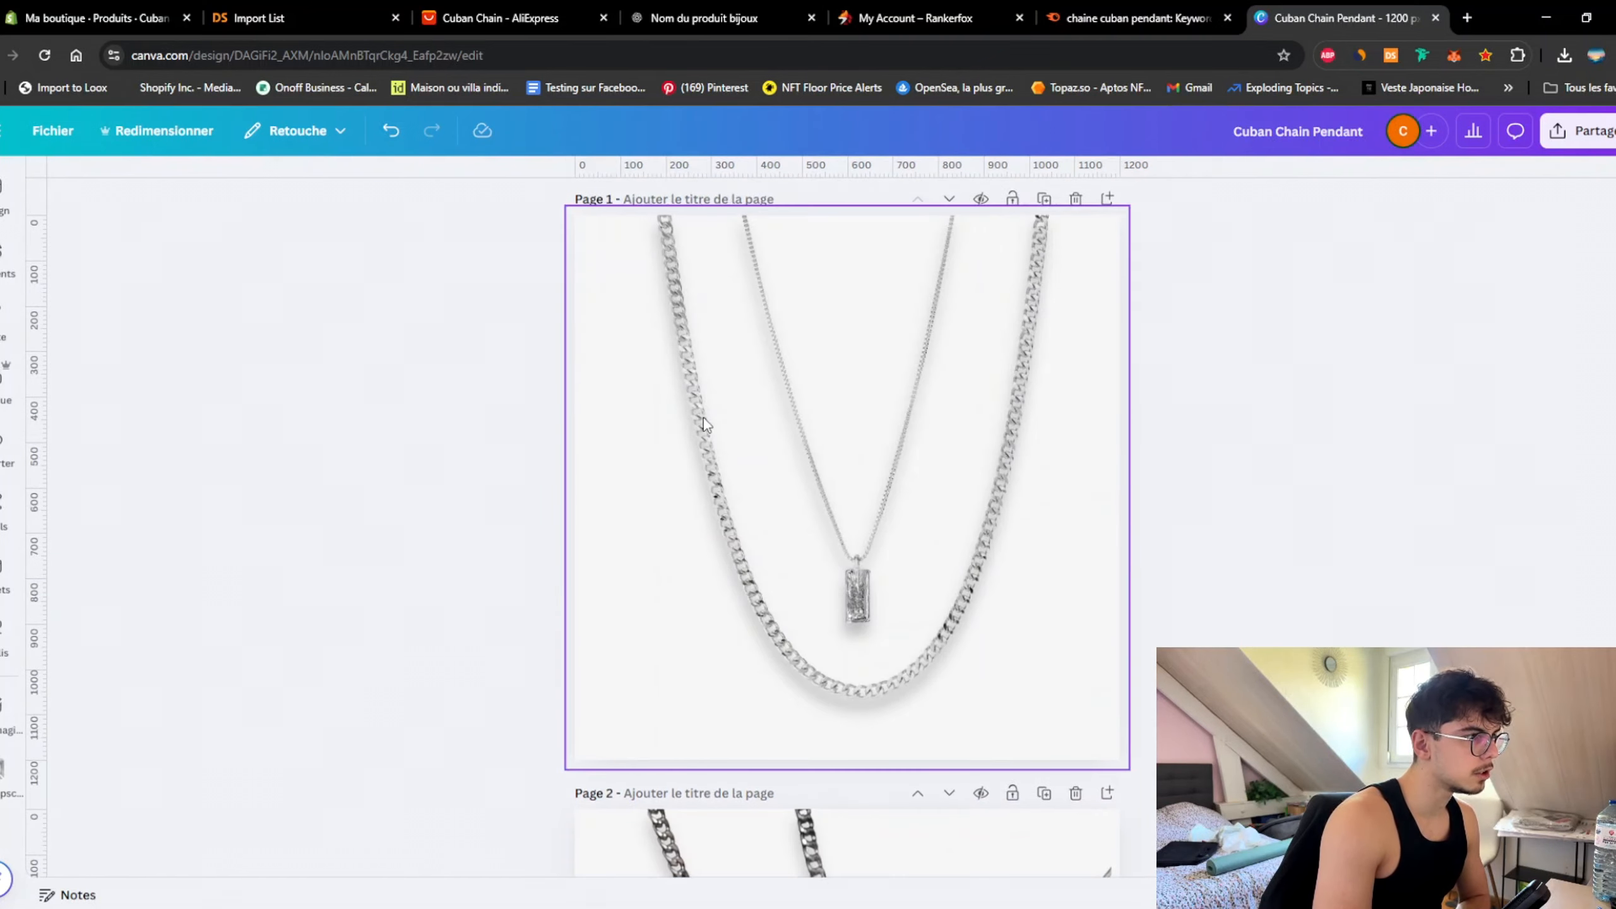
scroll(1286, 428, down, 15)
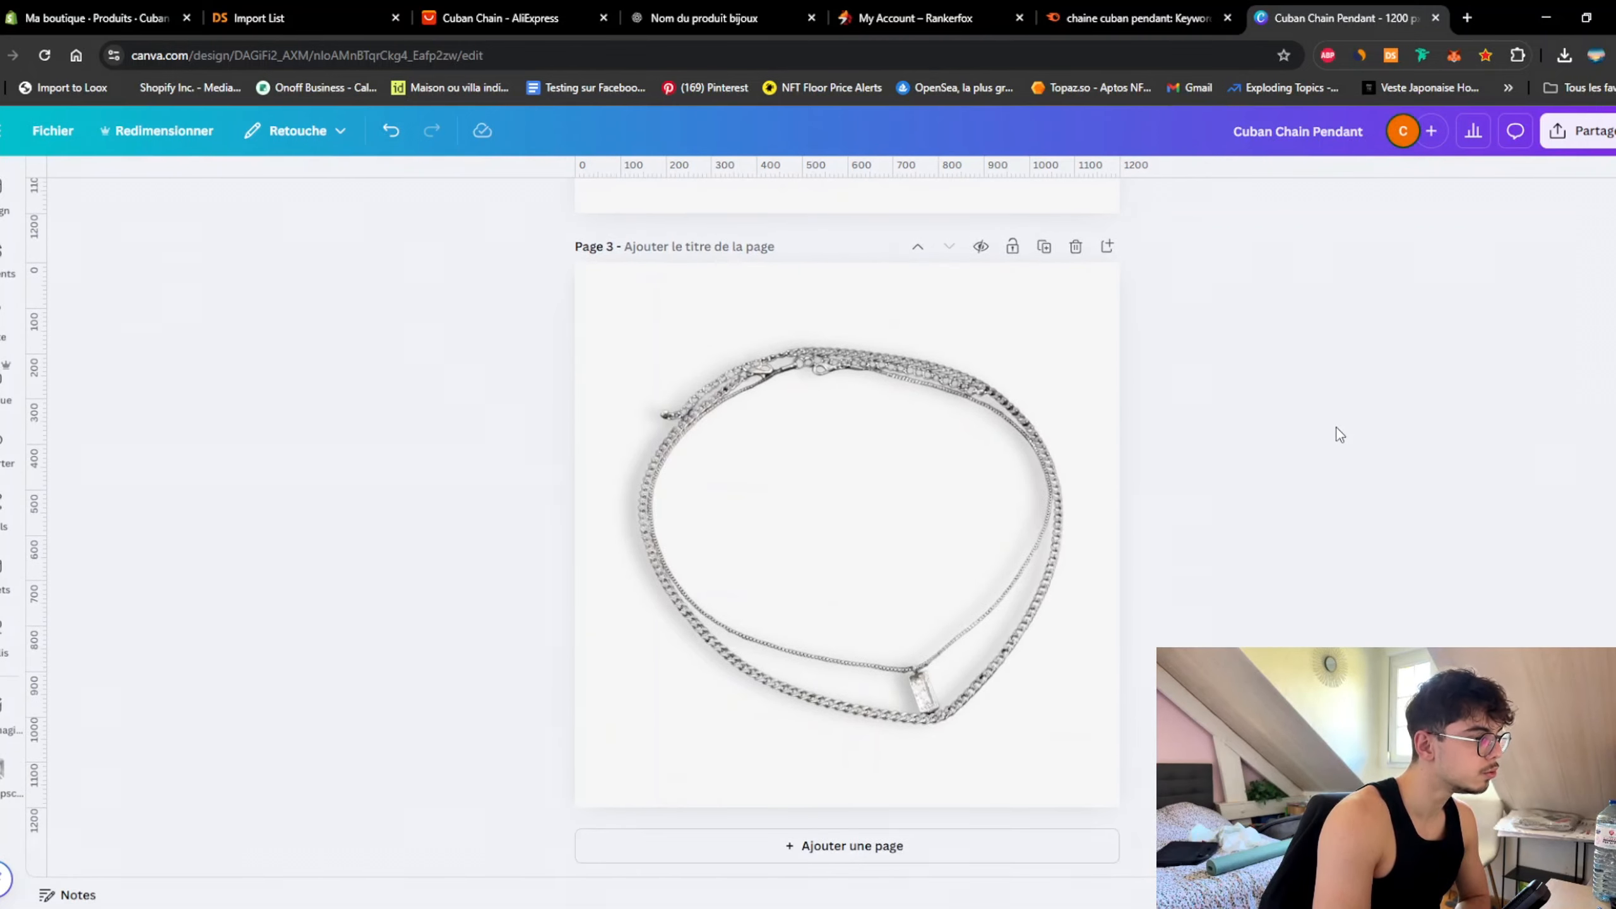
scroll(1258, 493, up, 8)
scroll(1247, 478, down, 4)
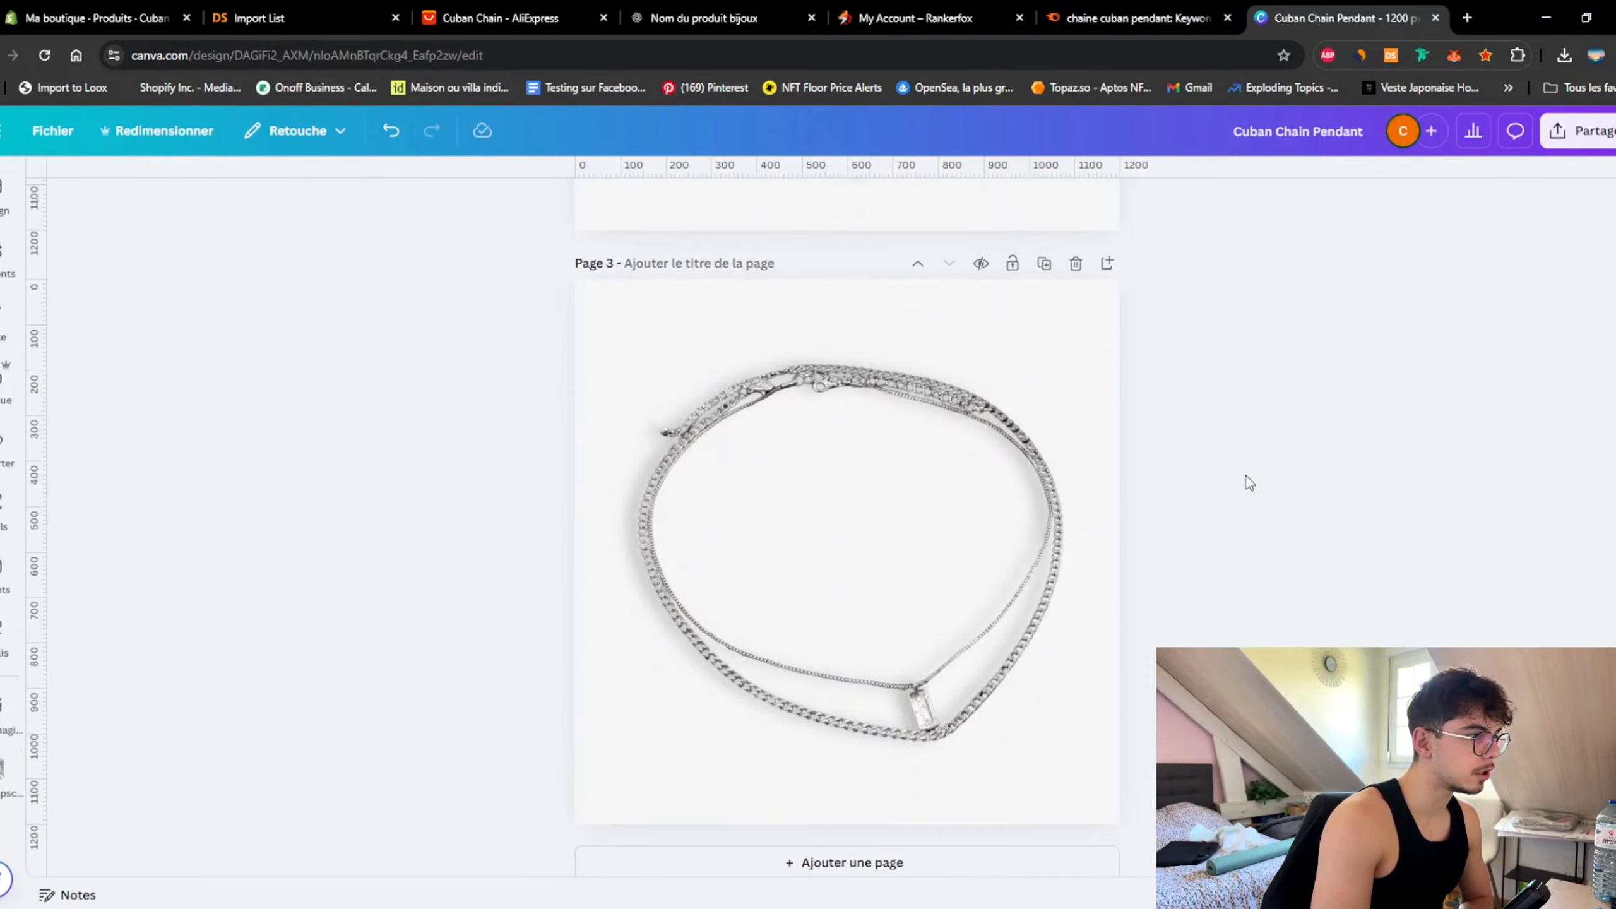
scroll(1248, 479, up, 10)
Step: Choose JPG as the download format with quality raised to 100
click(1579, 131)
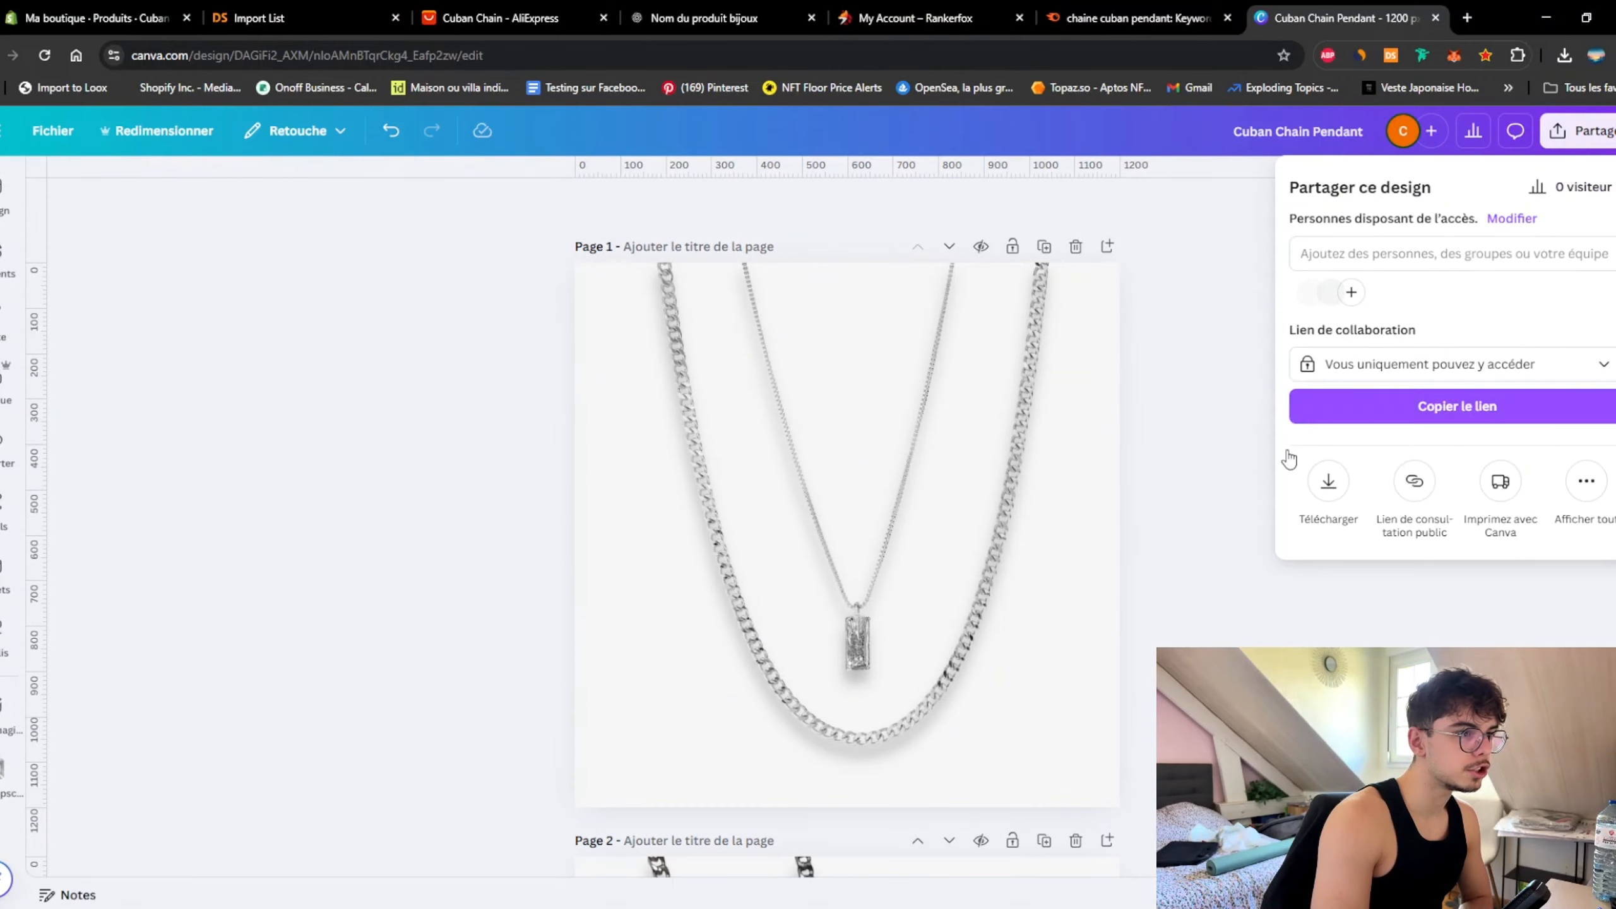
click(1333, 490)
click(1405, 254)
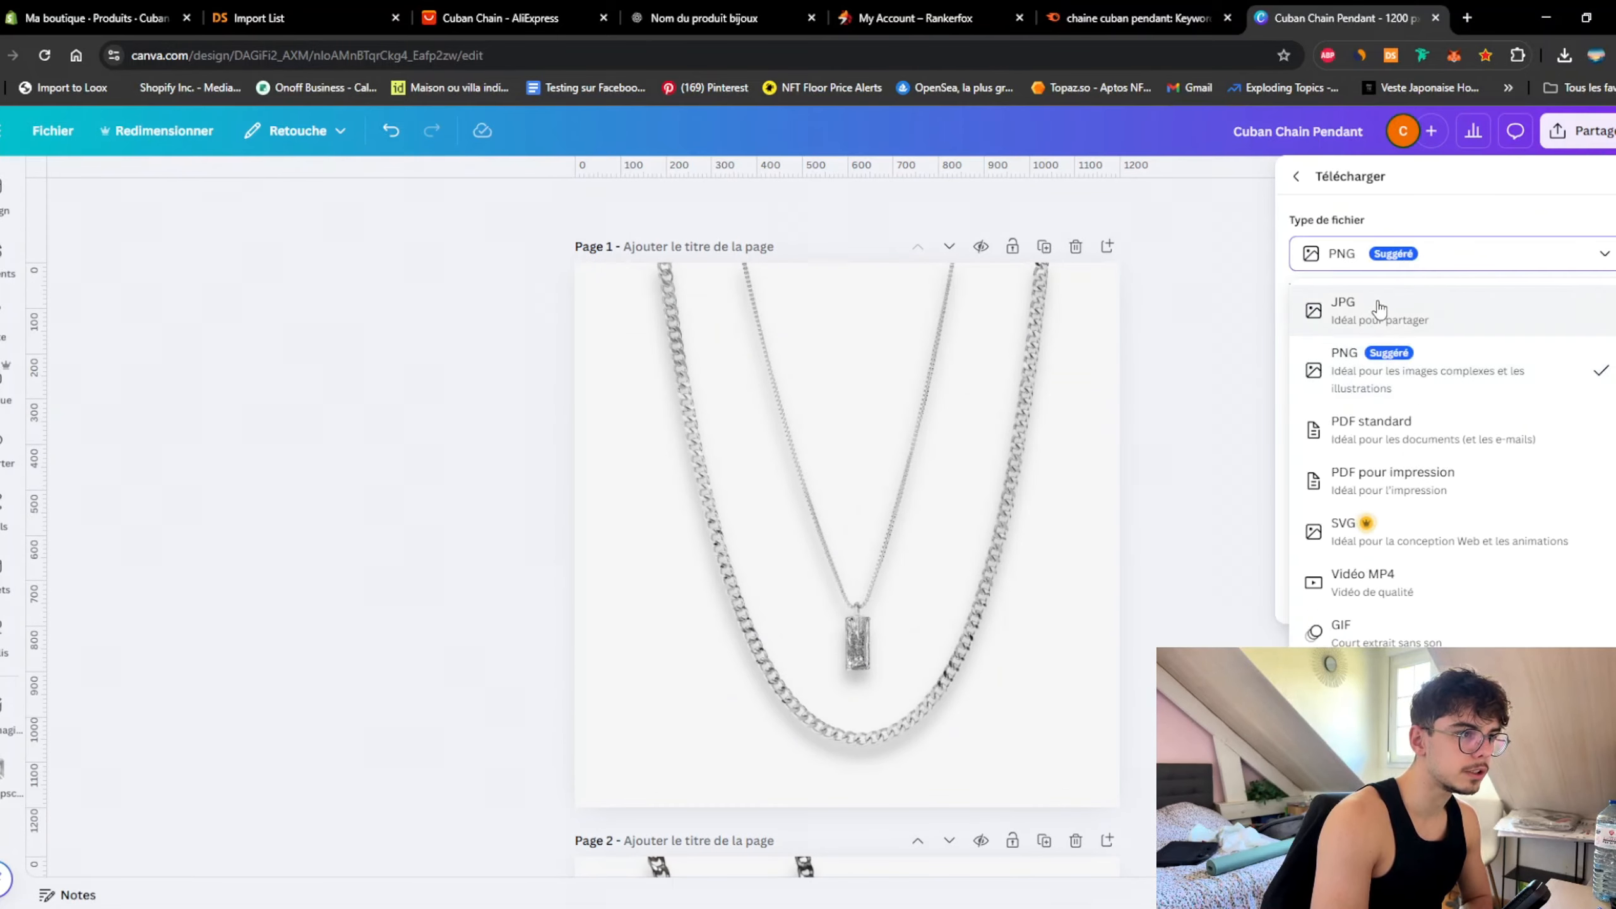
click(1396, 329)
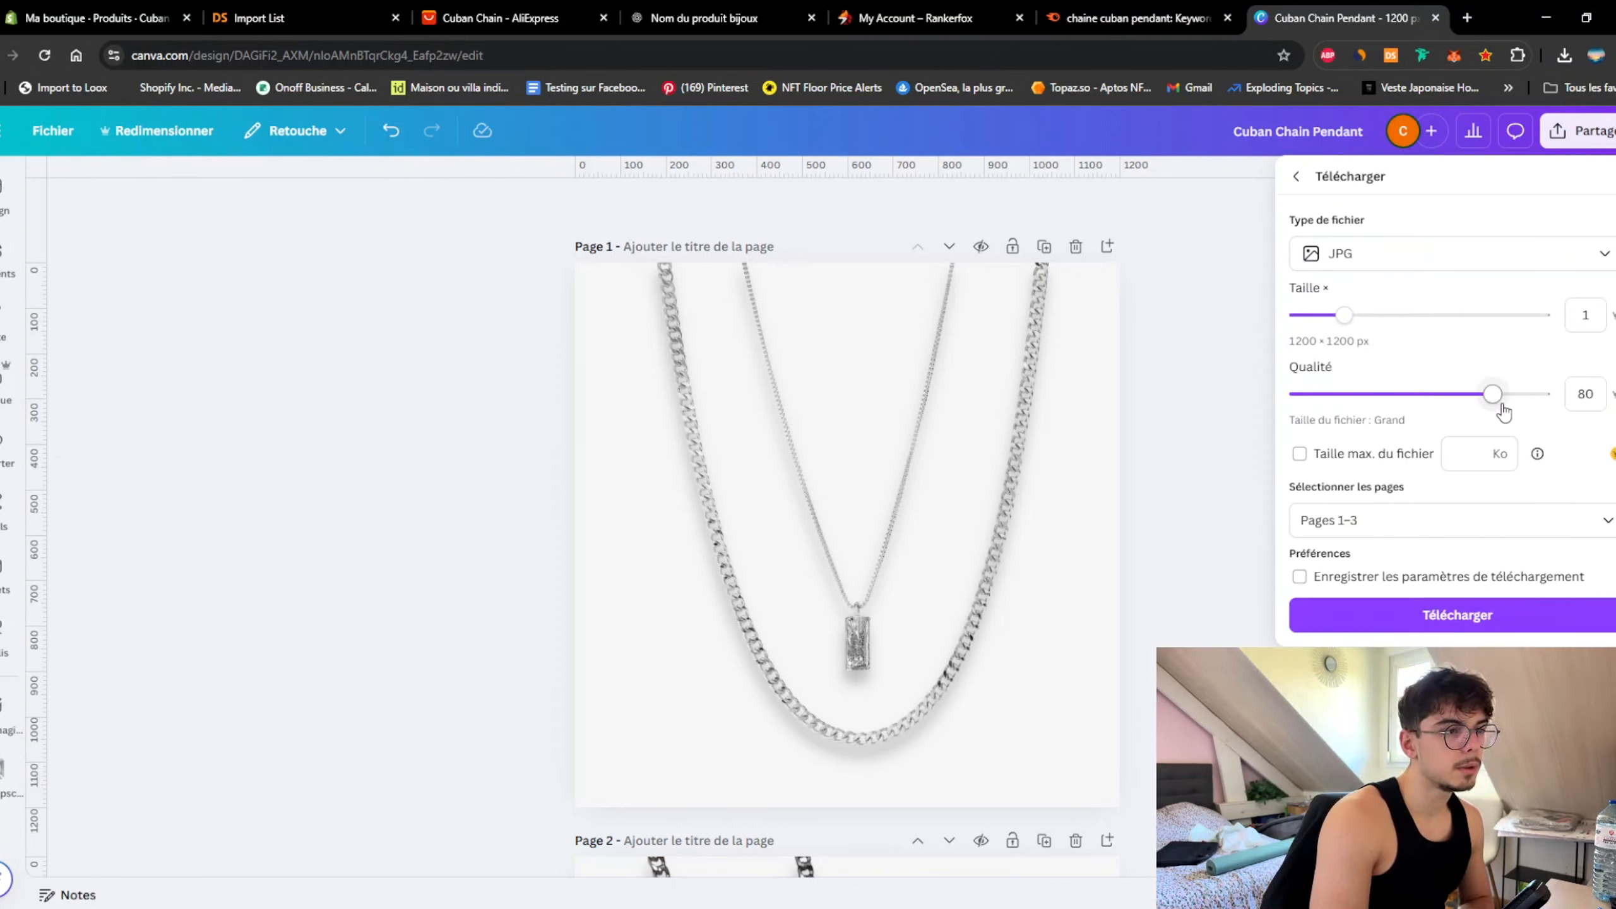
drag(1493, 394, 1538, 394)
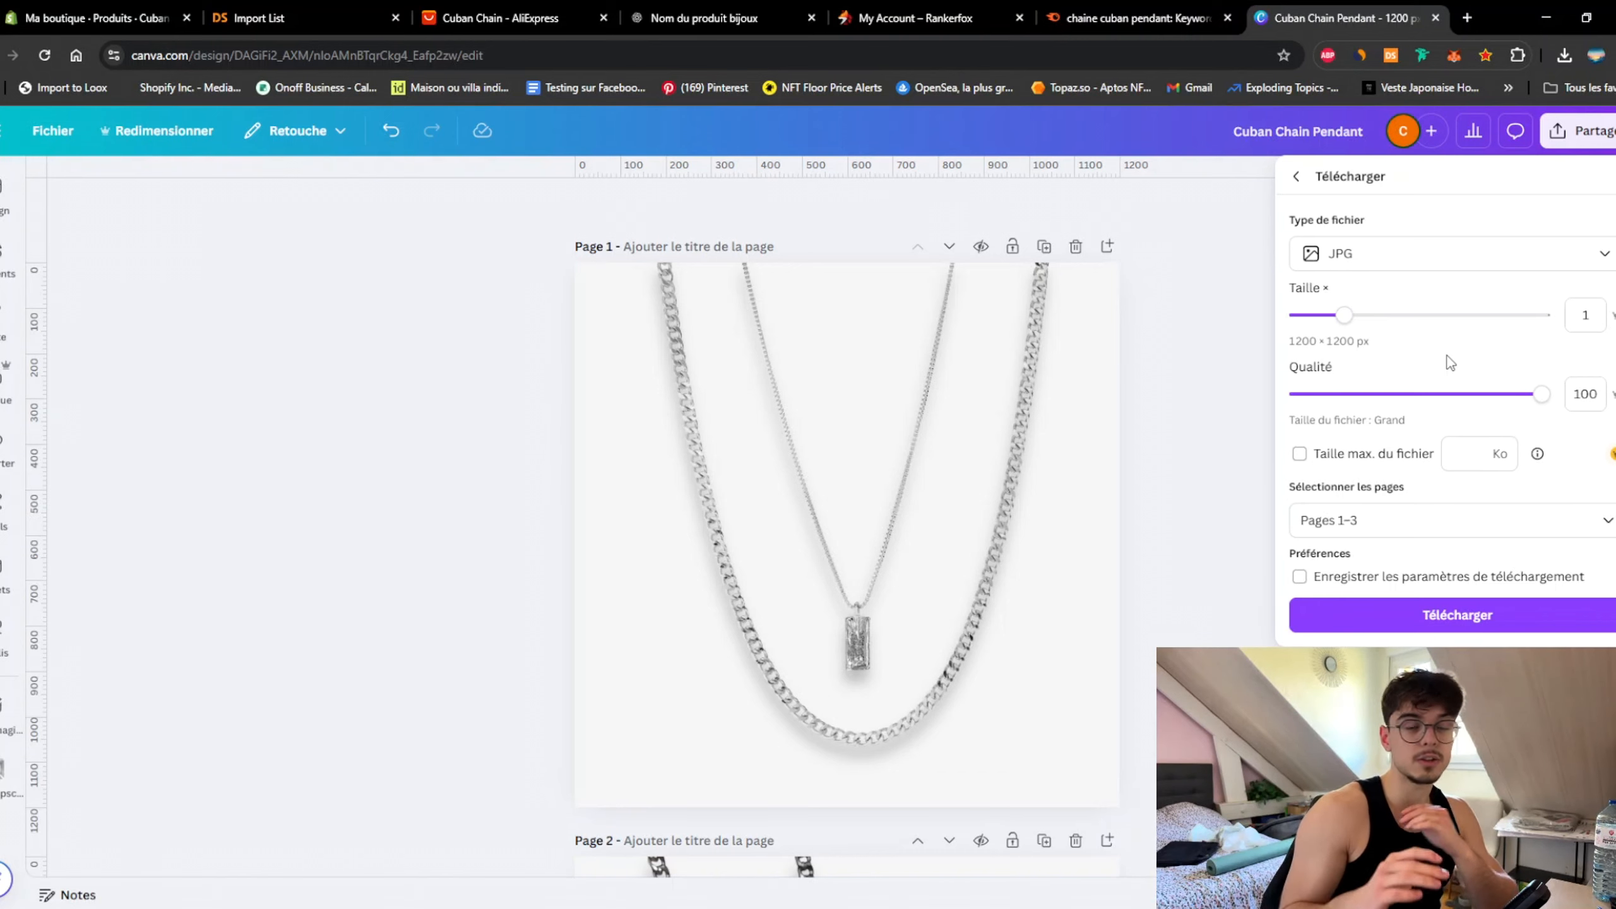
click(1412, 260)
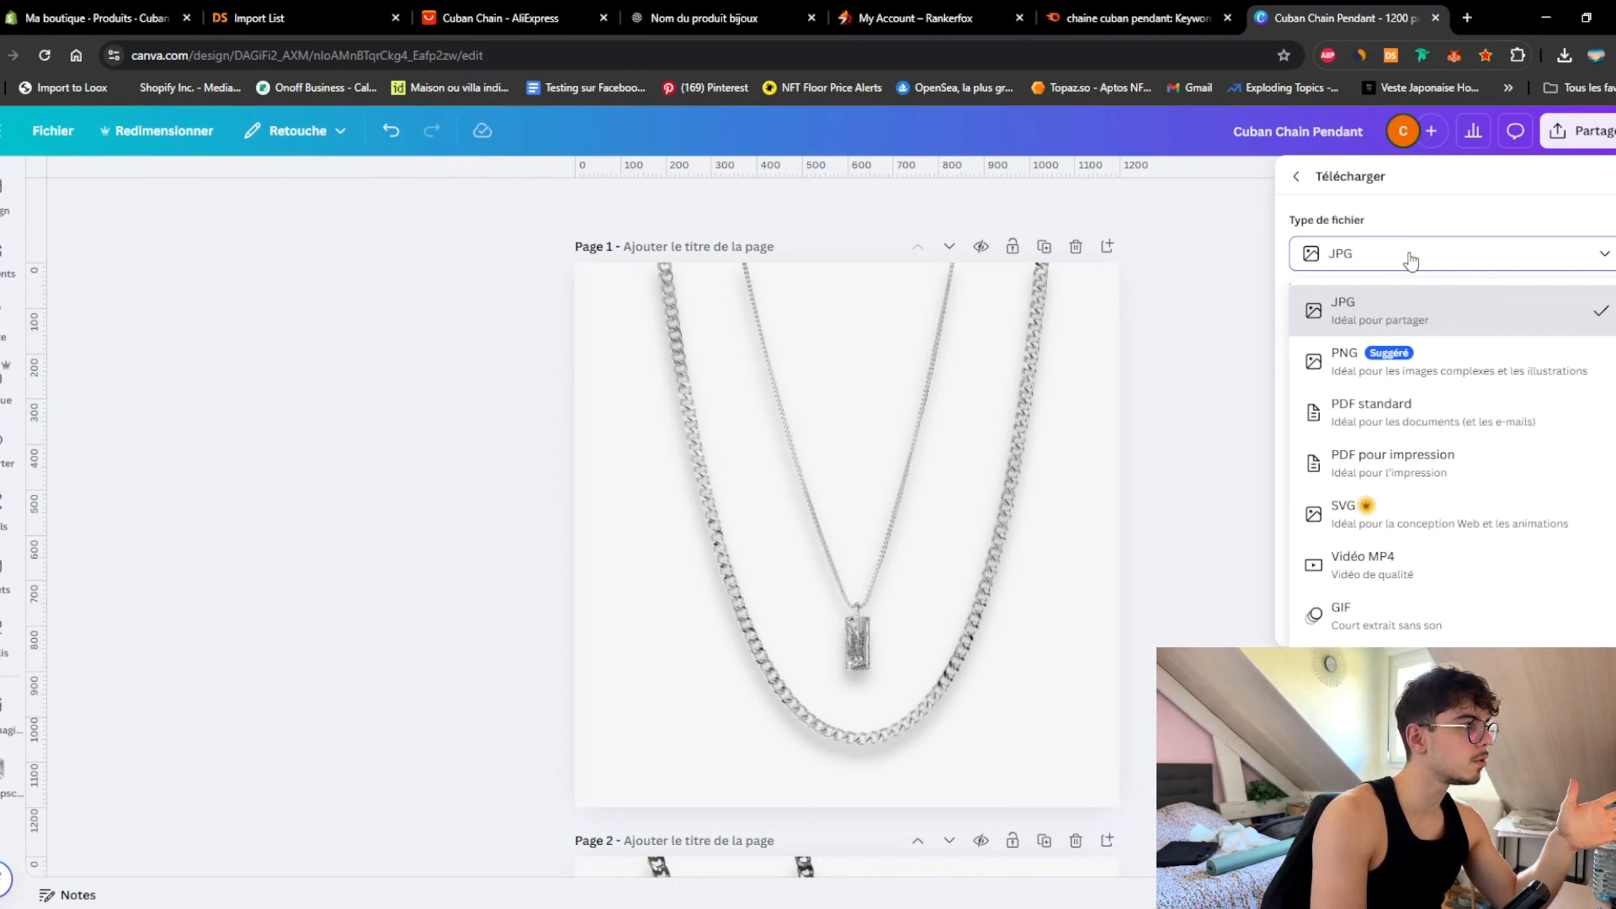
click(1411, 260)
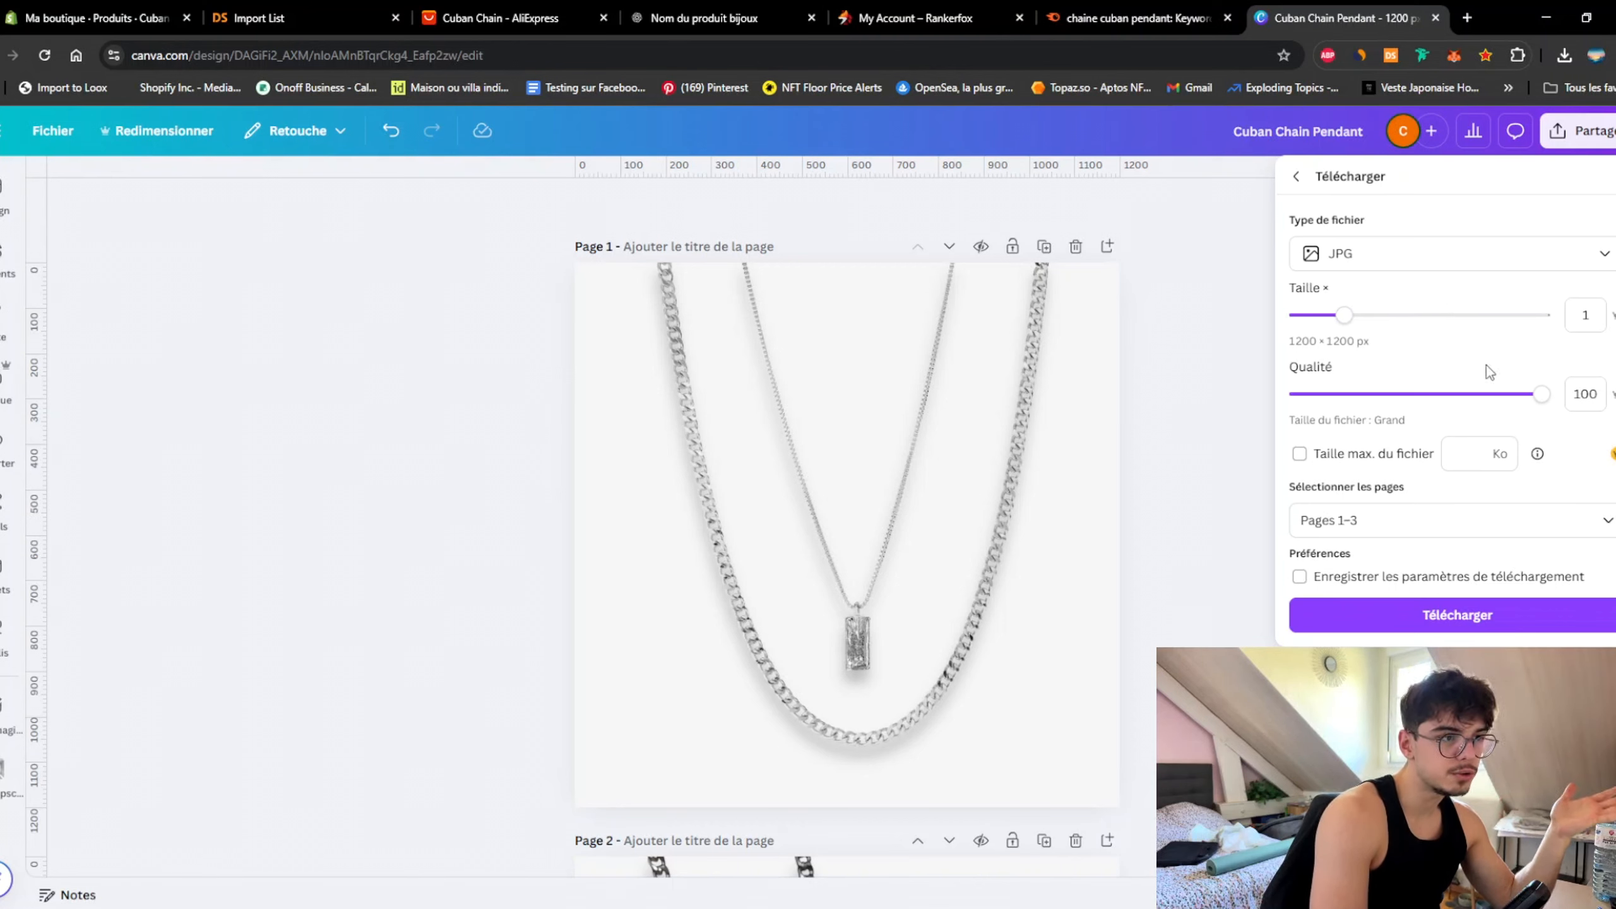
Step: Keep all pages 1–3 selected and start the JPG download
click(1396, 520)
scroll(1432, 599, down, 1)
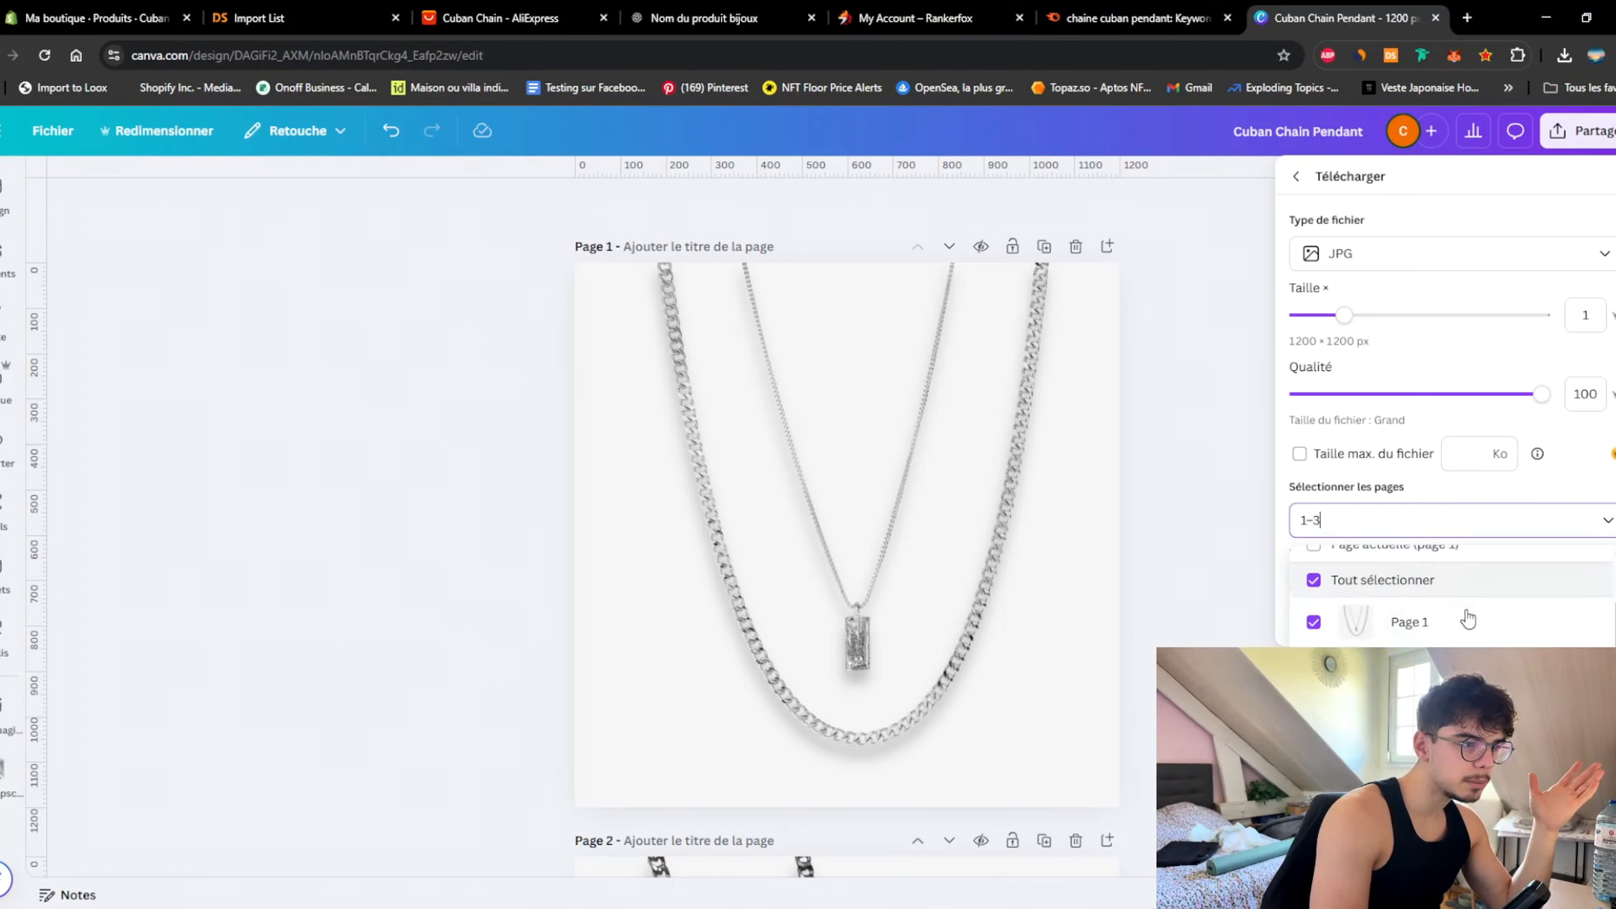
click(1339, 606)
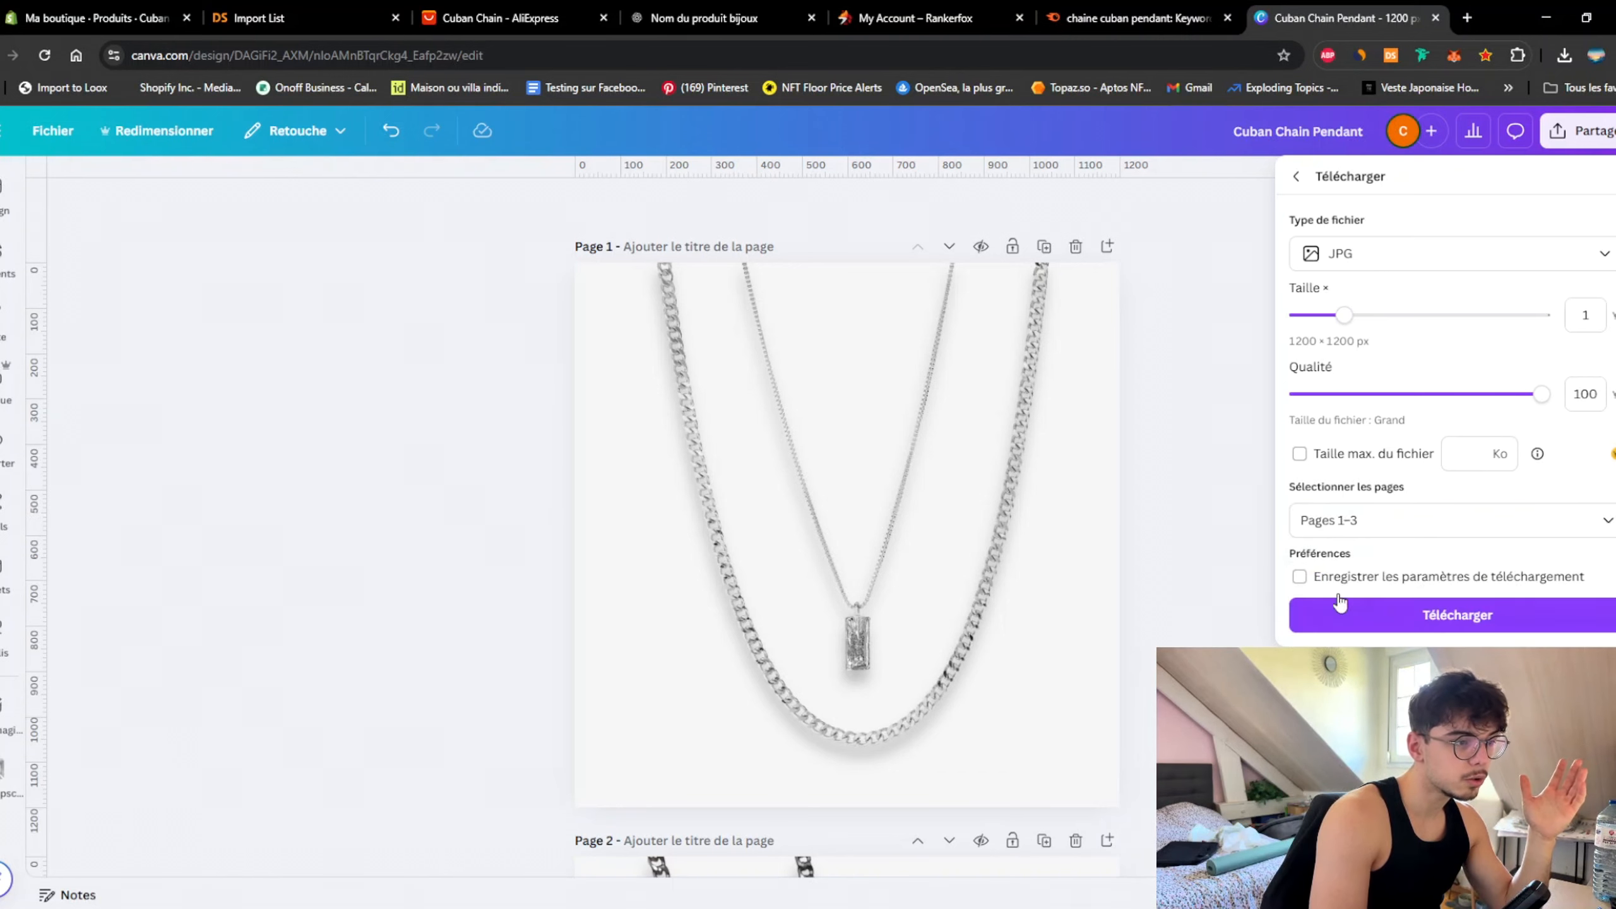
click(1458, 615)
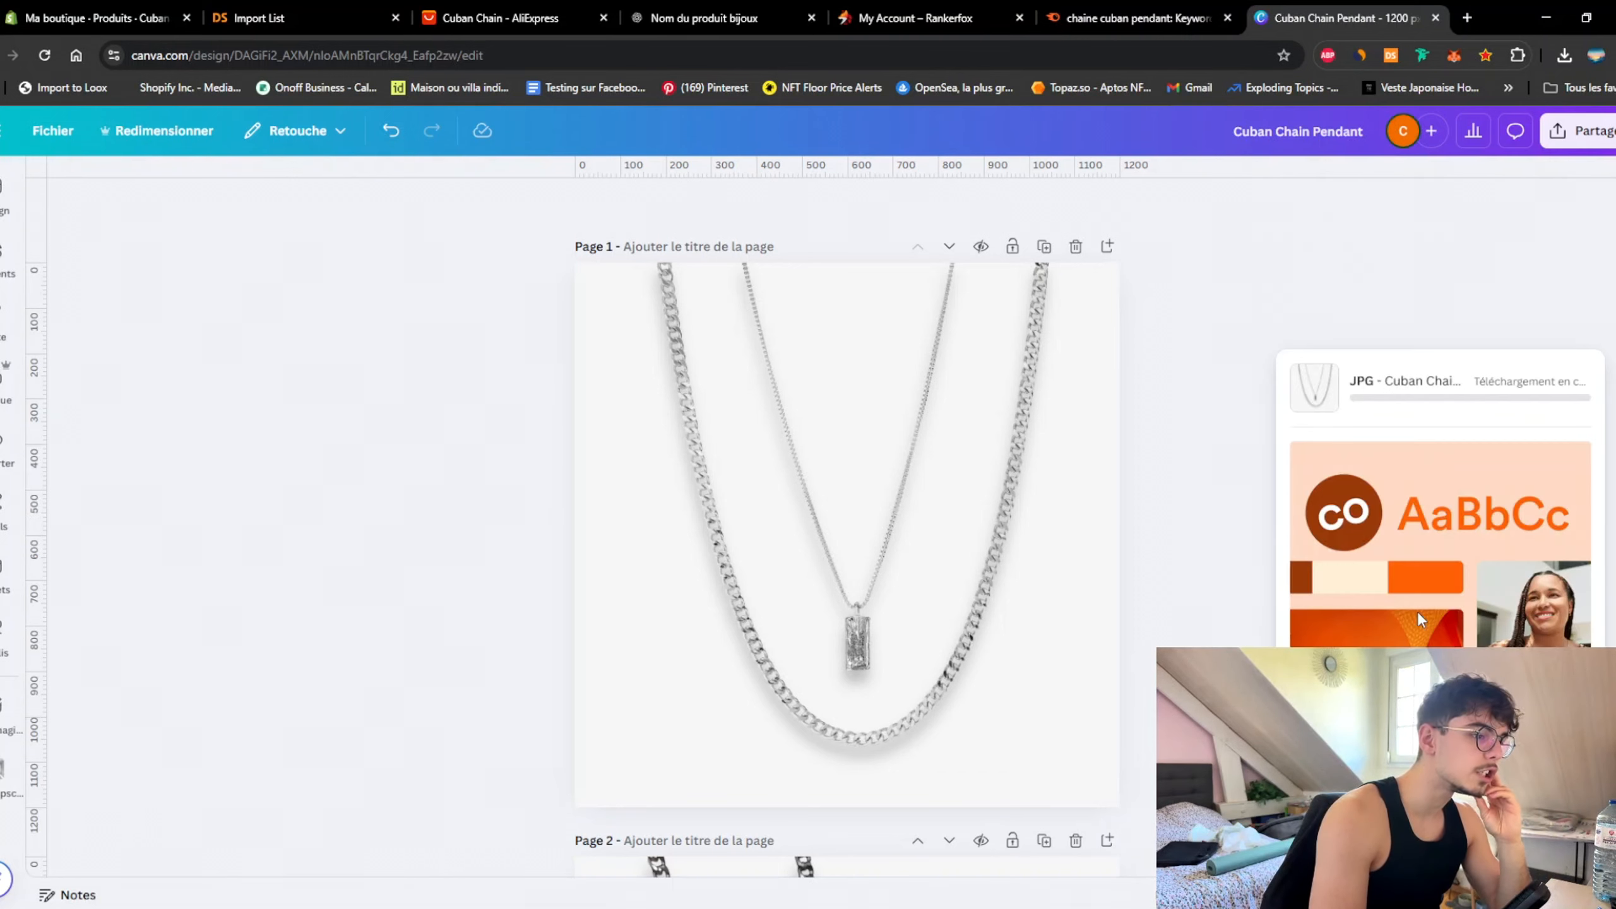
key(ctrl+1)
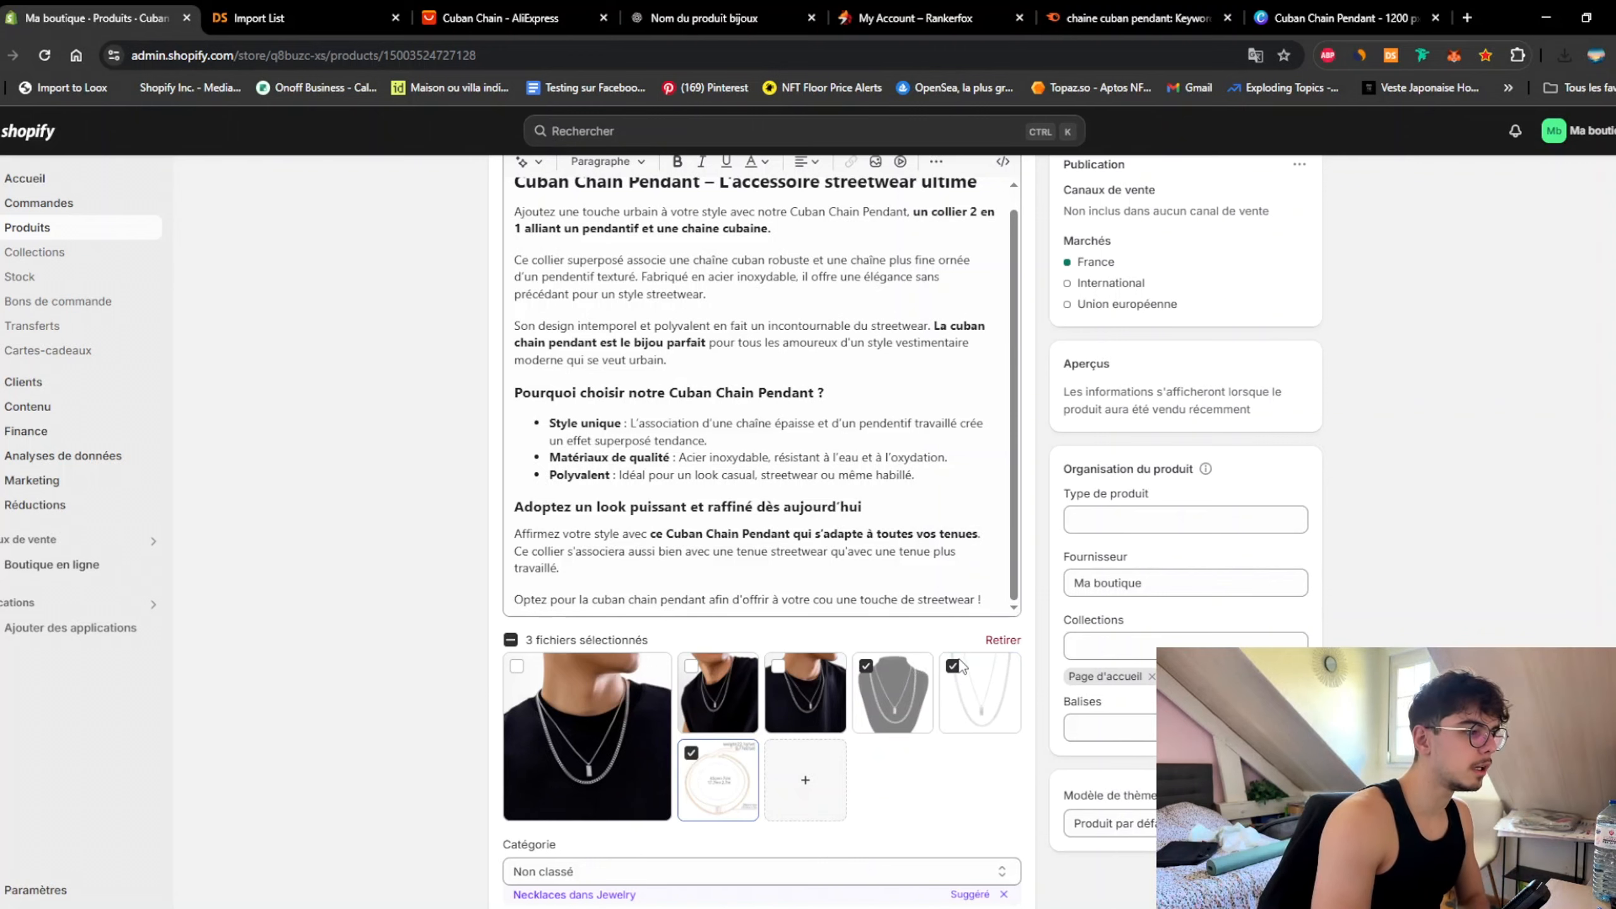
Step: Swap three old media photos for Canva JPGs 1, 2 and 3, then preview the main photo
click(1002, 641)
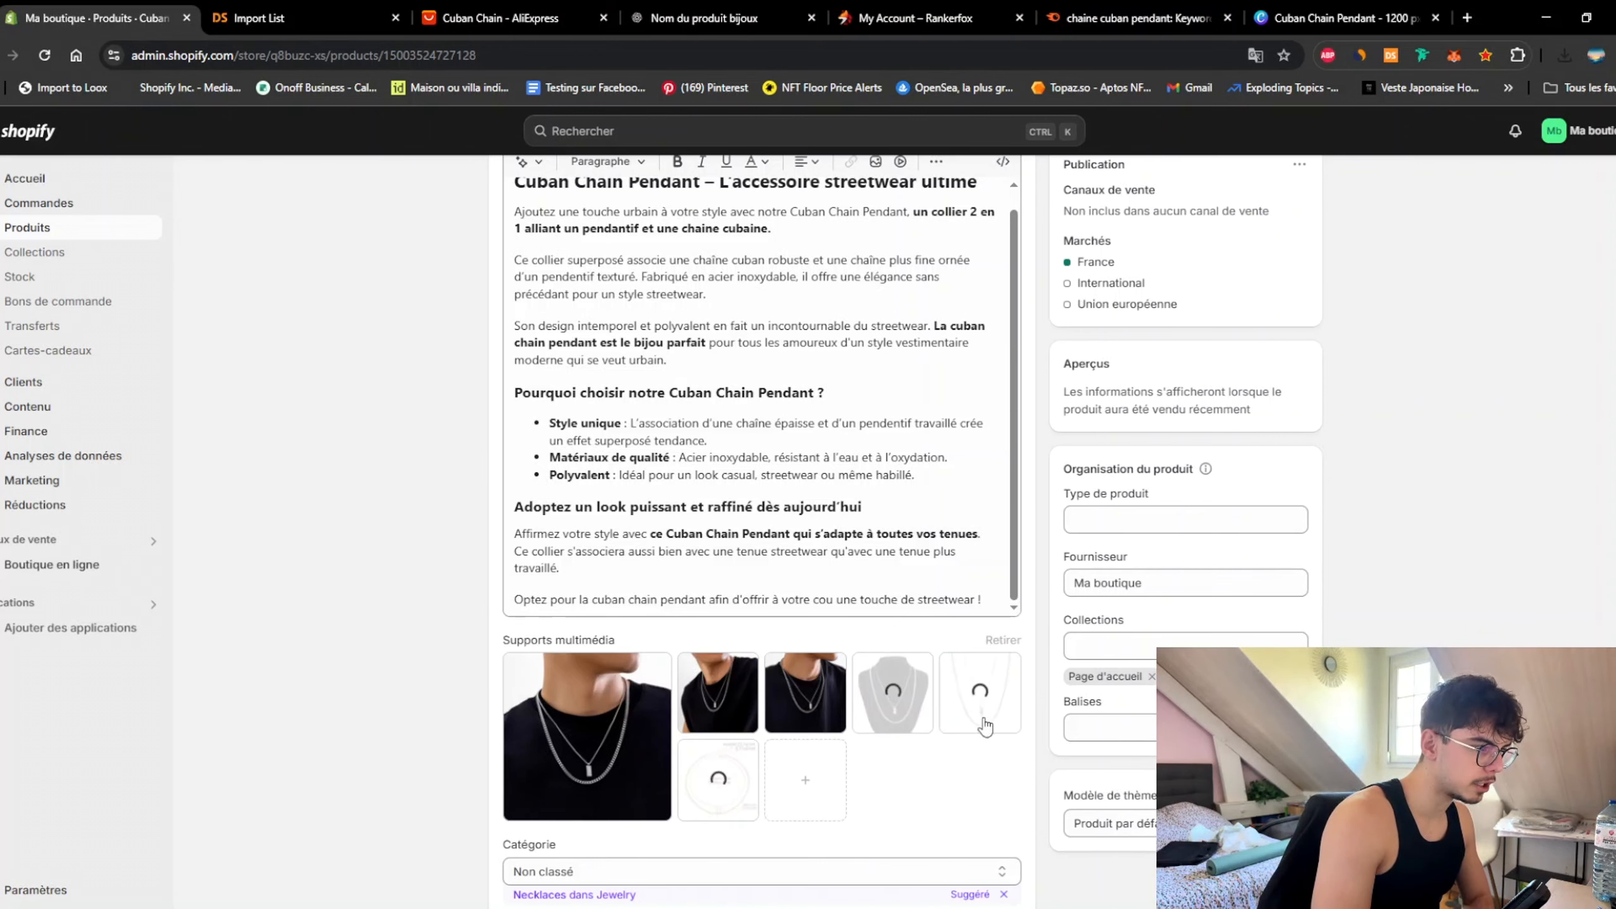
click(884, 691)
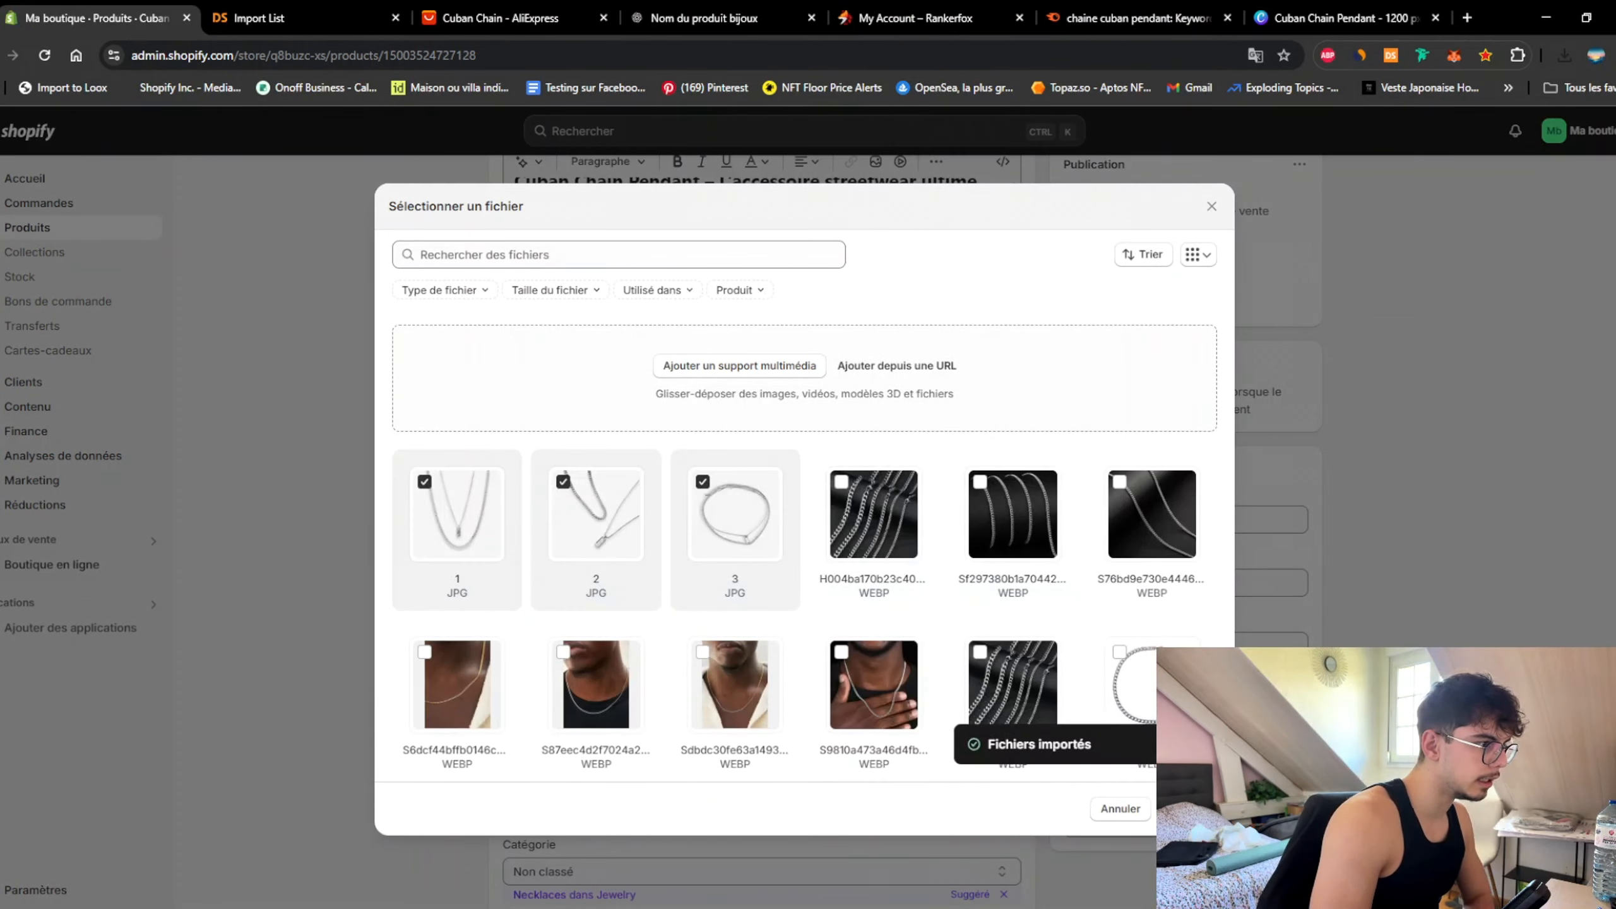
click(1186, 809)
scroll(420, 650, down, 5)
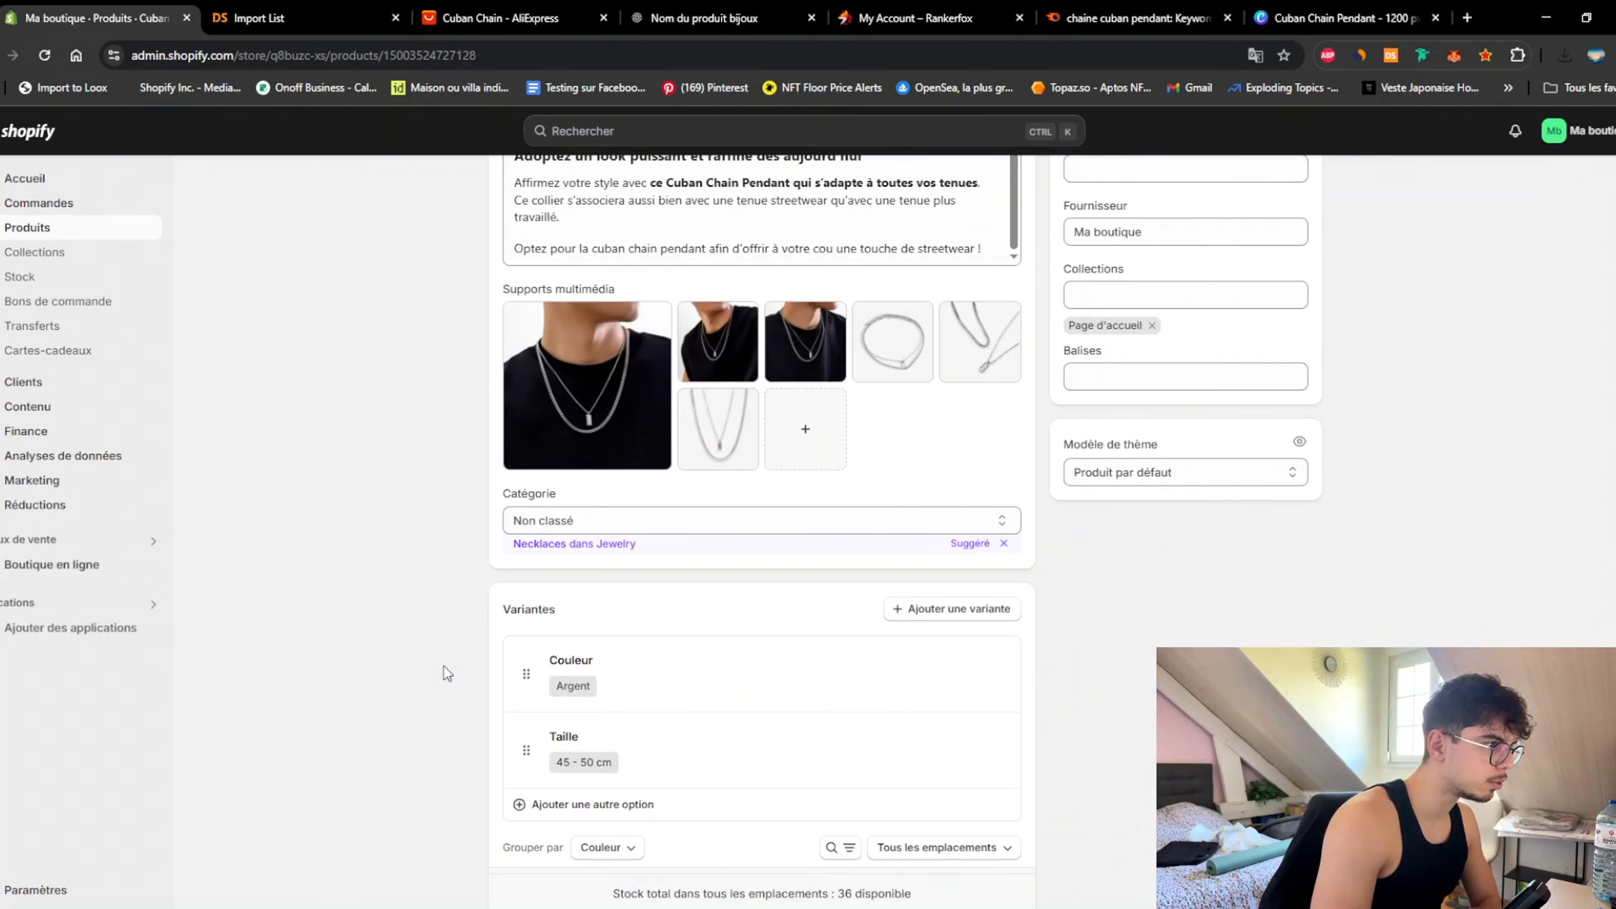
scroll(444, 668, up, 2)
scroll(436, 660, down, 1)
scroll(440, 660, down, 5)
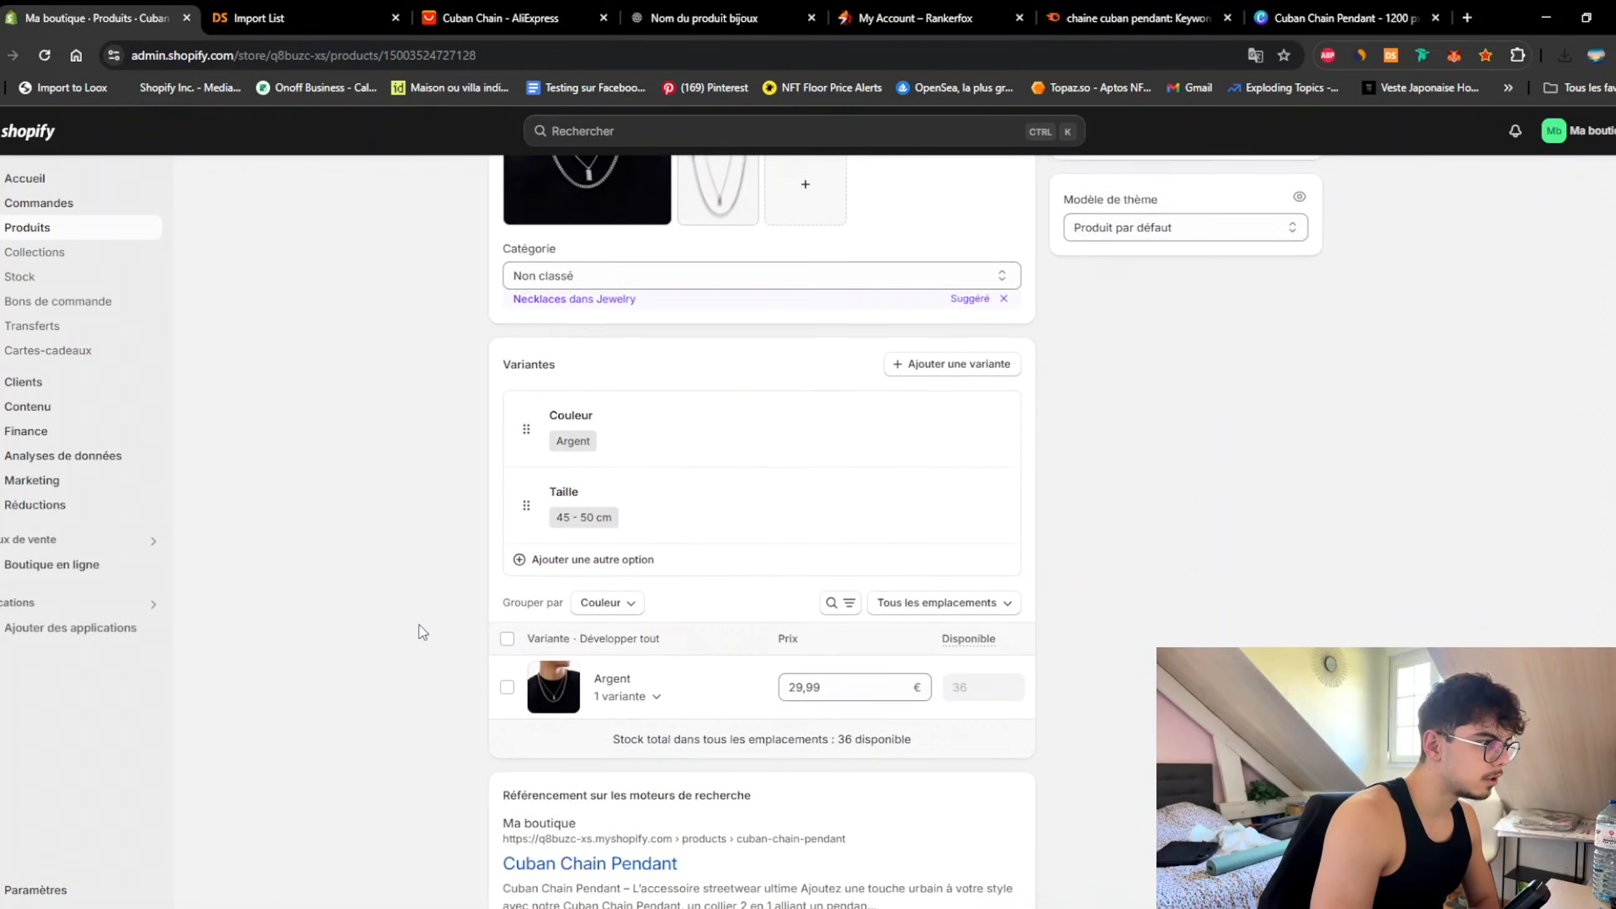
scroll(422, 632, up, 7)
click(609, 582)
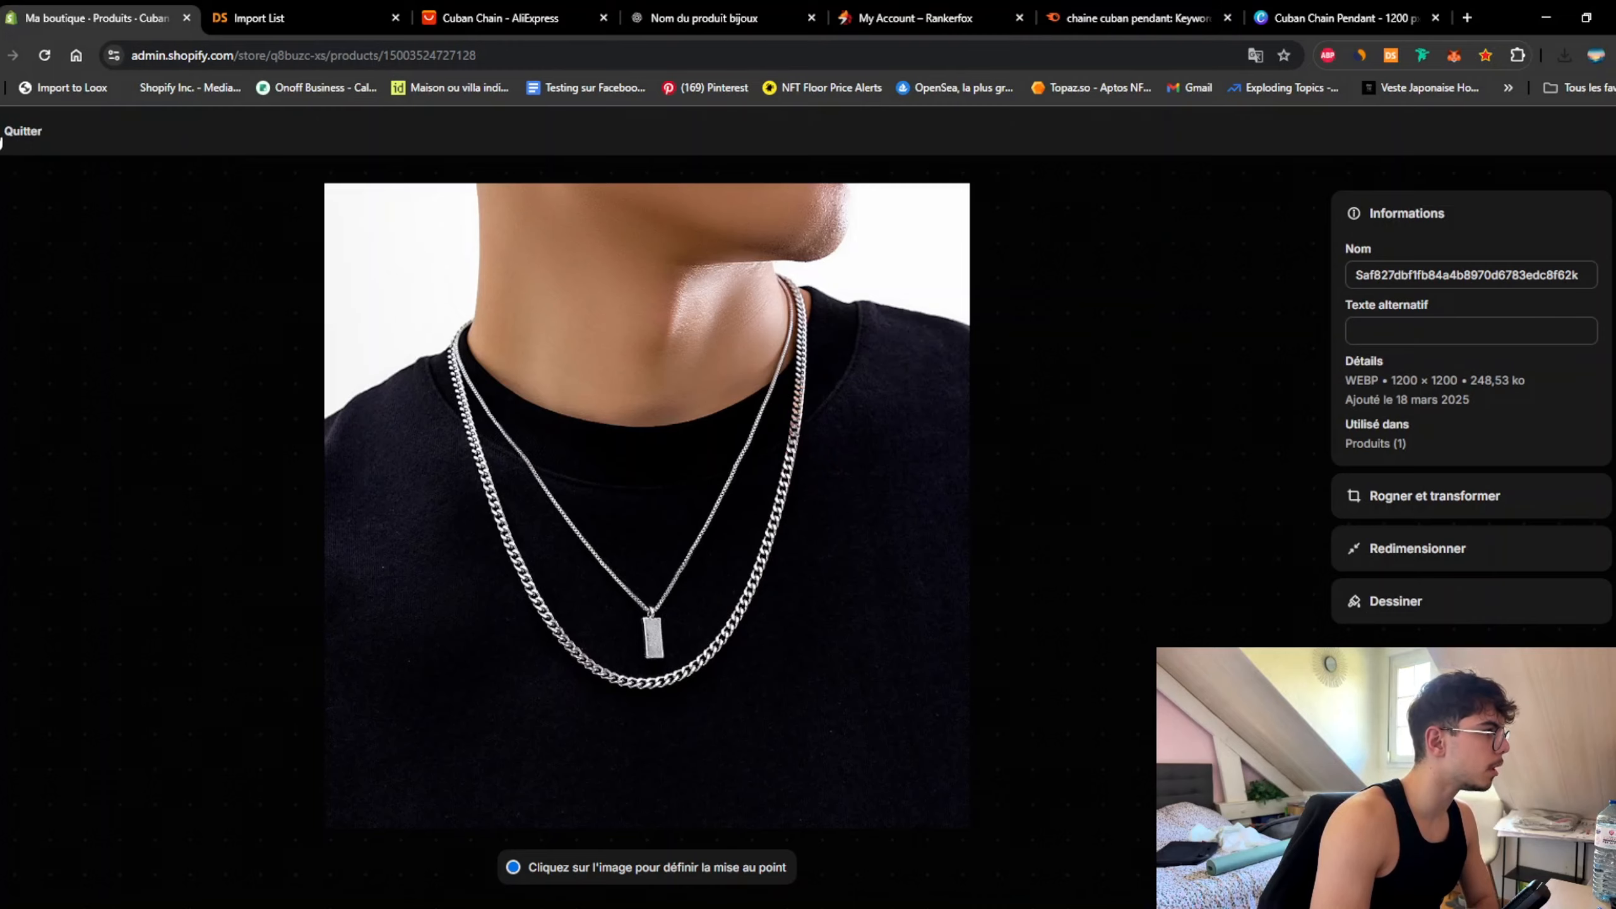
click(7, 133)
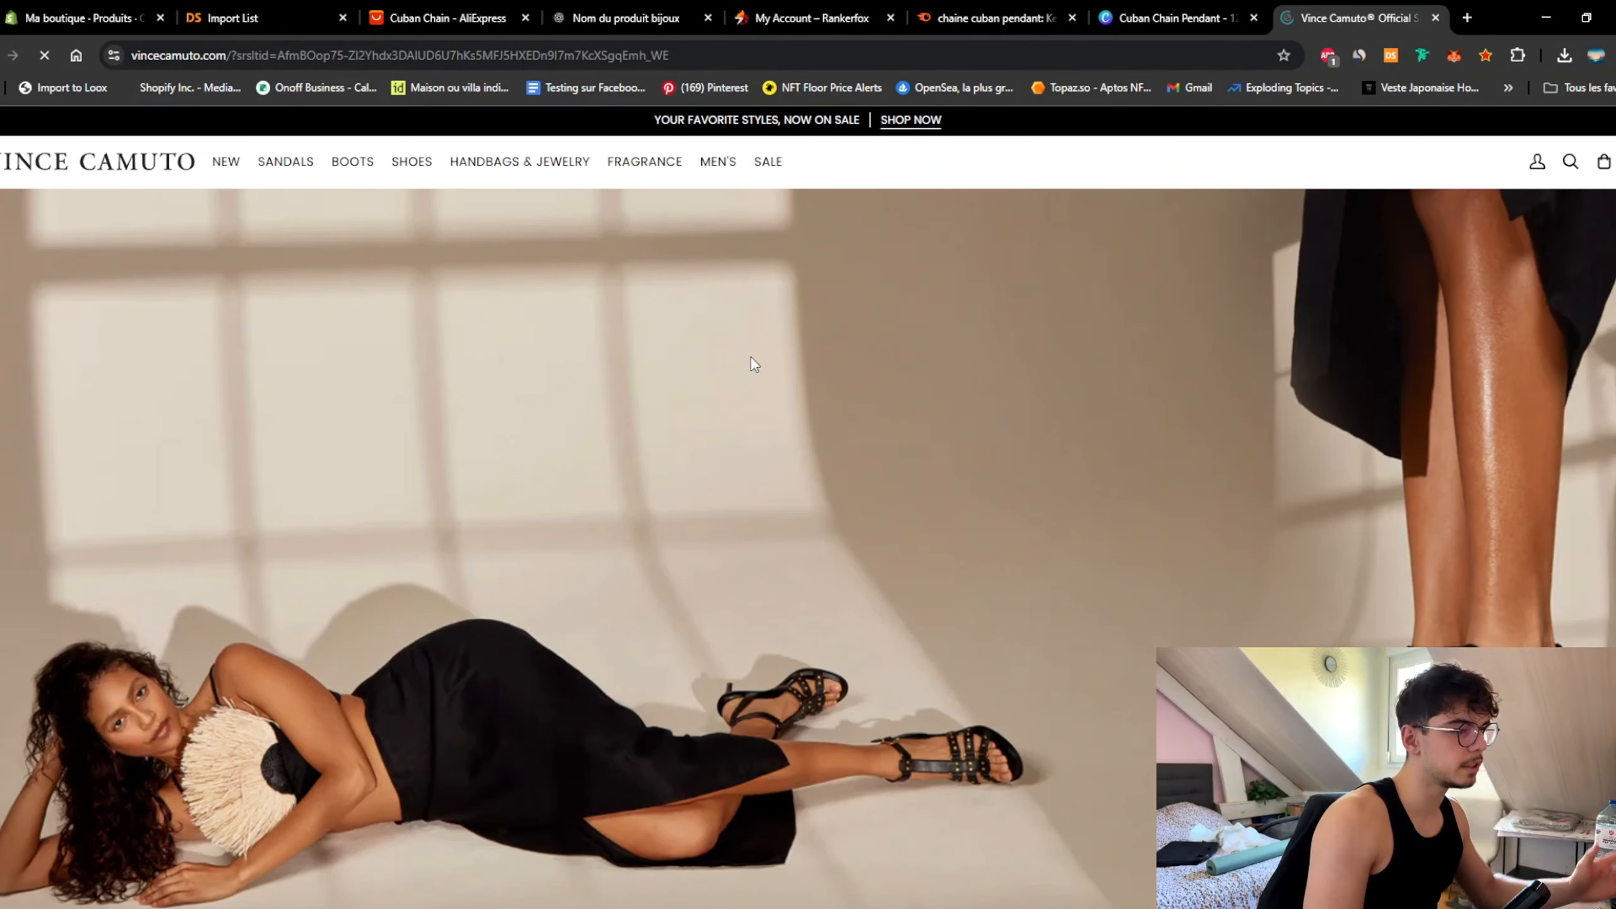
Step: Scroll through the spring sandals on the Vince Camuto homepage
scroll(747, 347, down, 5)
scroll(745, 338, down, 6)
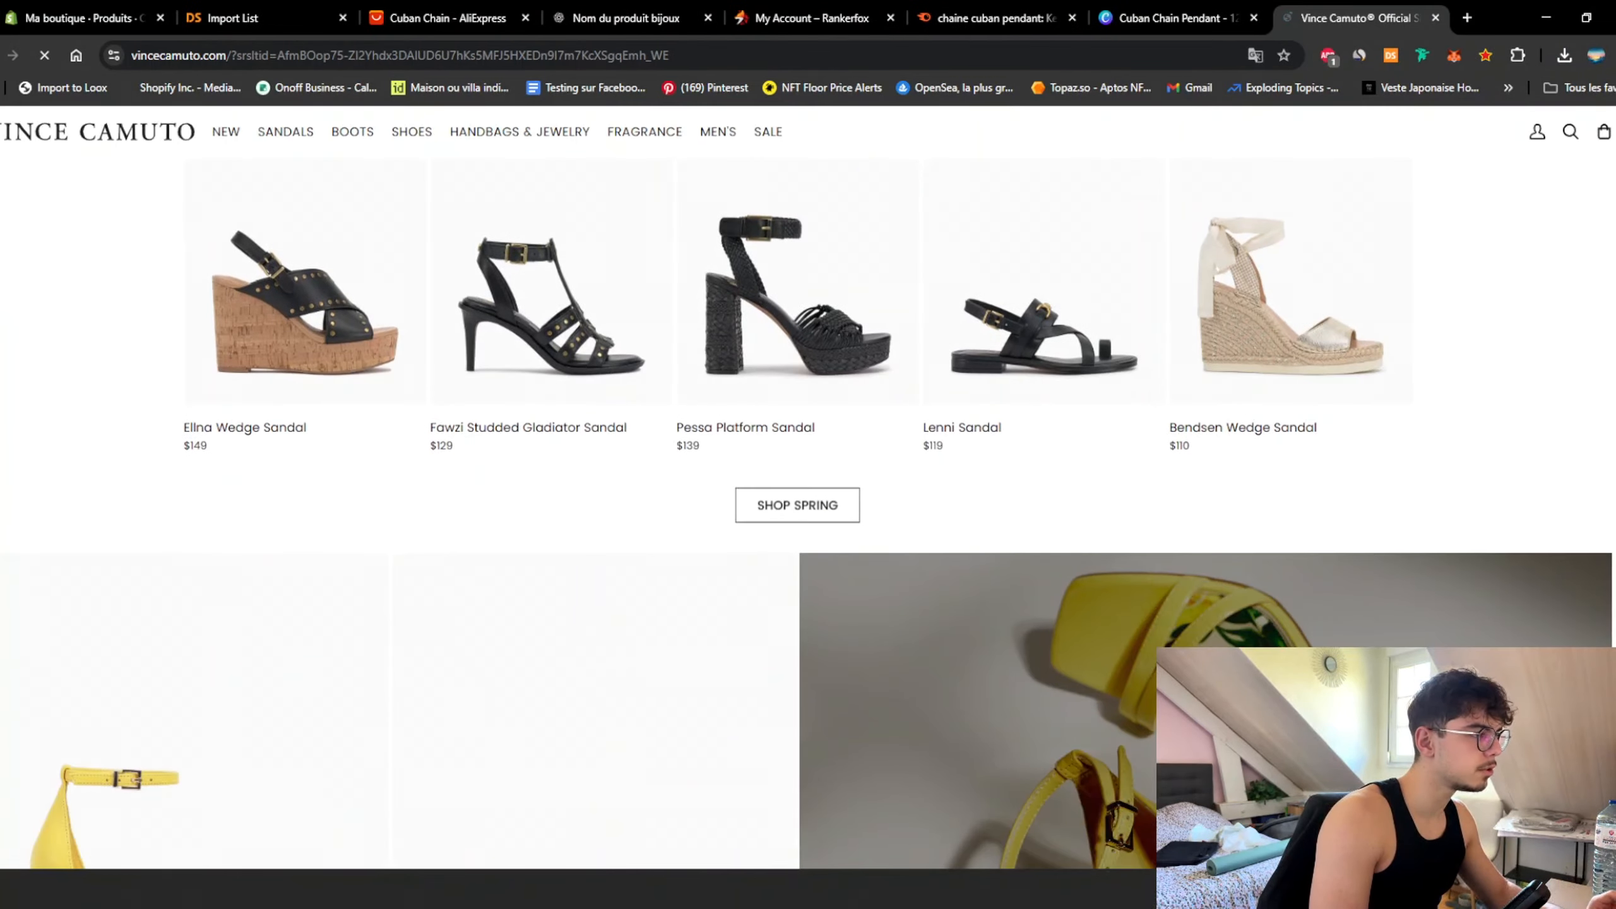
scroll(61, 615, up, 2)
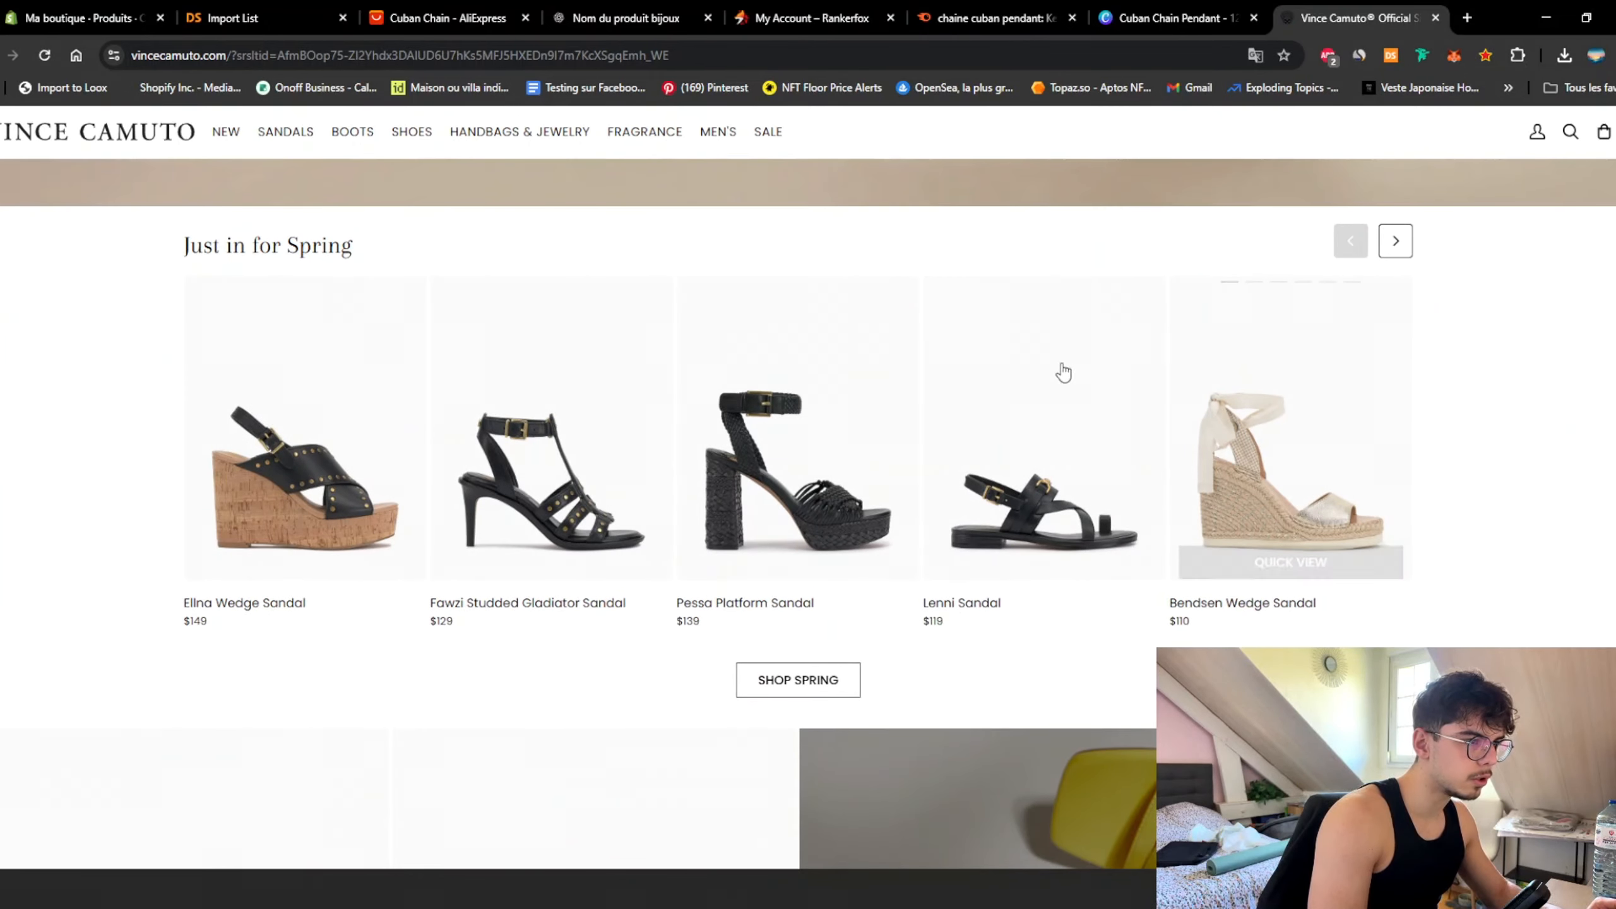
scroll(1018, 547, up, 1)
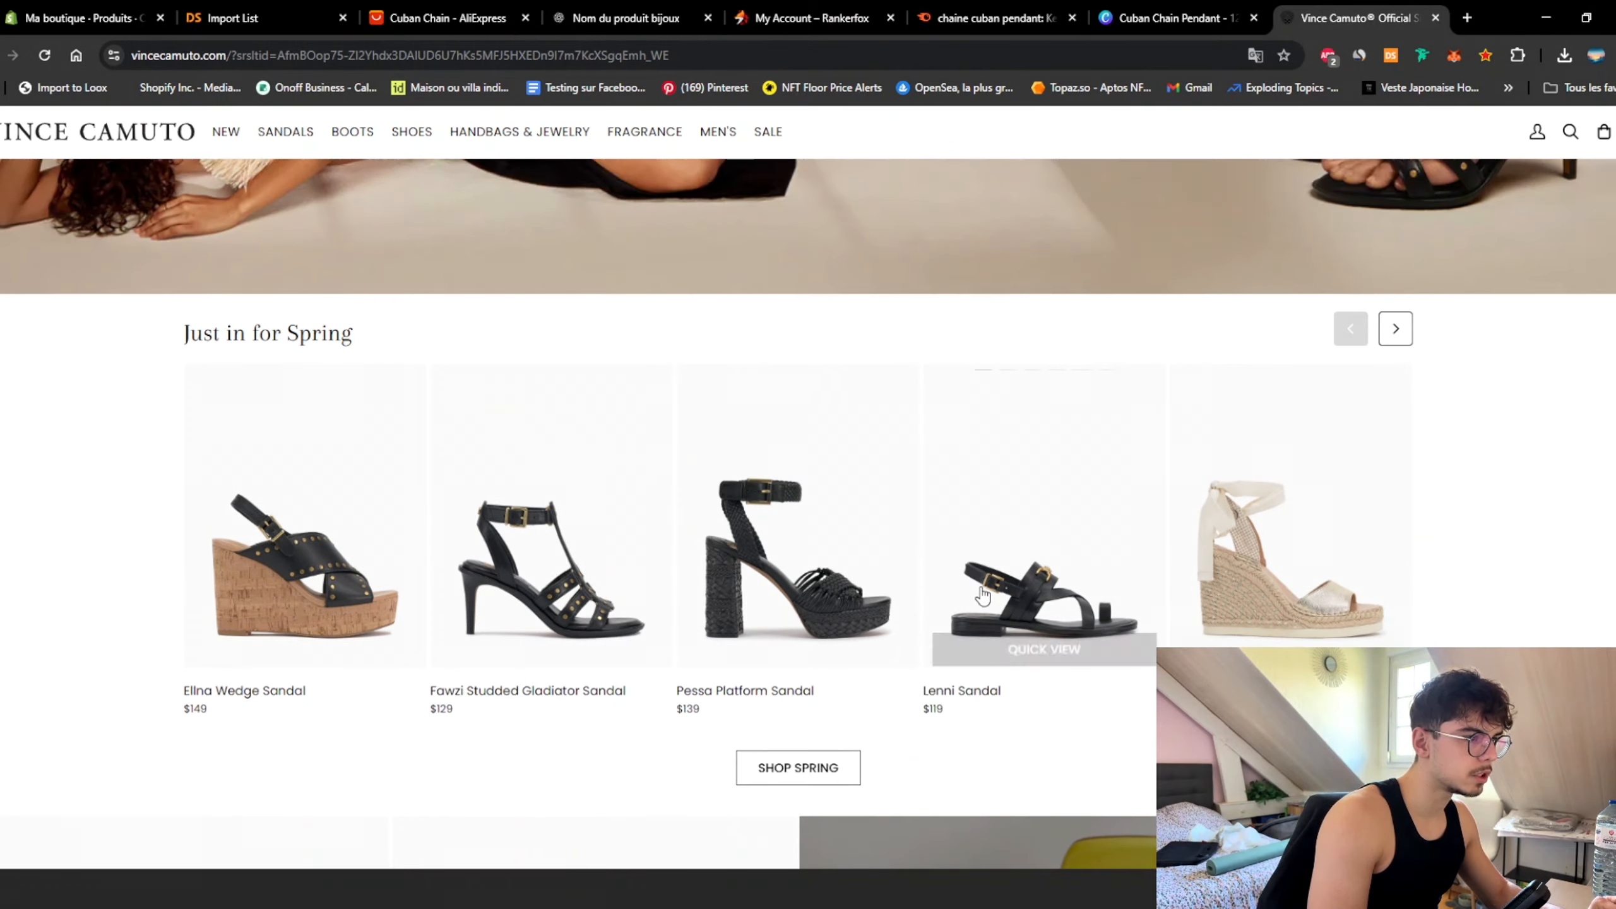
scroll(462, 578, down, 7)
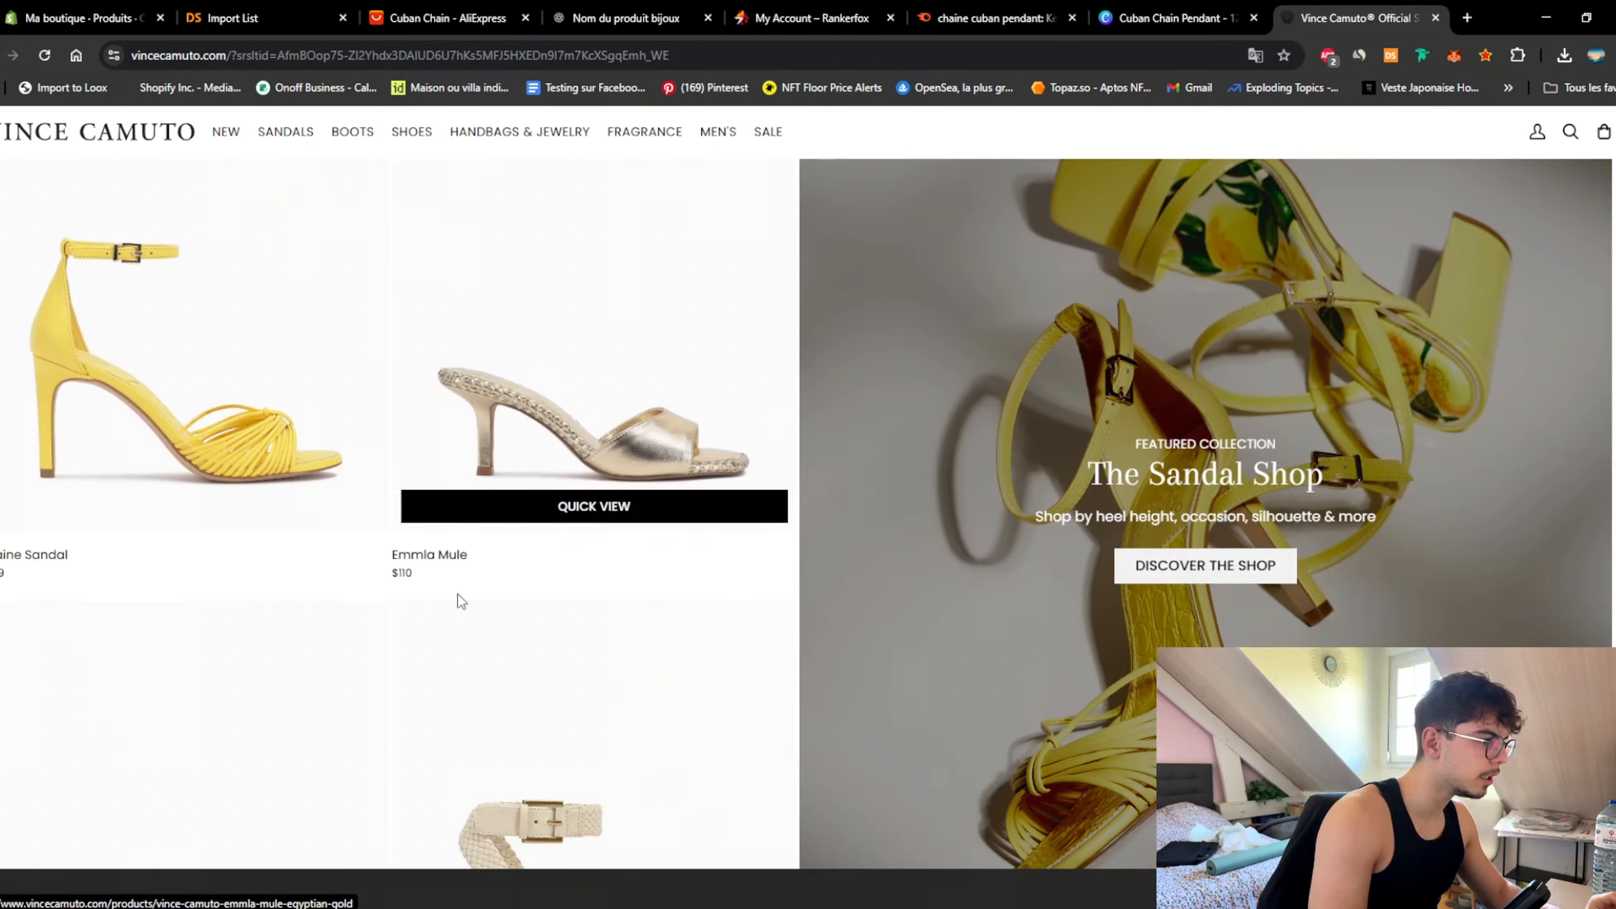
scroll(507, 545, up, 4)
scroll(58, 547, up, 6)
scroll(206, 582, down, 5)
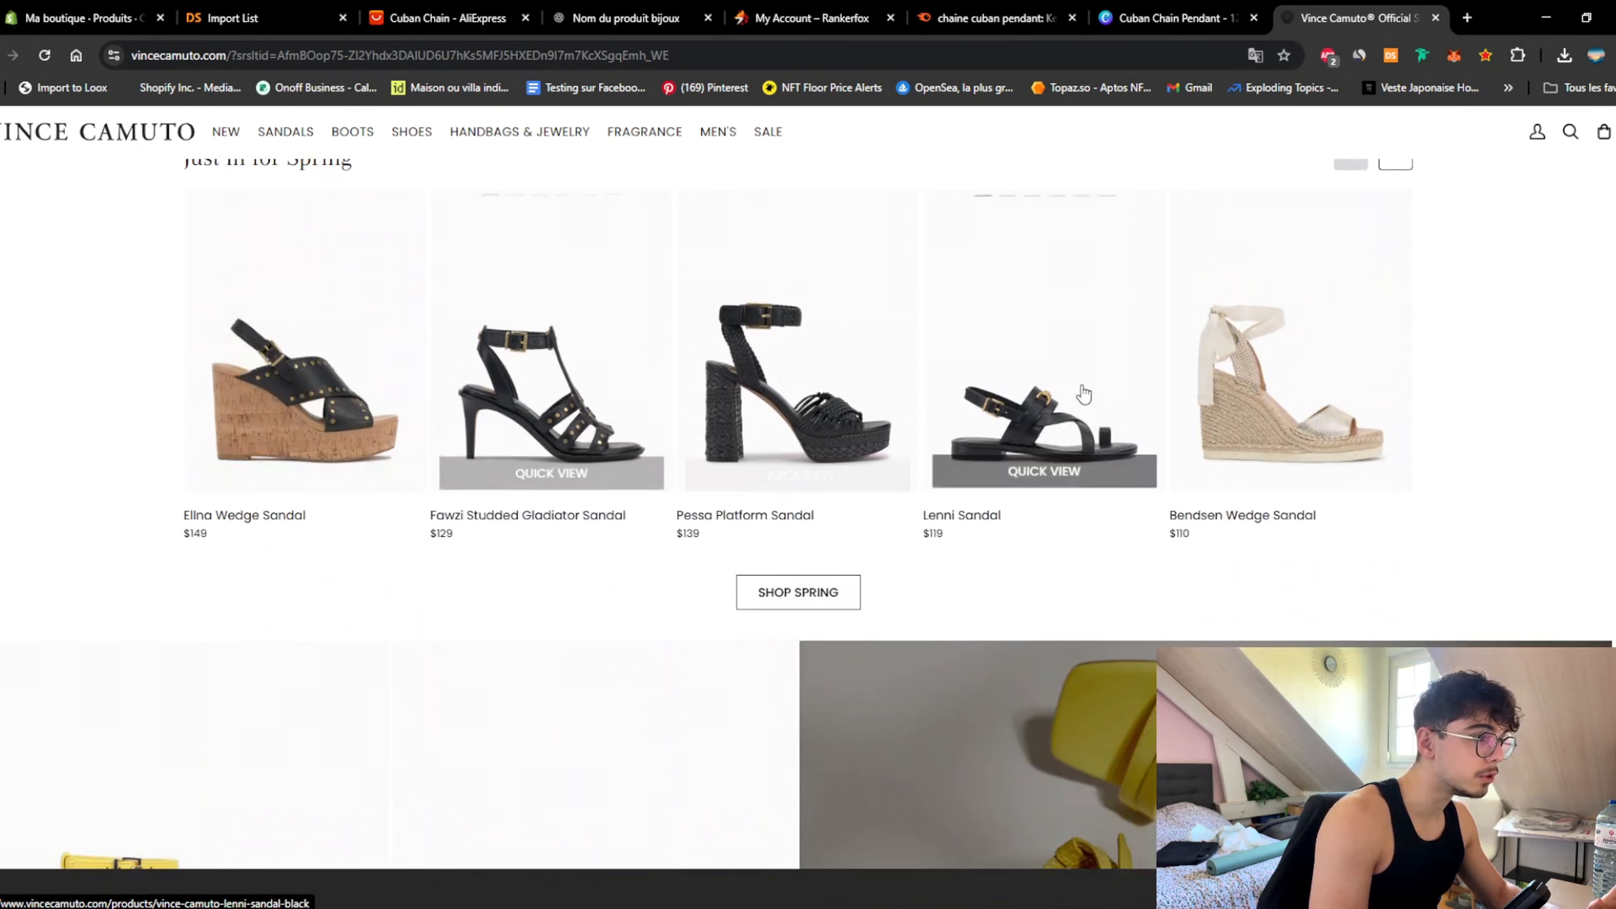
Step: Browse the Women's Sandals collection, then close the tab to return to Shopify
click(285, 132)
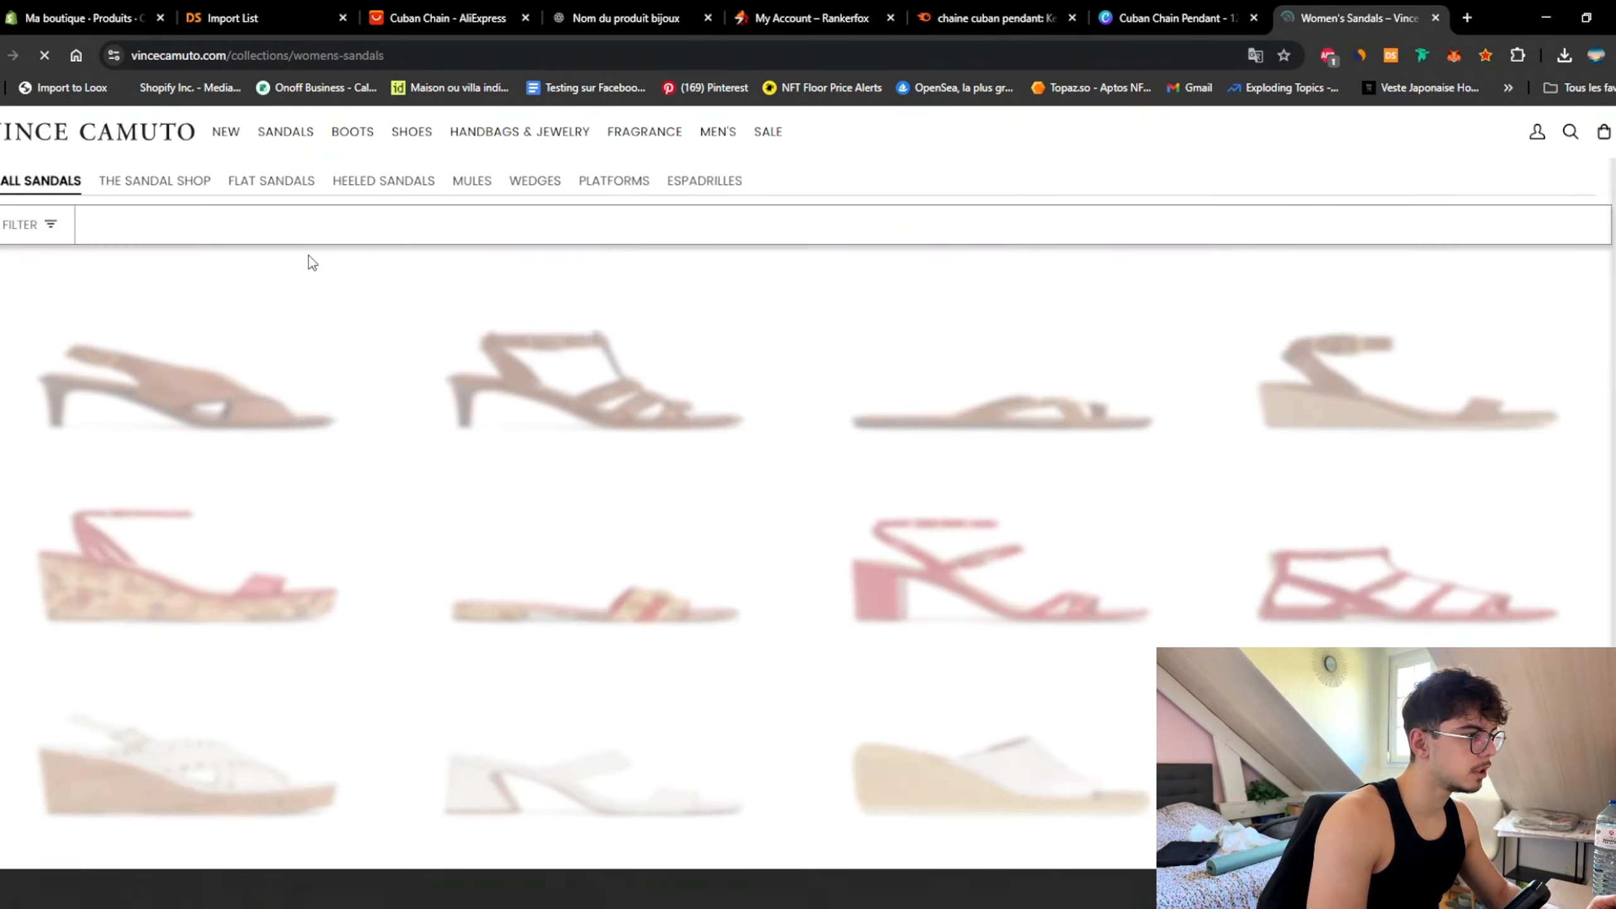
scroll(267, 267, down, 1)
scroll(417, 333, up, 5)
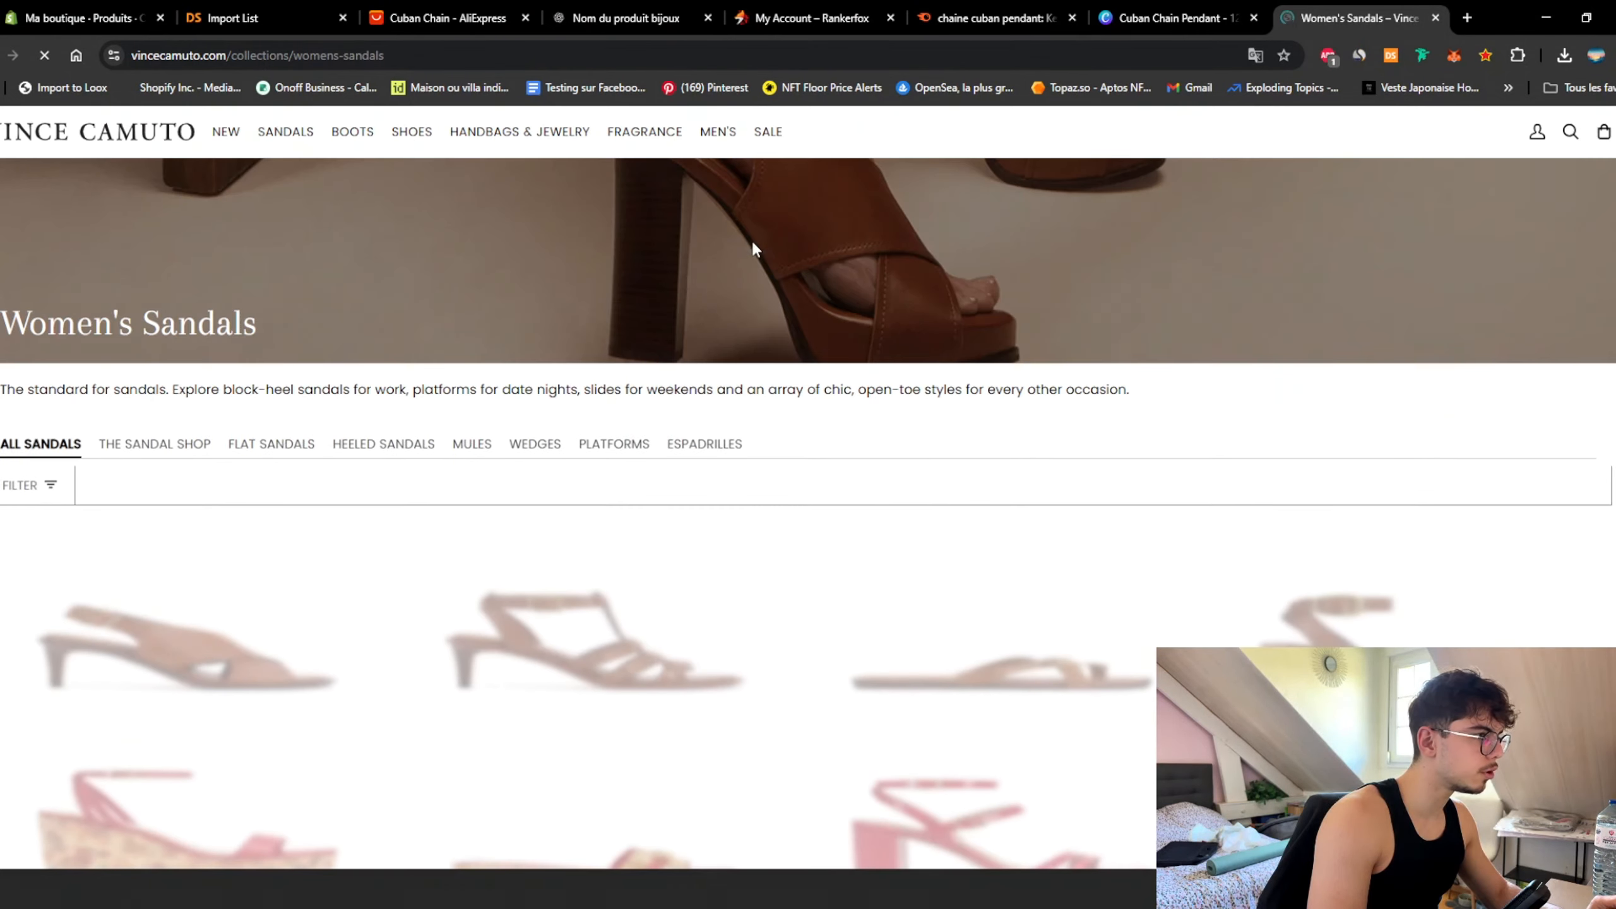
scroll(483, 299, down, 5)
scroll(477, 414, down, 5)
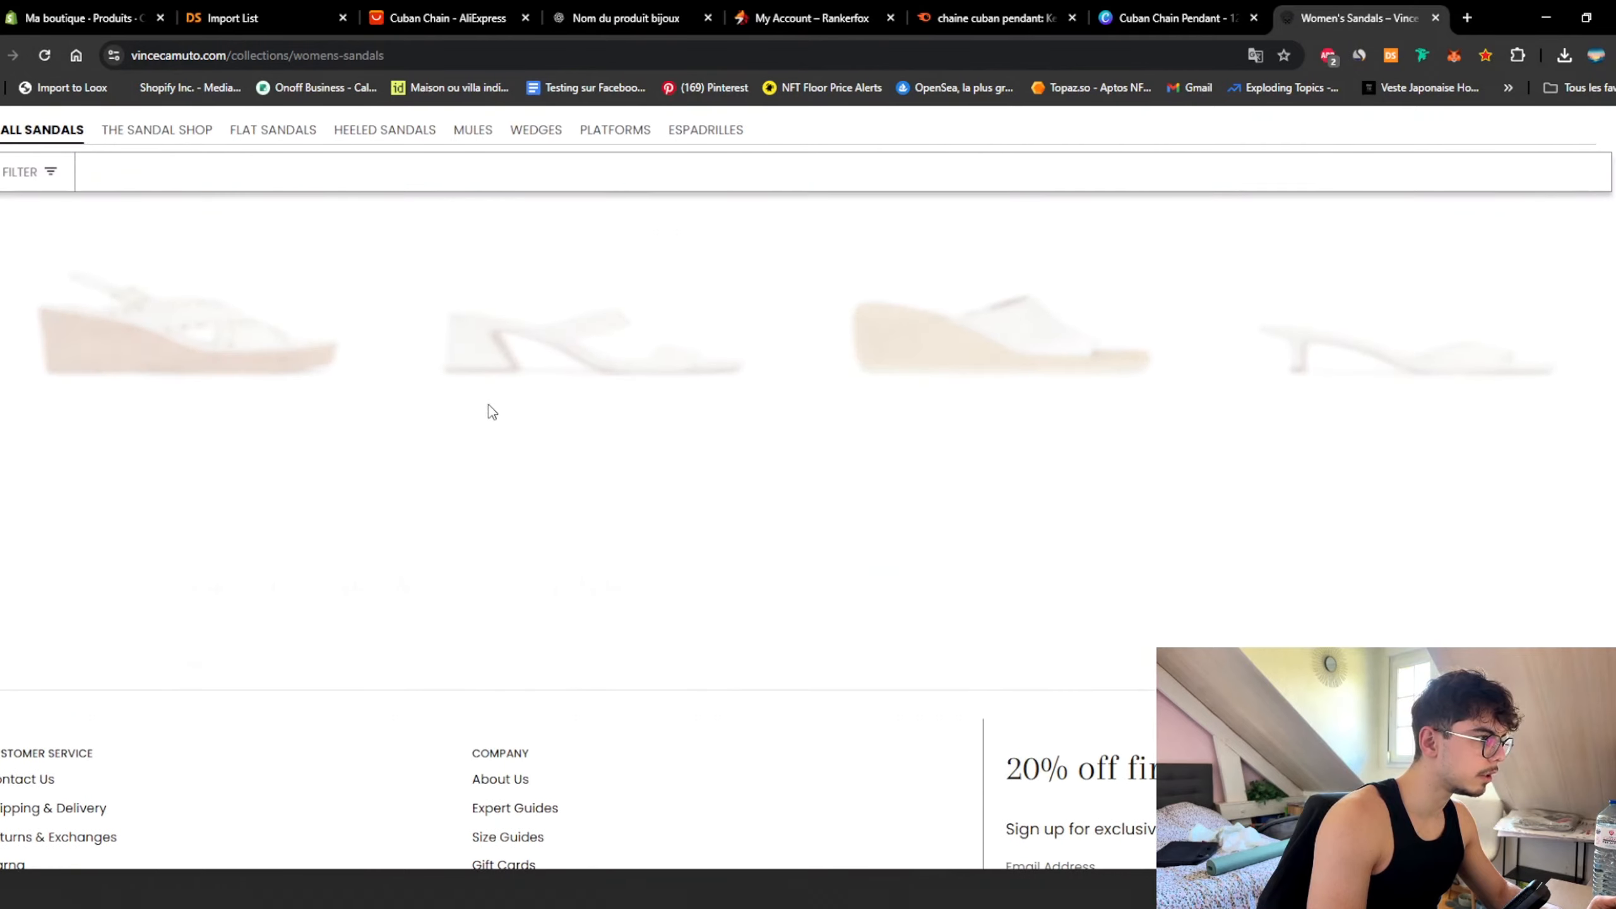
scroll(604, 413, up, 2)
scroll(560, 528, up, 5)
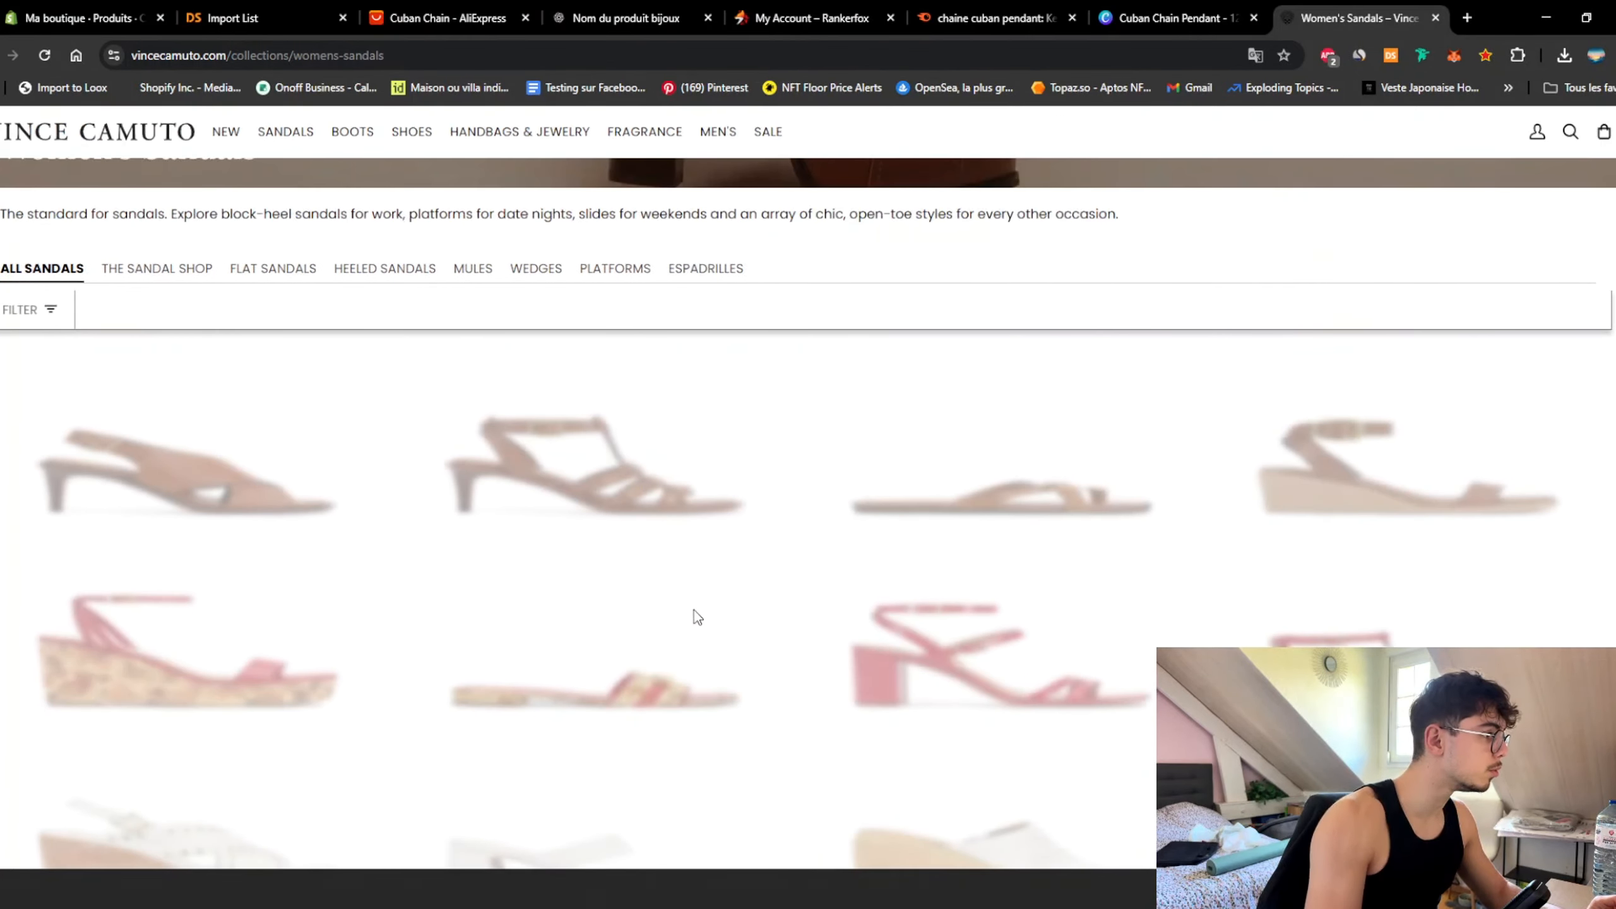
key(ctrl+w)
Step: Reorder the pendant media: white pendant photo first, then the model shots before the chain photos
drag(718, 603, 588, 560)
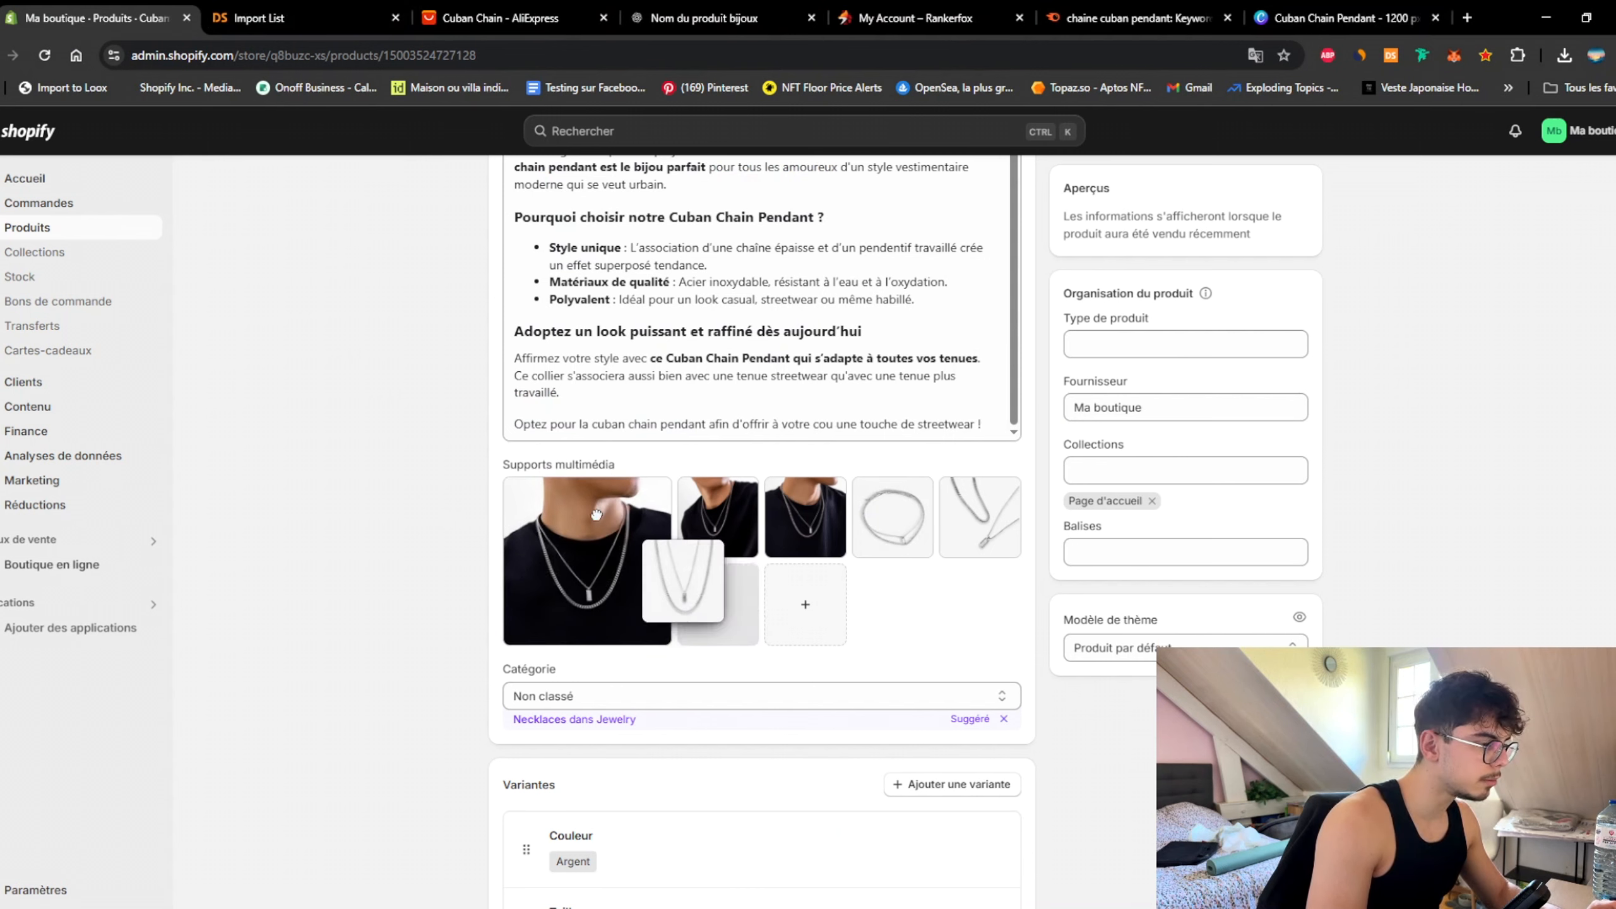
drag(999, 487, 725, 503)
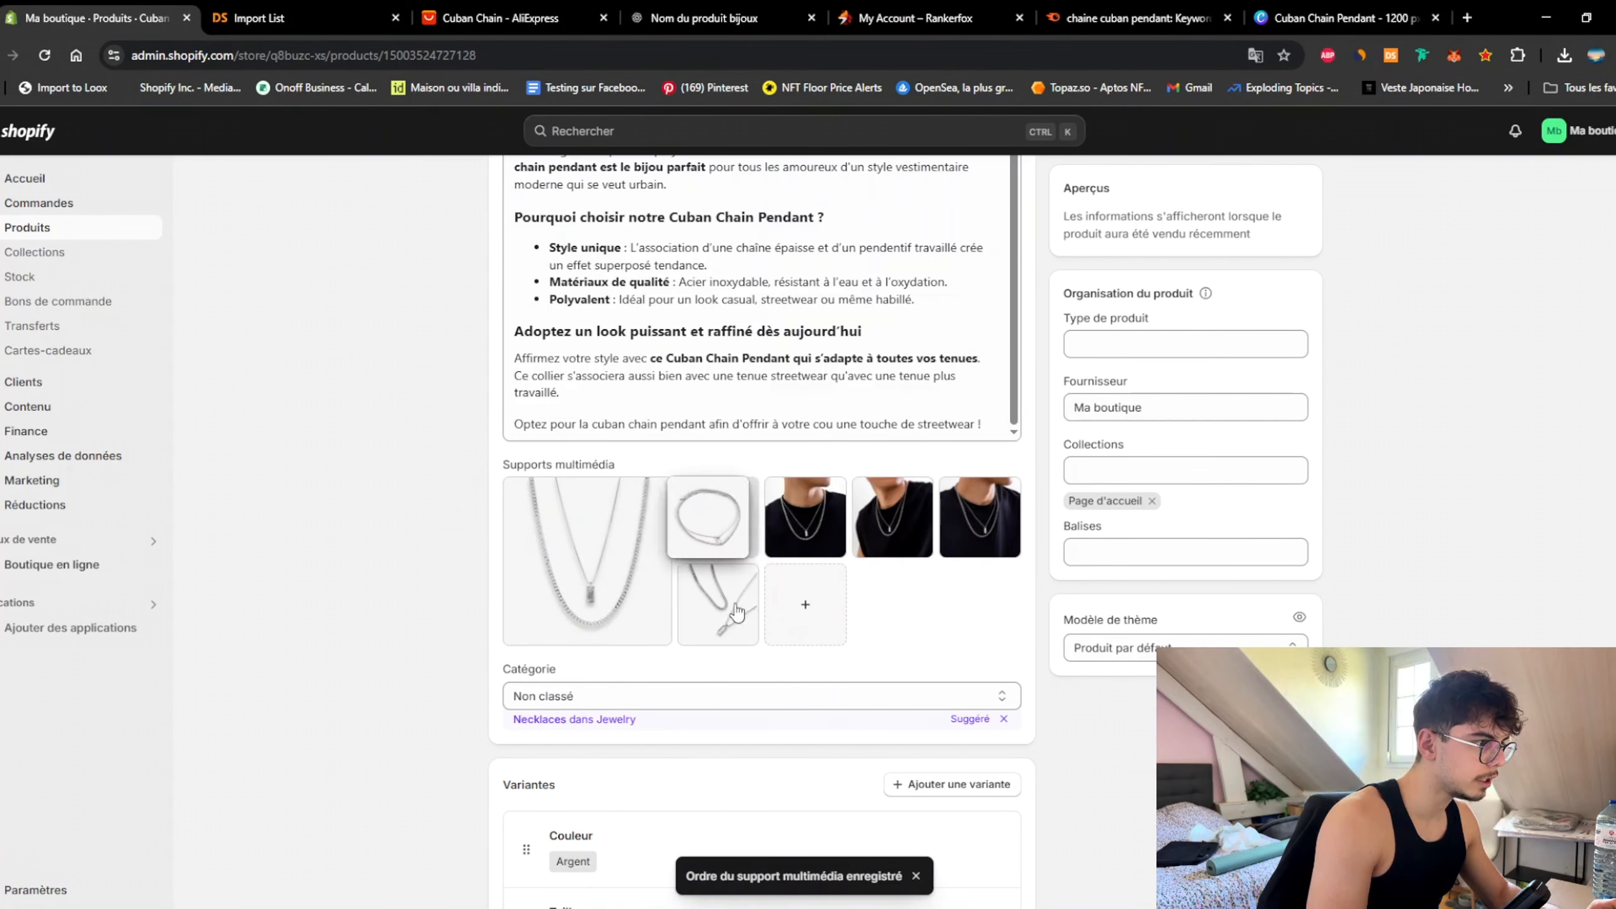
drag(736, 612, 805, 541)
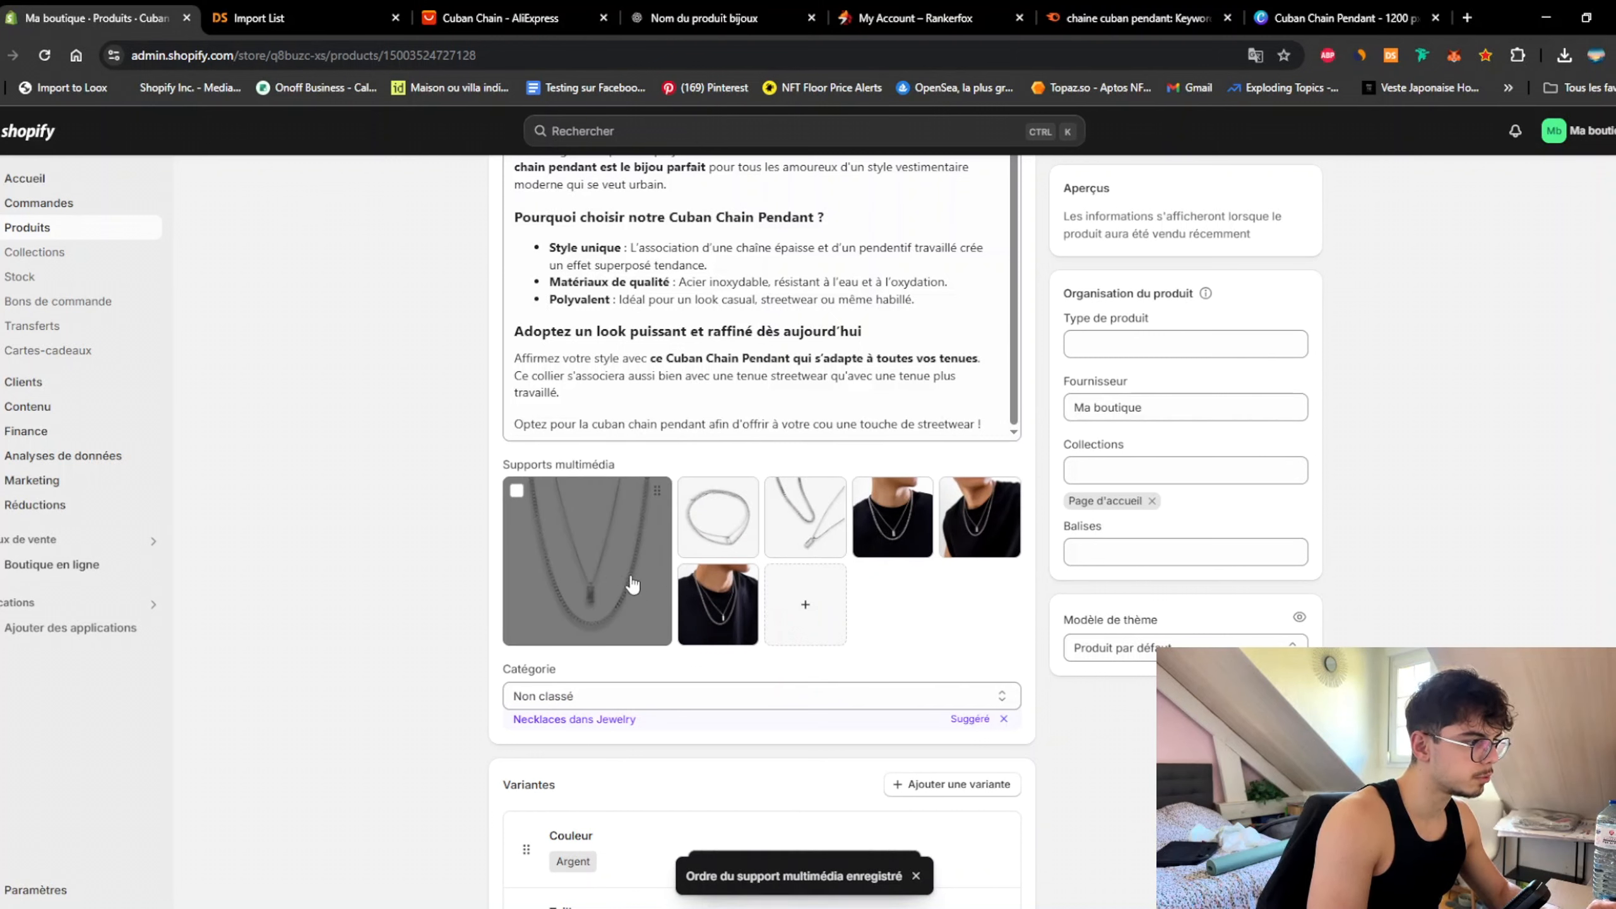
drag(891, 503, 812, 507)
drag(732, 617, 903, 501)
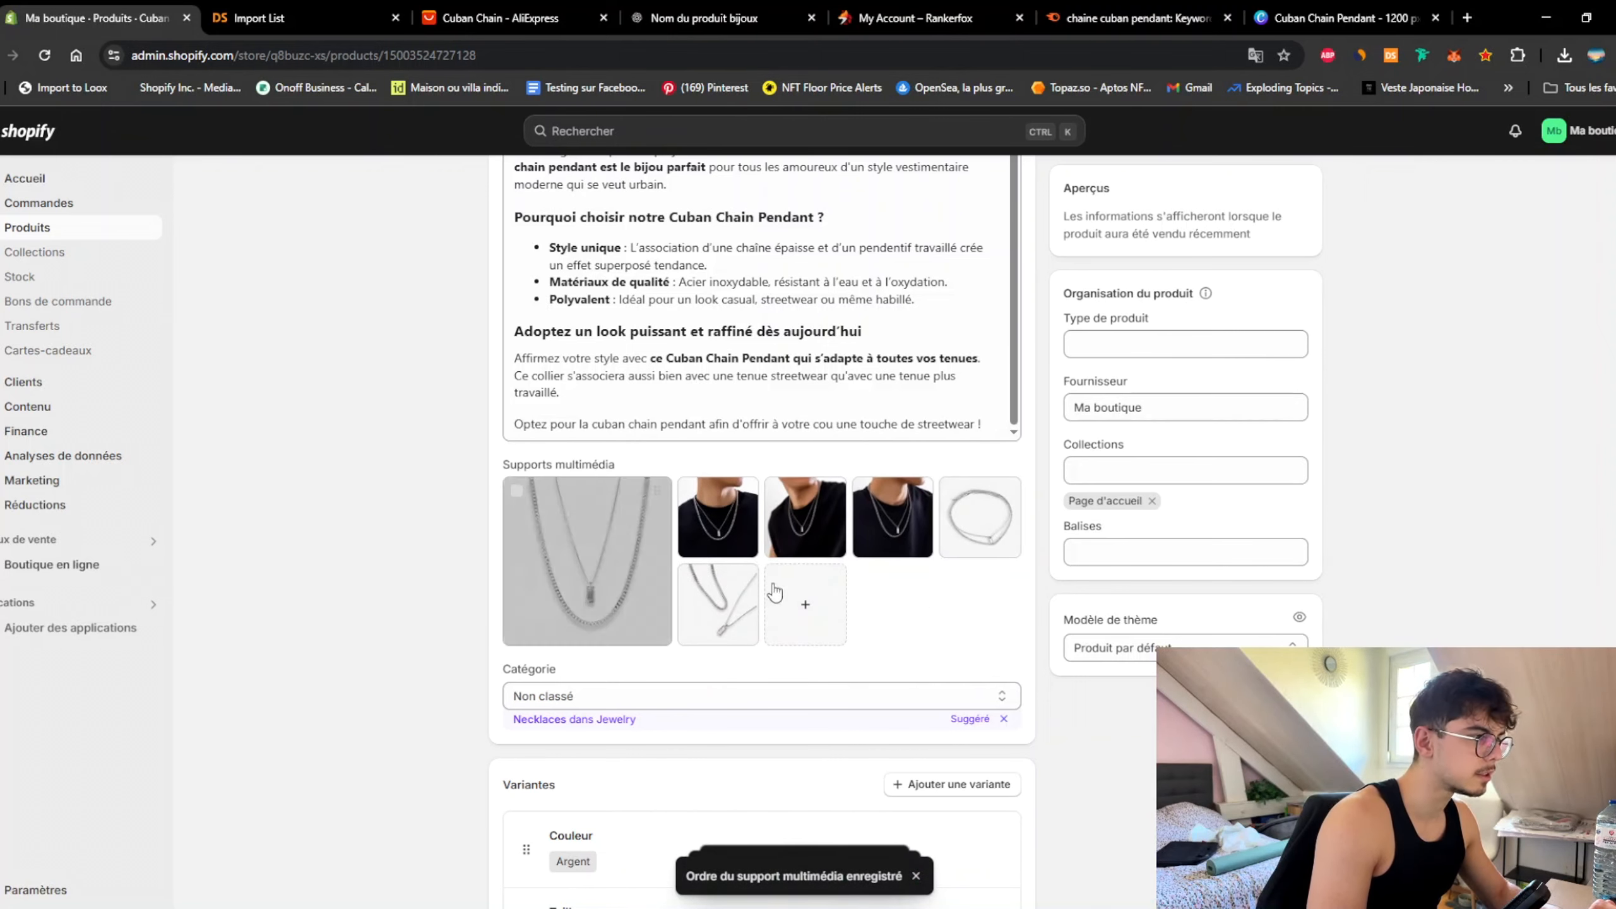
Step: Assign image 1 as the Argent variant's picture
scroll(586, 597, down, 8)
click(560, 503)
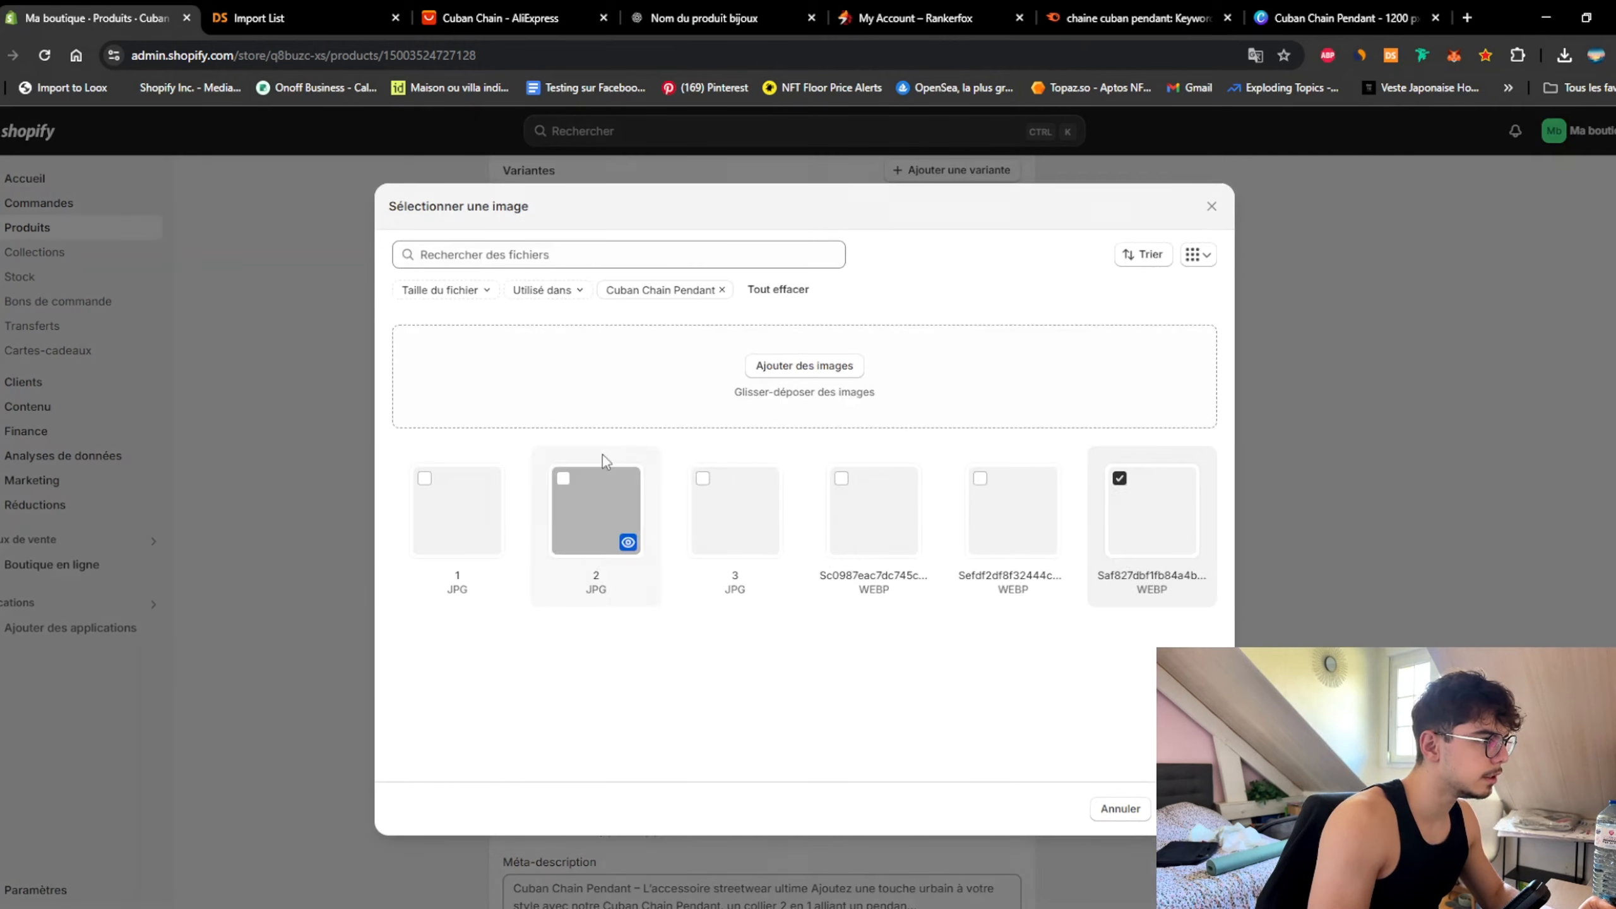
click(463, 511)
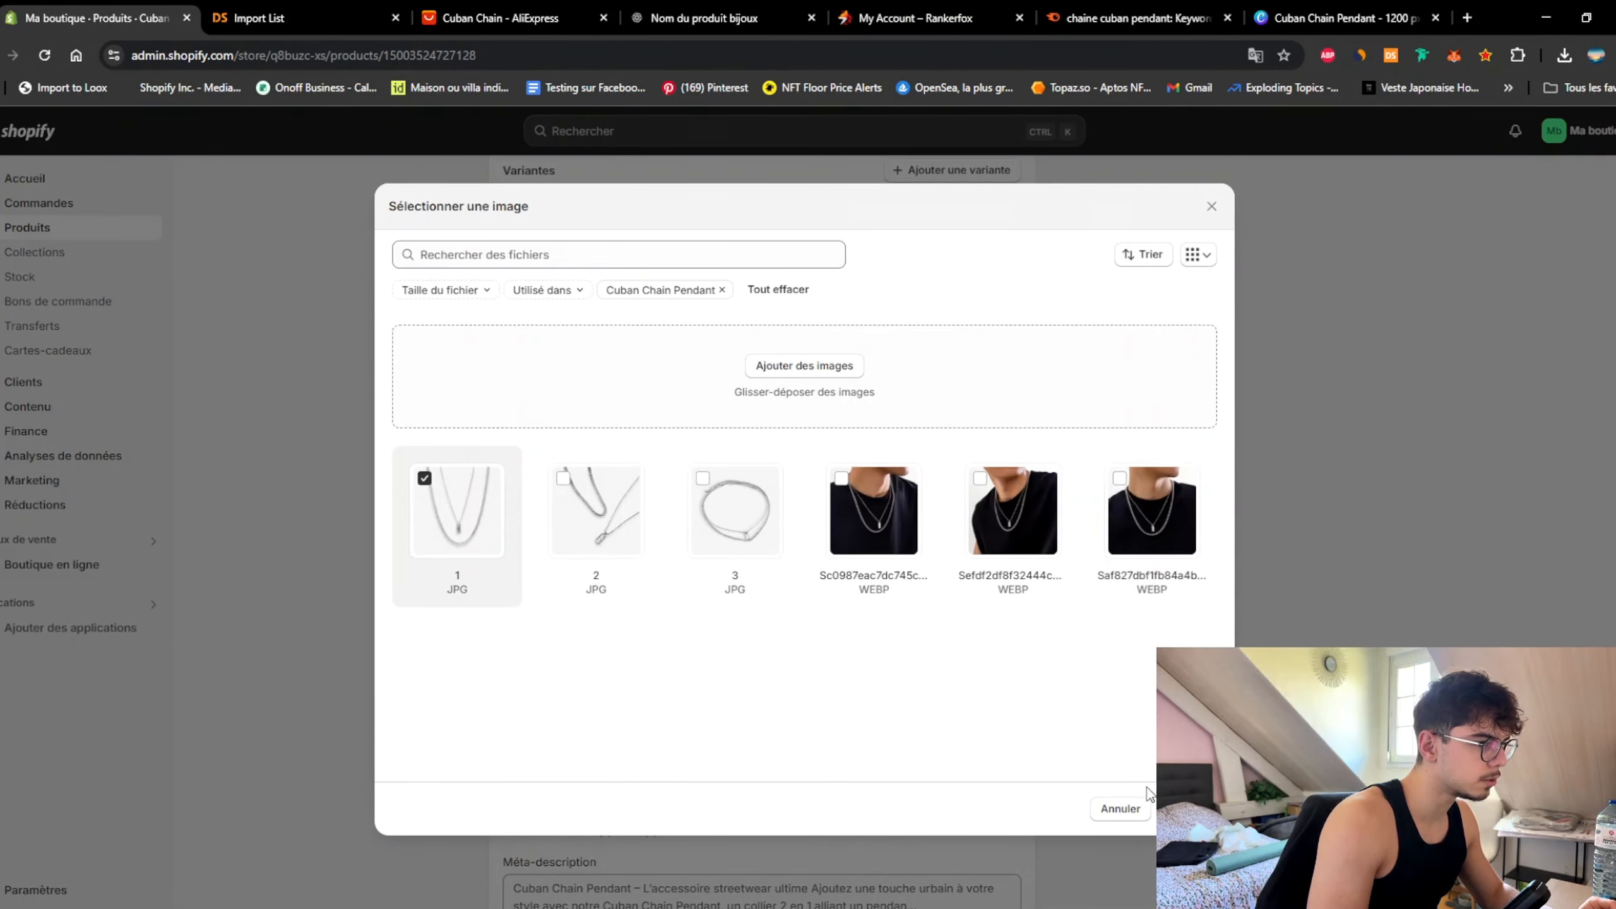
click(1188, 808)
scroll(593, 677, down, 3)
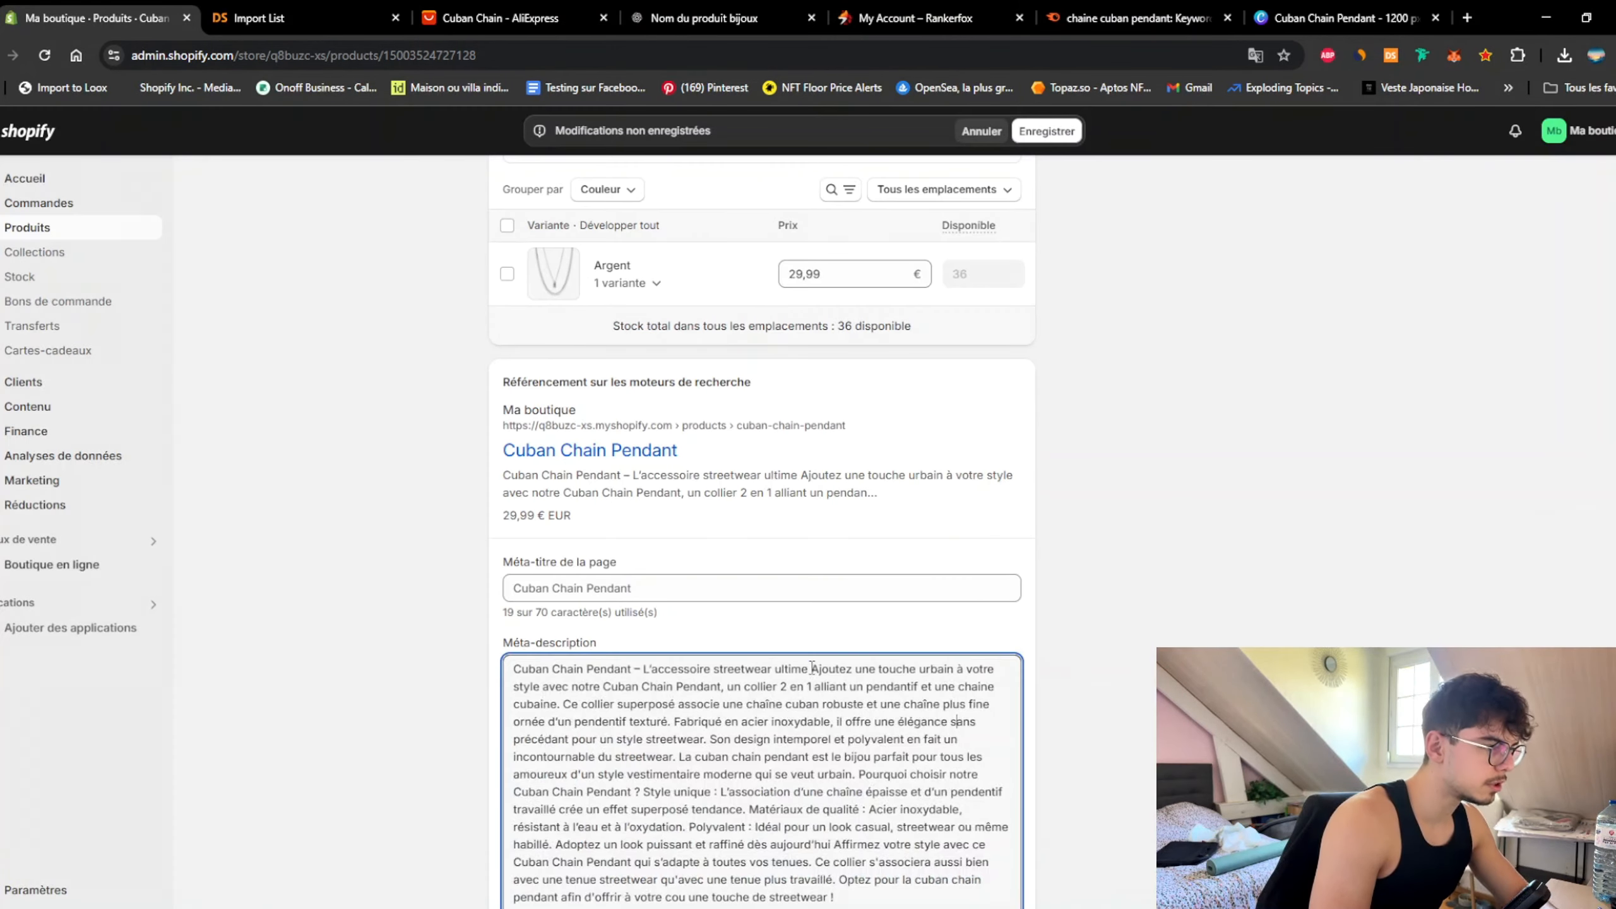
Step: Trim the Méta-description to the single 2-in-1 necklace sentence and save the product
drag(812, 666, 297, 655)
key(BackSpace)
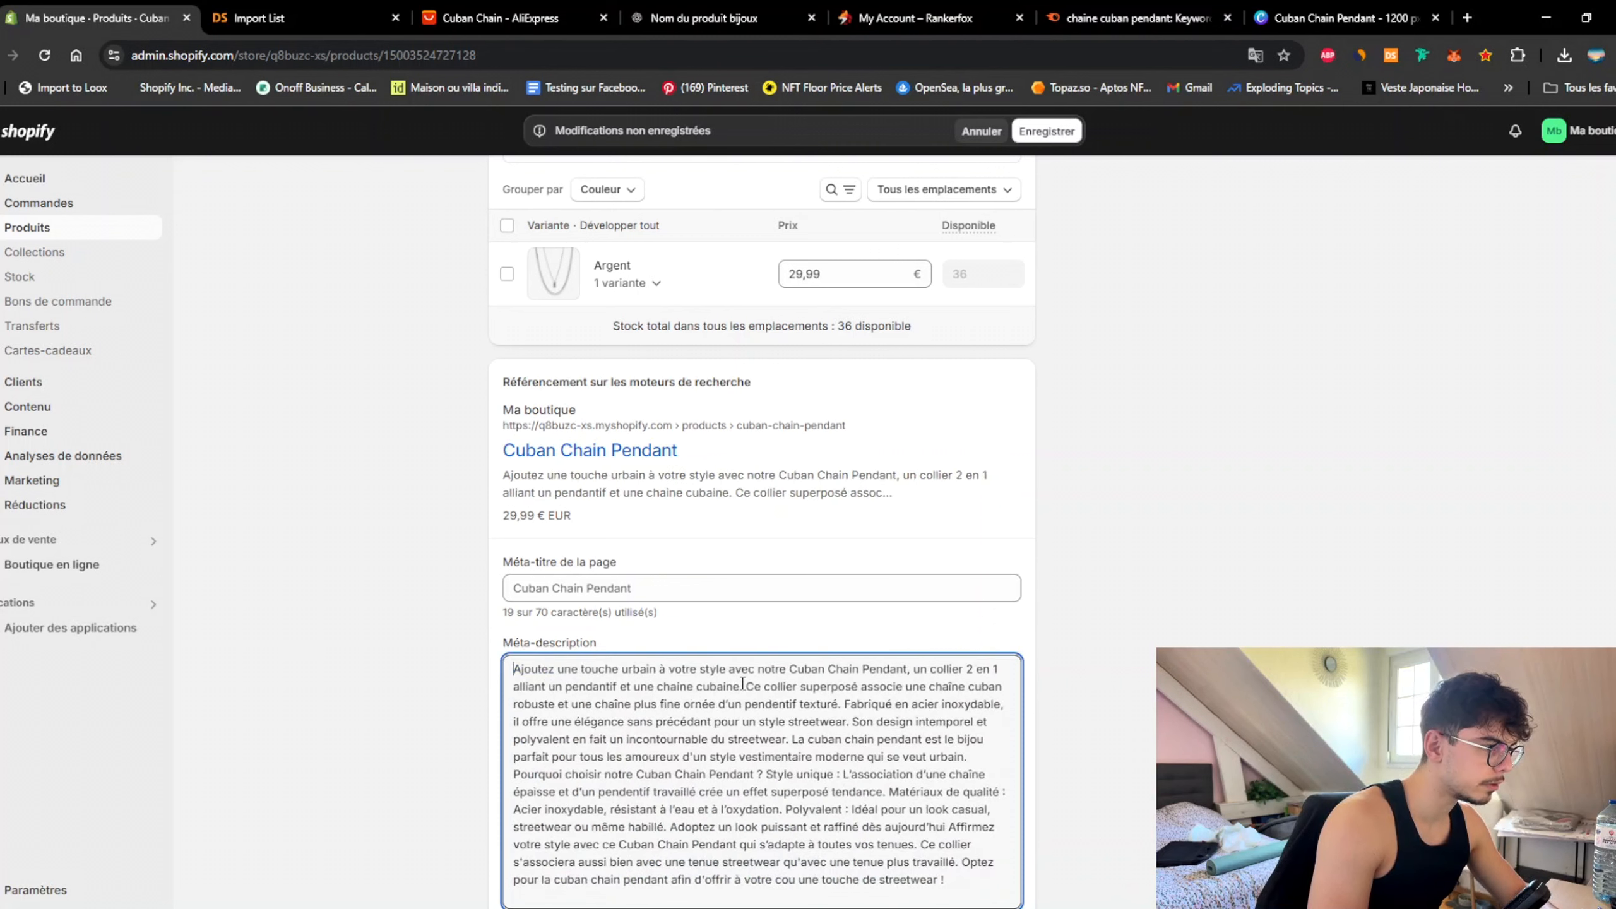
drag(742, 686, 1047, 895)
key(BackSpace)
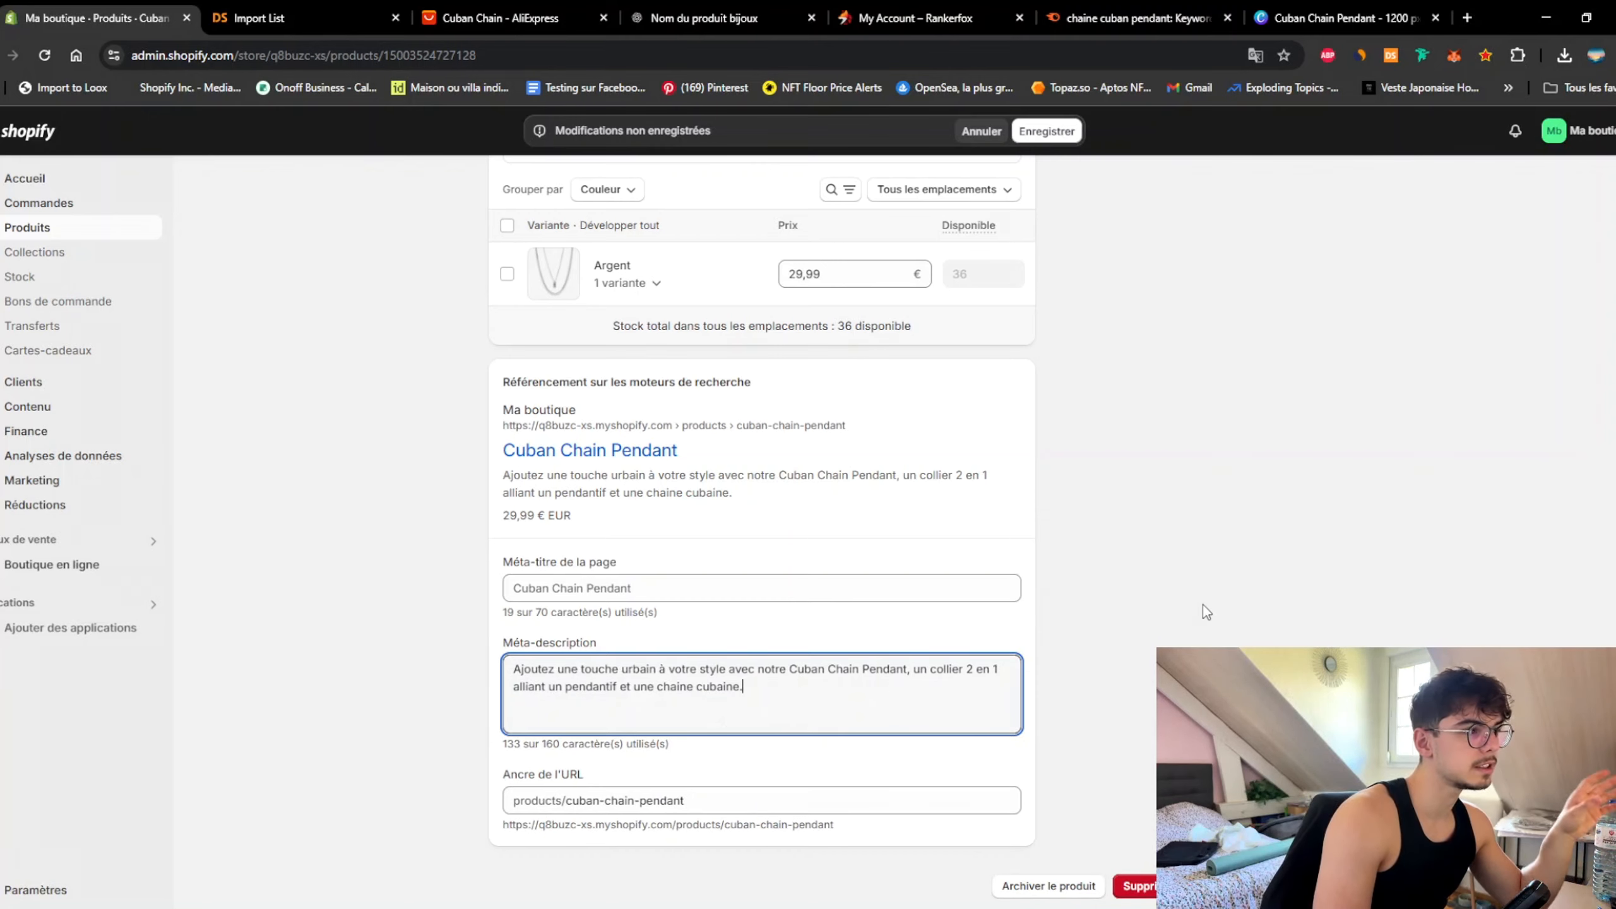
scroll(1145, 599, up, 15)
click(1046, 130)
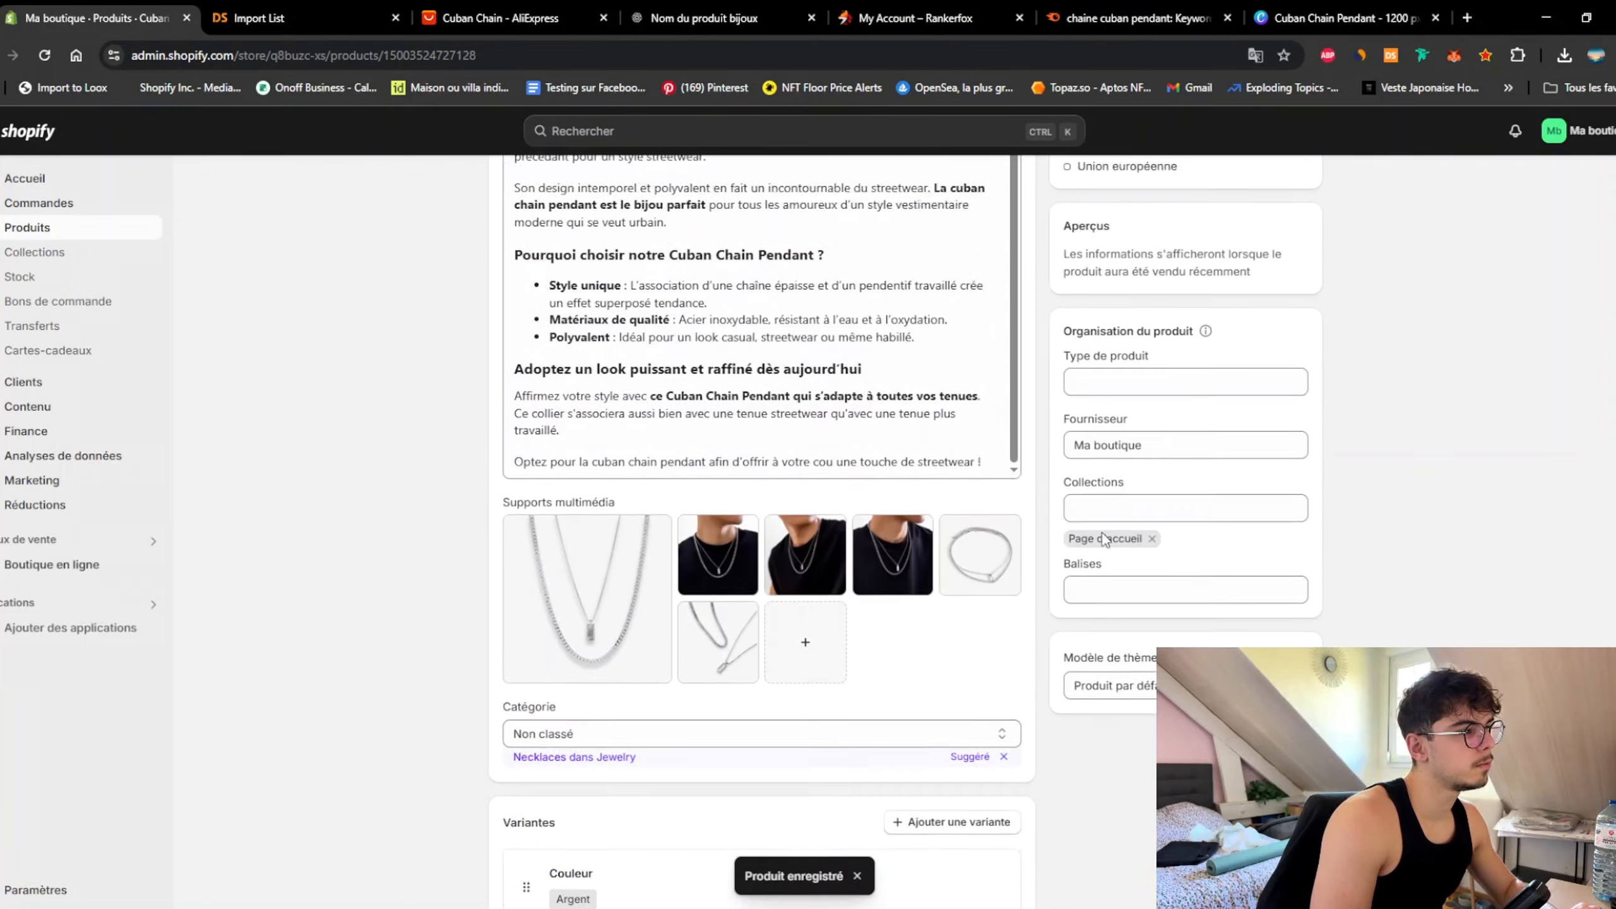
Step: Publish the pendant on all three sales channels, save, and return to the Products list
click(1300, 339)
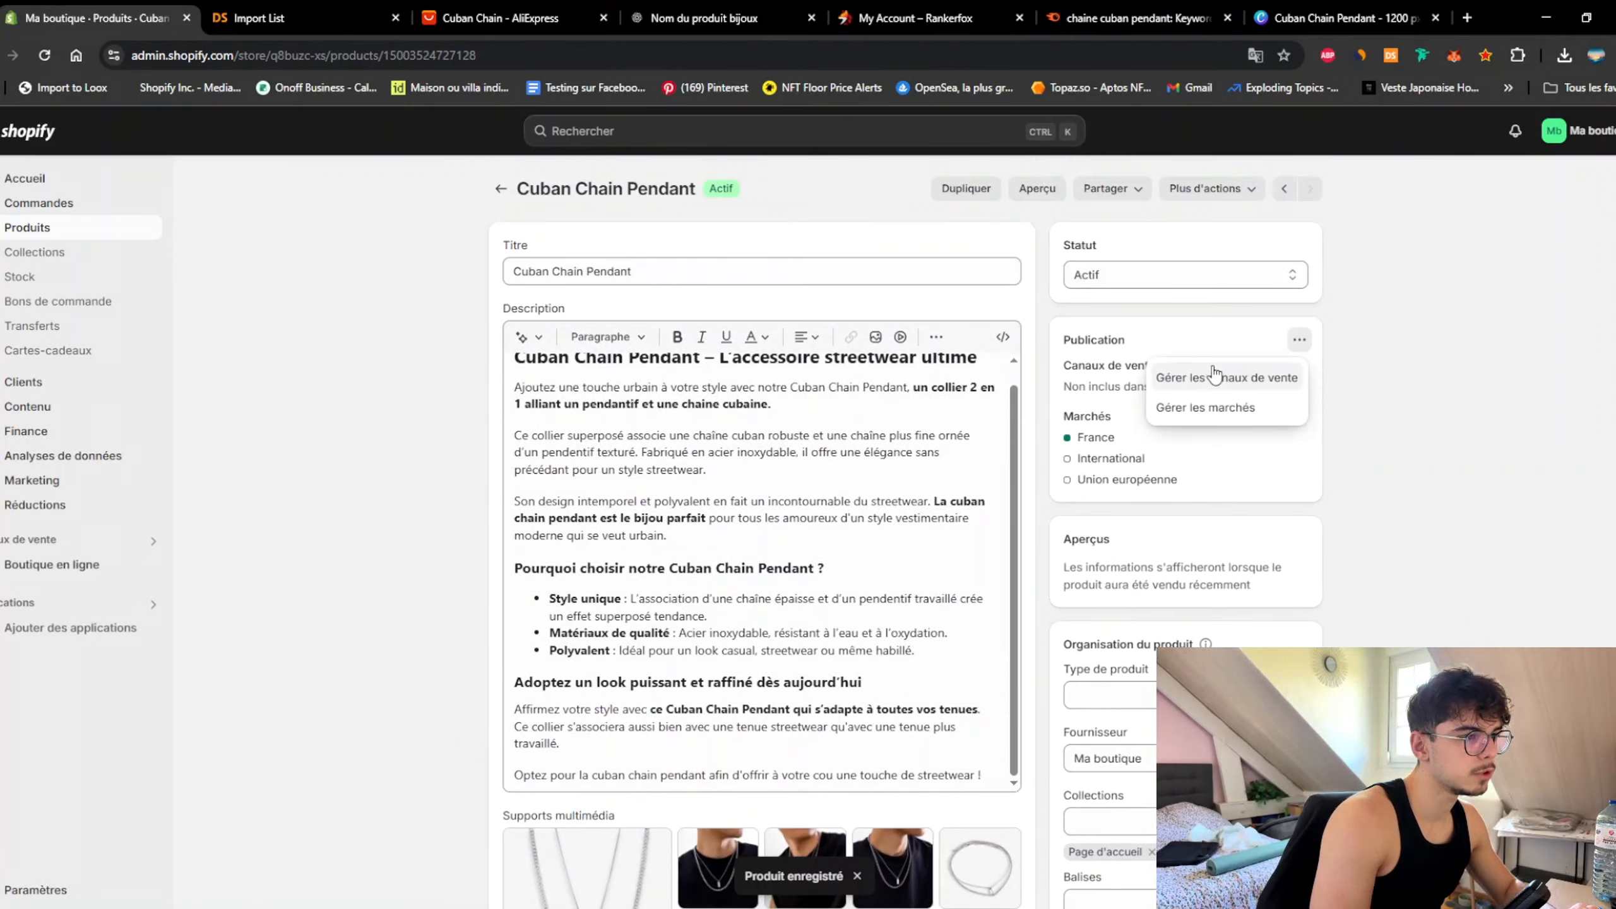
click(1209, 377)
click(579, 459)
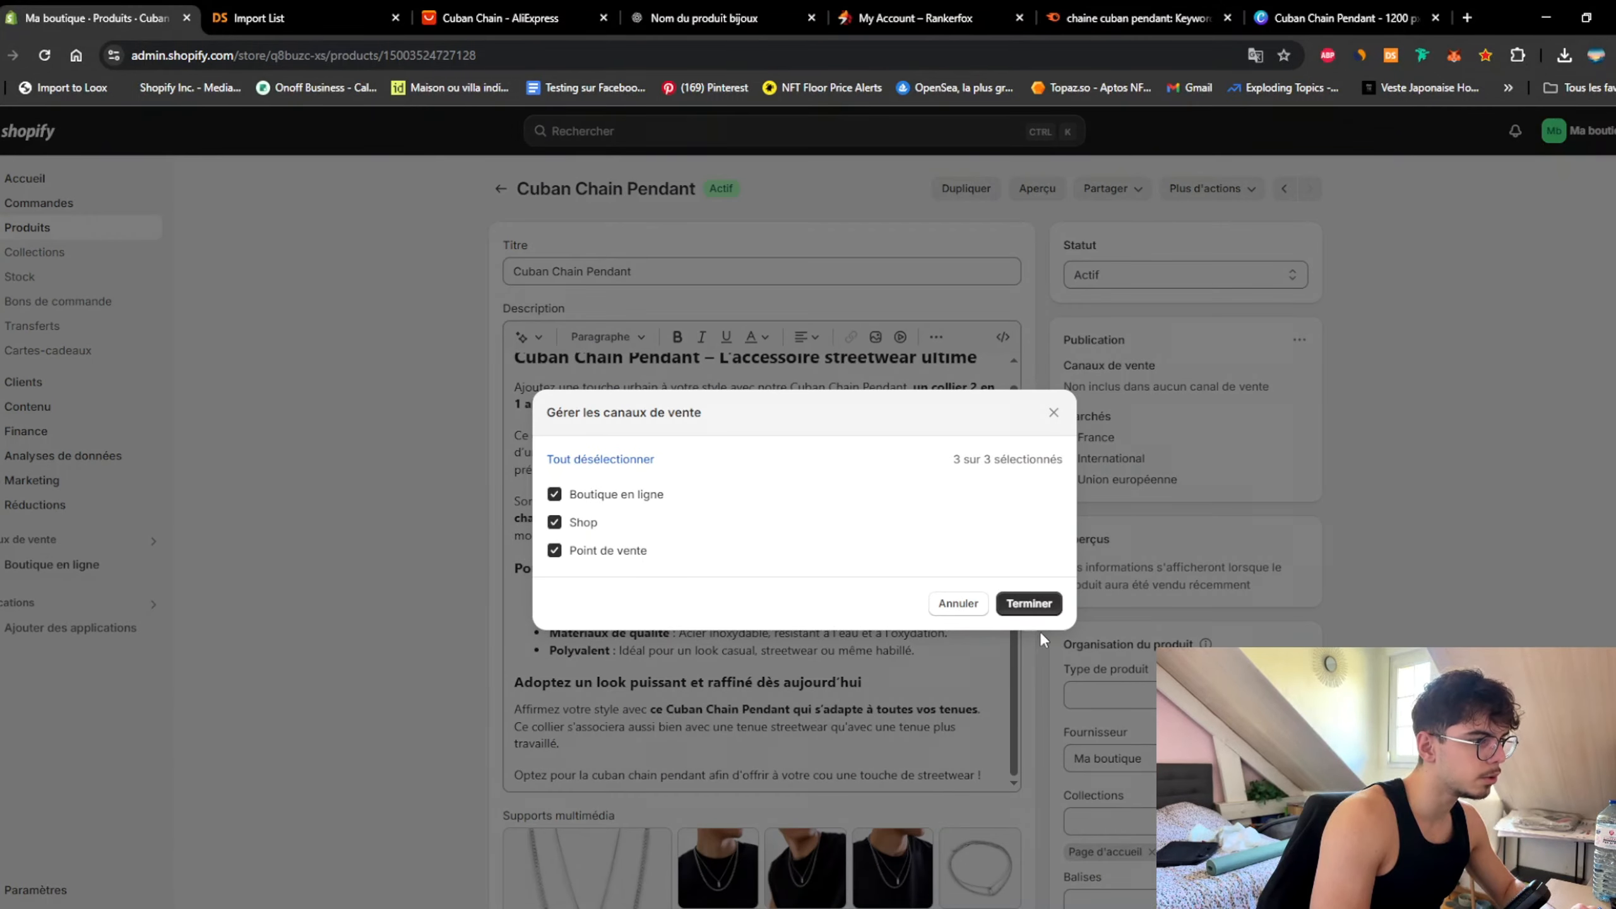
click(1029, 603)
click(1046, 131)
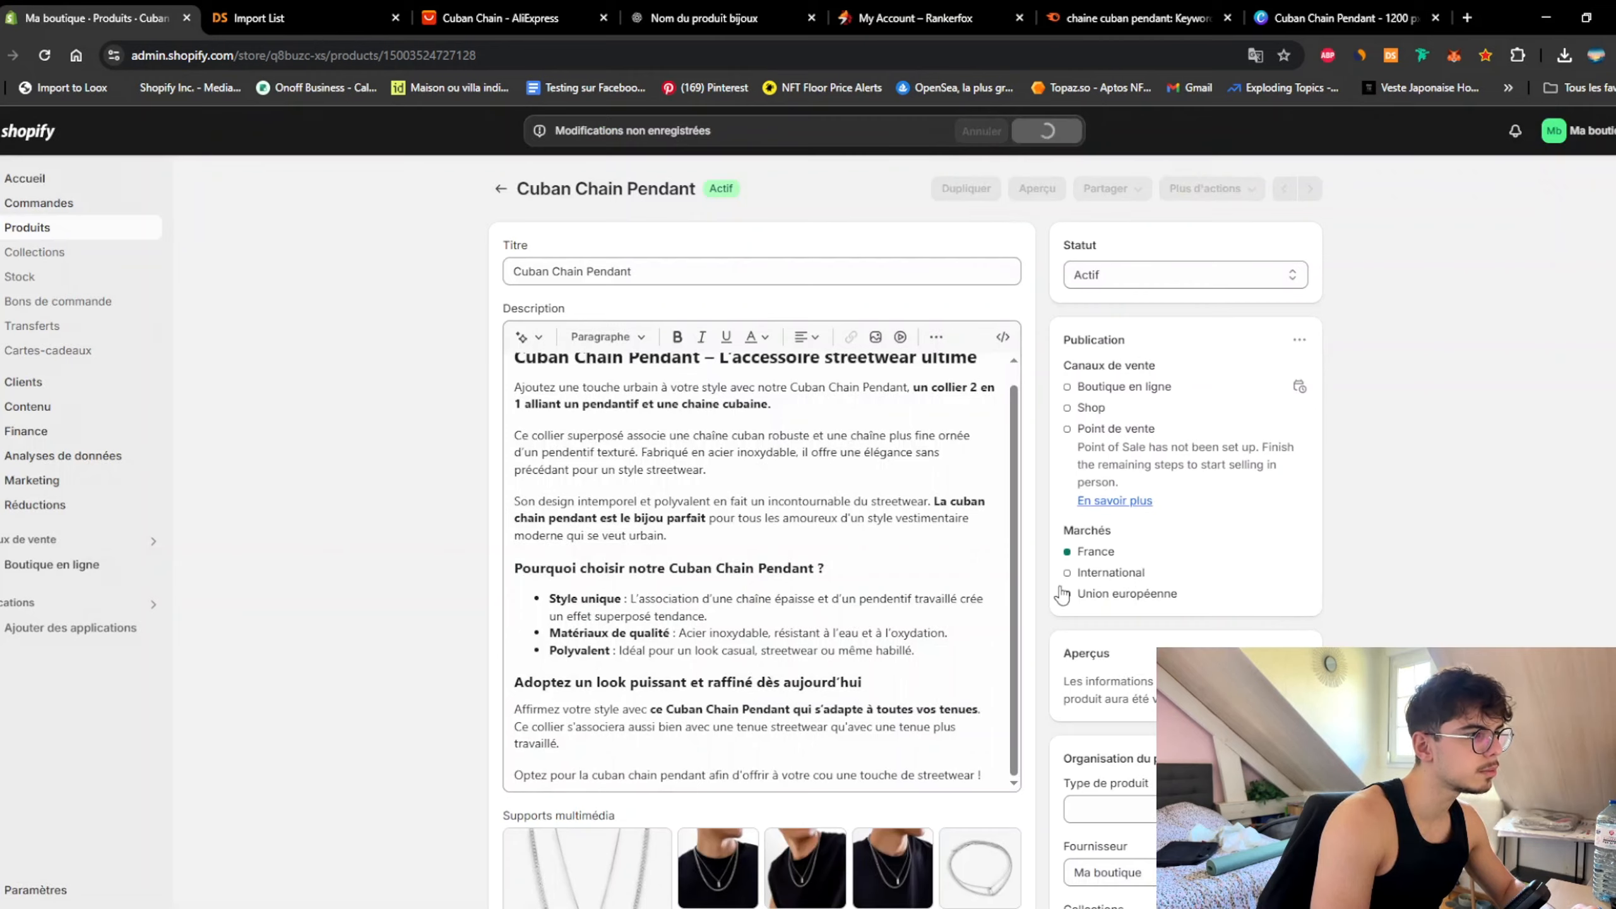
click(501, 188)
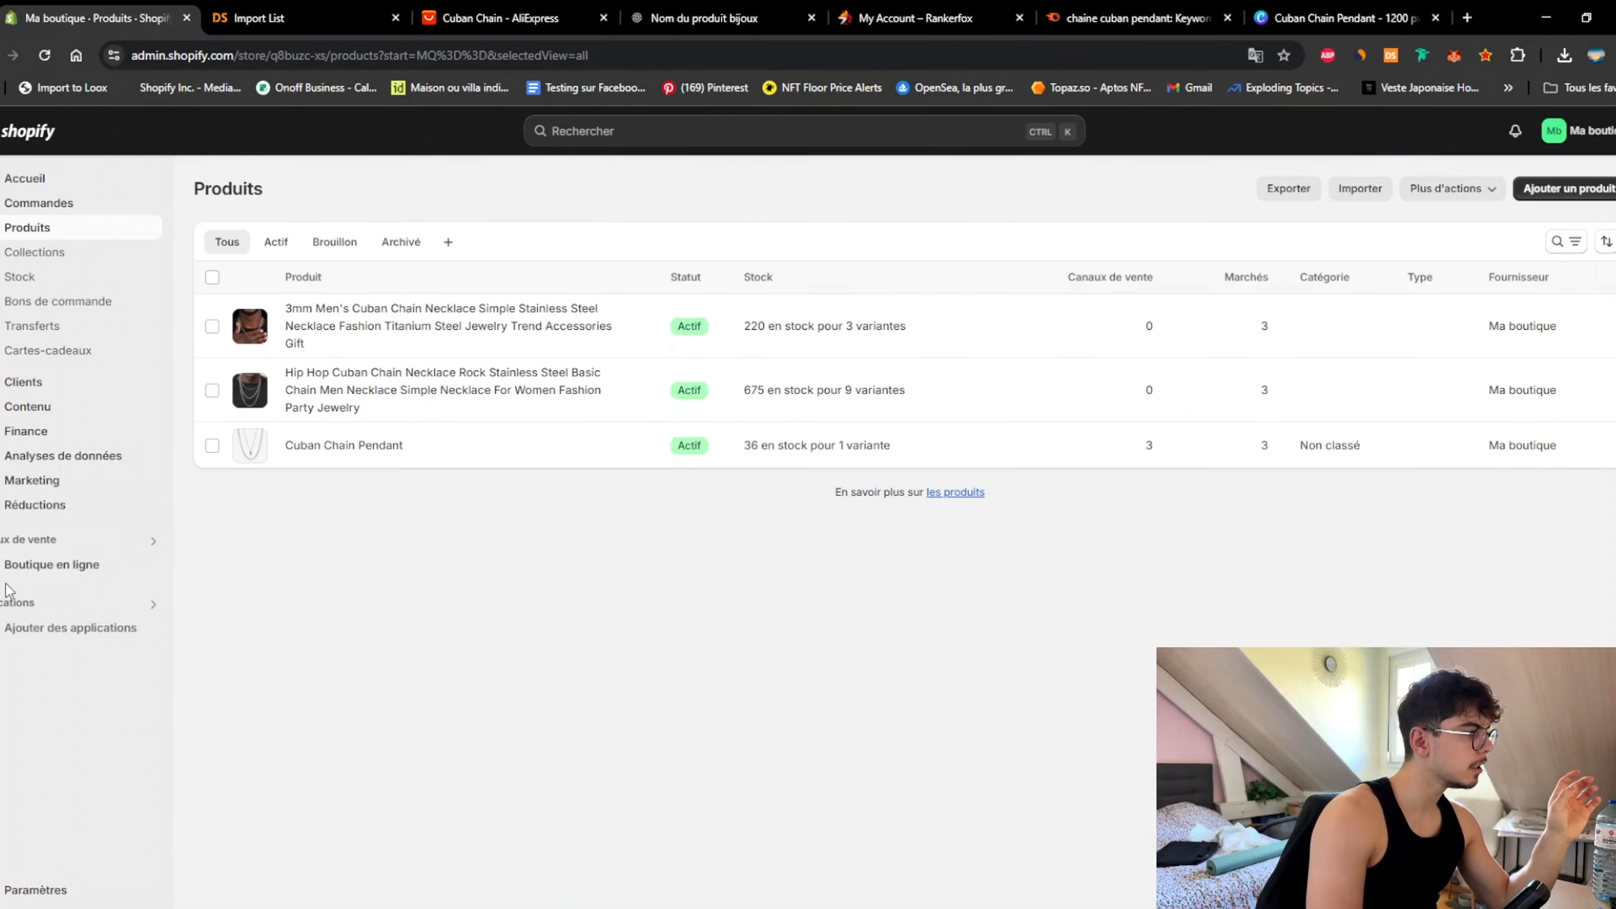
Step: Open Boutique en ligne > Thèmes and review Dawn 15.3.0 as the current theme
click(38, 565)
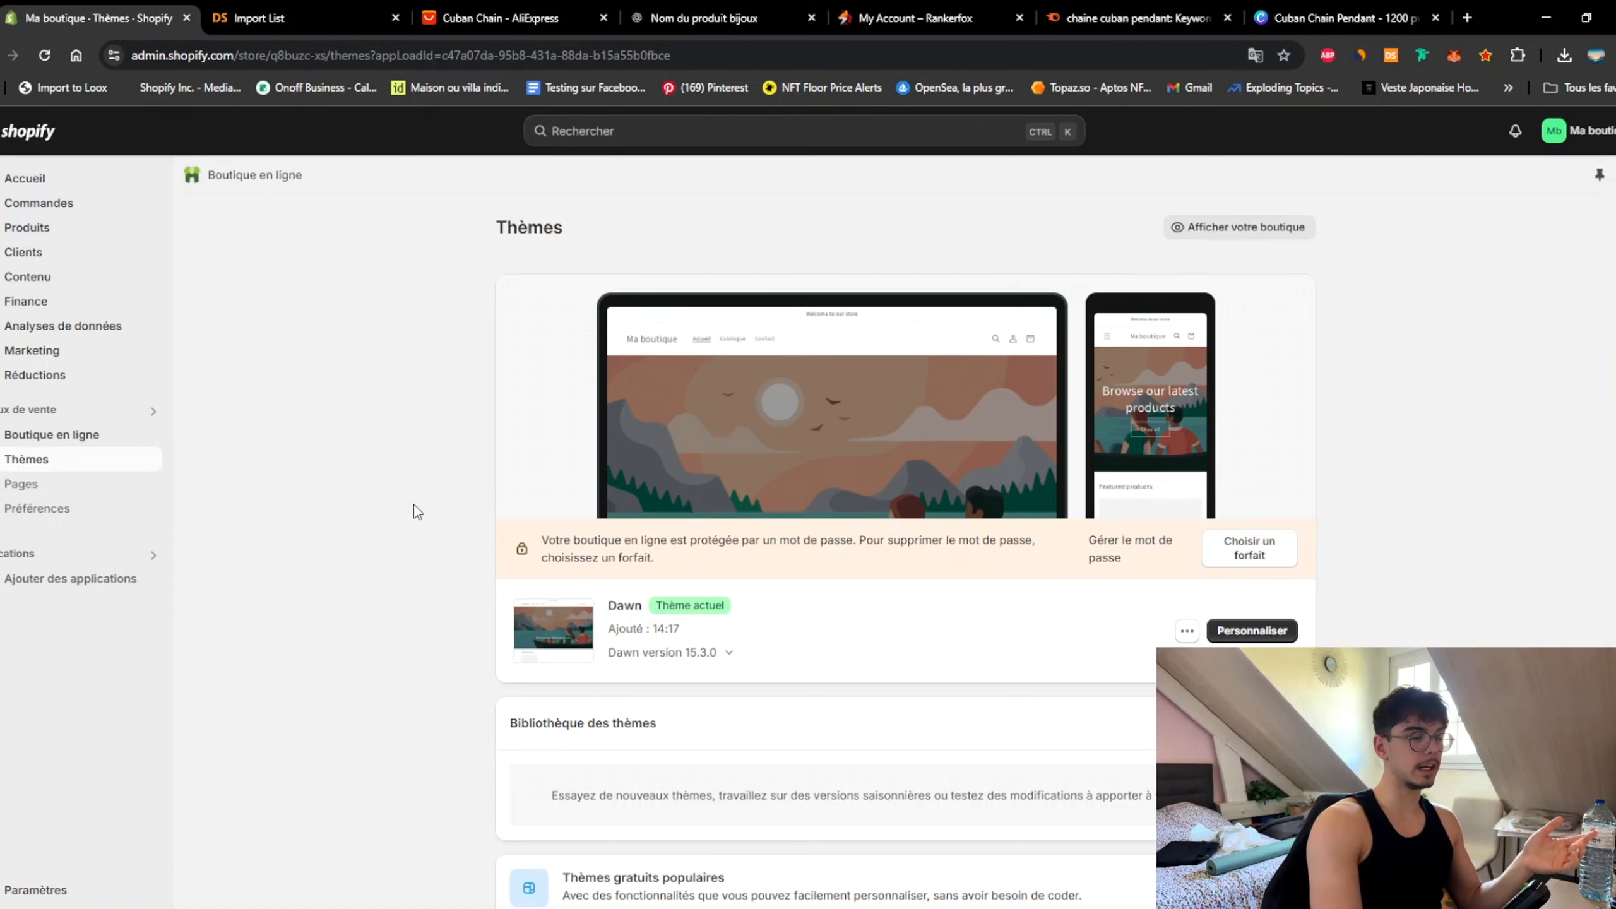
scroll(413, 505, down, 5)
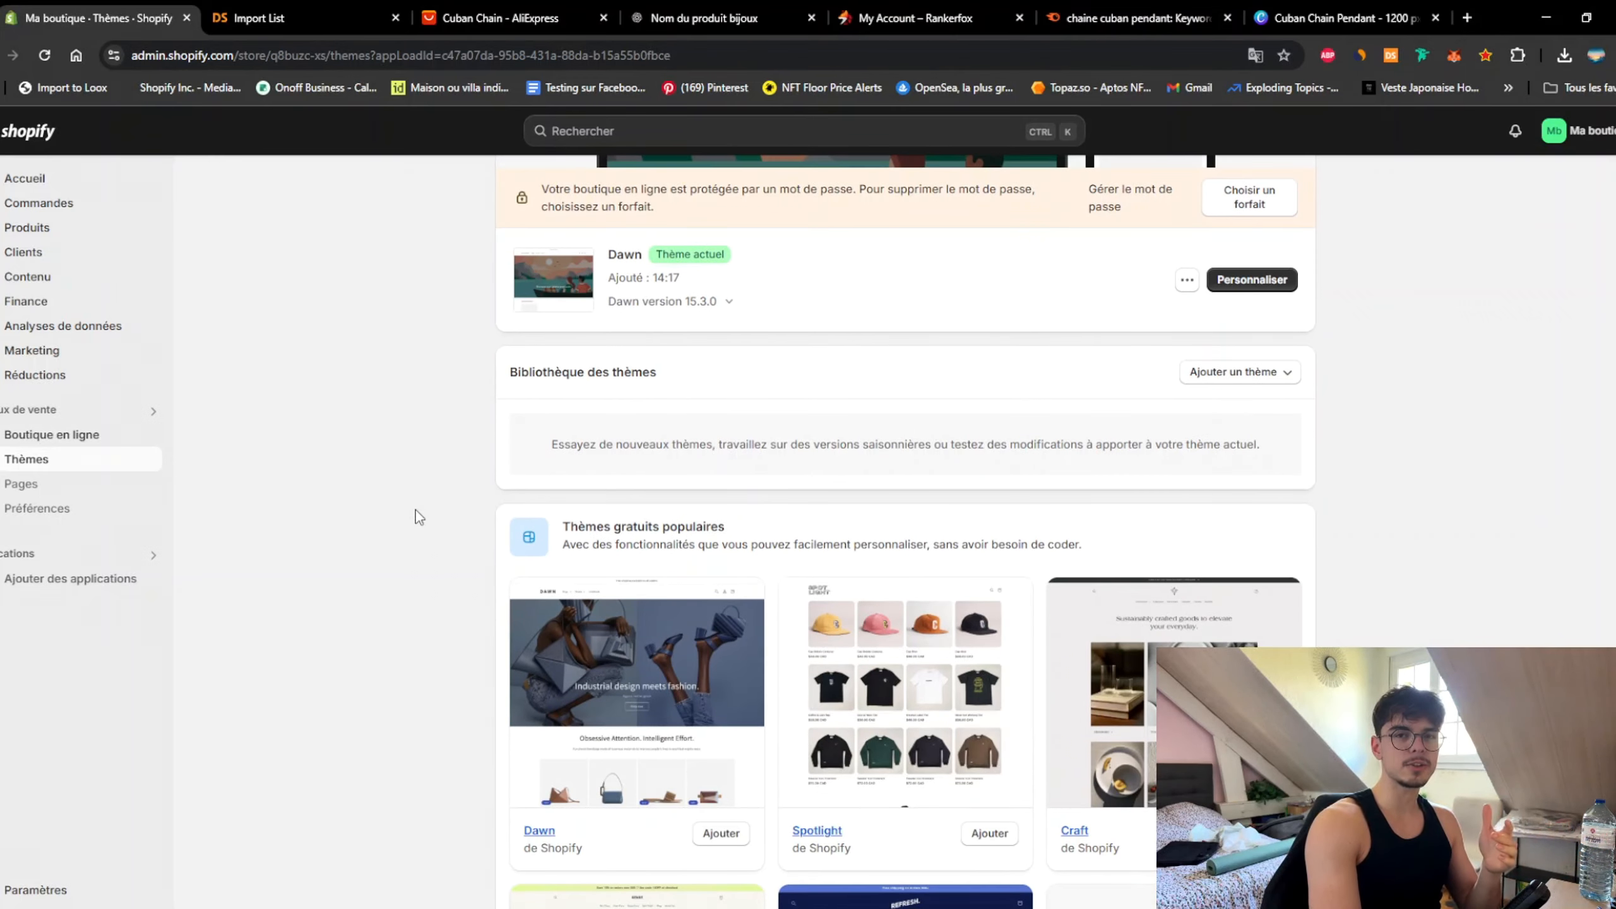
scroll(415, 510, up, 3)
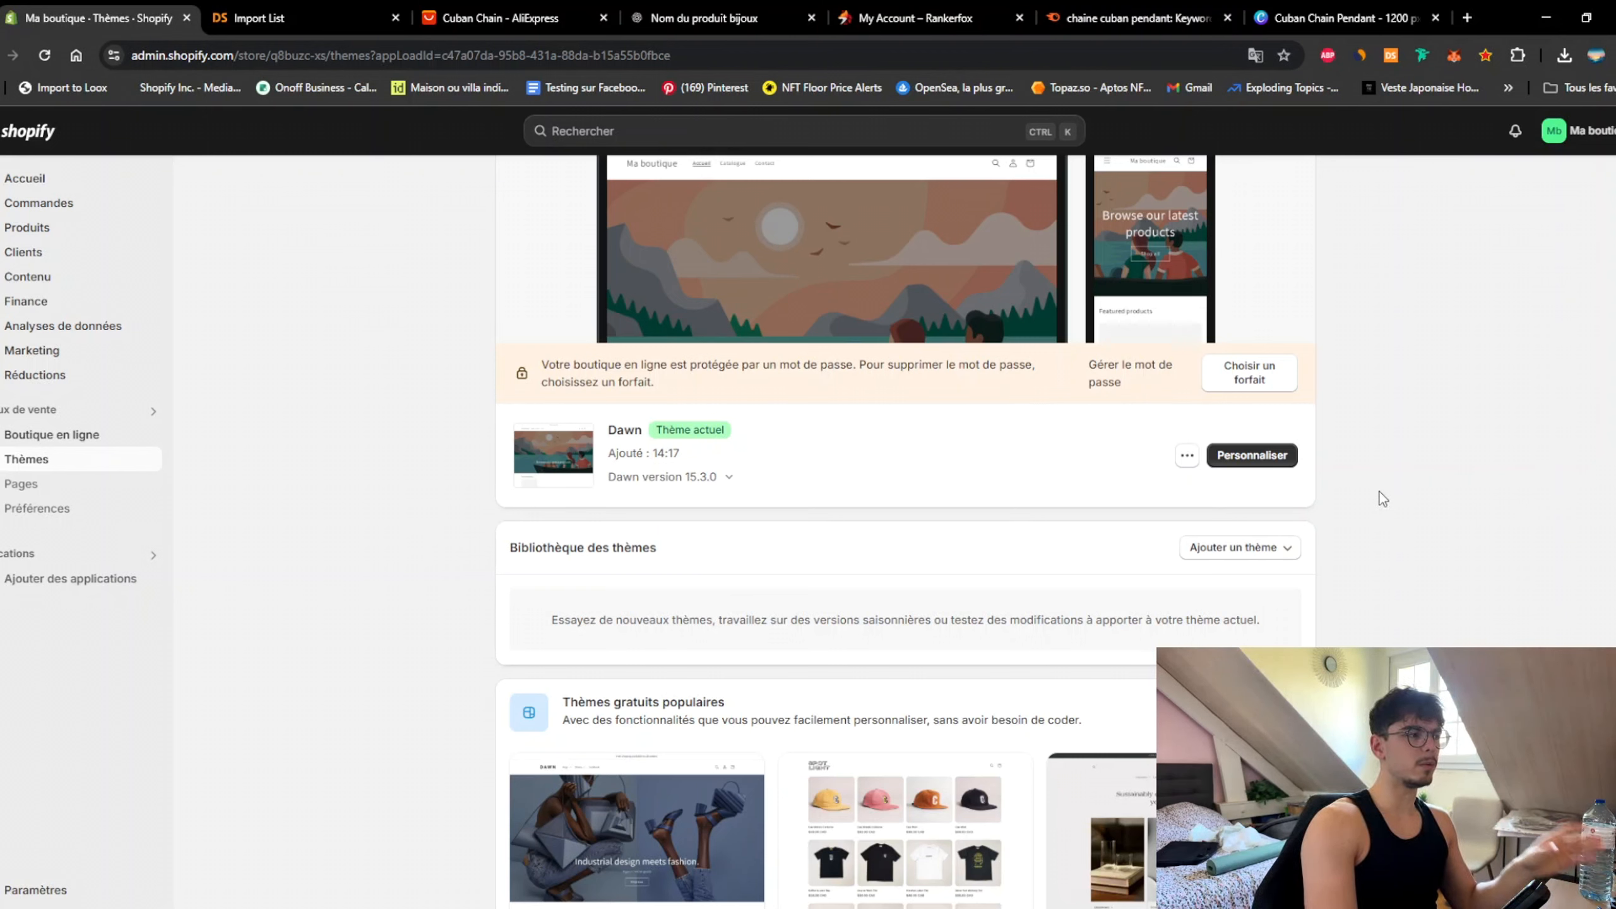
Step: Customise Dawn in mobile preview, editing the Produits > Produit par défaut template
click(1268, 457)
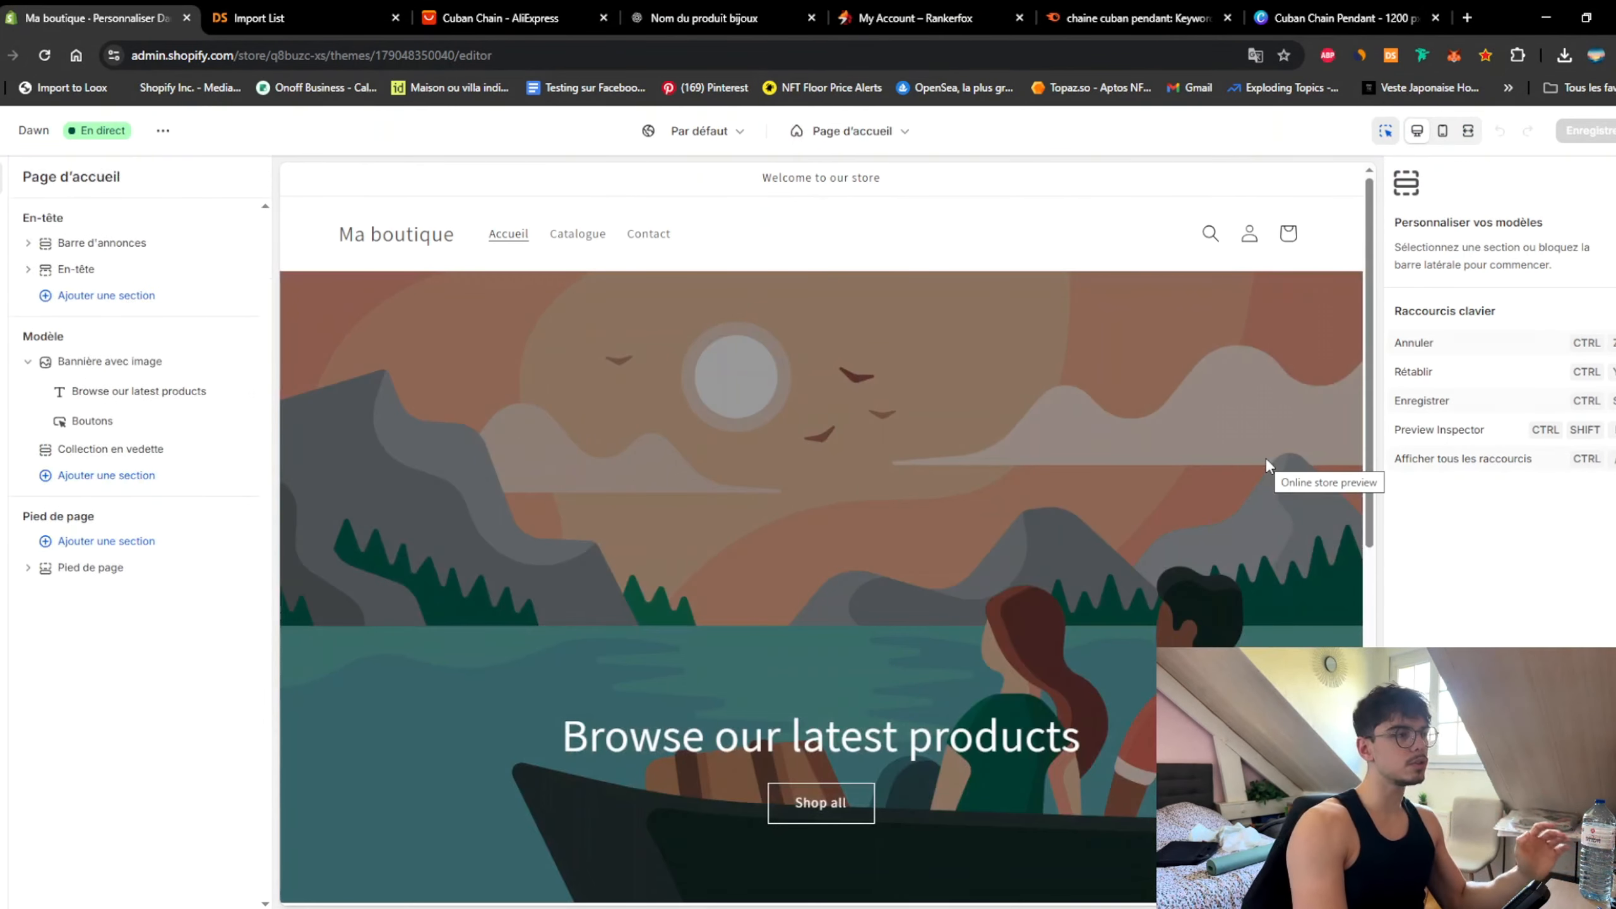
click(1444, 132)
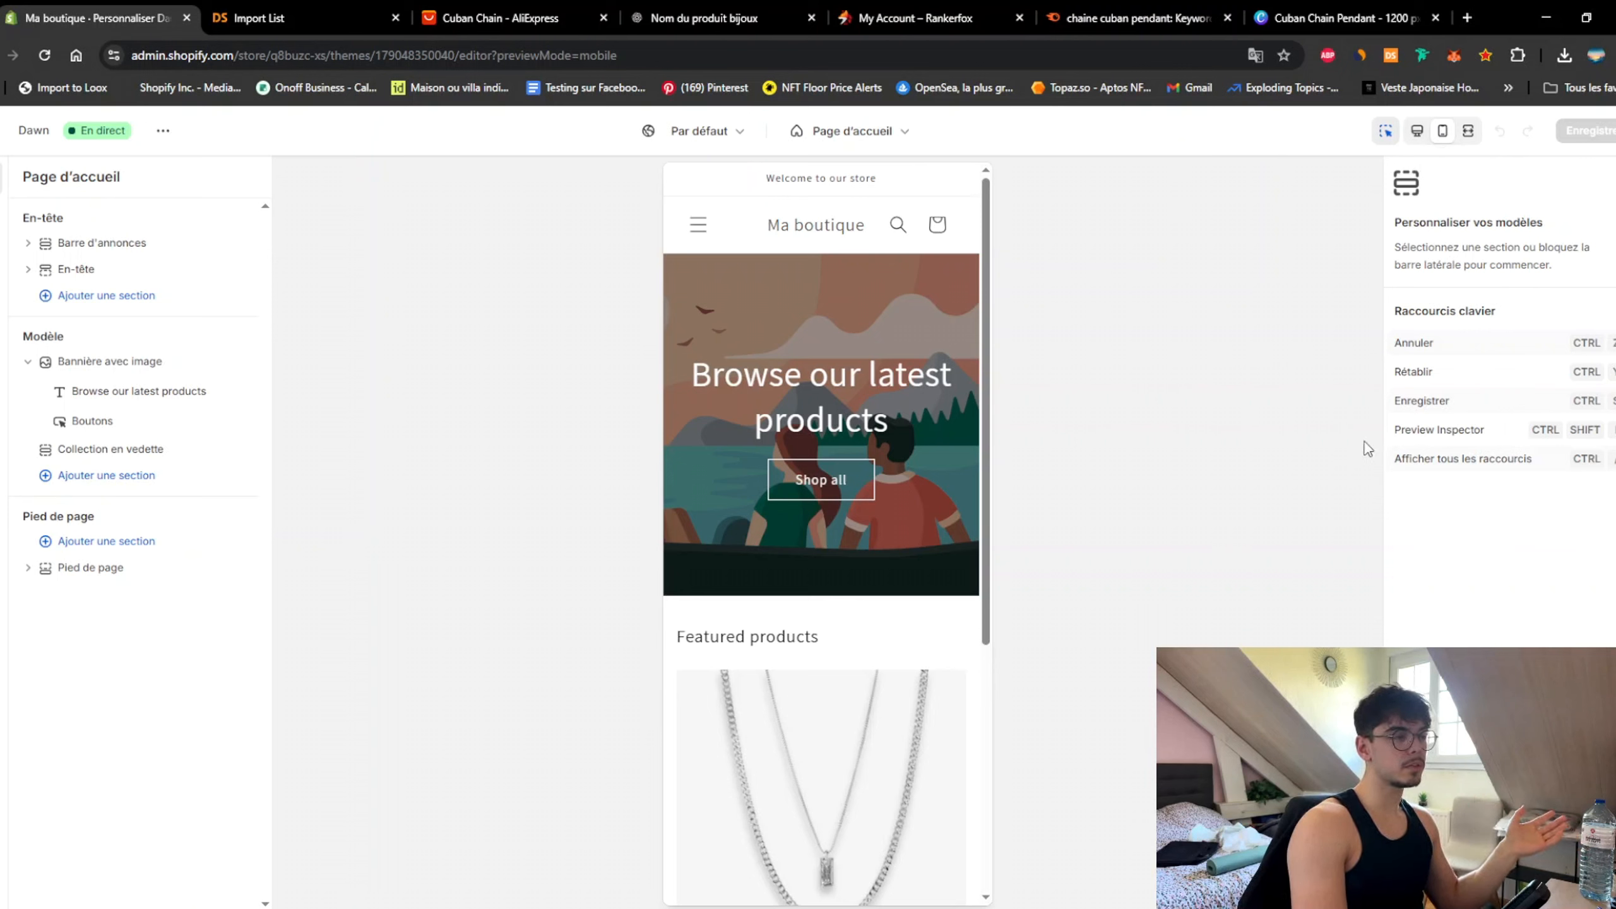
click(843, 134)
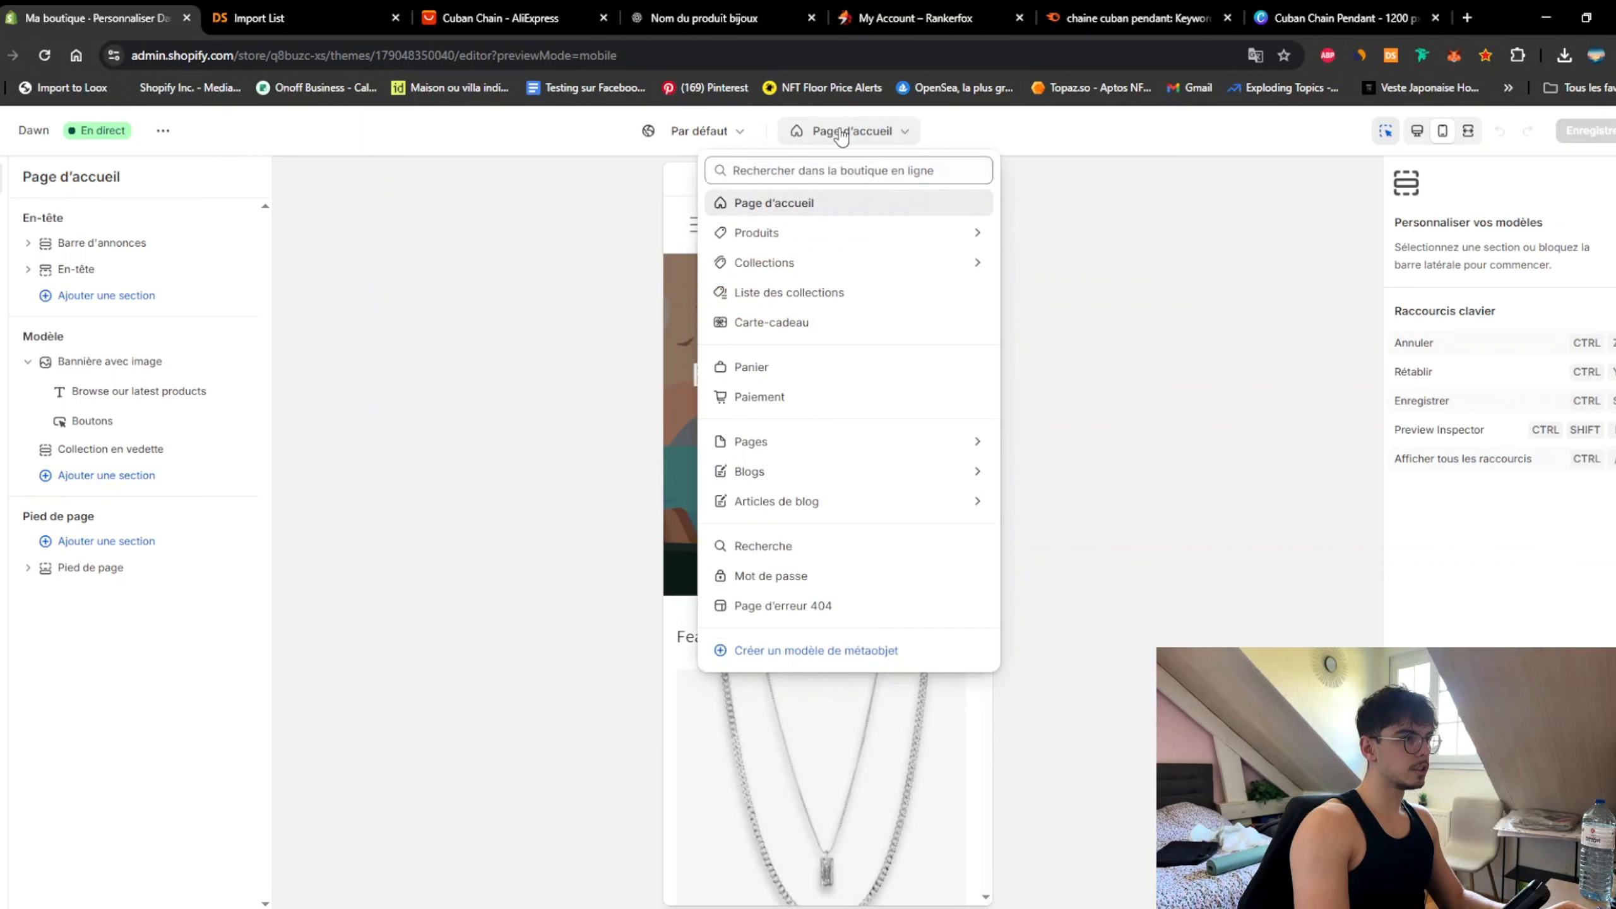
click(761, 231)
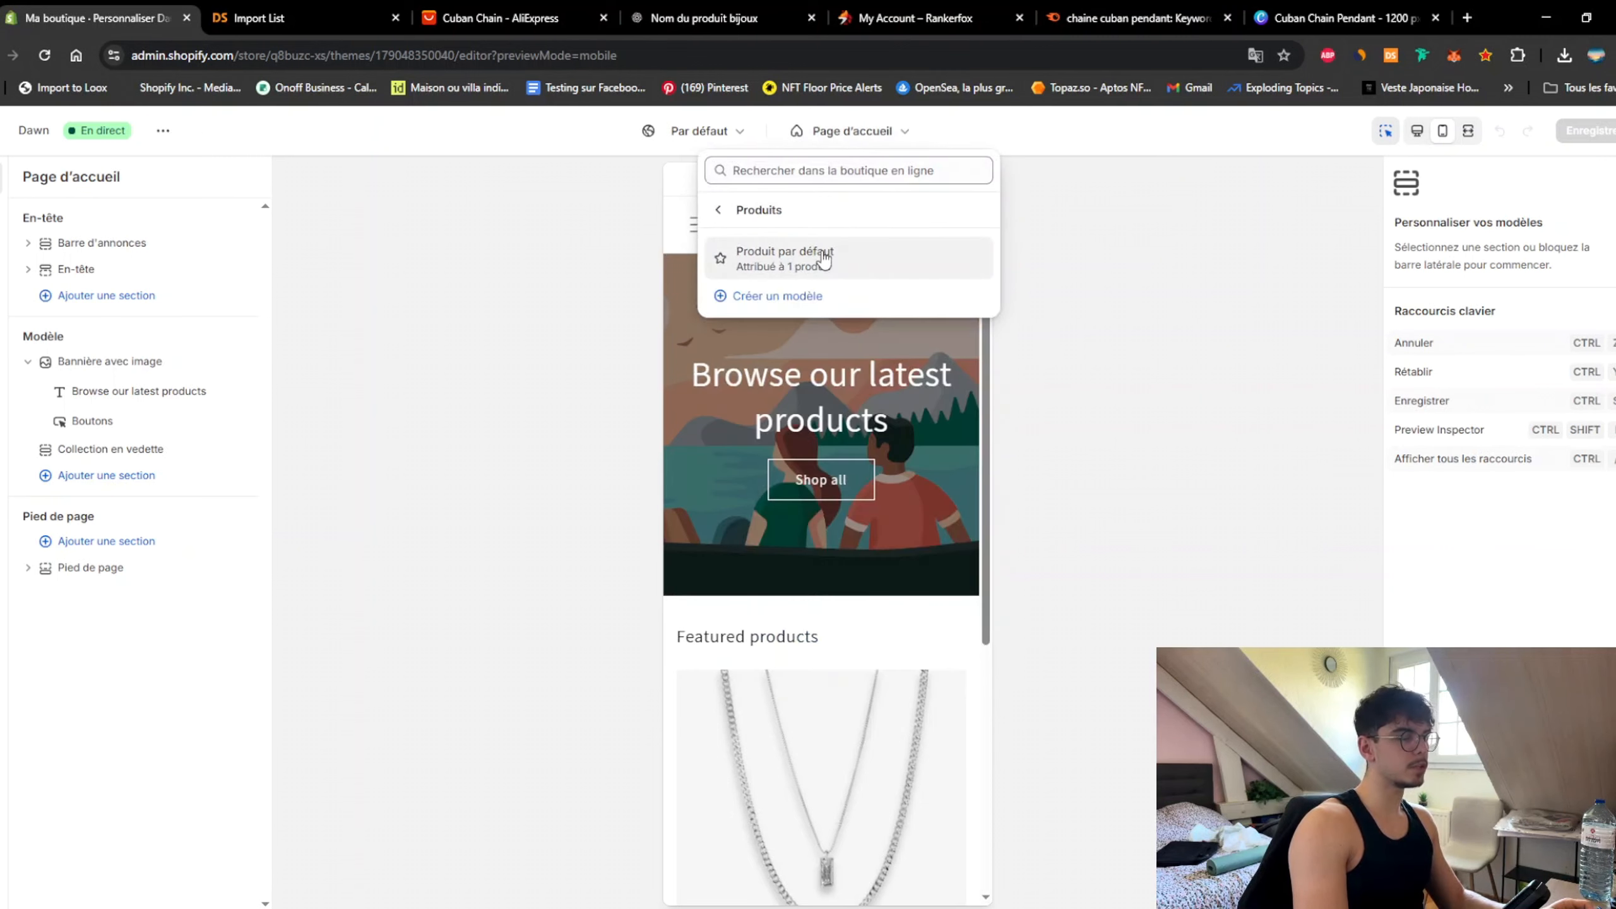
click(823, 255)
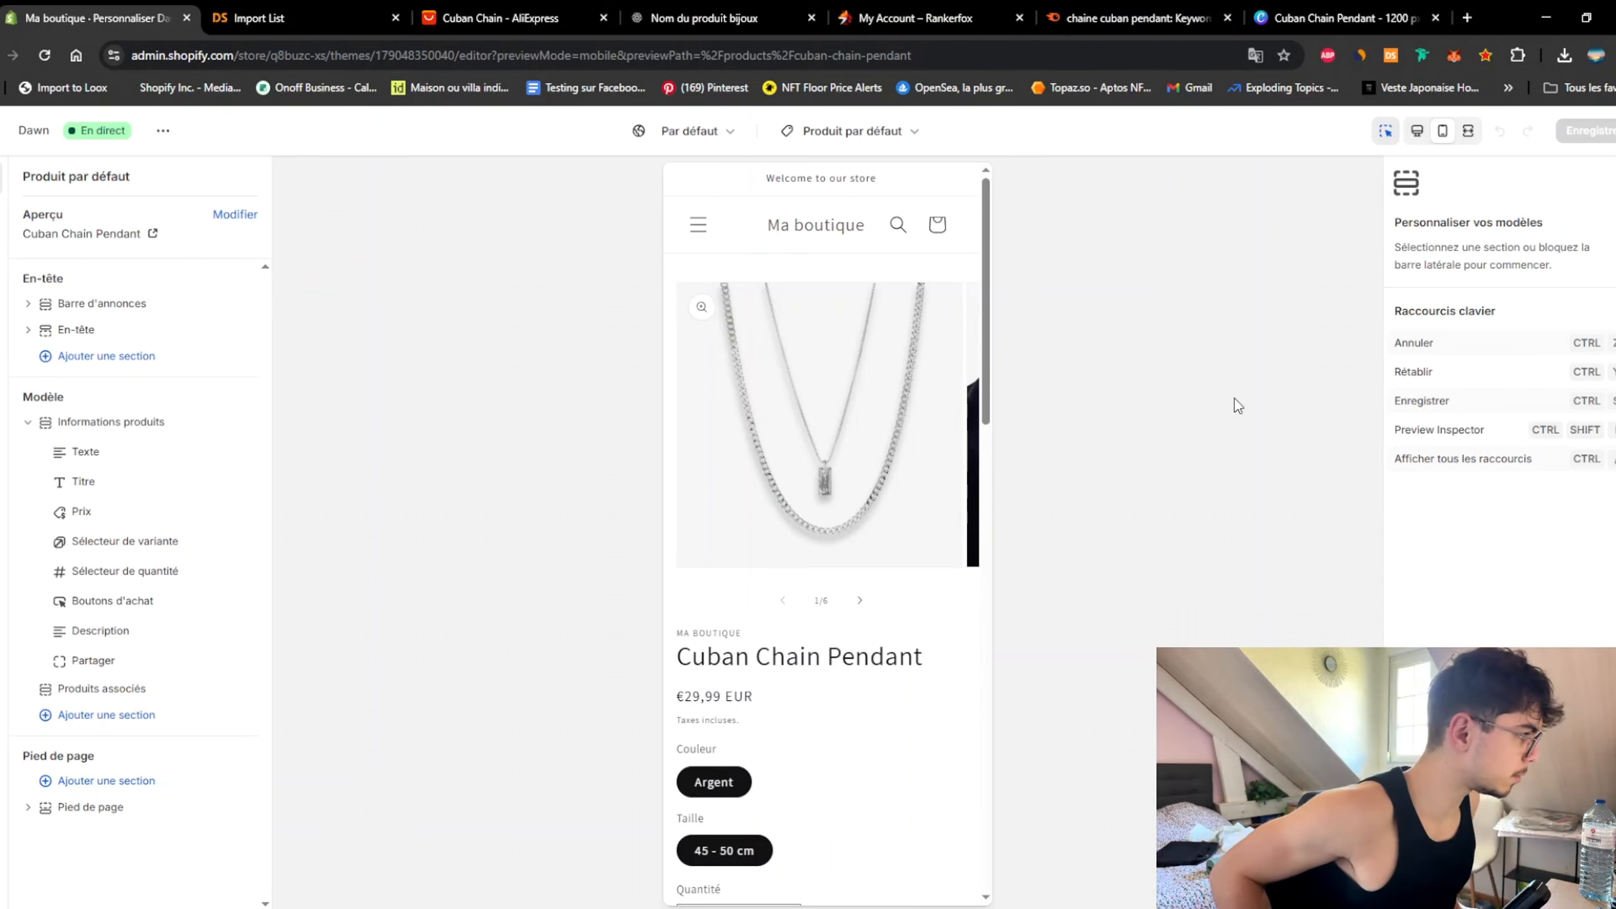
Step: Delete the MA BOUTIQUE text block above the product title
scroll(928, 384, down, 4)
scroll(951, 579, up, 4)
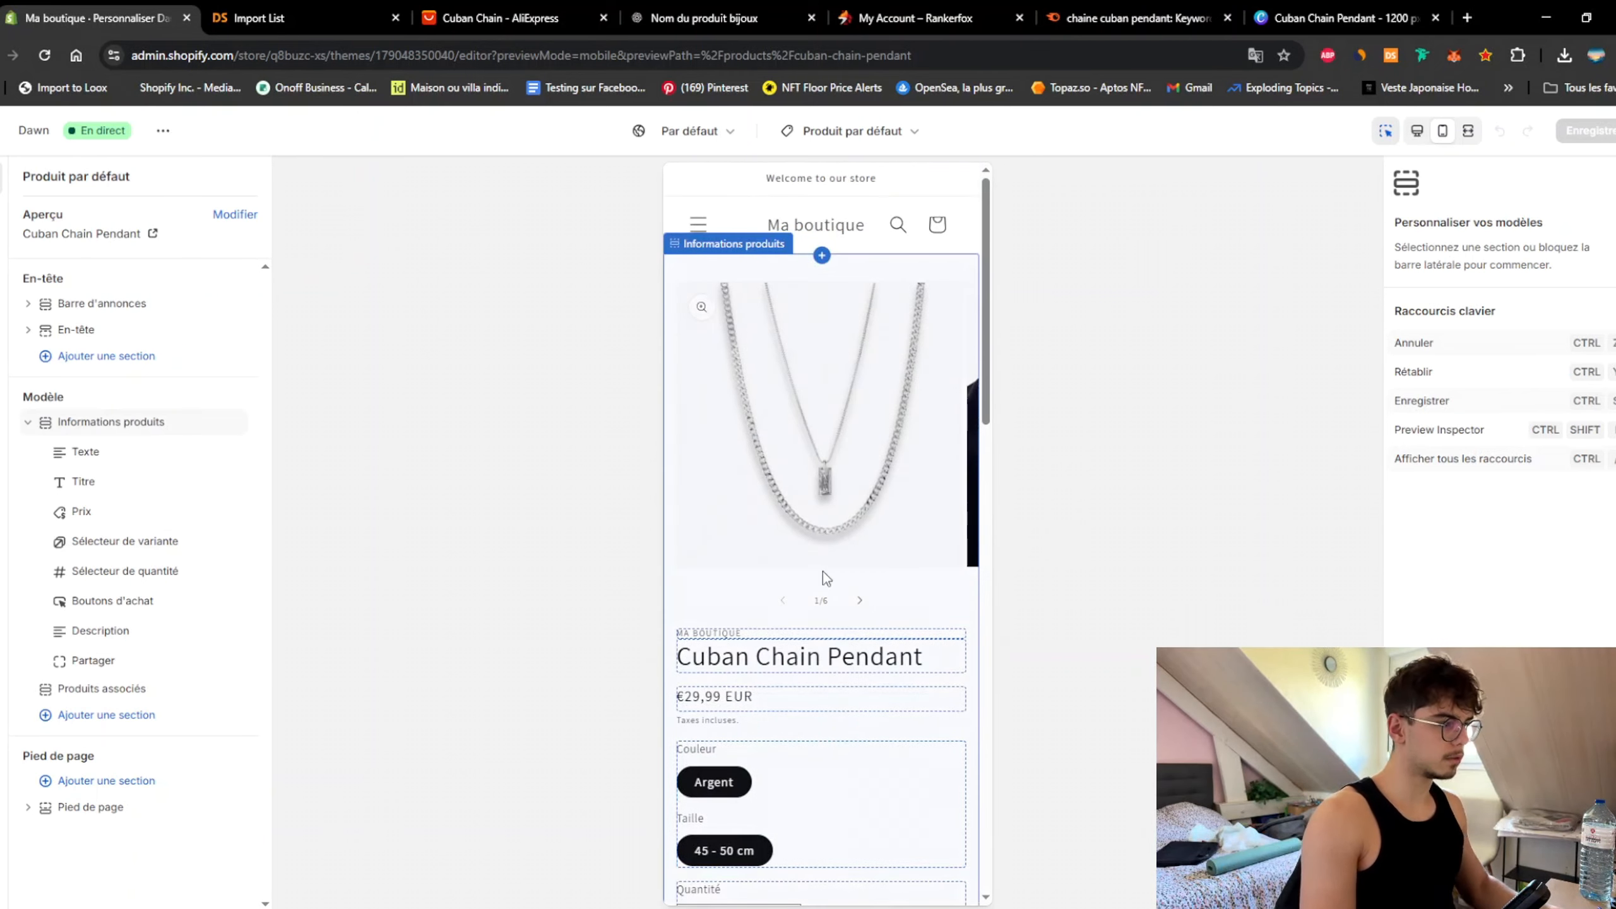
click(777, 636)
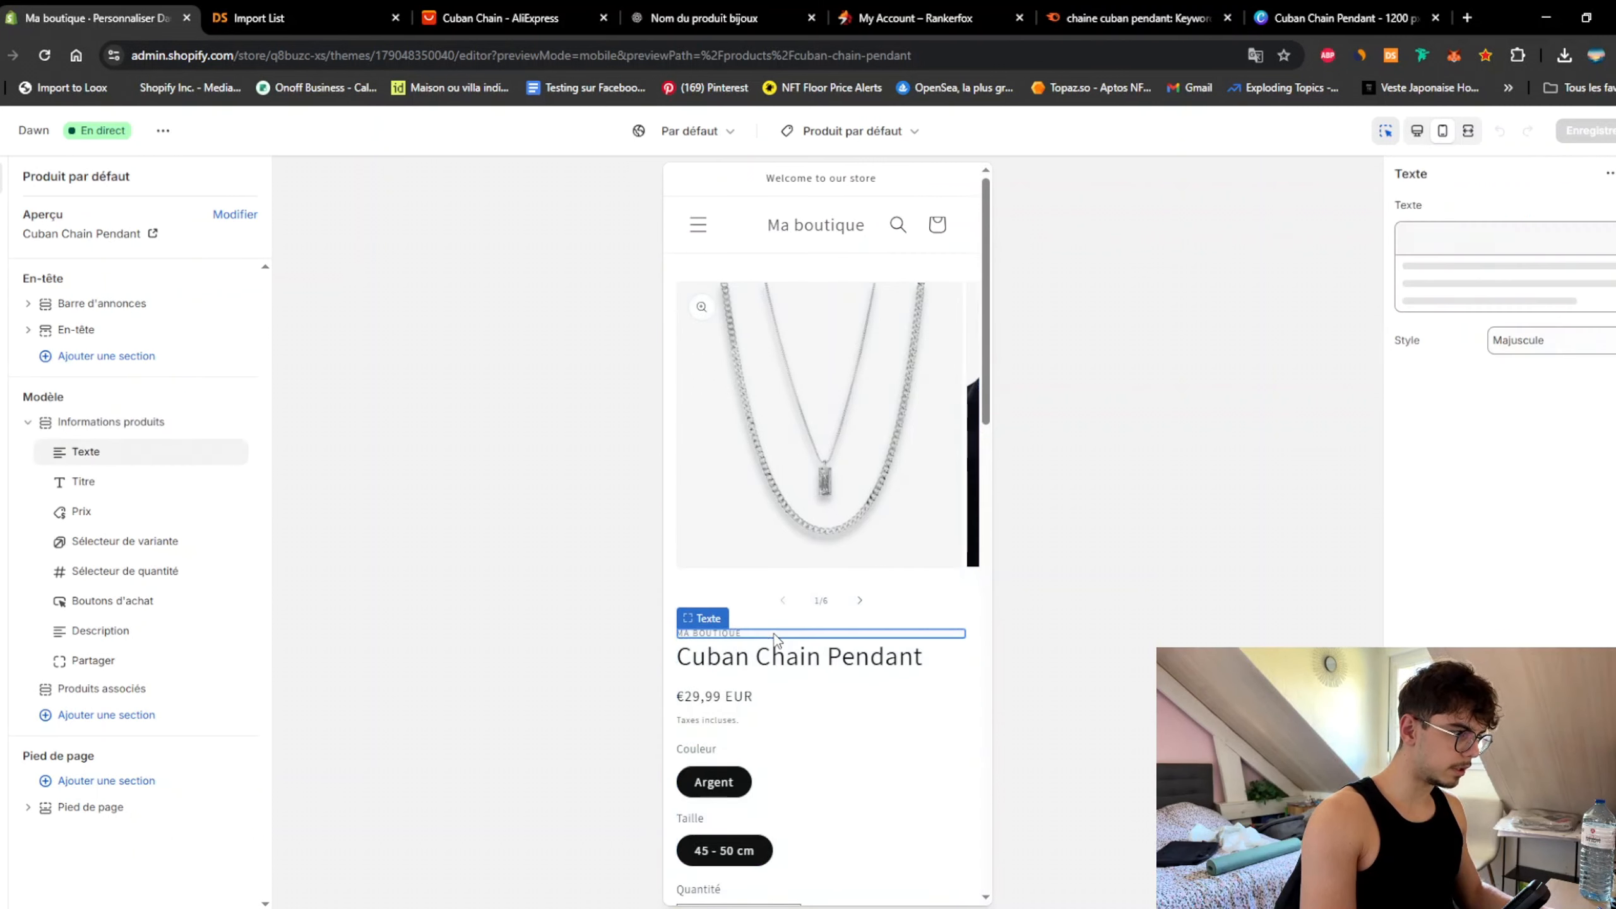
click(877, 666)
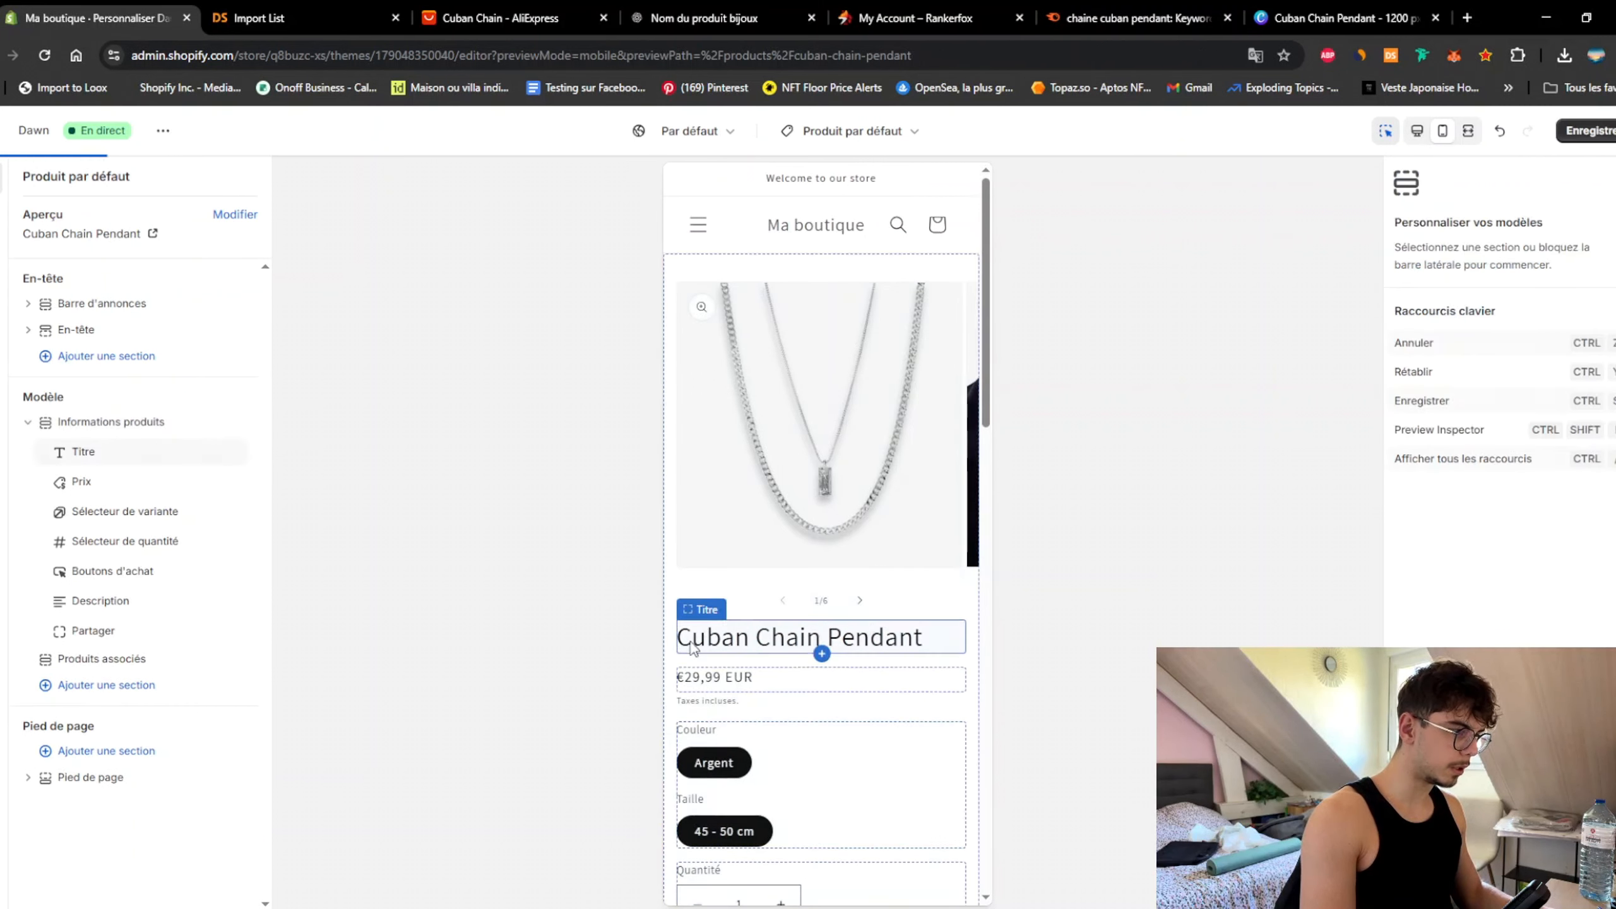
Step: Set the Sélecteur de variante style to Menu déroulant
click(858, 752)
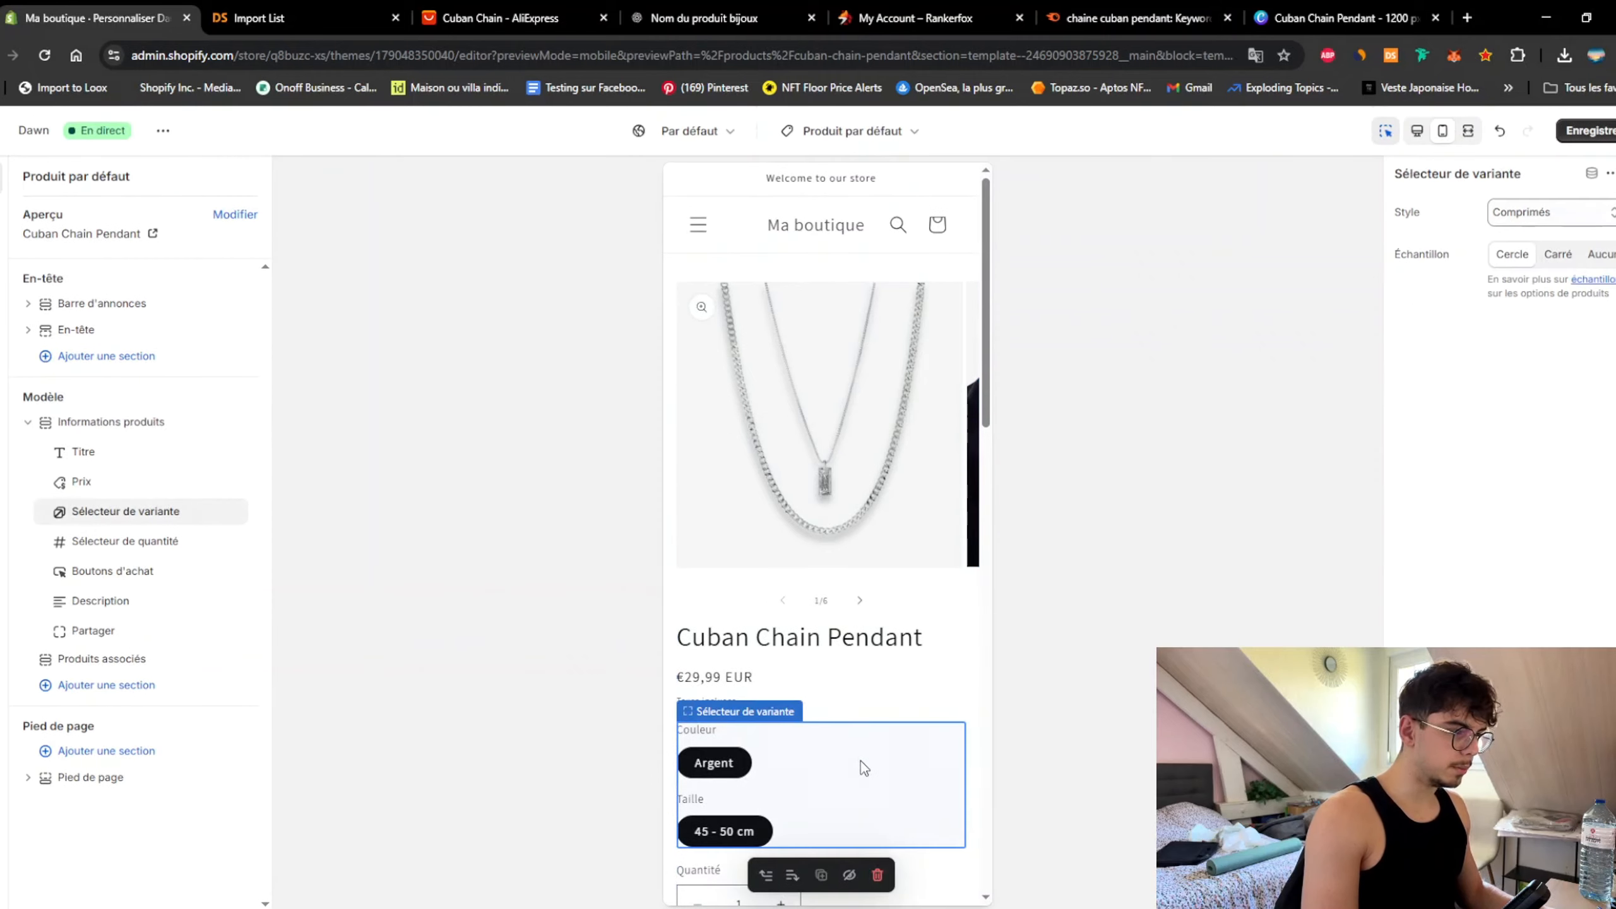
click(1547, 212)
click(1553, 237)
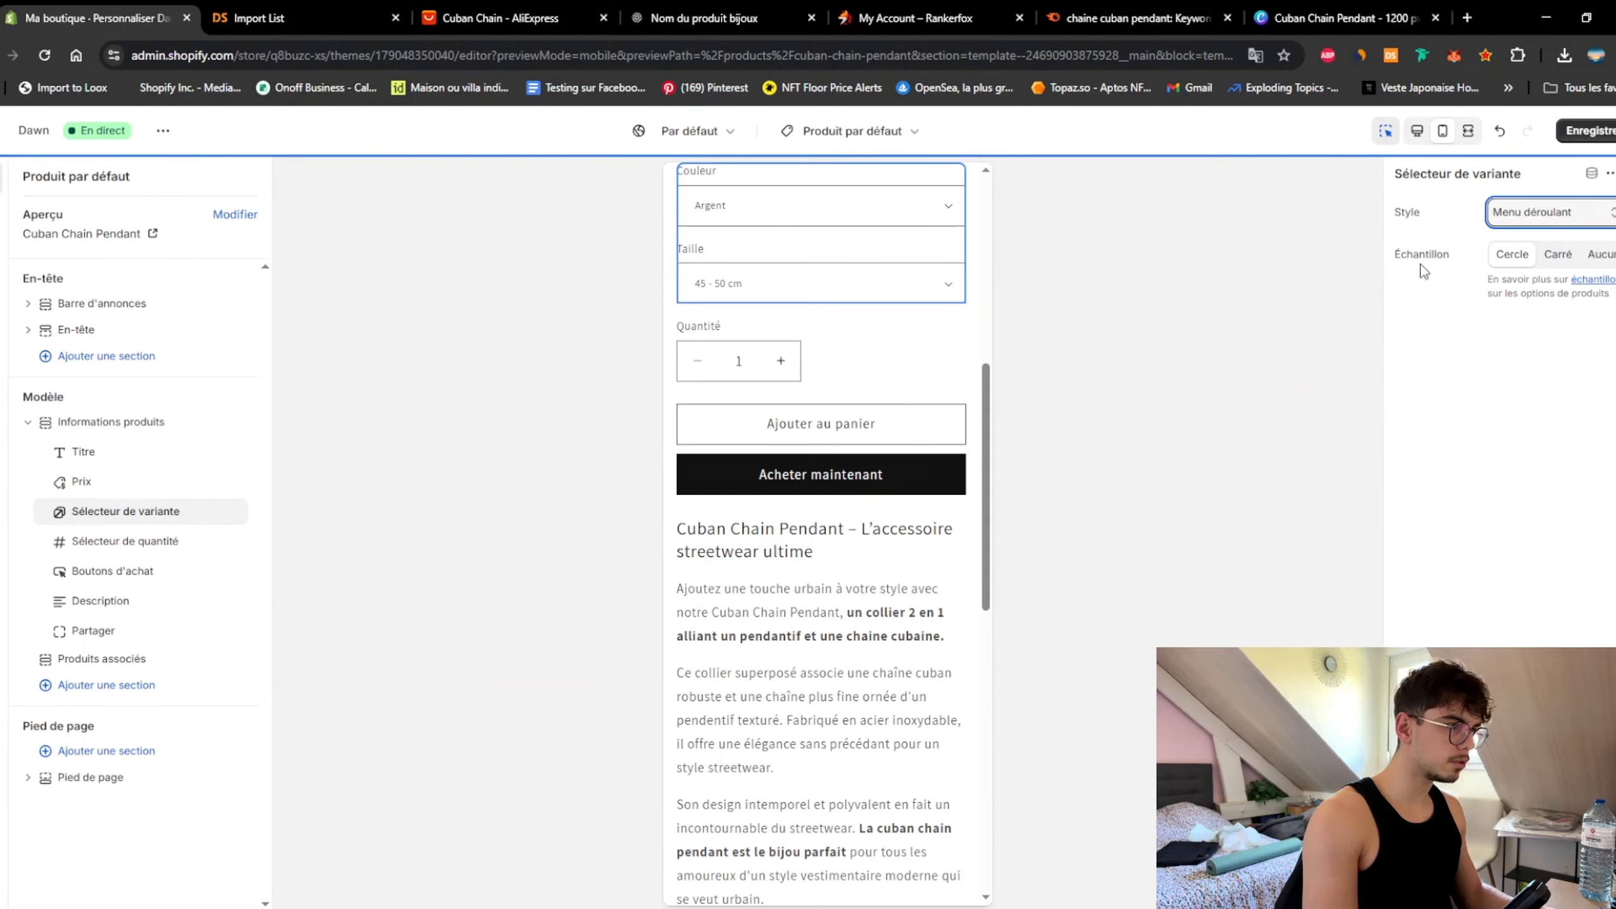
scroll(830, 588, up, 5)
Step: Briefly try Comprimés pills with circular and square swatches, then revert to Menu déroulant
click(942, 558)
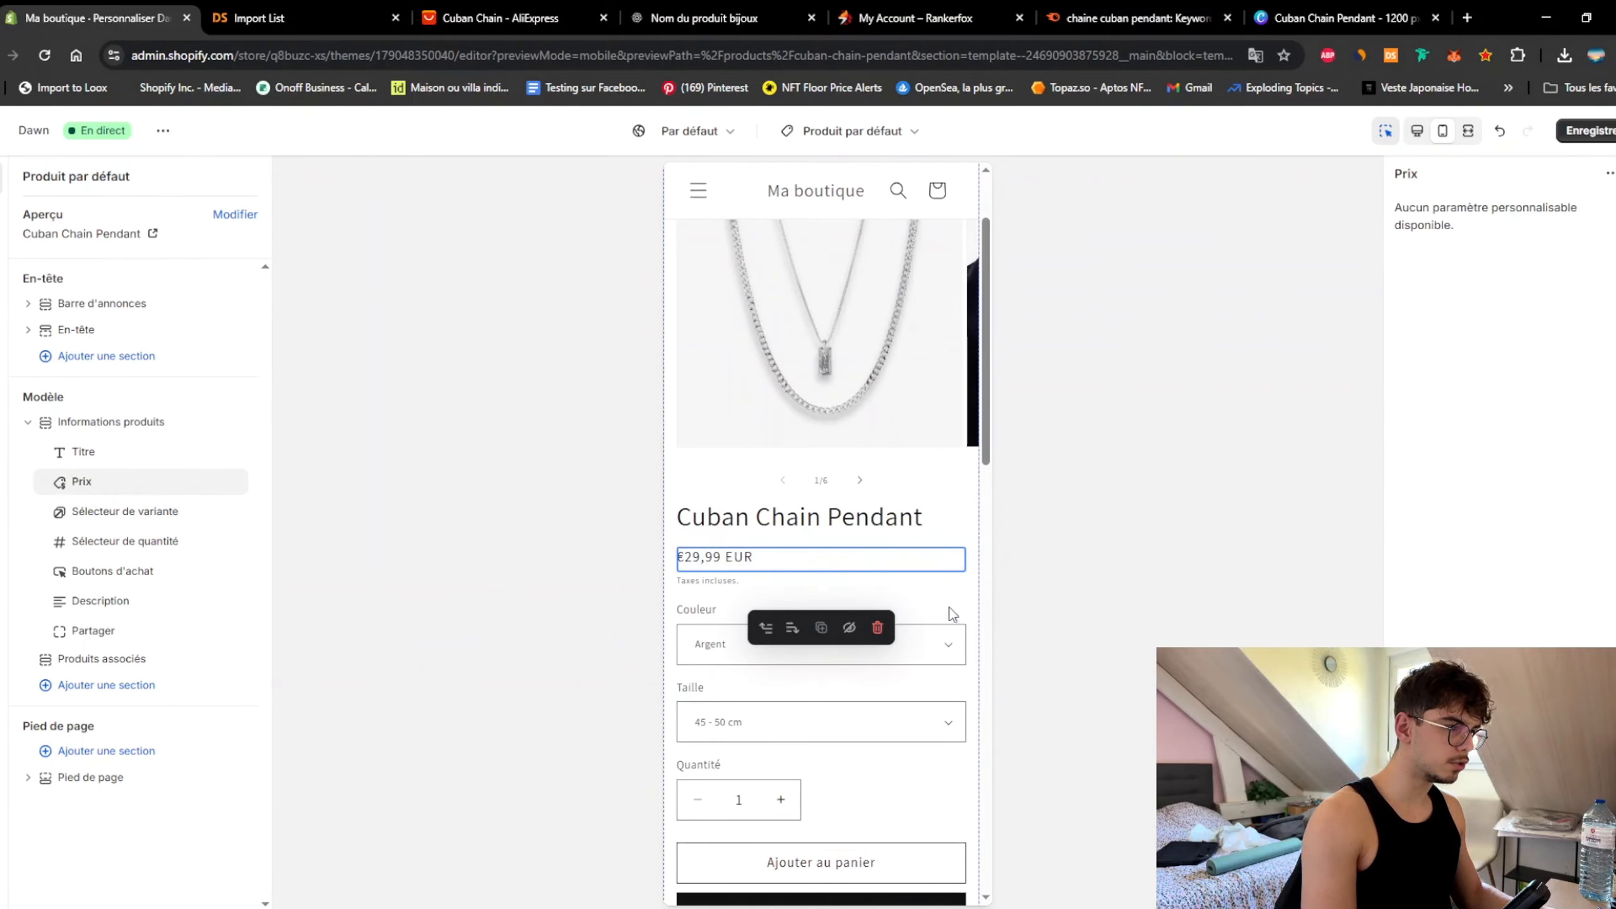
click(960, 620)
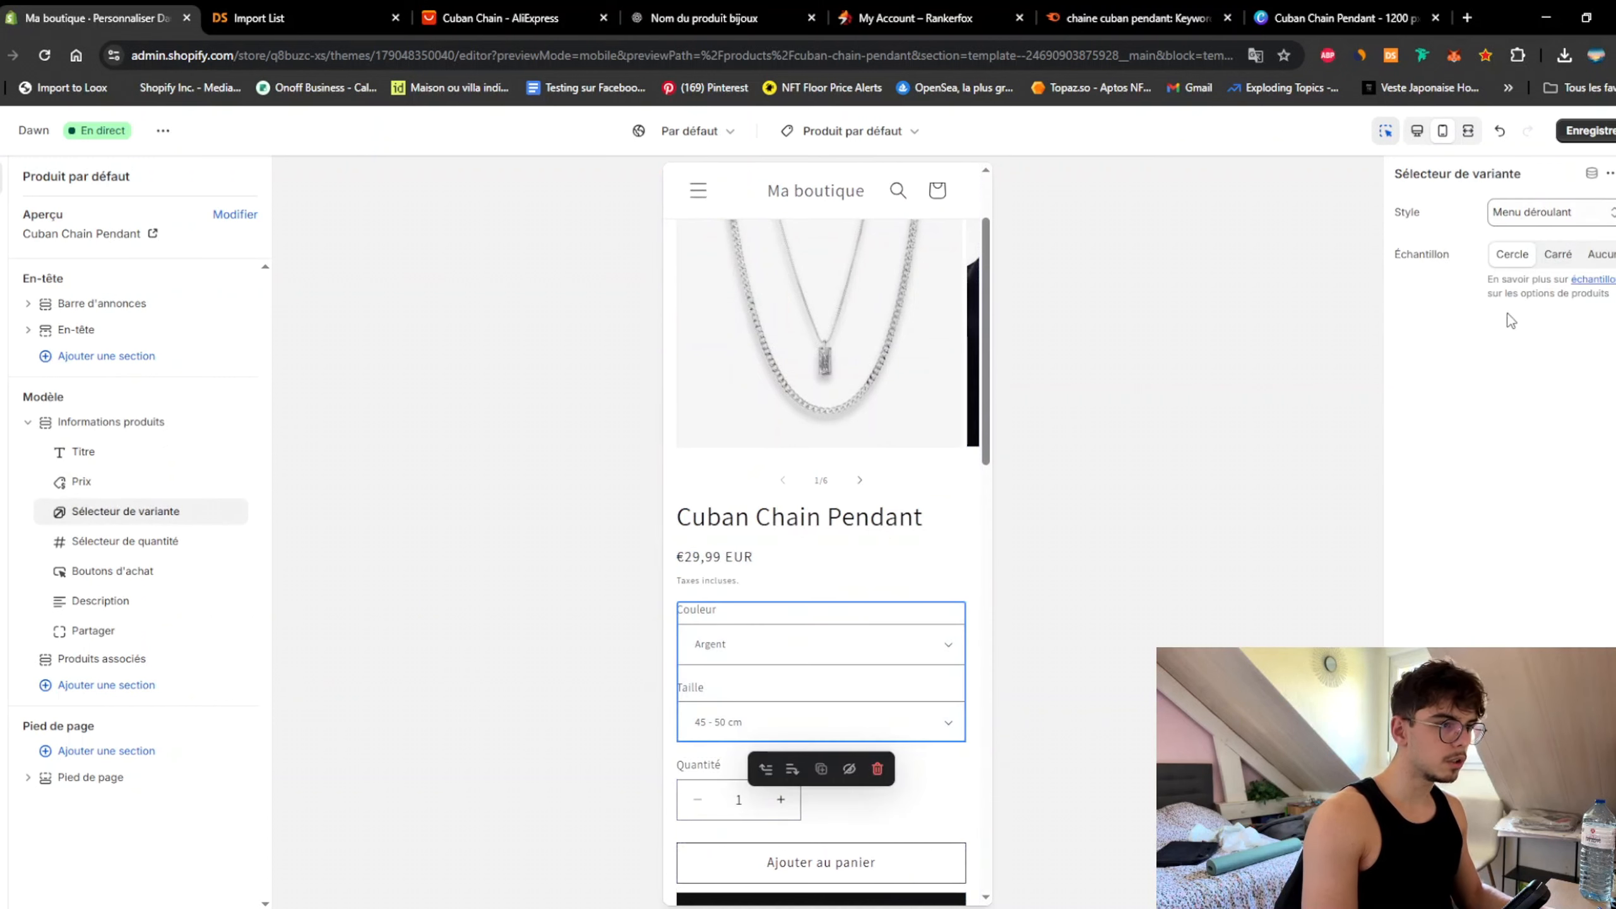
click(1565, 220)
click(1558, 258)
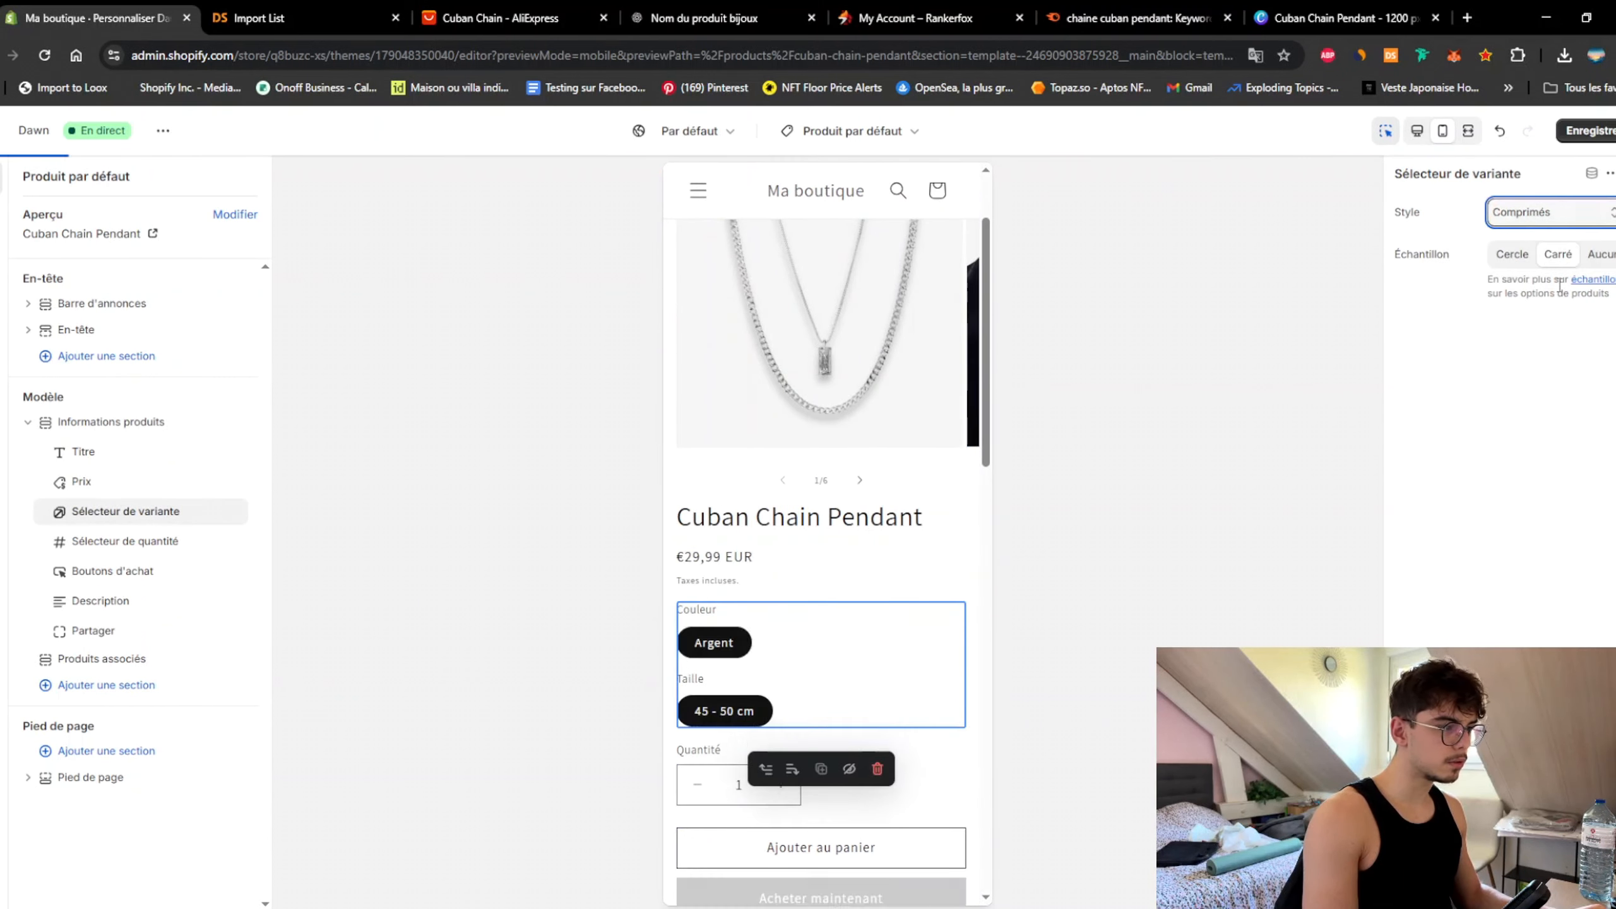
click(1510, 256)
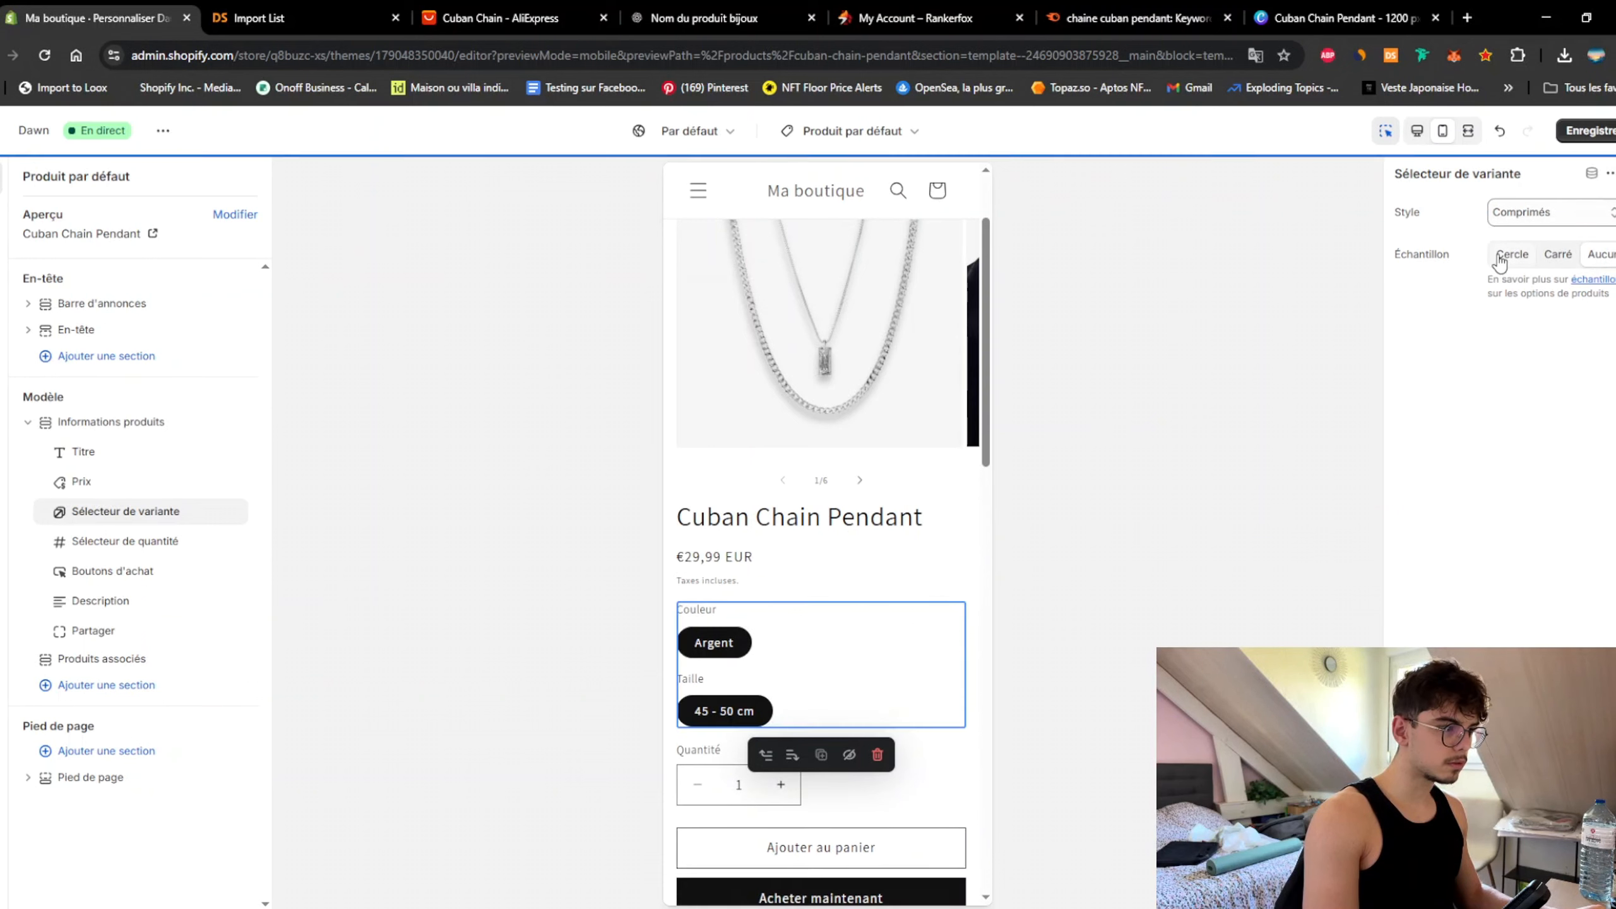
click(1556, 255)
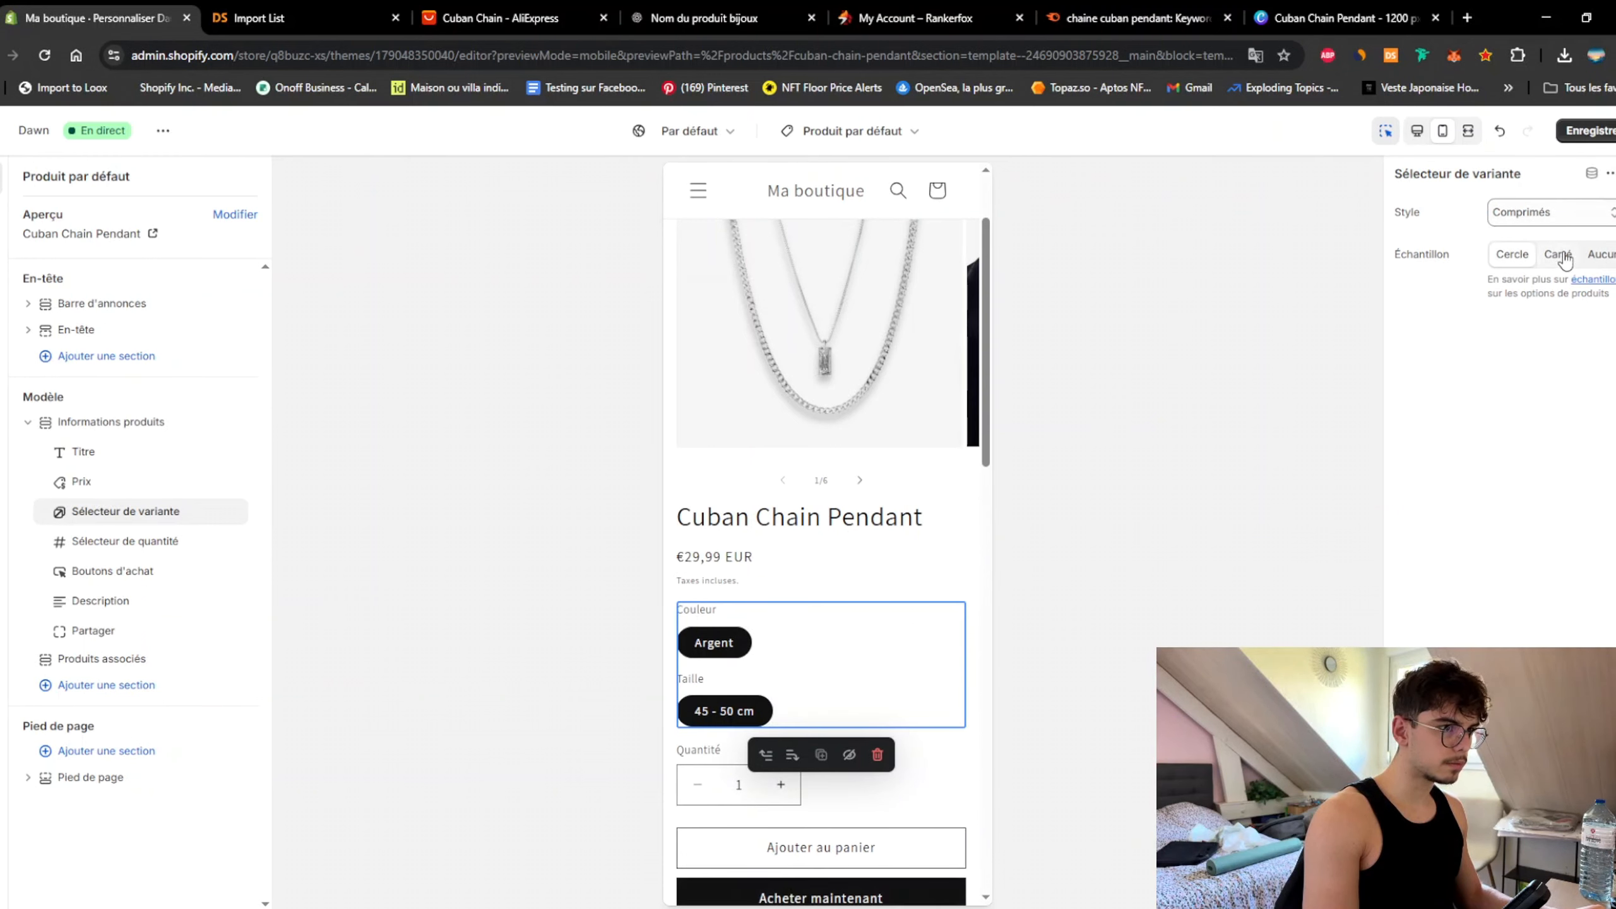
click(1574, 218)
click(1570, 237)
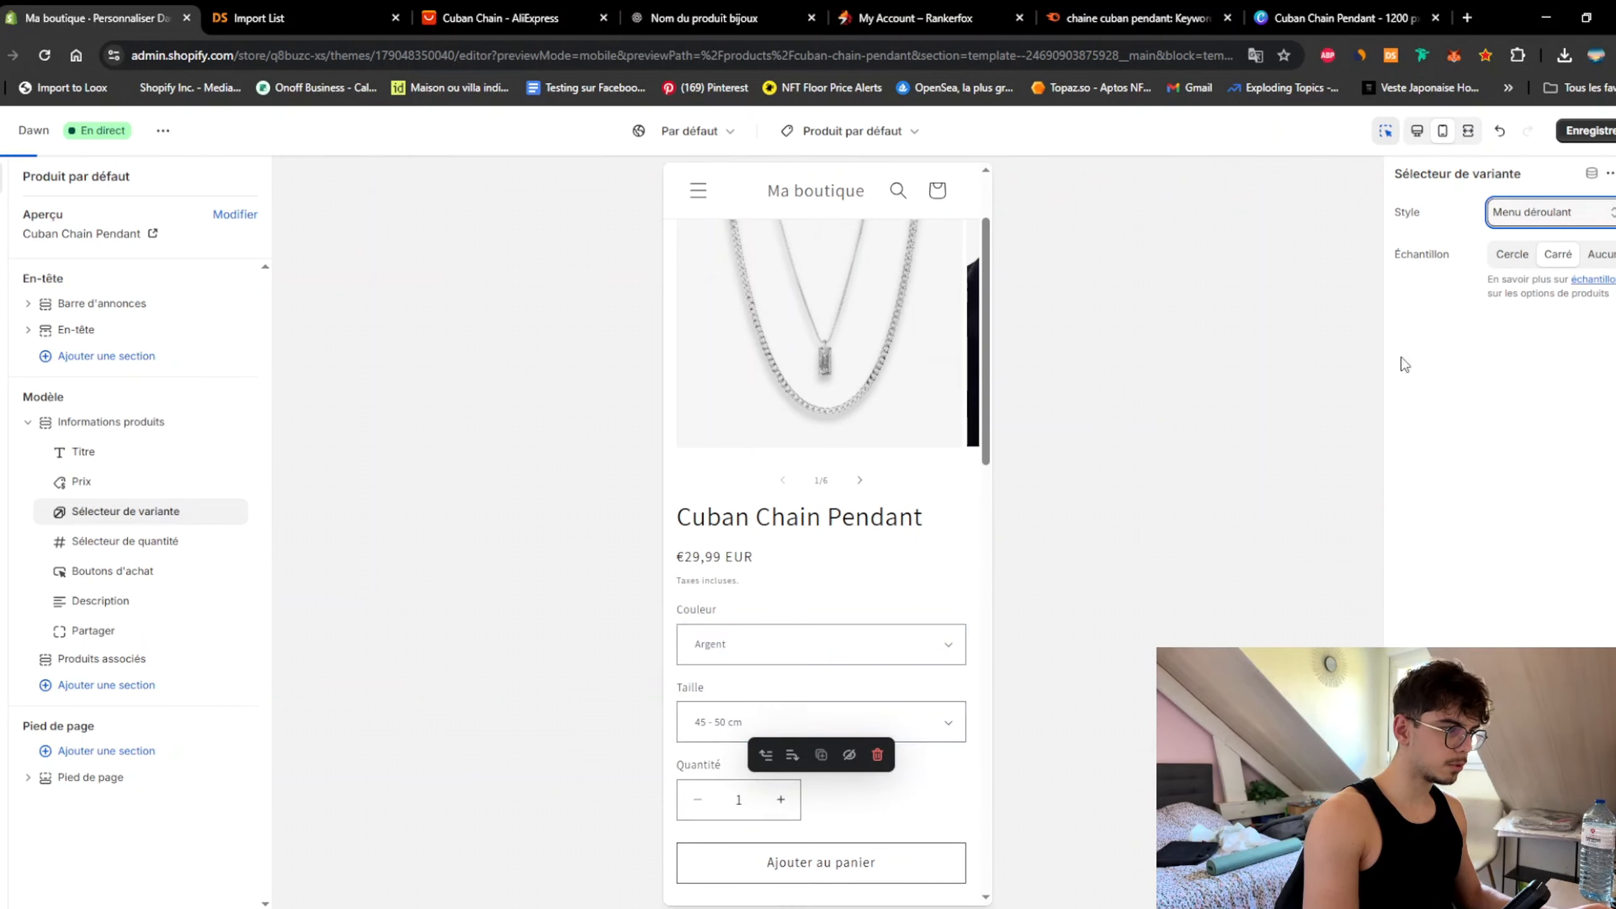
click(972, 702)
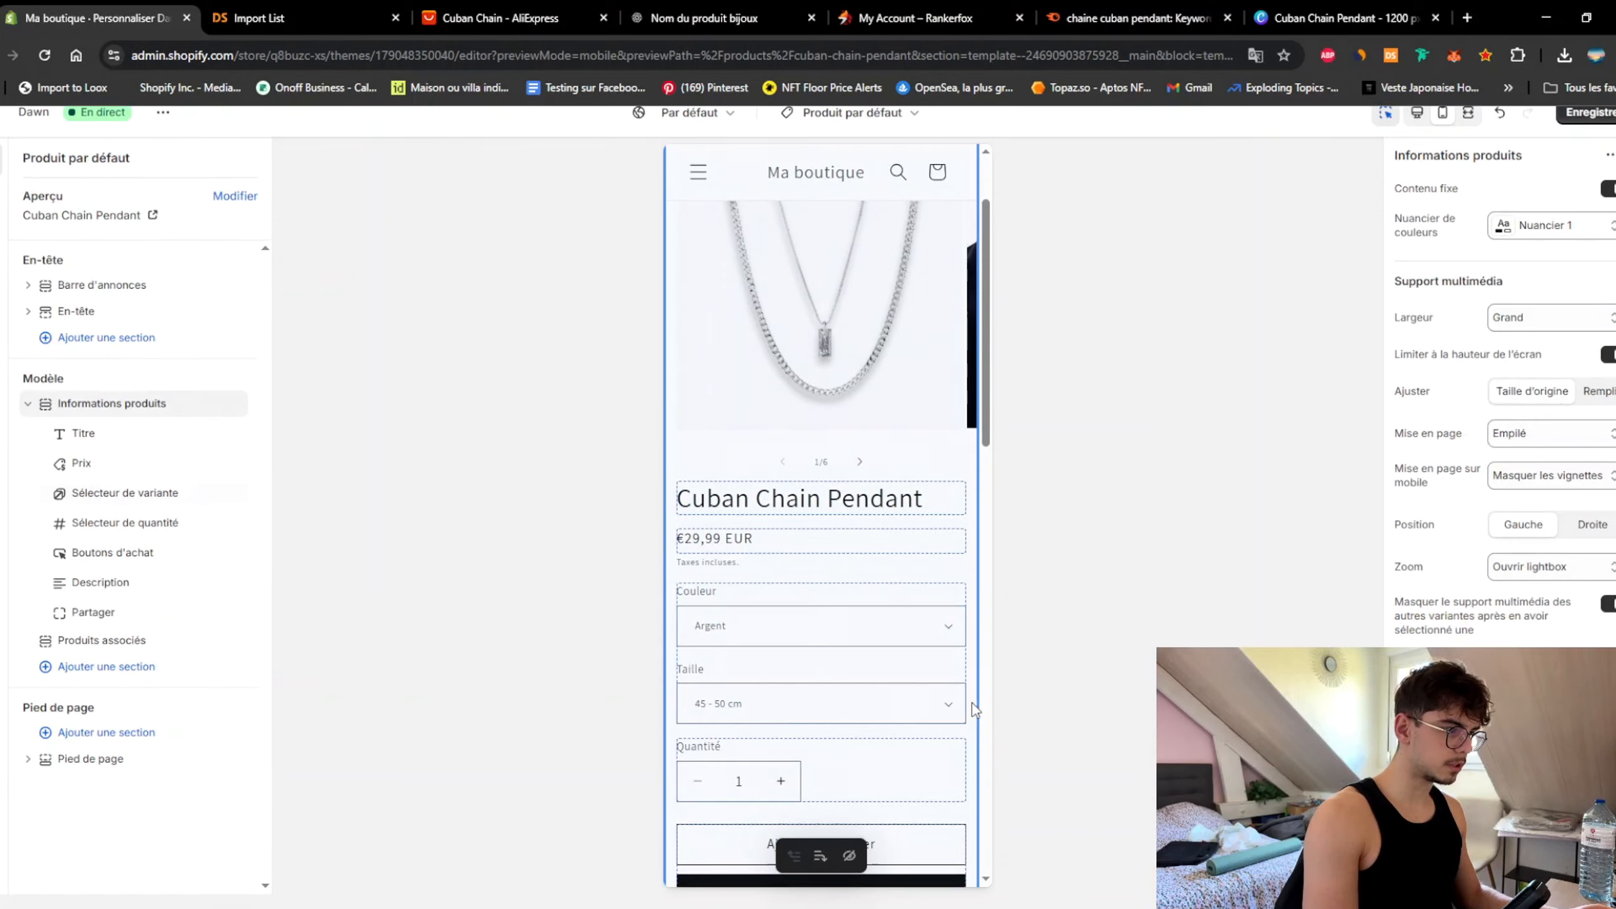
Step: Delete the Sélecteur de quantité block using its trash icon in the section tree
click(852, 775)
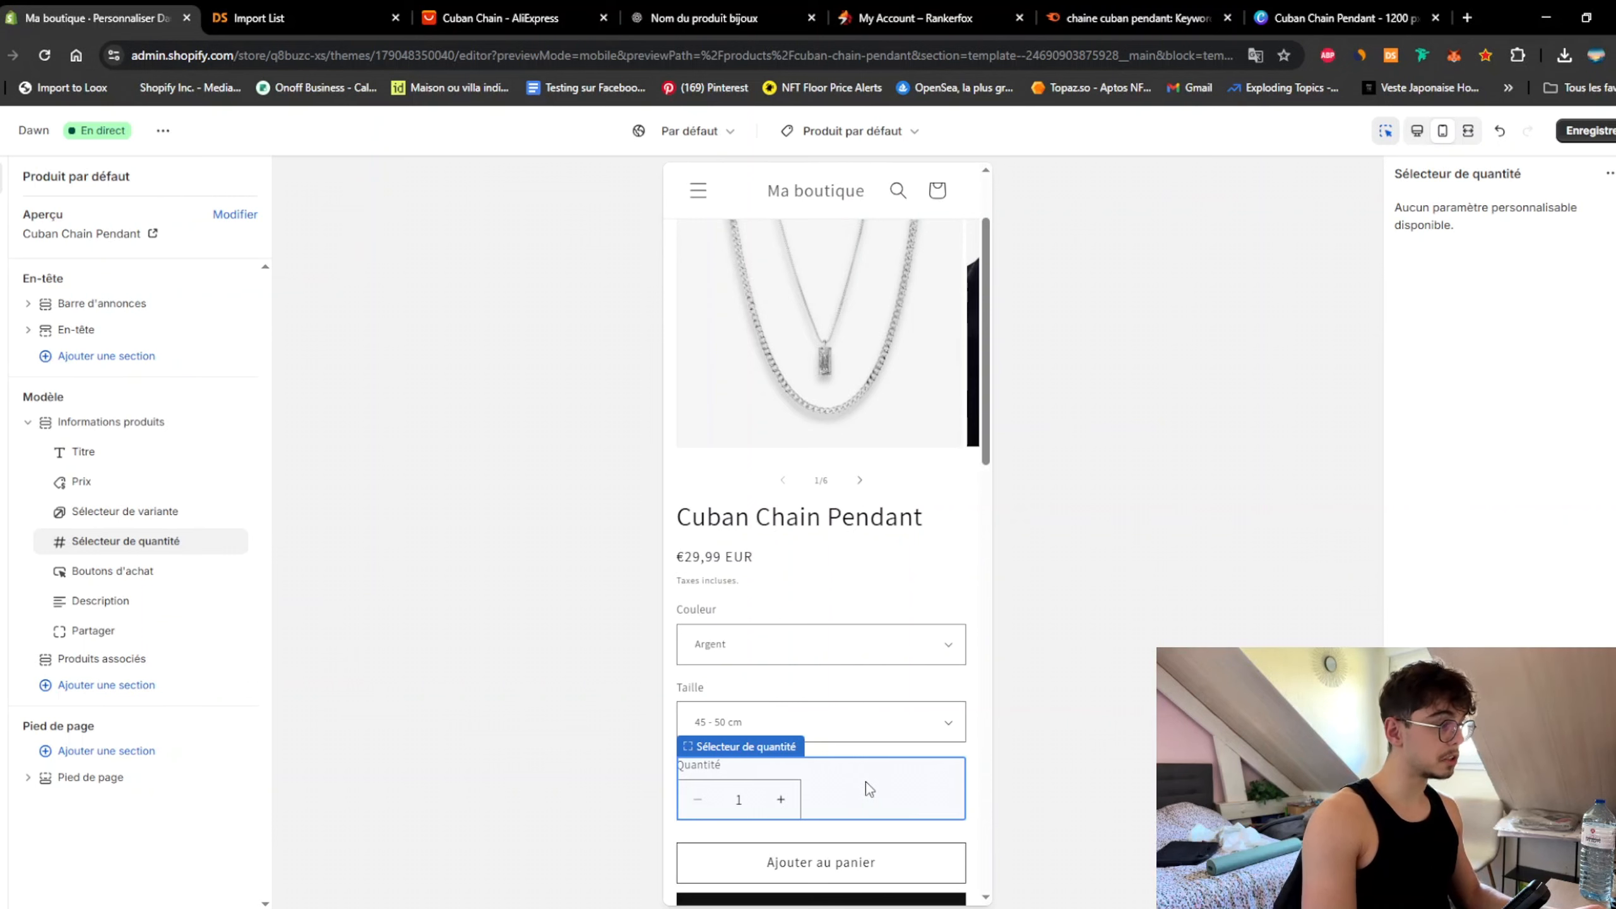
mouse_move(211, 538)
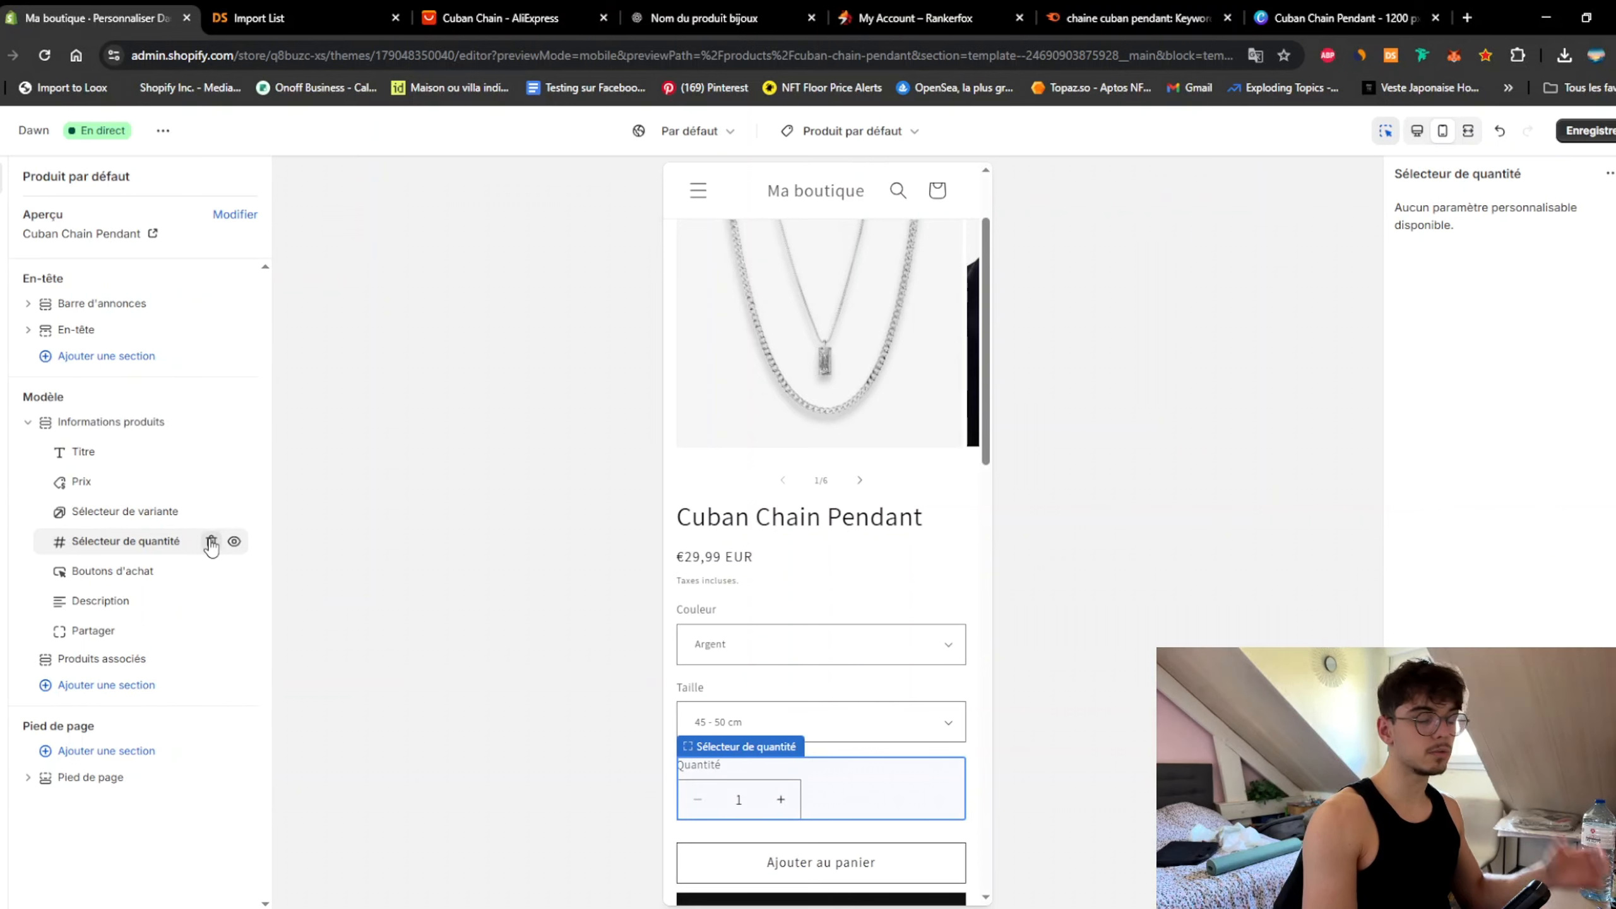
click(211, 542)
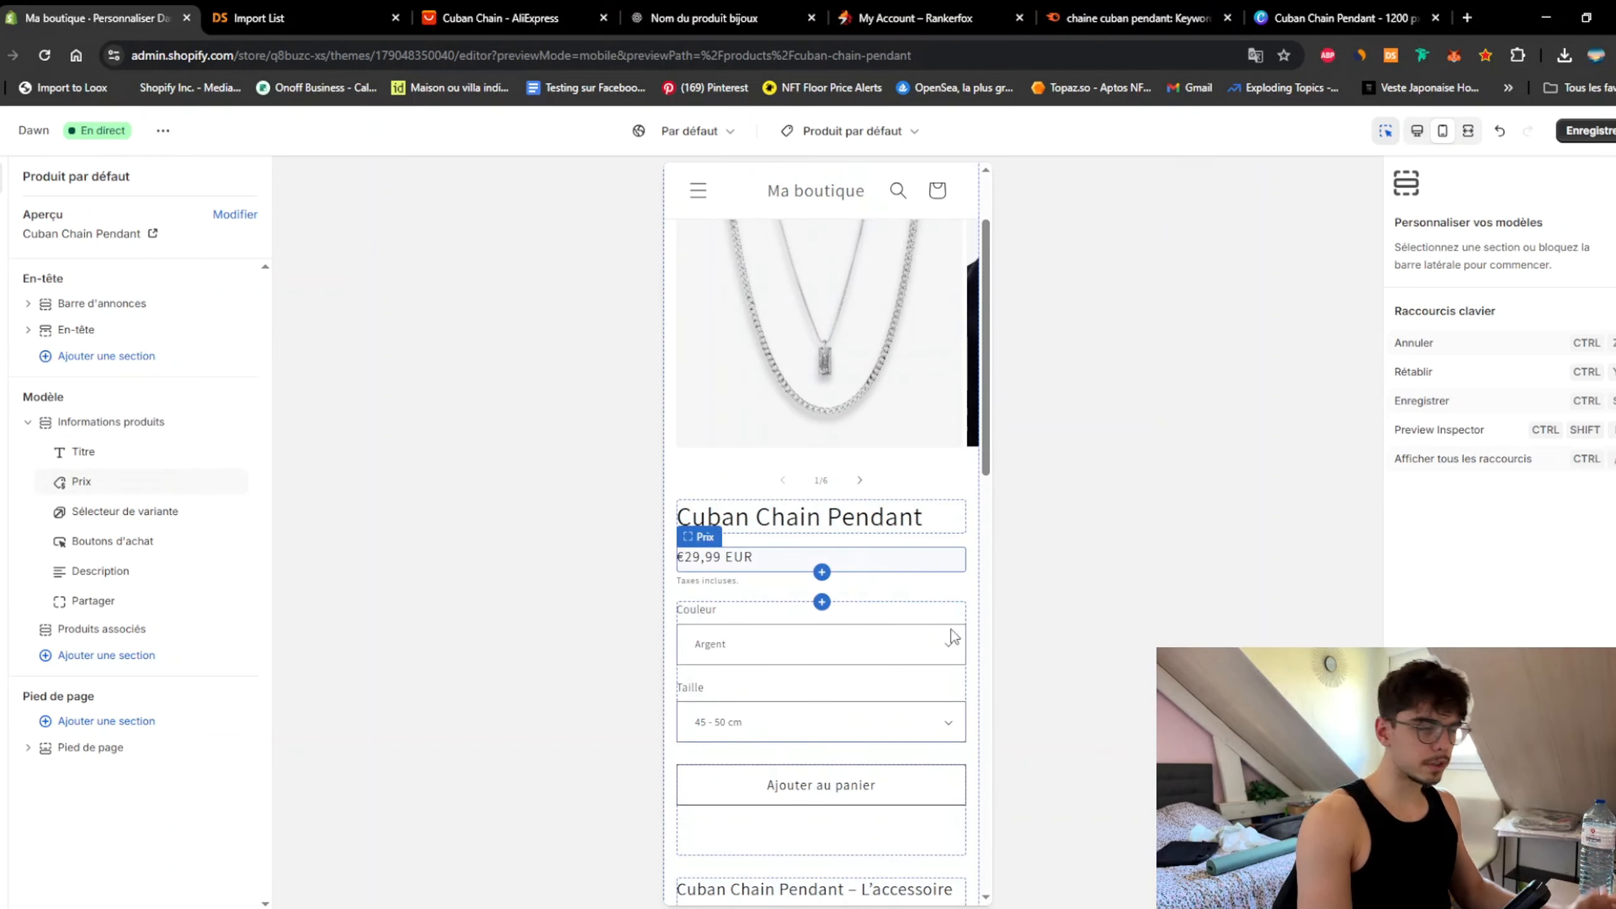
scroll(916, 604, up, 2)
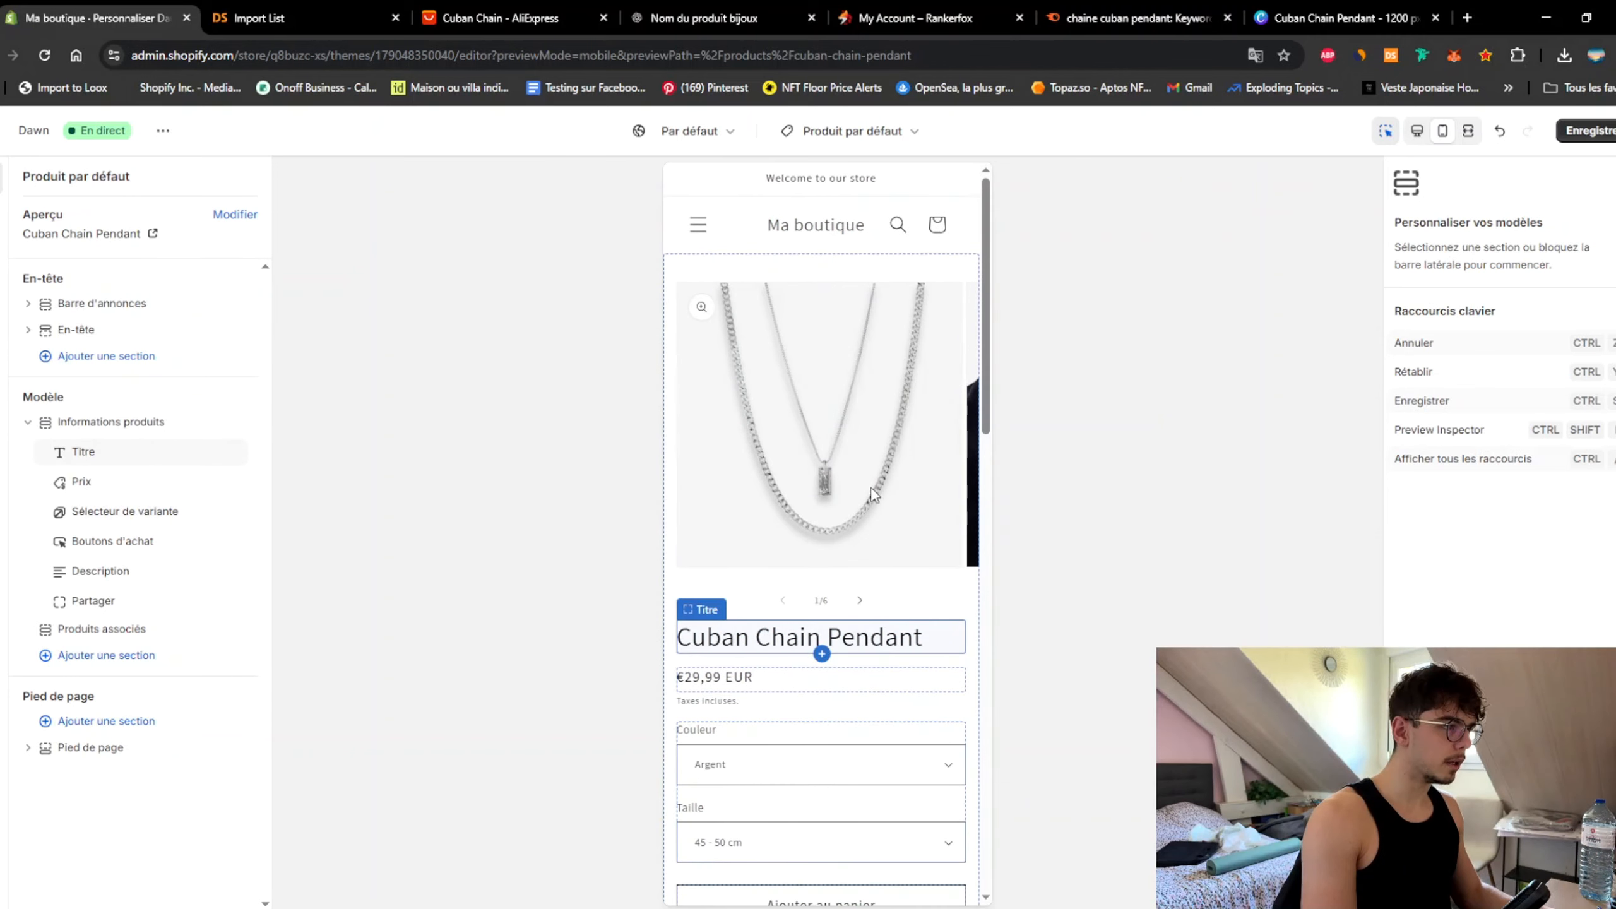
scroll(754, 676, down, 5)
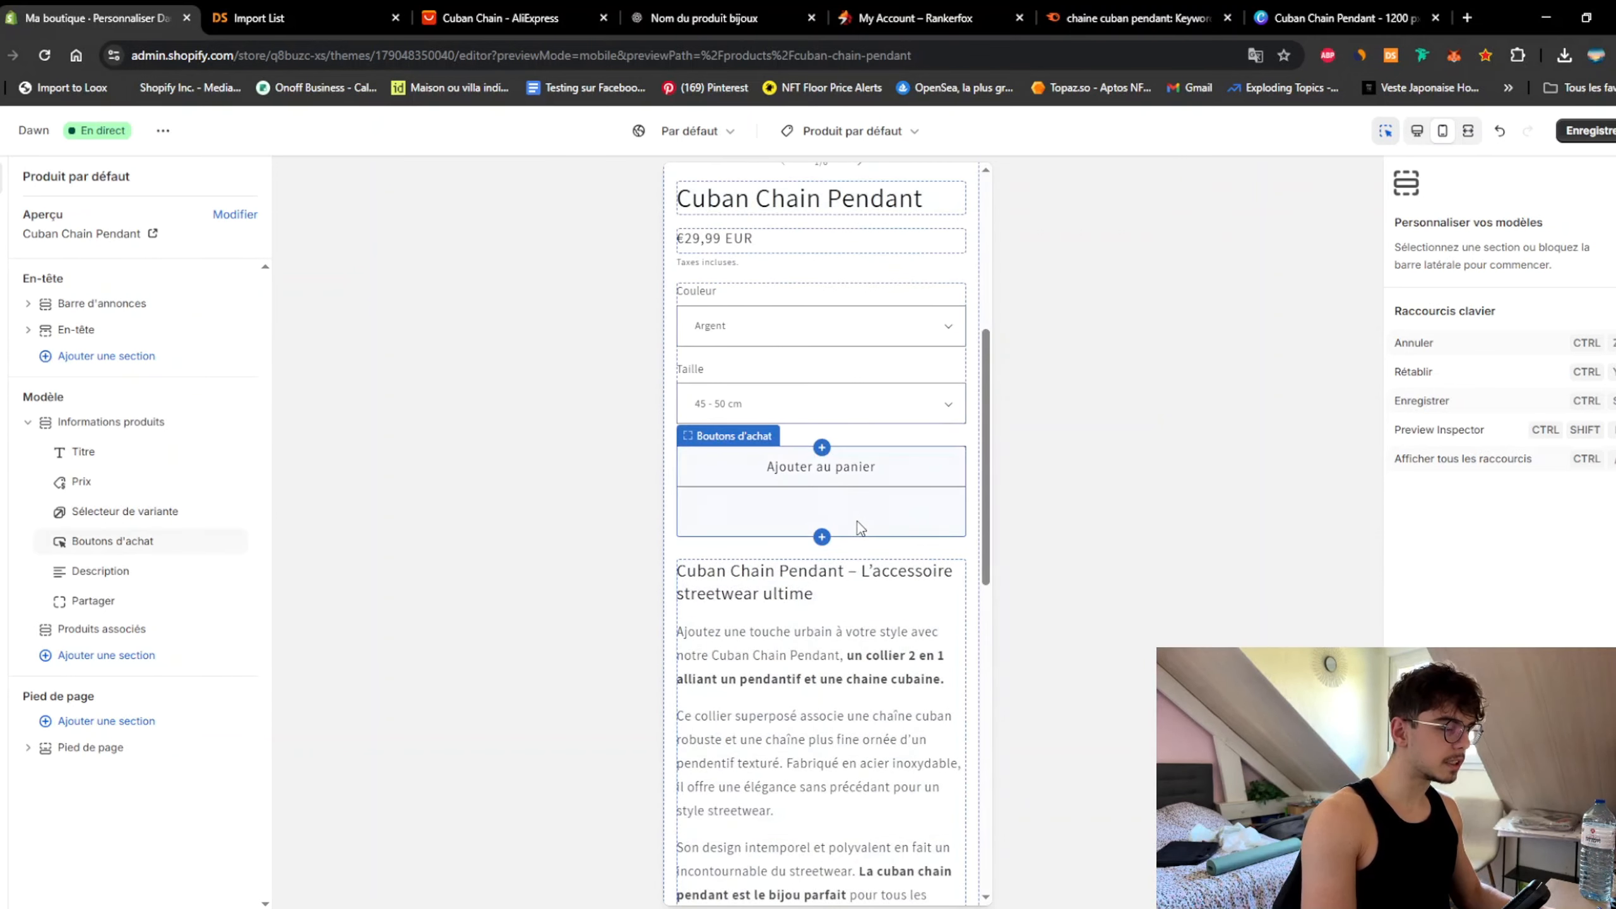
scroll(870, 563, up, 5)
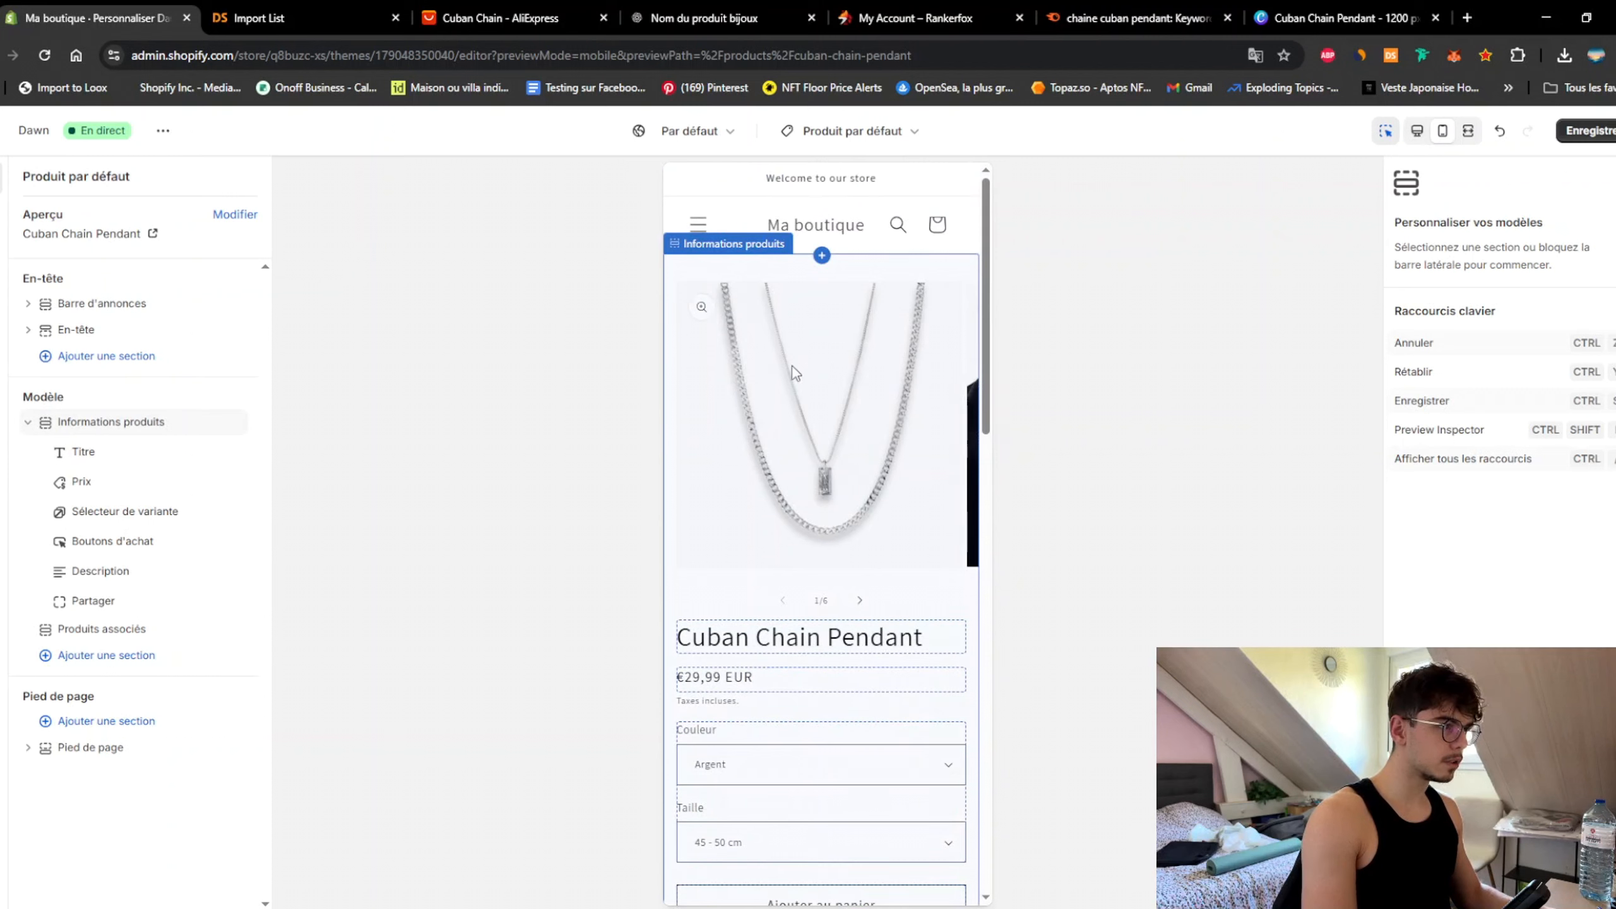
Step: Set product media to stacked, no screen-height limit, with thumbnails under the main image on mobile
click(128, 424)
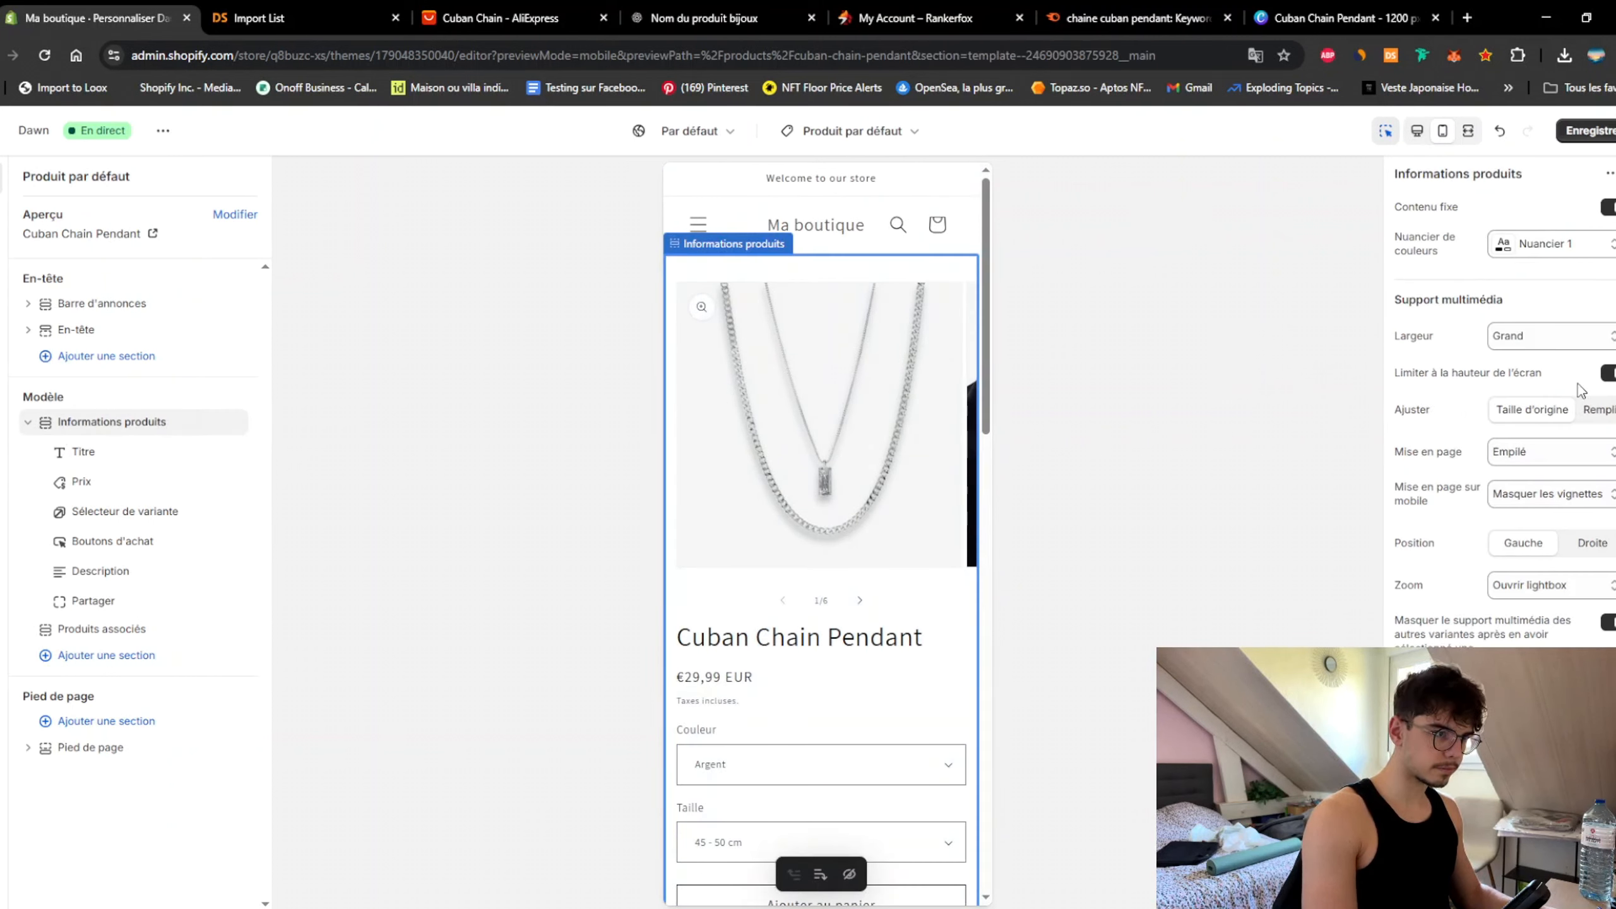
click(1608, 374)
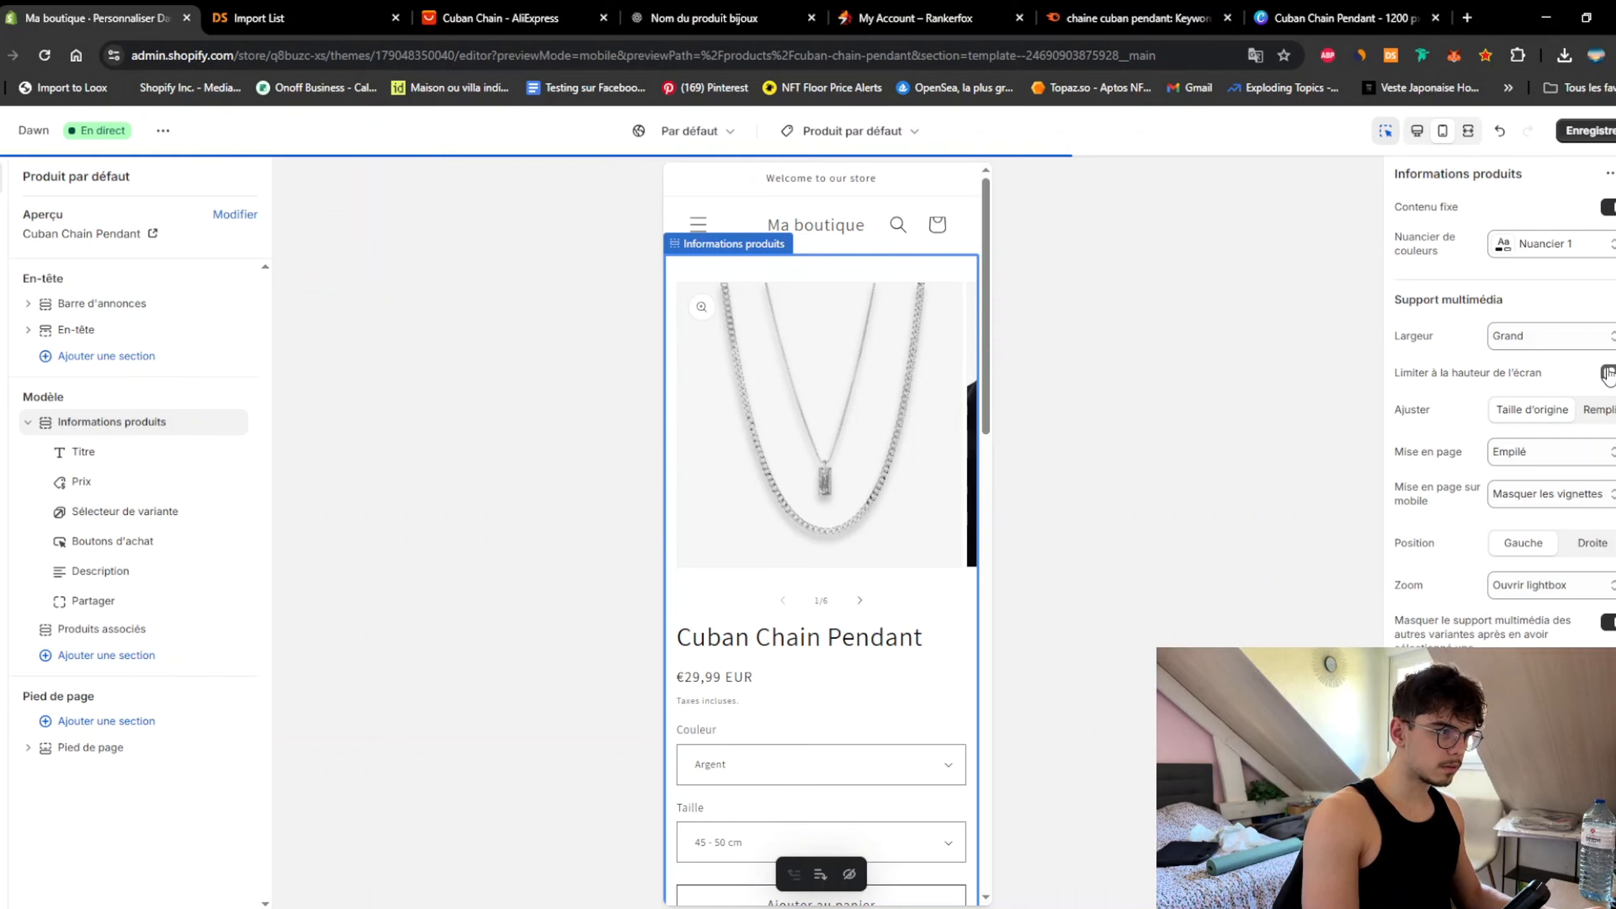
click(1551, 453)
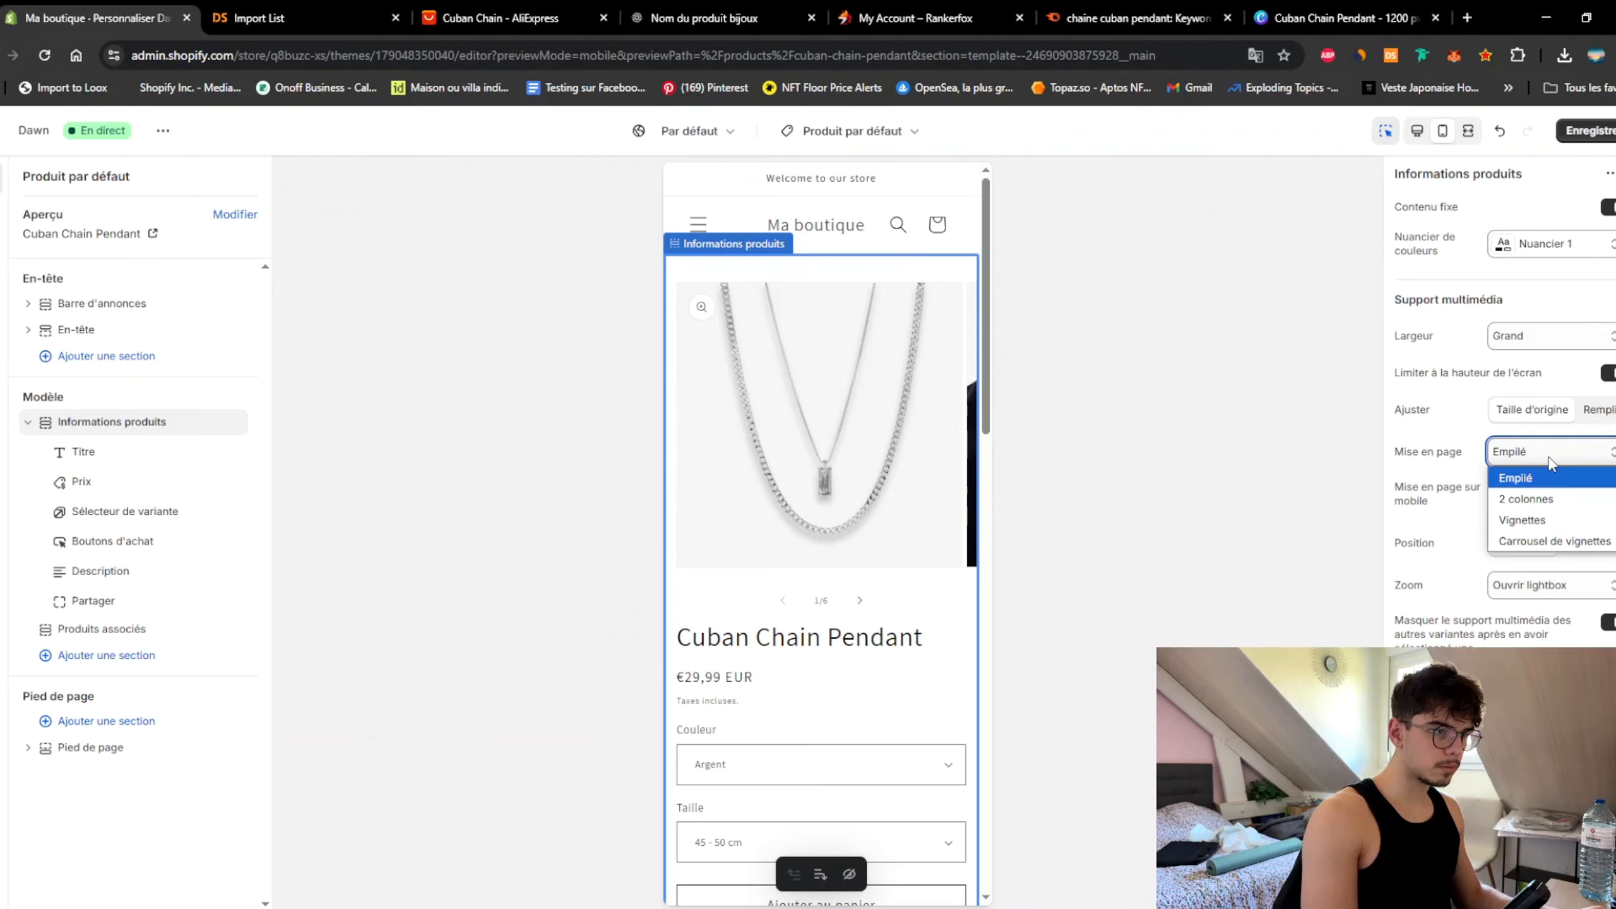
click(1549, 474)
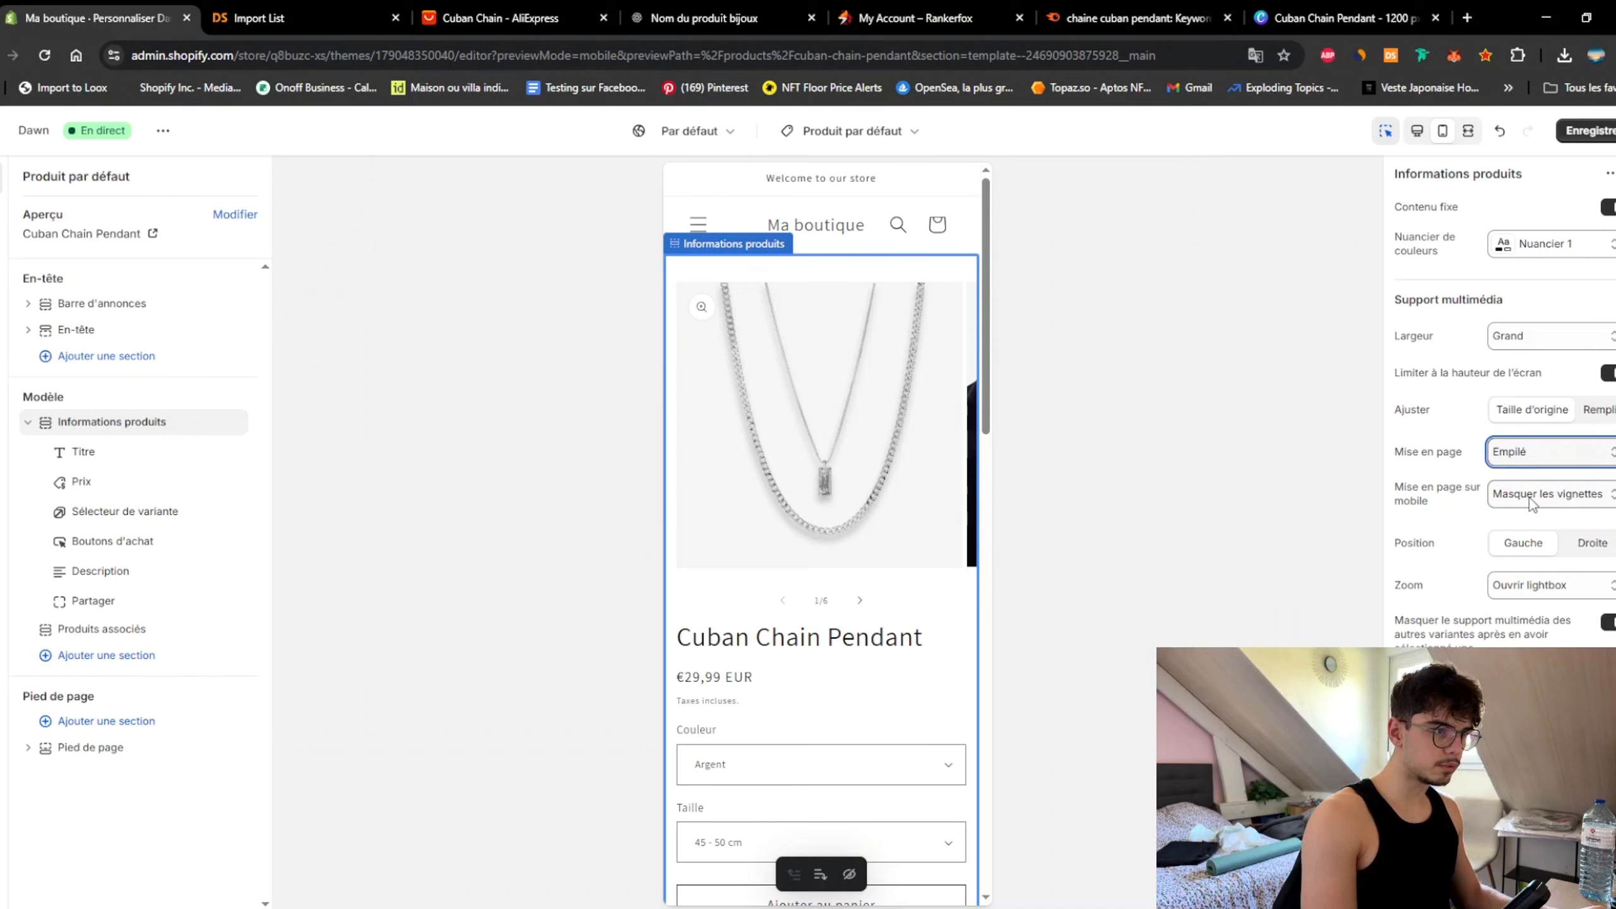
click(1532, 503)
click(1539, 521)
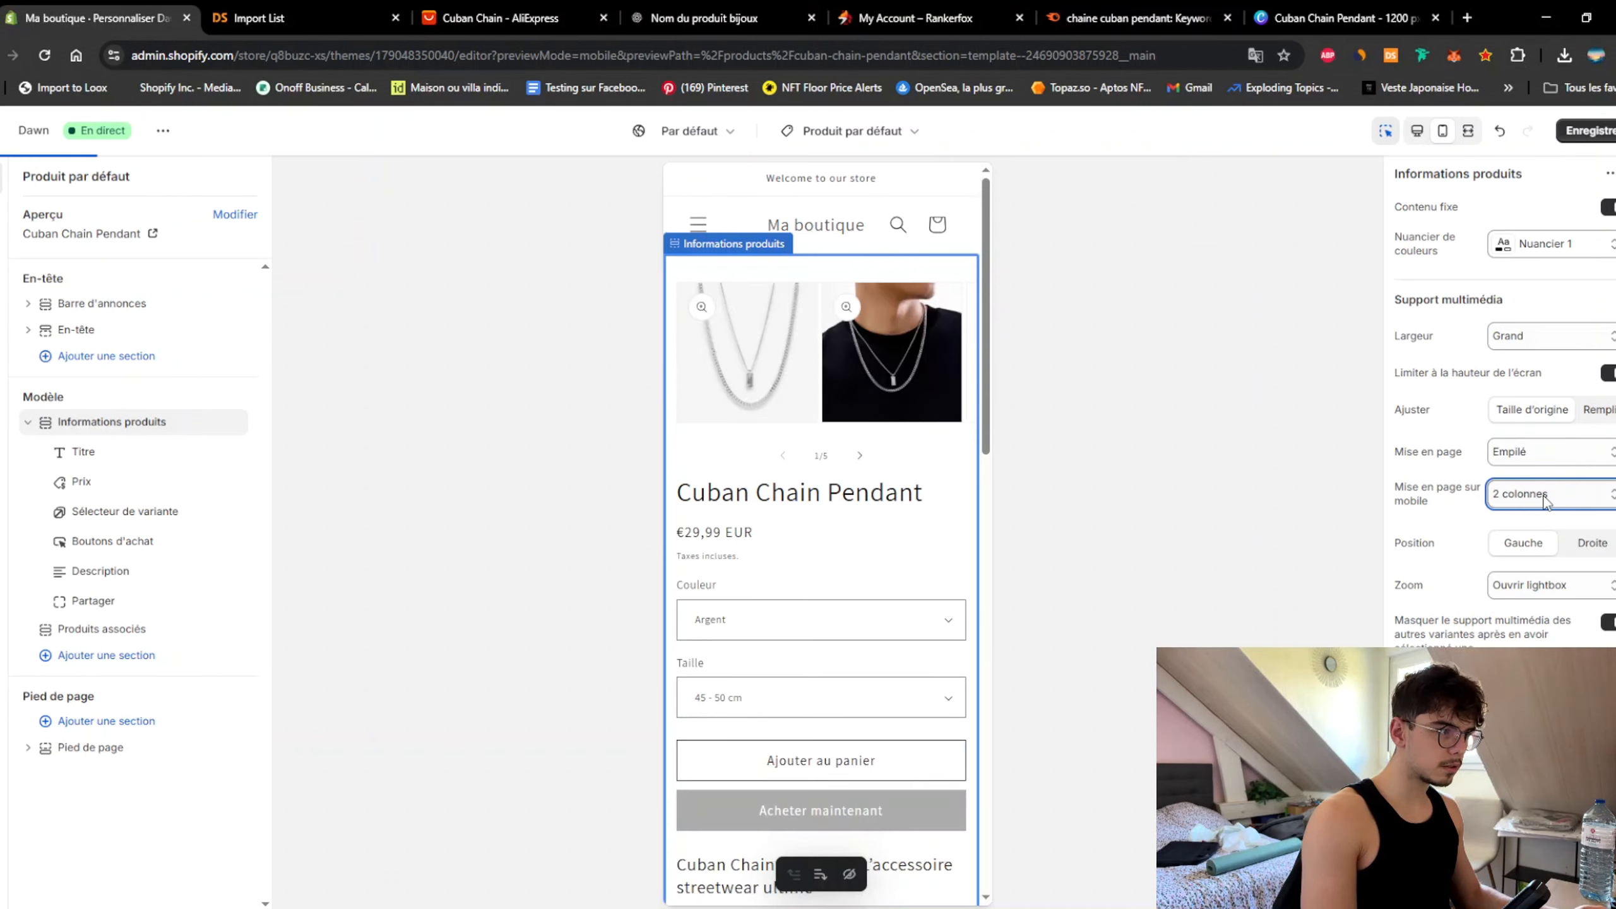
click(1545, 500)
click(1534, 538)
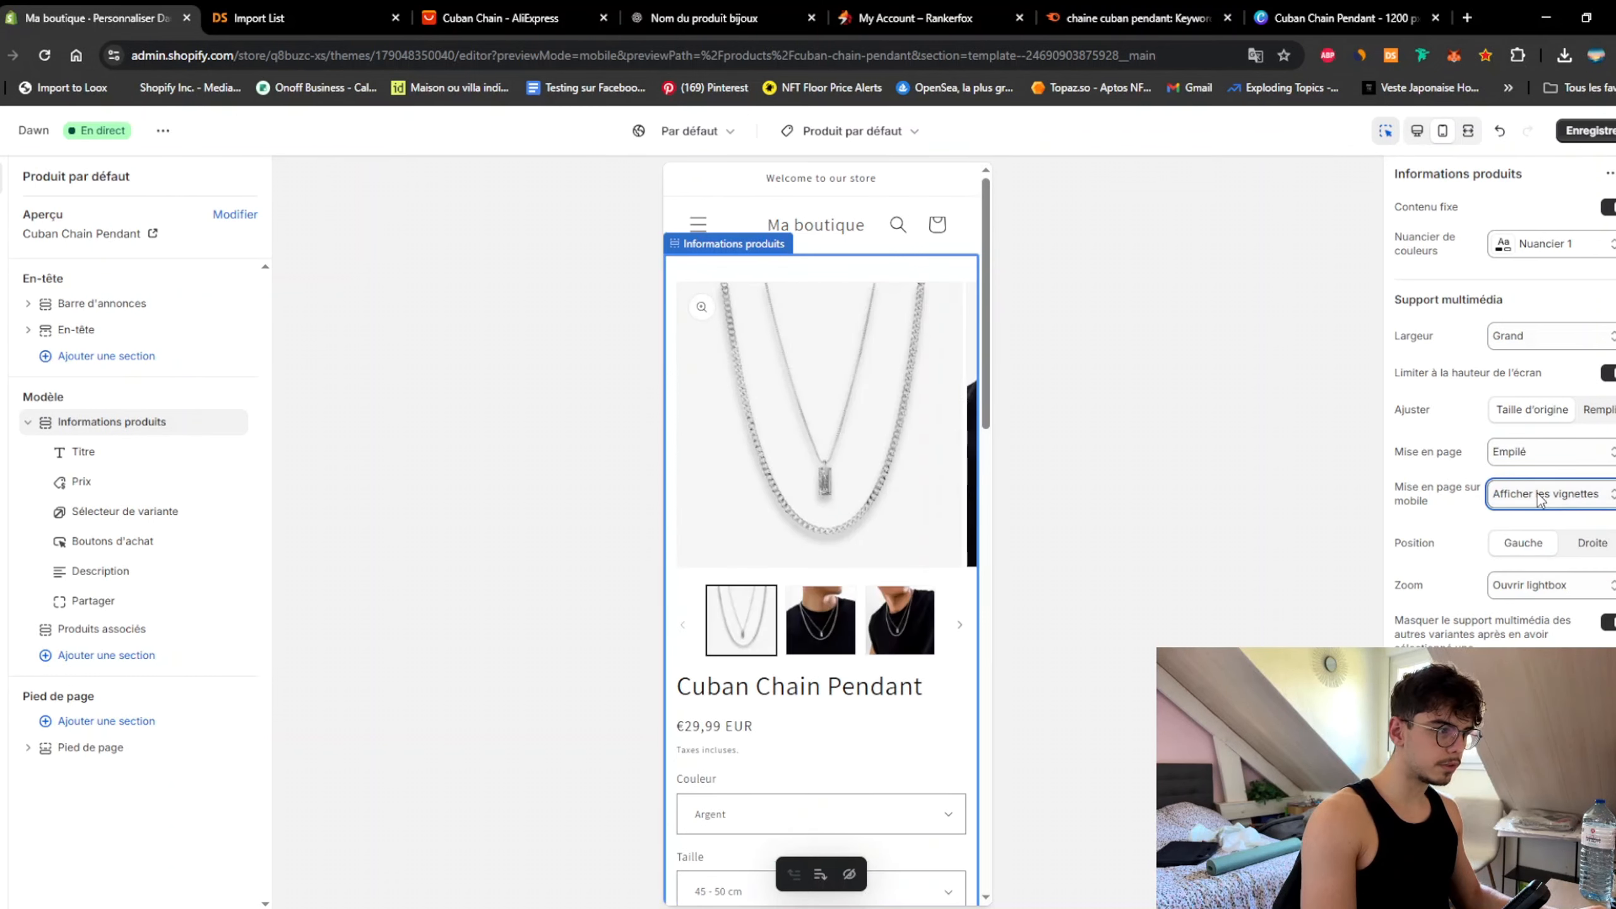
Step: Set product image zoom to Pas de zoom
click(1547, 586)
scroll(1500, 401, down, 3)
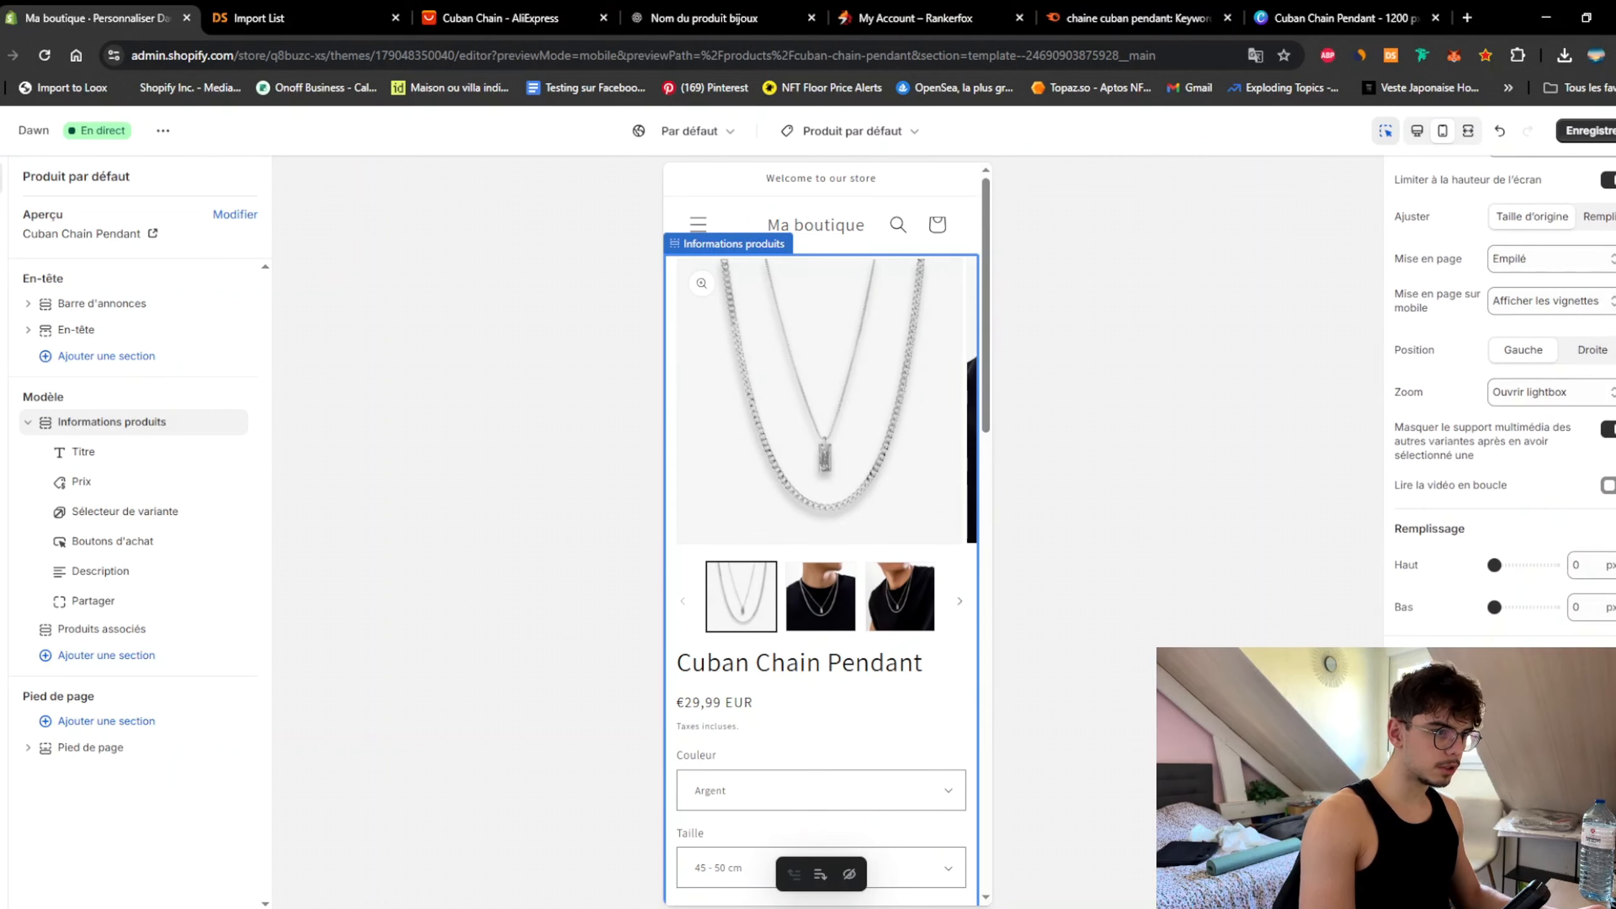
scroll(1500, 401, down, 2)
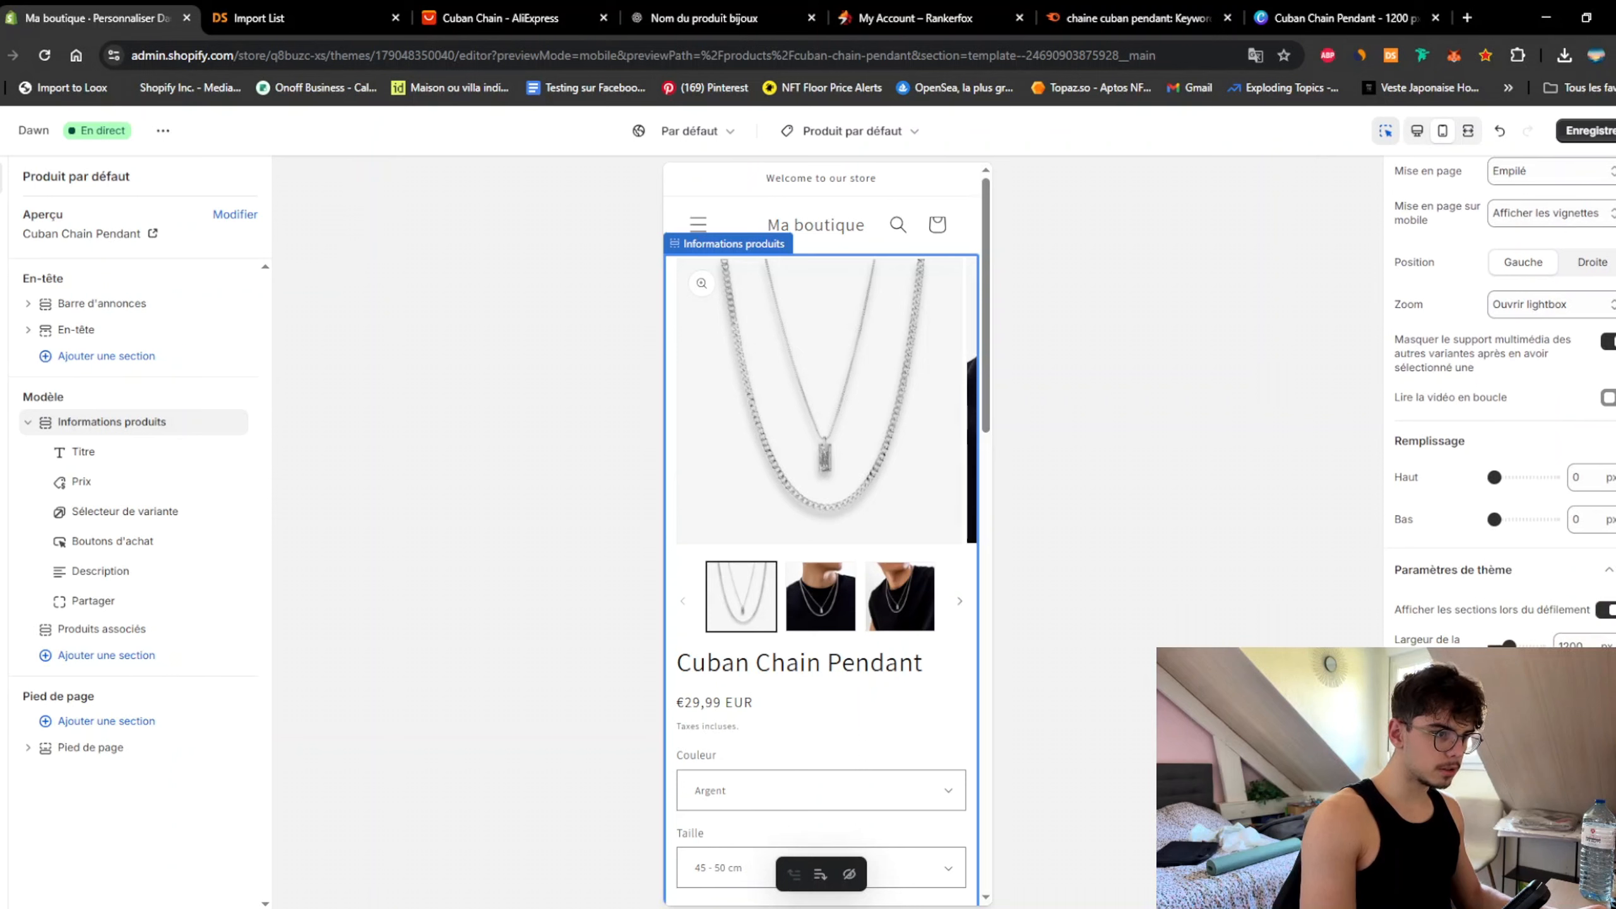
scroll(1501, 401, up, 5)
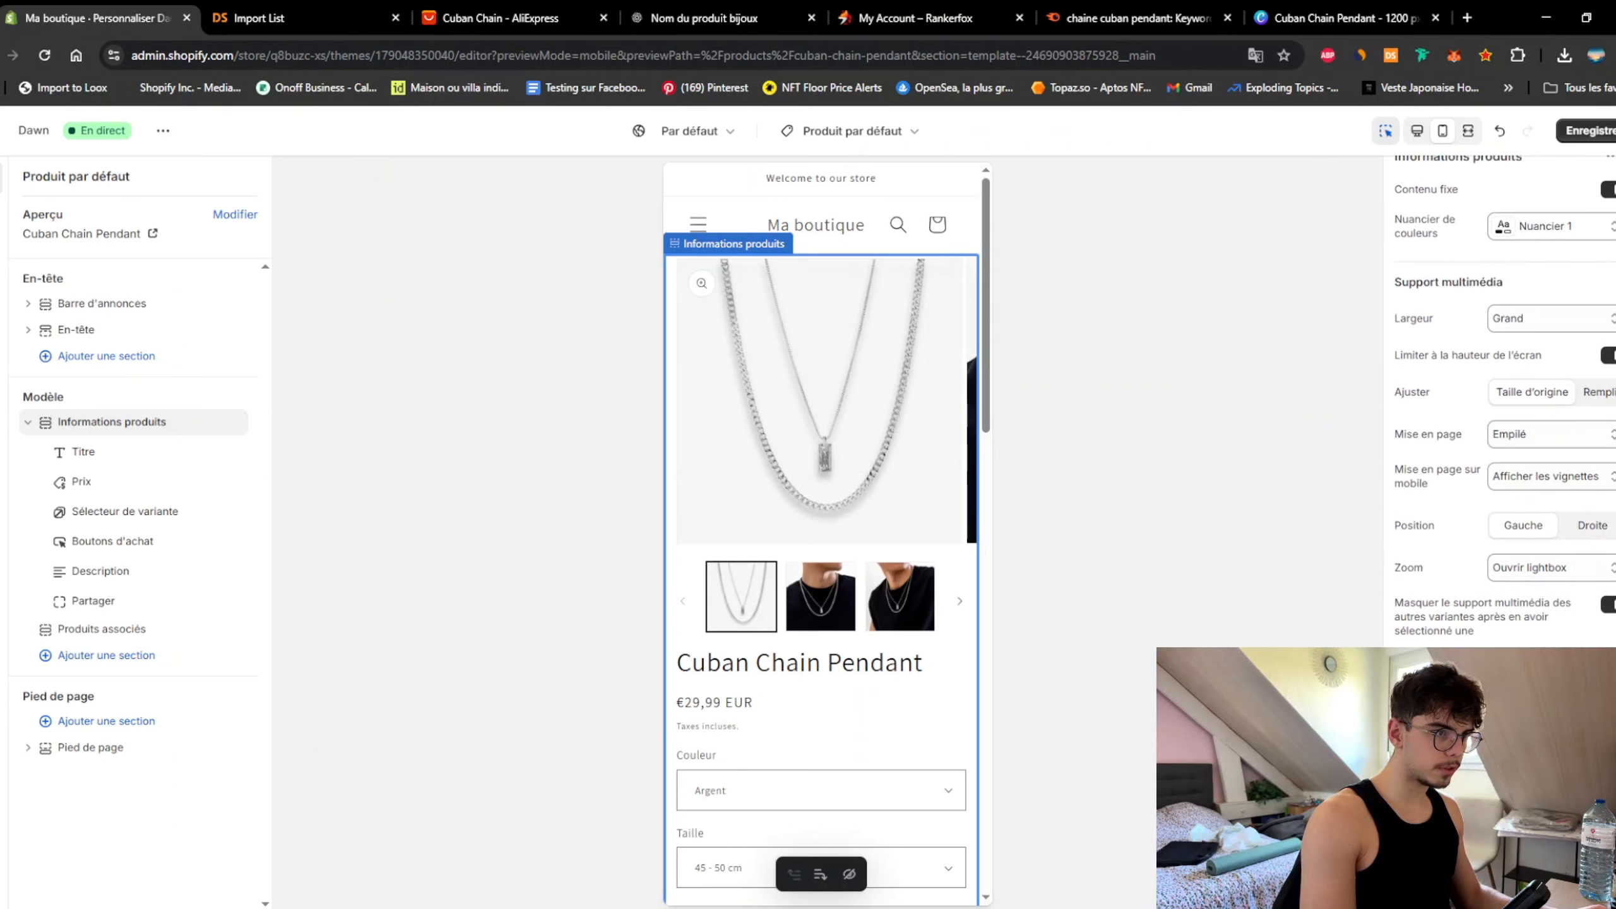
click(1574, 586)
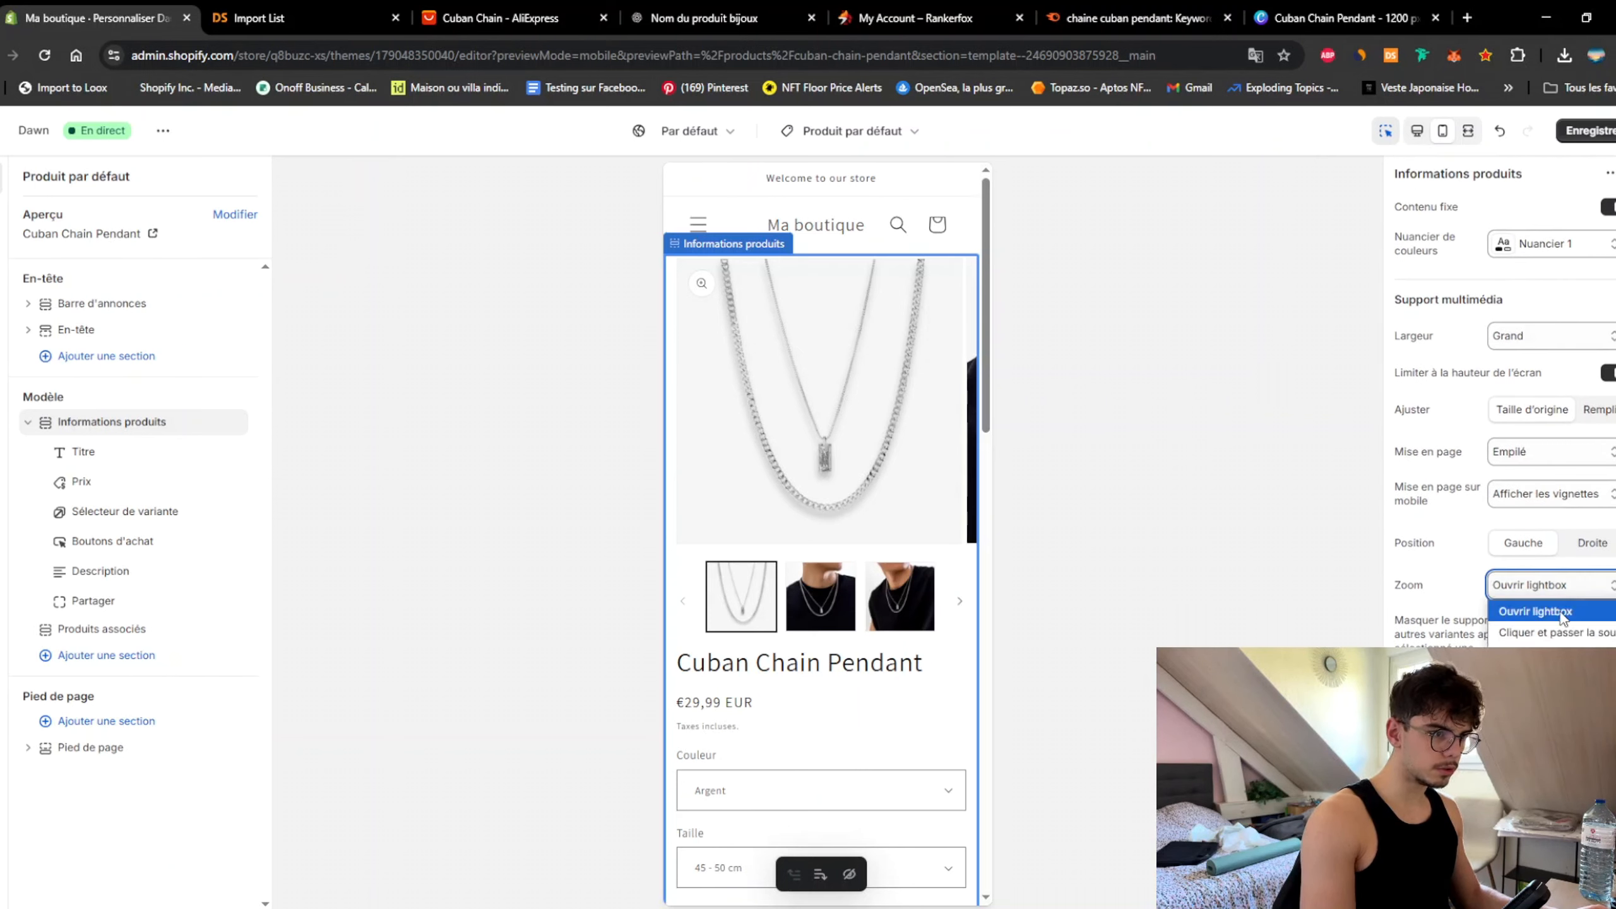
click(1553, 654)
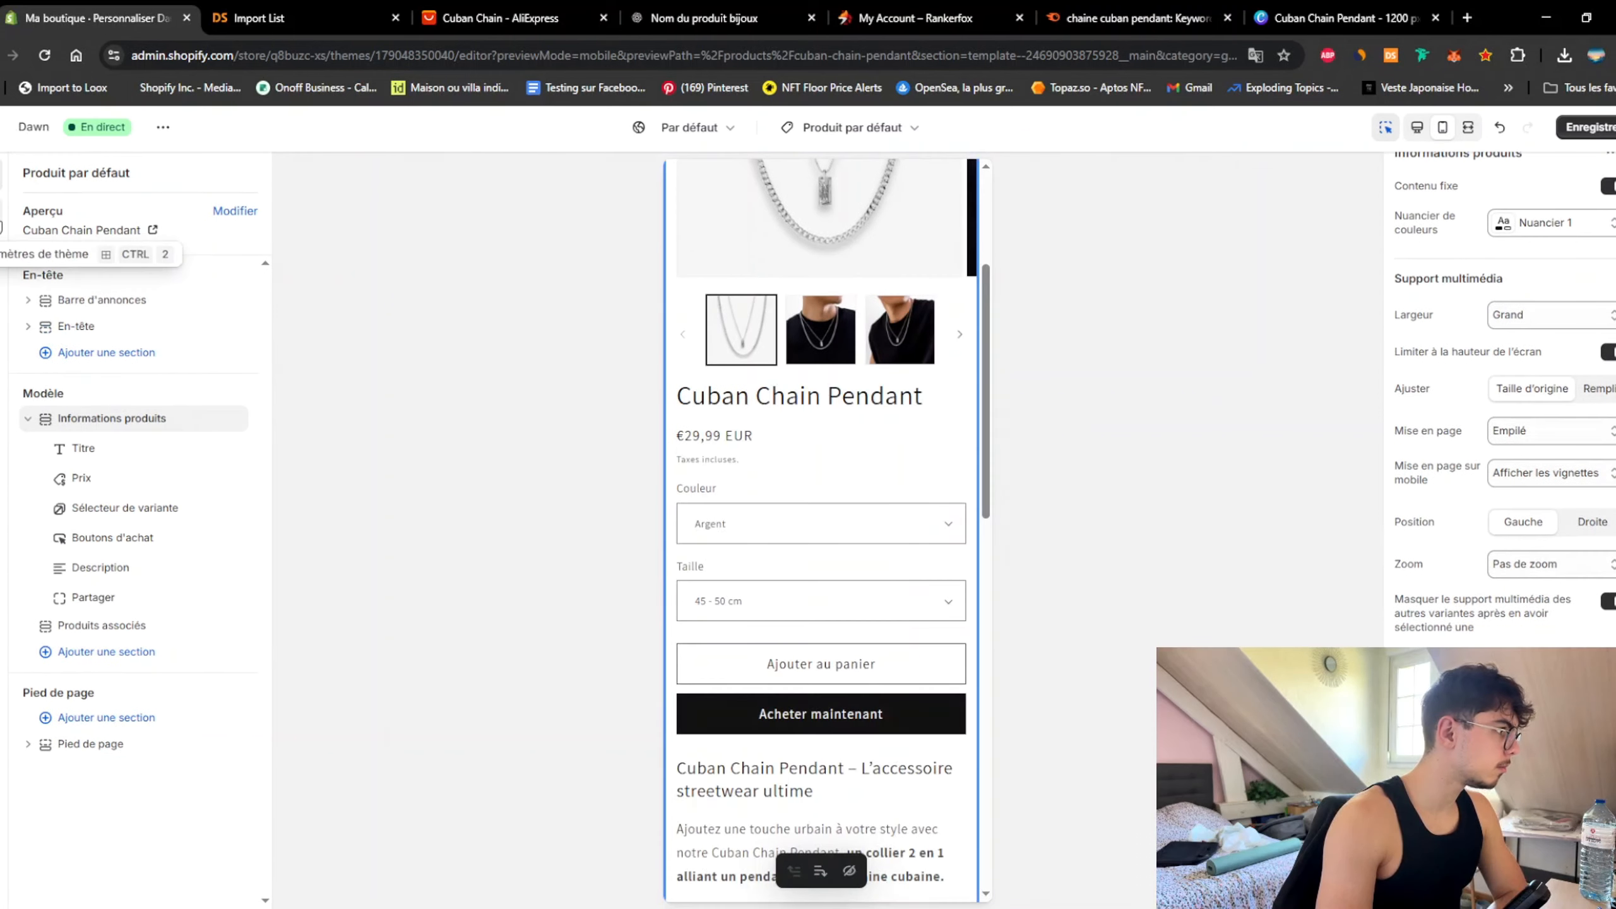
Step: Switch Nuancier 1's Arrière-plan to black, back to white, then reselect the Description block
click(1, 227)
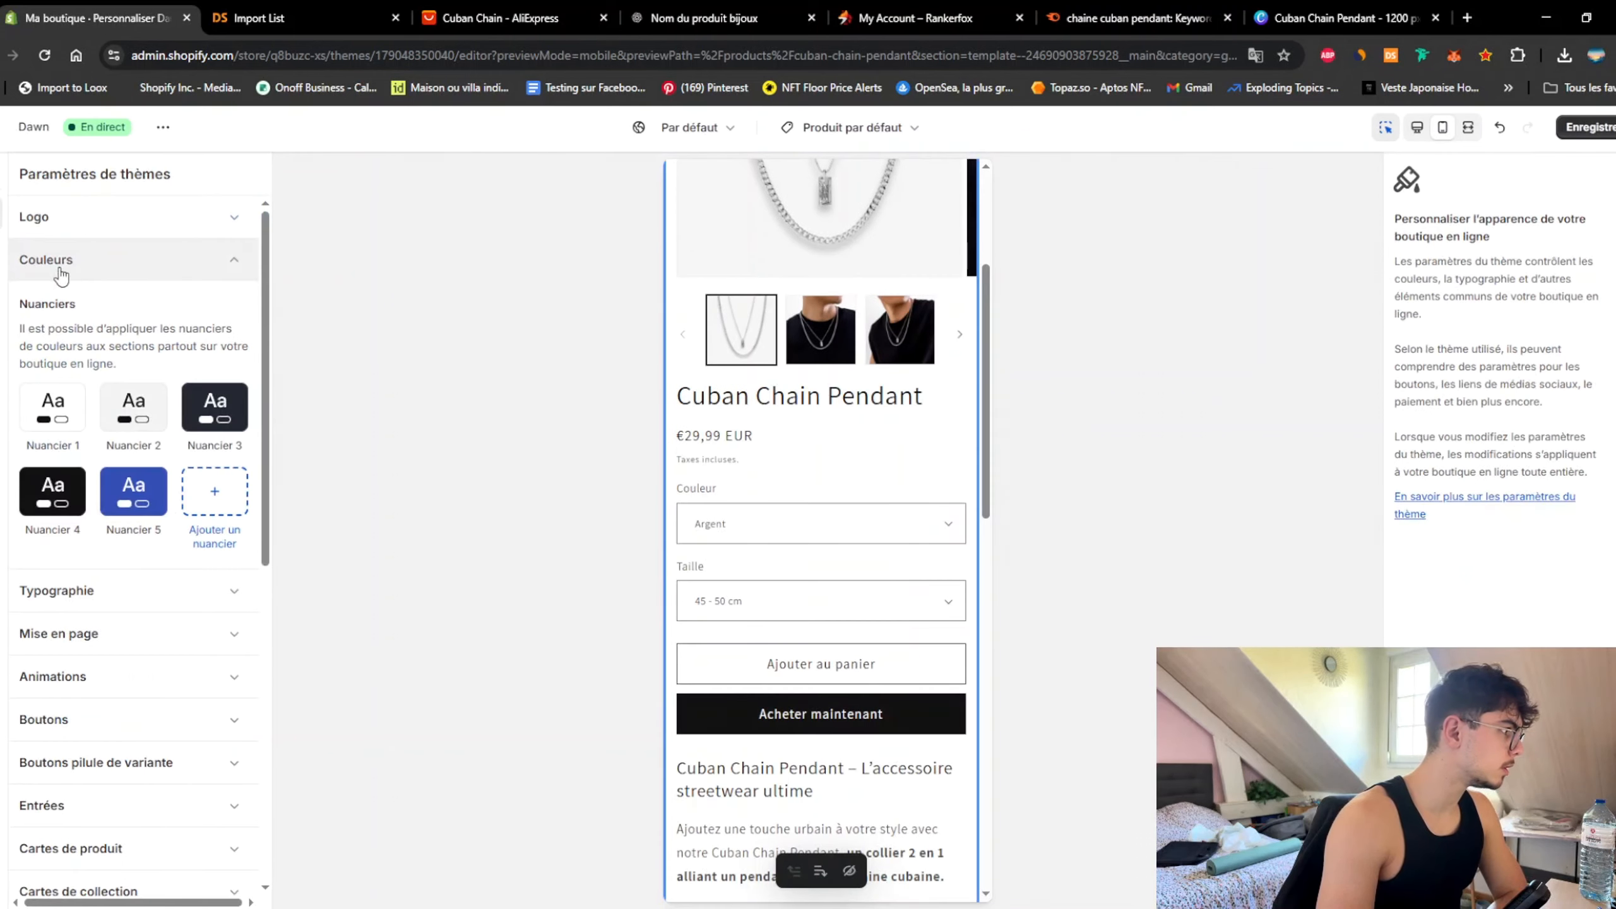
click(69, 413)
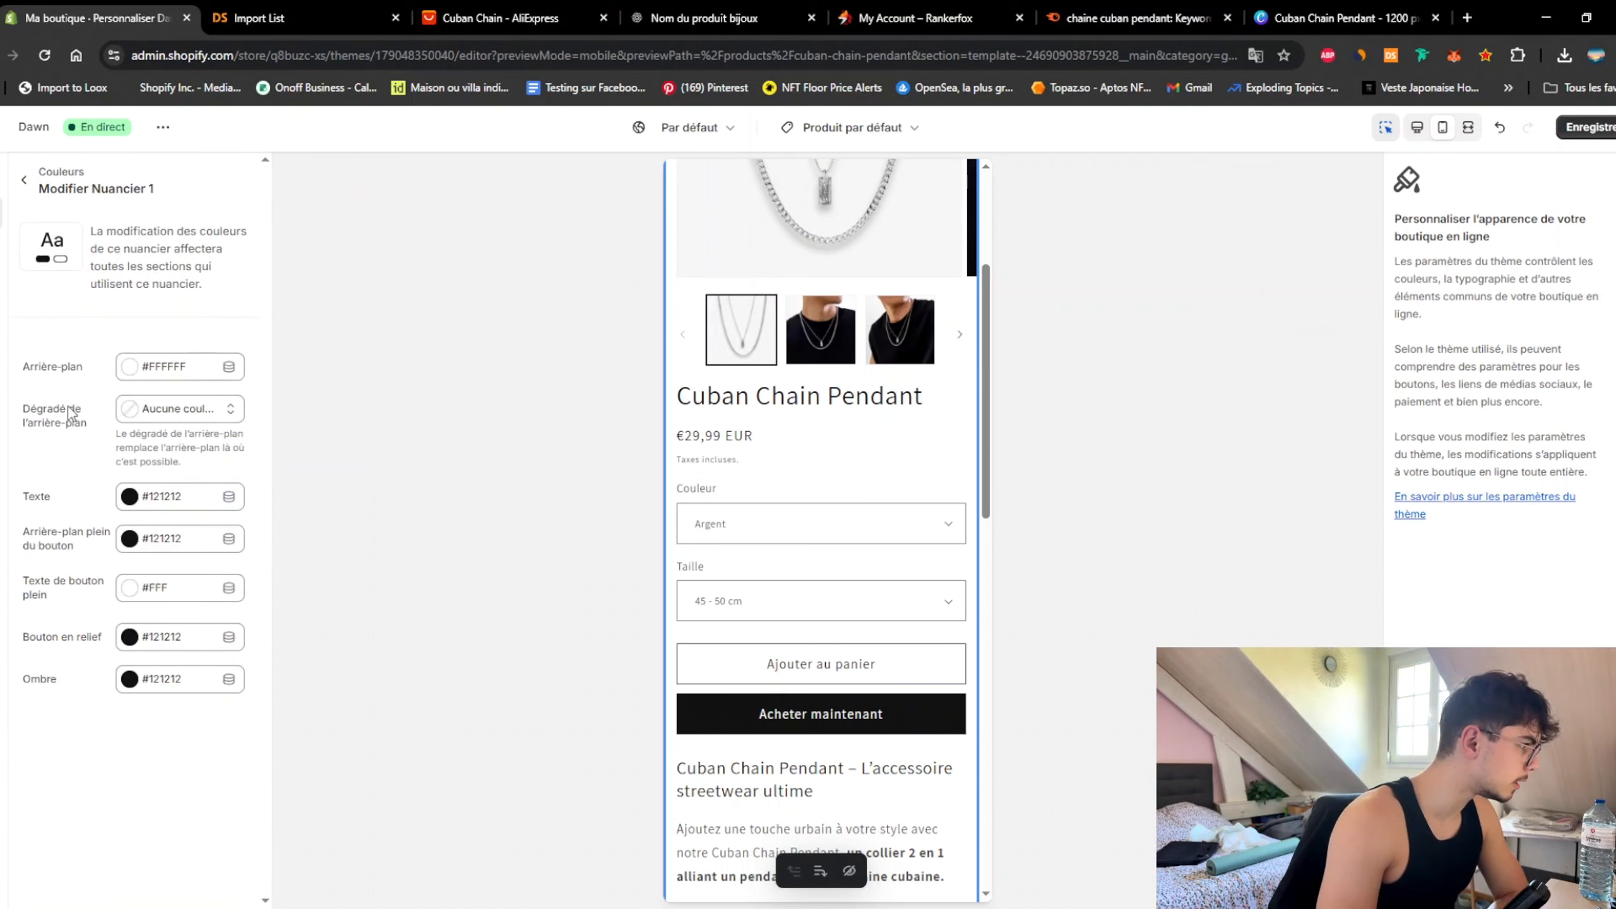
click(130, 366)
click(163, 615)
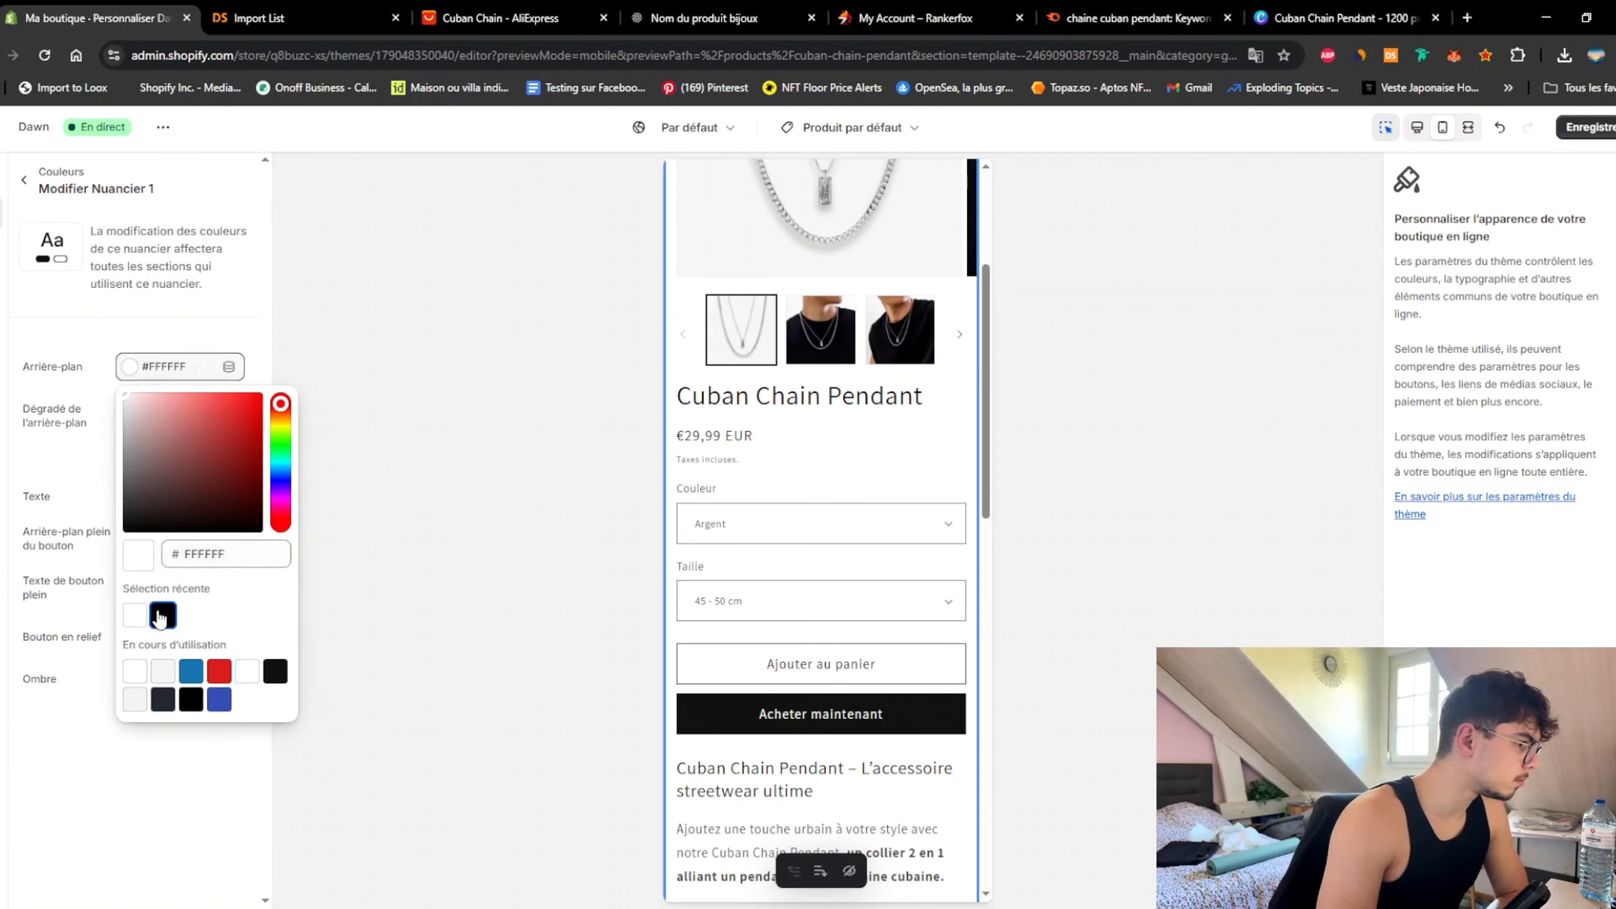
click(135, 615)
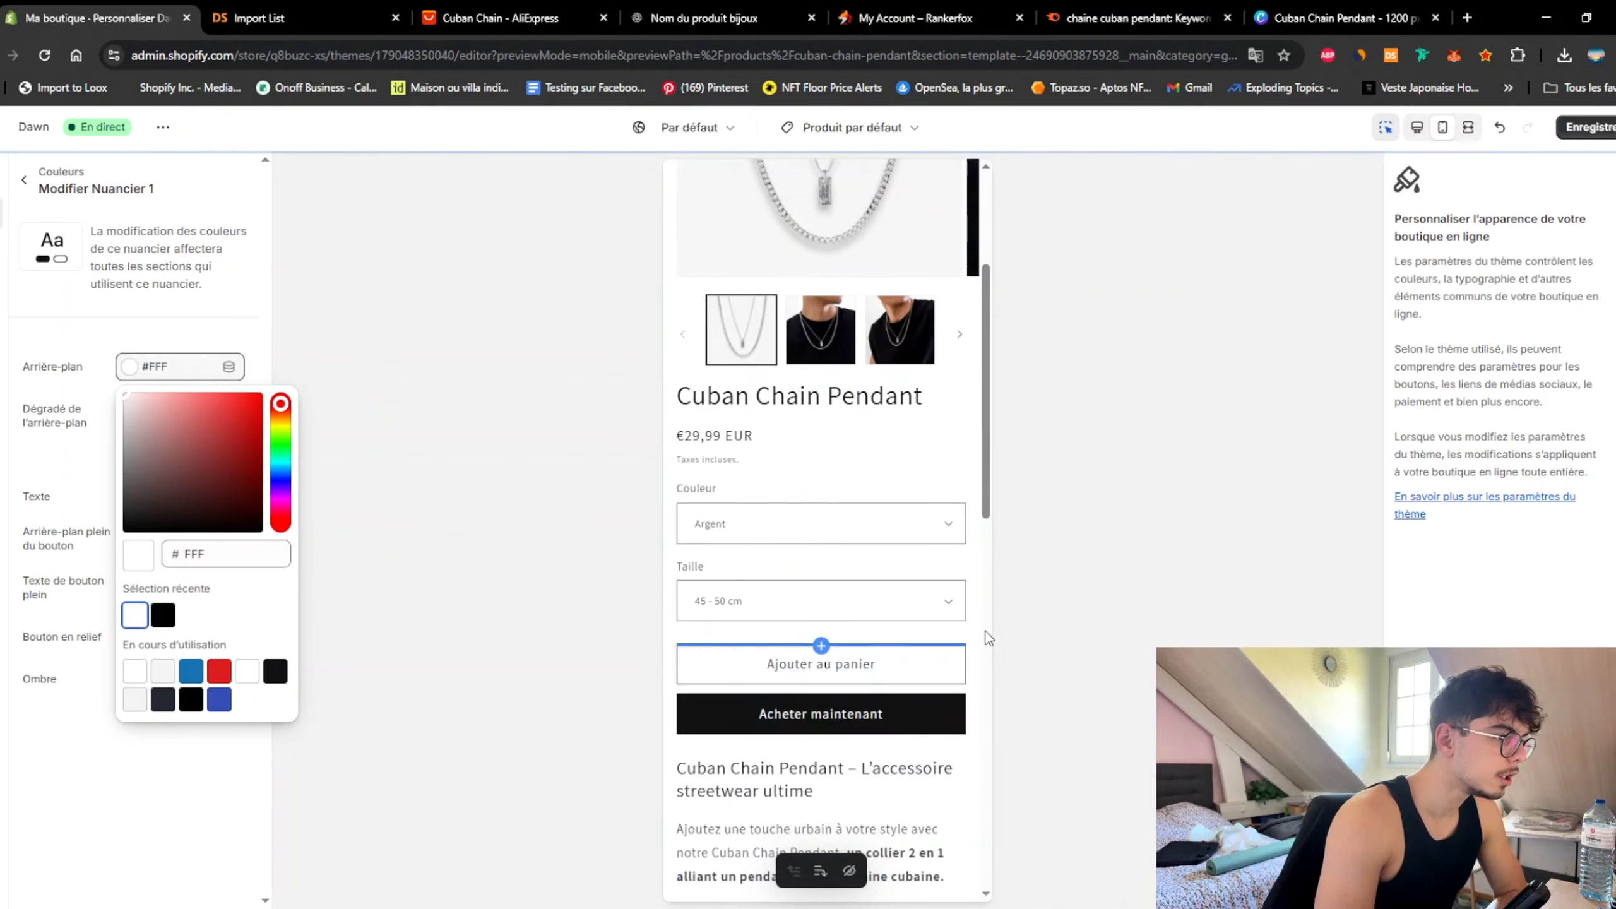
click(966, 637)
scroll(955, 598, down, 4)
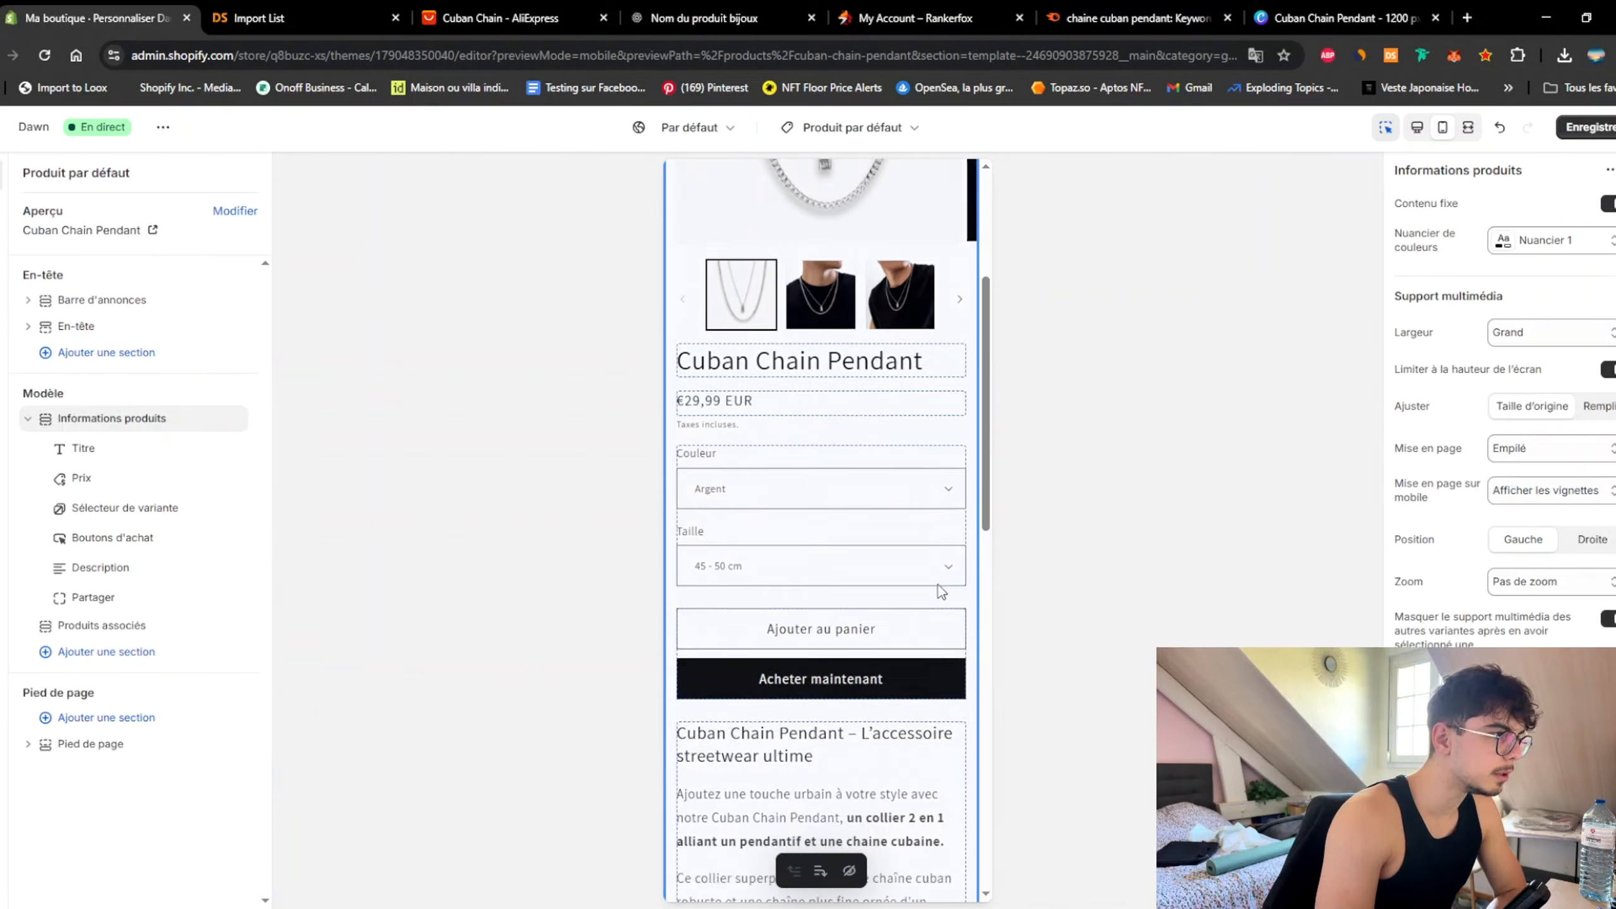
click(849, 541)
Step: Delete the Partager (Share) block below the product description
scroll(764, 580, up, 4)
scroll(763, 586, down, 5)
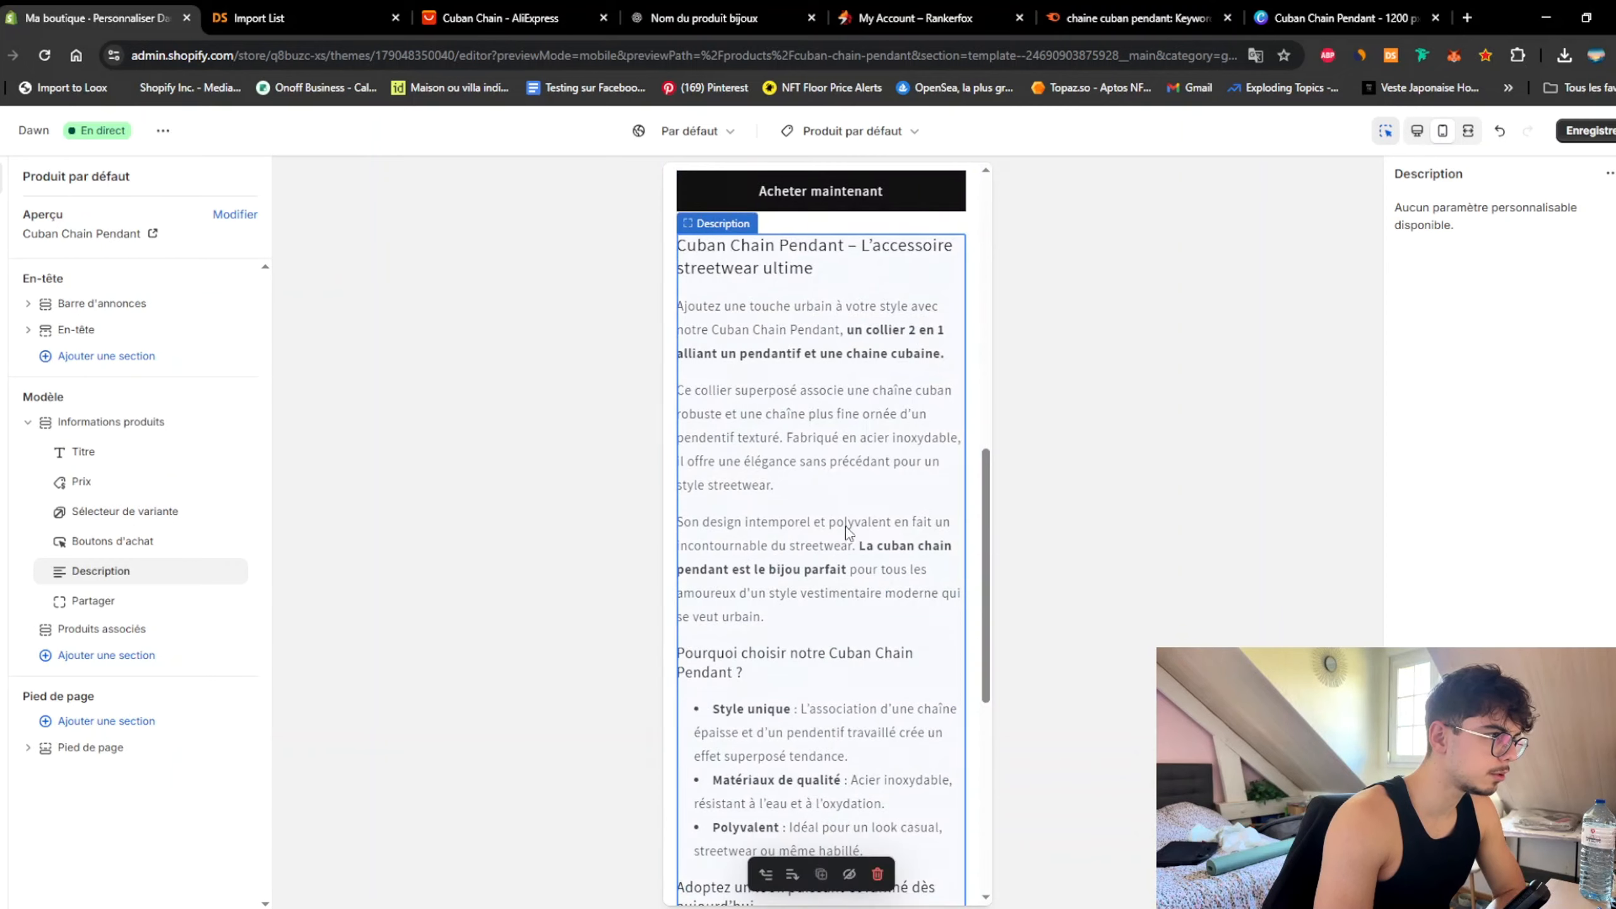
scroll(828, 560, up, 6)
scroll(891, 547, down, 3)
scroll(700, 477, down, 10)
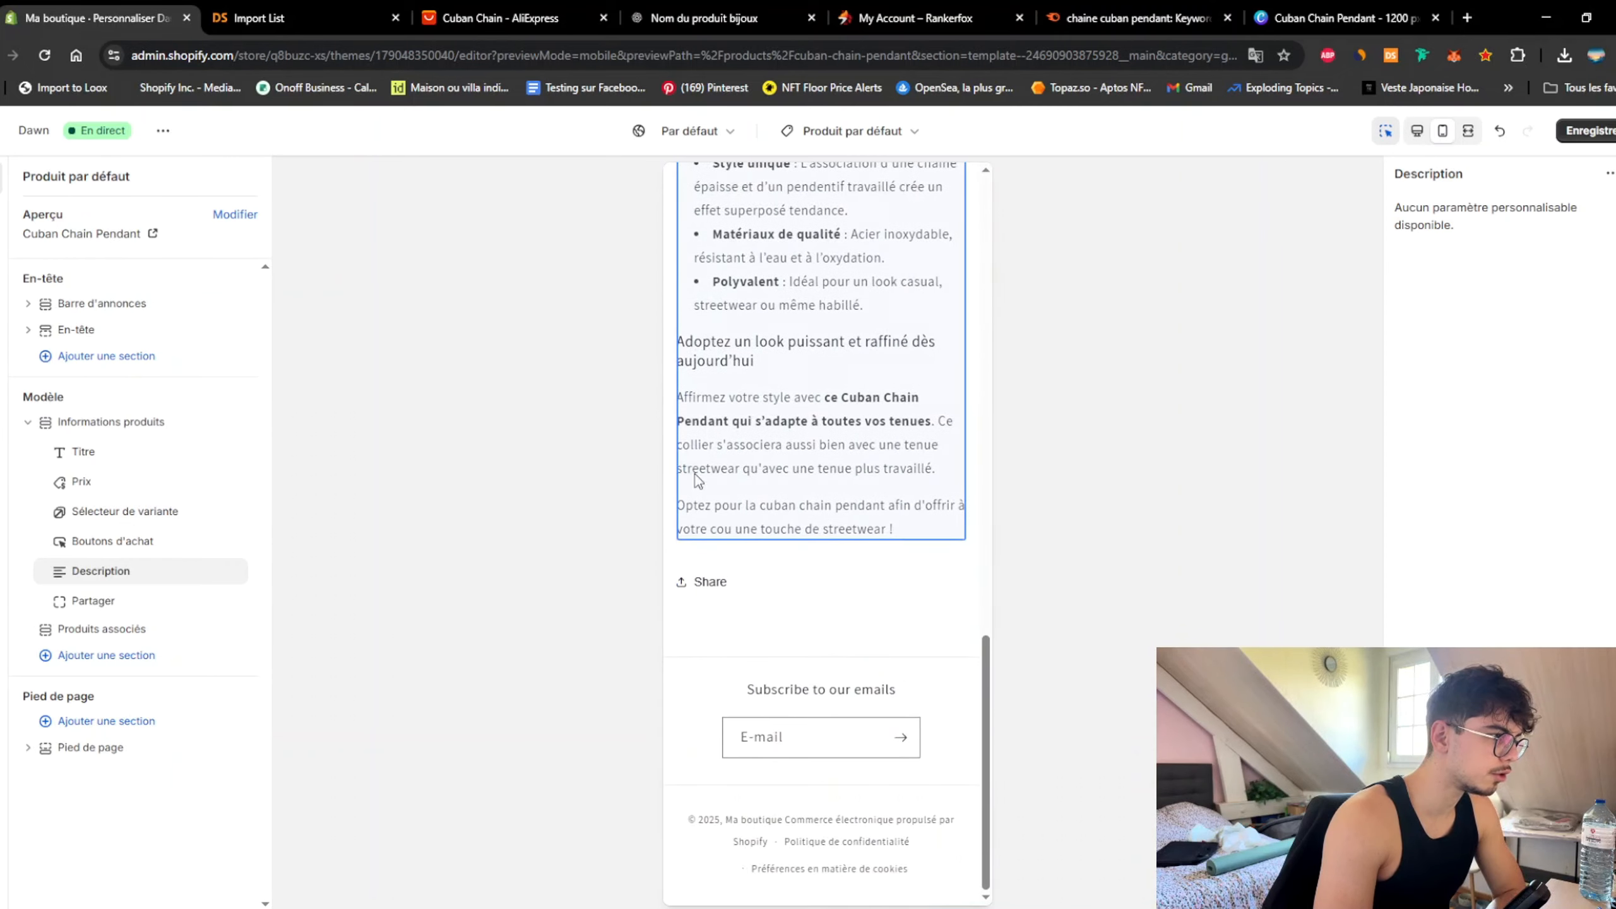
click(777, 602)
click(877, 627)
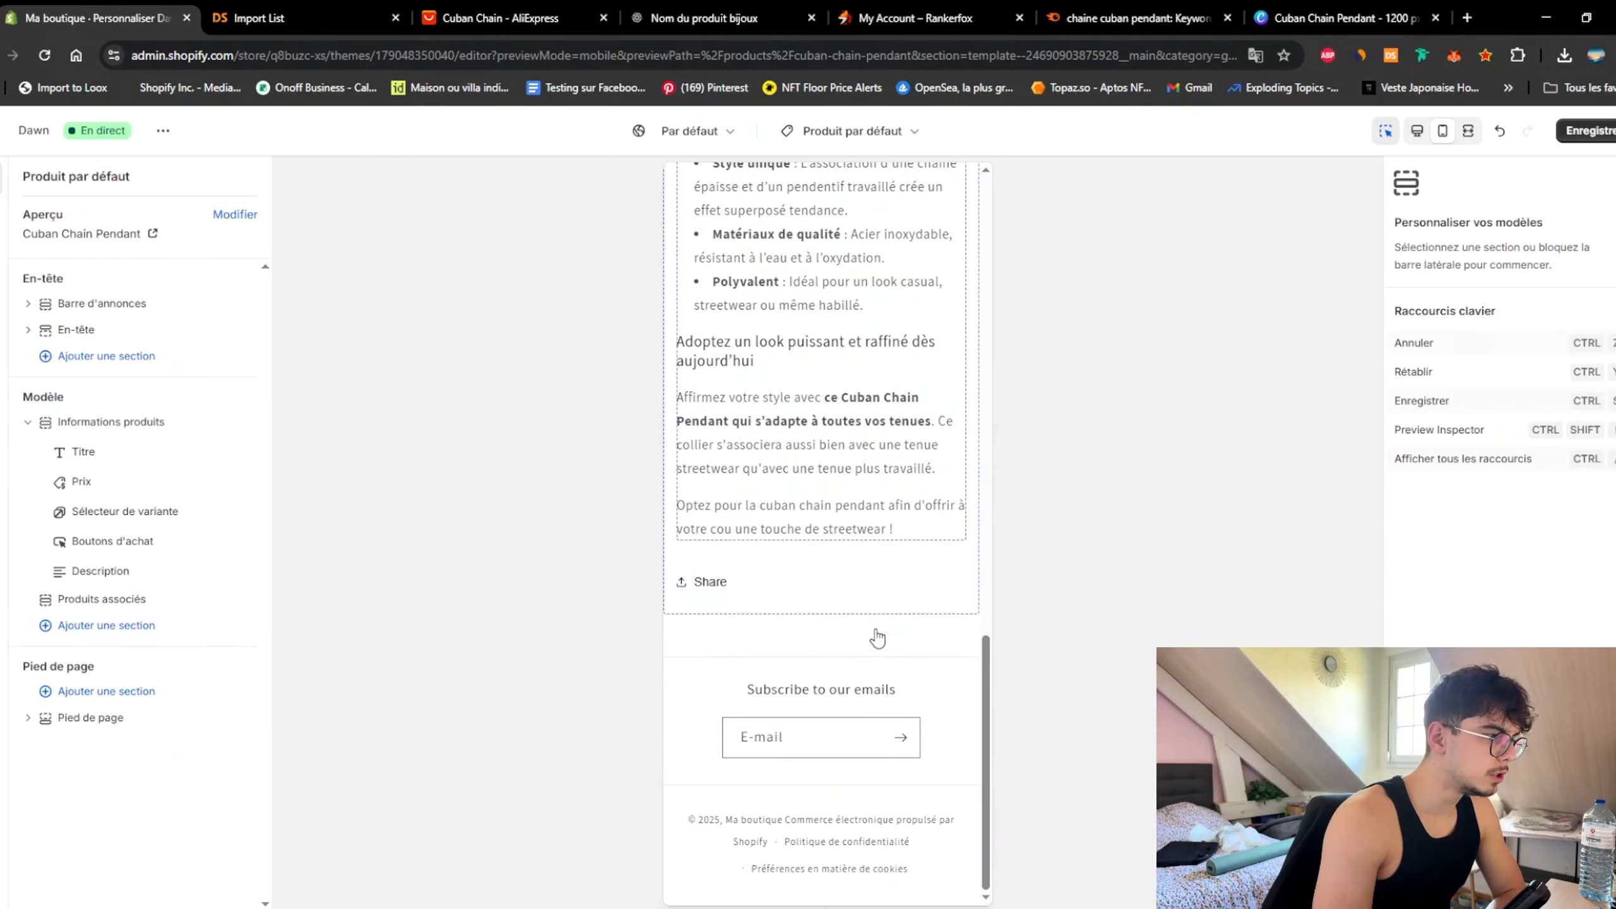
click(828, 619)
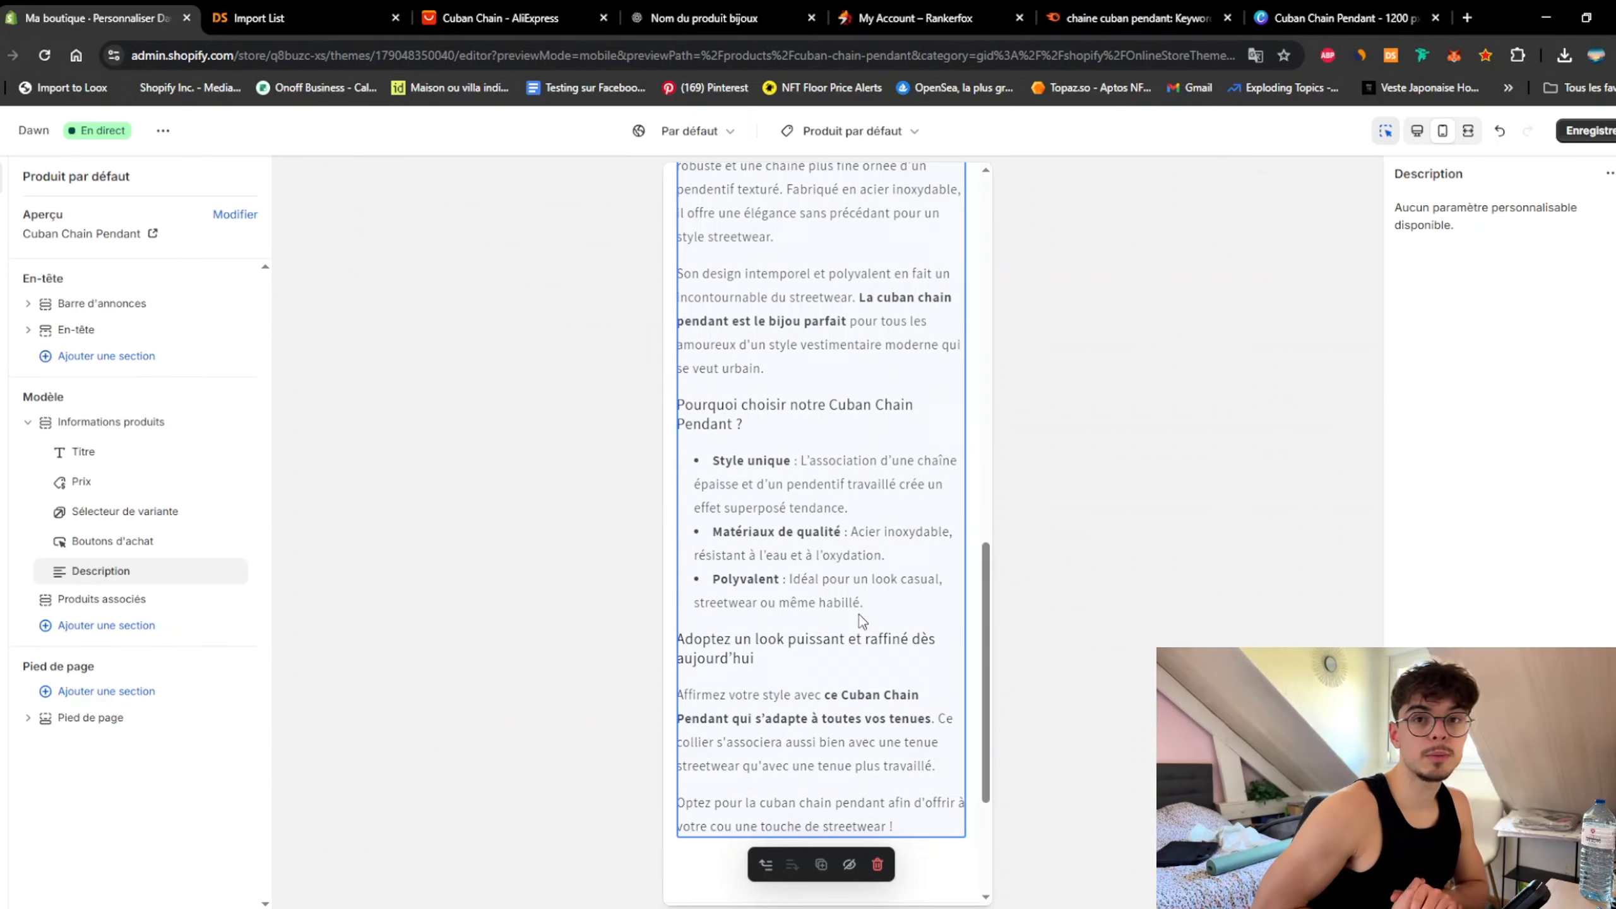
Step: Save the theme, screenshot the title and description in desktop preview, then go to ChatGPT
key(ctrl+s)
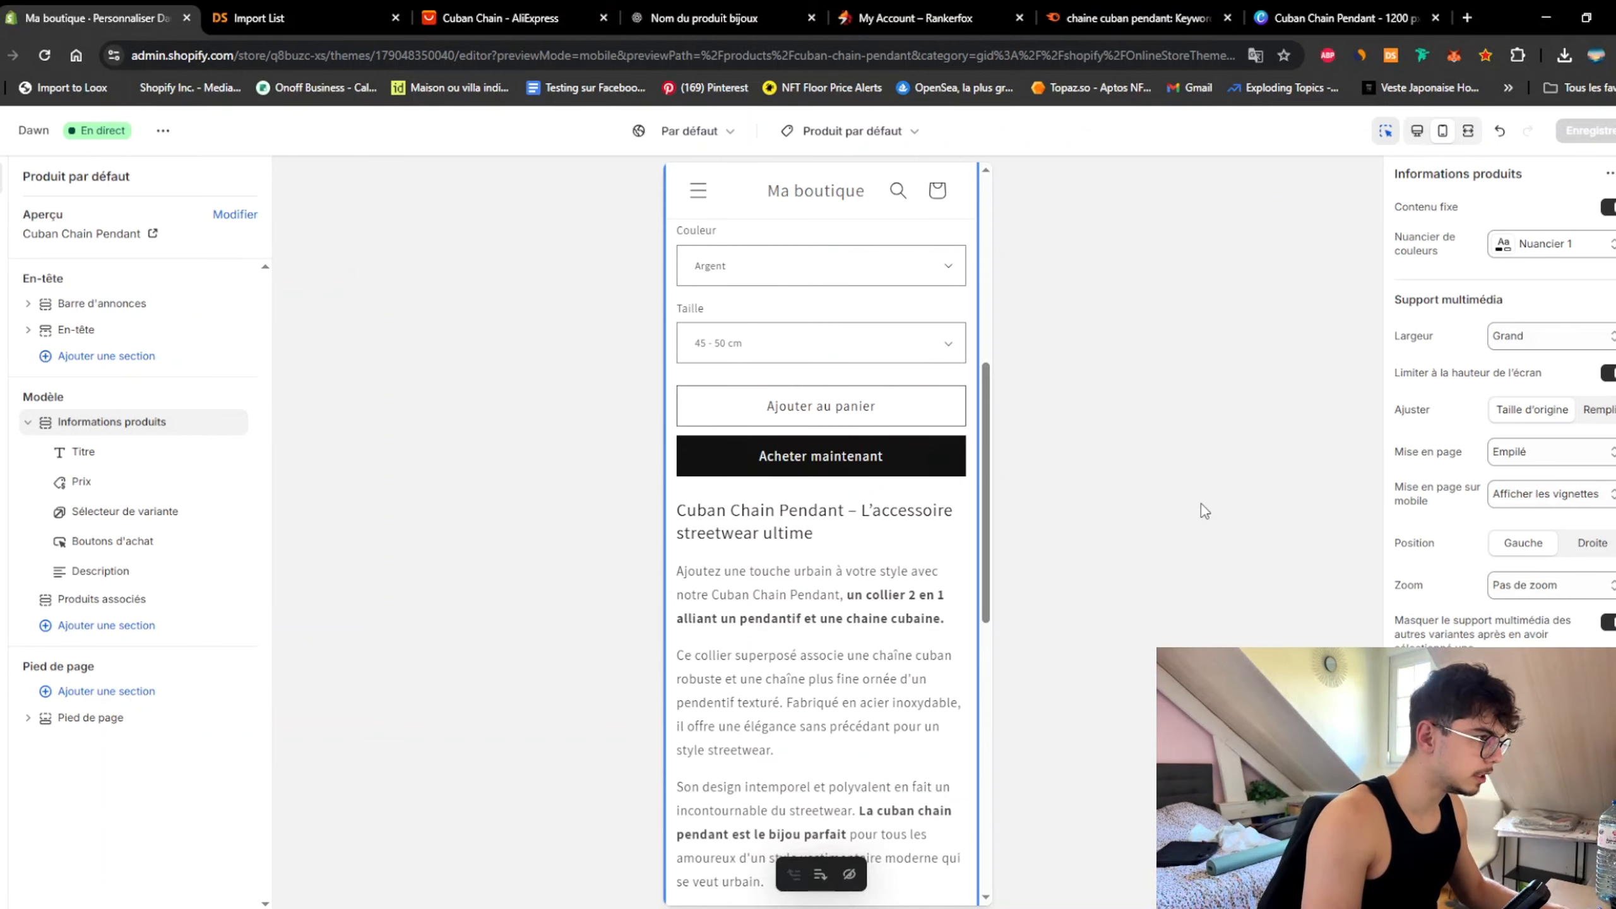
key(super+shift+s)
drag(669, 490, 975, 892)
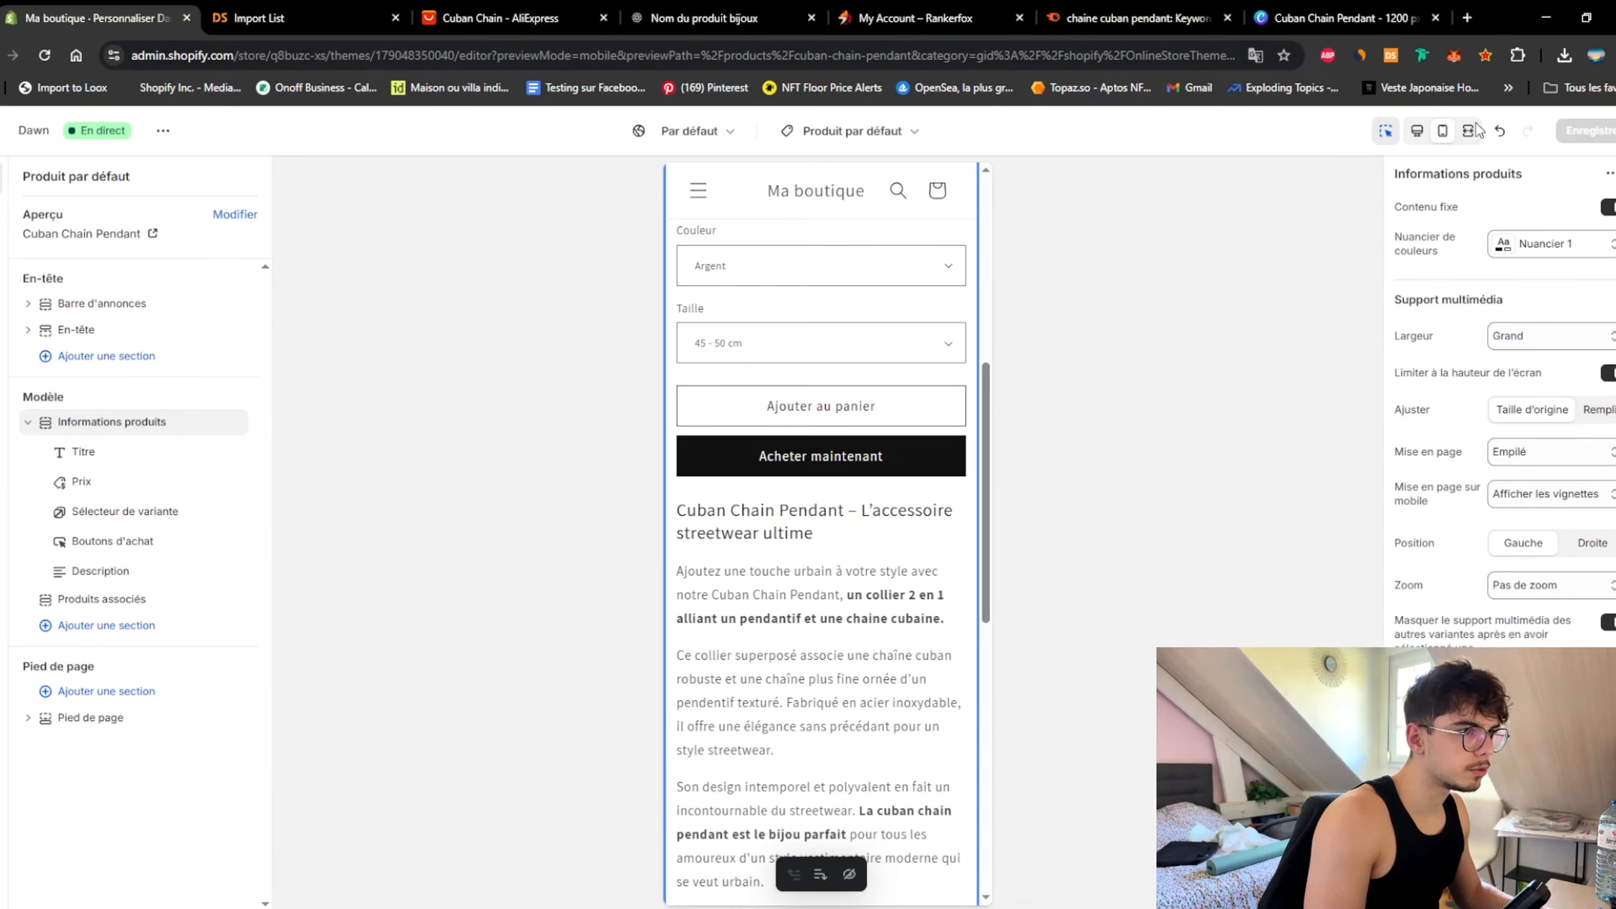
click(1418, 130)
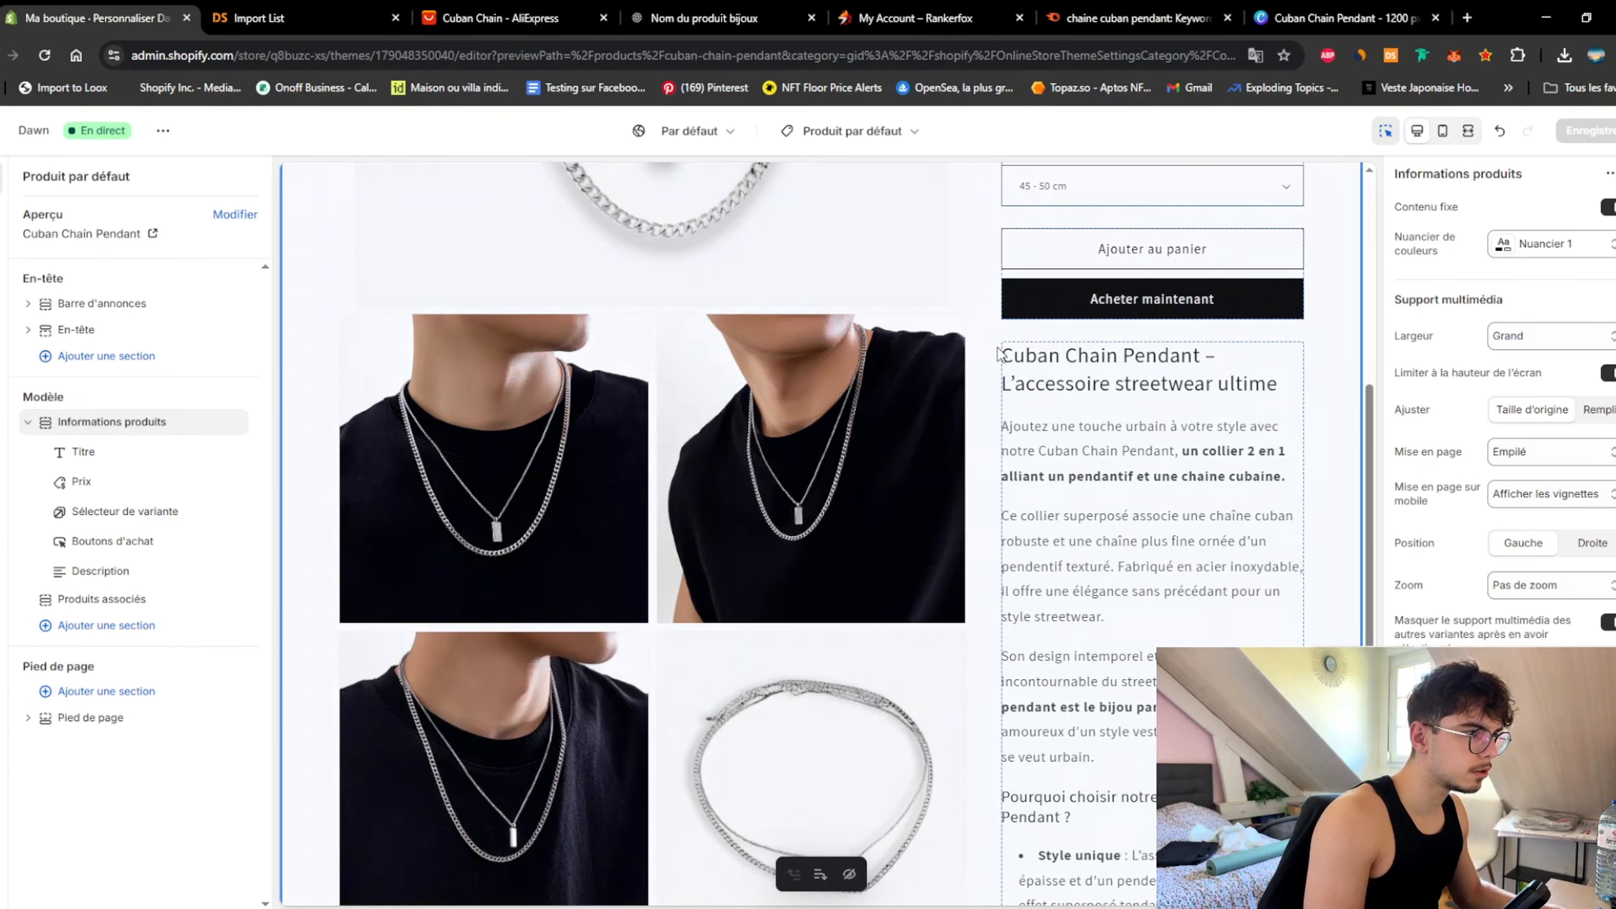
key(super+shift+s)
drag(996, 338, 1312, 907)
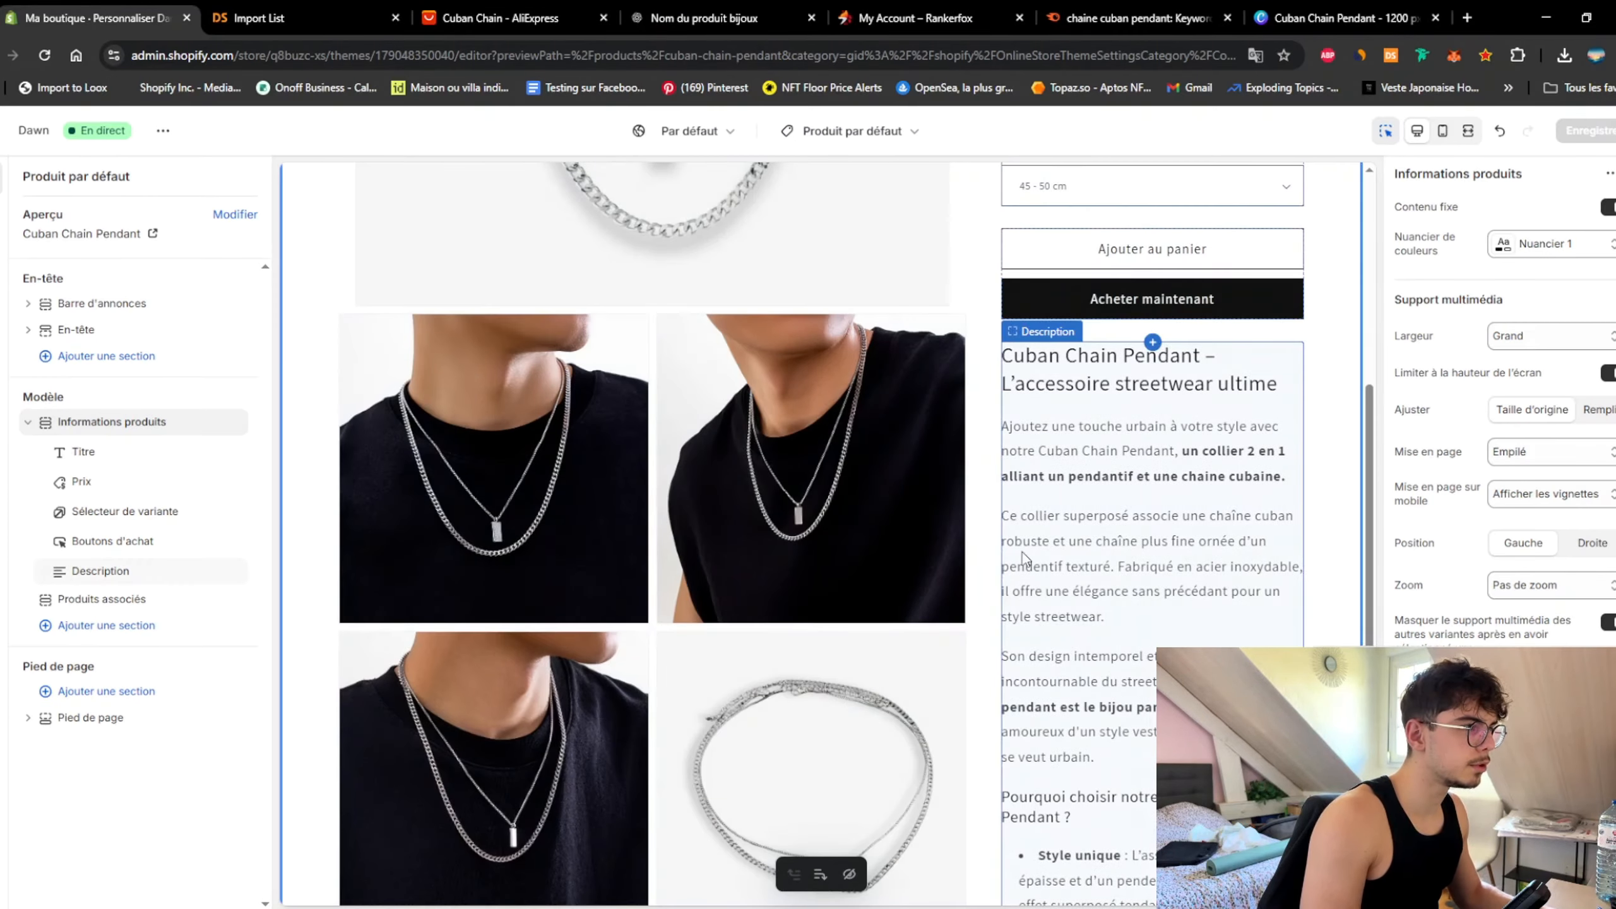
click(728, 17)
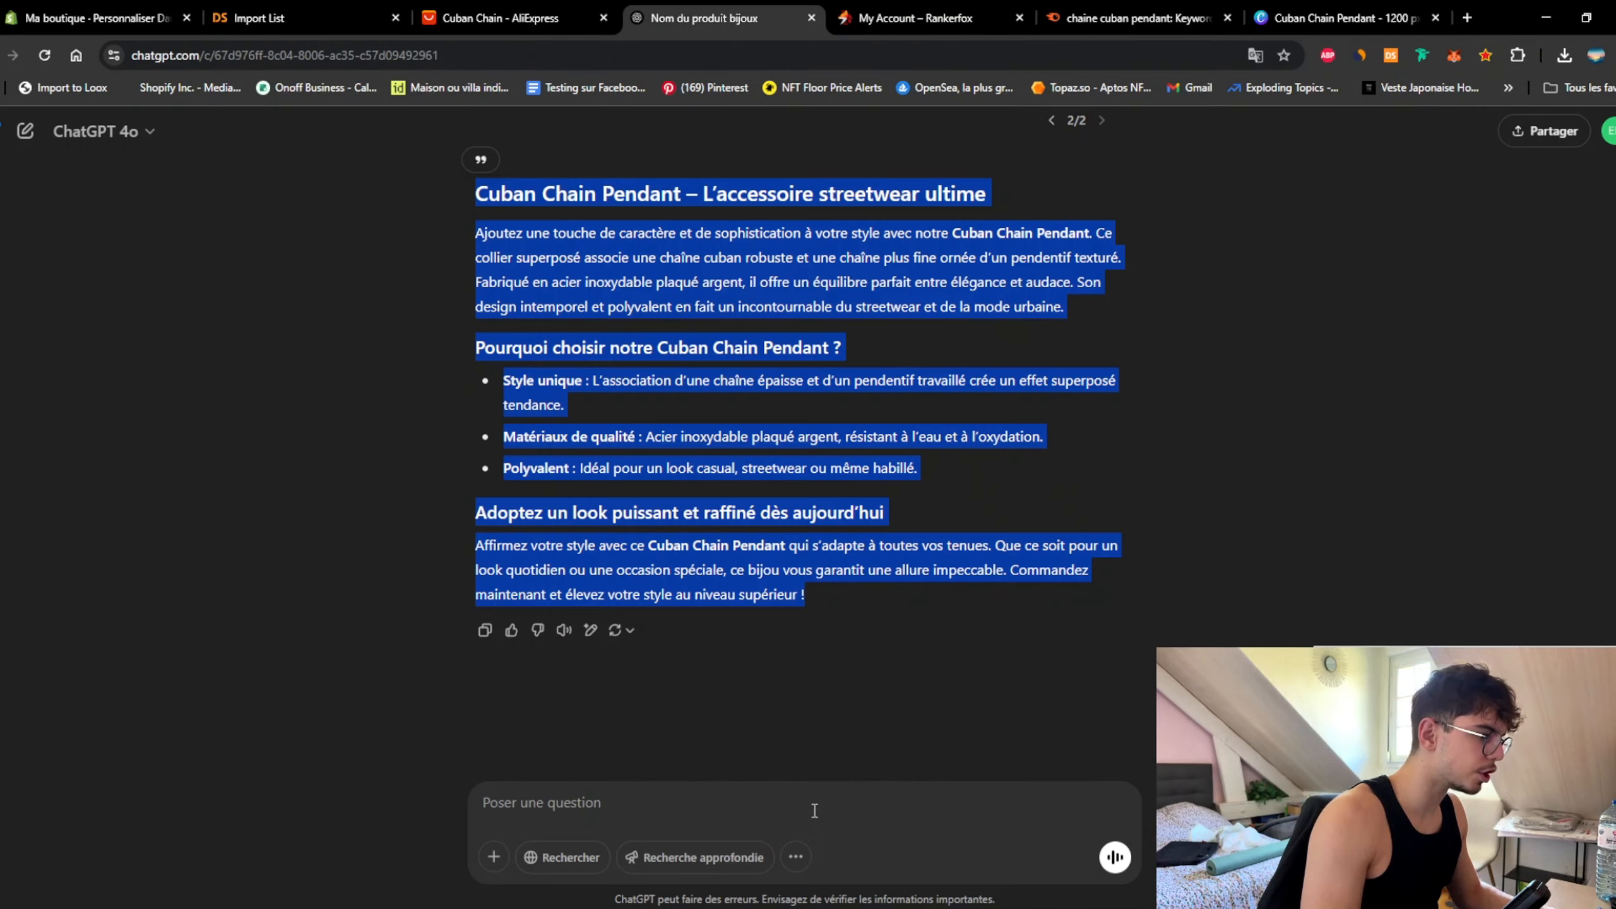
Step: Paste the description screenshot into ChatGPT and ask how to make the product description collapsible
click(814, 811)
key(ctrl+v)
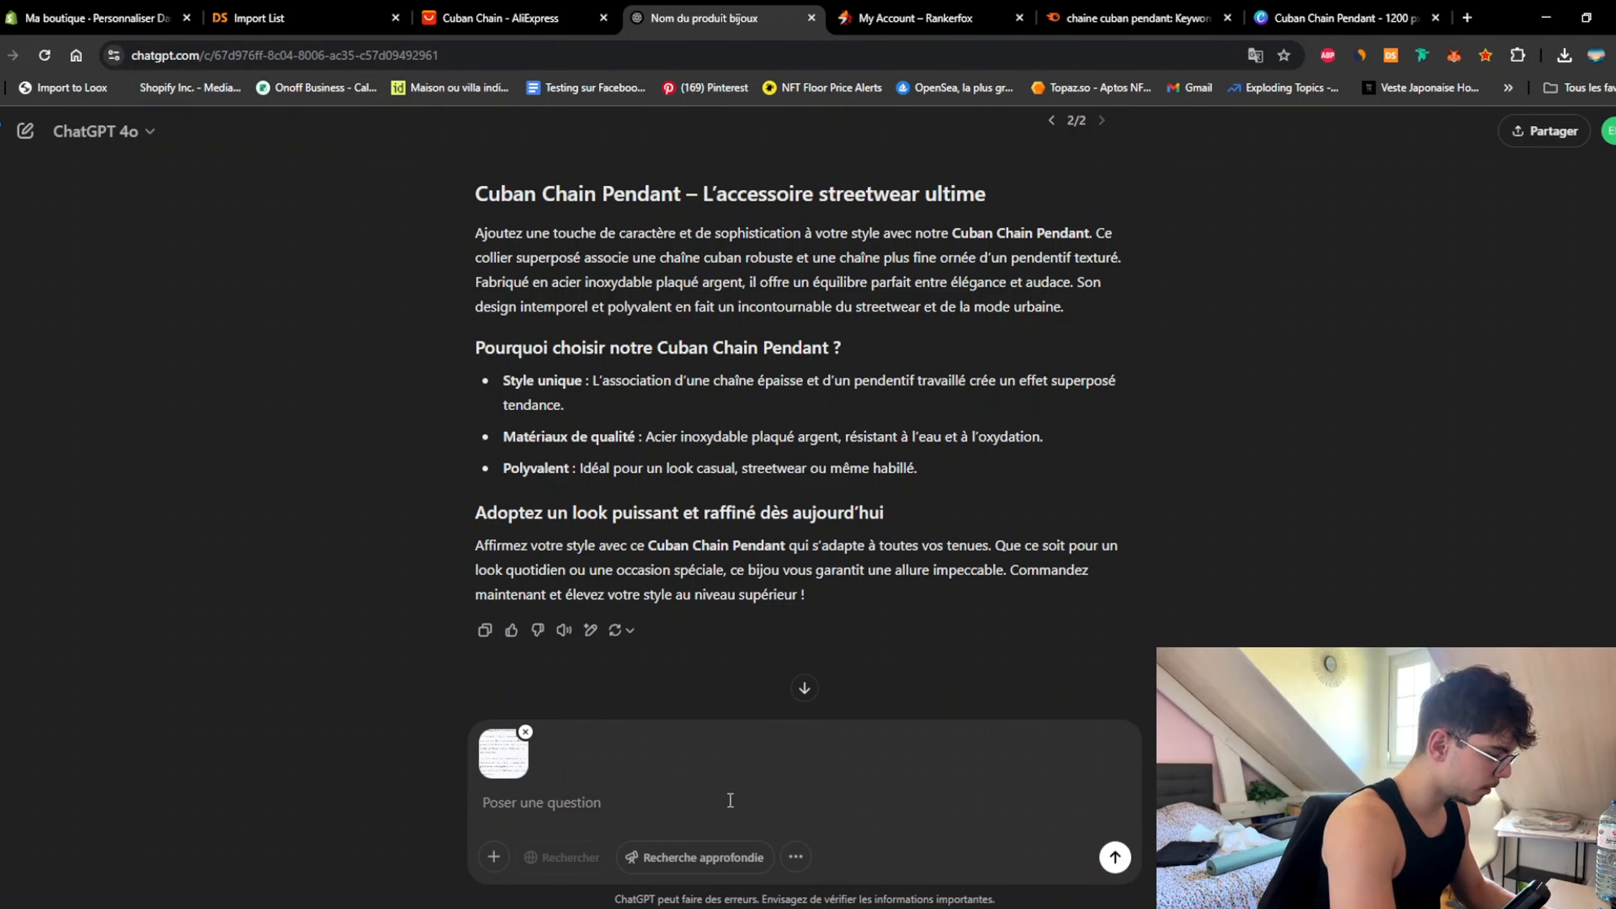
text(Je voudrais que)
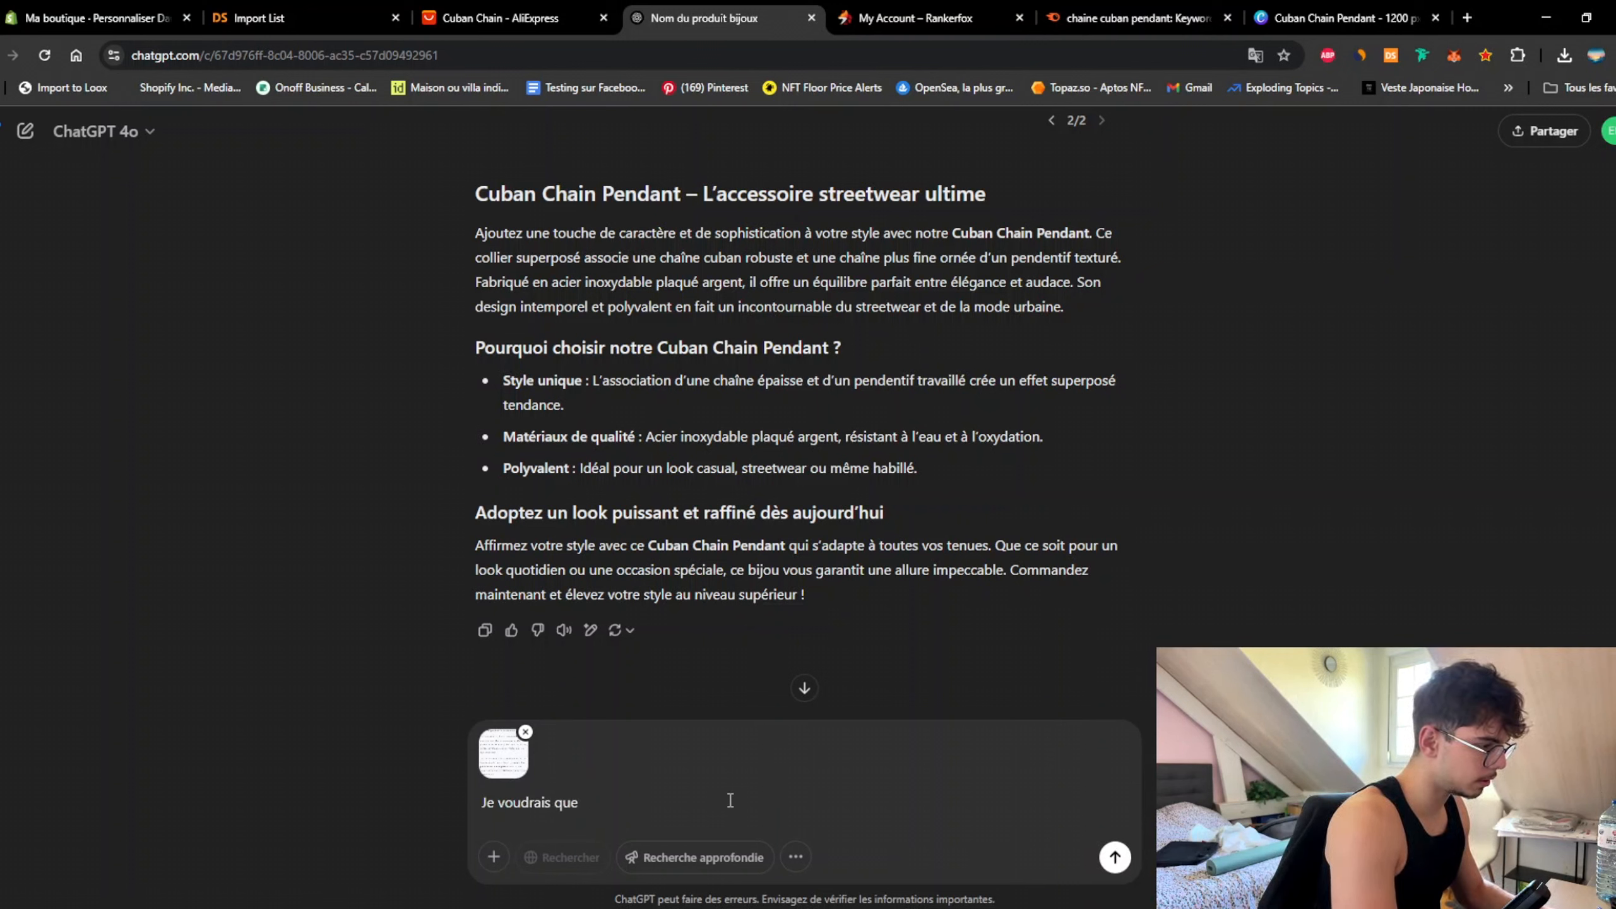
text( cela description)
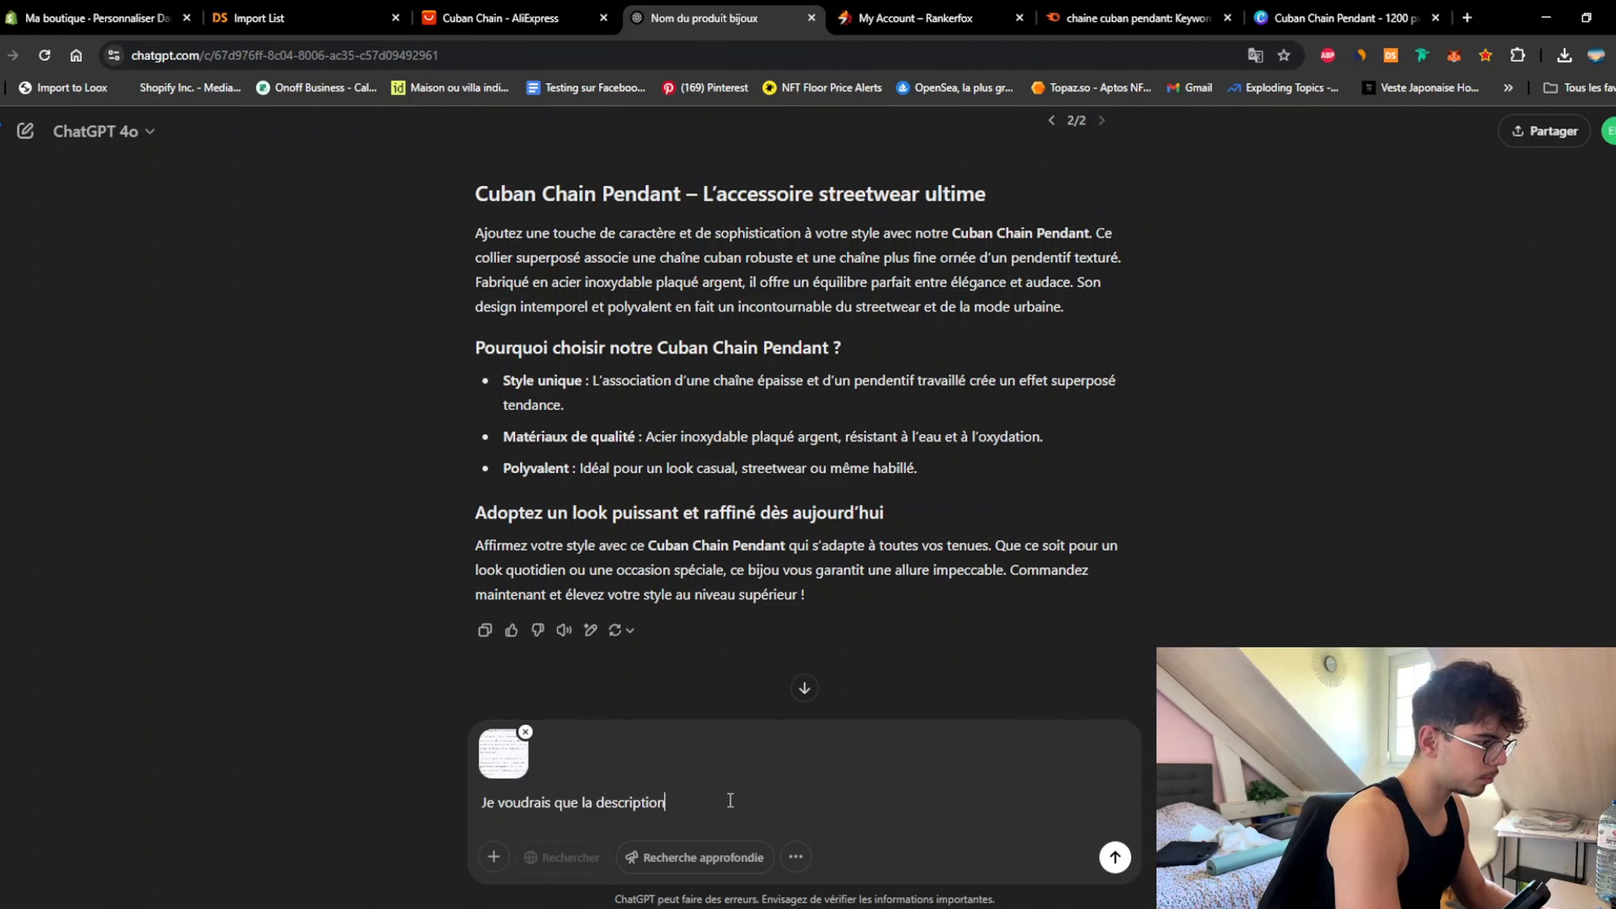
text( produit soit e)
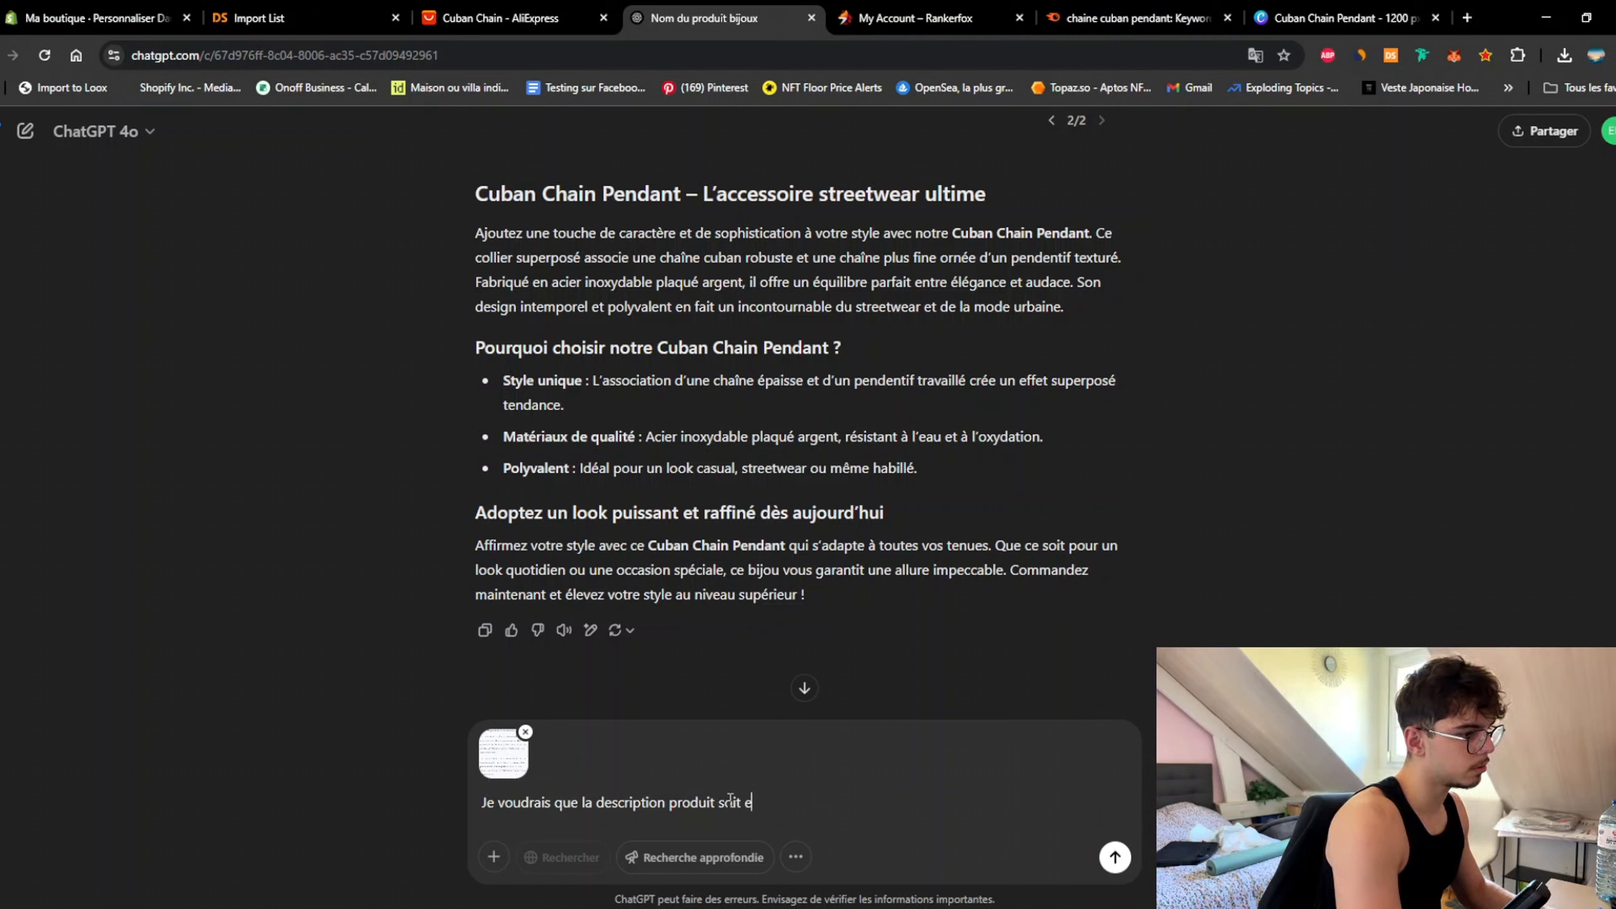
text(n contenu réductible)
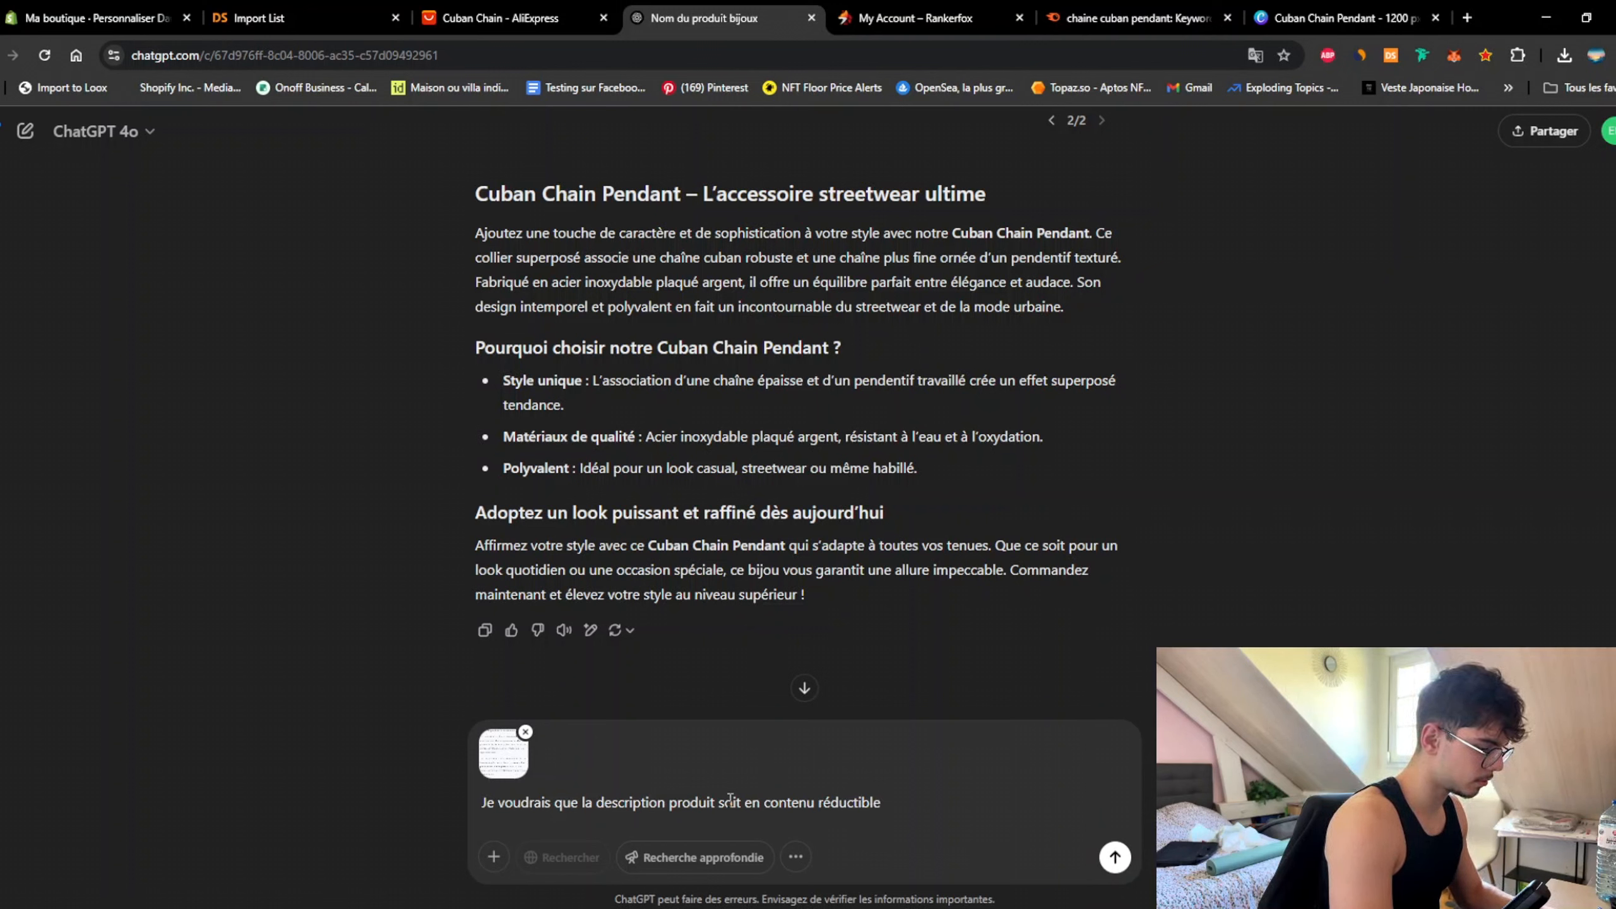
text(mment coder ça ?)
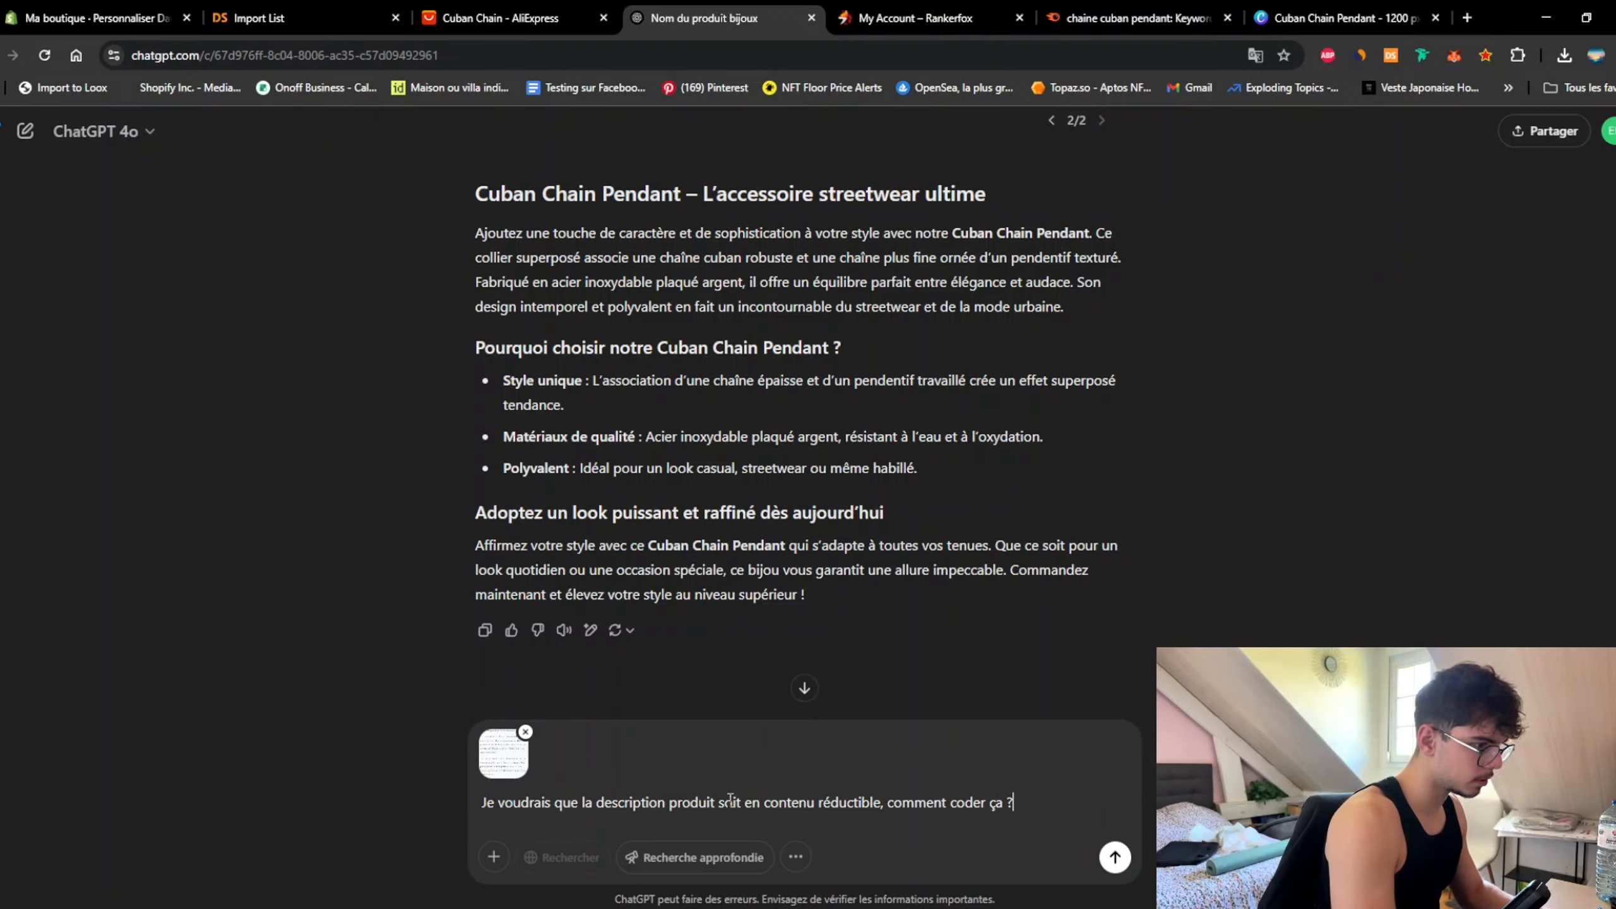
key(Return)
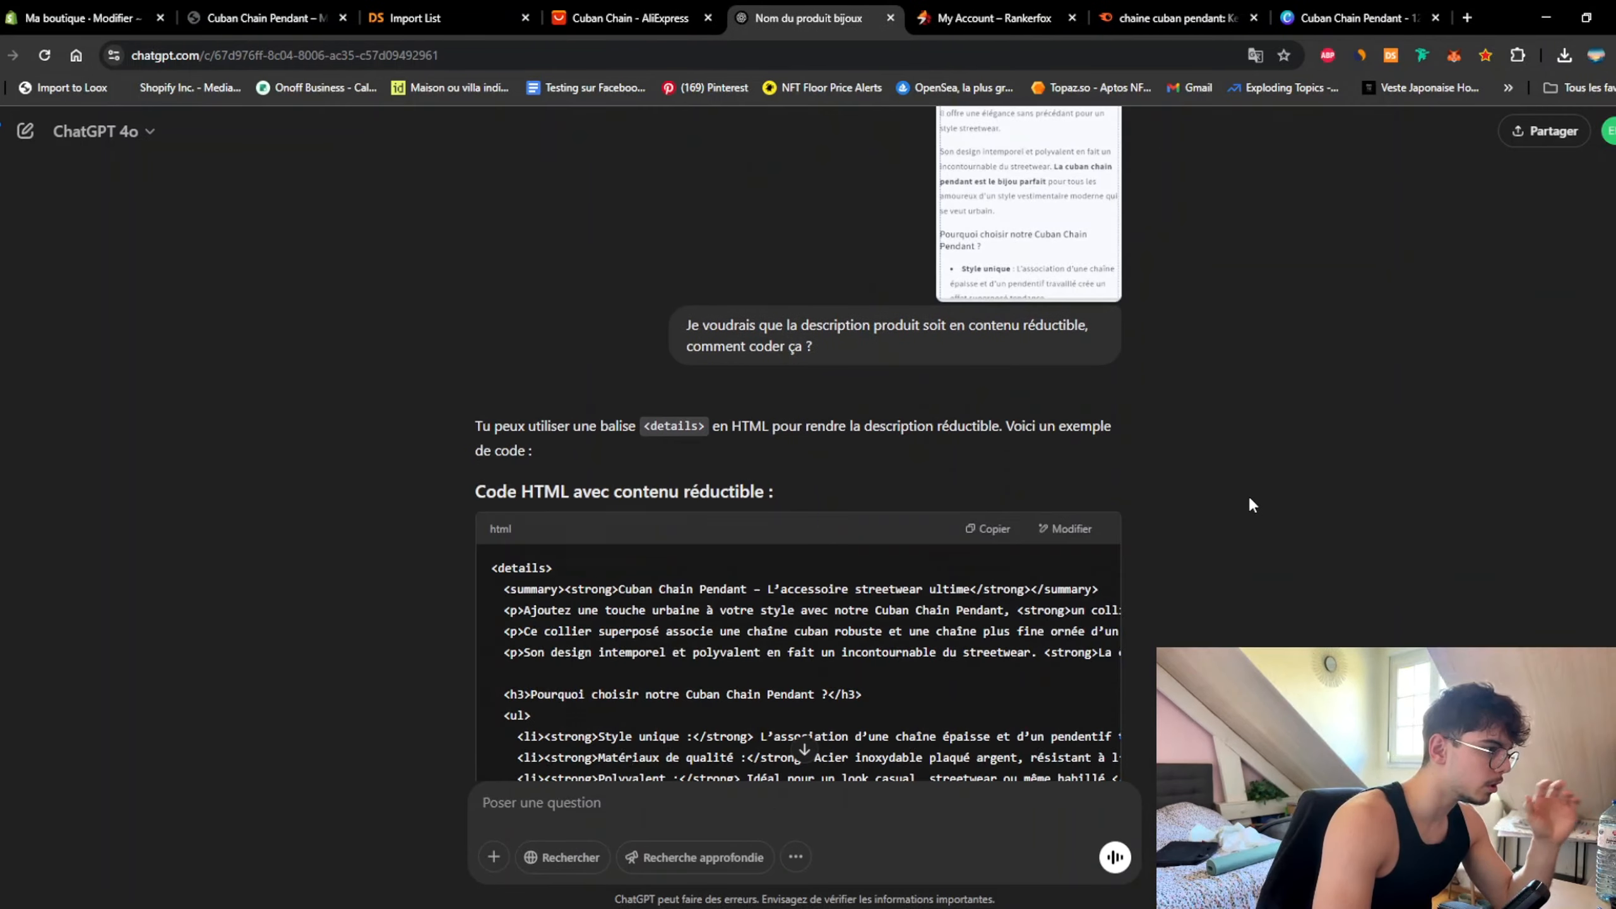
Step: Read through ChatGPT's answer explaining a collapsible description in main-product.liquid
scroll(864, 593, up, 6)
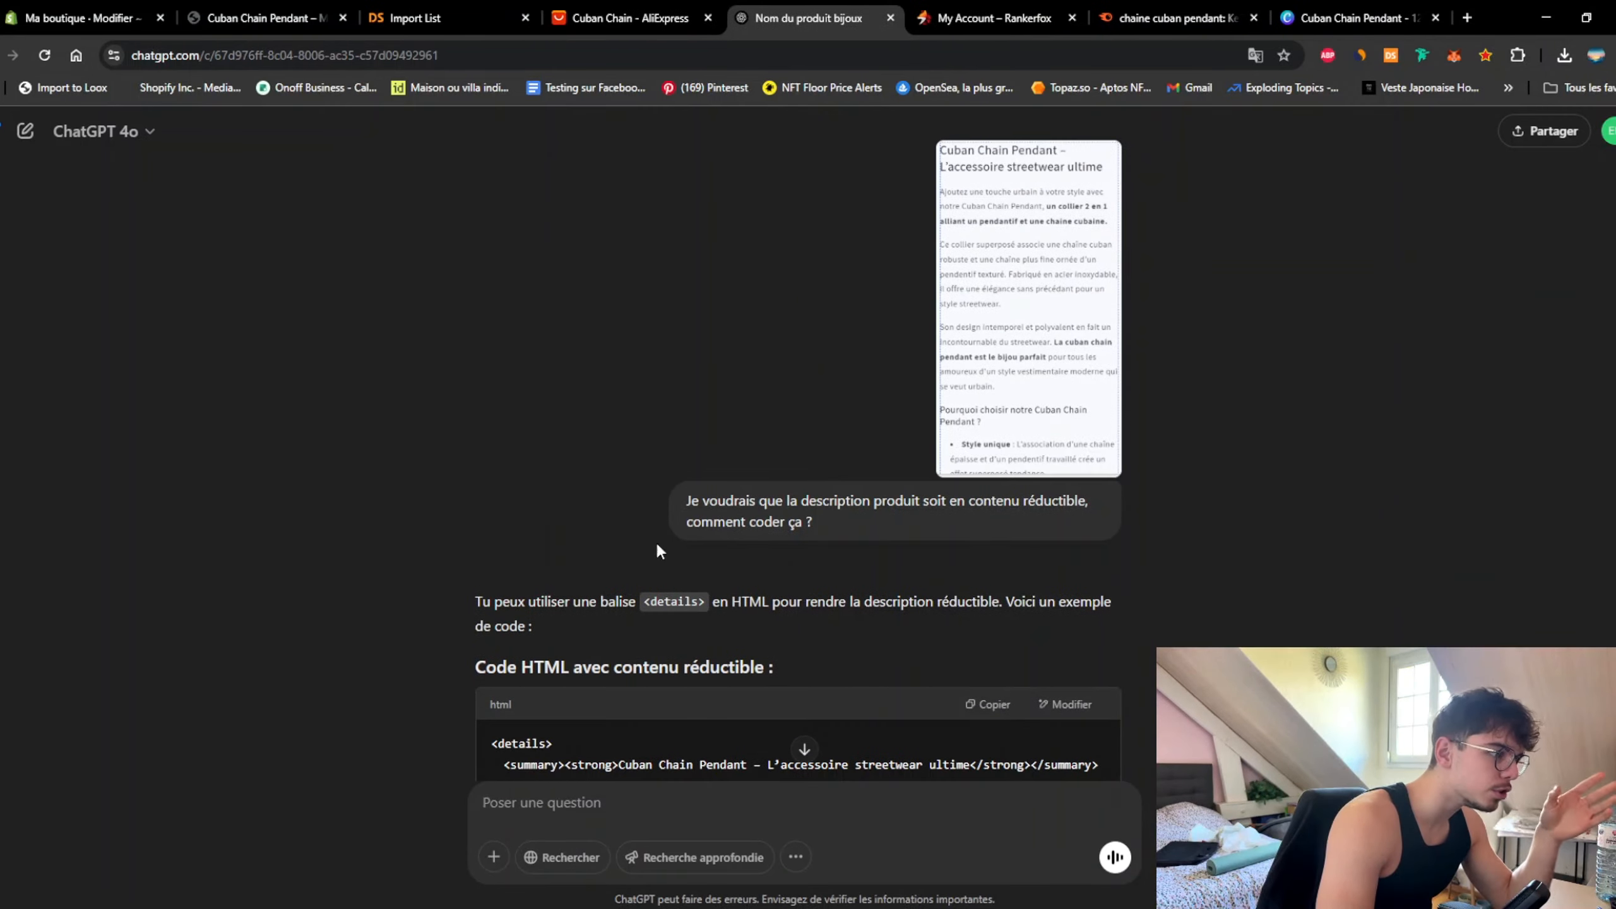
scroll(658, 546, down, 20)
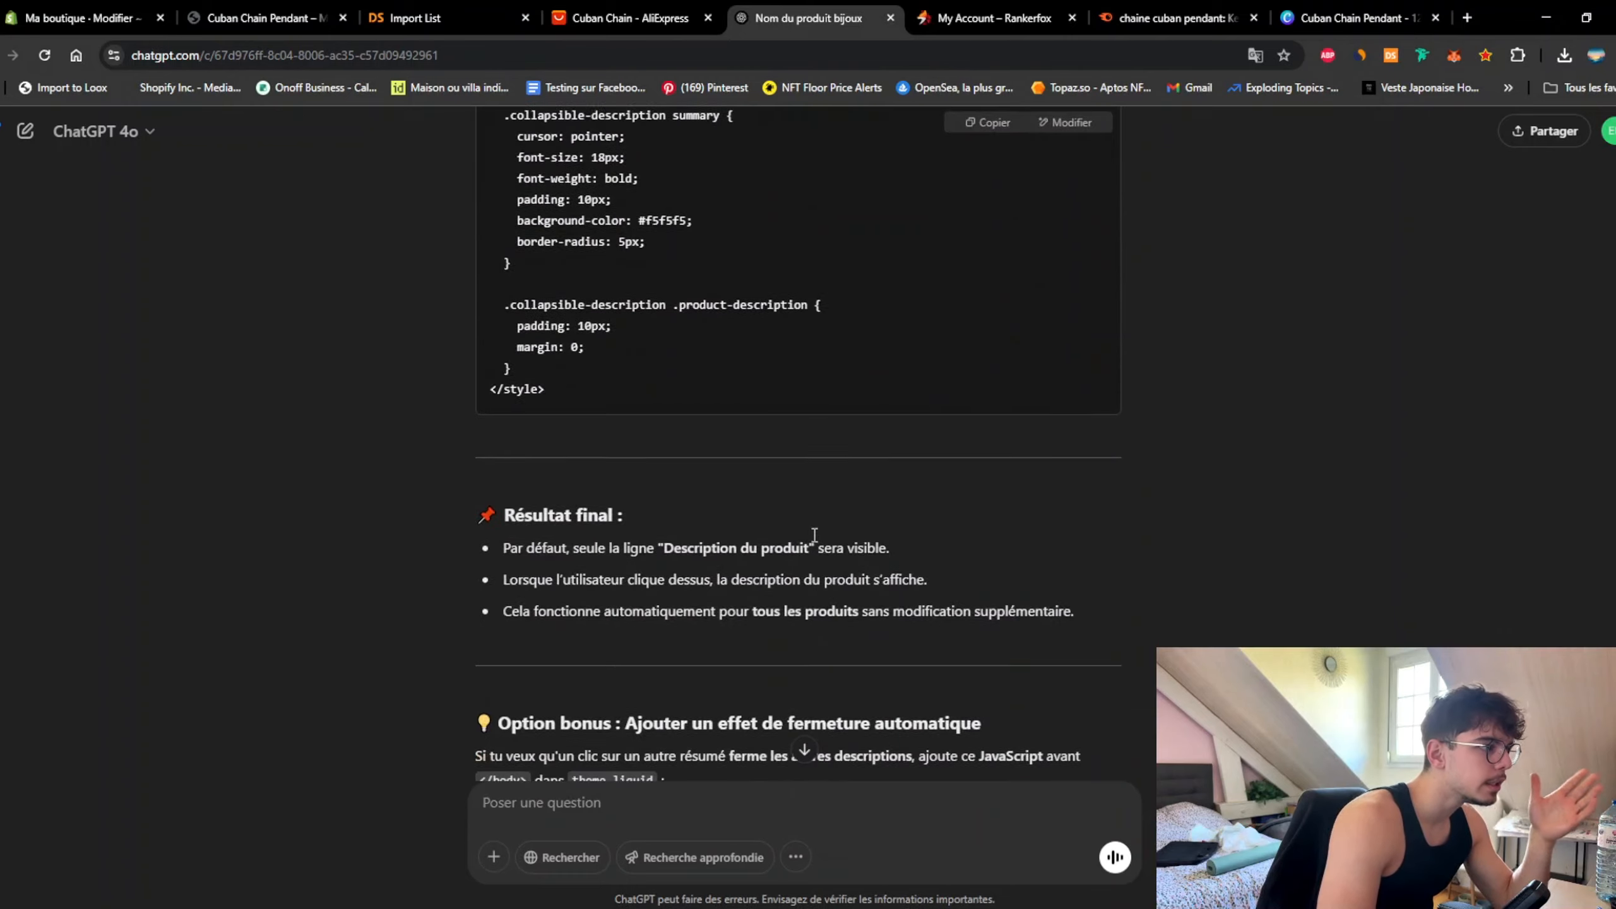
scroll(815, 535, up, 15)
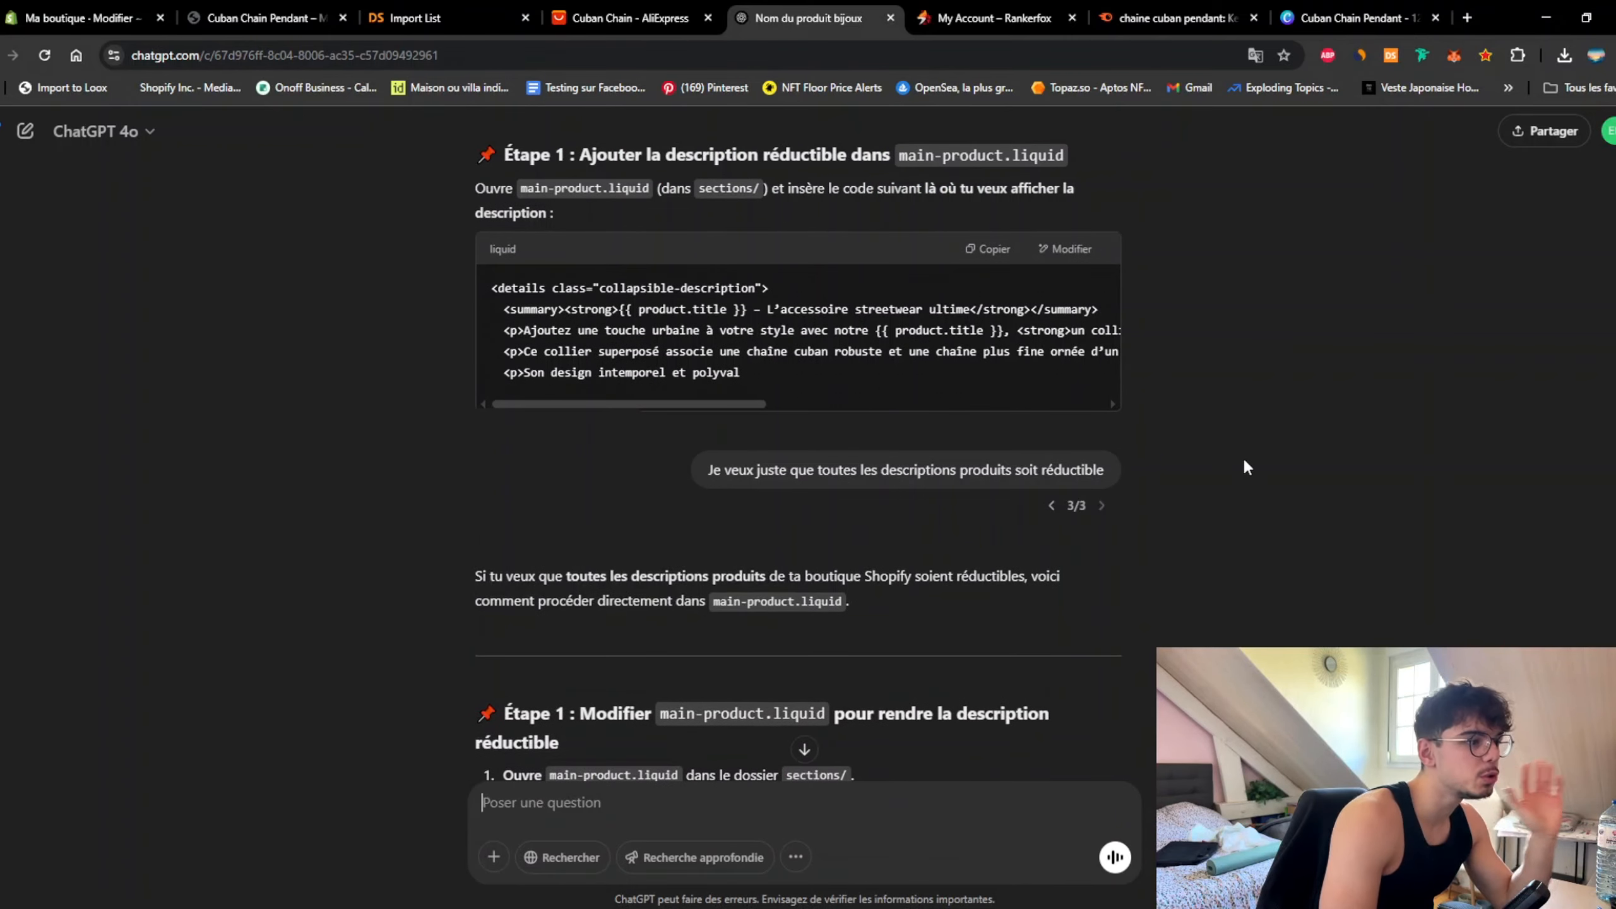
scroll(1247, 468, down, 4)
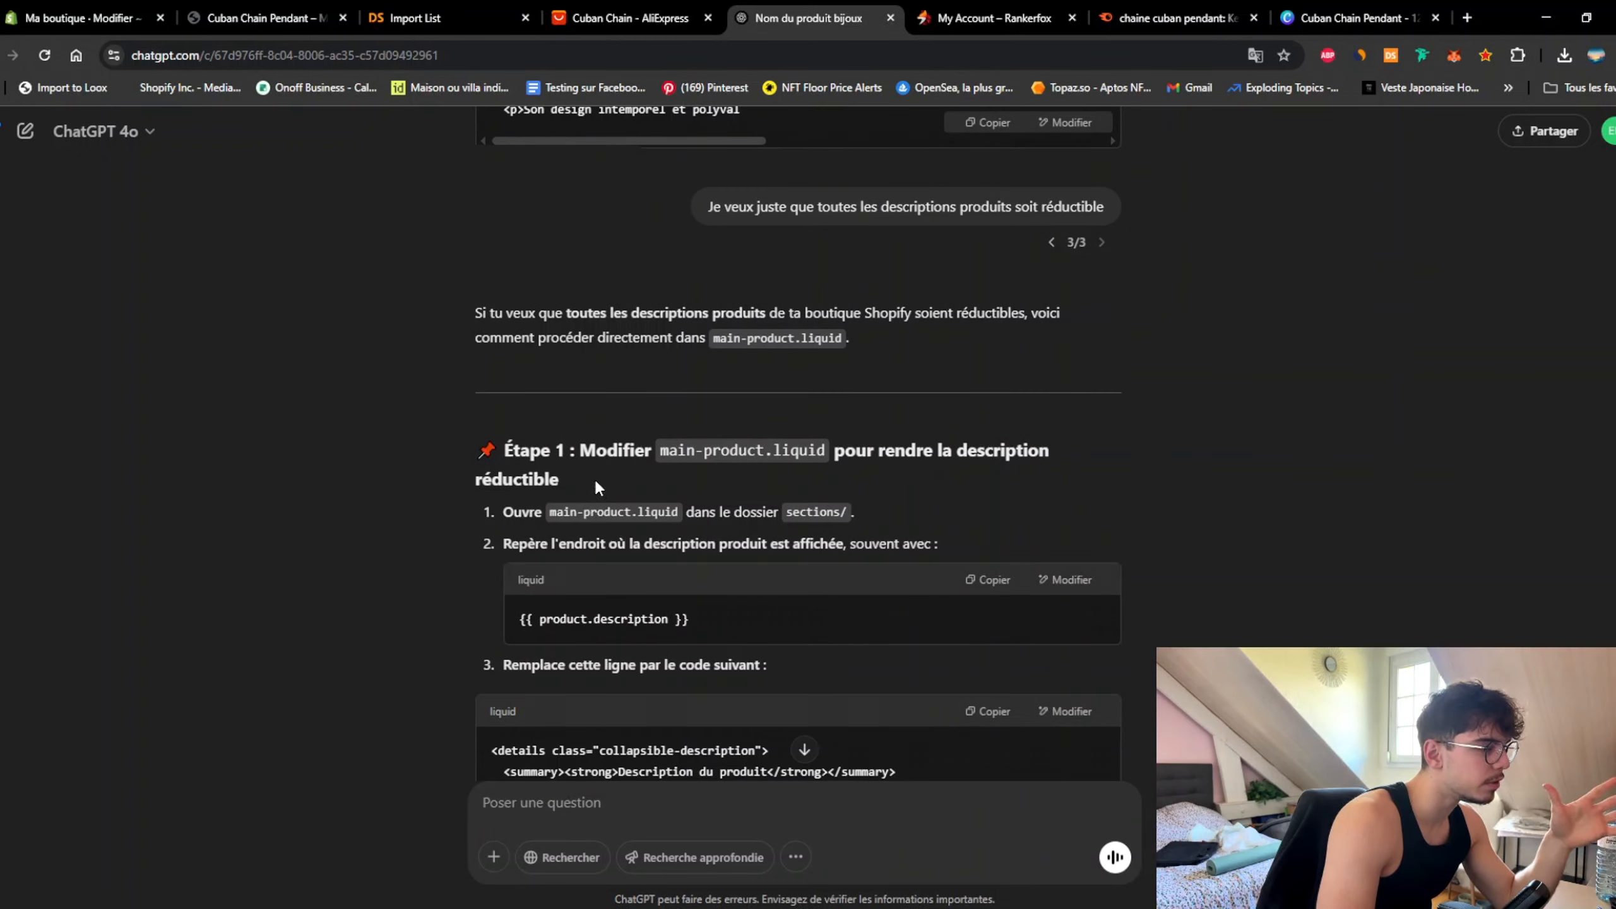
scroll(849, 501, down, 1)
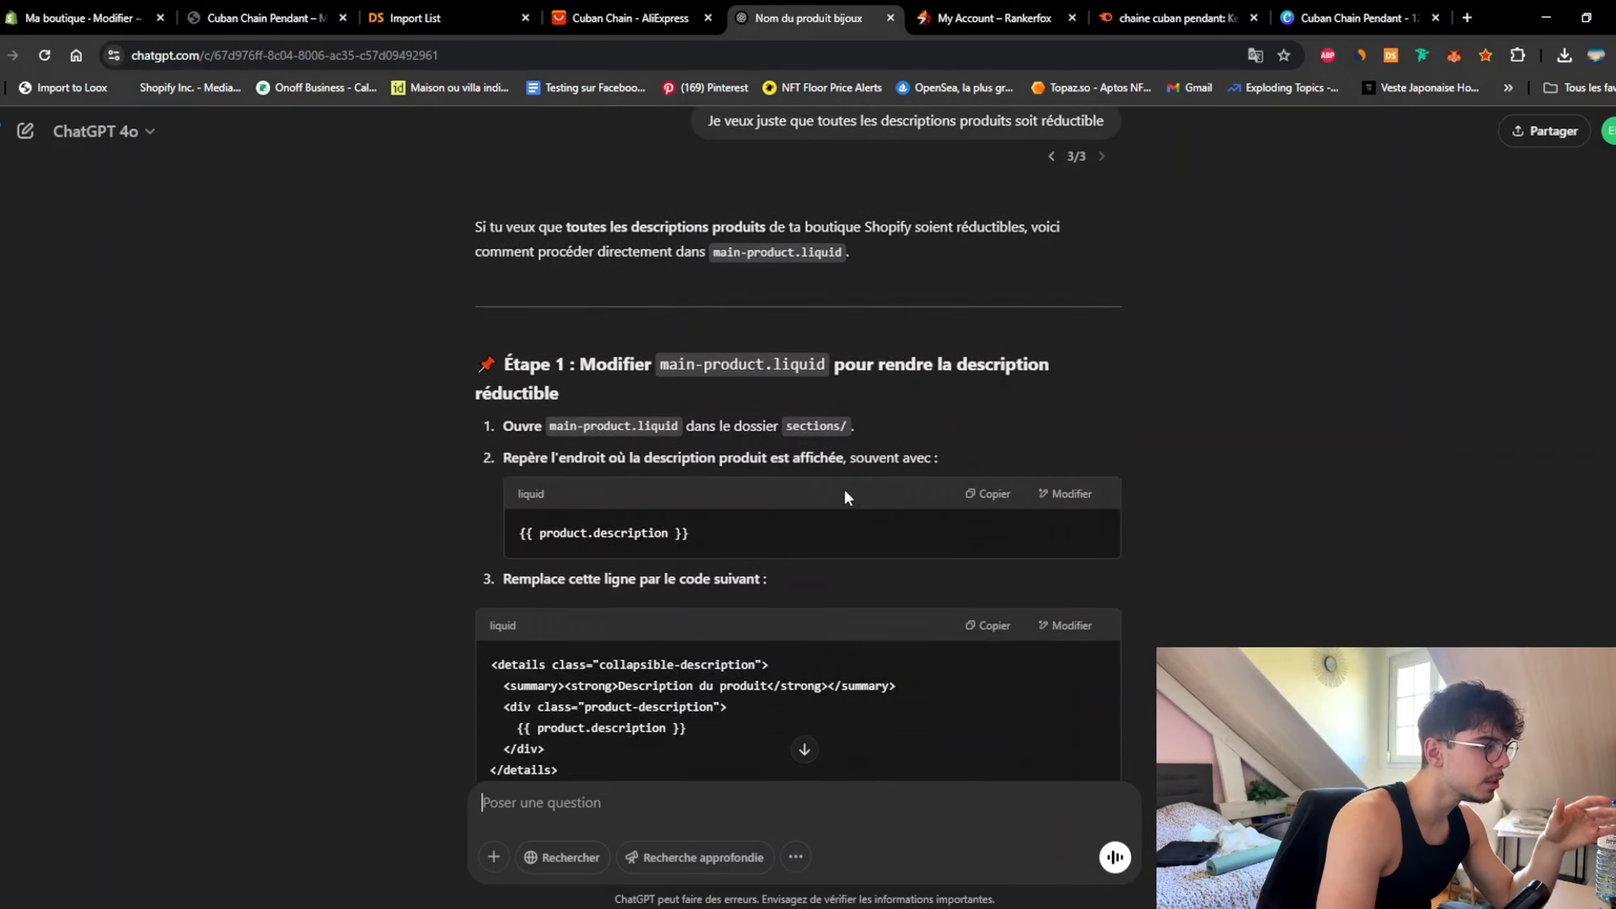
scroll(841, 483, down, 5)
Step: On the live Cuban Chain Pendant page, expand and collapse the Description du produit section
click(264, 18)
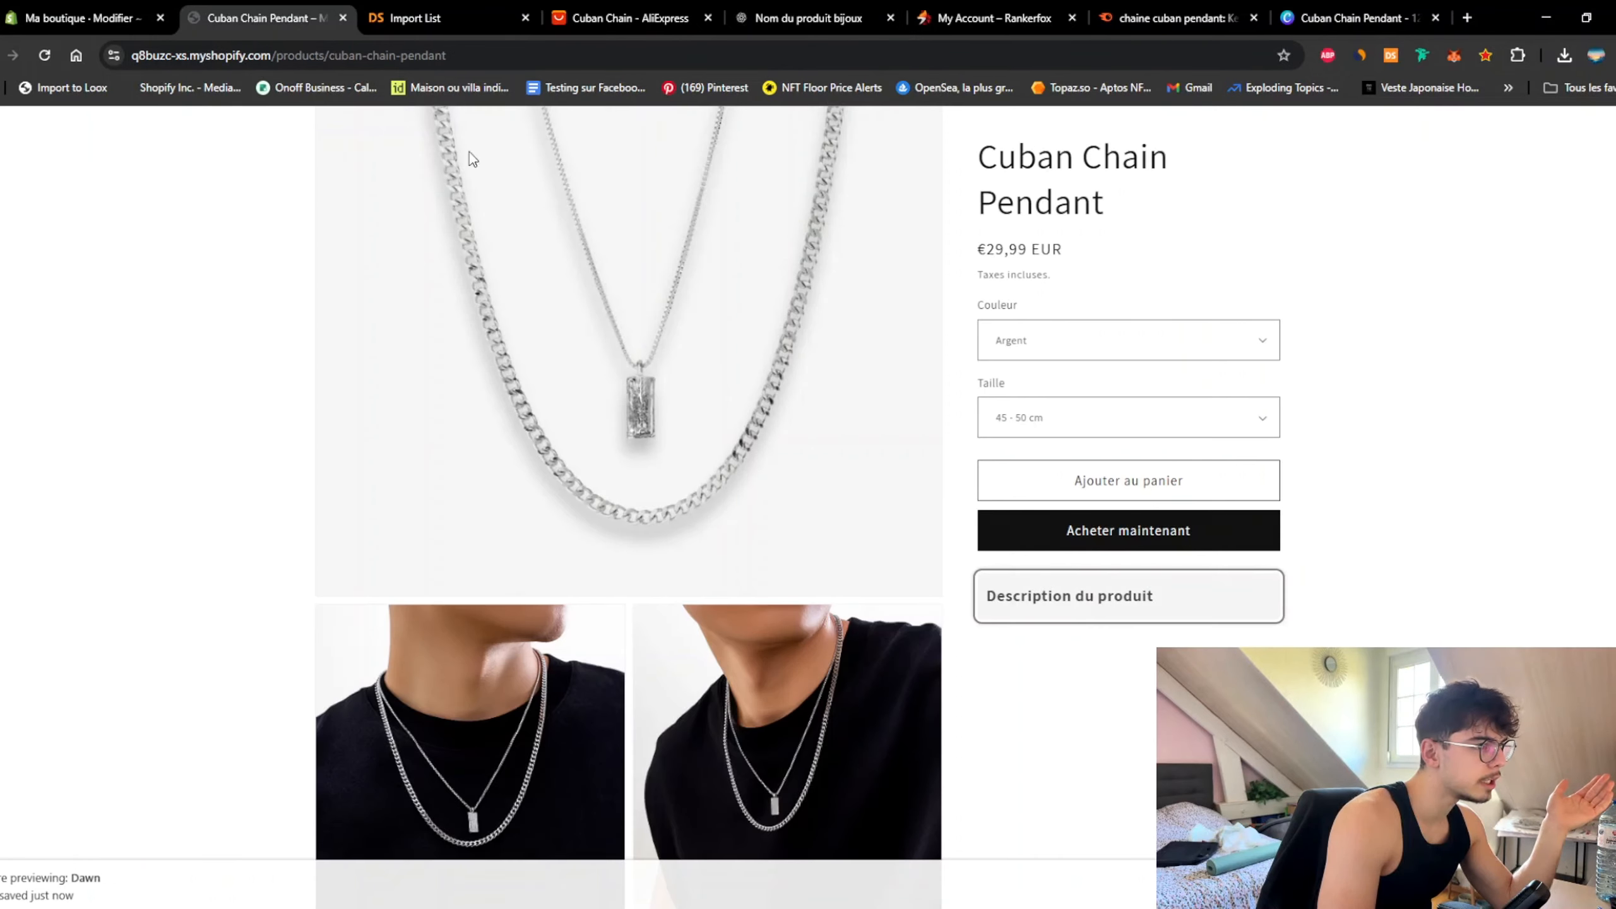
click(1189, 608)
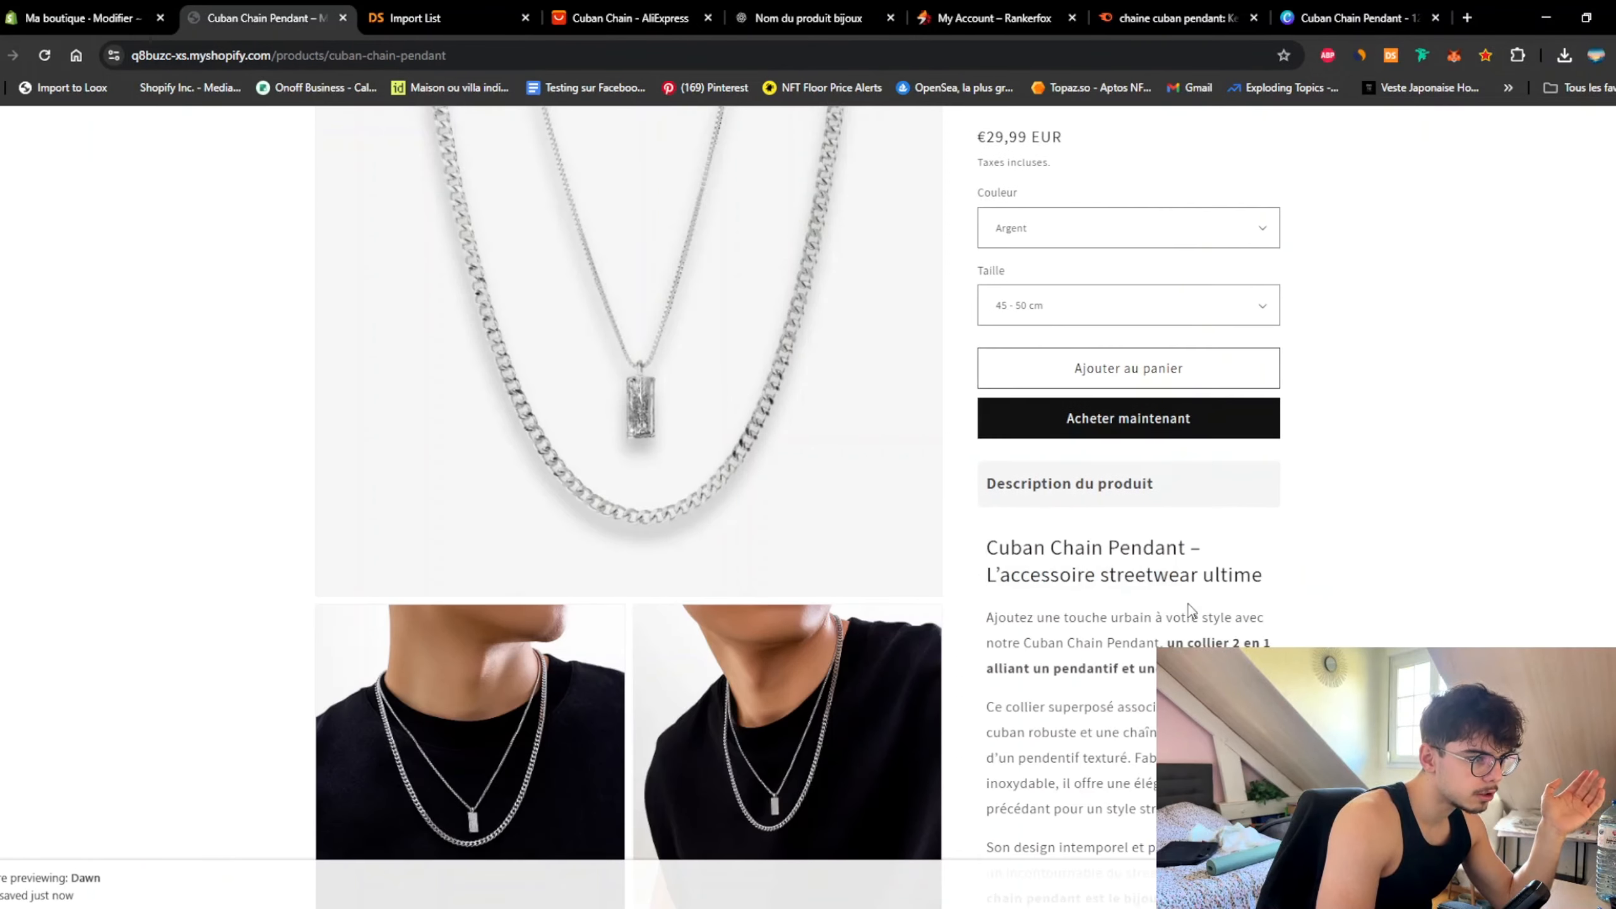
scroll(1327, 599, down, 5)
scroll(1171, 612, up, 8)
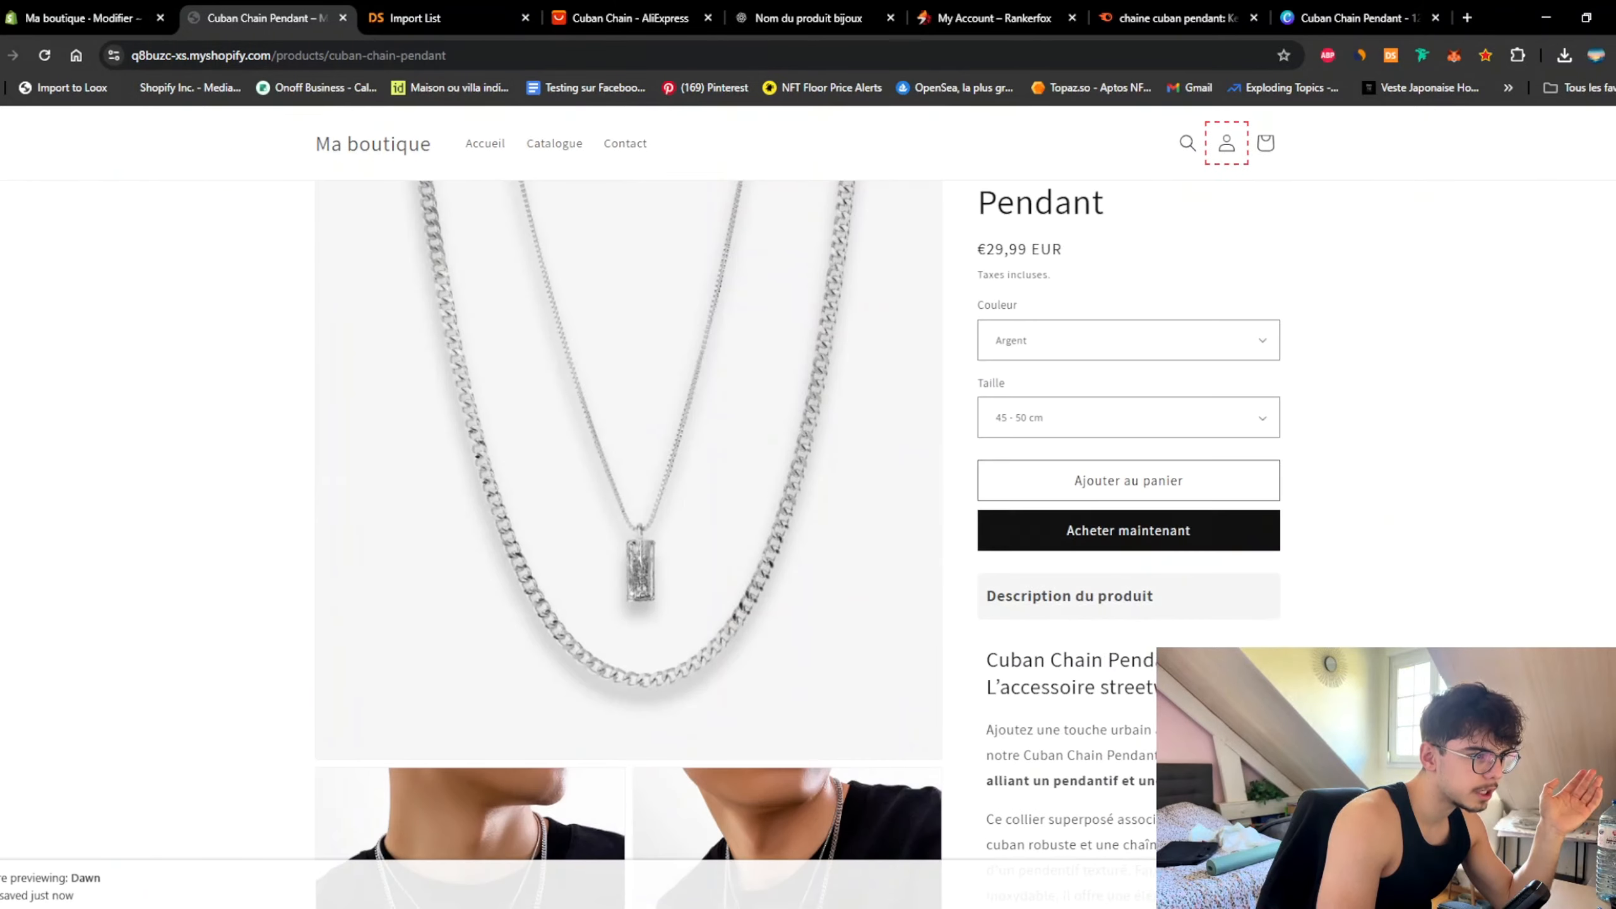
click(1159, 605)
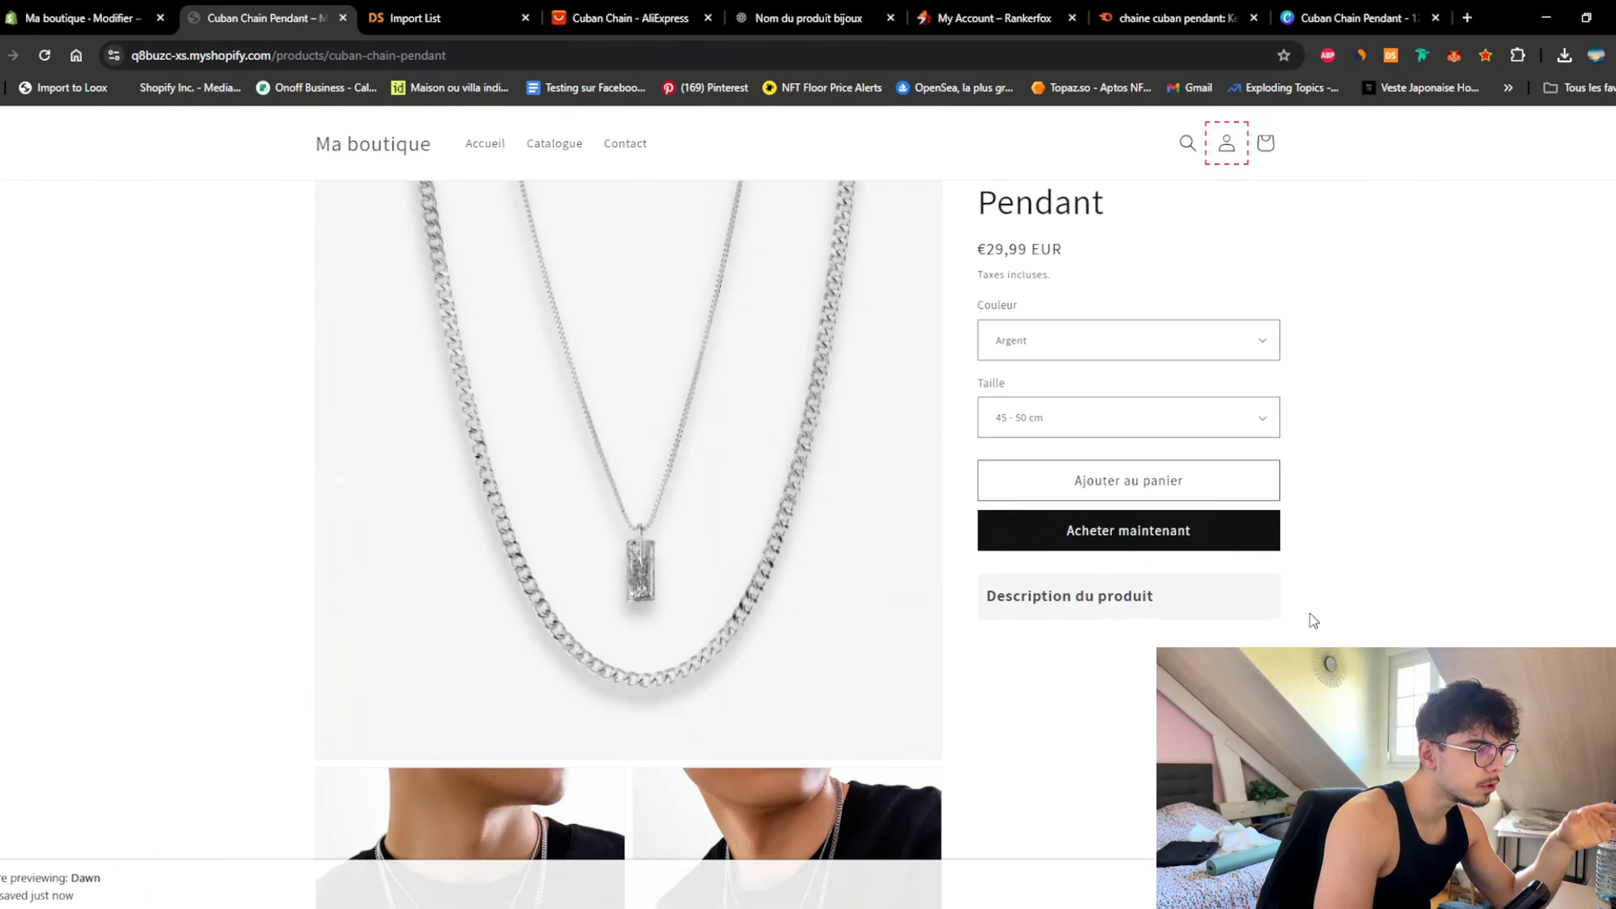
scroll(1296, 612, down, 5)
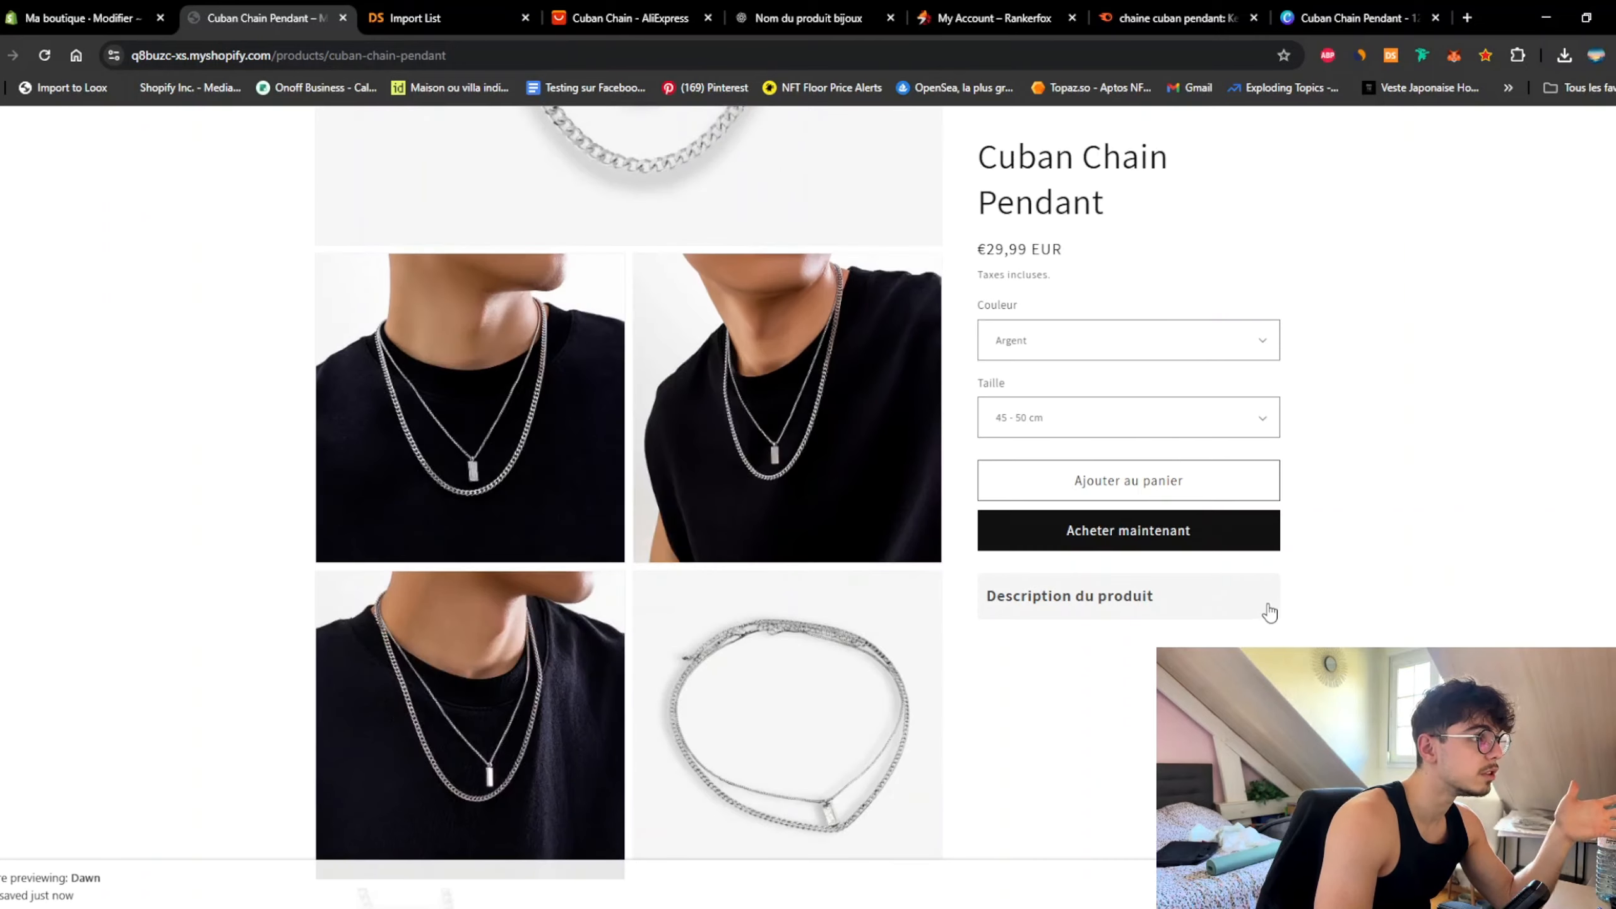
Step: Snip an image of the grey Description du produit header on the product page
key(ctrl+5)
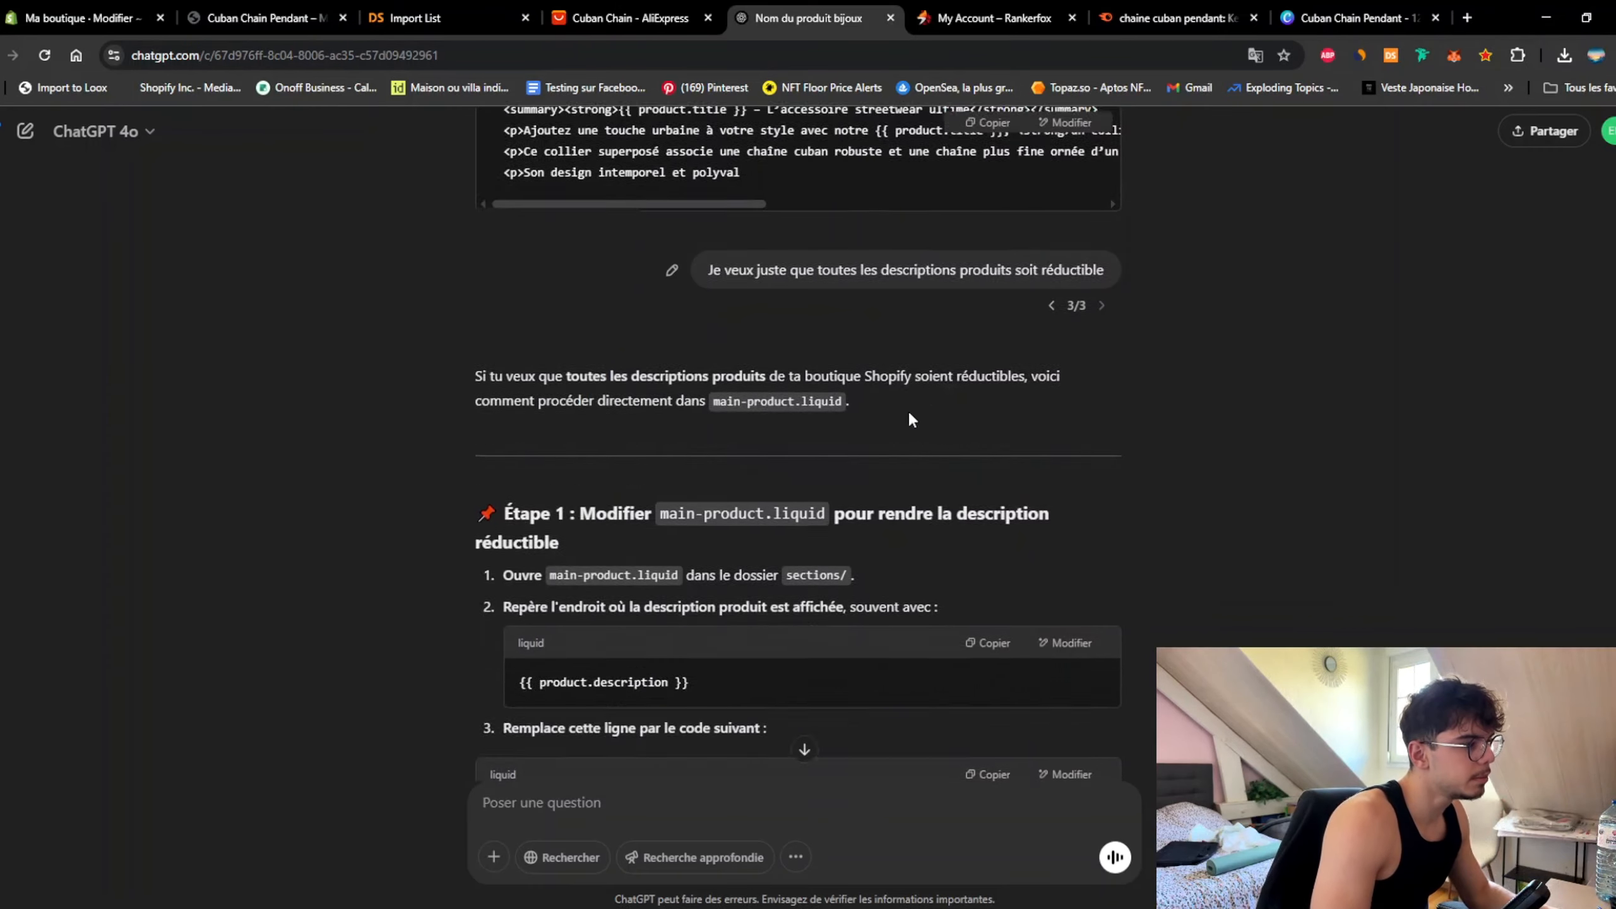
scroll(908, 418, down, 5)
click(82, 17)
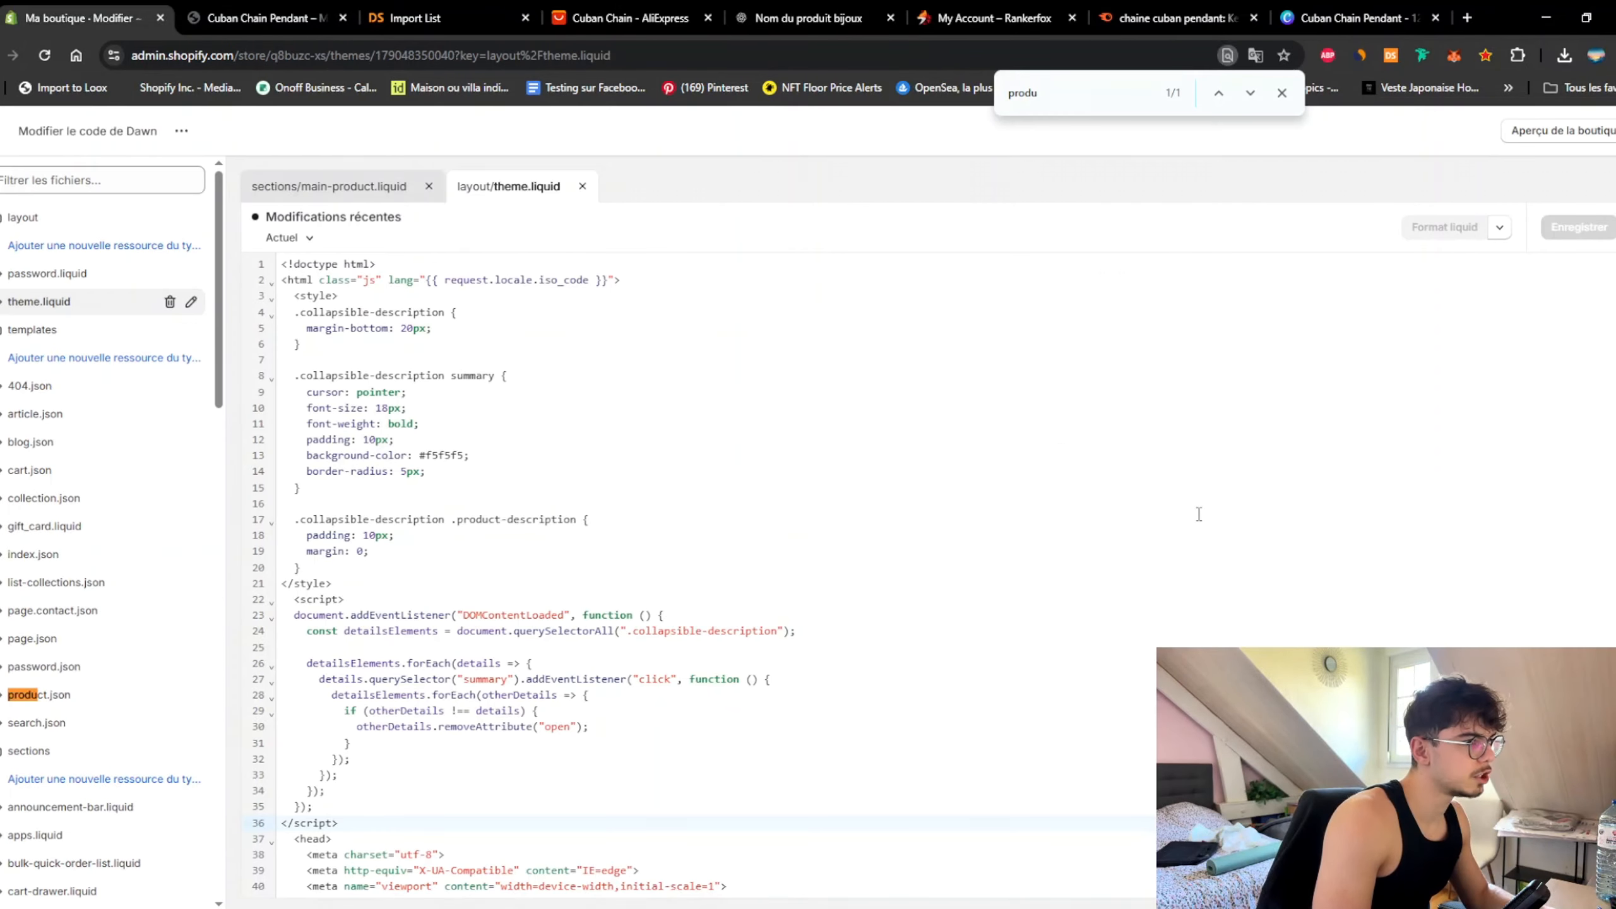
click(261, 17)
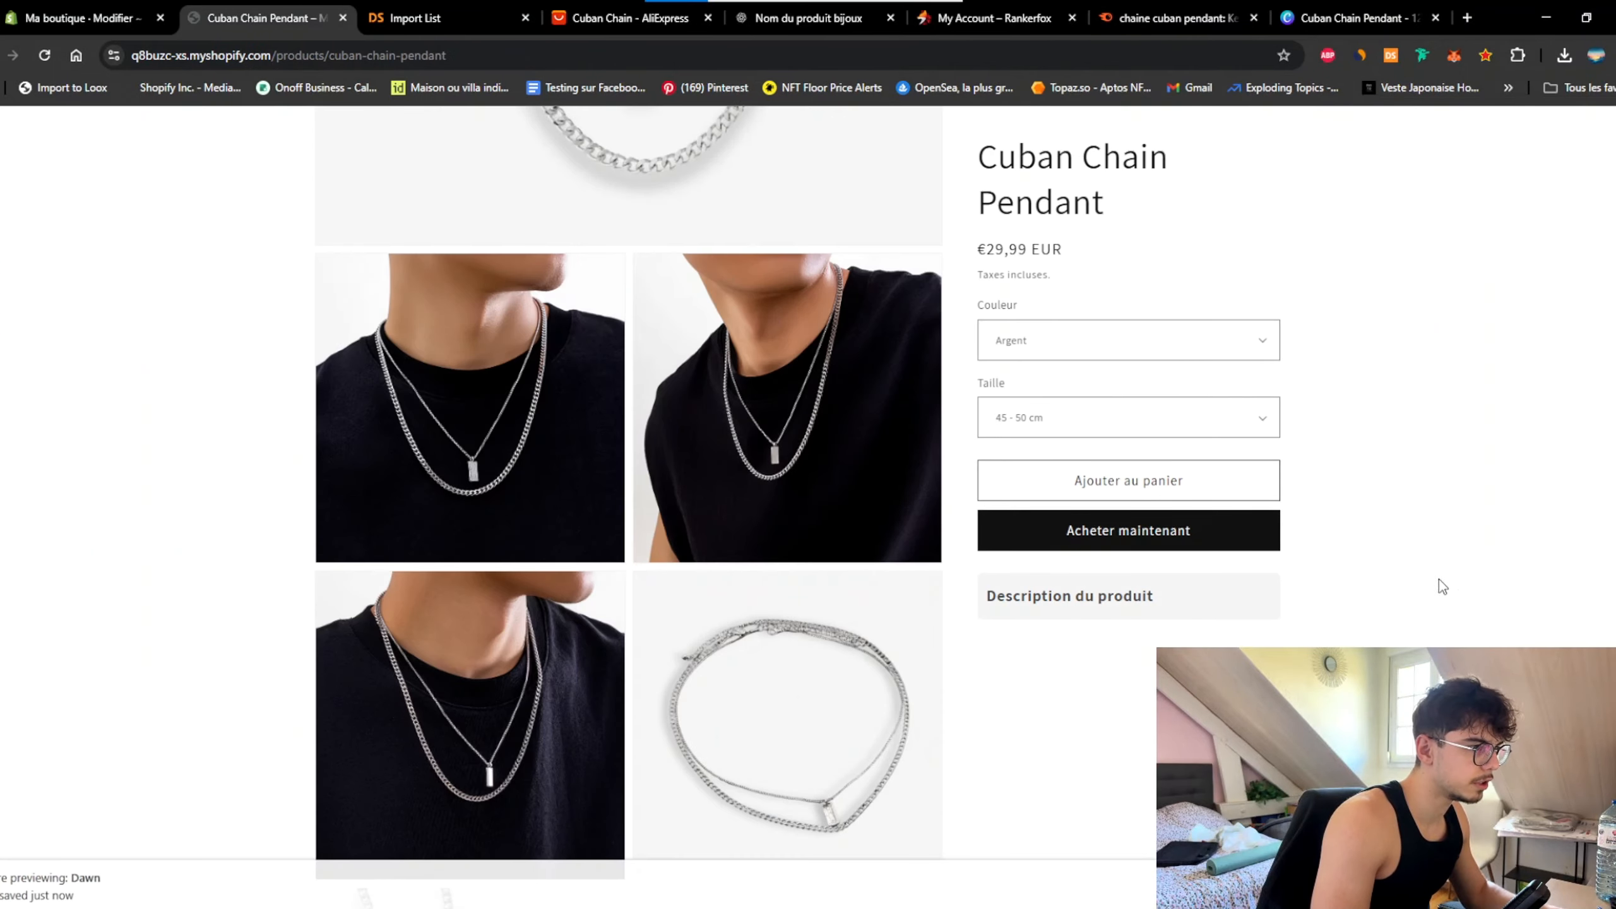
key(super+shift+s)
drag(974, 562, 1292, 630)
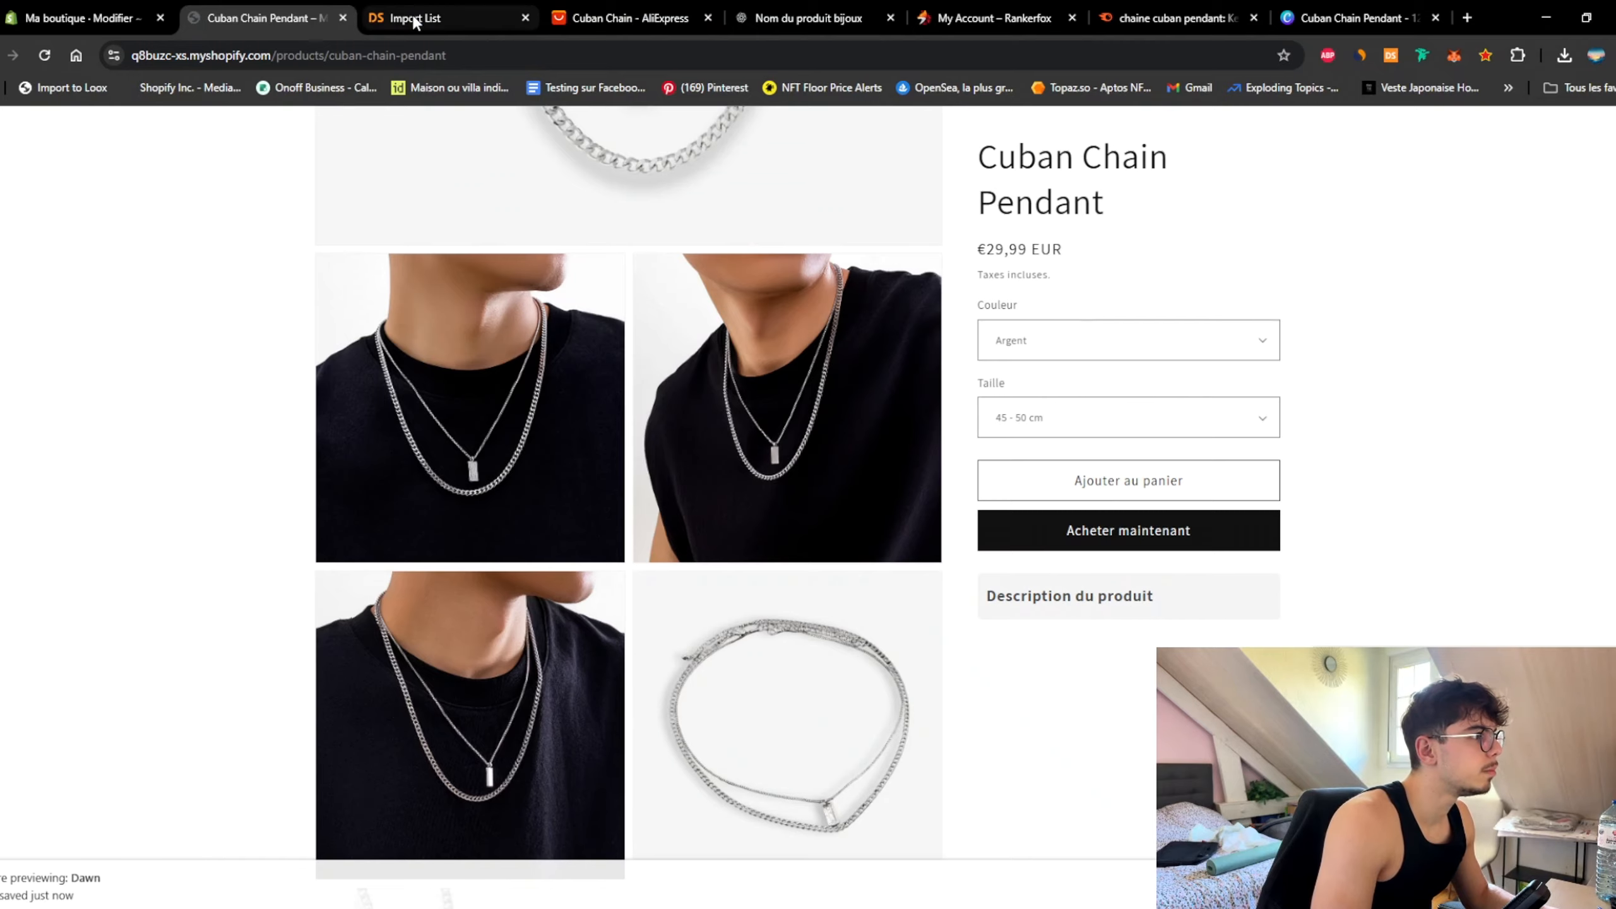
click(414, 19)
click(811, 19)
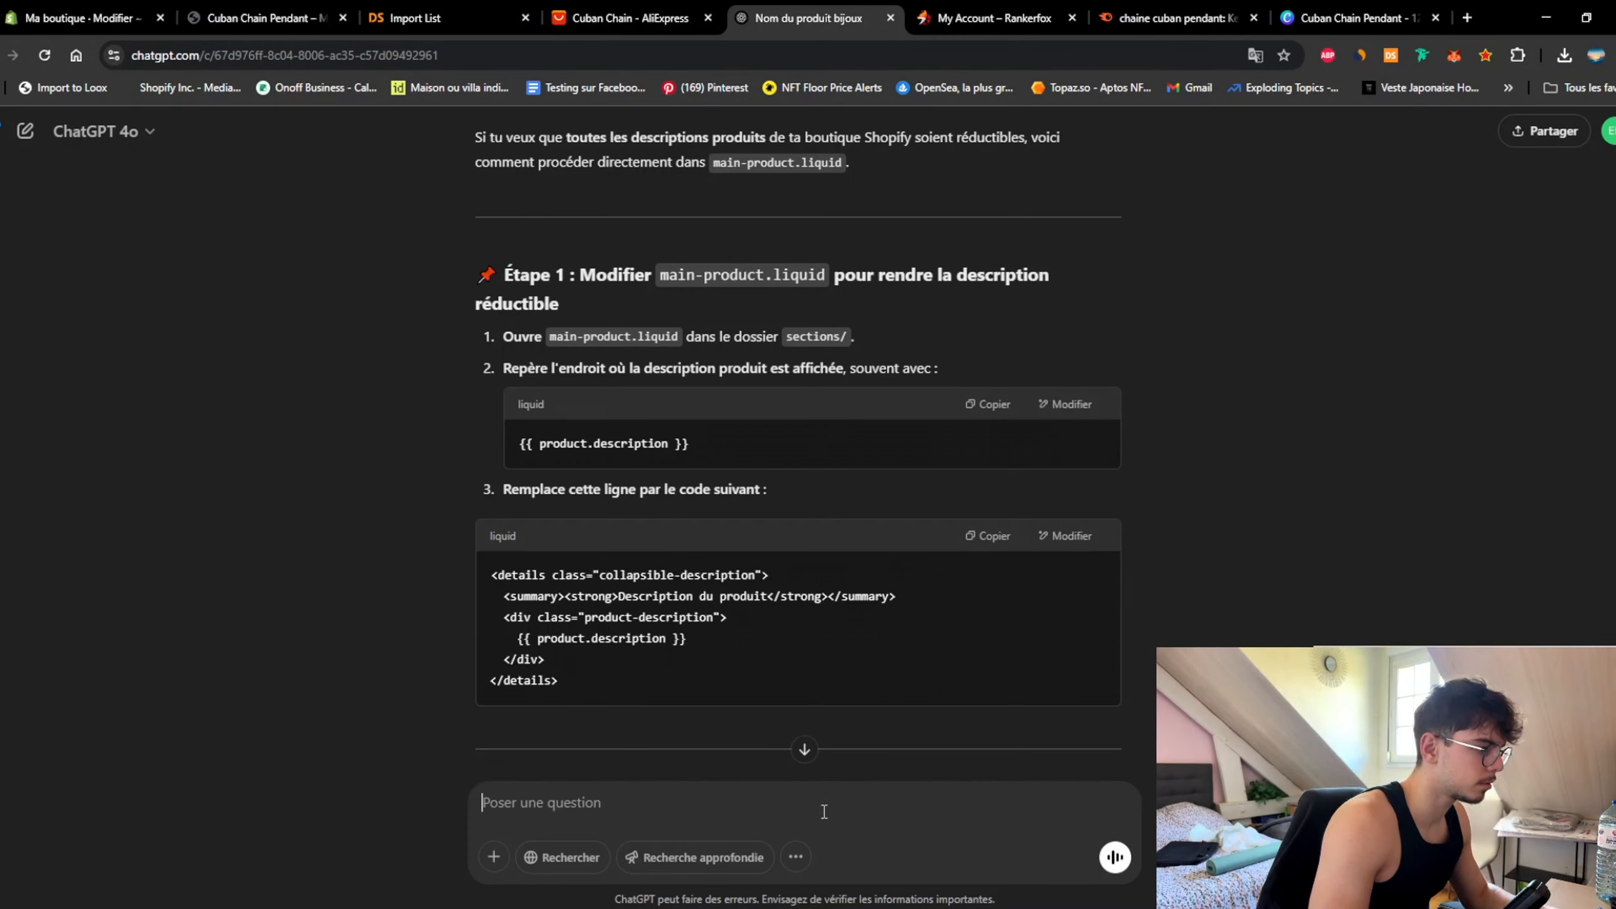
Step: Write a request for no grey background and a small + on the right, attaching the header screenshot
text(Je ne veux poas)
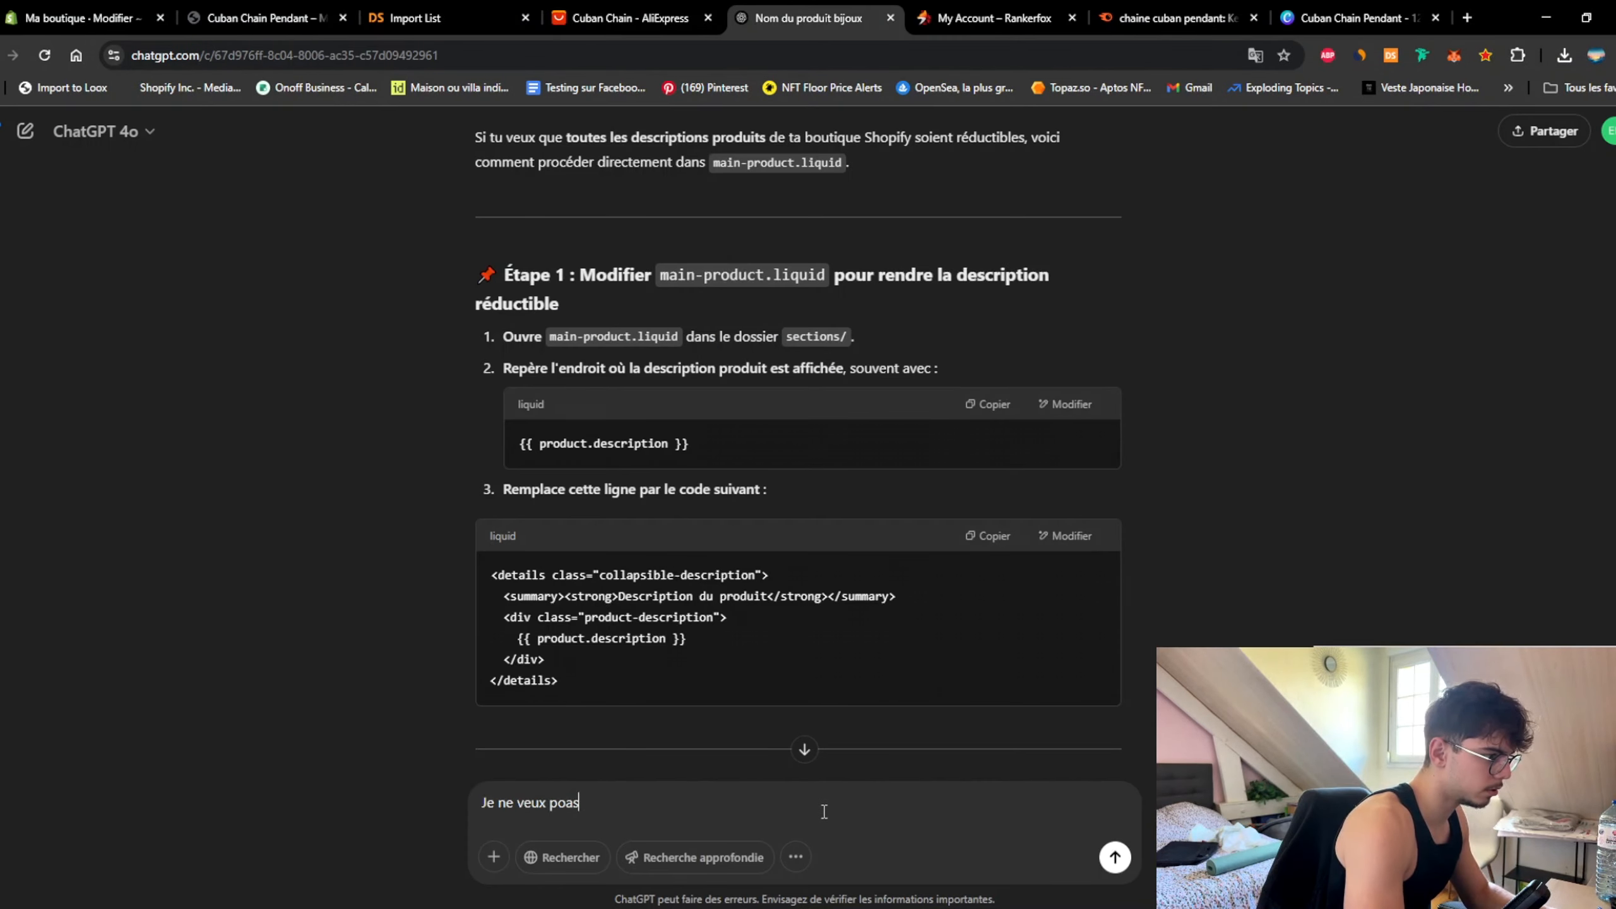
key(BackSpace)
key(BackSpace)
key(BackSpace)
text(as de find)
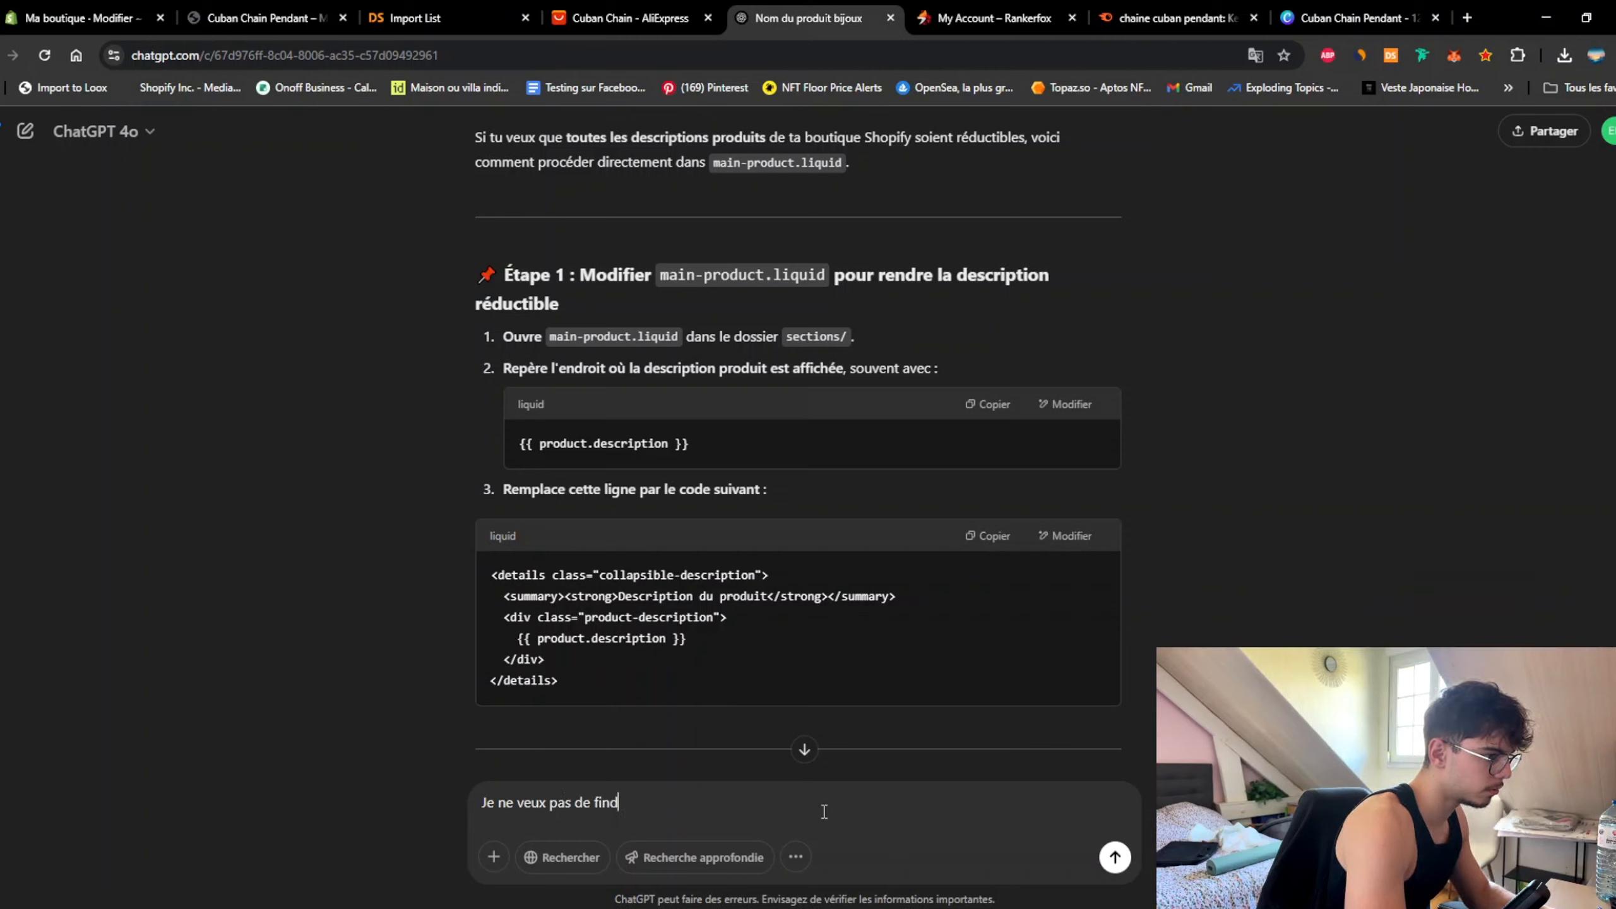
key(BackSpace)
key(BackSpace)
key(BackSpace)
text(ond gris)
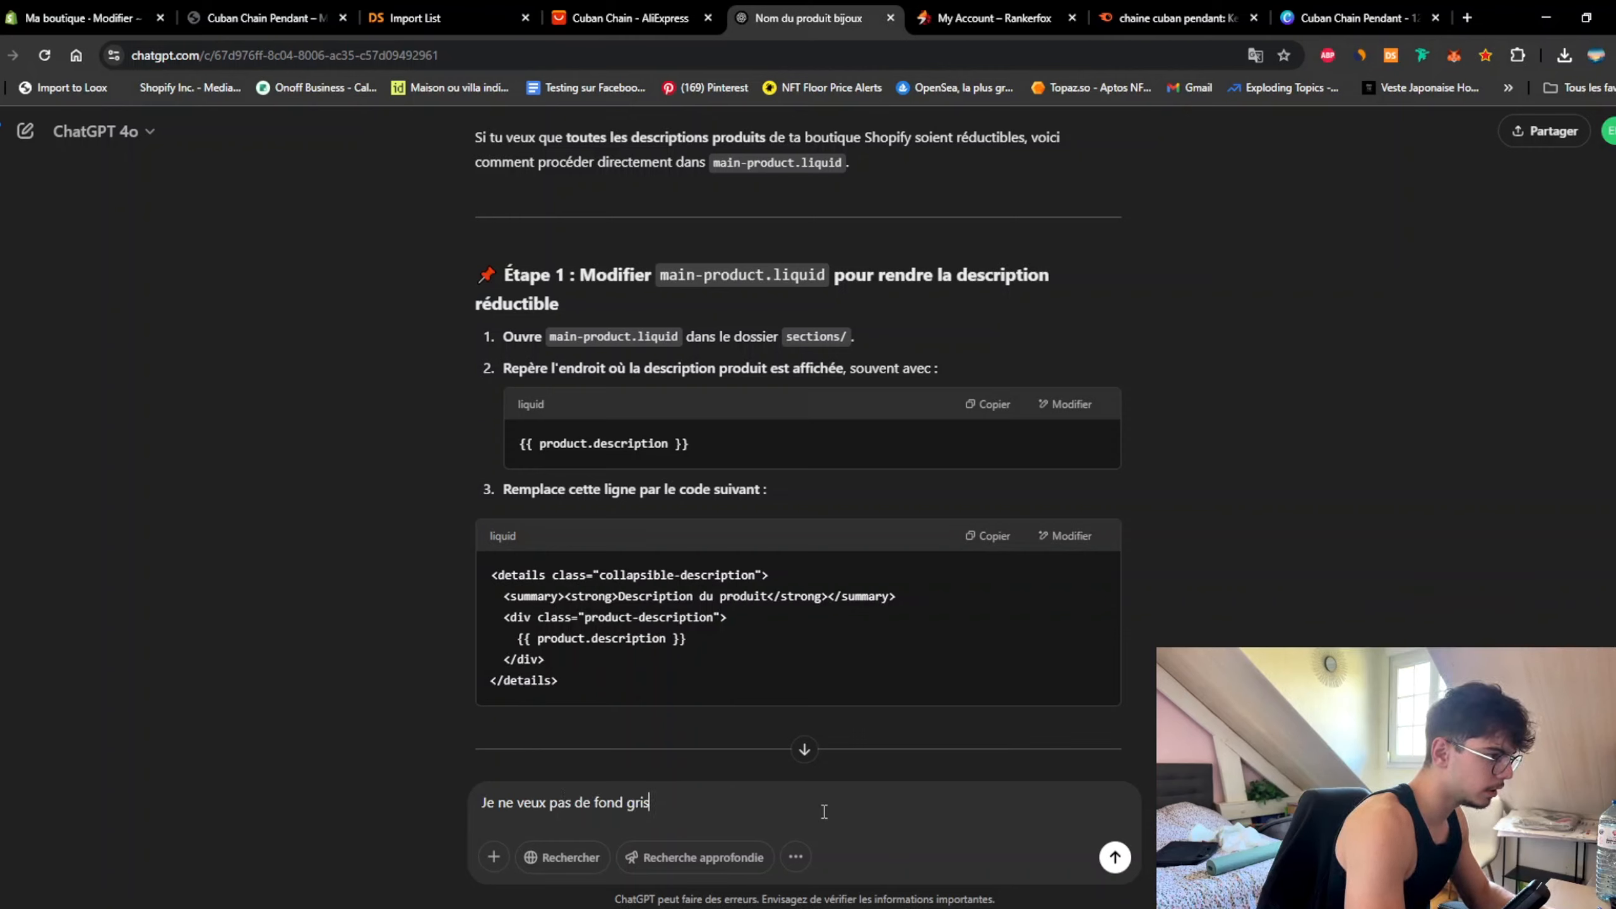
text( et je voudrais une petit)
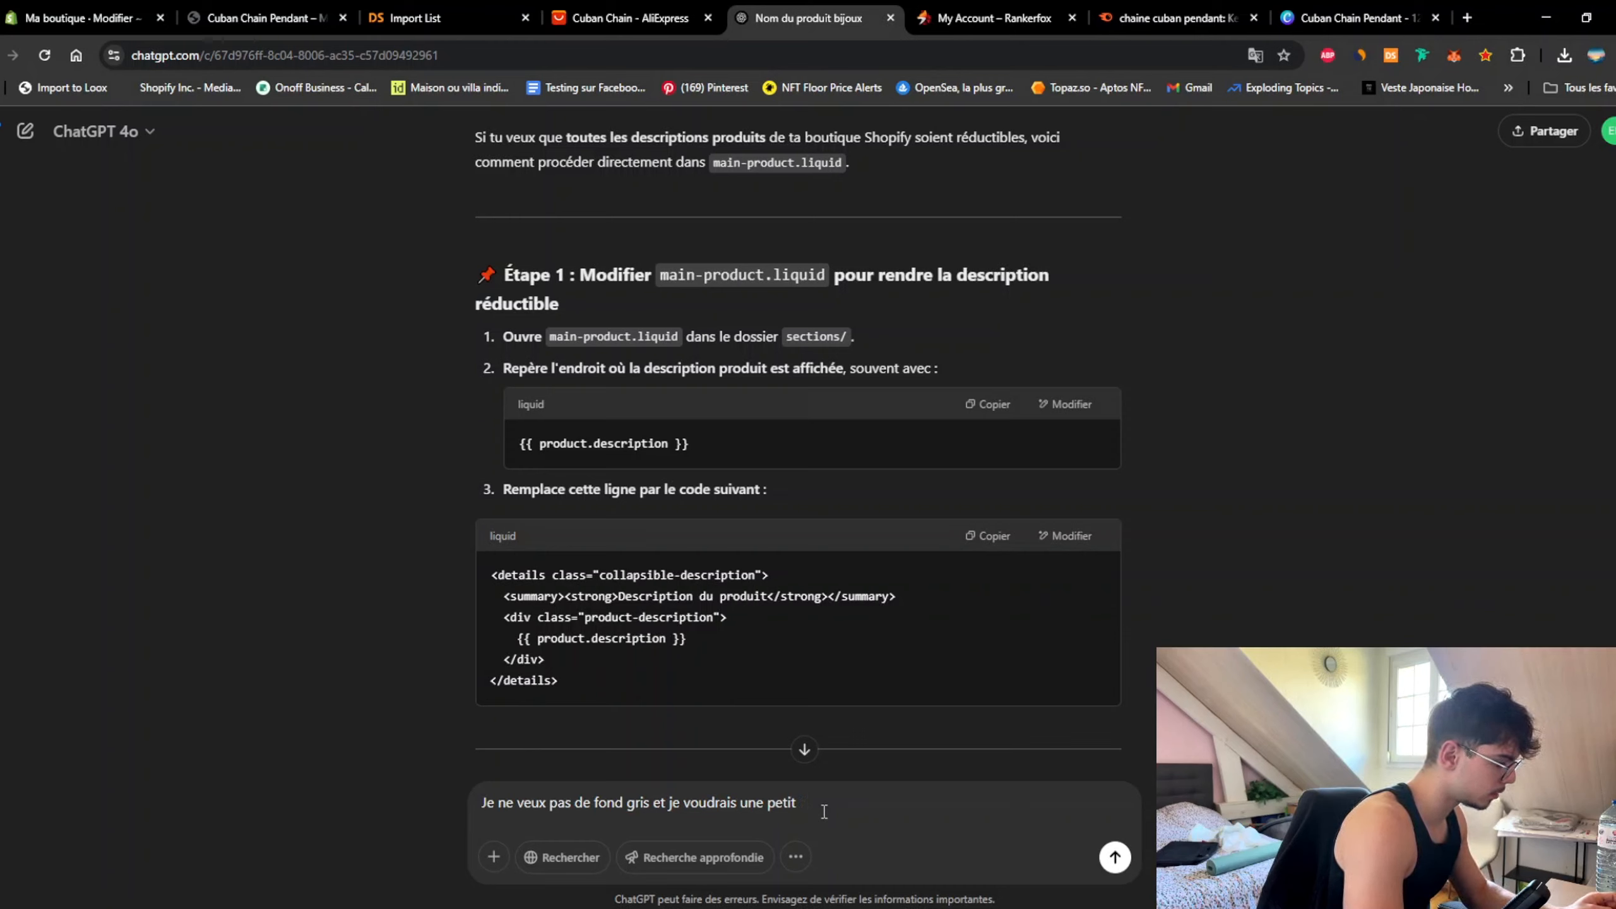
key(BackSpace)
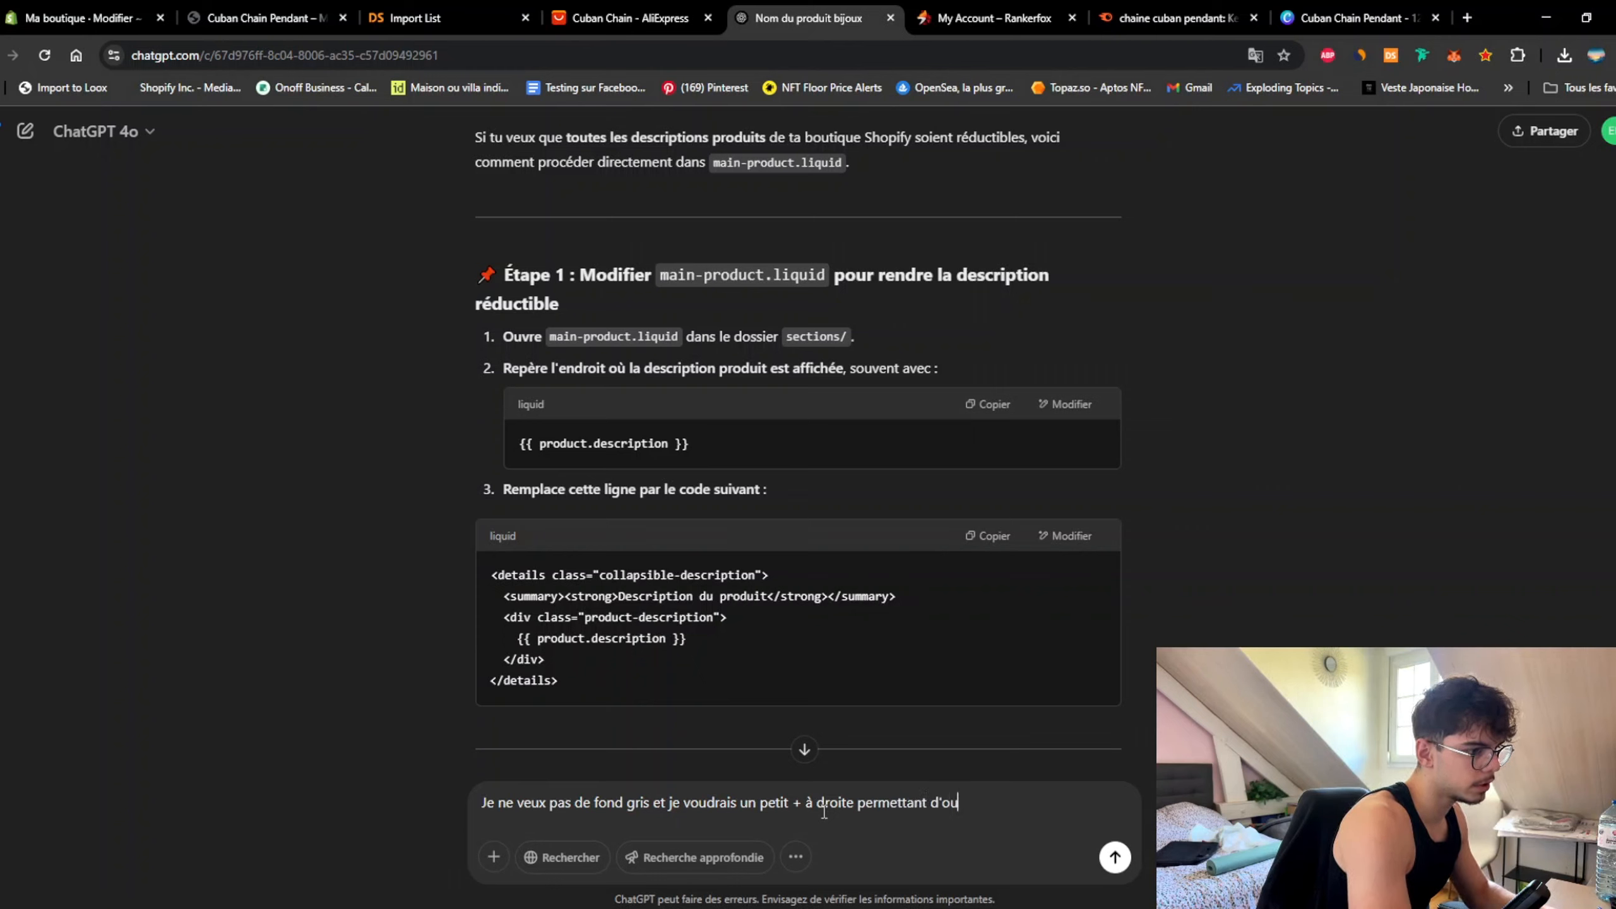
text(la descripti)
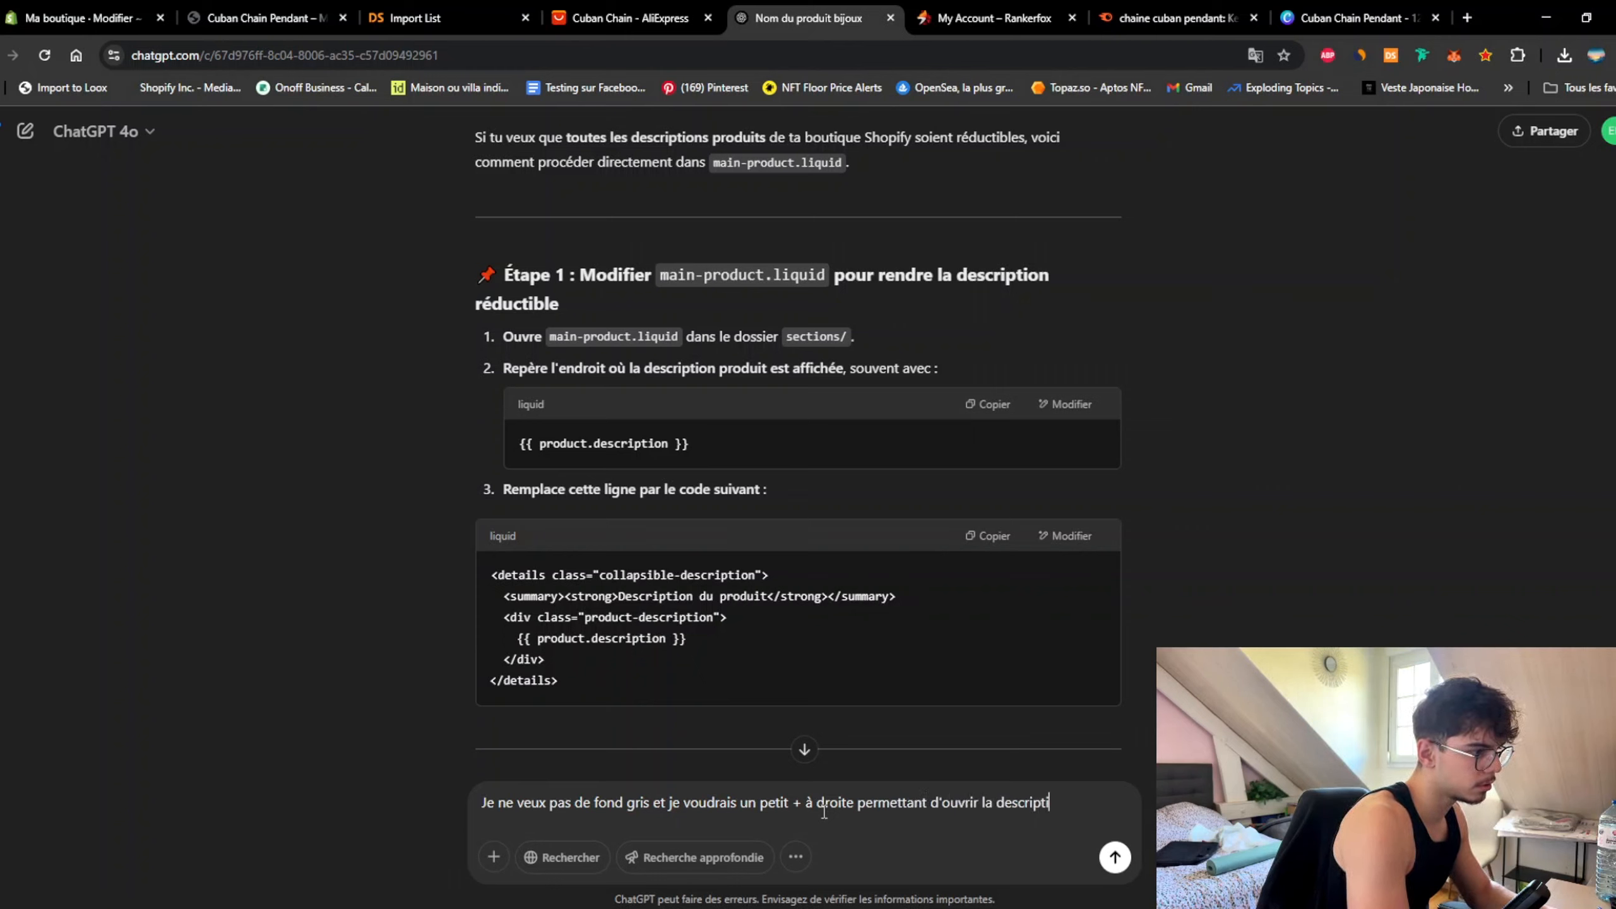
text(on produit)
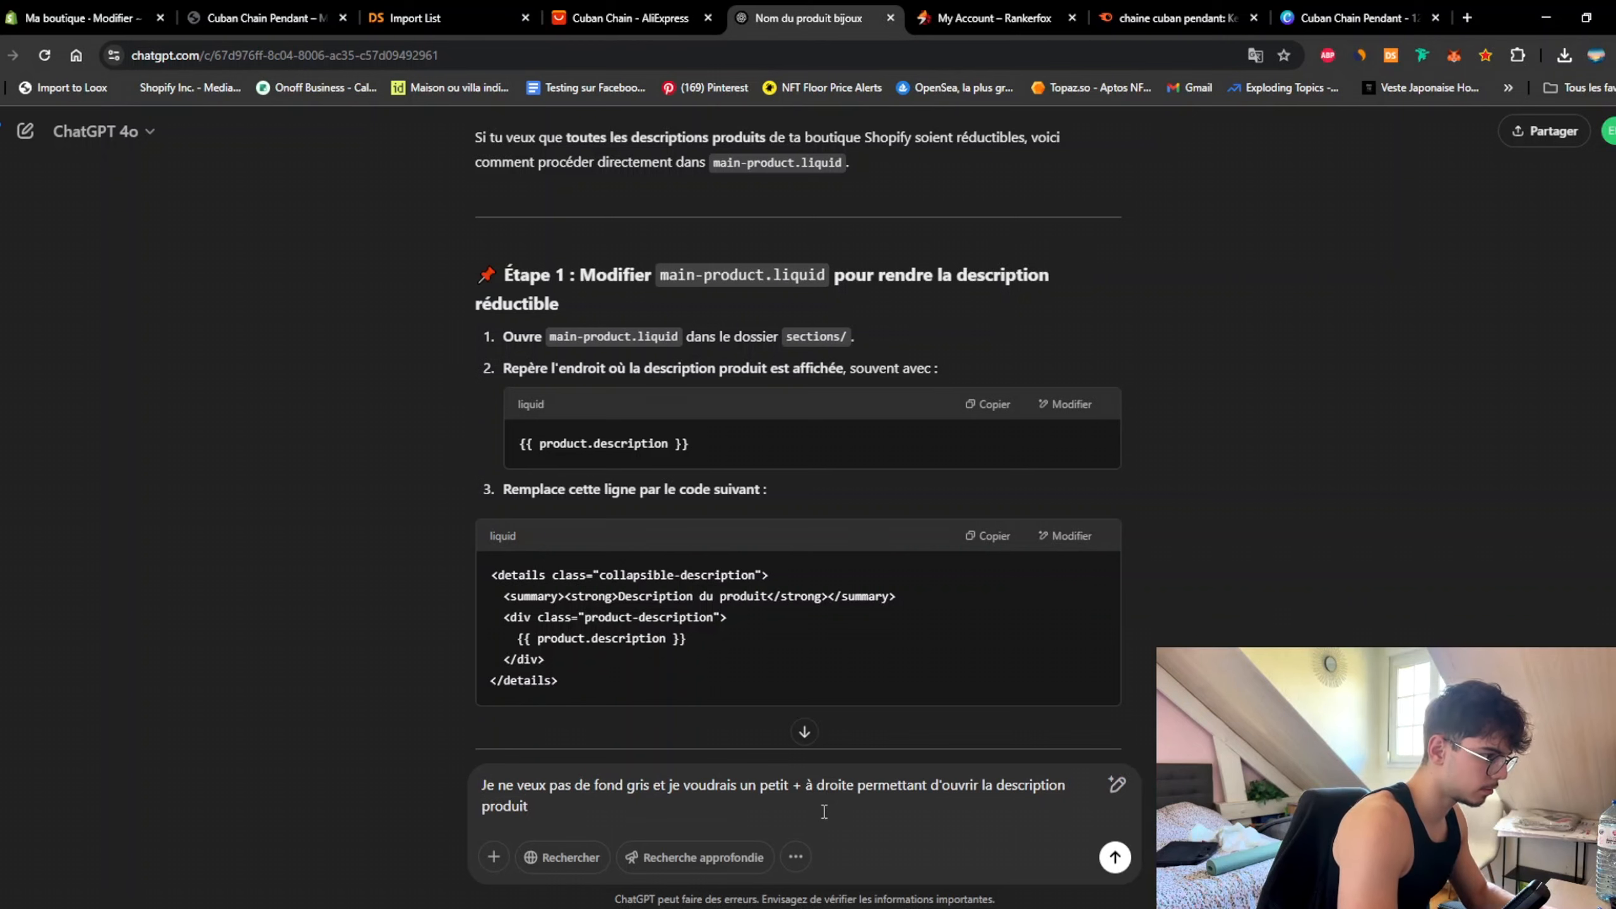
key(ctrl+v)
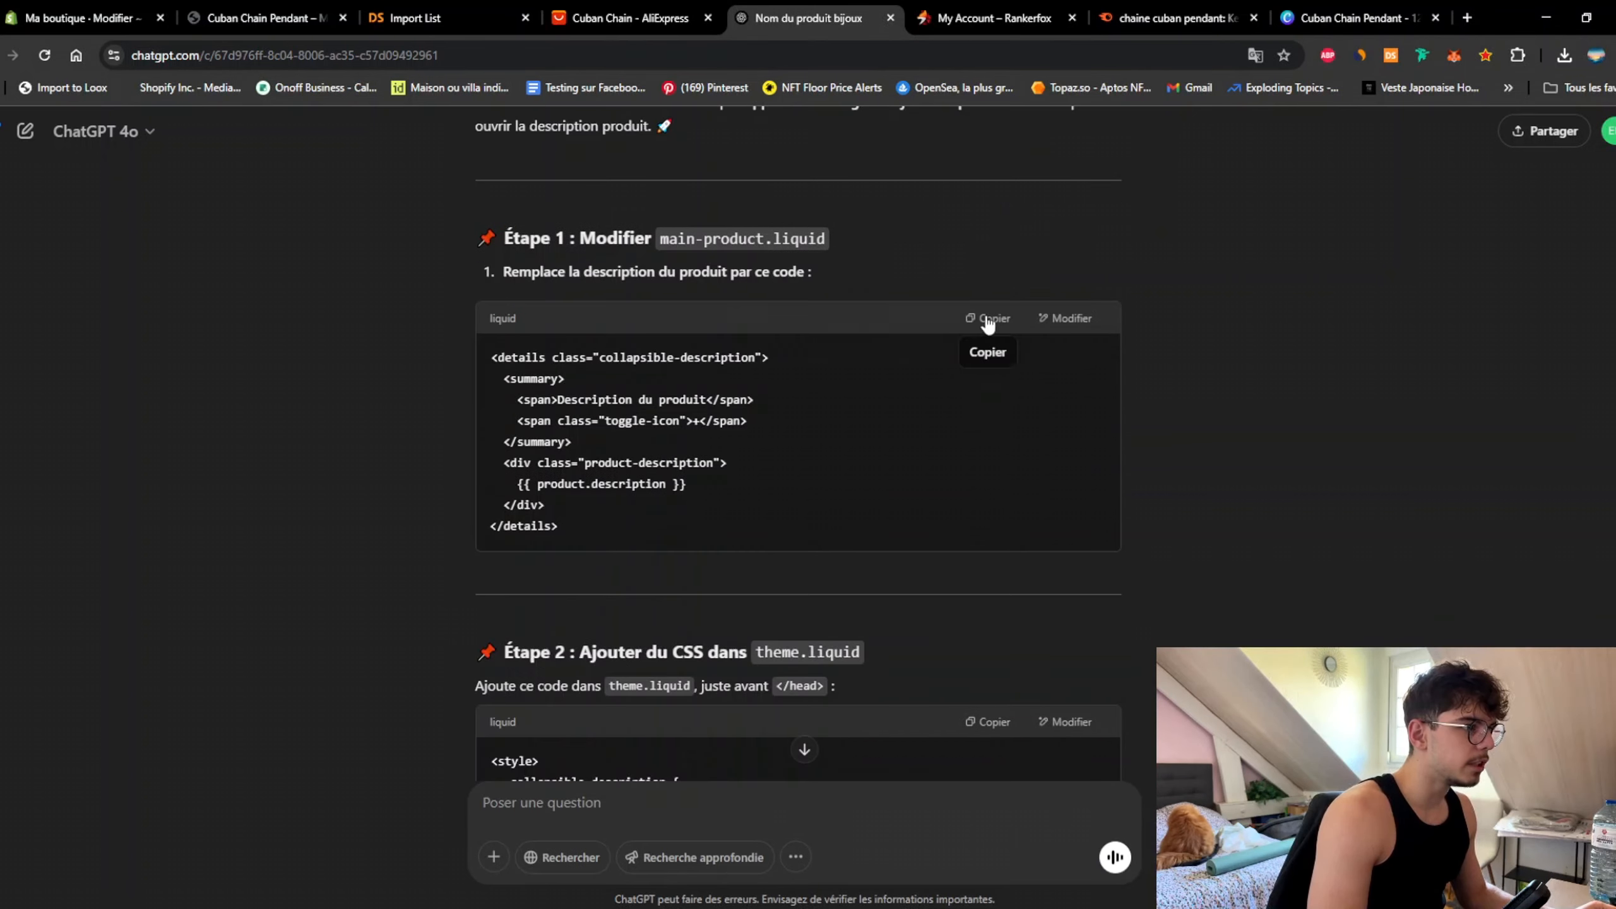
Step: Copy ChatGPT's revised collapsible code and open main-product.liquid in the theme code editor
click(990, 317)
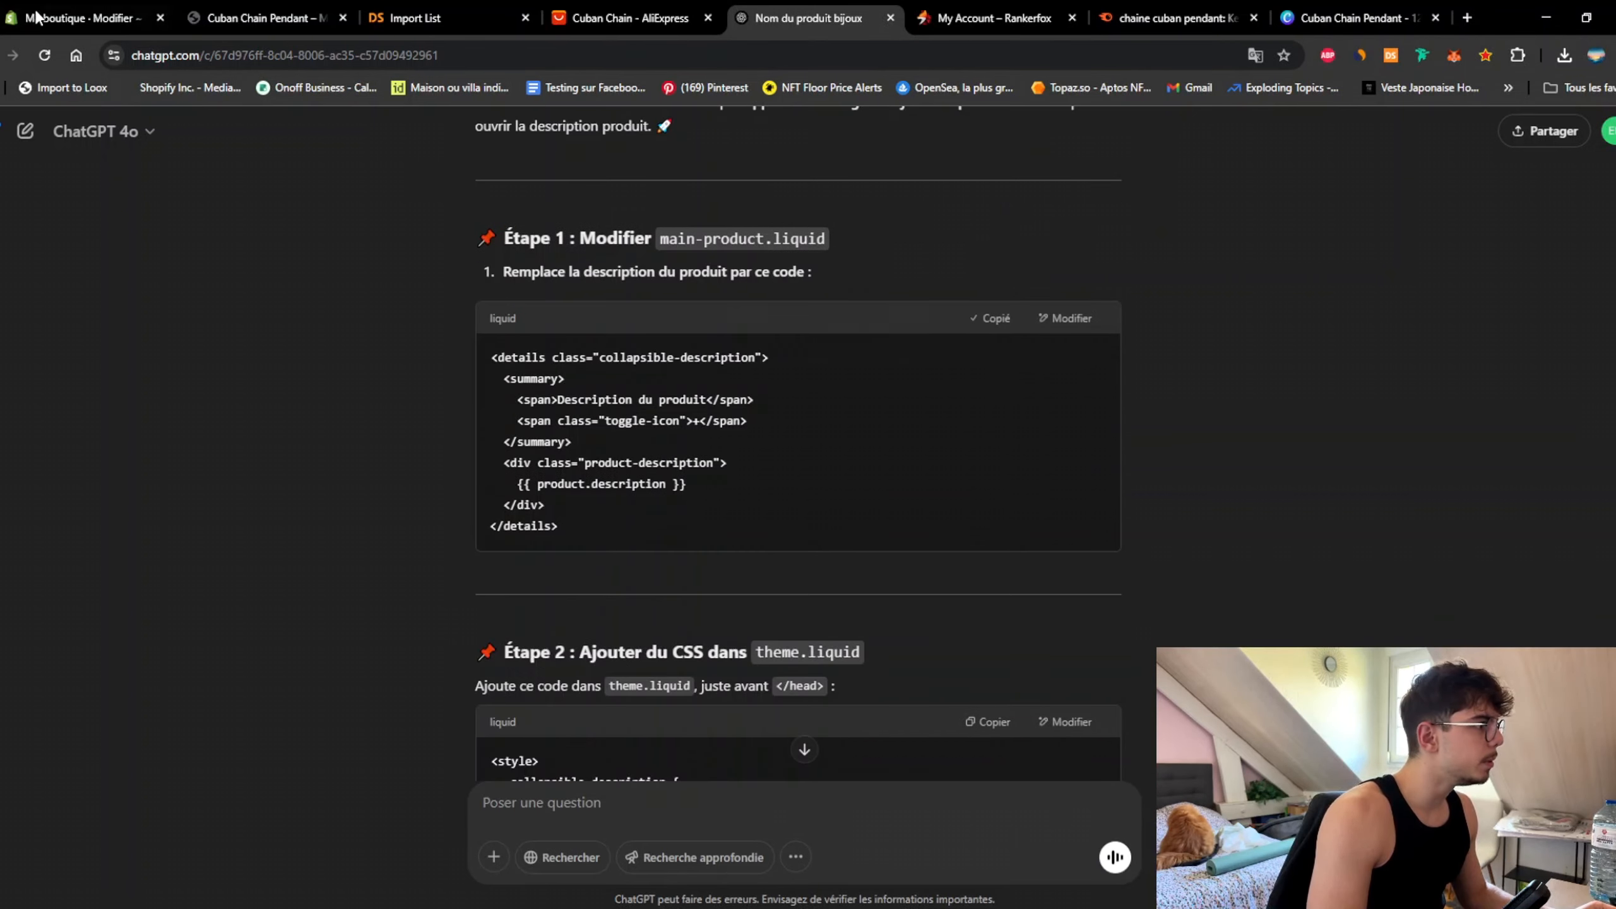
click(56, 21)
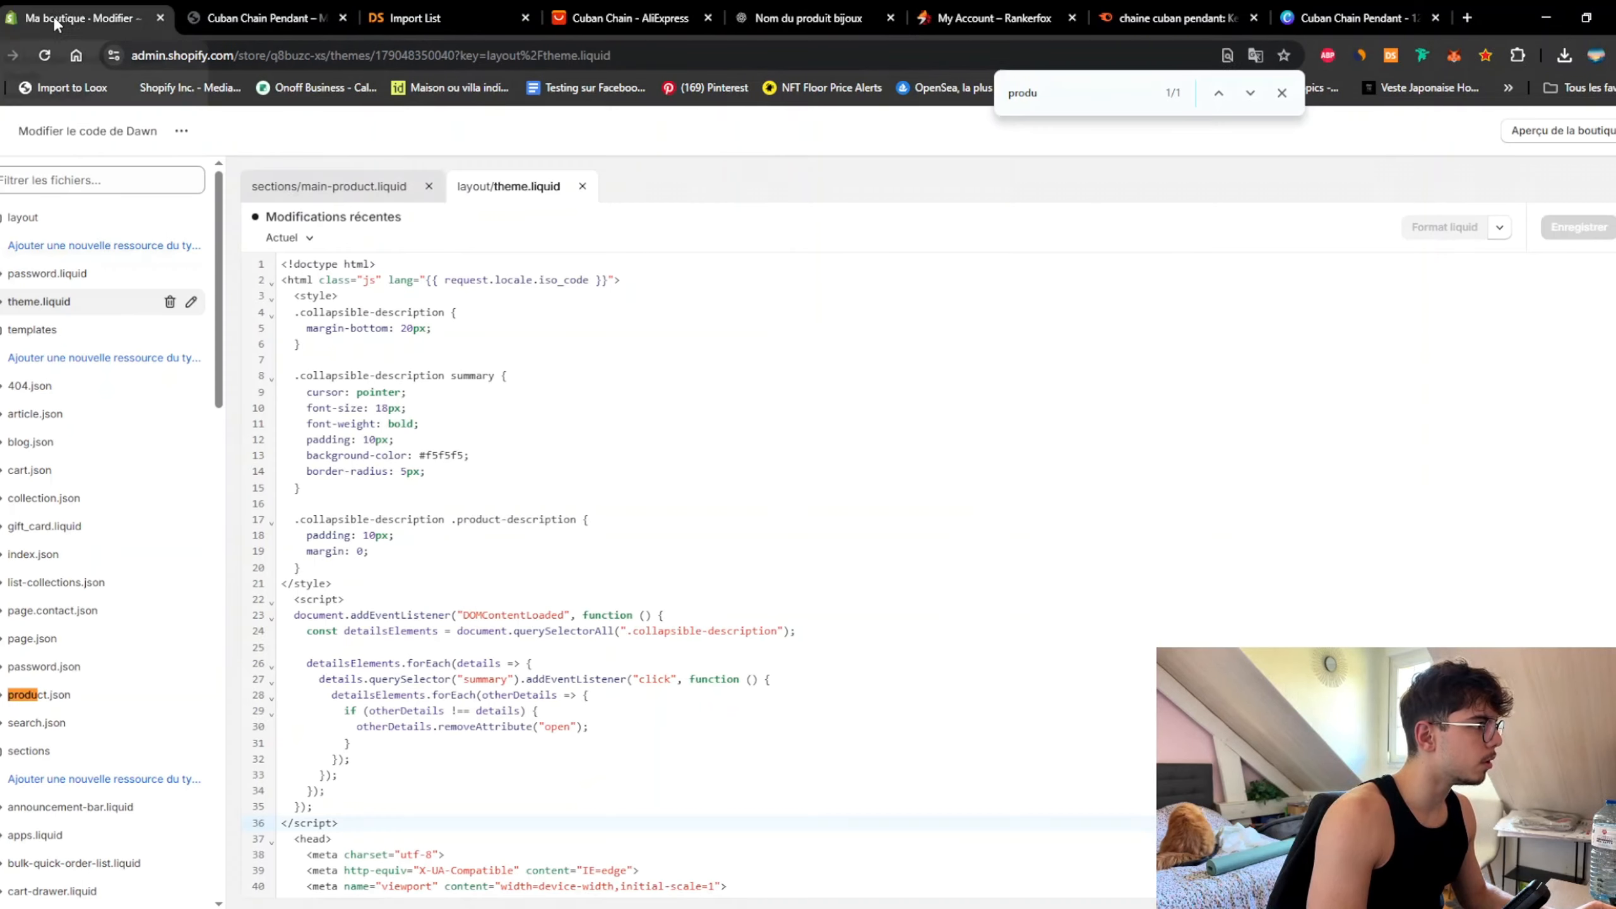
click(334, 191)
scroll(593, 439, up, 5)
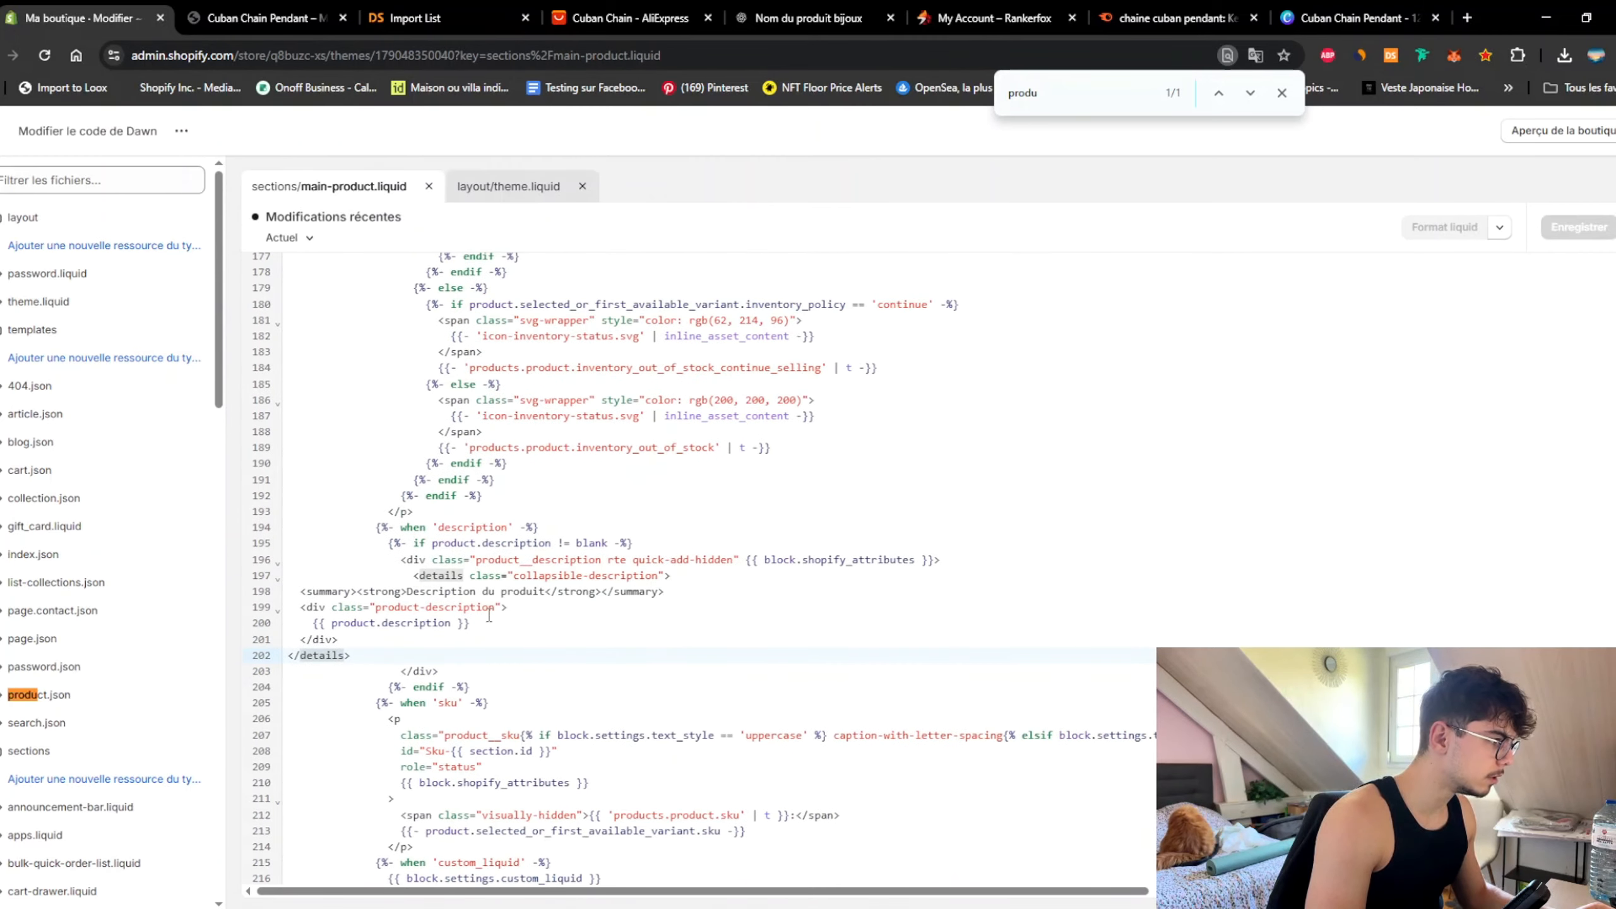
scroll(592, 627, up, 3)
scroll(554, 581, down, 4)
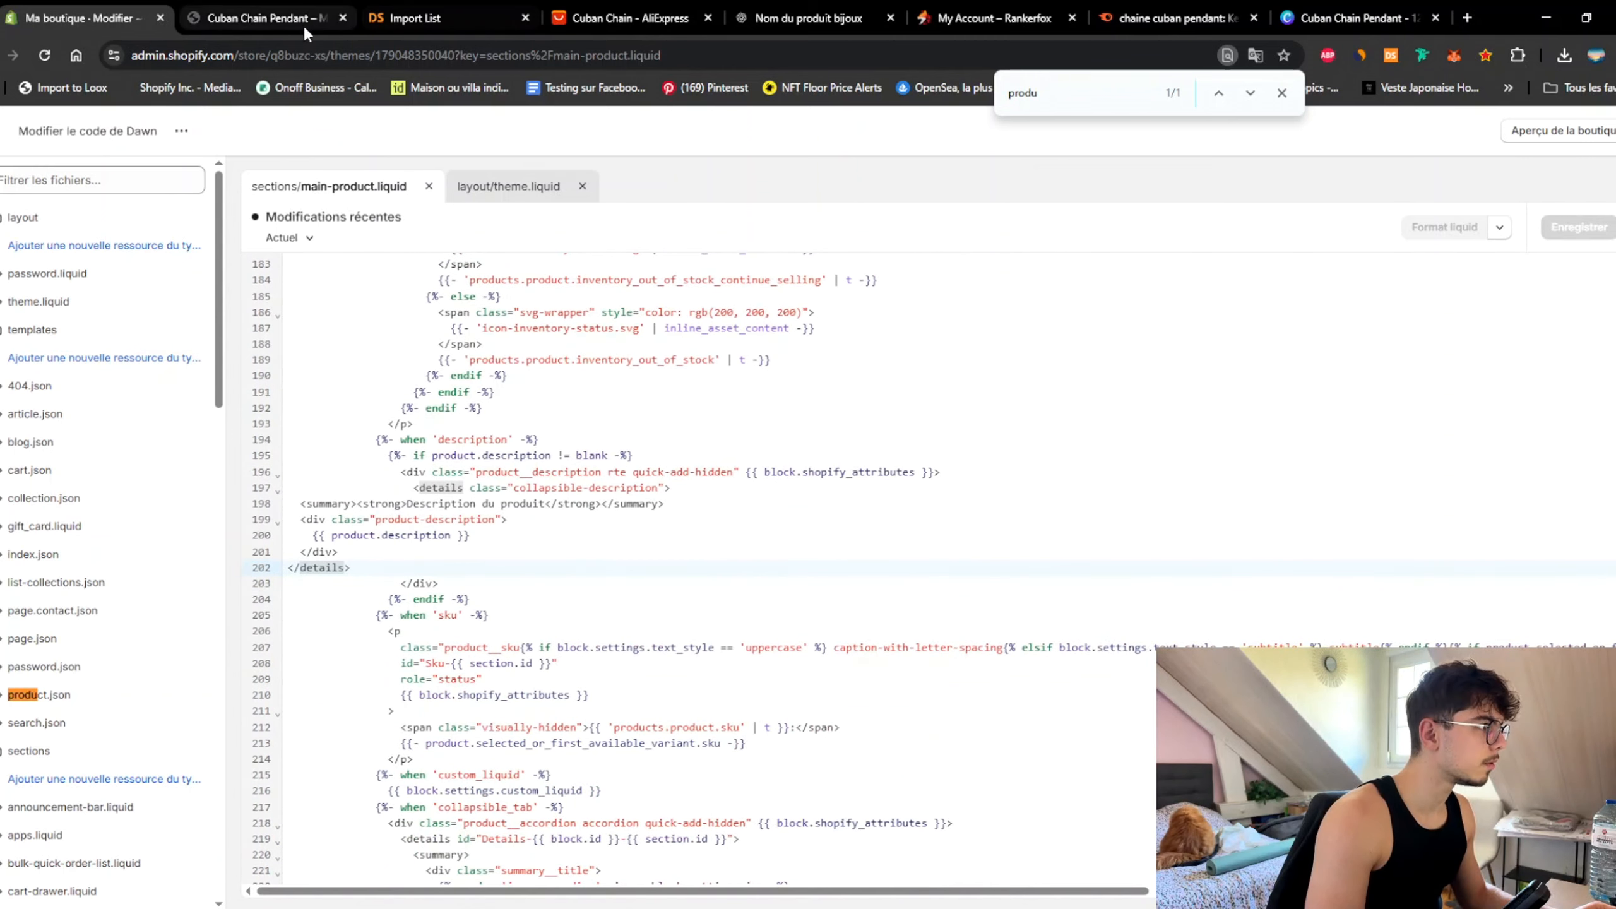
click(846, 20)
scroll(770, 413, down, 10)
scroll(770, 461, up, 10)
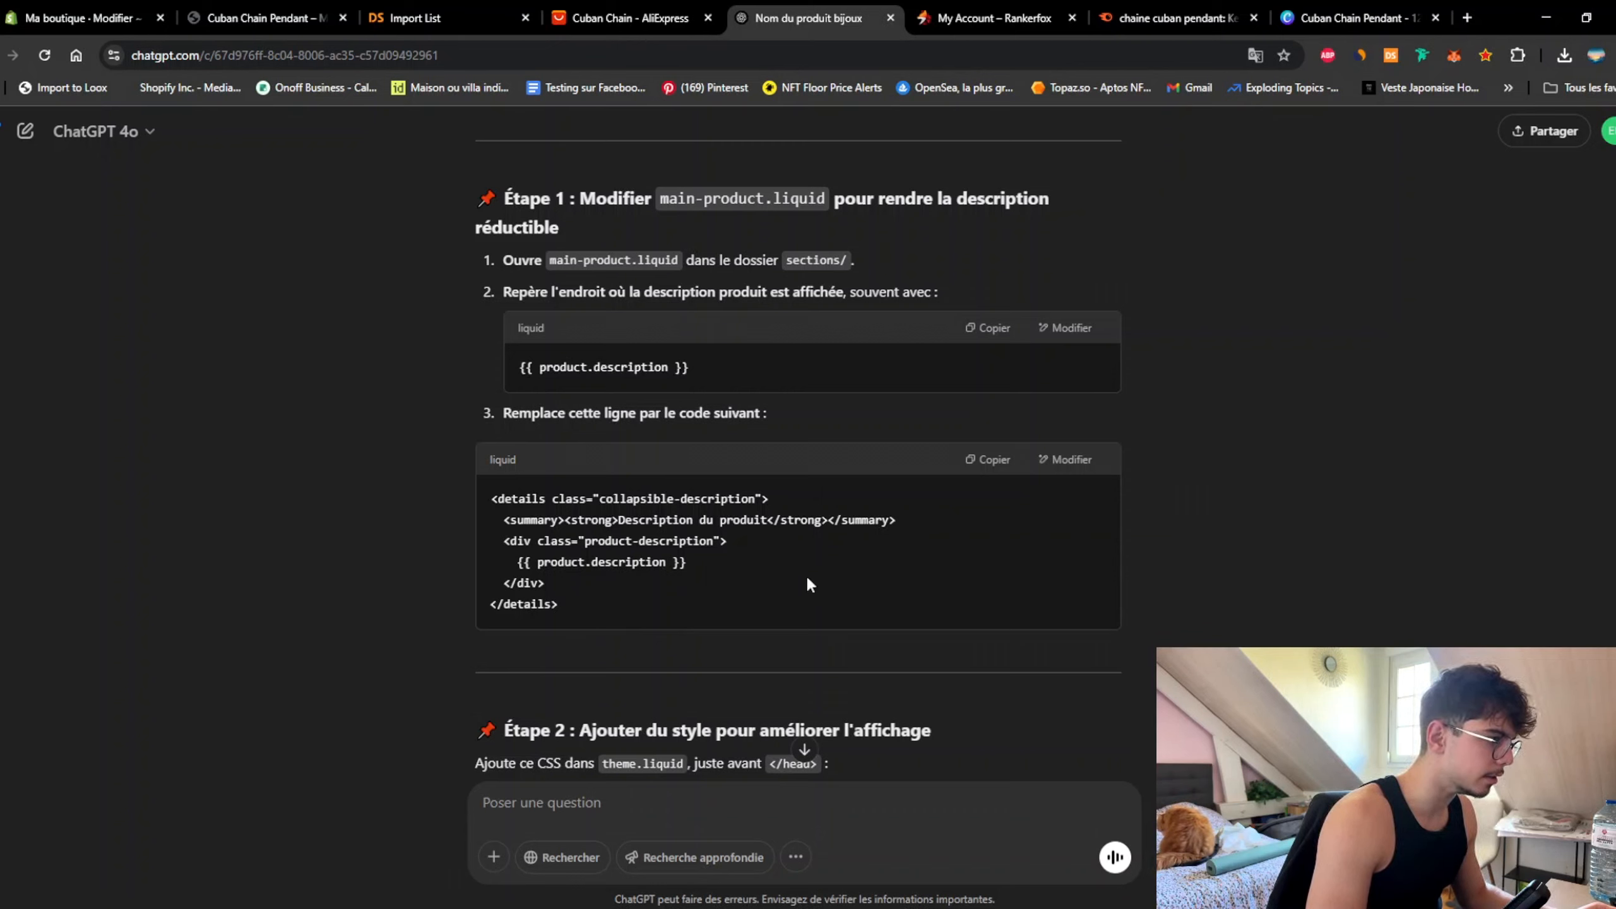
Step: Select the old description code on lines 197–202 of main-product.liquid
drag(490, 500, 803, 491)
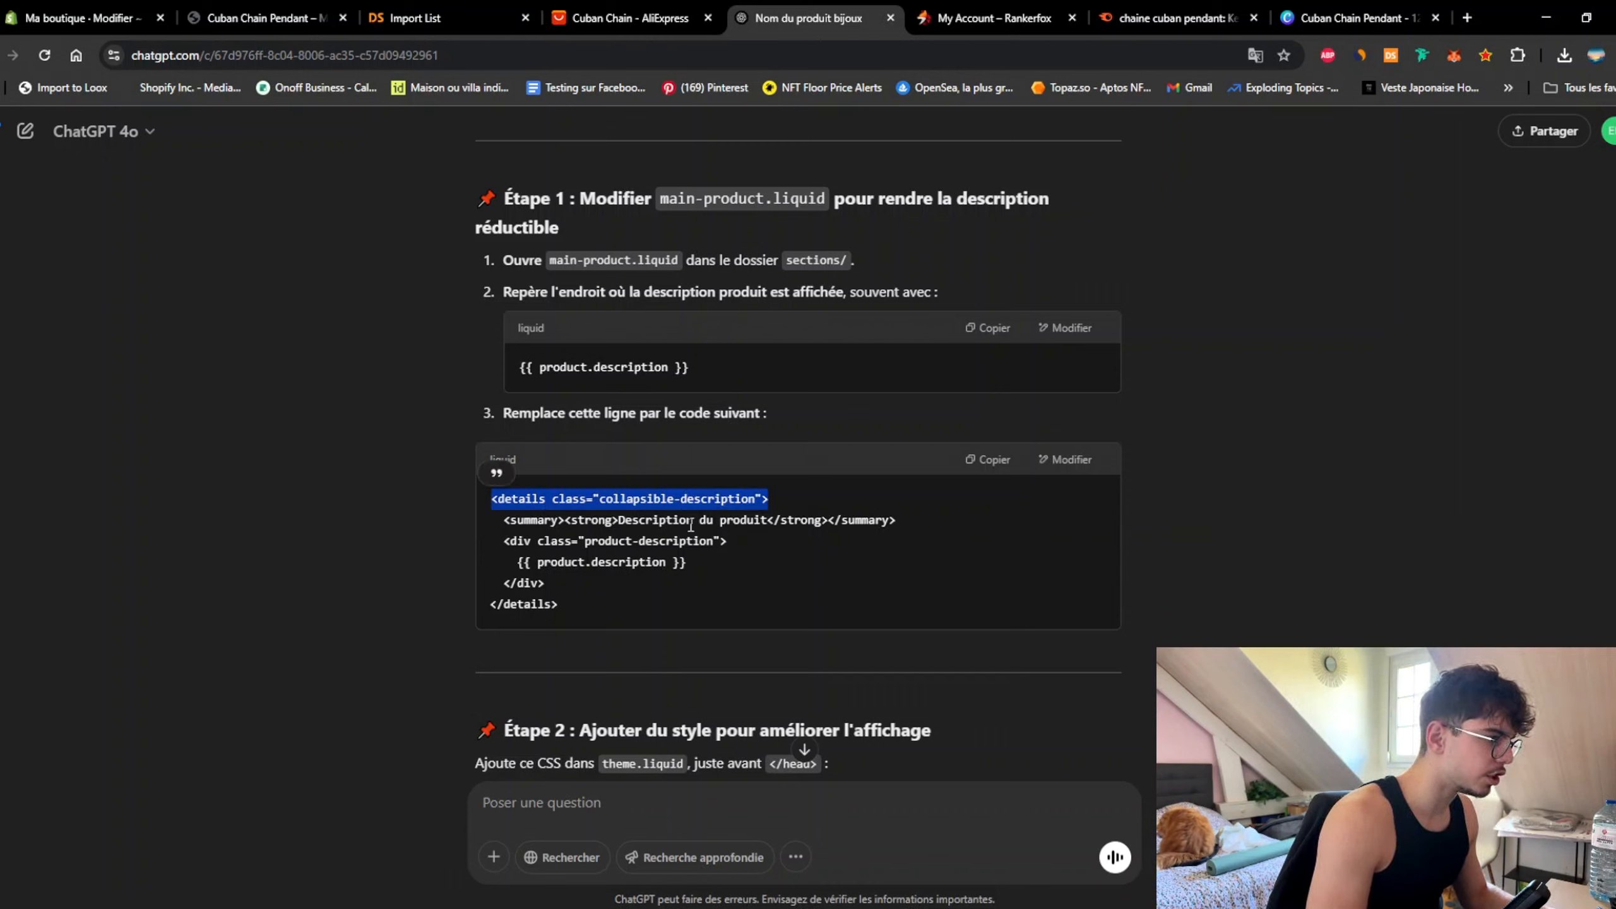
click(76, 18)
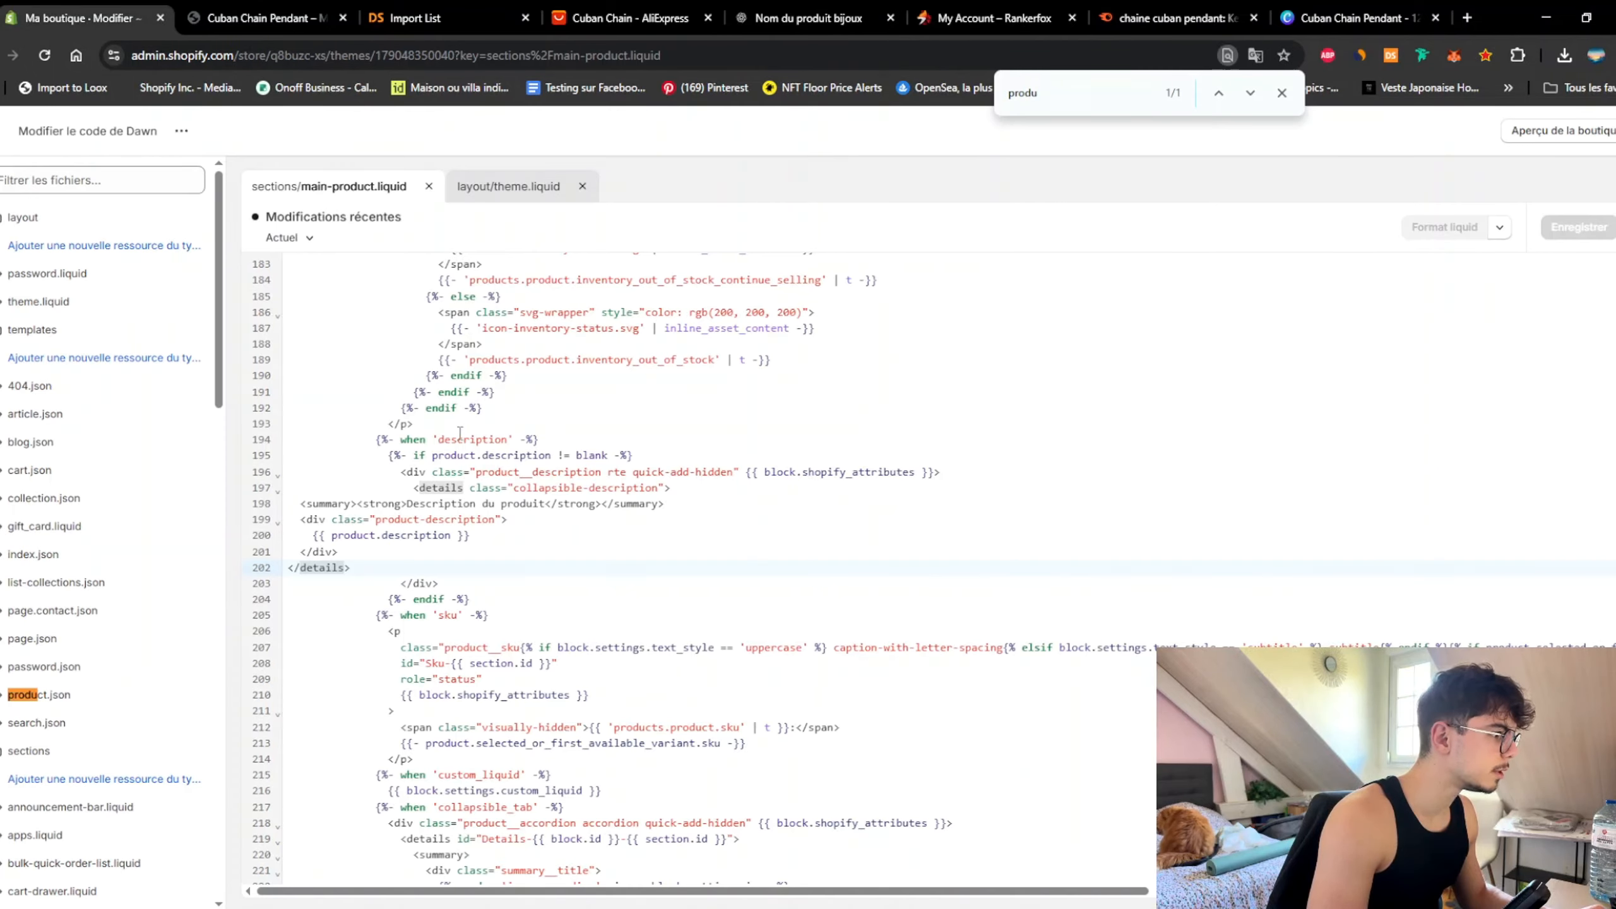
click(673, 487)
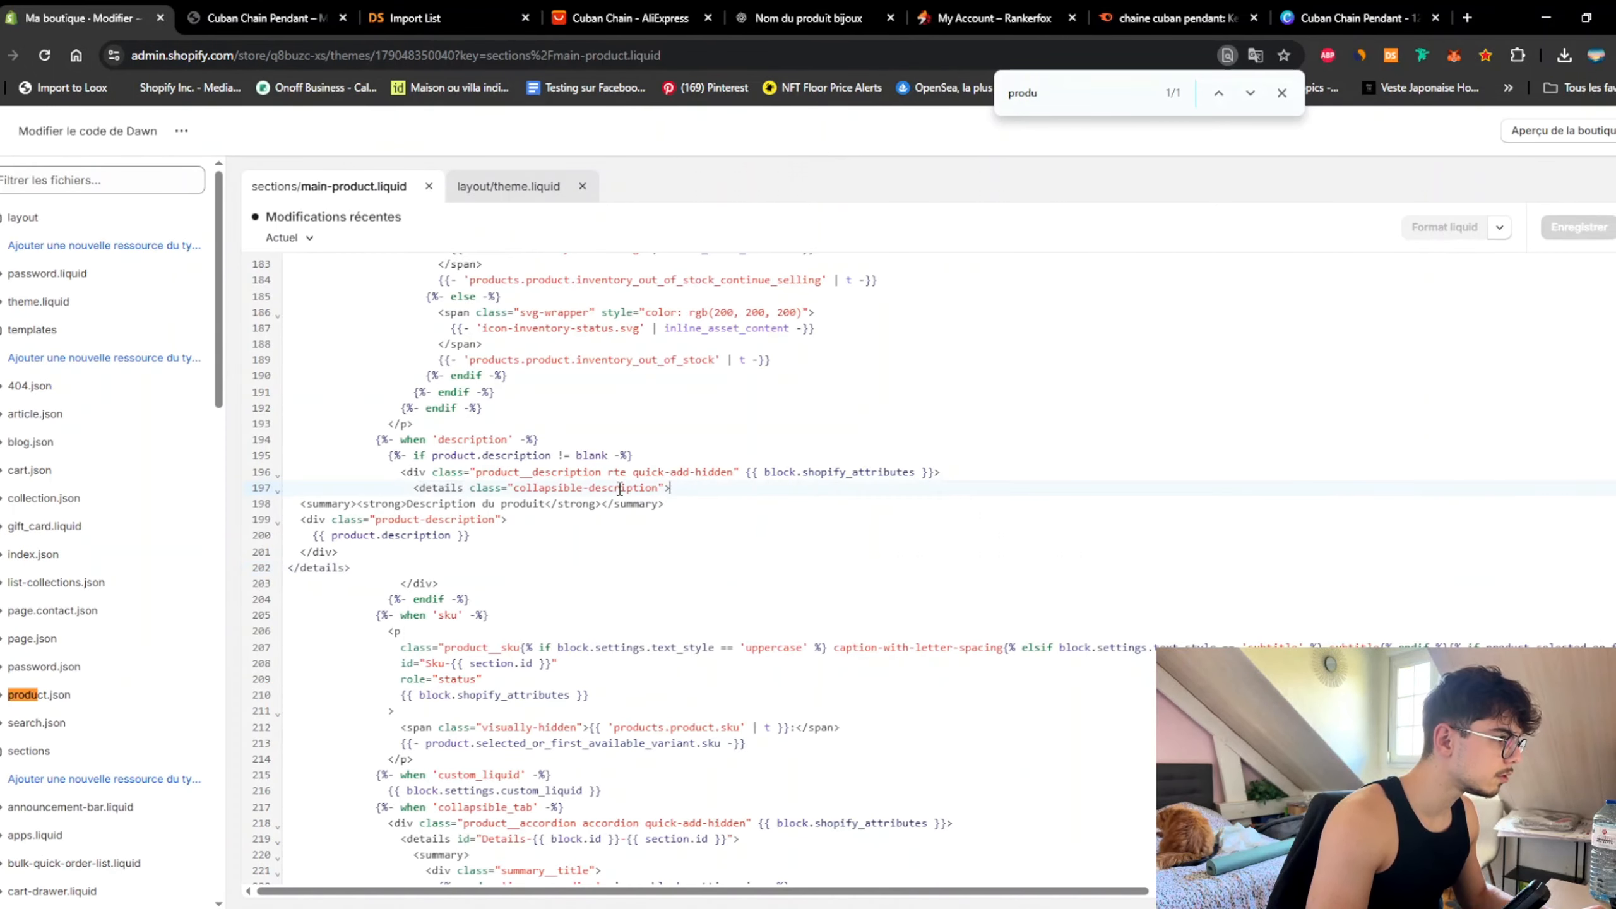
drag(414, 488, 474, 563)
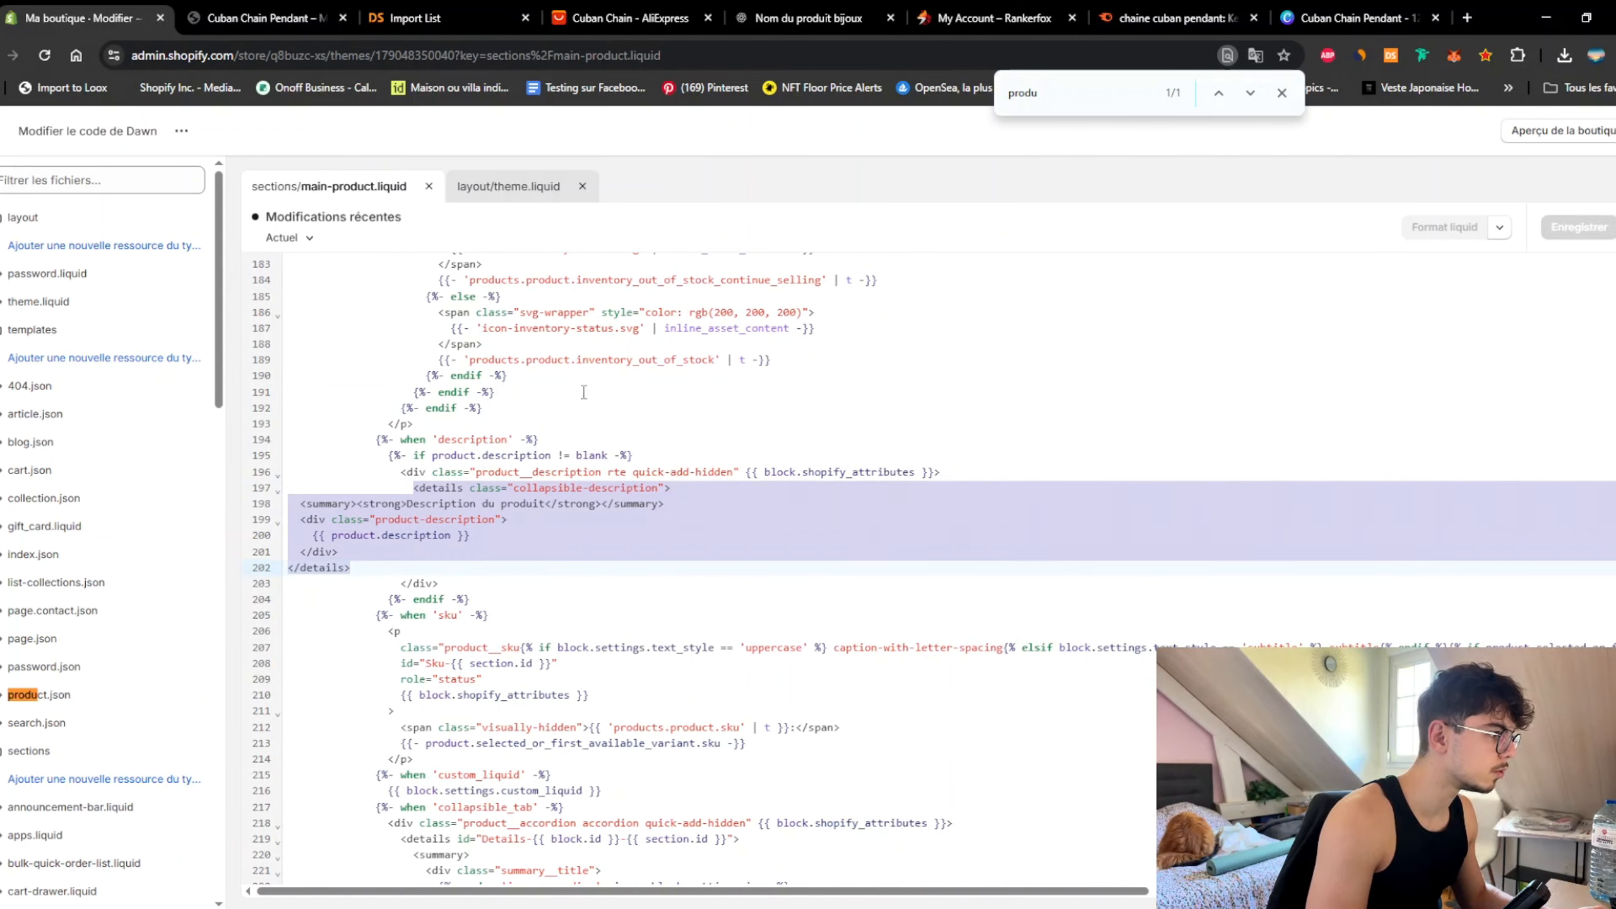
Step: Replace those lines with the new details block and '+' toggle, then save main-product.liquid
click(751, 18)
scroll(699, 636, down, 4)
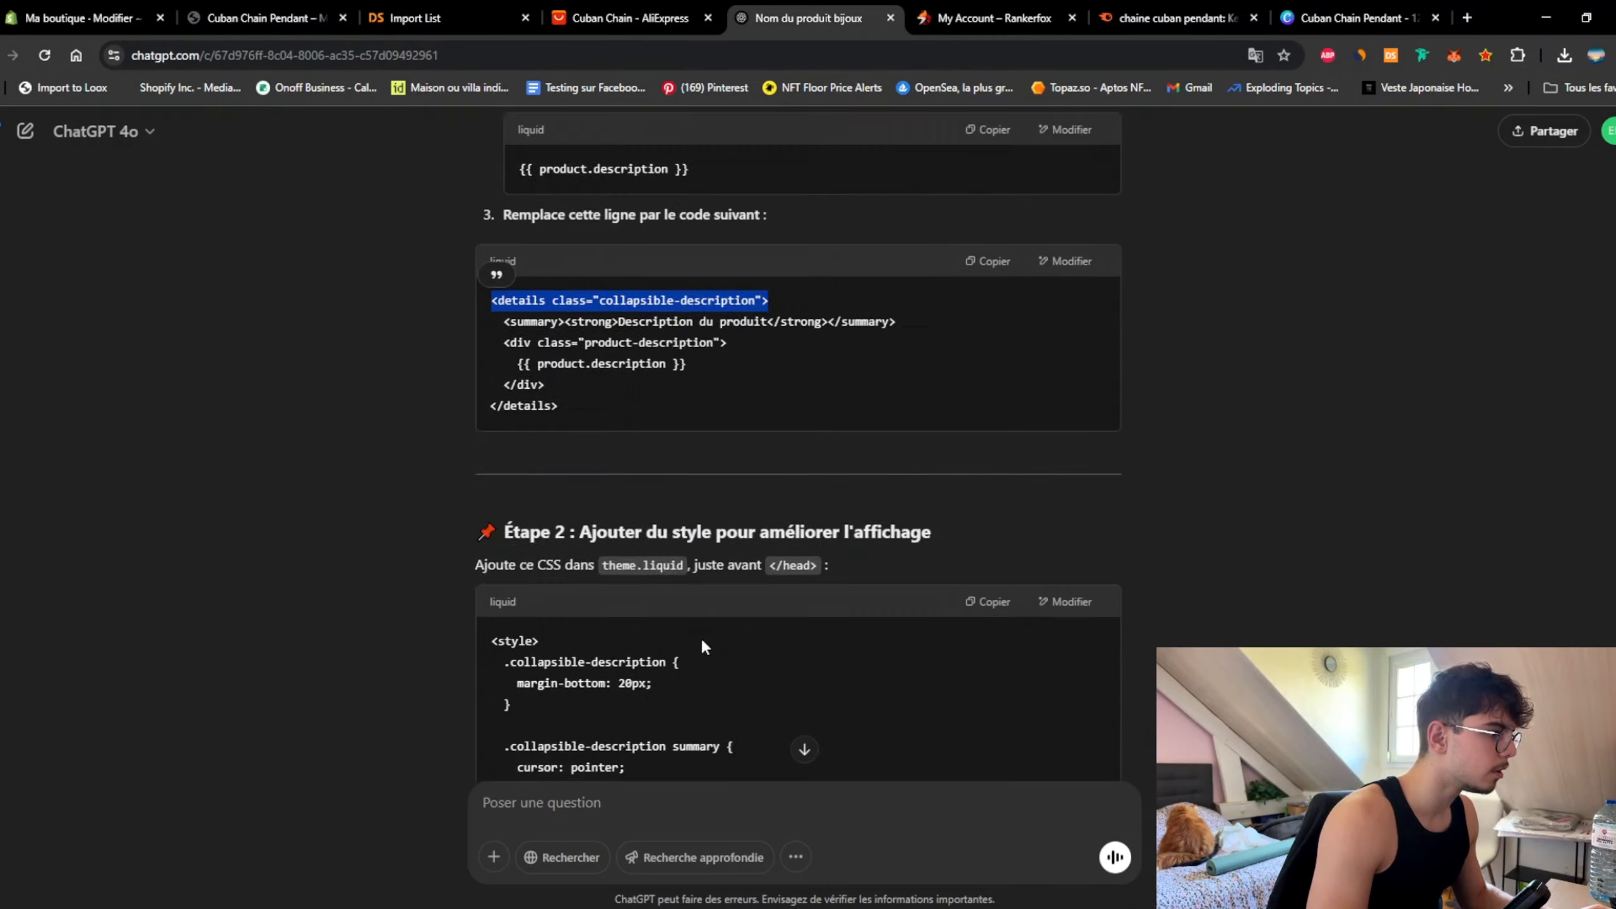
scroll(696, 632, down, 8)
scroll(708, 612, up, 12)
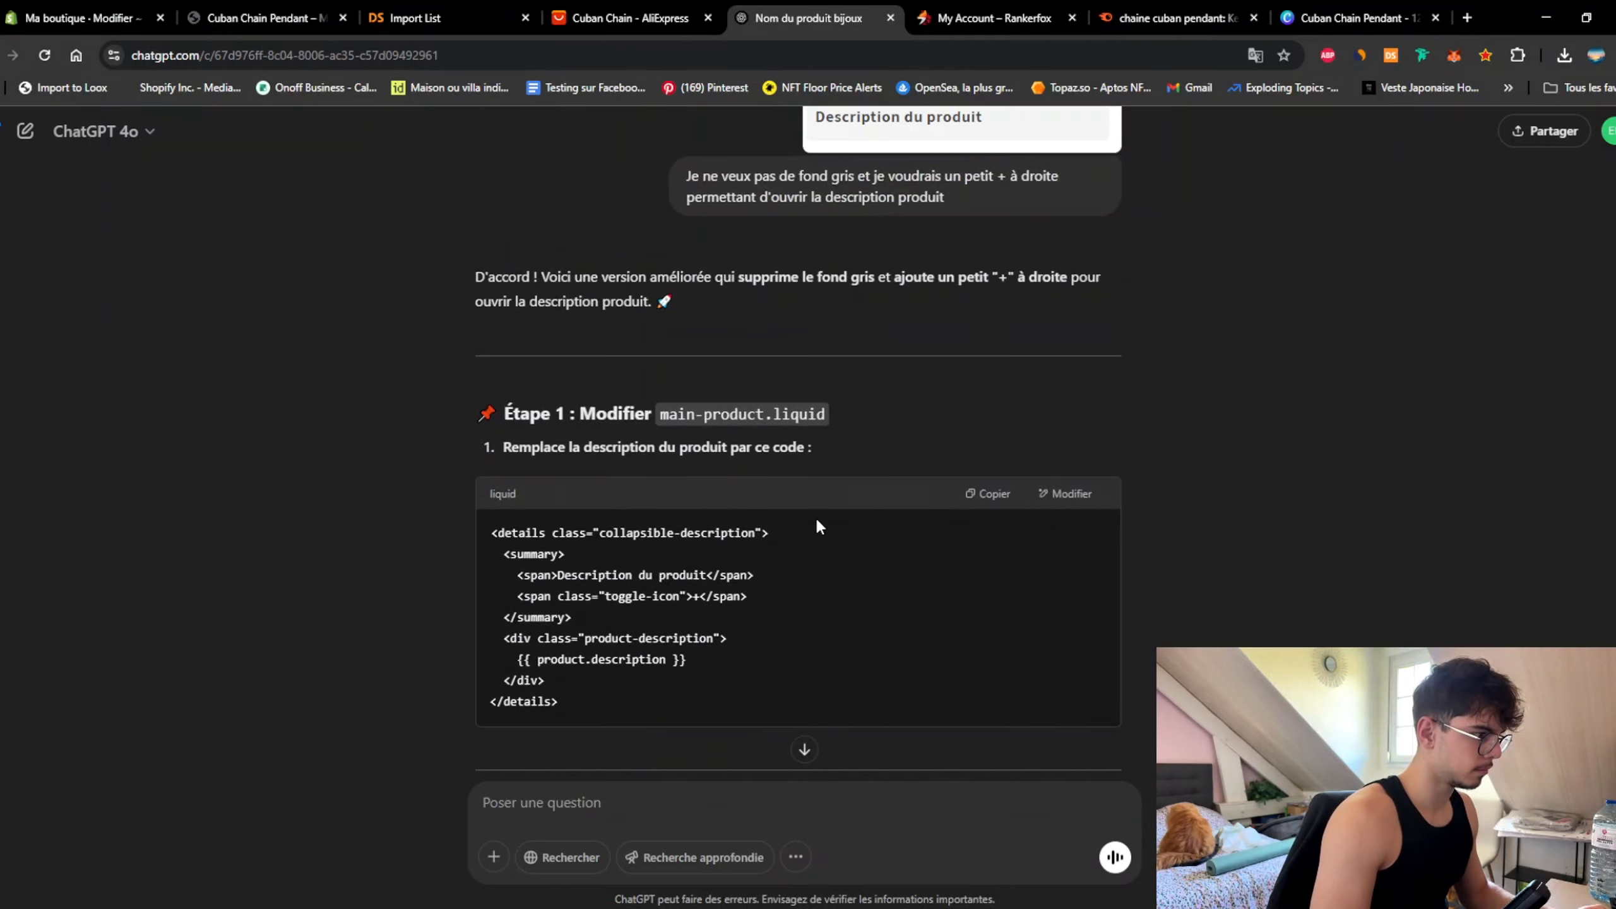
scroll(851, 553, down, 1)
click(983, 412)
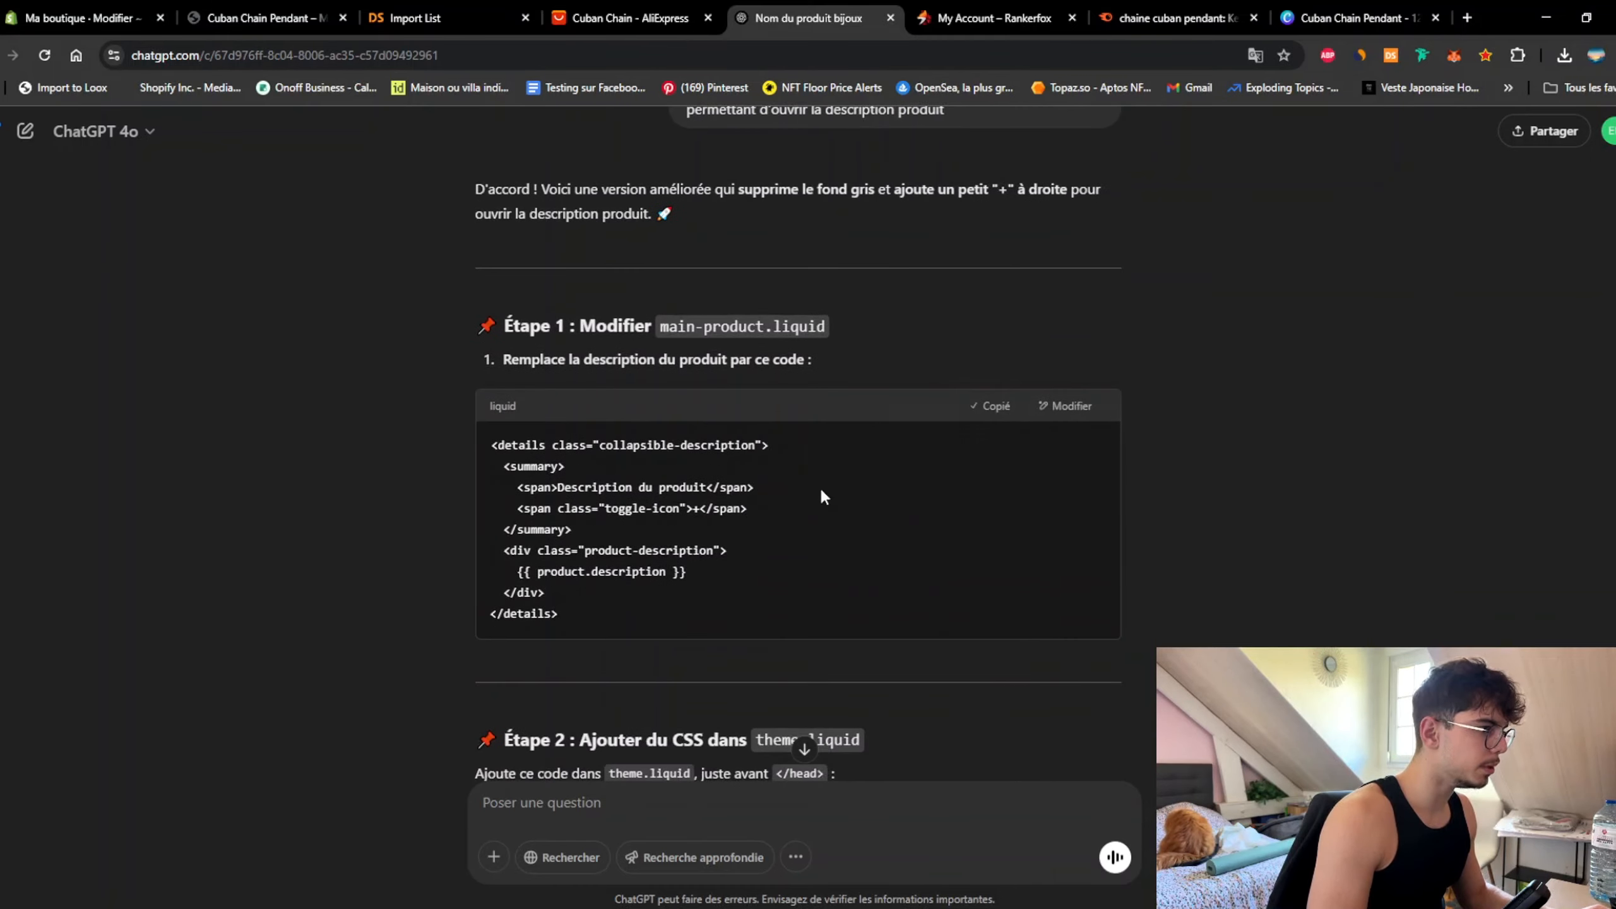
click(82, 17)
text(<details class="collapsible-description">   <summary>     <span>Description du produit</span>     <span class="toggle-icon">+</span>   </summary>   <div class="product-description">     {{ product.description }}   </div> </details>)
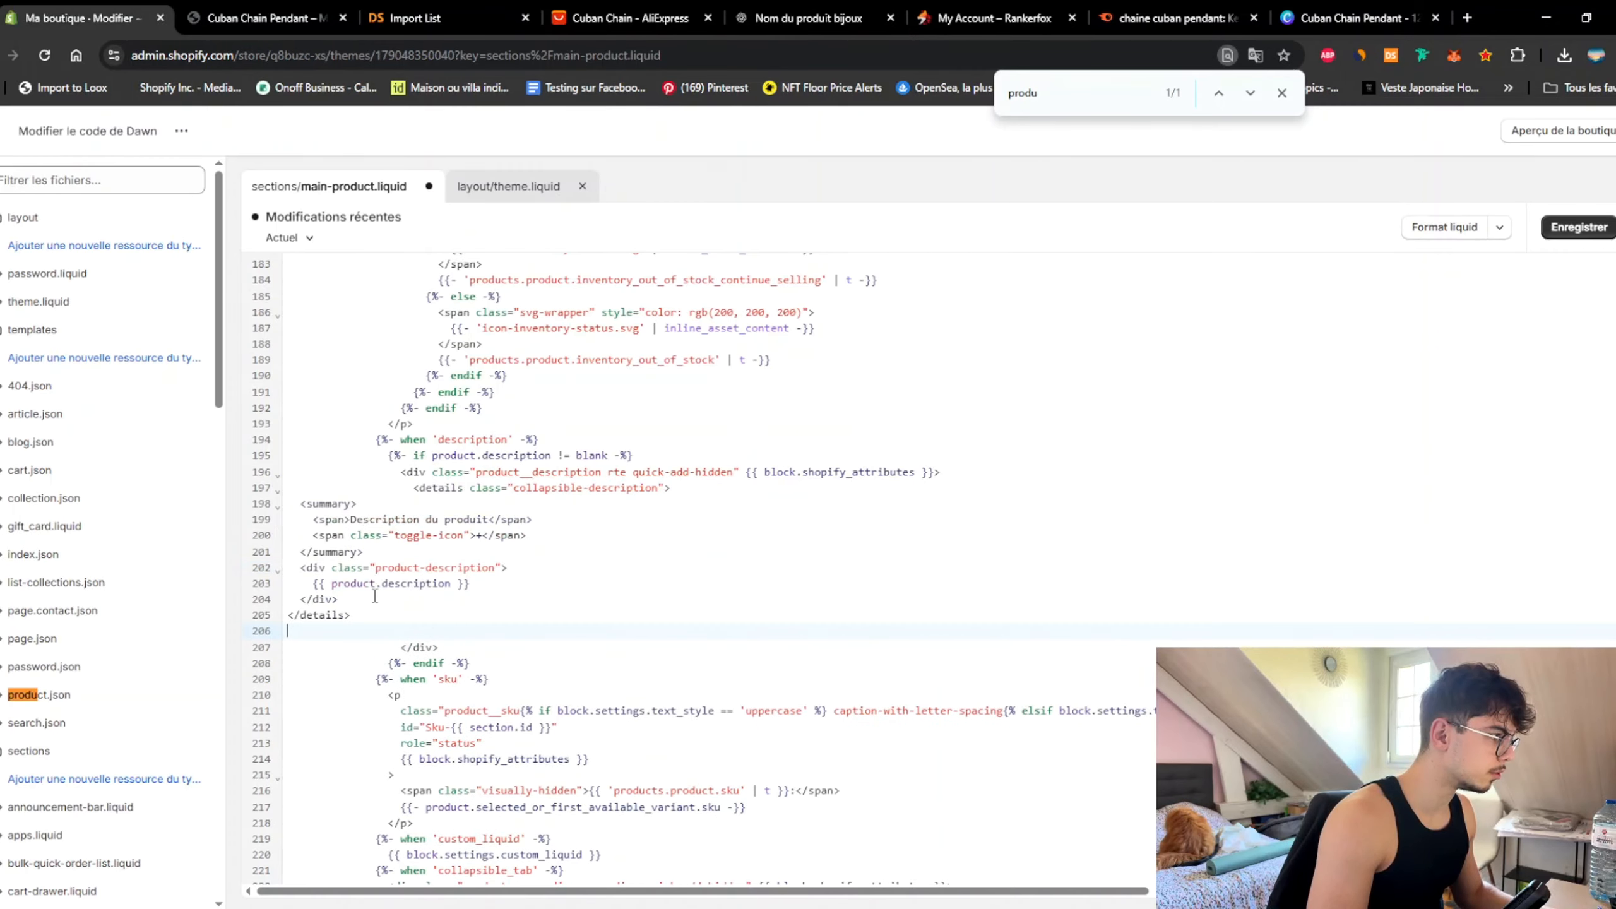
key(BackSpace)
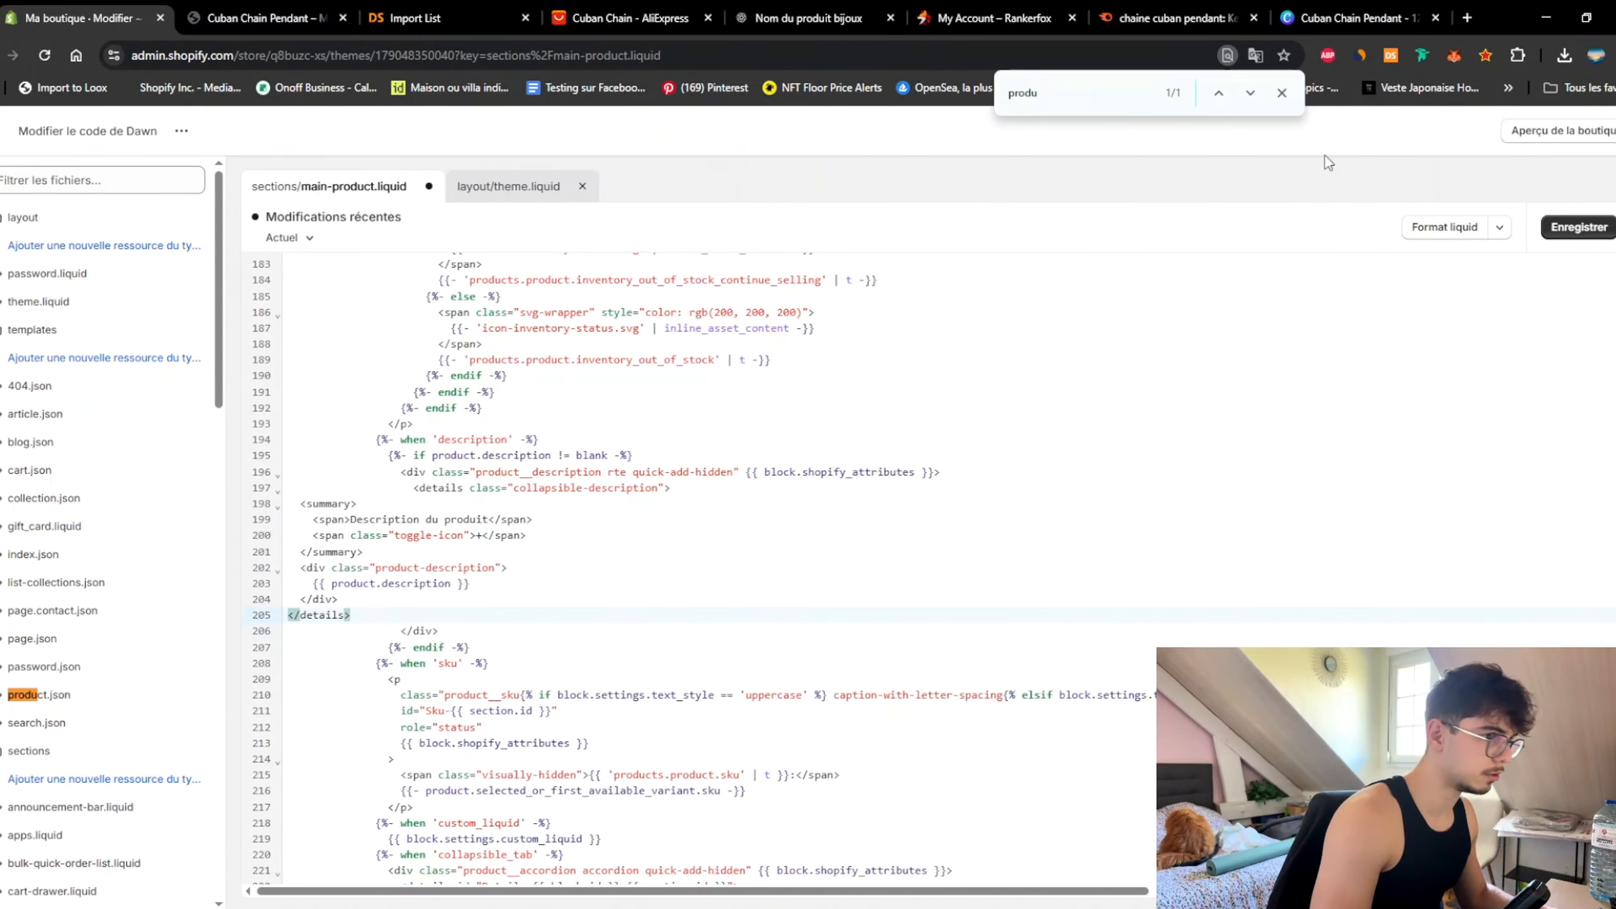
click(1572, 230)
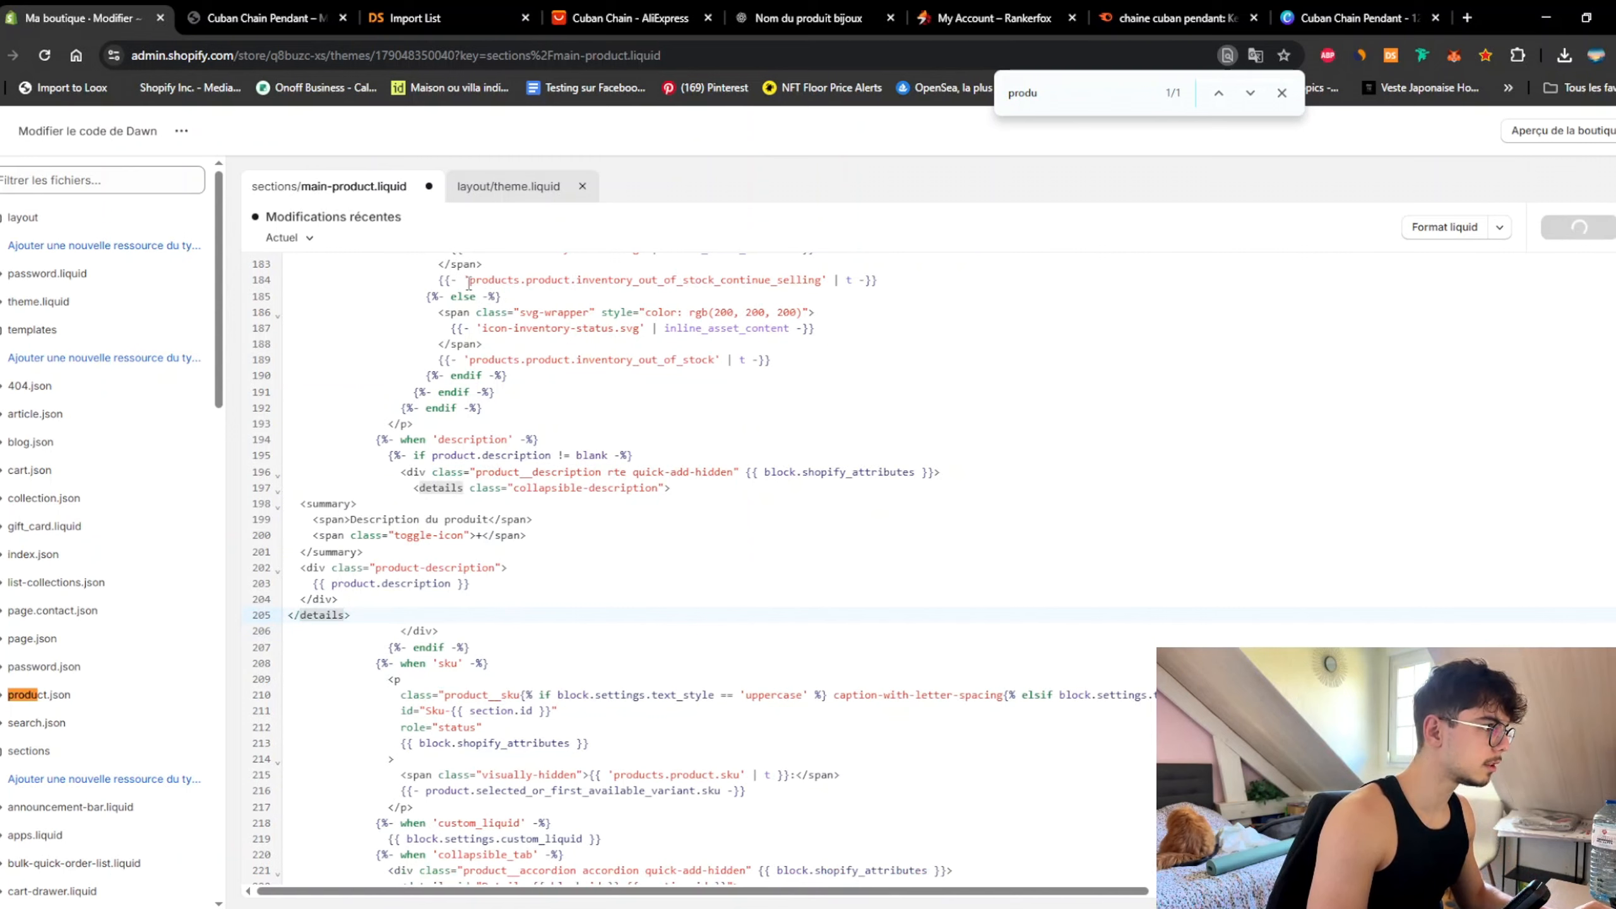
Step: Copy ChatGPT's Étape 2 CSS intended for theme.liquid
click(249, 17)
click(809, 19)
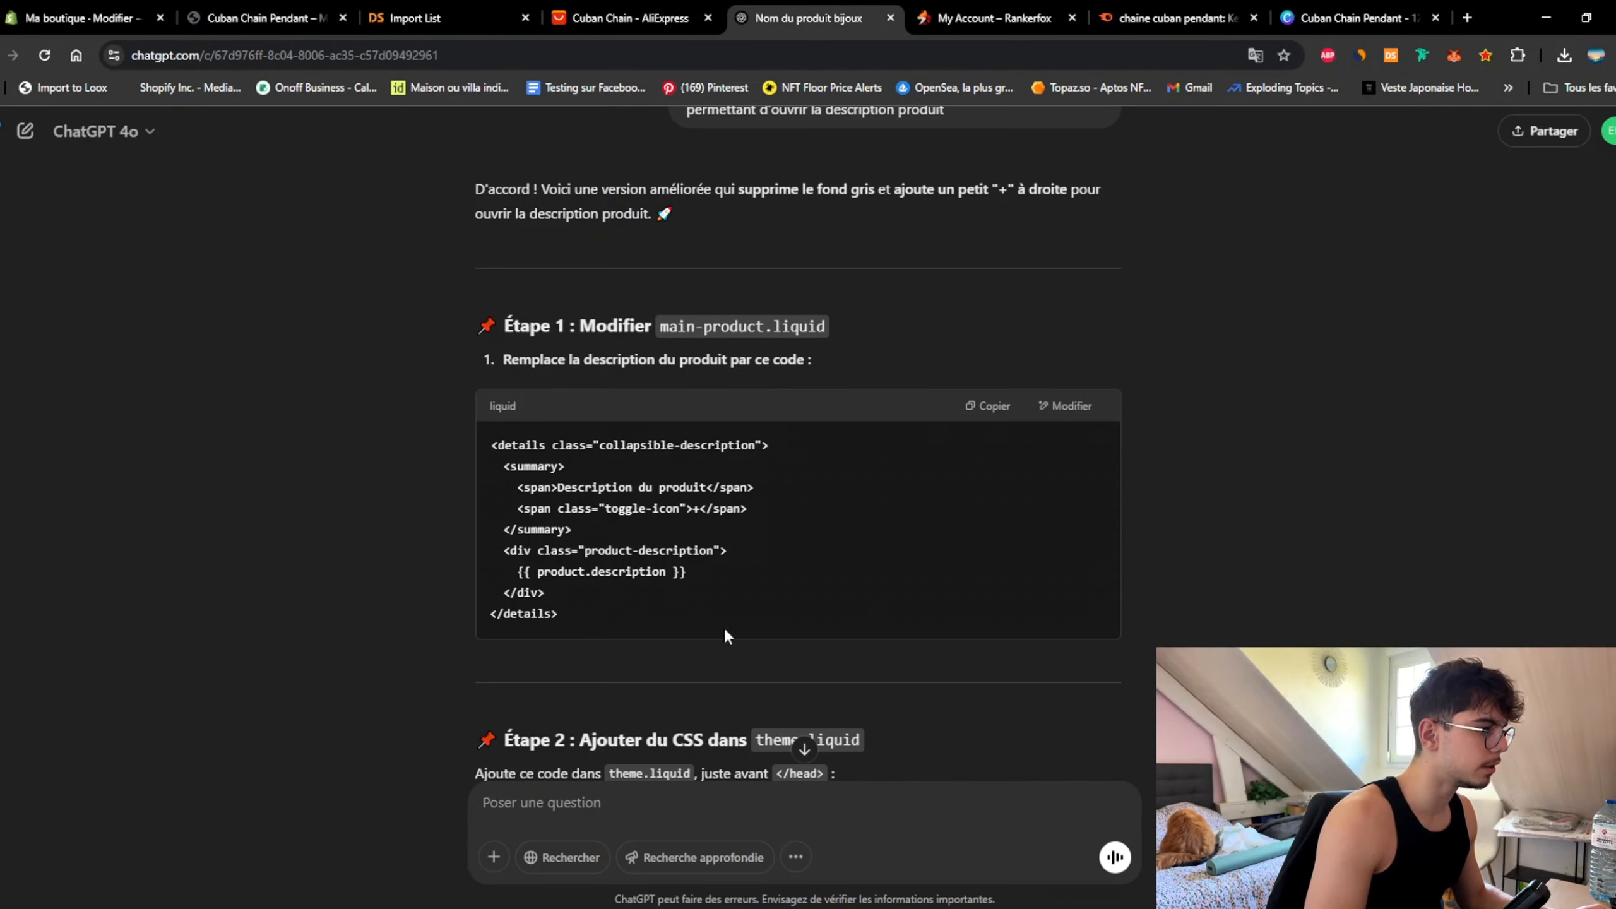
scroll(902, 509, down, 5)
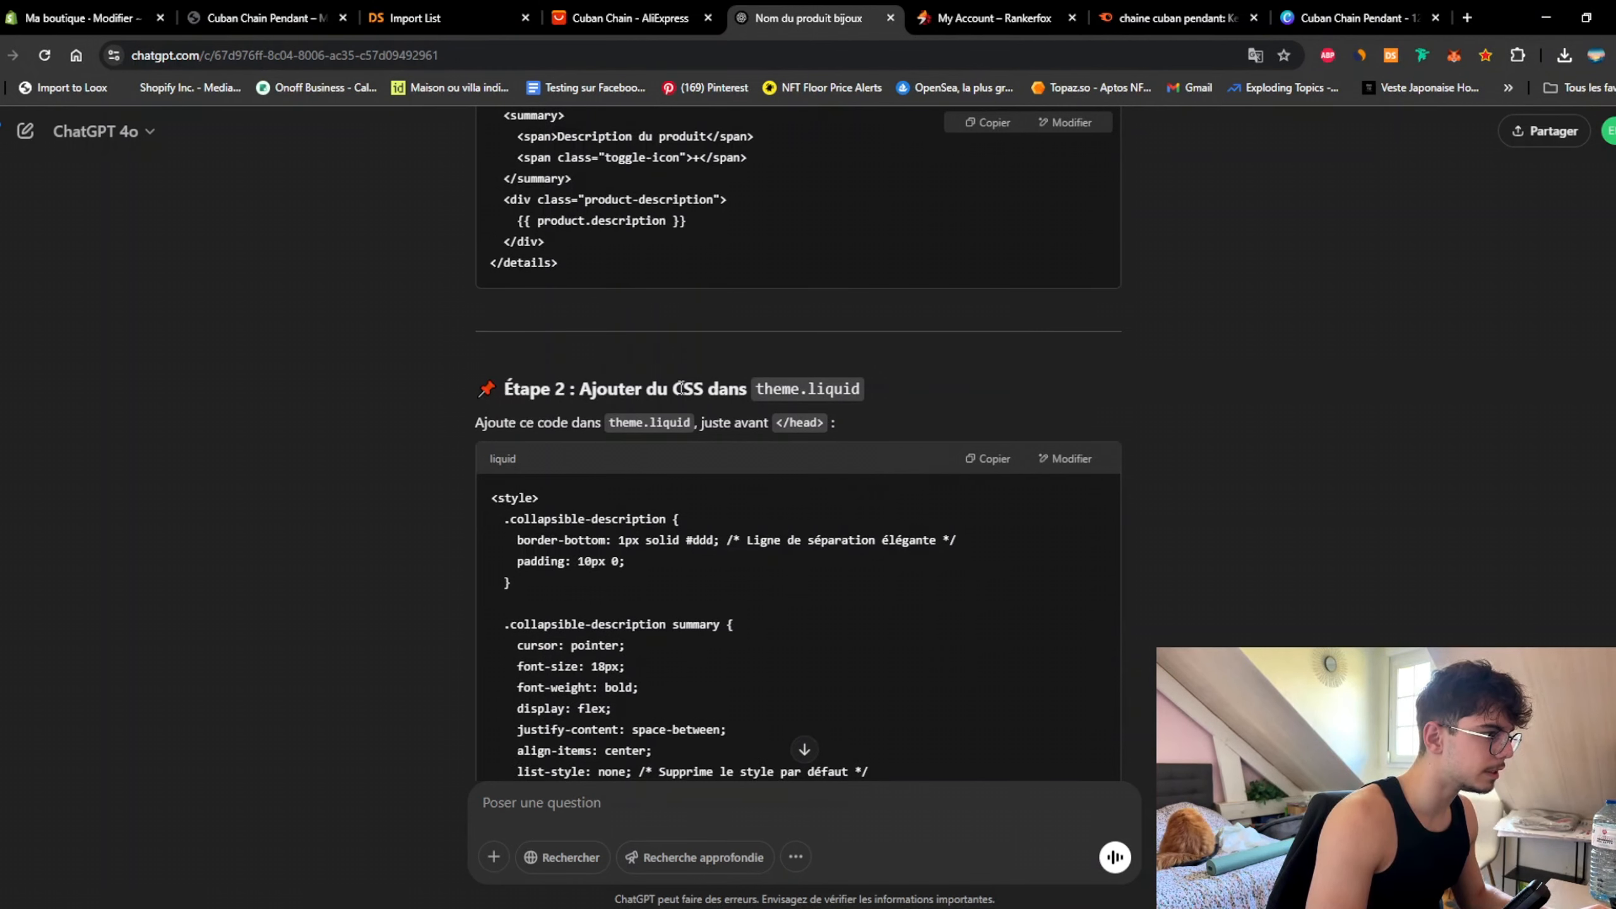
scroll(852, 366, down, 3)
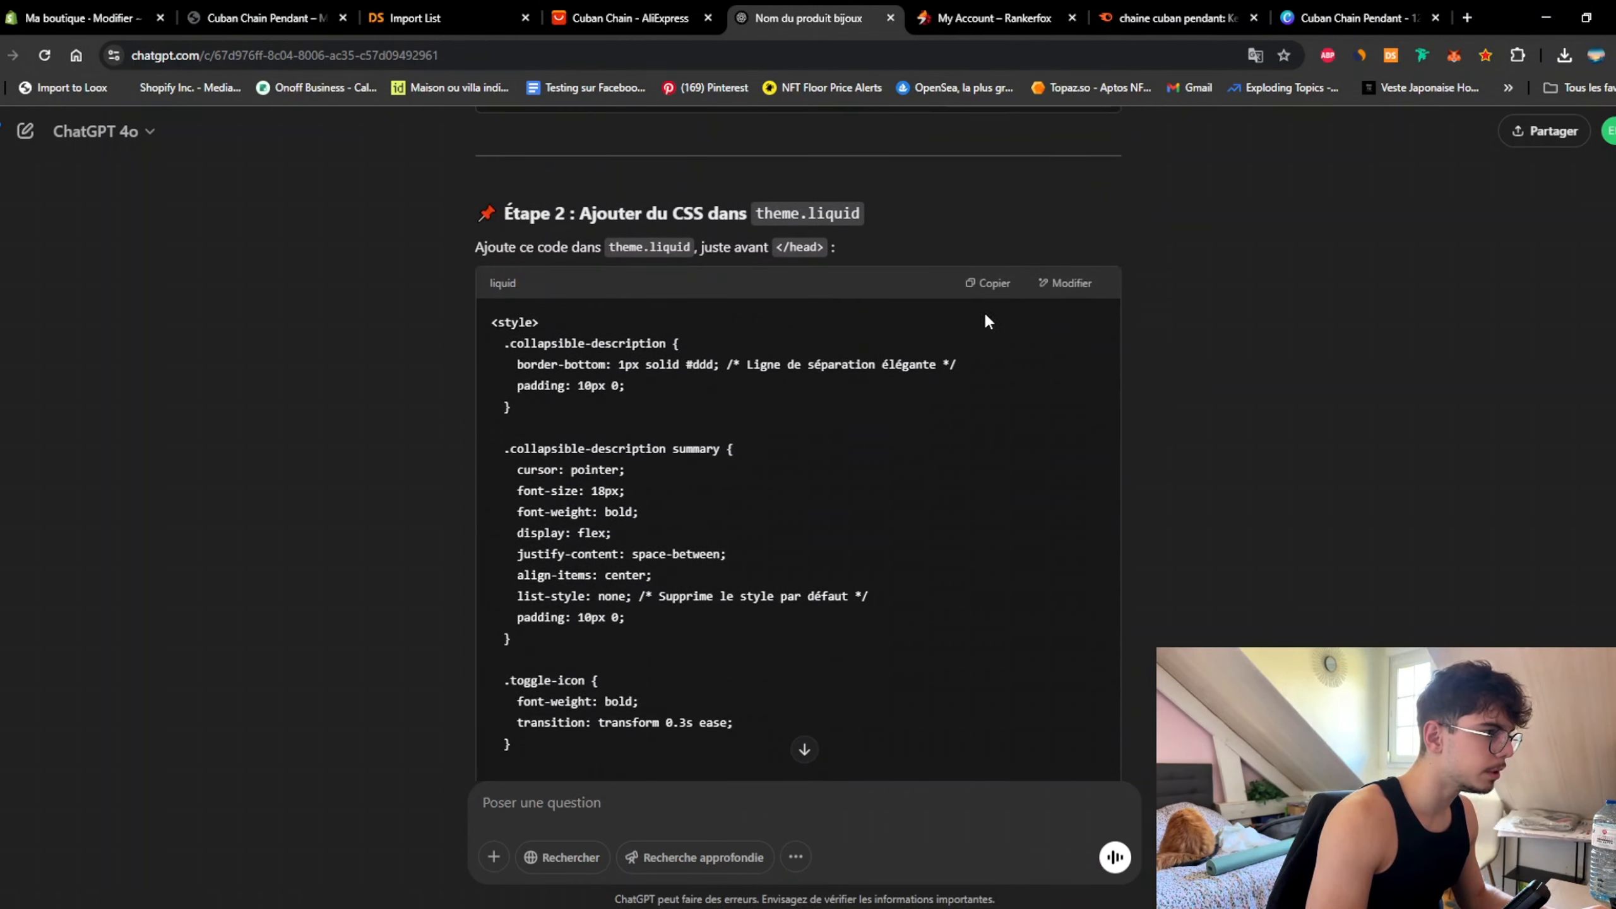
click(989, 289)
scroll(867, 430, down, 10)
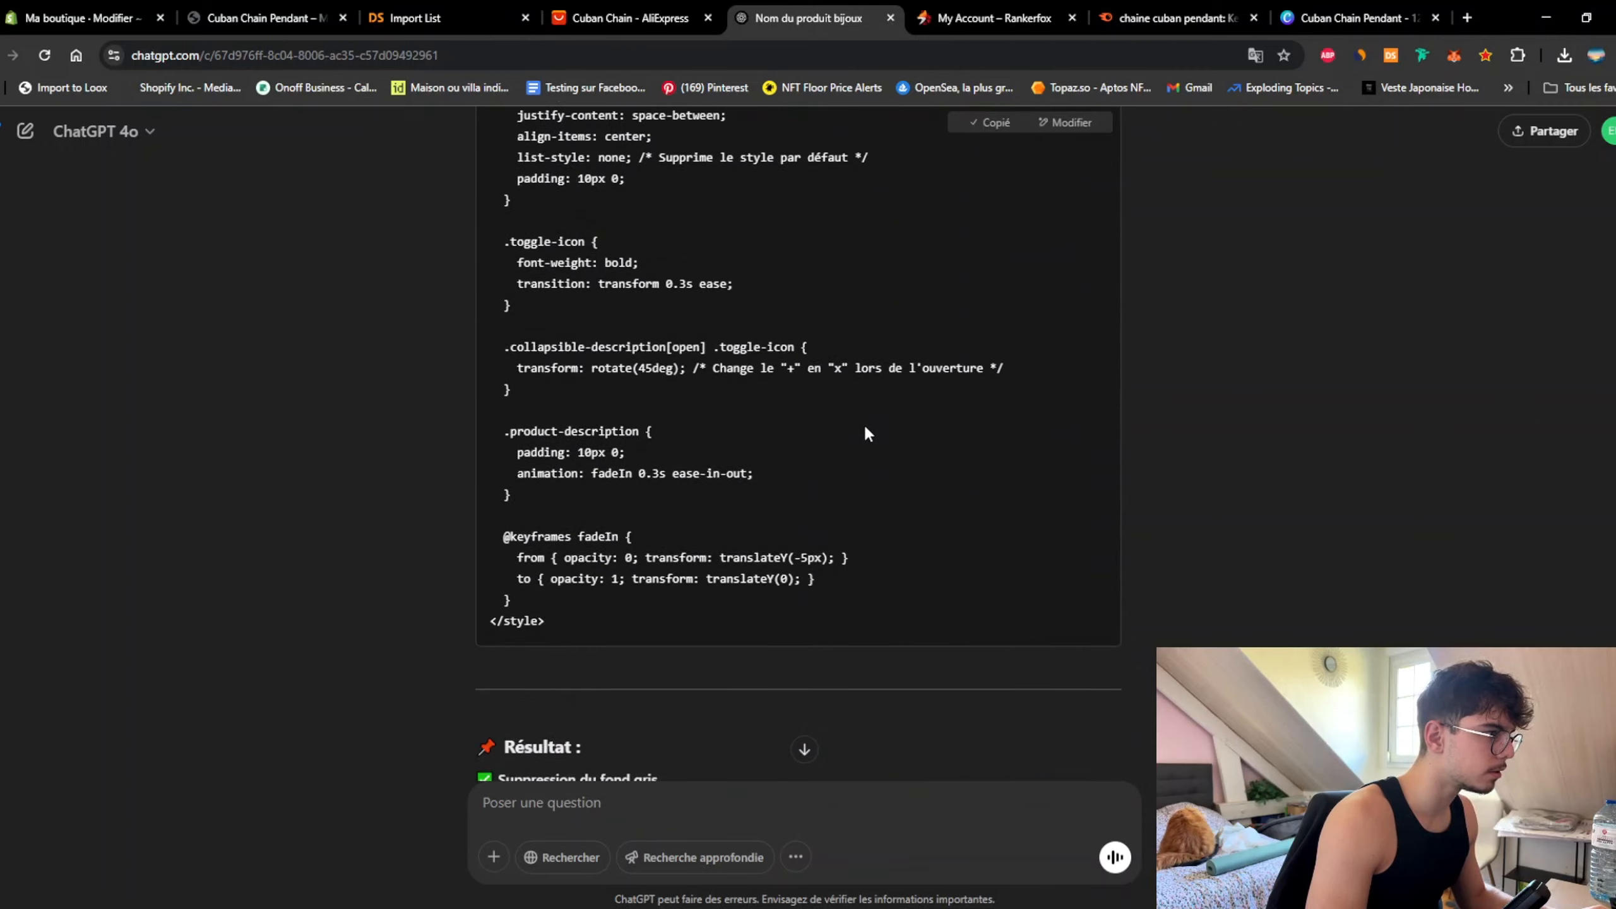
Step: Replace the old grey-background styles and script on lines 3–36 of theme.liquid with the new CSS and save
click(96, 18)
click(559, 188)
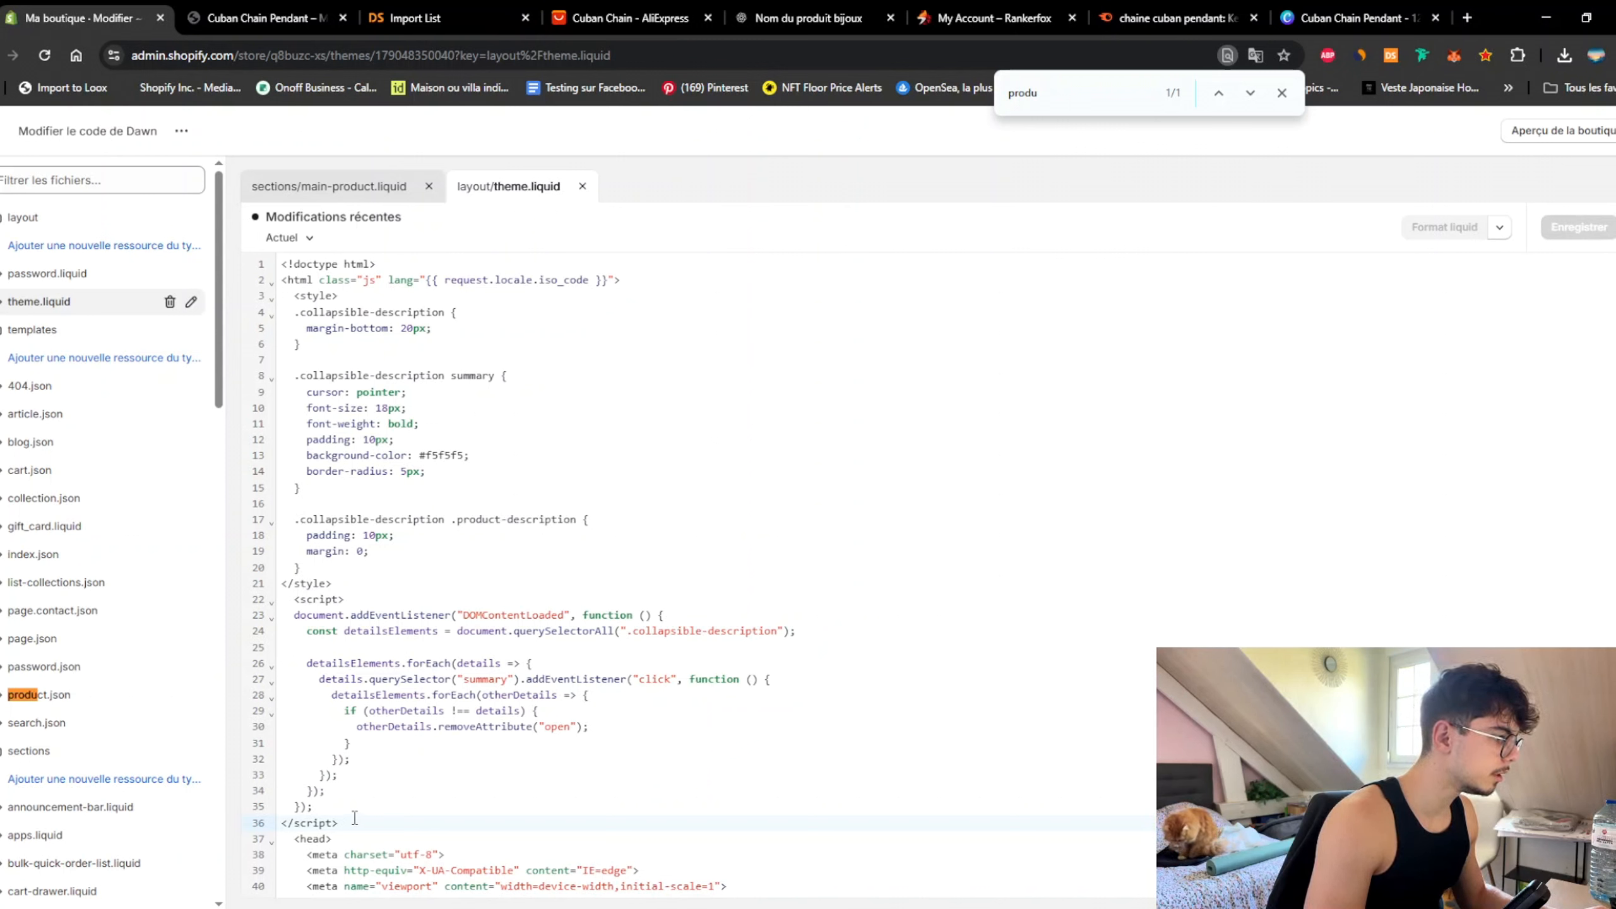
drag(355, 818, 298, 302)
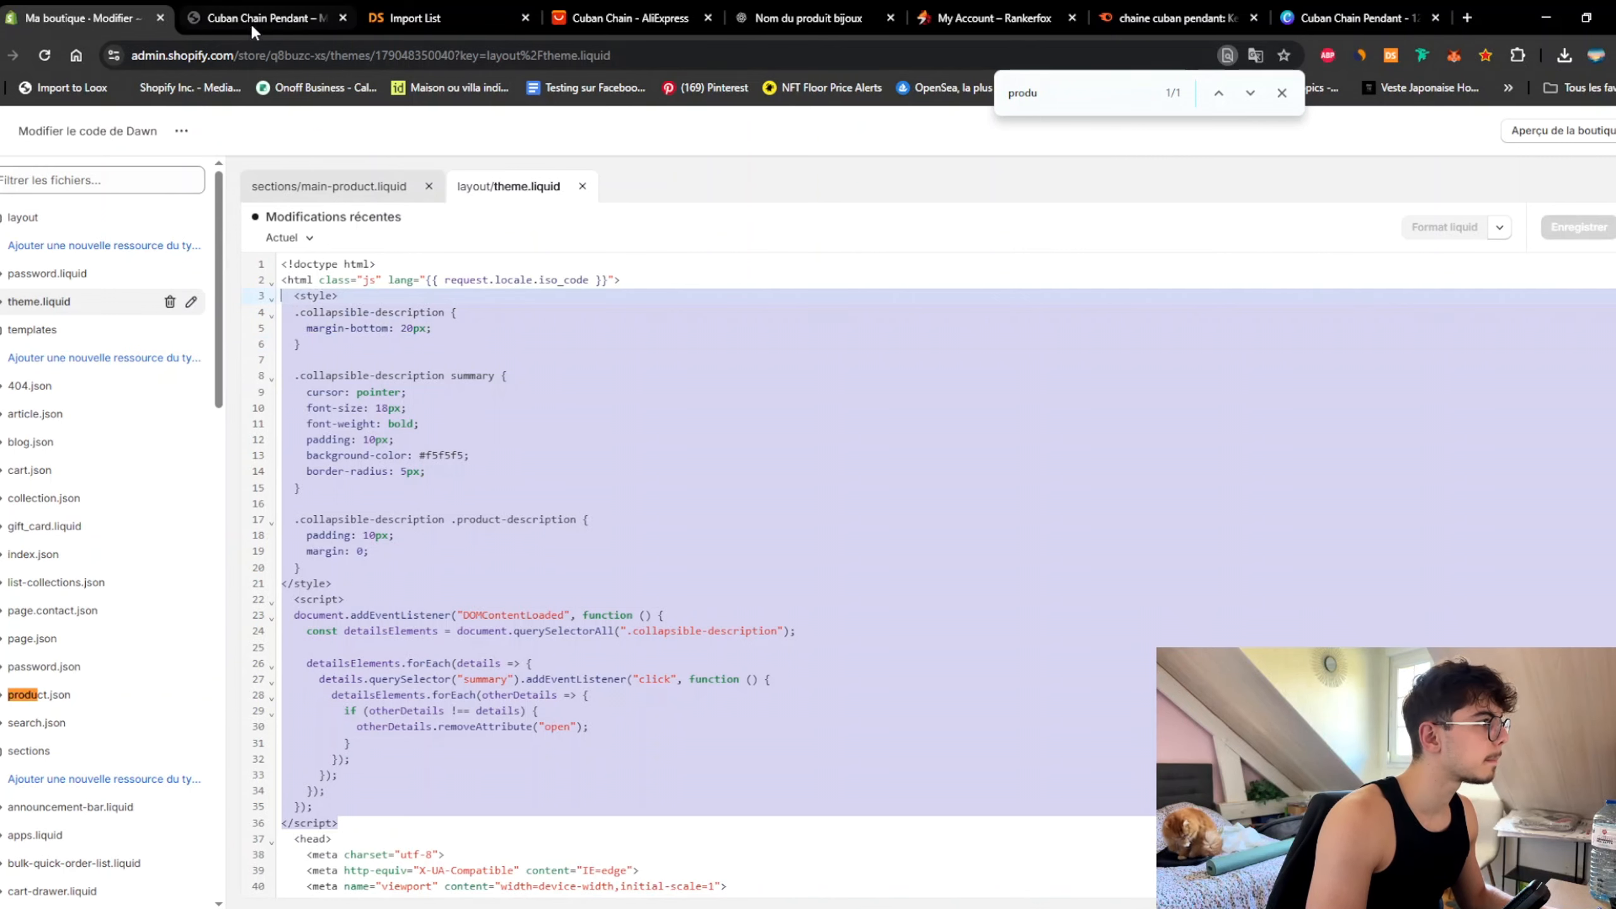
click(799, 29)
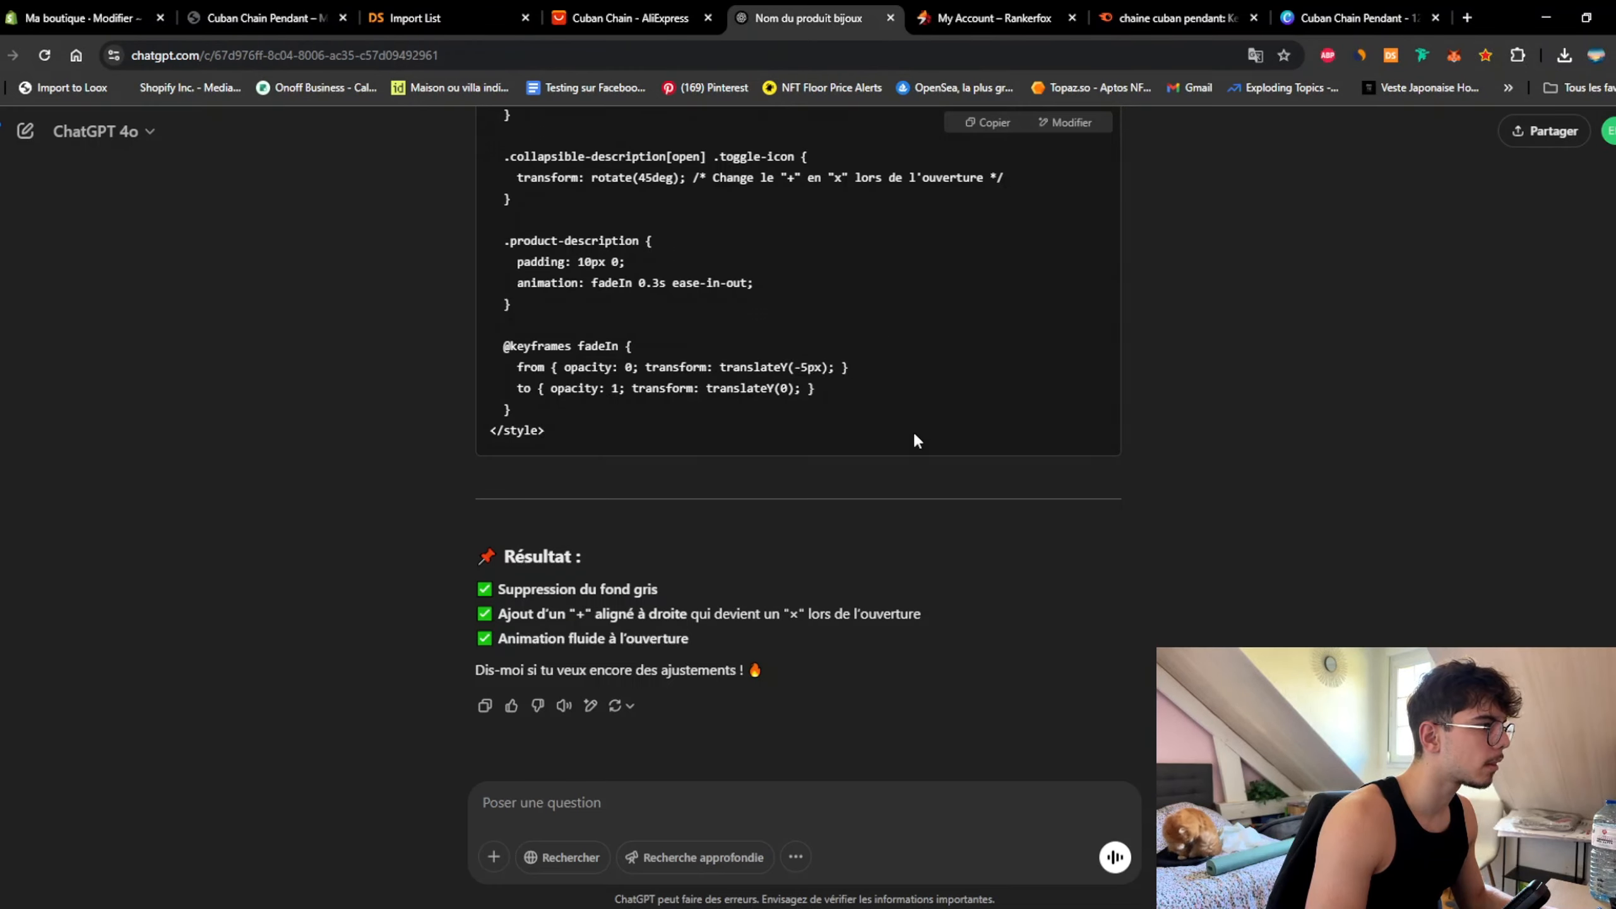
click(90, 17)
text(<style>   .collapsible-description {     border-bottom: 1px solid #ddd; /* Ligne de séparation élégante */     padding: 10px 0;   }    .collapsible-description summary {     cursor: pointer;     font-size: 18px;     font-weight: bold;     display: flex;     justify-content: space-between;     align-items: center;     list-style: none; /* Supprime le style par défaut */     padding: 10px 0;   }    .toggle-icon {     font-weight: bold;     transition: transform 0.3s ease;   }    .collapsible-description[open] .toggle-icon {     transform: rotate(45deg); /* Change le "+" en "x" lors de l'ouverture */   }    .product-description {     padding: 10px 0;     animation: fadeIn 0.3s ease-in-out;   }    @keyframes fadeIn {     from { opacity: 0; transform: translateY(-5px); }     to { opacity: 1; transform: translateY(0); }   } </style>)
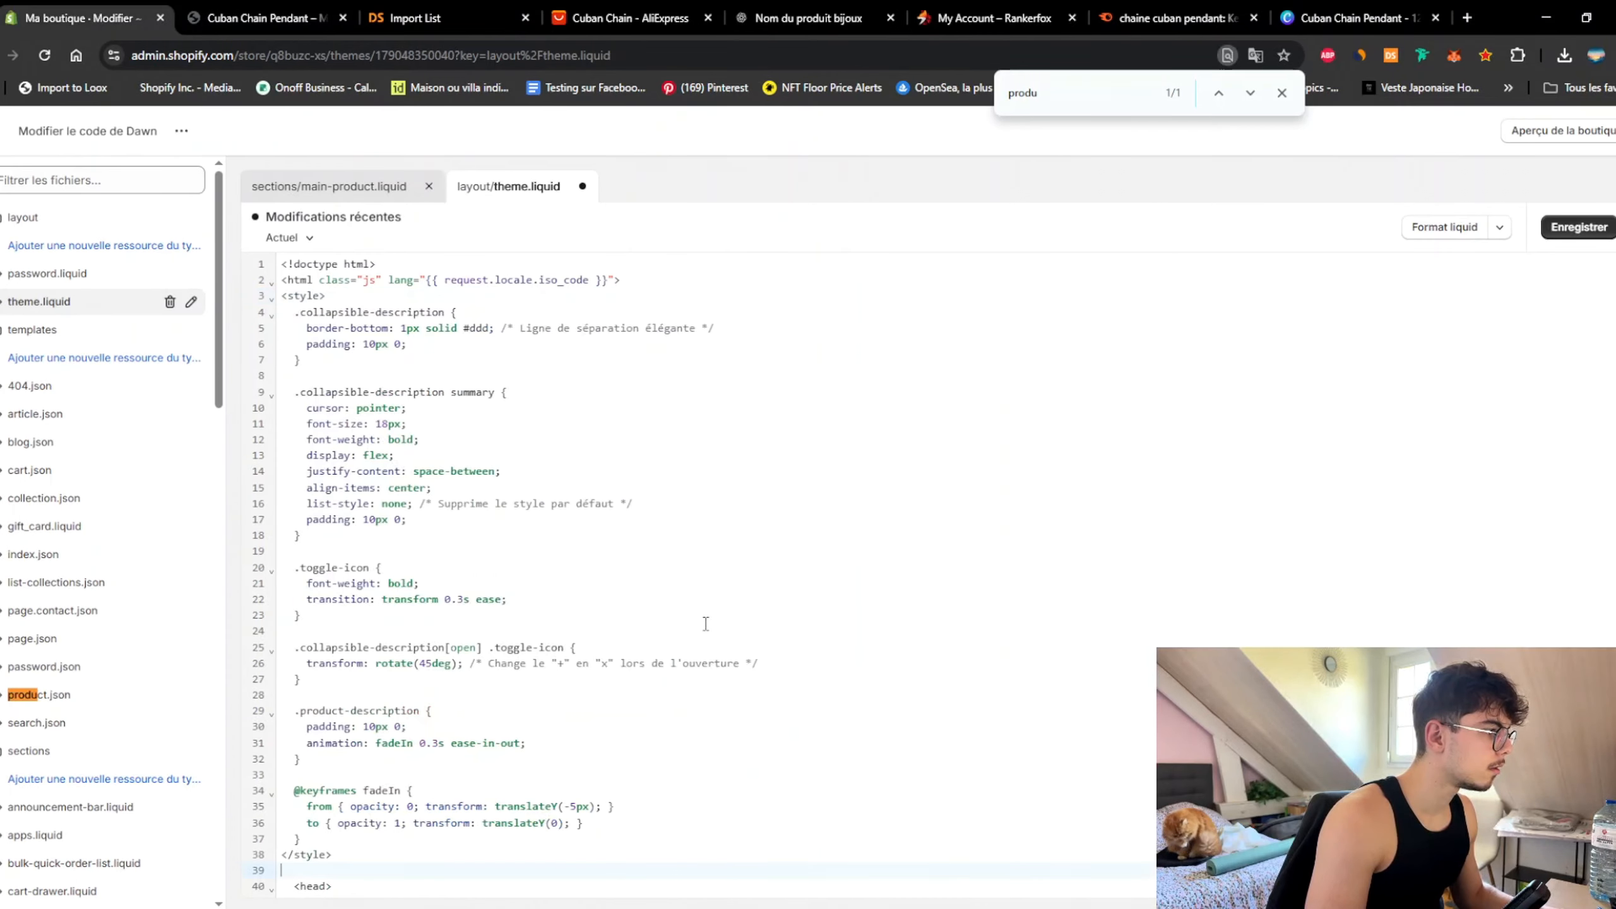
key(BackSpace)
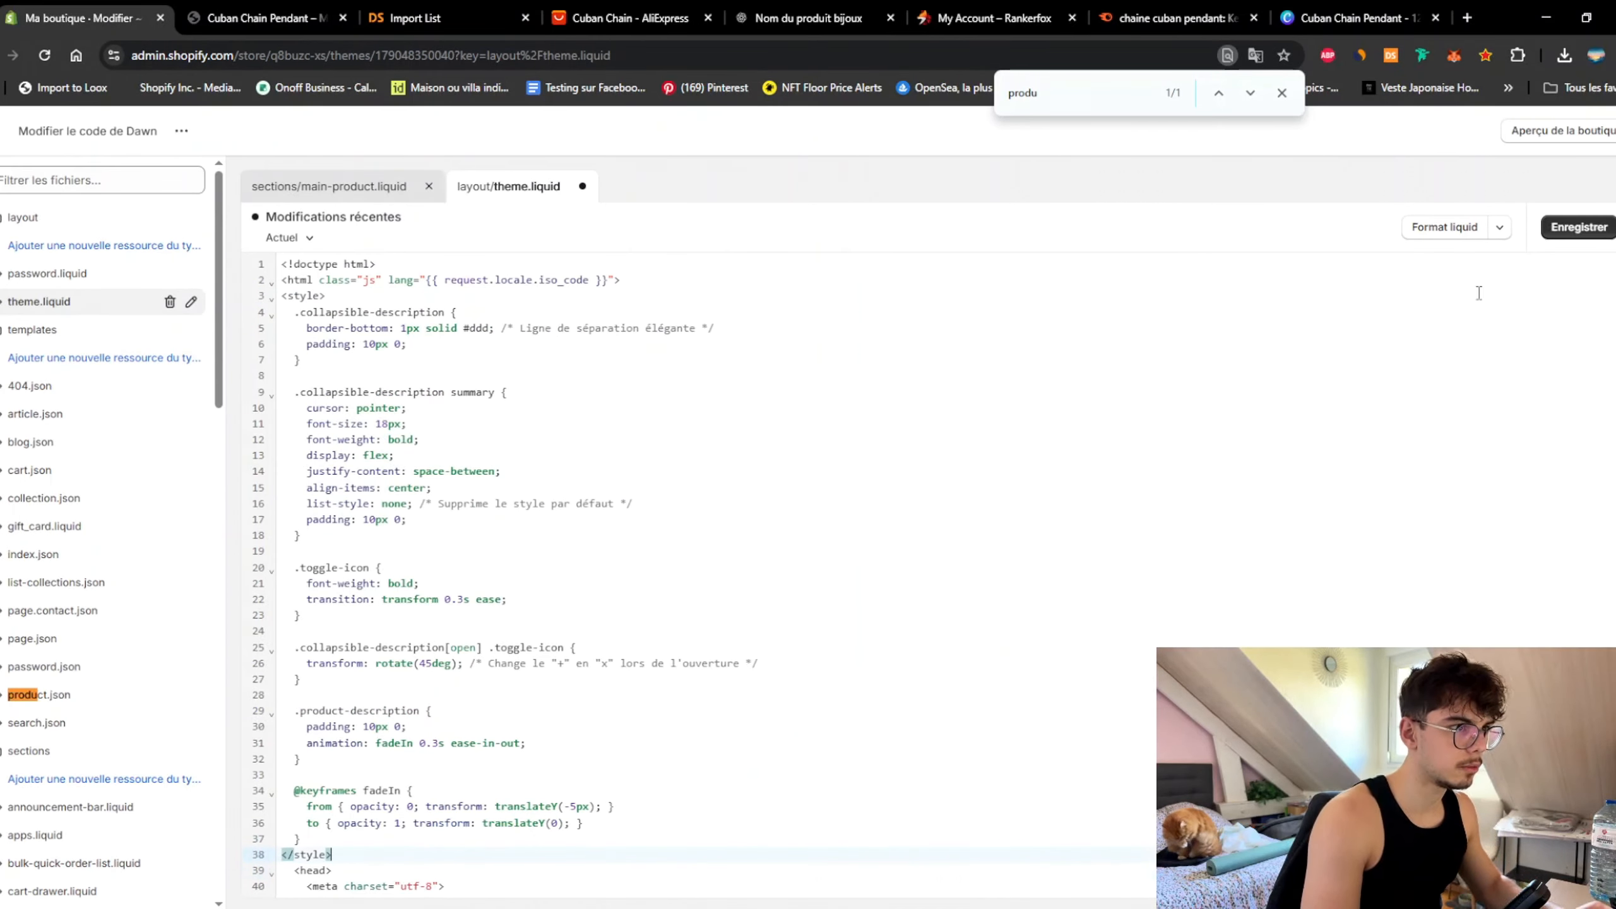
click(1577, 229)
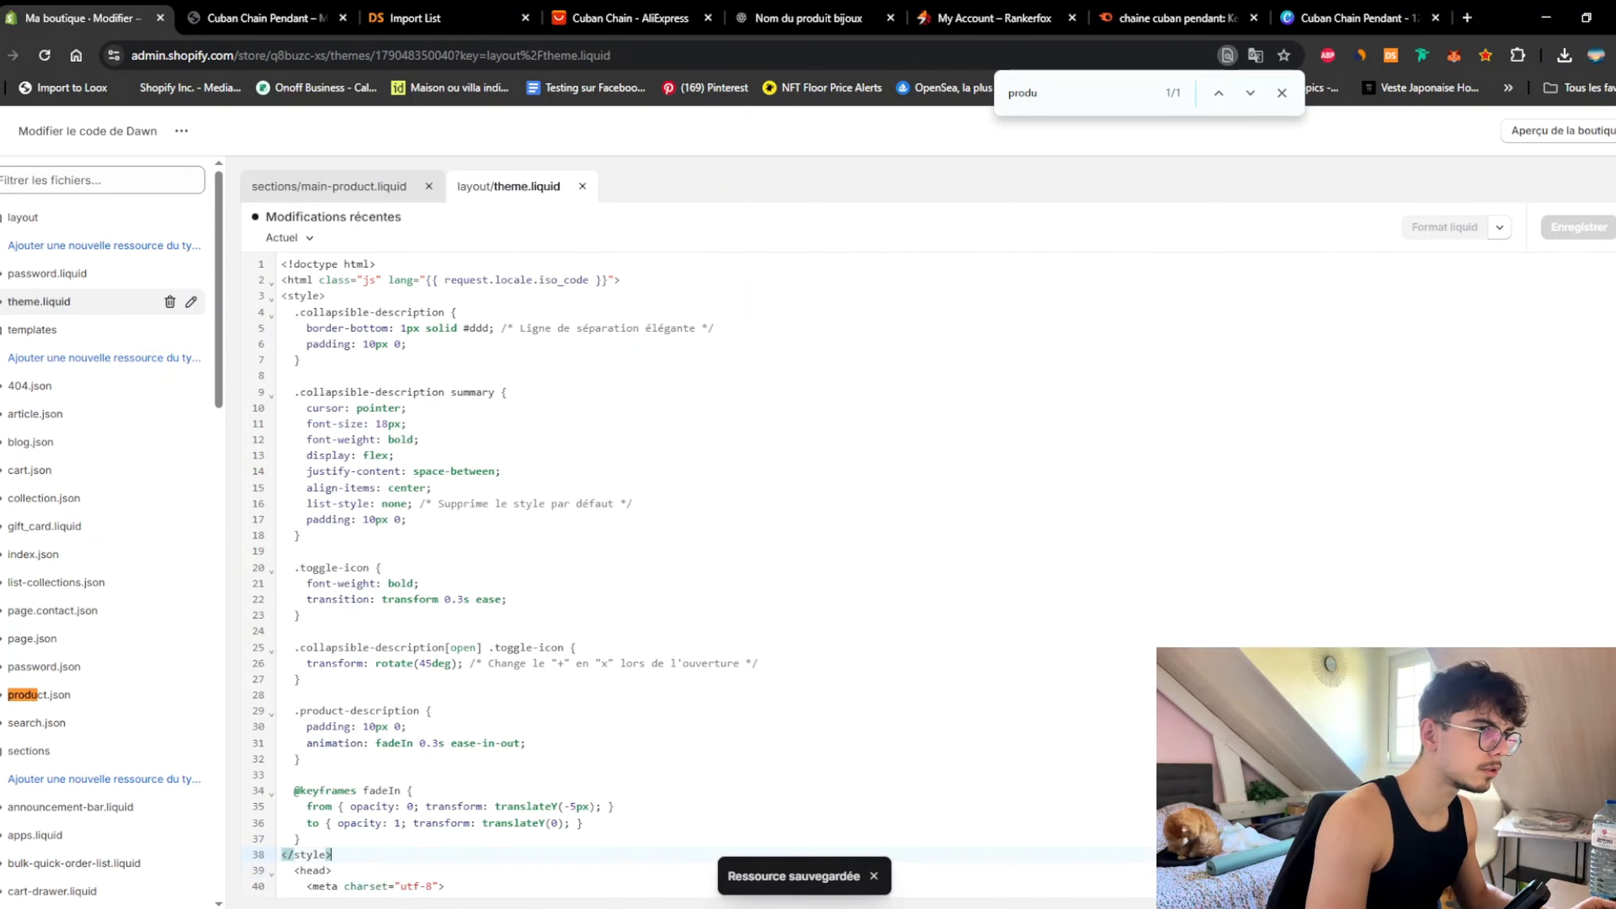
Step: Open the online store preview and expand the pendant's Description du produit section
click(1559, 131)
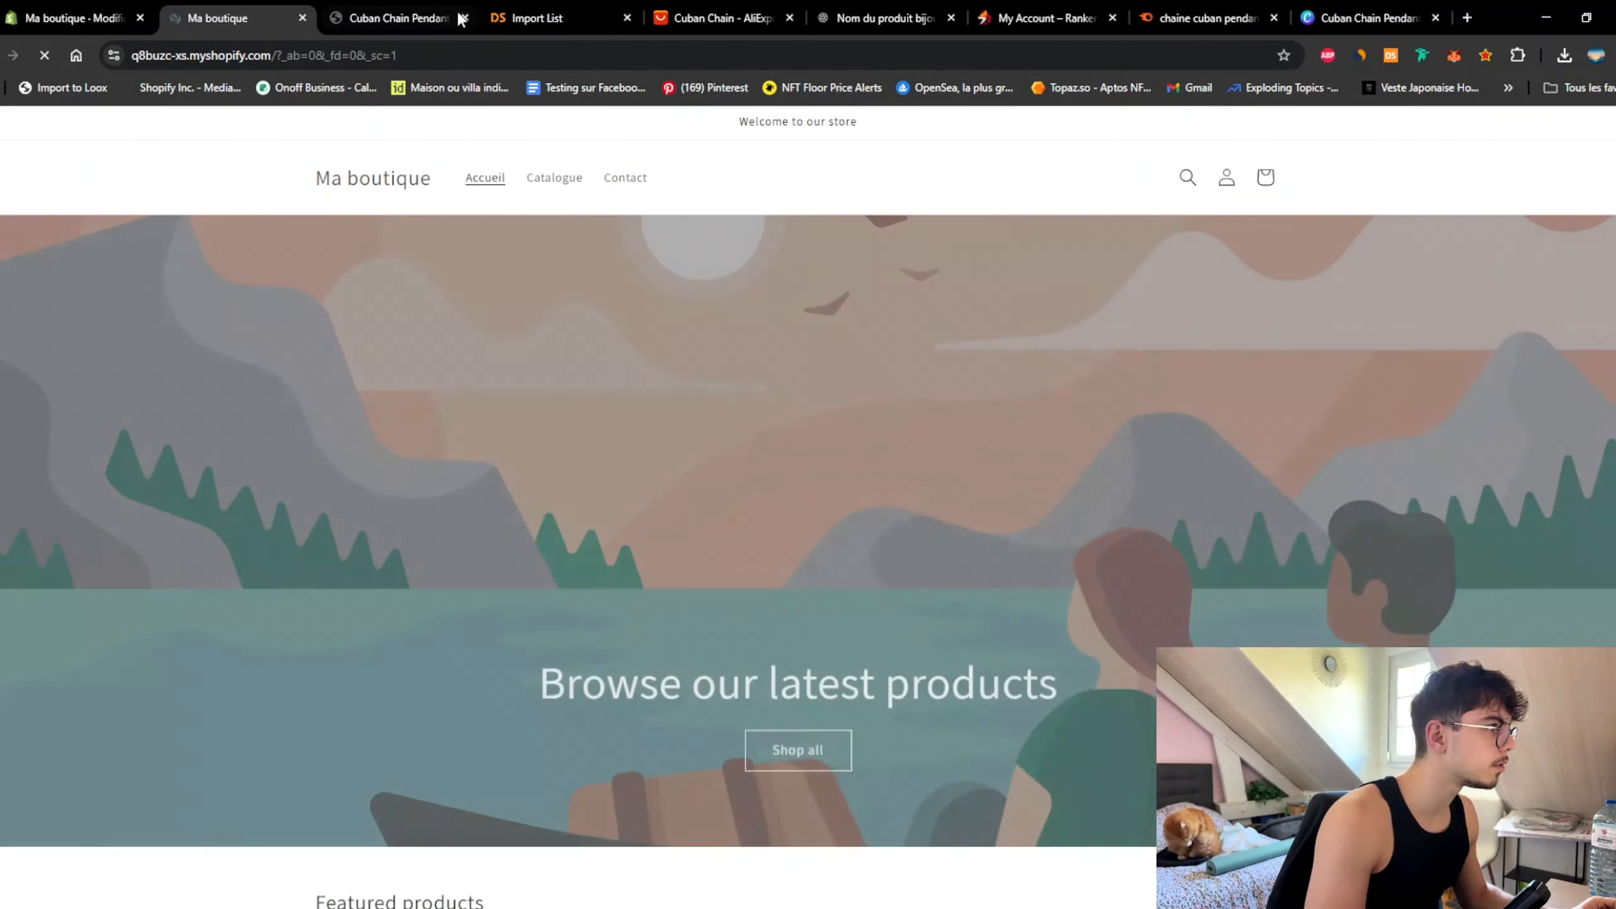
click(463, 18)
scroll(523, 567, down, 10)
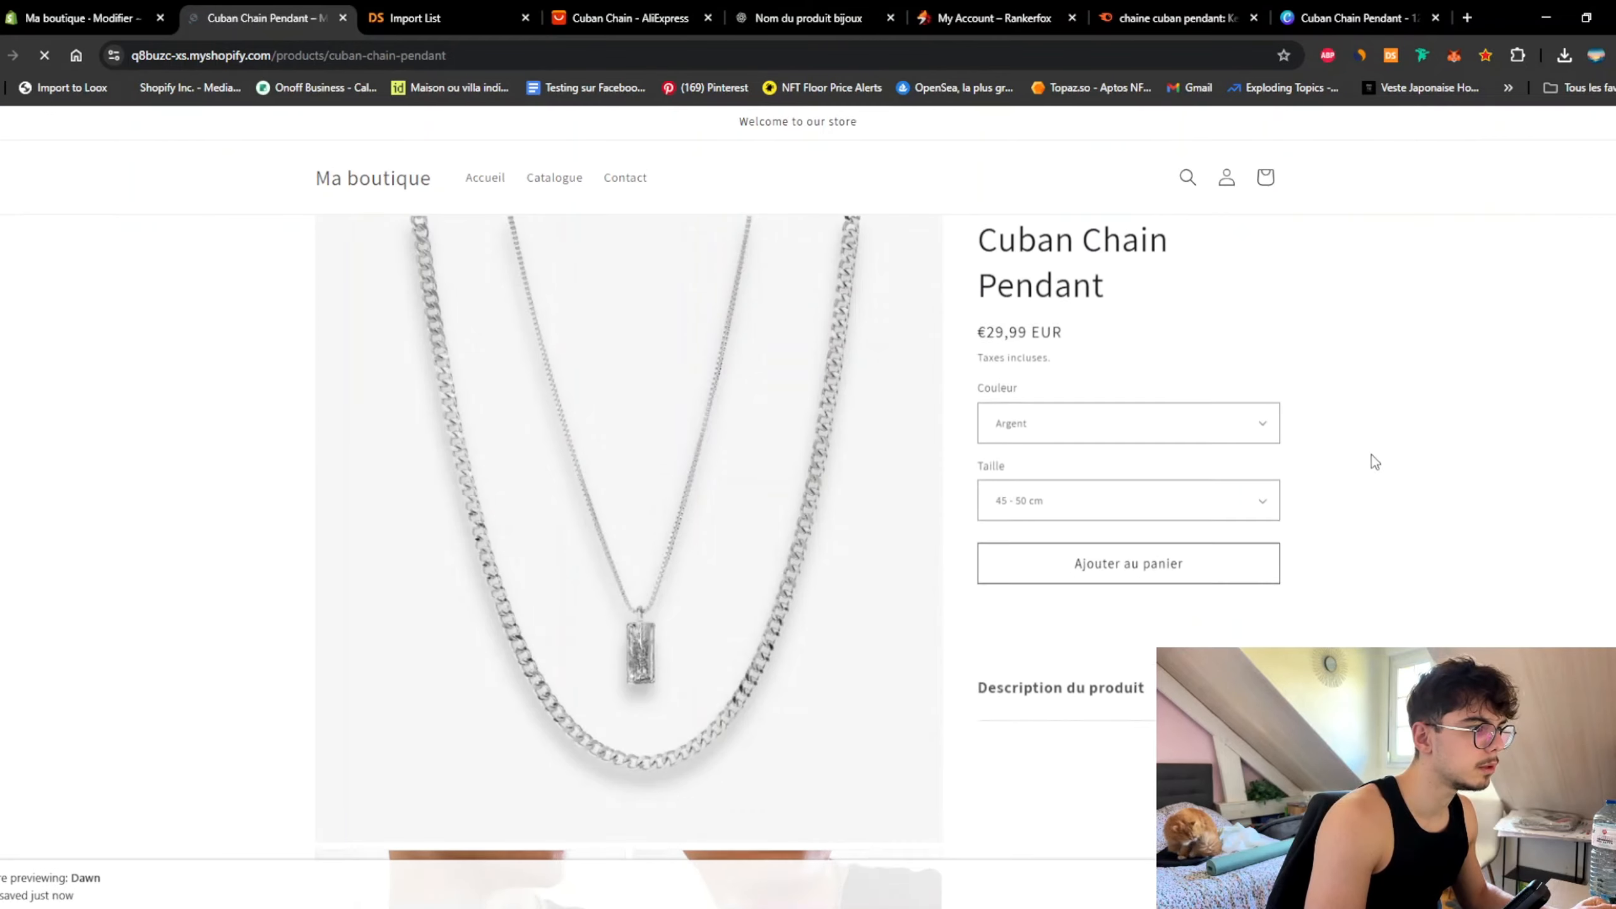
scroll(1403, 489, down, 2)
click(1270, 615)
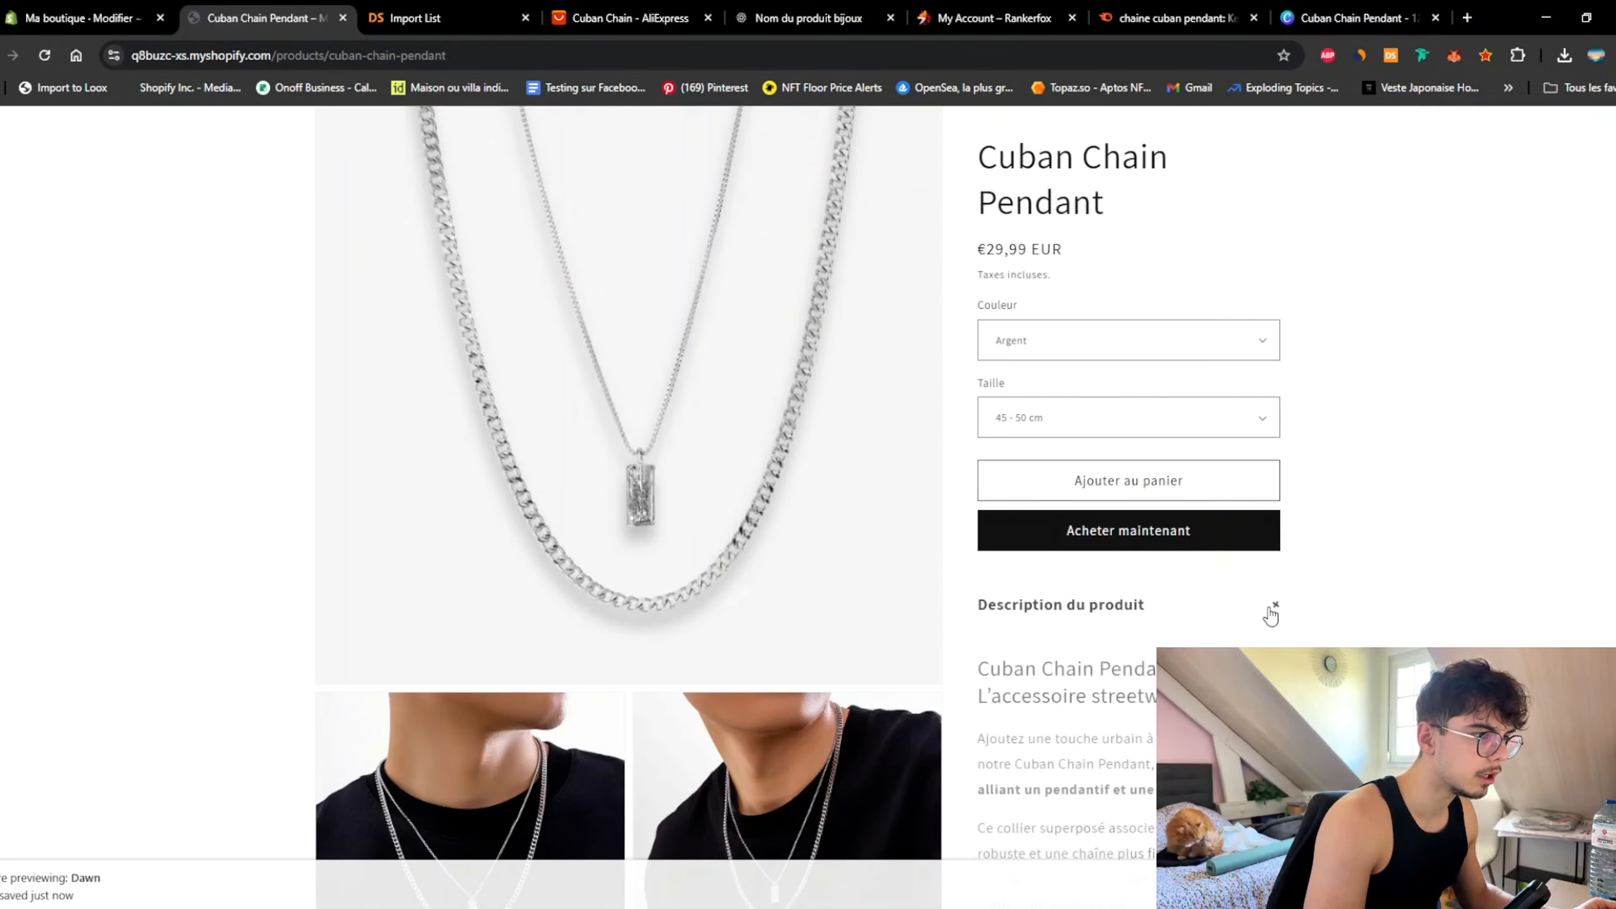
scroll(1273, 586, down, 10)
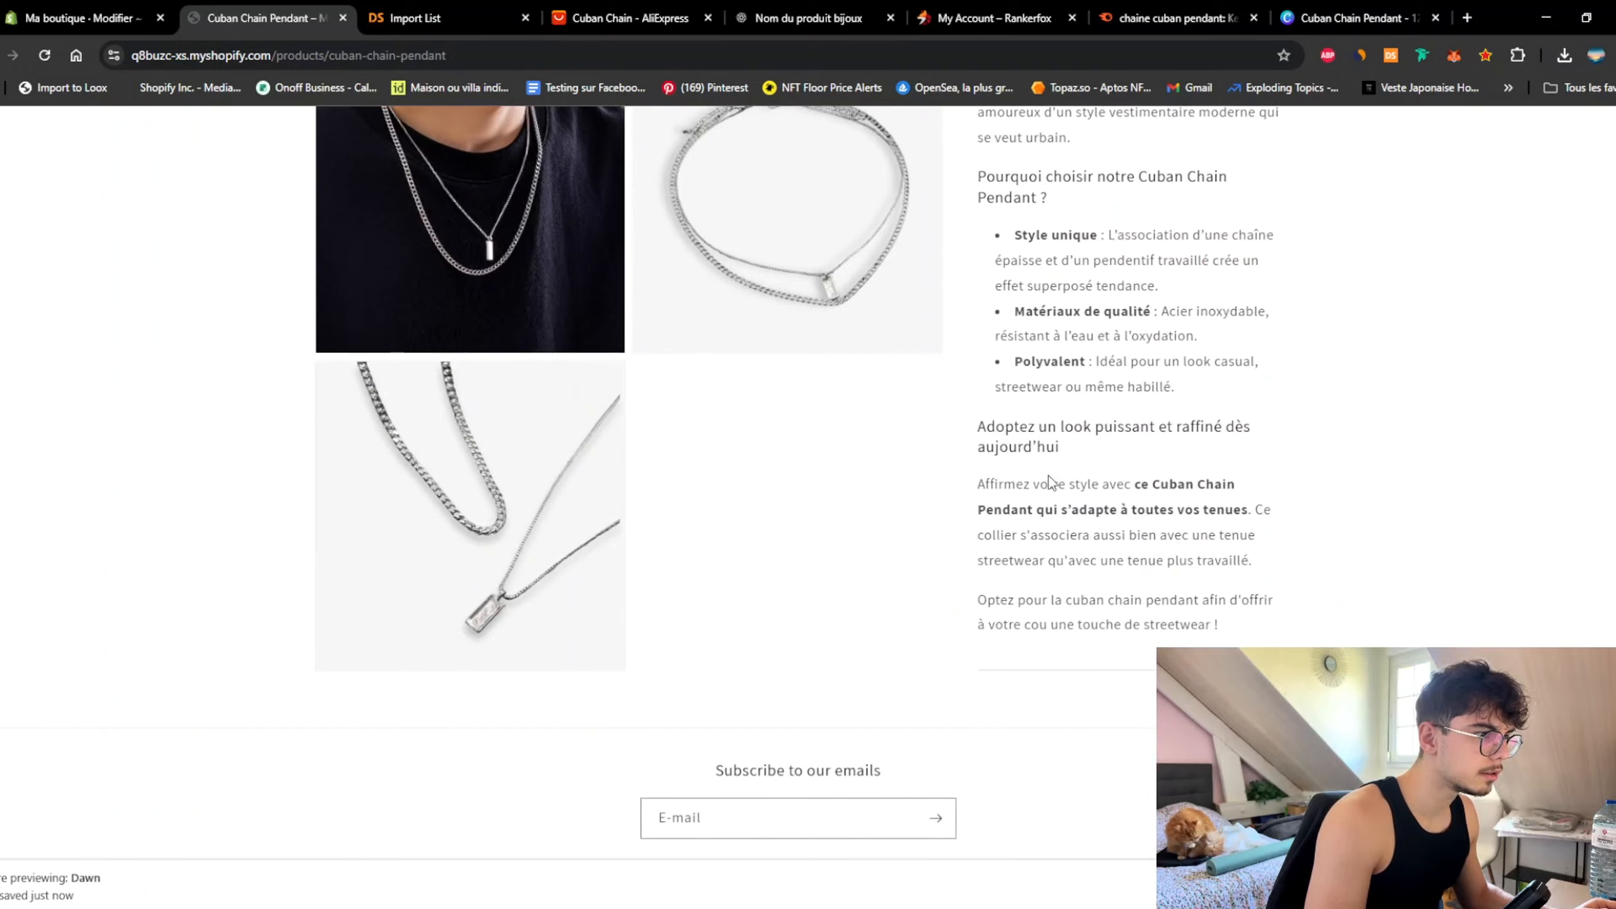
scroll(1261, 574, up, 12)
scroll(1353, 534, down, 2)
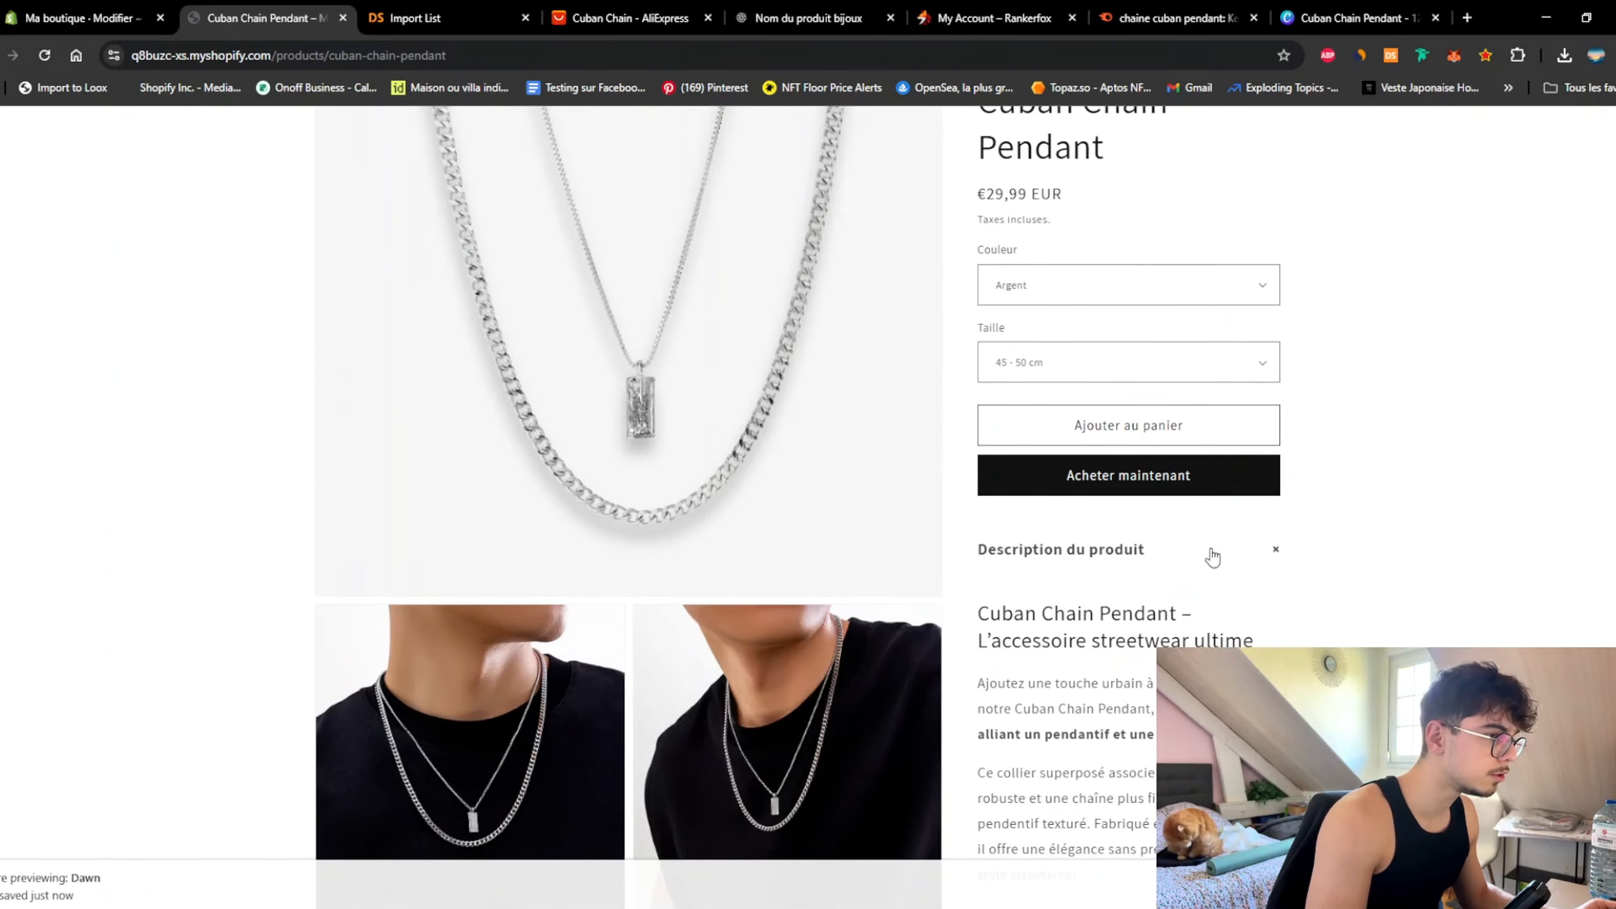
Step: Toggle the description closed and open several times, then close the storefront preview
click(1280, 554)
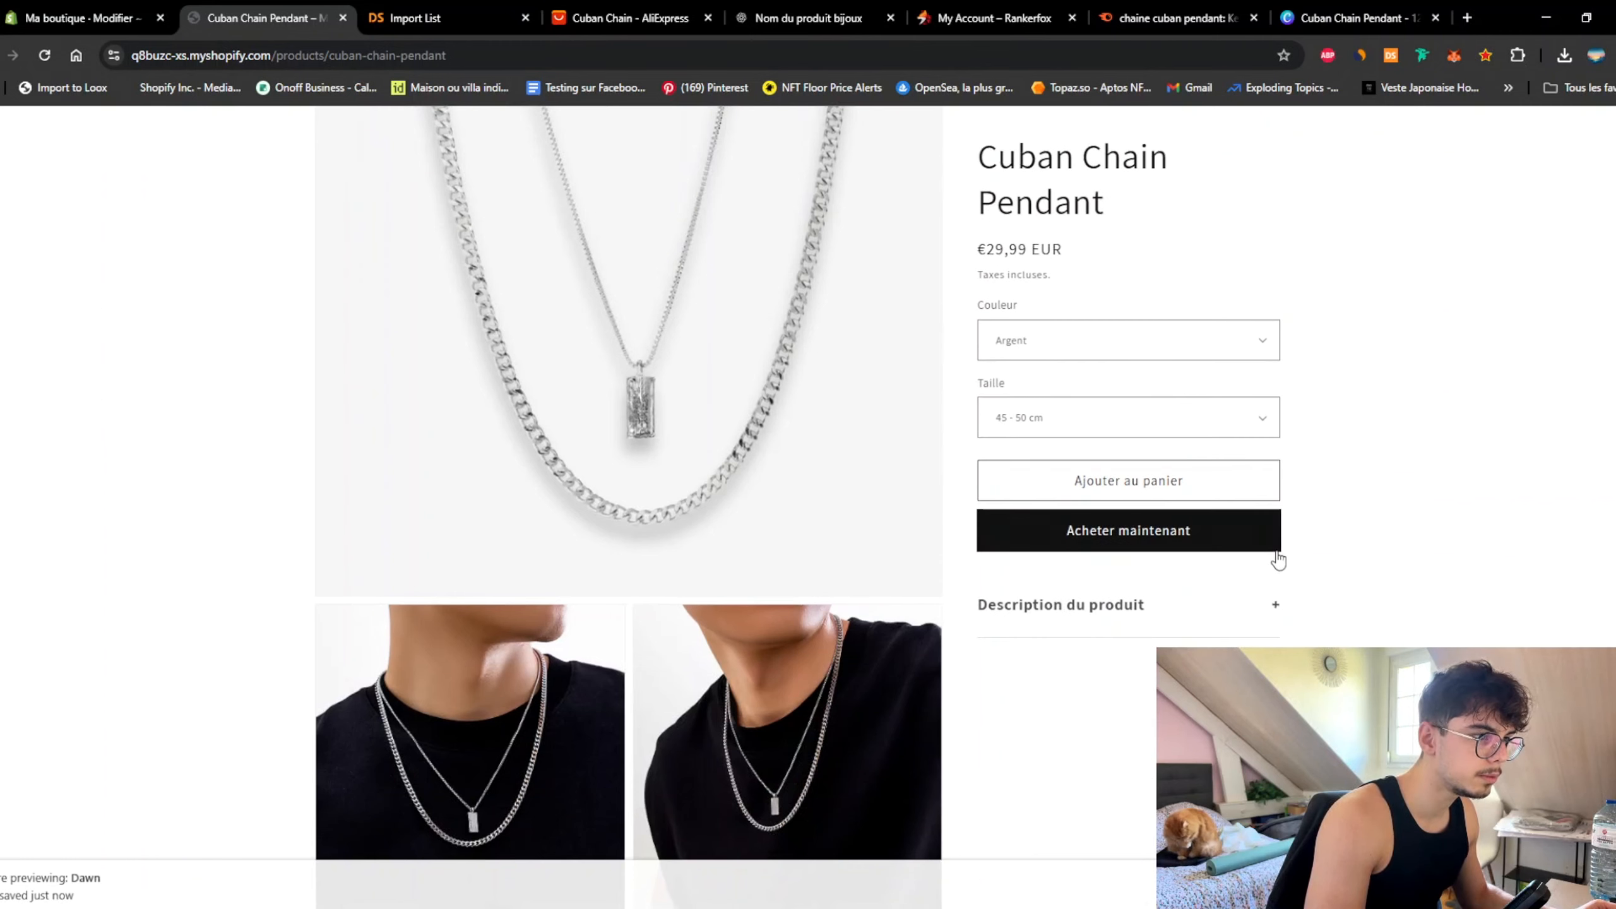
click(1273, 606)
click(1276, 553)
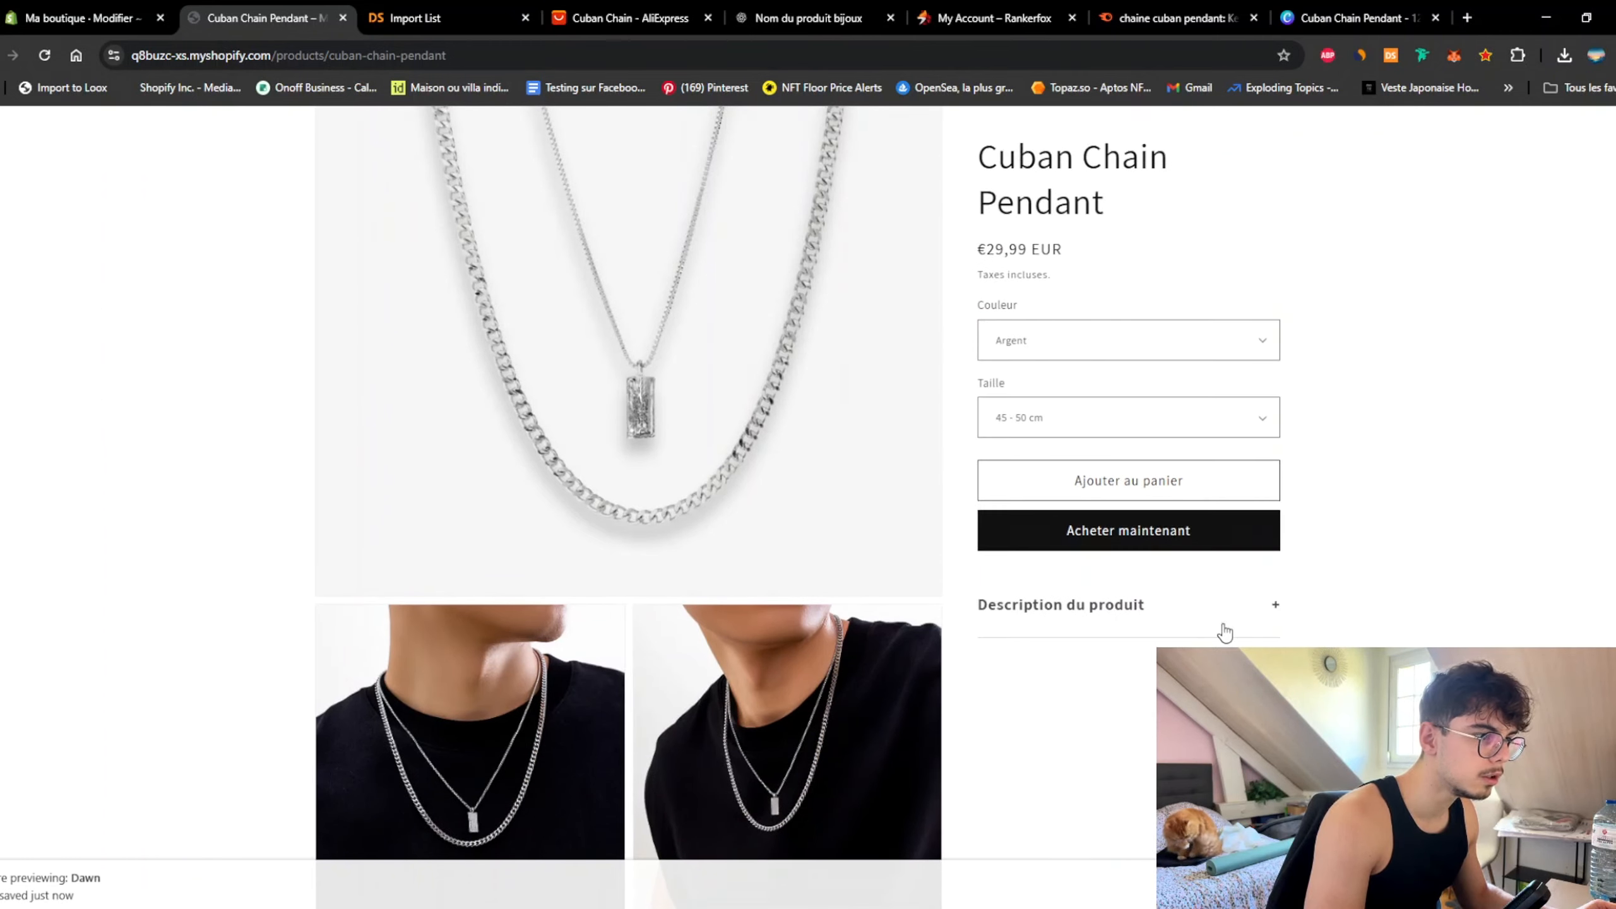
click(1271, 606)
scroll(1249, 532, down, 10)
scroll(1247, 523, up, 10)
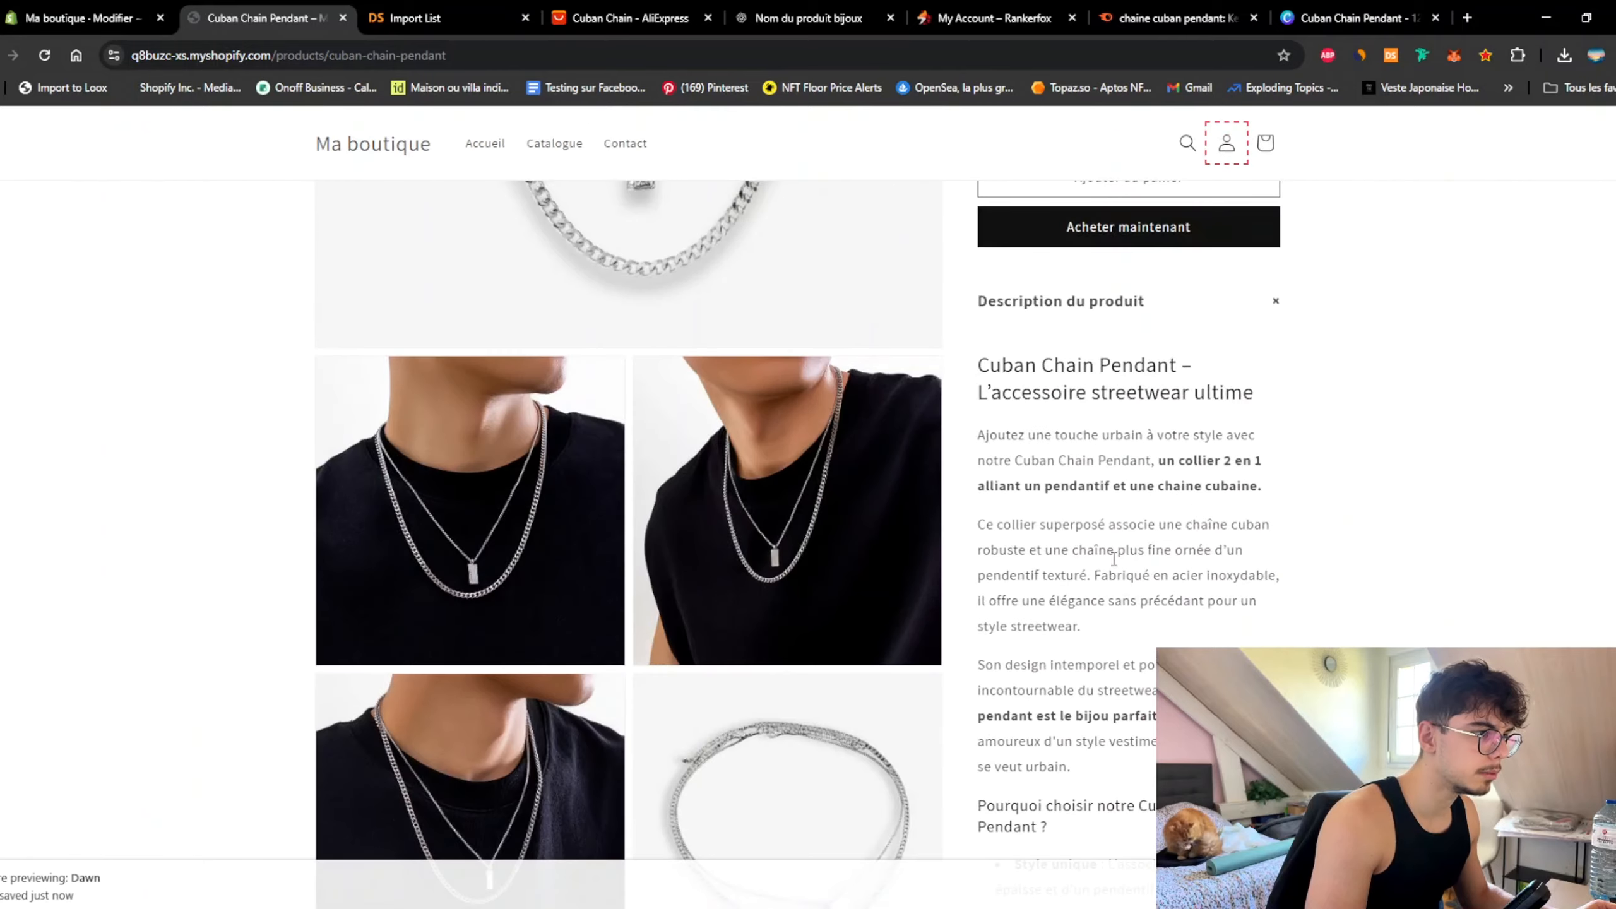
click(1101, 313)
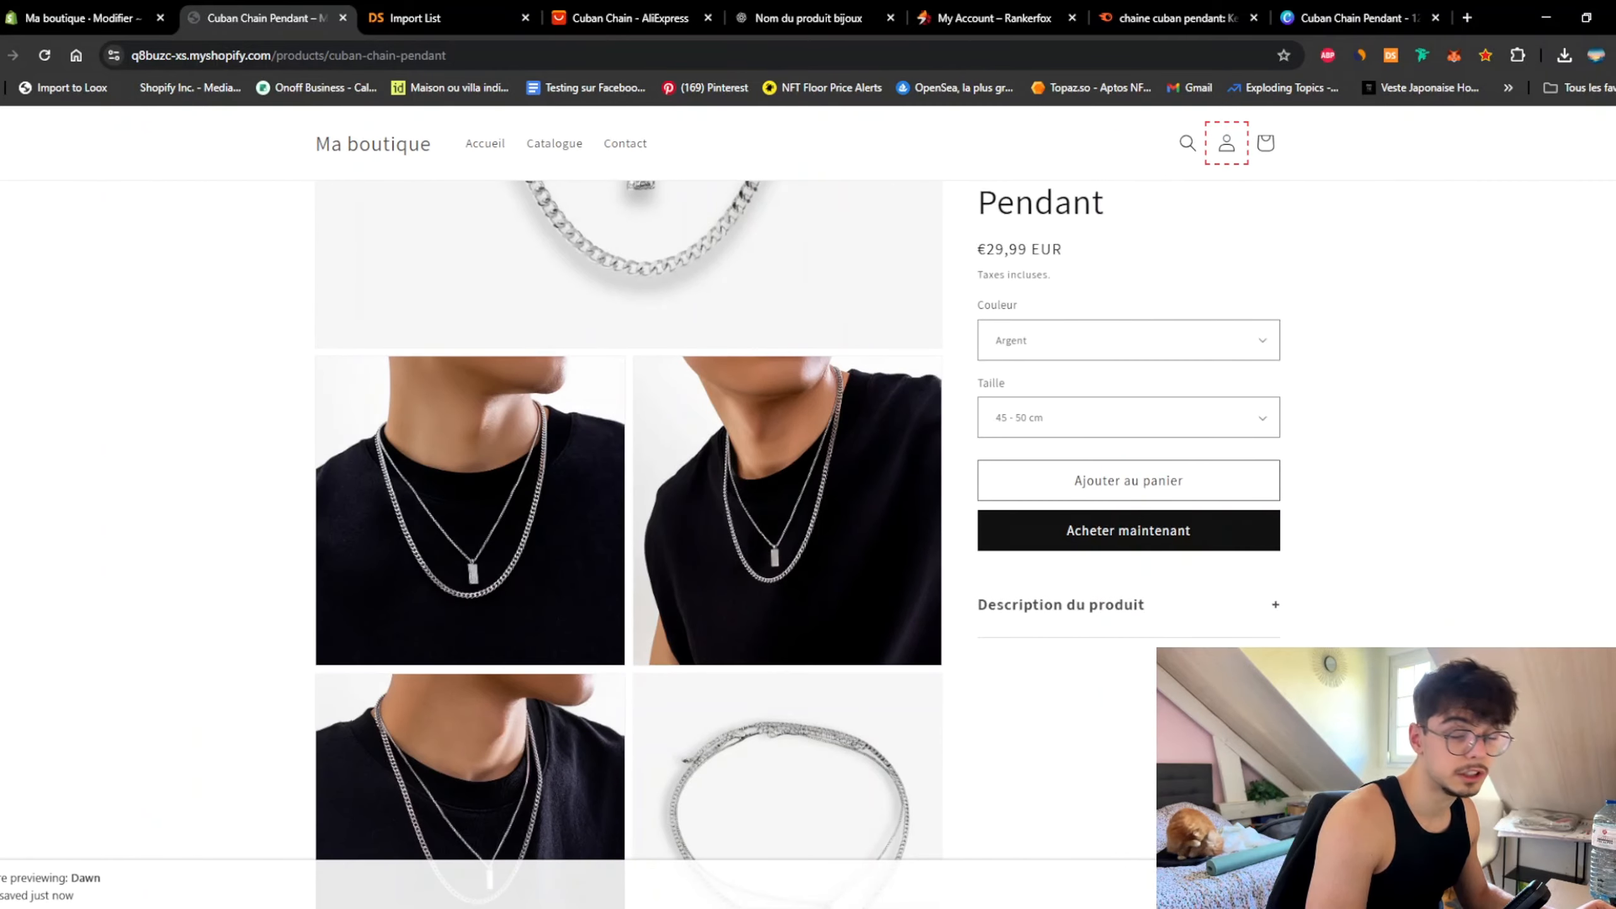
key(ctrl+w)
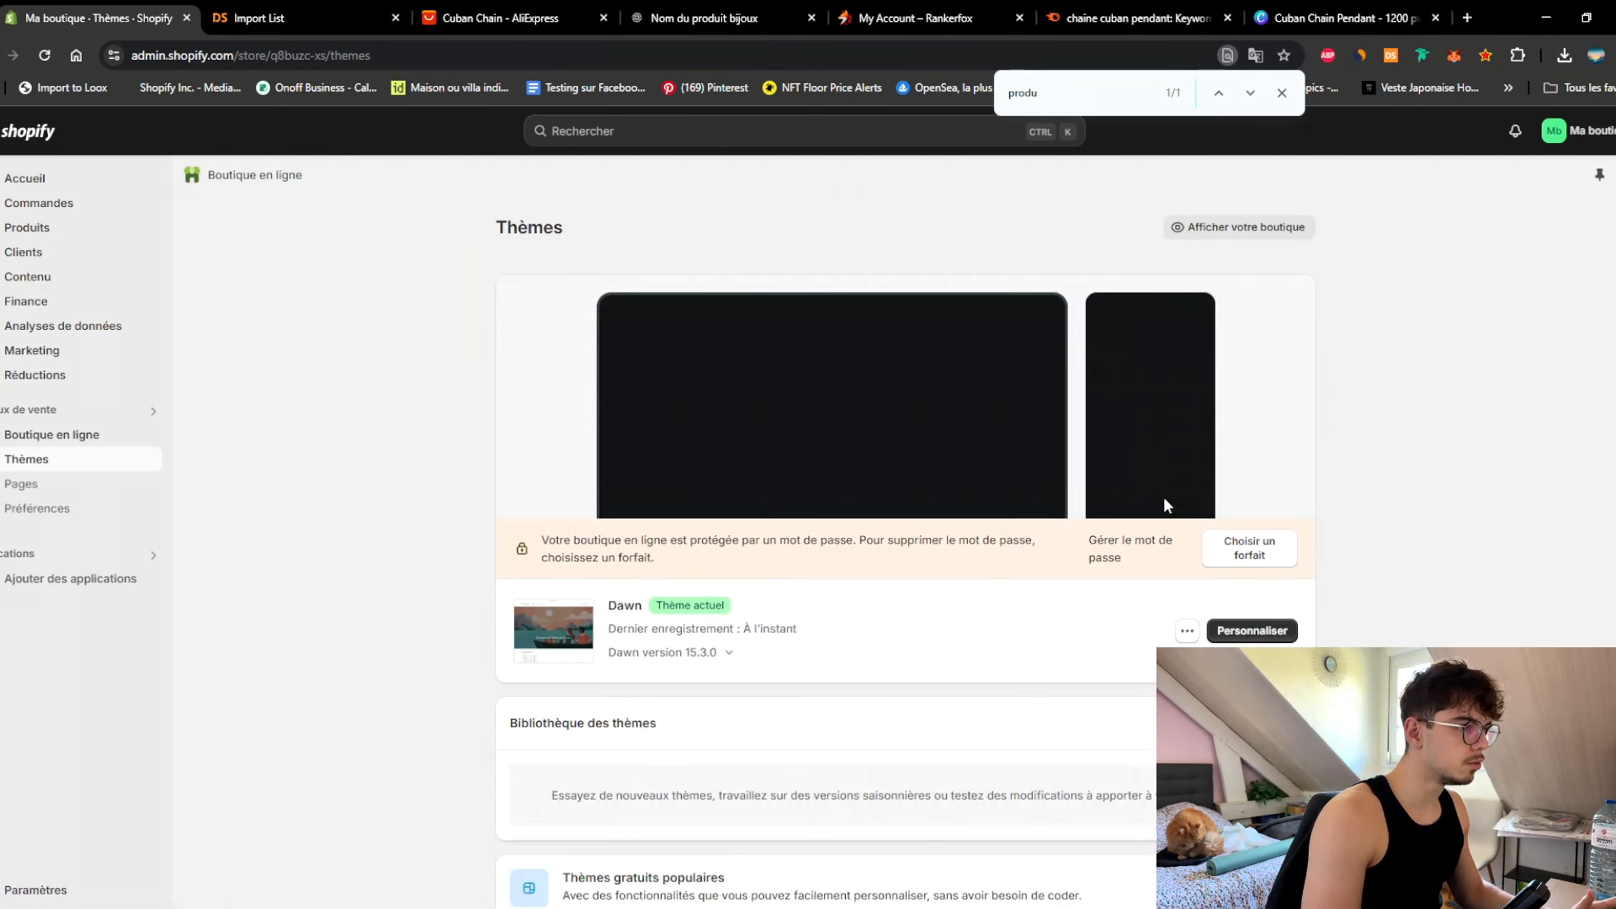
Step: Open the Dawn theme customizer with the preview in mobile view
click(1266, 640)
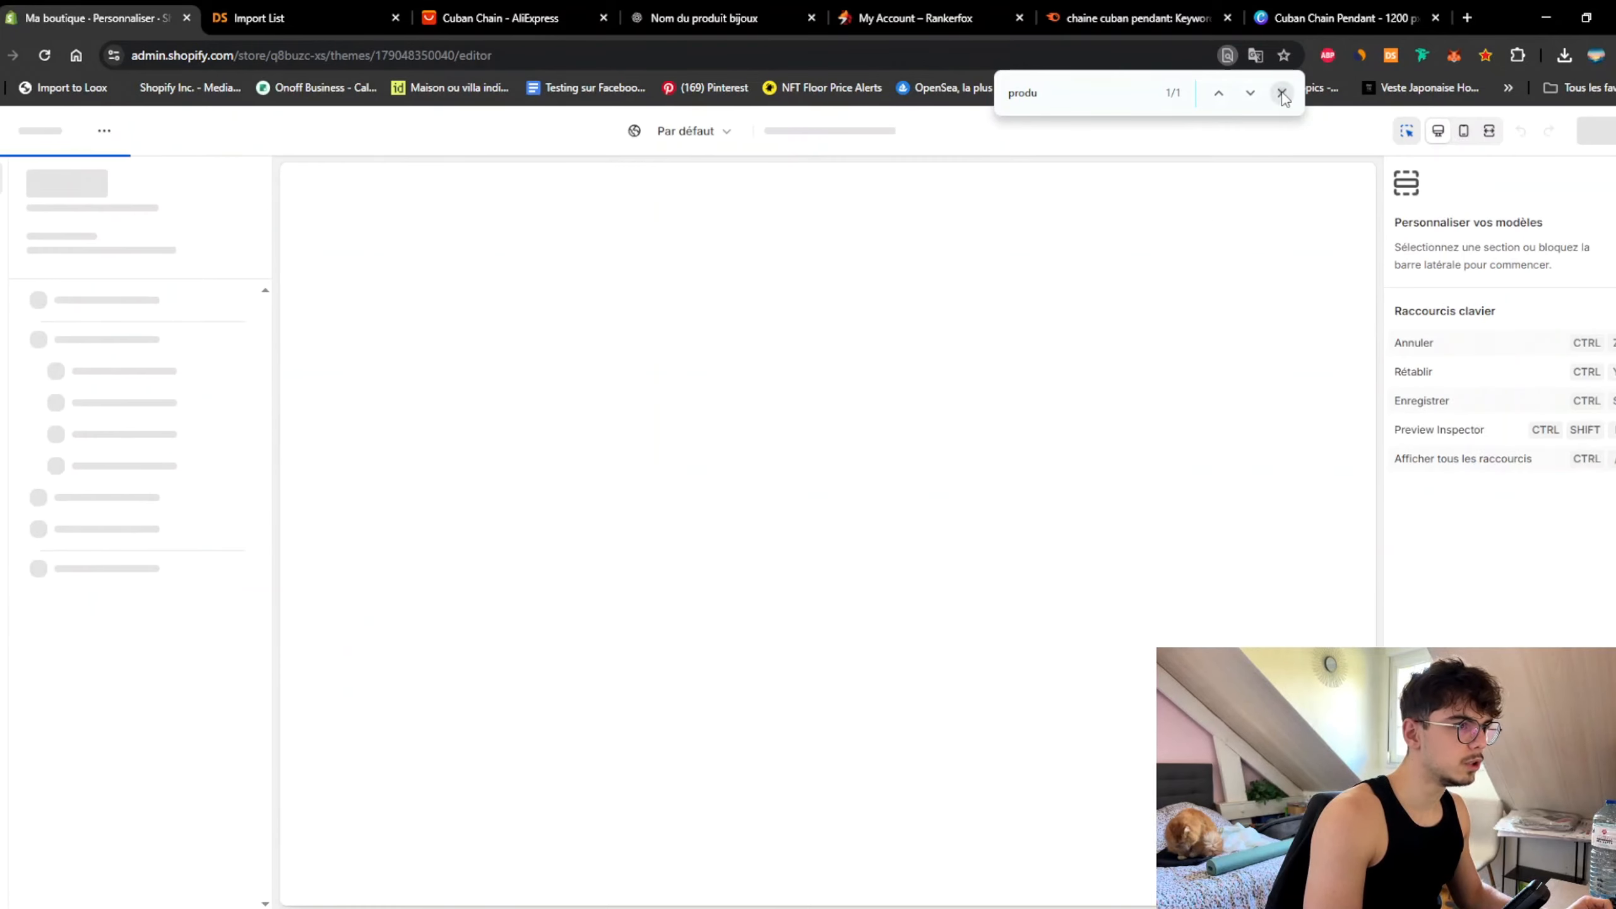
click(1283, 92)
click(1443, 132)
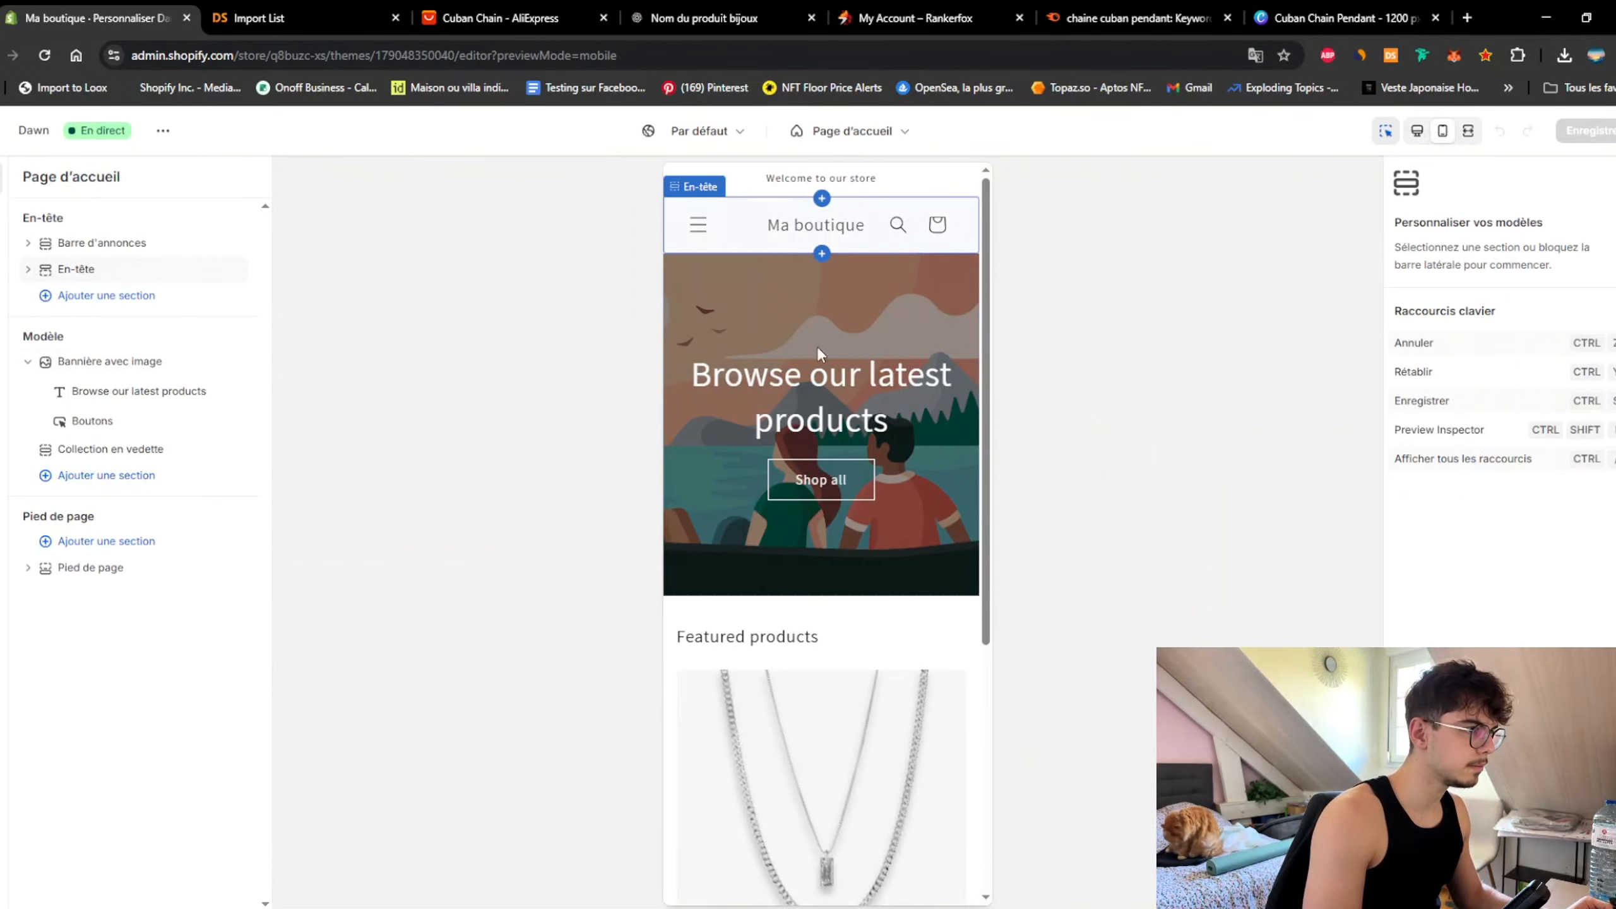
scroll(817, 382, down, 5)
Step: Open the Cuban Chain Pendant product template and expand its collapsible description
click(795, 424)
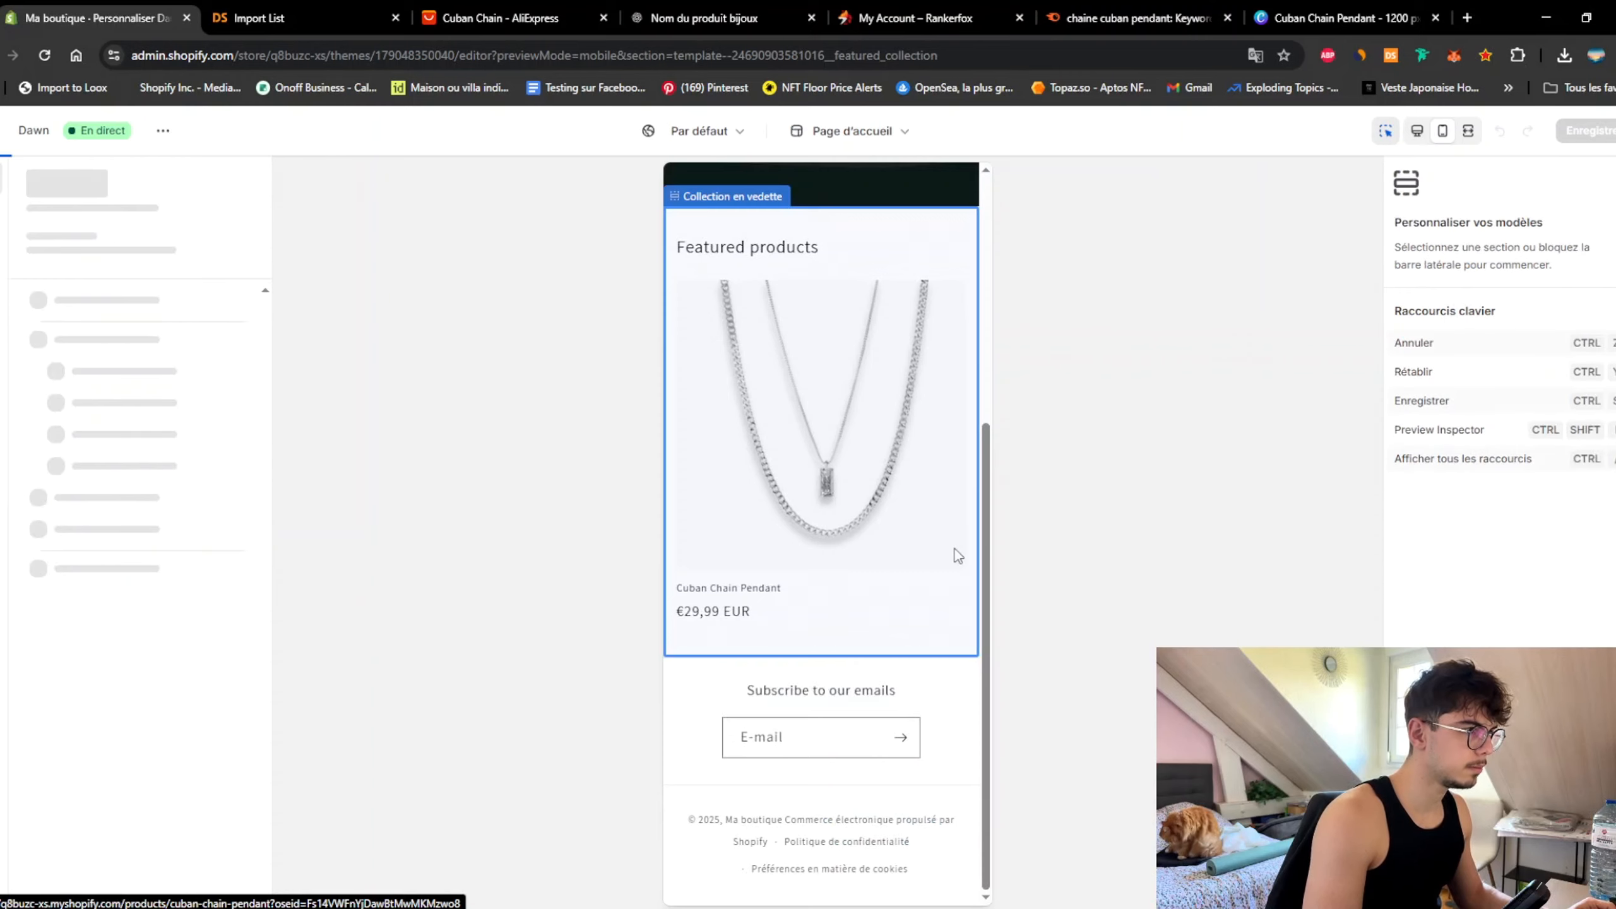
scroll(956, 547, down, 5)
scroll(955, 534, down, 1)
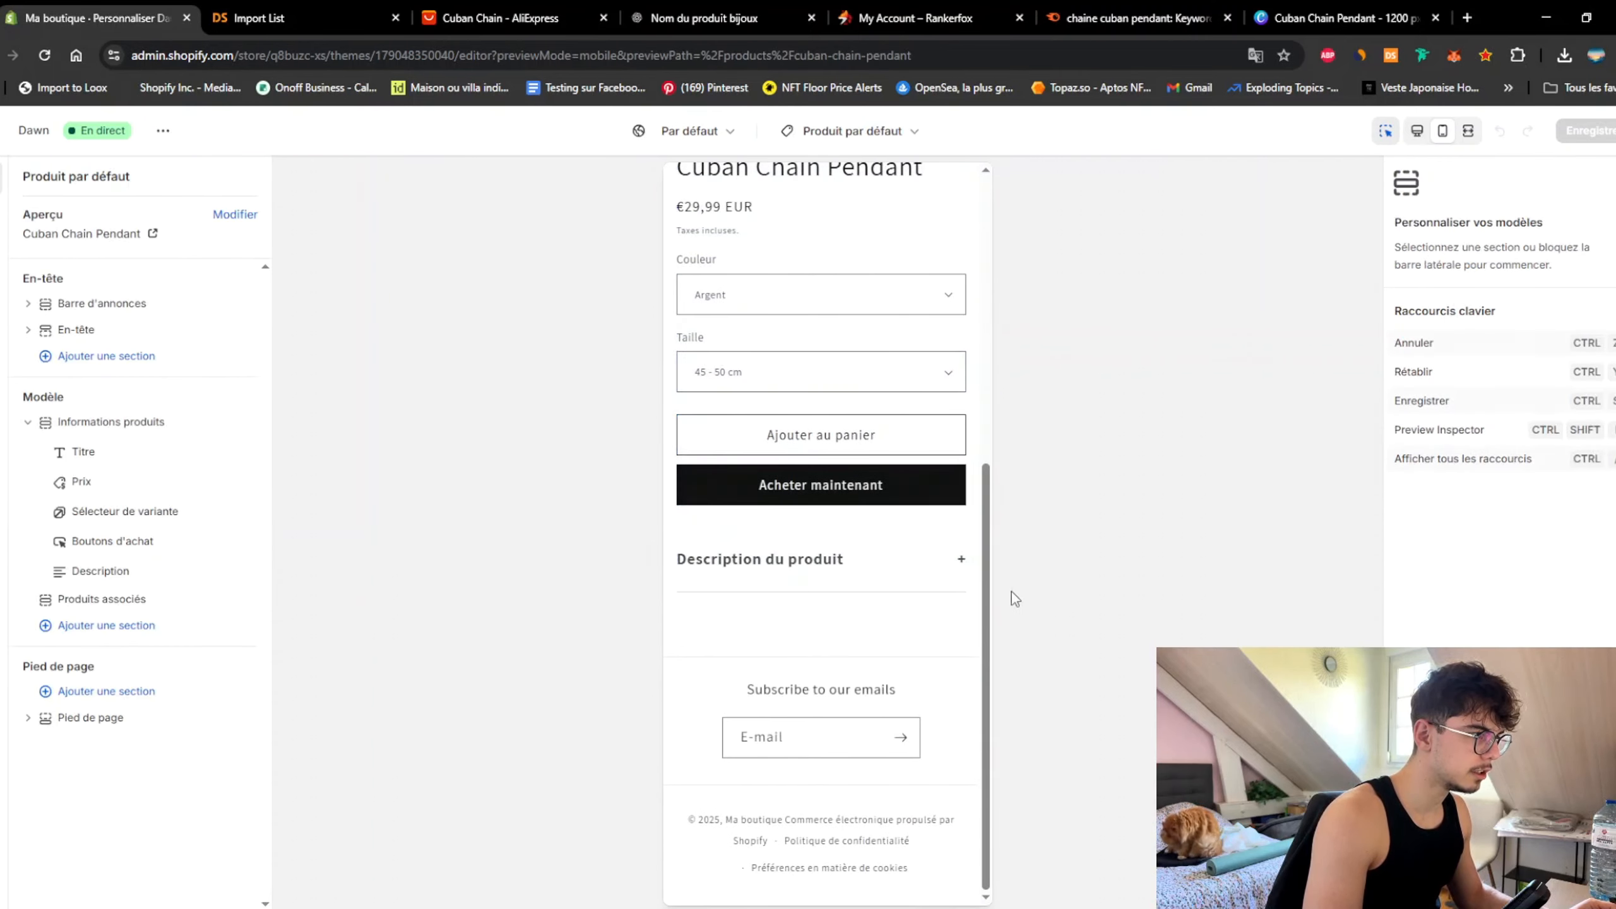
click(883, 572)
click(880, 571)
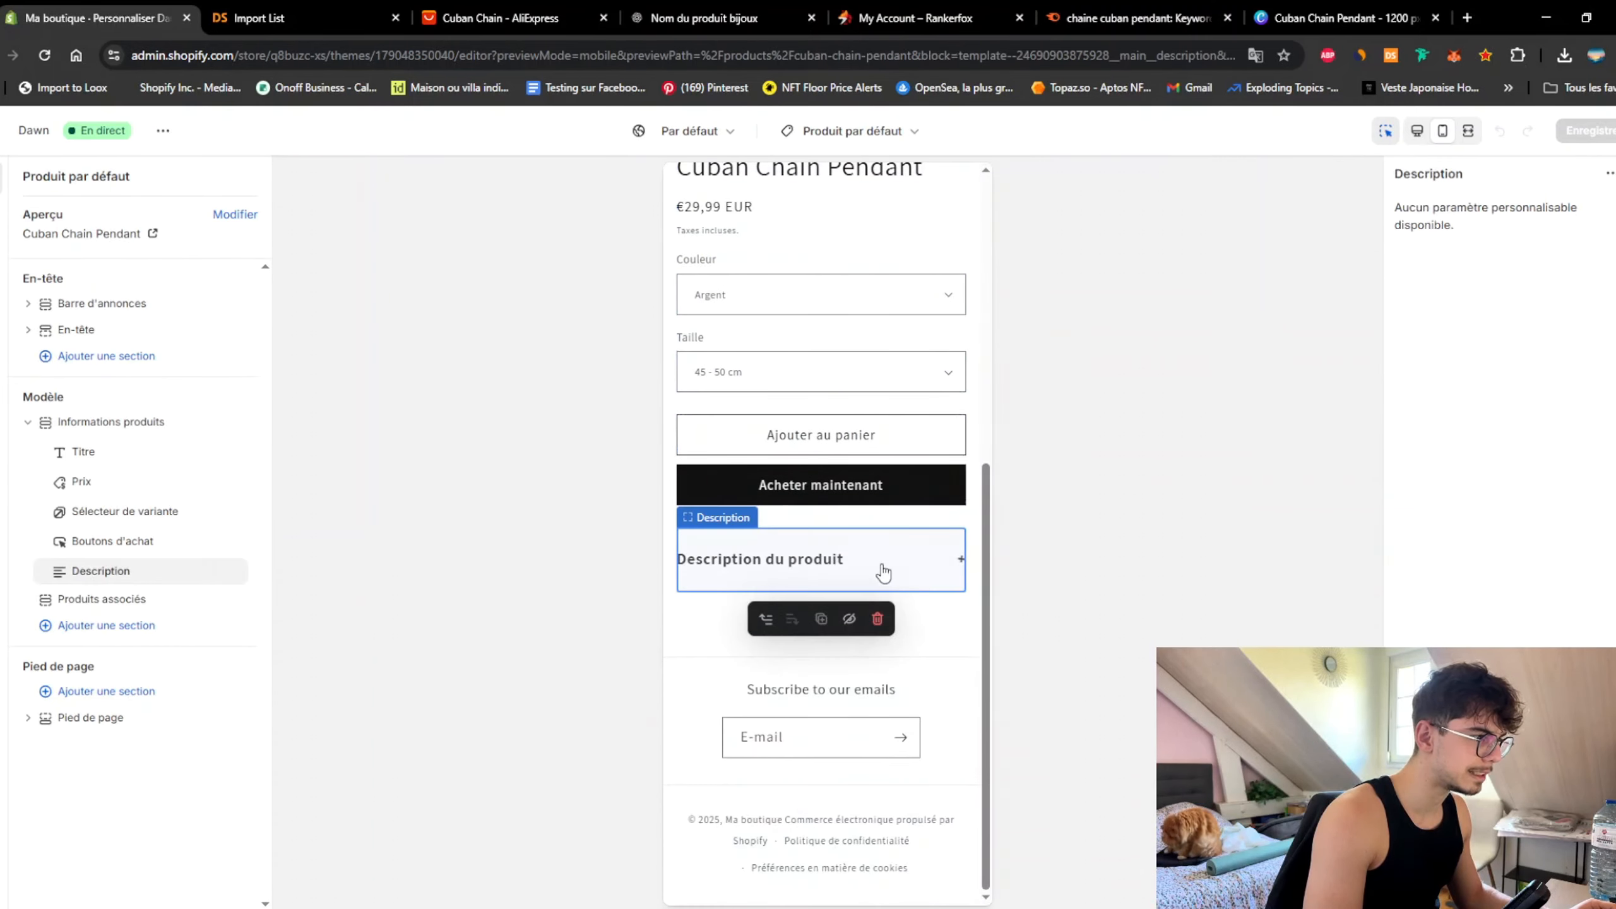
click(920, 566)
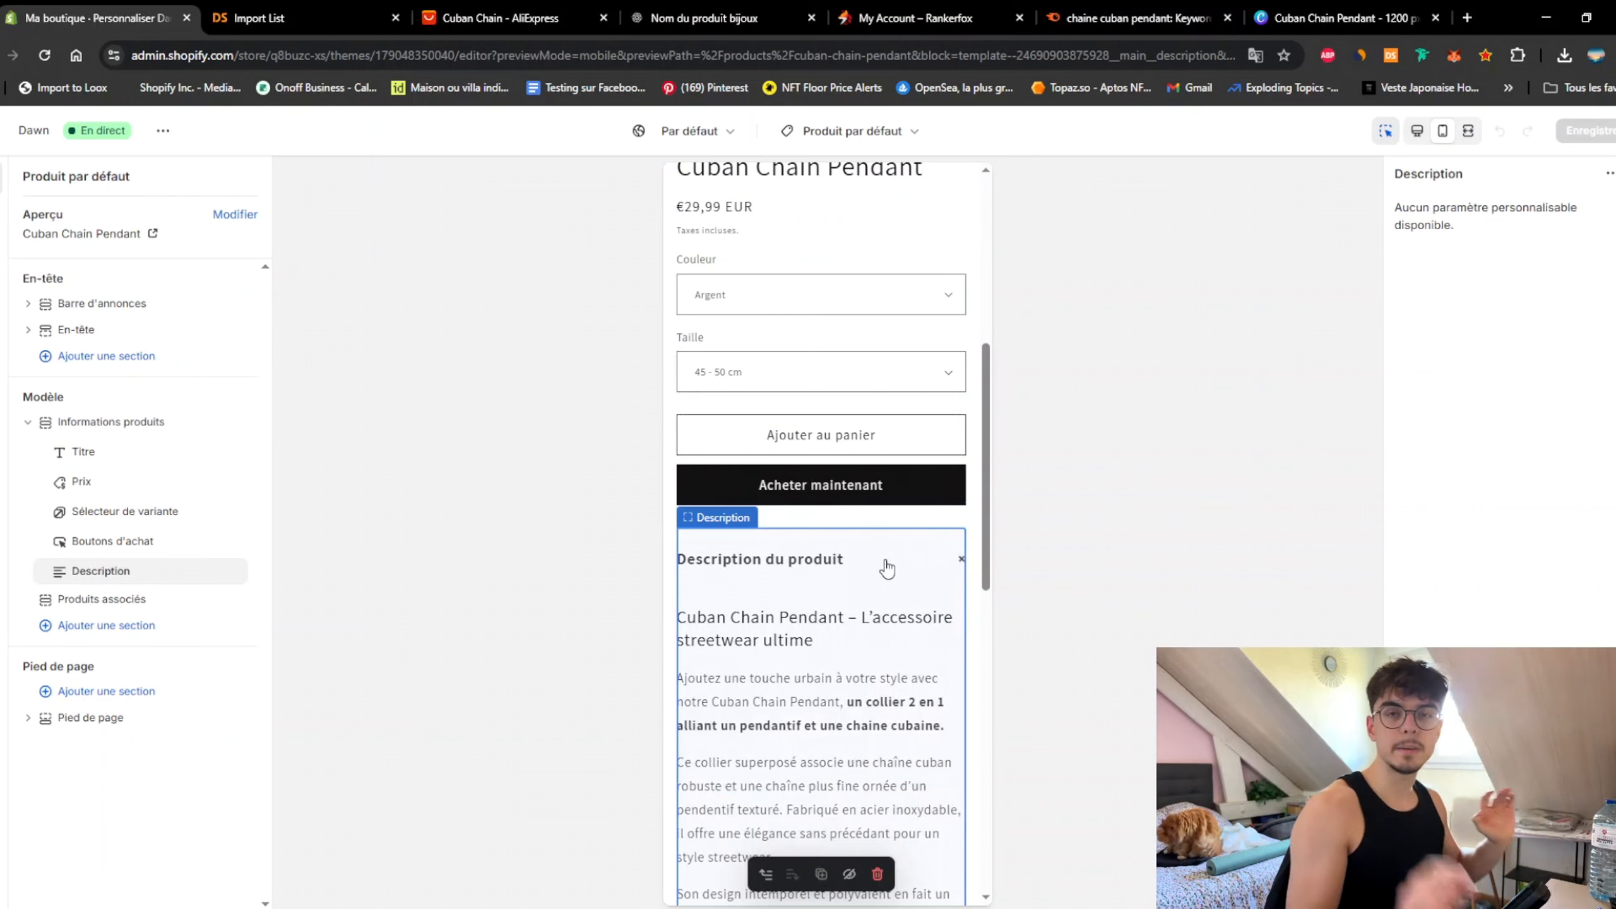
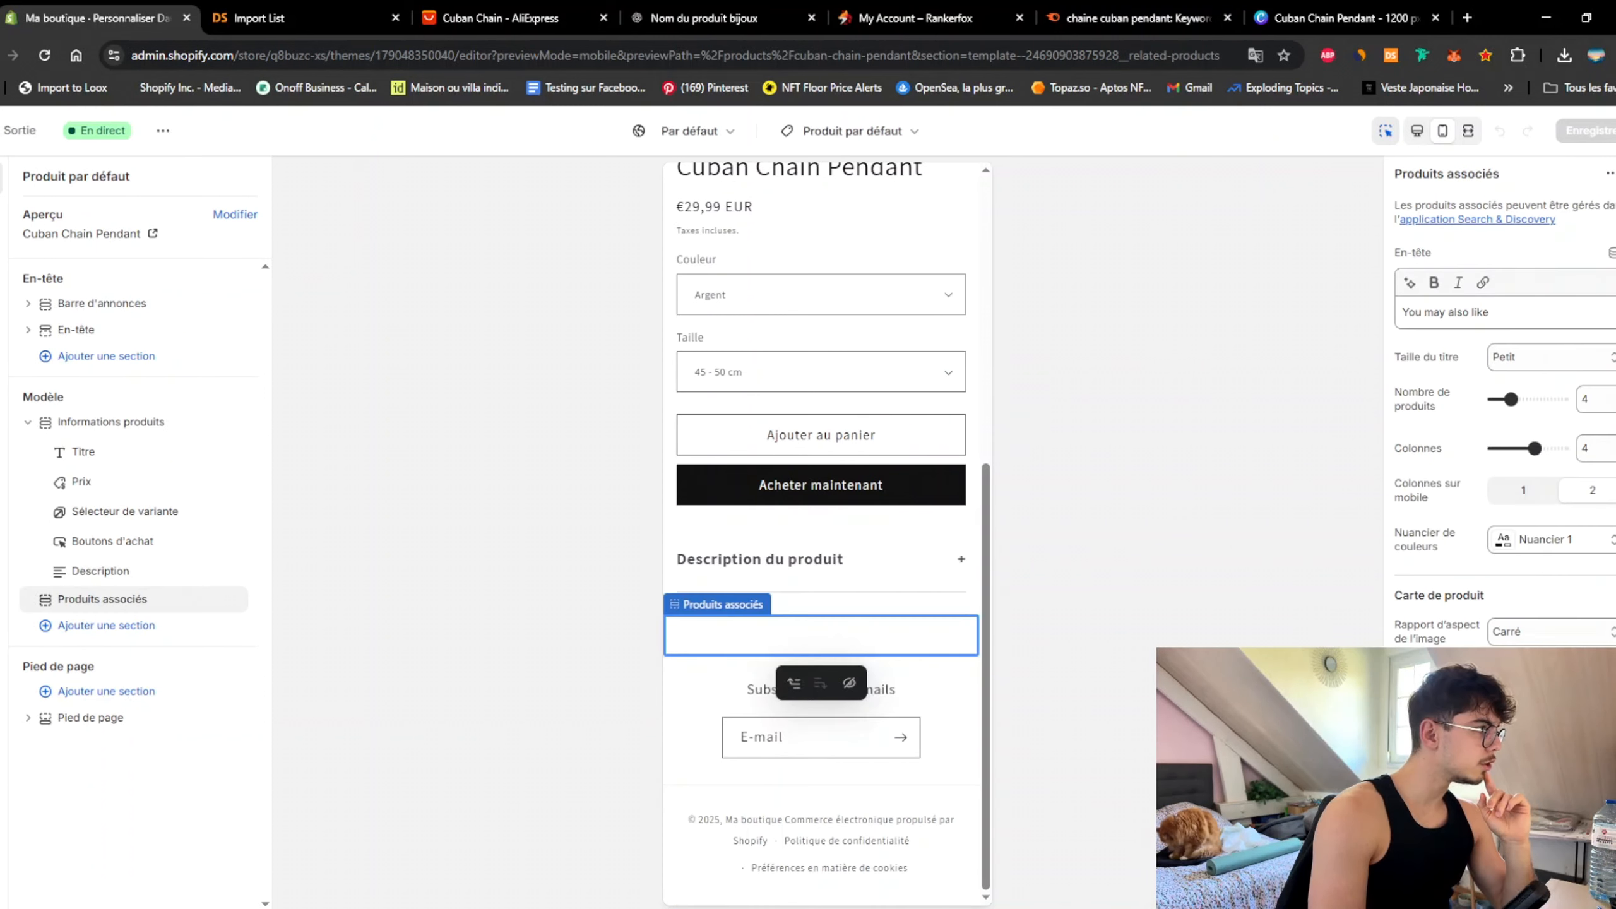
Step: Publish the Hip Hop Cuban Chain product on all three sales channels
click(19, 130)
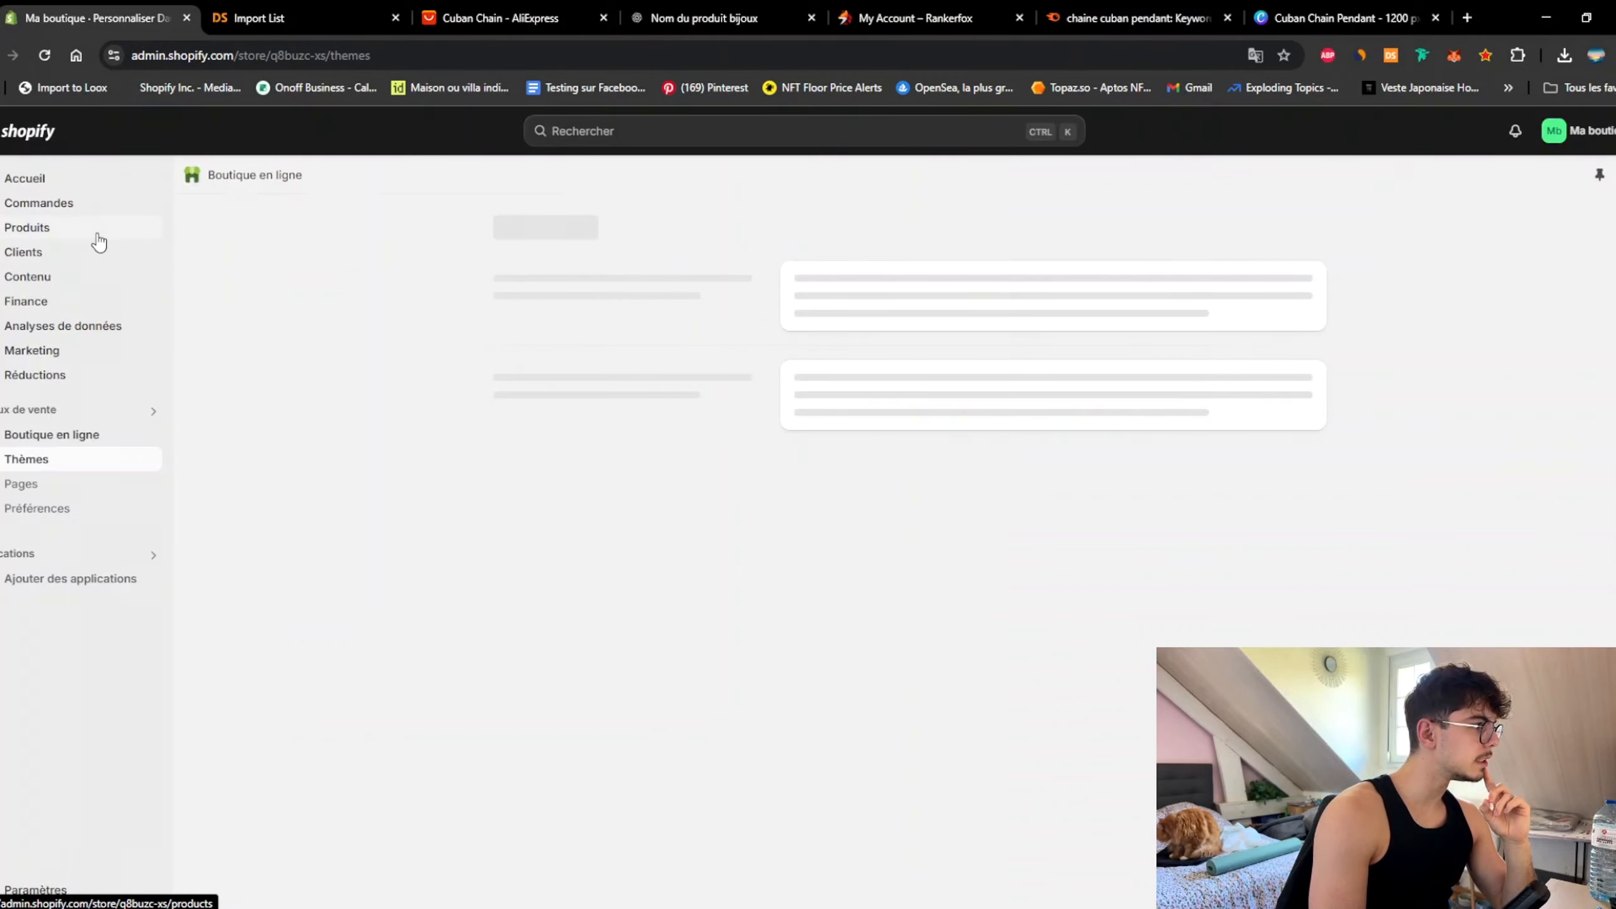
click(27, 227)
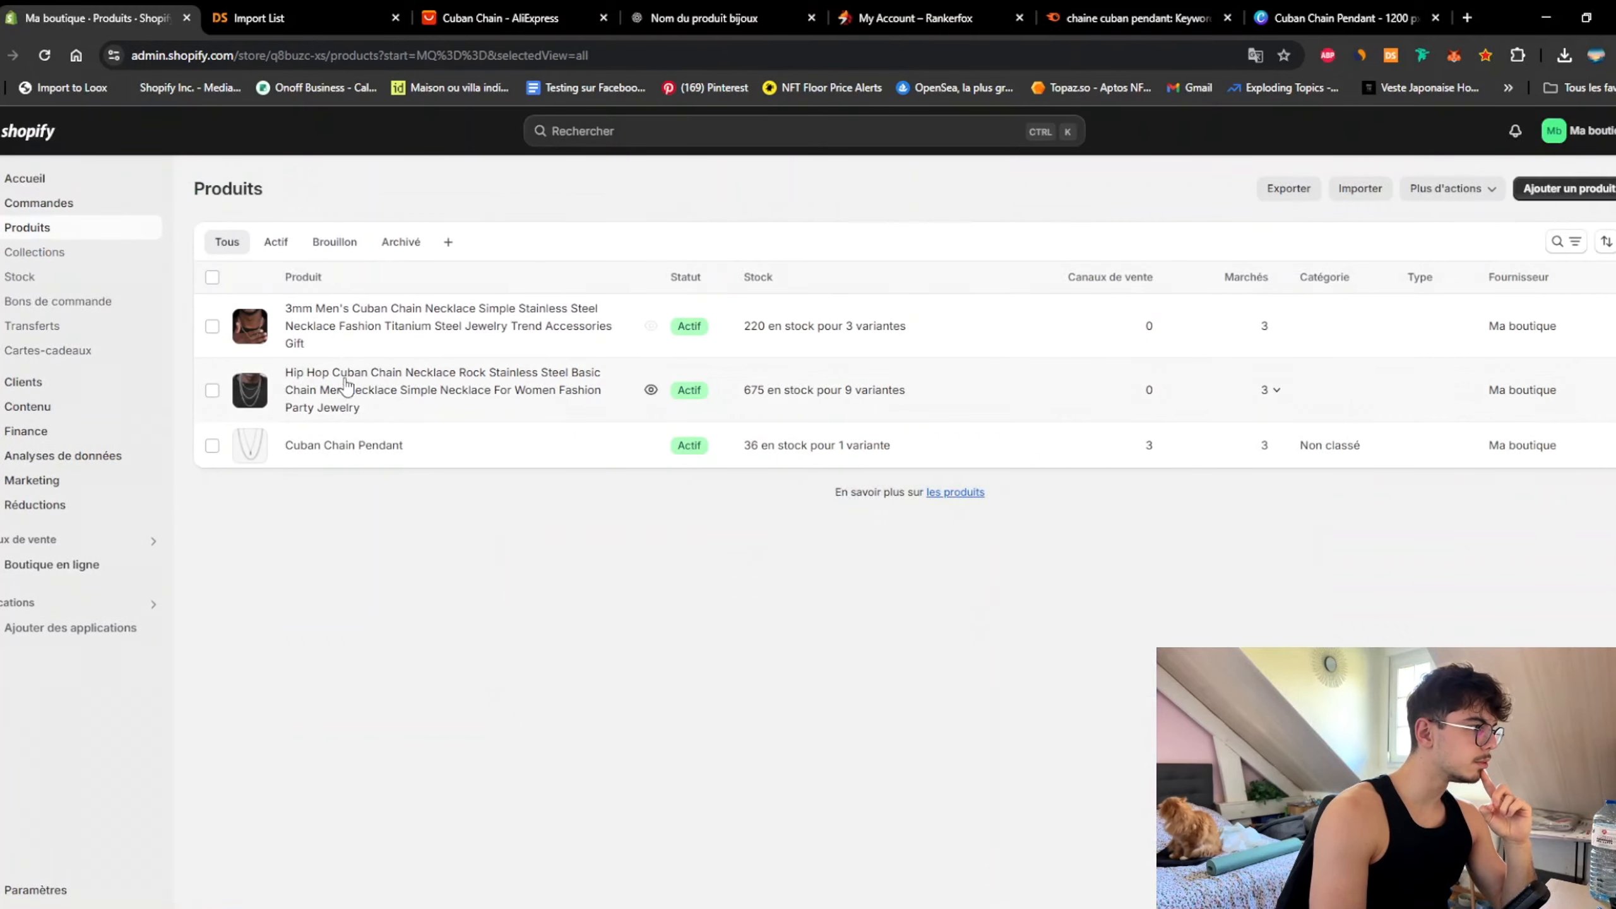
click(1126, 369)
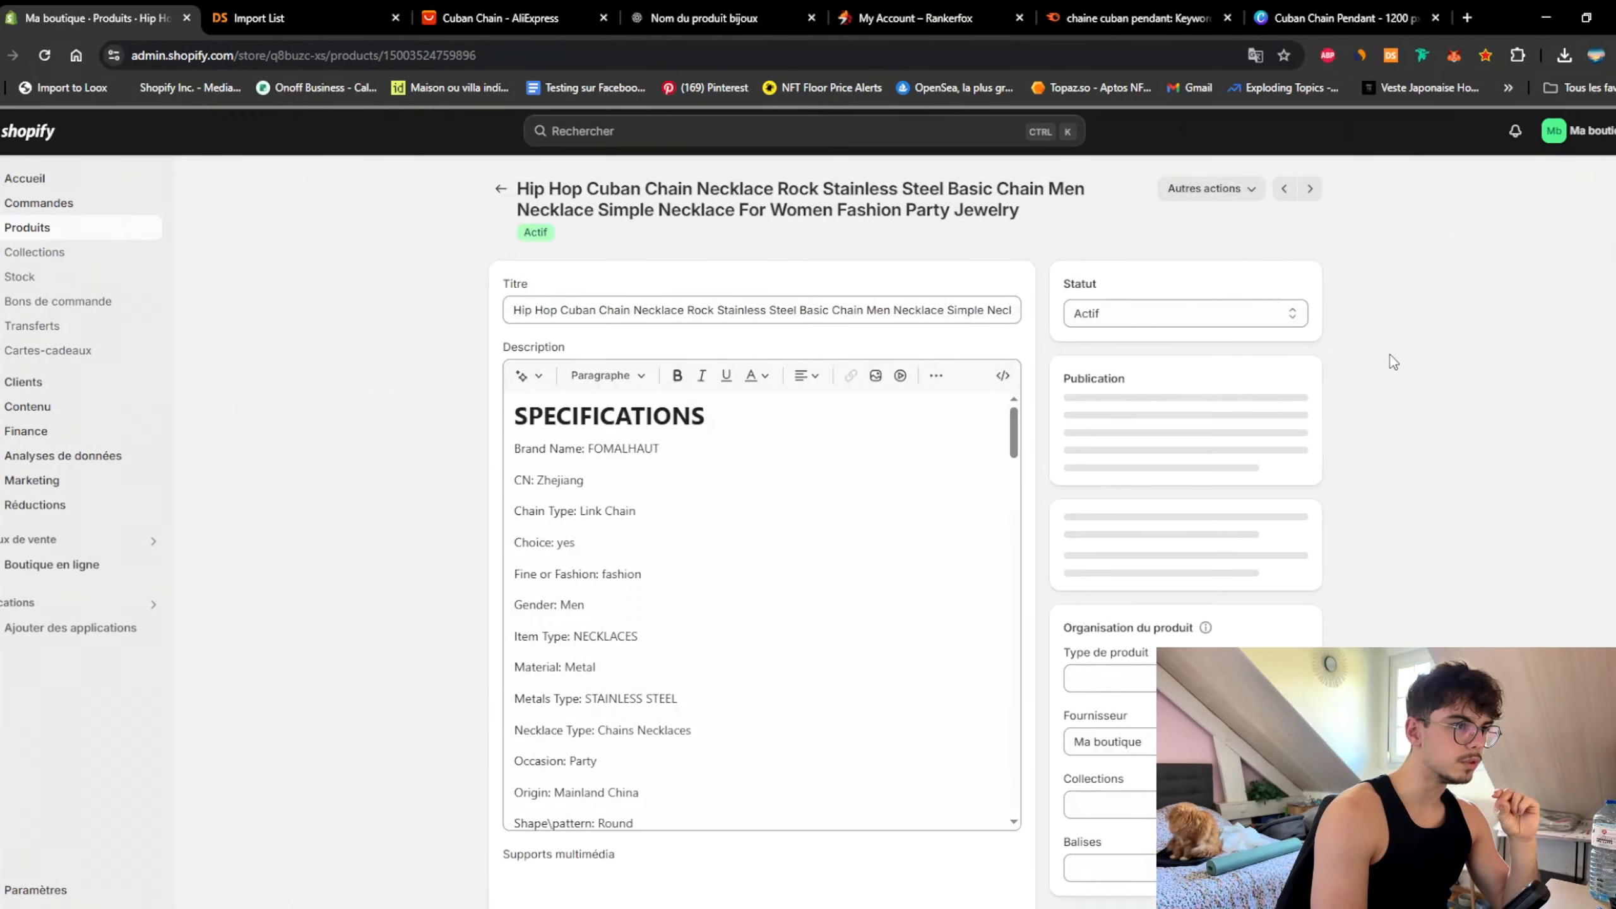
click(1301, 382)
click(1228, 417)
click(591, 459)
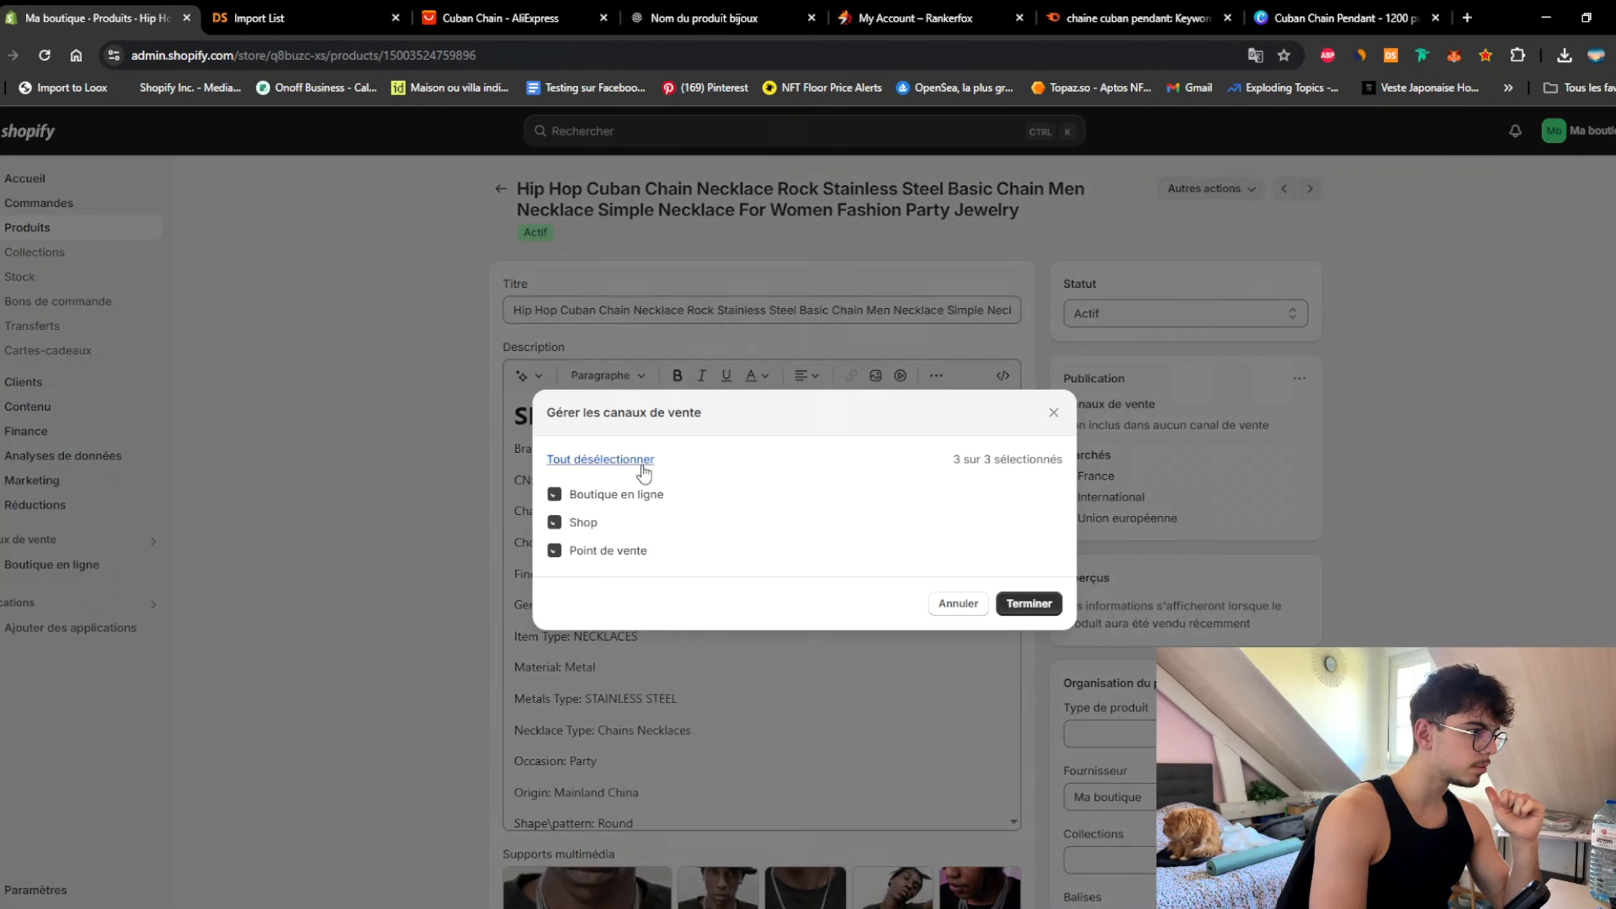
click(1029, 602)
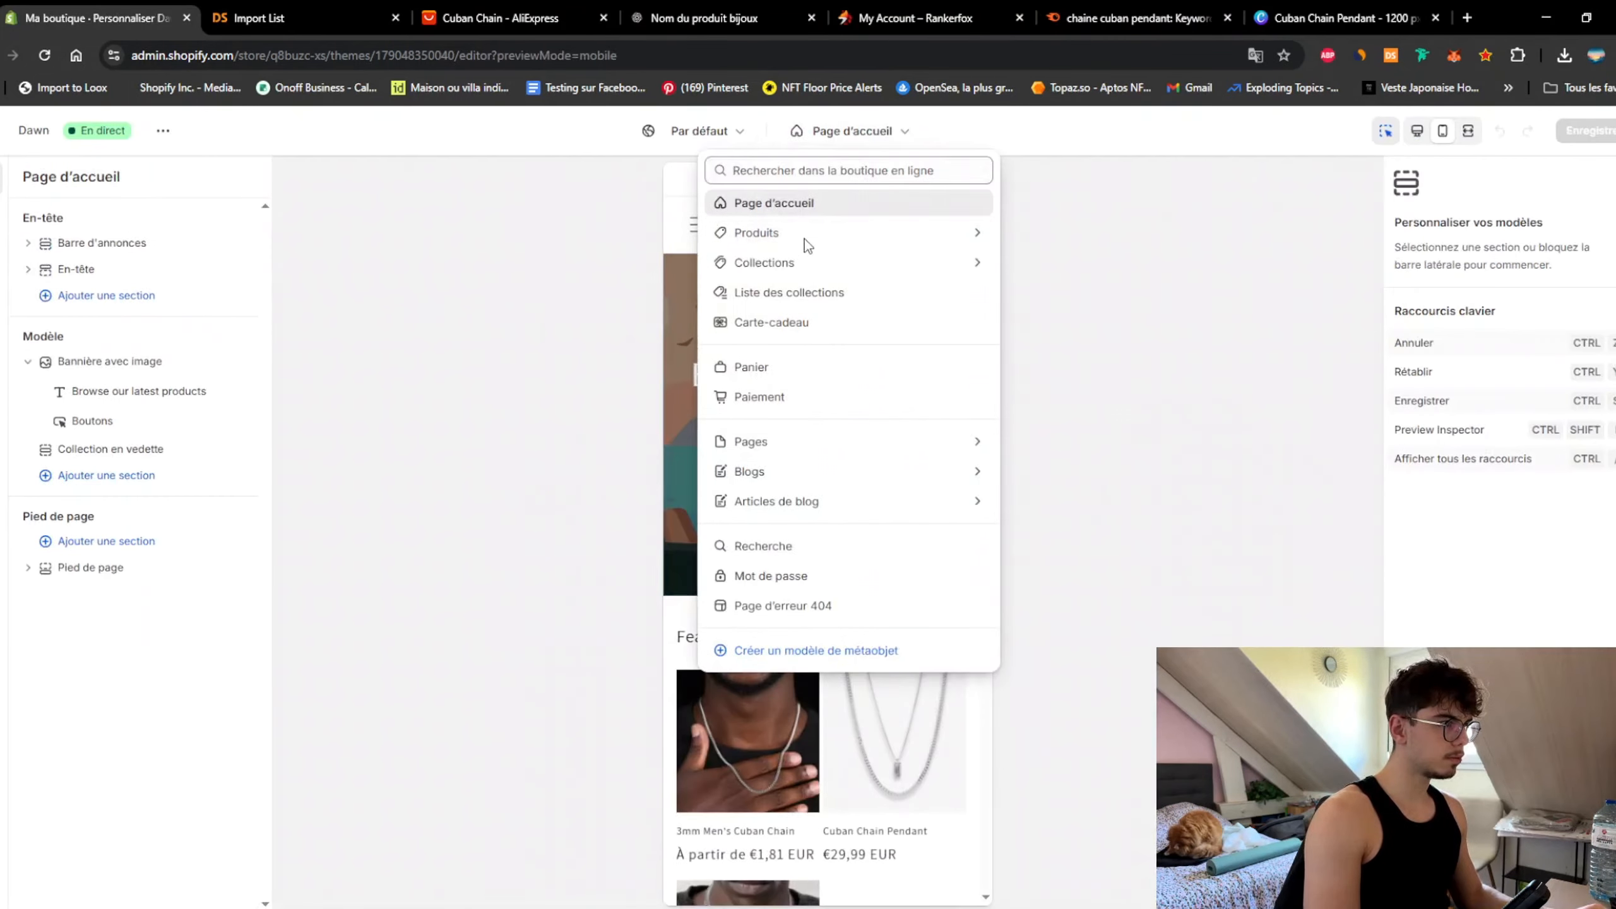
Step: Open the default product template (Produit par défaut) in the theme editor
click(805, 237)
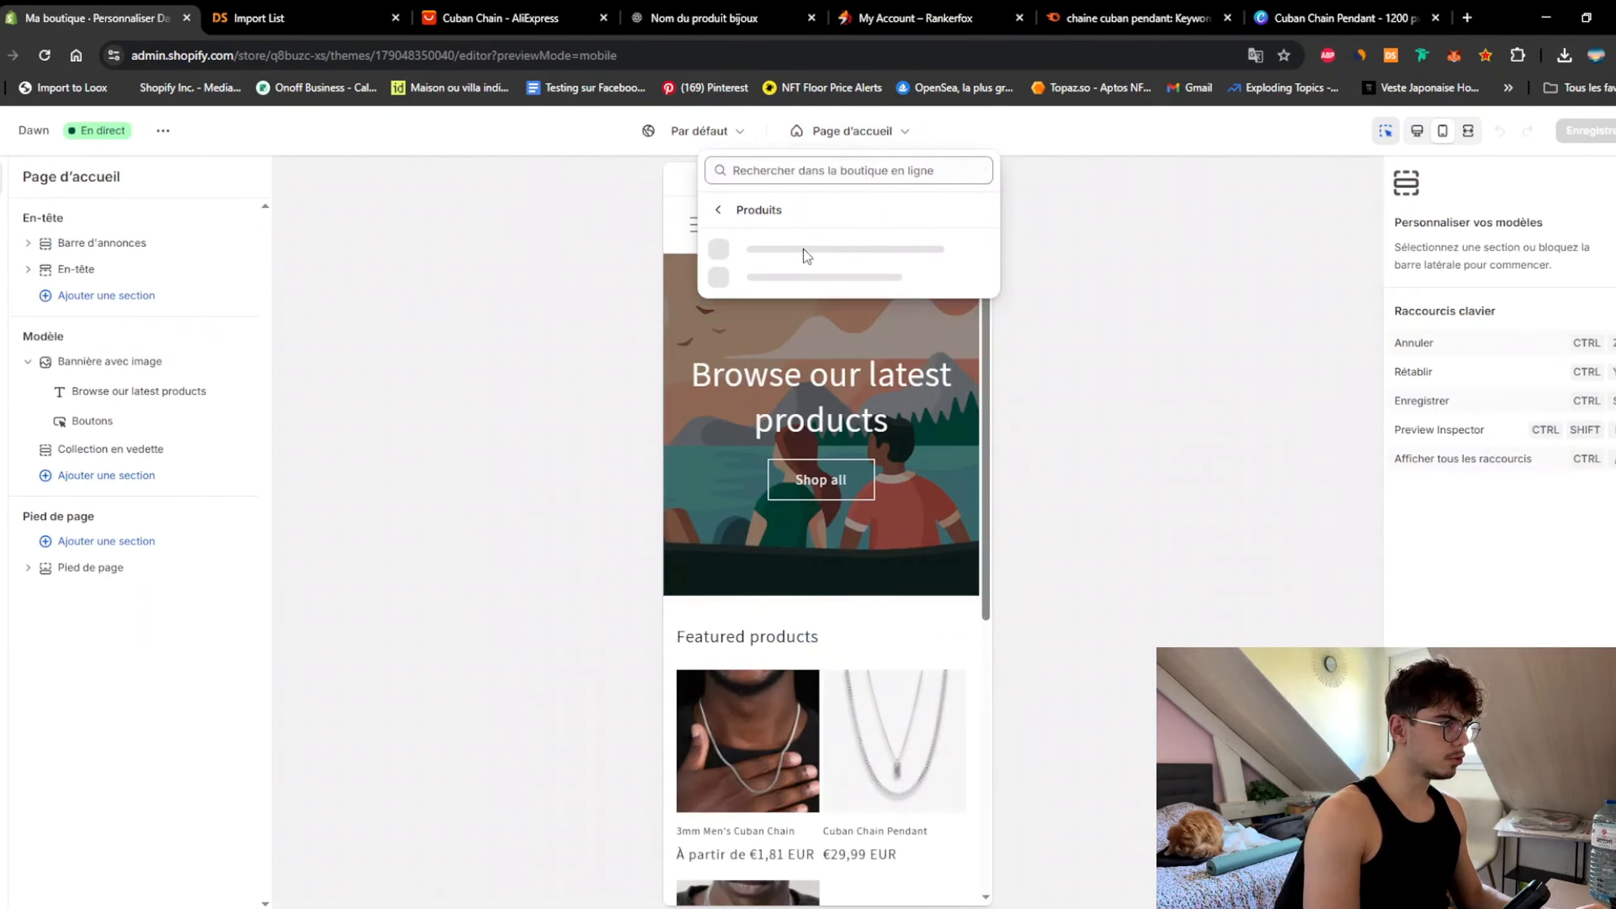
click(806, 261)
scroll(913, 504, down, 5)
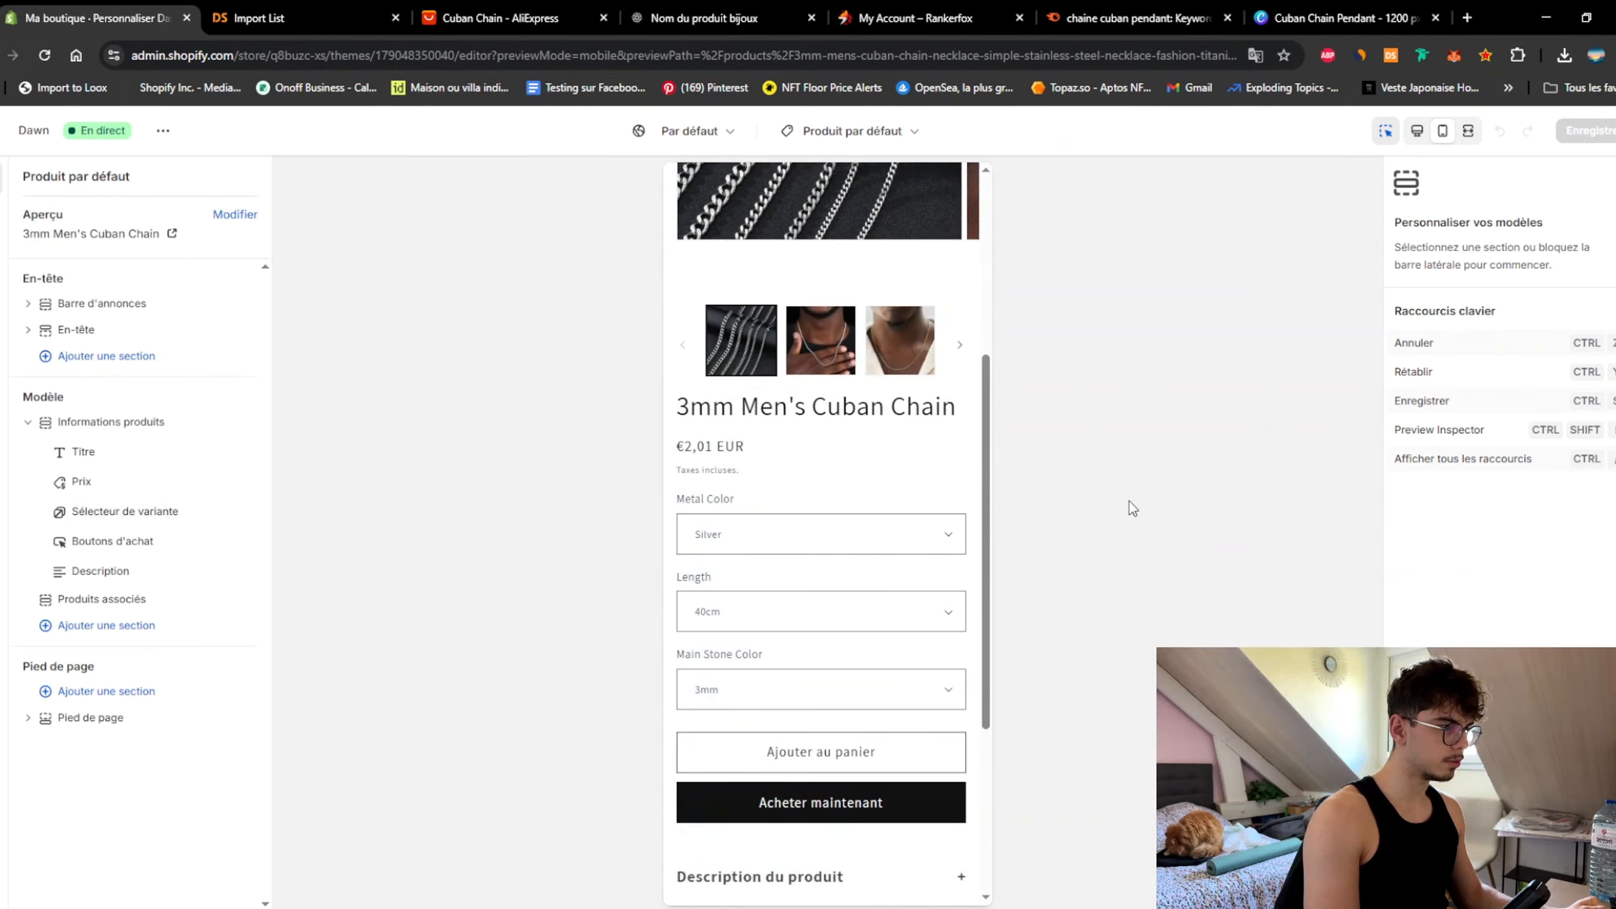
scroll(919, 545, up, 5)
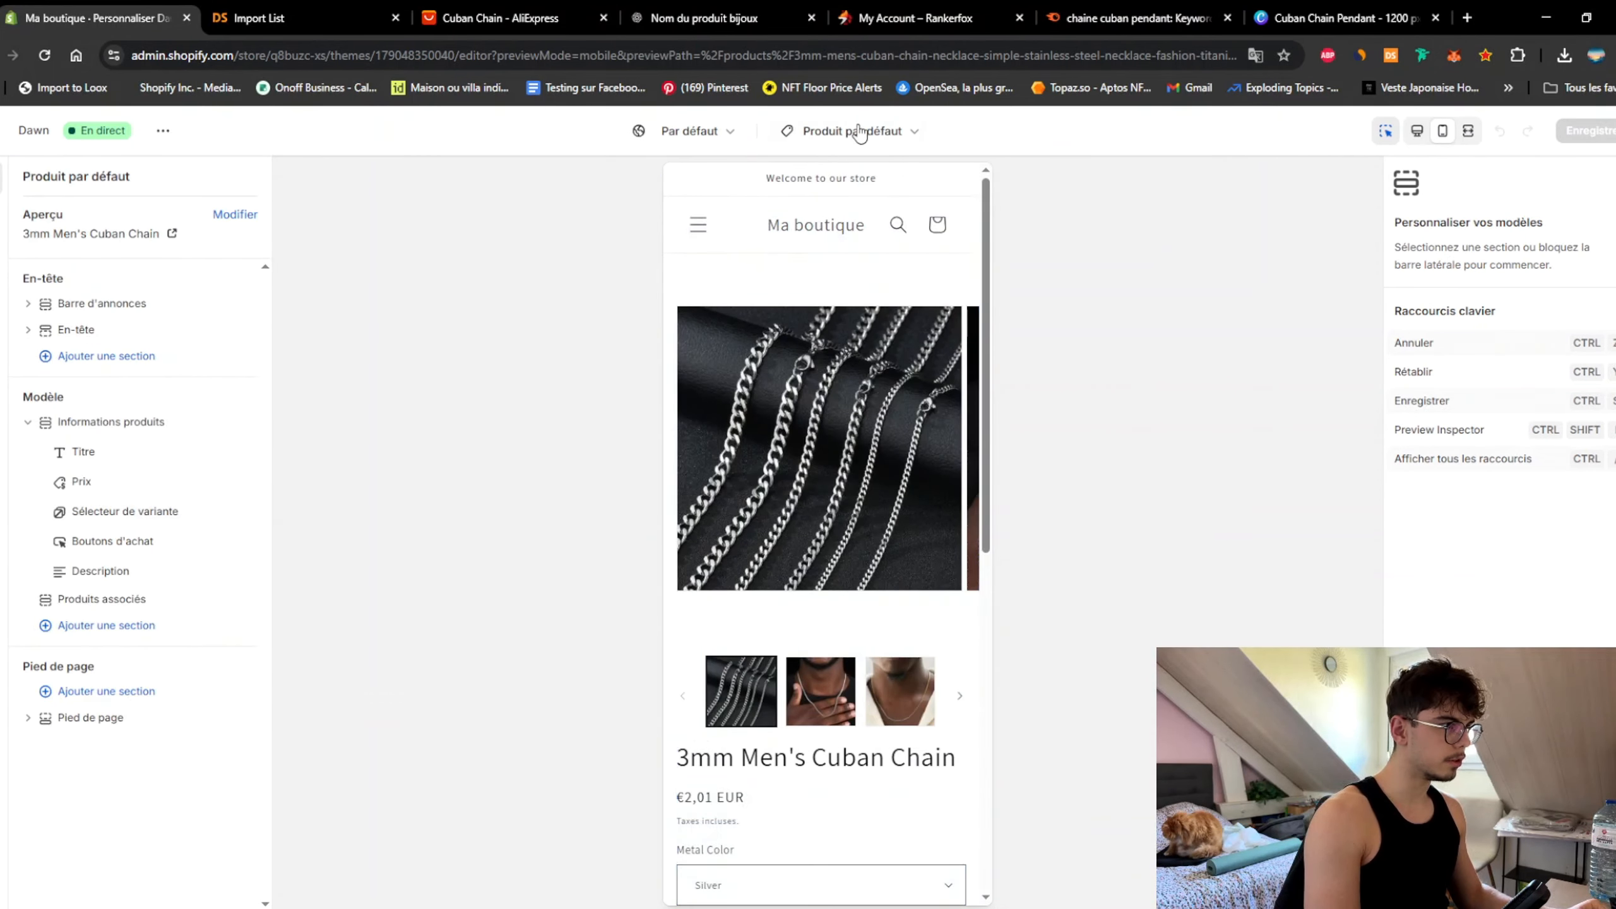
click(859, 133)
click(833, 201)
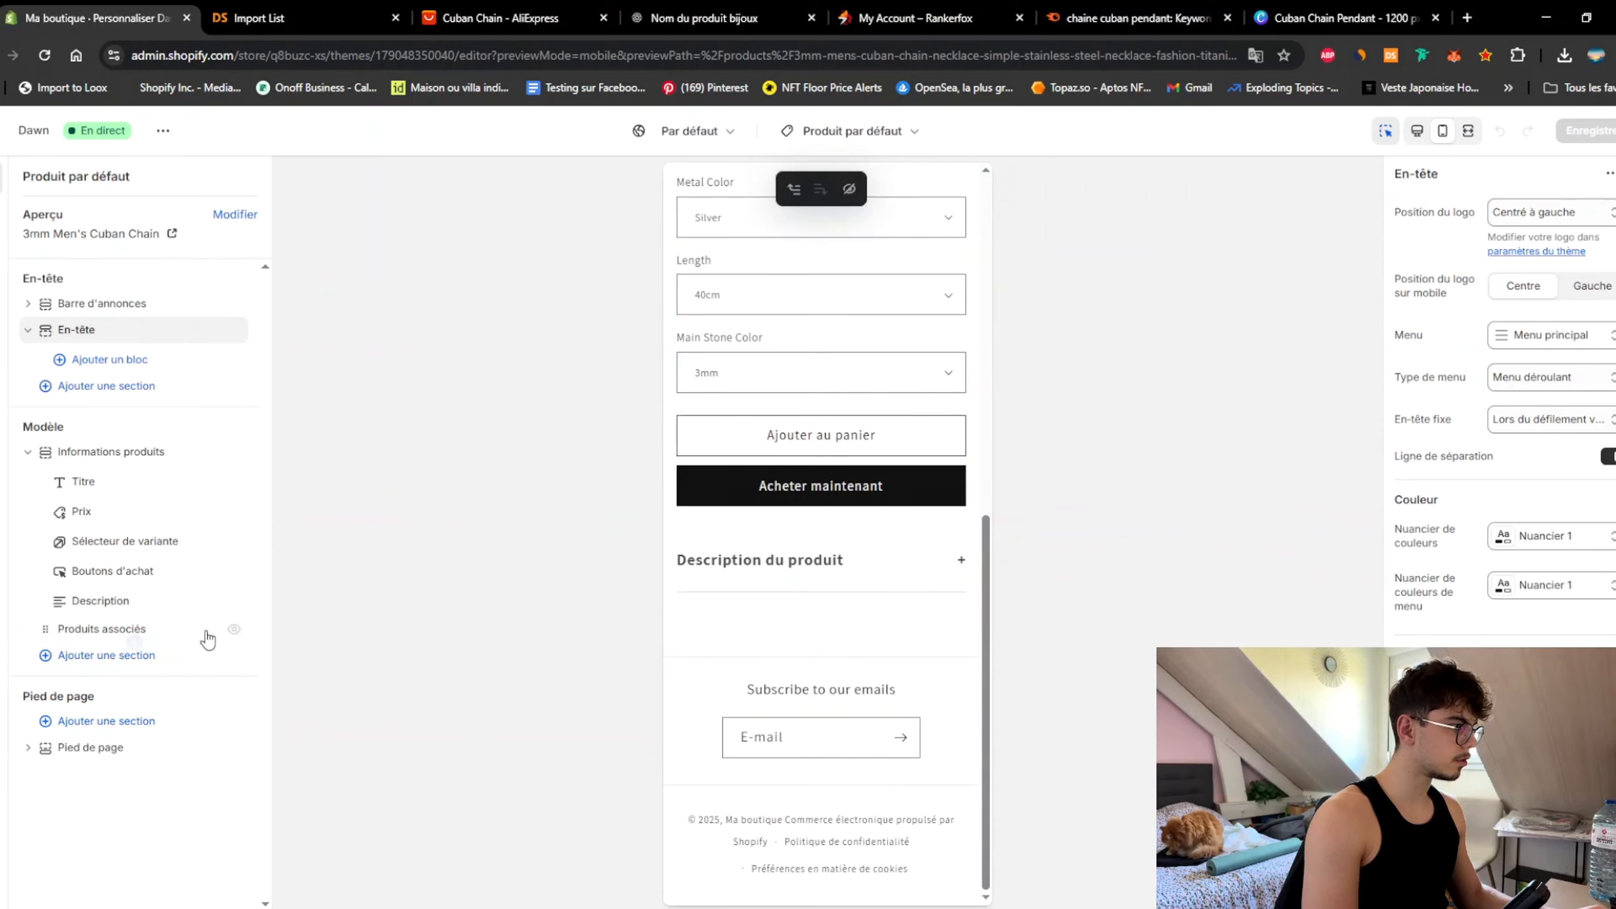
Step: Hide Produits associés, add a Collection en vedette section, and save the template
click(208, 636)
click(234, 631)
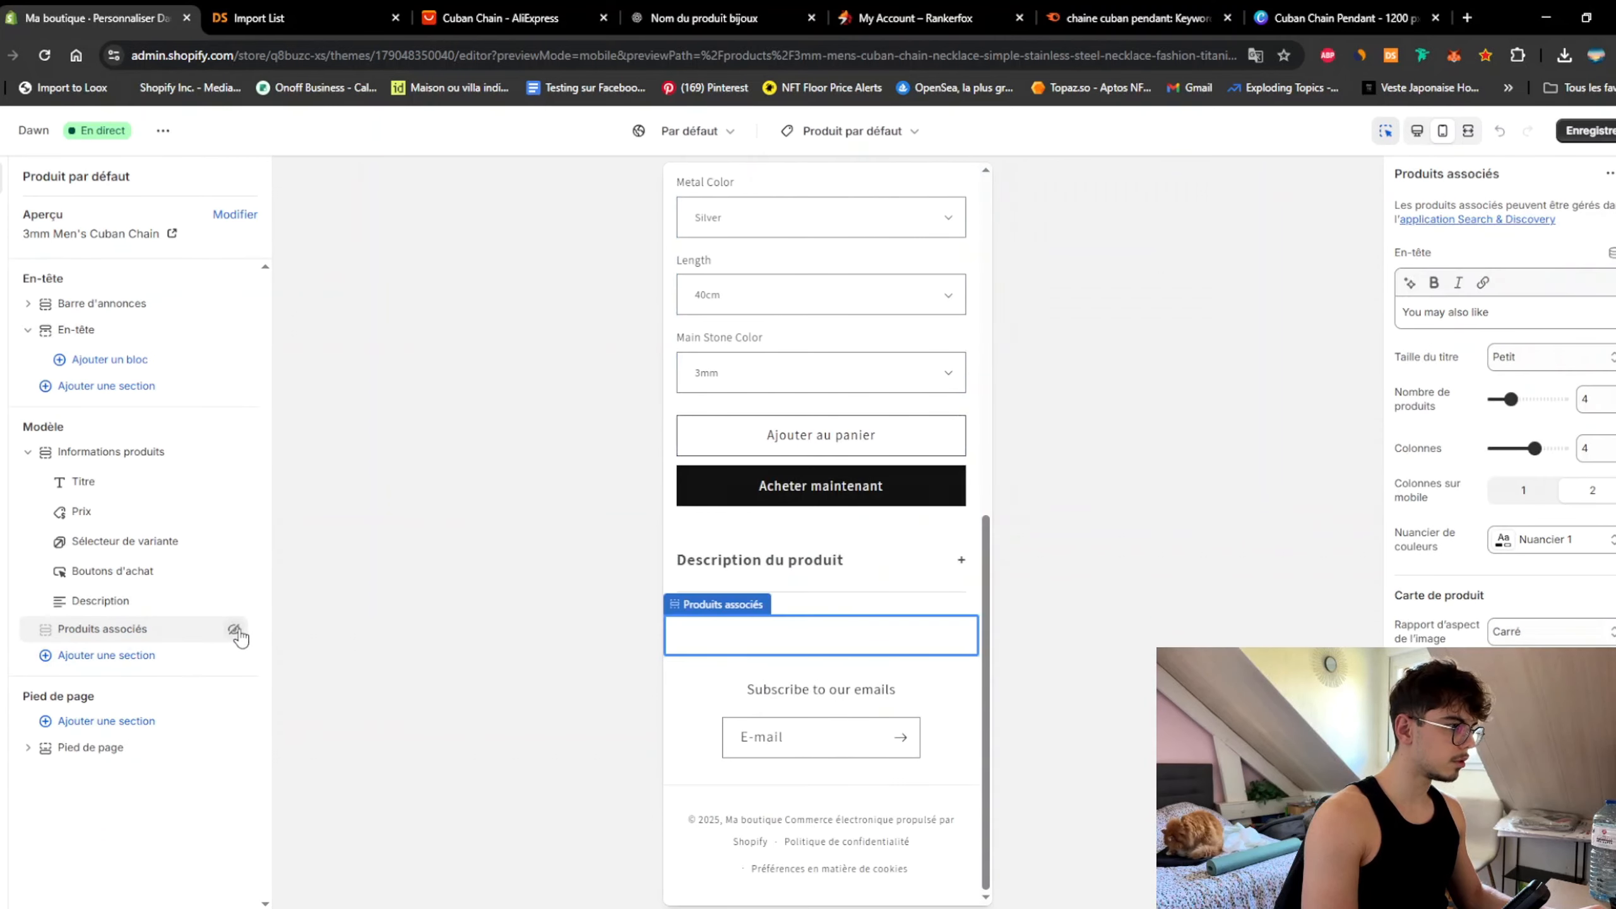
click(120, 659)
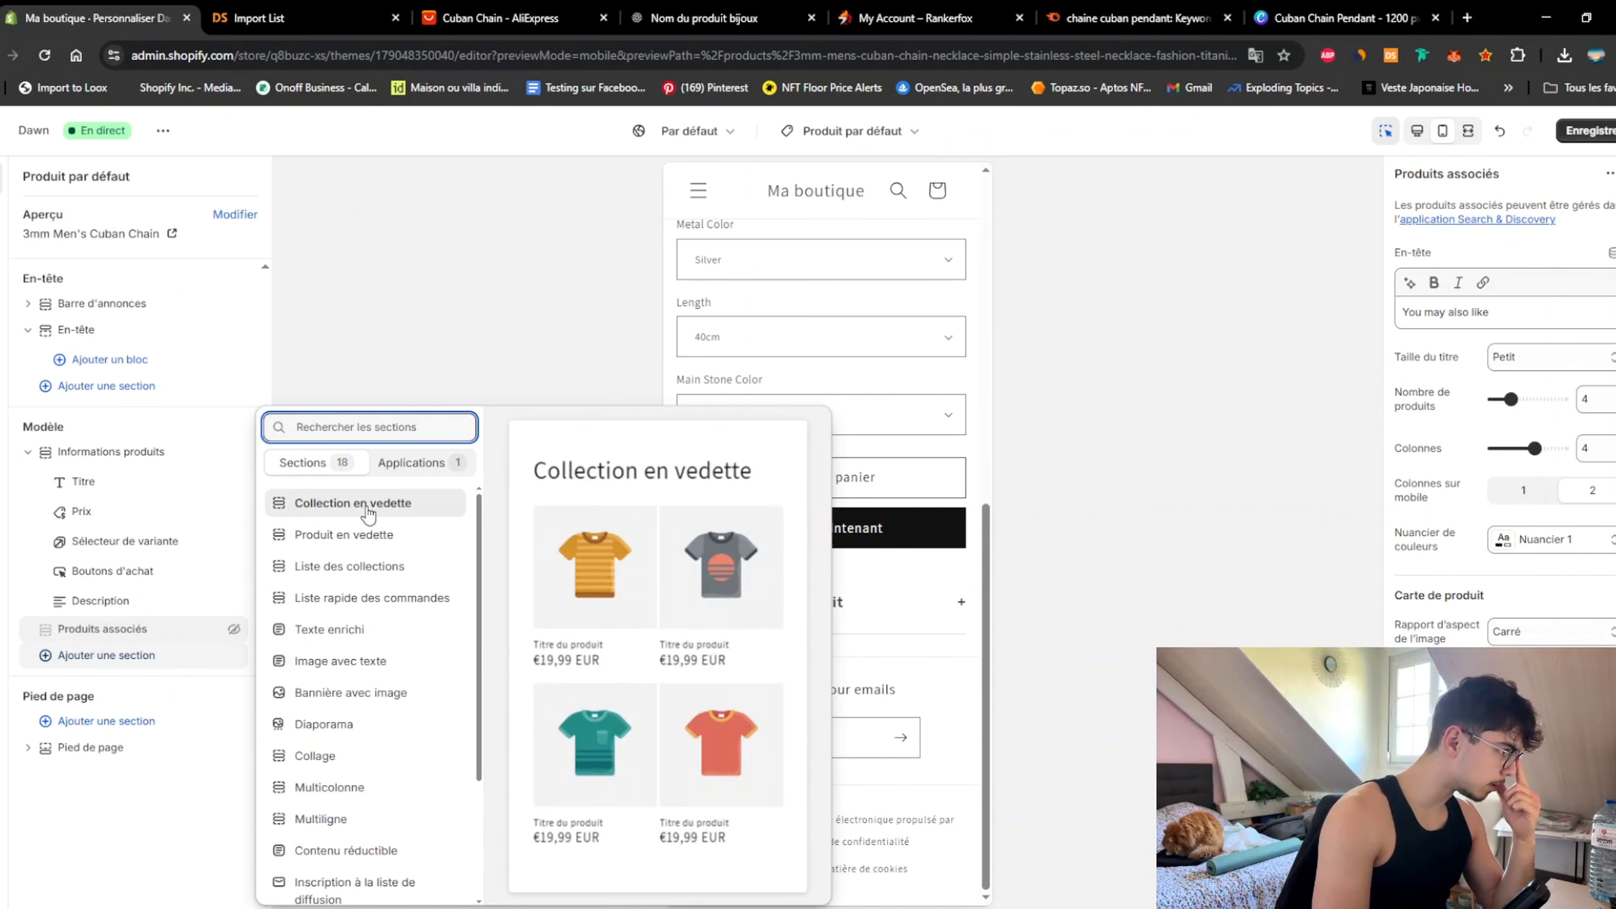
click(366, 535)
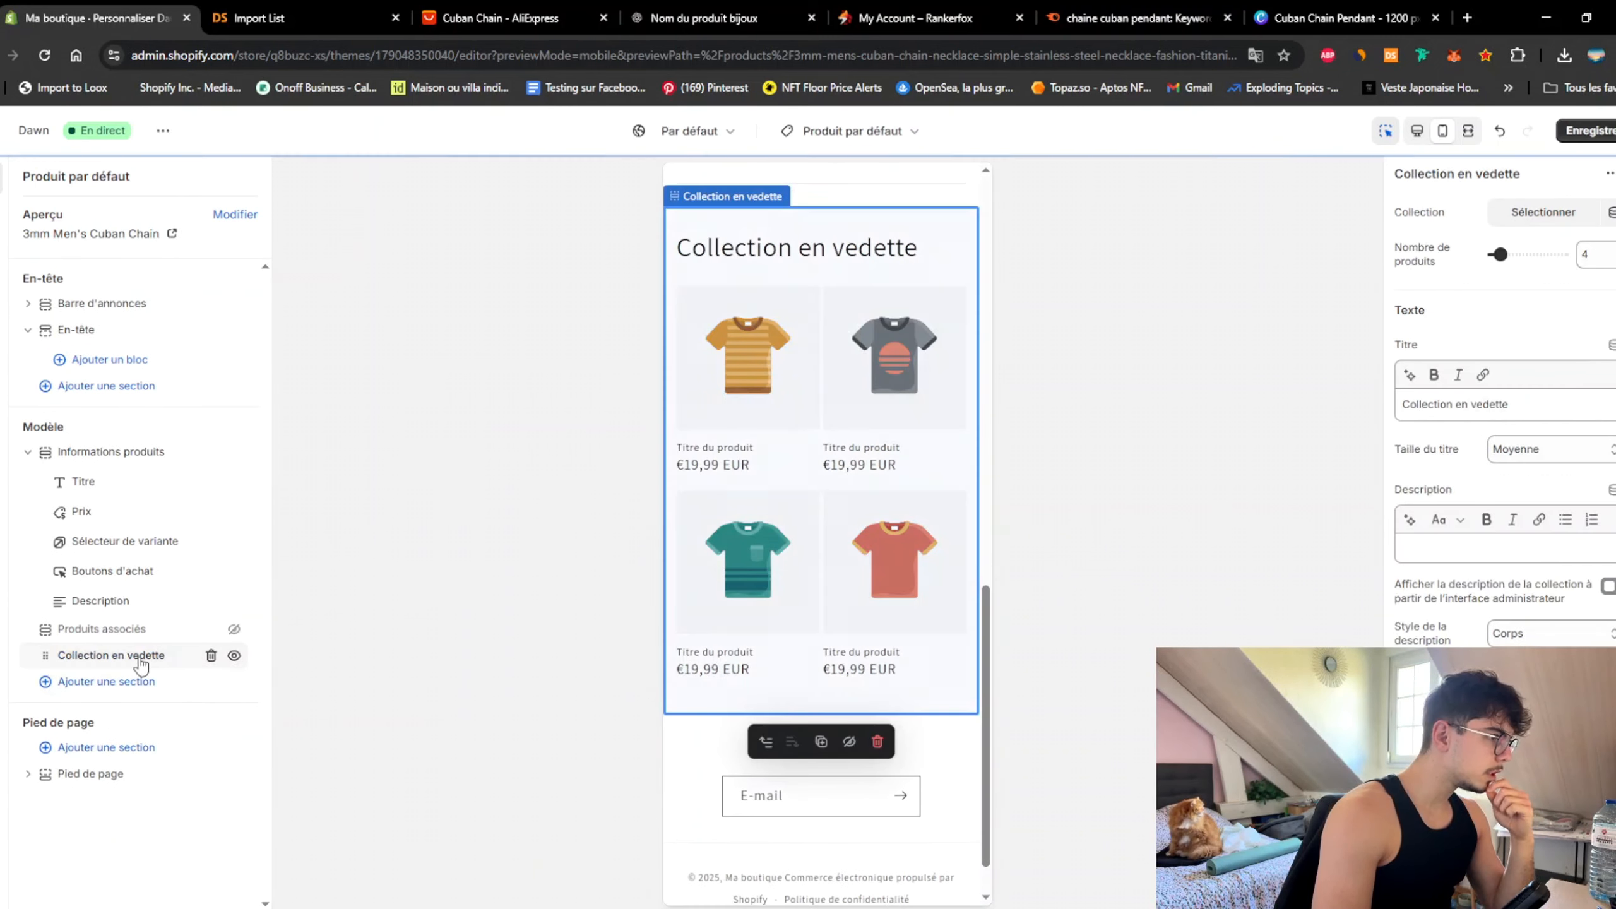
click(1588, 131)
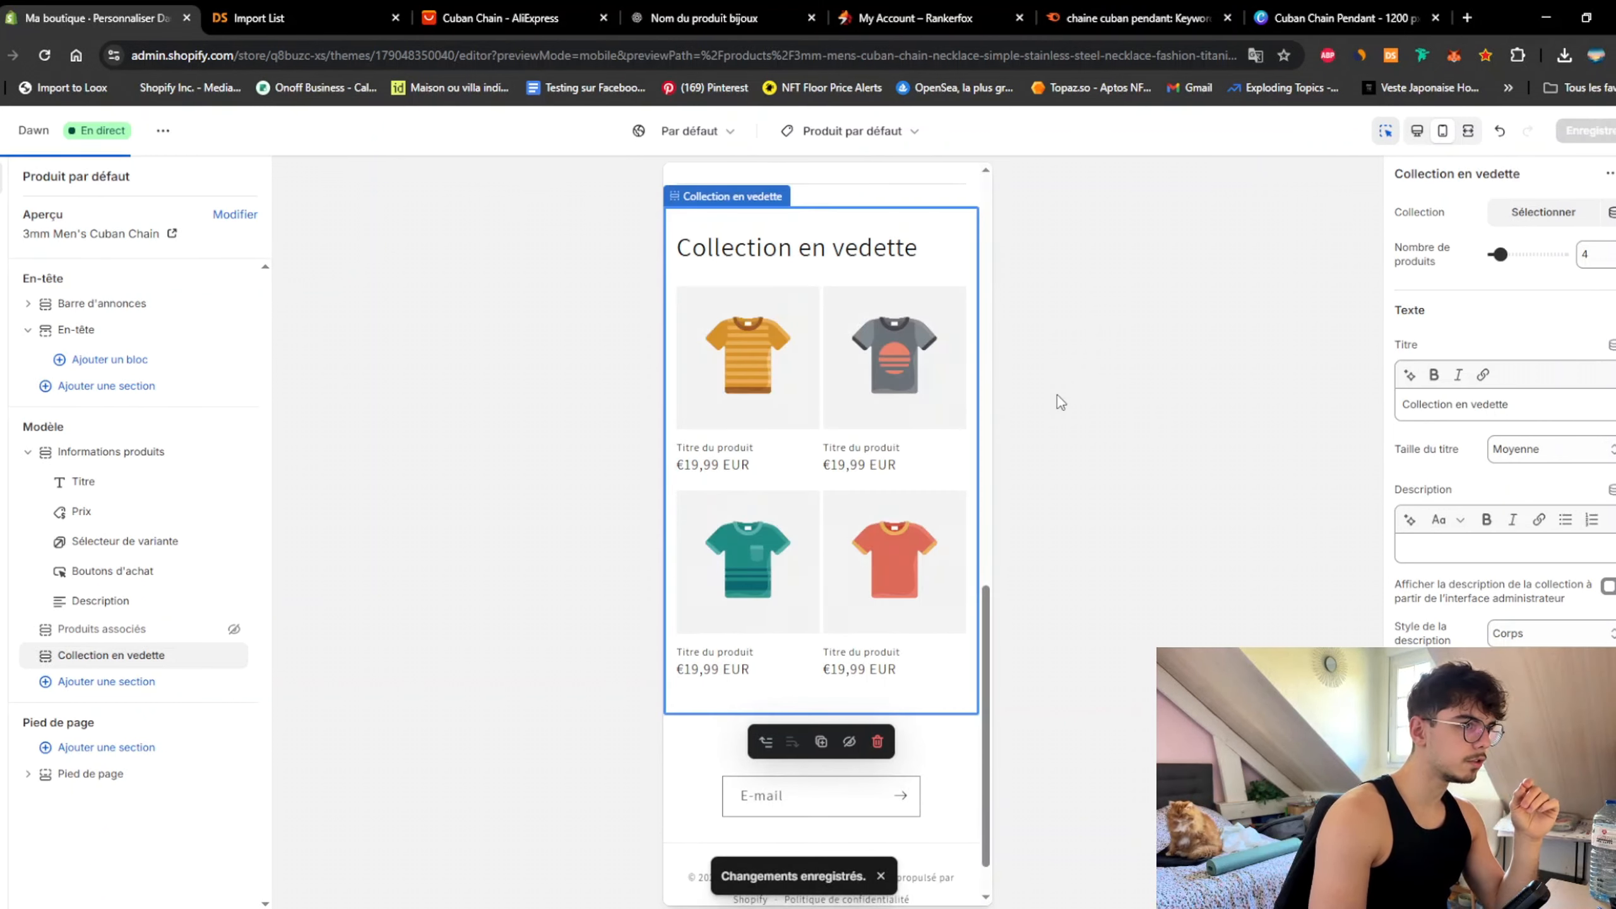
click(7, 131)
Step: Create a new collection titled 'Meilleures Ventes' and make it automated
click(55, 230)
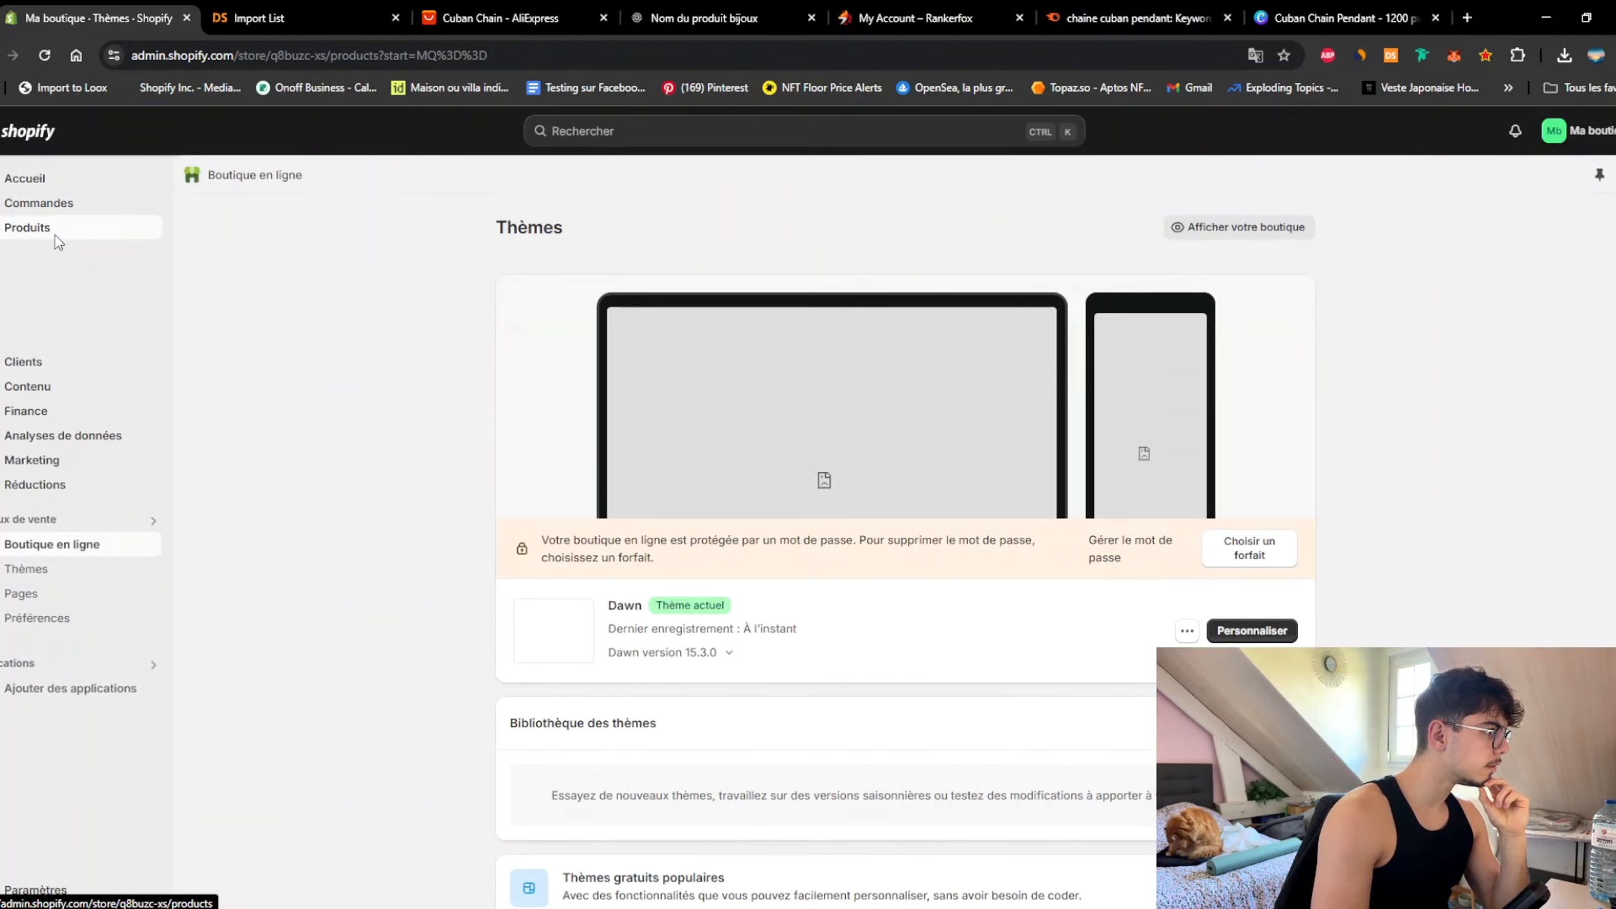
click(57, 255)
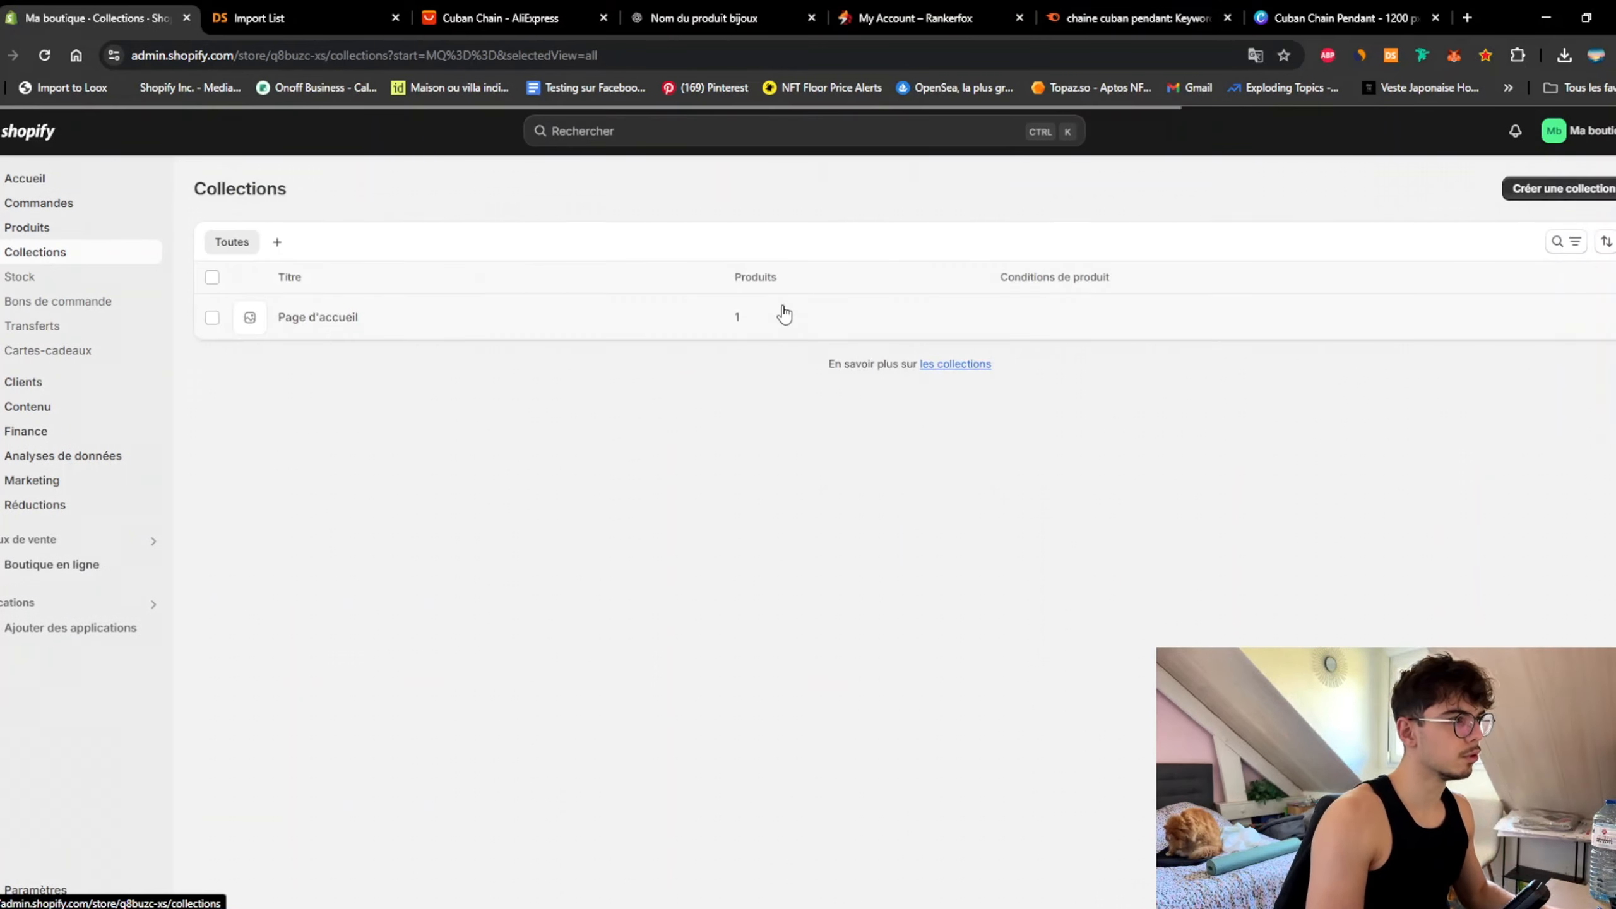
click(1559, 188)
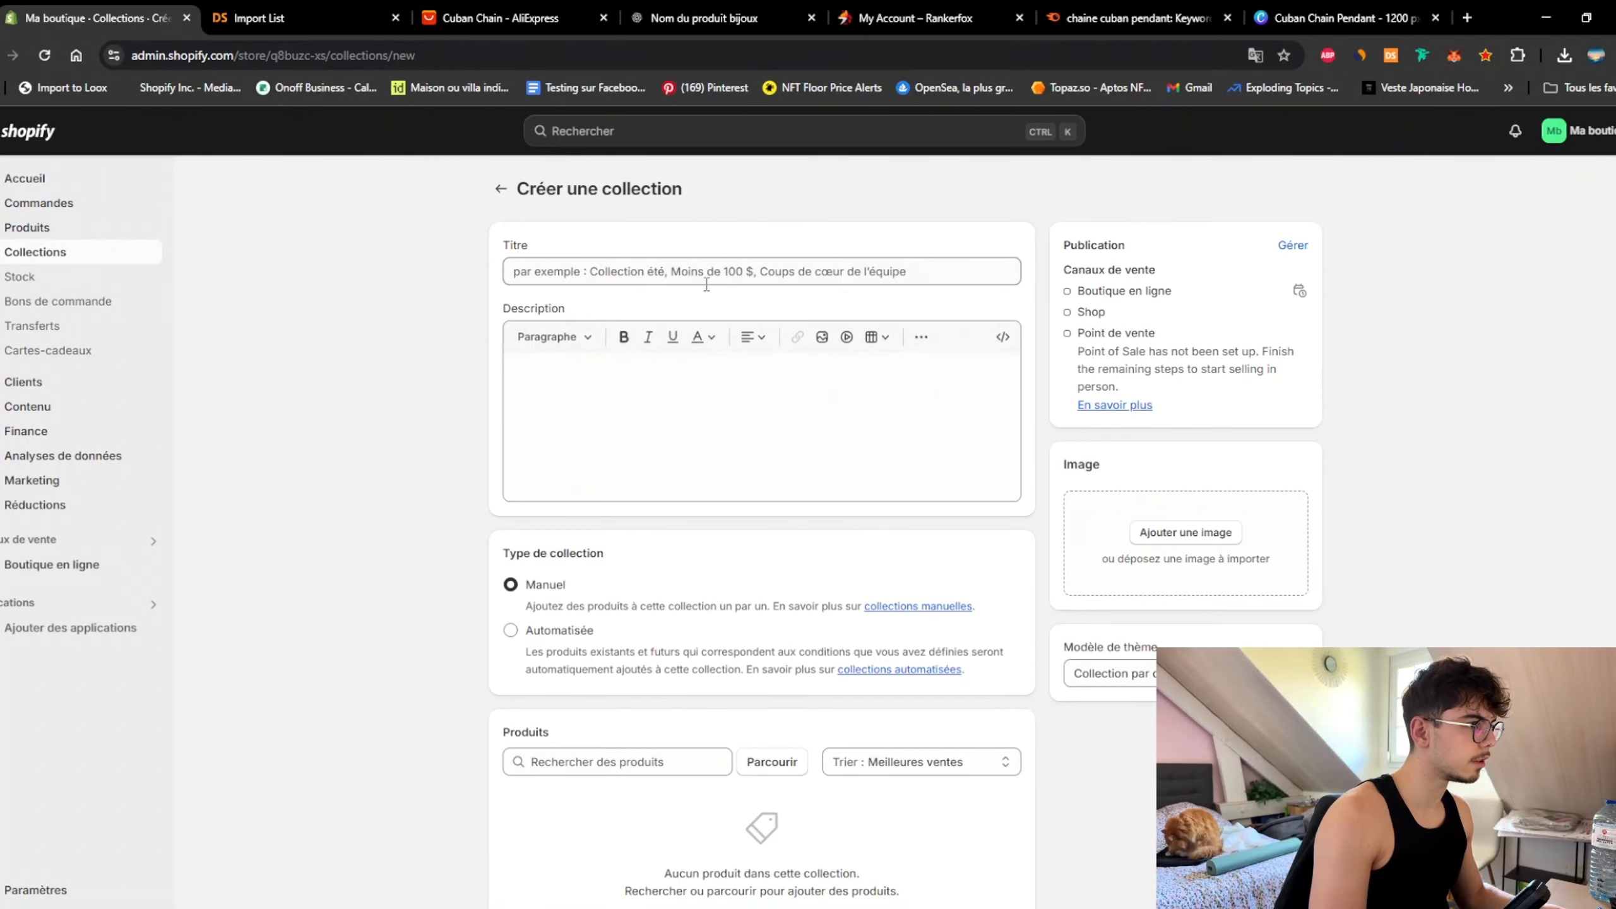
click(774, 279)
text(Mei)
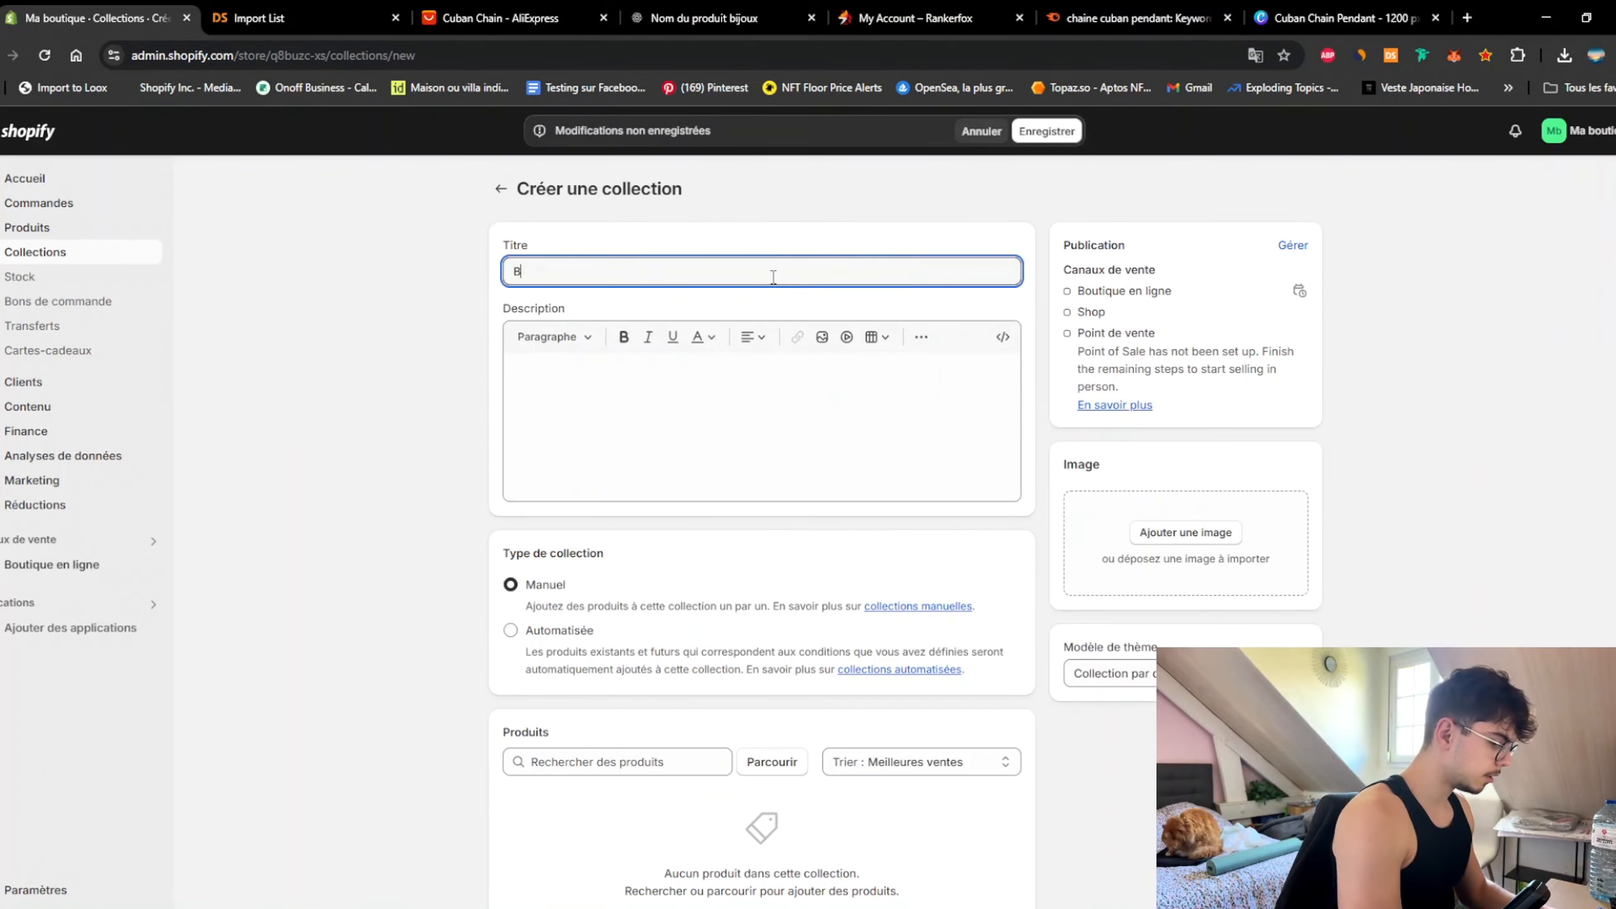
text(lleures V)
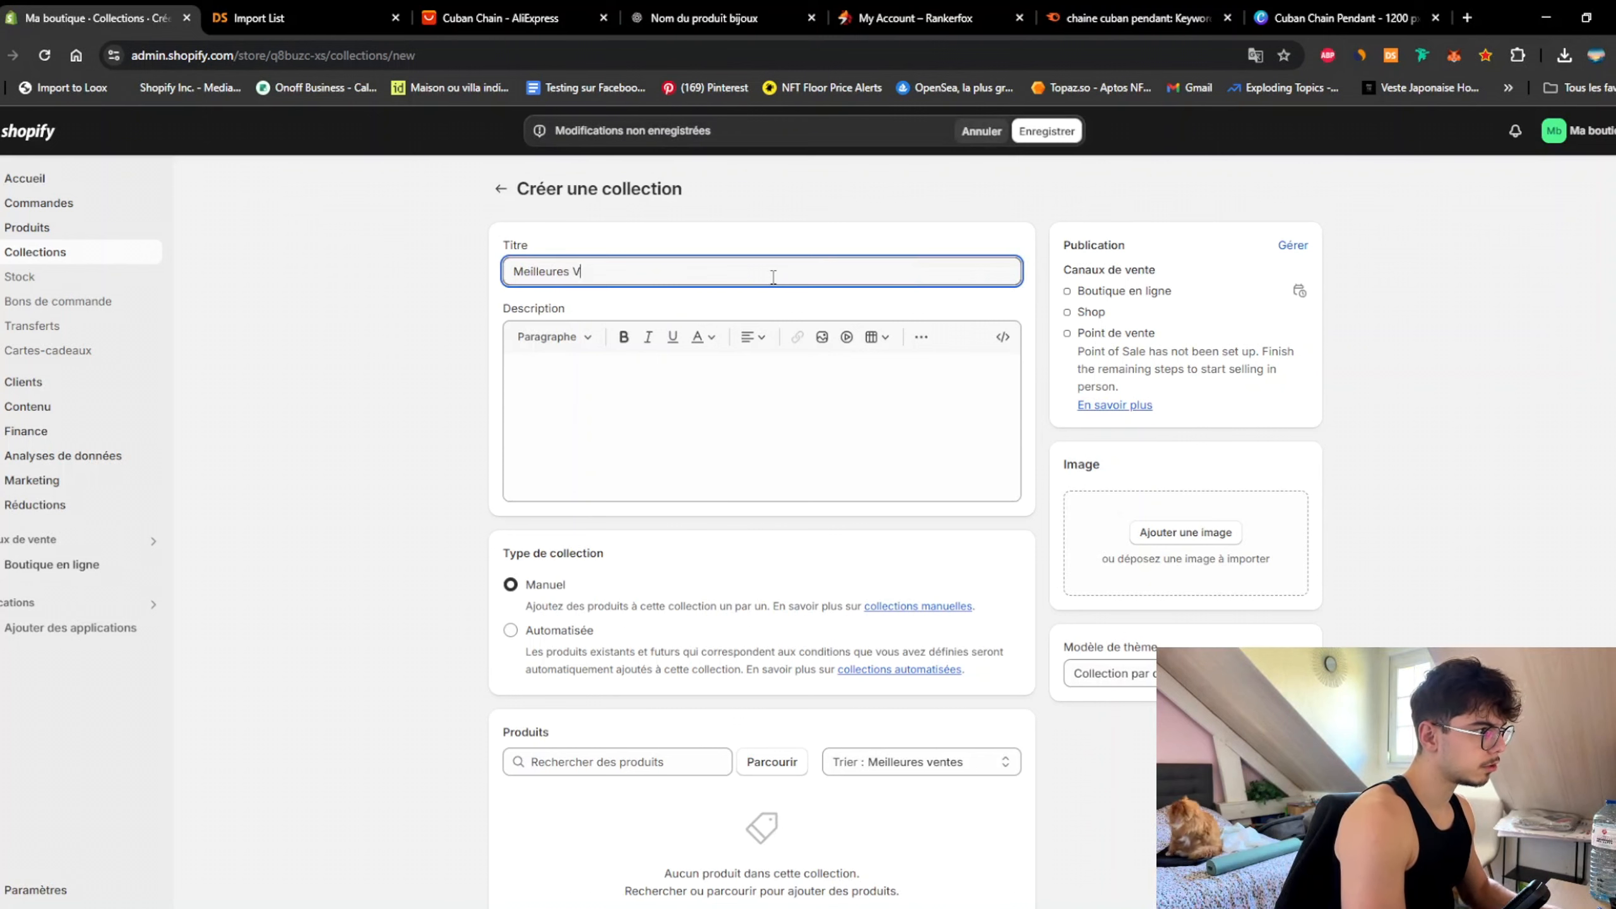
text(entes)
click(649, 592)
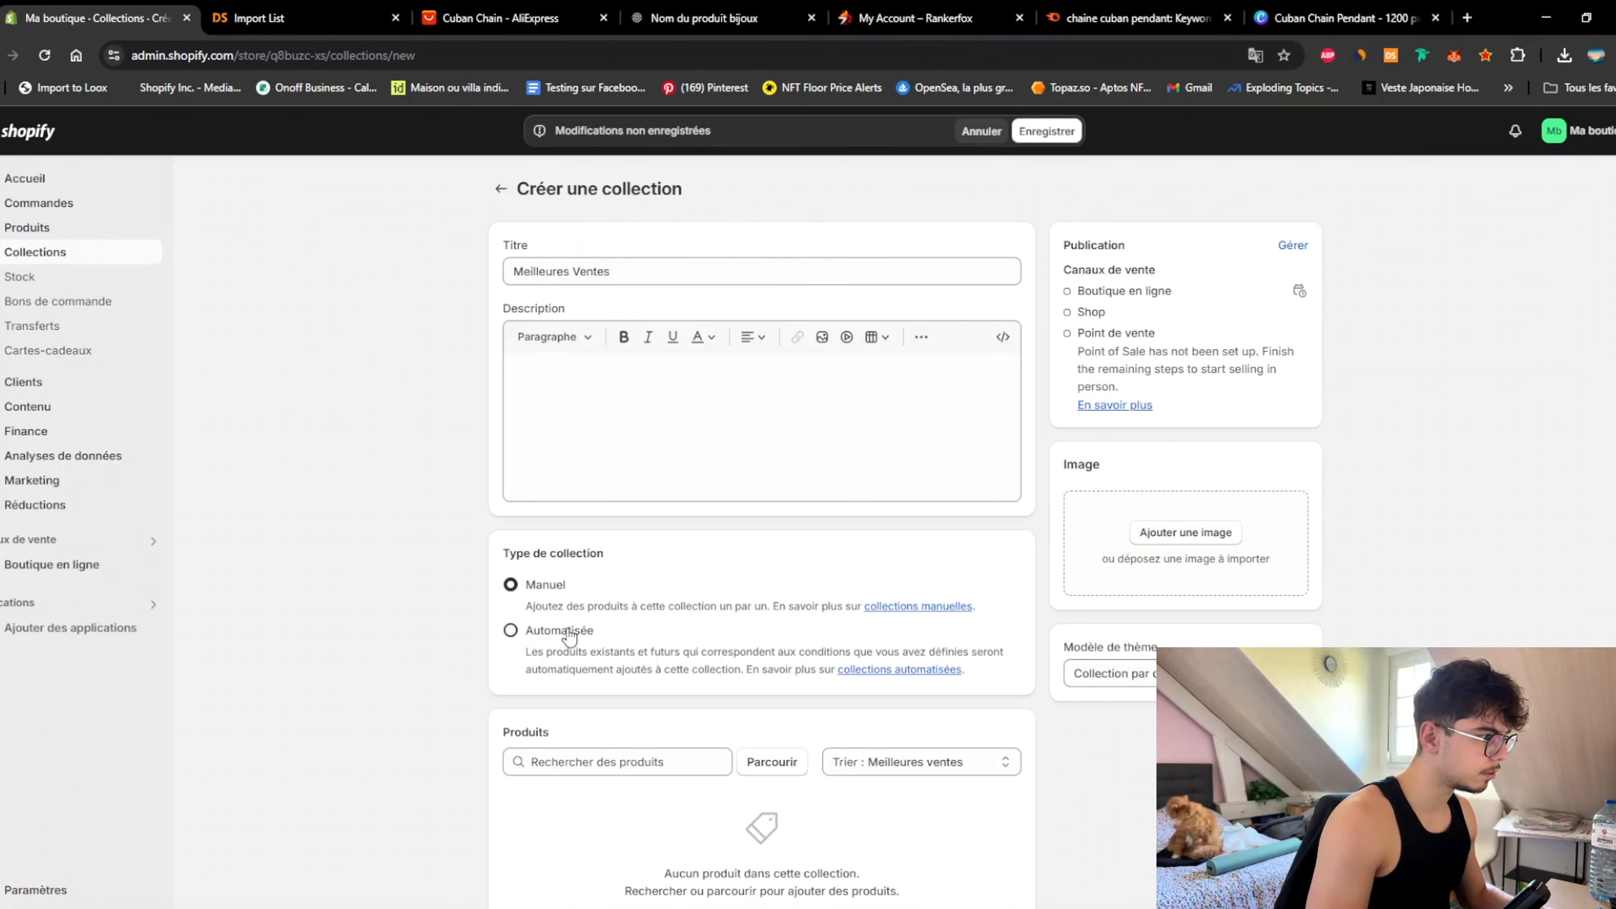
click(570, 633)
Step: Set the condition Prix est supérieur à 1 and save the collection
scroll(573, 637, down, 3)
click(594, 648)
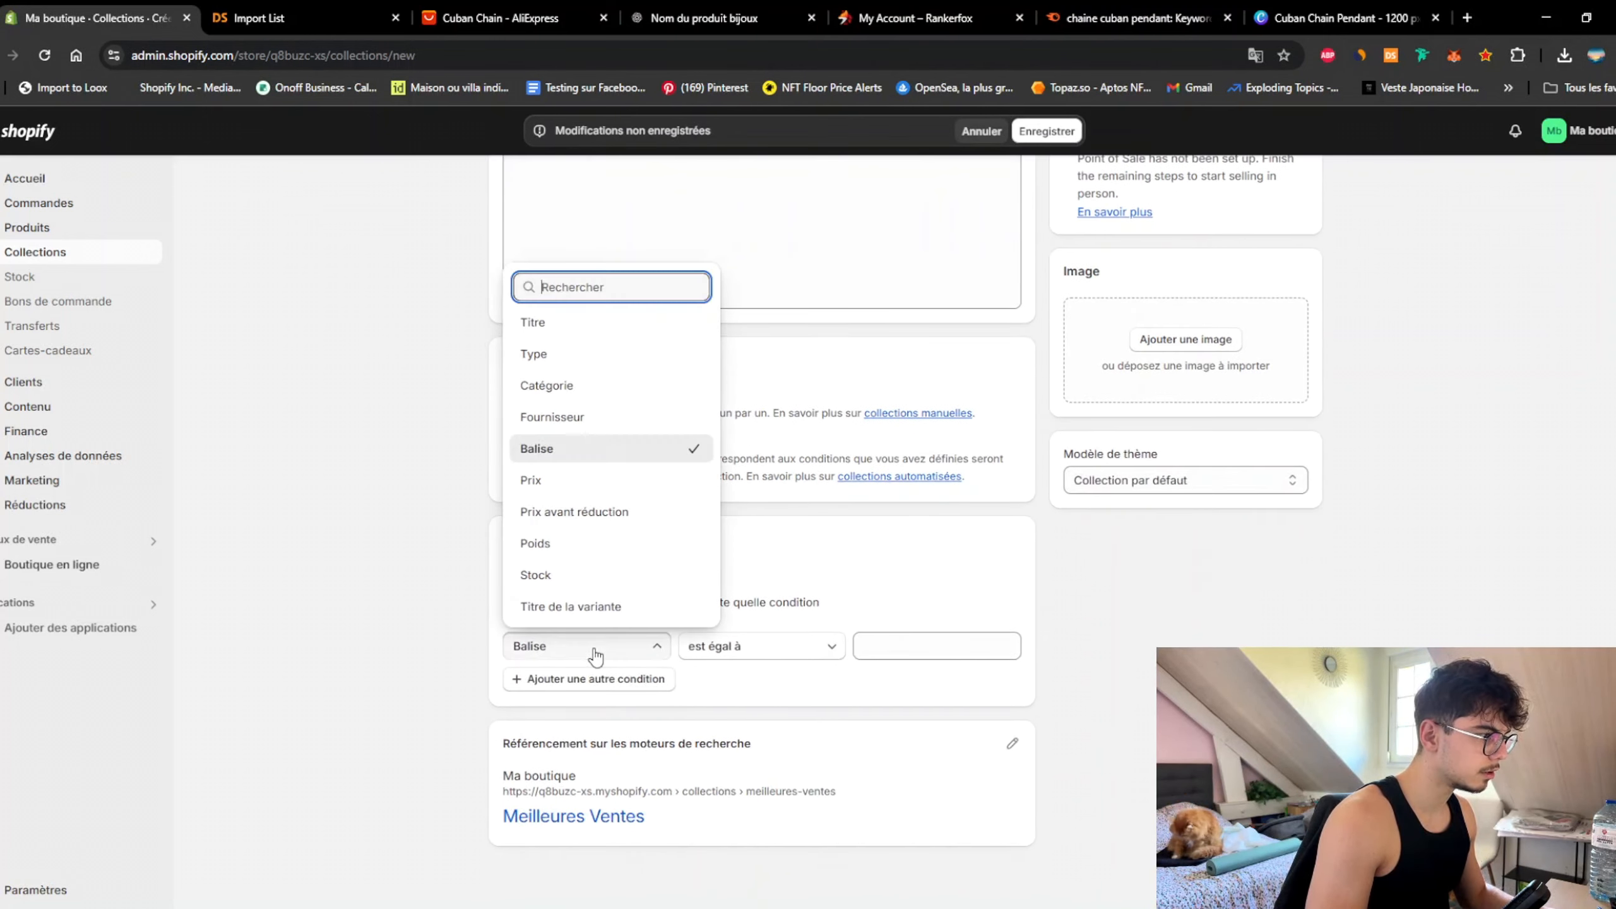
click(566, 484)
click(917, 653)
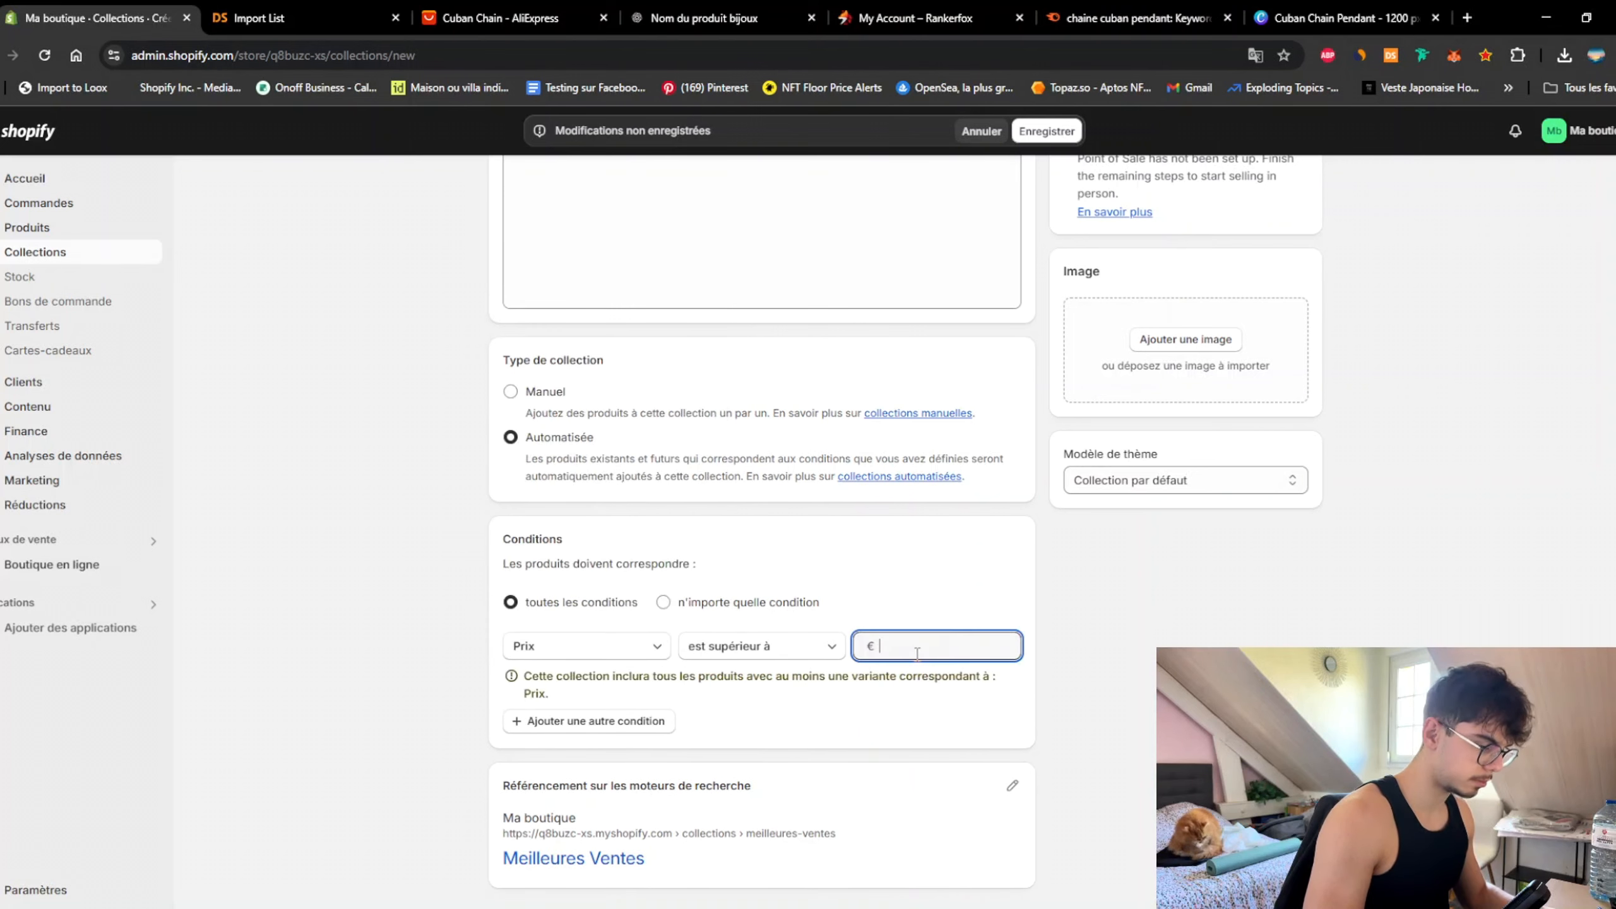
click(1261, 540)
scroll(1261, 540, up, 3)
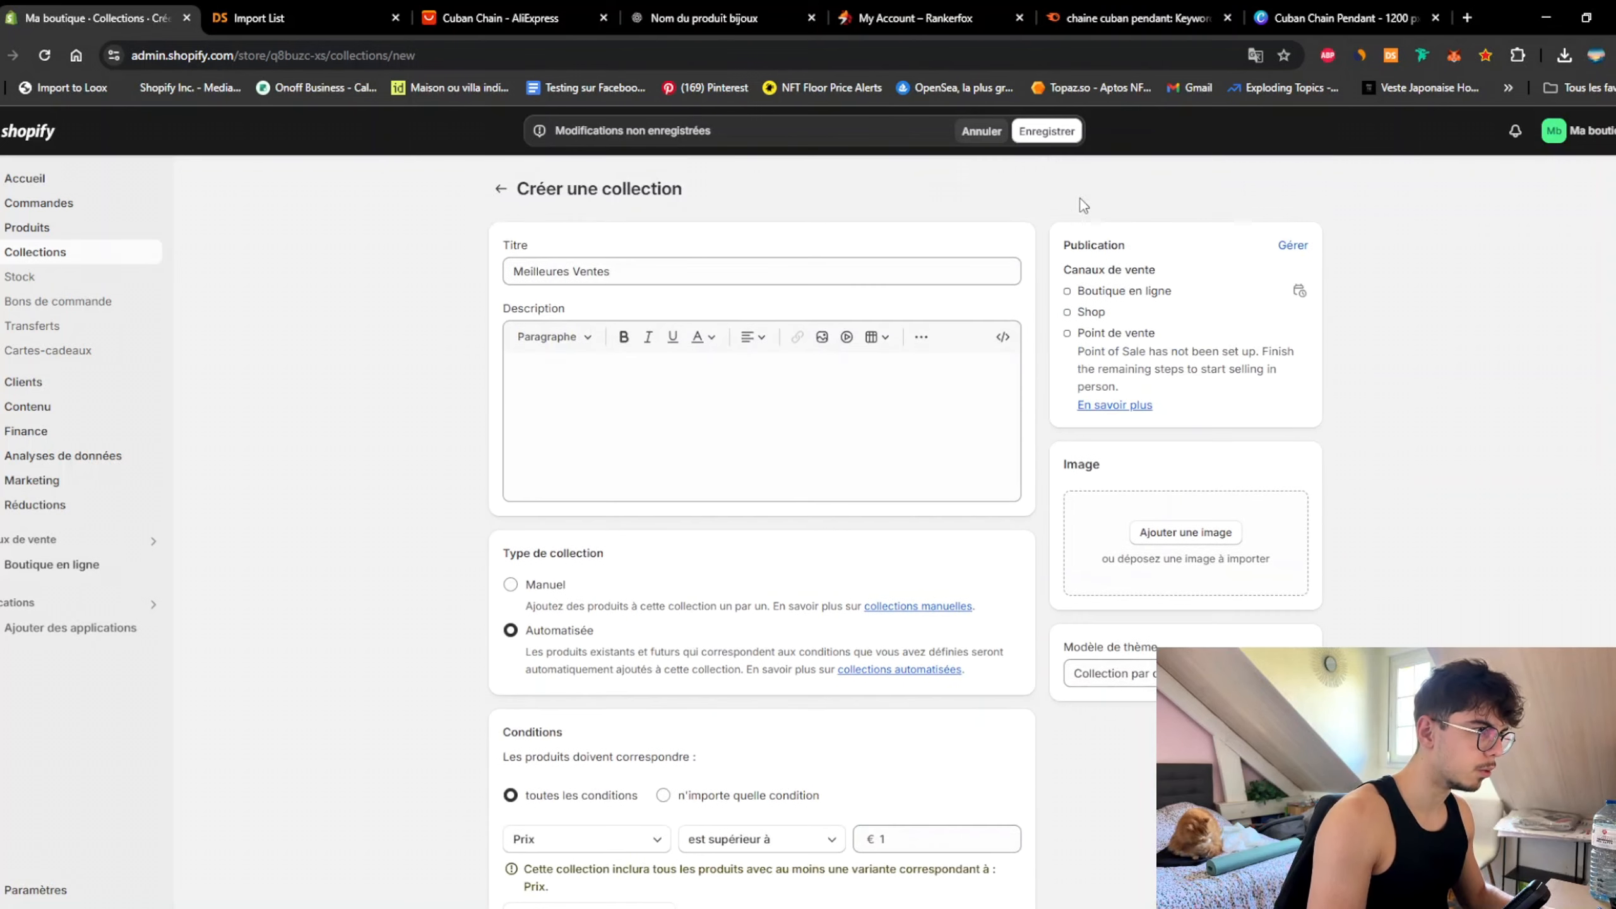
click(1060, 132)
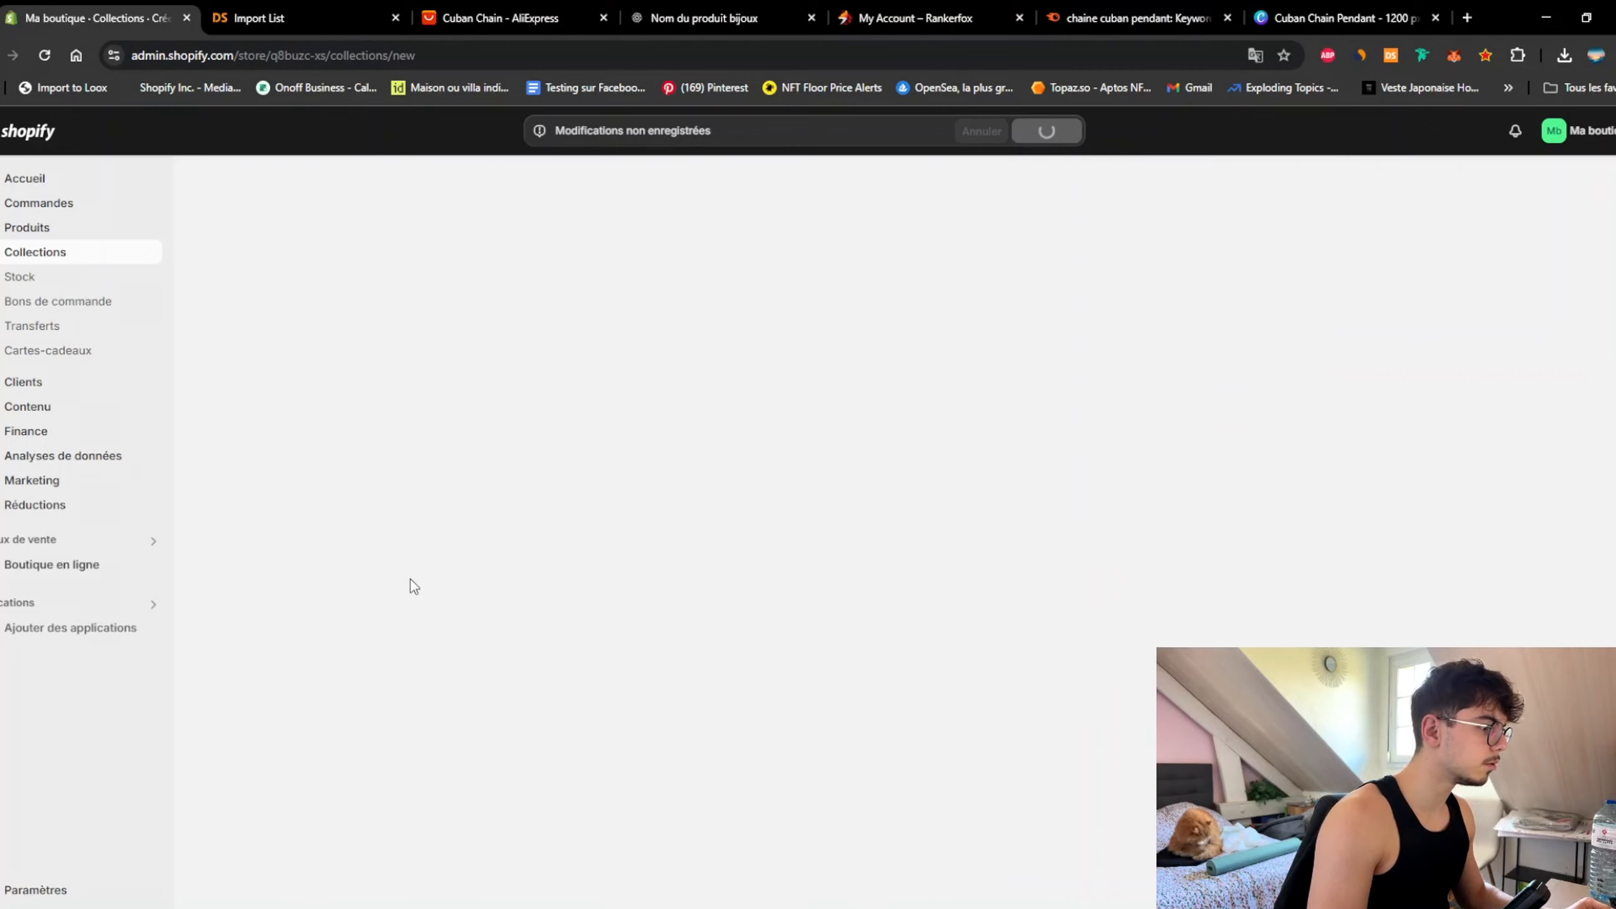
scroll(328, 579, down, 10)
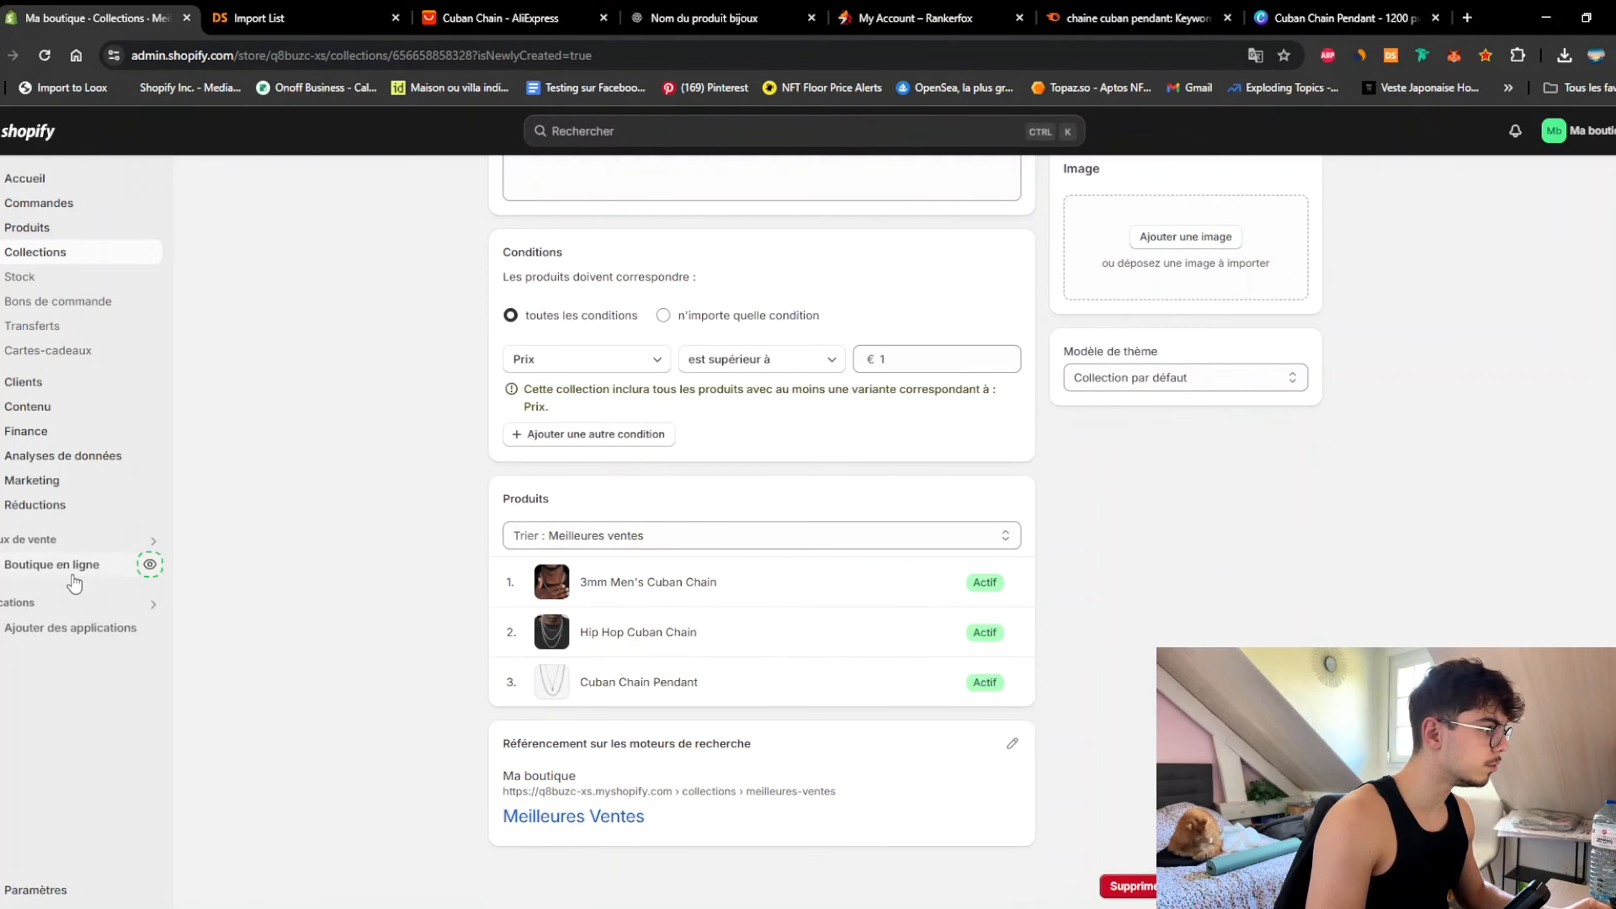
click(120, 566)
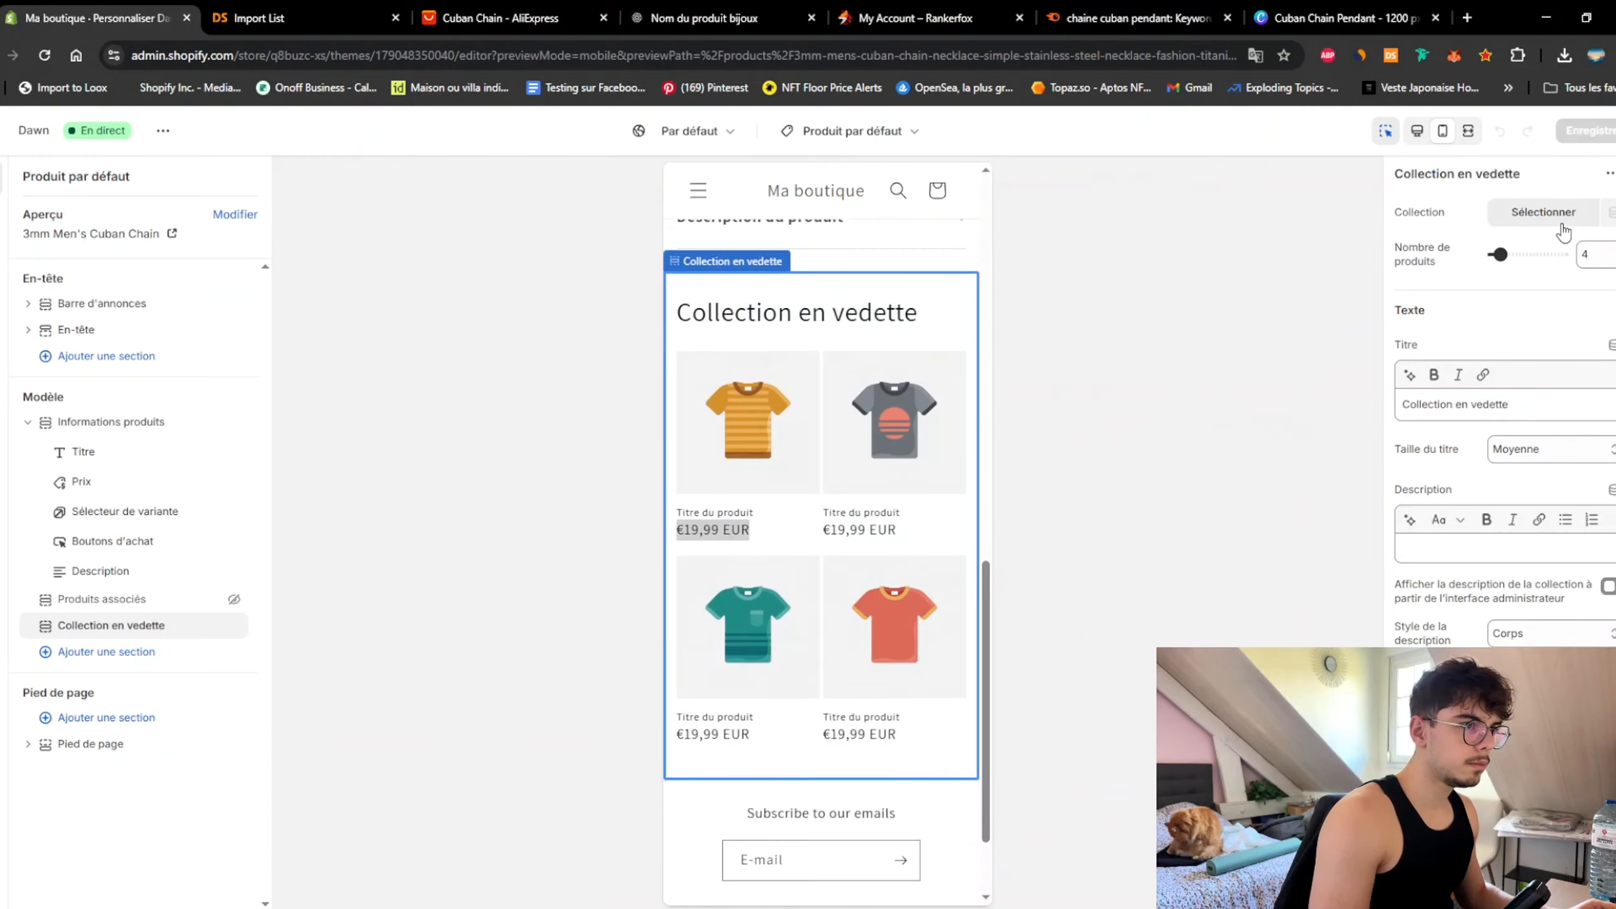
click(1561, 226)
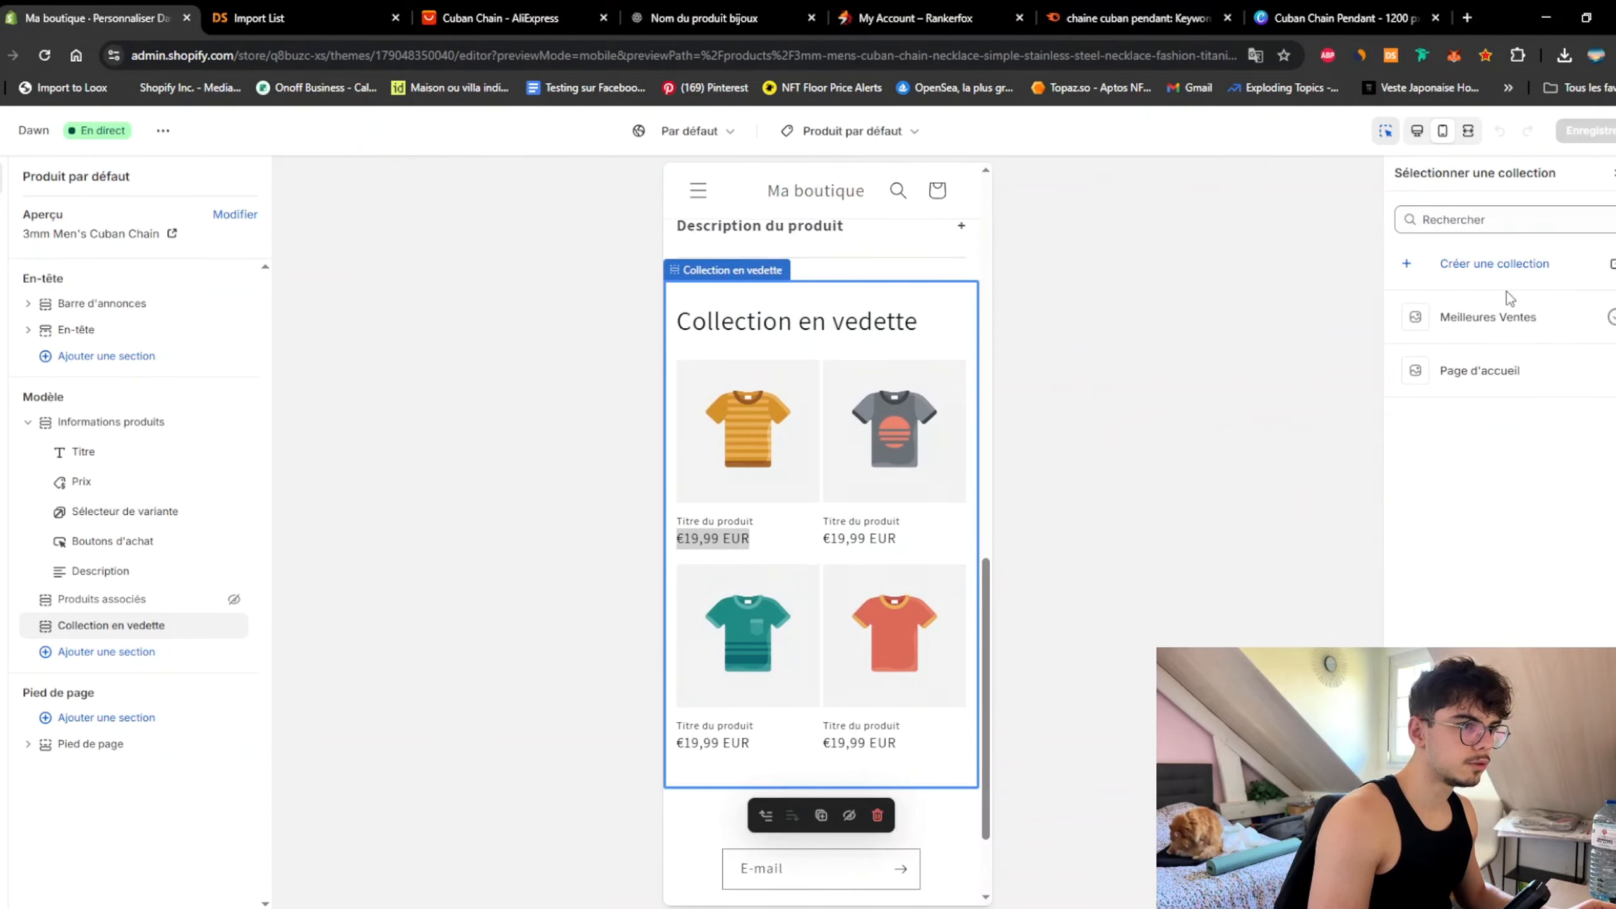
click(1489, 318)
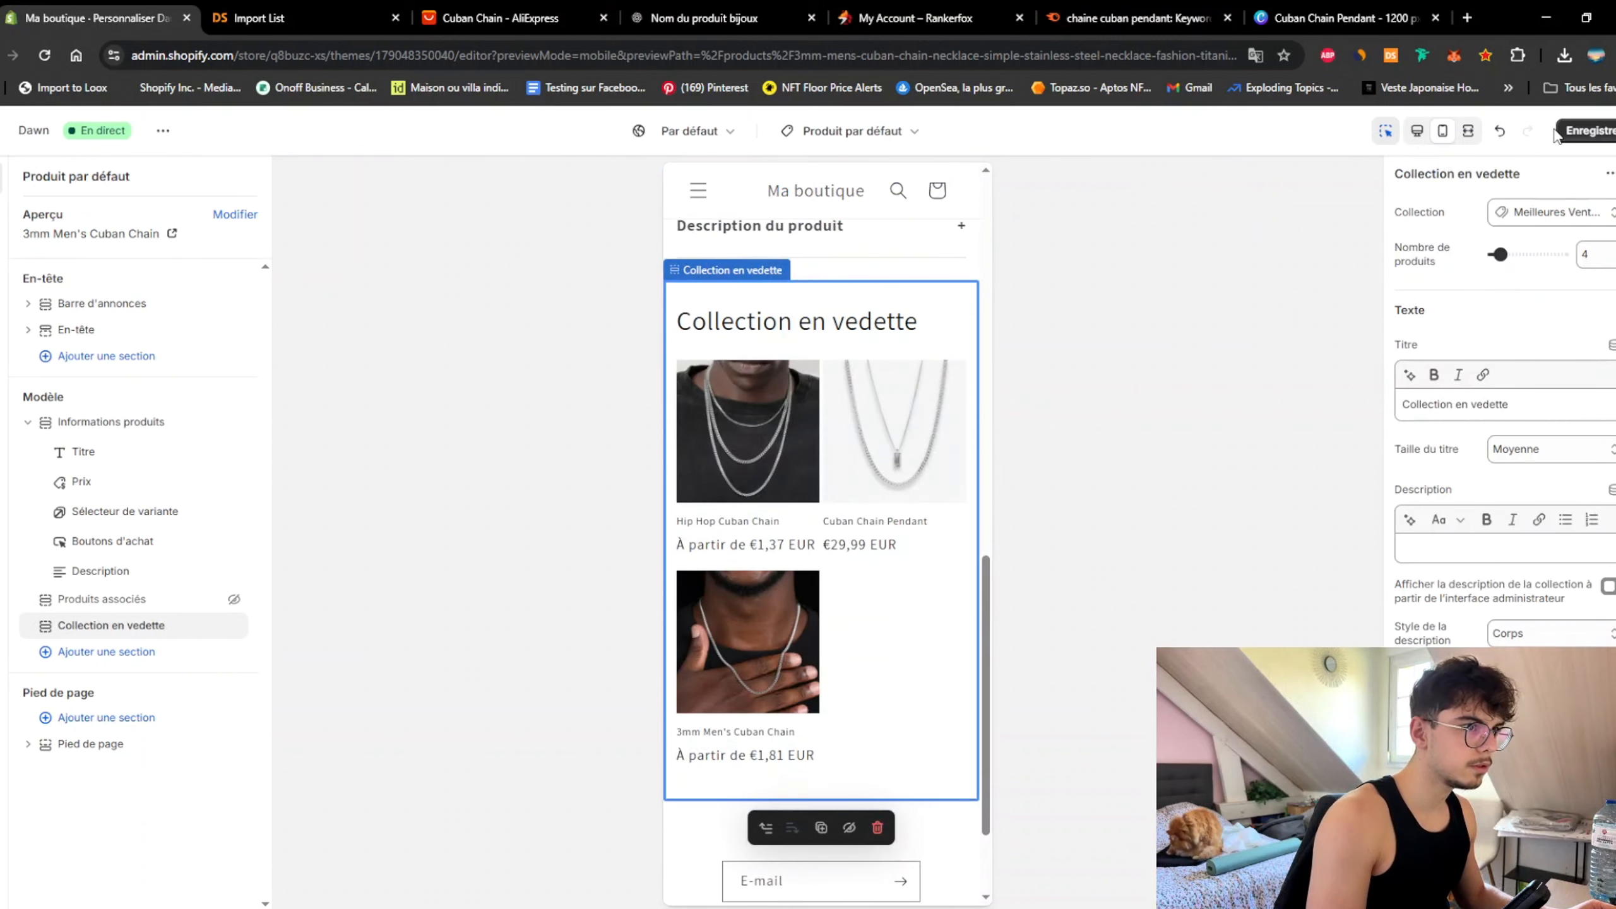
click(929, 473)
scroll(907, 424, down, 5)
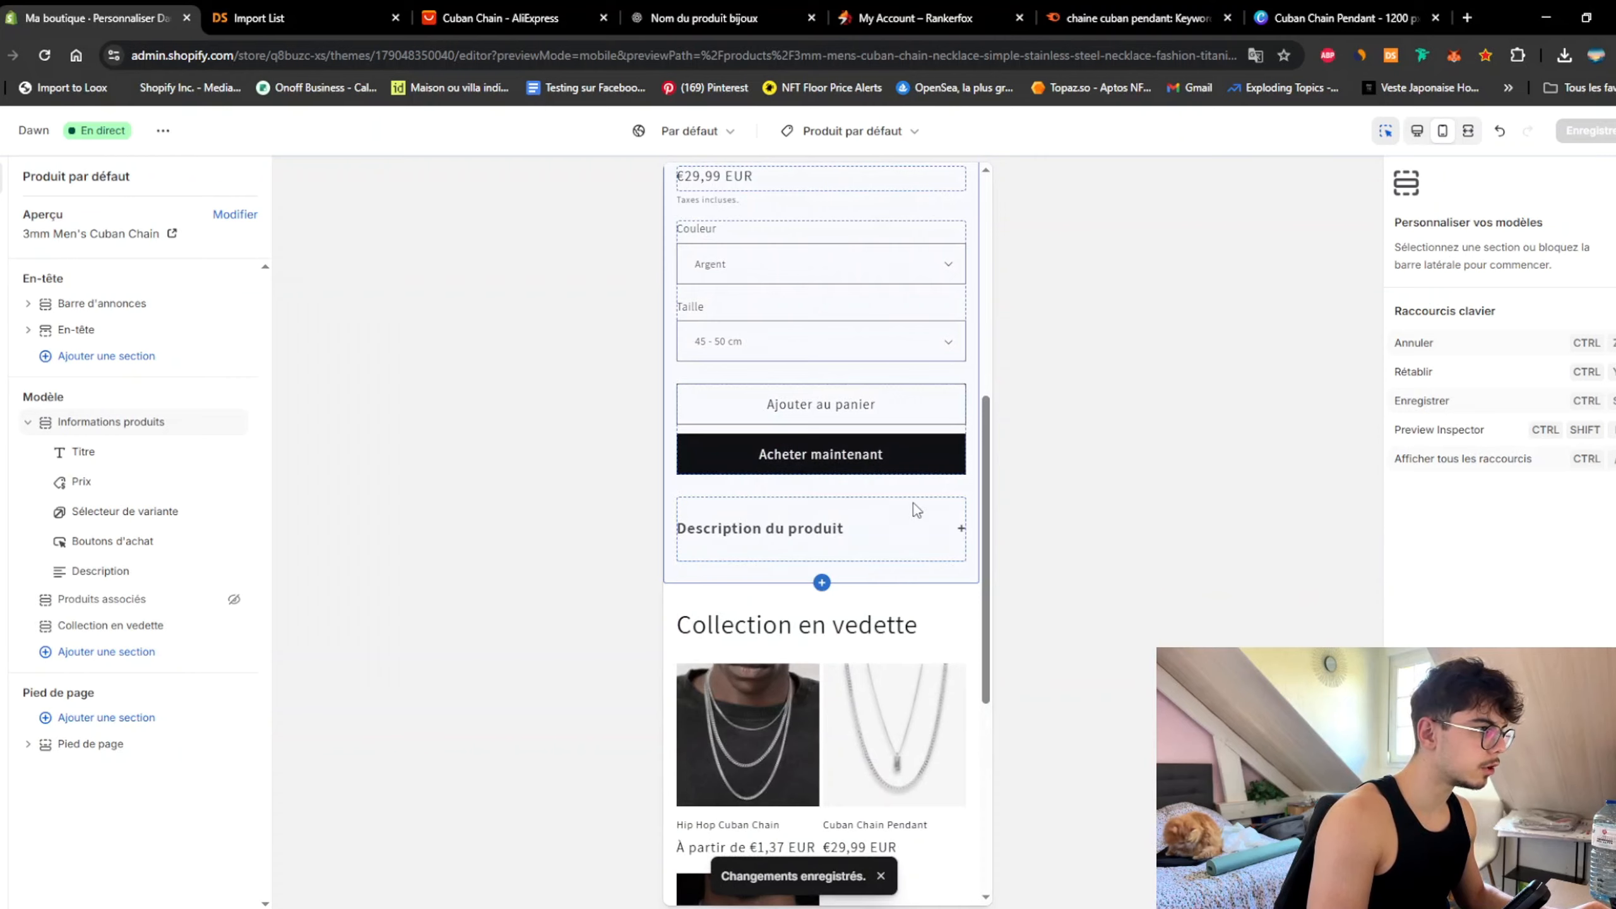
scroll(937, 552, down, 5)
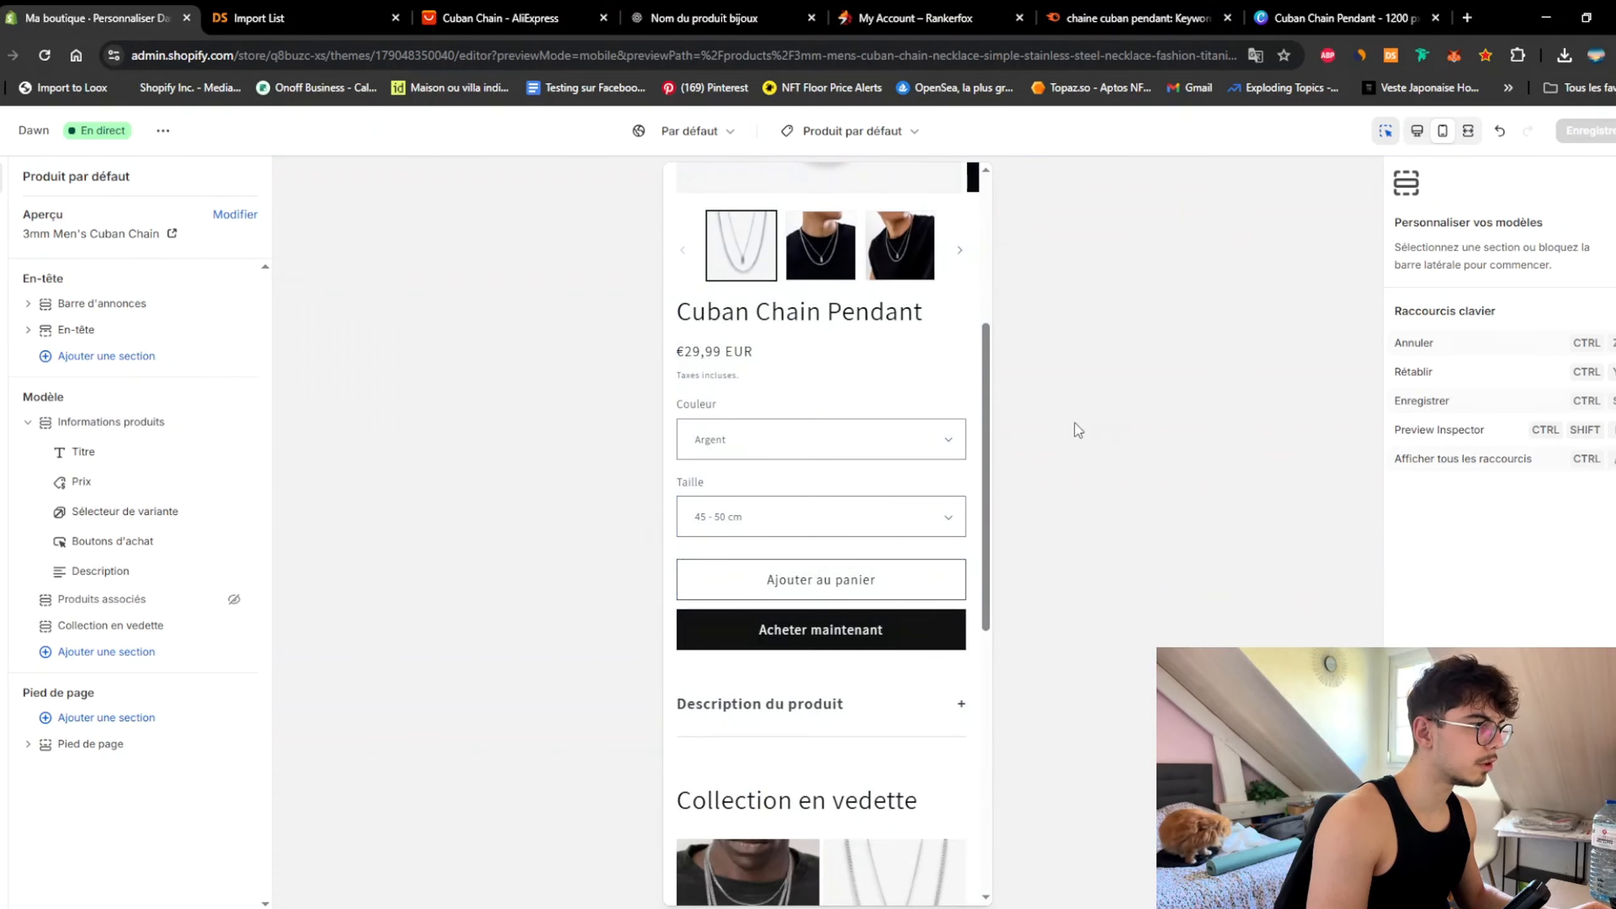
mouse_move(988, 451)
mouse_down()
mouse_move(990, 468)
mouse_move(1004, 308)
mouse_move(1012, 464)
mouse_up()
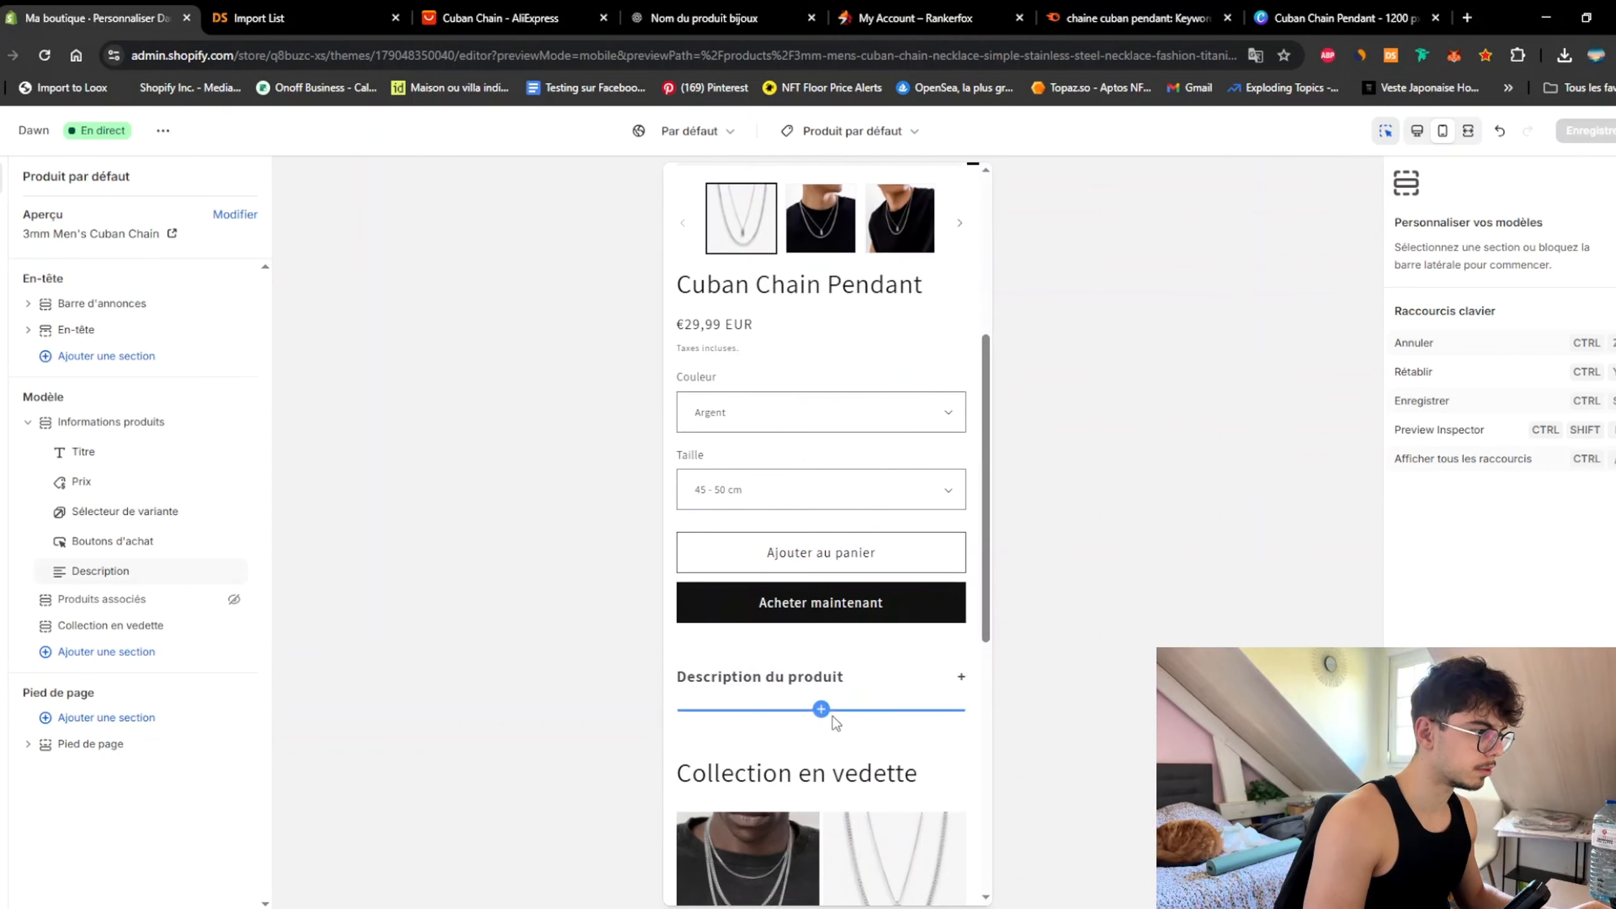
click(128, 652)
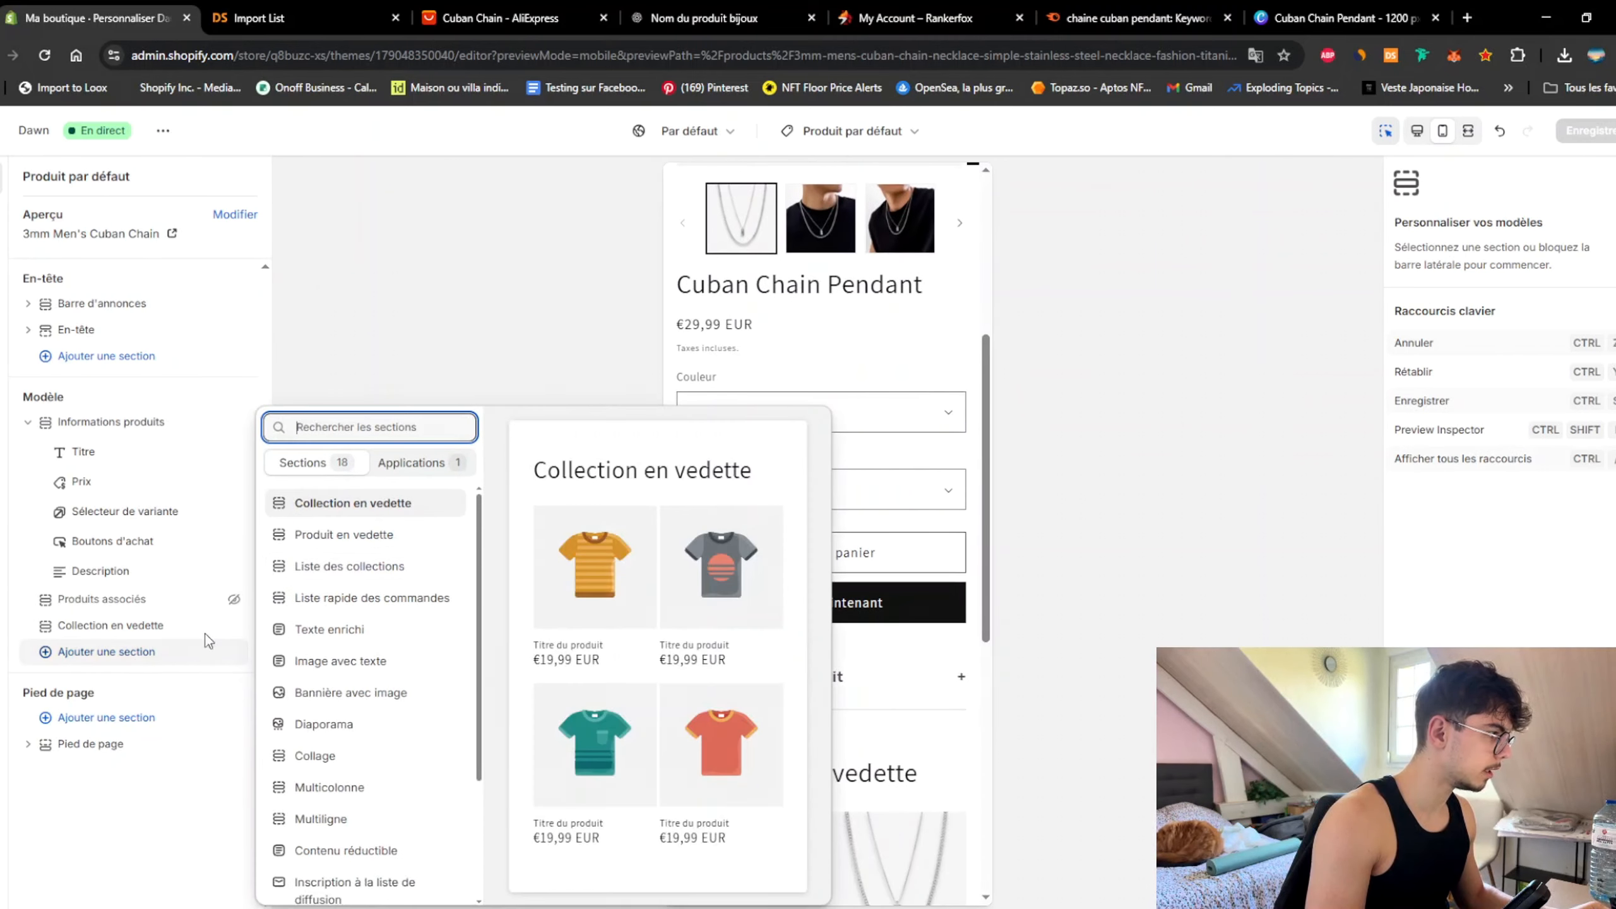
scroll(372, 693, down, 3)
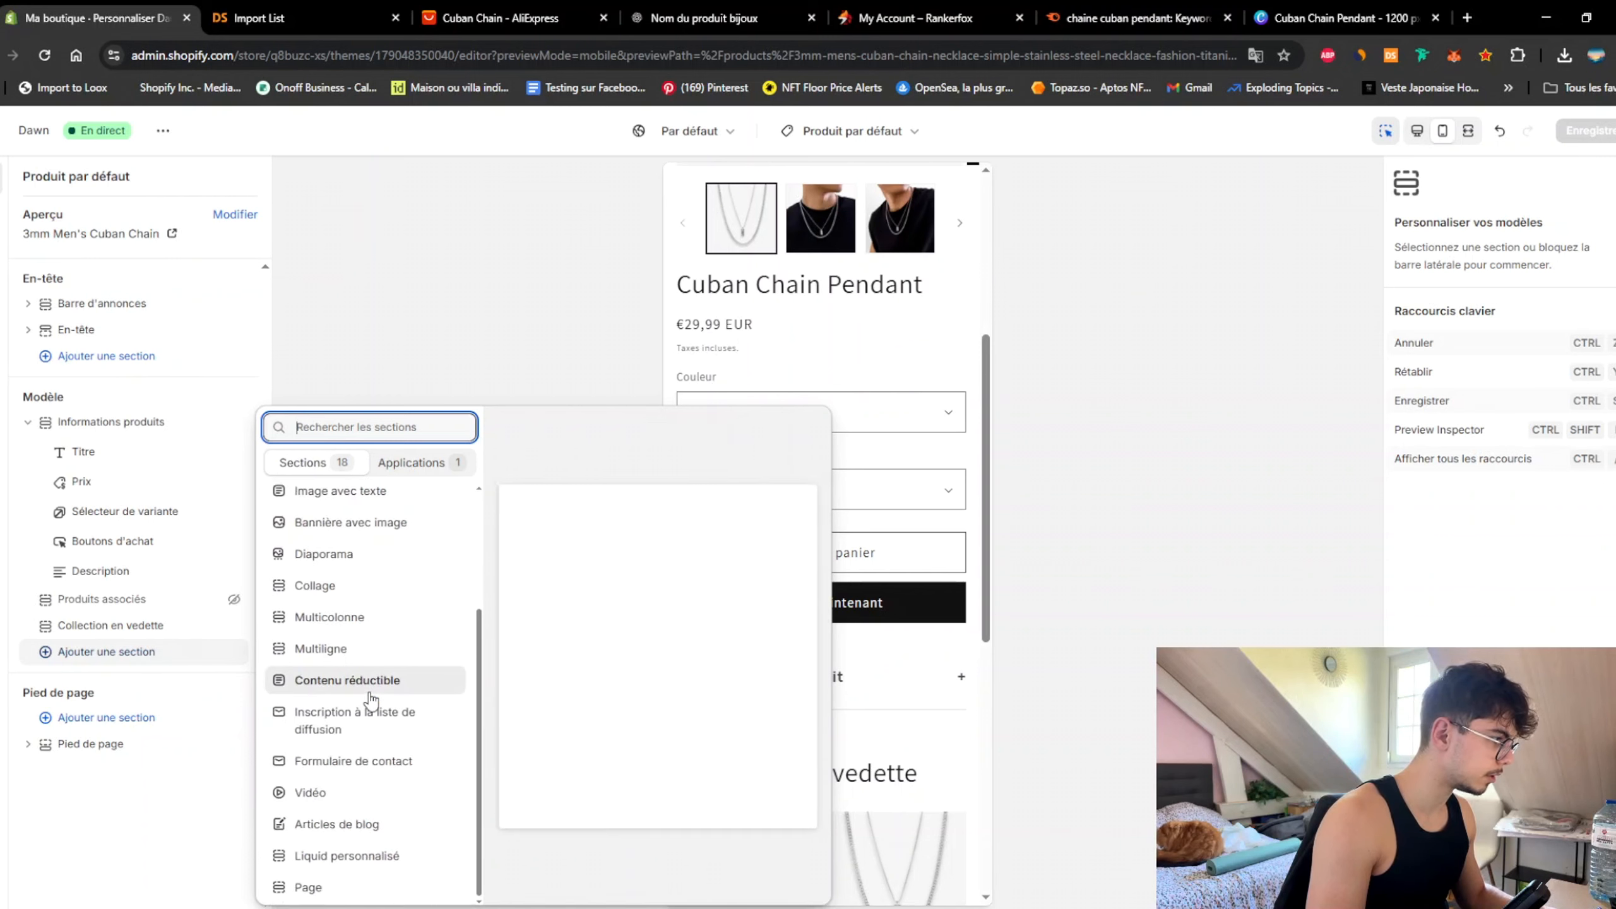
click(372, 694)
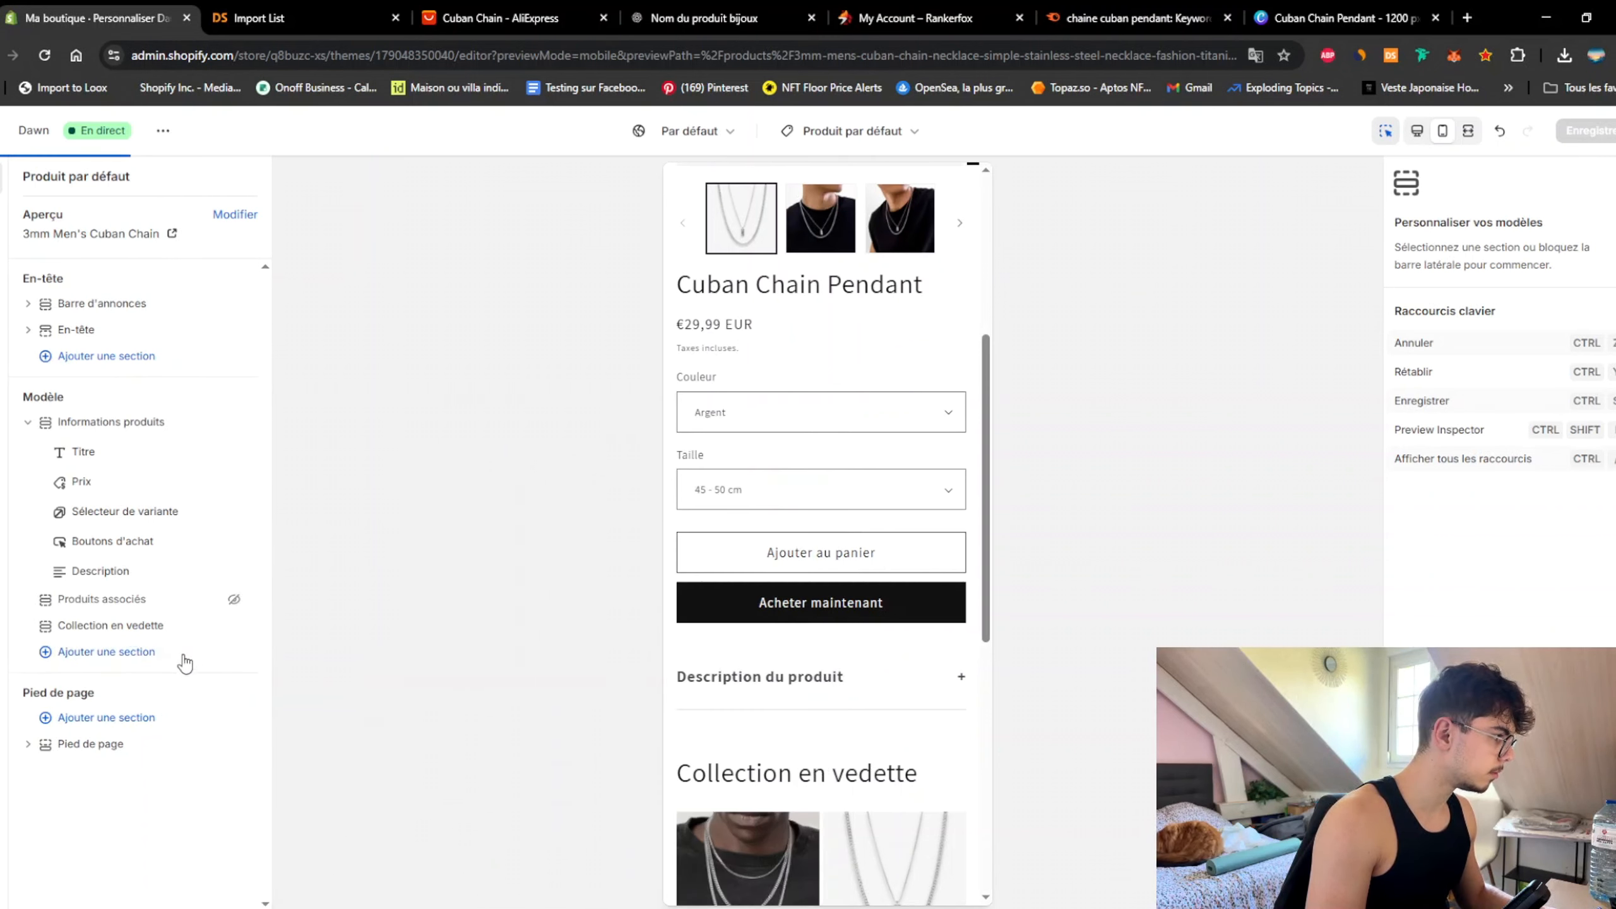
click(210, 640)
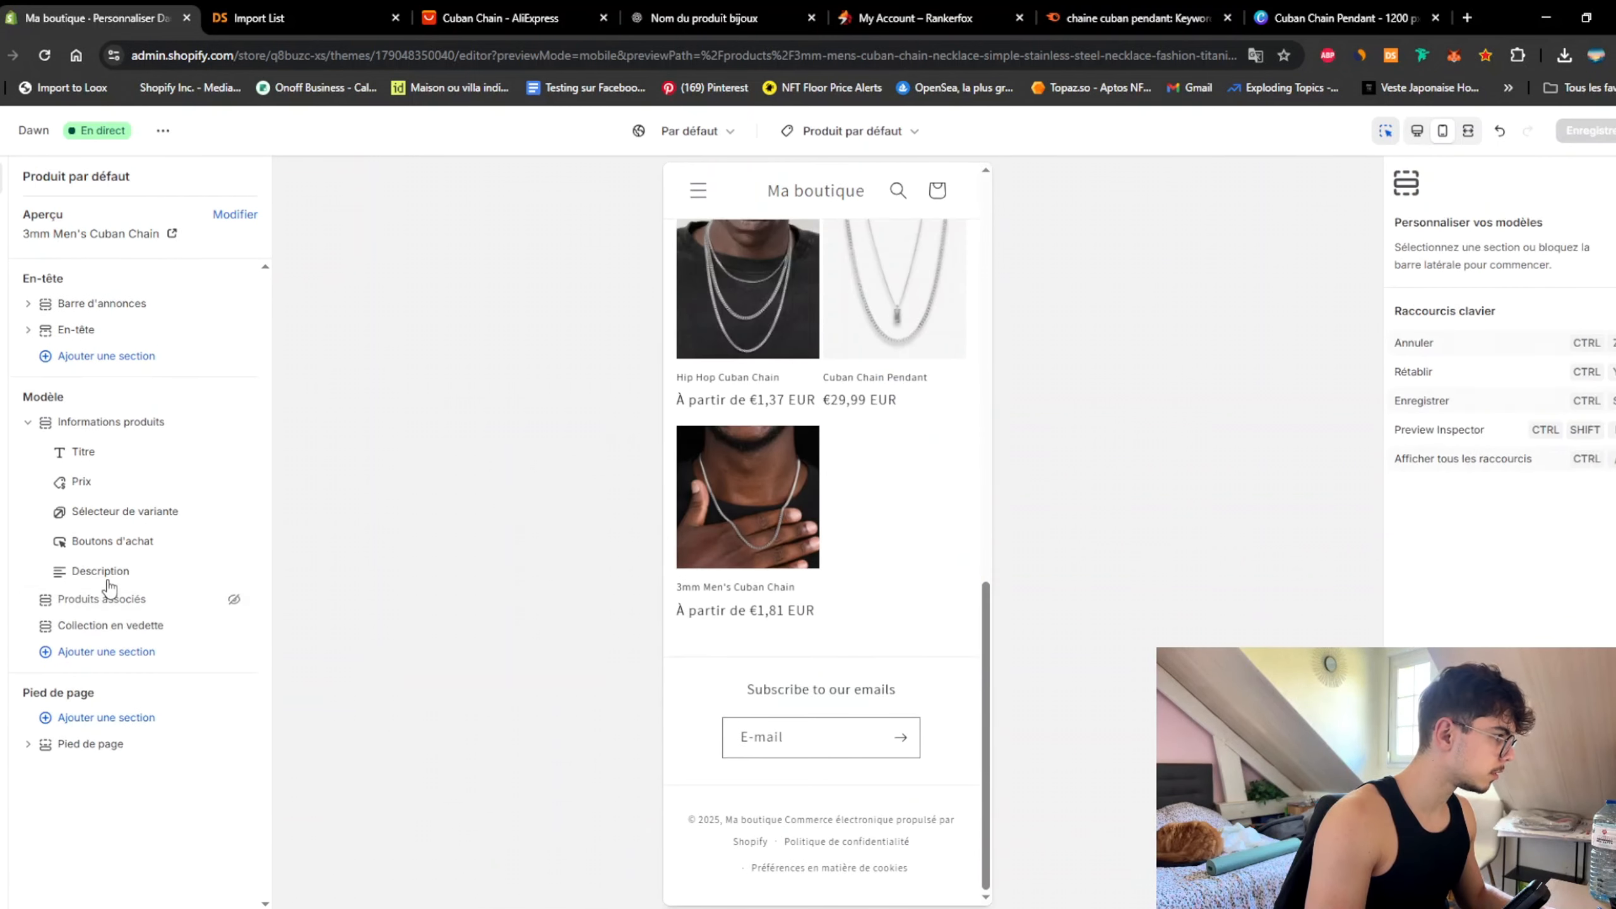
Step: Add two Rangée réductible blocks under Description, both with Icône set to Aucune
click(148, 586)
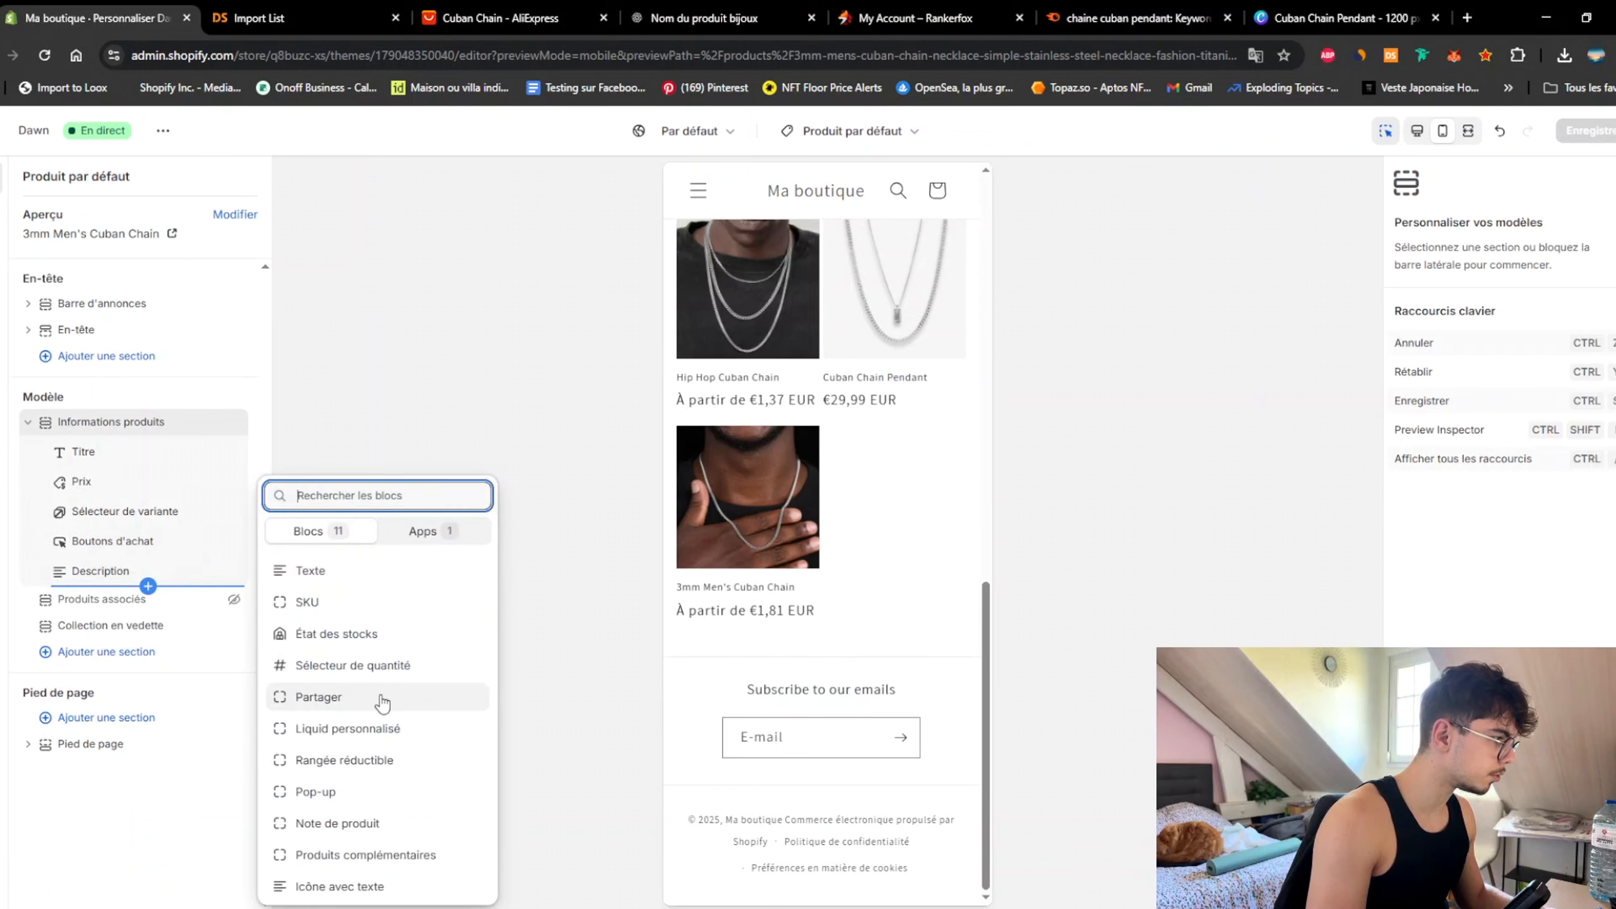
click(366, 763)
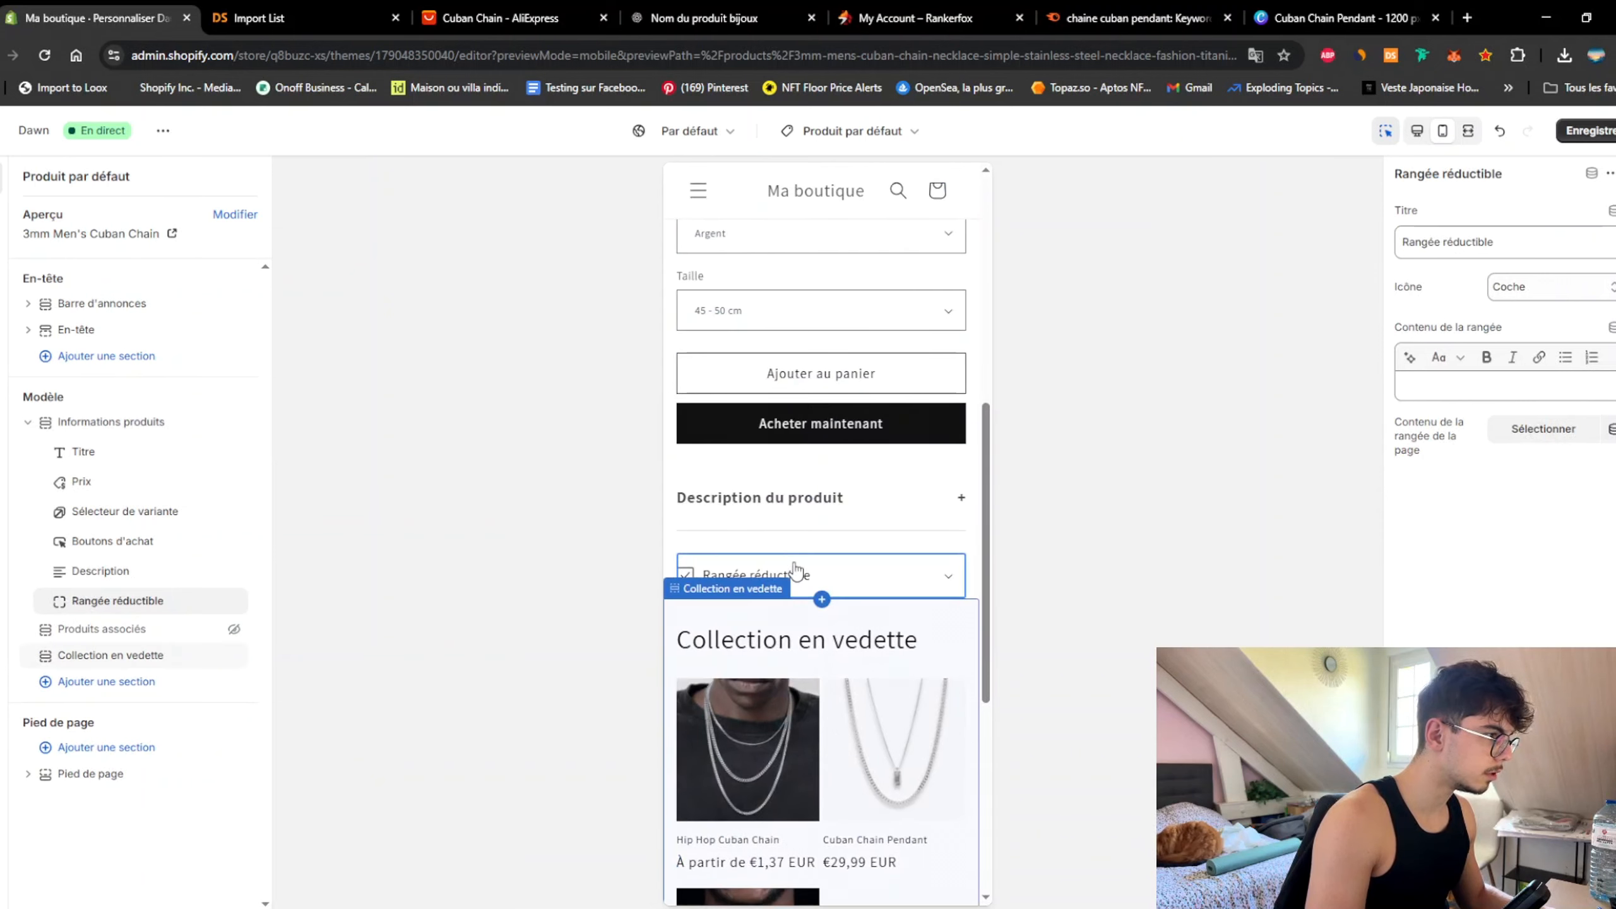
click(1520, 288)
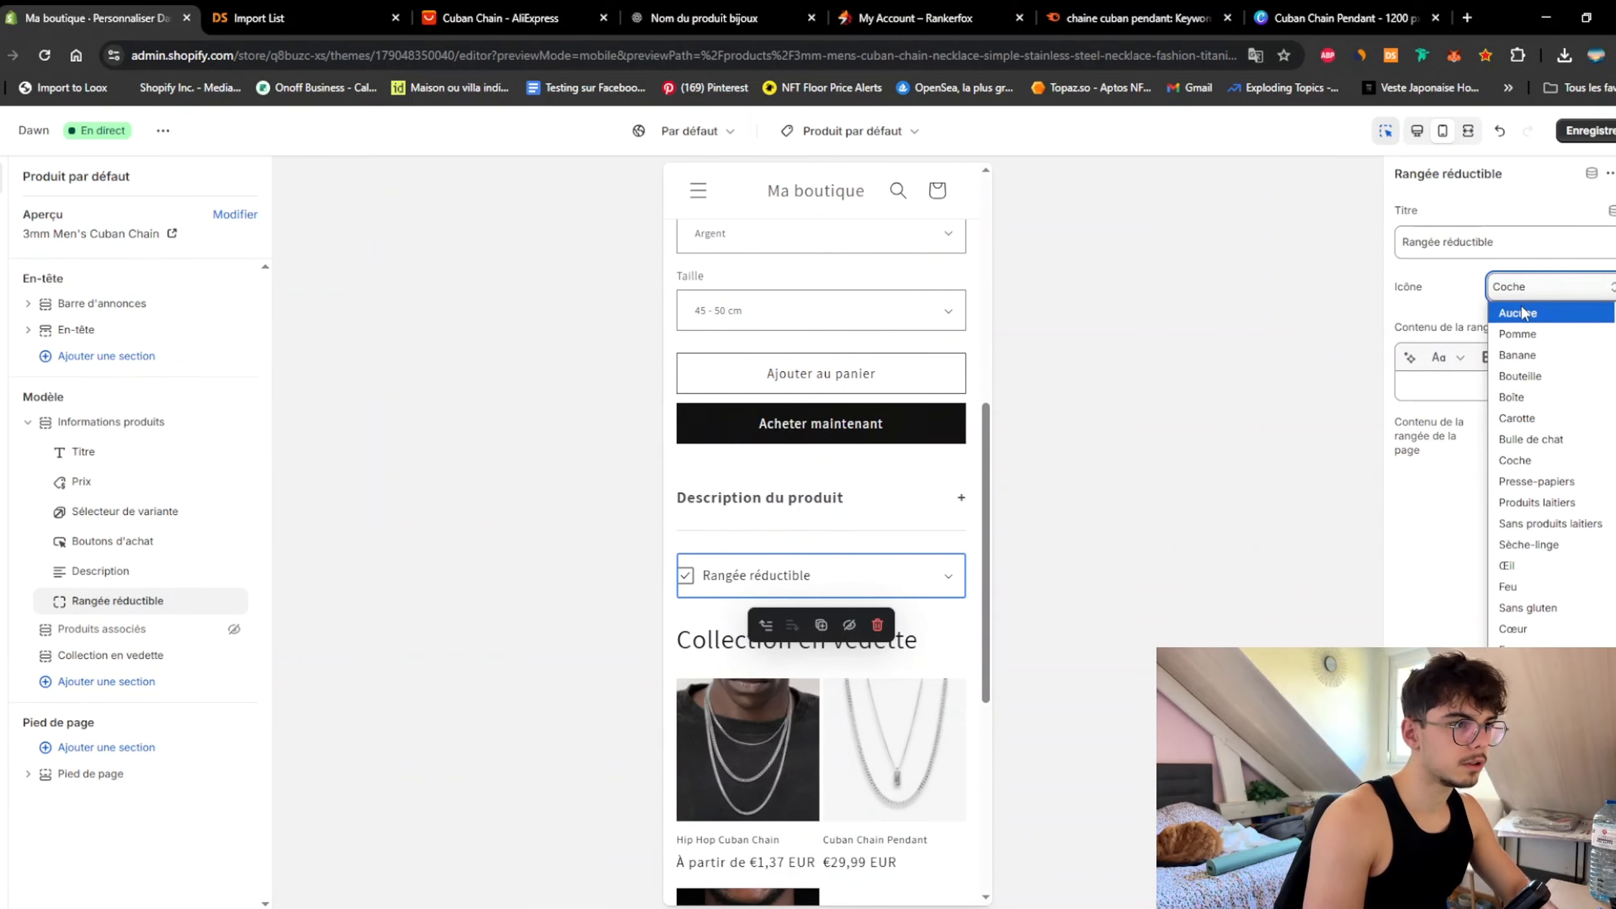
click(1524, 312)
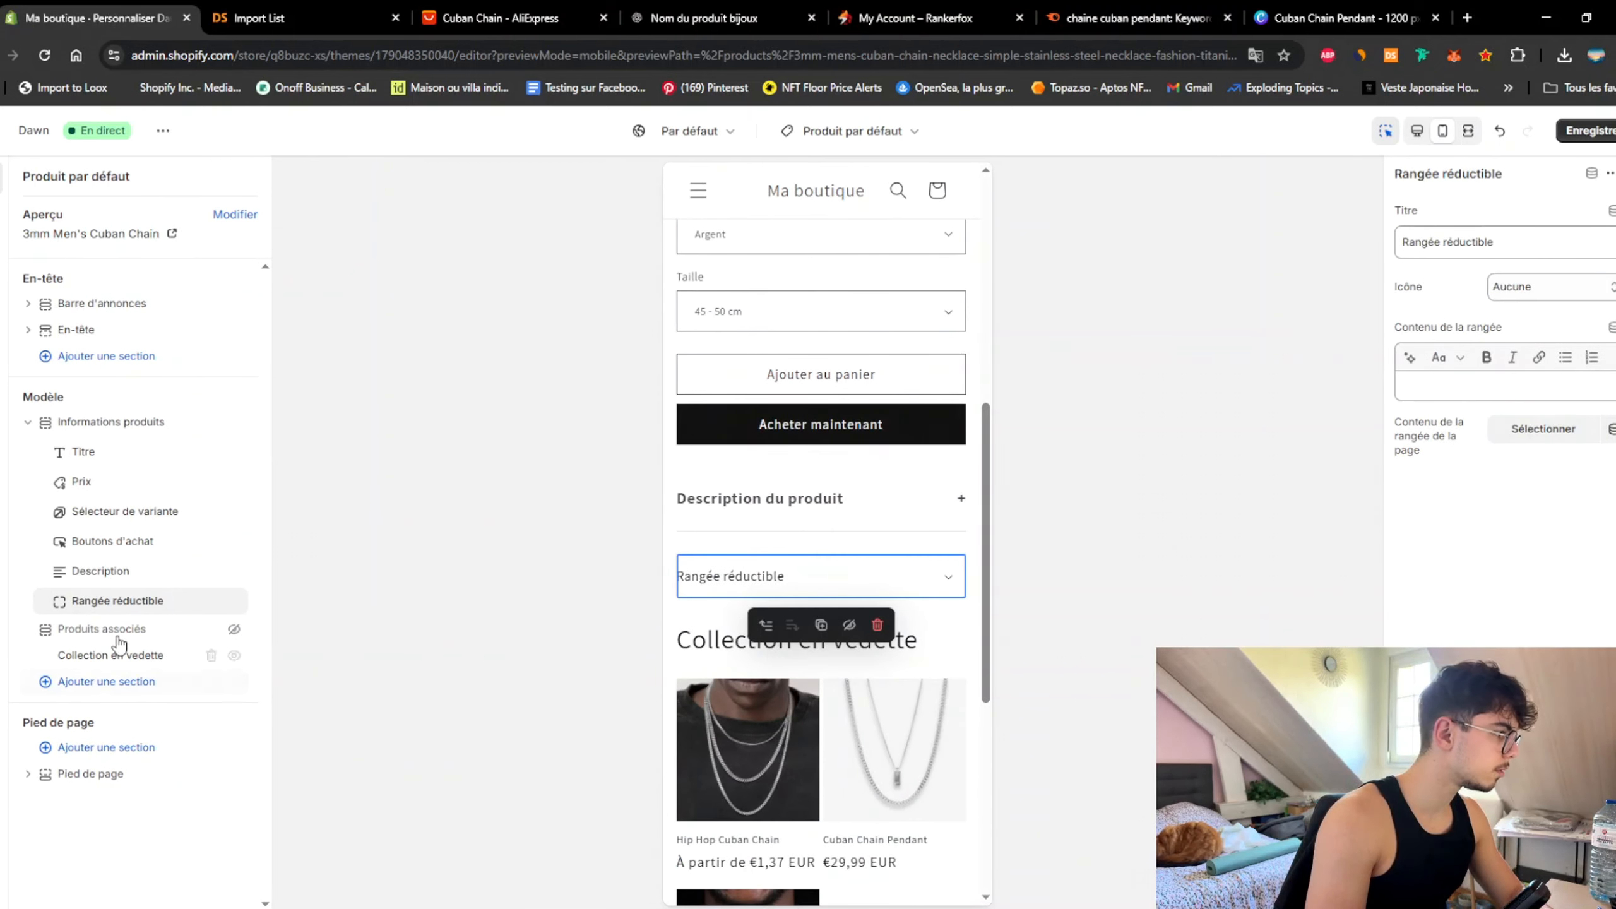
click(147, 616)
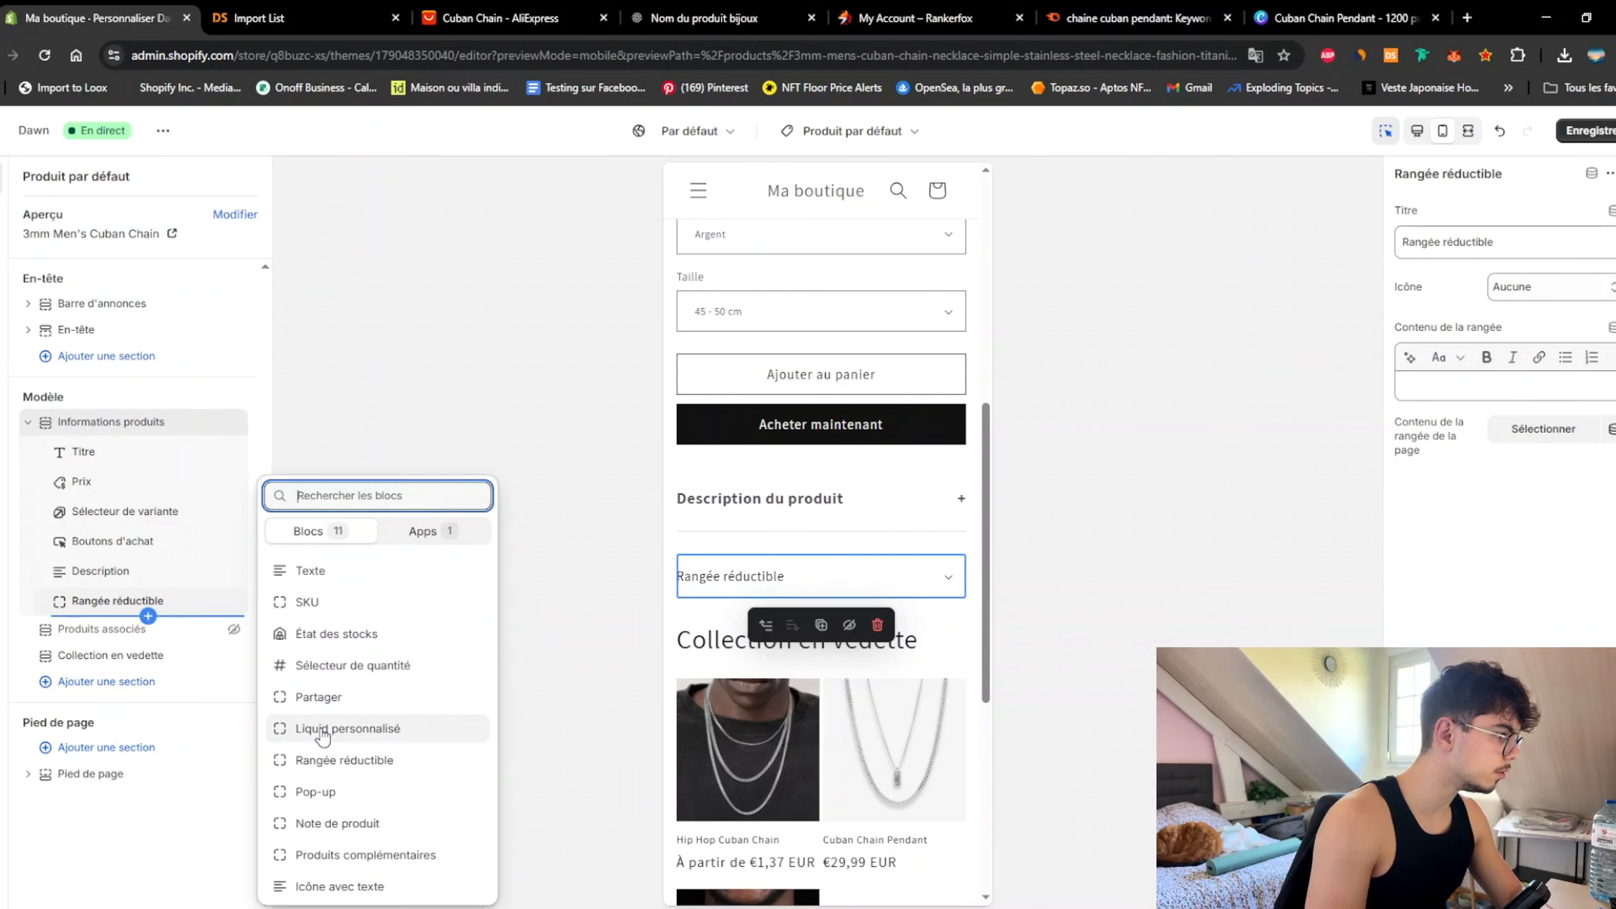
click(299, 758)
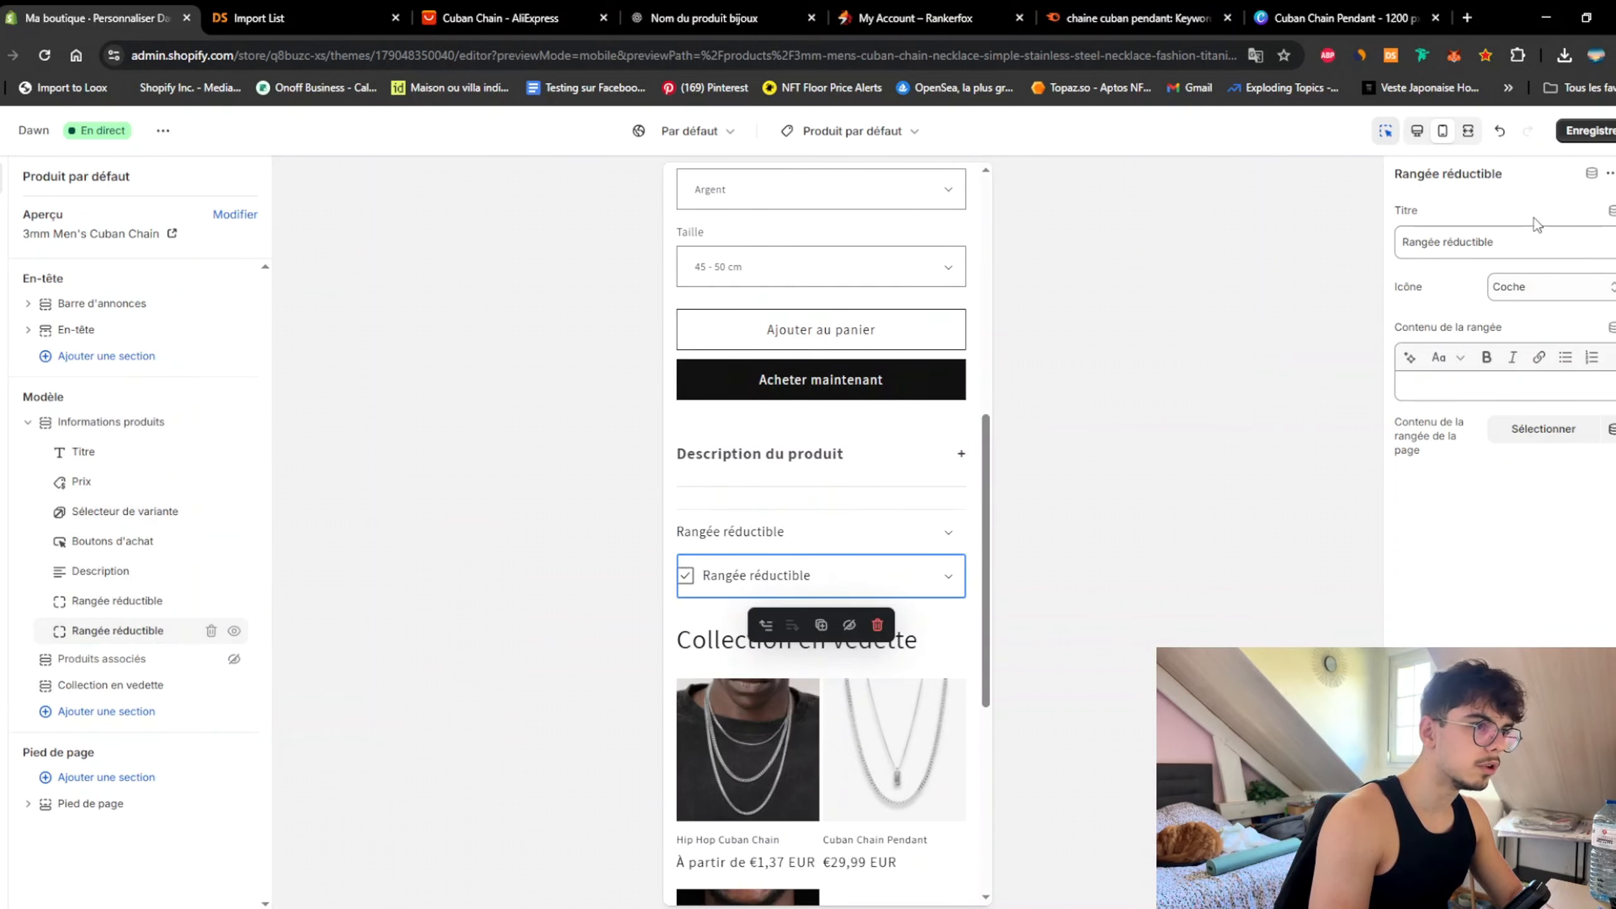
click(1528, 288)
click(1531, 312)
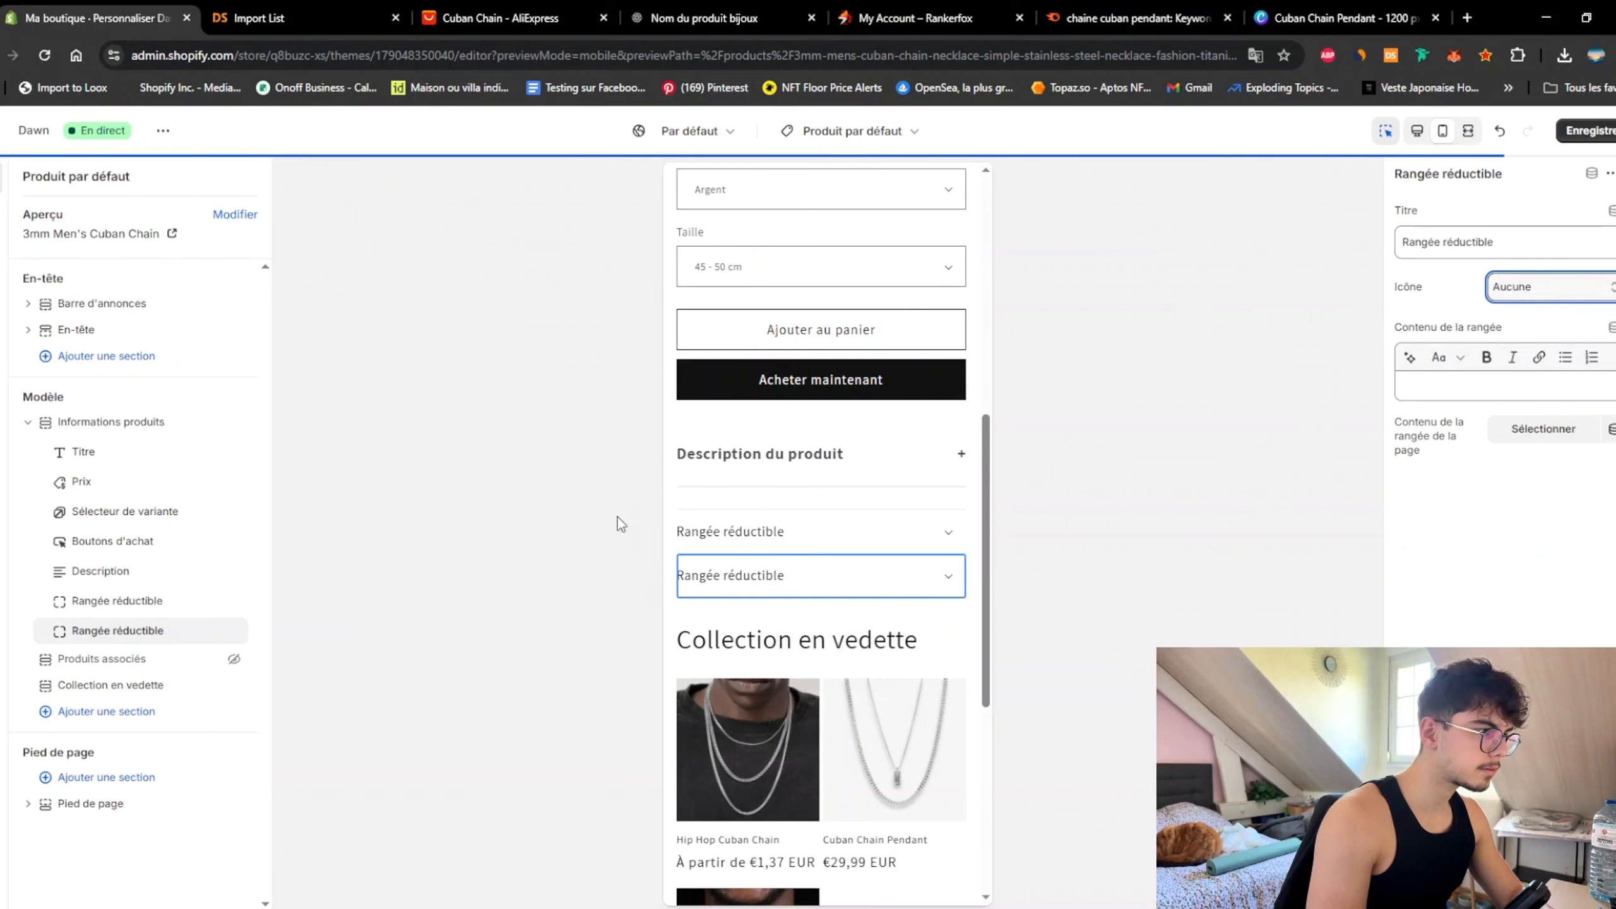
Step: Title the rows 'Livraison & Retours' and 'Un problème ?' and save
click(117, 601)
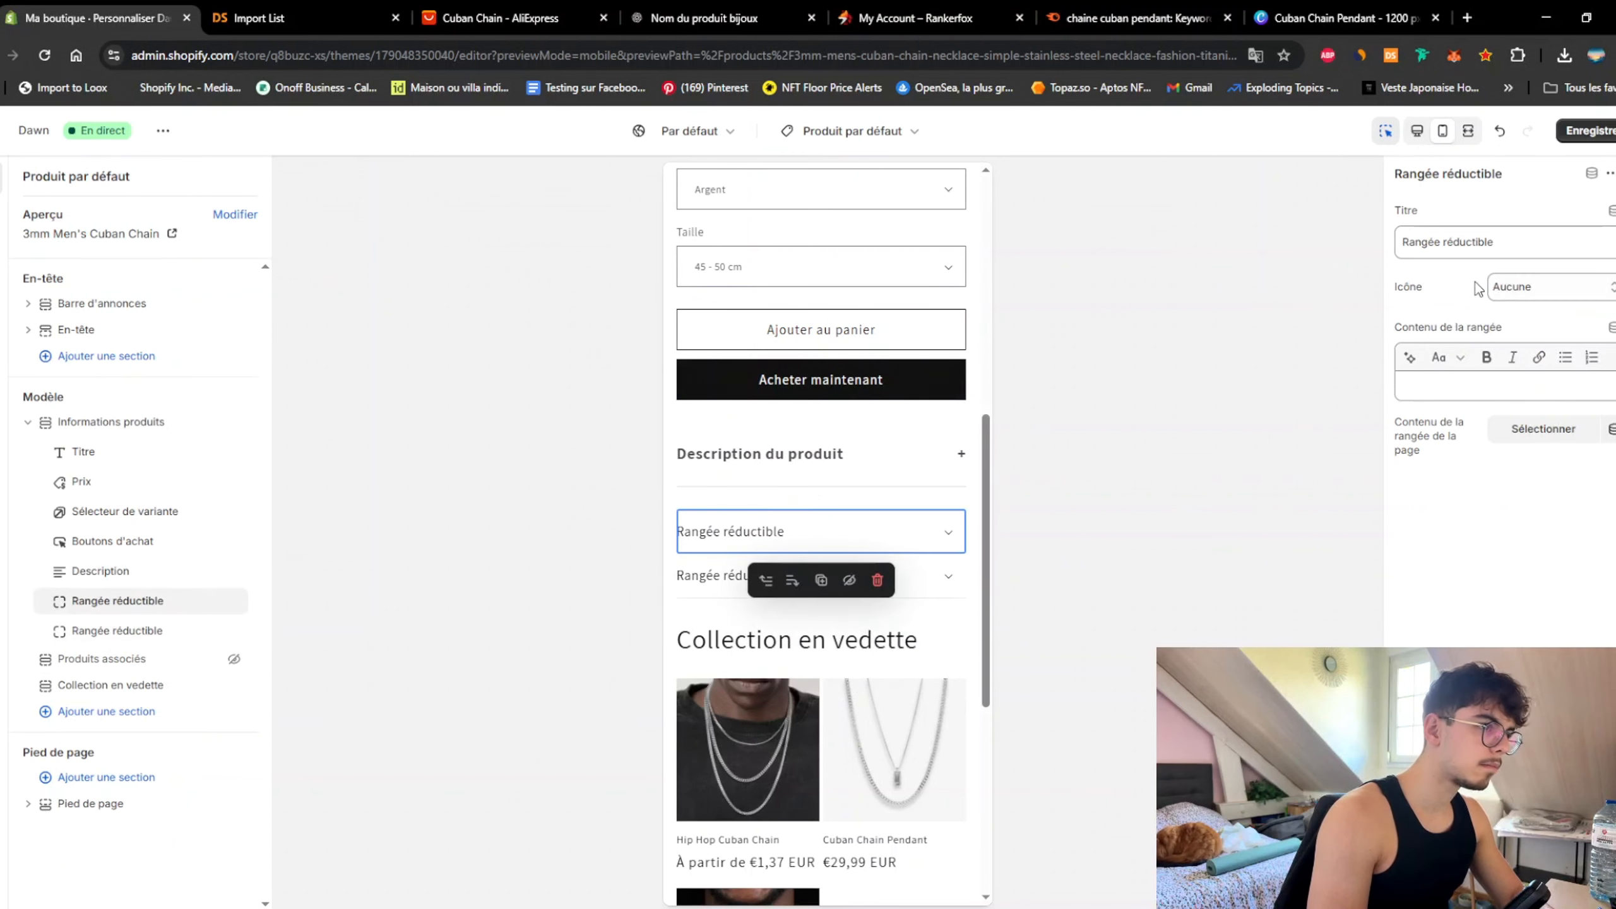
drag(1496, 242, 1278, 240)
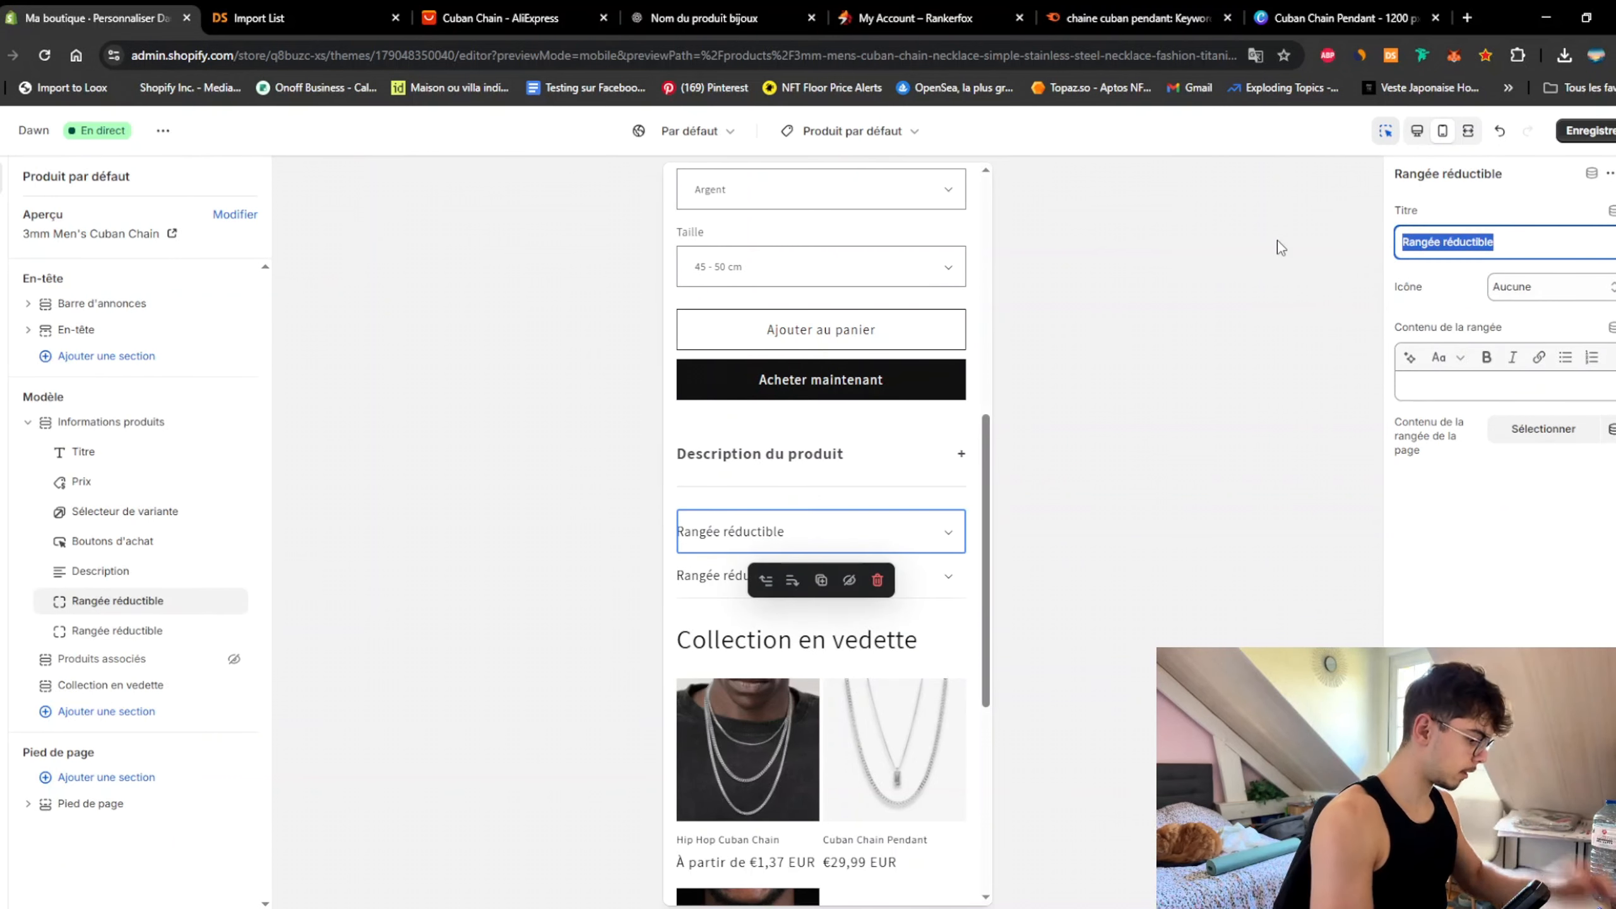
text(Livraison)
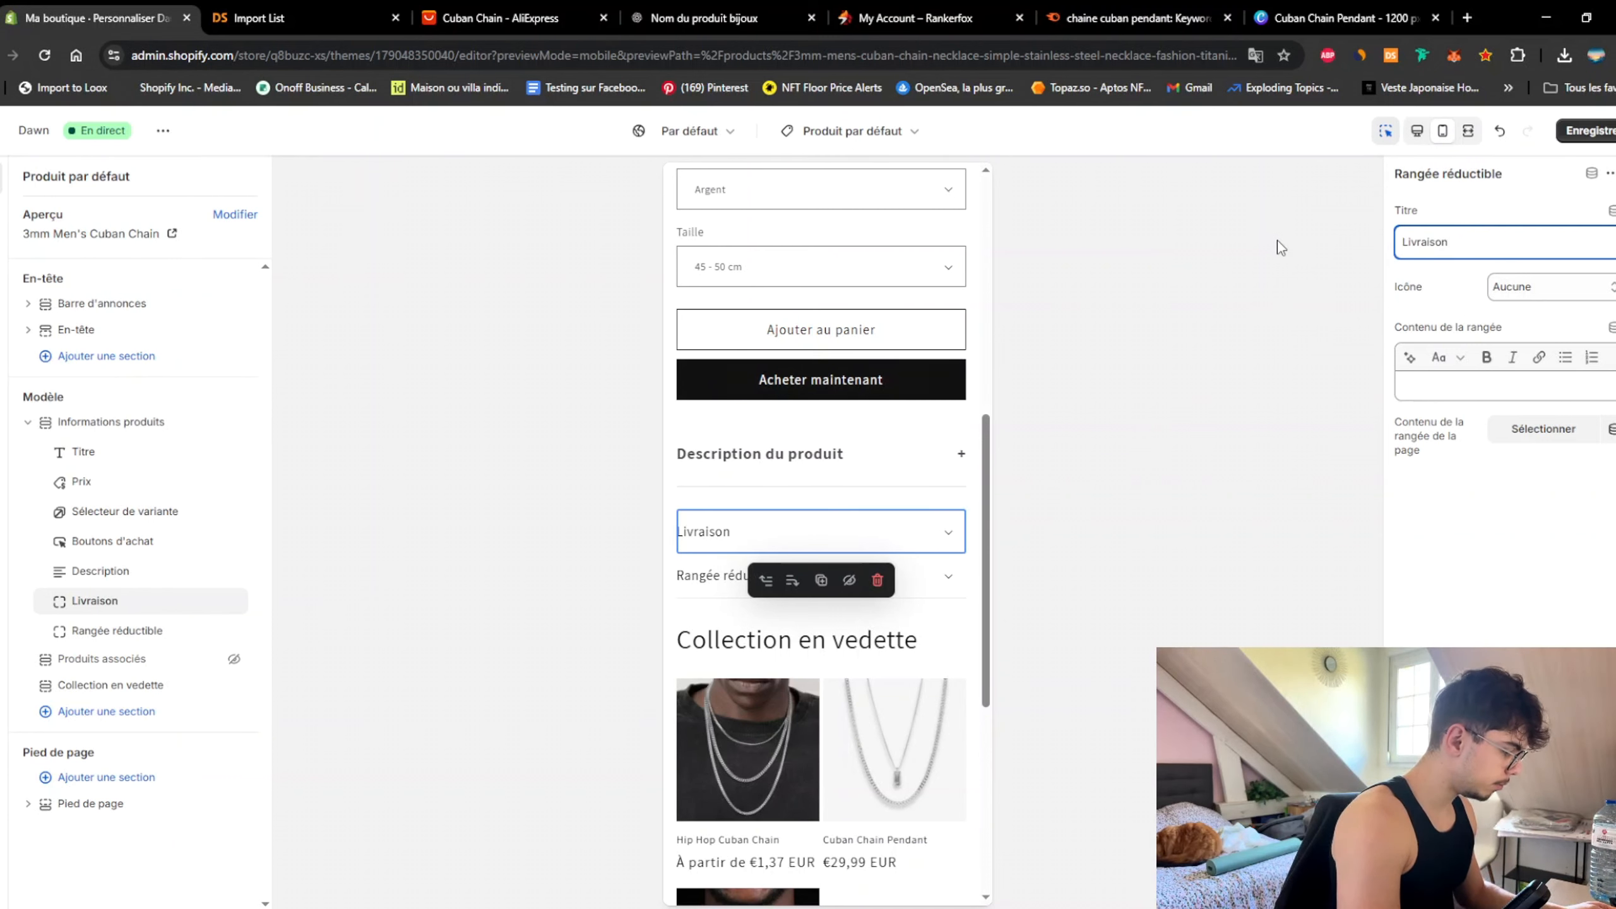
text( & )
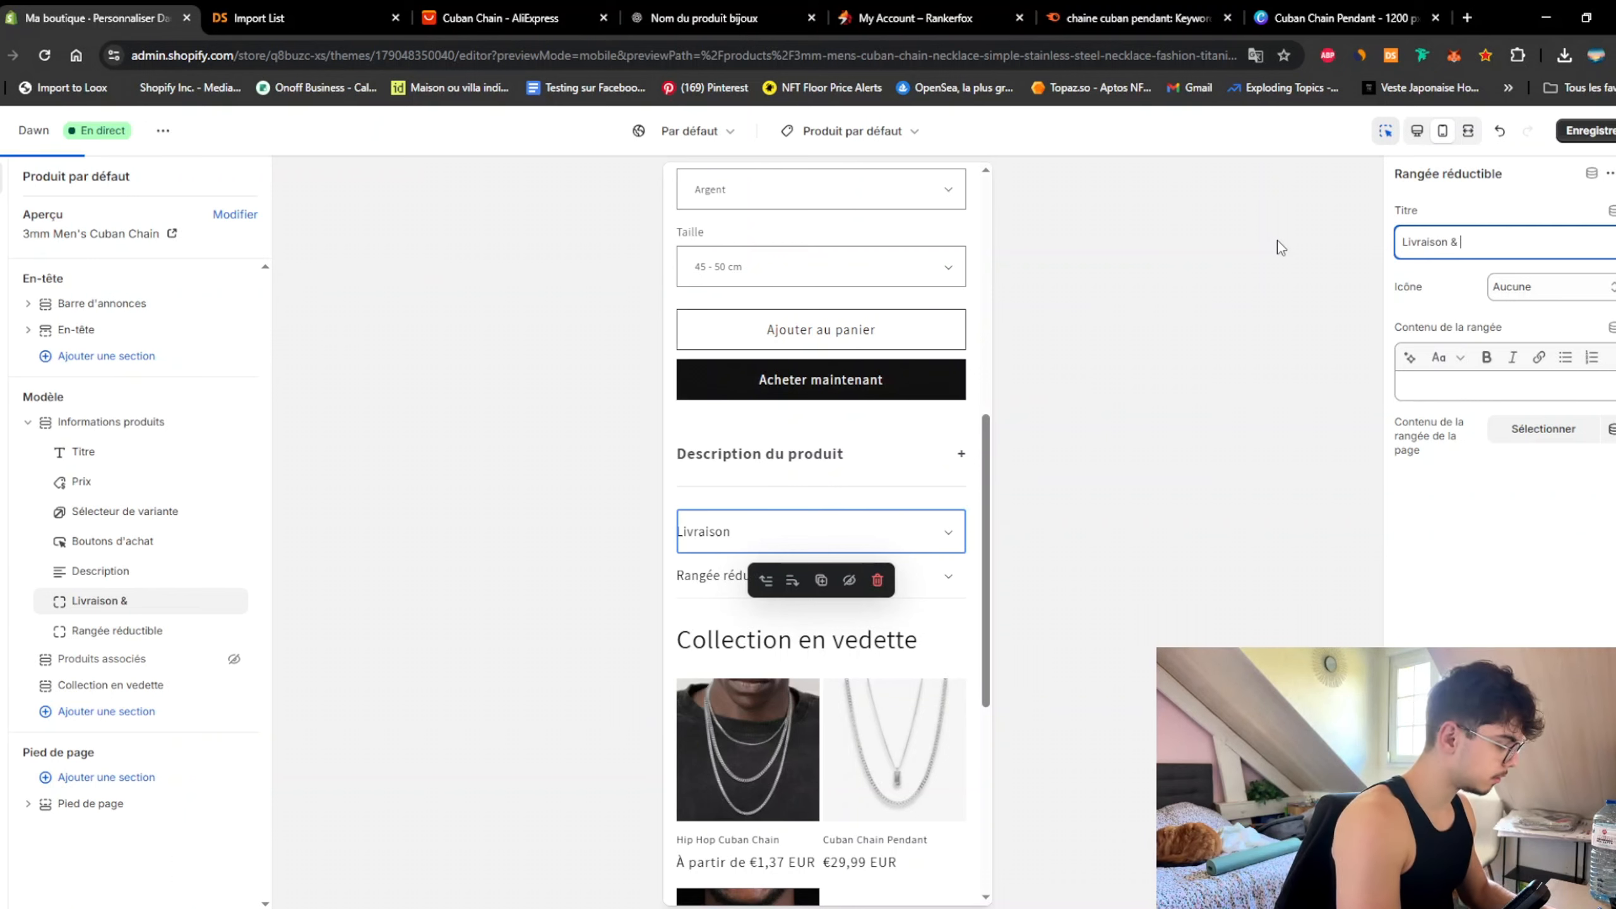
text(Retours)
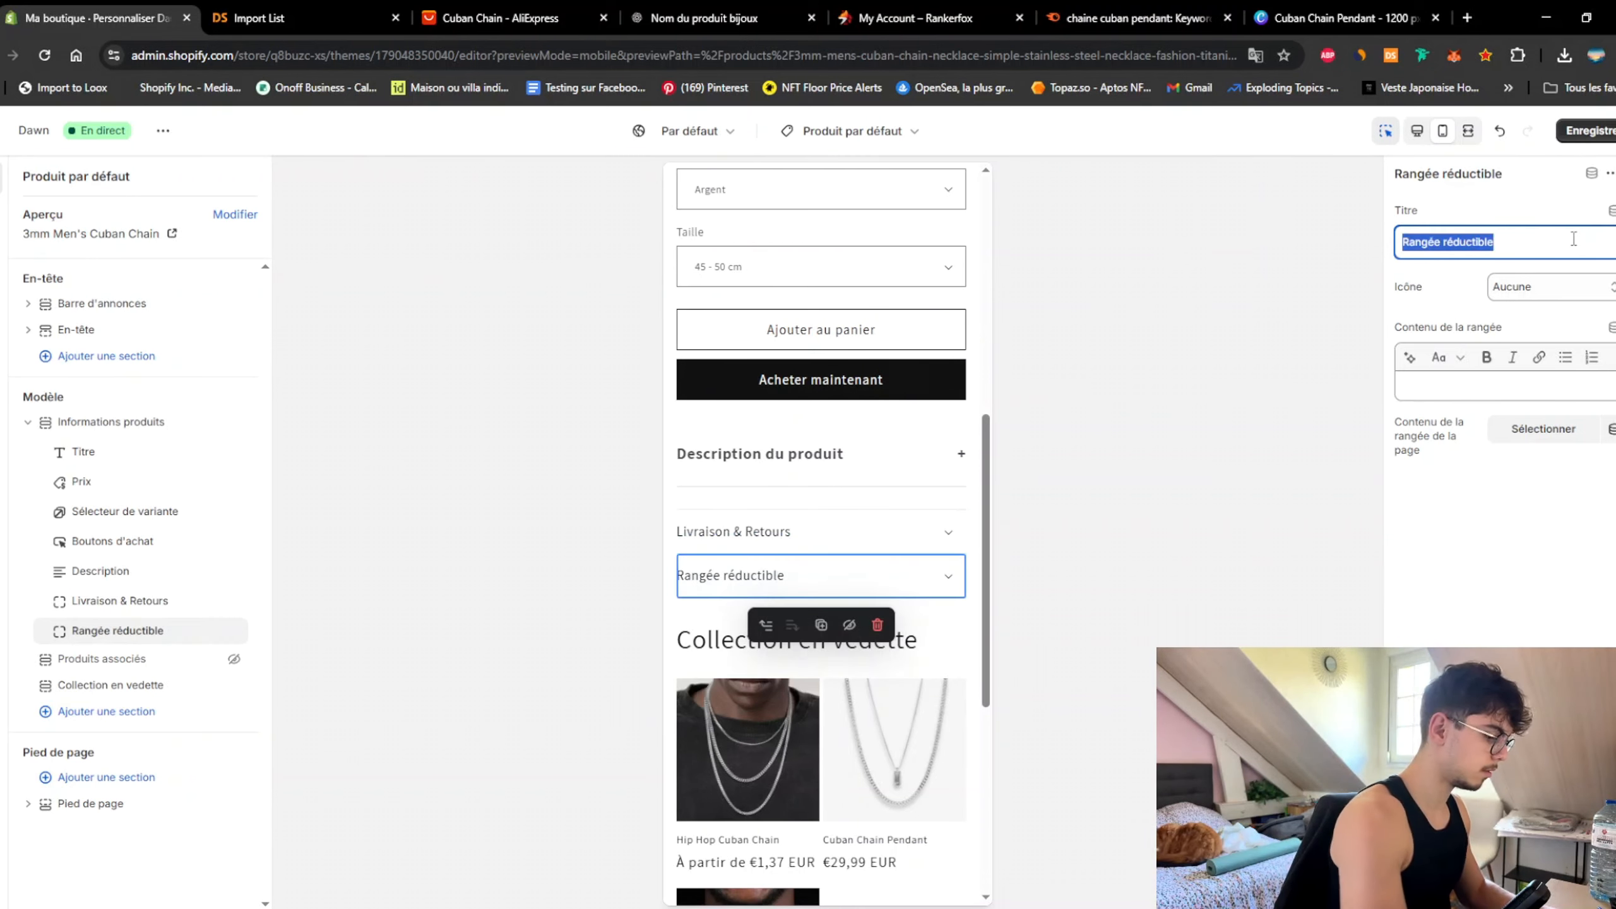
text(Un problè)
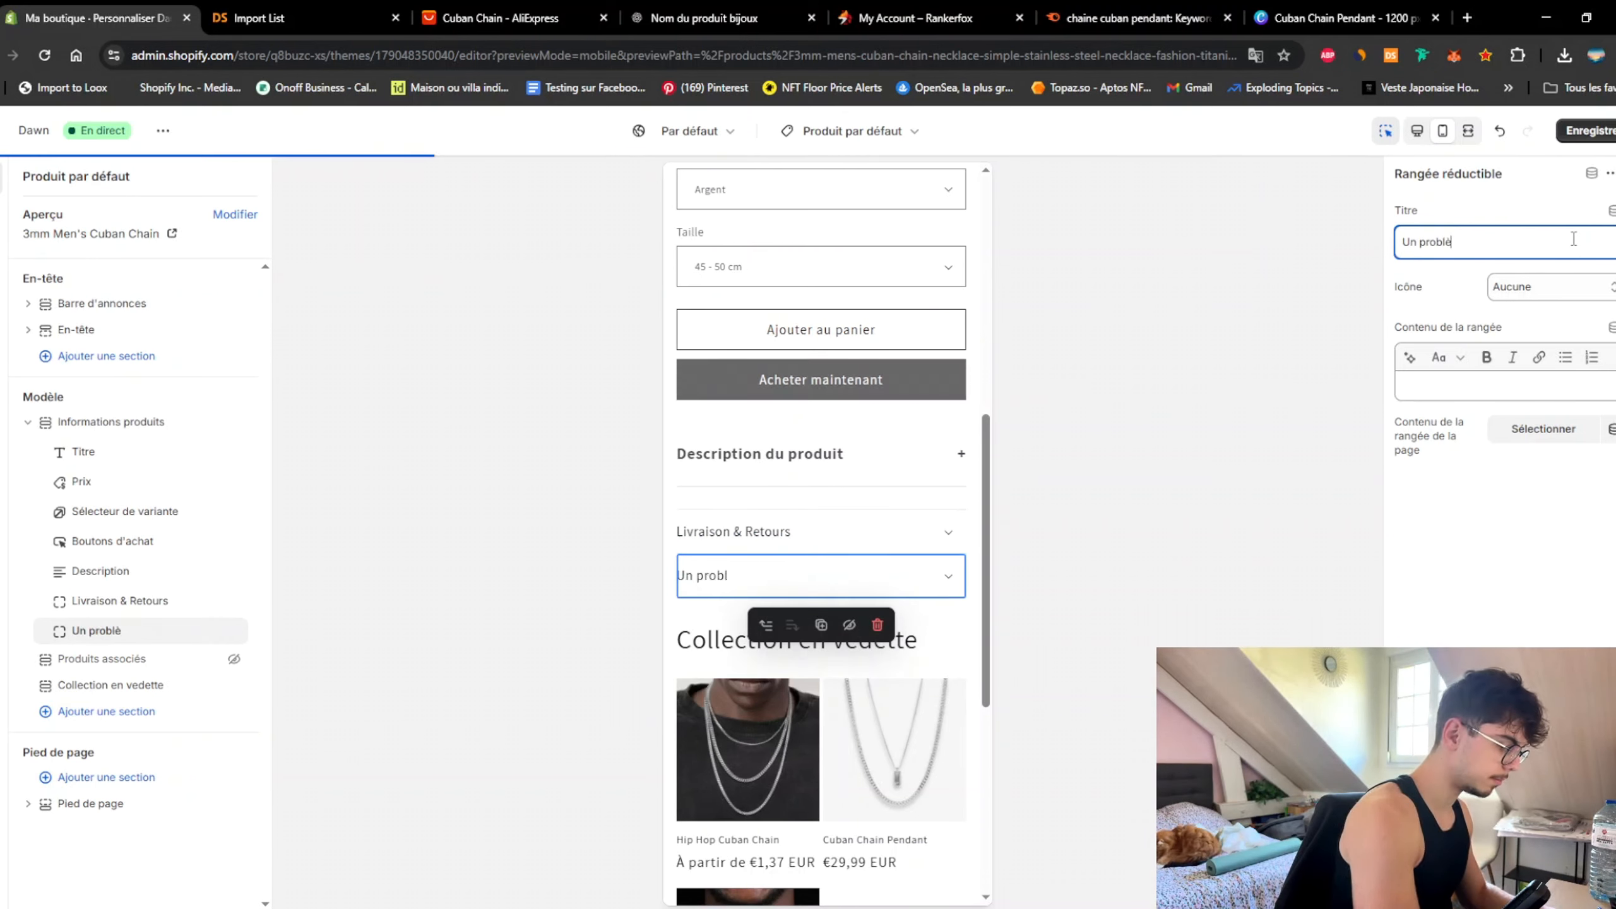
text(me ?)
click(1590, 130)
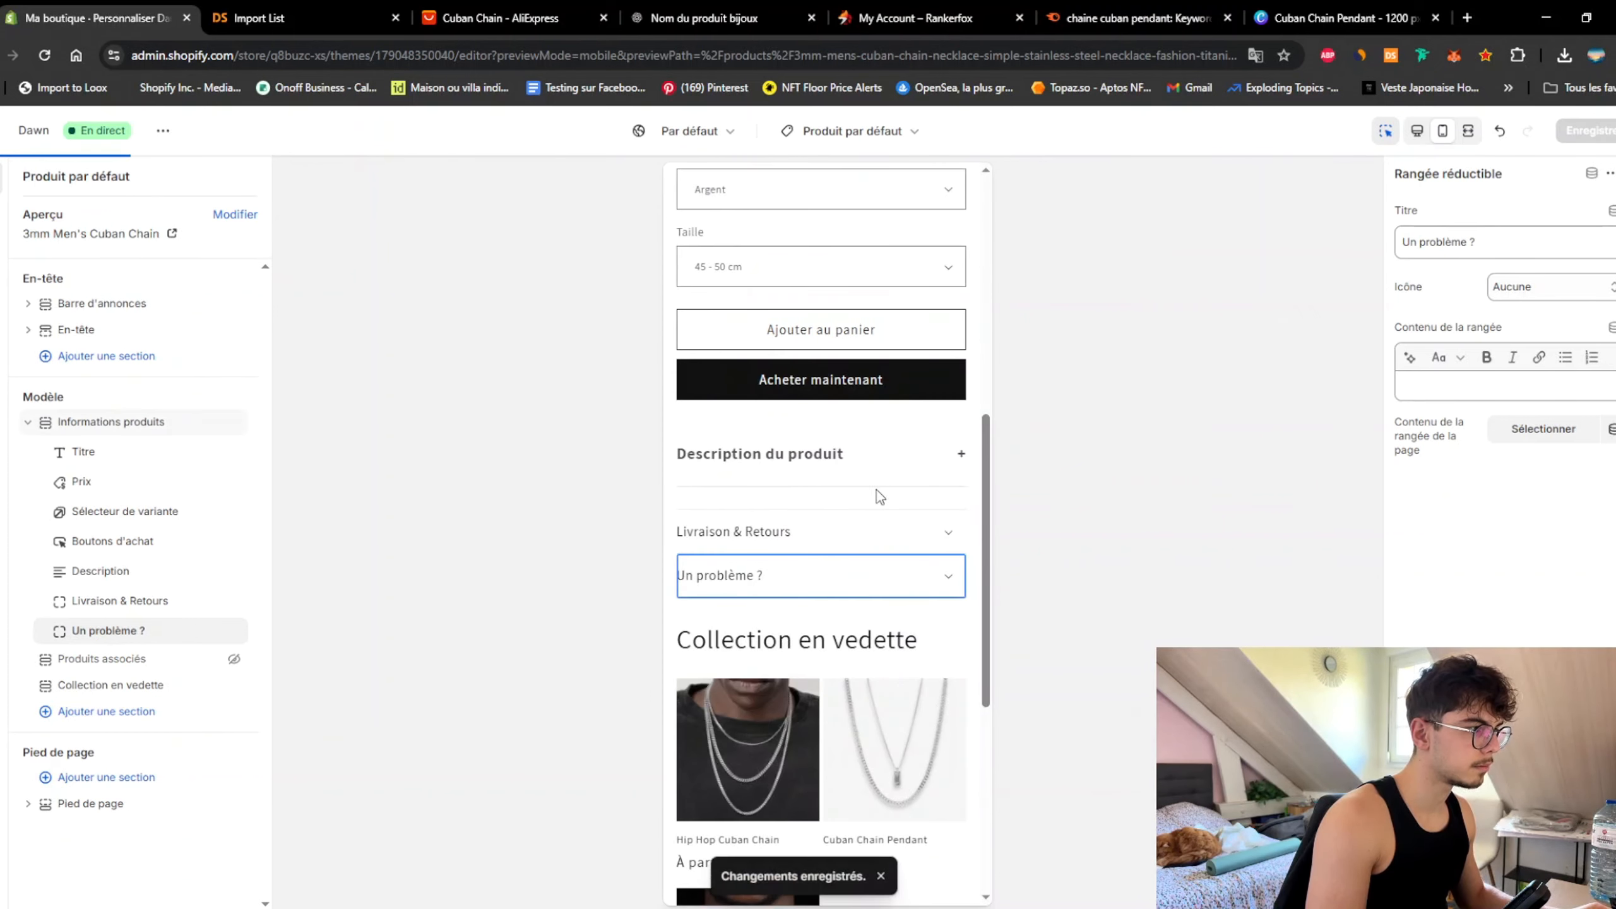
click(949, 614)
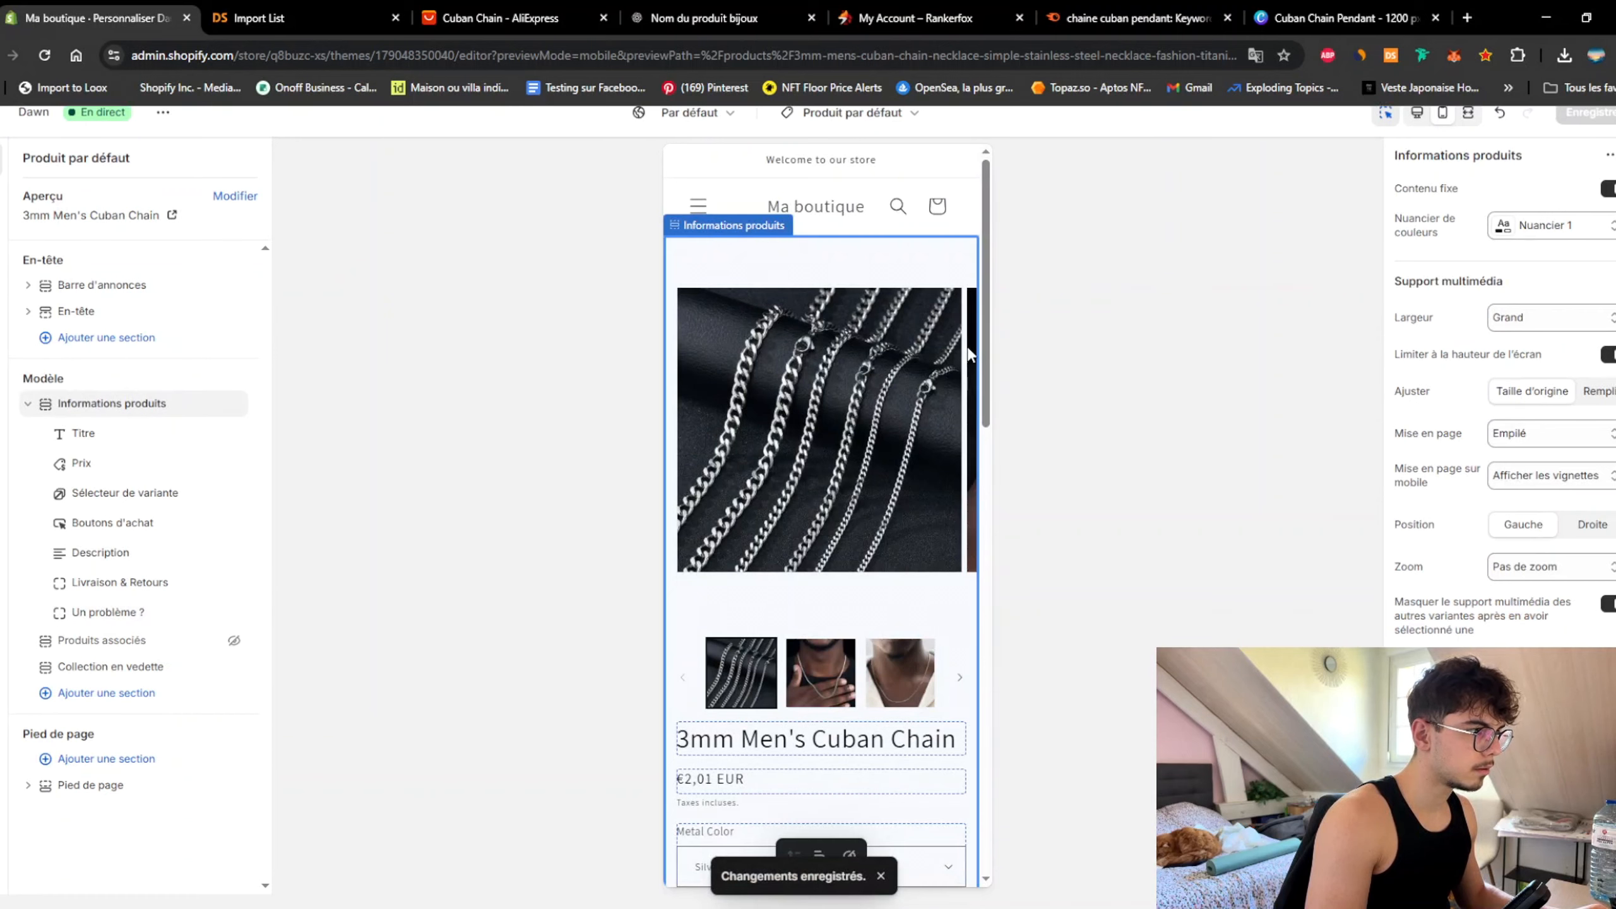
Step: Scroll the product preview and expand, then collapse, the Livraison & Retours row
scroll(967, 611, down, 8)
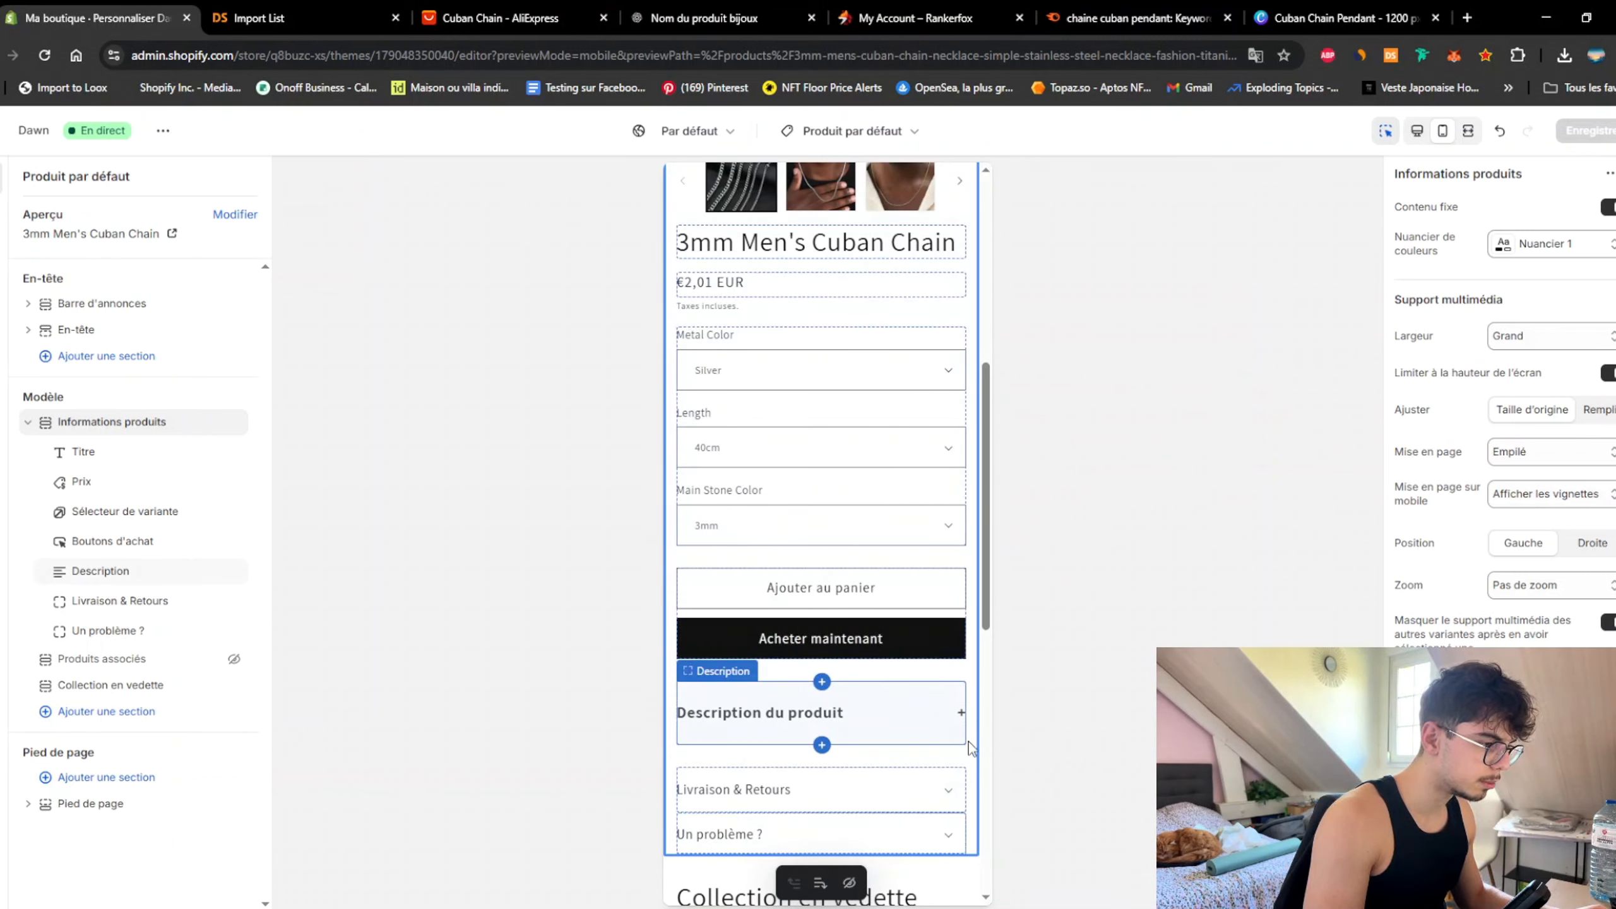
scroll(993, 510, down, 6)
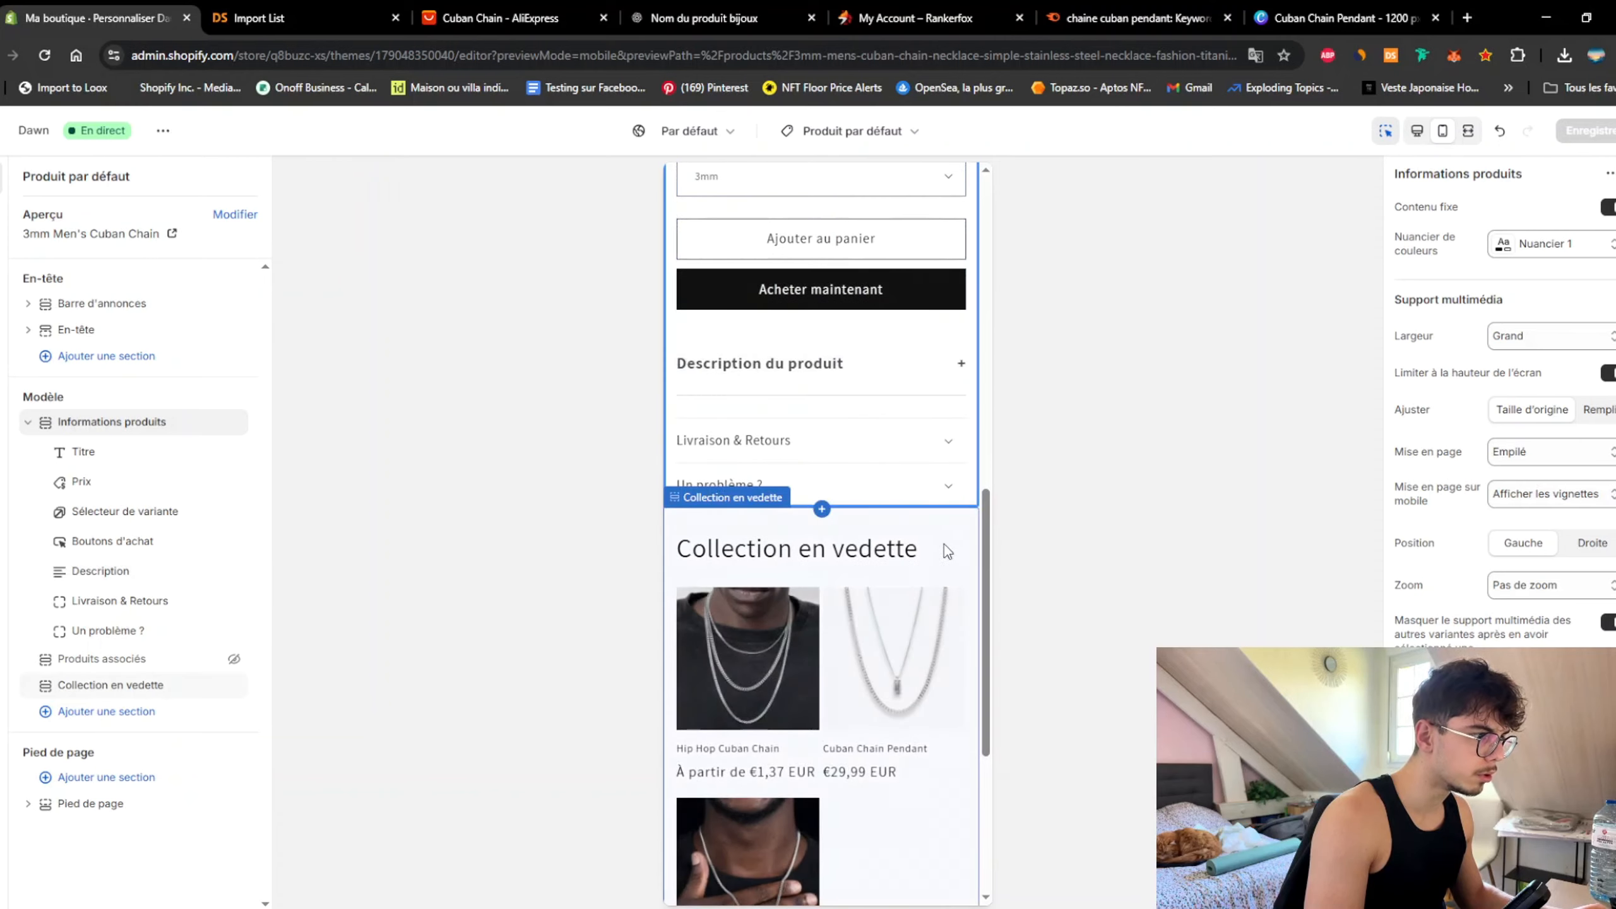
click(945, 551)
scroll(980, 560, down, 3)
scroll(993, 603, up, 6)
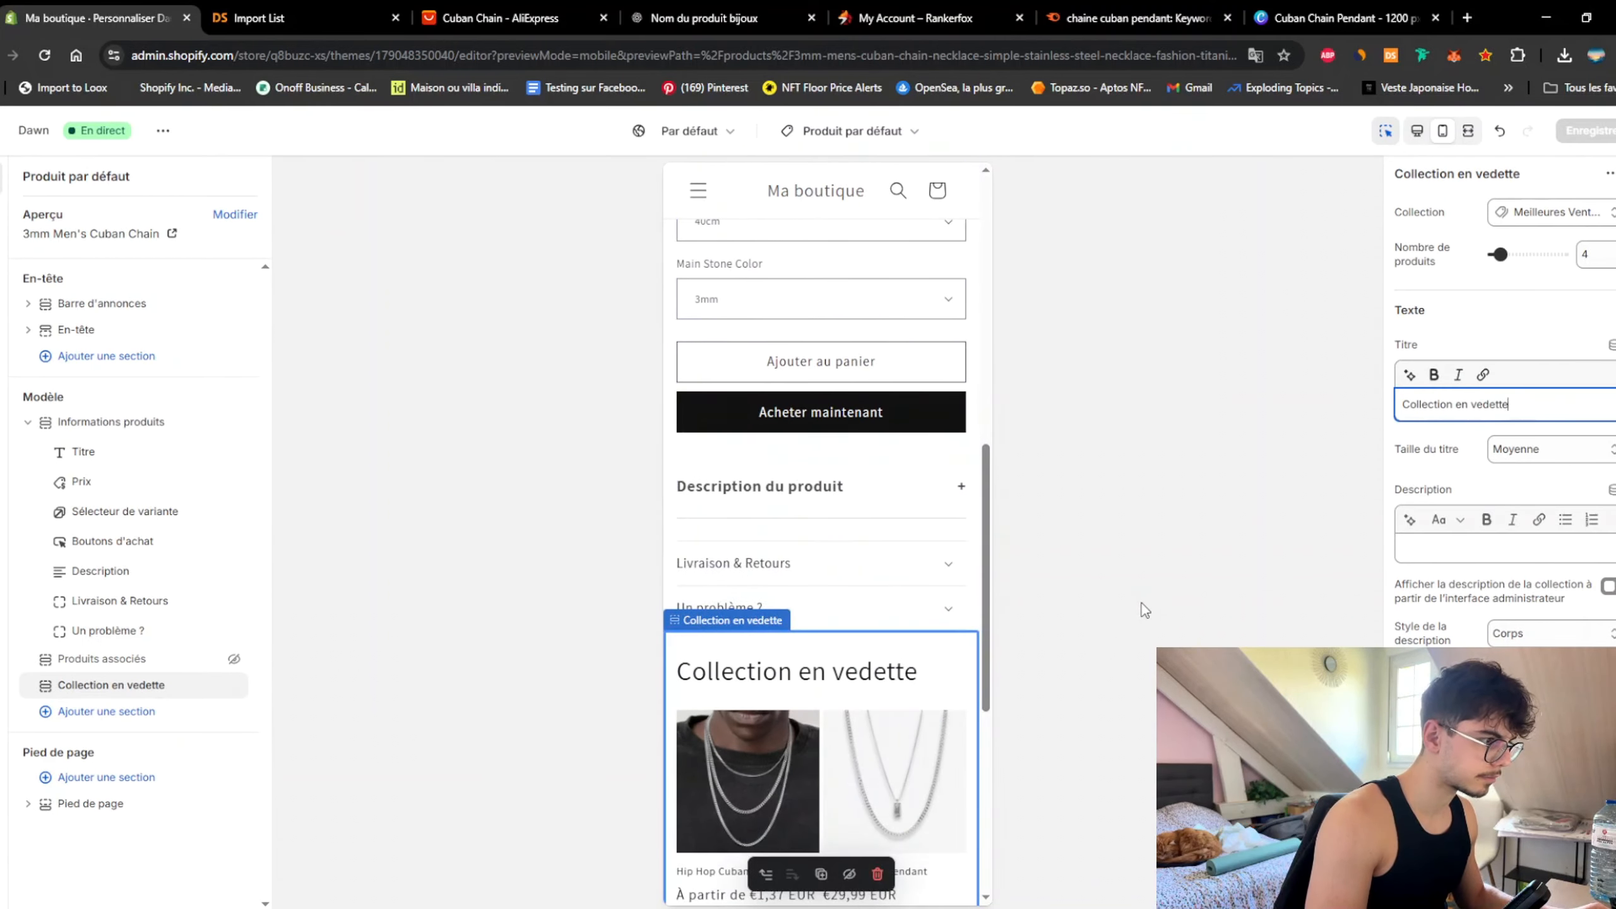
click(872, 571)
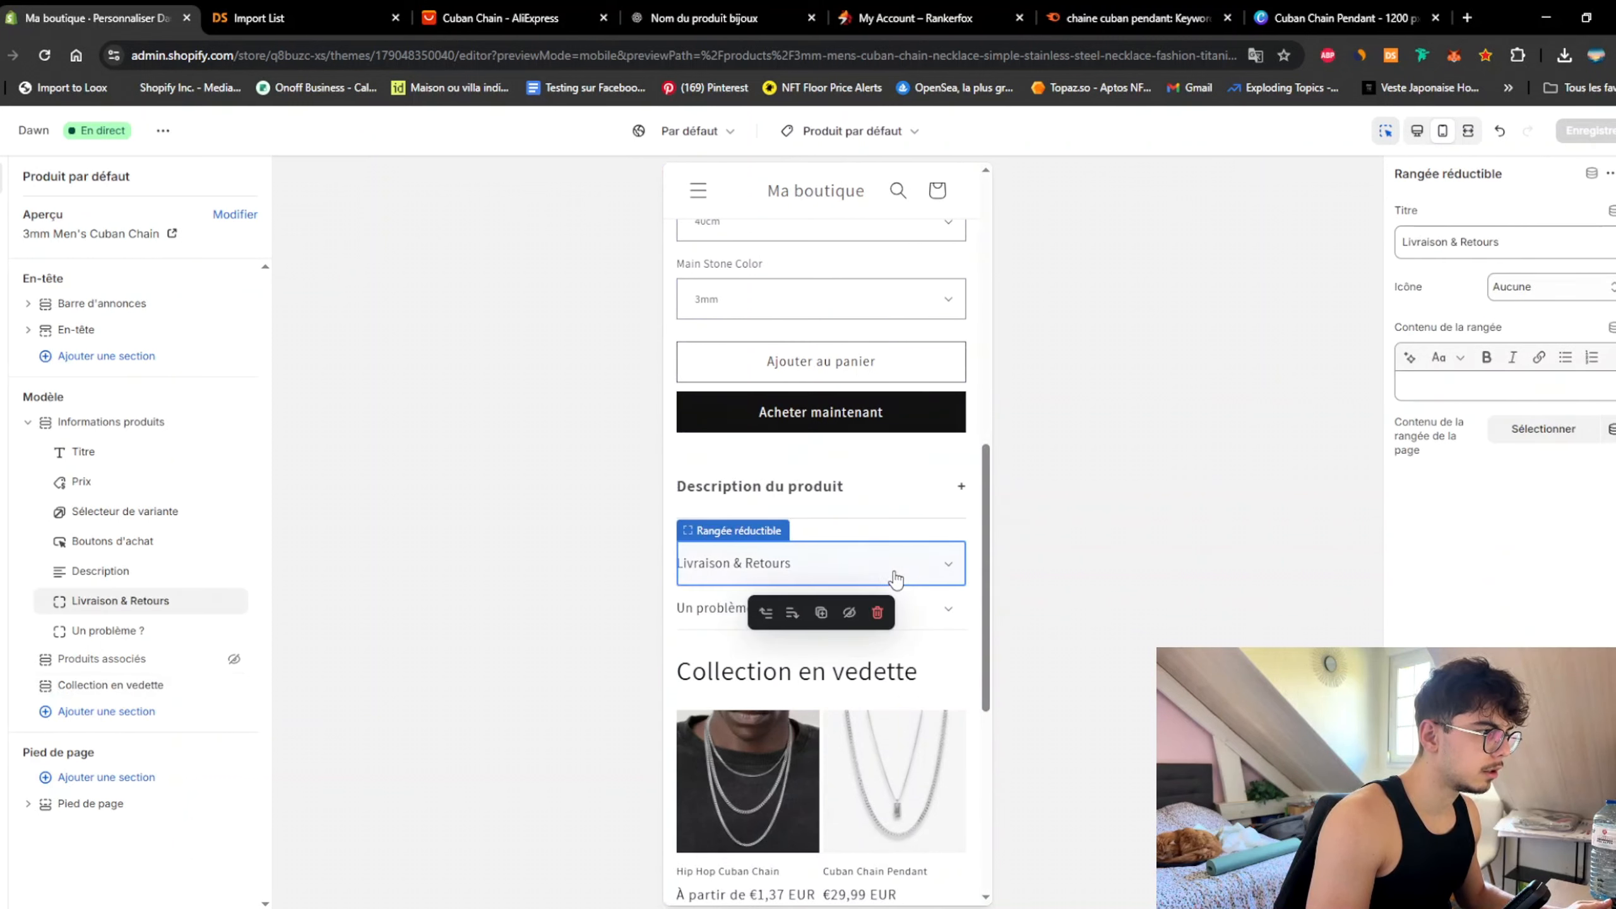
click(886, 570)
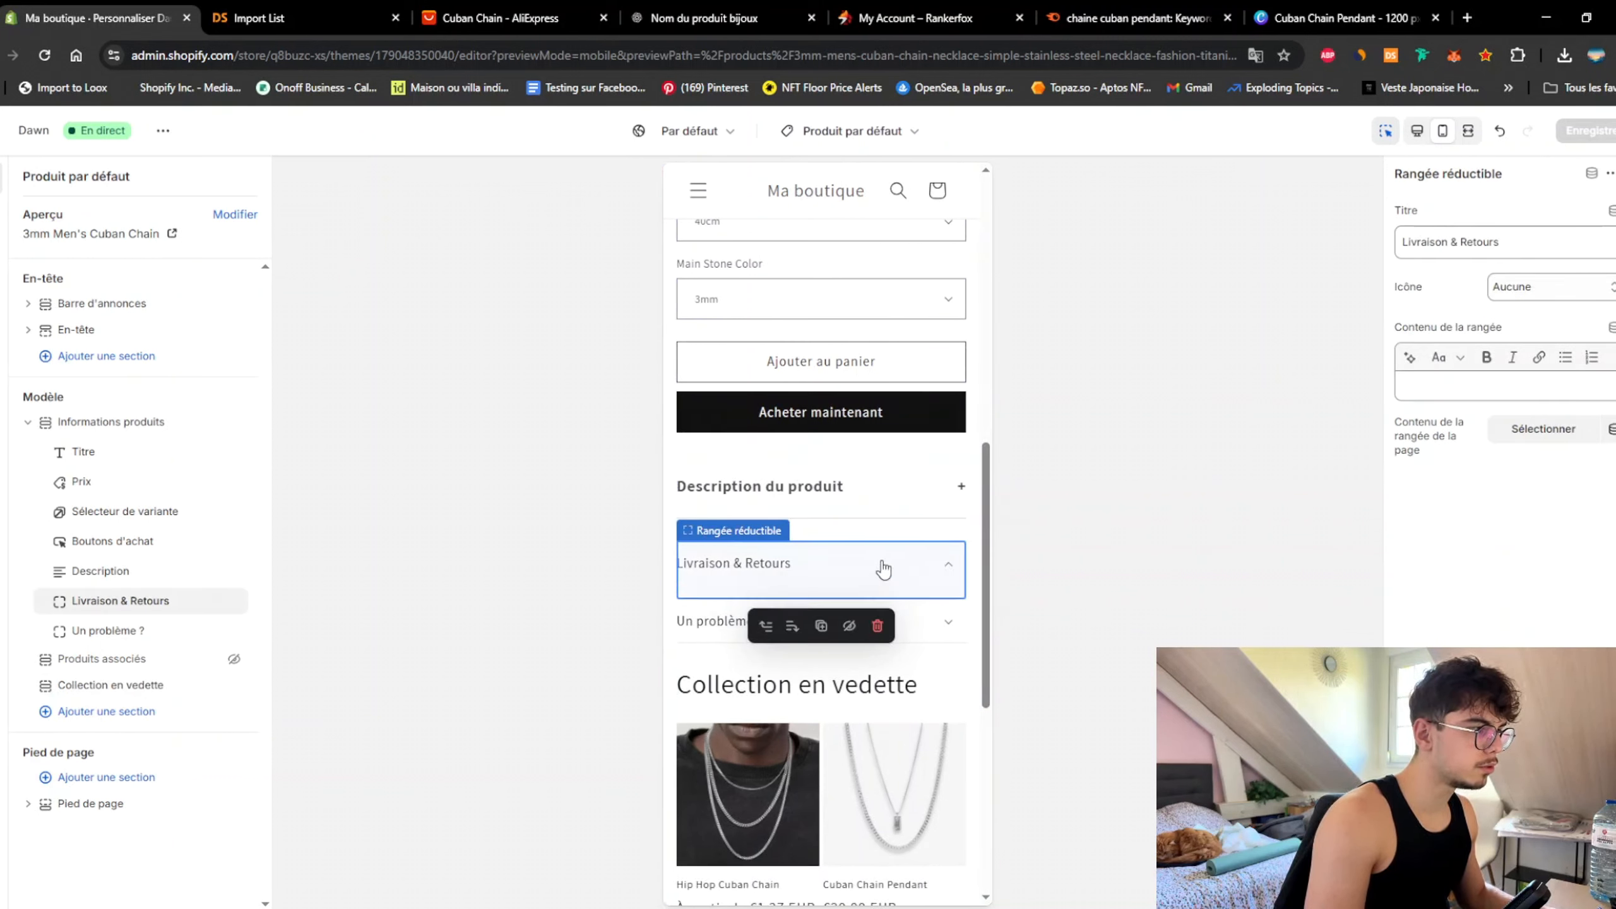
click(884, 570)
Step: Select the Livraison & Retours title text and switch to ChatGPT
click(1489, 388)
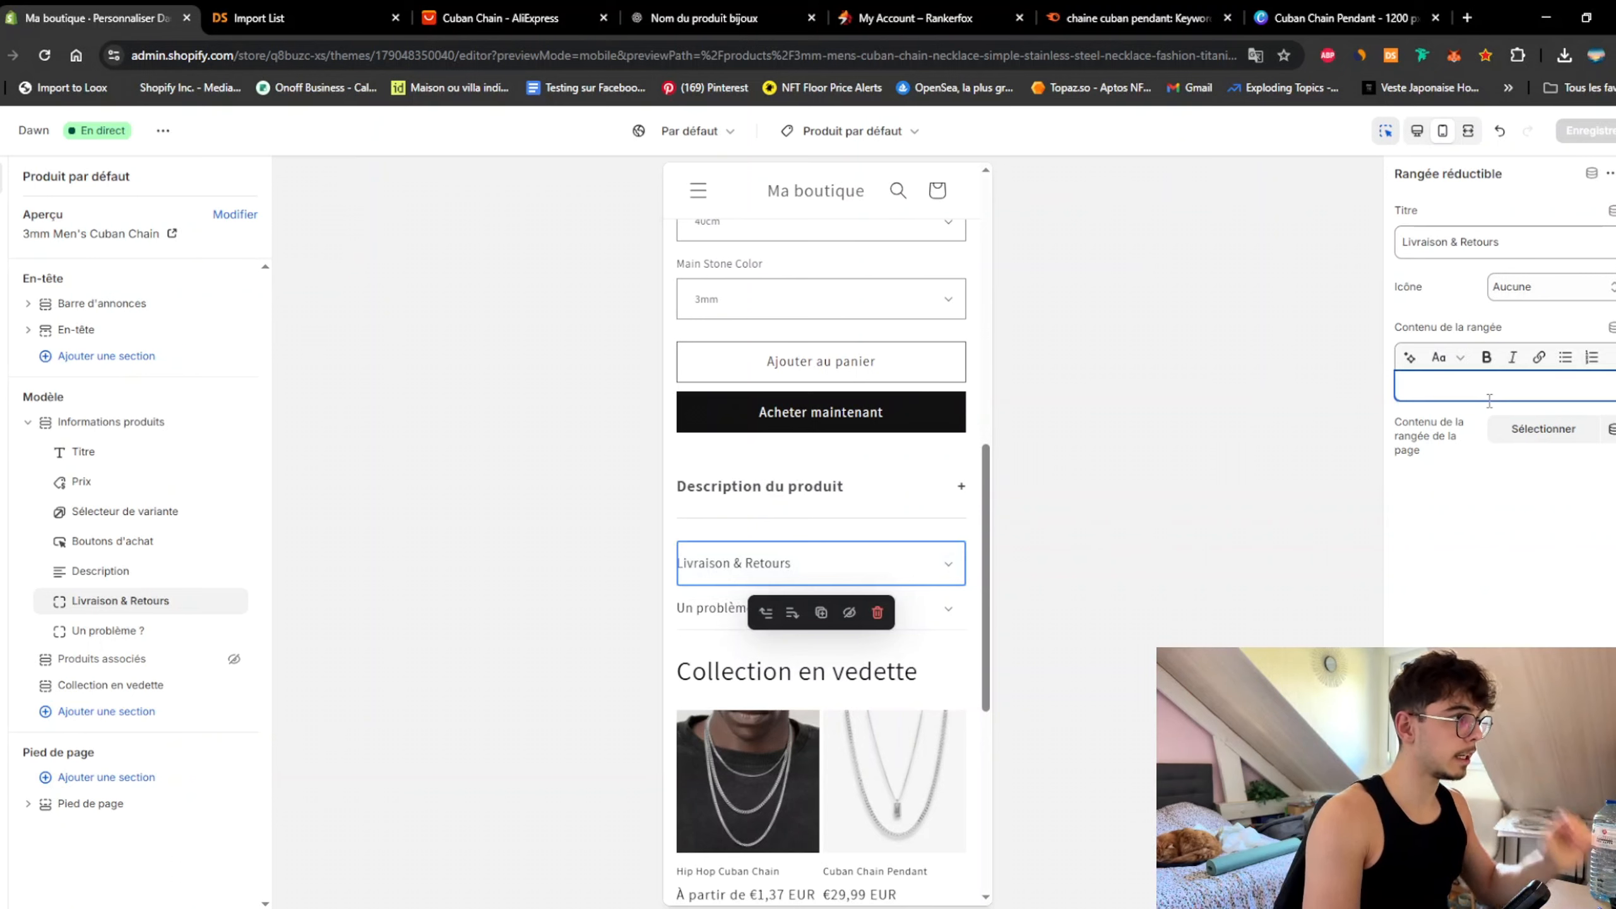
triple_click(1549, 245)
key(ctrl+c)
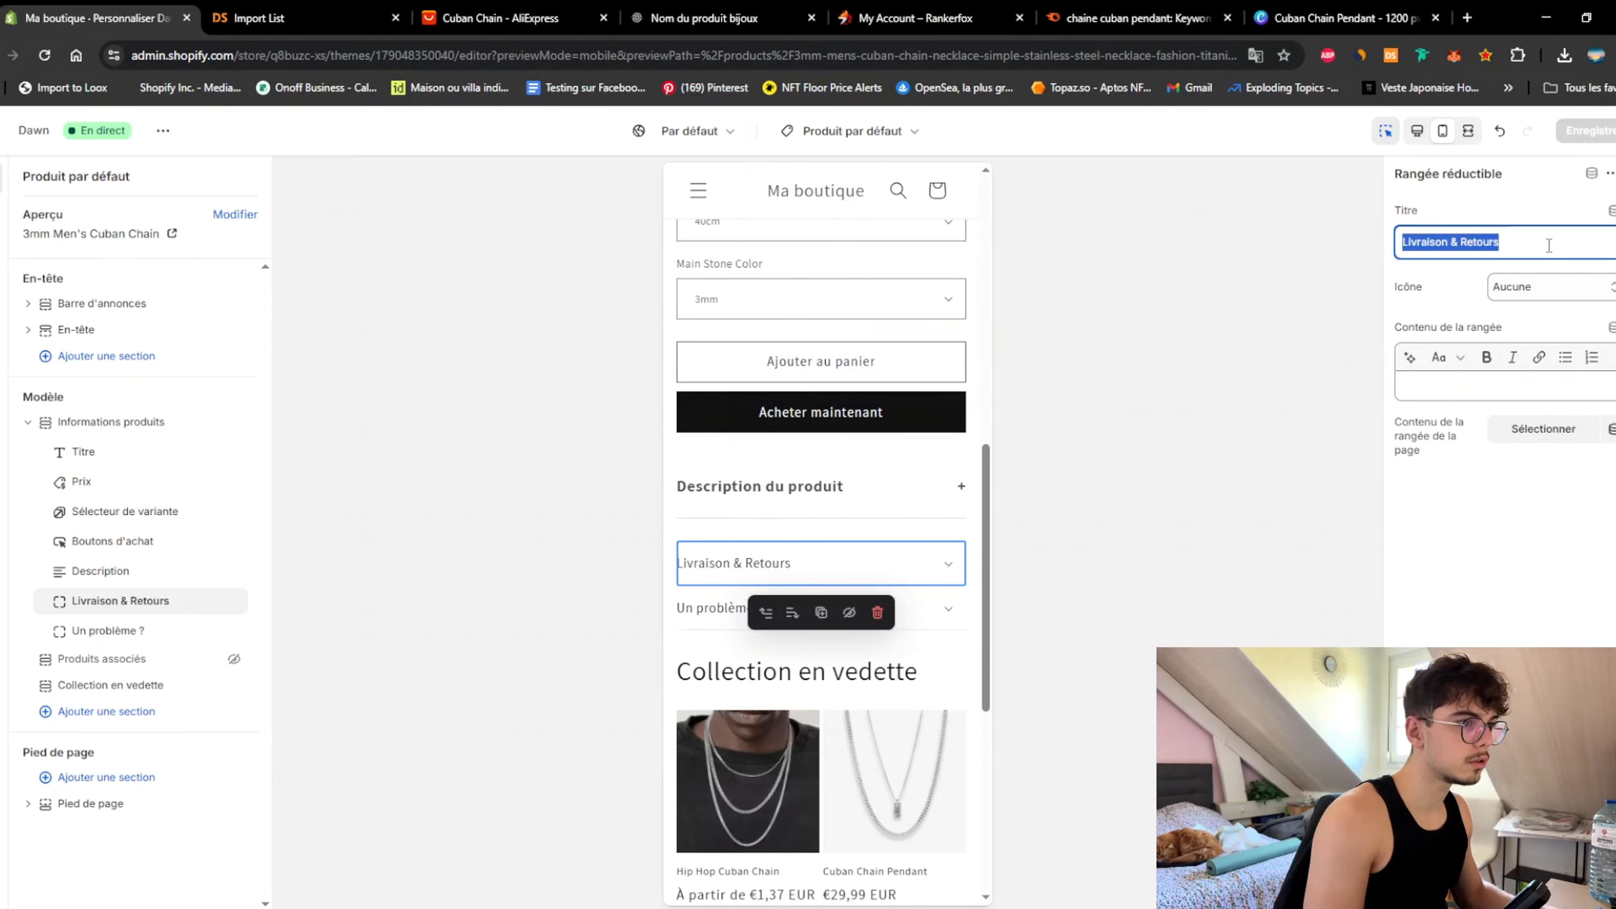
click(705, 18)
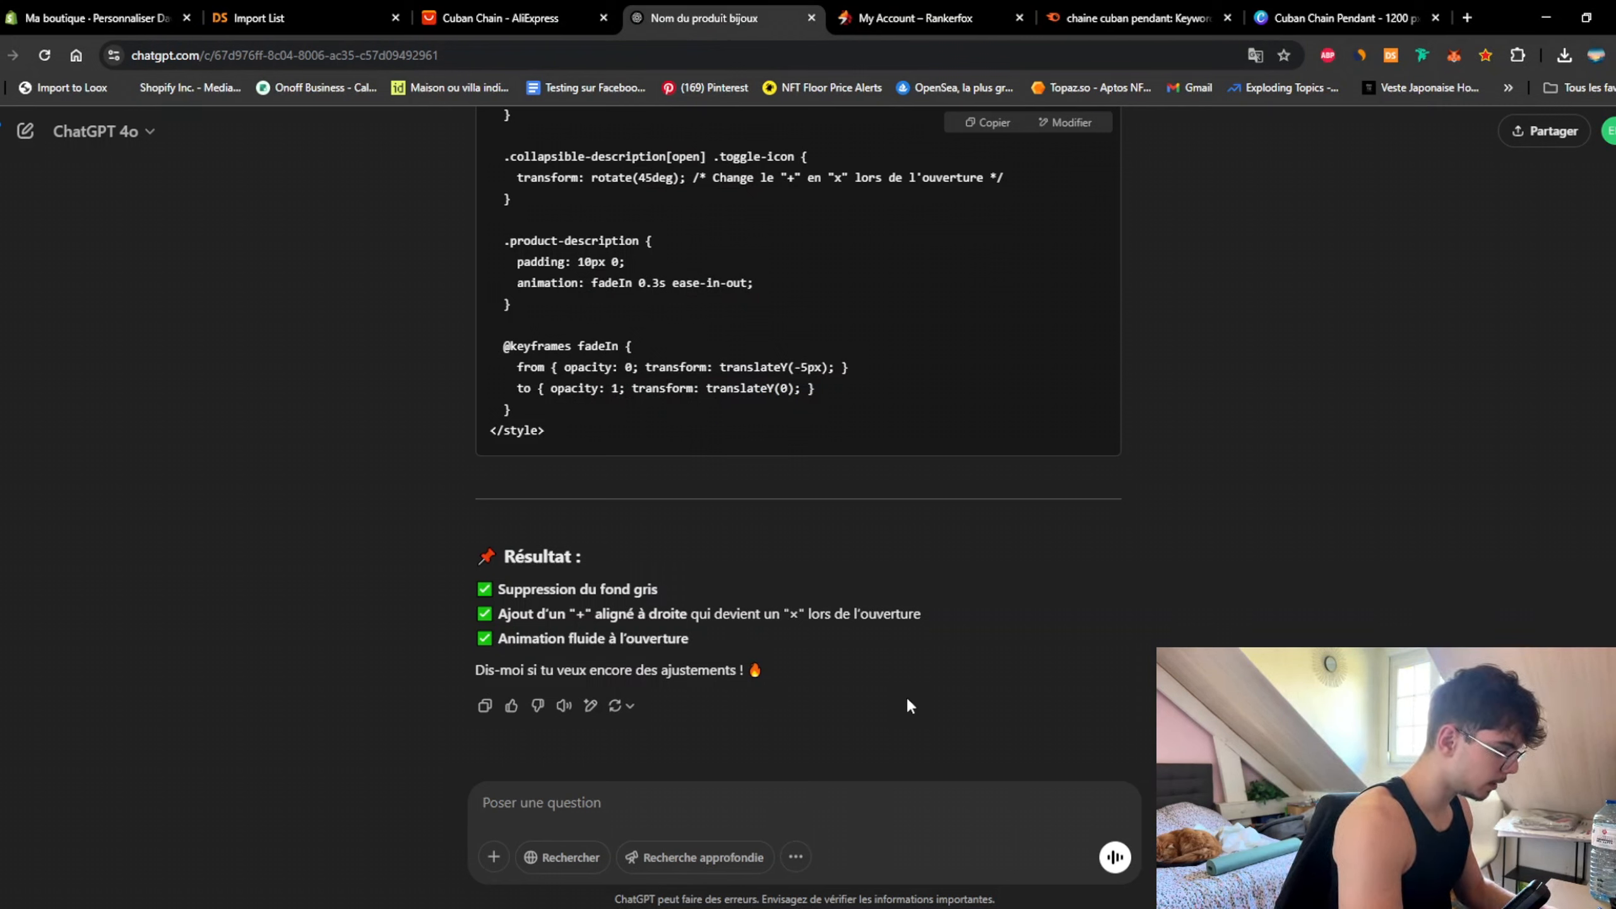
Step: Write a prompt for the product page's 'livraison et retours' tab text, stating 7–10 day delivery
text(écris-moi un texte qui s)
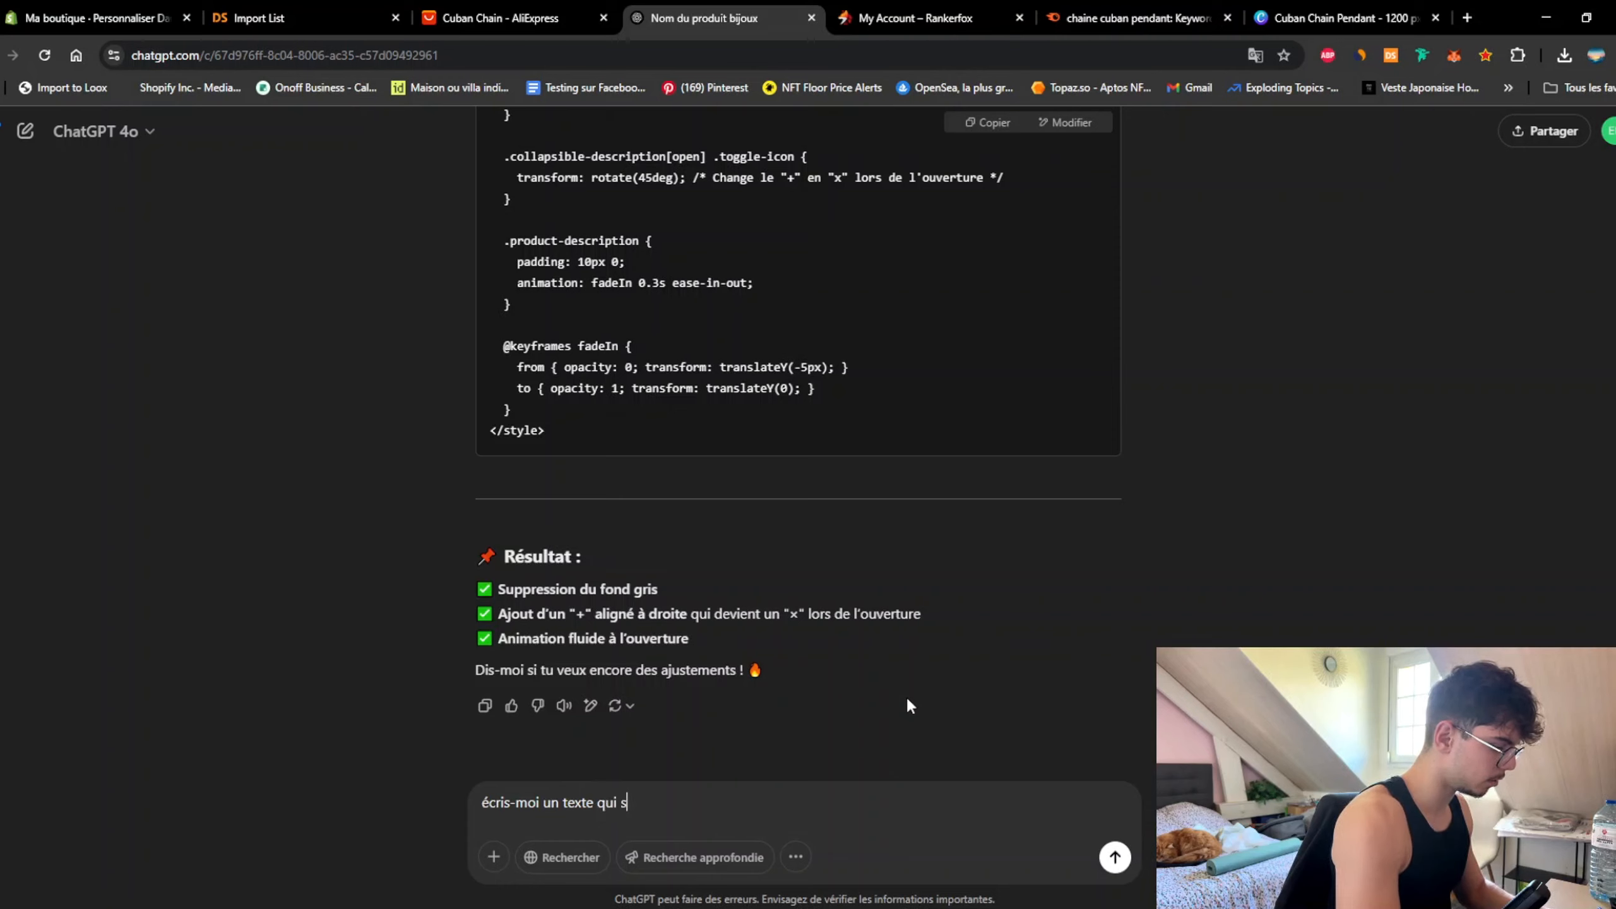
text(era dans ma)
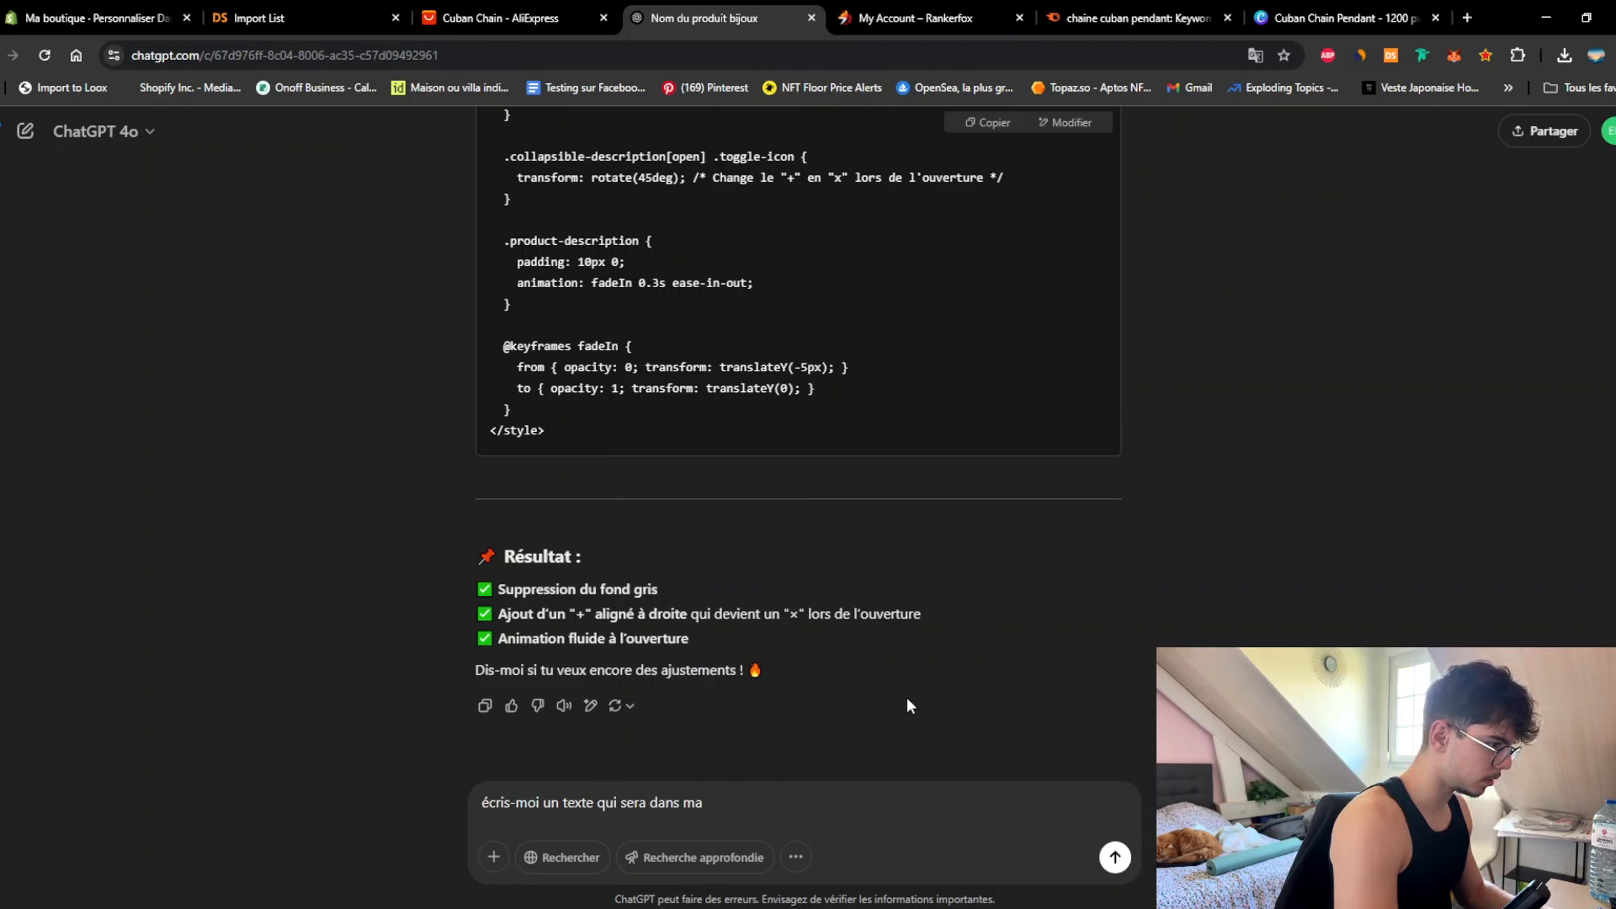
key(BackSpace)
key(BackSpace)
key(BackSpace)
key(BackSpace)
key(BackSpace)
key(BackSpace)
key(BackSpace)
text(su)
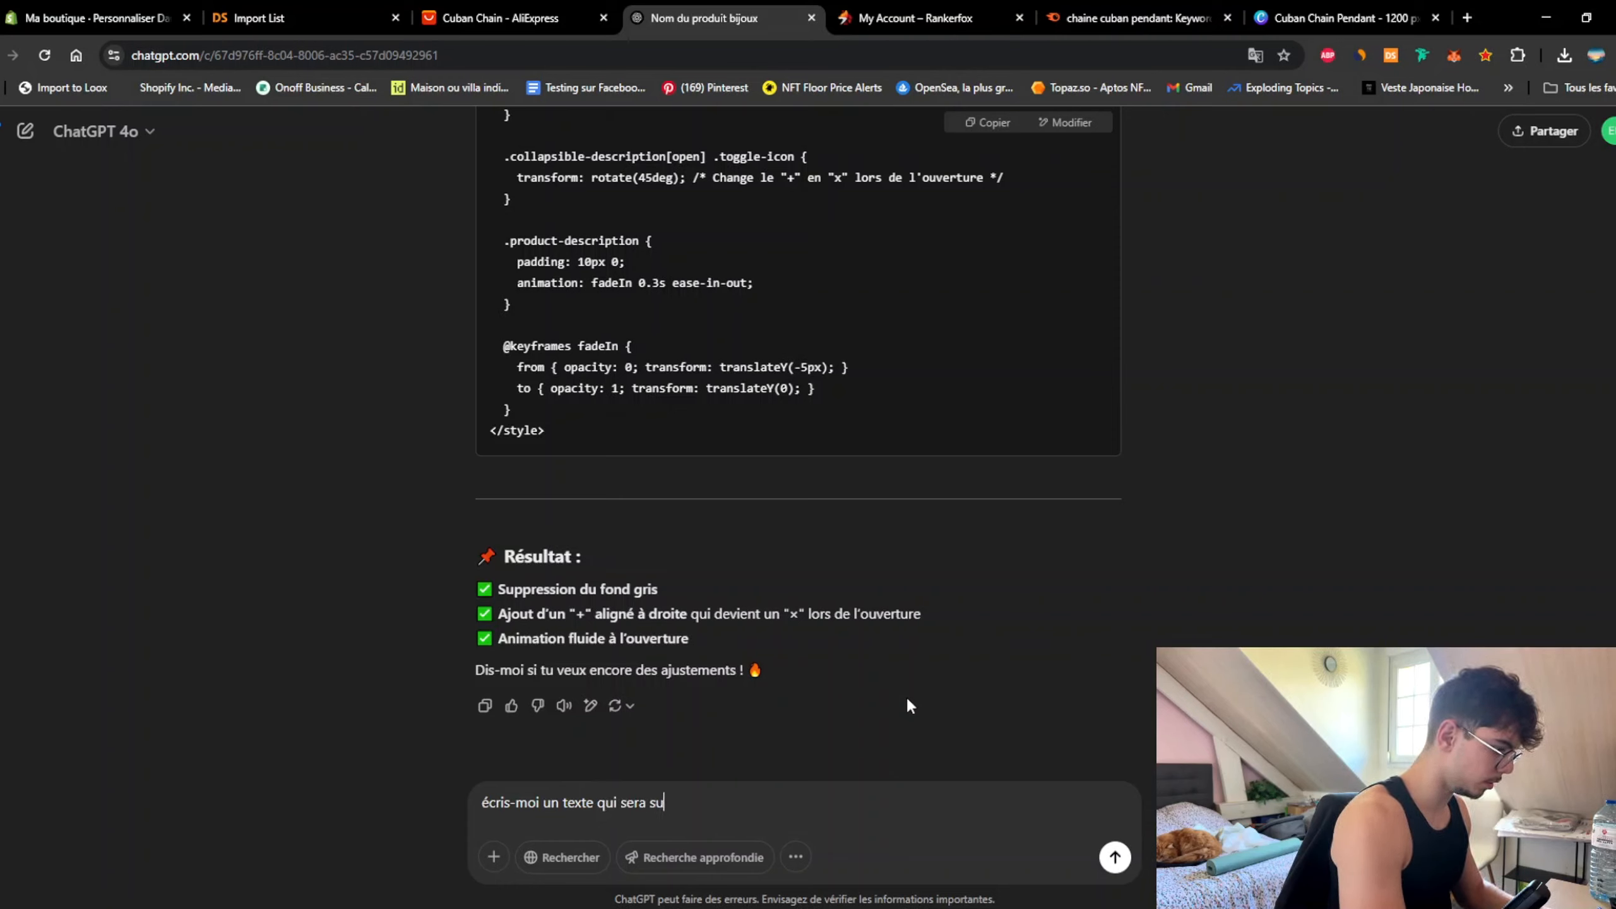
text(r ma page produit)
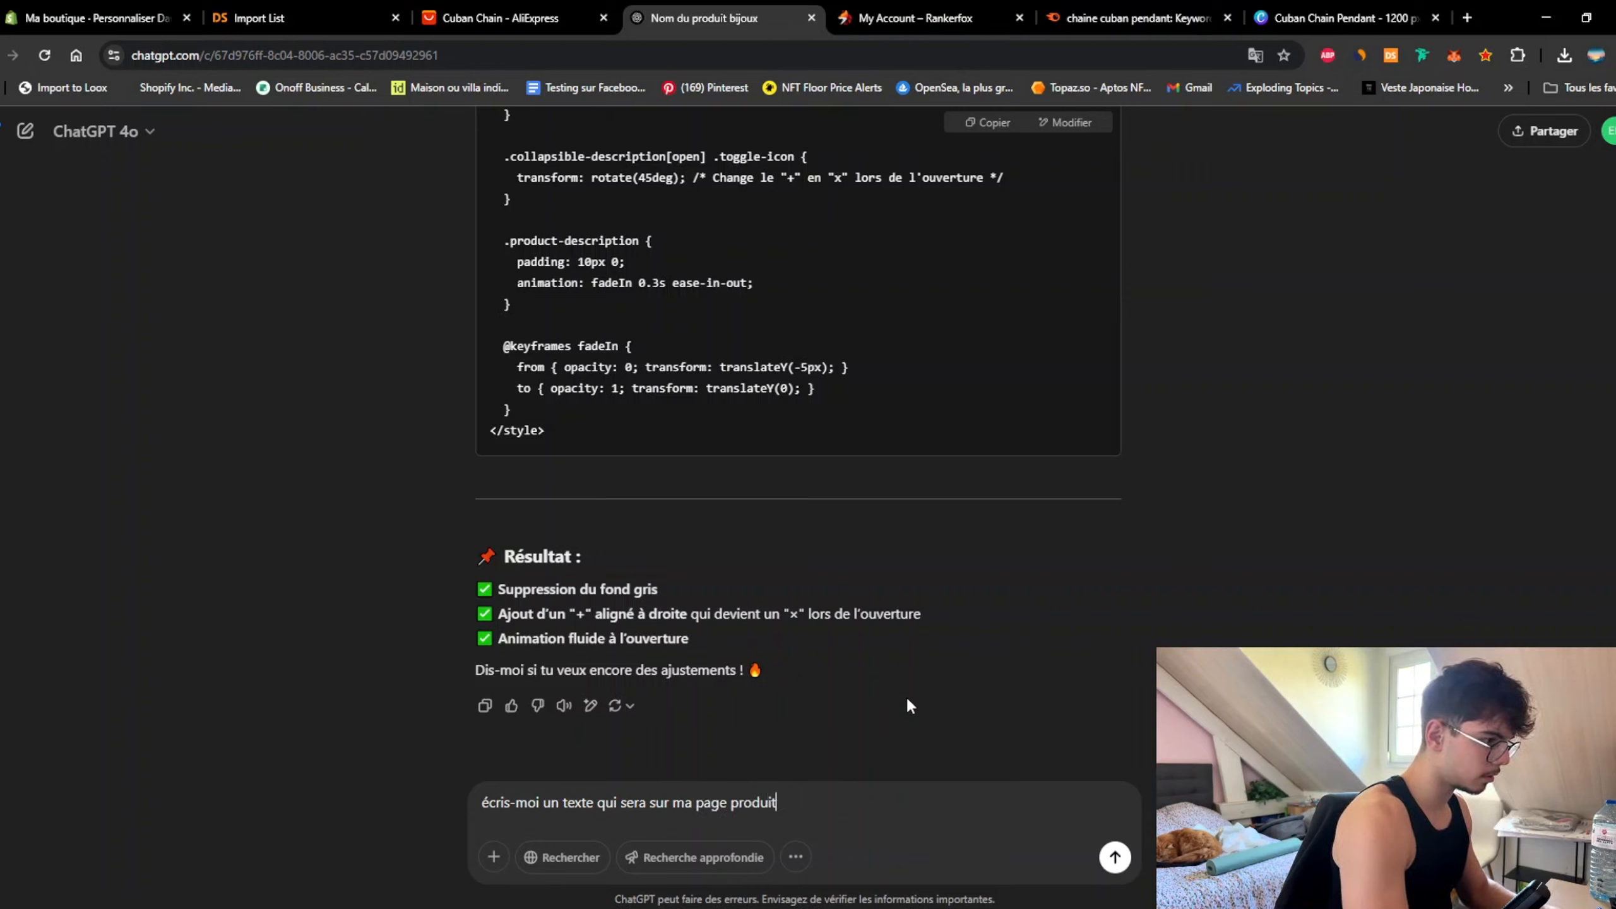
text( dans mon ong)
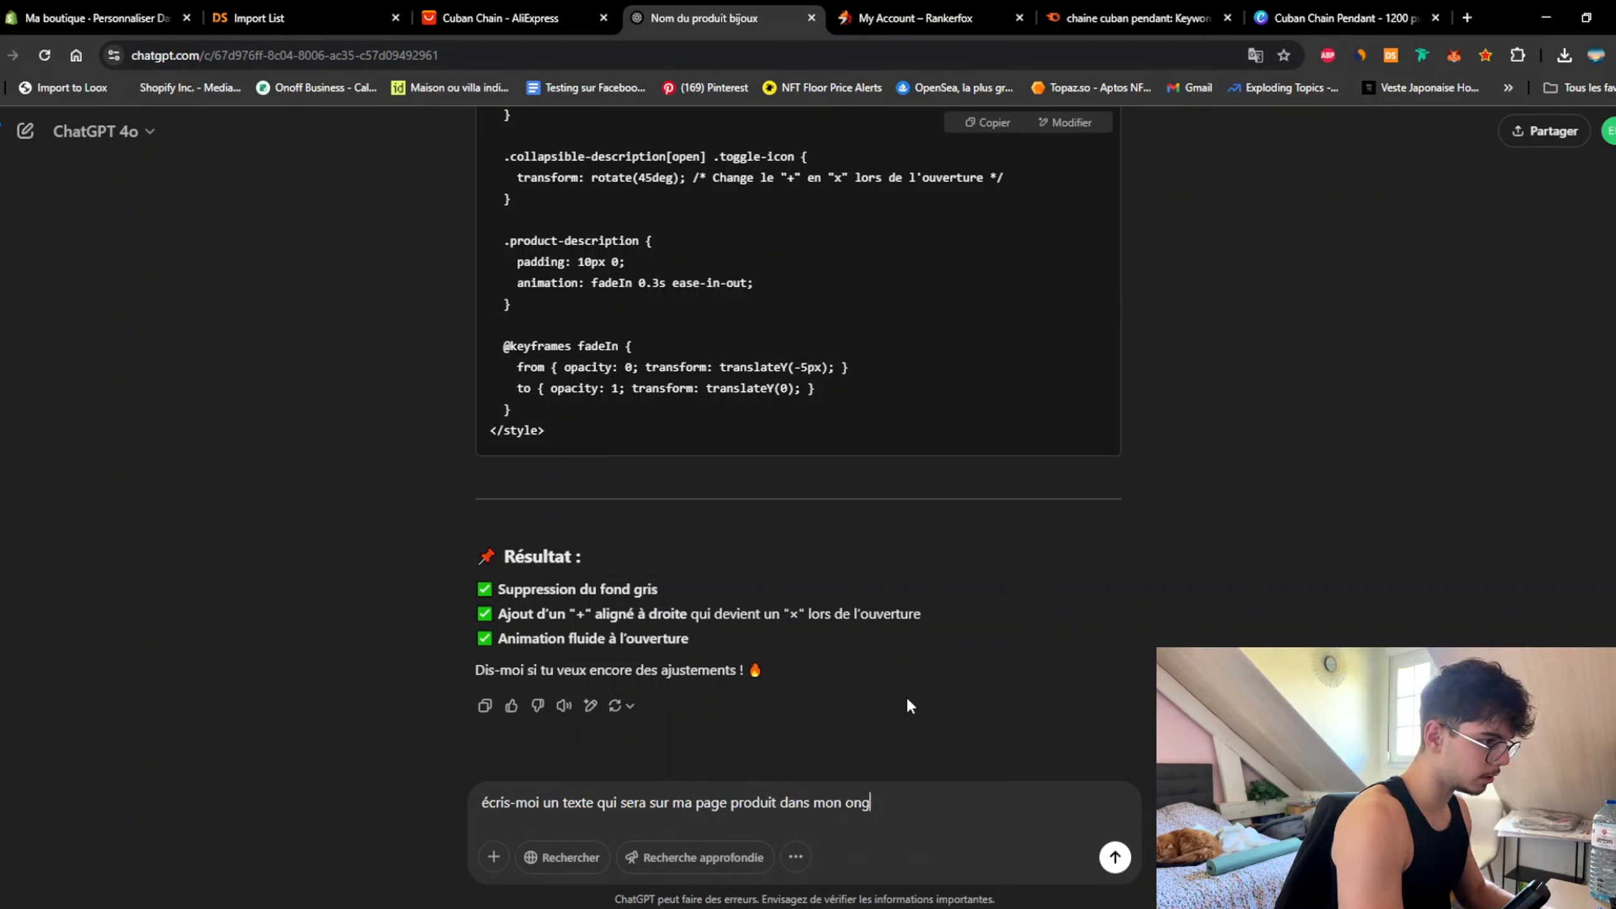
text(let livraison et)
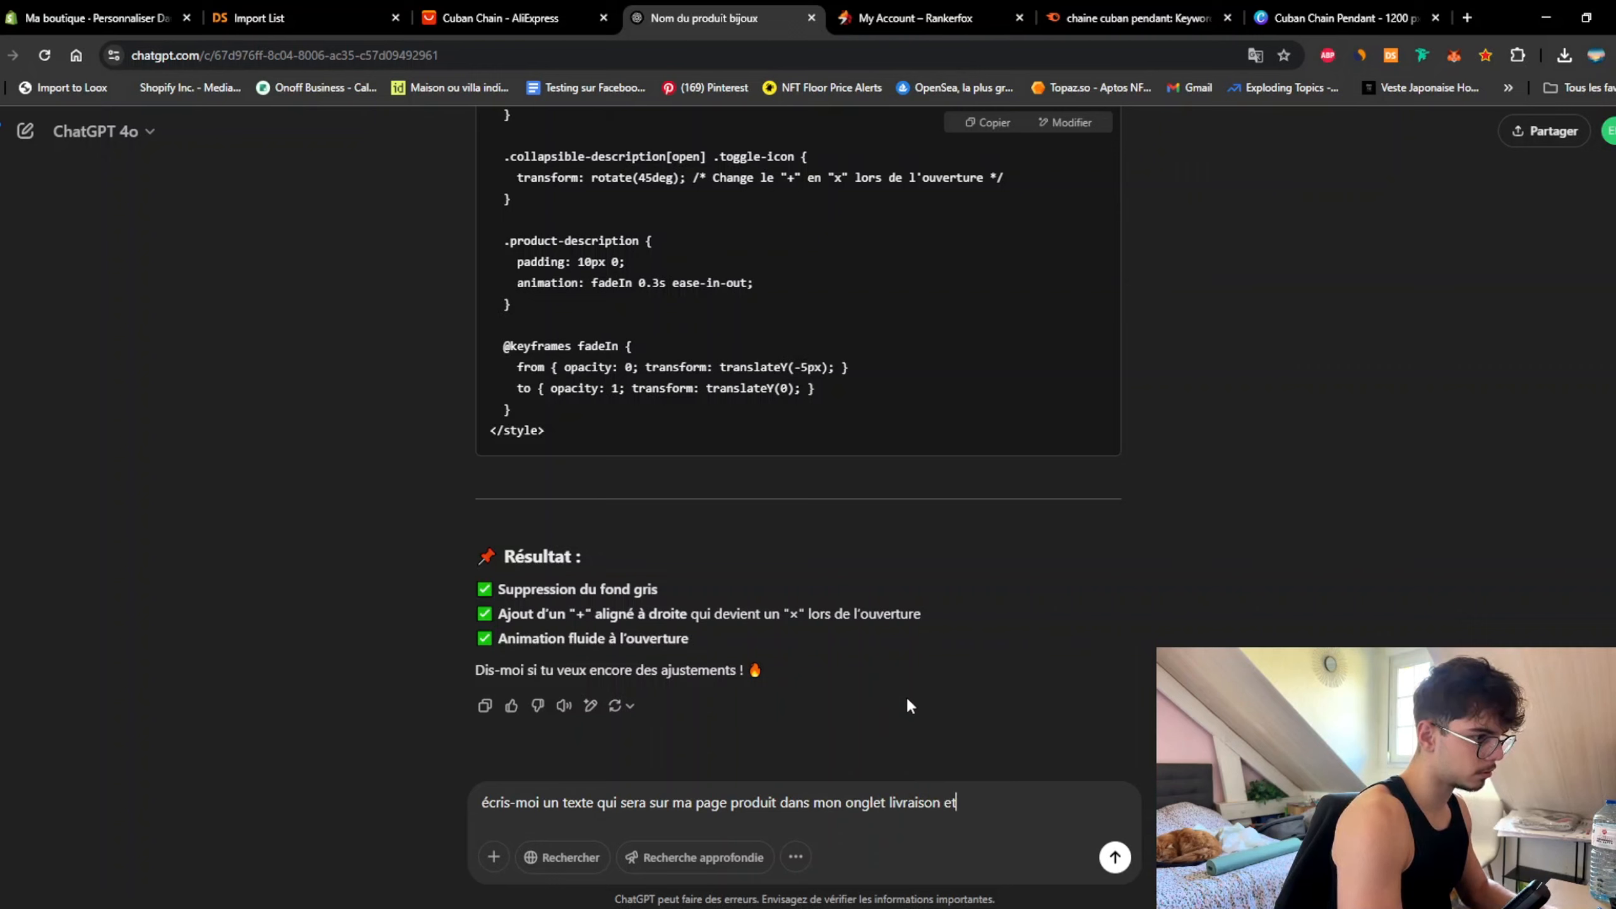
text( retours.)
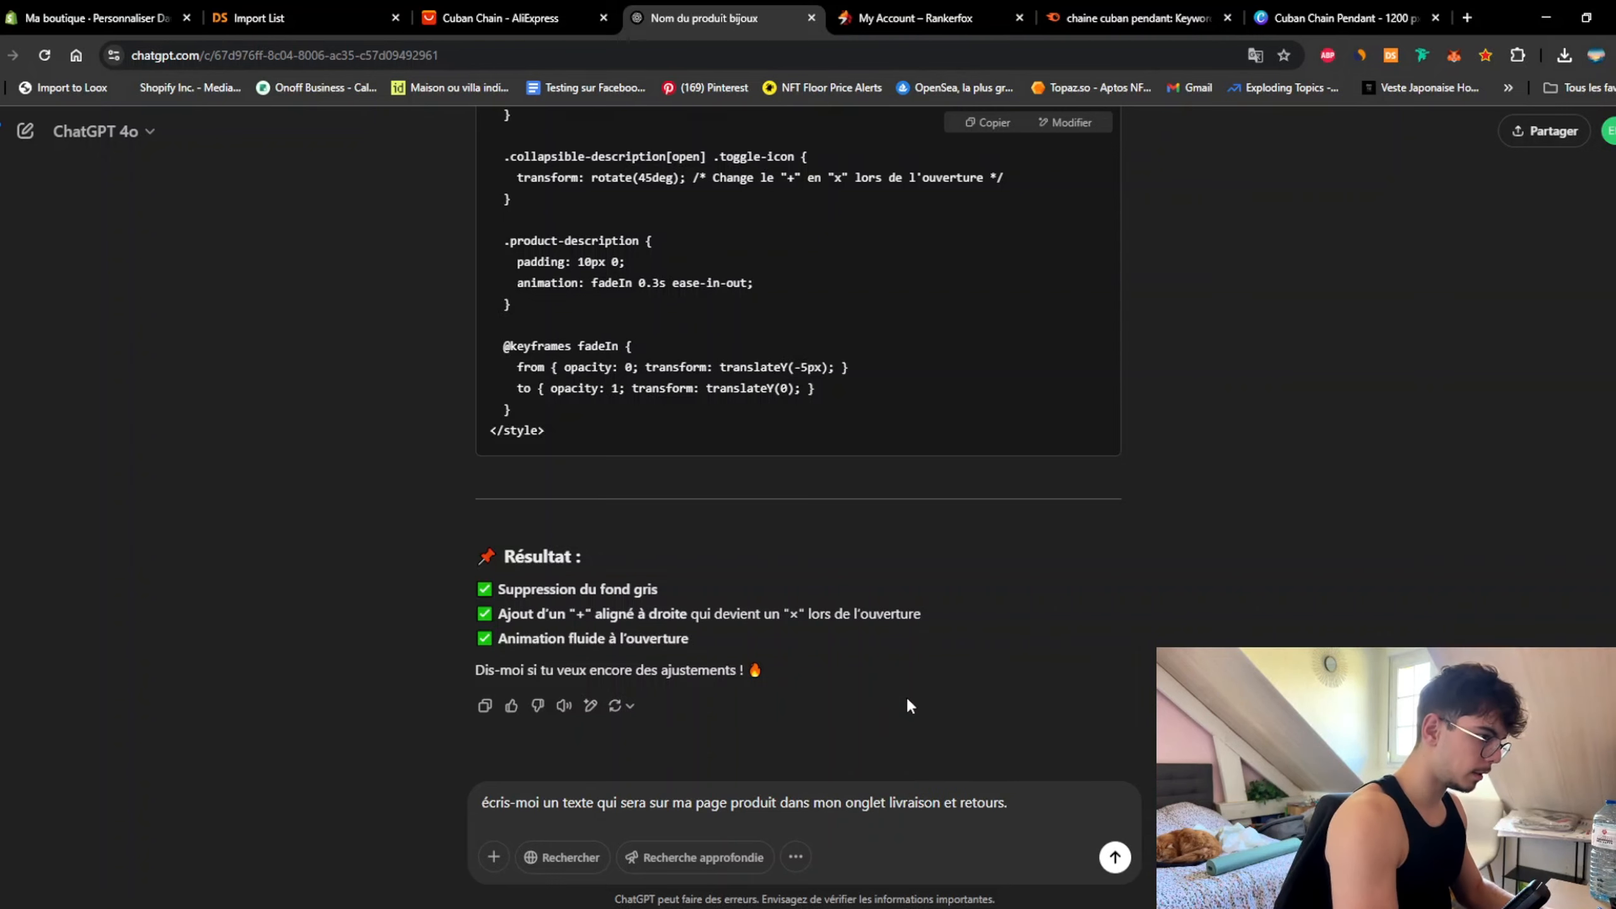
key(shift+Return)
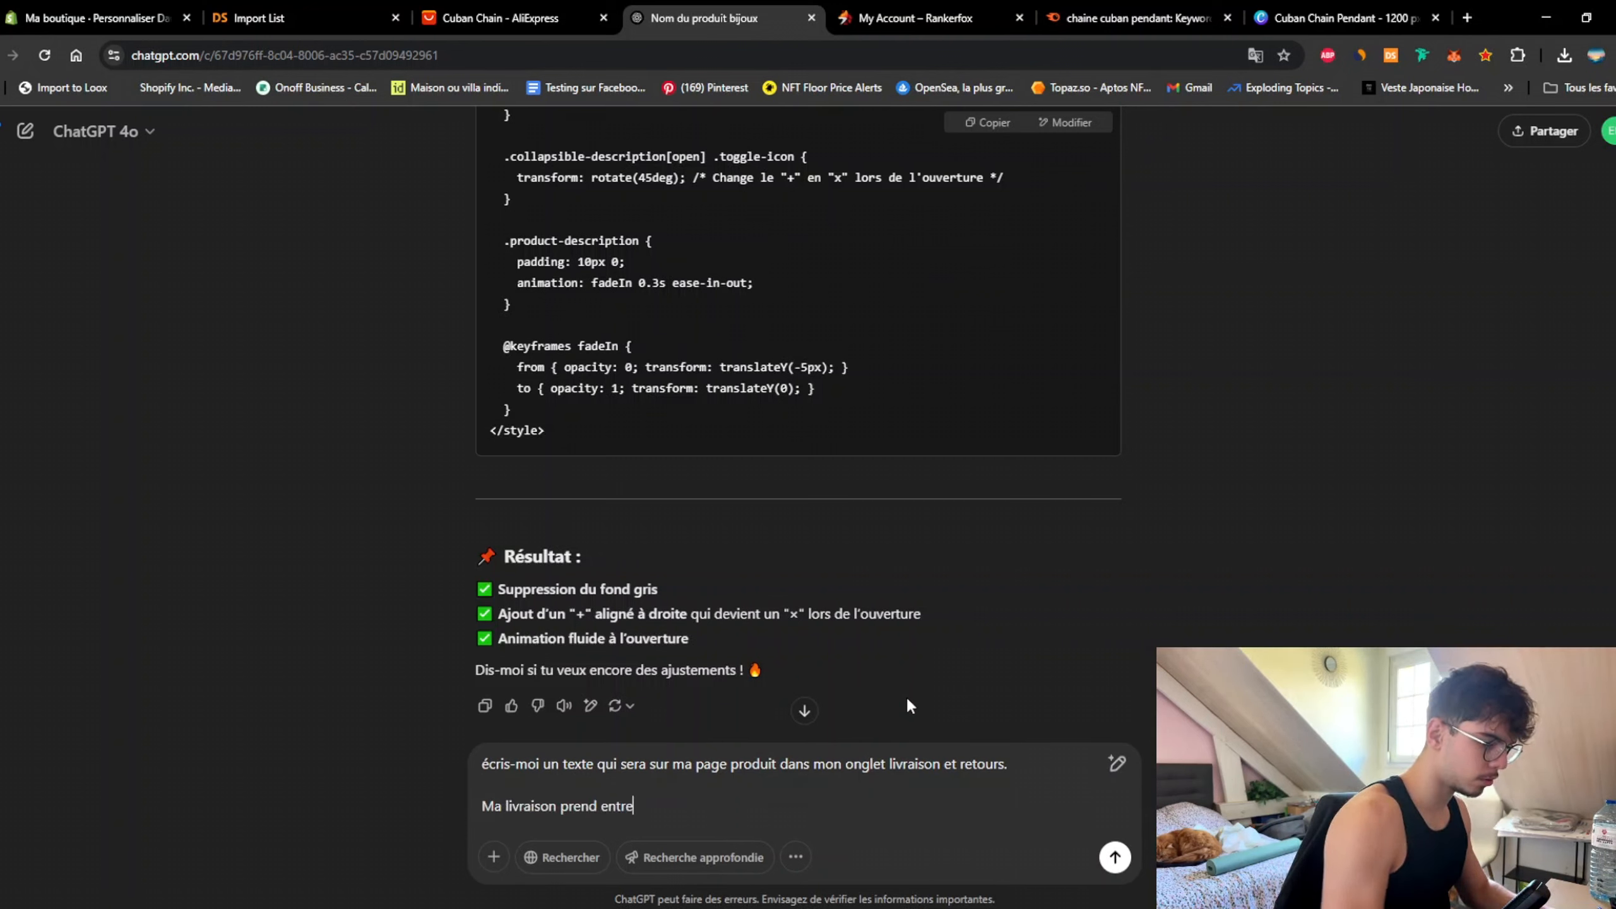
text(Ma livraison prend entre 7 et 10 j)
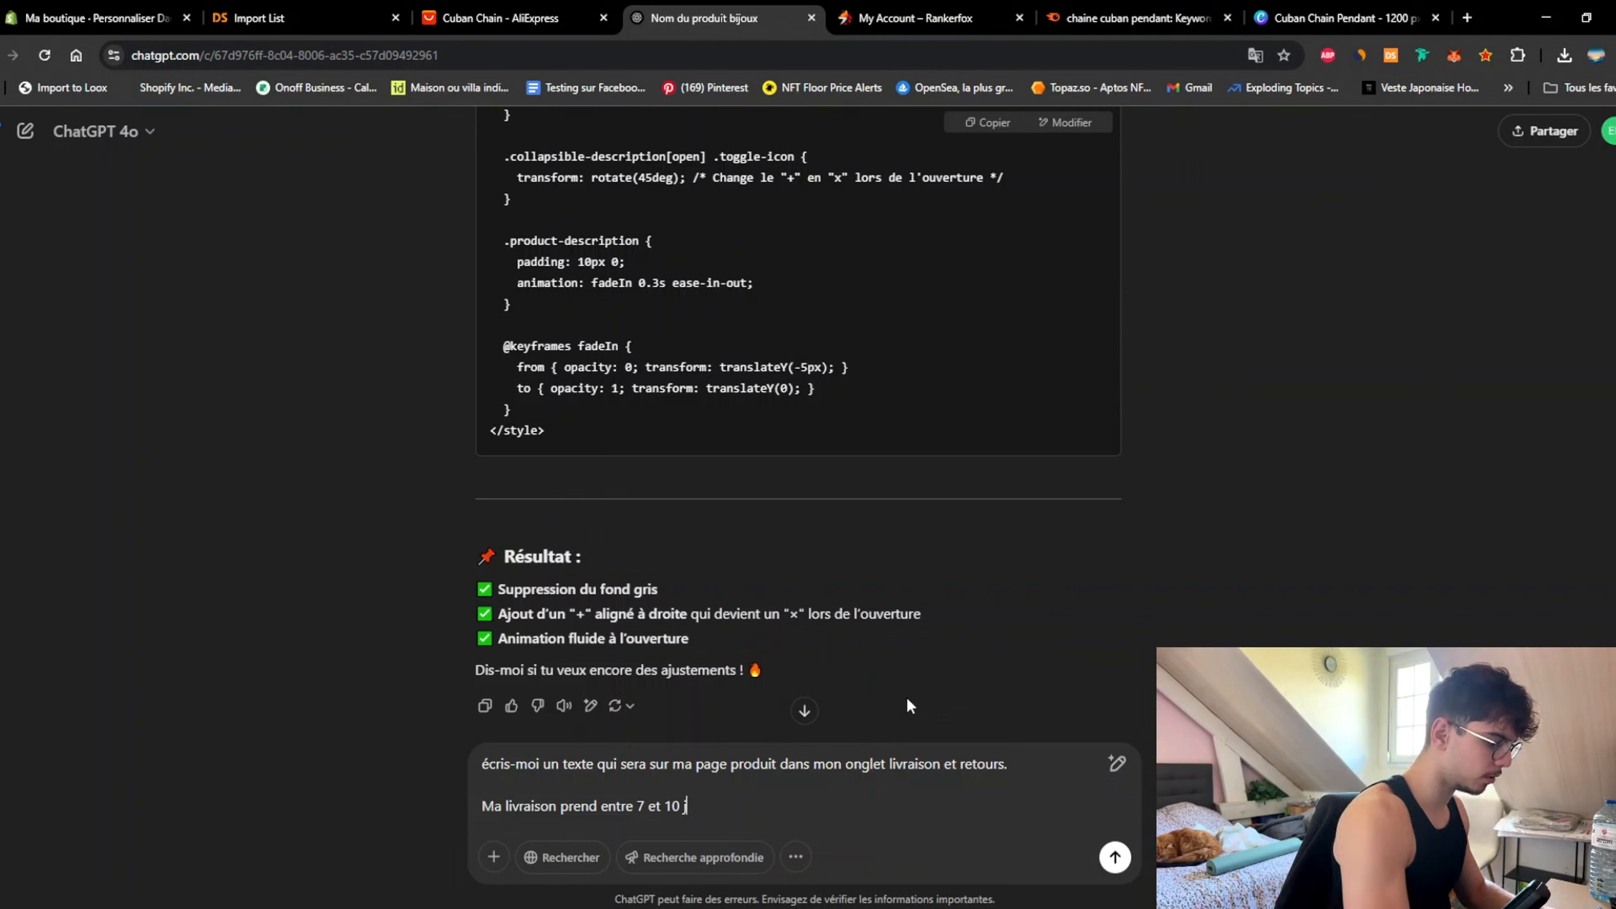
text(ours a)
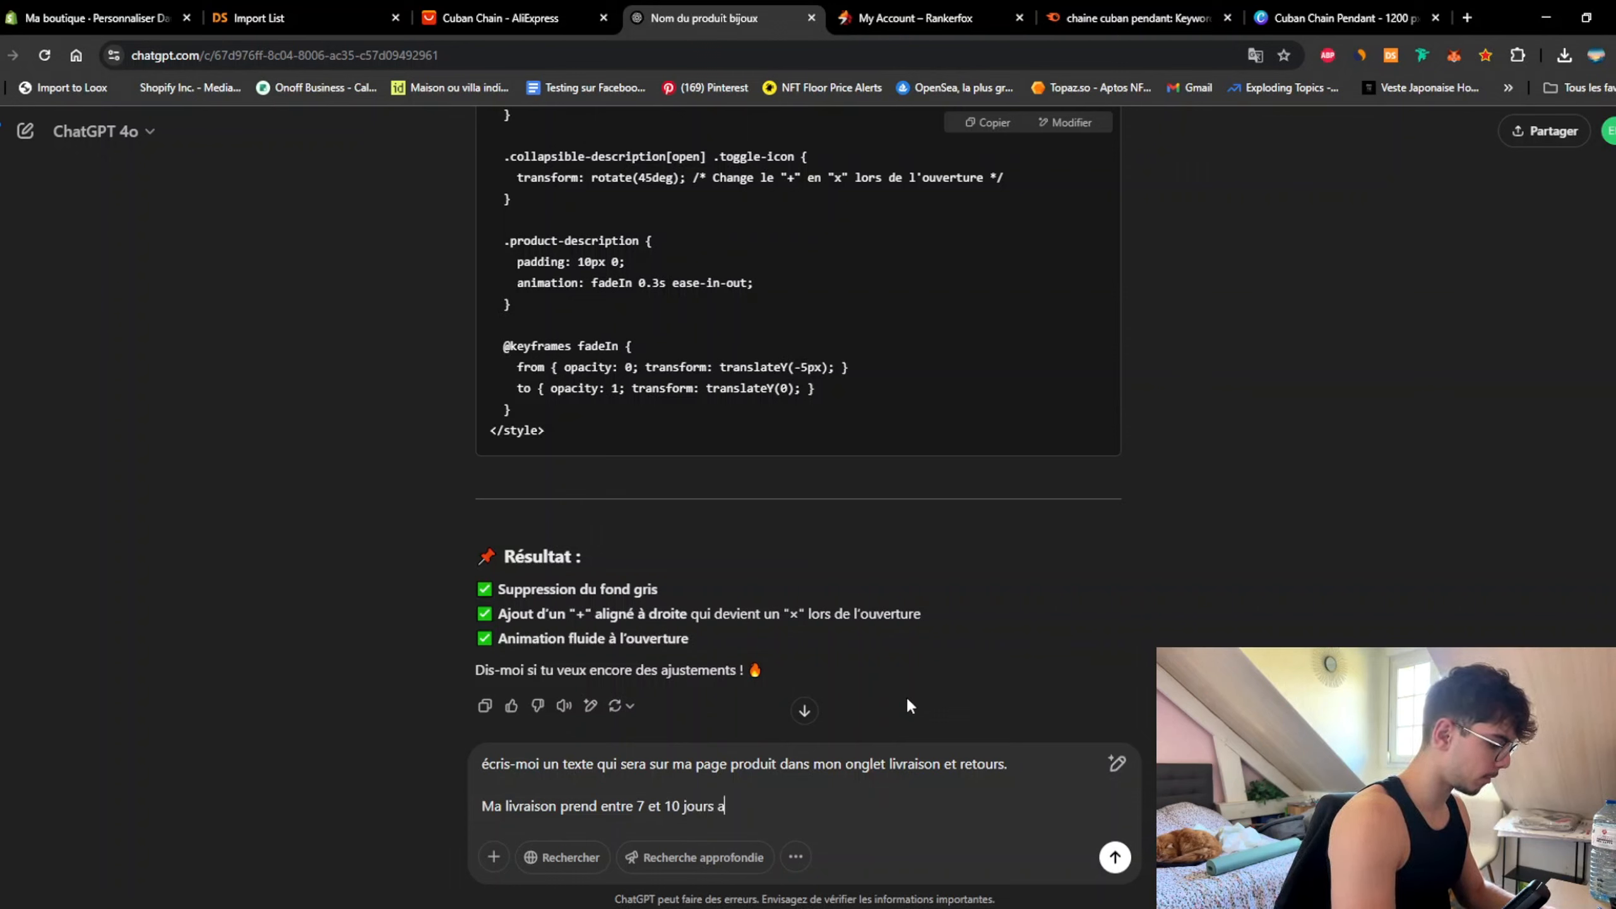
text(vant d'envo)
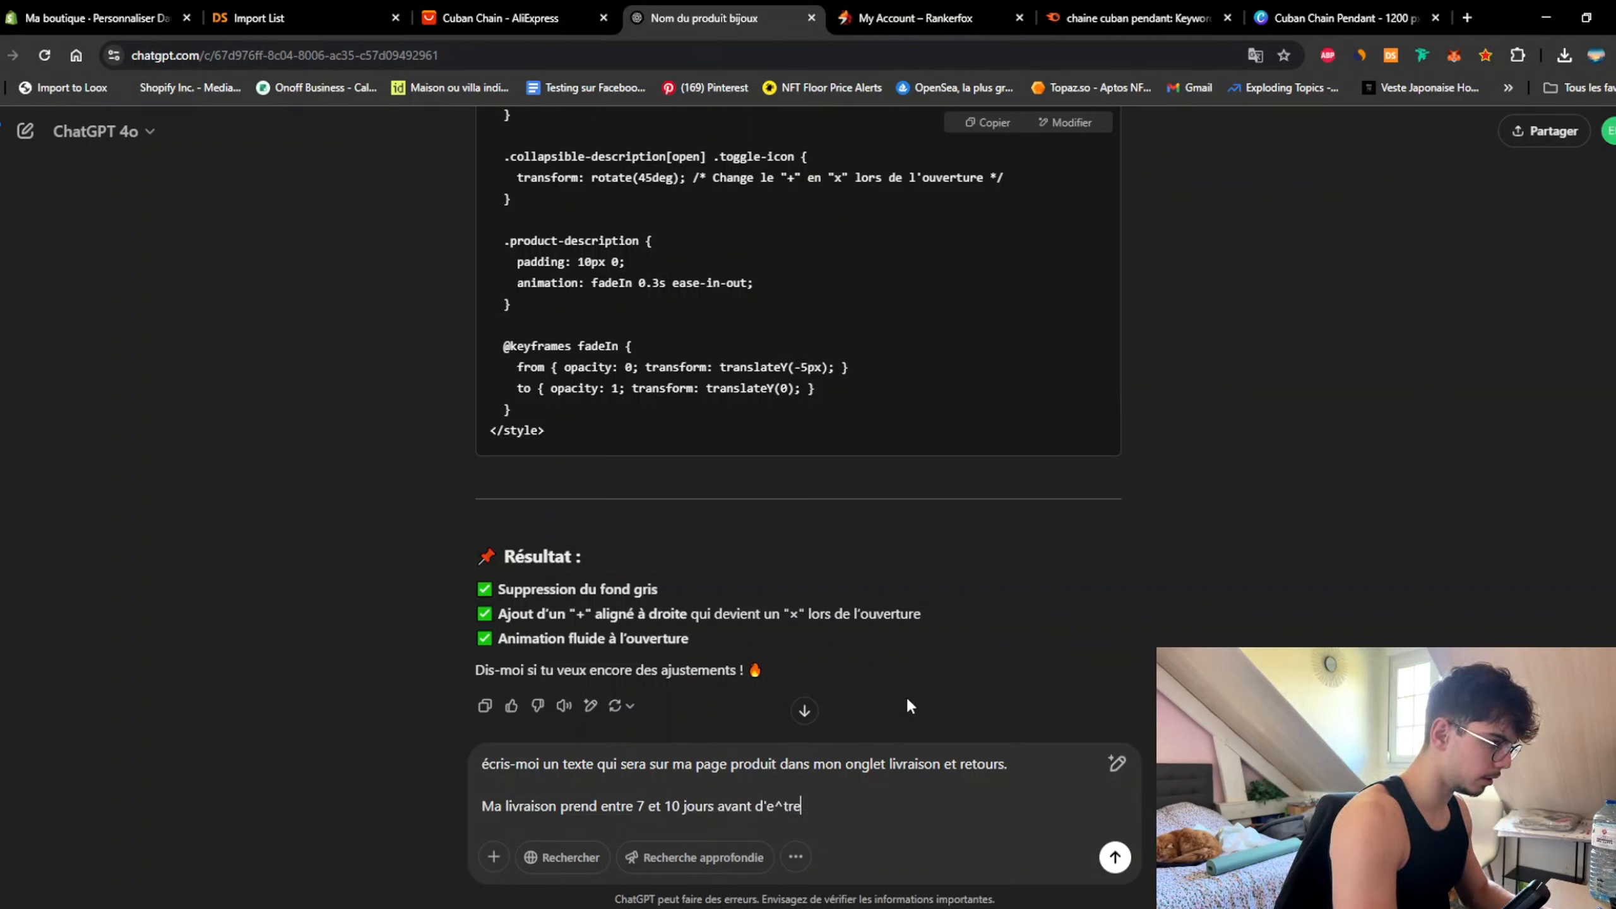
key(BackSpace)
key(BackSpace)
key(BackSpace)
key(BackSpace)
key(BackSpace)
key(BackSpace)
key(BackSpace)
key(BackSpace)
key(BackSpace)
key(BackSpace)
key(BackSpace)
key(BackSpace)
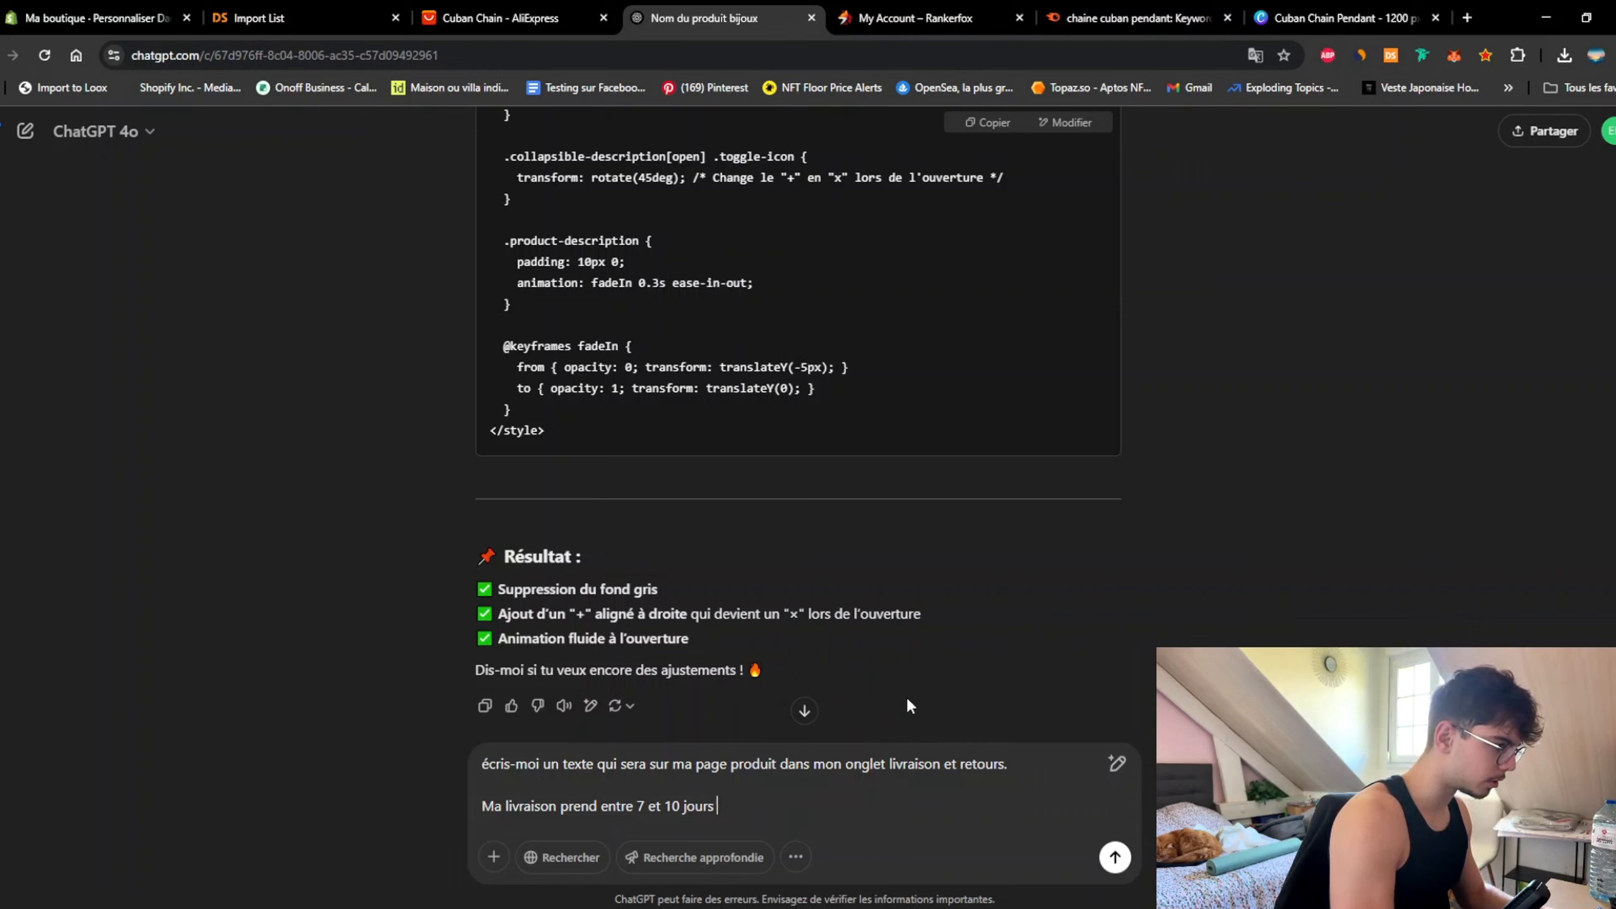
double_click(575, 807)
text(dure)
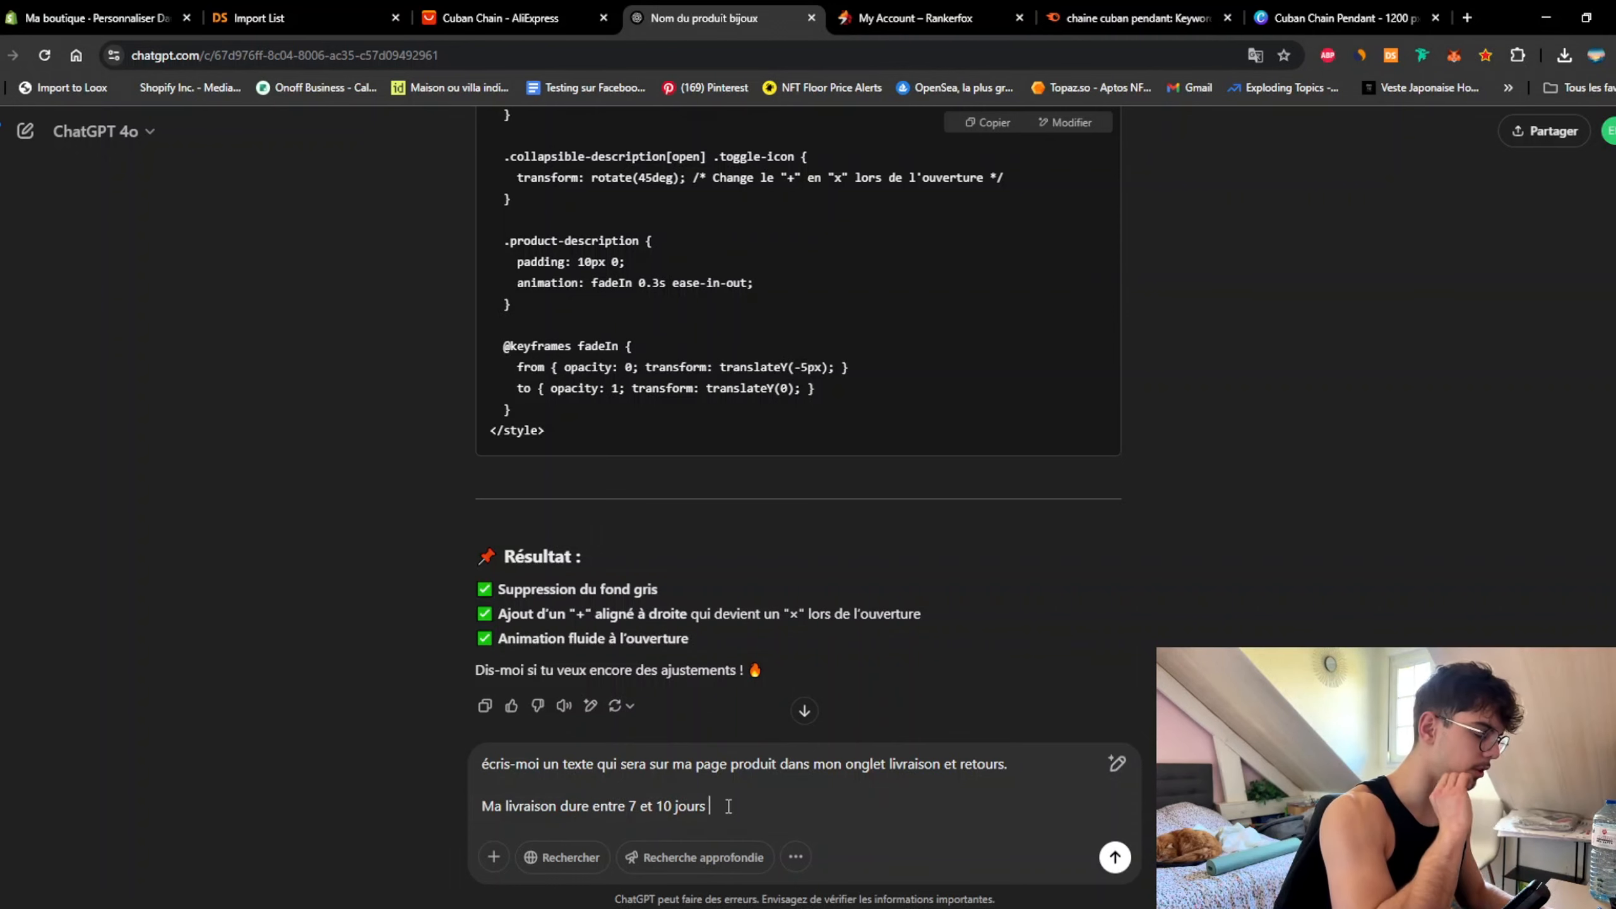
key(shift+Return)
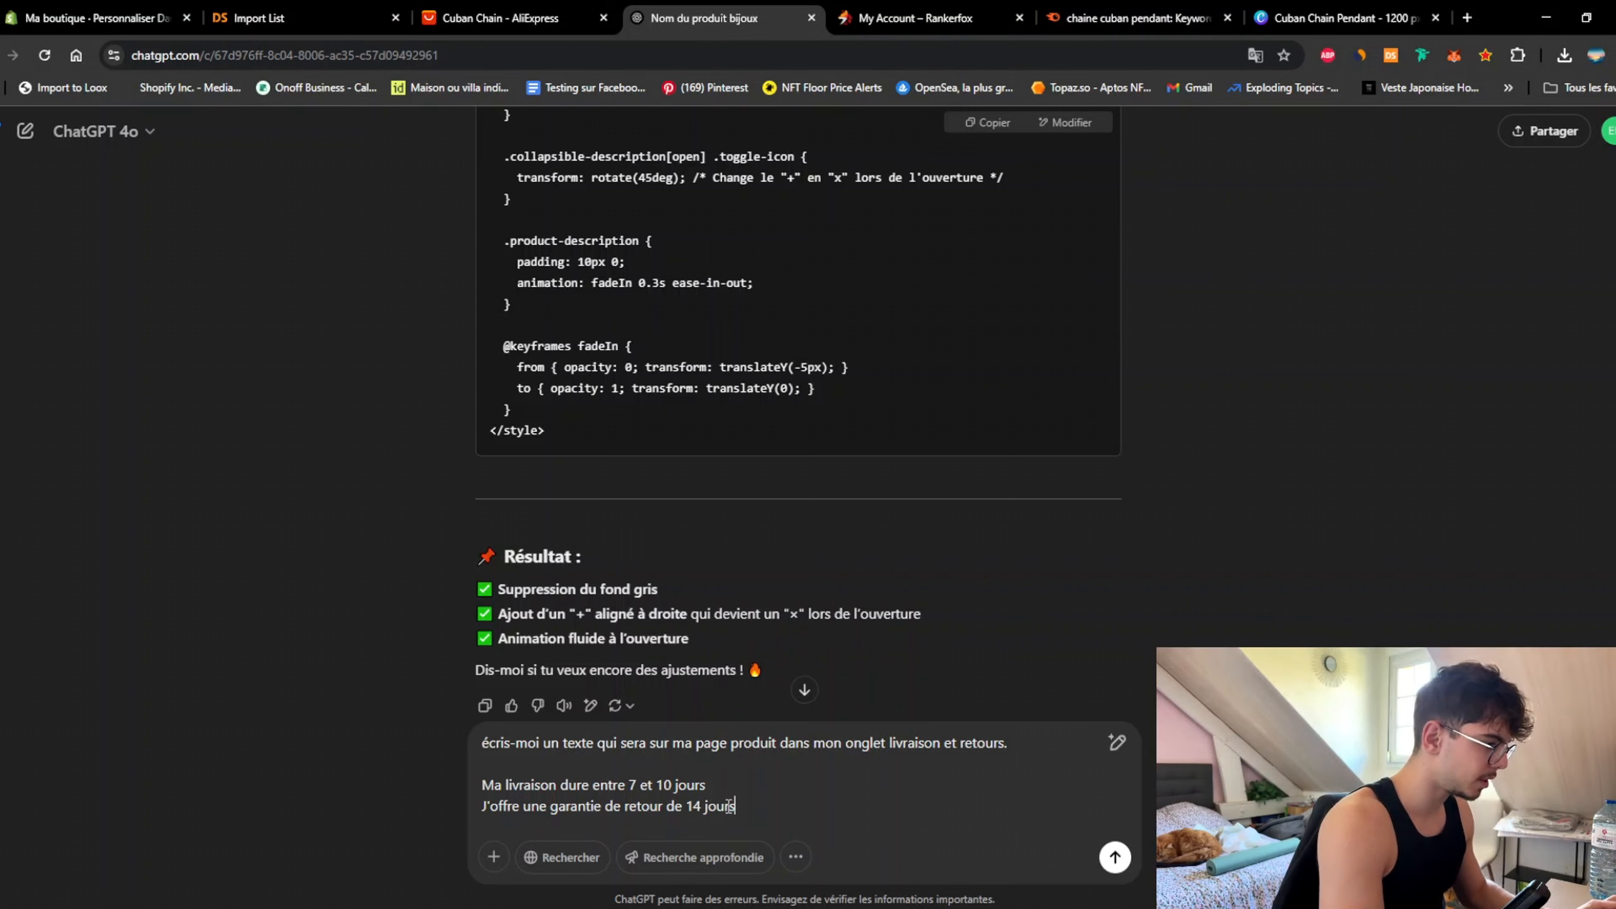
Step: Add the line "Titre de l'onglet : Livraison & Retours" to the prompt
key(shift+Return)
key(shift+Return)
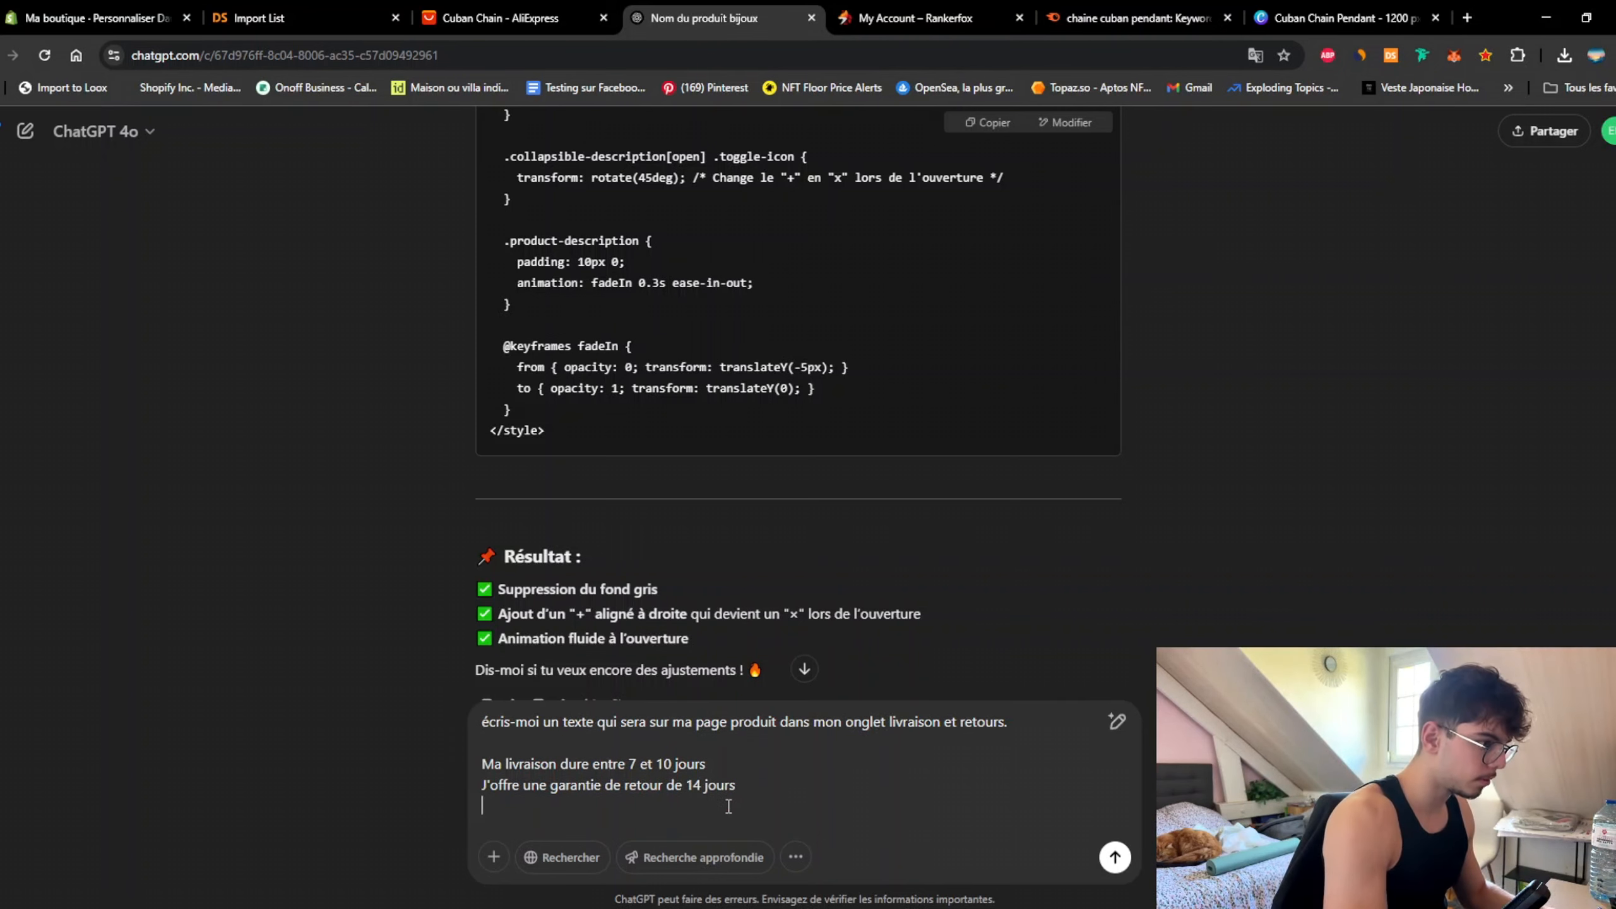
key(ctrl+v)
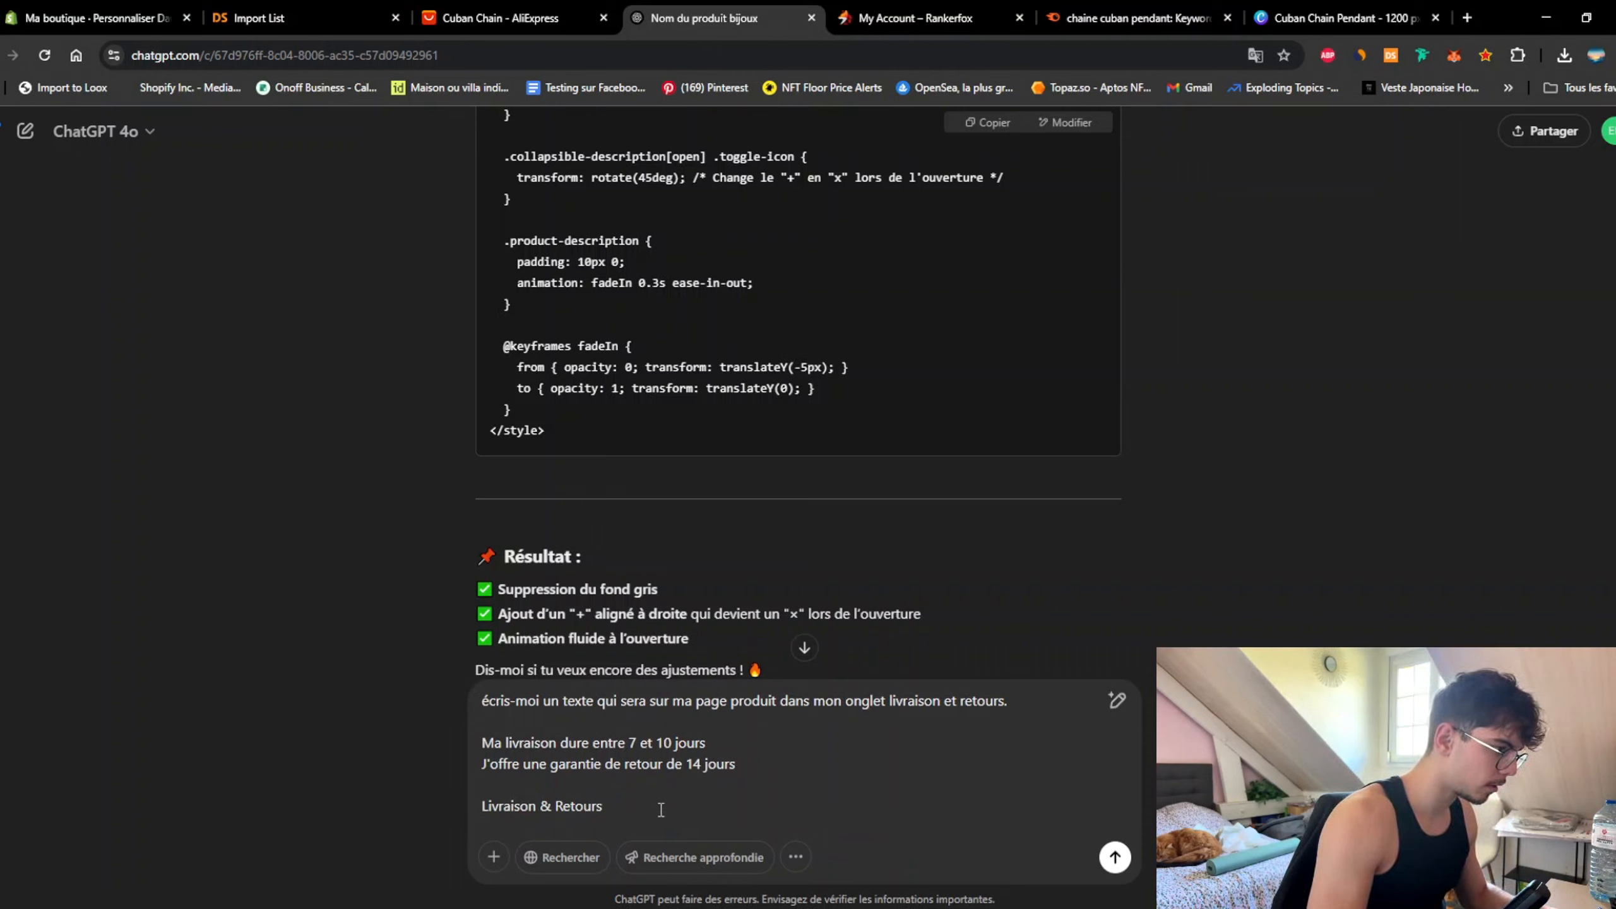
drag(661, 809, 442, 802)
key(ctrl+c)
key(BackSpace)
text(Titre de l)
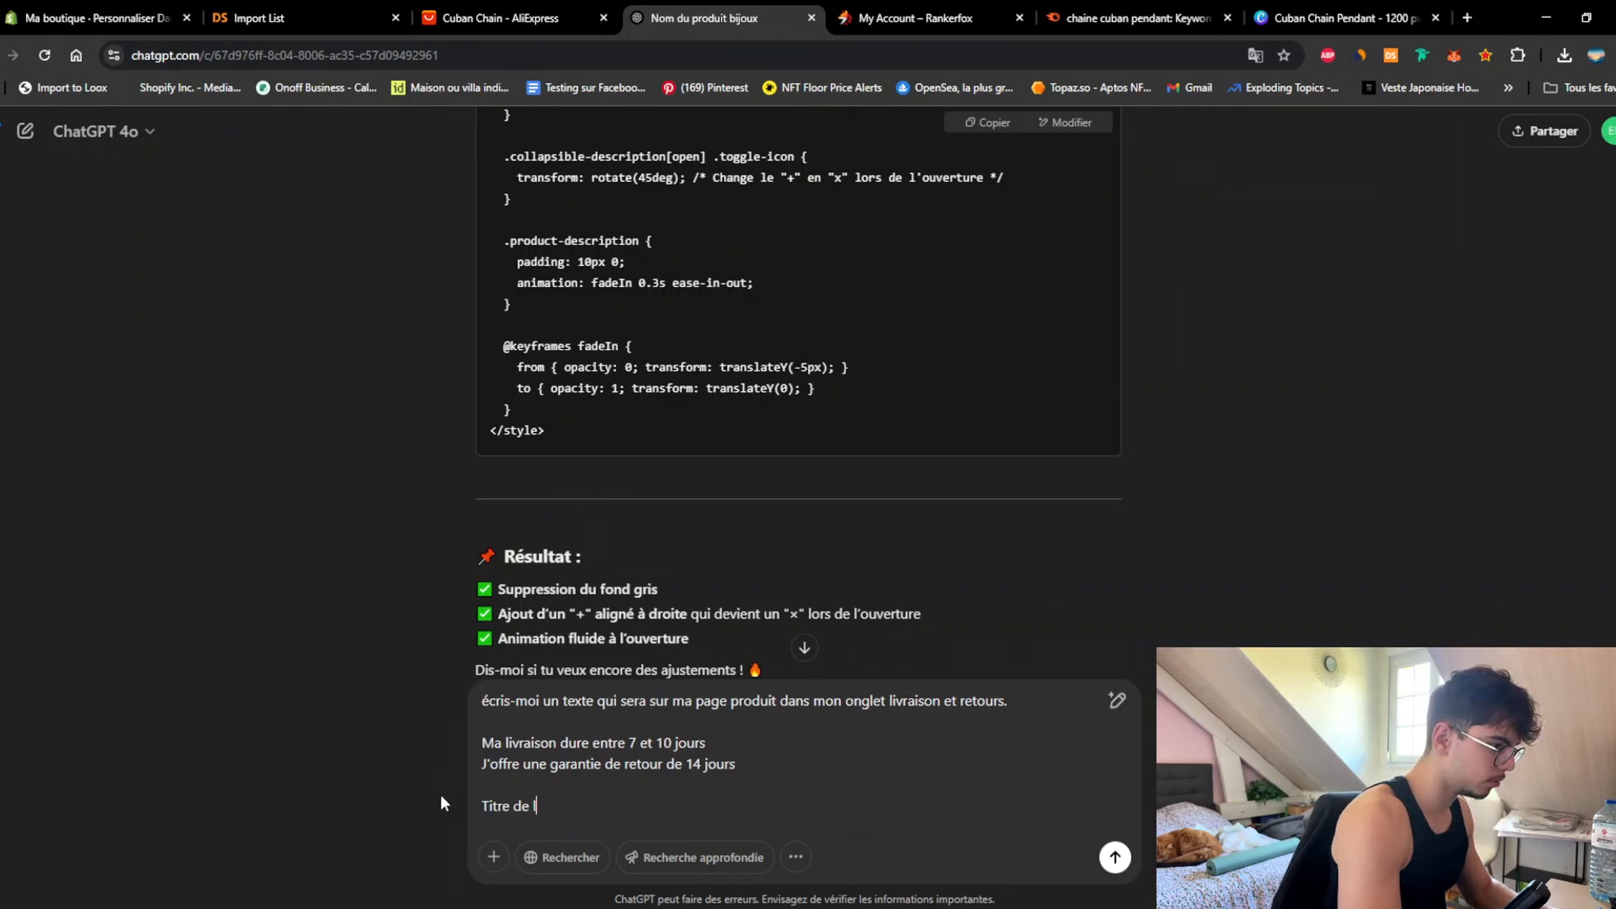
text('onglet :)
key(ctrl+v)
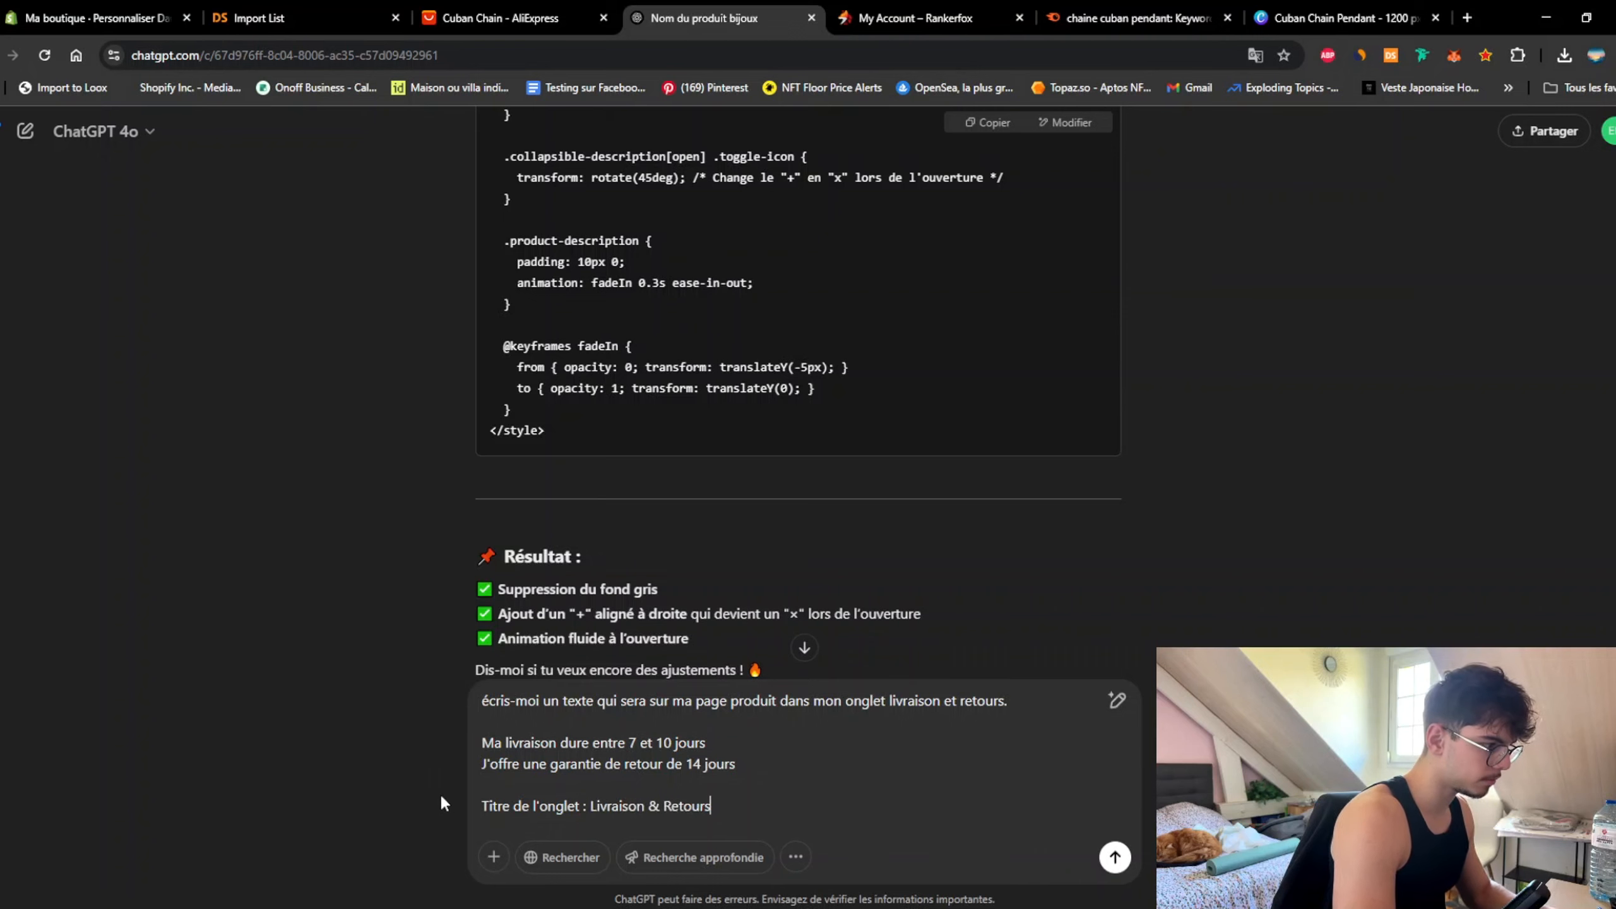
key(shift+Return)
key(shift+Return)
Step: Add 'Je veux que tu rassures au plus le client', send, and select the reply
text(J)
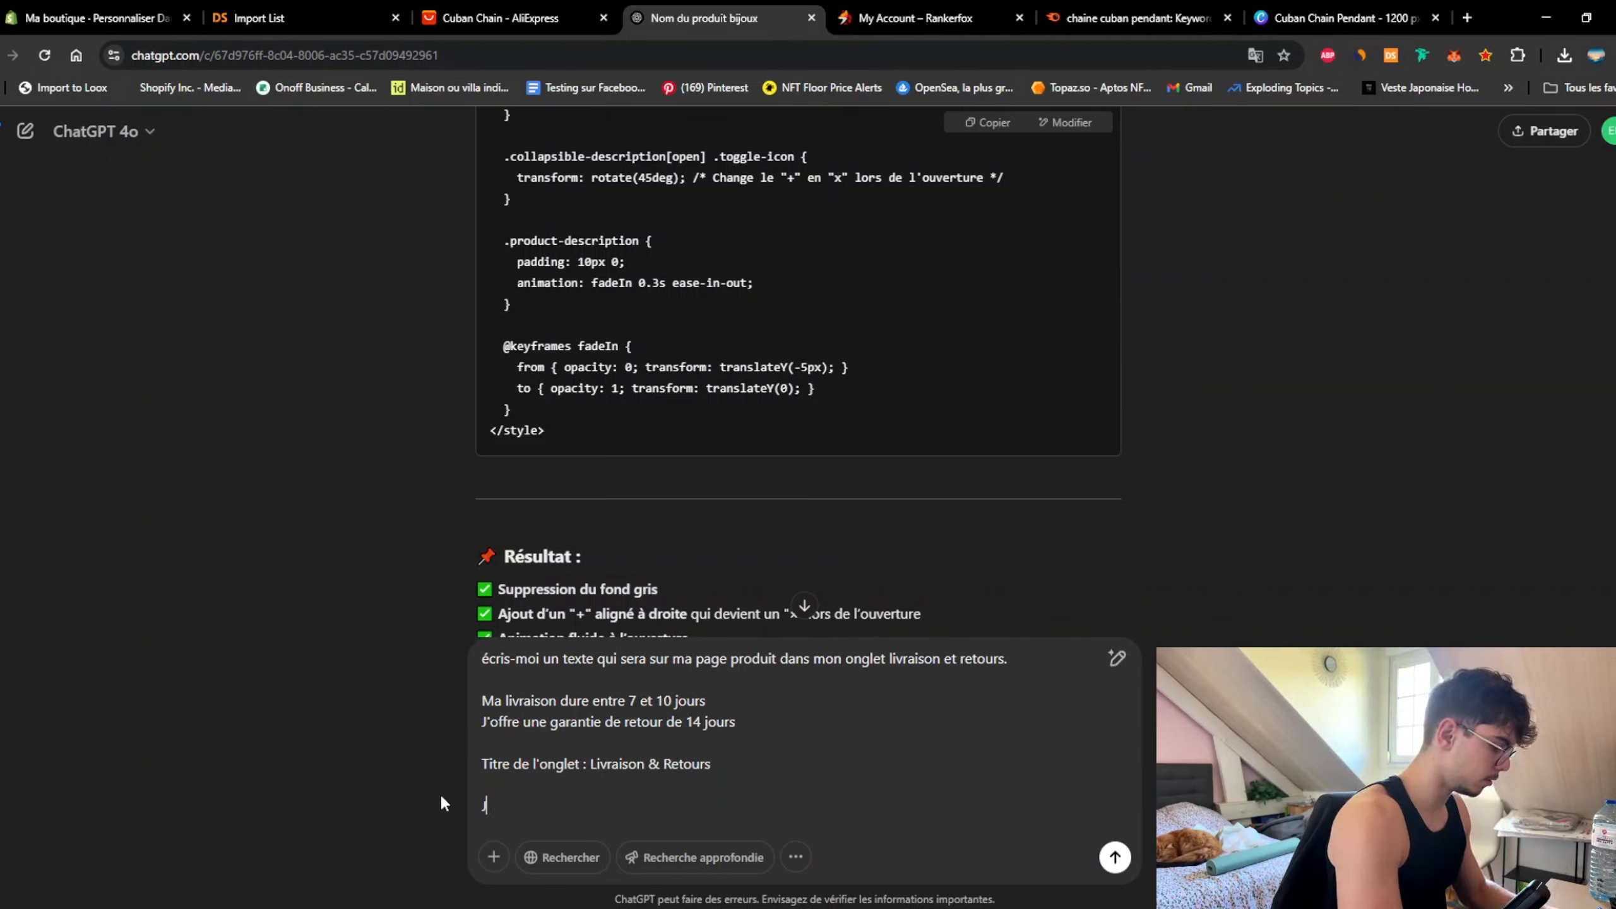
text(e veux que tu ra)
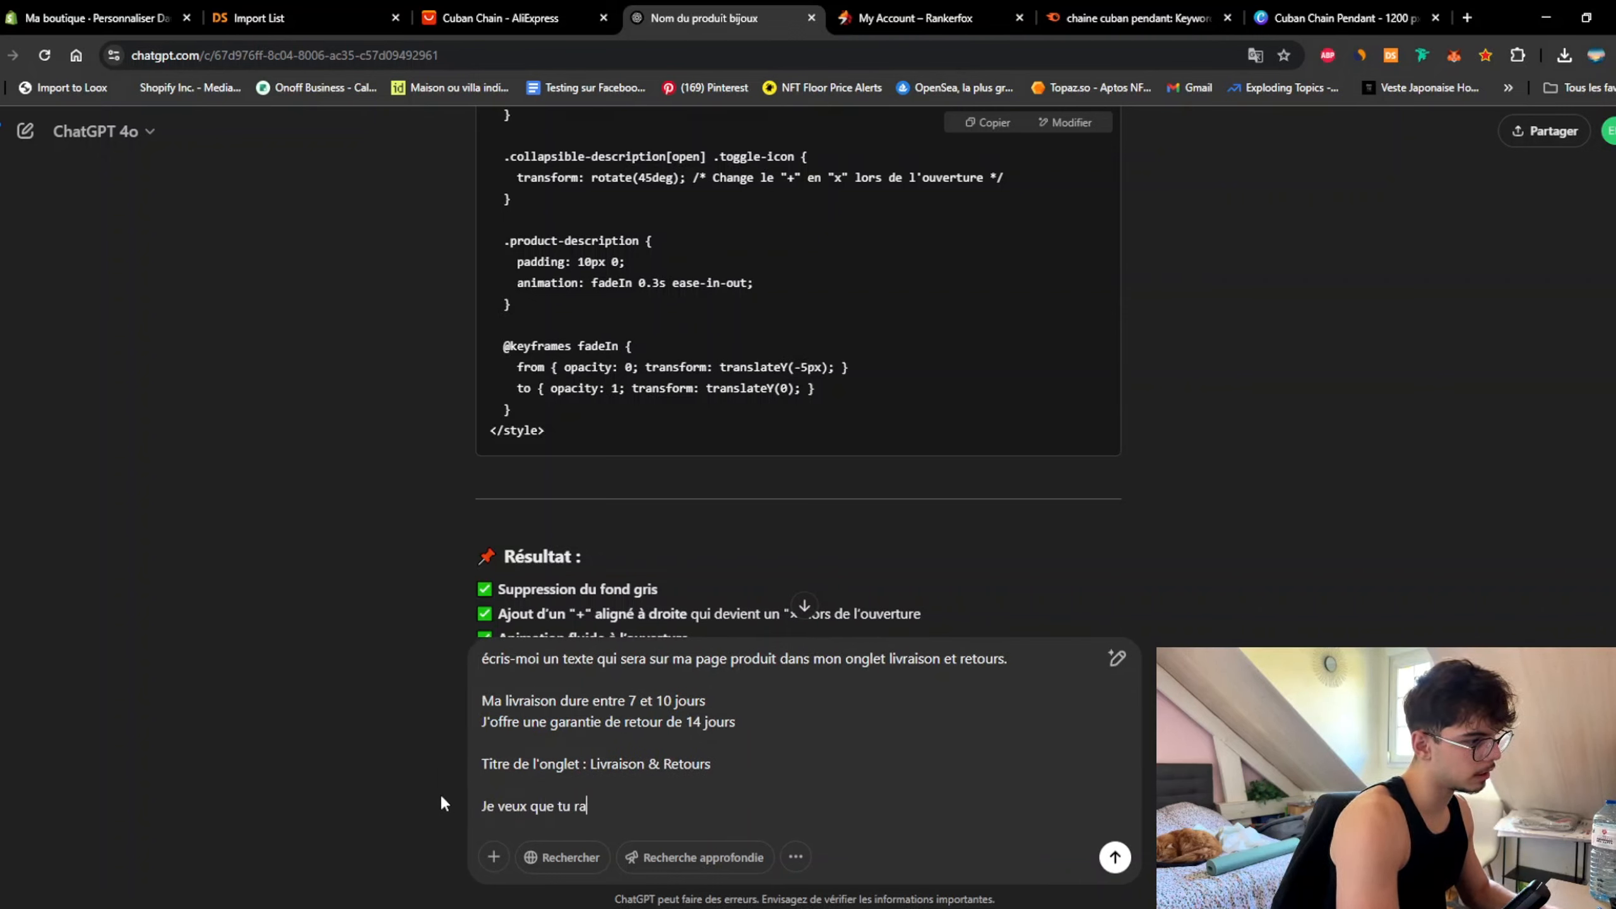
text(ssures )
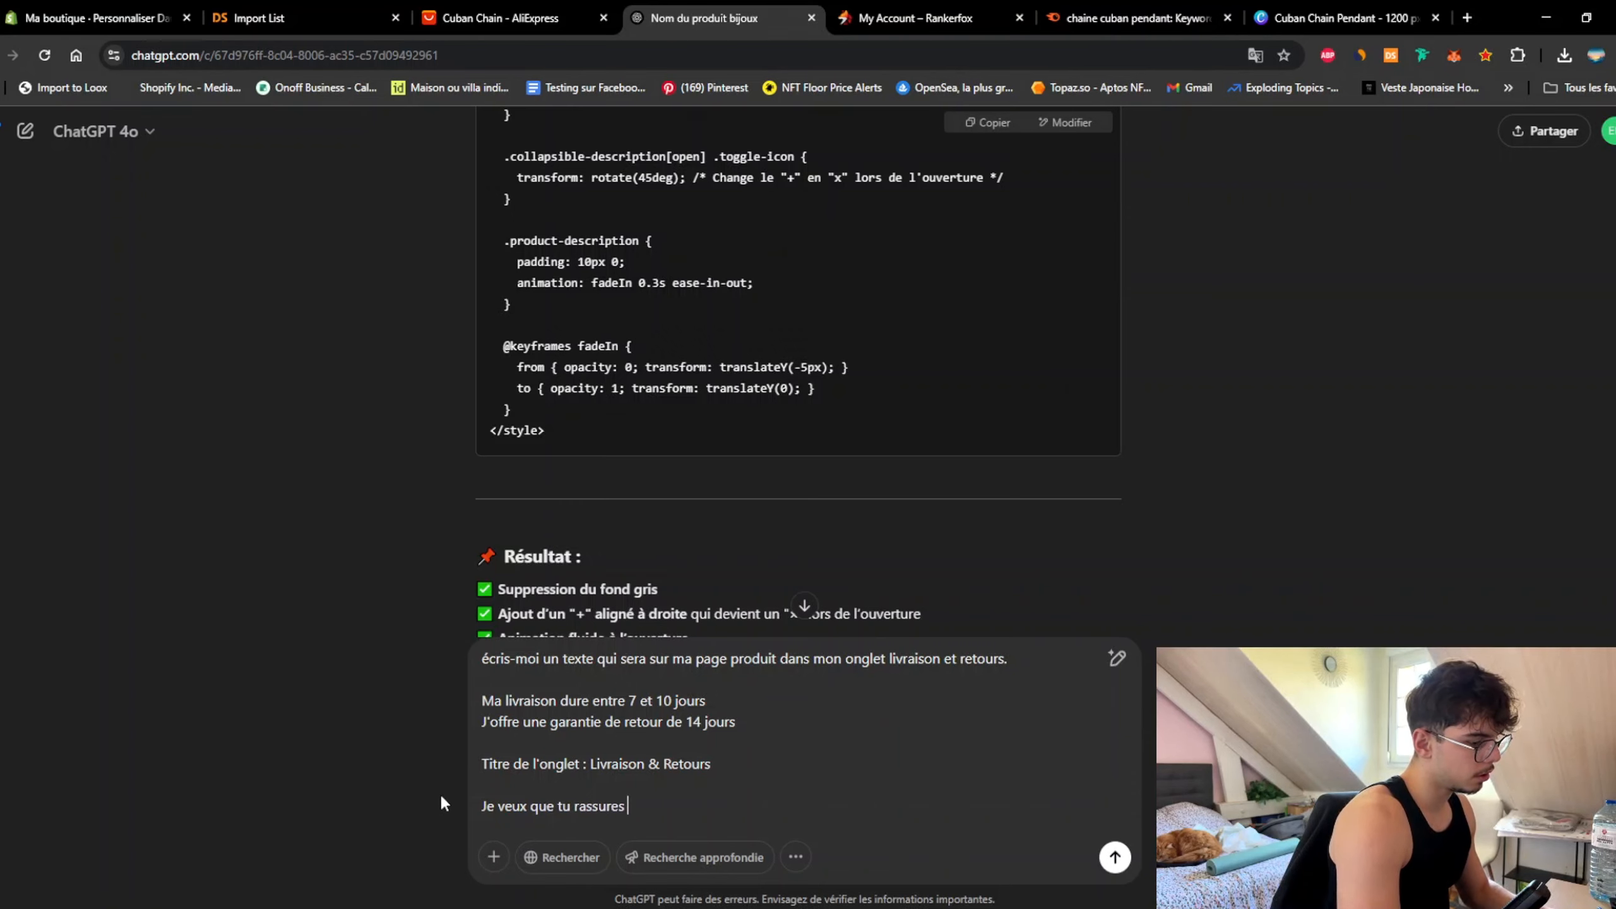
text(au plus le c)
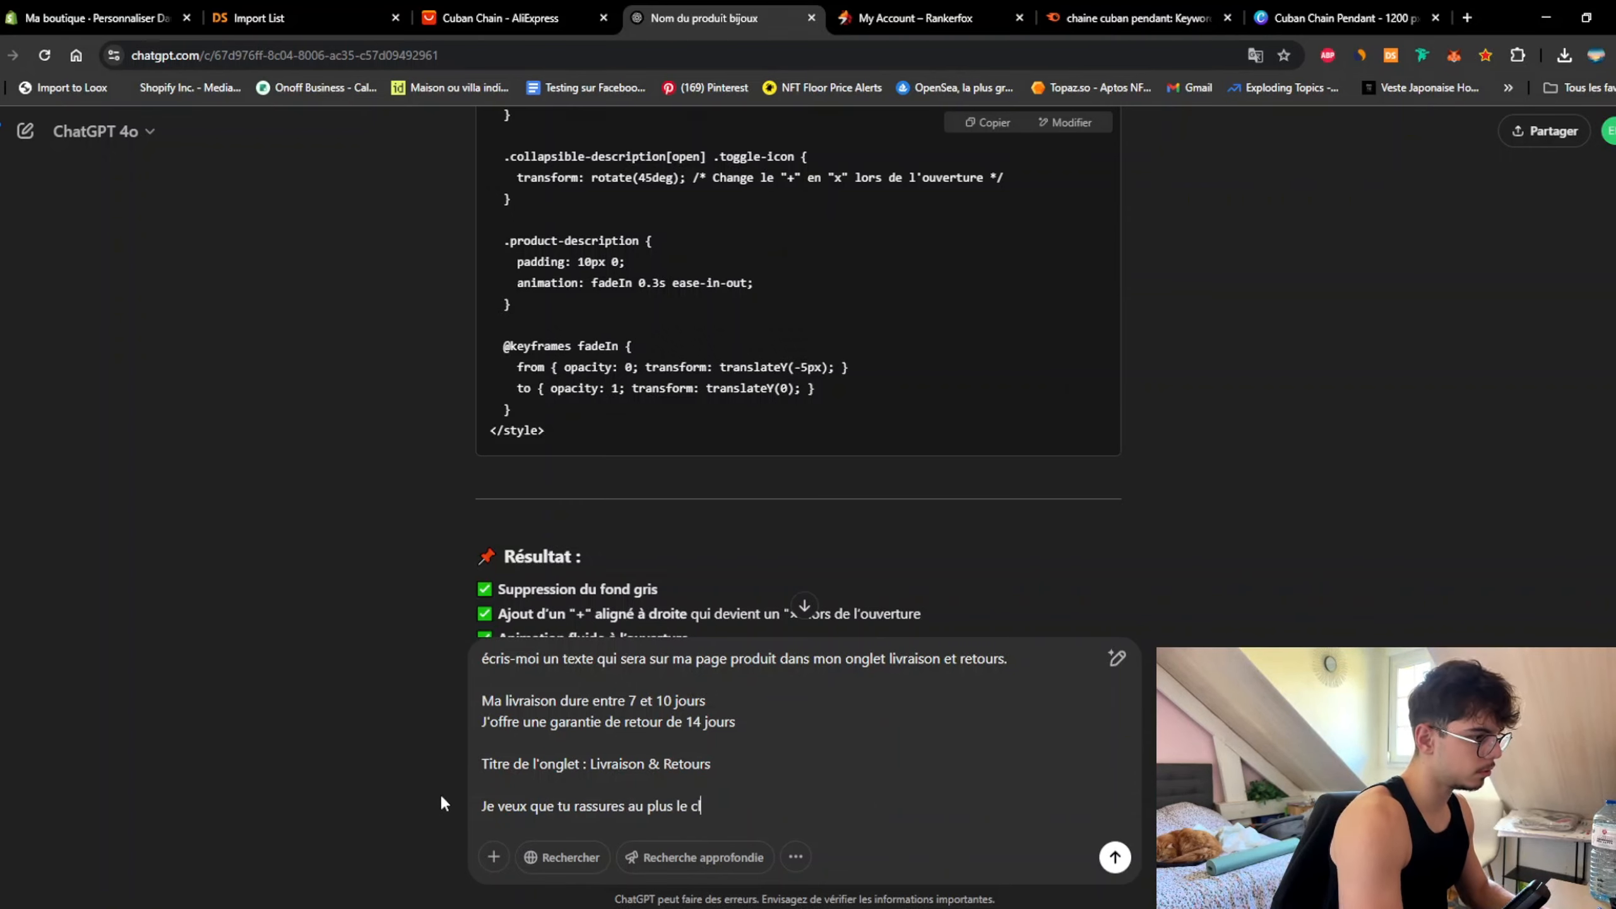
text(lient)
key(Return)
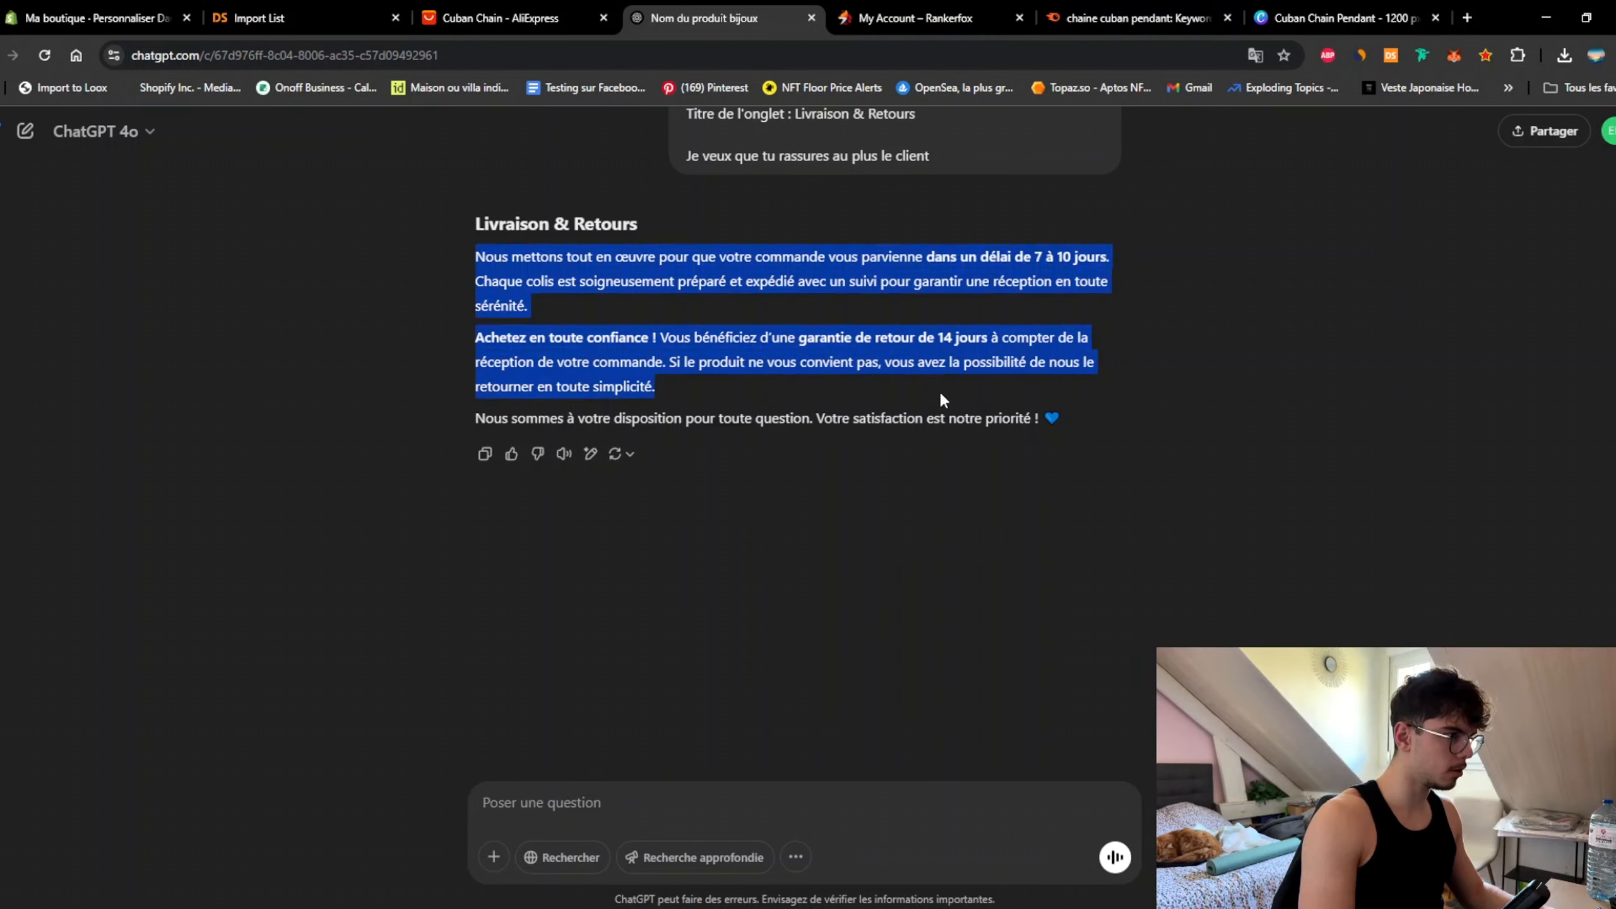
drag(943, 398, 1044, 422)
key(ctrl+c)
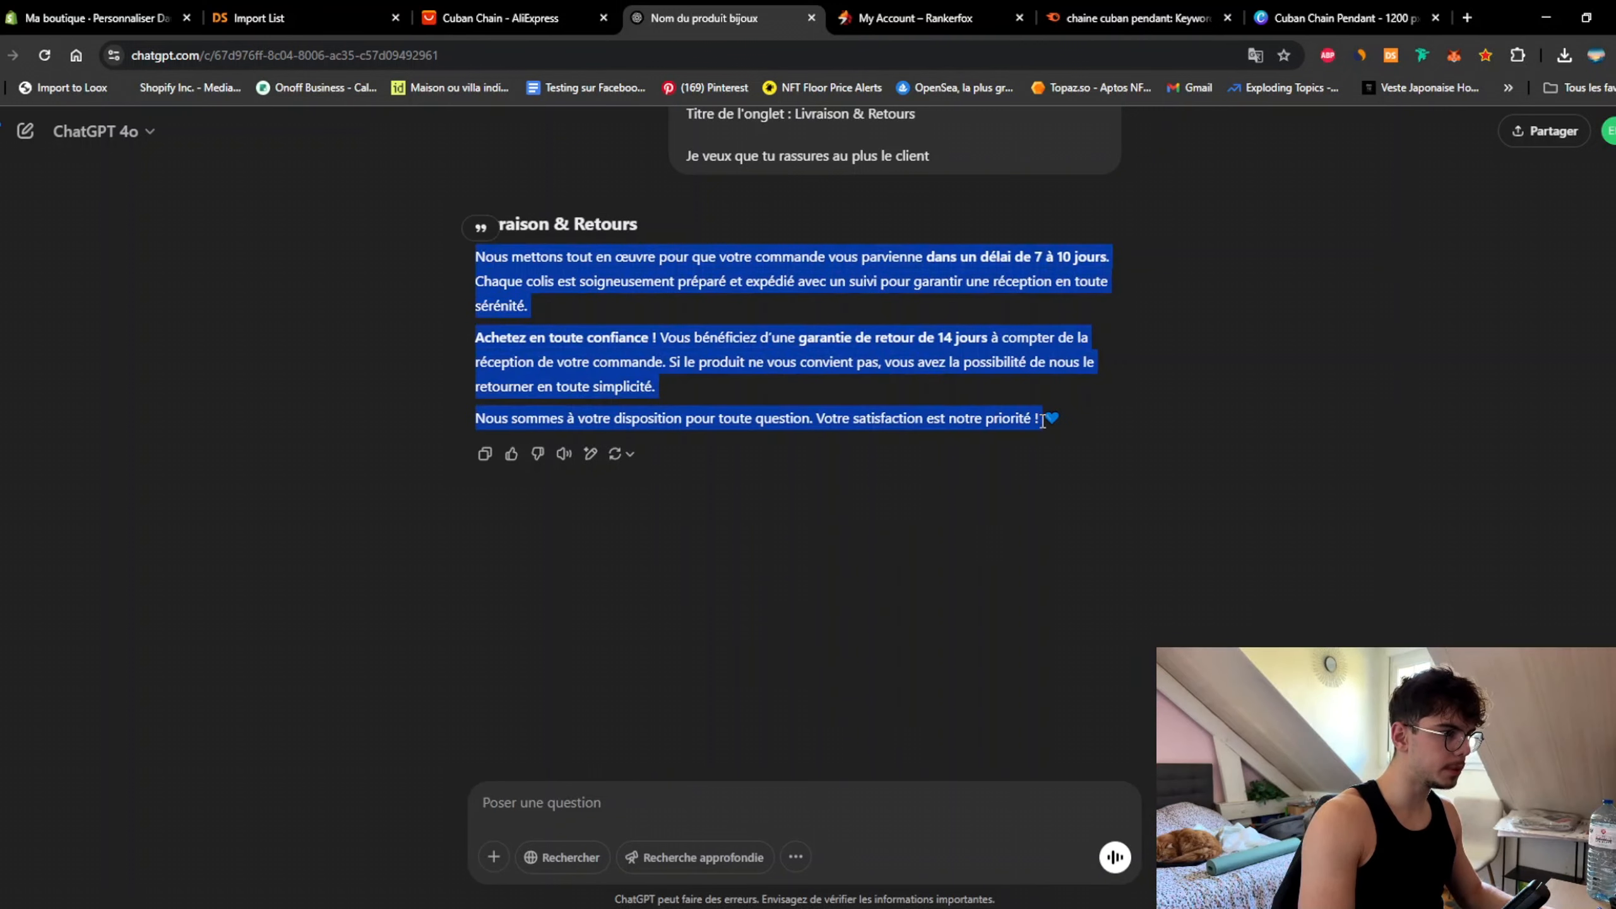
click(4, 23)
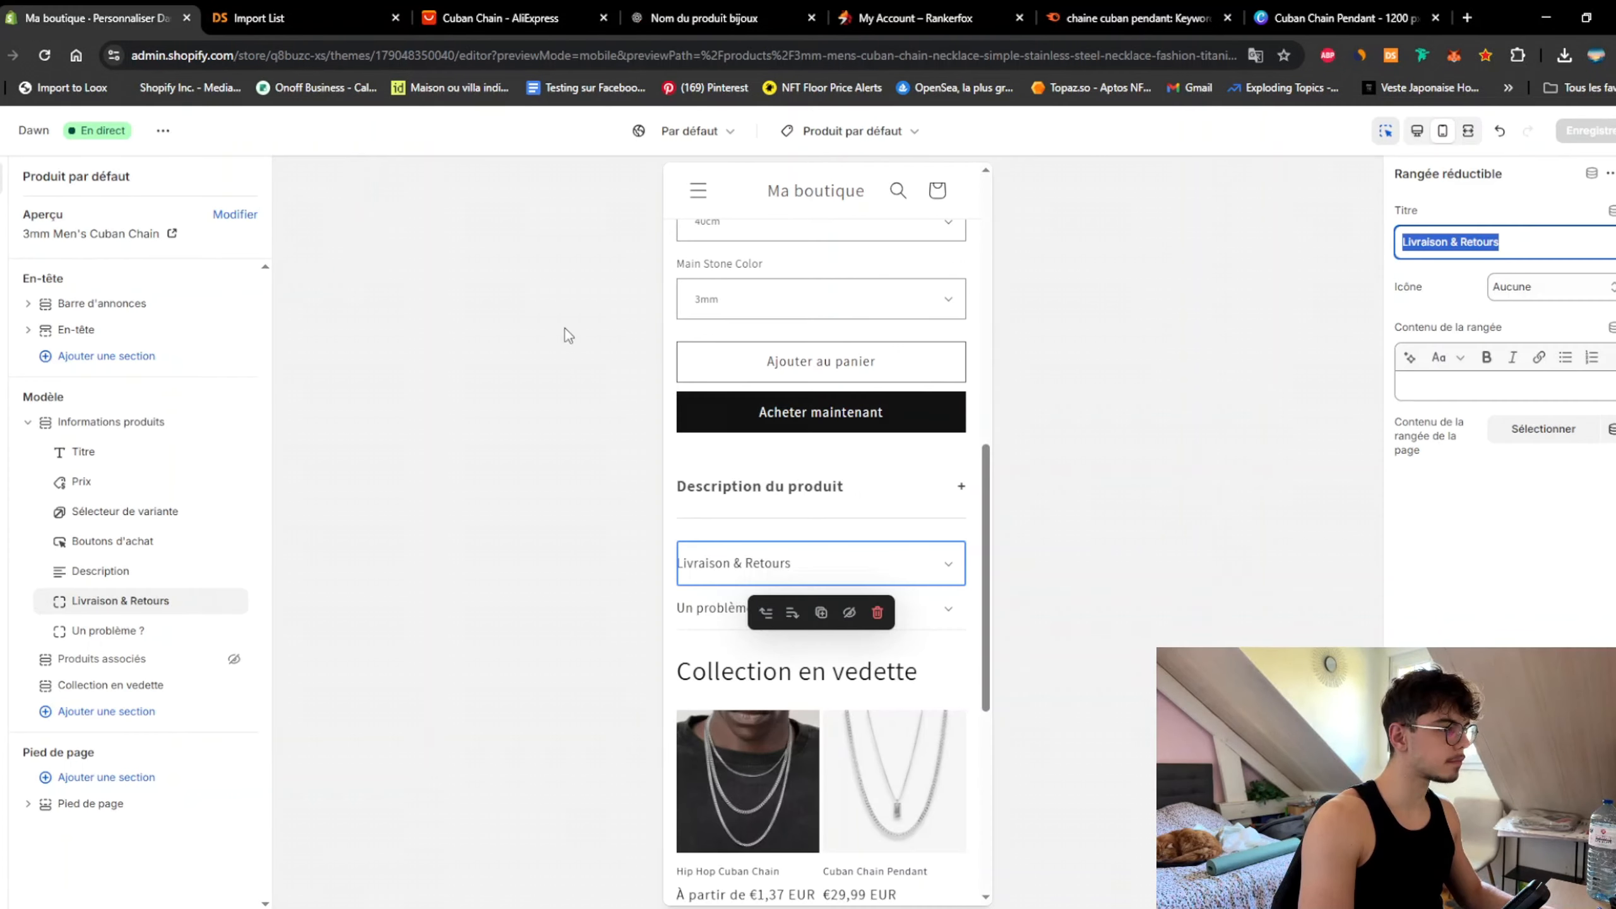
Step: Paste the generated delivery and returns text into the Livraison & Retours row content
click(1503, 407)
key(ctrl+v)
scroll(1508, 603, down, 1)
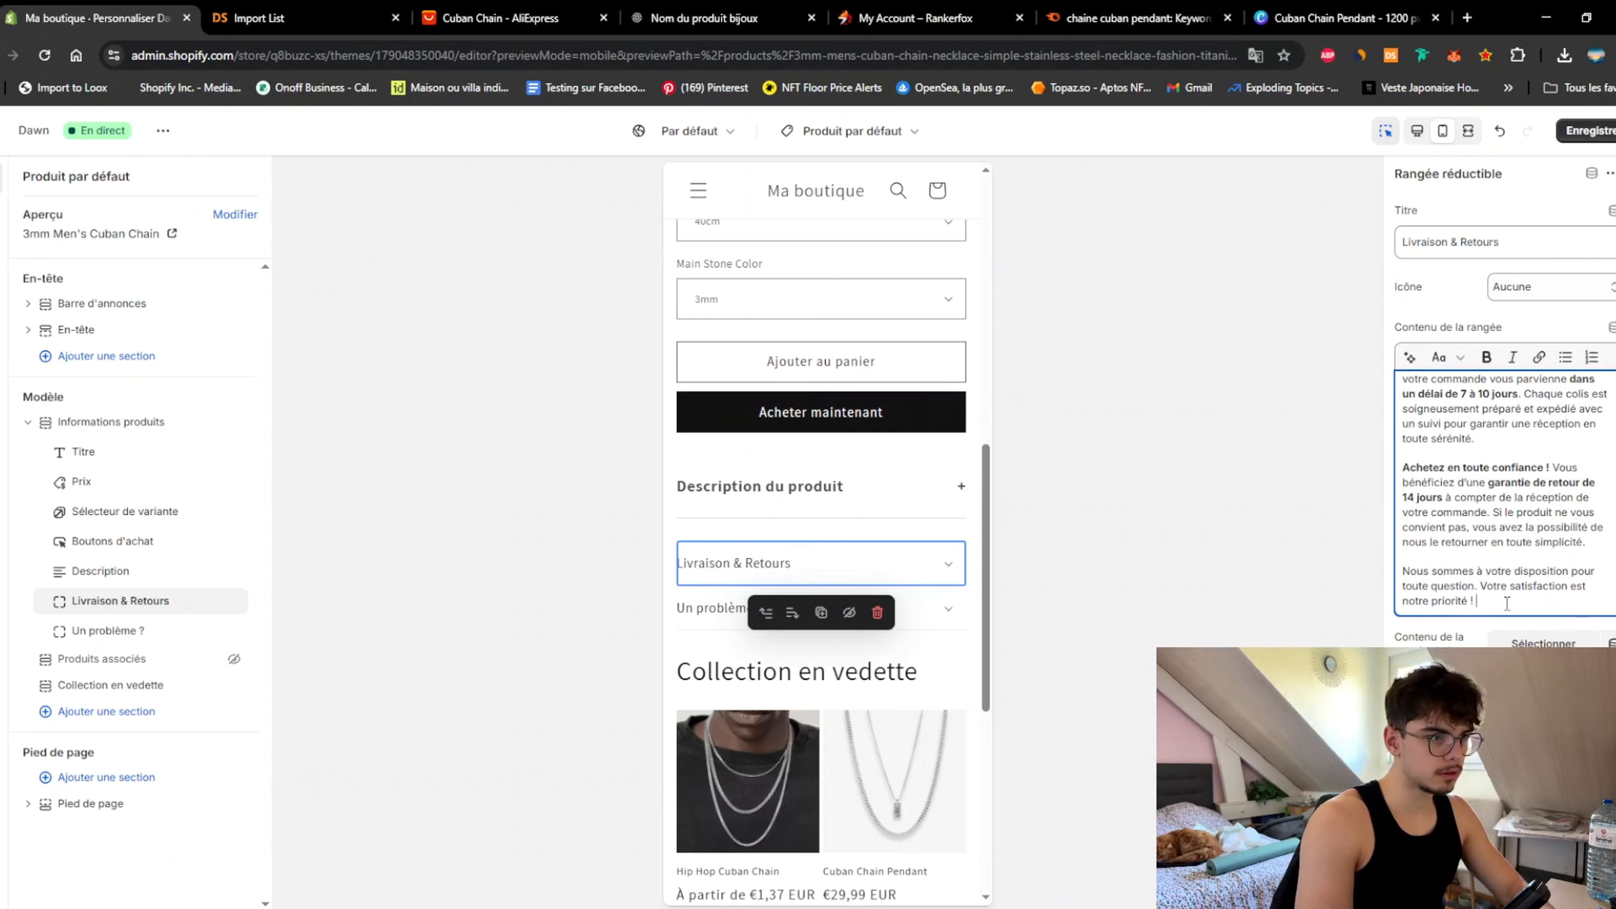
scroll(1505, 571, up, 1)
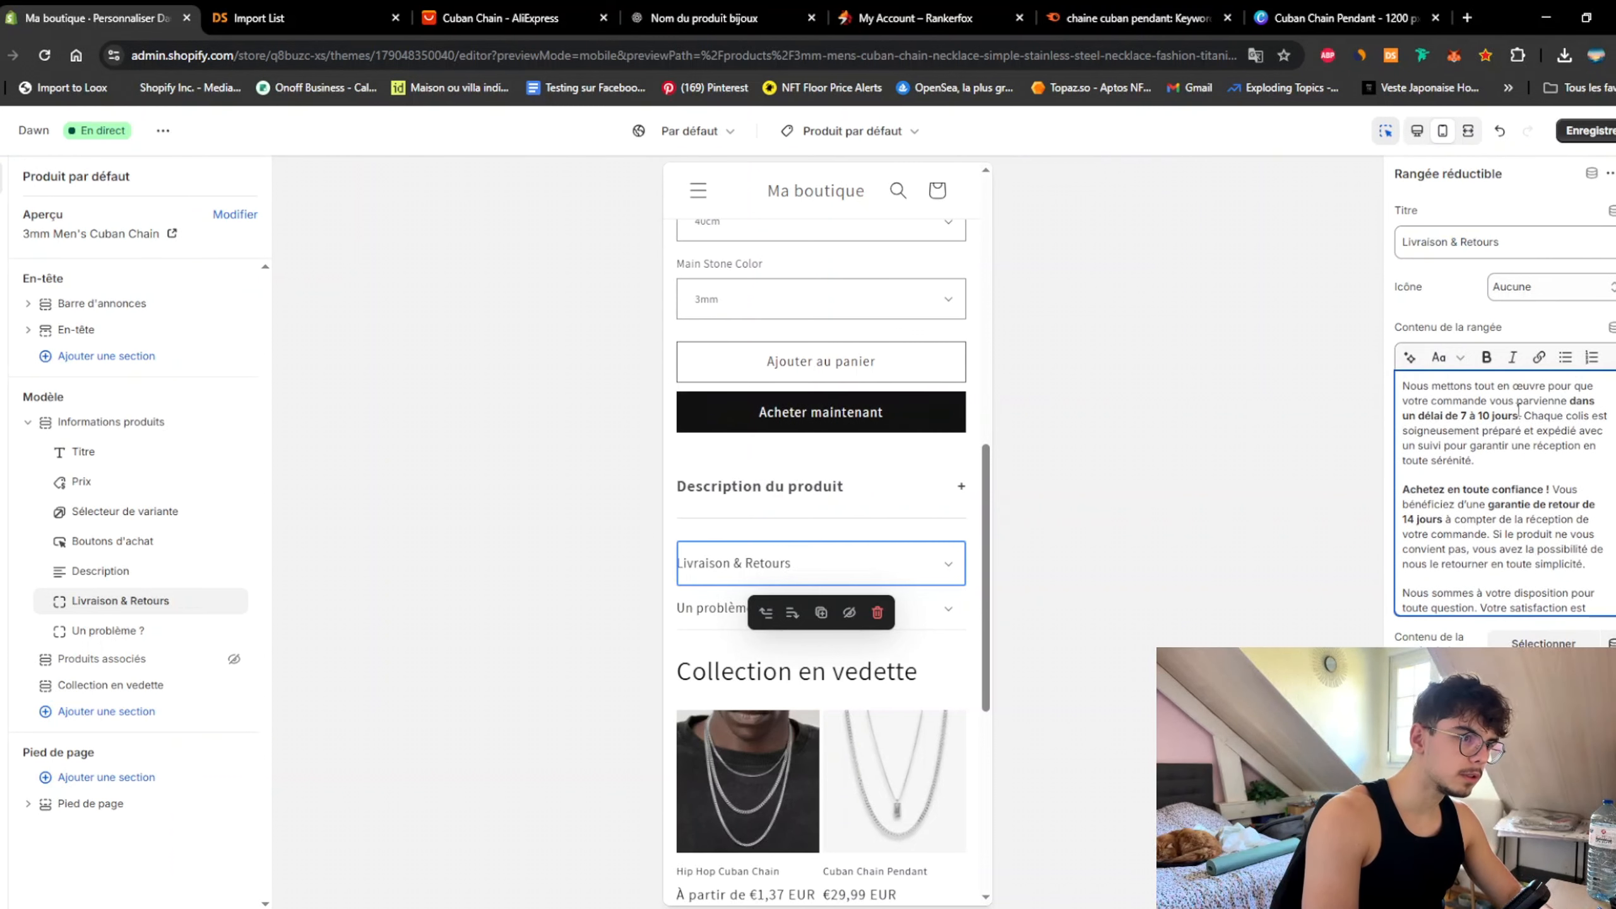
scroll(1462, 491, down, 1)
scroll(1444, 492, down, 1)
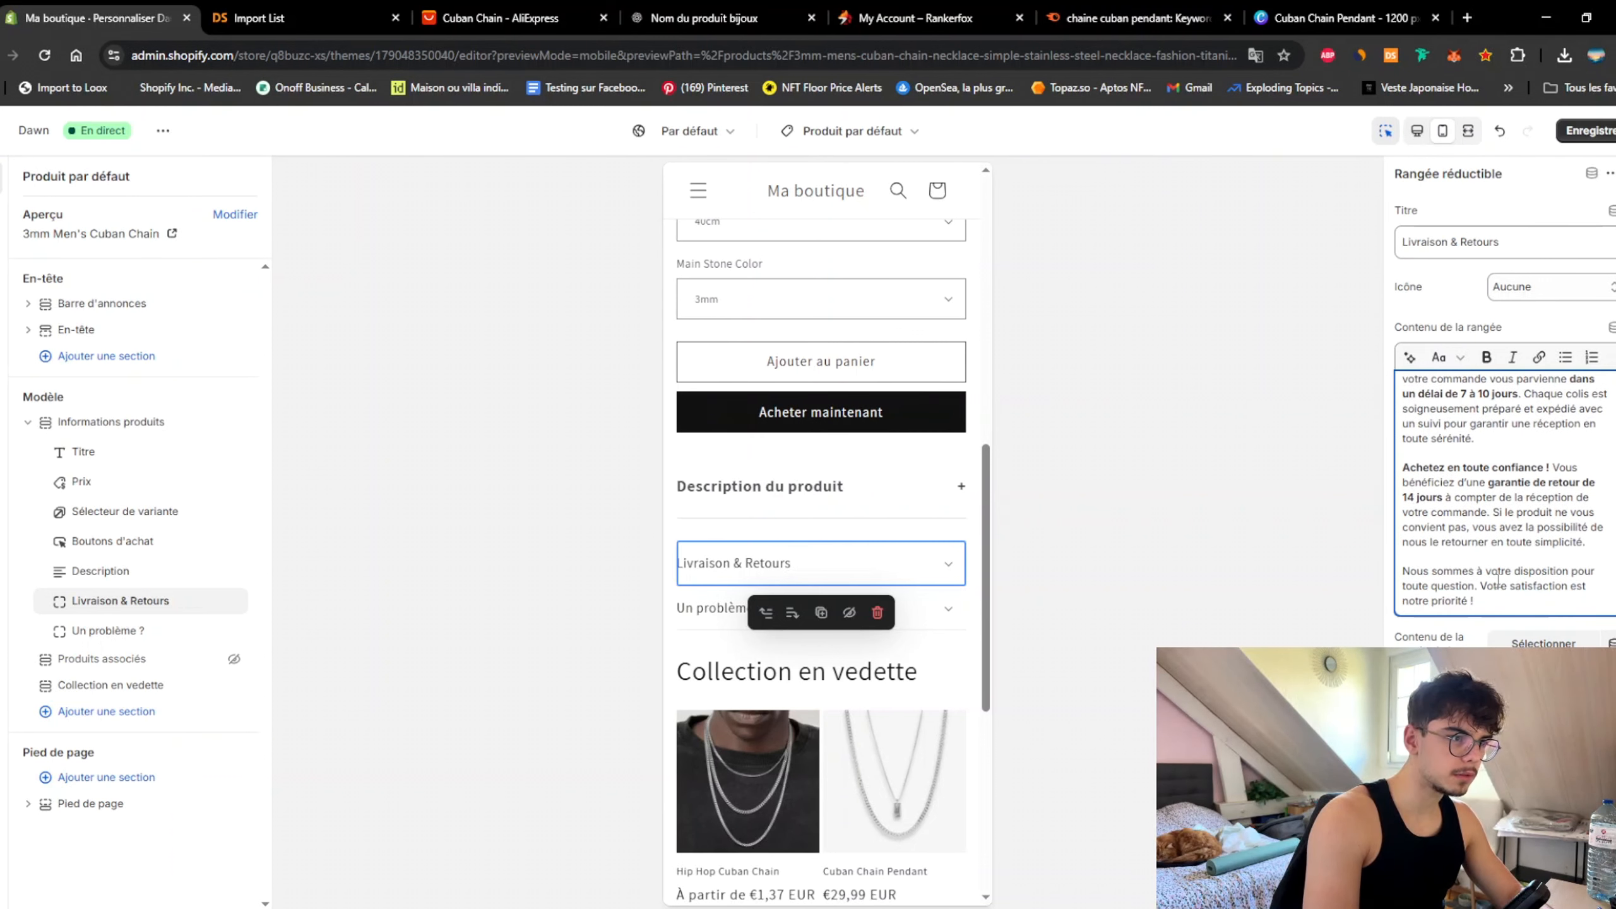
scroll(1476, 510, up, 1)
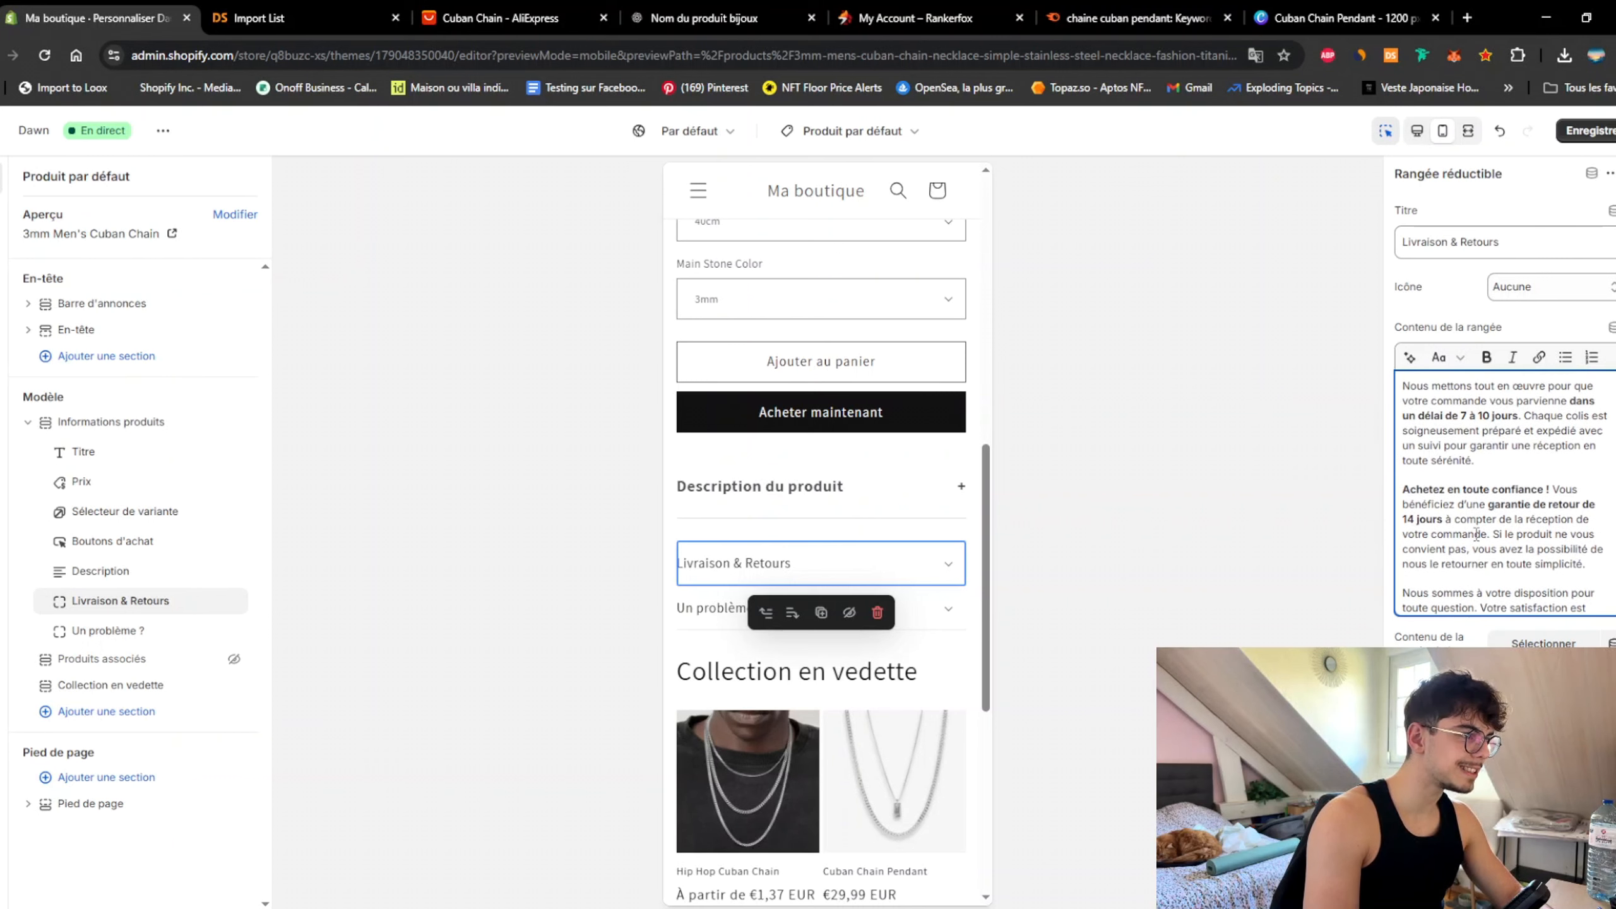
Step: Select the Un problème ? row's title text and go back to ChatGPT
click(738, 611)
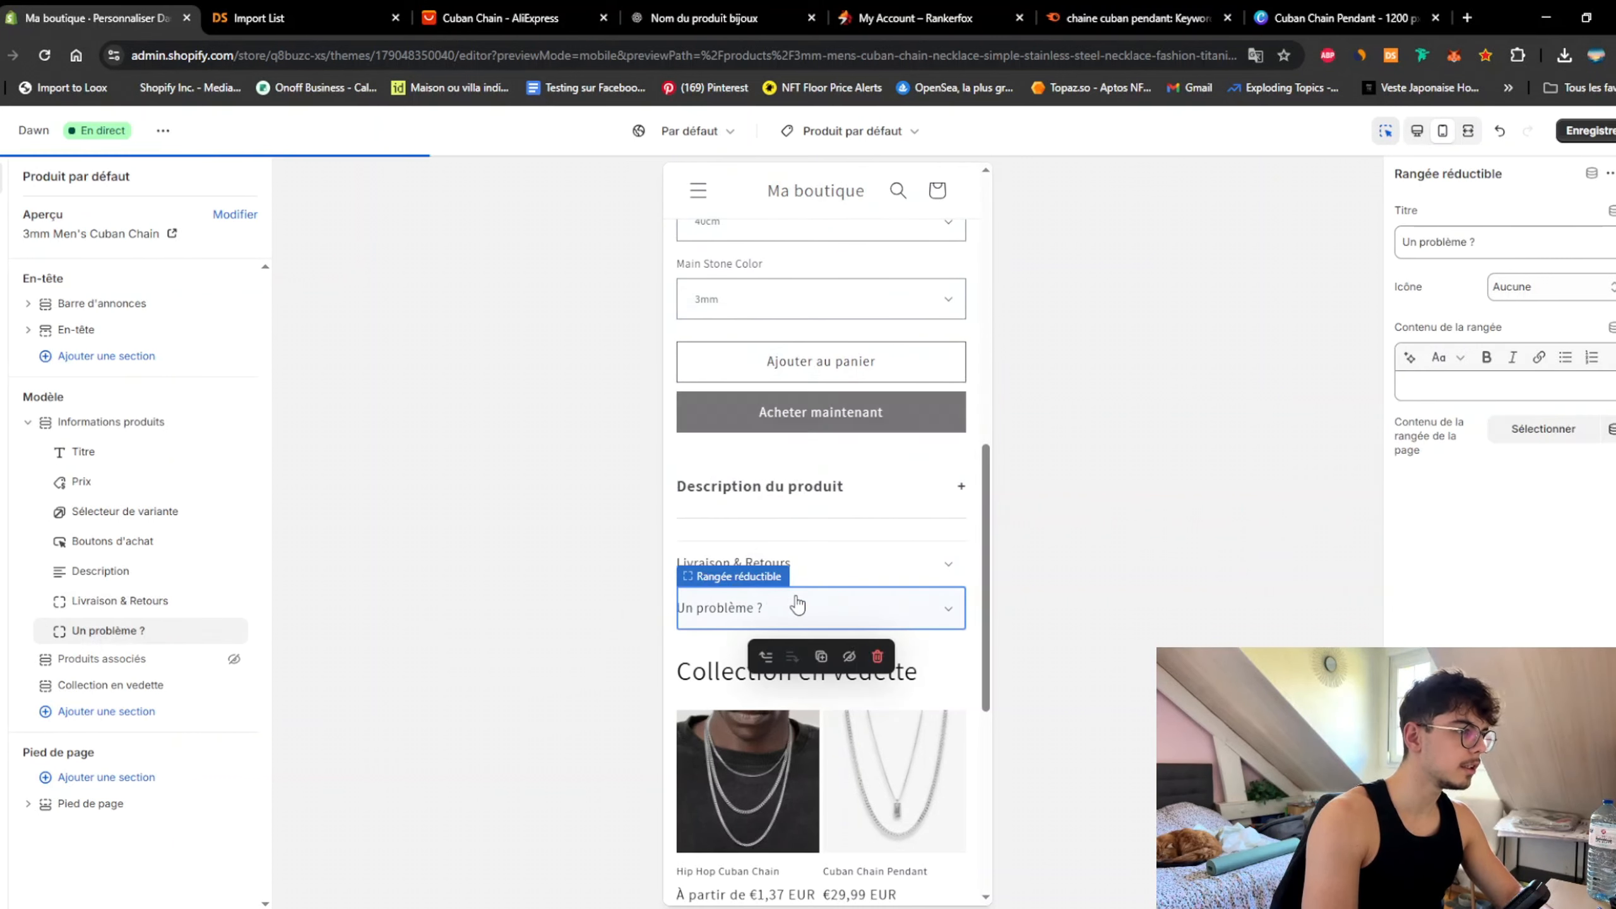
click(1535, 248)
key(ctrl+a)
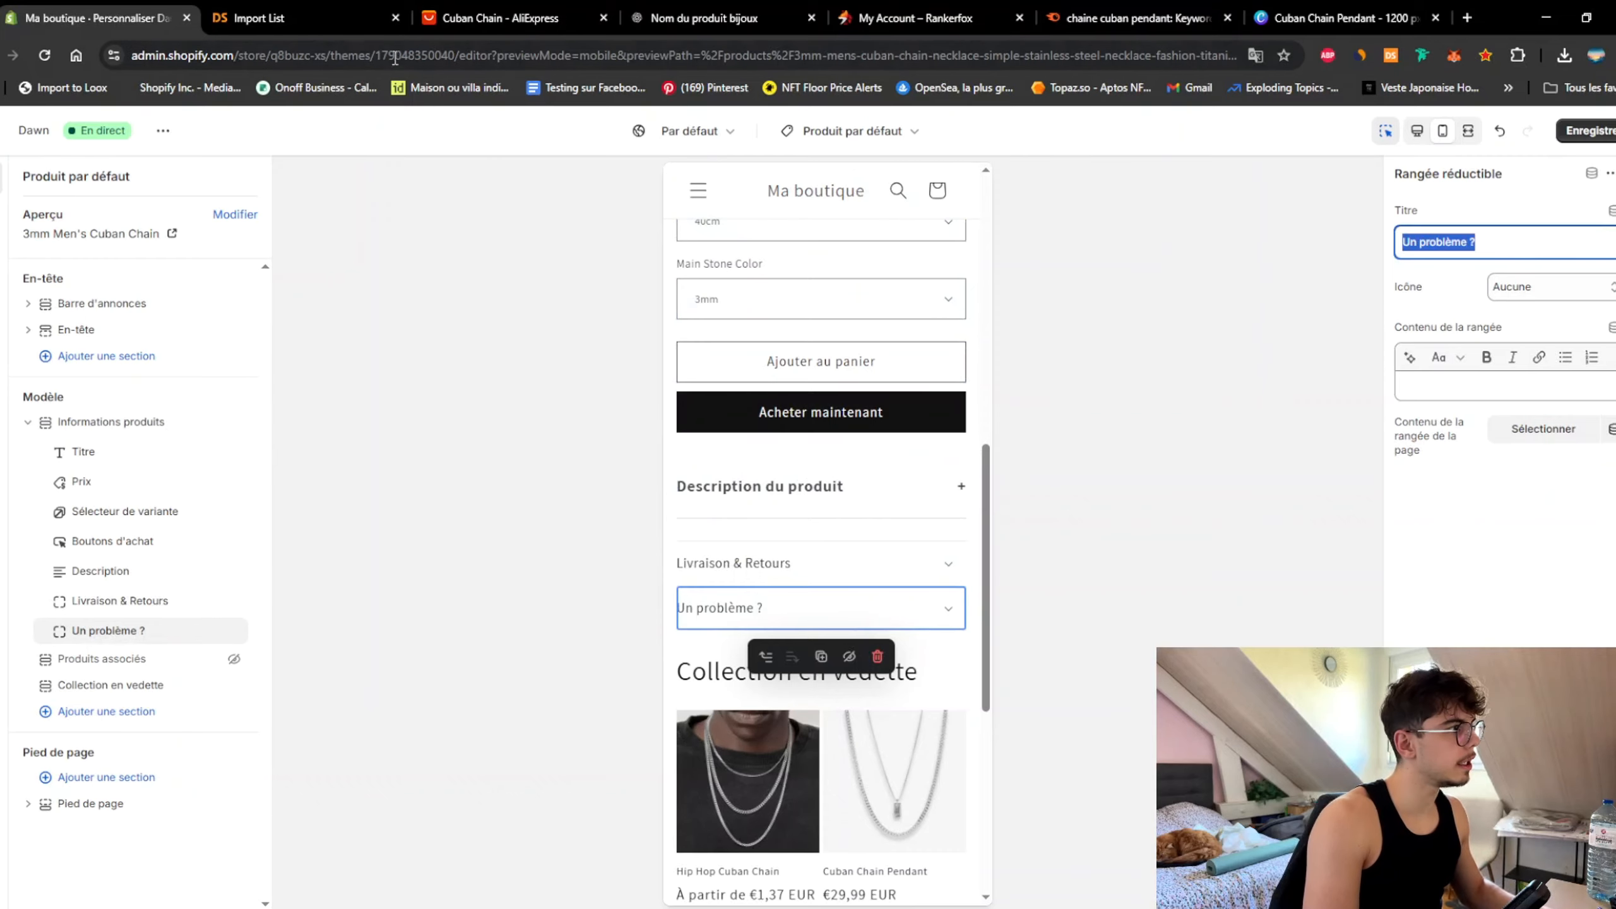
click(700, 18)
scroll(859, 521, up, 10)
Step: Edit the earlier prompt for the 'Un problème ?' tab, removing the delivery and return details
click(641, 509)
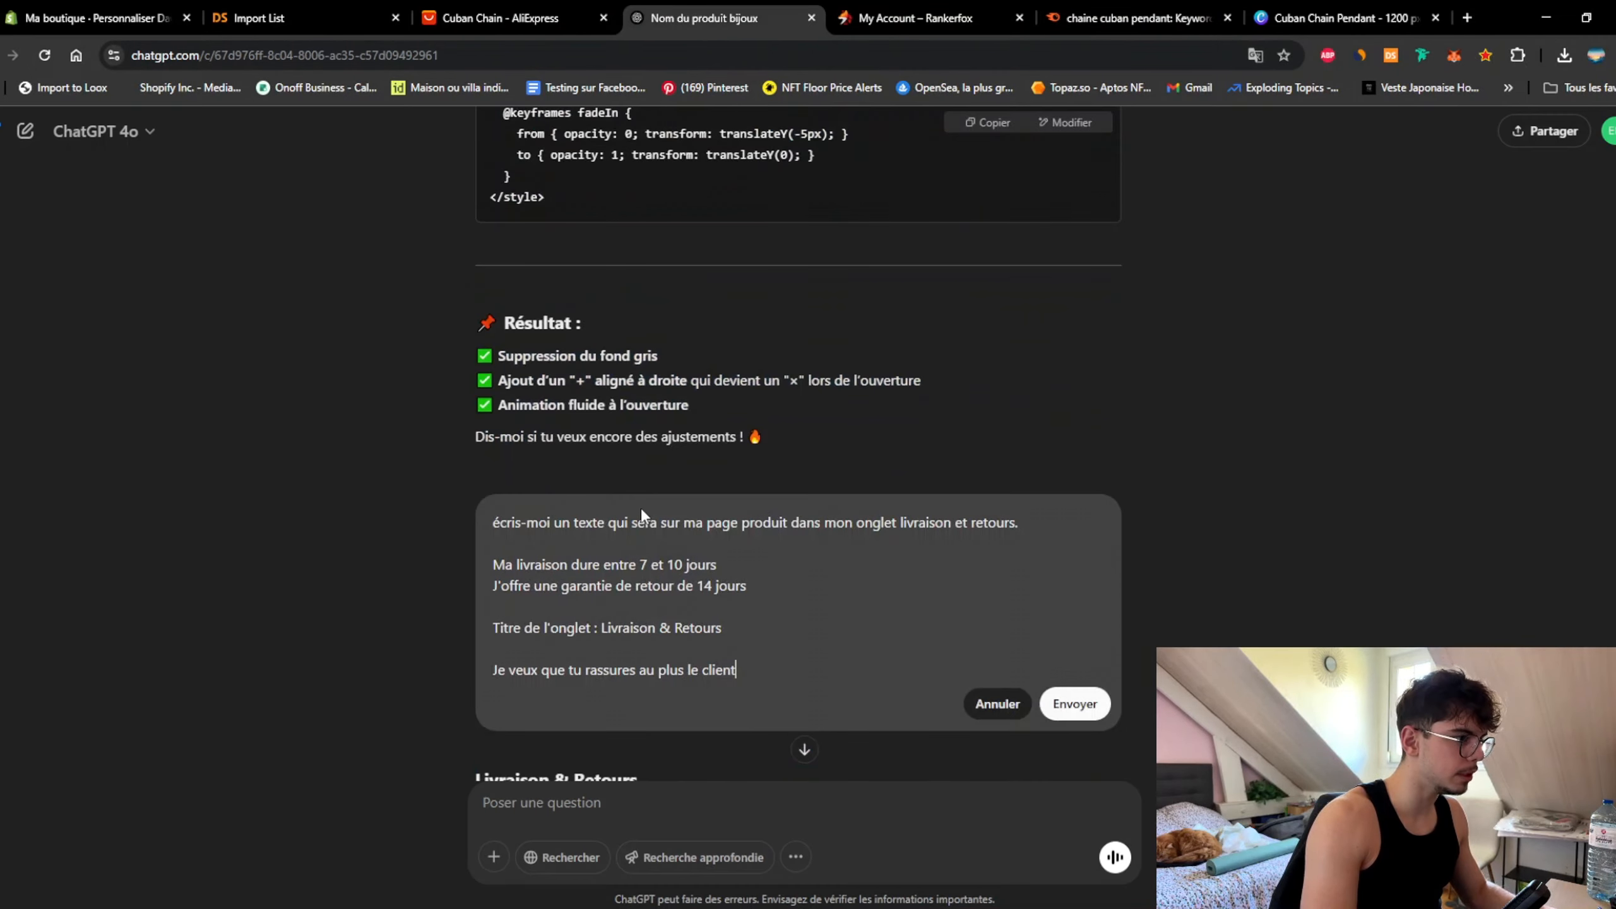
drag(756, 634, 585, 634)
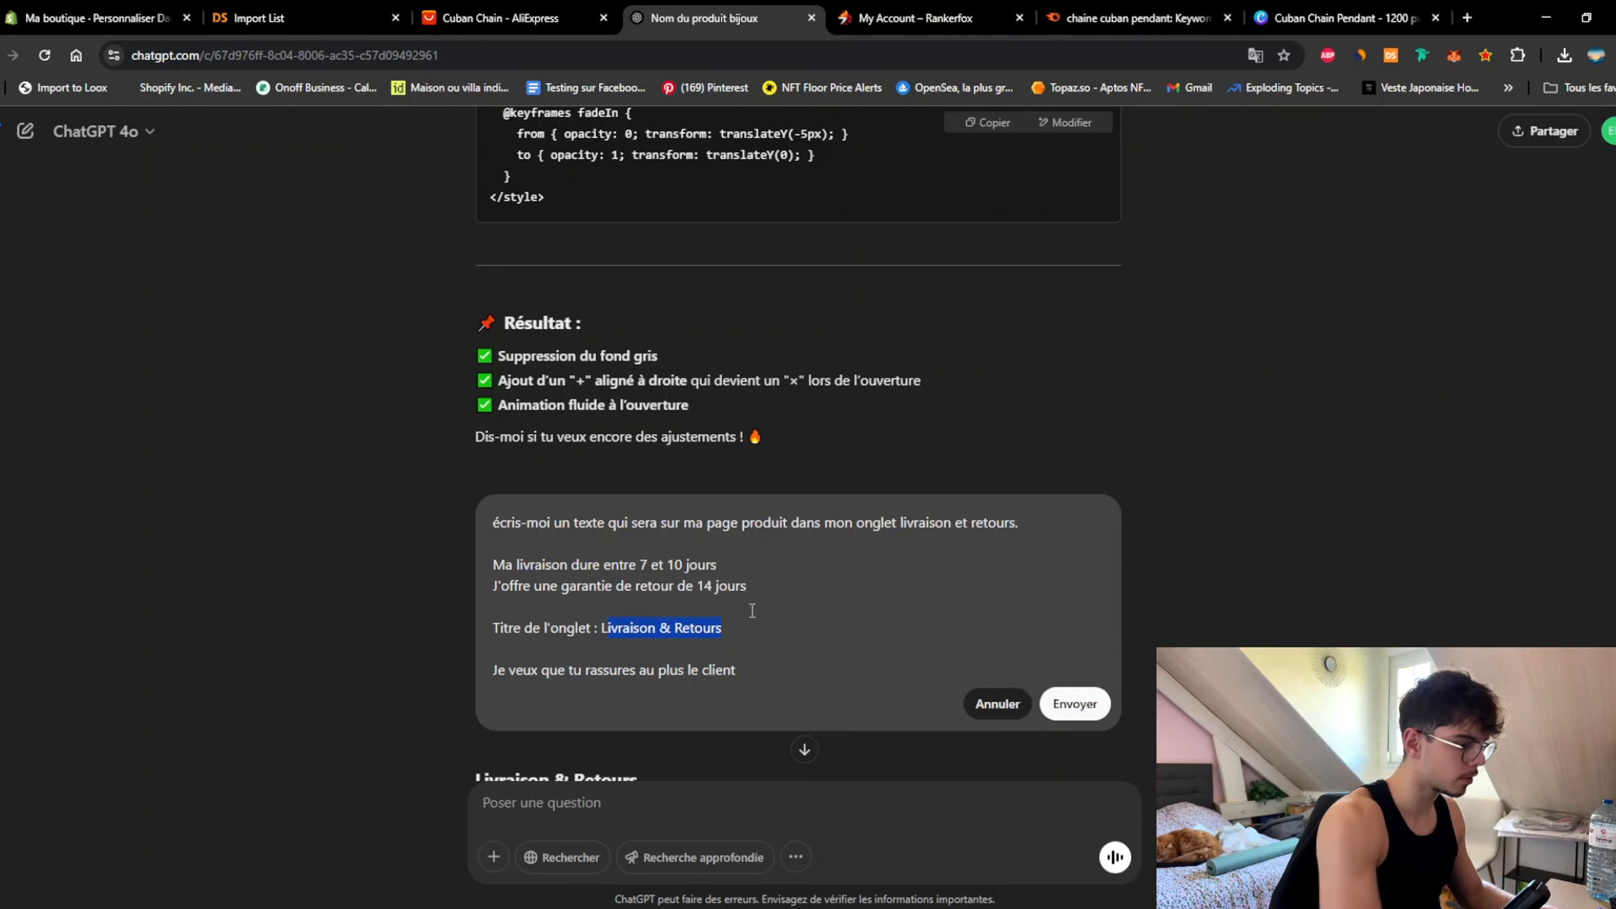
key(BackSpace)
key(BackSpace)
text(Un problème ?)
drag(762, 597, 482, 554)
key(BackSpace)
key(BackSpace)
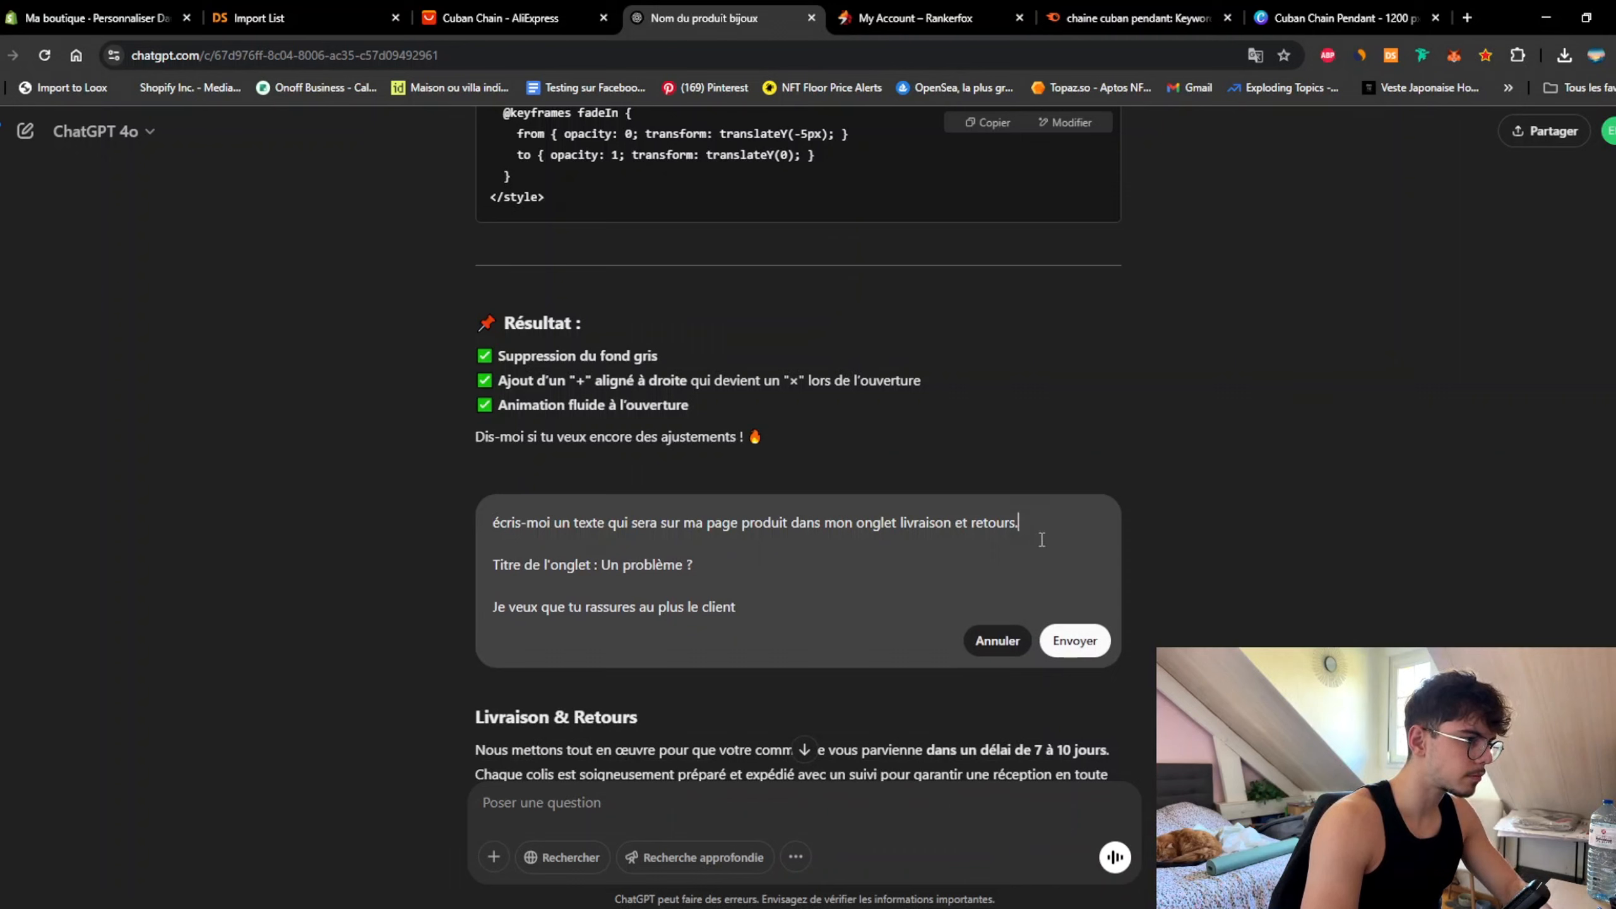
drag(1024, 523, 909, 523)
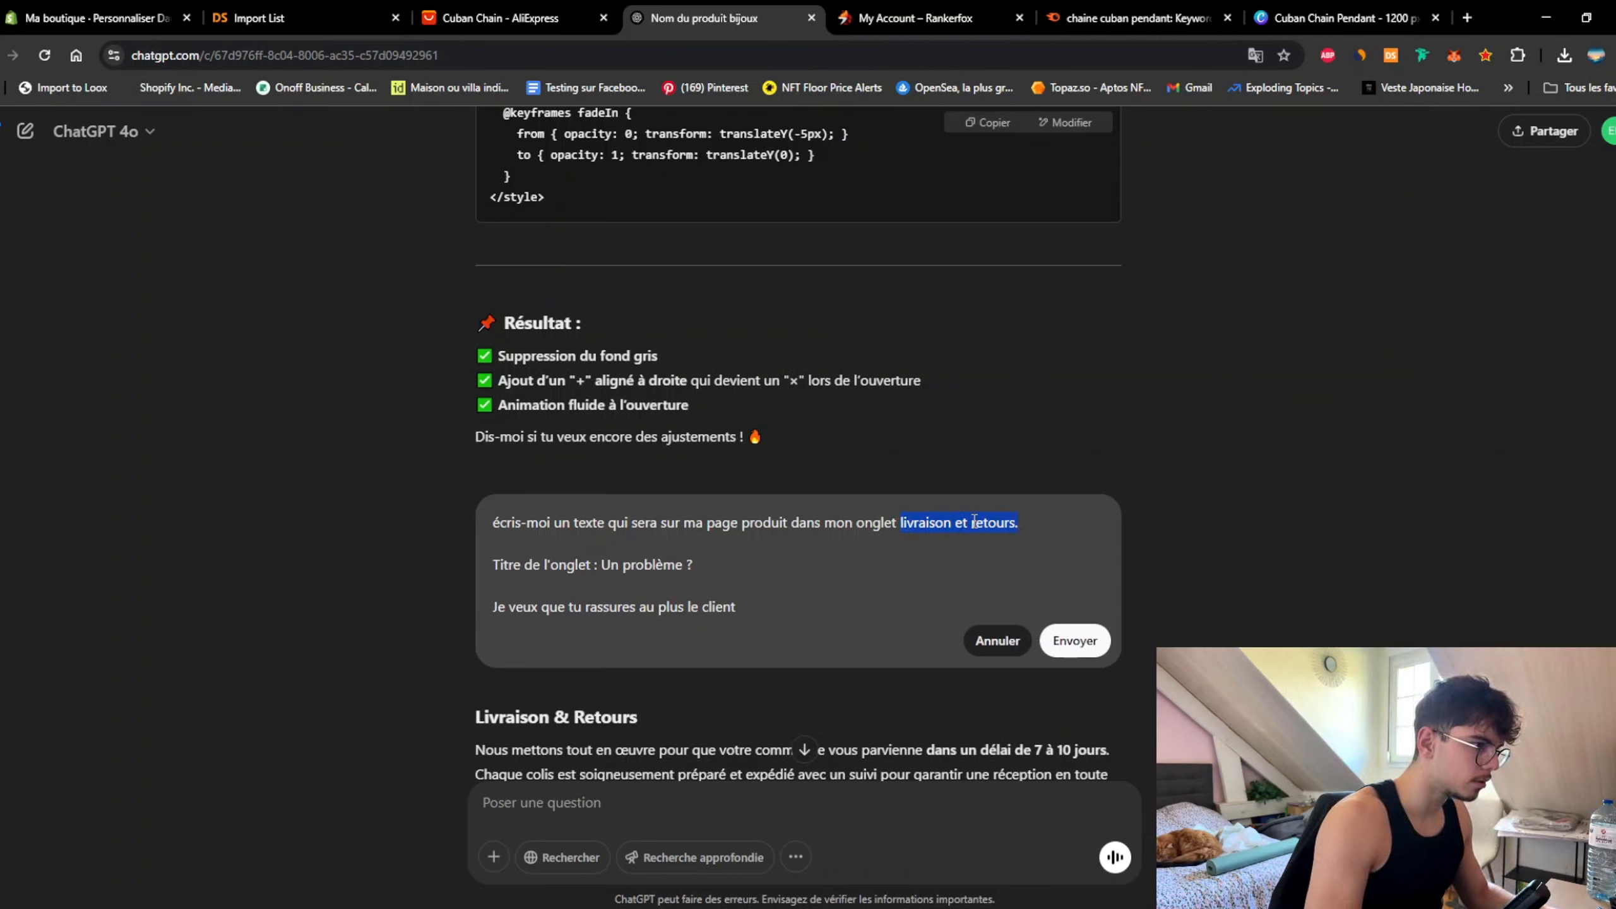
key(BackSpace)
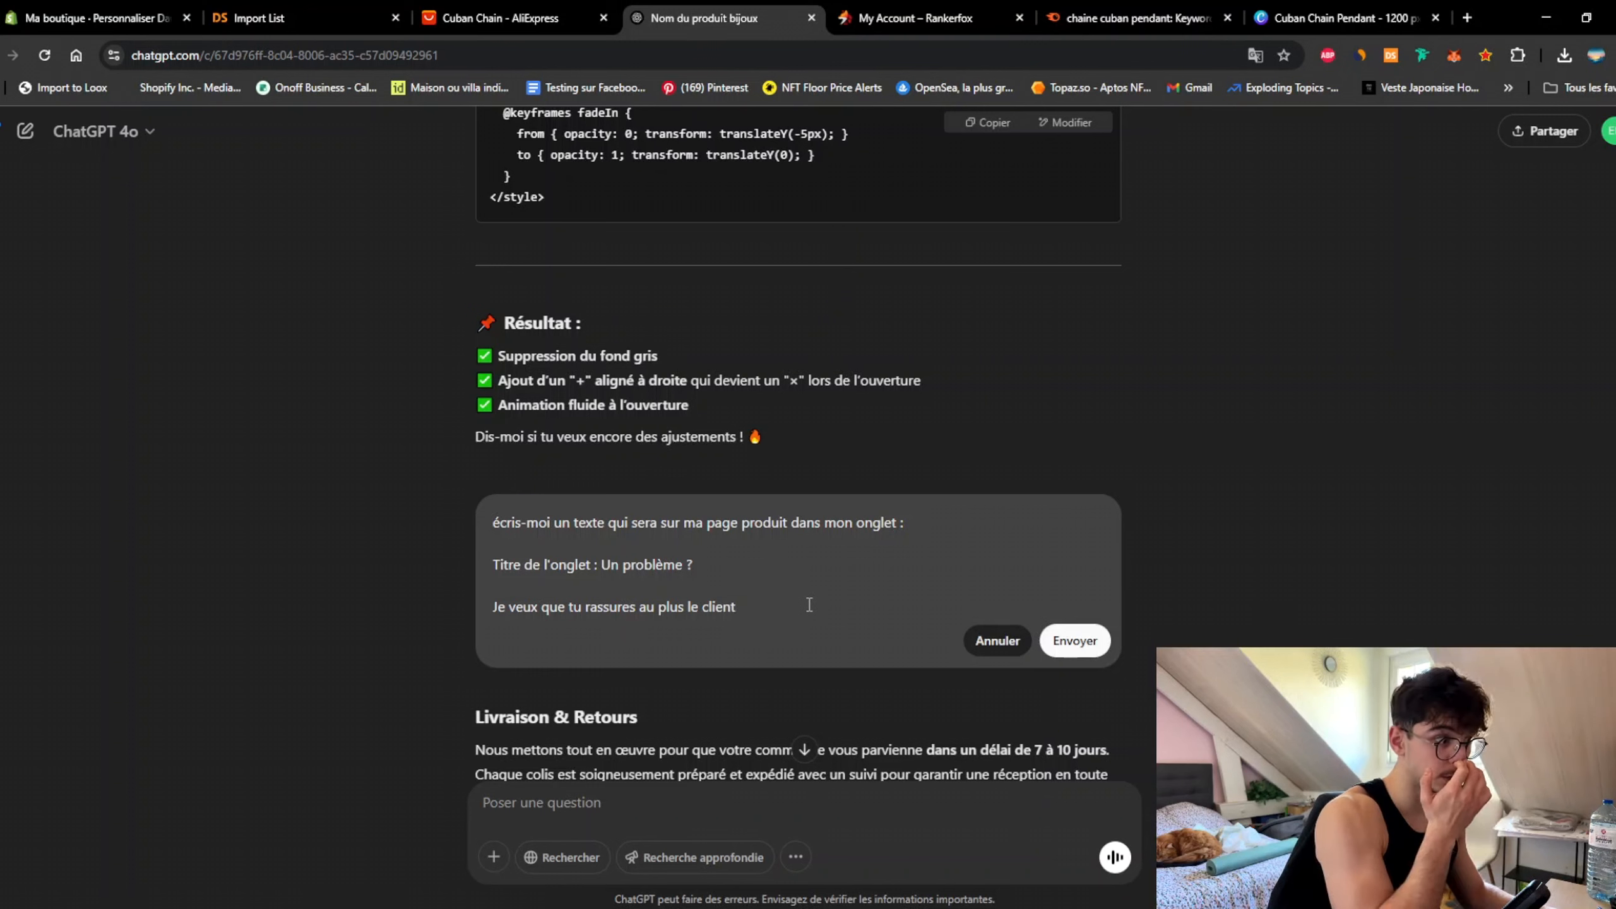
Step: Add the shop's contact e-mail address to the prompt and select ChatGPT's reply
text(m)
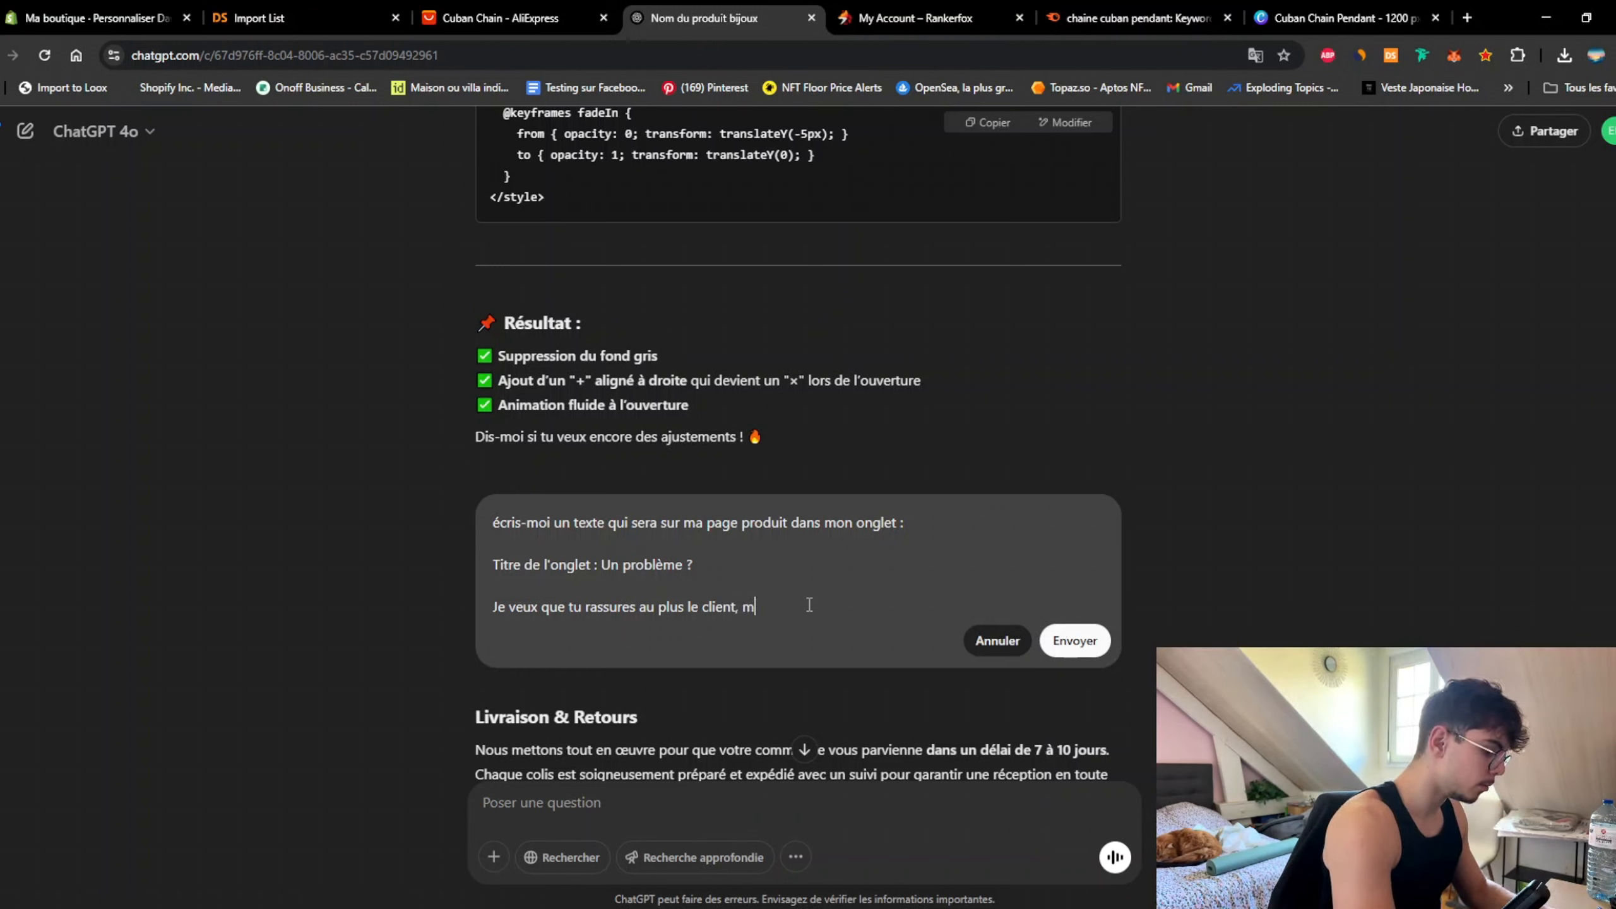
text(on adresse em)
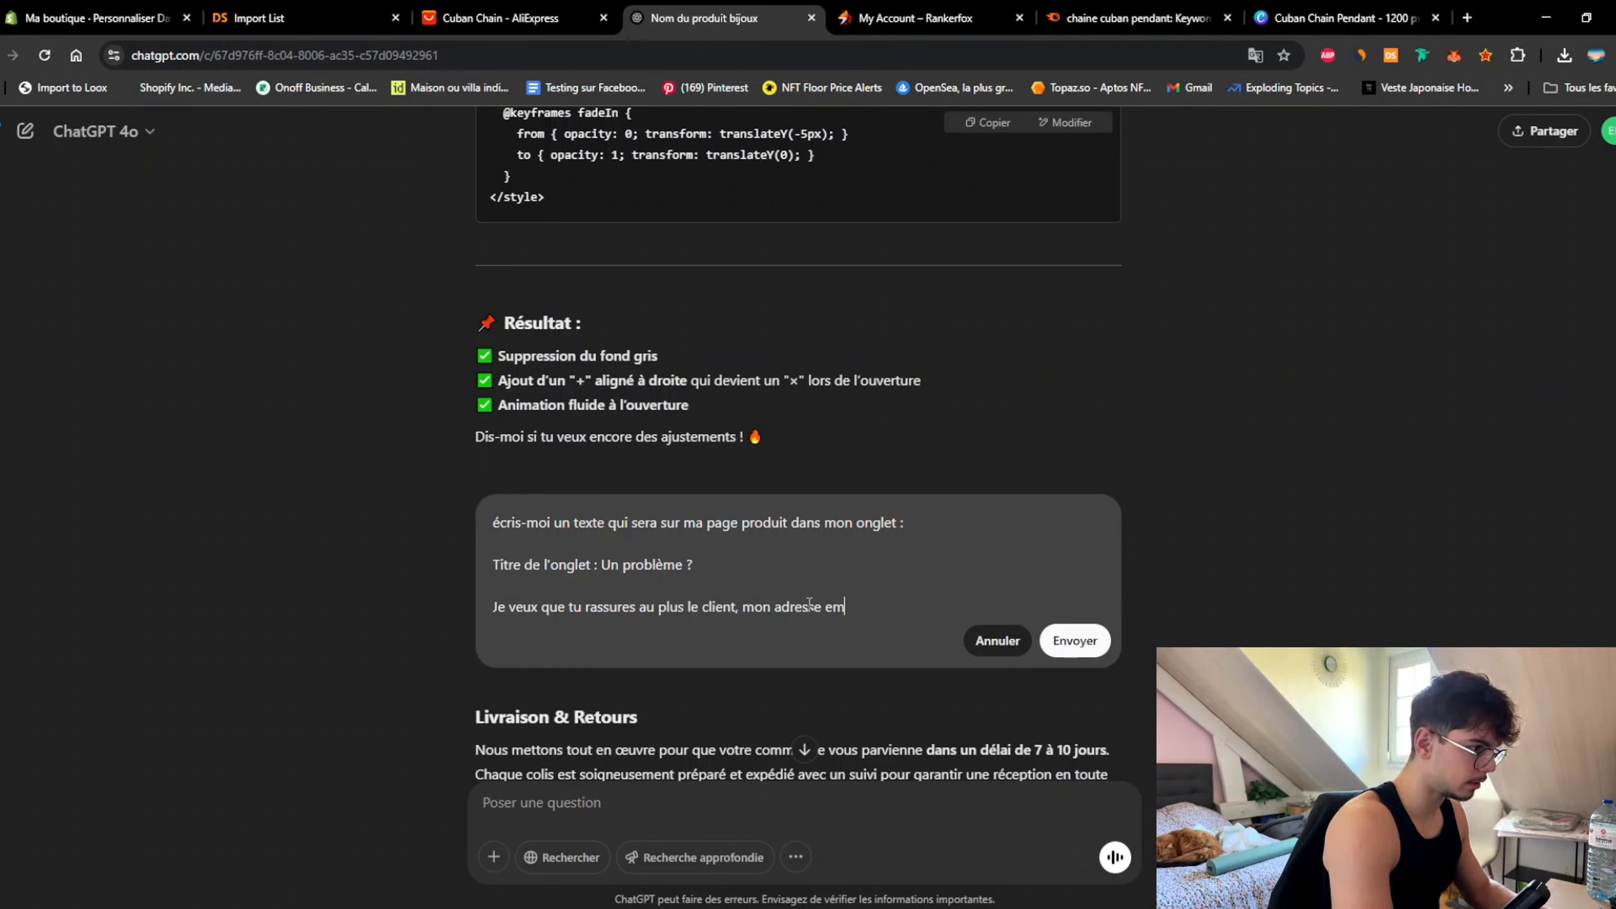
key(BackSpace)
text(-mail d)
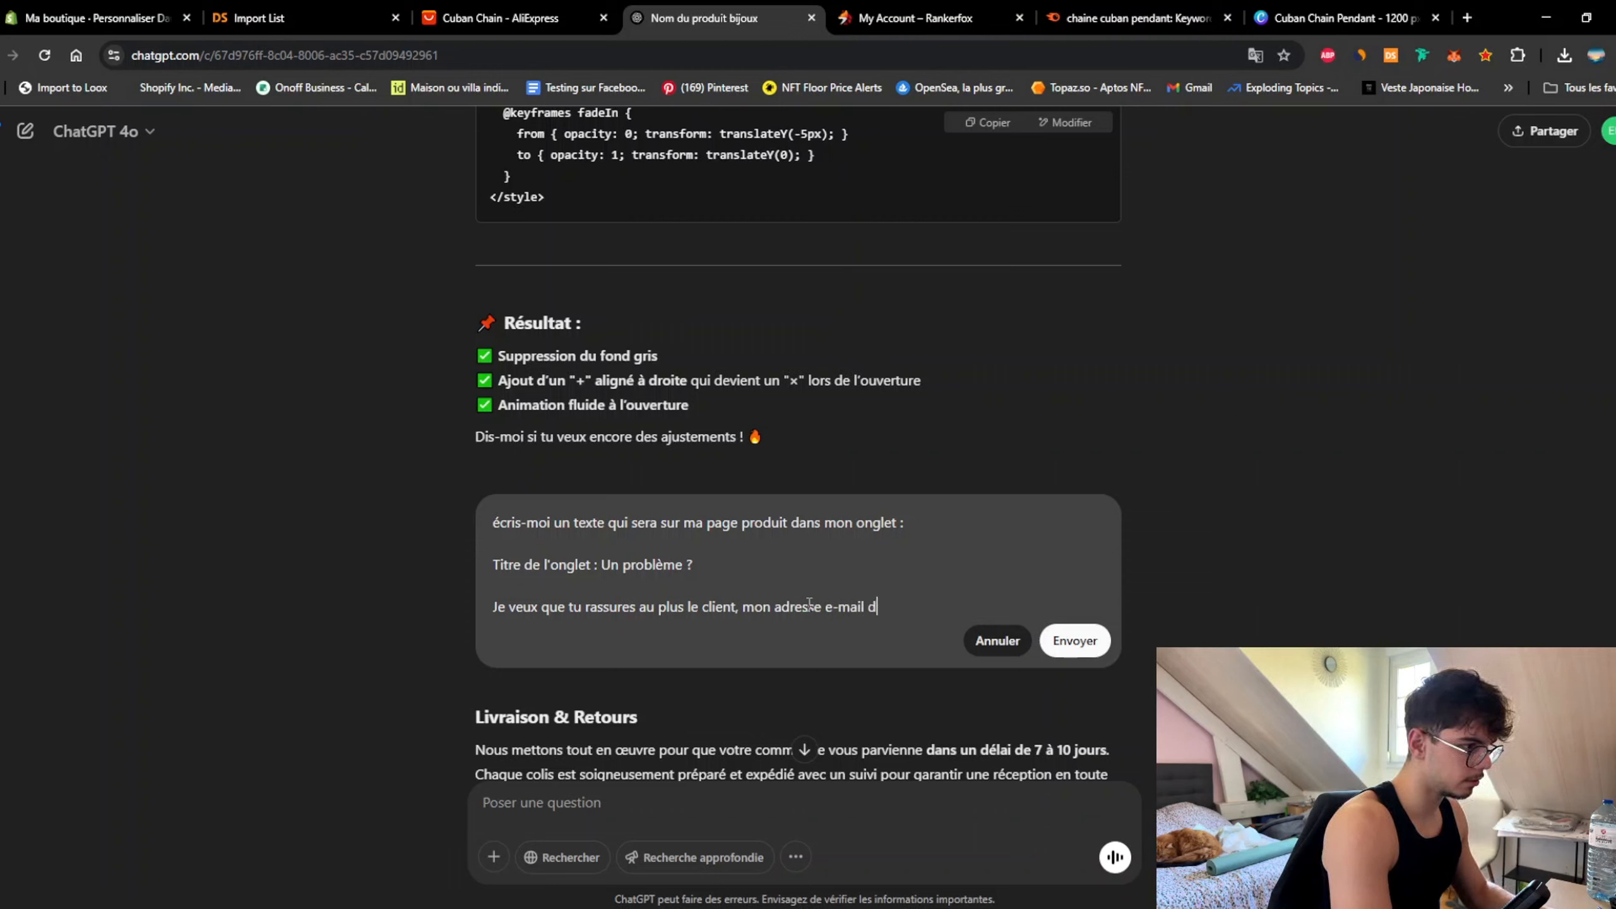
text(e ma boutique)
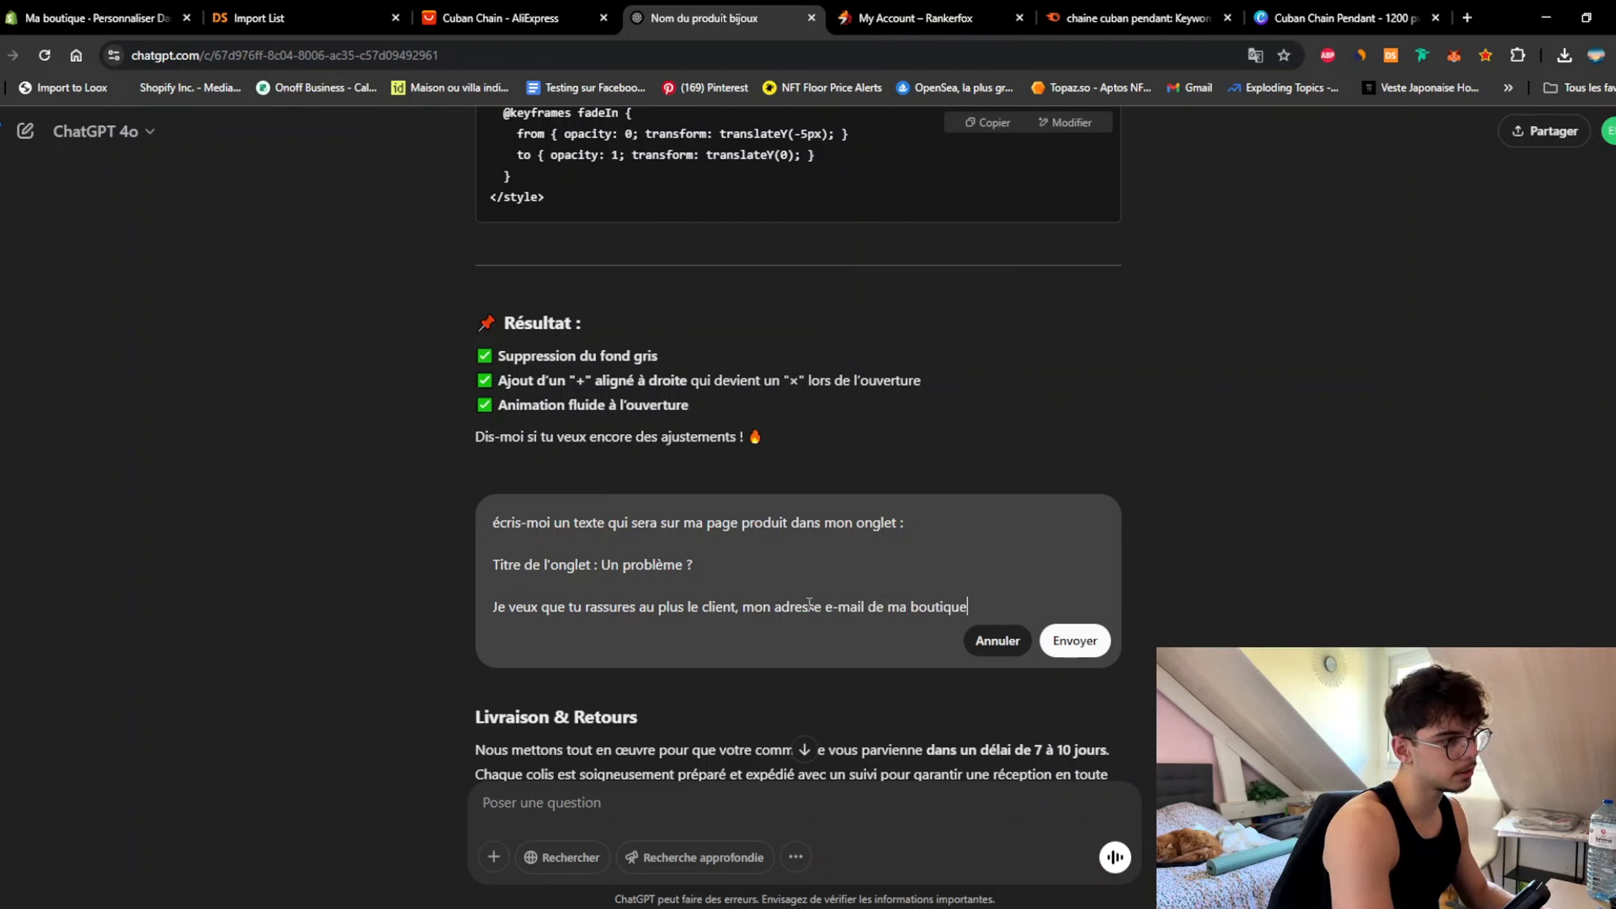
key(BackSpace)
key(BackSpace)
key(BackSpace)
key(BackSpace)
key(BackSpace)
key(BackSpace)
key(BackSpace)
key(BackSpace)
key(BackSpace)
key(BackSpace)
text(est :)
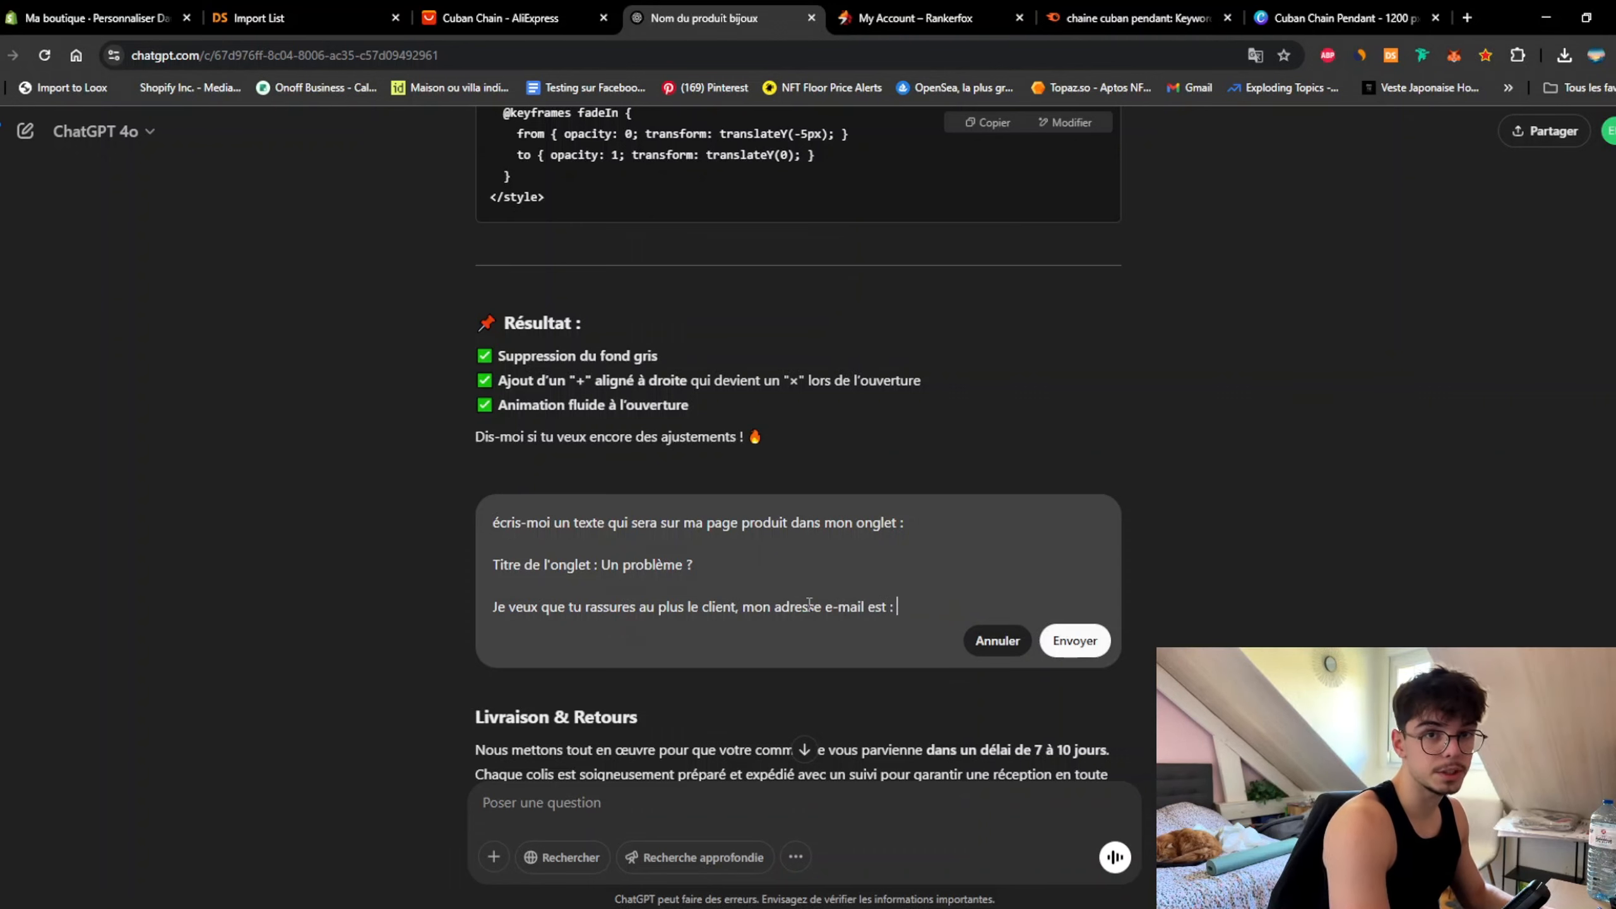
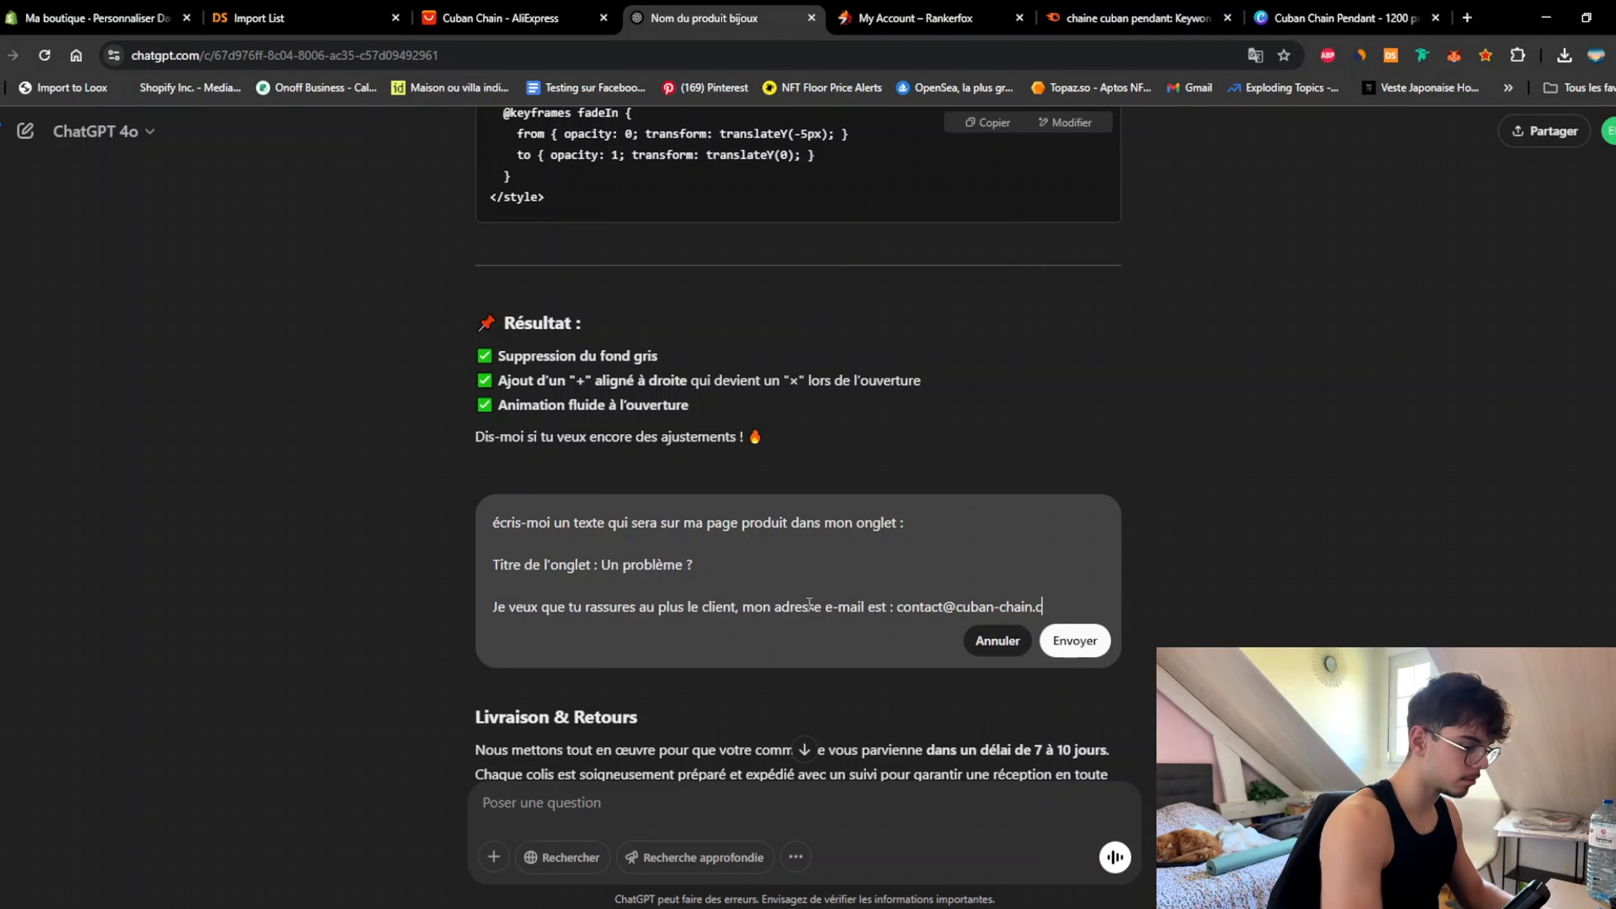
drag(804, 425, 477, 268)
key(ctrl+c)
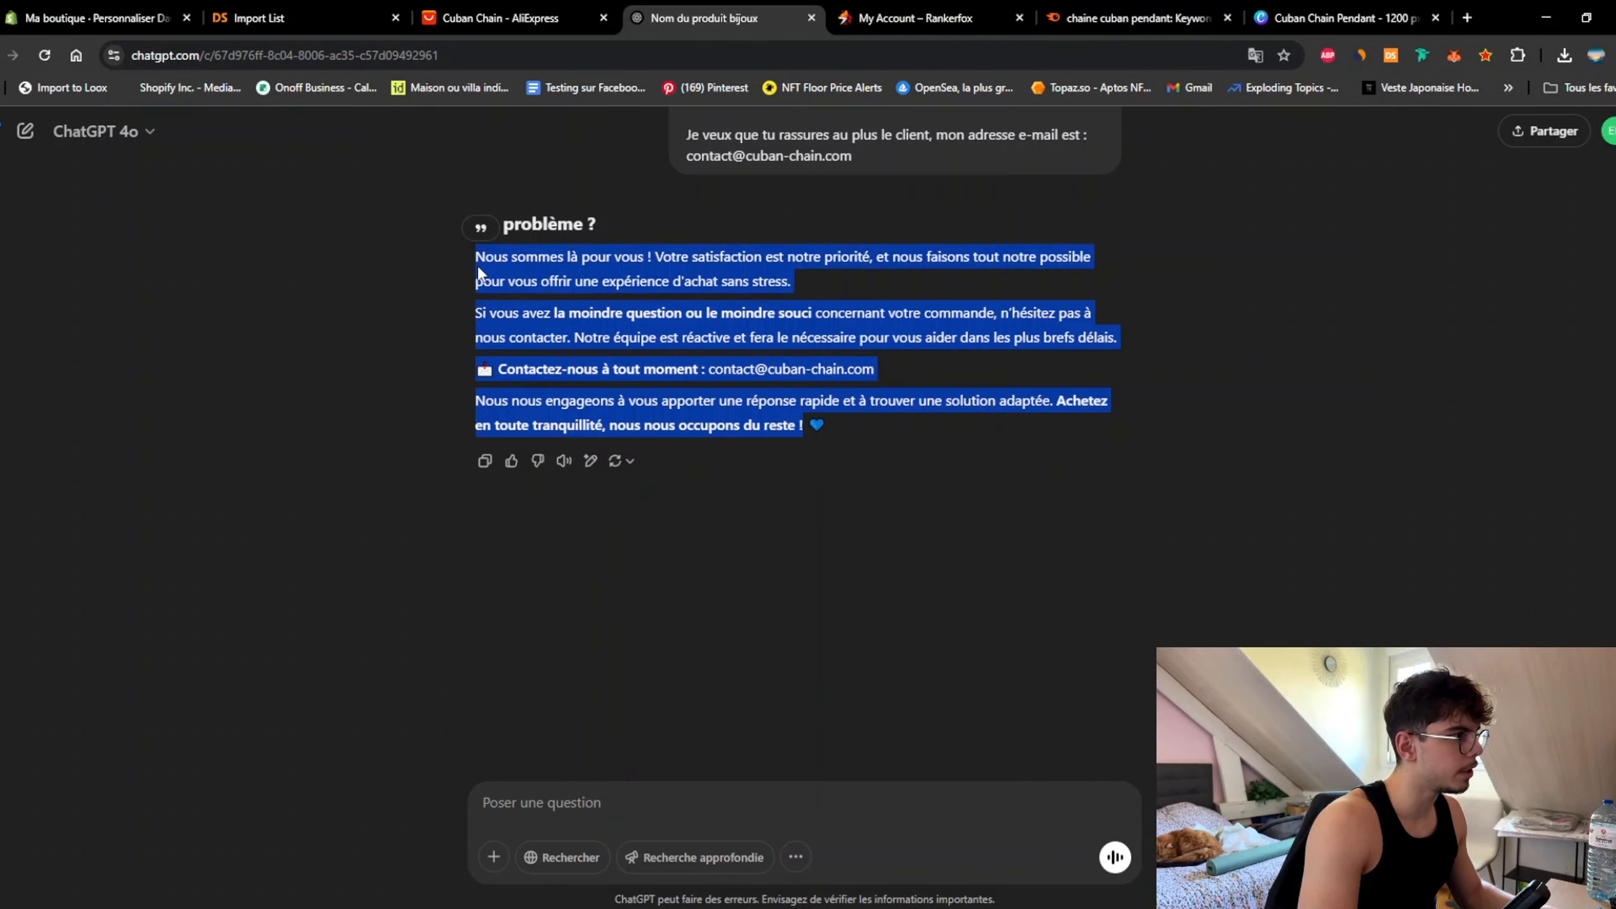
Step: Paste the reply into the Un problème ? row content and save the theme
click(119, 23)
click(1423, 510)
key(ctrl+v)
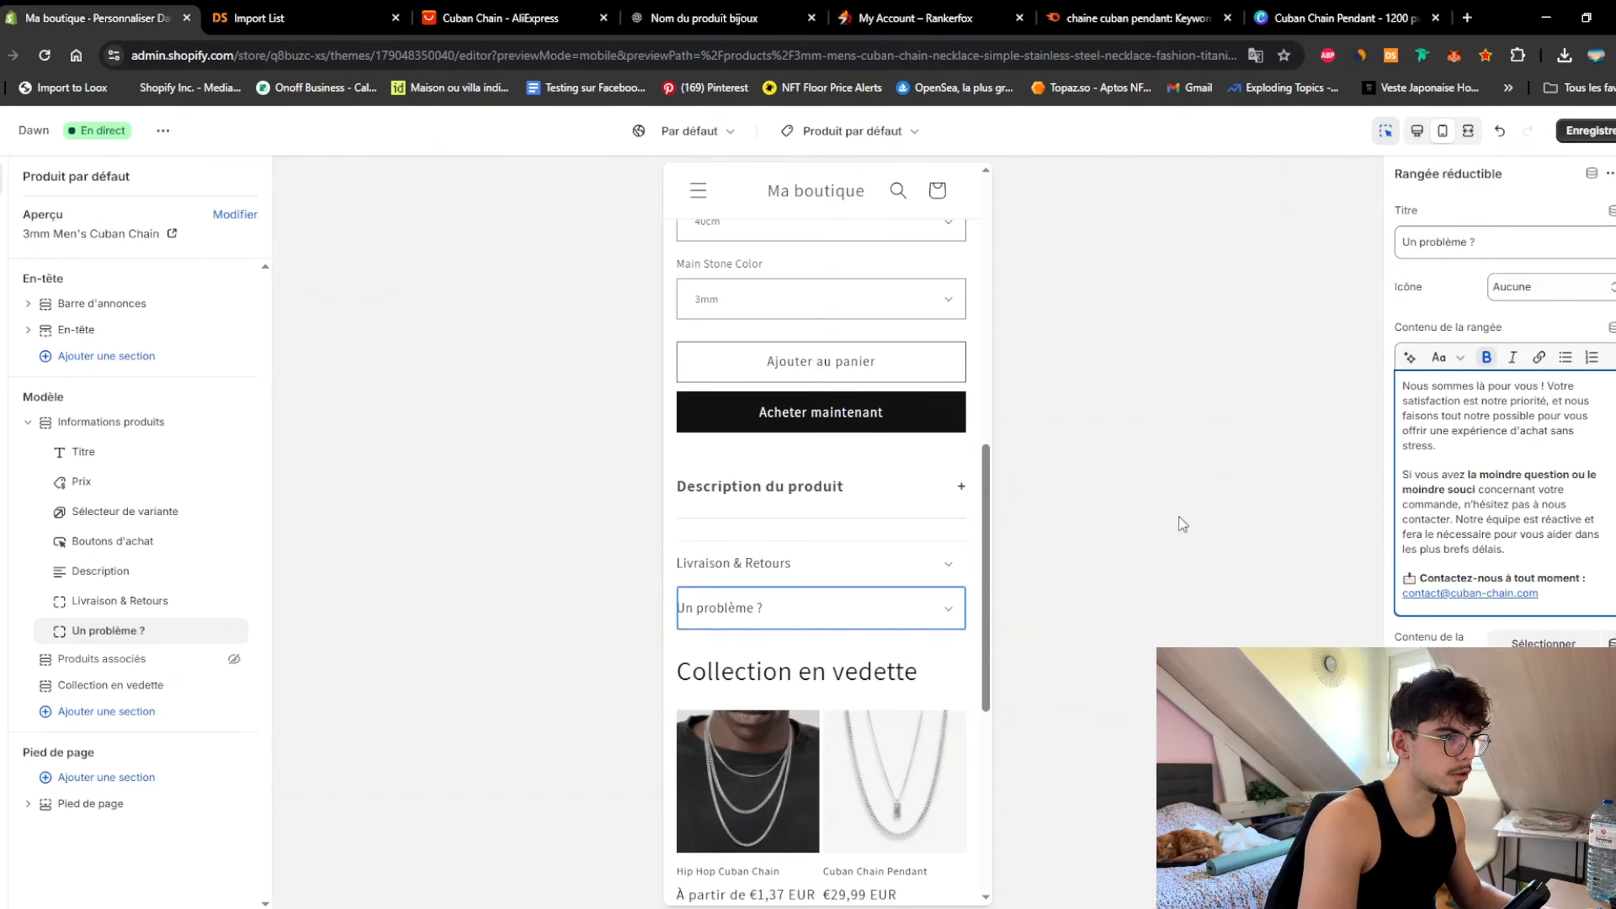
click(969, 465)
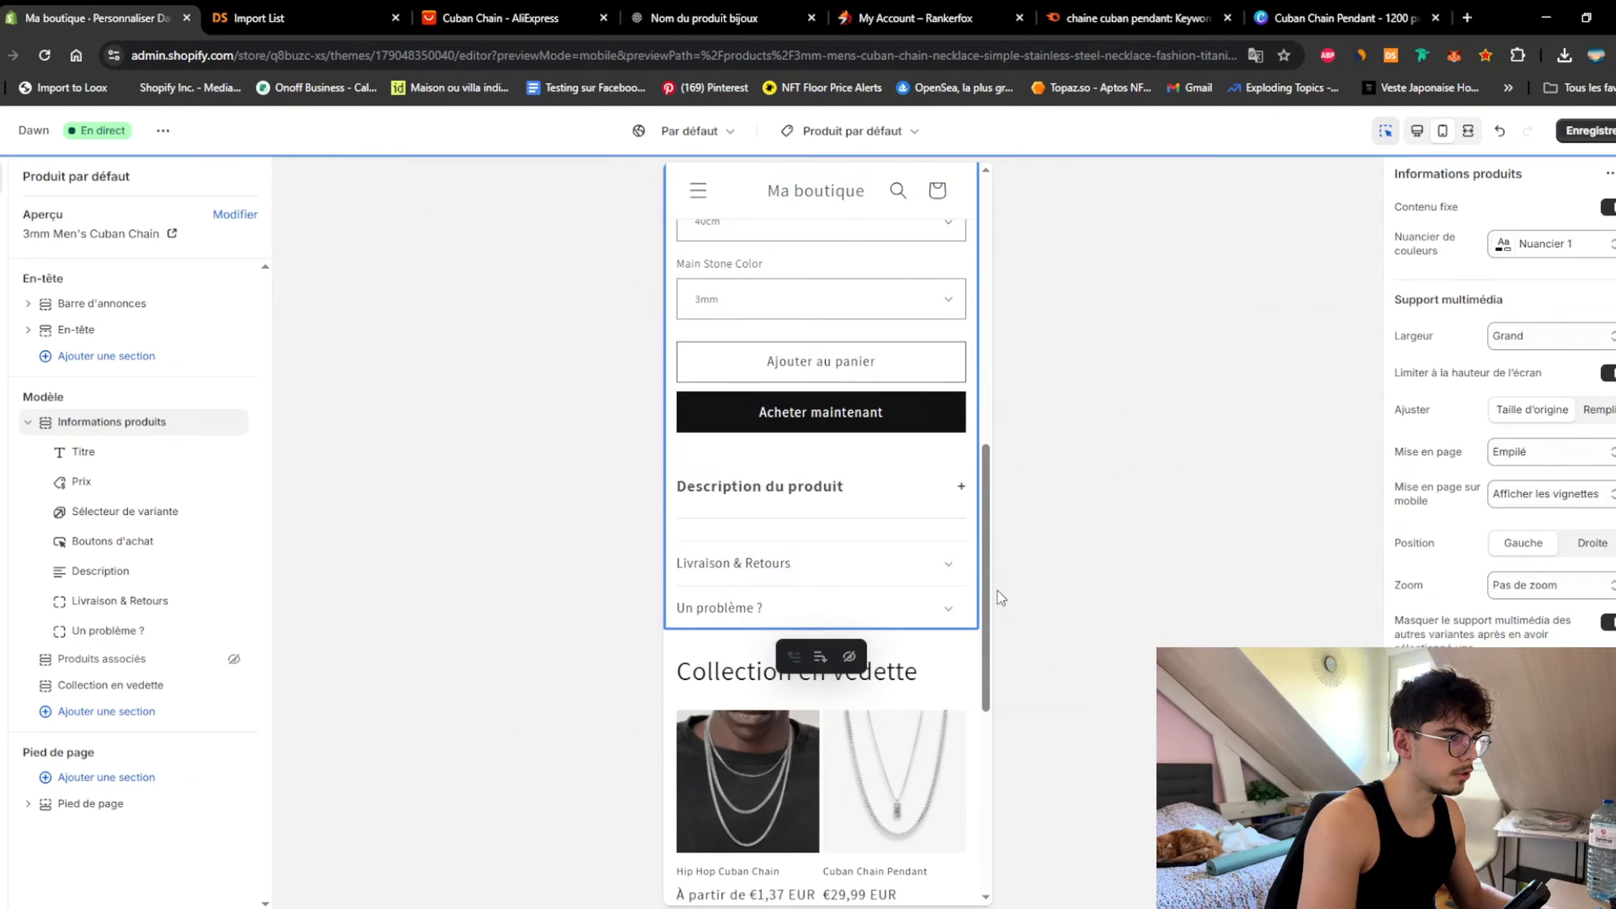
scroll(1002, 532, up, 3)
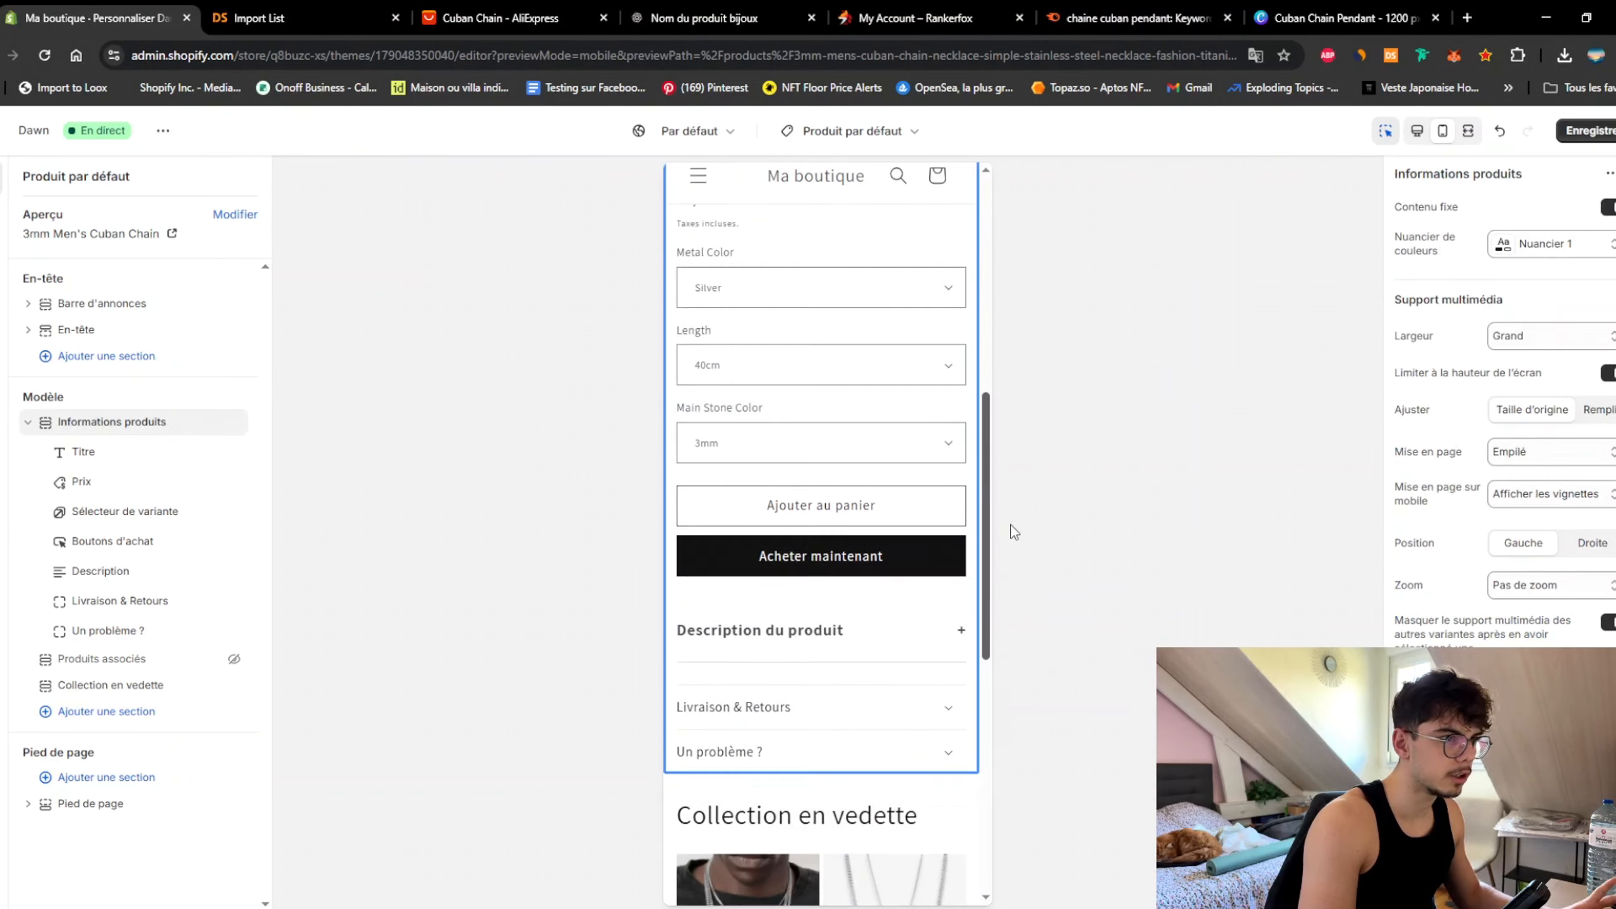
scroll(1040, 446, up, 5)
scroll(1044, 389, down, 6)
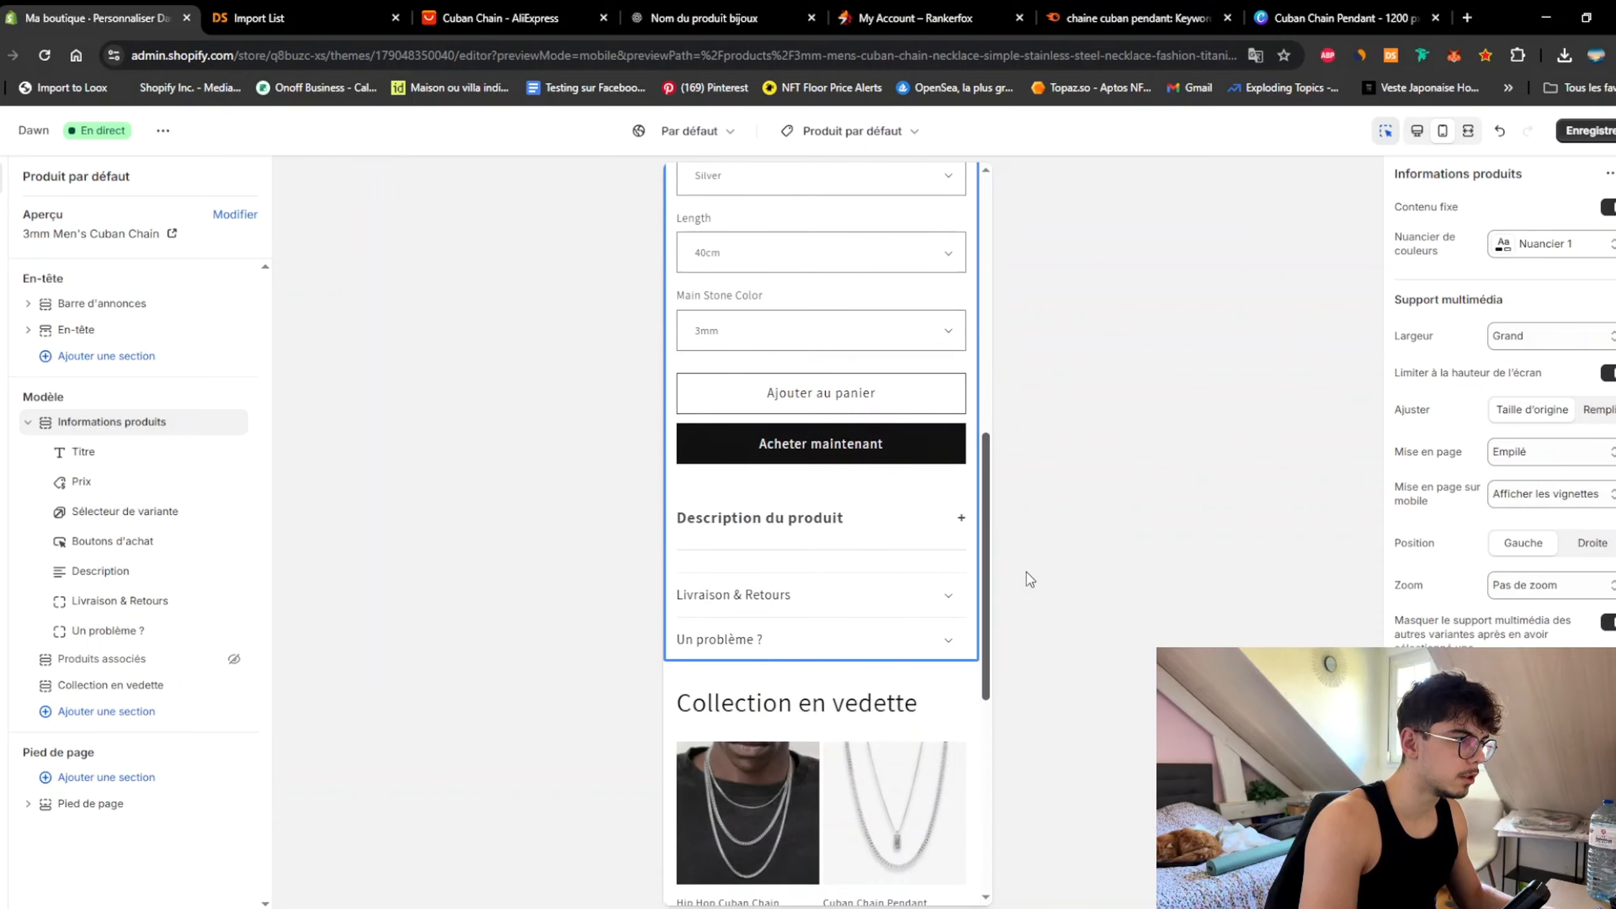
key(ctrl+s)
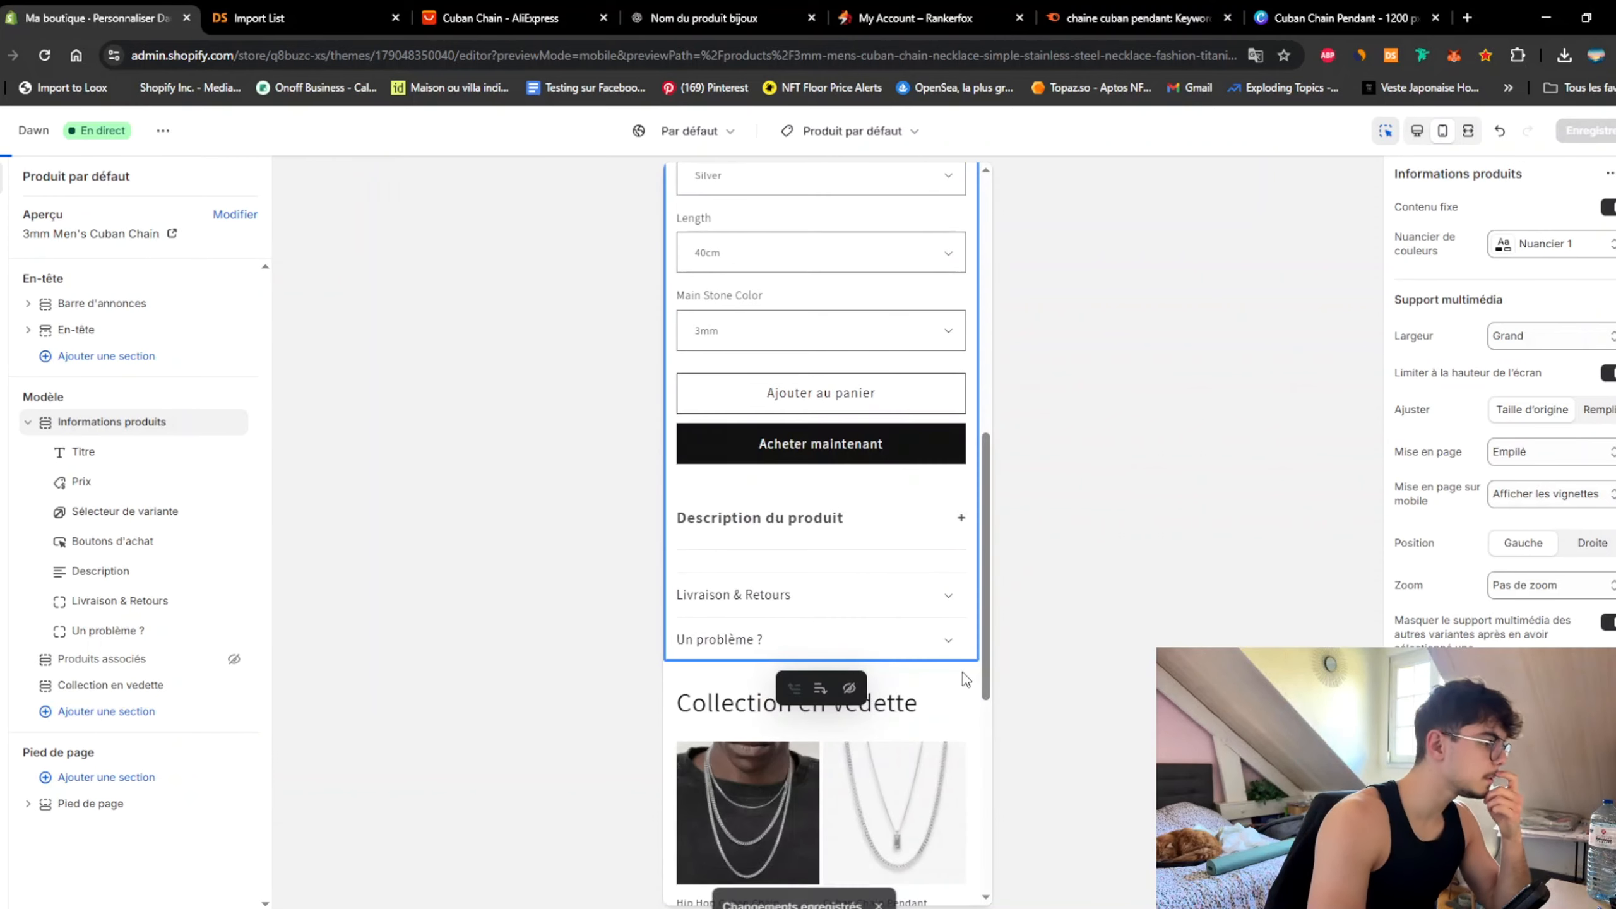
Step: Preview the Cuban Chain Pendant product page and scroll through the new rows
scroll(922, 636, down, 5)
click(915, 575)
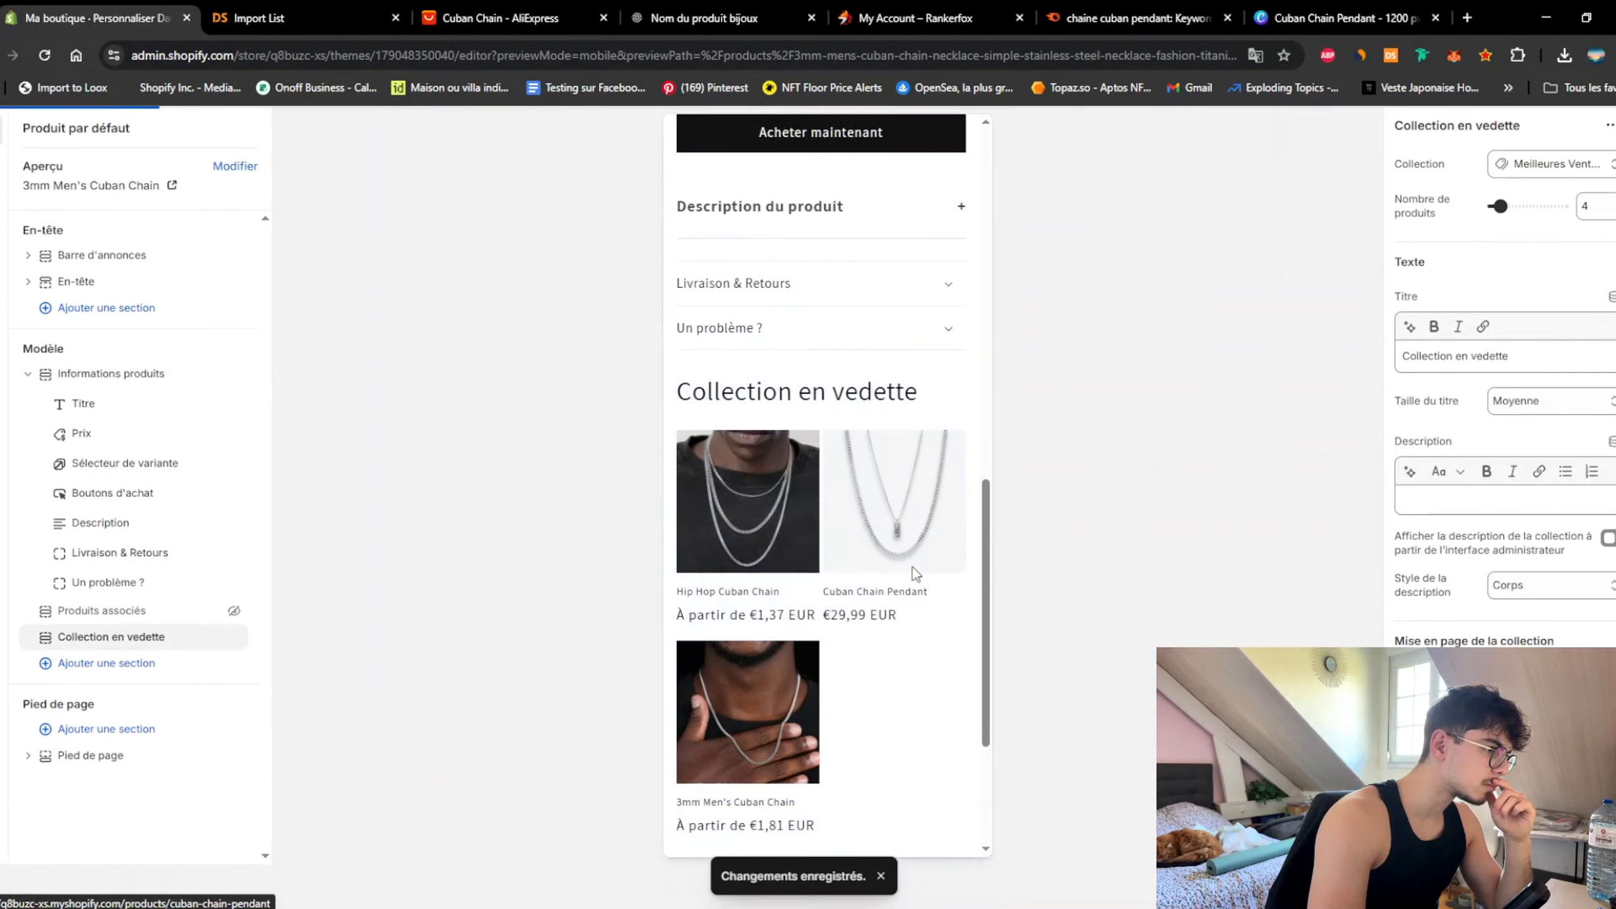
click(920, 425)
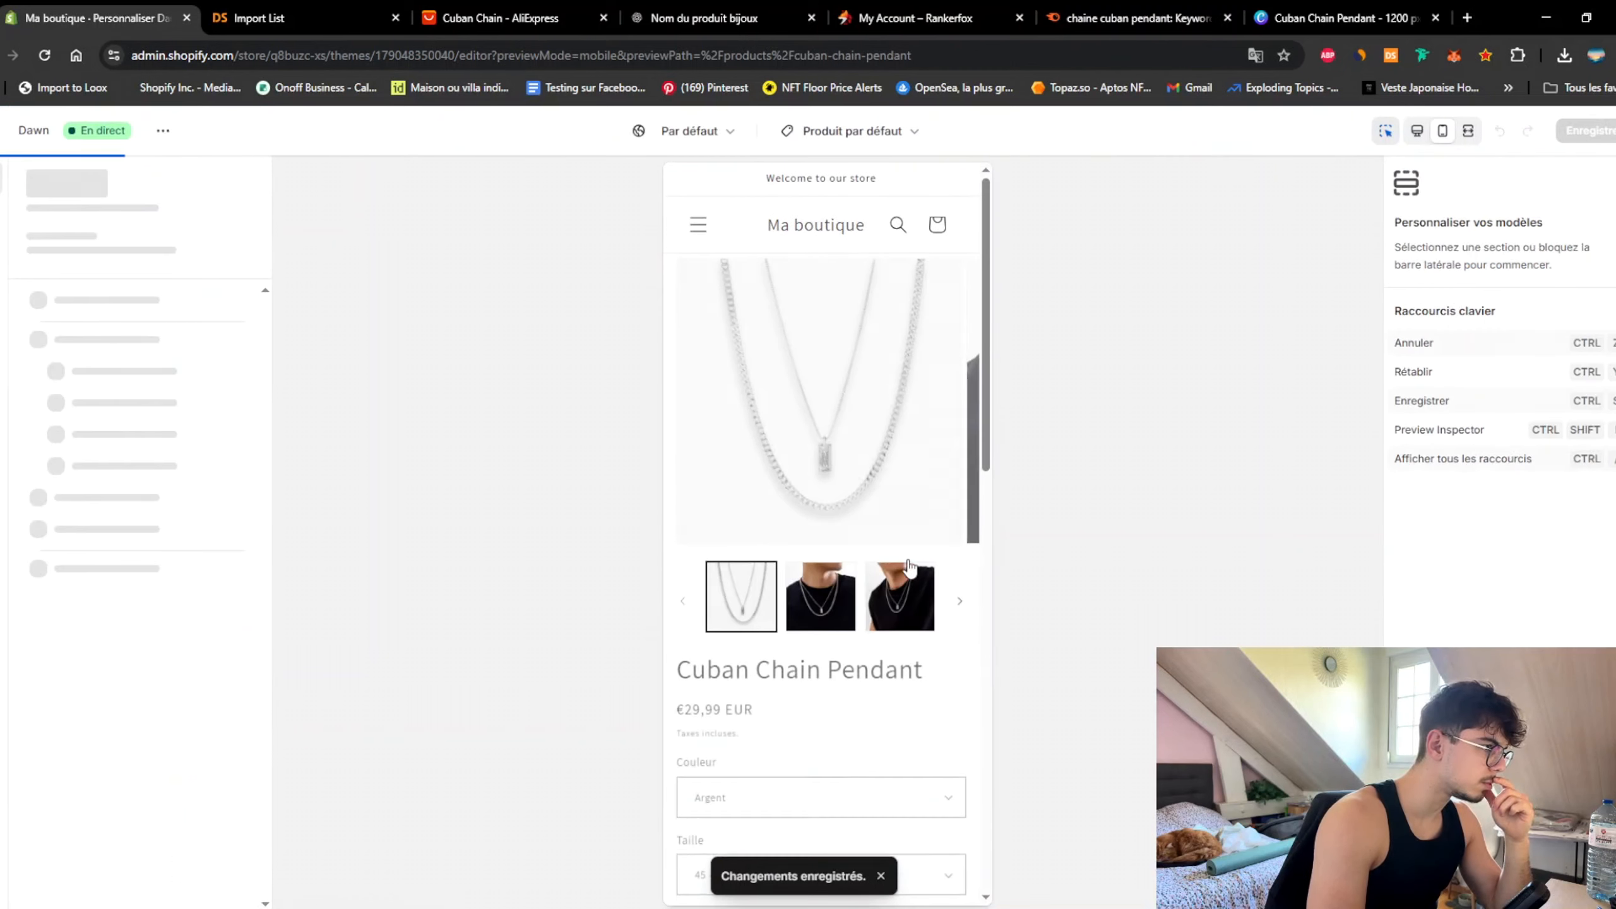
scroll(955, 541, down, 5)
scroll(986, 474, down, 3)
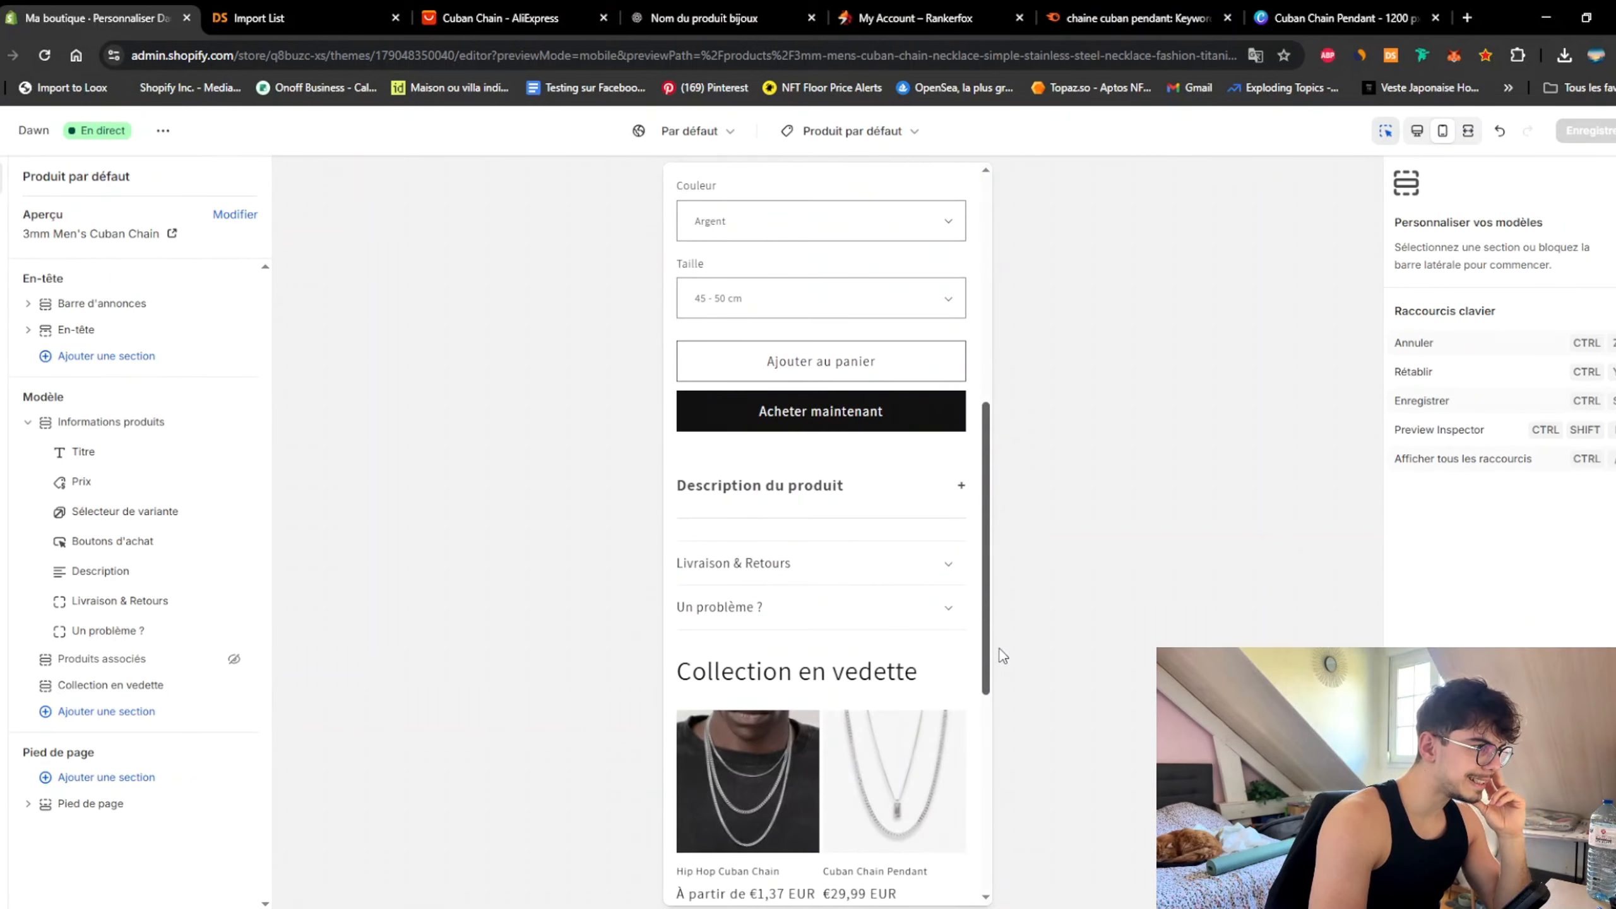
drag(1000, 652, 964, 567)
scroll(990, 731, down, 4)
scroll(980, 730, up, 4)
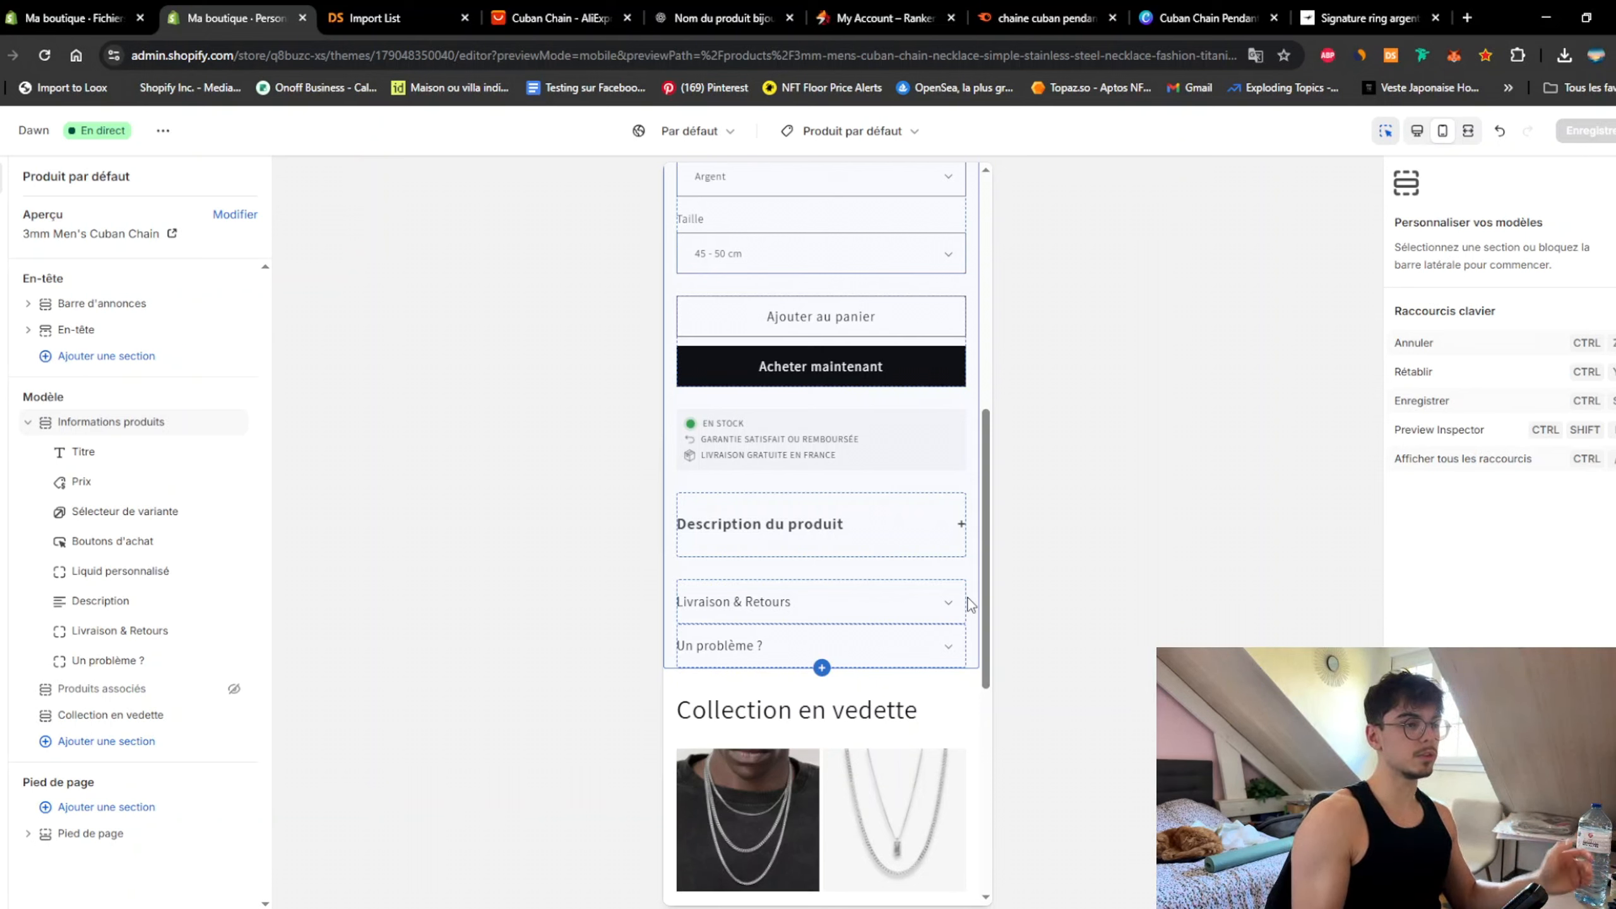
Step: Review the product page's badges, then select the Informations produits section and the product title block
click(969, 581)
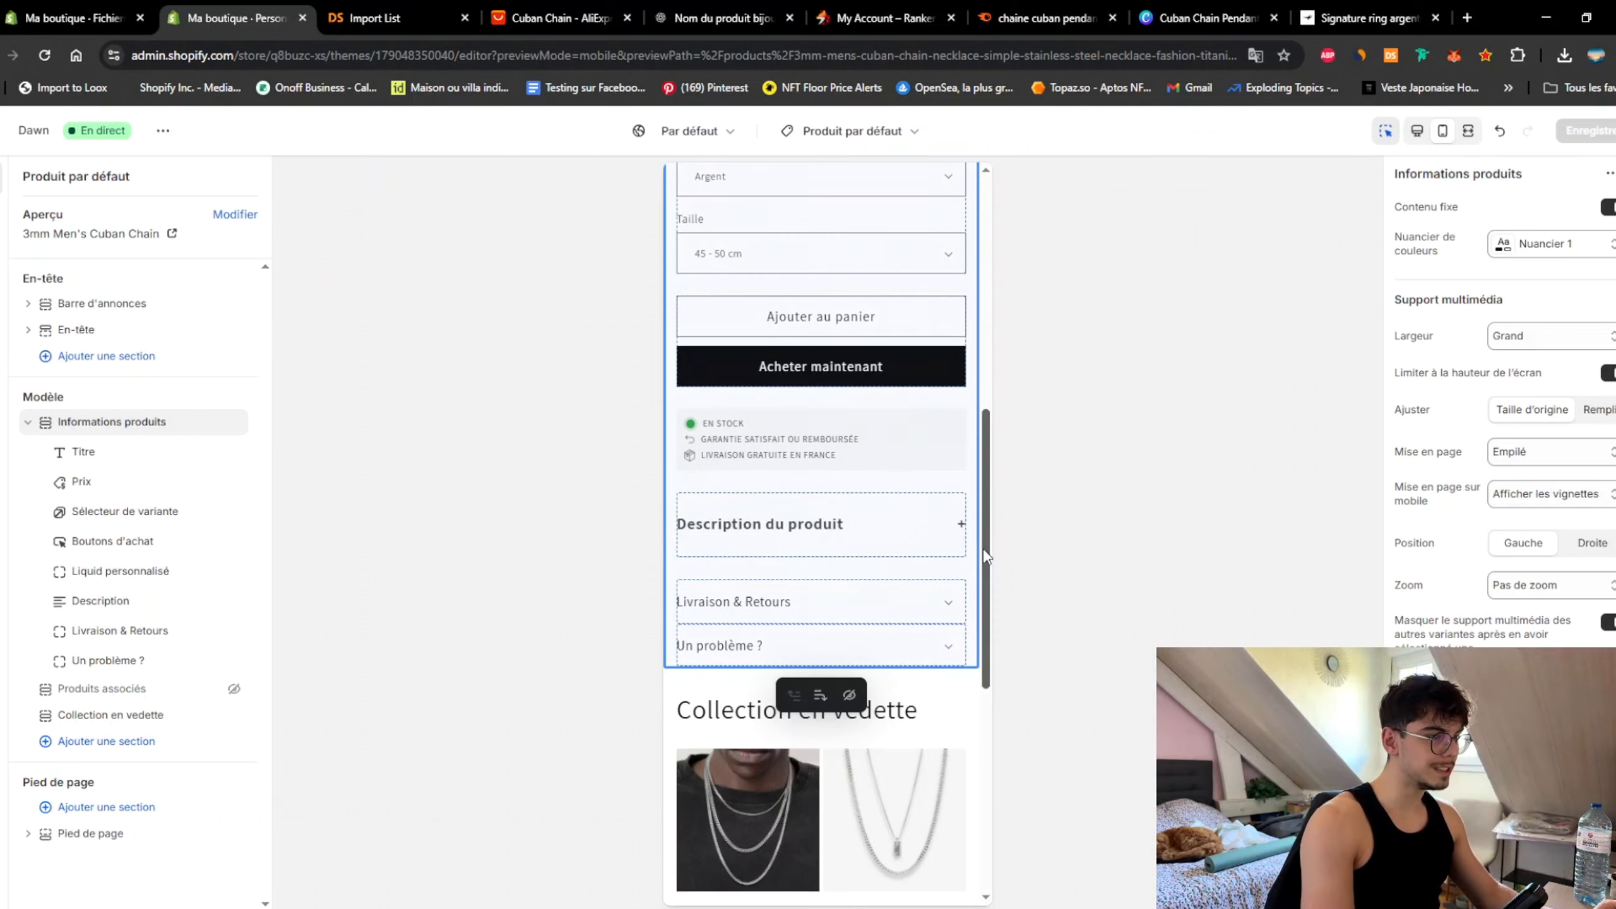
drag(988, 555, 1024, 382)
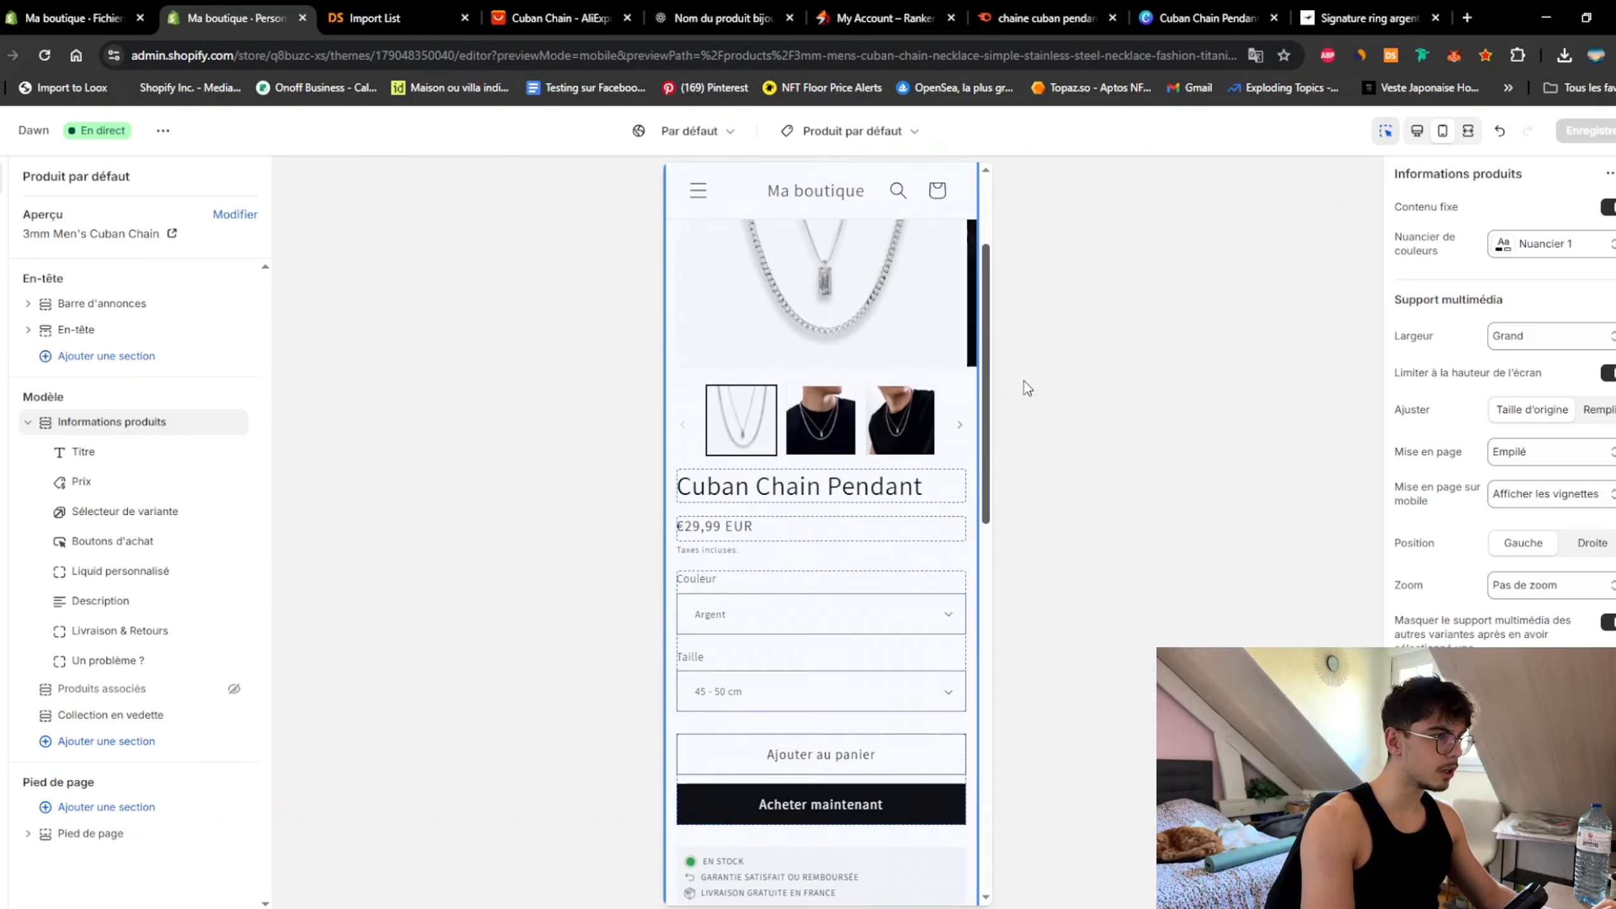
scroll(891, 690, up, 1)
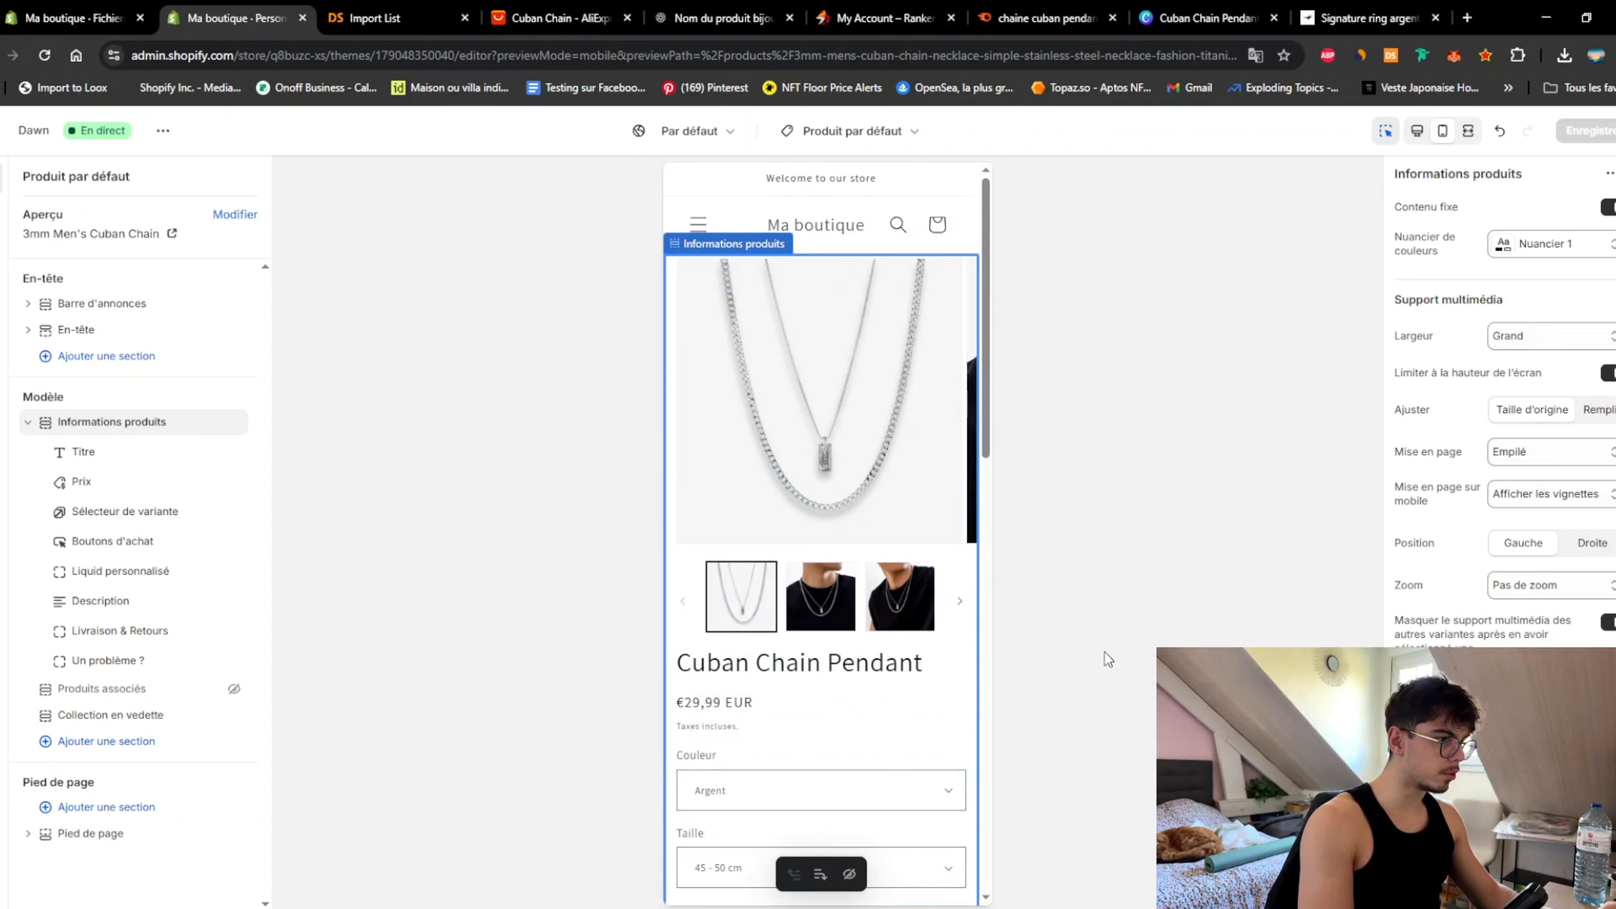
click(821, 665)
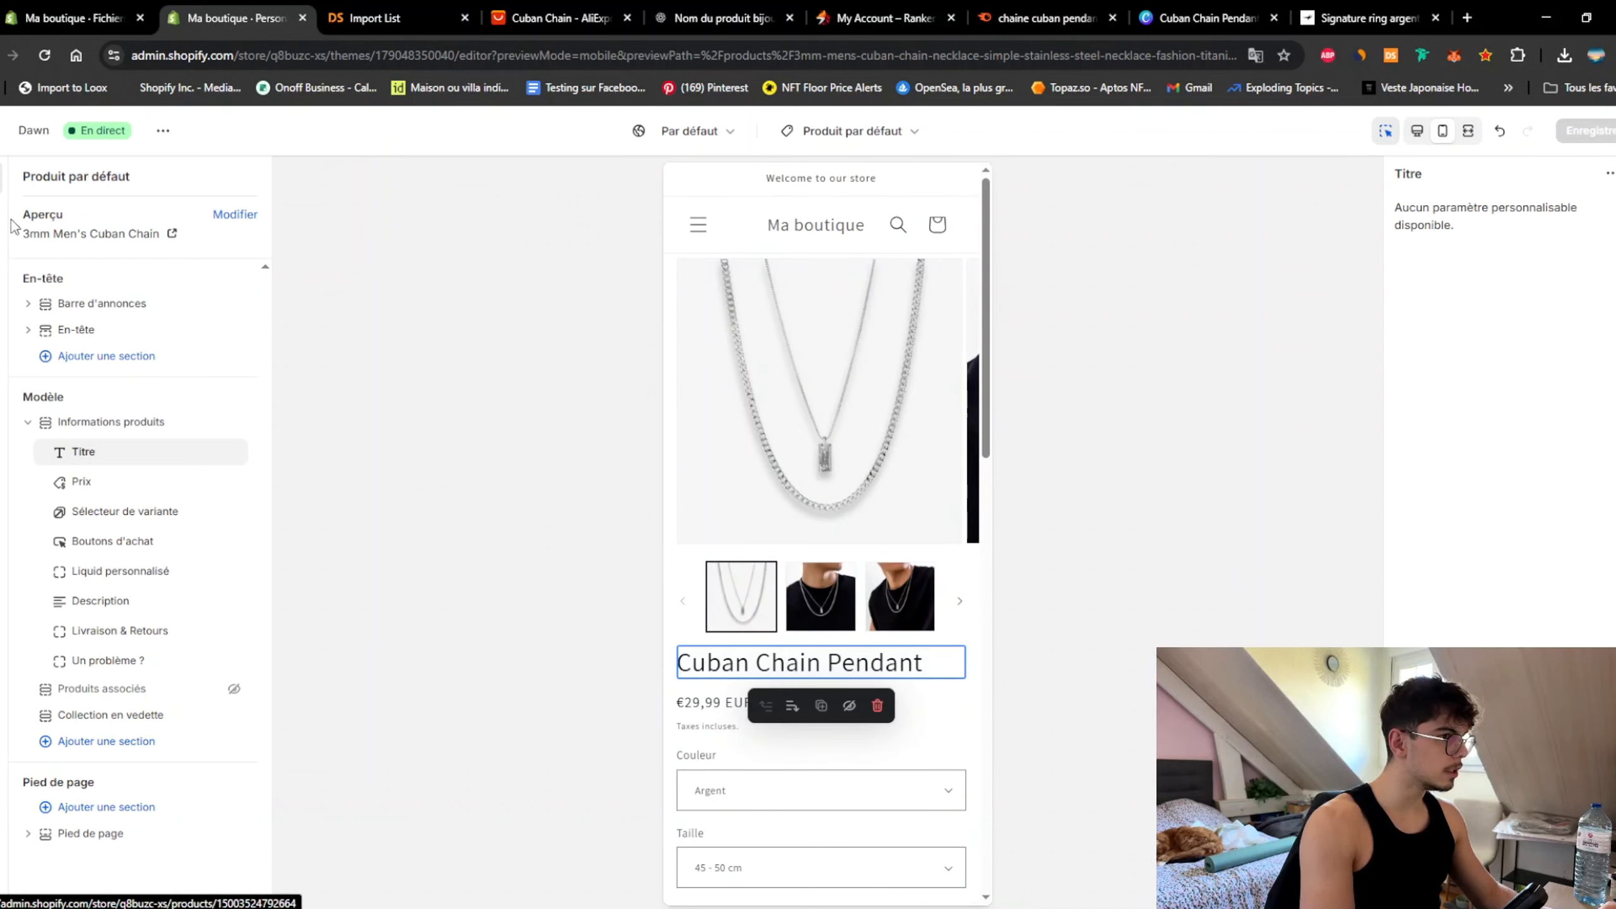
Step: Set the theme's heading font to Helvetica in the Typographie settings
click(12, 267)
click(130, 310)
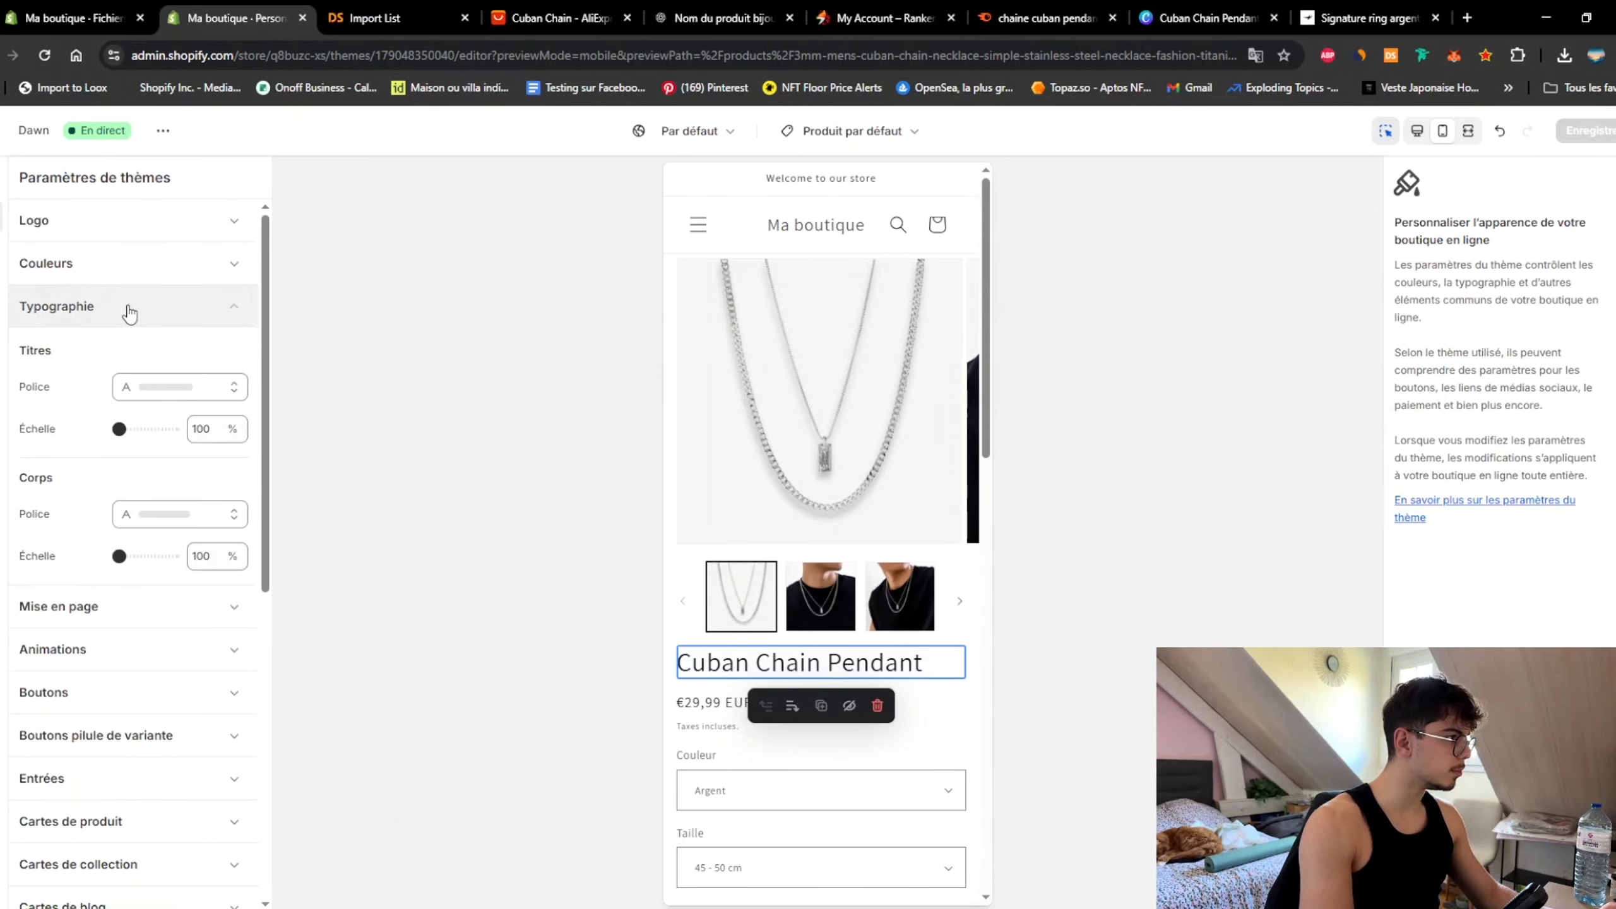
click(178, 392)
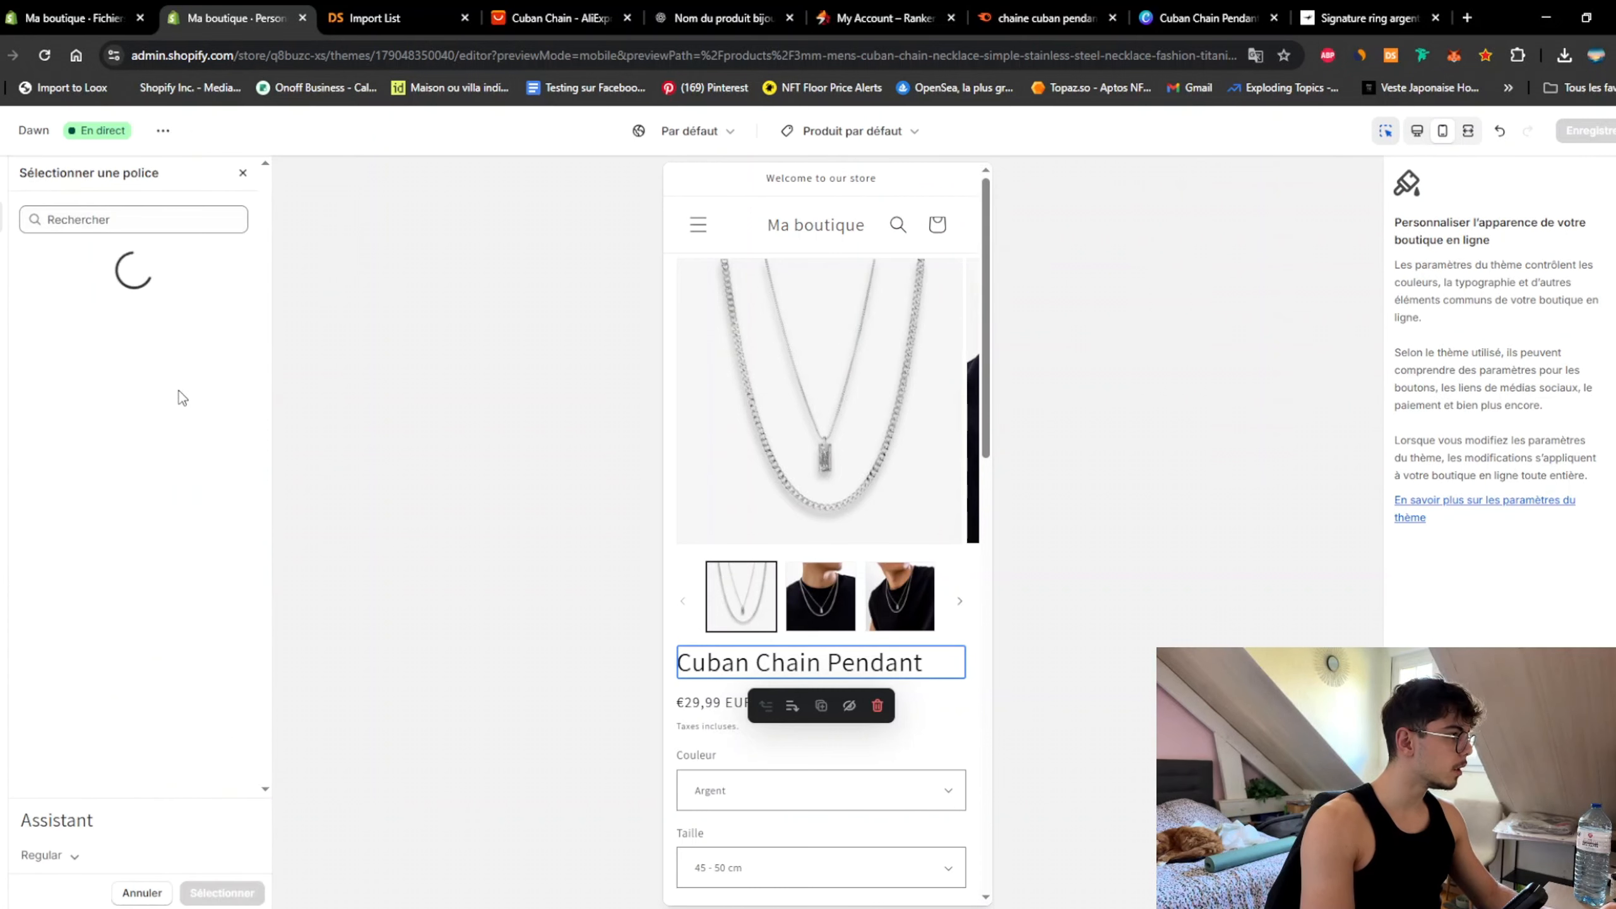
click(130, 219)
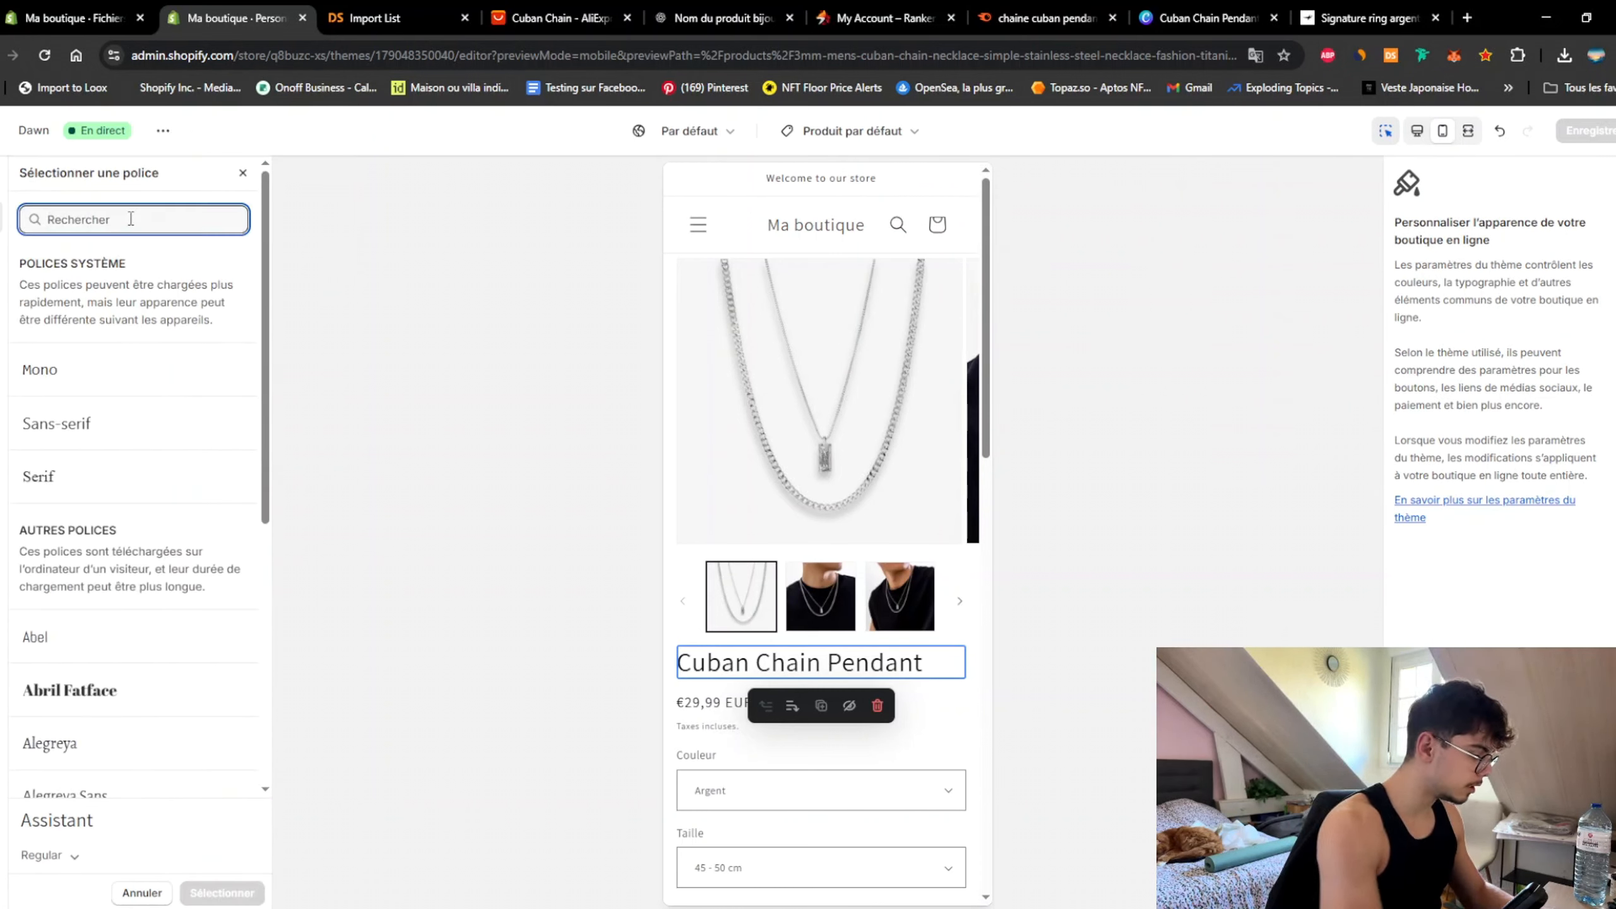
text(helvetic)
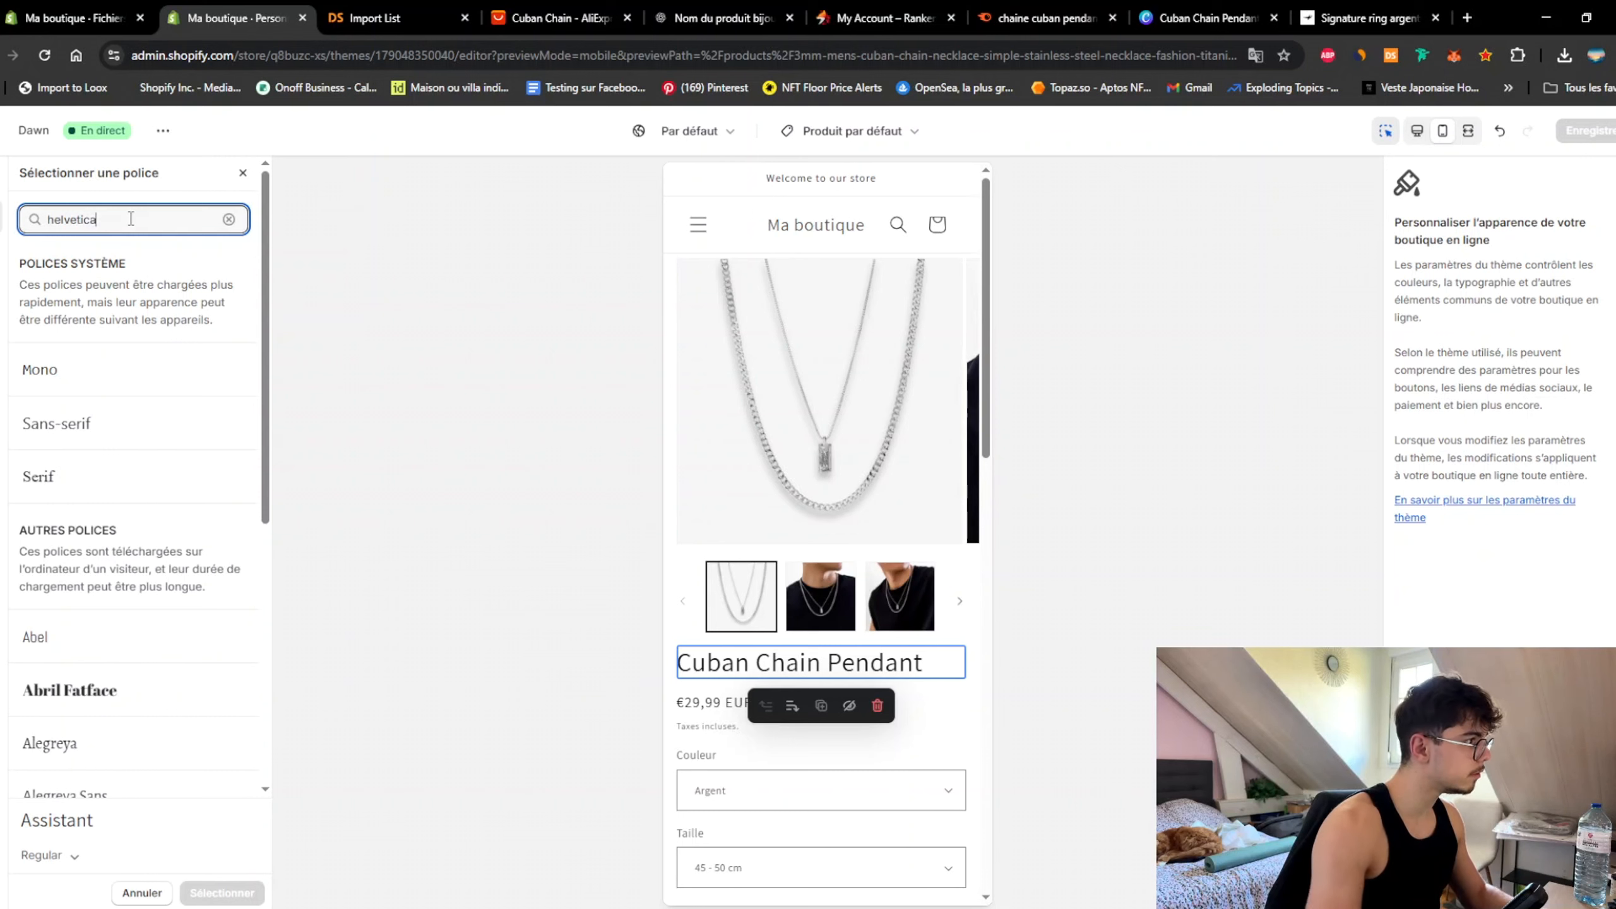
text(a)
click(117, 382)
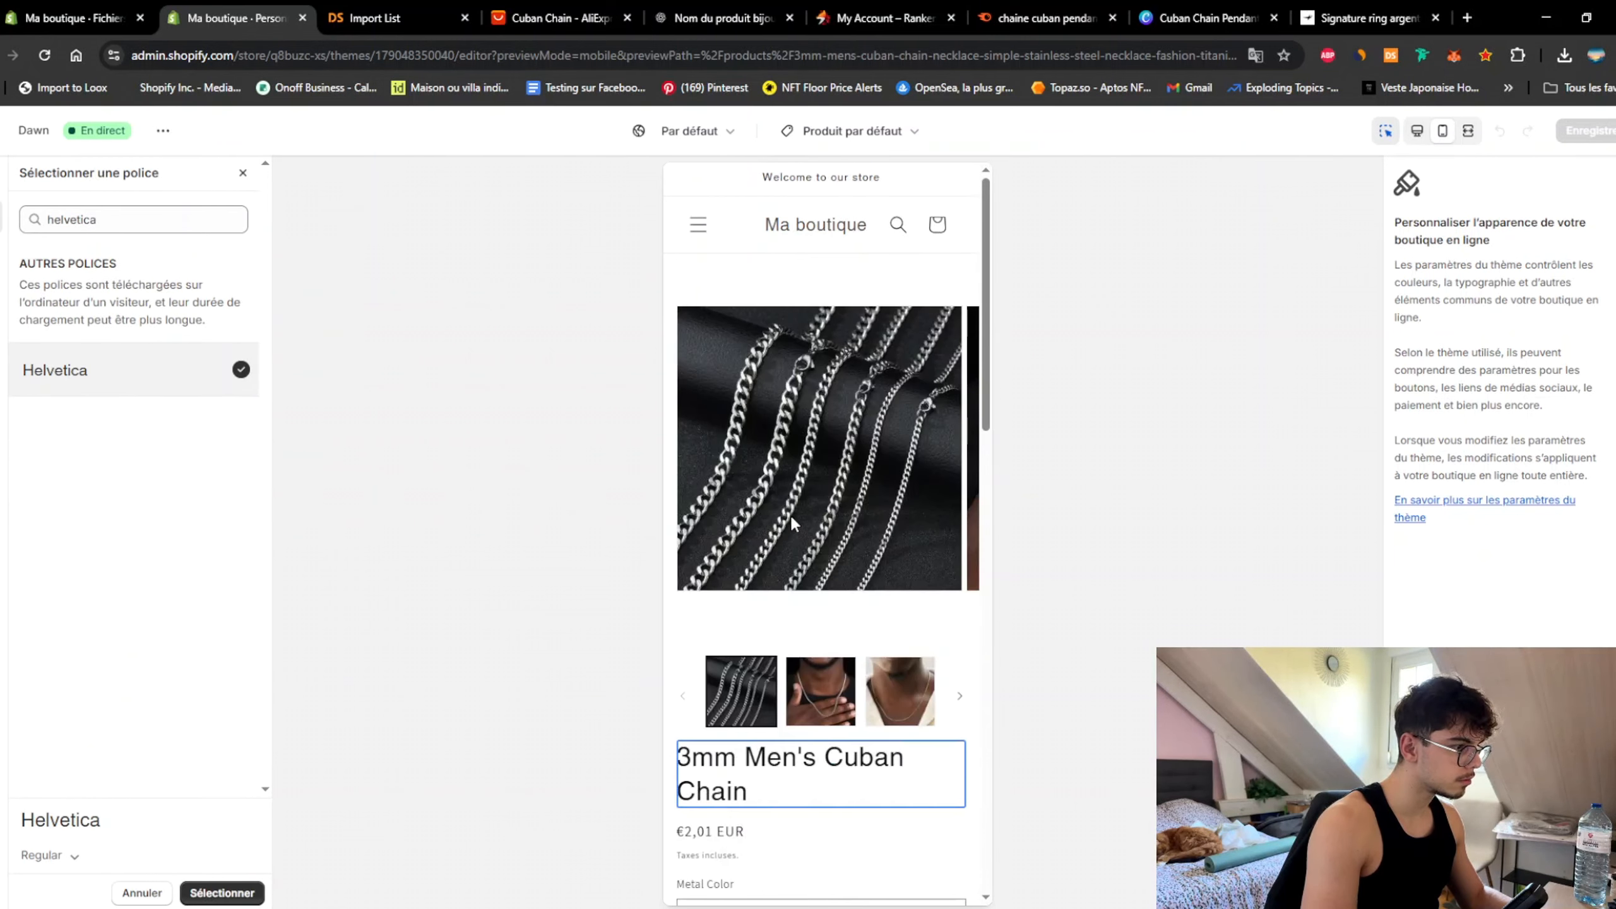
scroll(828, 509, down, 5)
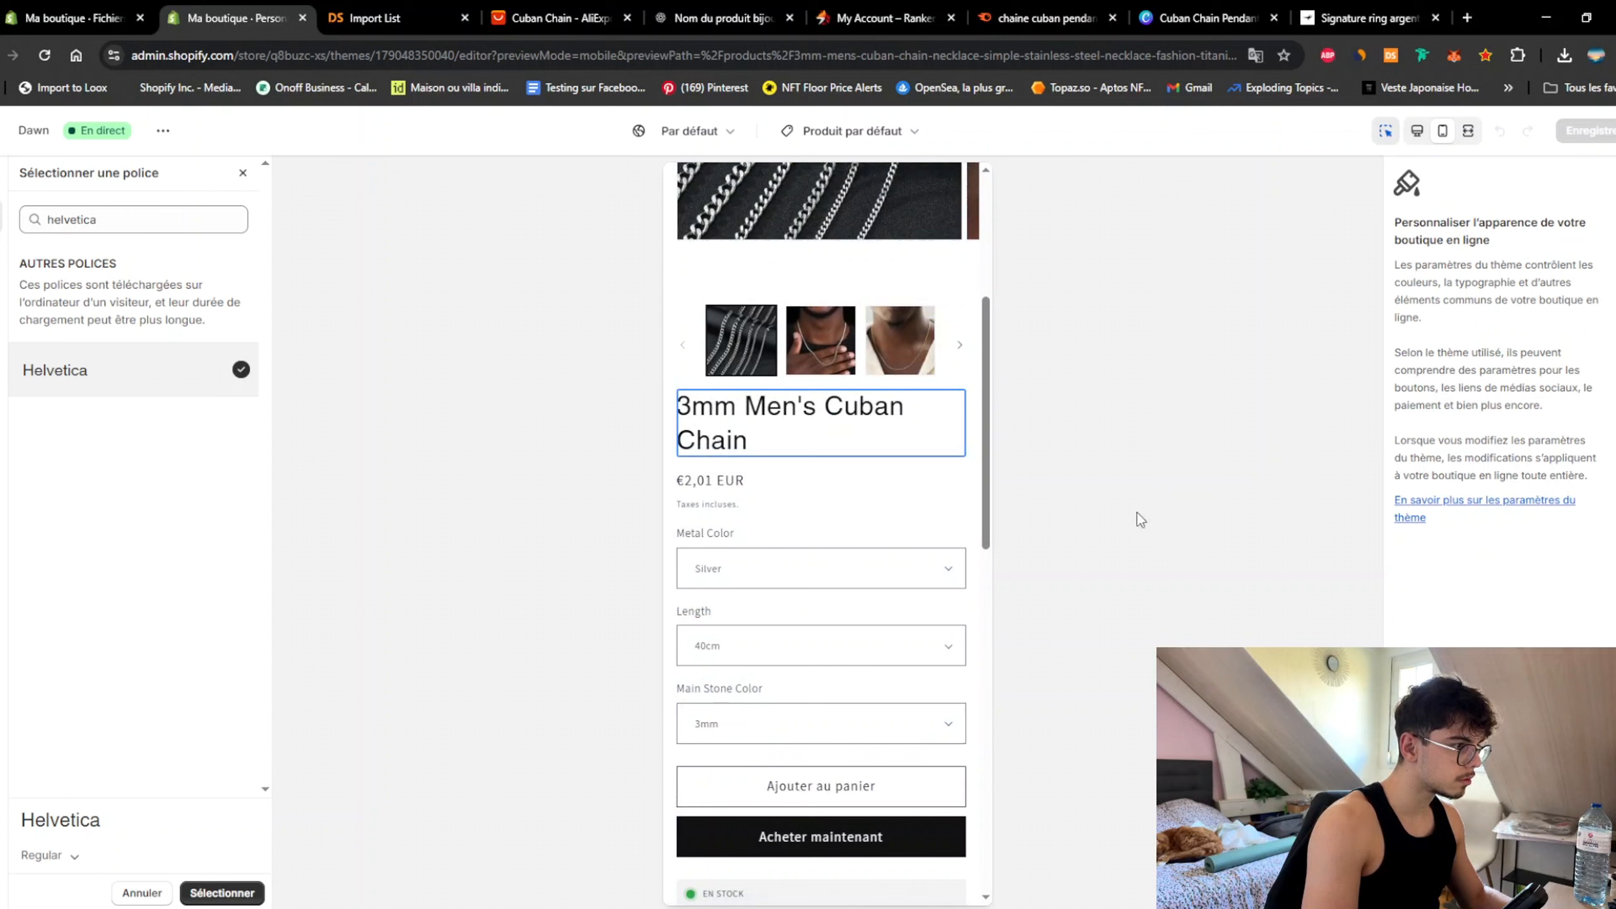
click(222, 893)
Step: Set the body (Corps) font to Helvetica and save the theme
click(173, 513)
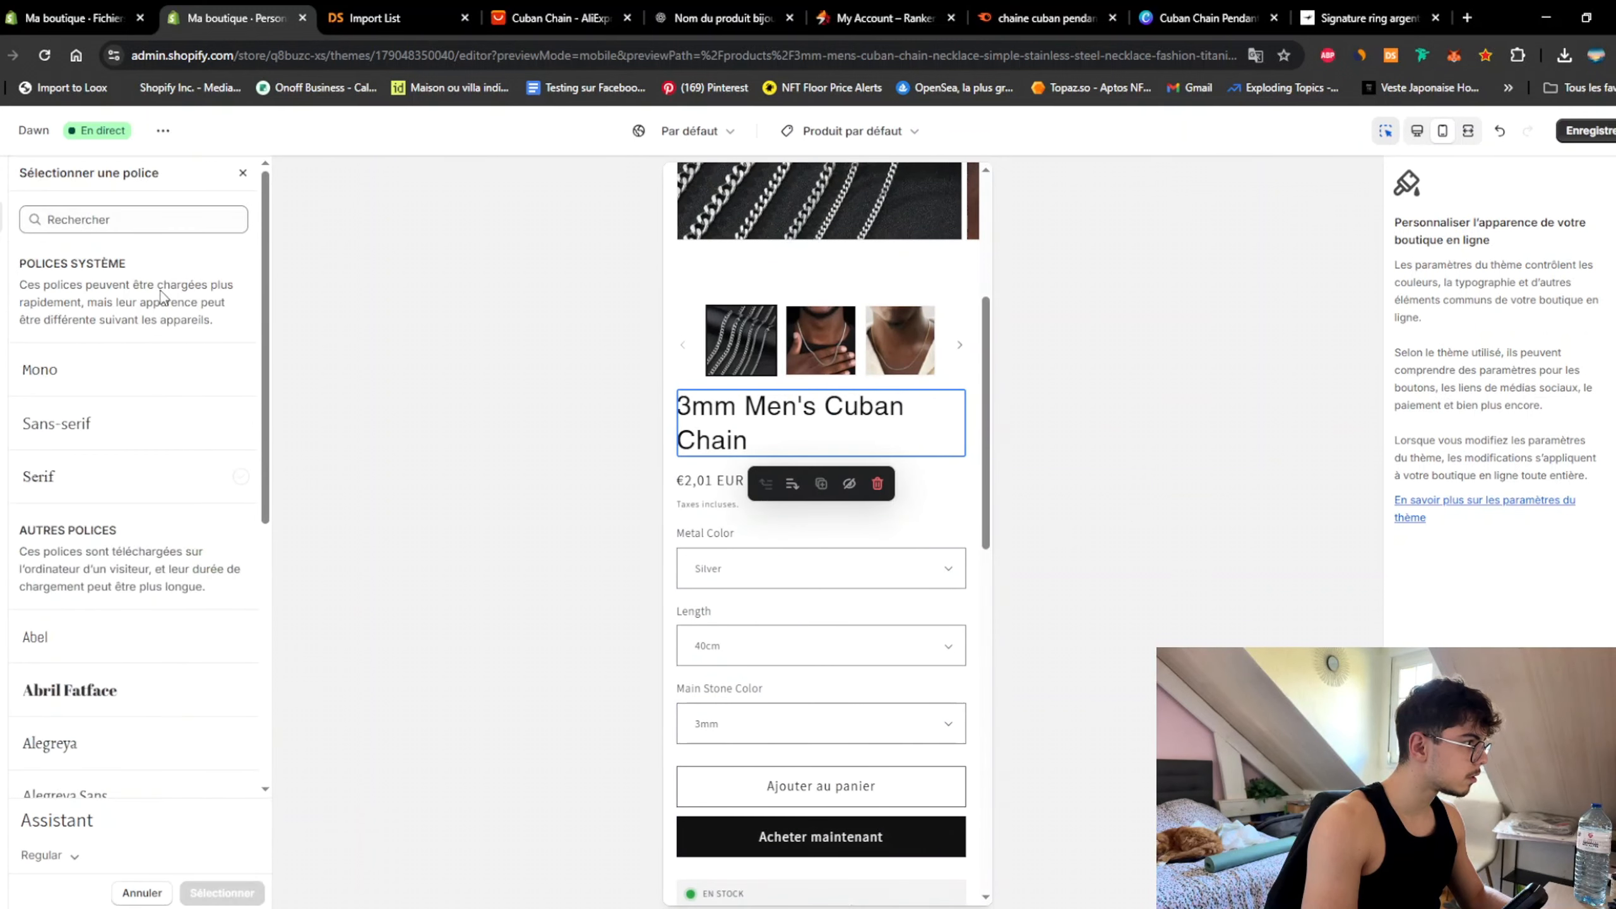
click(123, 221)
text(helve)
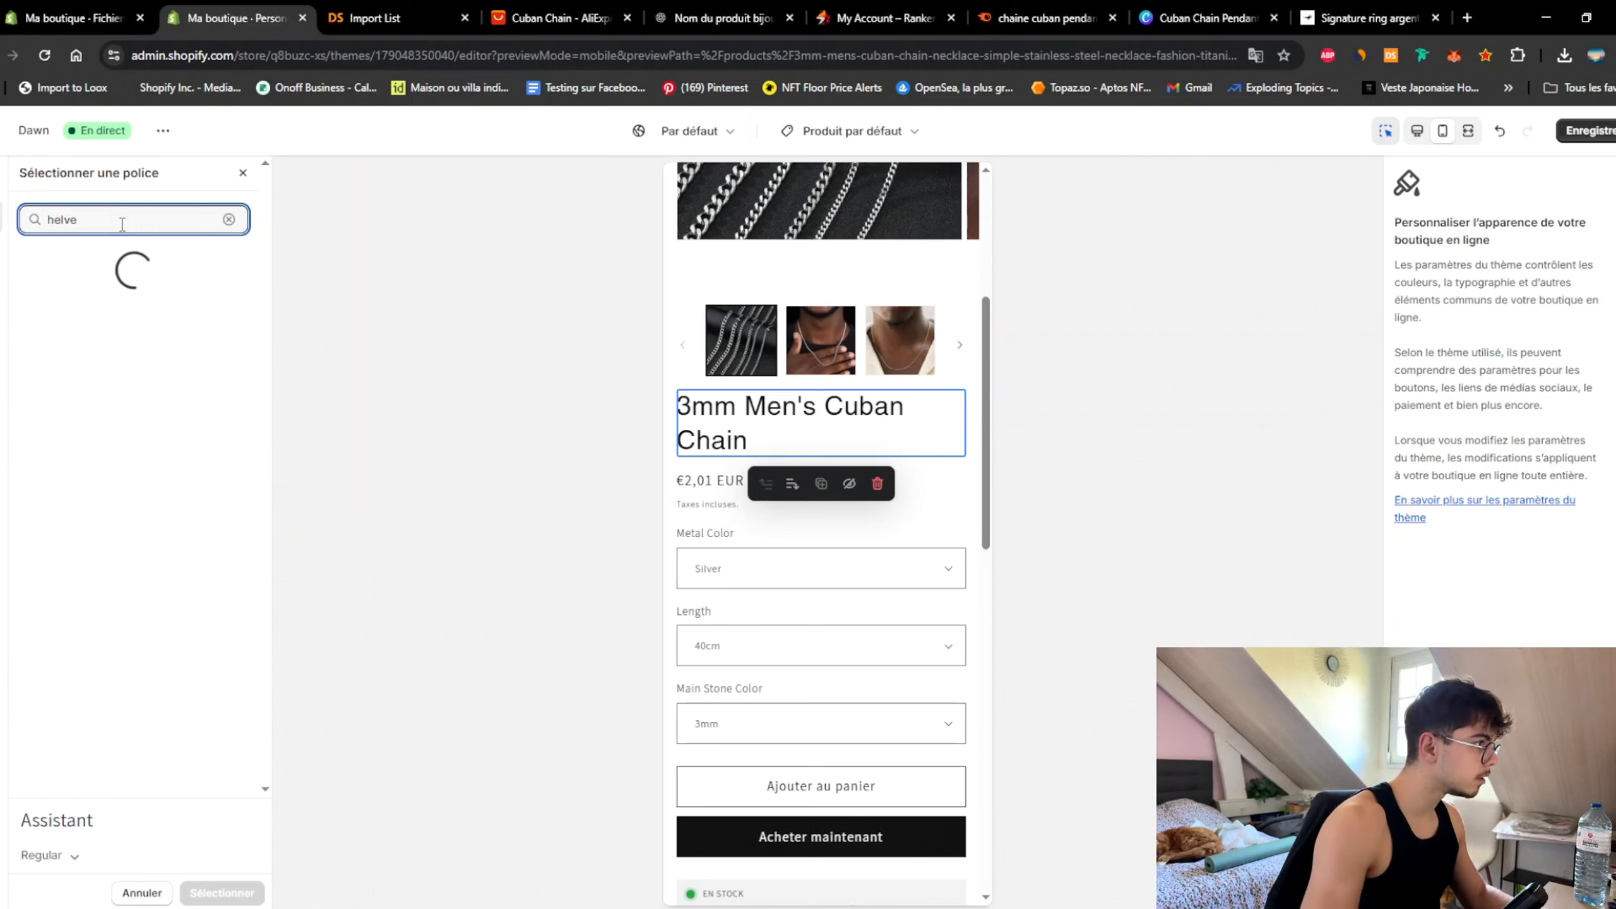
click(95, 370)
click(254, 899)
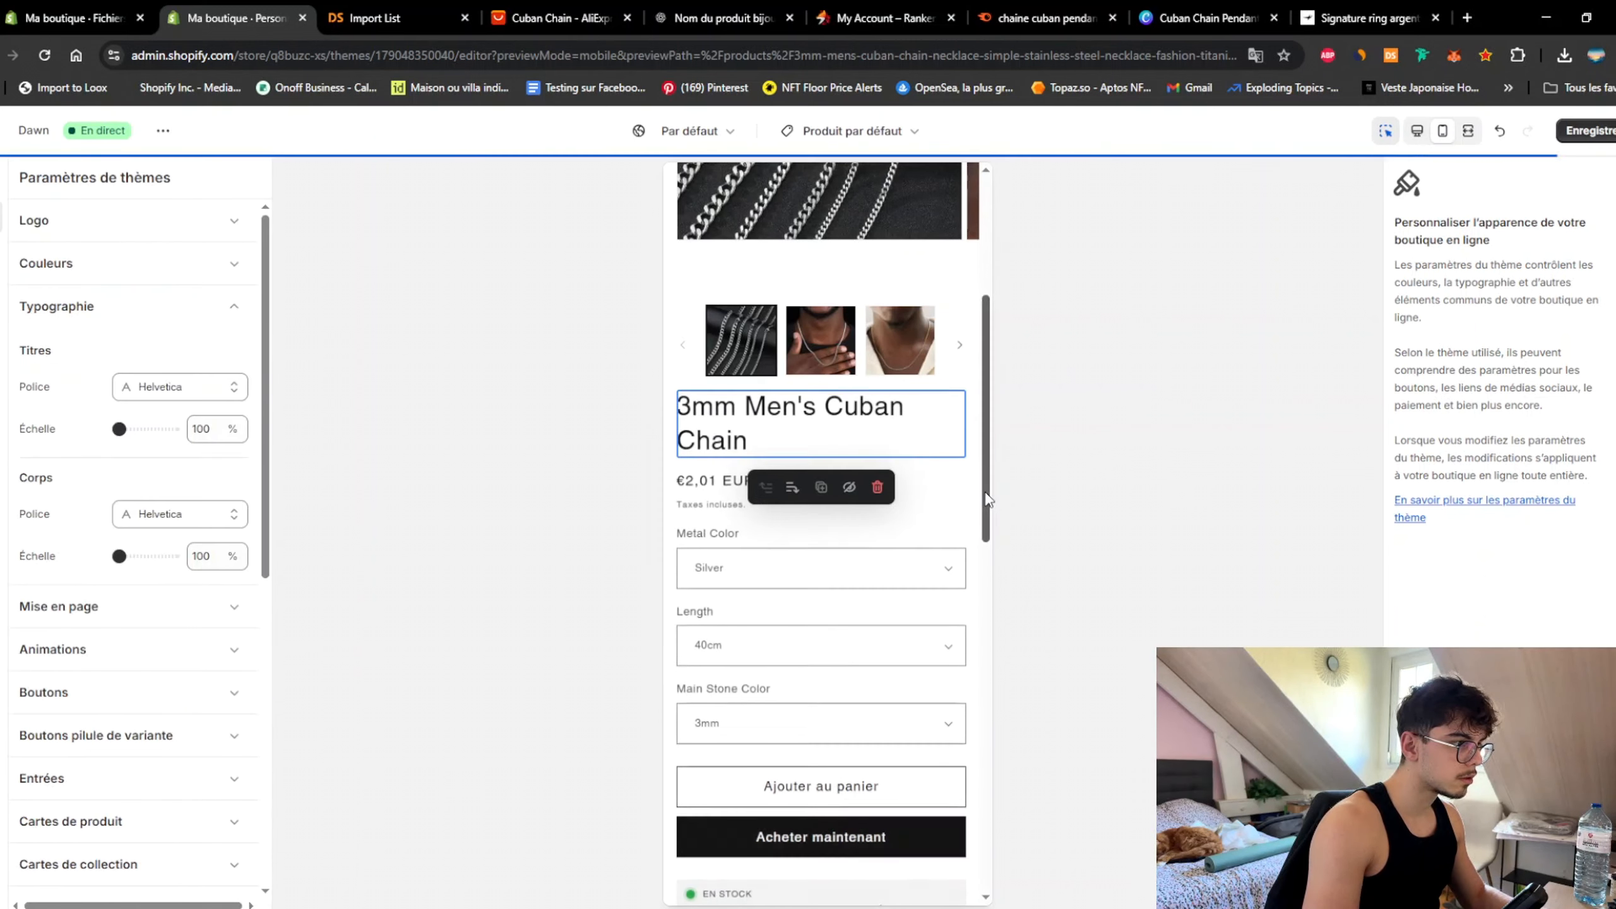
click(1585, 131)
Step: Preview the Cuban Chain Pendant product page and select its featured collection section
scroll(909, 452, down, 6)
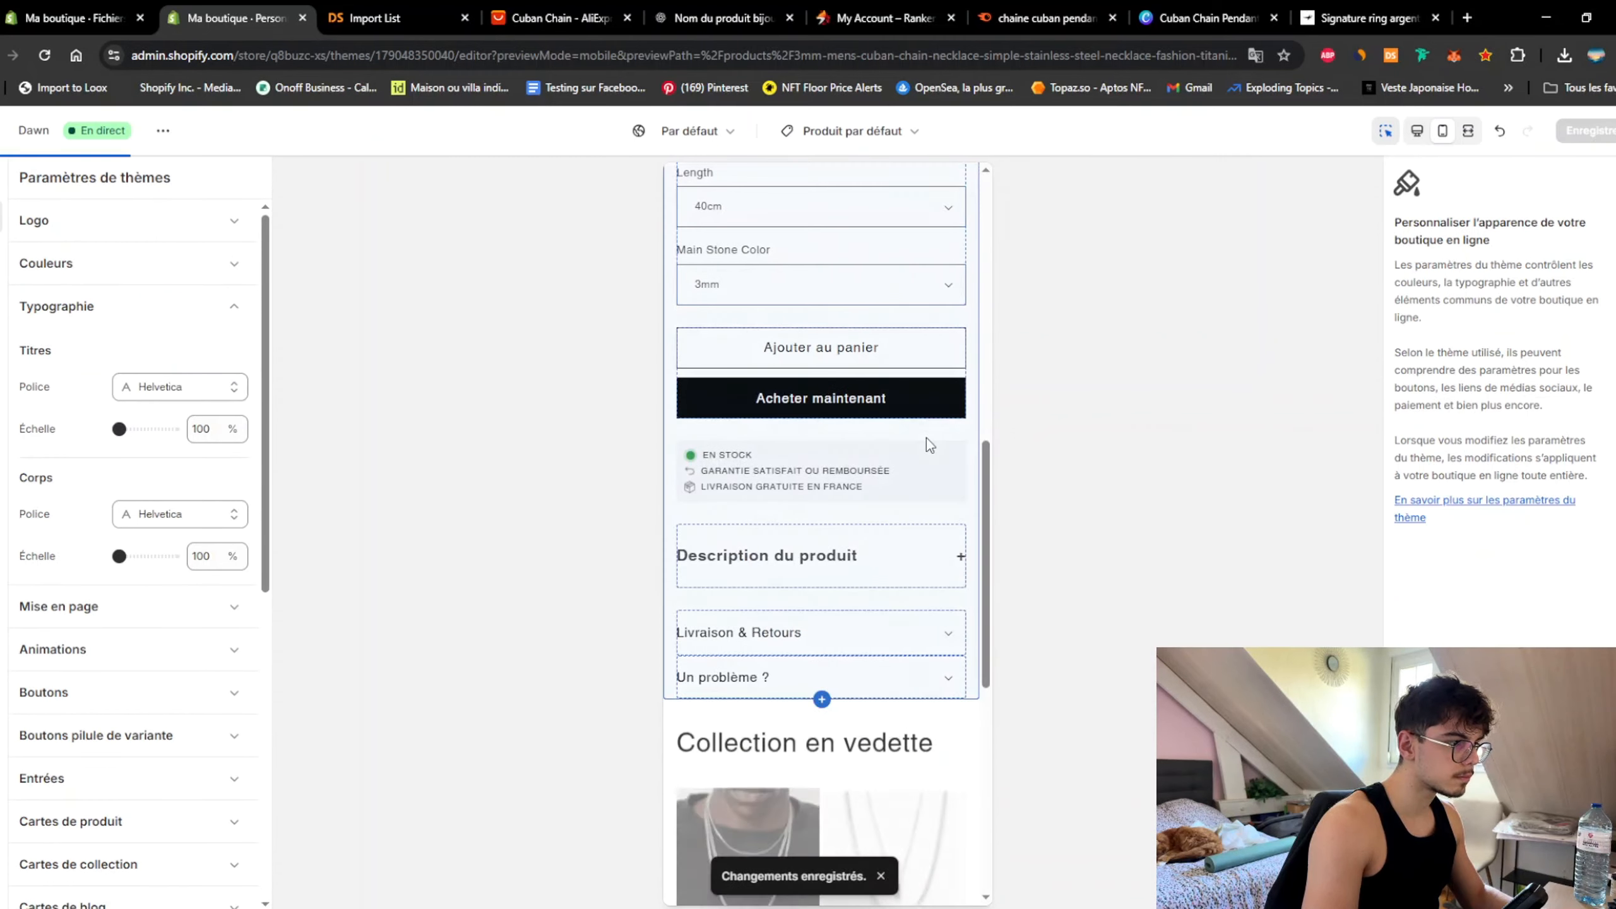
scroll(824, 491, down, 6)
click(880, 512)
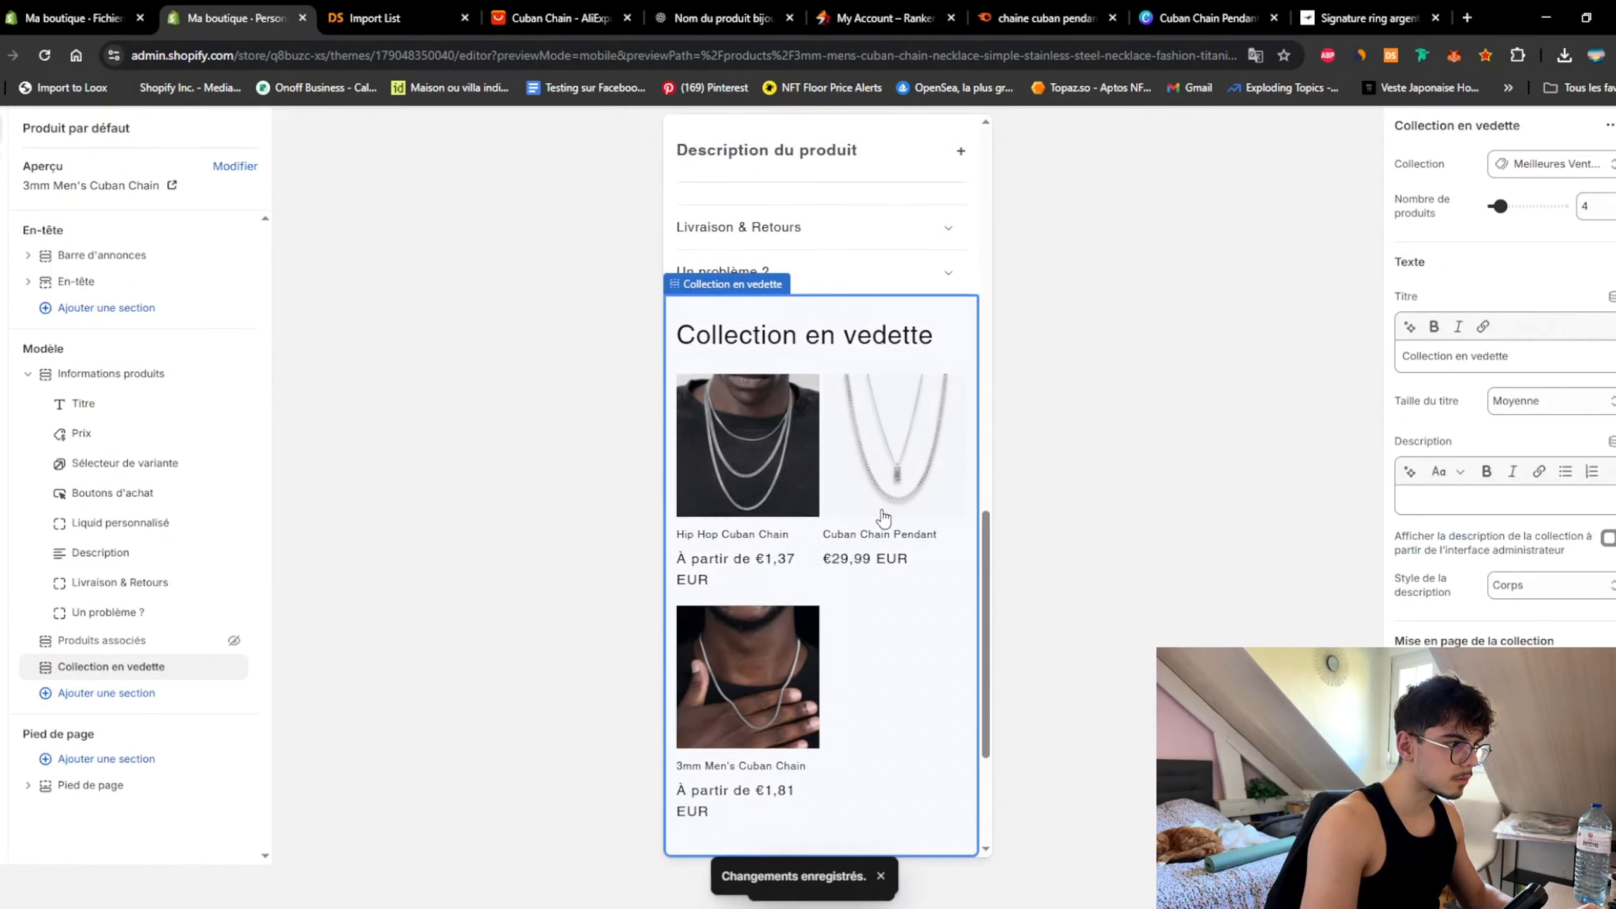
click(898, 426)
scroll(955, 433, down, 3)
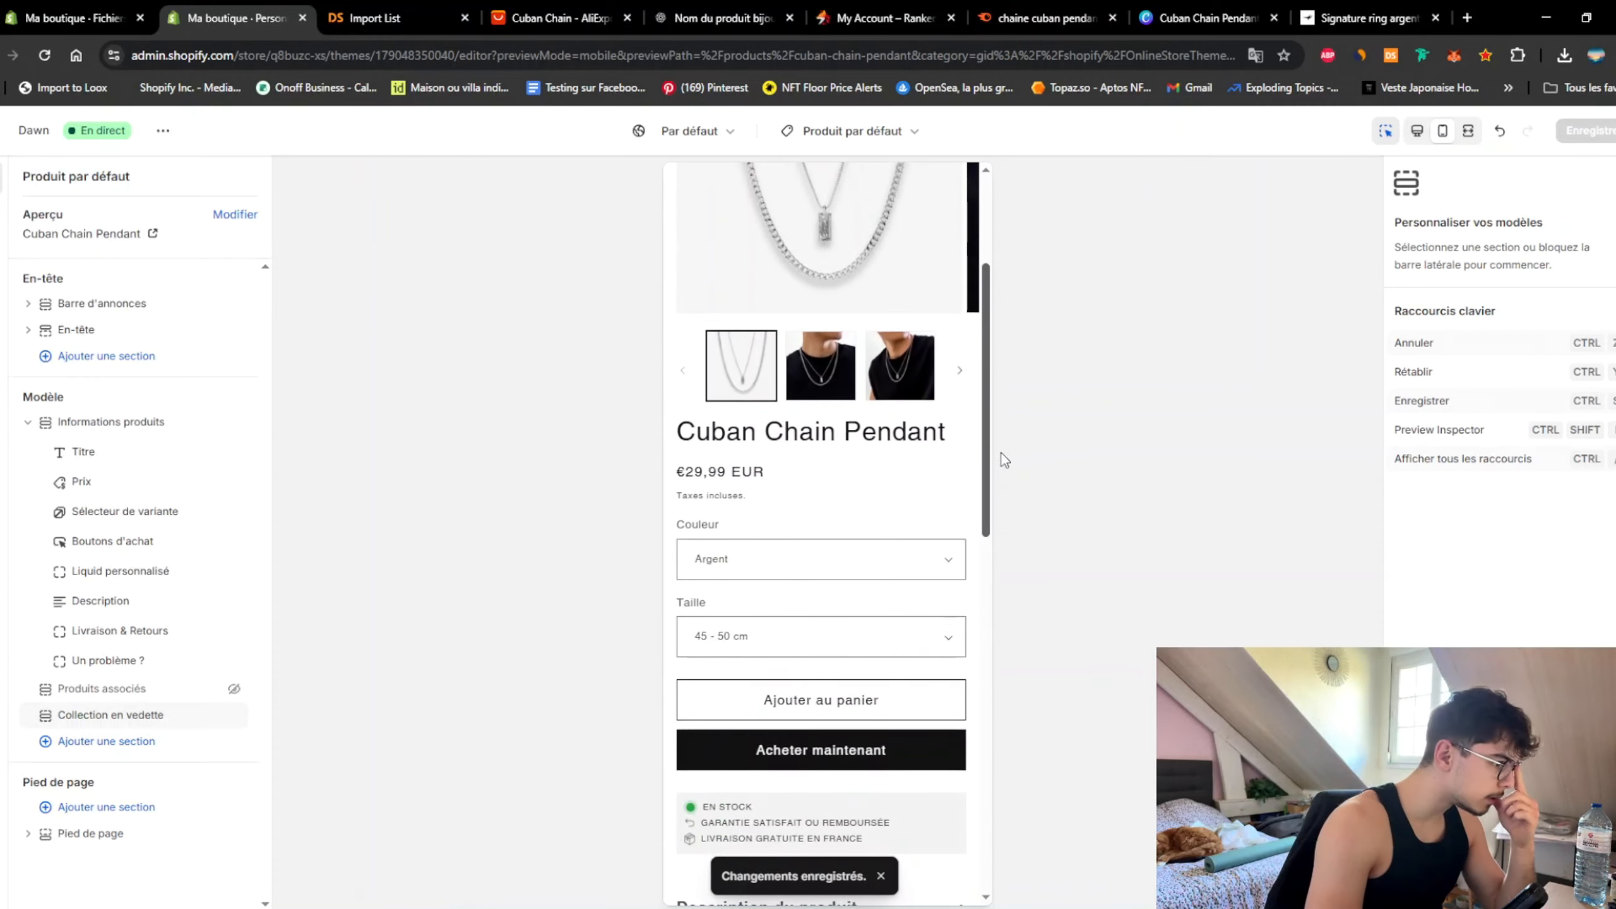
scroll(1002, 452, down, 2)
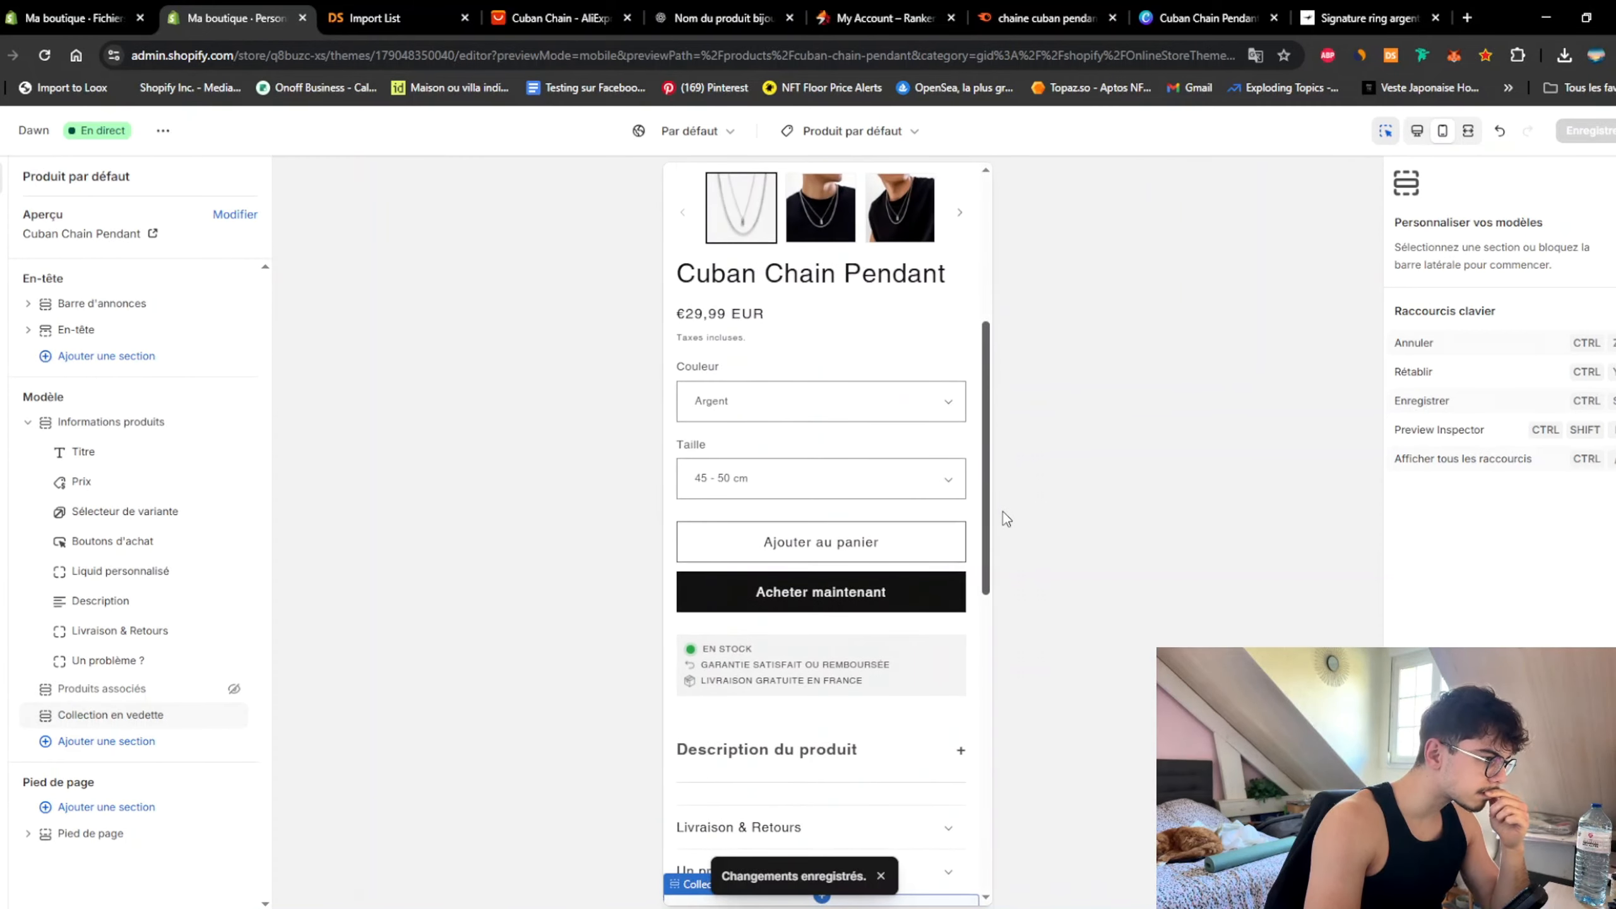
scroll(1005, 517, down, 5)
scroll(987, 655, down, 3)
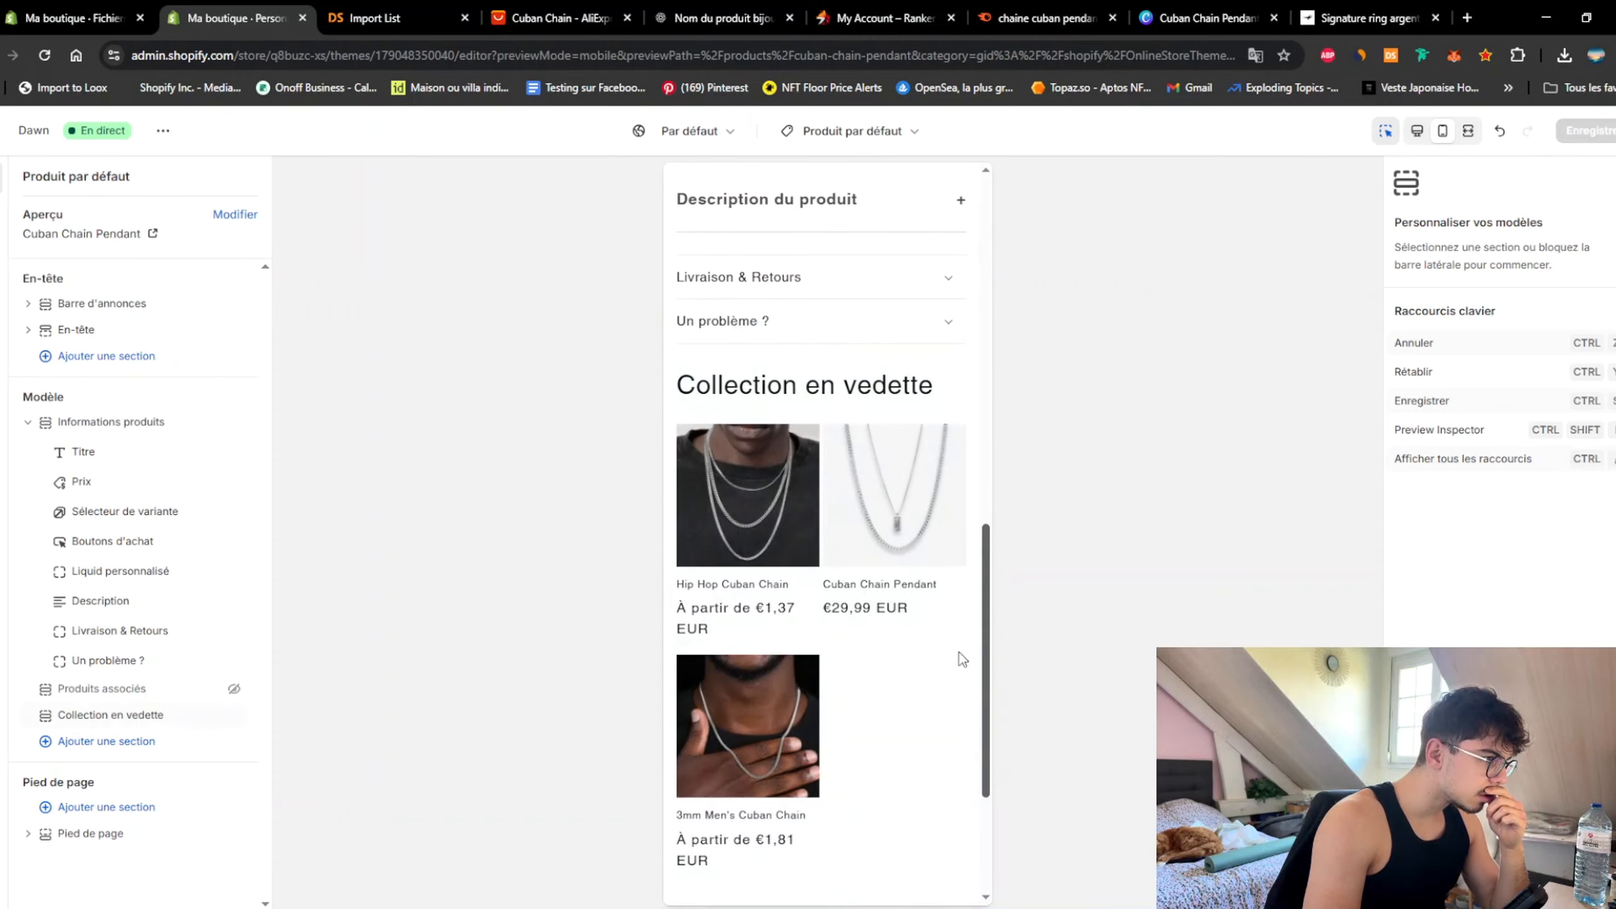
click(821, 391)
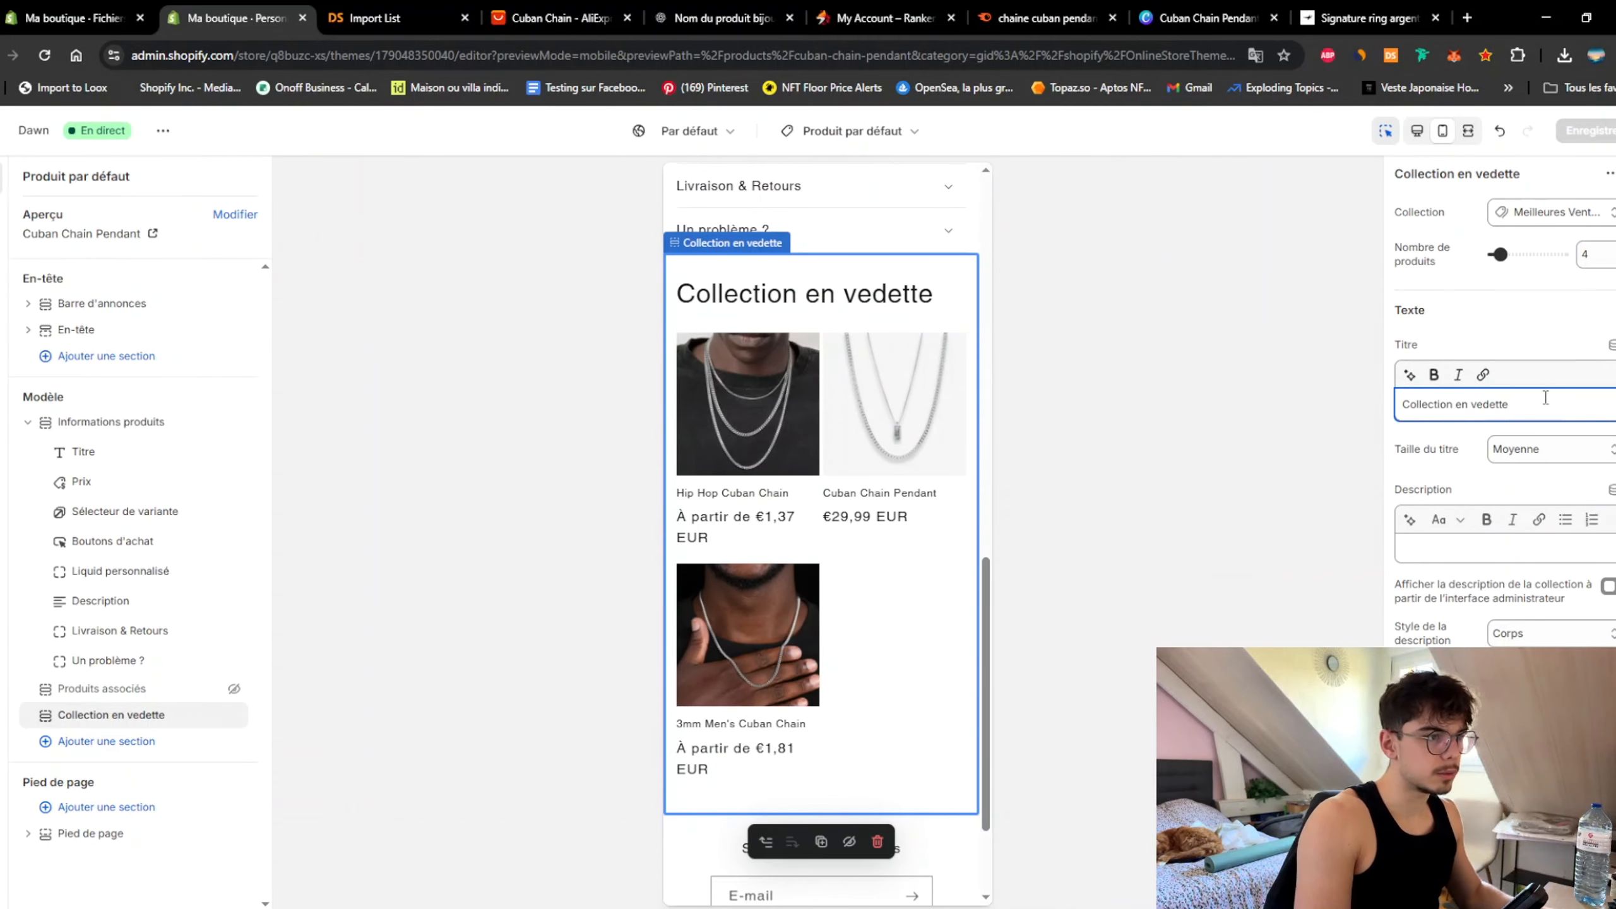
Step: Replace the featured collection title with the -20% promo line and set its heading size to Petit
drag(1549, 401, 1292, 402)
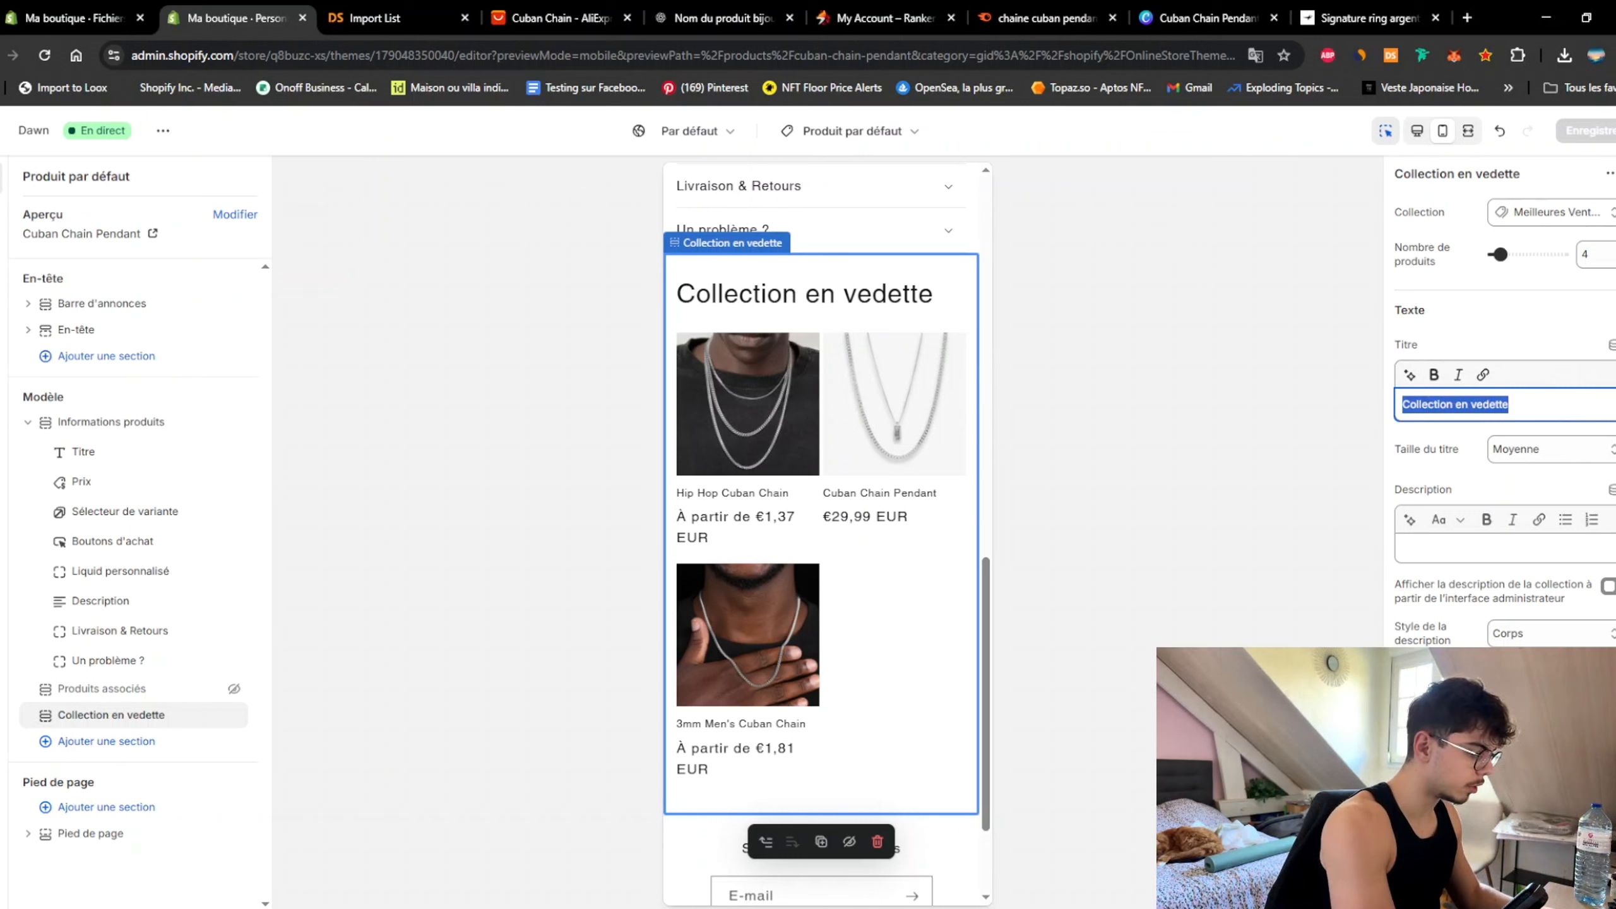
text(Vous allez )
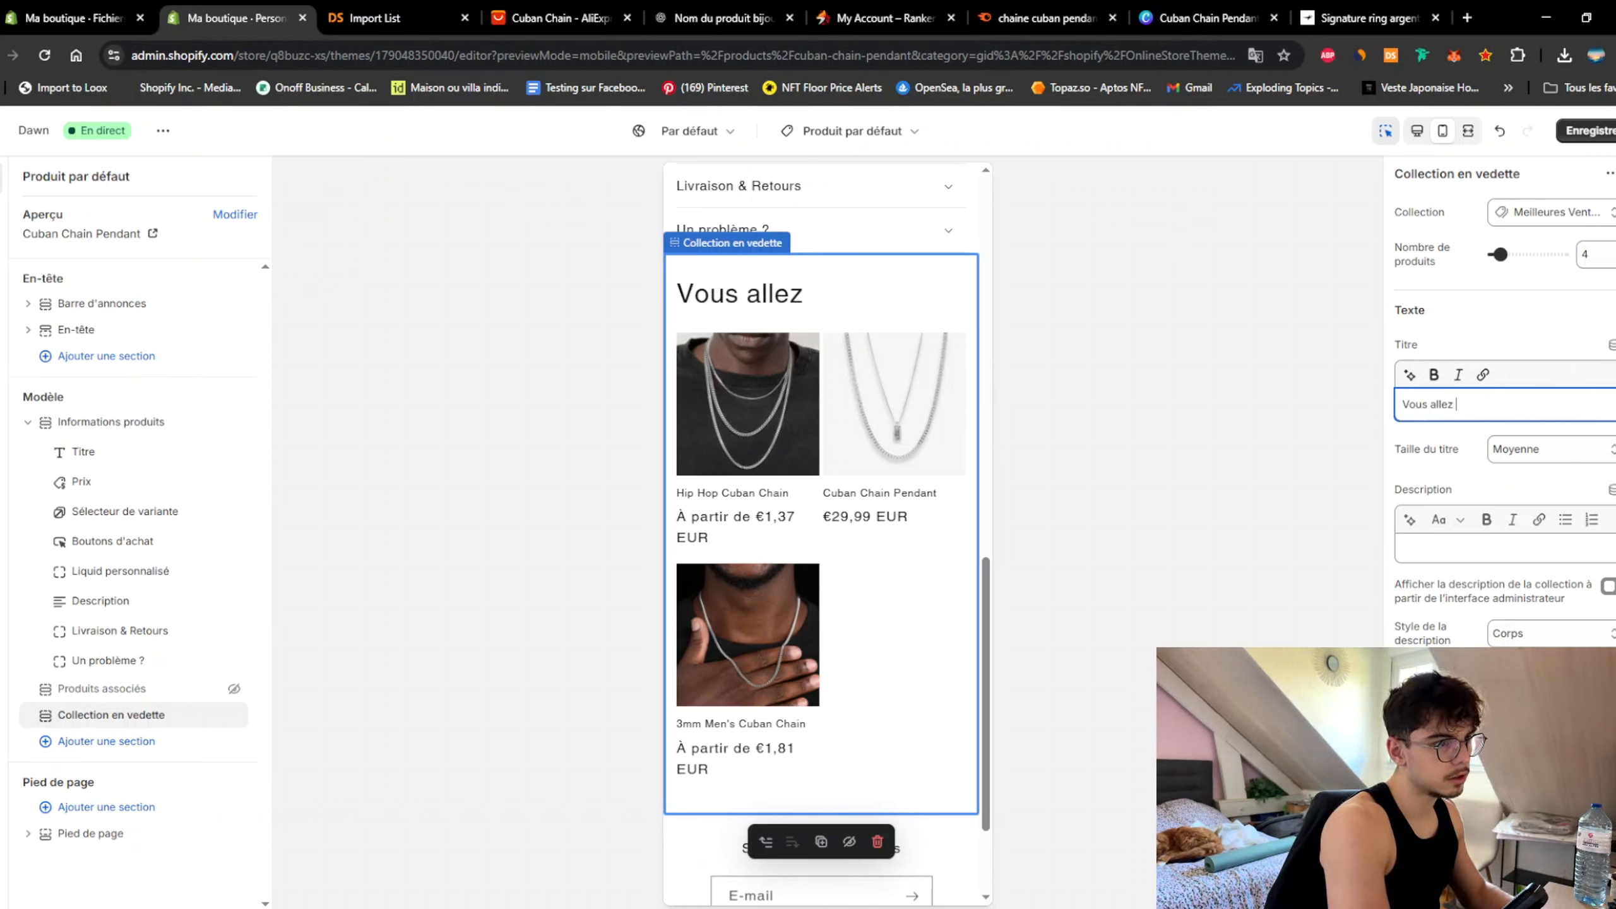
text(adorer)
key(ctrl+a)
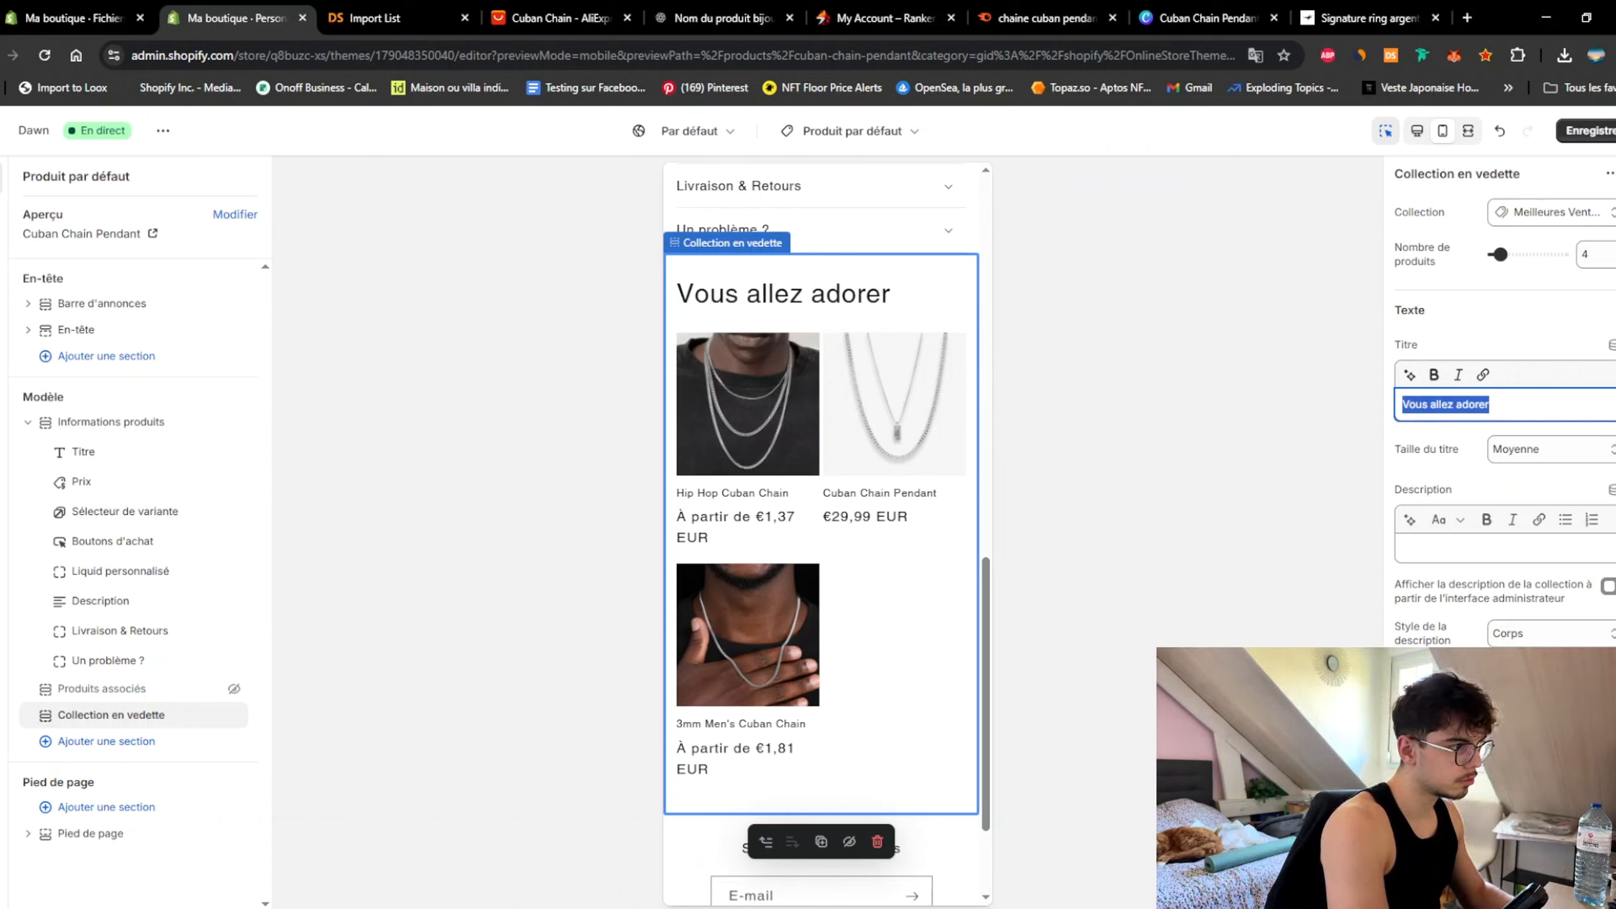
key(BackSpace)
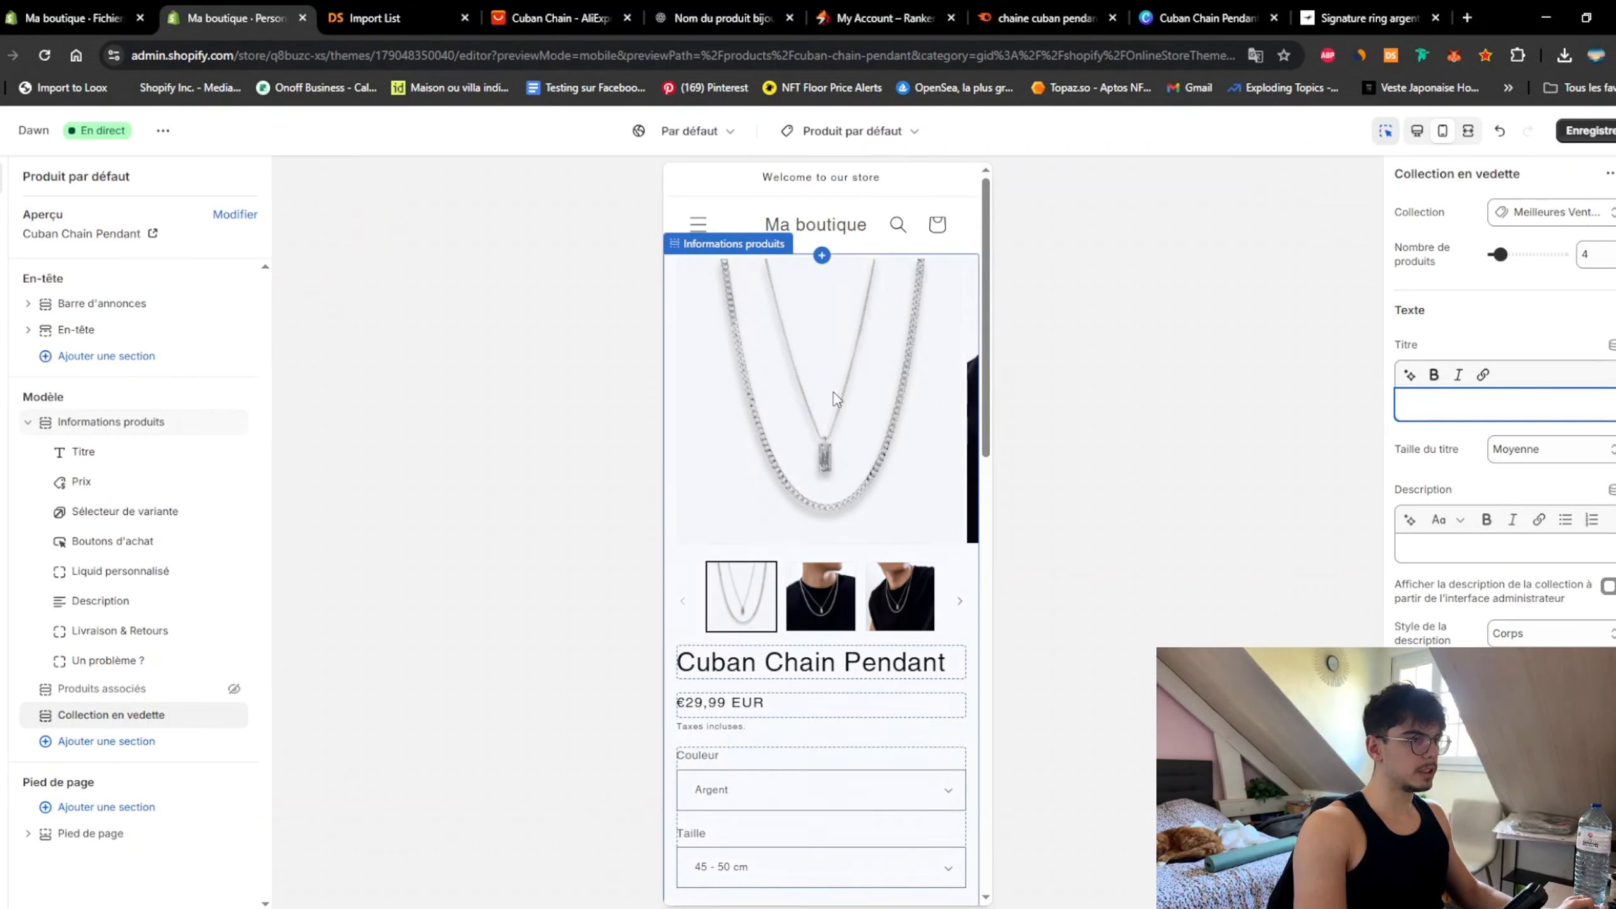
scroll(834, 395, down, 6)
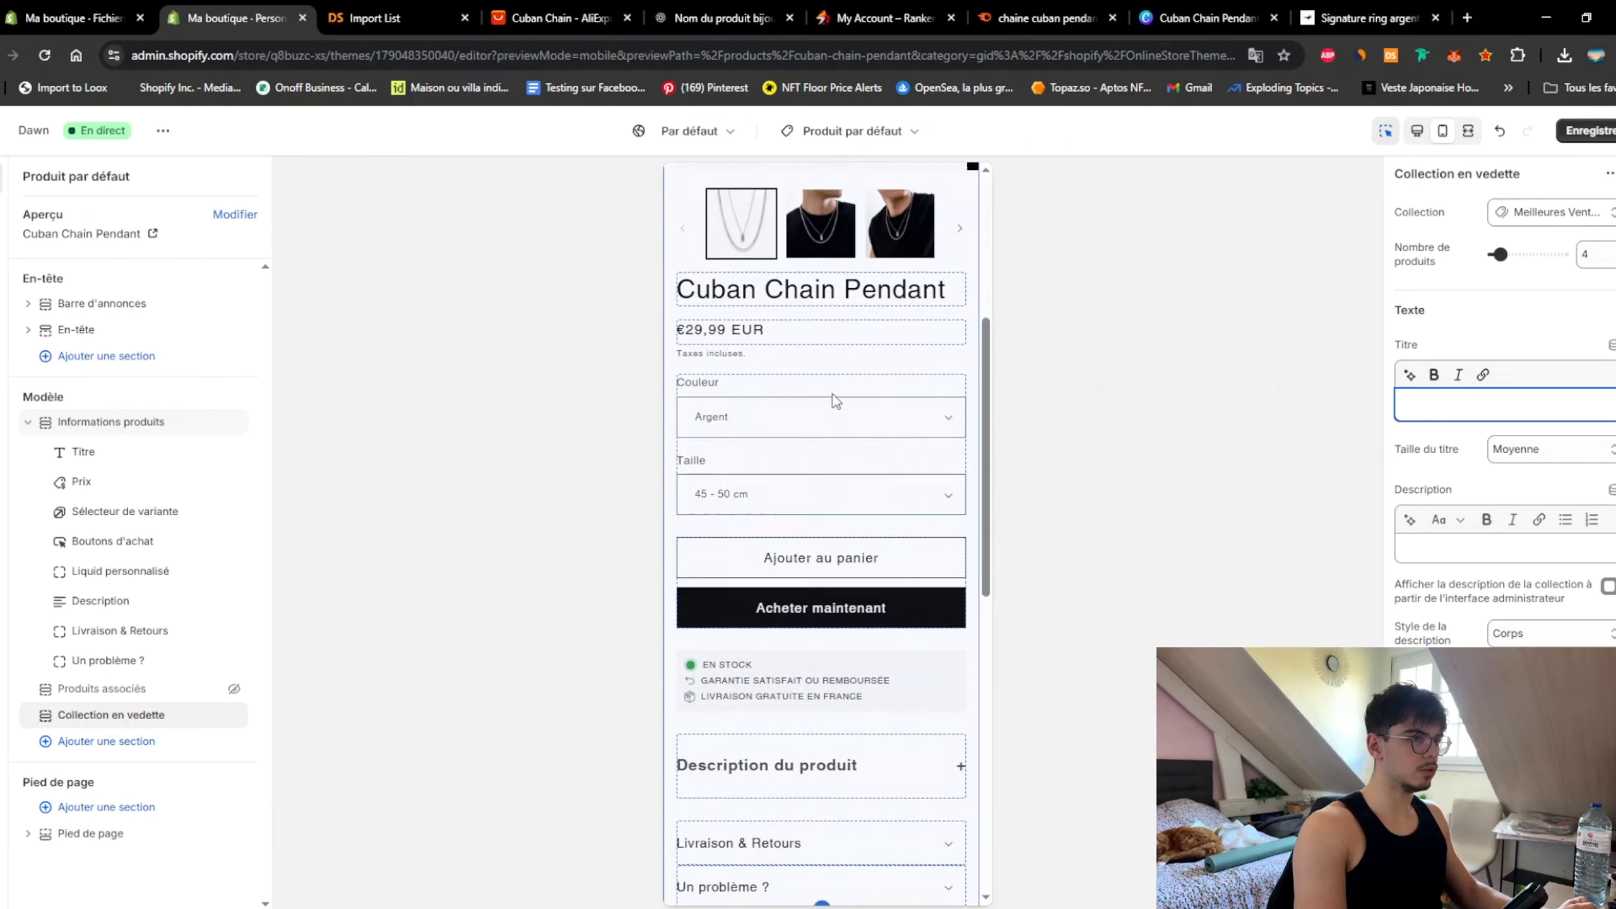
scroll(836, 400, down, 5)
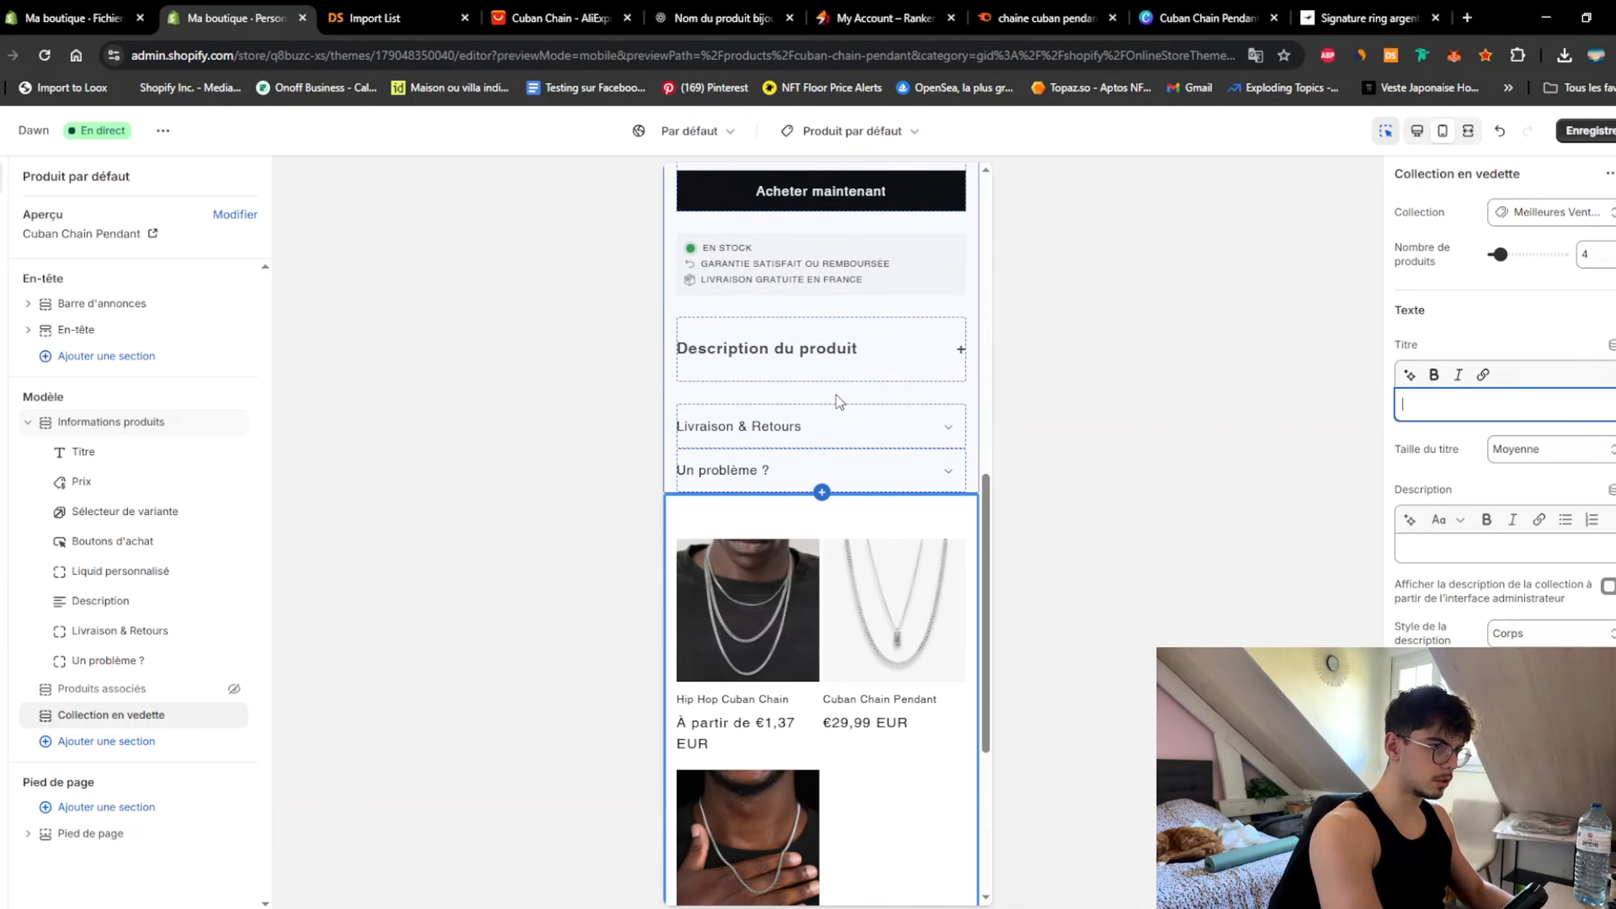
text(Le deu)
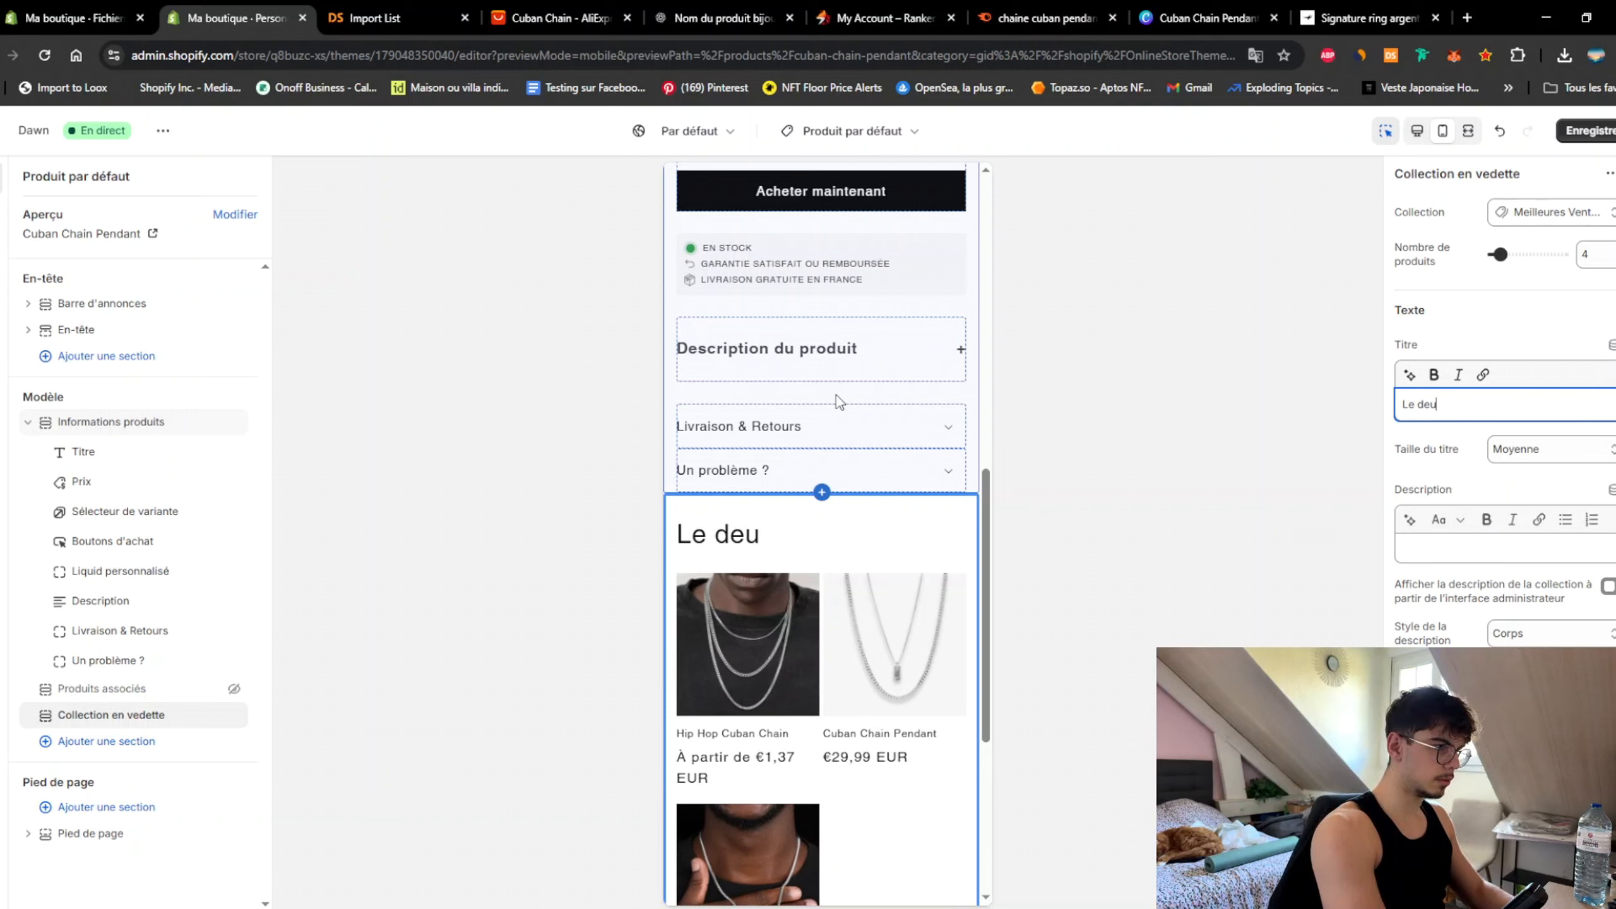
text(xième à )
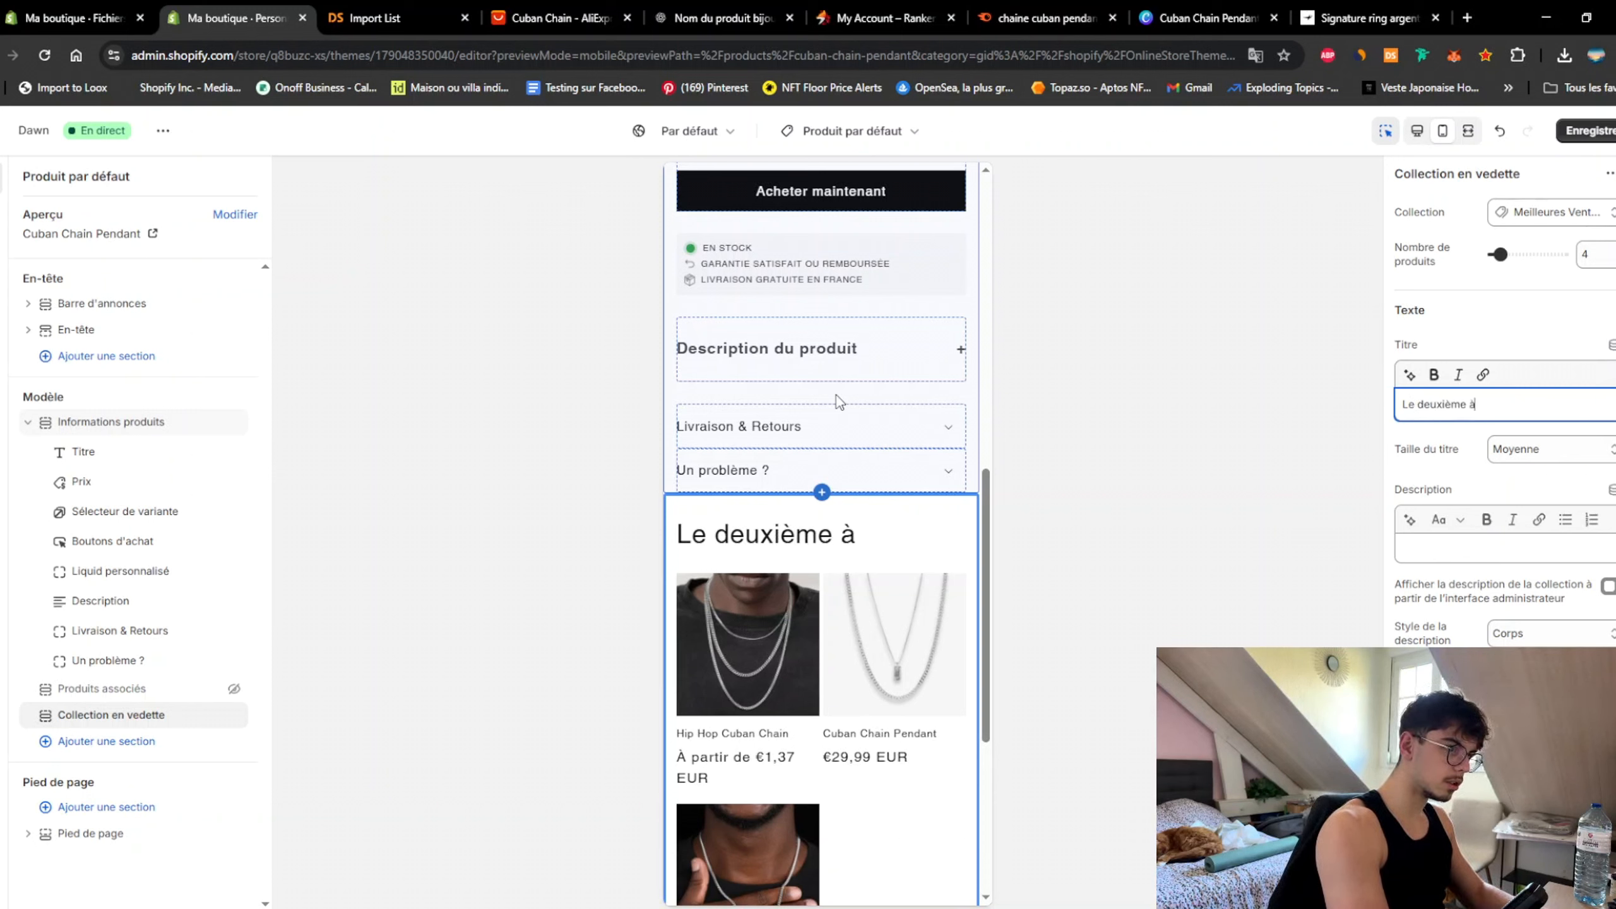
text(-20%)
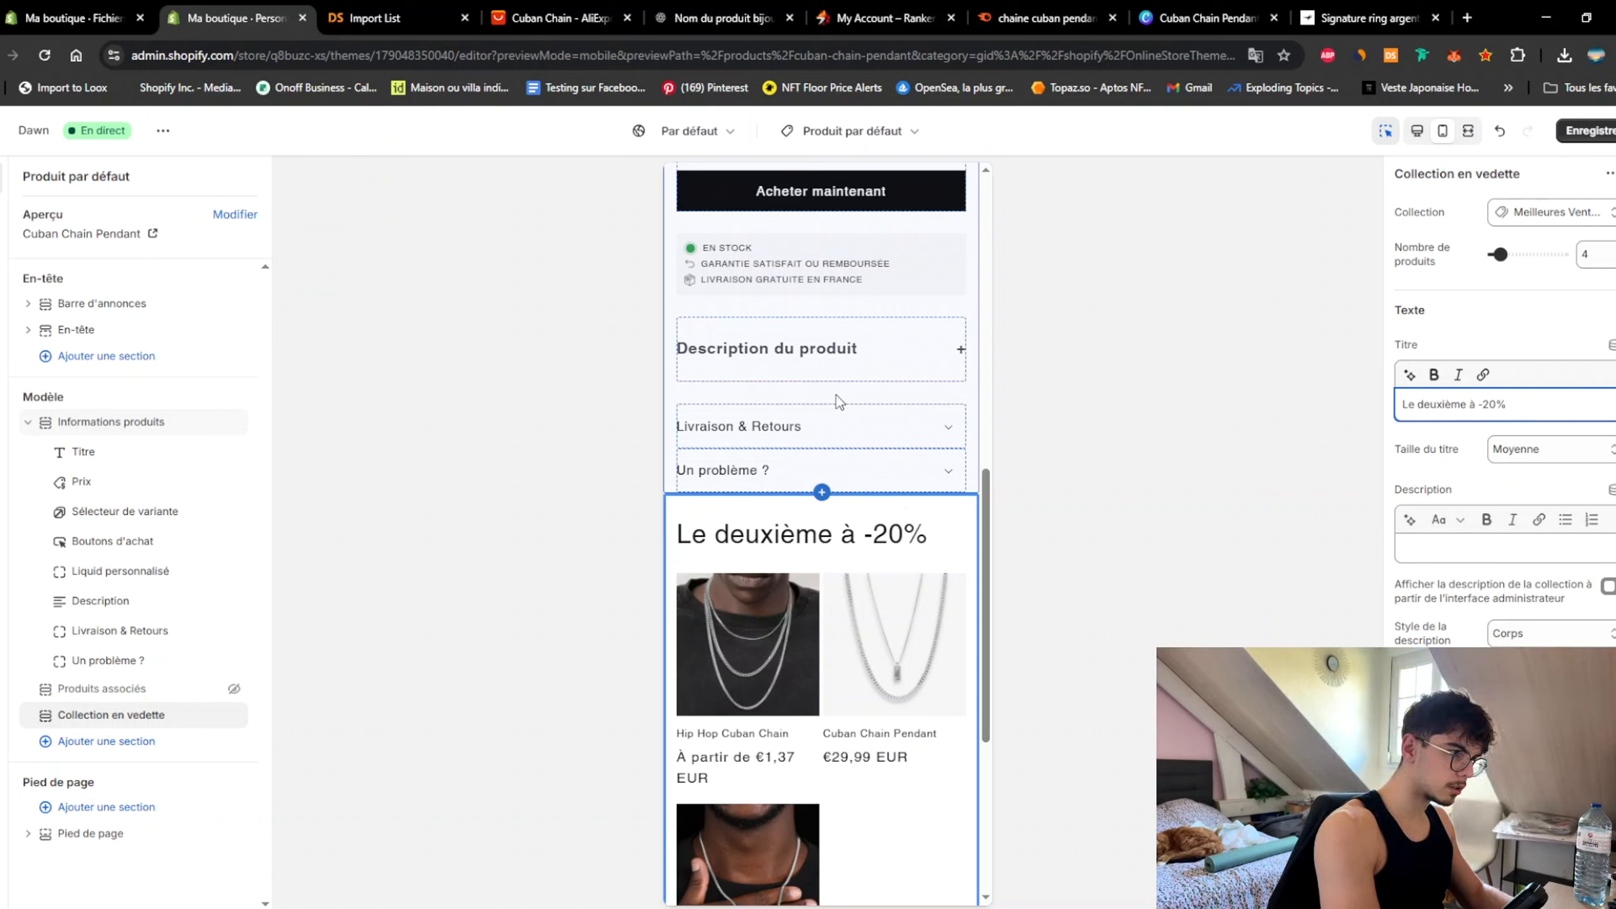
text( avec le code)
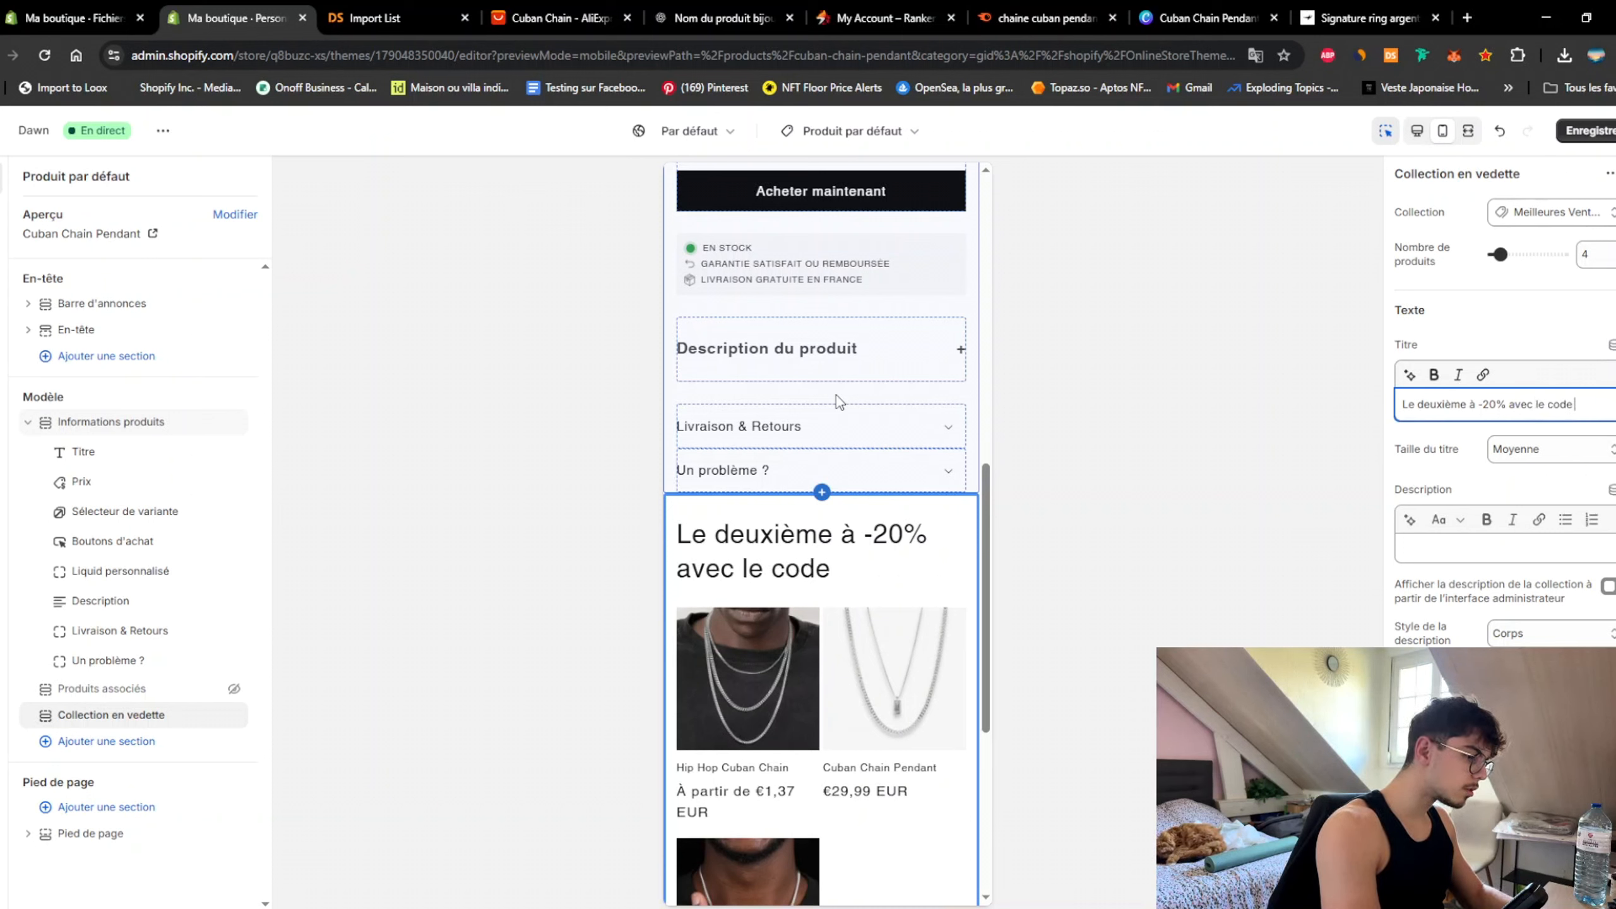
text(UBAN20)
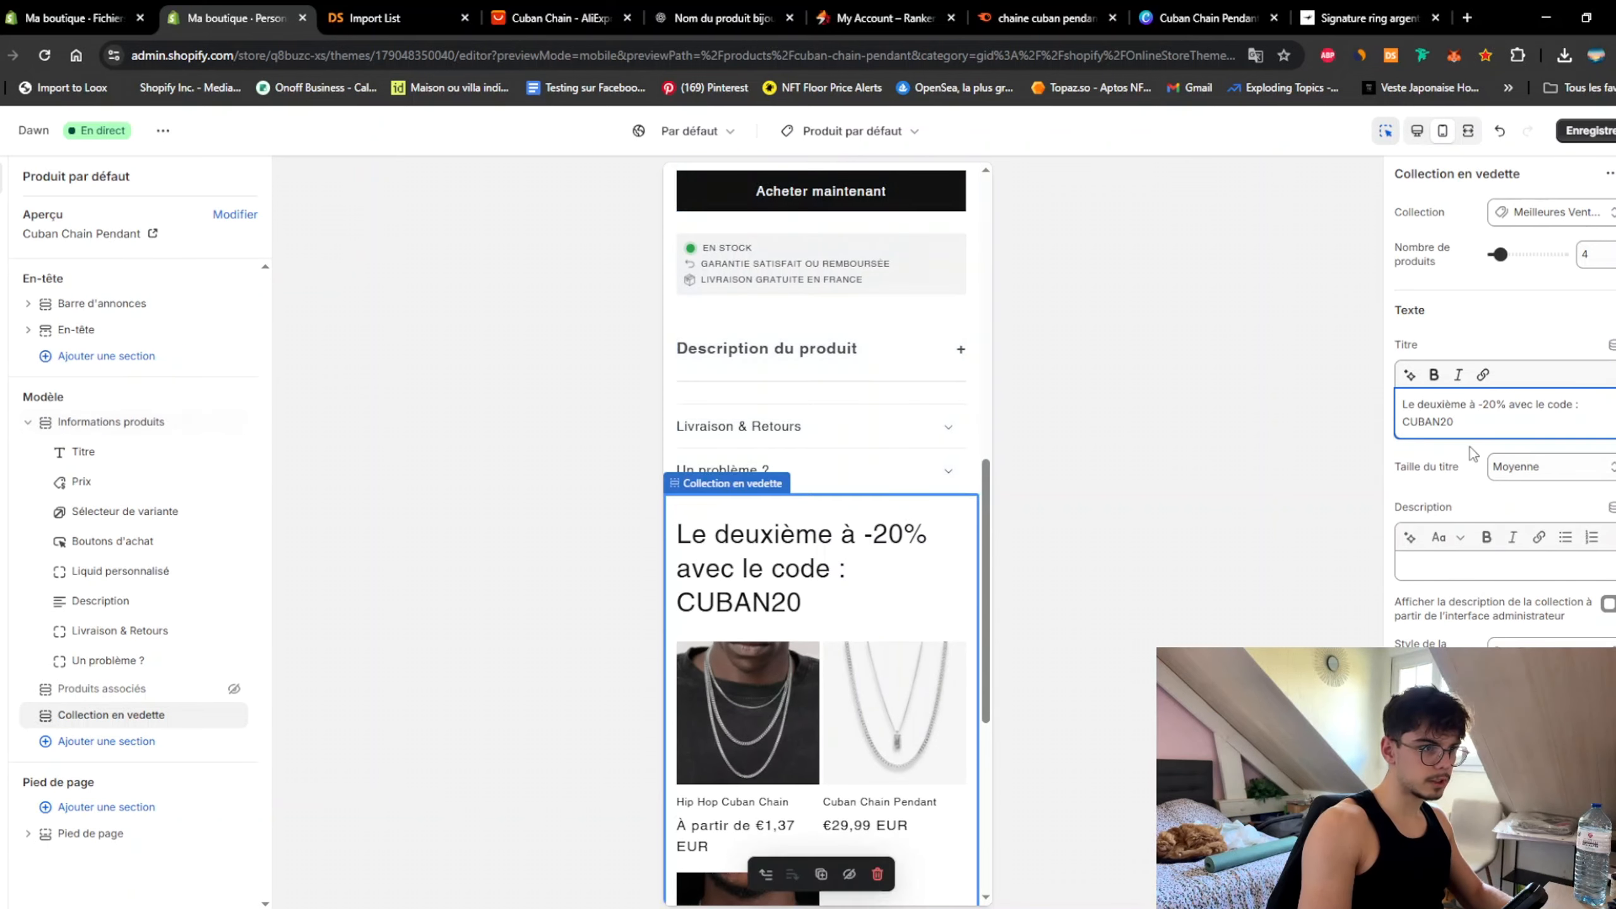
click(1544, 472)
click(1539, 507)
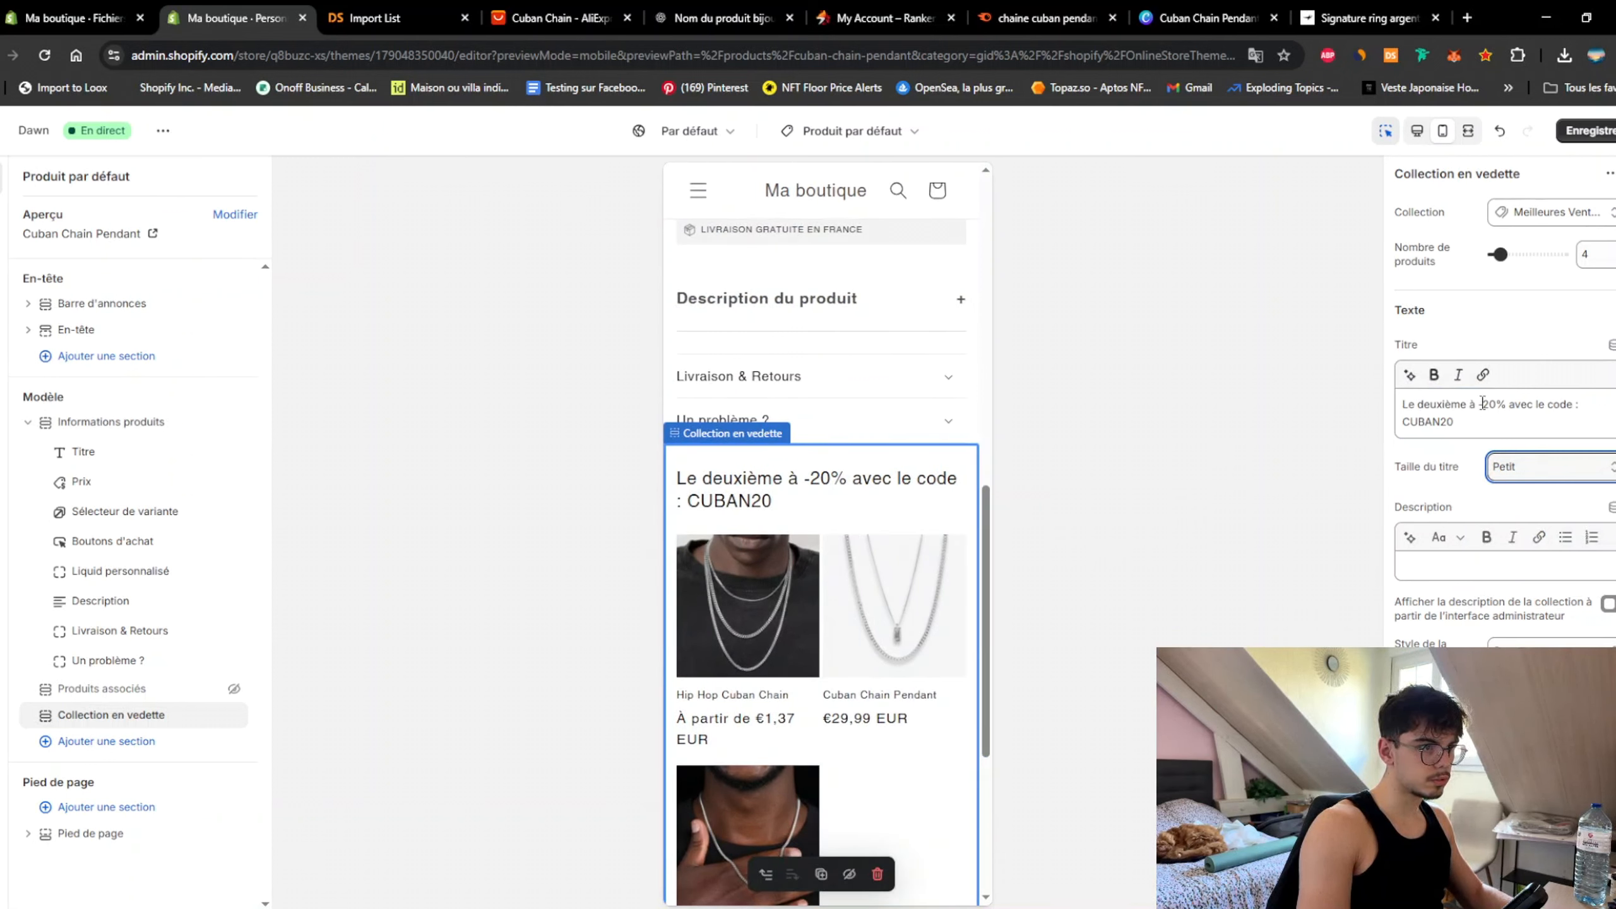
Step: Correct the title to end in 'CUBAN20' and save the theme
drag(1482, 403, 1273, 410)
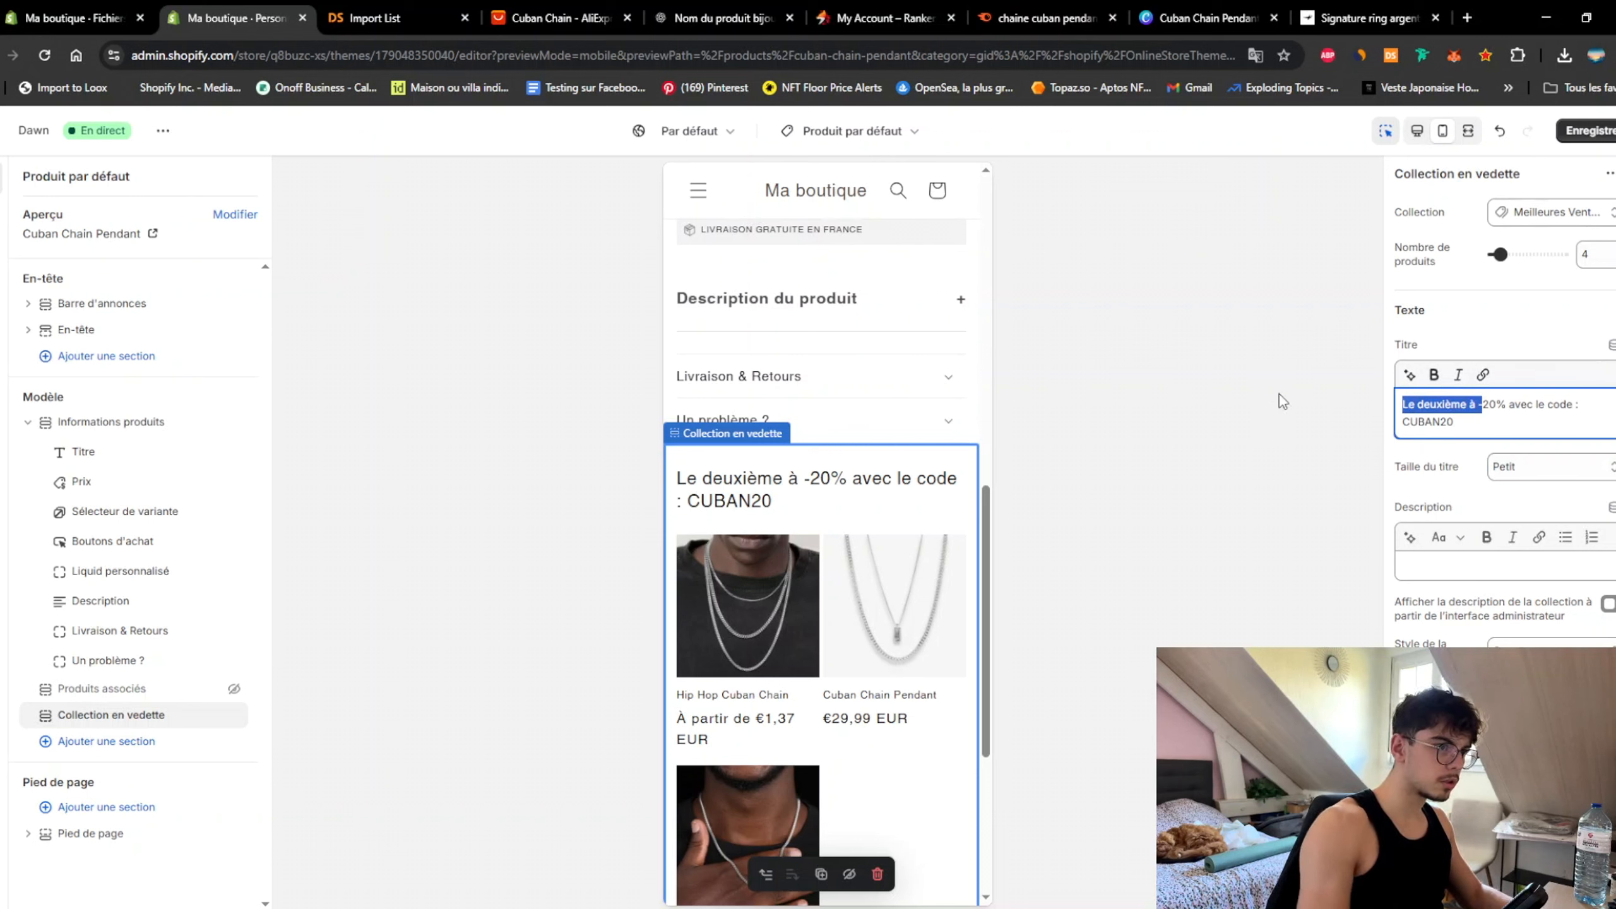
click(1506, 406)
drag(1514, 405, 1530, 421)
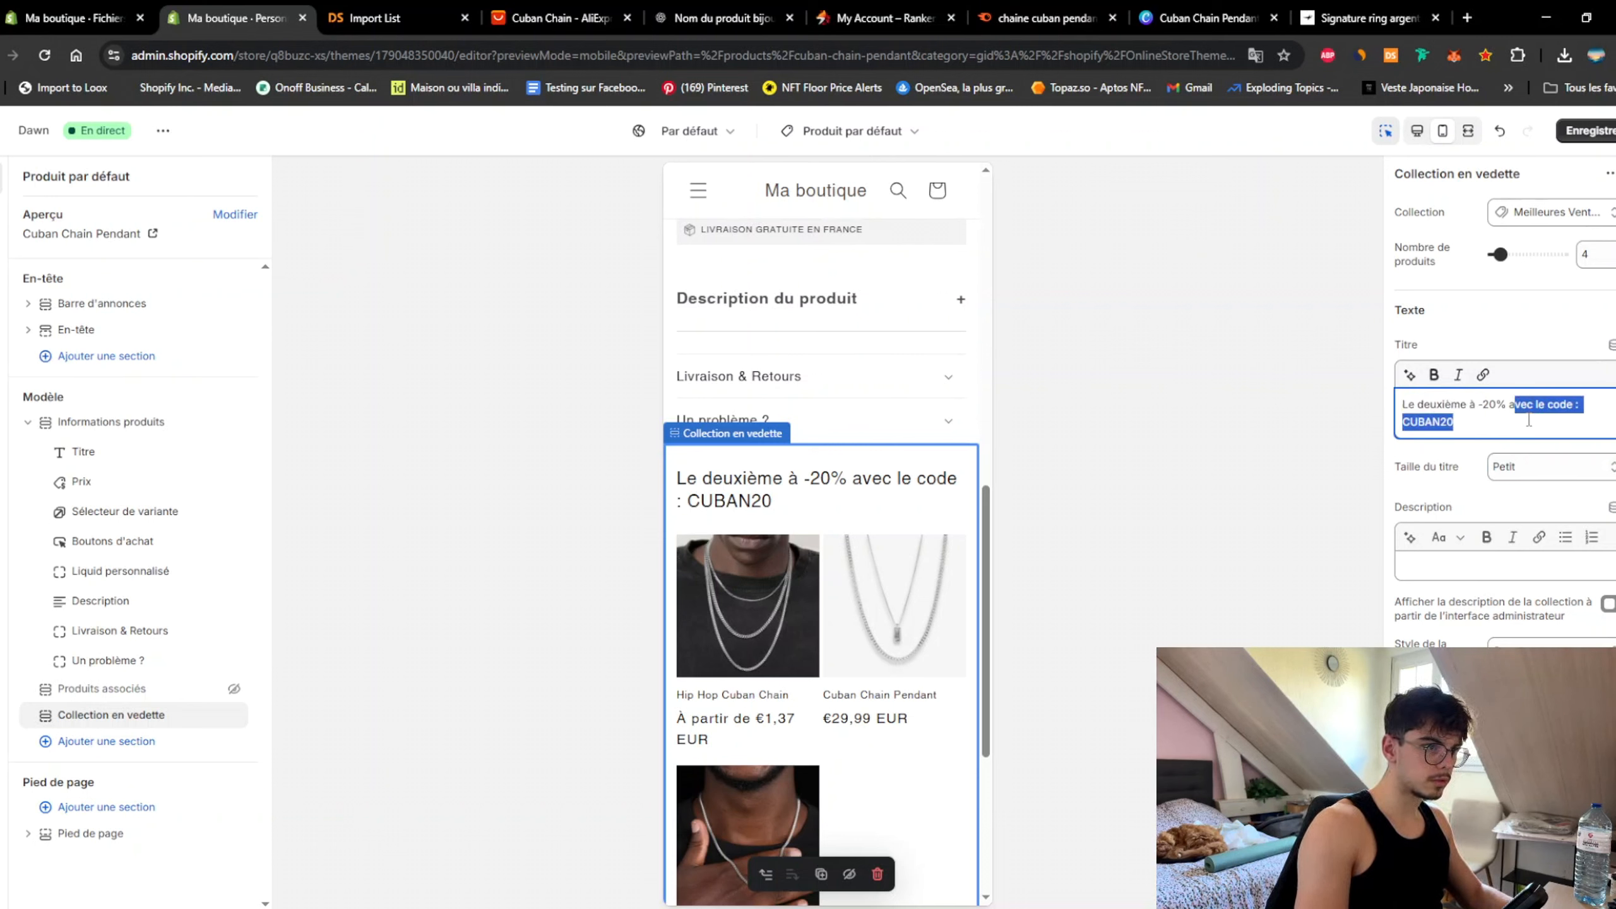
key(BackSpace)
key(BackSpace)
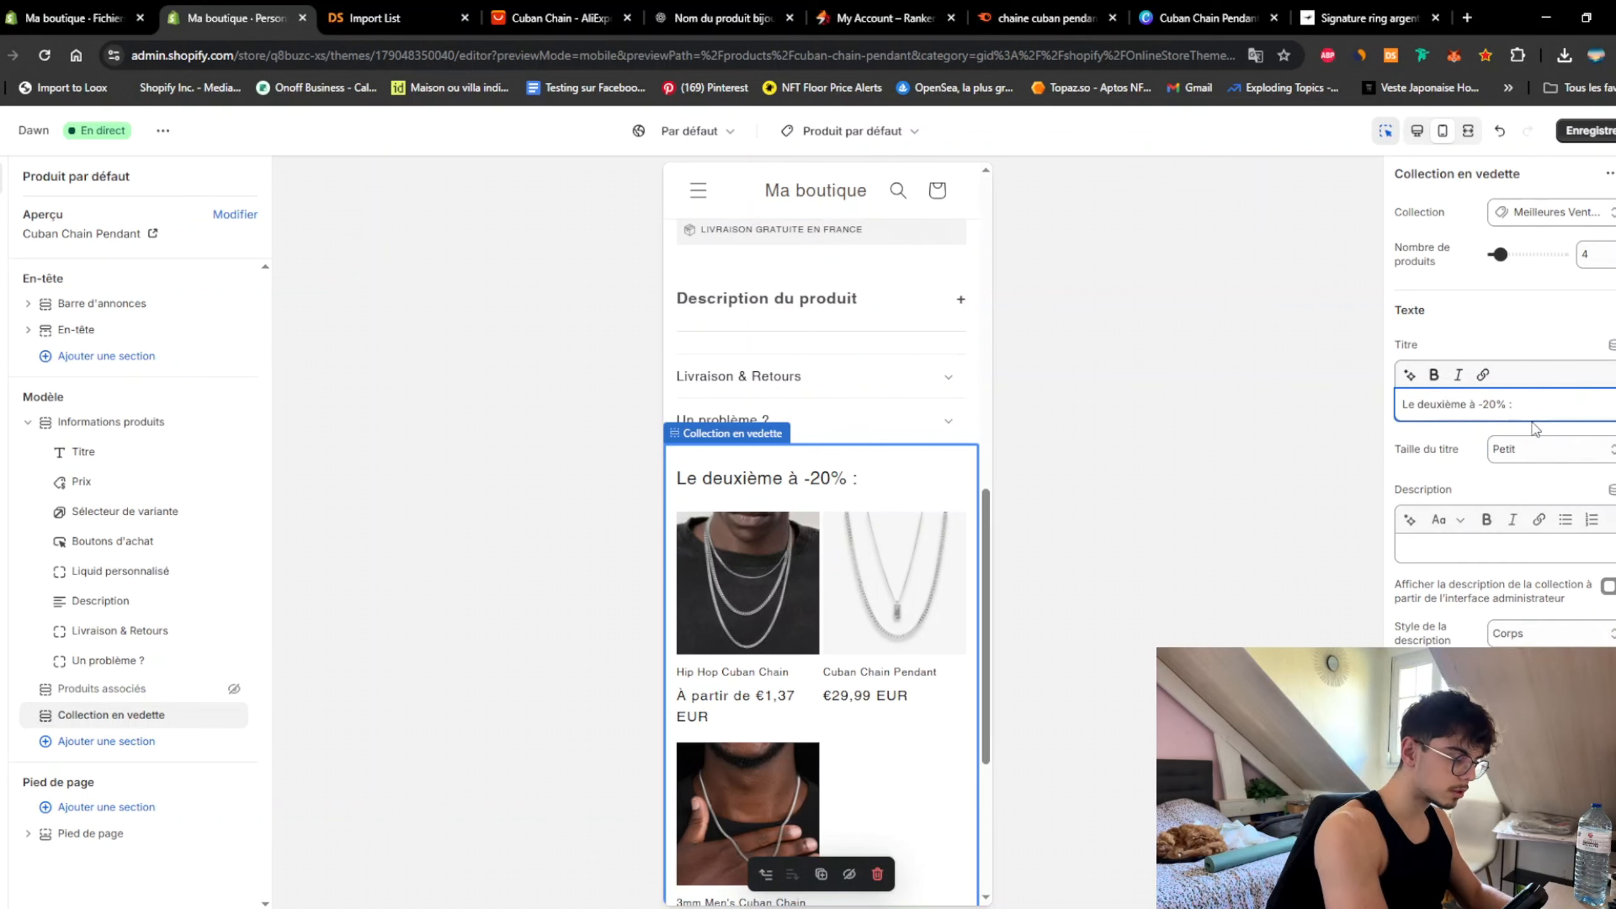
text(CUBAN20)
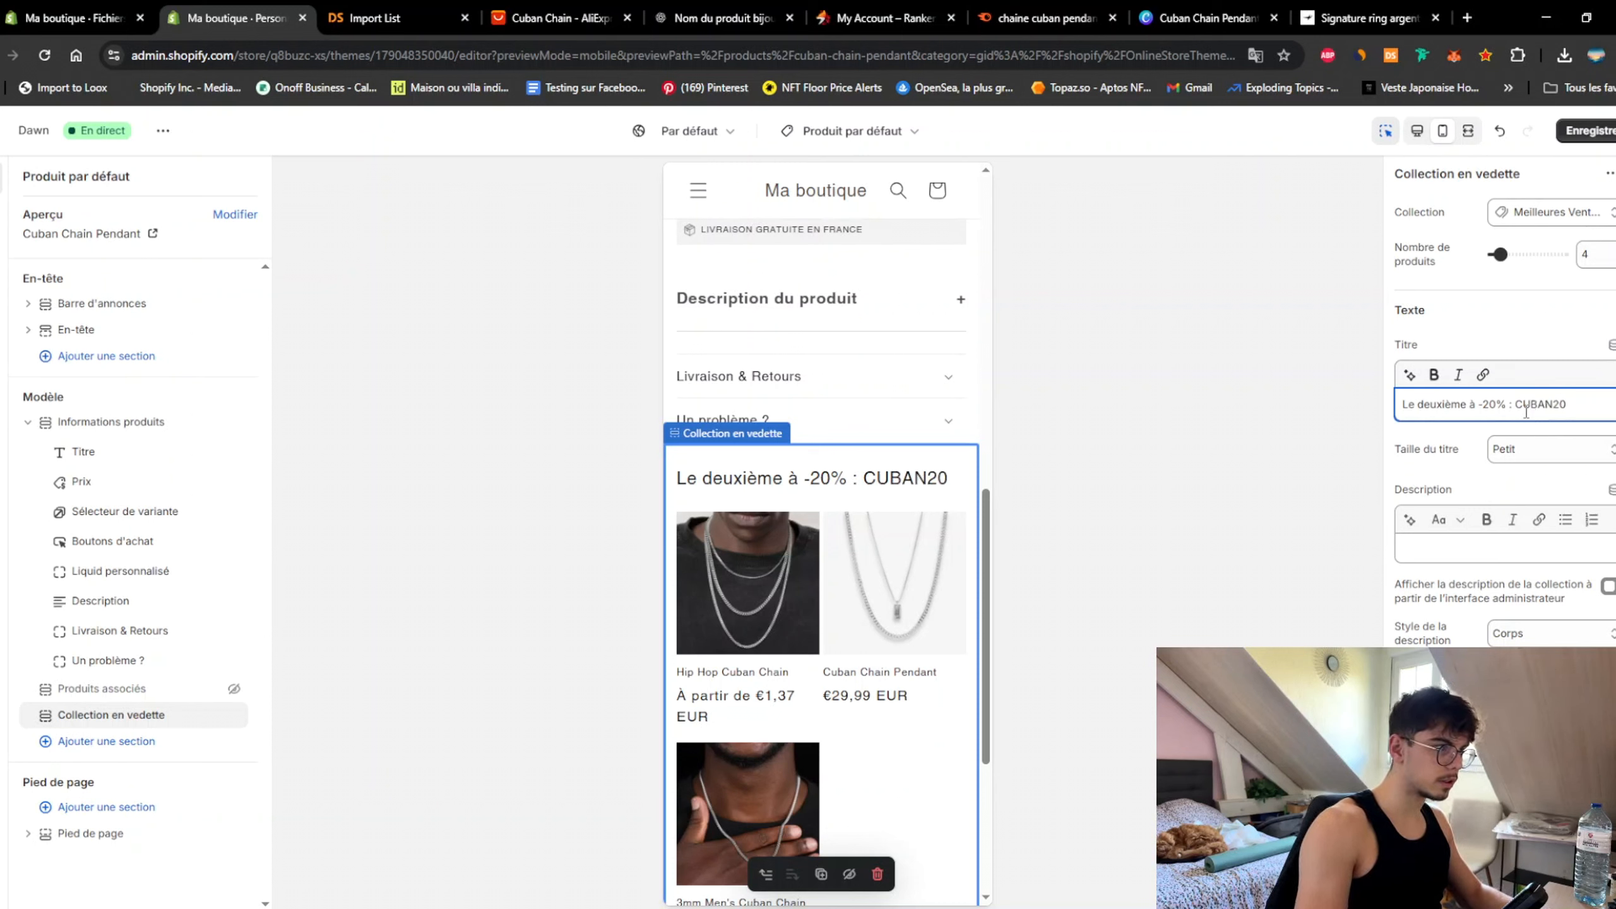
click(973, 363)
click(1581, 130)
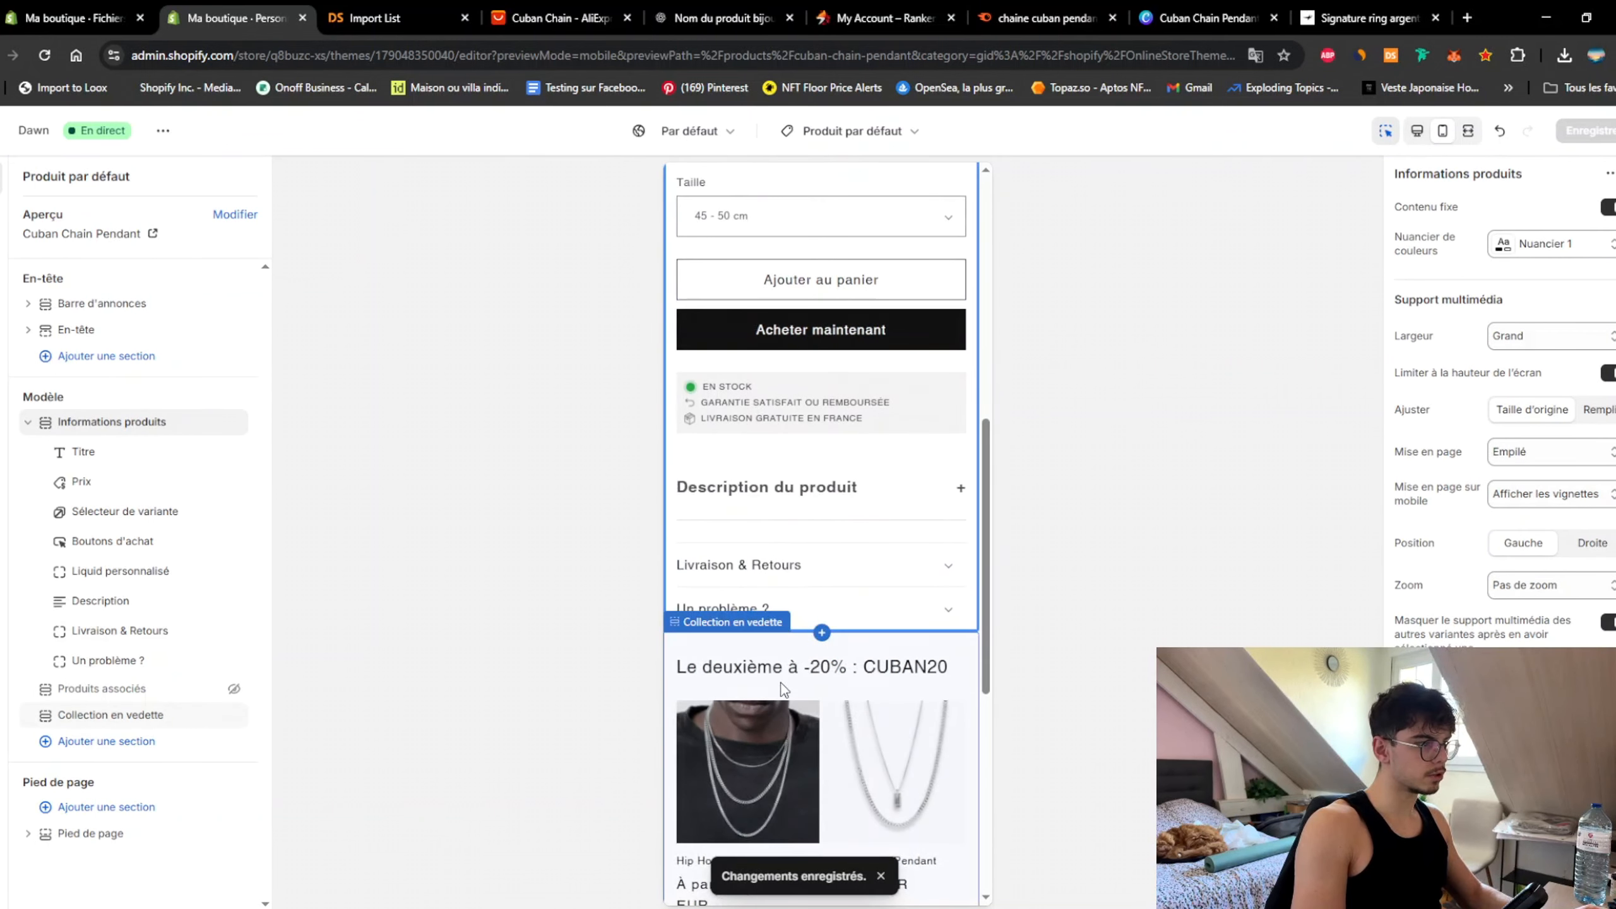
Step: Leave the theme editor and start a new 'Achetez X obtenez Y' discount from Réductions
click(3, 140)
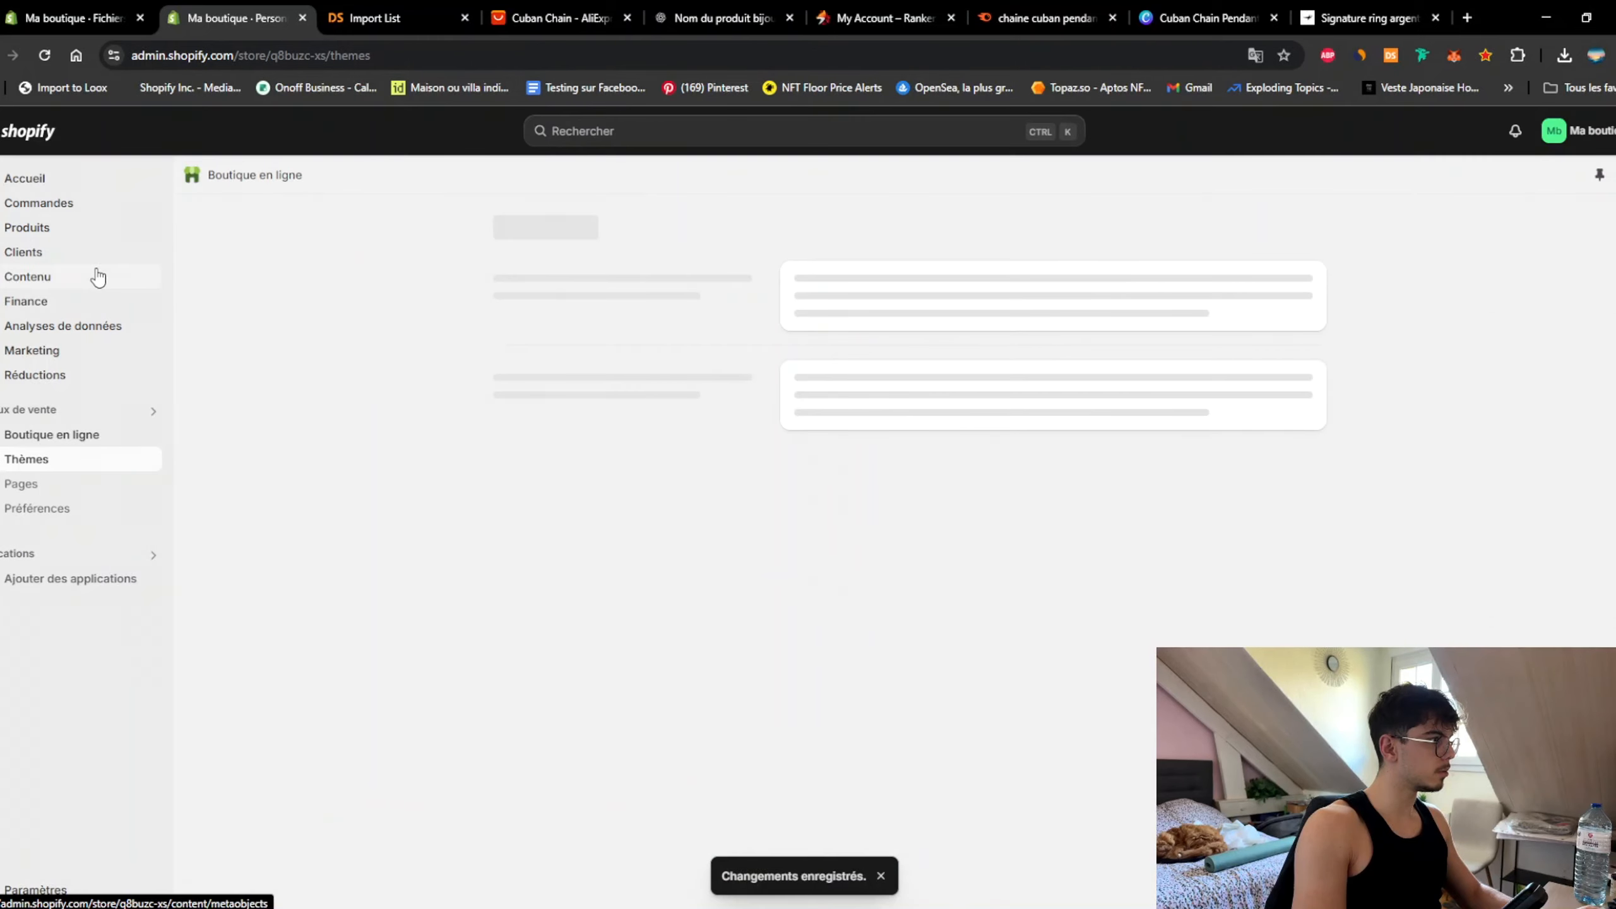
click(51, 373)
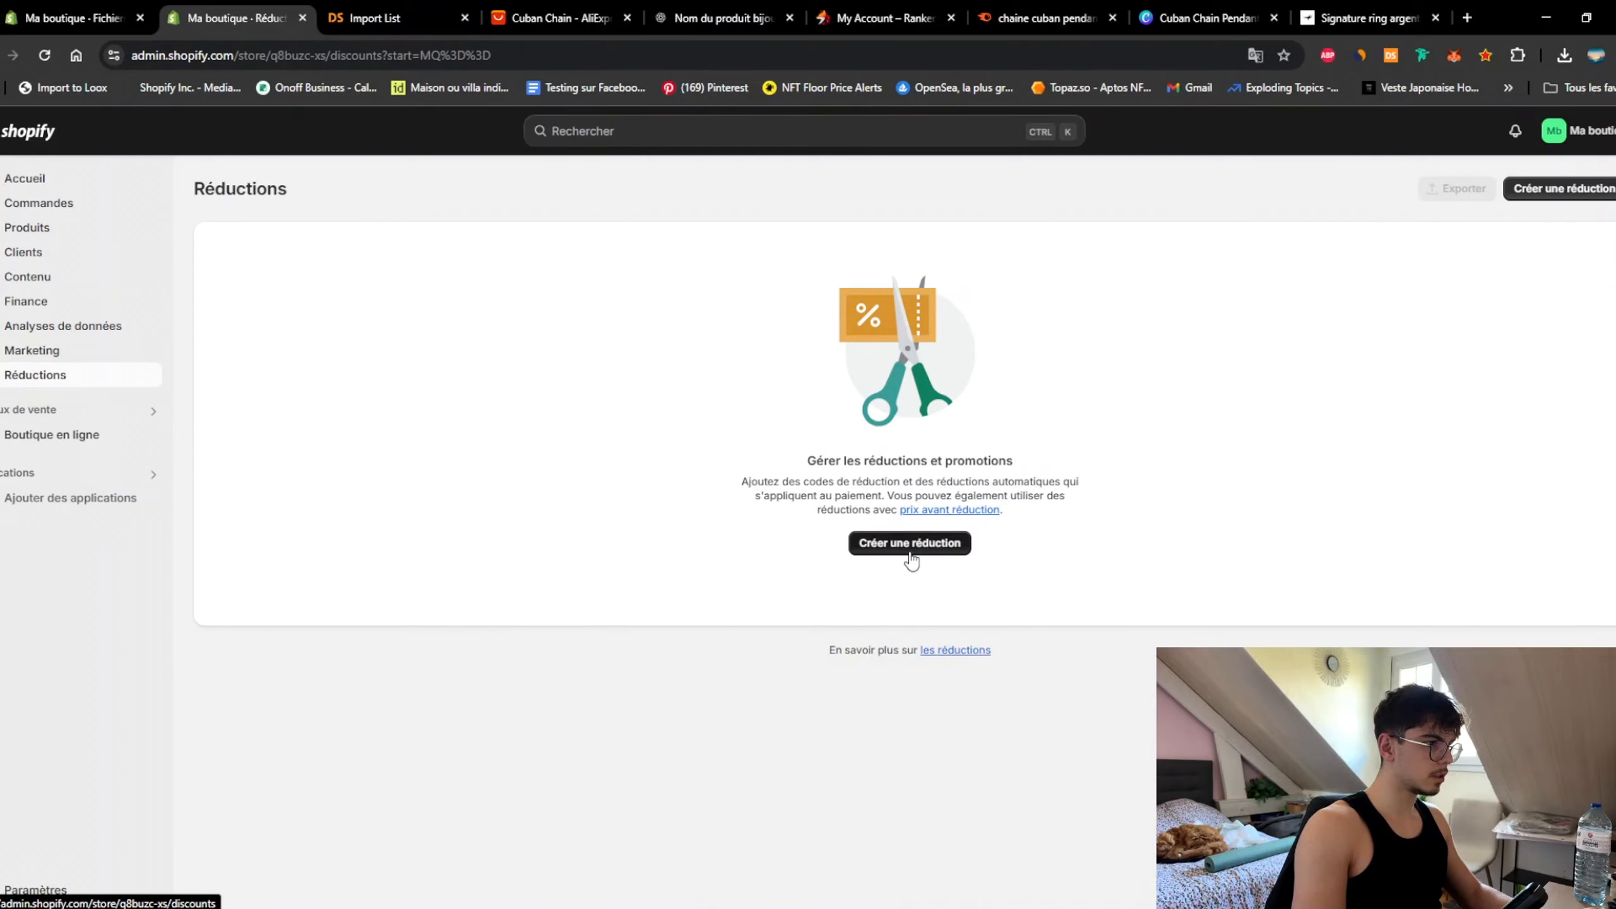
click(910, 551)
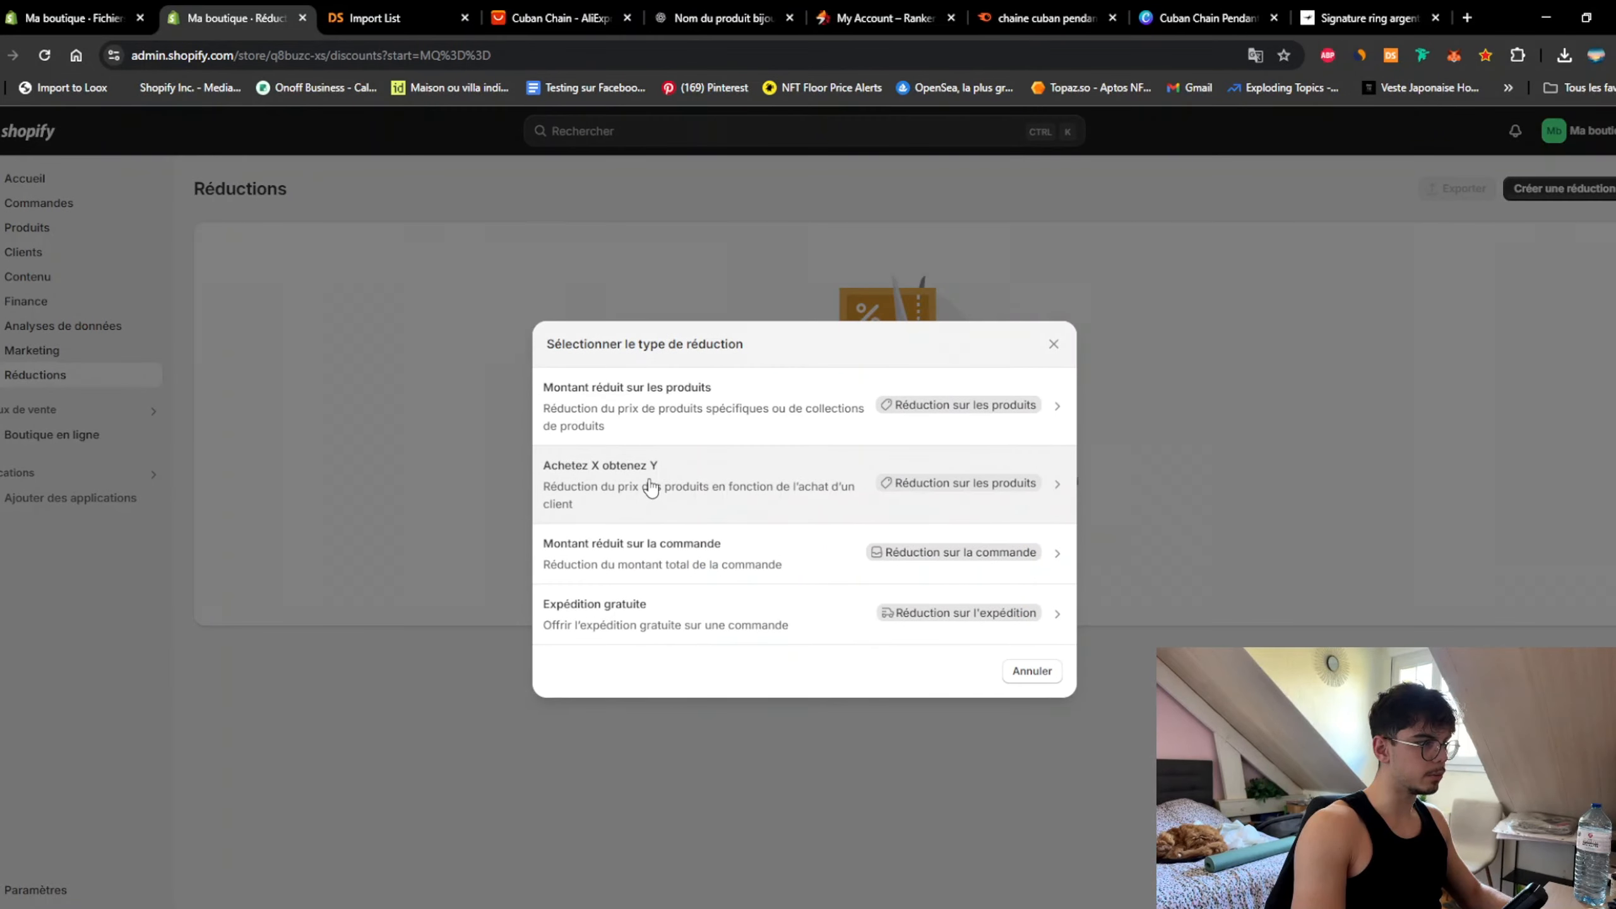
click(790, 489)
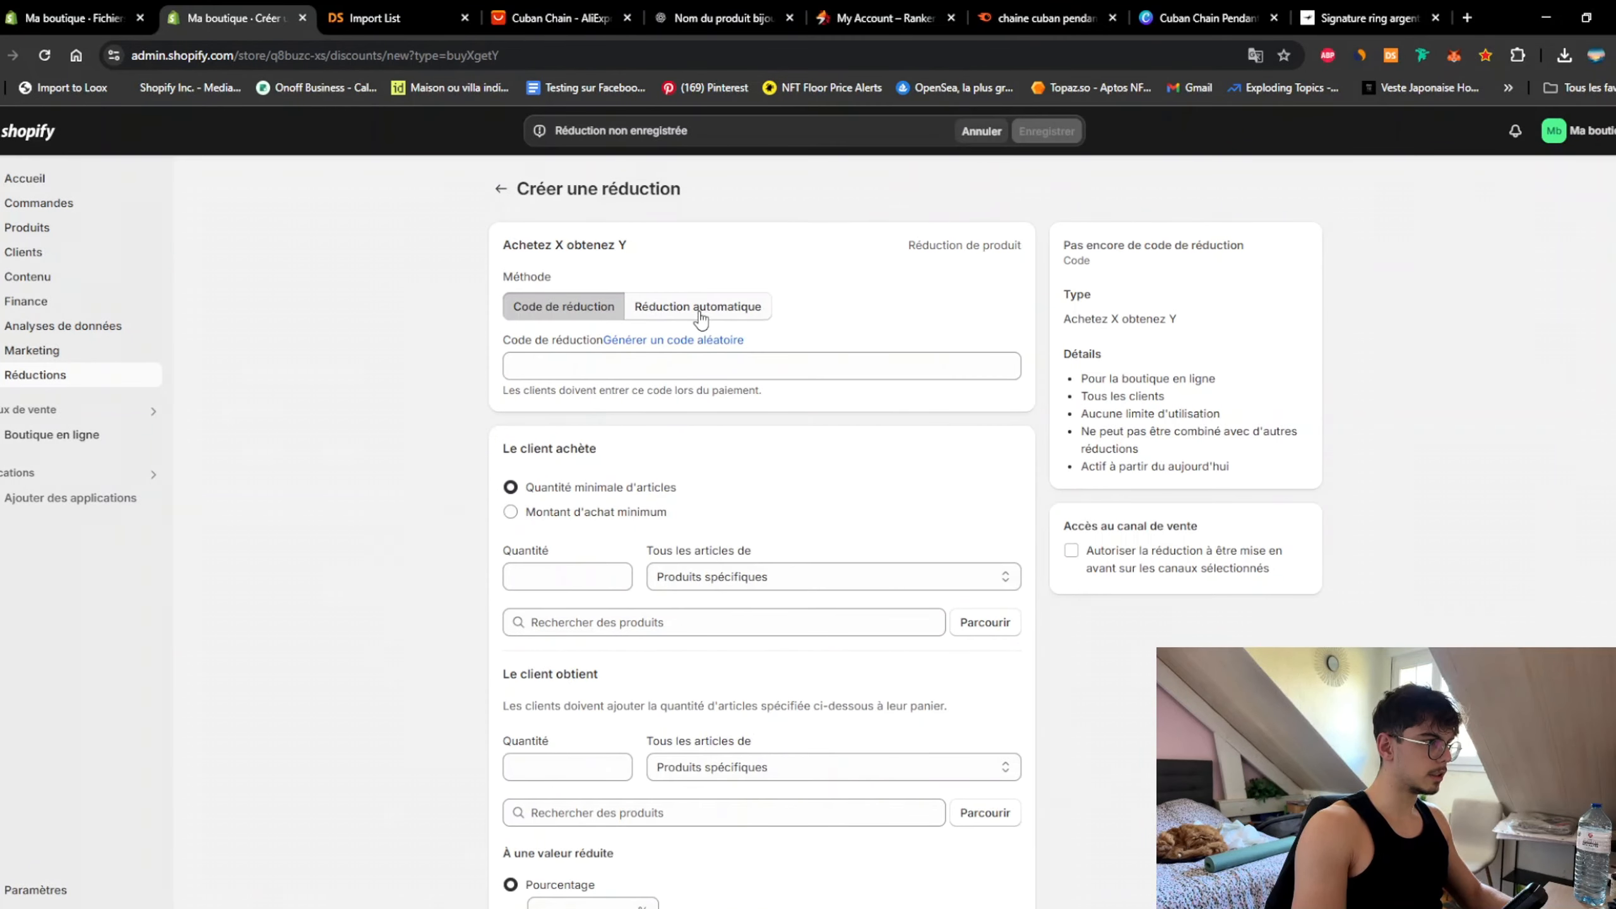
Step: Enter discount code CUBAN20 requiring the customer to buy 1 item from Meilleures Ventes
click(577, 370)
text(CUBAN20)
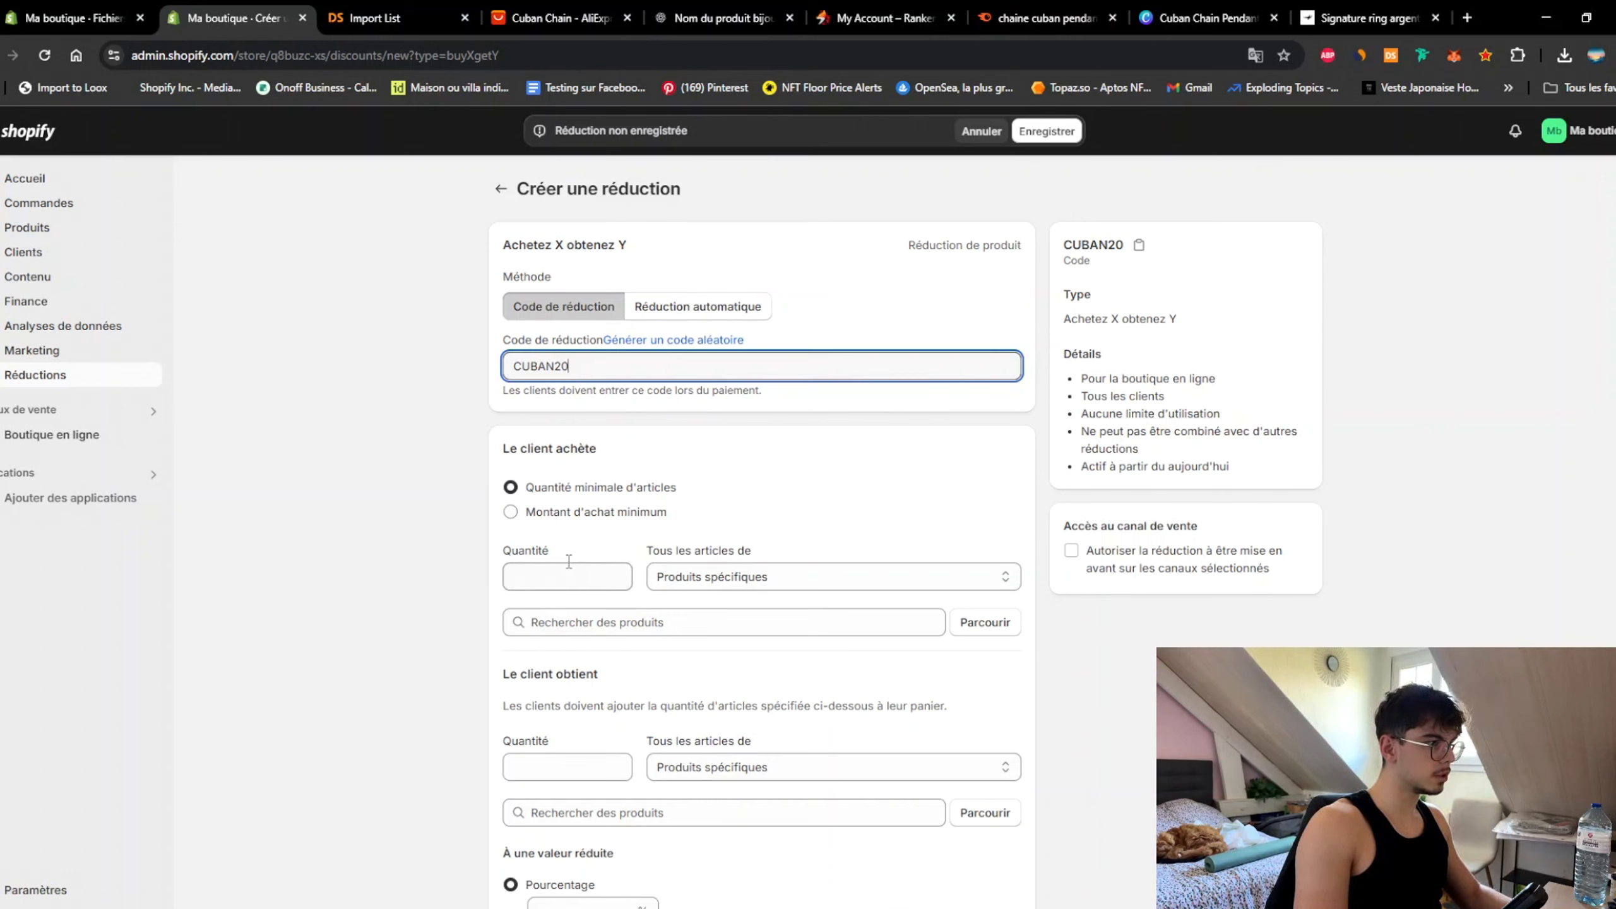
click(591, 581)
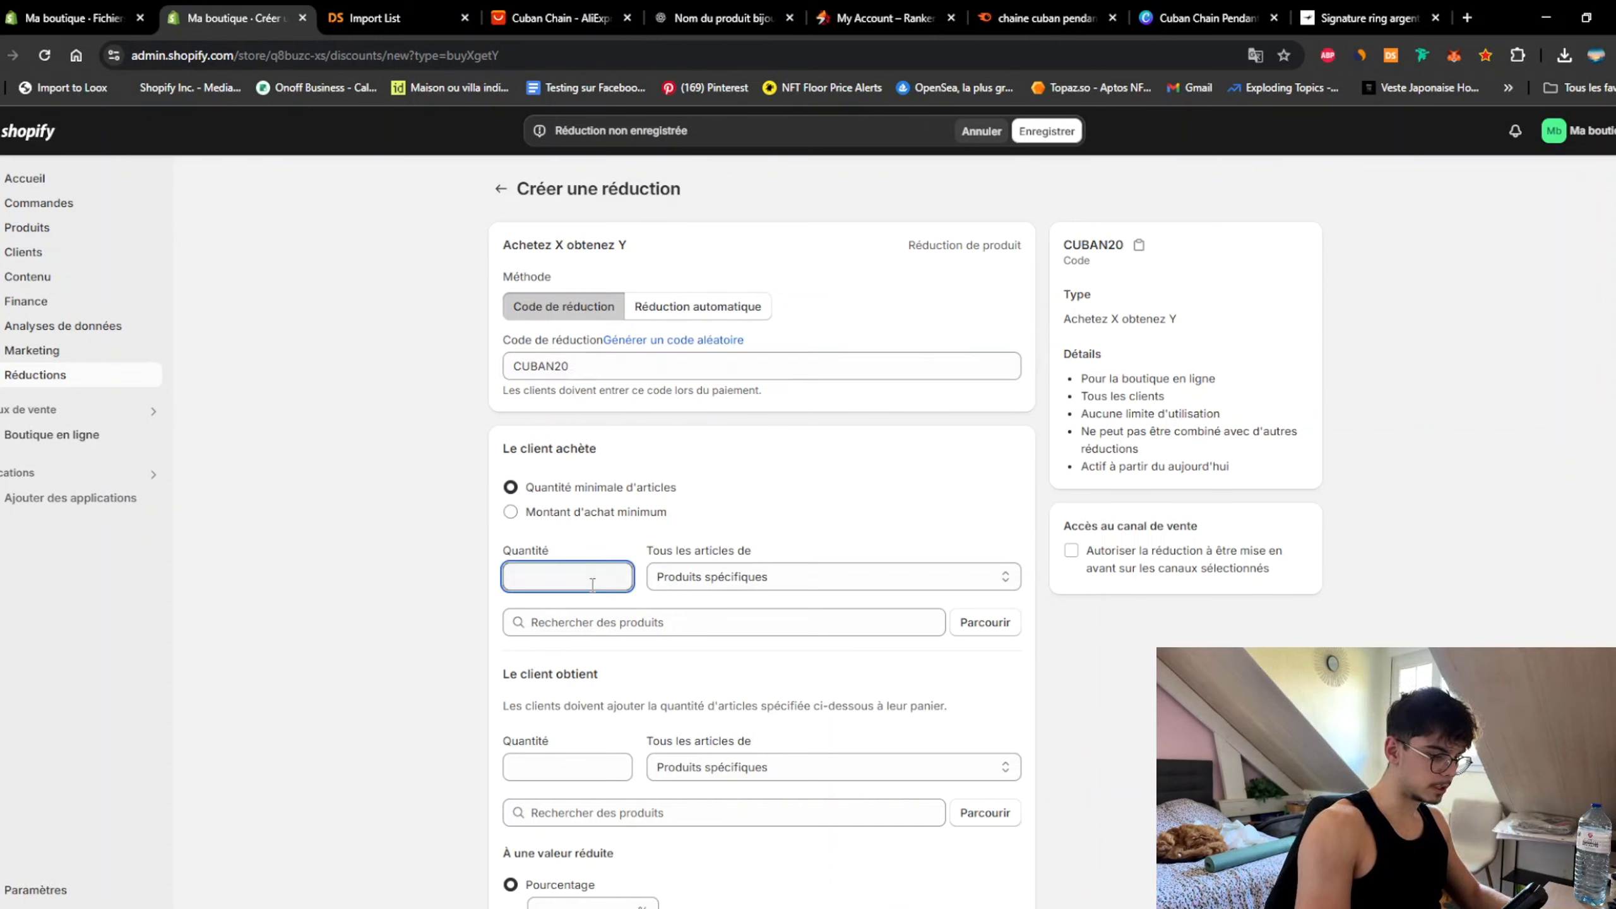
click(729, 574)
click(727, 617)
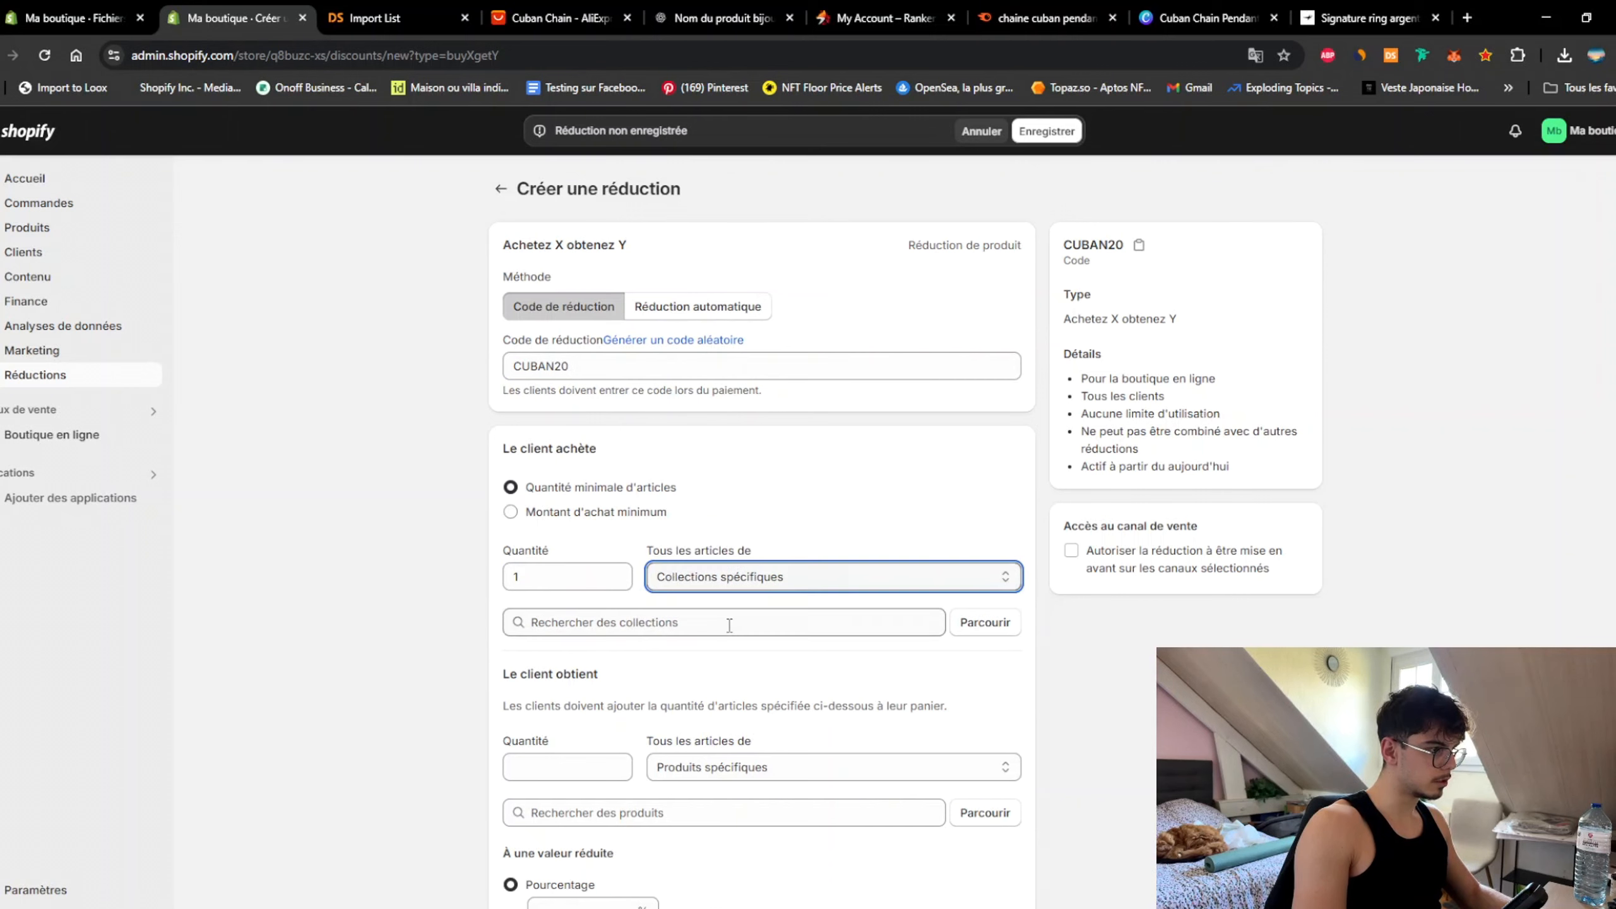
click(985, 622)
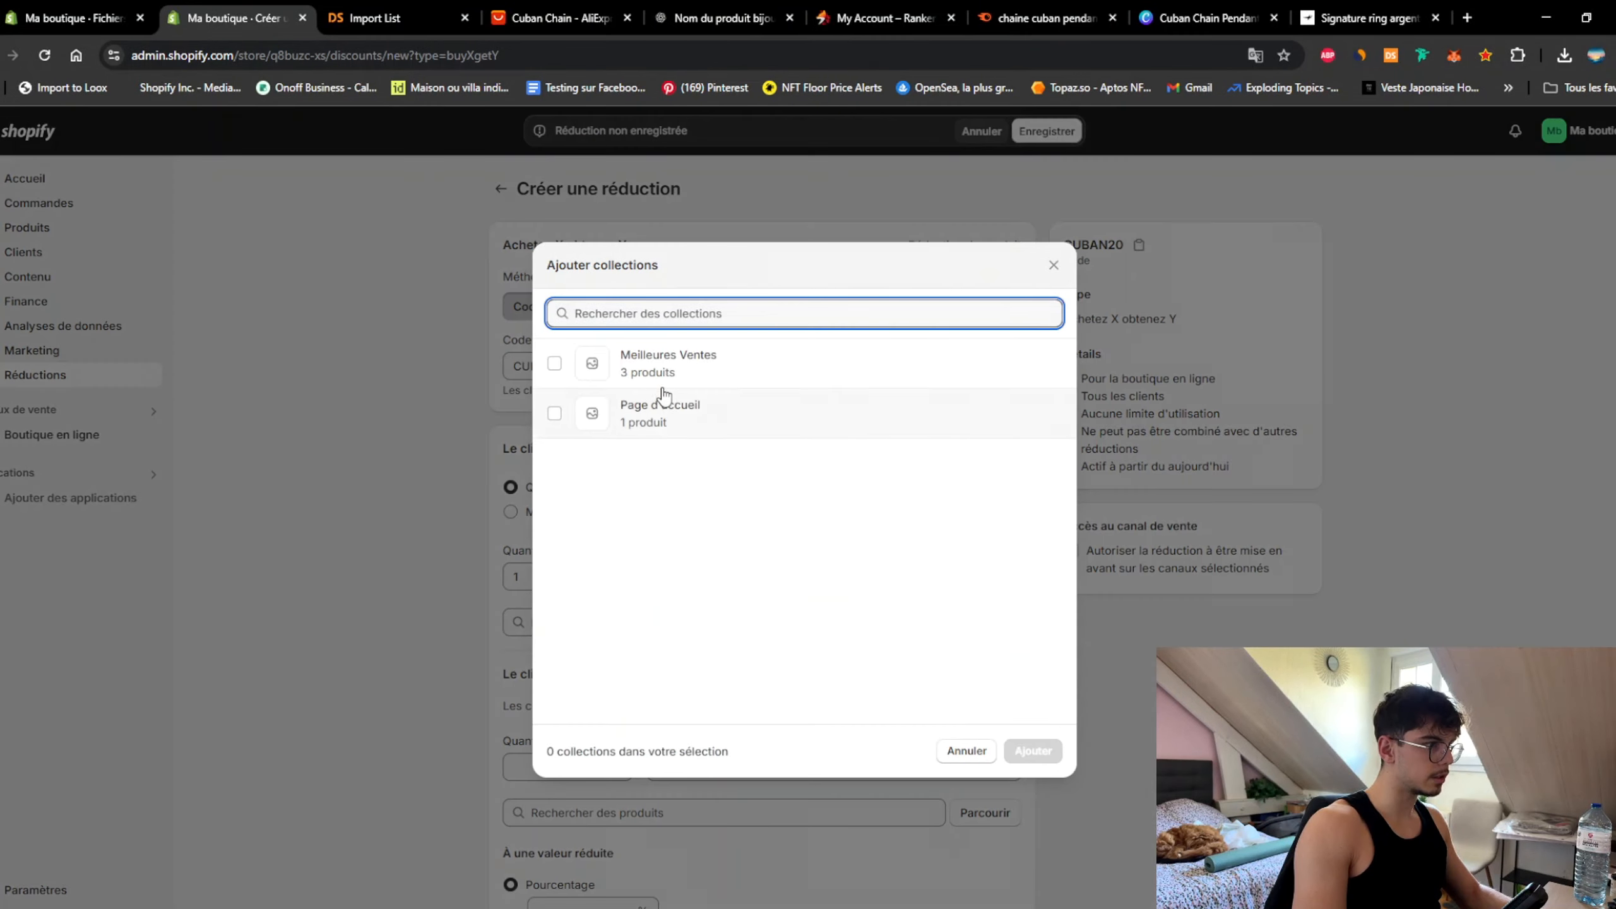
click(671, 381)
click(1029, 755)
Step: Make the customer receive 1 item from the Meilleures Ventes collection
scroll(1155, 716, down, 3)
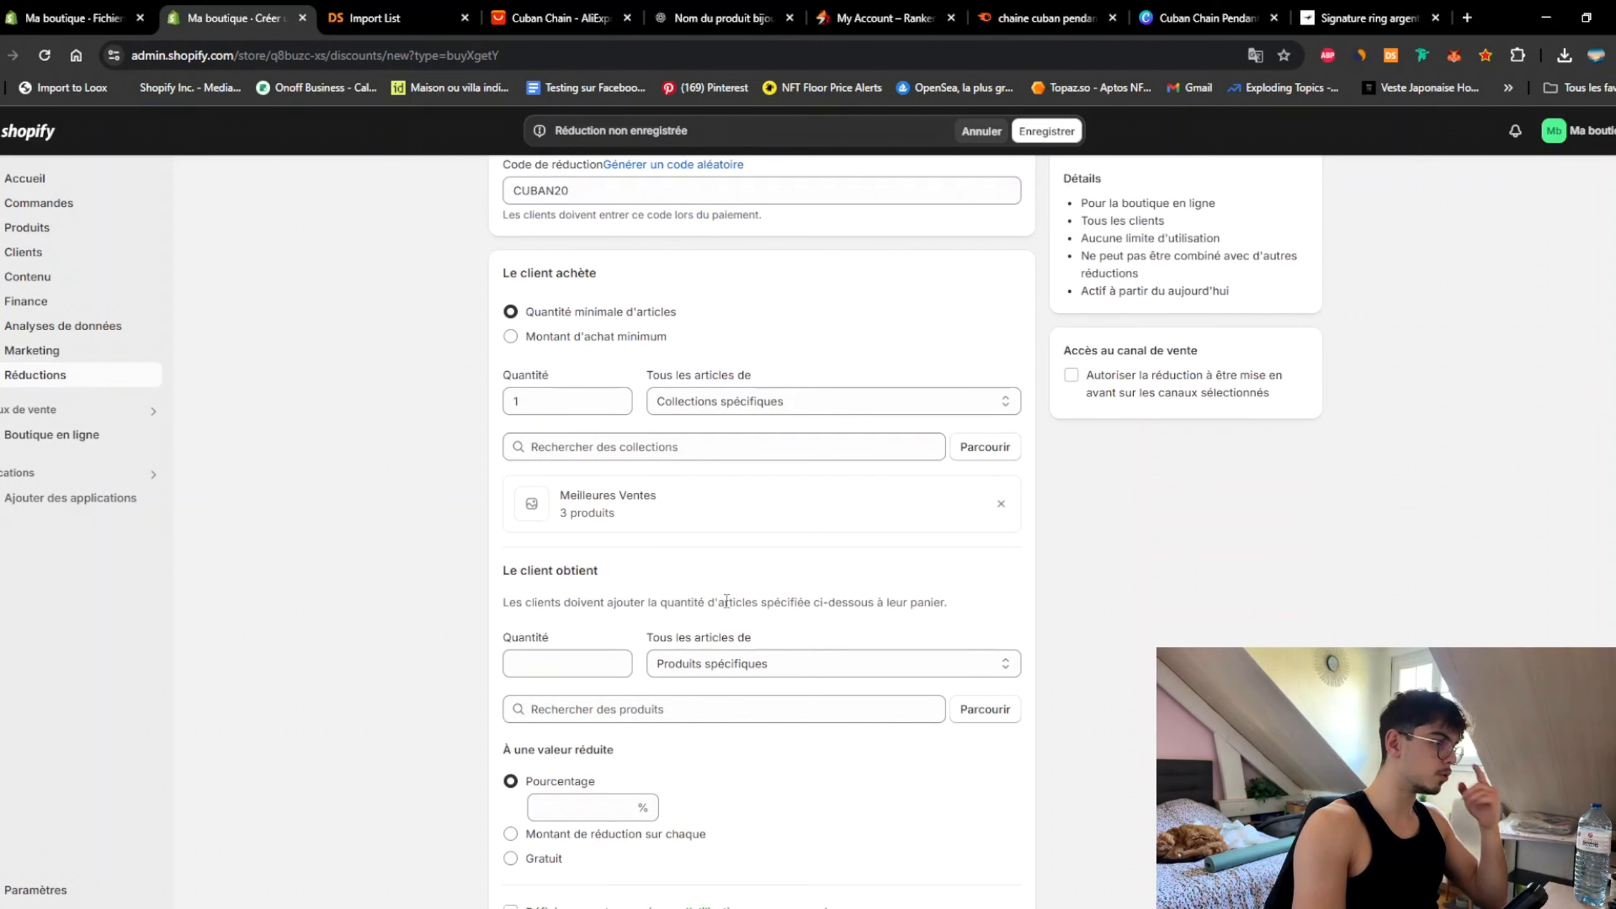
click(744, 669)
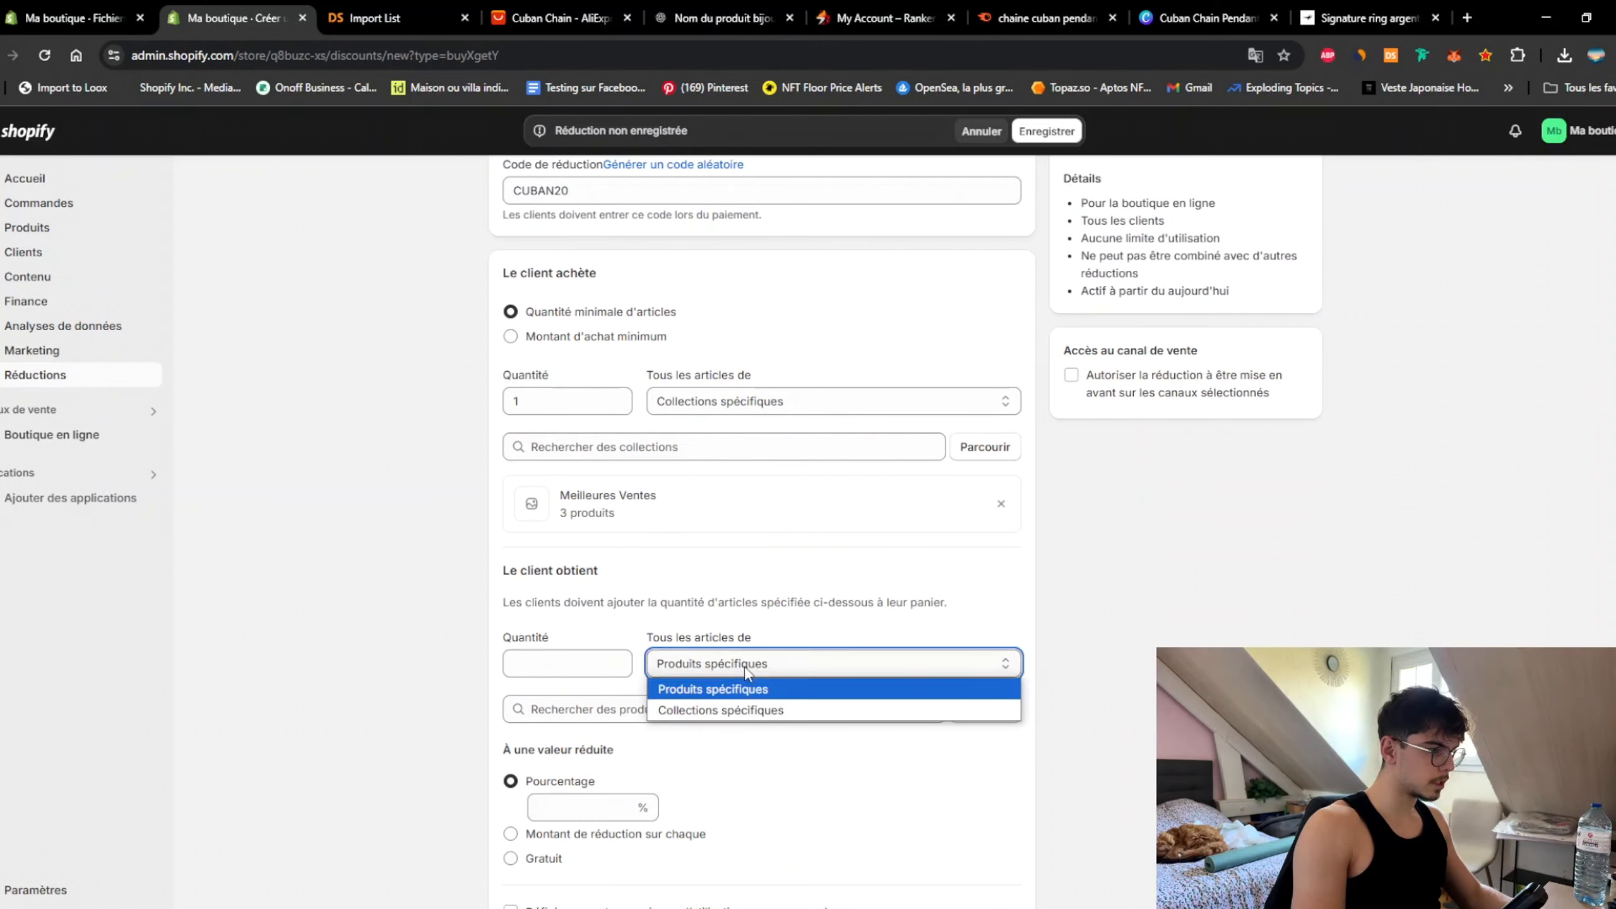
click(925, 709)
click(984, 709)
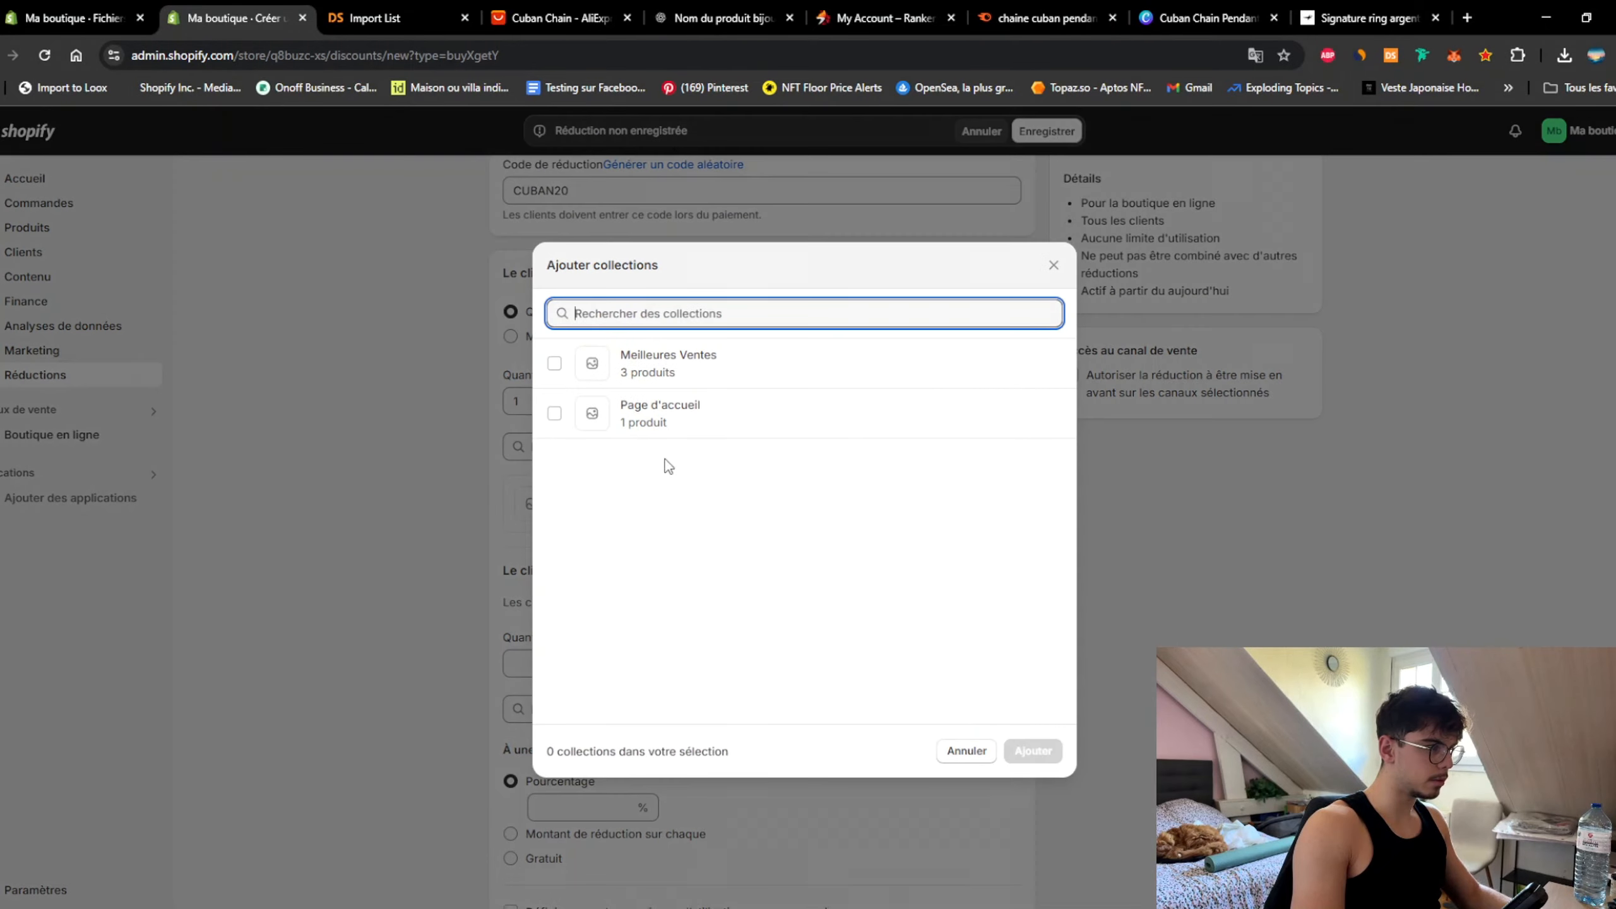
click(679, 374)
click(1034, 751)
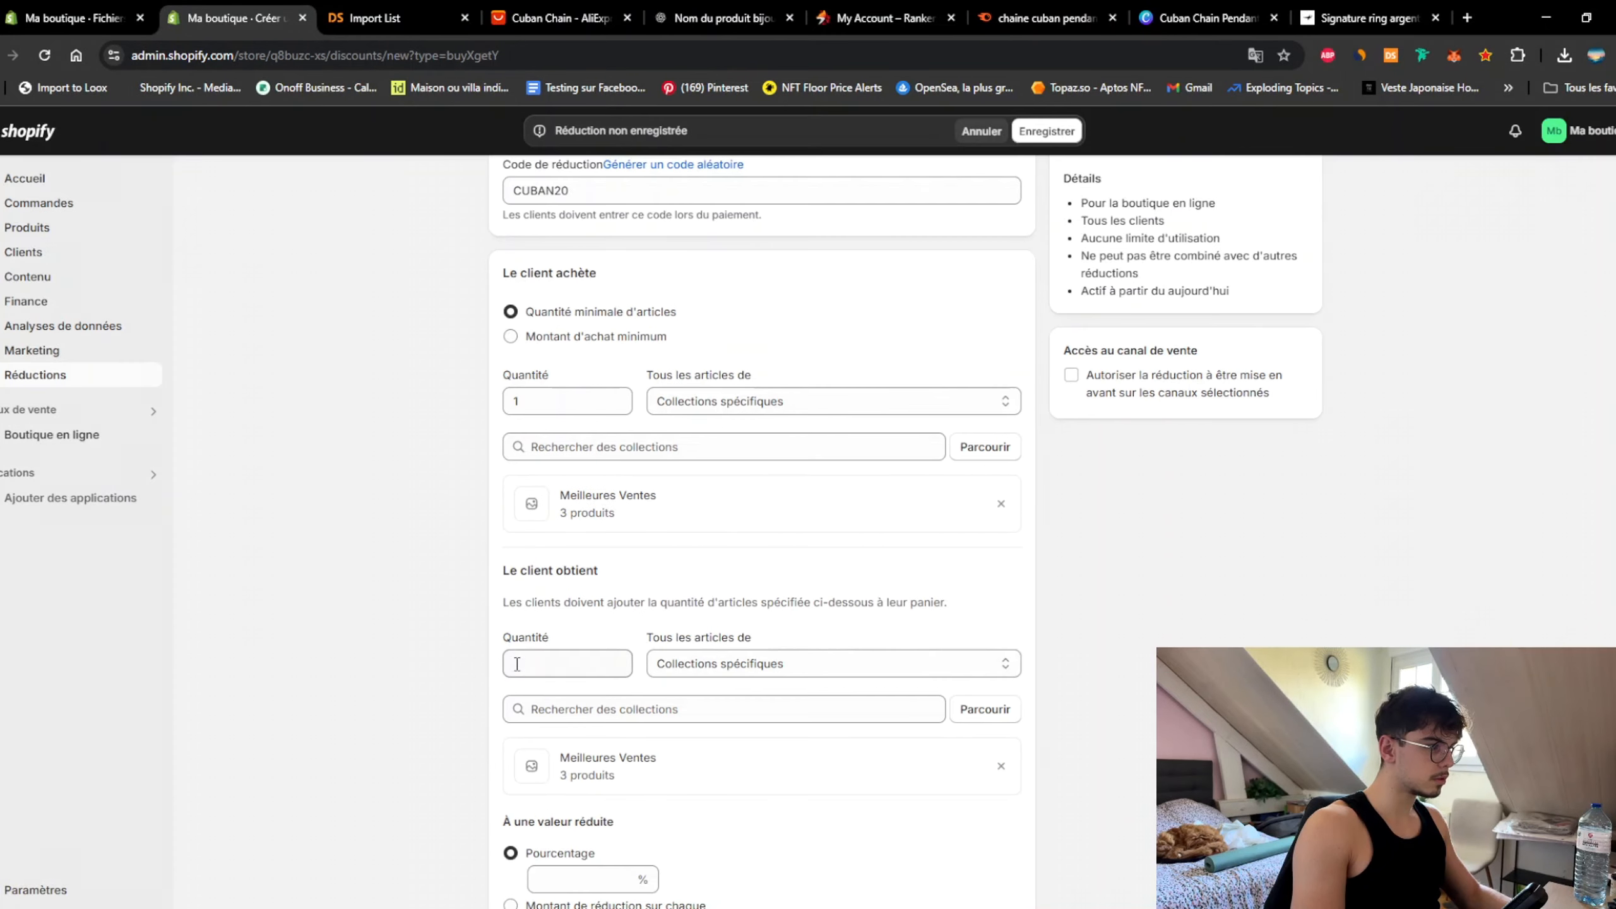
click(530, 656)
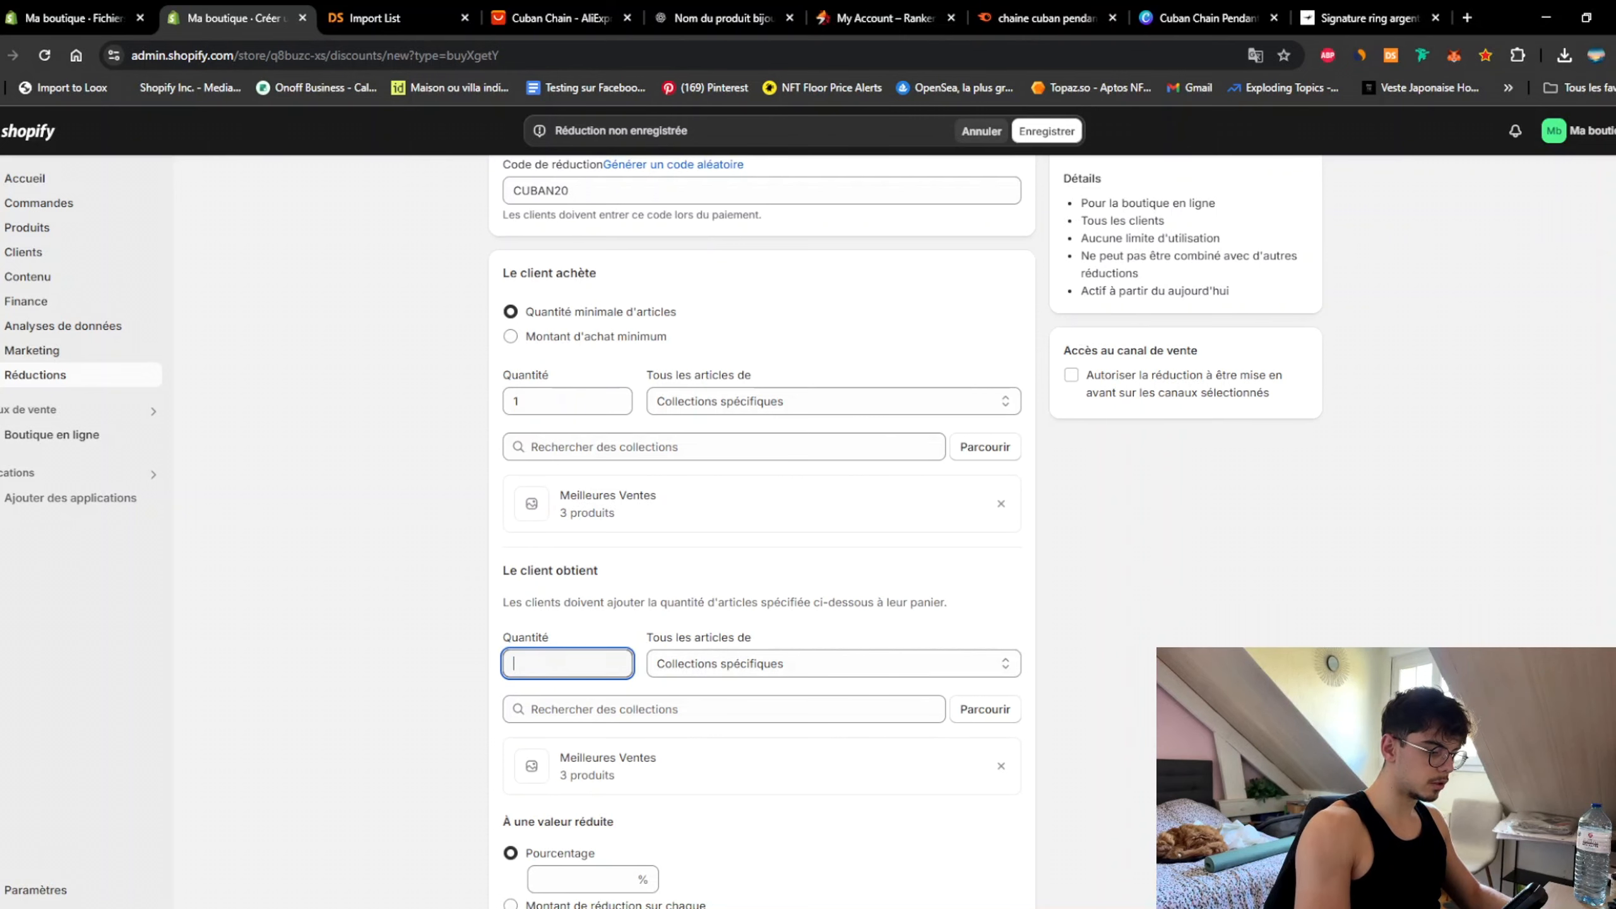
Step: Give the reward item 20% off and save the CUBAN20 discount
scroll(1123, 636, down, 6)
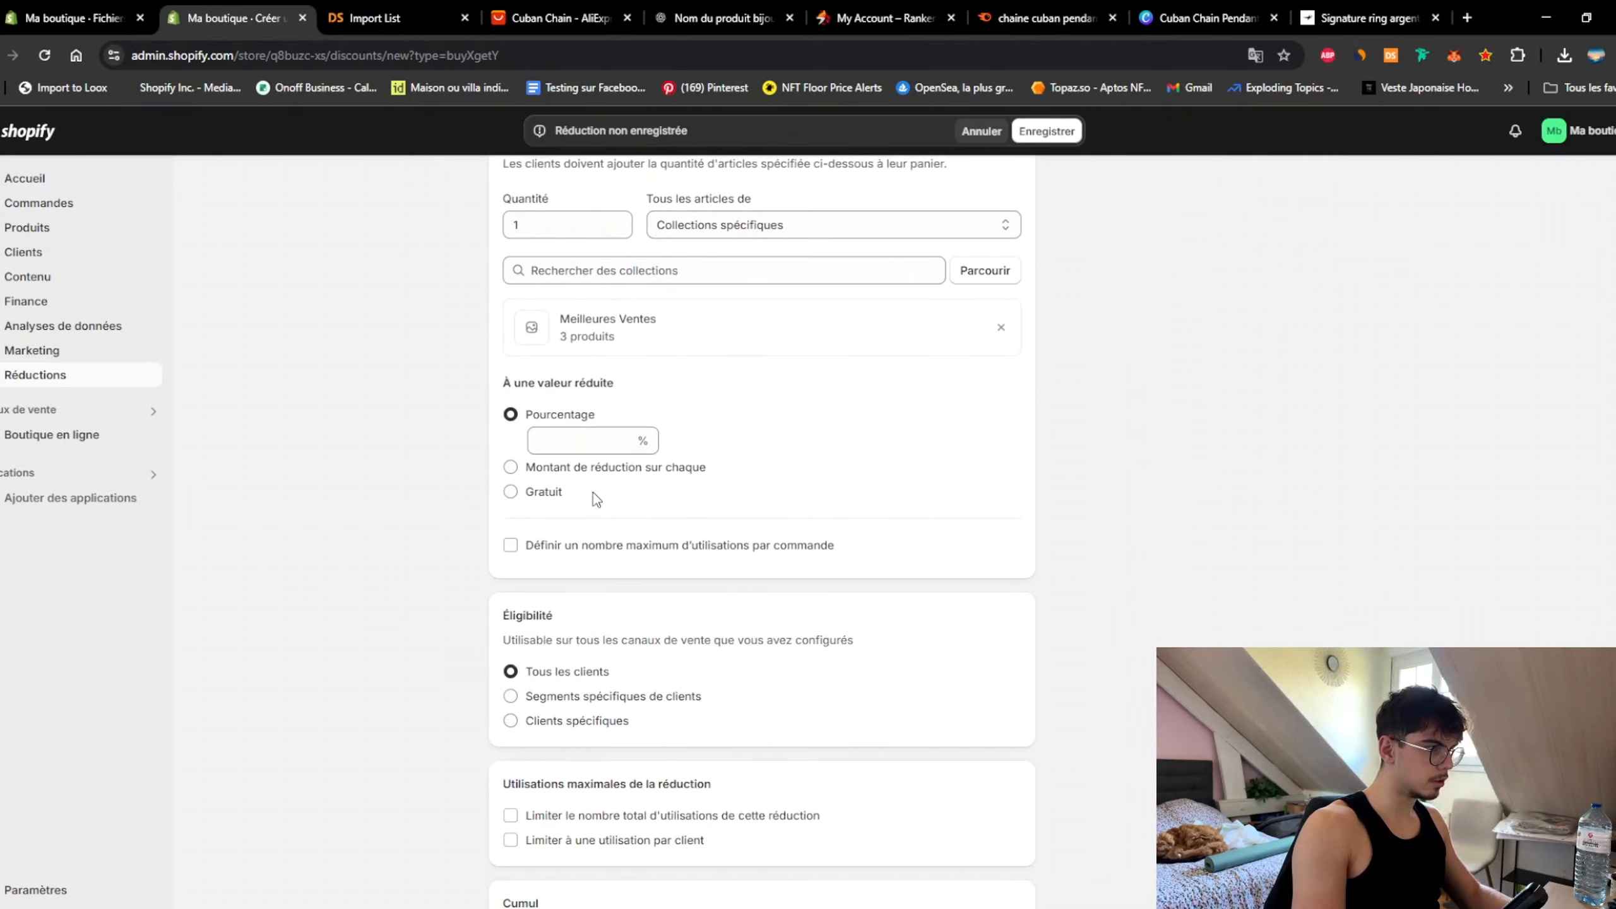
click(592, 439)
text(20)
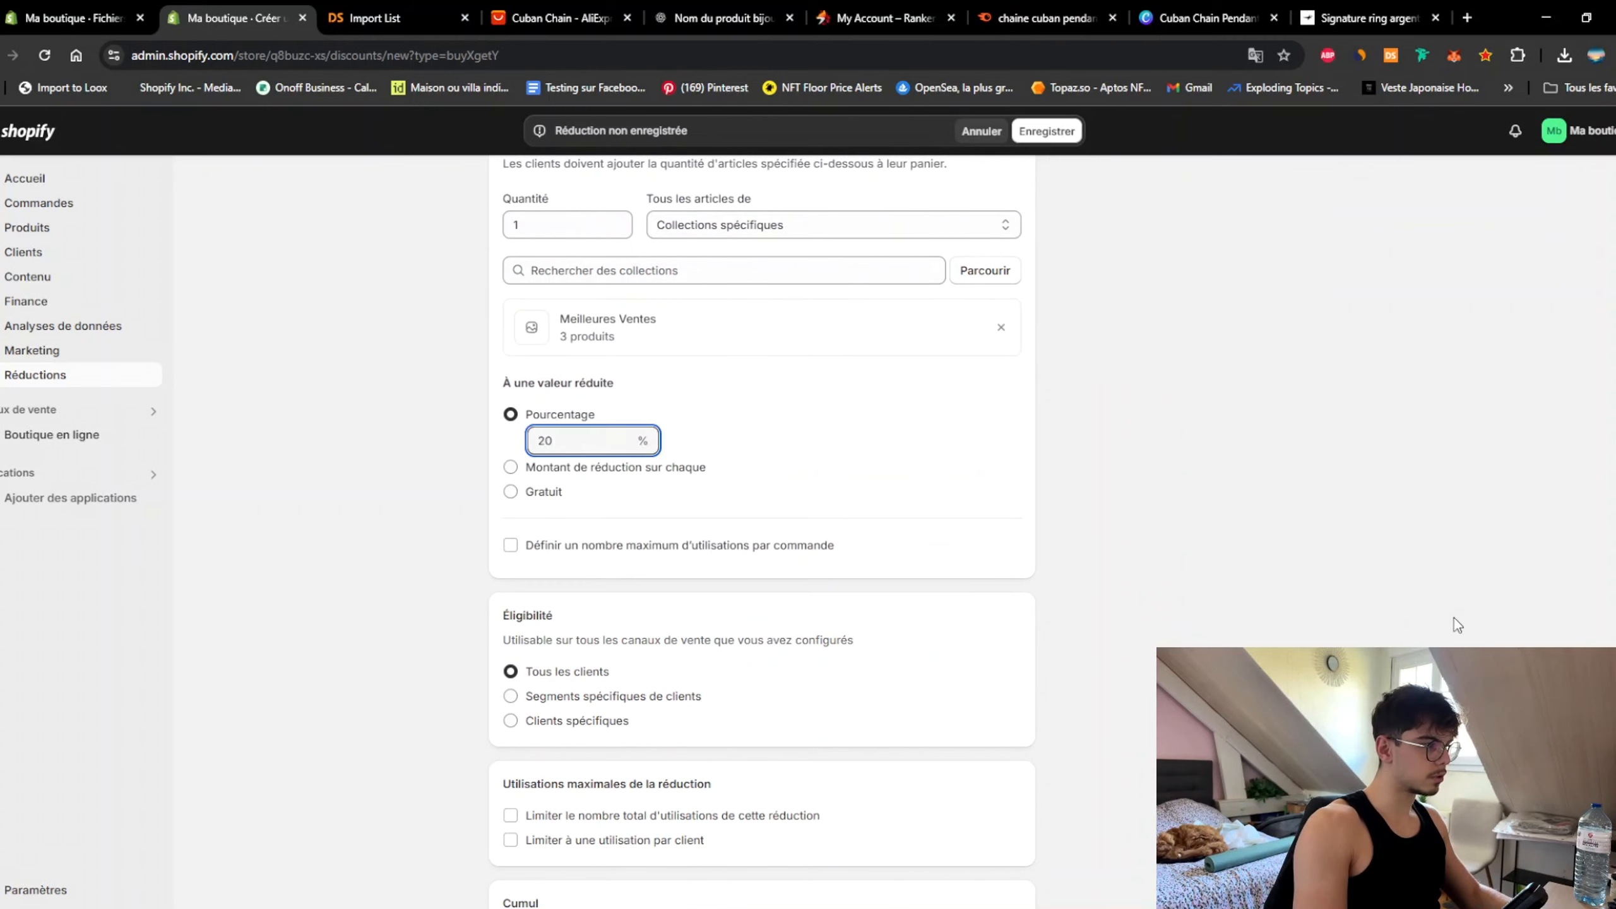
click(1319, 542)
scroll(1353, 599, down, 4)
scroll(1032, 328, up, 7)
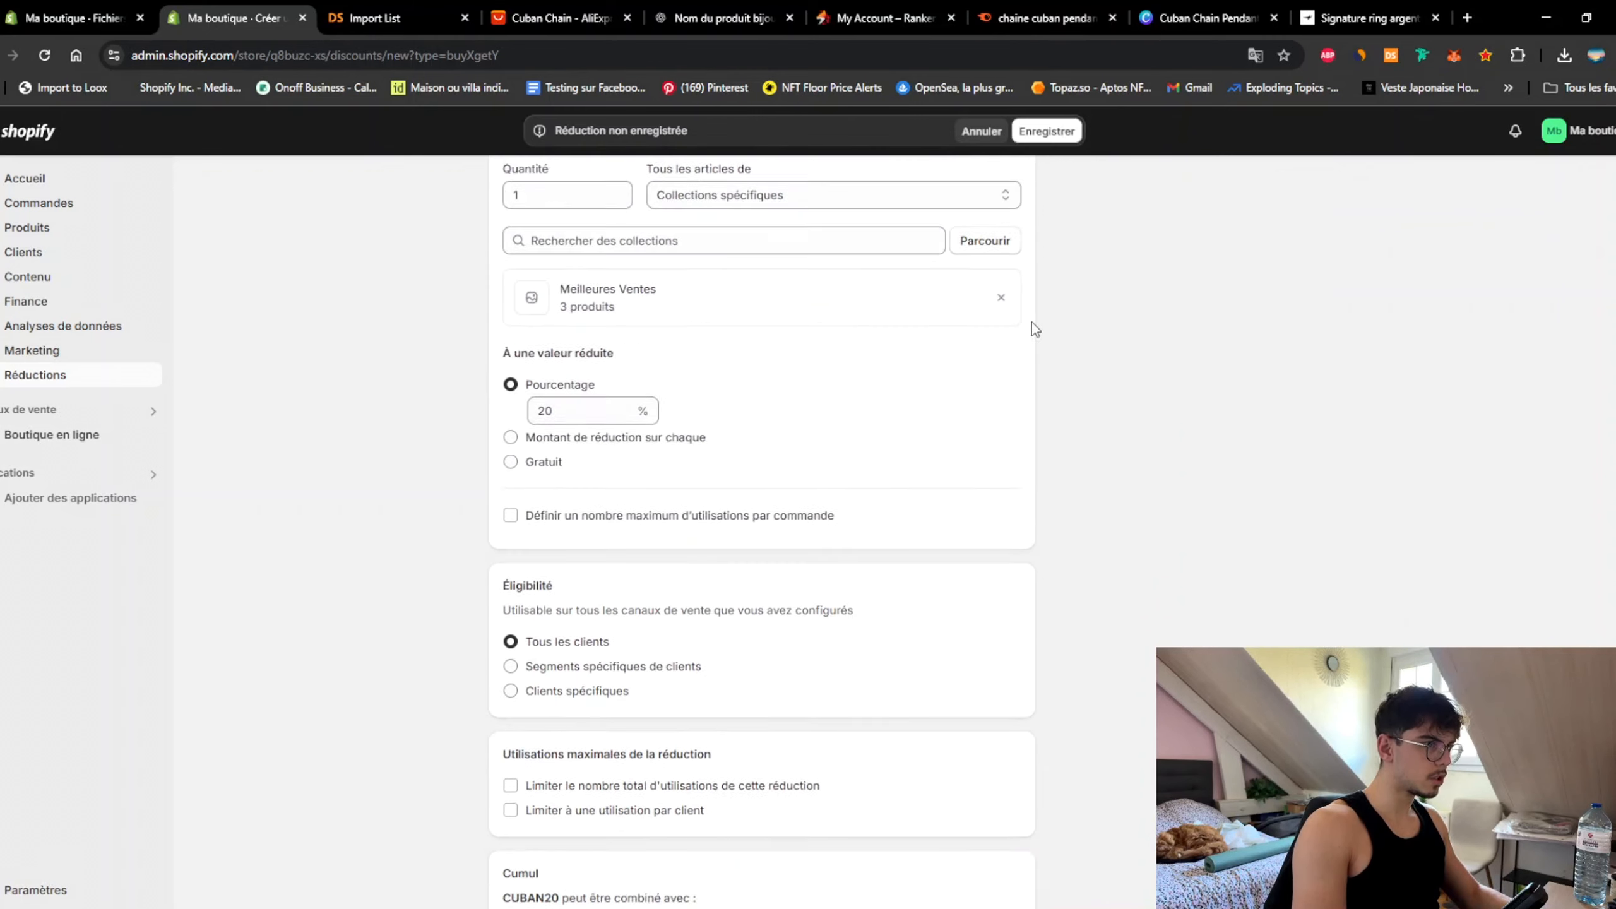
click(1041, 135)
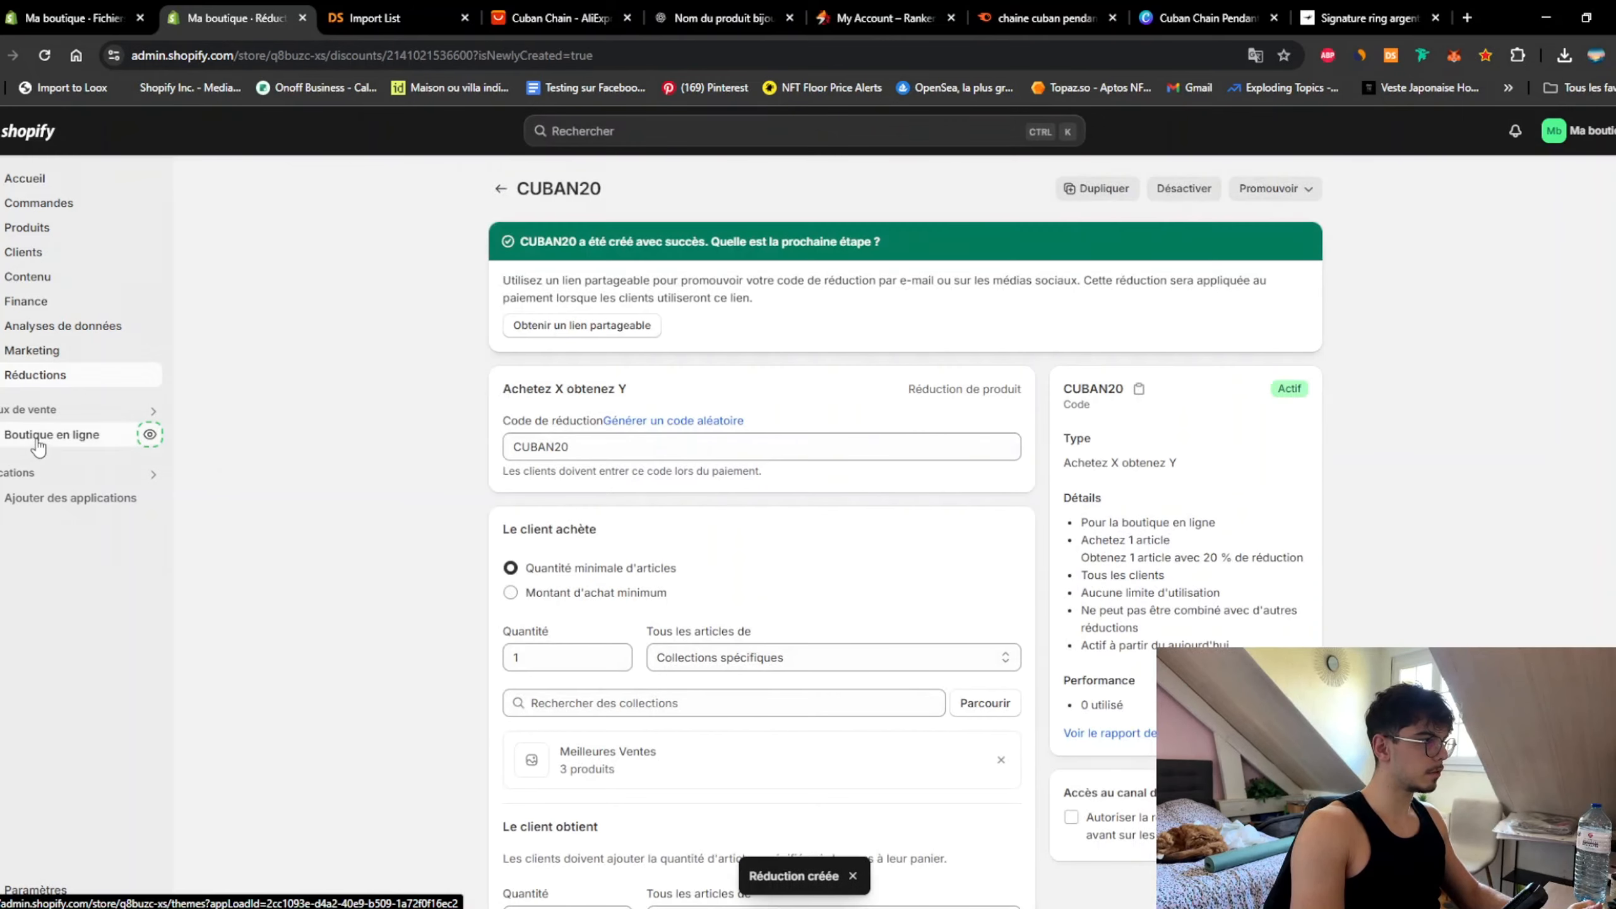
click(64, 435)
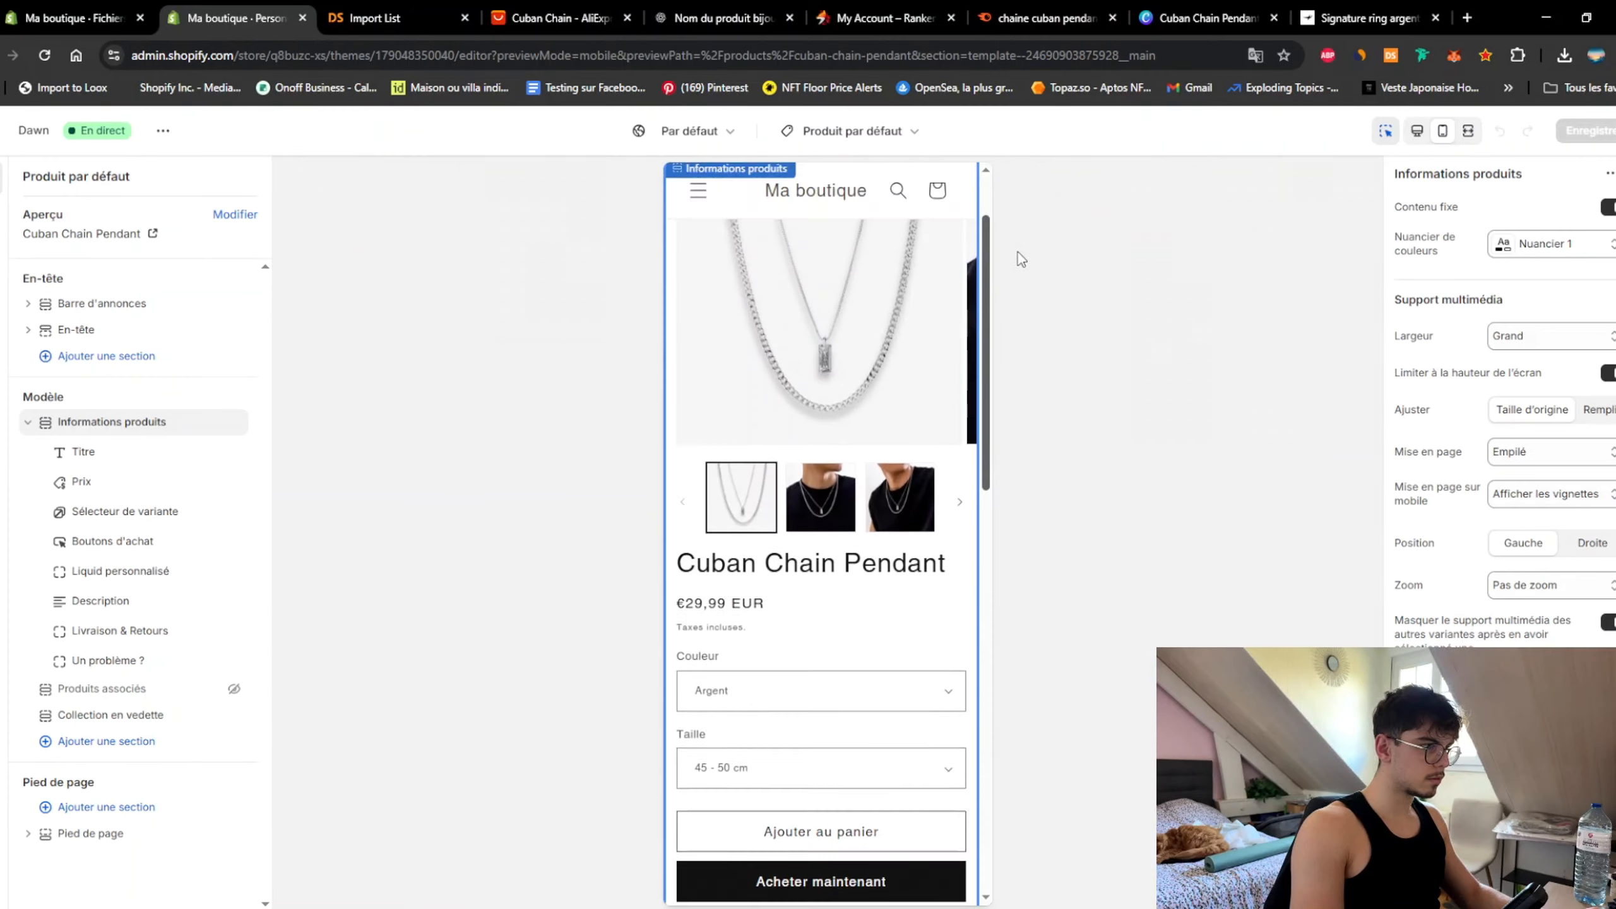
Step: In the Dawn product template, add a new section below the featured collection
drag(1021, 256, 990, 223)
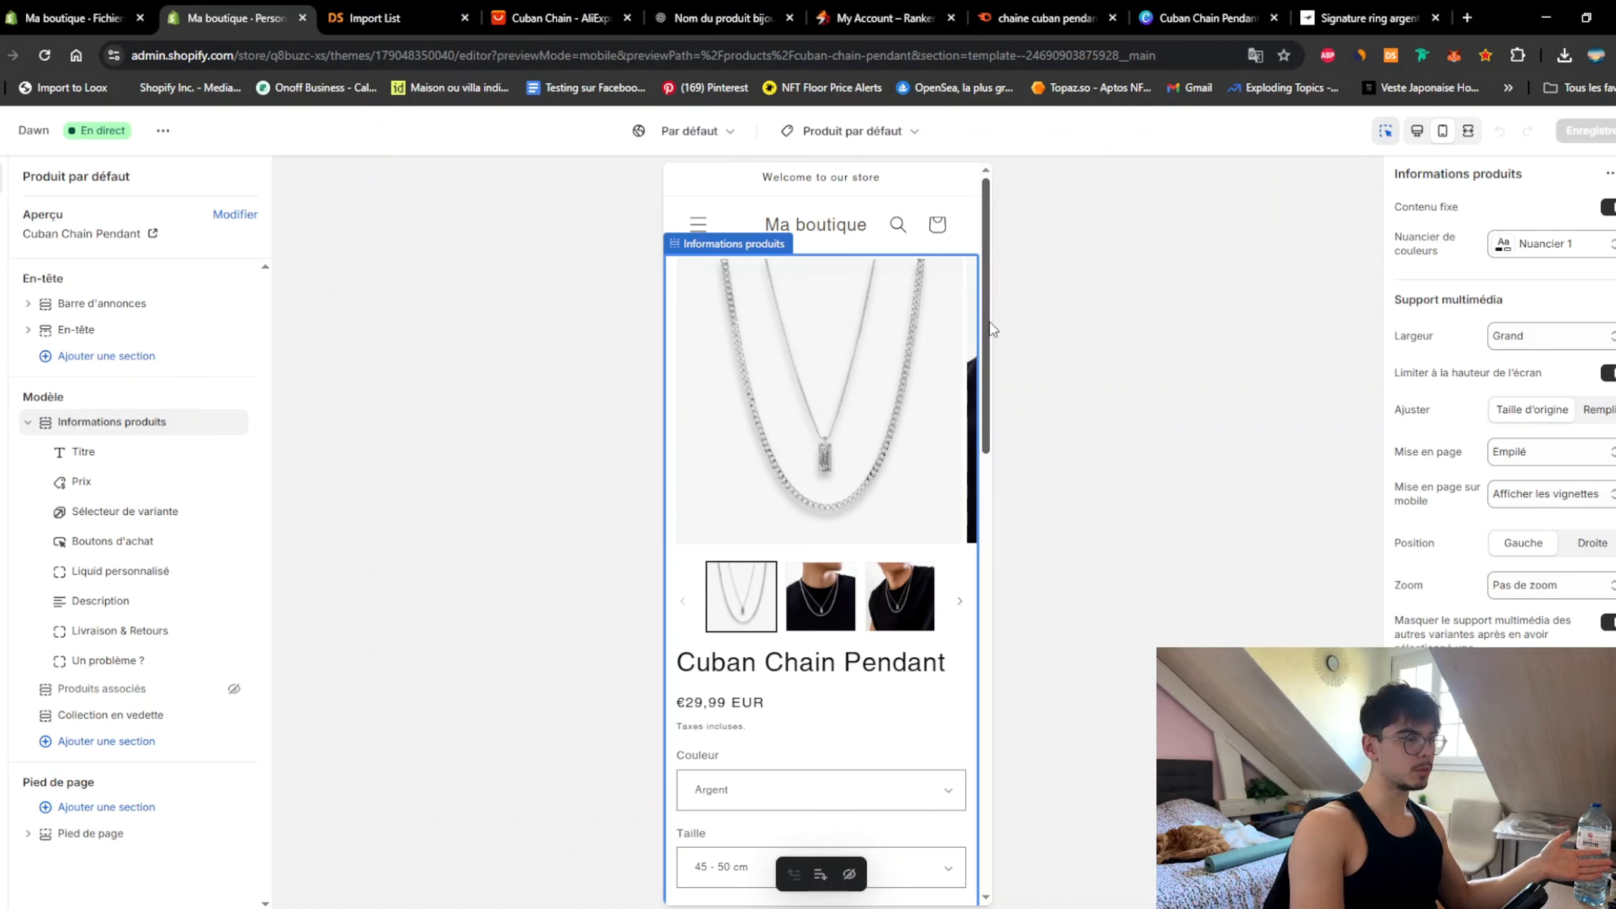
drag(990, 325, 1047, 732)
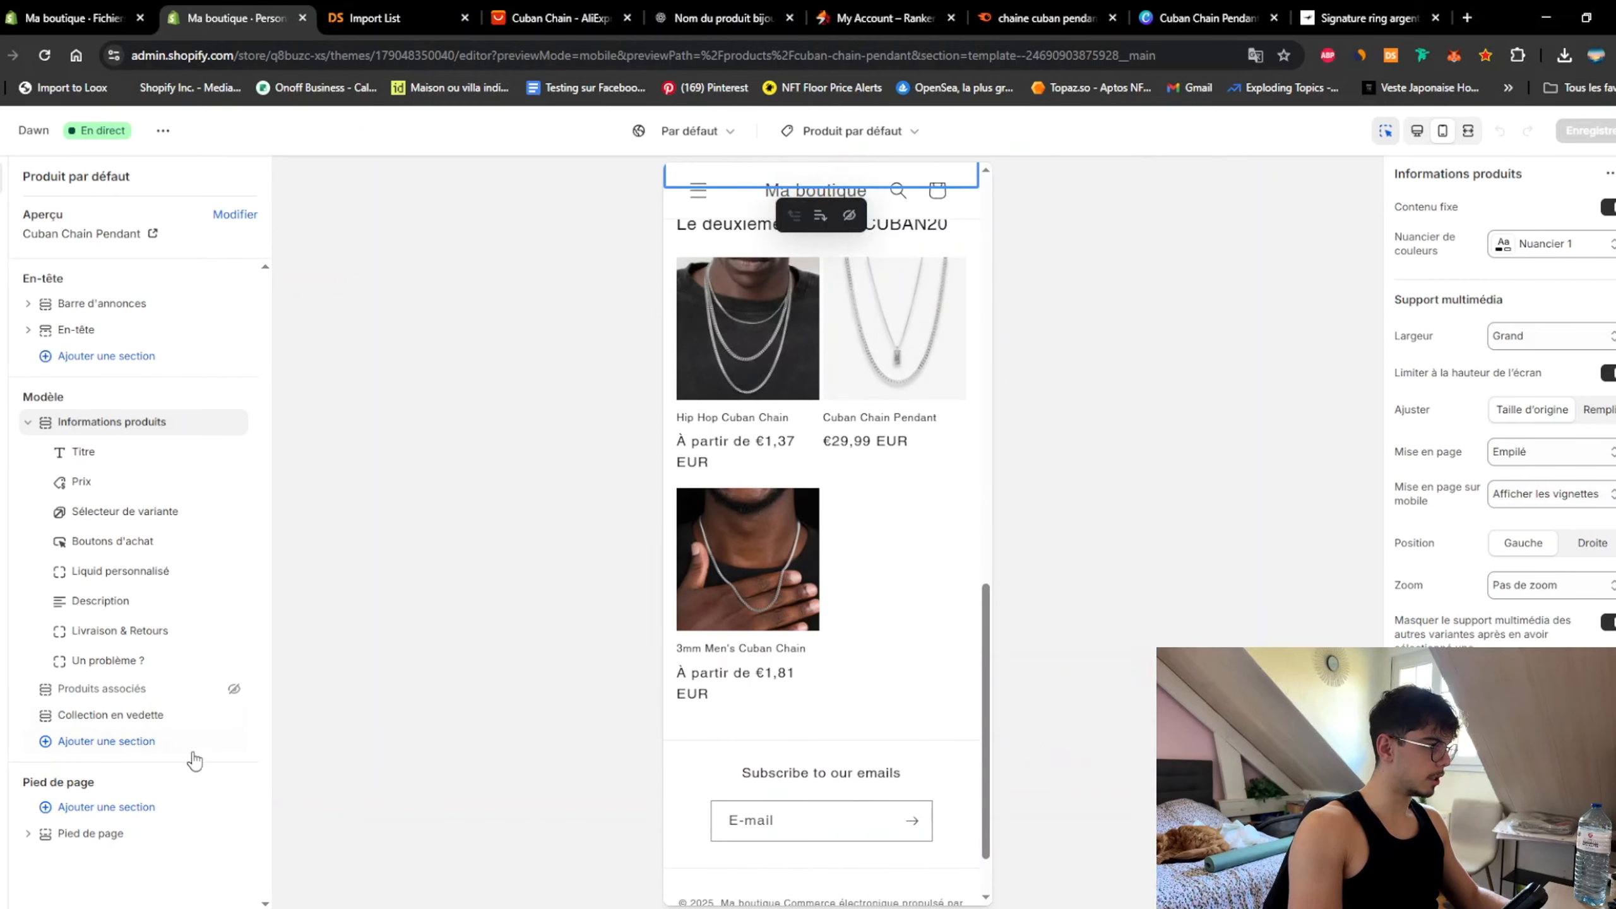
click(134, 728)
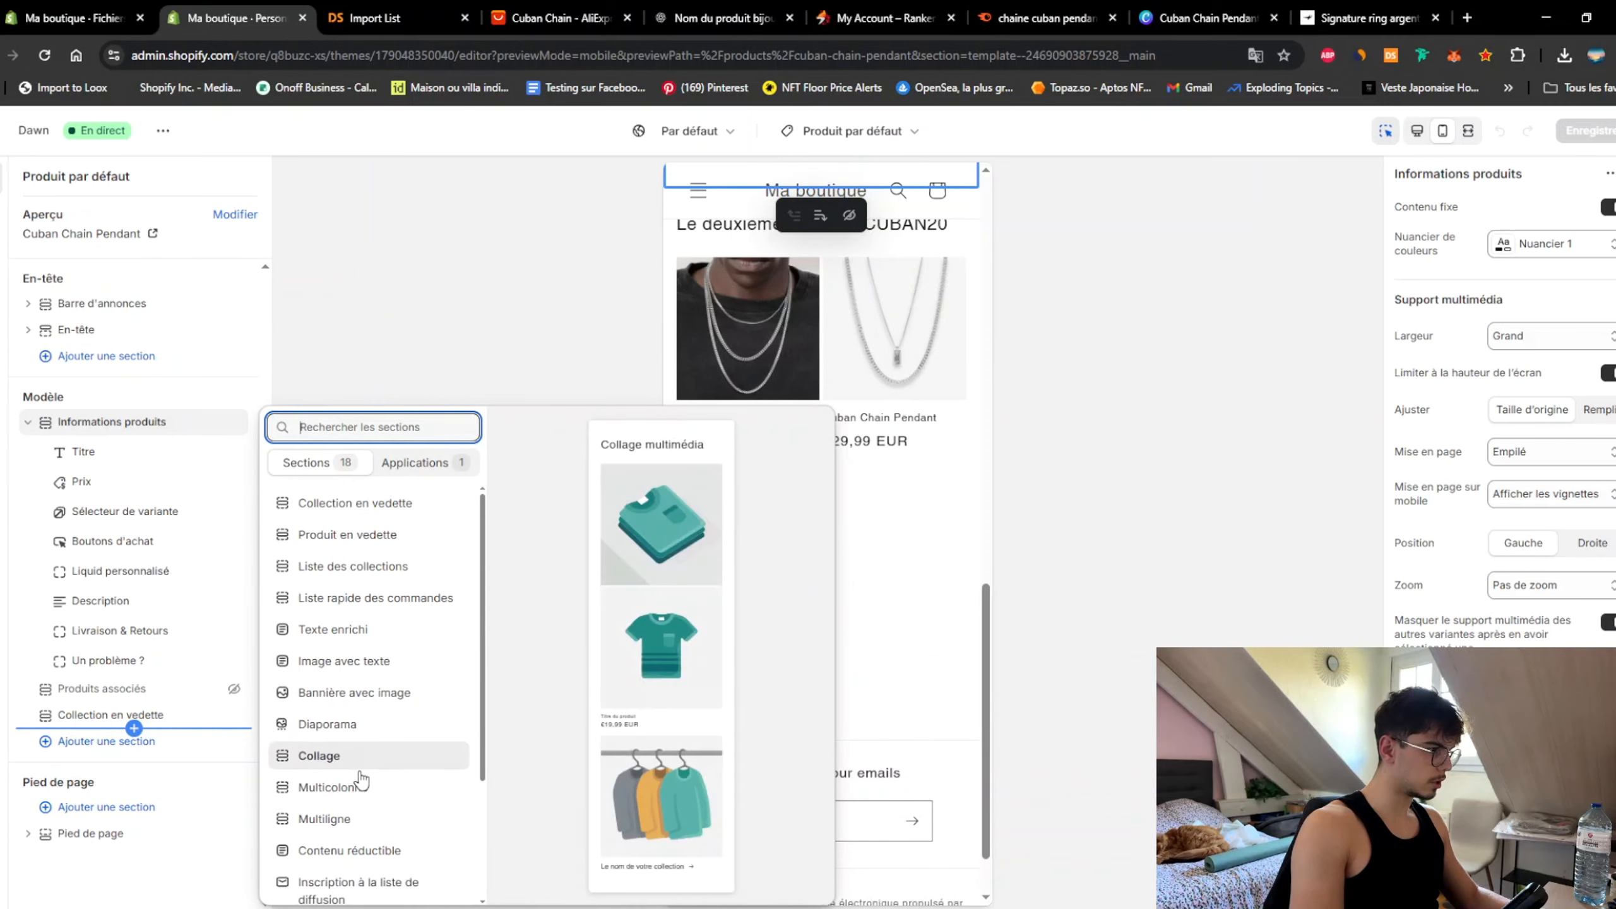
scroll(360, 774, down, 3)
Step: Add a Contenu réductible section titled 'Questions Fréquentes' with its heading size kept at Moyenne
click(352, 681)
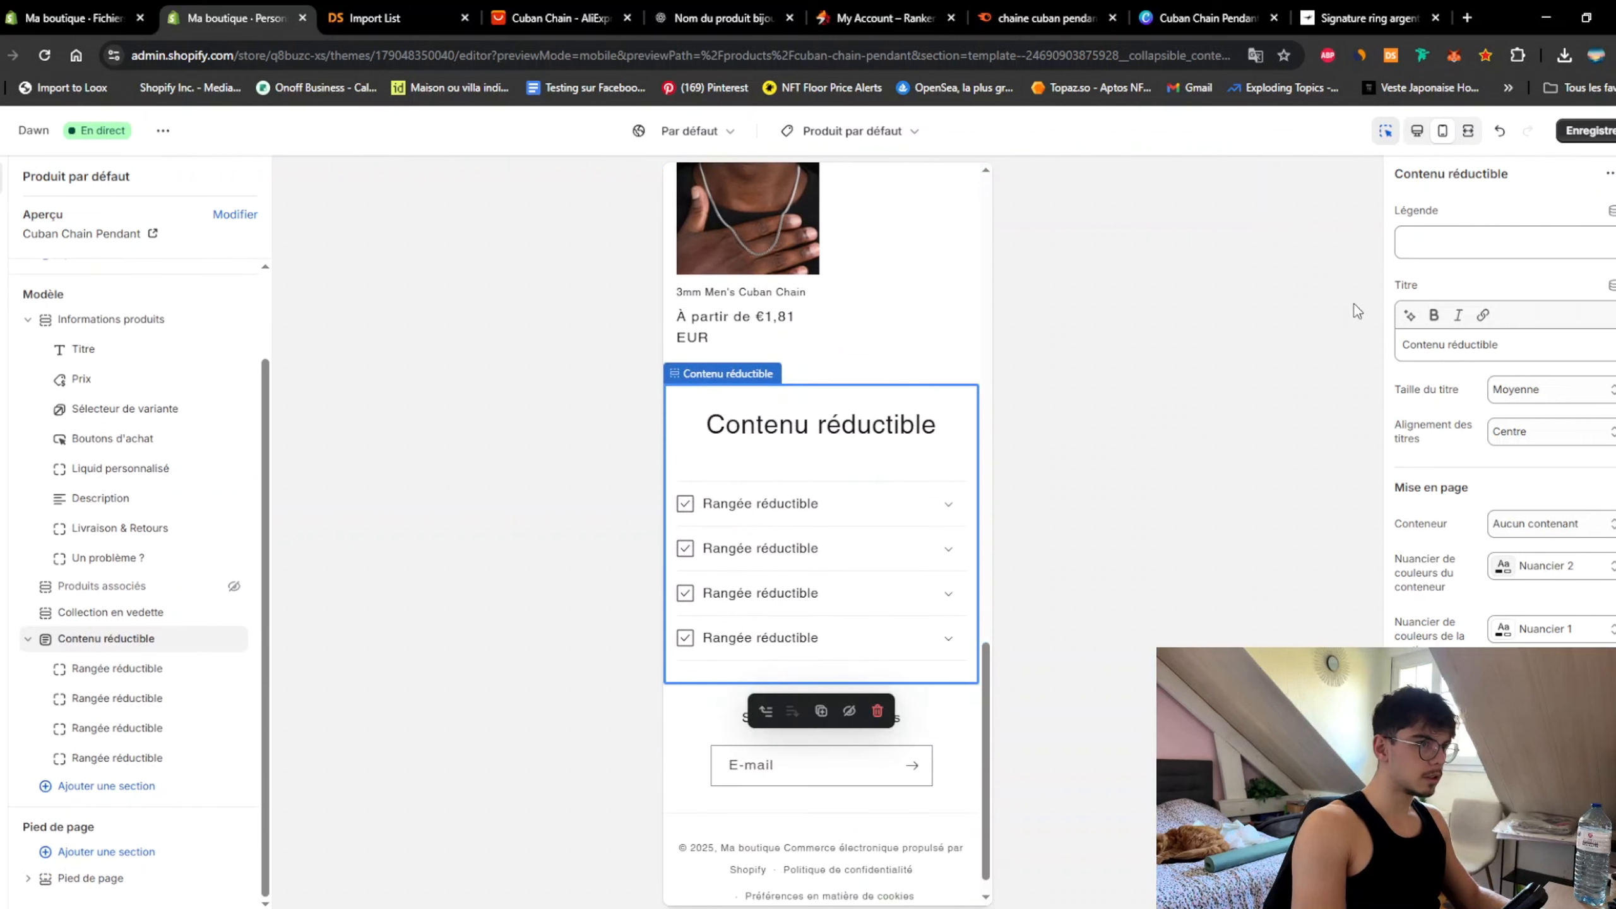
triple_click(1506, 346)
text(Ques)
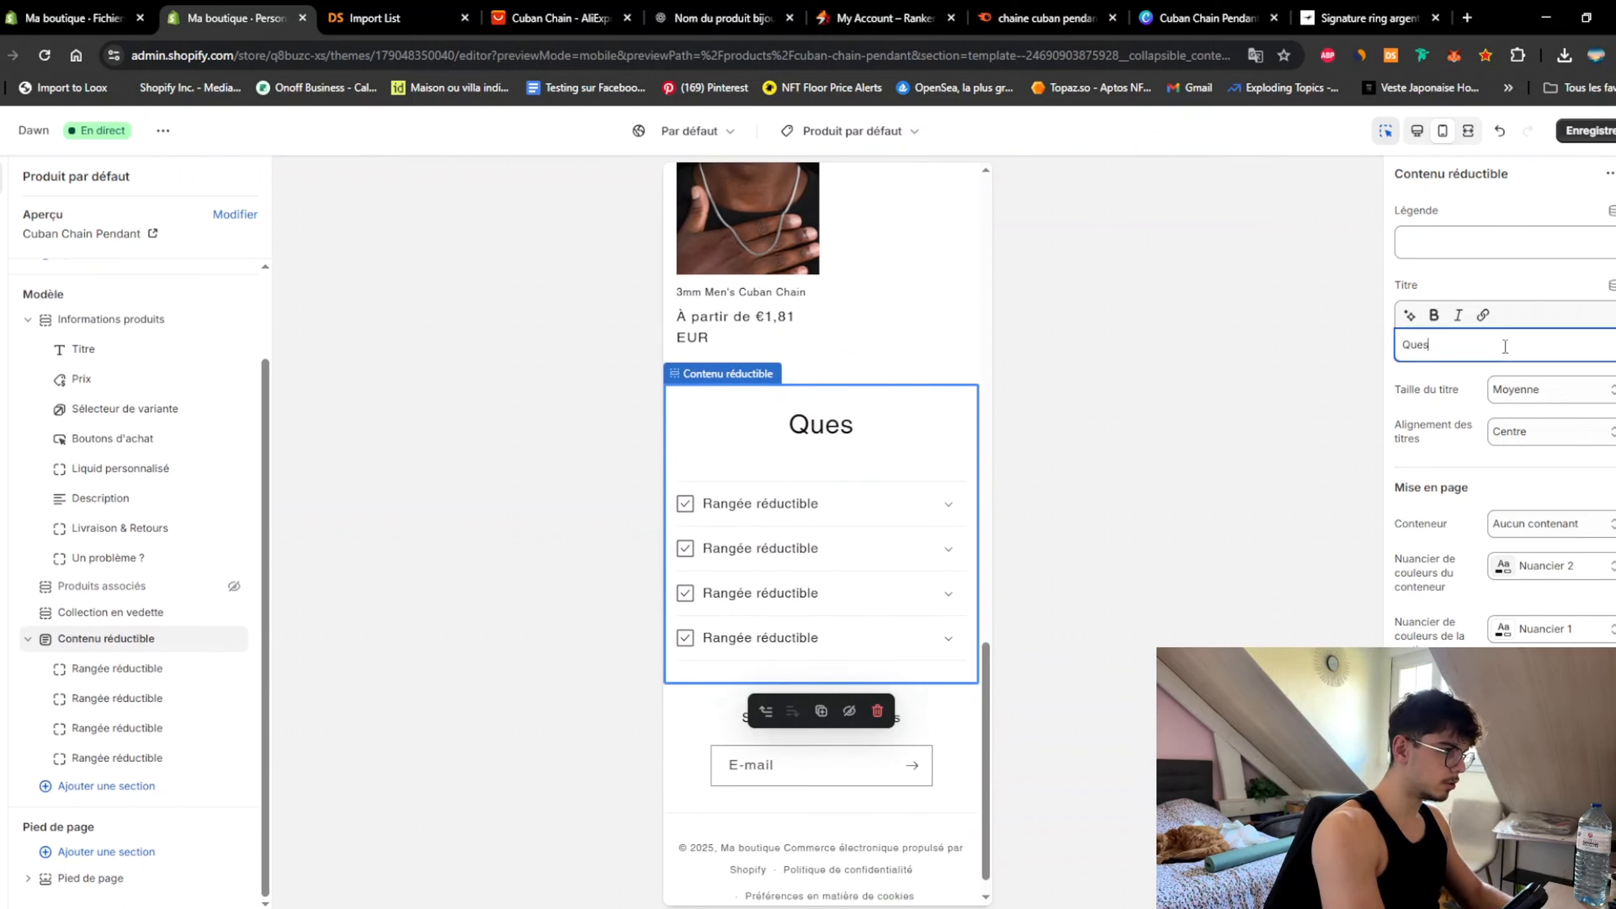
text(tions Fréquentes)
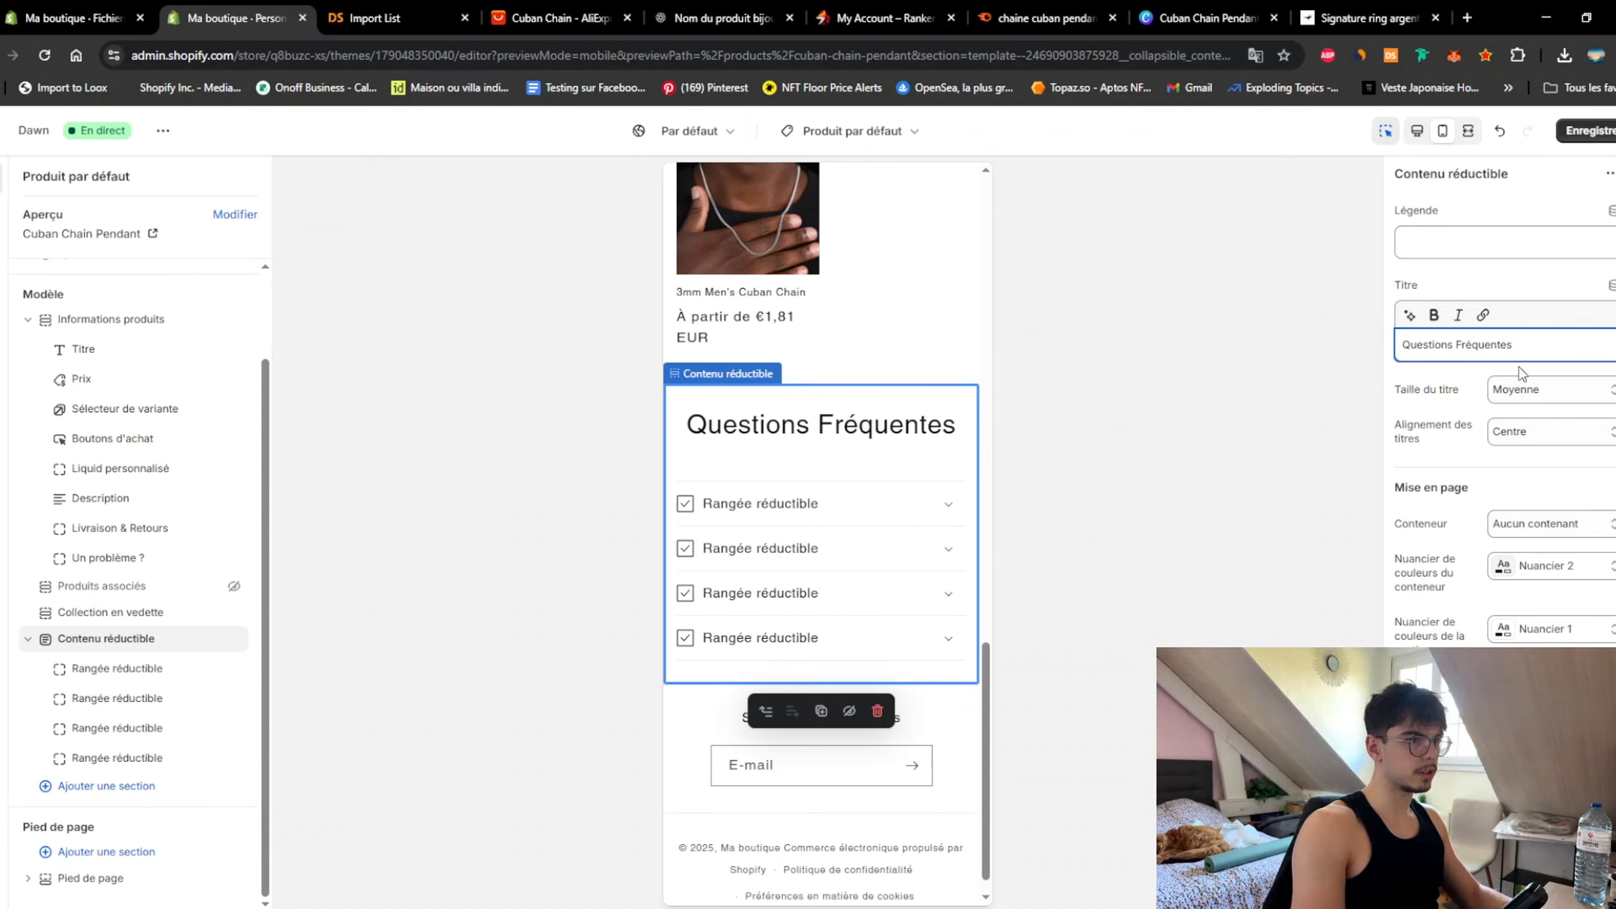
click(1521, 389)
click(1519, 418)
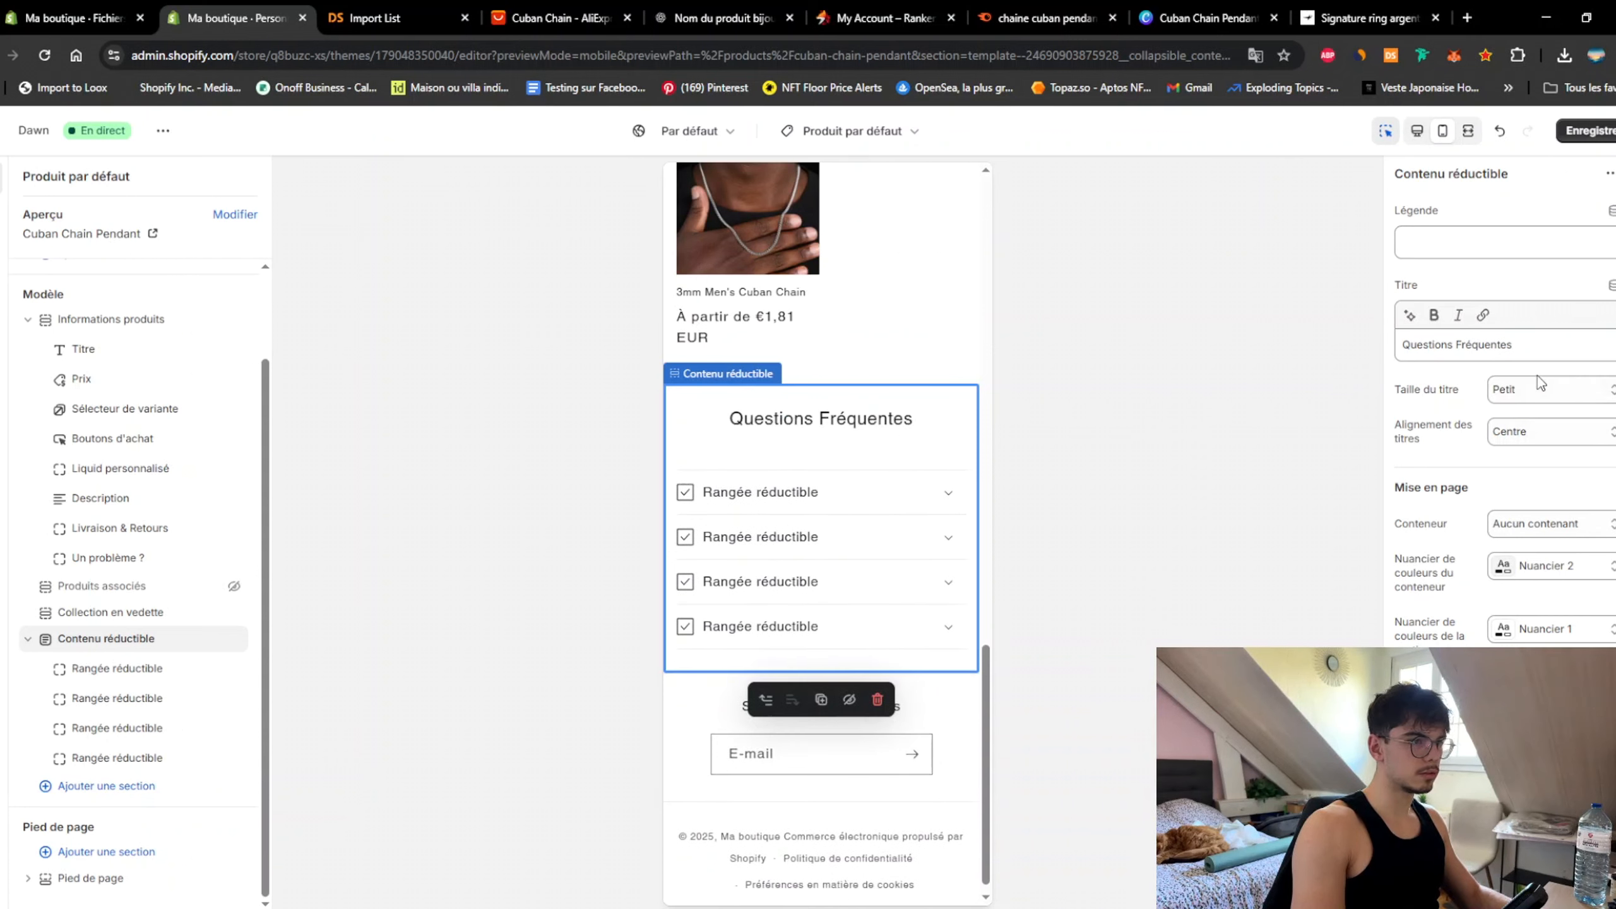
click(1539, 385)
click(1522, 435)
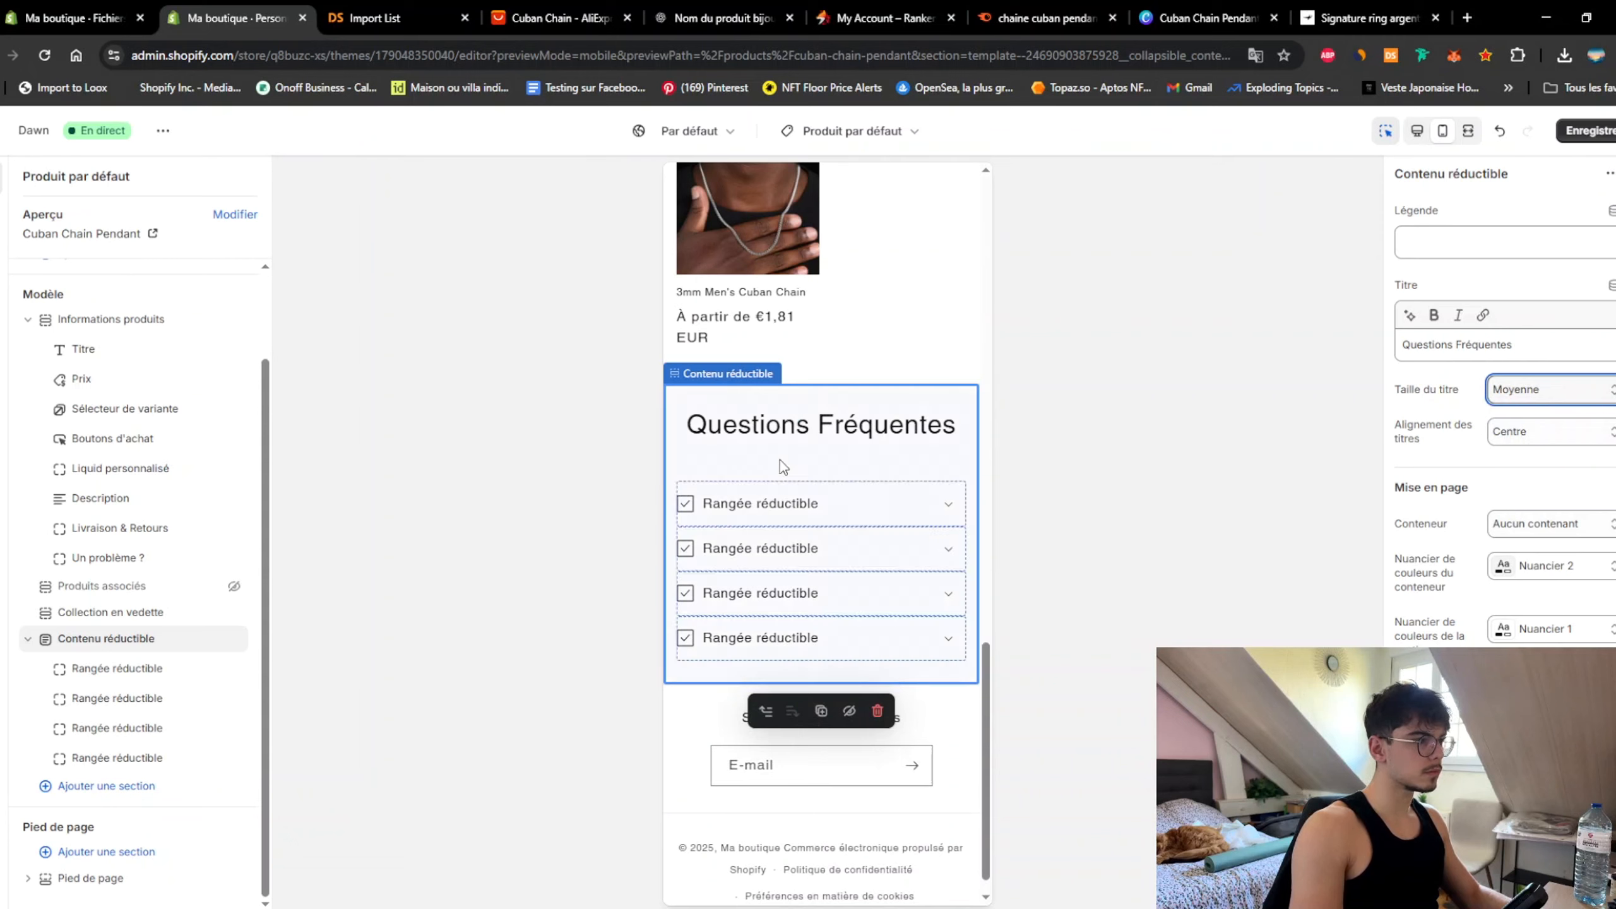
Step: Ask ChatGPT which customer questions about Cuban chains would be objections, then select one answer
click(117, 668)
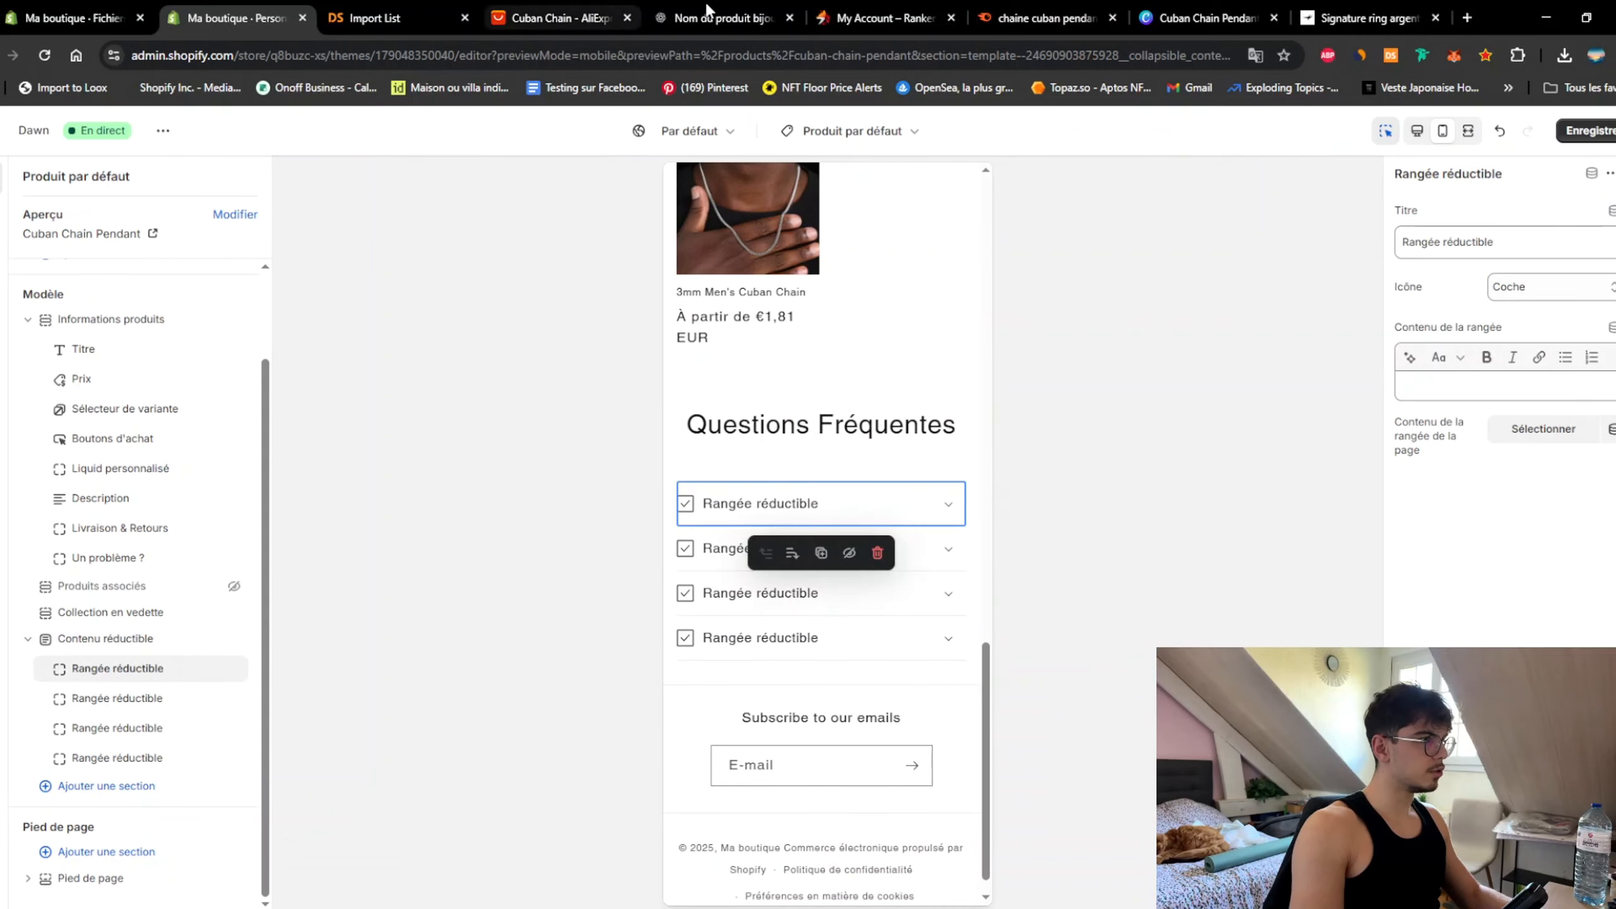
click(744, 18)
click(806, 751)
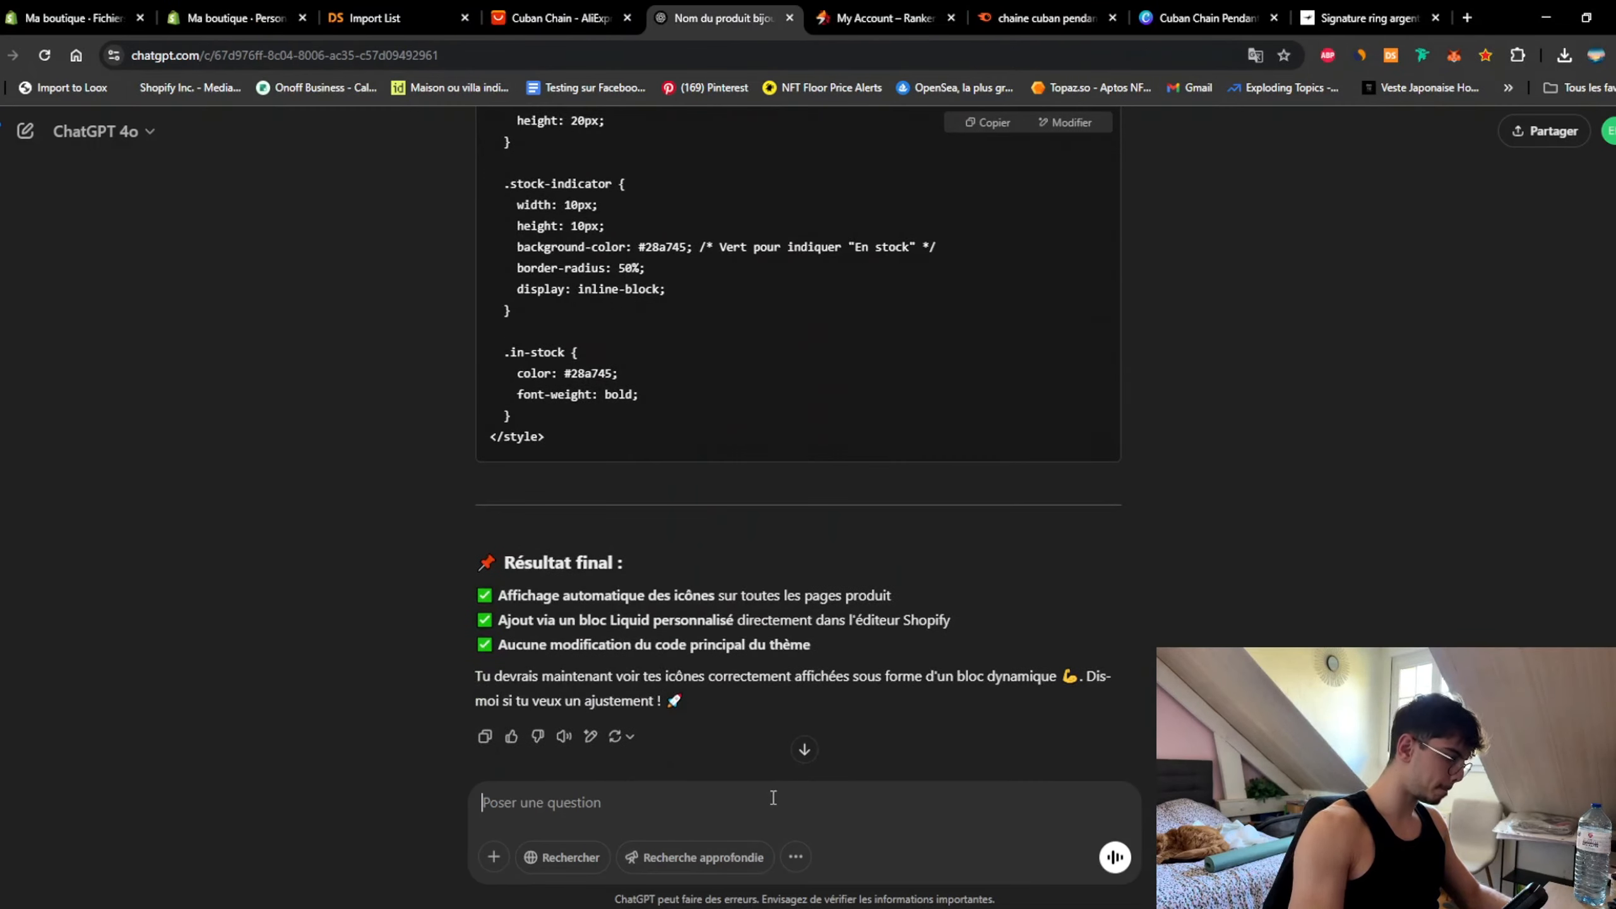
text(Q)
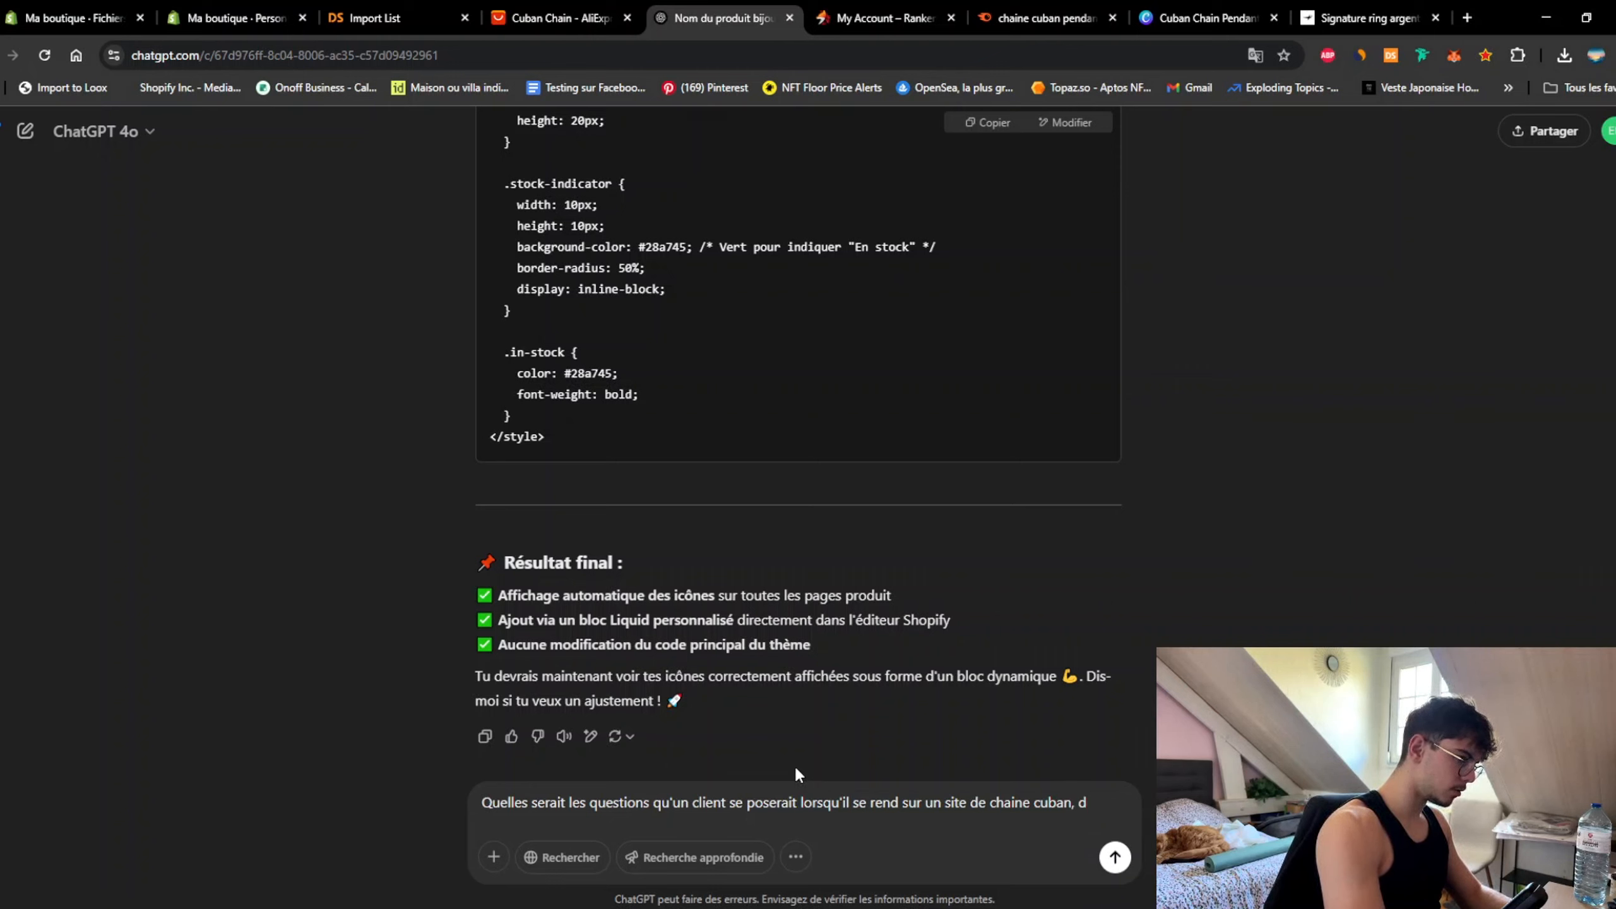
text(ces ques)
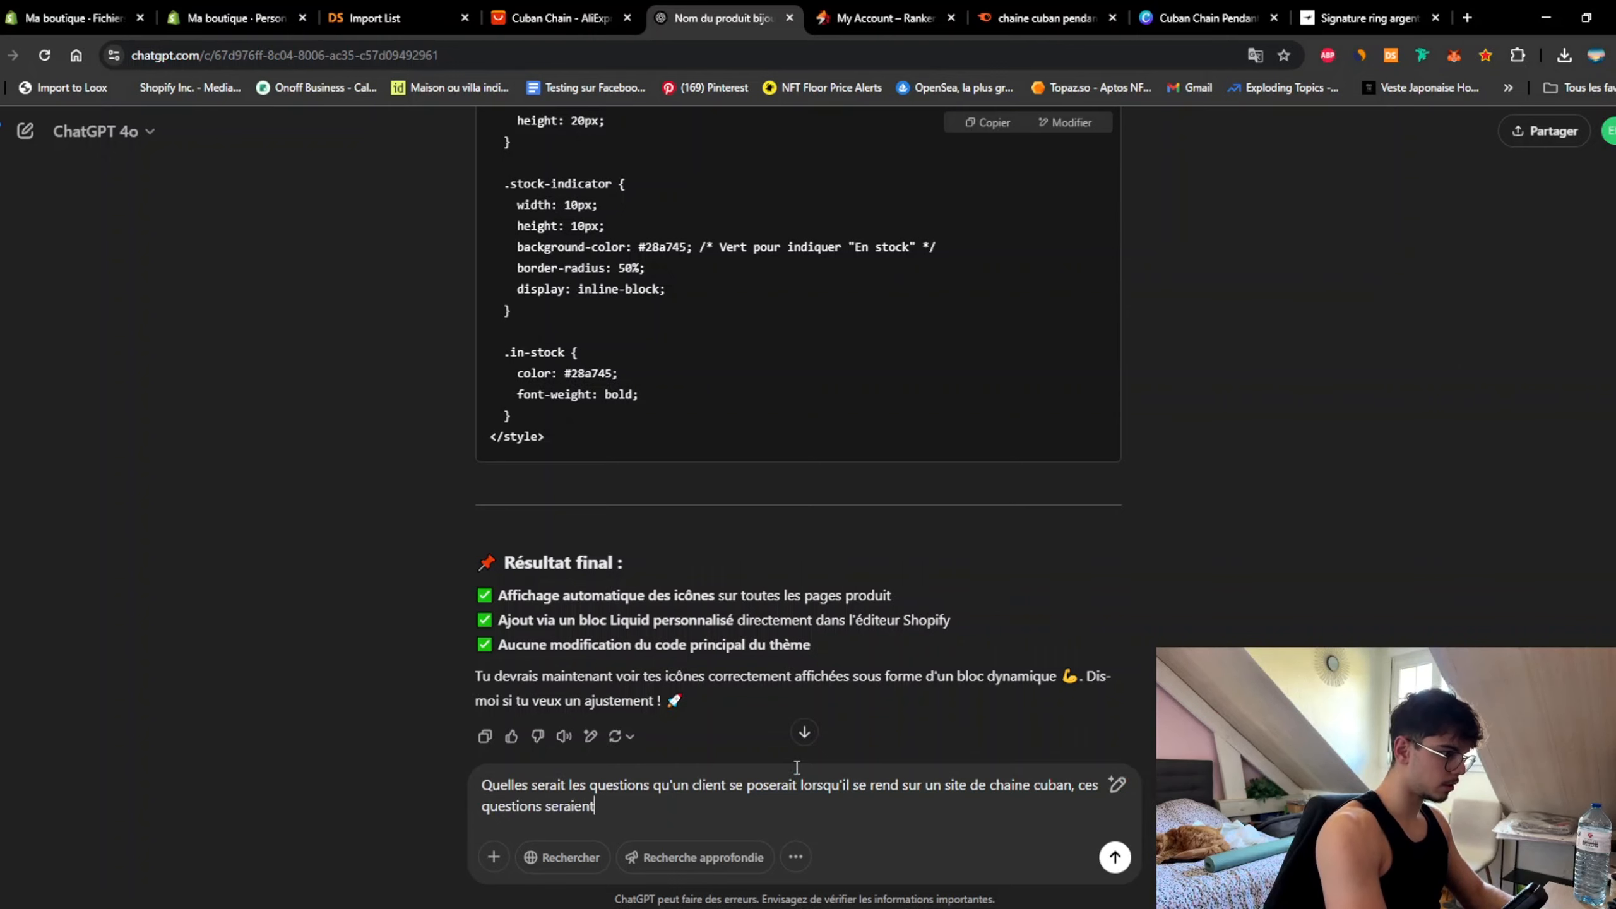
text(tions seraient des object)
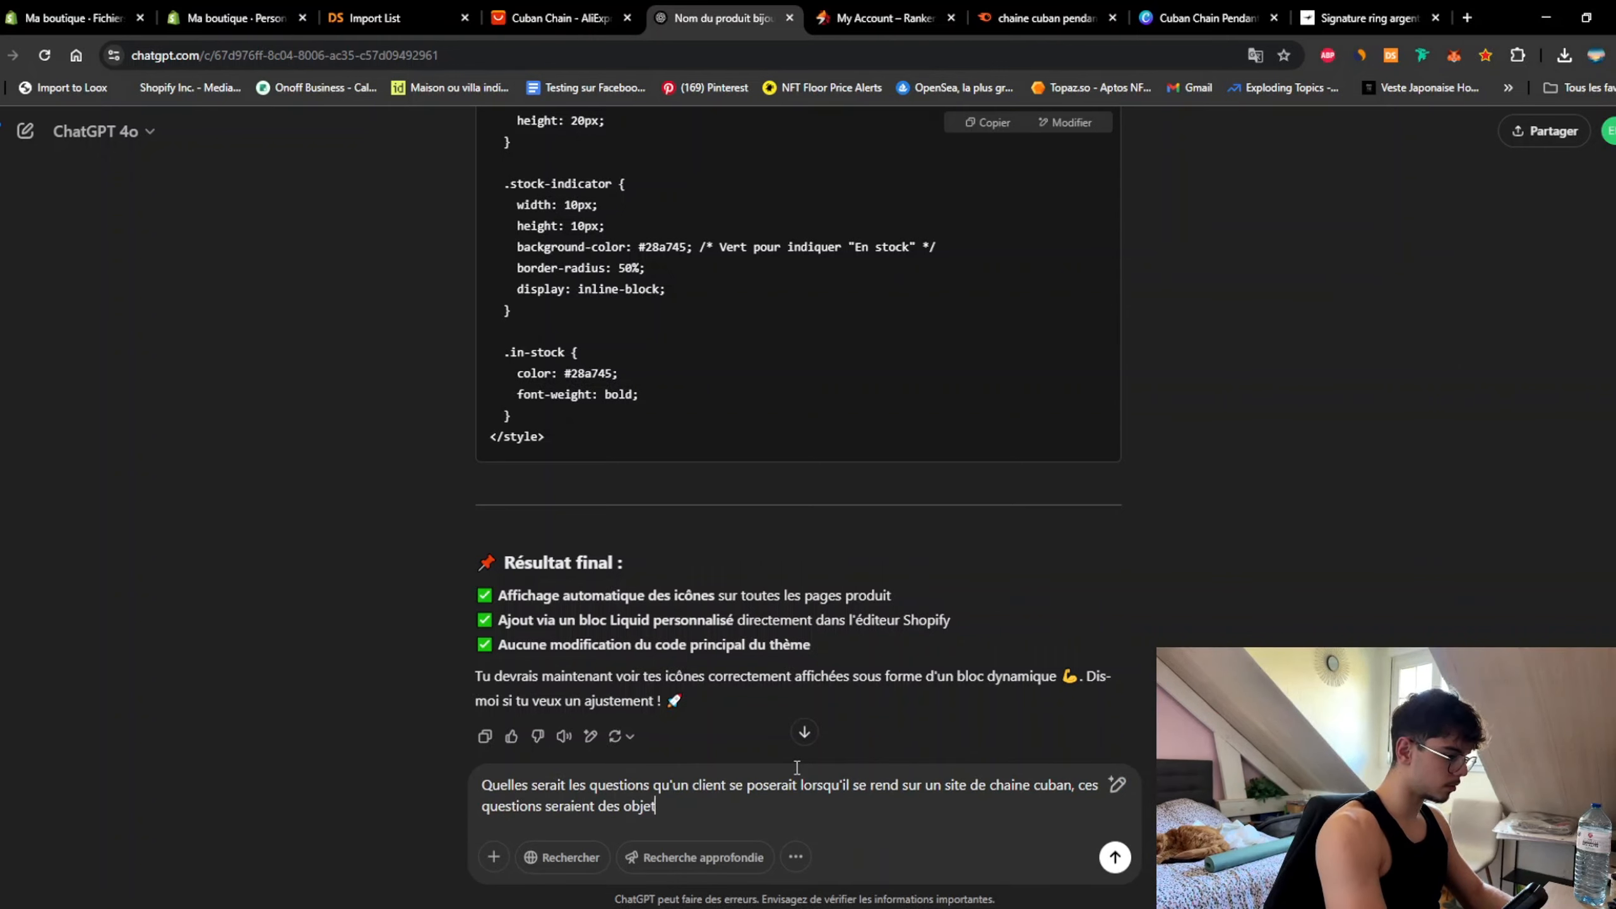
text(ions)
key(Return)
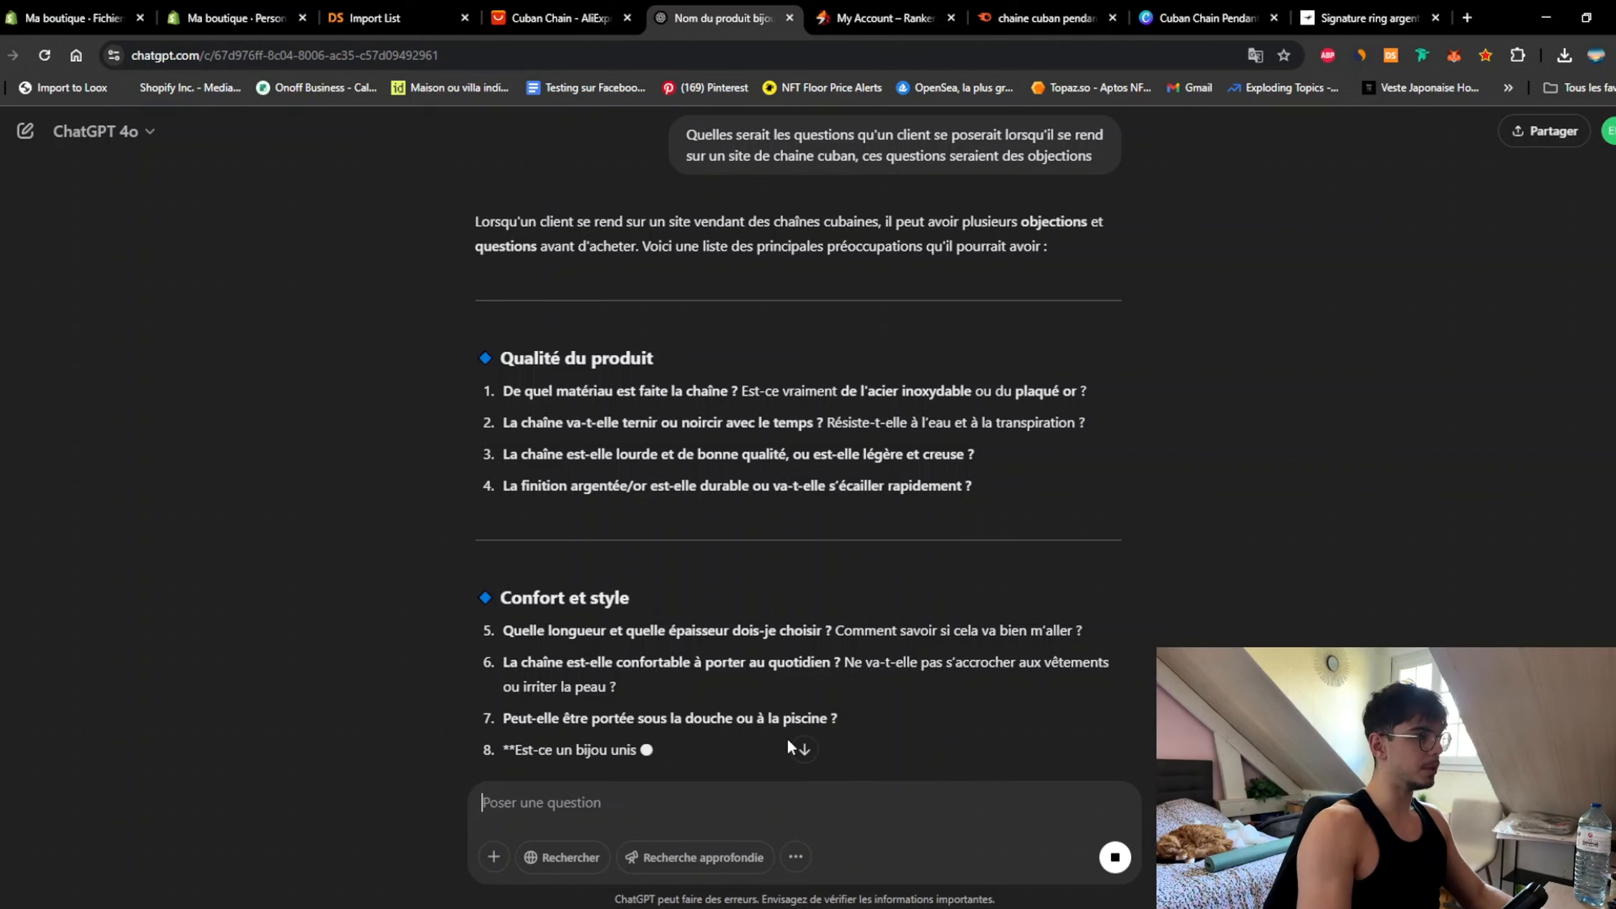
drag(1086, 423, 506, 418)
key(ctrl+c)
Step: Paste the copied FAQ question as the first collapsible row's title and copy it
click(181, 28)
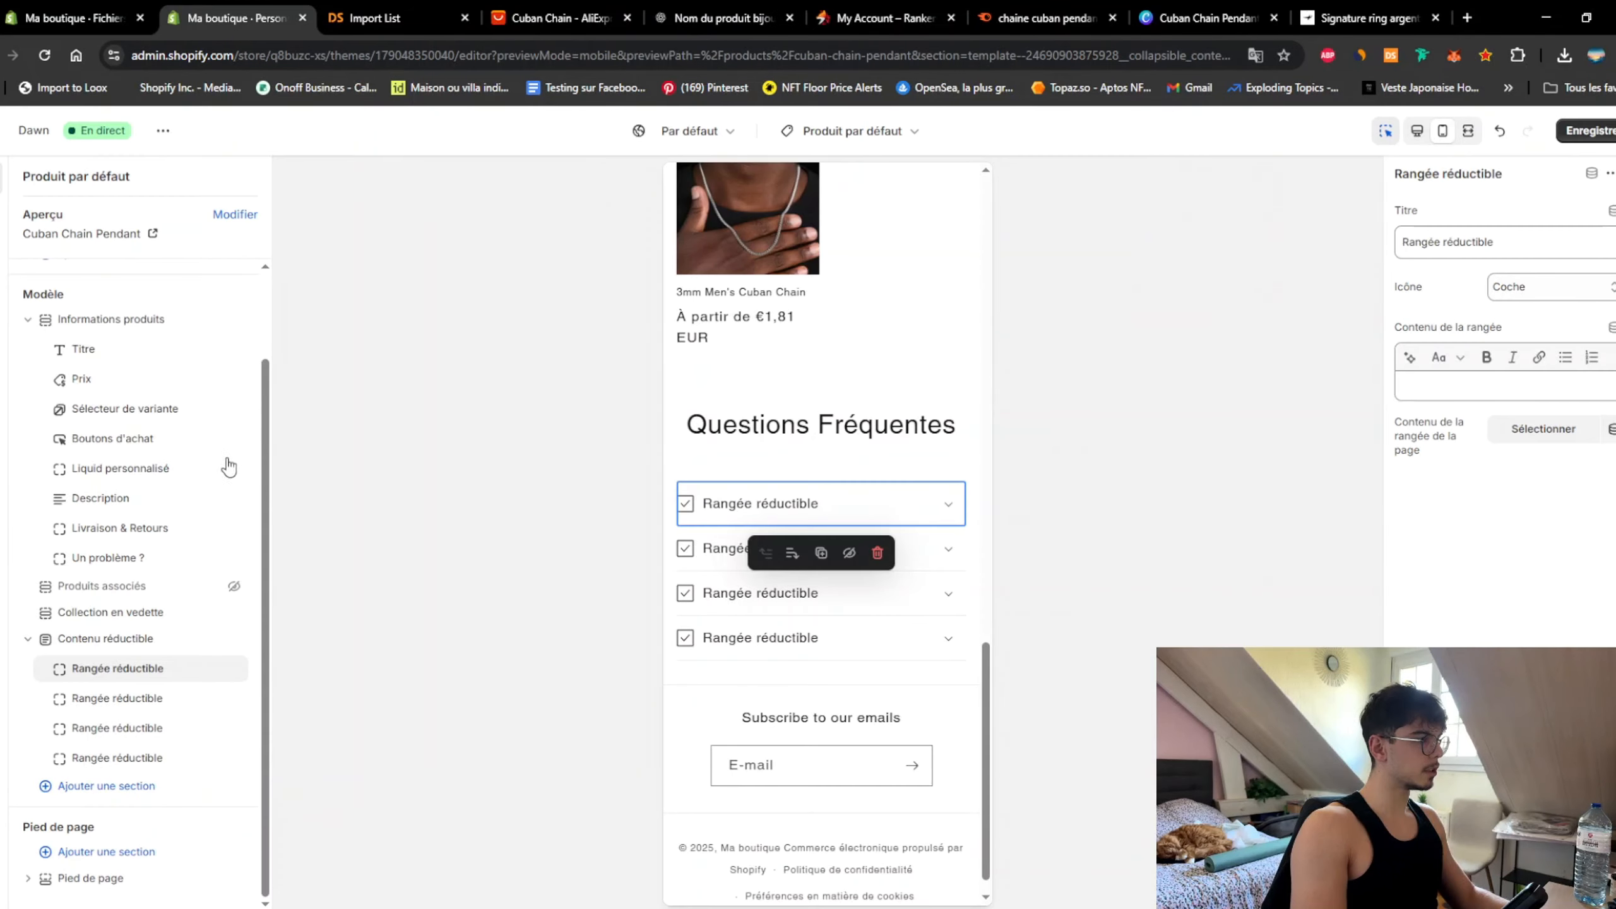
click(1505, 245)
key(ctrl+a)
key(ctrl+v)
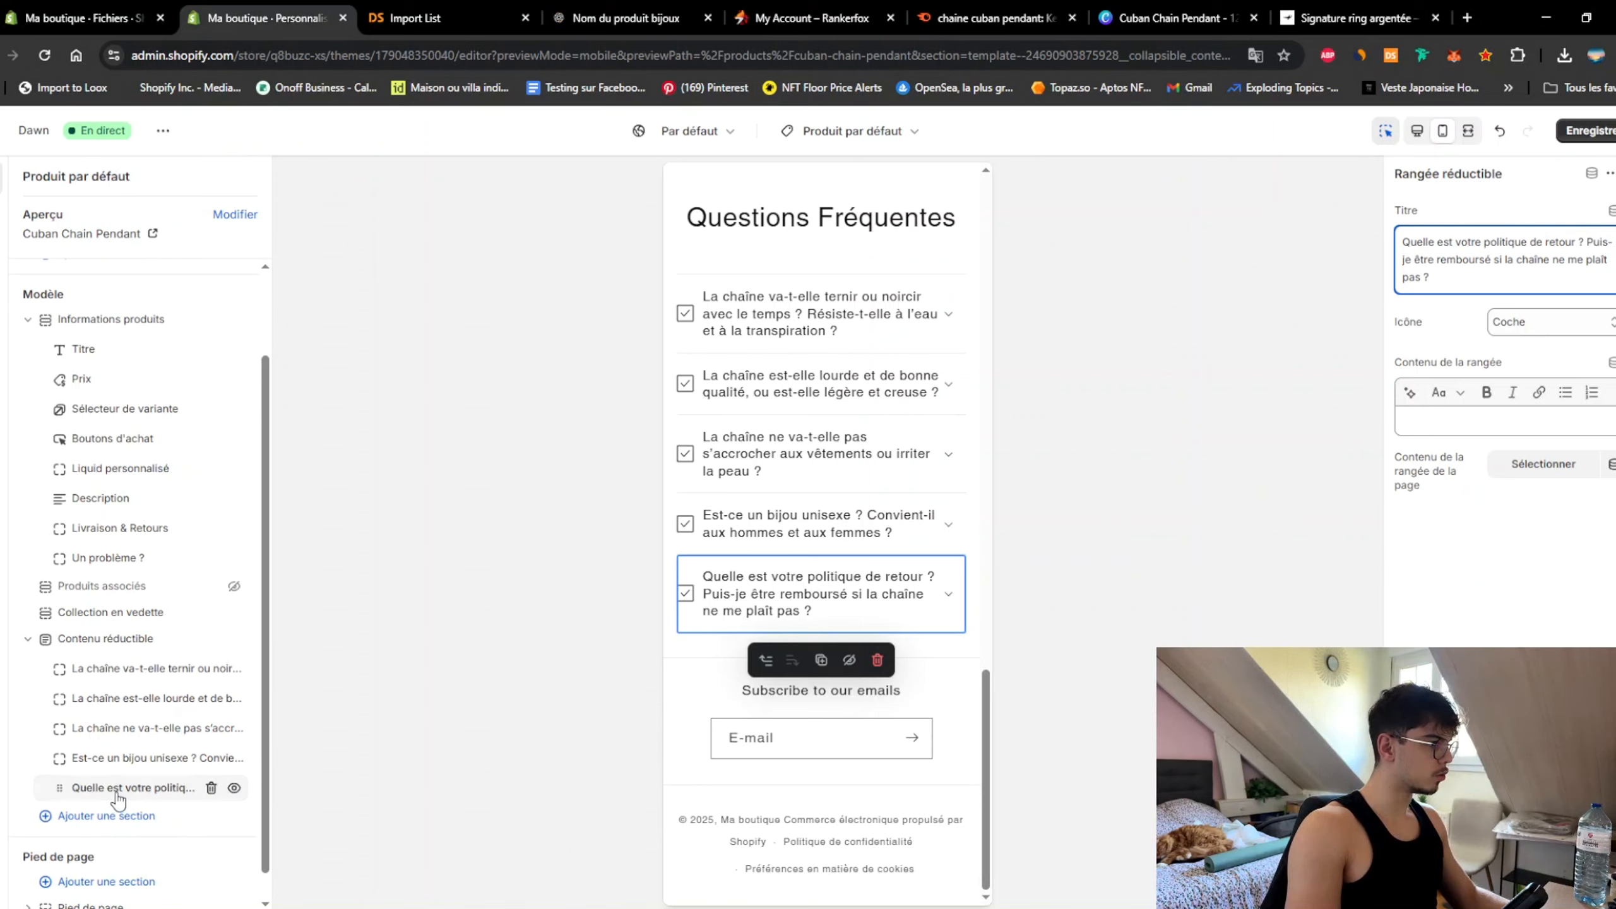
click(116, 669)
click(1521, 274)
key(ctrl+a)
key(ctrl+c)
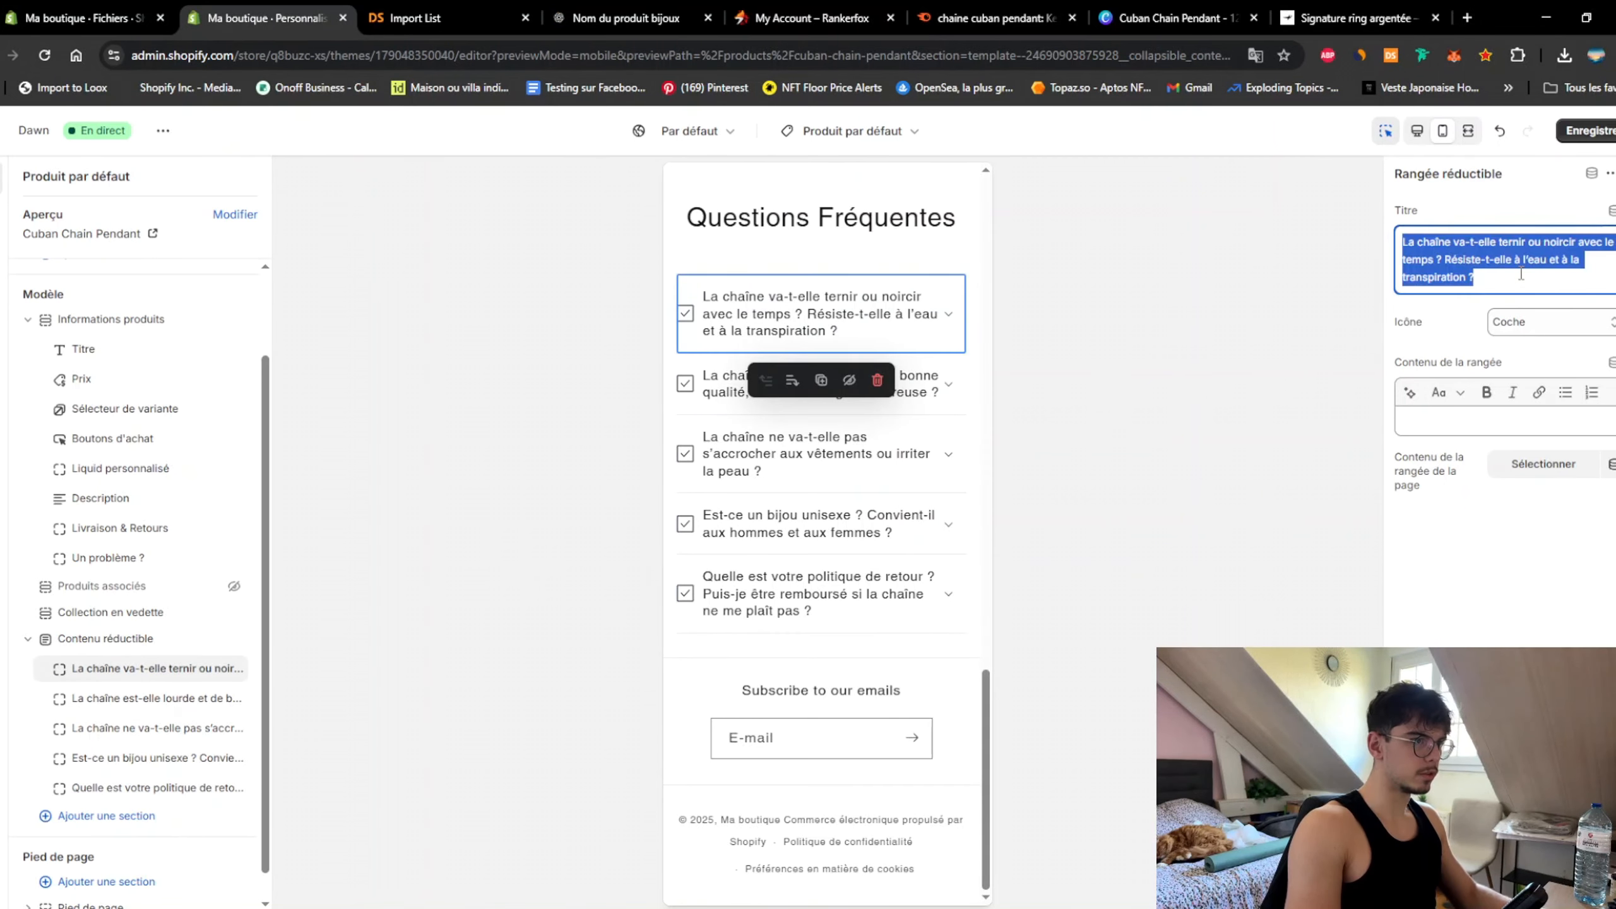
Step: Send ChatGPT 'Réponds à ces questions :' followed by the pasted FAQ questions
click(627, 17)
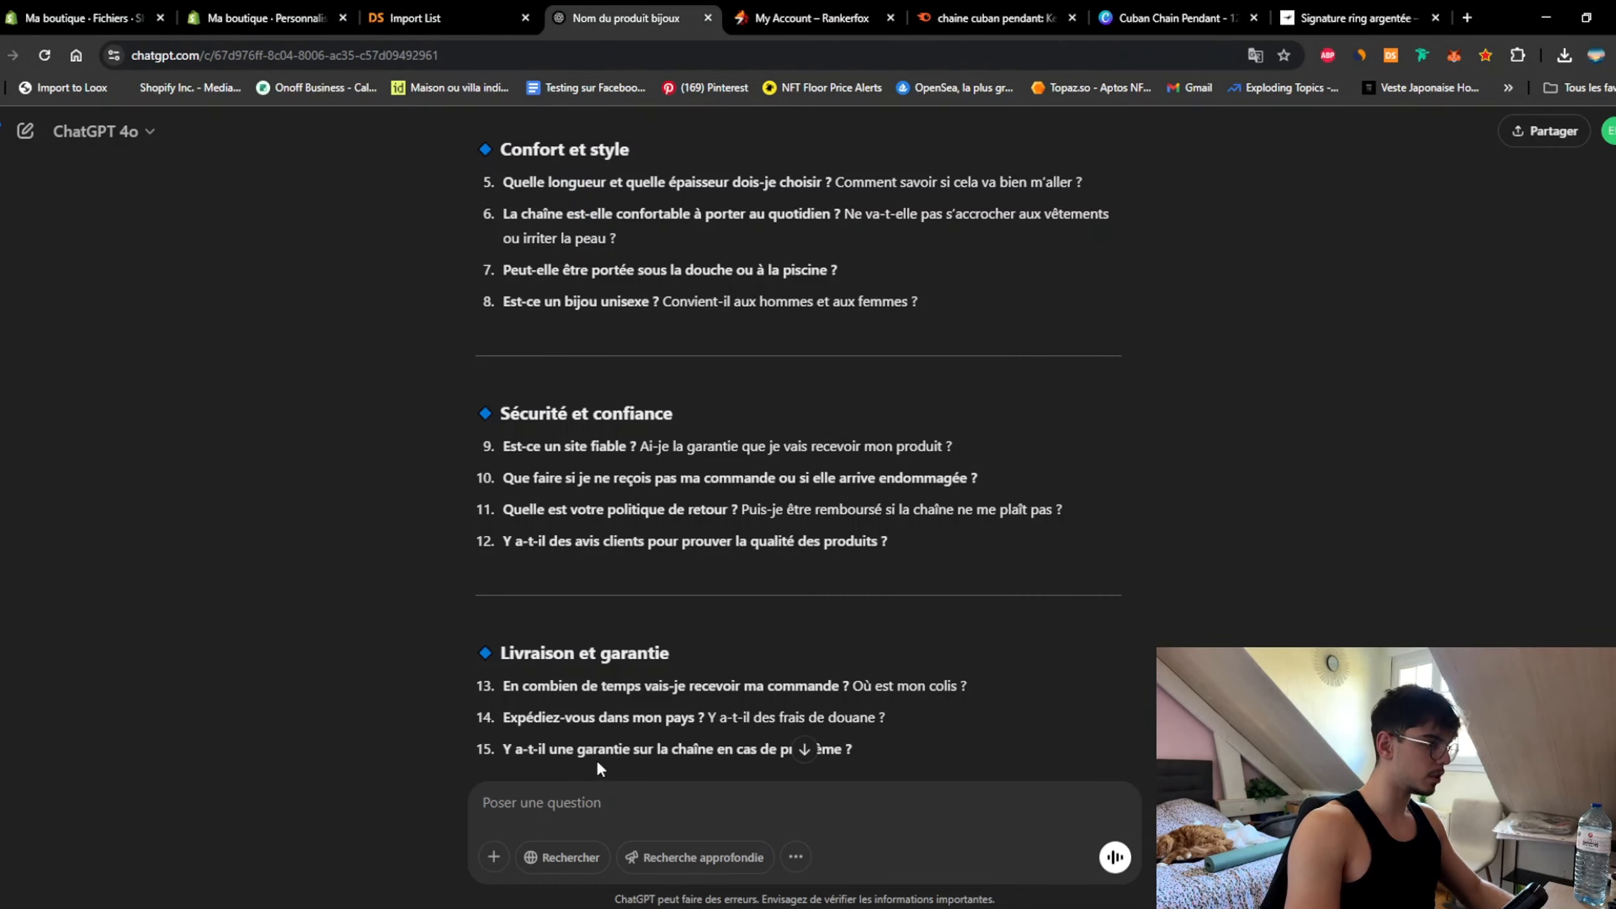
text(Réponds à ces questio)
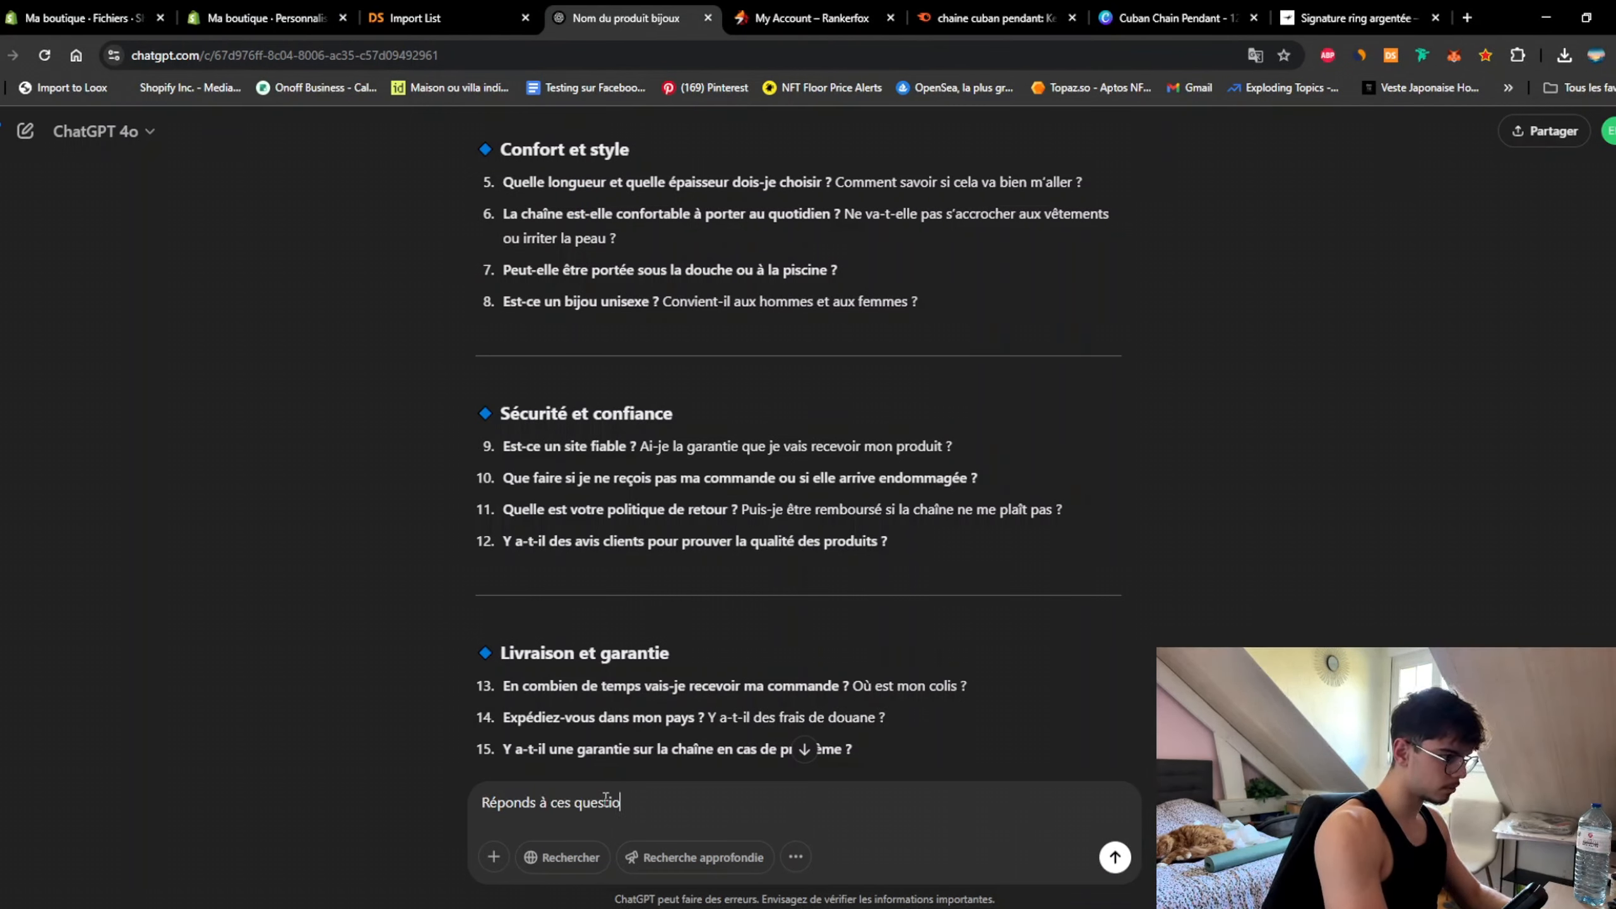
text(ns :)
key(shift+Return)
key(ctrl+v)
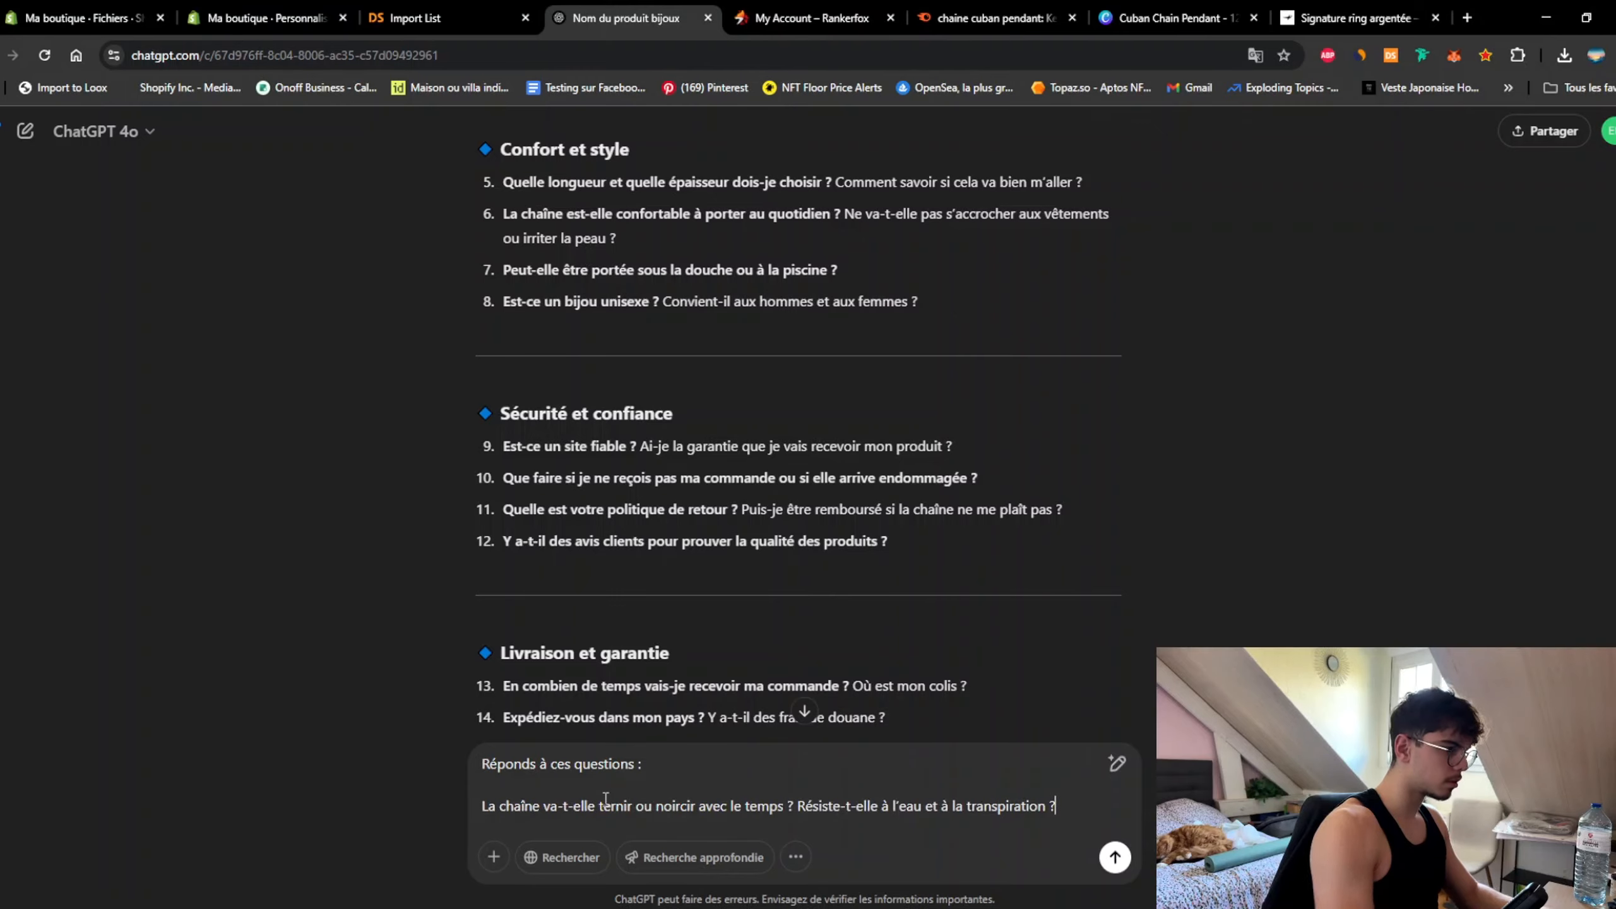
key(Return)
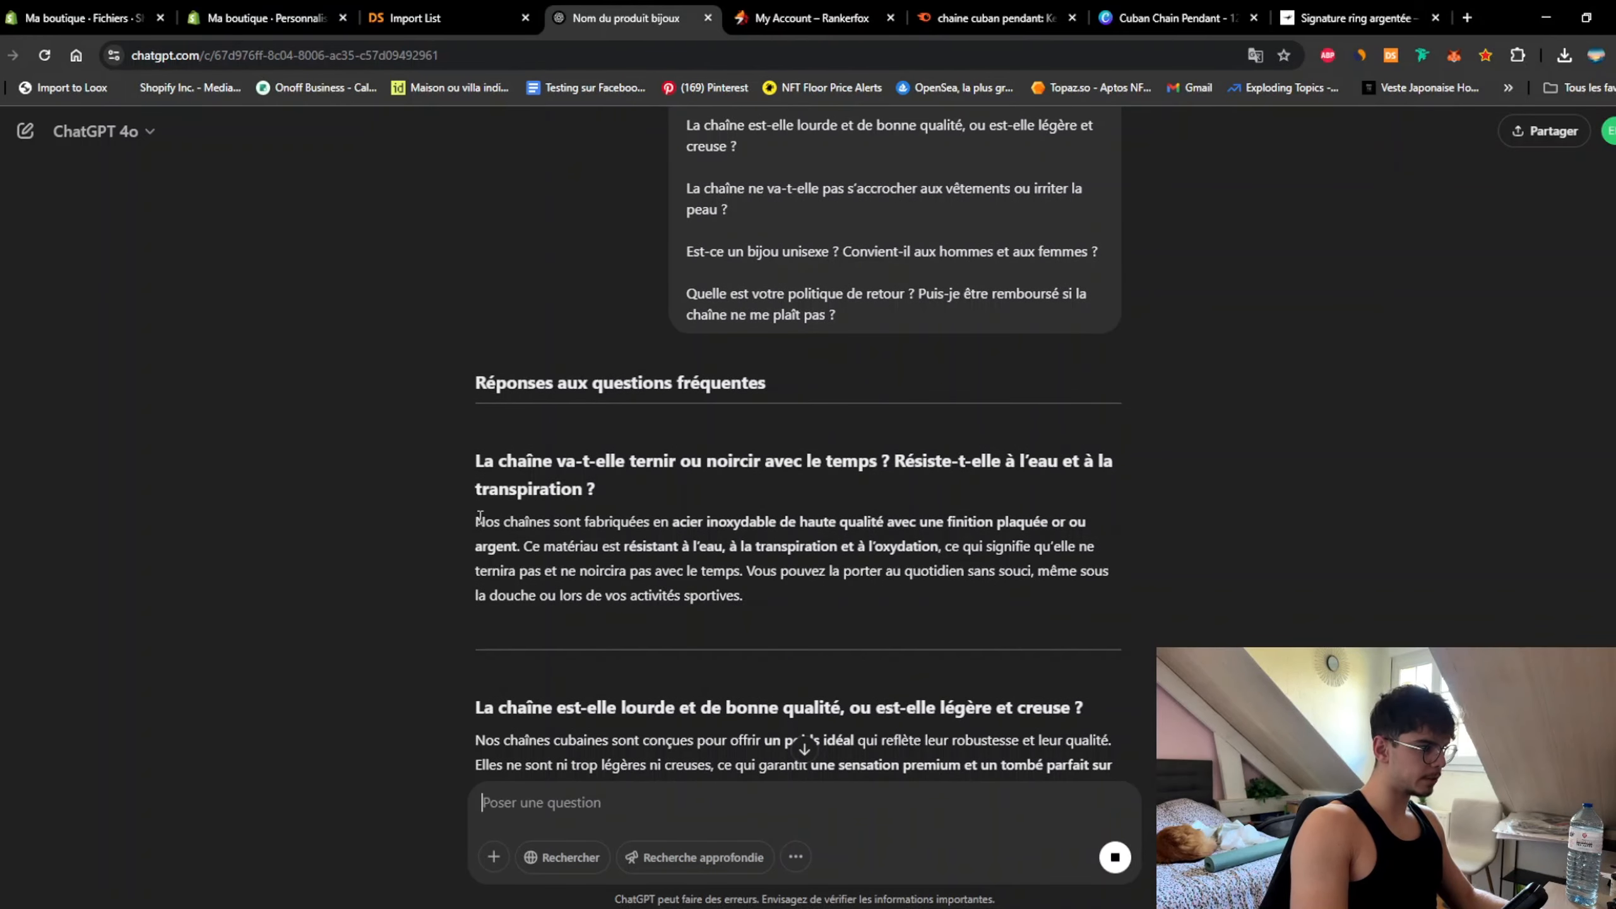
Step: Paste ChatGPT's first answer, about stainless-steel tarnish, into the first FAQ row's content
drag(476, 517, 768, 584)
key(ctrl+c)
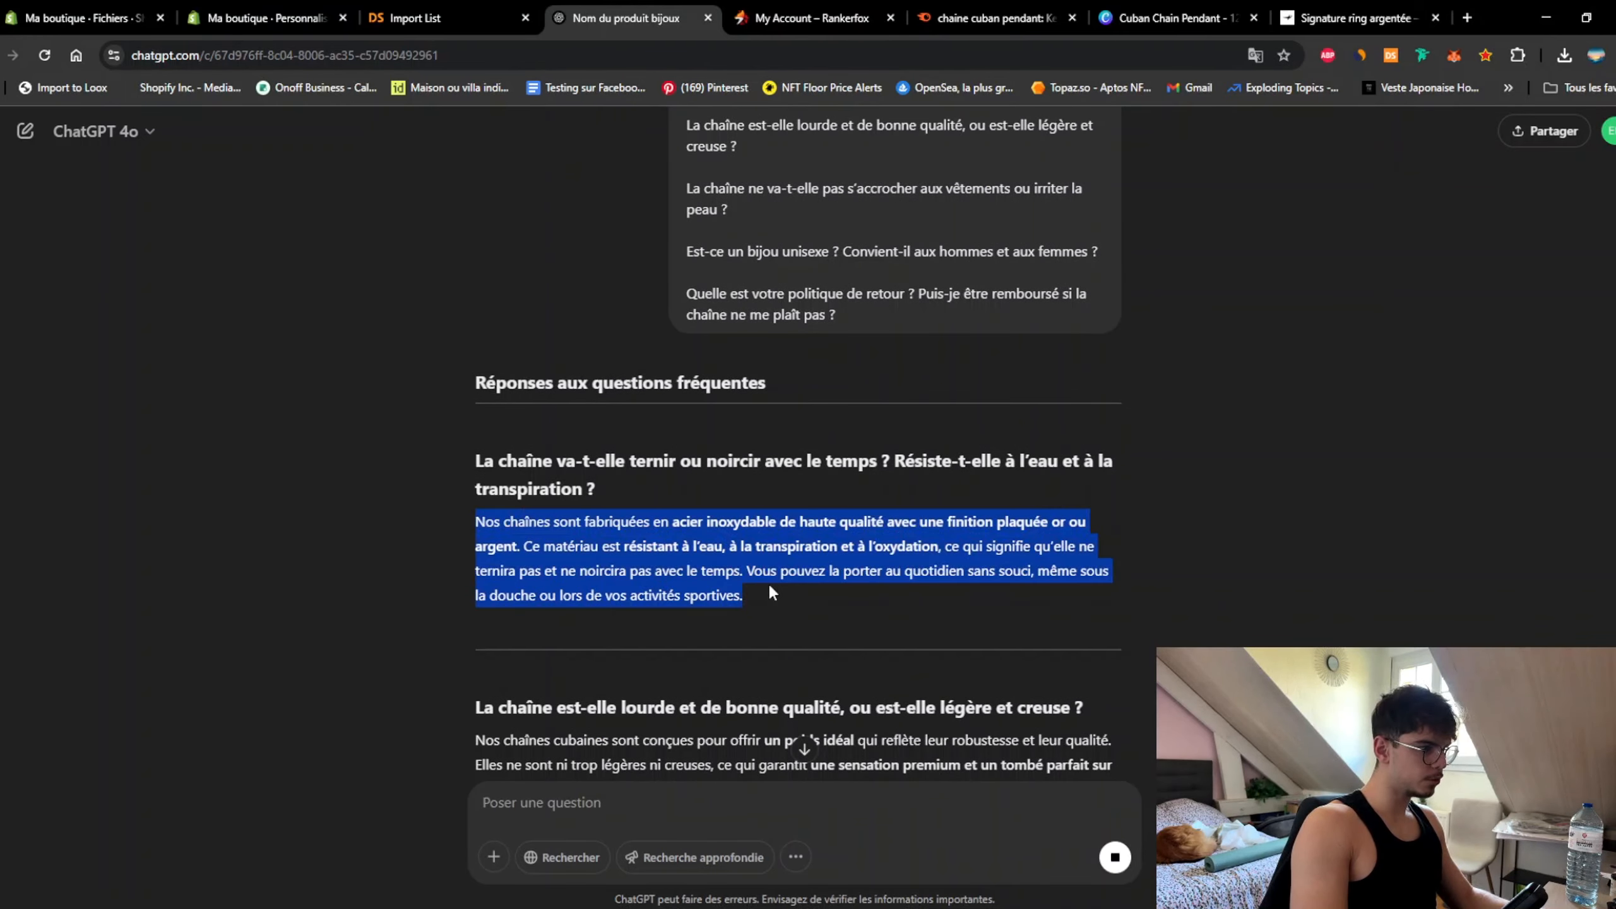
click(250, 19)
click(1544, 419)
key(ctrl+v)
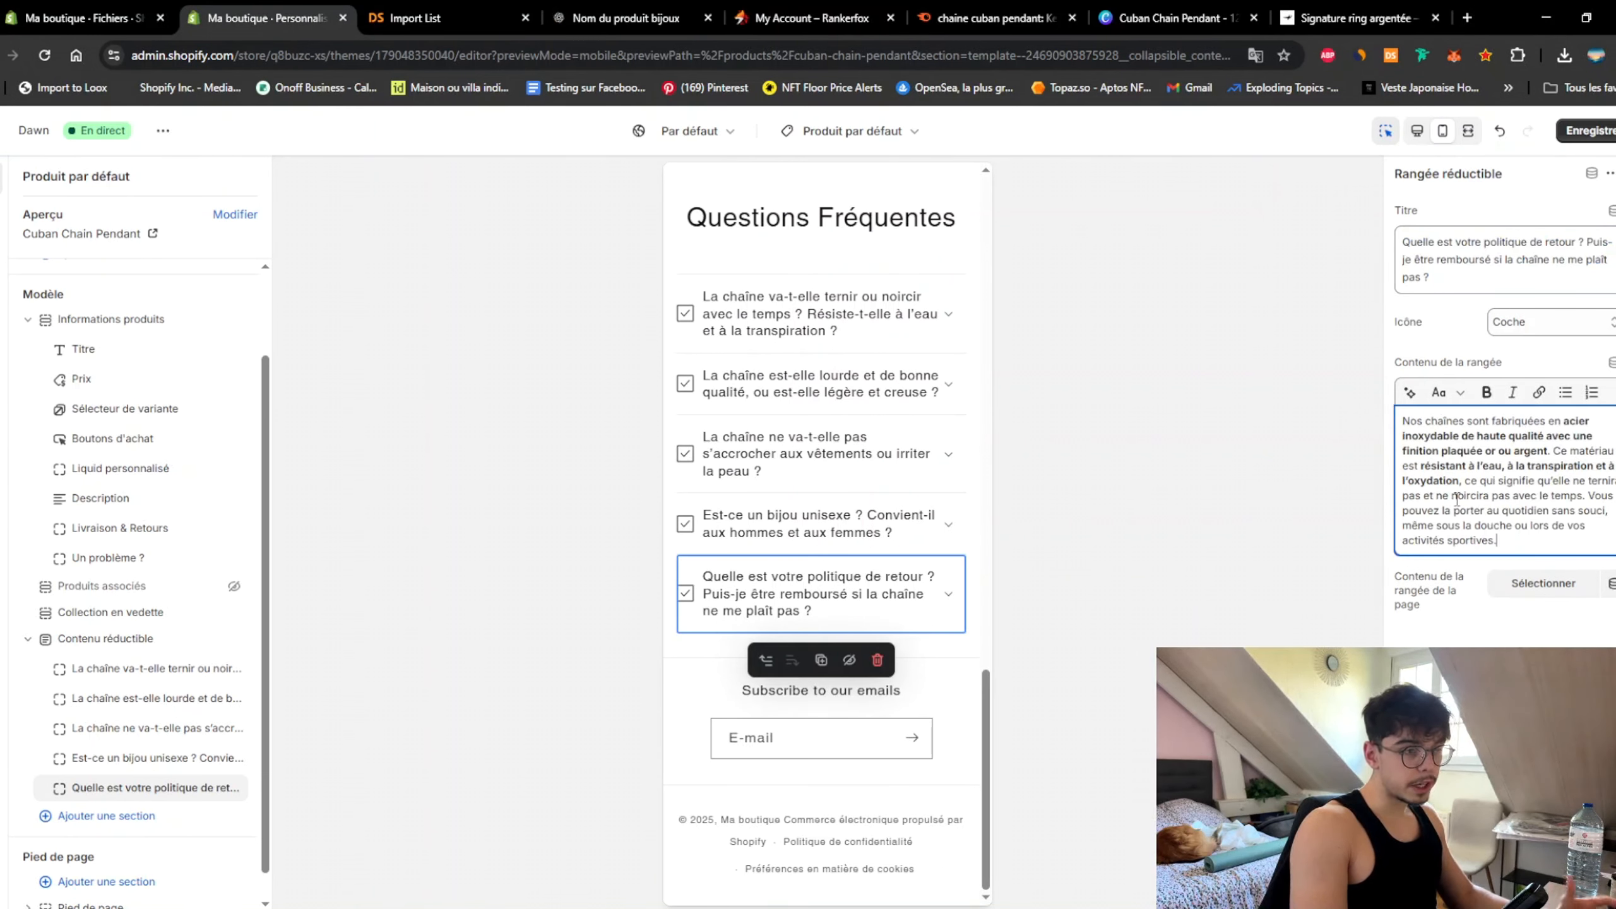
Step: Copy the snagging and irritation answer into the matching FAQ row's content
click(627, 18)
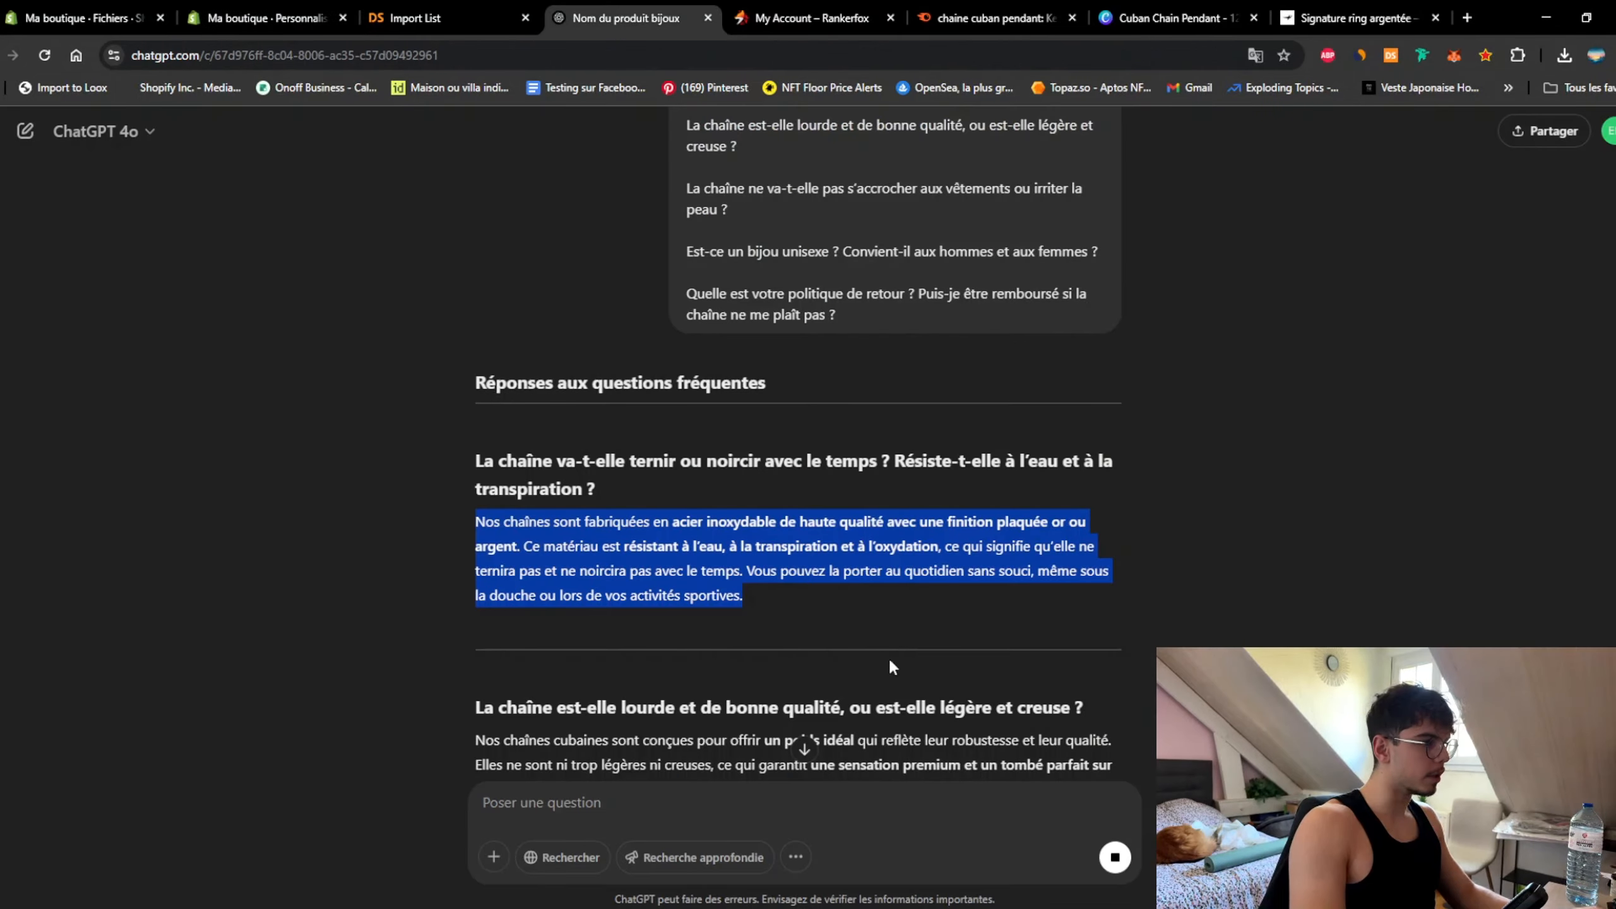
scroll(557, 526, down, 4)
drag(470, 391, 1179, 433)
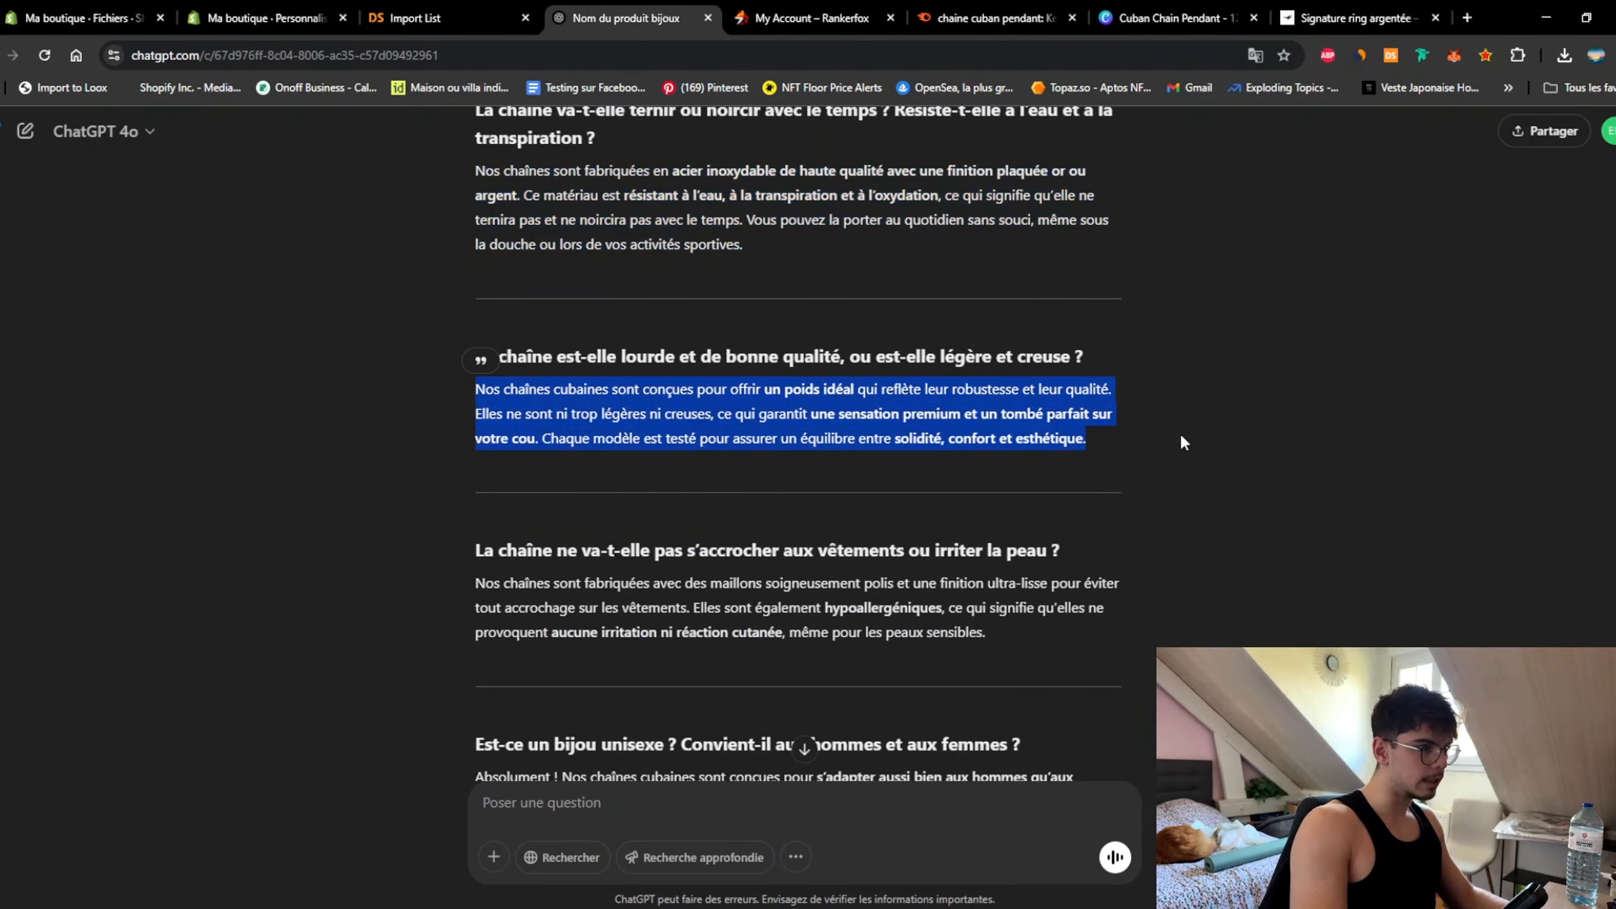
drag(459, 595, 990, 634)
click(268, 18)
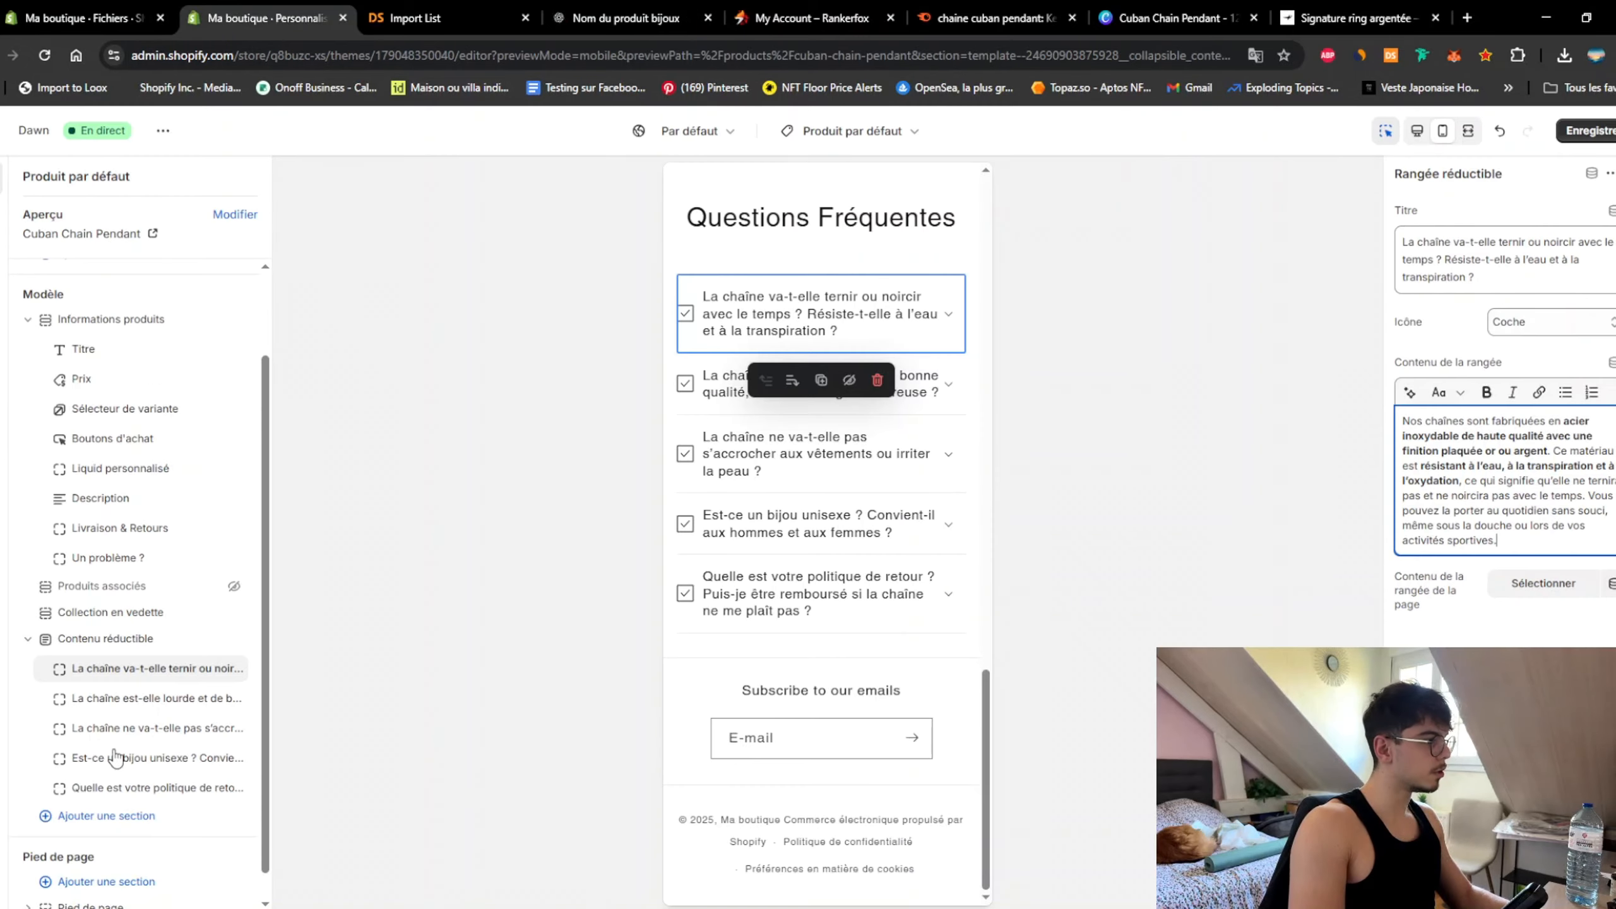
click(156, 728)
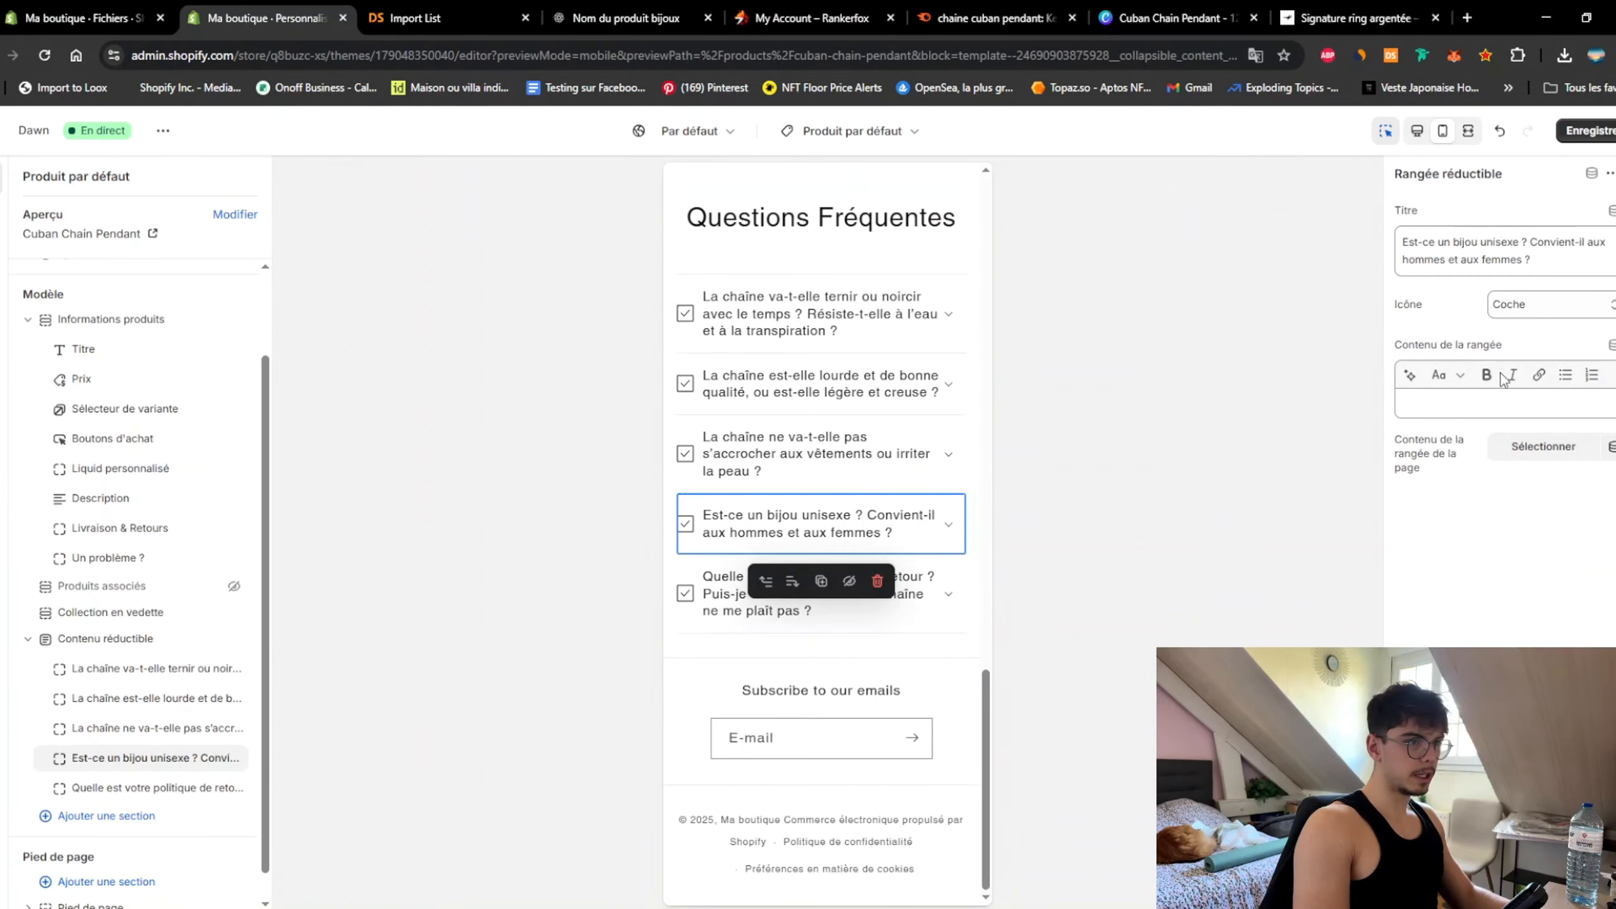
click(1502, 402)
key(ctrl+v)
Step: Copy ChatGPT's return-policy answer for the next FAQ row
click(609, 18)
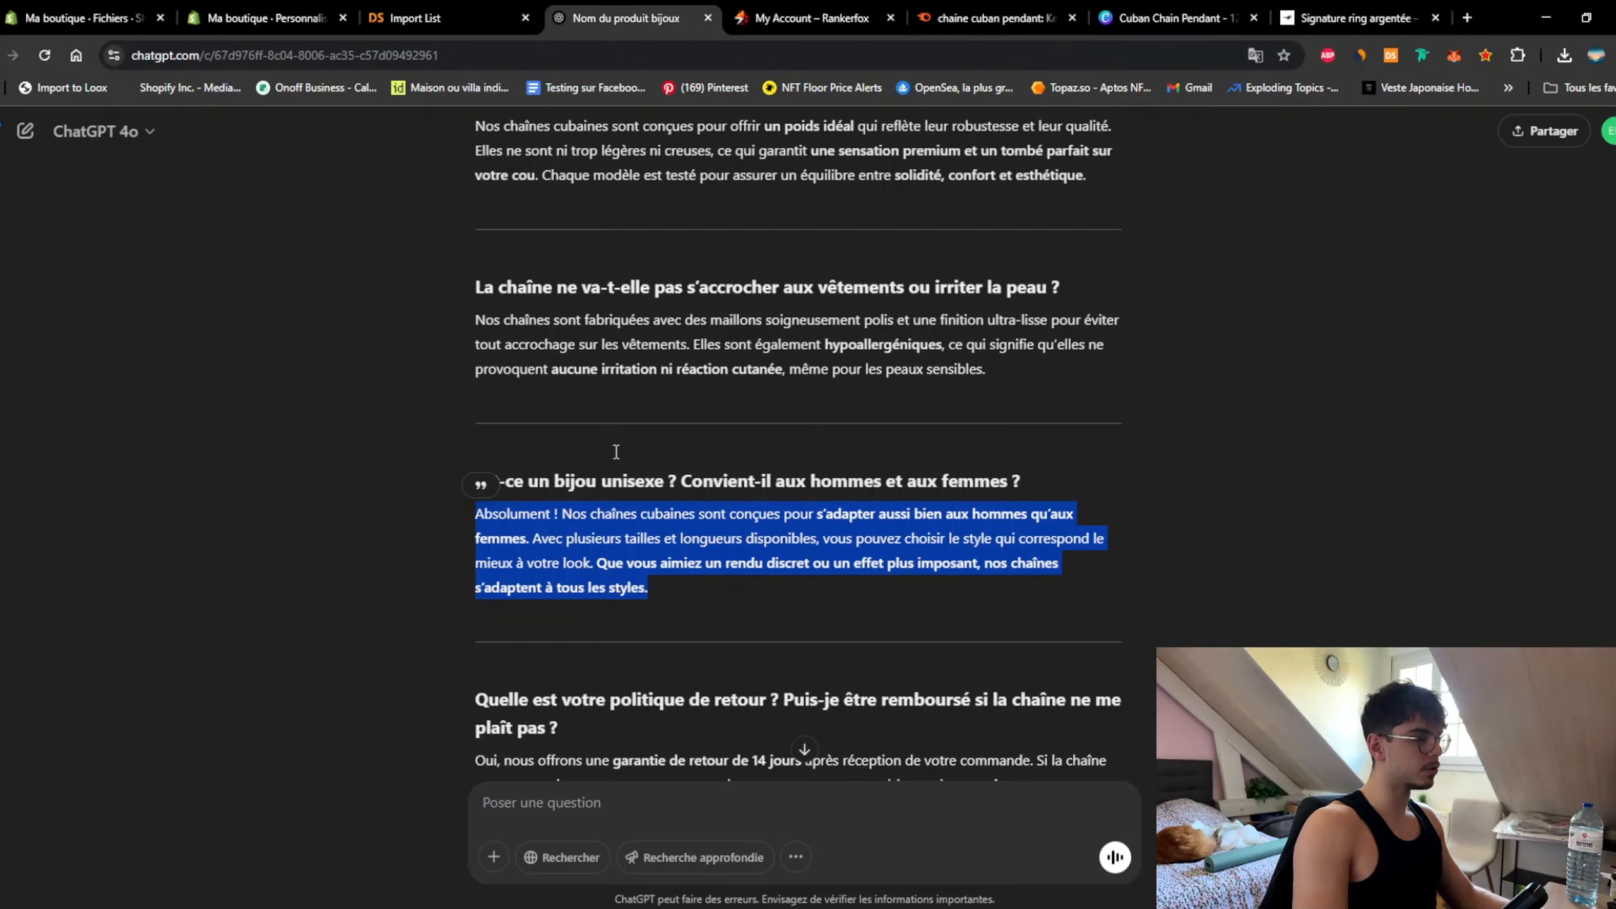
scroll(469, 480, down, 4)
drag(463, 497, 1103, 572)
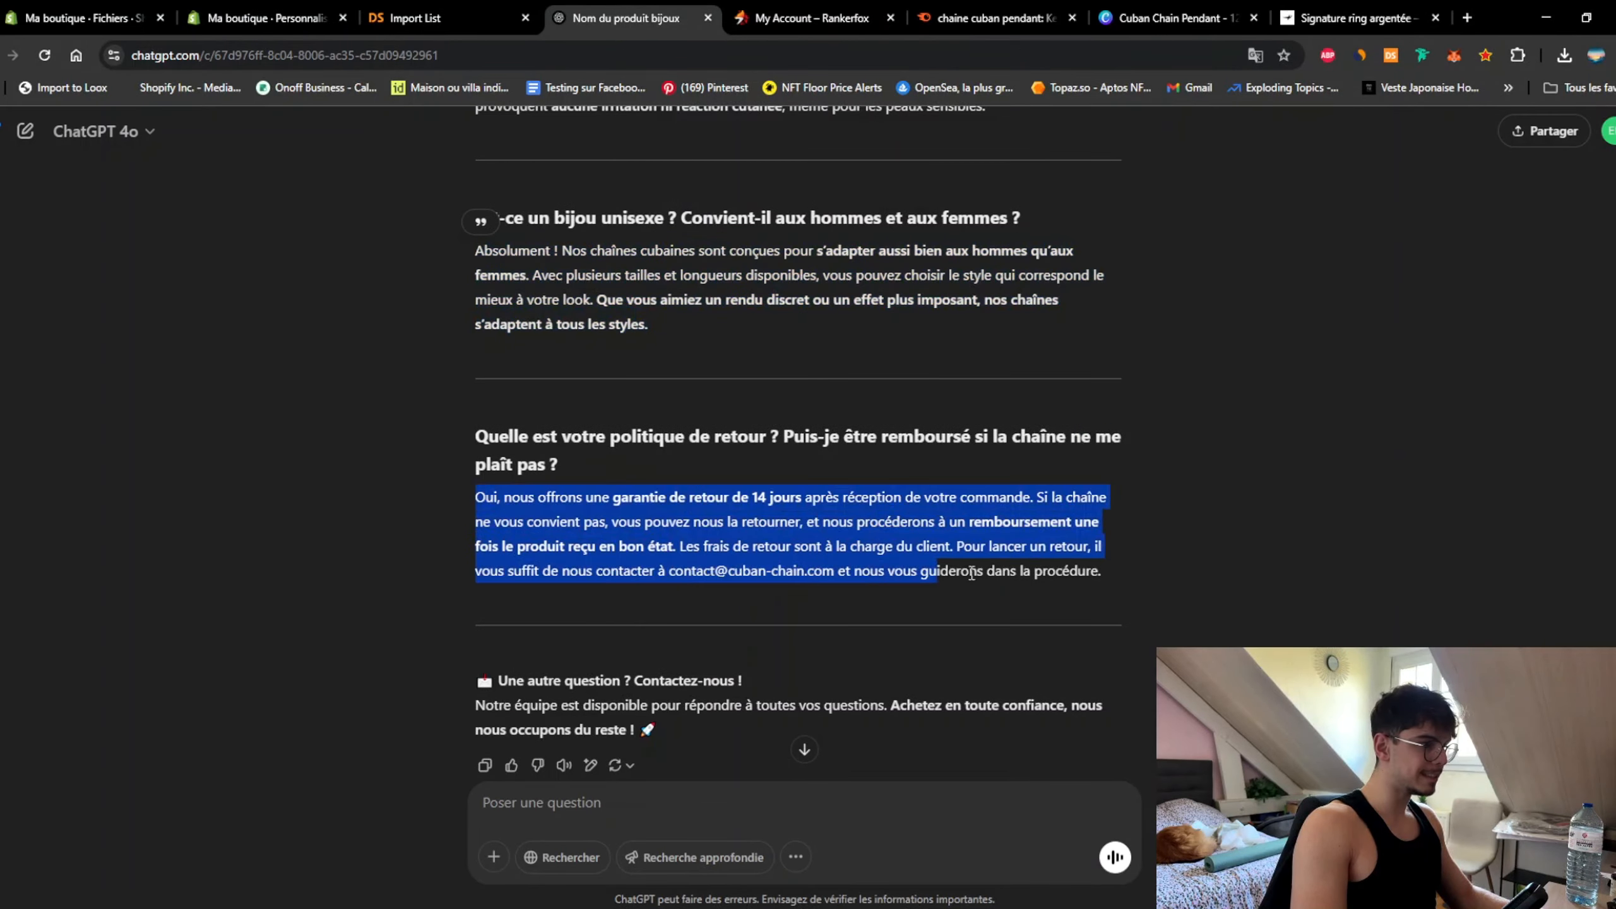
key(ctrl+c)
key(ctrl+2)
scroll(1014, 558, down, 8)
Step: Scroll the Shopify preview to the top, then view Make It Shine's ring page
scroll(1019, 732, down, 5)
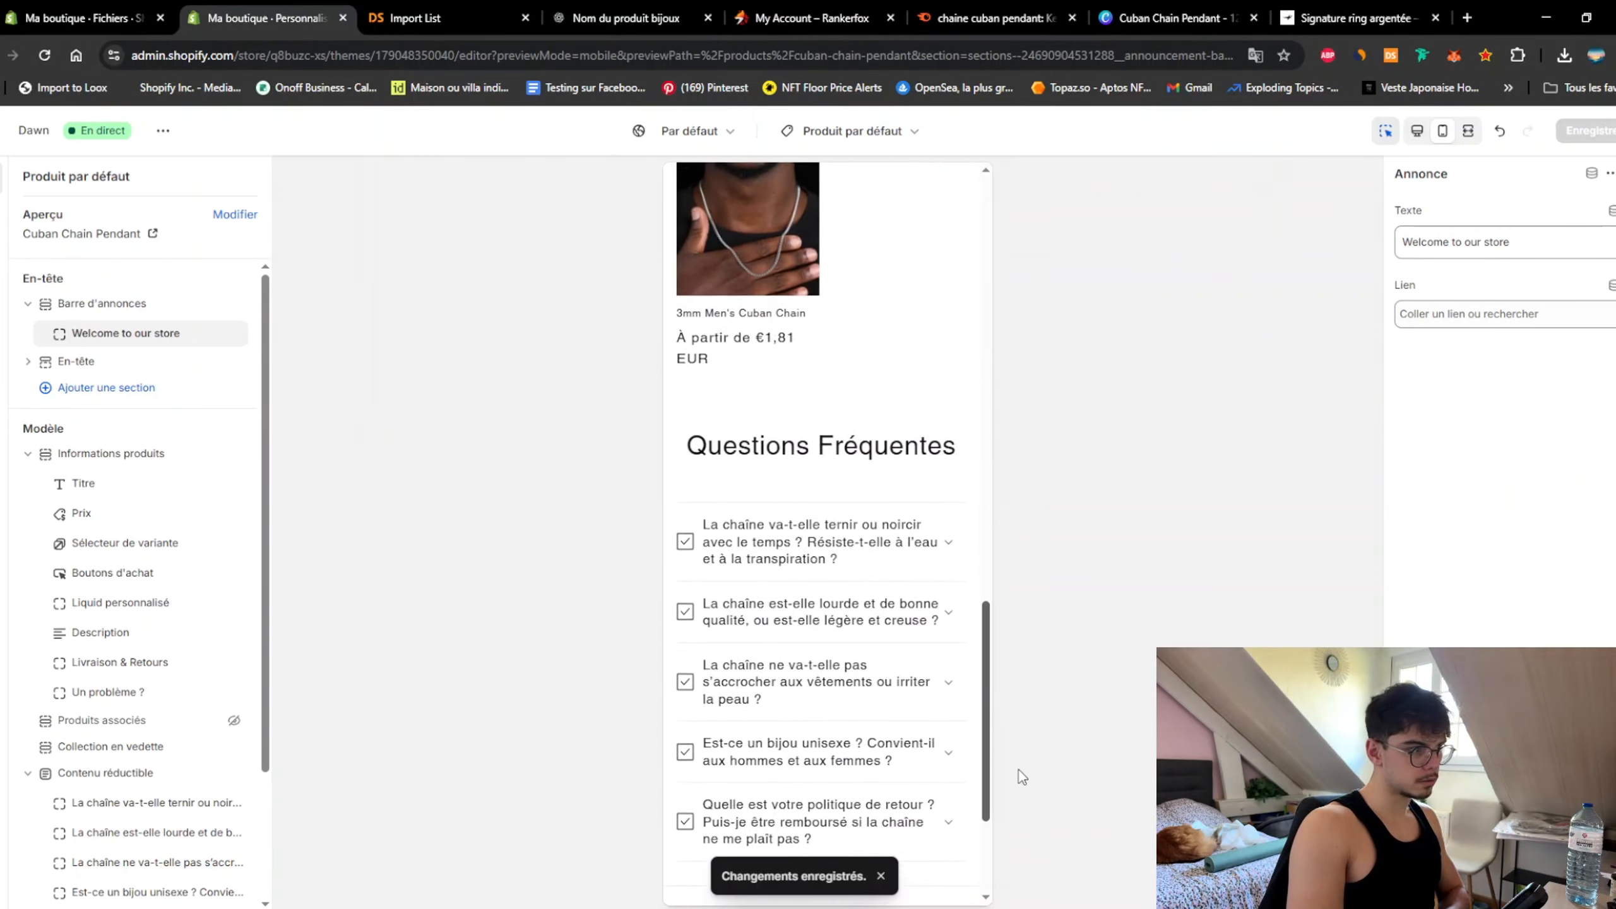
scroll(1003, 537, up, 15)
scroll(995, 459, down, 5)
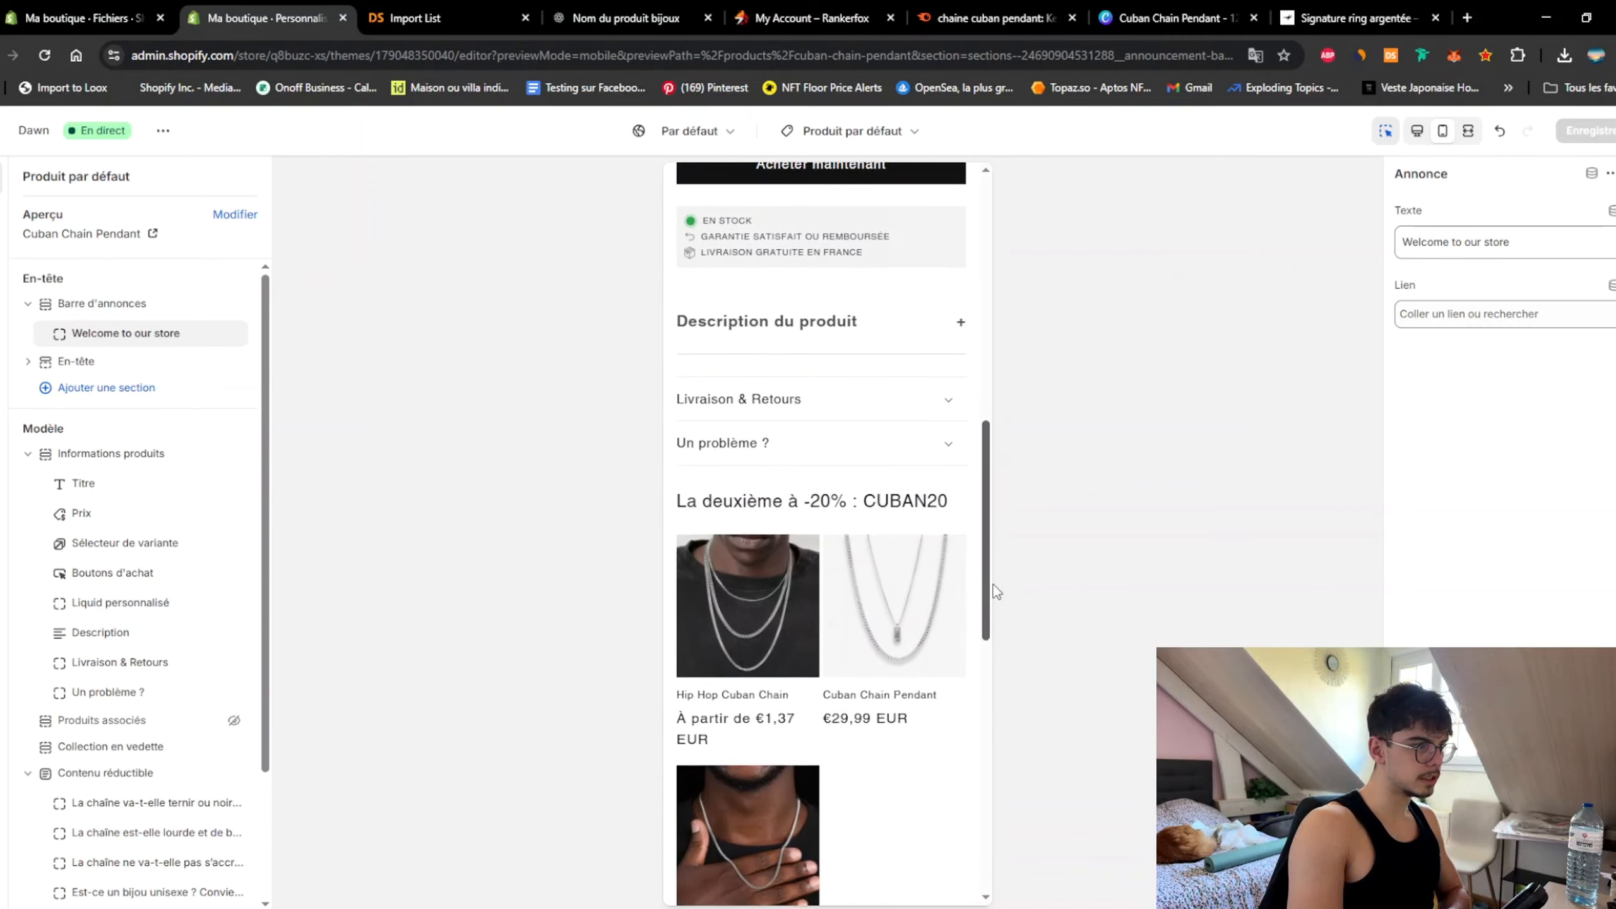
drag(992, 593, 1002, 172)
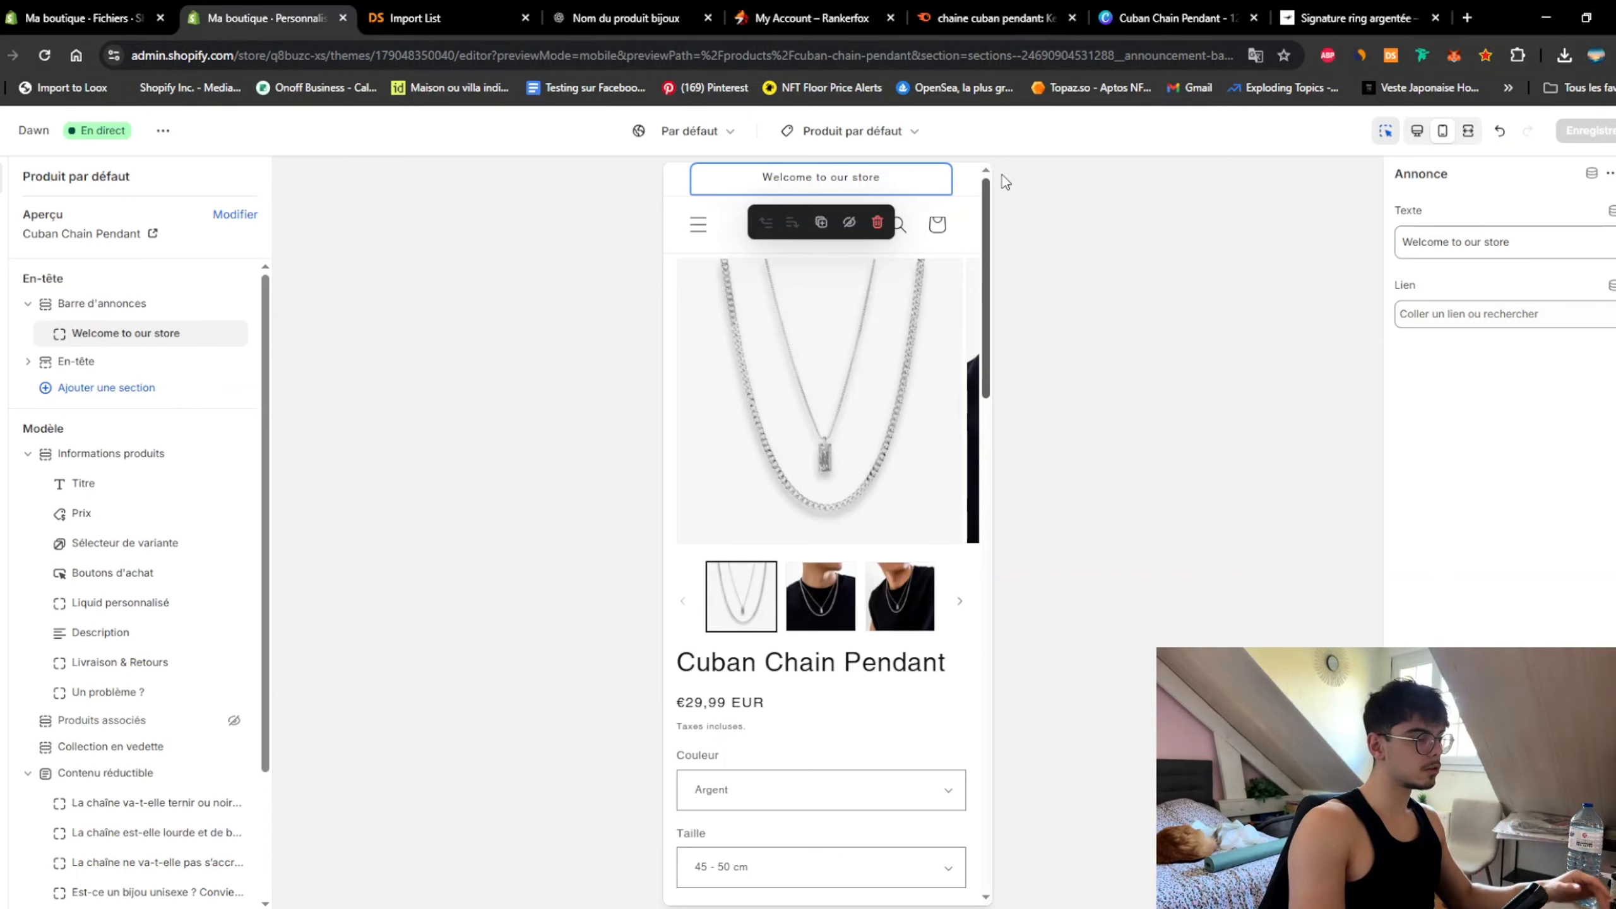
scroll(983, 414, down, 3)
click(1355, 18)
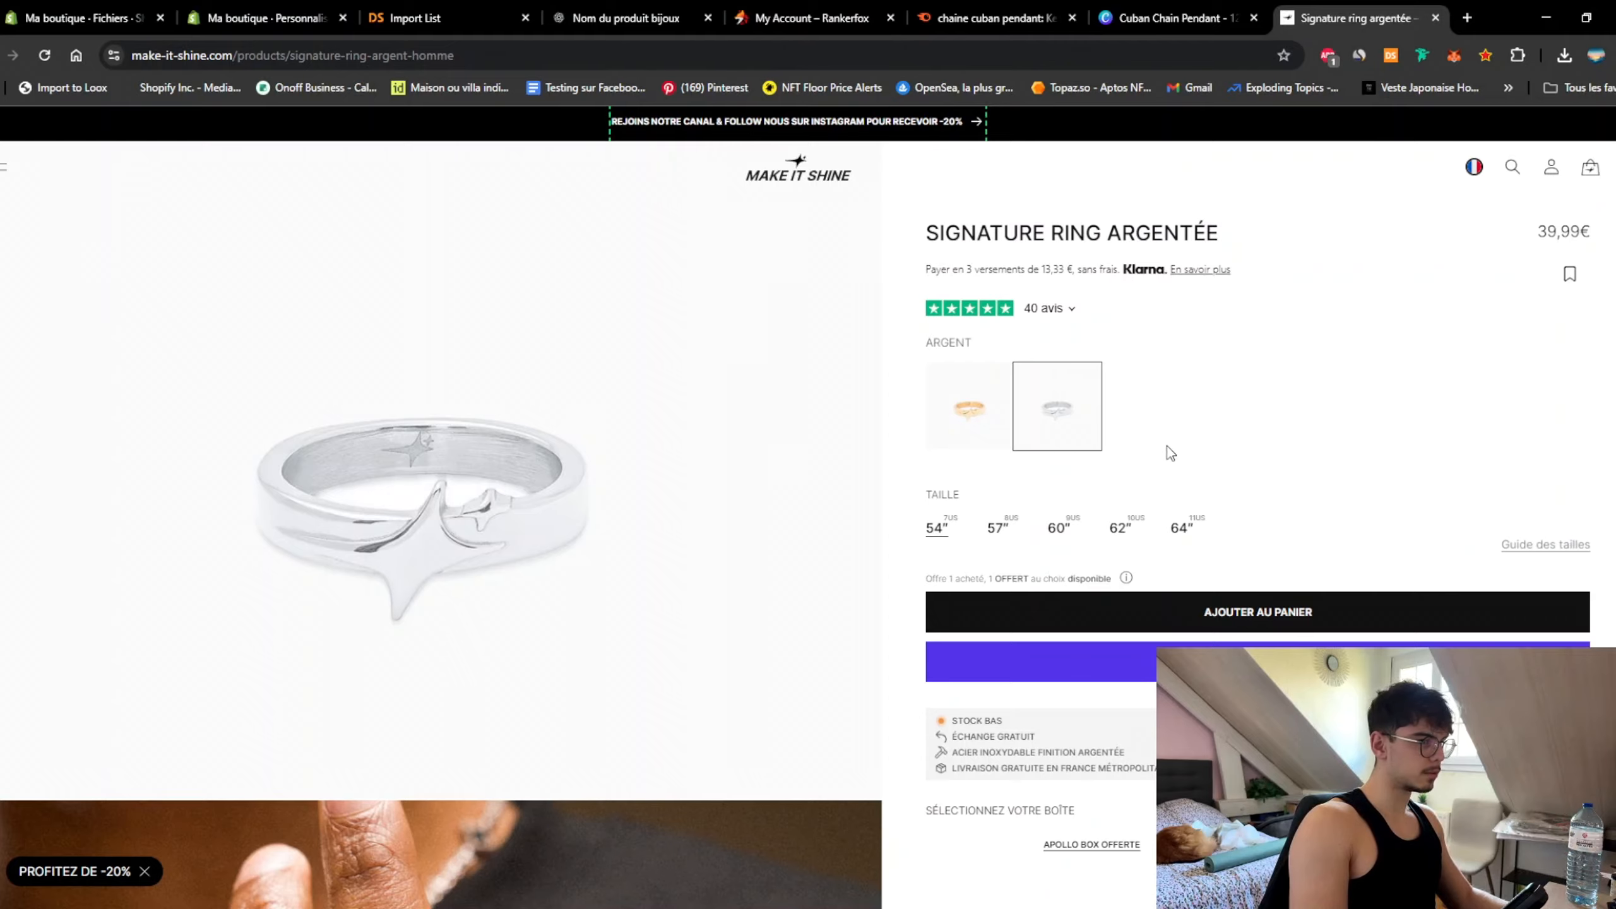
Step: Browse the Signature Ring Argentée page (39,99€, sizes 54–64) and its suggested rings
scroll(1175, 446, down, 5)
scroll(1173, 473, up, 5)
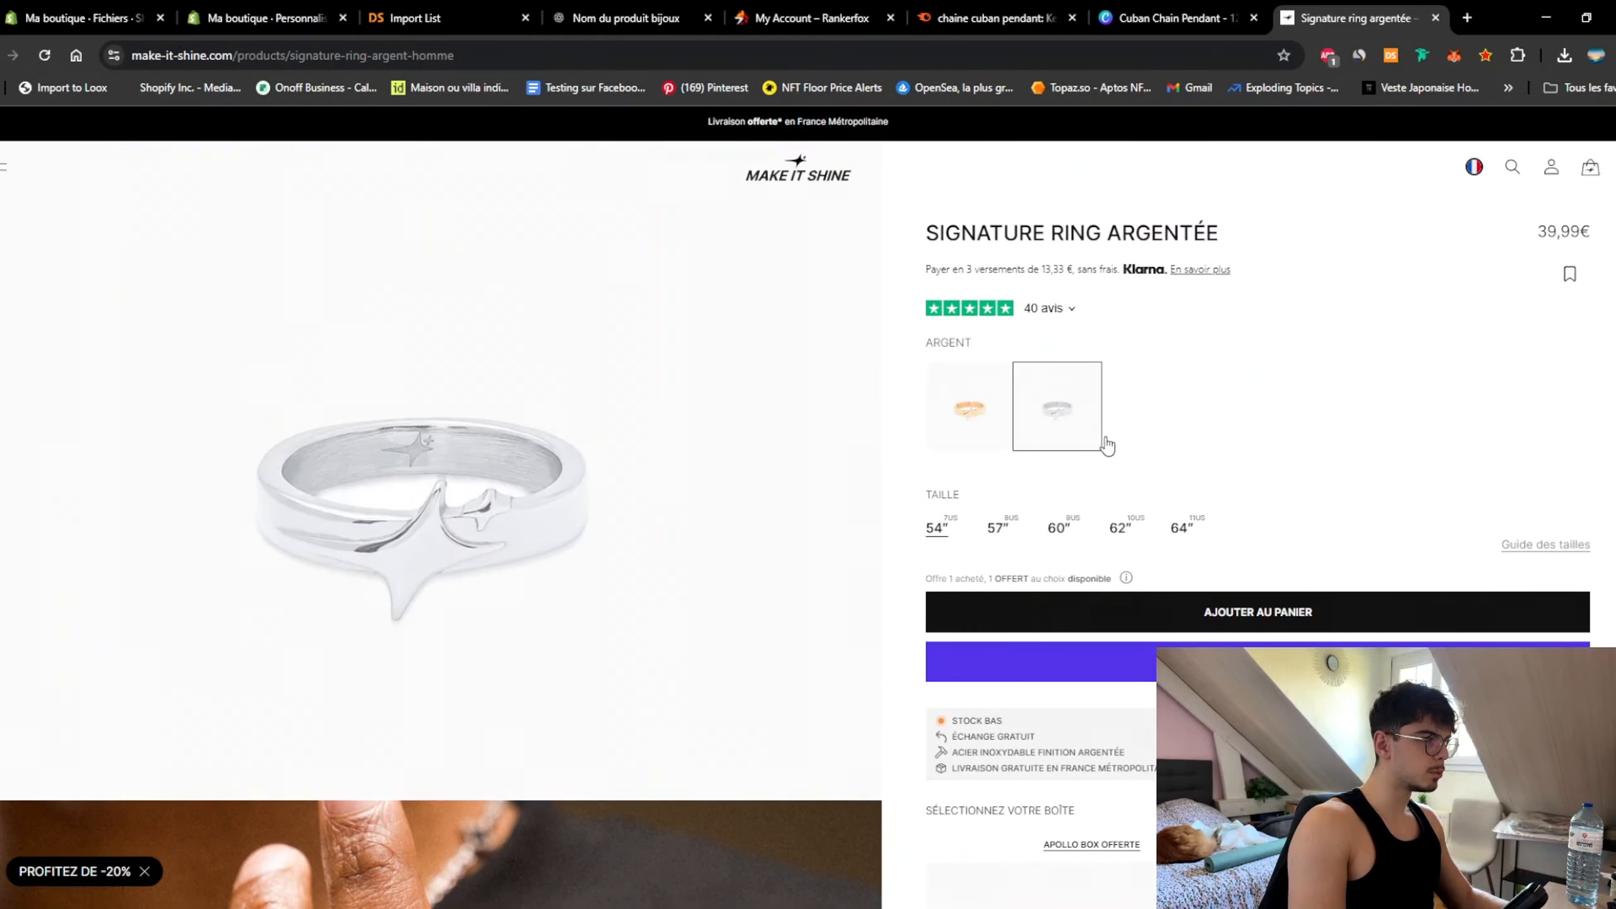
scroll(901, 406, down, 15)
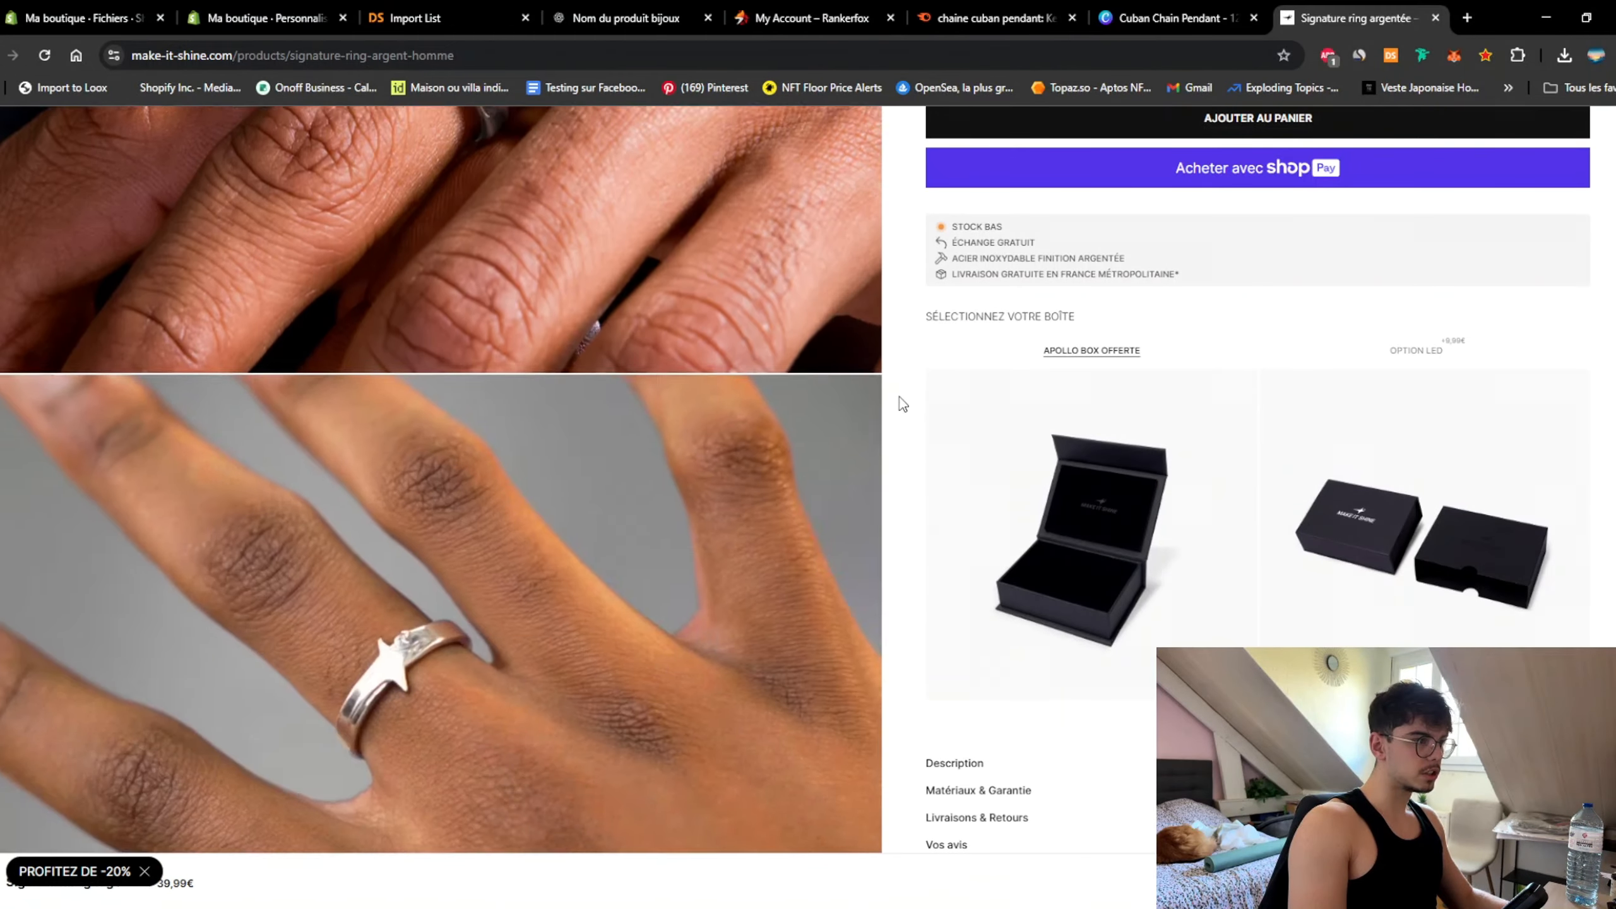
scroll(902, 405, down, 10)
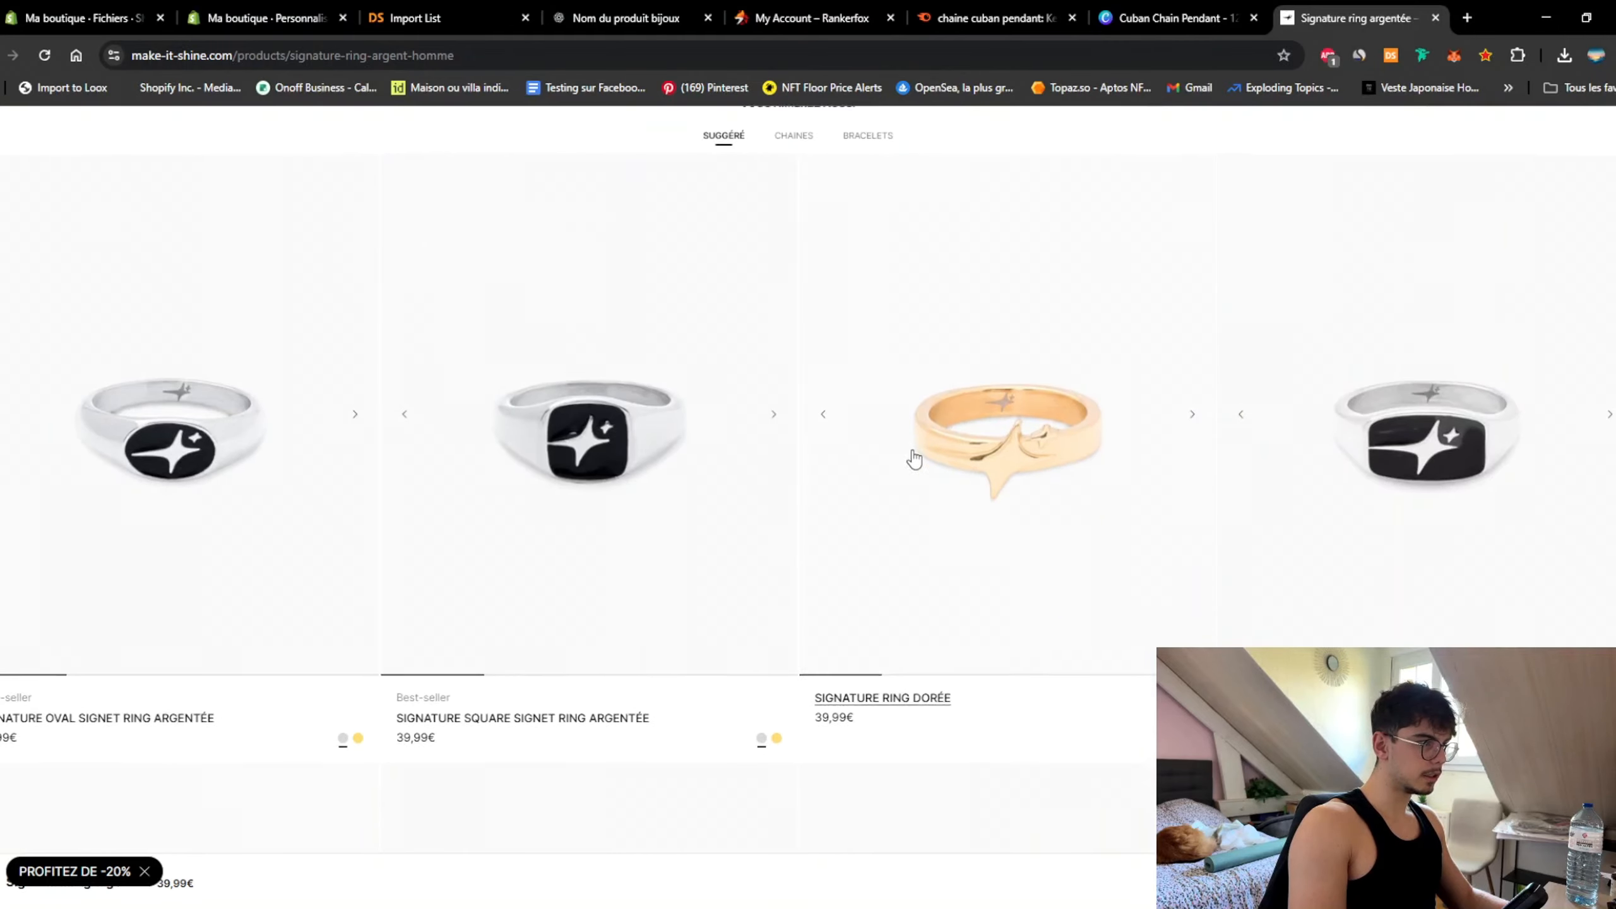
scroll(866, 431, down, 8)
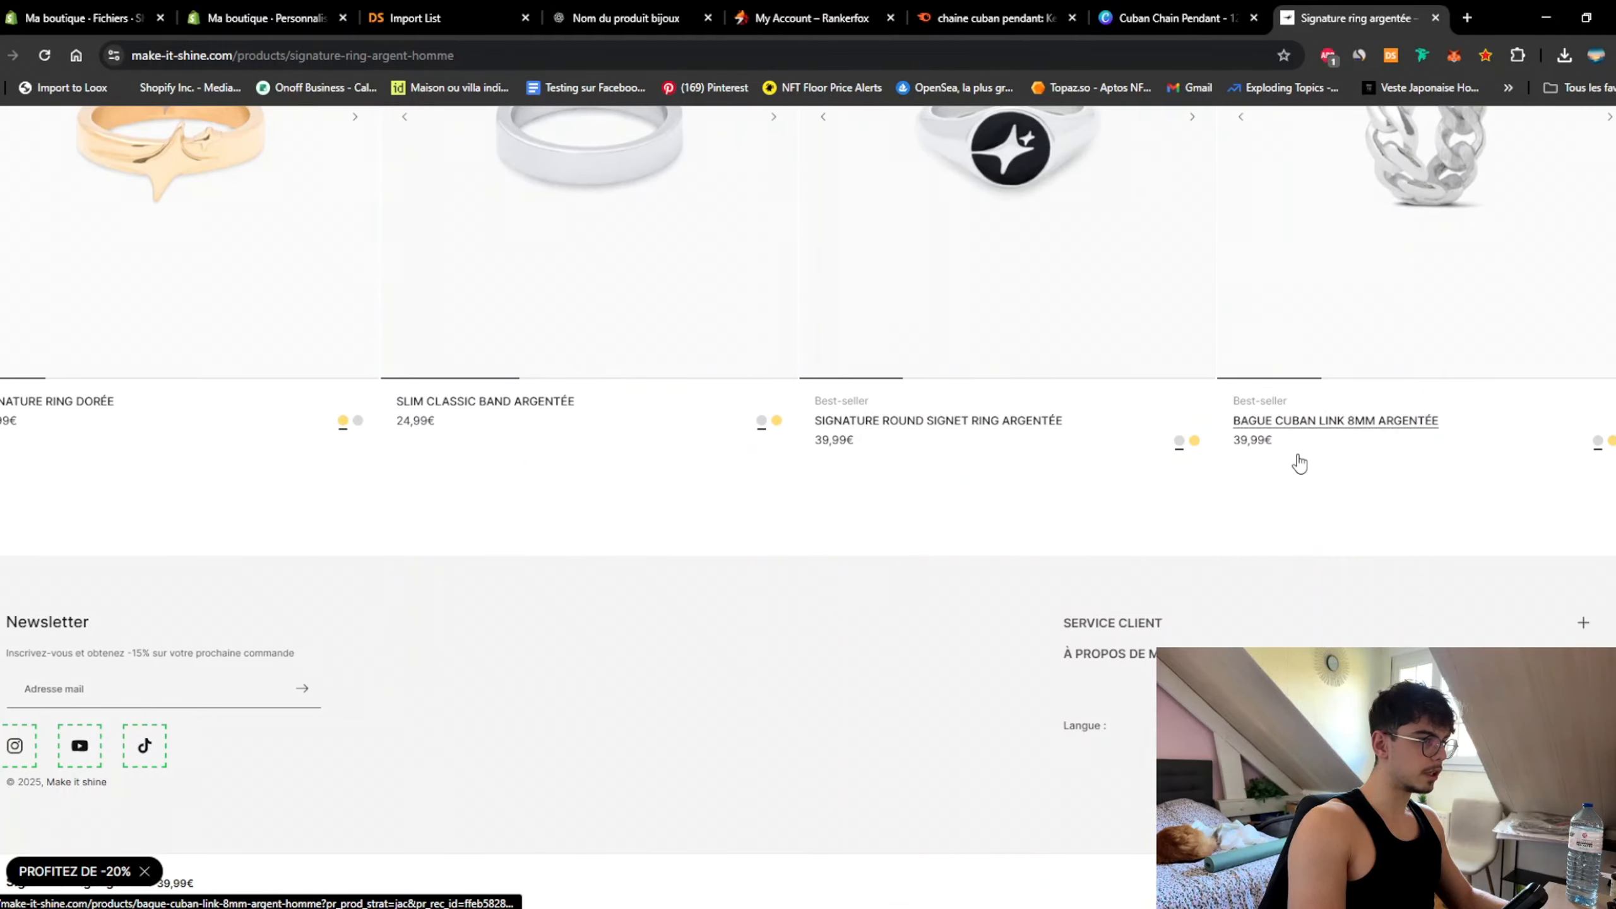
scroll(1402, 415, up, 8)
scroll(1099, 512, up, 8)
scroll(1119, 566, down, 9)
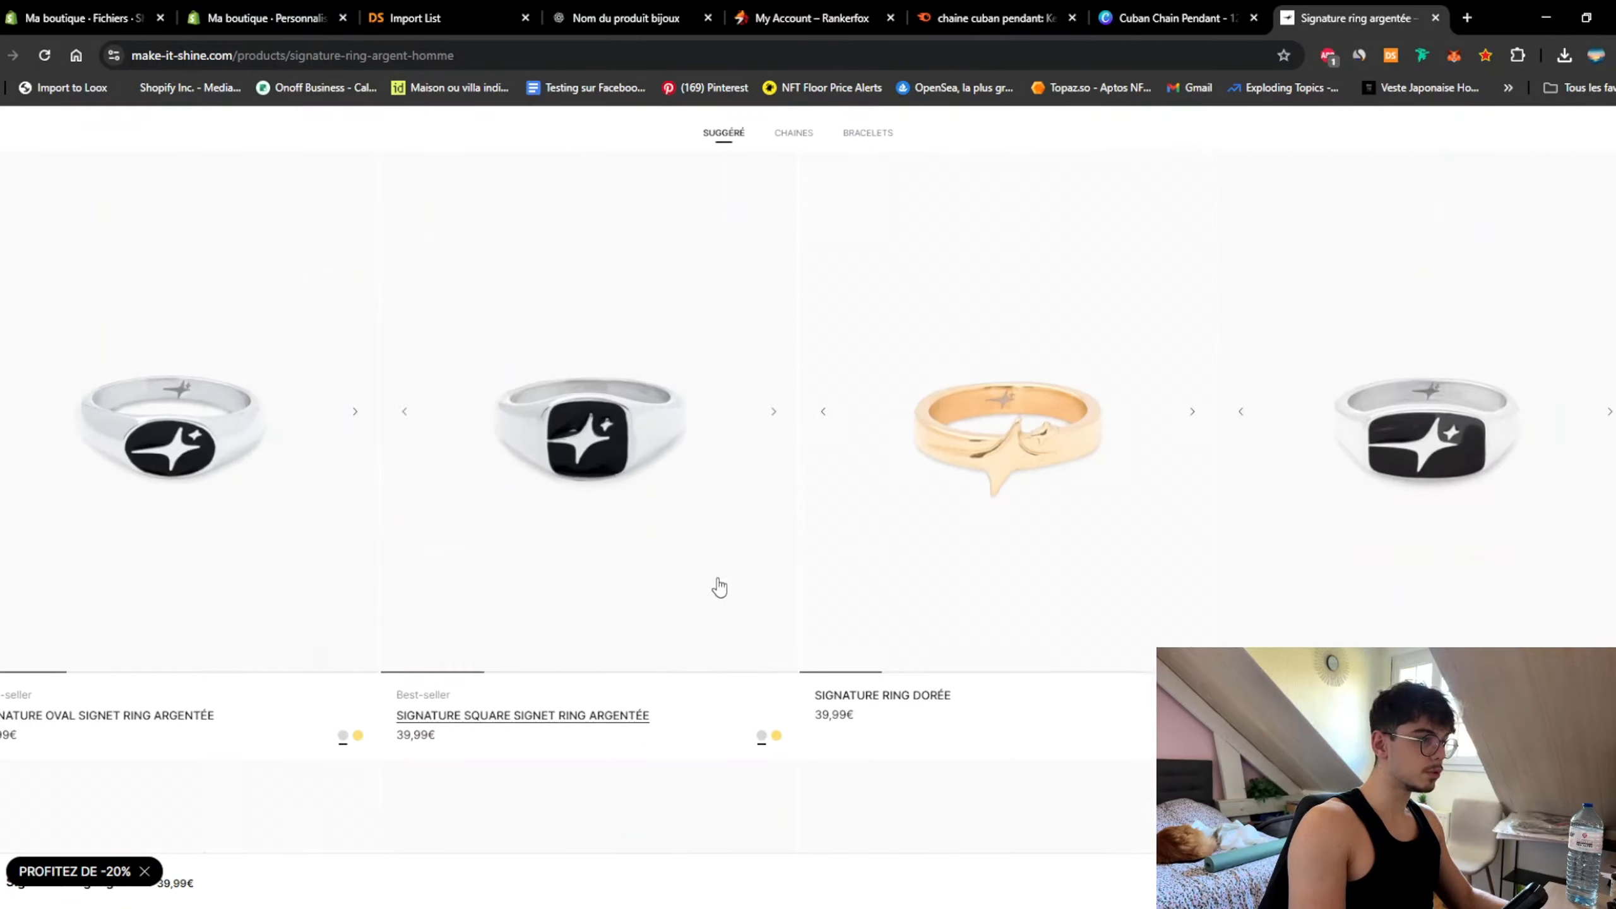
scroll(866, 518, up, 15)
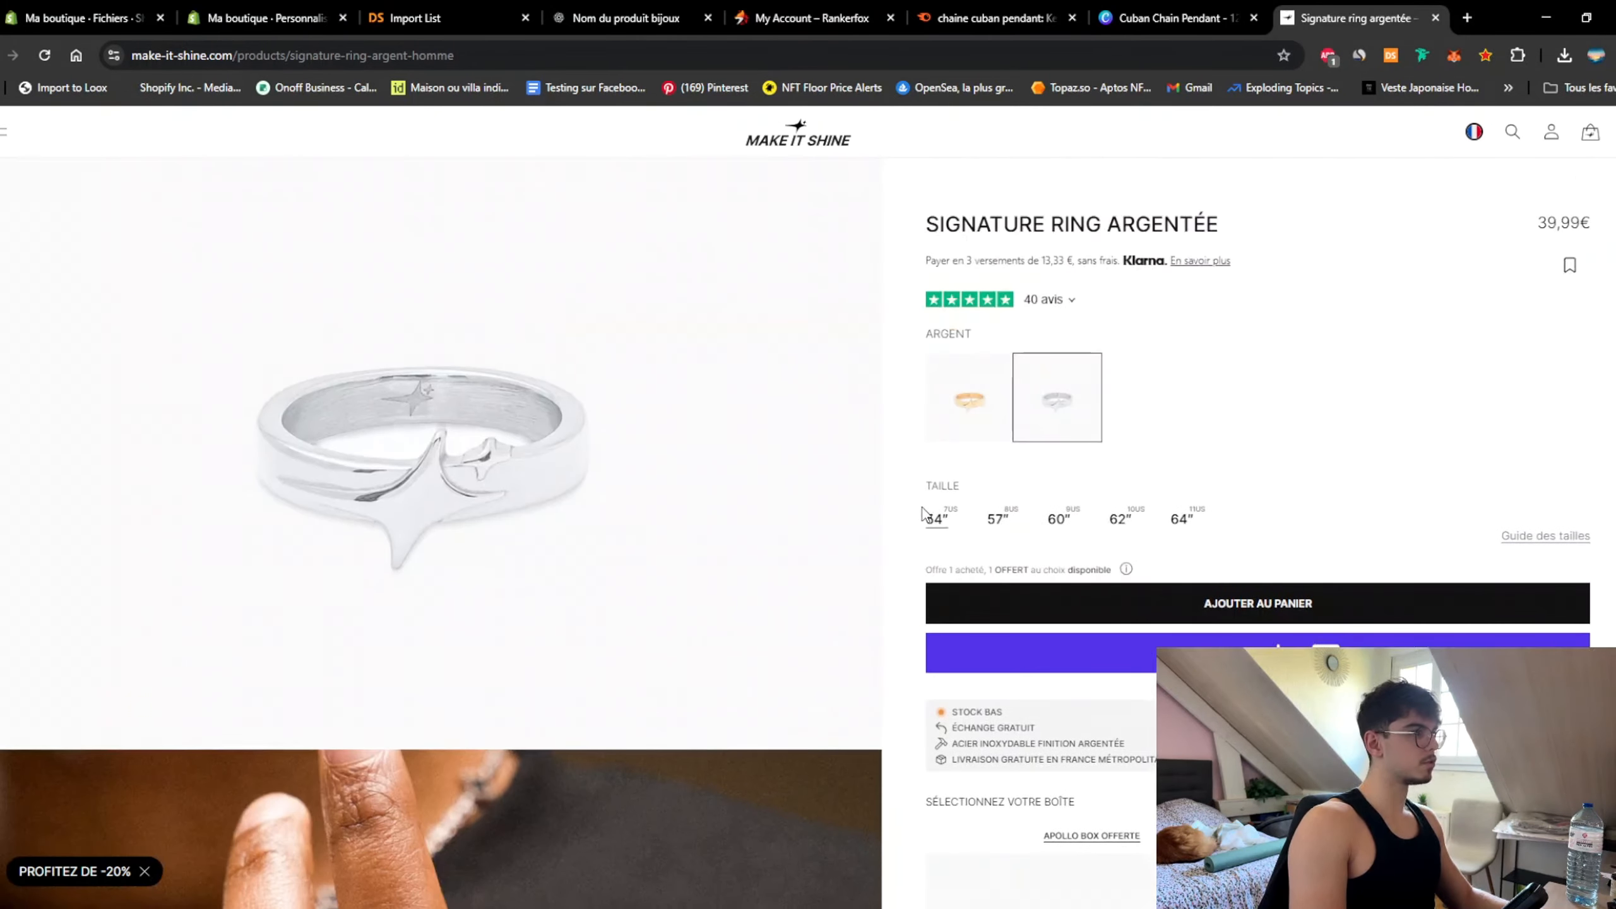
Step: Change the footer newsletter heading to 'Abonnez-vous à notre Newsletter pour recevoir des offres exclusives'
click(267, 17)
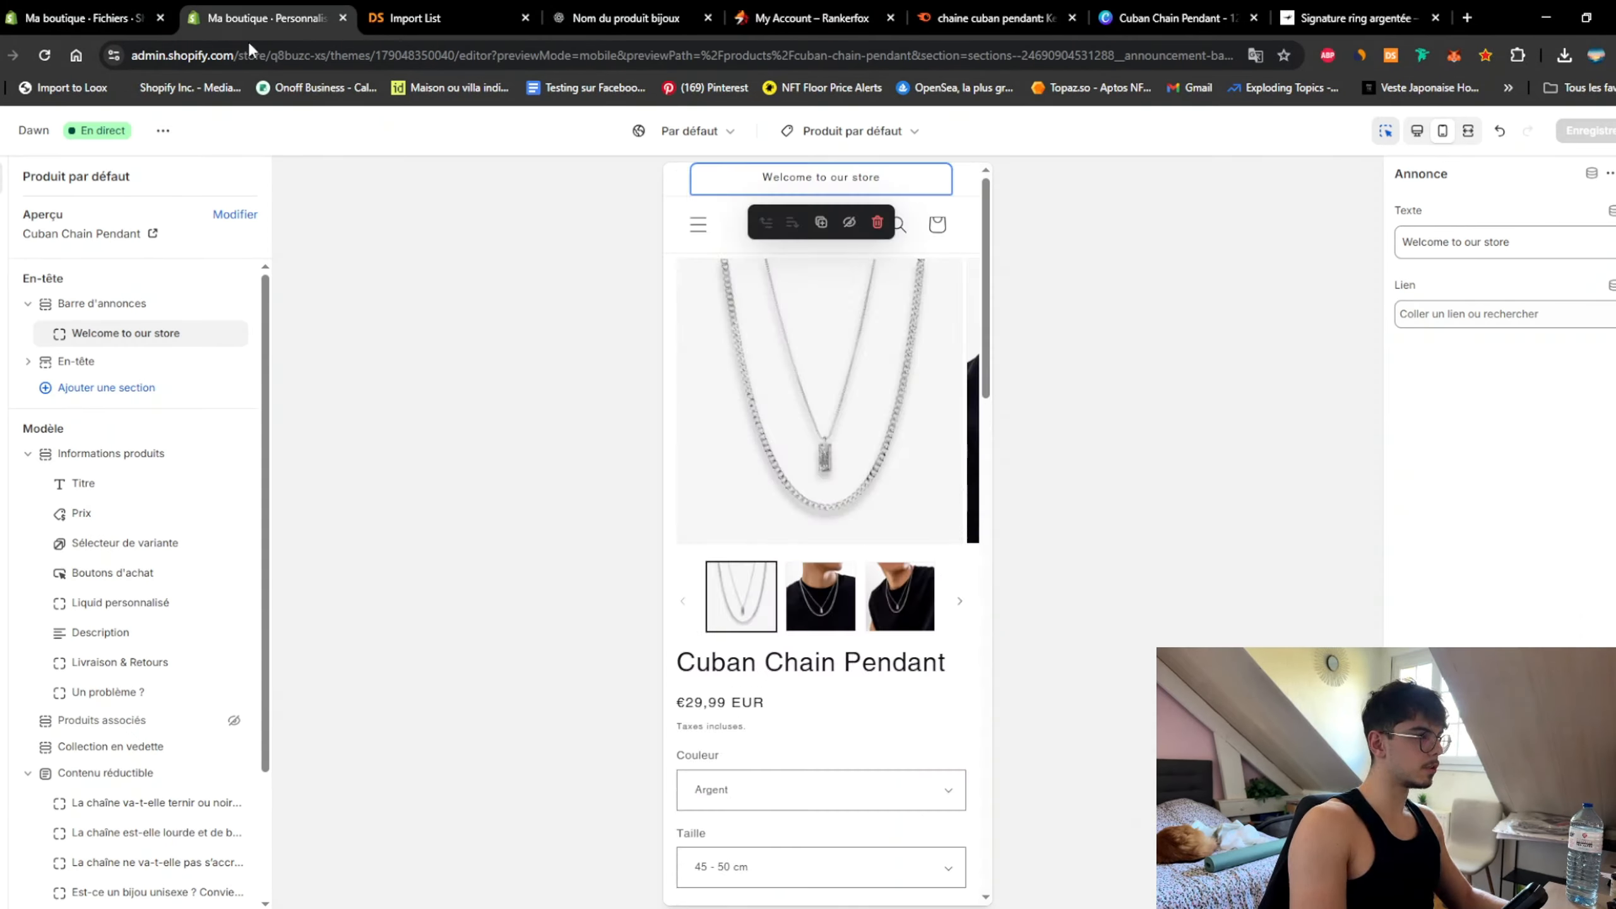
drag(989, 486, 986, 707)
click(821, 690)
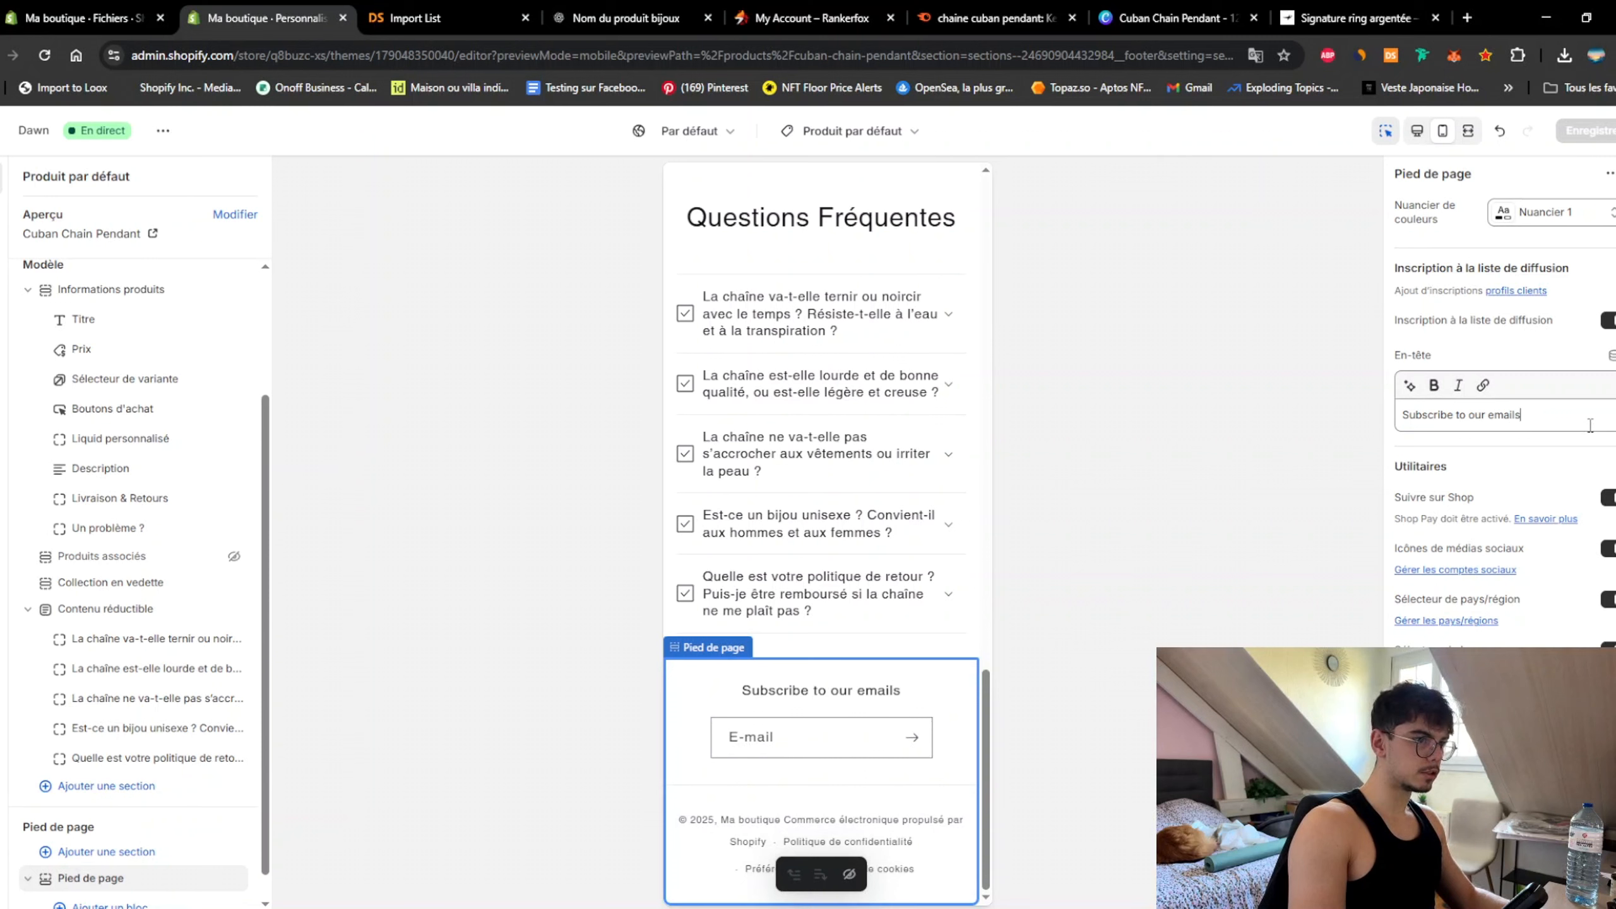
key(ctrl+a)
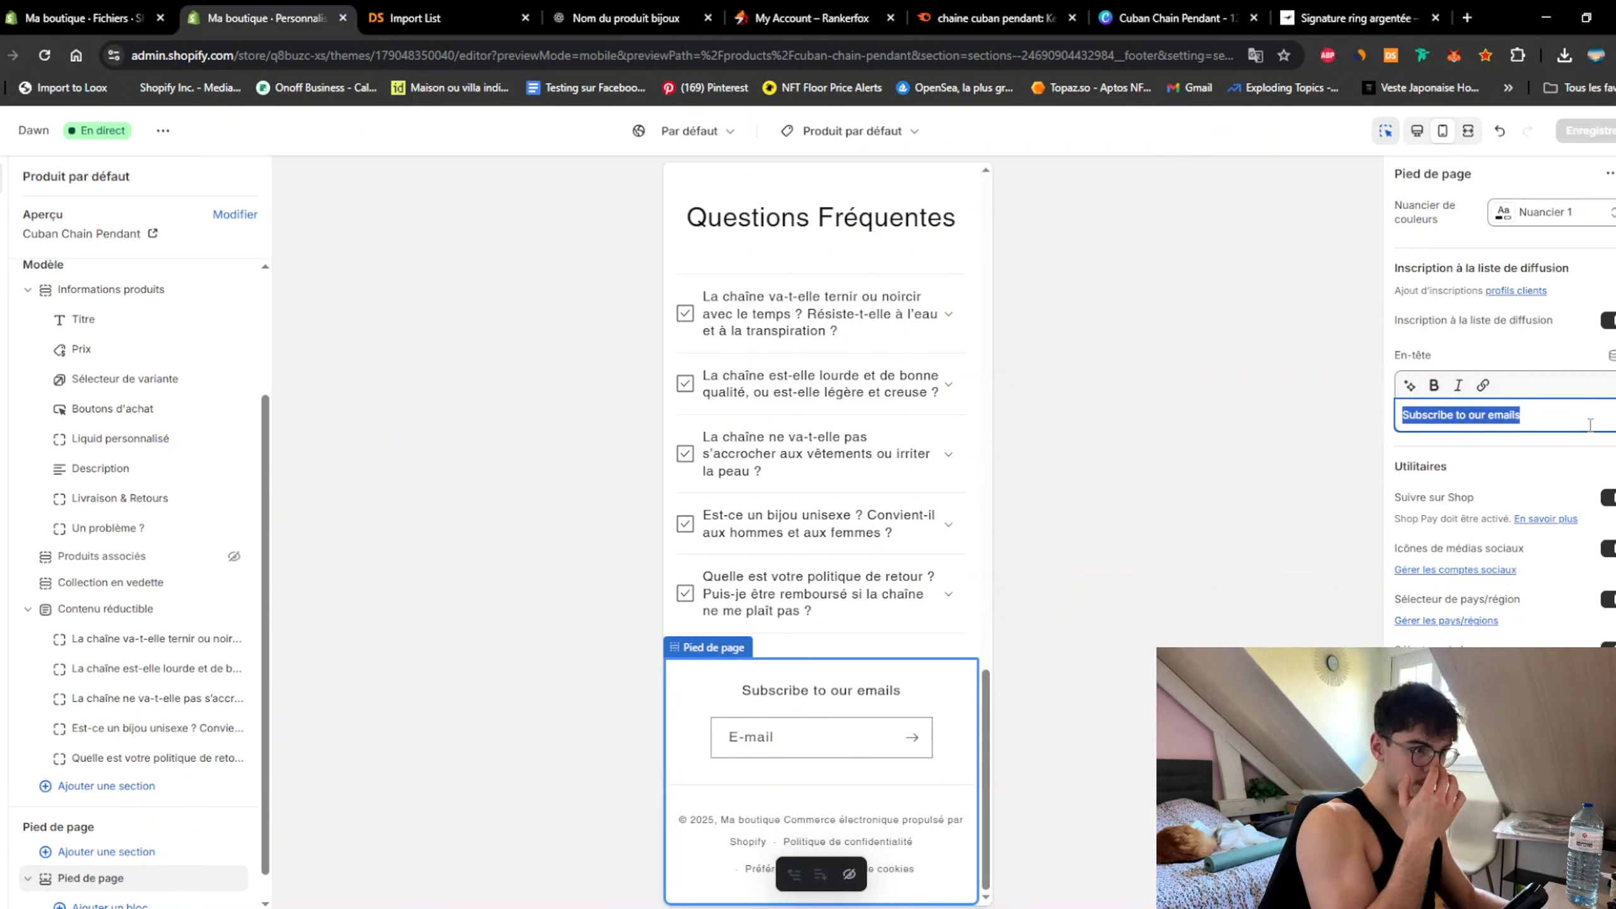
text(Abonnez-vous à not)
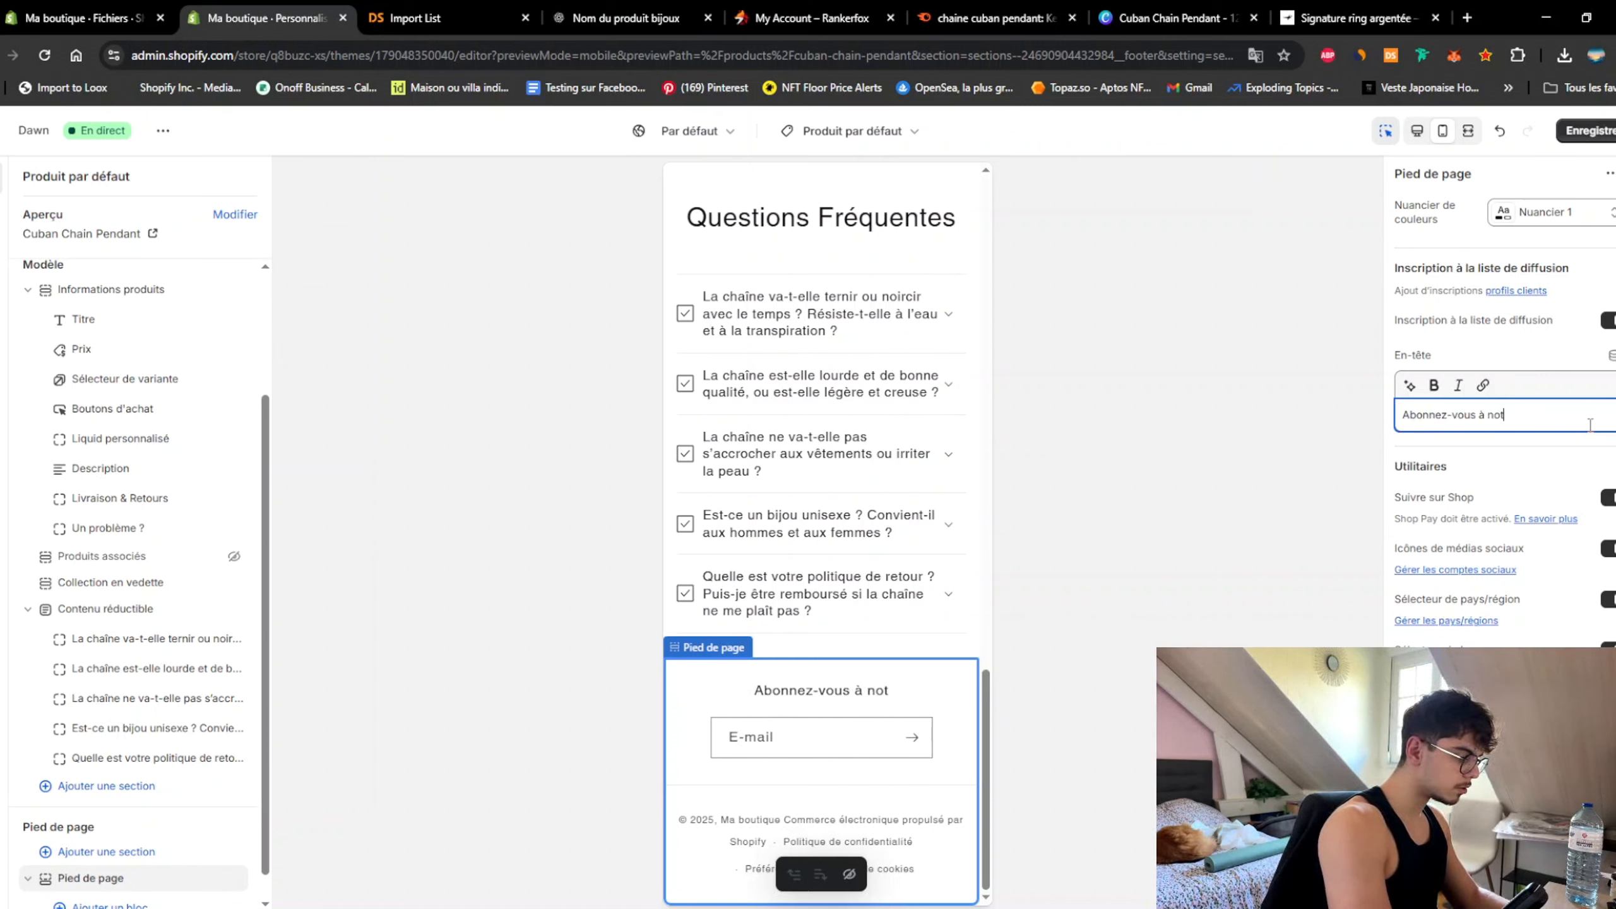
text(re Newsletter )
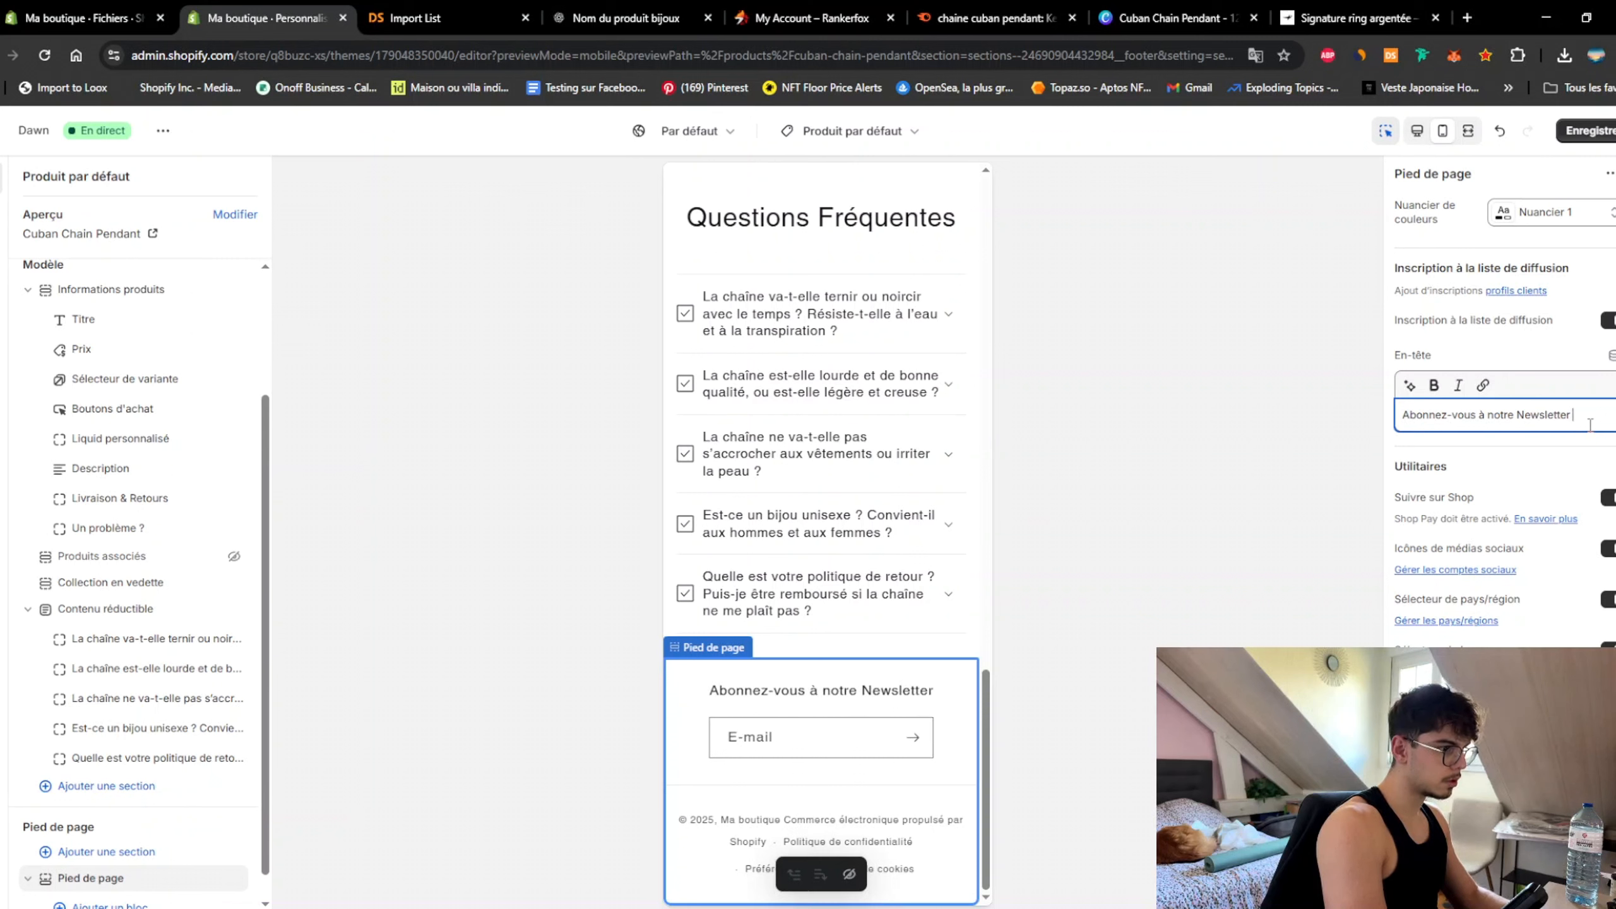
text(pour recevoir)
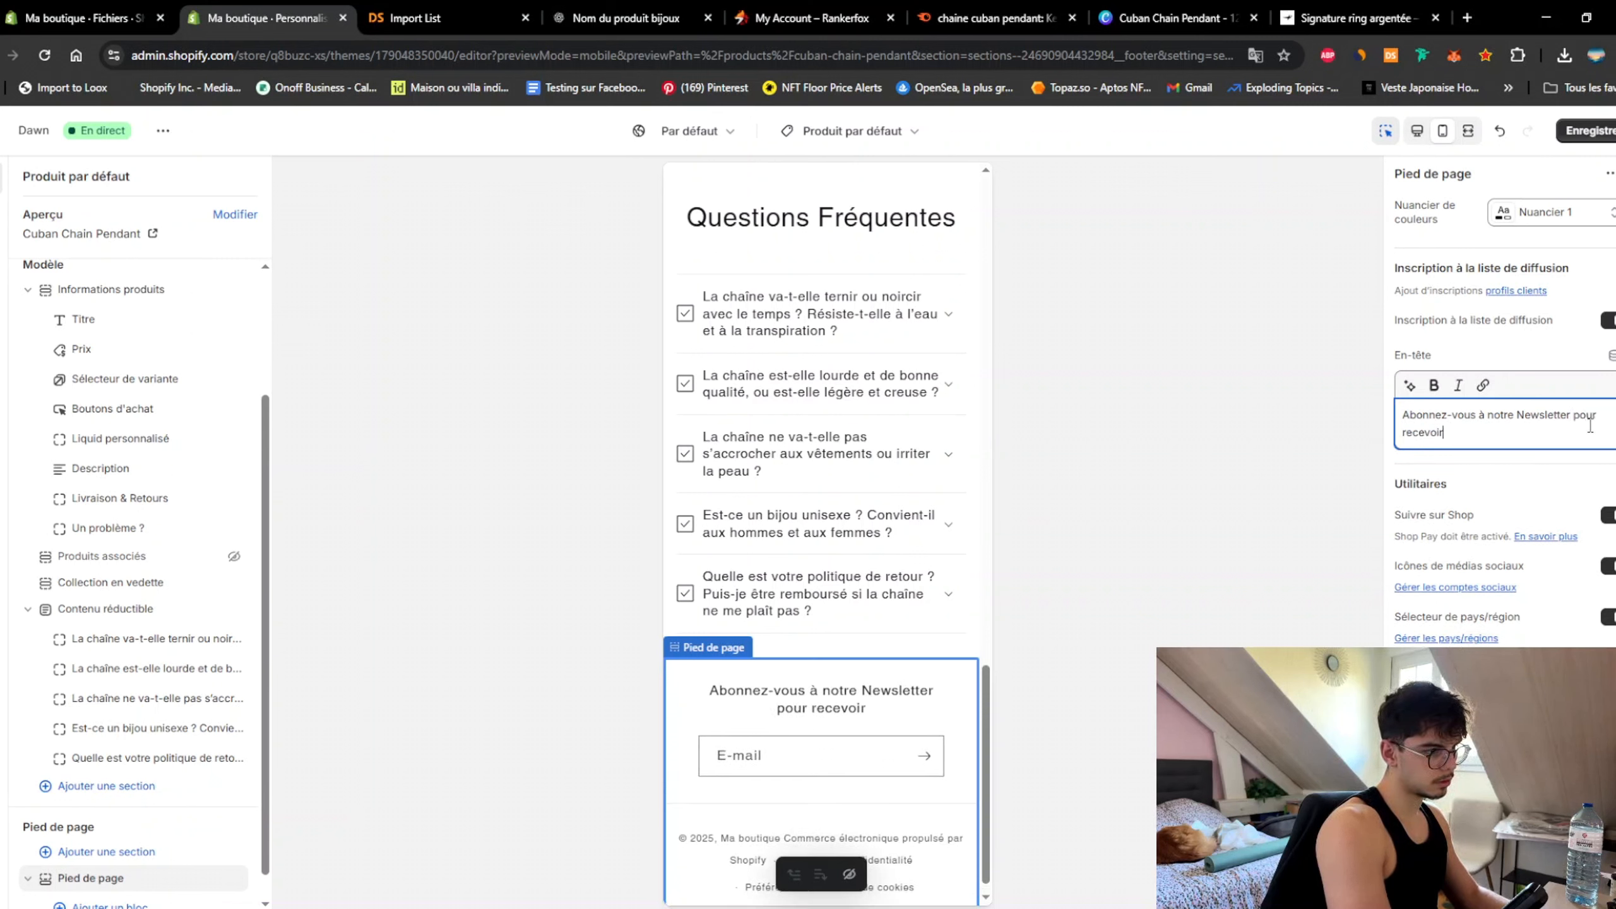
text( des offres )
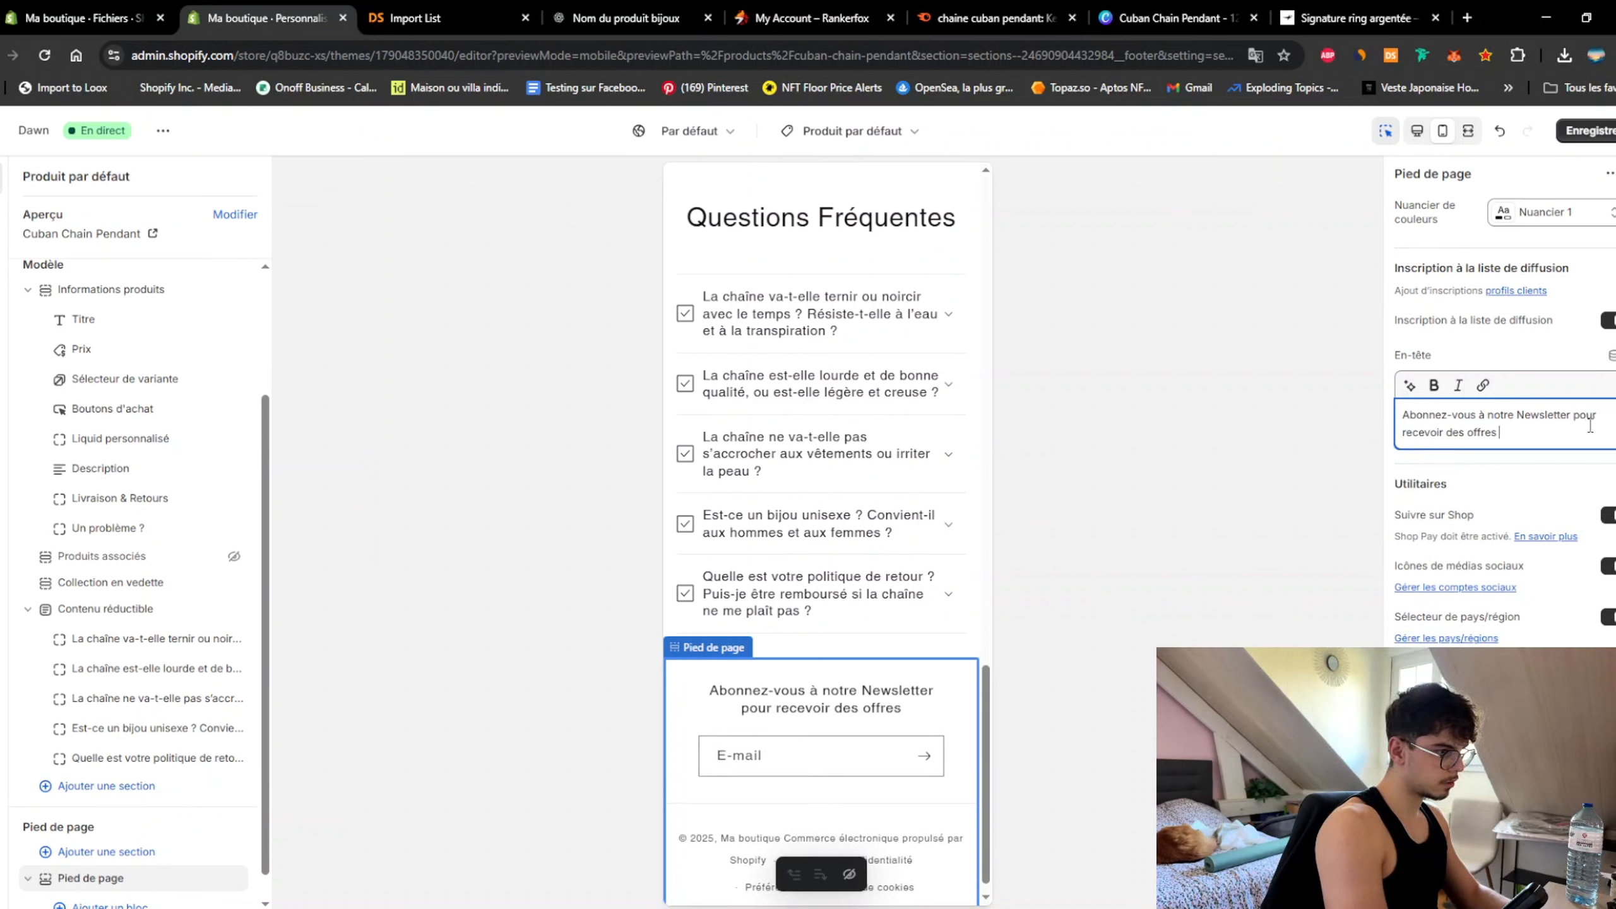
text(exclusives)
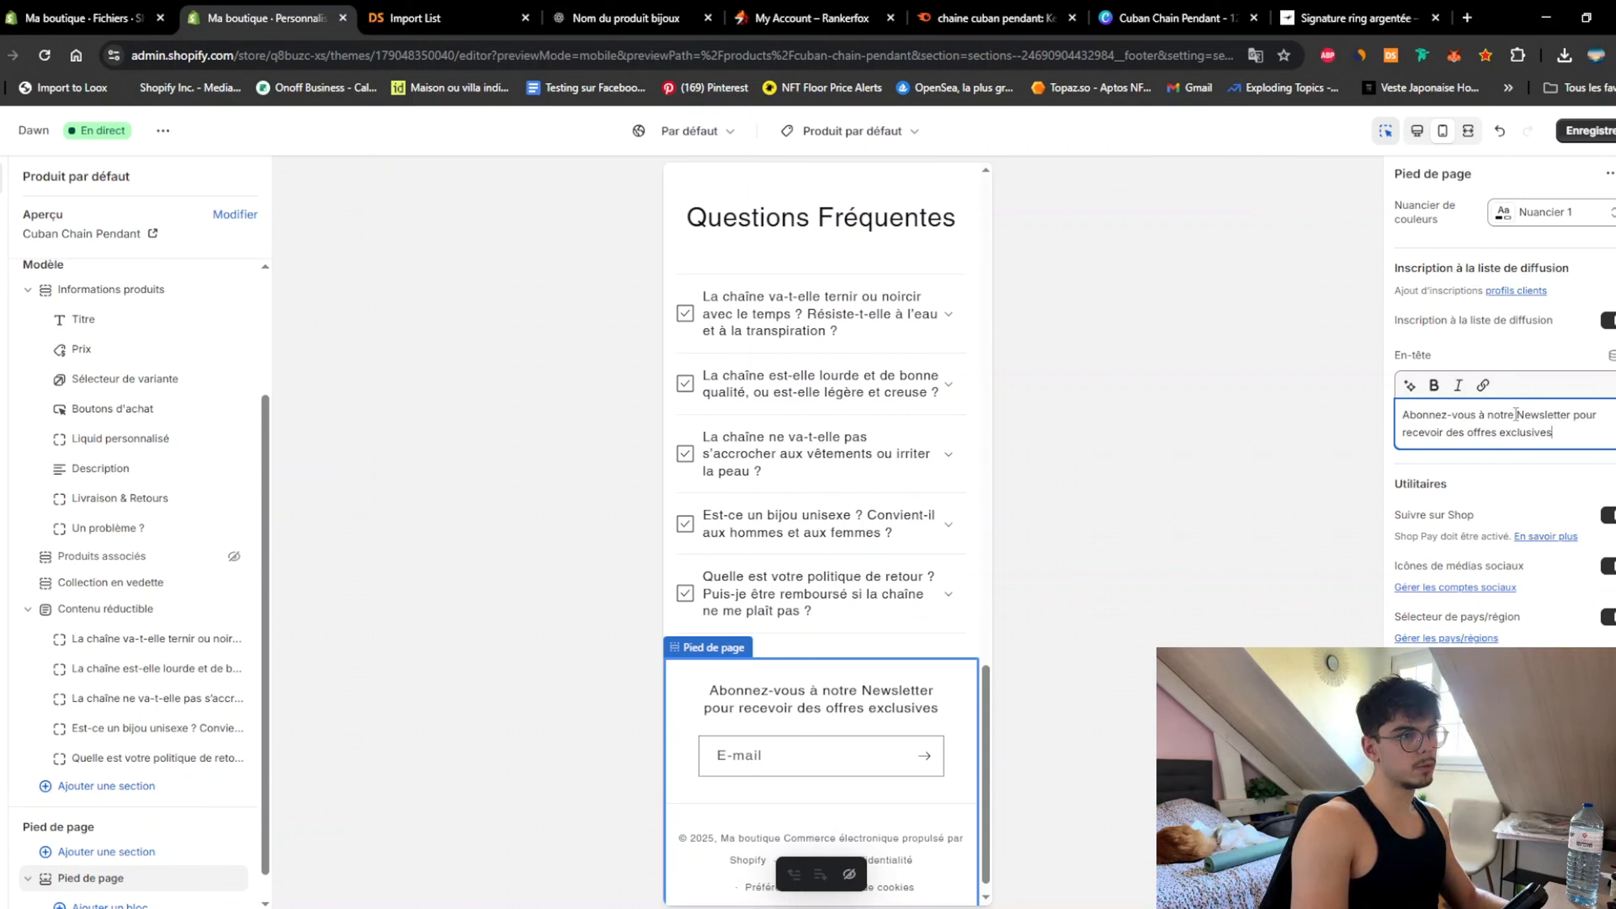
Step: Review the FAQ collapsible content and footer sections, then save the template
click(967, 655)
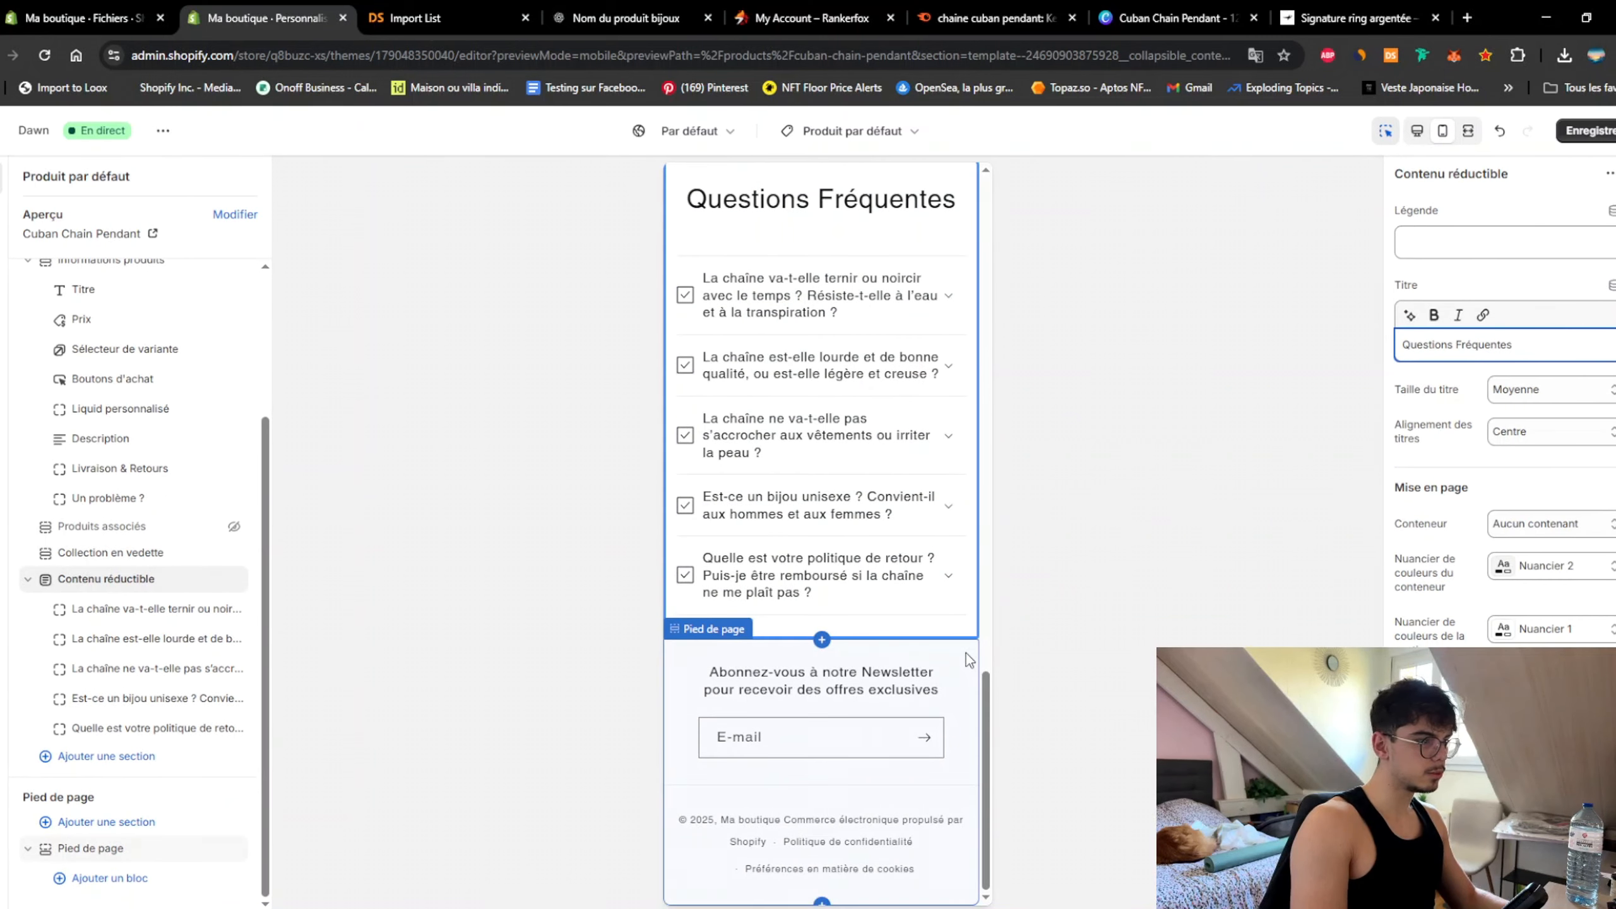
click(914, 670)
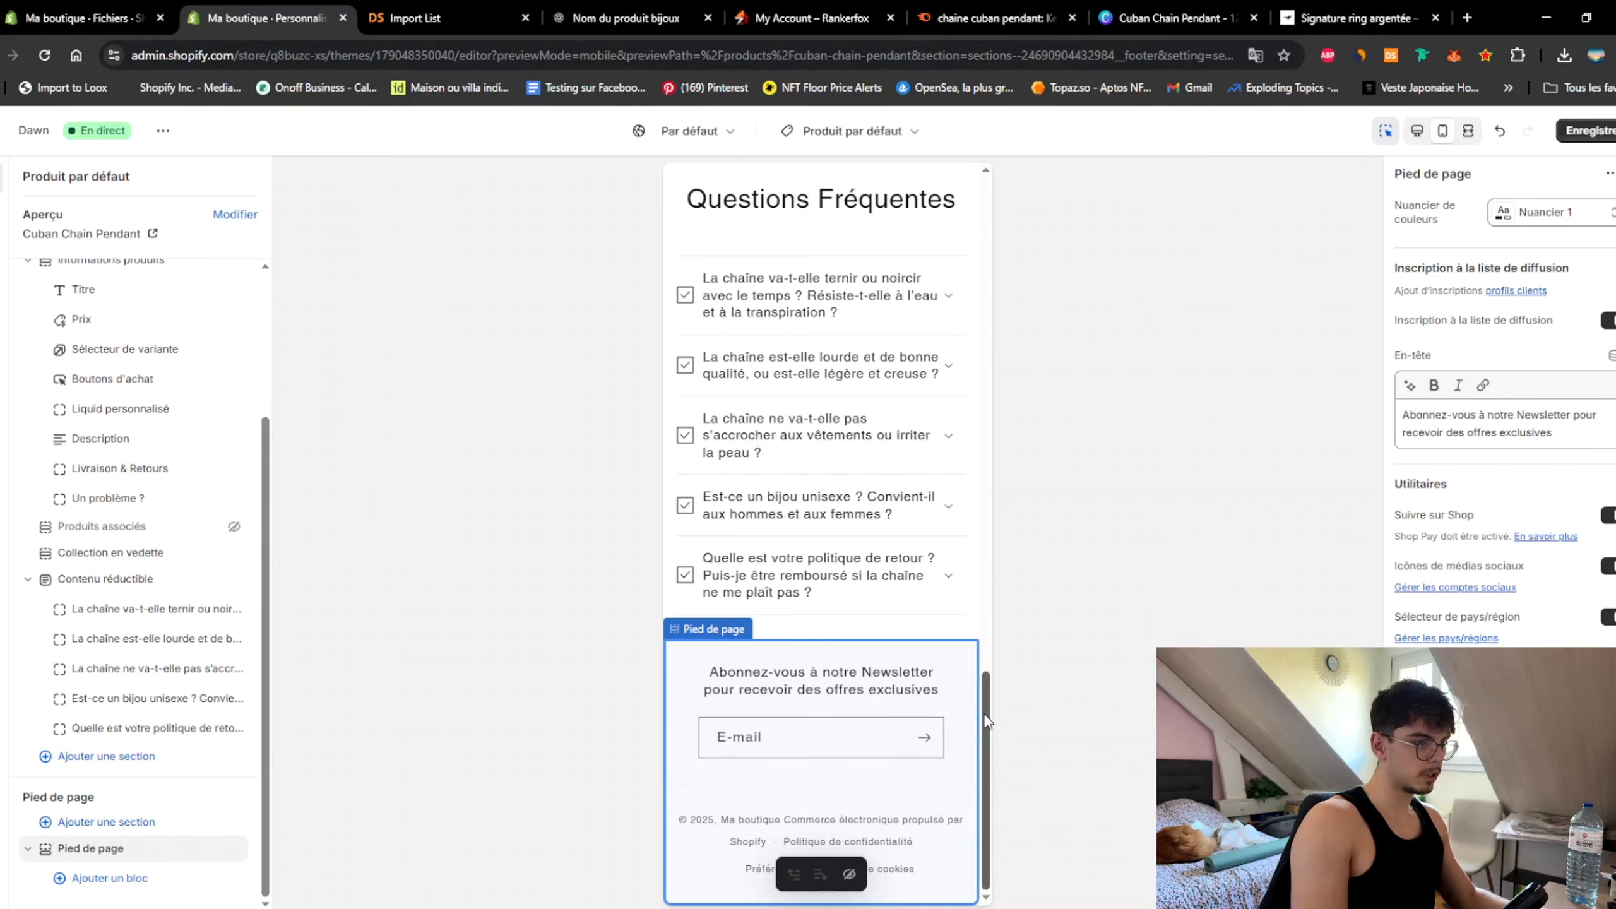
drag(986, 722, 1021, 208)
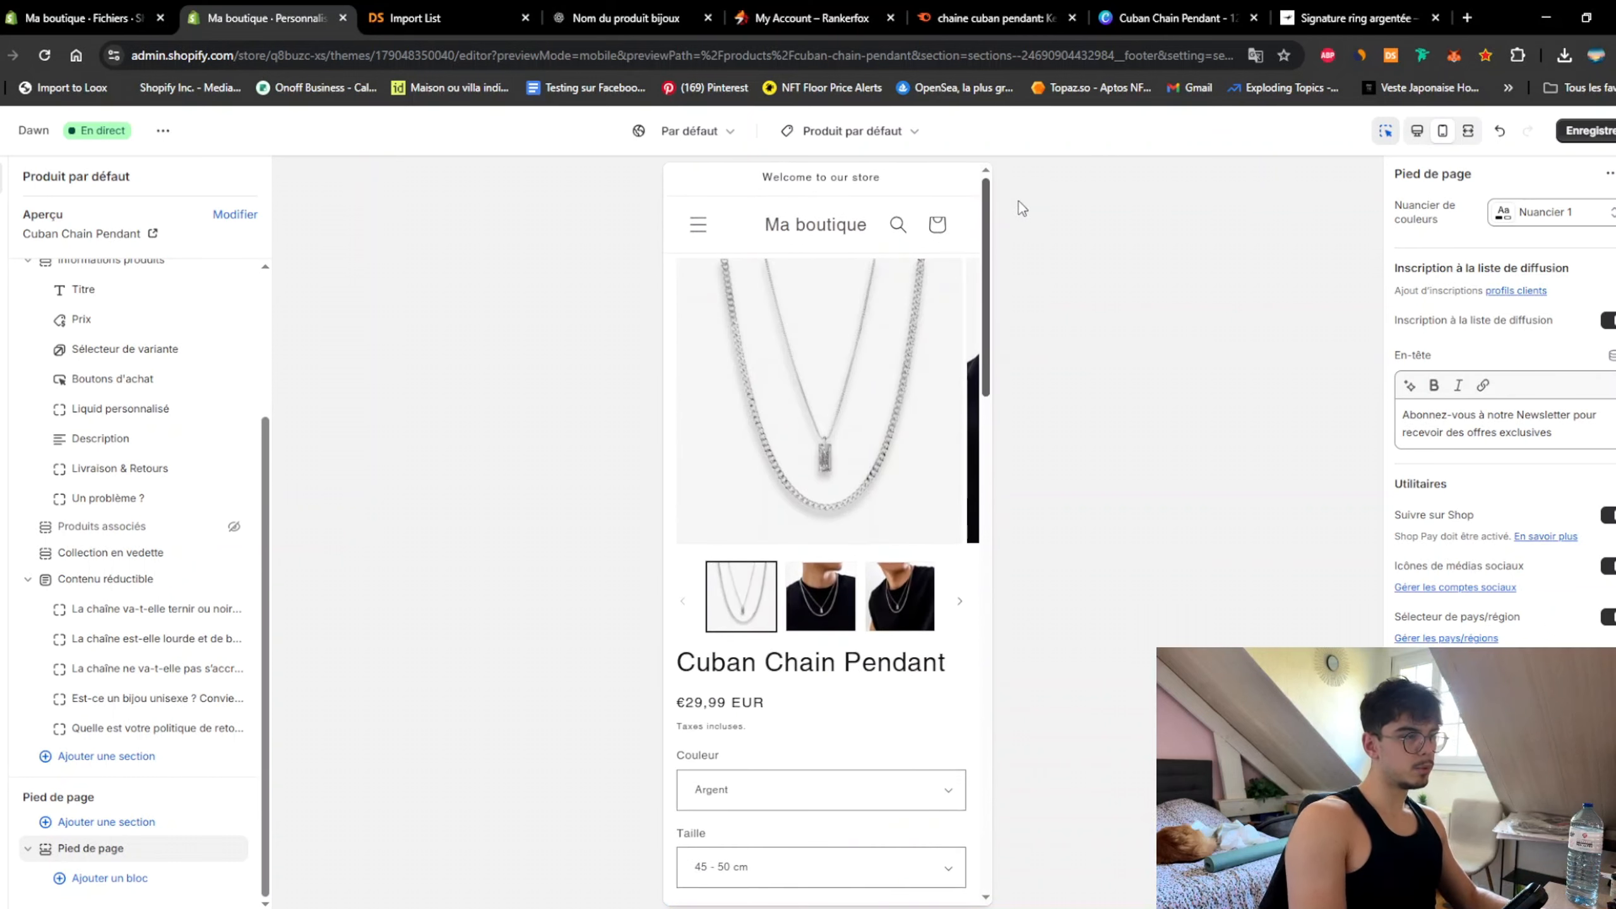
click(1591, 131)
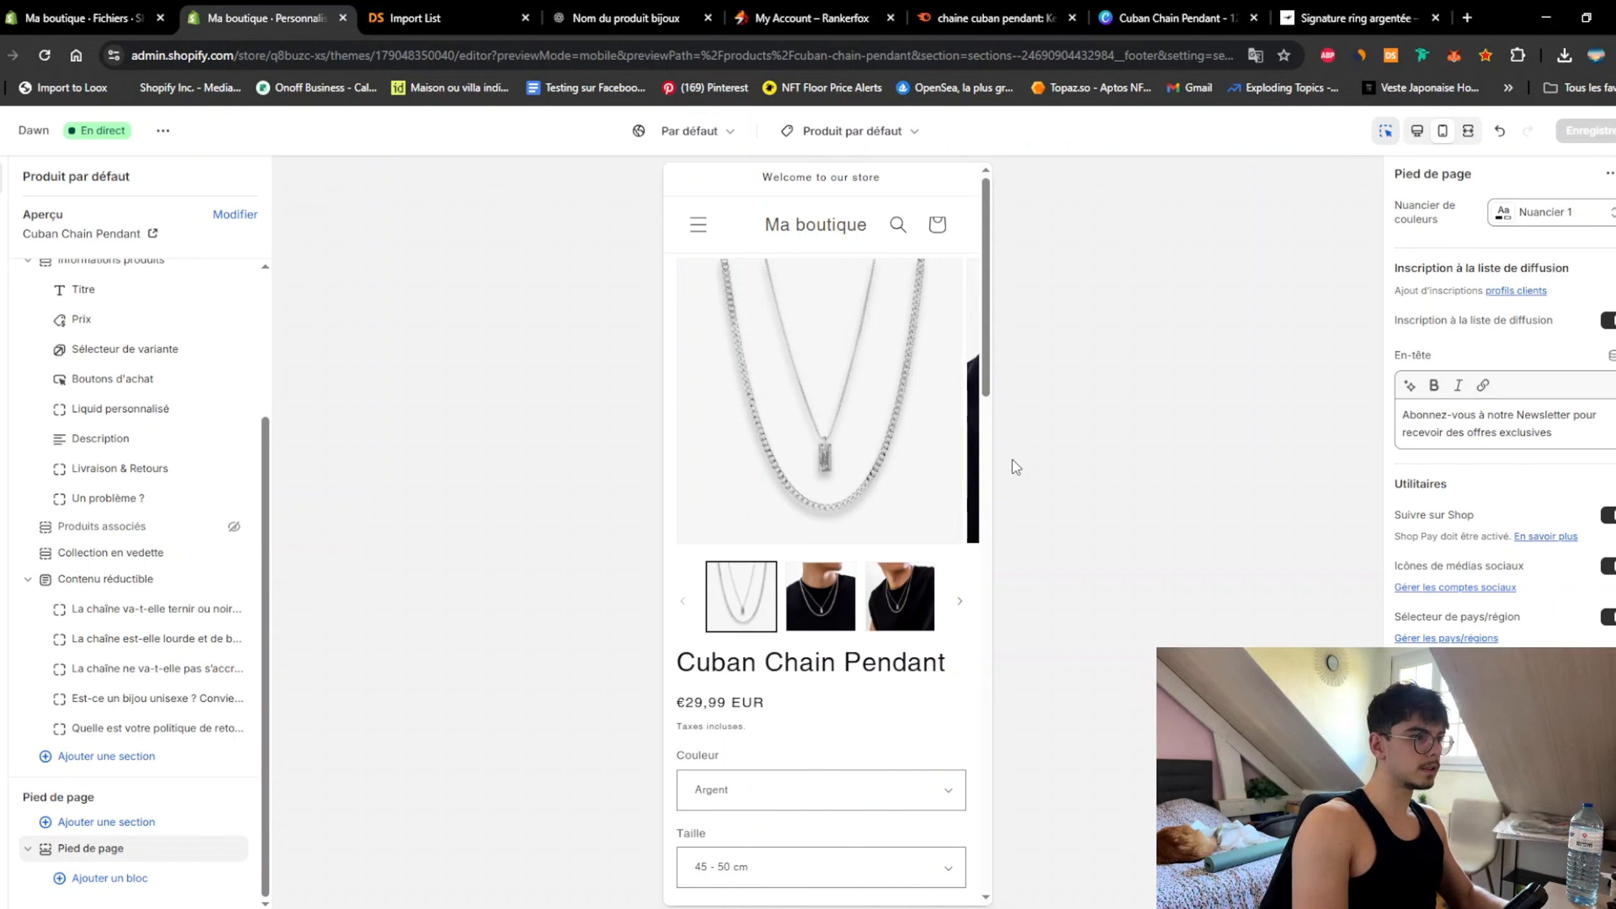
mouse_move(983, 329)
mouse_down()
mouse_move(995, 516)
mouse_move(978, 312)
mouse_up()
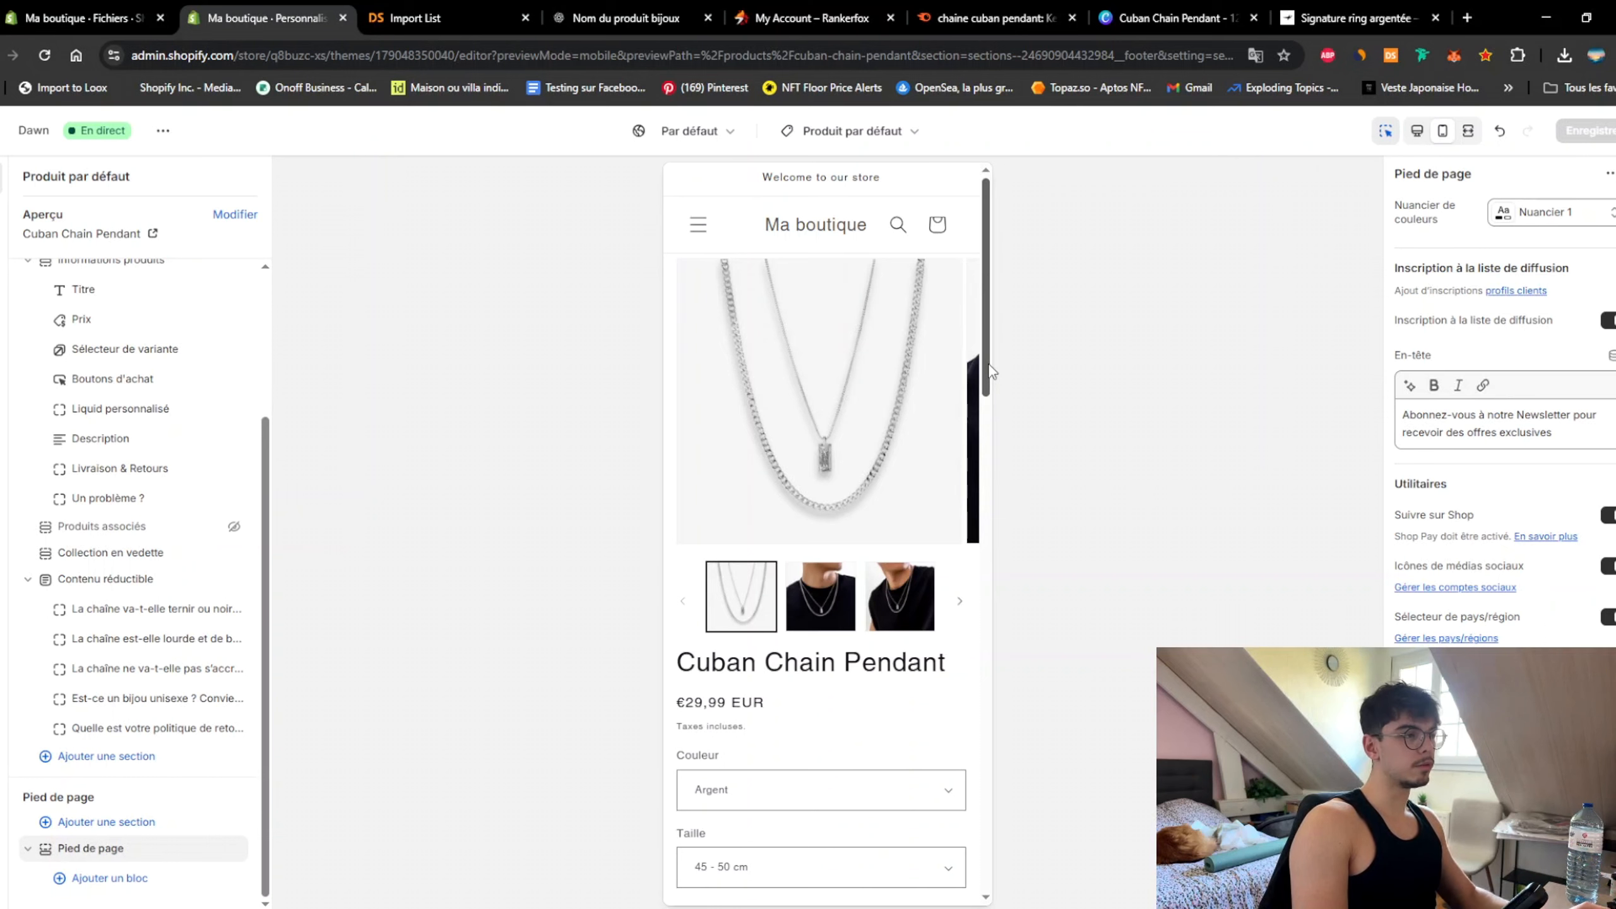
drag(988, 365, 815, 222)
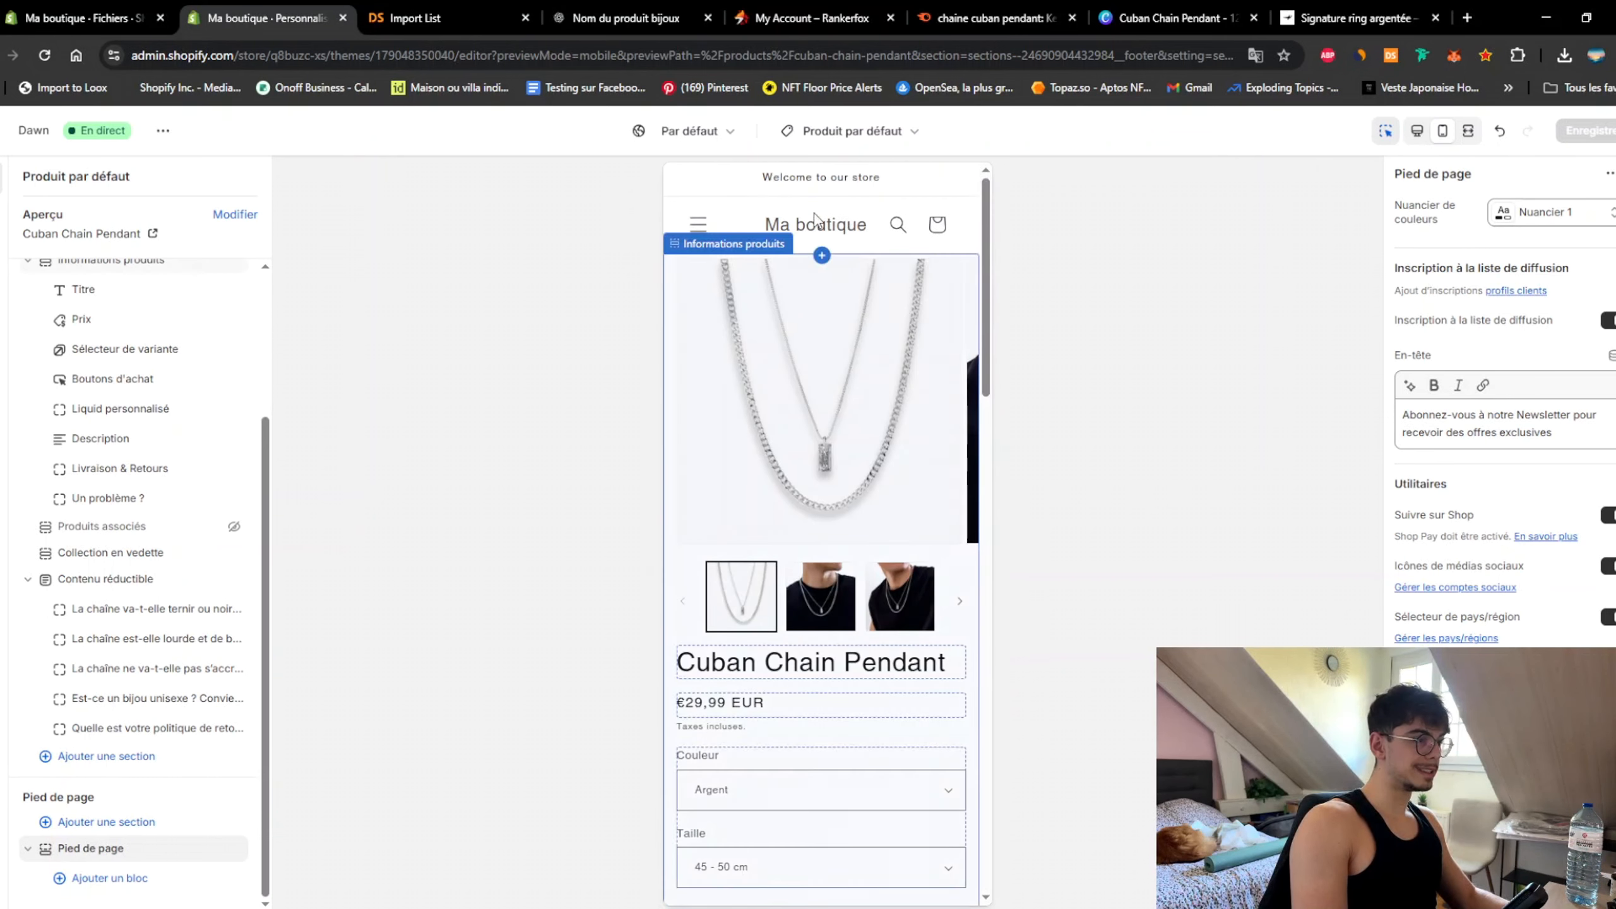
Step: Create a blank custom-size Canva design of 280 × 80 px
key(ctrl+7)
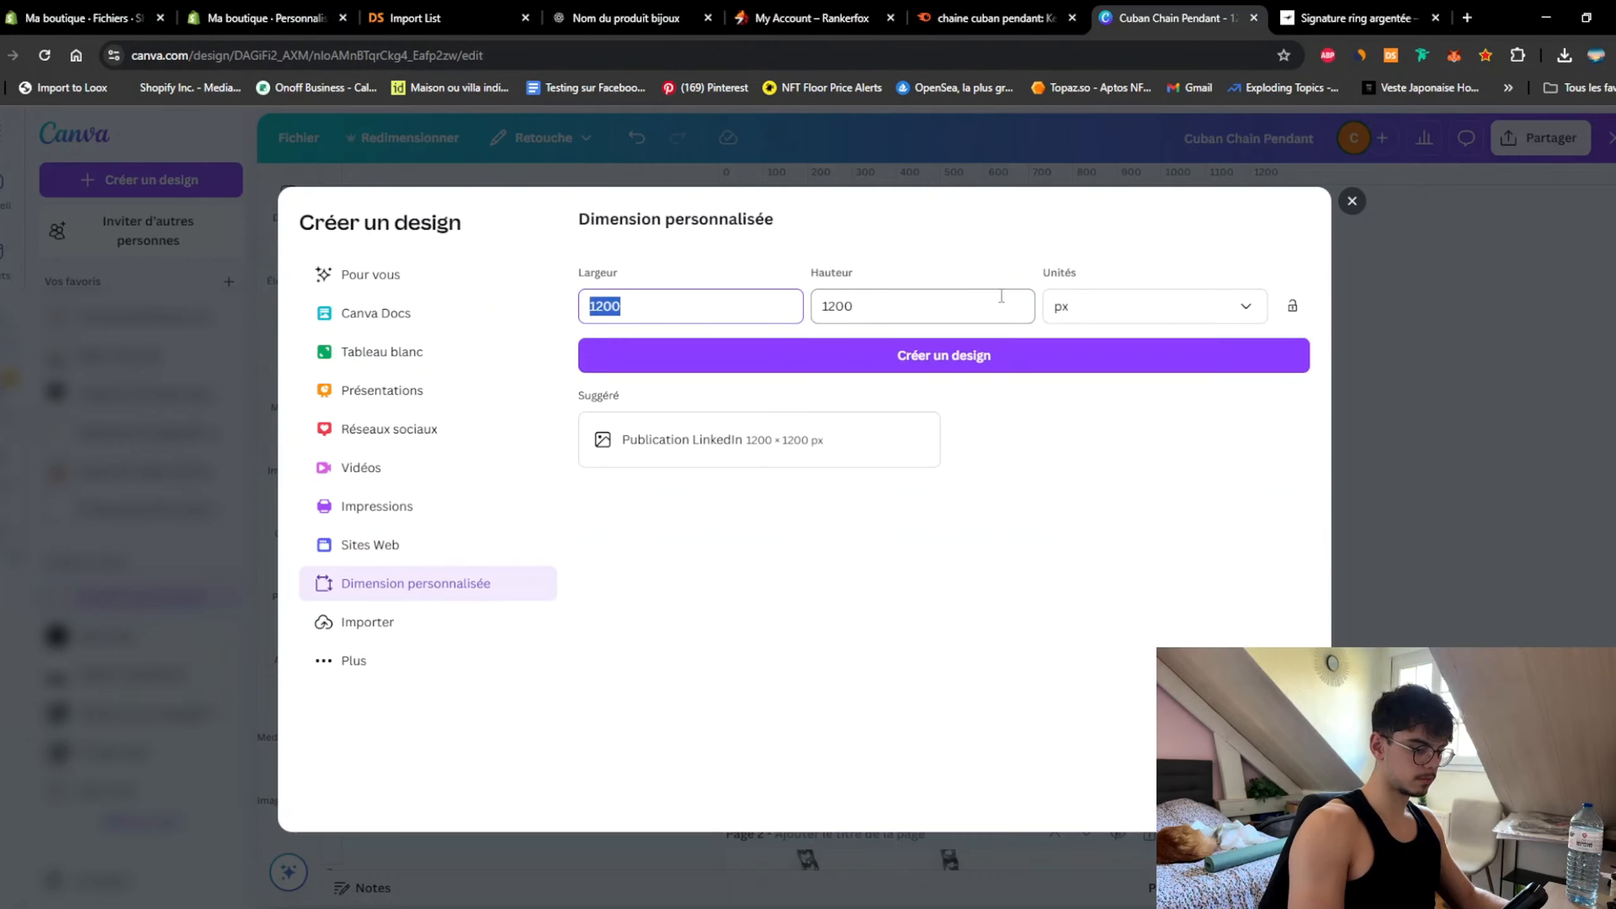
text(280)
double_click(968, 303)
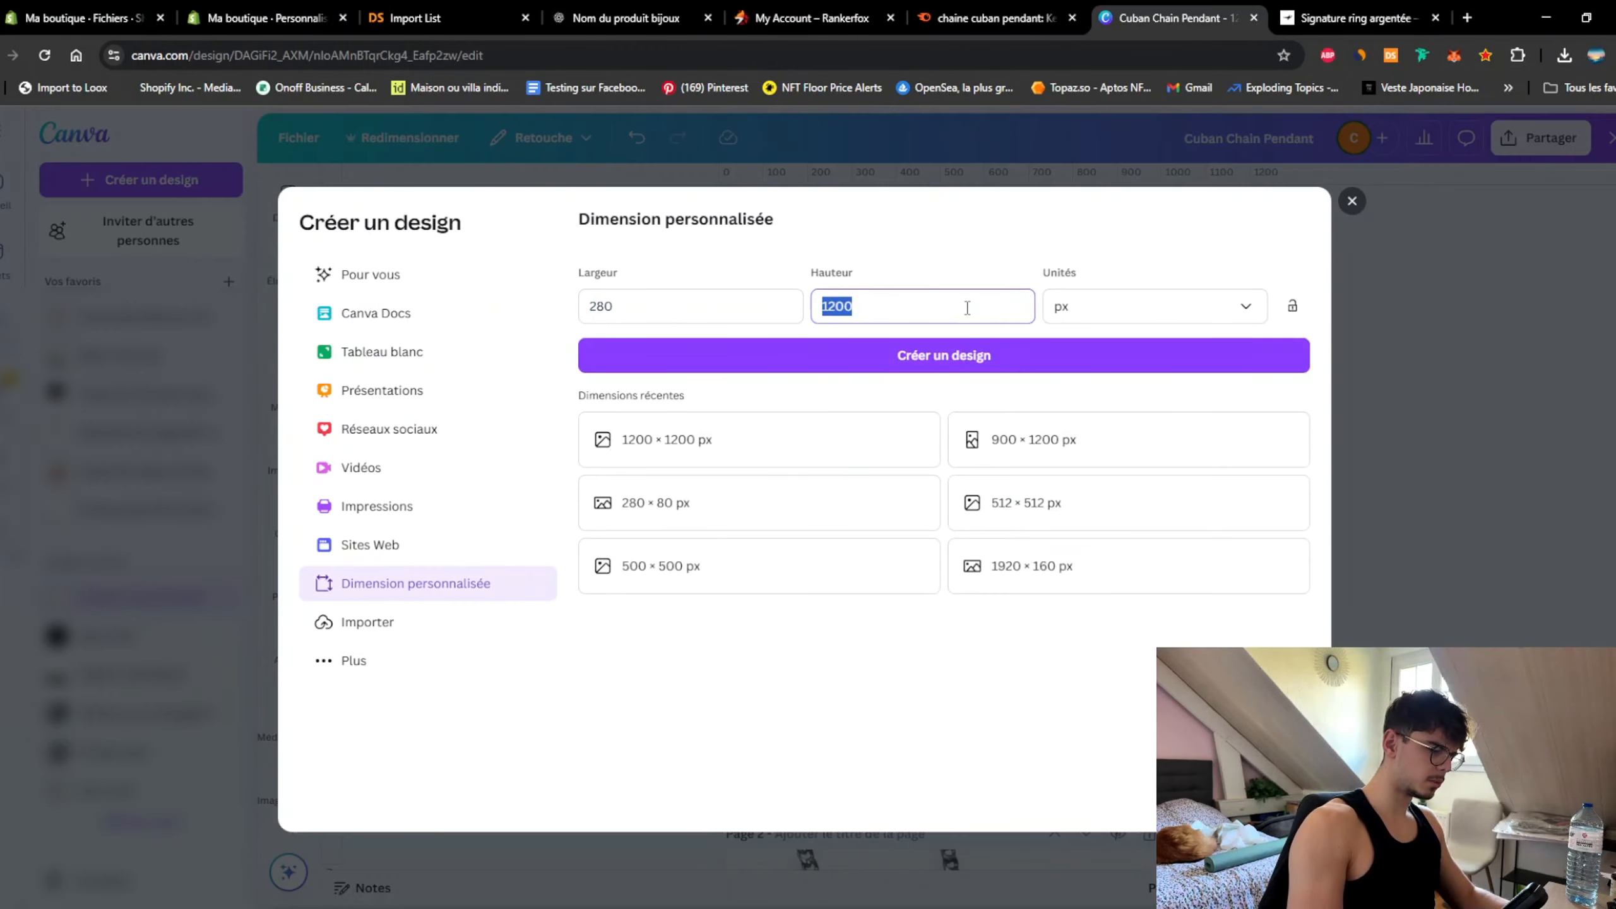
text(80)
click(978, 364)
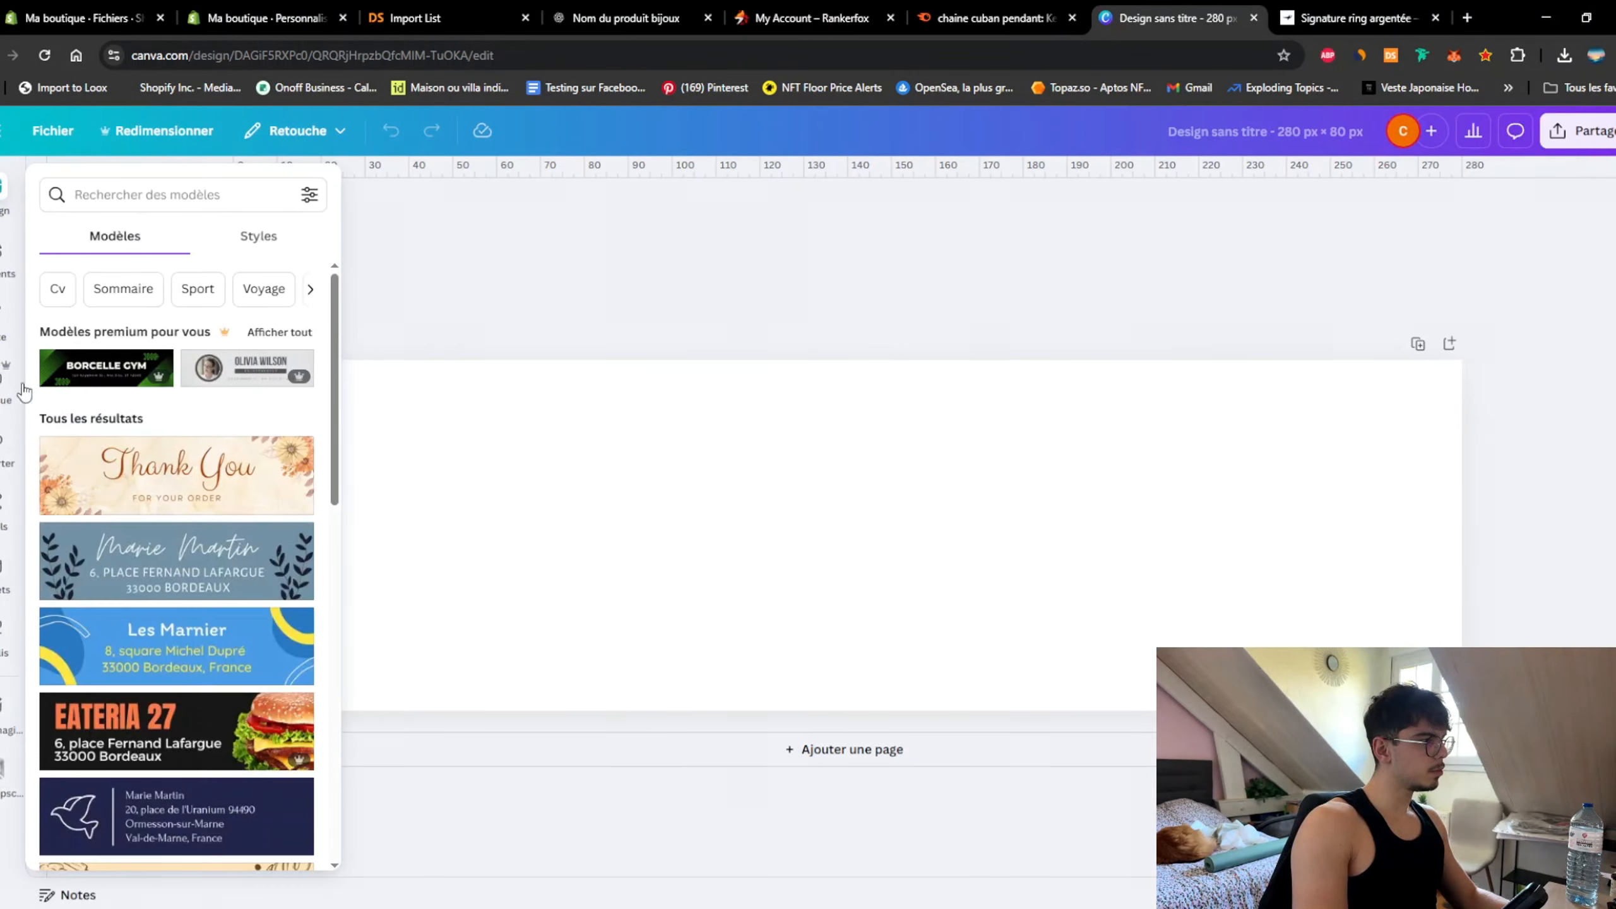
Step: Add a text box reading CUBAN CHAIN and select all its text
click(2, 312)
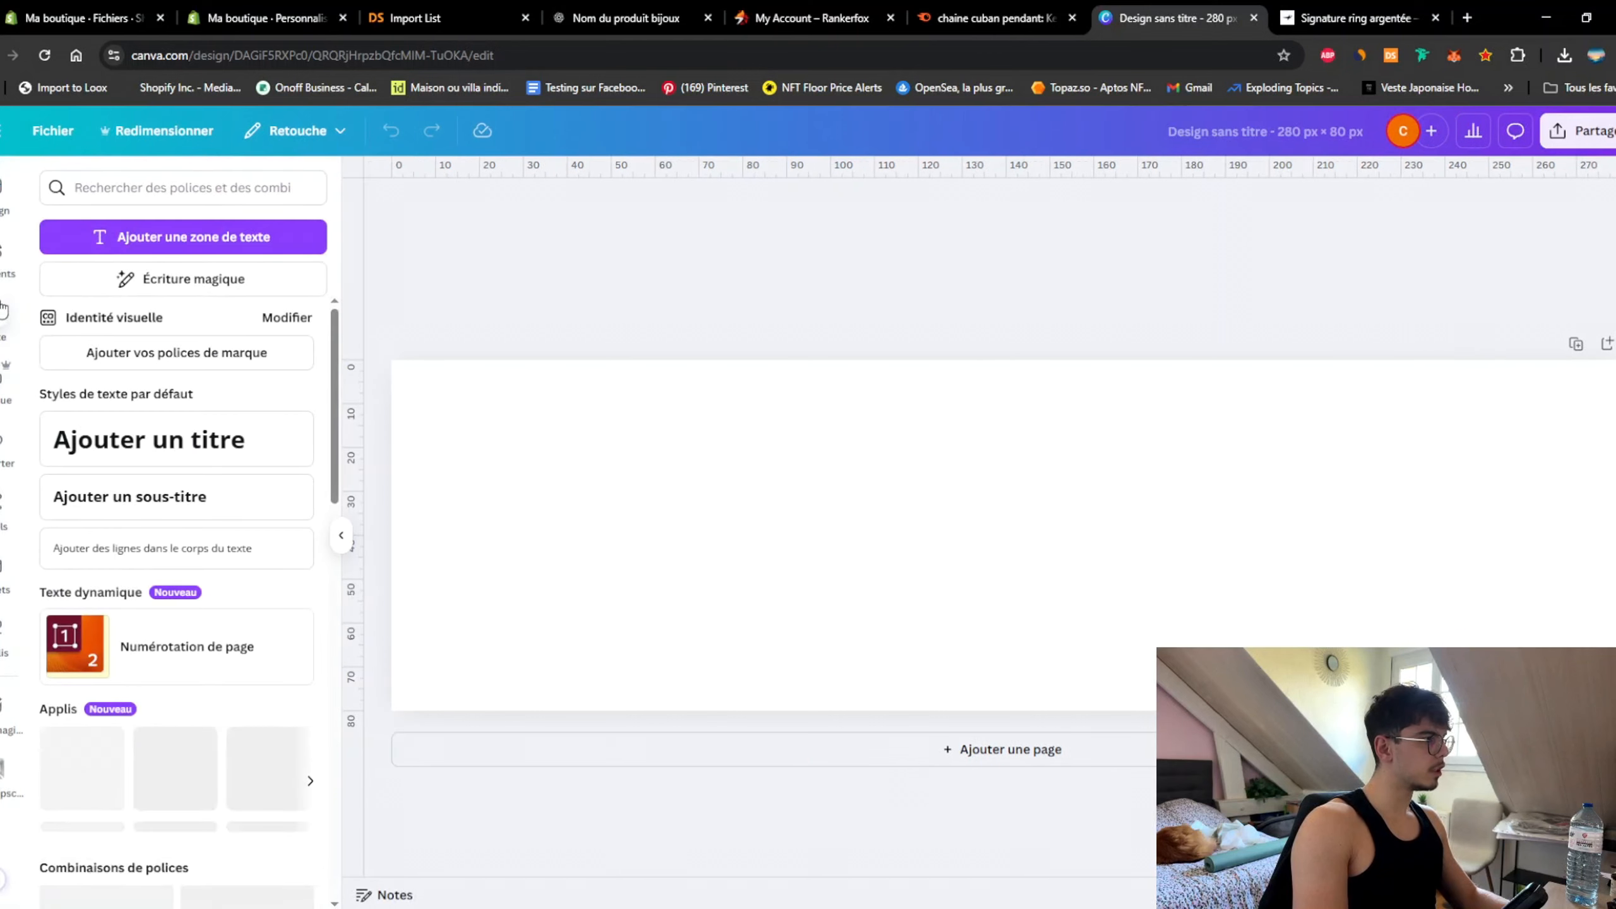
click(172, 238)
text(CE)
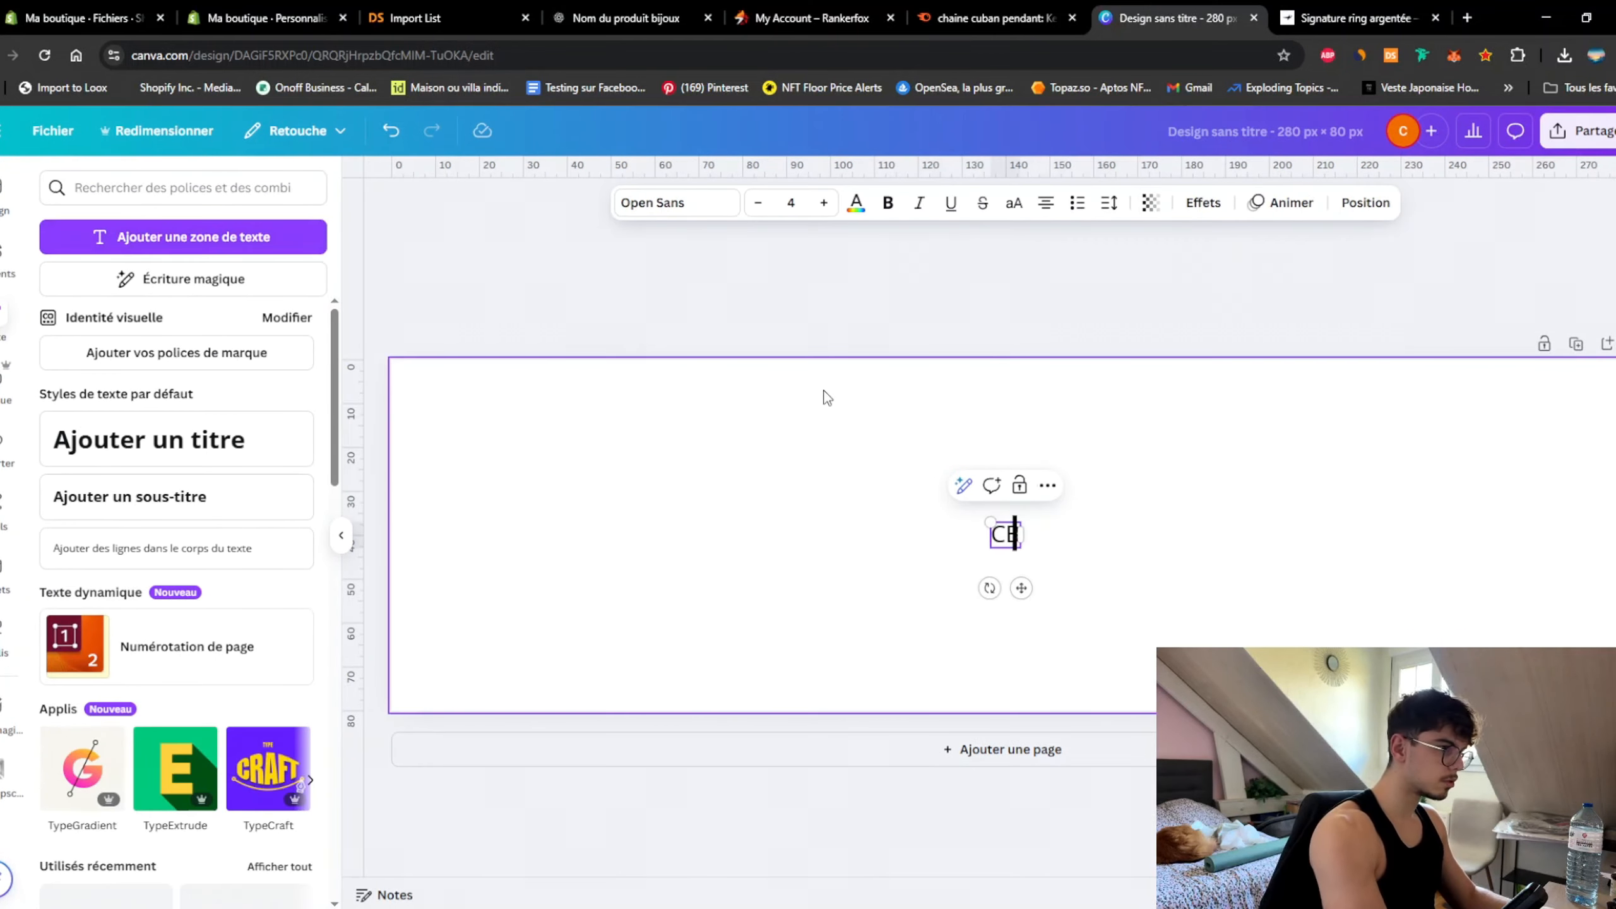
text(UBAN C)
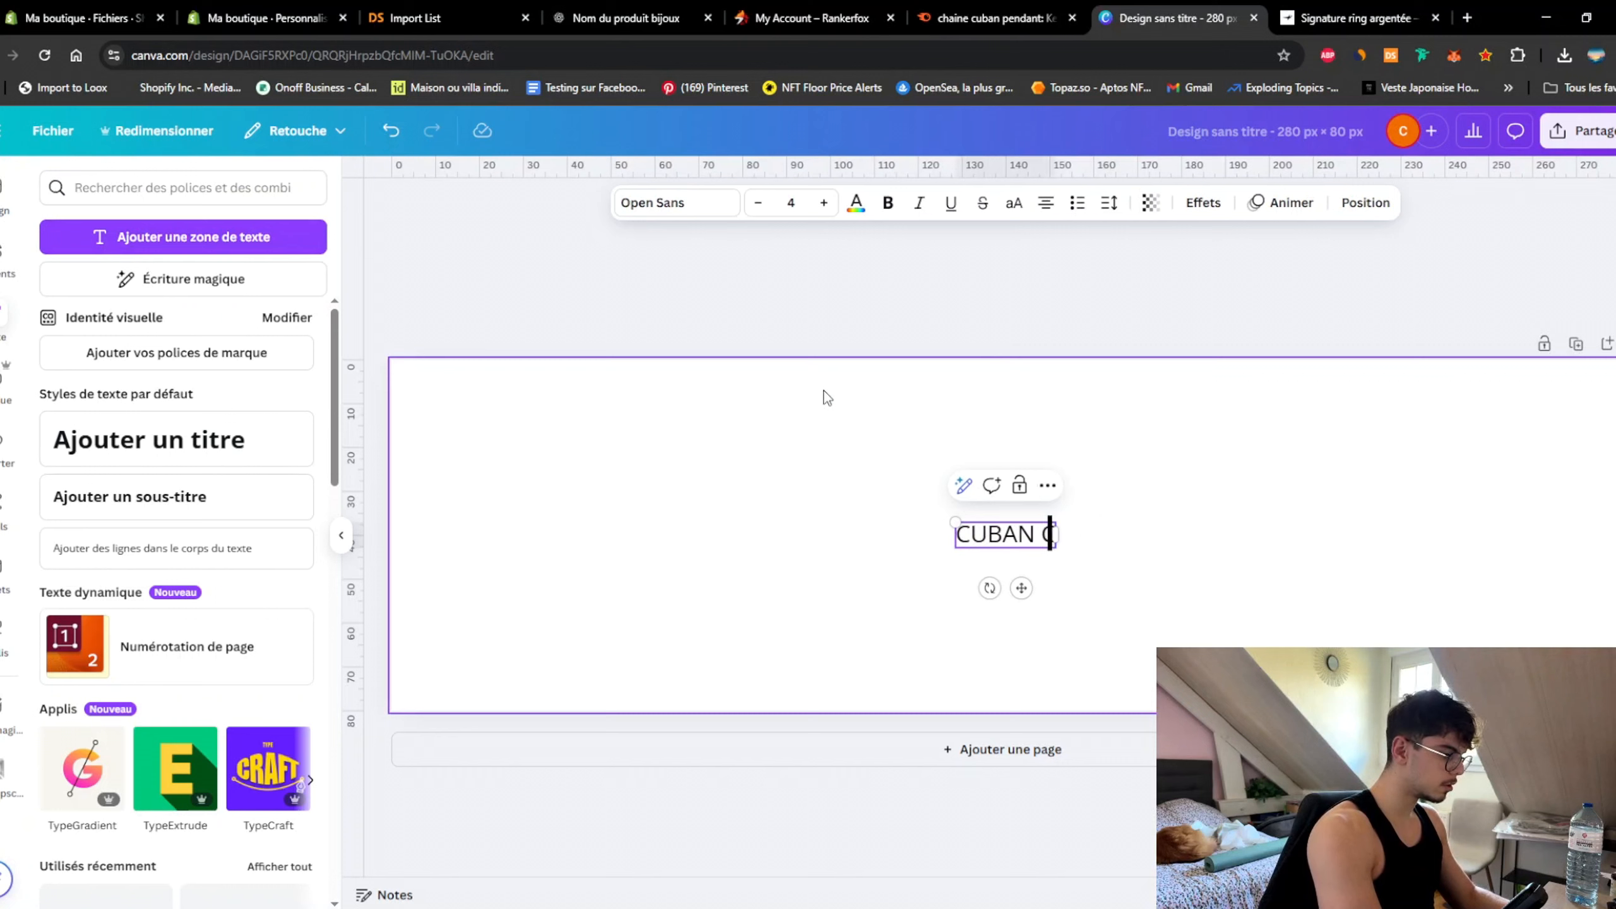
text(HAIN)
key(ctrl+a)
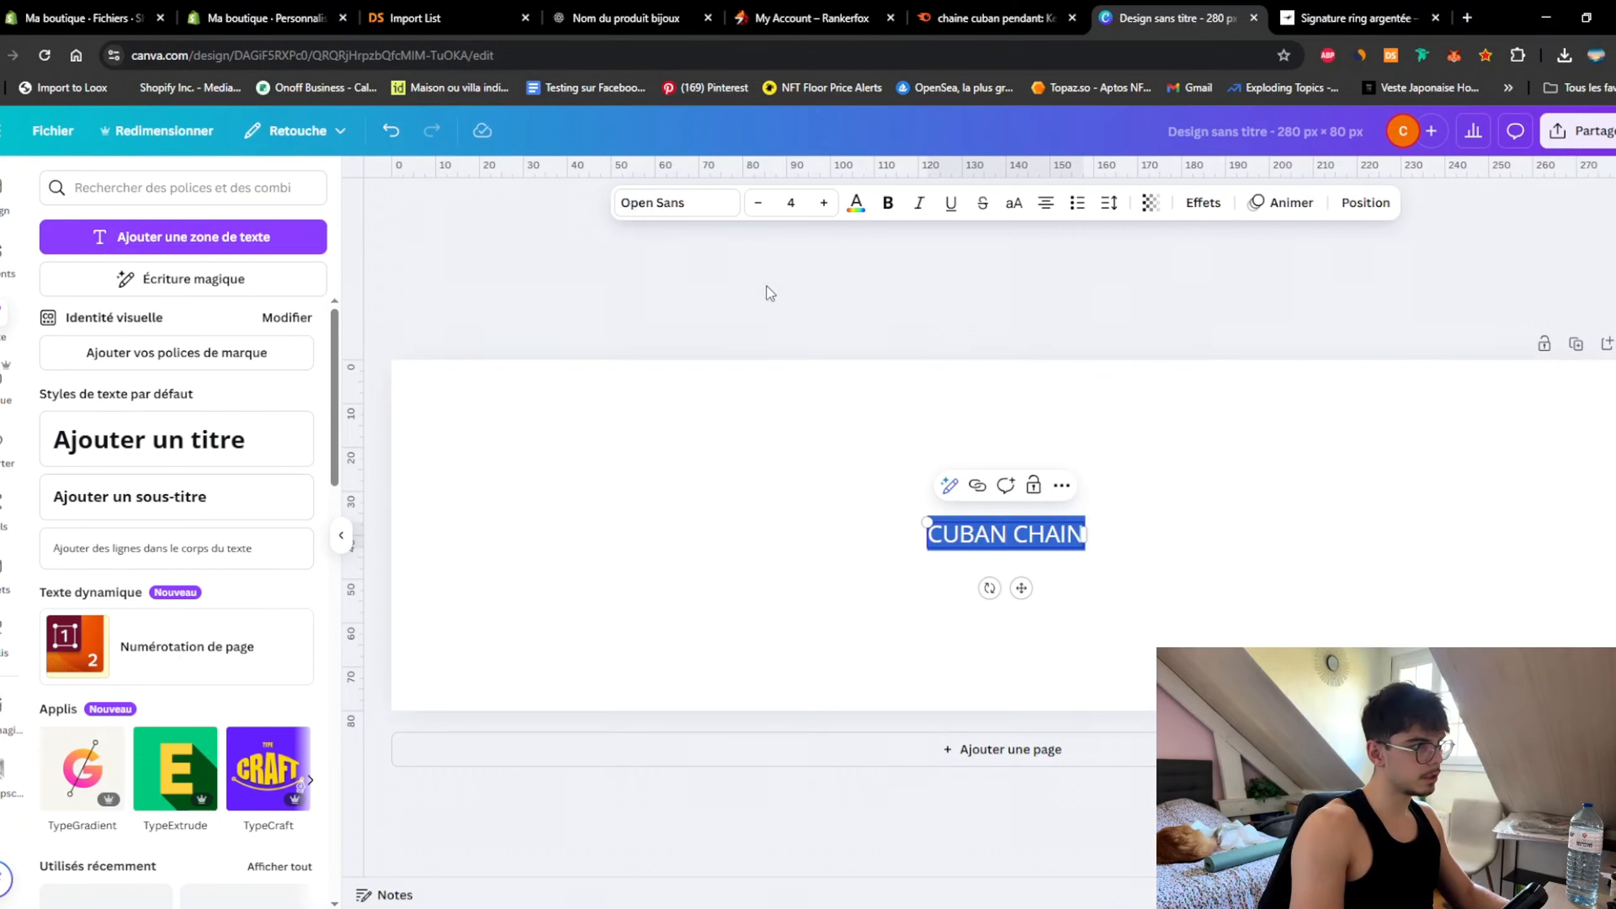
click(676, 203)
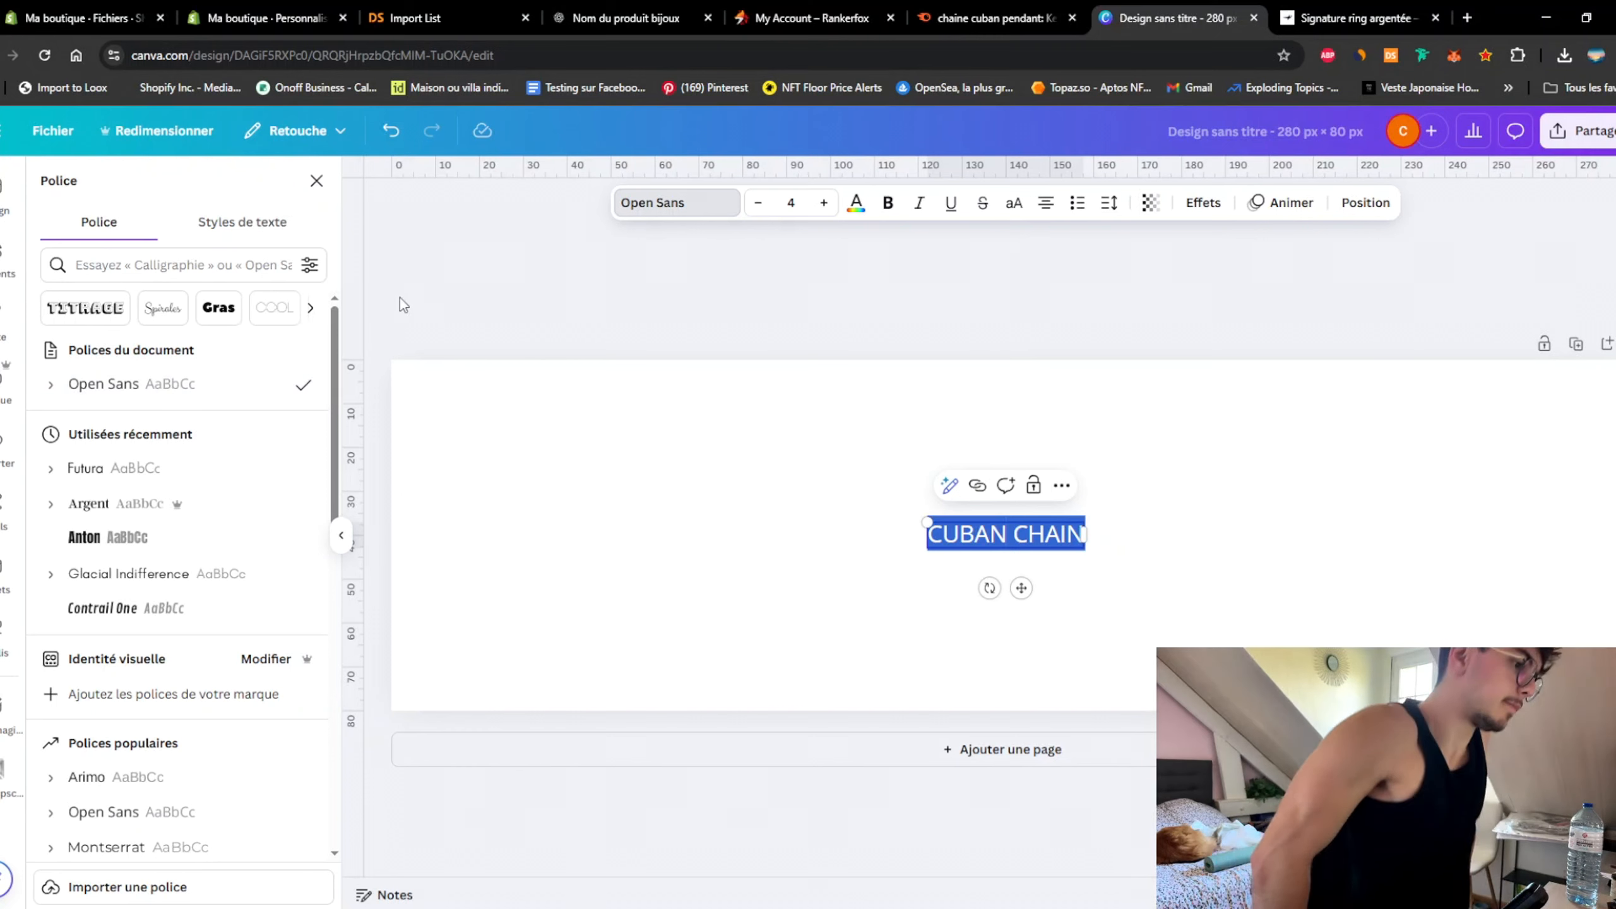
Step: Apply the Poppins SemiBold font to the CUBAN CHAIN text
click(143, 264)
text(popp)
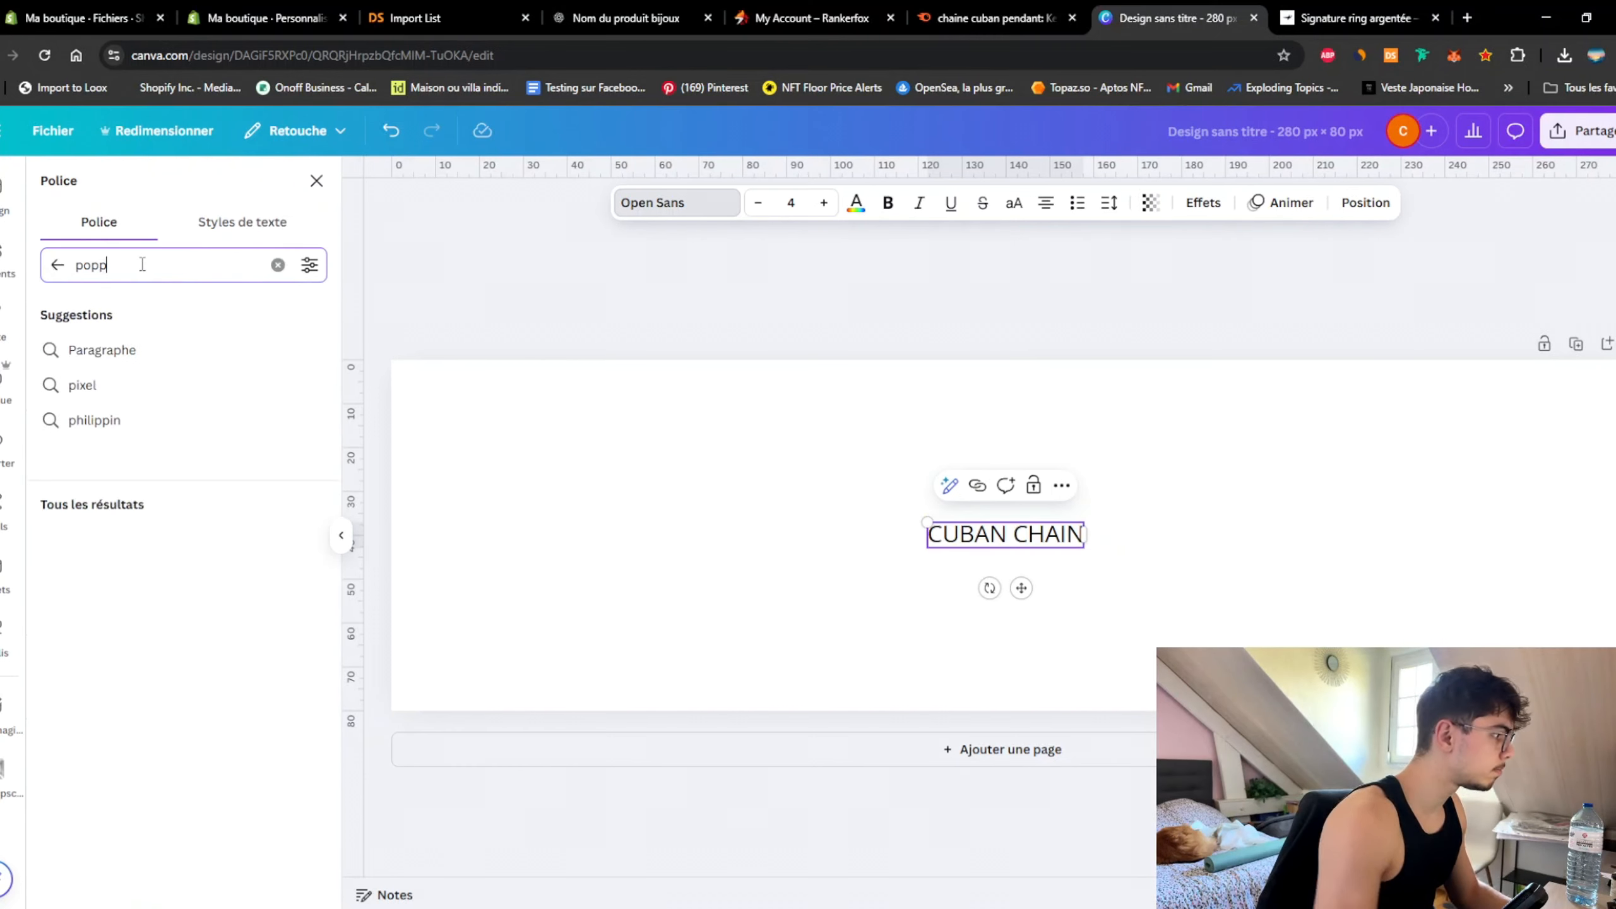
click(52, 350)
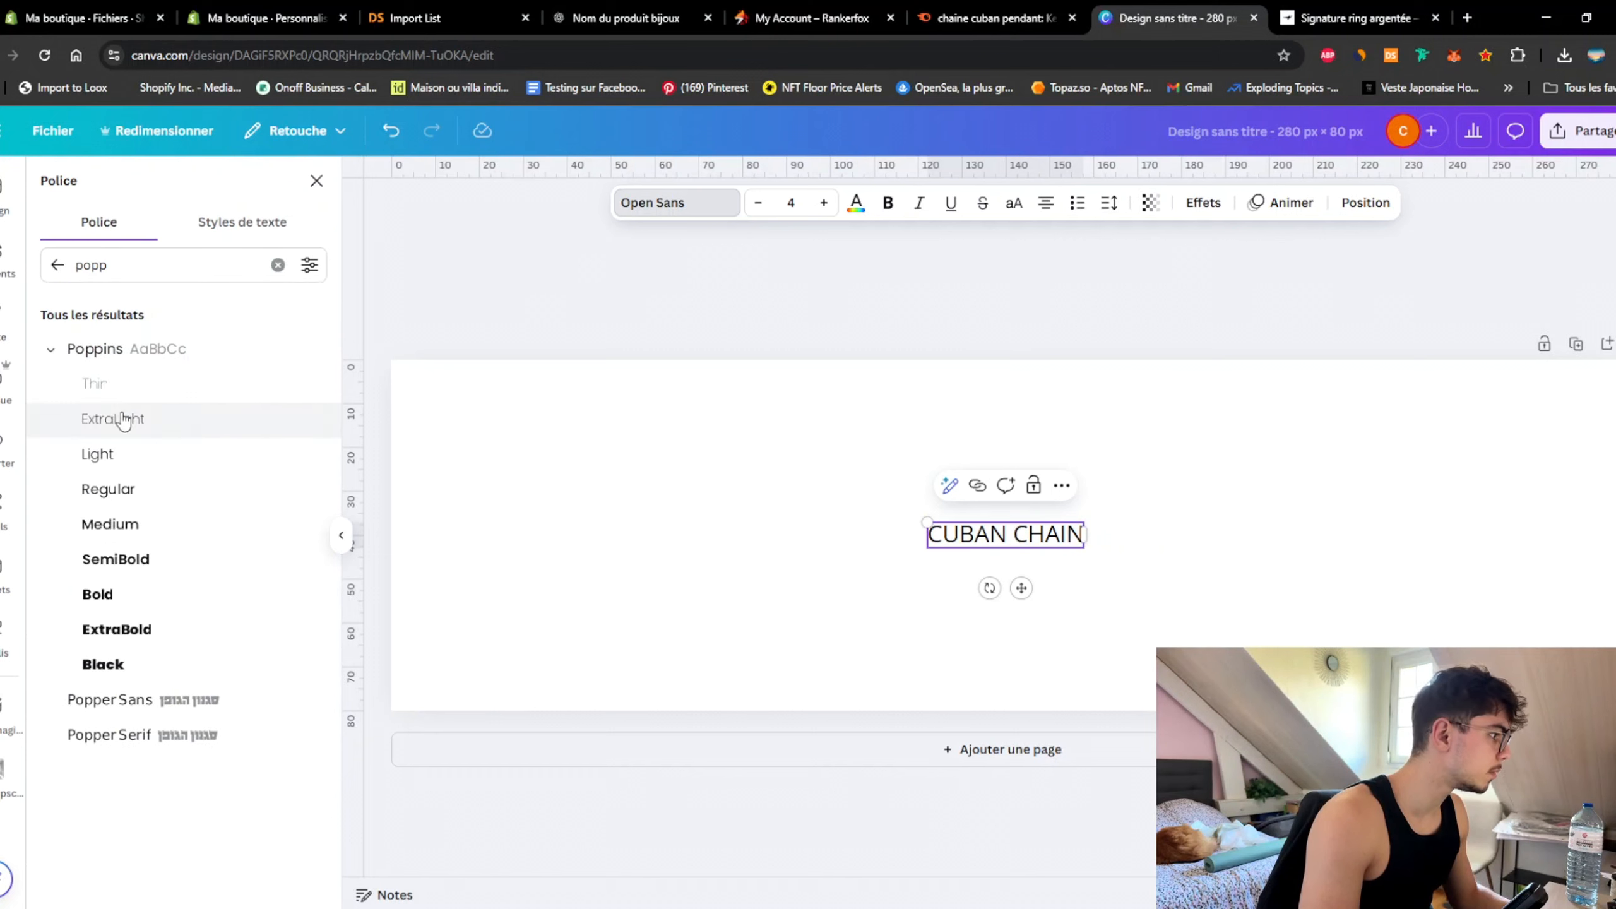
click(144, 570)
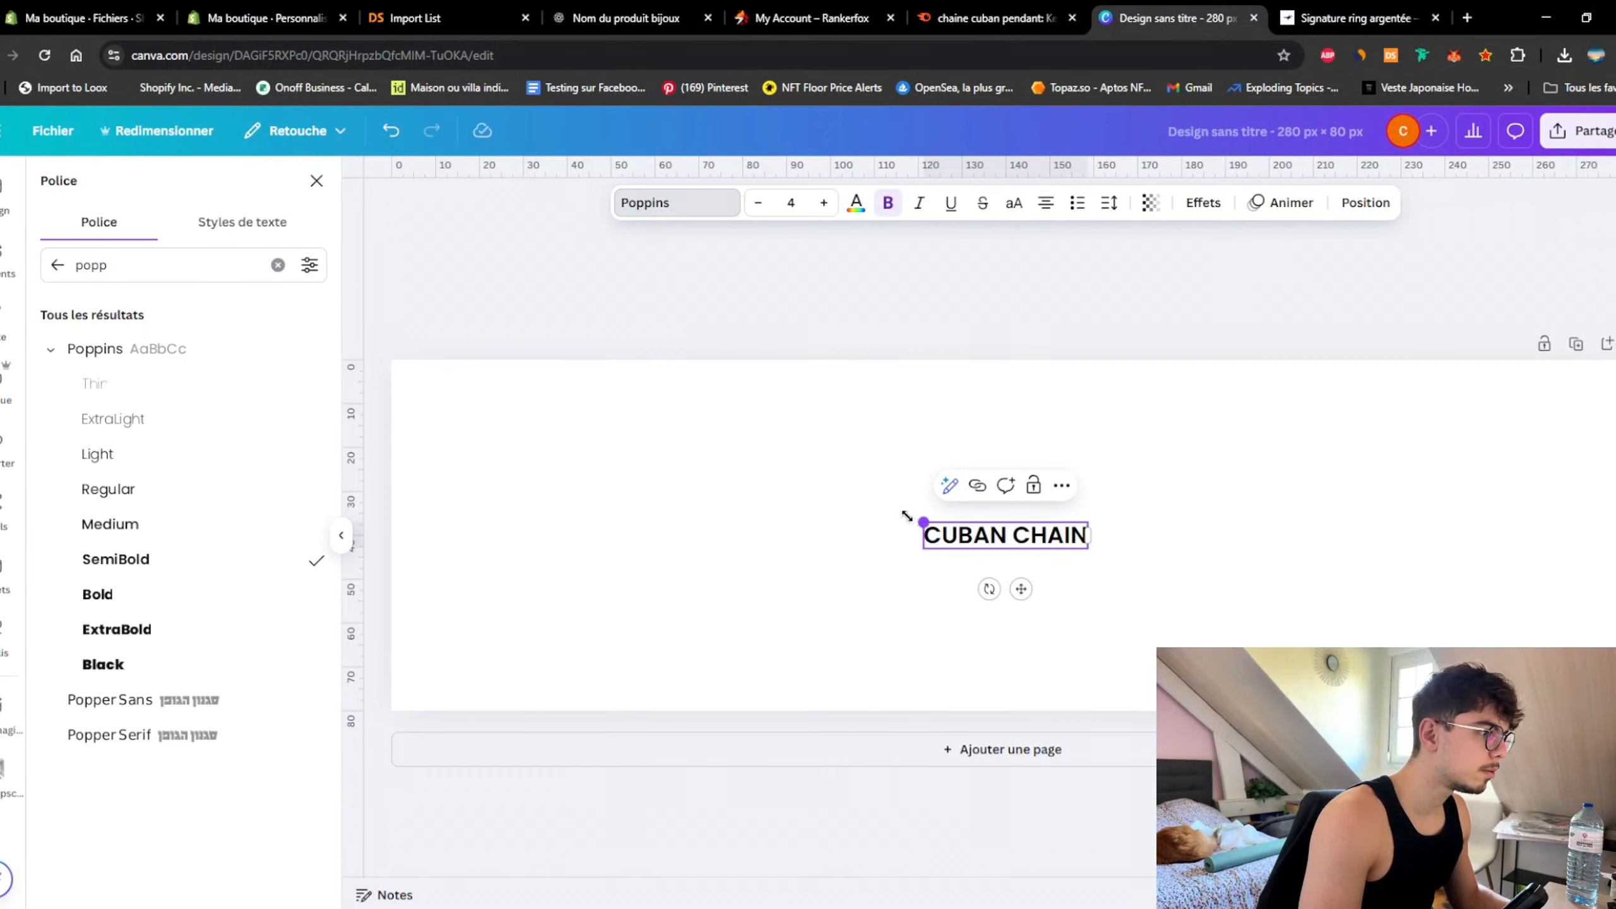
Step: Scale the CUBAN CHAIN text up to span the full banner width
drag(906, 516, 407, 369)
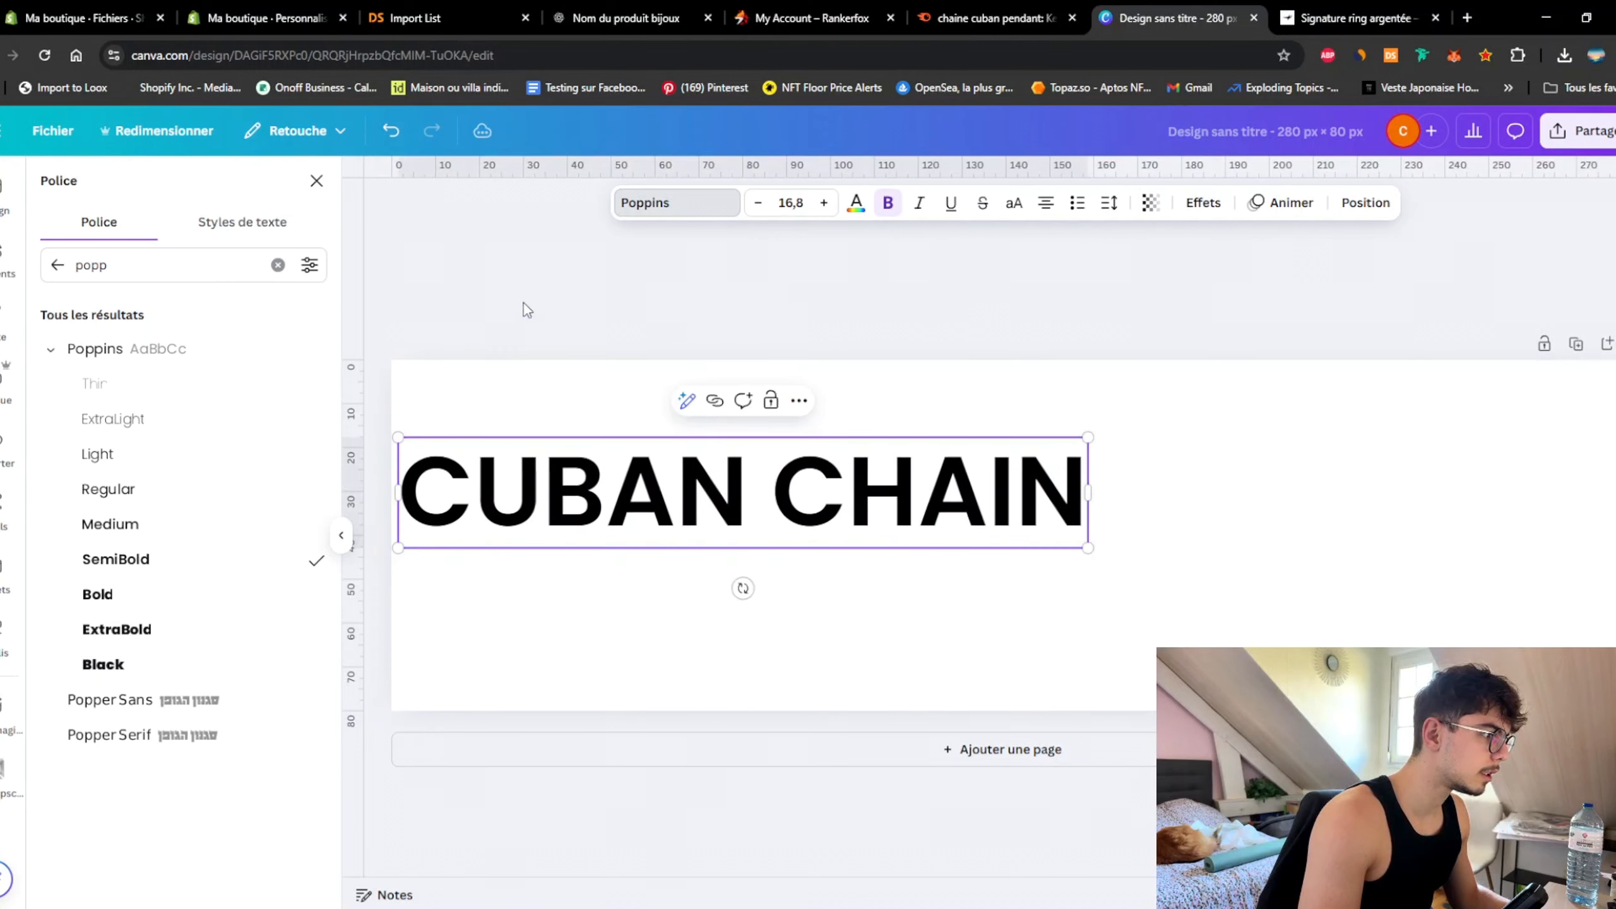
click(523, 303)
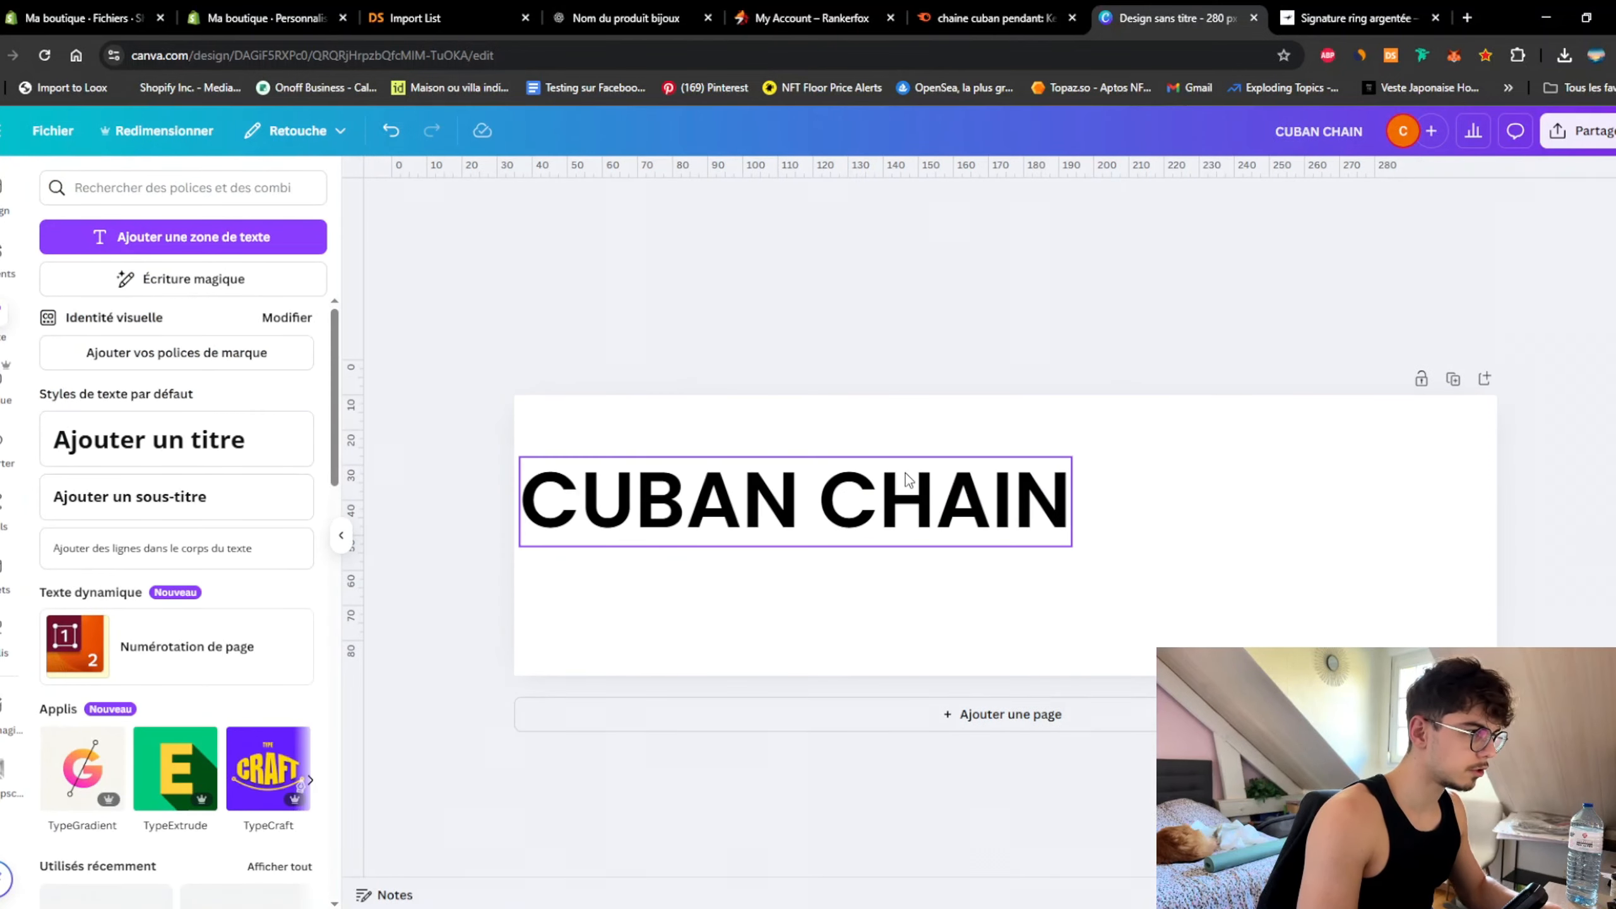
click(796, 497)
drag(1069, 542, 1498, 615)
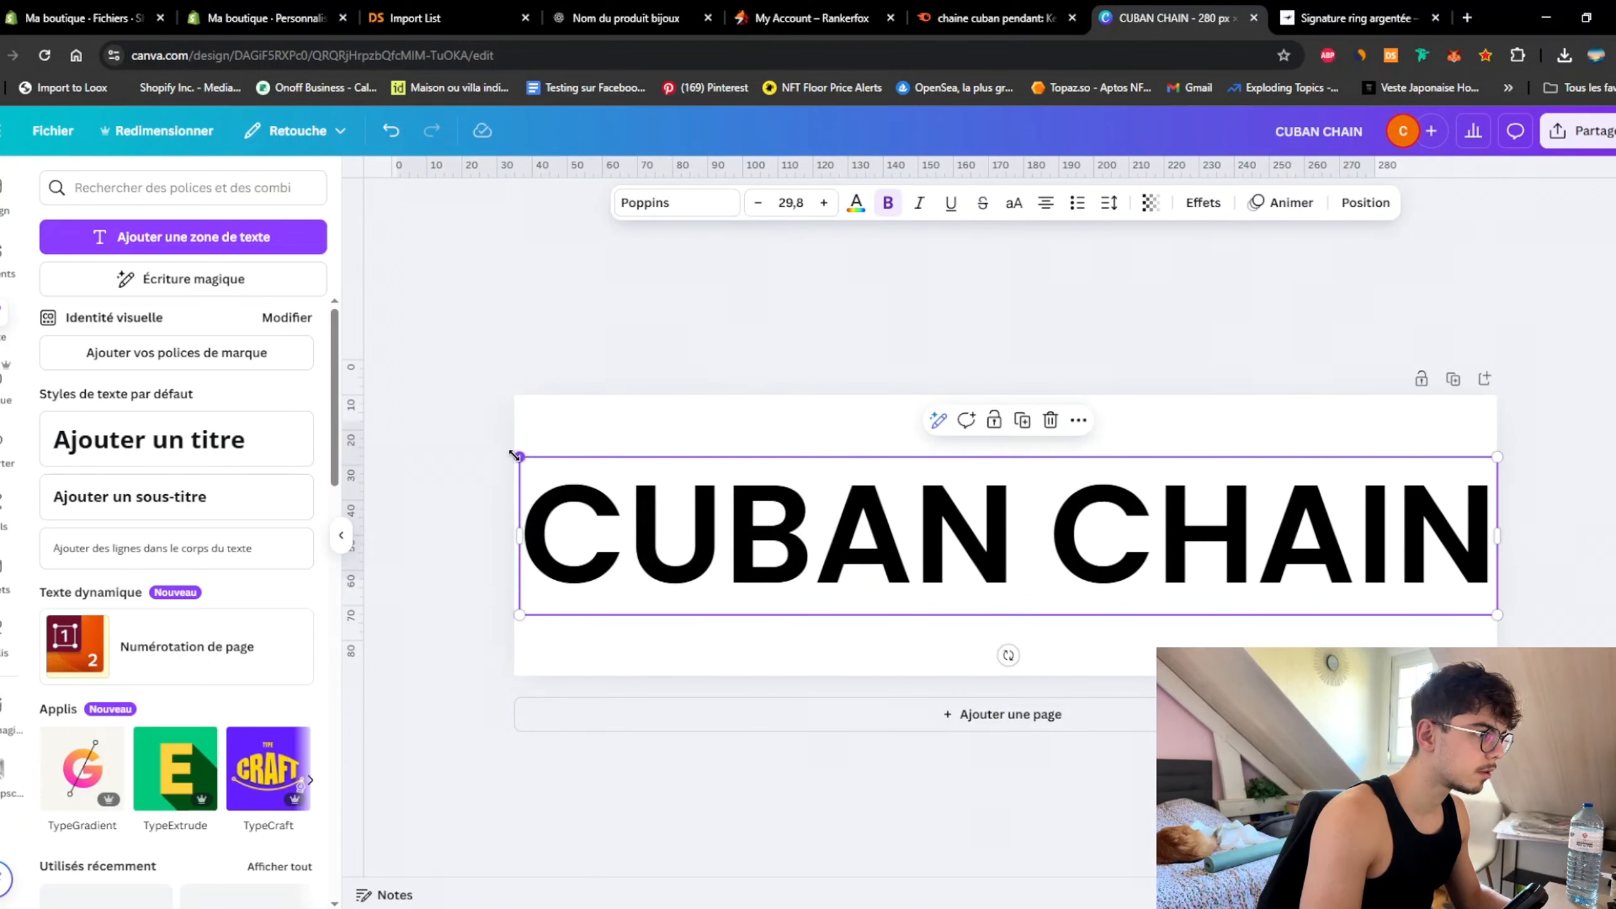
drag(514, 455, 509, 454)
click(525, 340)
Step: Make both words, CHAIN and CUBAN, italic
double_click(1238, 562)
click(1070, 515)
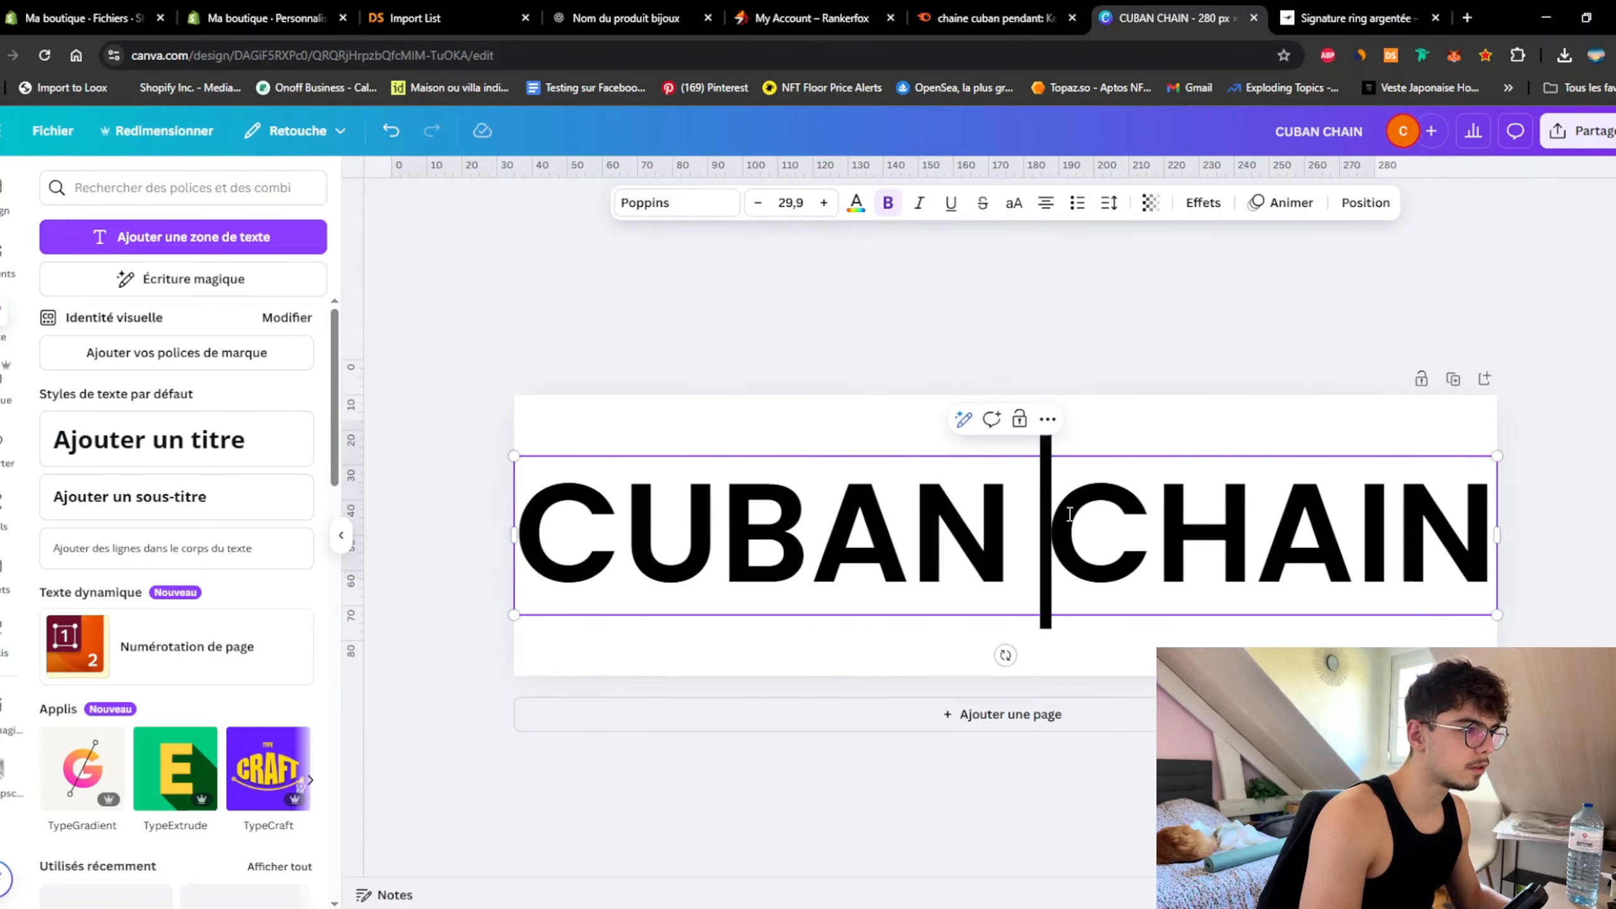
drag(1070, 515, 1499, 541)
click(918, 203)
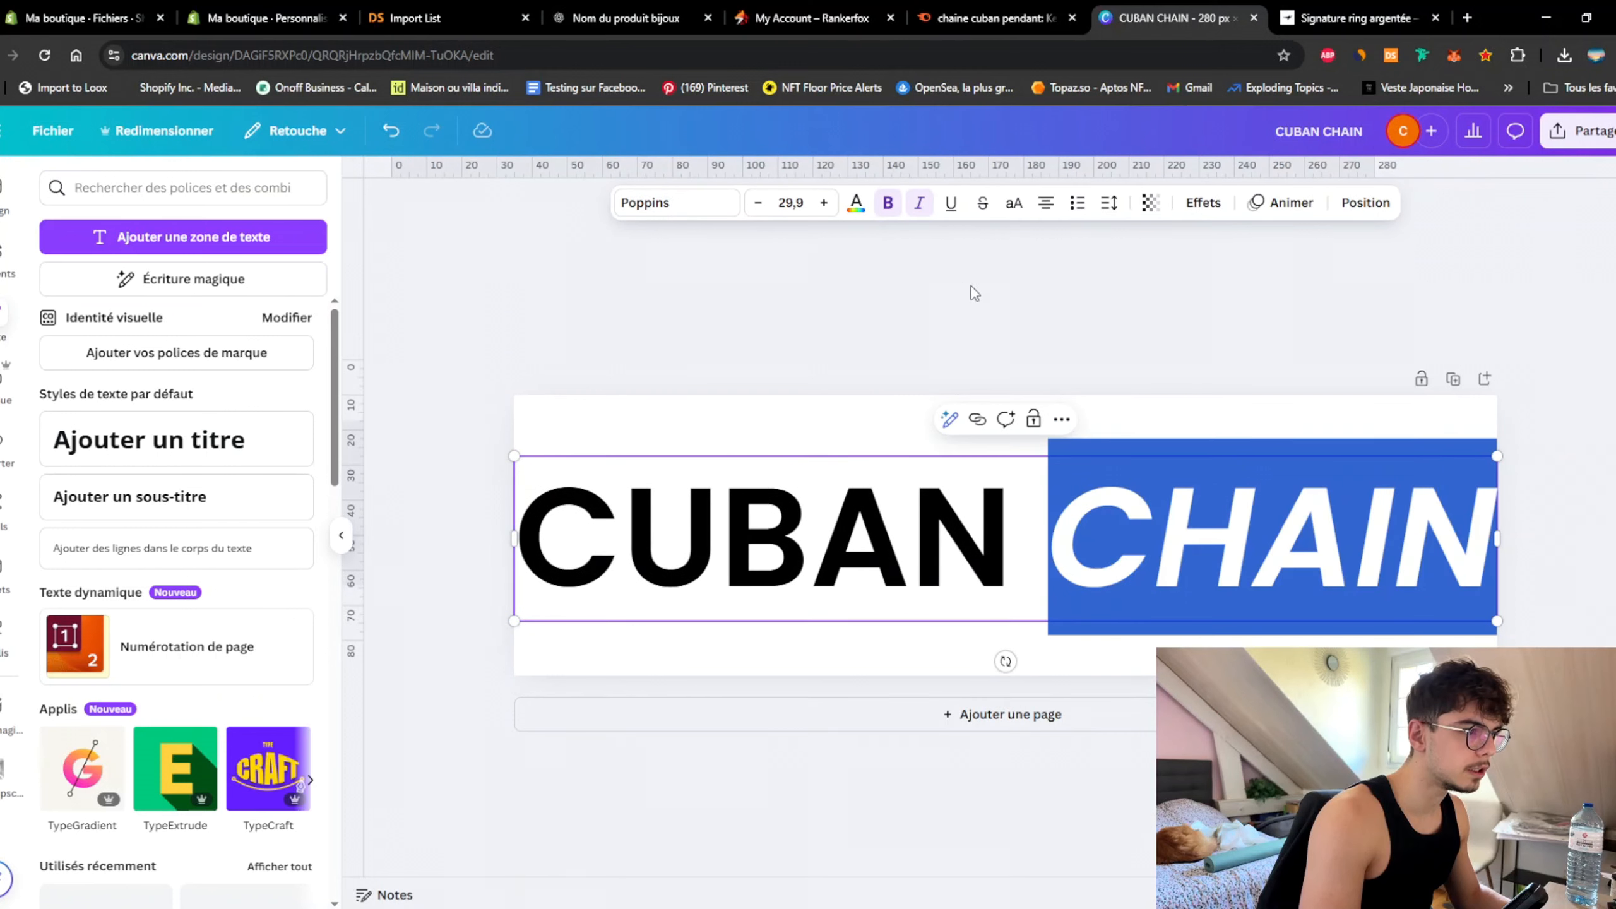
click(971, 287)
double_click(1007, 518)
drag(1007, 518, 232, 509)
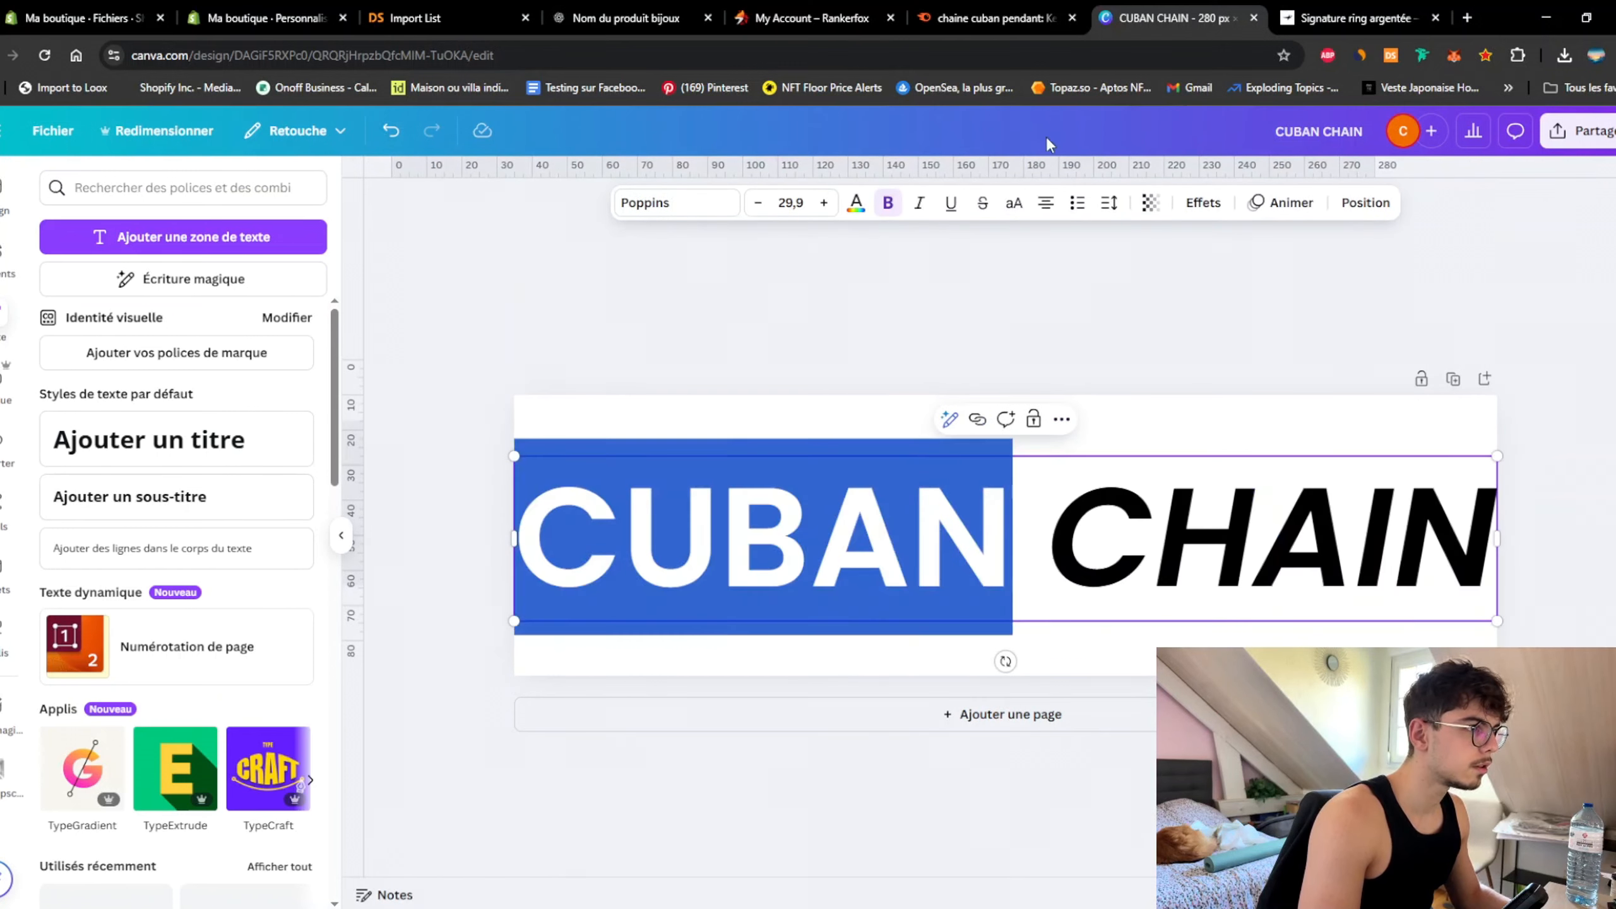
click(918, 203)
click(1019, 363)
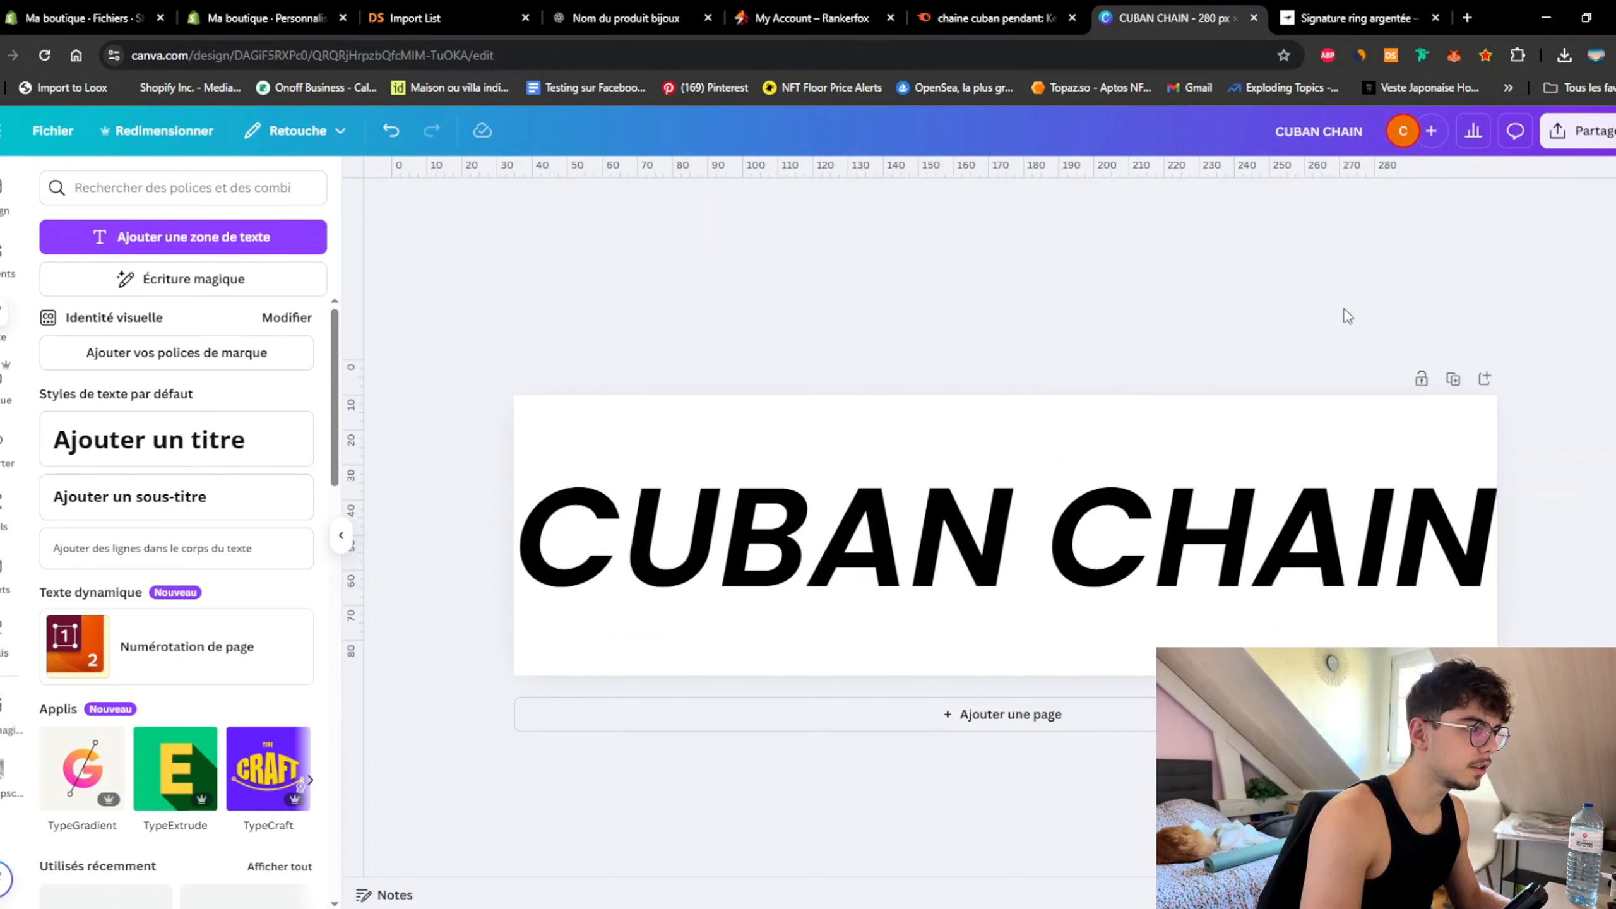
Step: Set the word CUBAN to Poppins Medium
double_click(778, 538)
drag(1065, 513, 1496, 529)
click(1029, 541)
key(shift+Left)
key(shift+Left)
key(shift+Left)
key(shift+Left)
key(shift+Left)
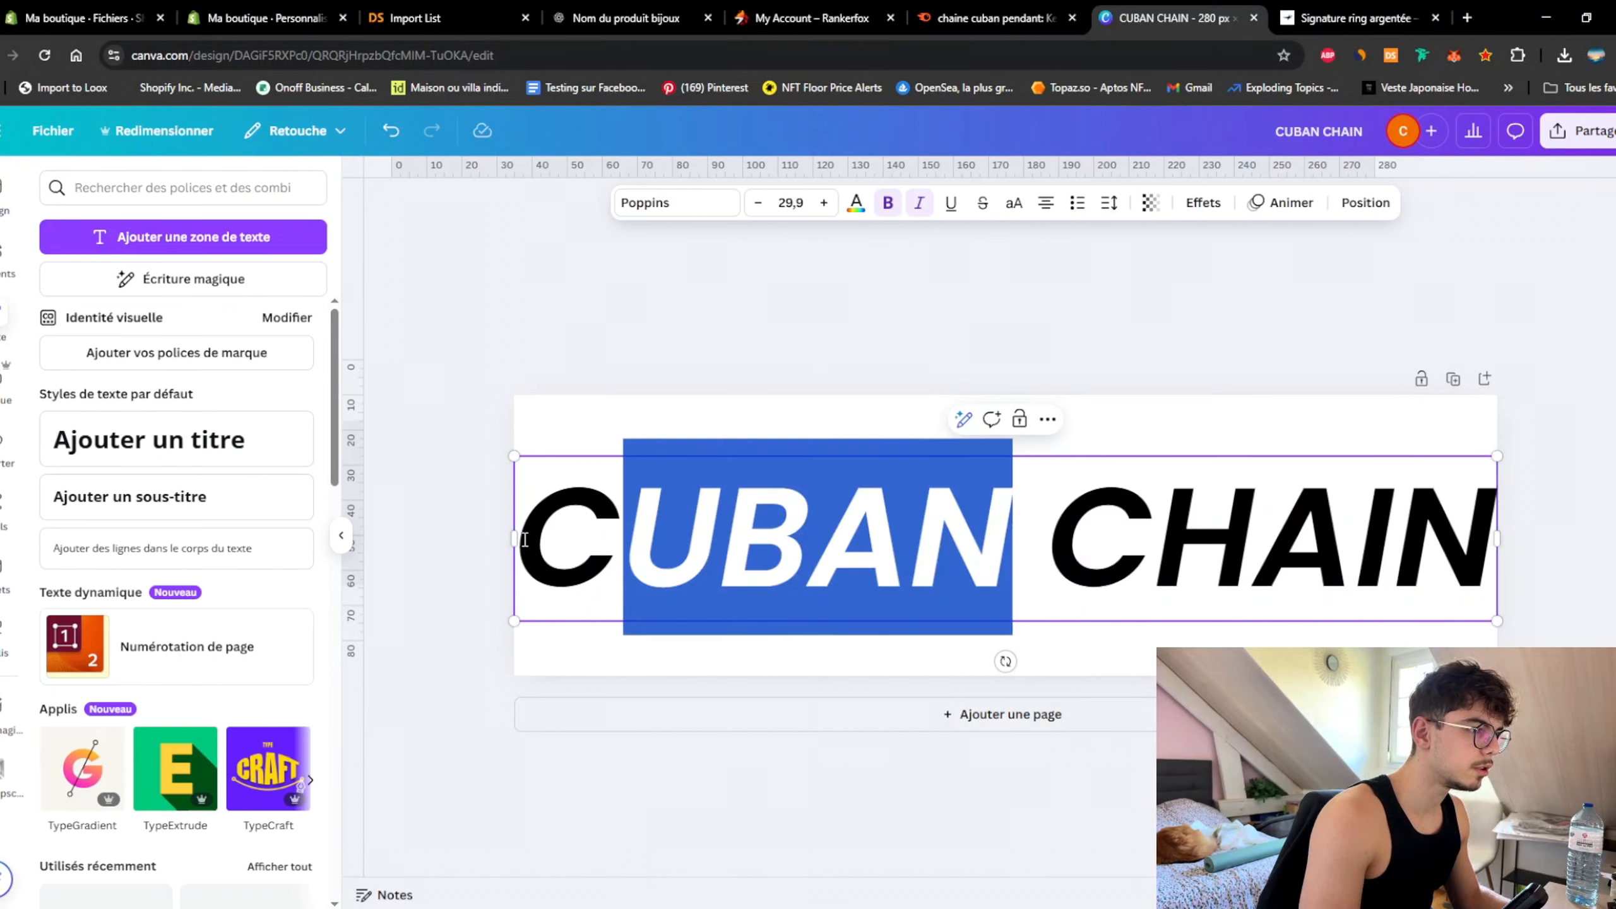
click(700, 206)
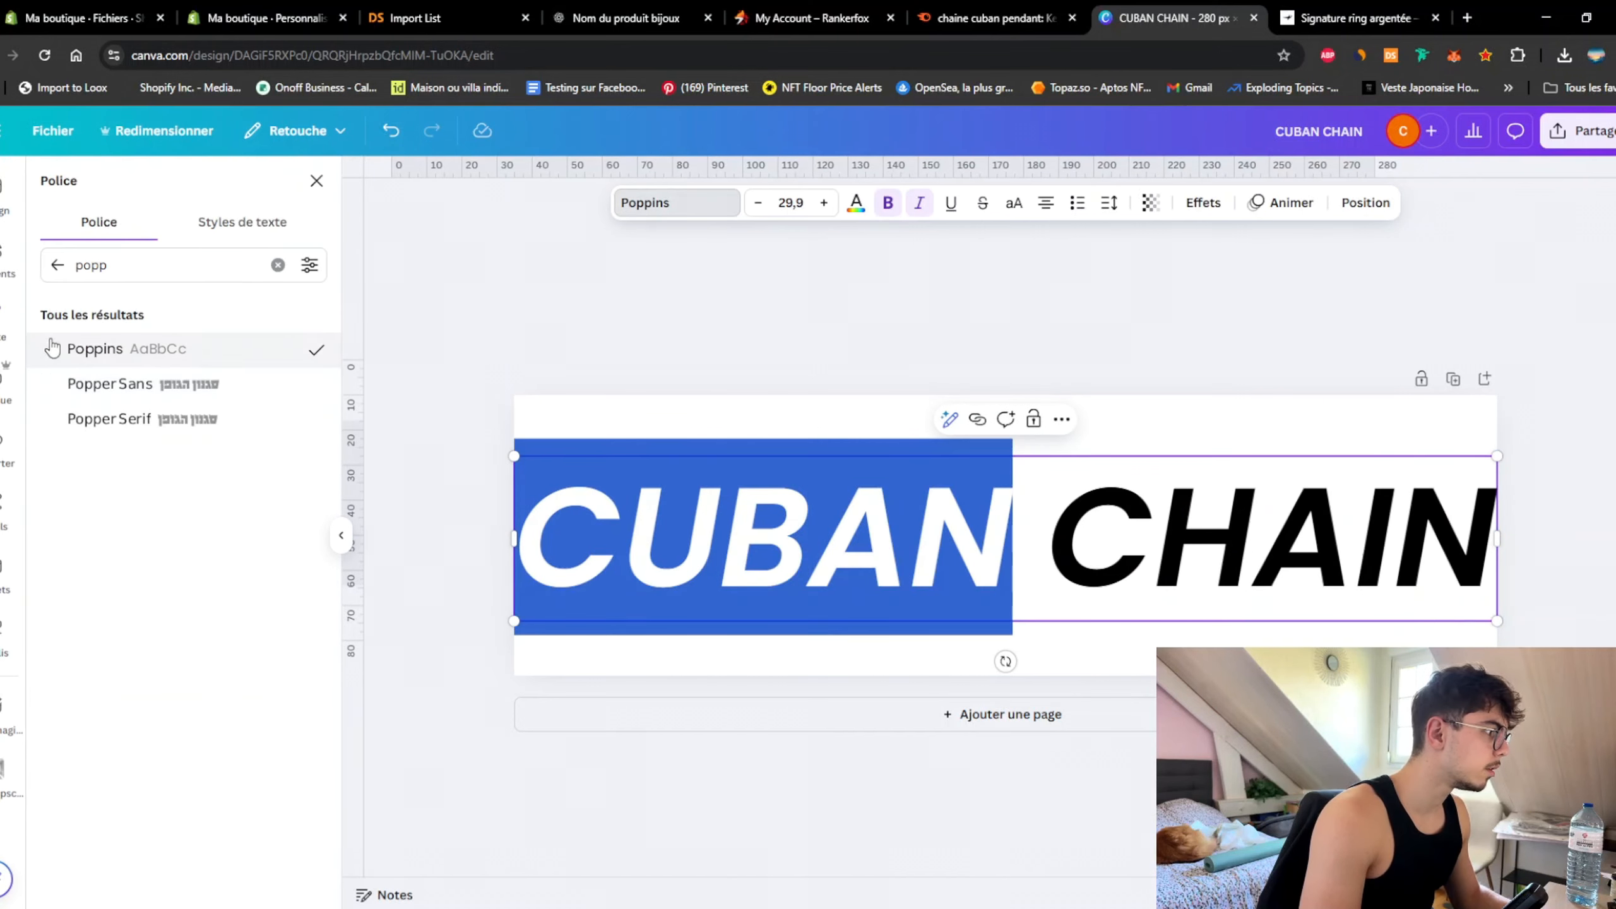
click(52, 364)
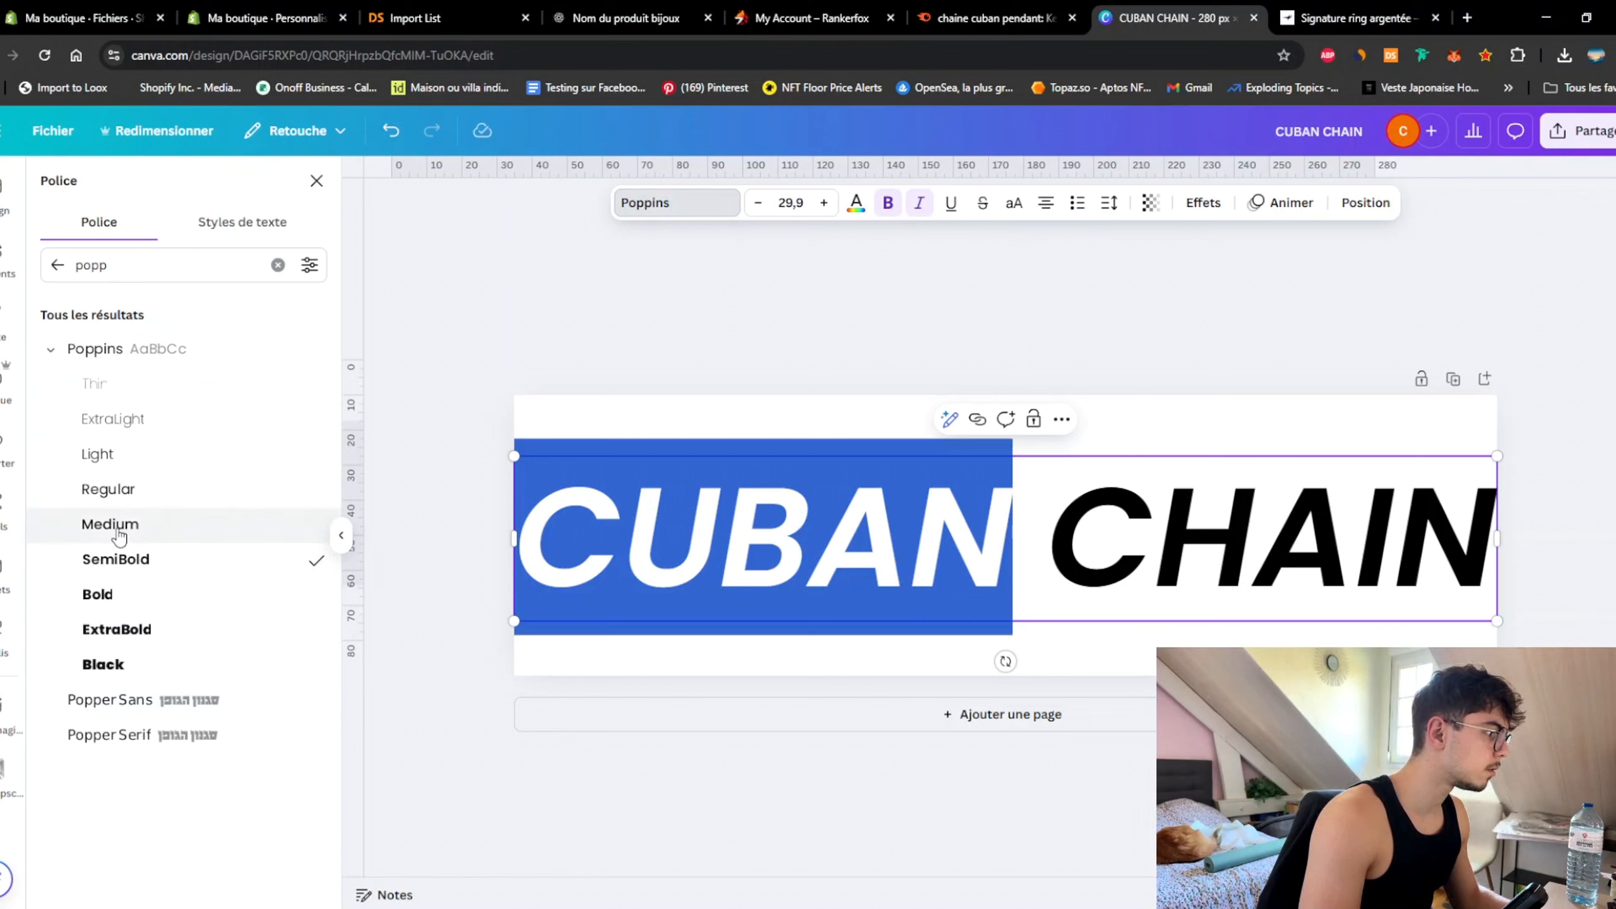
click(117, 532)
click(686, 346)
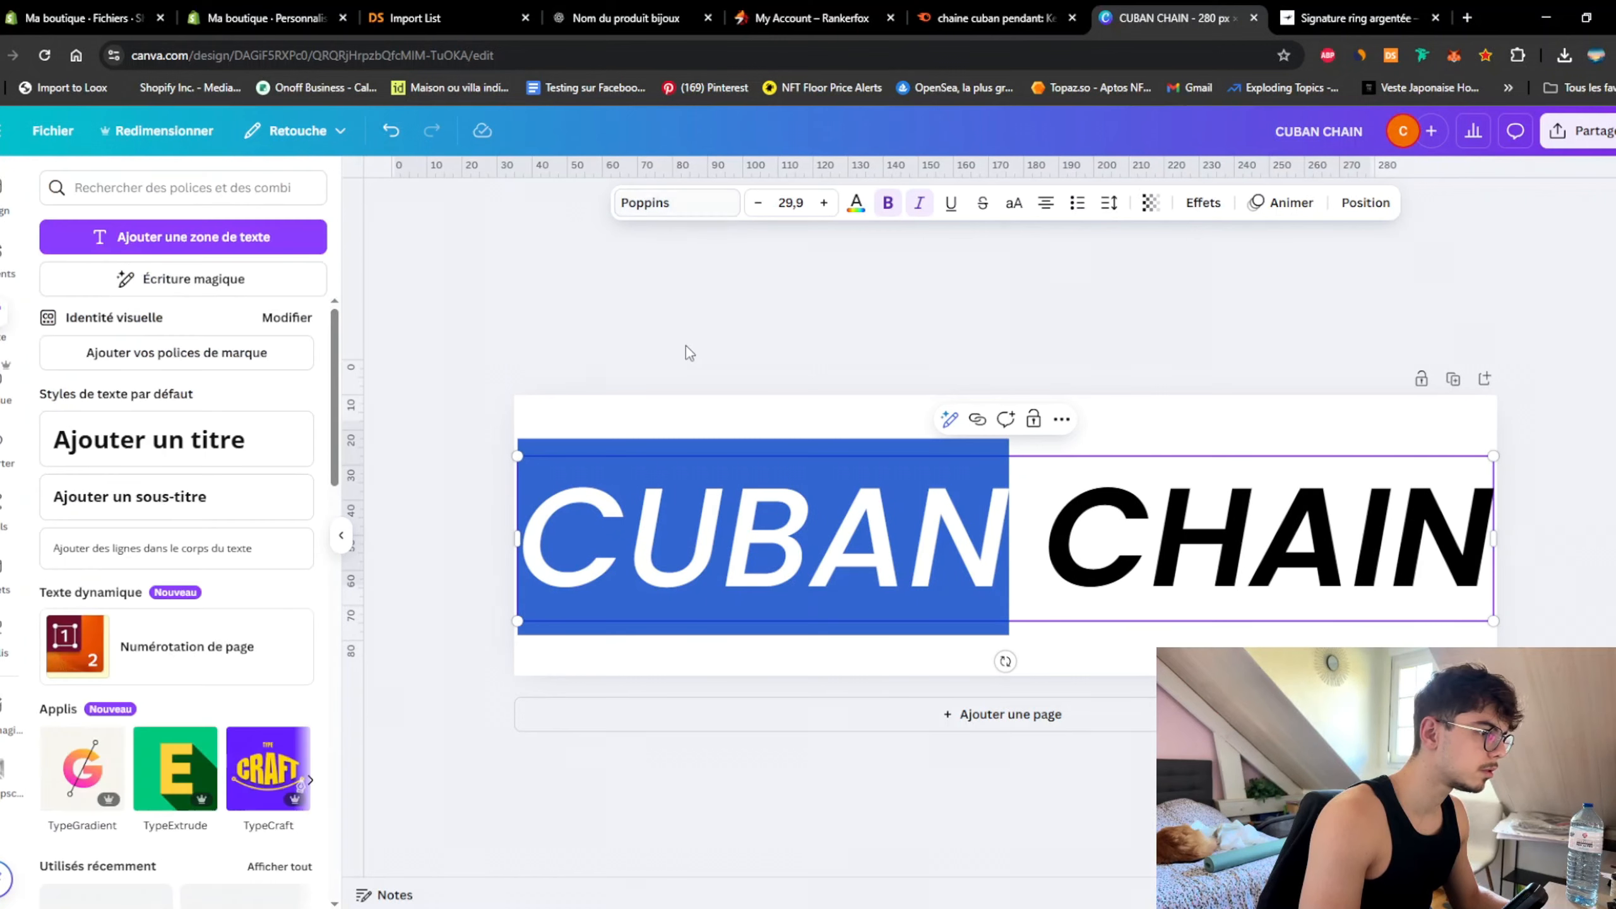
Step: Change the word CUBAN to Poppins Regular
click(816, 497)
click(810, 497)
drag(1017, 519, 605, 469)
click(709, 221)
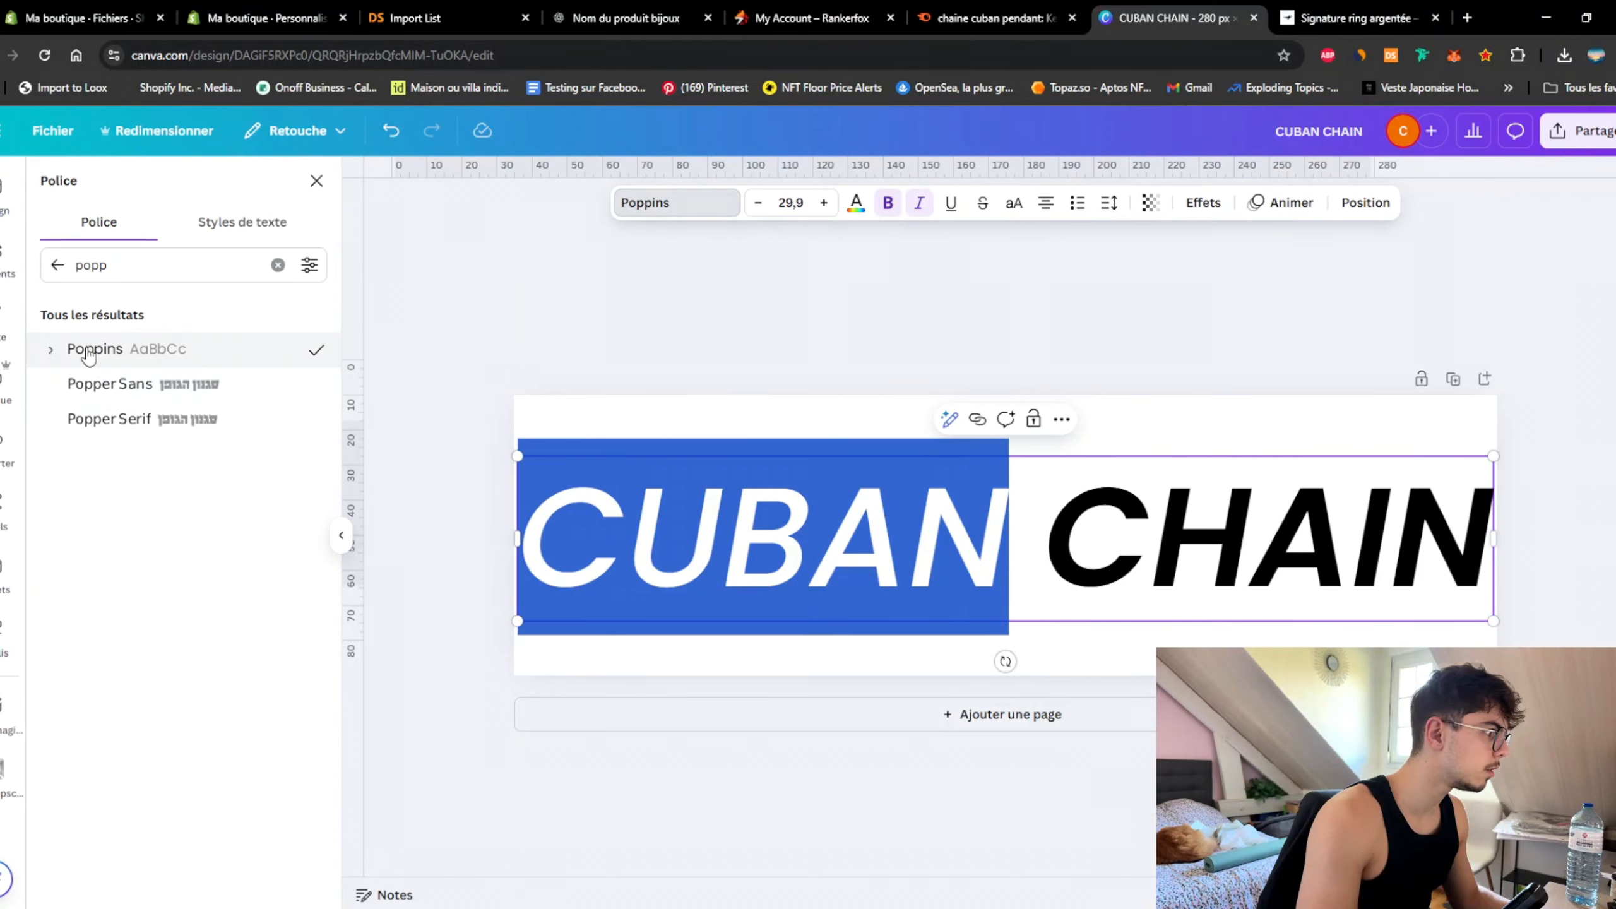
click(52, 351)
click(114, 489)
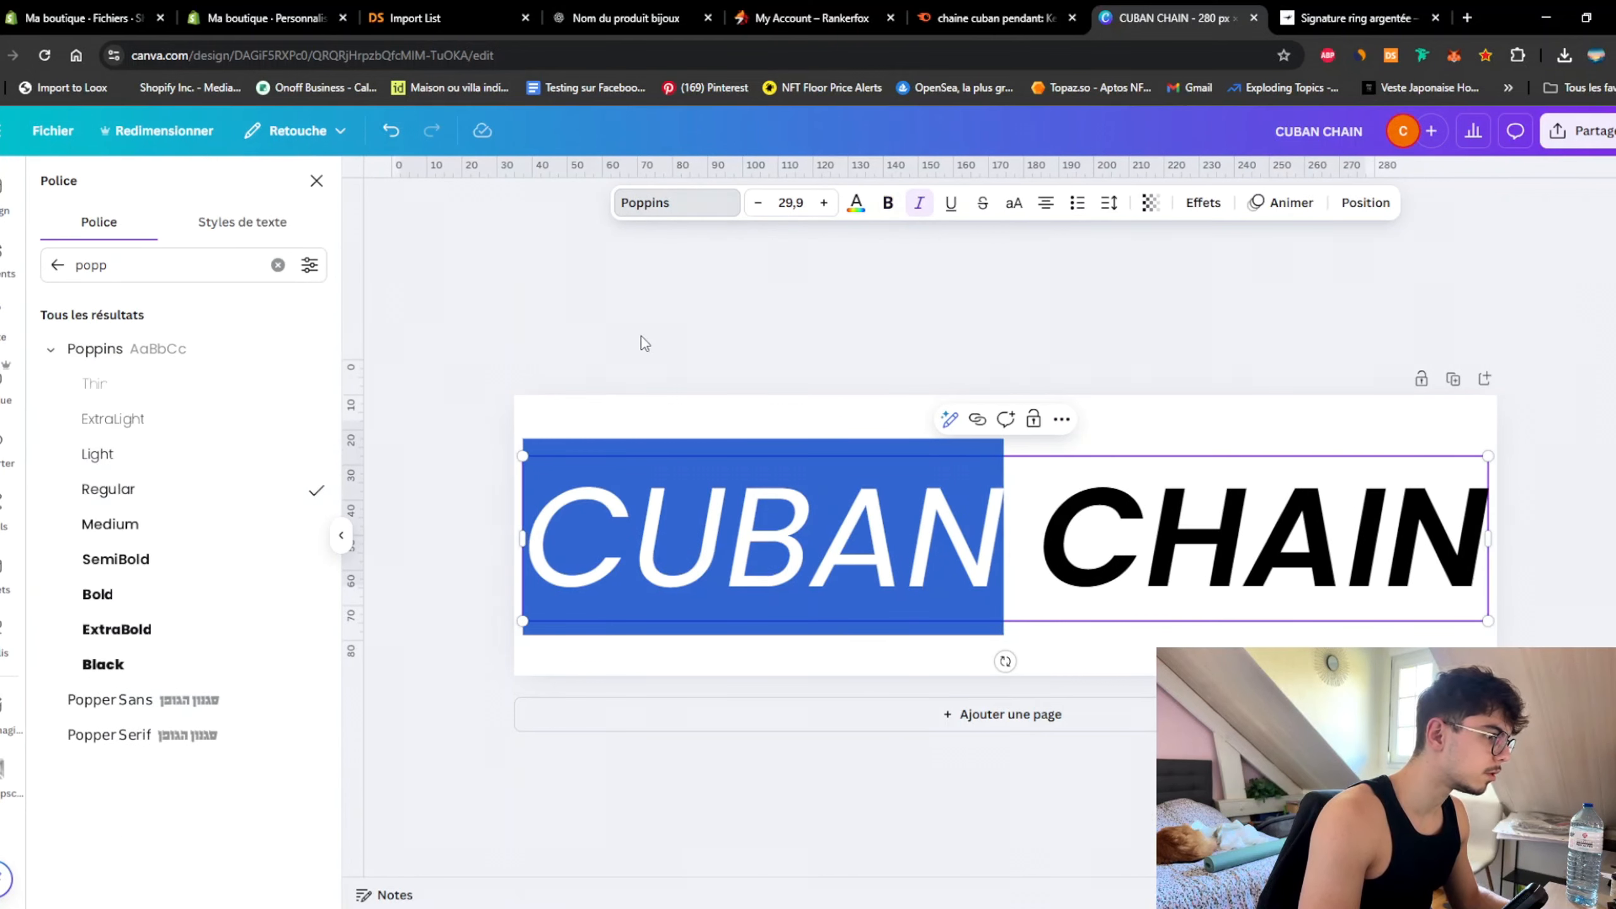
click(641, 334)
Step: Enlarge the text box slightly and switch CUBAN to Poppins Light
click(691, 490)
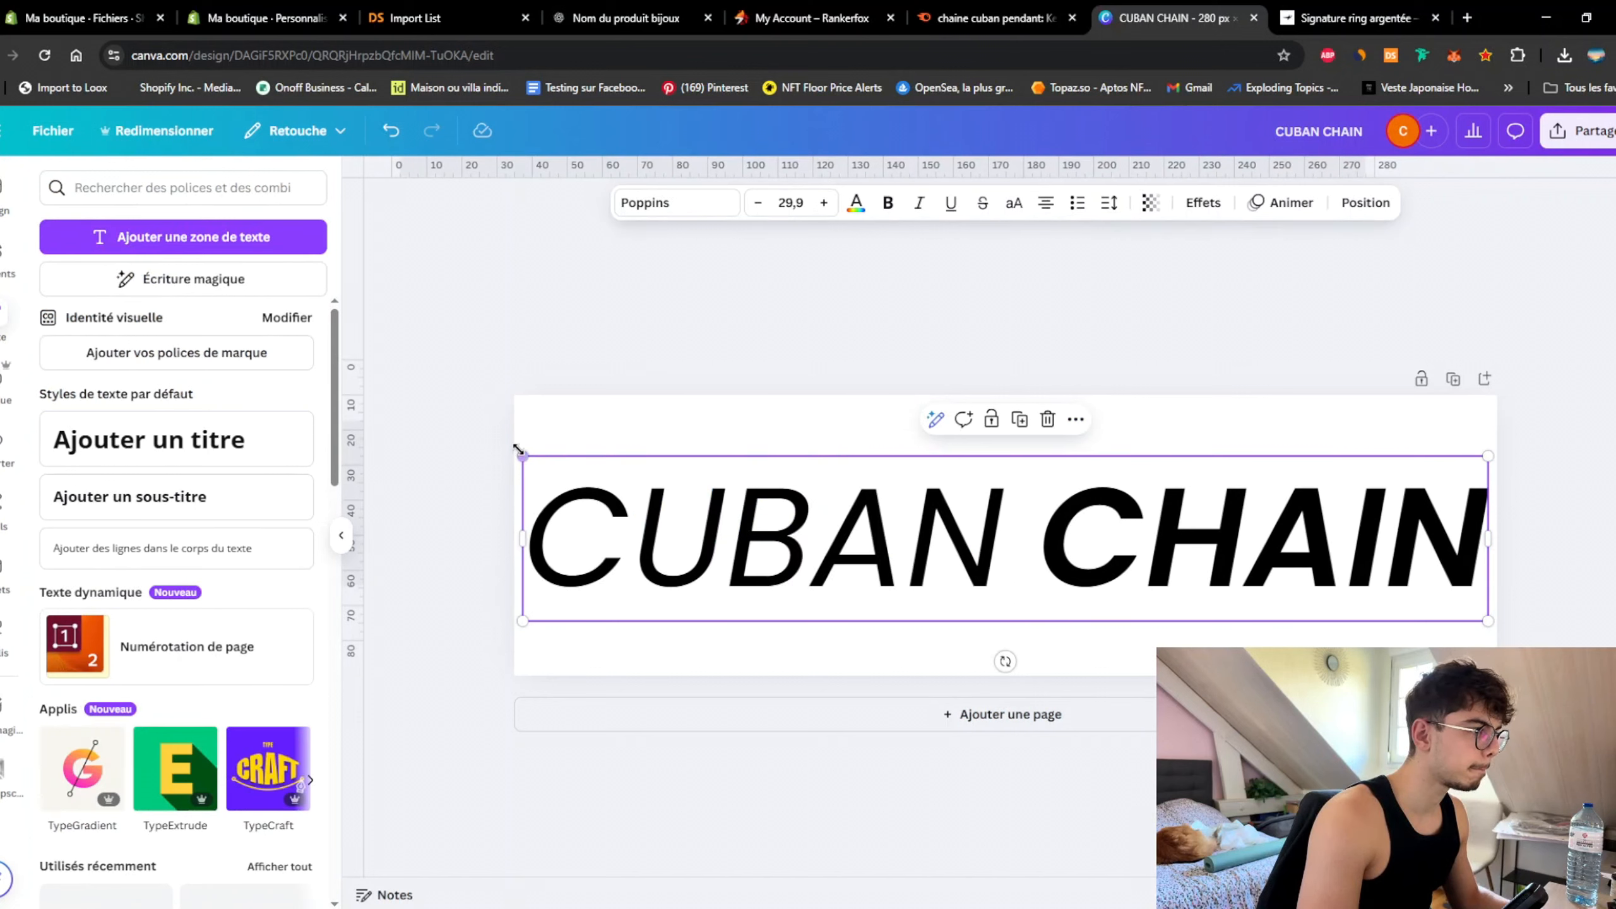
drag(515, 455, 511, 451)
double_click(1138, 548)
click(1032, 544)
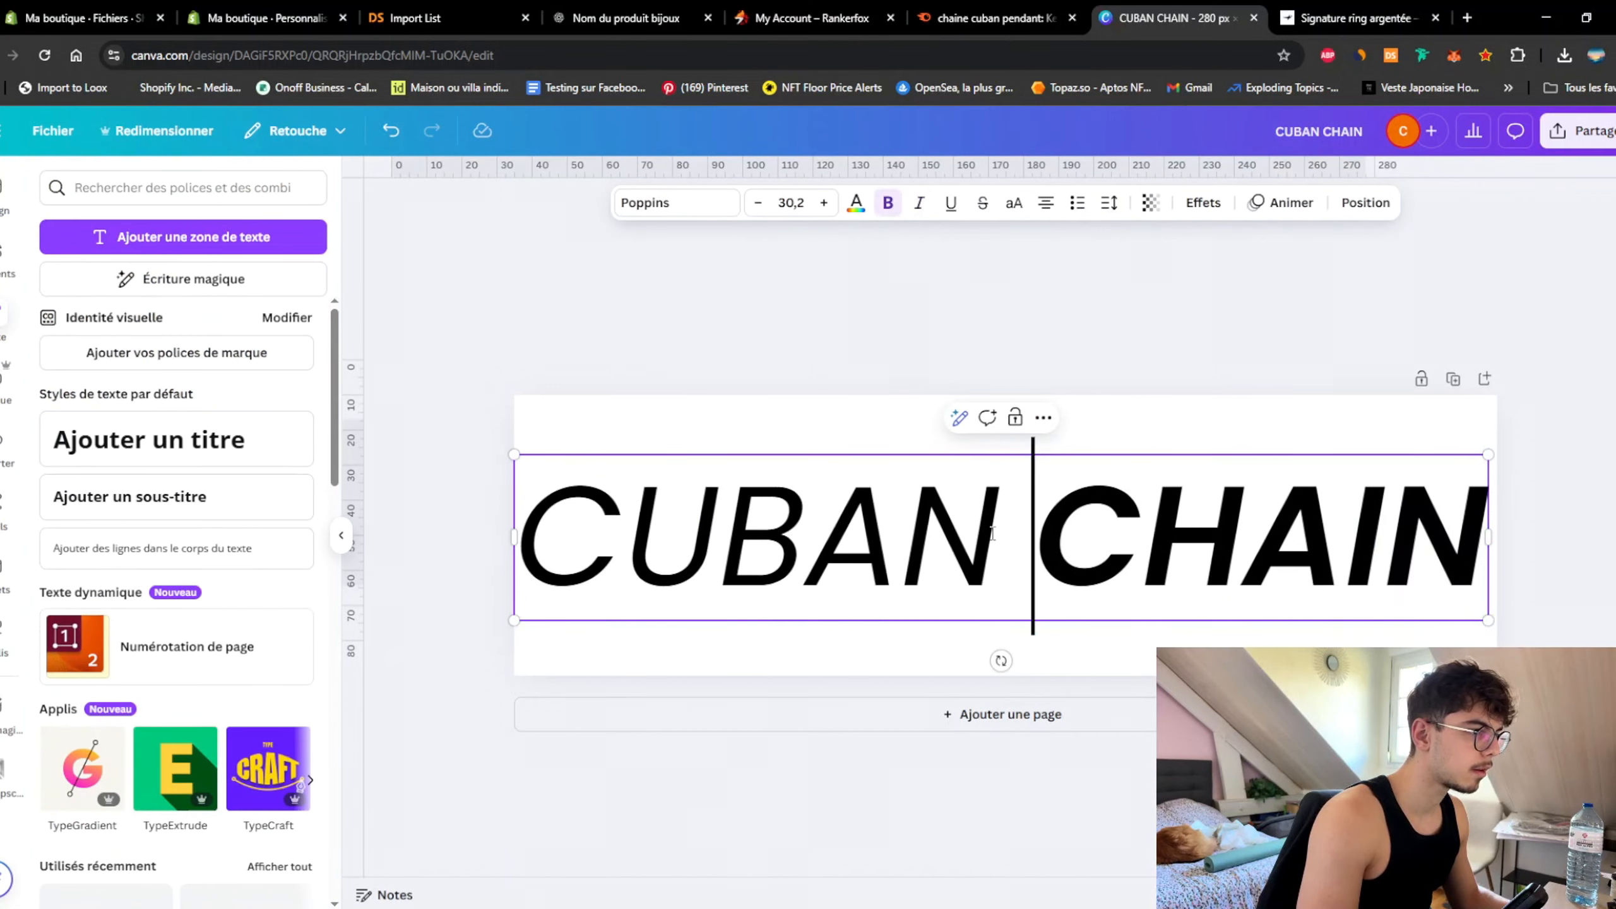
double_click(757, 535)
click(676, 203)
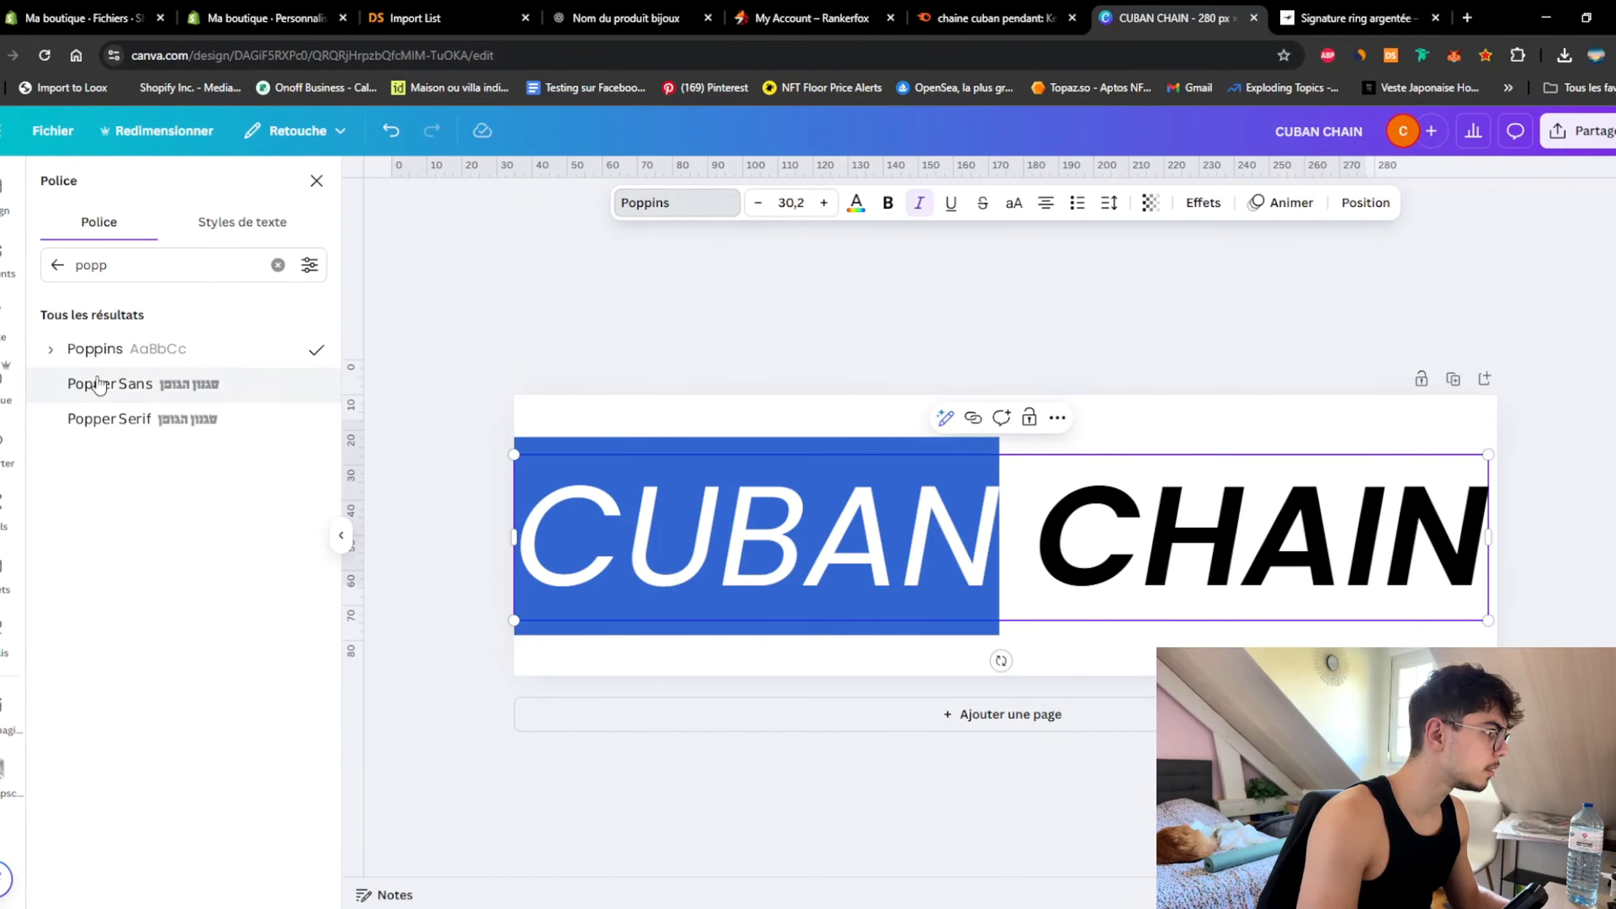
click(95, 349)
click(89, 454)
key(Escape)
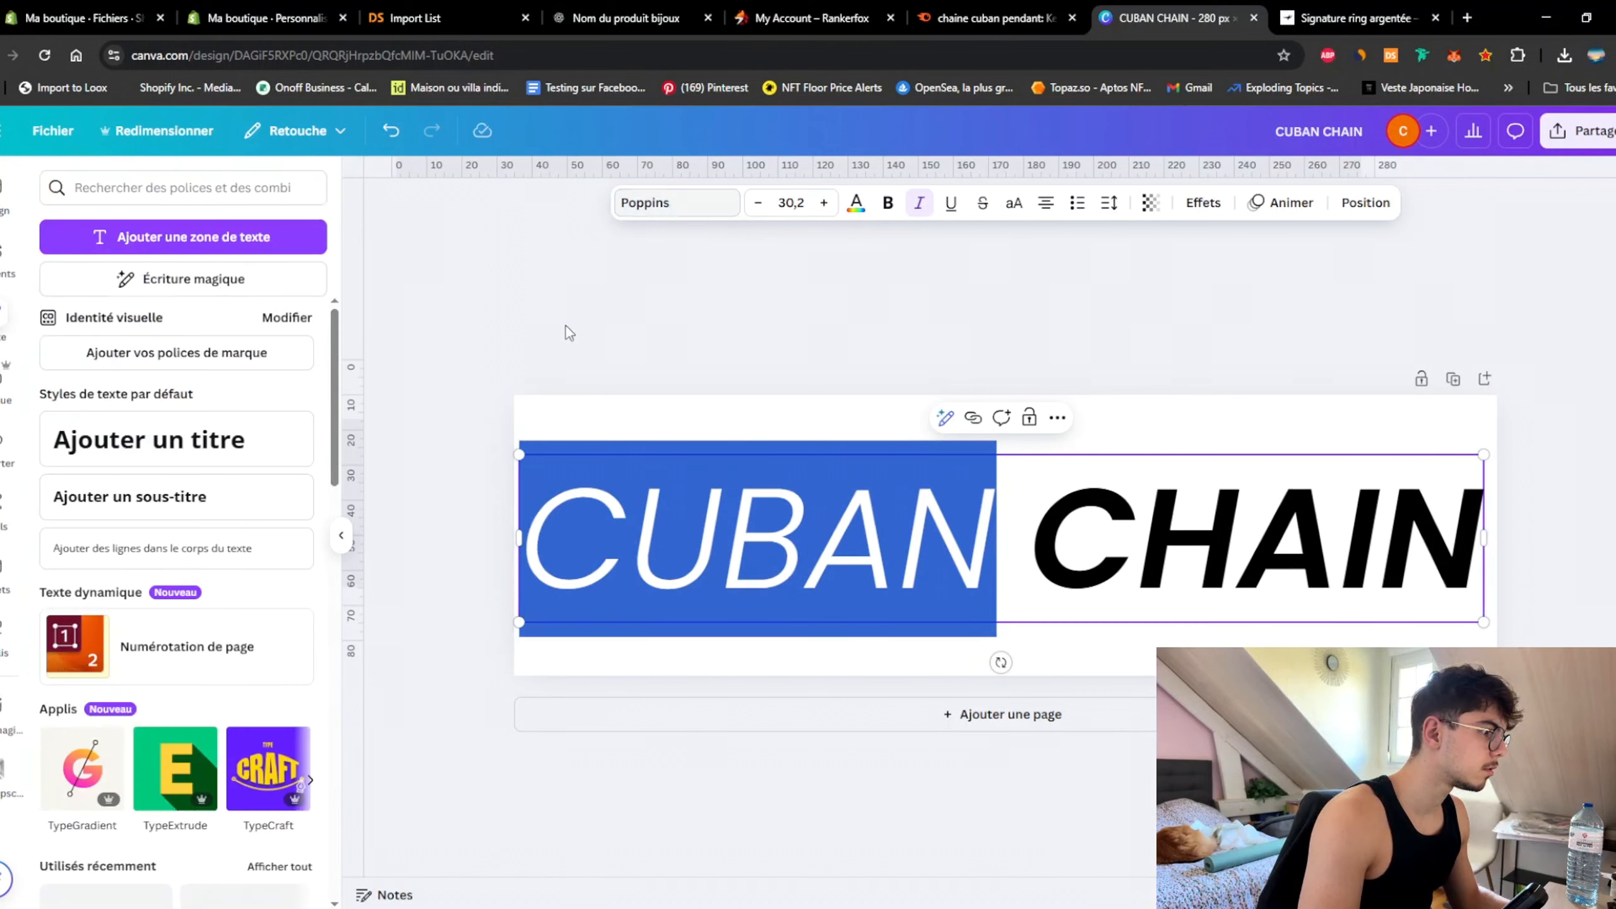
key(Escape)
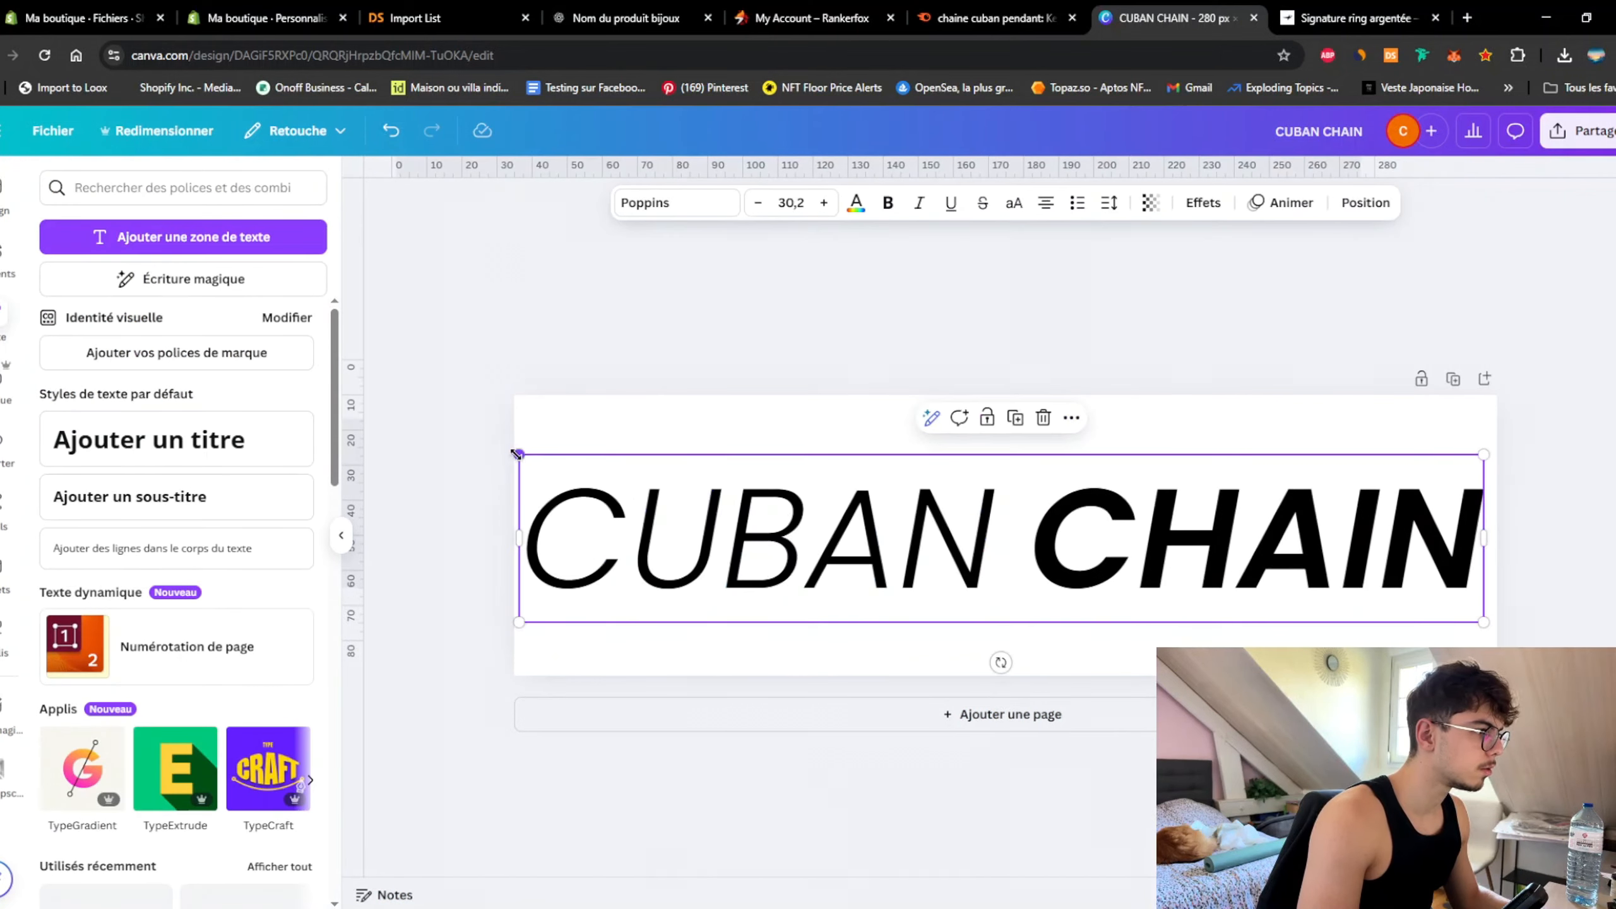
click(440, 427)
Step: Set the word CHAIN to Poppins Bold
click(1118, 498)
drag(1028, 534, 1486, 535)
click(683, 212)
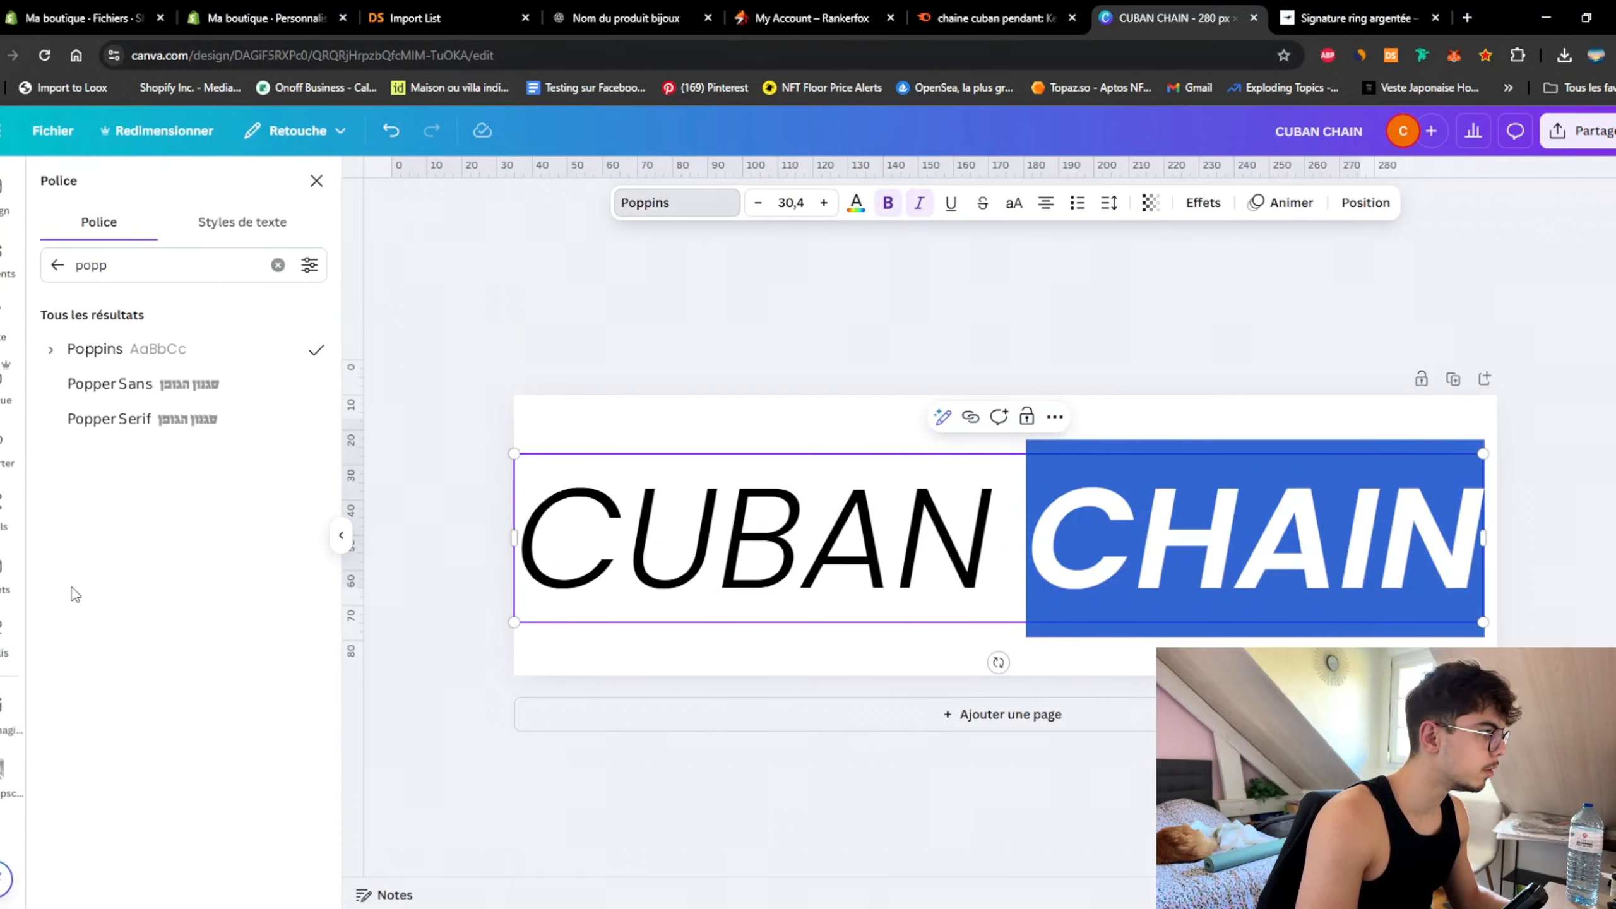
click(49, 350)
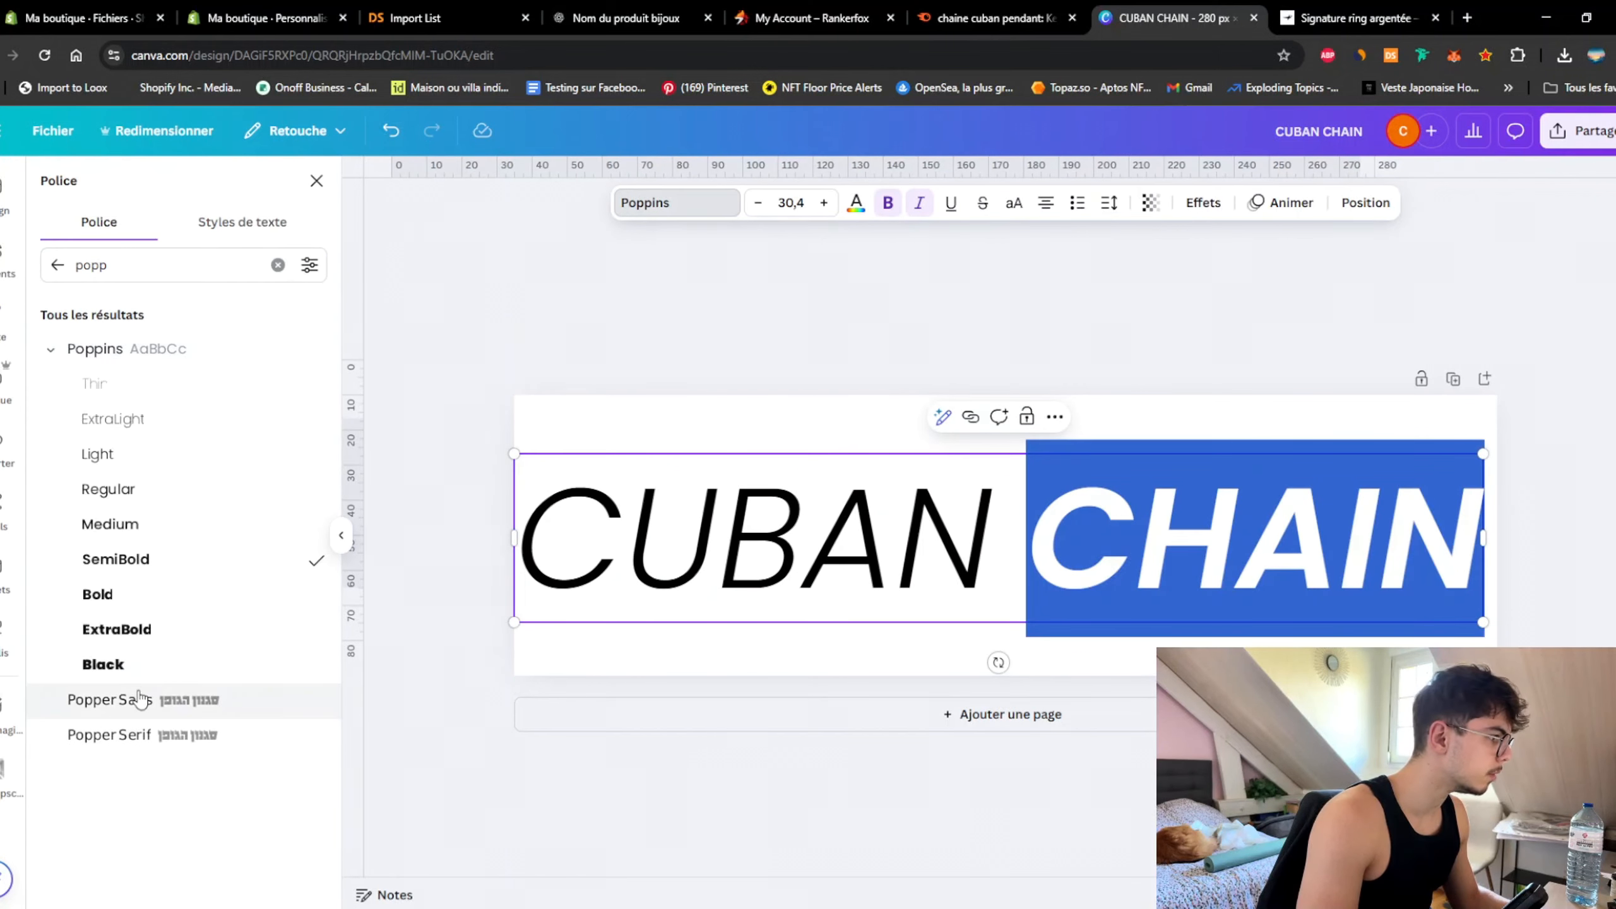
click(127, 608)
click(600, 332)
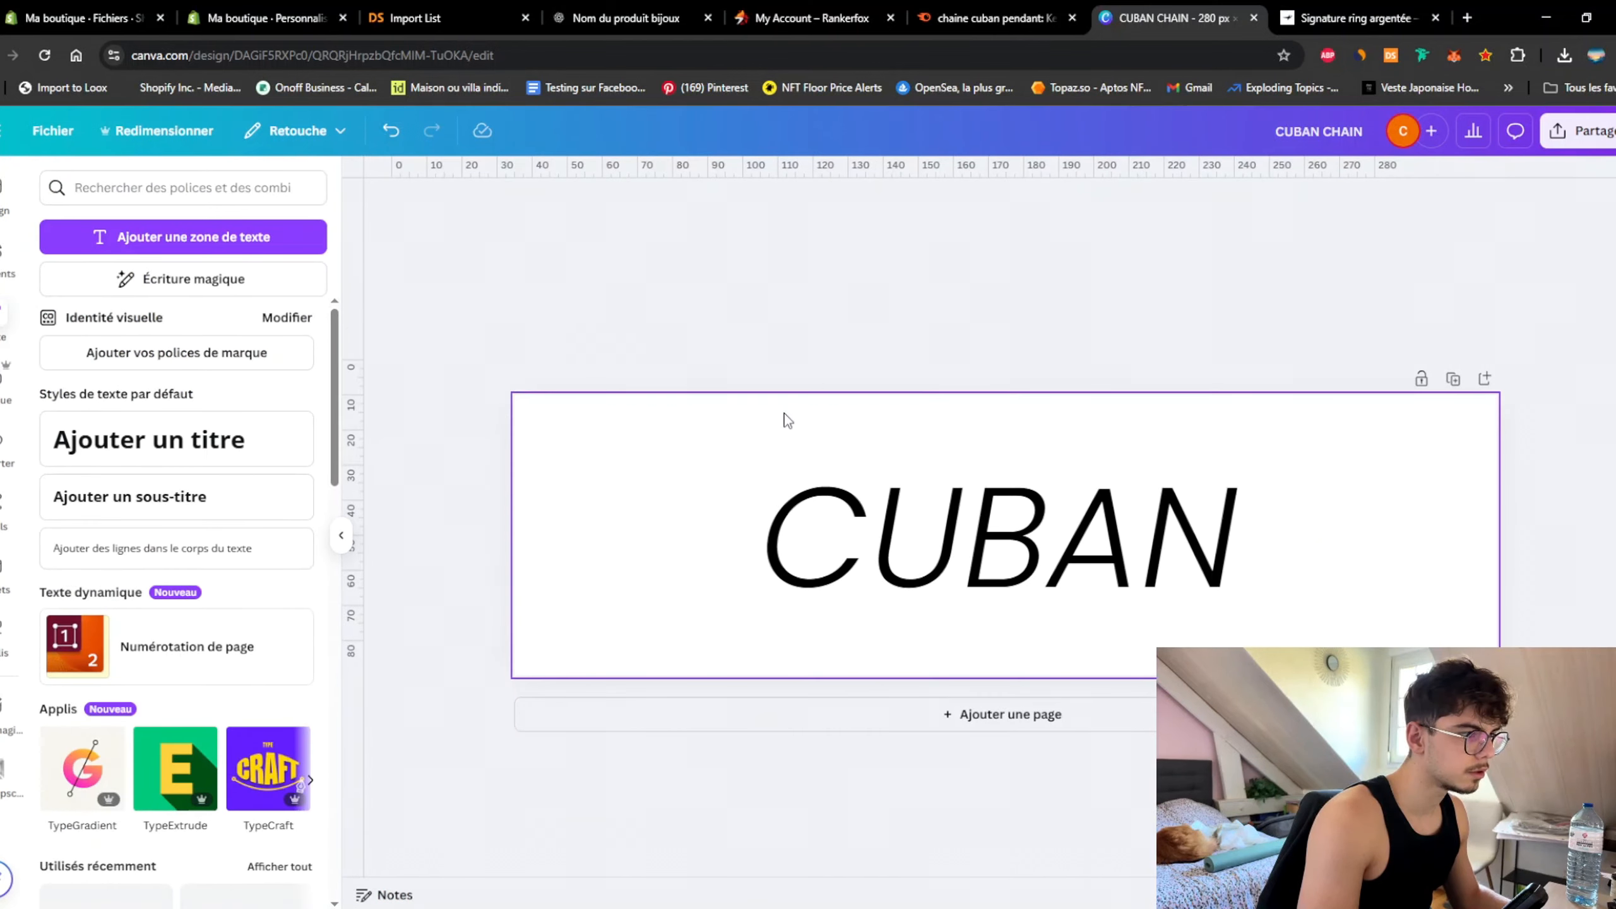
Step: Widen the text box so CUBAN CHAIN sits on a single line
click(845, 513)
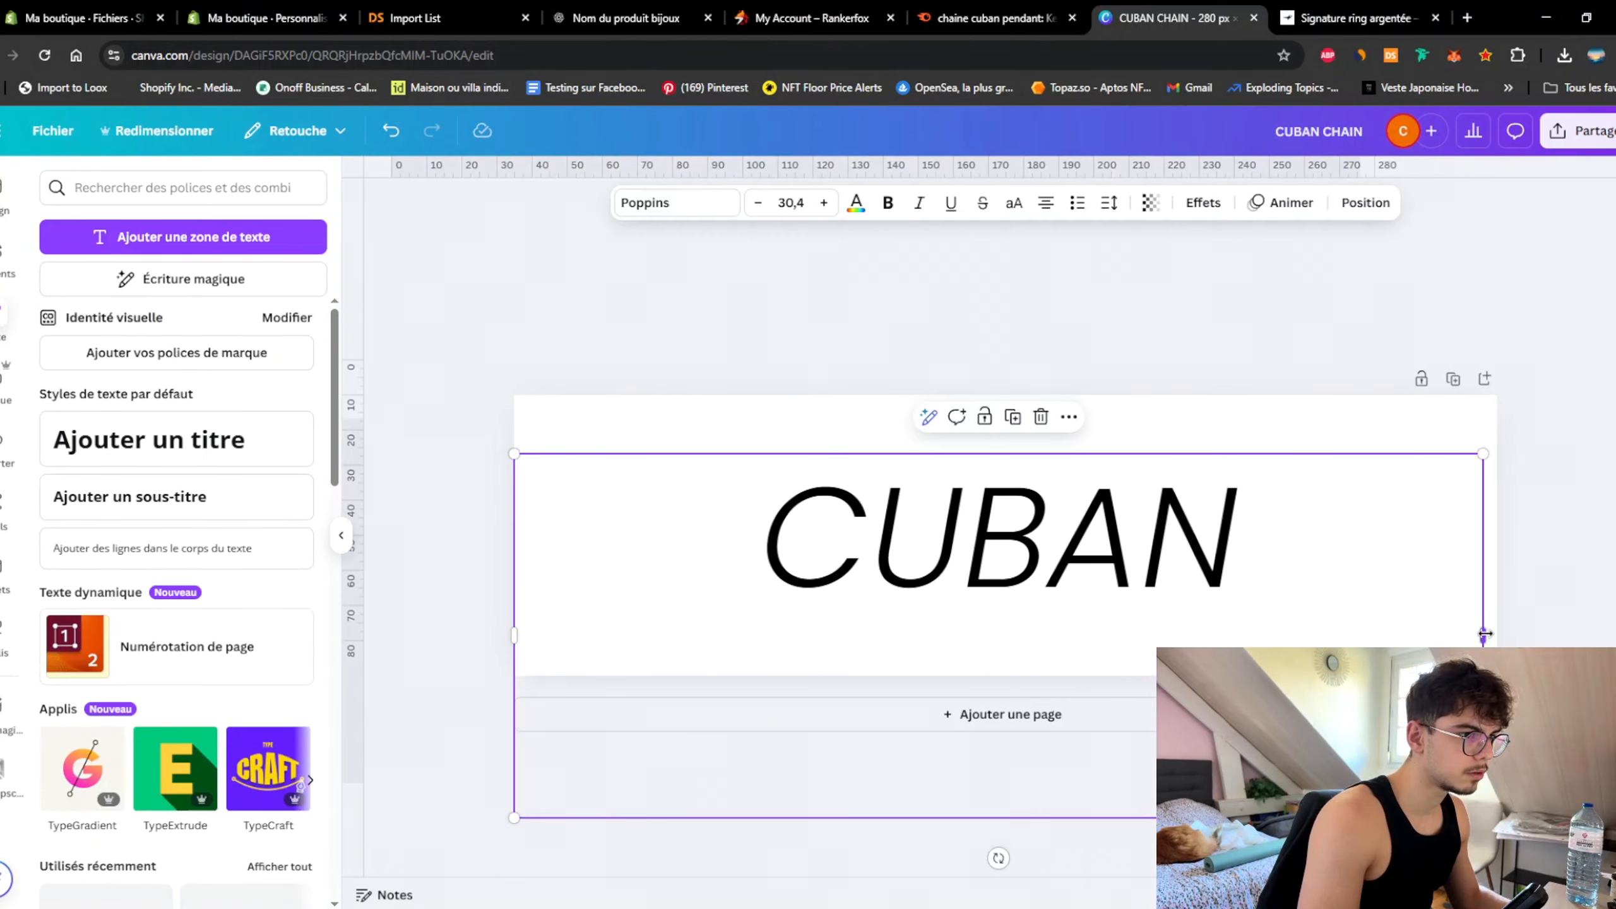
mouse_move(1485, 633)
mouse_down()
mouse_move(1517, 634)
mouse_move(1499, 633)
mouse_up()
drag(1486, 635, 1498, 635)
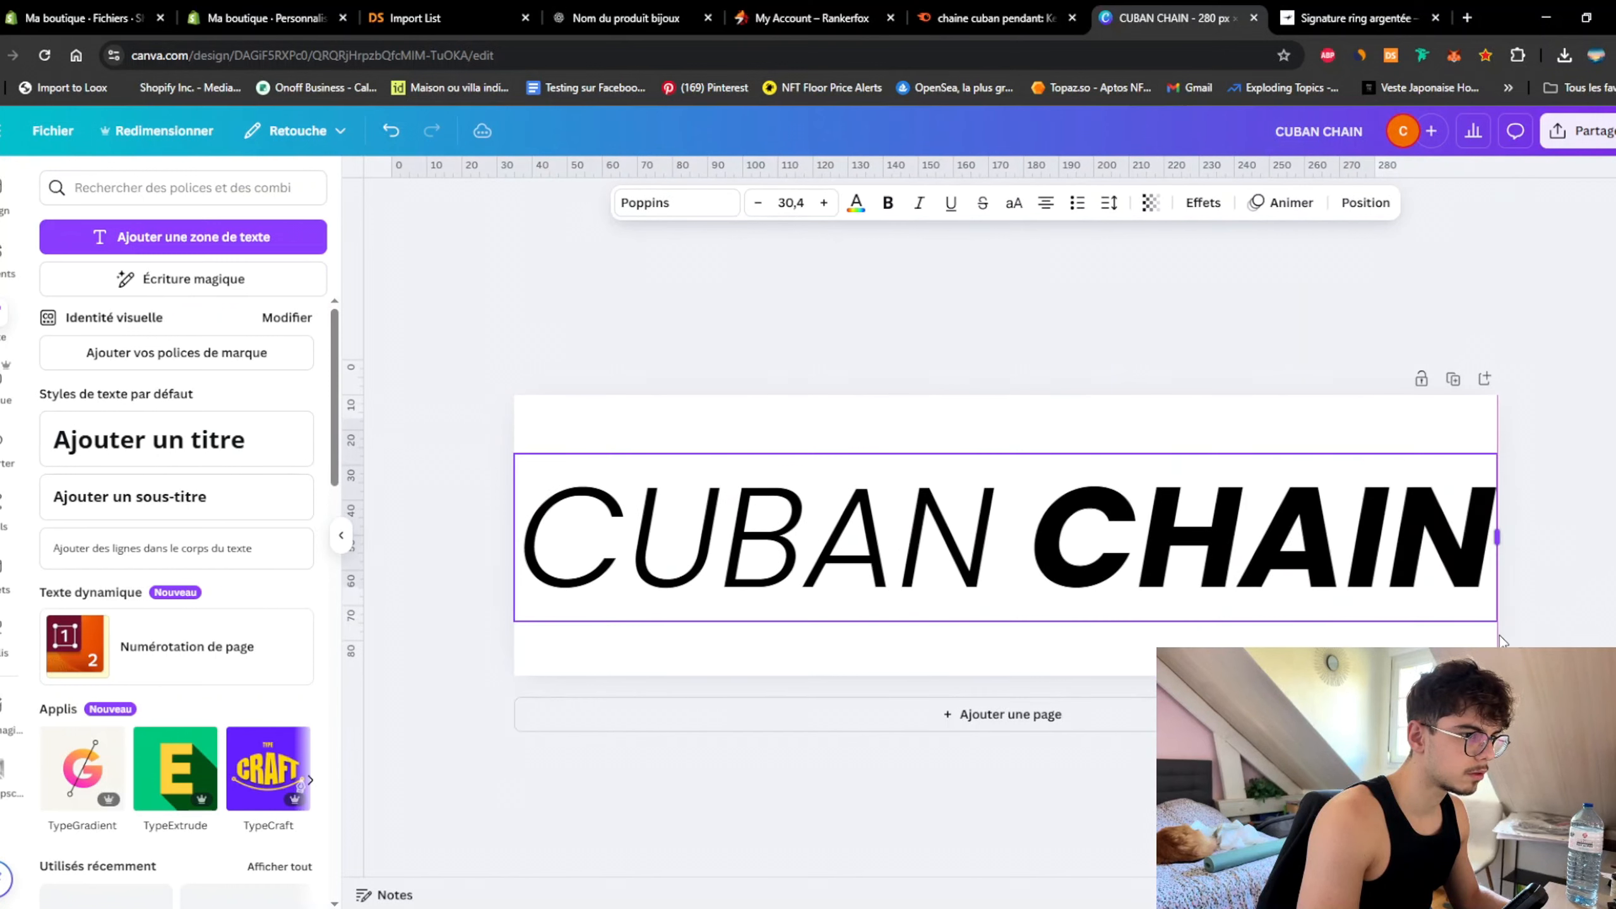
click(678, 333)
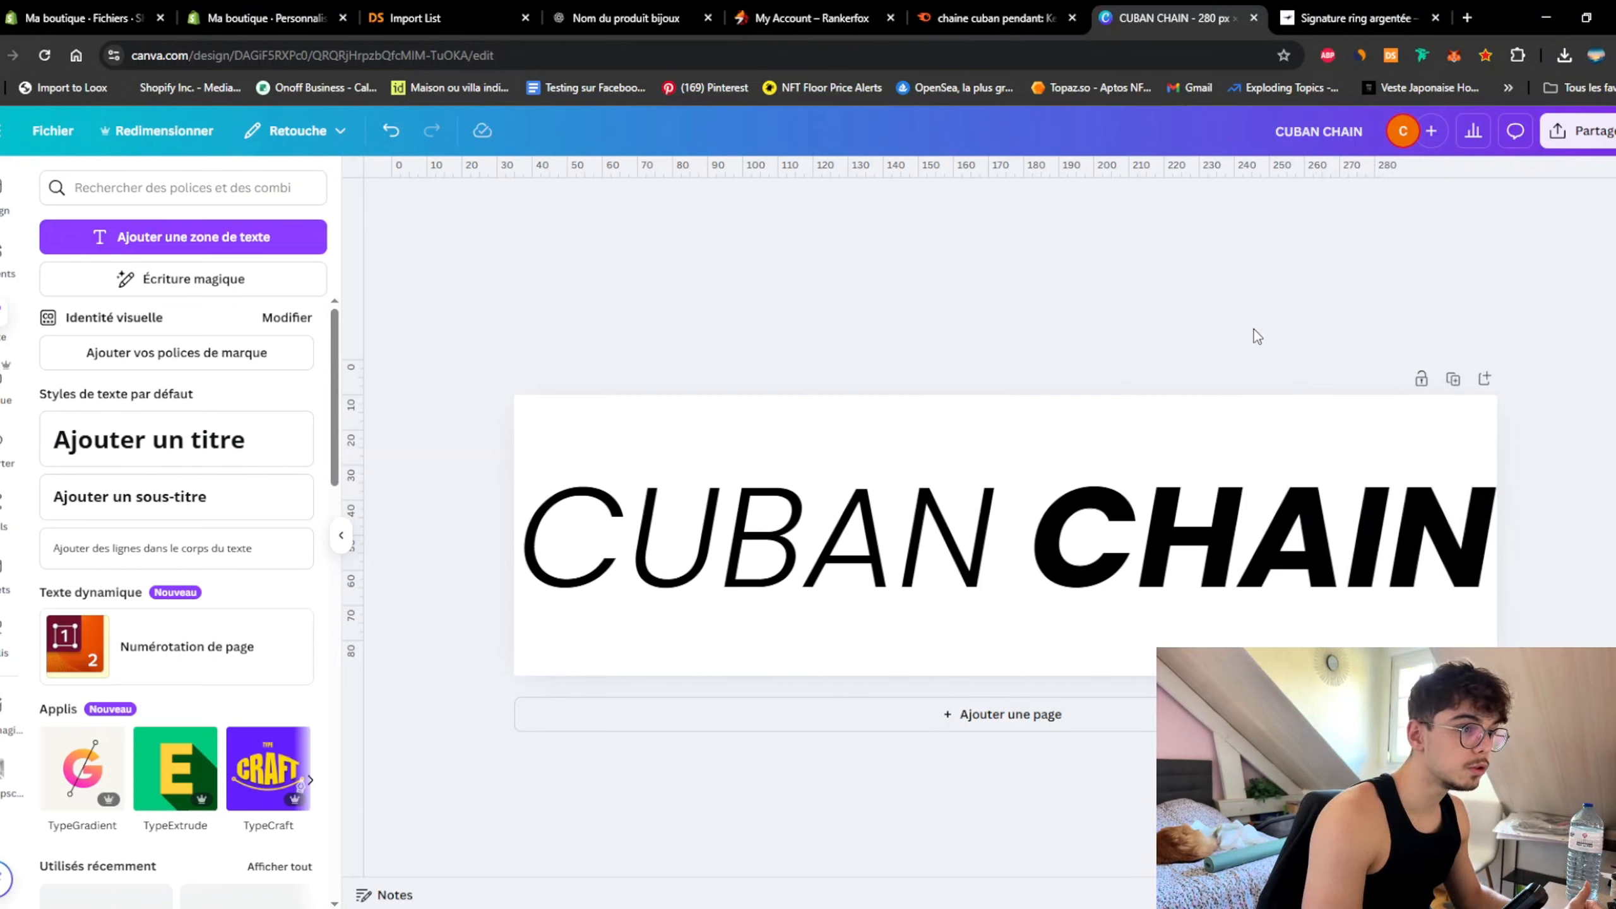
Step: Set the PNG download to use a transparent background
click(1574, 134)
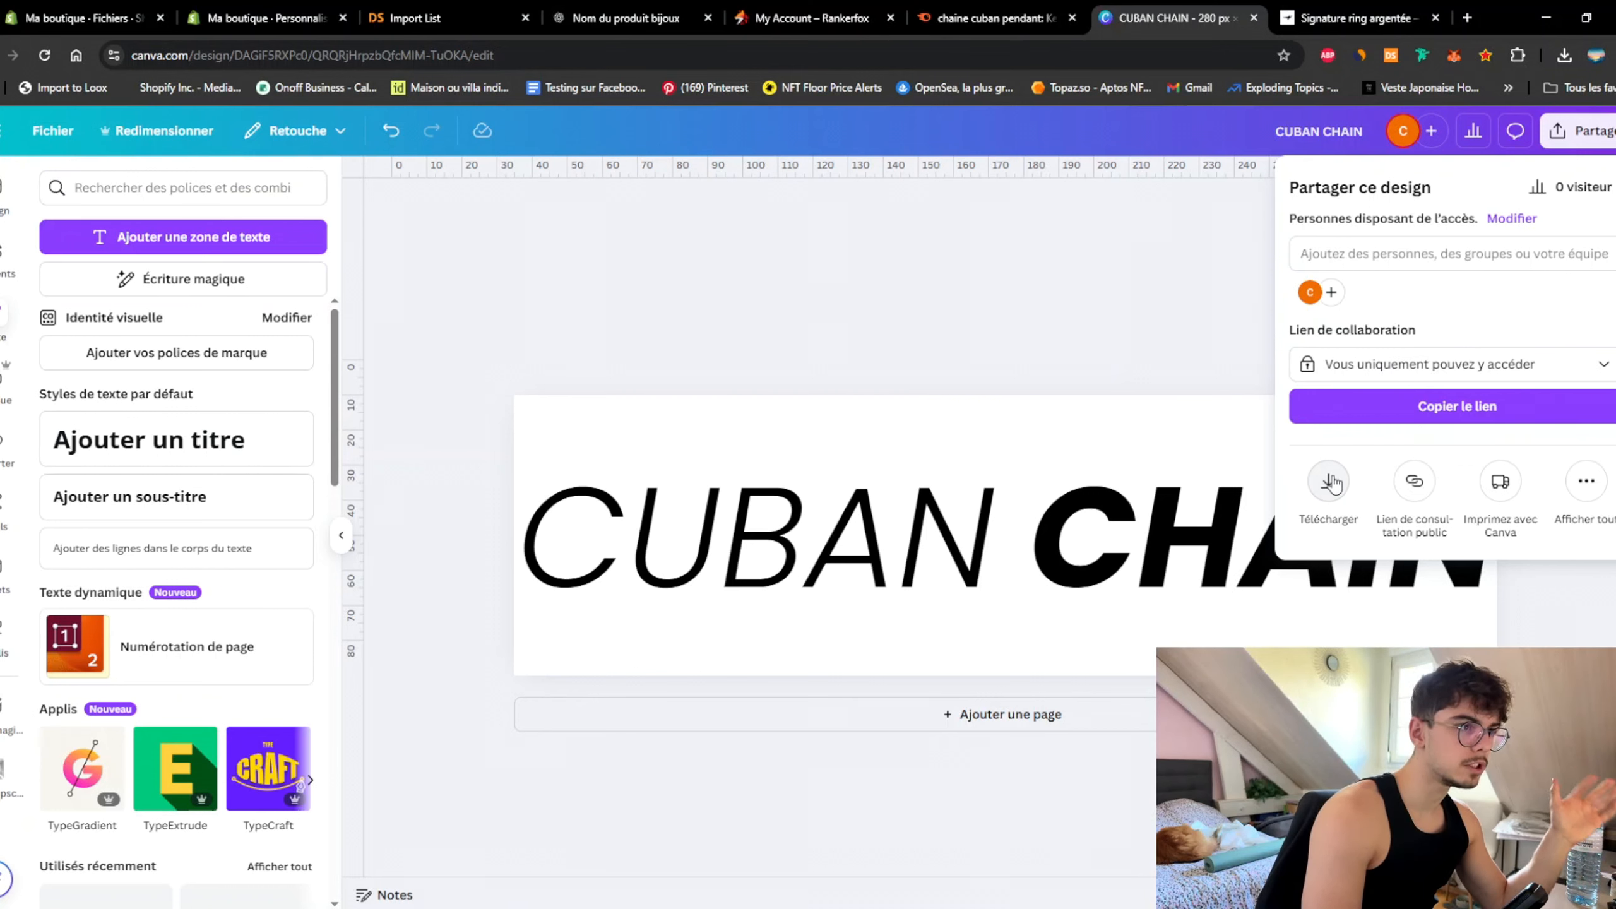
click(1330, 482)
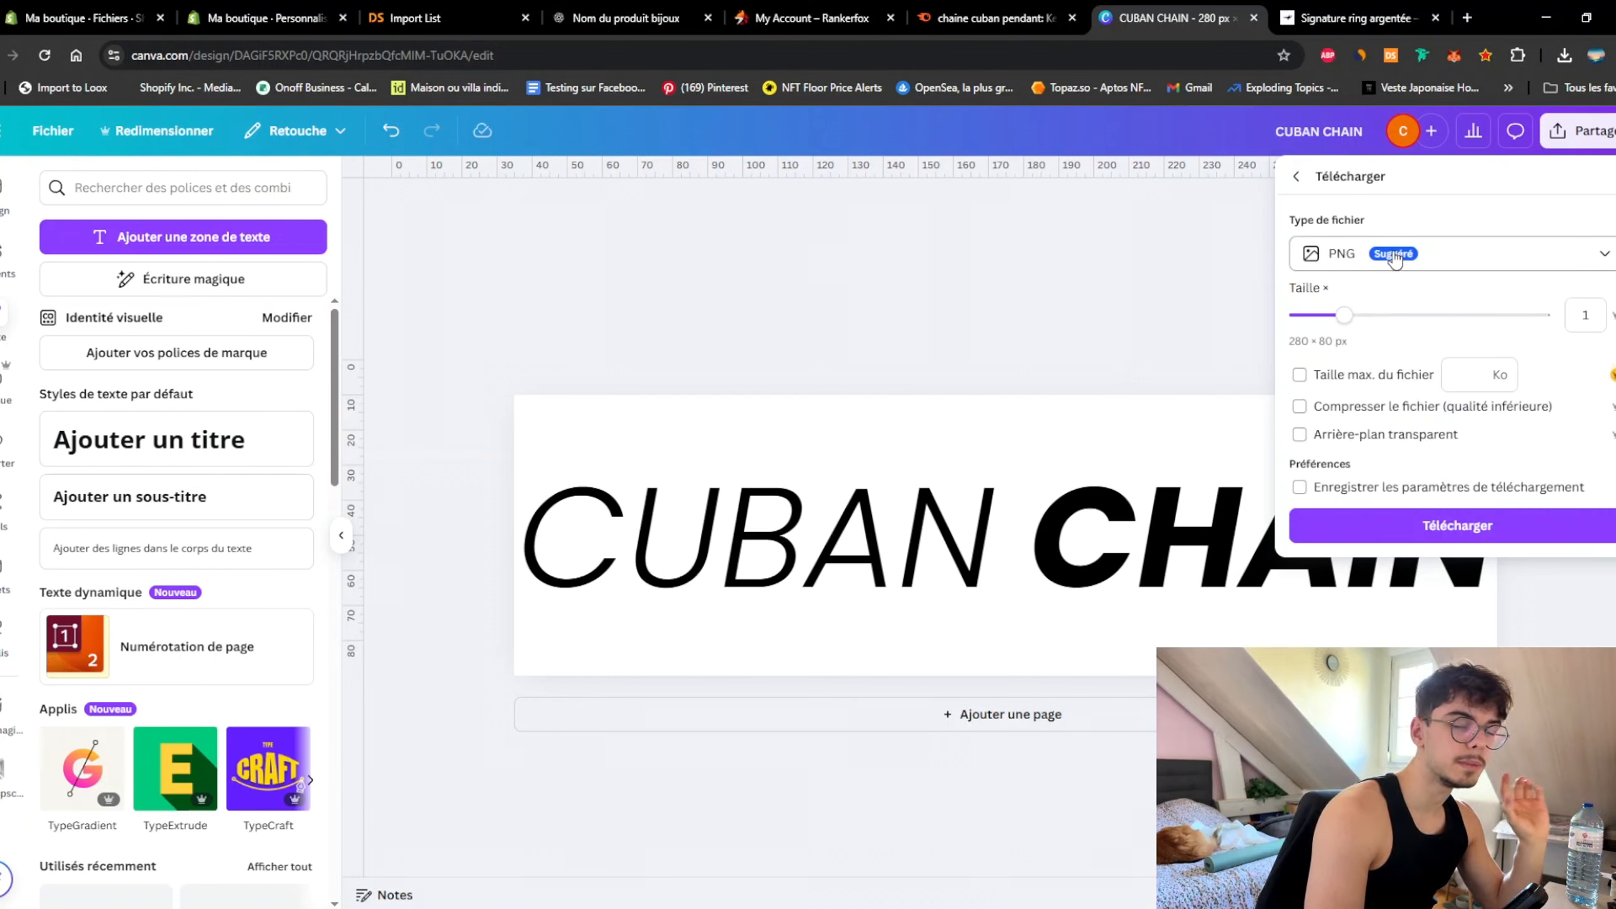
click(1332, 441)
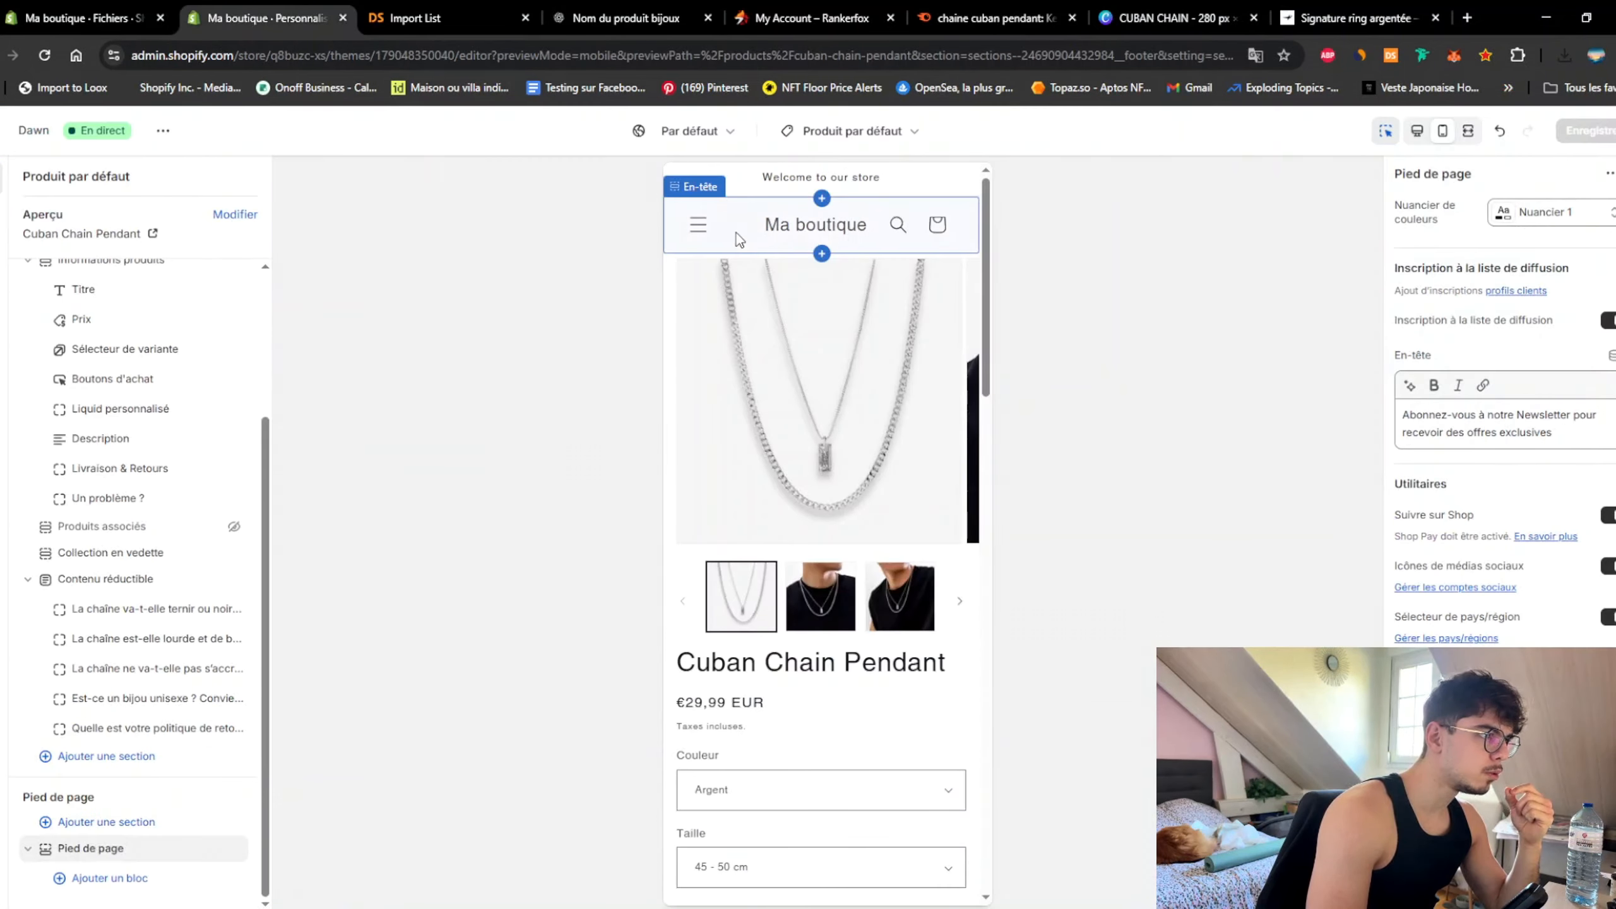
Step: Set the header logo to the CUBAN CHAIN PNG image
click(737, 234)
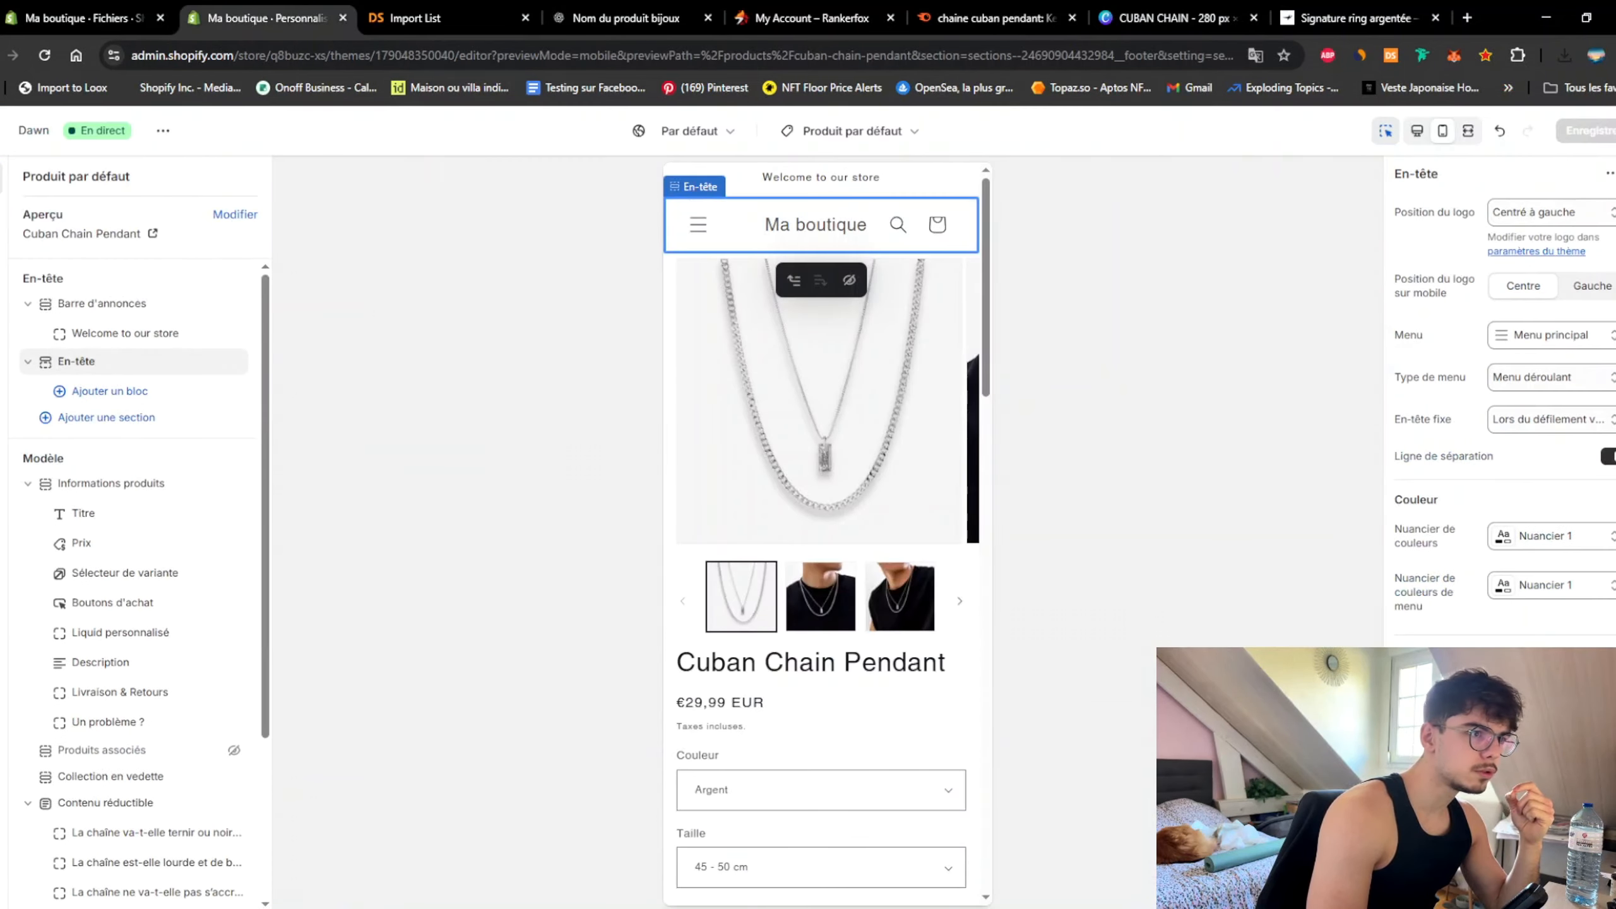
scroll(1537, 528, down, 4)
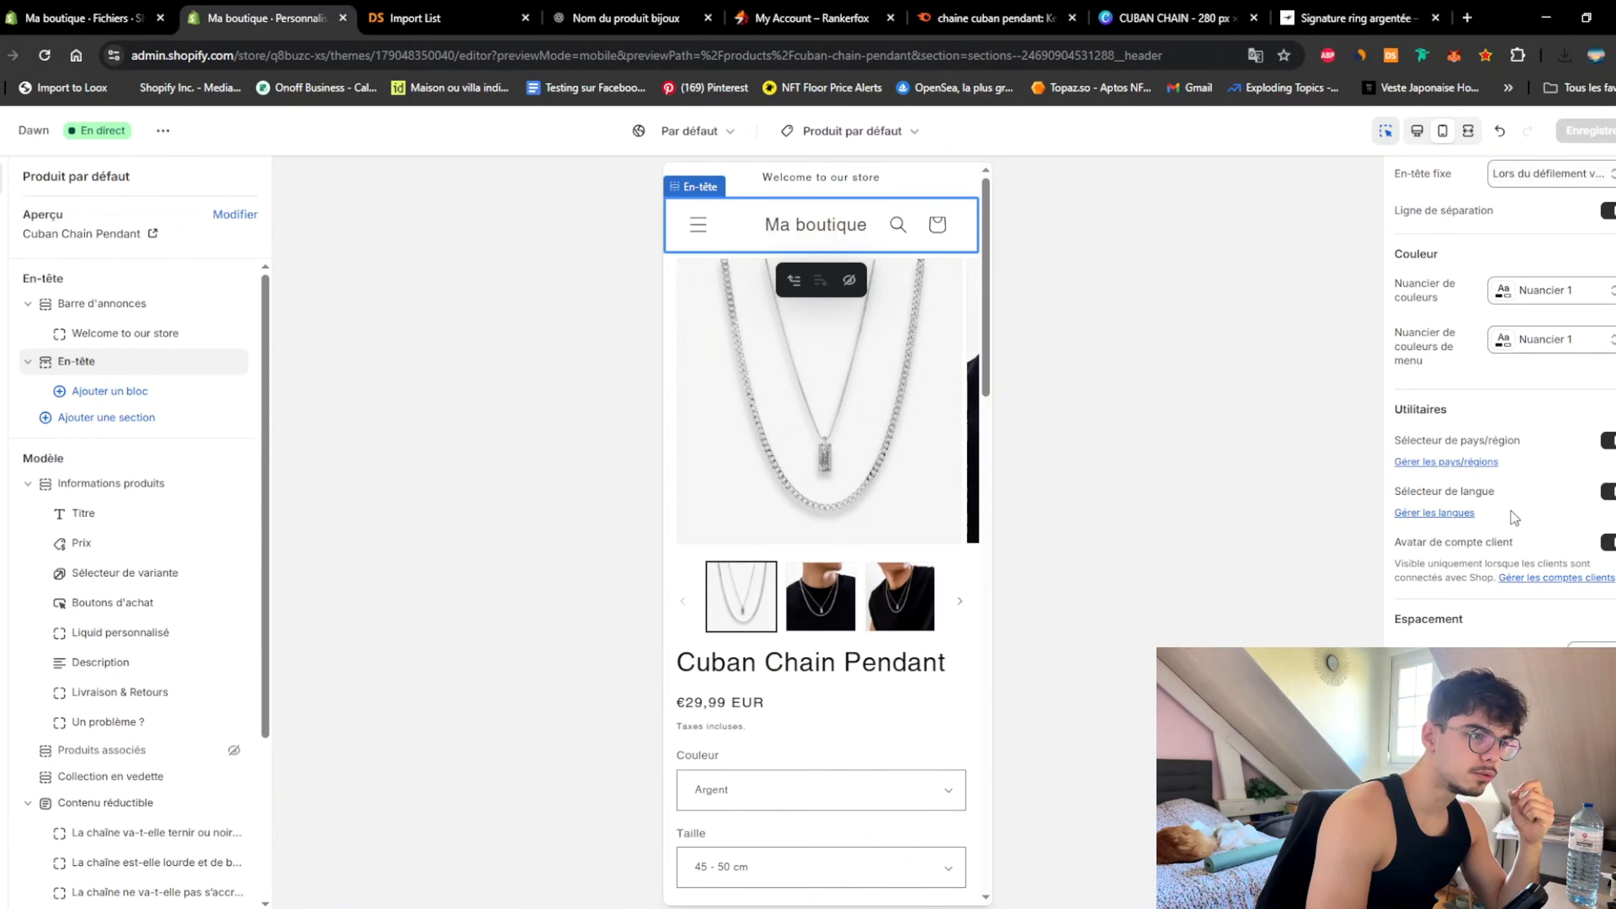
scroll(1515, 517, up, 4)
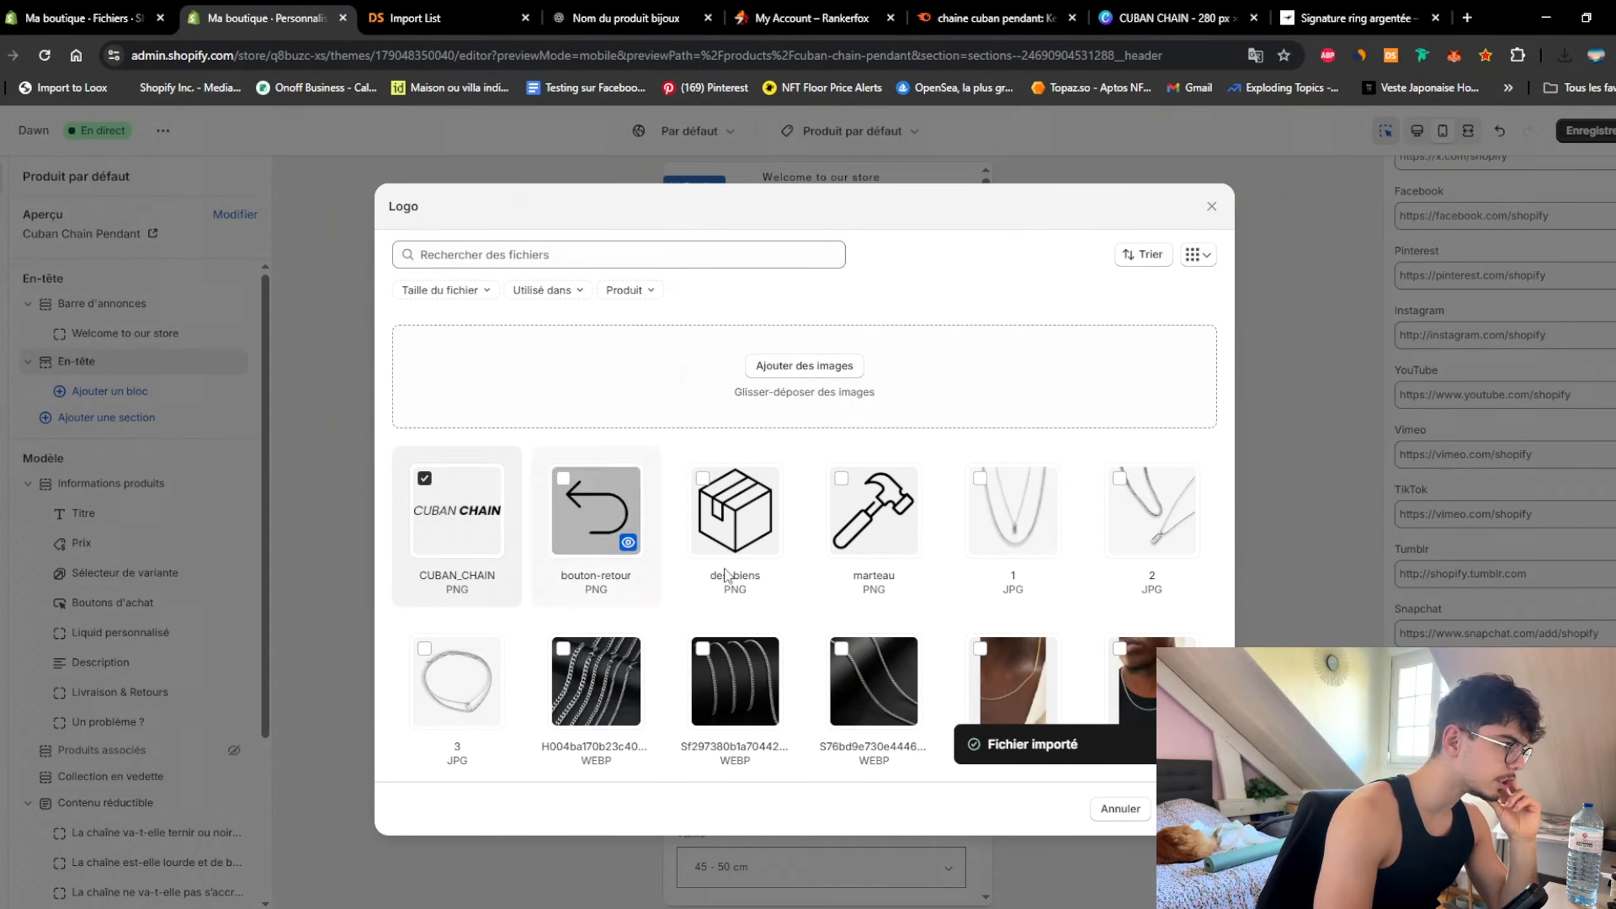
click(1189, 809)
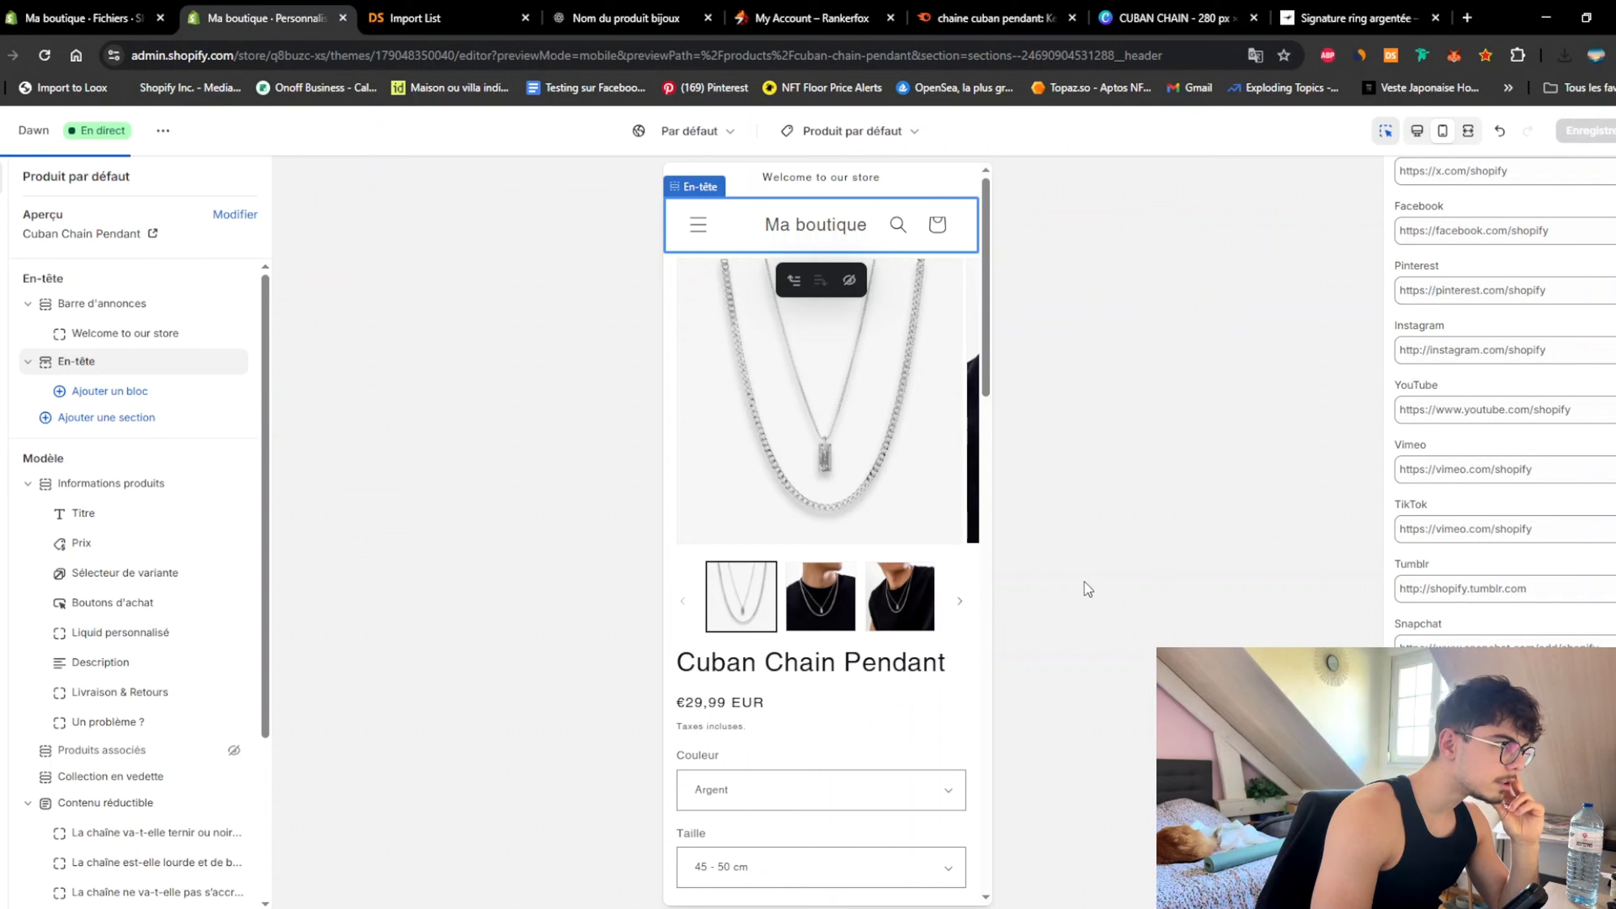
Step: Save the theme and check the larger logo above the Cuban Chain Pendant
click(974, 660)
scroll(847, 130, up, 1)
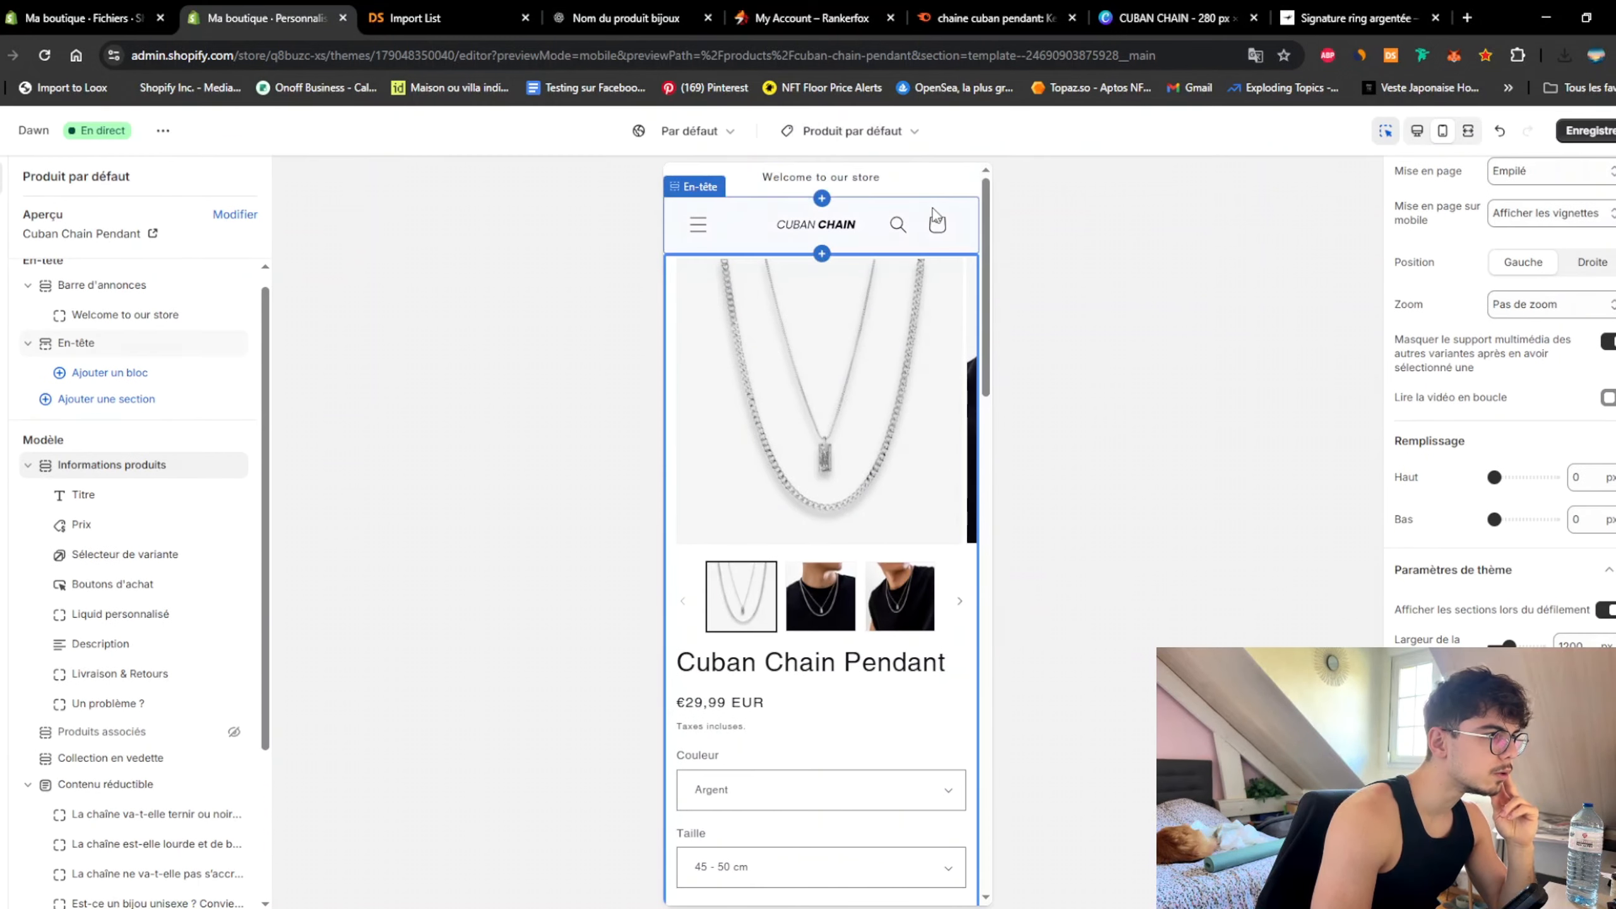
click(931, 217)
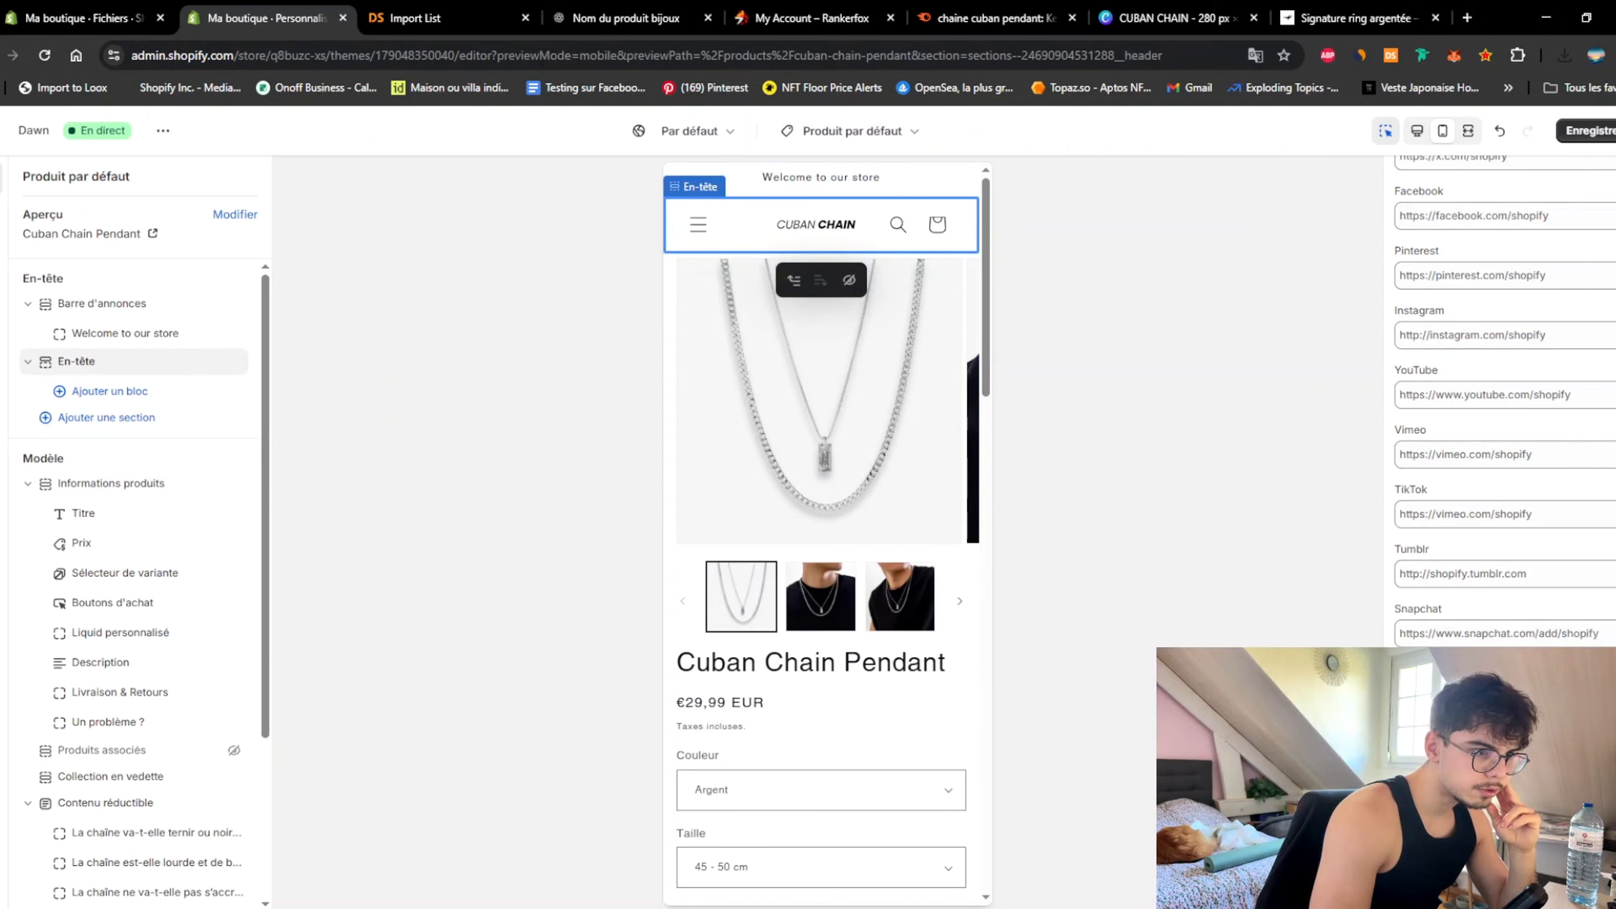
key(ctrl+s)
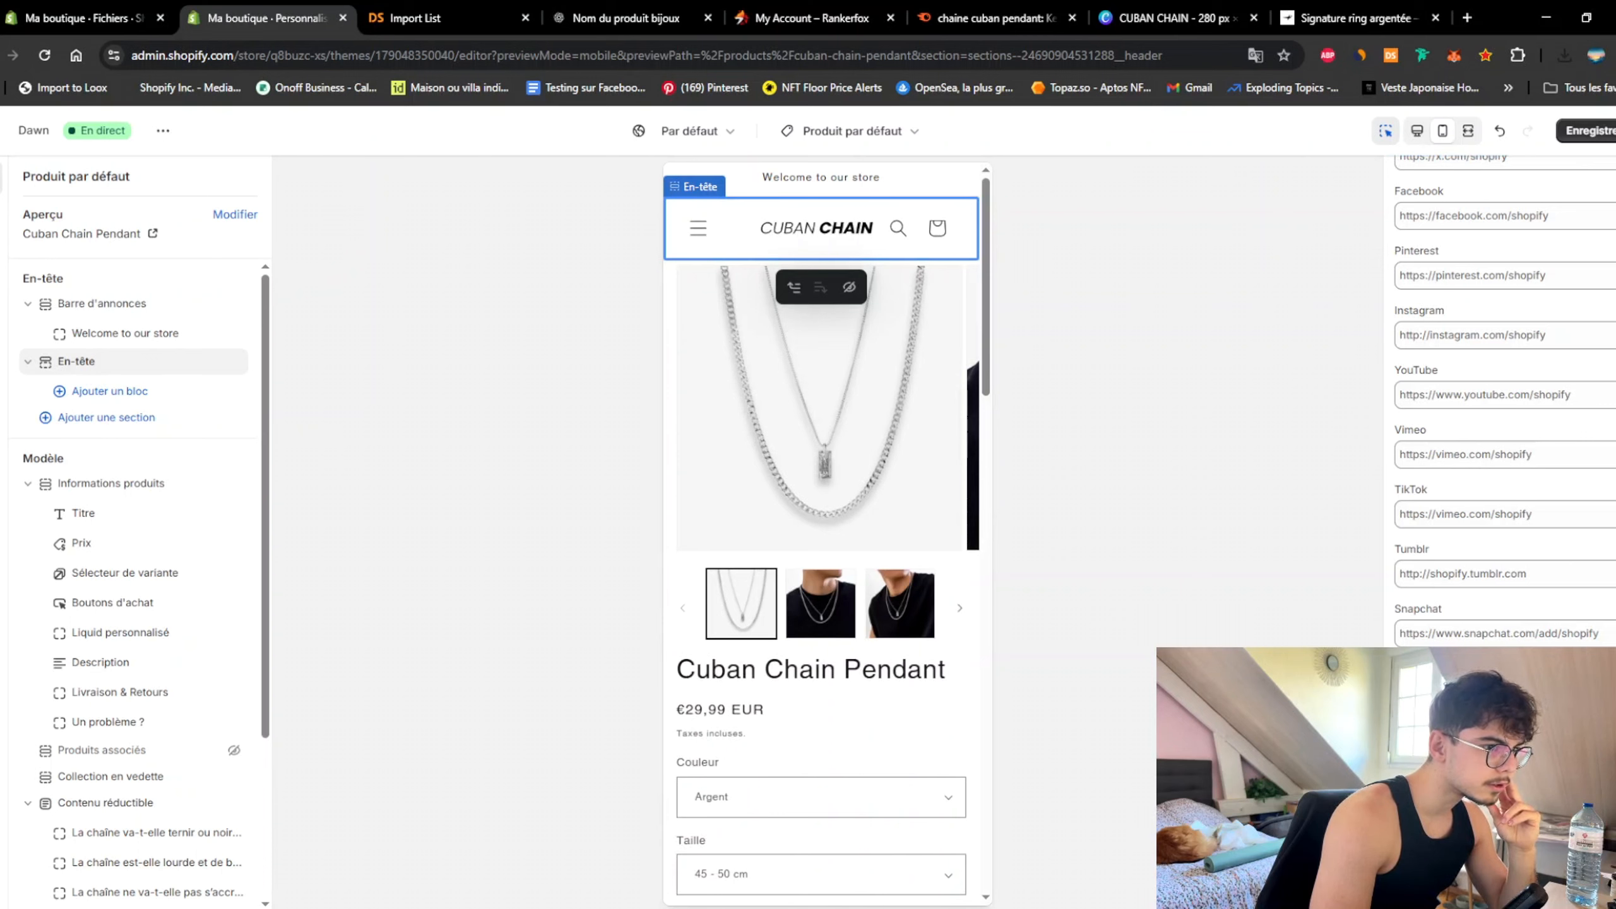
click(985, 676)
drag(986, 522, 984, 361)
click(674, 647)
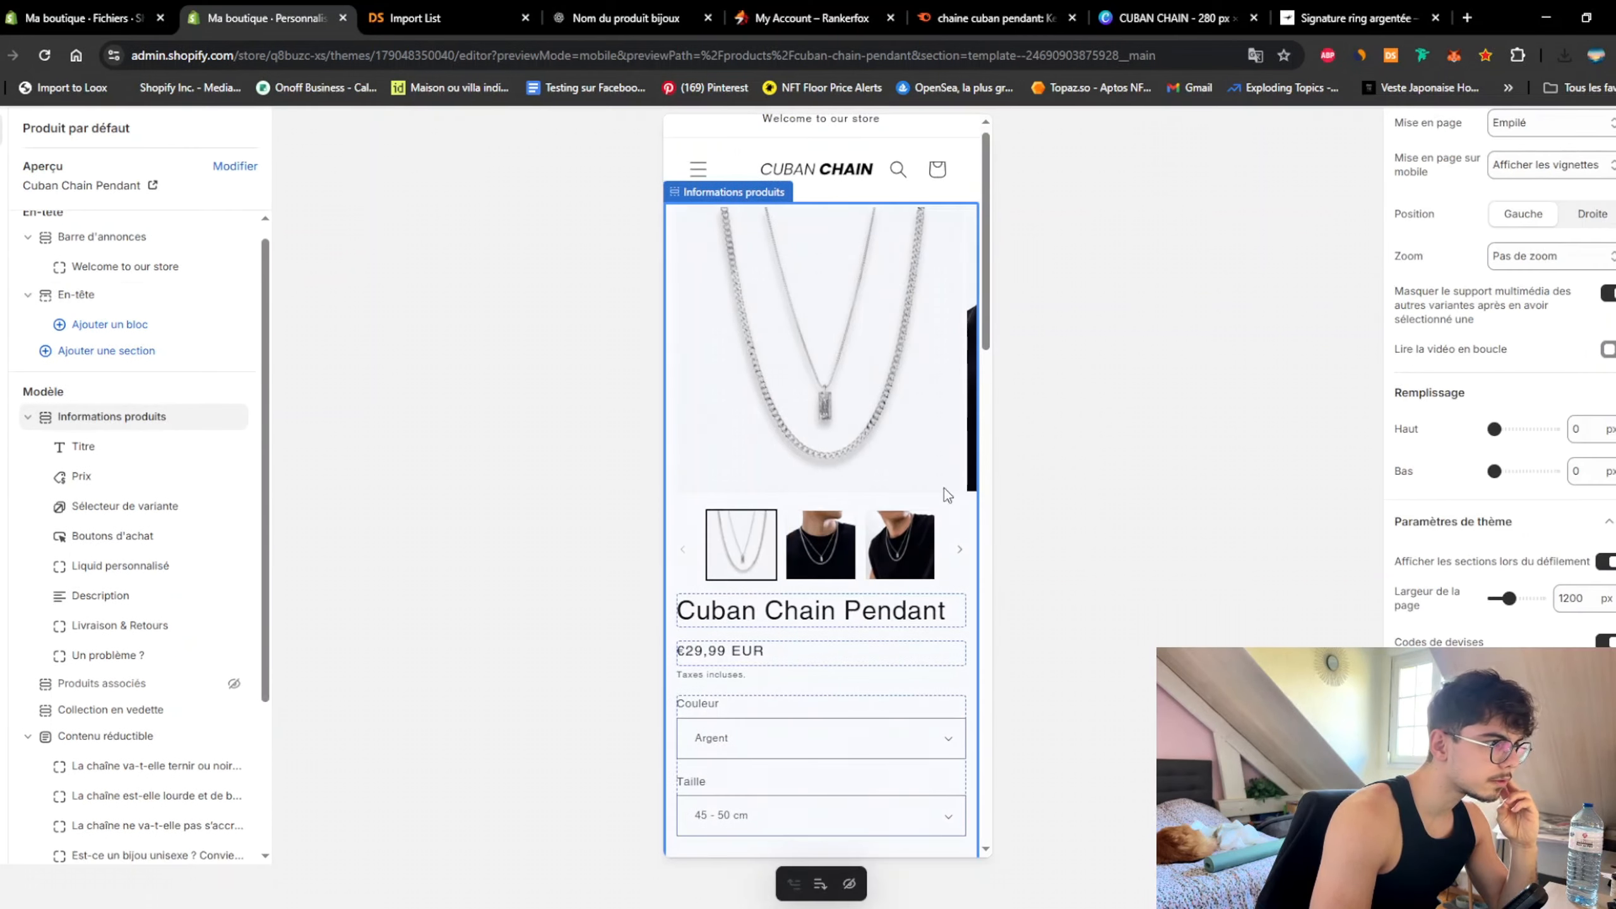
scroll(929, 229, up, 2)
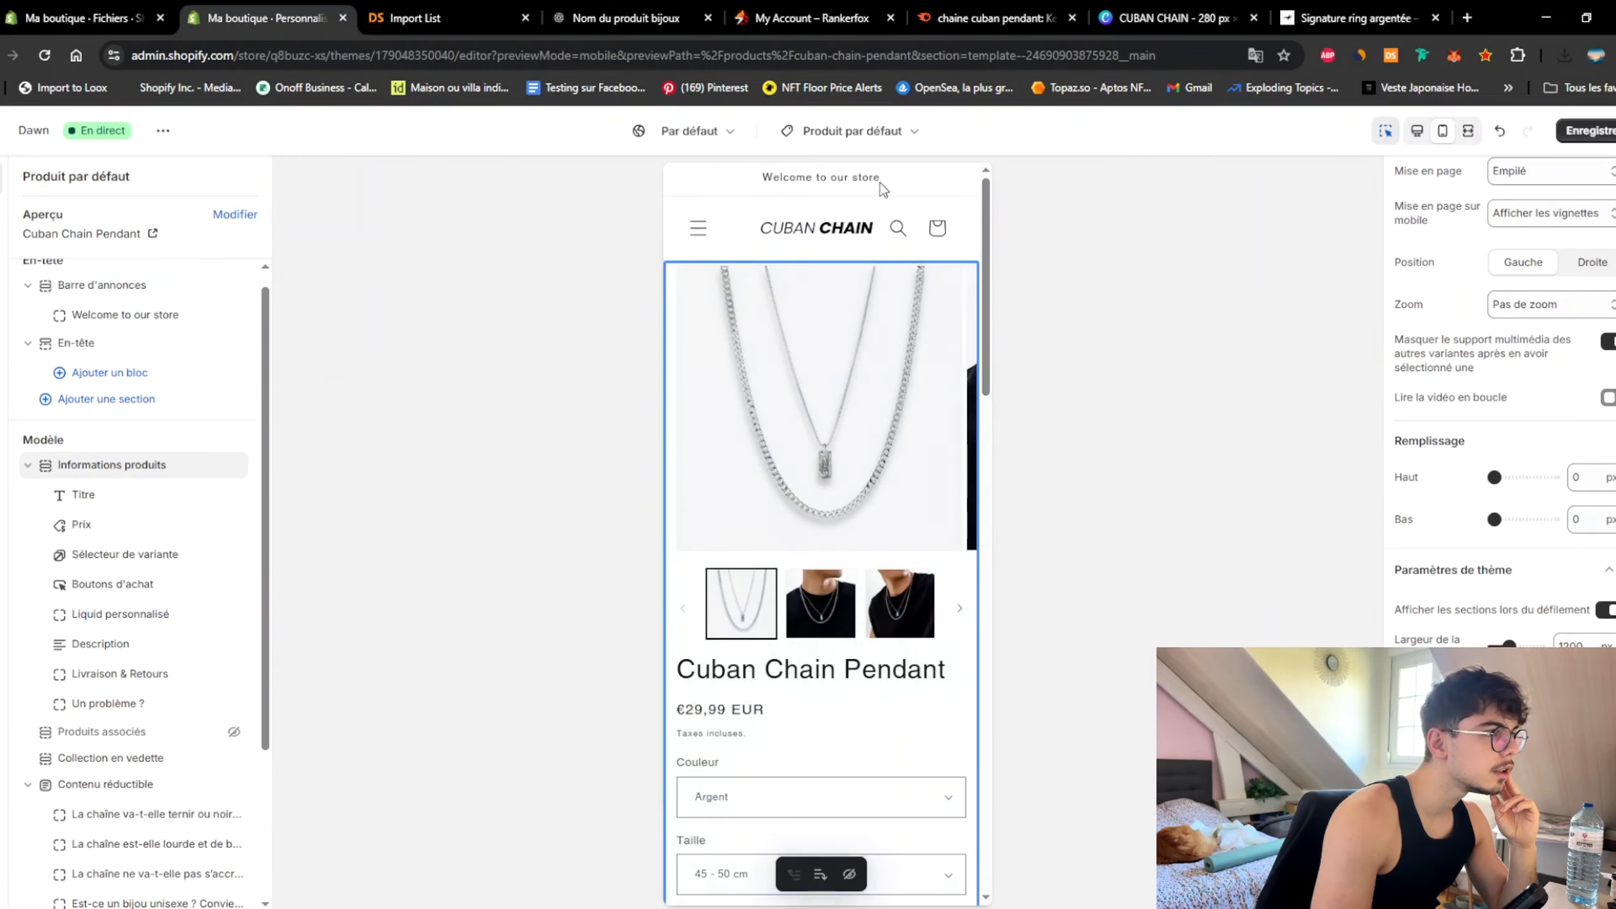
Step: Apply the dark Nuancier 4 colour scheme to the announcement bar
click(976, 179)
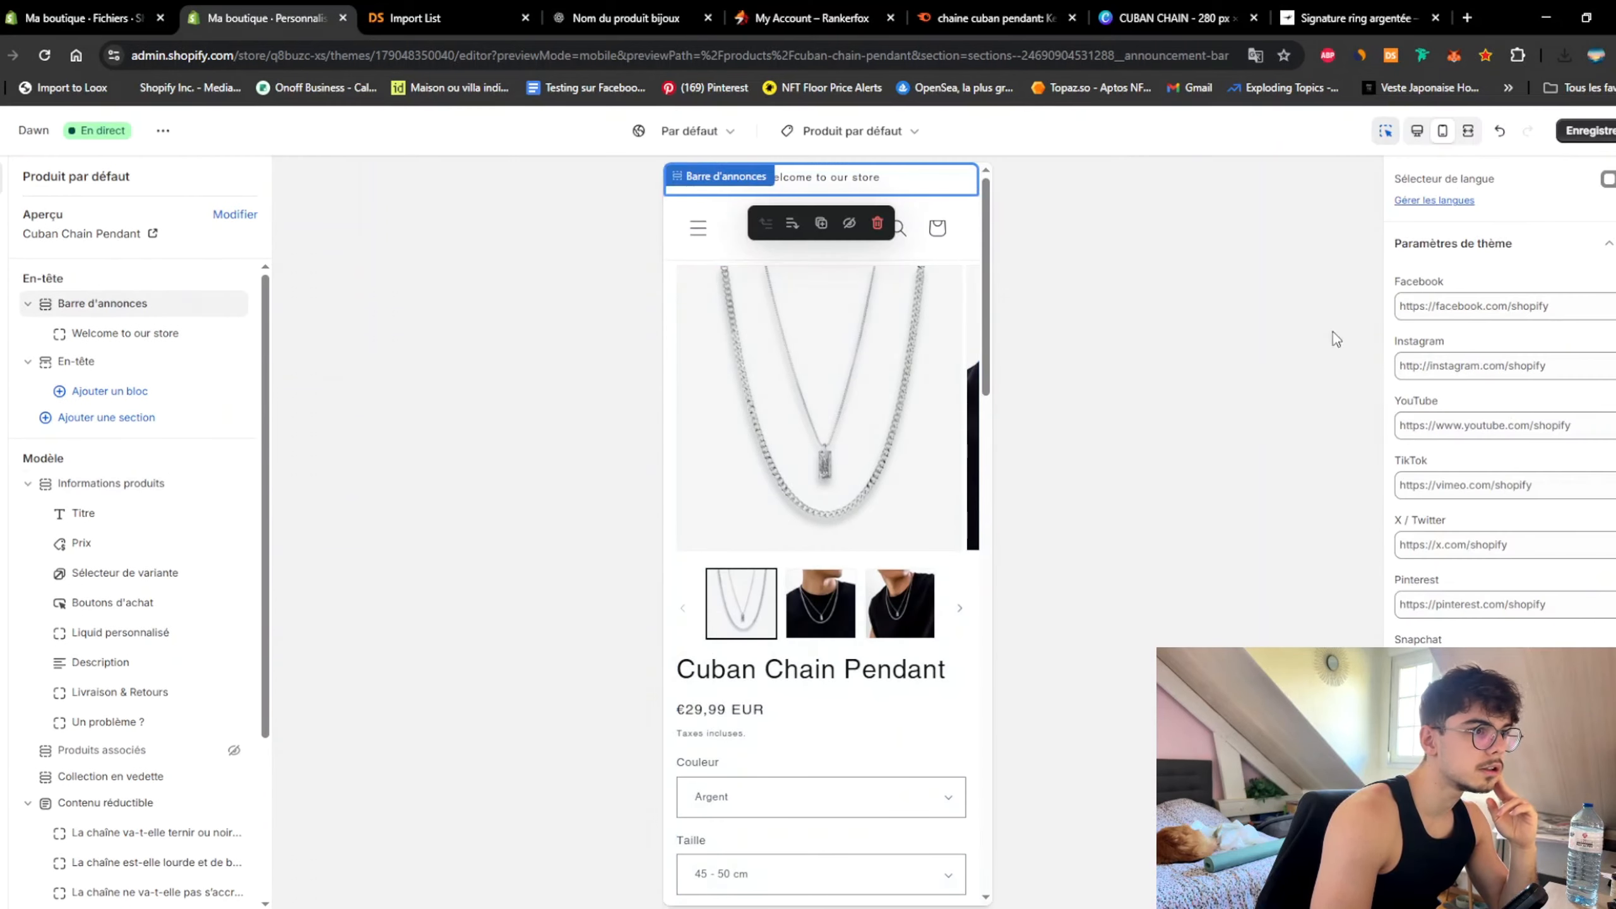
click(1553, 293)
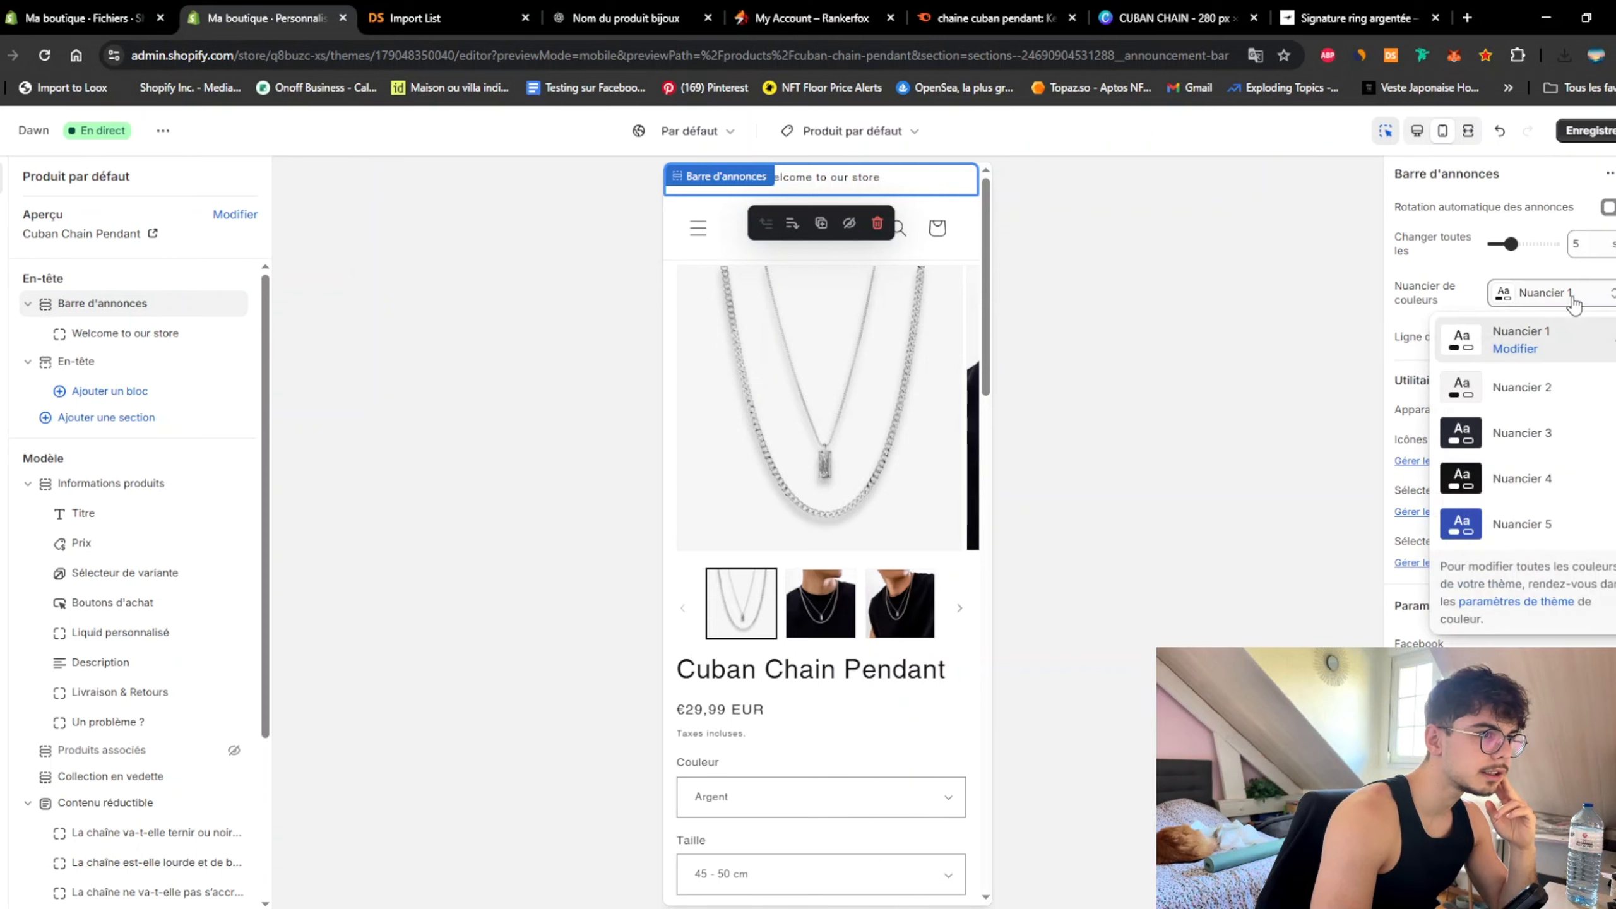
click(1541, 475)
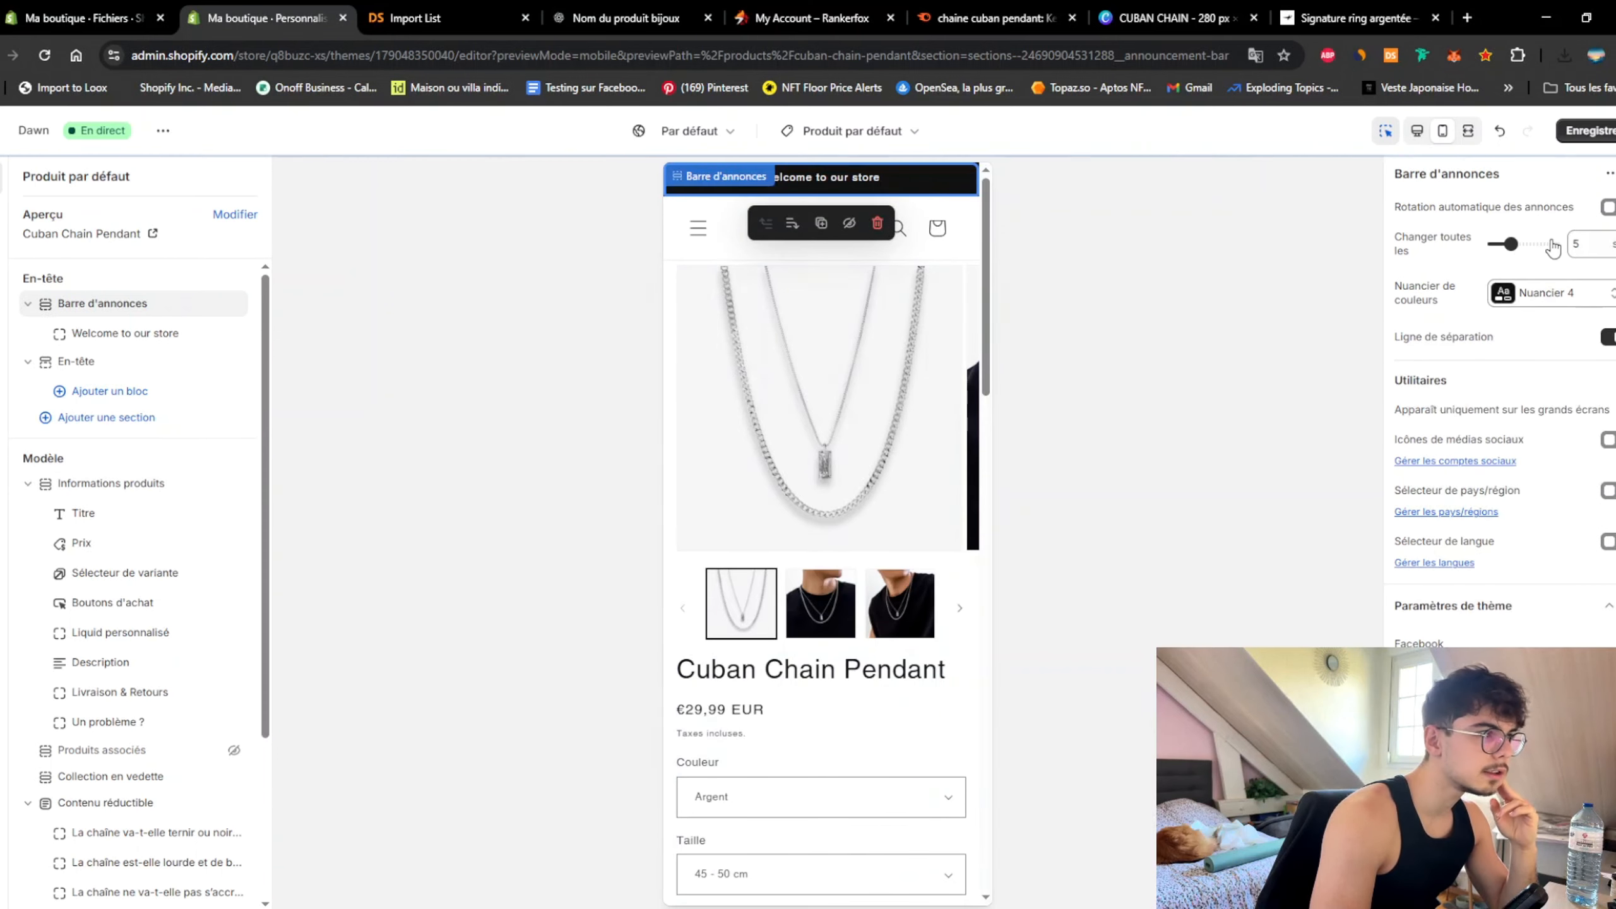
Step: Change the first announcement to 'Une Cuban Chain achetée = la deuxième à -20% Code : CUBAN20' and save
click(108, 335)
triple_click(1570, 237)
text(Une Cuban Chai)
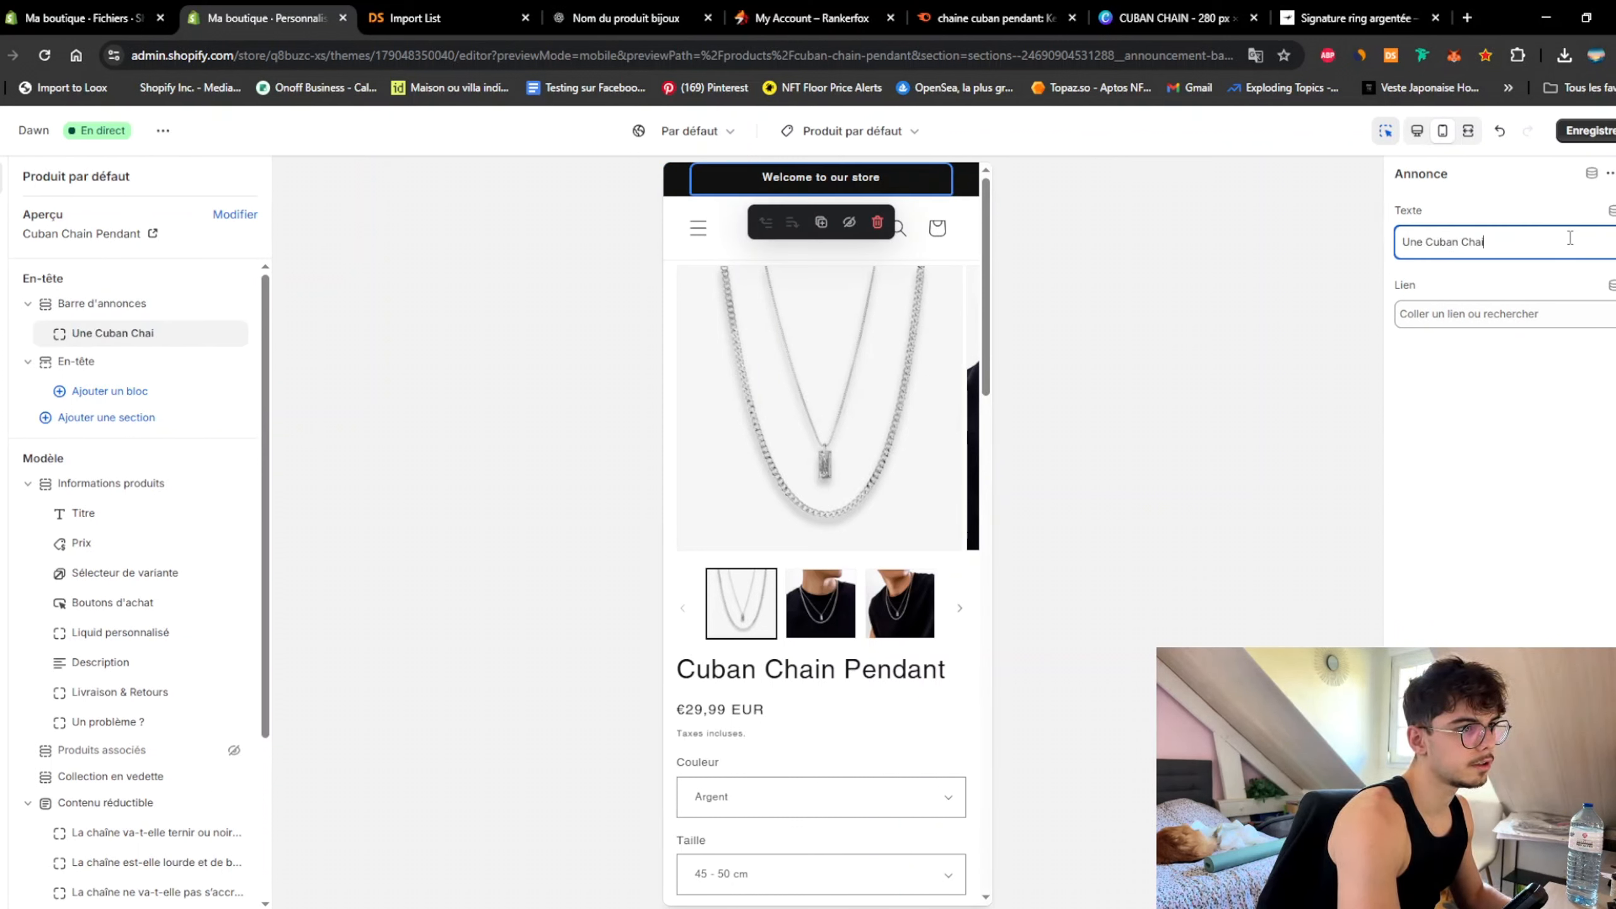
text(n achetée)
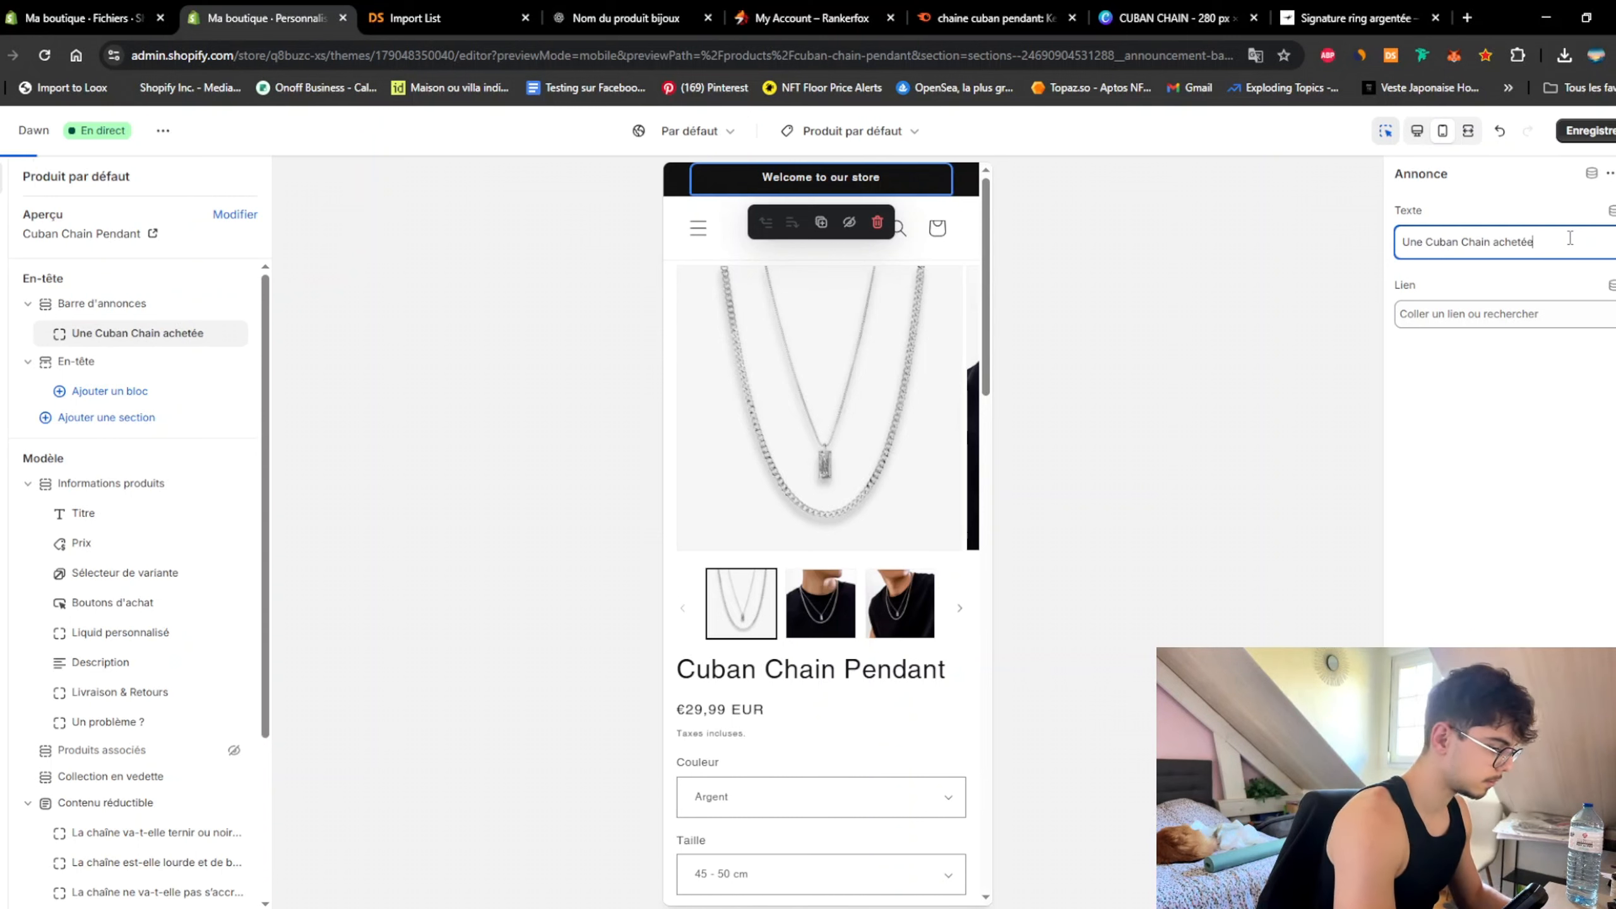
text( = la)
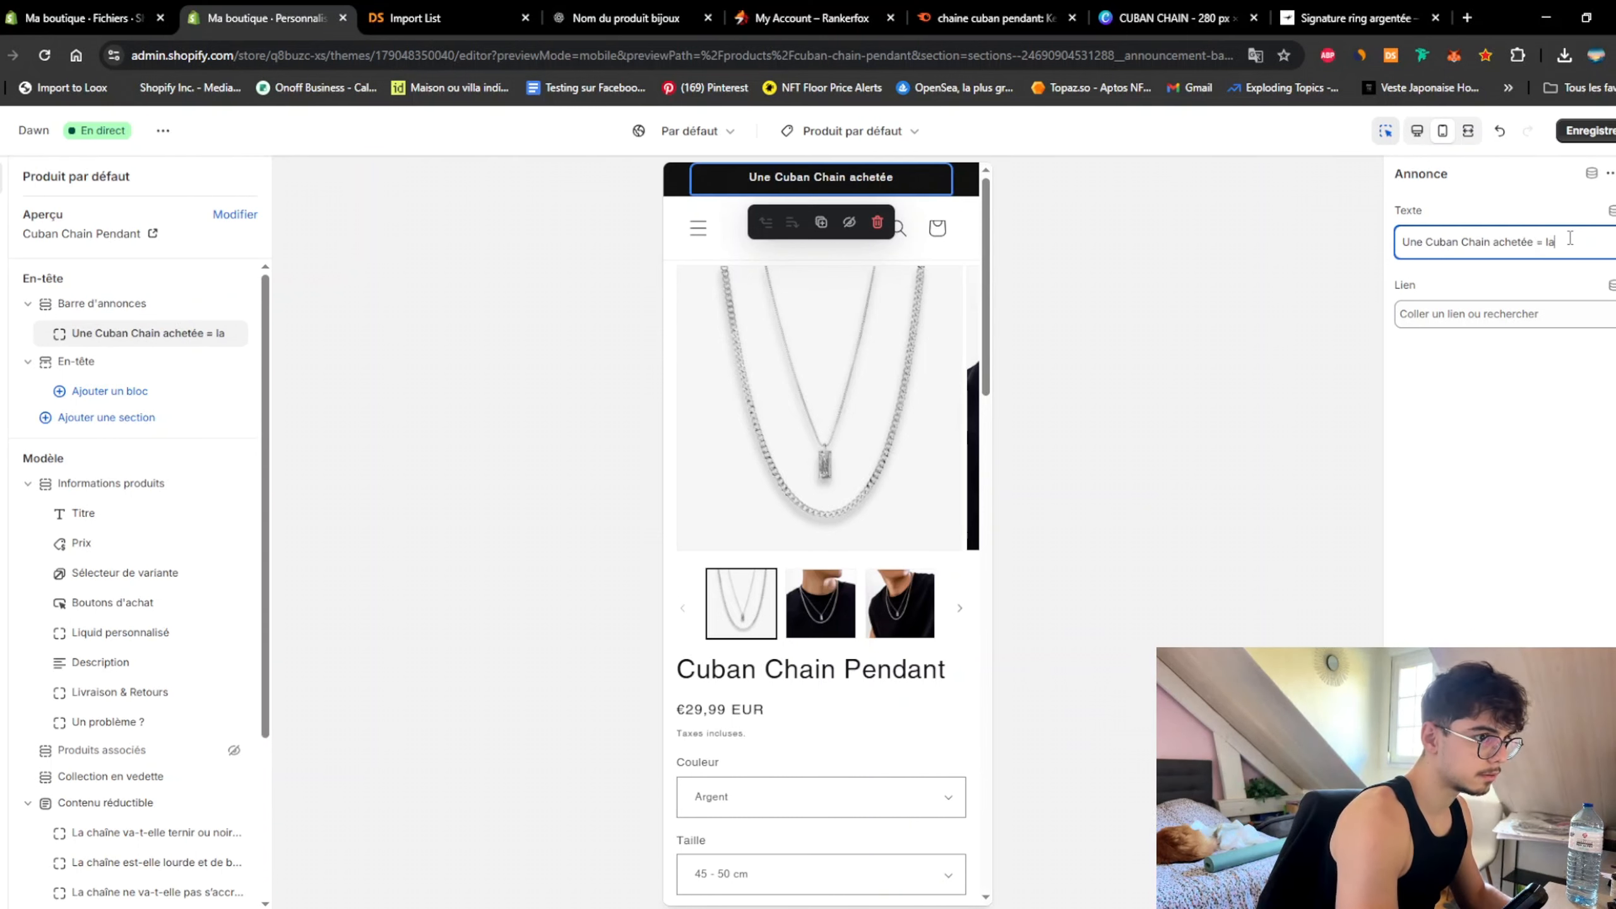
text( deuxième)
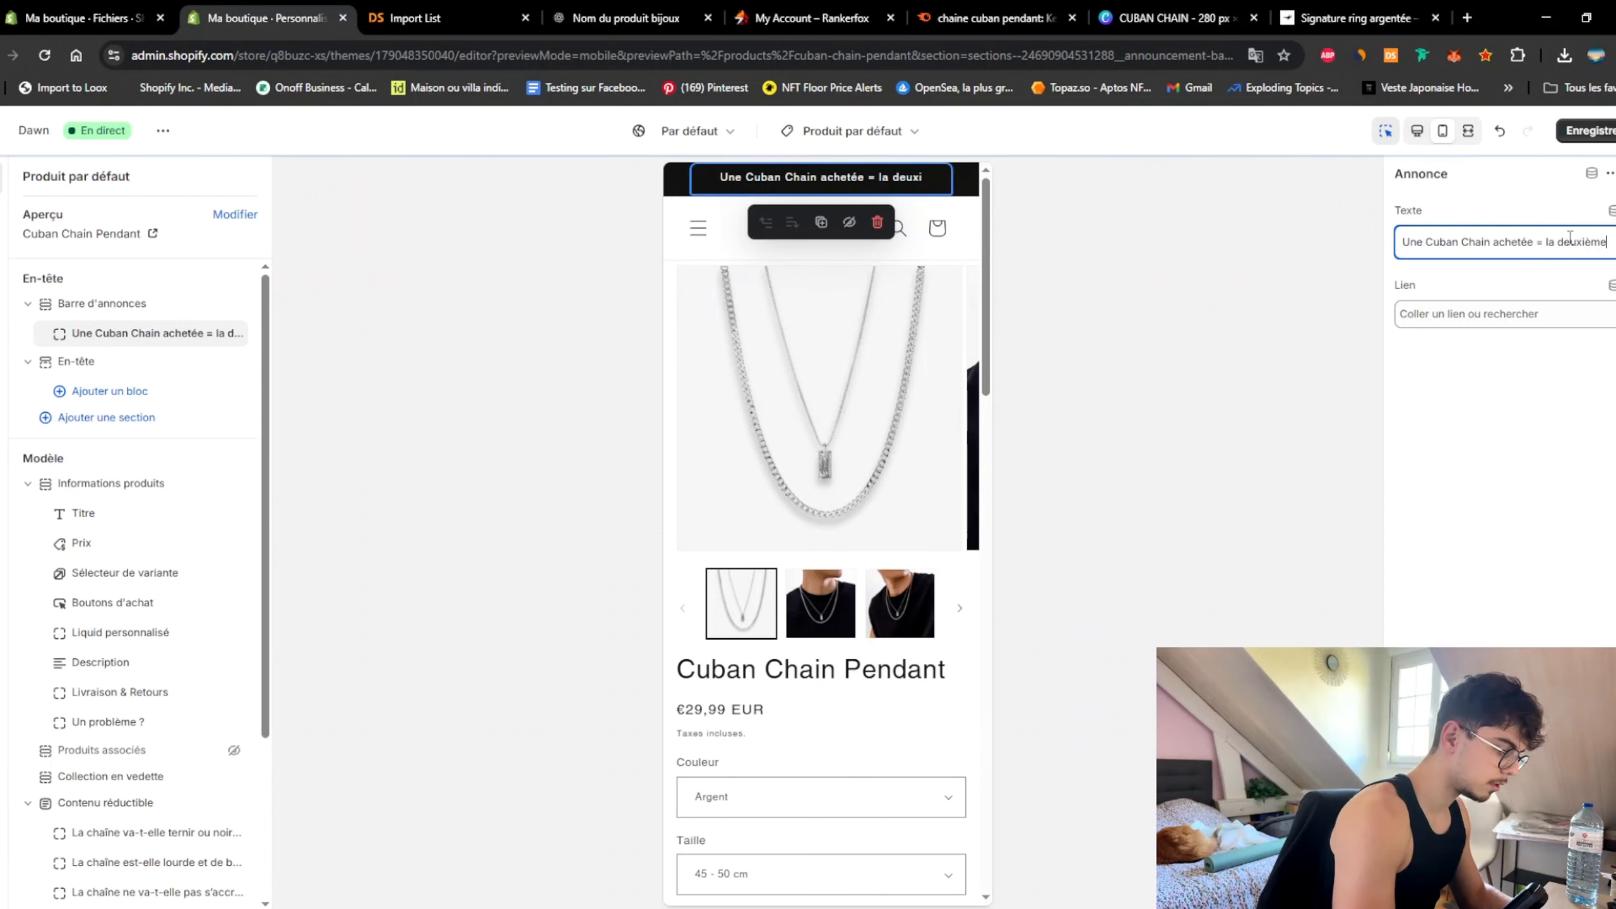
text( à -20% Code : Cub)
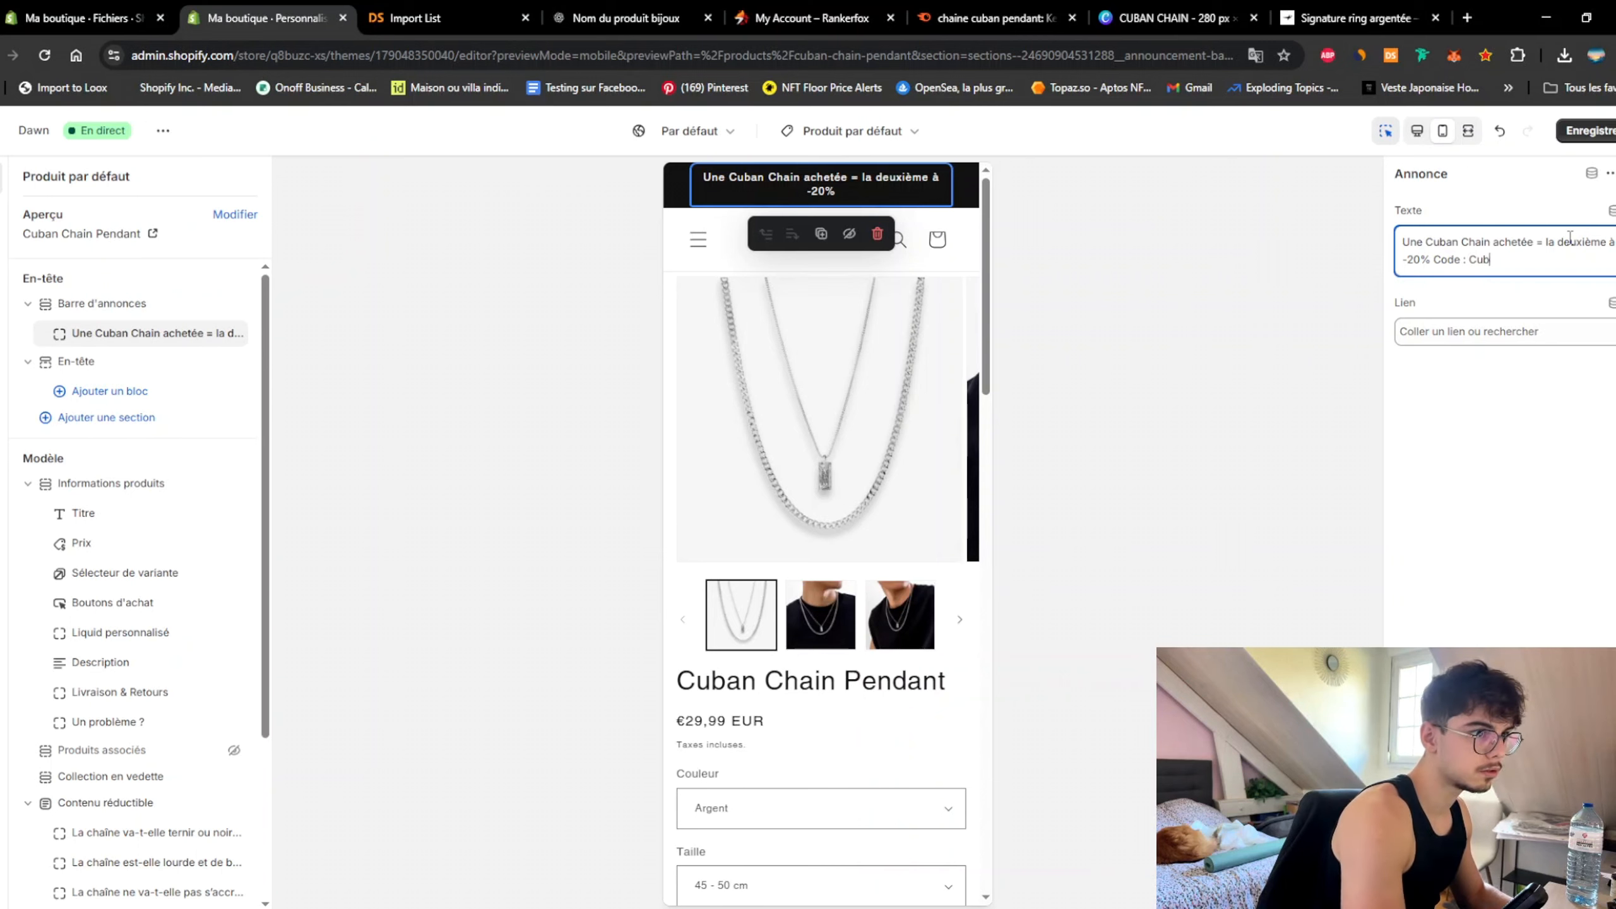
text(an20)
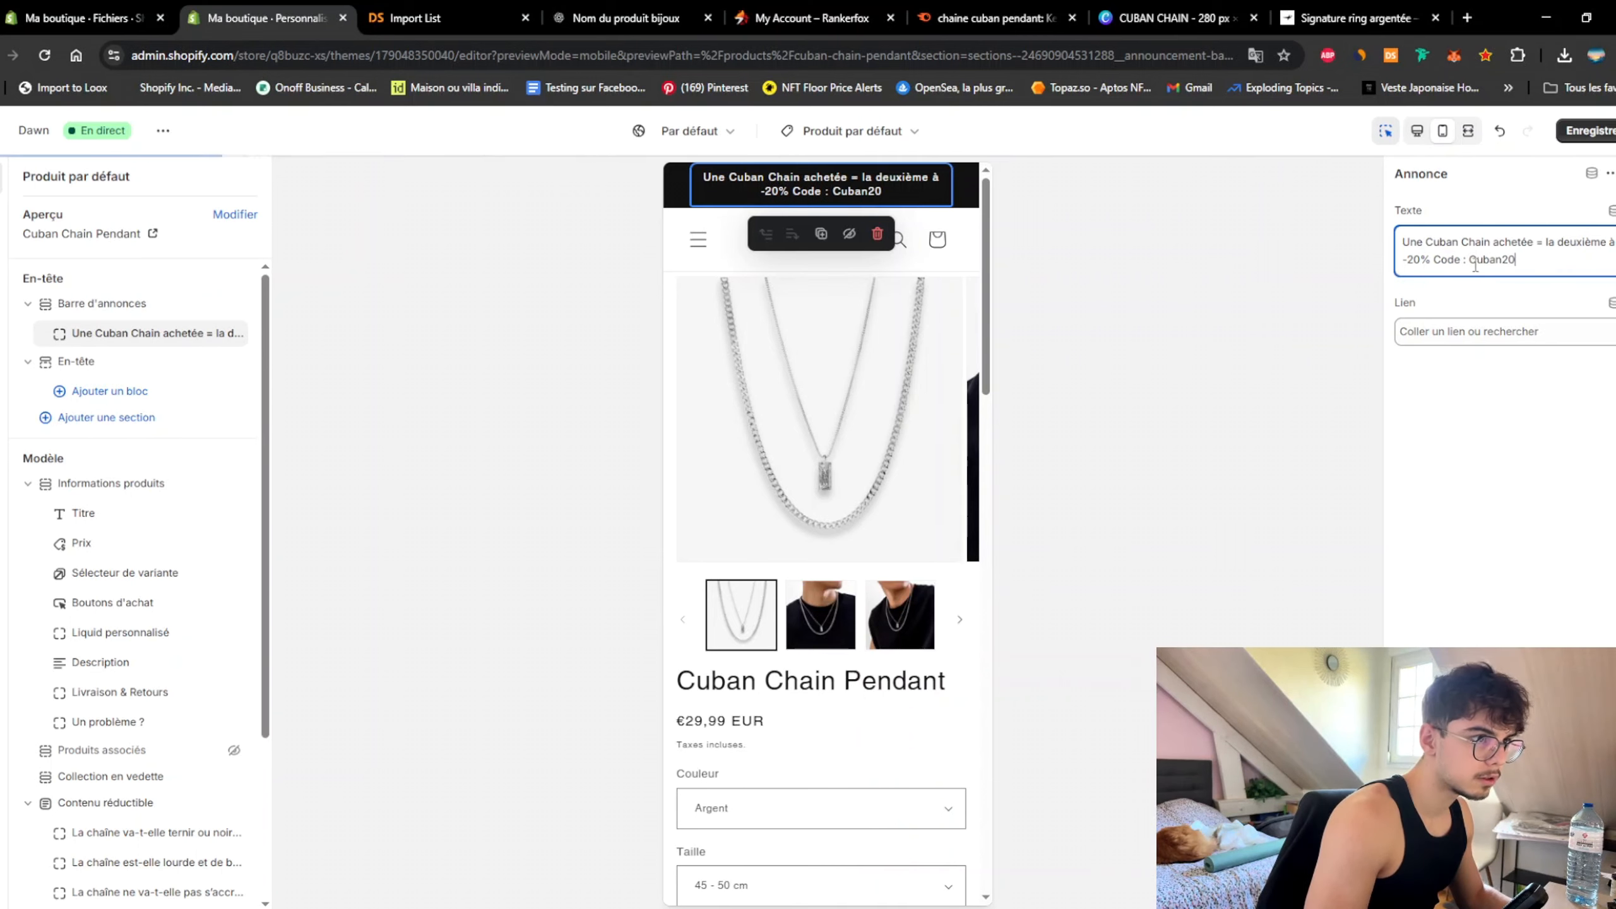
double_click(1476, 261)
key(Caps_Lock)
text(CUBAN)
key(Caps_Lock)
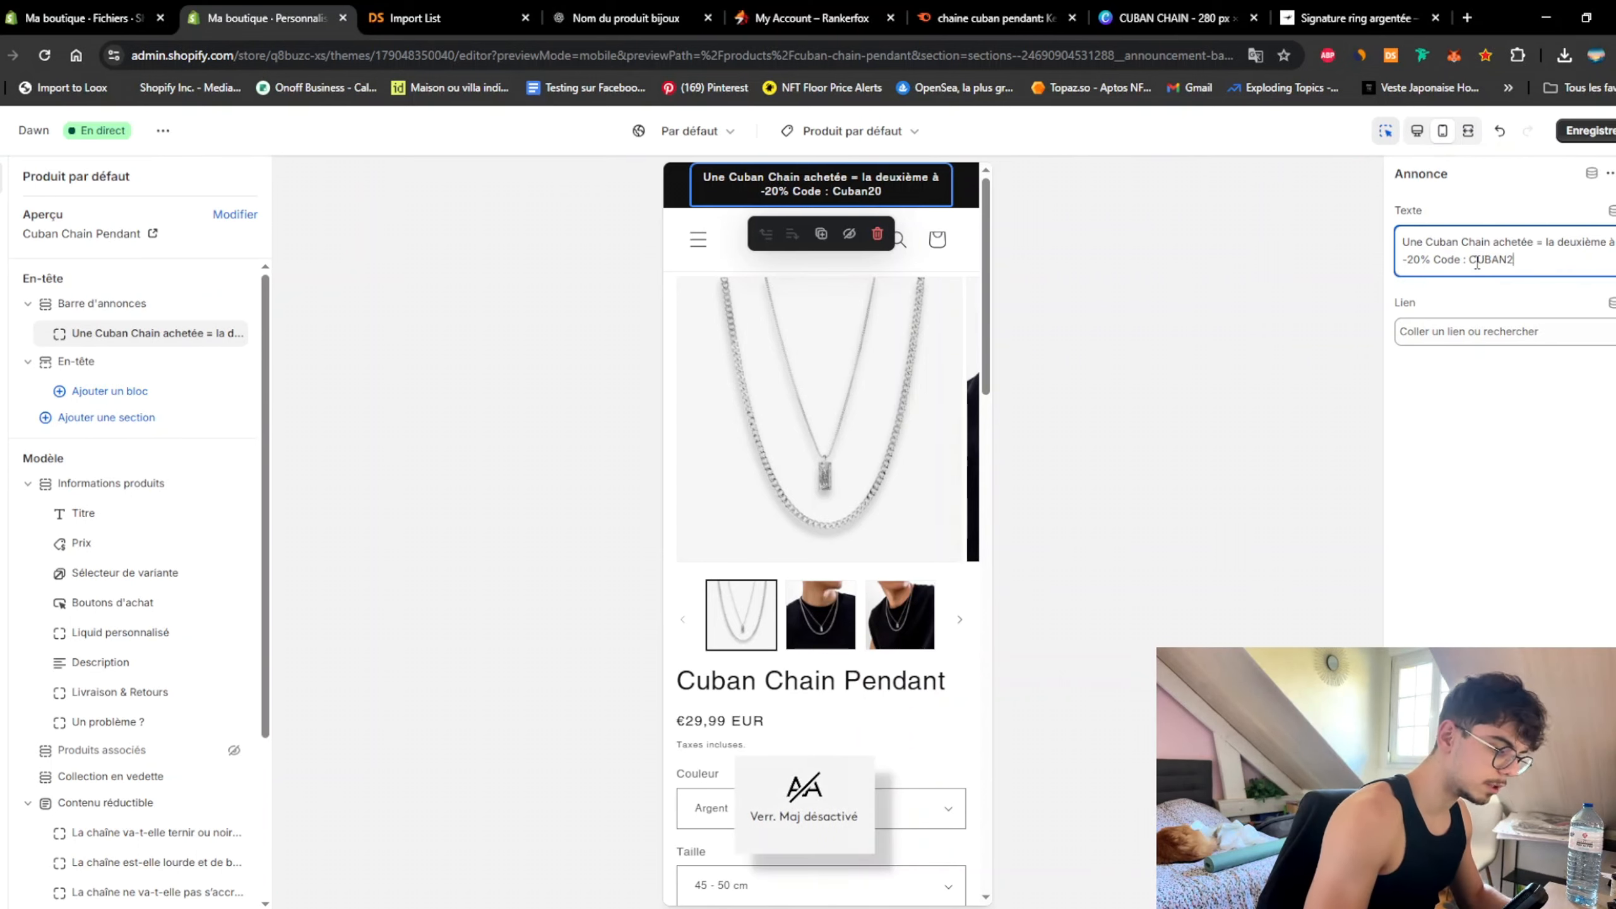
text(20)
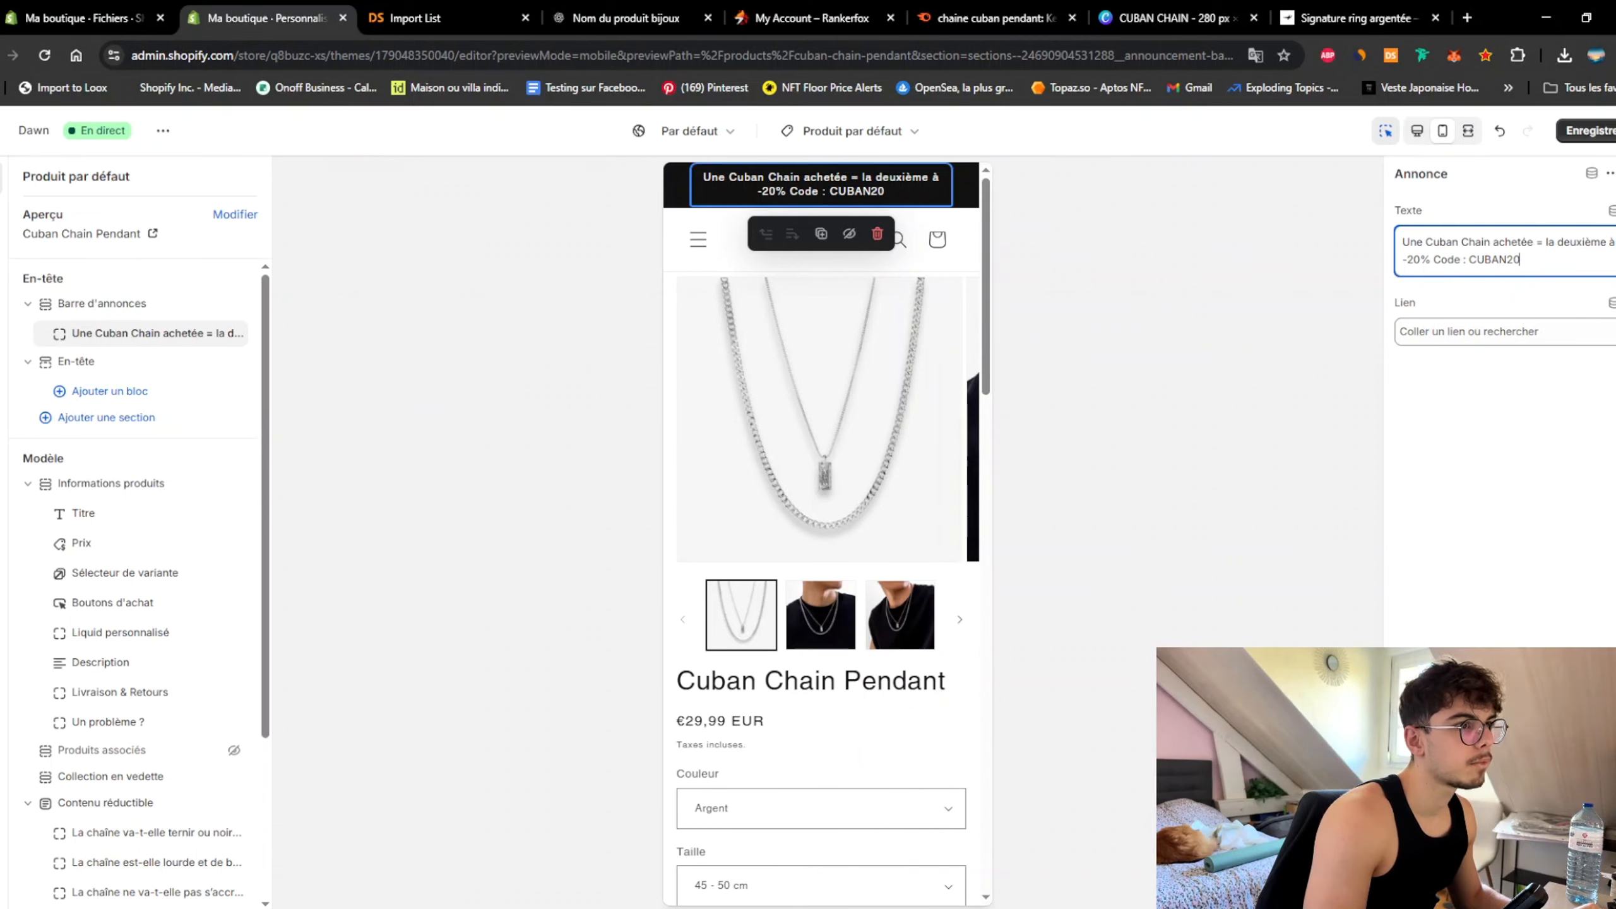
key(ctrl+s)
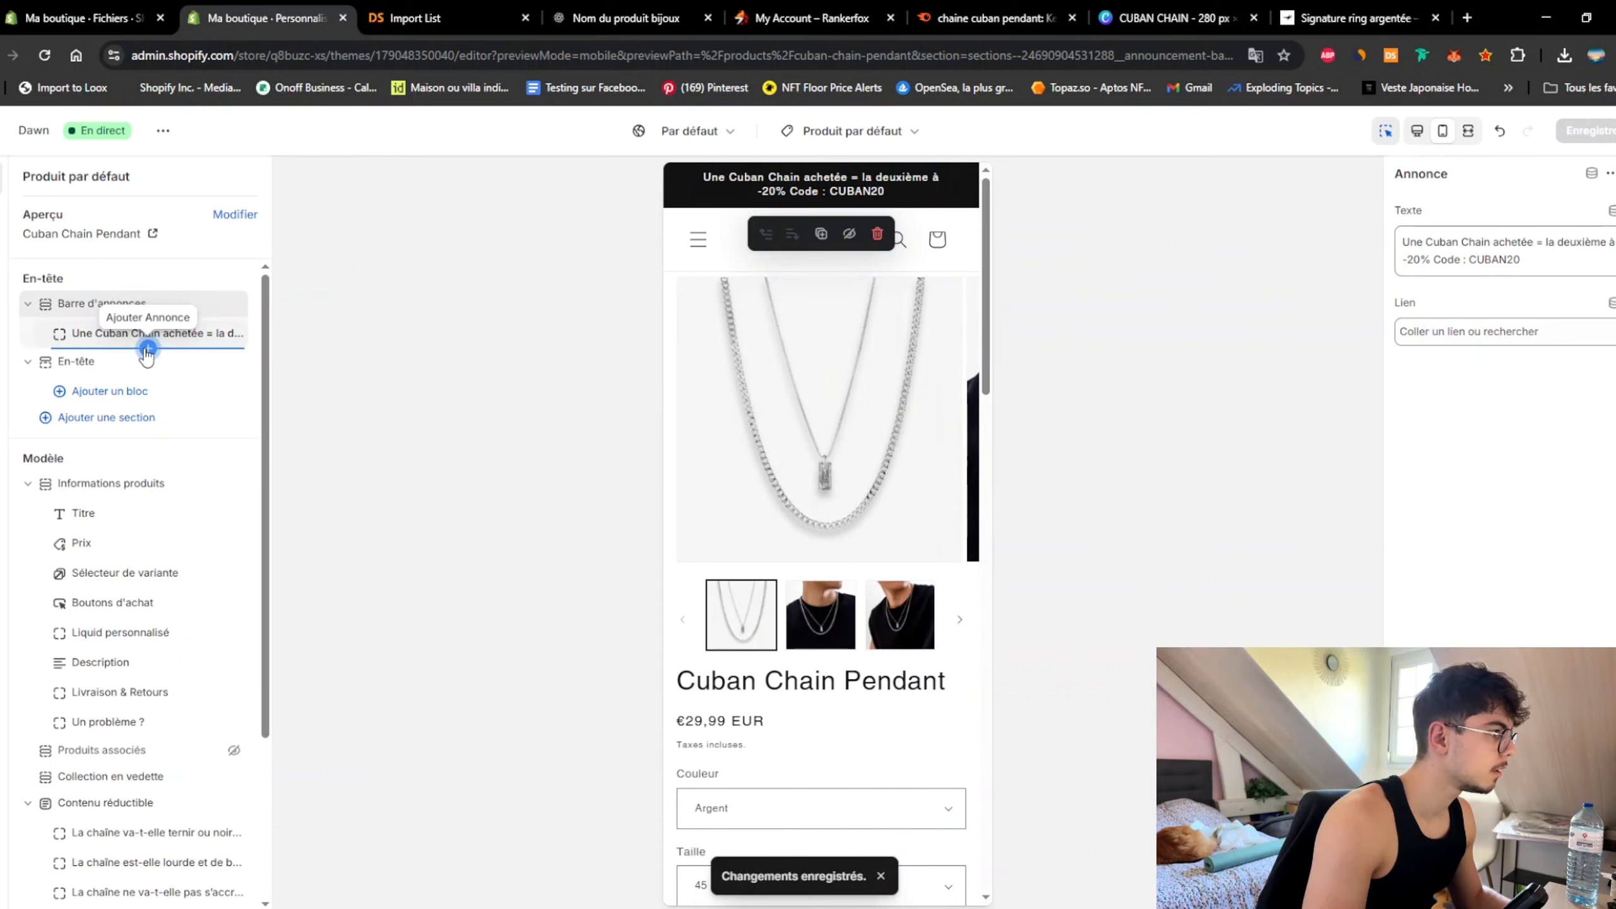
Step: Add an announcement reading 'Livraison OFFERTE dans toute la France' and save
click(147, 348)
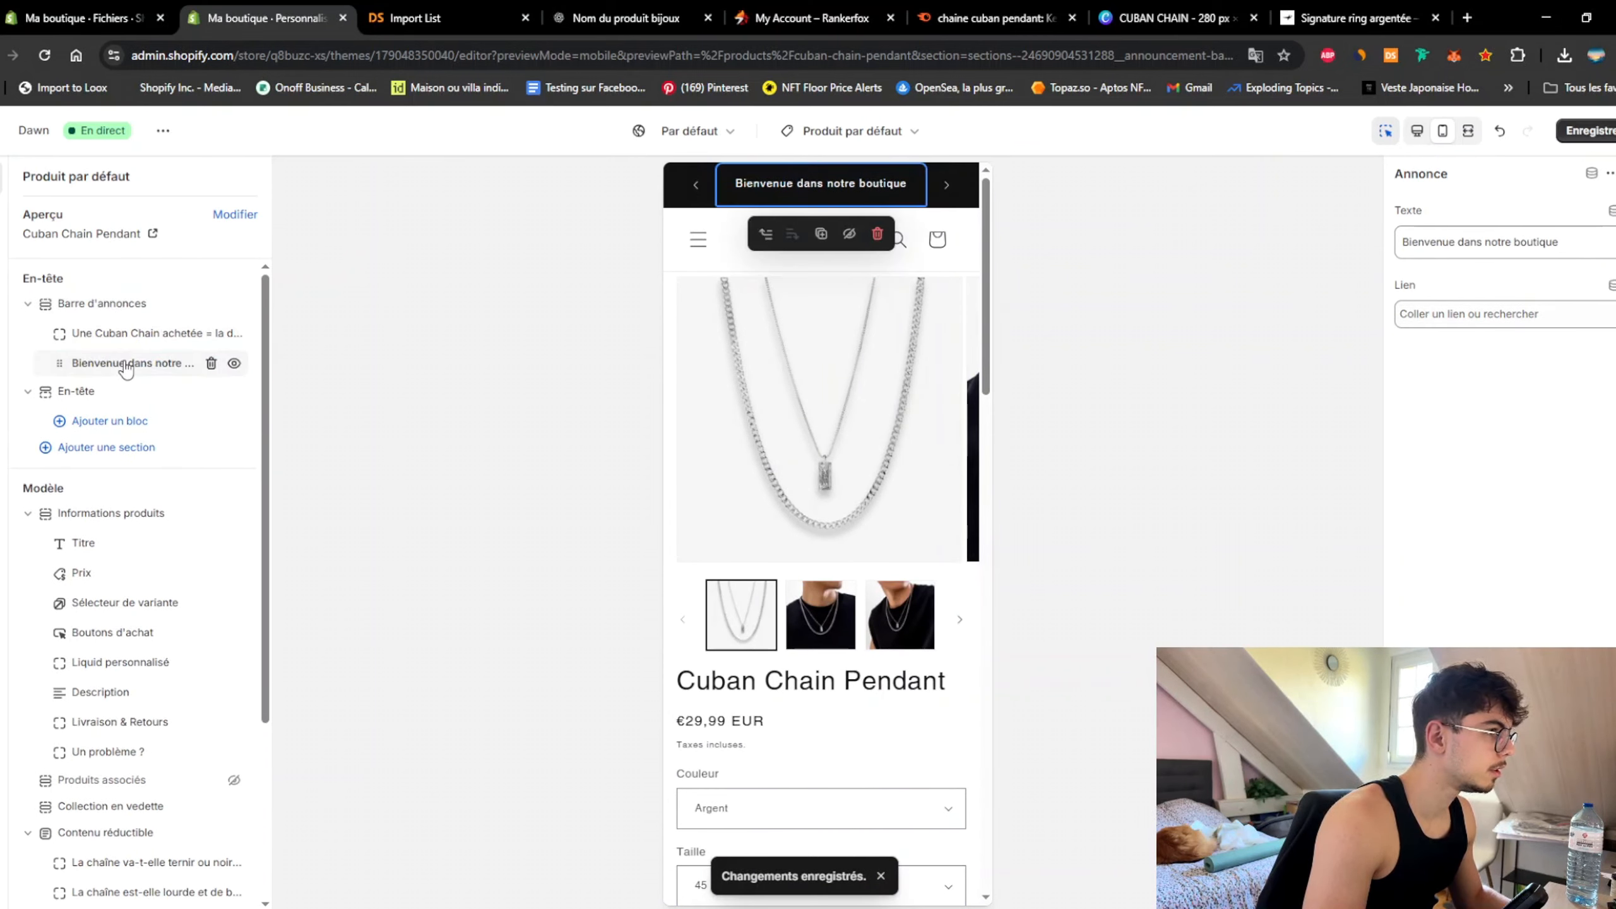
triple_click(1408, 236)
key(Caps_Lock)
text(L)
key(Caps_Lock)
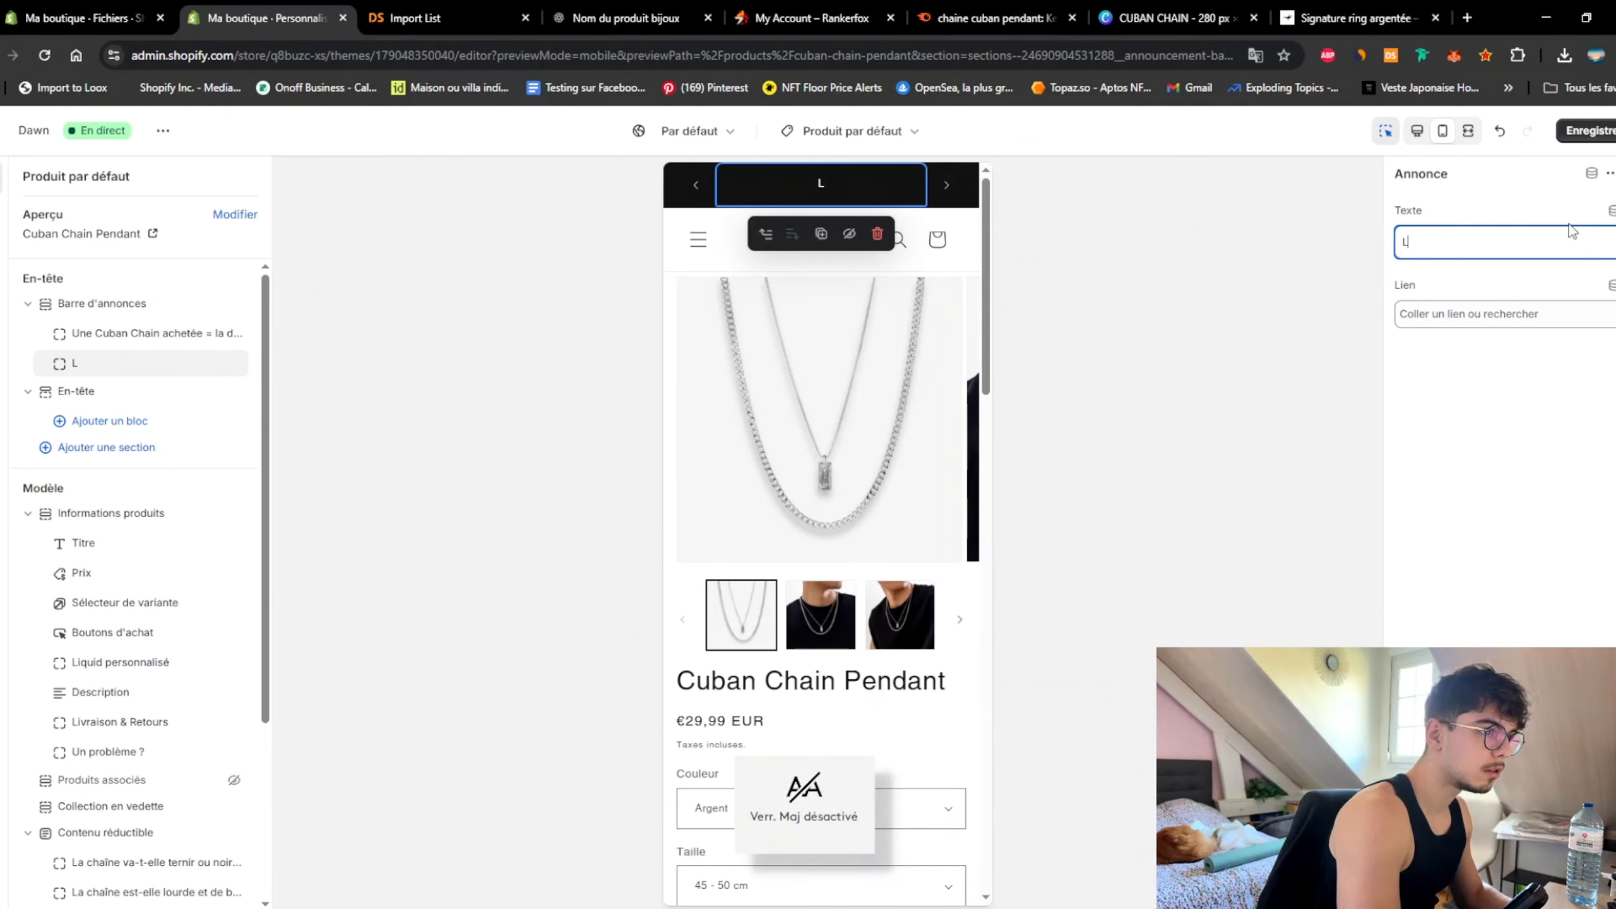
text(ivraison)
key(Caps_Lock)
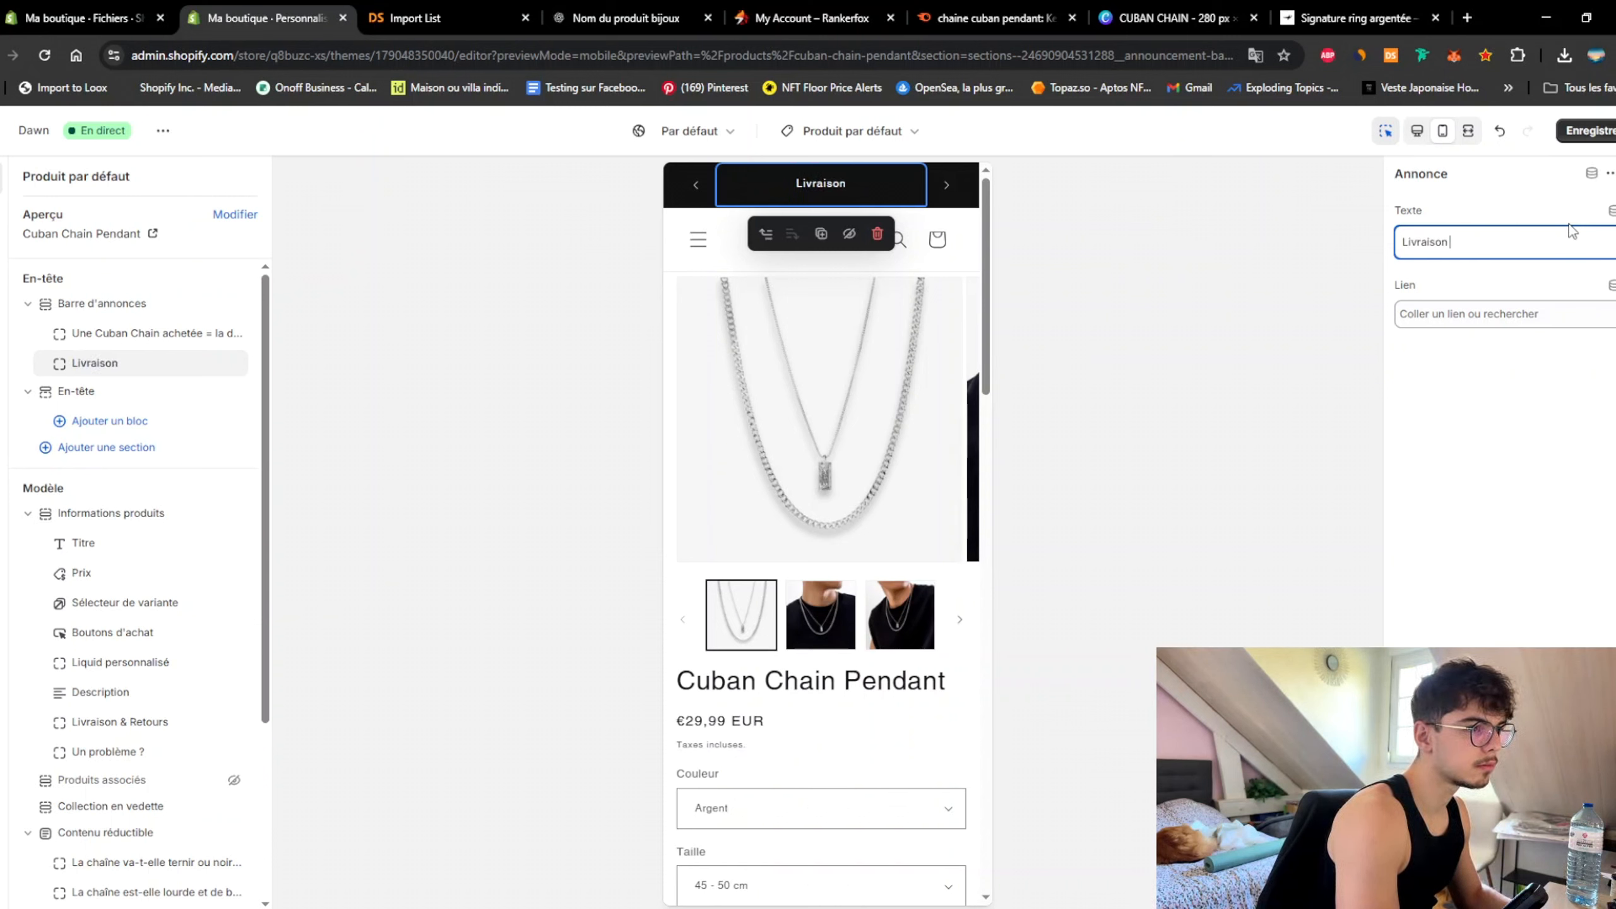
text(OFFERTE)
key(Caps_Lock)
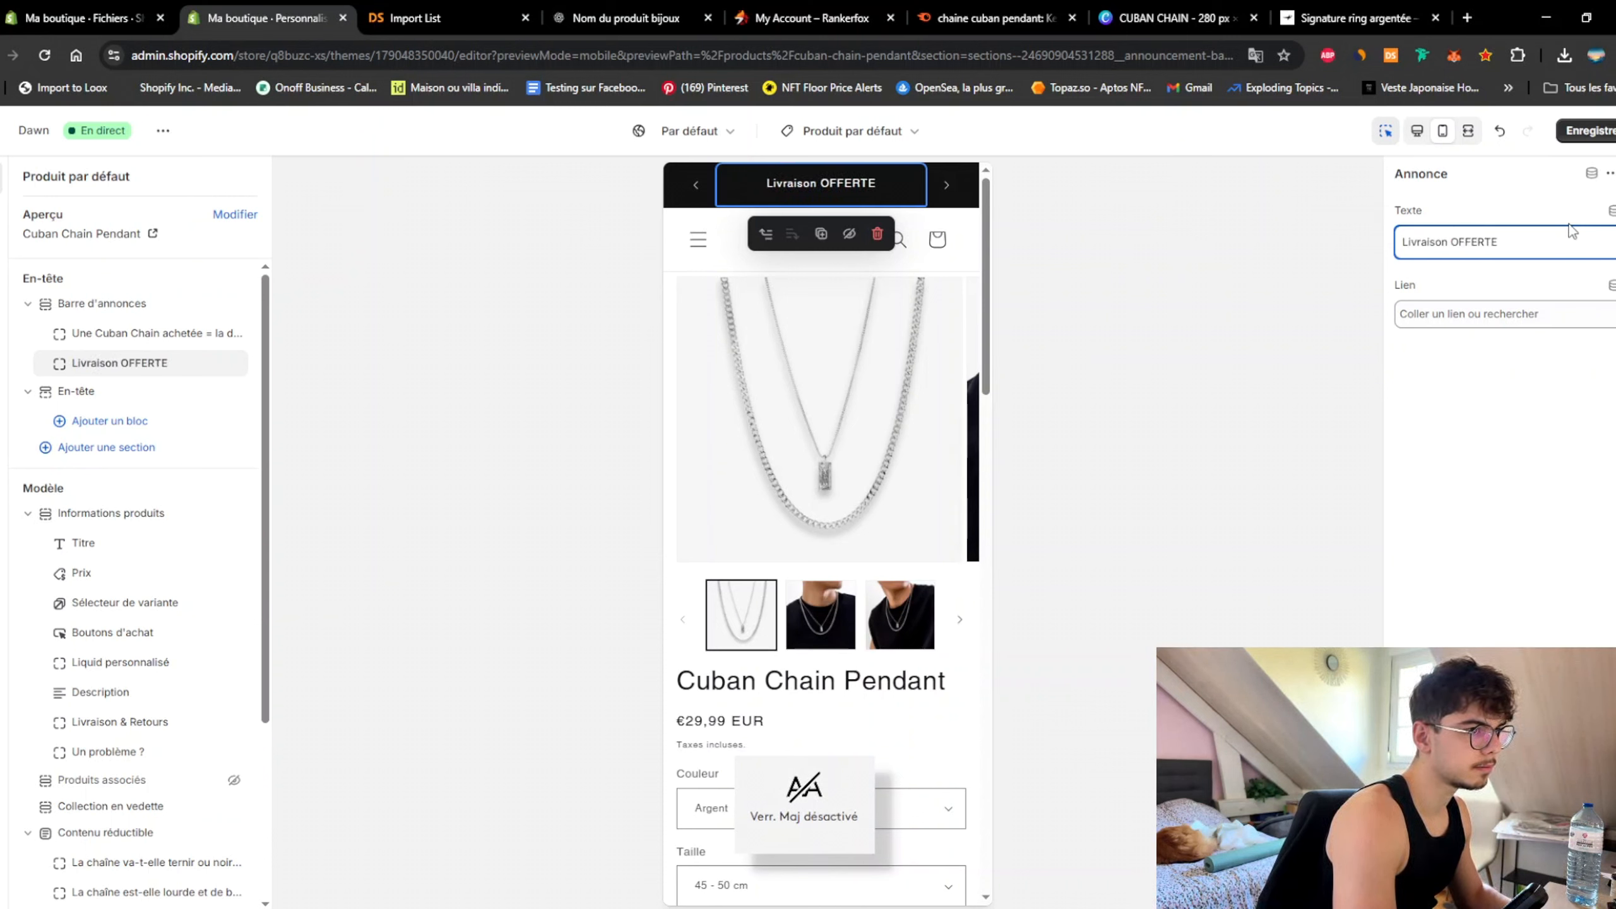
text(dans to)
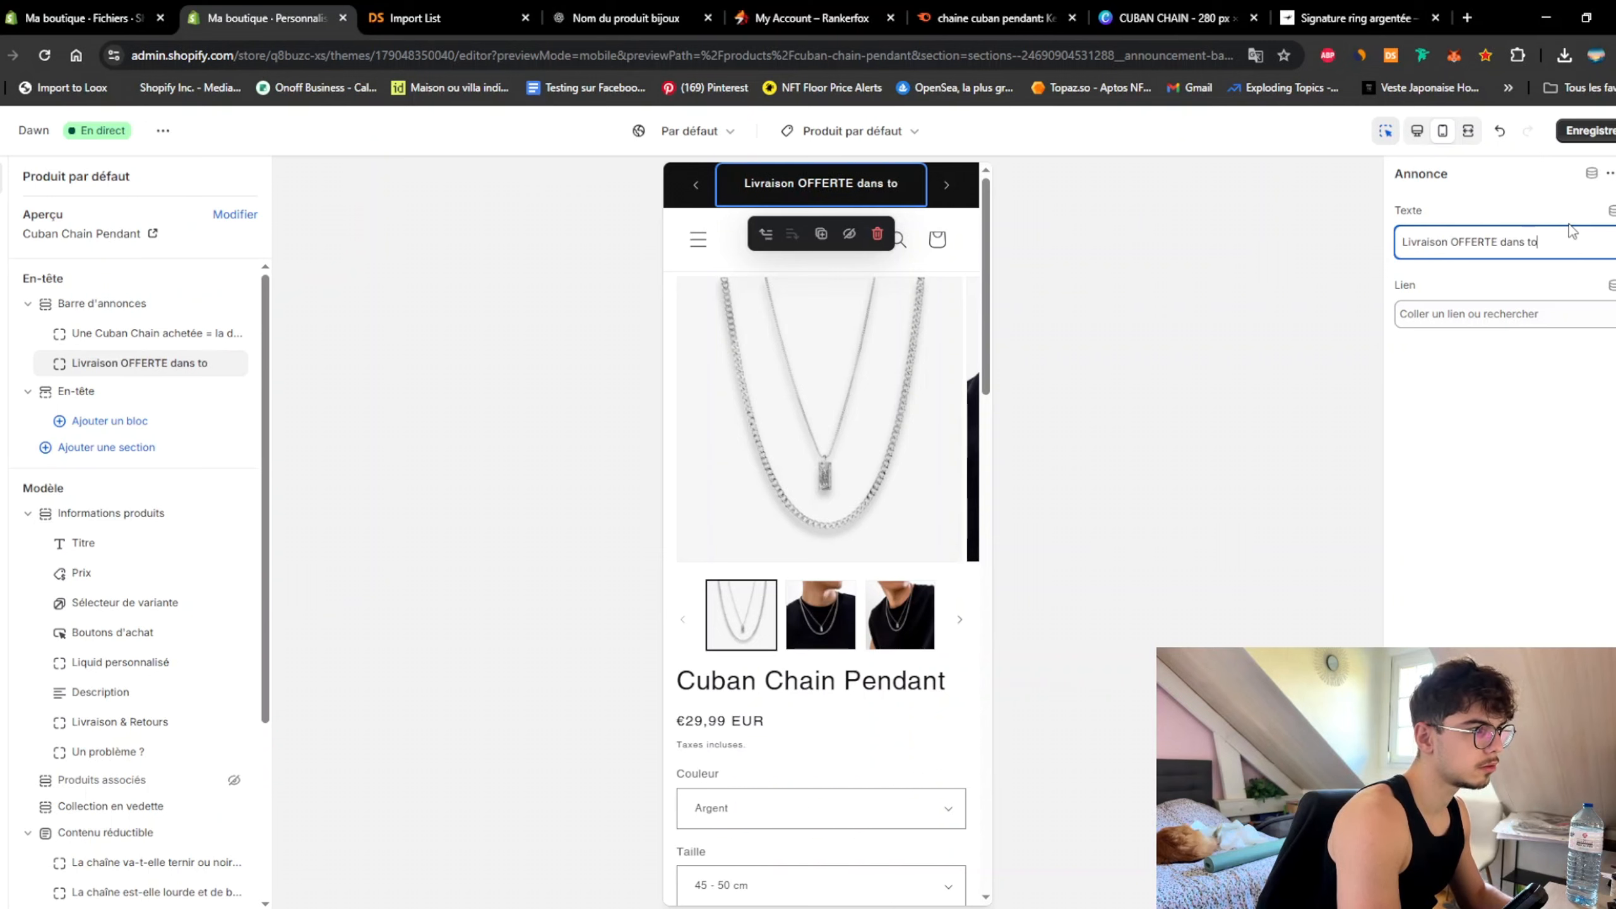
text(ute la France)
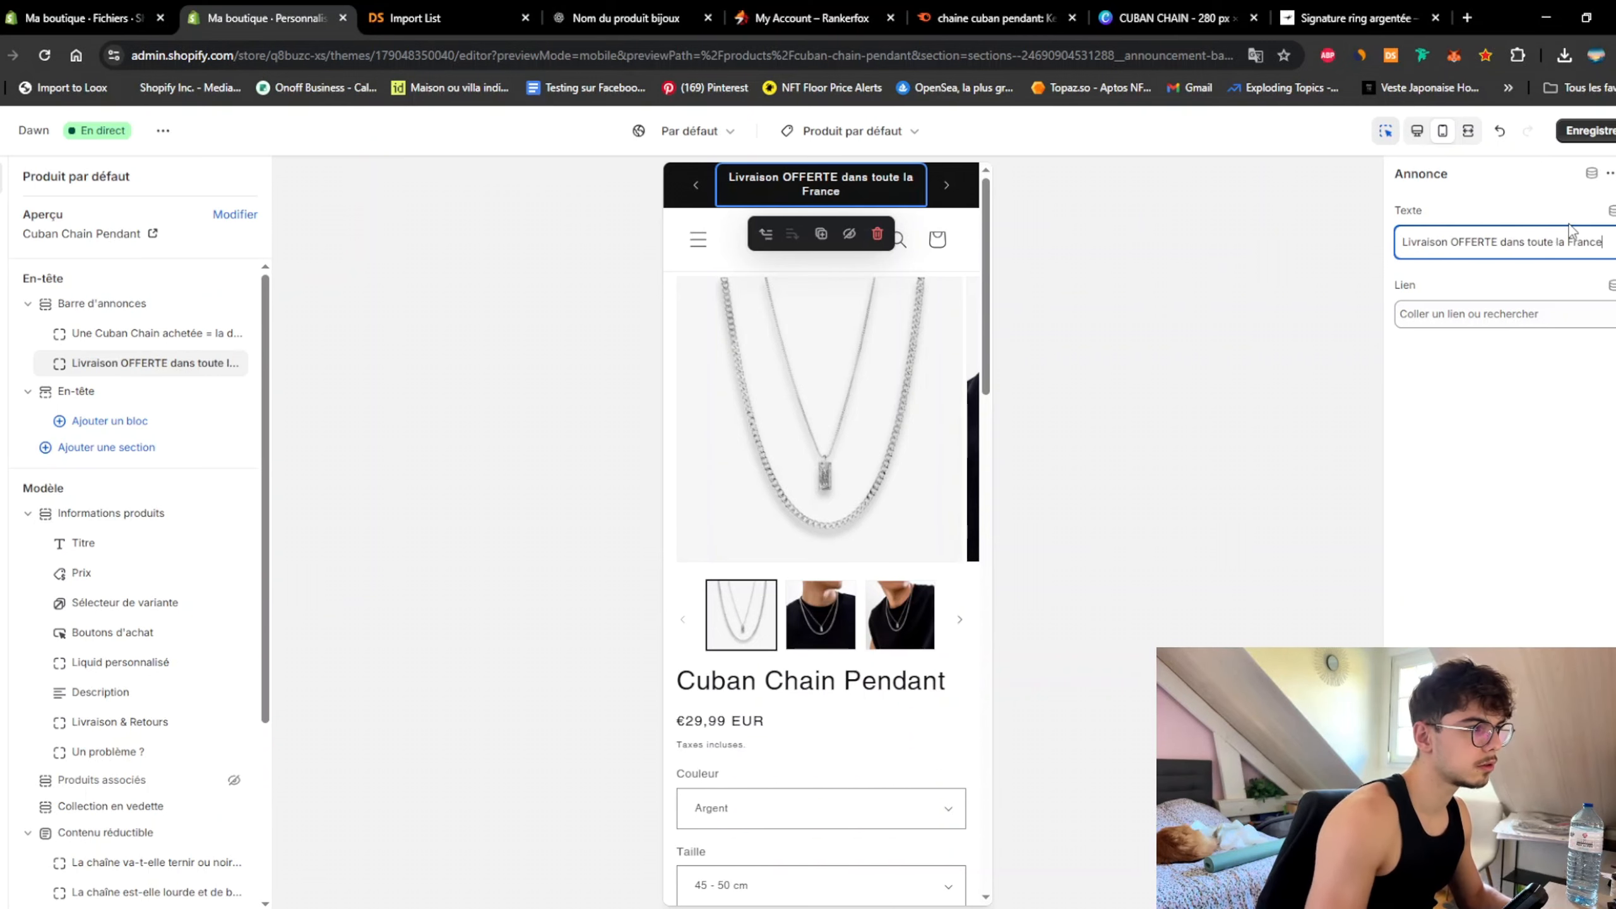
click(1584, 141)
Step: Select the product information section in the preview
scroll(827, 510, down, 5)
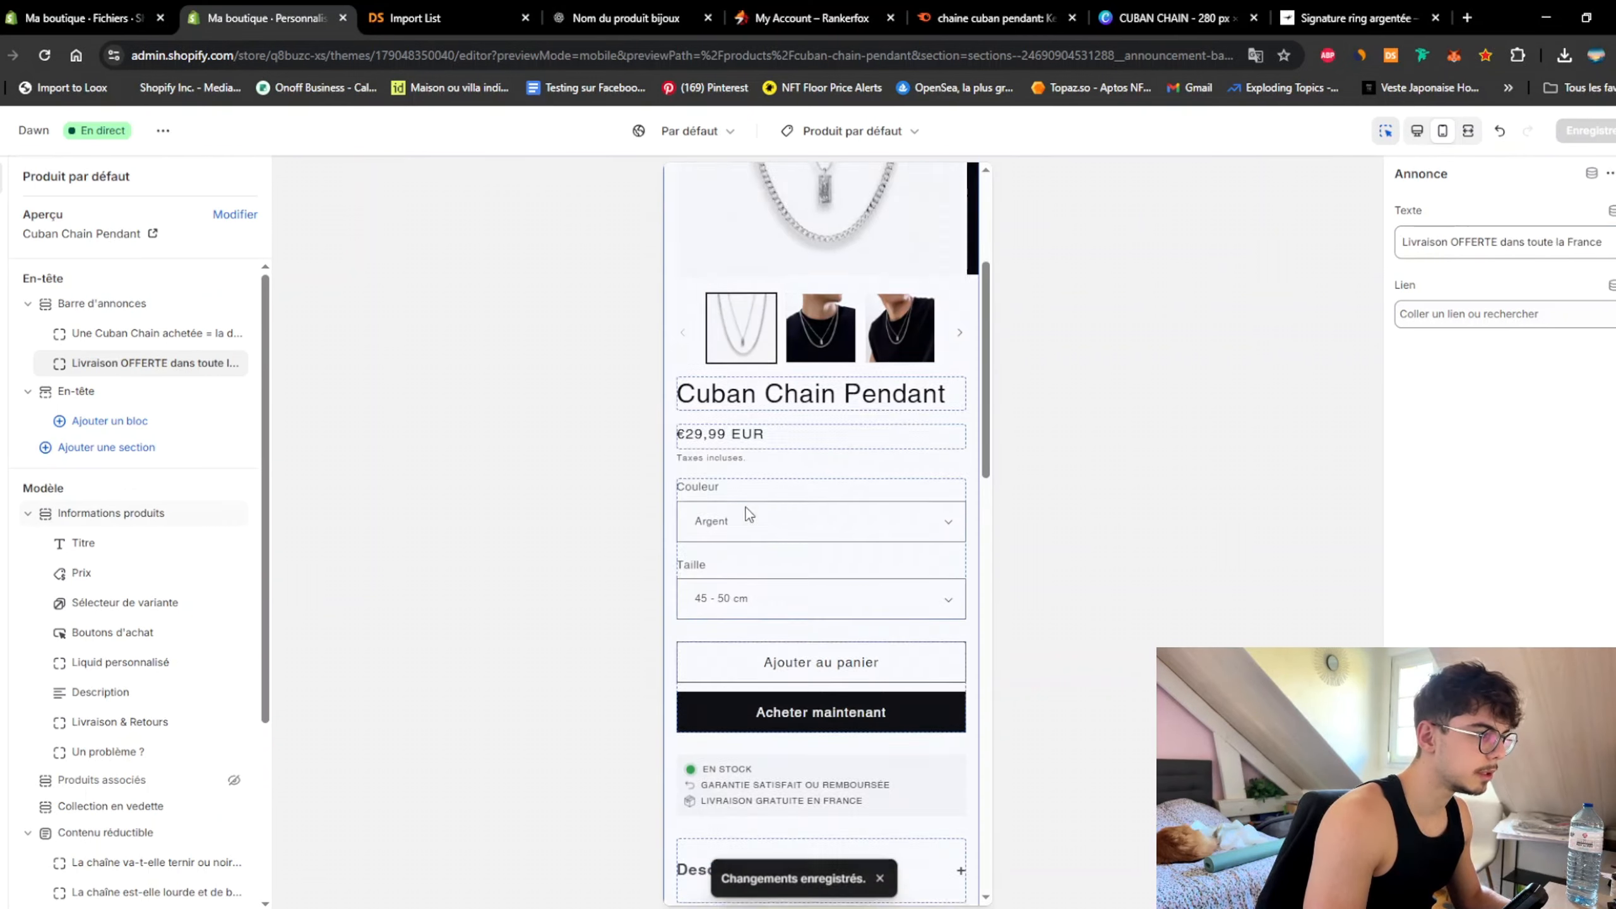
click(677, 650)
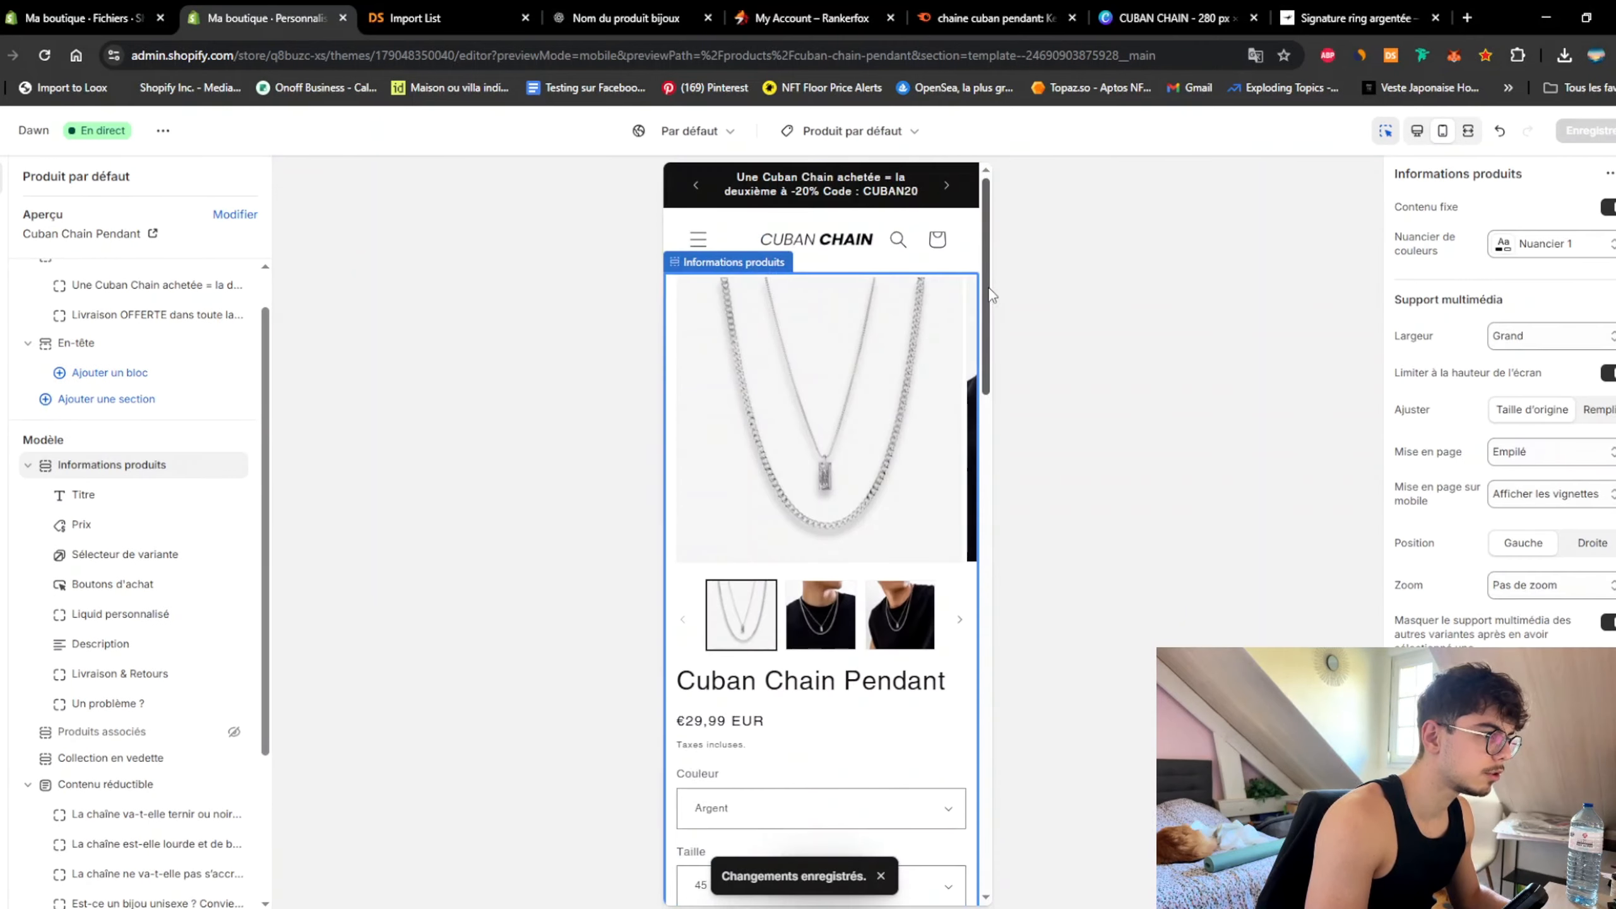
drag(991, 389, 969, 654)
Step: Add an Image avec texte section and drag it above the Contenu réductible FAQ section
click(969, 656)
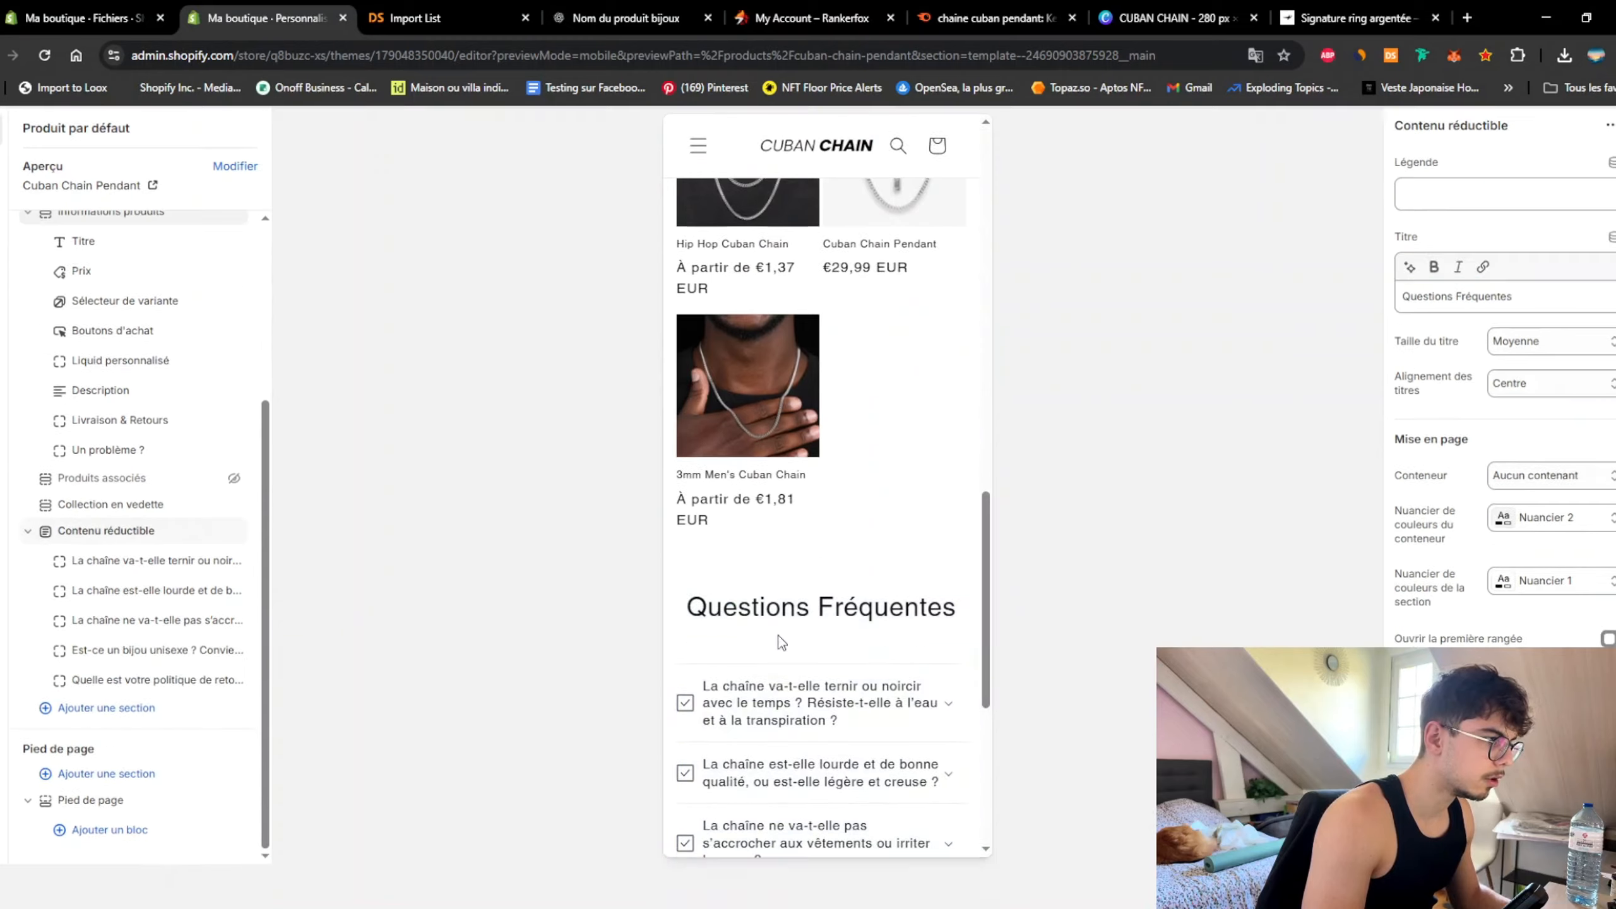
scroll(963, 567, down, 2)
scroll(962, 567, up, 10)
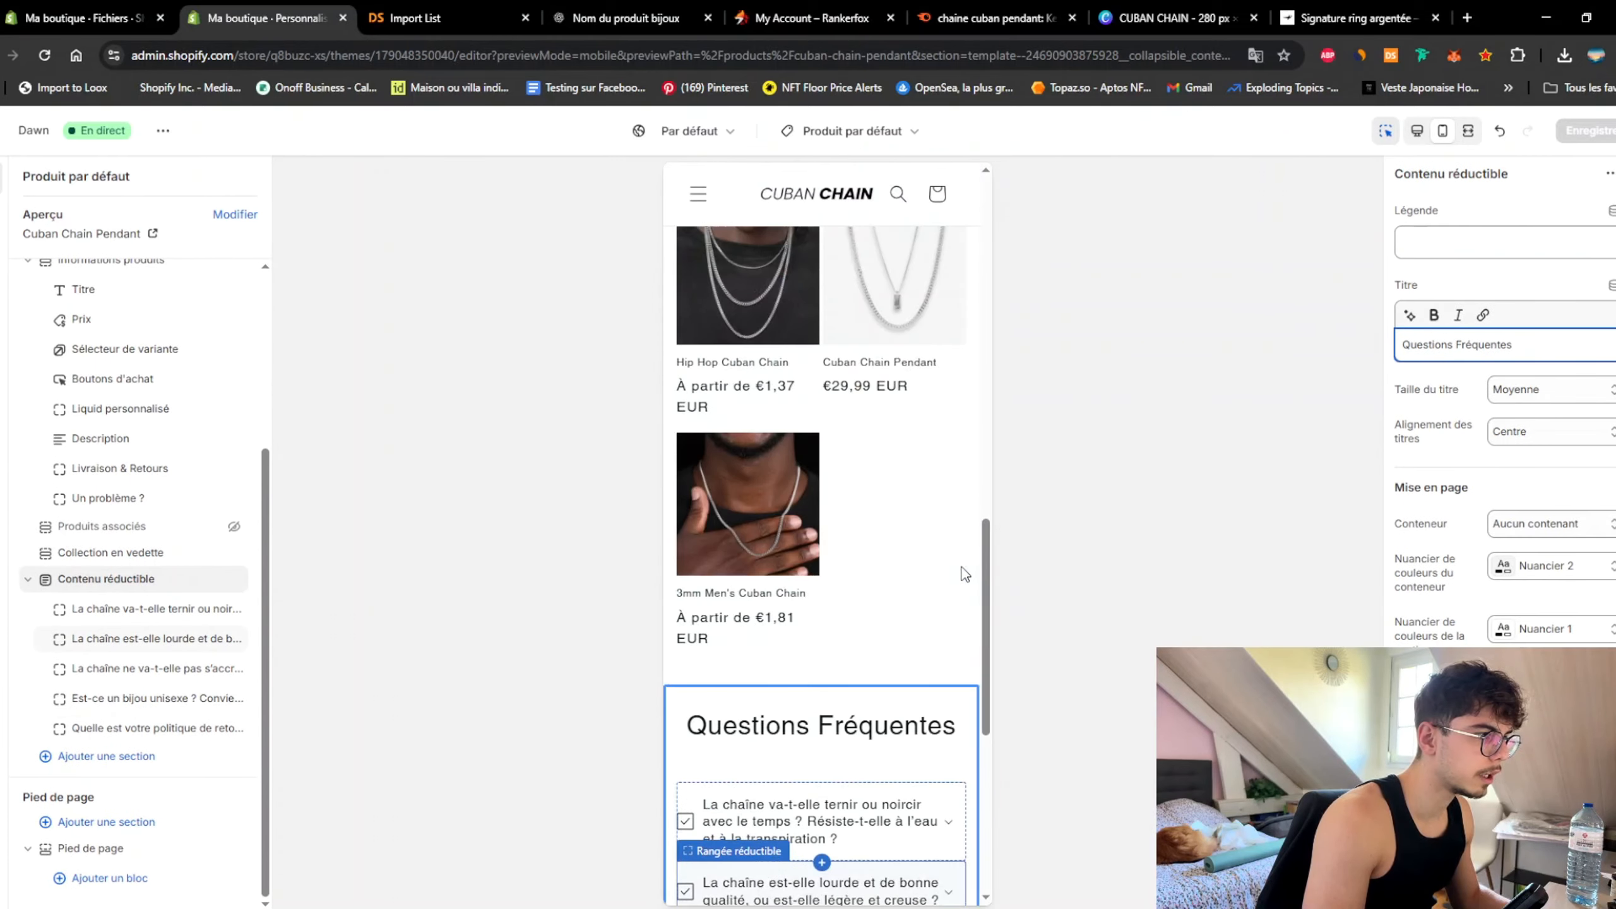
click(107, 755)
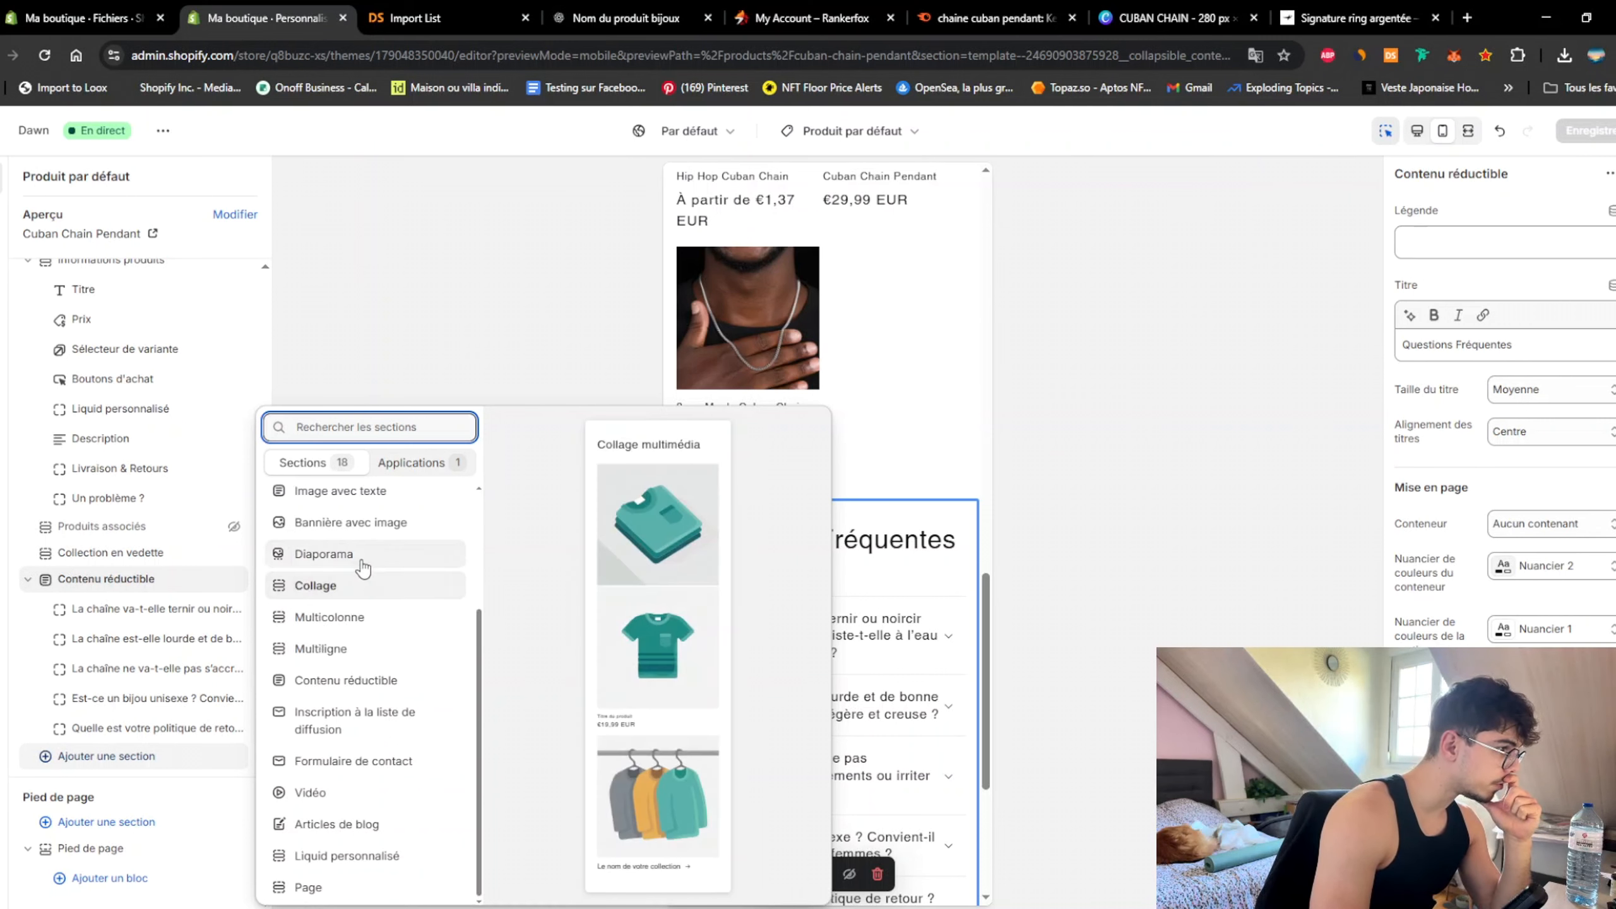
click(379, 495)
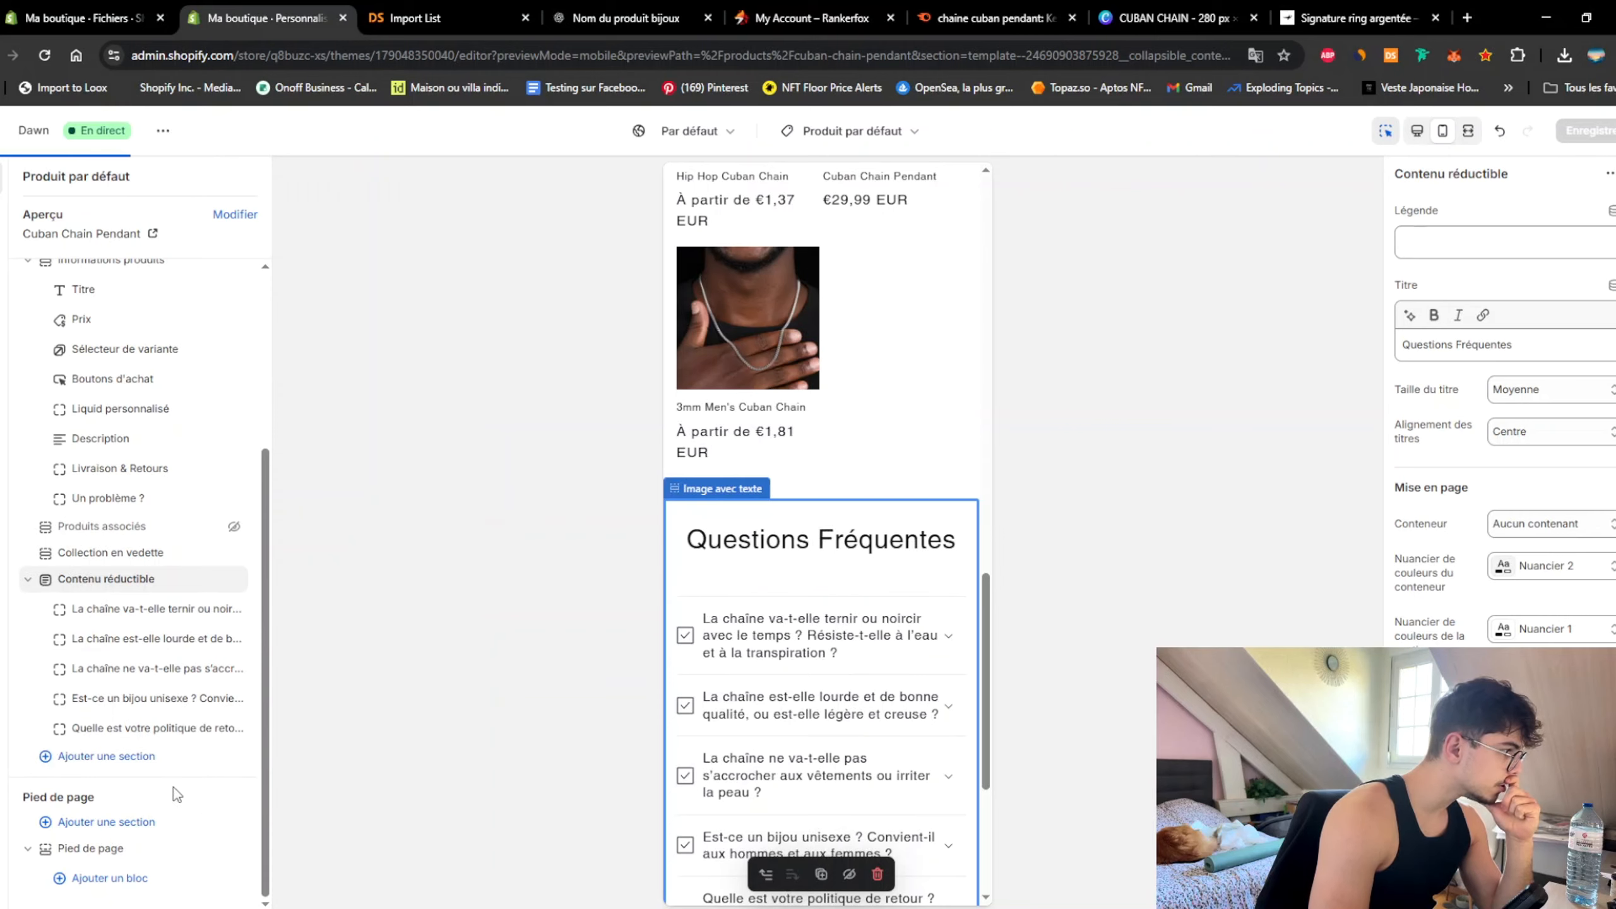
drag(51, 639, 51, 574)
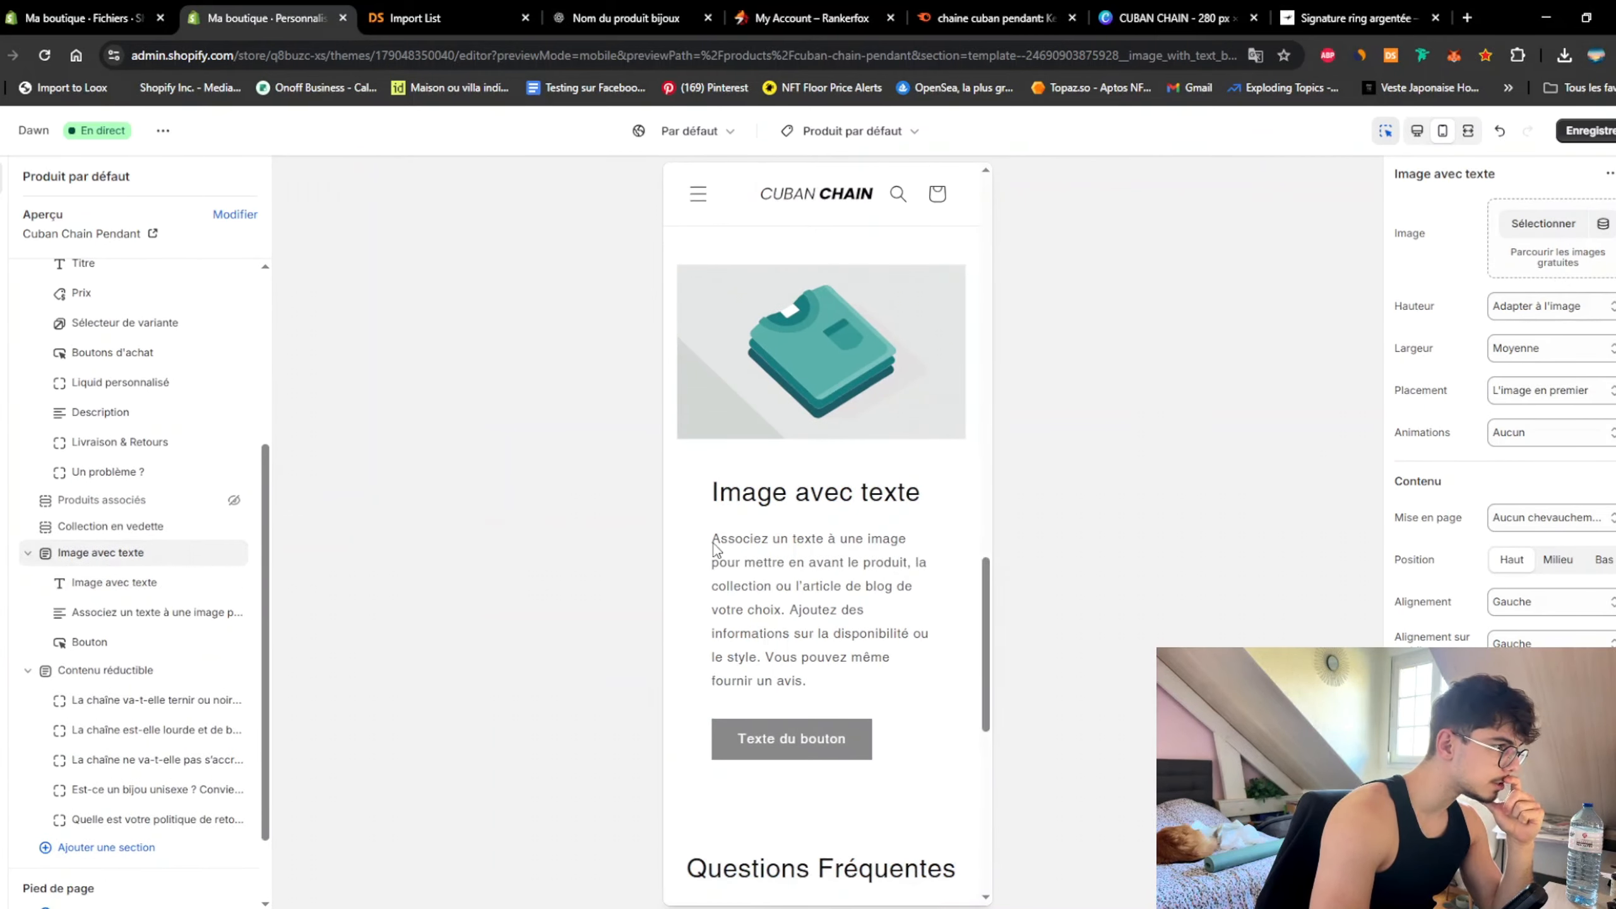
scroll(884, 516, up, 4)
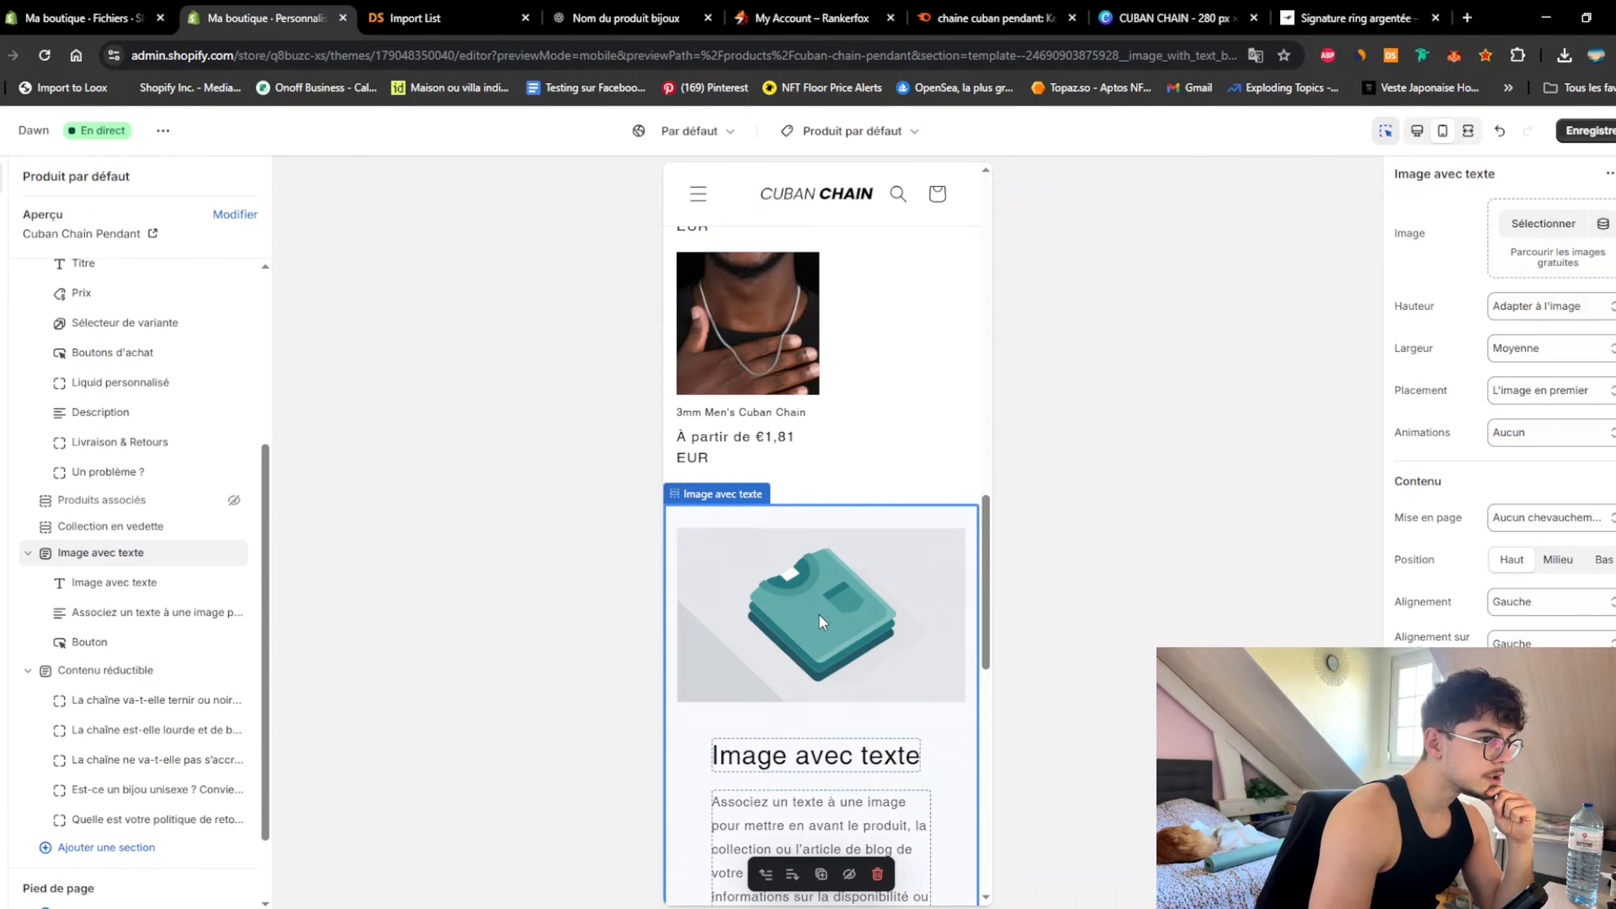
scroll(872, 544, up, 5)
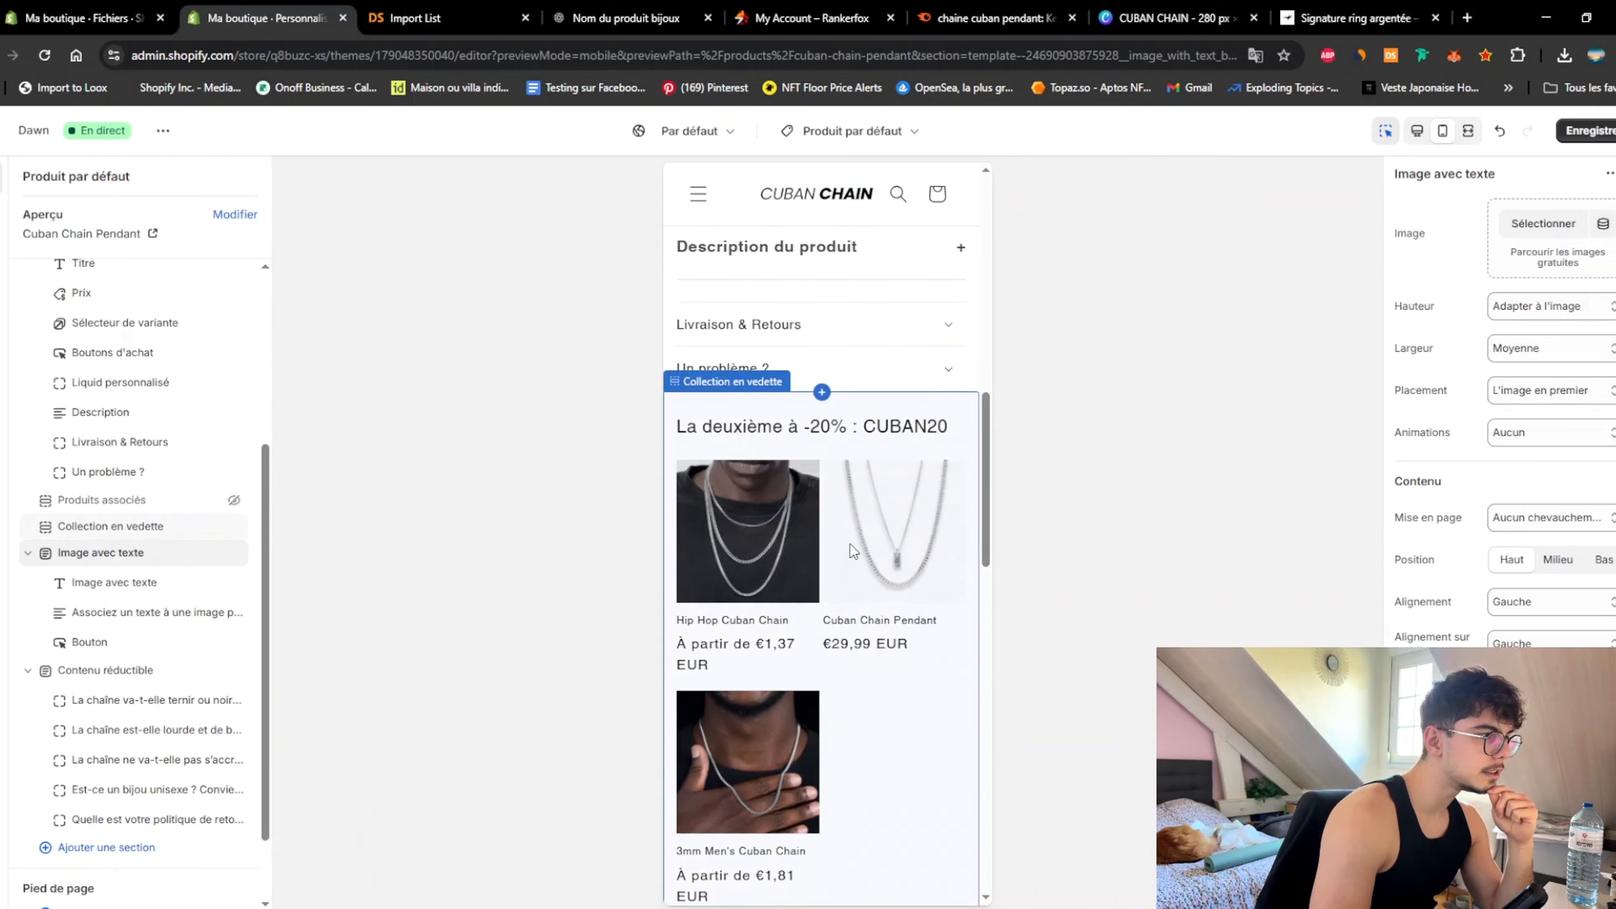
scroll(850, 543, down, 5)
Step: Assign the photo of a man wearing the chain, then screenshot the section
click(1544, 223)
scroll(811, 535, down, 5)
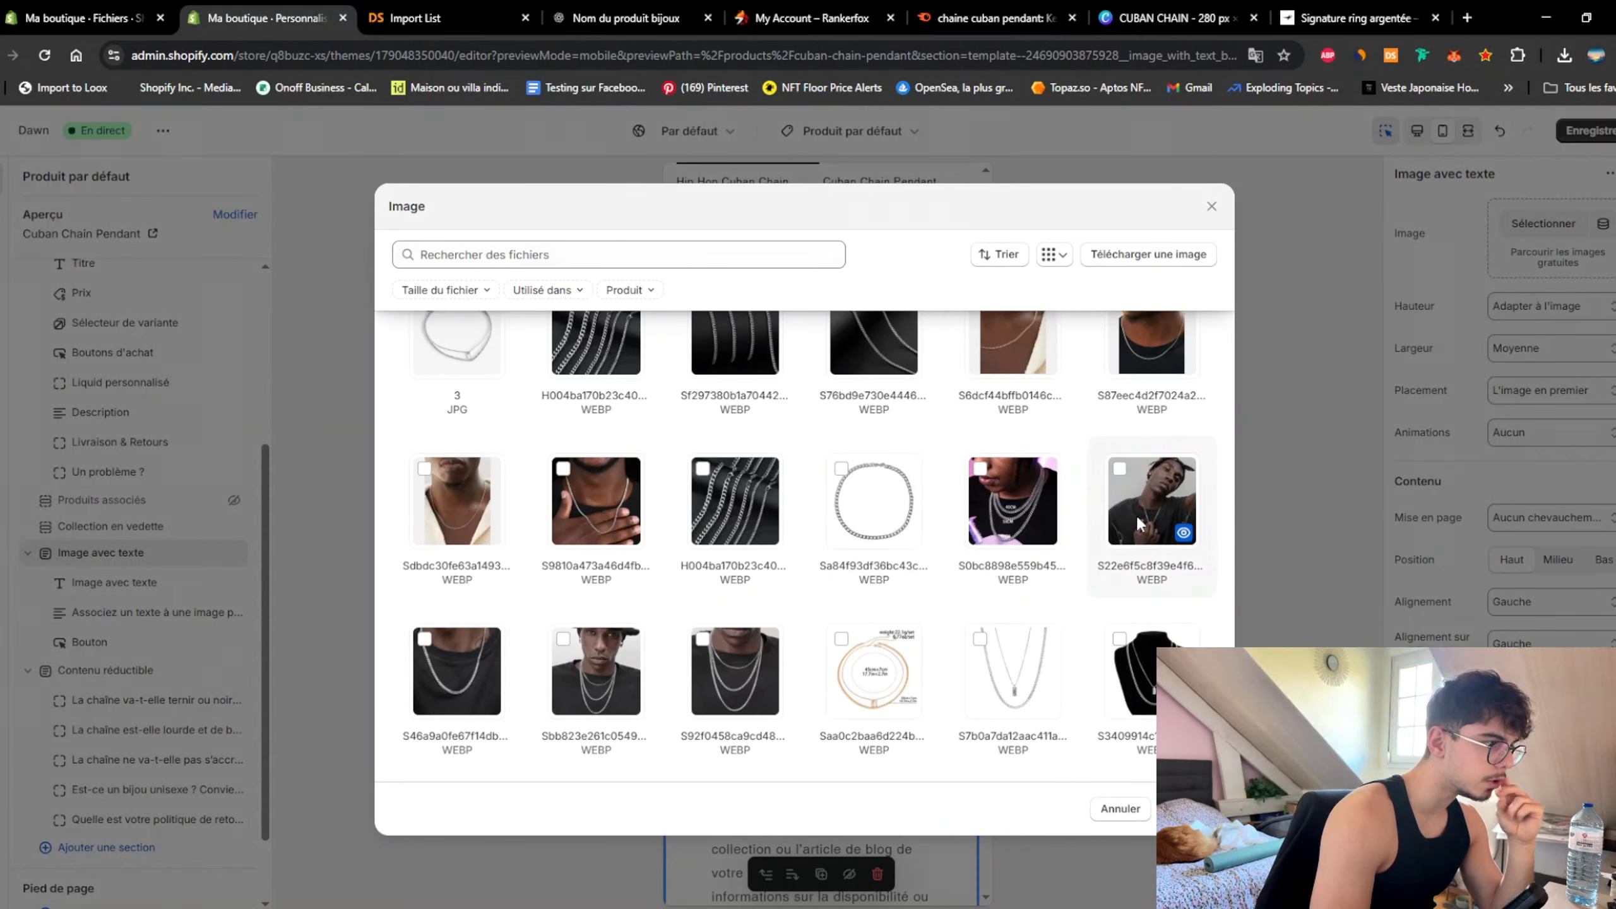
scroll(1134, 503, up, 3)
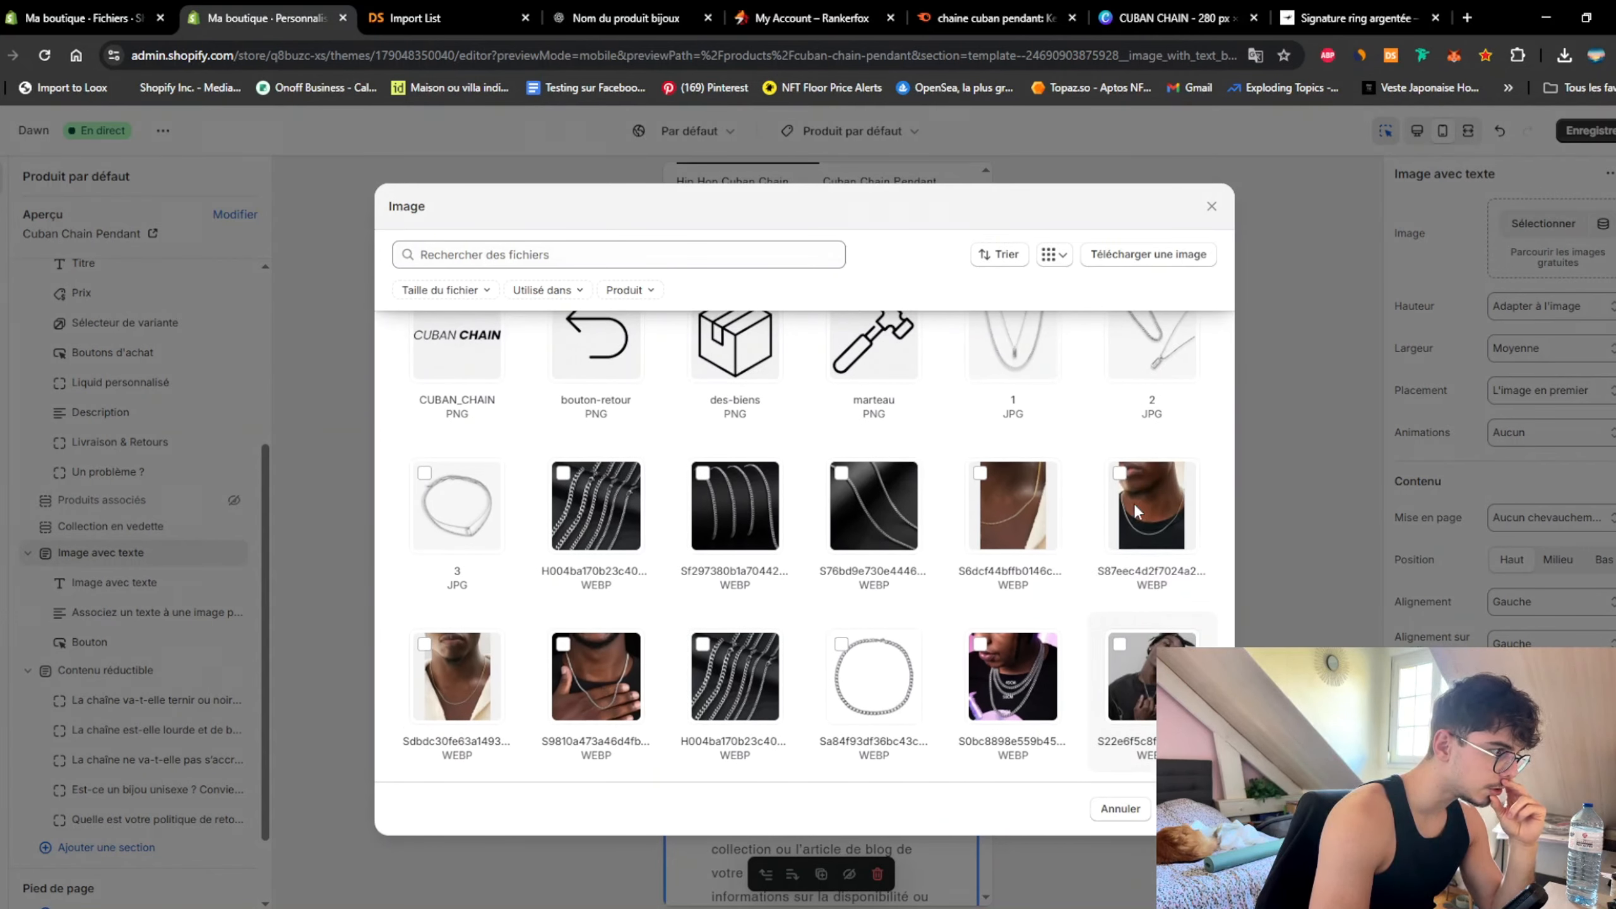
scroll(1131, 510, down, 1)
scroll(1129, 512, down, 1)
click(574, 514)
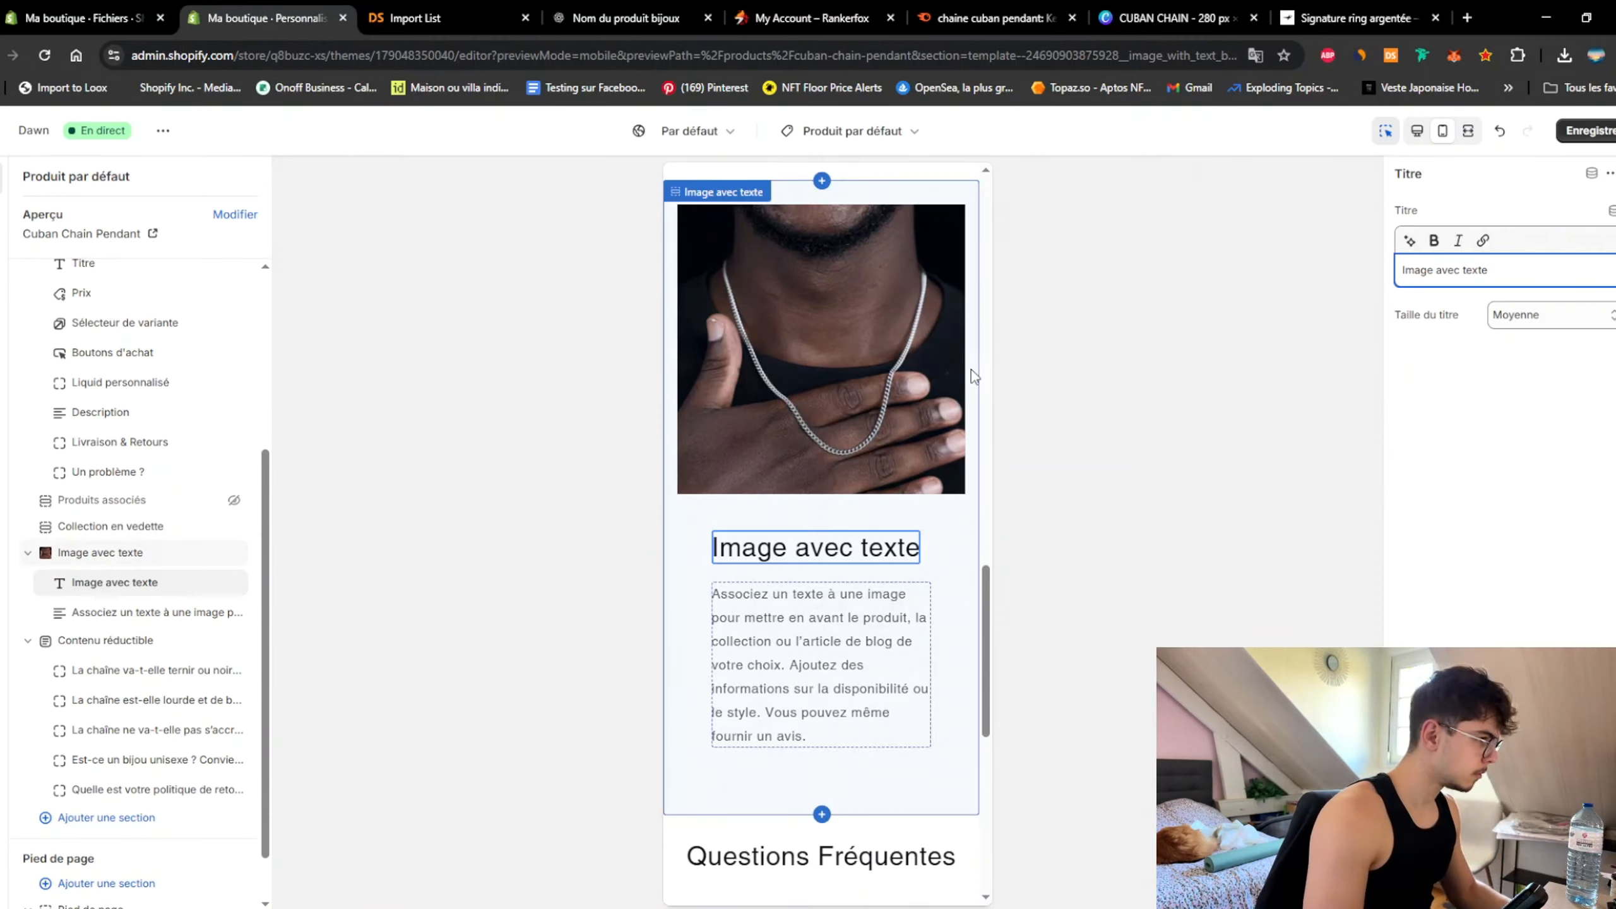
click(971, 369)
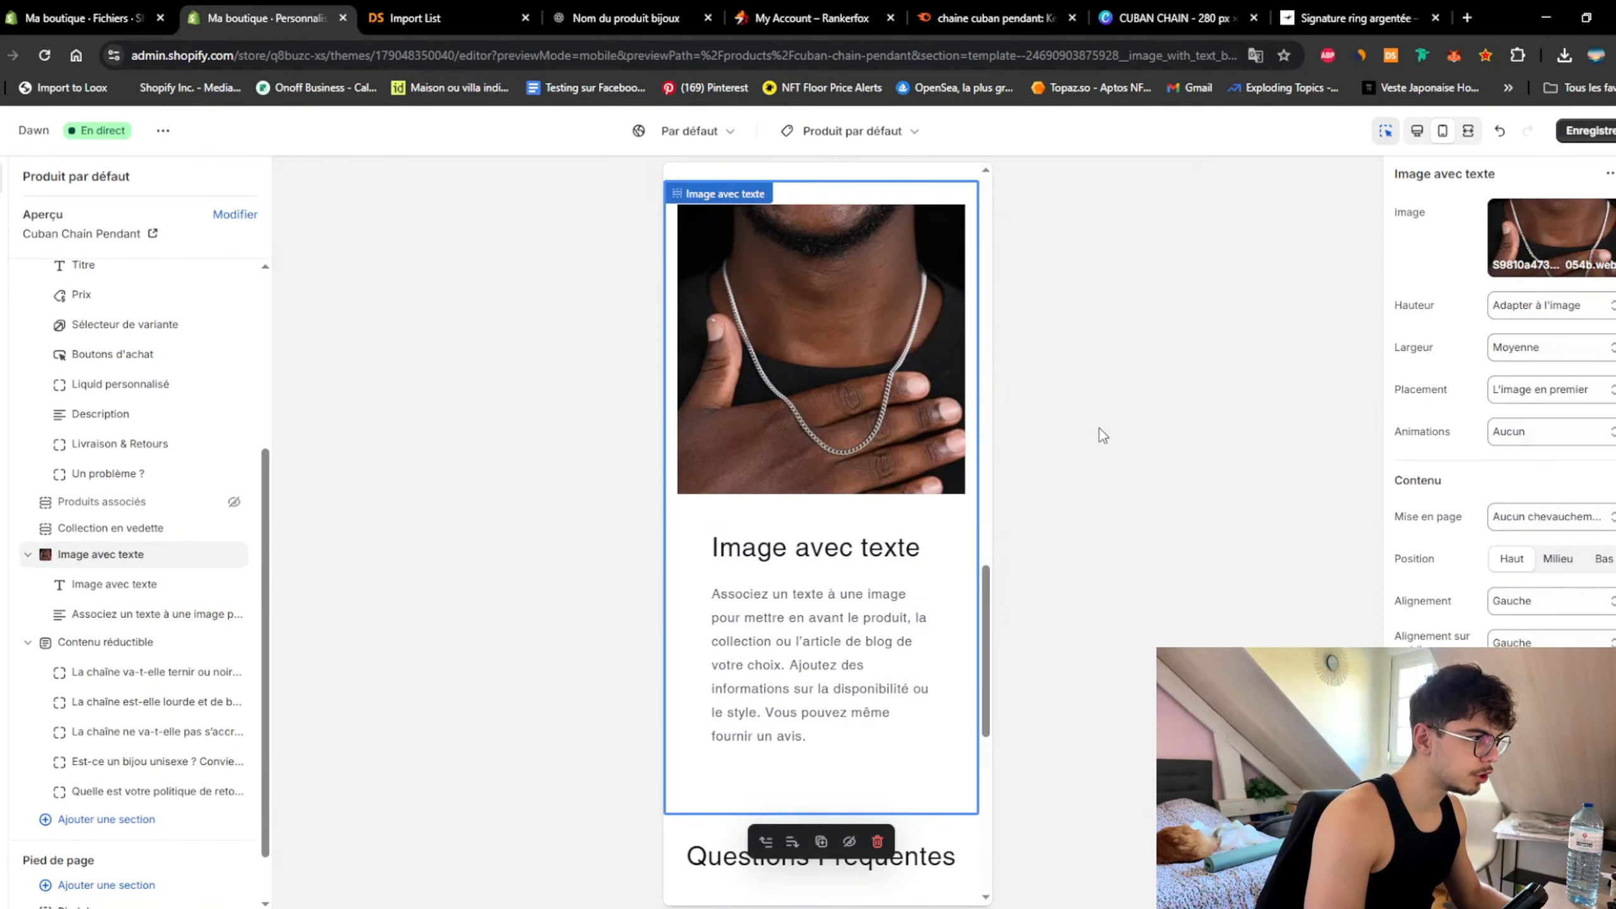
key(super+shift+s)
drag(647, 184, 1005, 841)
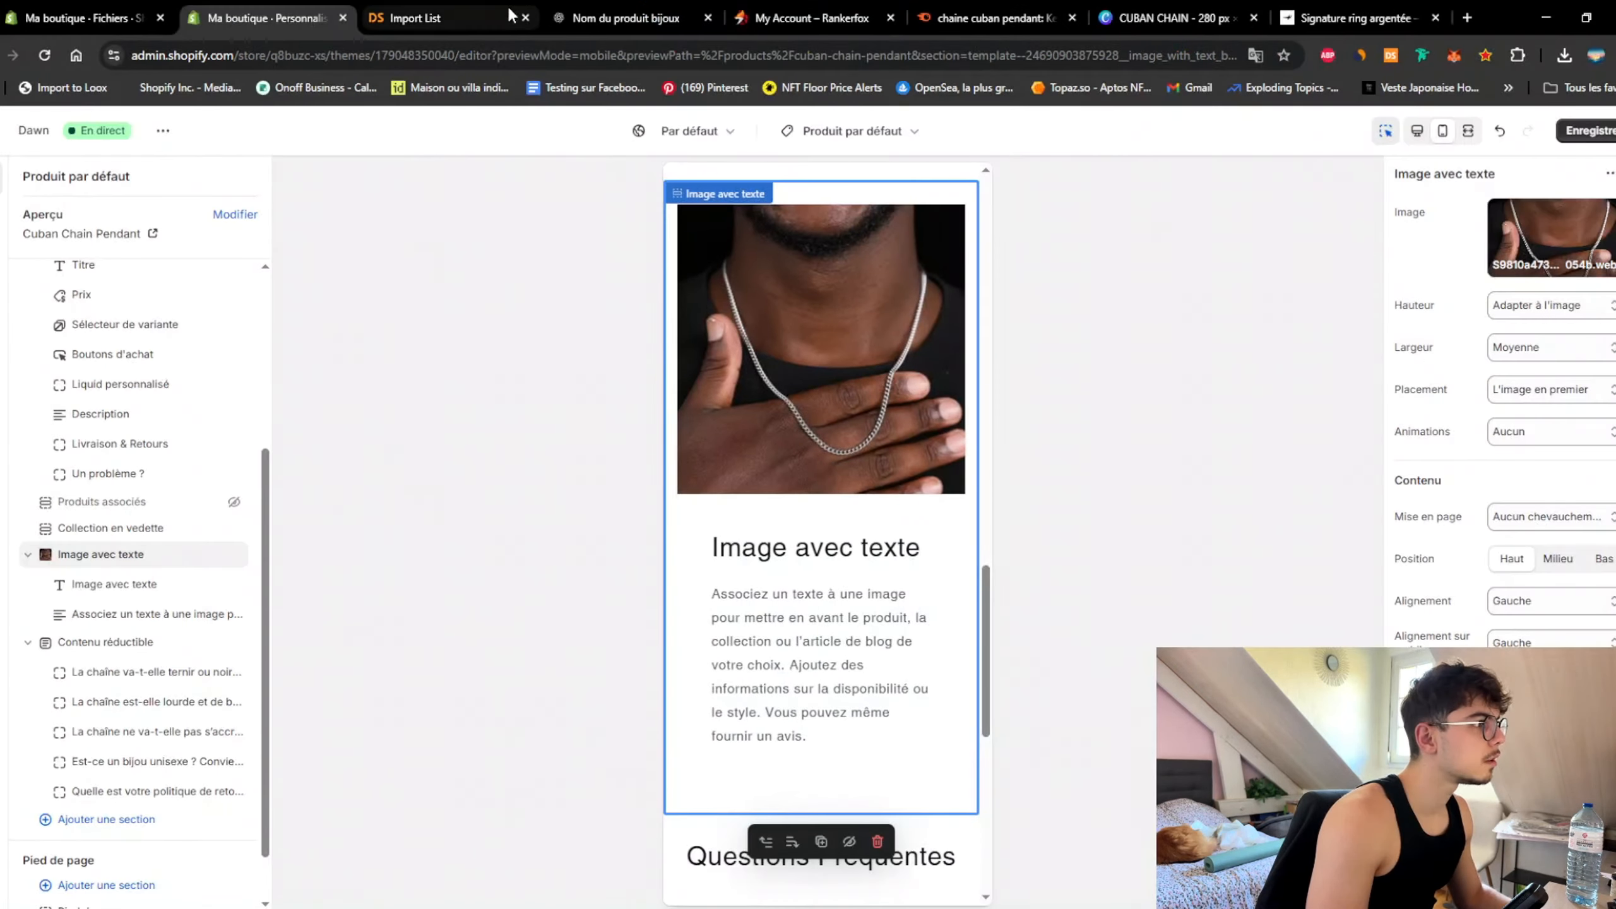
Step: In ChatGPT, paste the section screenshot into a new message and begin typing 'Qu'est'
click(599, 18)
scroll(751, 789, down, 1)
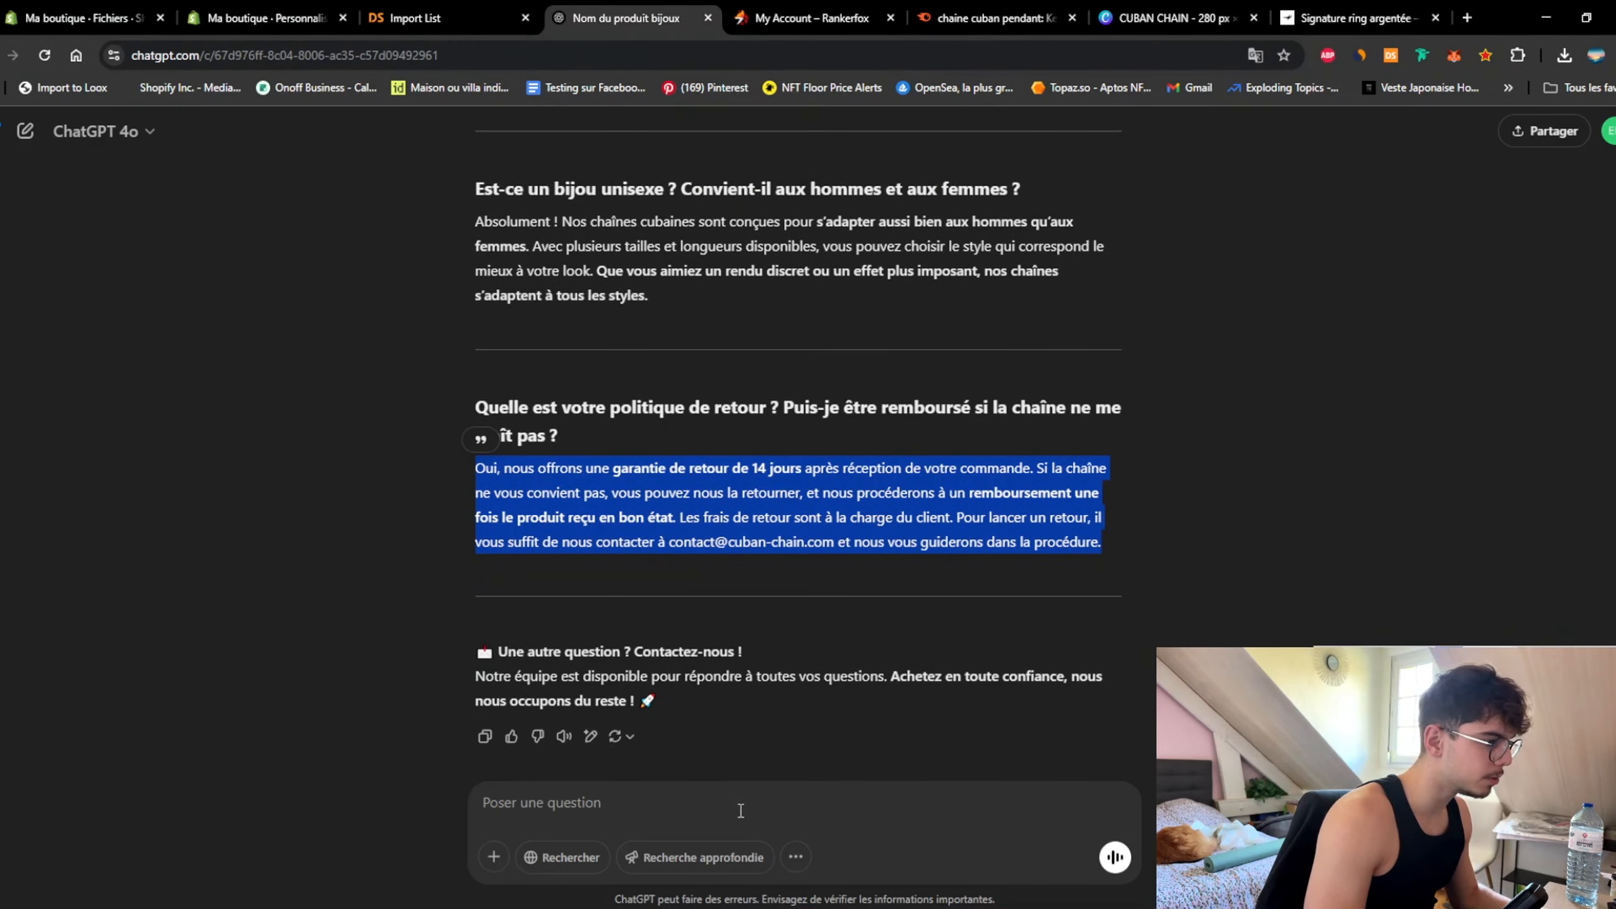
click(740, 811)
key(ctrl+v)
text(Qu'e)
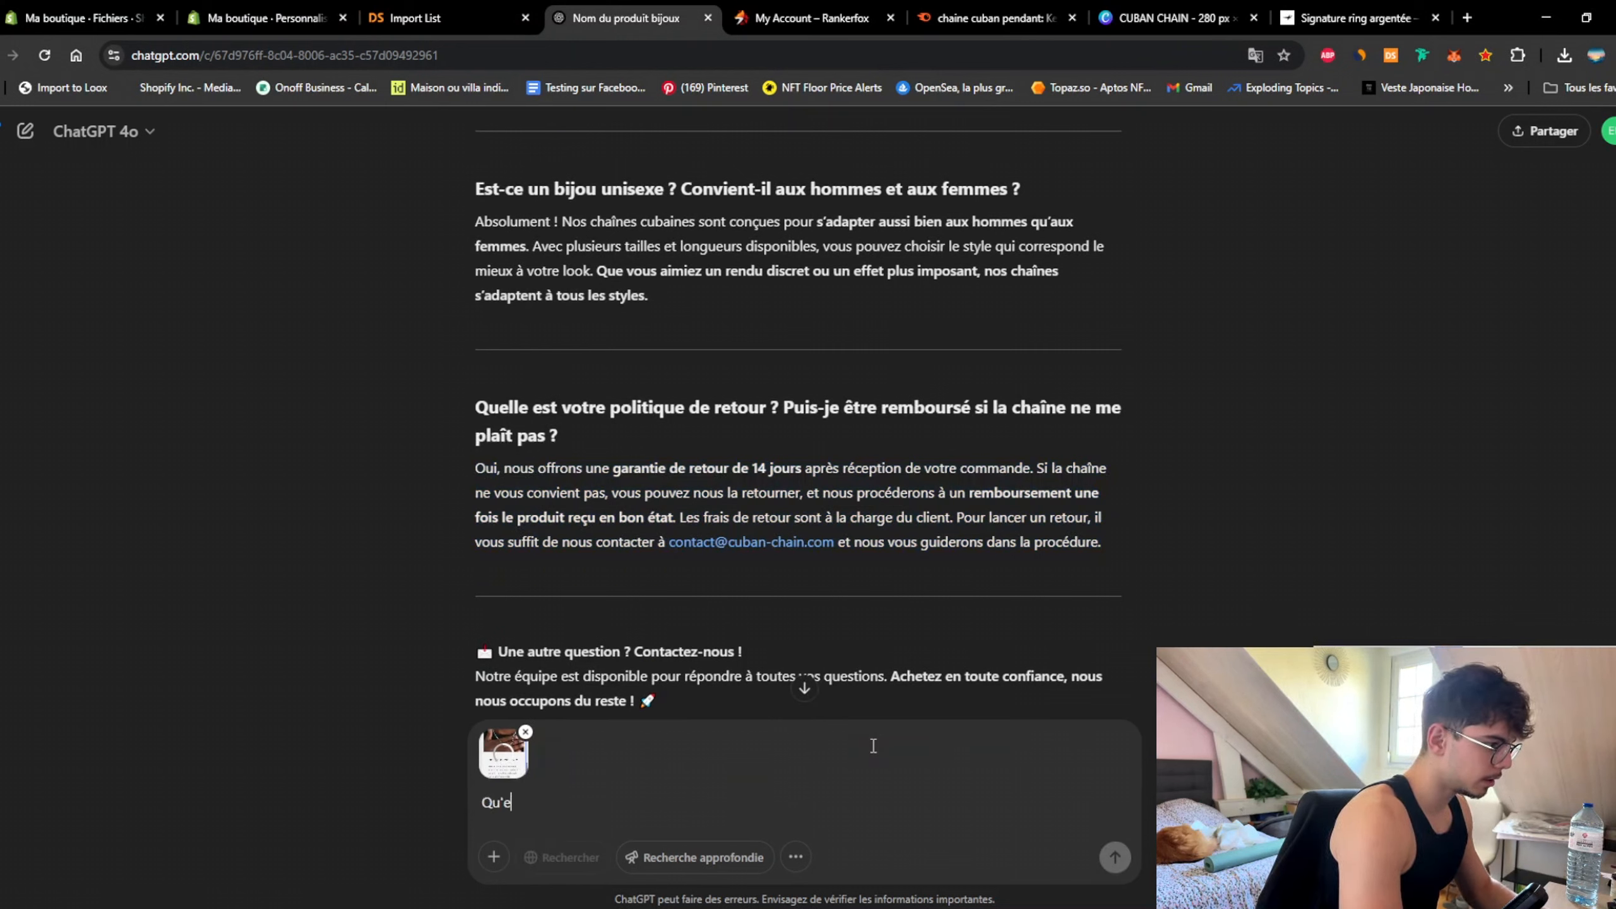
text(st ce que je po)
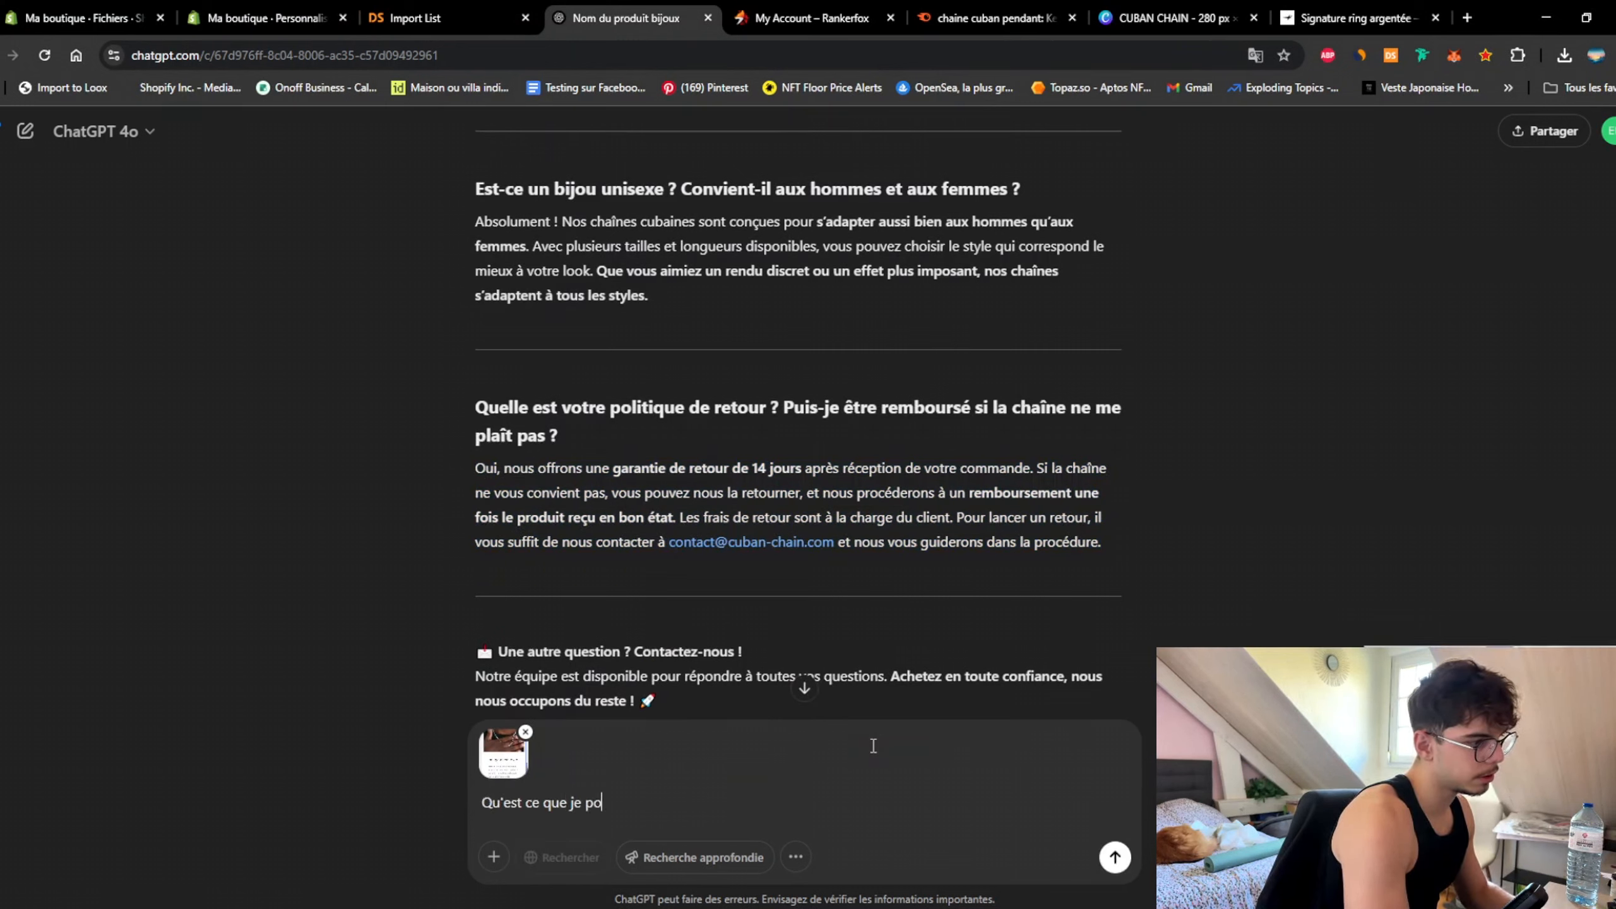
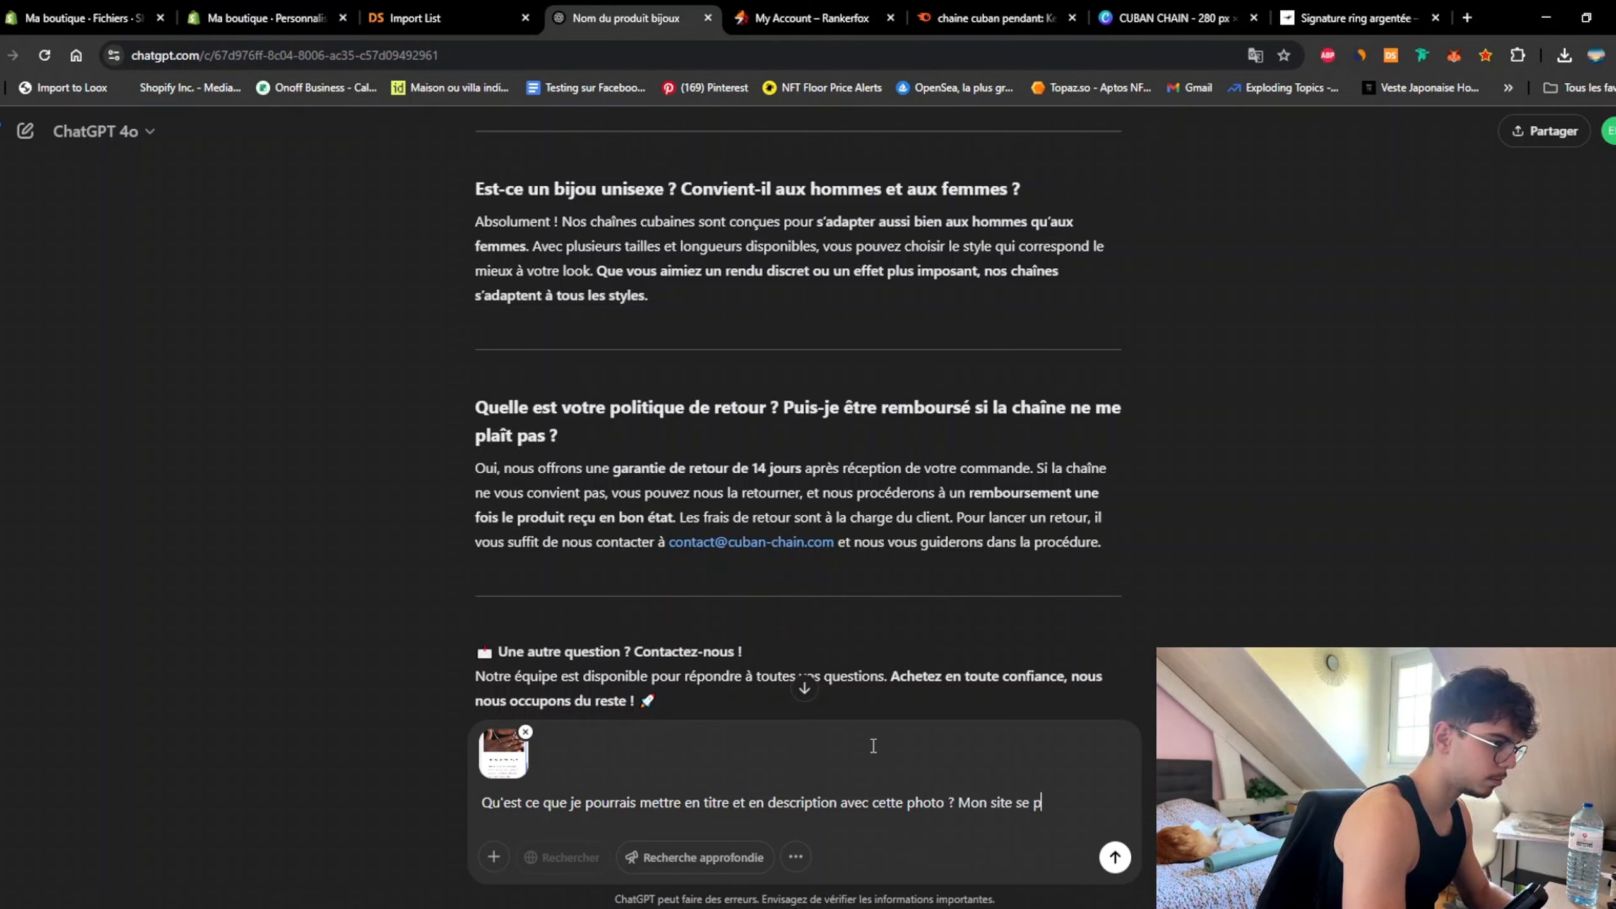
Step: Ask ChatGPT for a streetwear-style title and description for the chain photo, and copy the suggested title
text(comme)
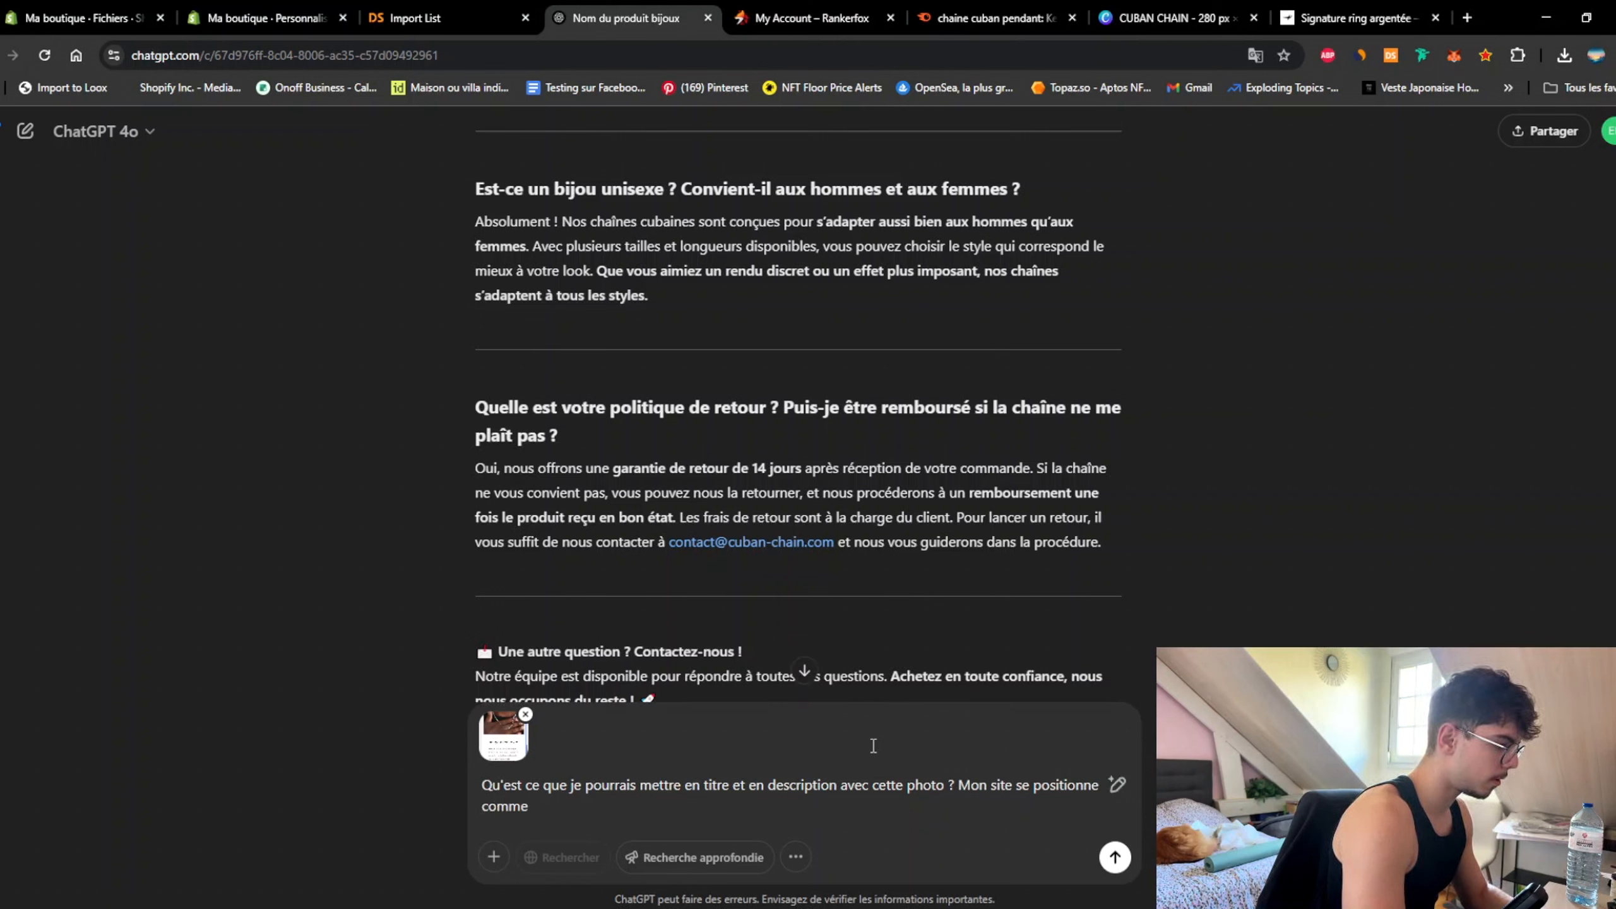
key(BackSpace)
key(BackSpace)
key(BackSpace)
key(BackSpace)
key(BackSpace)
key(BackSpace)
key(BackSpace)
key(BackSpace)
key(BackSpace)
key(BackSpace)
key(BackSpace)
key(BackSpace)
key(BackSpace)
key(BackSpace)
key(BackSpace)
key(BackSpace)
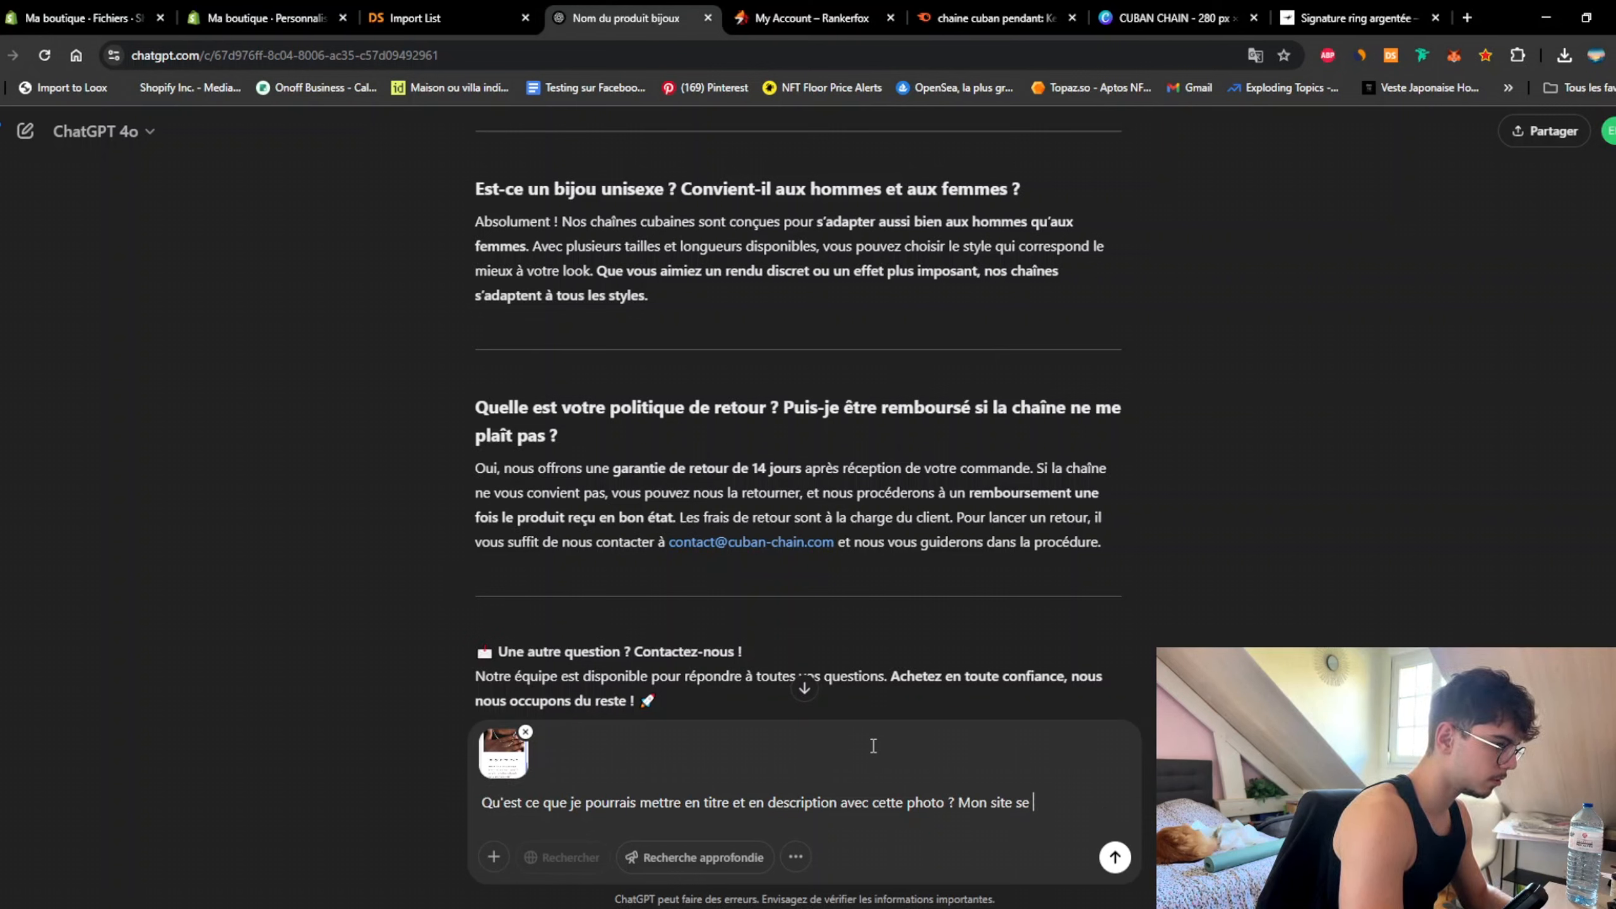
text(L'angl)
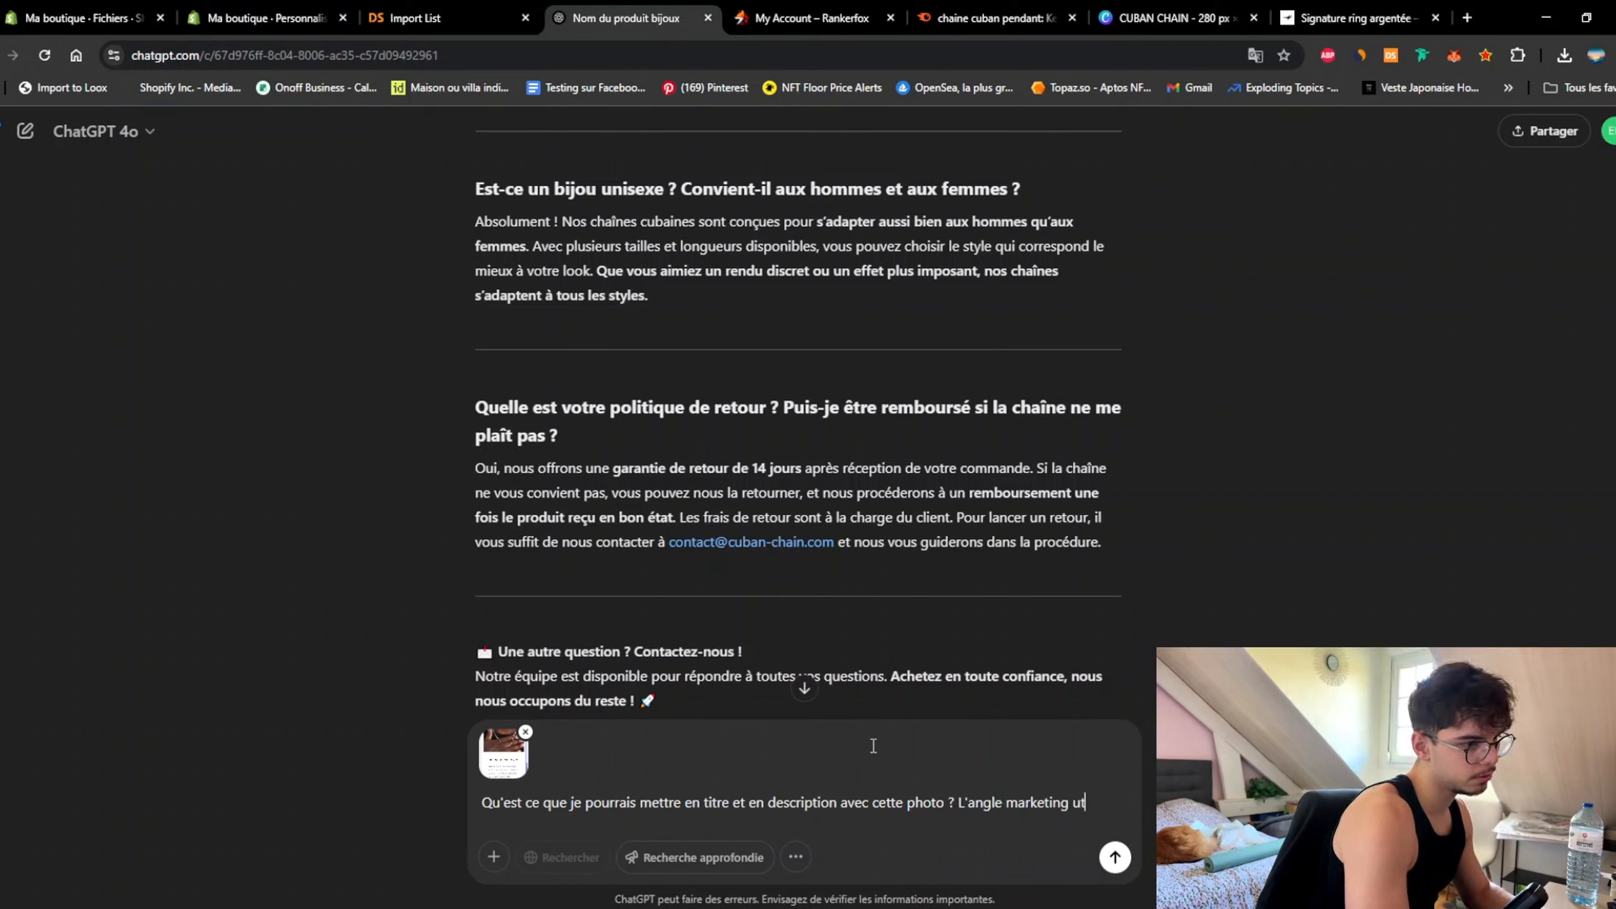
text(ée est le st)
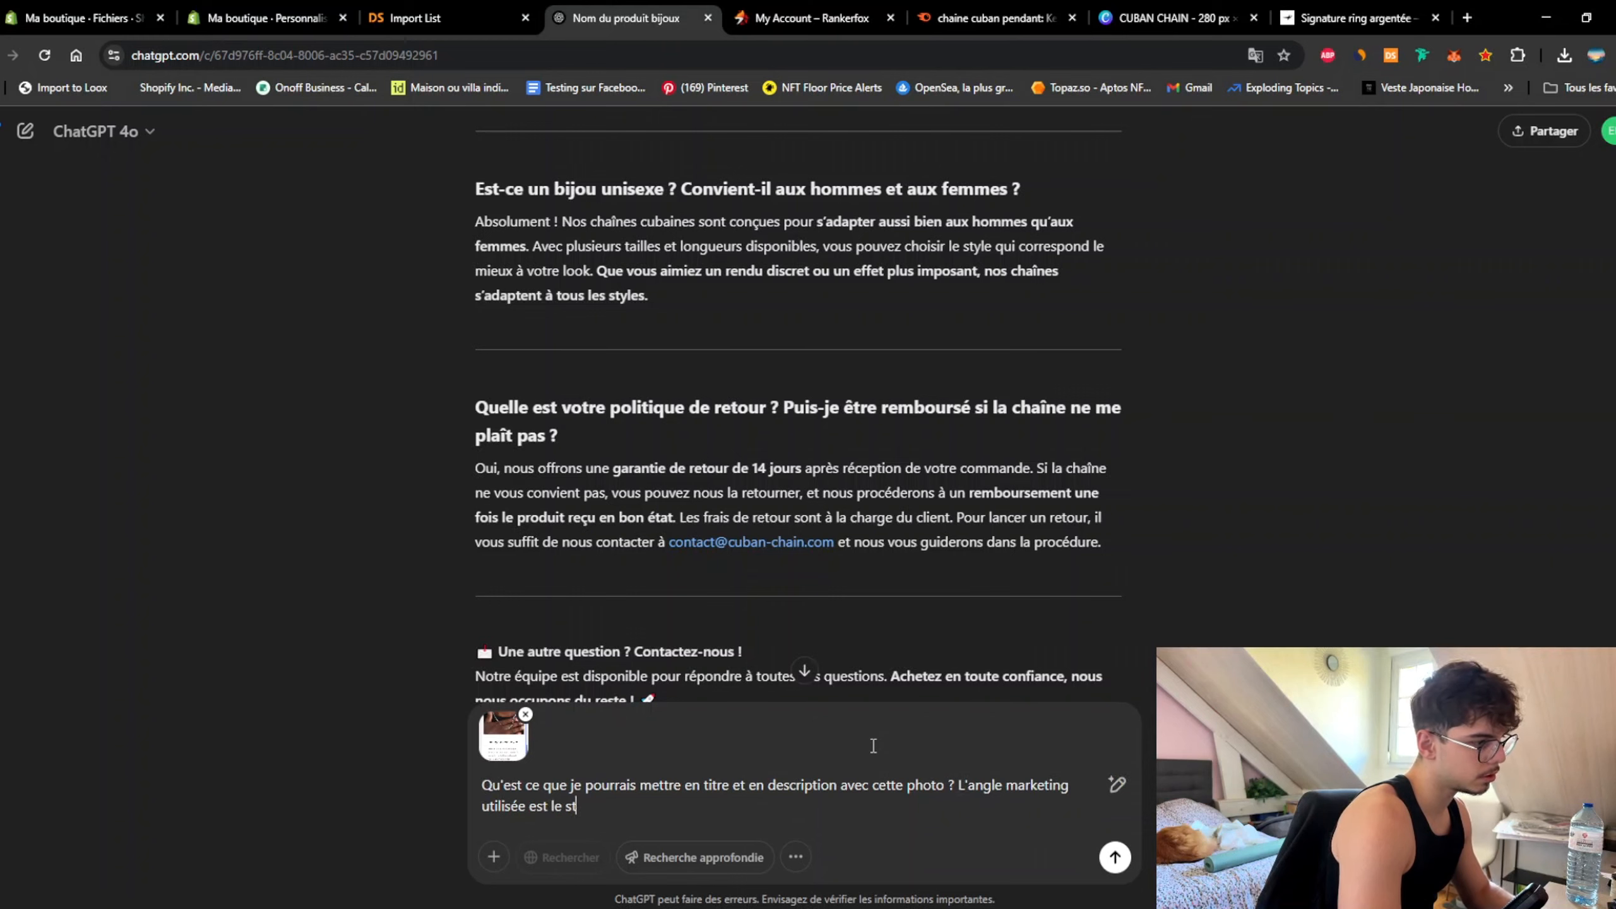
text(reetwear)
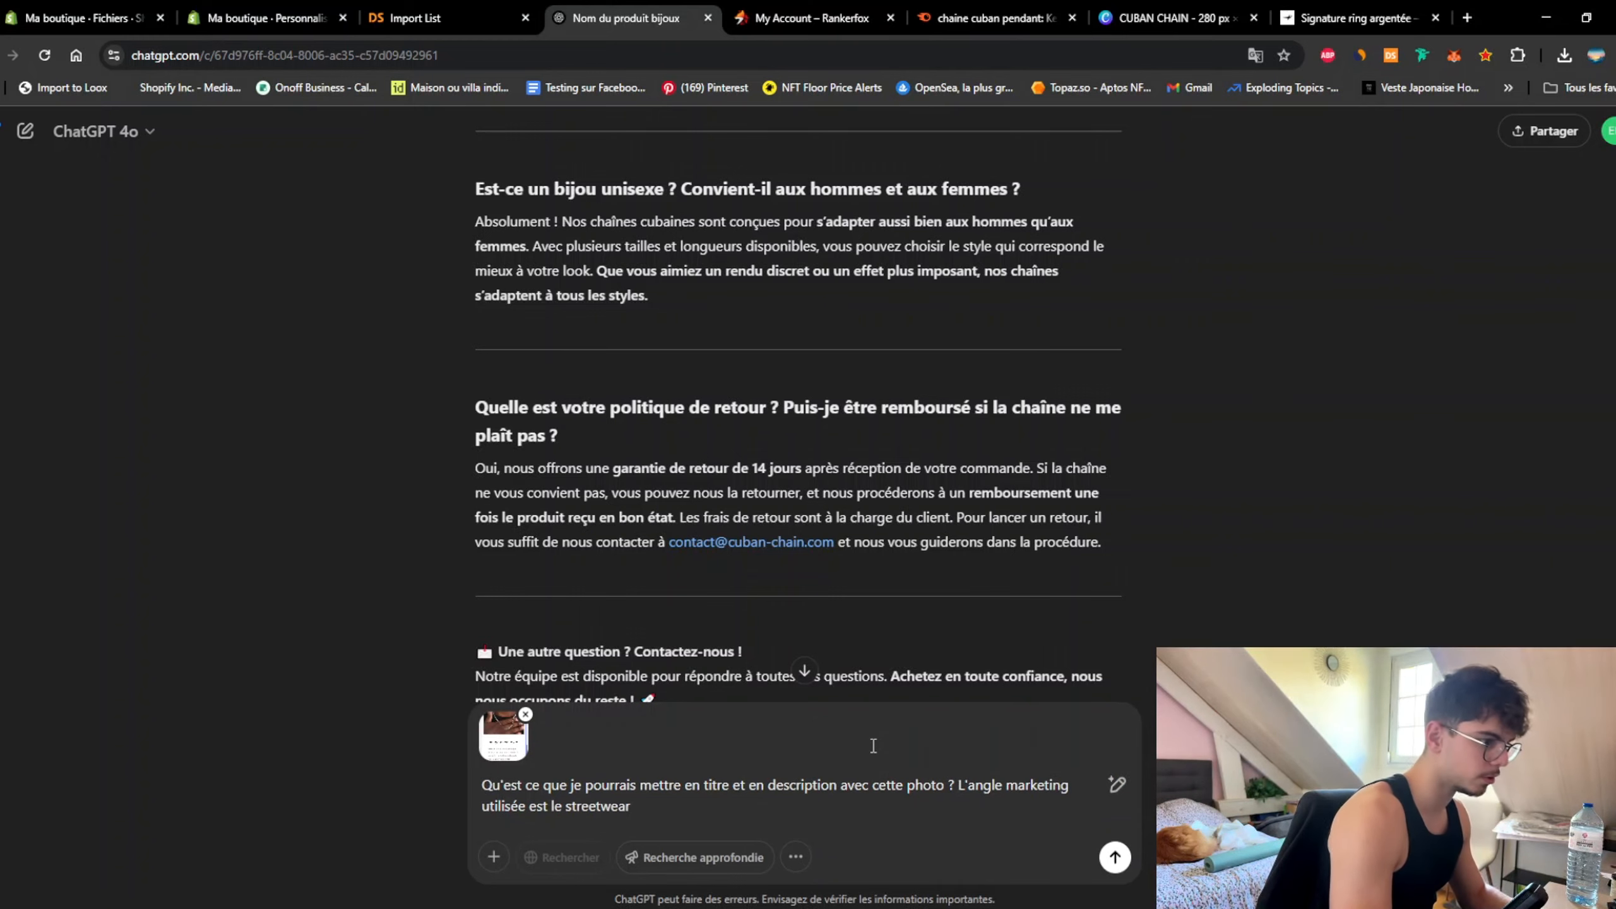
key(Return)
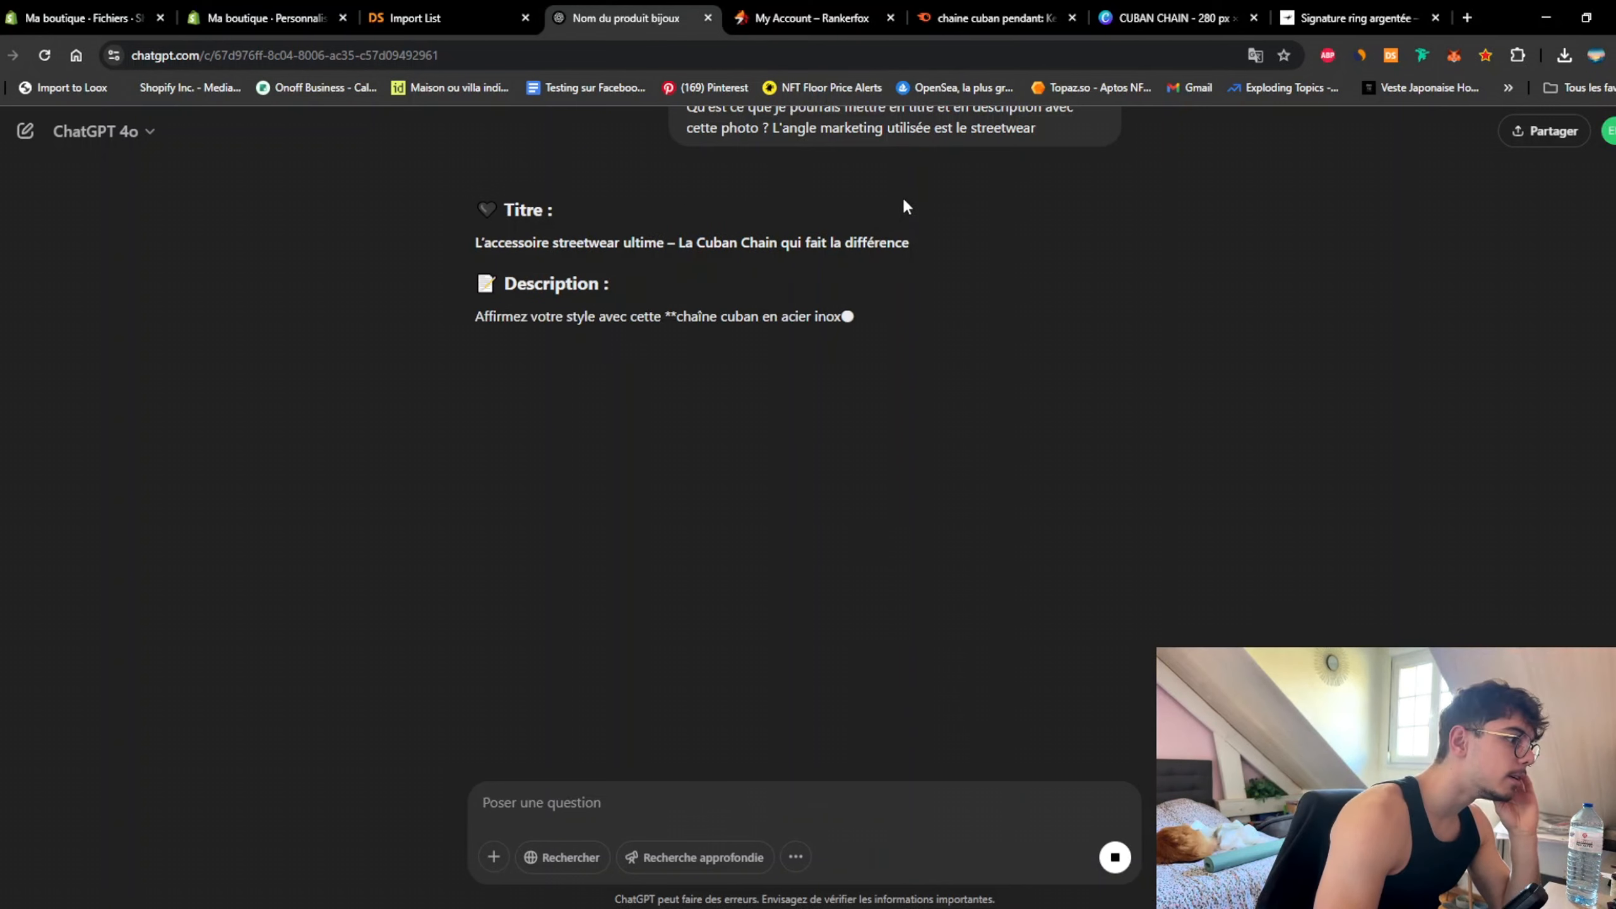
drag(935, 242, 456, 245)
key(ctrl+c)
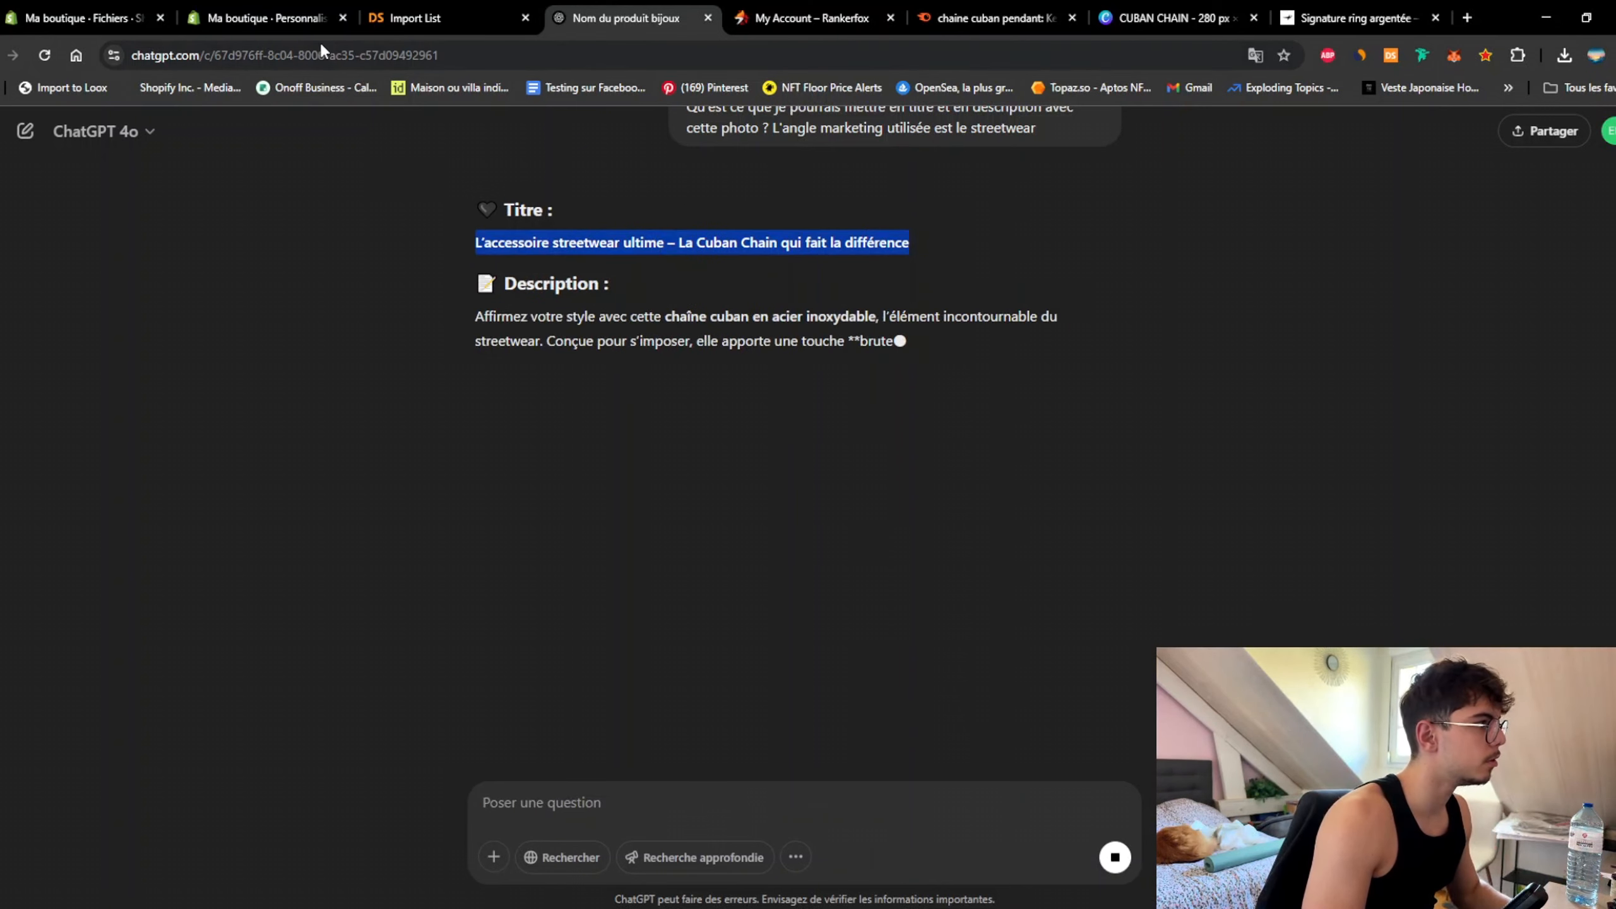
click(280, 18)
Step: Set the section heading to 'La Cuban Chain qui fait la différence' in Petit size
click(111, 585)
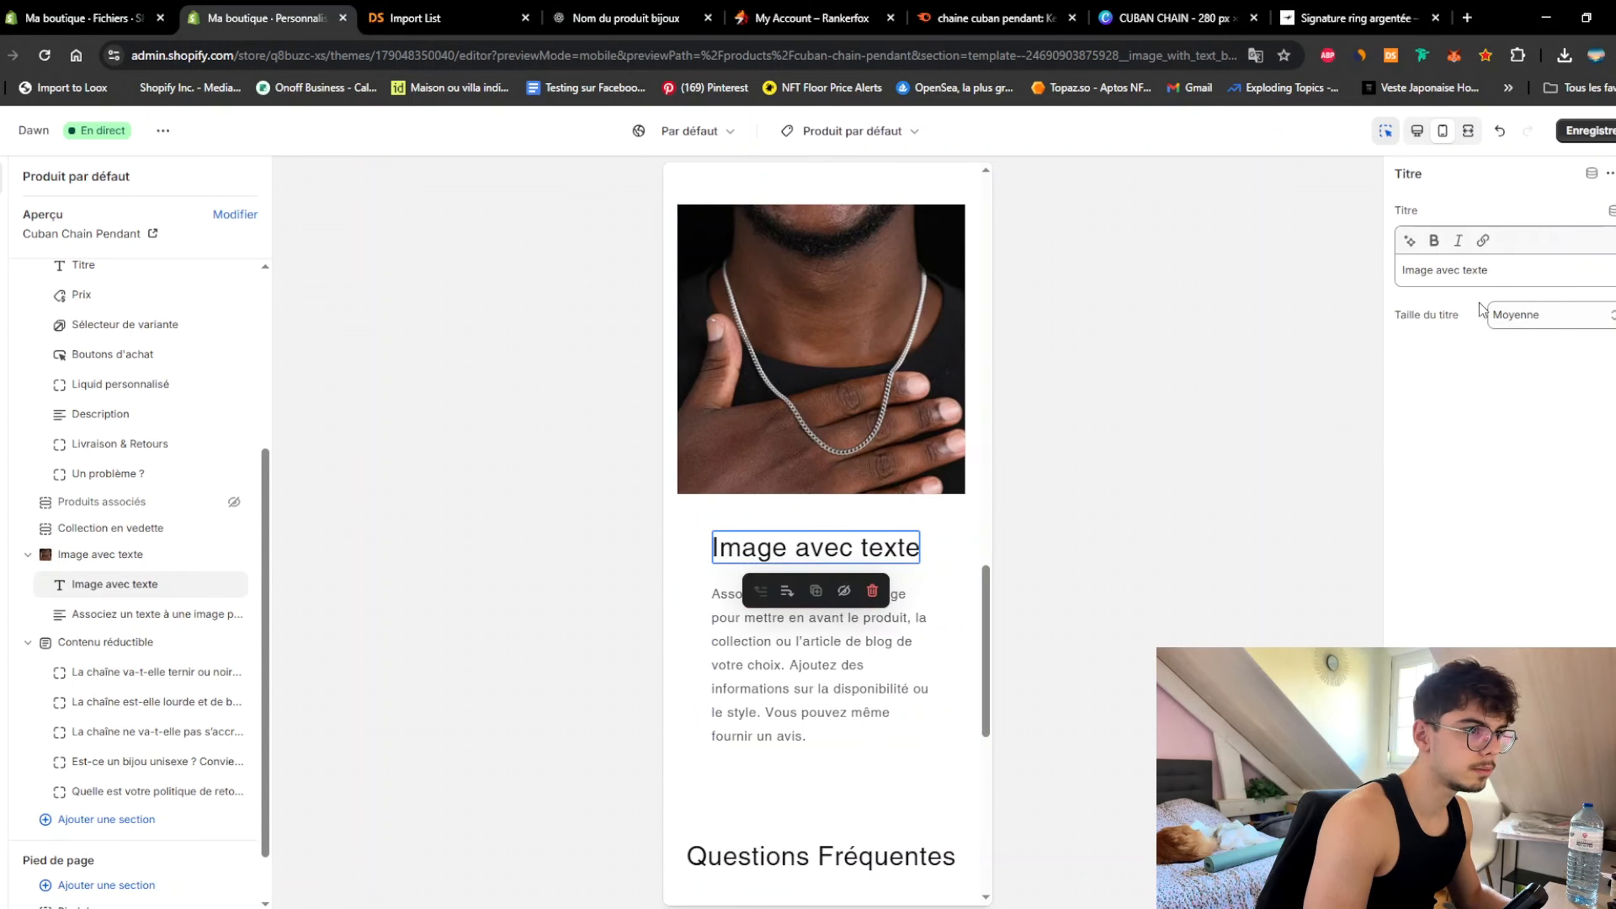
triple_click(1489, 271)
key(ctrl+v)
click(1517, 336)
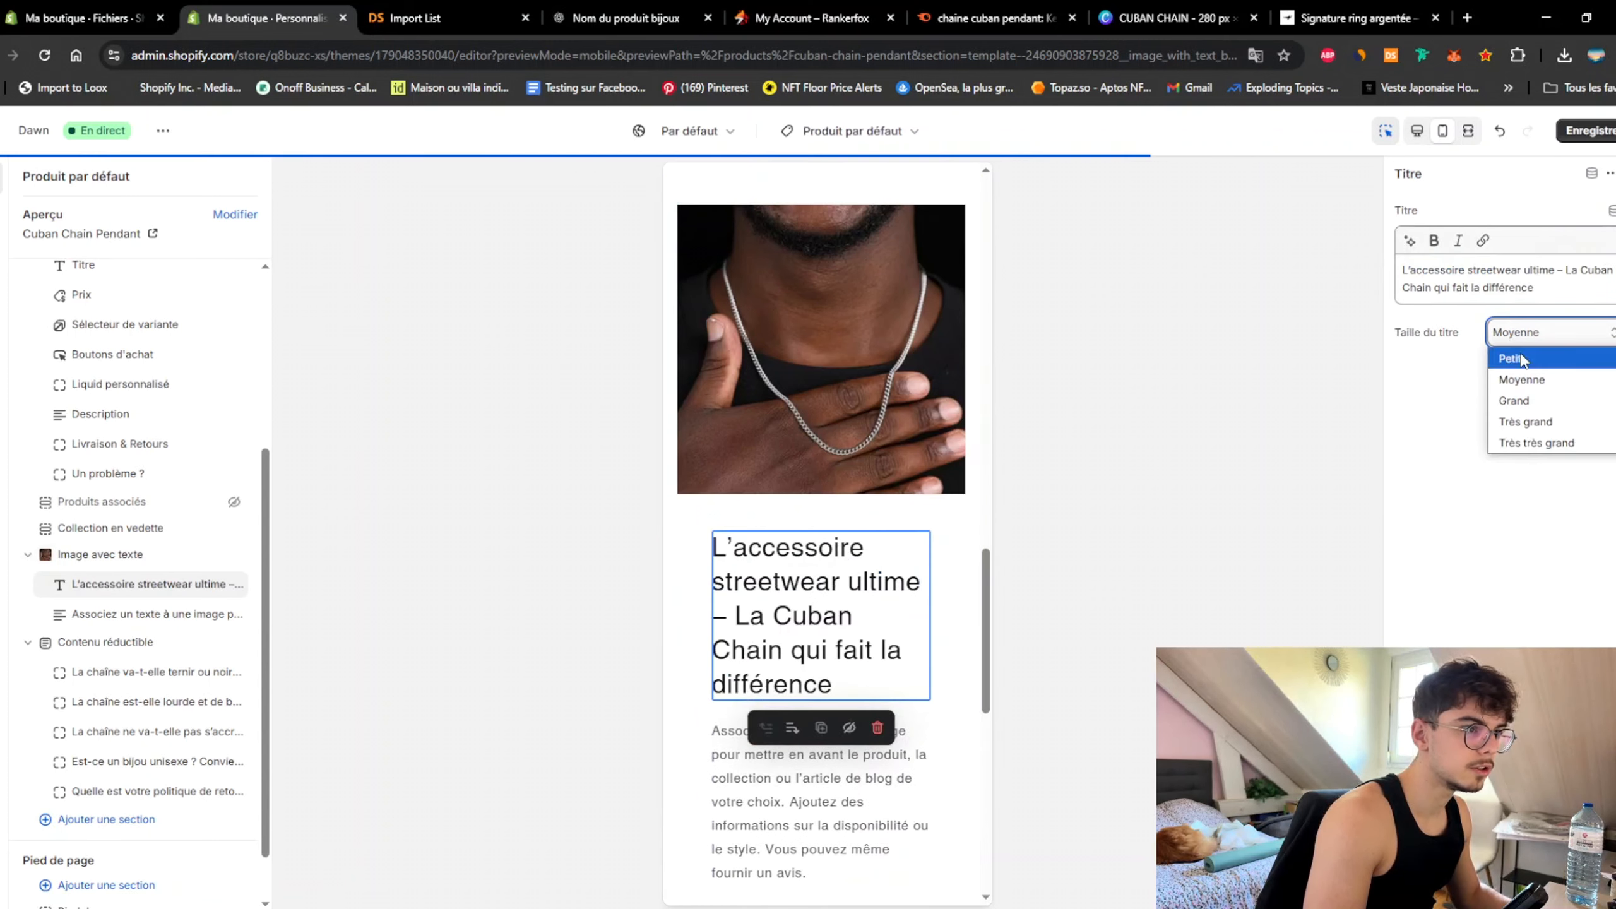
click(1521, 355)
drag(1569, 274, 1250, 268)
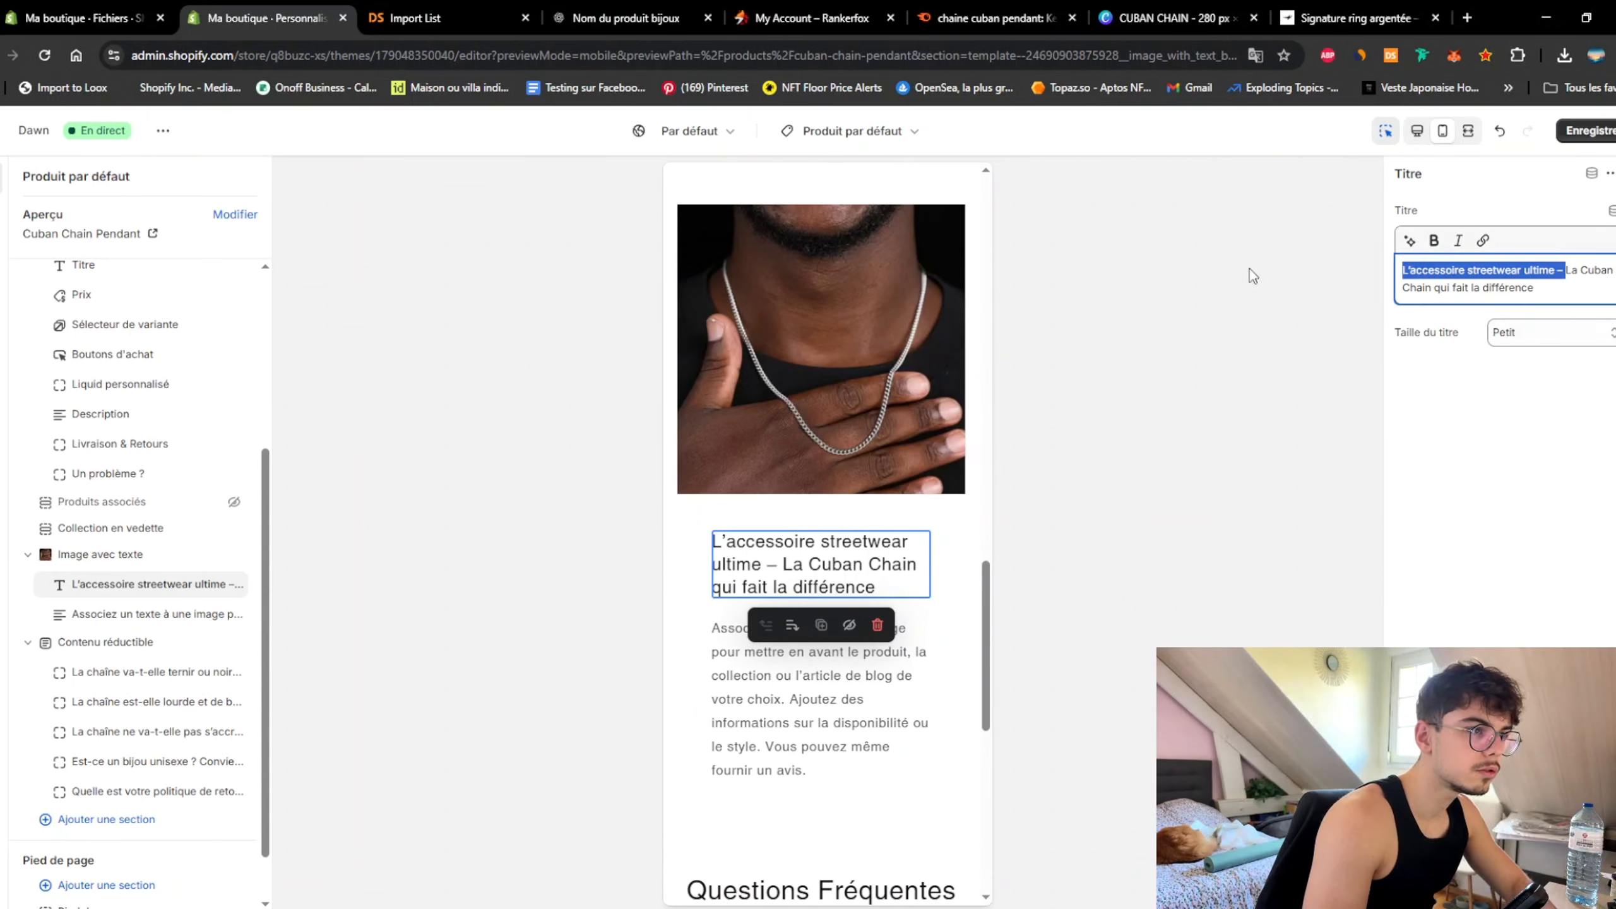
key(BackSpace)
click(1540, 315)
click(1545, 367)
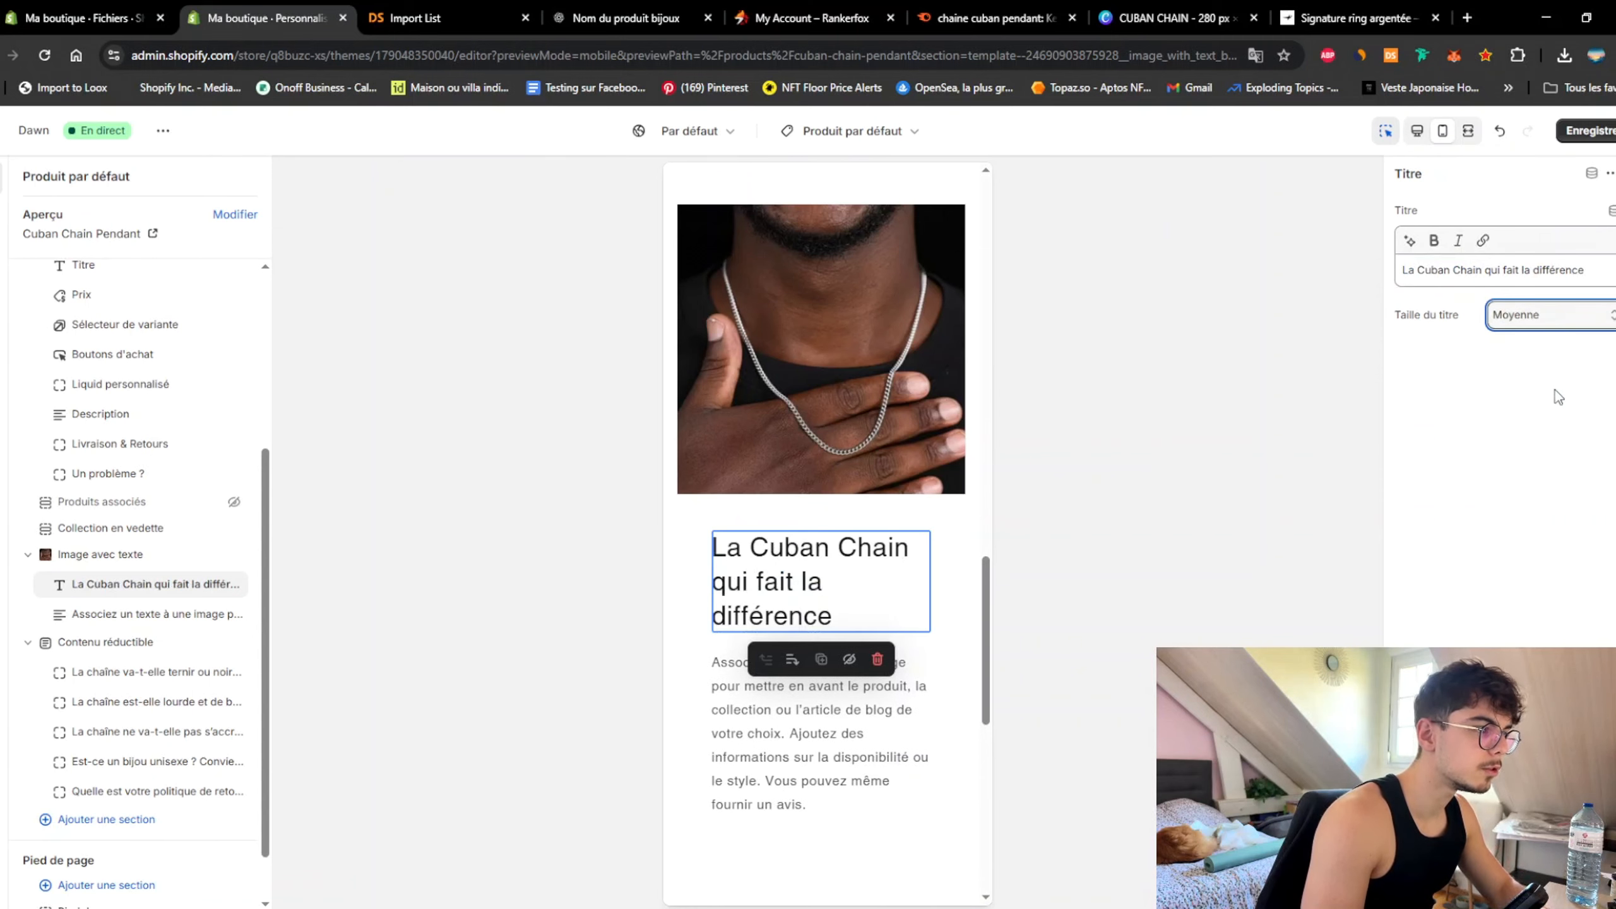
click(1536, 309)
click(1527, 342)
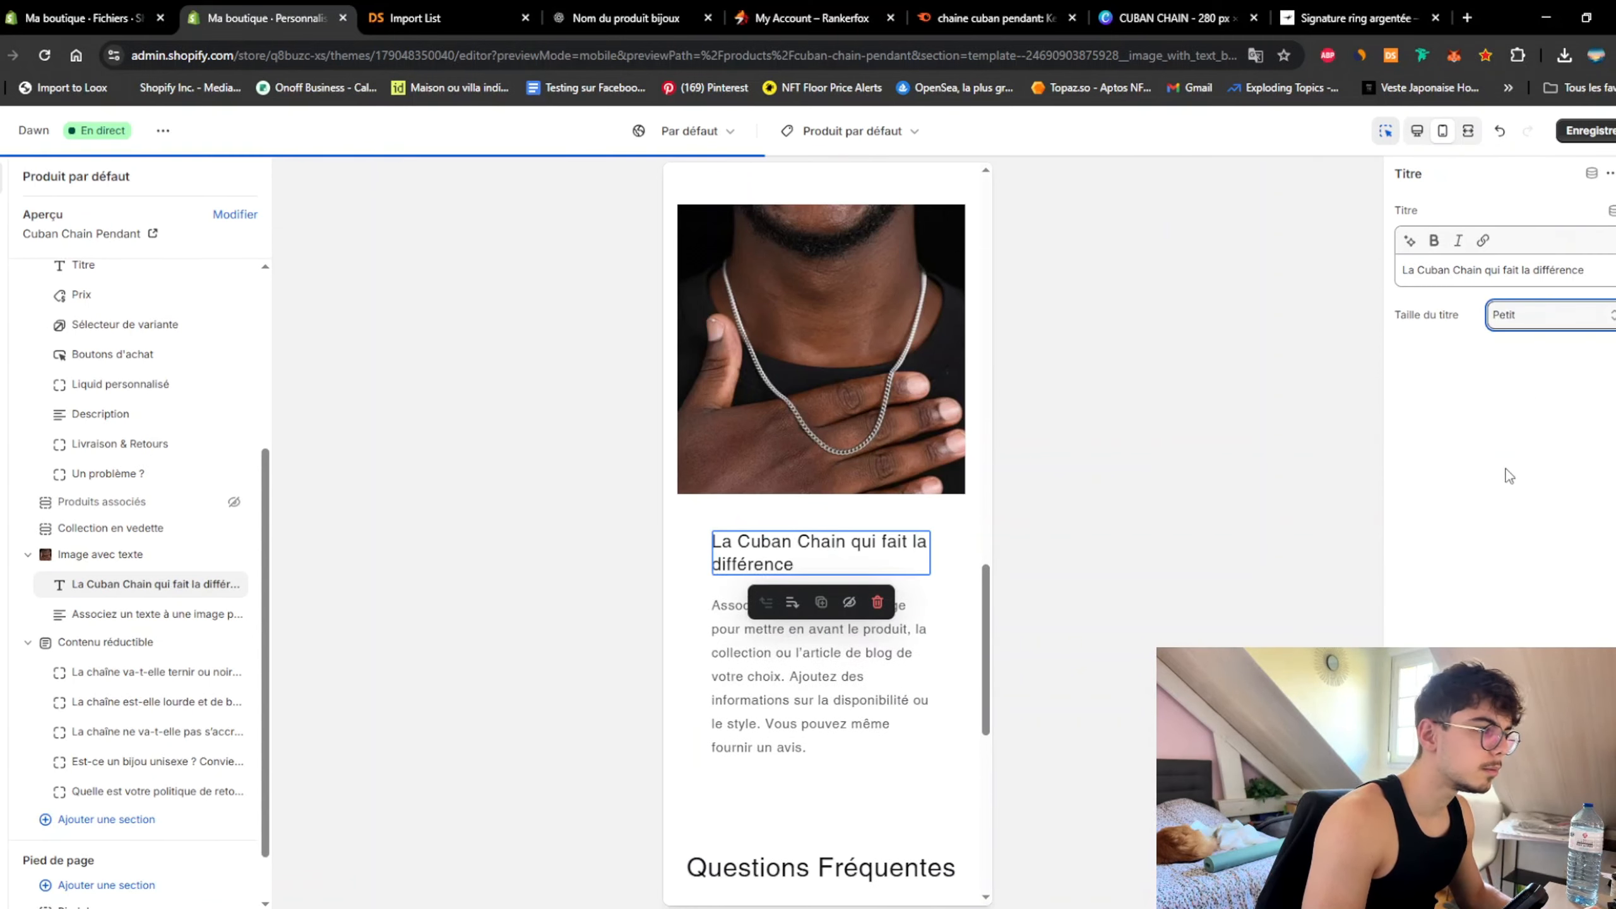
Step: Paste ChatGPT's suggested description into the section's body text
click(631, 19)
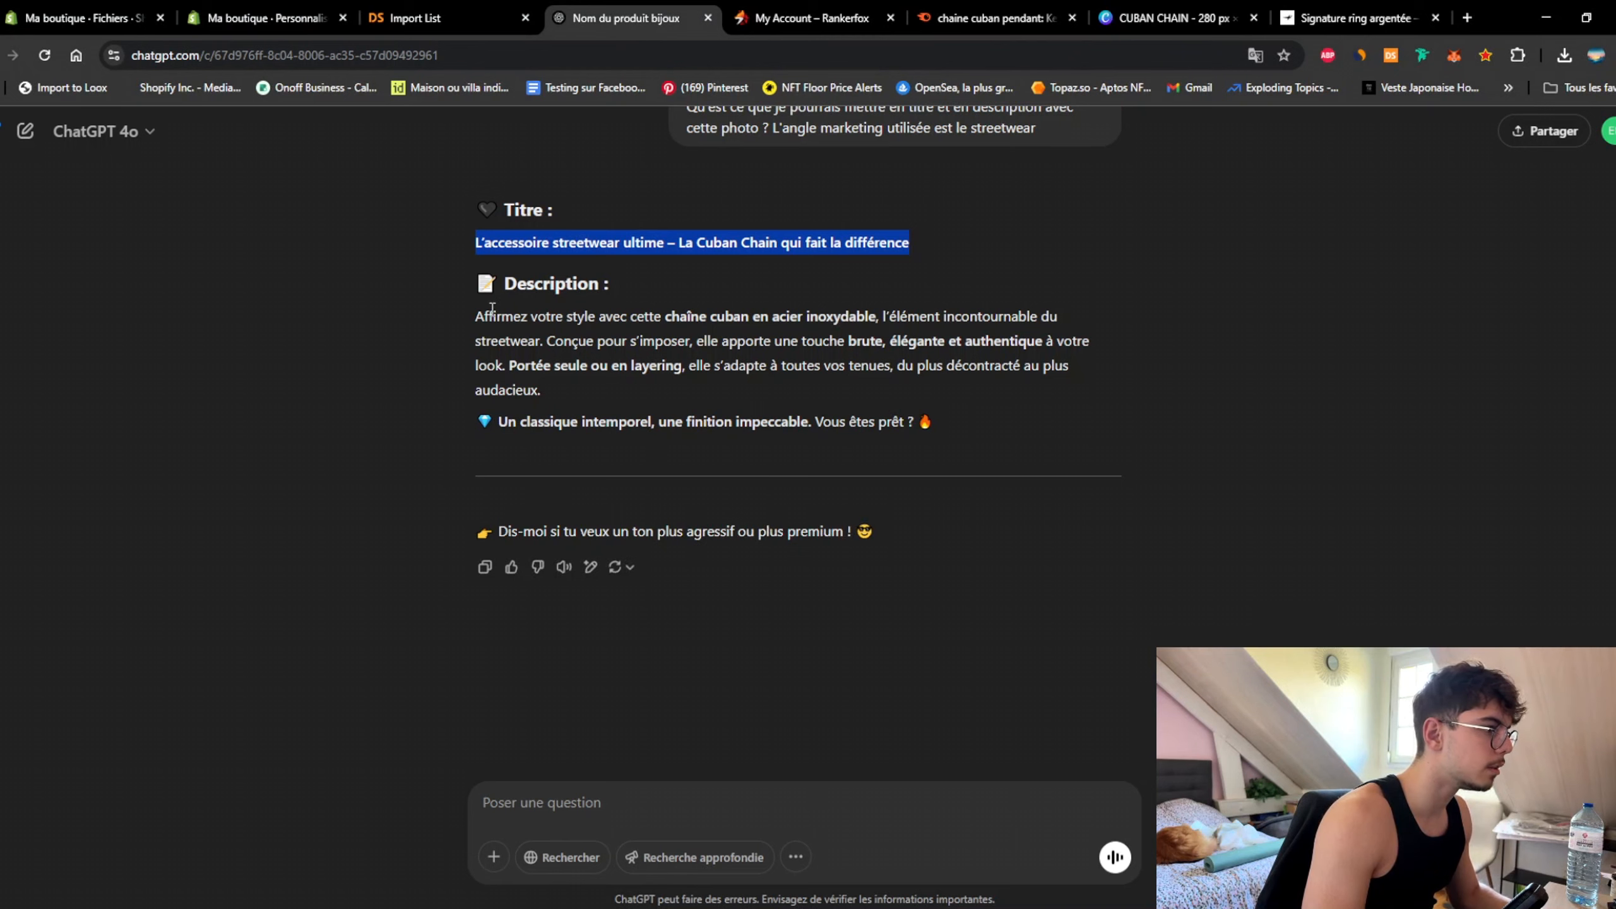
drag(477, 316, 589, 389)
key(ctrl+c)
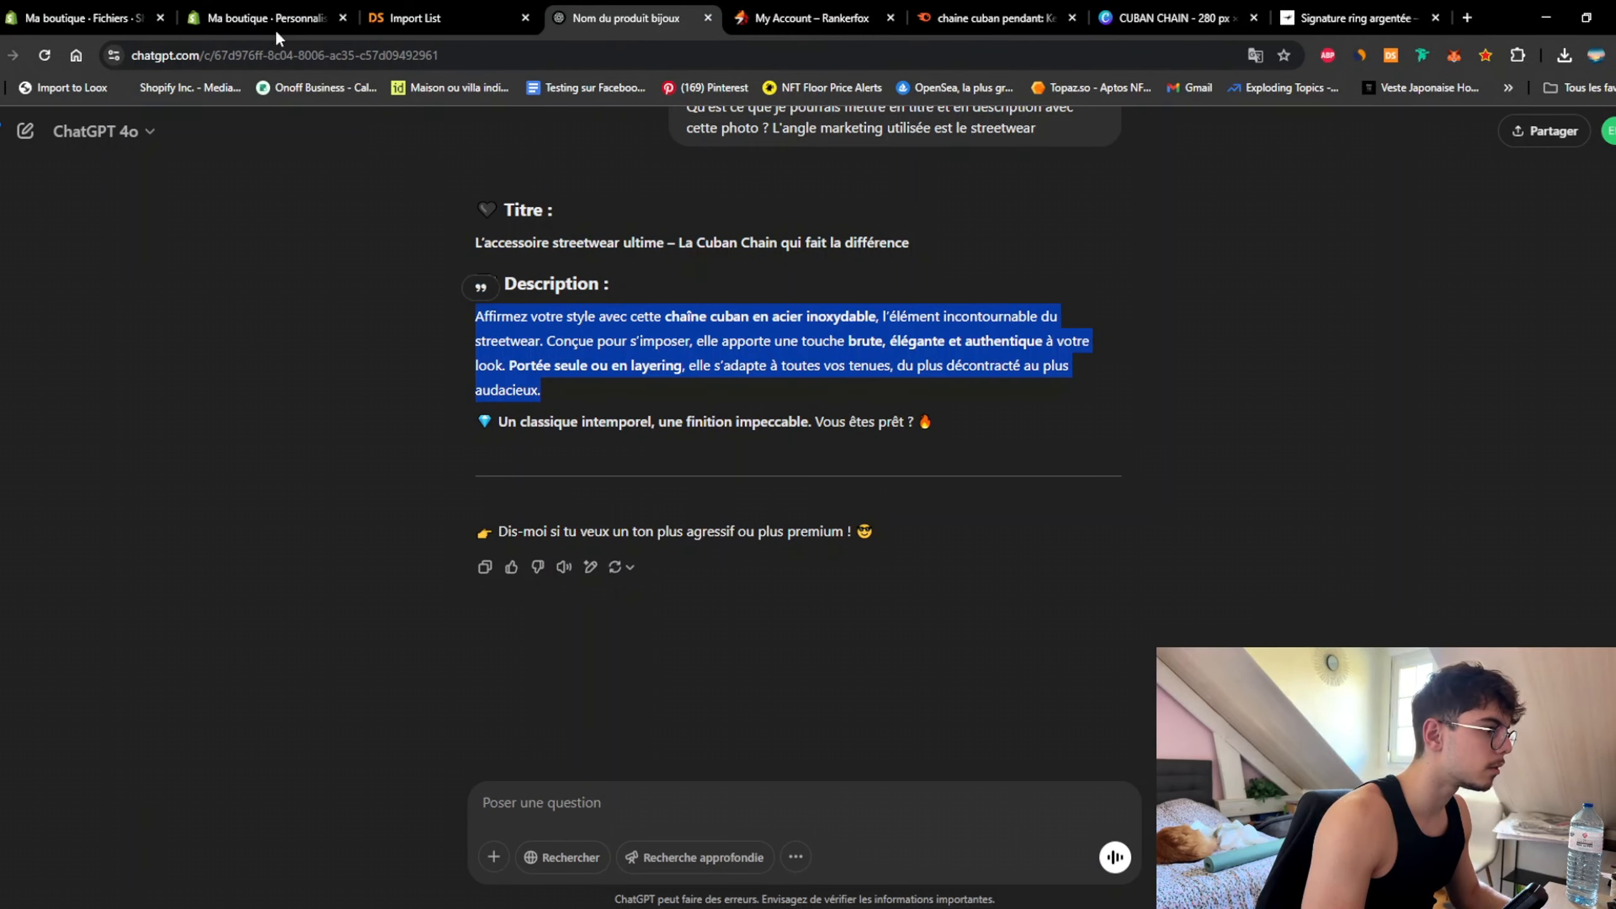
click(227, 23)
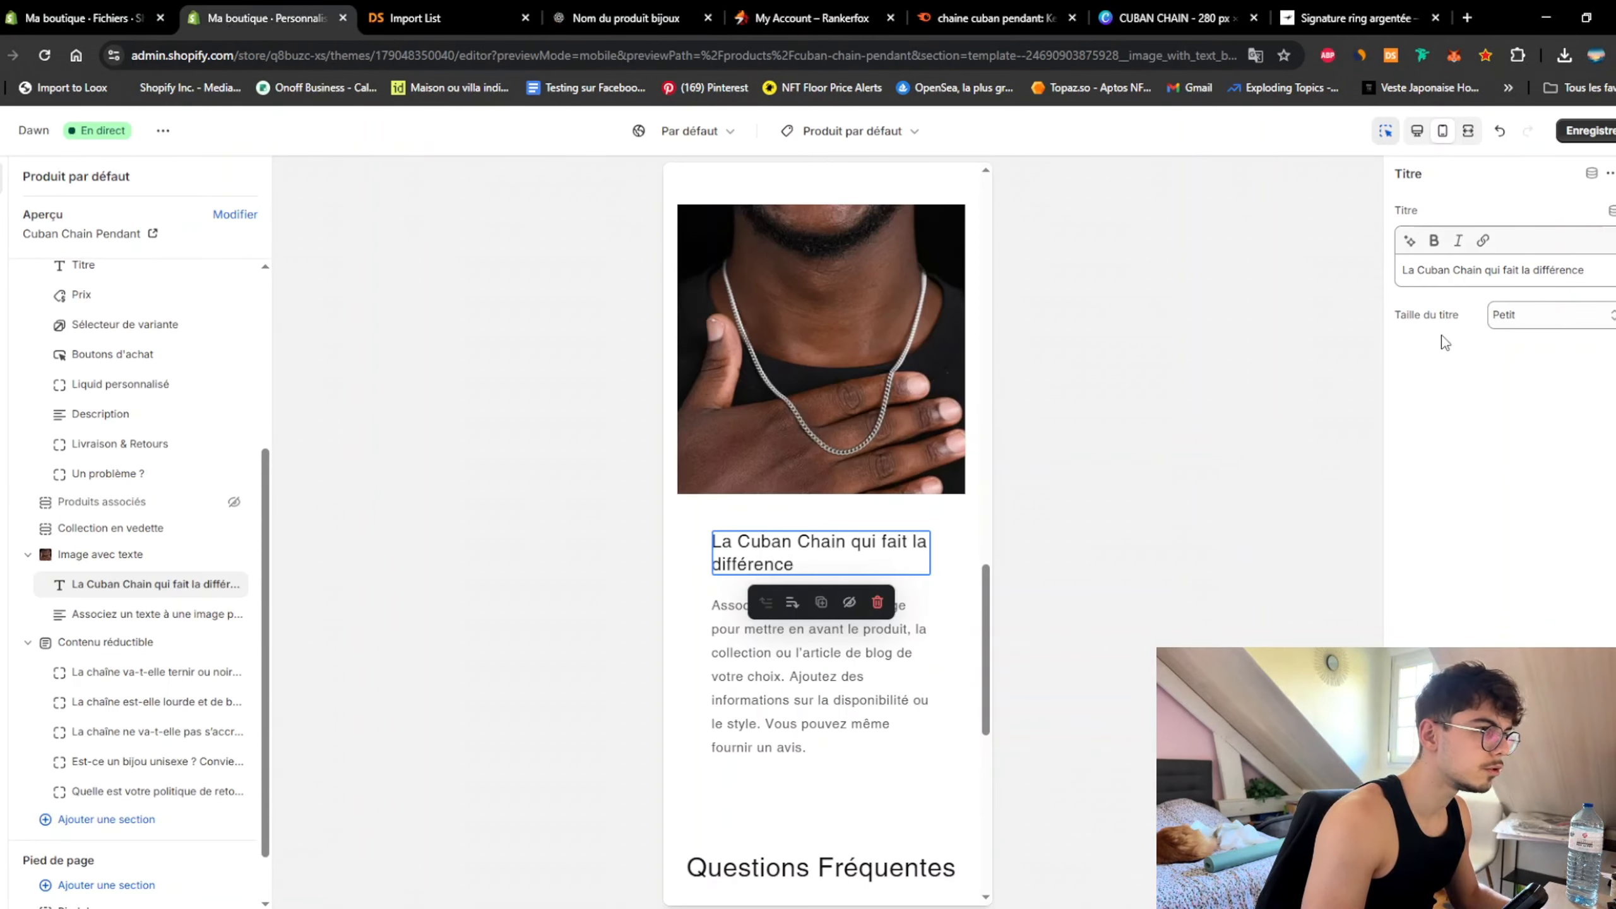
click(121, 614)
triple_click(1563, 326)
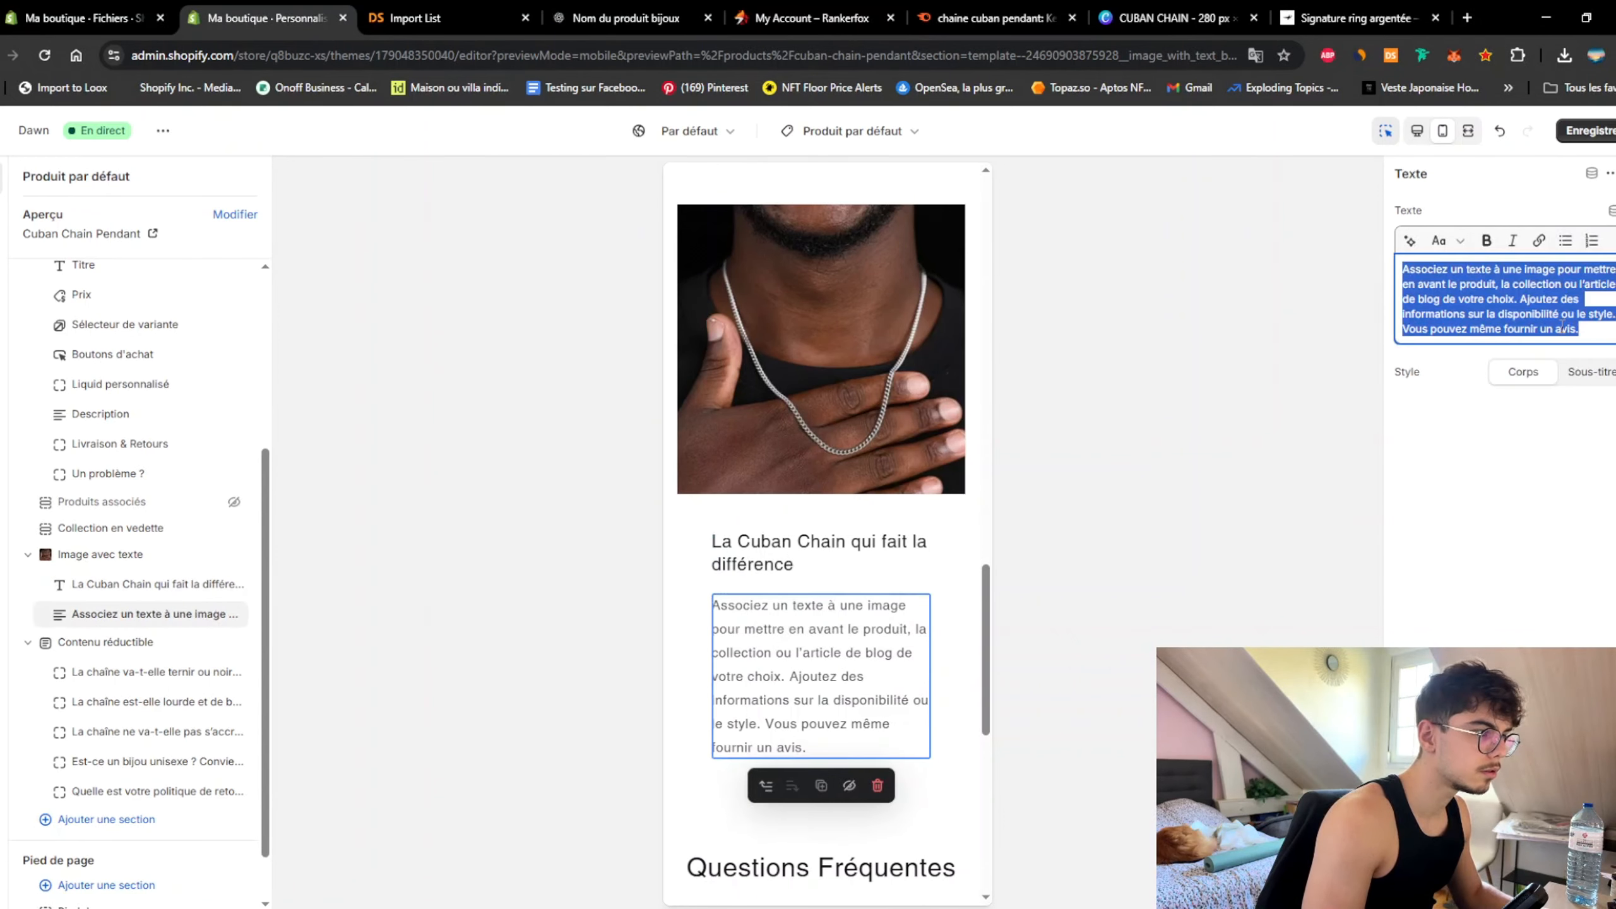
key(ctrl+v)
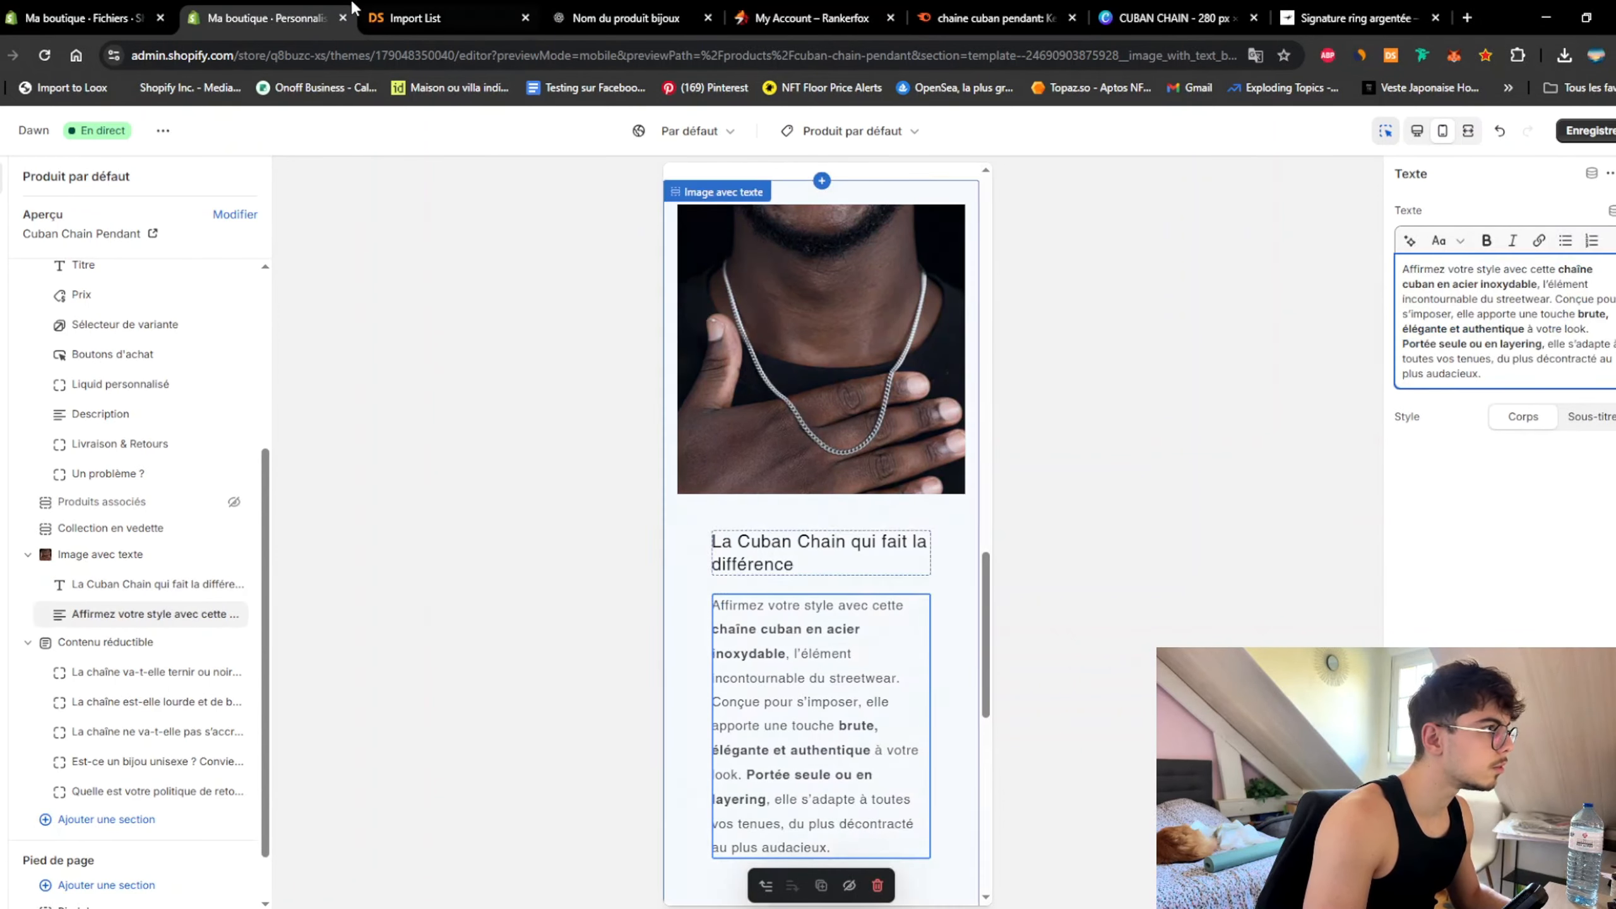
Step: Ask ChatGPT 'Plus court le texte' and replace the body text with the shorter description
click(658, 19)
click(709, 785)
text(Plus court l)
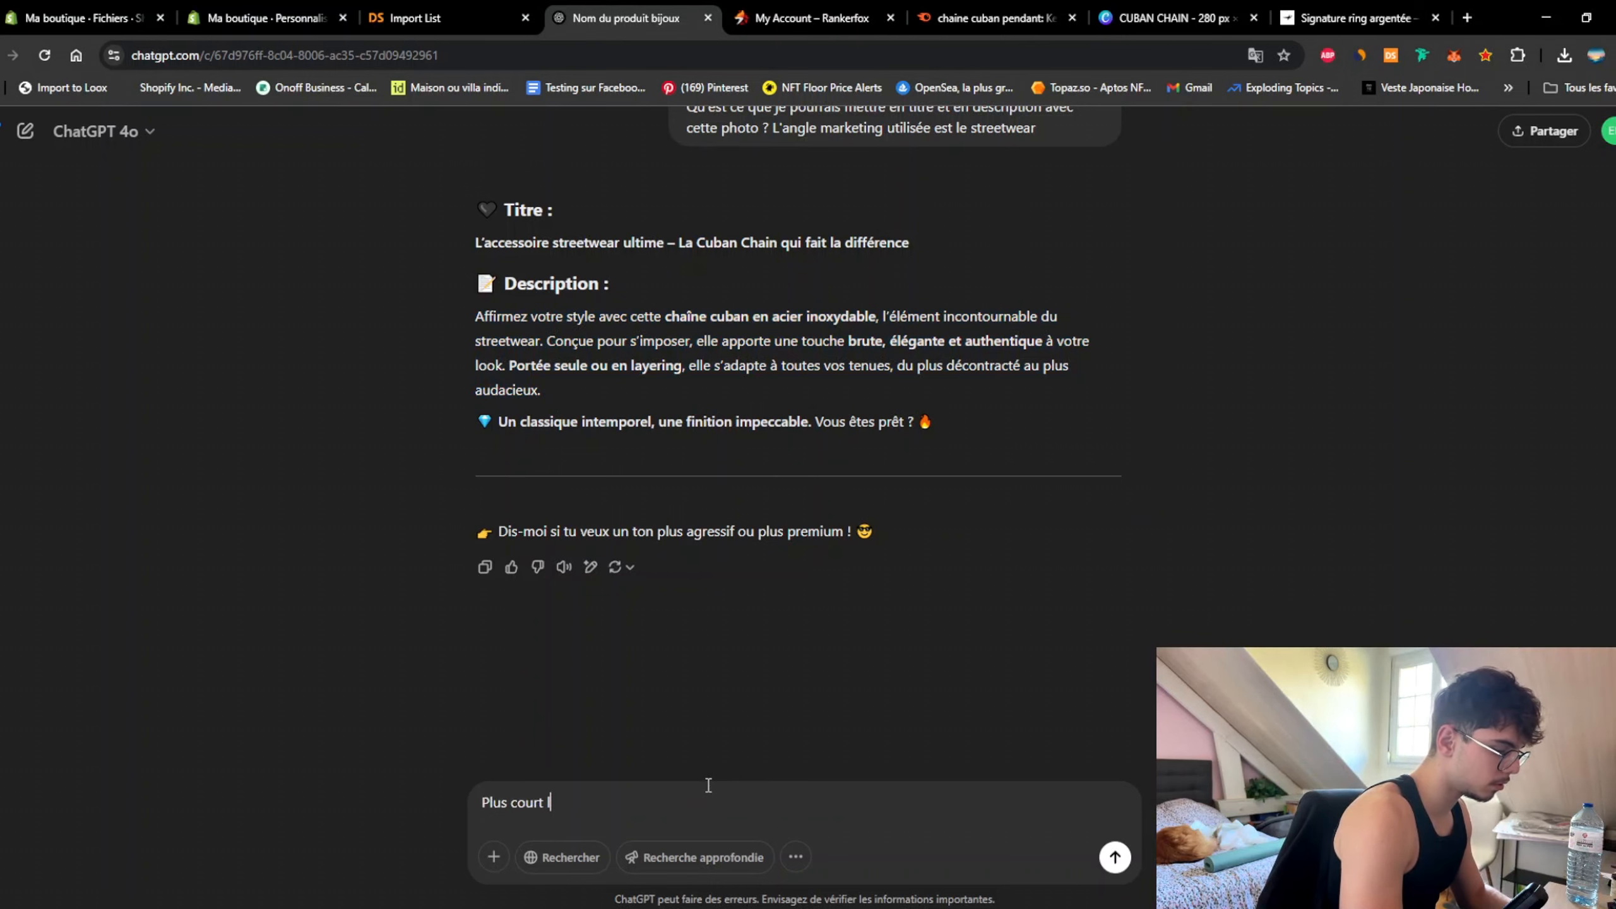
text(e texte)
key(Return)
drag(700, 355, 454, 333)
key(ctrl+c)
click(283, 16)
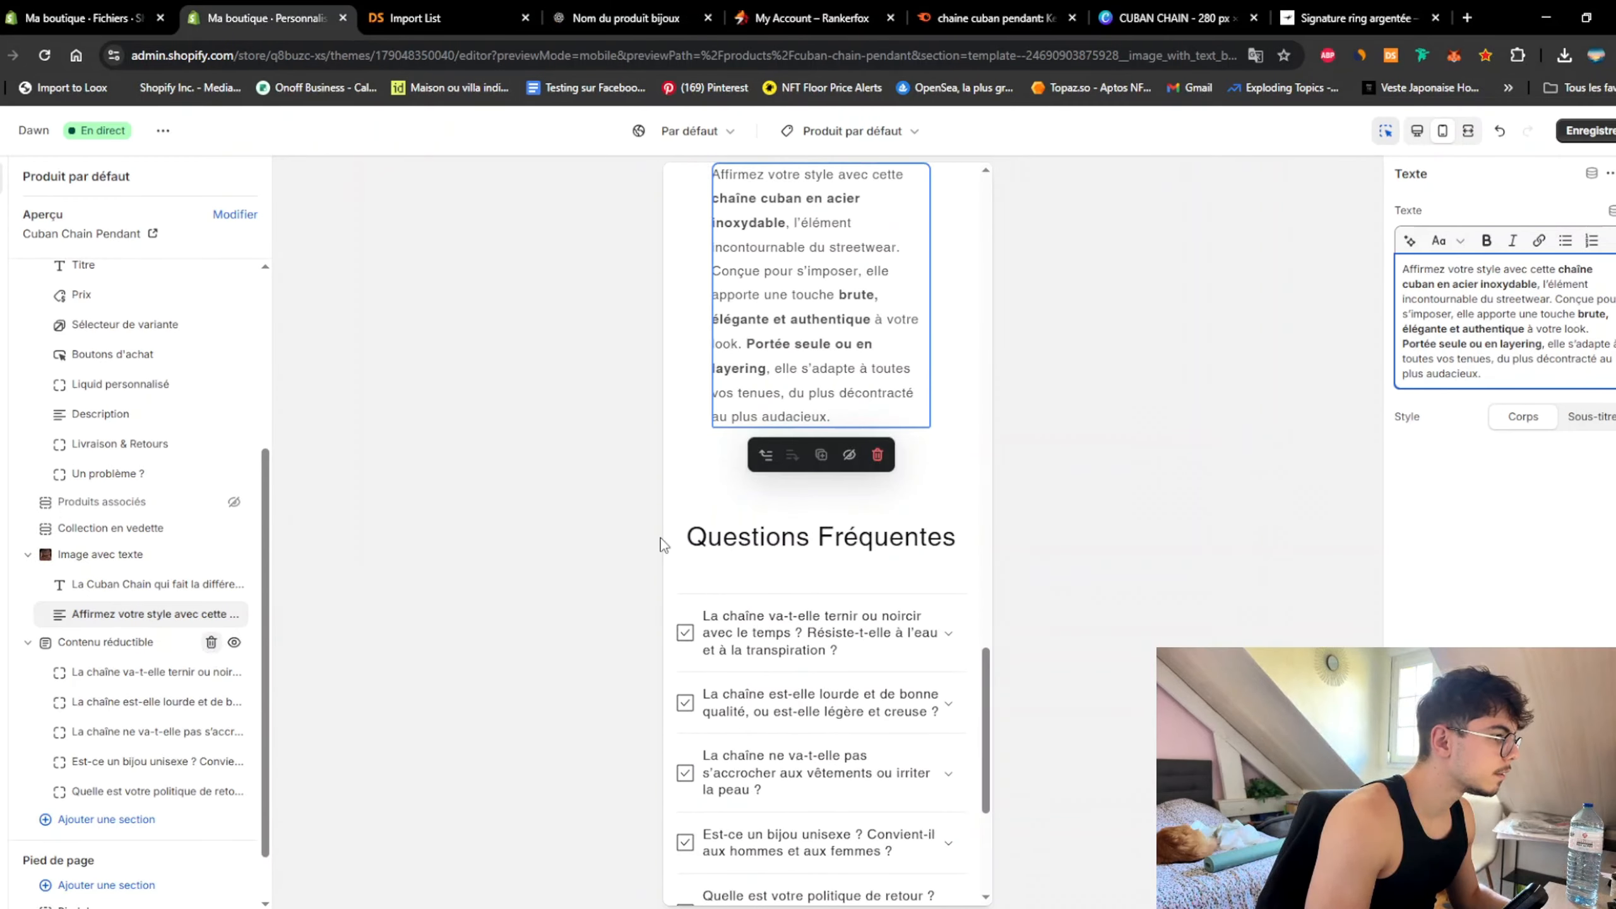
click(1510, 313)
key(ctrl+a)
key(ctrl+v)
scroll(968, 541, up, 5)
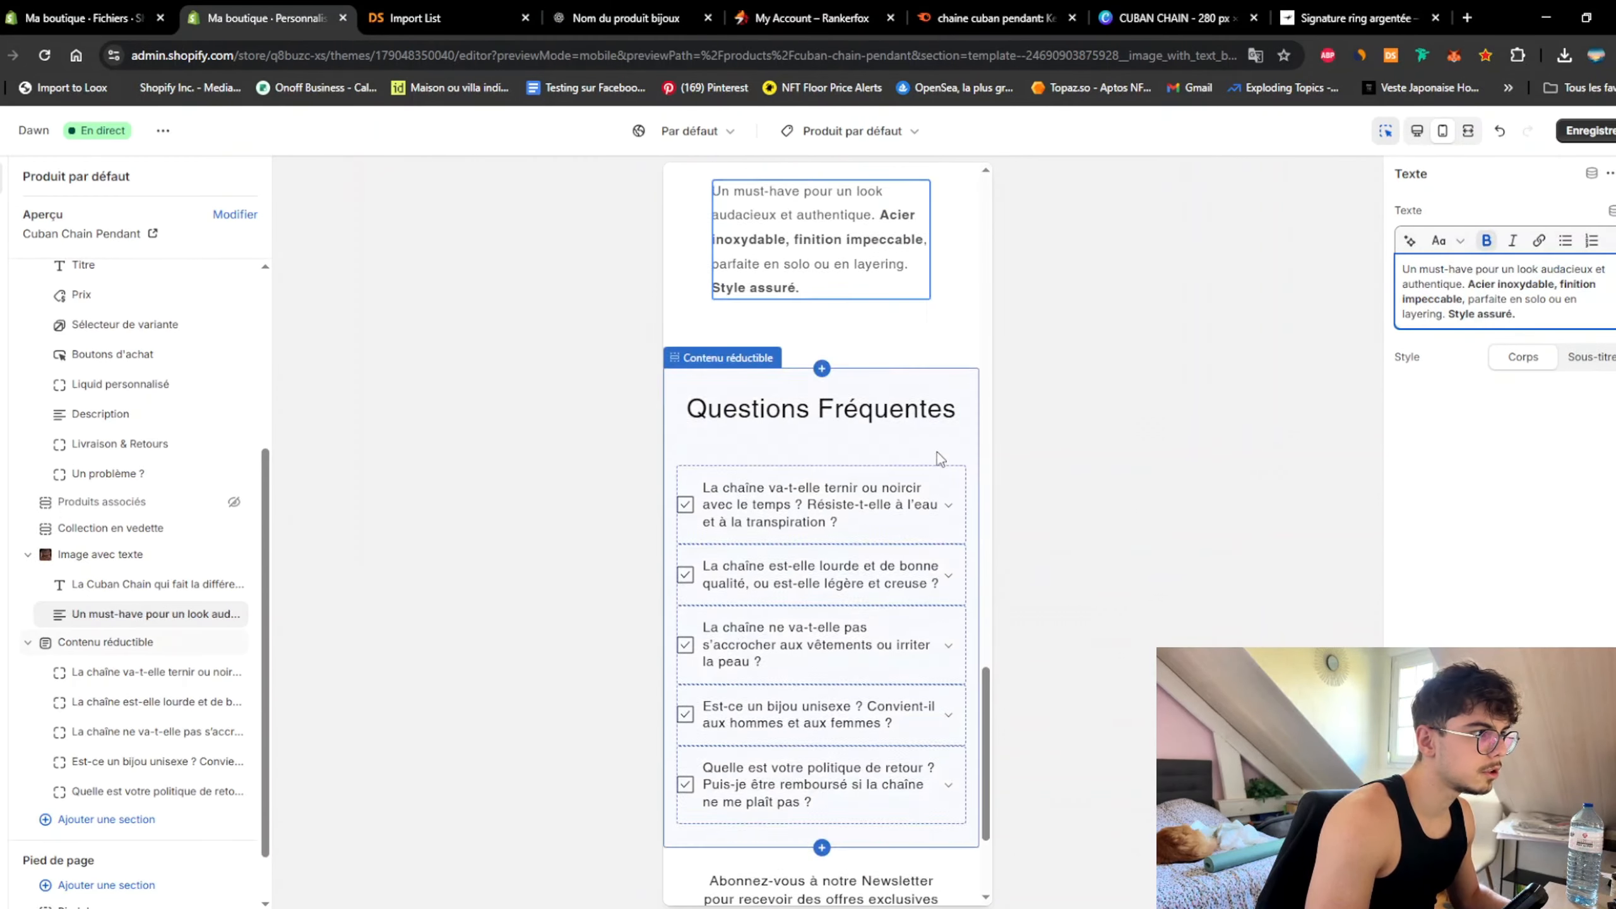
click(970, 516)
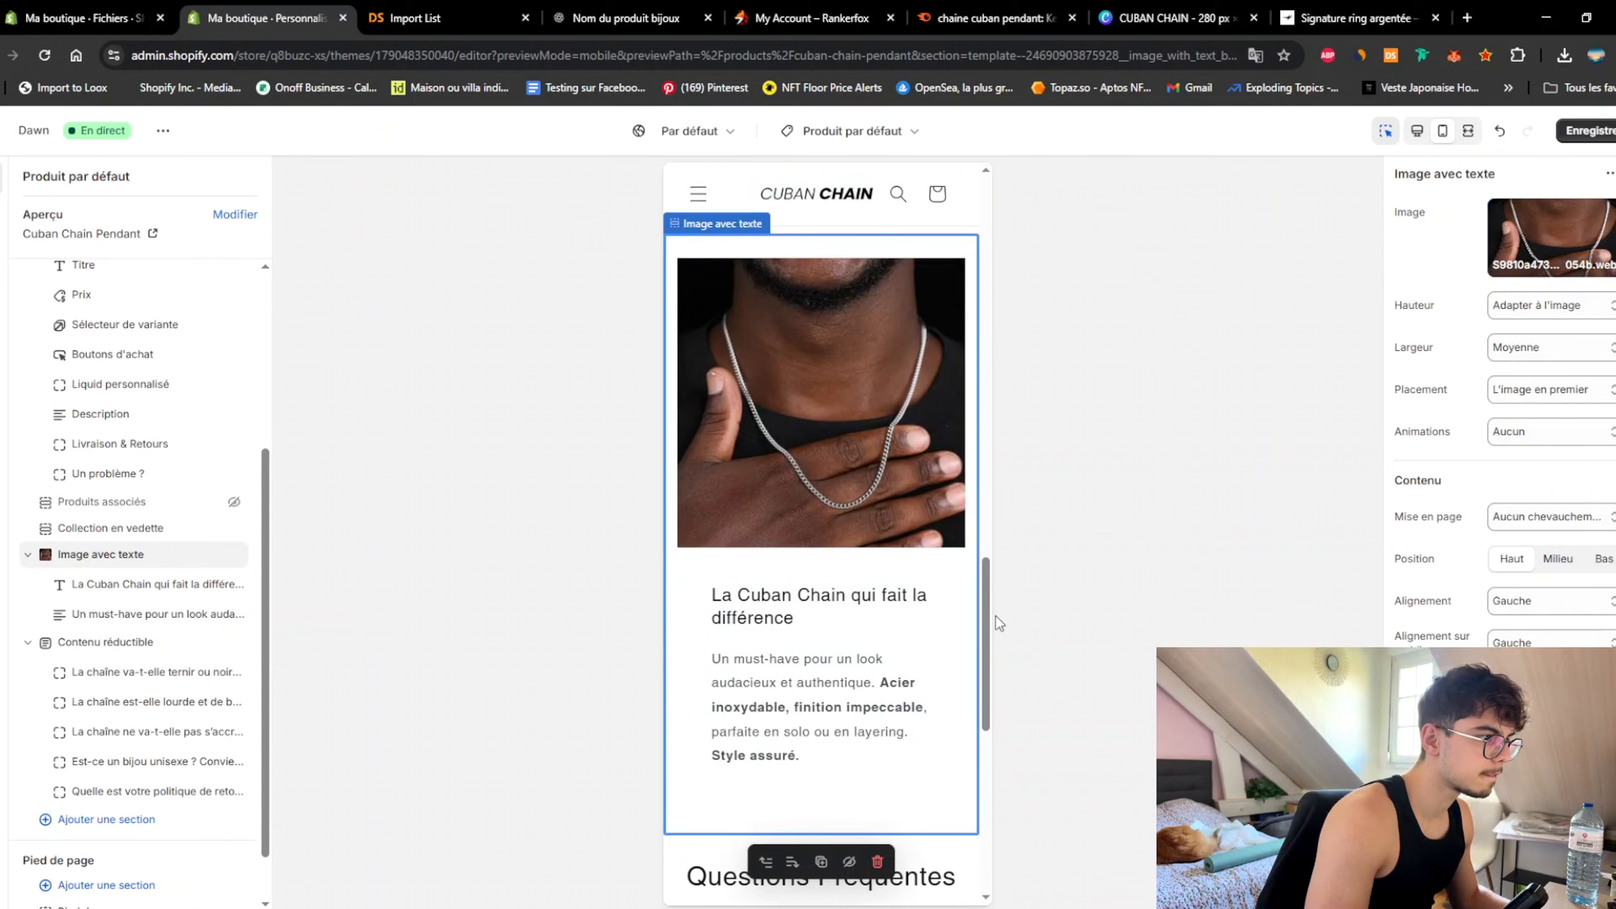
drag(986, 569, 998, 259)
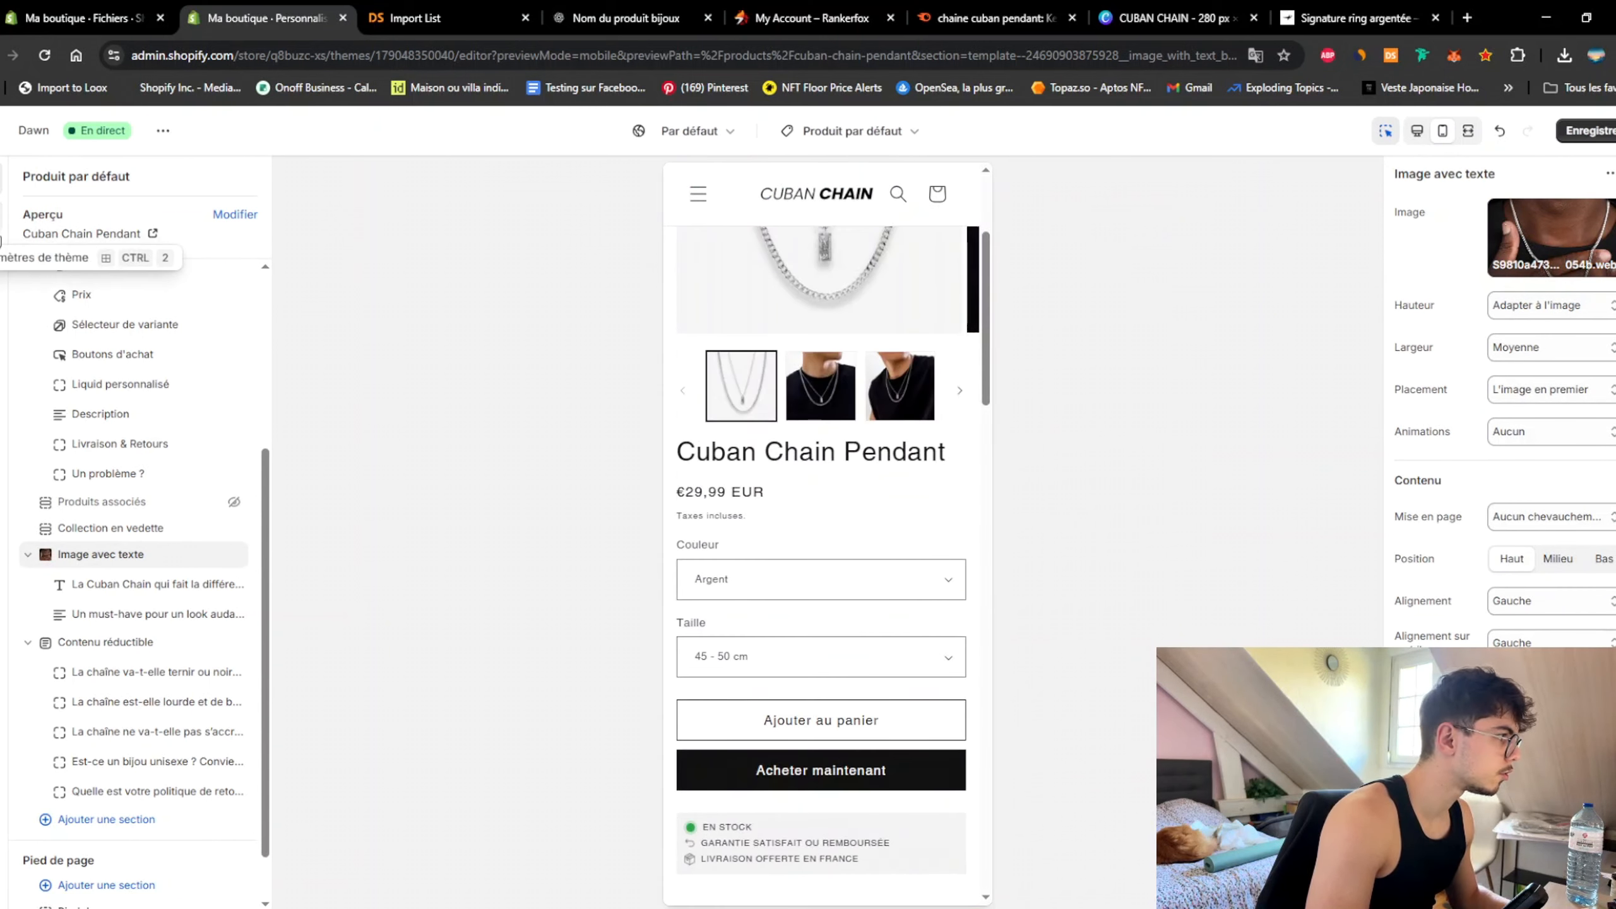
Step: In Typographie, set the Titres font to Helvetica Bold and save the theme
click(2, 216)
click(134, 309)
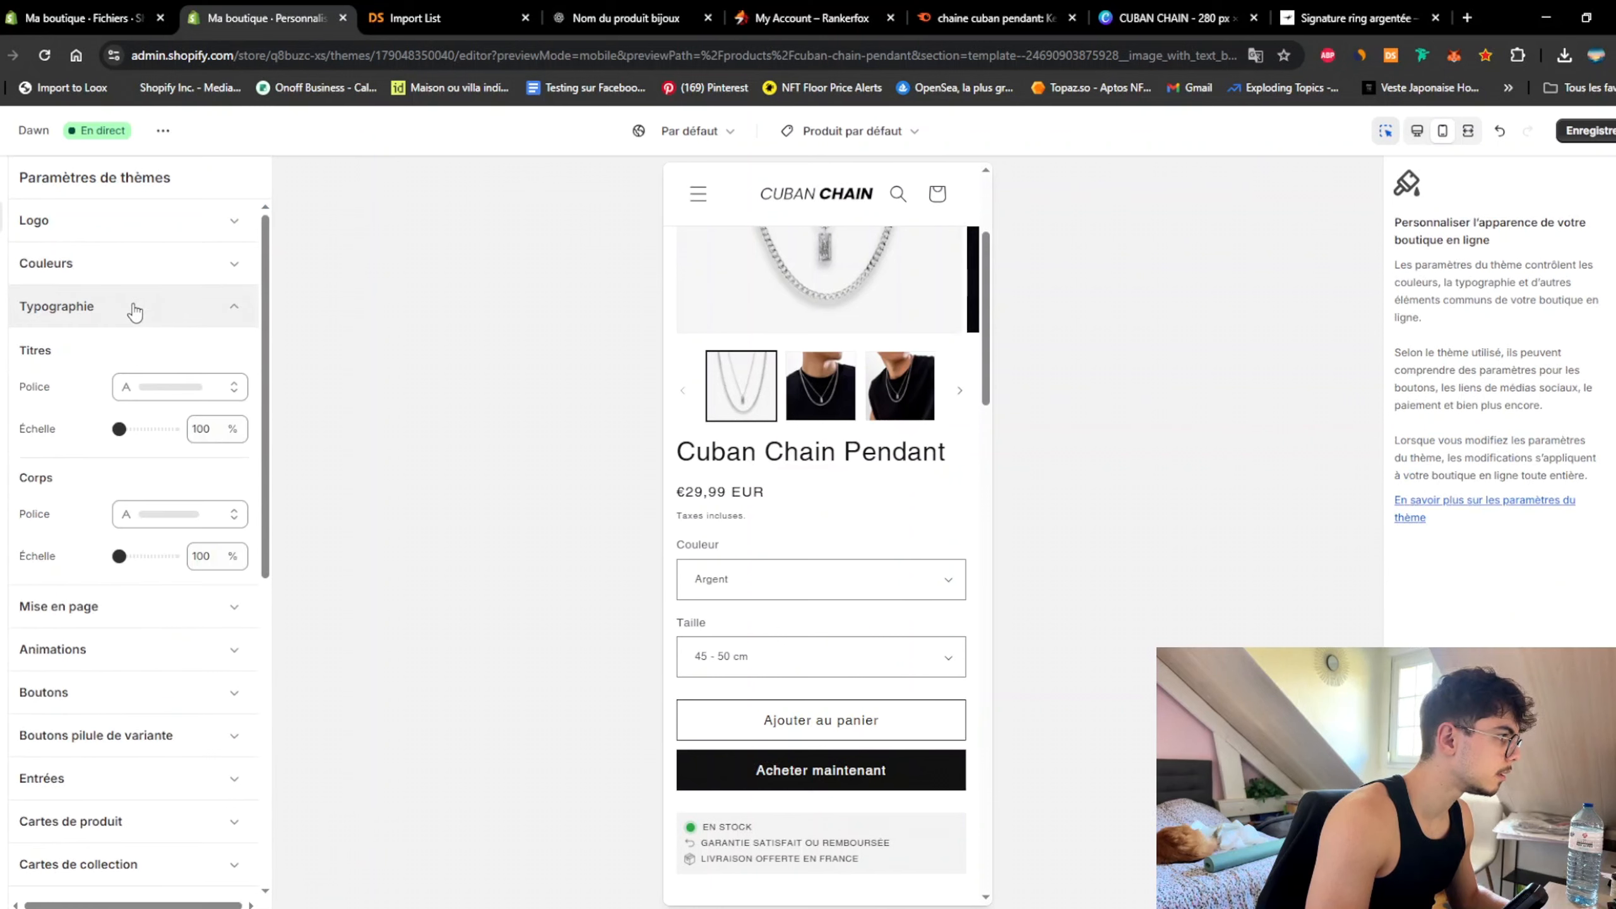
click(153, 403)
click(67, 855)
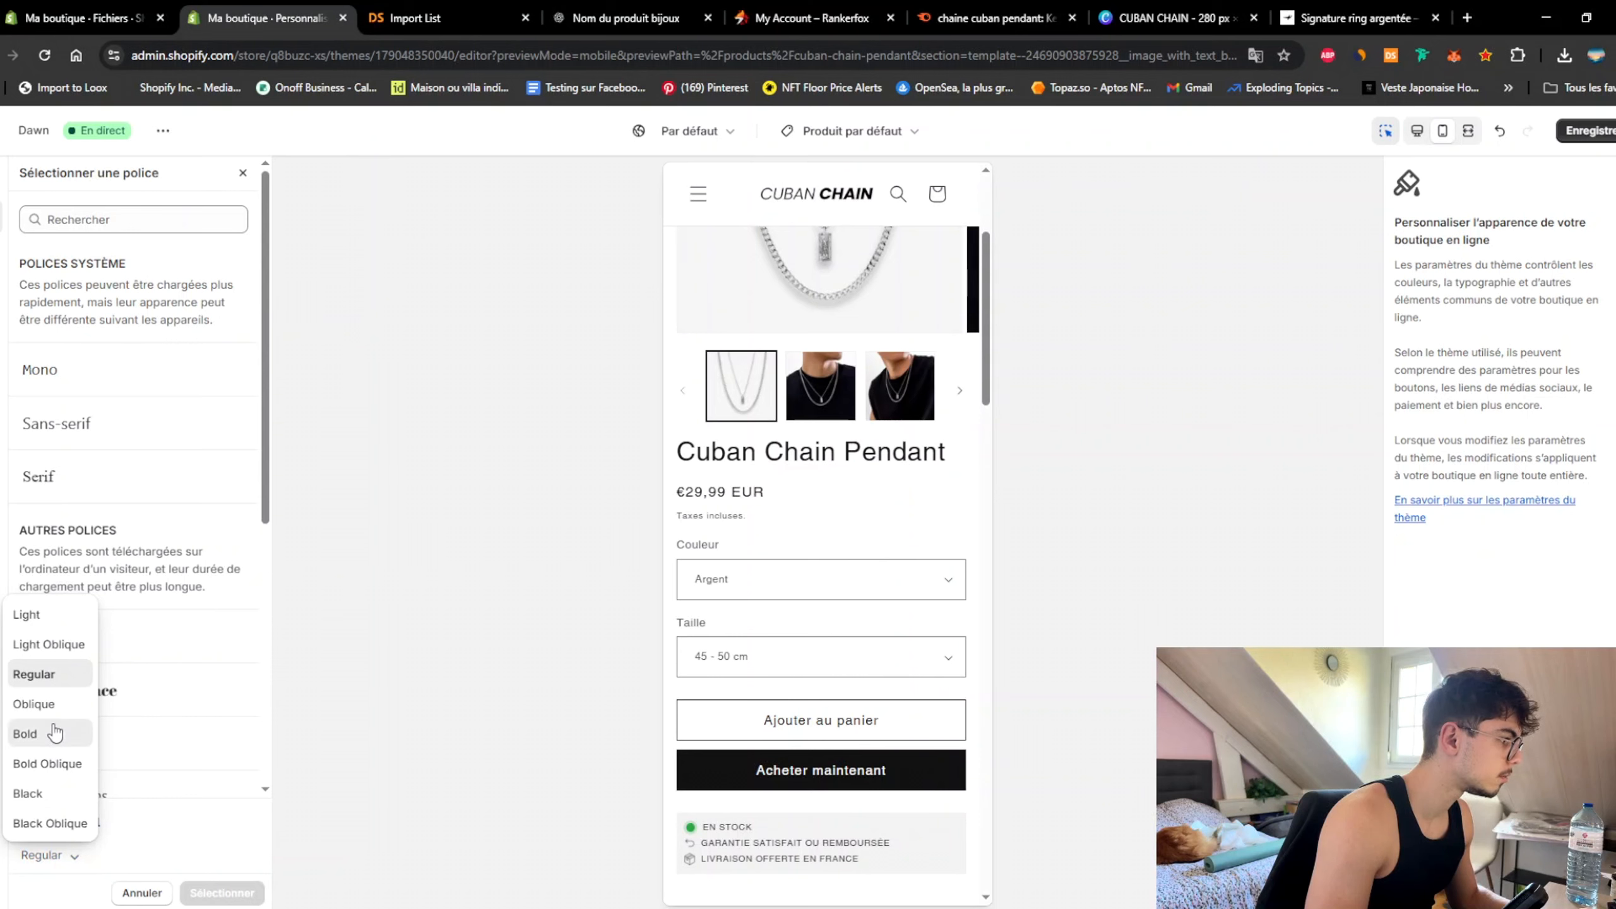
click(25, 734)
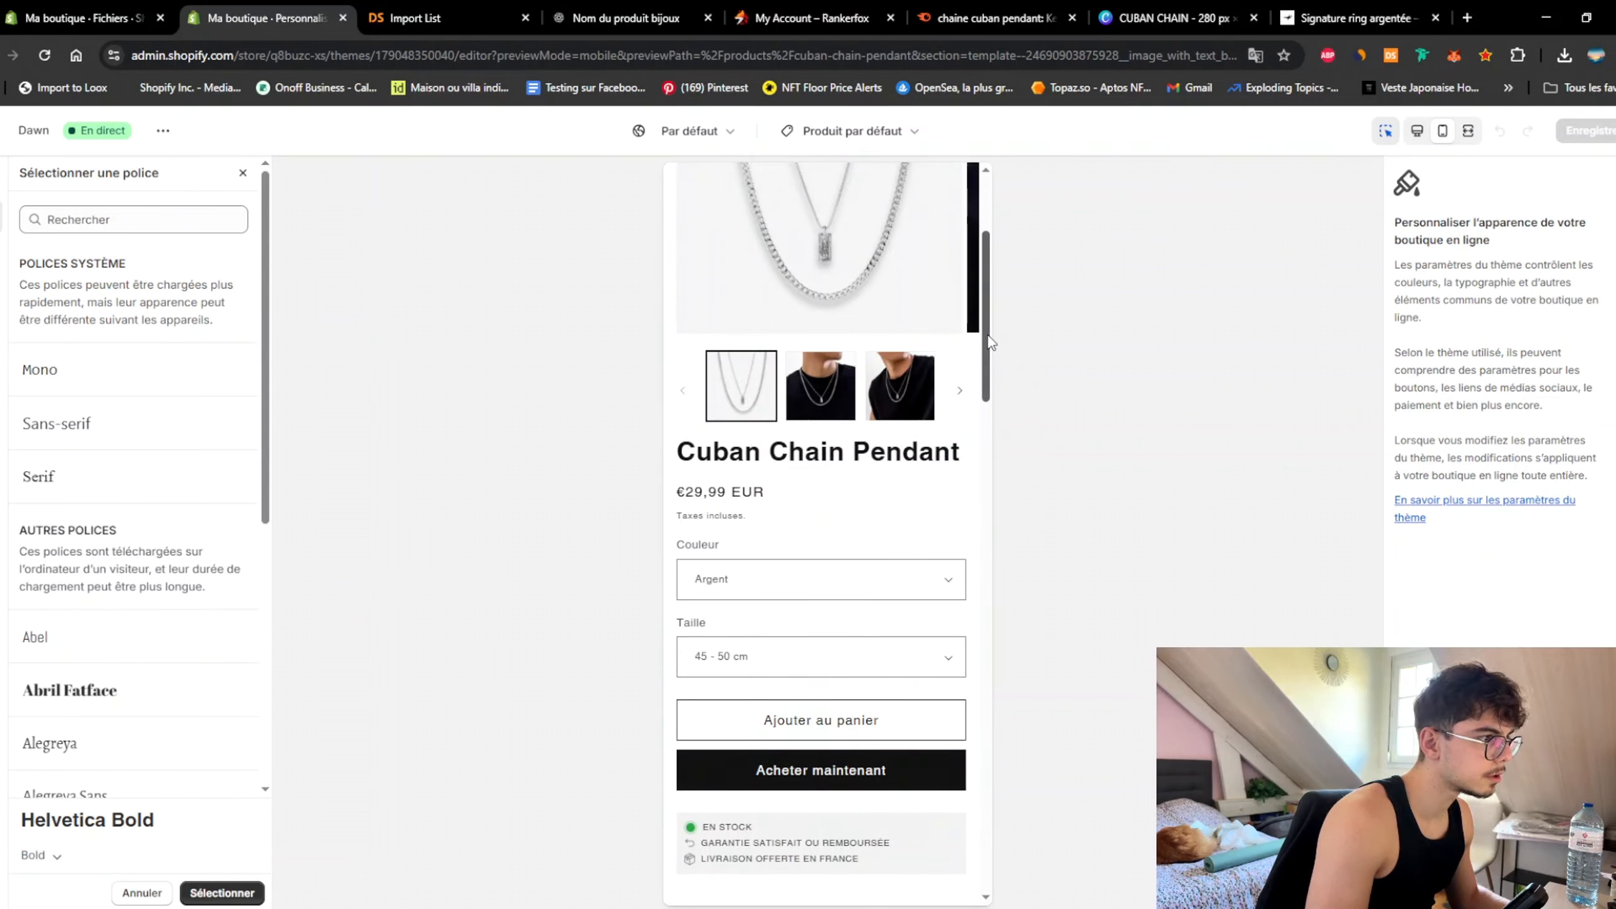
drag(991, 343, 1012, 186)
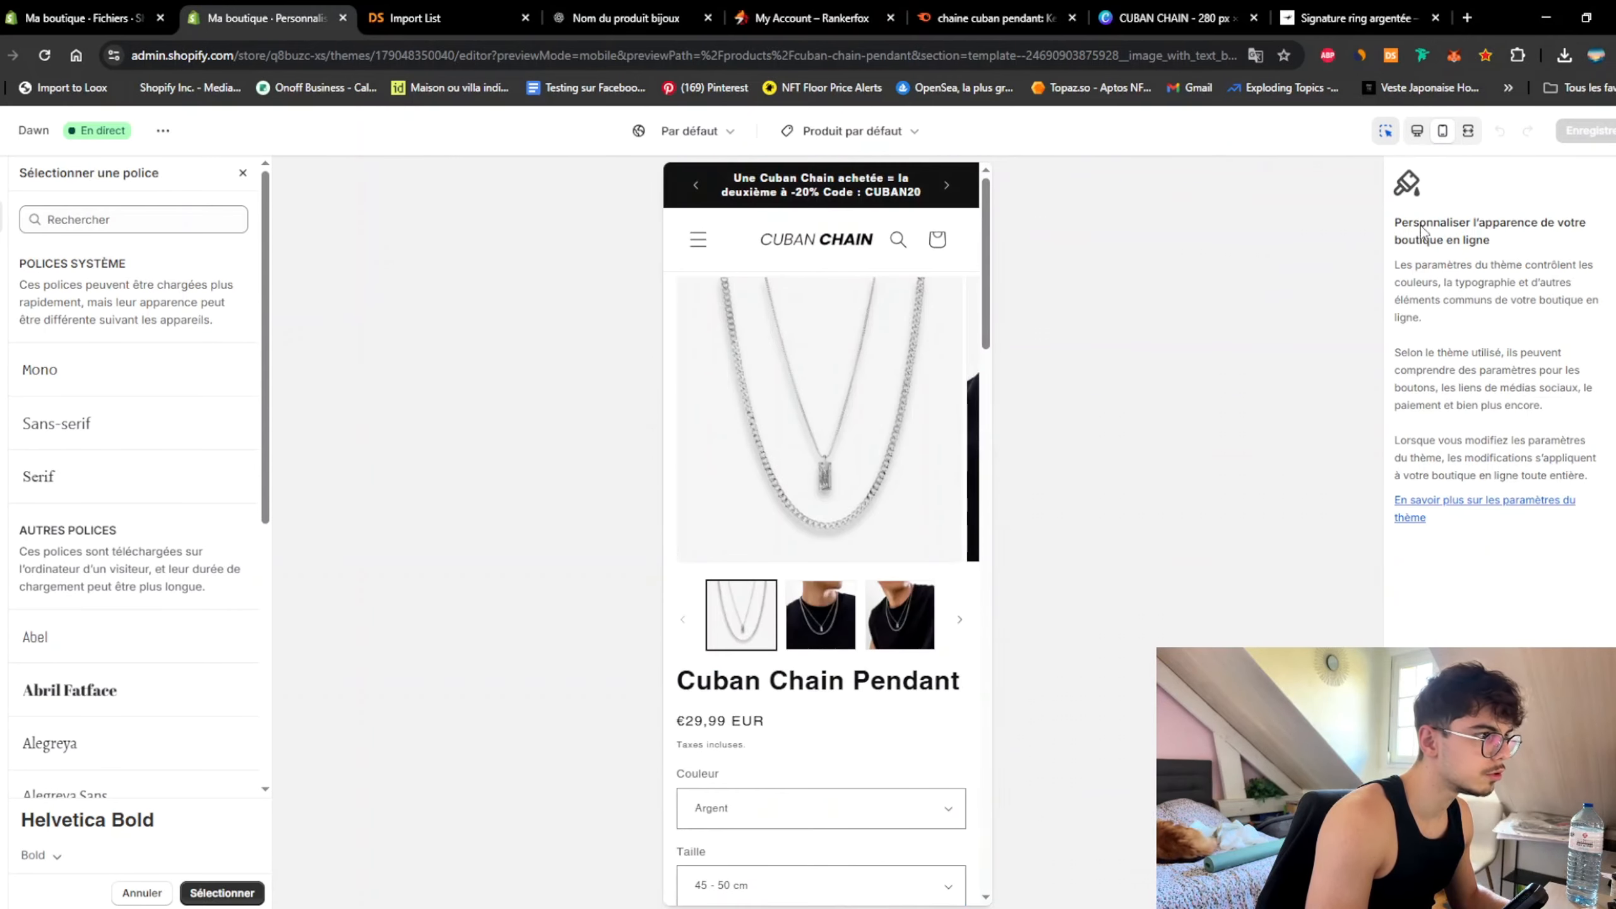
click(223, 893)
click(1601, 137)
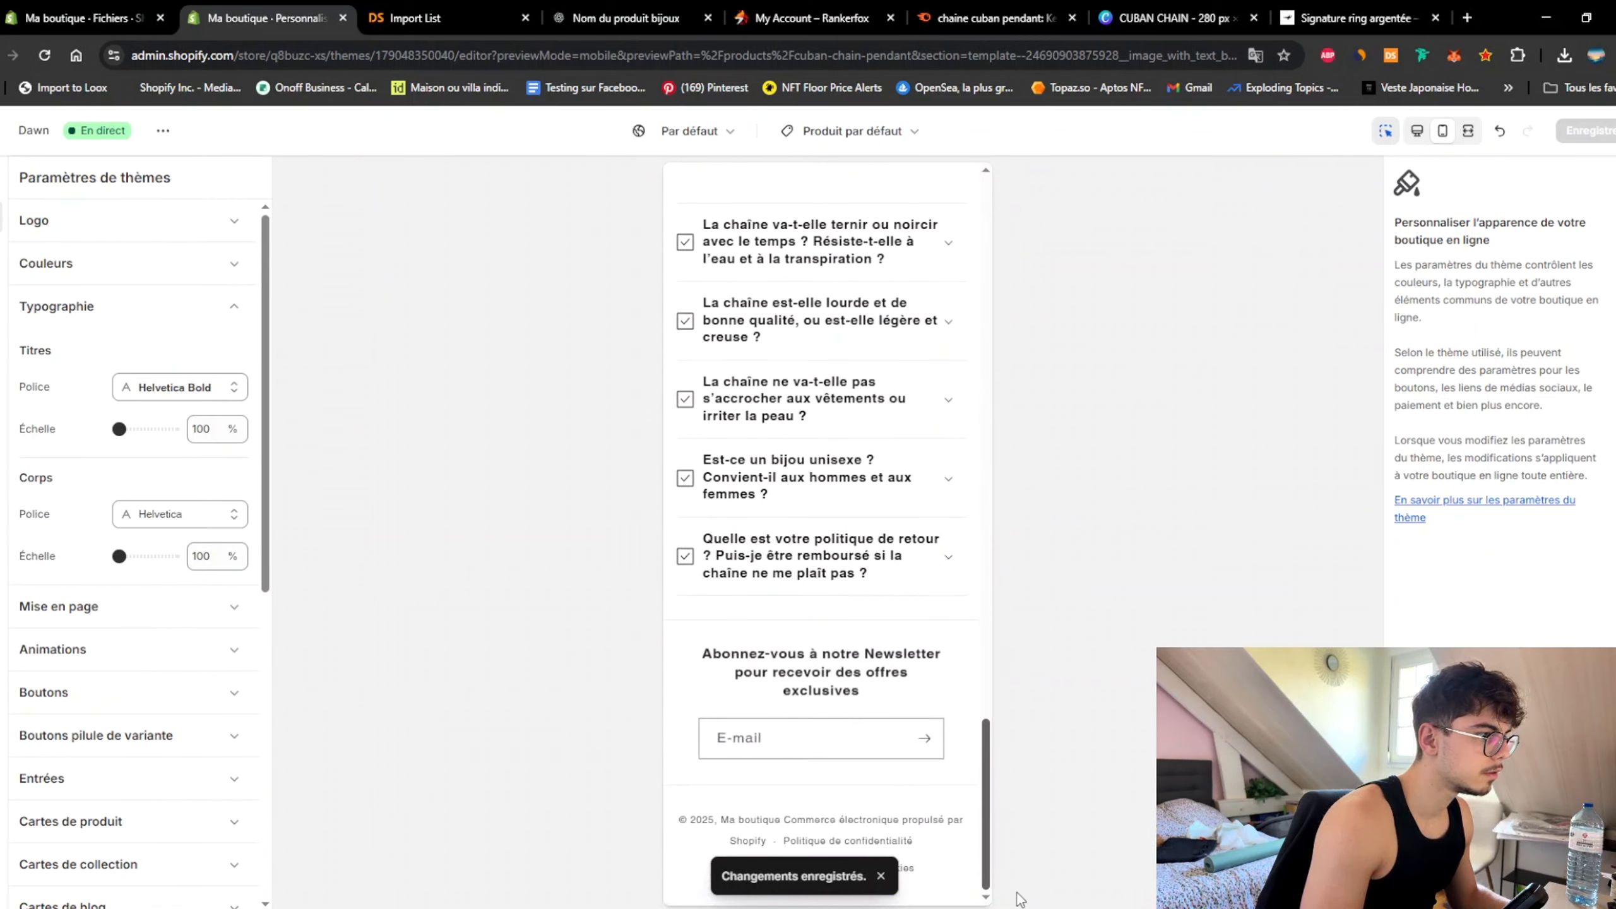
mouse_move(1018, 896)
mouse_down()
mouse_move(1002, 842)
mouse_move(1006, 898)
mouse_up()
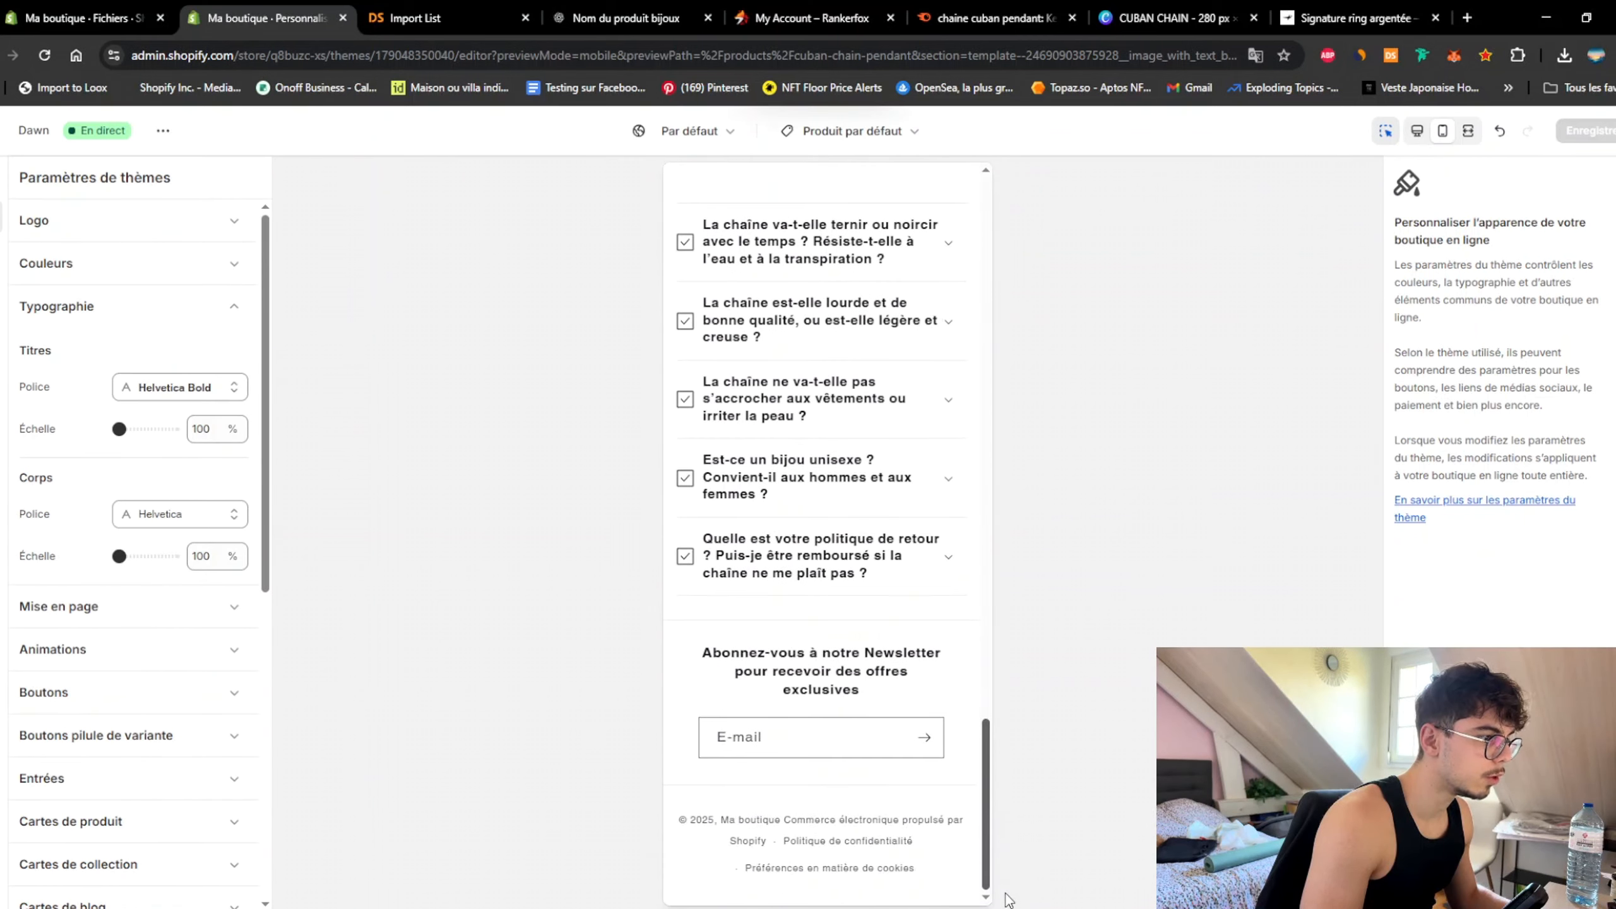
Step: Change 'pour recevoir' to 'et recevez' in the footer newsletter heading and save
click(878, 670)
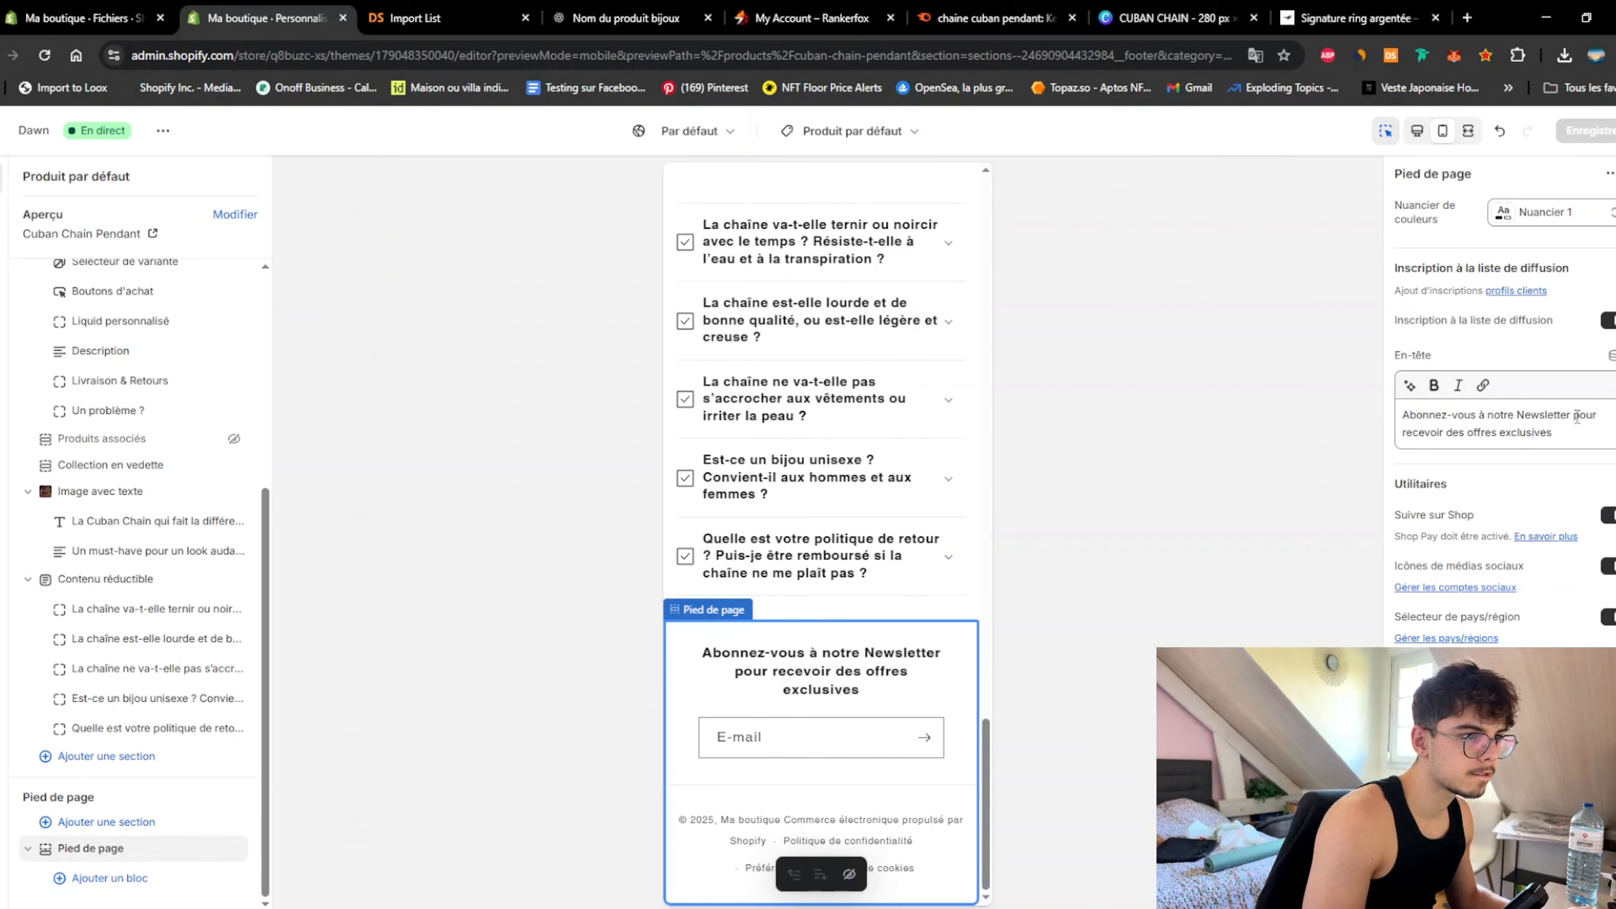
drag(1600, 415, 1444, 453)
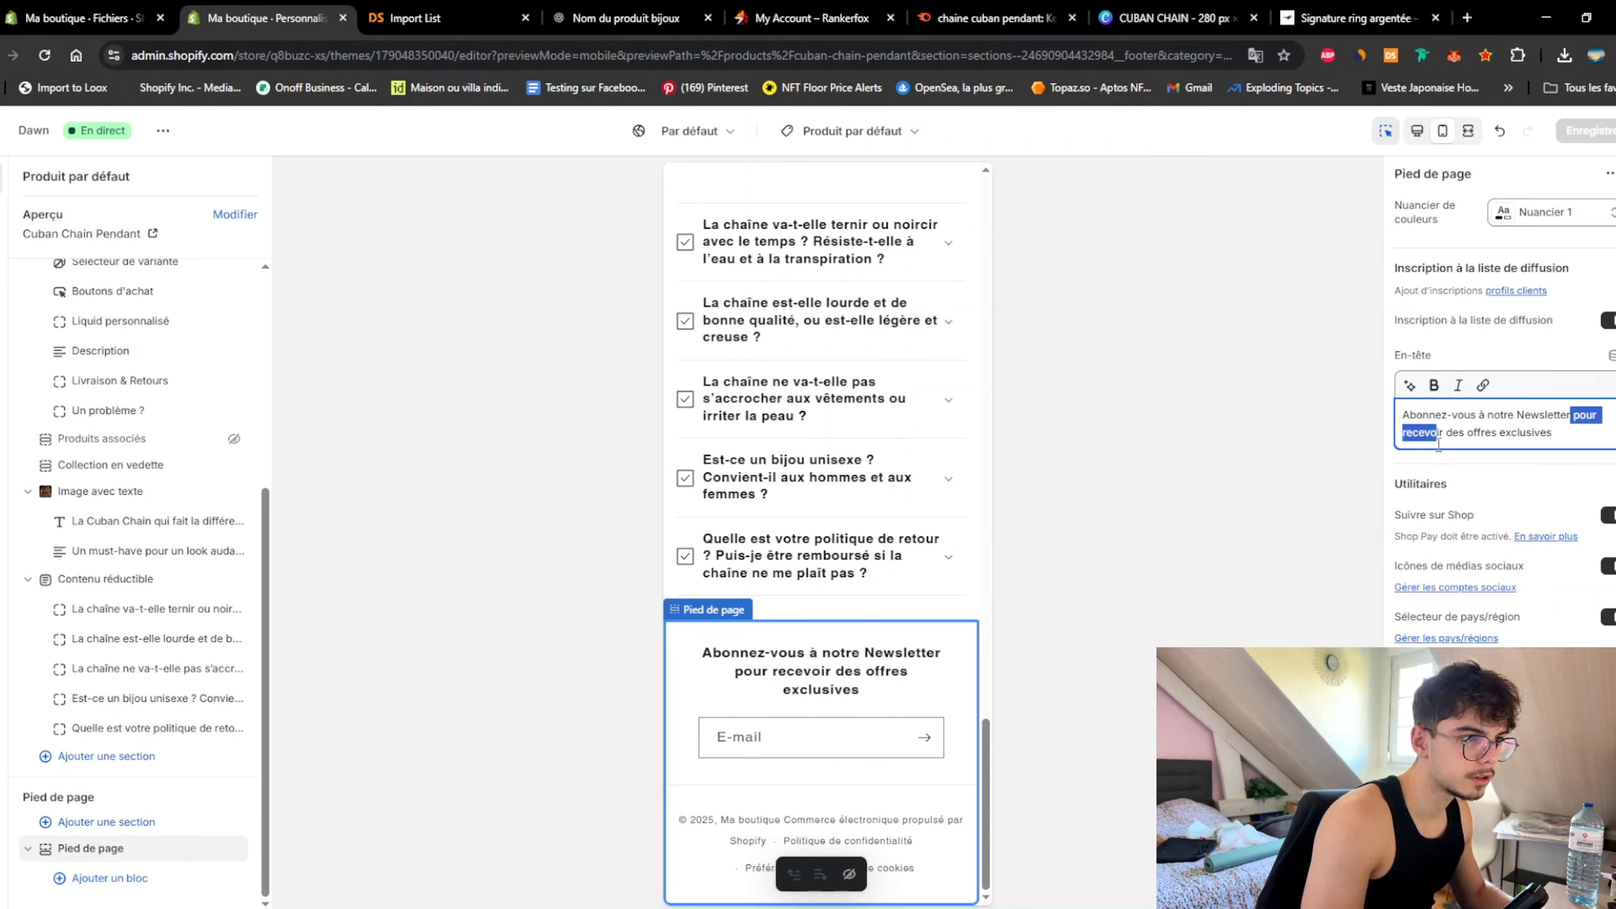
key(BackSpace)
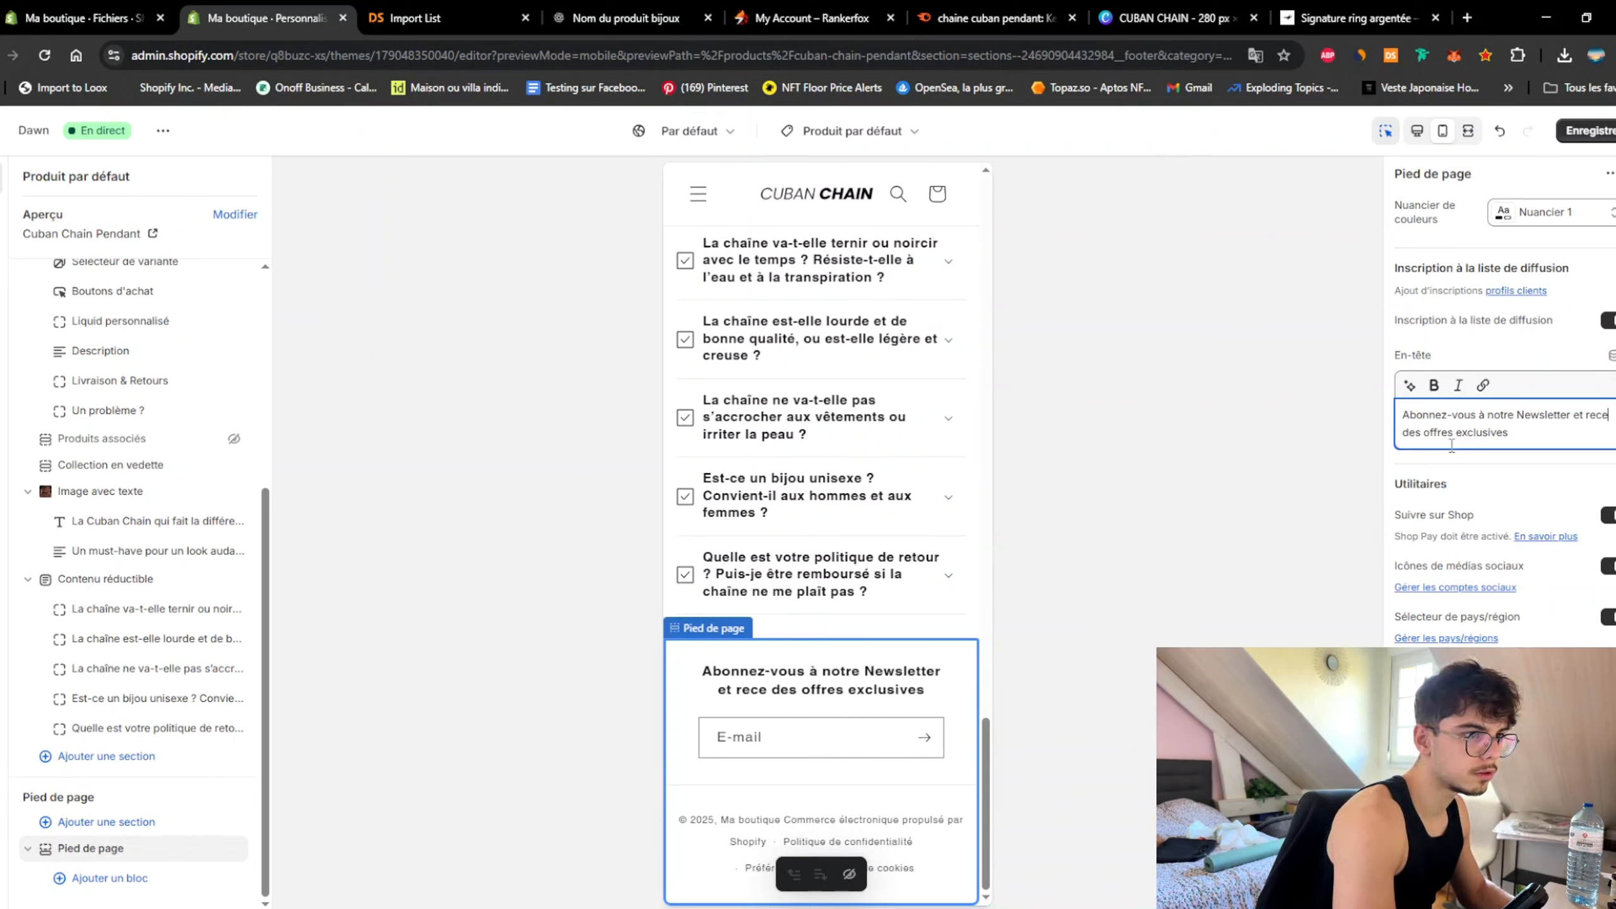
text(et recevez)
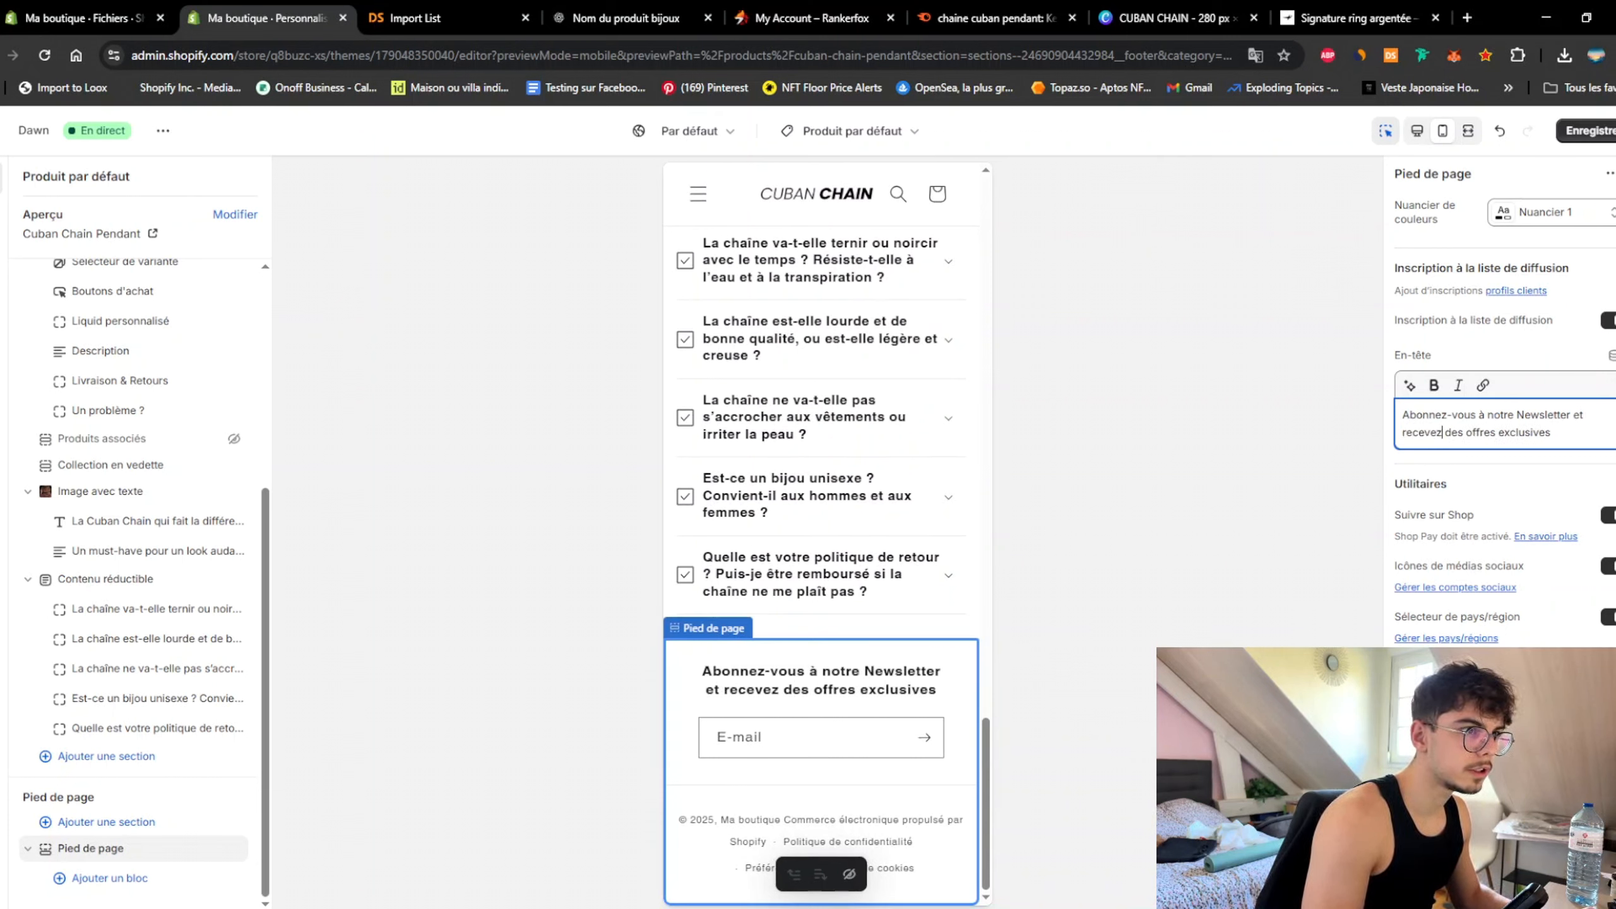
click(1588, 130)
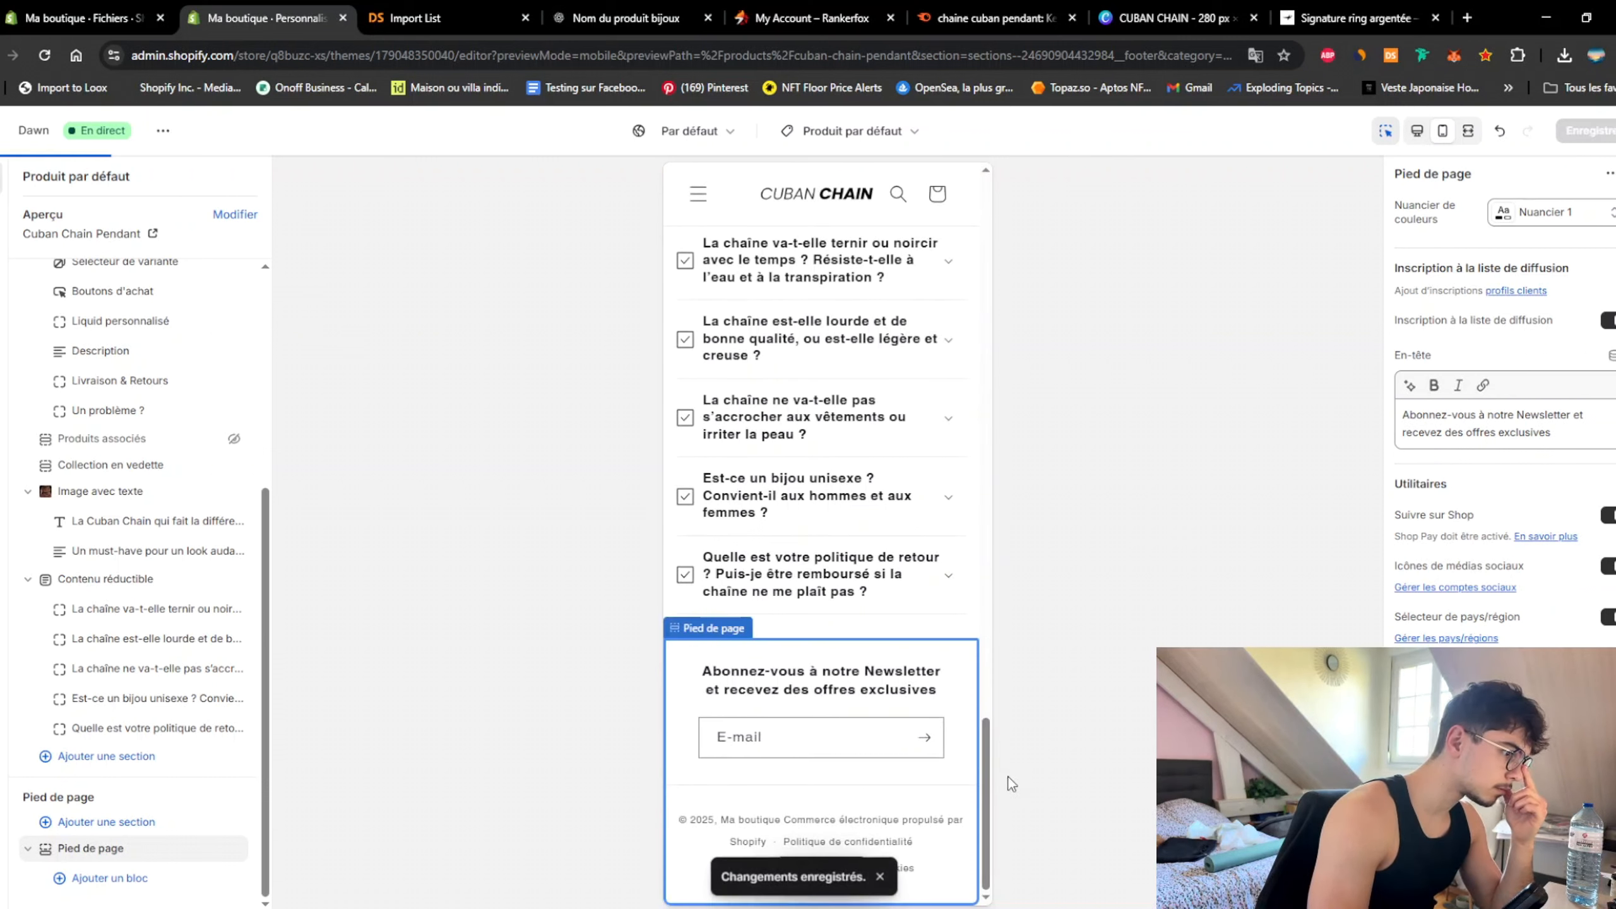
Step: Check the return-policy FAQ row keeps the Coche icon, then select the home page image banner
click(794, 595)
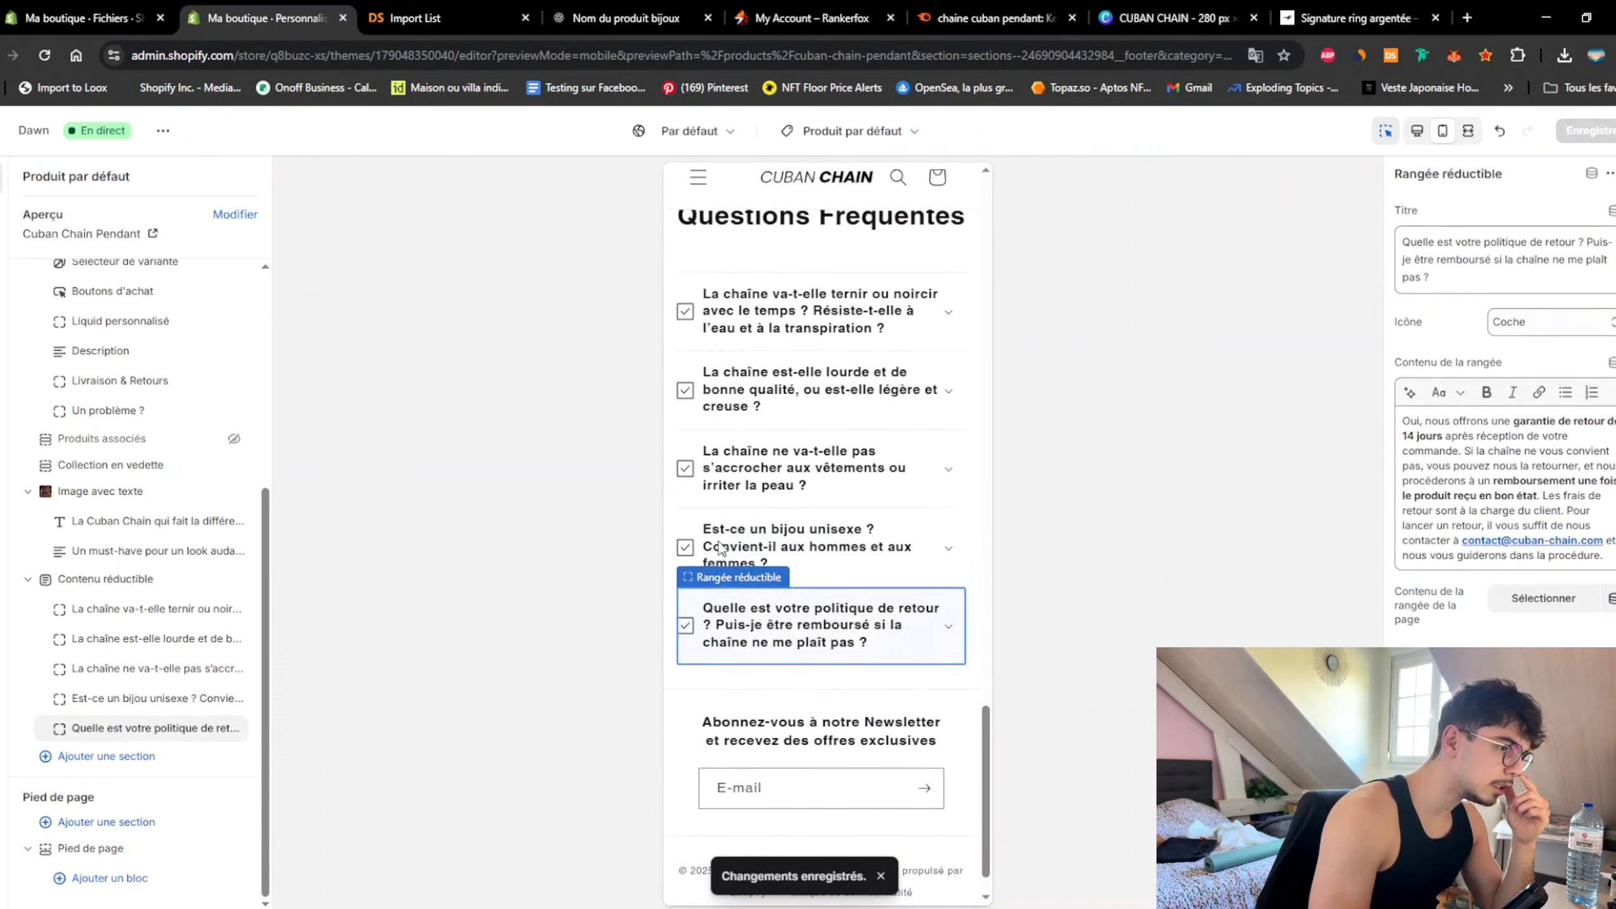
click(1560, 323)
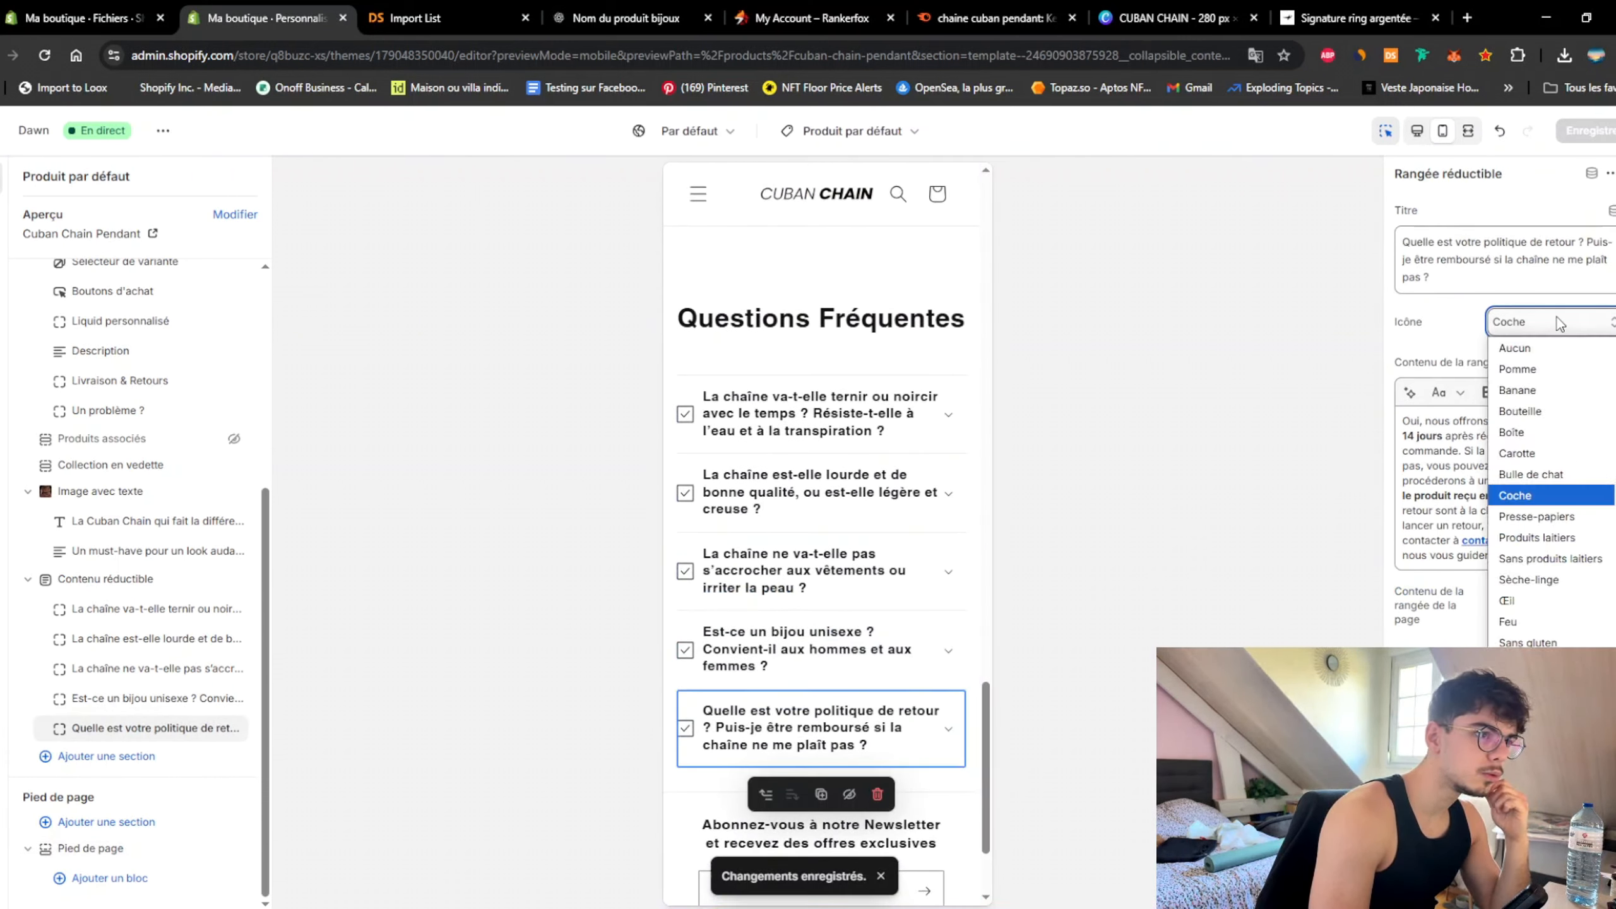
click(1560, 323)
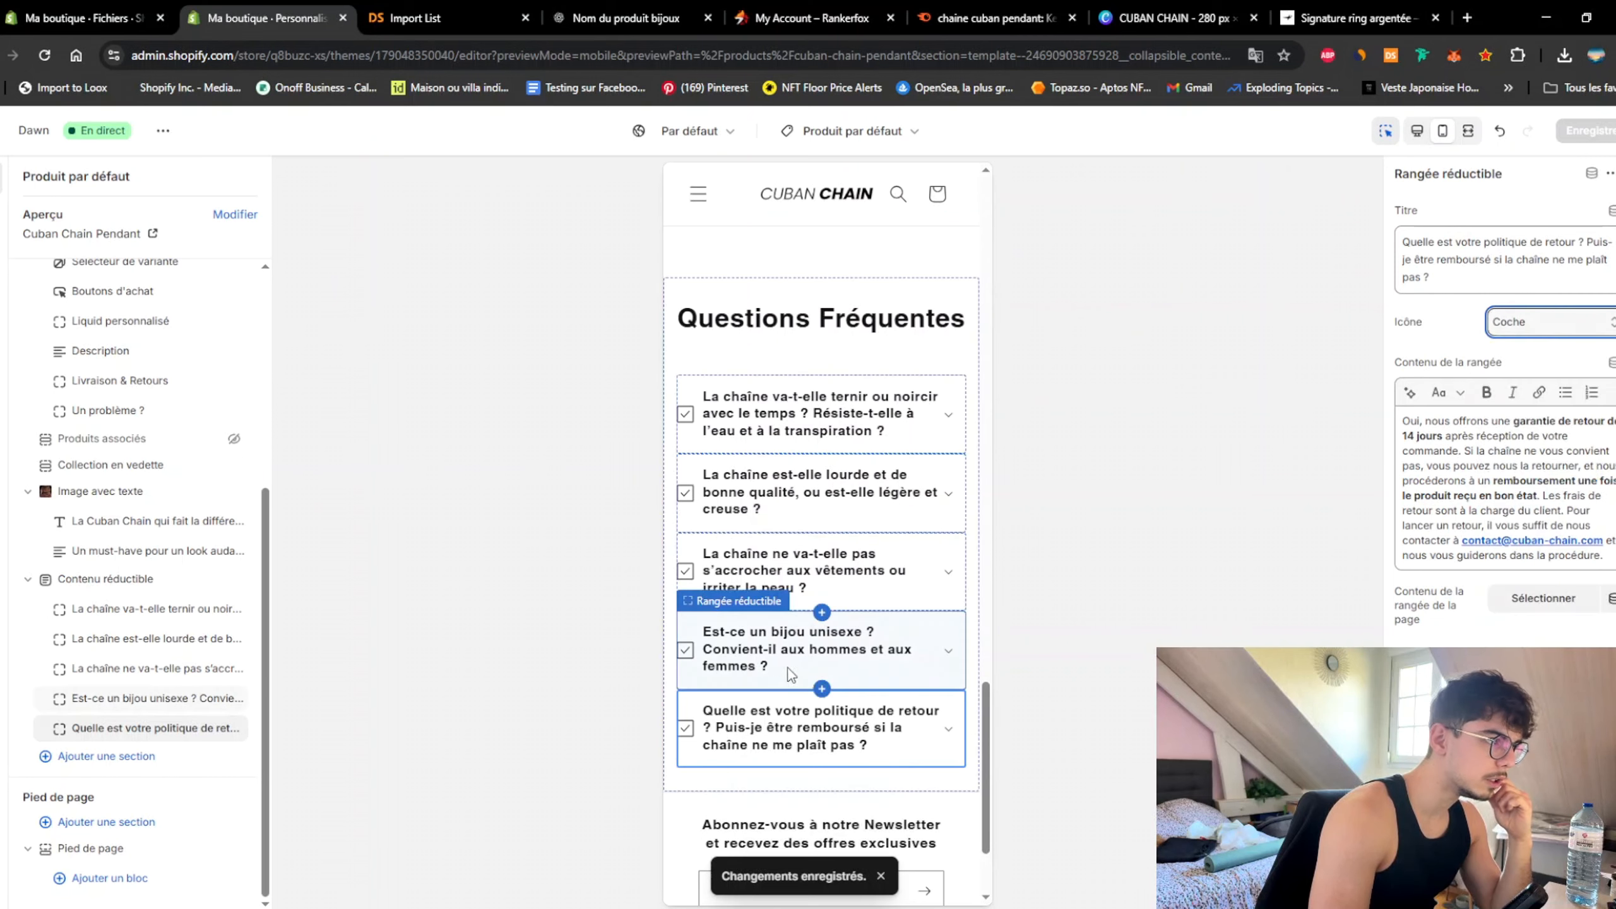
scroll(821, 573, up, 5)
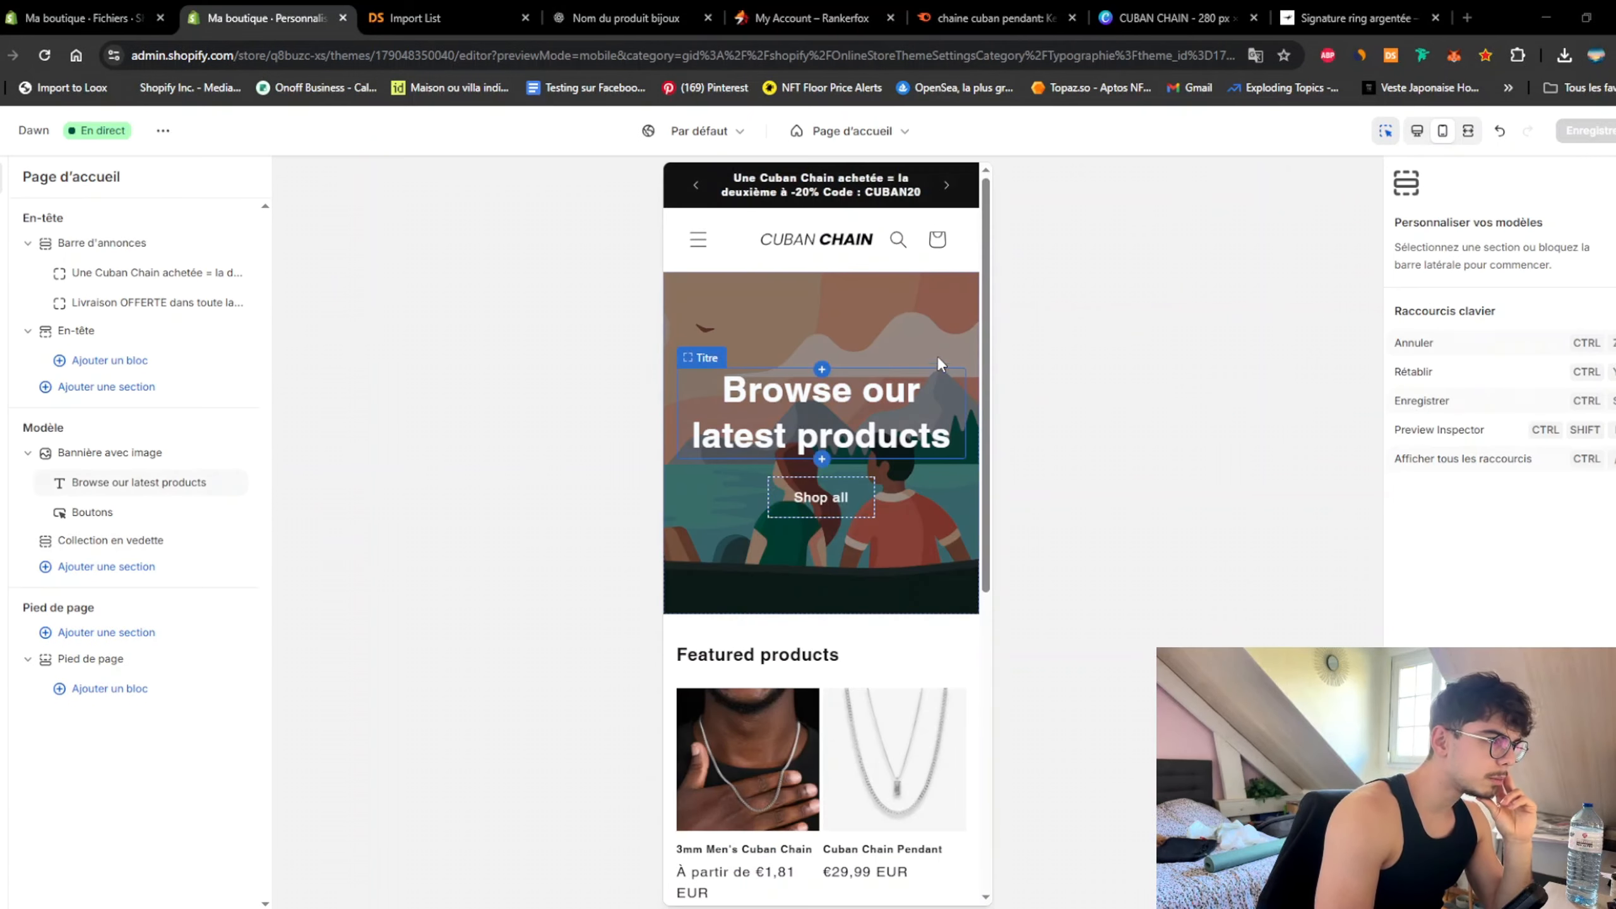
click(929, 304)
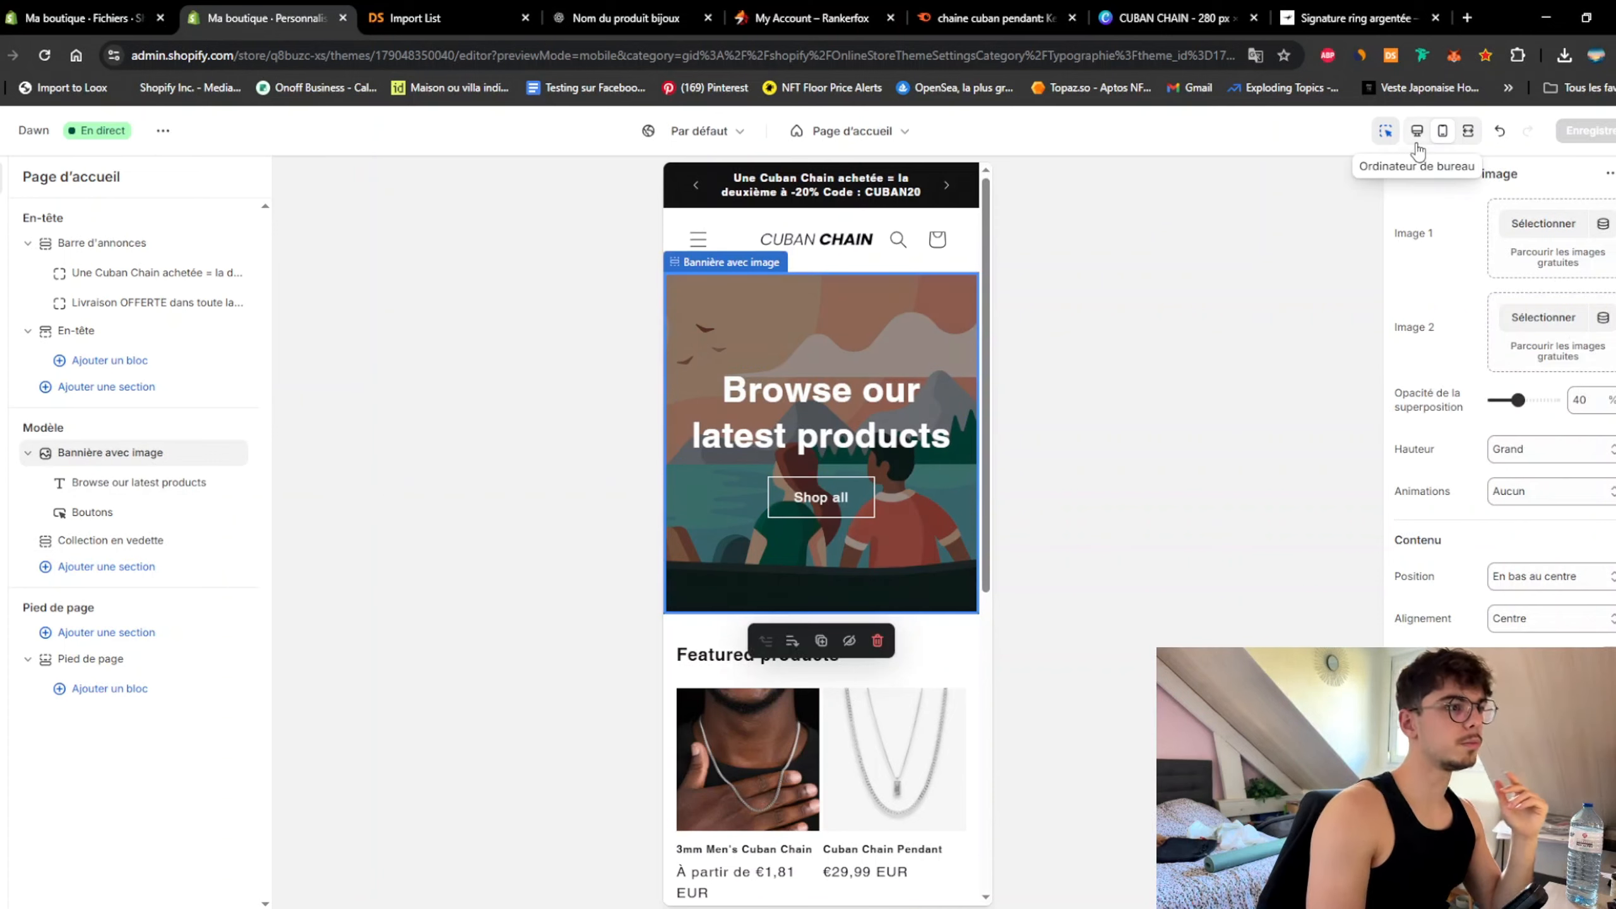
Step: In a new tab, go to Pexels and search for 'cuban chain' photos
click(1467, 18)
text(pe)
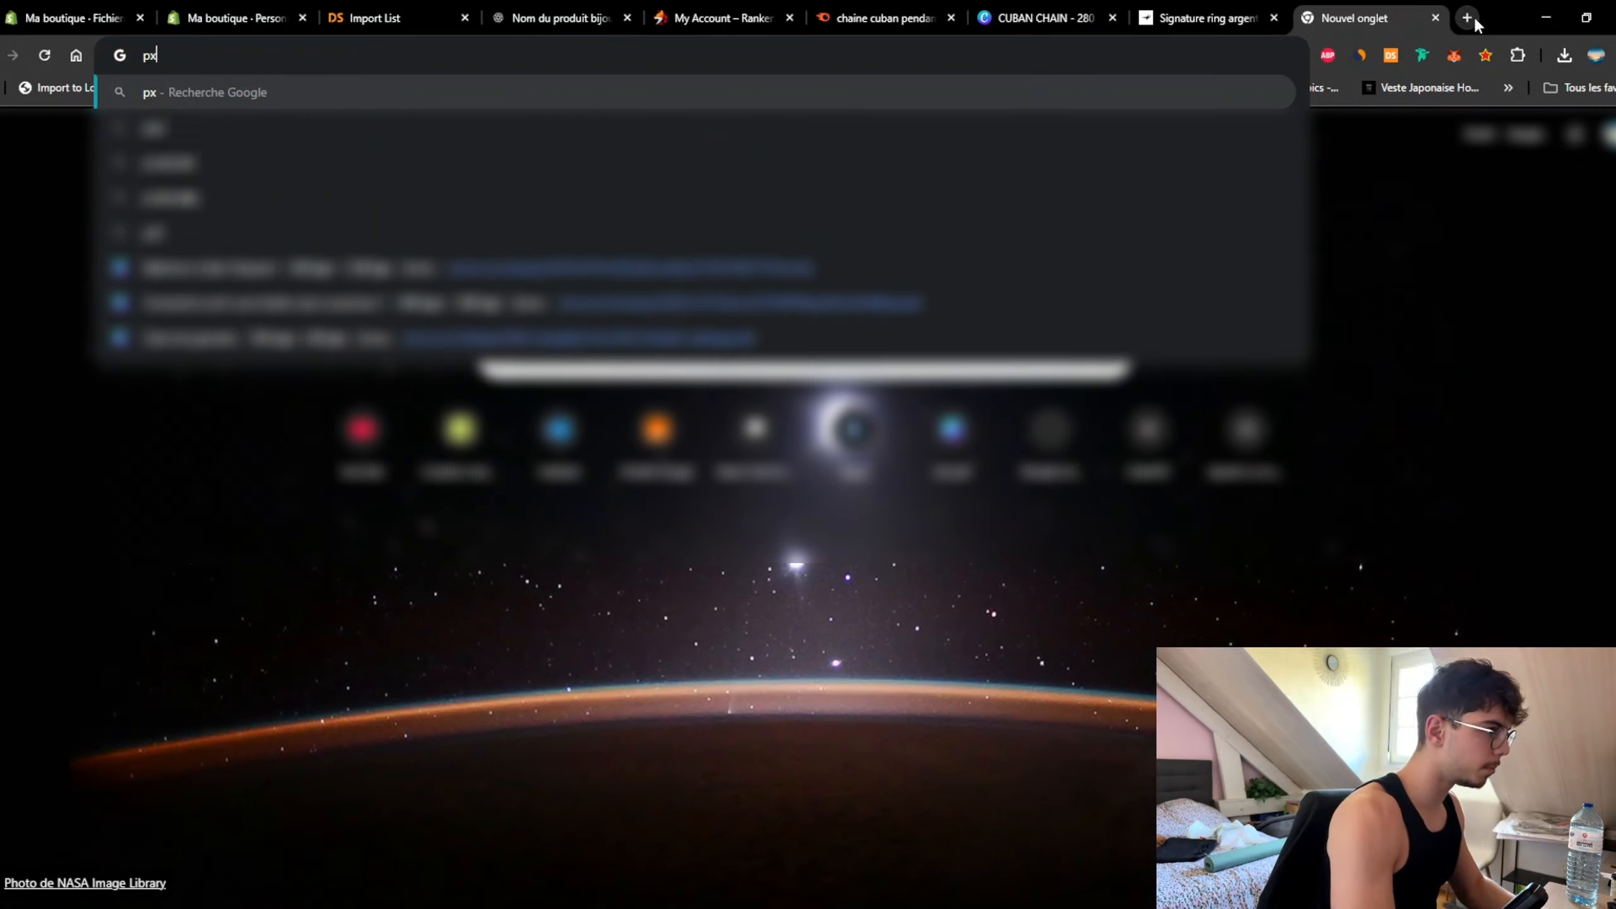
key(Return)
text(chain)
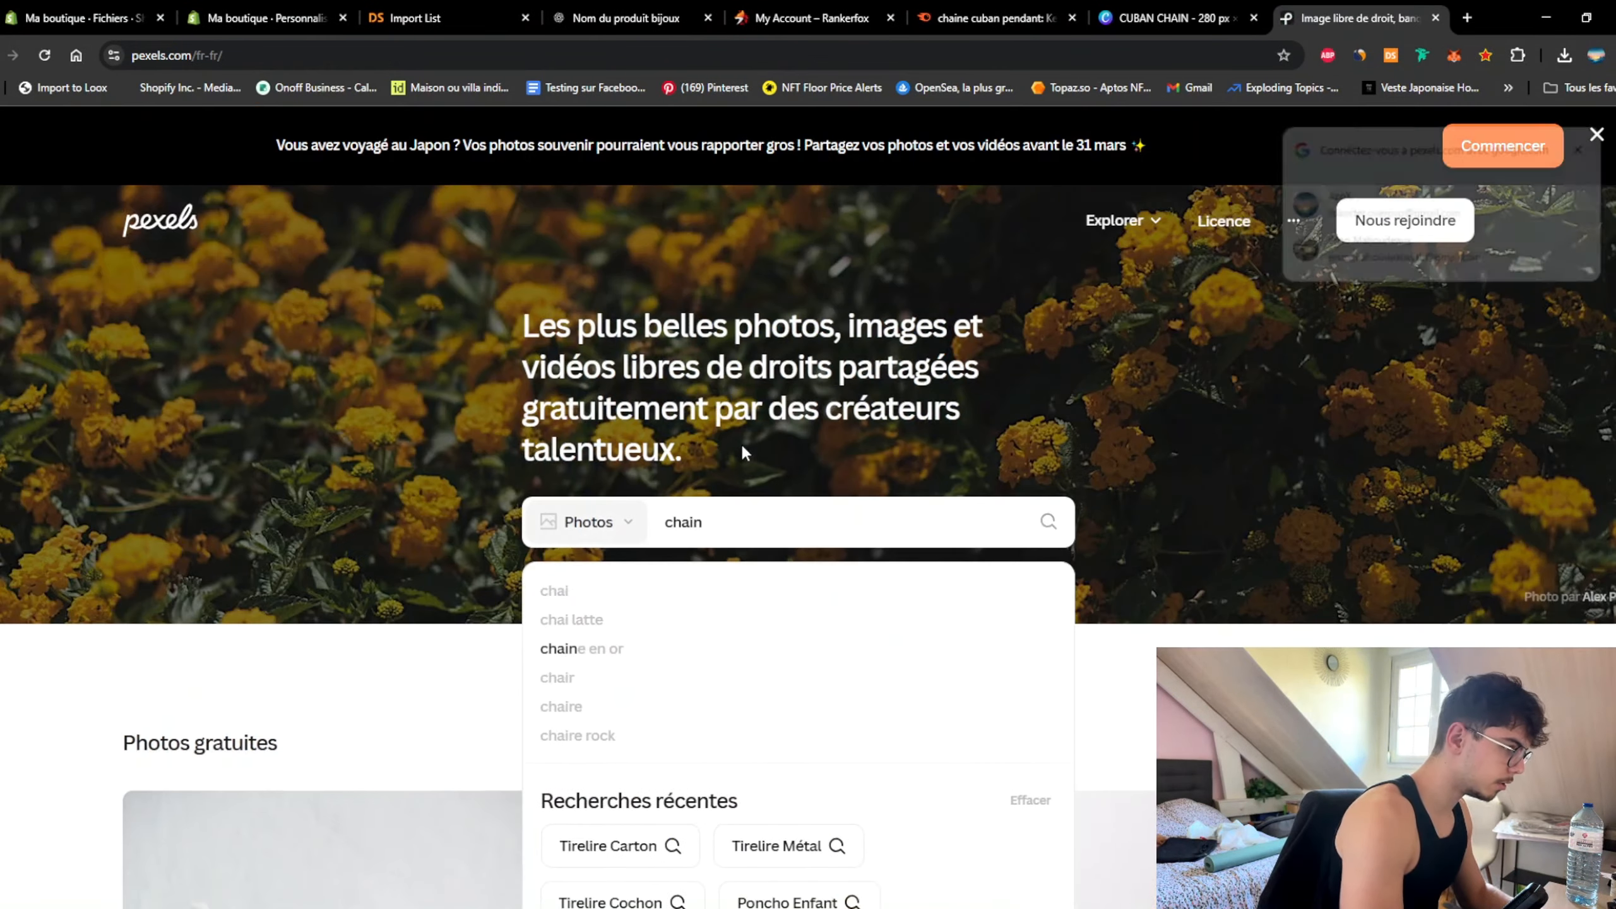
key(ctrl+a)
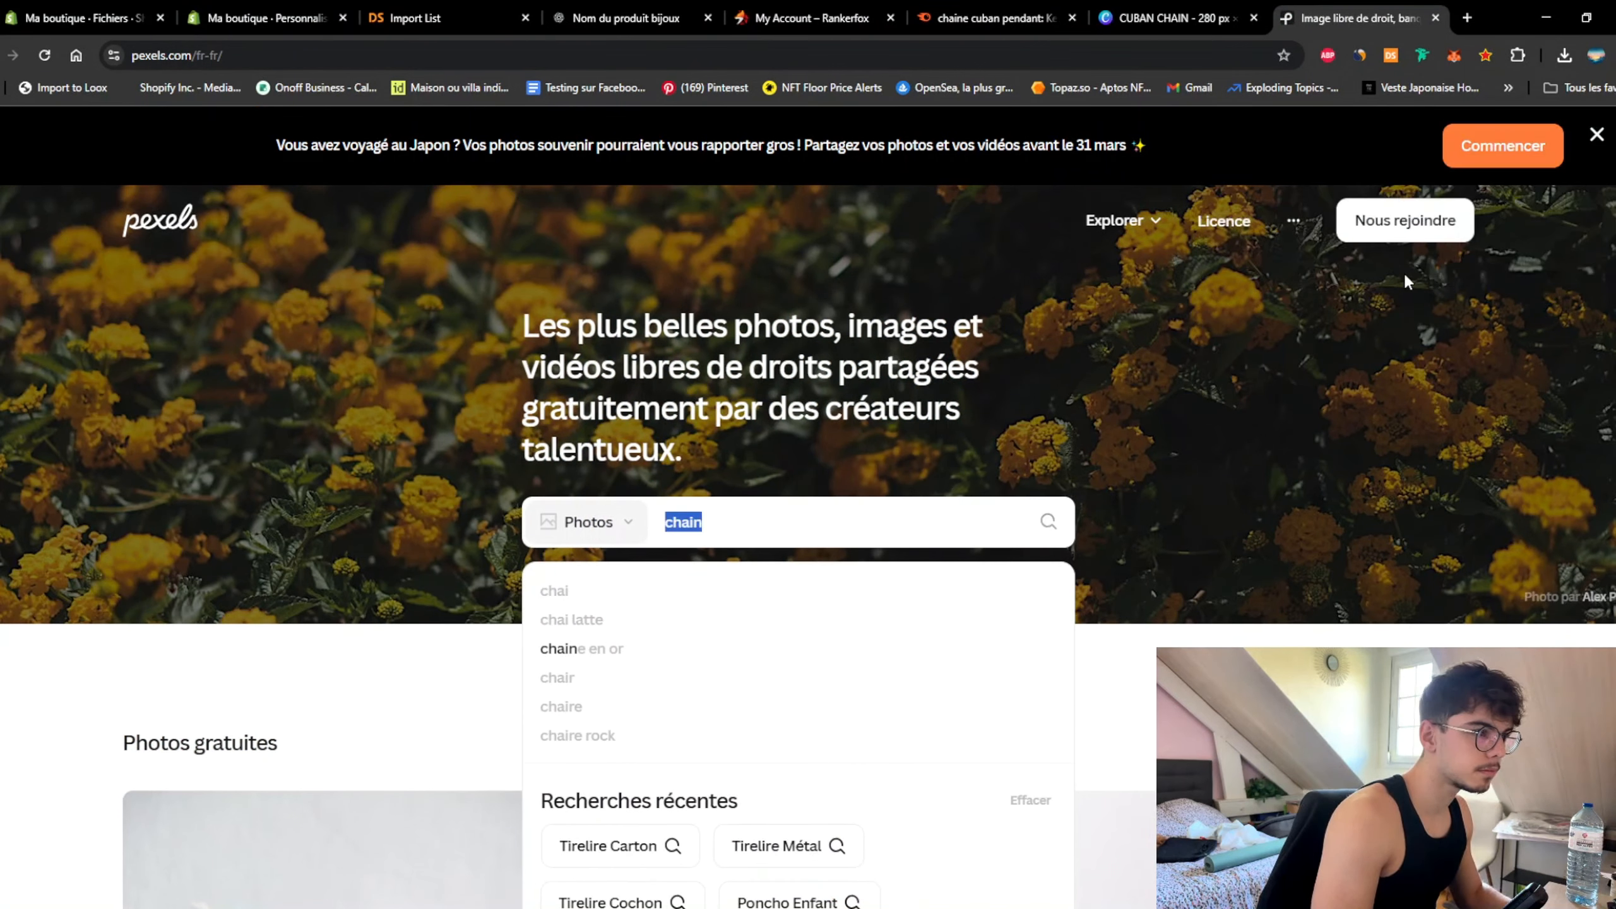
text(cuban chain)
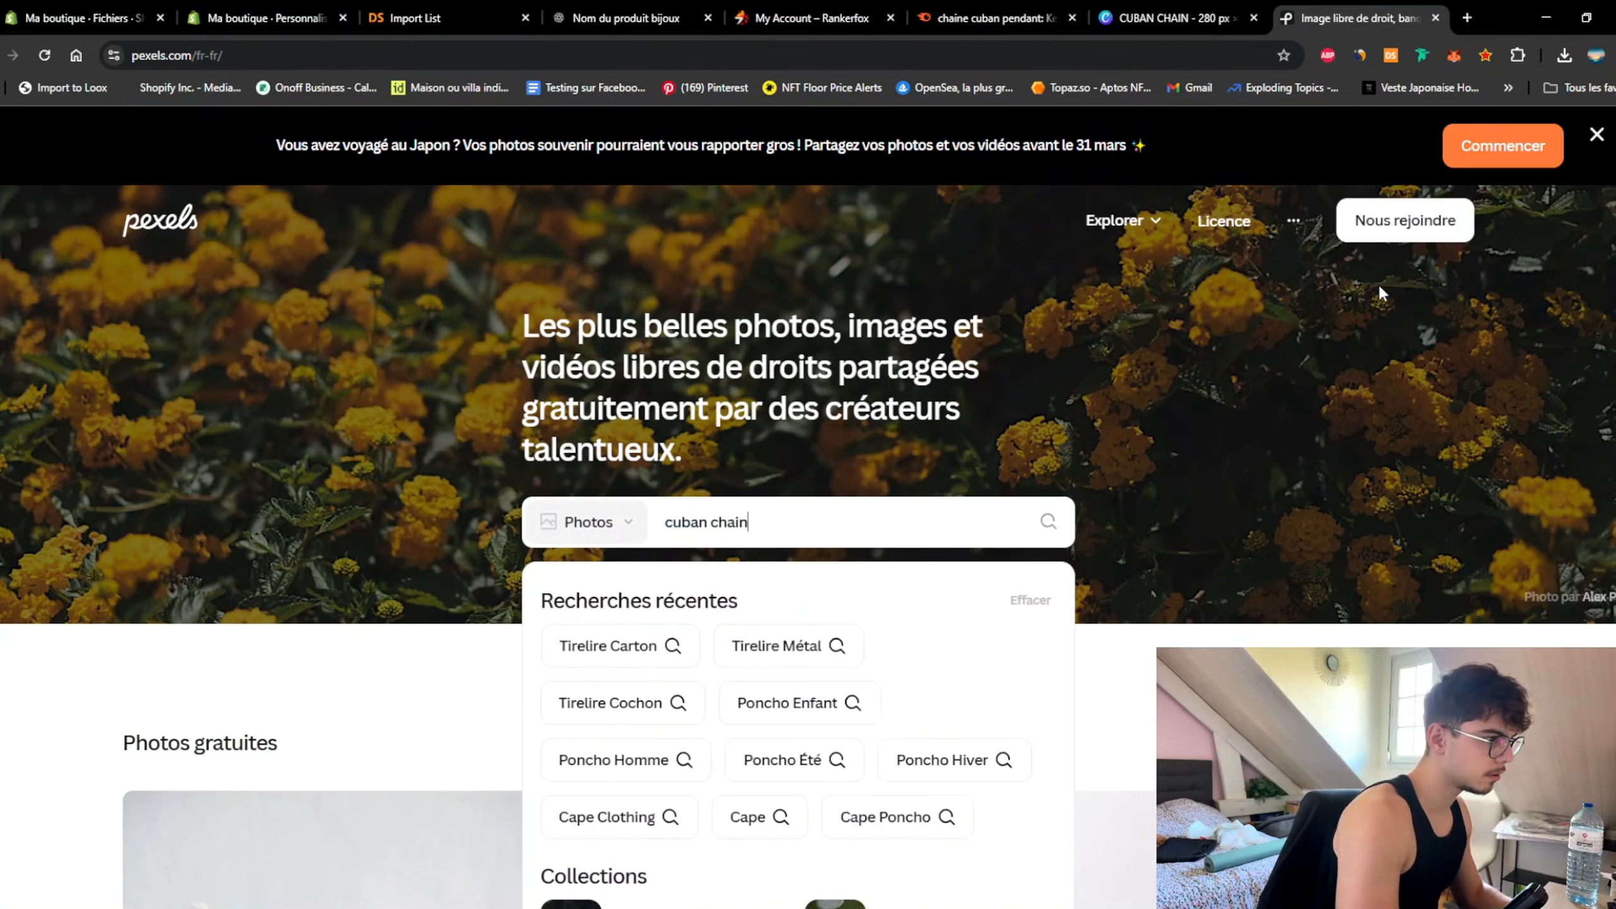
key(Return)
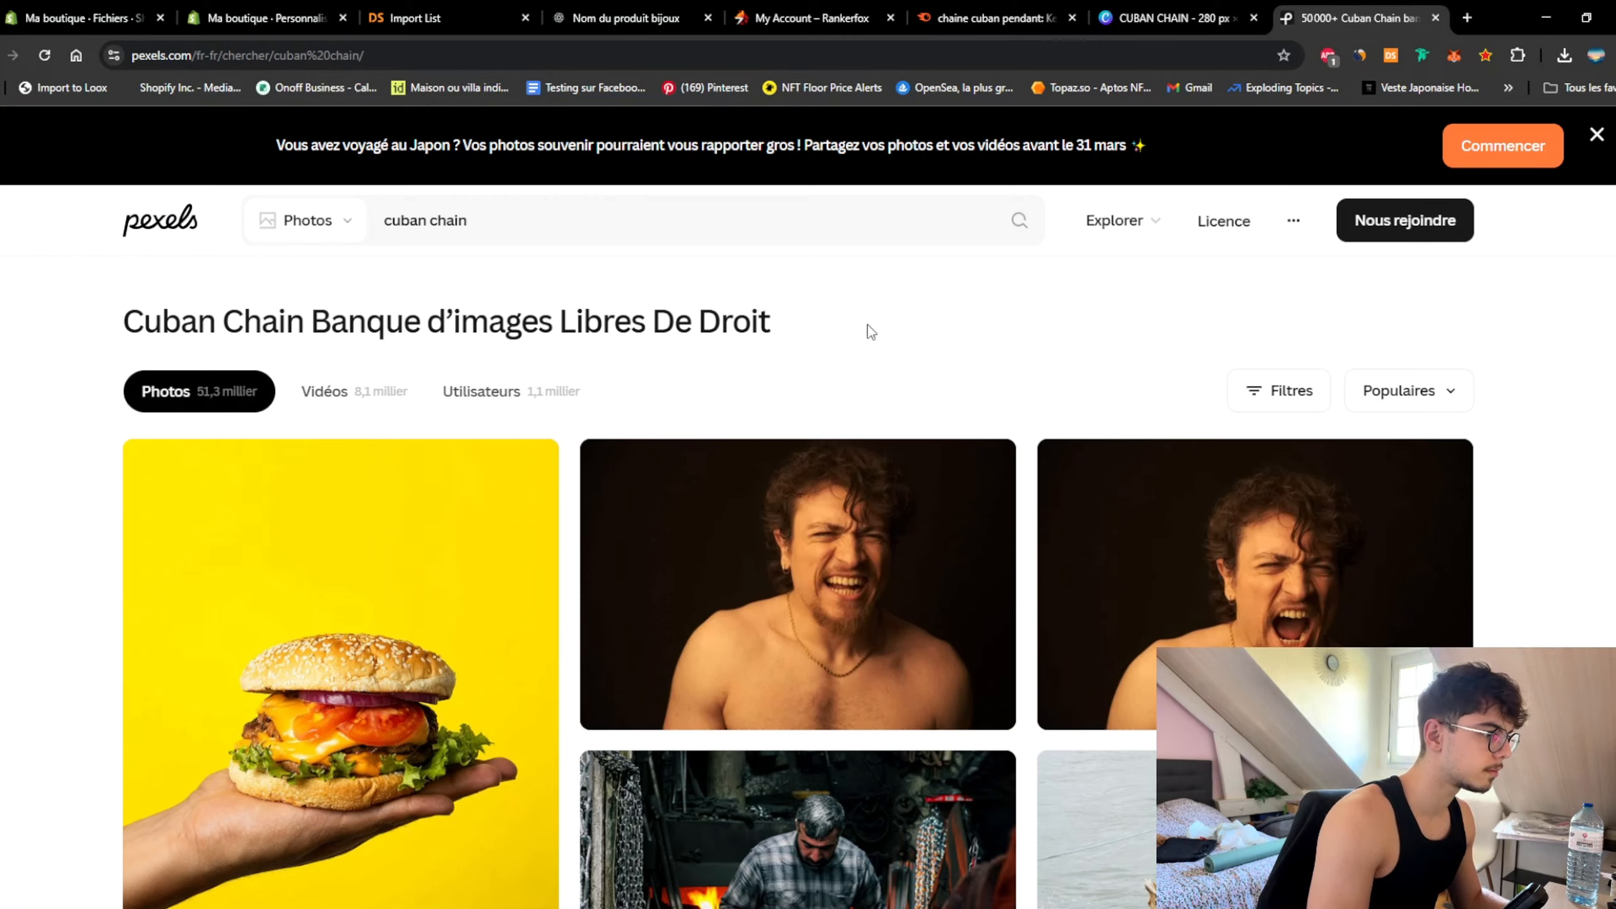
Step: Download the gold-chain photo and the black-and-white photo of a man
scroll(1525, 382, down, 5)
scroll(1542, 440, down, 6)
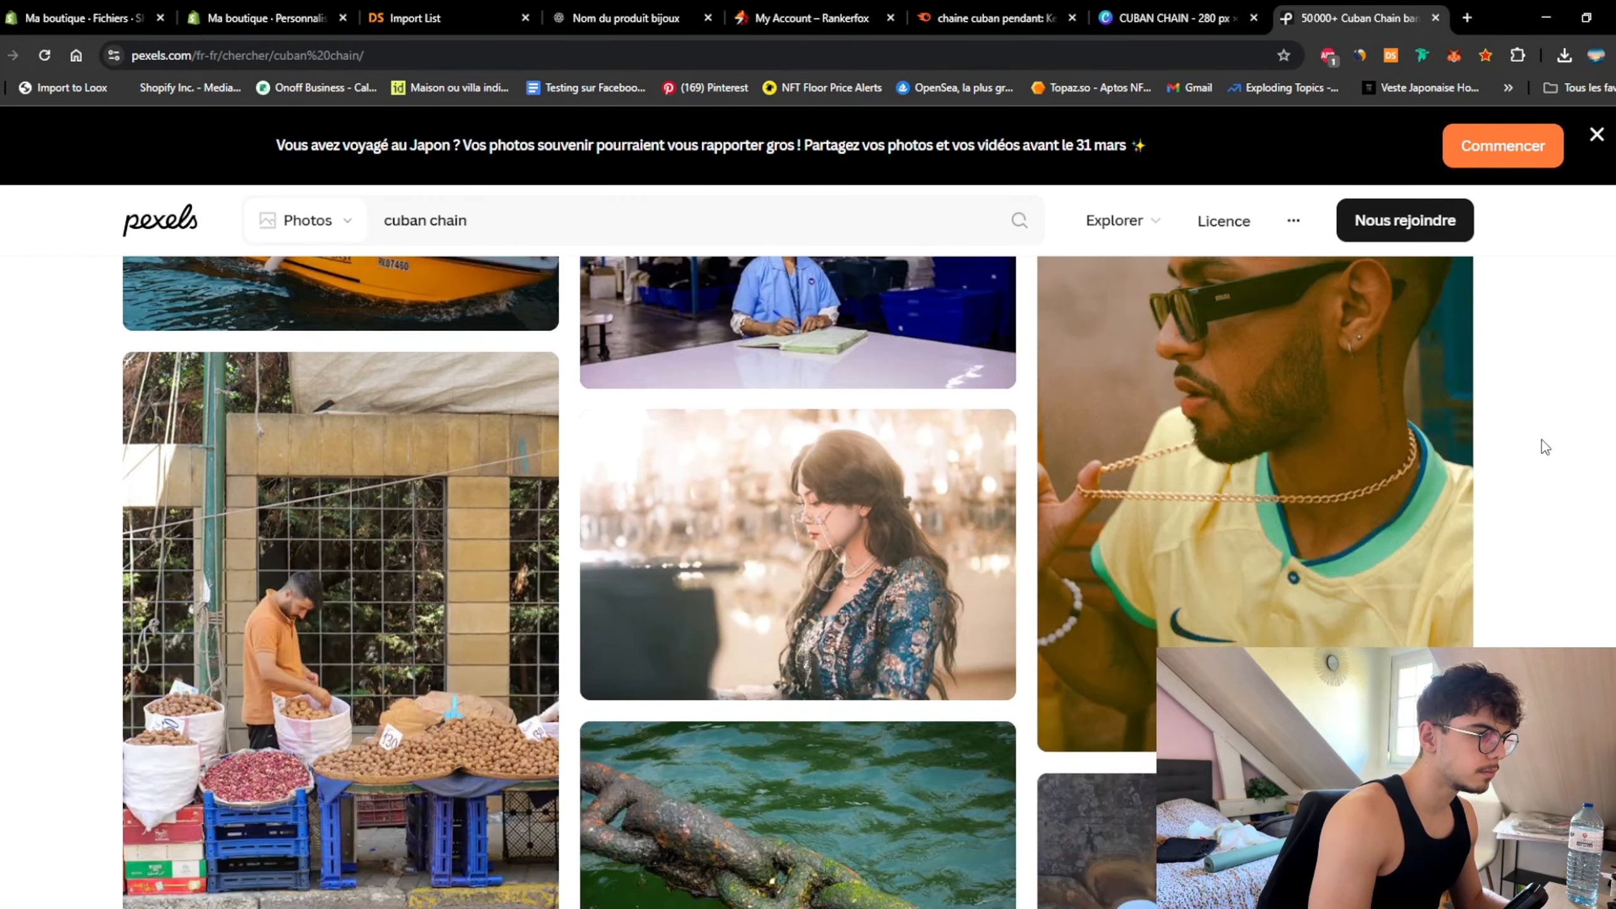
scroll(1541, 446, up, 2)
scroll(1541, 449, down, 2)
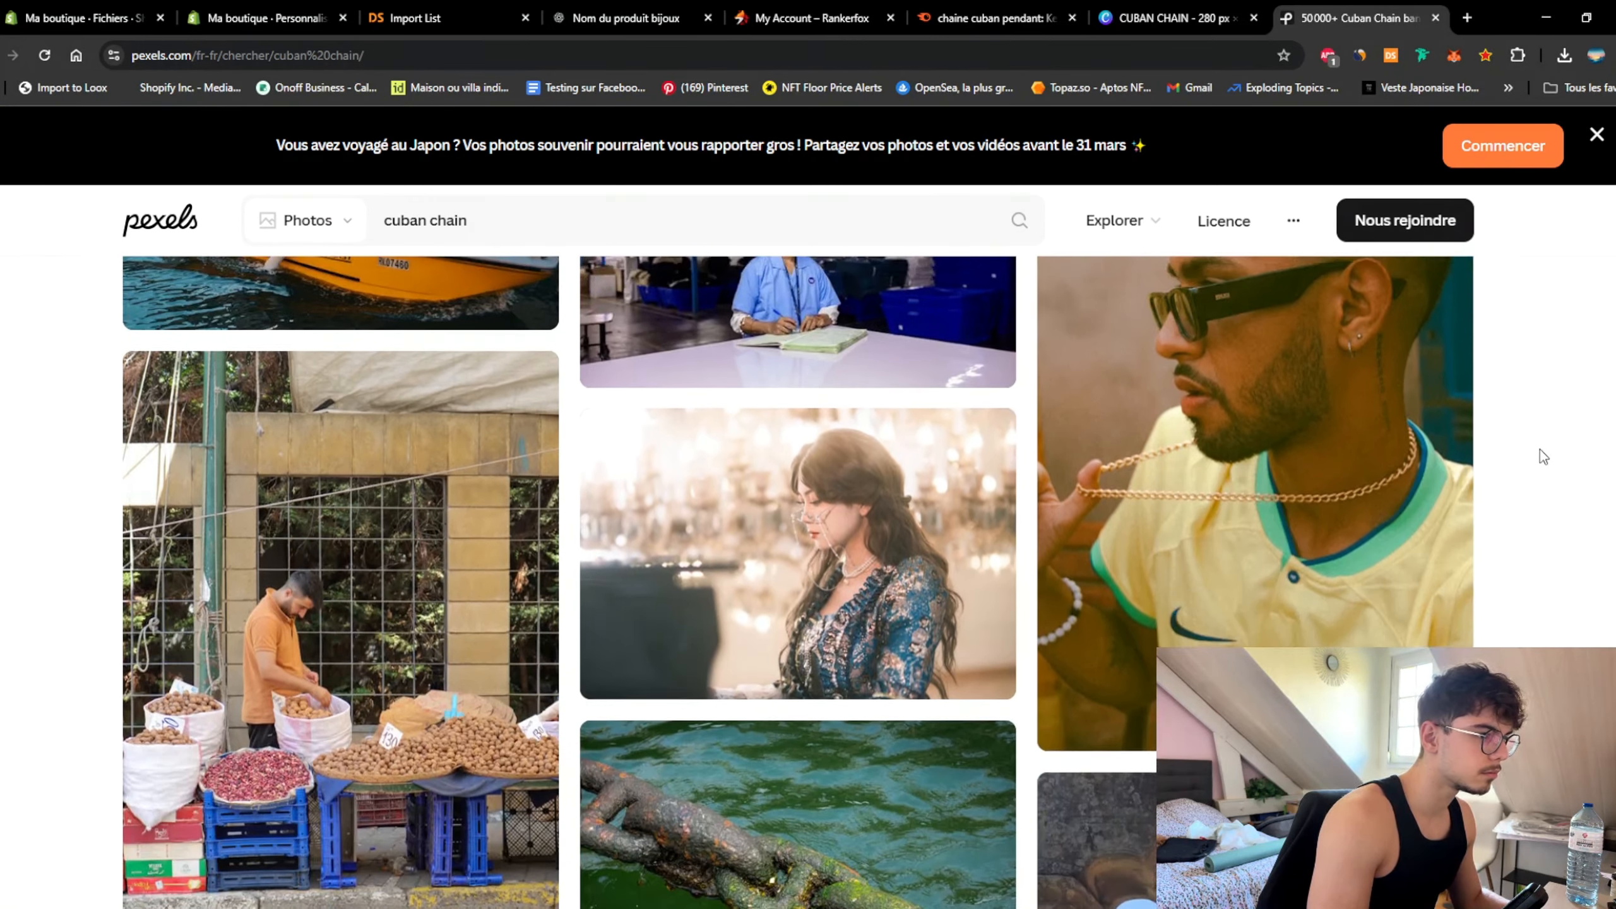
click(1442, 718)
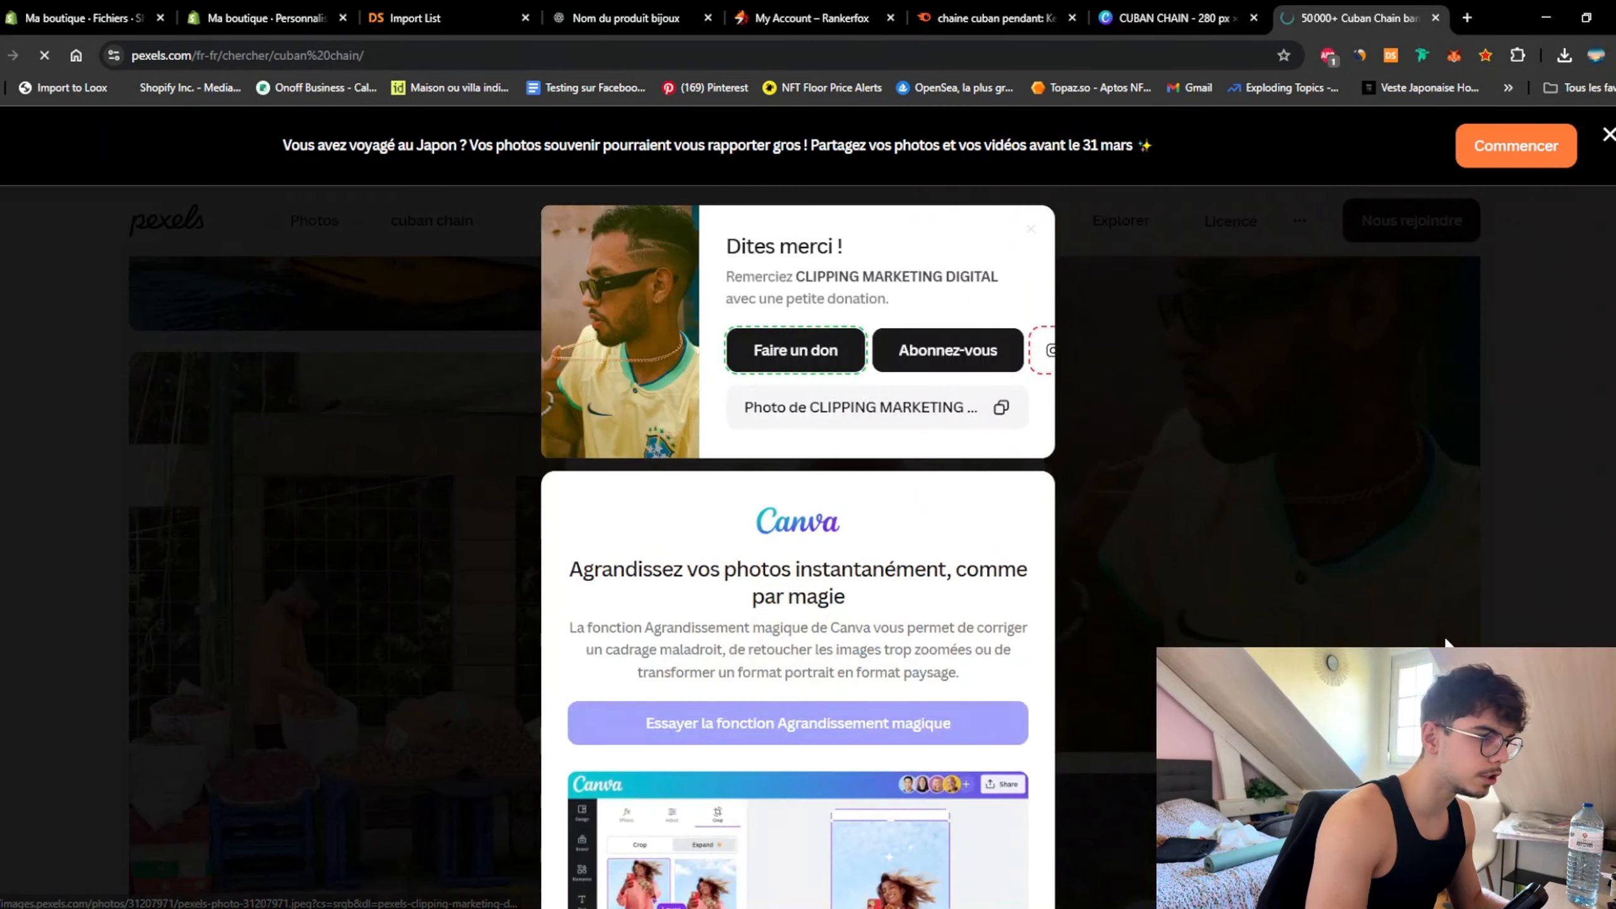
click(1536, 451)
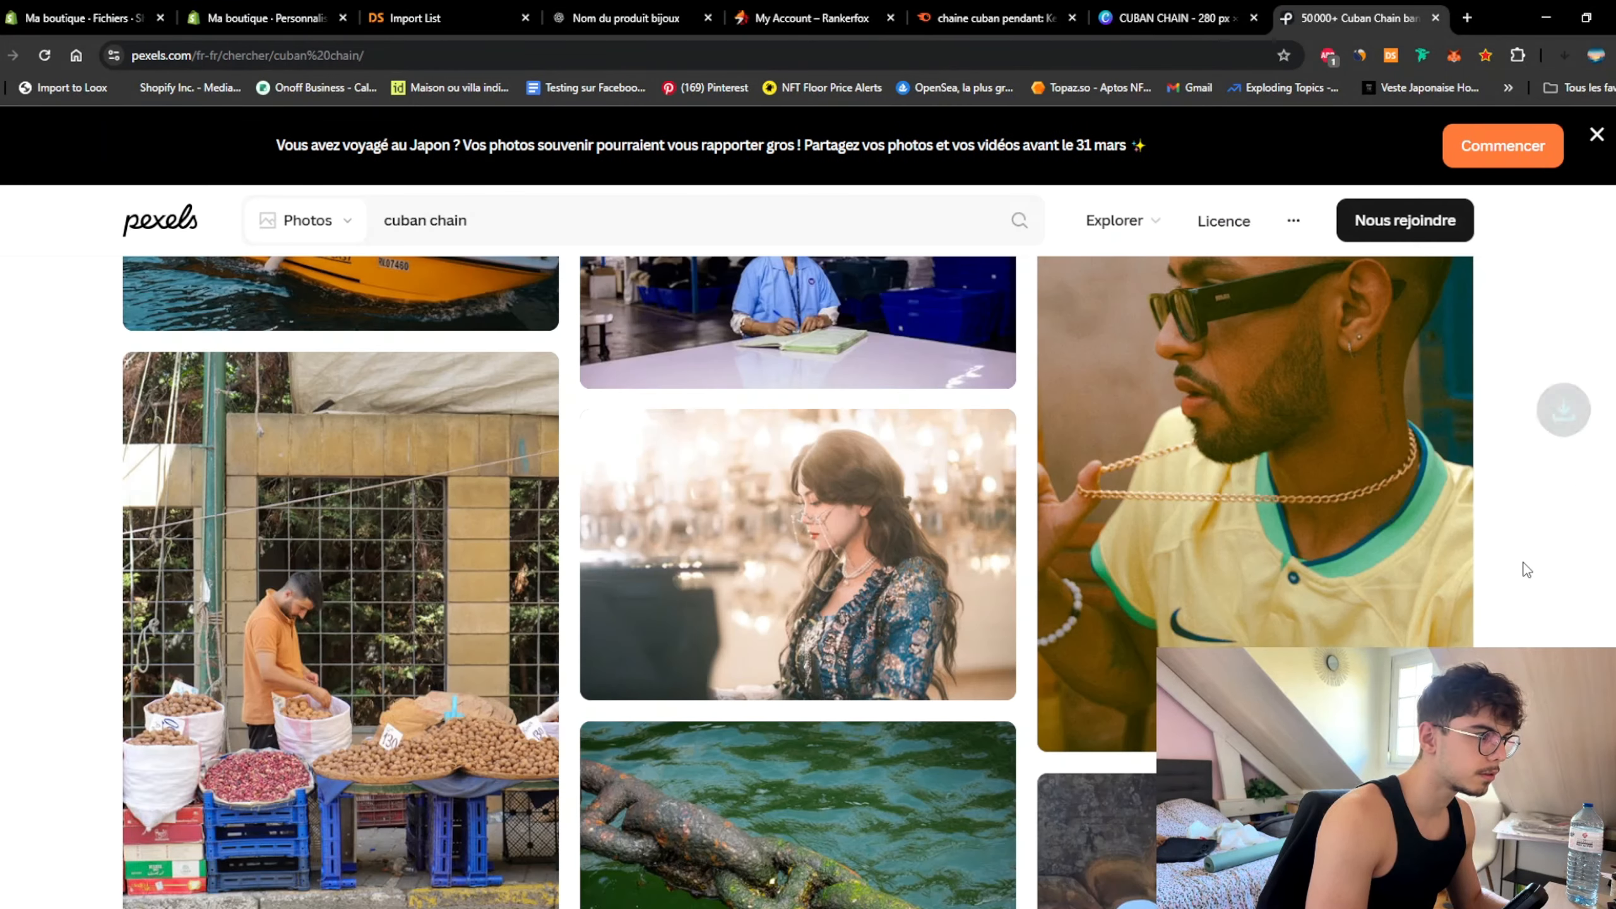
scroll(1522, 559, down, 5)
scroll(1512, 620, up, 4)
scroll(1510, 616, down, 8)
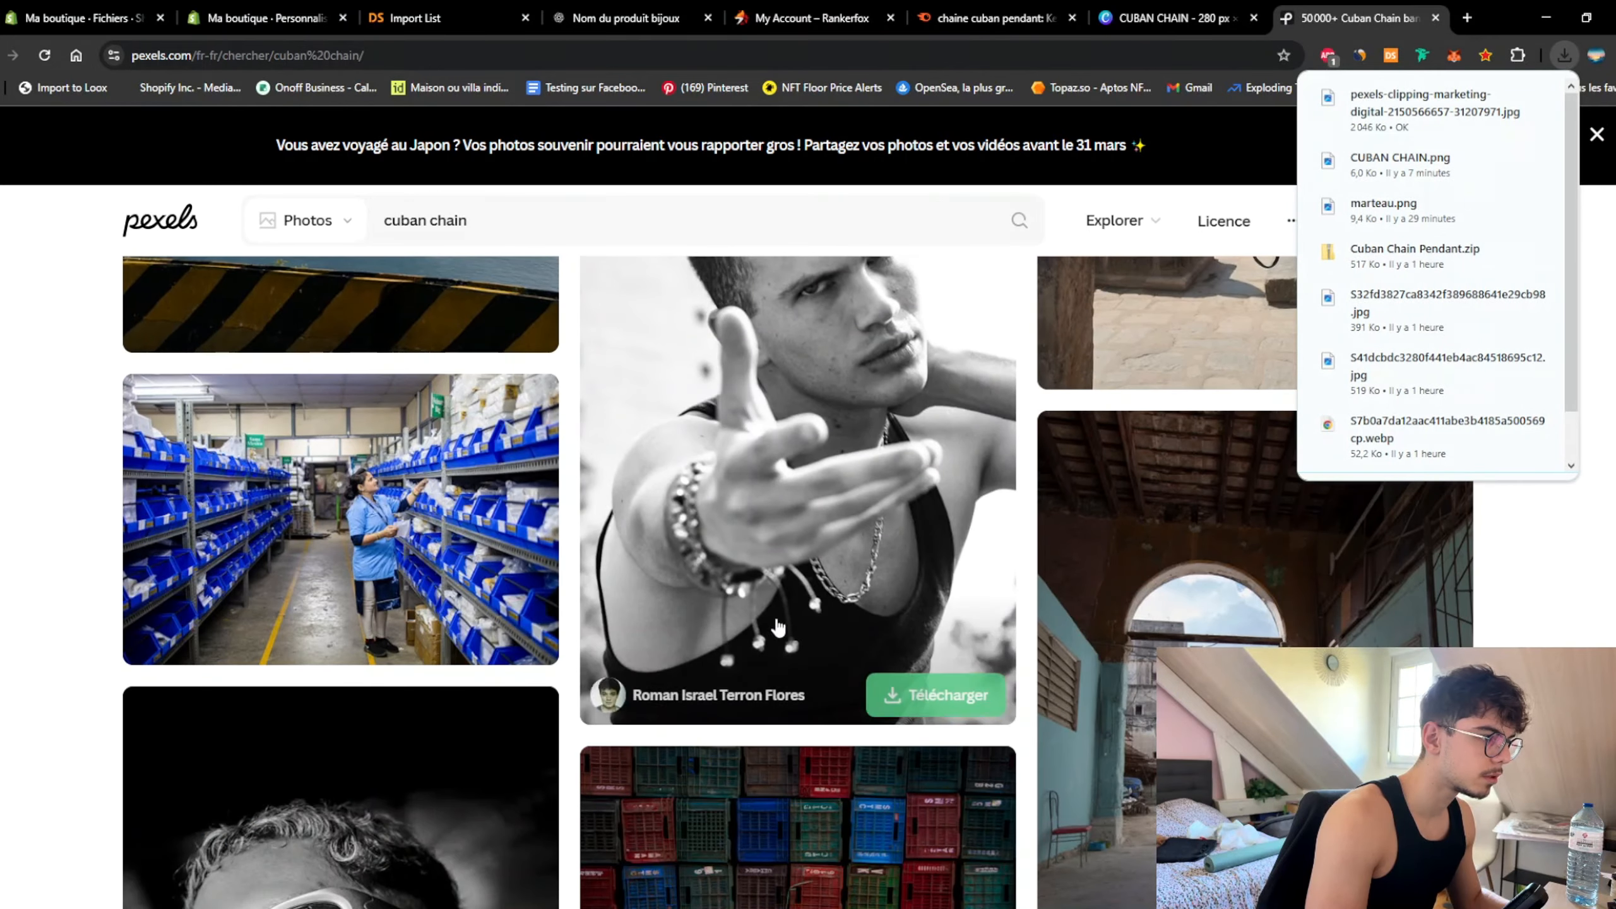
click(935, 695)
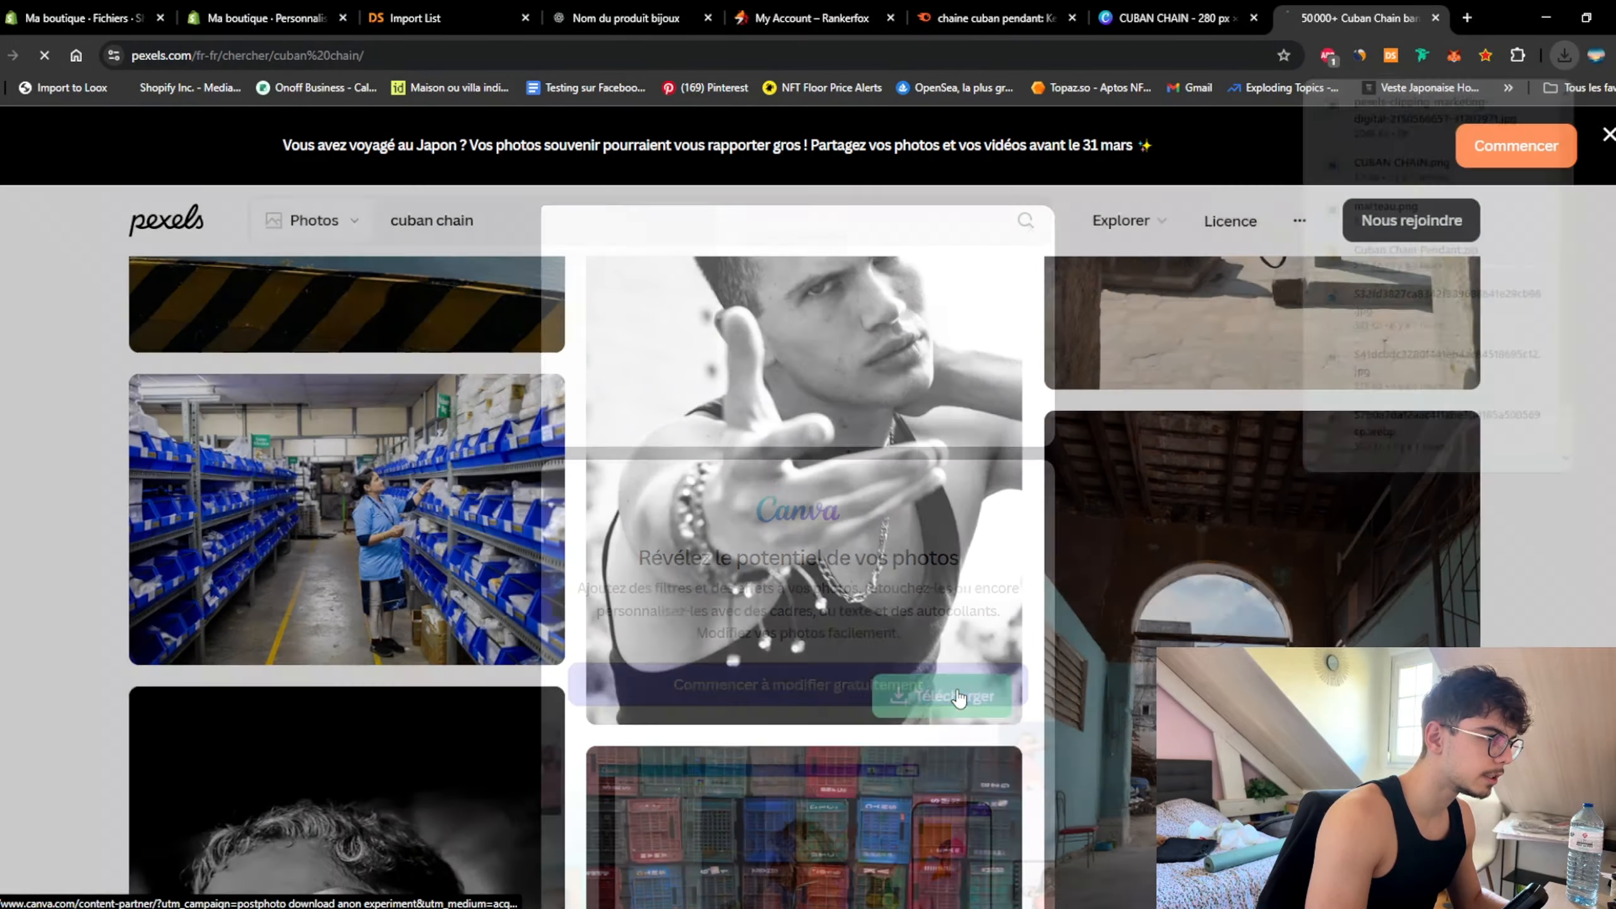
Step: Set the gold-chain photo as banner Image 1 and the black-and-white photo as Image 2
click(147, 18)
click(261, 17)
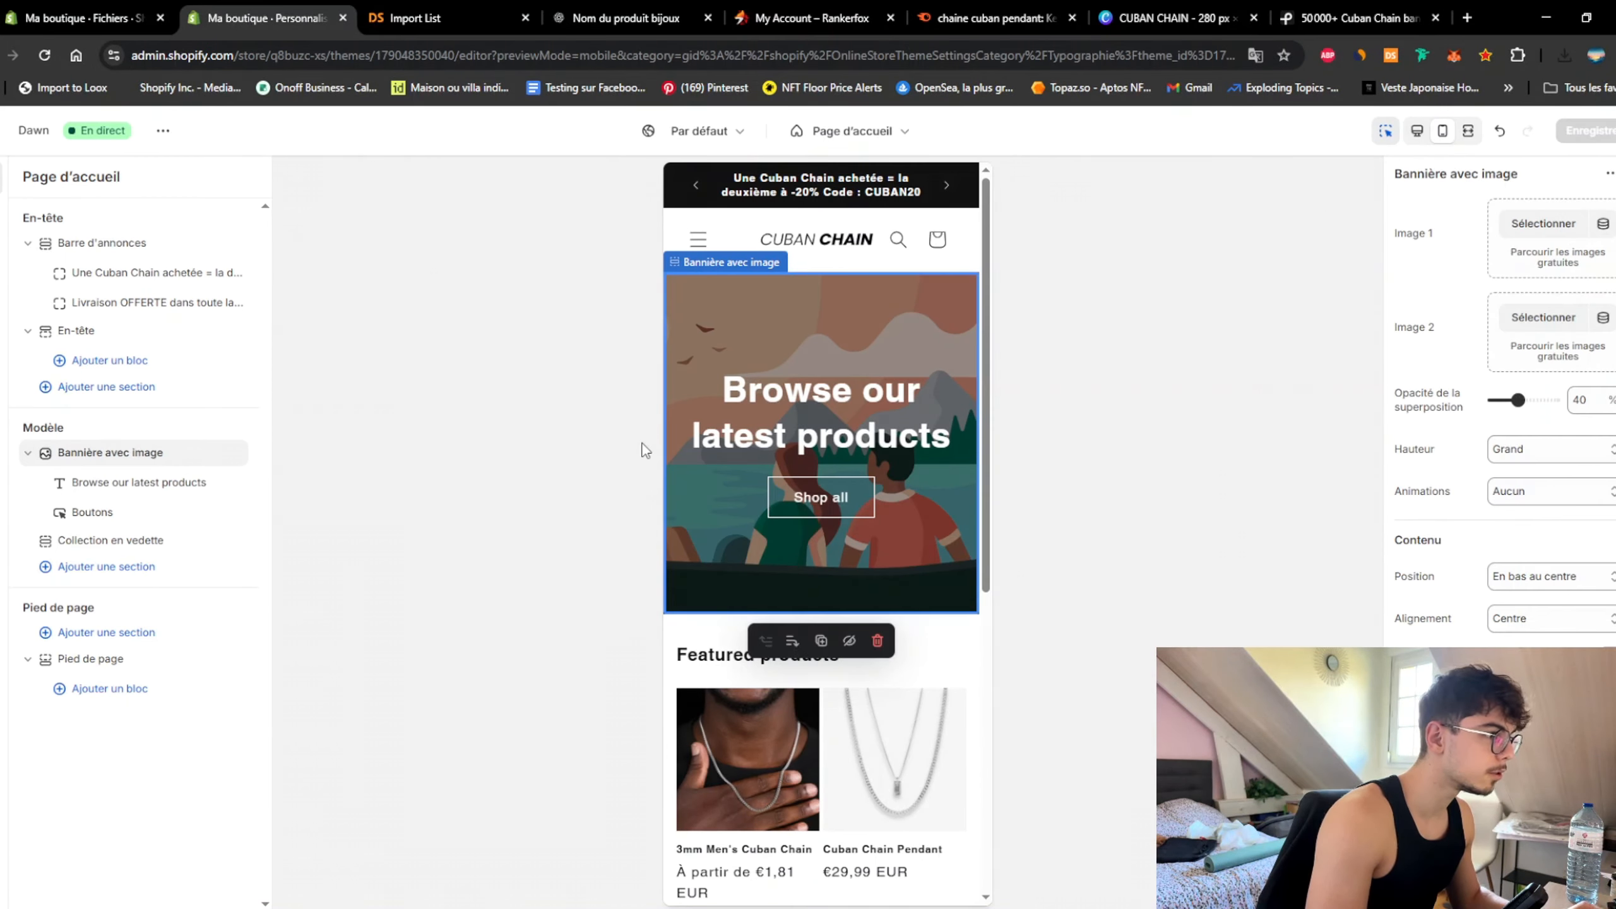
click(1545, 223)
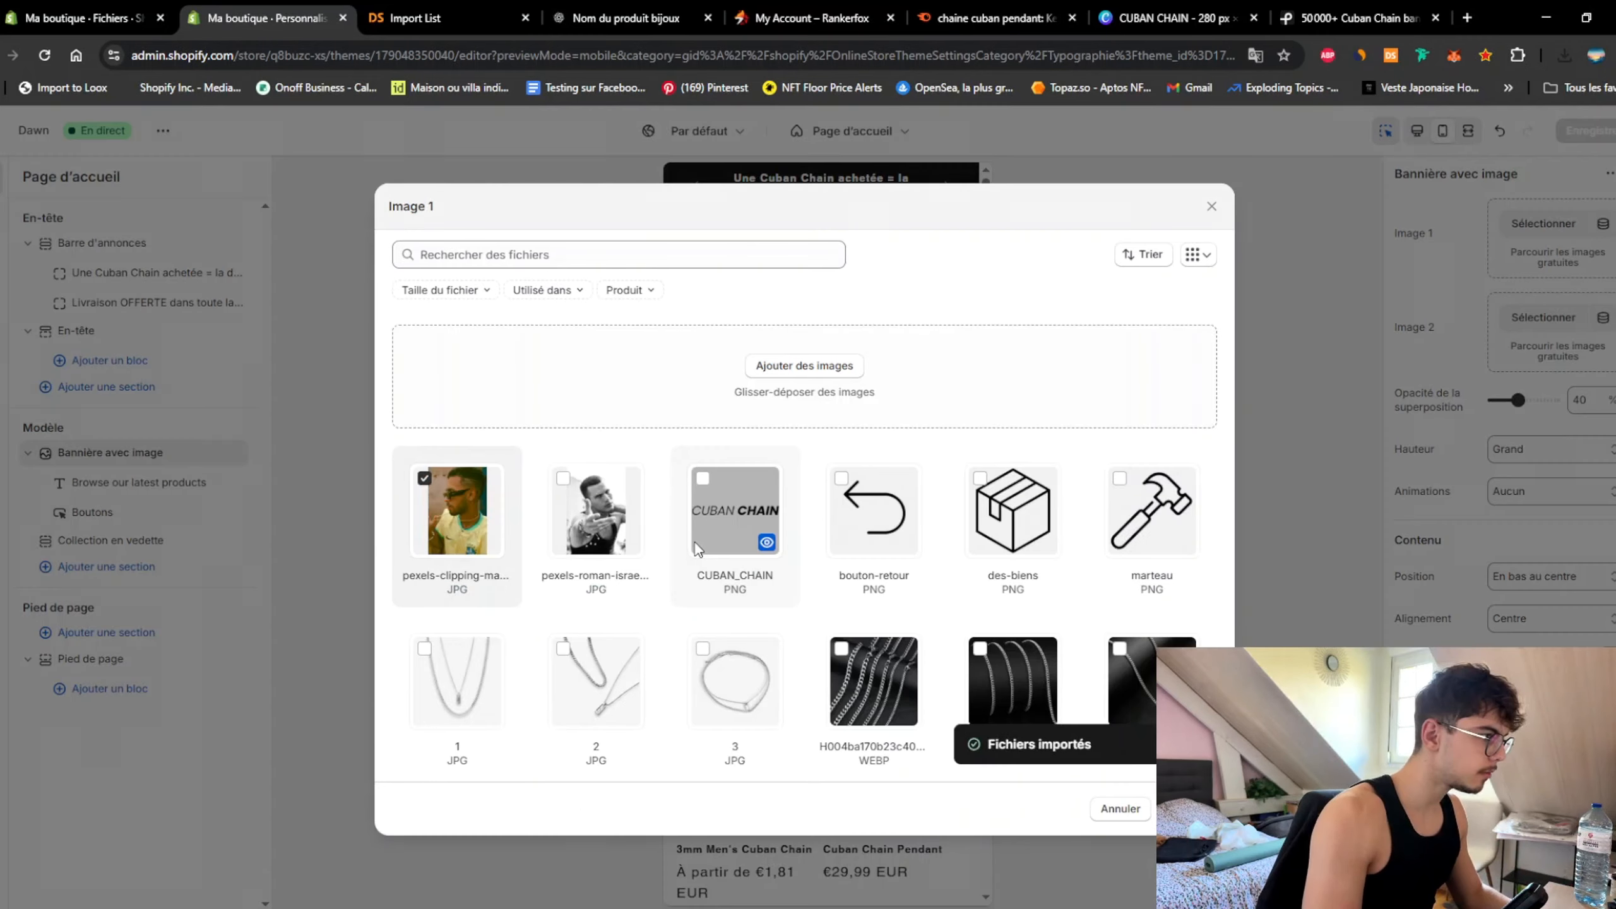
click(1188, 809)
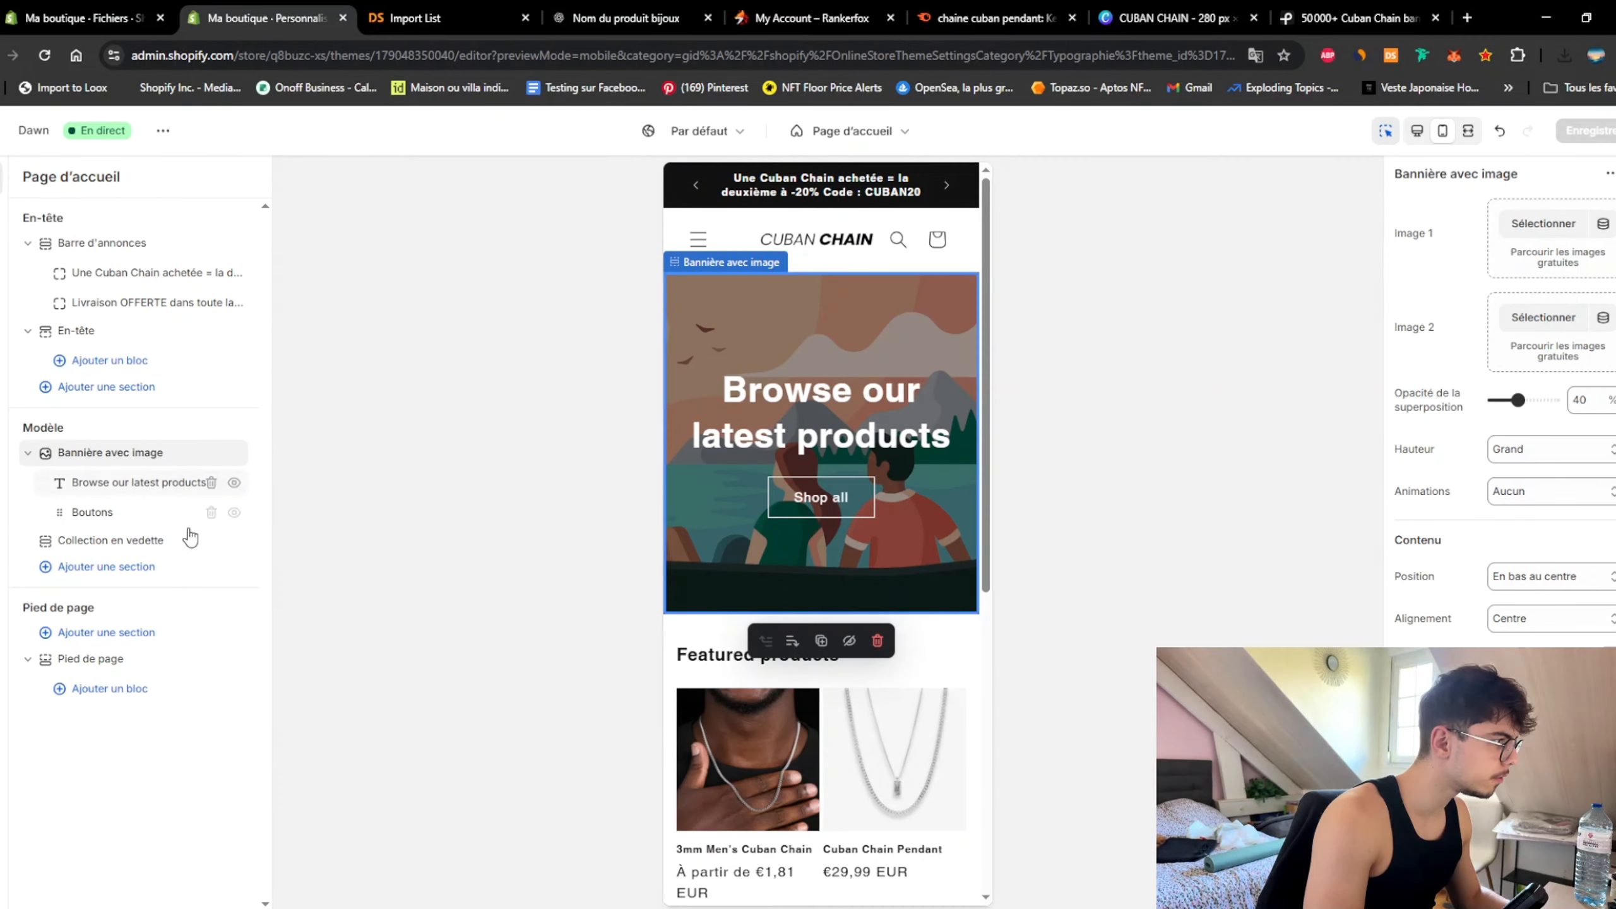
click(1540, 323)
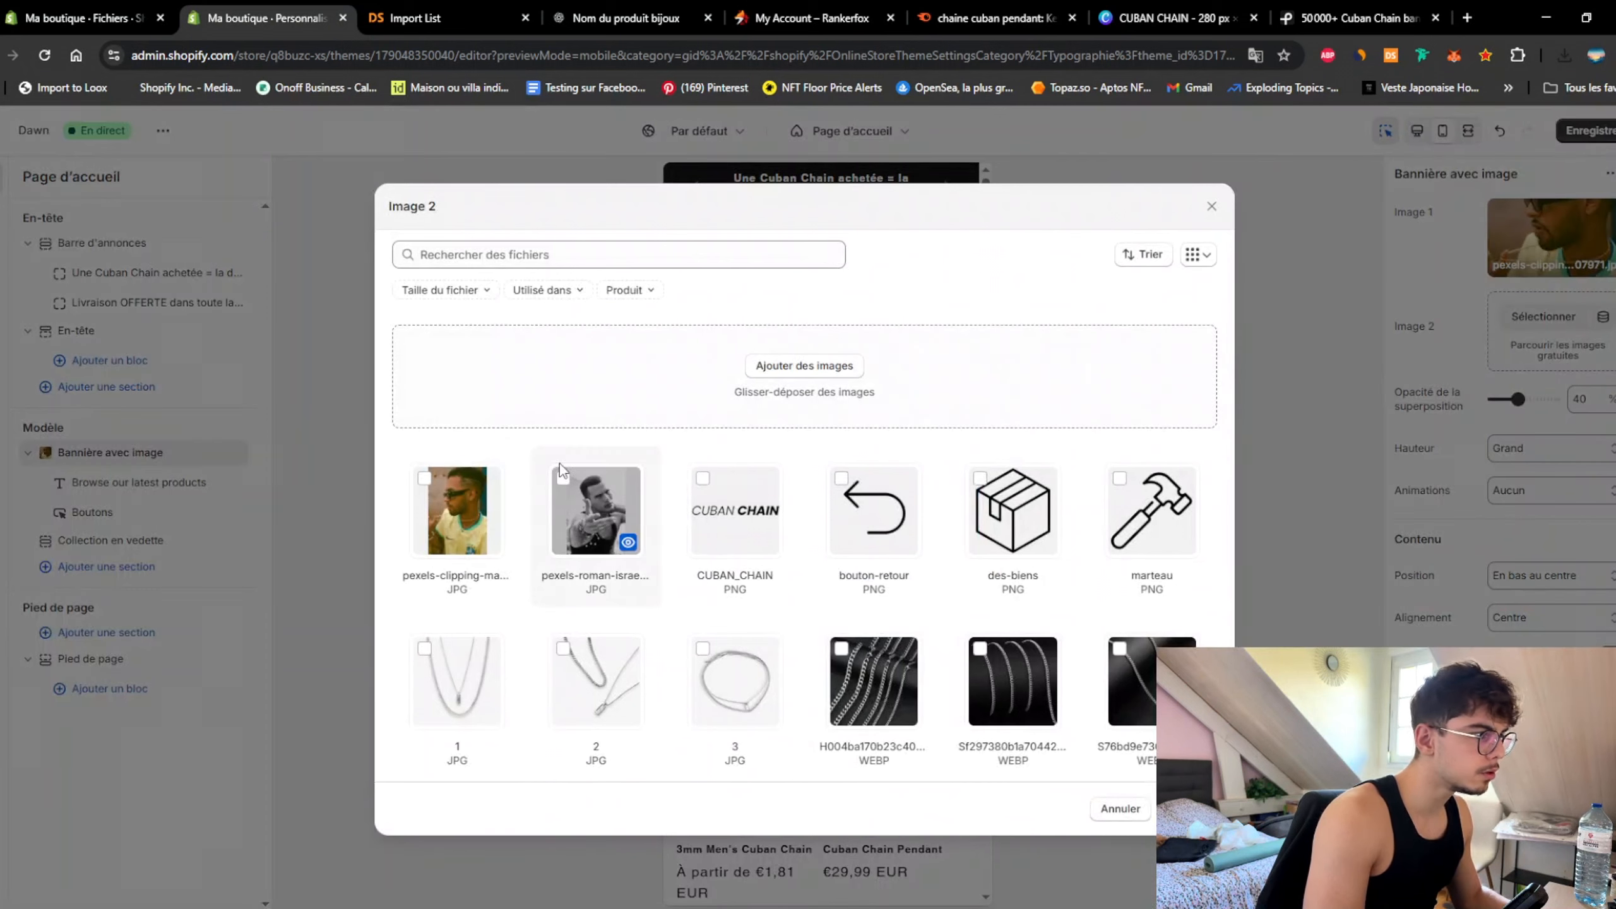
click(596, 510)
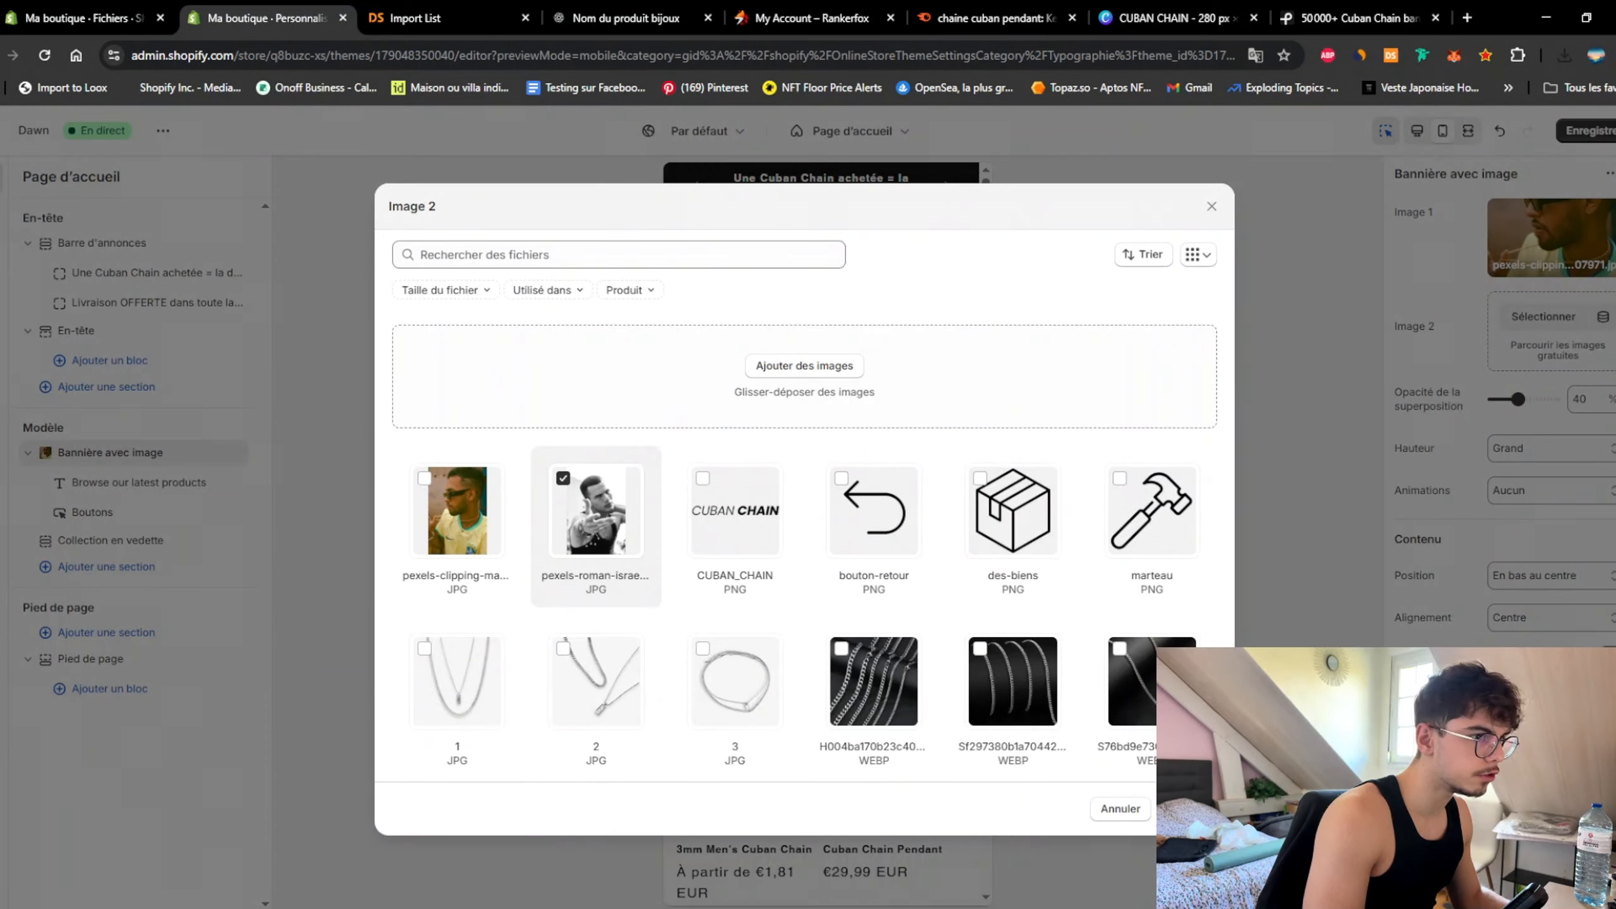
click(1188, 809)
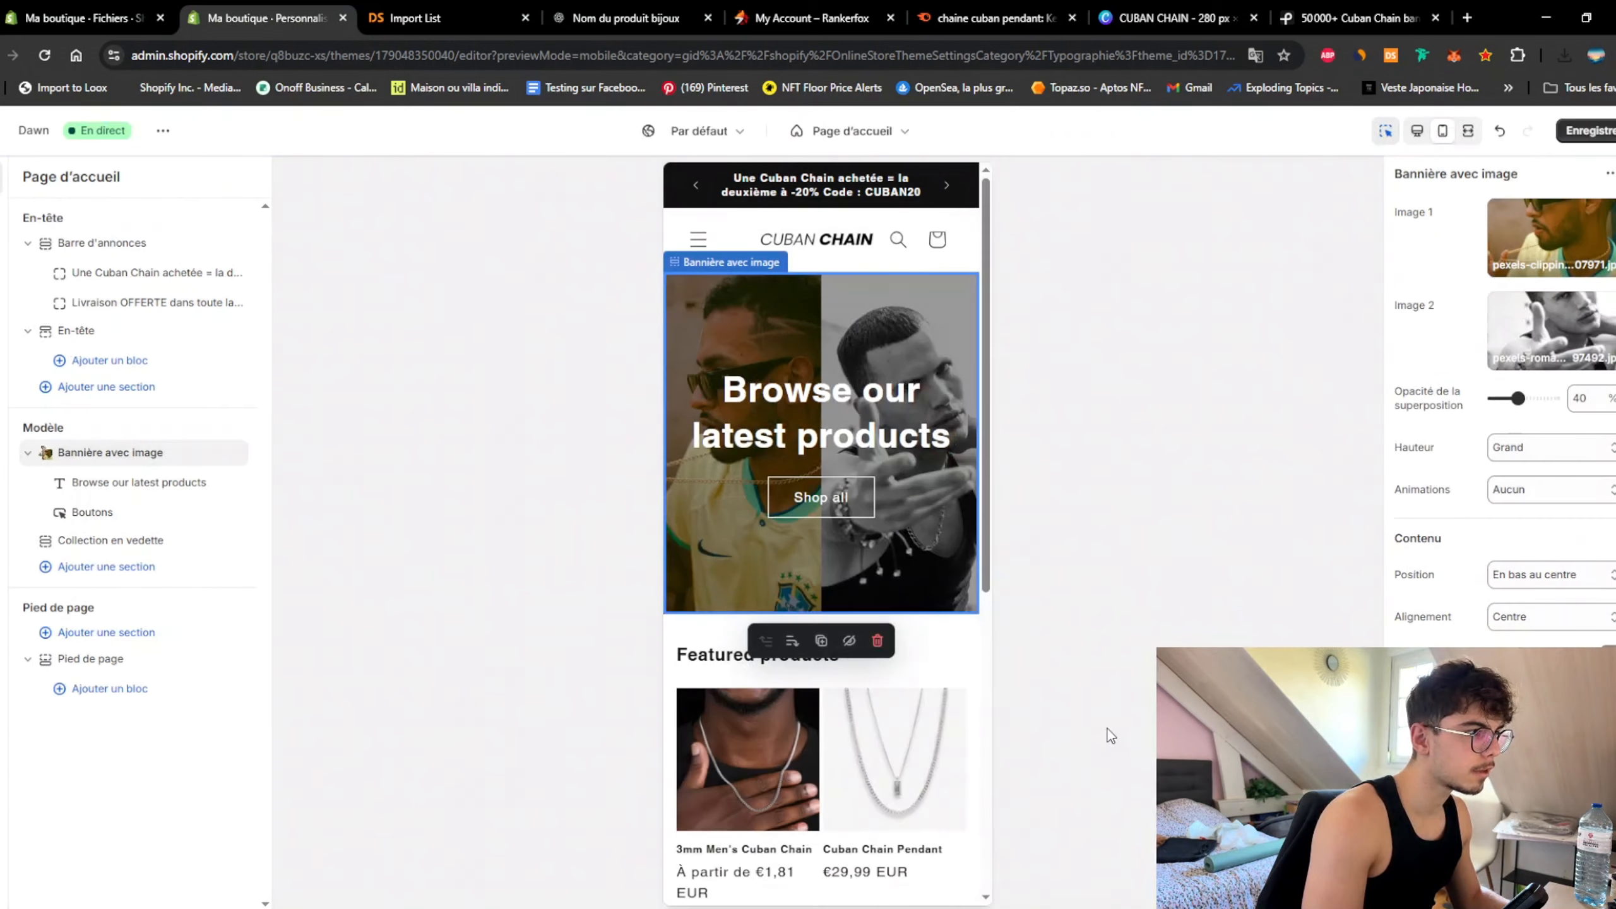
Step: Remove the second banner image and swap Image 1 for the black-and-white photo
click(1557, 330)
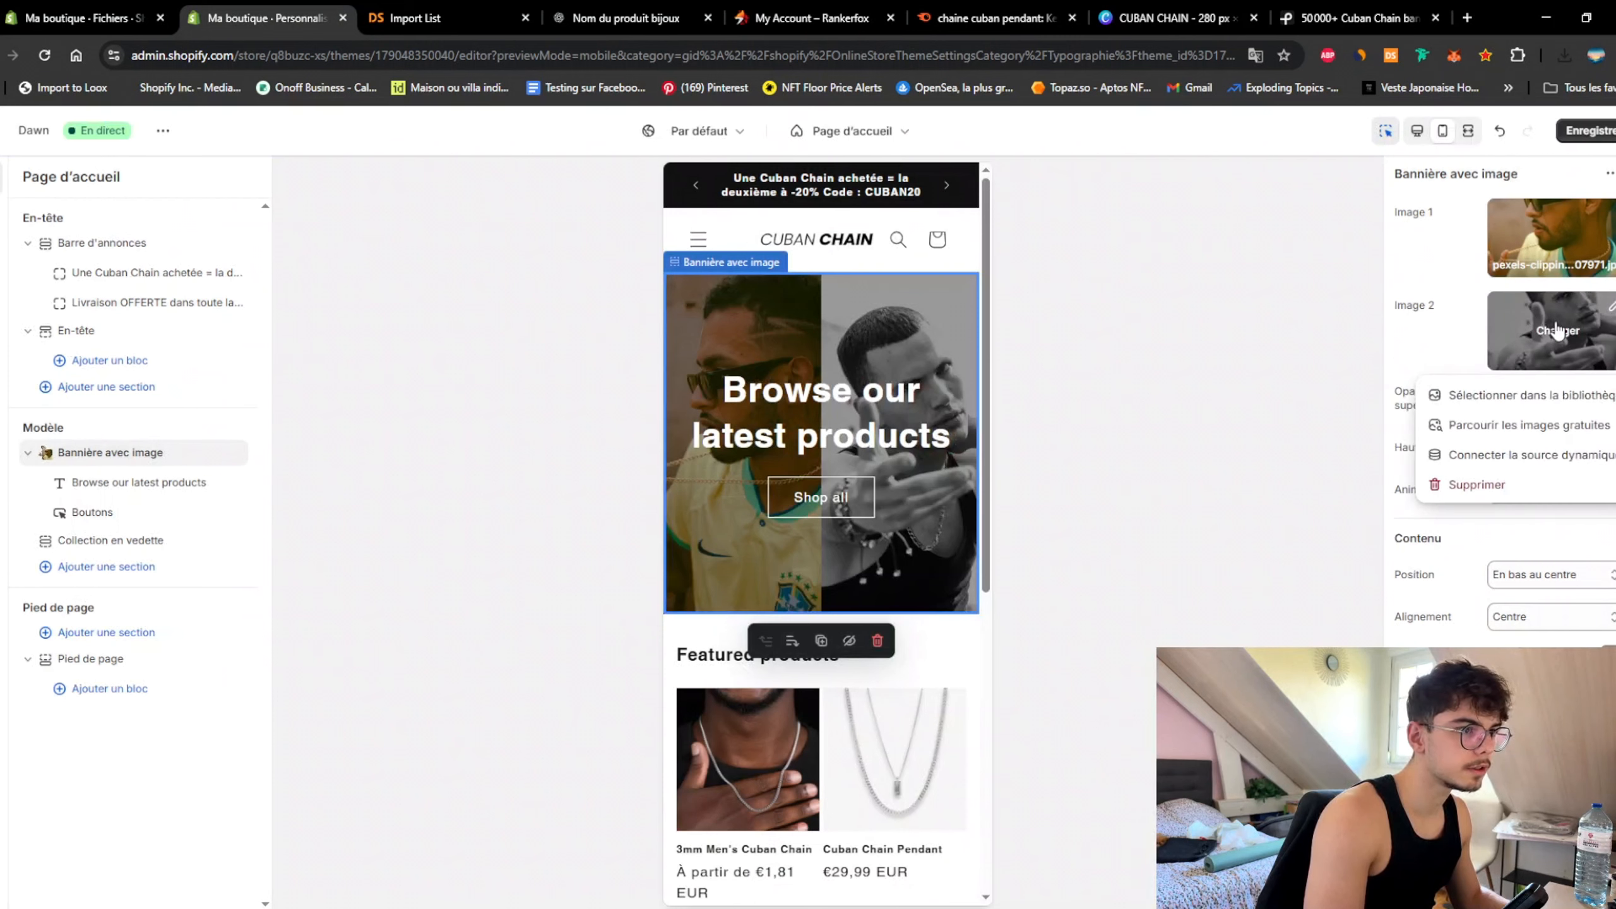
click(1474, 485)
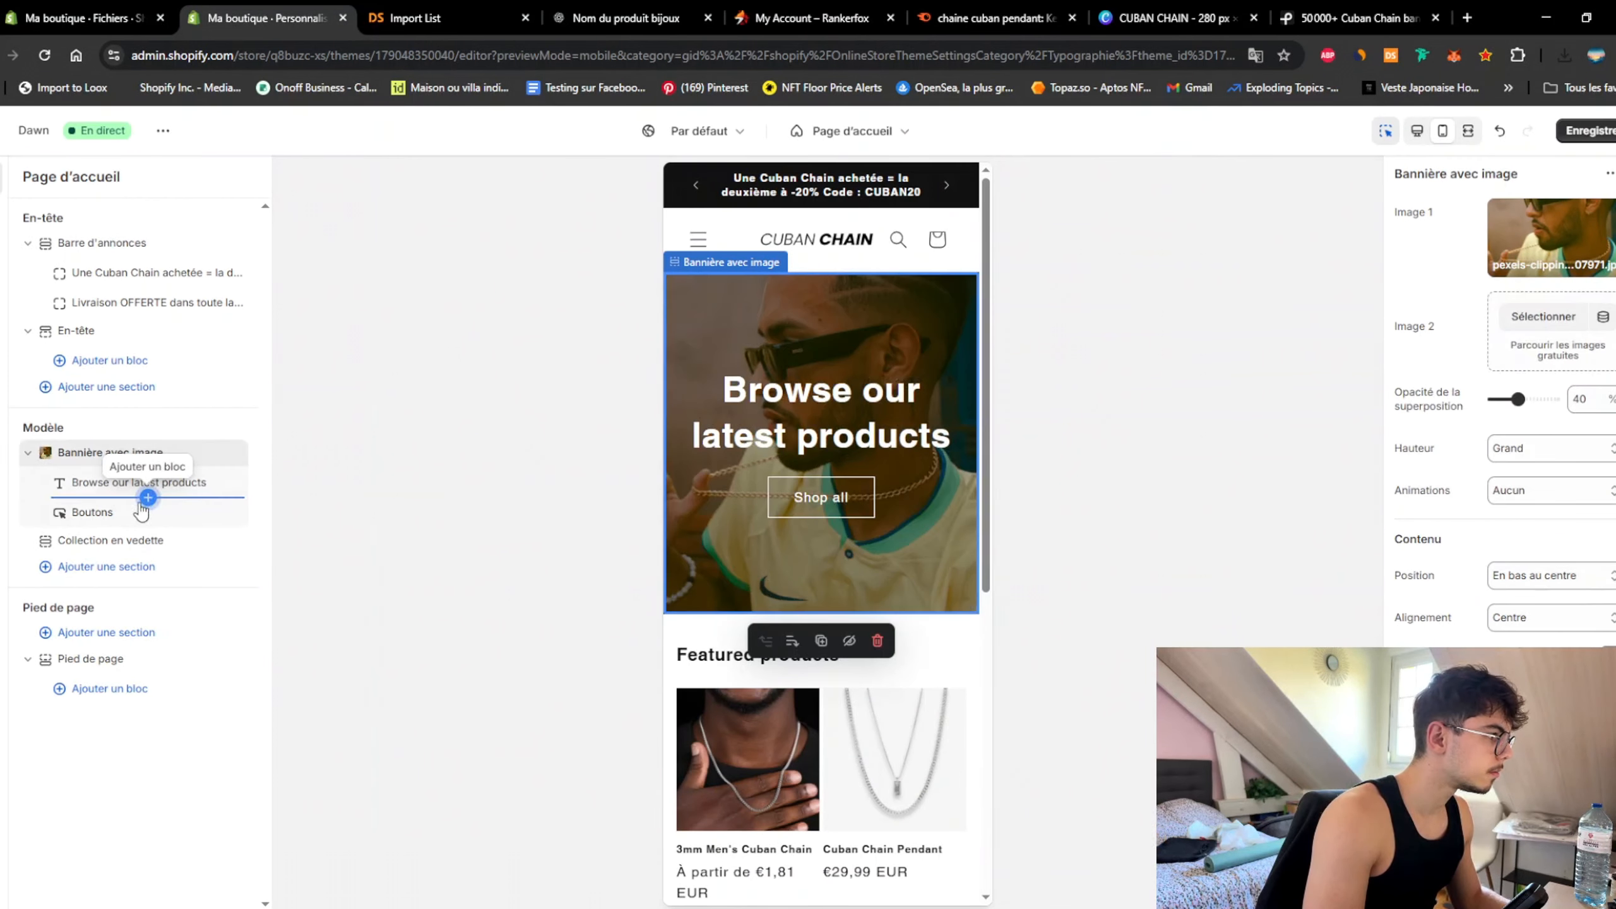
scroll(1539, 453, down, 2)
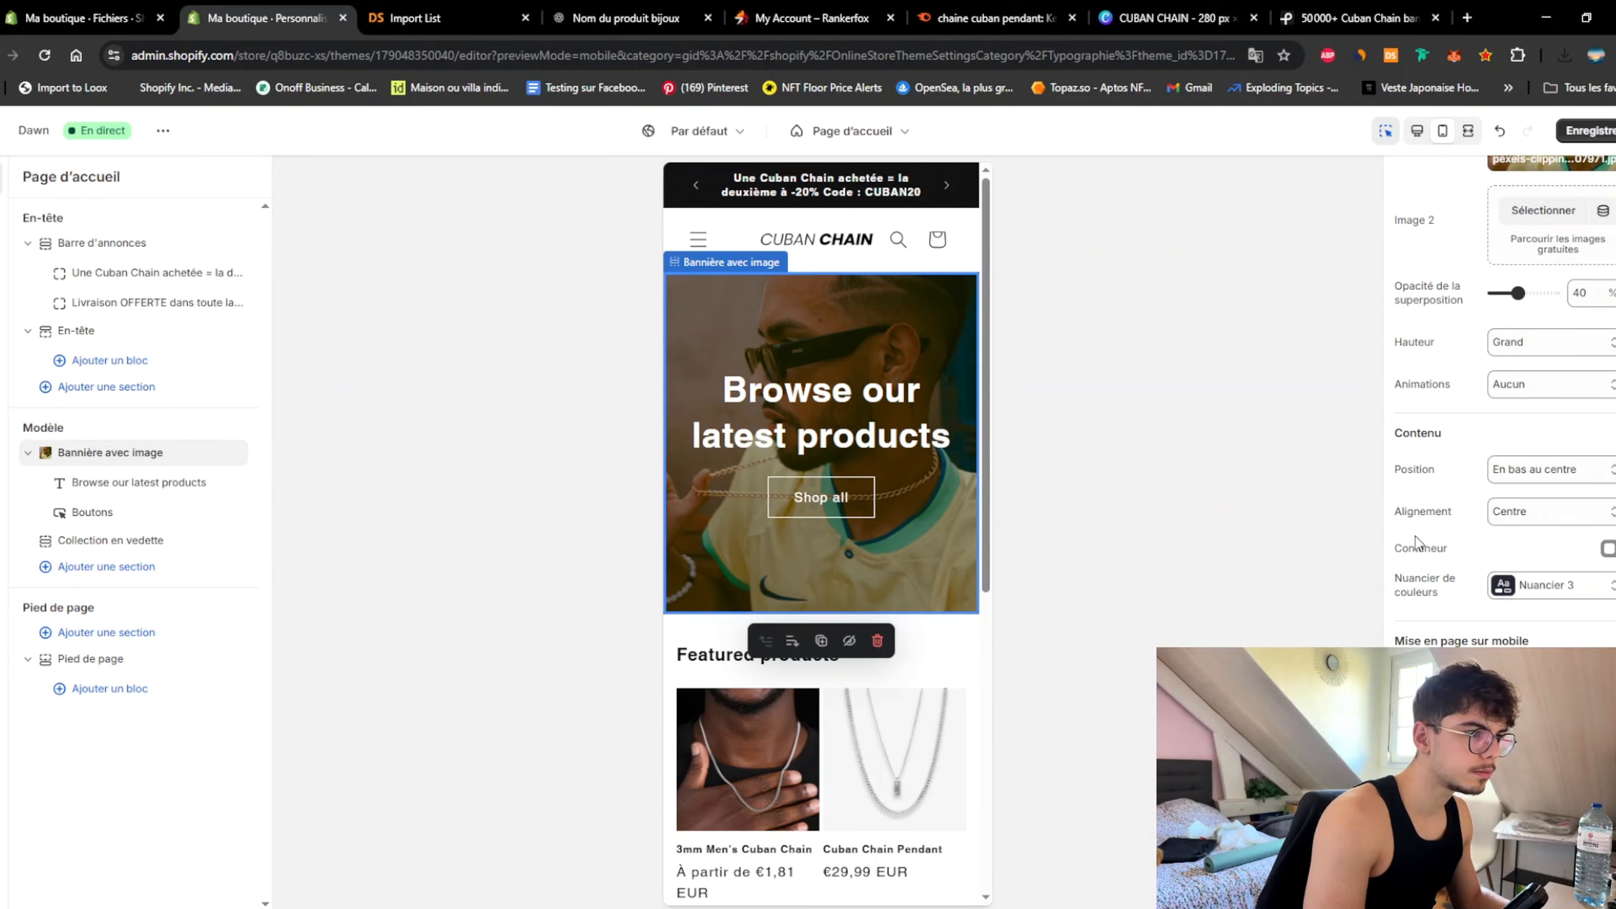
scroll(1561, 543, up, 2)
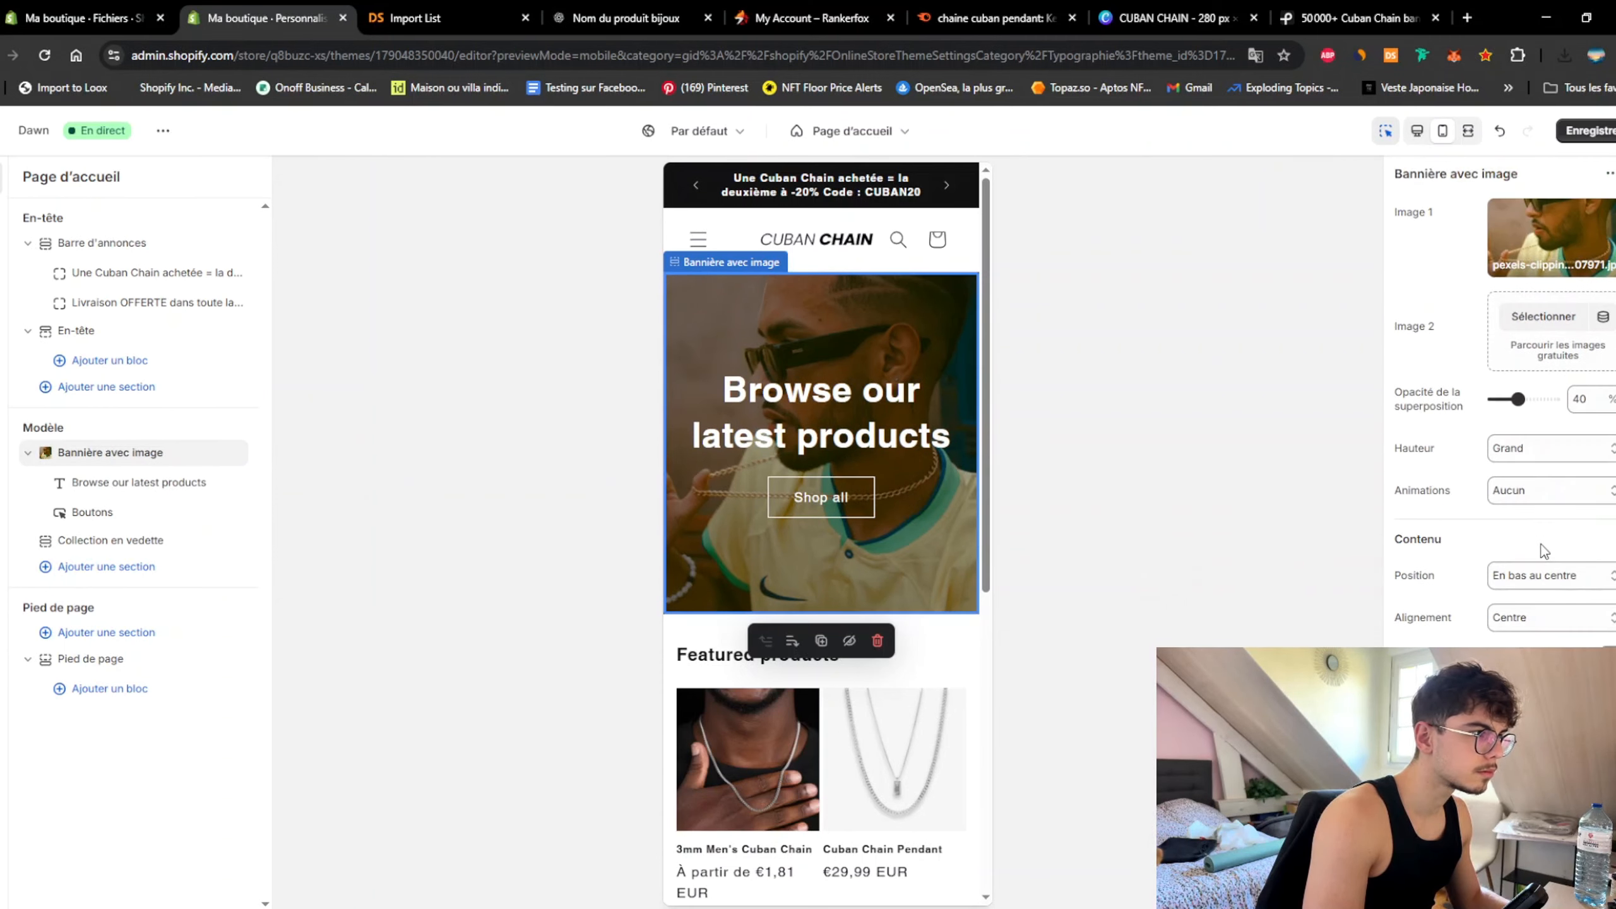
click(1530, 273)
click(1528, 302)
click(595, 511)
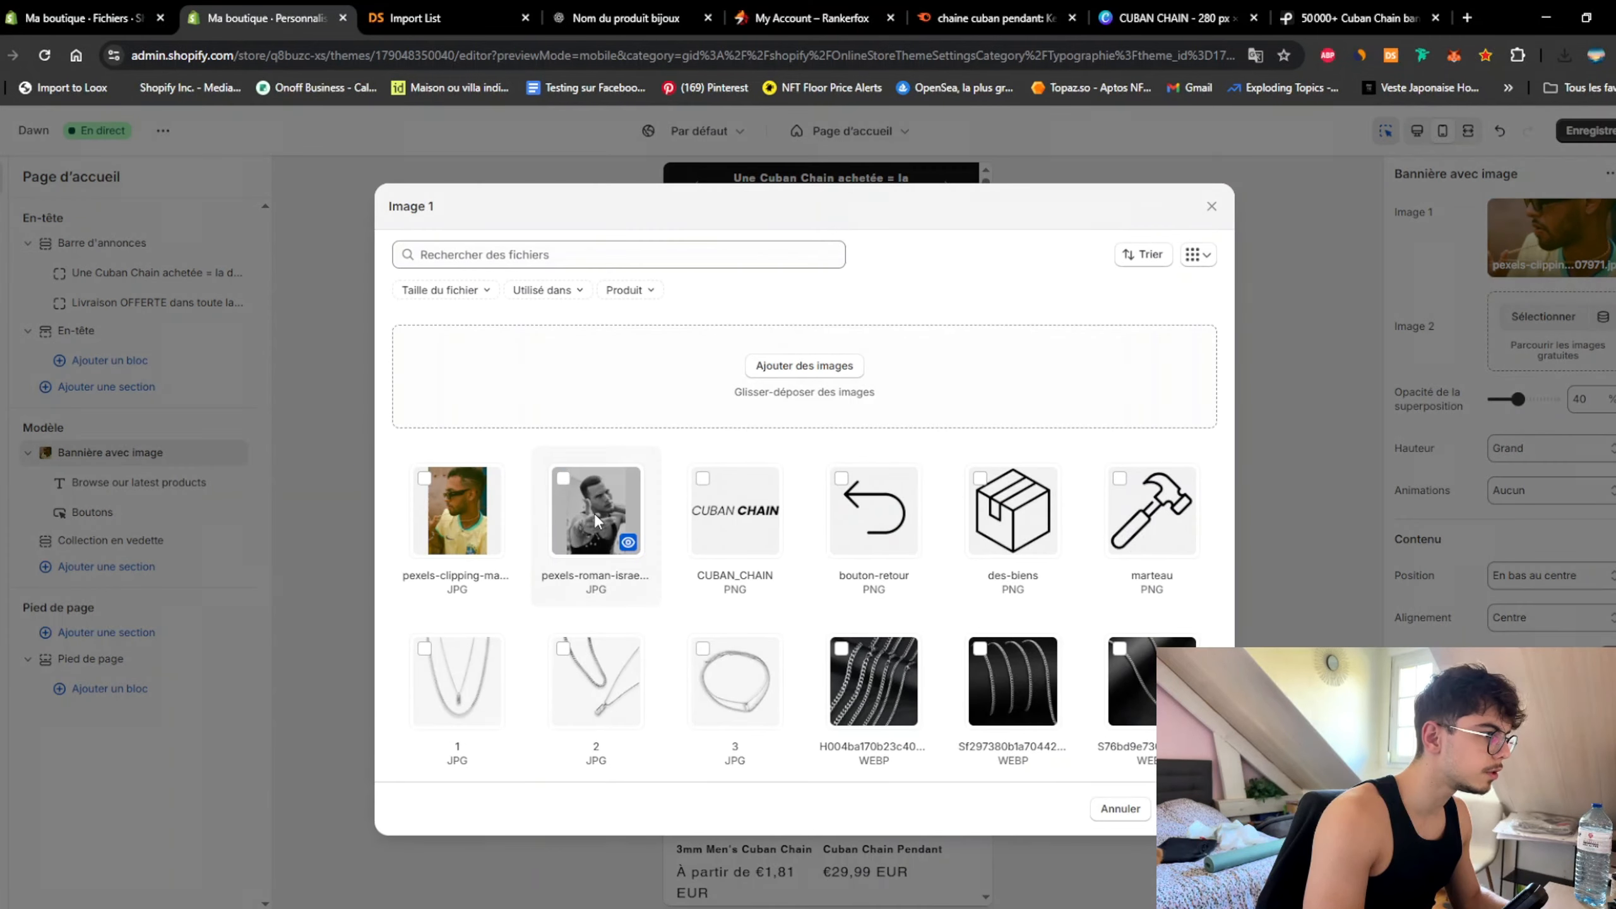
Step: Confirm the black-and-white banner image, title it 'Découvrez nos Cuban Chain', and label the button 'Nos Cuban Chain'
click(1118, 806)
text(Dé)
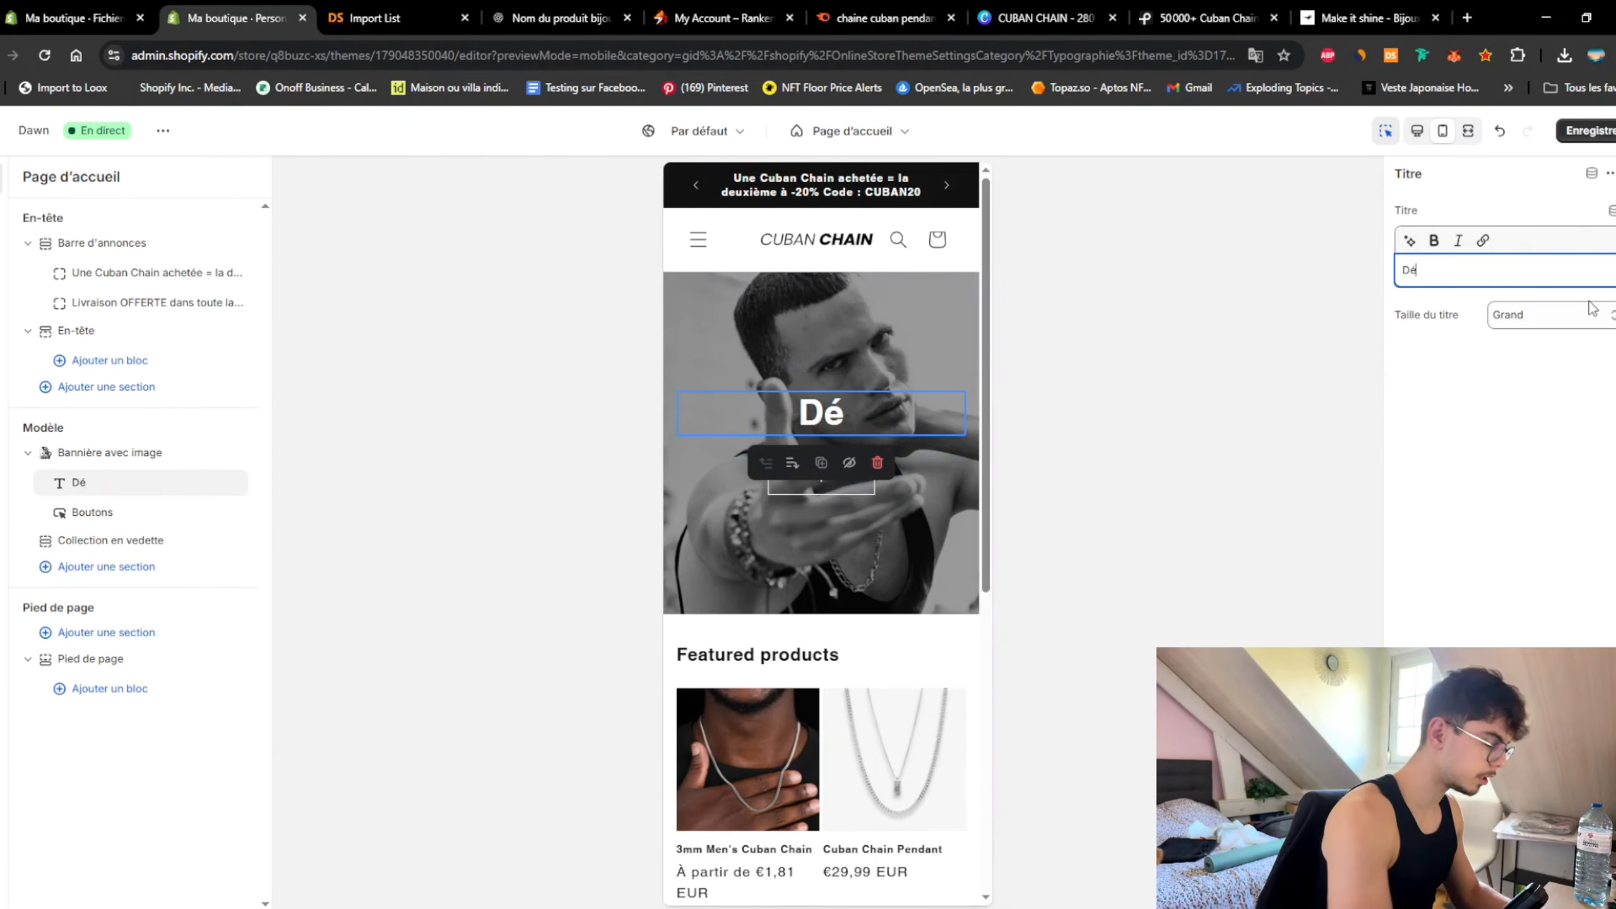
text(couvrez nos )
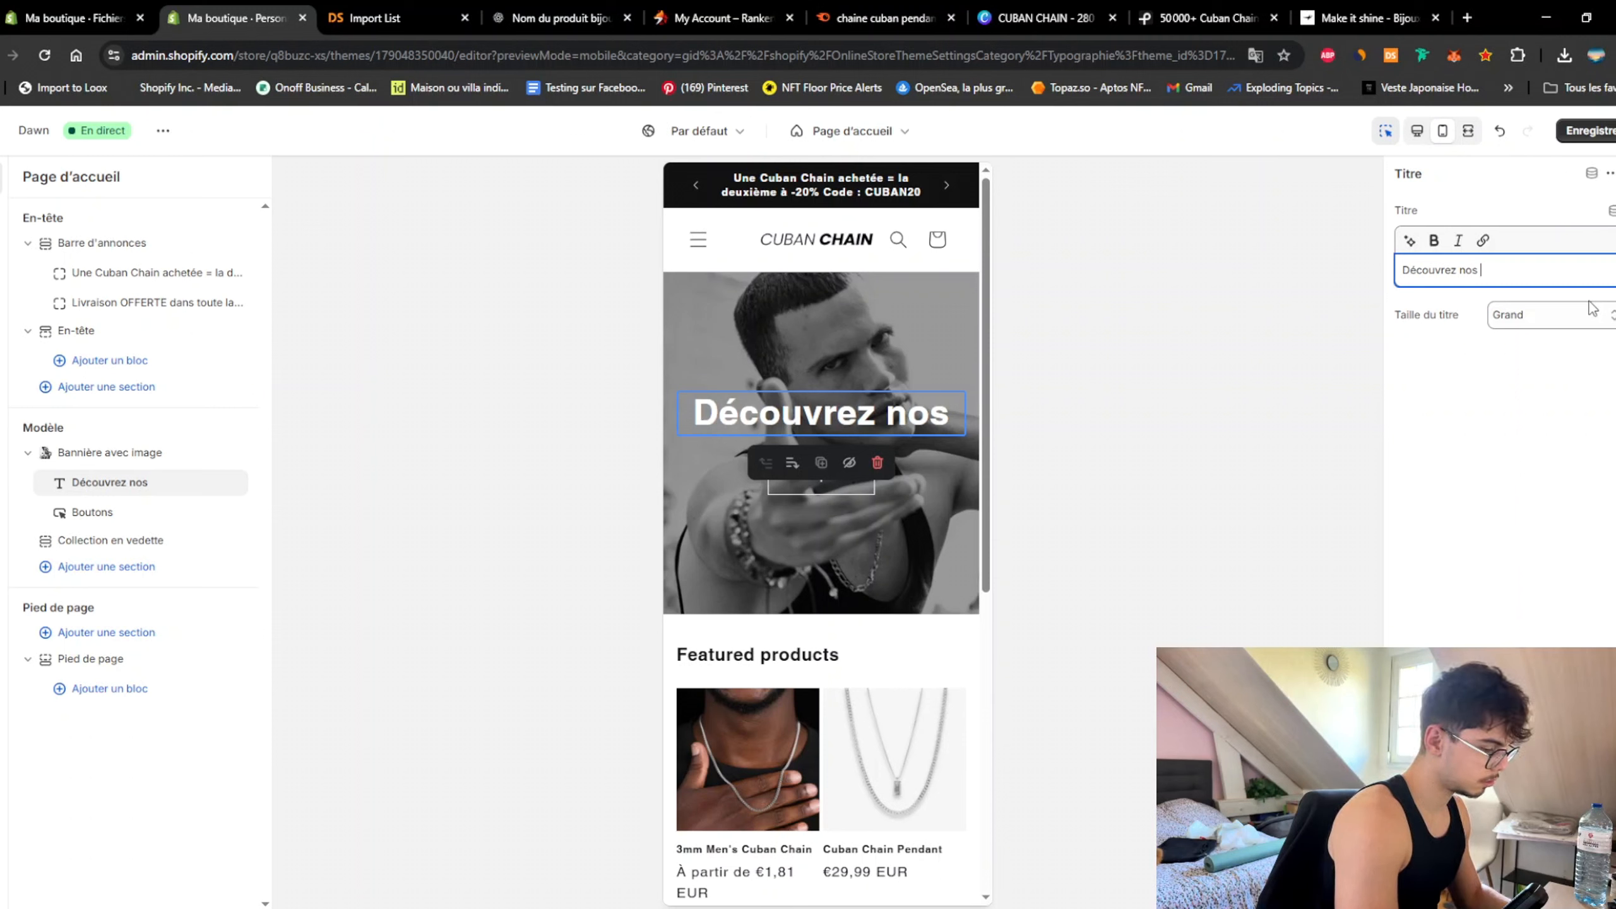
text(Cuban CHain)
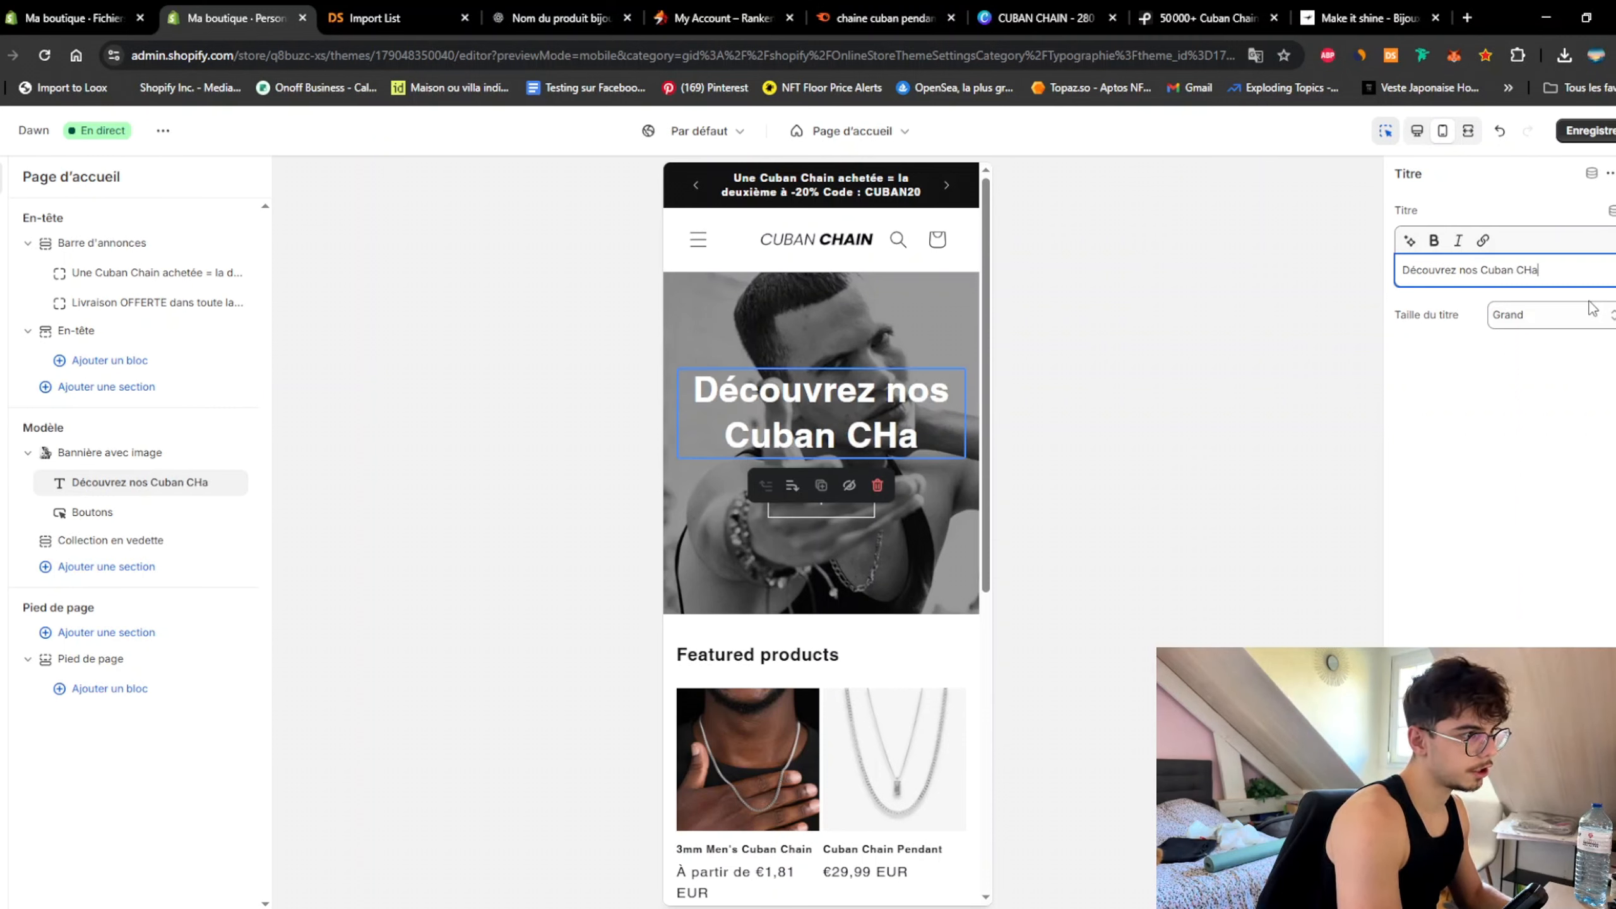
key(BackSpace)
key(BackSpace)
key(BackSpace)
key(BackSpace)
text(hain)
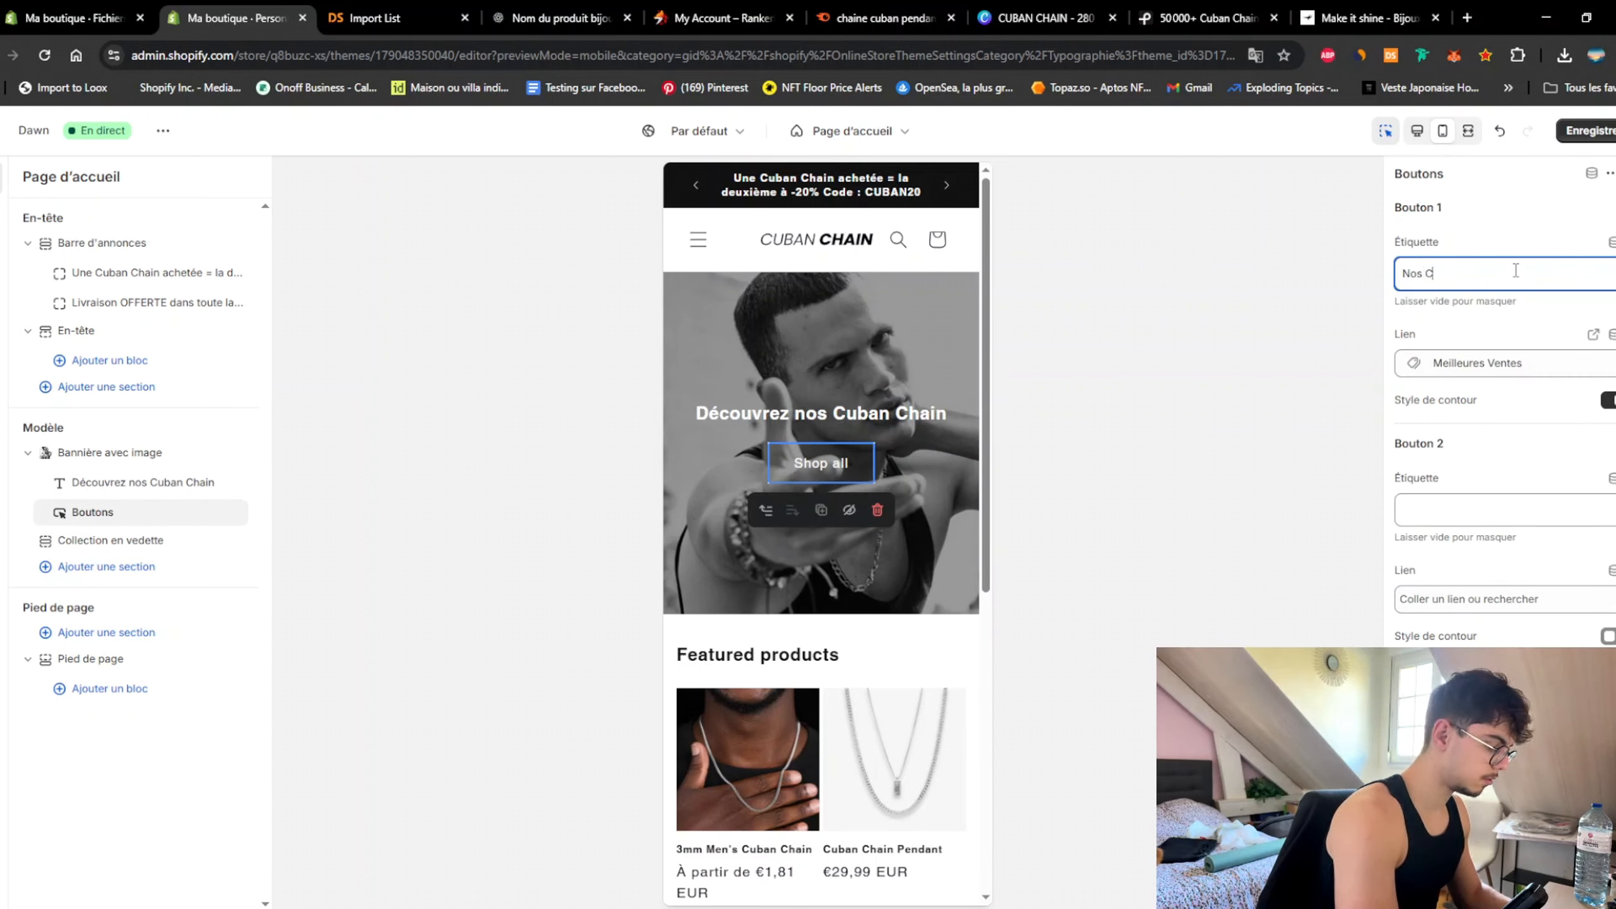
key(BackSpace)
text(u)
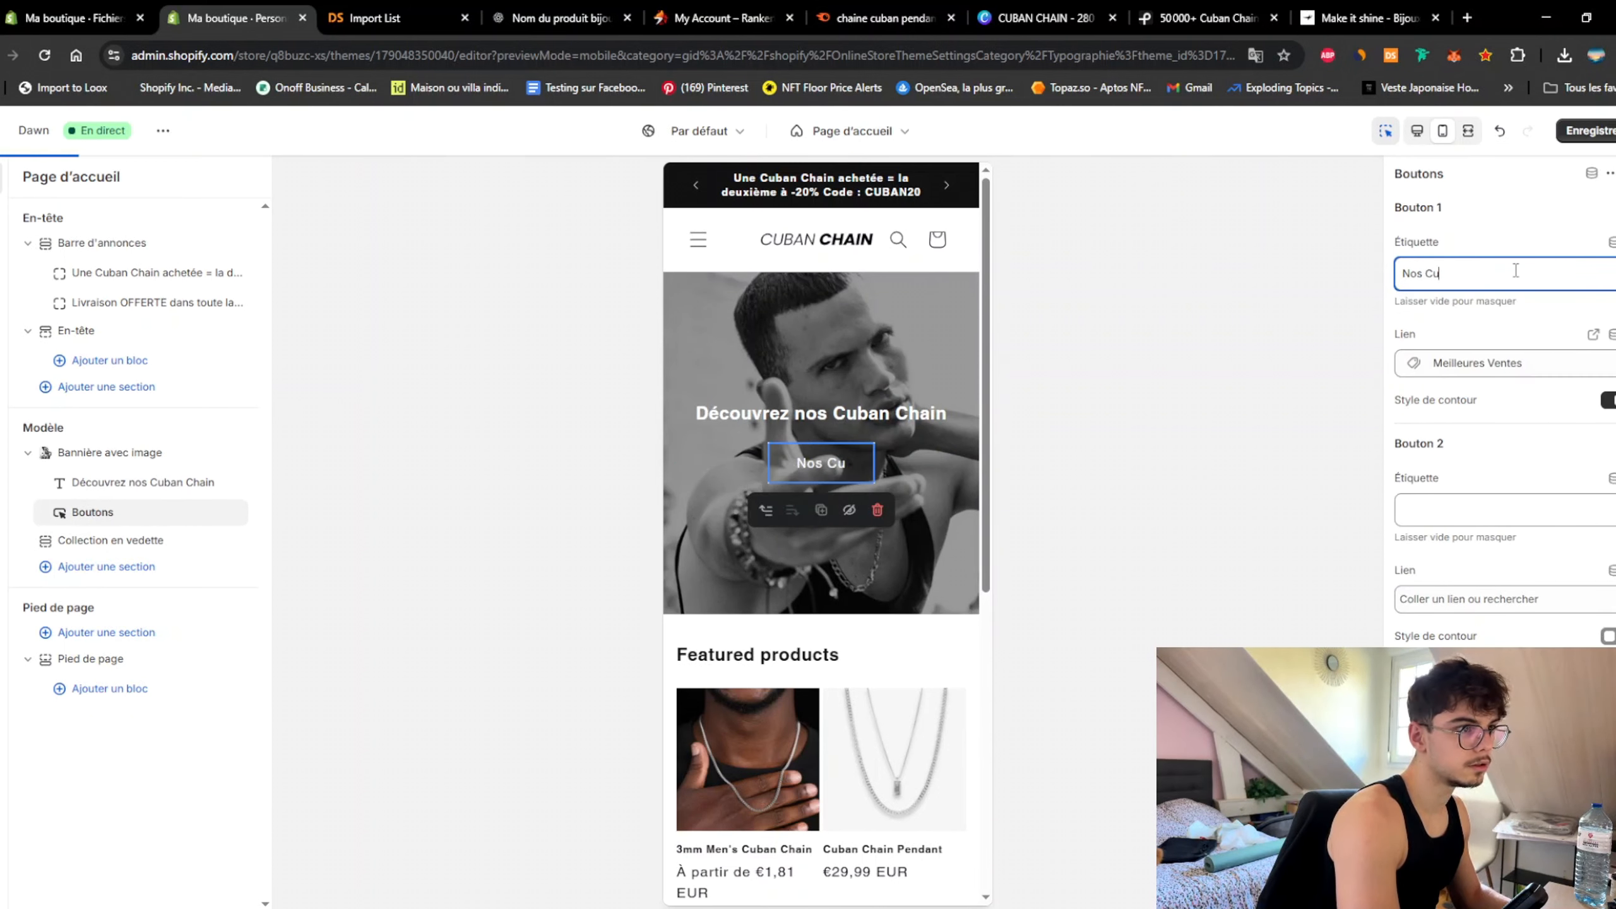
text(ban Chain)
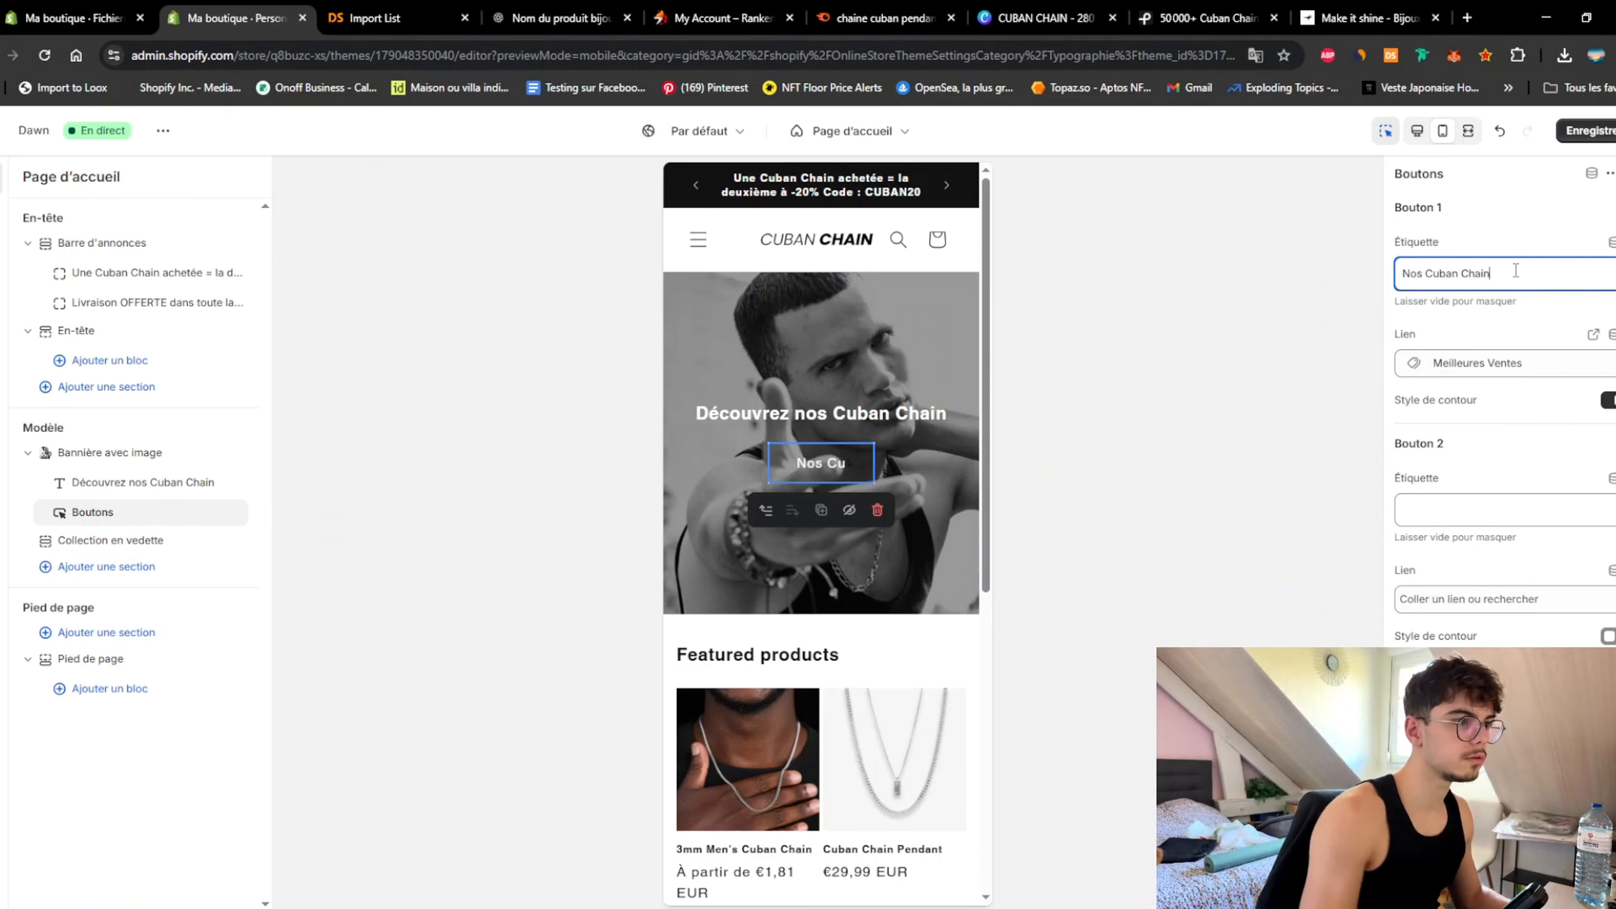
click(950, 454)
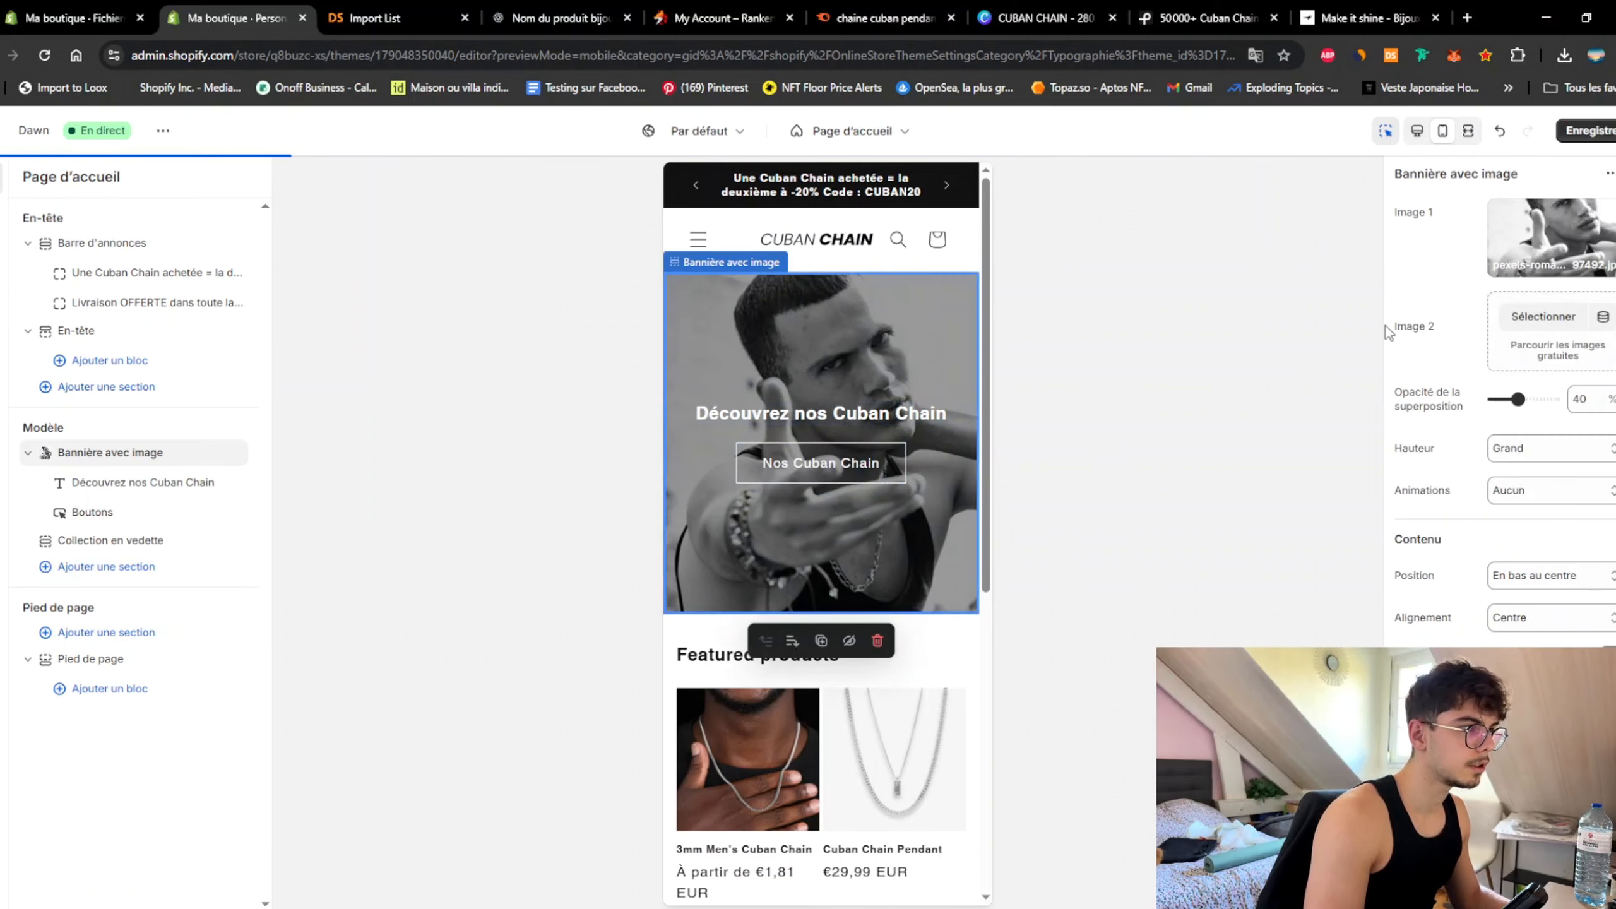
Step: Retitle the featured collection 'Nos Meilleures Ventes :' and leave the mobile carousel off
scroll(984, 594, down, 4)
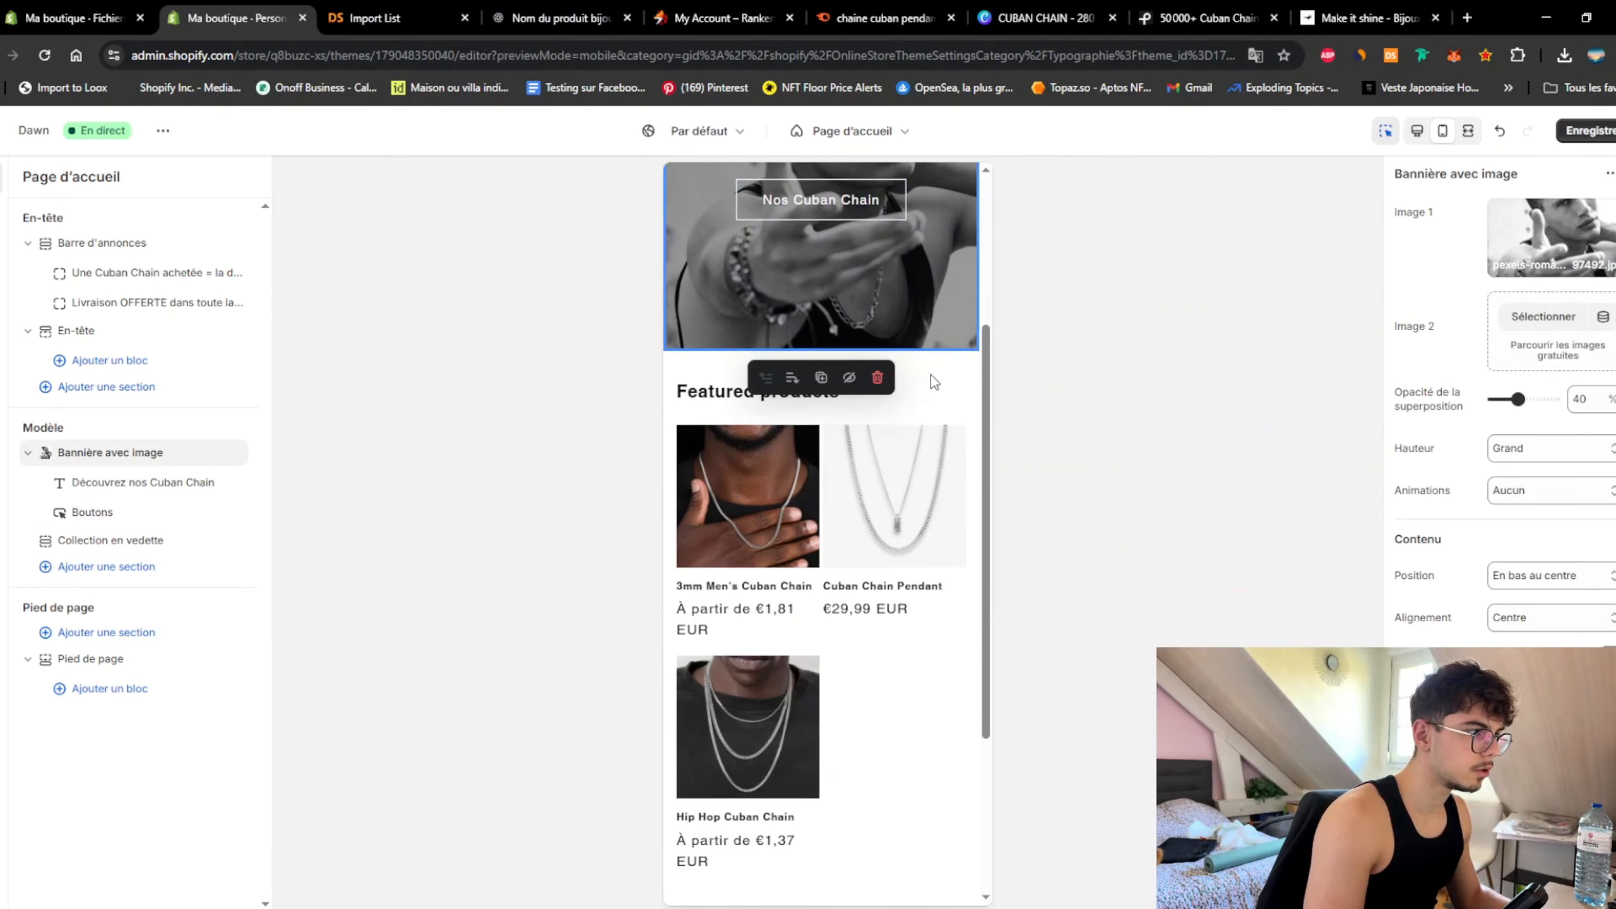
click(949, 376)
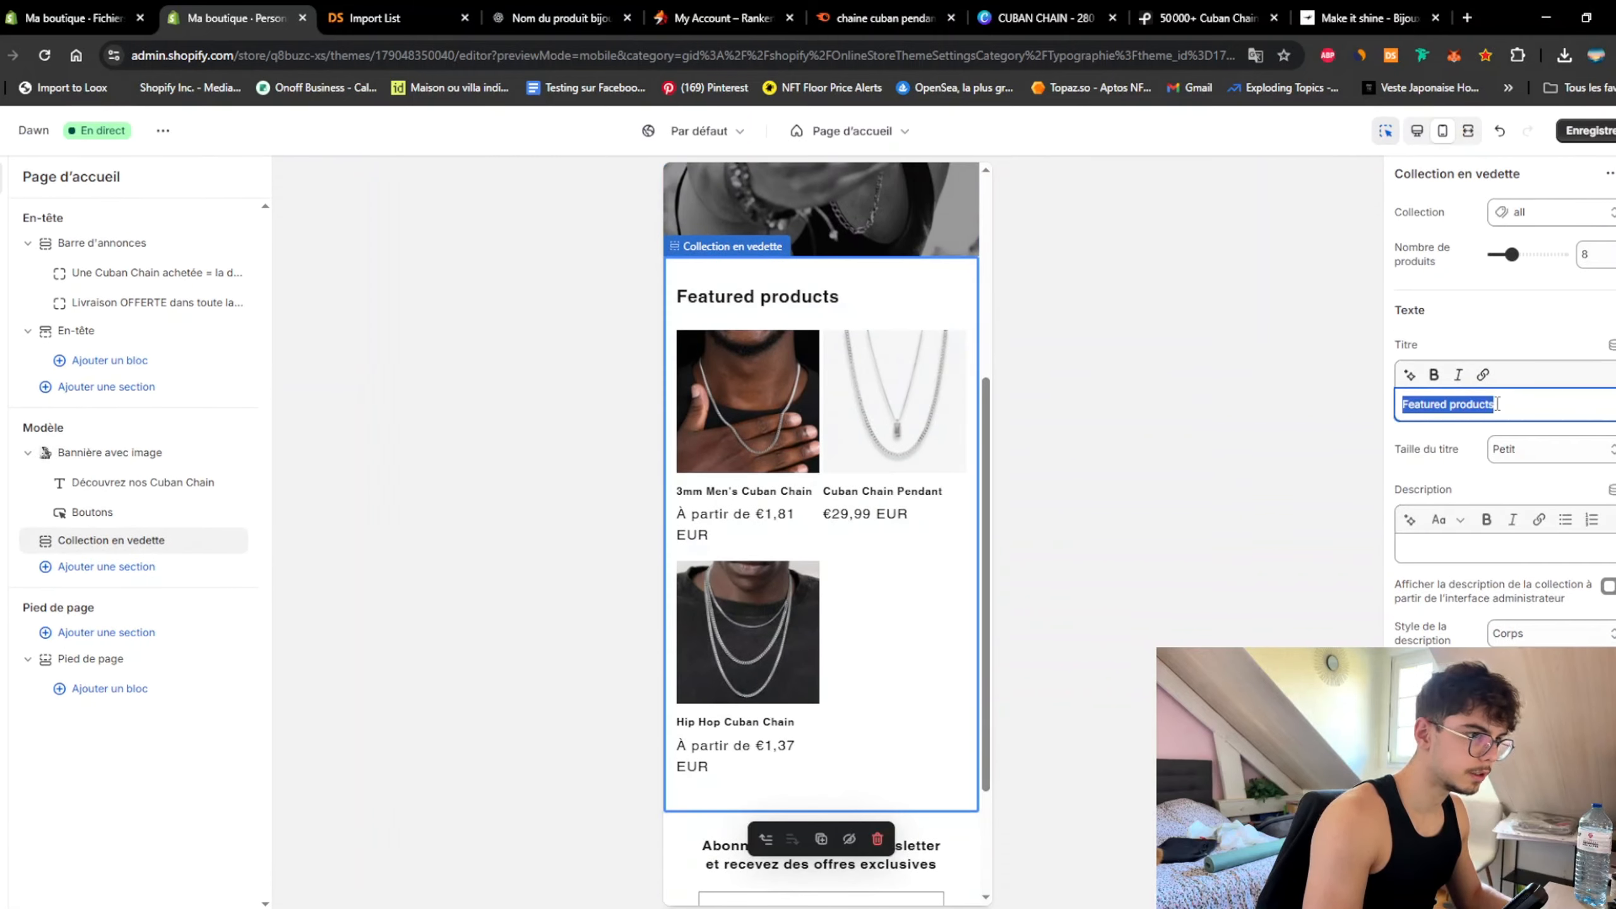
text(Nos Meilleures Ventes)
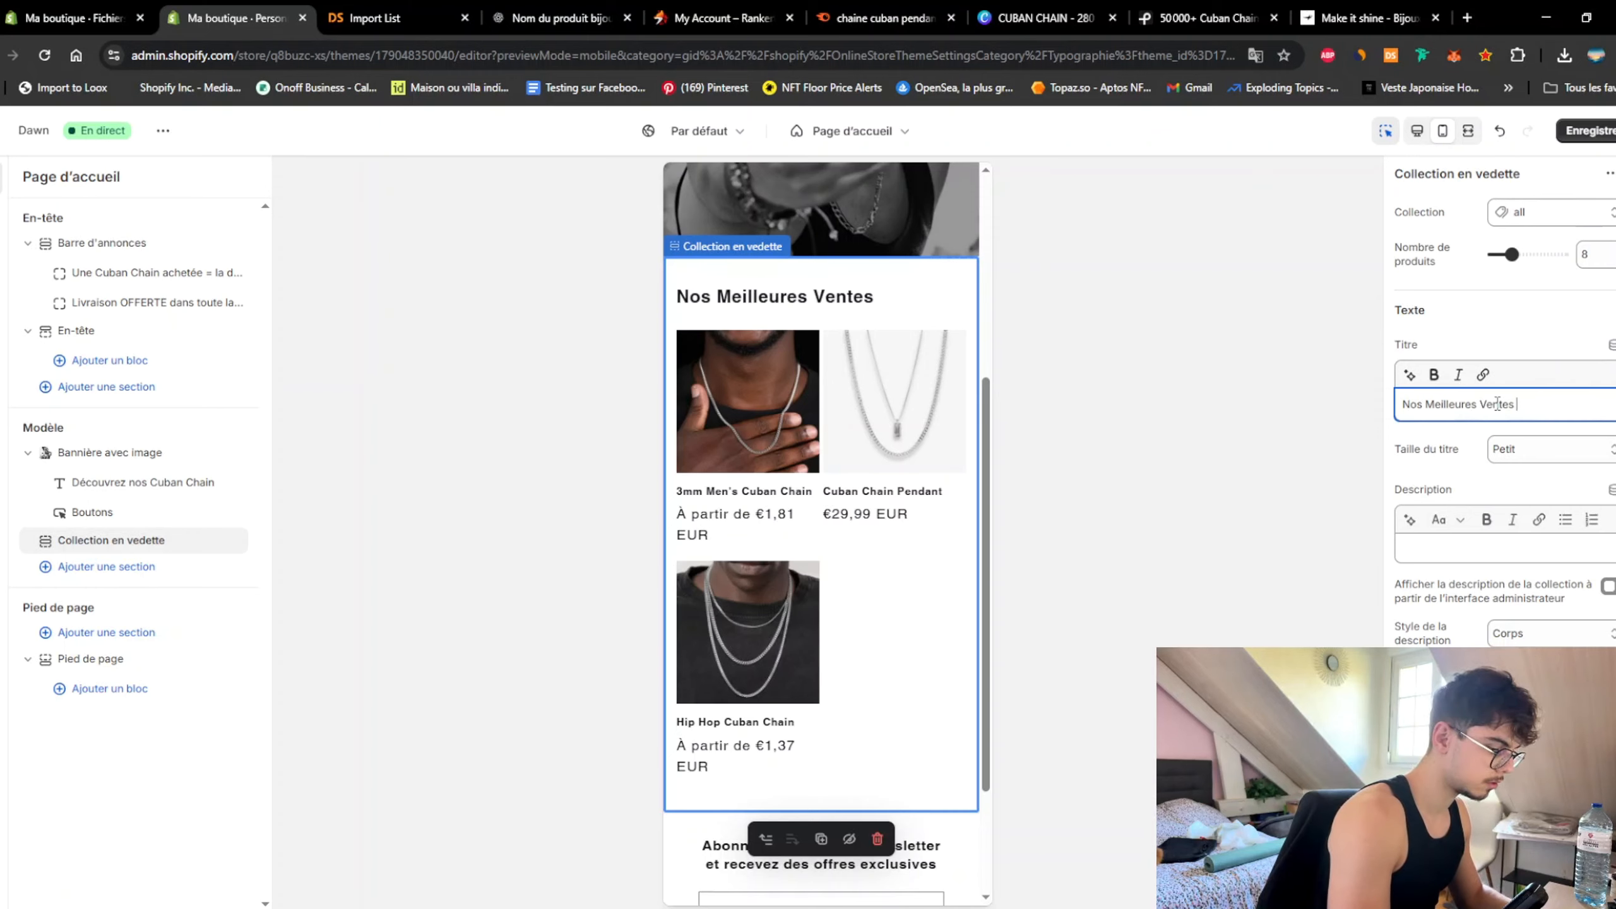
text(:)
click(1608, 618)
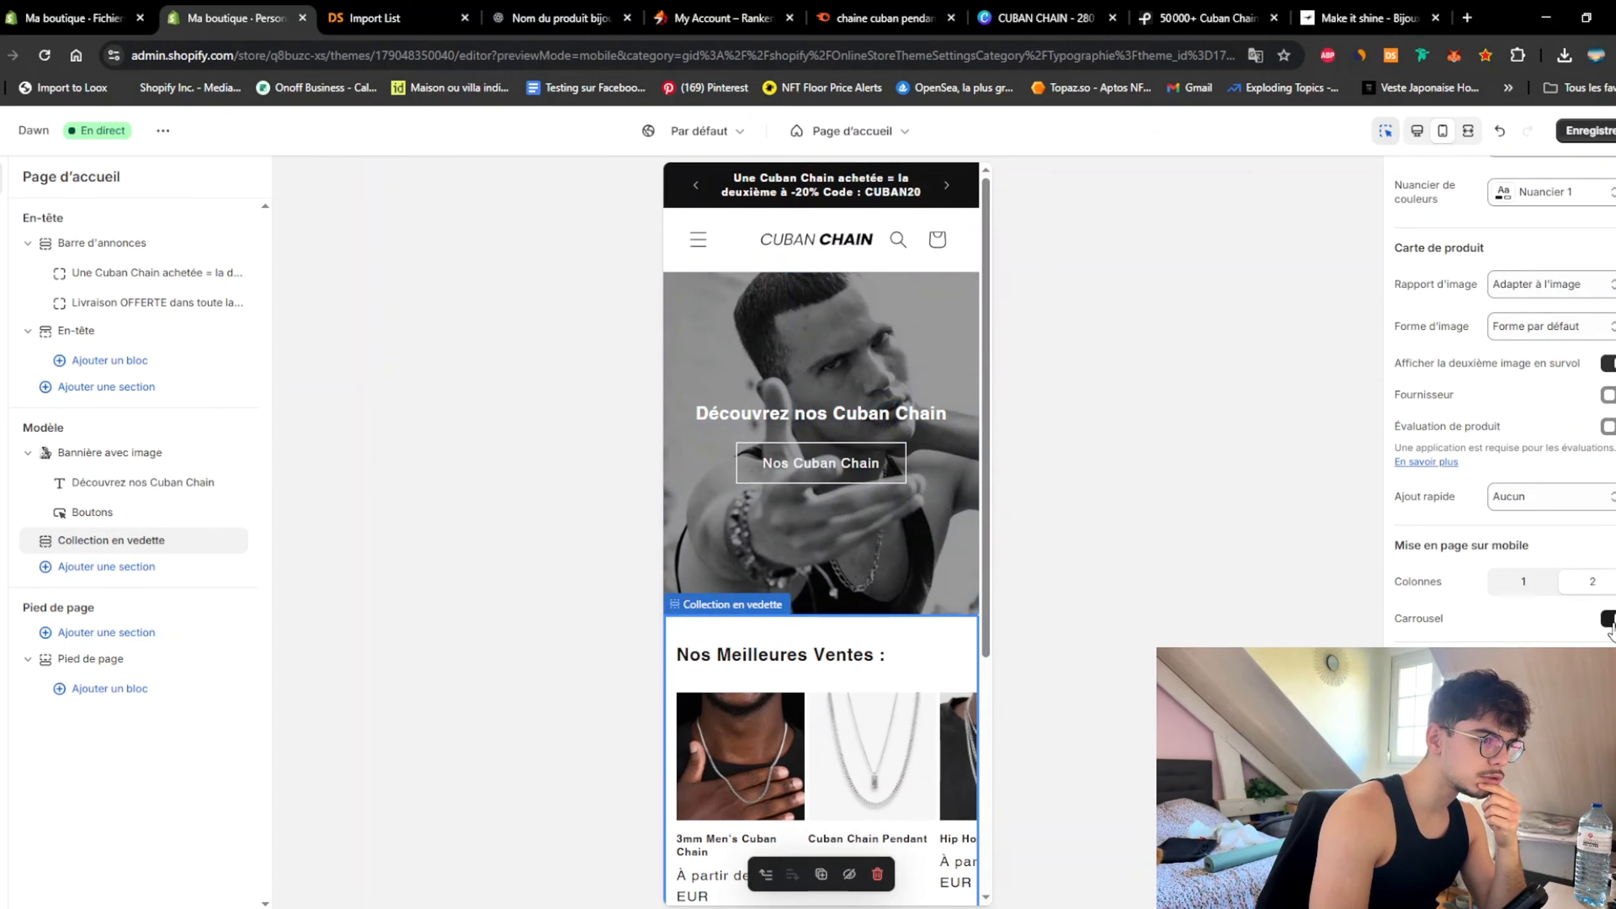
click(1609, 621)
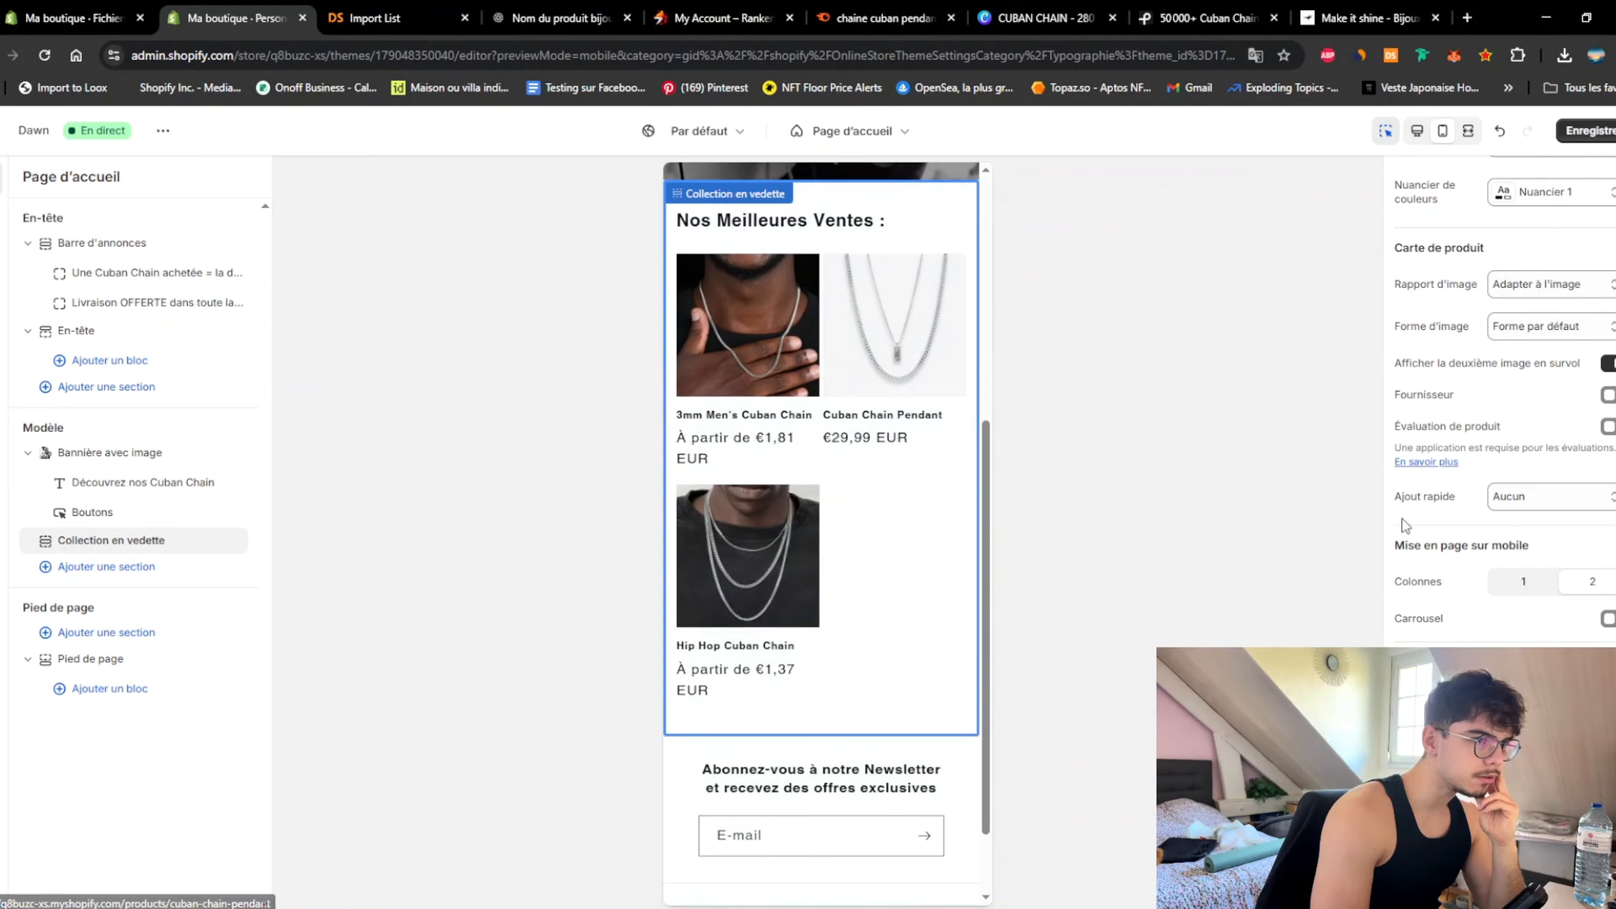
scroll(1514, 382, up, 6)
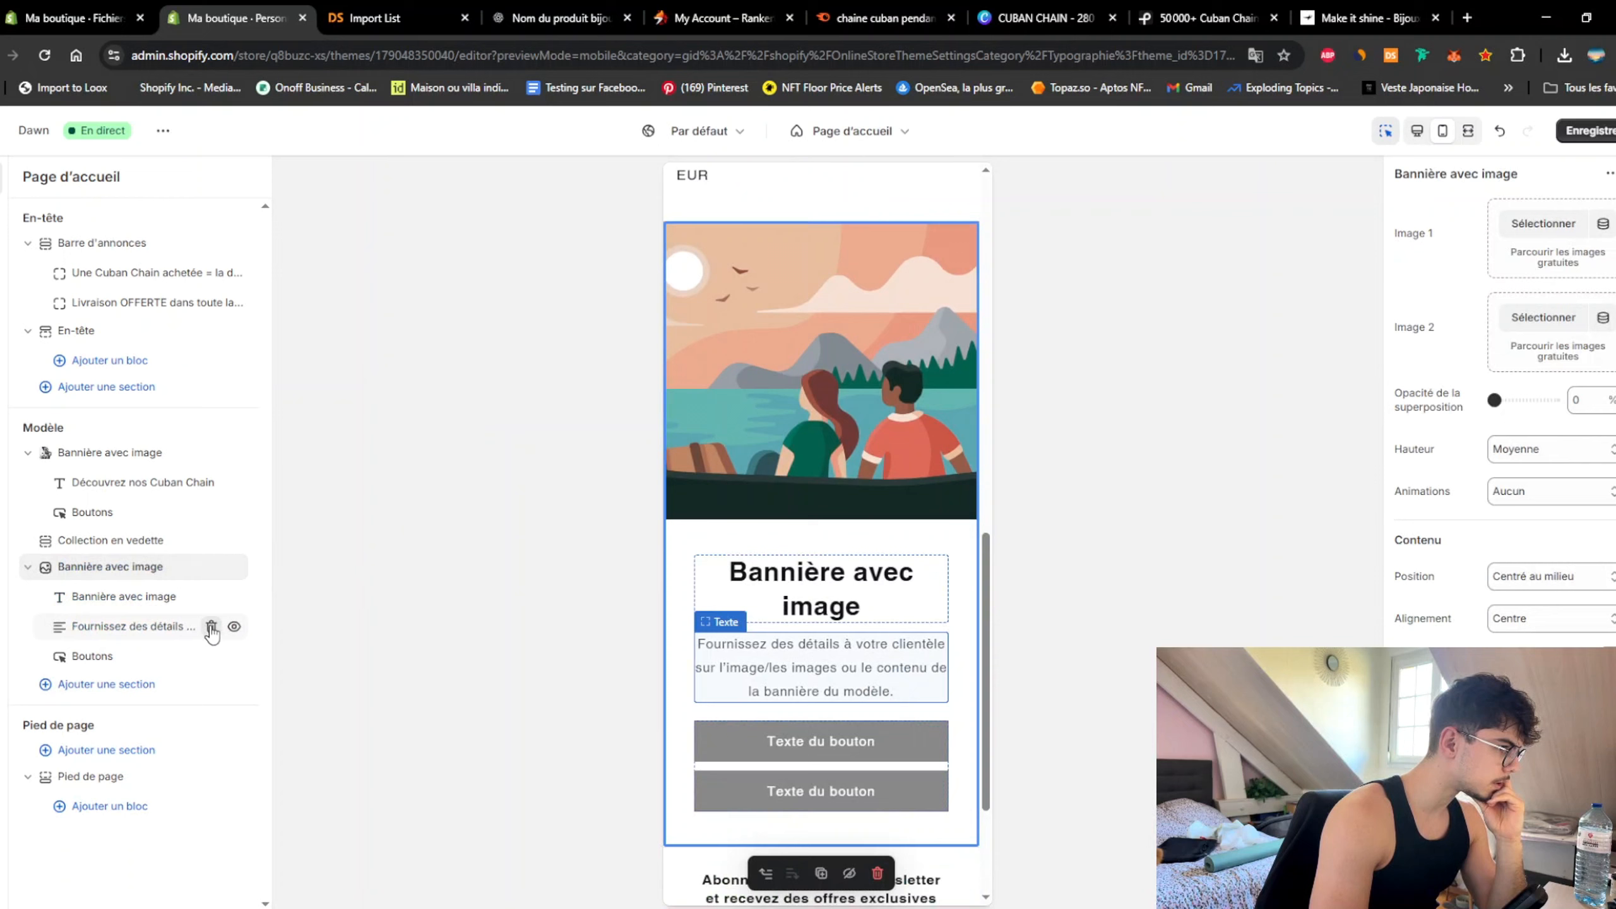
Step: Add an image banner below the best sellers, remove its heading and buttons, and use the sunglasses photo
click(212, 624)
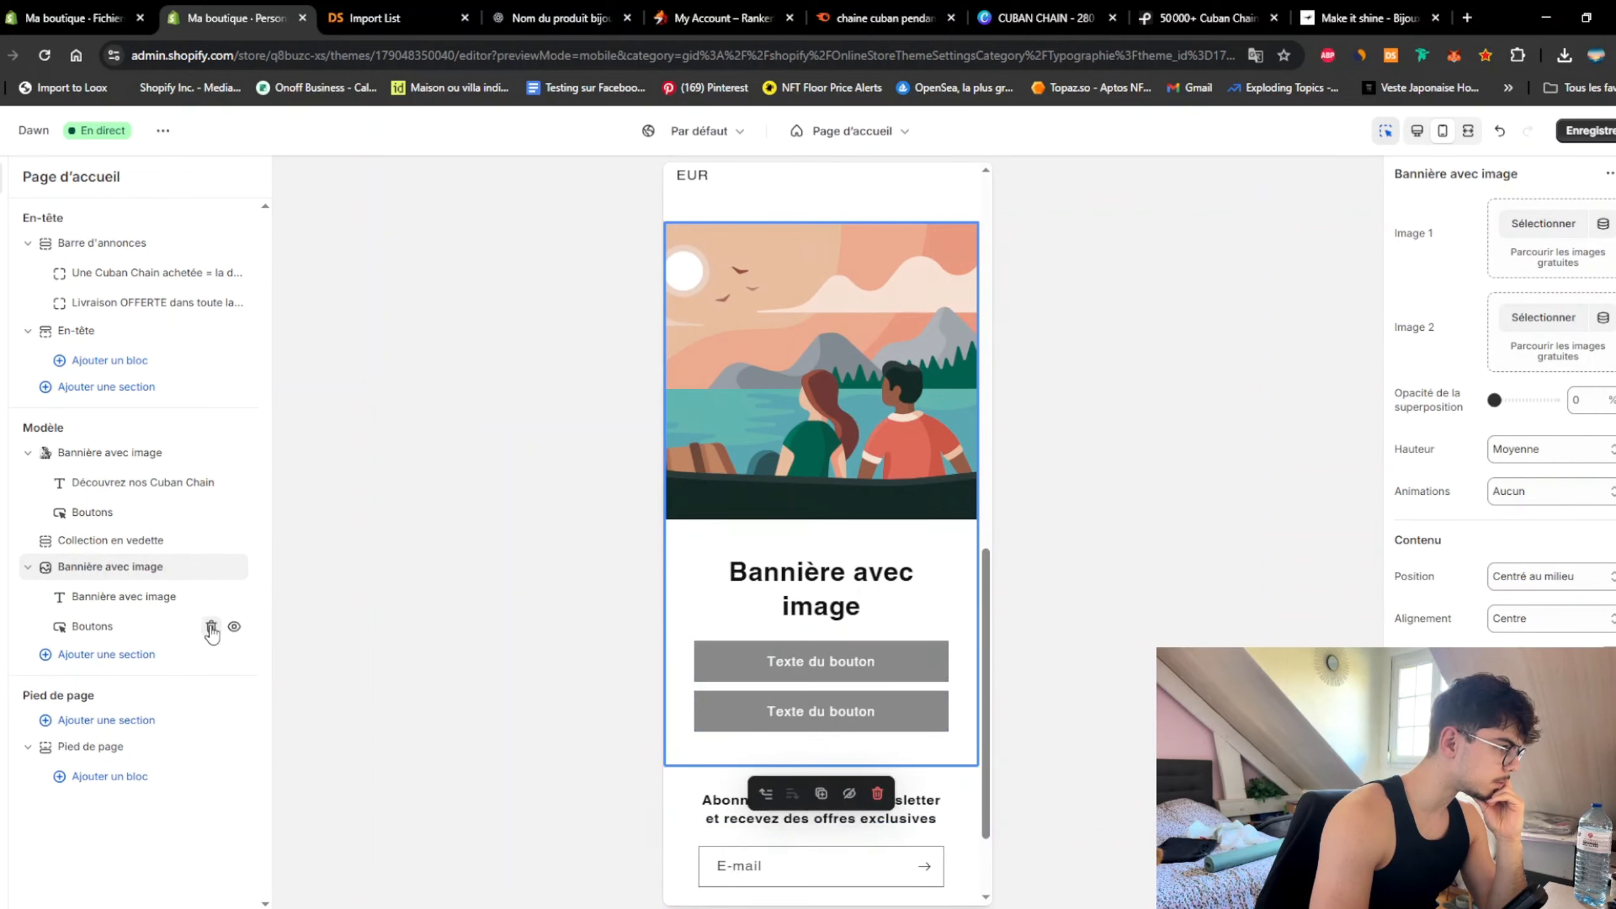
click(212, 624)
click(211, 598)
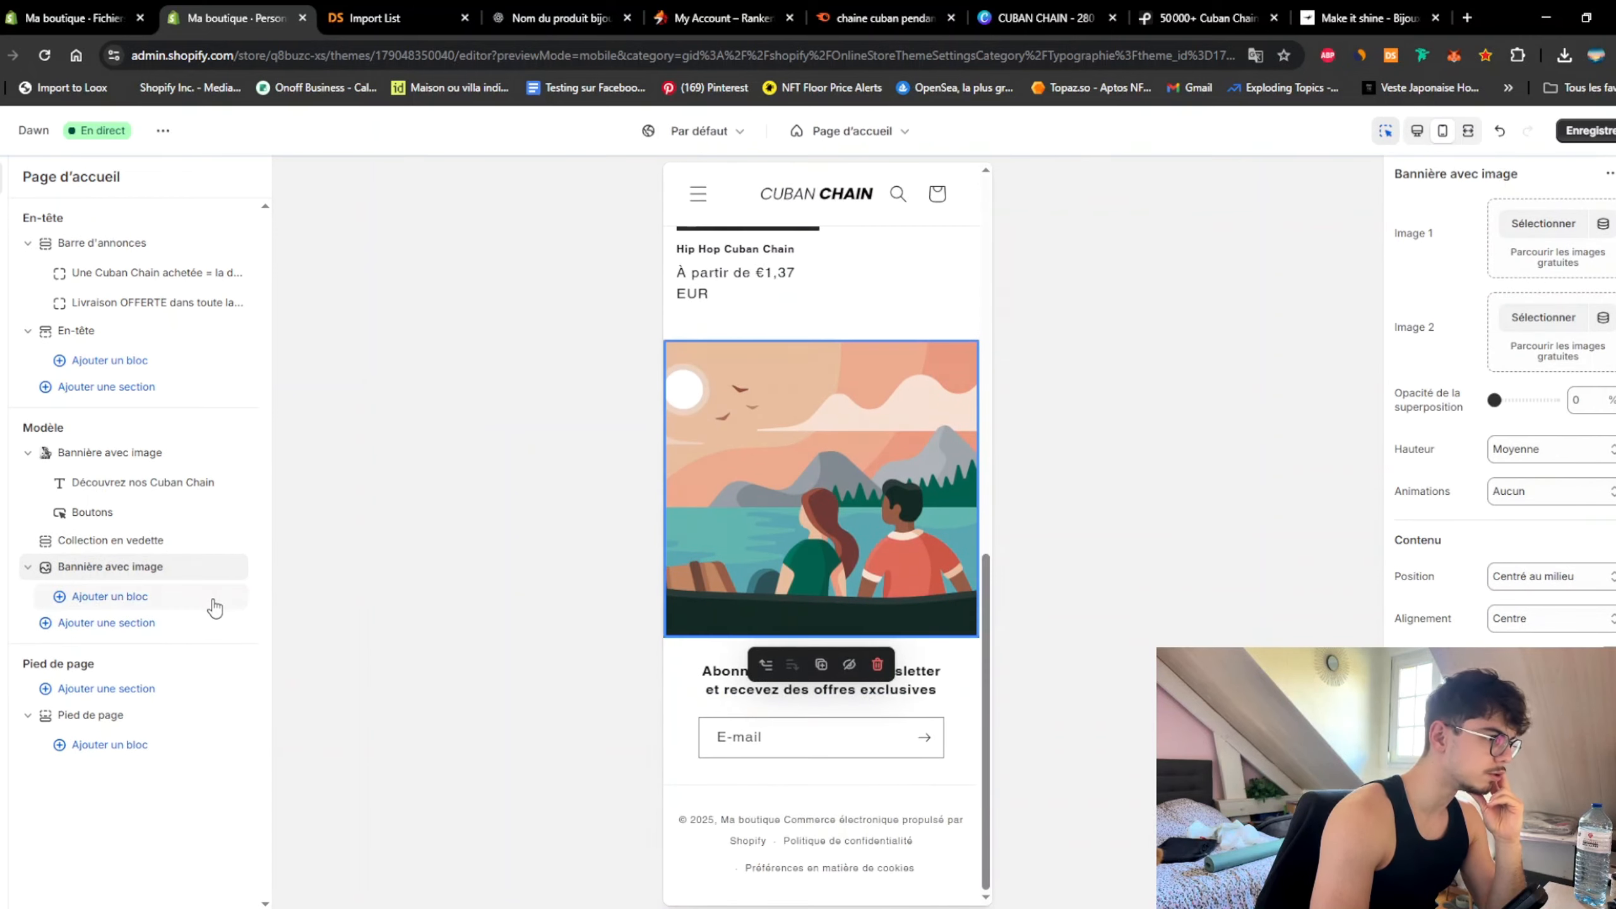
click(1551, 213)
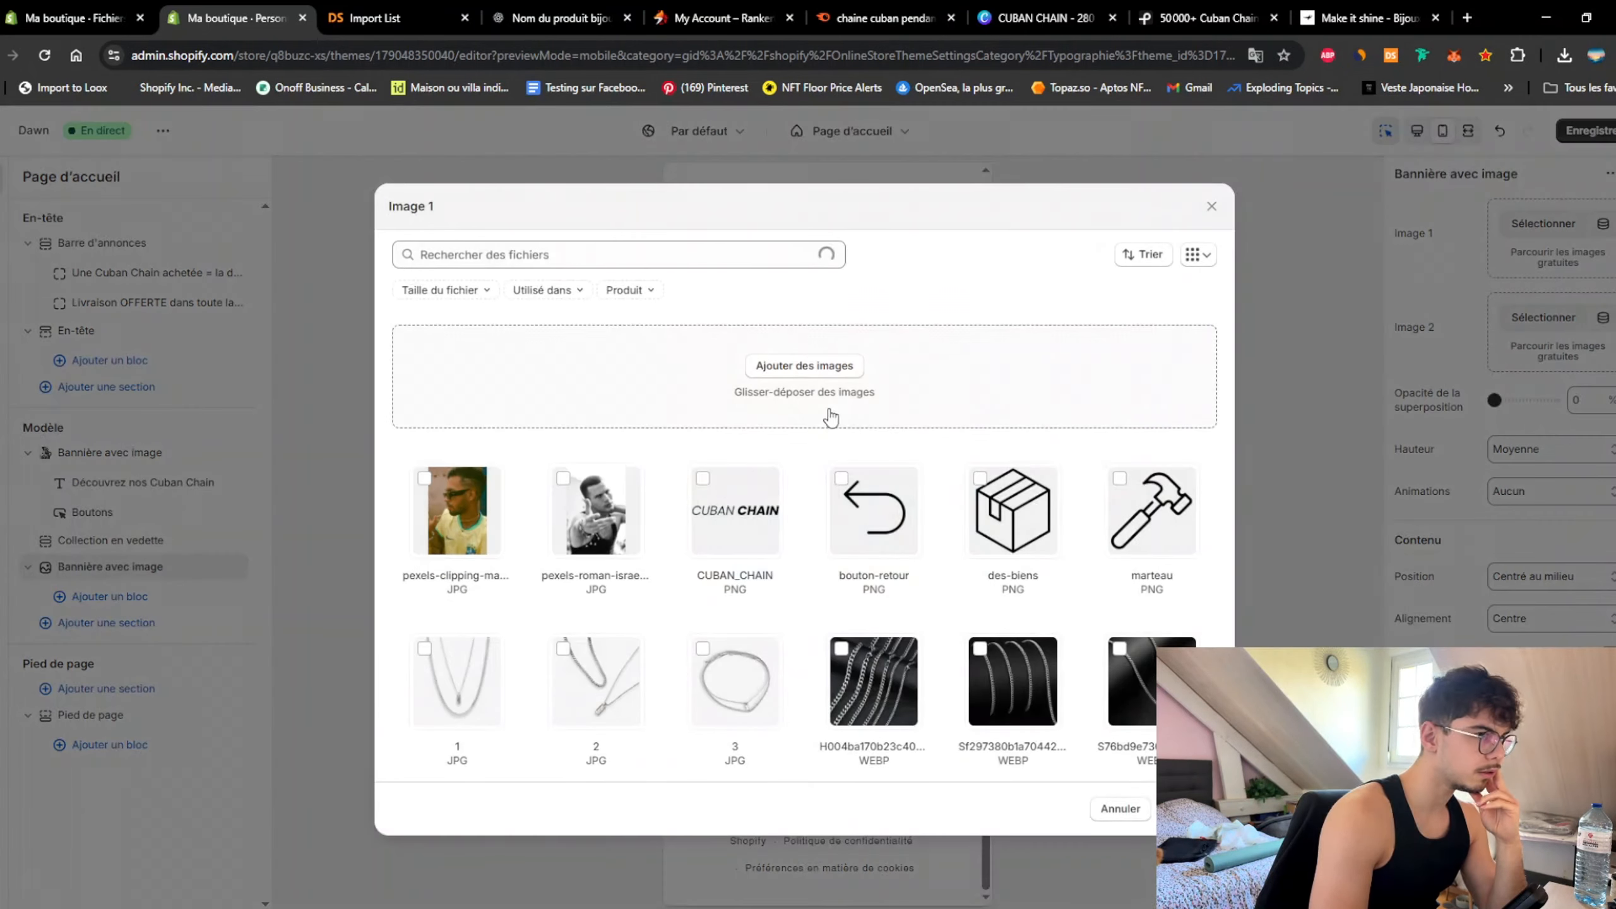
click(480, 518)
click(1190, 809)
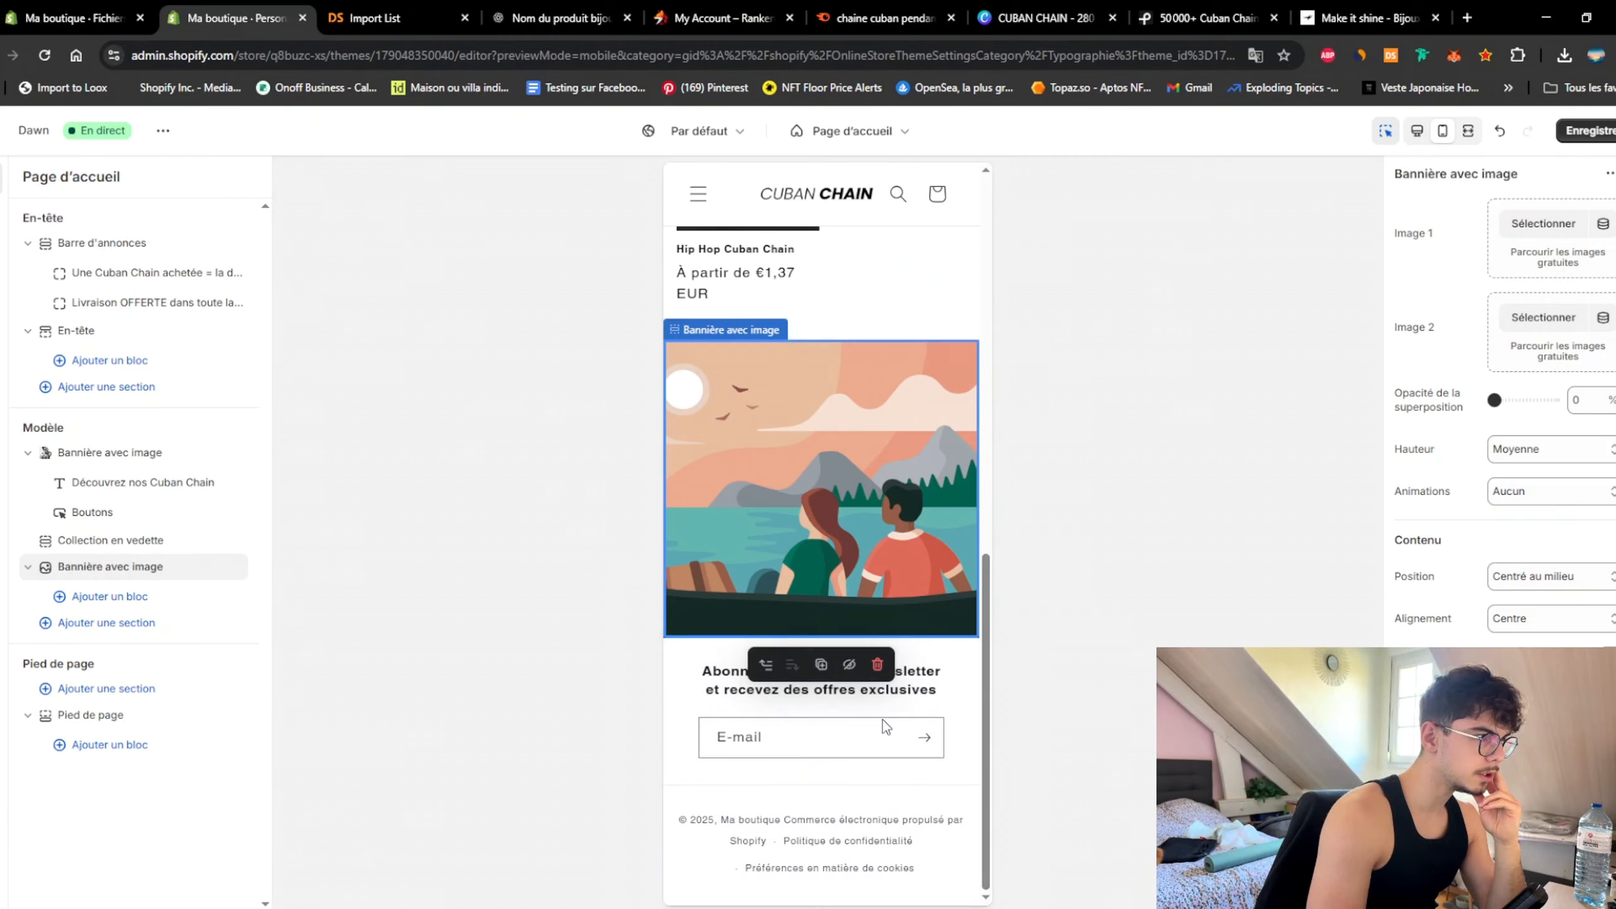
click(98, 625)
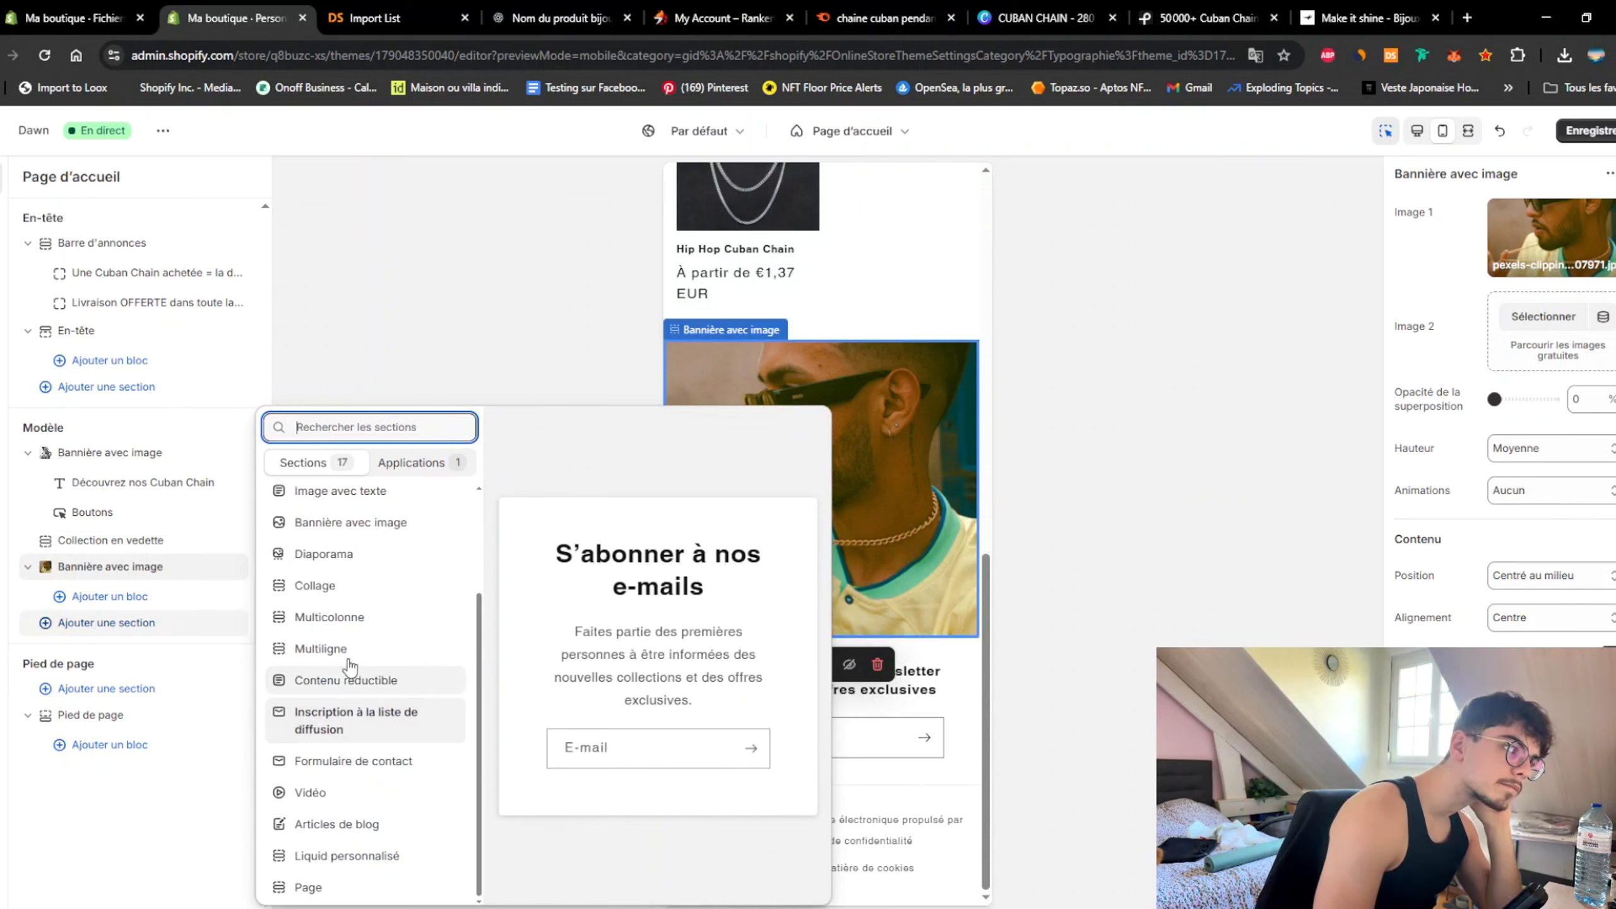
Step: Search 'collec' and add a Liste des collections section below the sunglasses banner
text(collec)
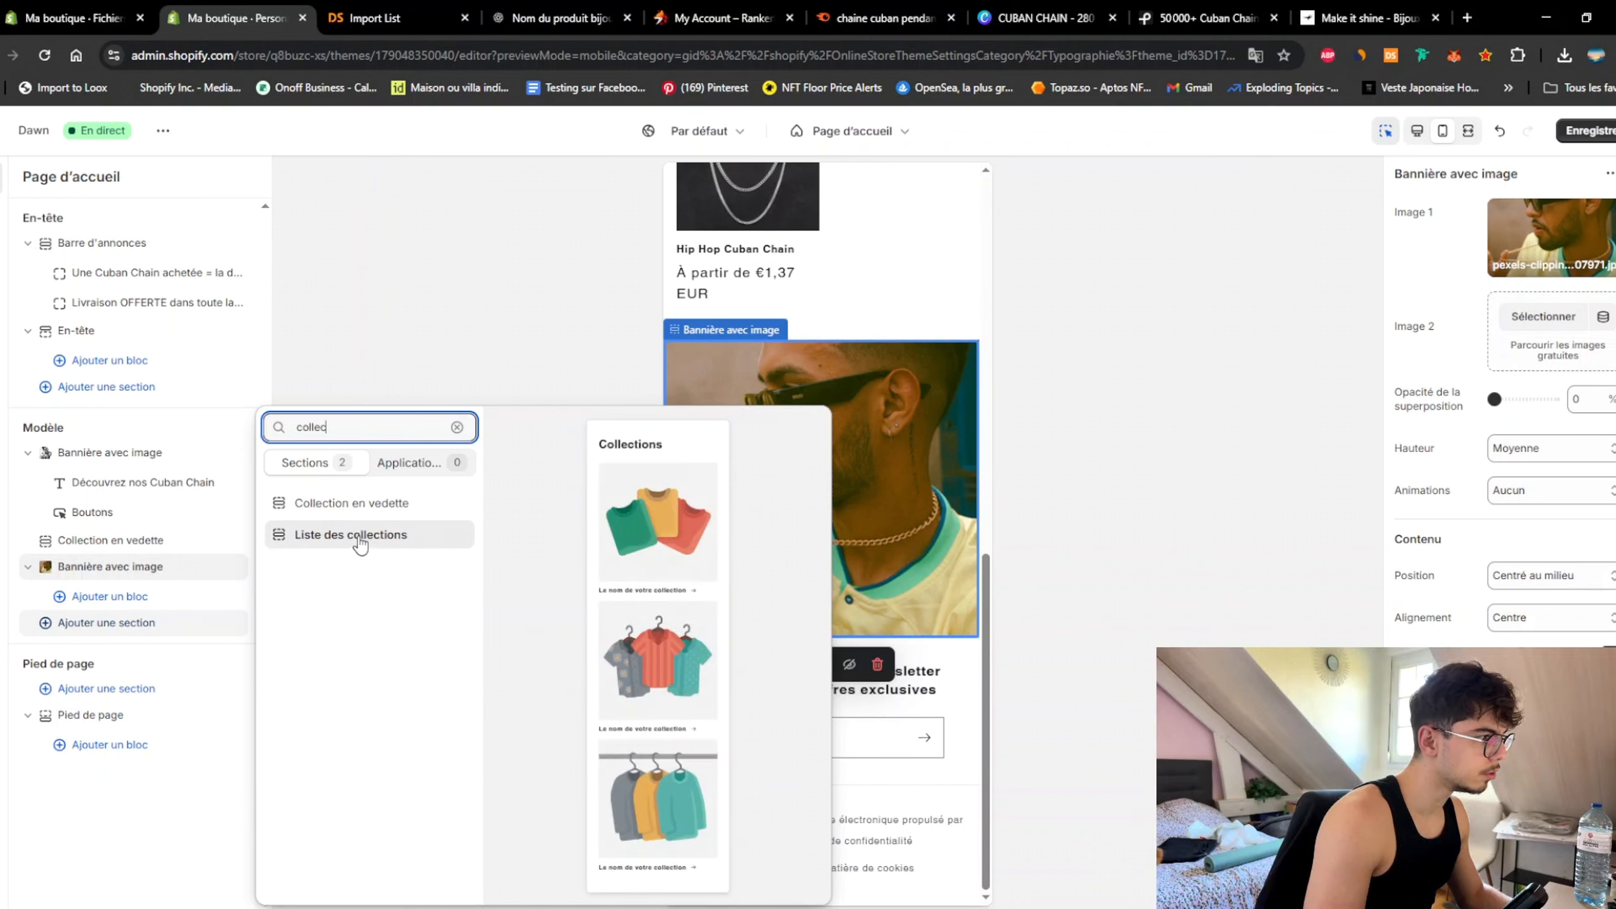
click(356, 536)
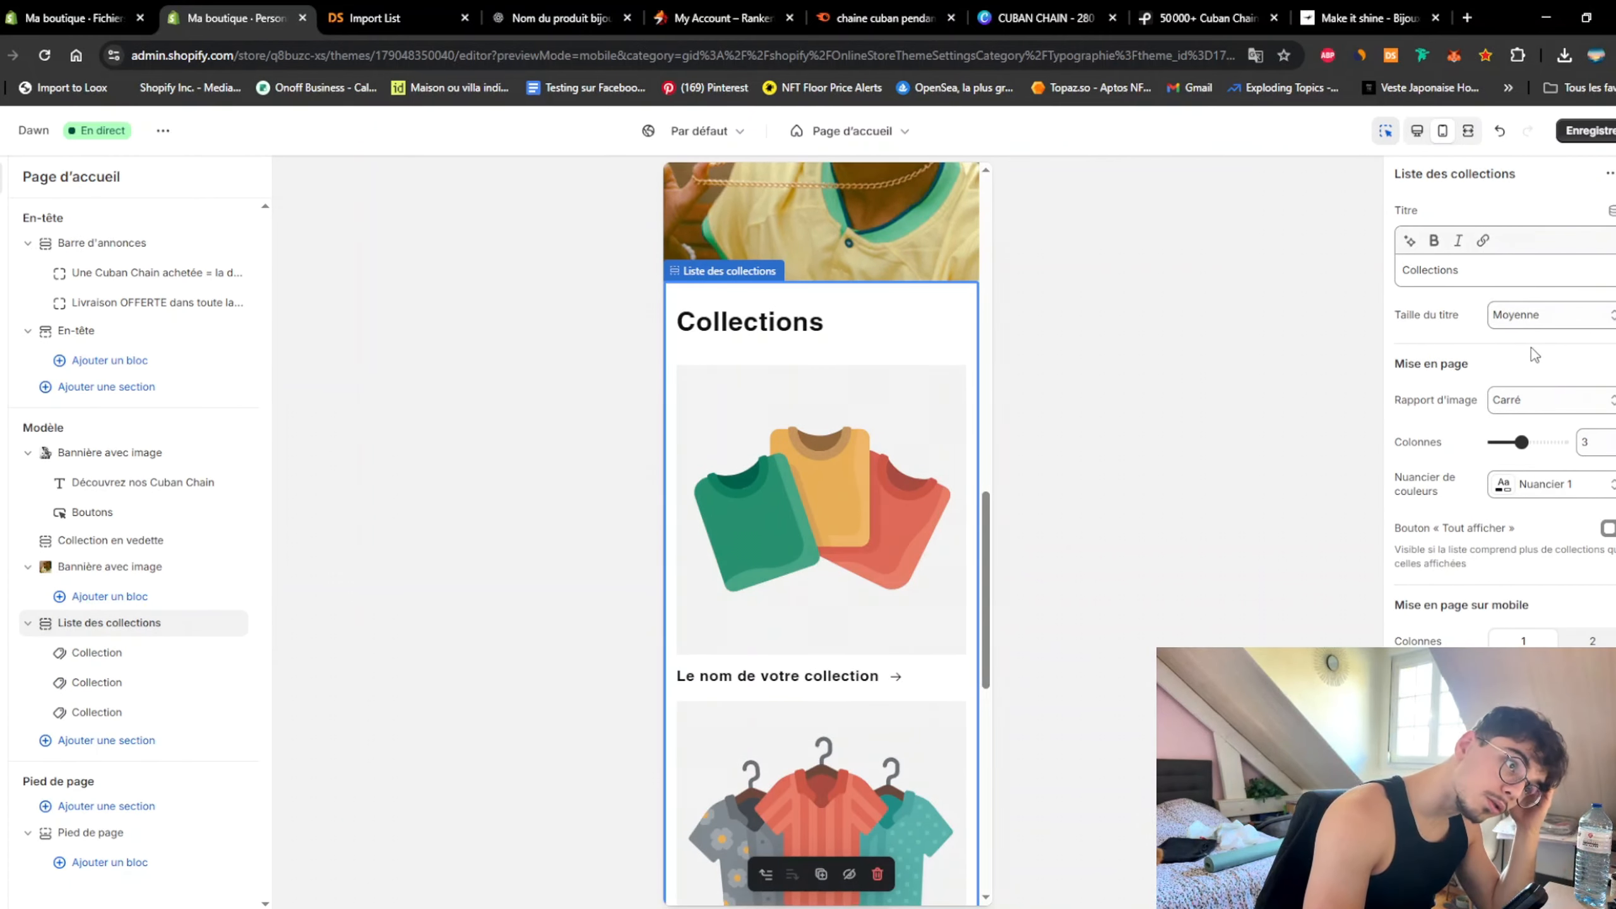
scroll(1512, 548, down, 1)
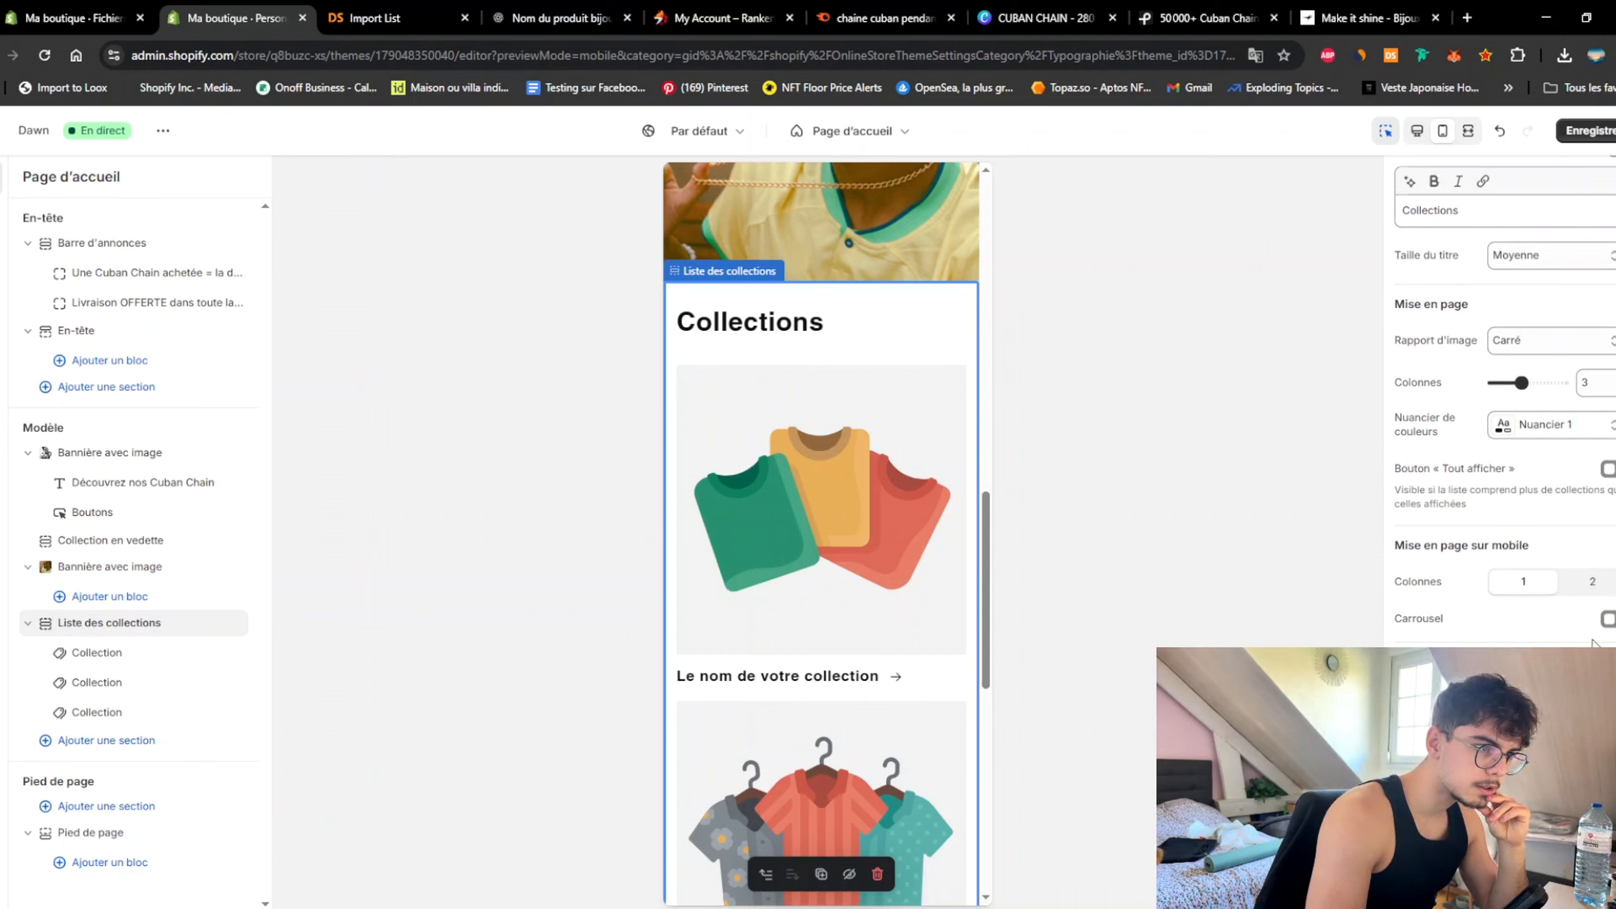
Step: Show the collection list as a mobile carousel titled 'Nos Cuban Chain' with a medium-size title
click(1609, 618)
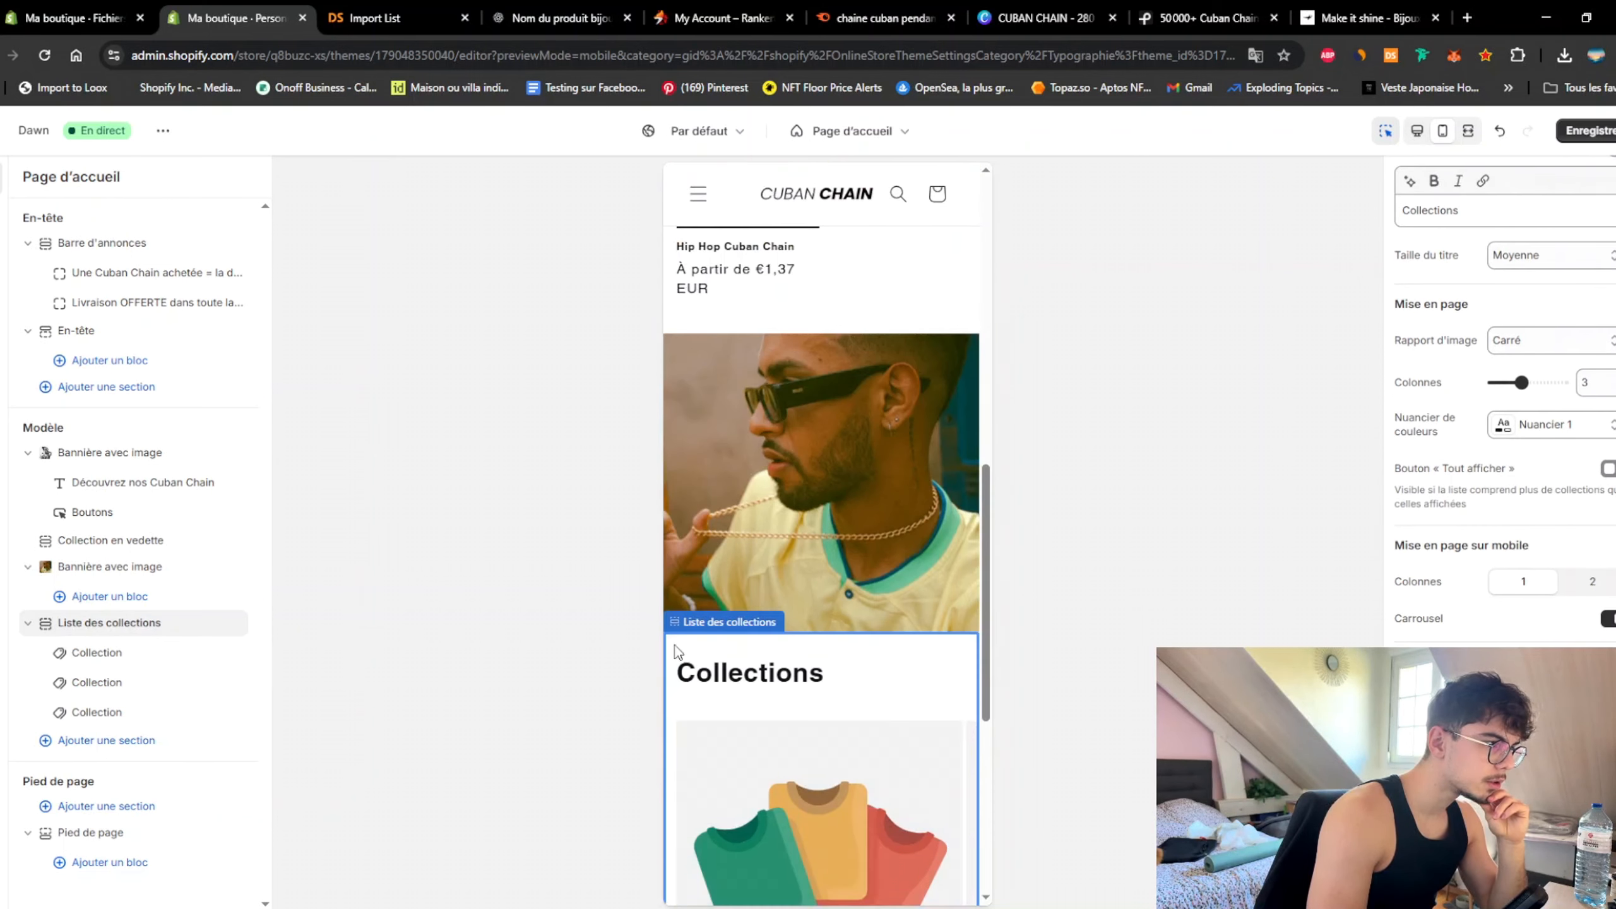
drag(1480, 212, 1292, 223)
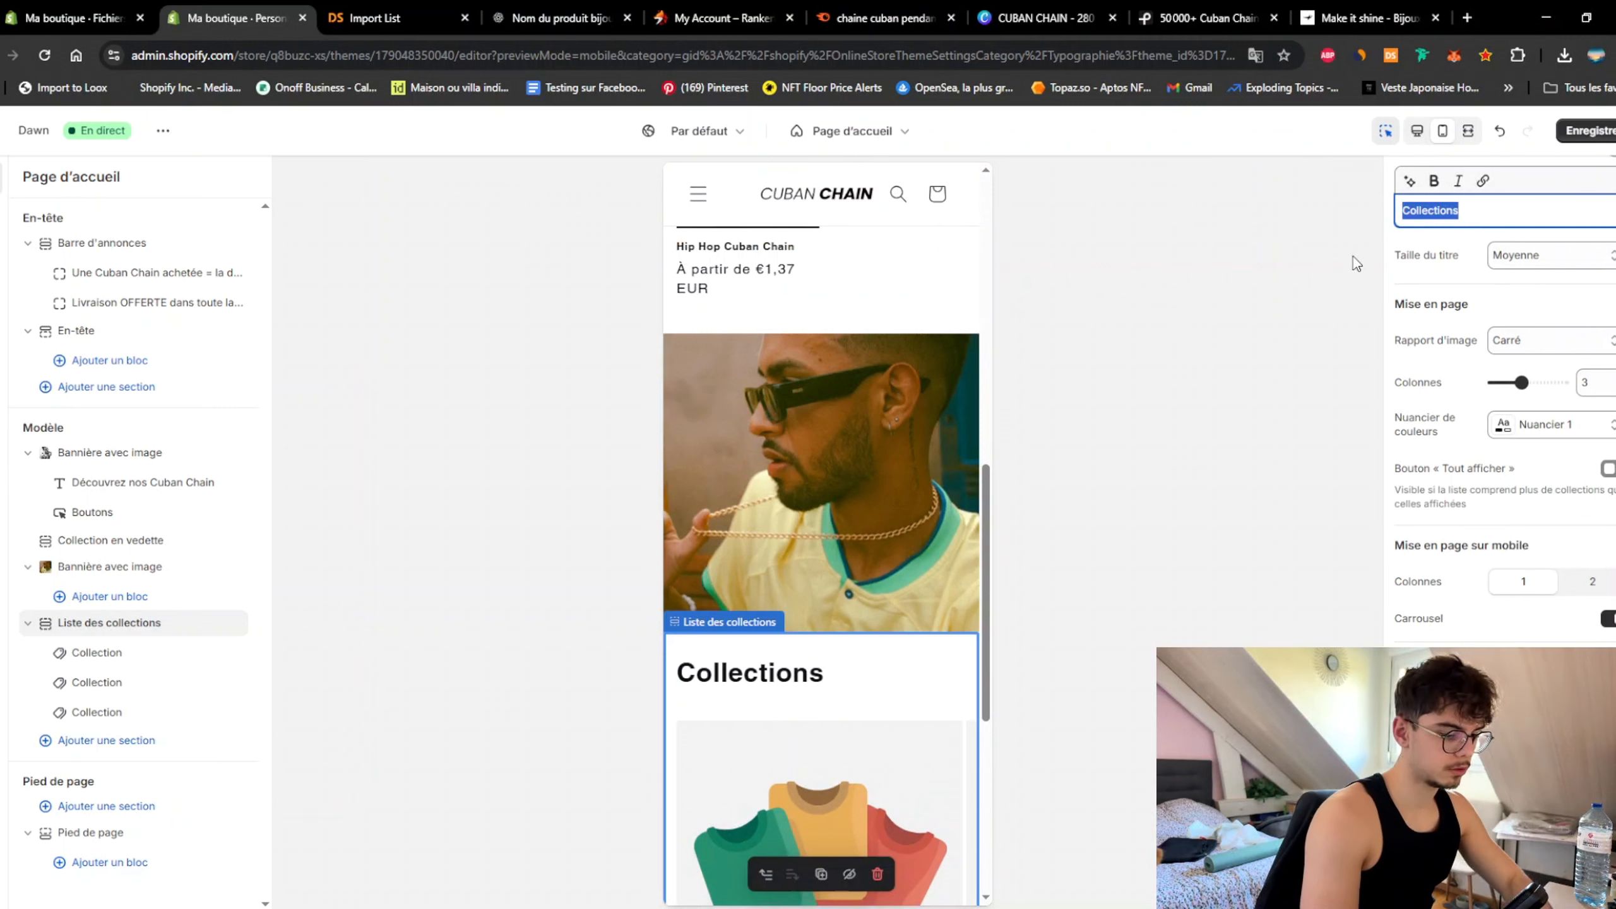
key(BackSpace)
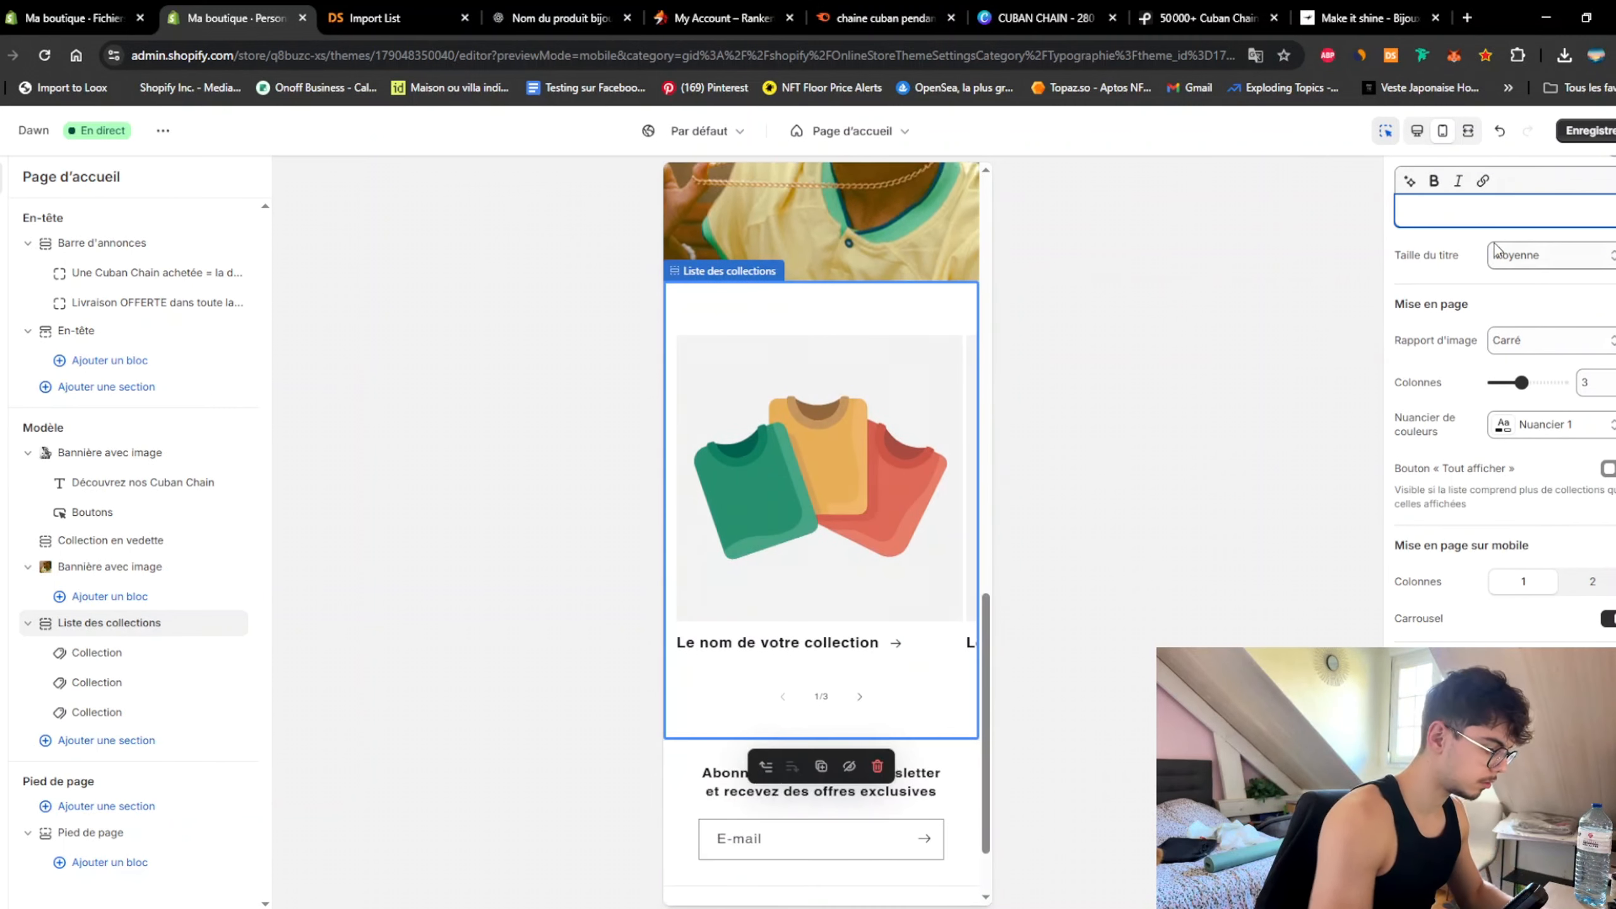
text(Nos Cub)
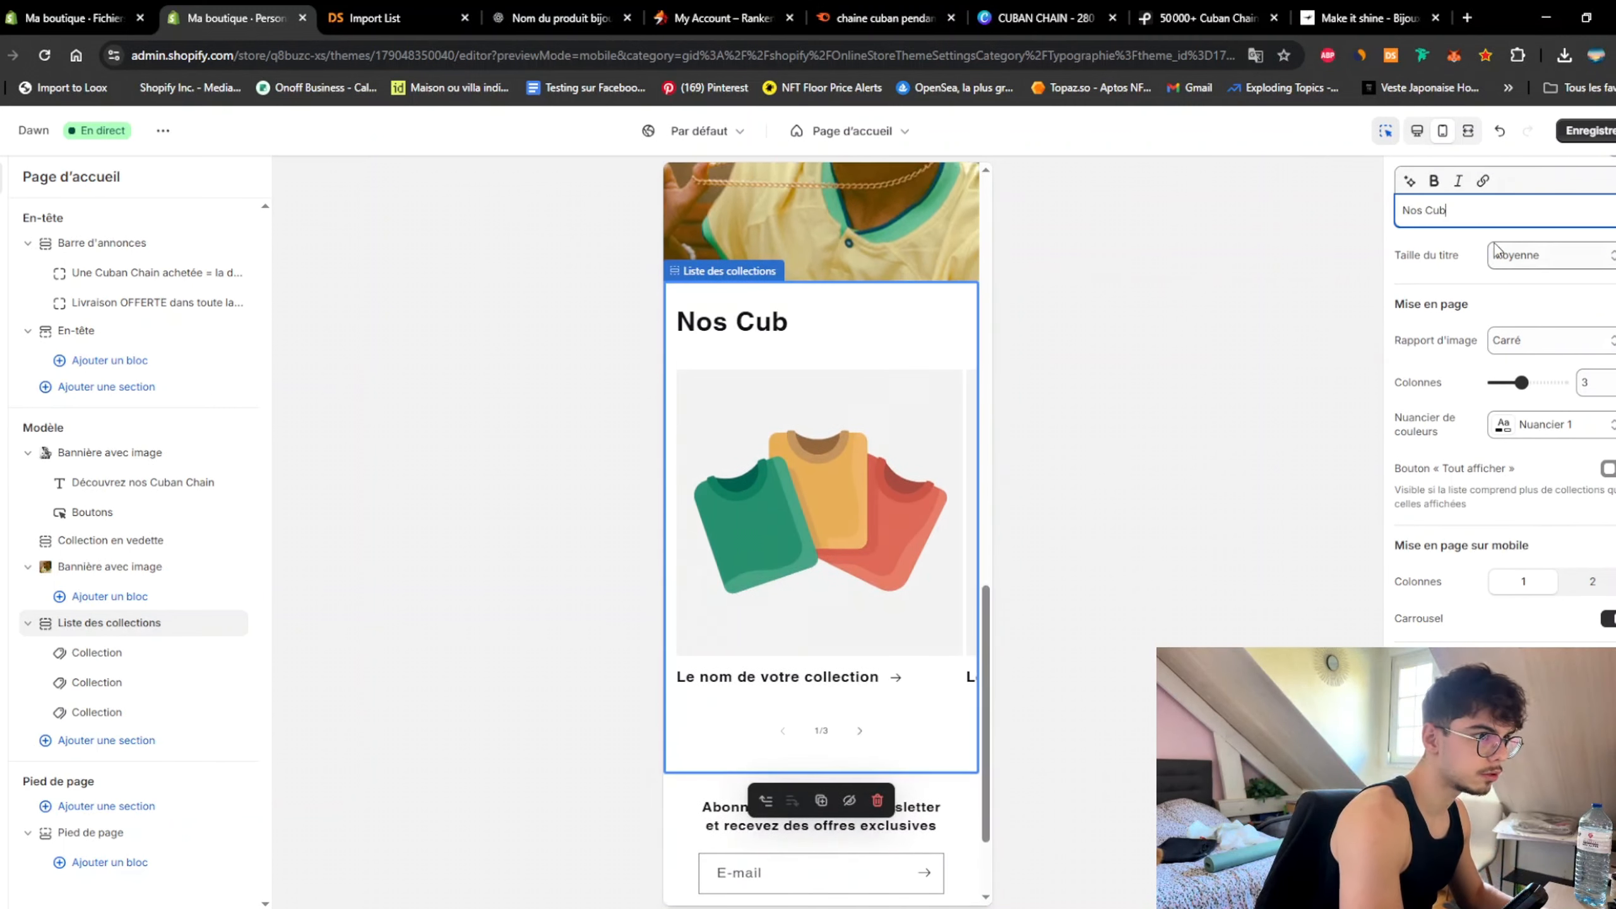
text(an Chain)
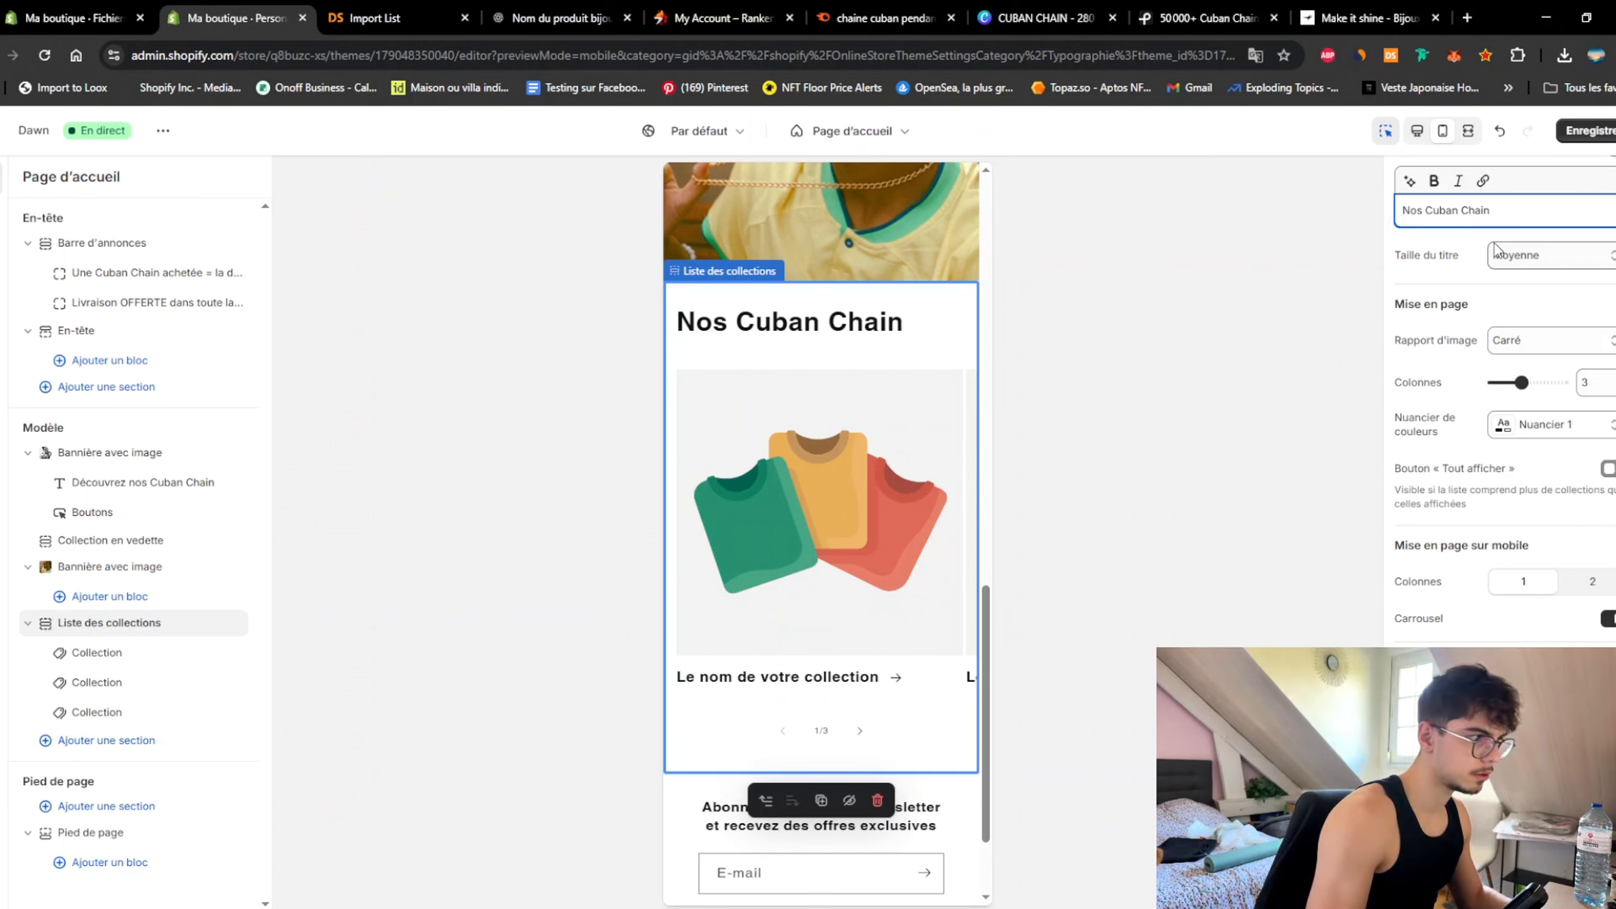
click(1544, 255)
click(1530, 283)
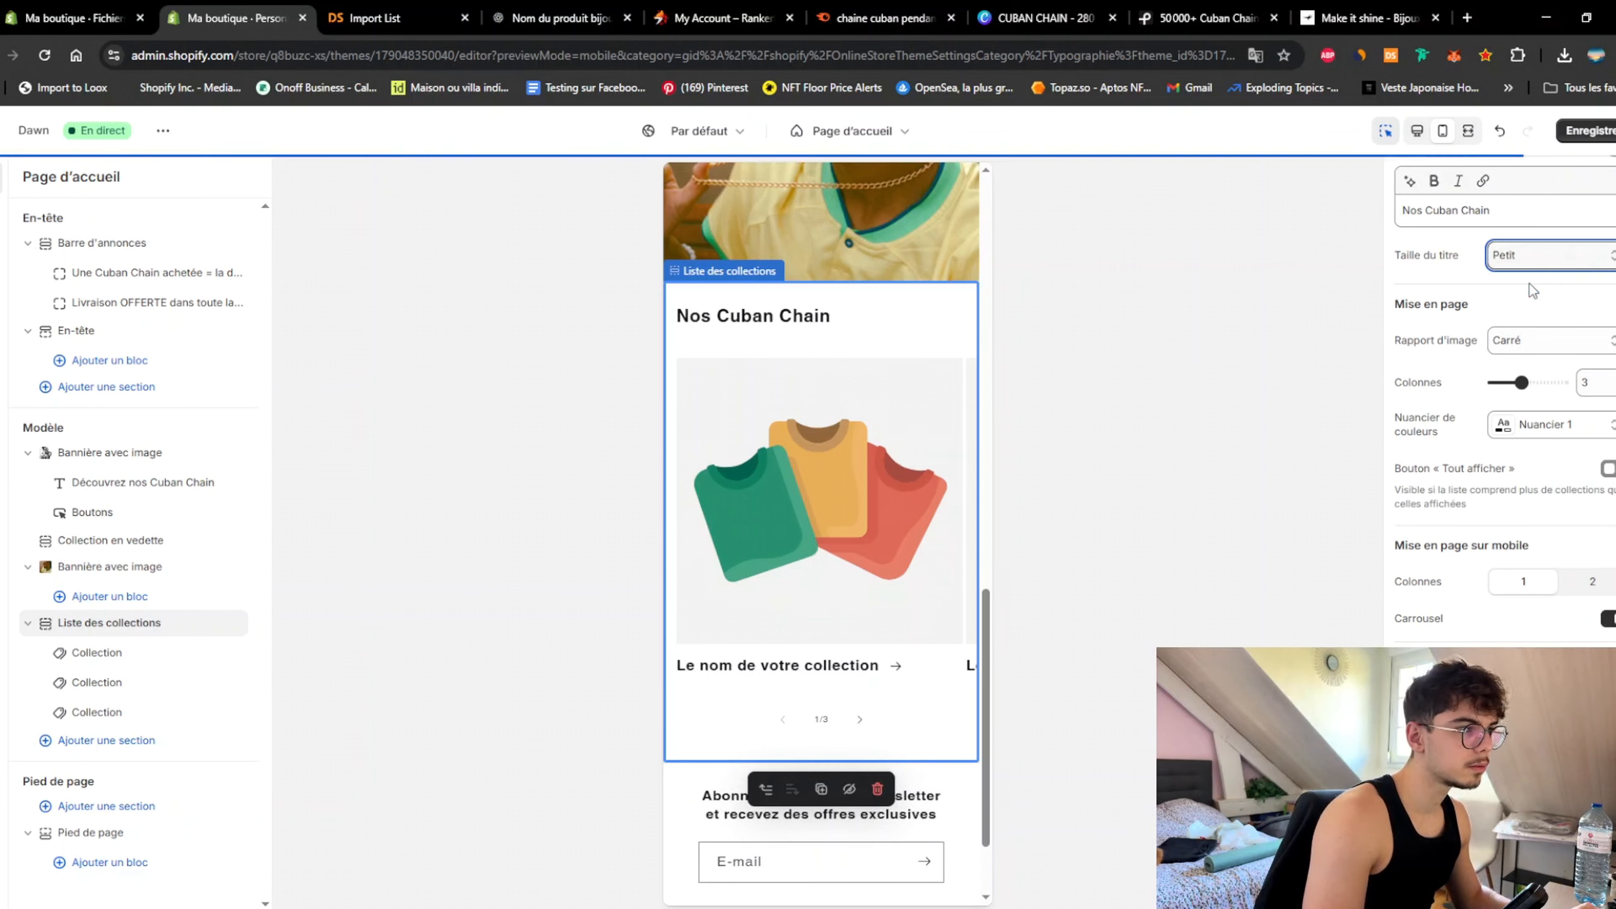
click(1533, 268)
click(1523, 302)
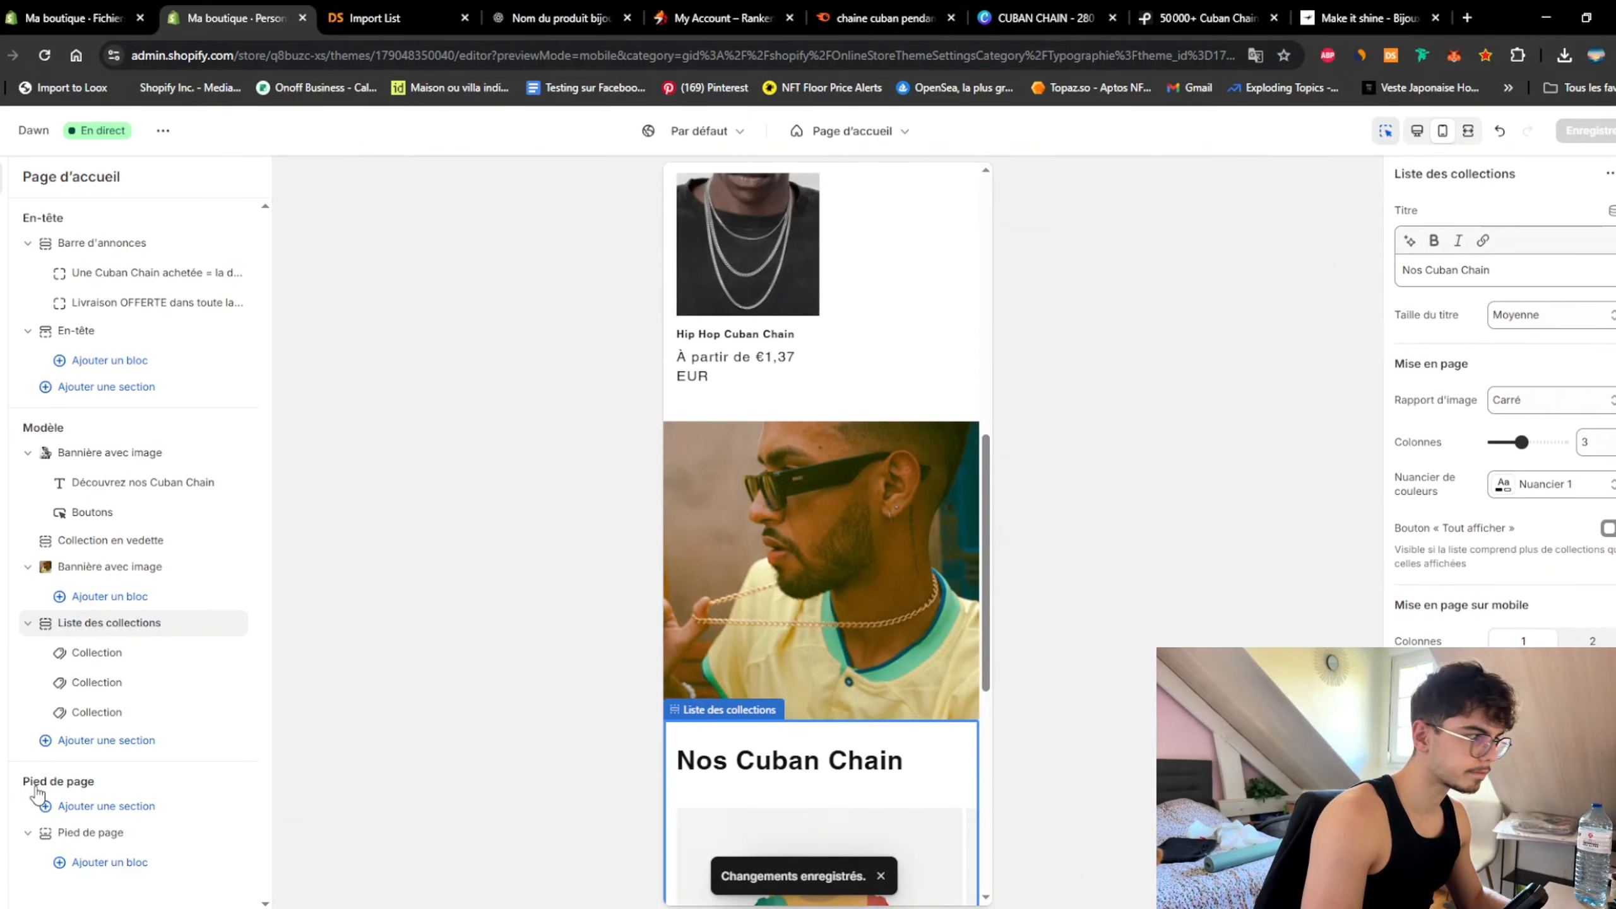
Step: Link the first collection card to Meilleures Ventes and save the home page
click(132, 656)
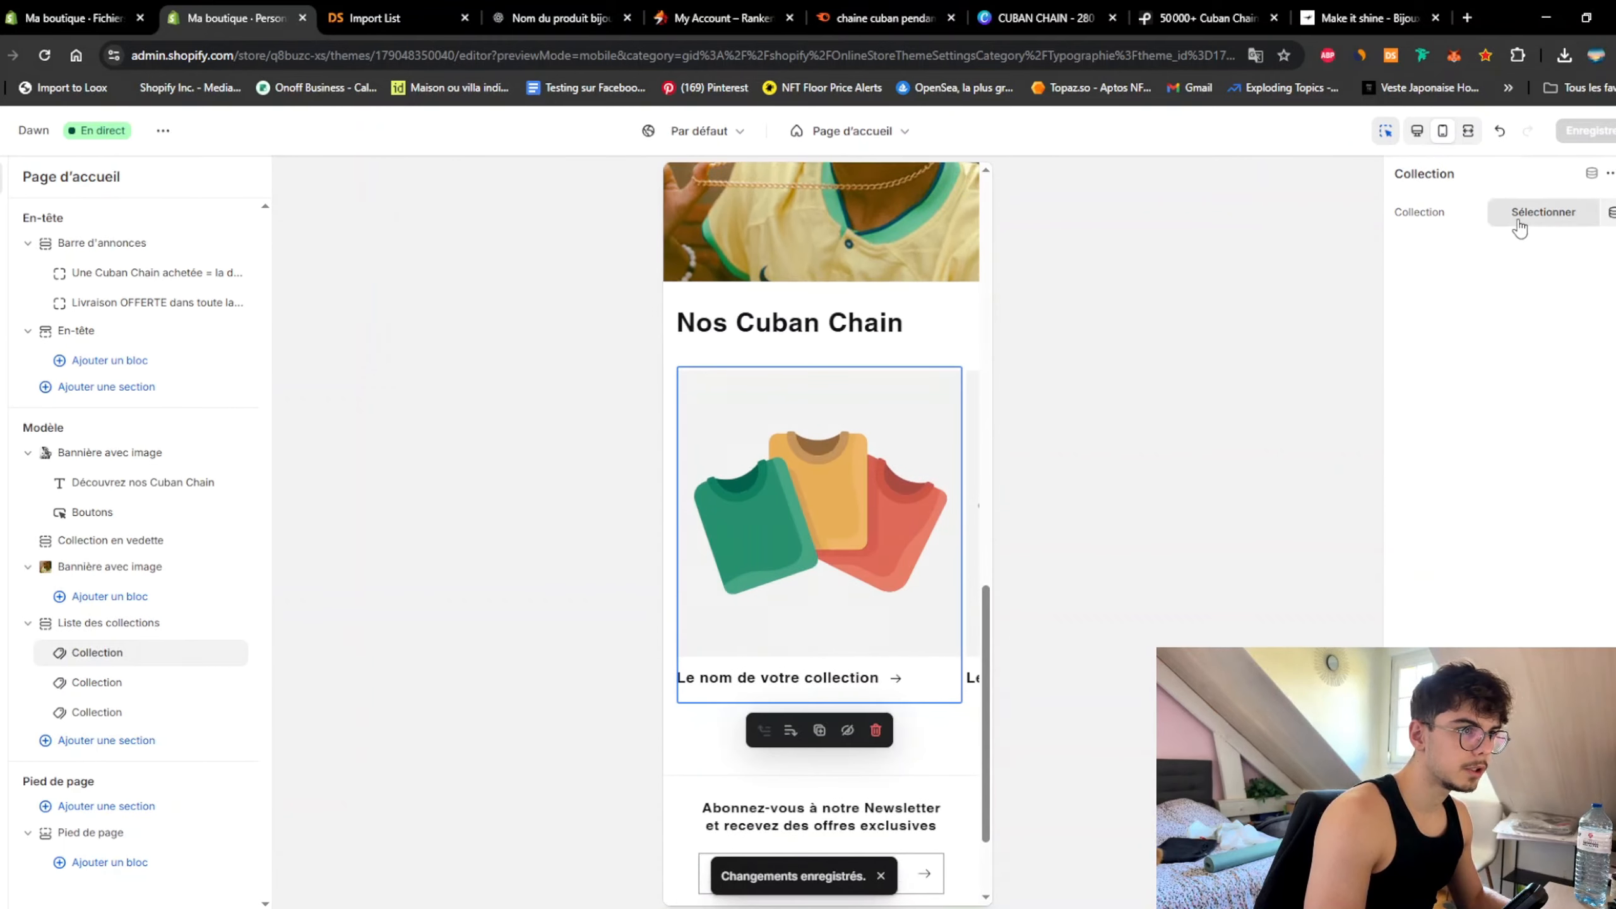
click(1521, 219)
click(1476, 336)
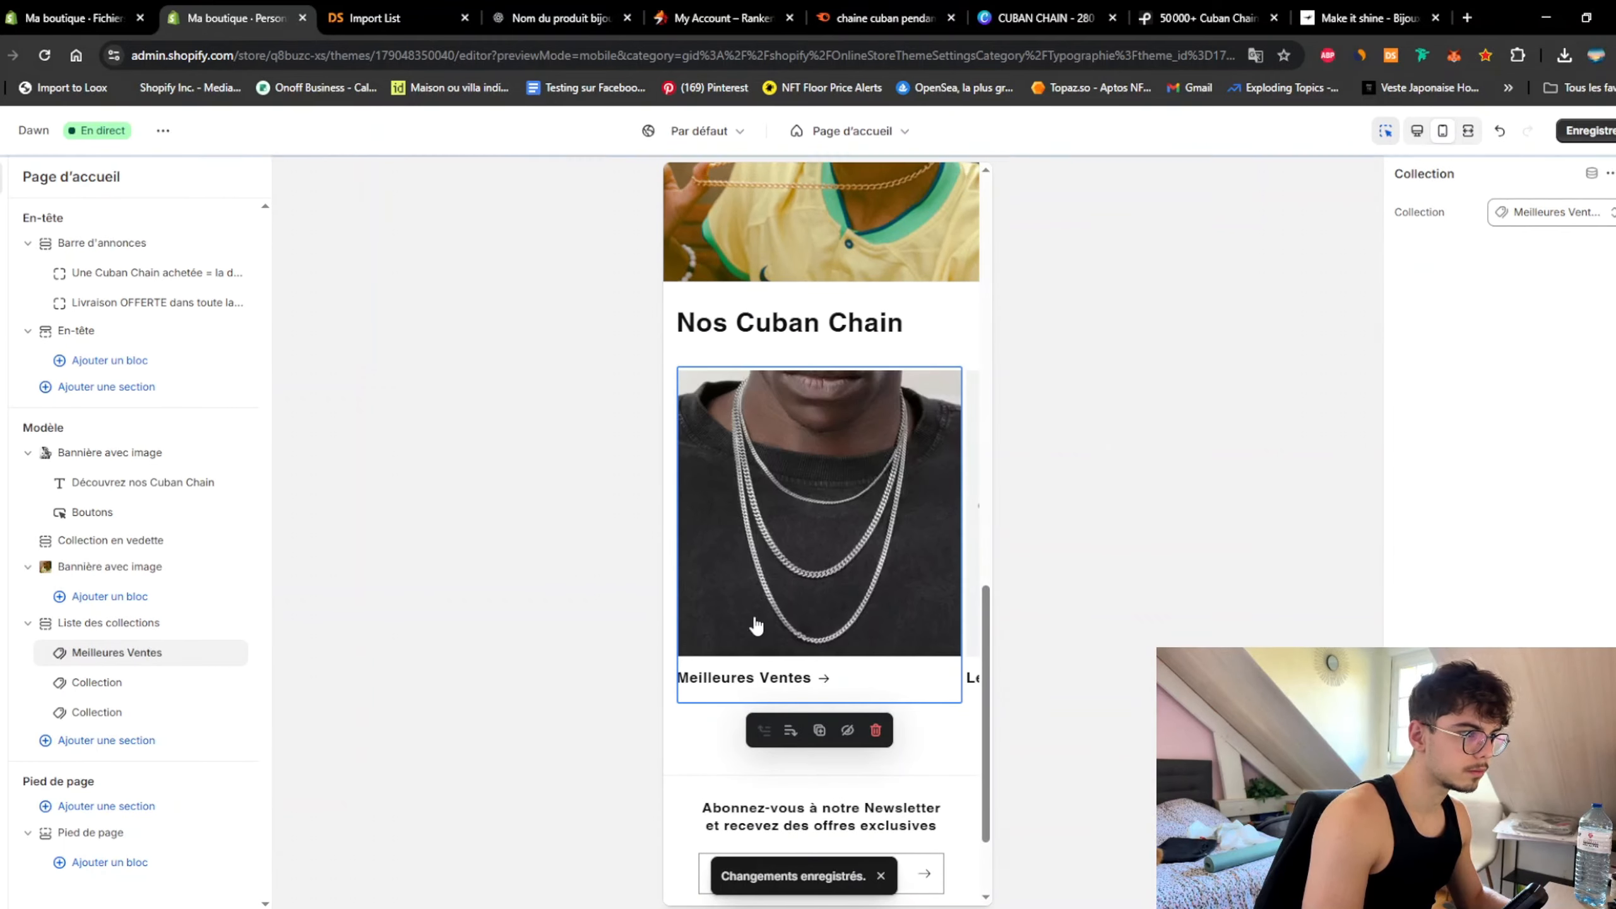
click(1595, 134)
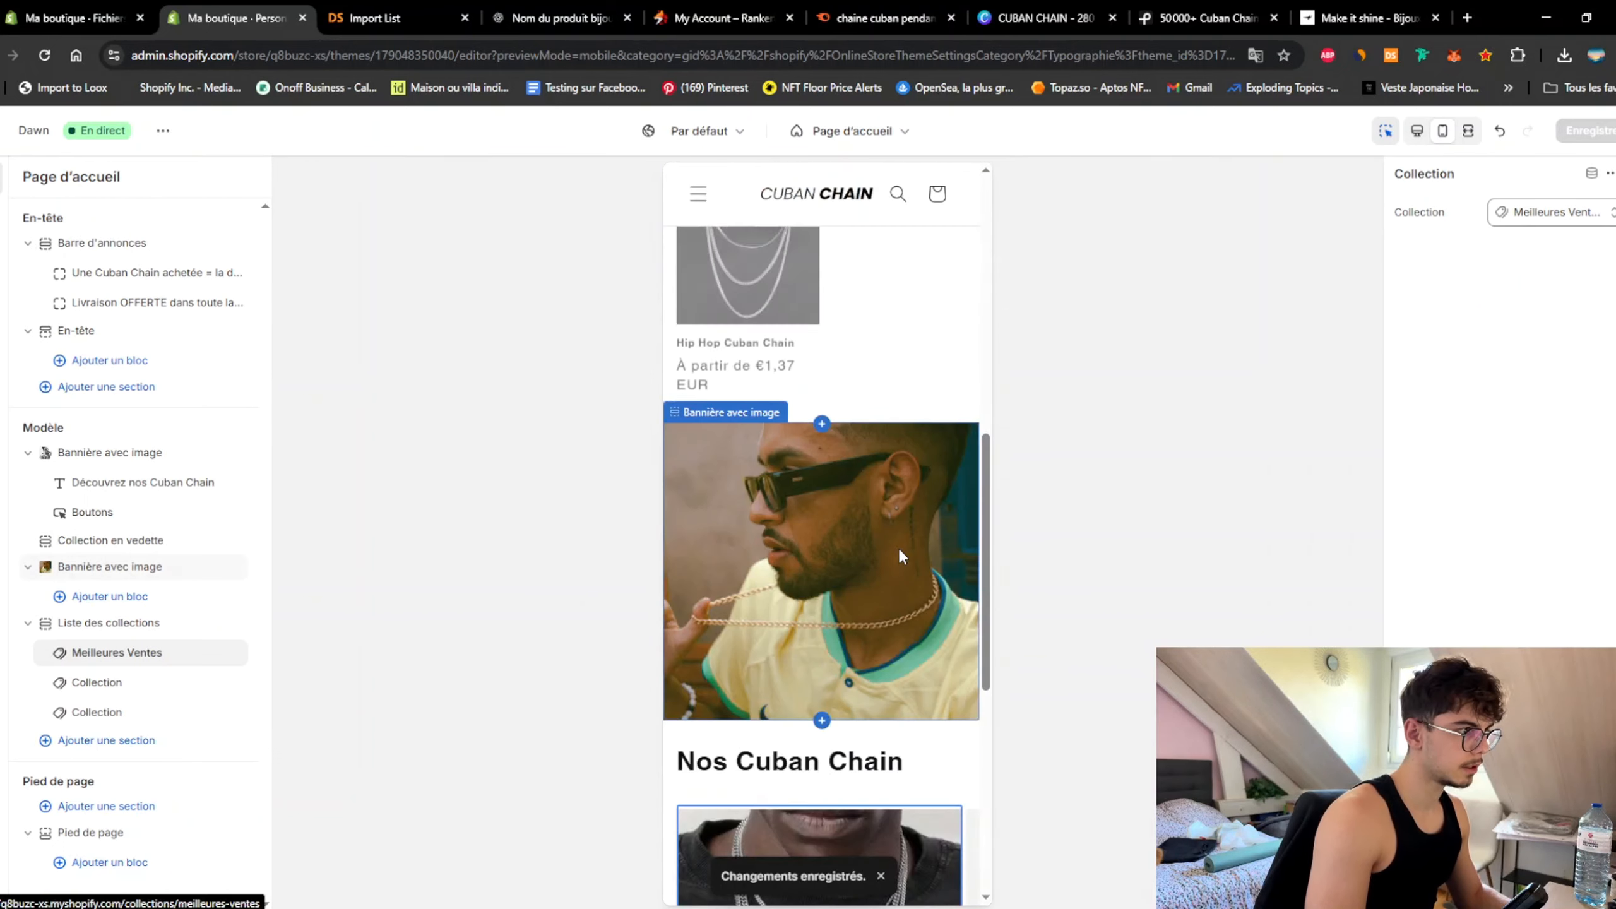
Step: Add a collapsible content section to the home page headed 'Questions Fréquentes'
click(920, 390)
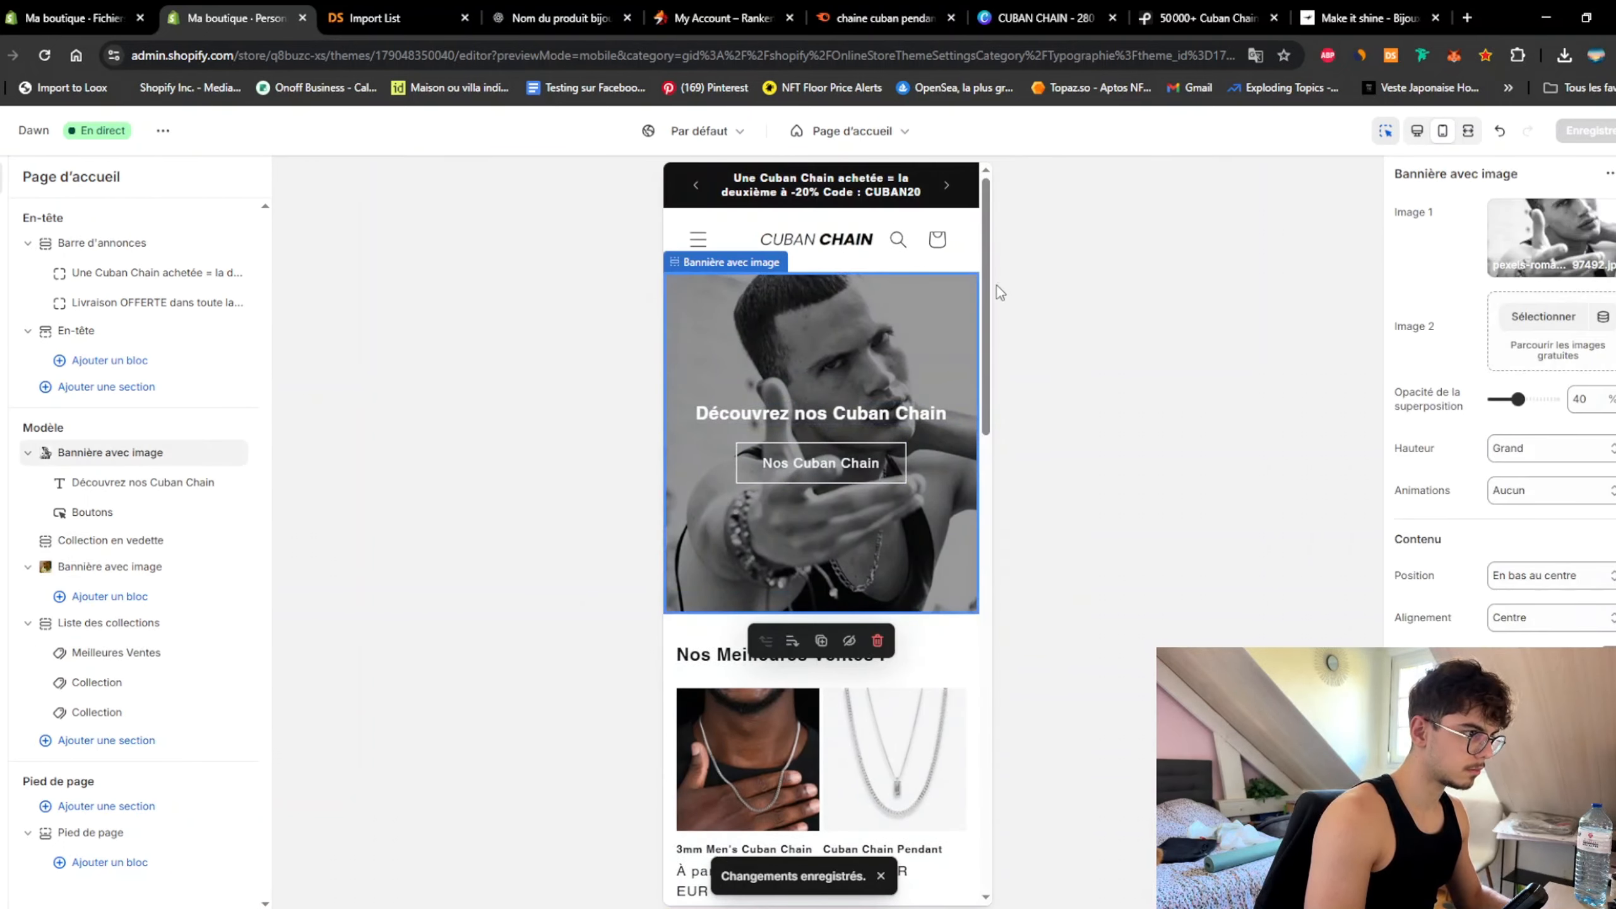
drag(990, 313, 1000, 406)
scroll(945, 476, down, 6)
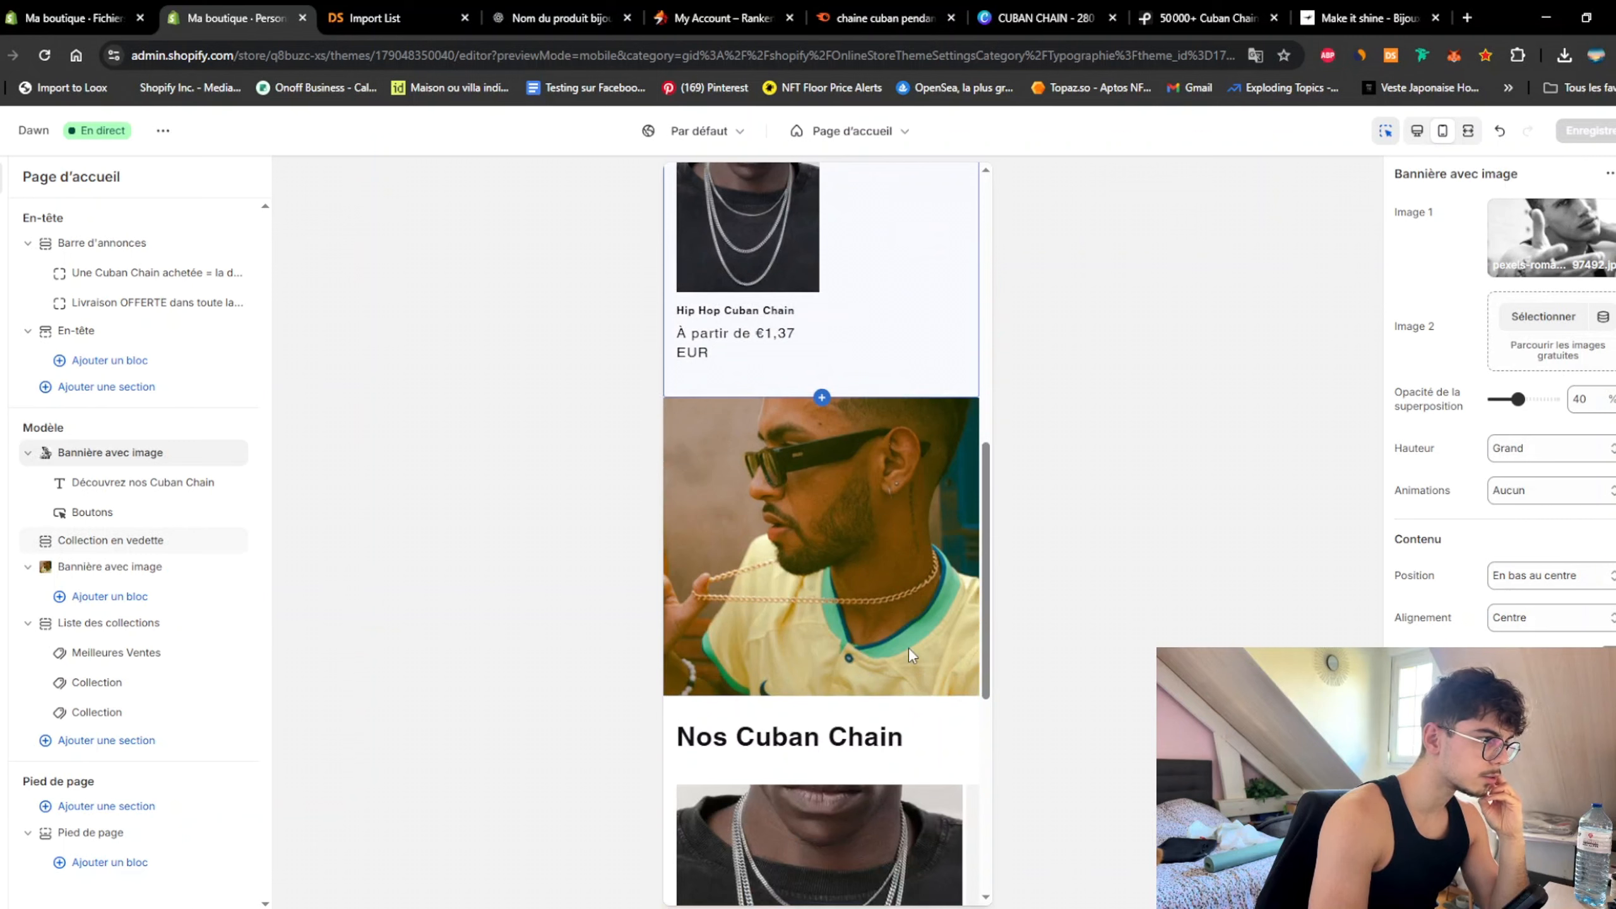
scroll(785, 658, down, 5)
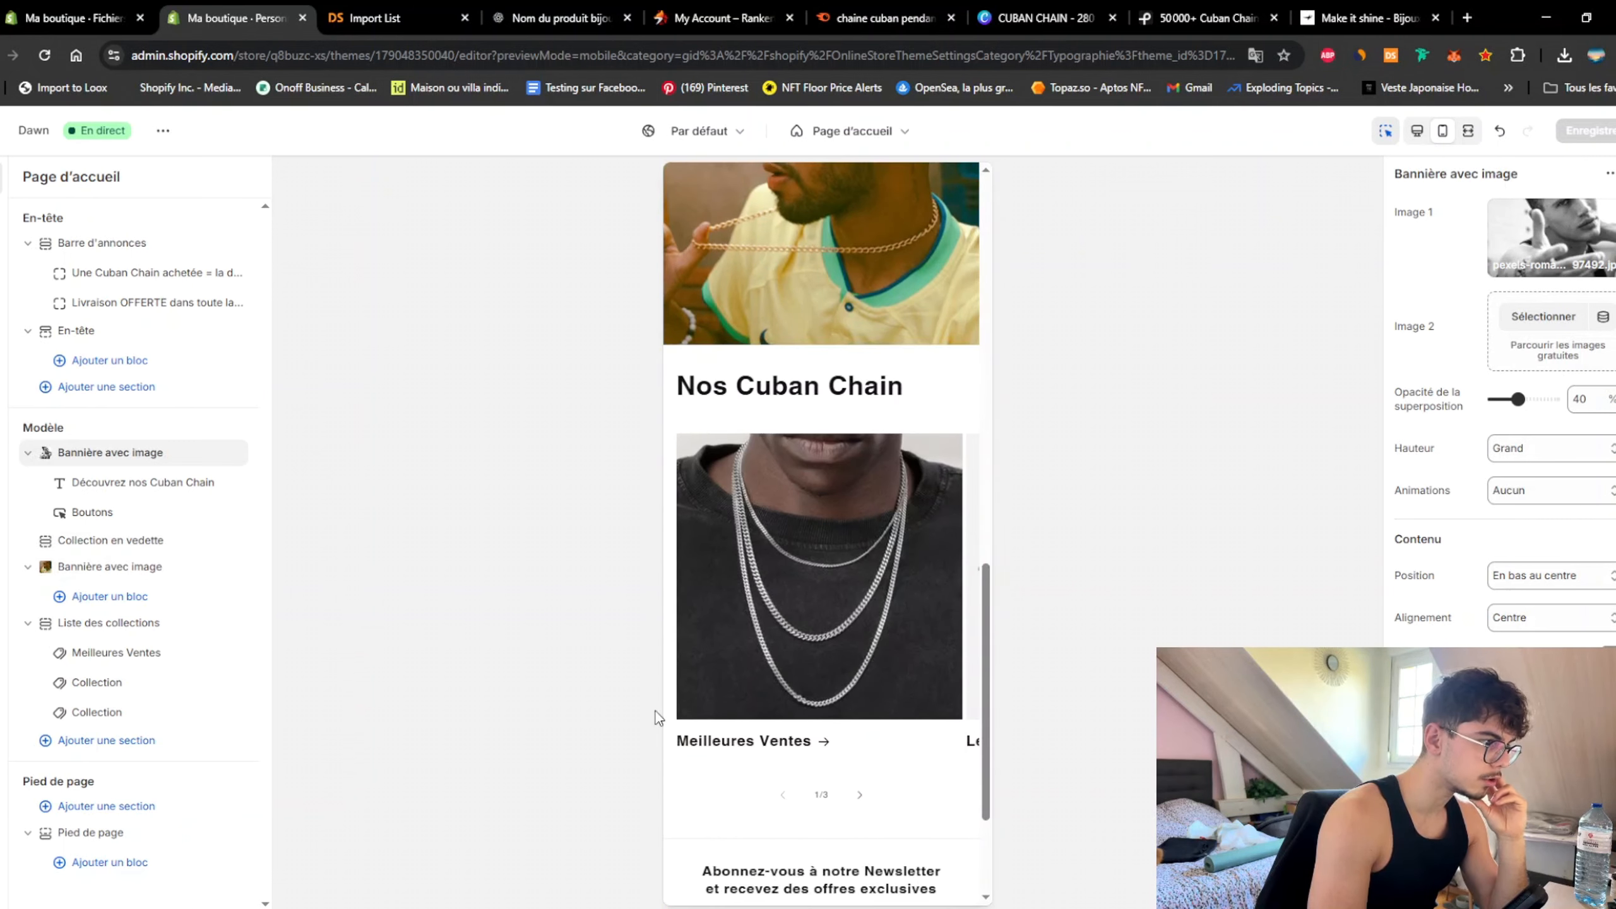
click(115, 741)
click(345, 818)
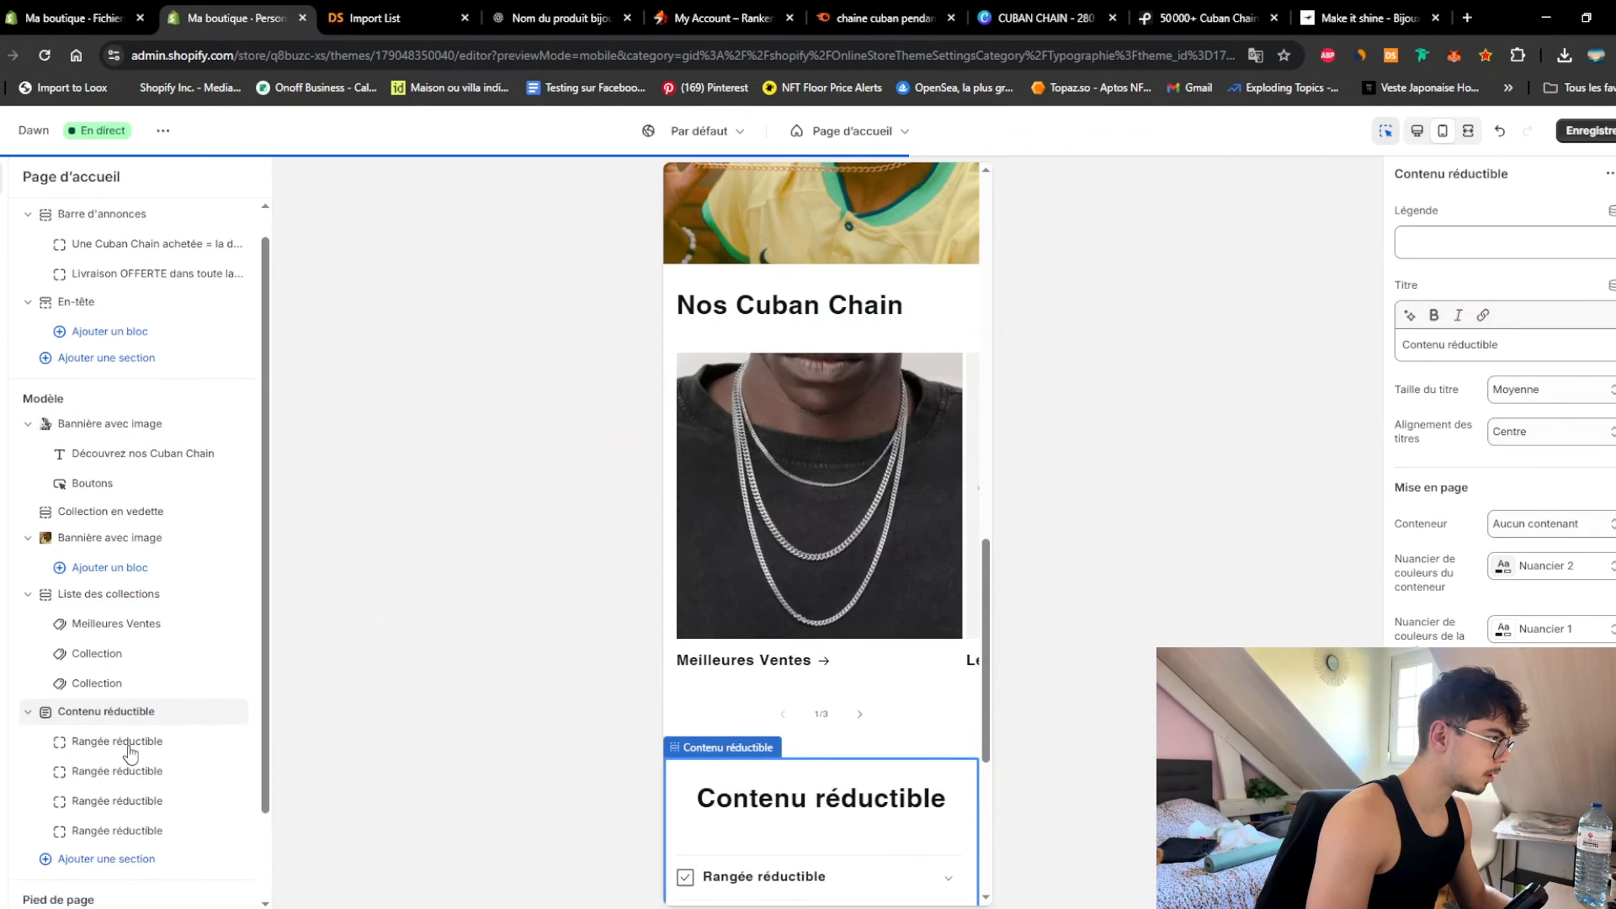
triple_click(1530, 344)
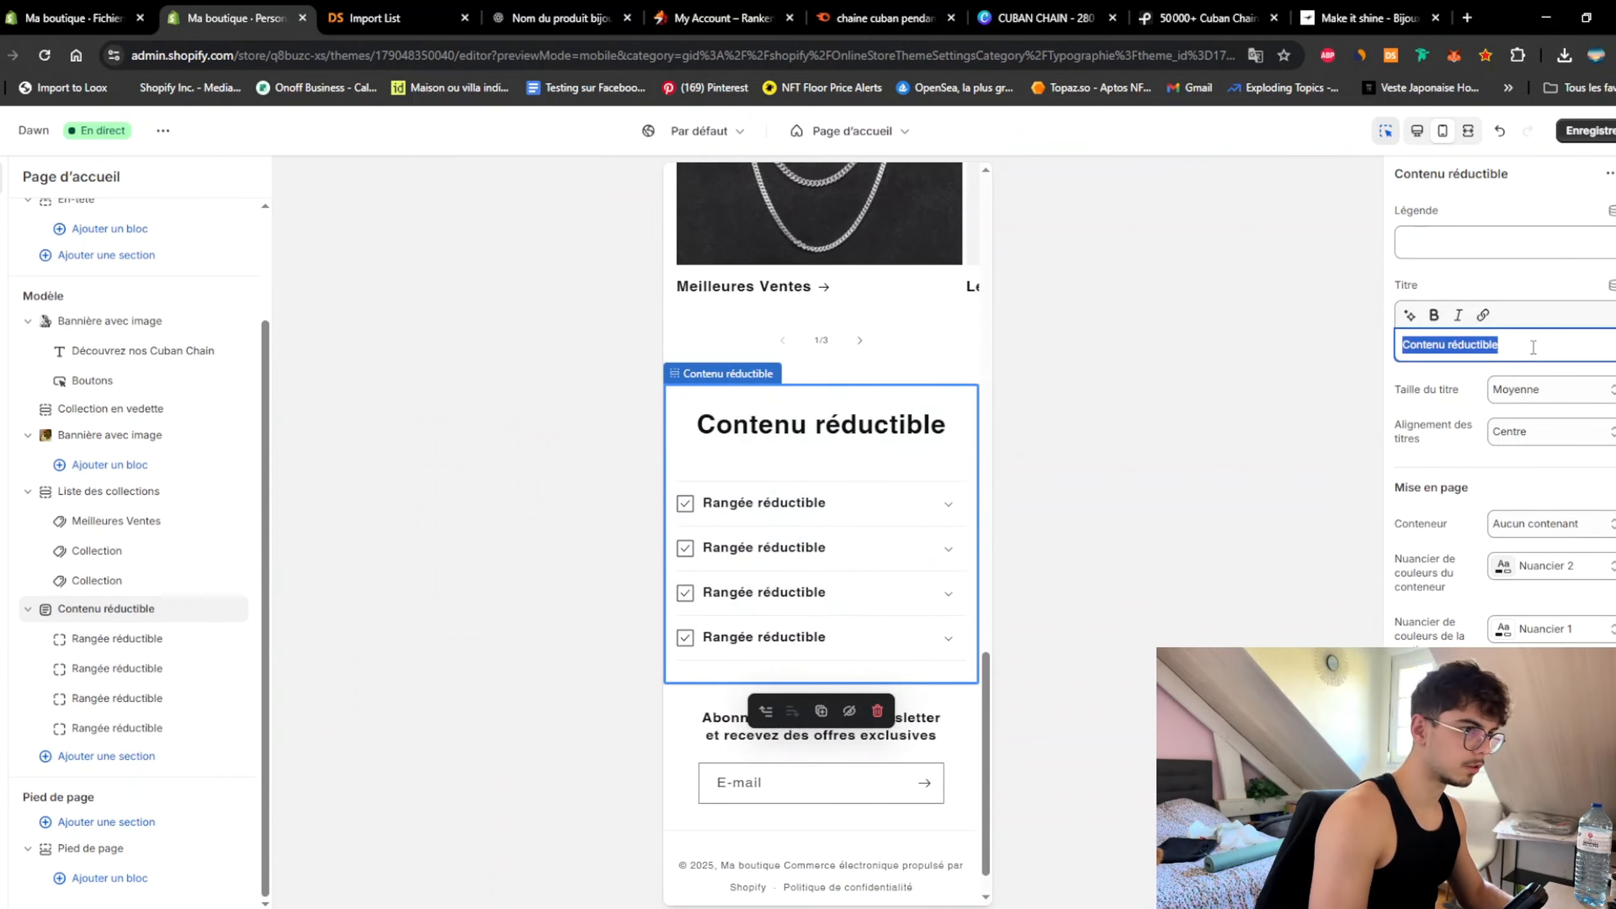
text(Questions Fréquentes)
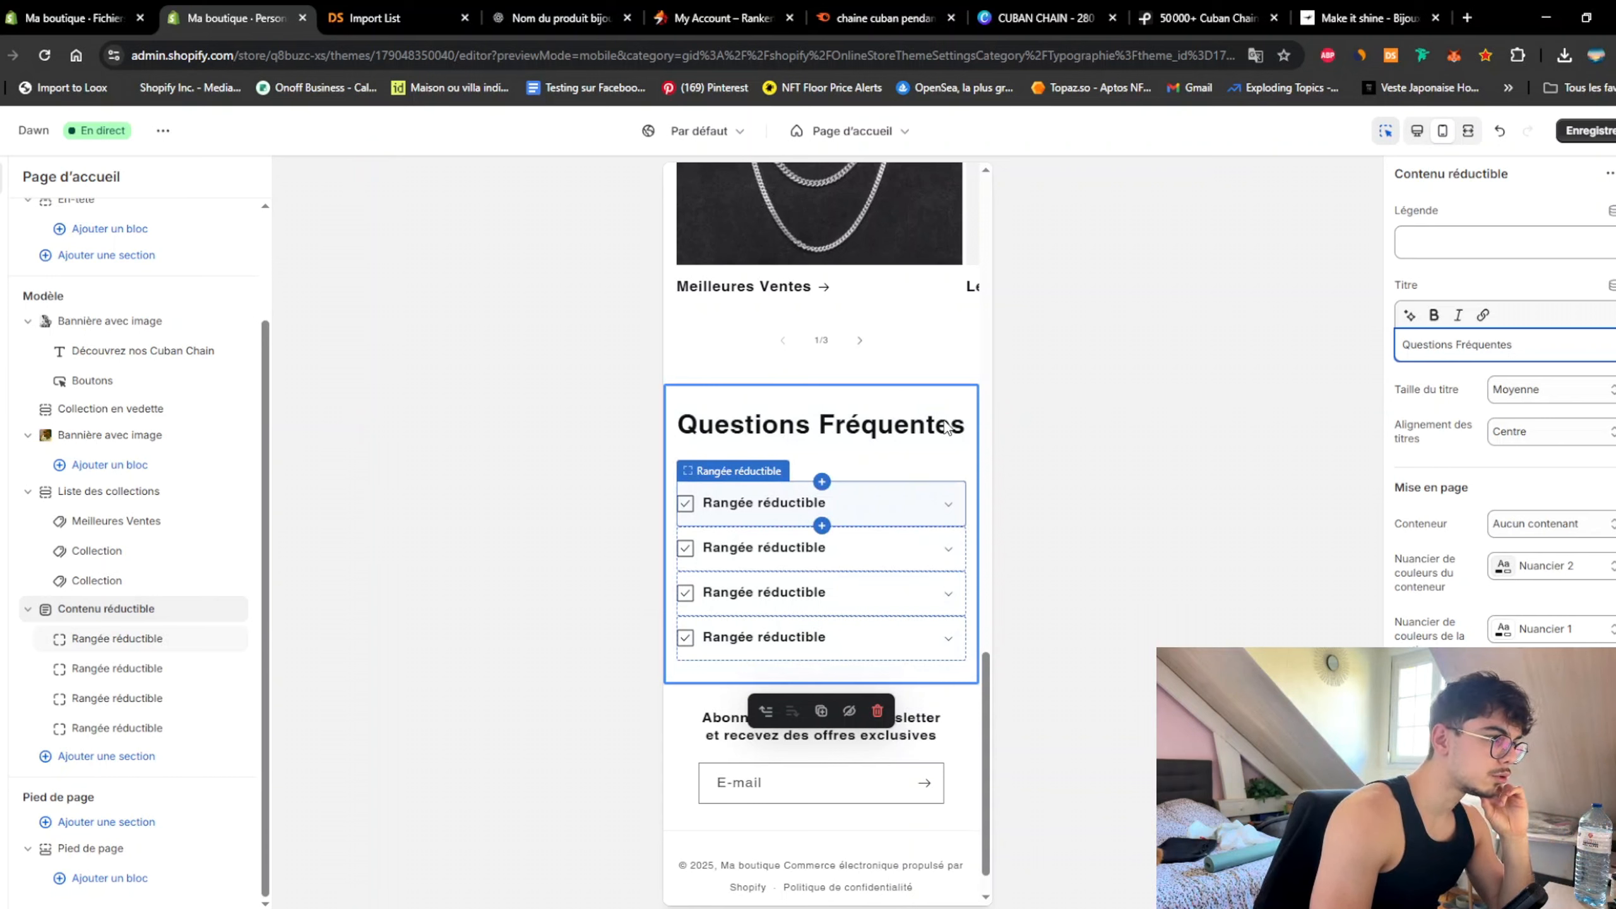
Step: Add a blog posts section after the FAQ and save the home page
click(106, 756)
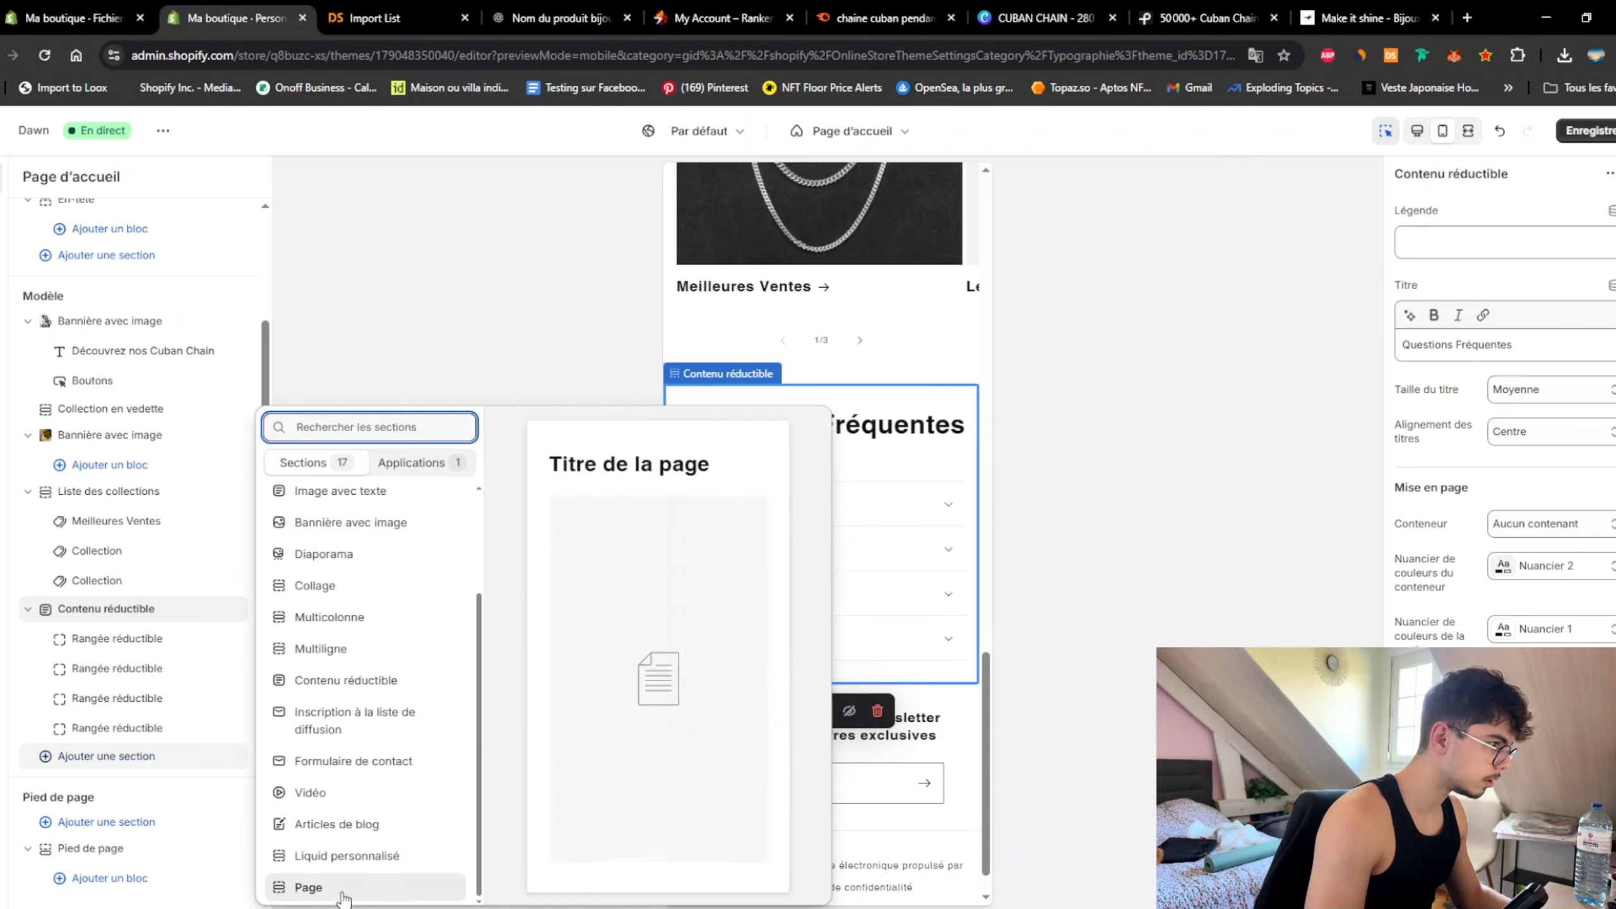
click(337, 824)
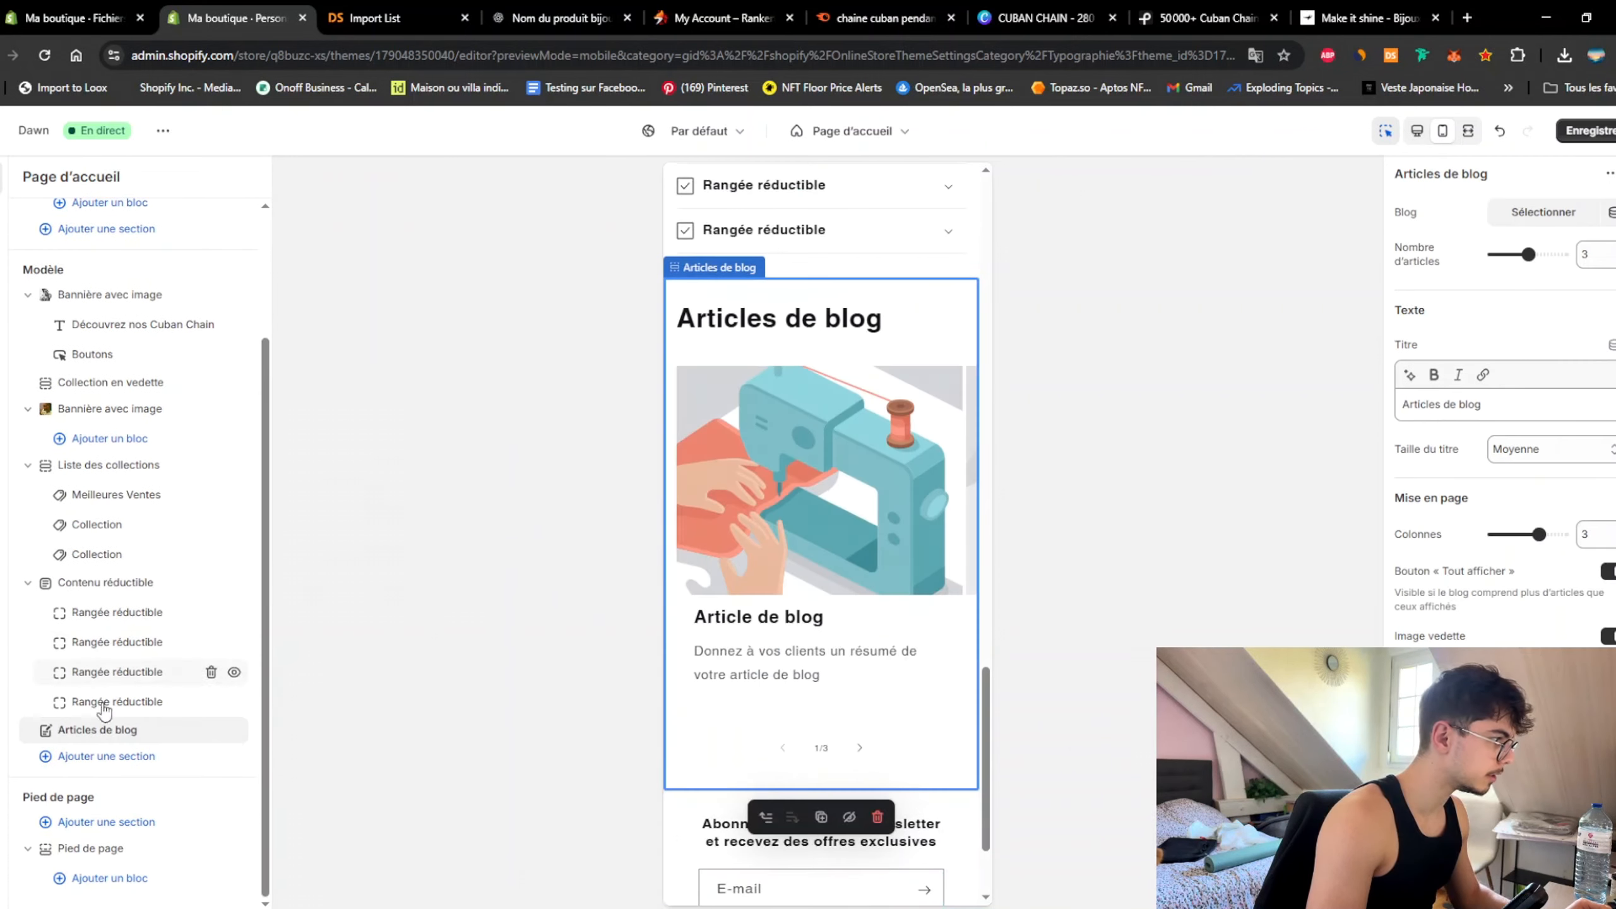
scroll(865, 515, up, 5)
scroll(852, 535, up, 15)
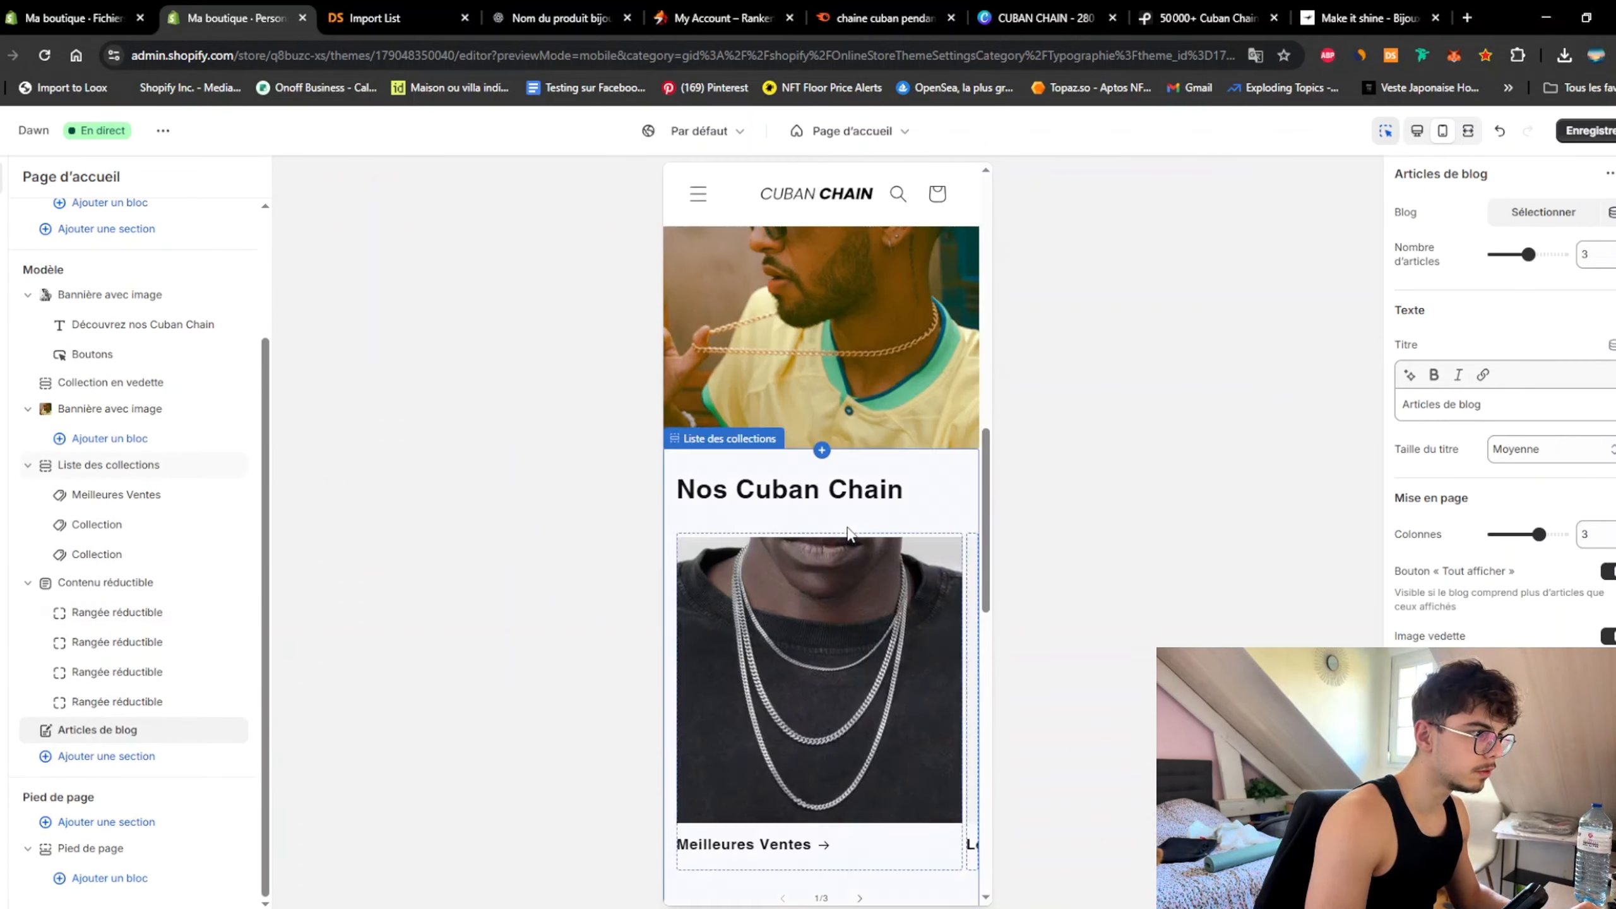
click(1589, 131)
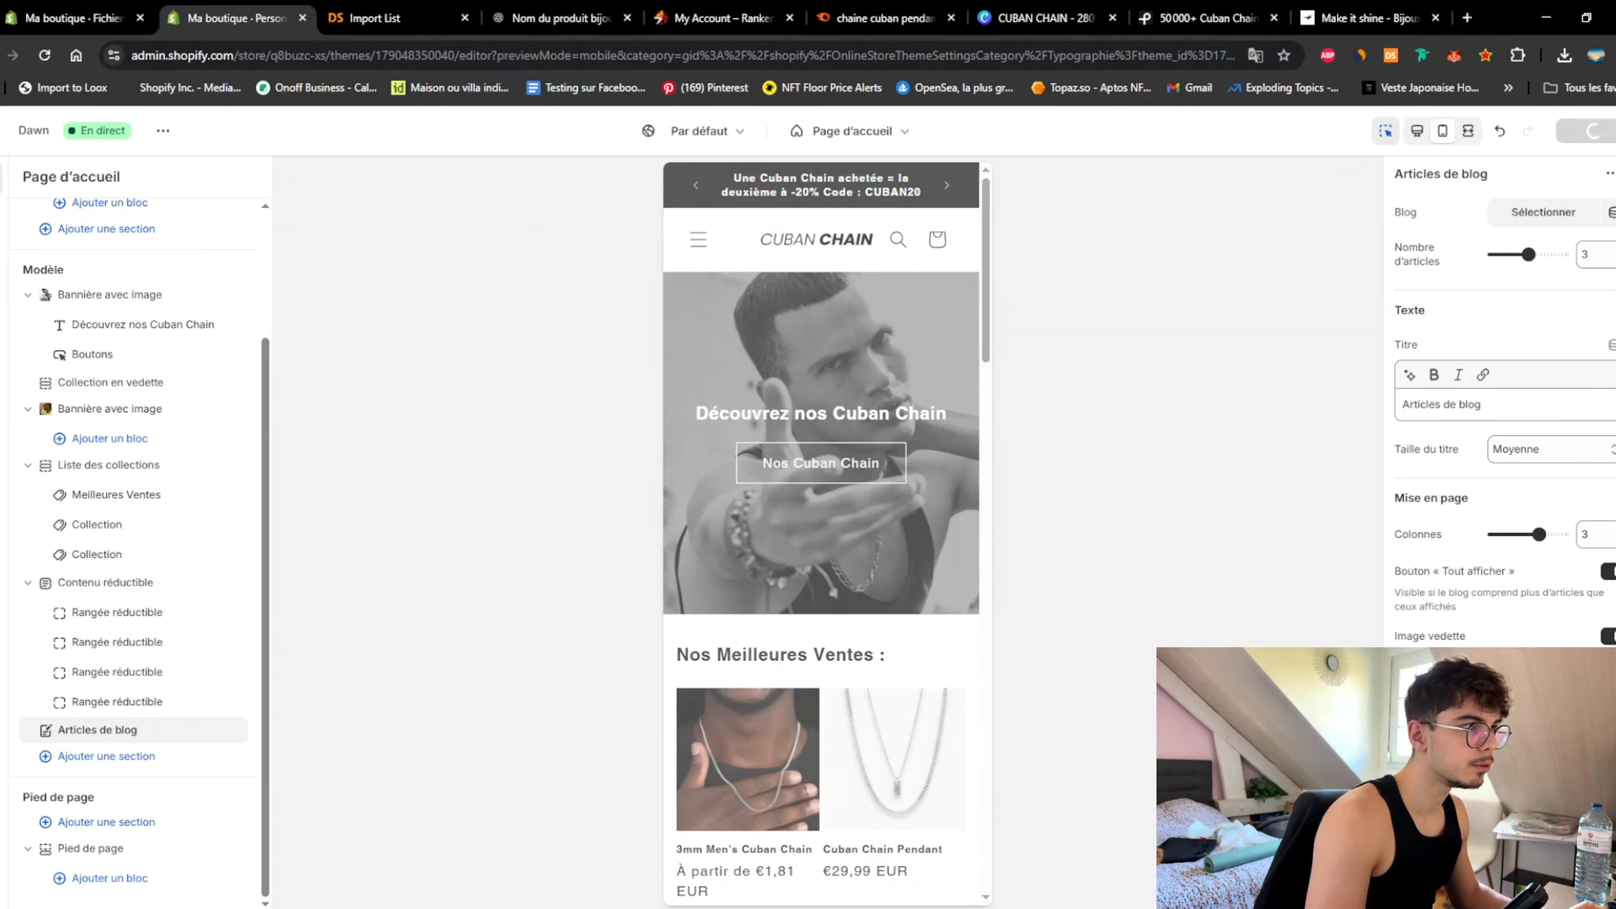
click(853, 131)
Step: Hide the collection banner on the default collection template
click(783, 261)
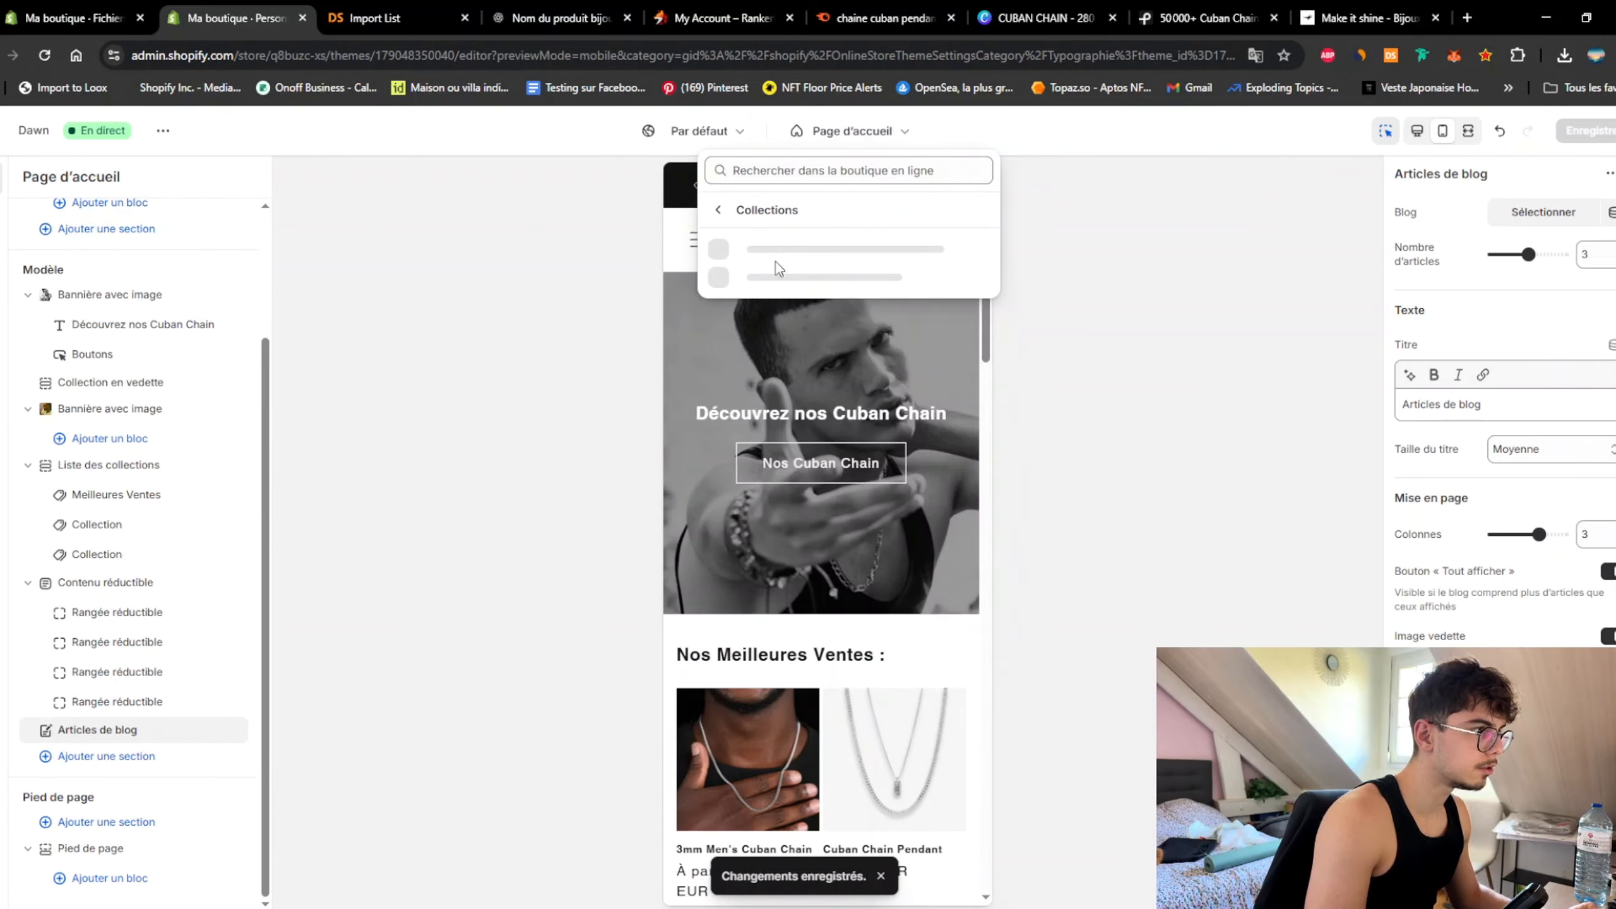
click(799, 258)
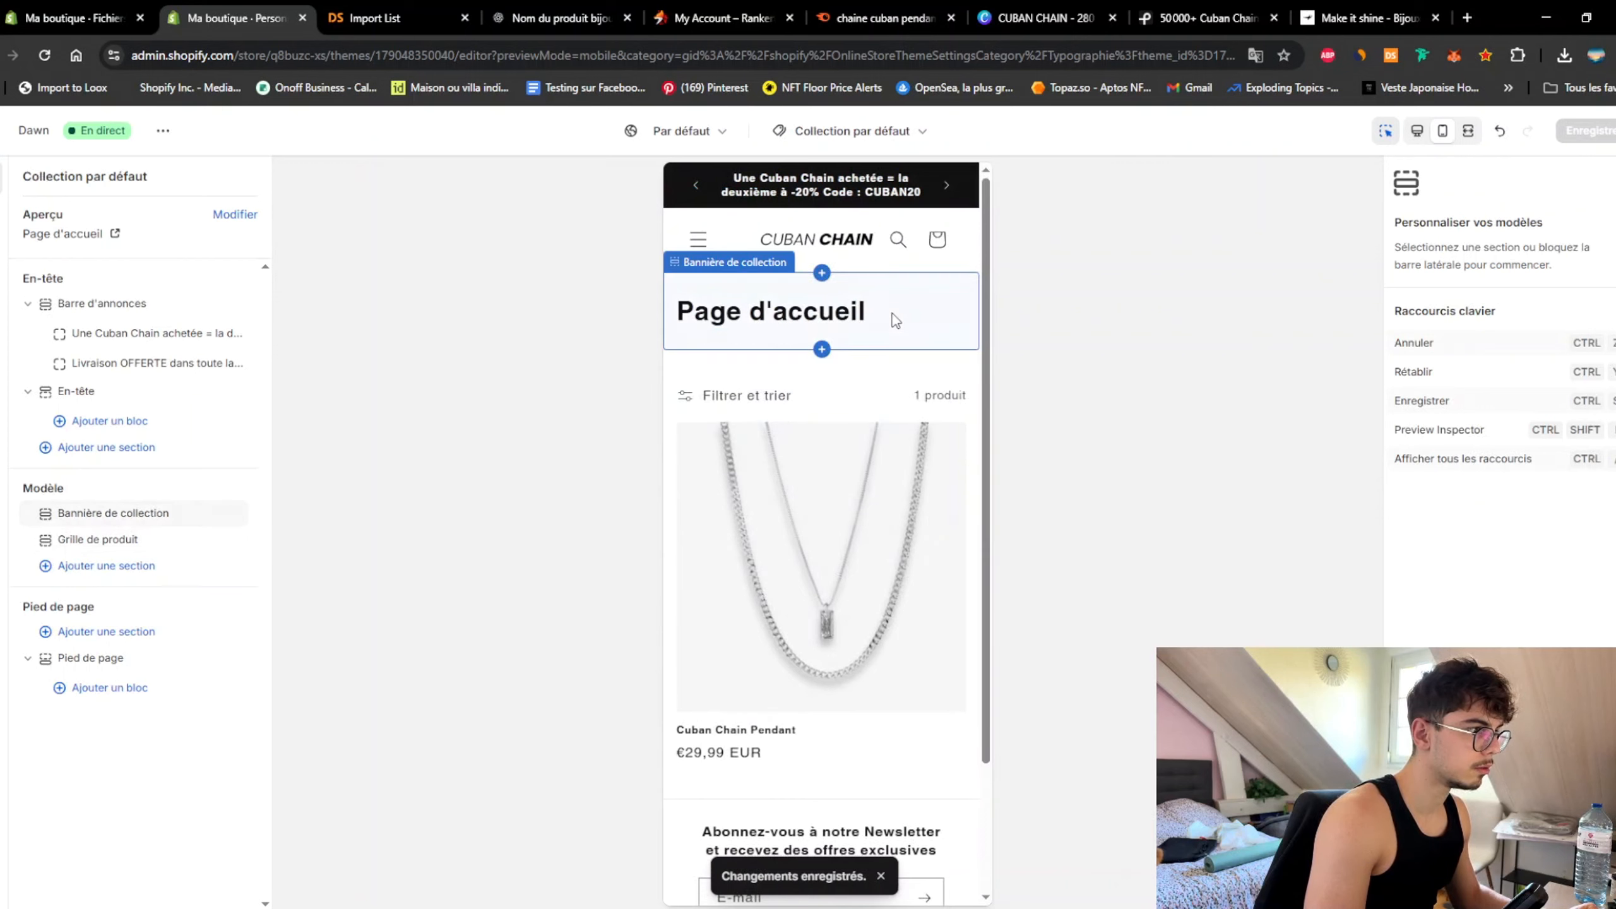
click(856, 335)
click(846, 376)
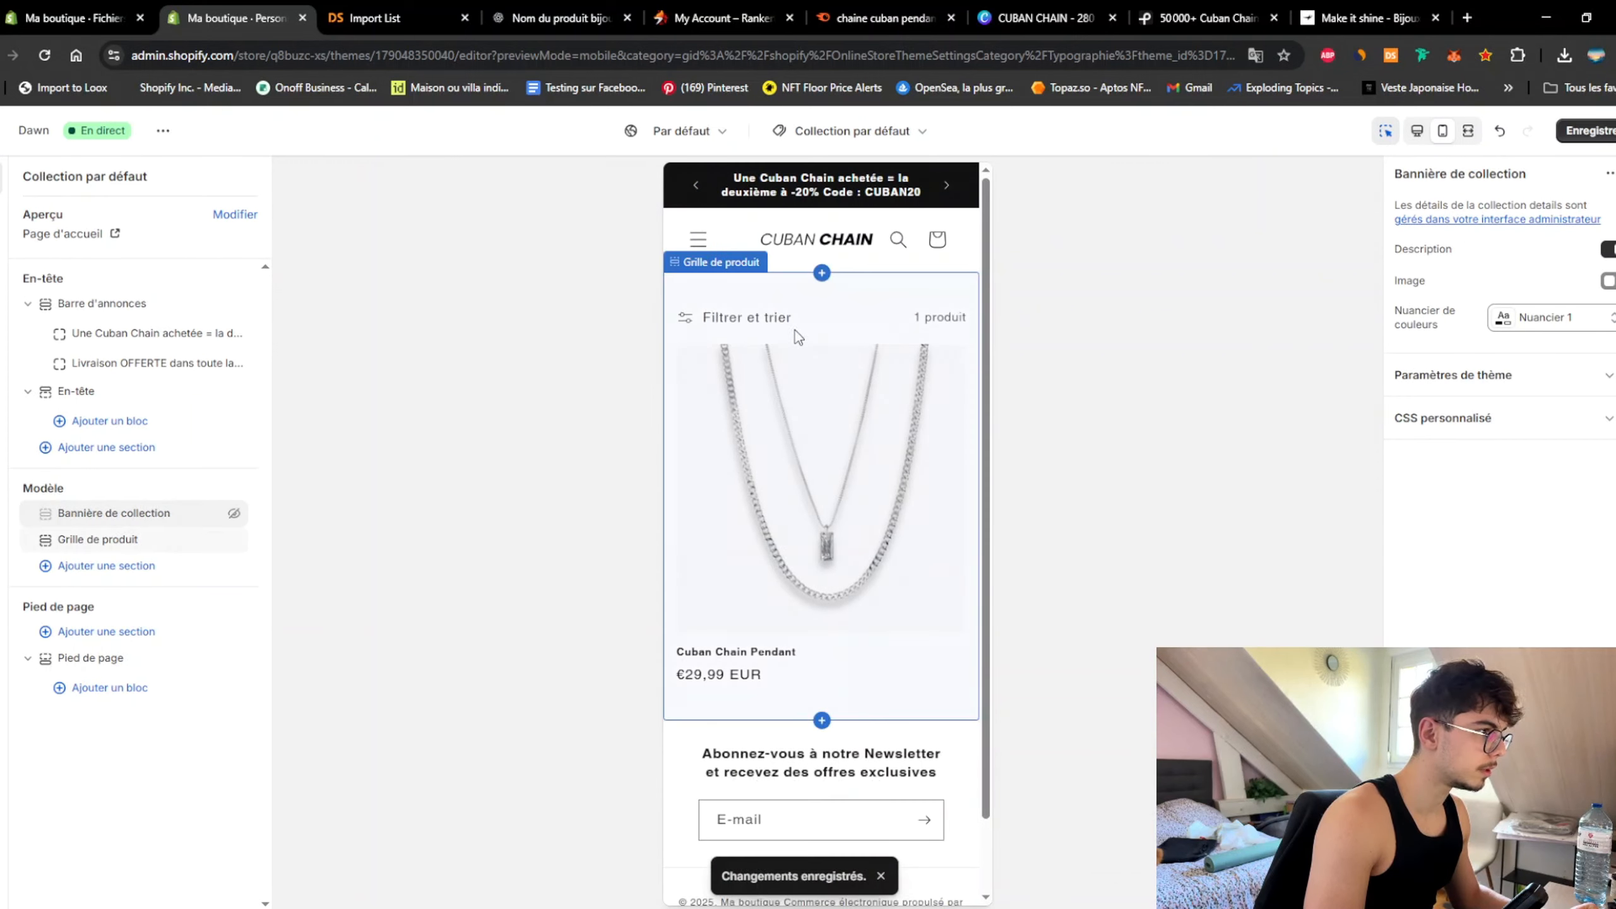
click(860, 311)
scroll(1556, 379, down, 3)
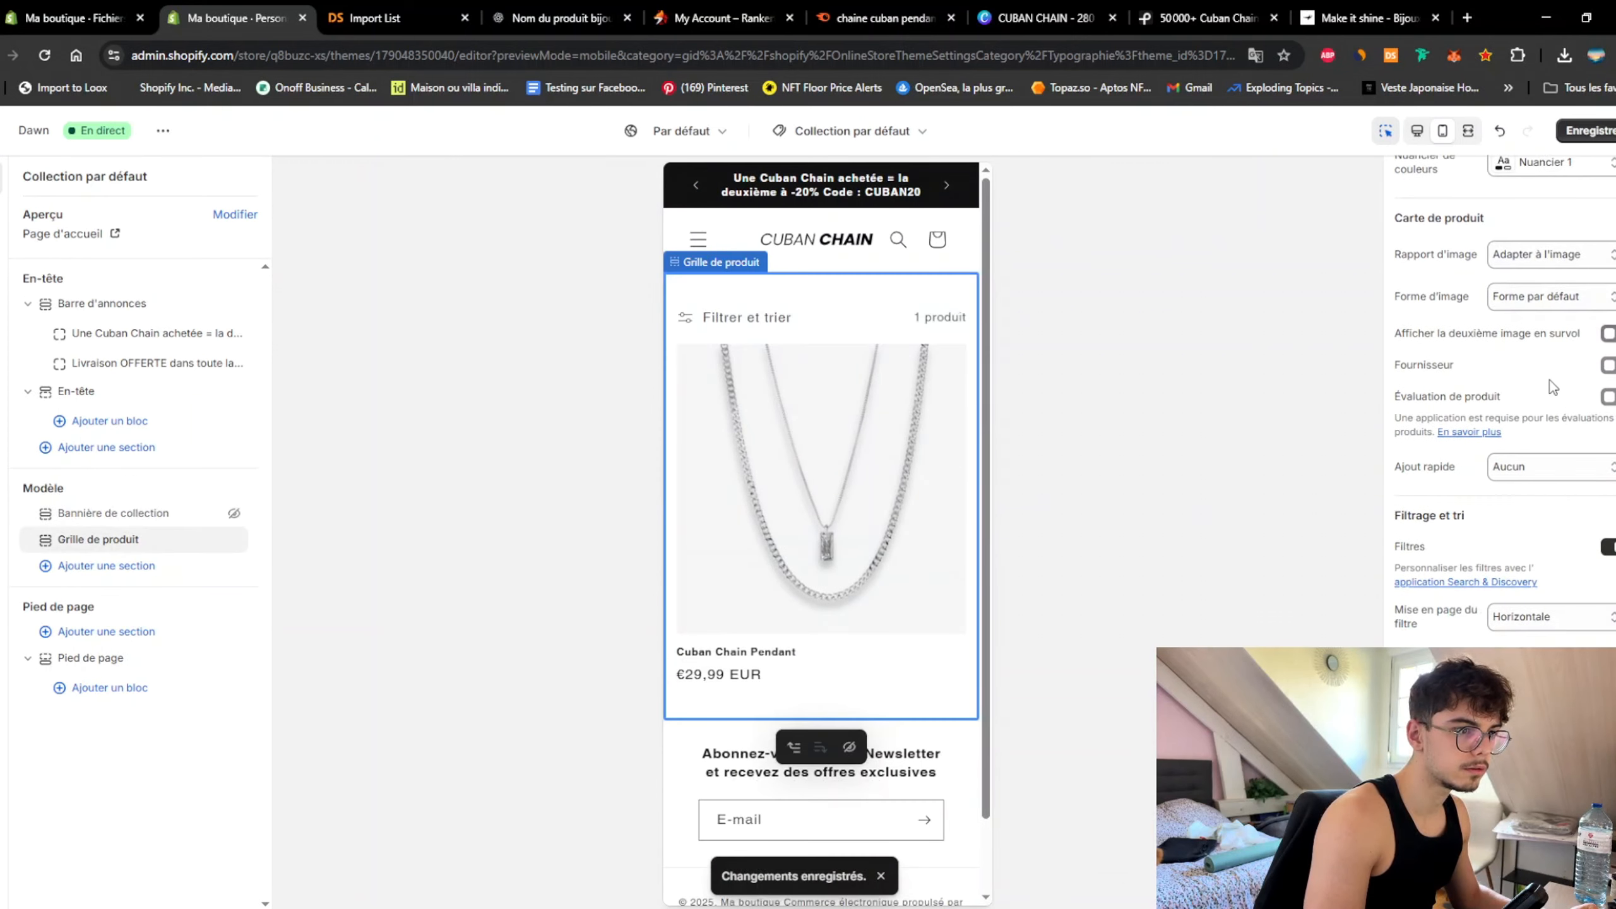
scroll(1547, 414, up, 3)
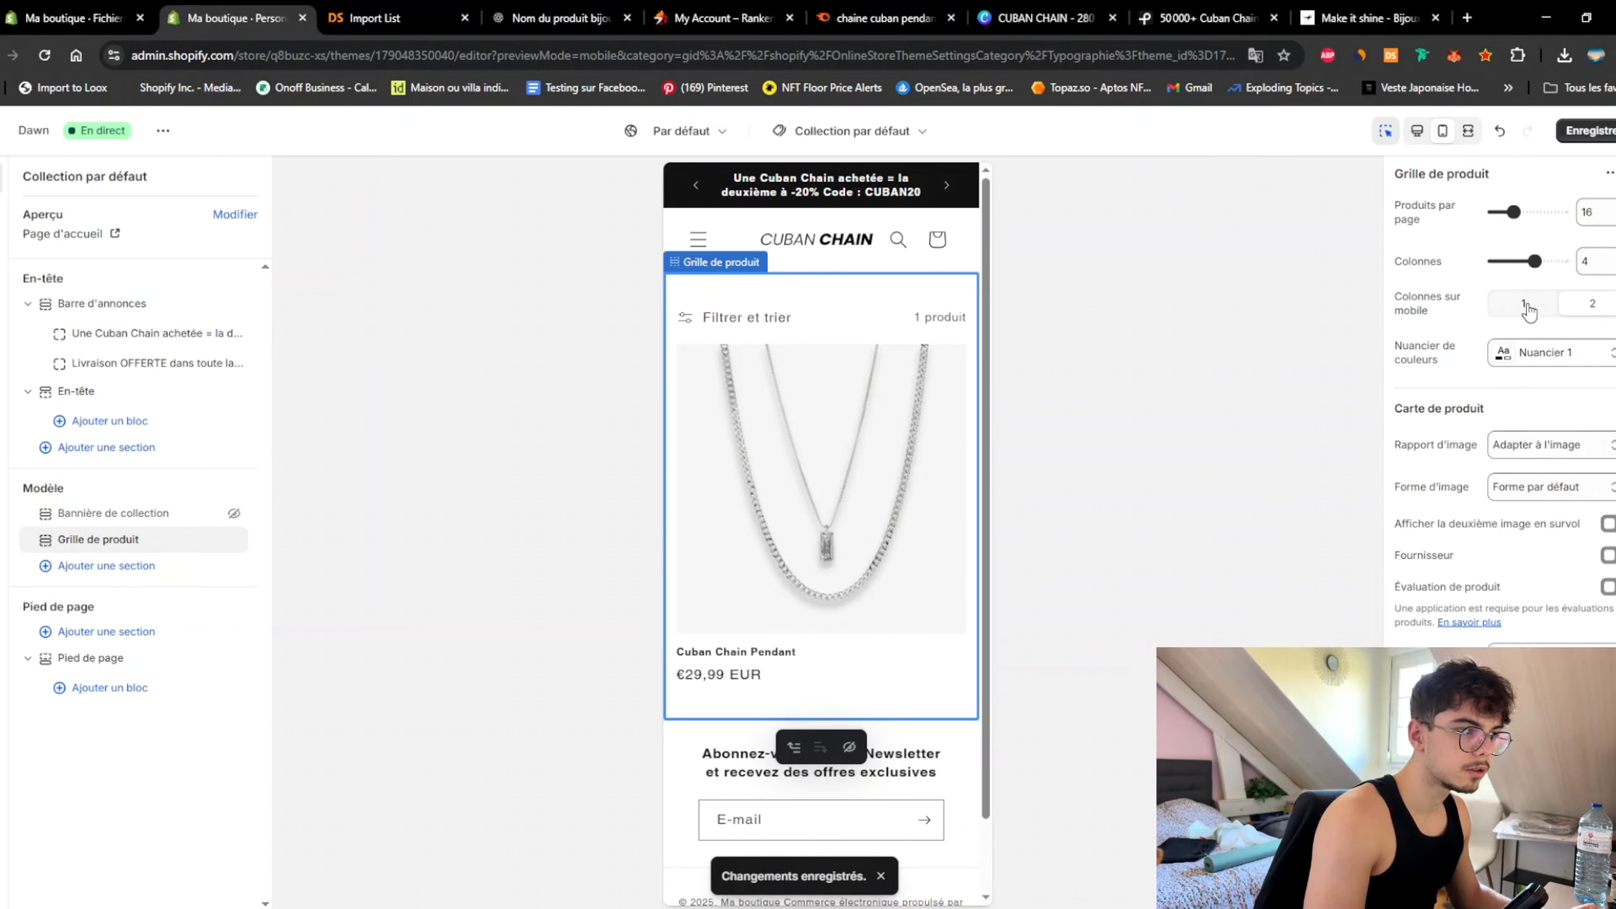
Step: Go through the Catalogue collection in the preview to the Cuban Chain Pendant product page
click(695, 252)
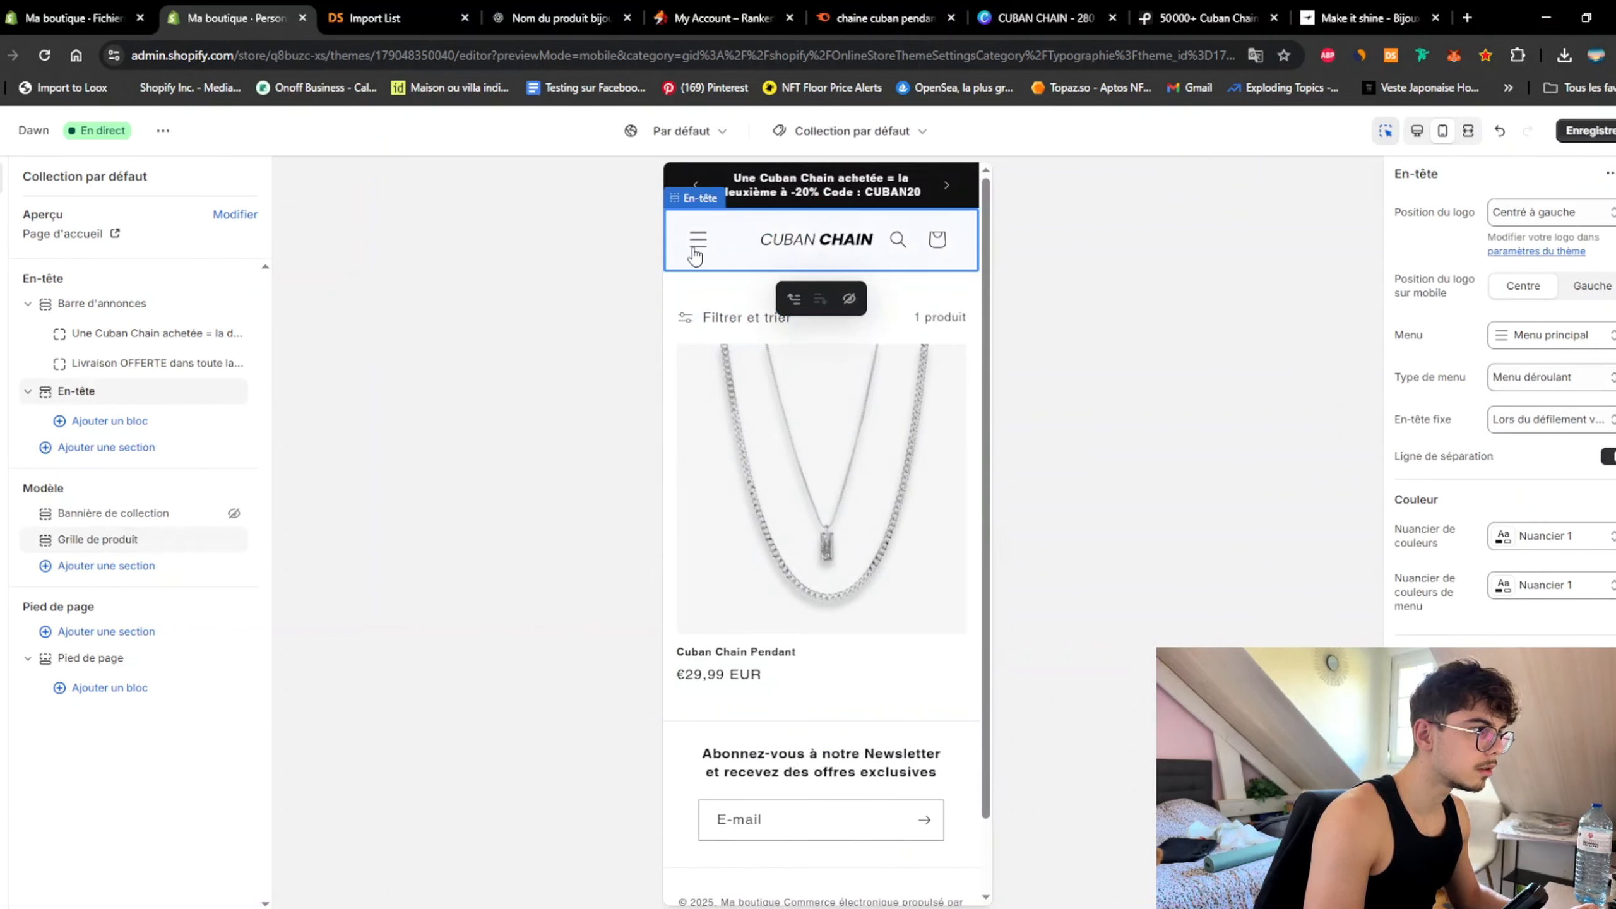
click(696, 253)
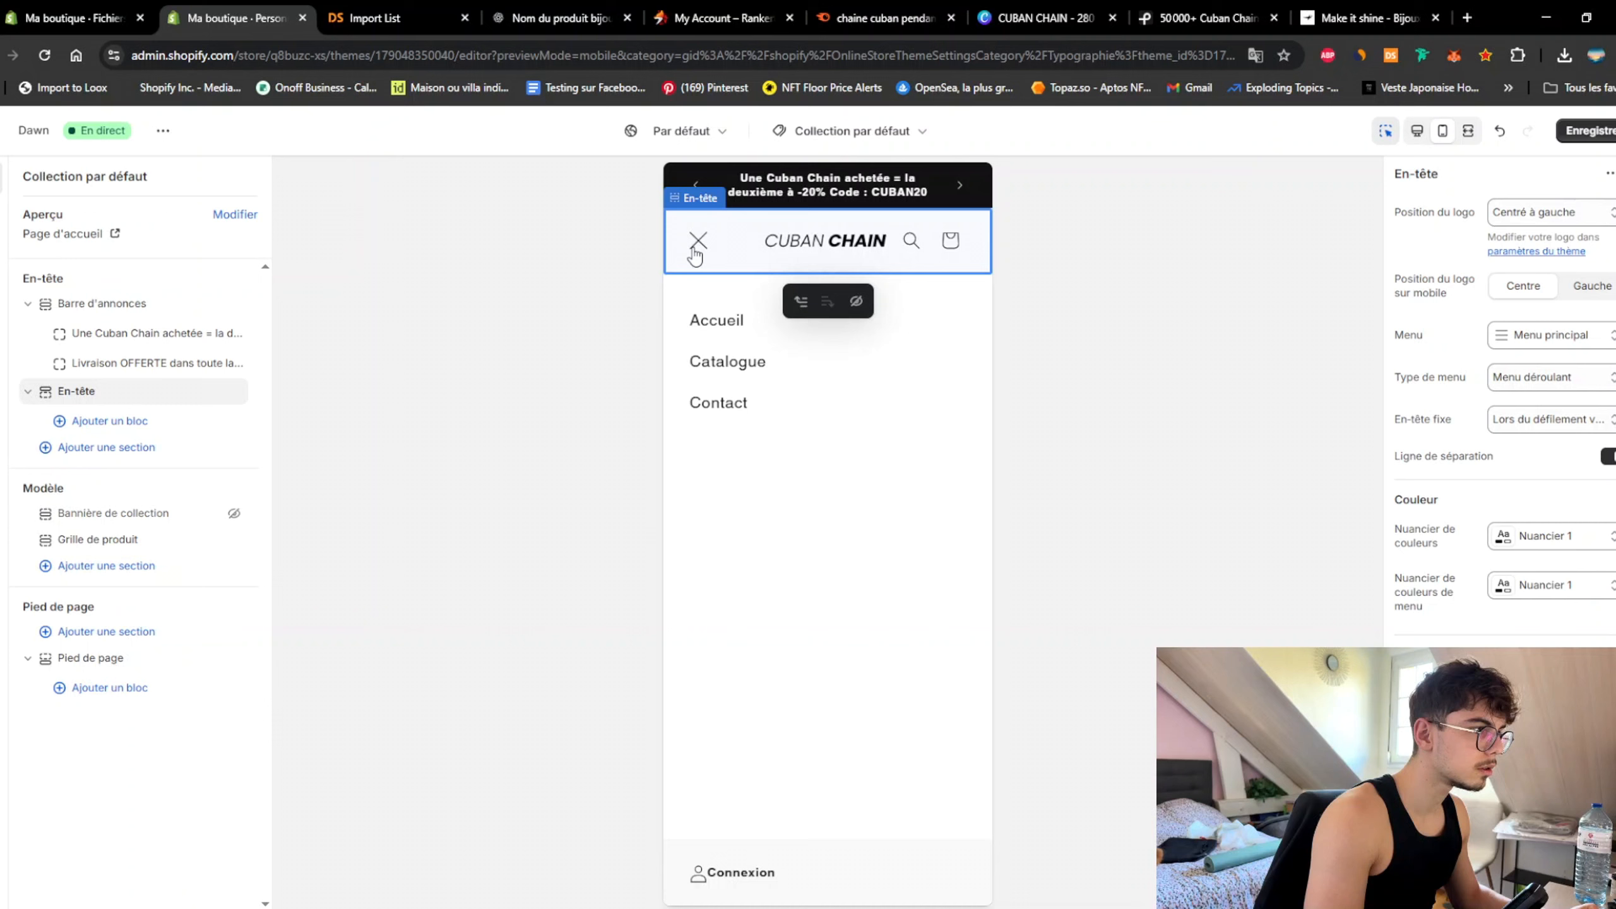
click(732, 367)
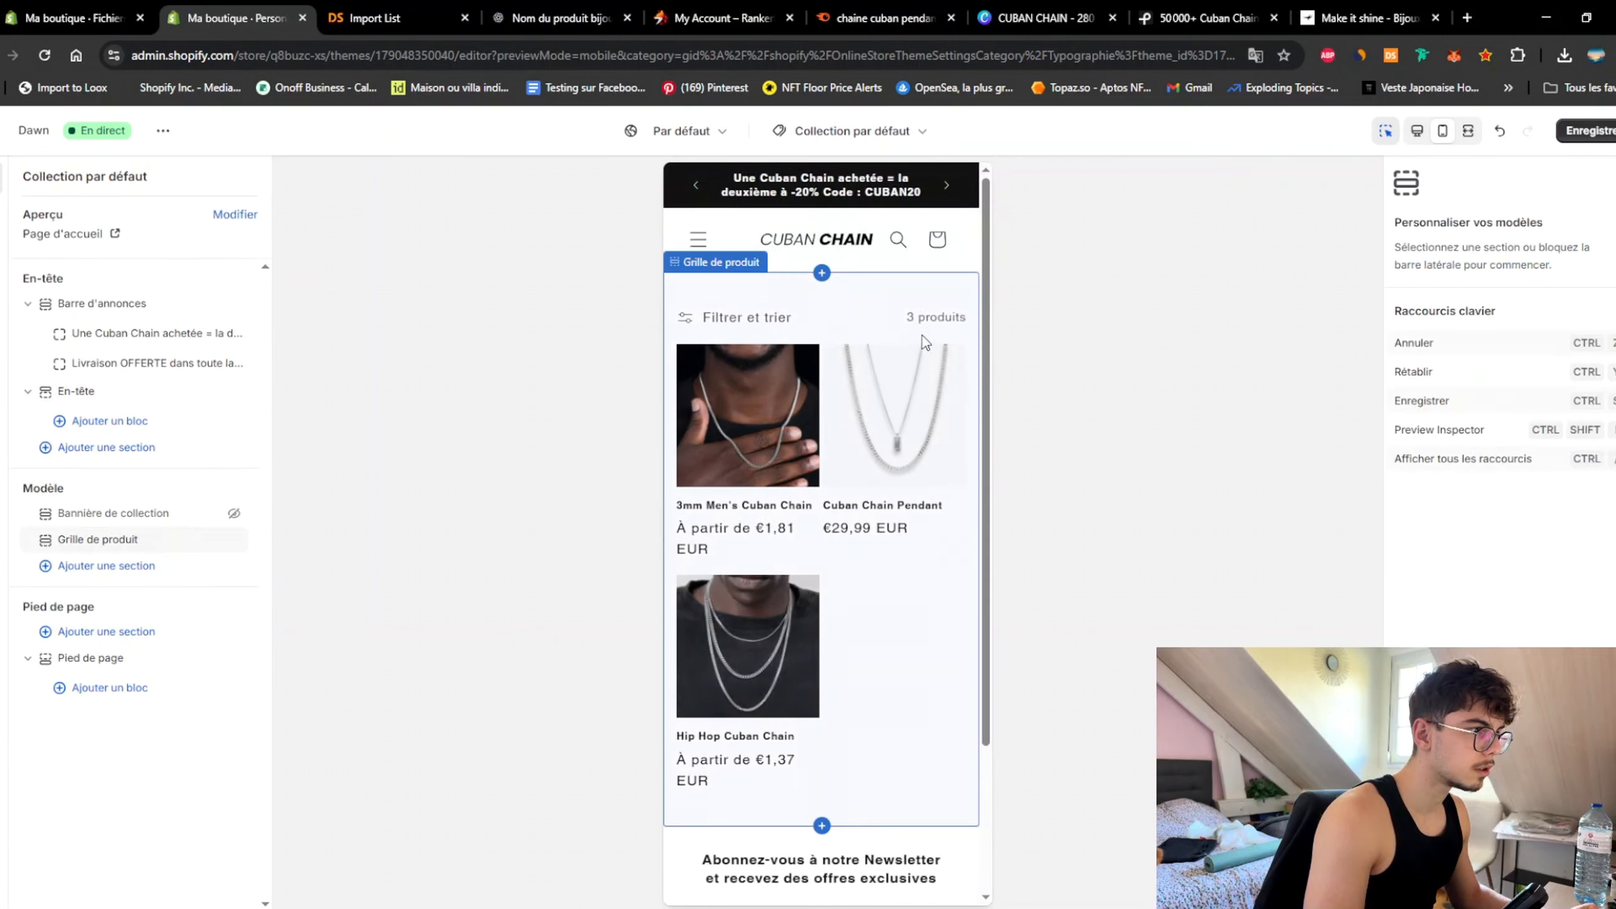
scroll(863, 337, down, 3)
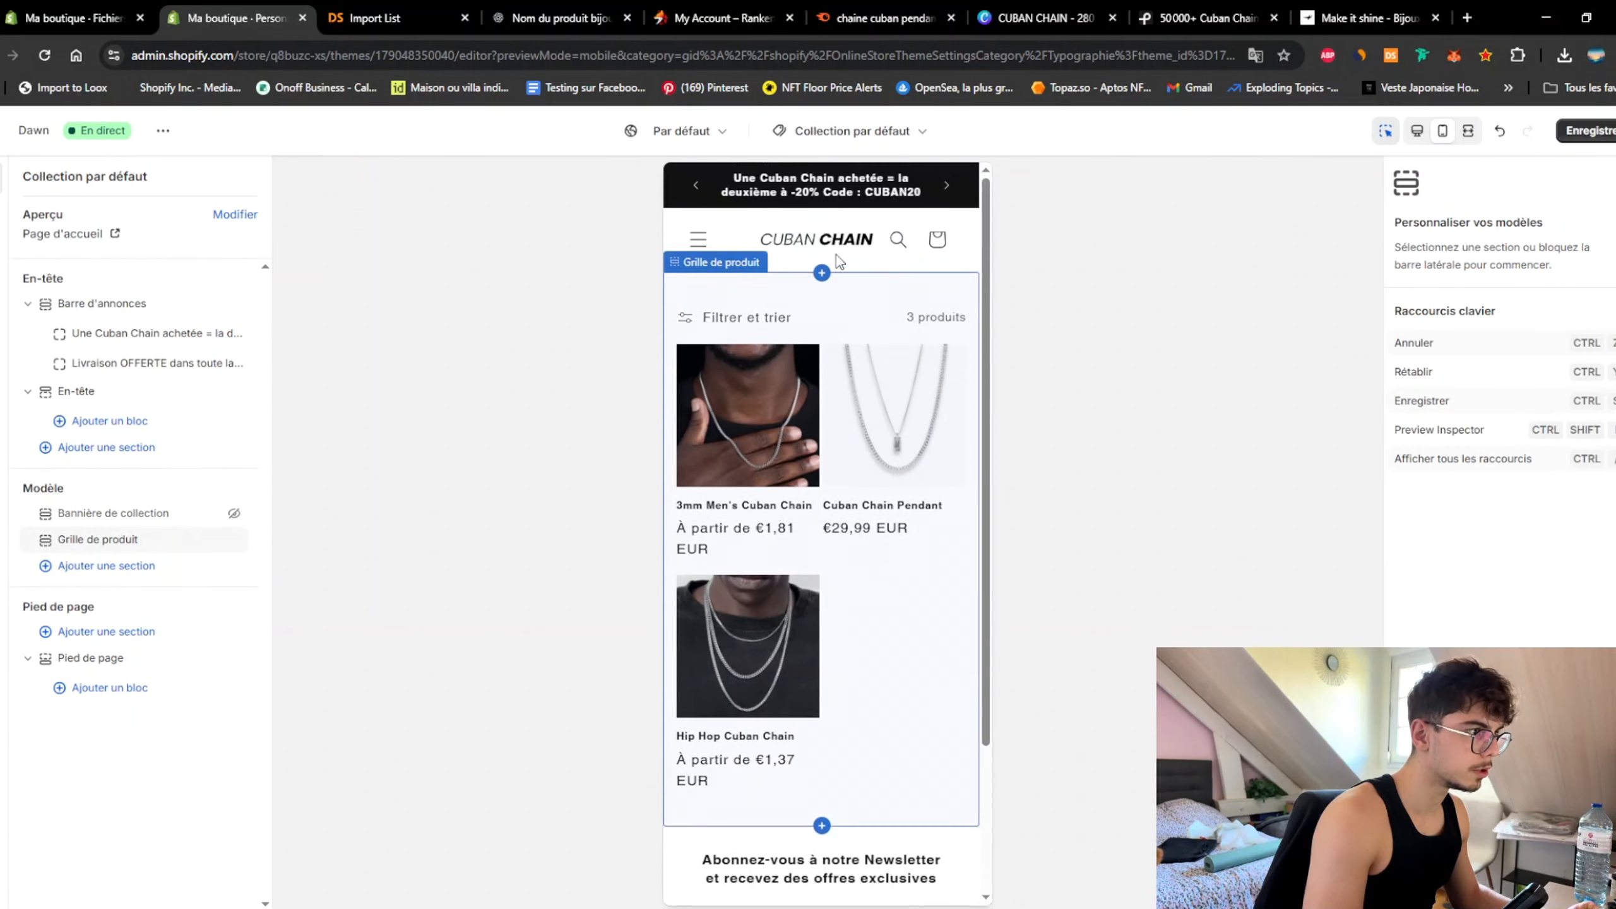
scroll(828, 510, down, 5)
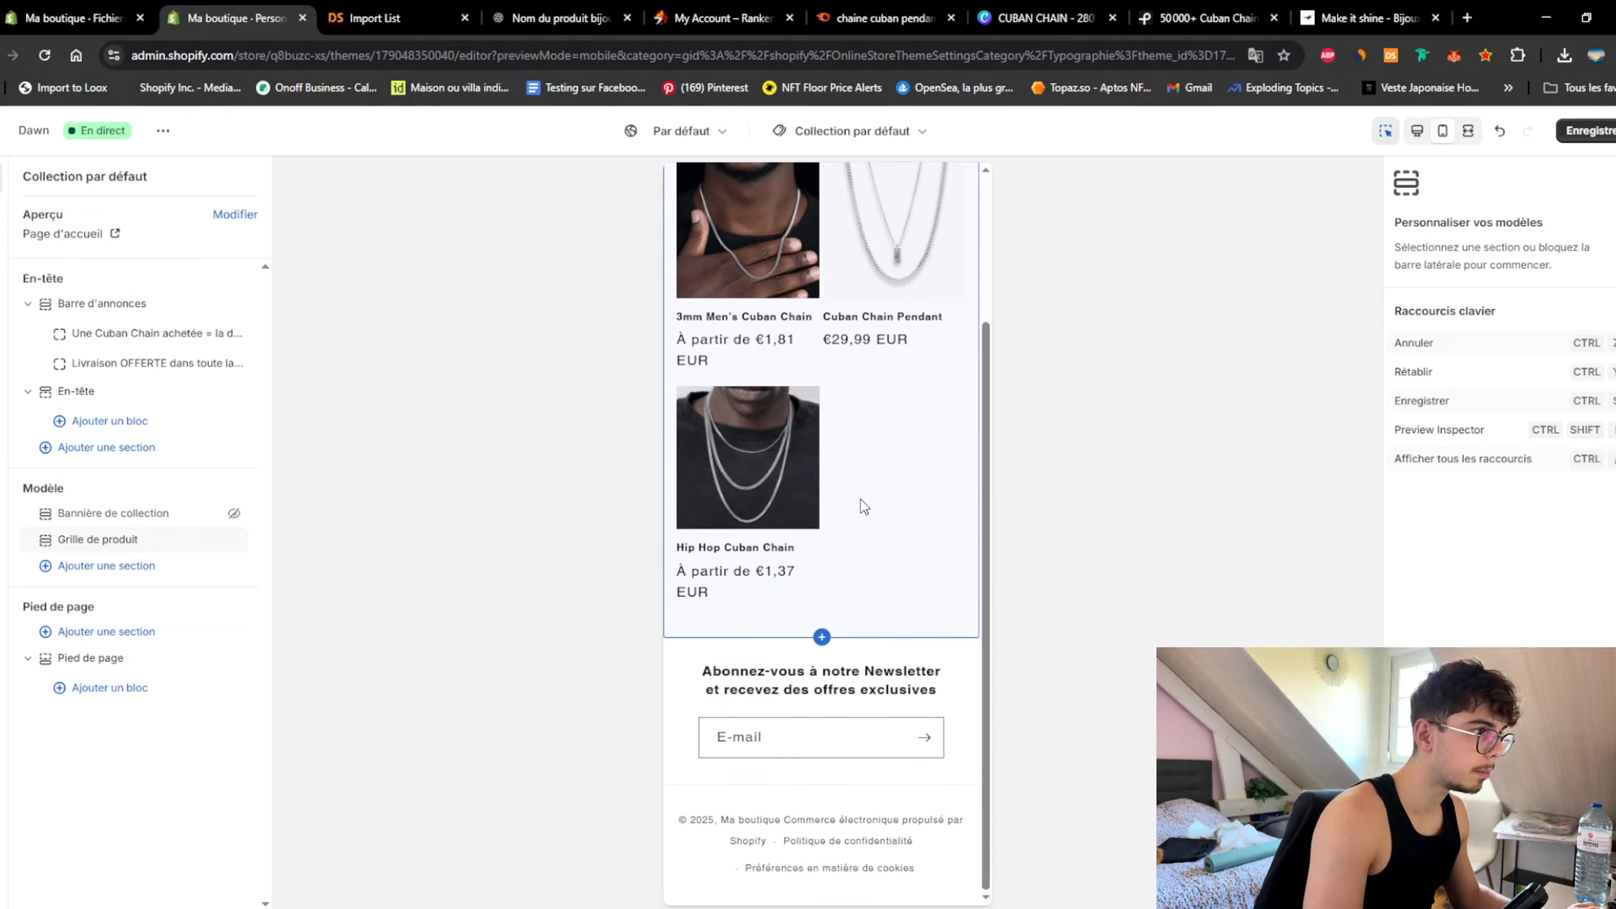
scroll(861, 499, up, 3)
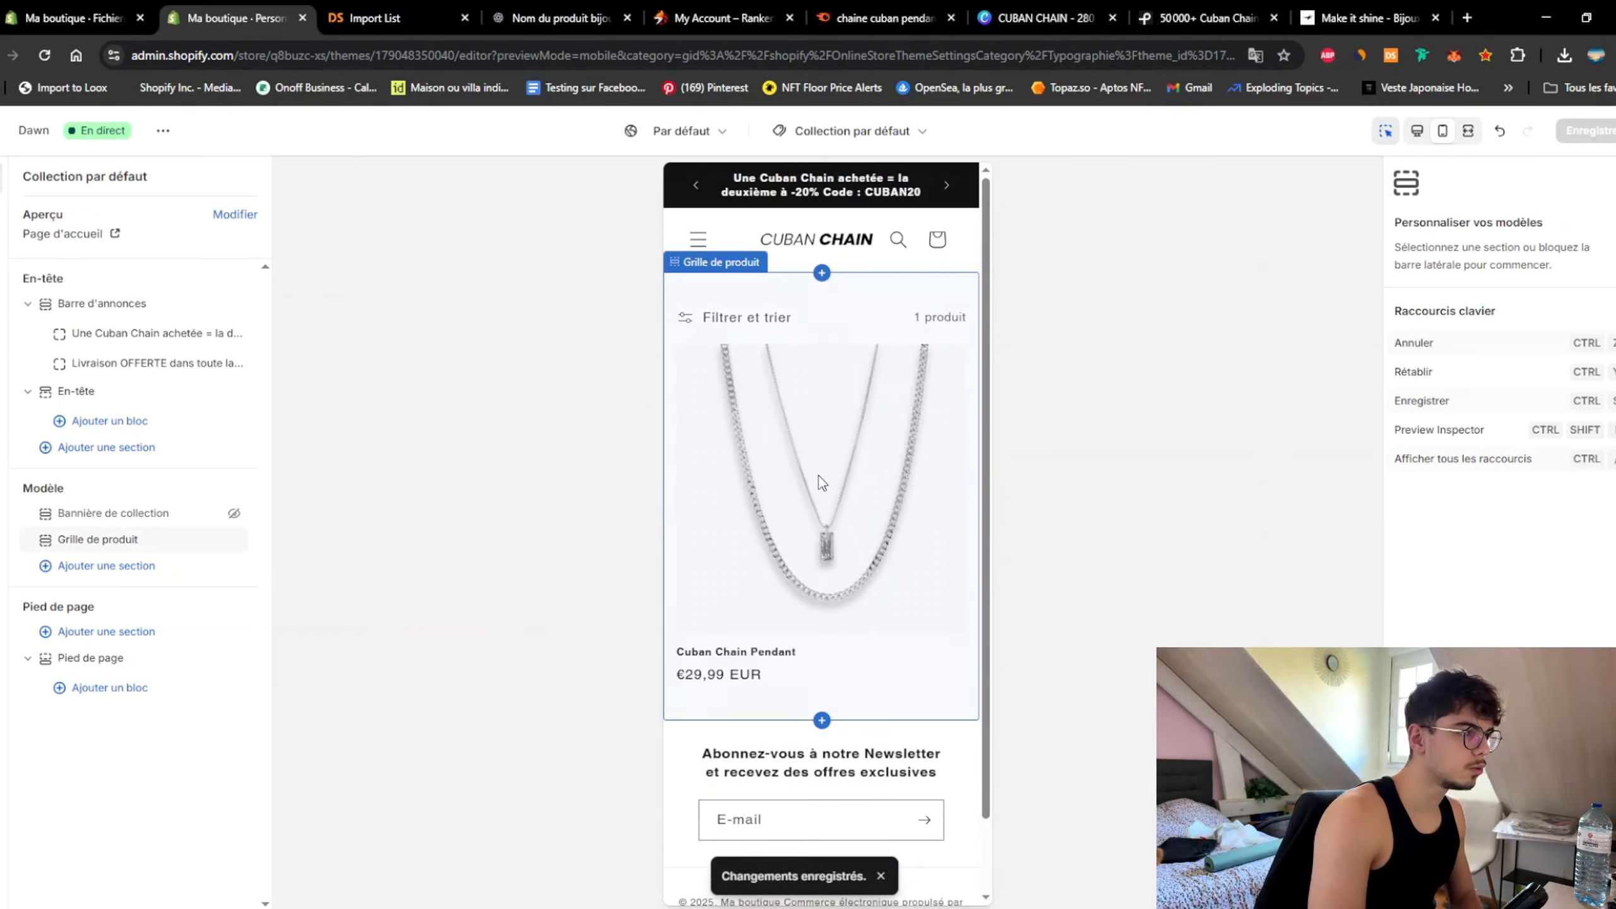
click(821, 484)
click(822, 492)
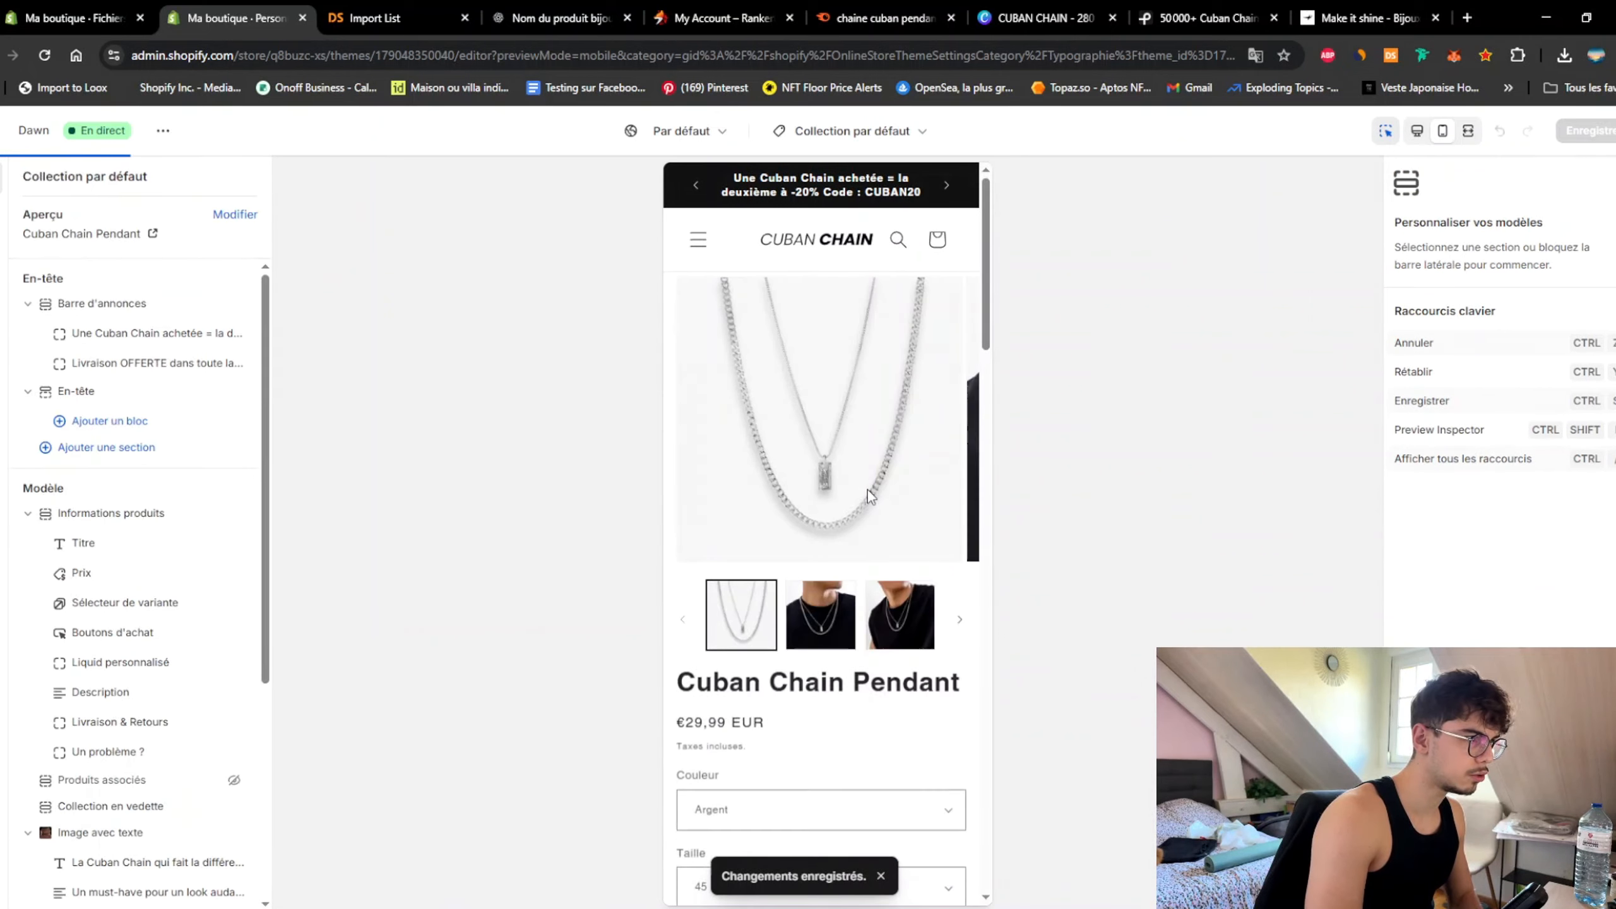
Step: Add an Icône avec texte block under the buy buttons and screenshot the new icon row
drag(986, 248, 1003, 357)
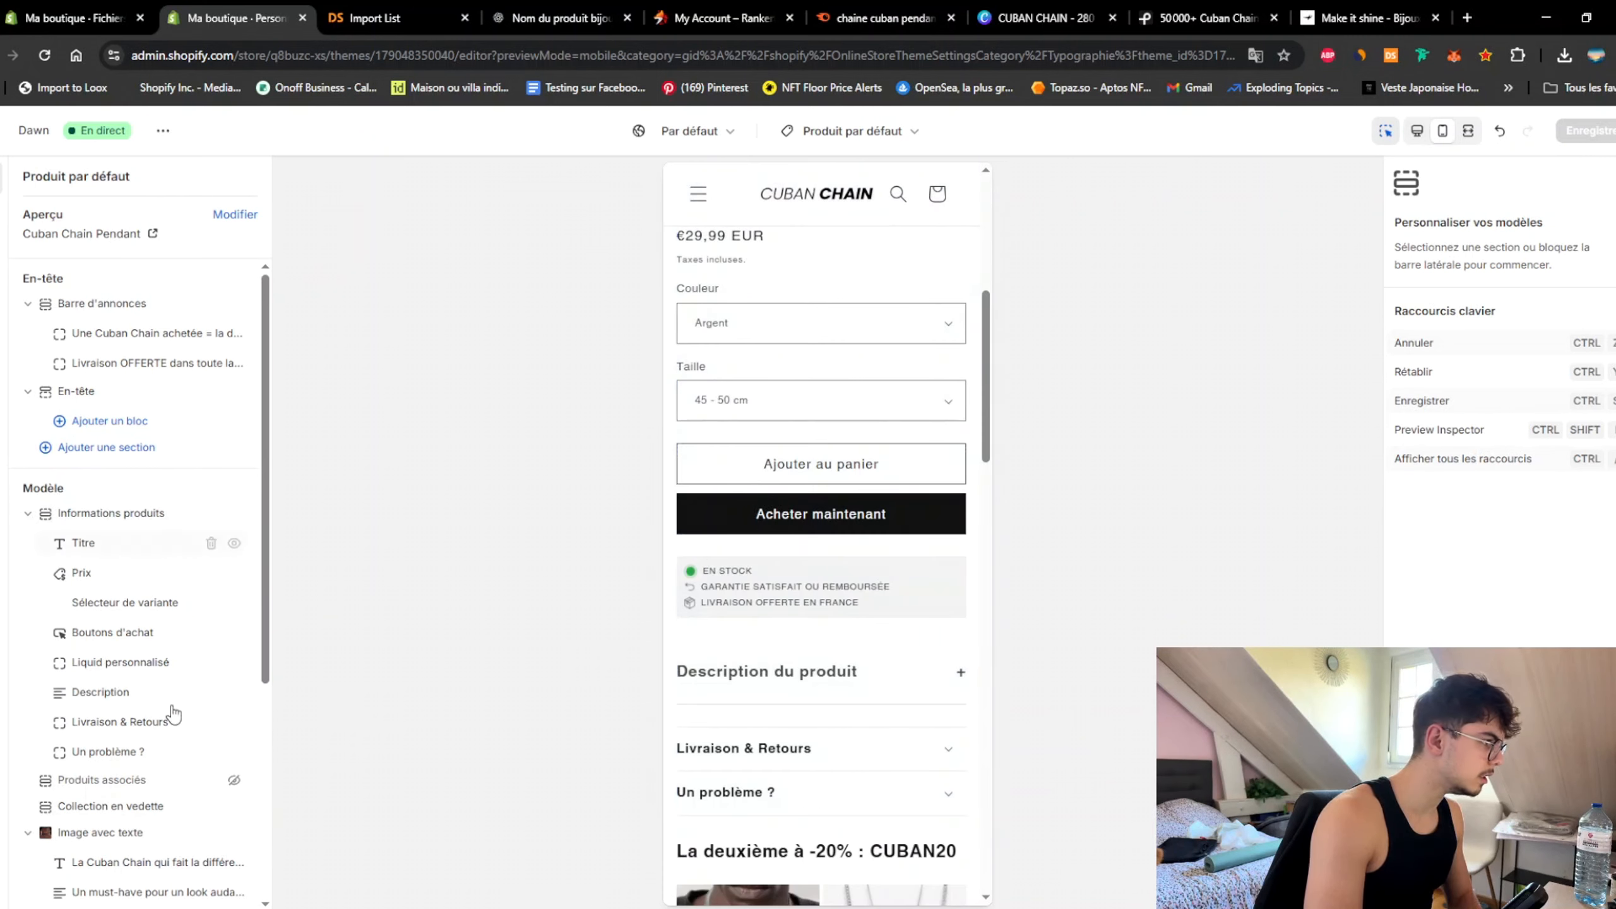
click(149, 767)
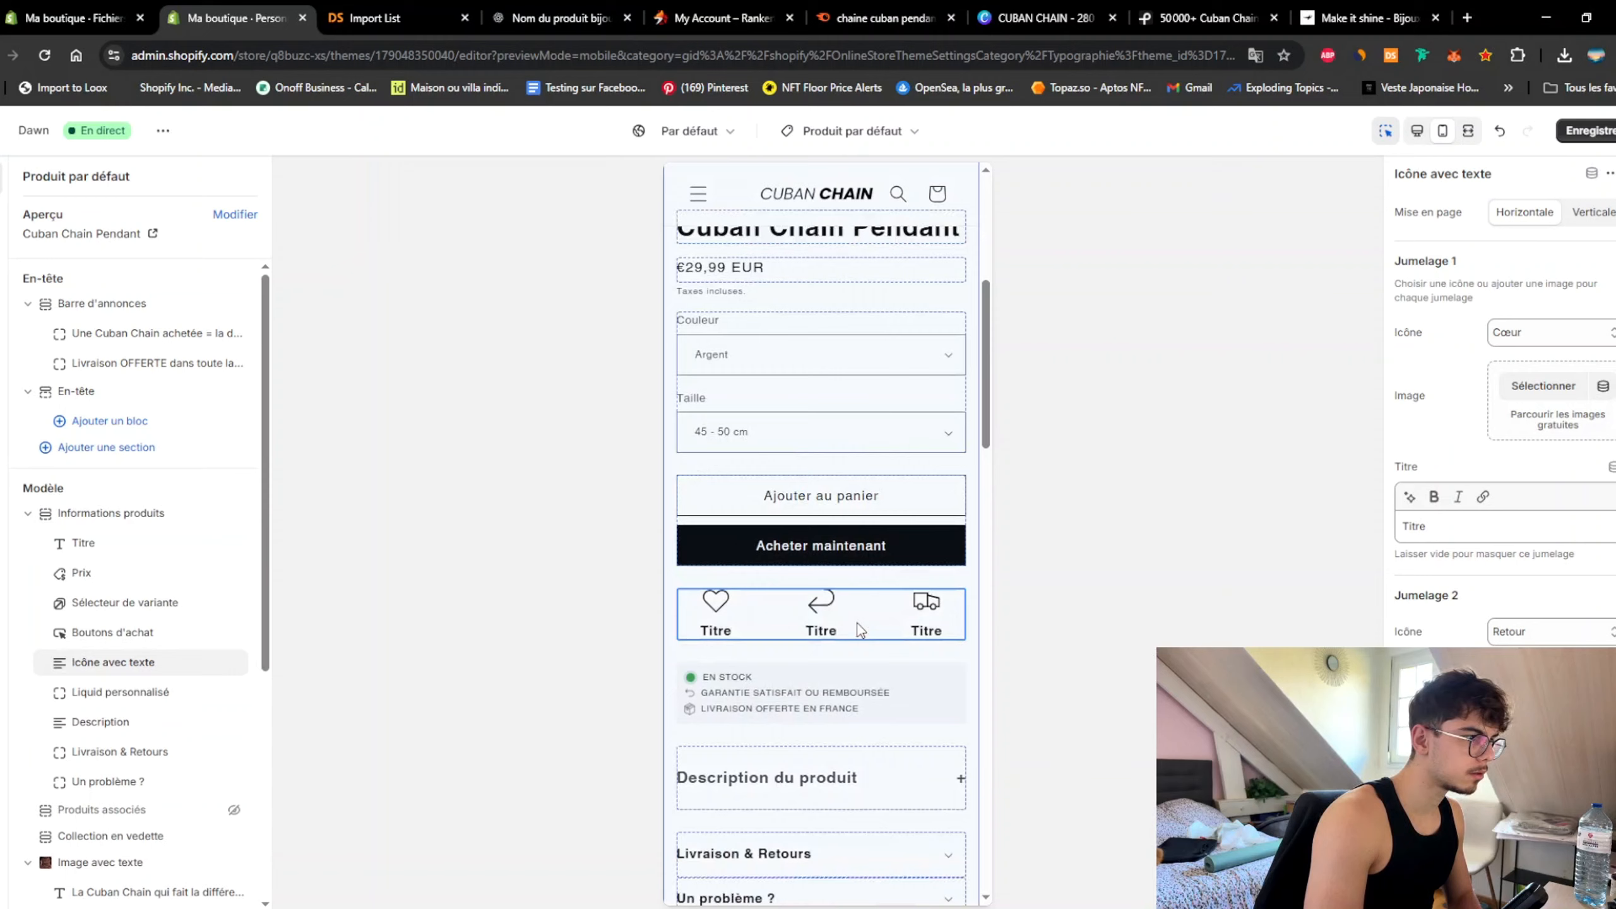
scroll(857, 624, up, 2)
scroll(856, 693, down, 1)
scroll(856, 693, down, 2)
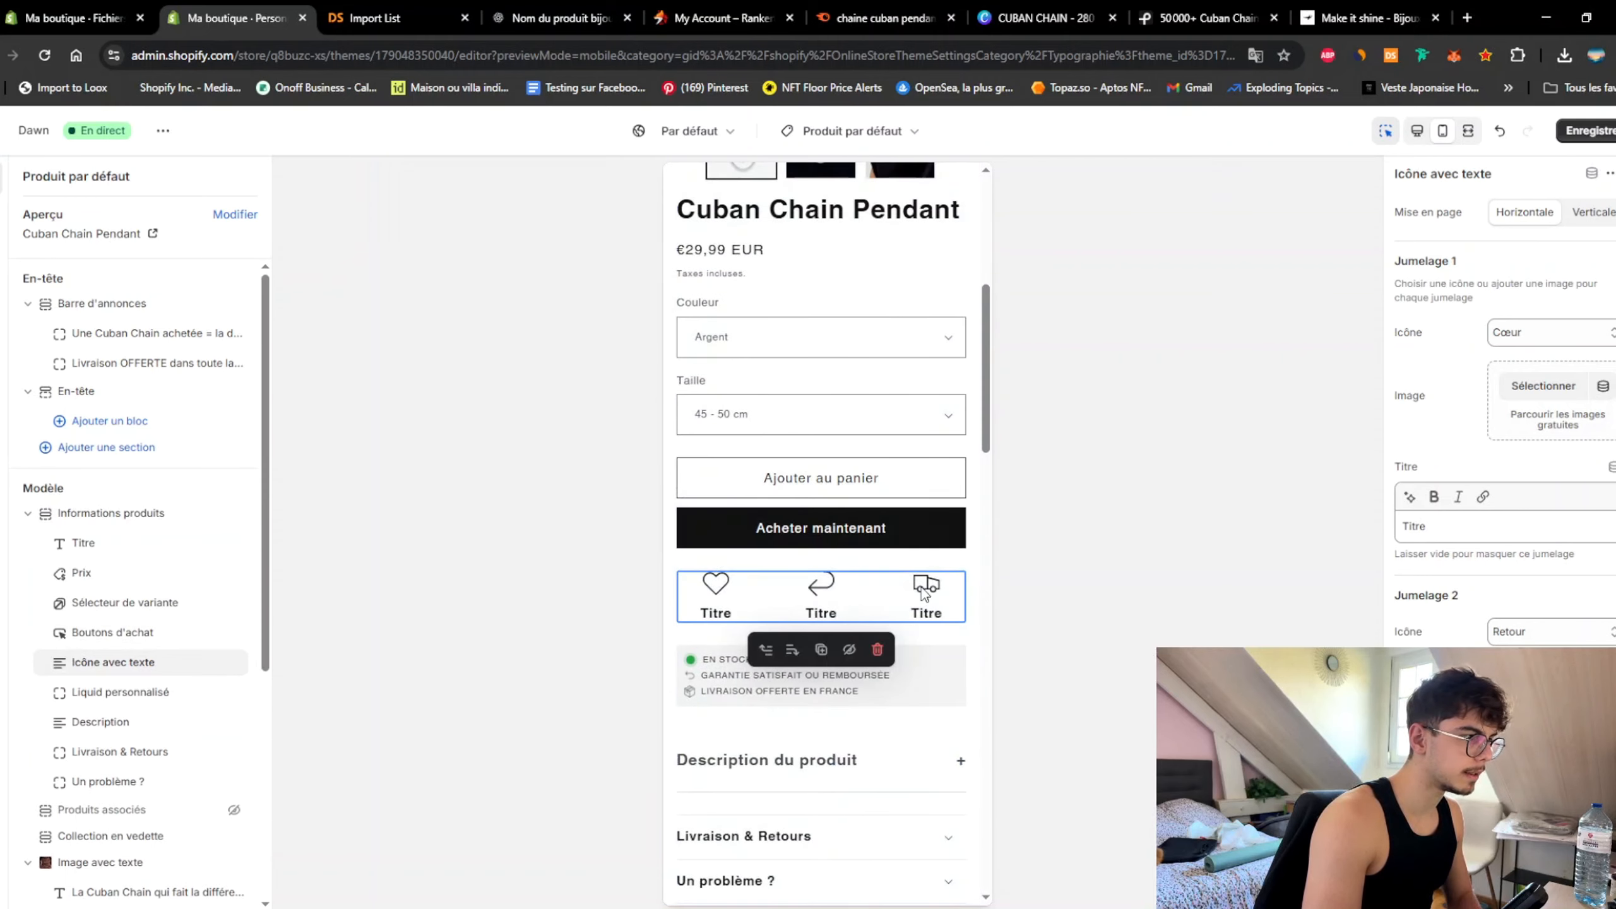
scroll(901, 591, up, 4)
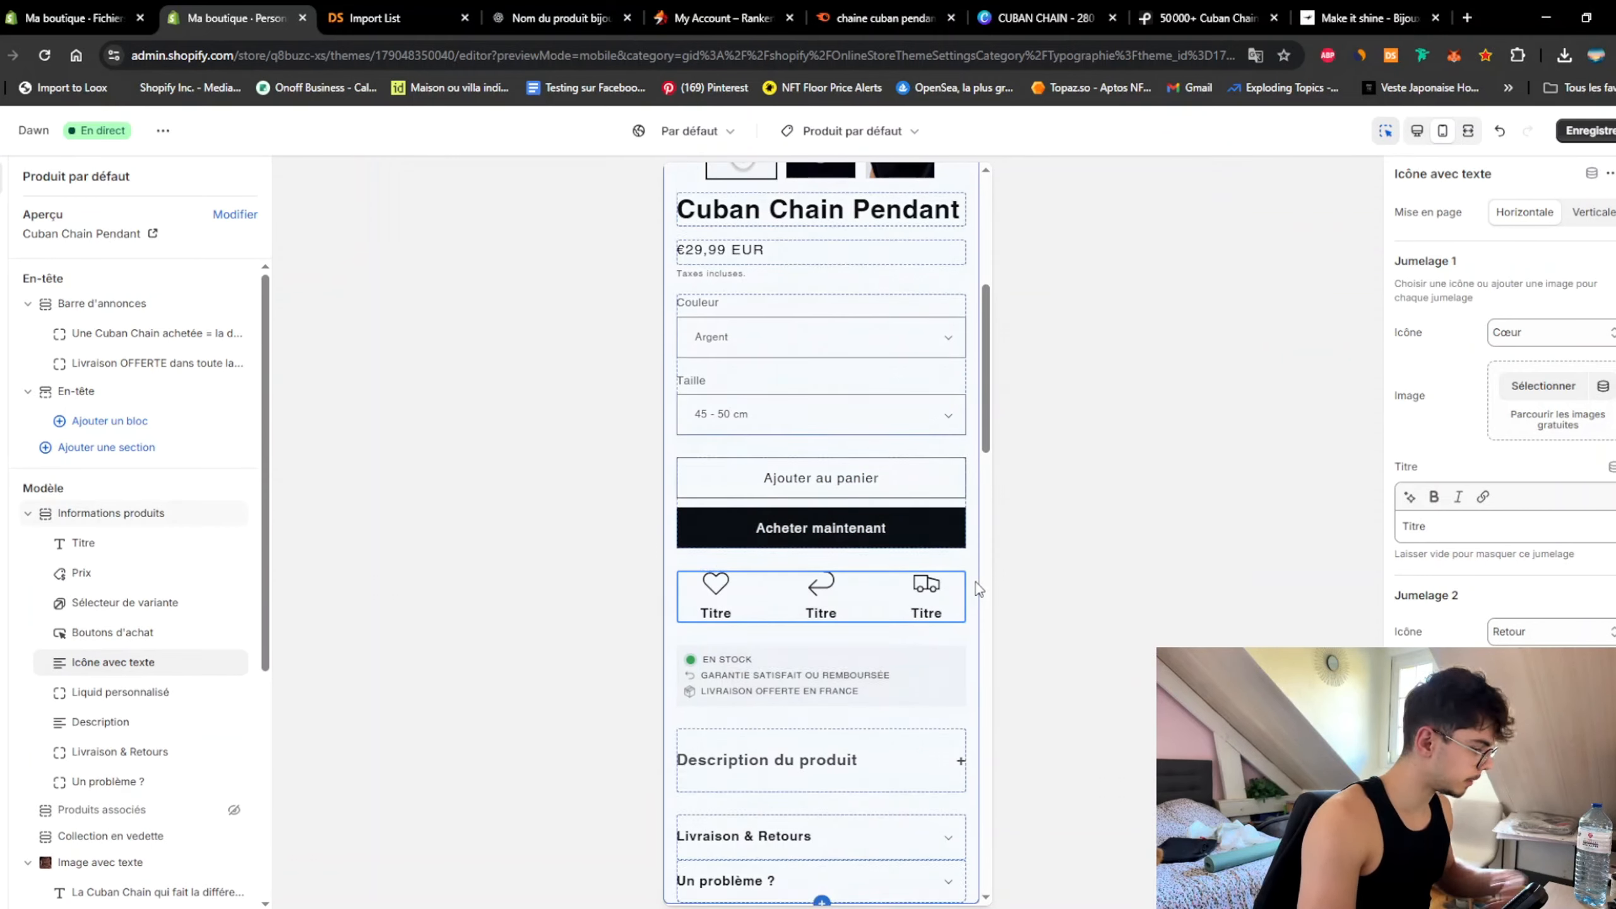
scroll(952, 606, down, 1)
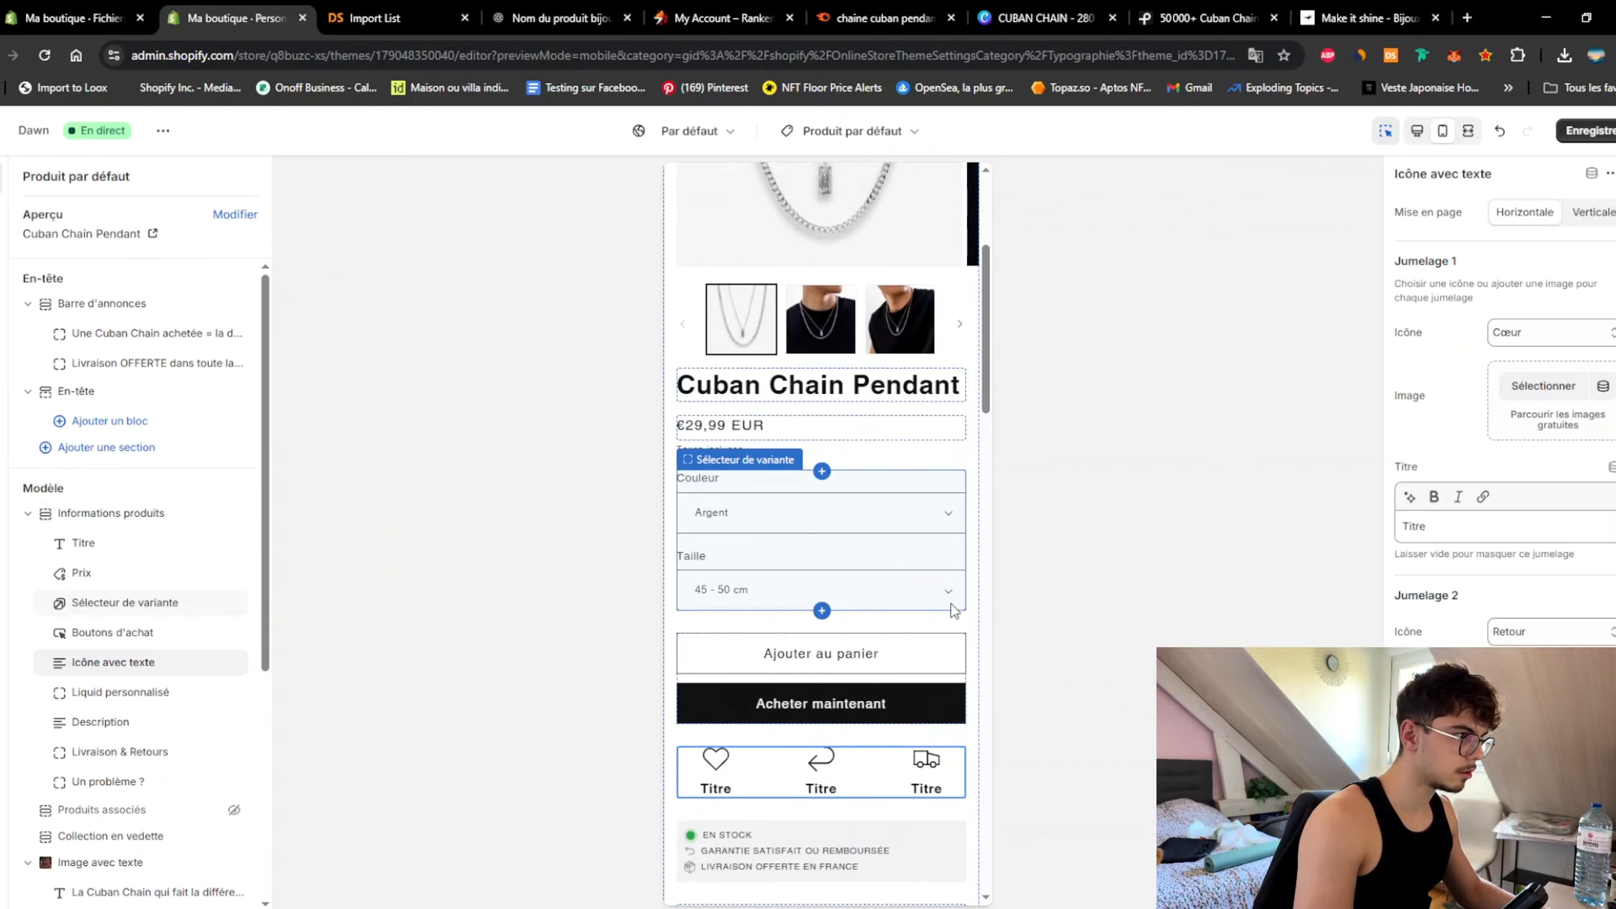
key(shift+super+s)
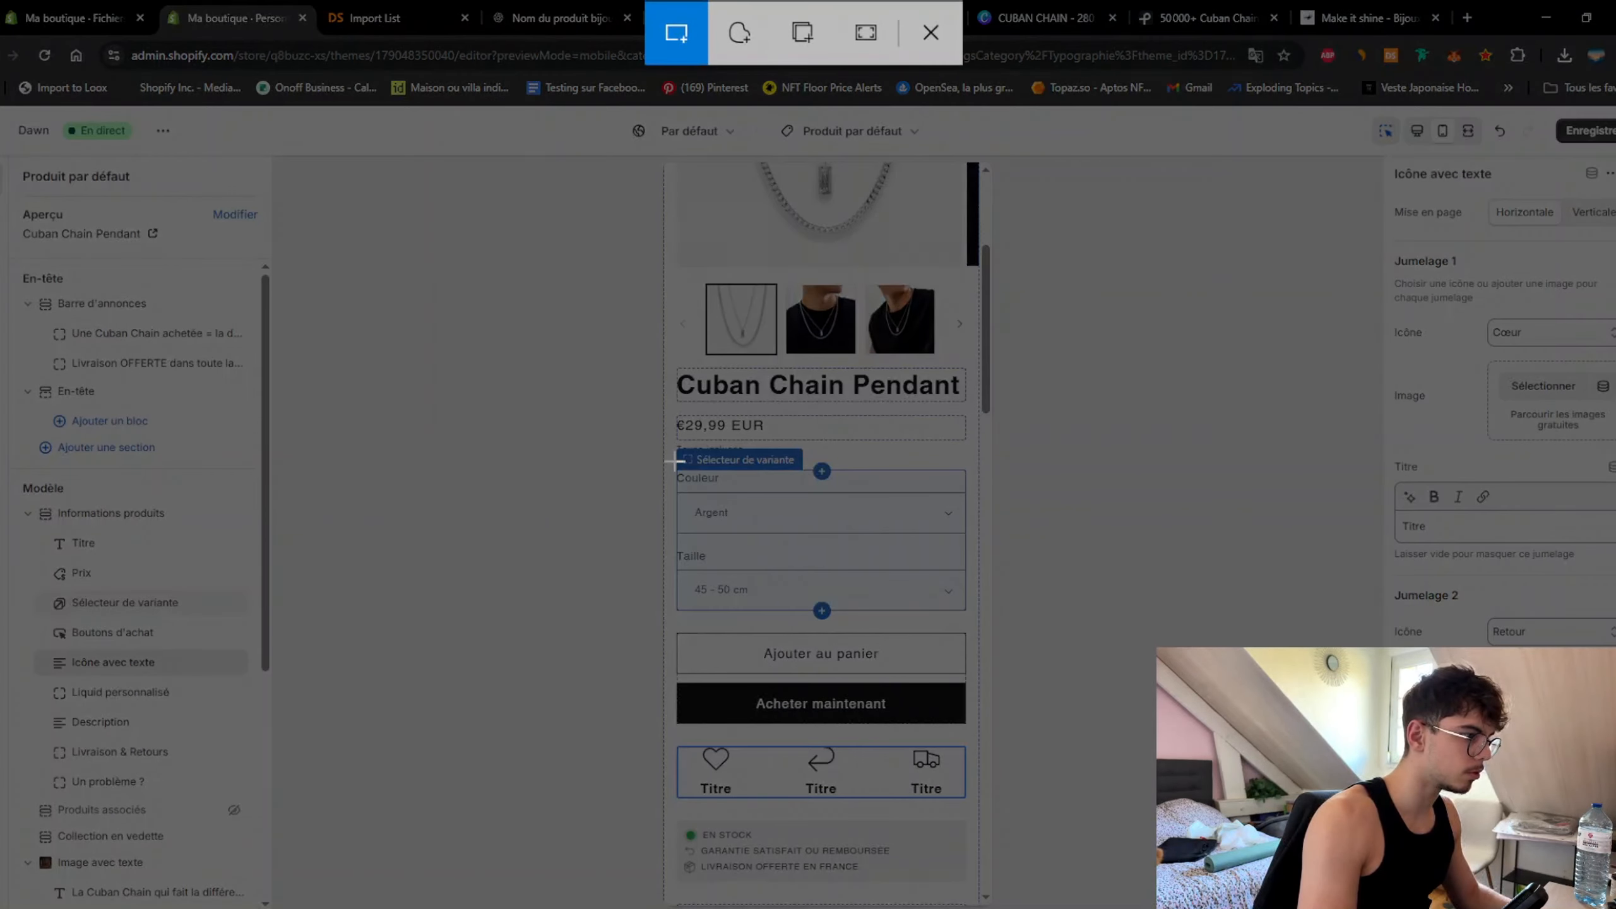
drag(670, 737, 971, 810)
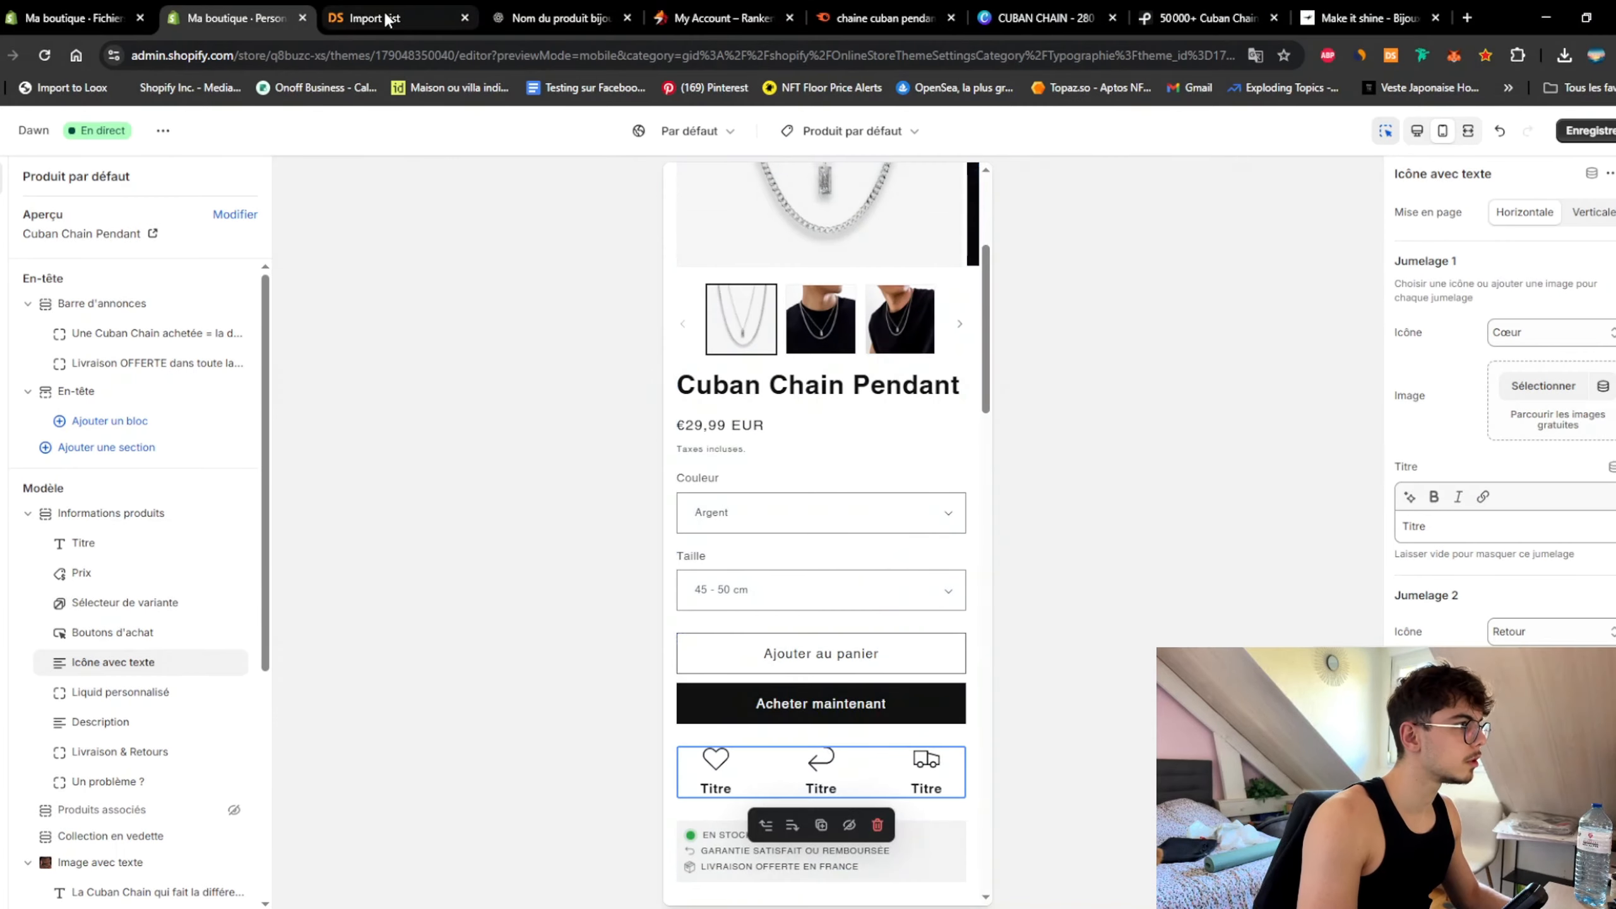
Step: Ask ChatGPT for marketing arguments and icon ideas for the product page
click(382, 17)
click(548, 19)
click(711, 785)
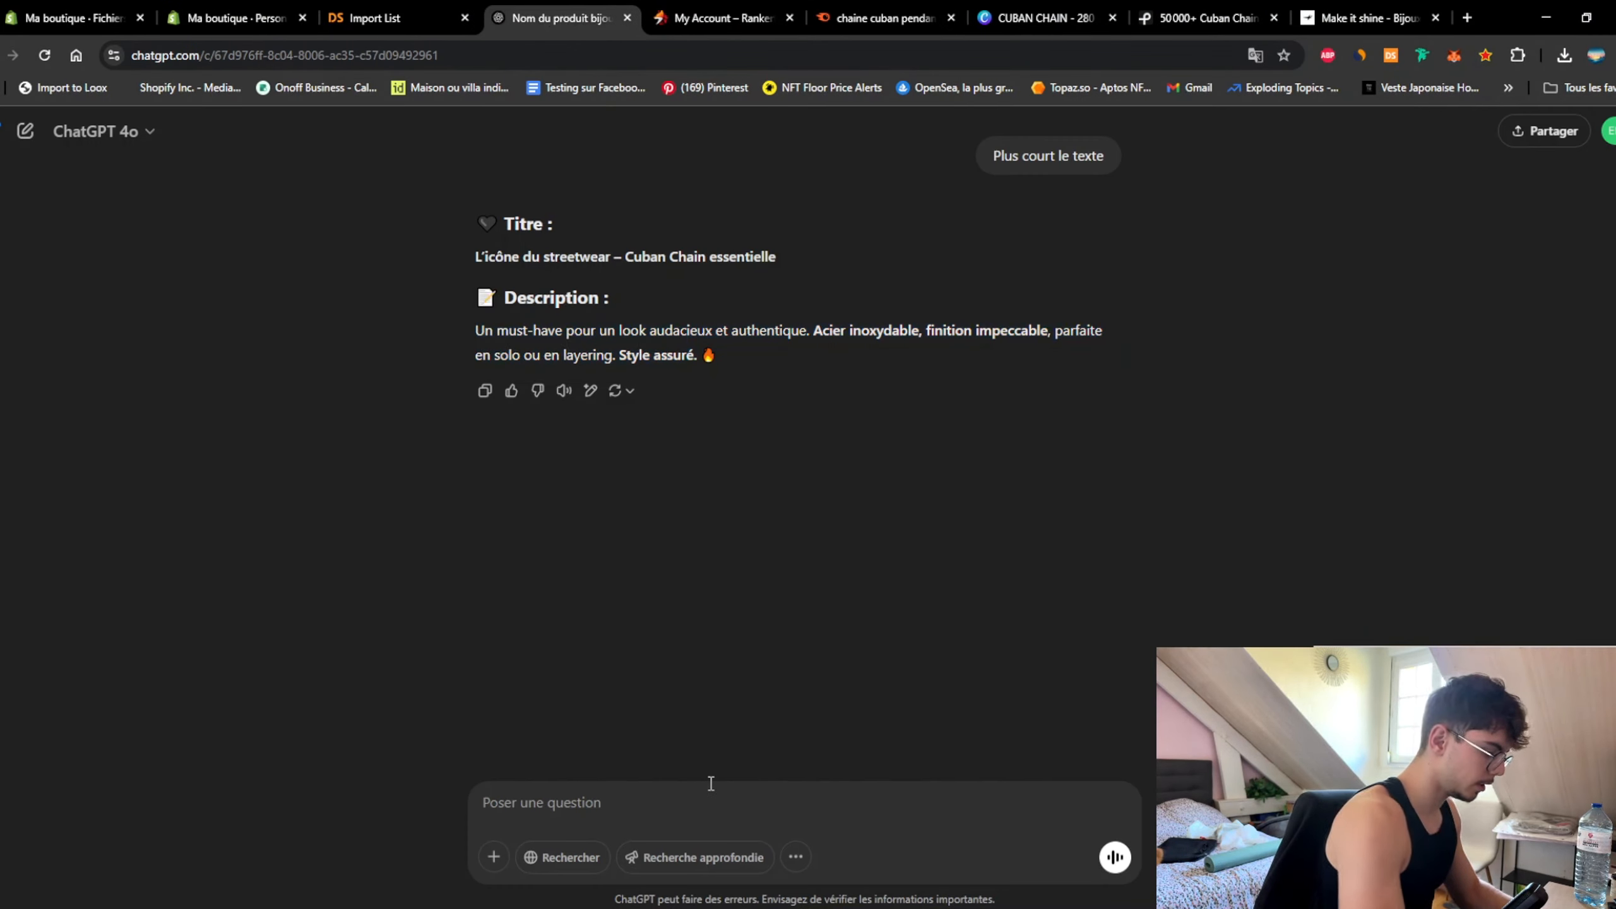
text(Je)
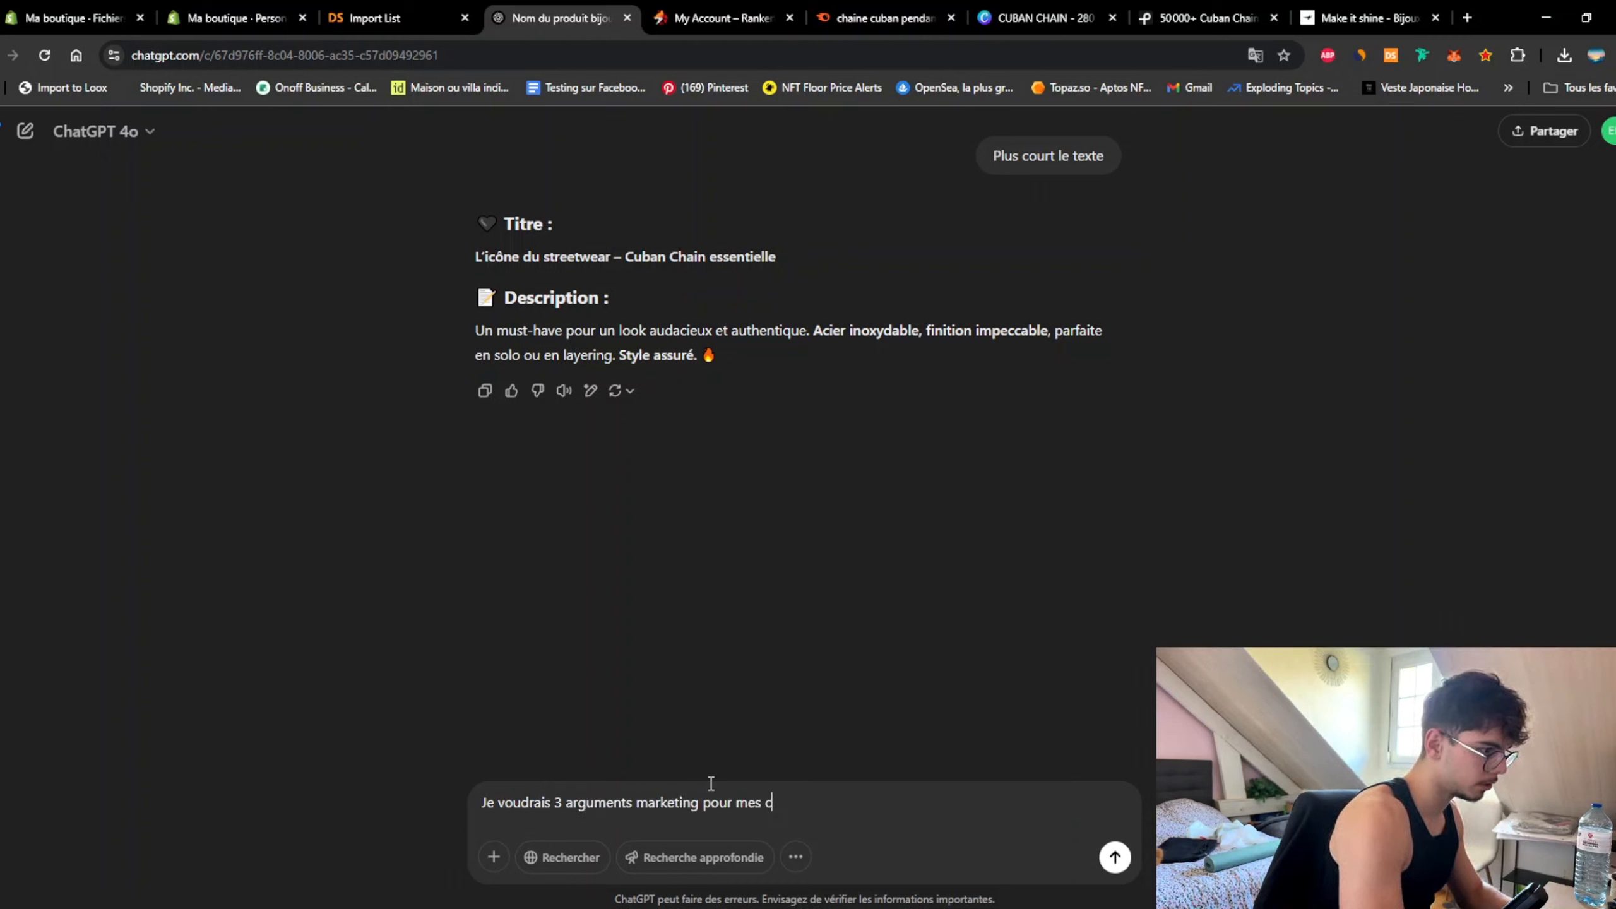
text(, donne-moi également des idées d'ico)
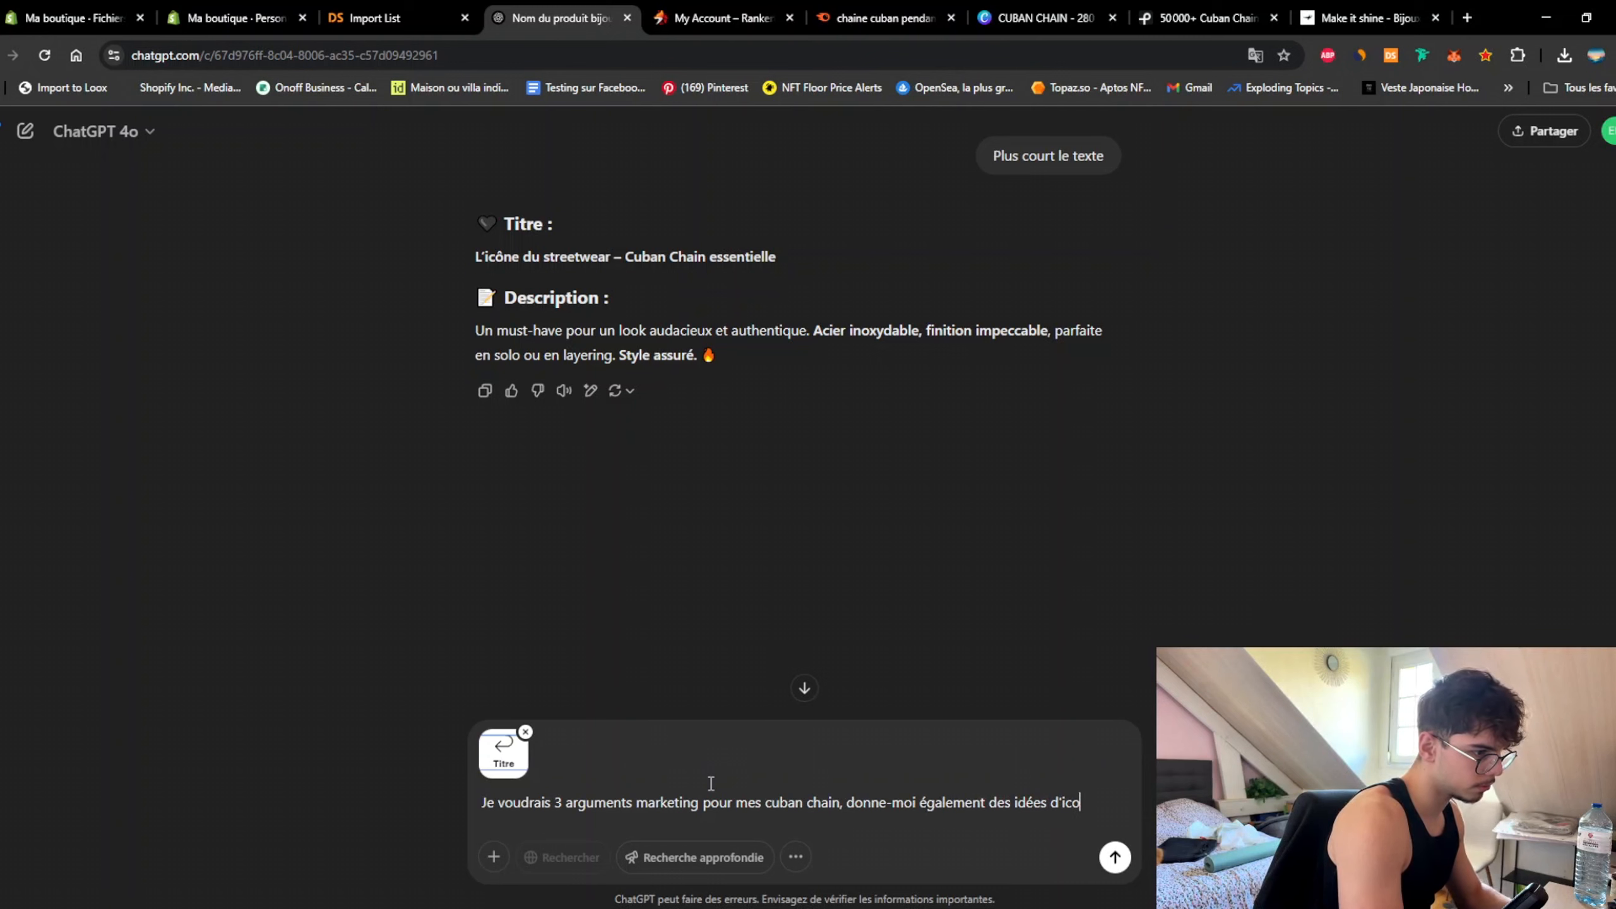
text( à mettre)
key(Return)
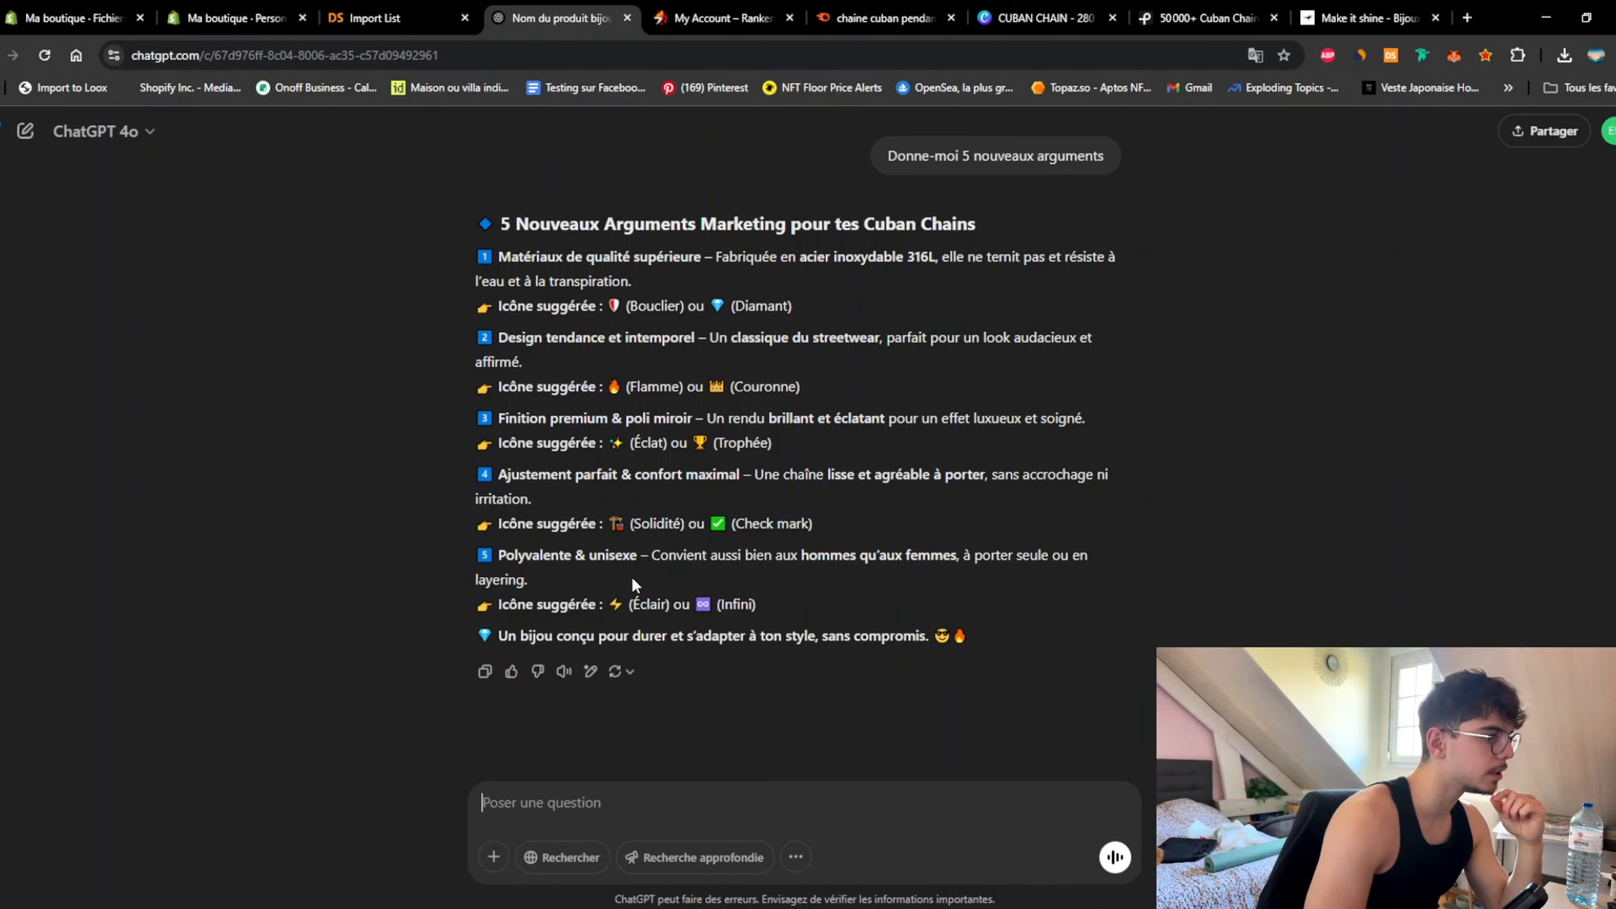
Step: Return to the theme editor, close the icon list unchanged, and open a new browser tab
click(223, 8)
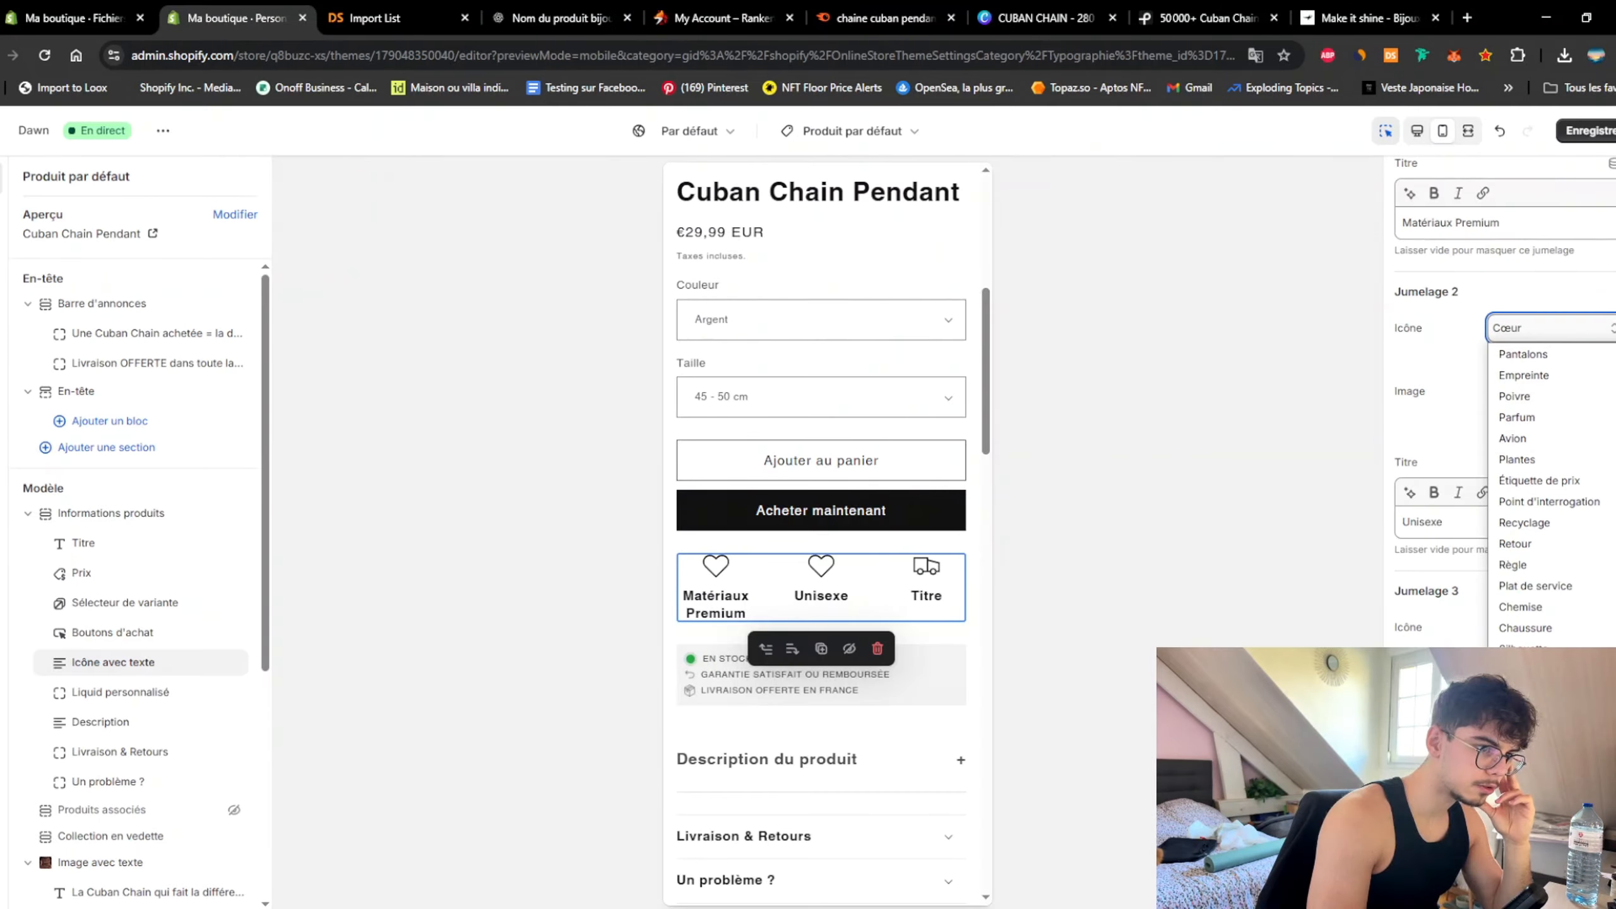
click(1557, 298)
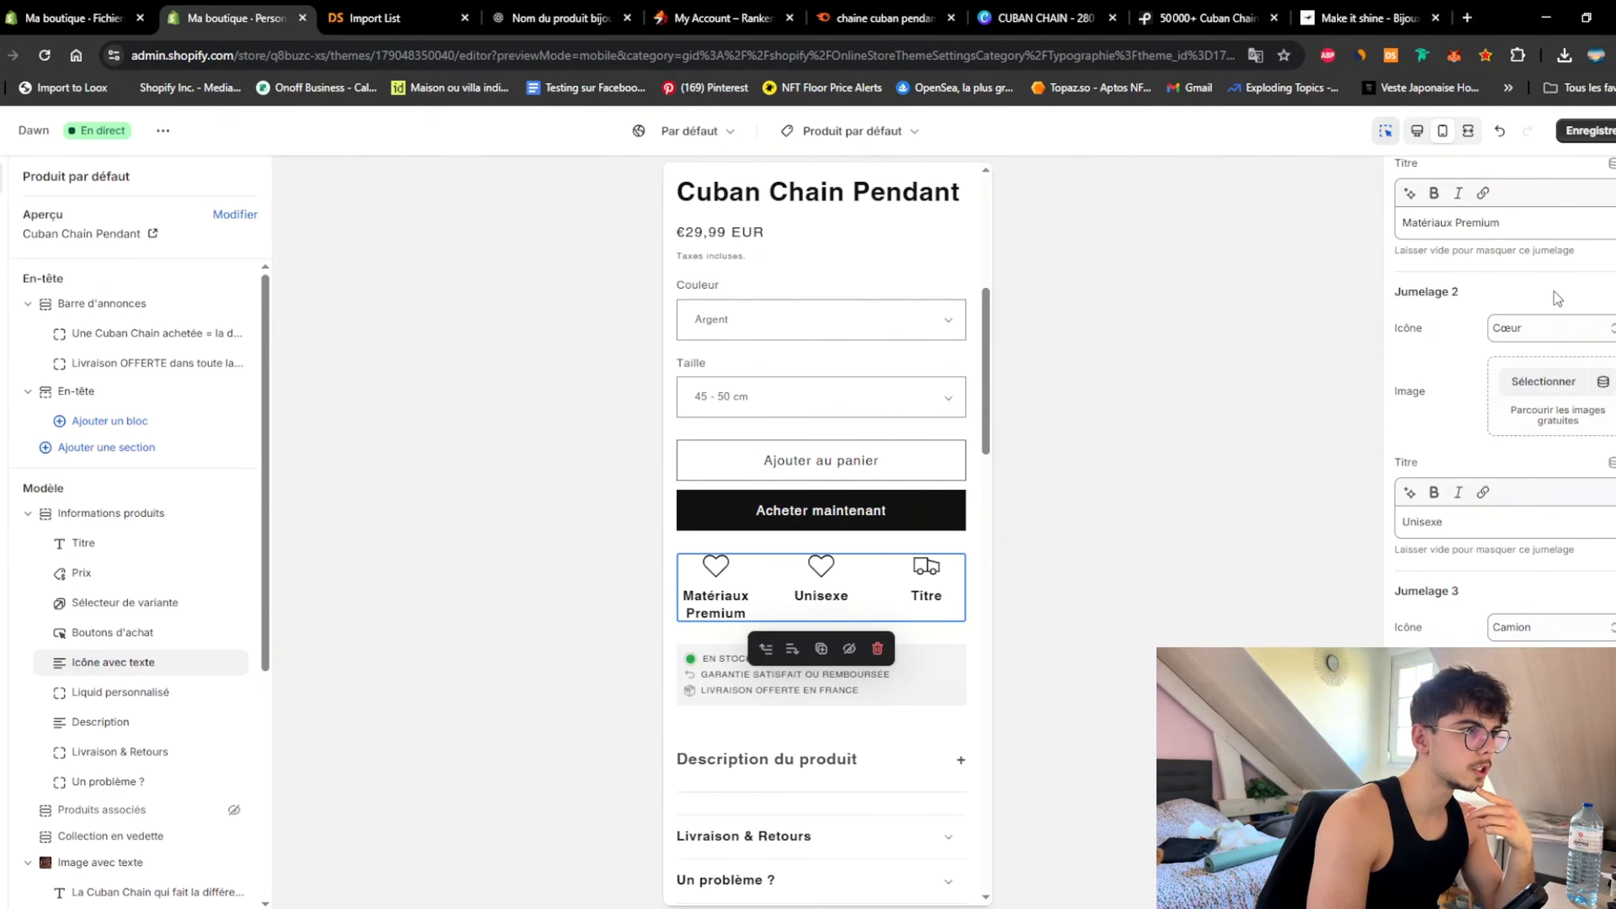
click(1467, 18)
Step: Go to Flaticon and search for premium icons
text(flatico)
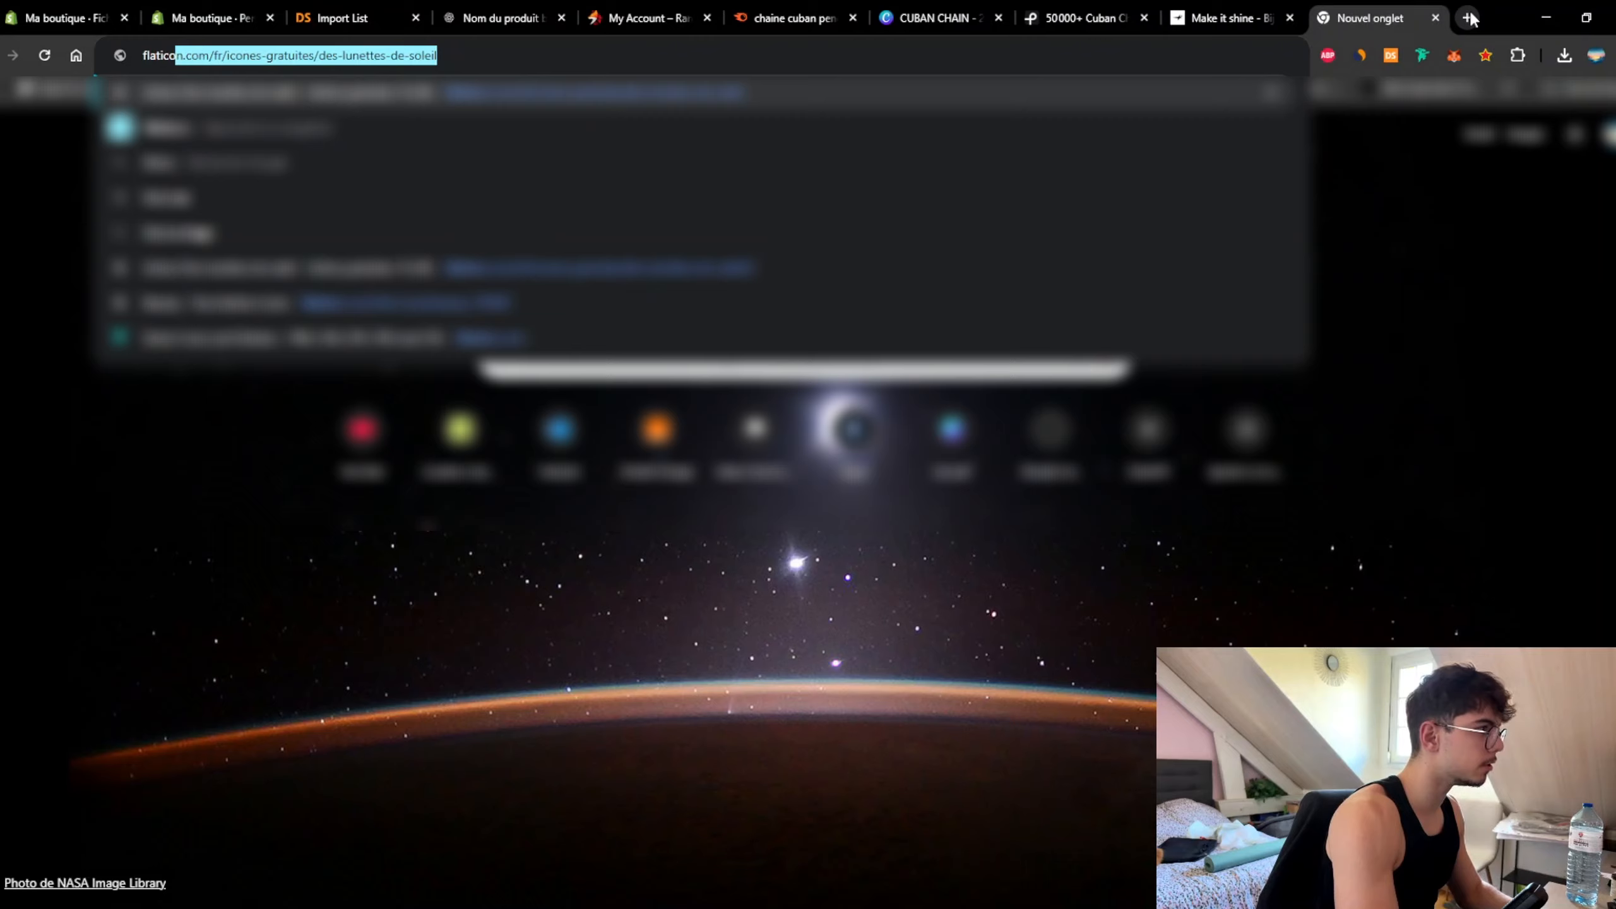
key(Return)
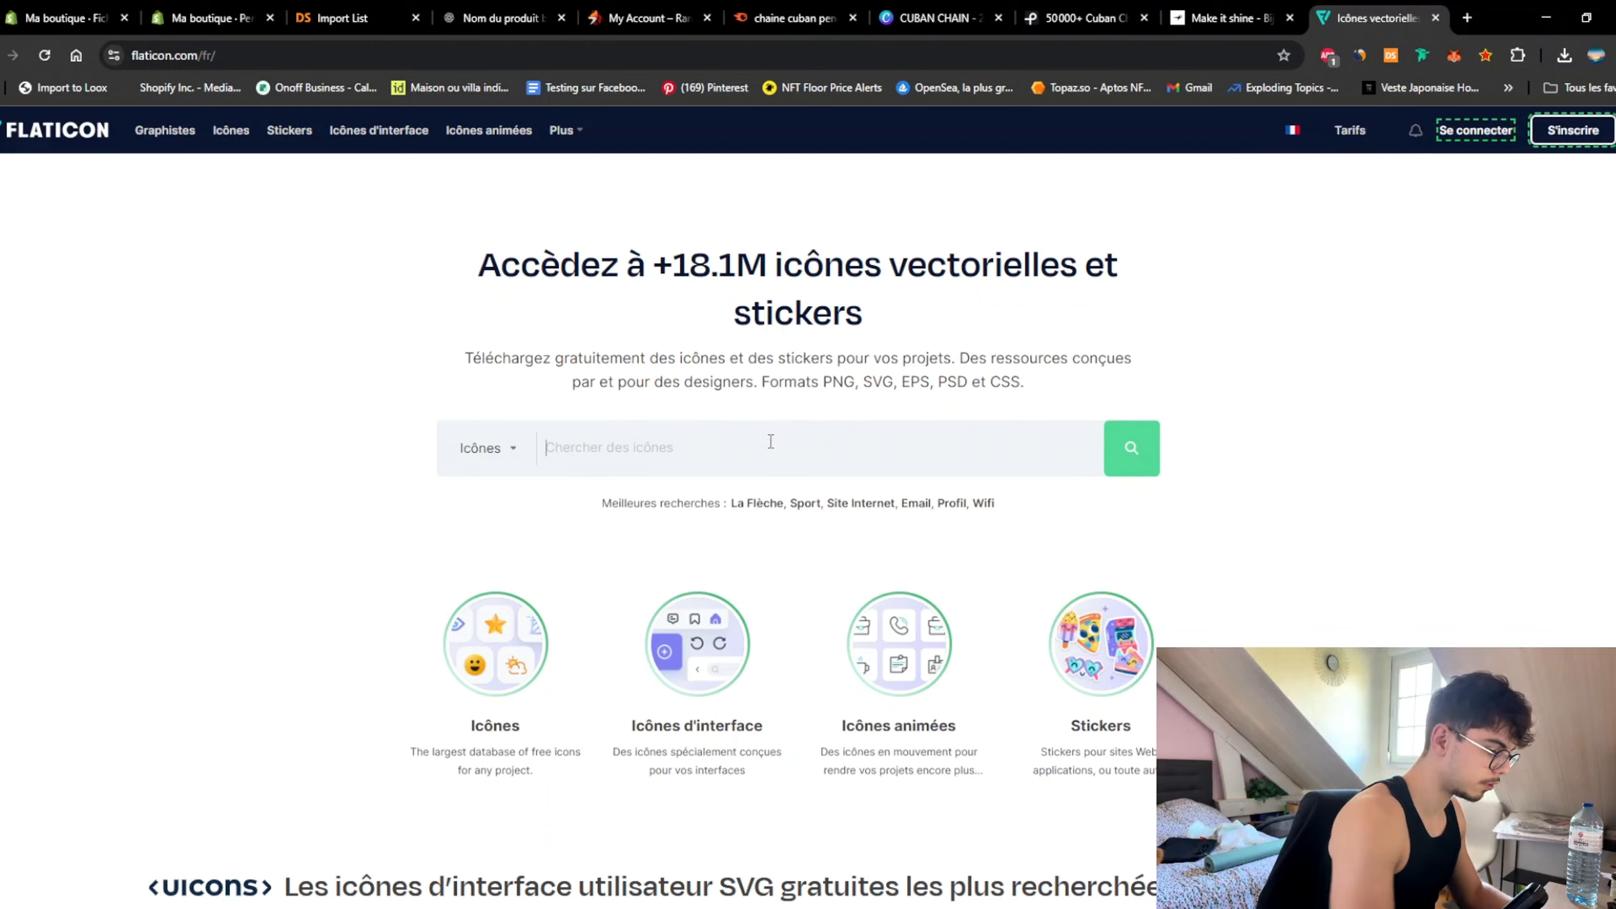
text(premium)
key(Return)
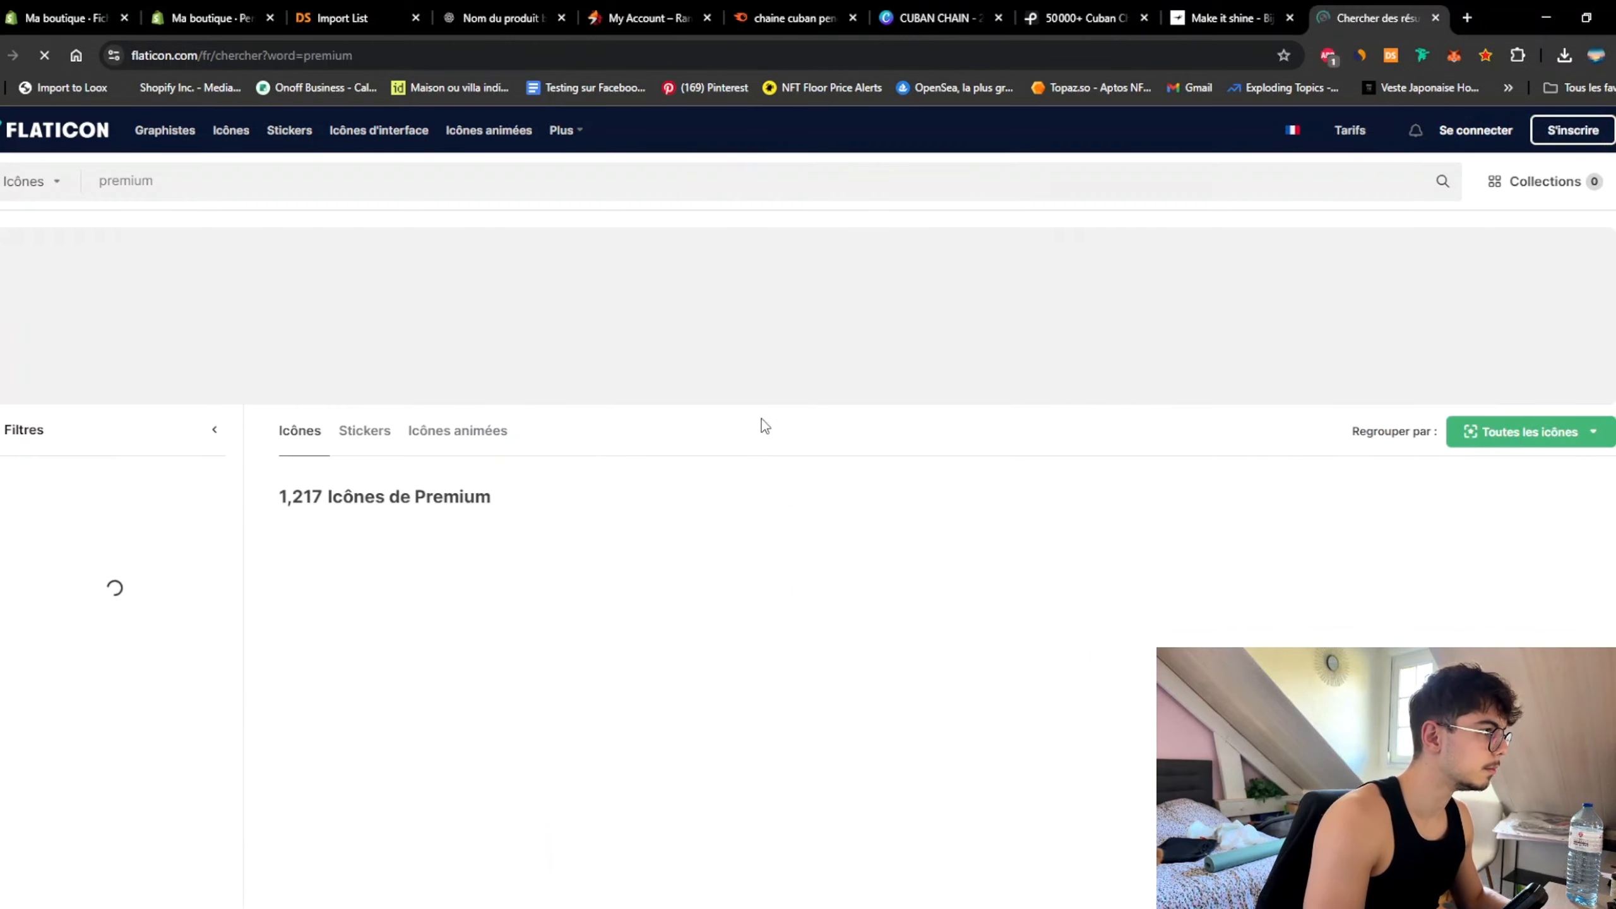
Step: Search 'Diam' and download the outlined diamond icon as a free PNG
double_click(247, 189)
text(Diamant)
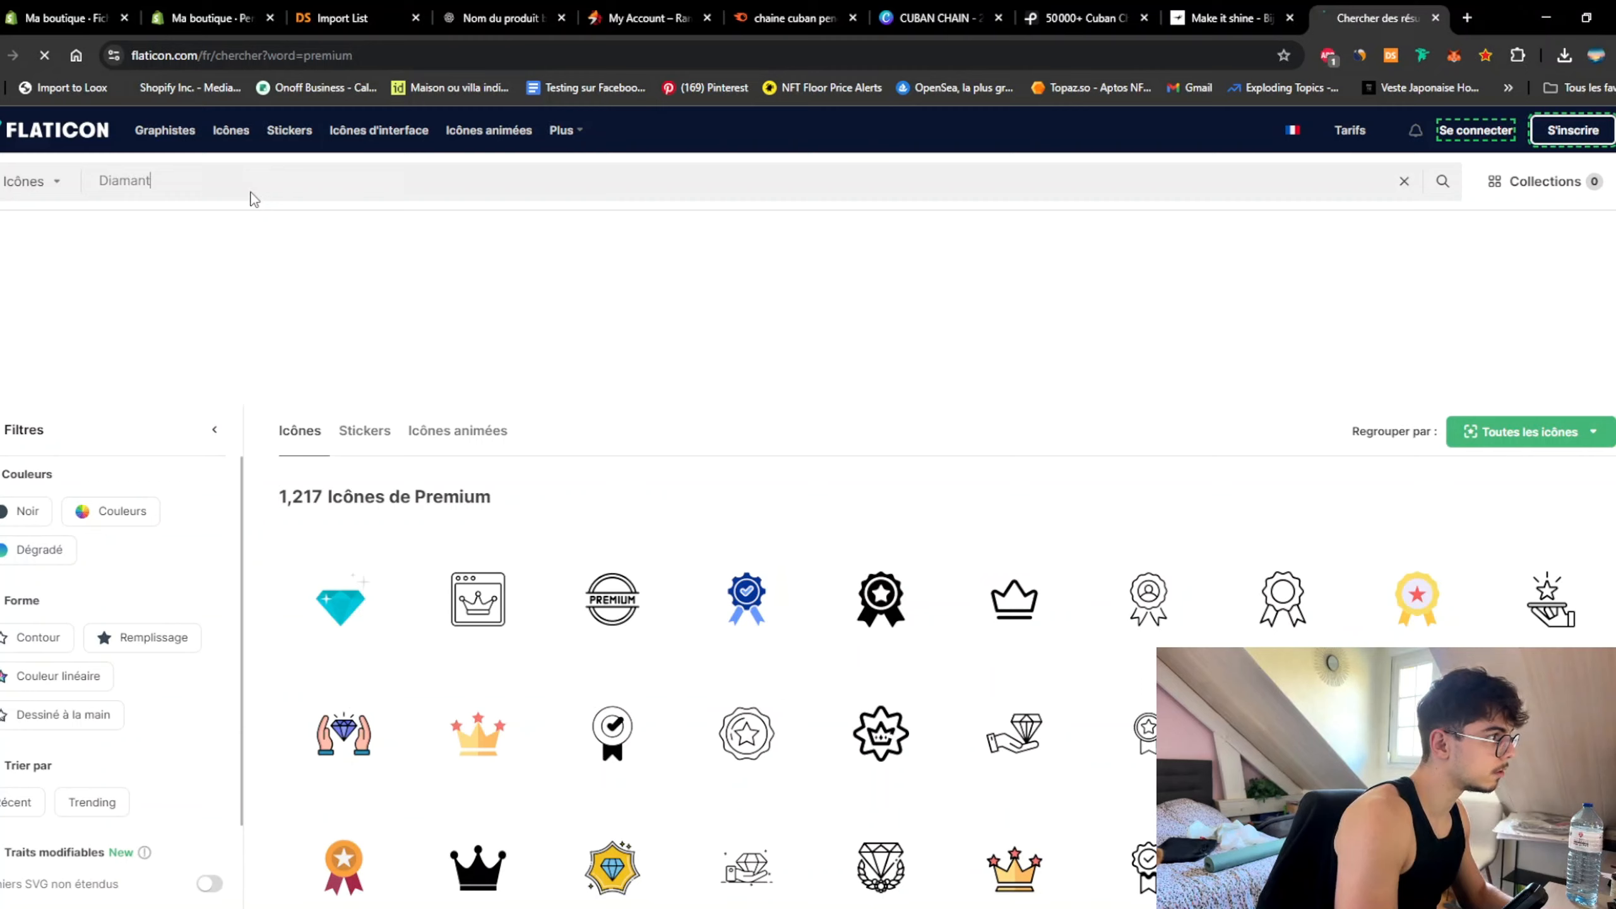
key(Return)
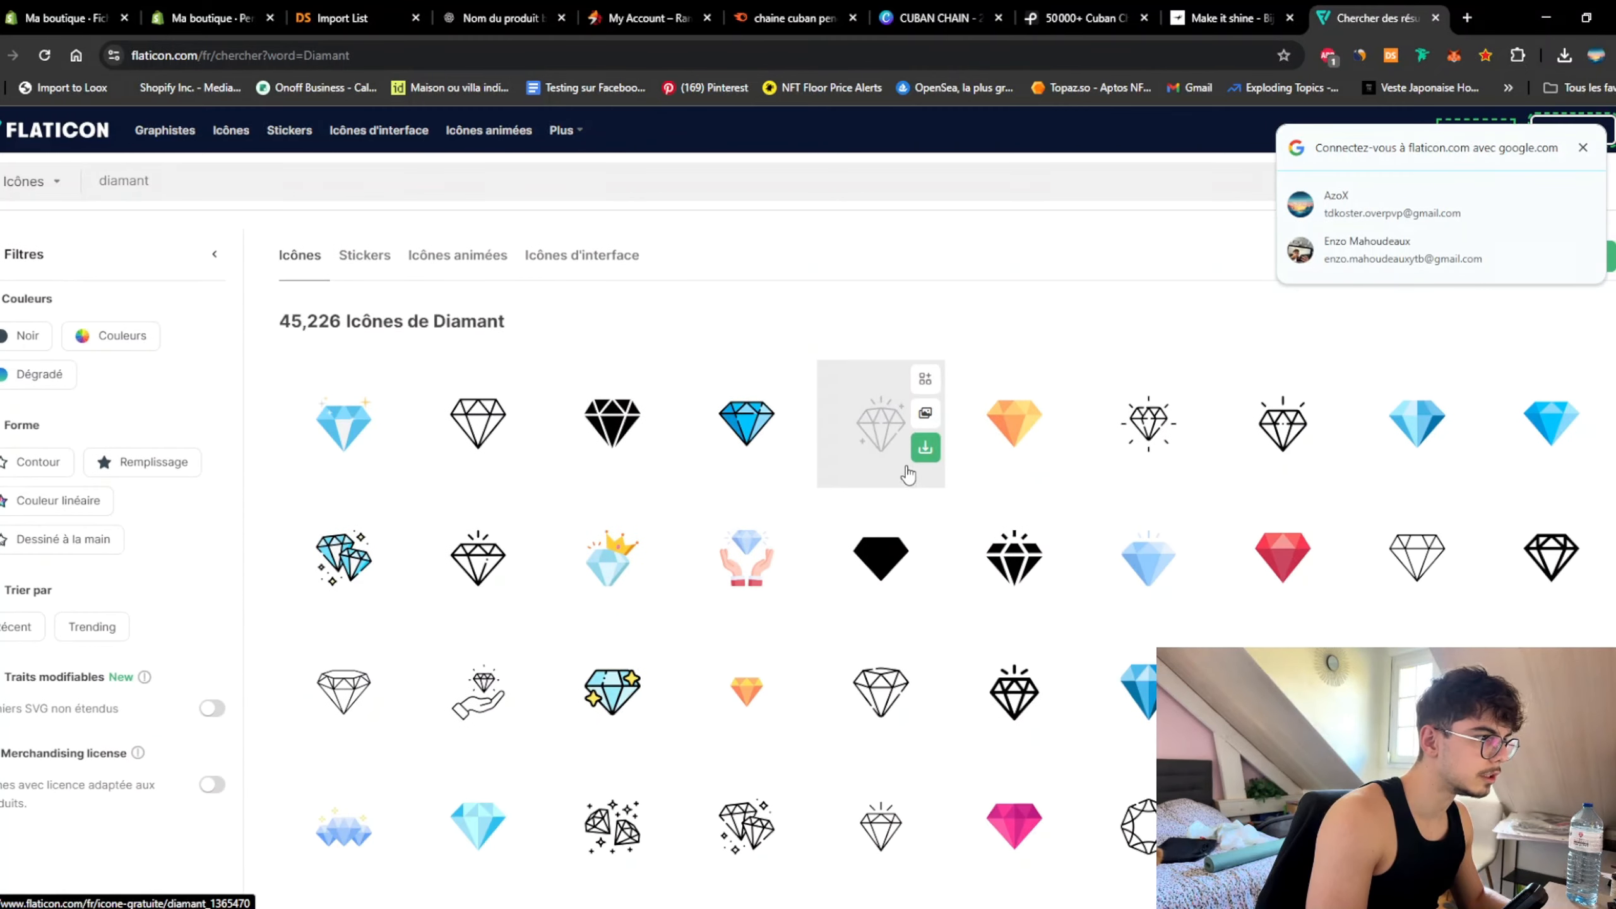
click(925, 449)
click(917, 546)
click(1025, 457)
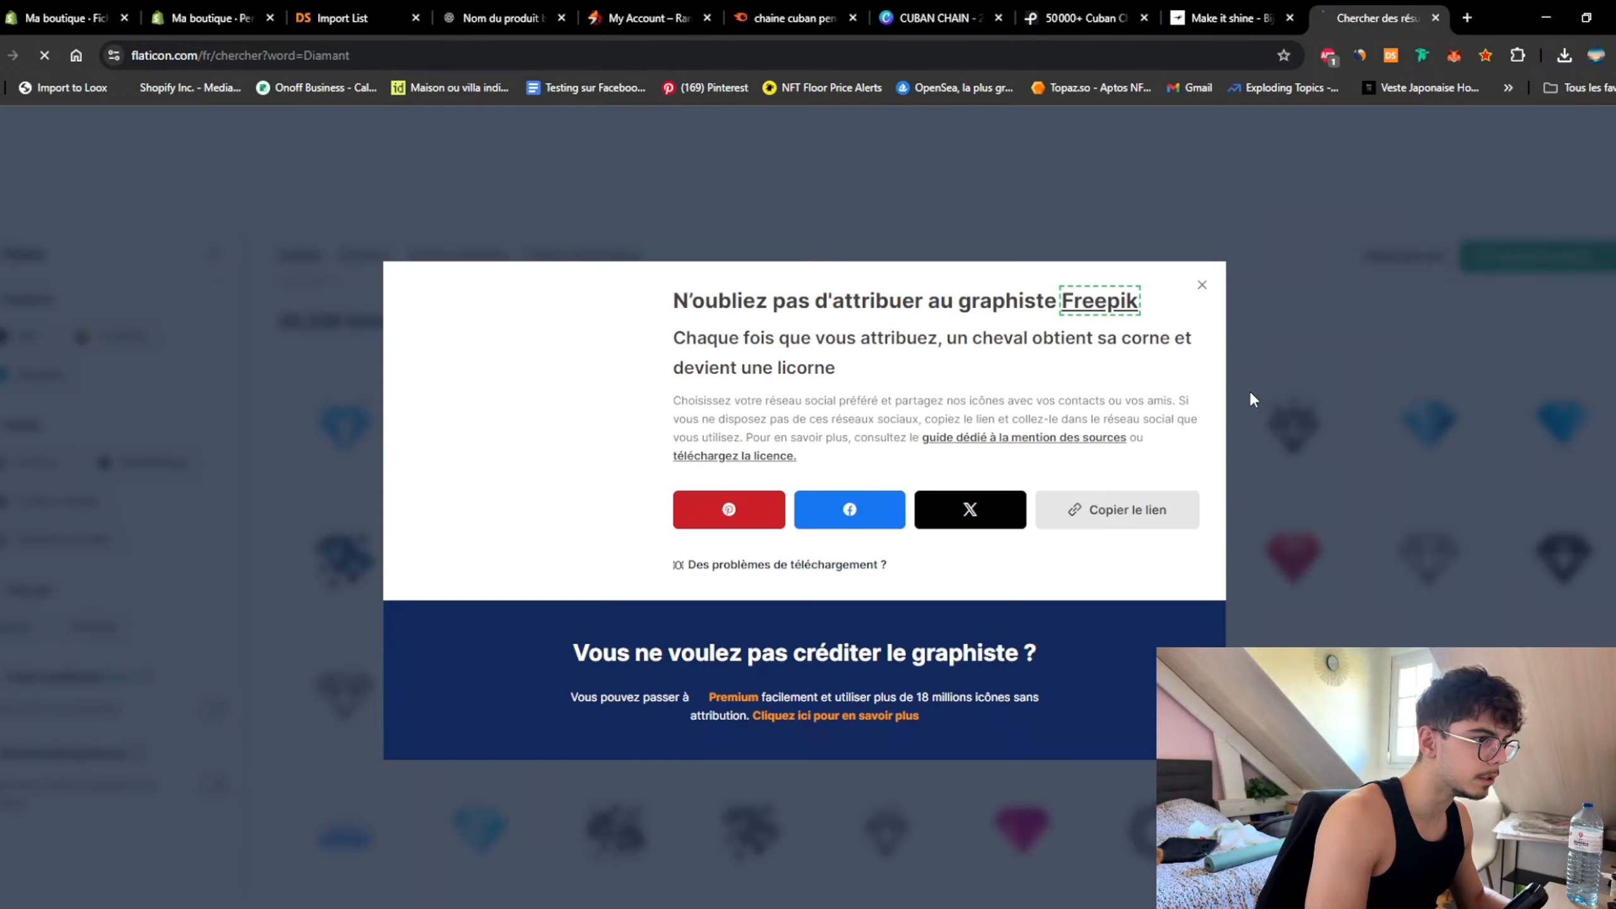
click(1203, 285)
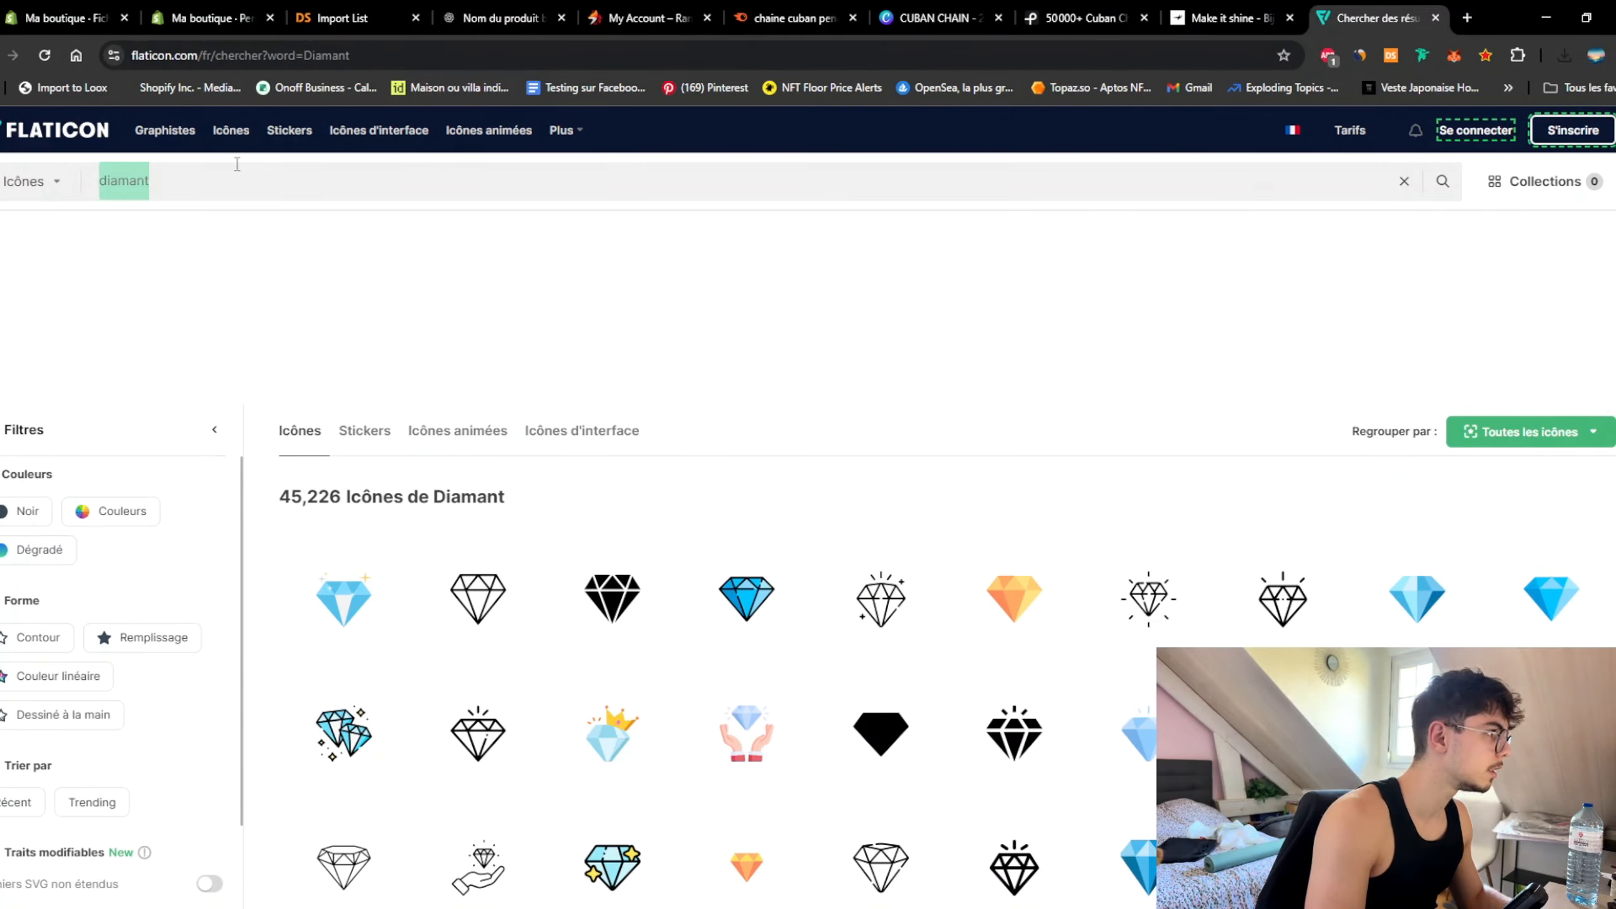
Step: Check ChatGPT's icon suggestions, then search Flaticon for 'collier' necklace icons
click(204, 18)
click(496, 17)
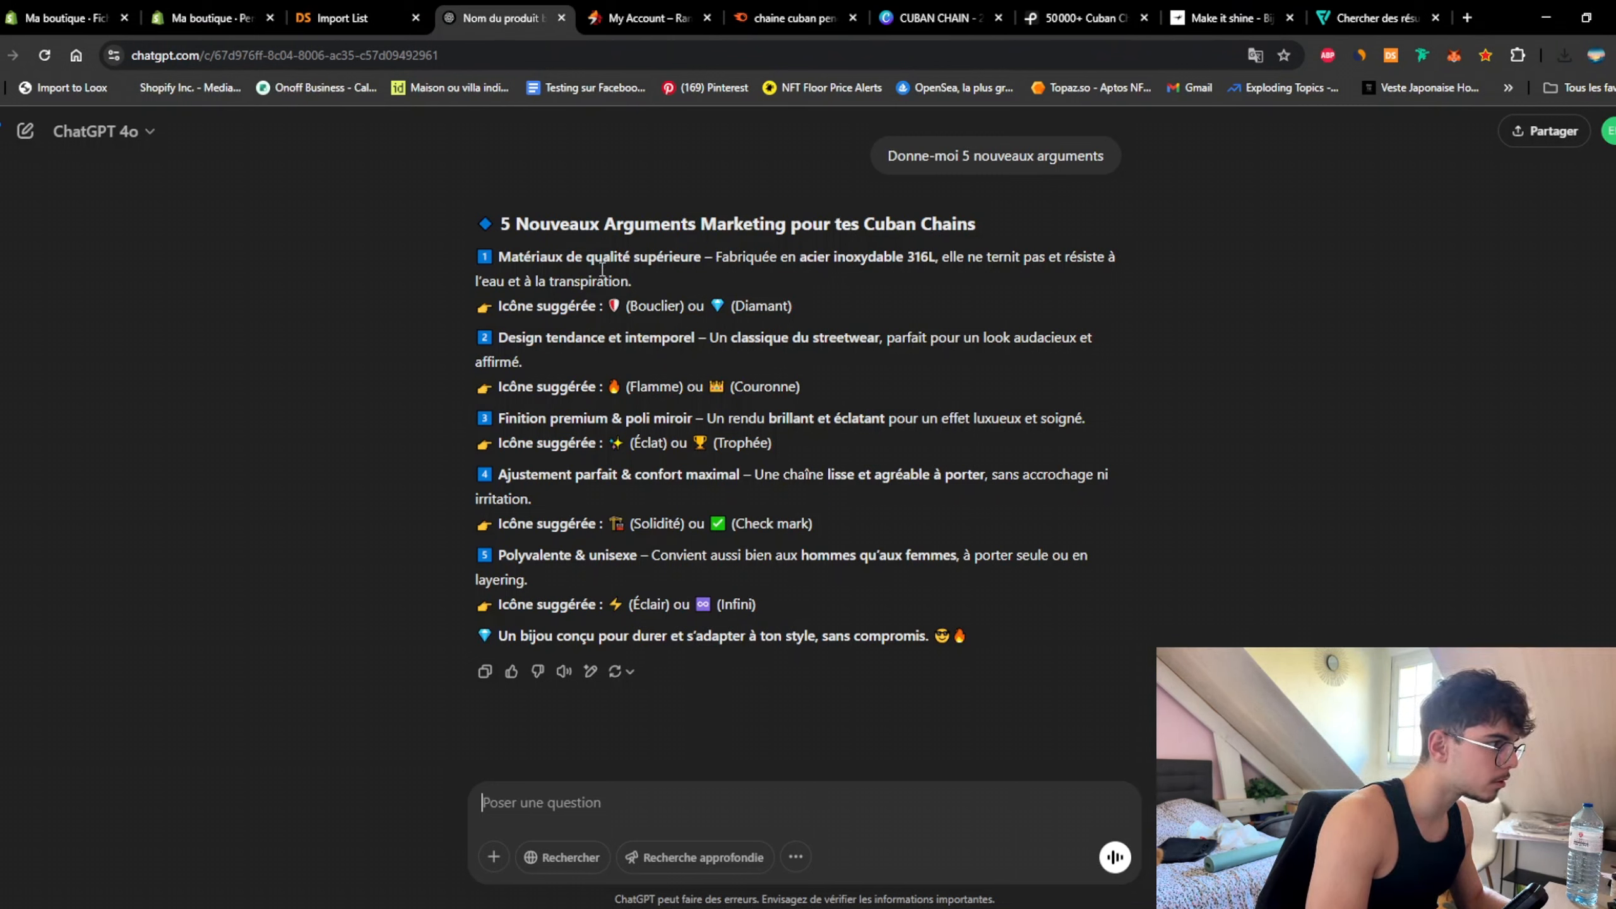
click(1375, 19)
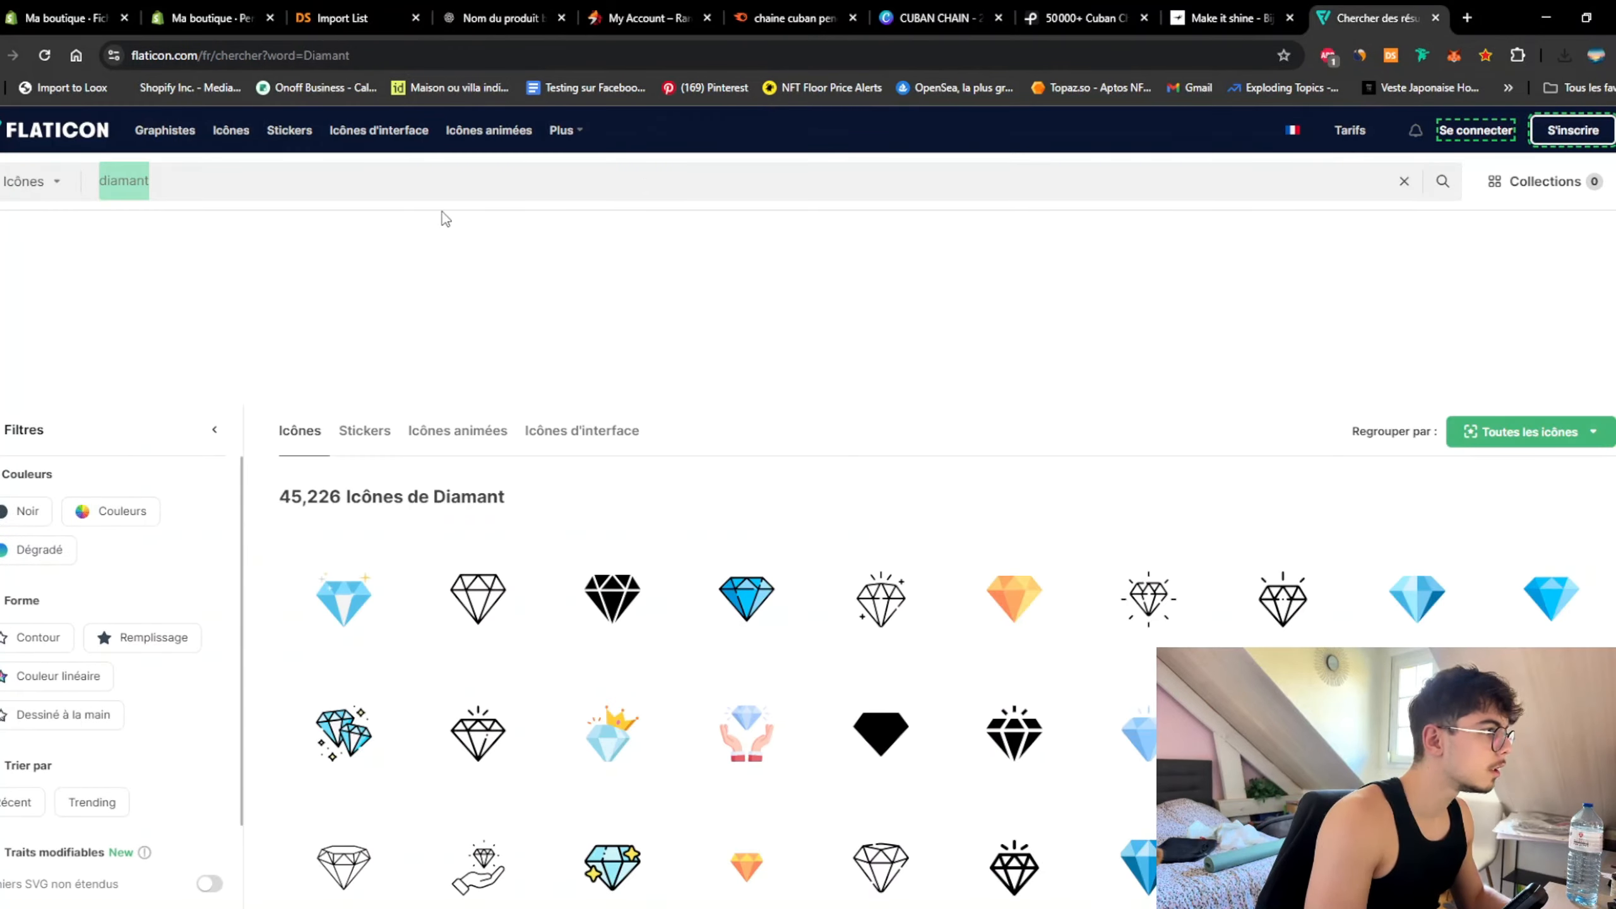
text(collier)
key(Return)
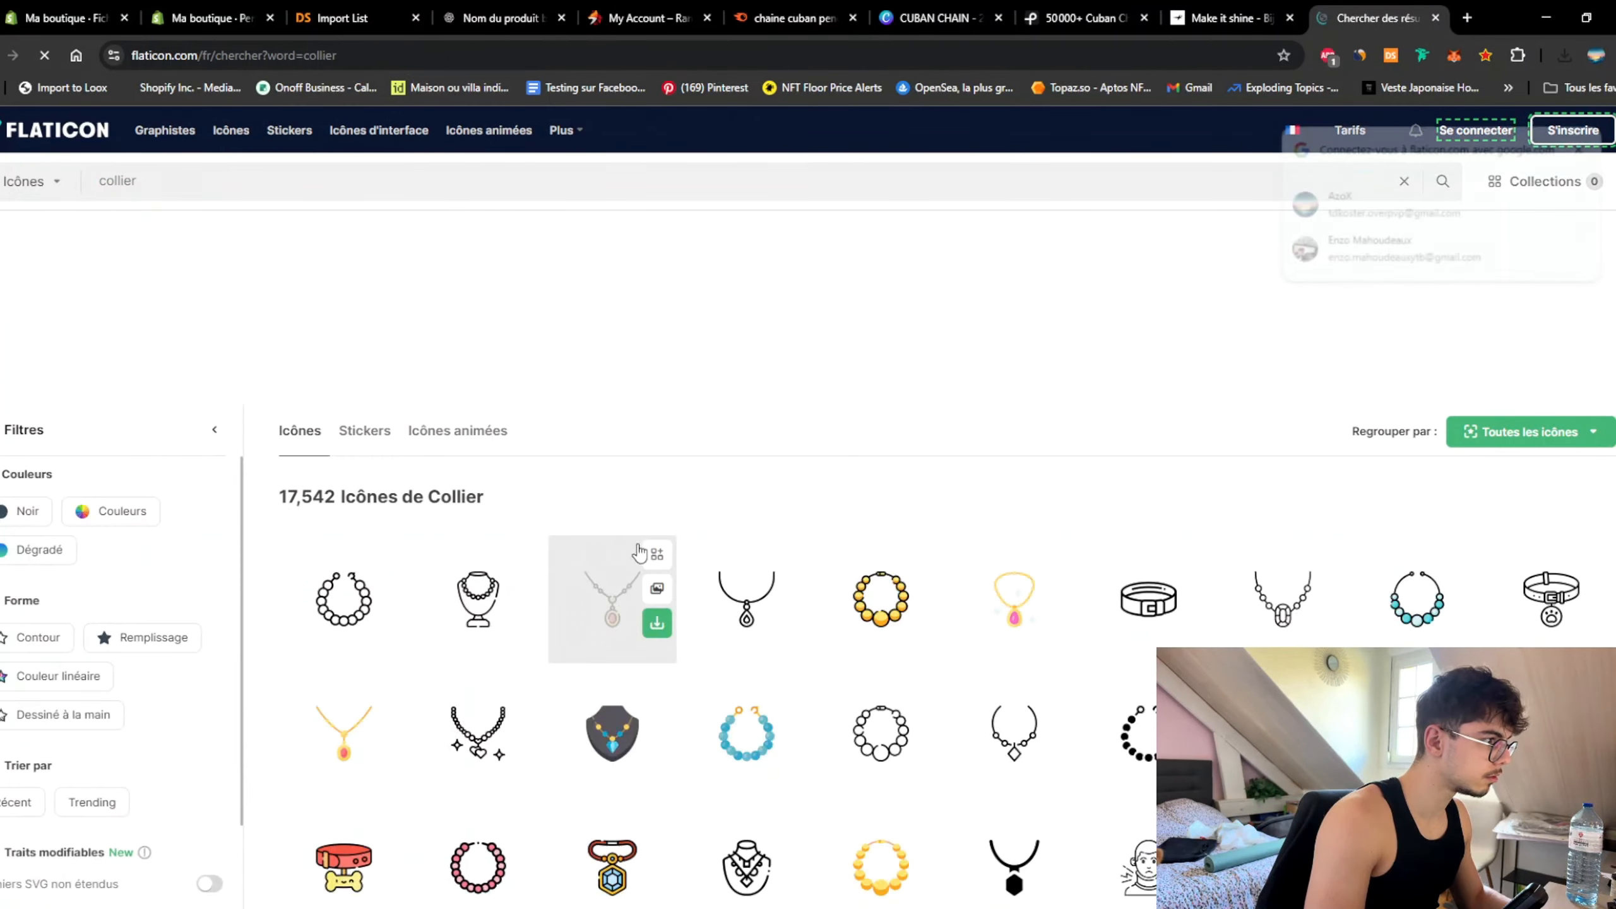
Step: Search 'cu' and download the pearl necklace icon as a free PNG with attribution
scroll(429, 507, down, 3)
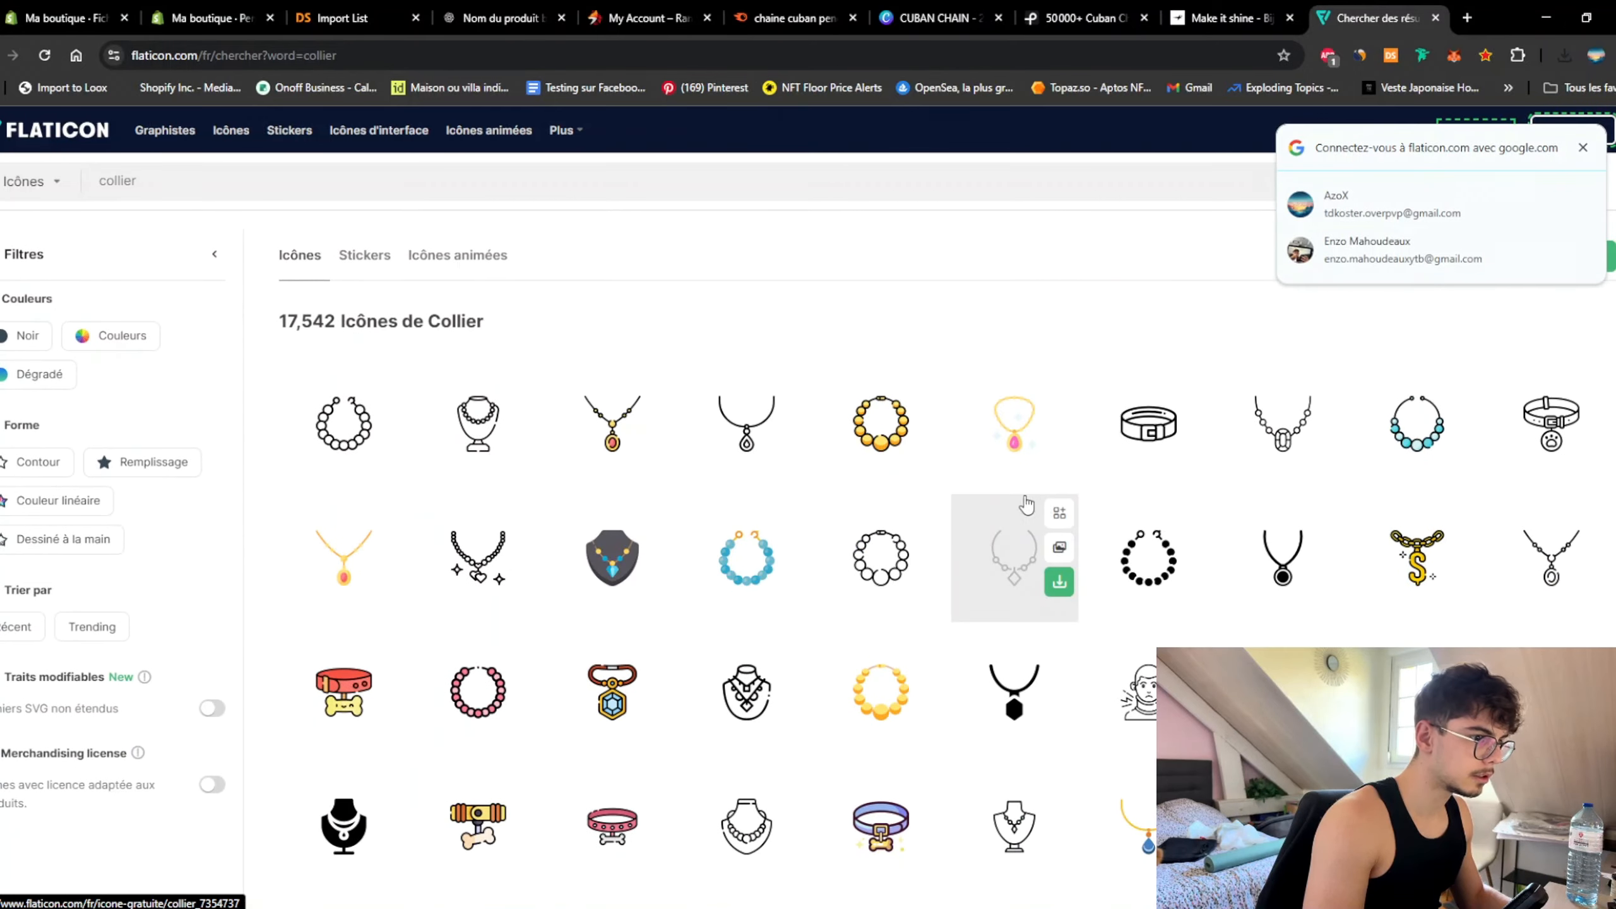
scroll(822, 534, down, 1)
scroll(822, 534, up, 4)
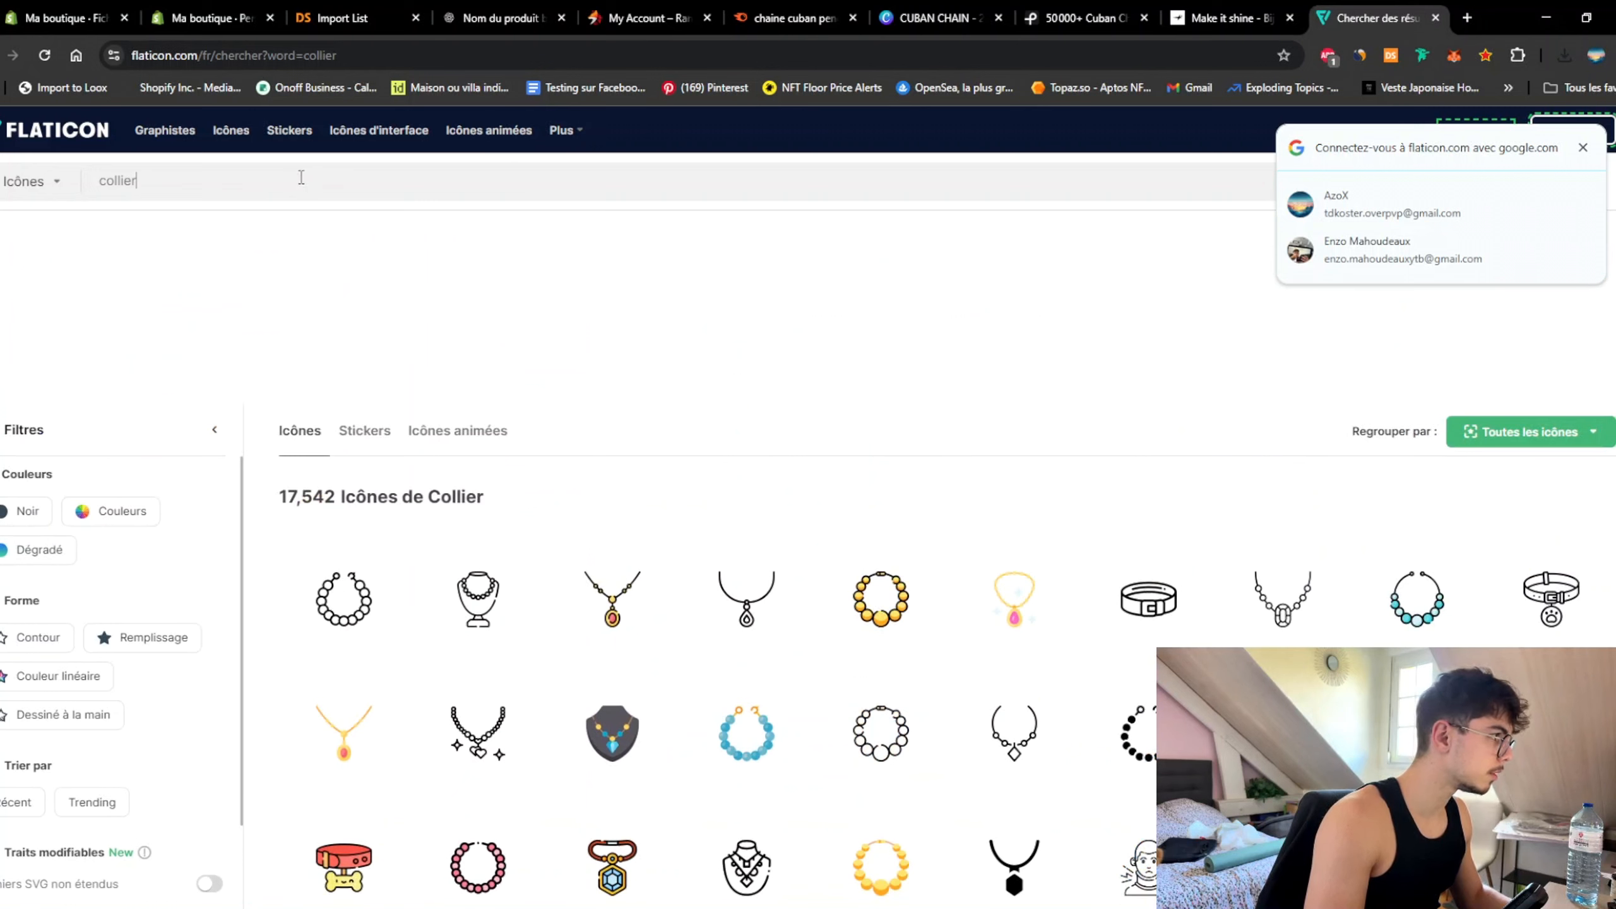
key(ctrl+a)
text(cu)
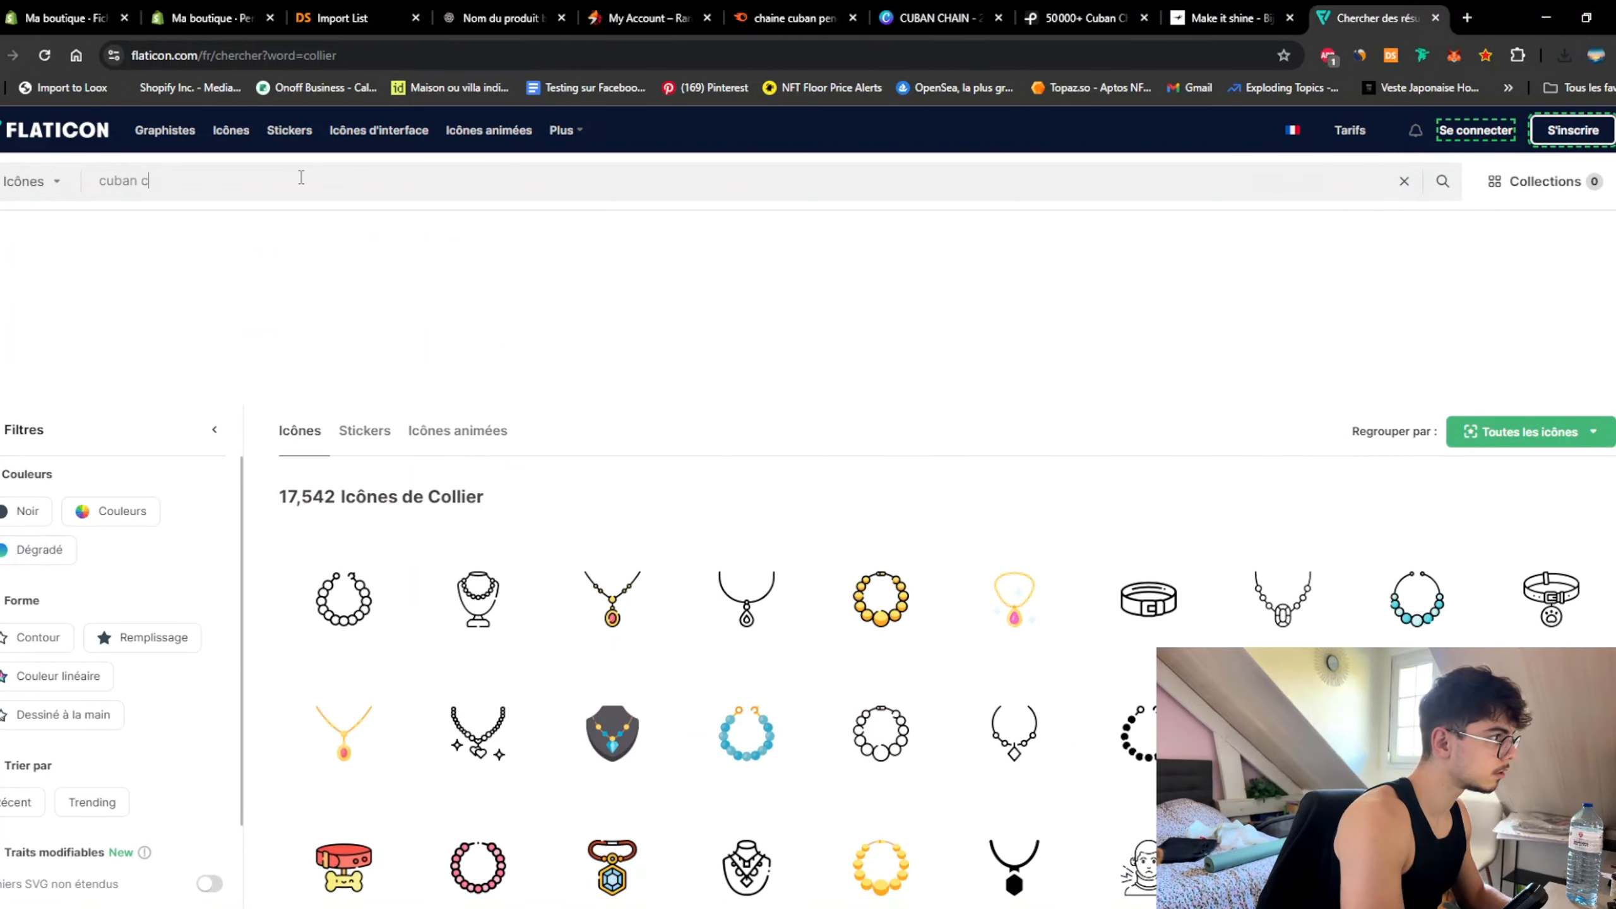
key(Return)
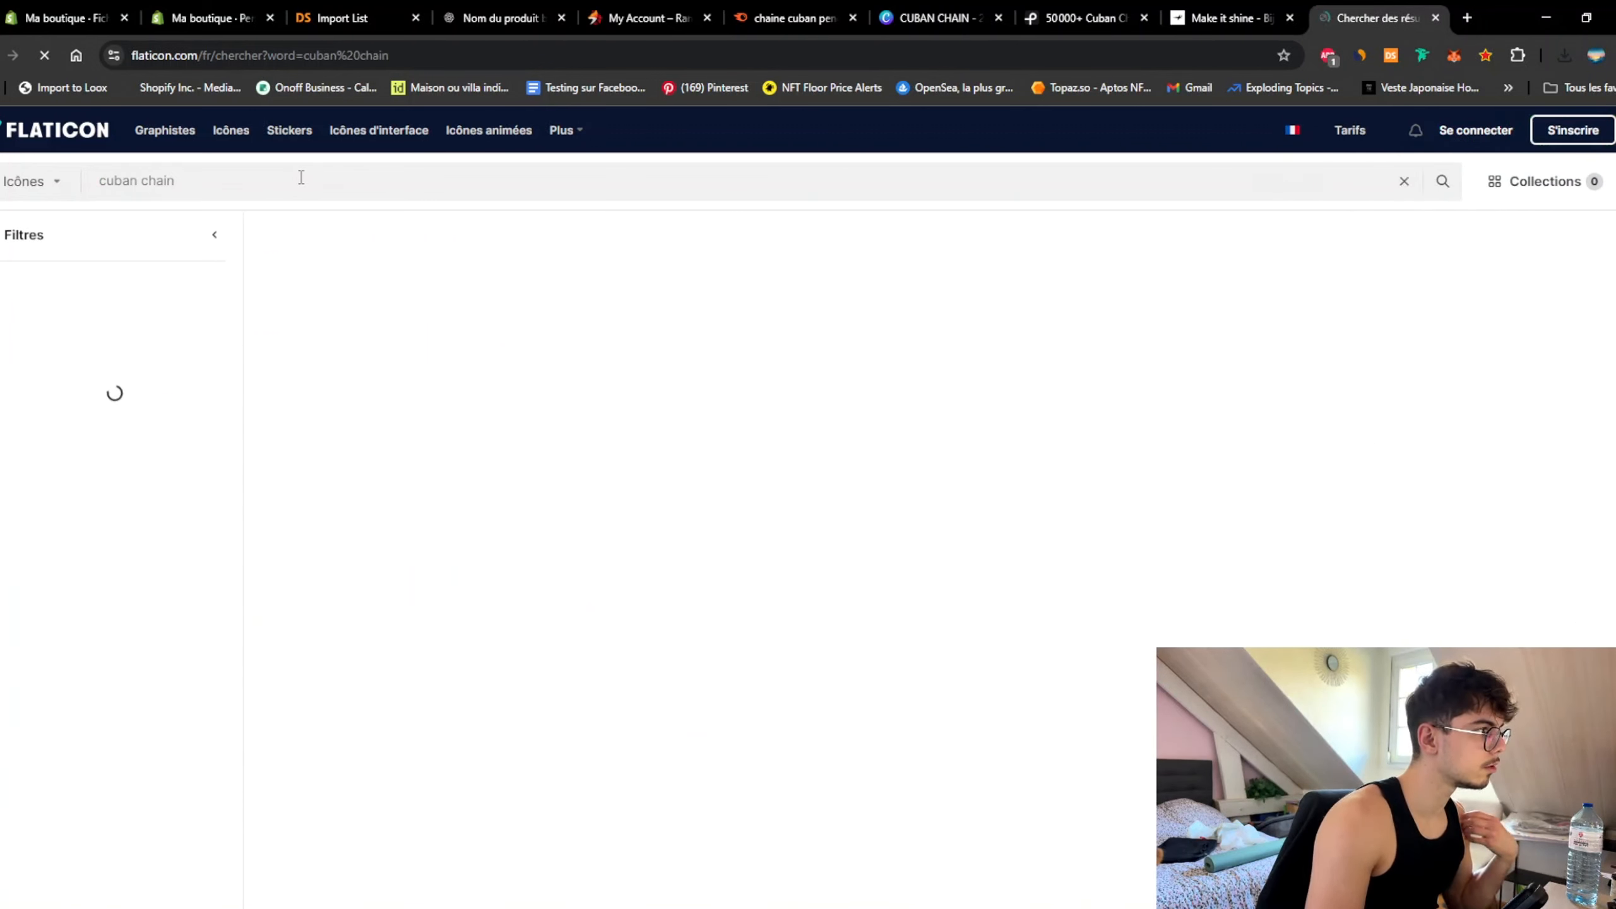
click(791, 726)
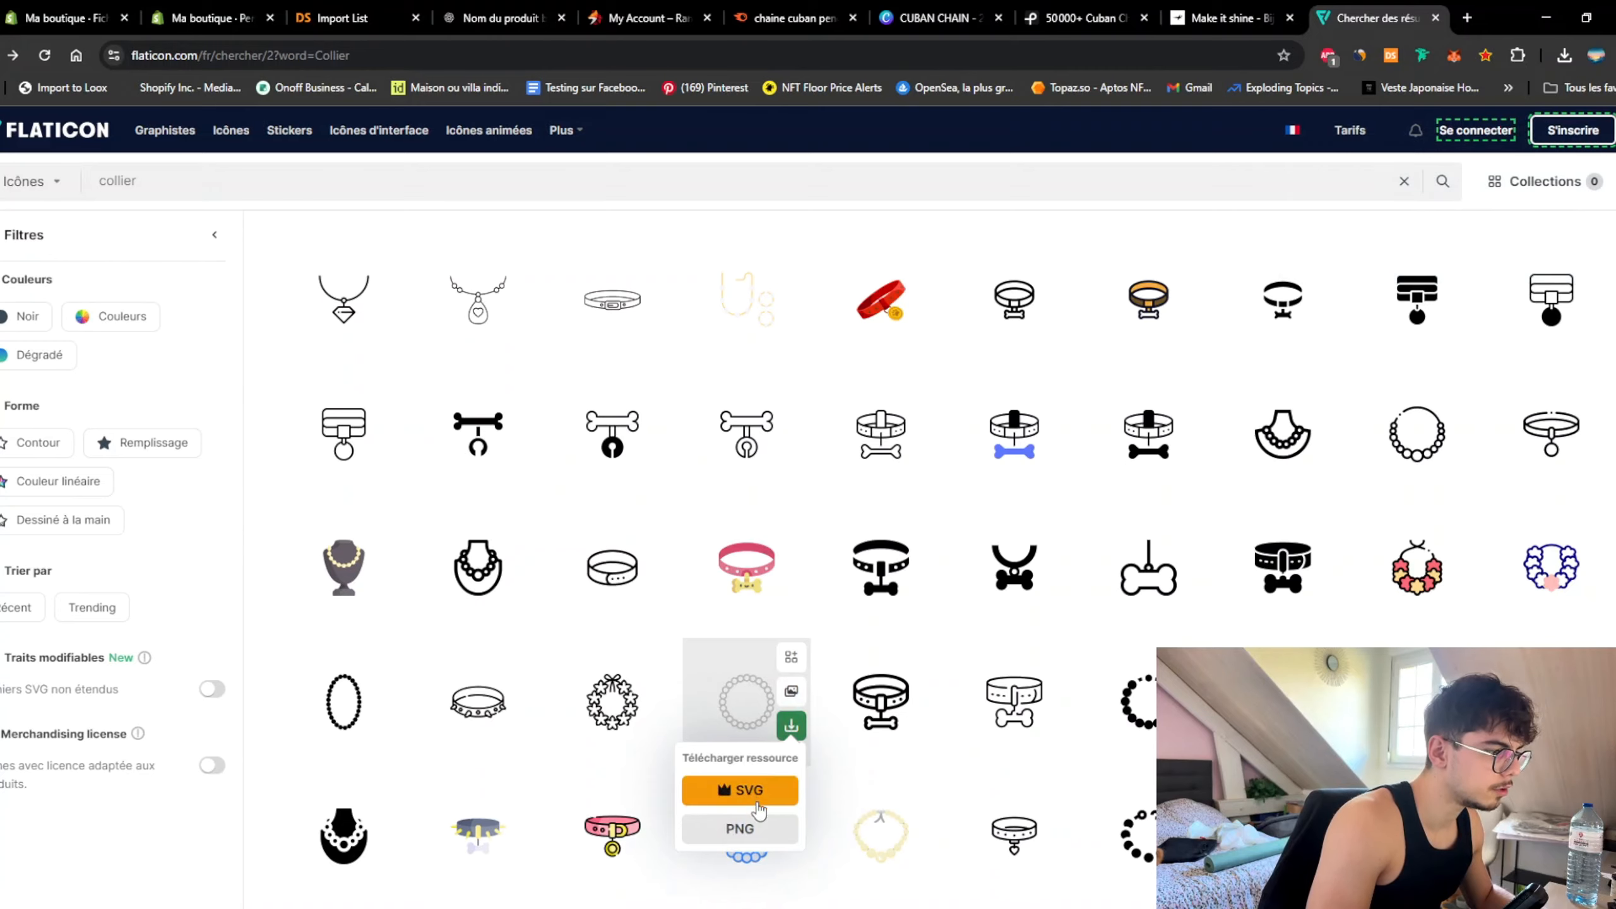
click(740, 828)
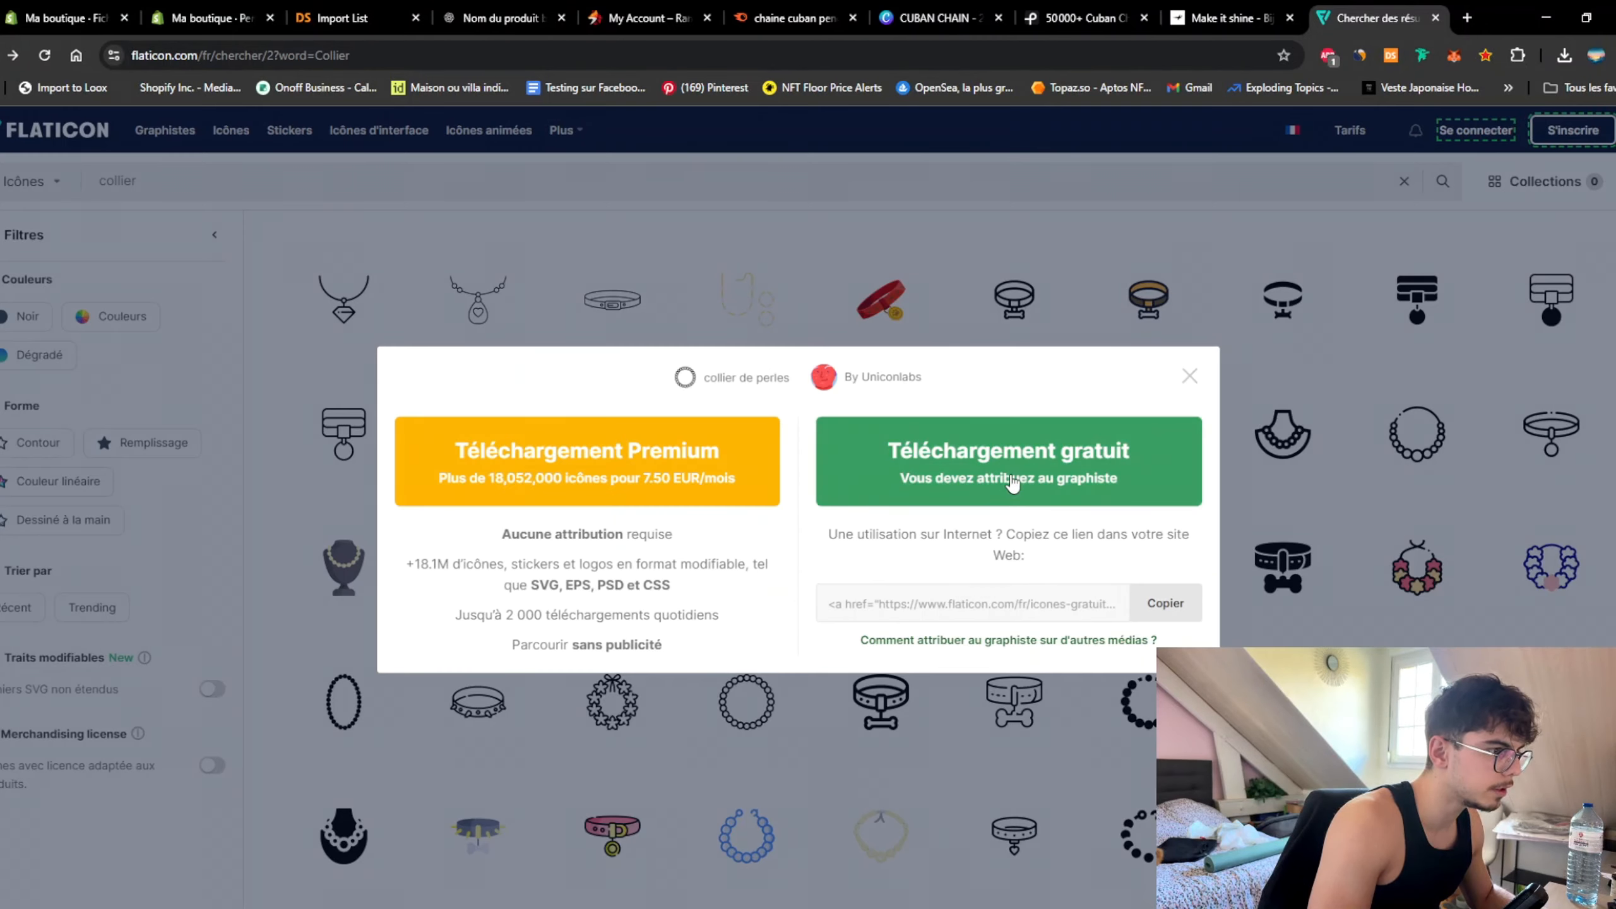
click(1009, 459)
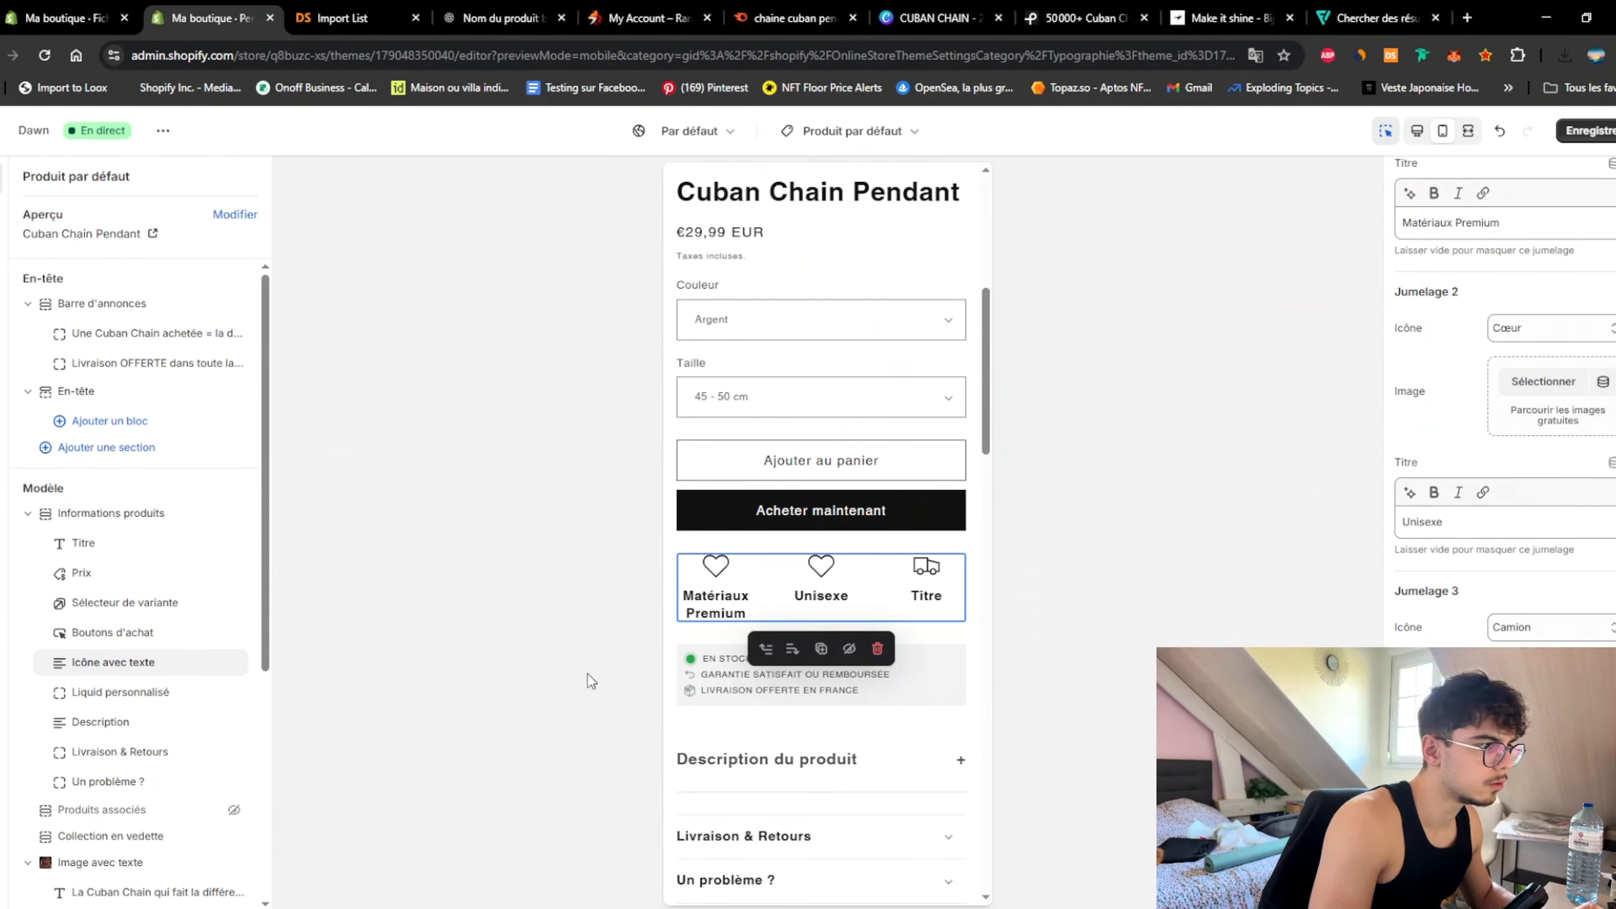
Step: Set the uploaded diamant_2 image as the first icon's image
scroll(1555, 367, up, 5)
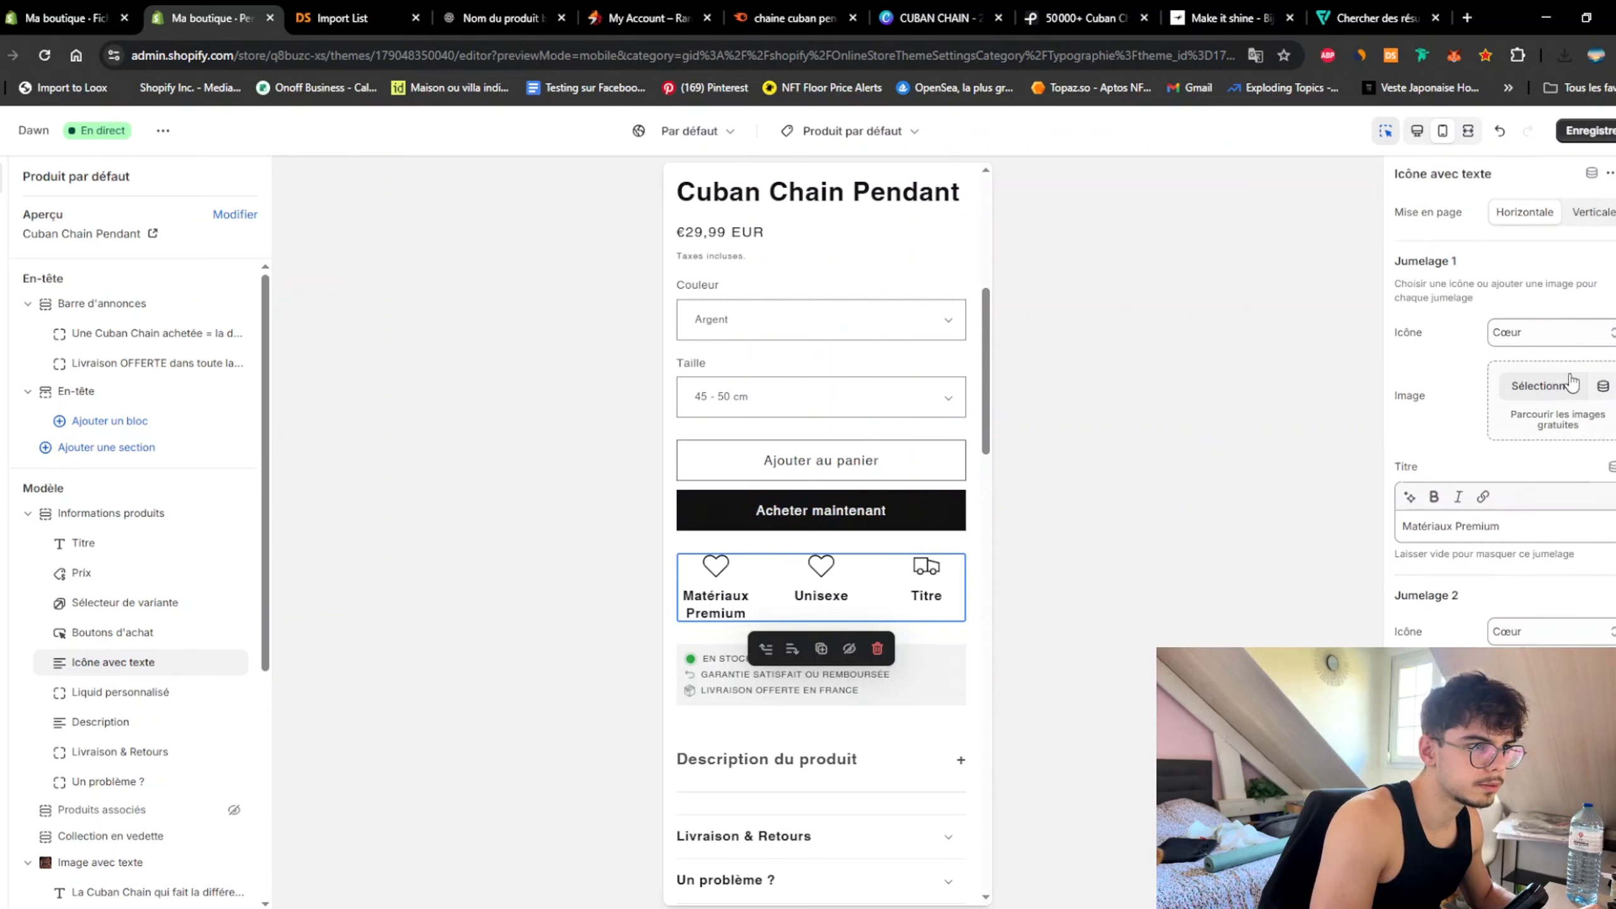
click(1553, 387)
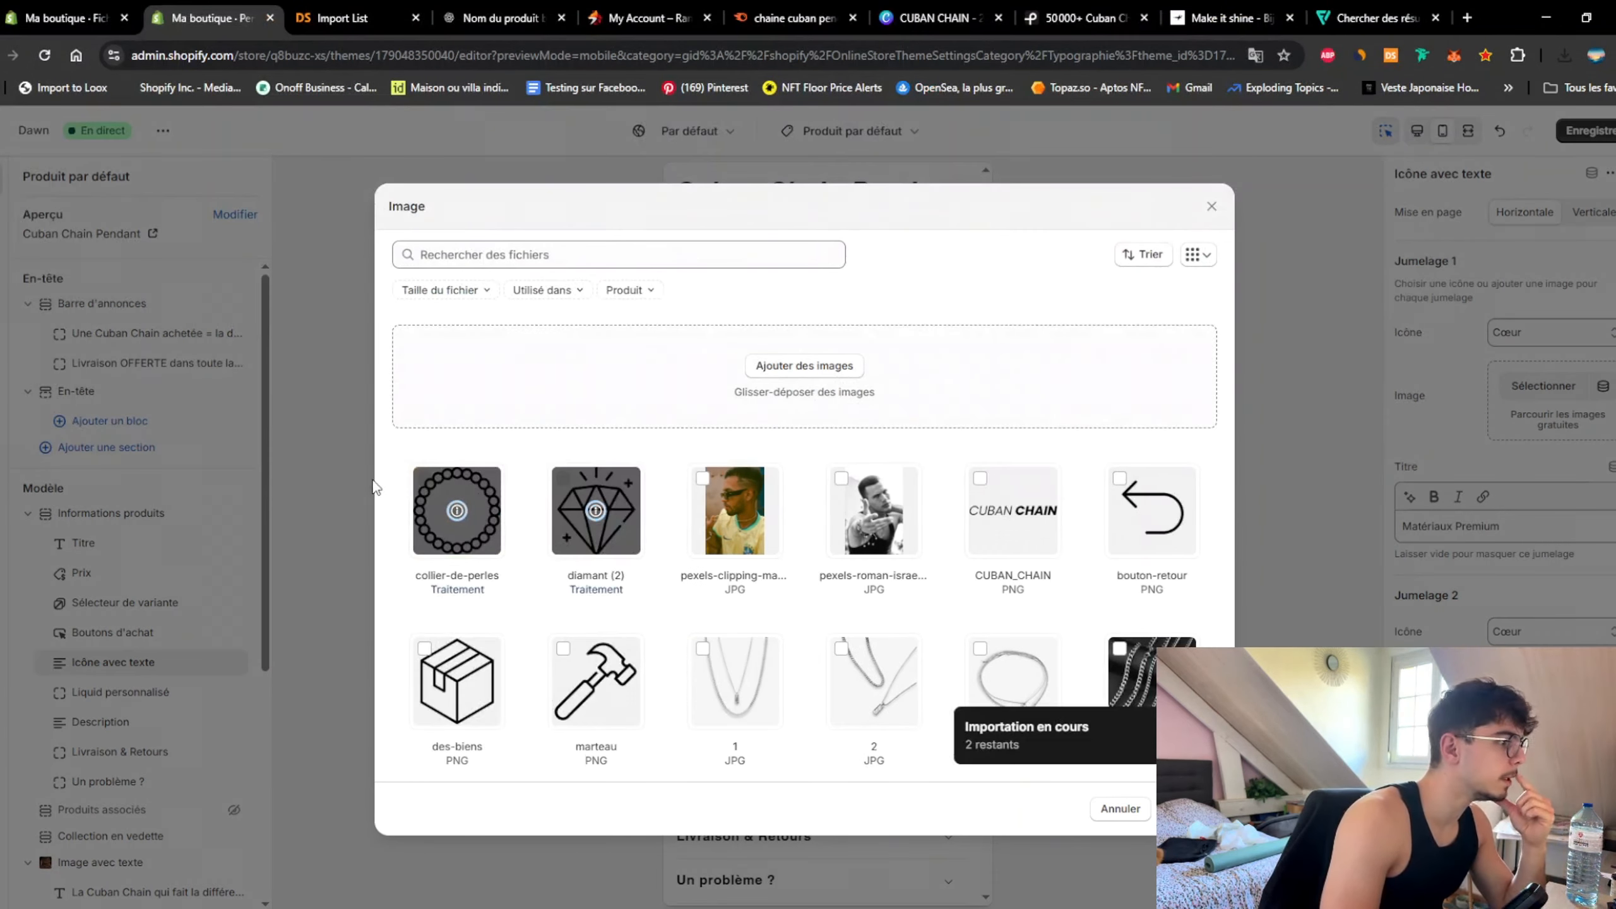
click(590, 503)
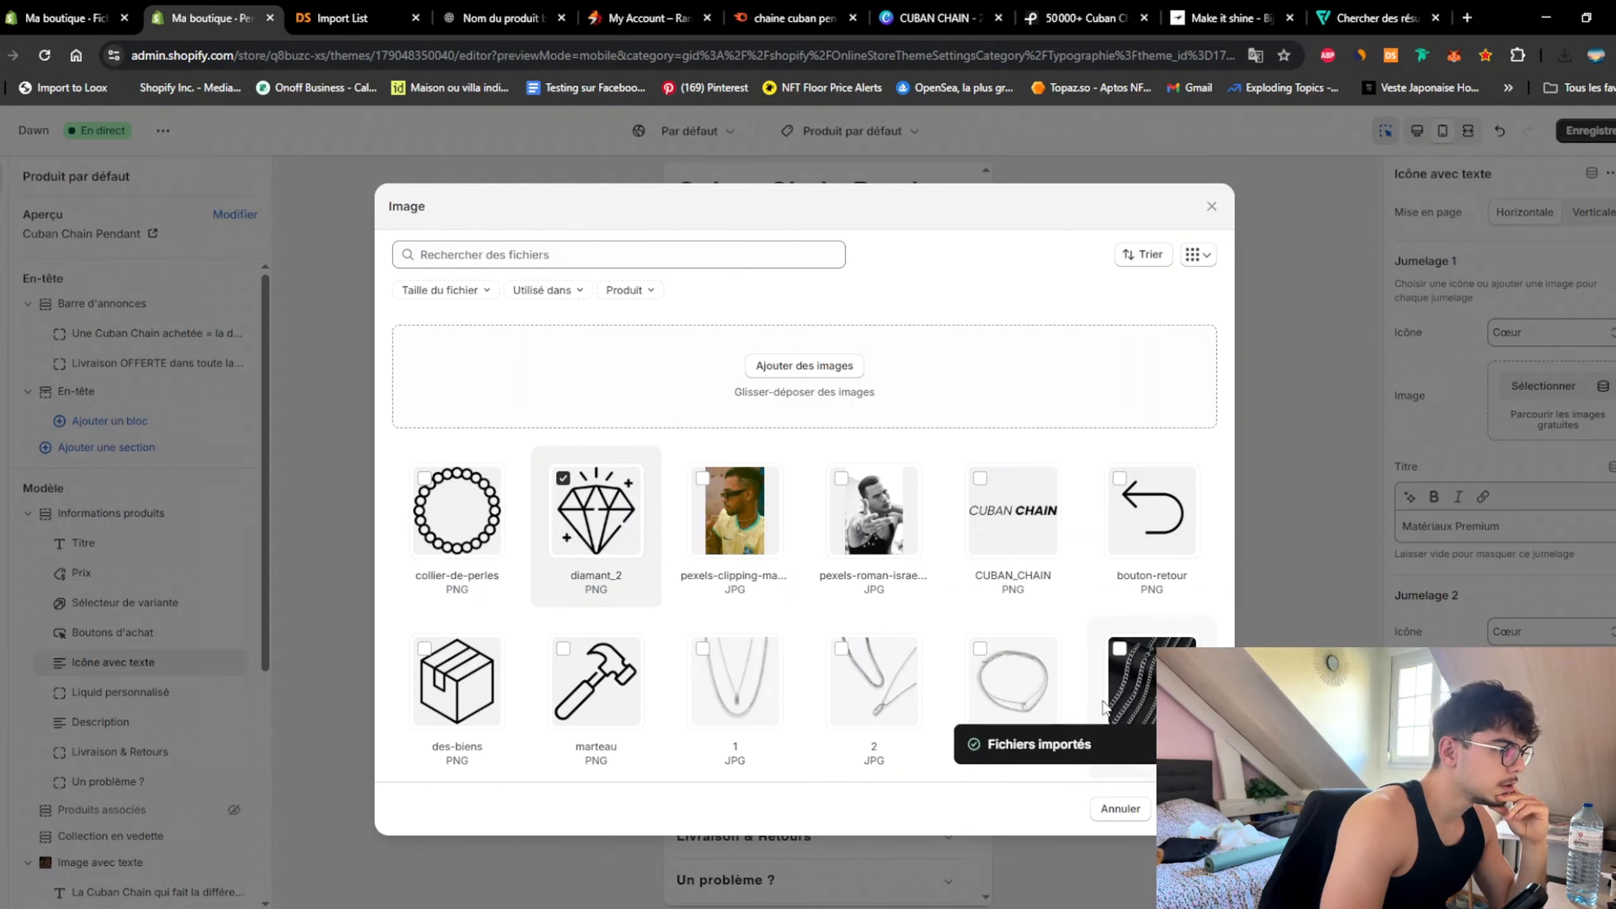
click(1187, 809)
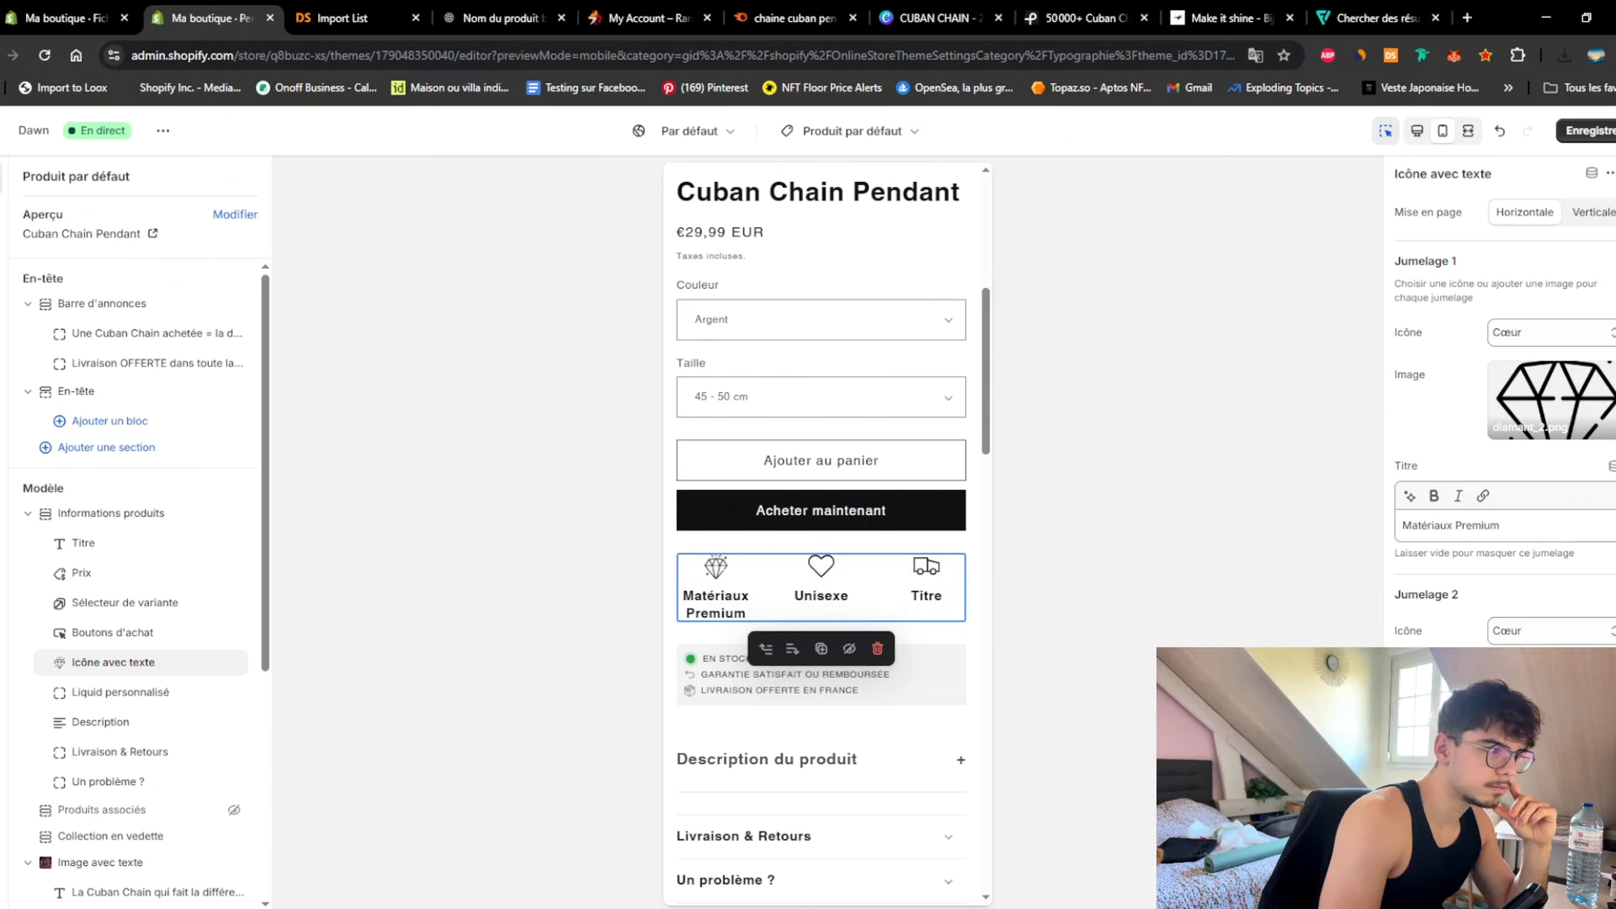
Step: Try the collier-de-perles image on another icon without applying it, then save the theme
scroll(1556, 576, down, 5)
click(1543, 381)
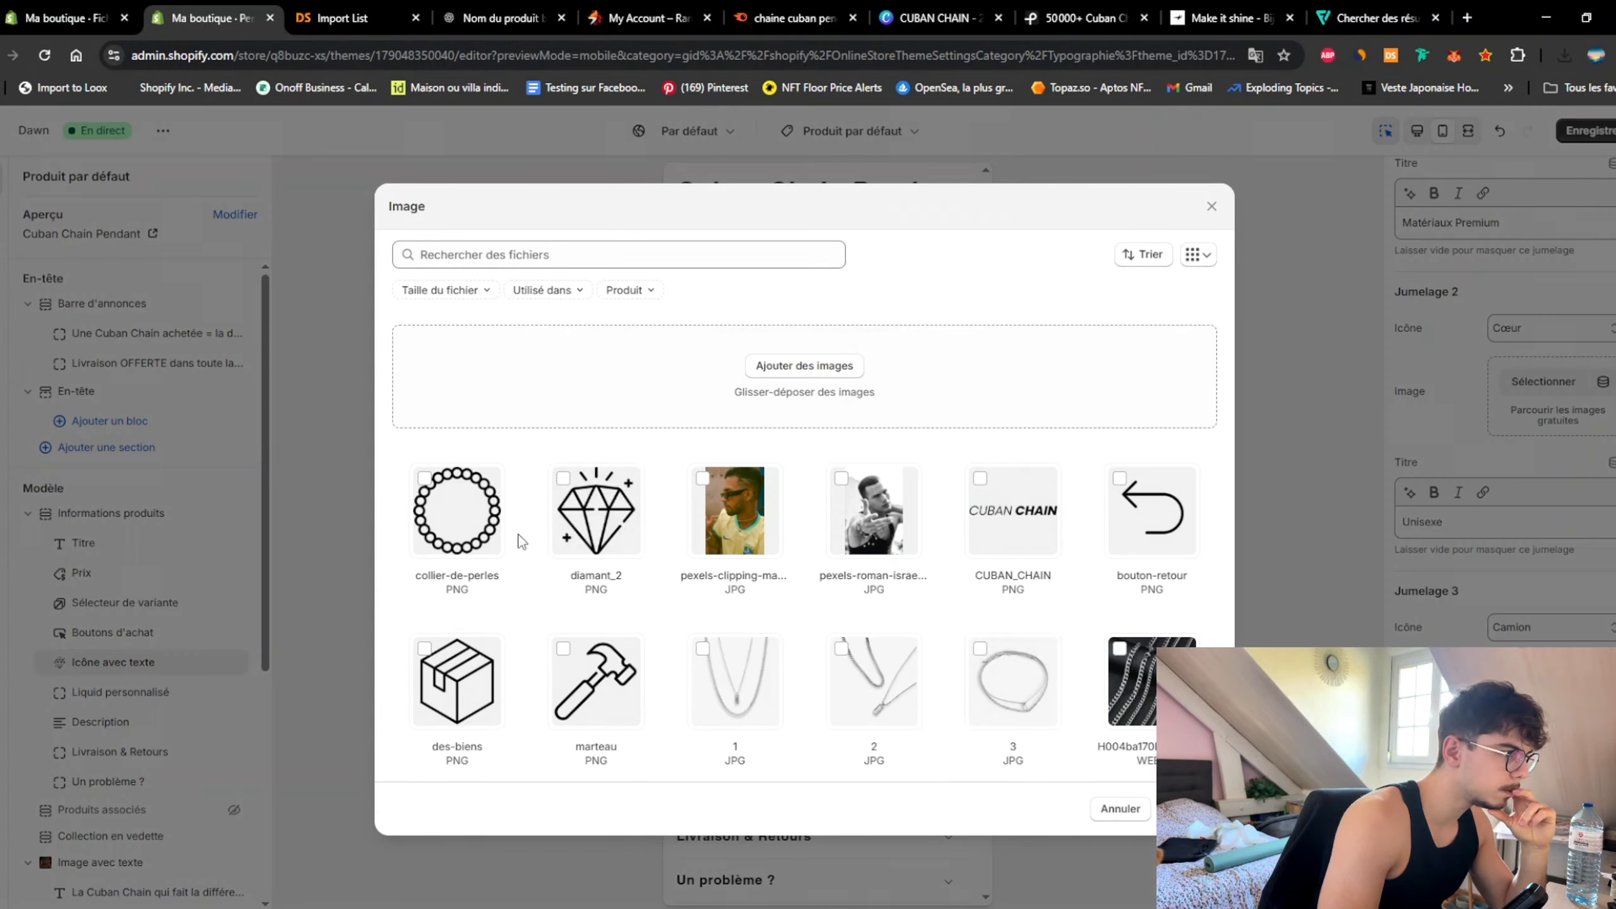
click(465, 516)
click(1187, 809)
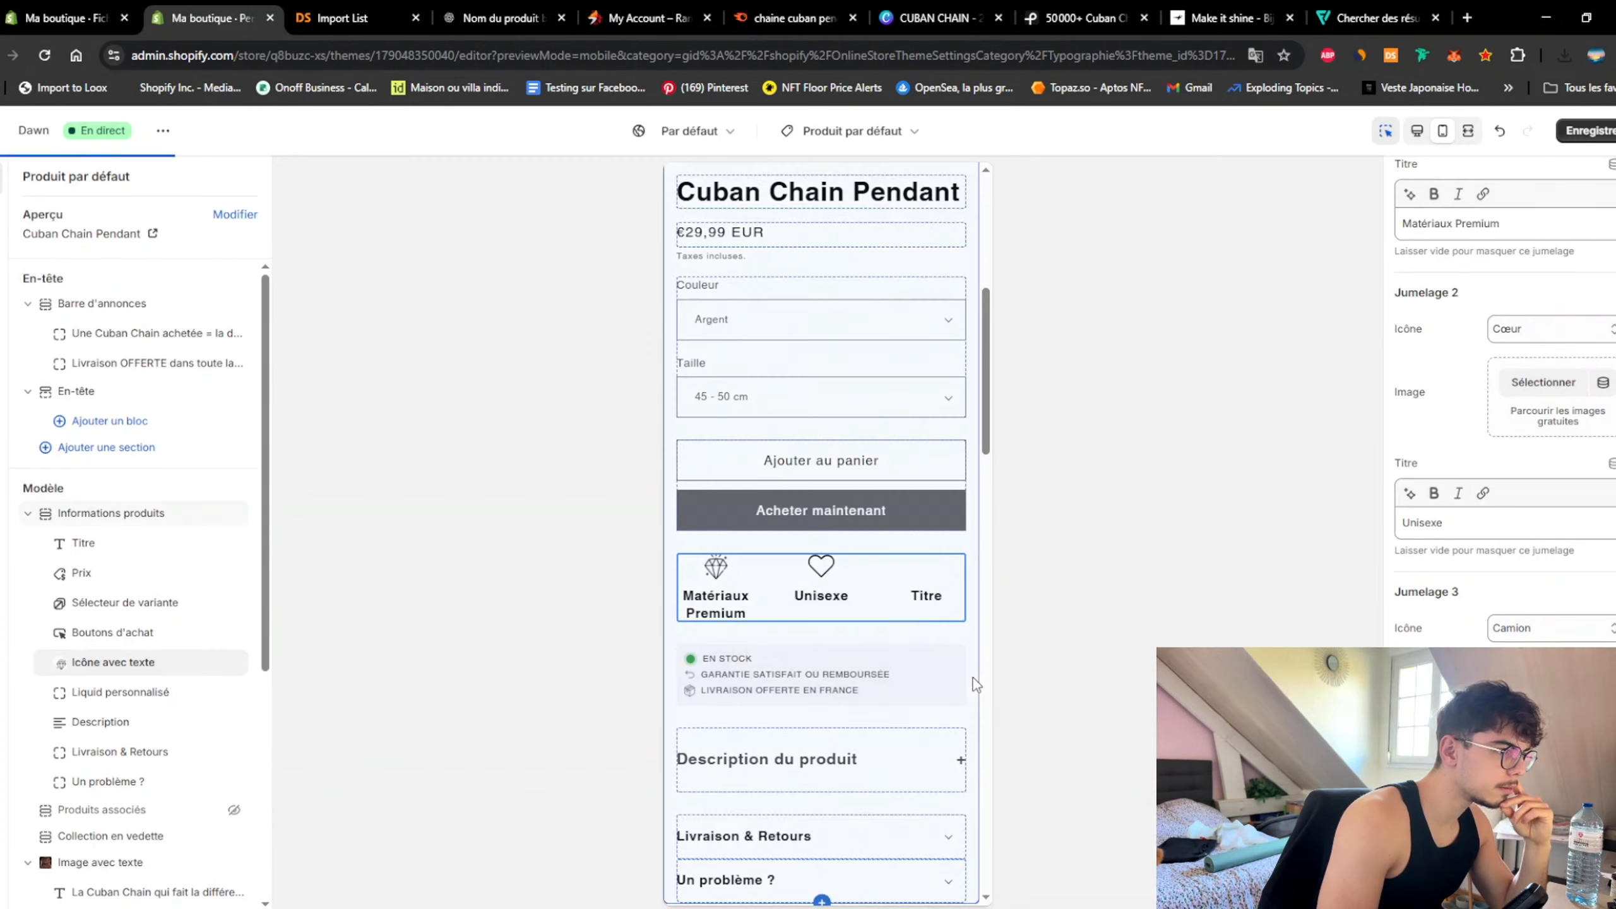
click(345, 18)
click(502, 18)
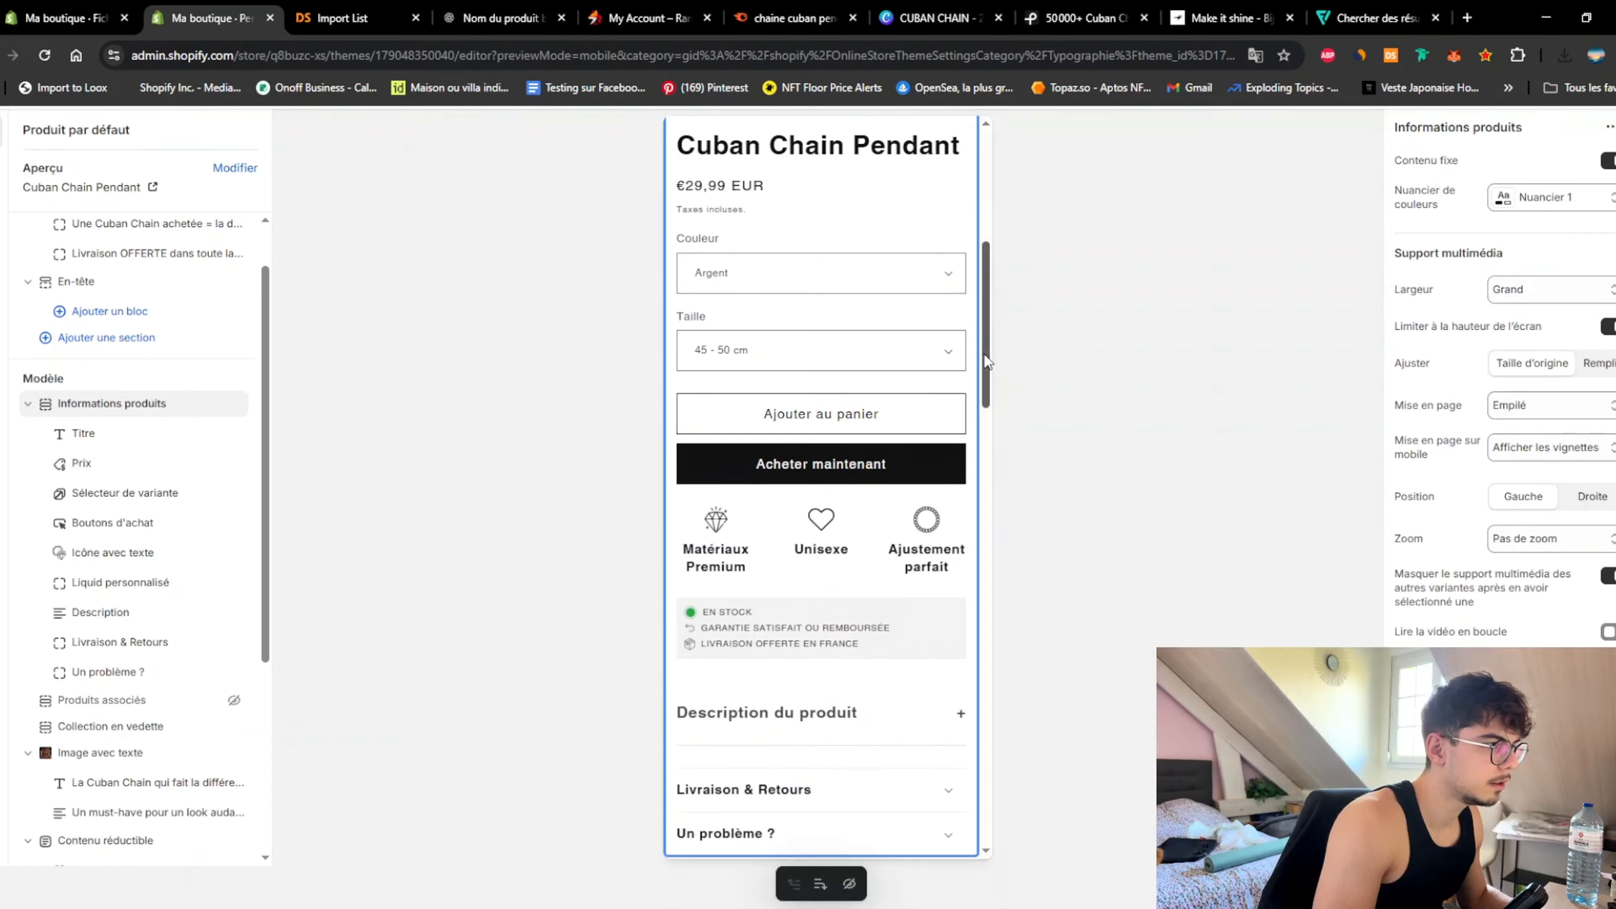
drag(987, 361, 979, 822)
key(ctrl+s)
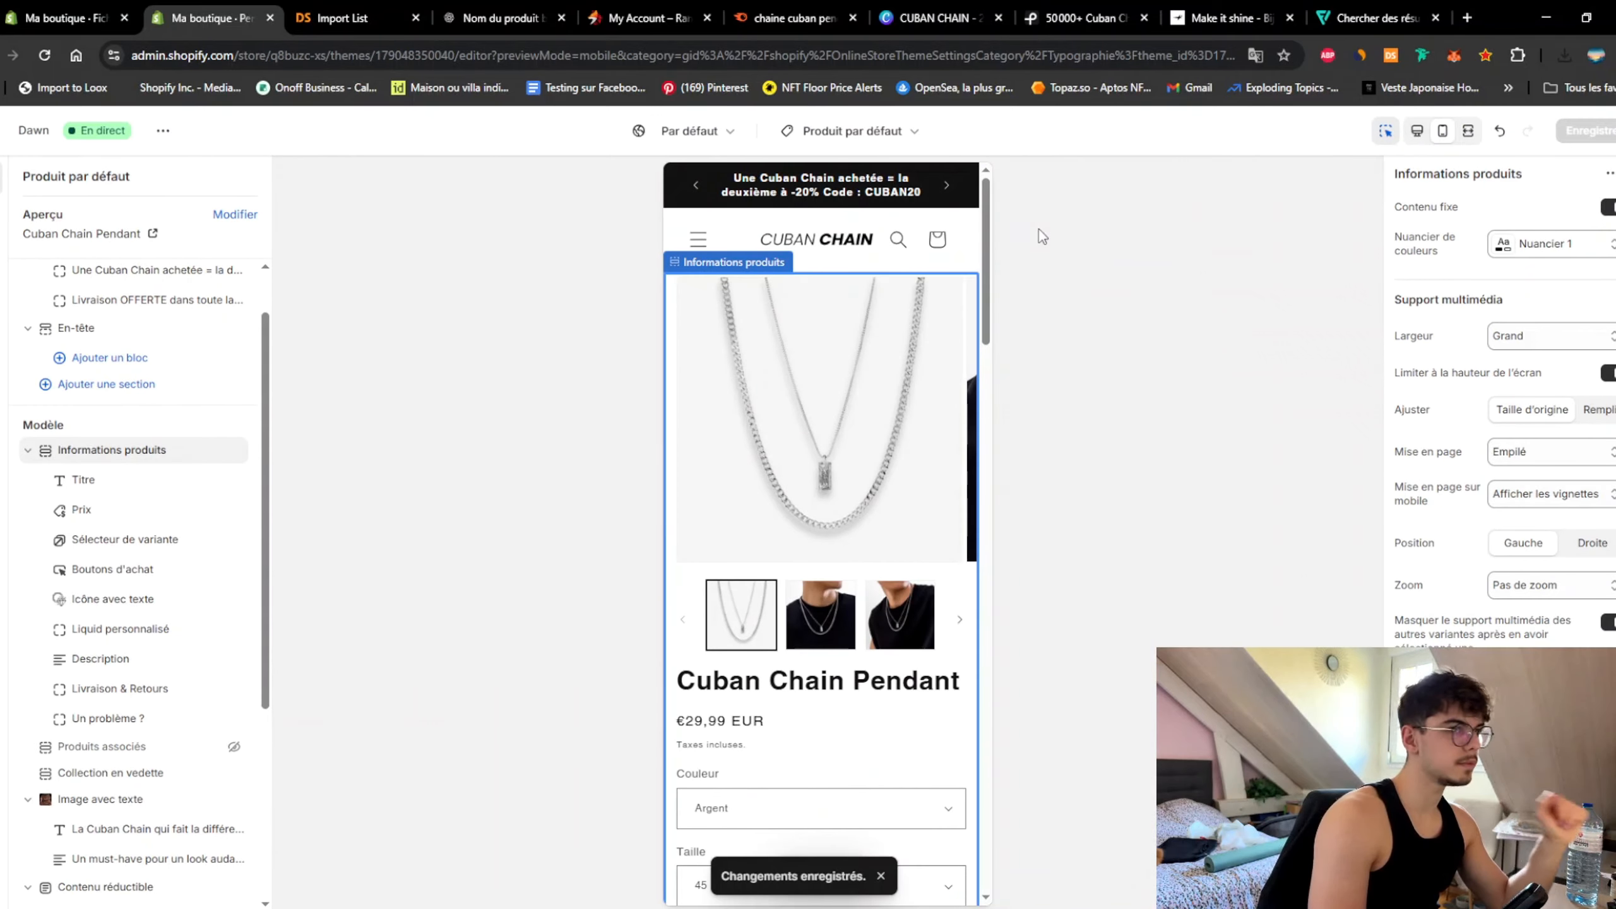
Step: Preview the home page, then open the Cuban Chain Pendant product page and scroll to the icon row
click(820, 134)
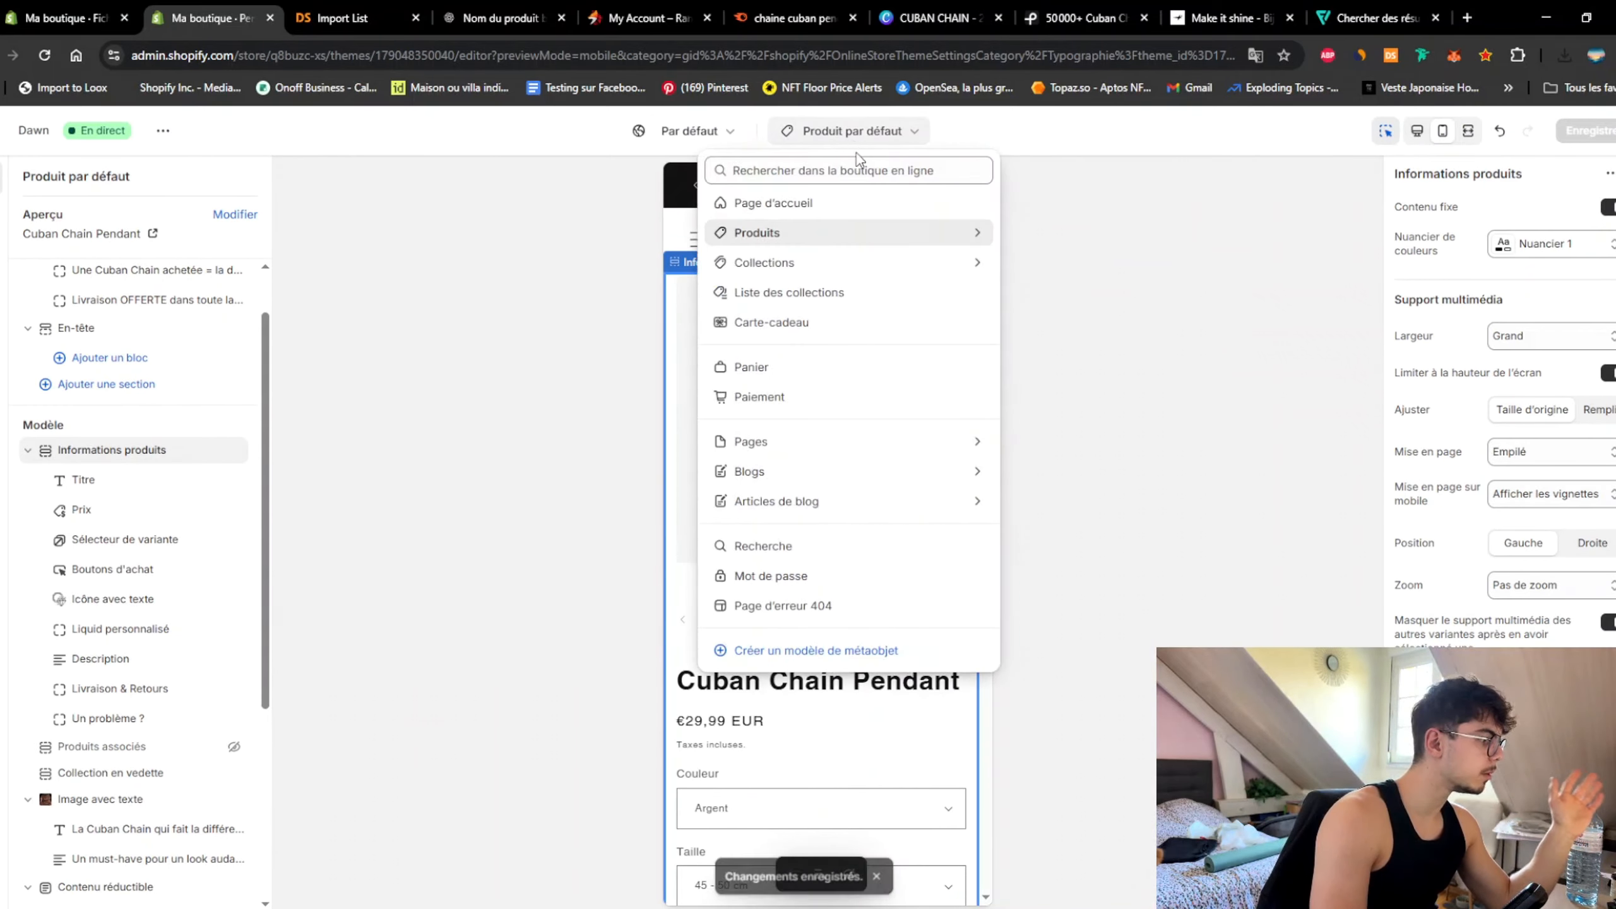
click(840, 202)
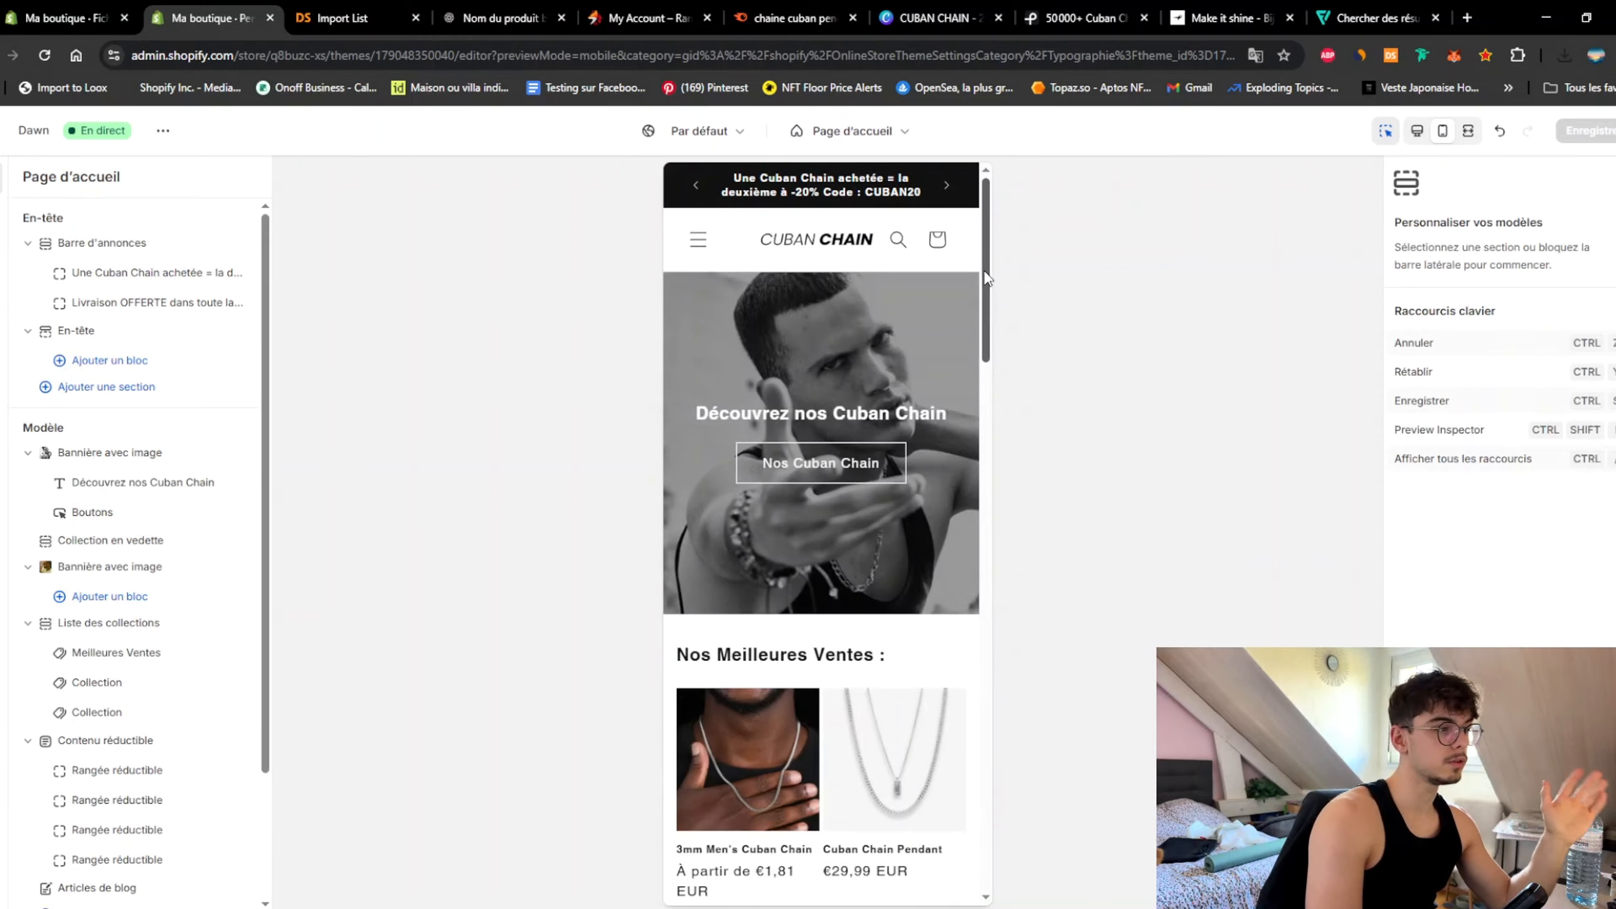
drag(985, 279, 985, 586)
click(870, 289)
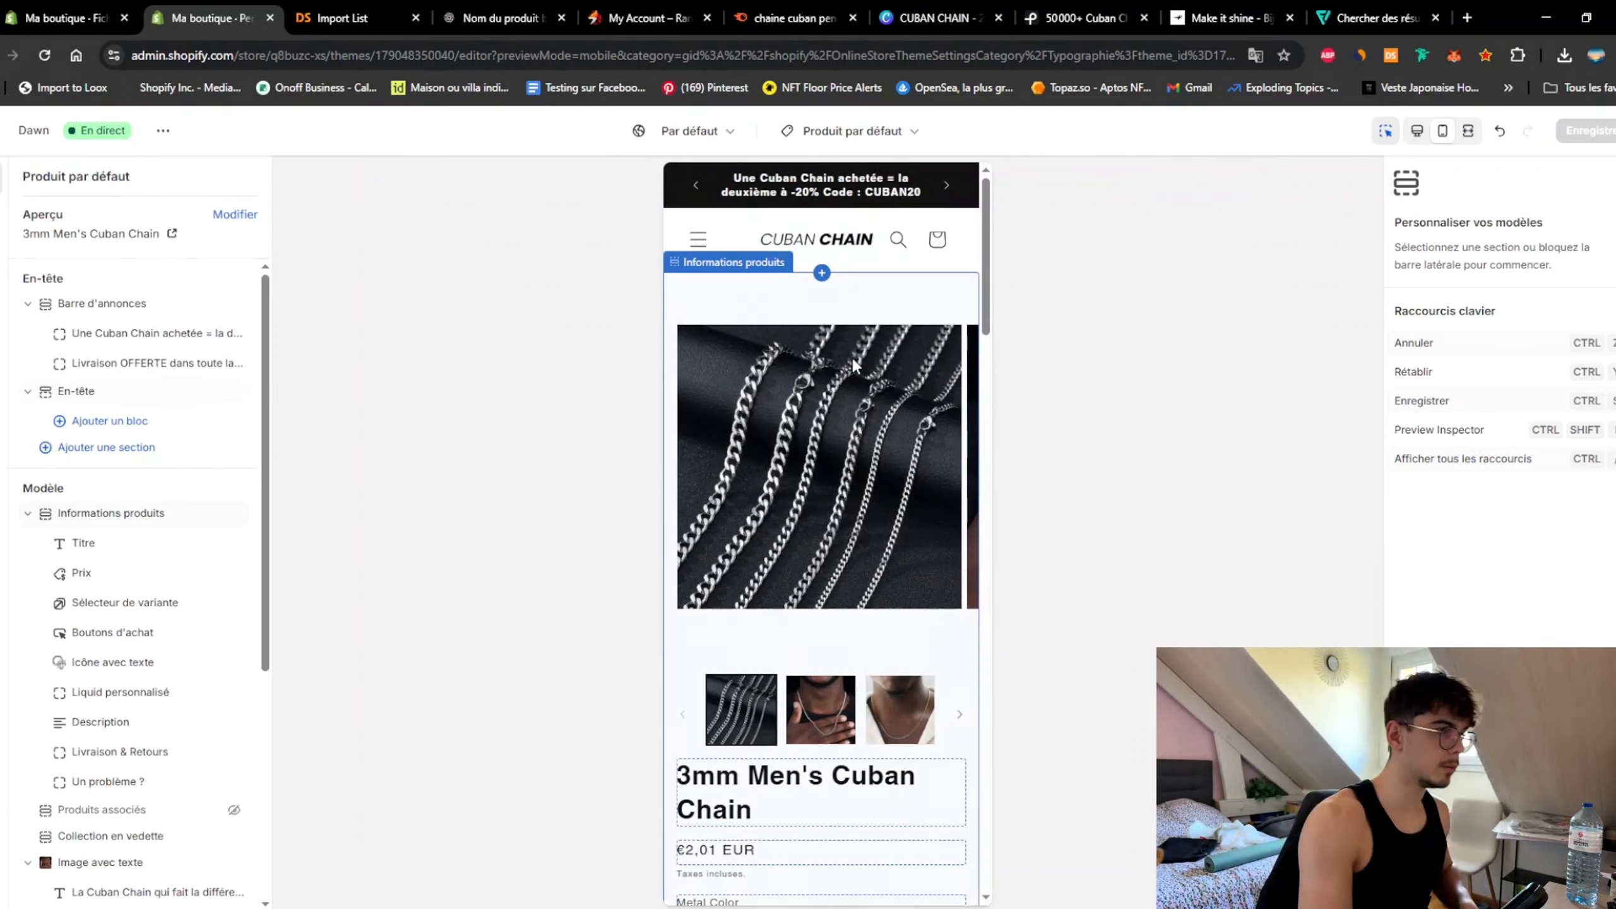
scroll(836, 455, down, 10)
scroll(836, 447, down, 2)
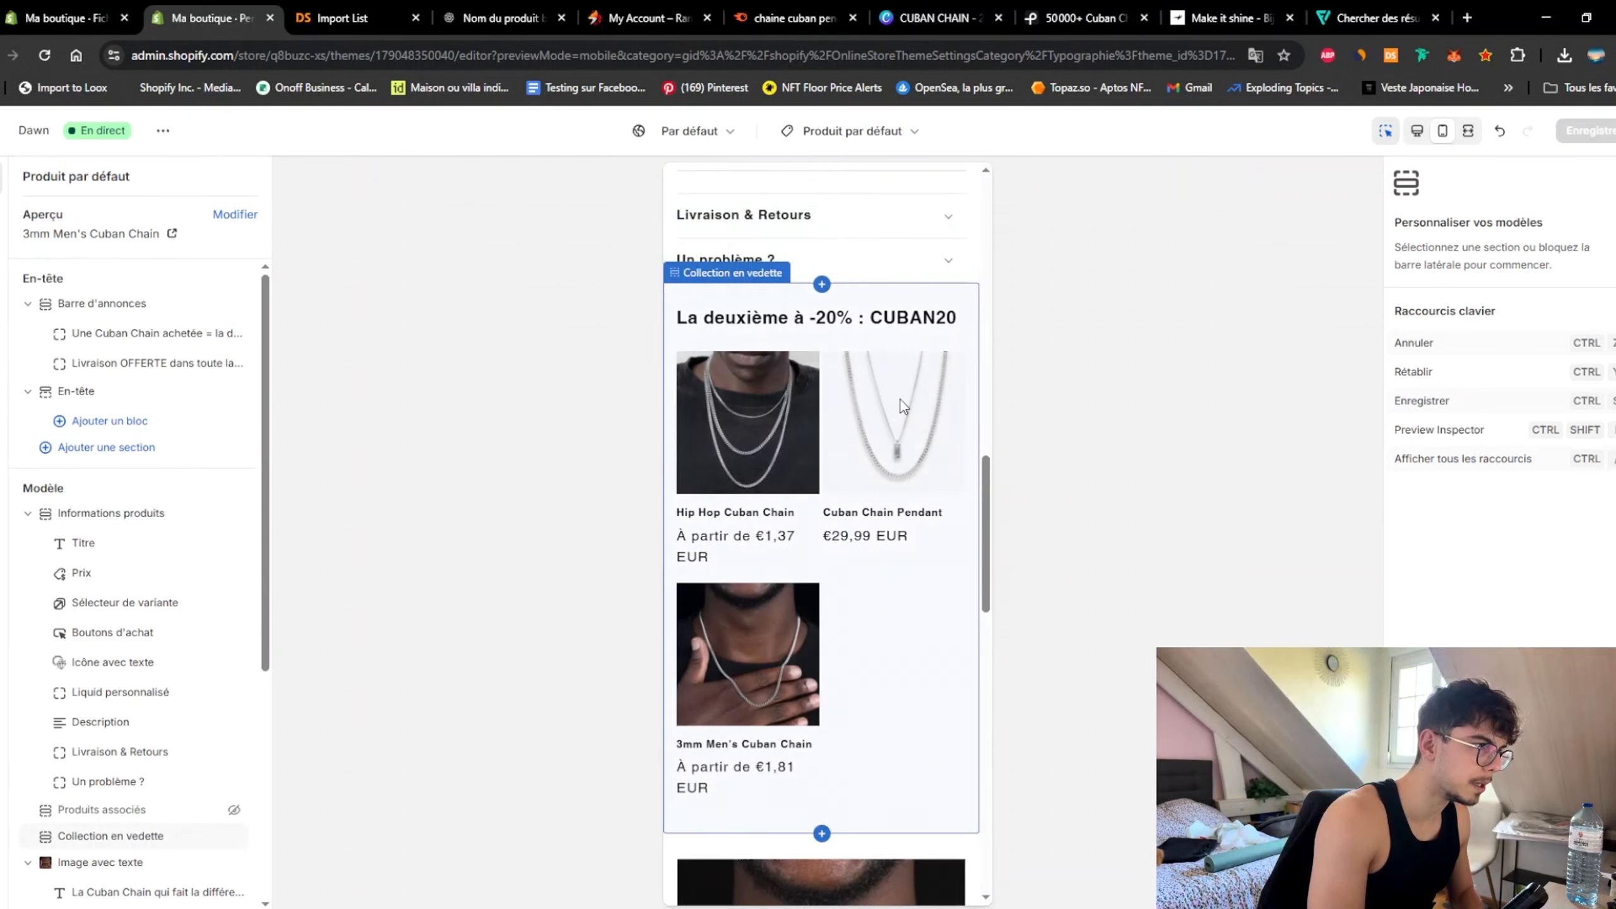
click(900, 399)
click(897, 458)
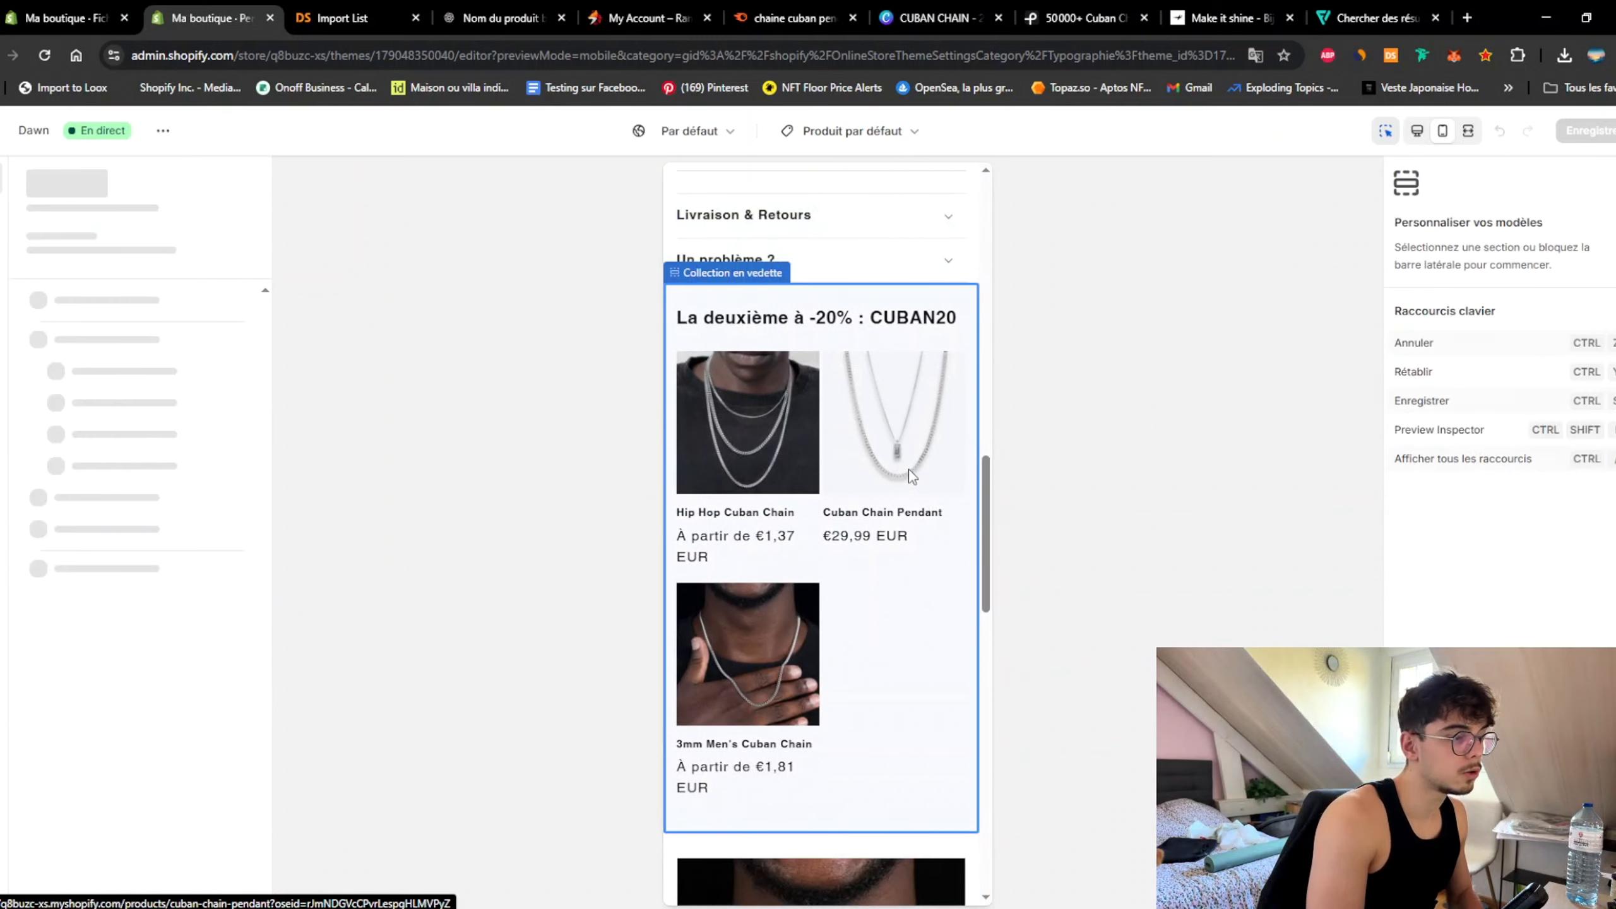
drag(984, 268, 992, 351)
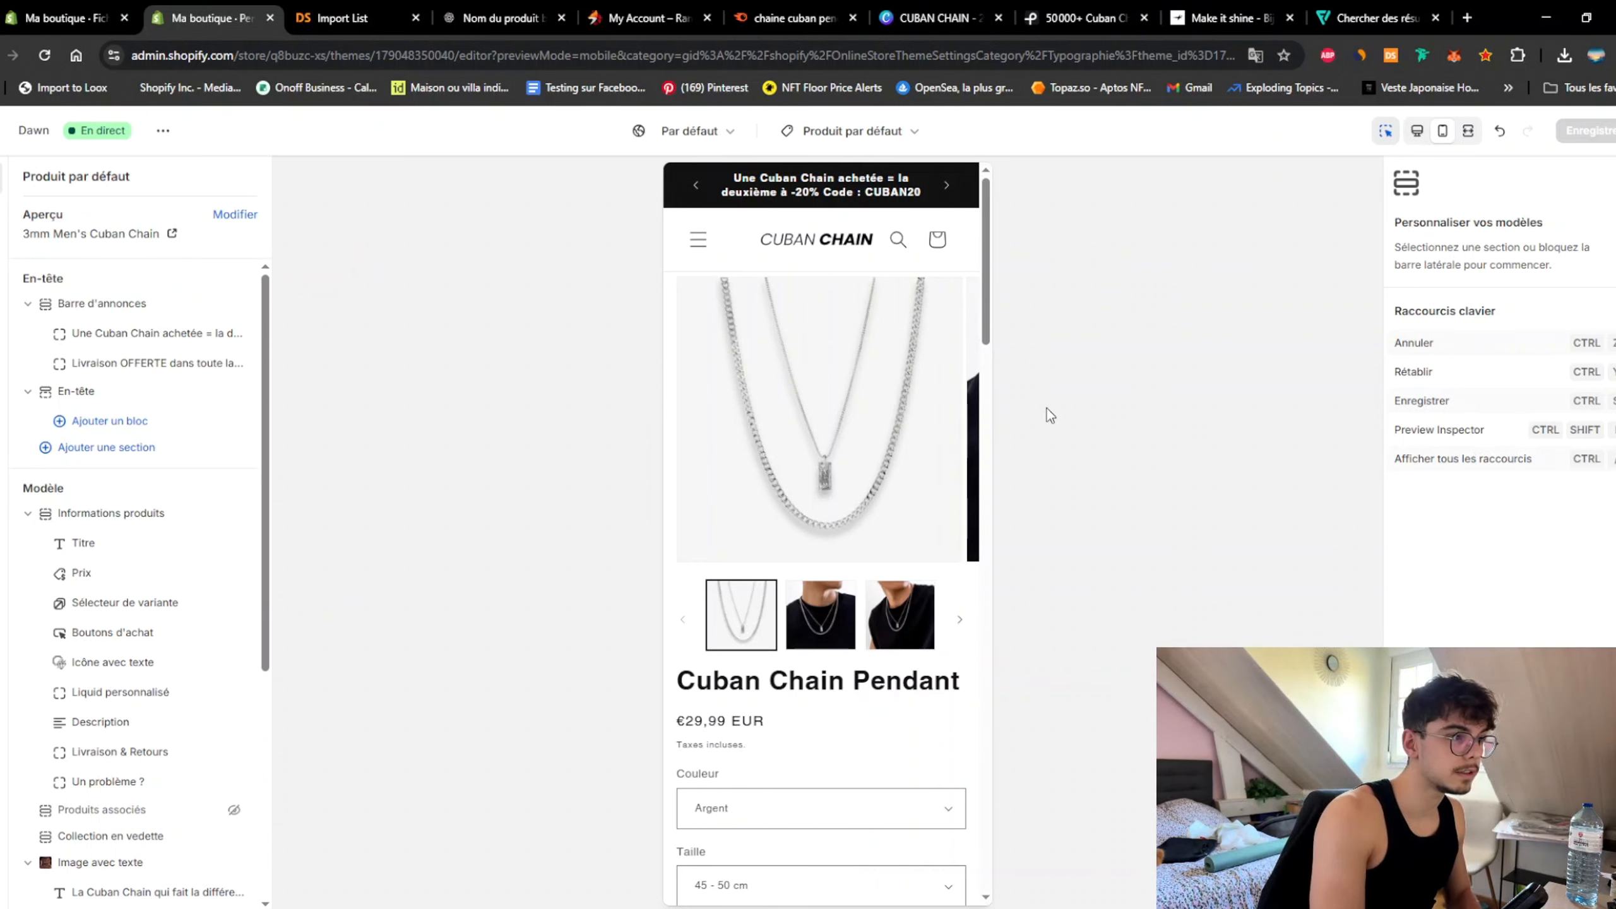
scroll(929, 407, down, 5)
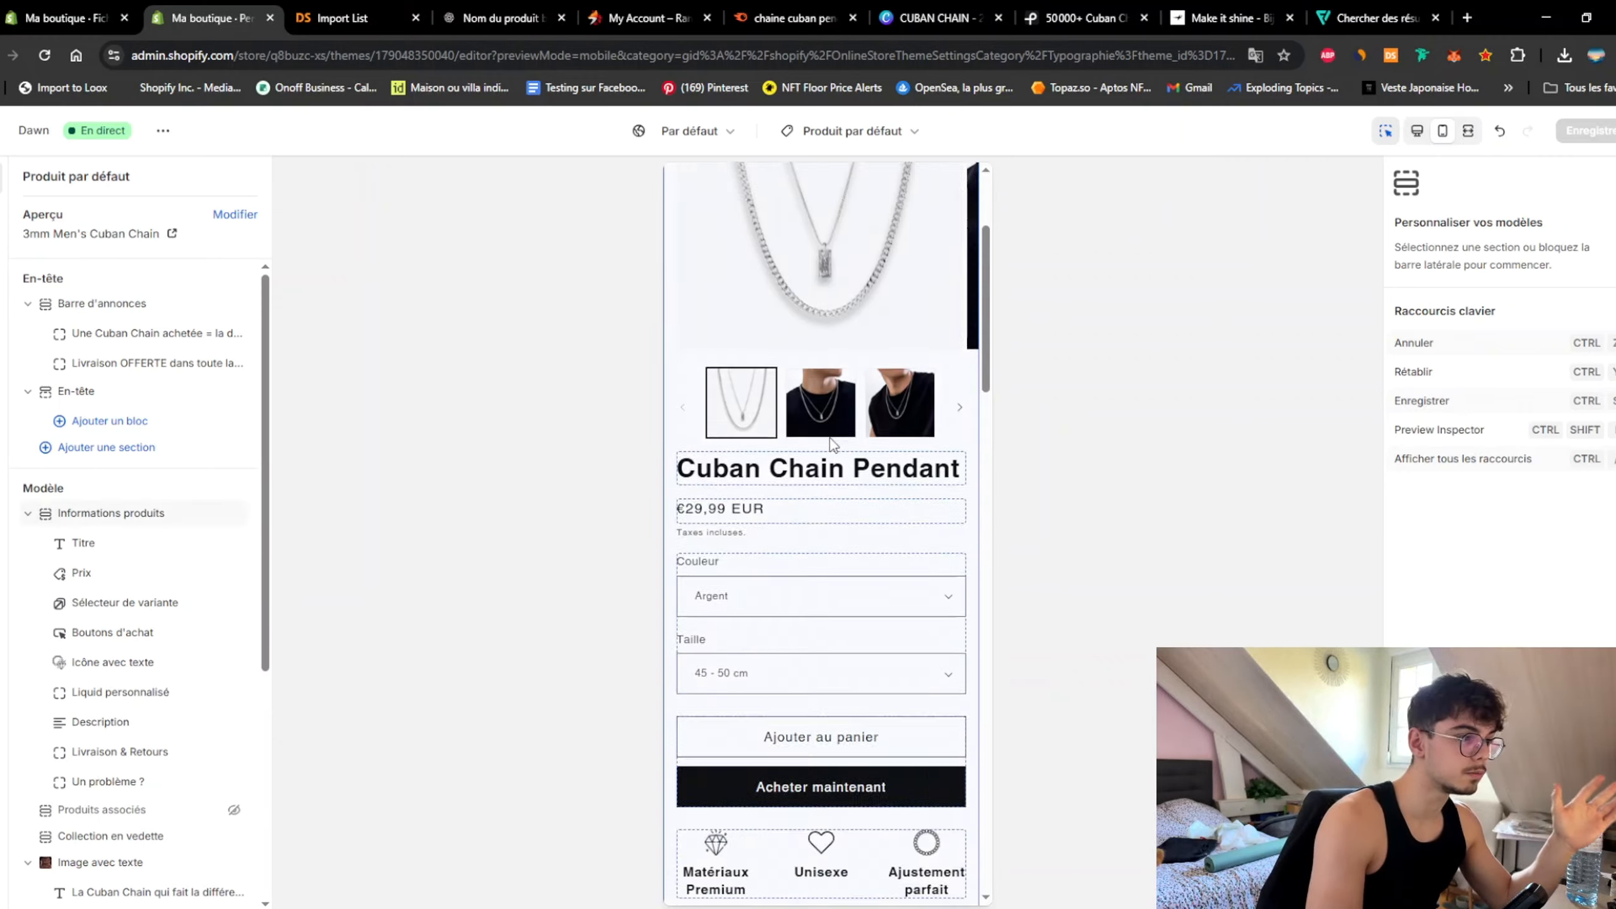
scroll(923, 394, up, 5)
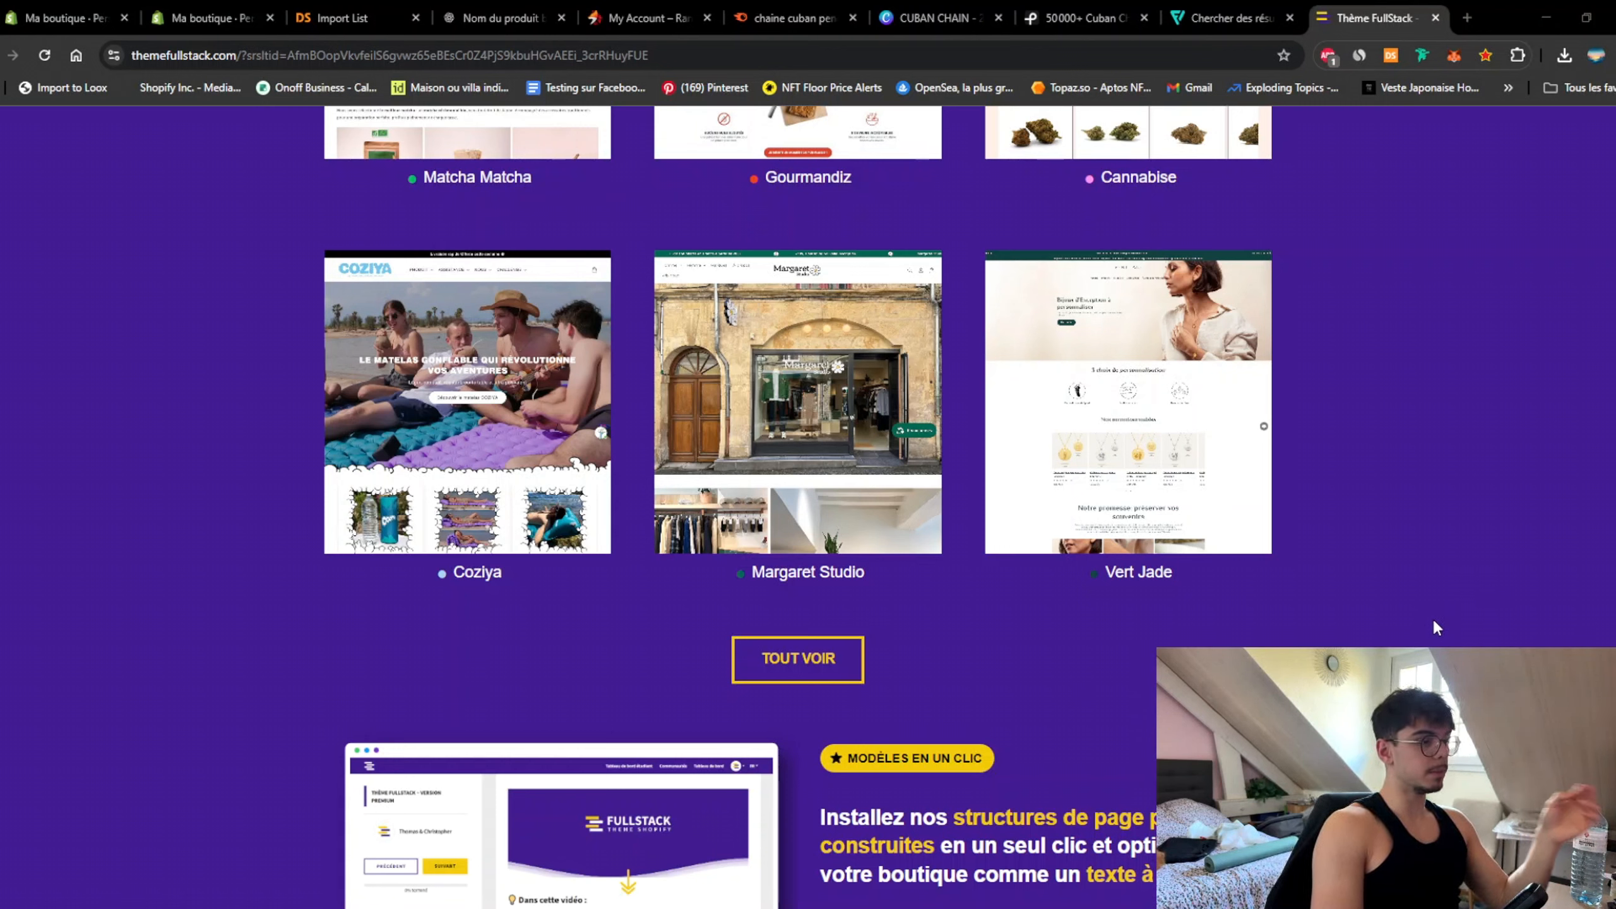
Step: Open the Vert Jade demo store from the full shops list and its 'Le Collier Original - 2 Empreintes' product
click(839, 679)
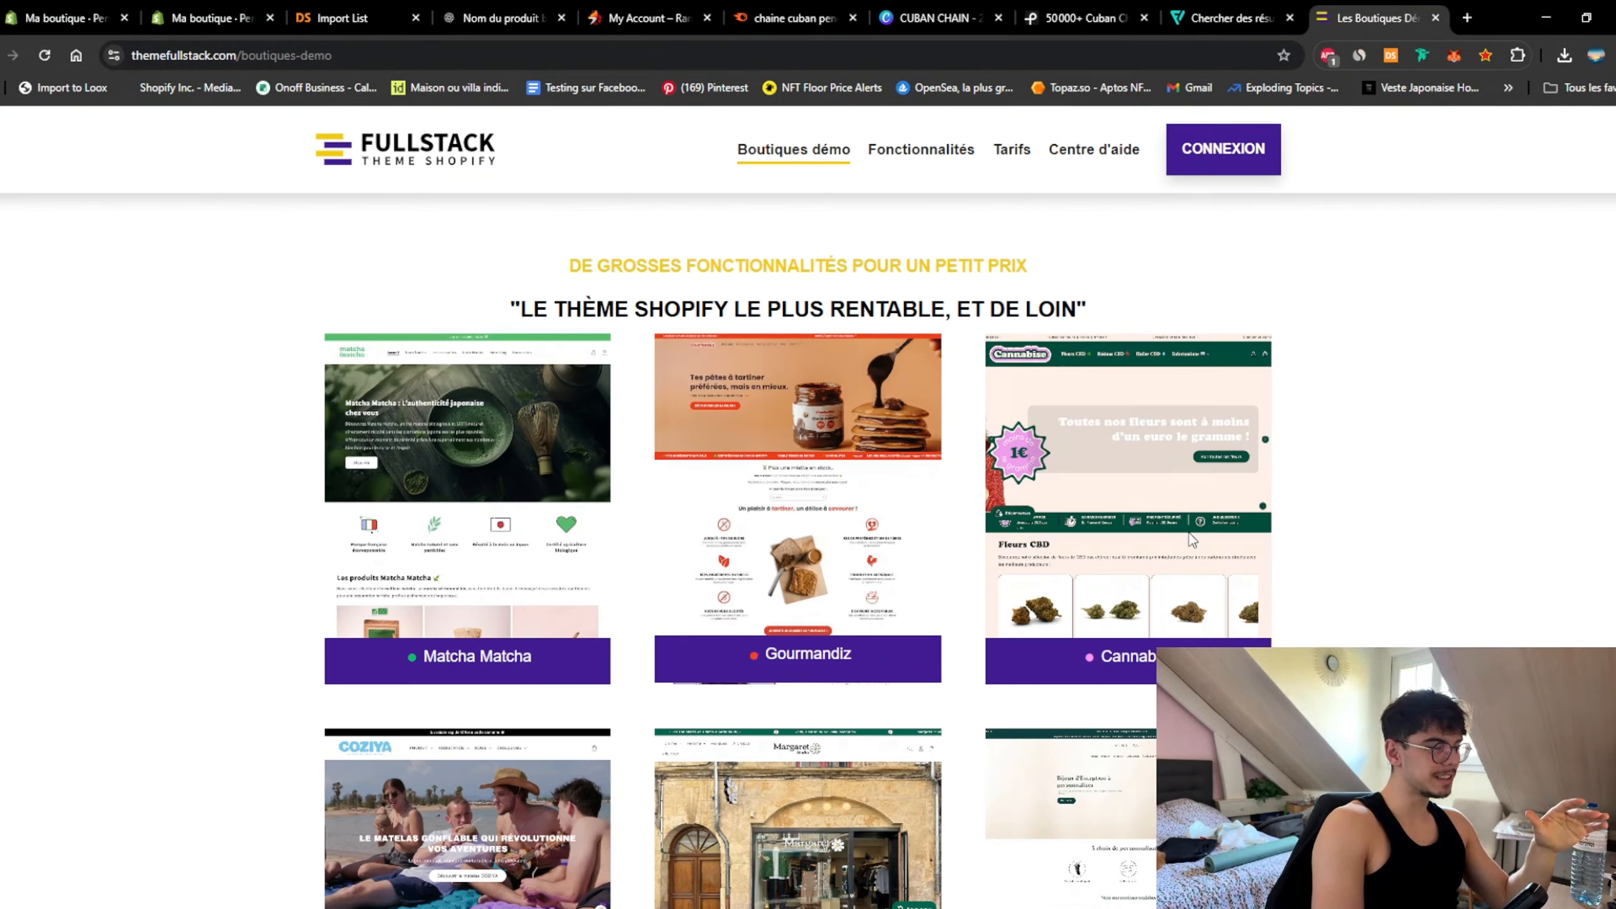
scroll(1368, 560, down, 10)
scroll(1363, 576, up, 5)
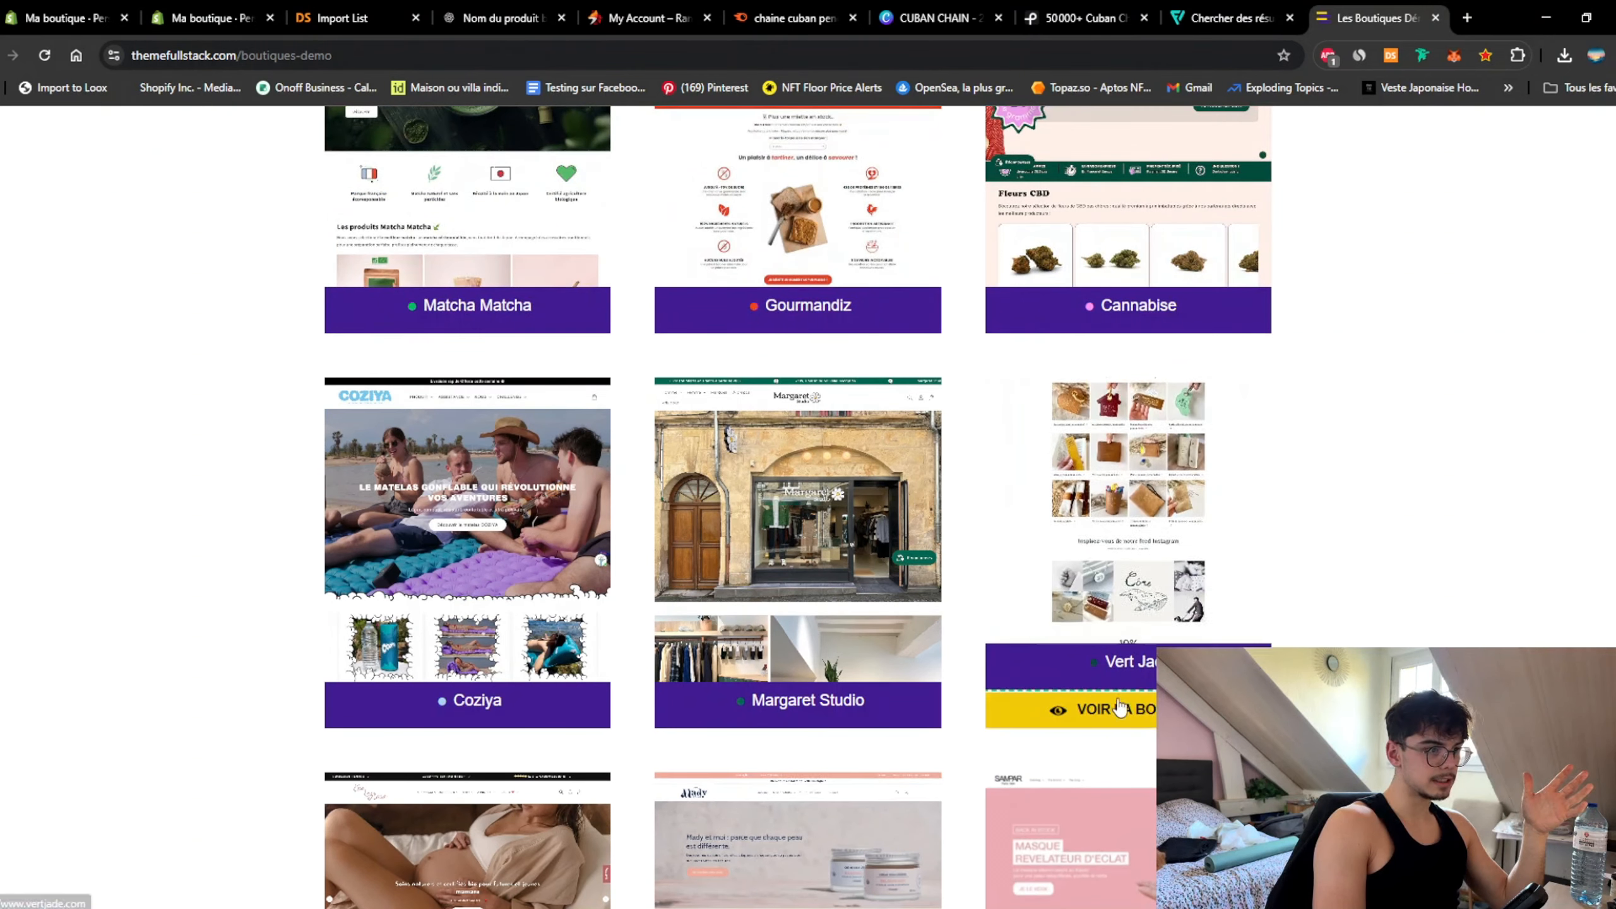
click(1115, 722)
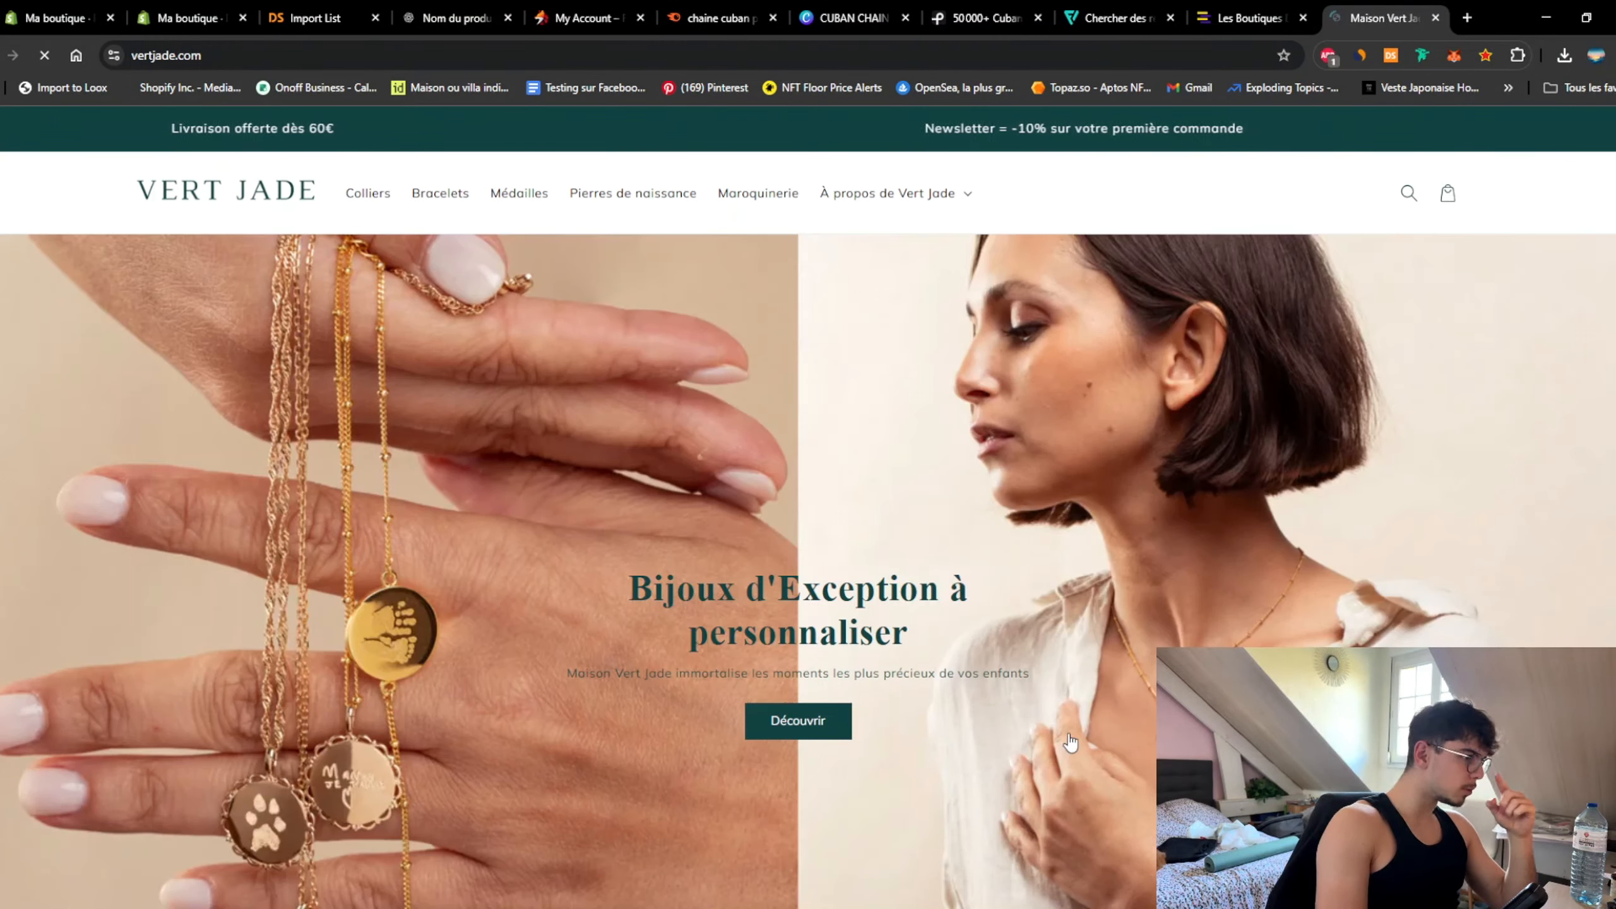
click(1071, 742)
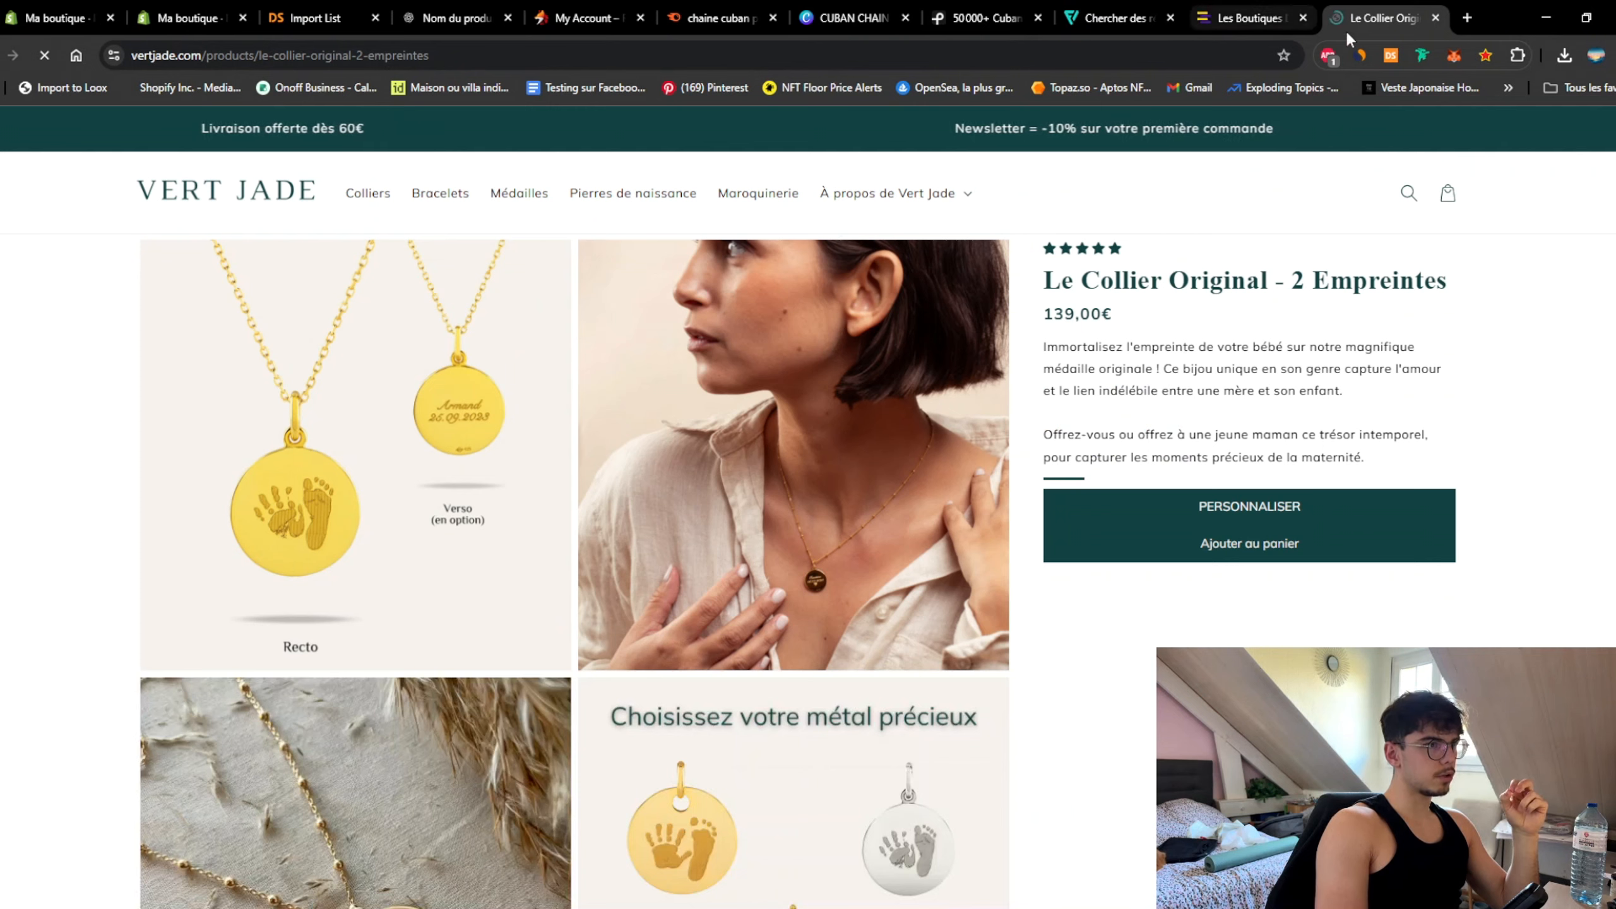
Step: Detach the Vert Jade product page into its own window narrowed to mobile width
drag(1063, 125, 954, 135)
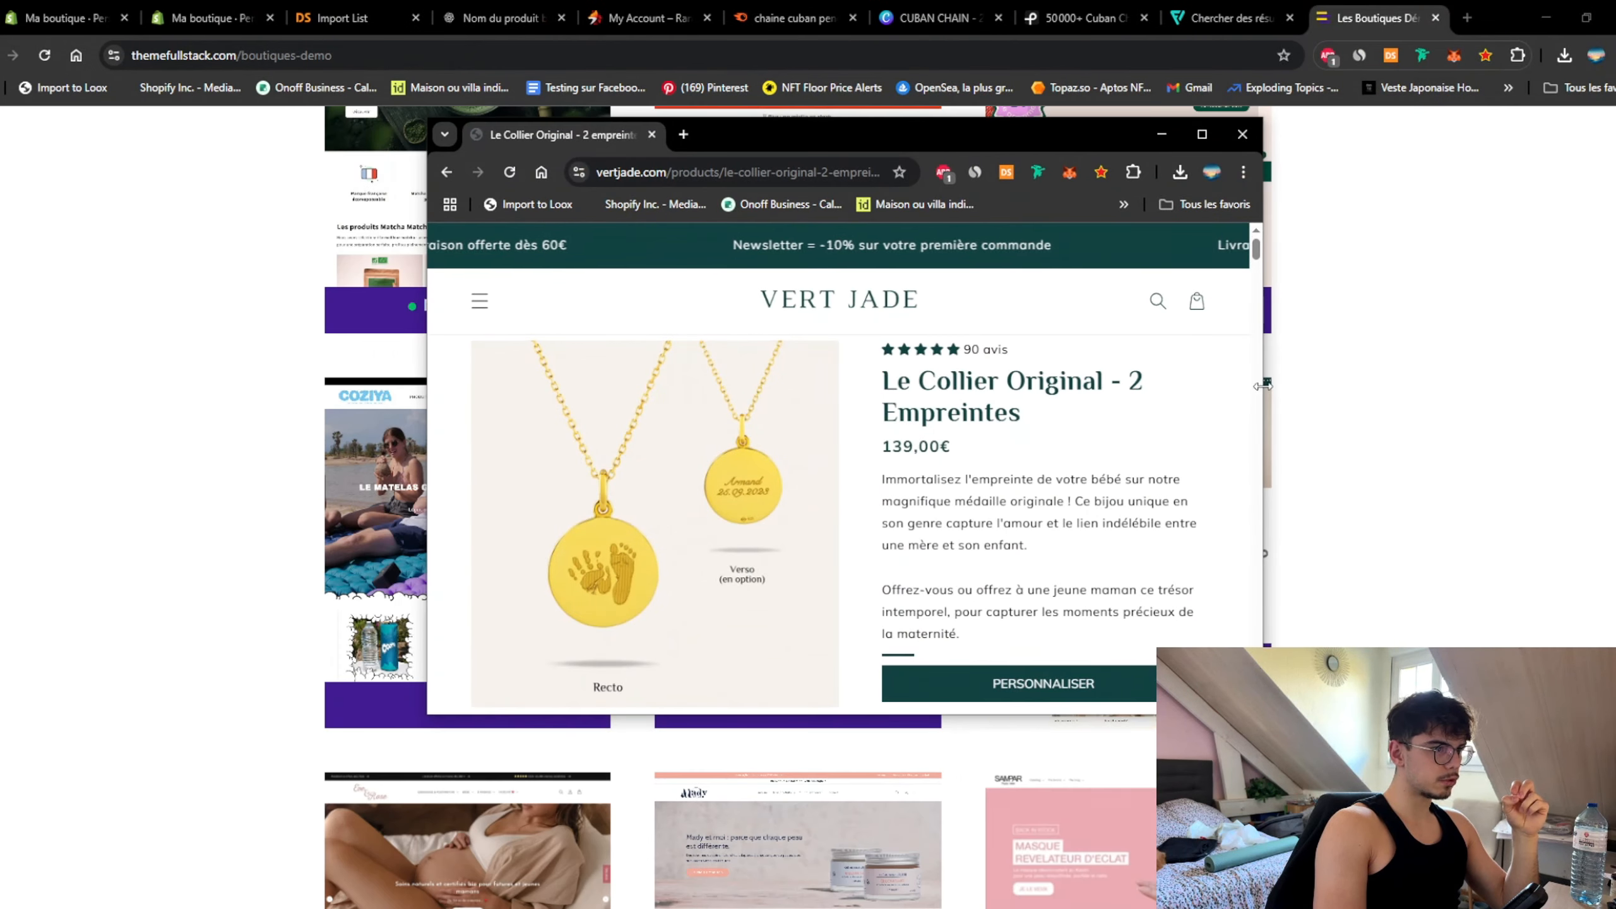
drag(1261, 385, 865, 385)
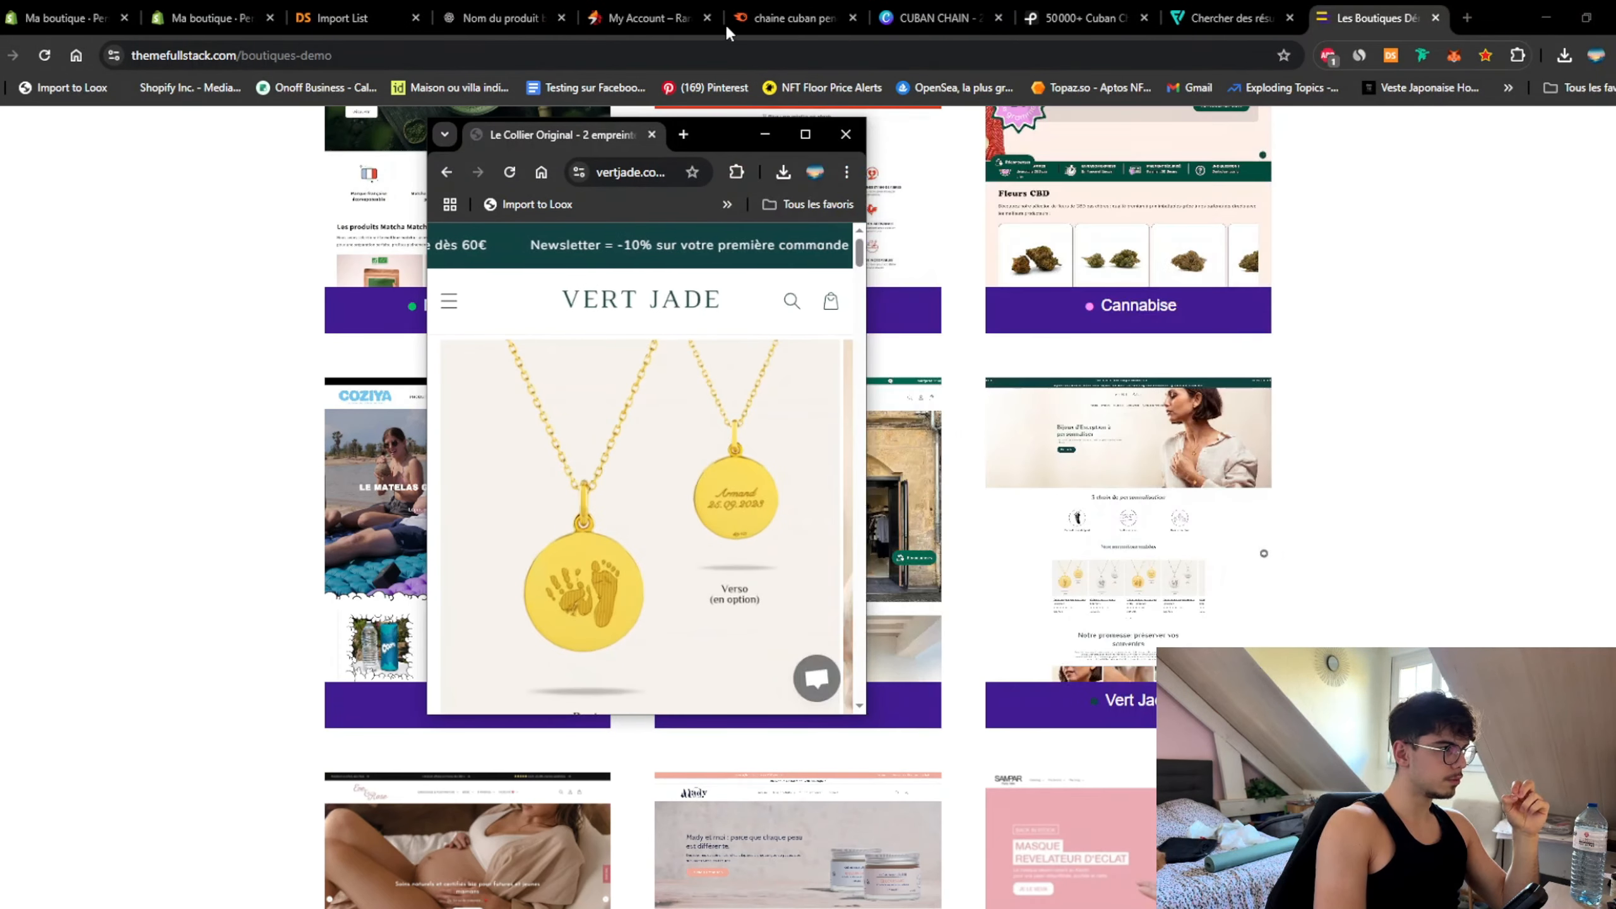
drag(717, 118, 717, 9)
scroll(662, 556, down, 3)
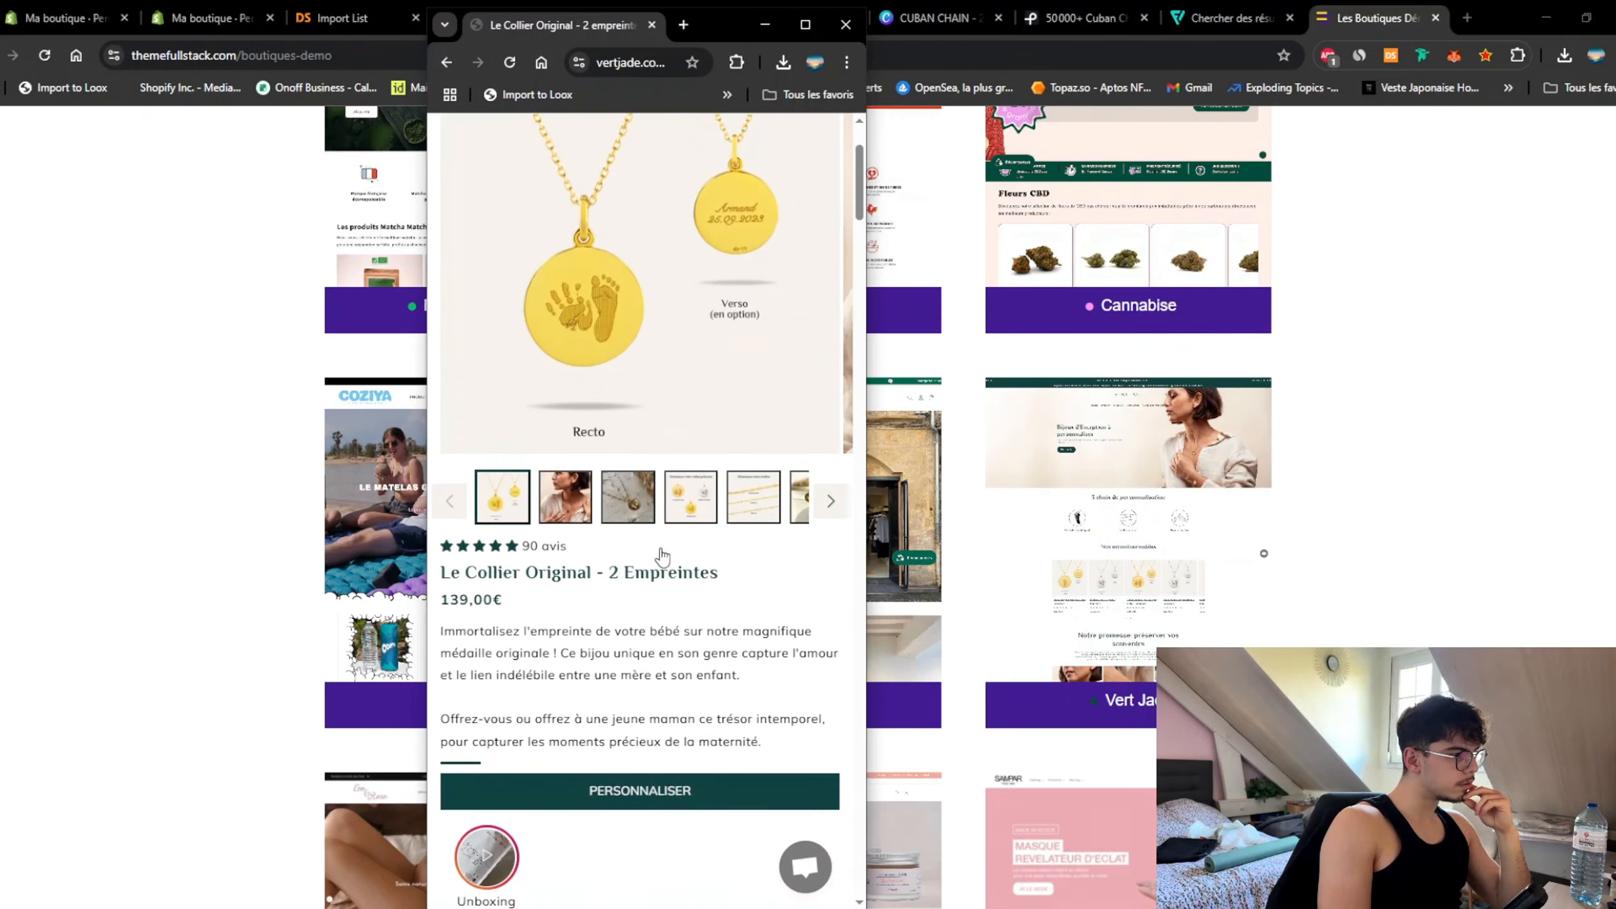
scroll(537, 650, down, 4)
scroll(674, 637, up, 6)
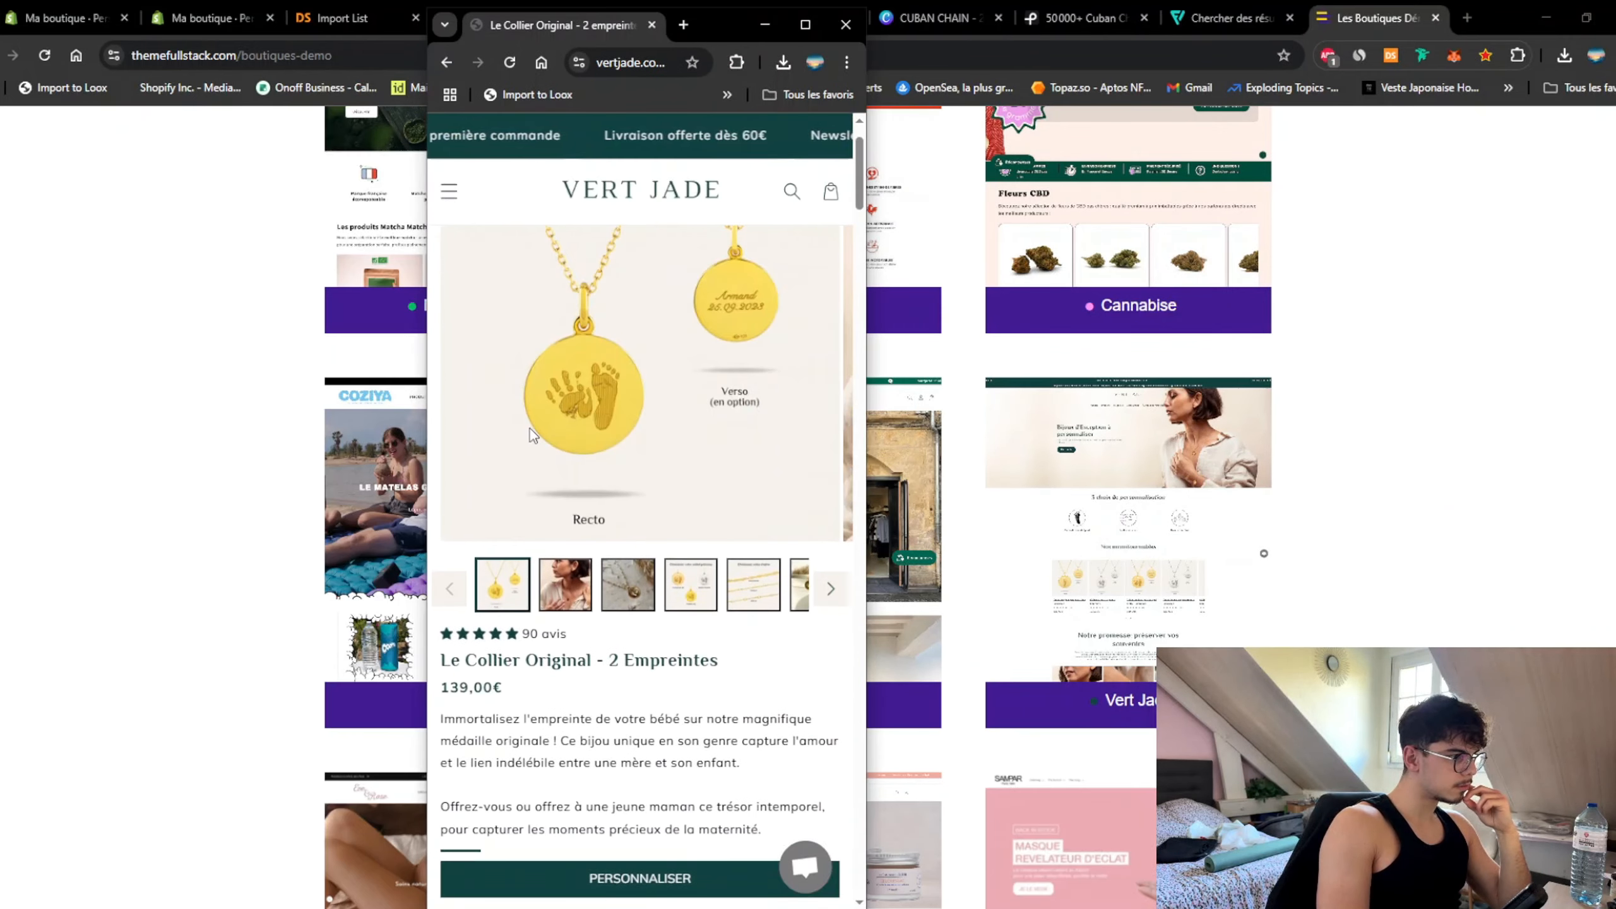
scroll(538, 515, up, 1)
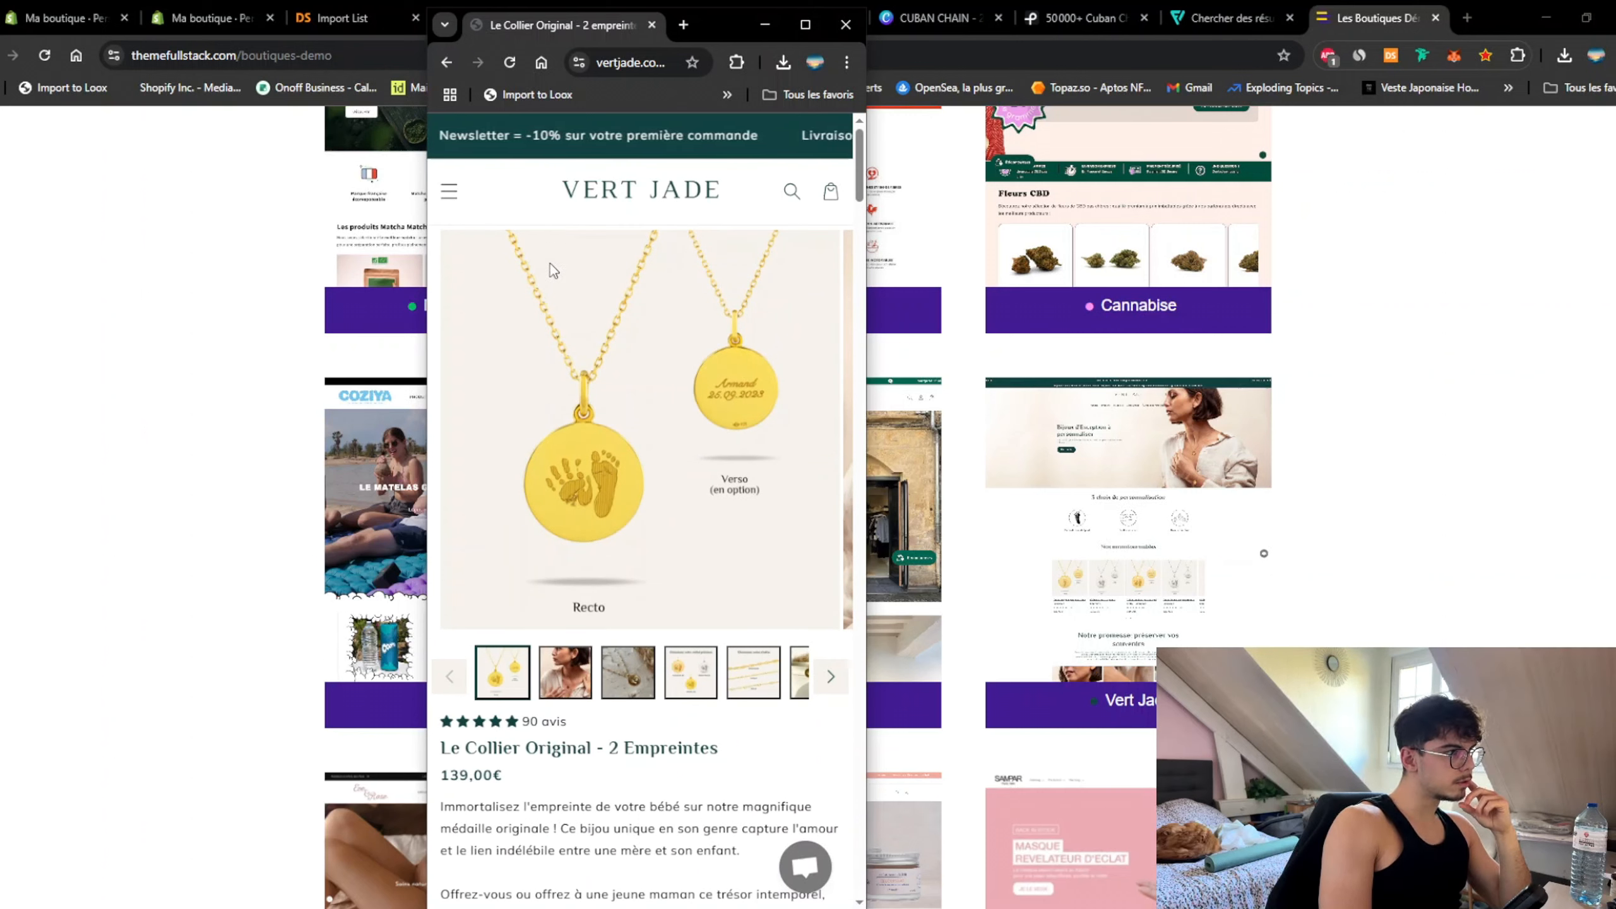
scroll(635, 583, down, 3)
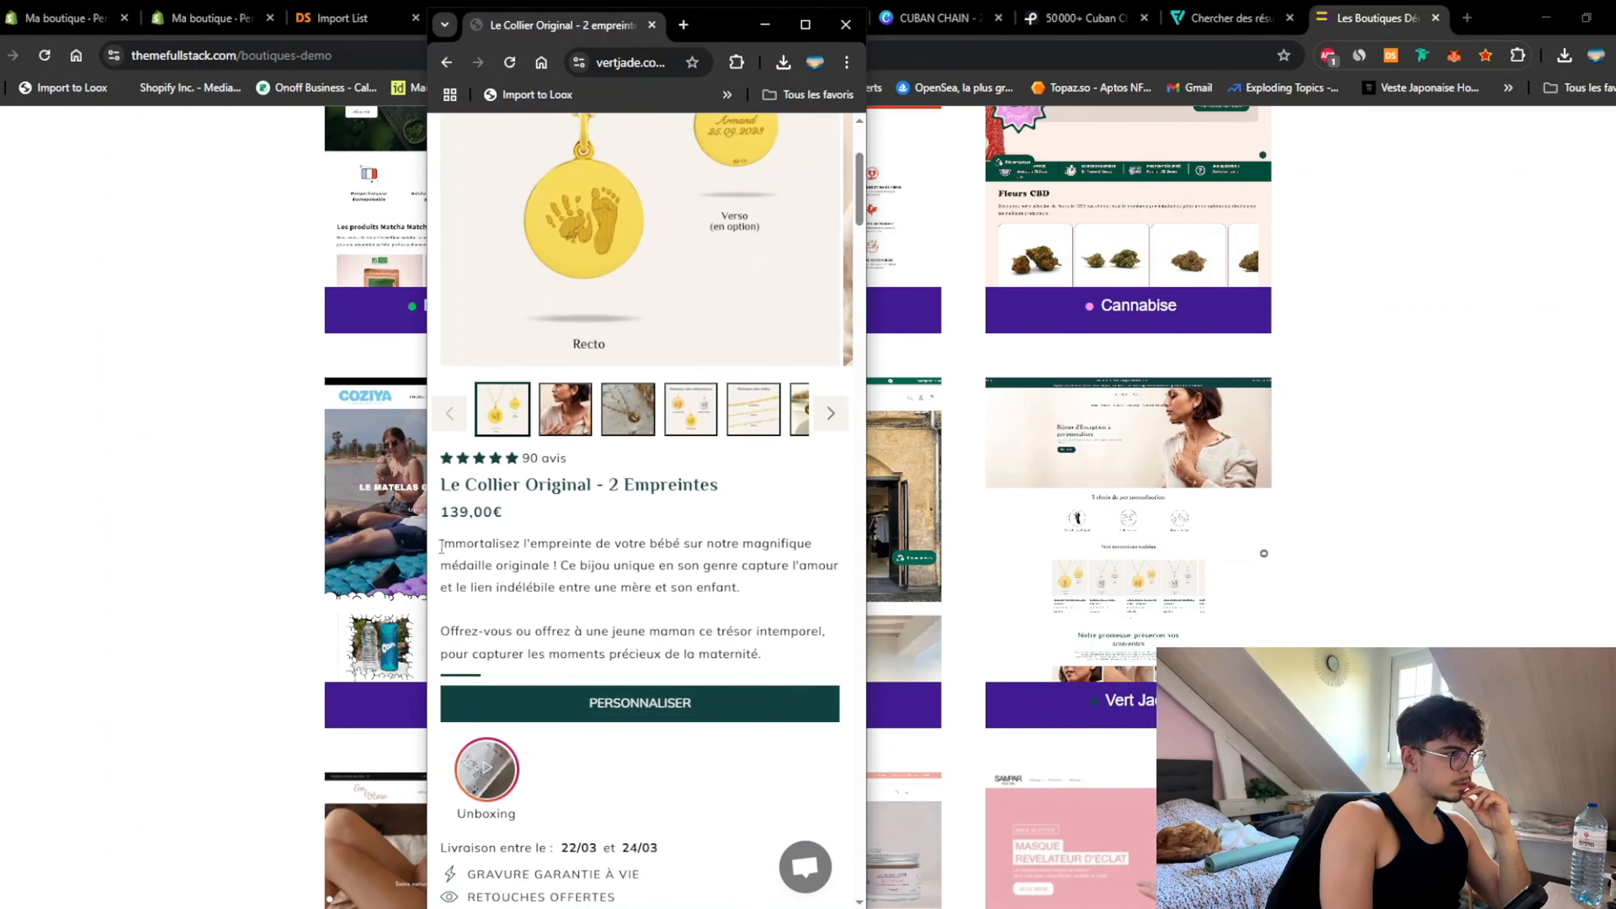
Step: Review the product description, feature lines and Chaque détail compte accordion down the page
drag(447, 545, 710, 583)
click(543, 496)
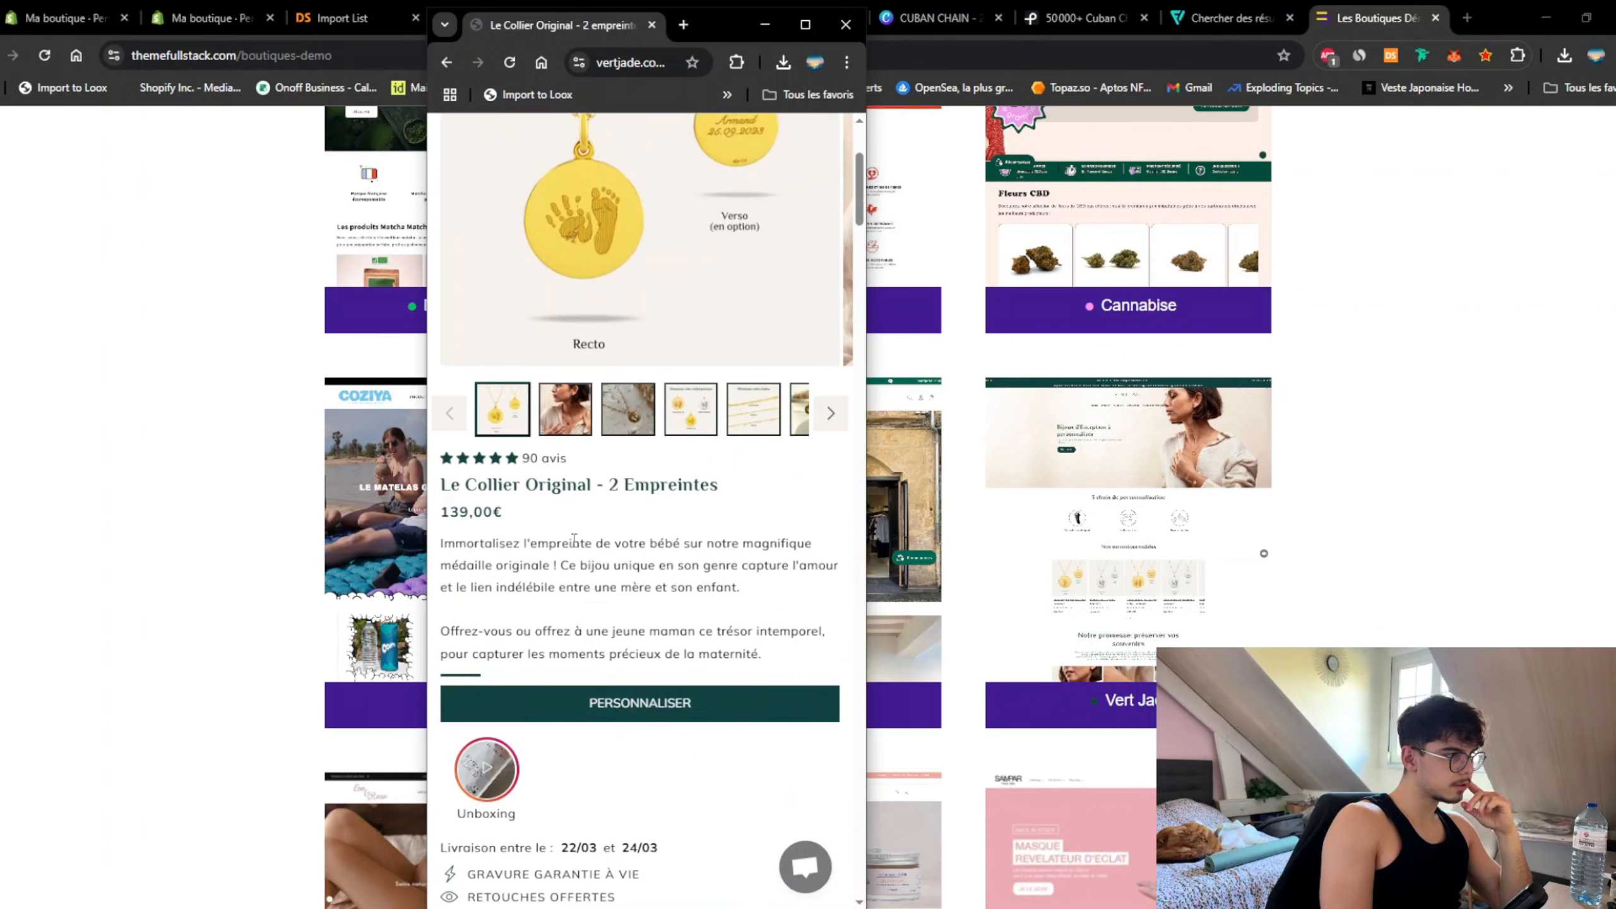
scroll(560, 522, down, 5)
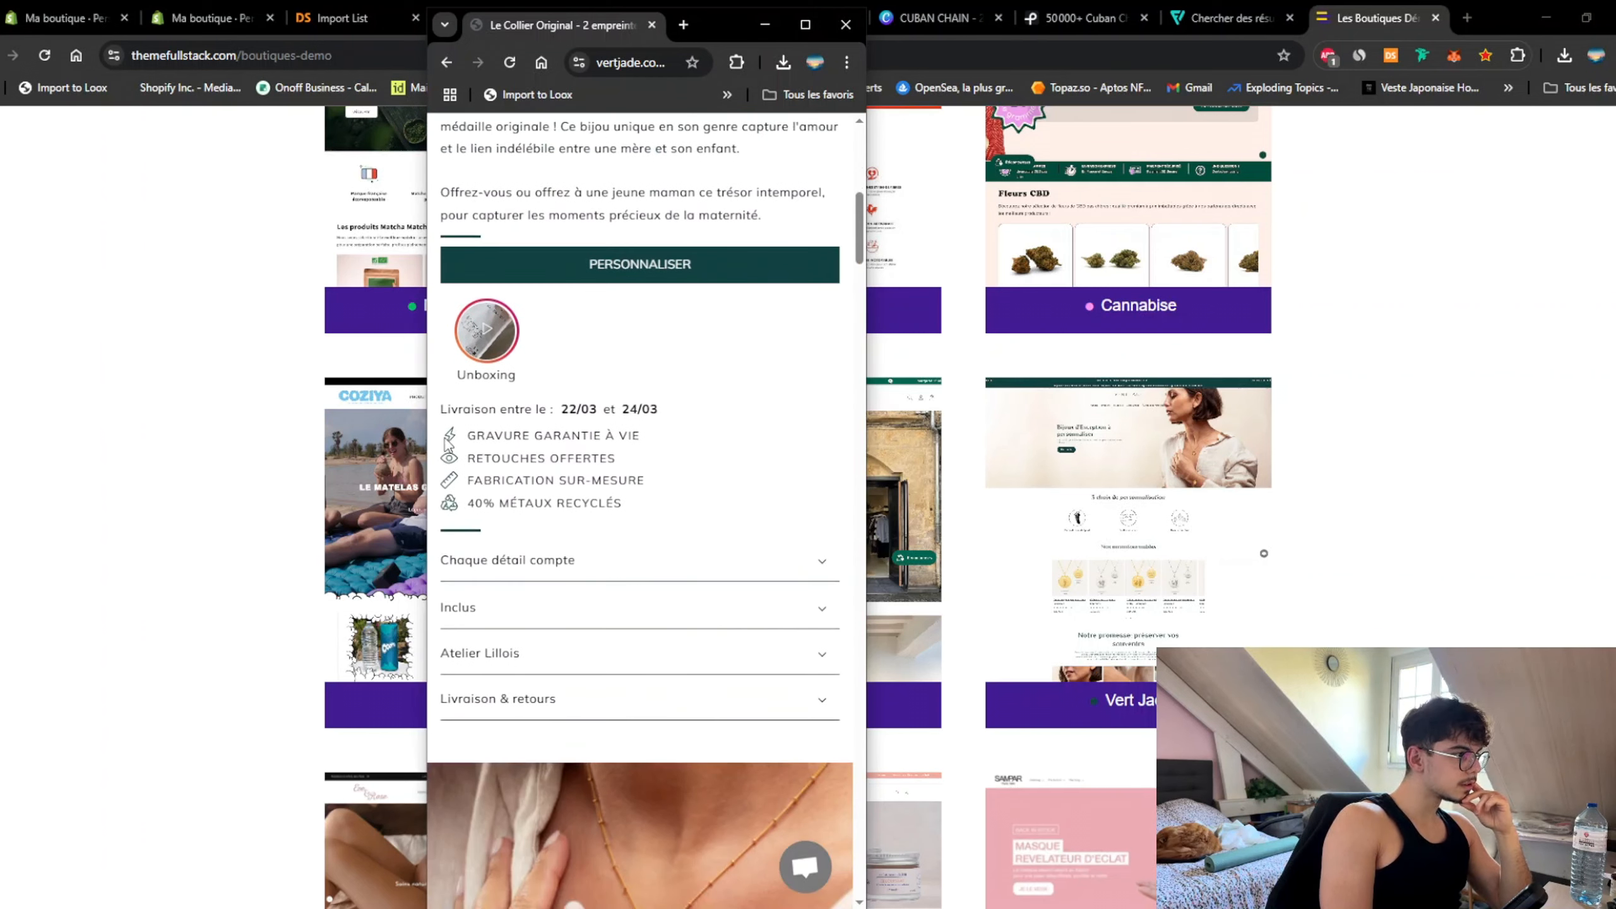
drag(445, 438, 659, 528)
click(716, 579)
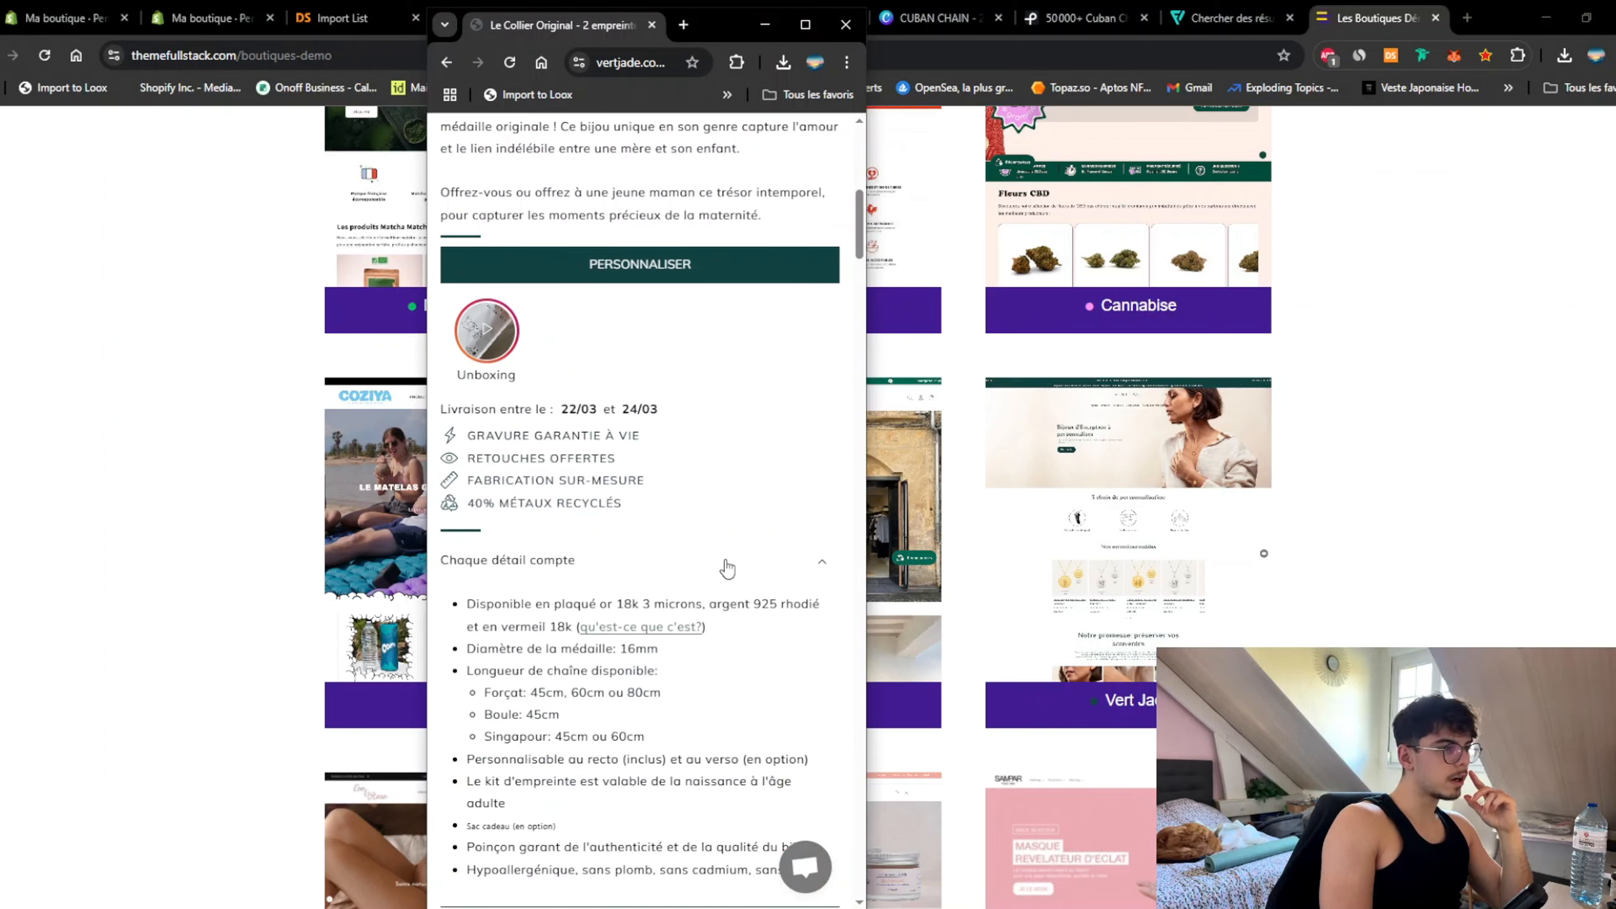
click(728, 567)
scroll(727, 564, down, 5)
scroll(728, 563, down, 5)
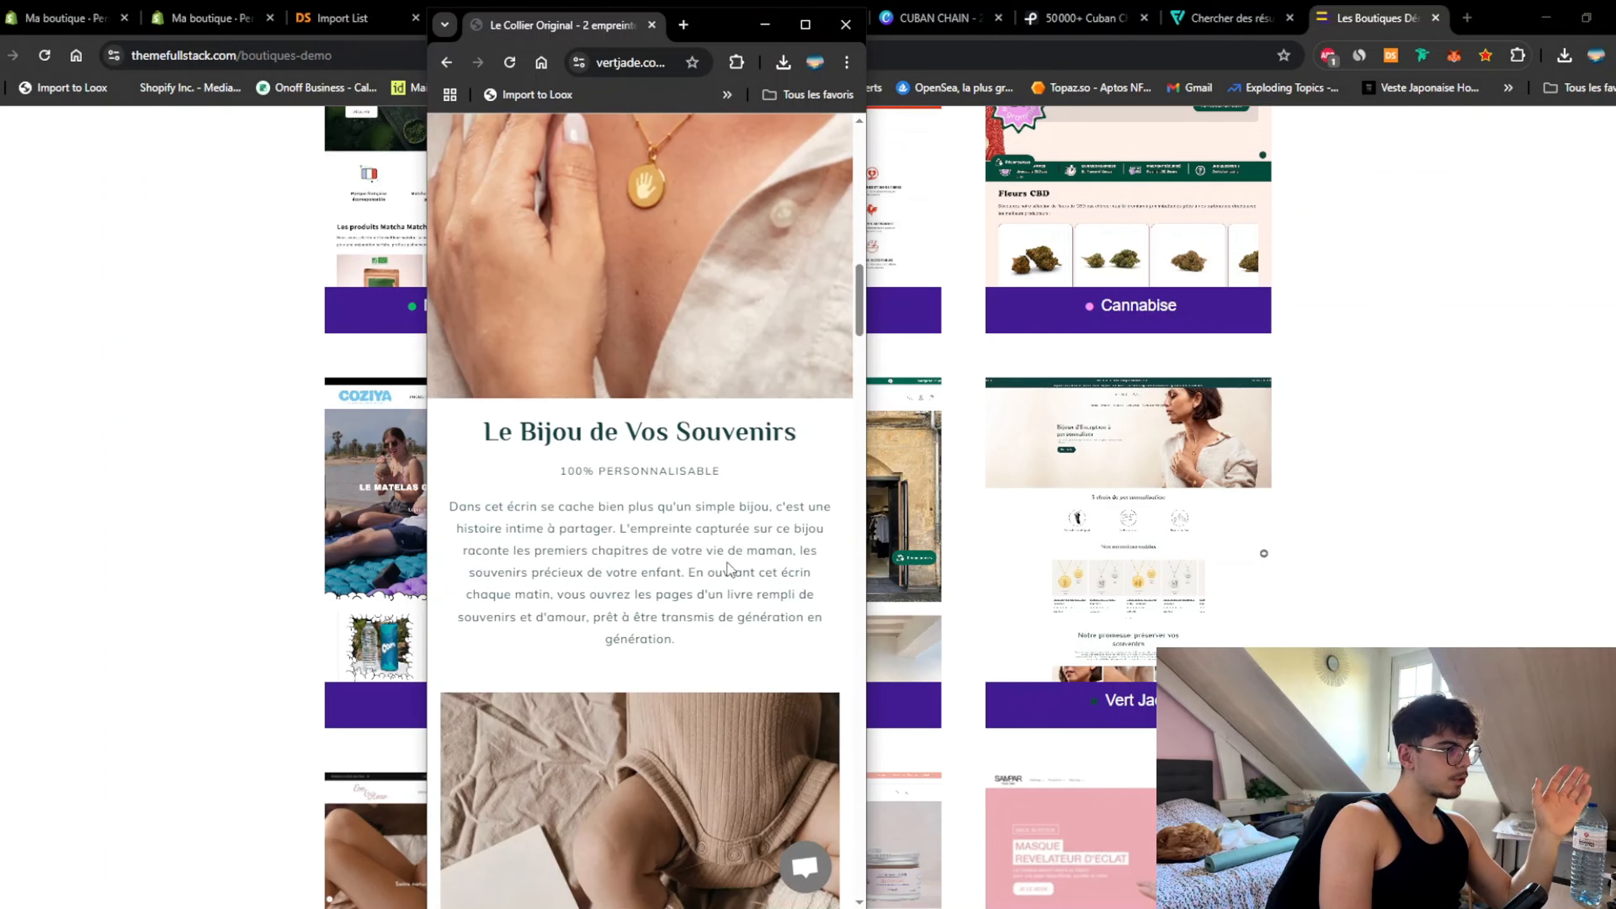
scroll(729, 560, down, 10)
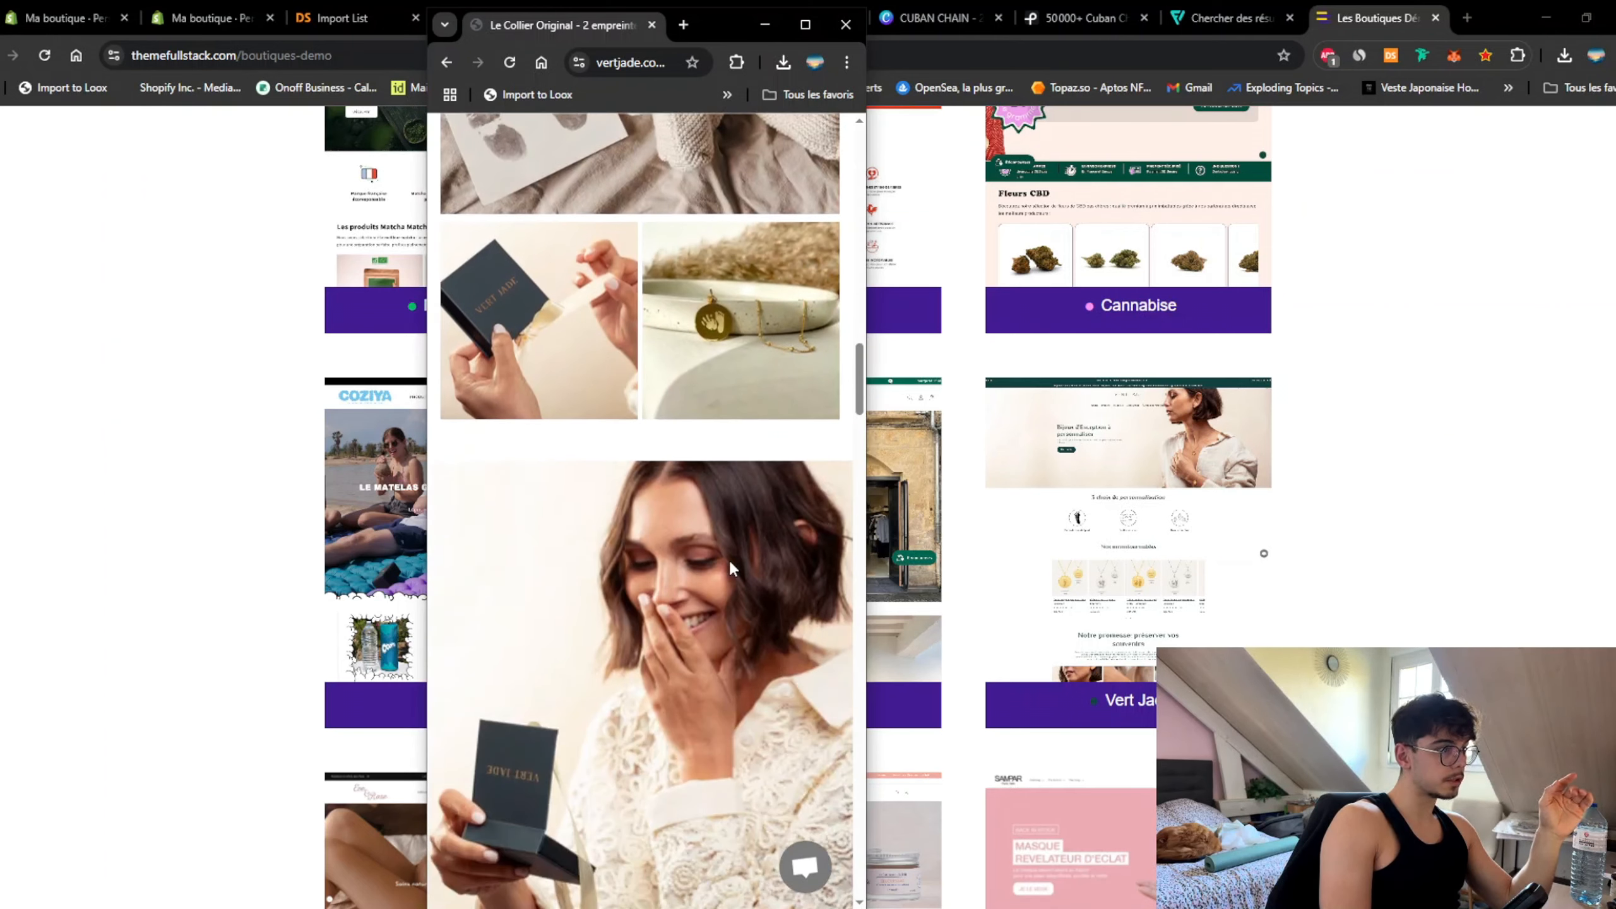
scroll(729, 558, down, 12)
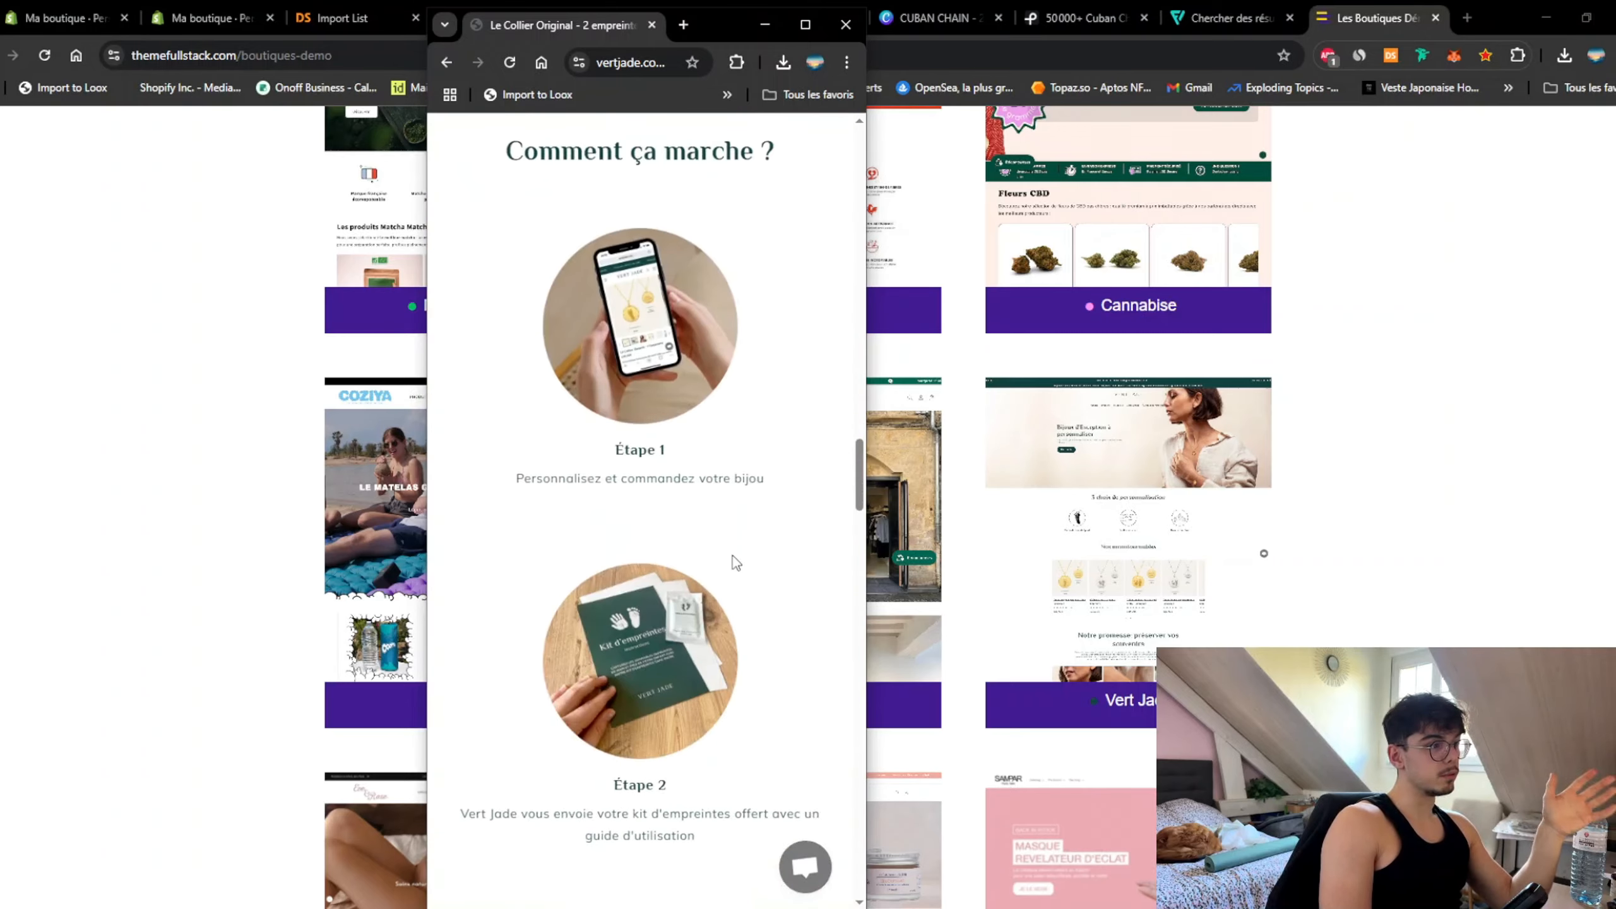
scroll(733, 555, down, 5)
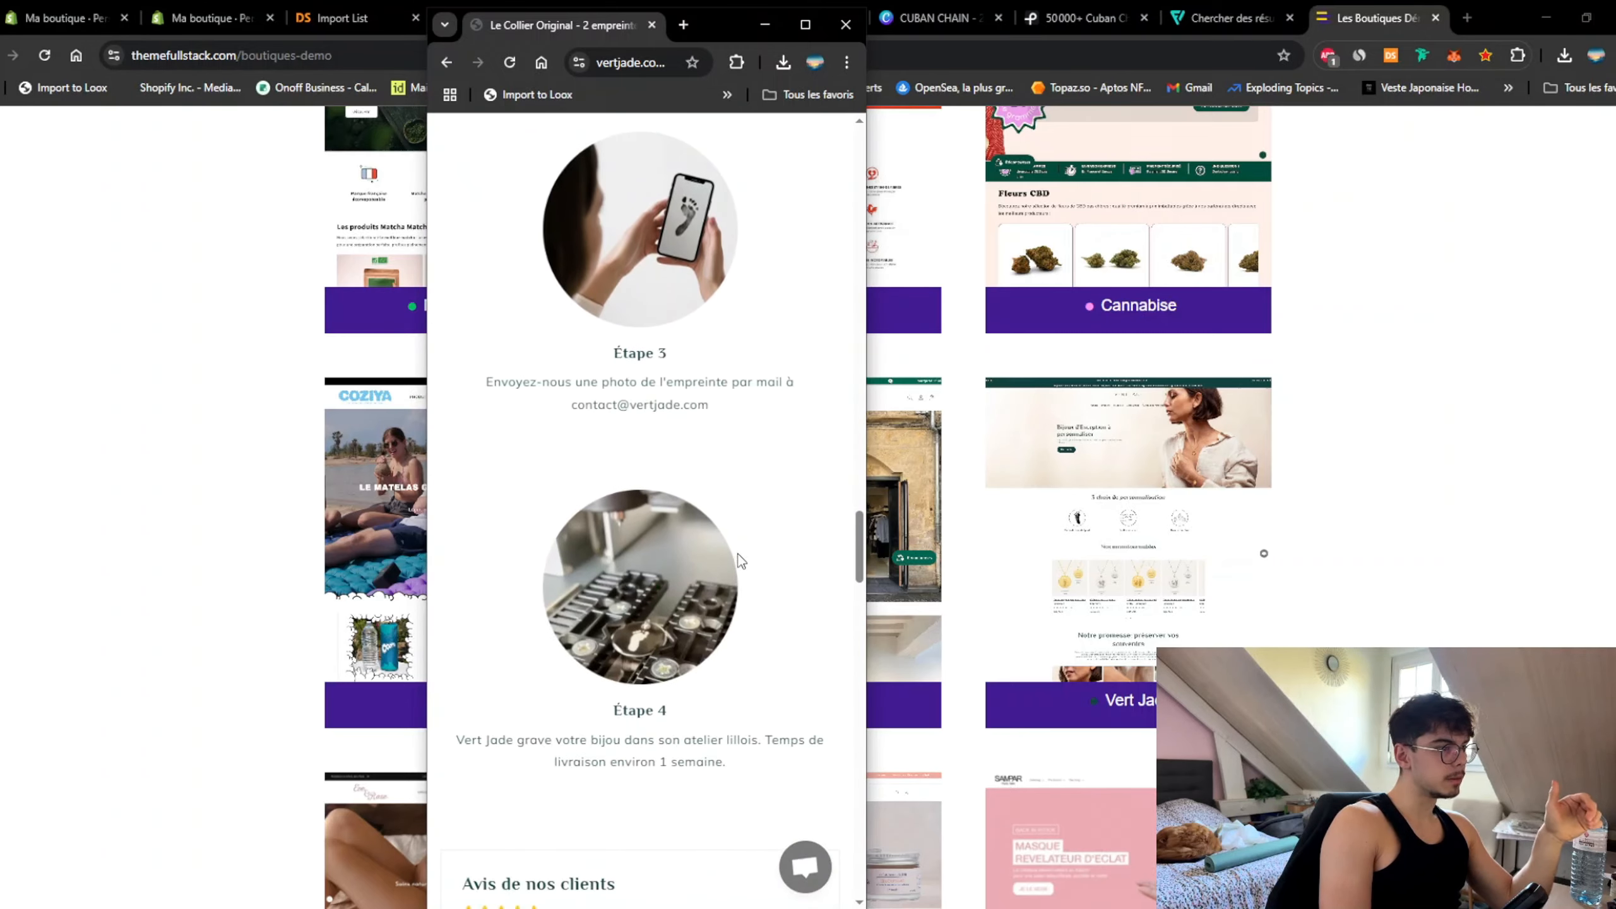
scroll(738, 557, up, 15)
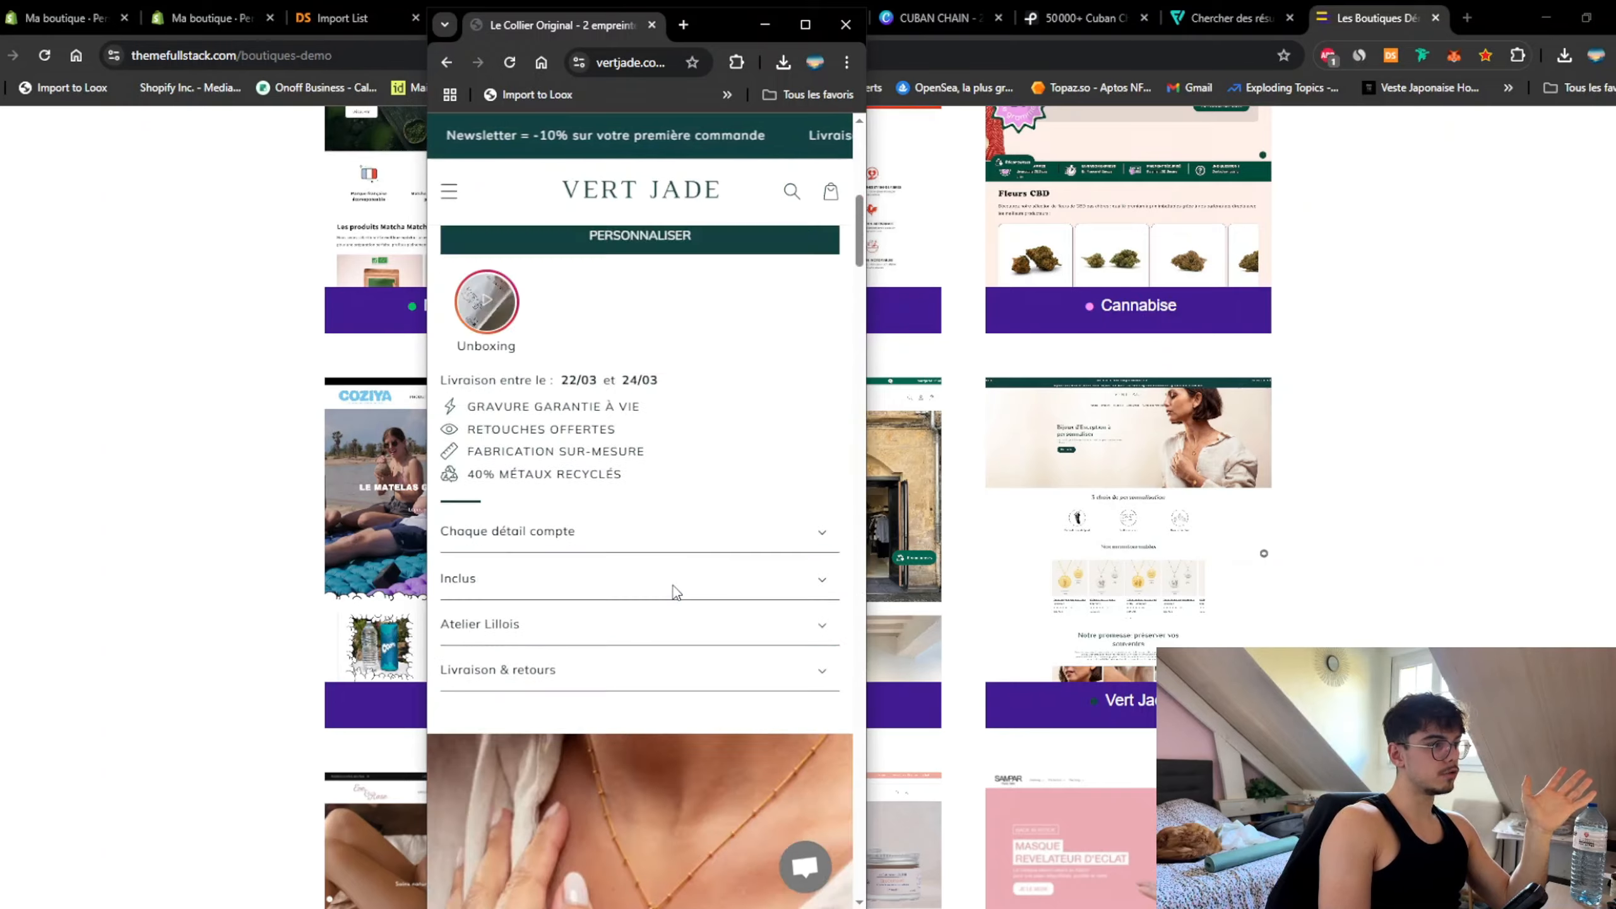
scroll(675, 591, up, 5)
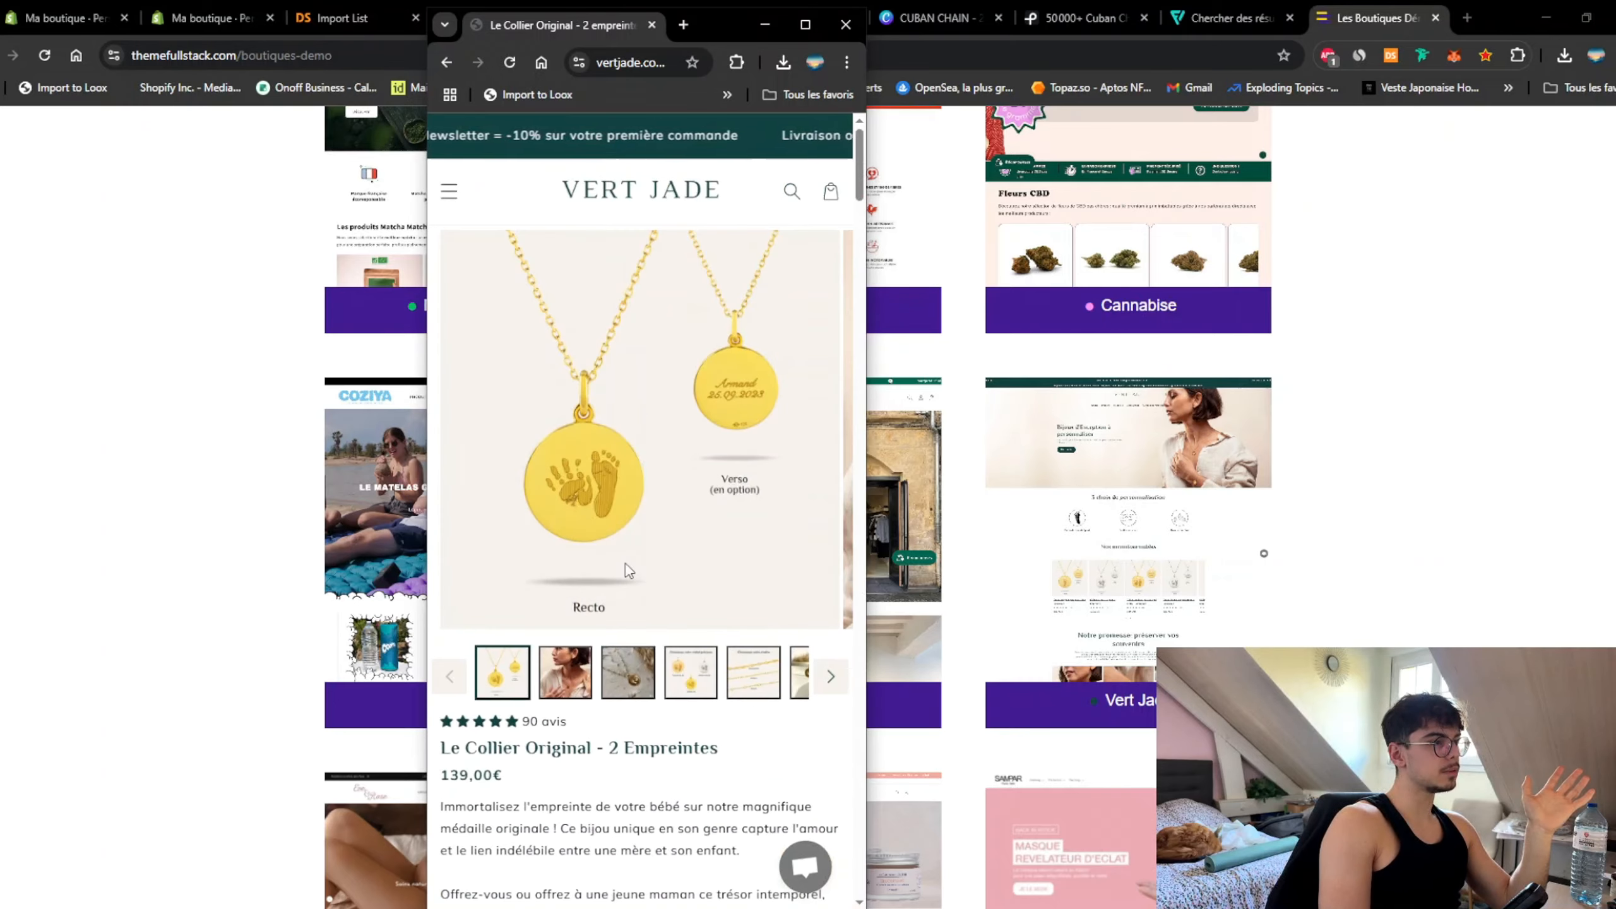
Step: Close the Vert Jade window, browse the boutiques-demo shops list, then return to the Shopify theme editor
click(839, 28)
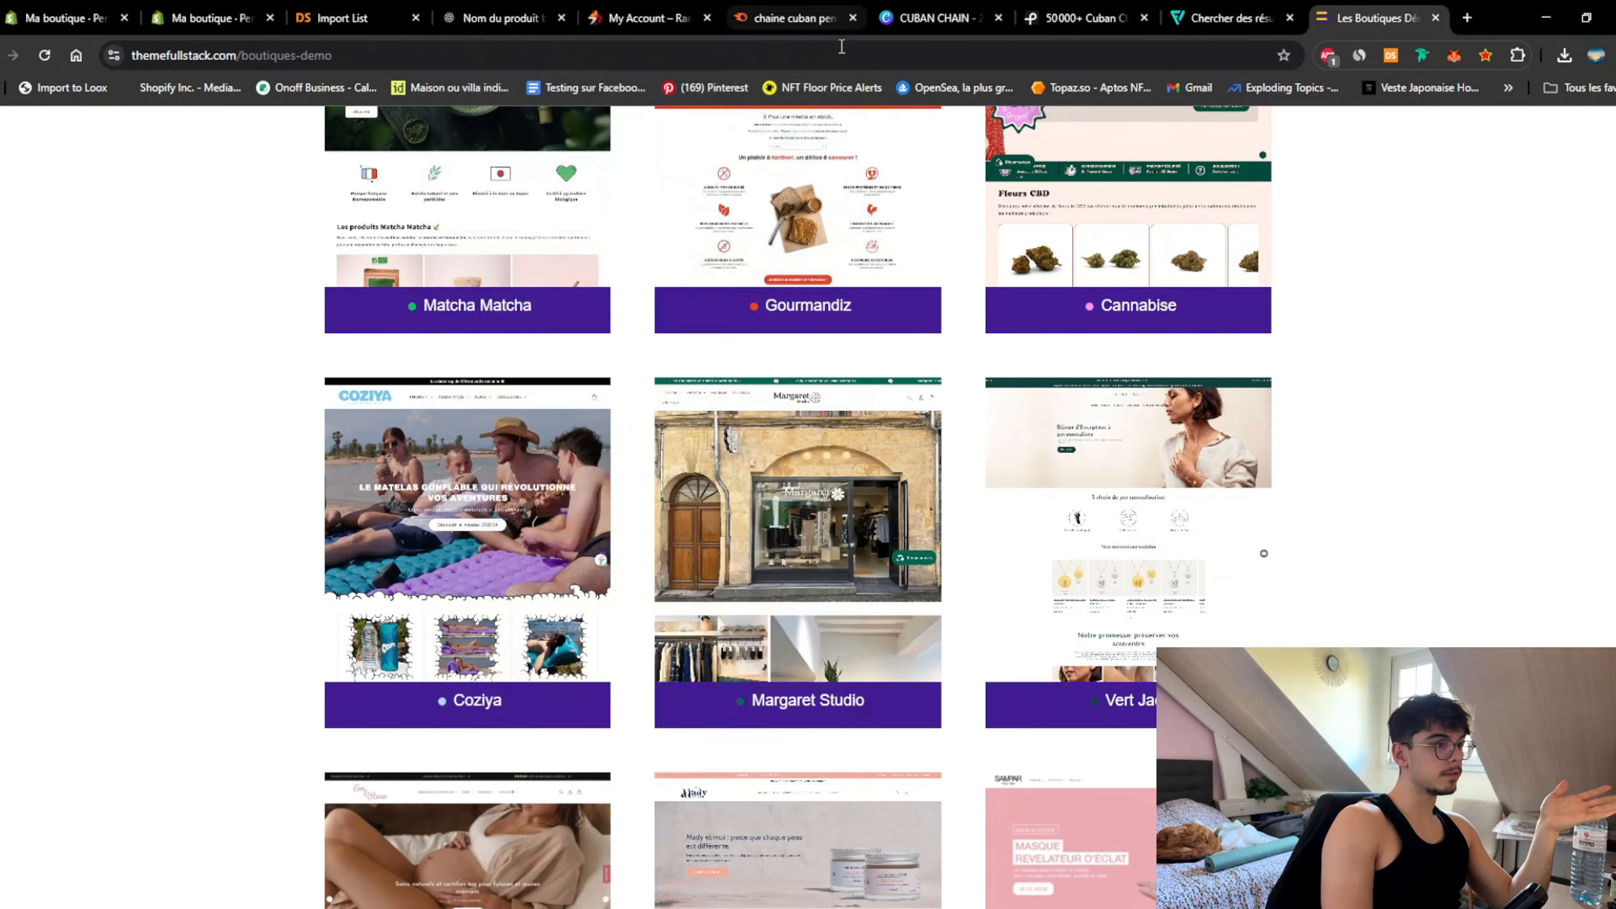
scroll(1396, 608, down, 5)
scroll(1397, 612, up, 13)
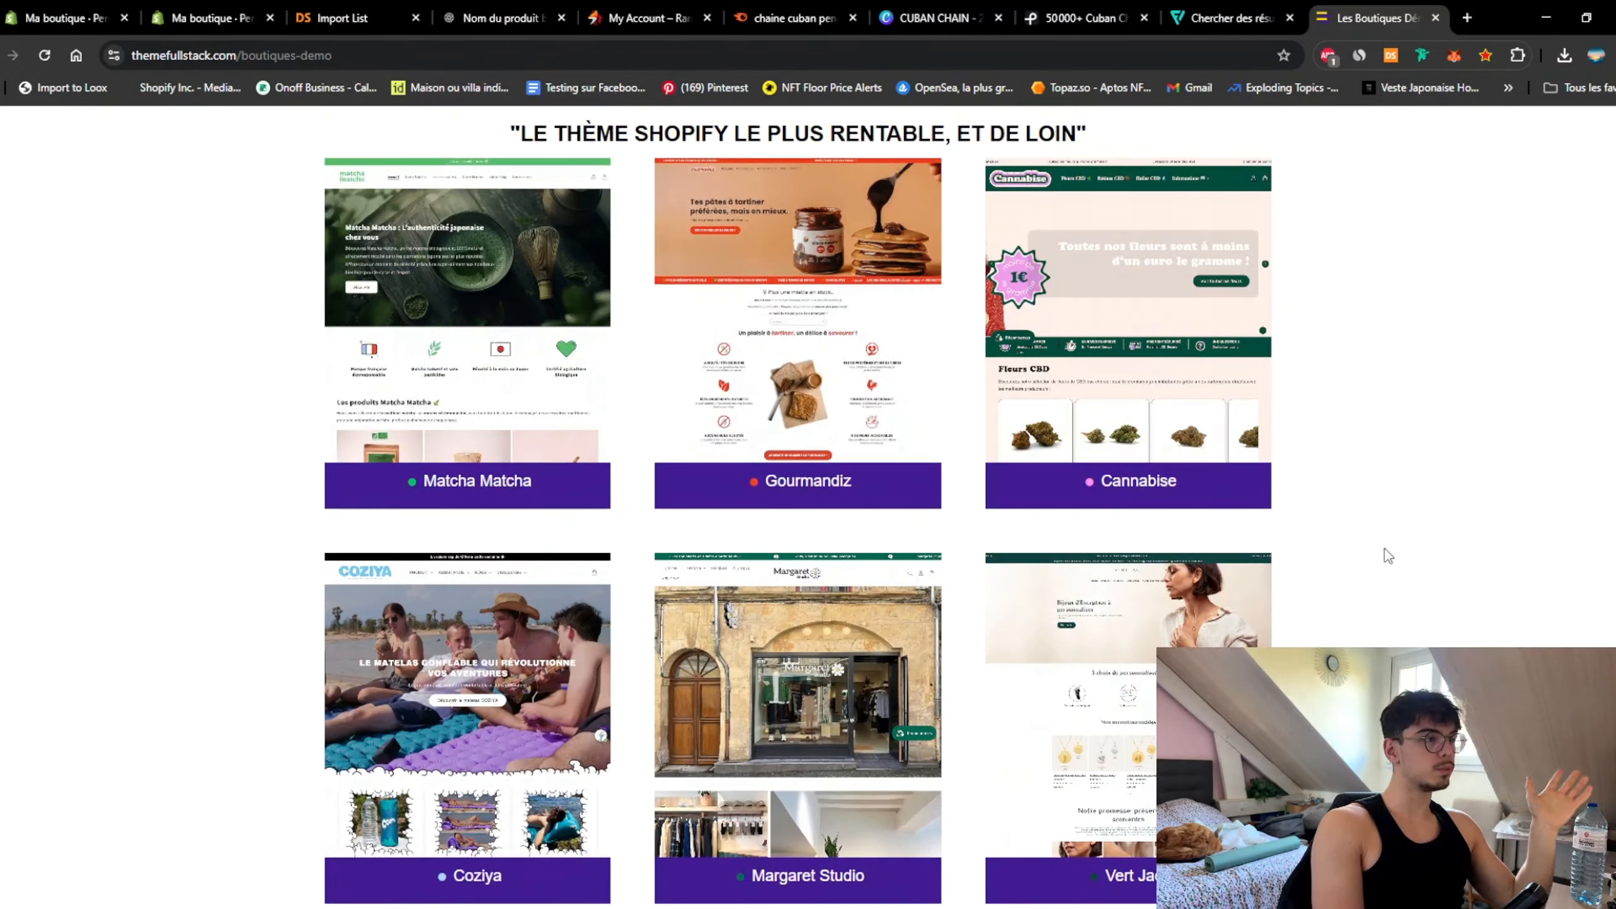
scroll(265, 395, up, 3)
scroll(190, 497, down, 6)
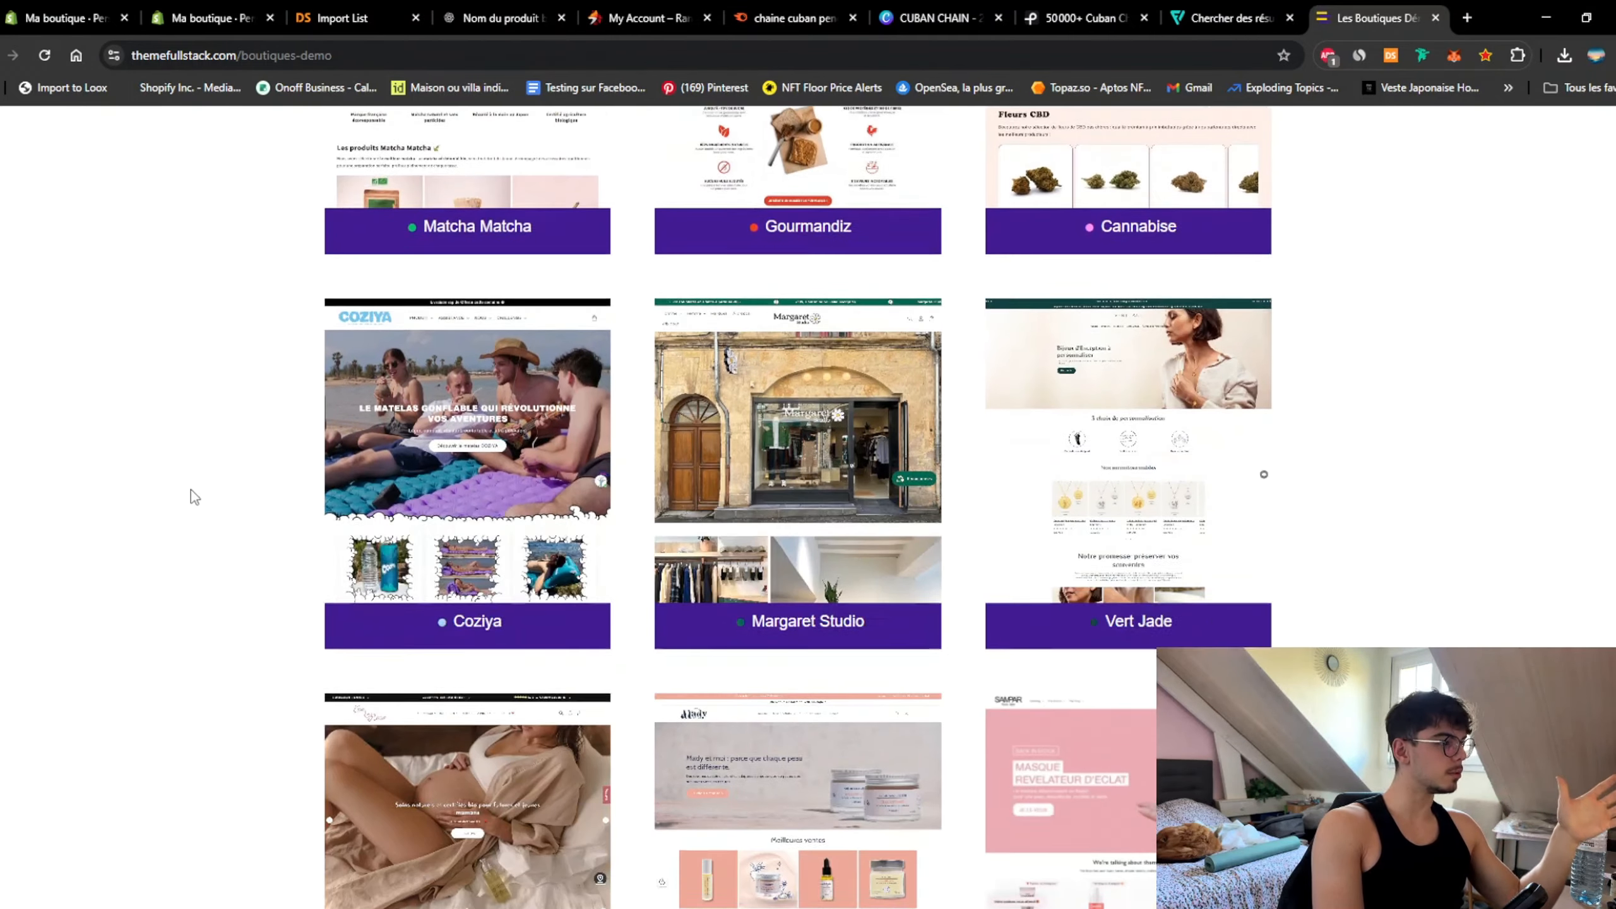
scroll(195, 494, down, 6)
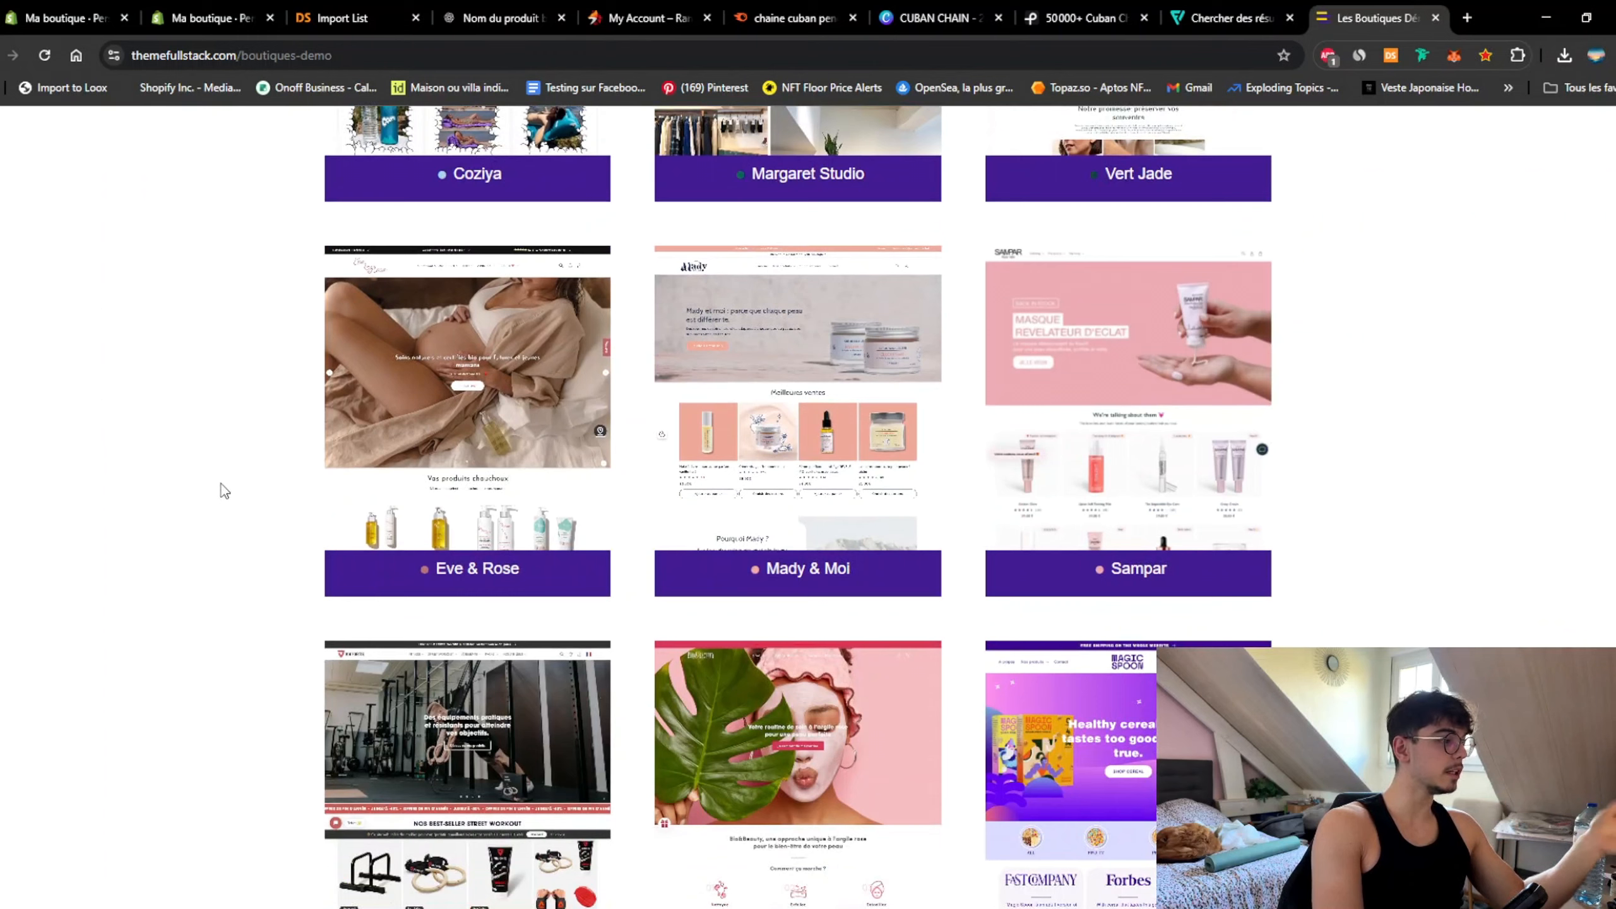
click(234, 23)
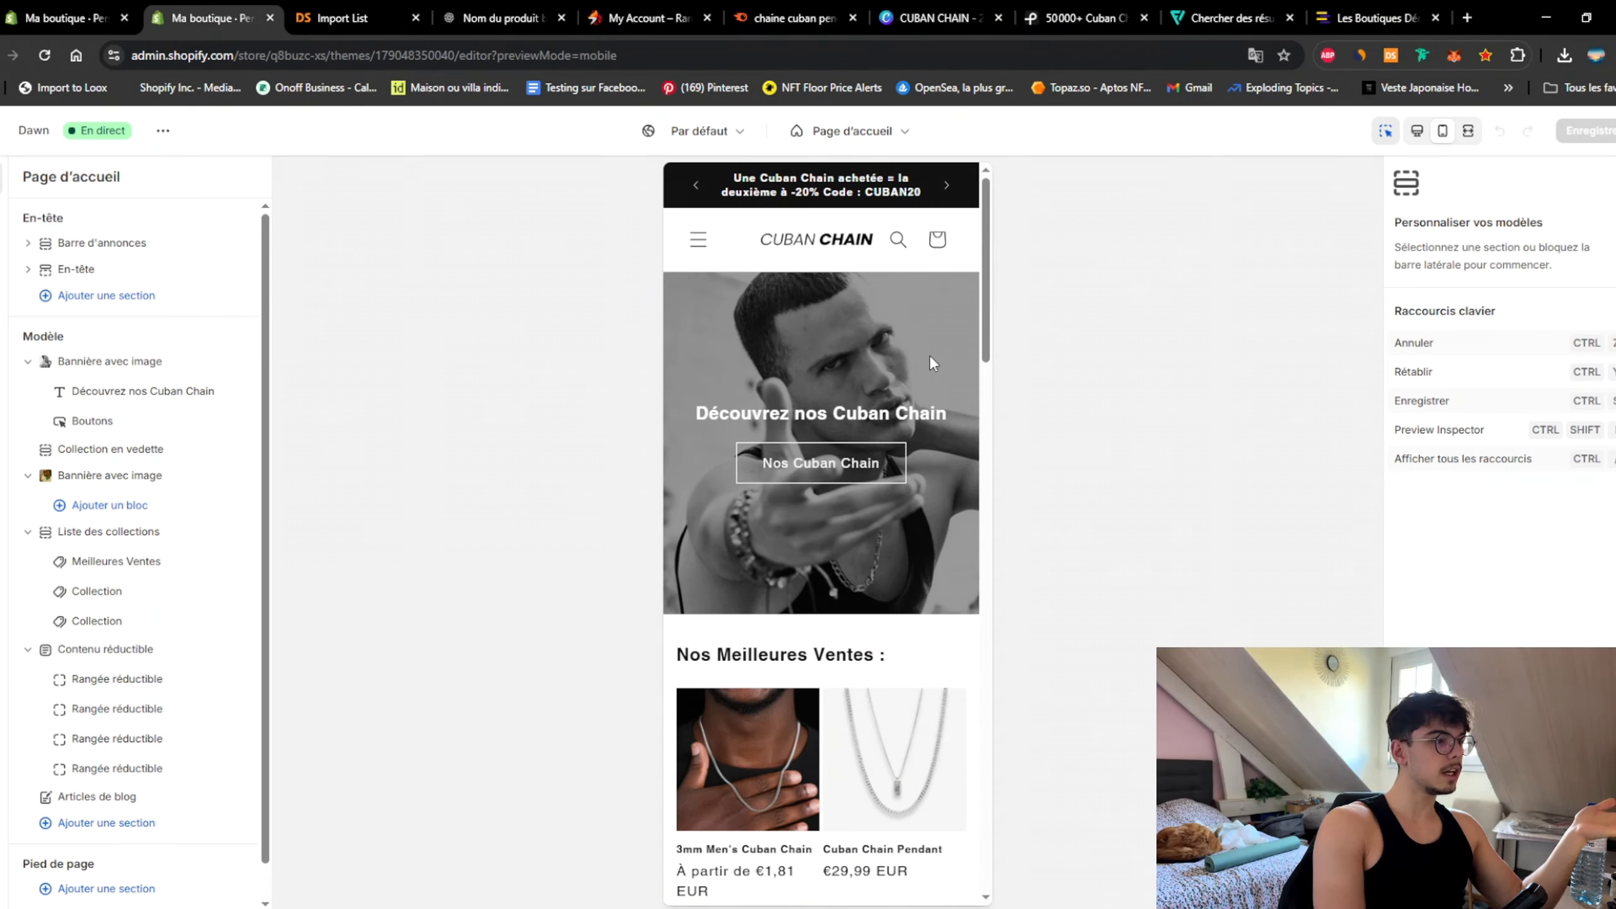
Step: Open Cuban Chain Pendant from Nos Meilleures Ventes in the mobile preview and scroll to its three-icon row
scroll(929, 354, down, 5)
click(889, 426)
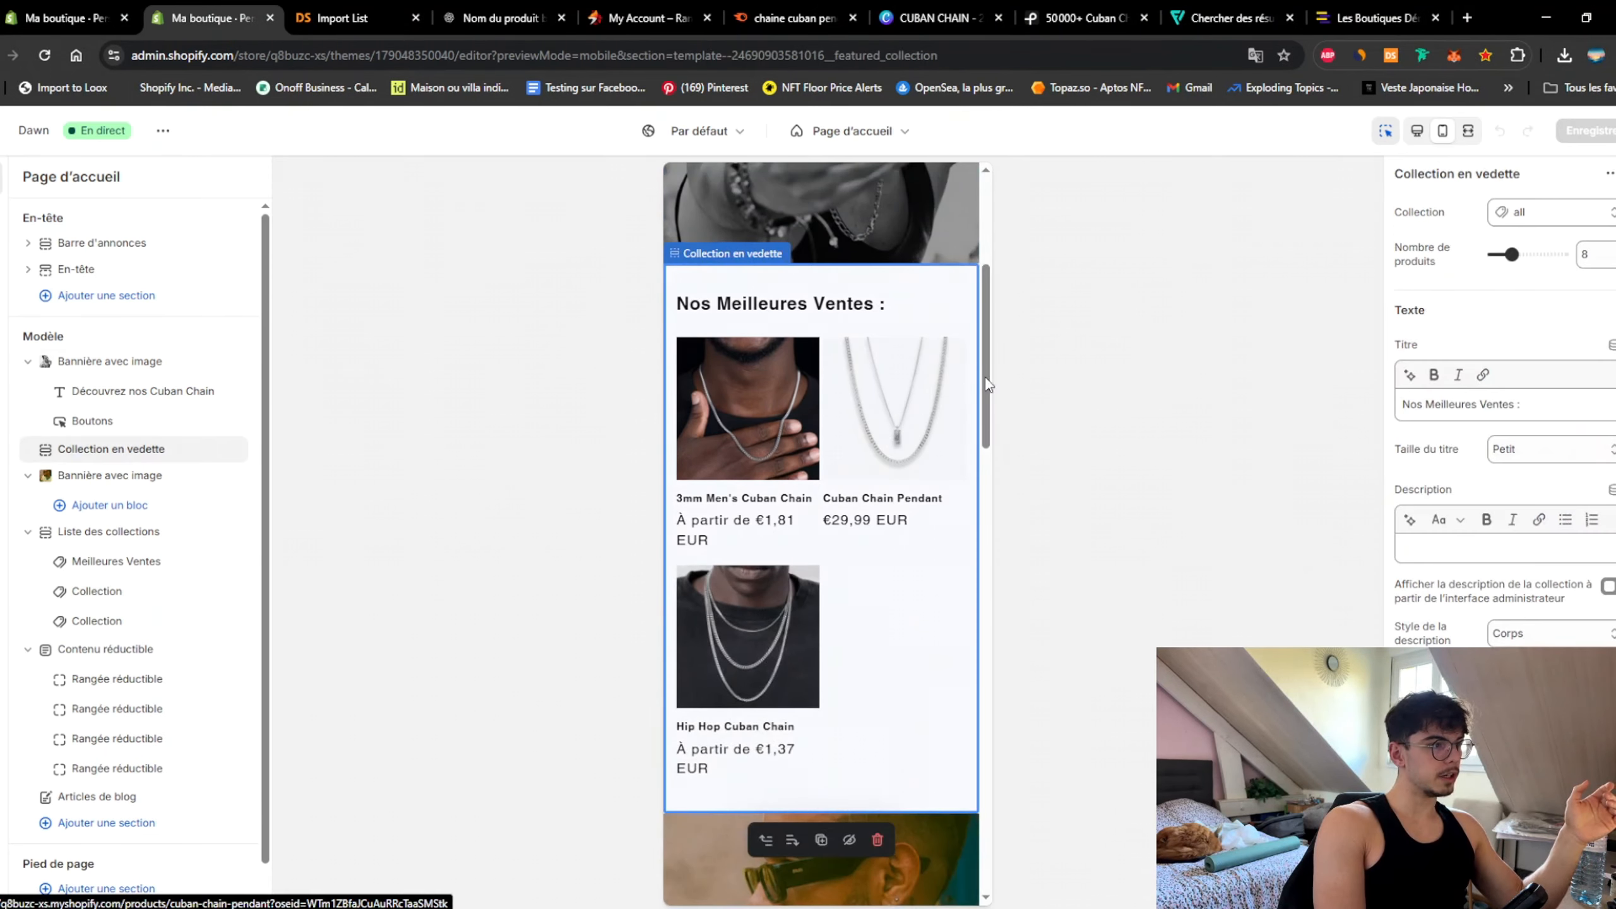
drag(989, 204, 1001, 317)
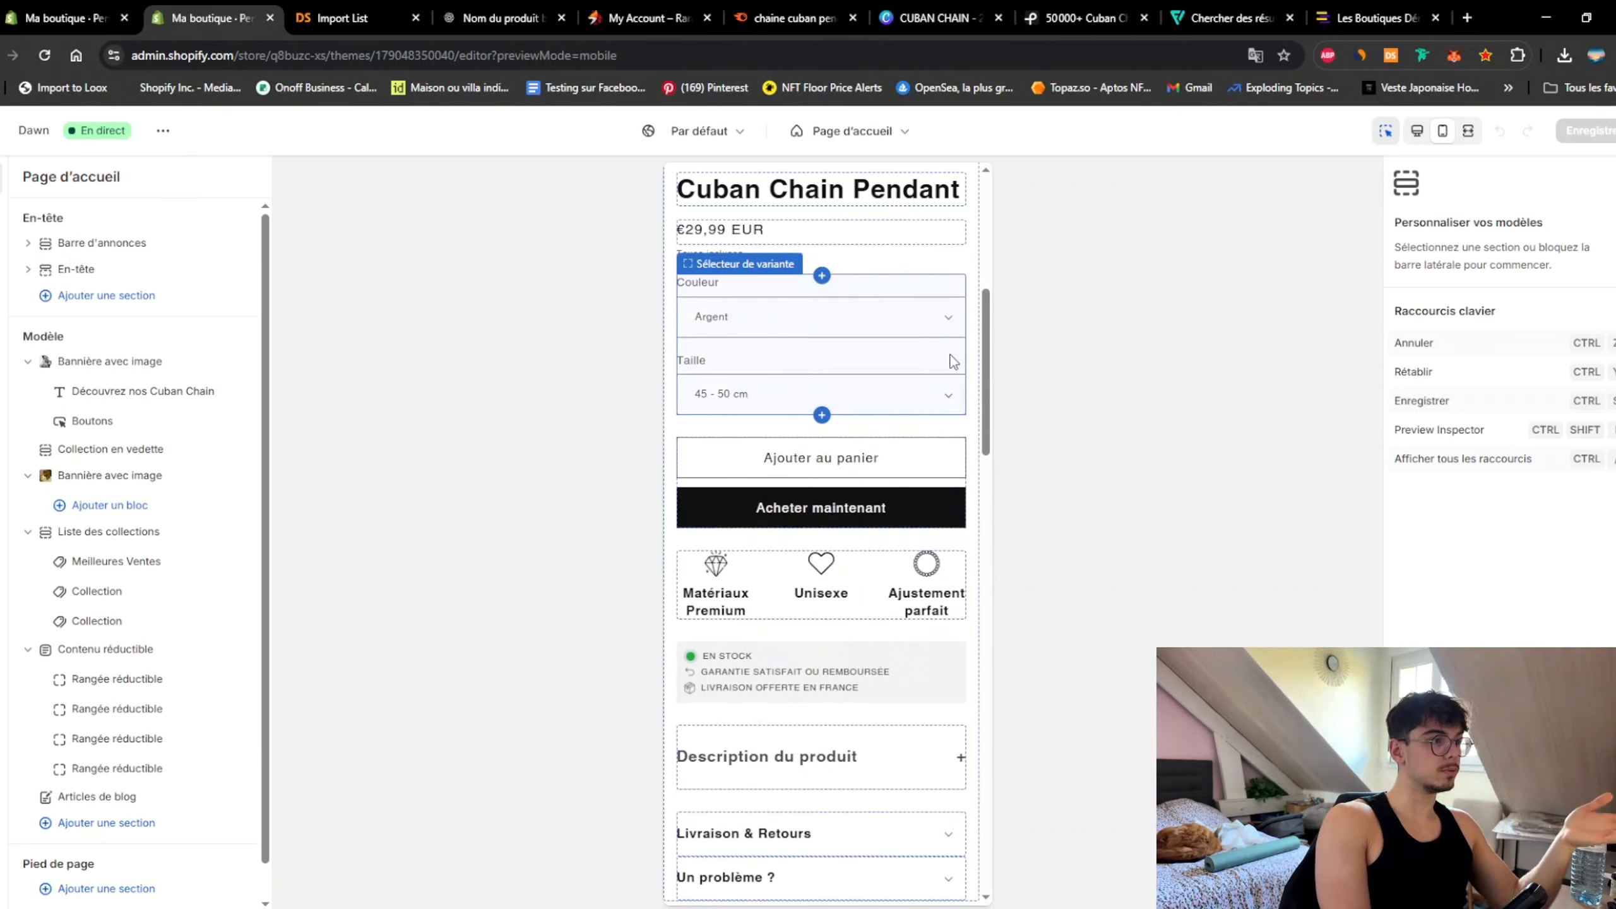
drag(987, 351, 1004, 223)
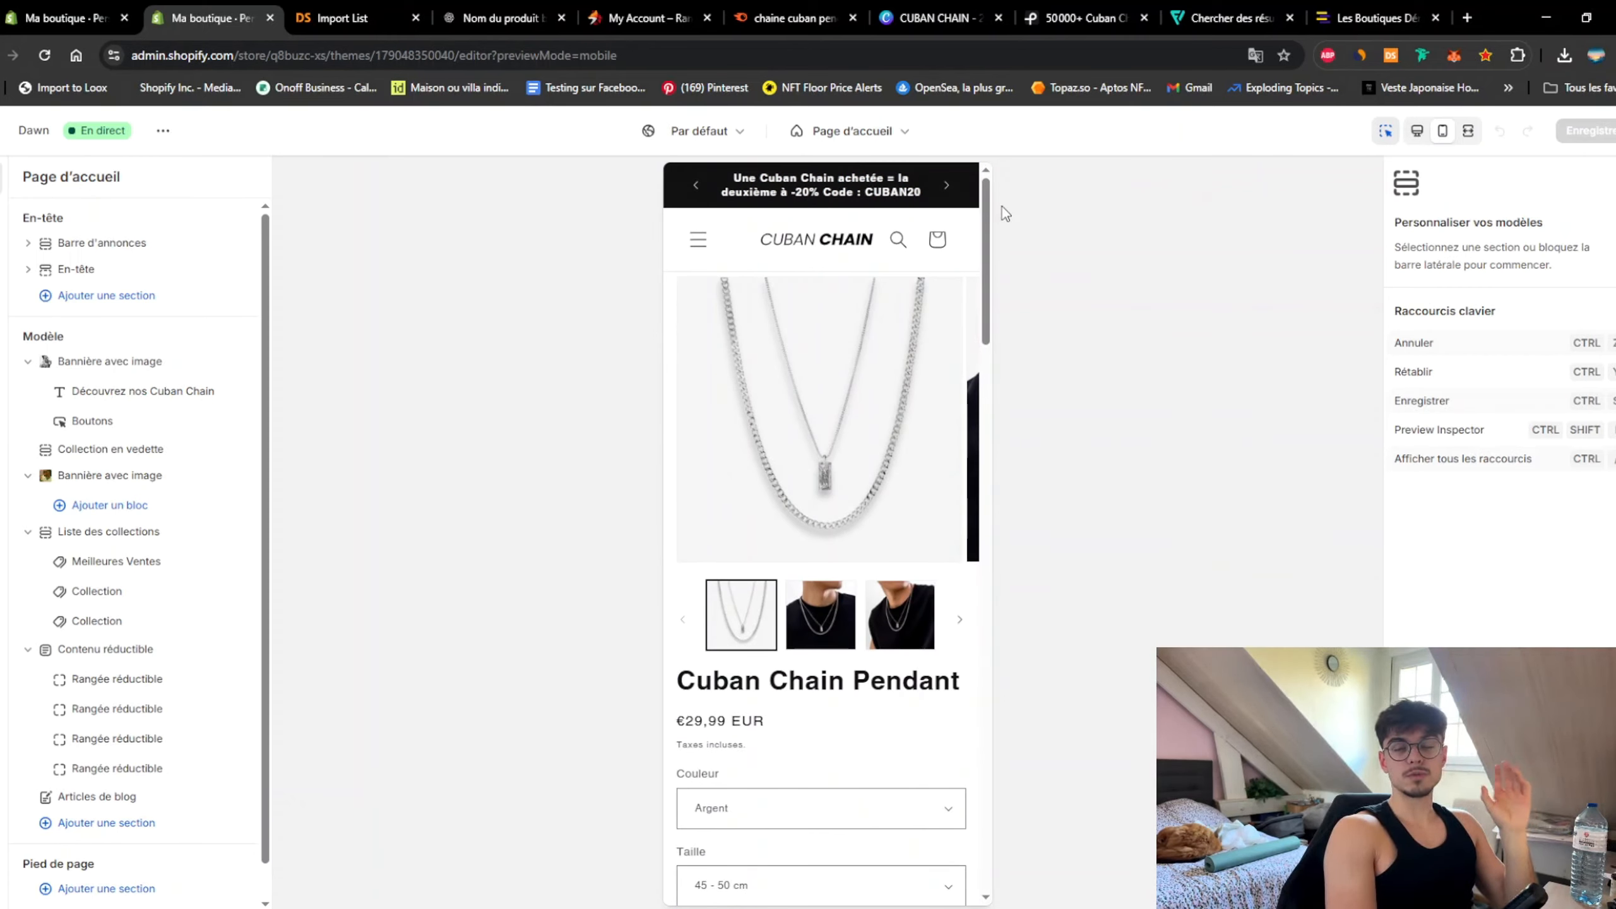
scroll(884, 334, down, 5)
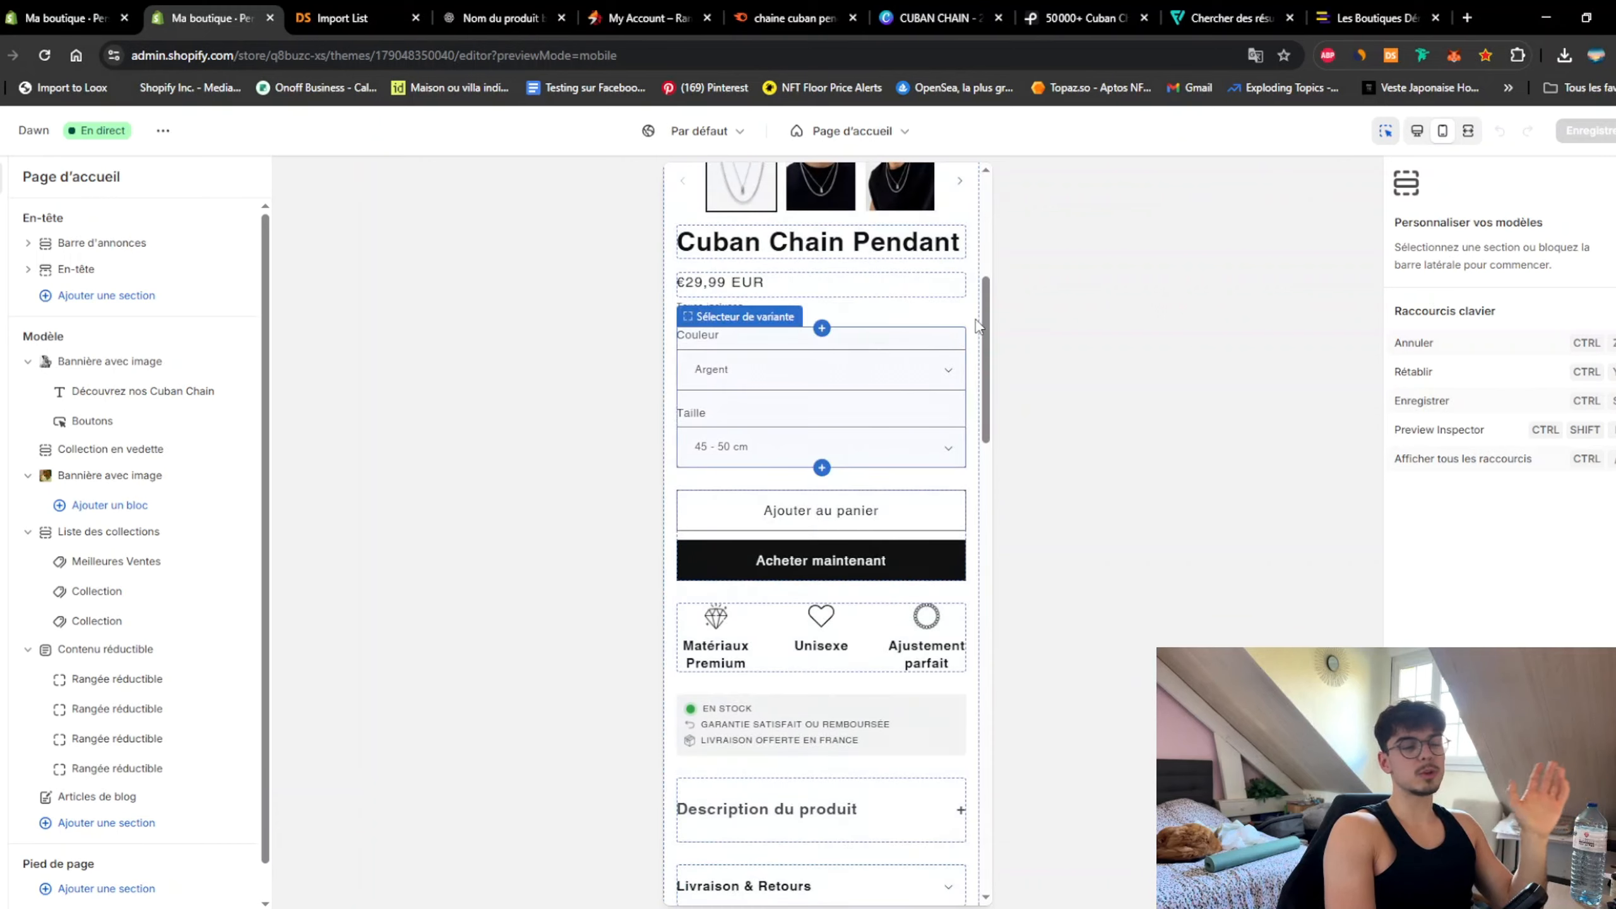
scroll(946, 312, down, 5)
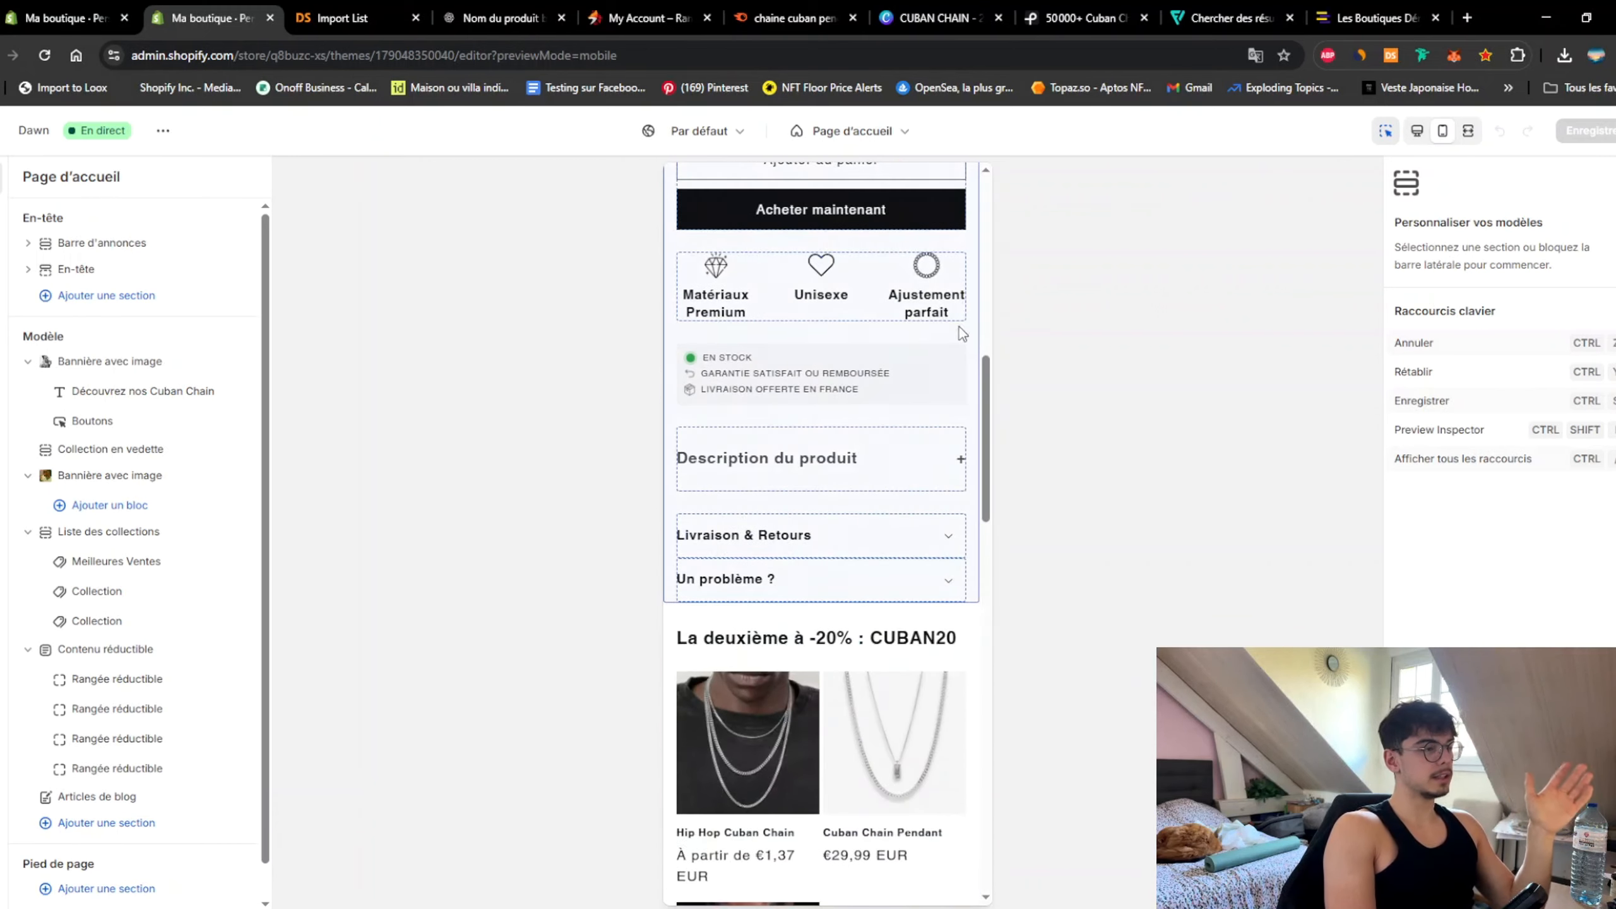